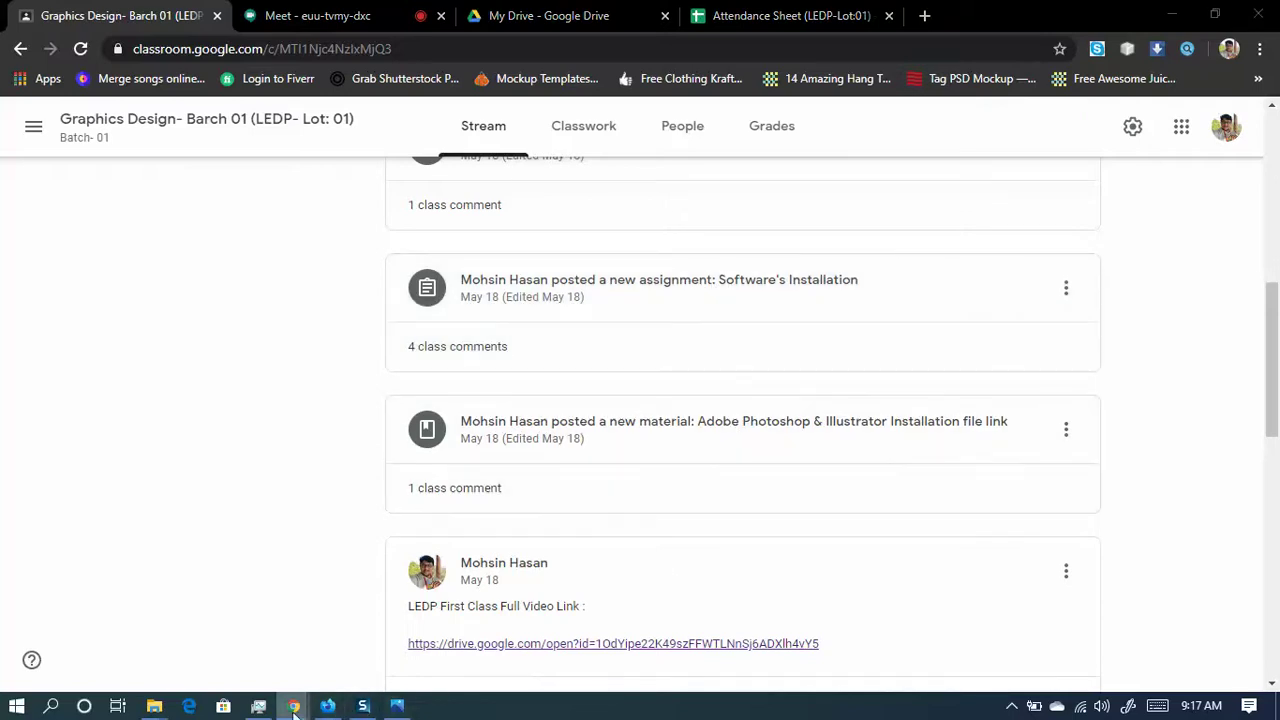
- Present the screen to everyone in the Google Meet call and admit the waiting participant
mouse_move(293, 708)
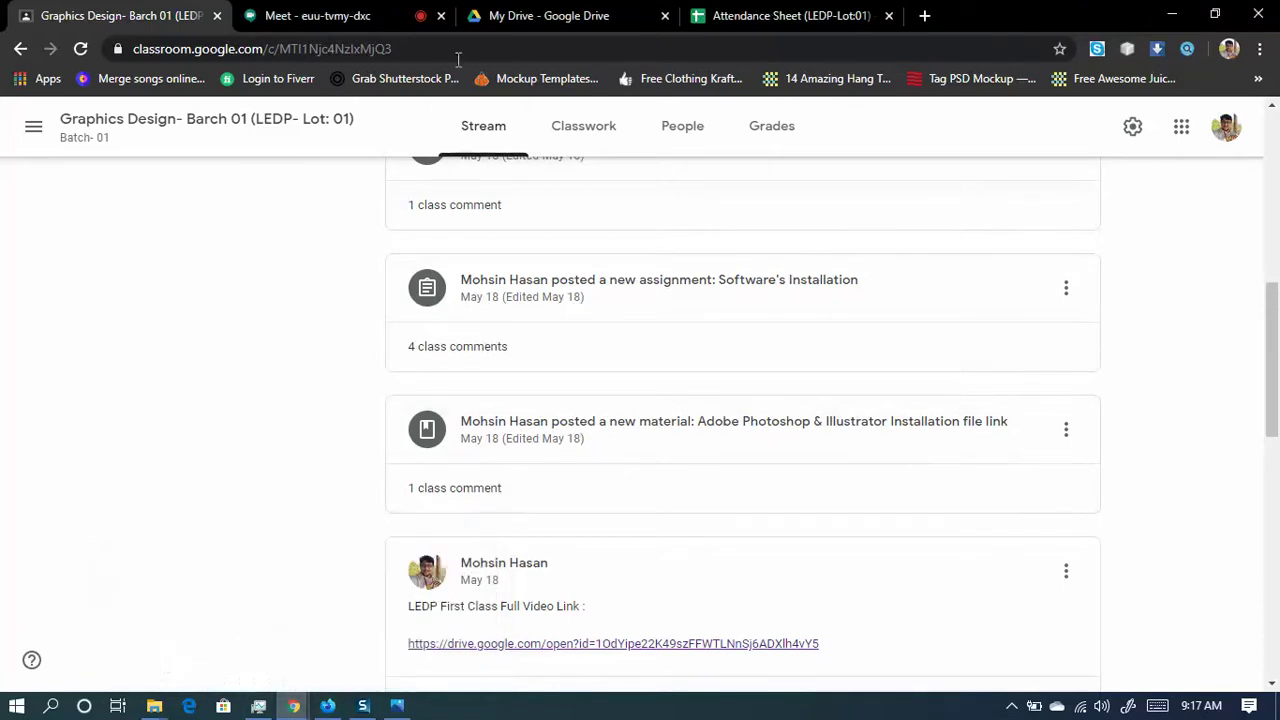
click(329, 12)
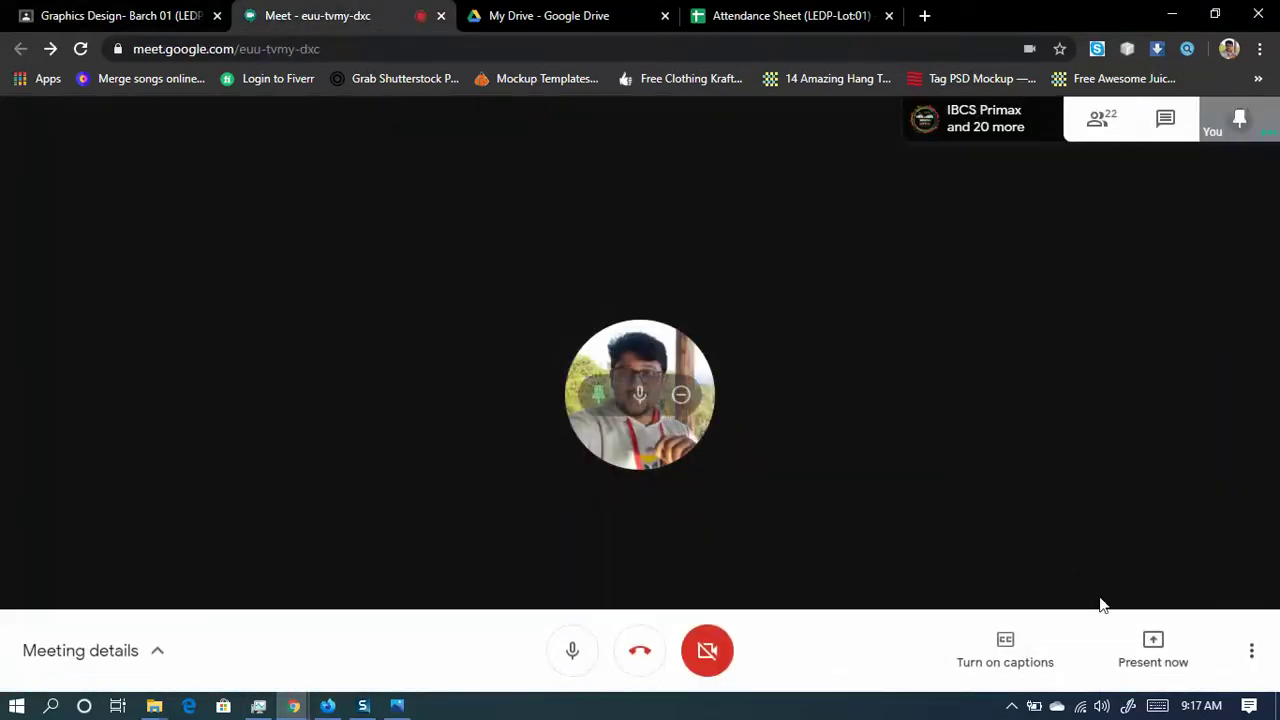
click(1153, 650)
click(1134, 488)
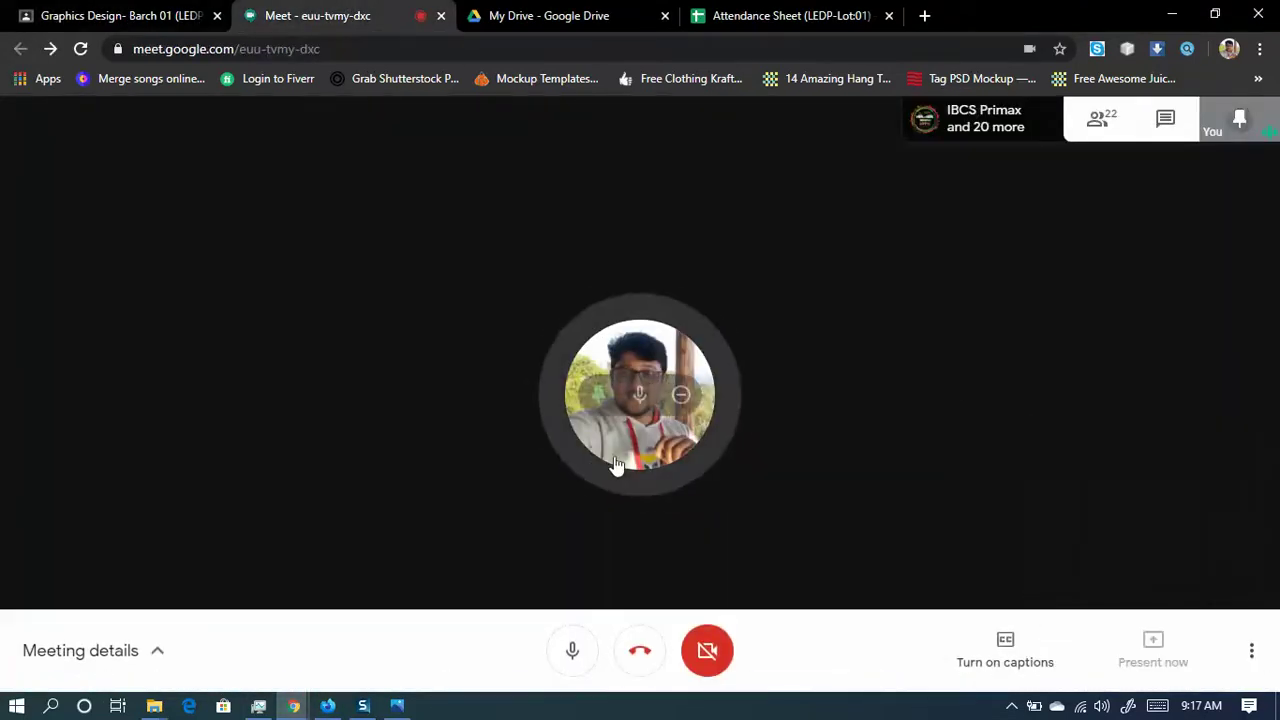
click(557, 249)
click(800, 452)
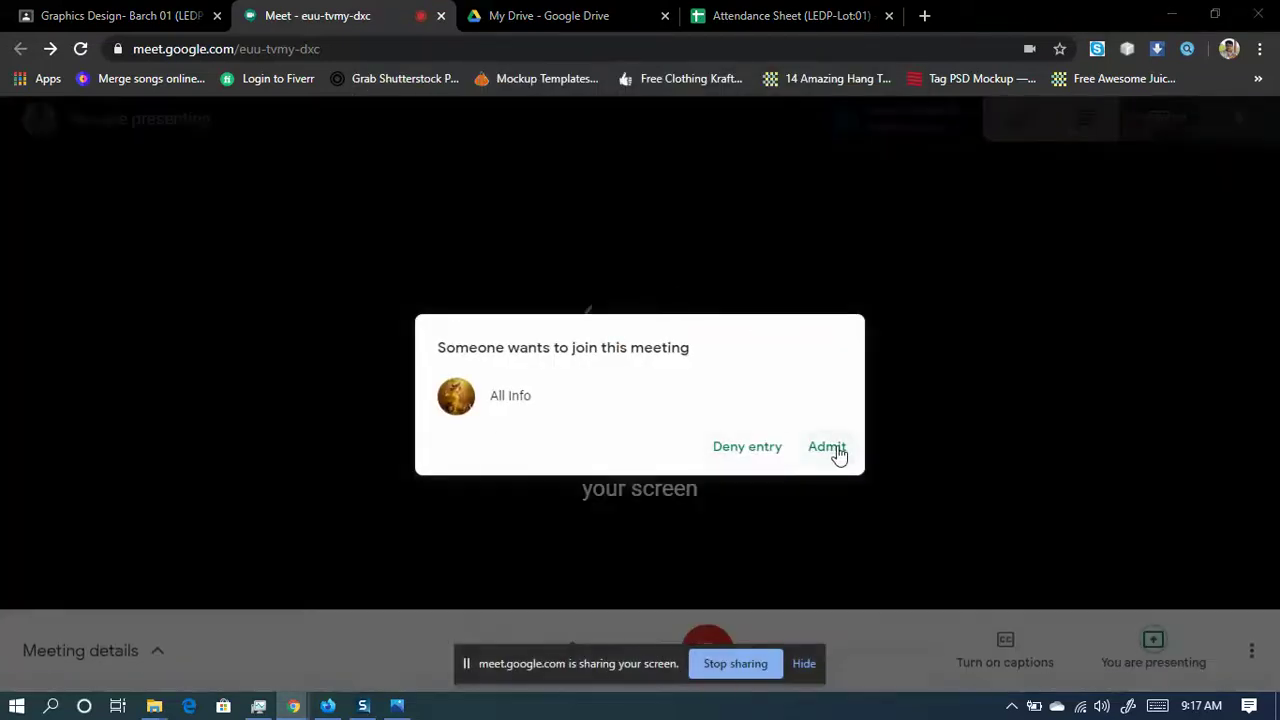
click(832, 452)
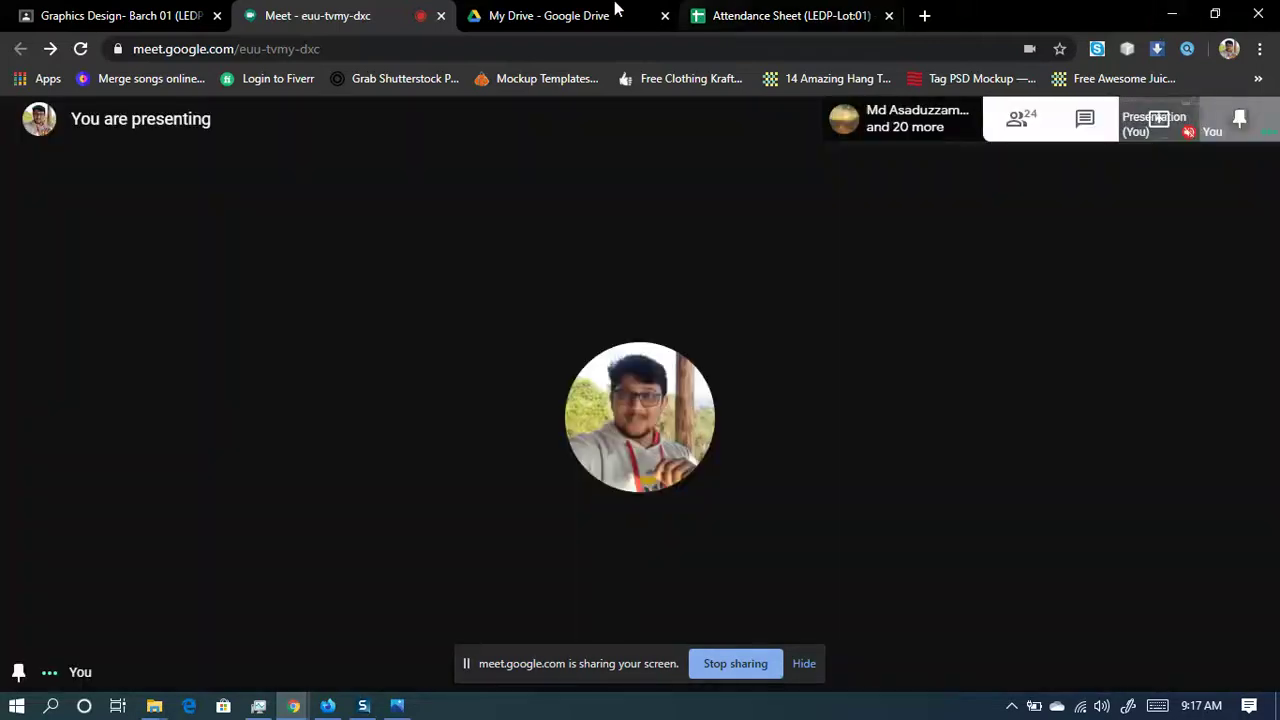
- Hide the screen-sharing notice and minimize the Meet browser window
click(560, 15)
click(120, 15)
click(362, 10)
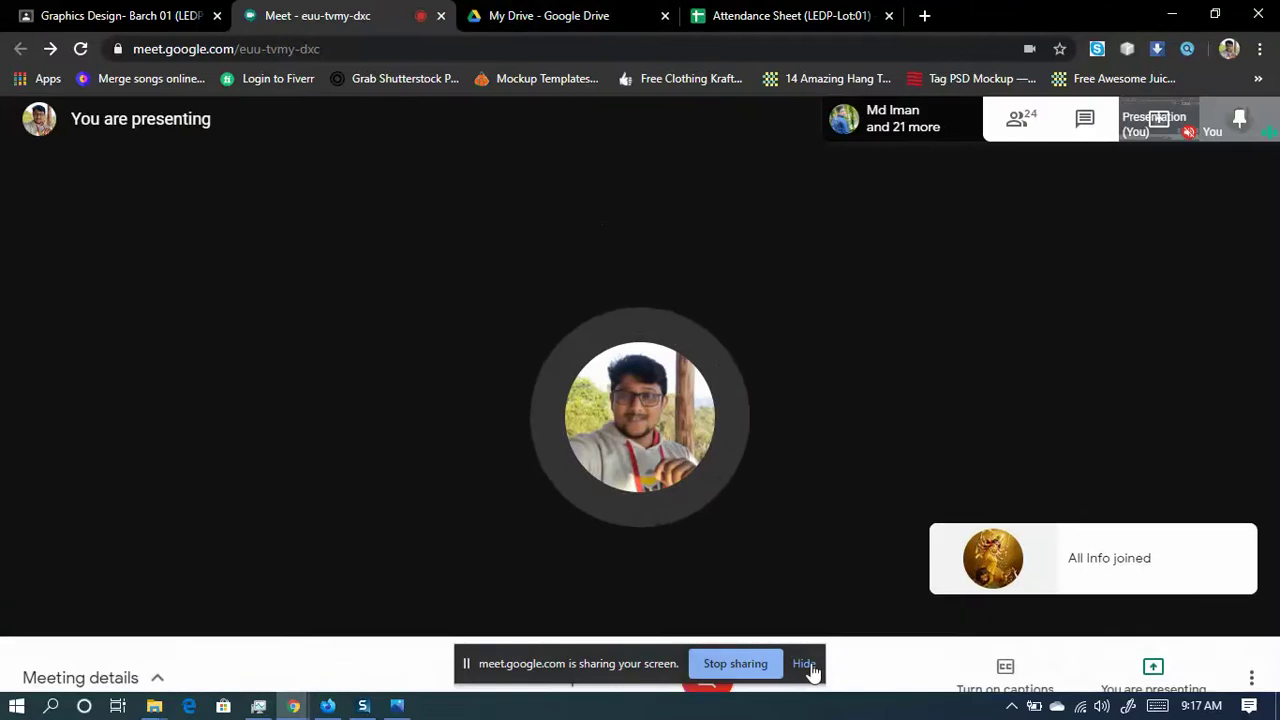
click(805, 666)
click(1165, 10)
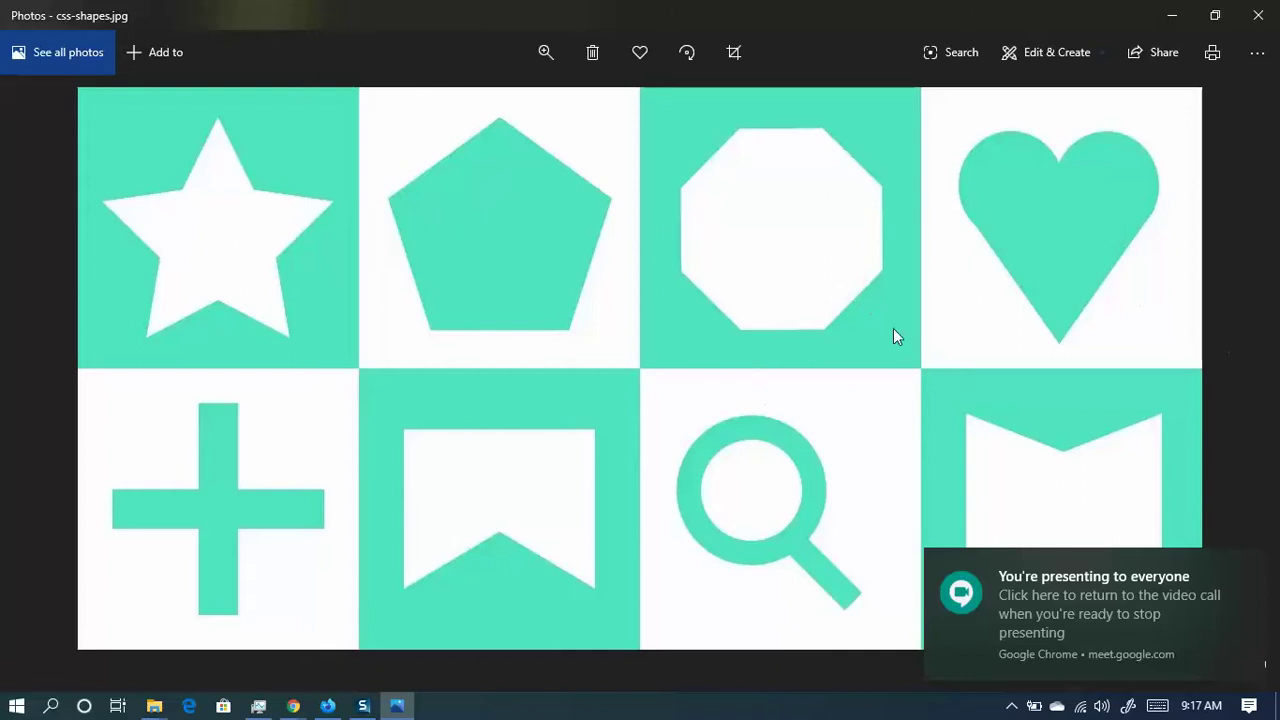
- Switch to Firefox and examine the first shapes homework post in the LEDP-Lot: 01 Graphics Design Facebook group
click(329, 703)
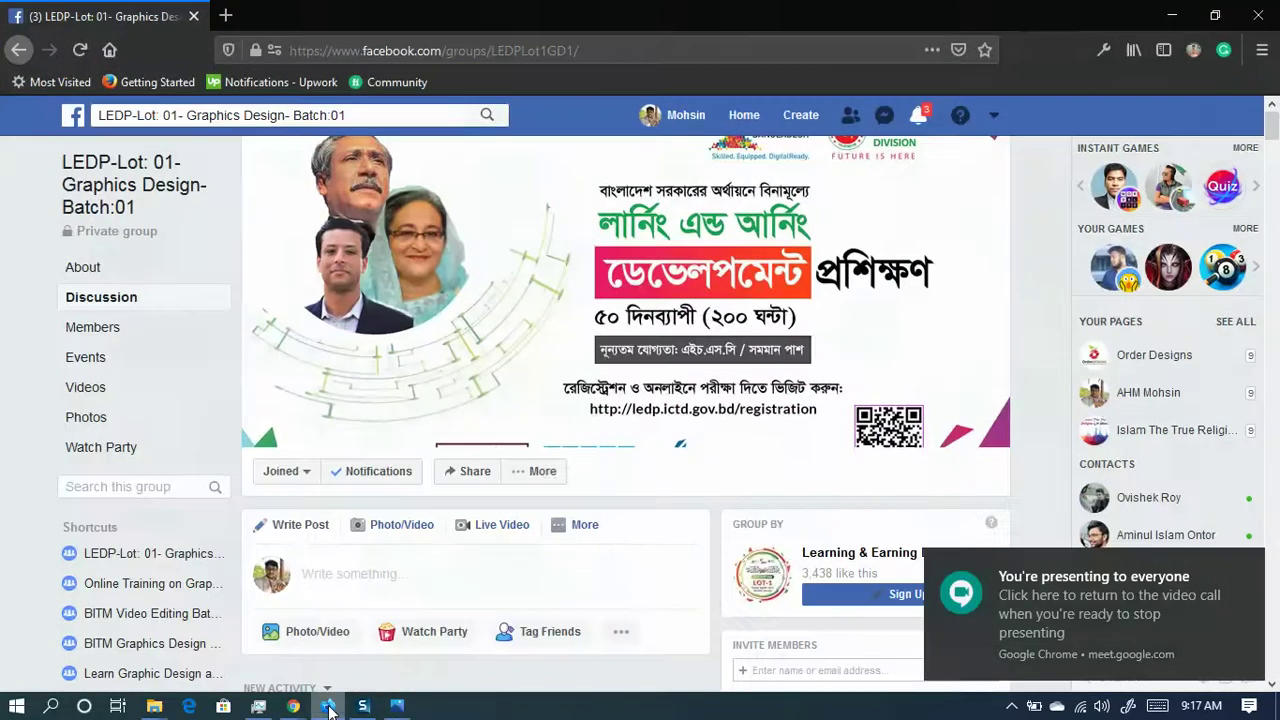
scroll(557, 441, down, 5)
scroll(557, 441, down, 15)
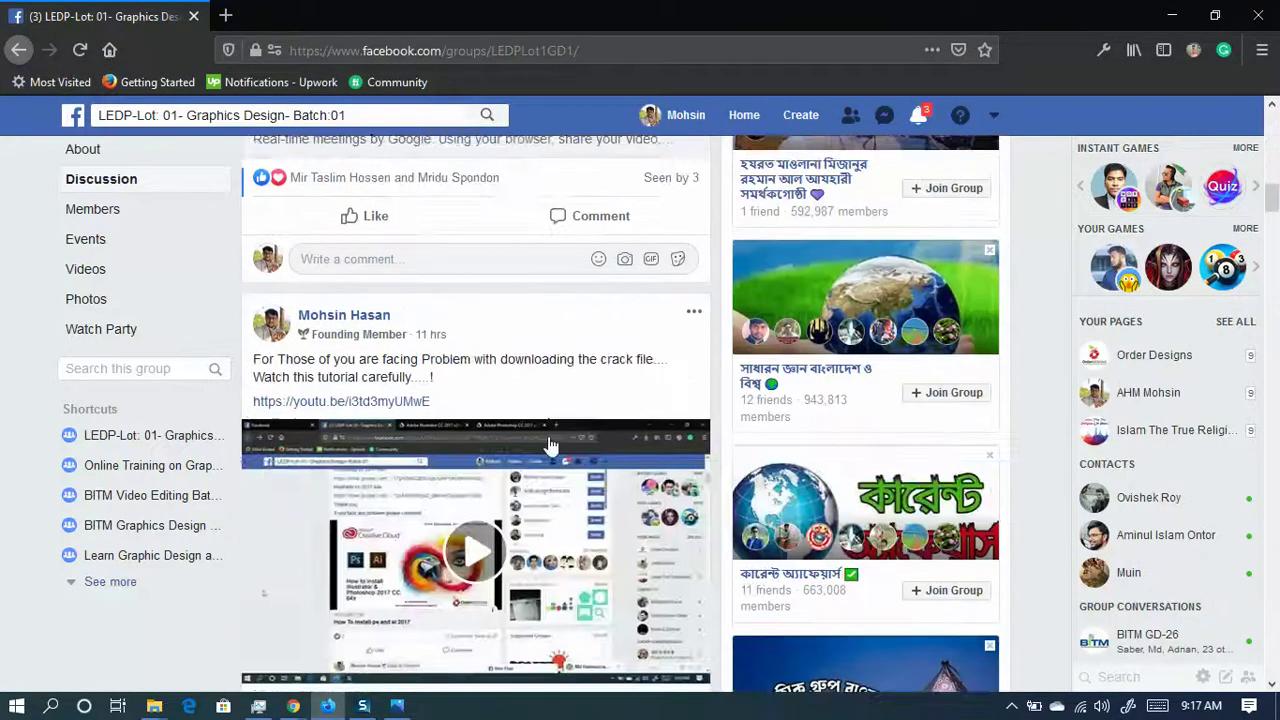
scroll(528, 465, down, 6)
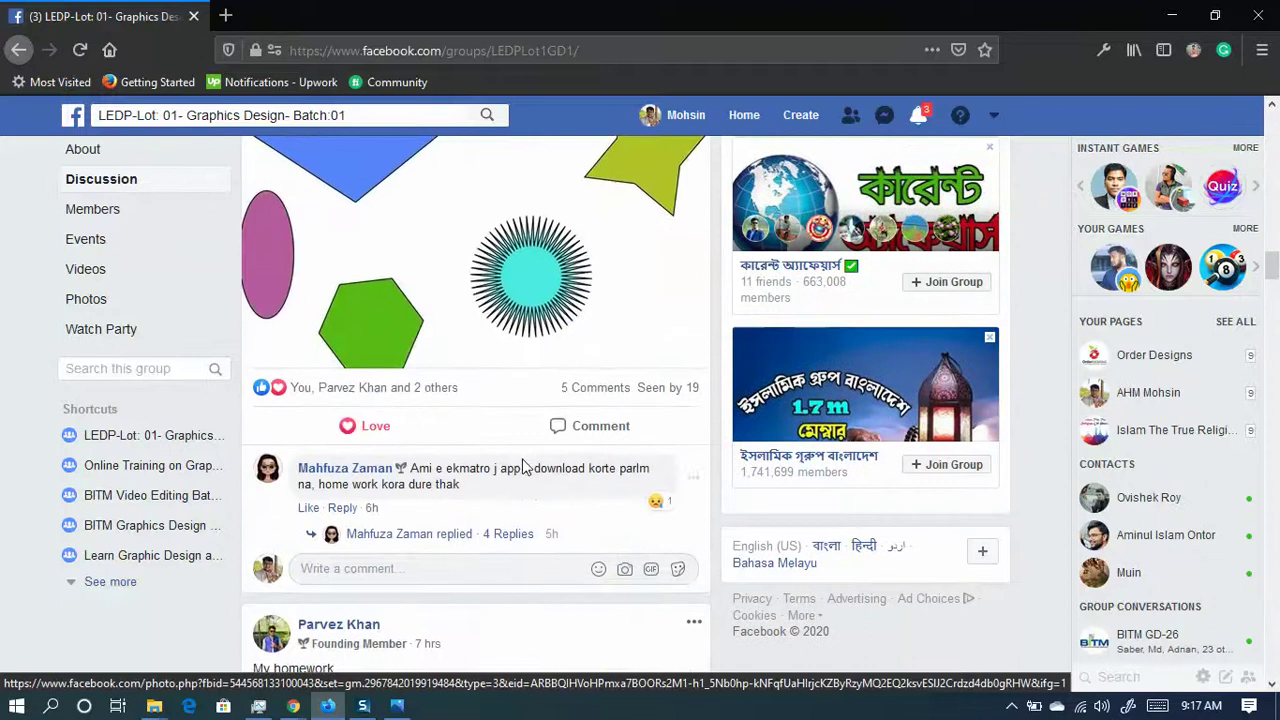
scroll(521, 472, up, 3)
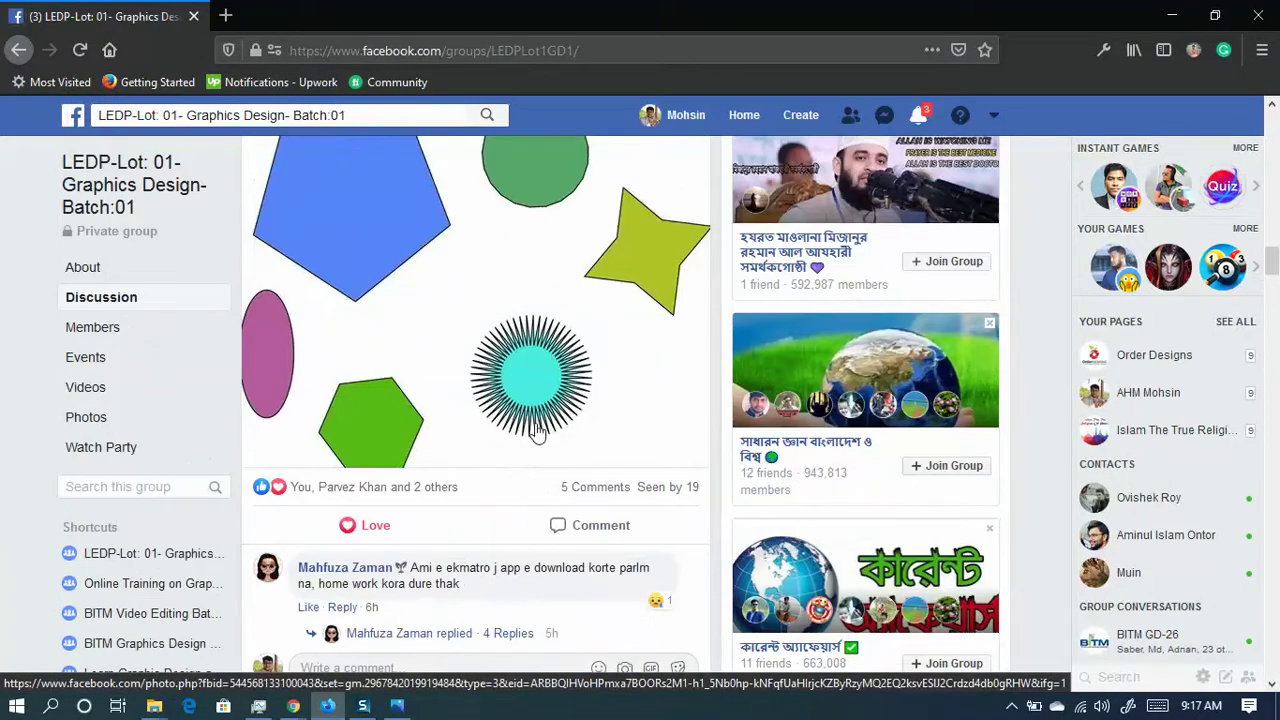
scroll(505, 432, up, 2)
scroll(505, 432, up, 2)
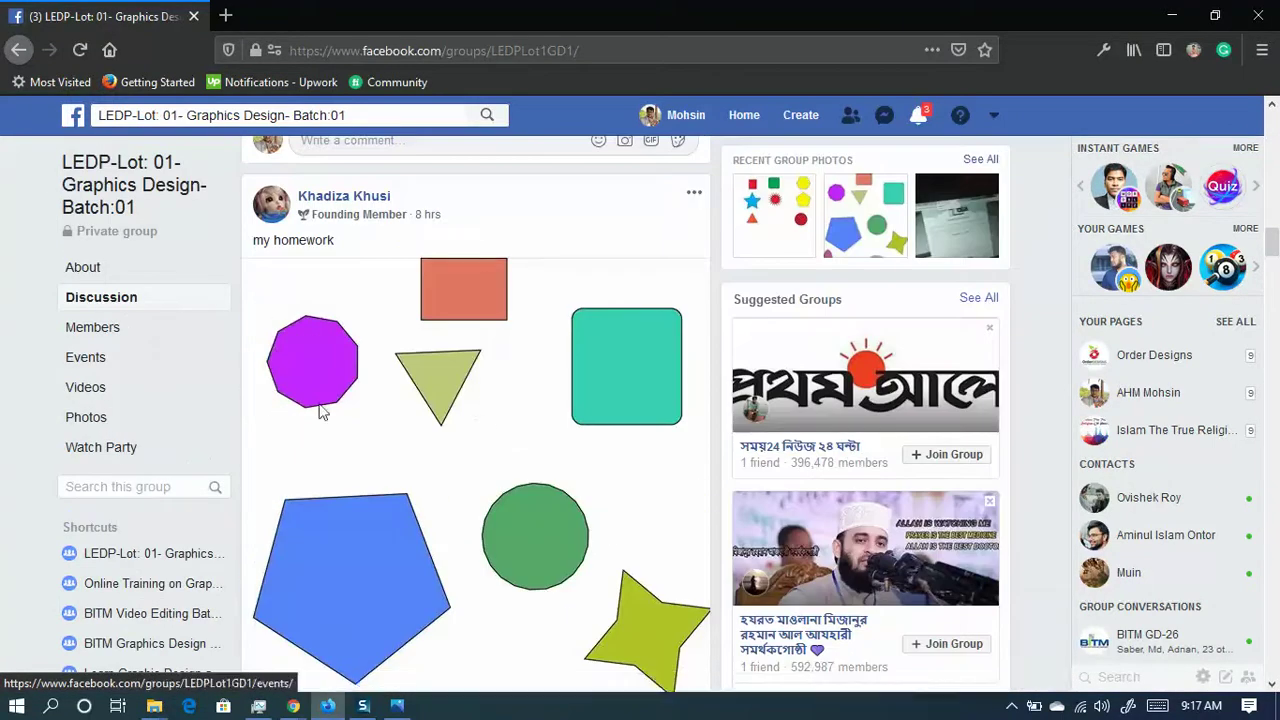
scroll(420, 417, down, 4)
scroll(553, 430, down, 3)
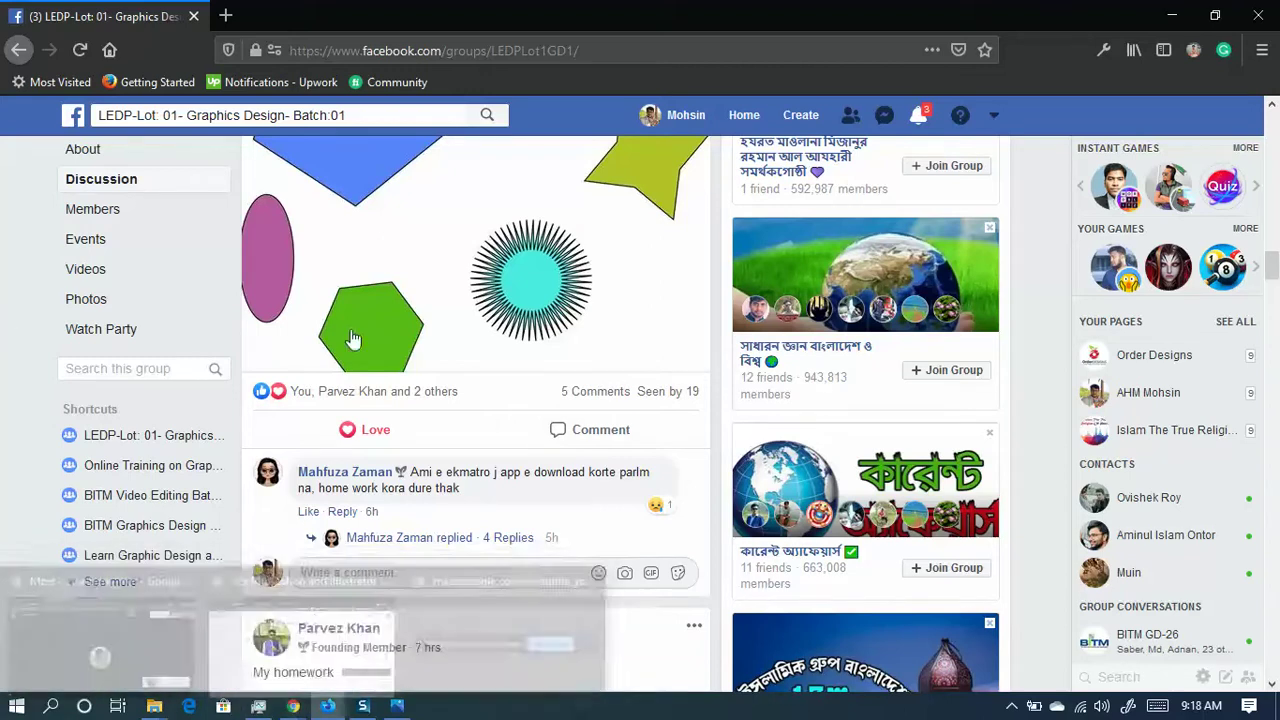
- Review the older shapes homework posts in the group, including the numbered Class 1 submission dated 18-05-2020
scroll(491, 366, down, 4)
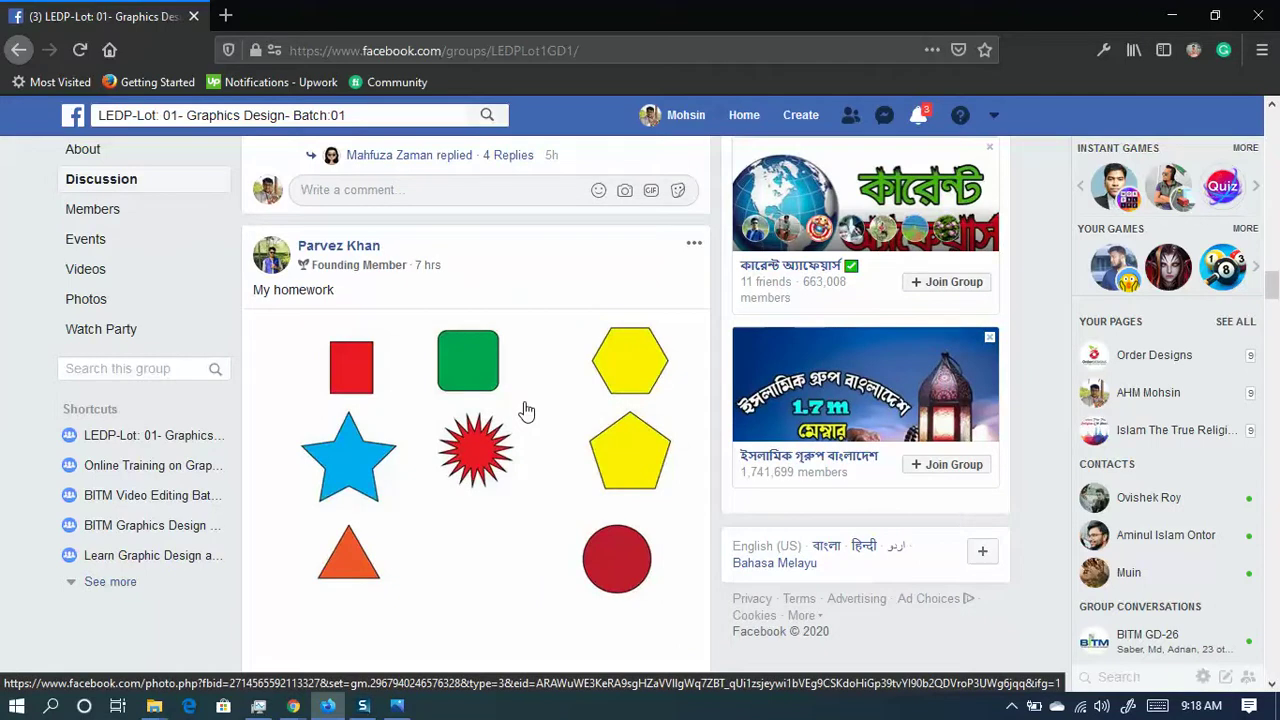
scroll(527, 411, down, 1)
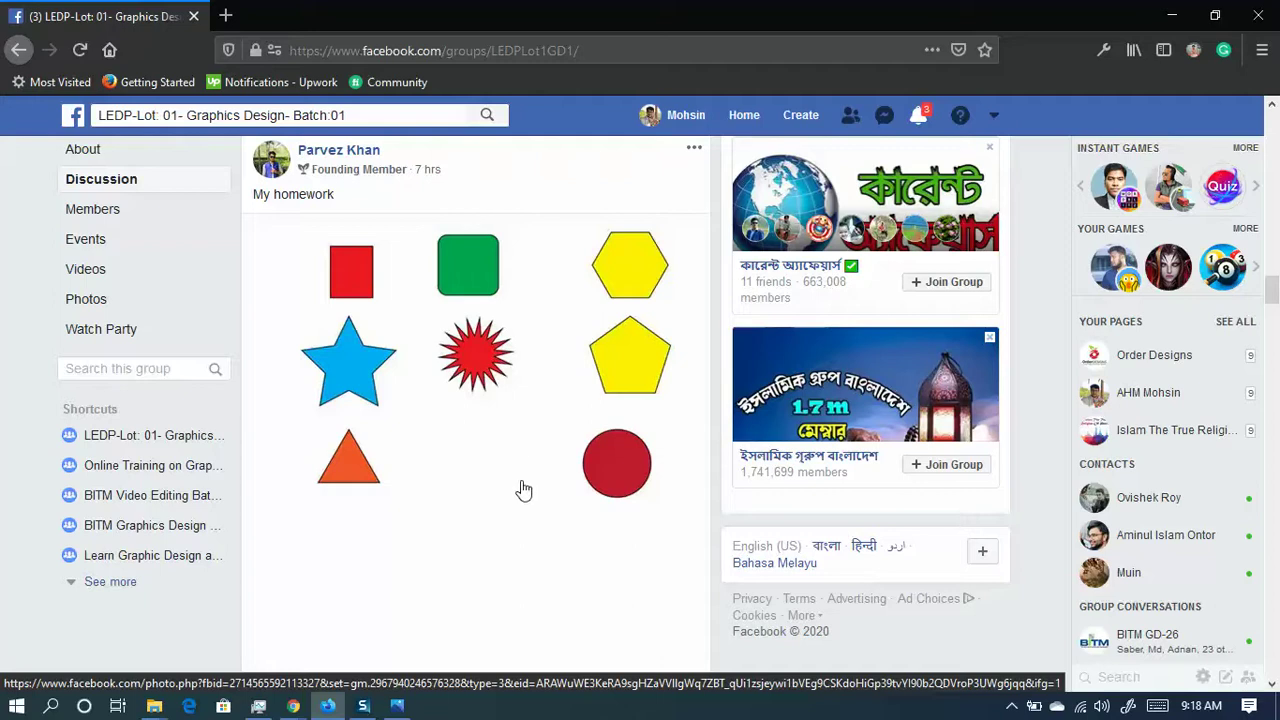
scroll(524, 490, down, 1)
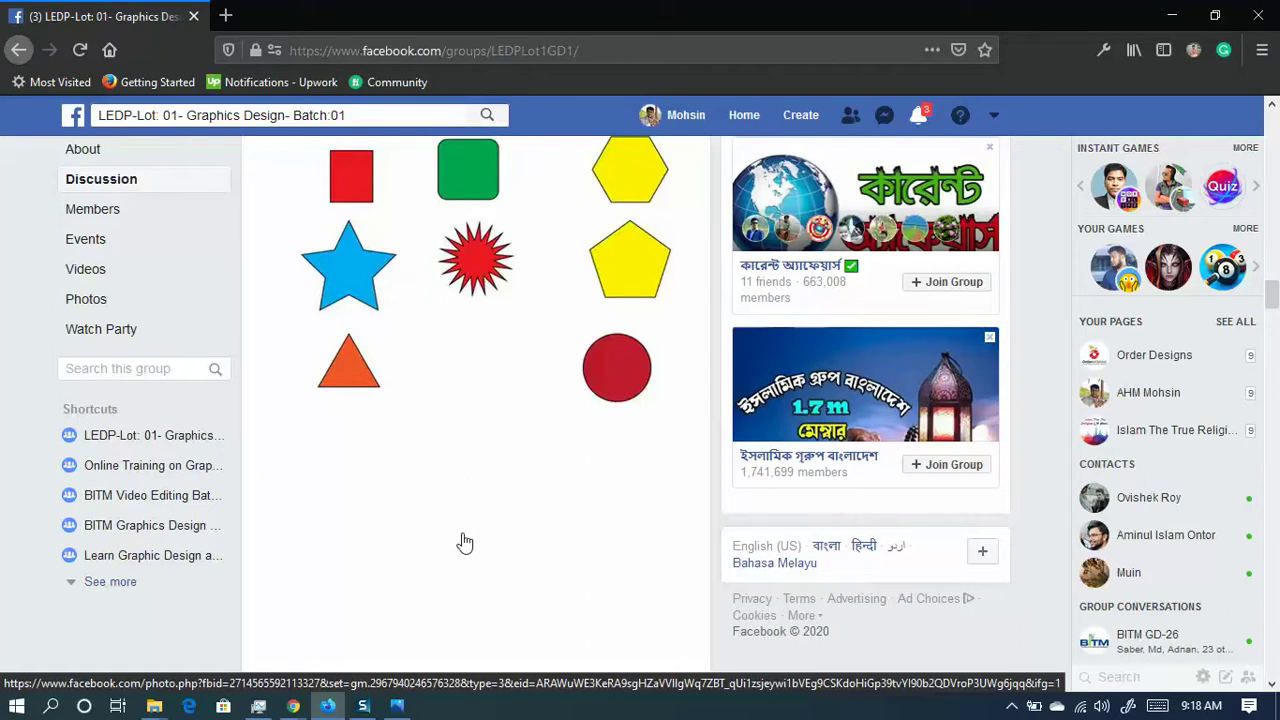
scroll(449, 463, down, 4)
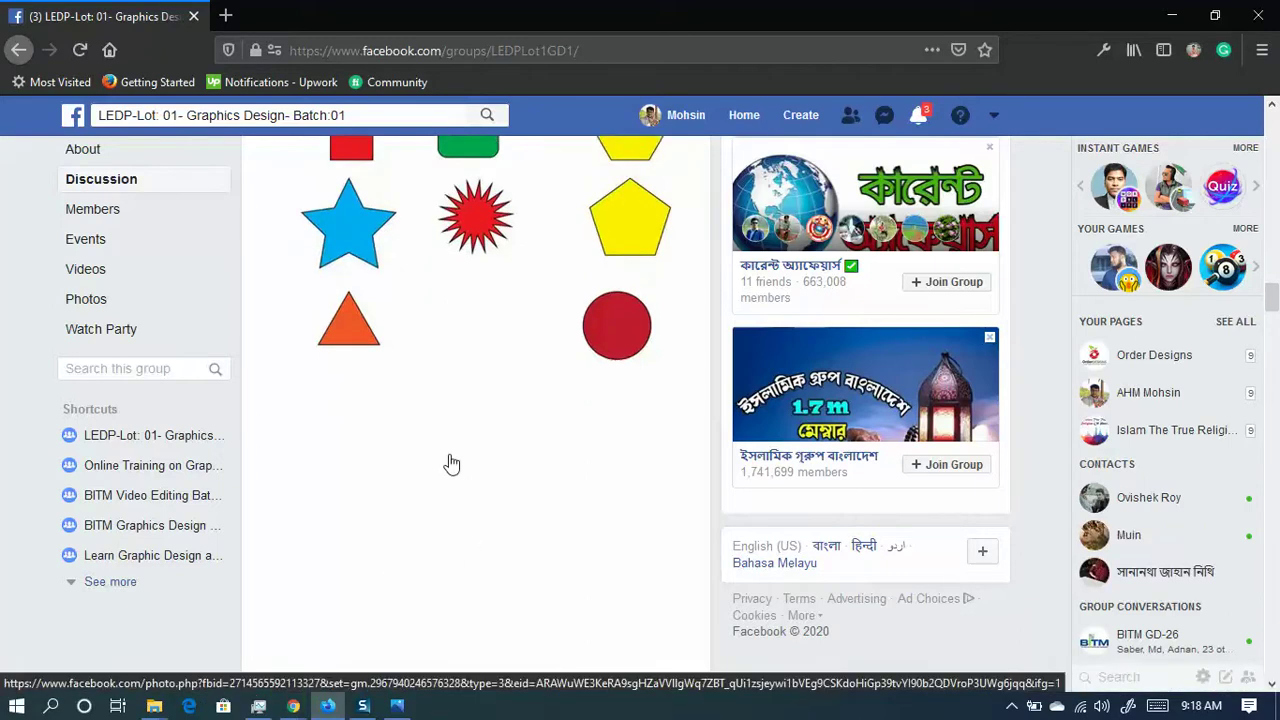
scroll(486, 486, down, 2)
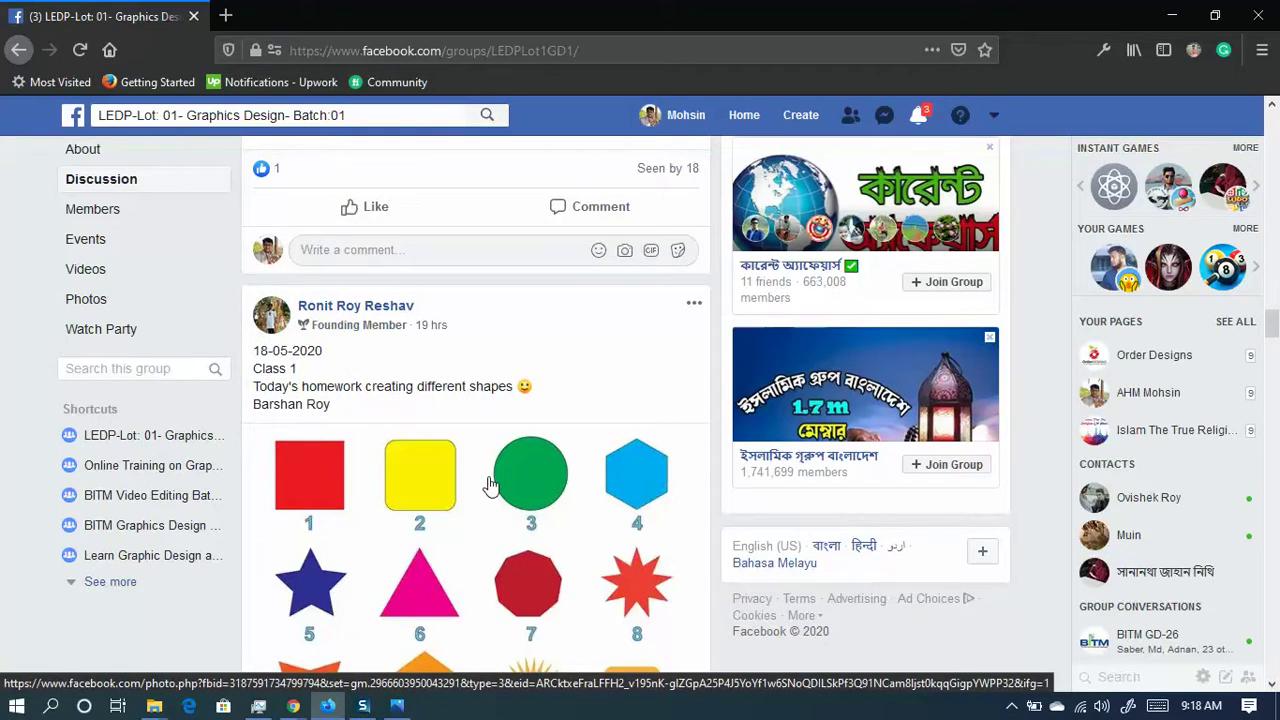
scroll(495, 482, down, 2)
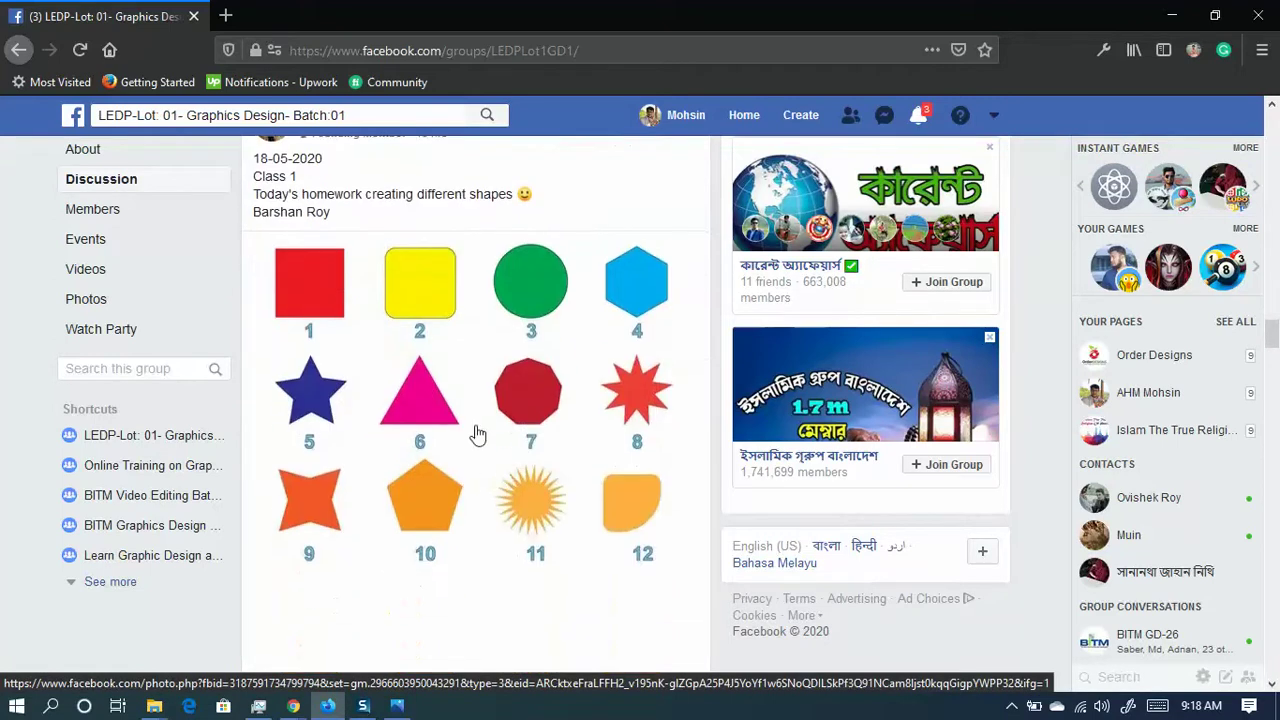
scroll(475, 440, down, 3)
scroll(445, 290, up, 3)
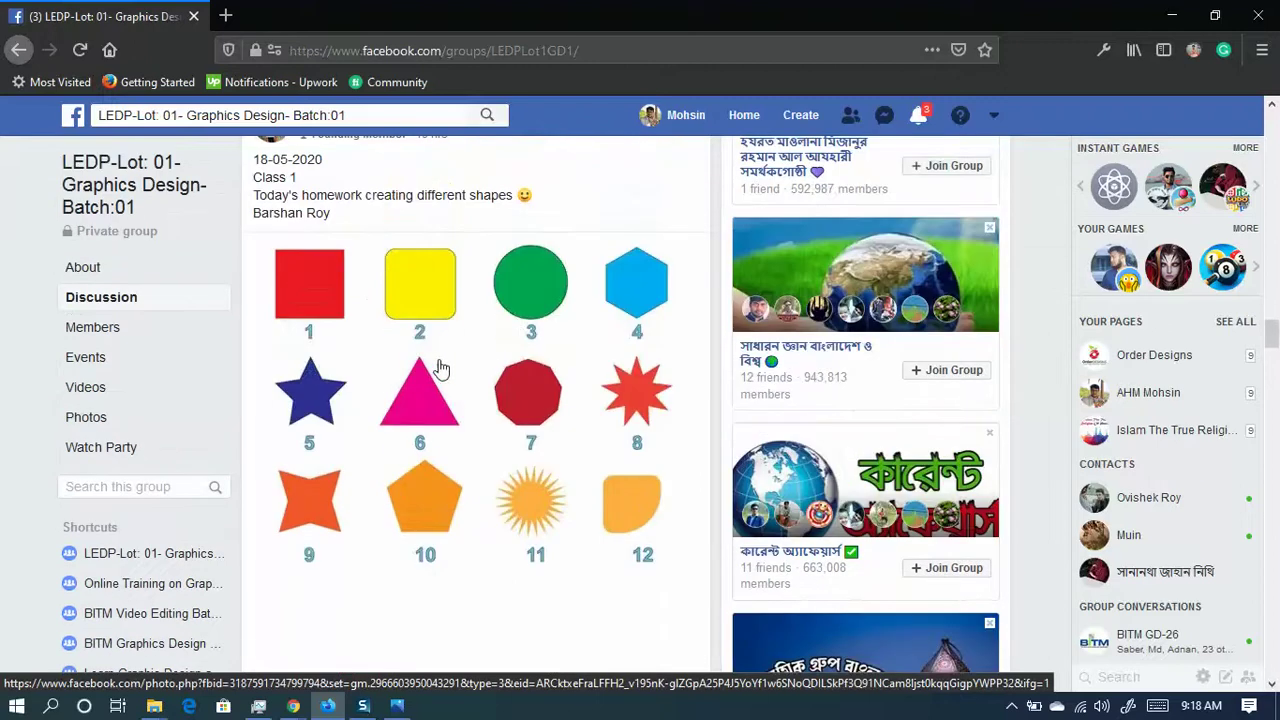
scroll(457, 337, down, 2)
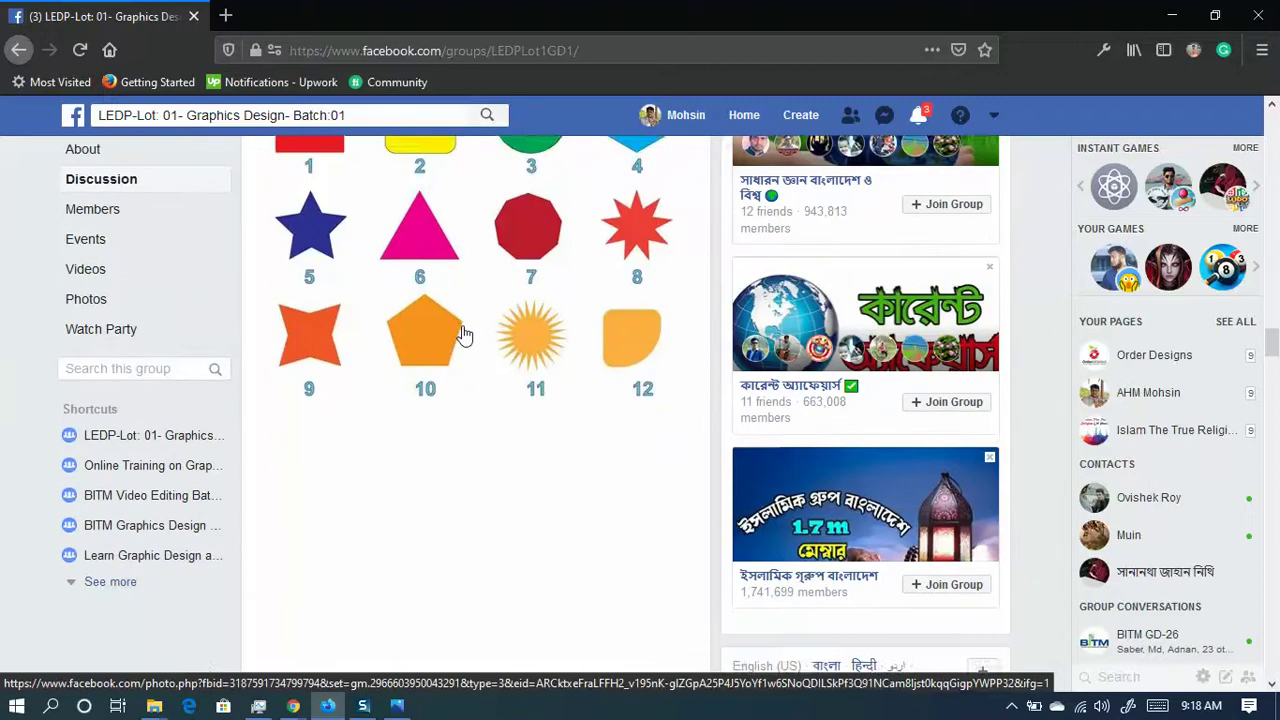
- Minimize the Facebook and css-shapes.jpg windows to reach the desktop and open This PC
mouse_move(293, 704)
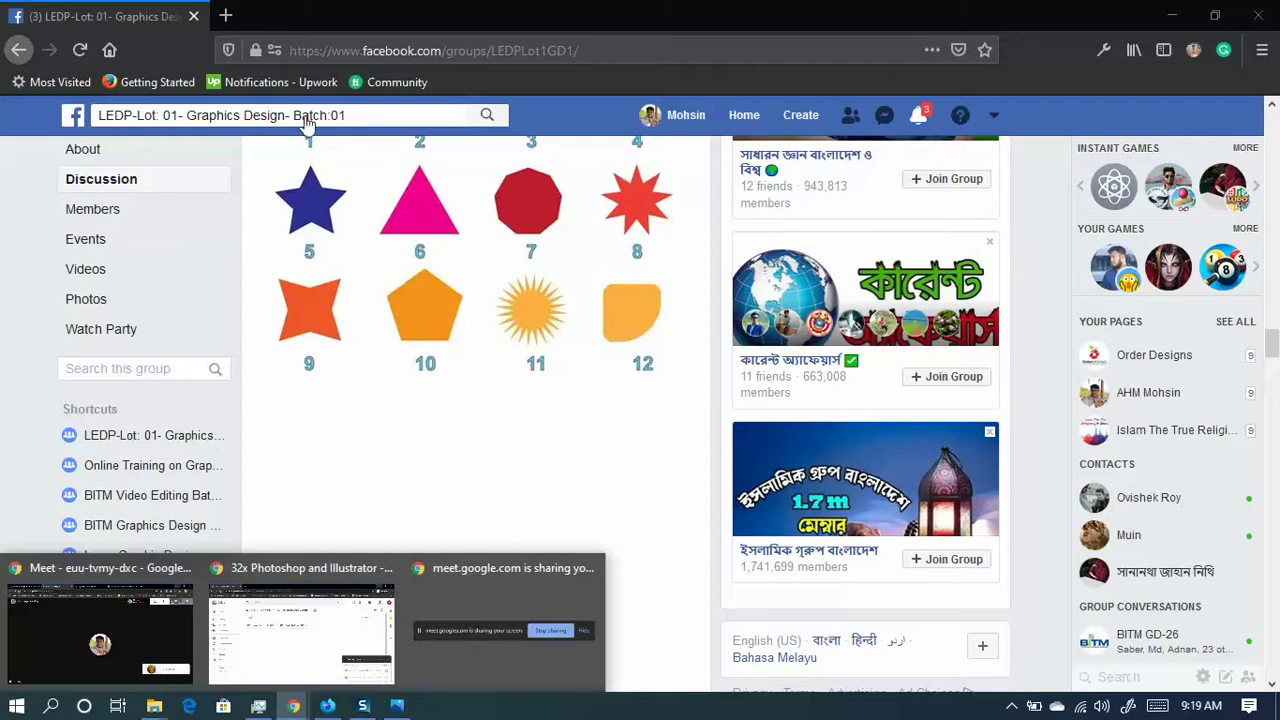
click(1172, 15)
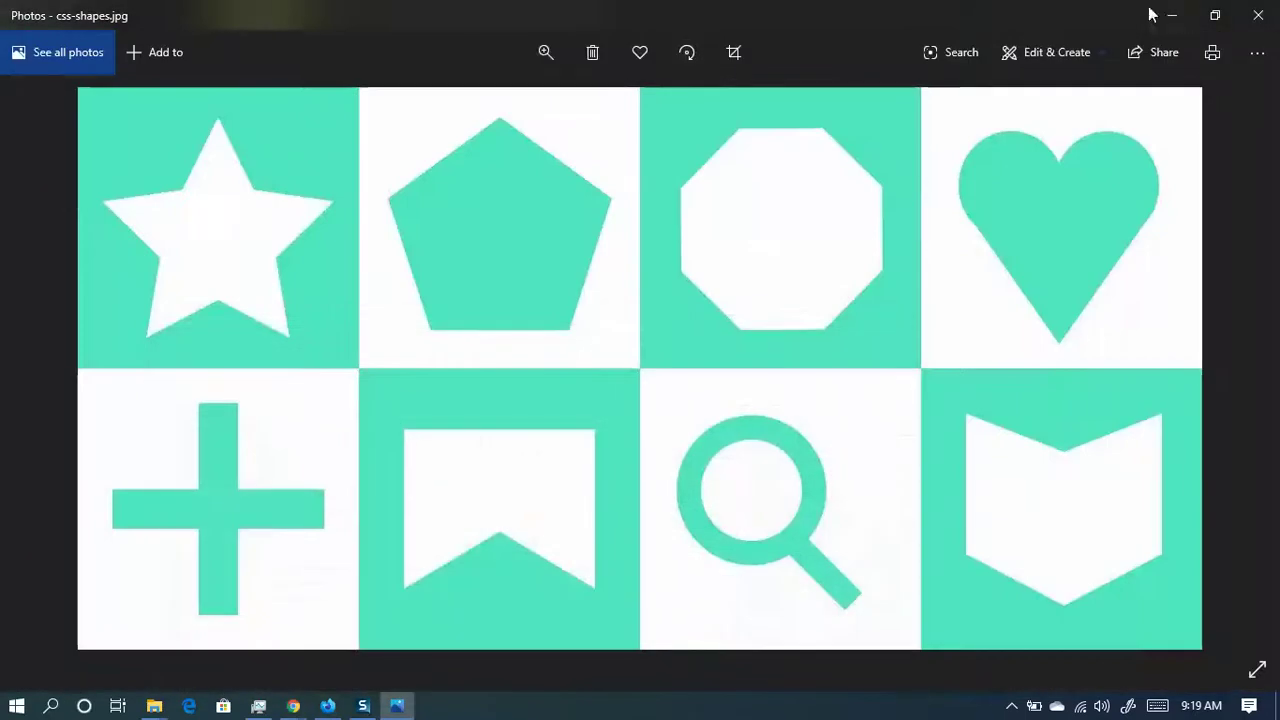
click(1170, 16)
click(1172, 15)
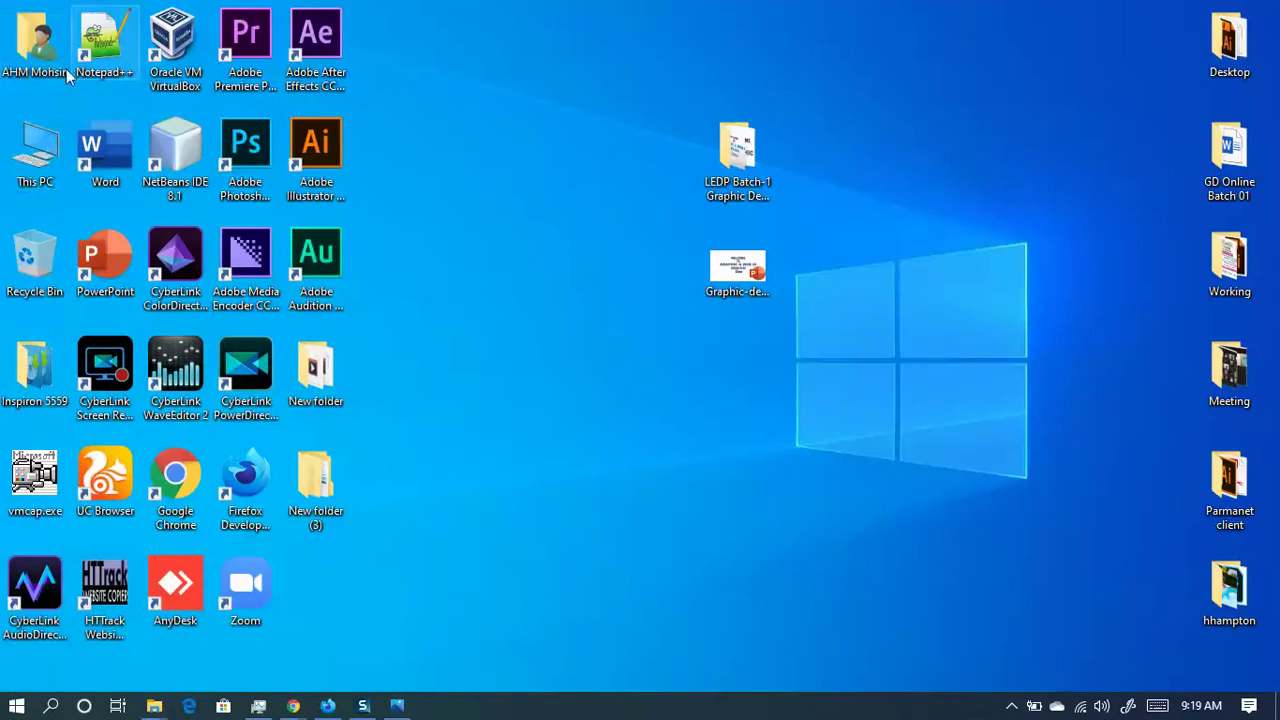
double_click(42, 150)
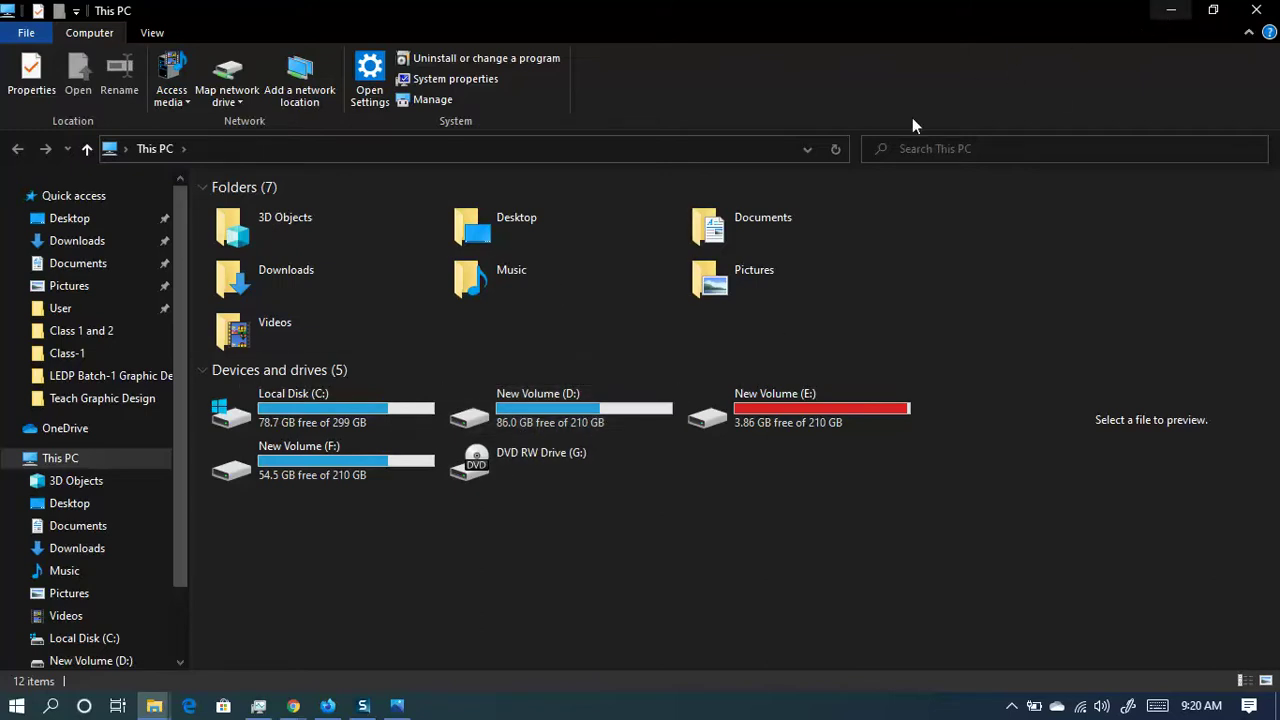
- Minimize the This PC window and refresh the desktop five times
click(1175, 12)
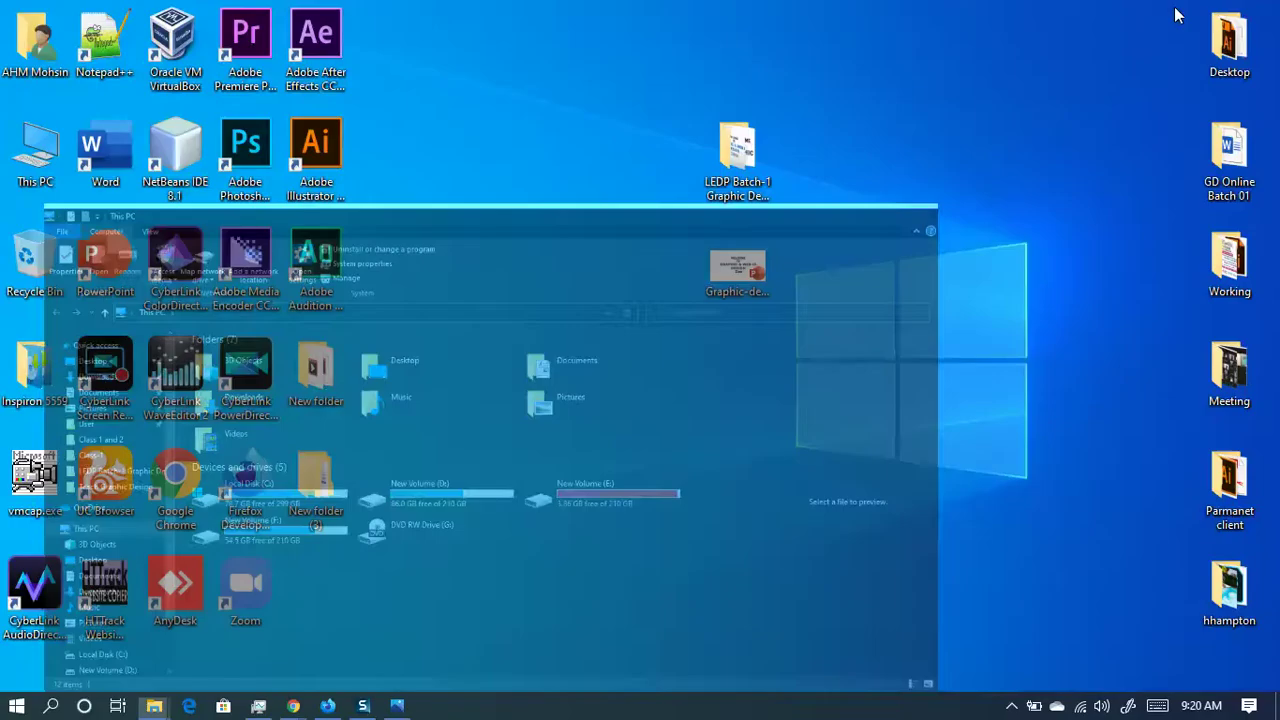
right_click(511, 155)
click(570, 232)
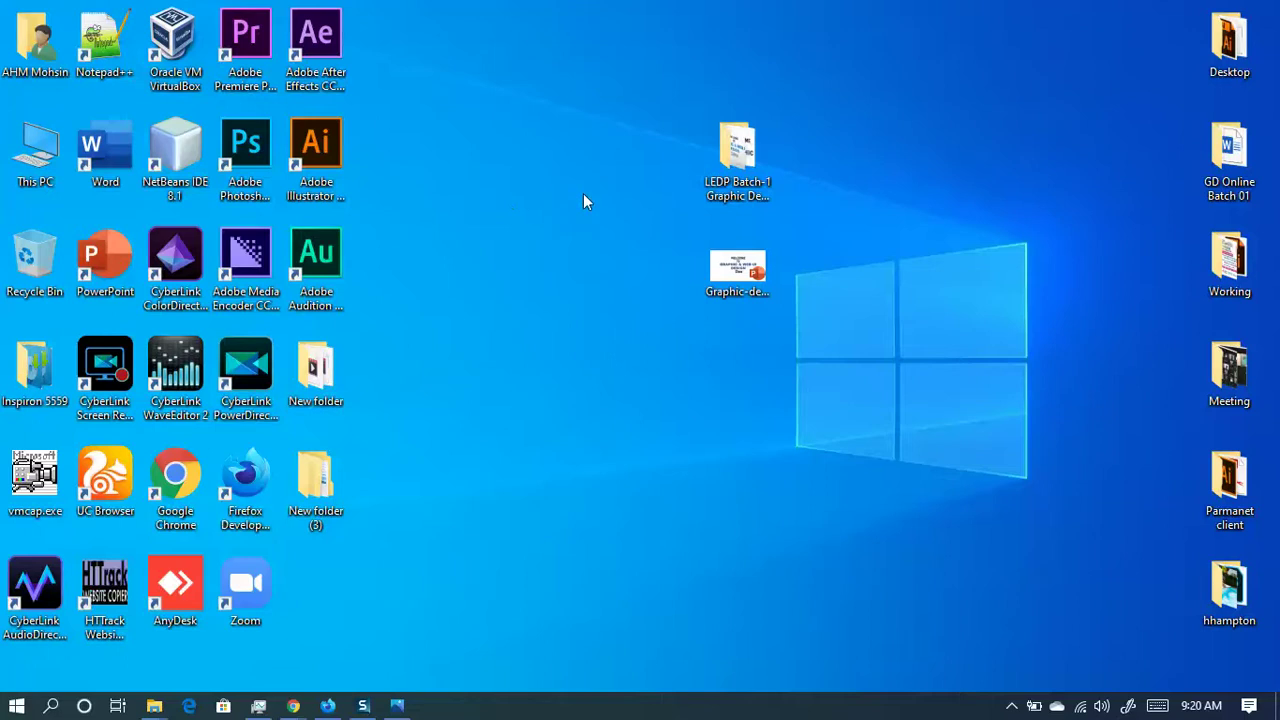
right_click(584, 194)
click(629, 276)
right_click(554, 206)
click(610, 286)
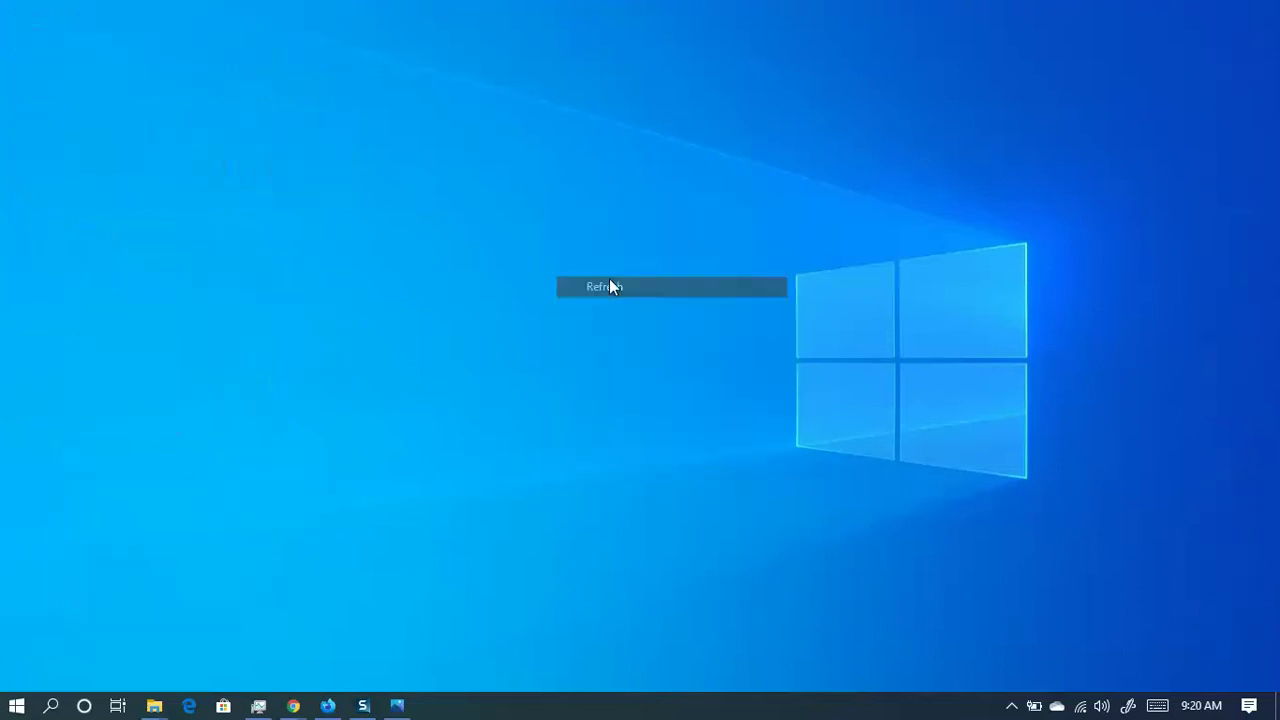
right_click(541, 224)
click(589, 304)
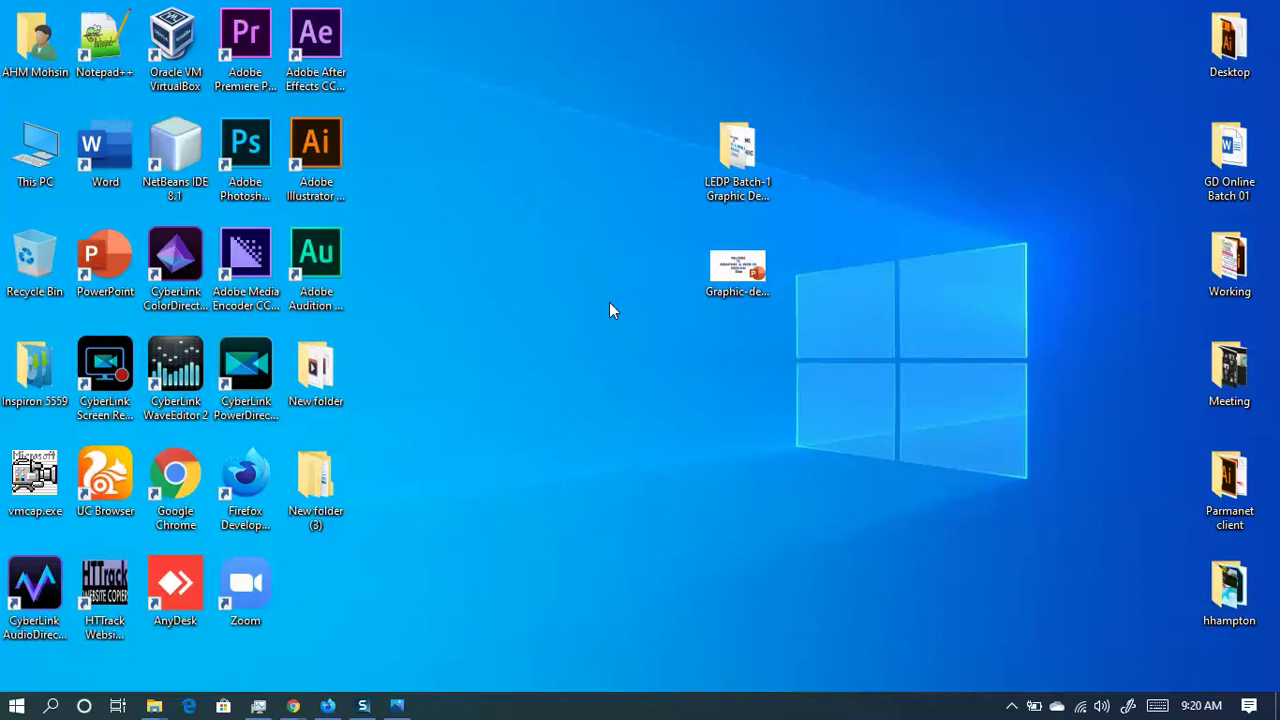
right_click(577, 216)
click(619, 298)
- Open This PC to view the computer's folders and drives, and minimize it again
double_click(11, 146)
click(1077, 112)
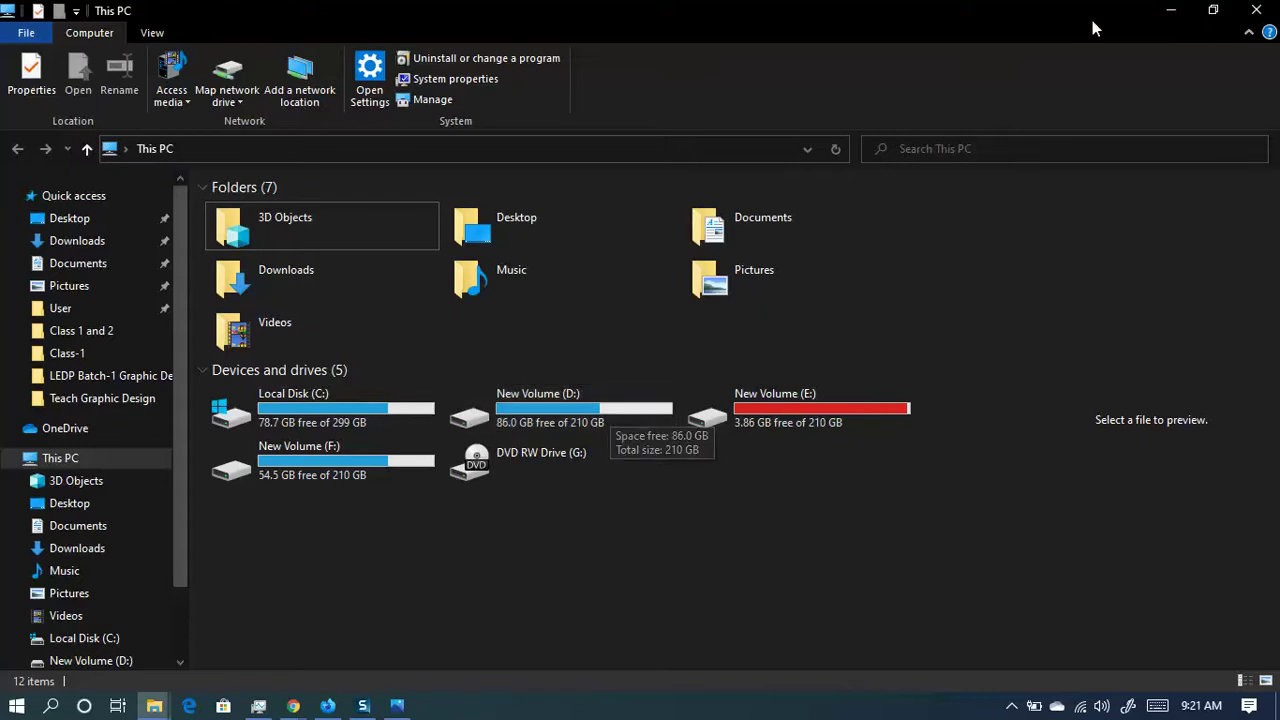
click(1170, 12)
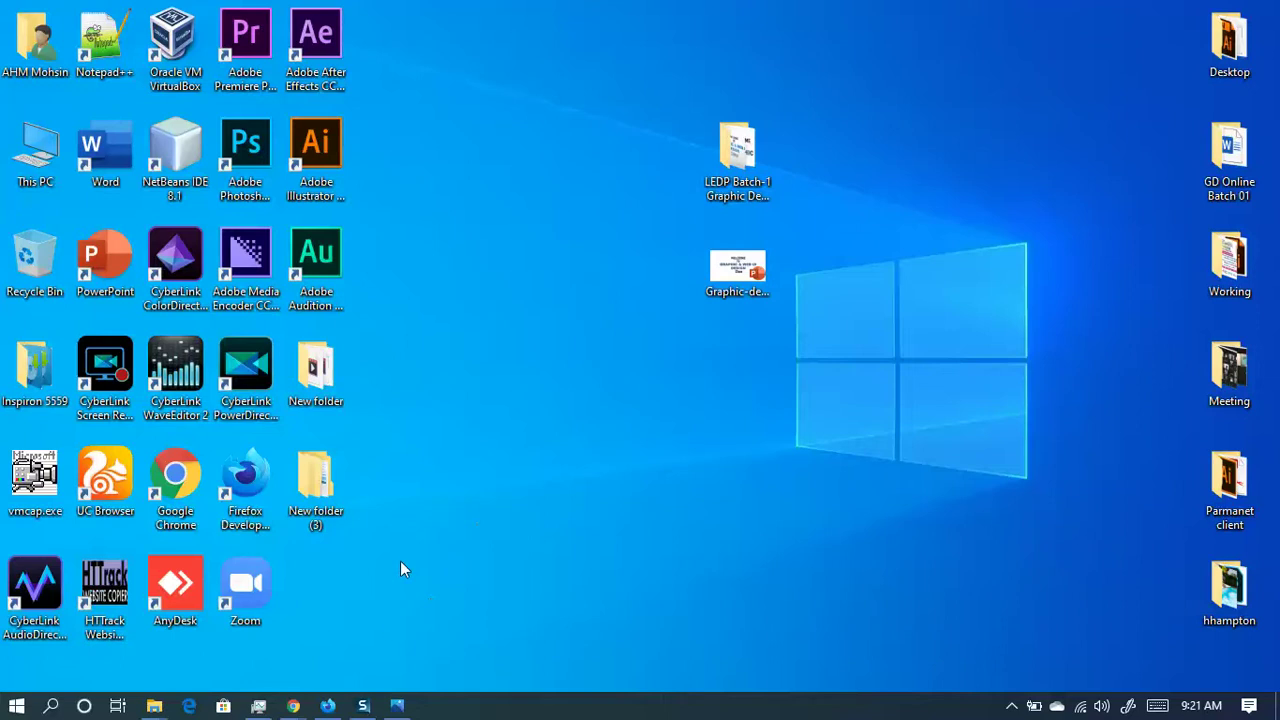
- Return to the Google Meet call in Chrome and look through the participant list
mouse_move(293, 706)
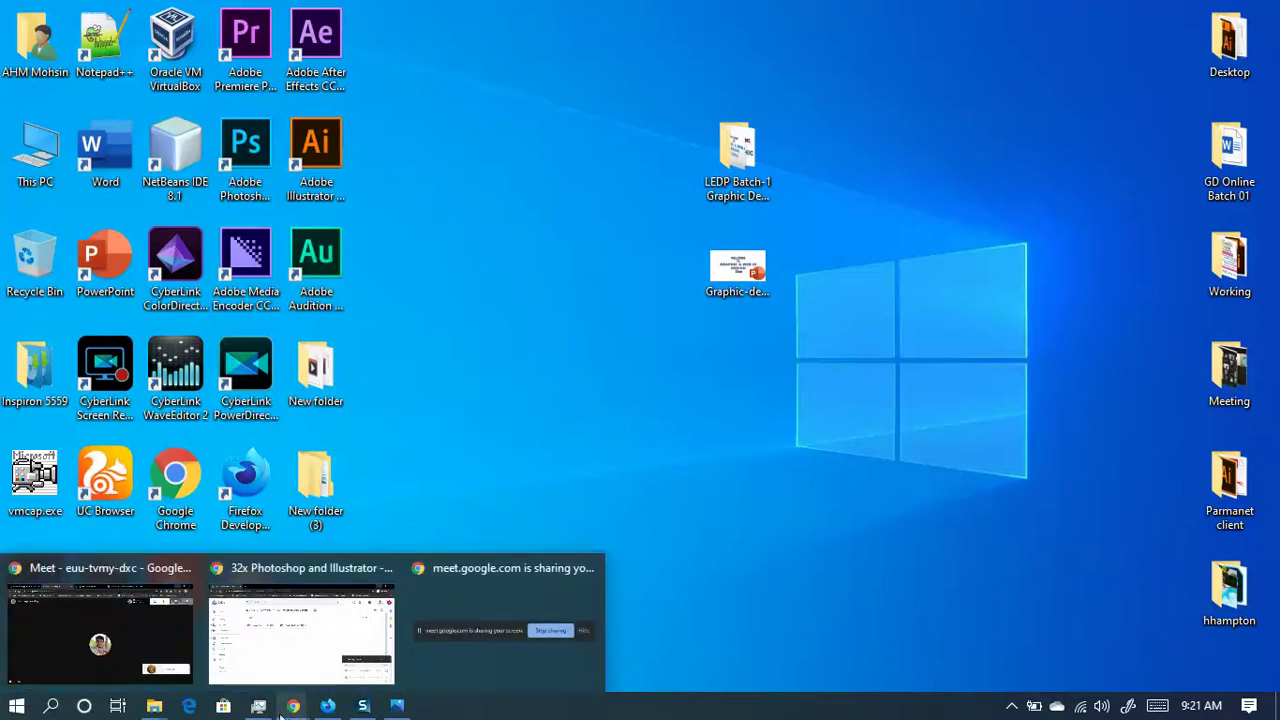
click(100, 630)
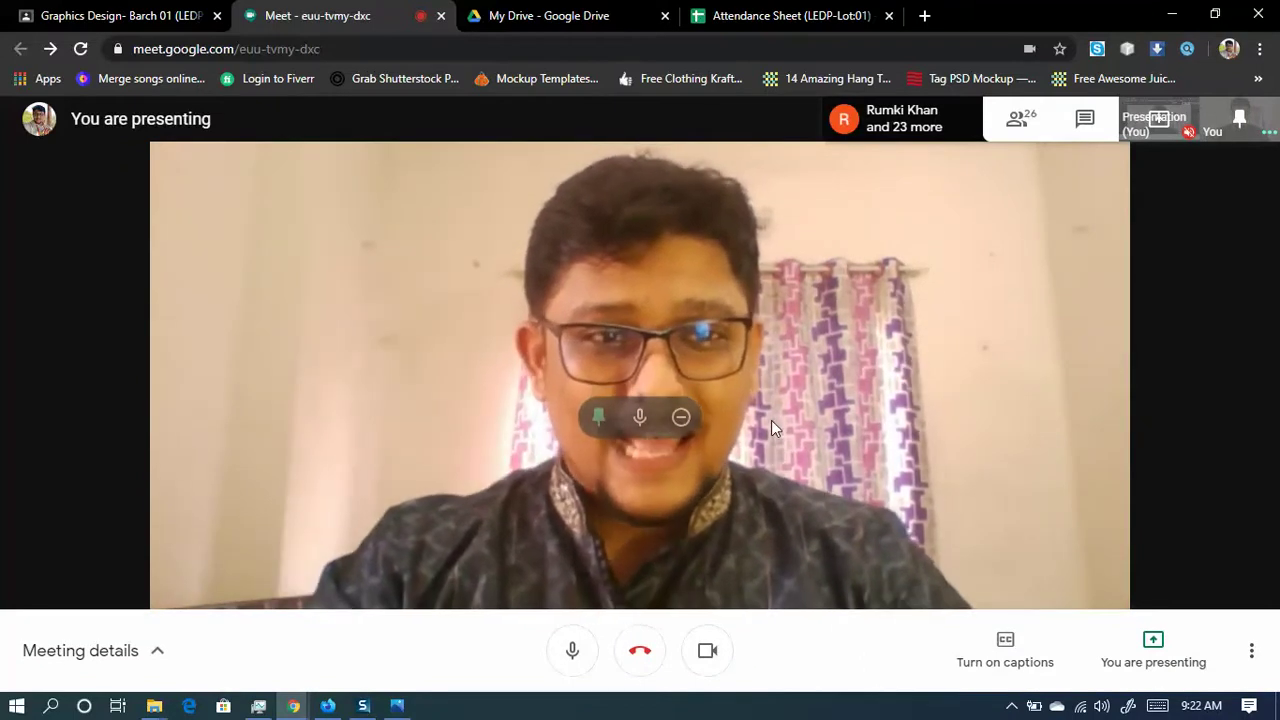
click(1017, 122)
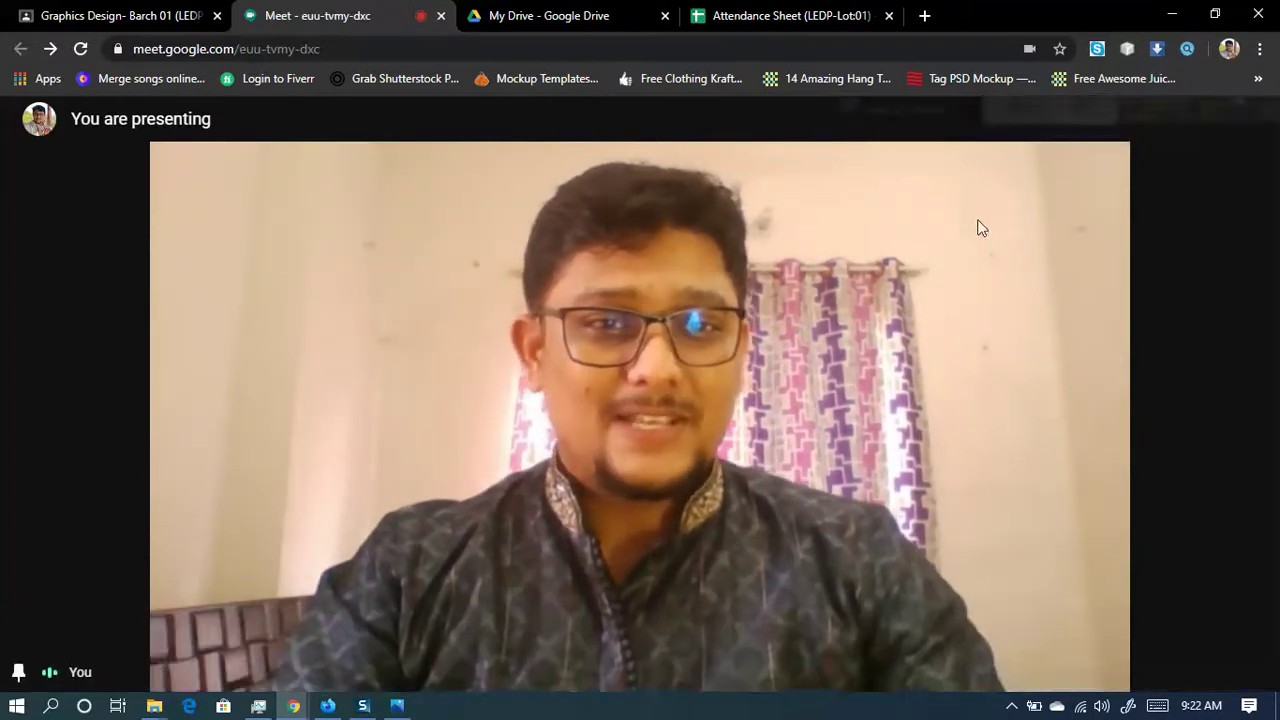
scroll(1080, 509, down, 8)
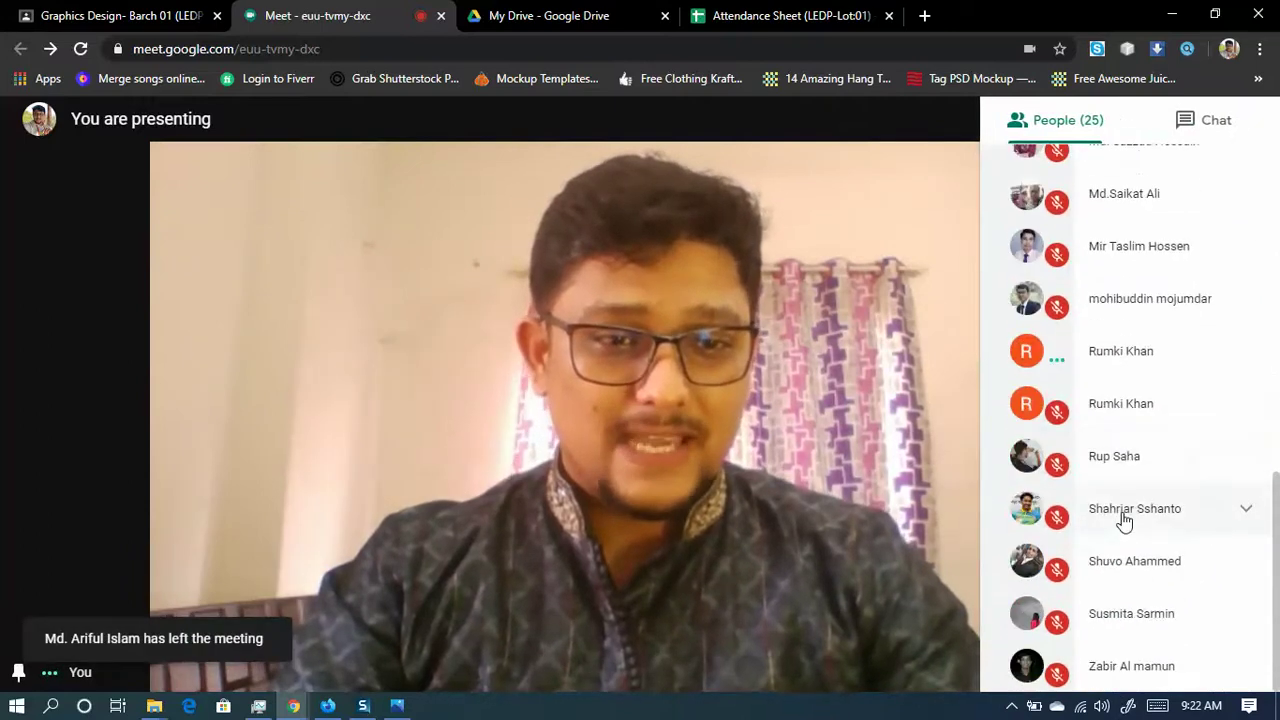
- Look through the full list of meeting participants from top to bottom and close the participant list
scroll(1130, 568, up, 6)
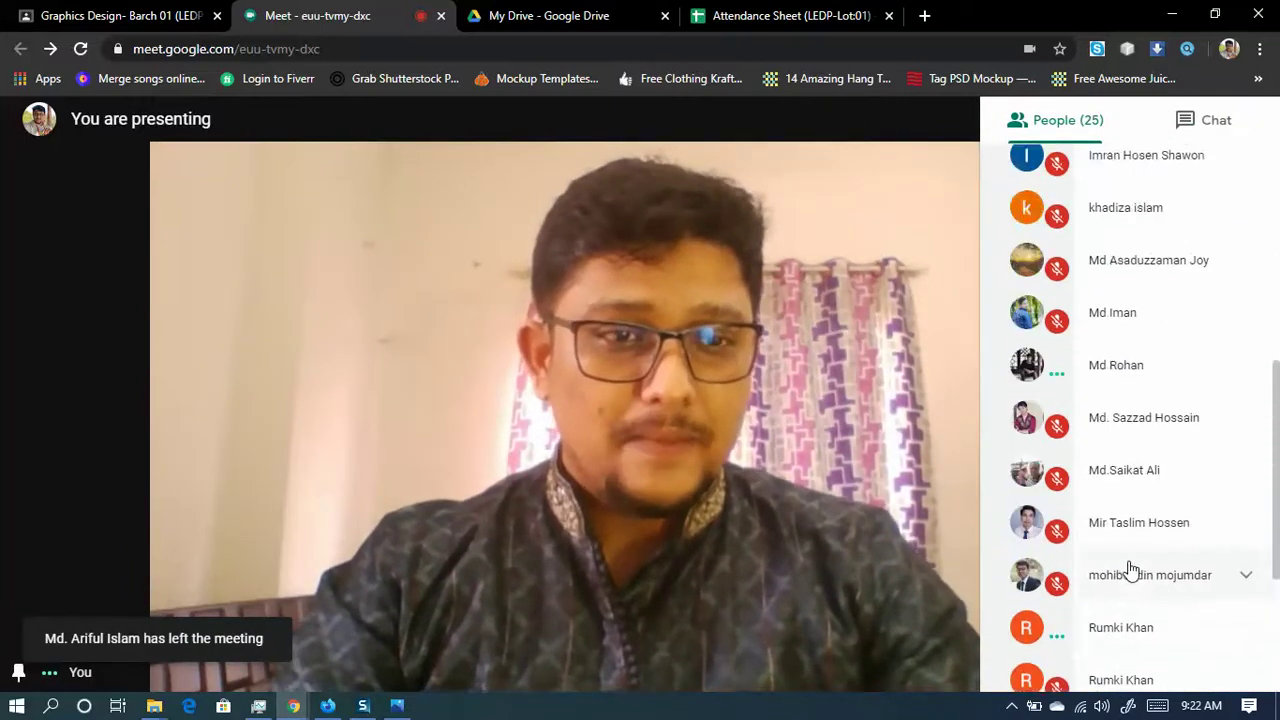
scroll(1130, 568, up, 3)
scroll(1130, 568, down, 8)
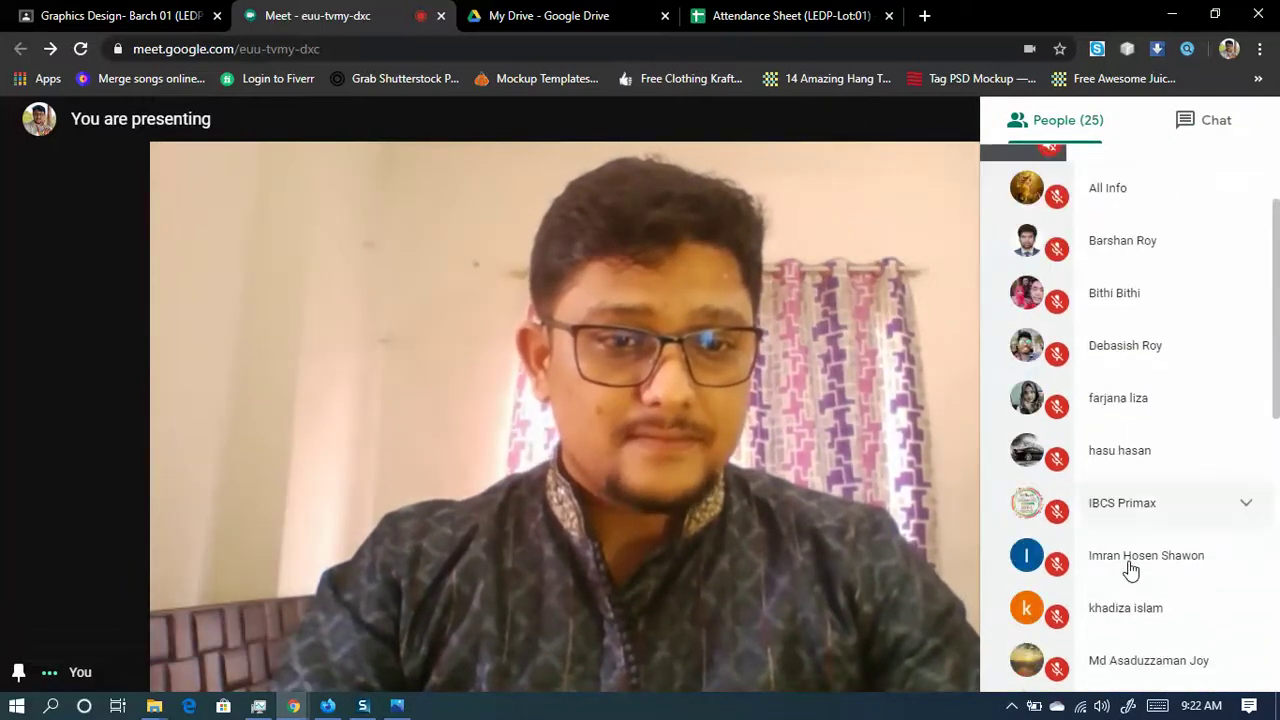
scroll(1130, 568, down, 2)
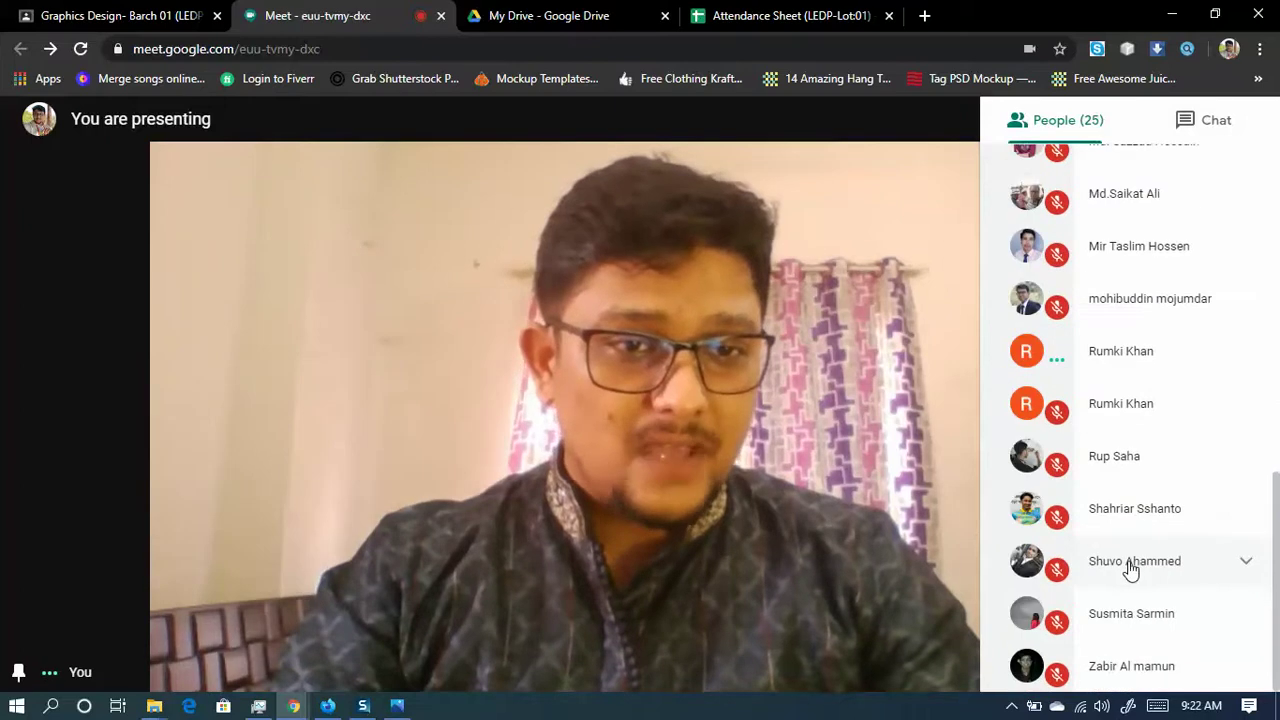
scroll(1130, 568, up, 4)
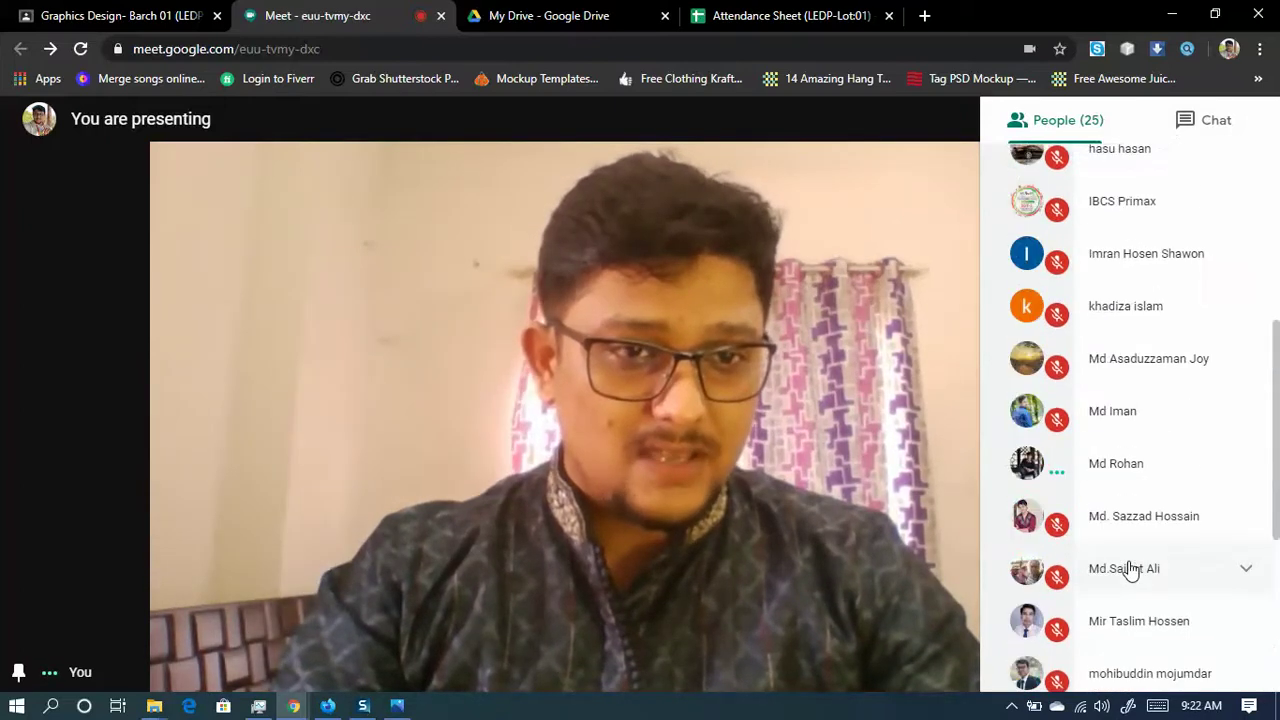
scroll(1130, 568, up, 5)
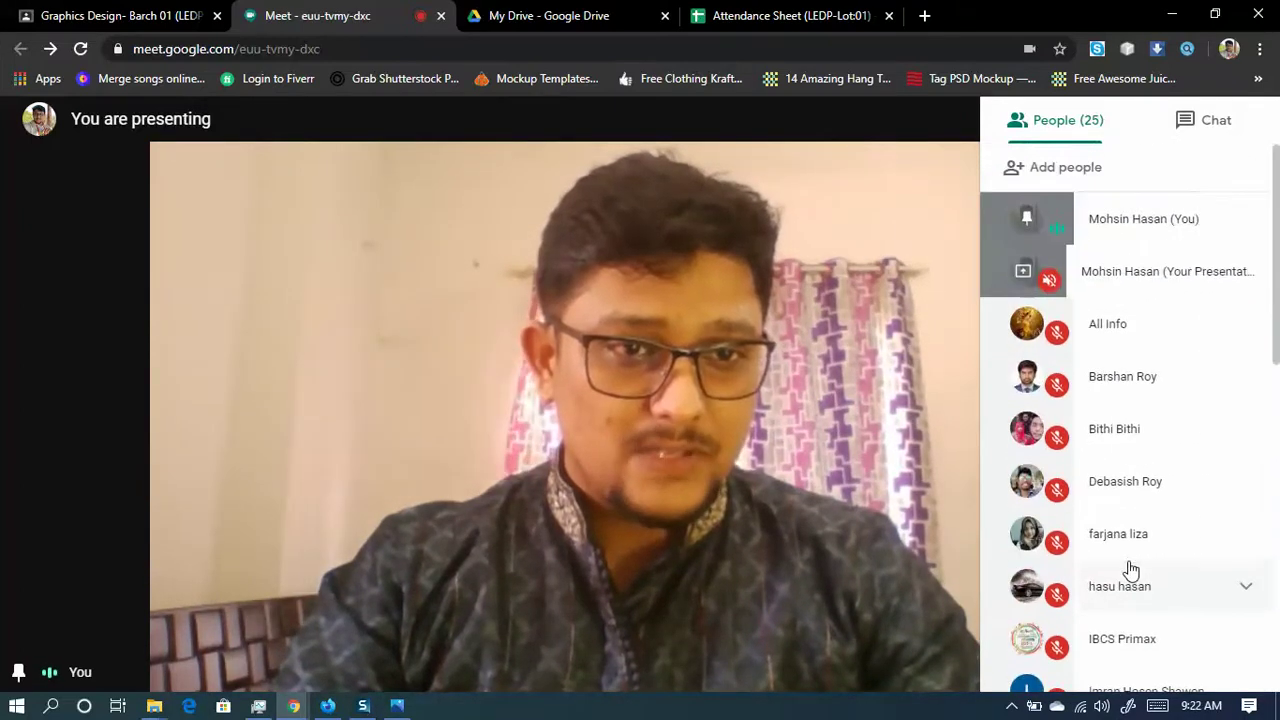
scroll(1130, 568, down, 1)
scroll(1130, 568, down, 2)
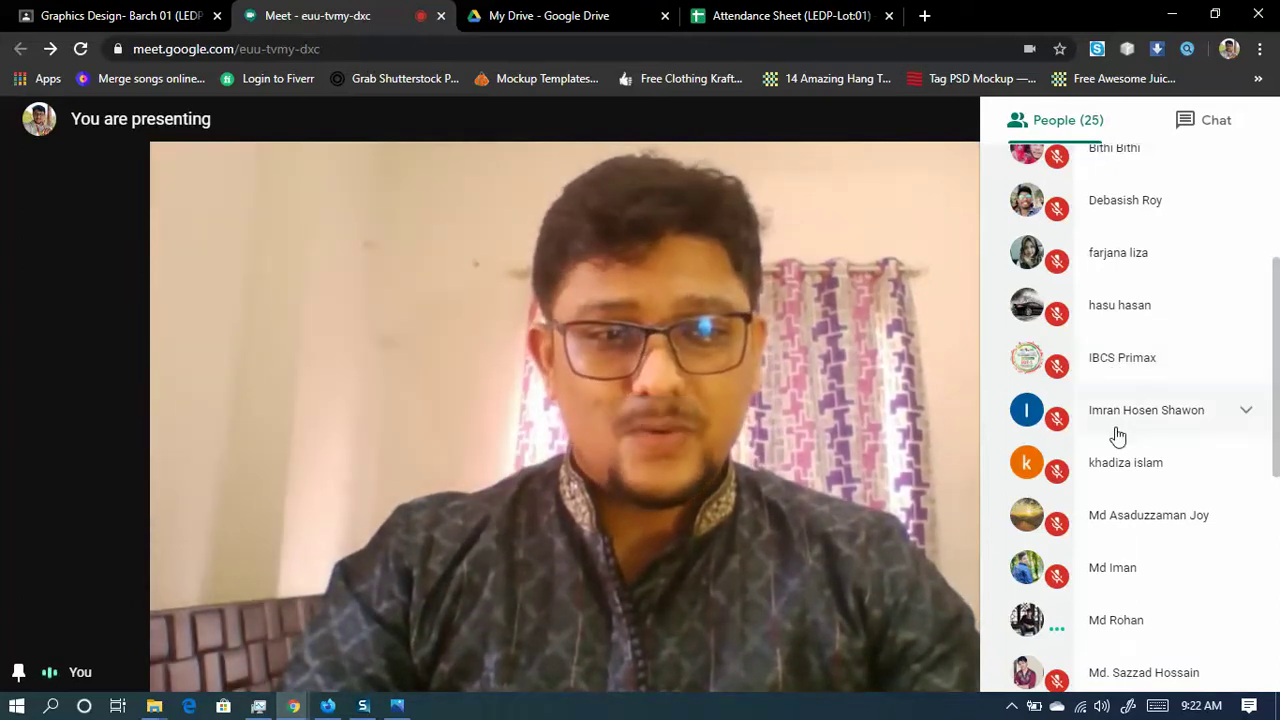
scroll(1117, 436, up, 5)
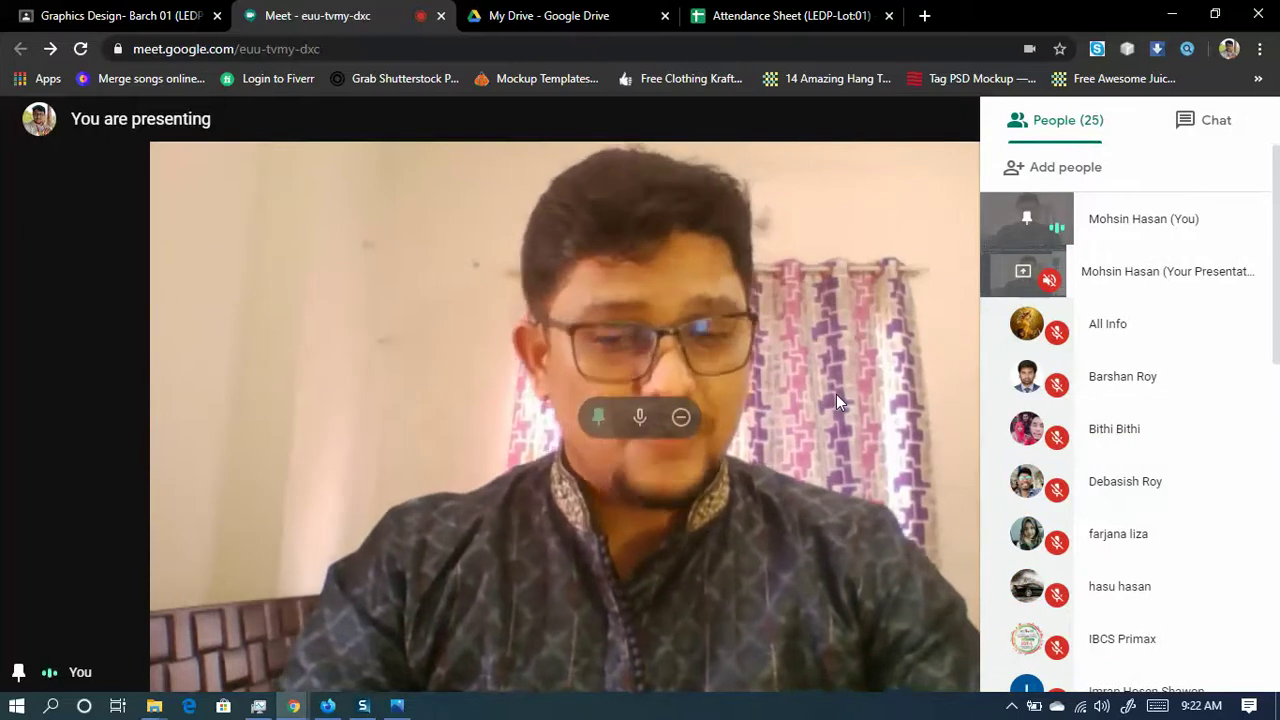
click(836, 394)
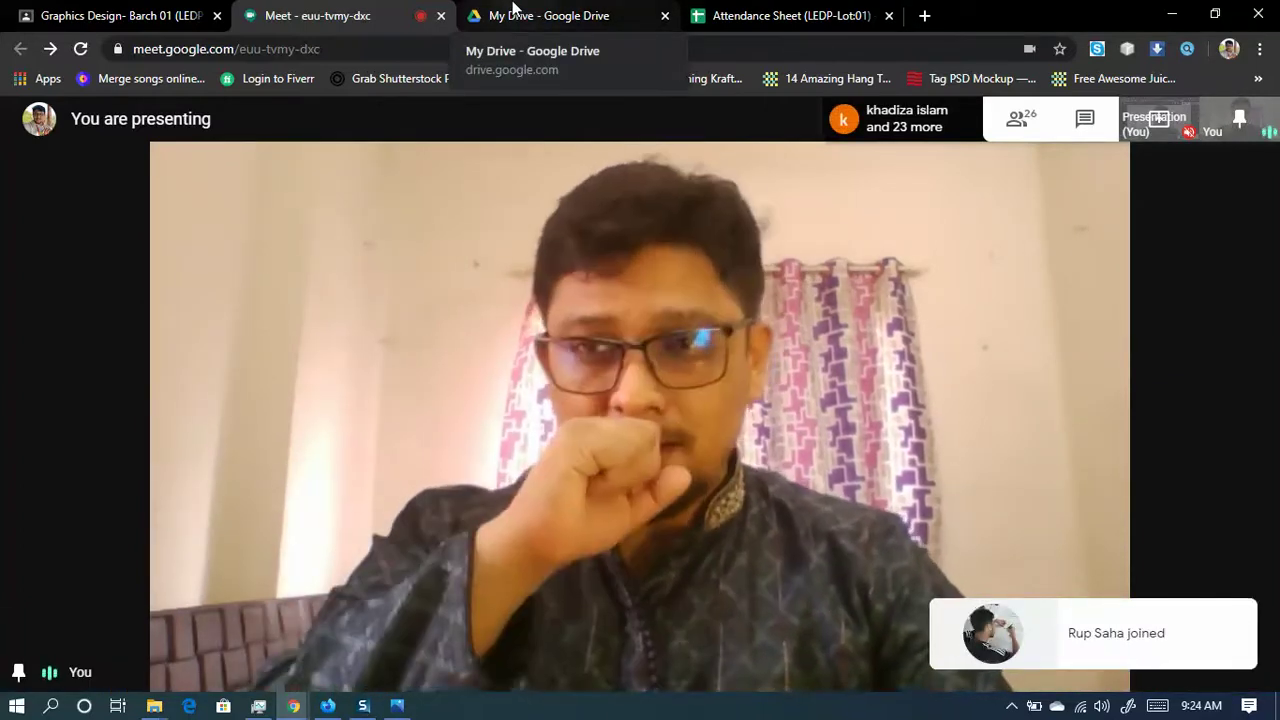
- Switch to the Graphics Design class in Google Classroom and look through the stream's announcement, assignment and material posts
click(82, 15)
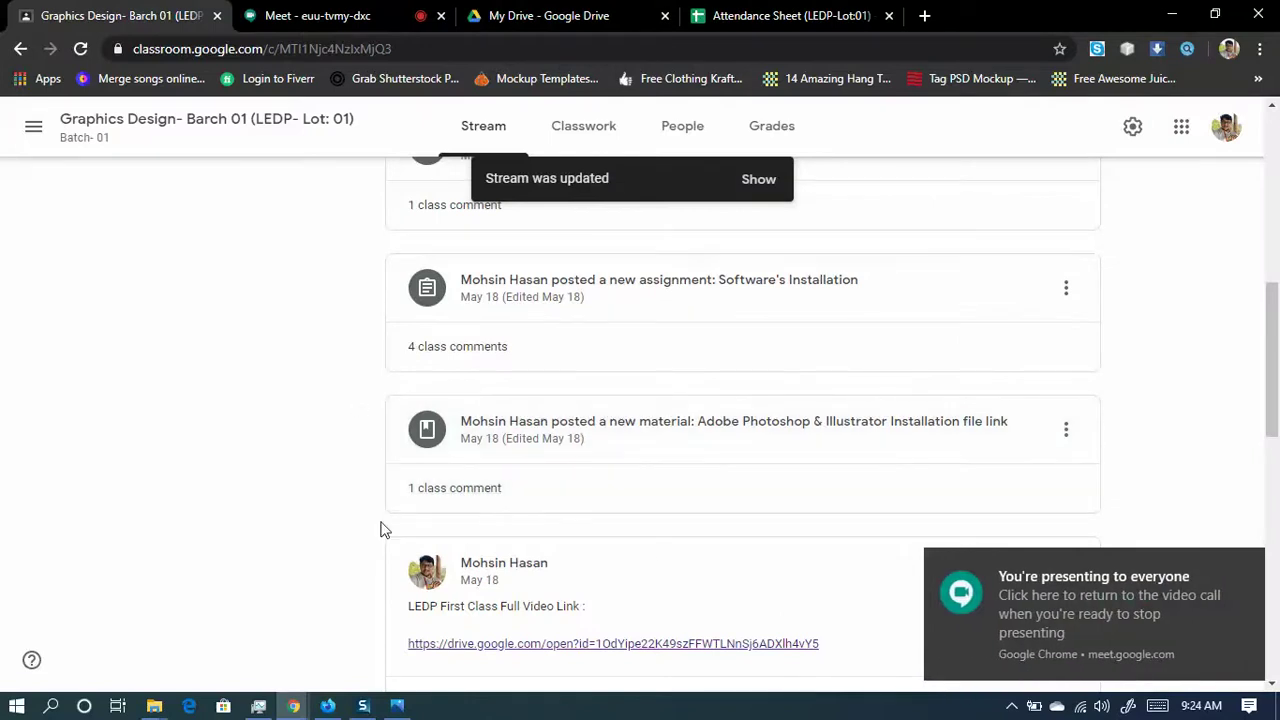
scroll(723, 346, up, 2)
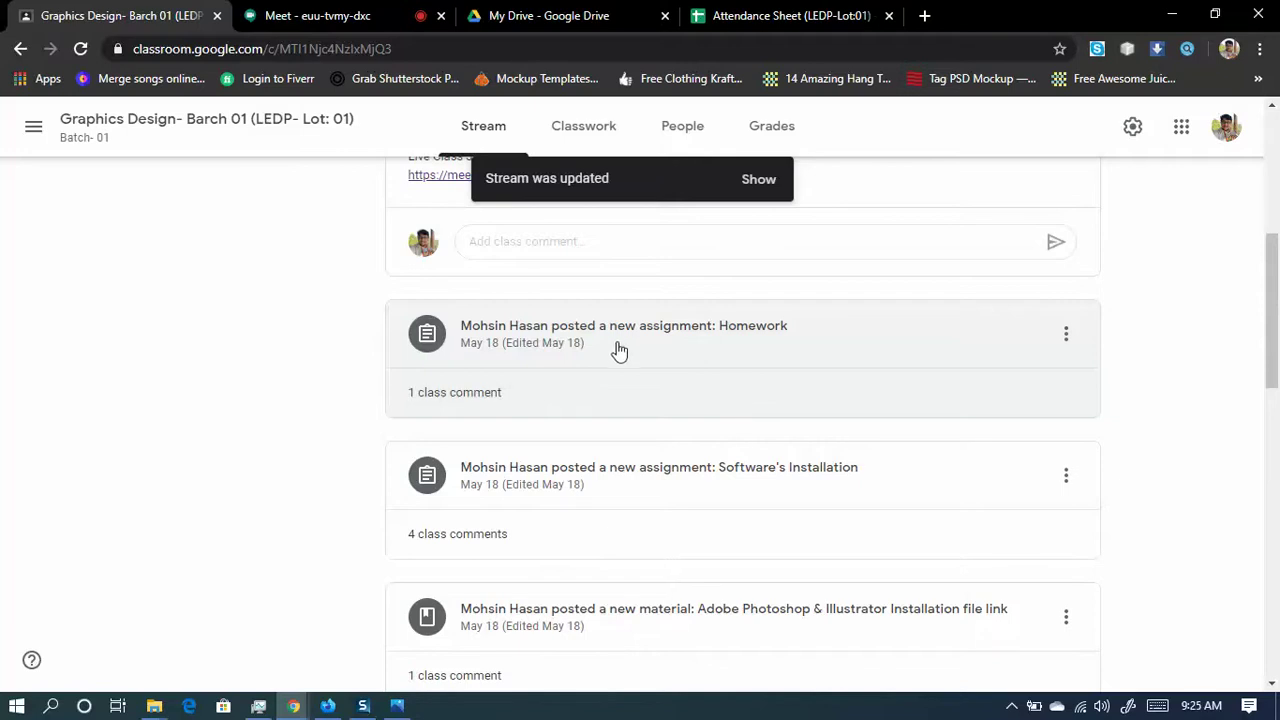
scroll(660, 397, up, 2)
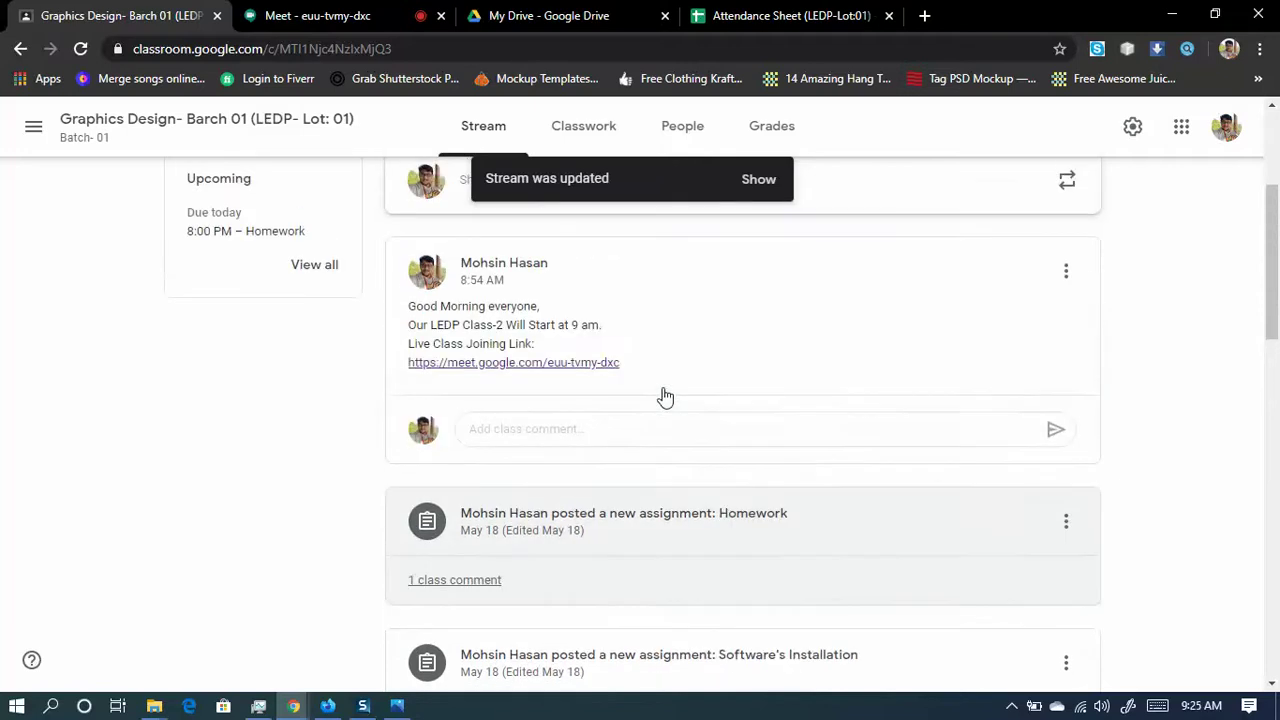
scroll(755, 560, up, 2)
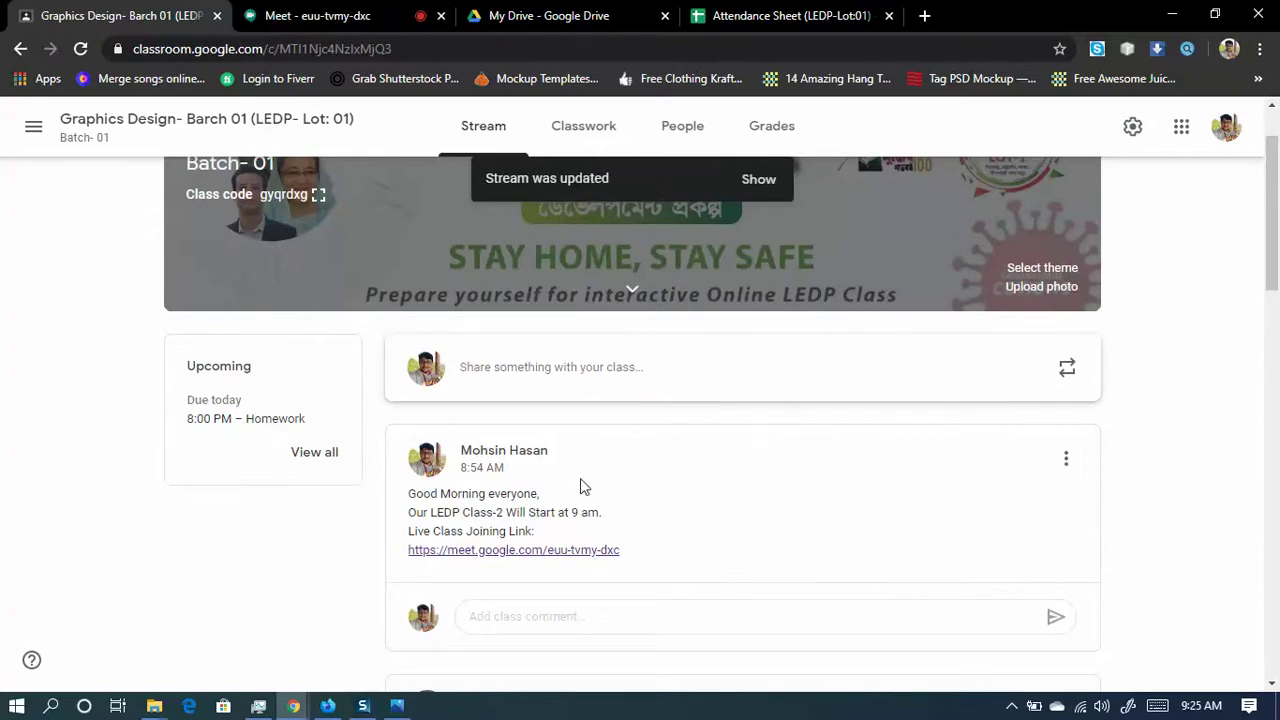
scroll(697, 509, down, 2)
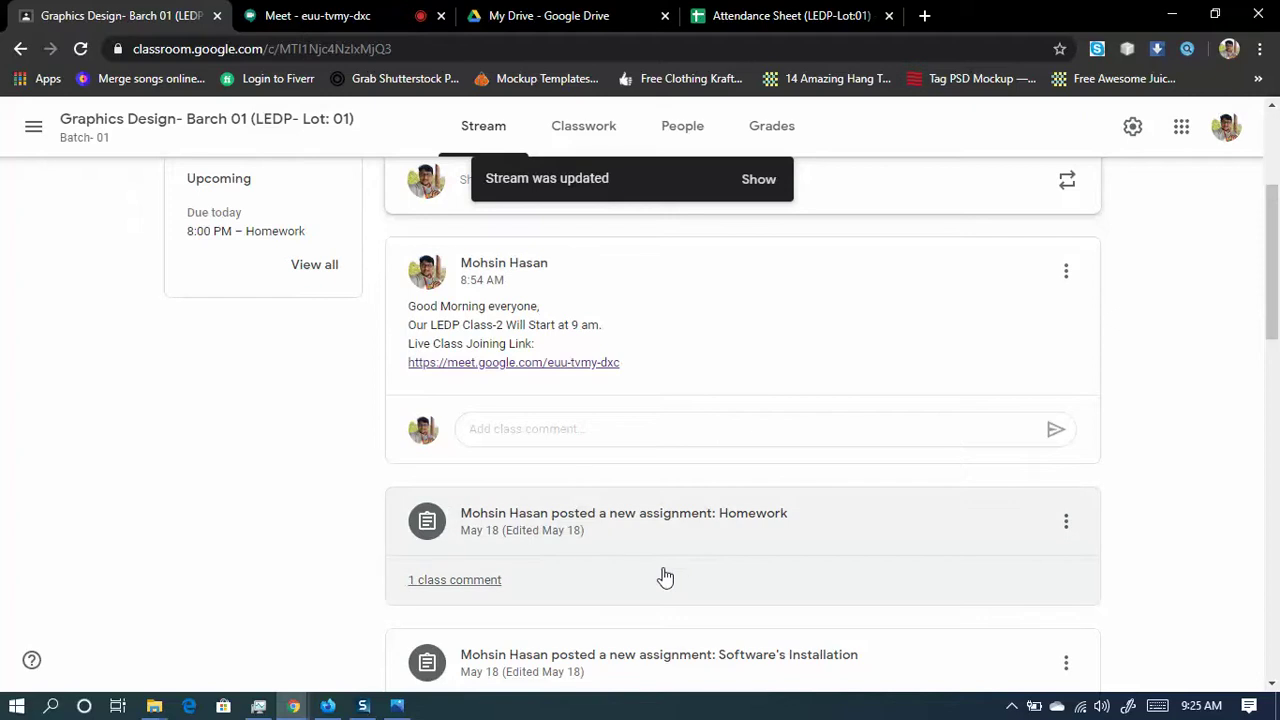
scroll(683, 514, down, 3)
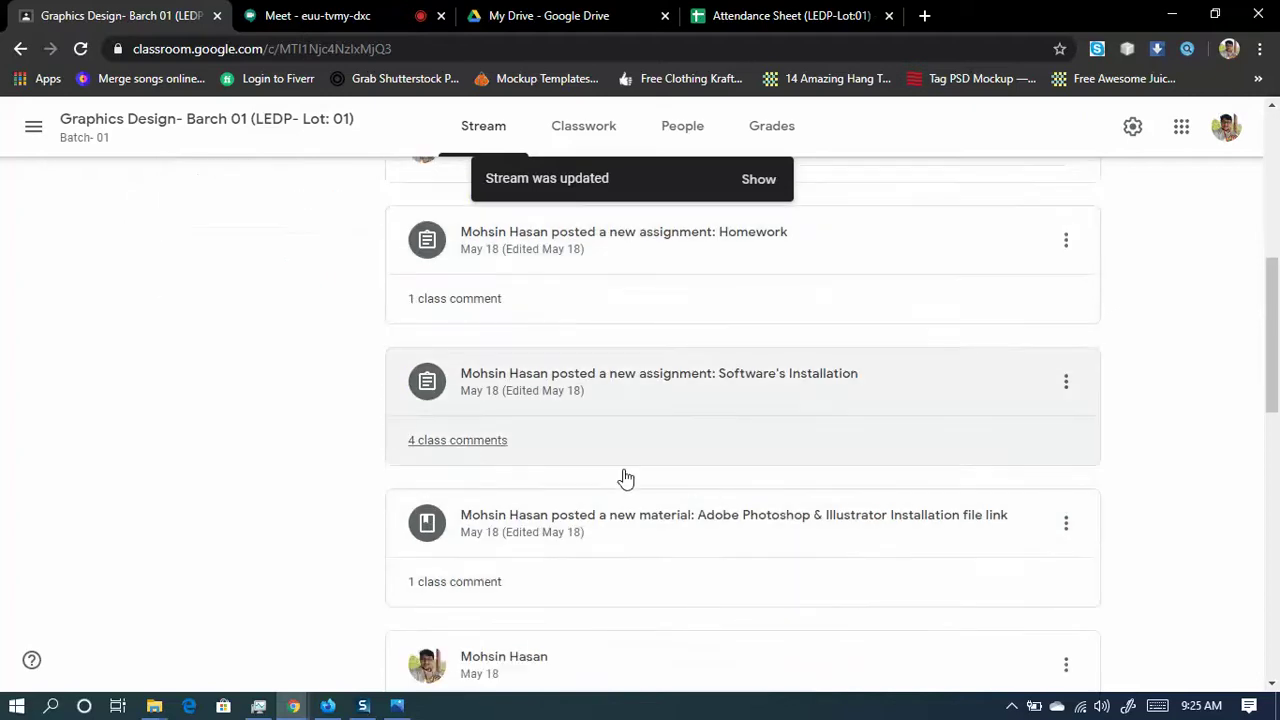
scroll(640, 440, up, 2)
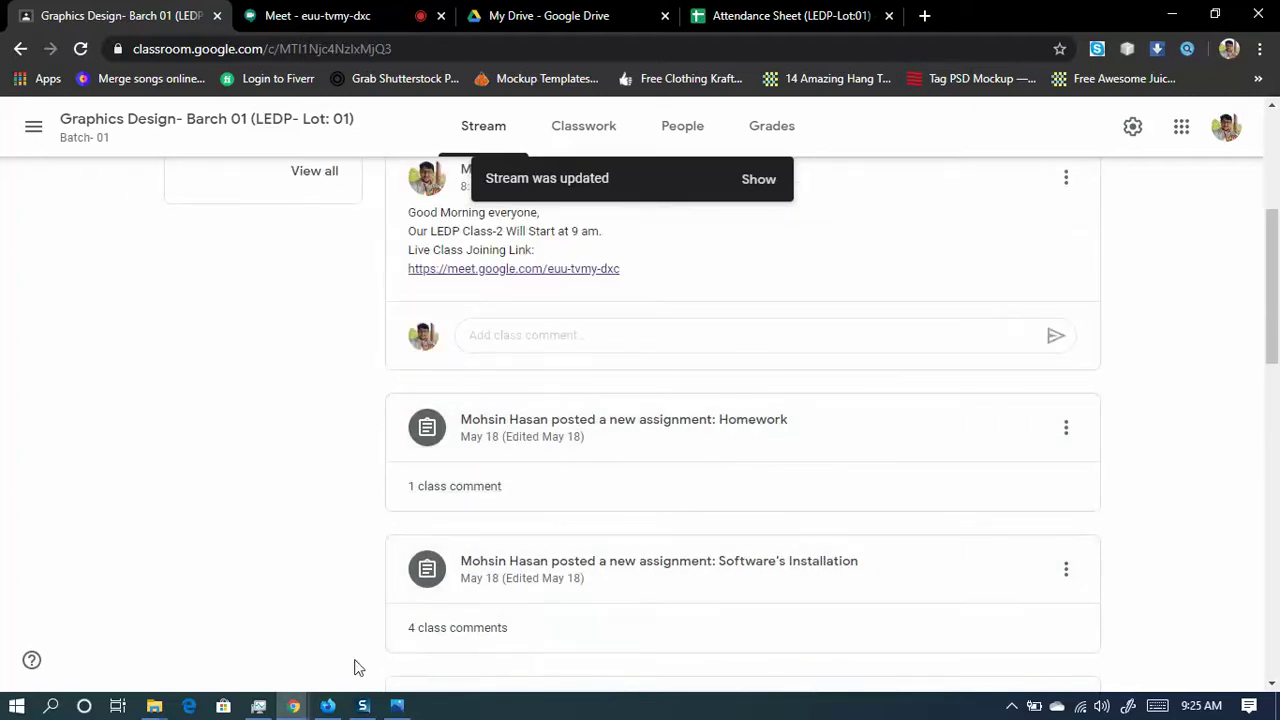
mouse_move(295, 706)
mouse_move(255, 600)
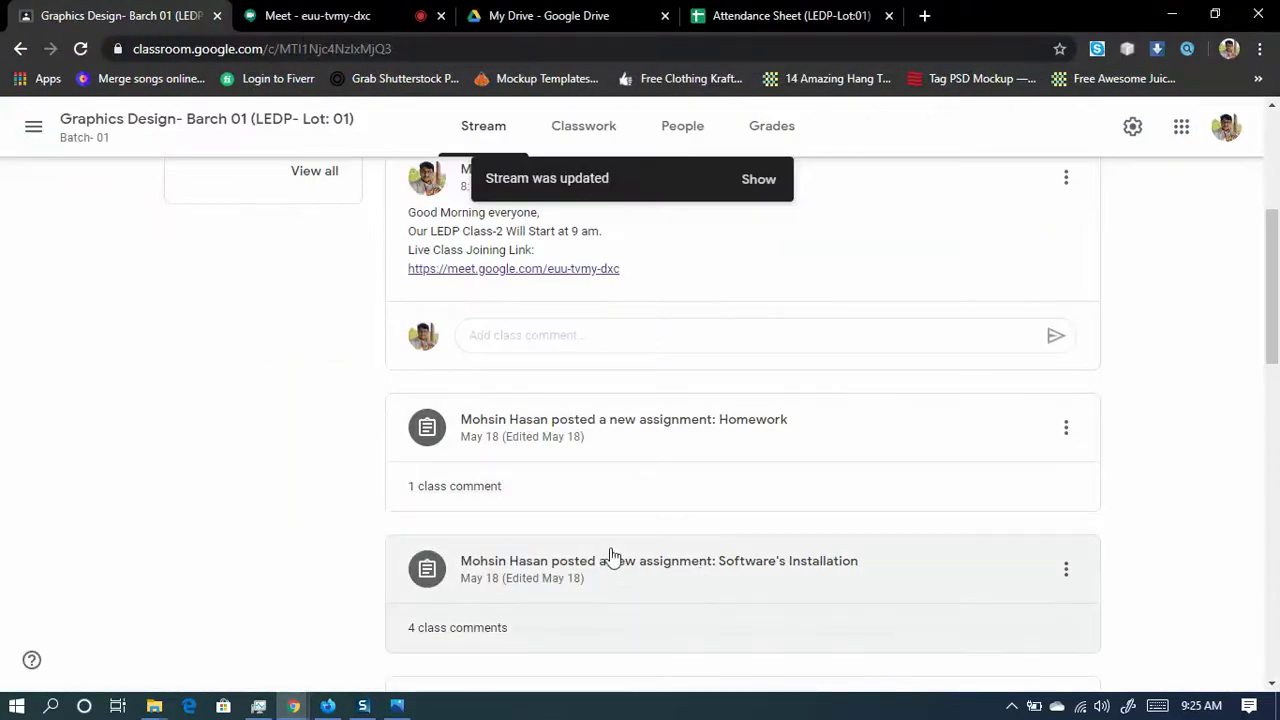
scroll(613, 557, down, 1)
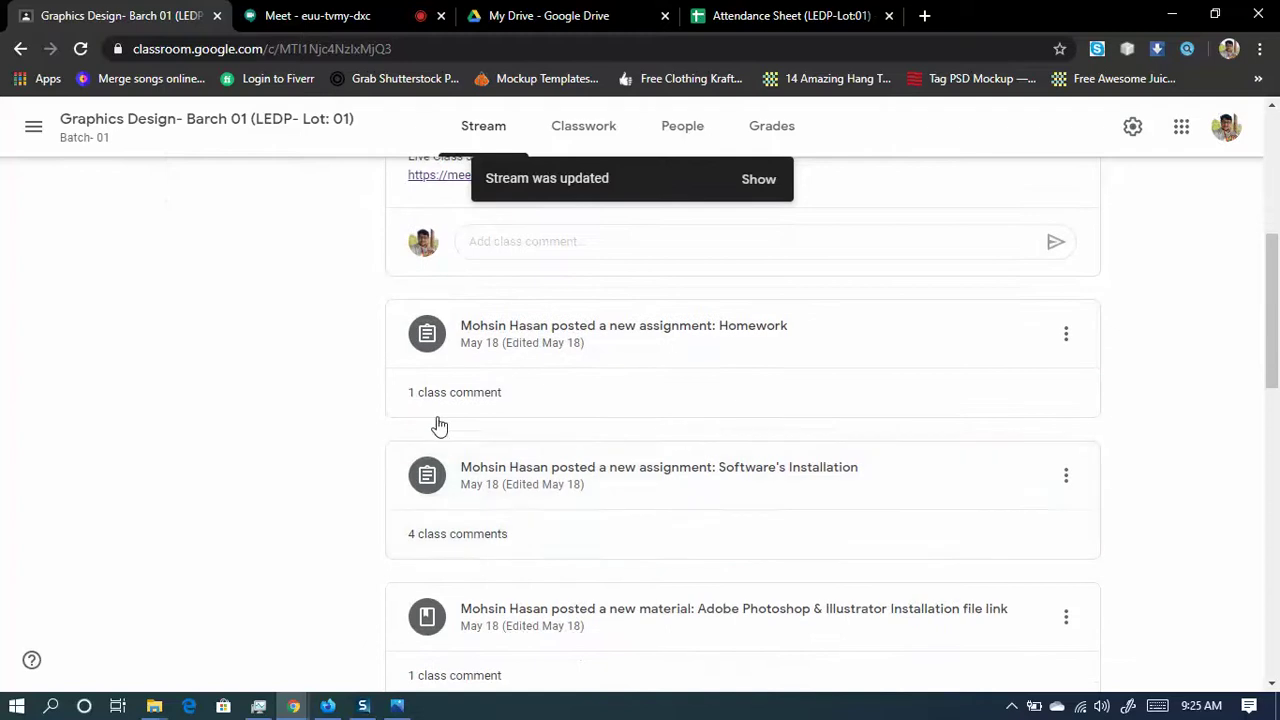
- Open the student work of the Homework assignment and view the turned-in submission with four attachments
scroll(600, 440, up, 1)
click(630, 423)
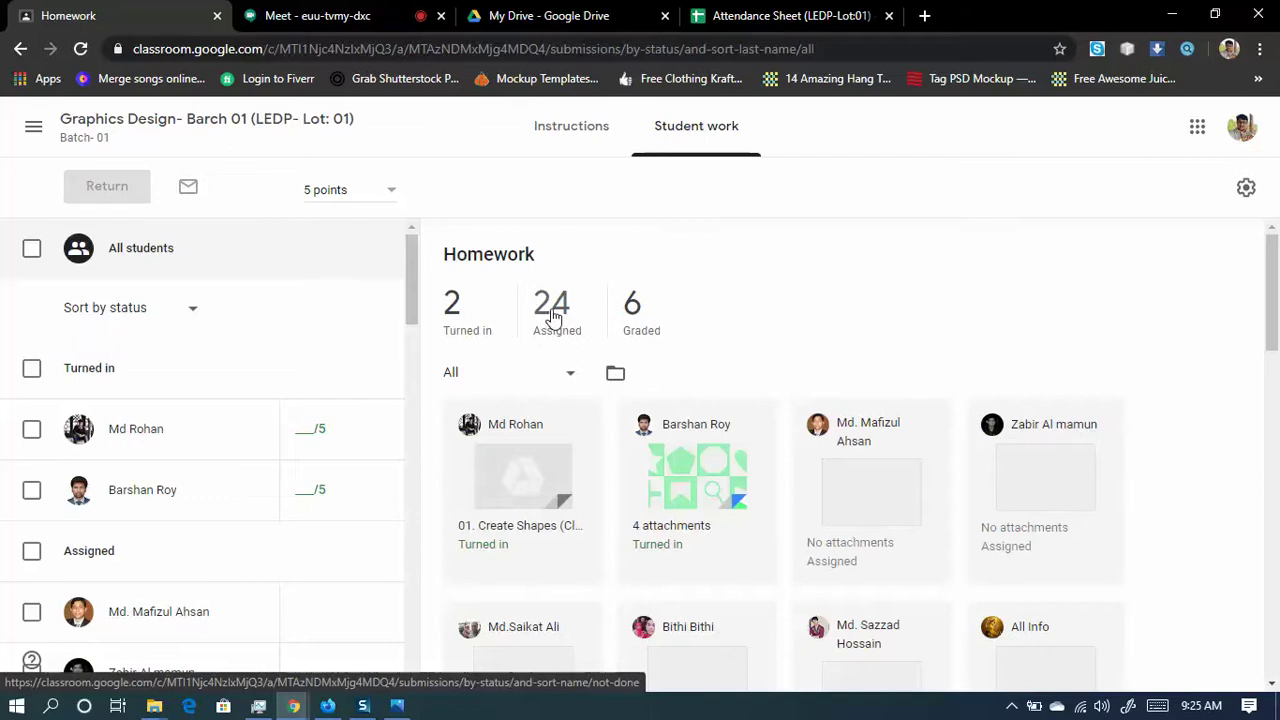
scroll(685, 400, down, 2)
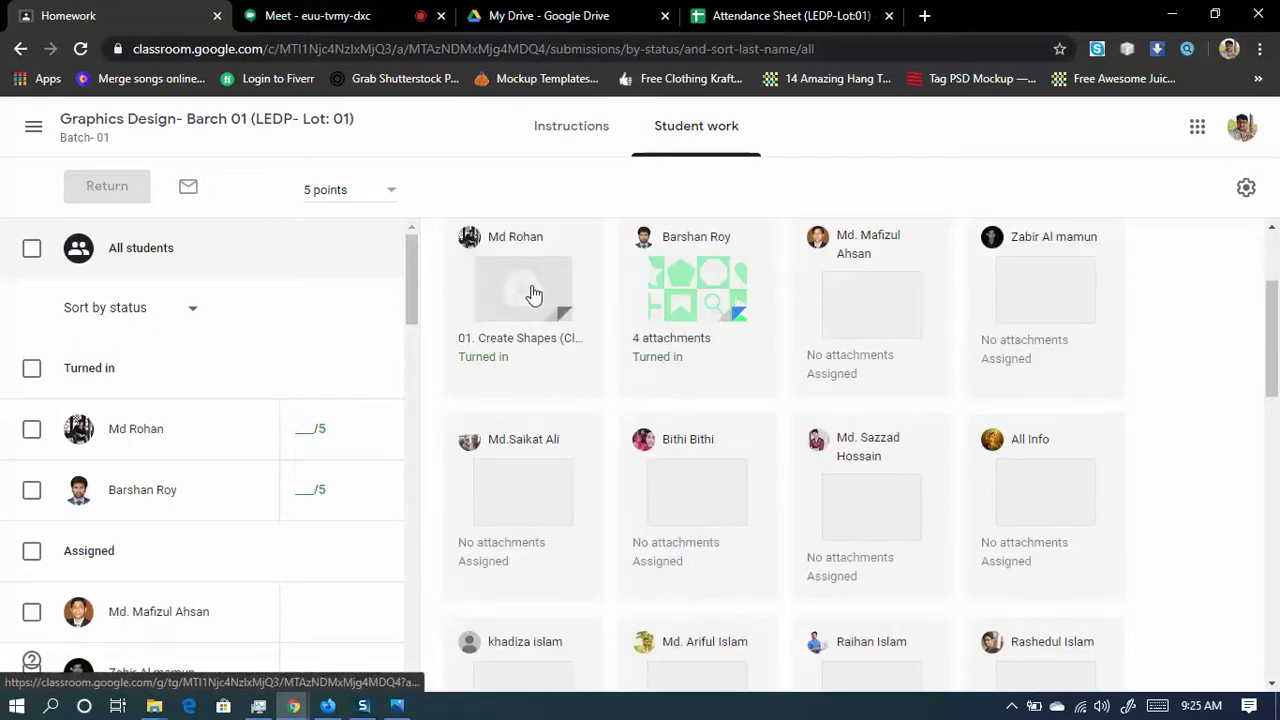
click(716, 285)
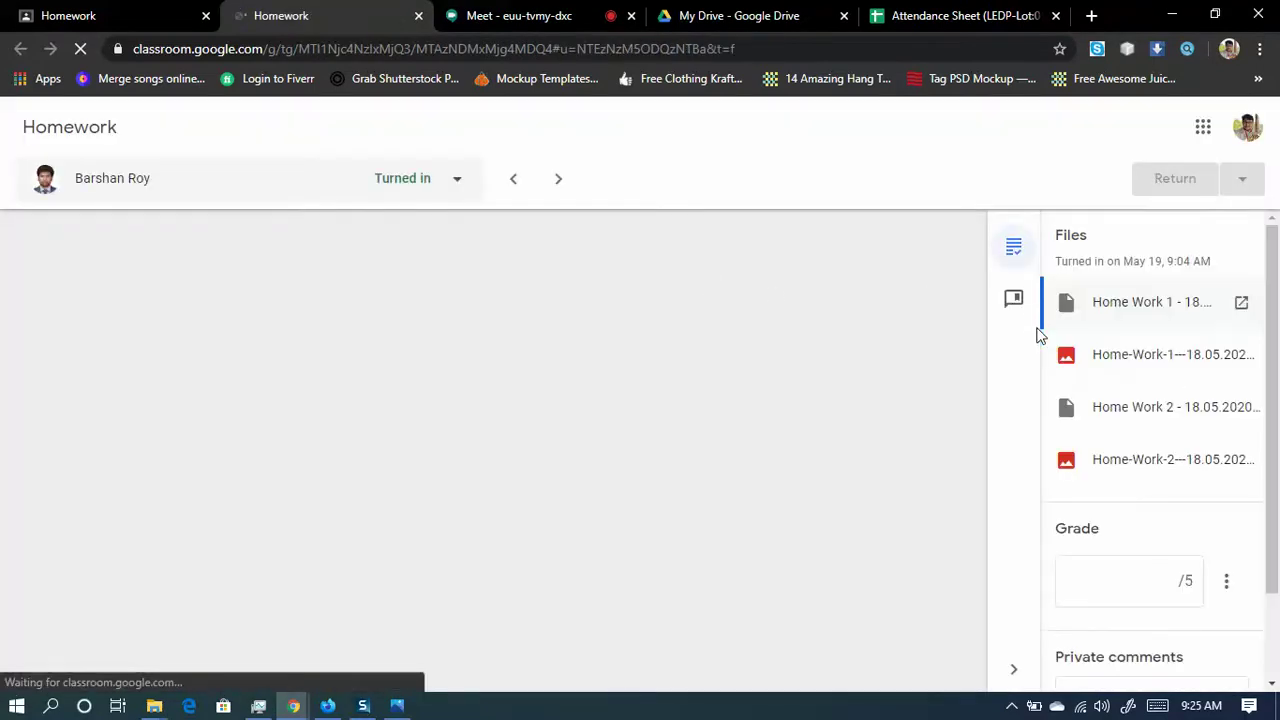
- Review the submission's Home Work 1 files in AI and JPG format and the shapes in Home Work 2 - 18.05.2020.ai
click(1094, 297)
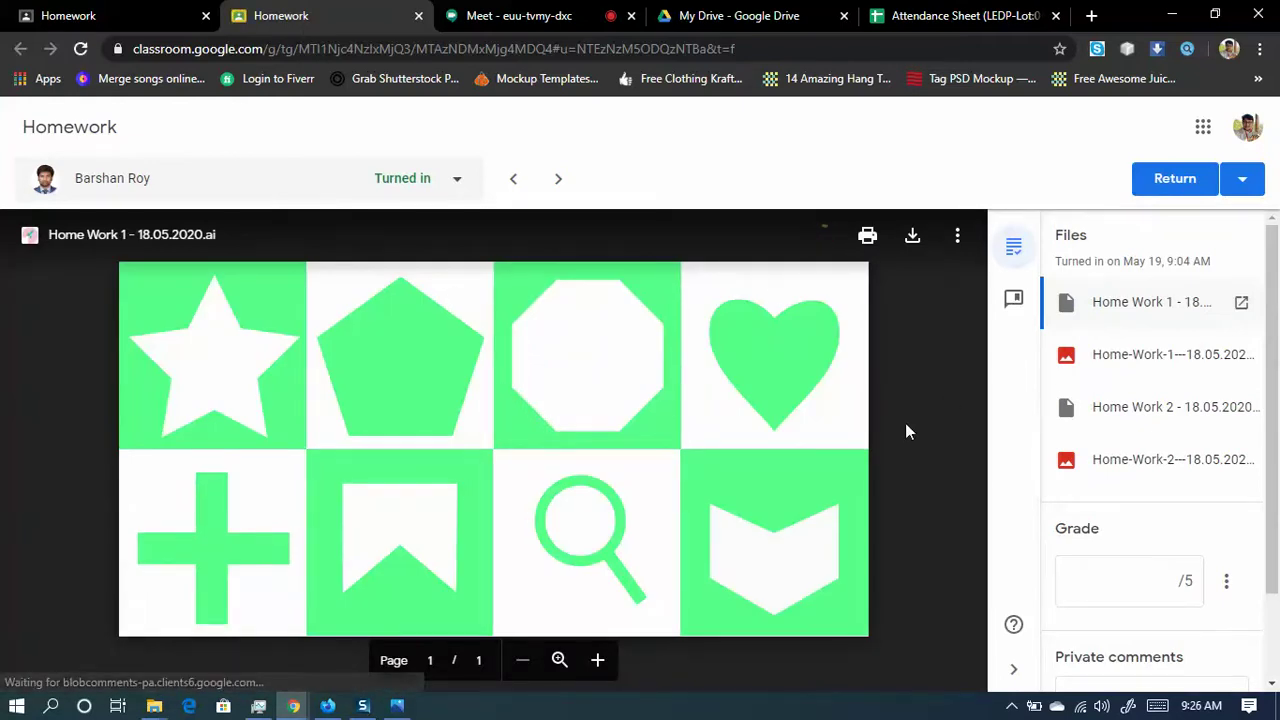
click(1127, 365)
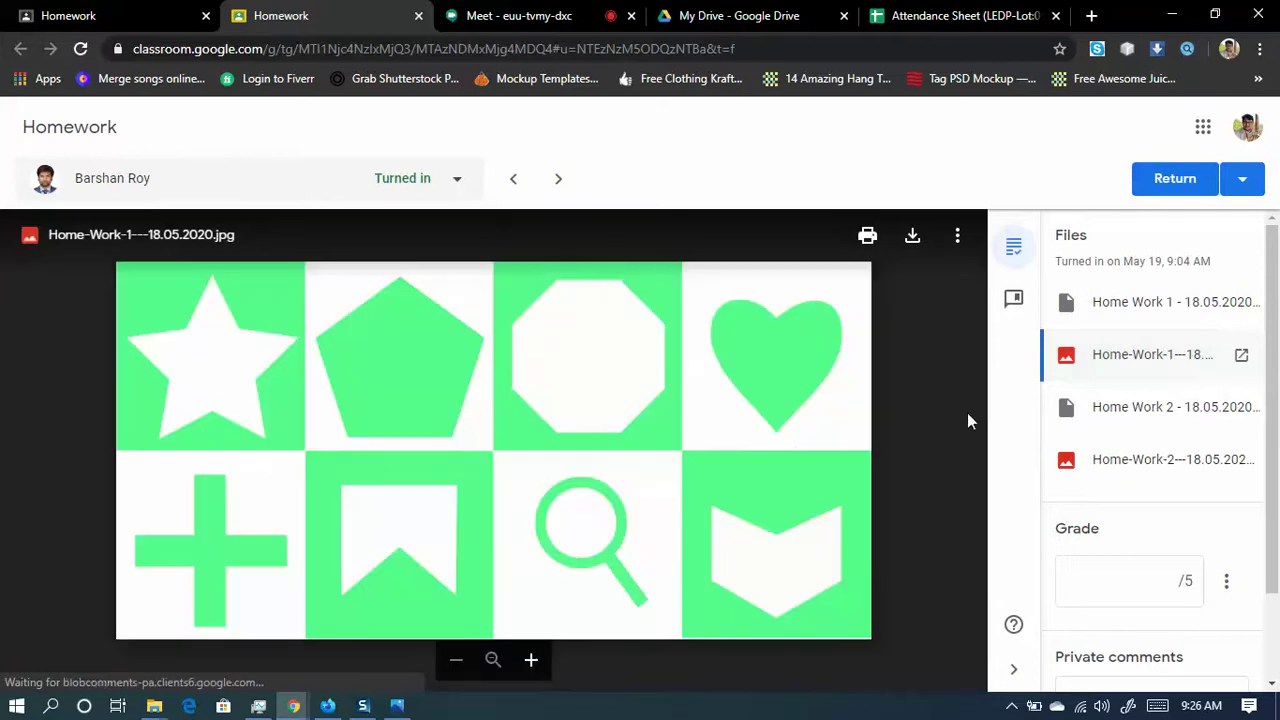
click(1083, 422)
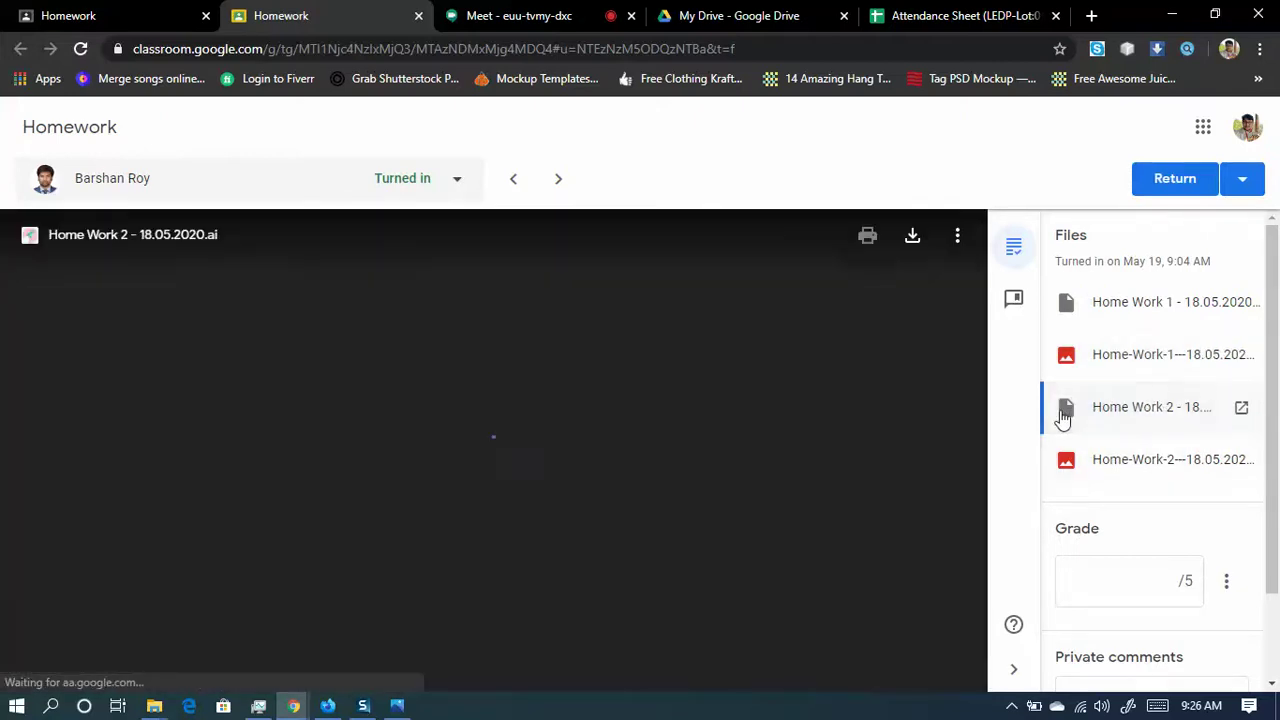
scroll(634, 434, down, 4)
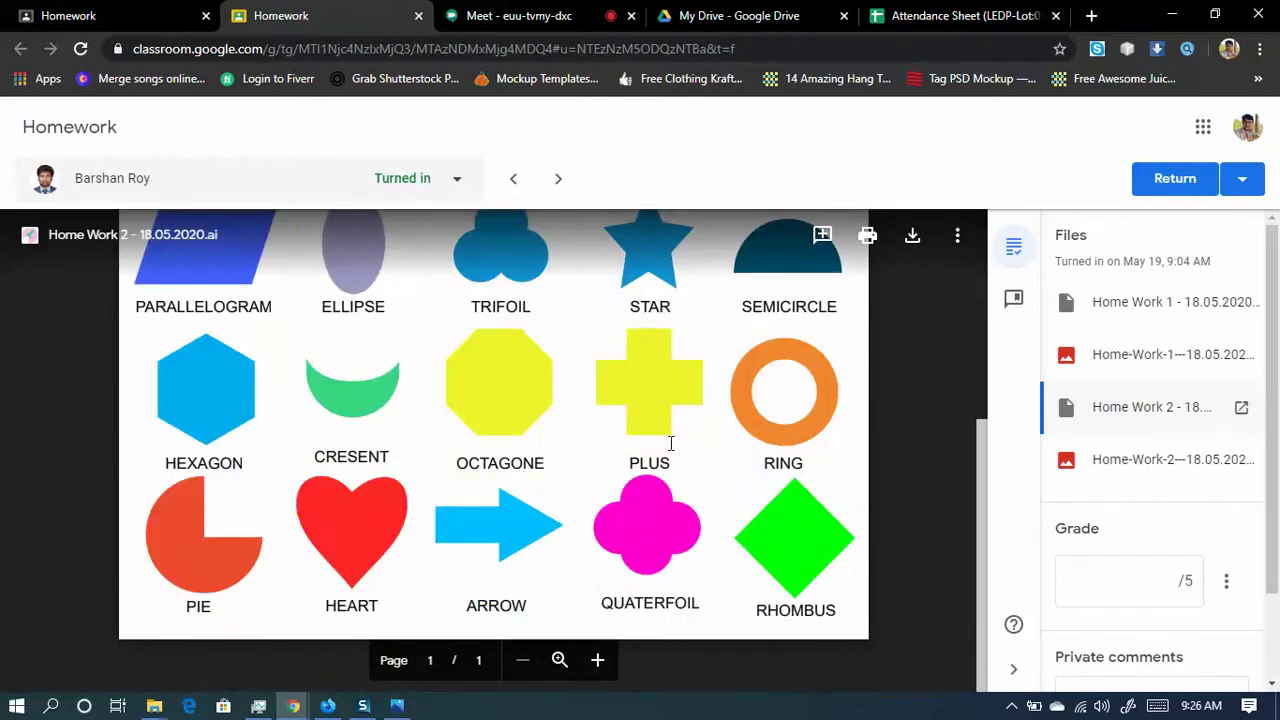
scroll(583, 434, up, 3)
scroll(794, 423, down, 3)
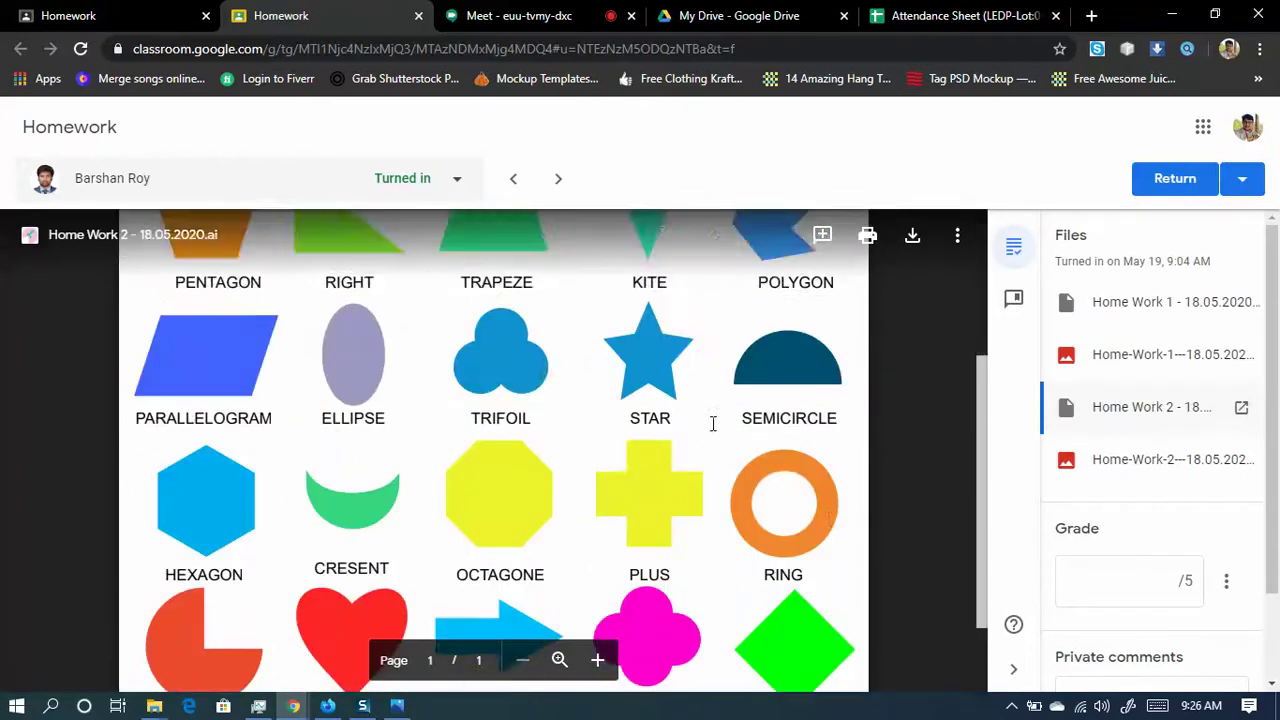
scroll(1123, 454, down, 1)
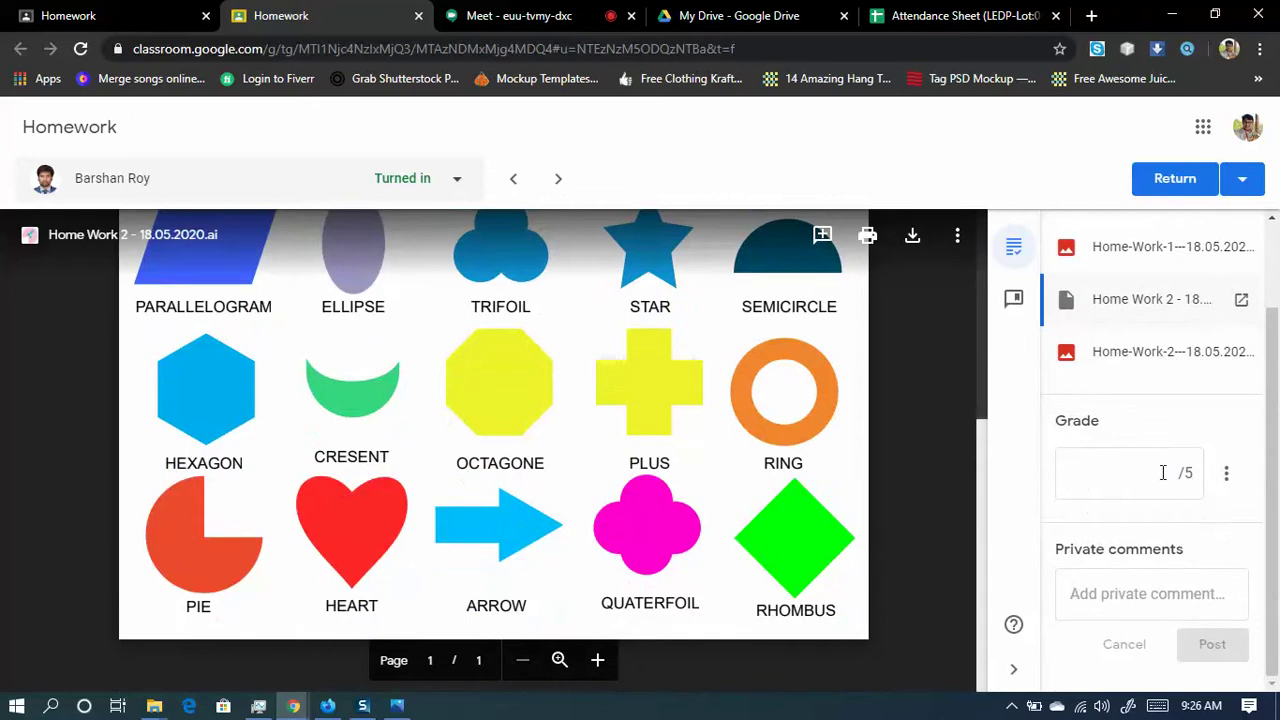
- Grade the submission 5 out of 5 and post the private comment "Nice work.."
click(1163, 472)
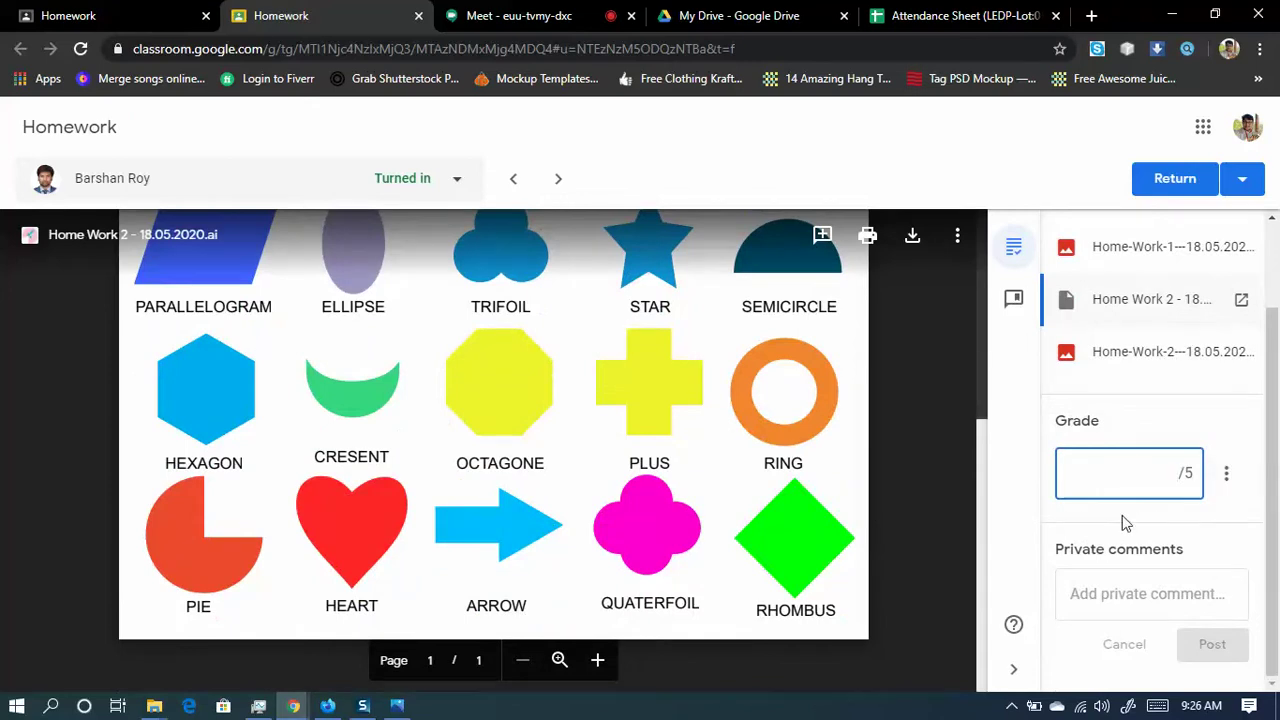
text(5)
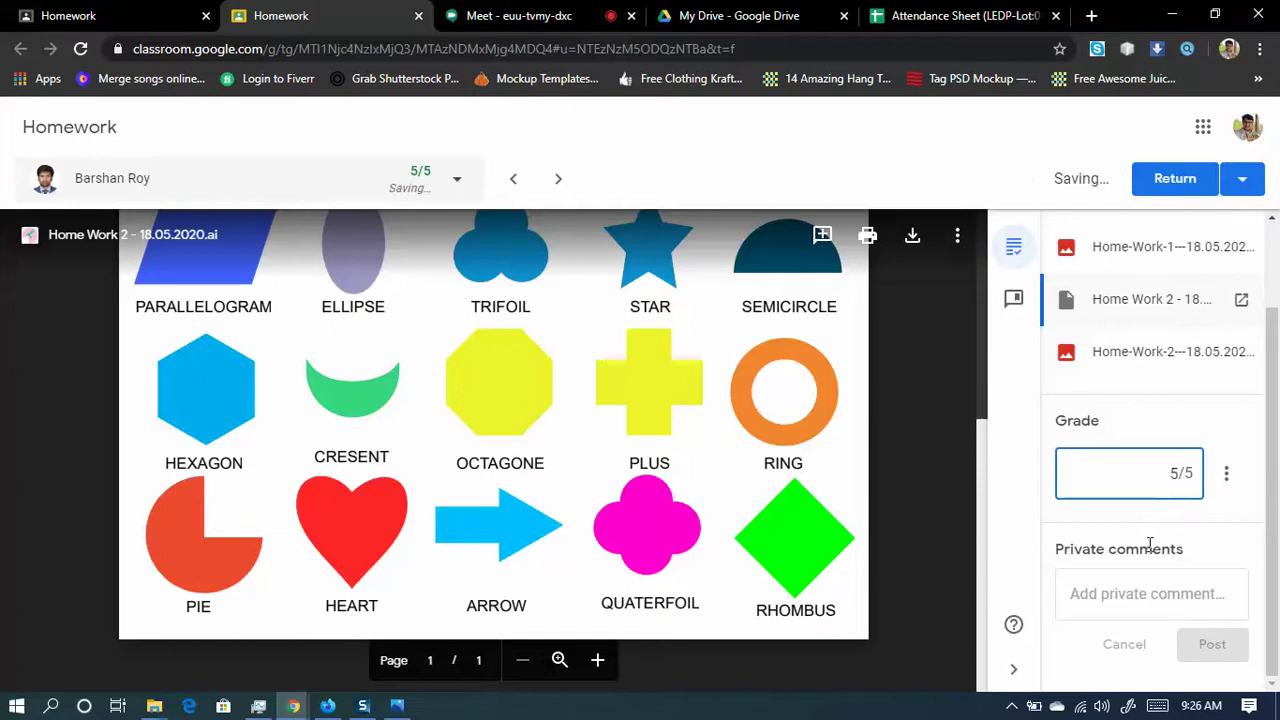
click(1139, 589)
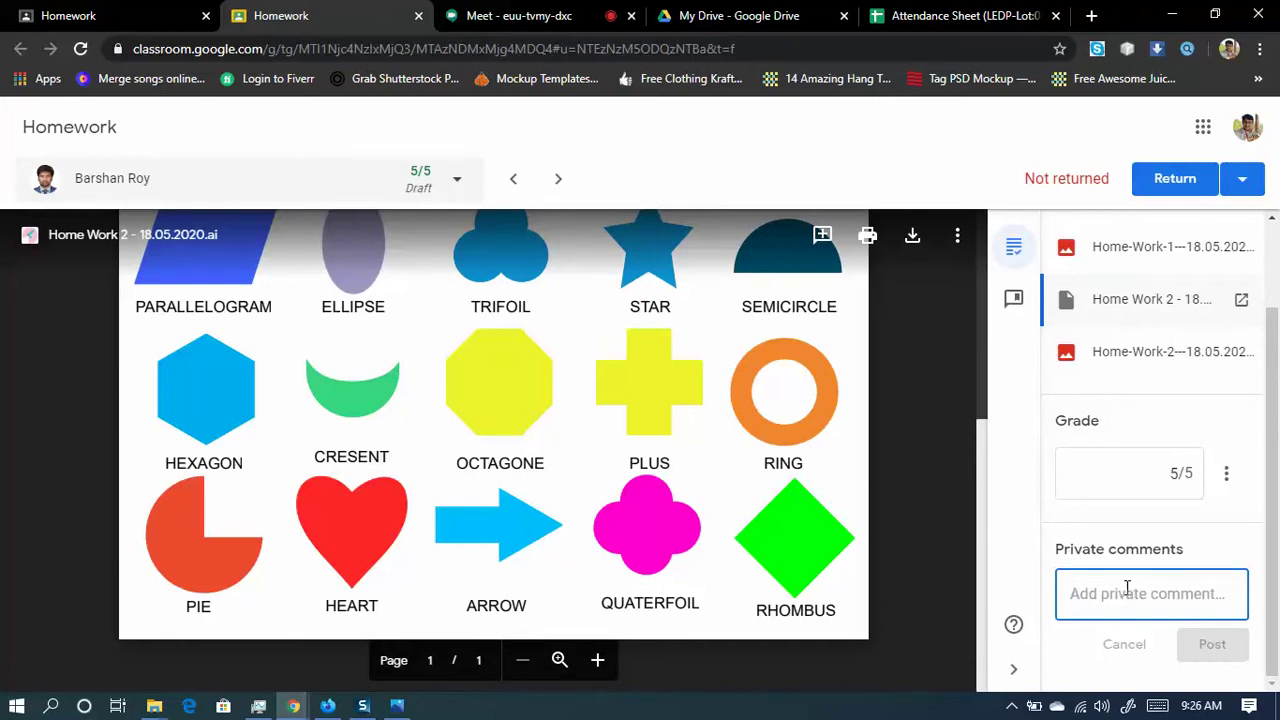
text(Nice work..)
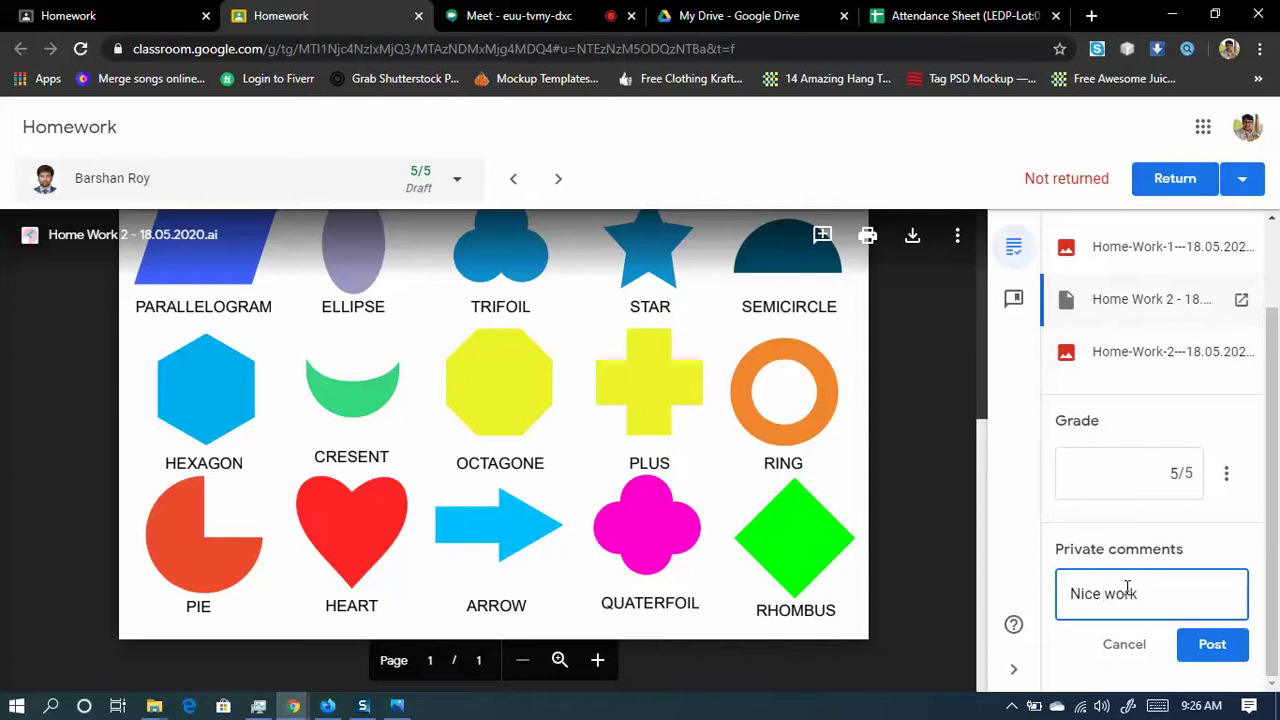
click(1226, 648)
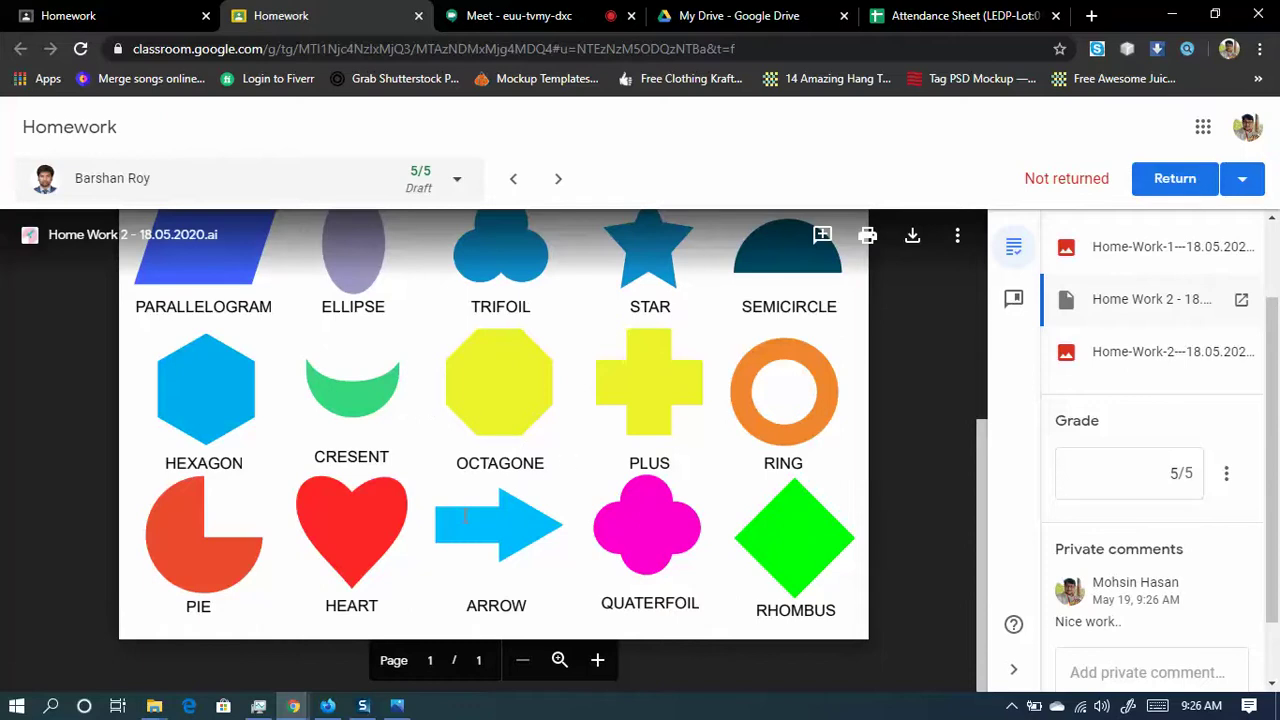
- Leave the graded submission for the assignment's student list, return to the Google Meet call and admit the person asking to join
scroll(706, 508, up, 3)
click(62, 14)
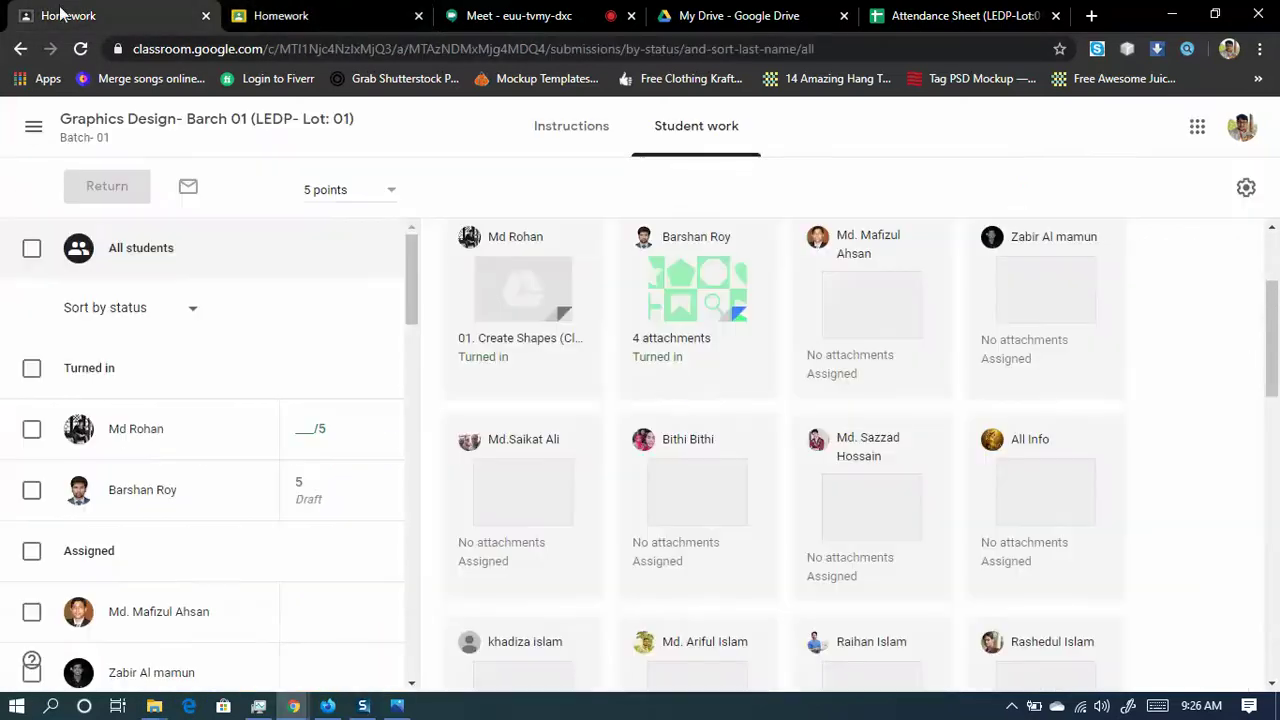
mouse_move(294, 700)
click(496, 633)
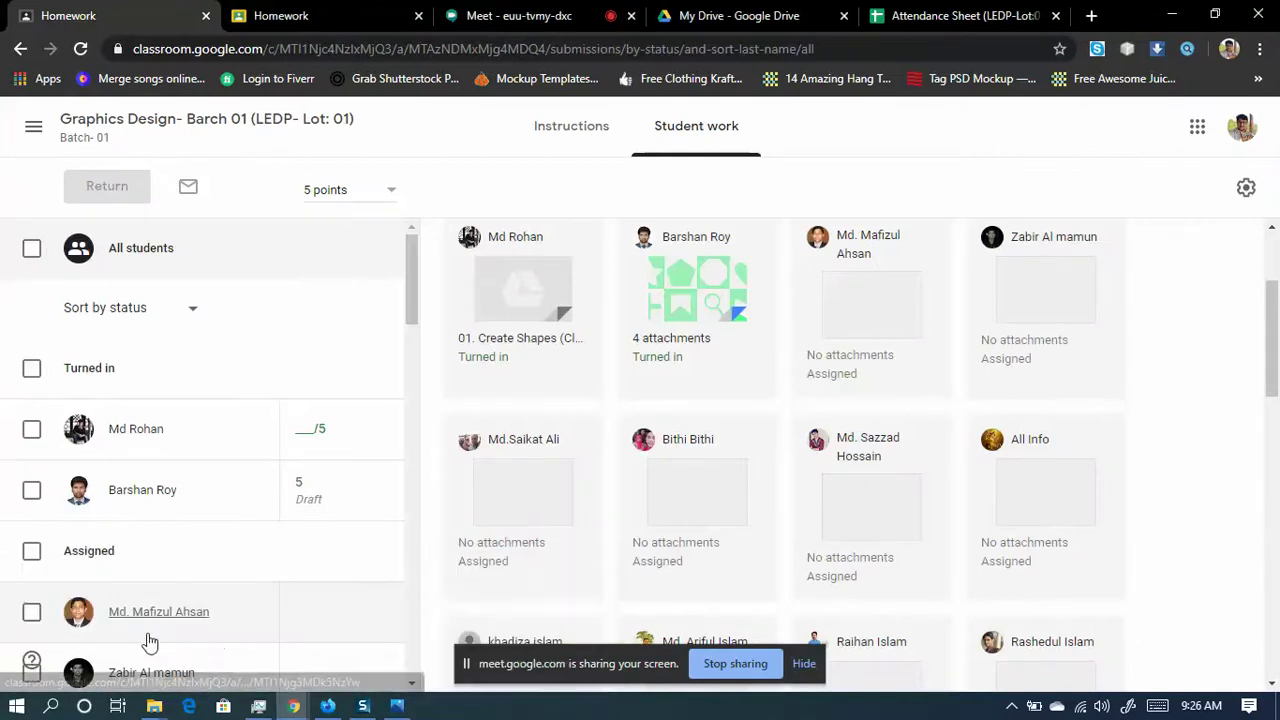
click(506, 14)
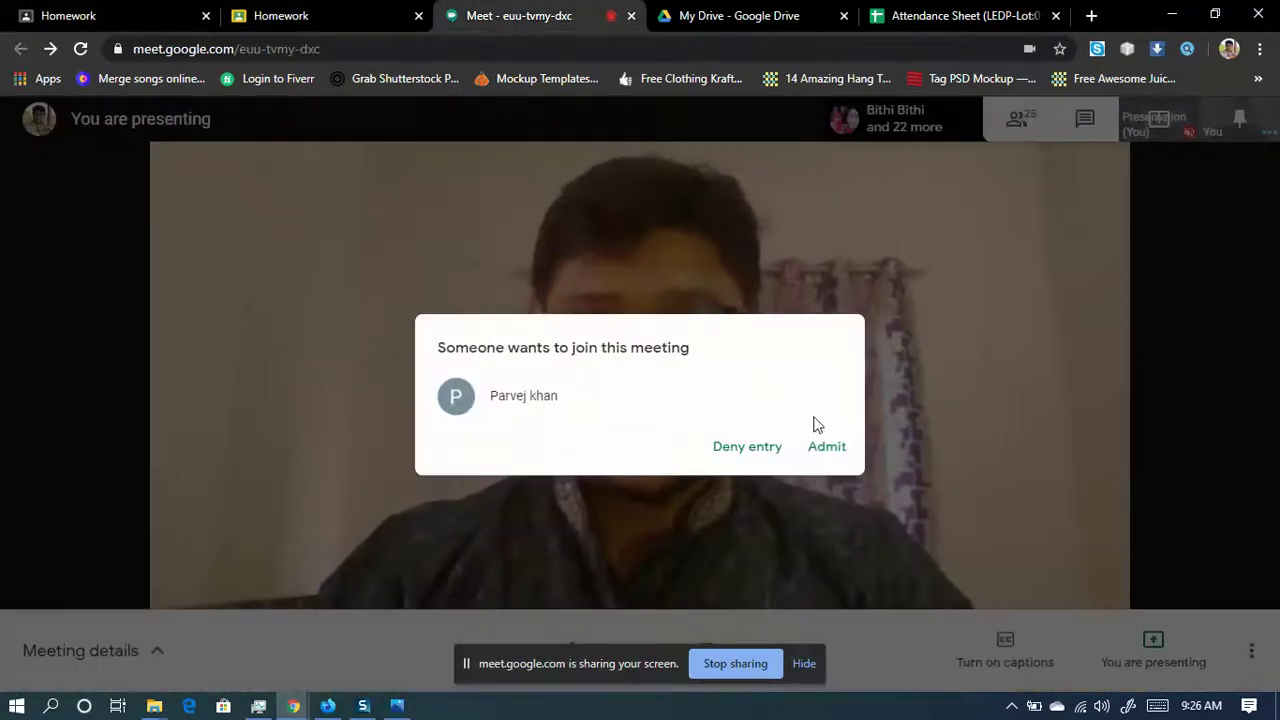
click(827, 446)
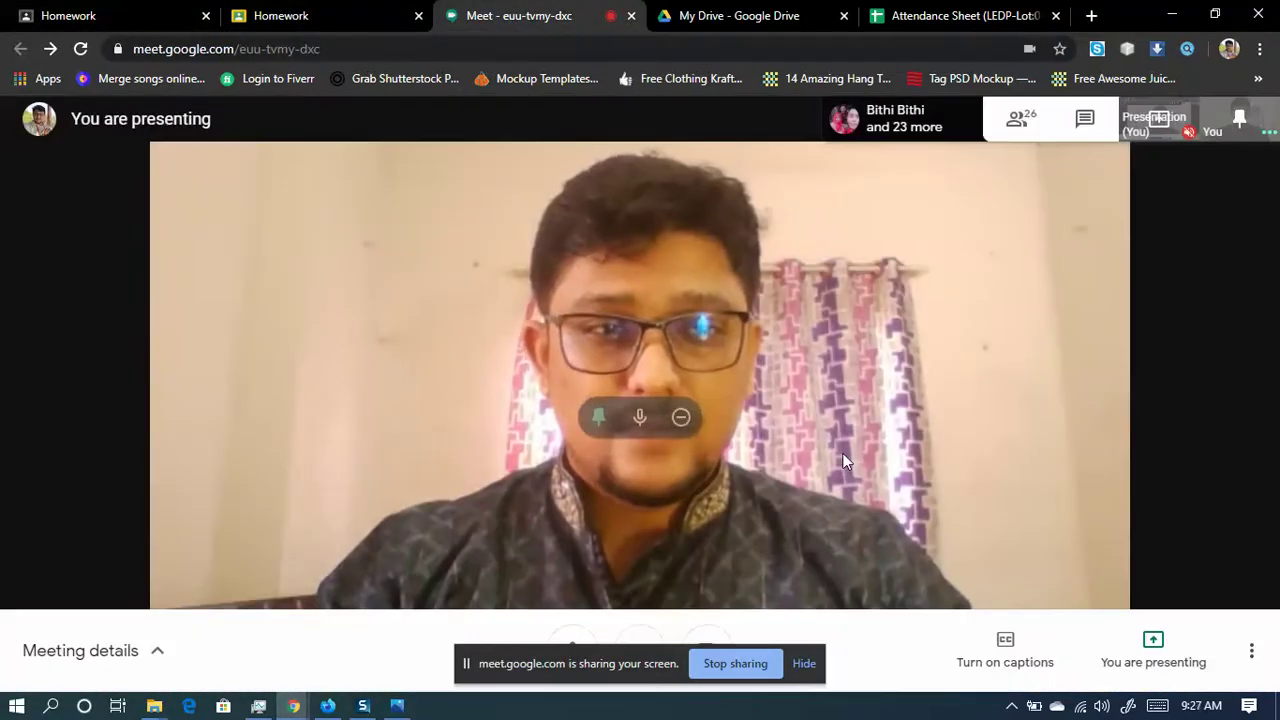
- Return to the graded submission in Classroom and review the shapes in Home Work 2 - 18.05.2020.ai
click(345, 12)
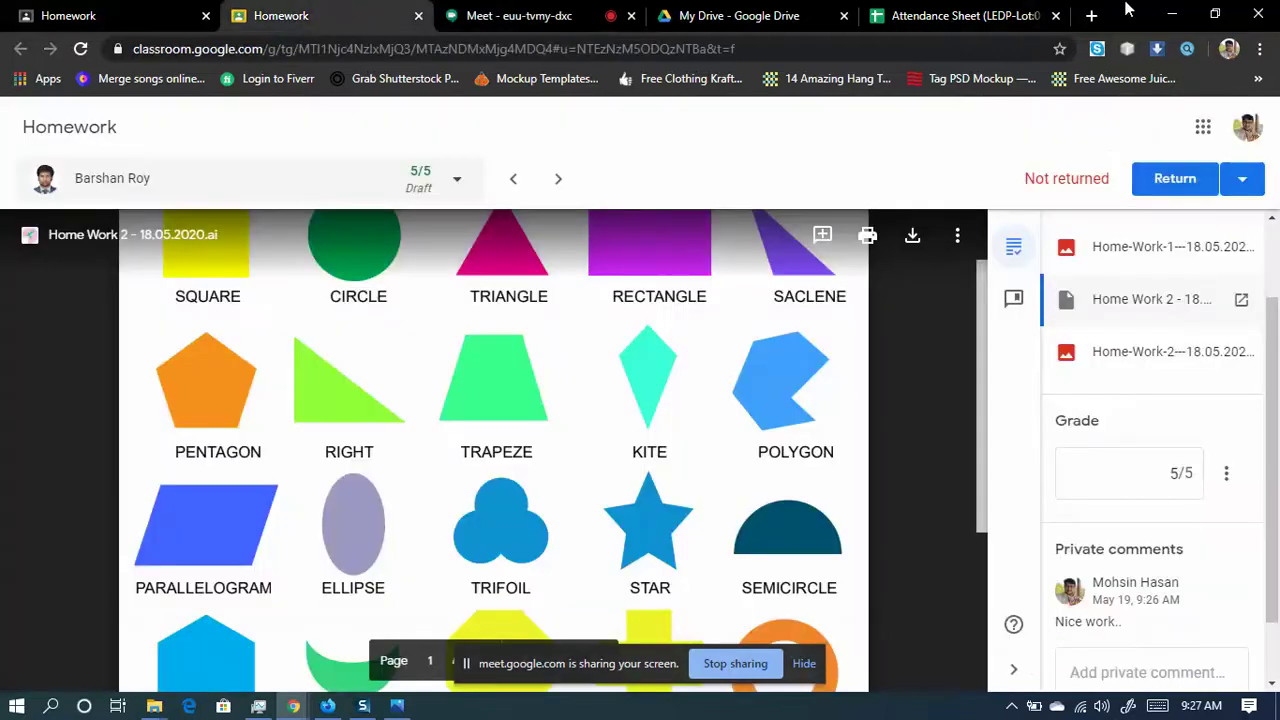
click(1172, 14)
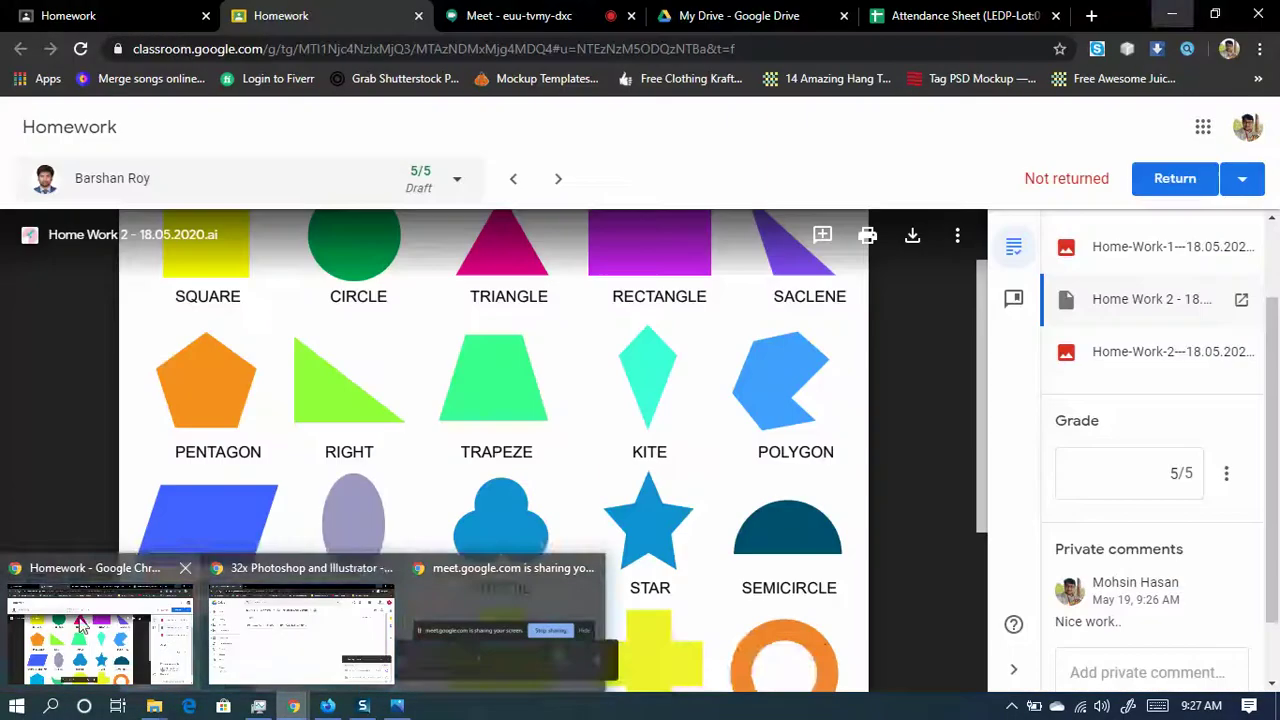
click(110, 632)
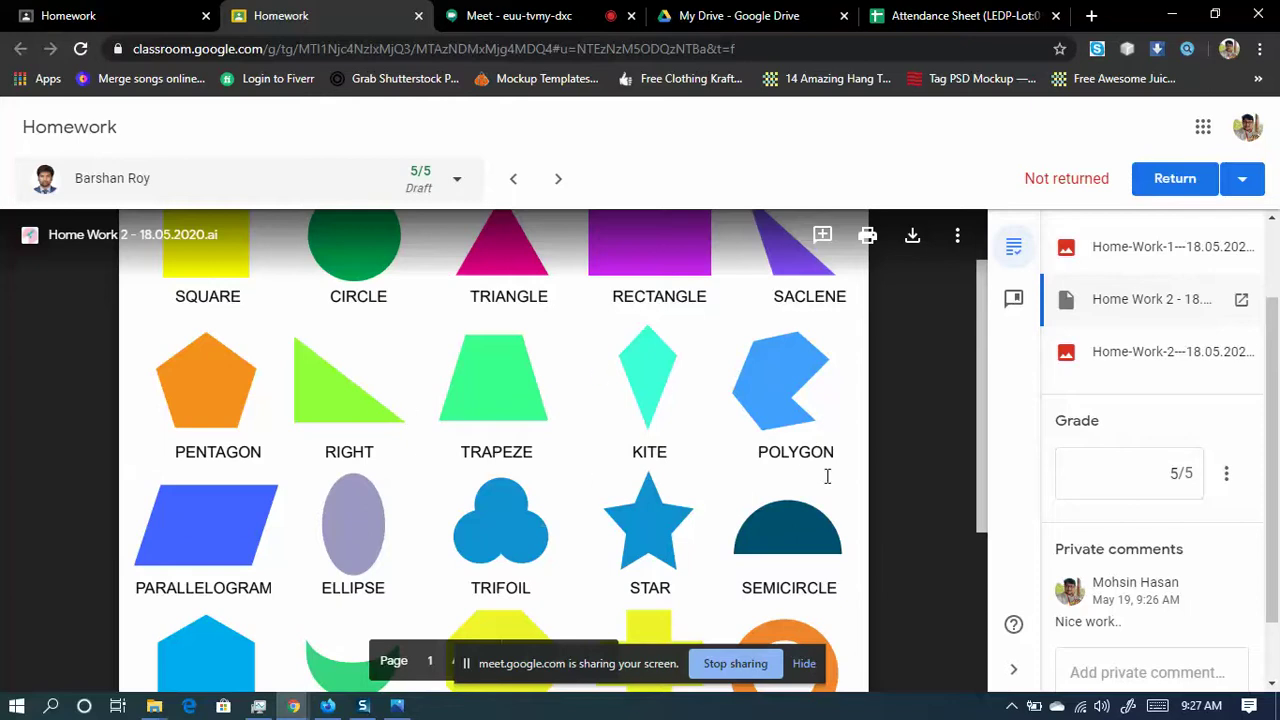
scroll(850, 500, down, 3)
scroll(409, 374, up, 5)
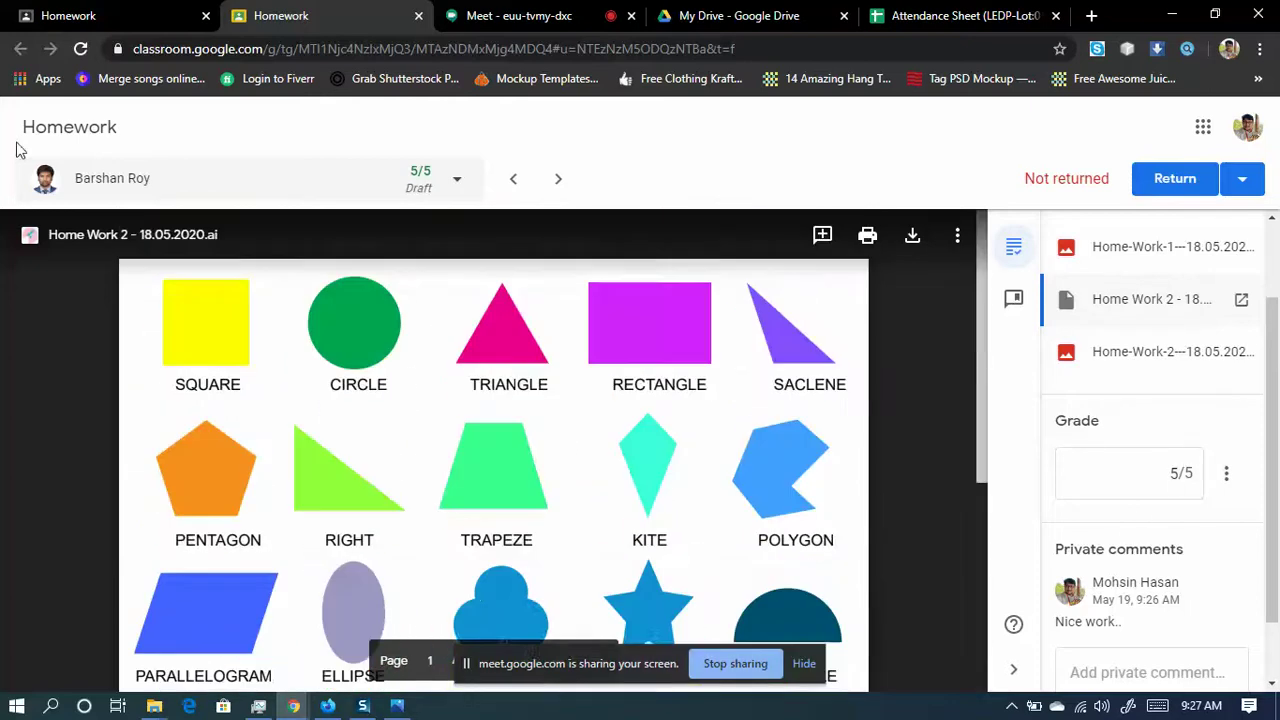
- Reopen the turned-in submission with four attachments from the Homework student list and return it with the grade 5/5
click(20, 48)
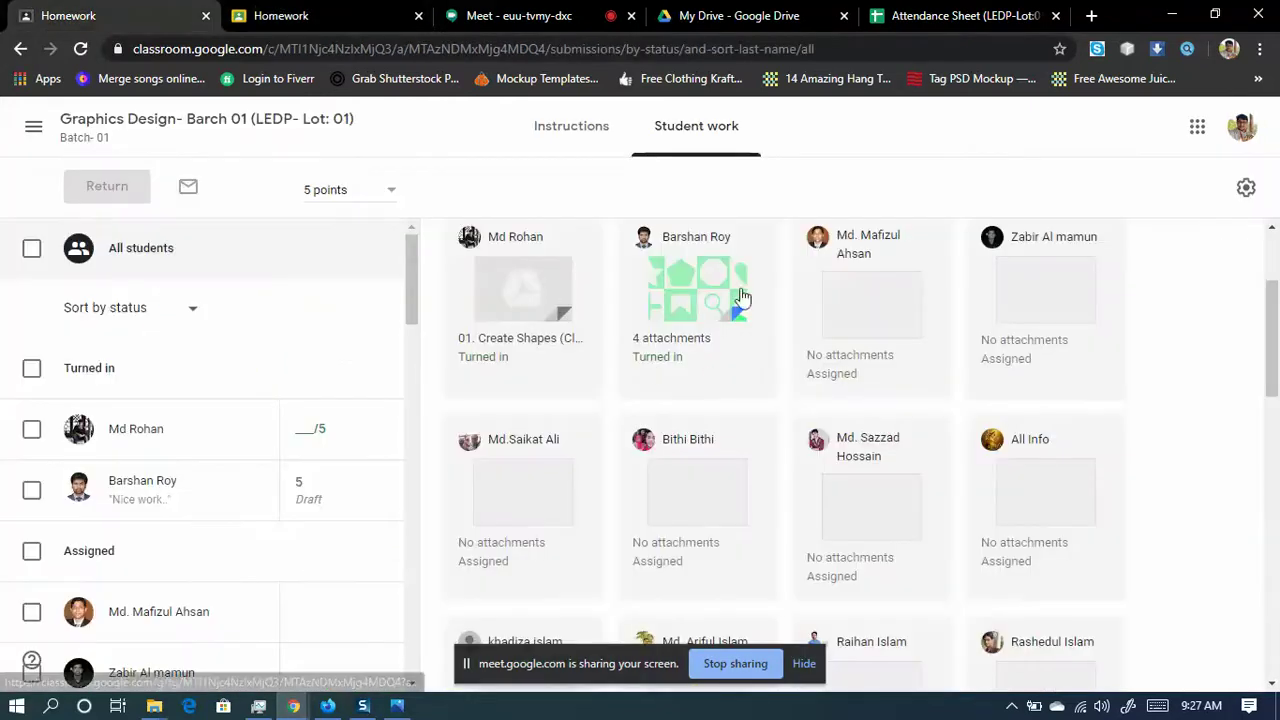
scroll(714, 380, up, 2)
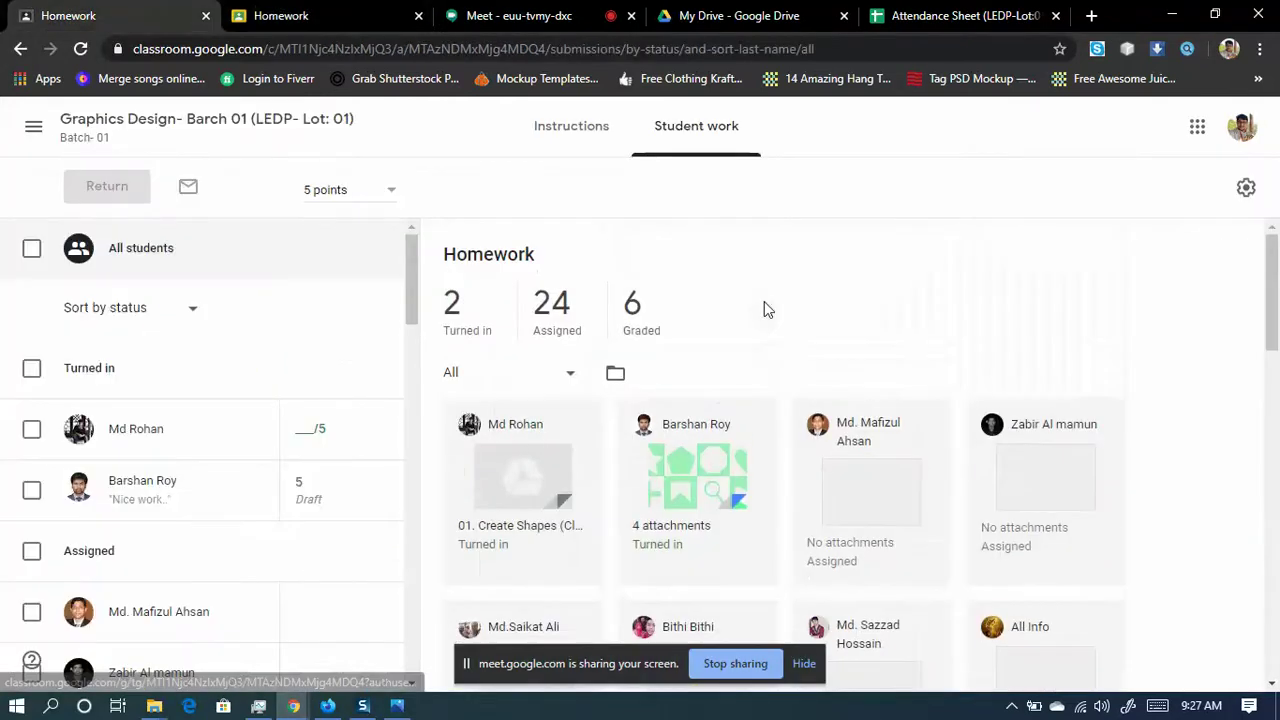
click(737, 492)
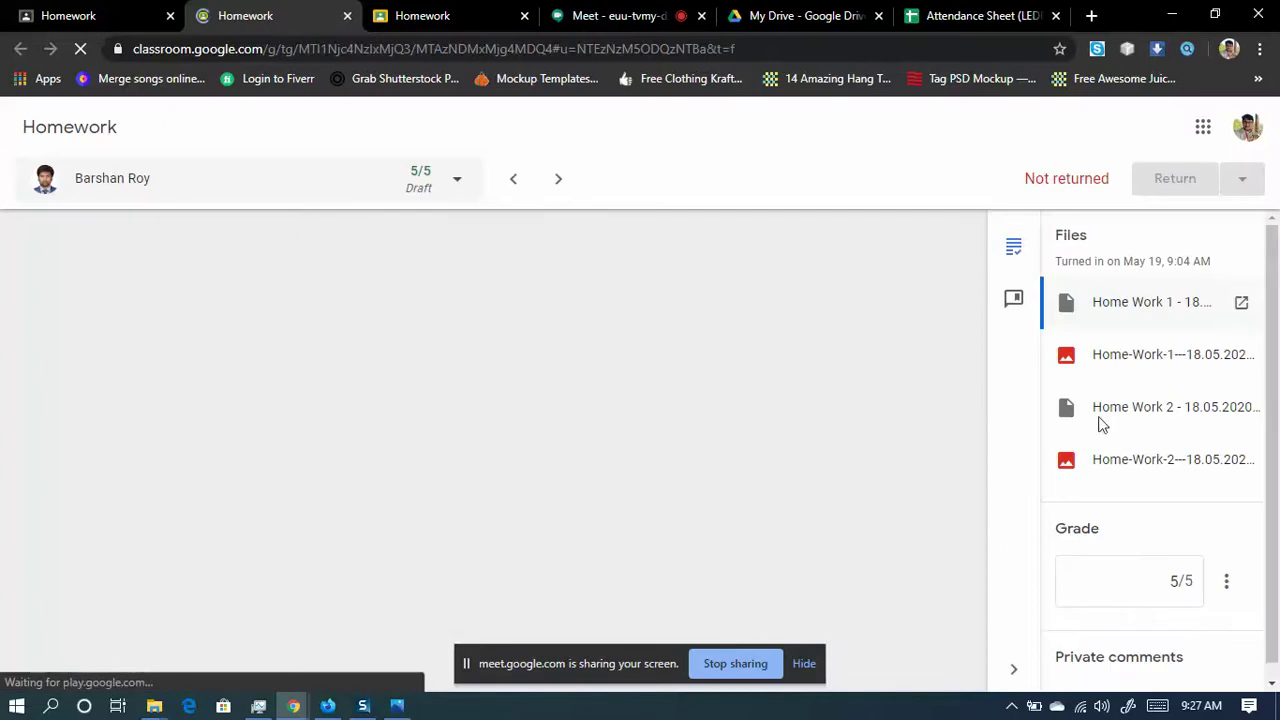
scroll(1157, 660, down, 1)
scroll(1150, 640, down, 3)
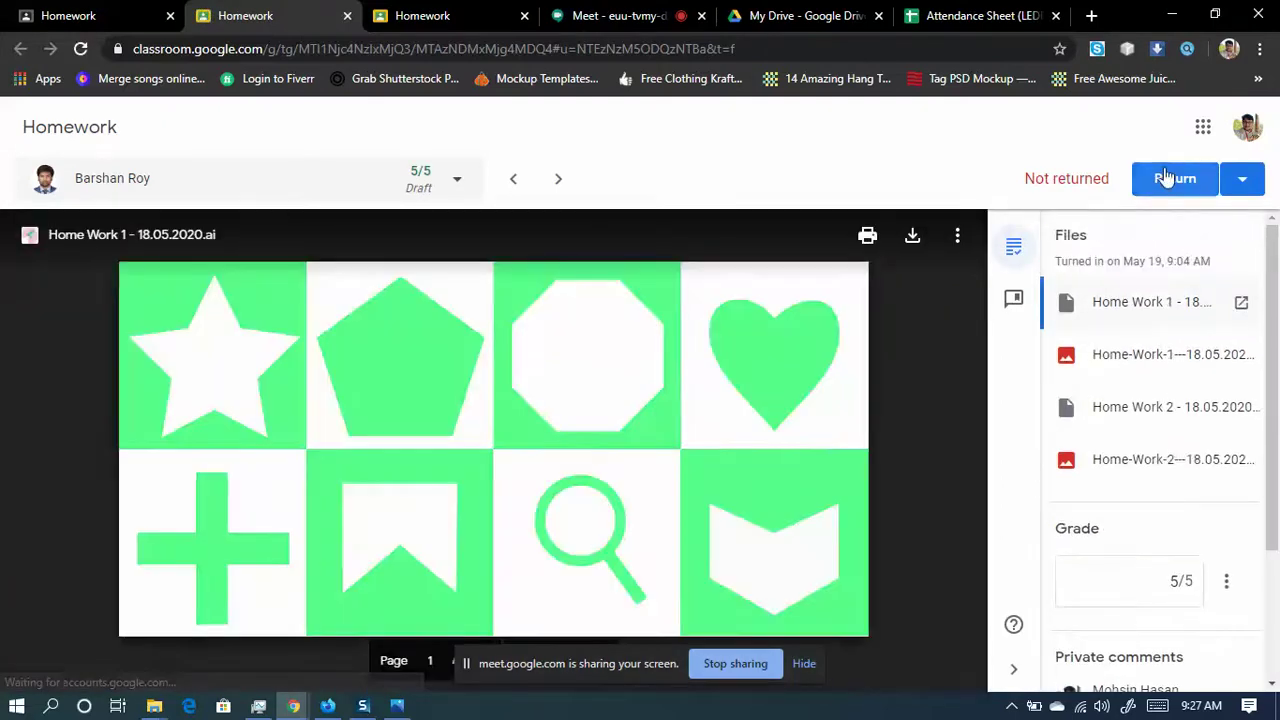
click(1166, 177)
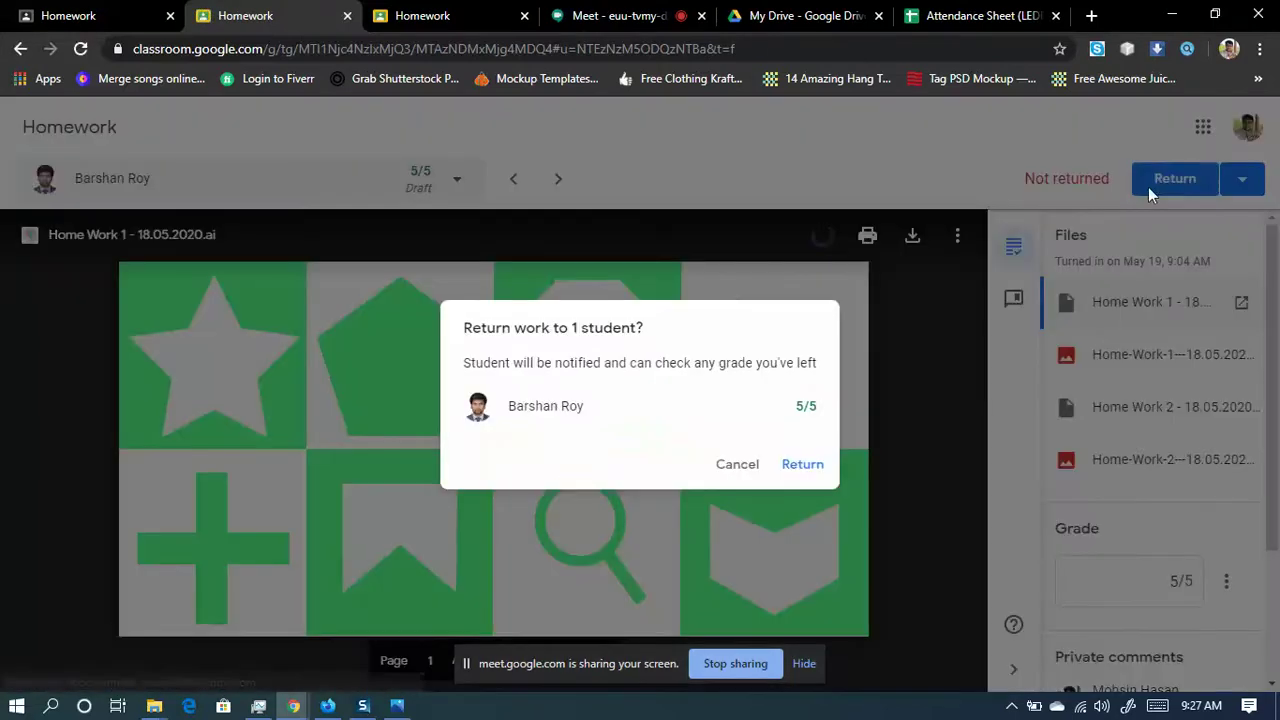
click(801, 467)
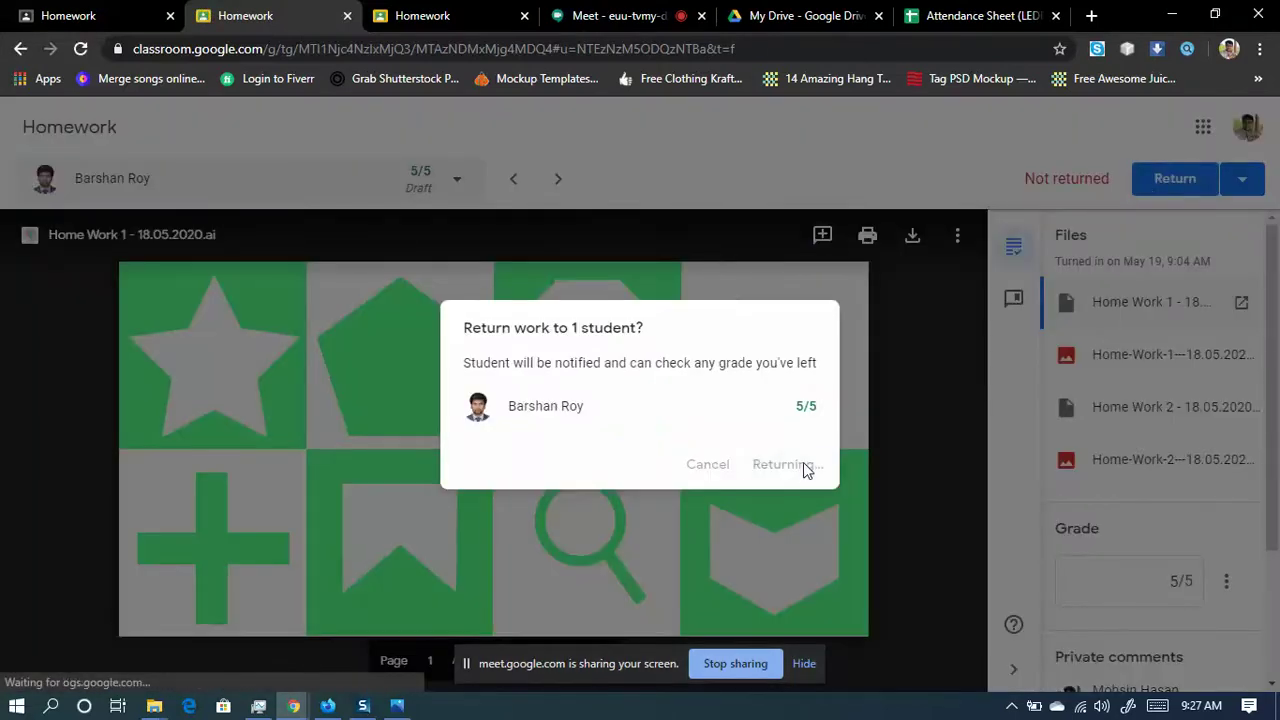
- Refresh the Homework assignment's student work list and look through the student submissions
click(100, 15)
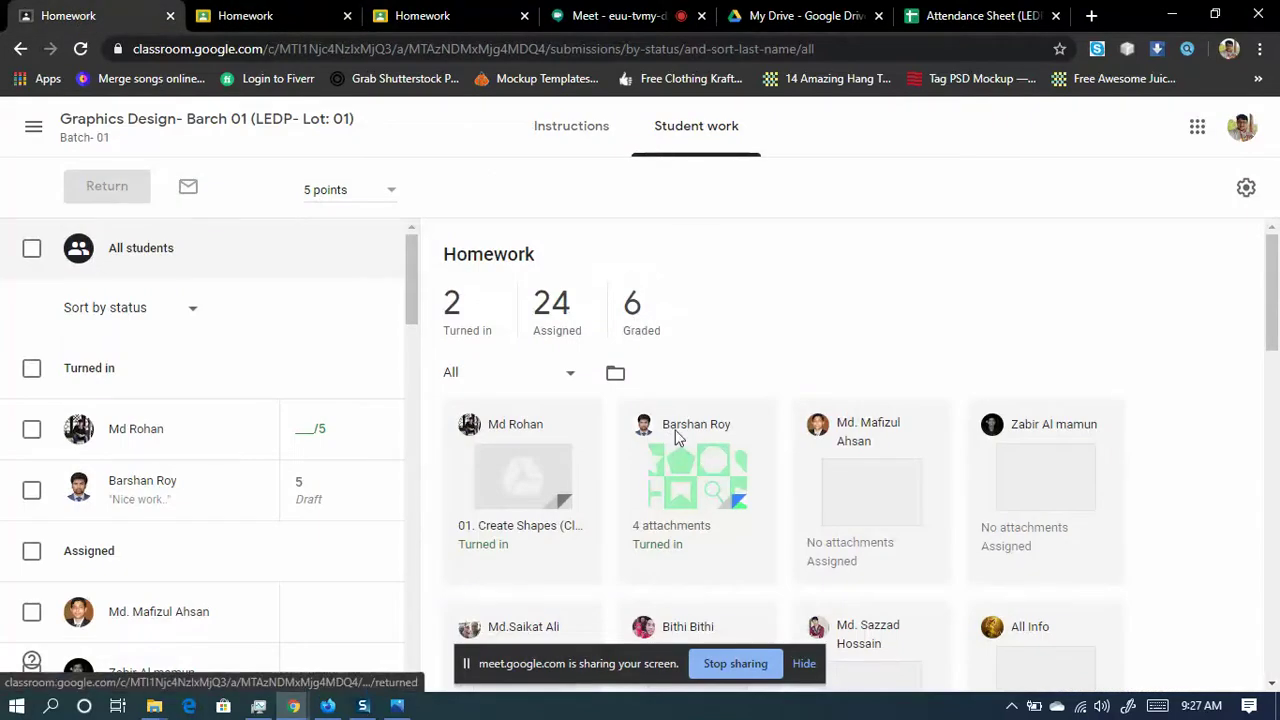
click(80, 48)
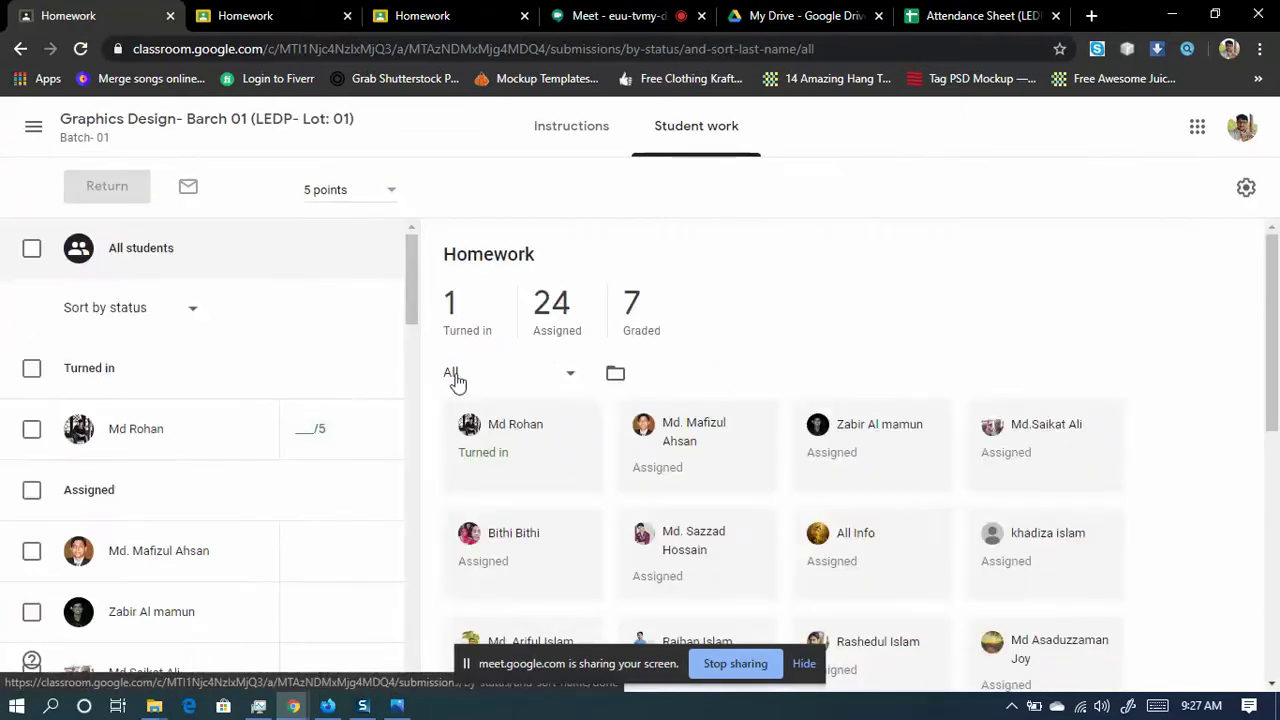
scroll(520, 440, down, 3)
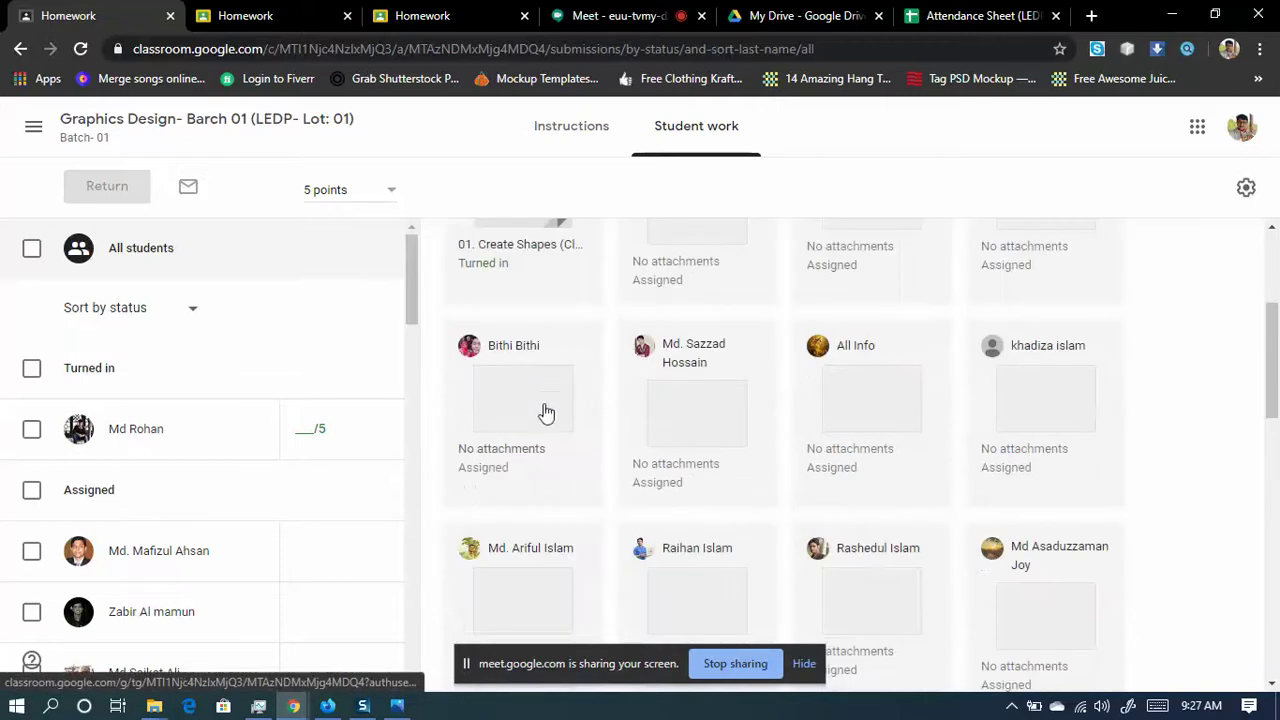
scroll(880, 393, down, 2)
scroll(689, 377, up, 5)
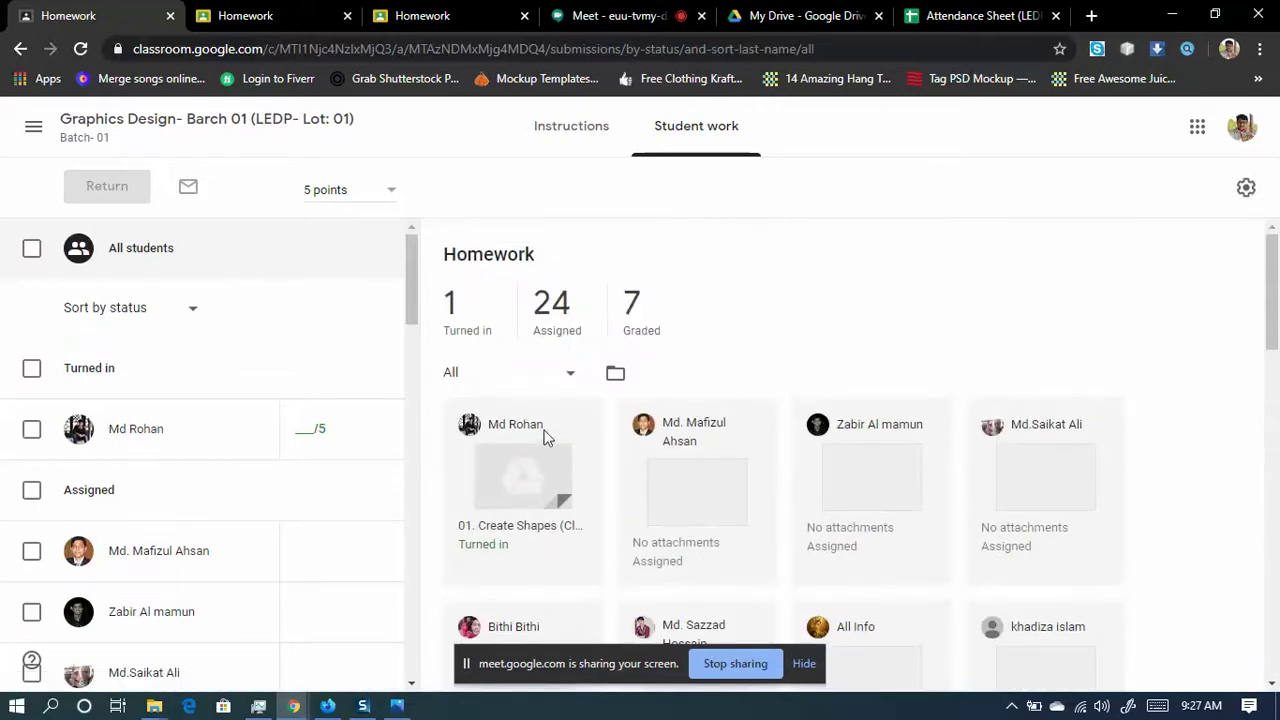
- Open the remaining turned-in submission and view its 01. Create Shapes (Class Work) folder in Google Drive
click(537, 471)
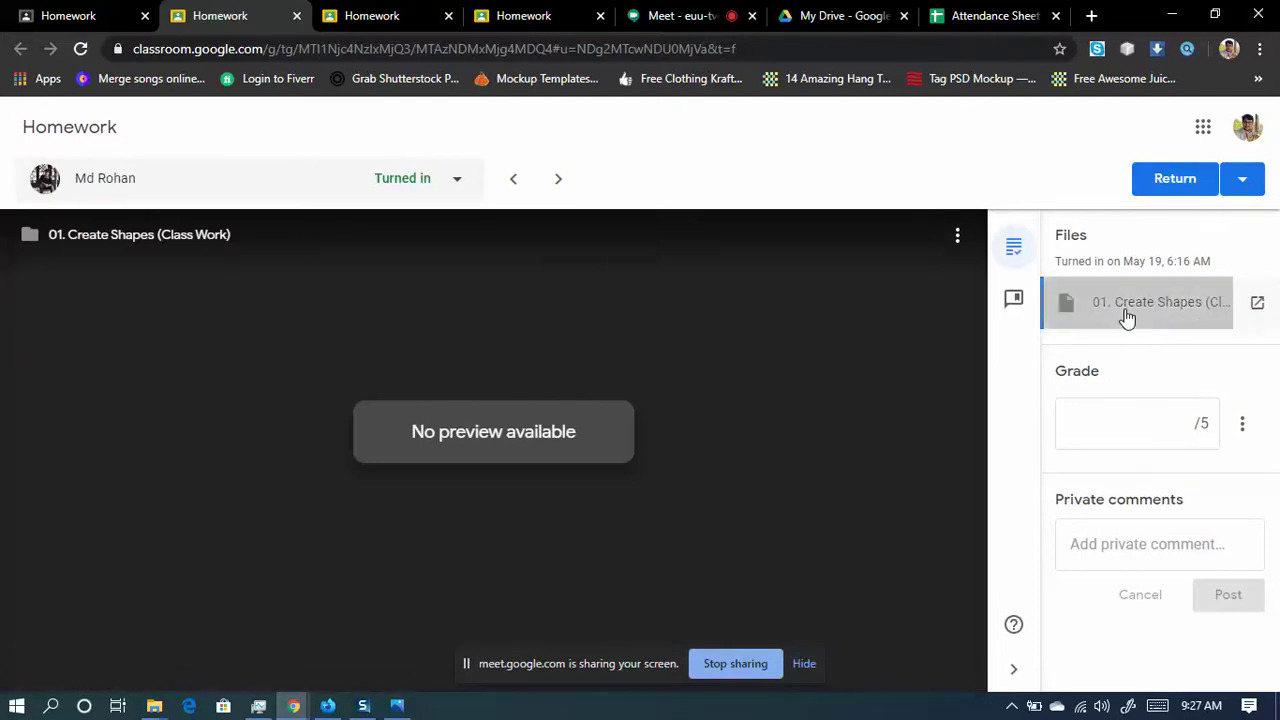
click(1121, 305)
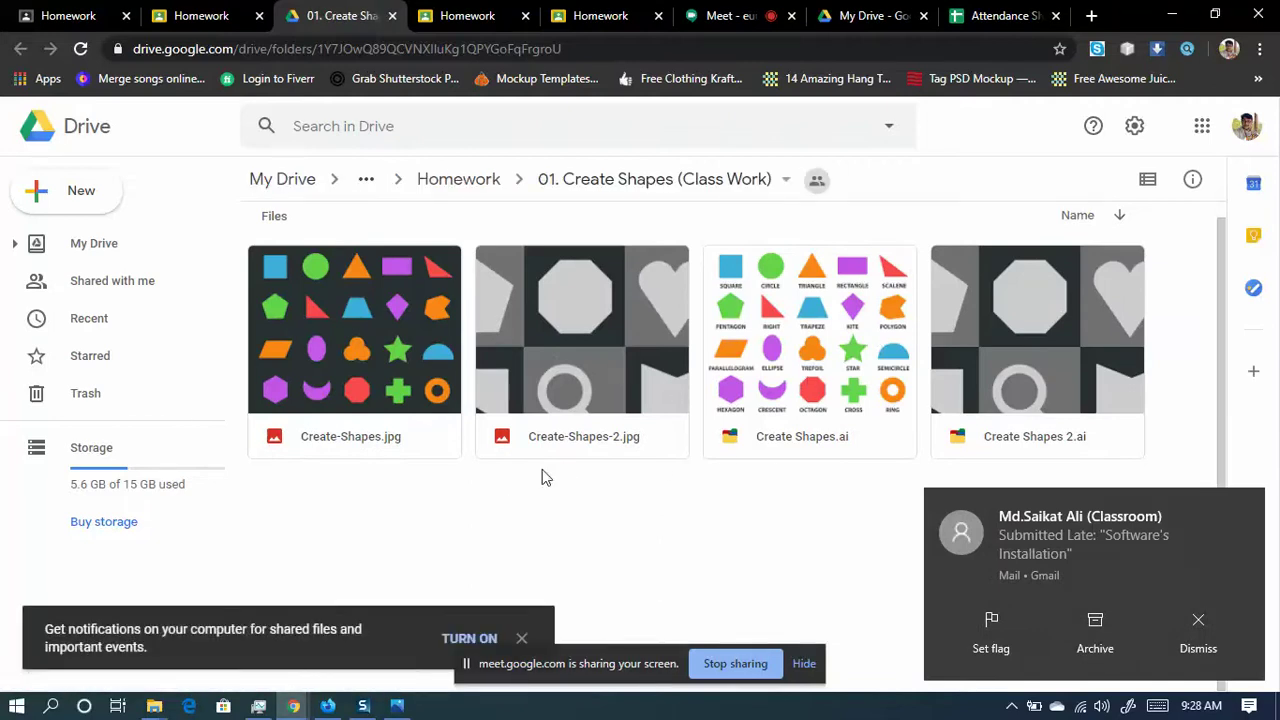
click(199, 15)
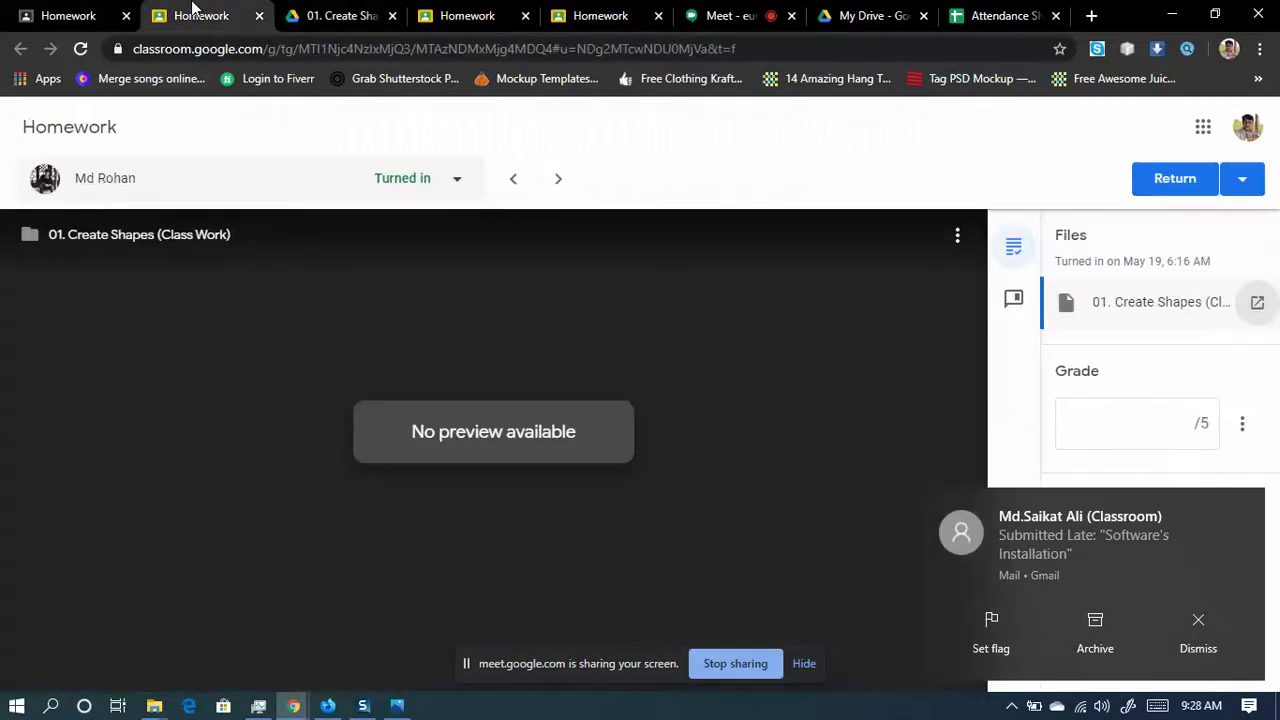
- Grade the 01. Create Shapes (Class Work) submission 5 out of 5 and post the private comment "Nice work.."
click(1154, 438)
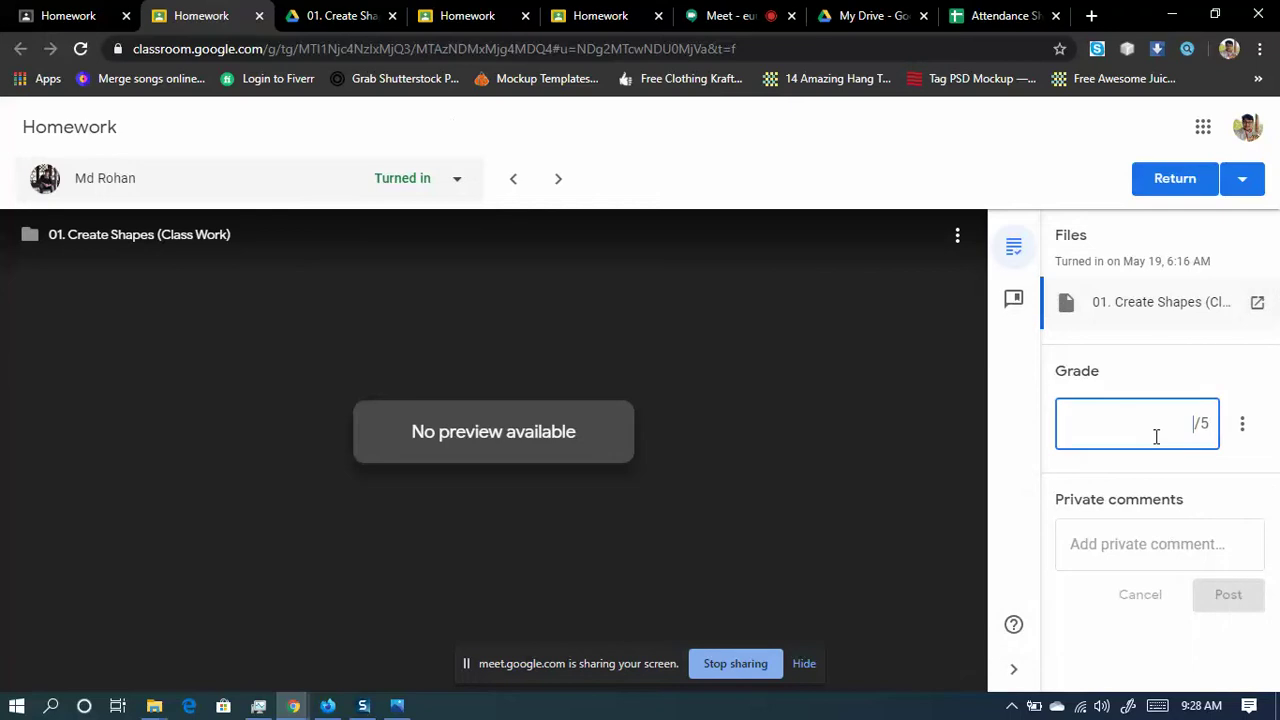
text(5)
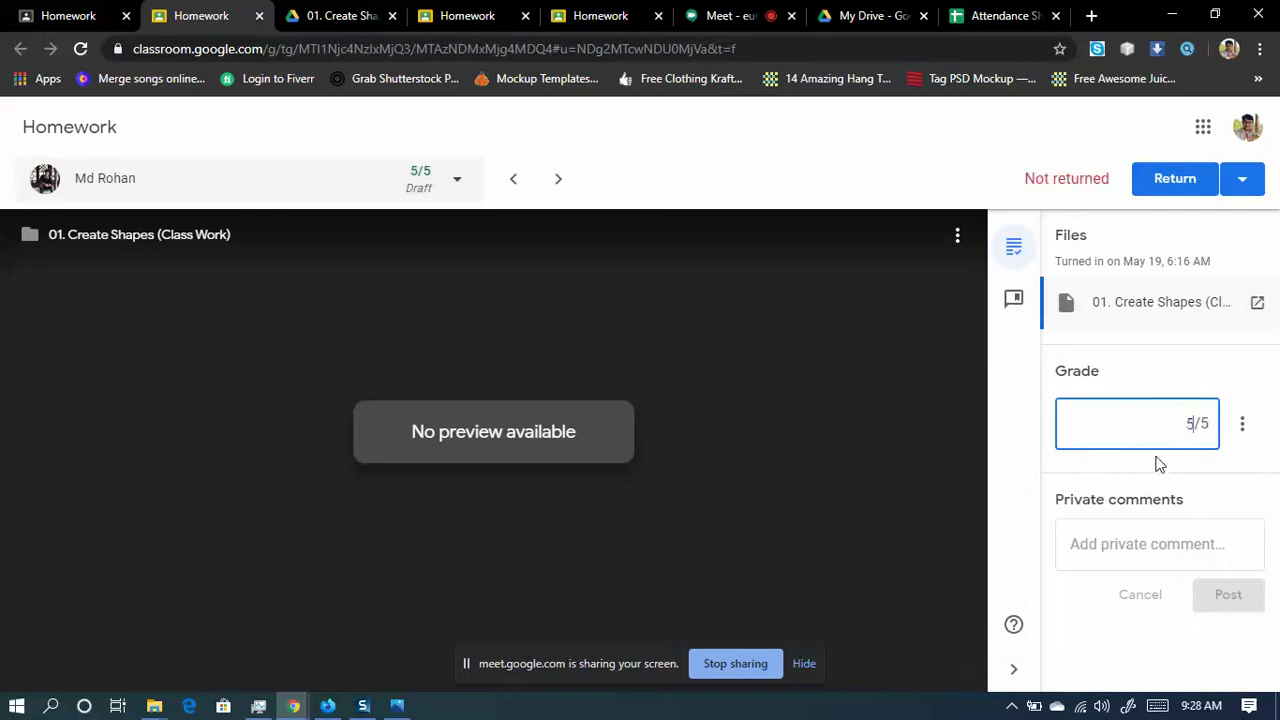
click(1134, 540)
text(Ni)
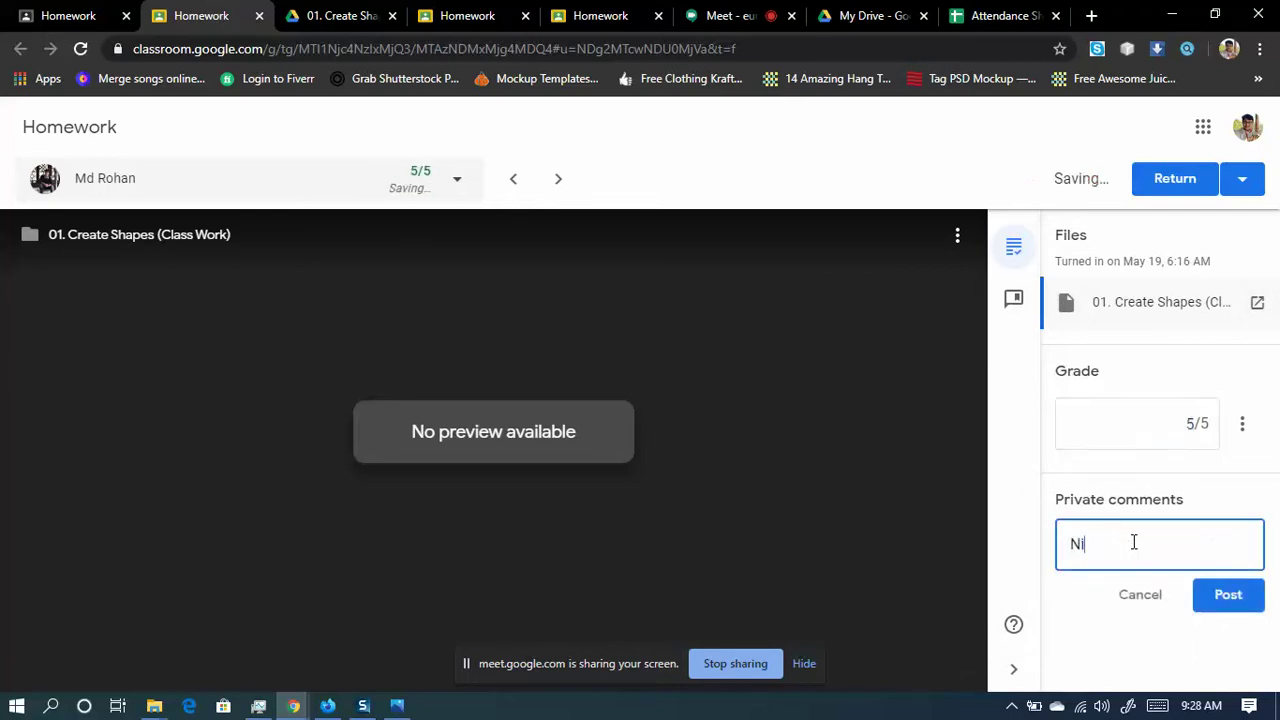
text(ce wor)
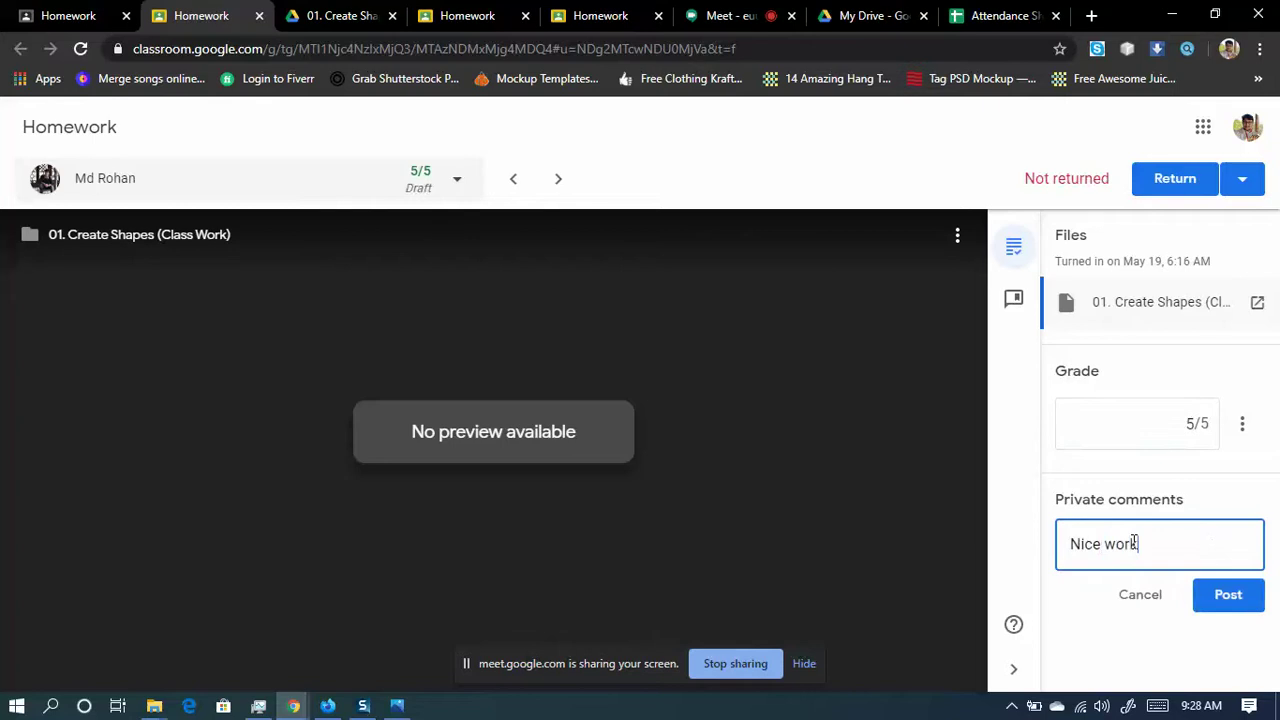
text(k..)
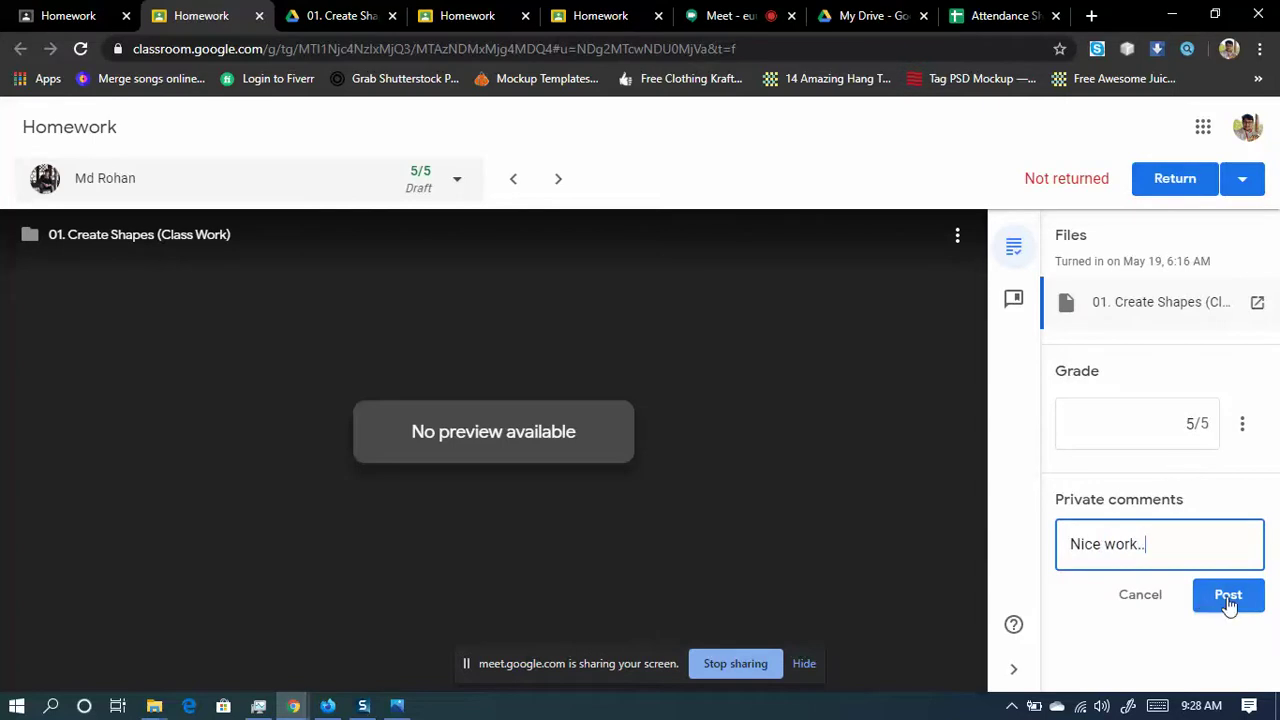
click(1229, 596)
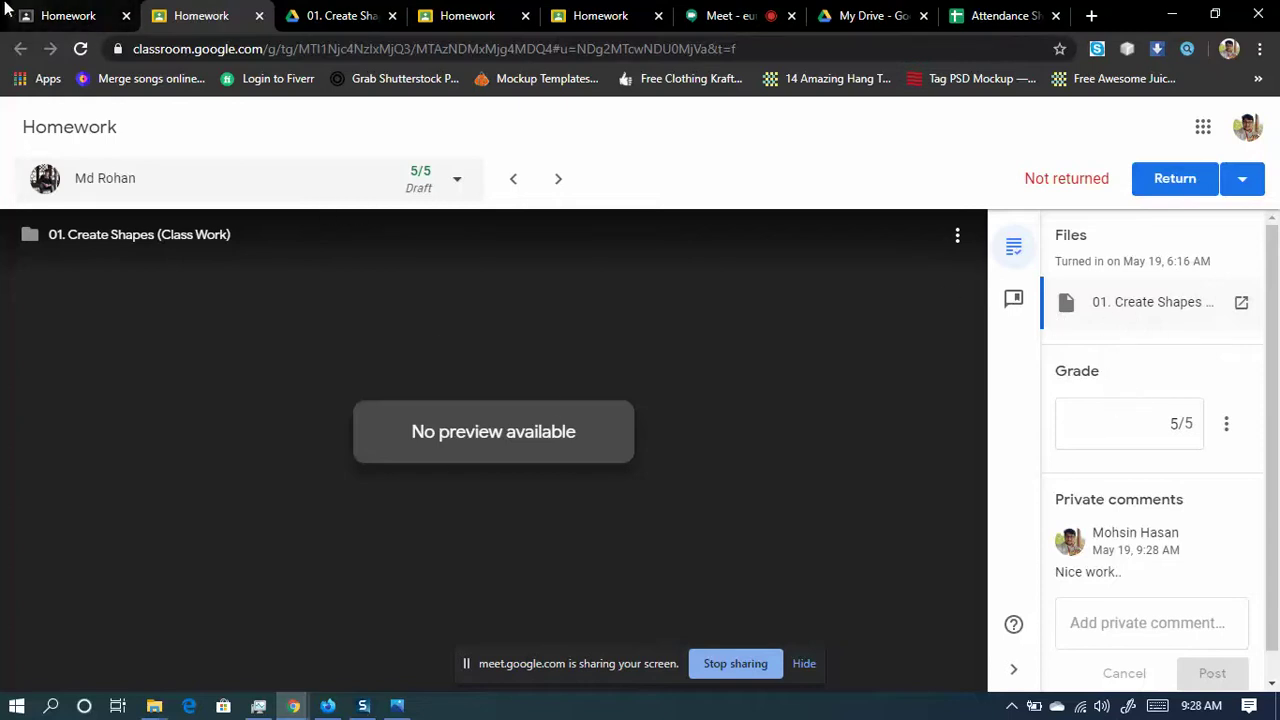
- Review the Homework assignment's graded, turned-in and assigned student lists, ending on the graded submissions
click(55, 10)
click(629, 305)
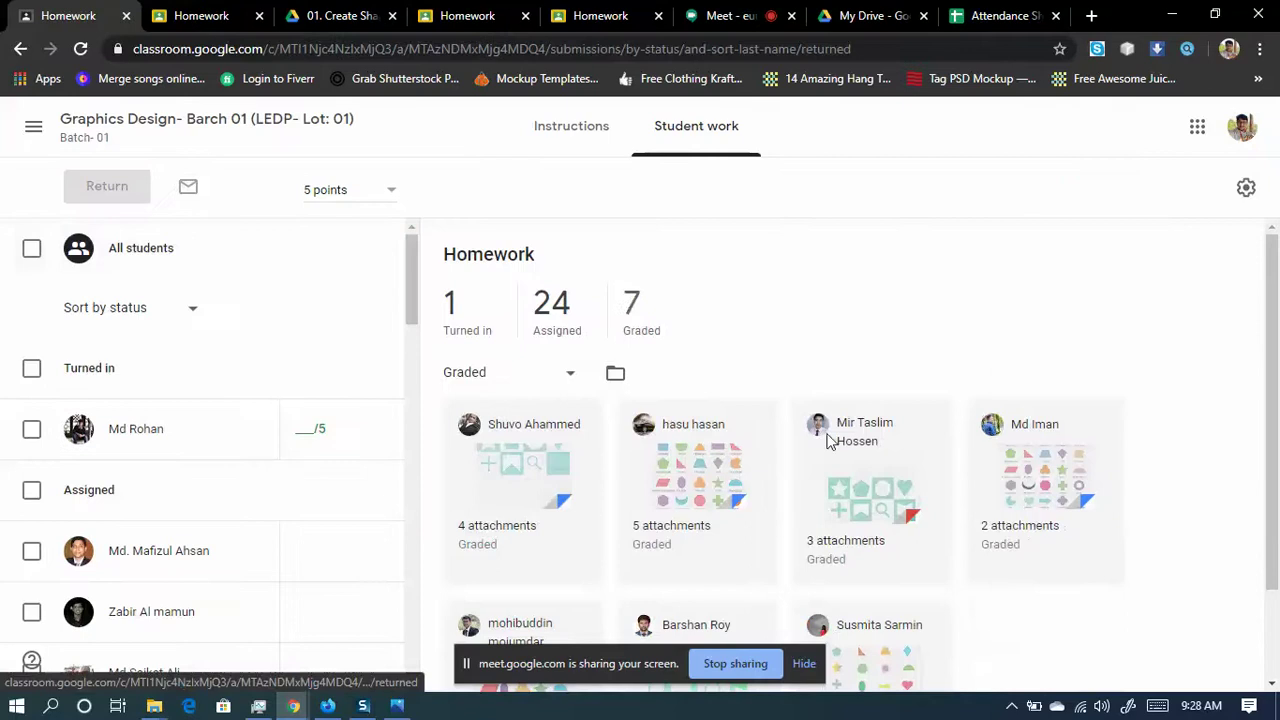
scroll(829, 437, down, 1)
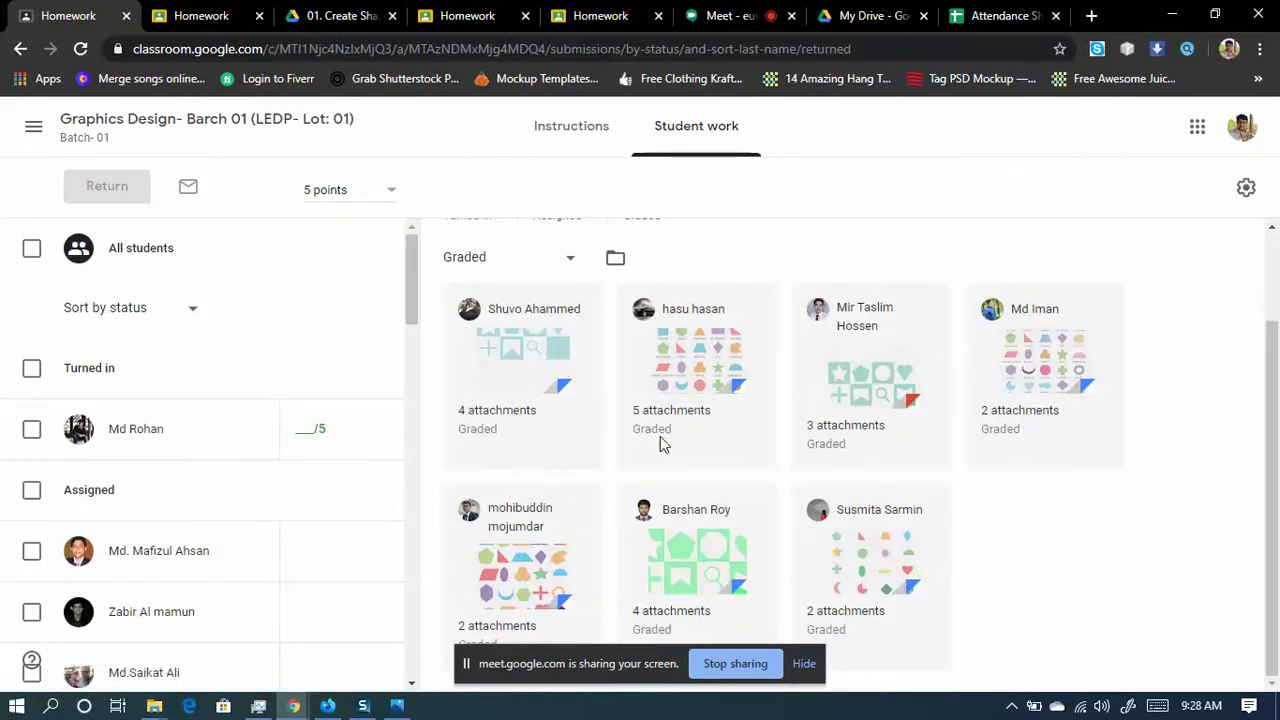
scroll(569, 376, up, 1)
click(493, 323)
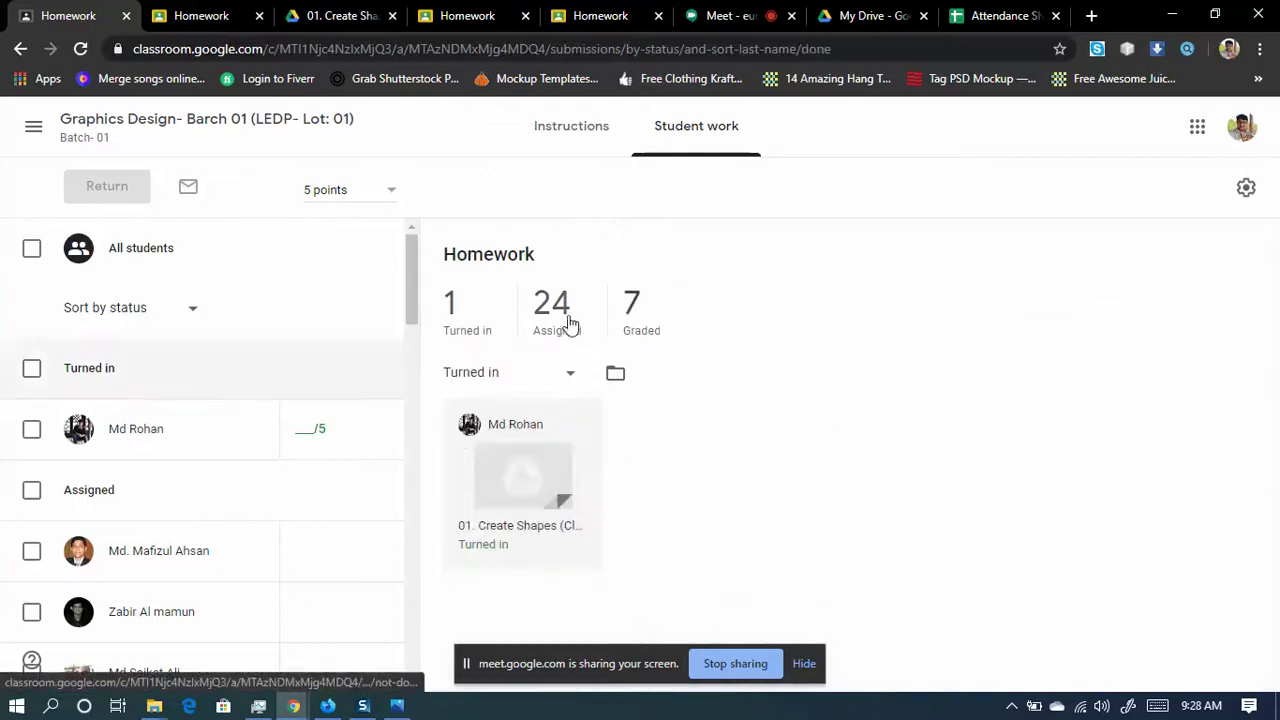
click(580, 317)
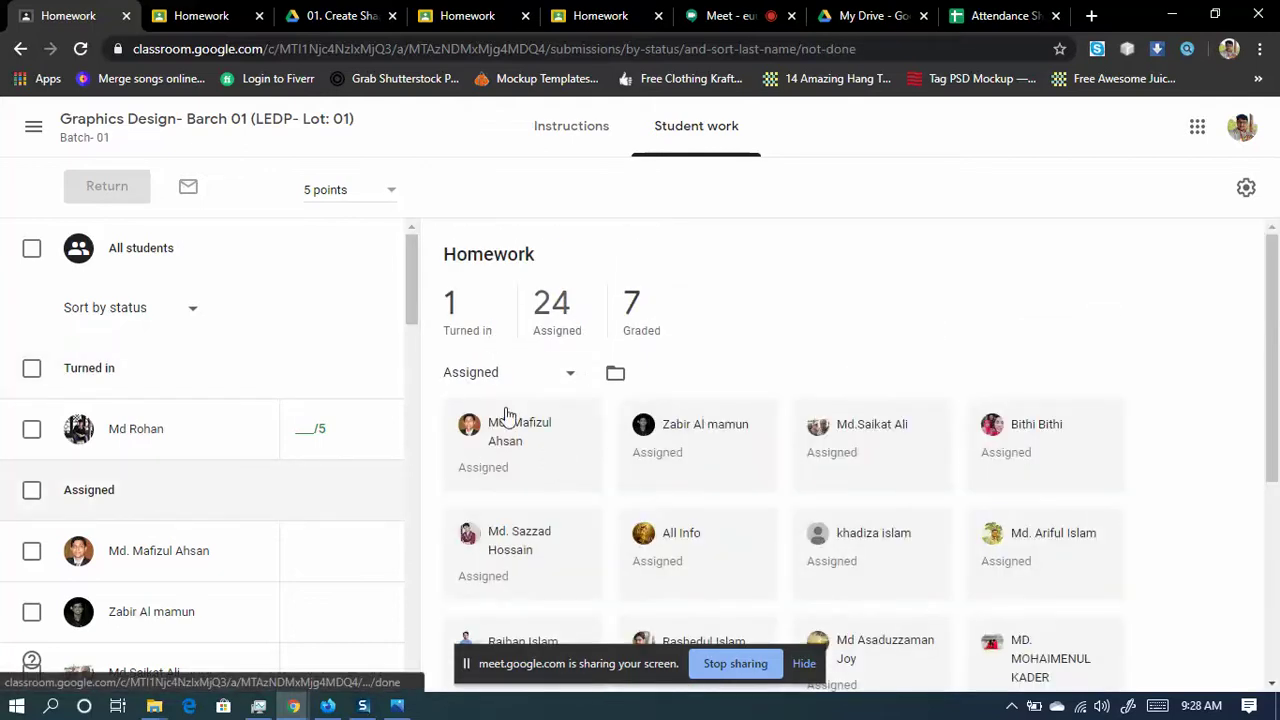
click(630, 302)
scroll(805, 520, down, 1)
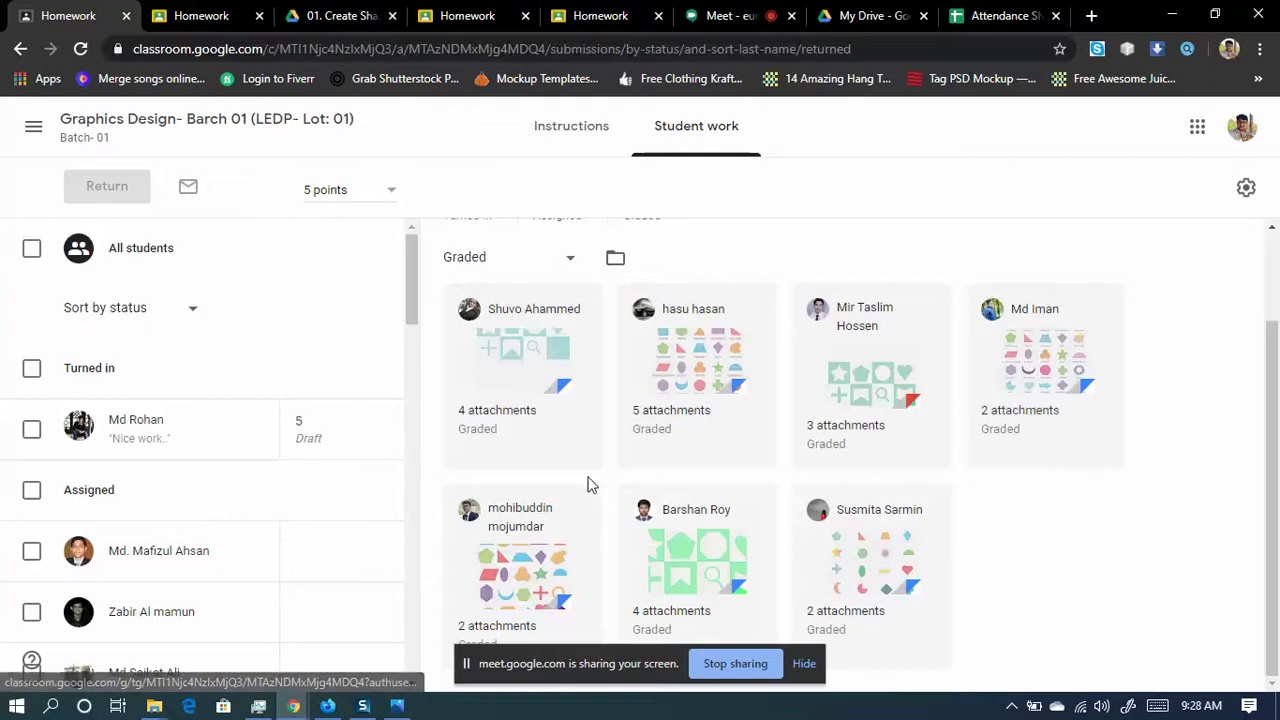
scroll(583, 460, up, 1)
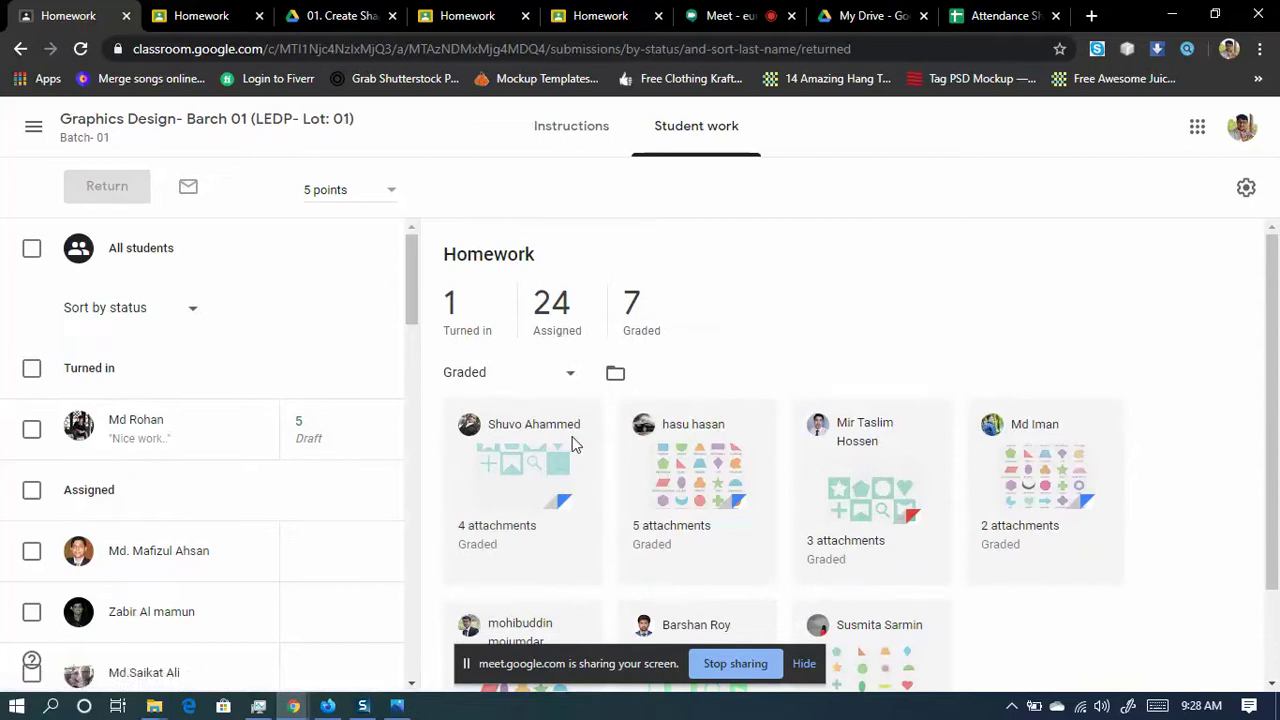
- Switch to the Google Meet call, show the participants and pin the student's presentation to the main view
click(733, 23)
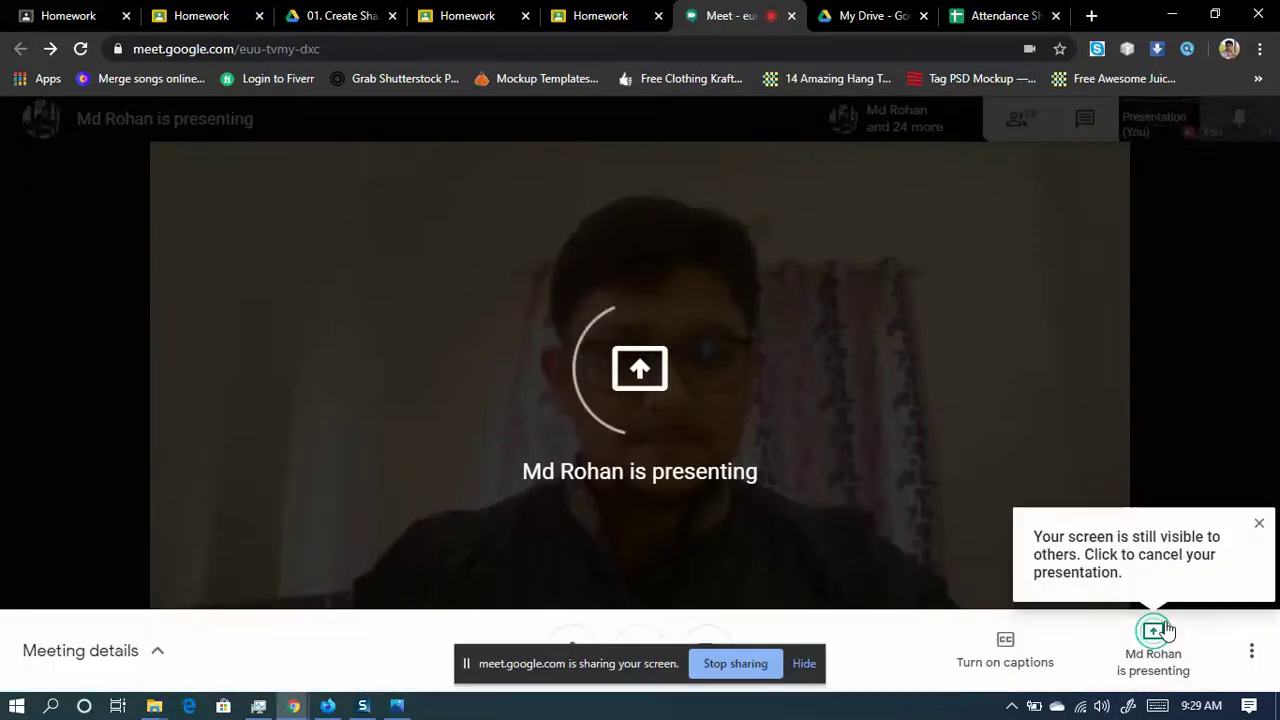
click(1157, 636)
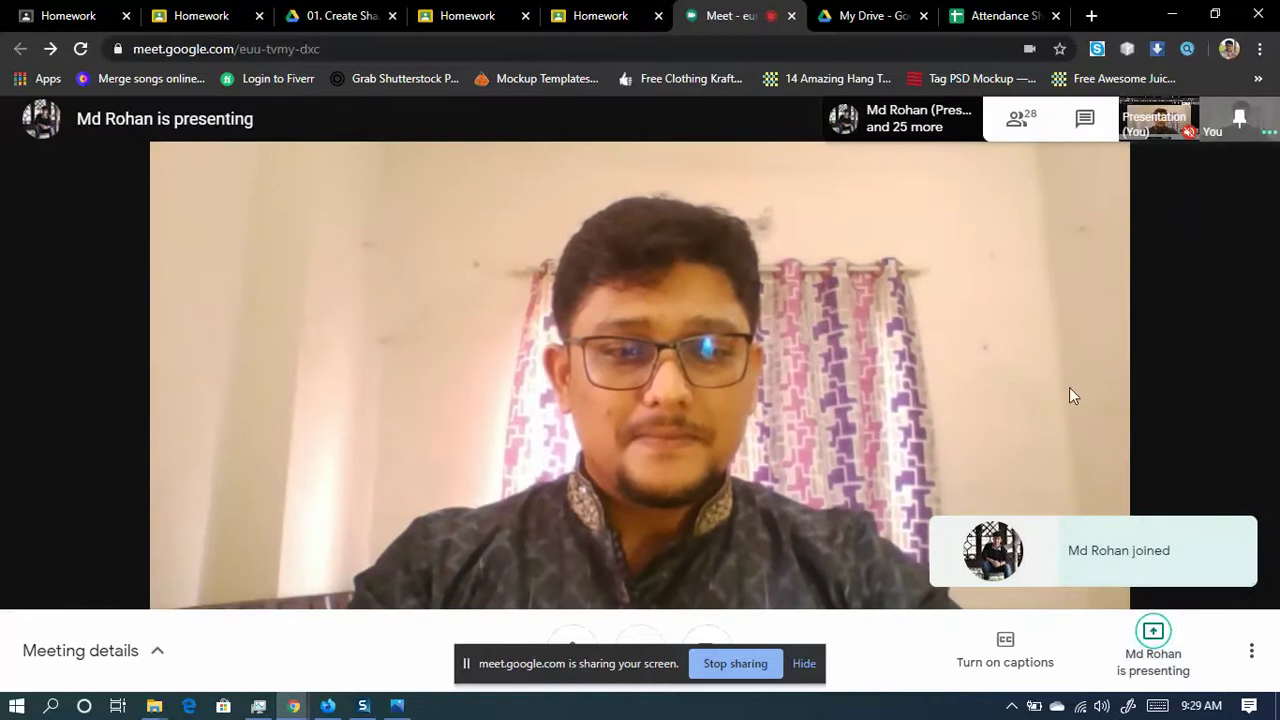
click(1018, 118)
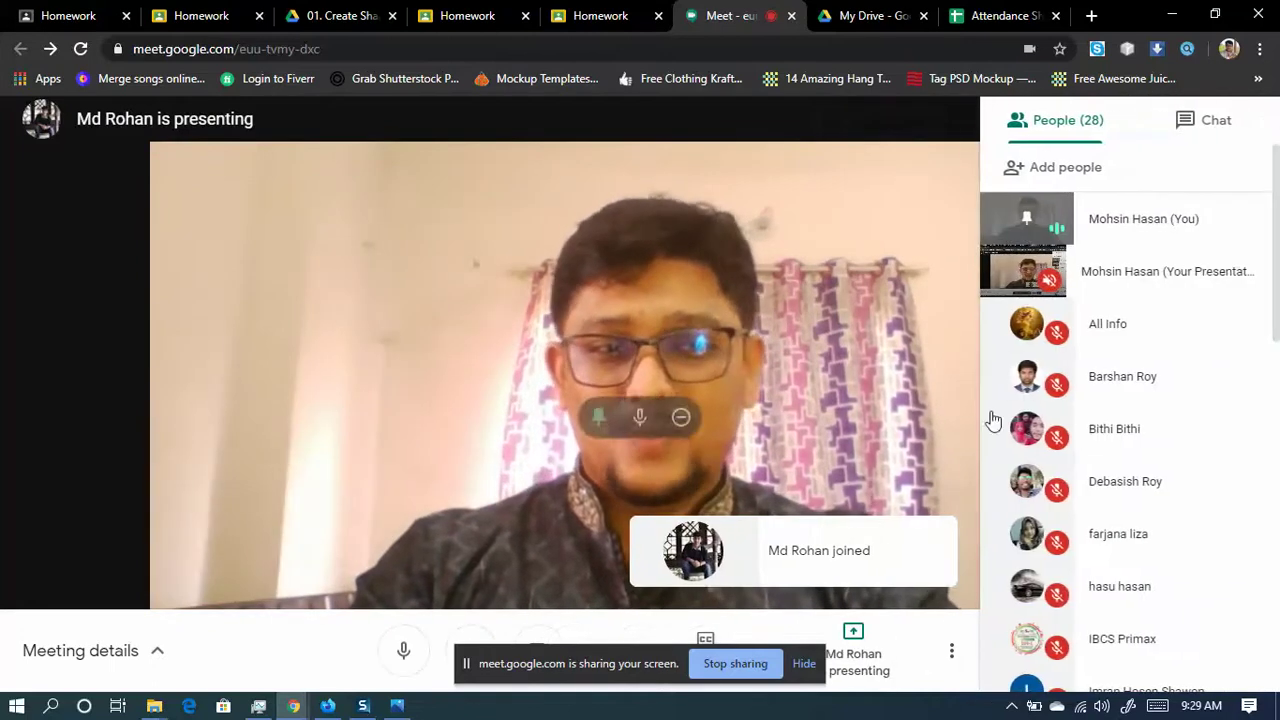
scroll(1151, 454, down, 5)
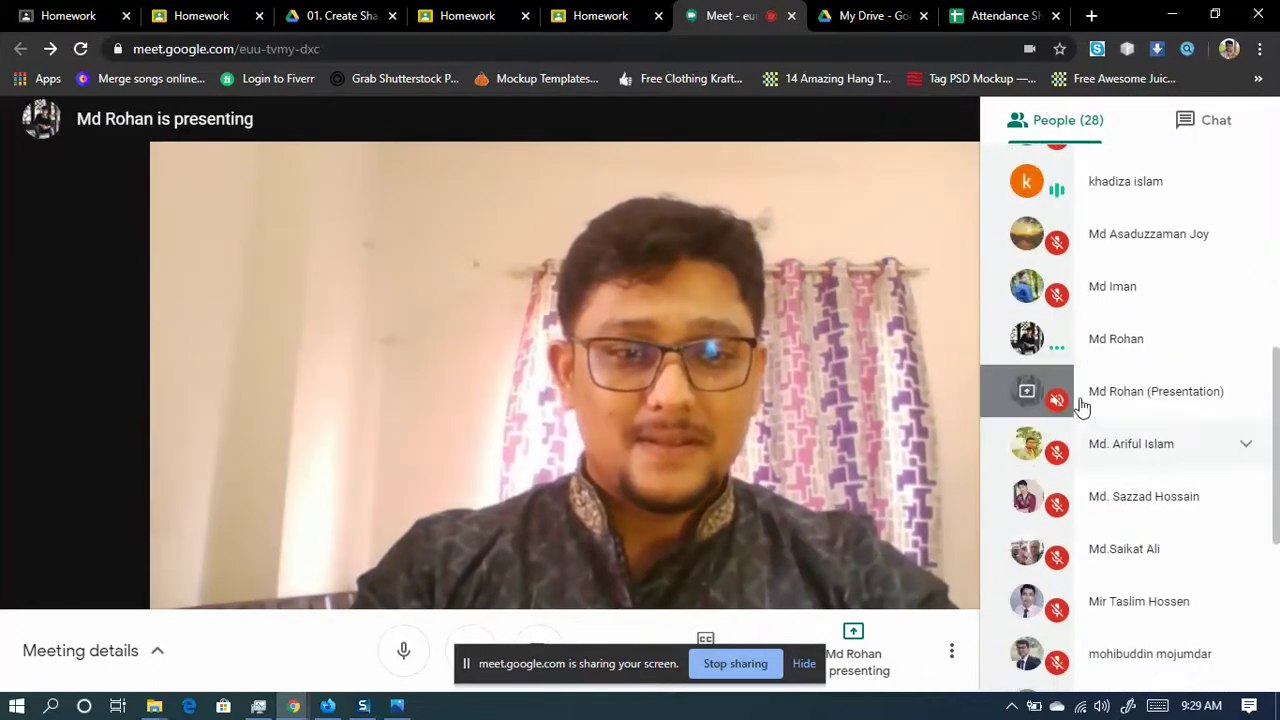
click(1090, 404)
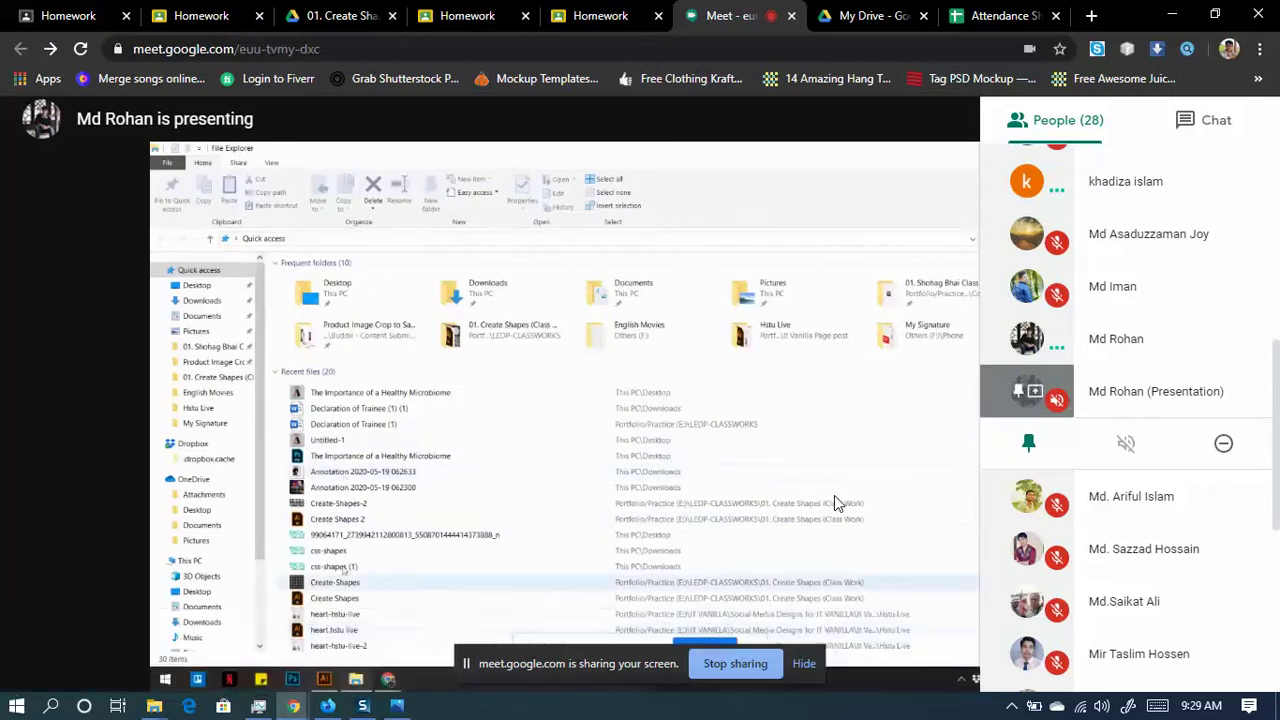
- Review the Homework assignment's list of students whose work is still assigned, hiding the screen-sharing bar
click(240, 8)
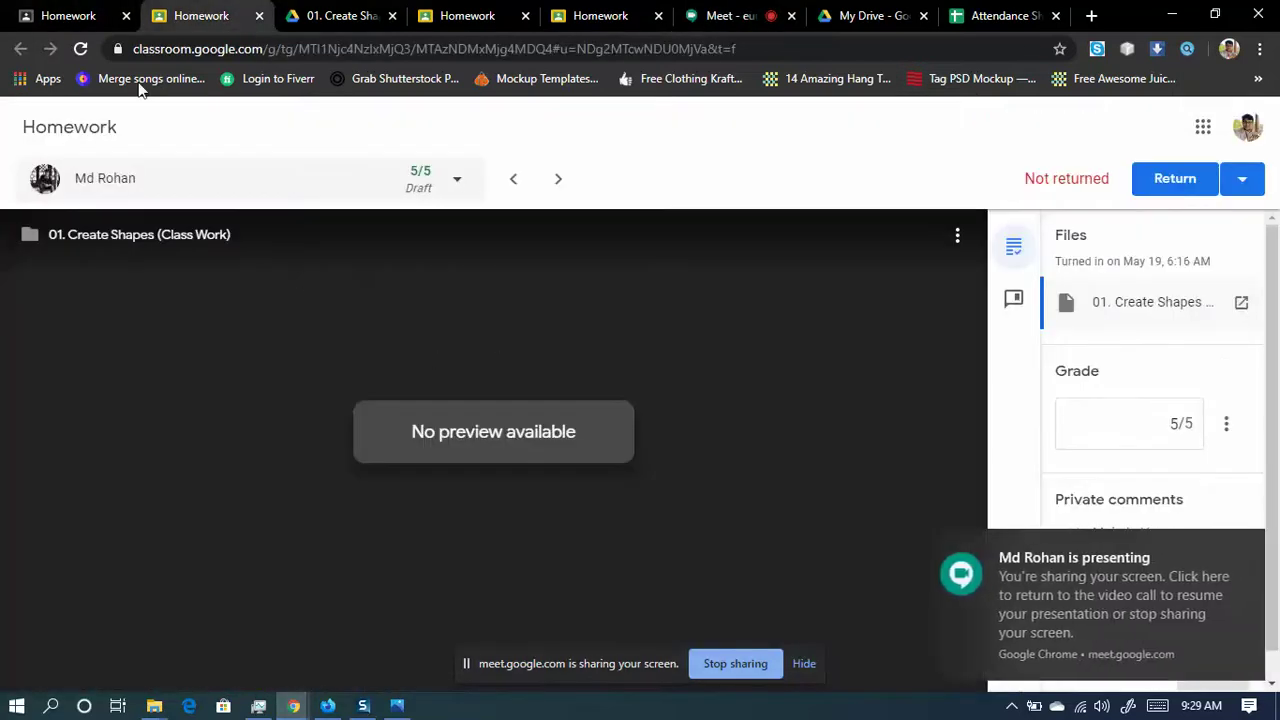
click(100, 15)
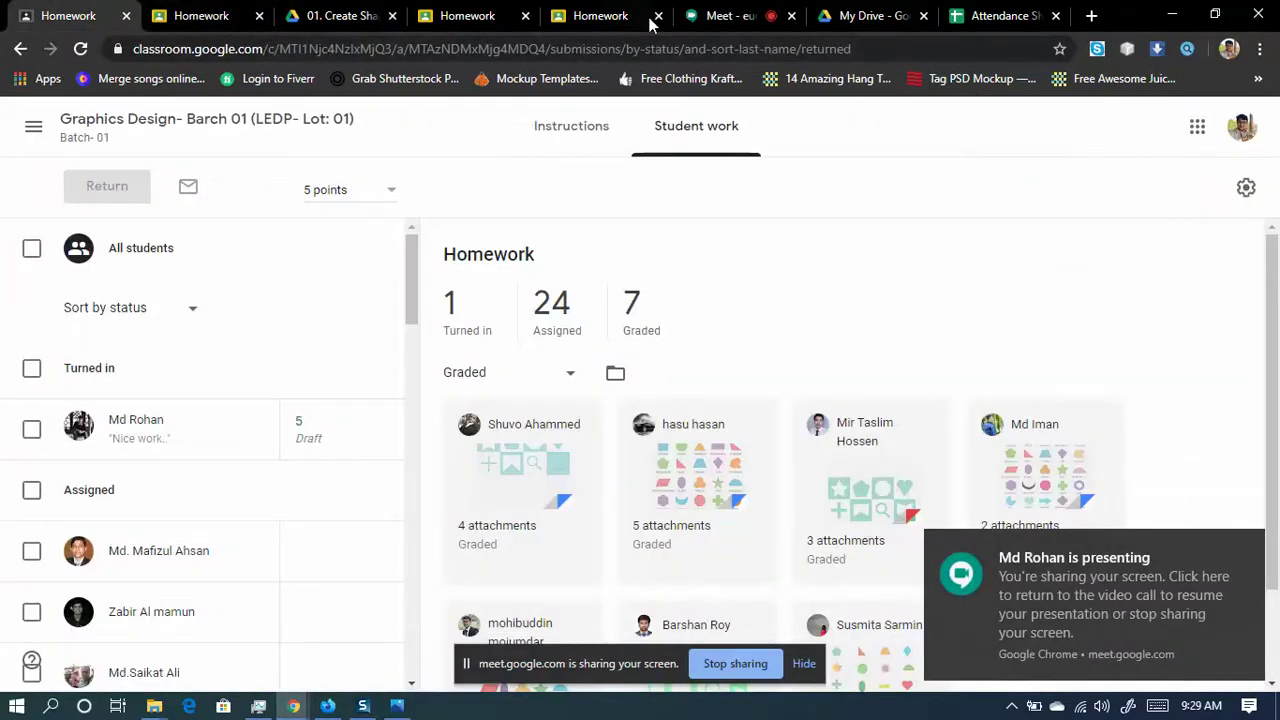
scroll(780, 460, down, 1)
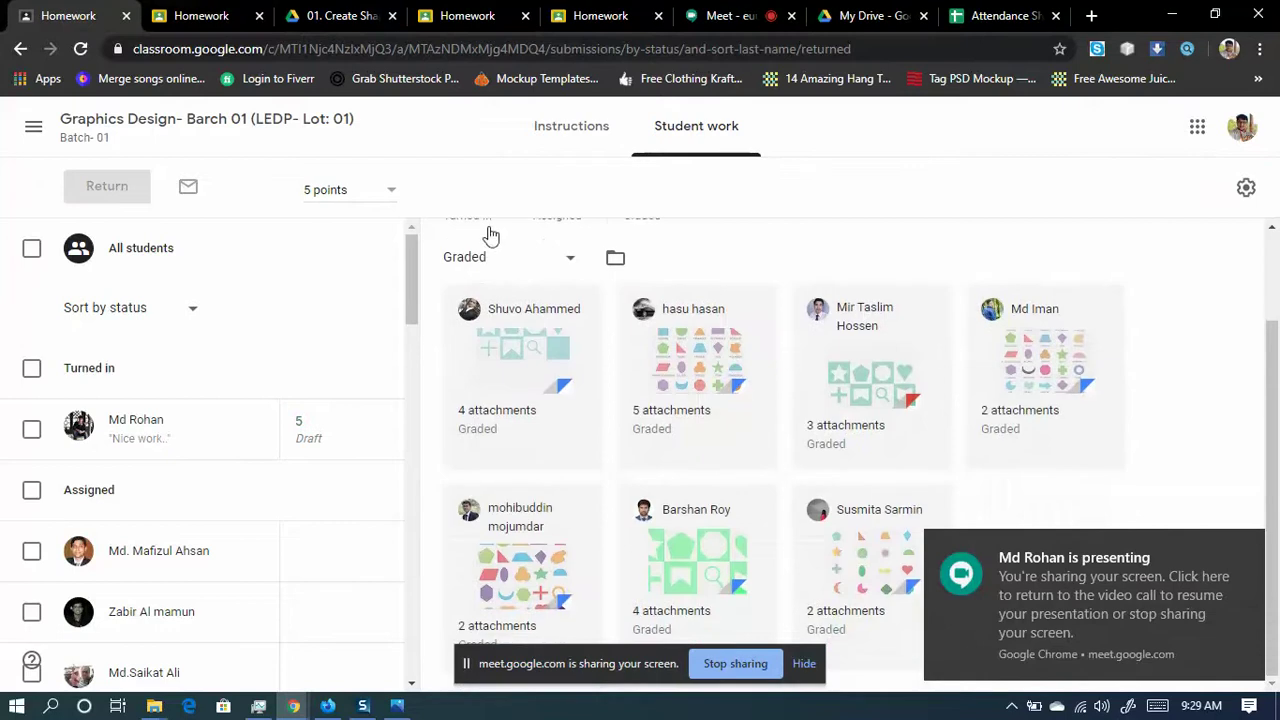
scroll(610, 390, up, 1)
click(557, 300)
scroll(750, 410, down, 3)
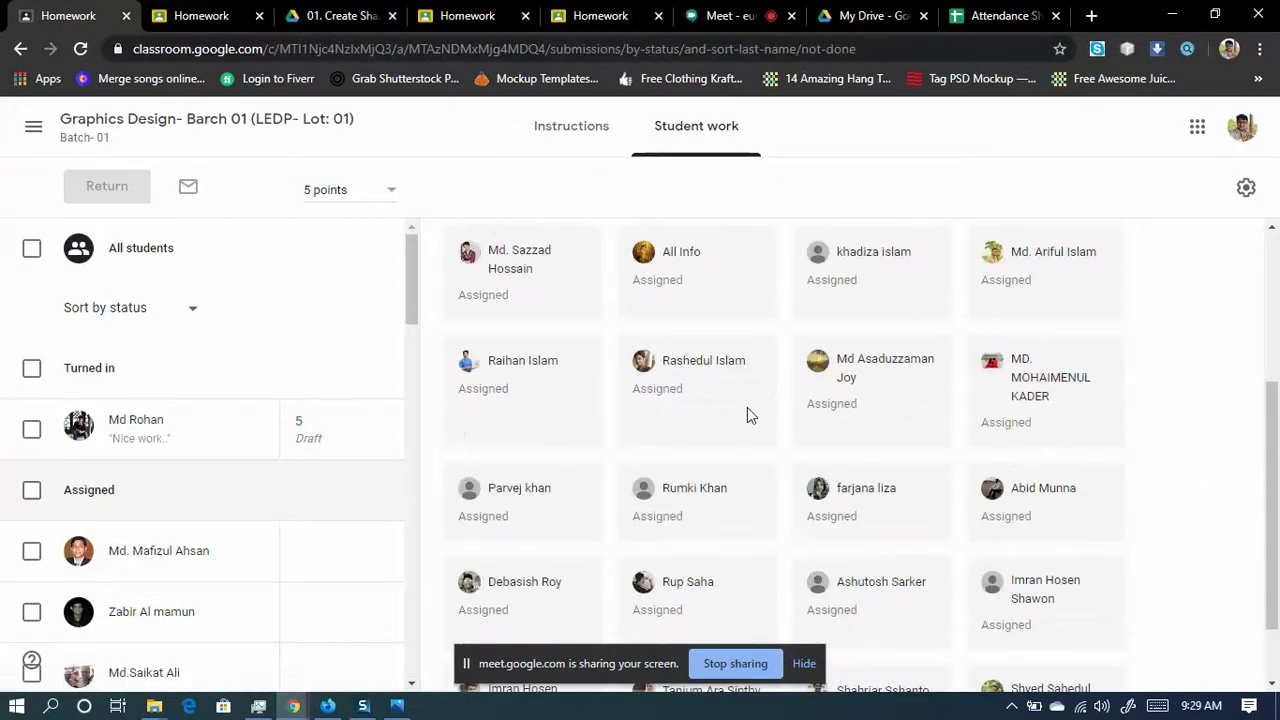
scroll(790, 415, down, 1)
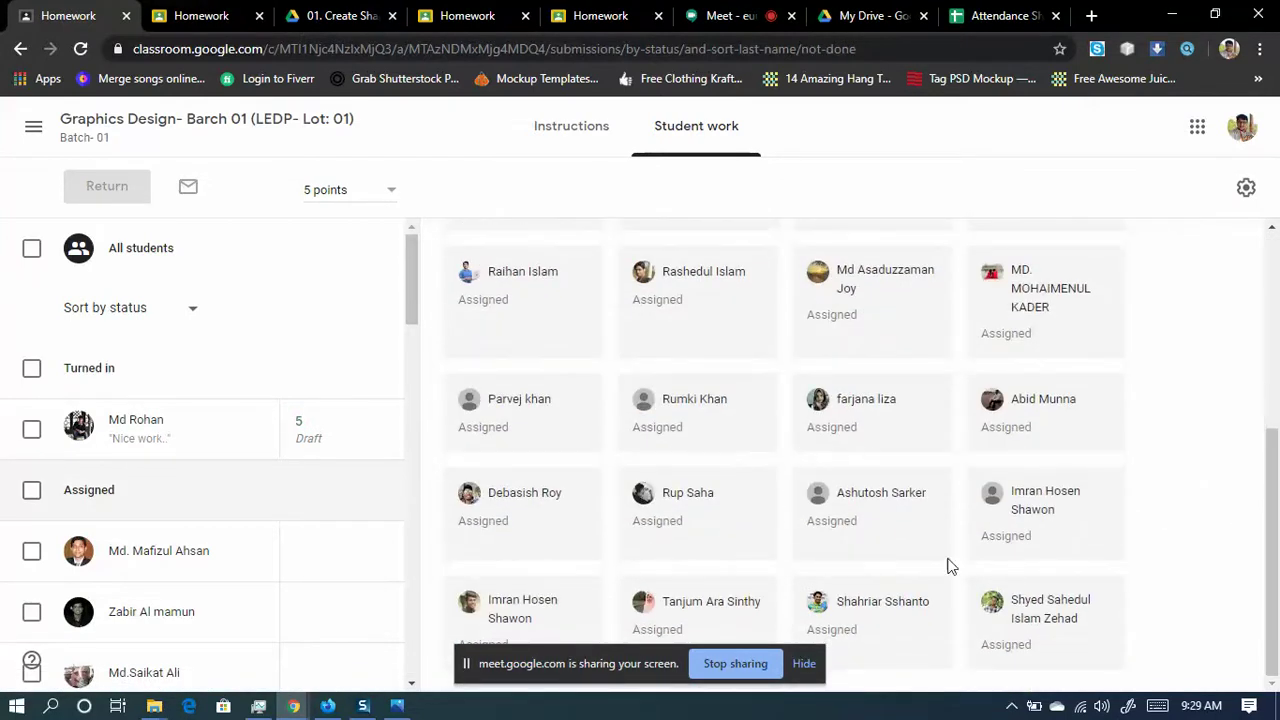
click(805, 664)
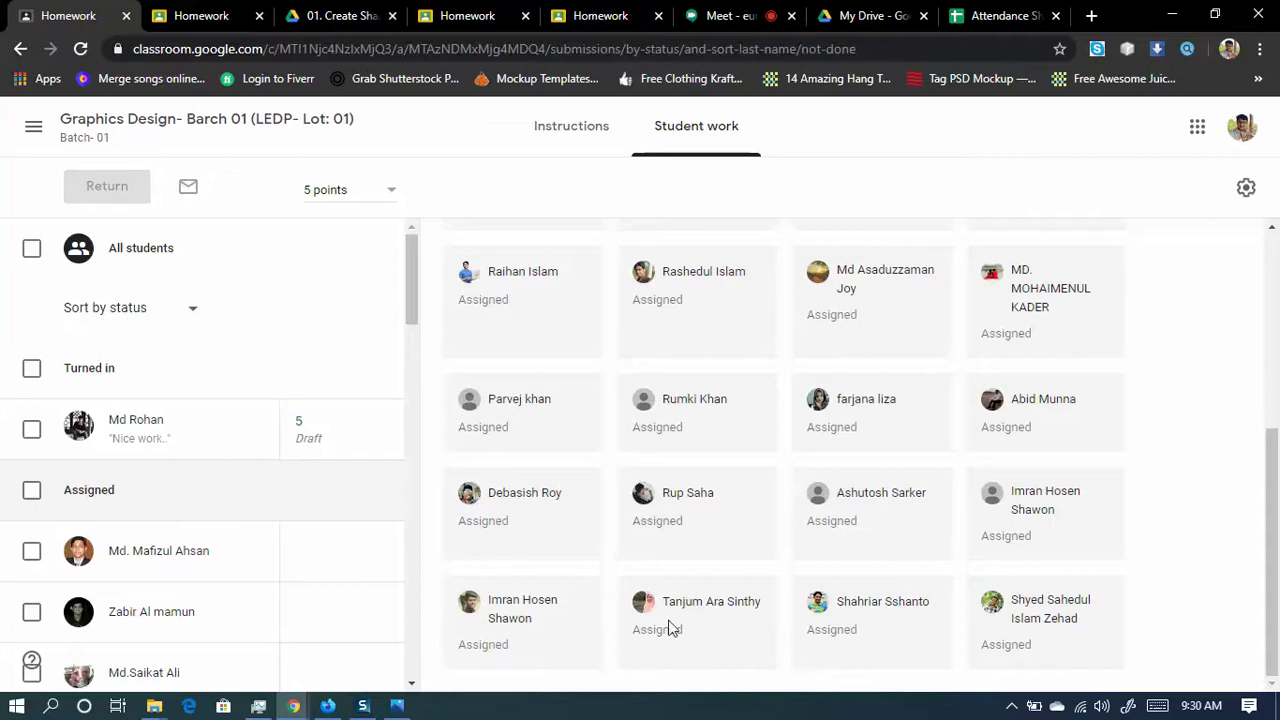
scroll(1068, 557, up, 3)
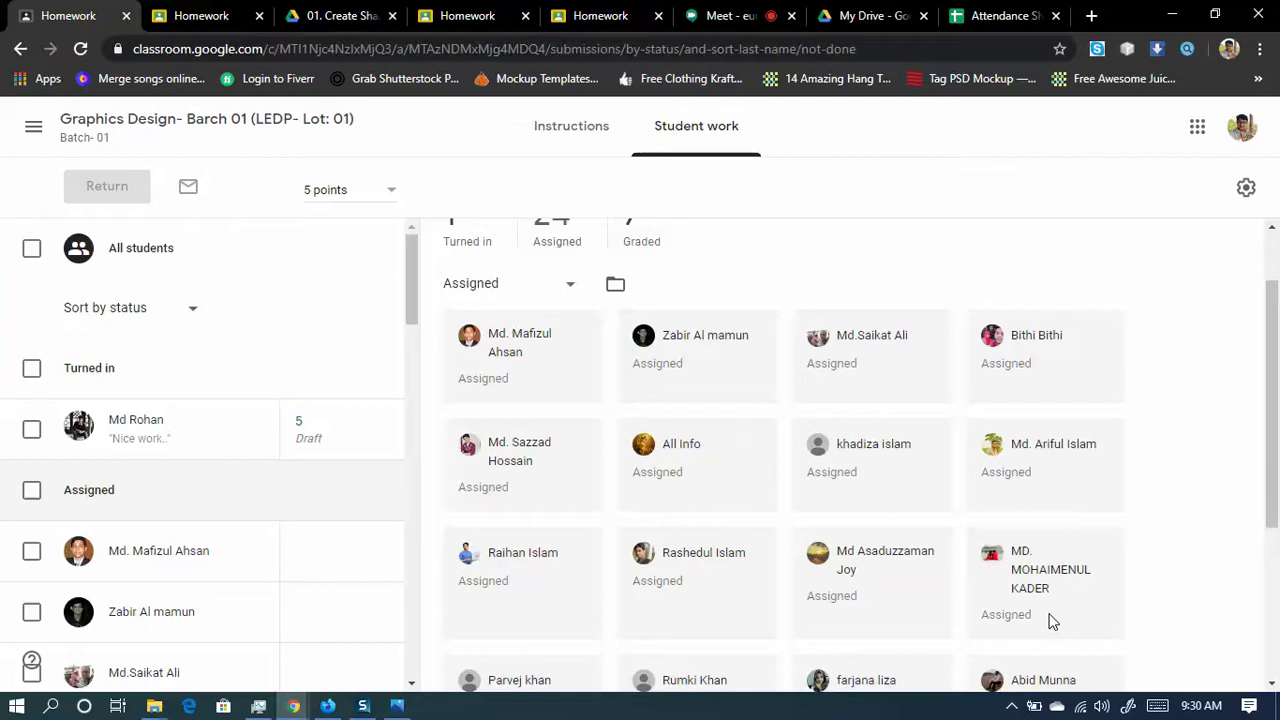
- Return to the Google Meet call, dismiss the screen-visibility notice and close the participants list to watch the student's presentation
click(730, 16)
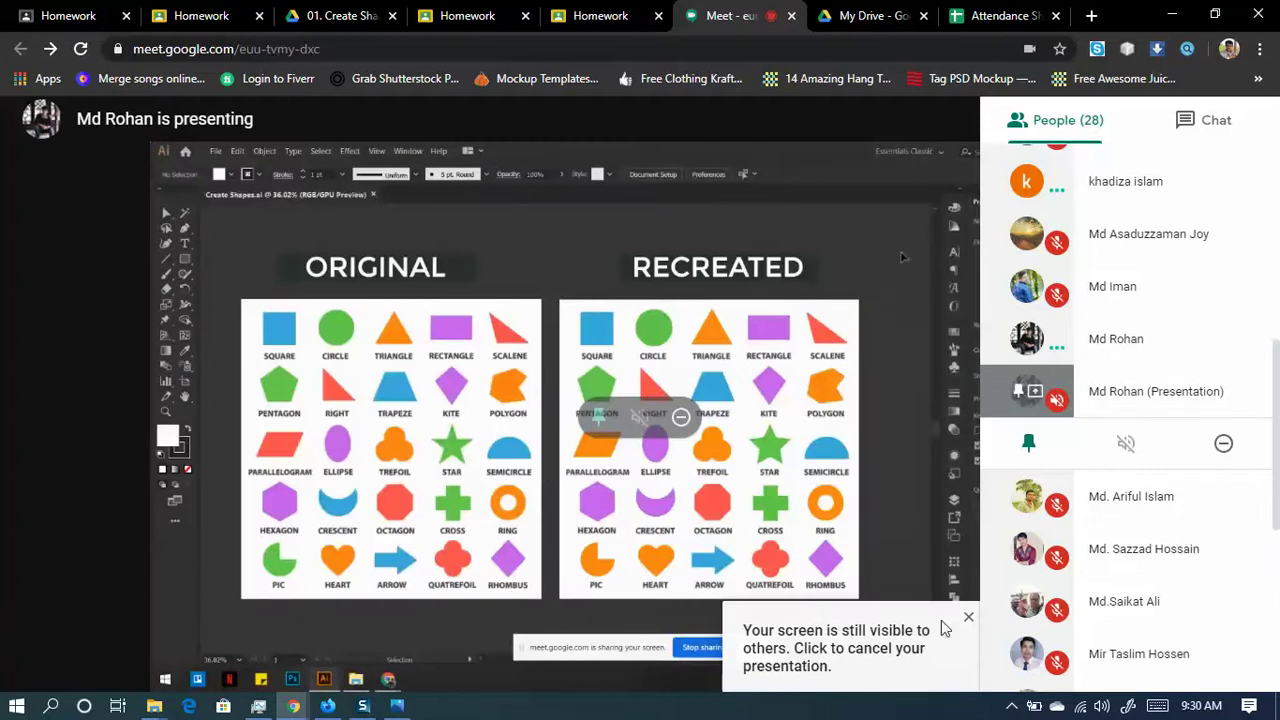
click(968, 617)
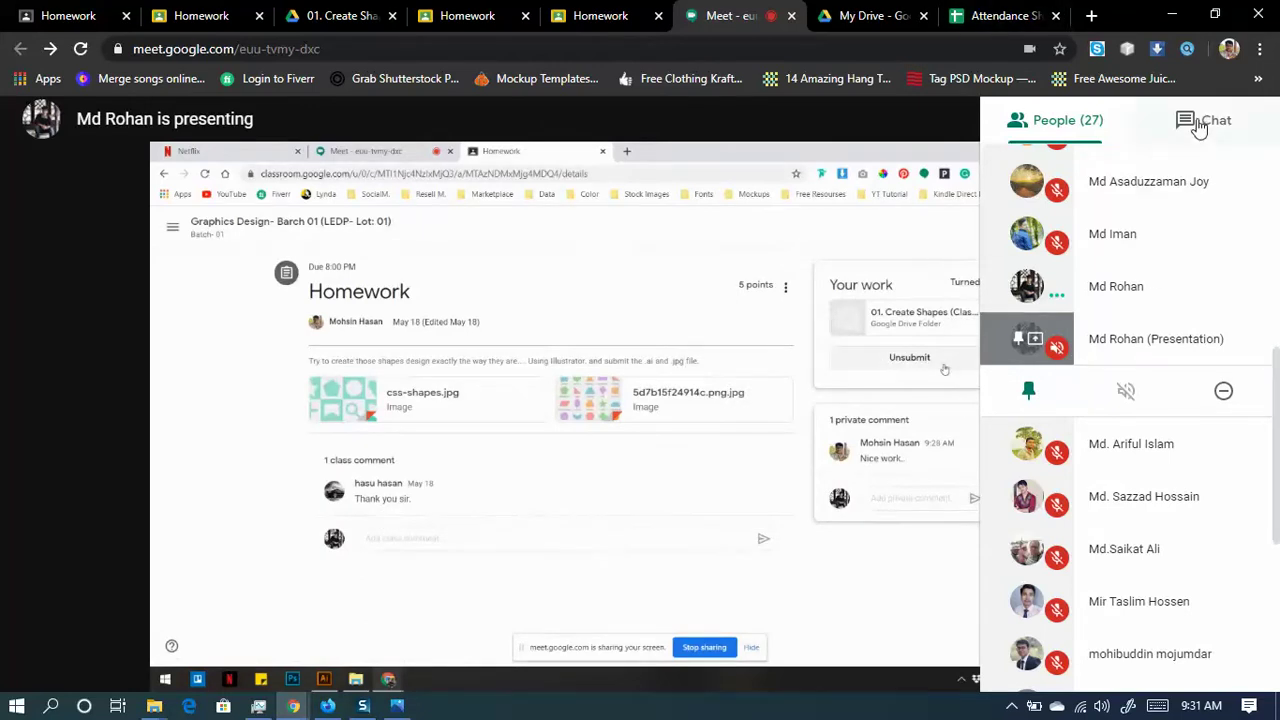
click(900, 650)
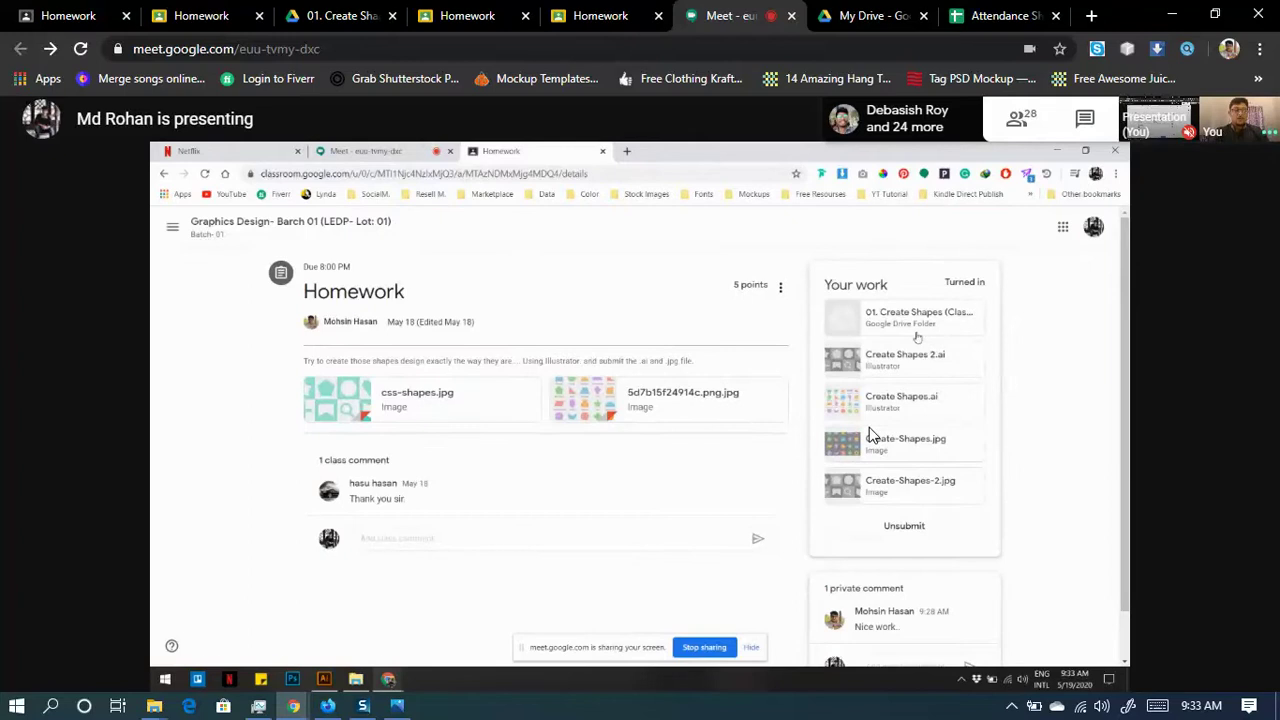
mouse_move(700, 481)
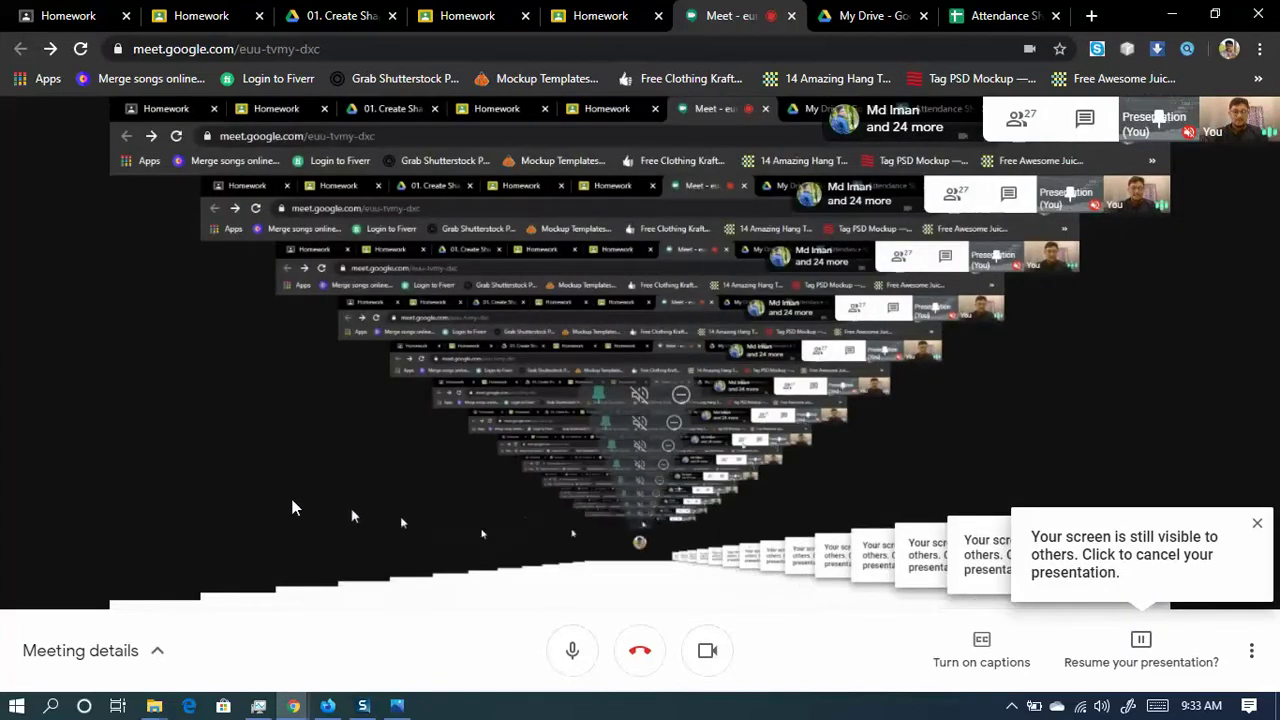
key(super+d)
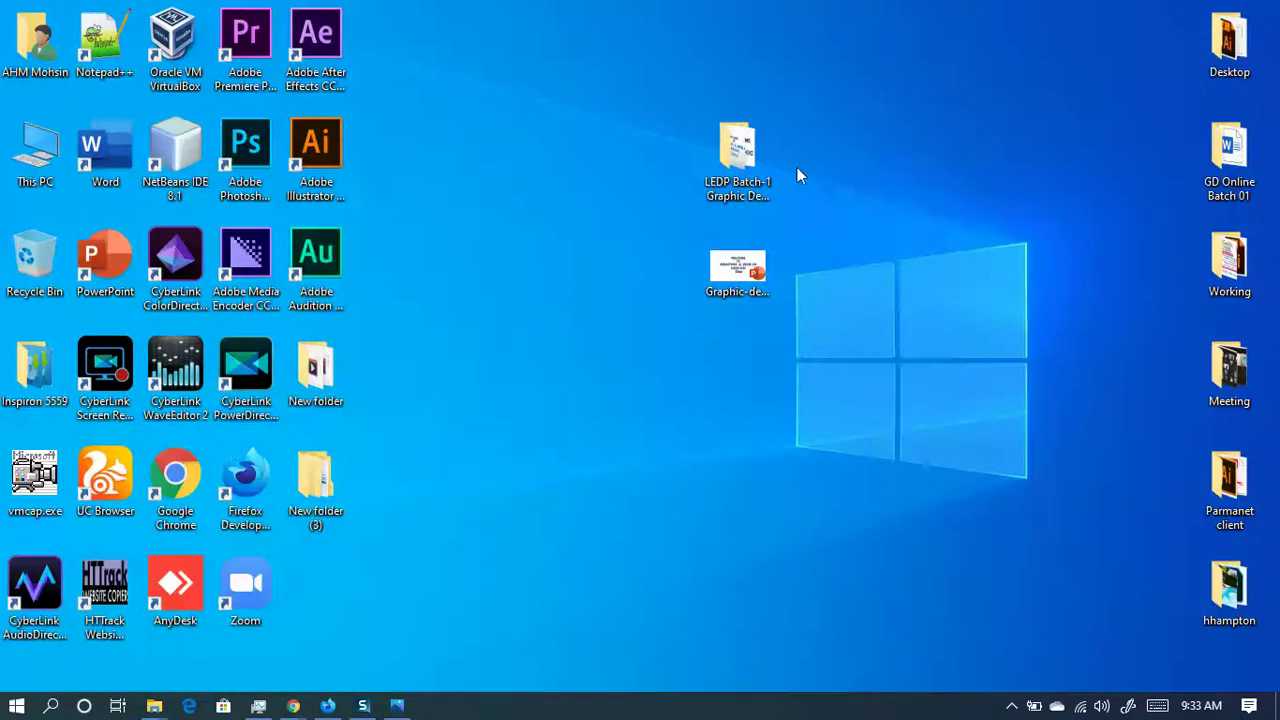
click(328, 705)
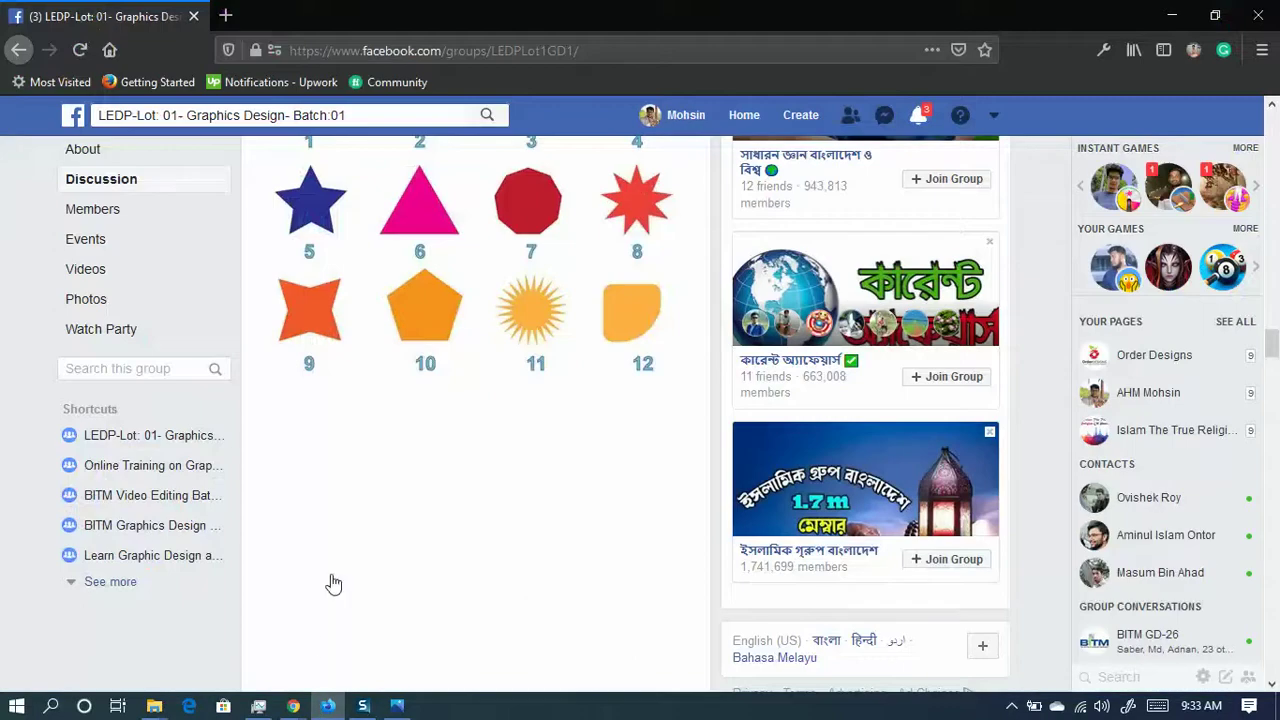
mouse_move(293, 705)
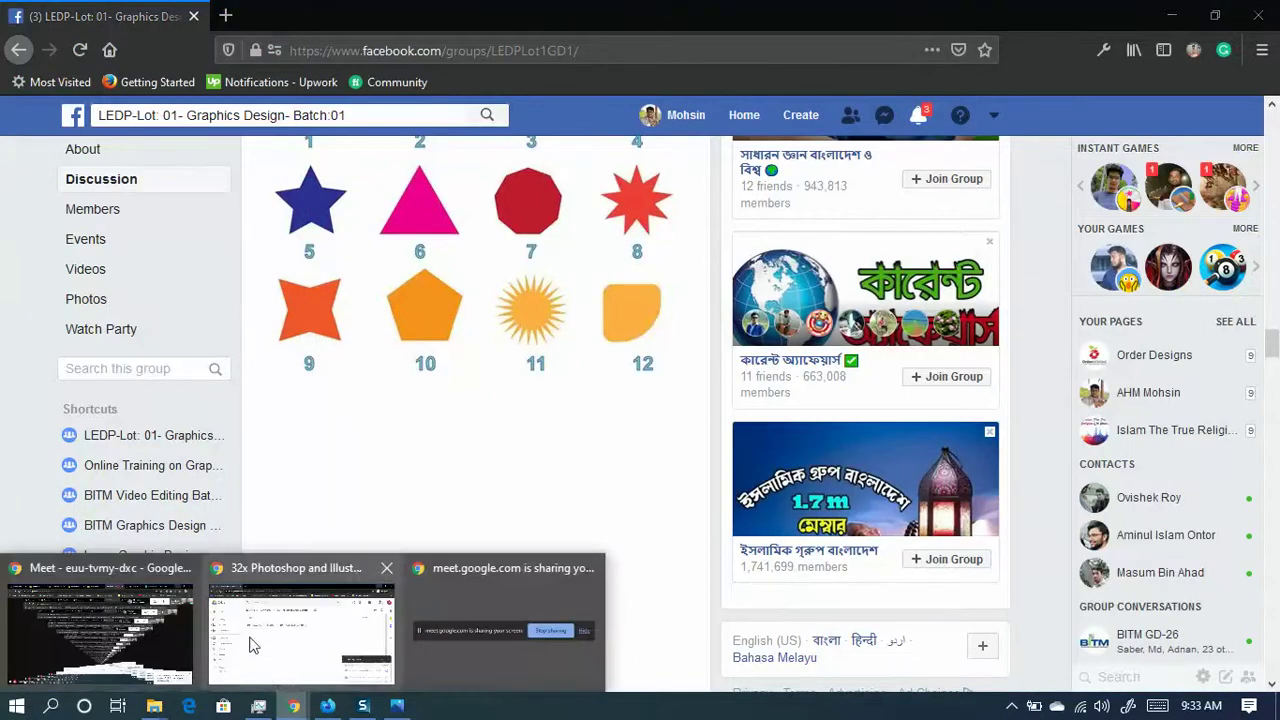
click(252, 645)
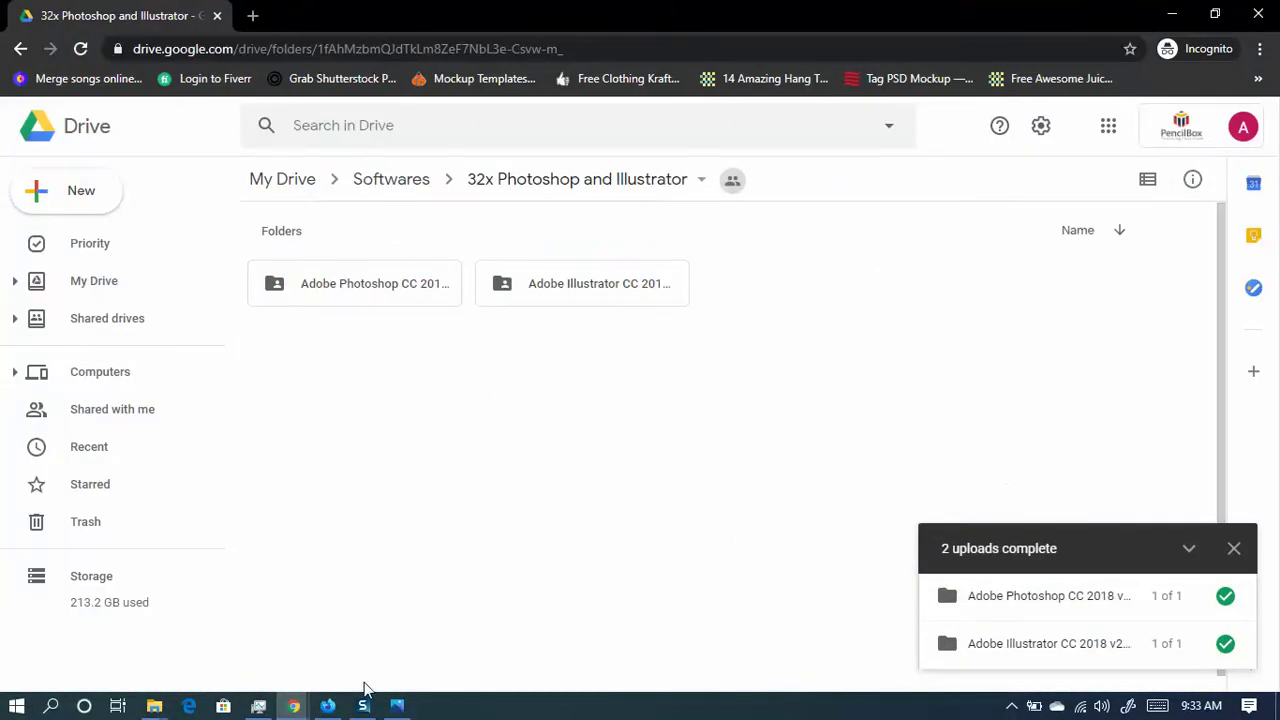
mouse_move(293, 705)
click(100, 630)
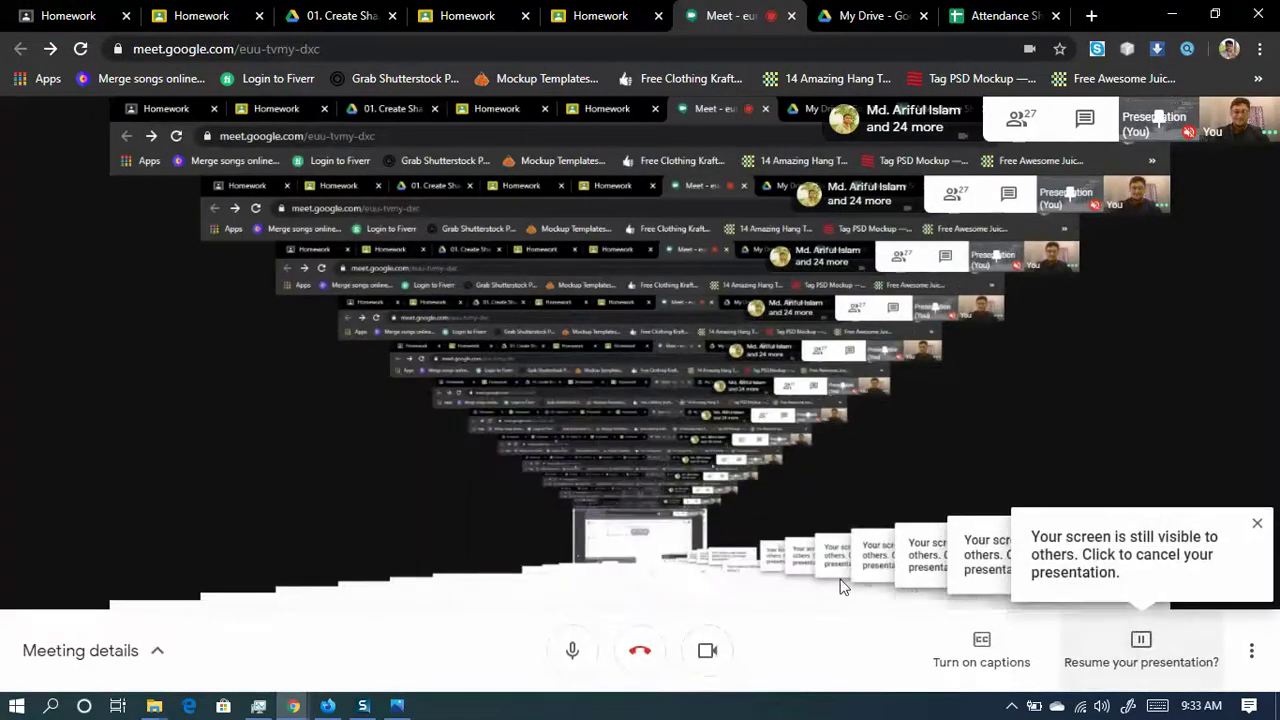
- Check the 01. Create Shapes (Class Work) folder, its graded submission and the Homework assignment's student list
click(345, 15)
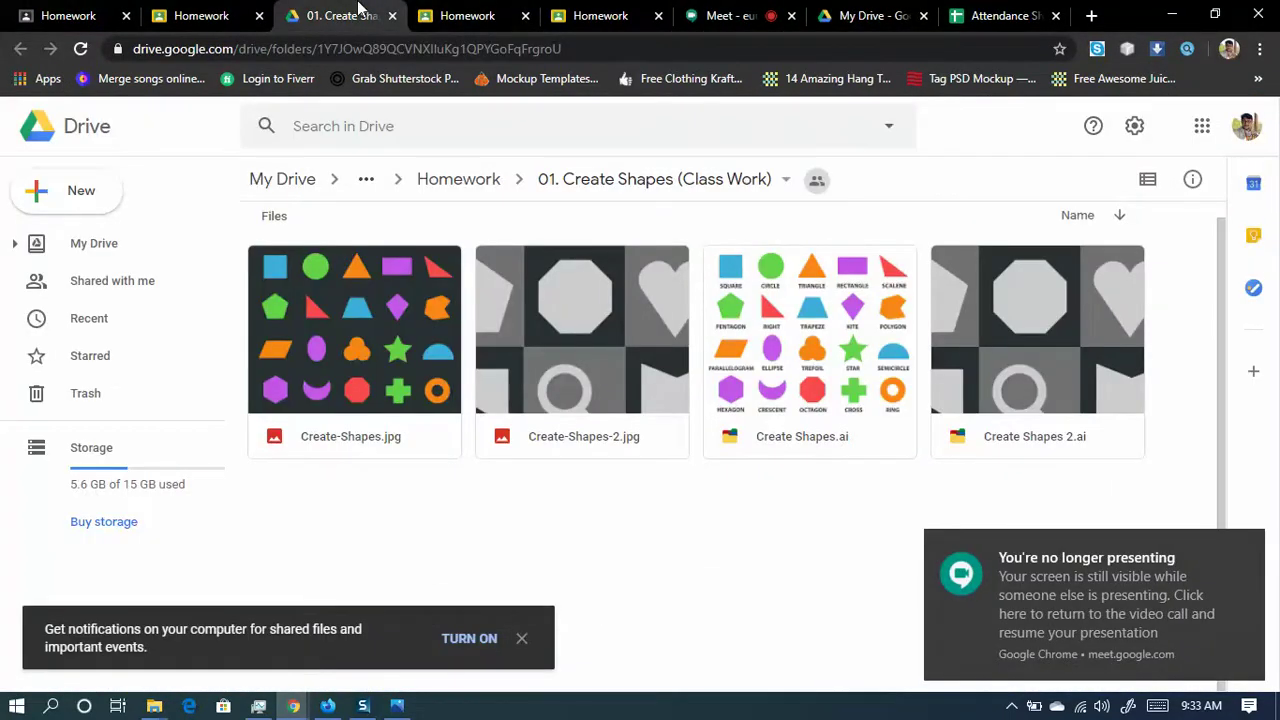
click(184, 10)
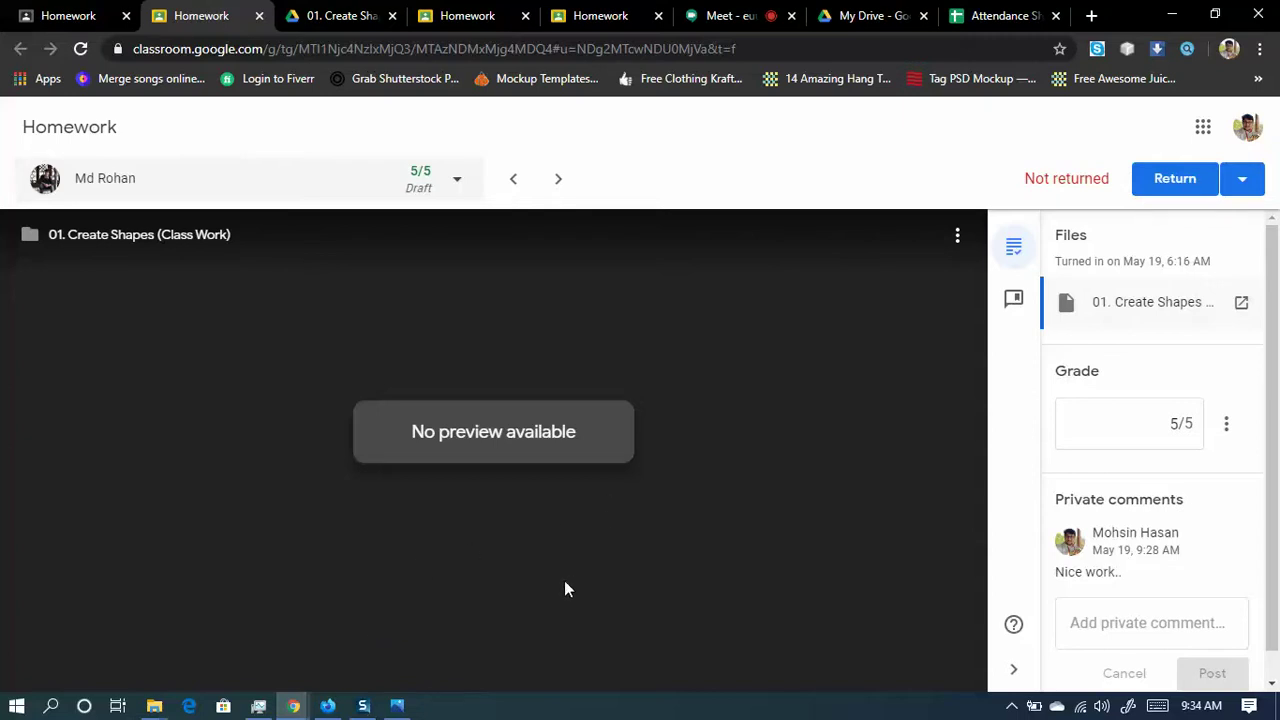
mouse_move(291, 703)
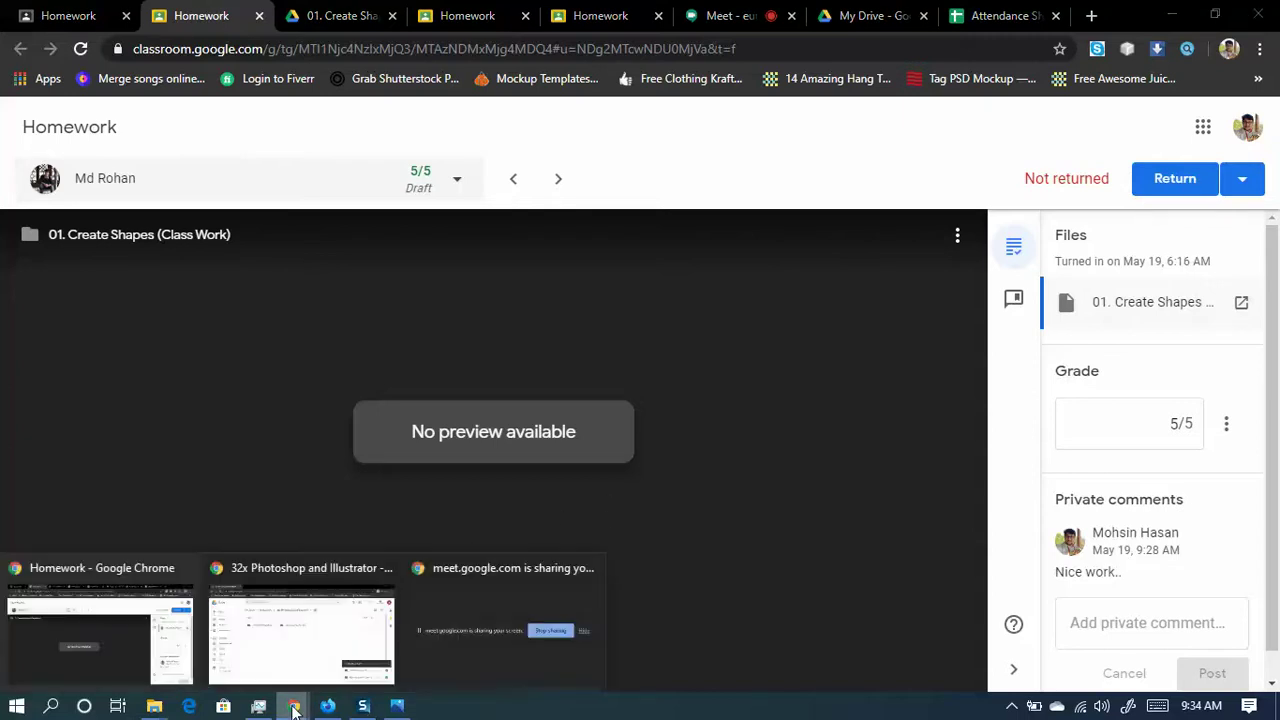
click(118, 626)
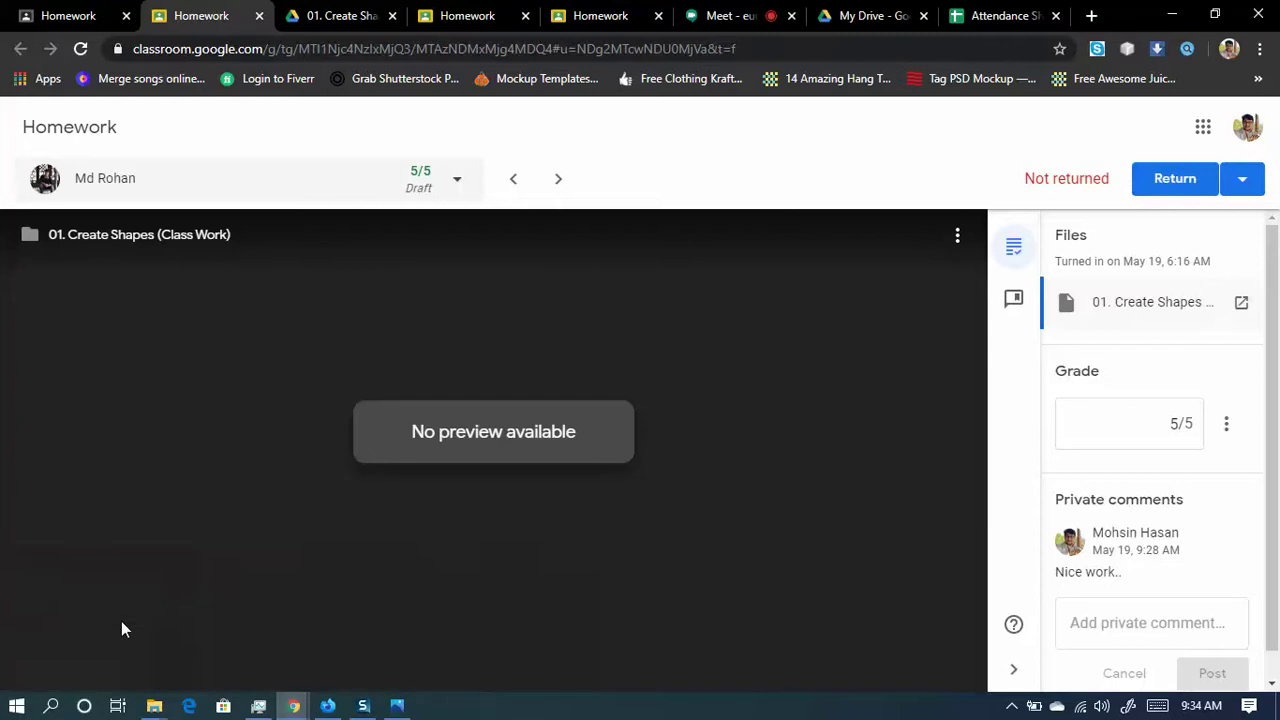
click(105, 15)
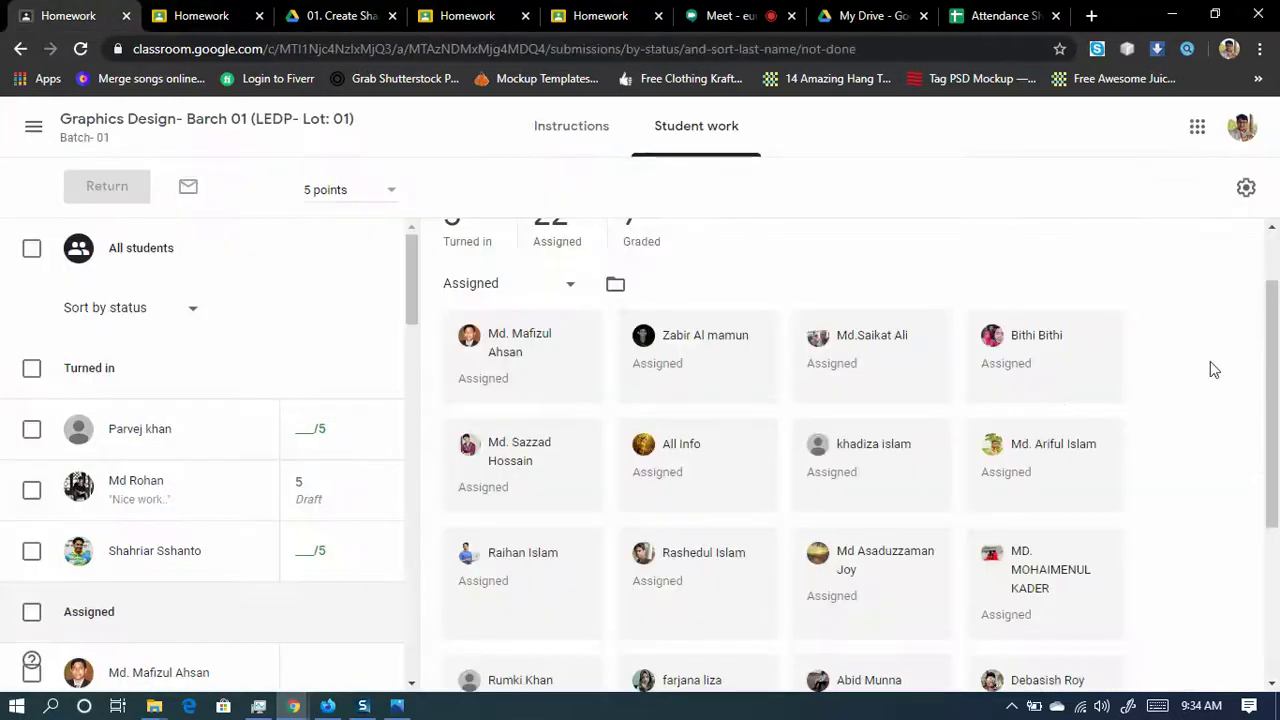
click(330, 16)
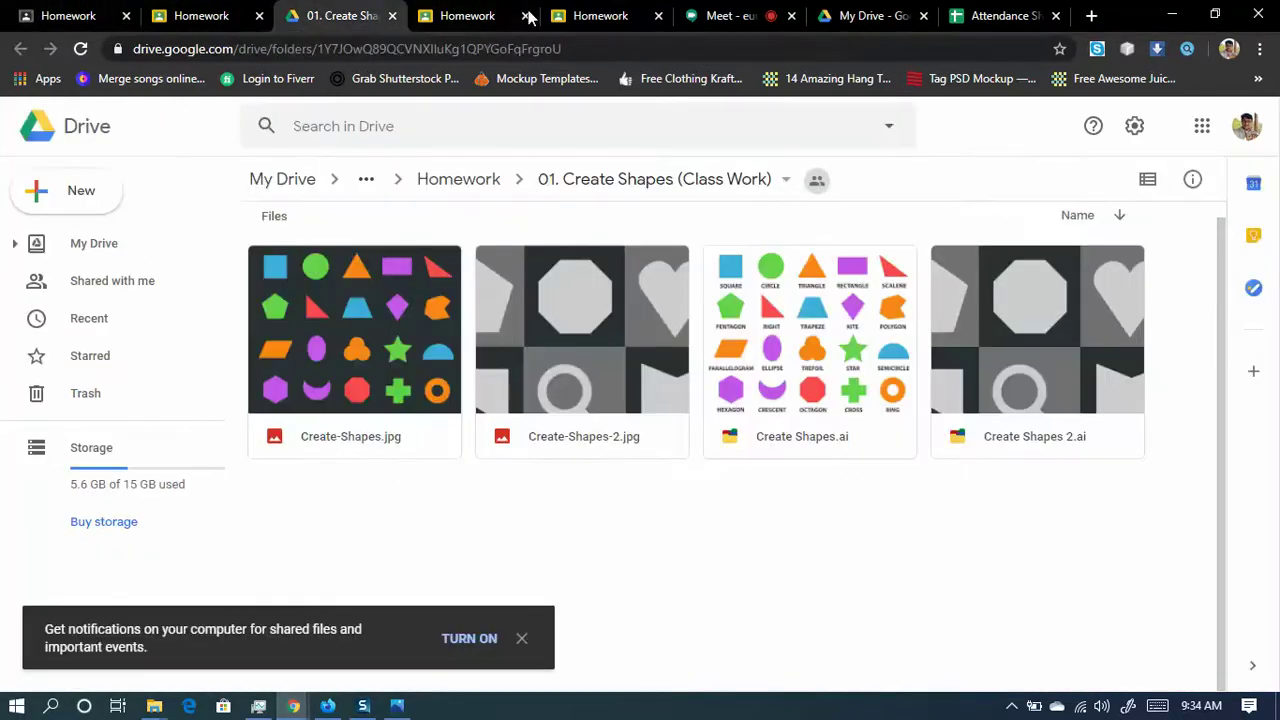
click(453, 12)
- Stop the paused screen sharing in the Google Meet call and present the entire screen again
click(737, 14)
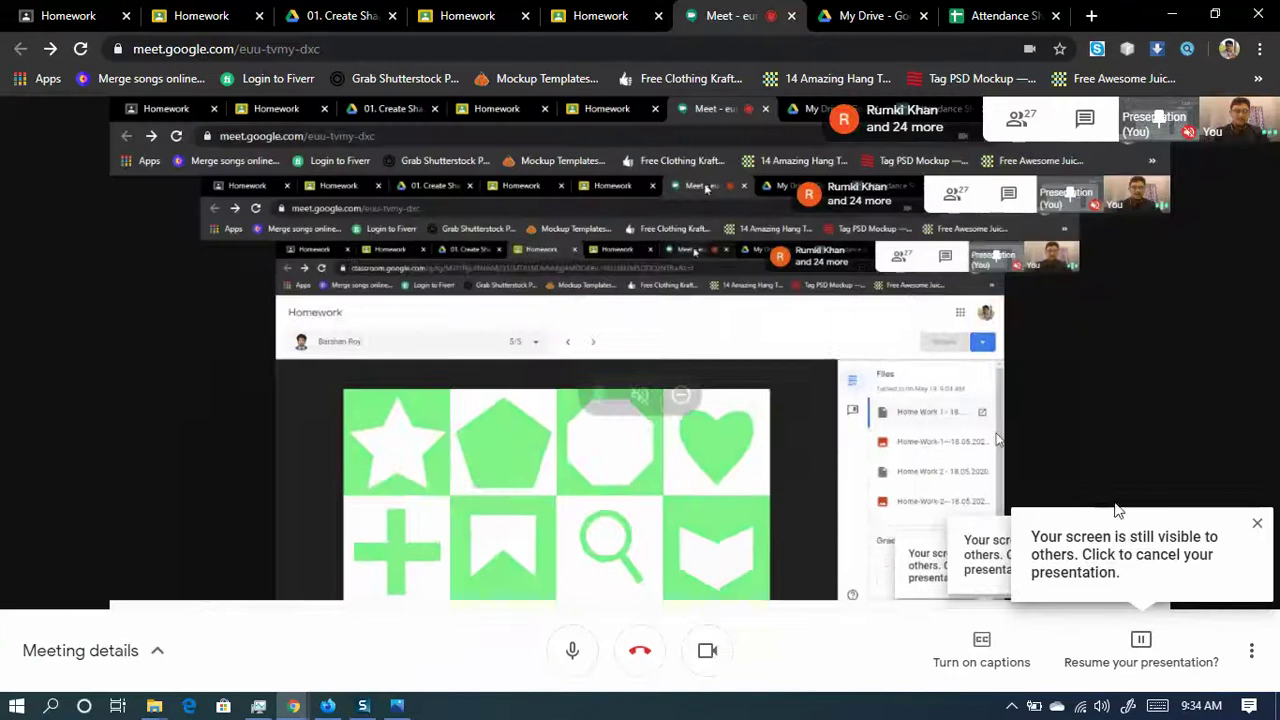
click(1140, 648)
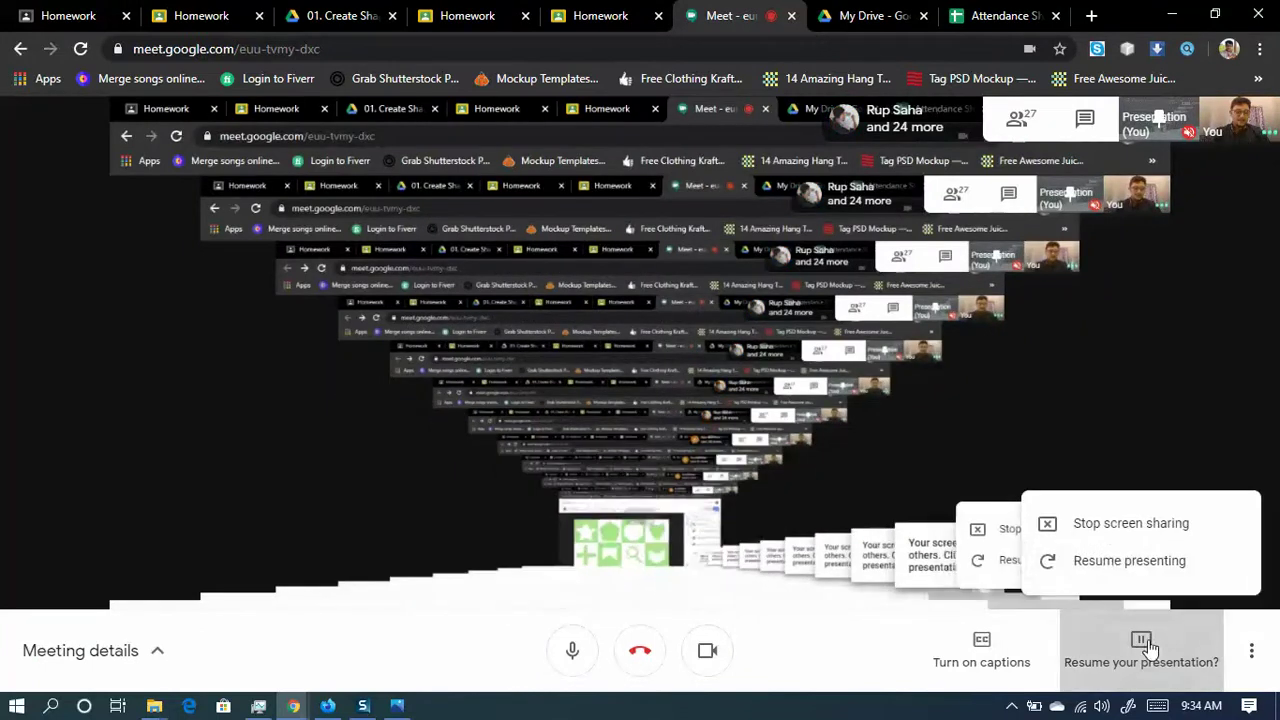
click(1125, 526)
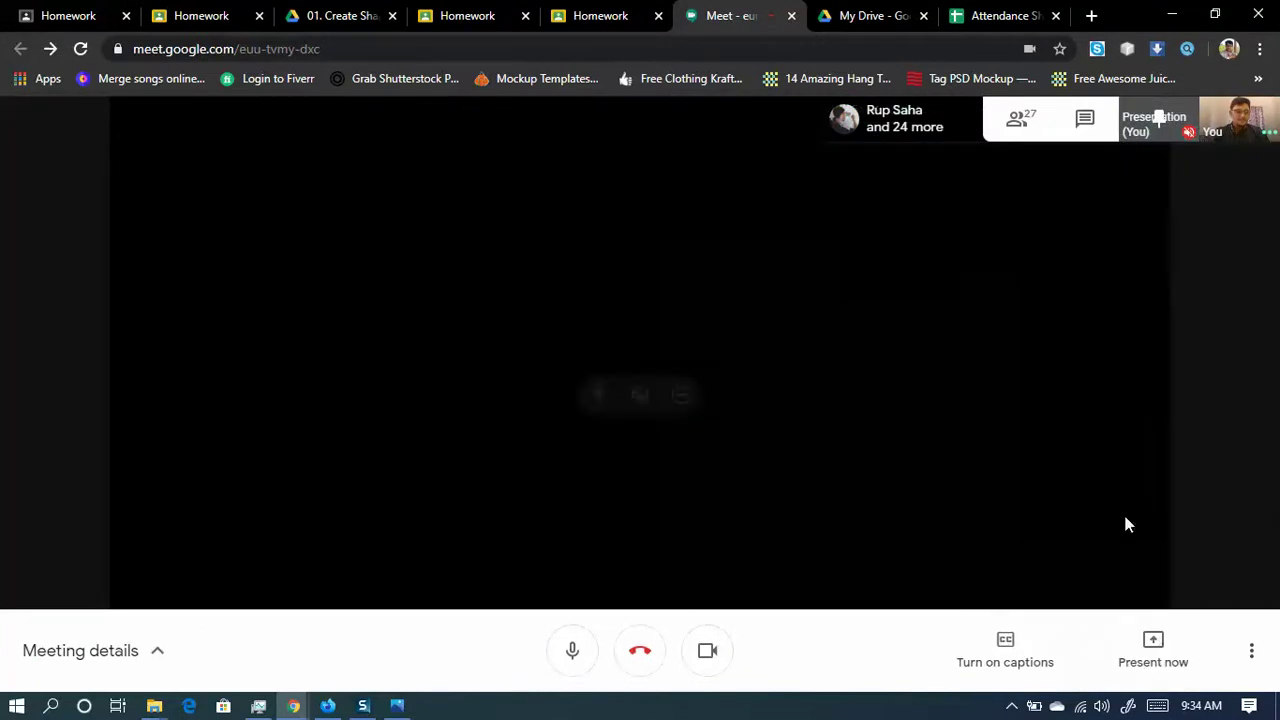
click(1155, 645)
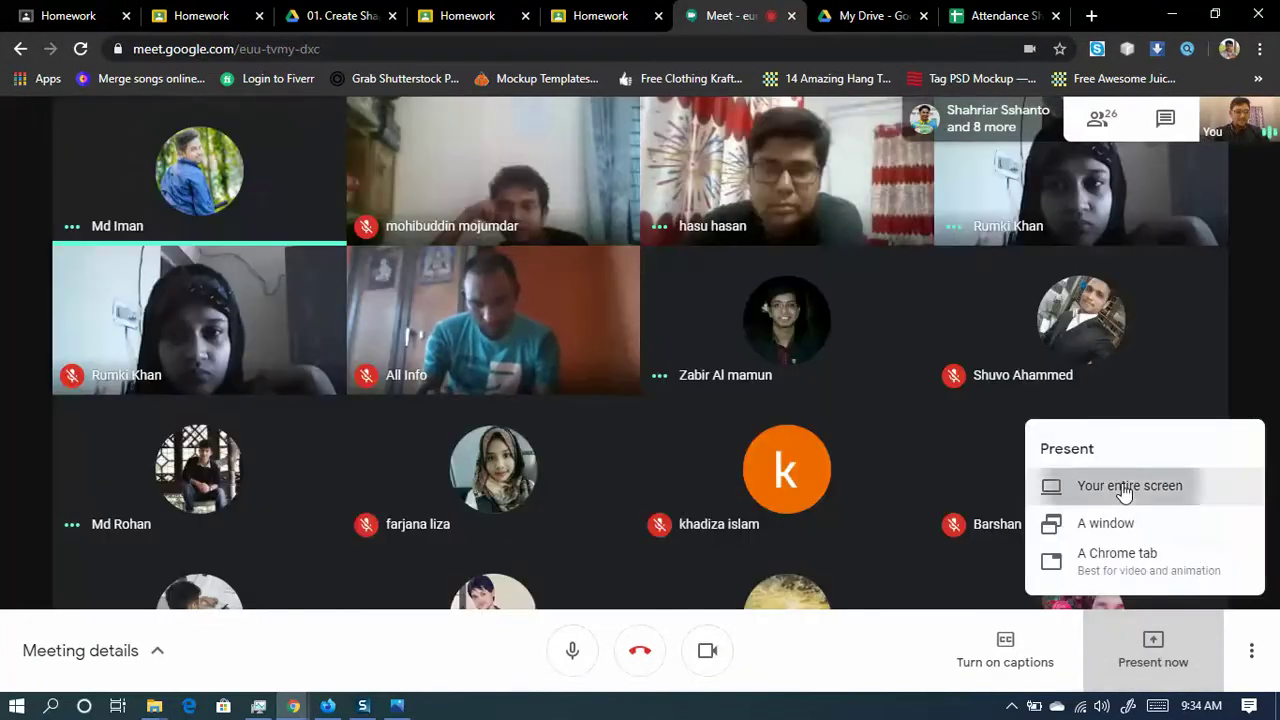
click(1120, 487)
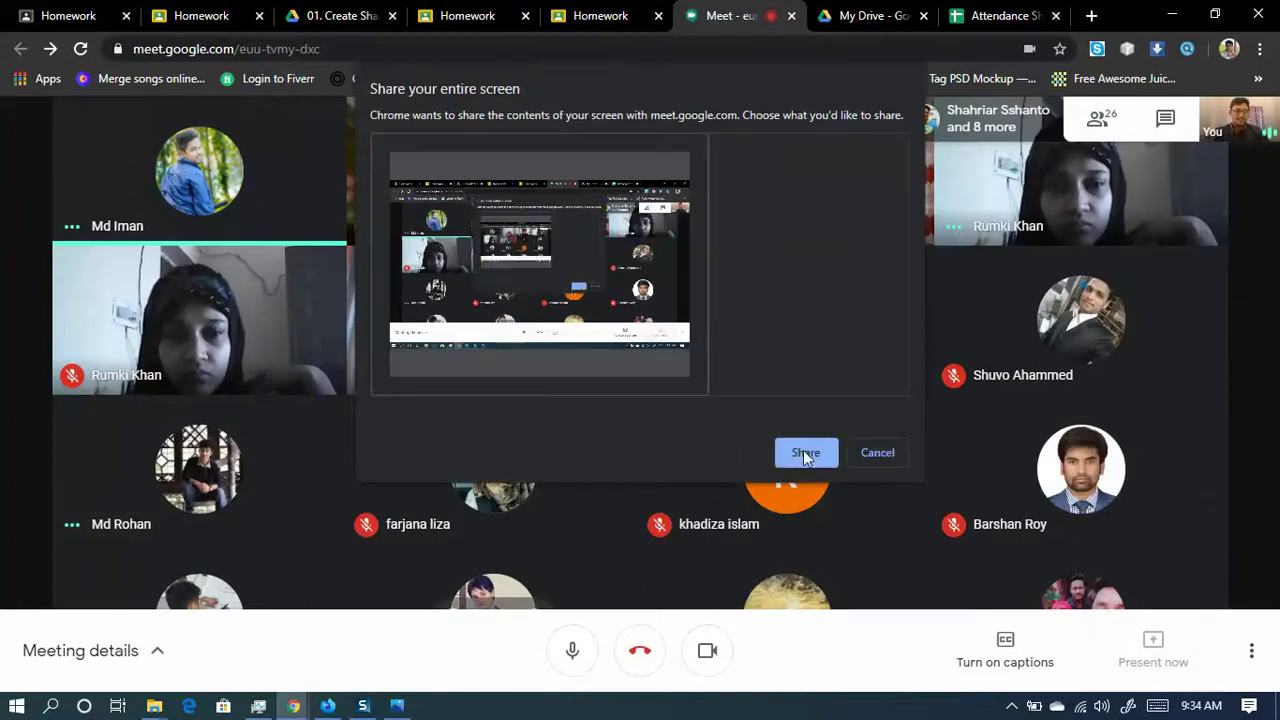
click(805, 451)
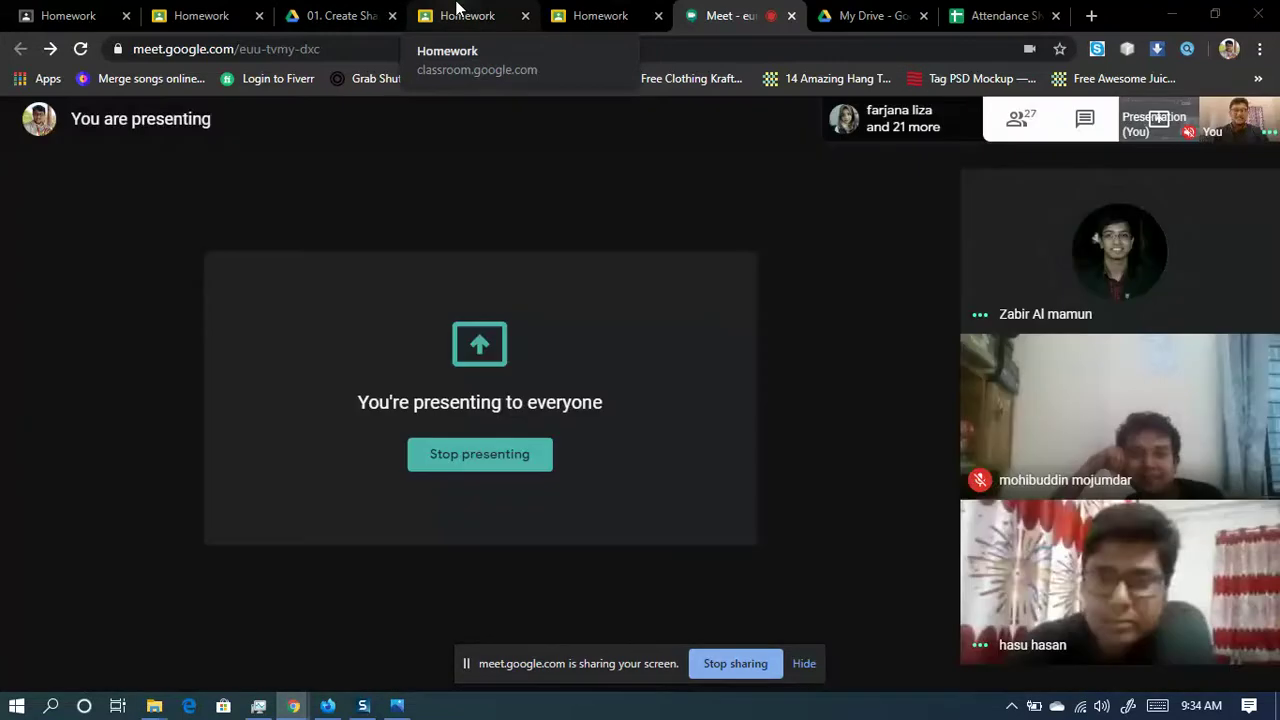
- Look through the open homework submissions and Drive folder, ending on the Homework assignment's student work overview
click(80, 12)
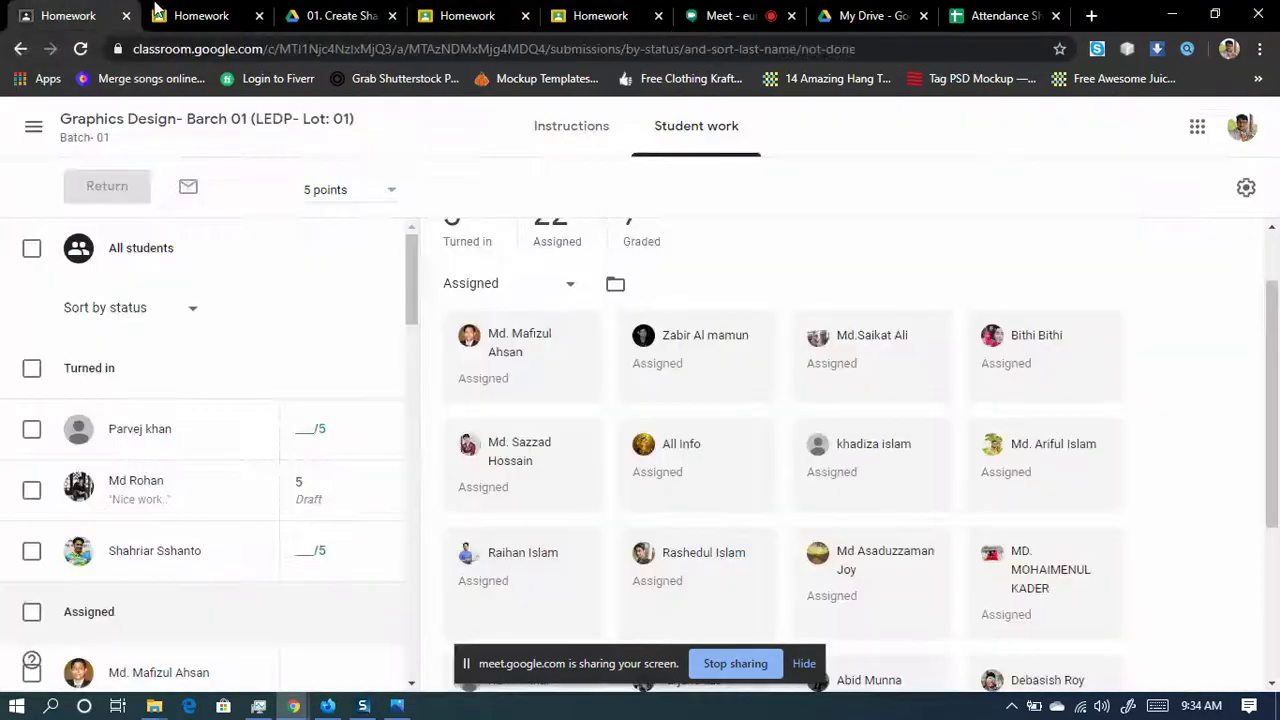
click(235, 10)
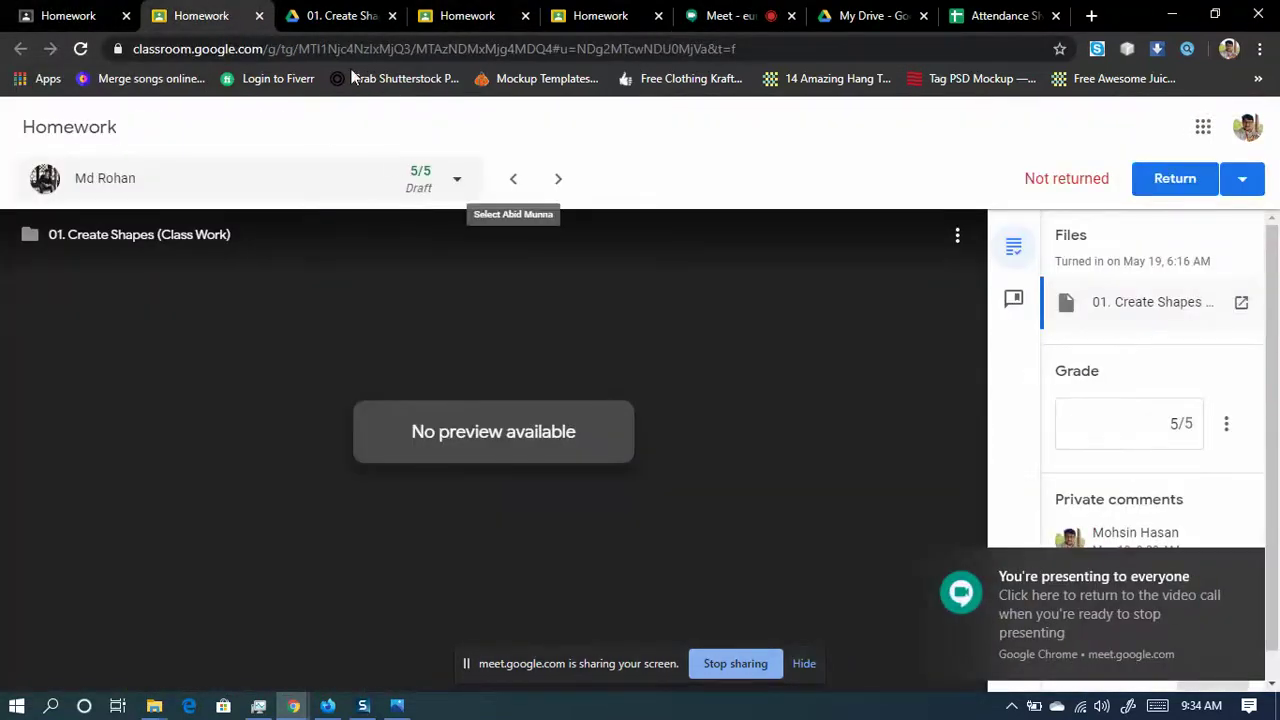
click(340, 15)
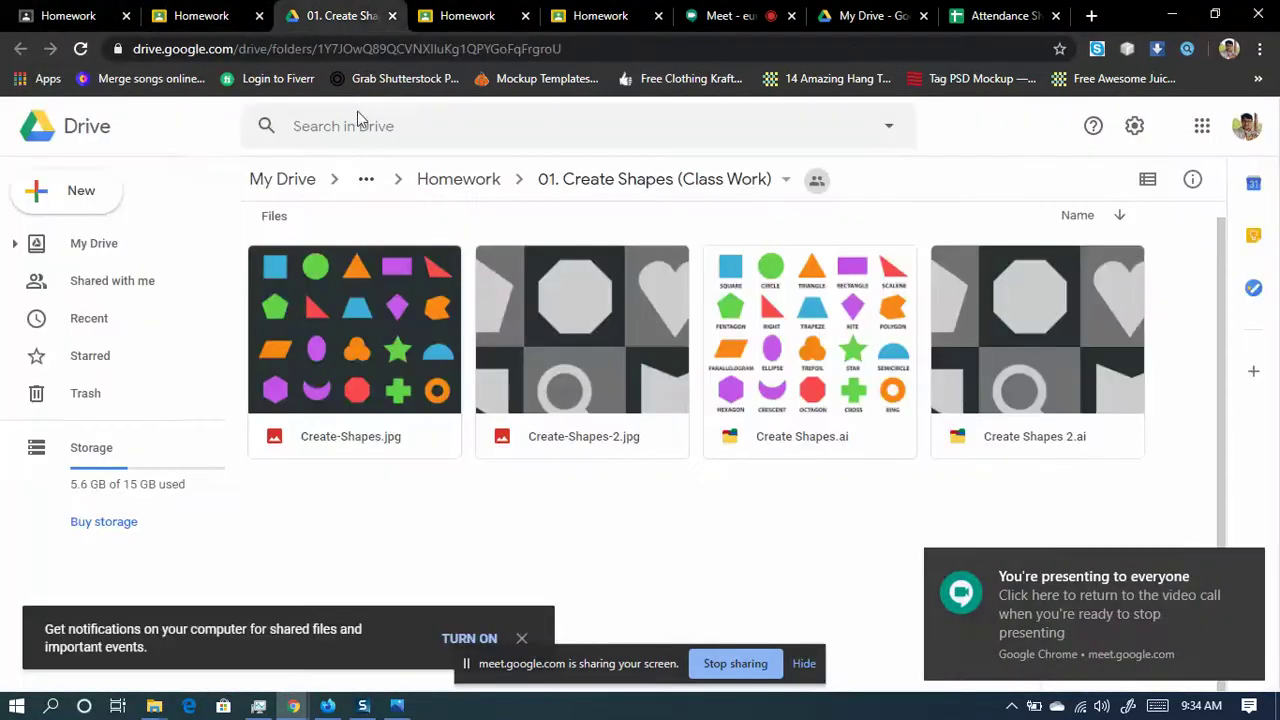
click(475, 15)
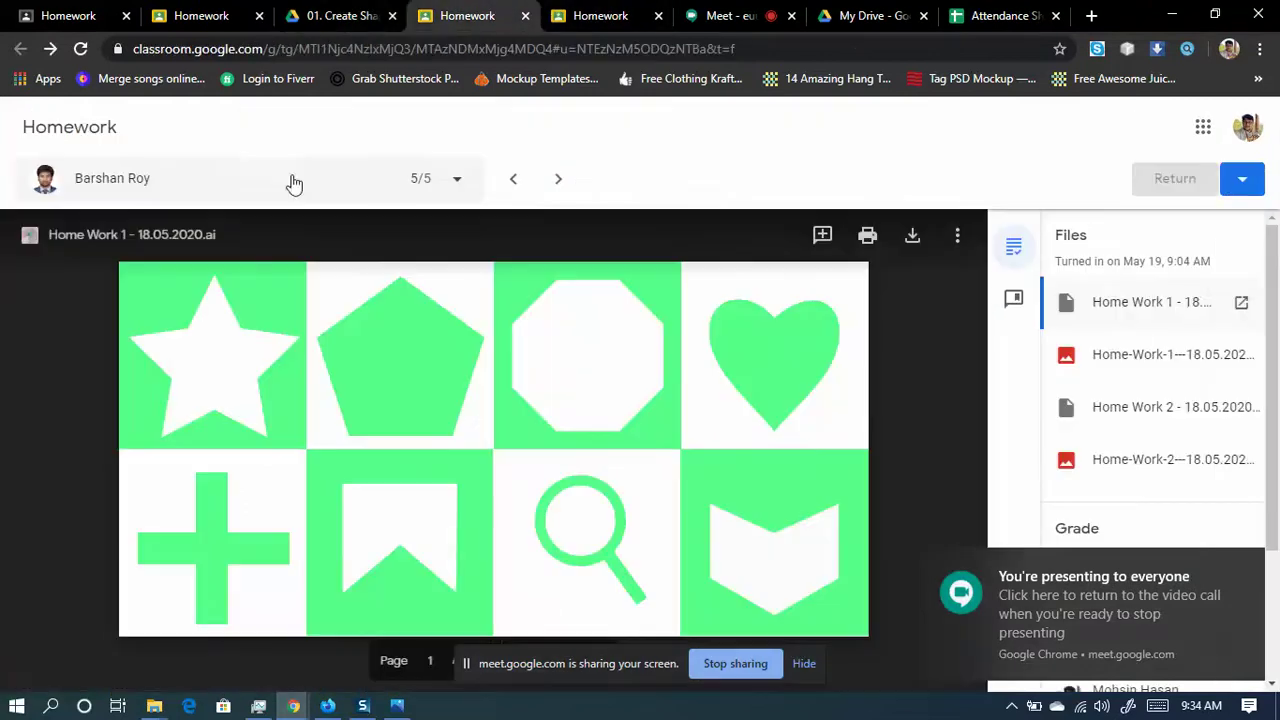
click(595, 16)
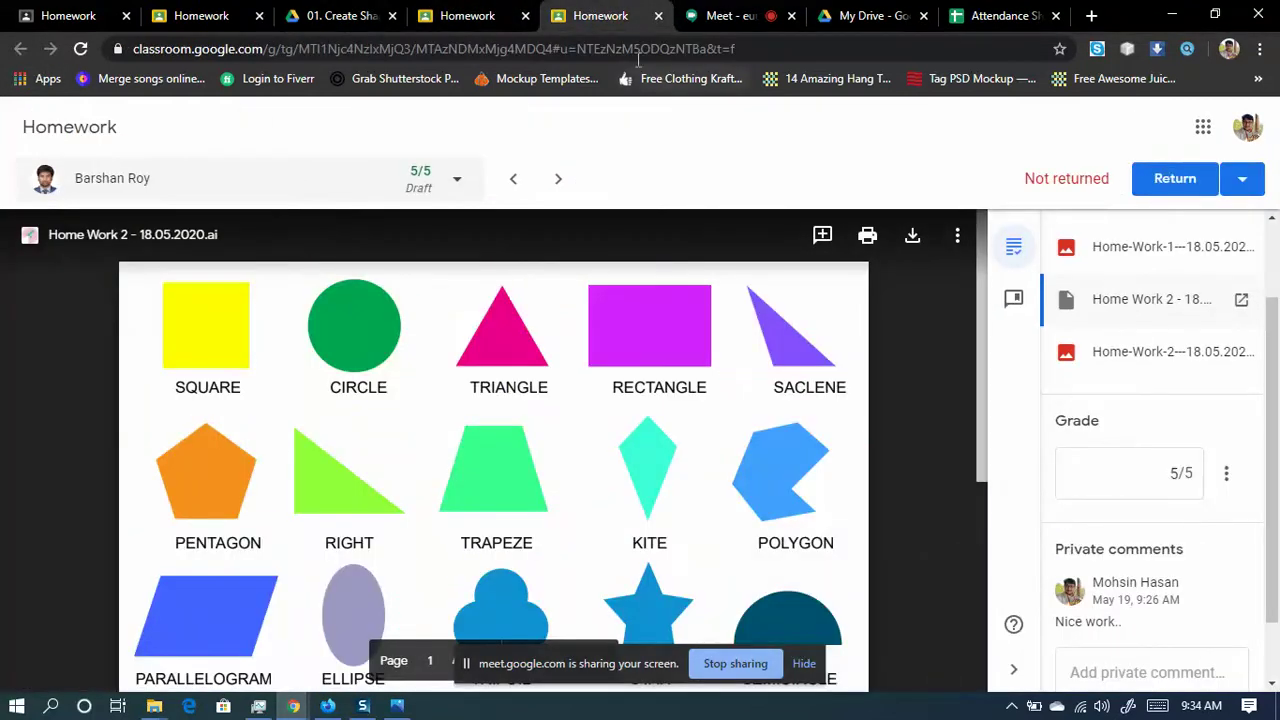
click(90, 15)
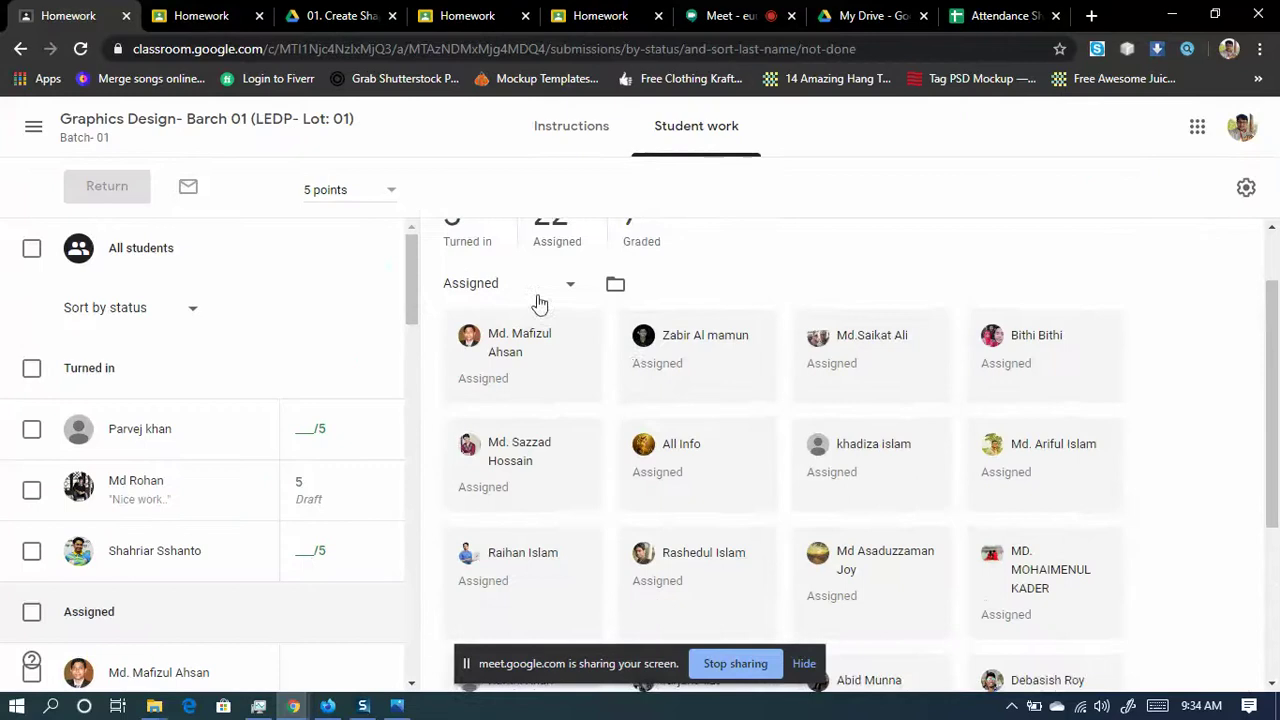
scroll(540, 303, up, 1)
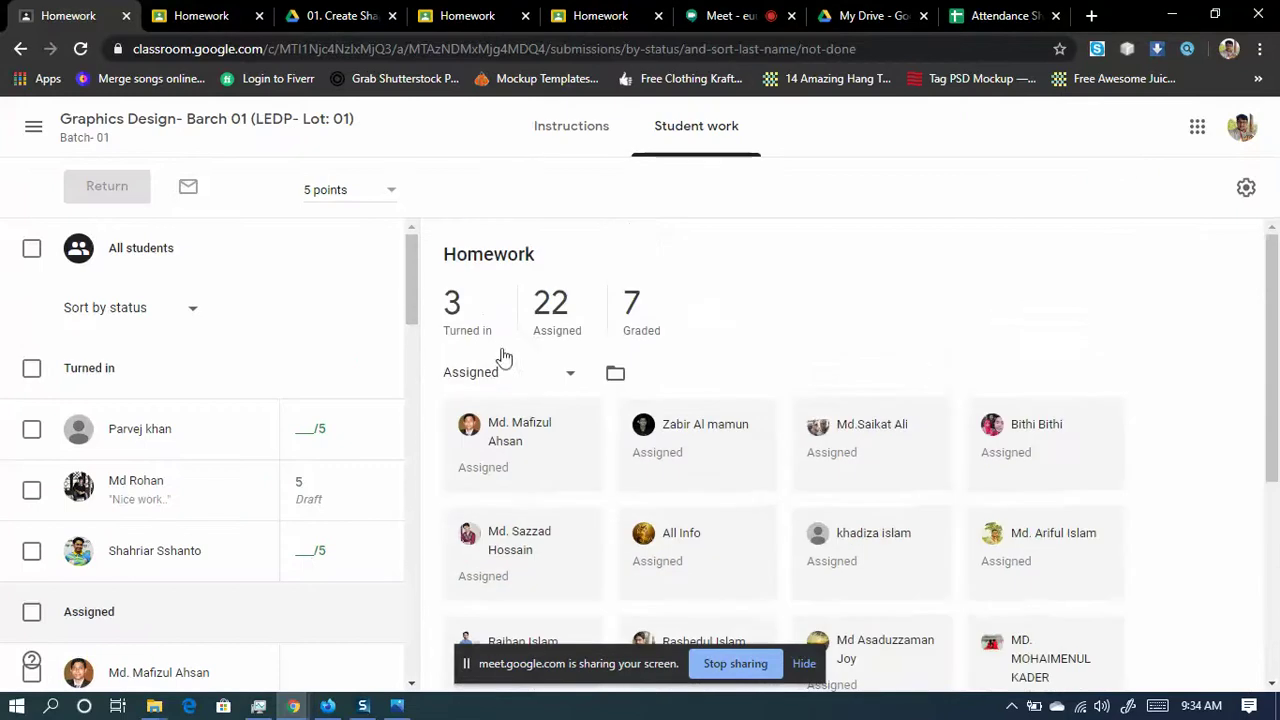
- Check the students whose Homework is still assigned and filter the student work to turned-in submissions
click(90, 49)
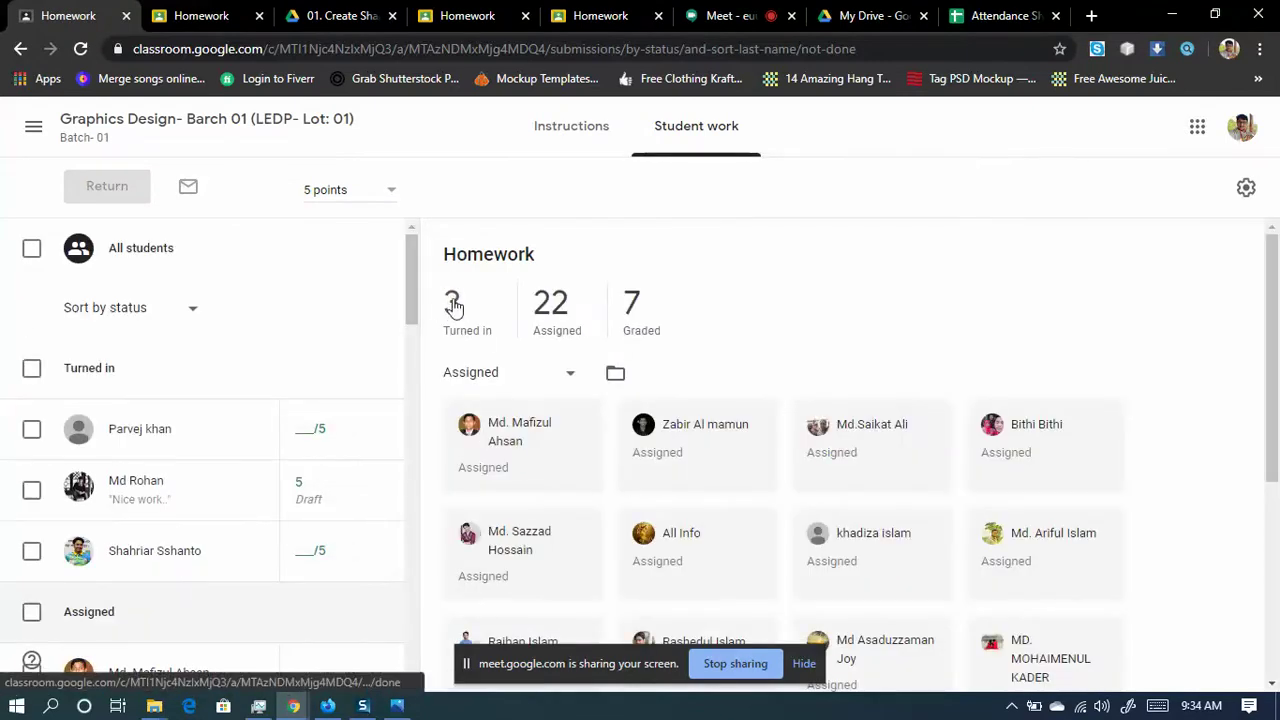
scroll(785, 470, down, 3)
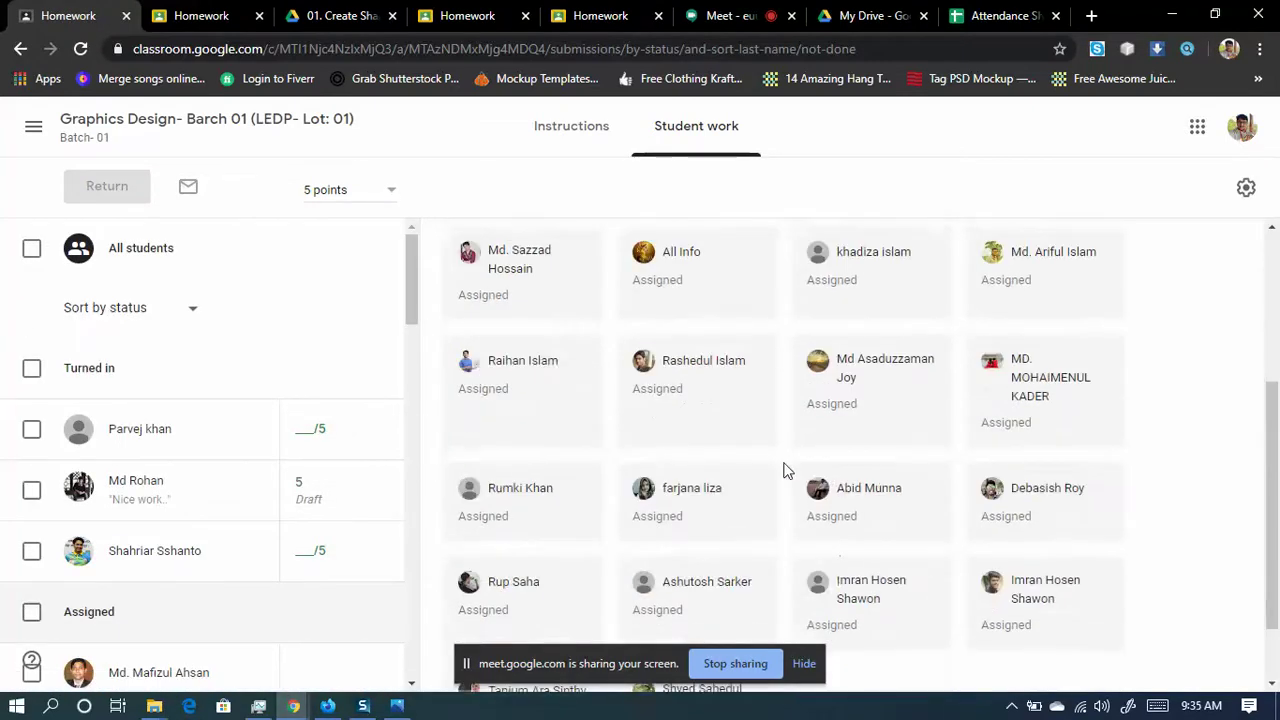
scroll(785, 470, down, 1)
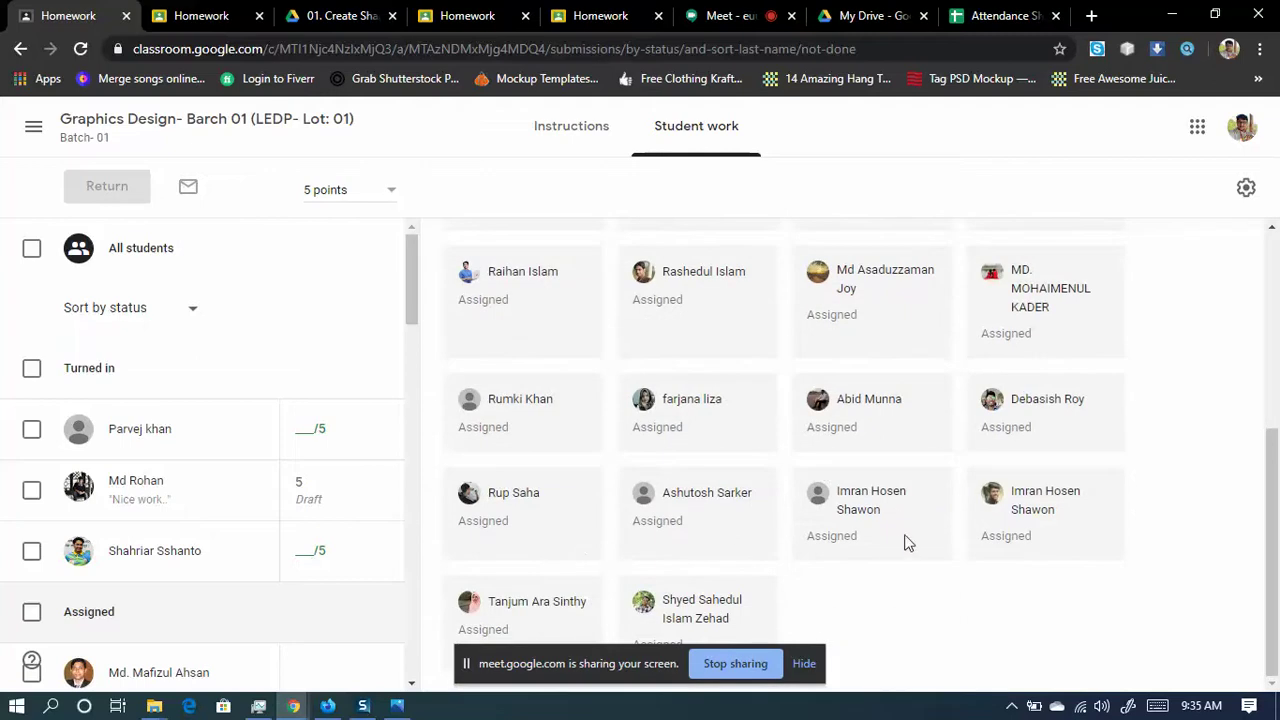
scroll(846, 482, up, 2)
scroll(645, 430, up, 2)
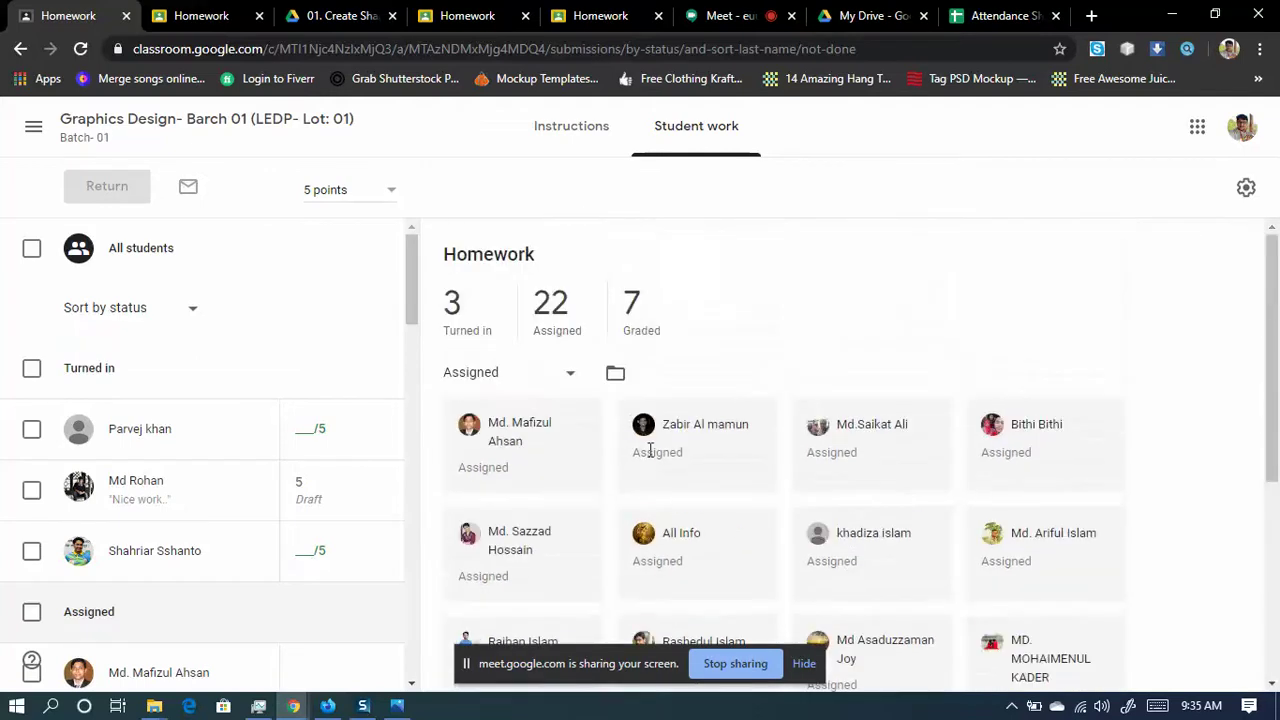
click(478, 318)
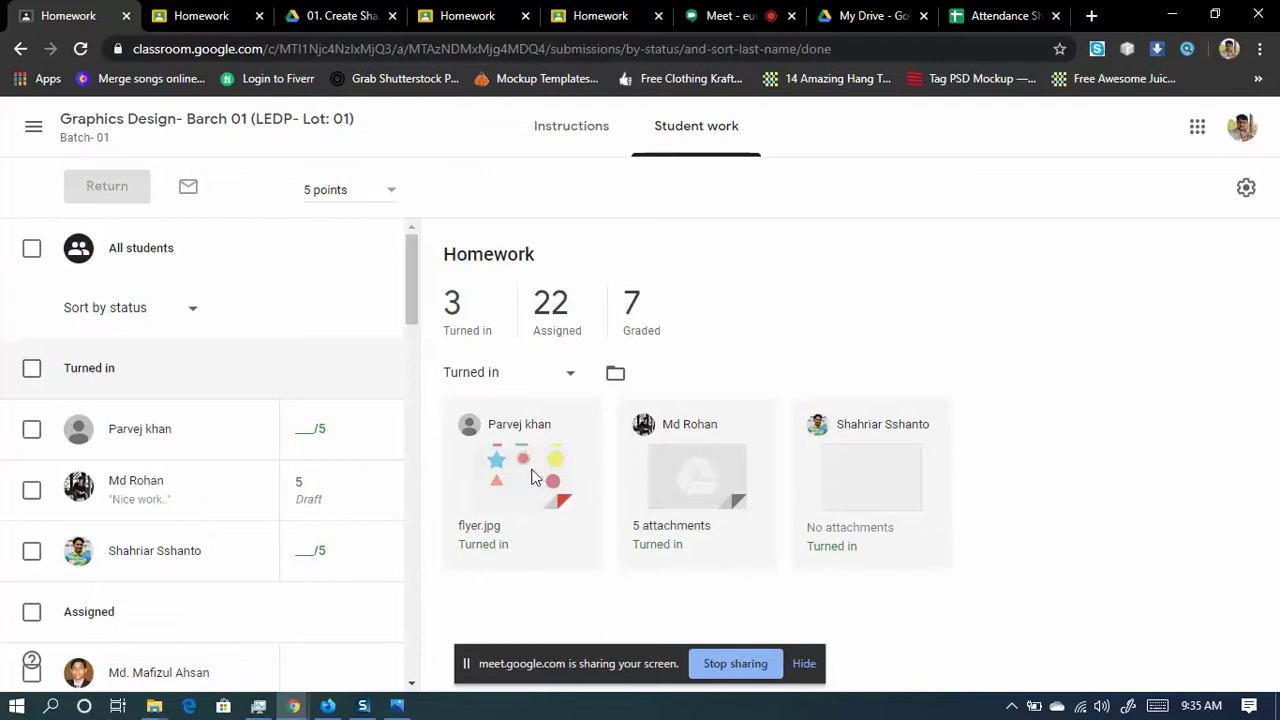
- Open the turned-in flyer.jpg submission and grade it 3 out of 5
click(531, 478)
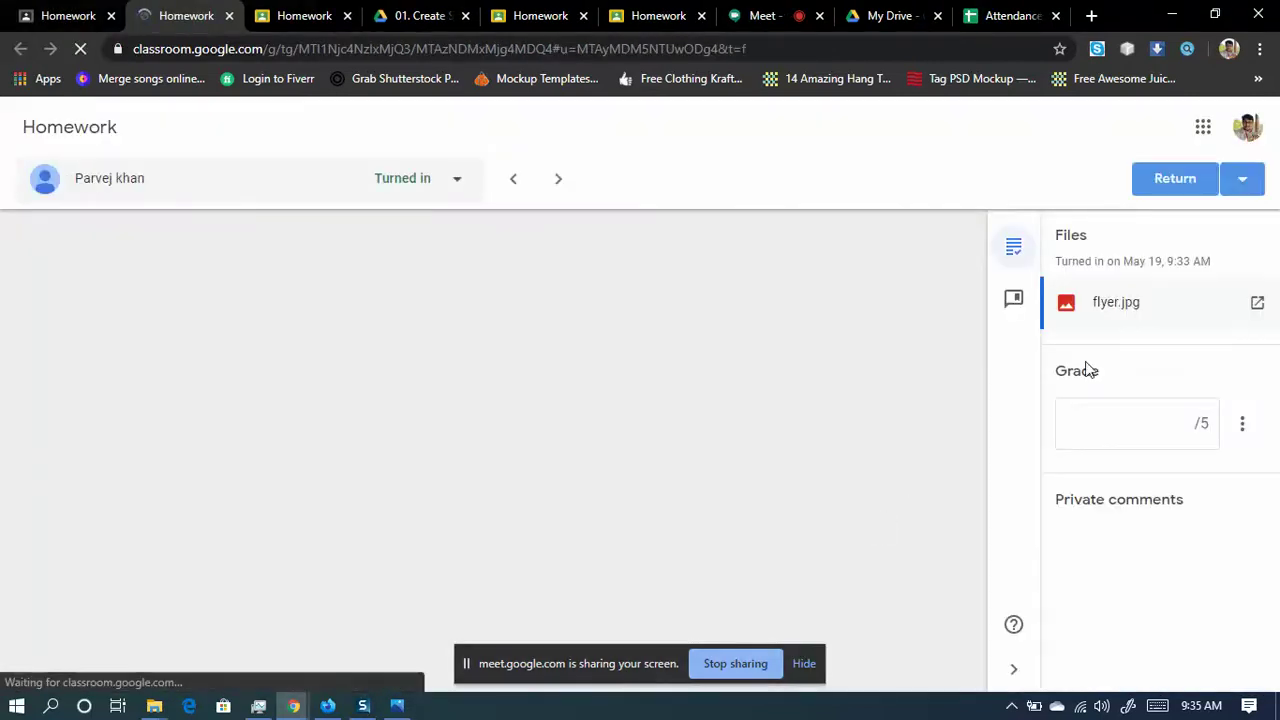
click(1122, 432)
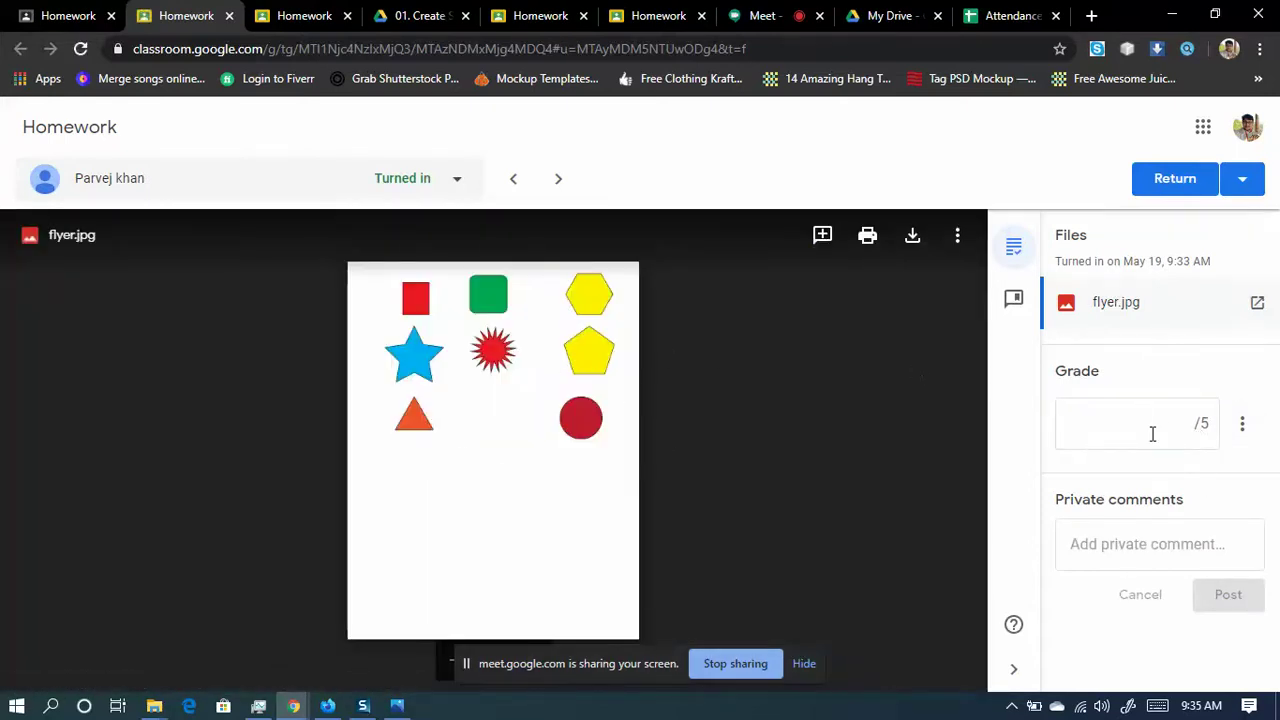
click(1186, 418)
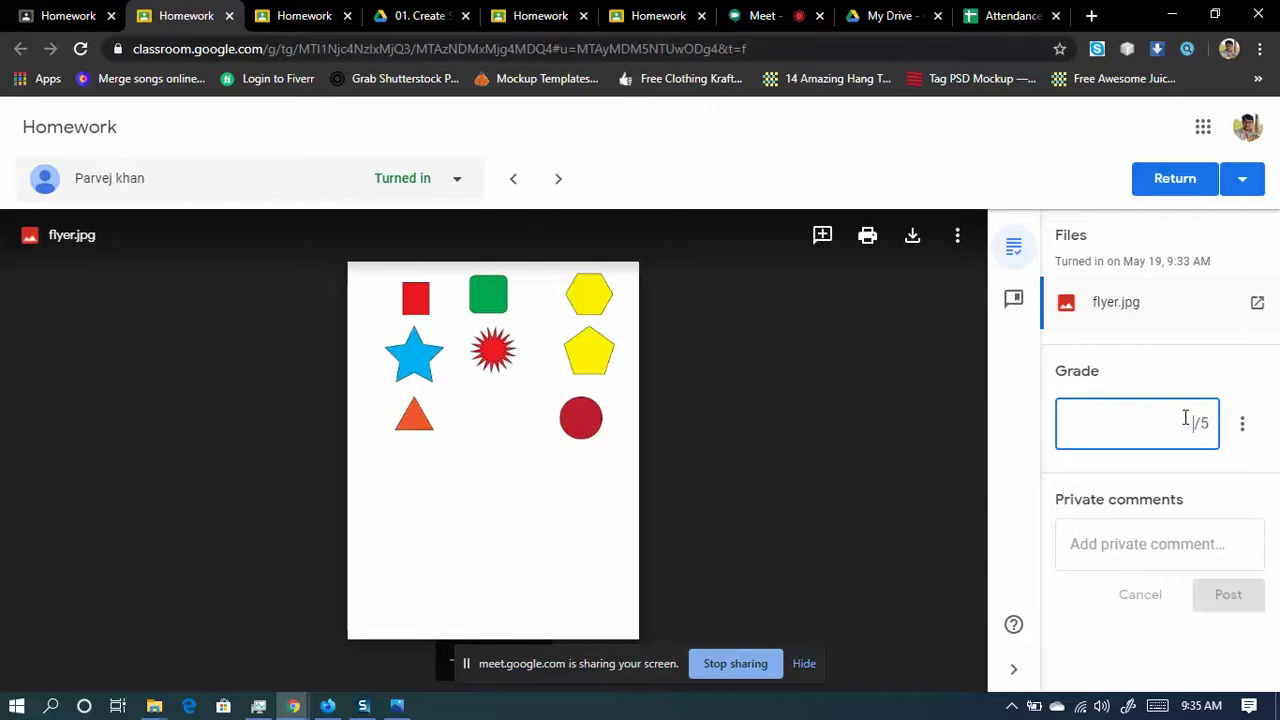
text(3)
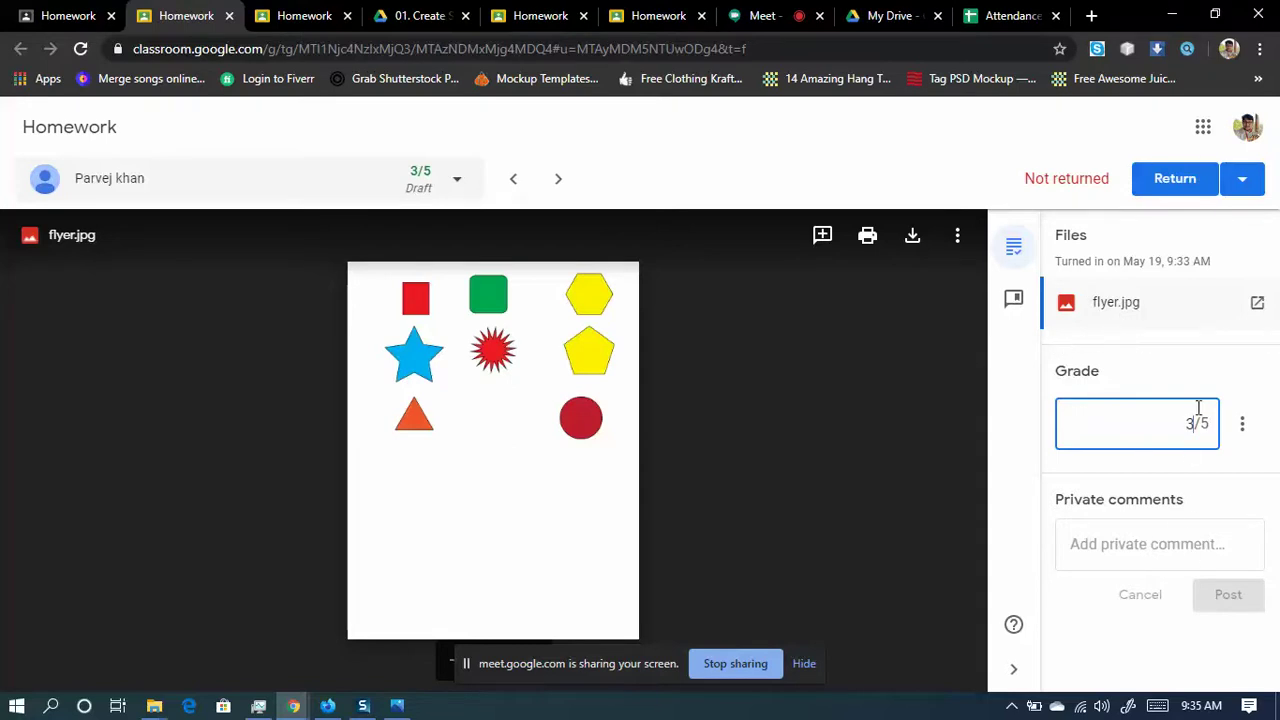
- Post the private comment "Nice try .. not" on the flyer.jpg submission, hiding the screen-sharing notice
click(1159, 550)
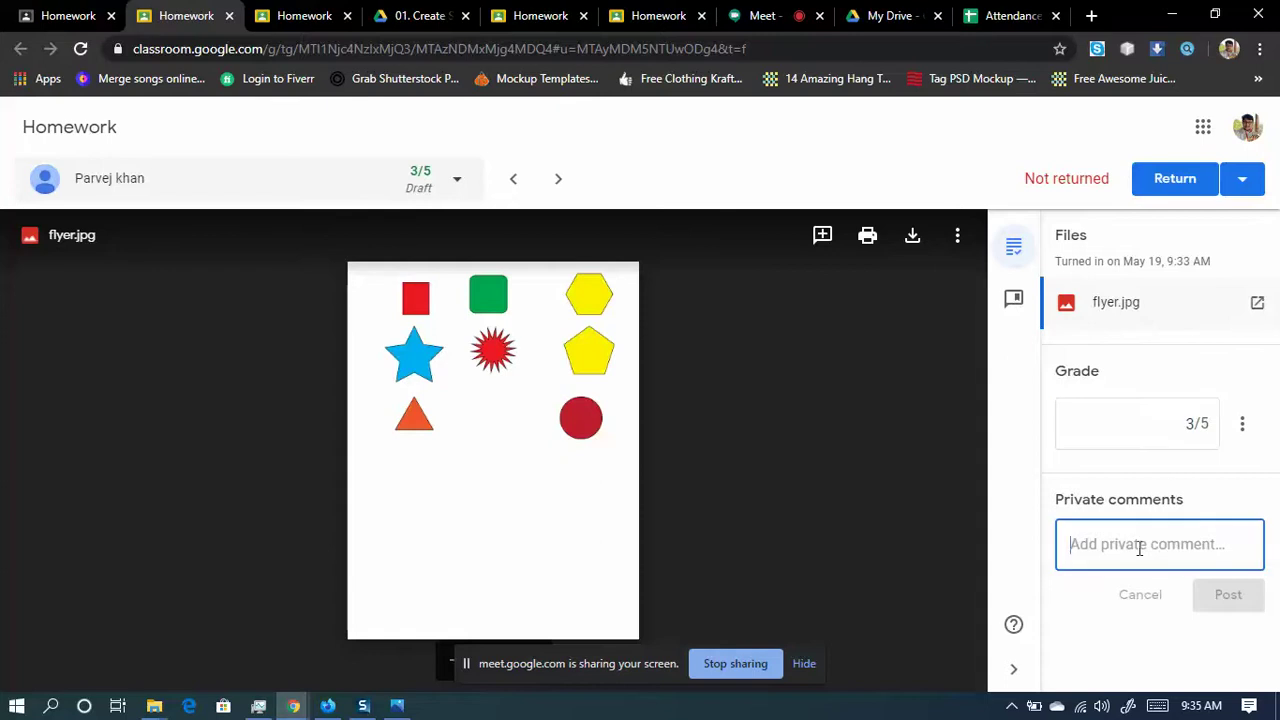
text(Nice try .)
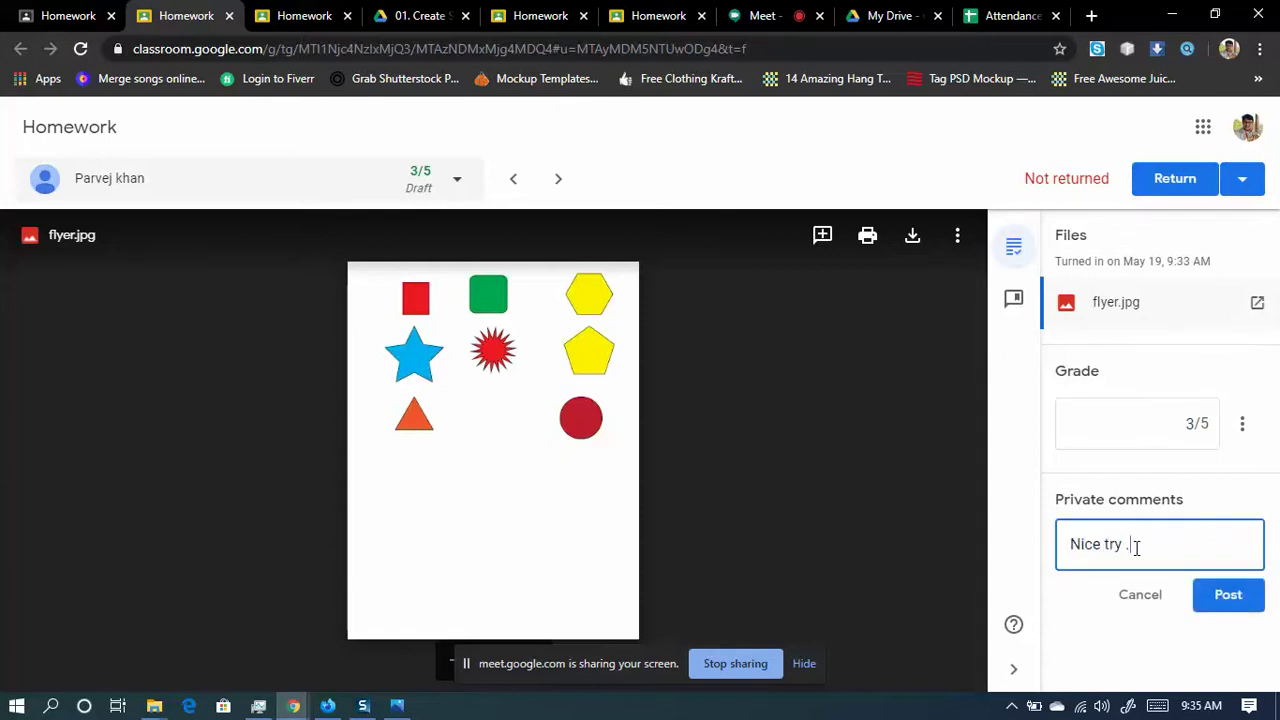
text(. not)
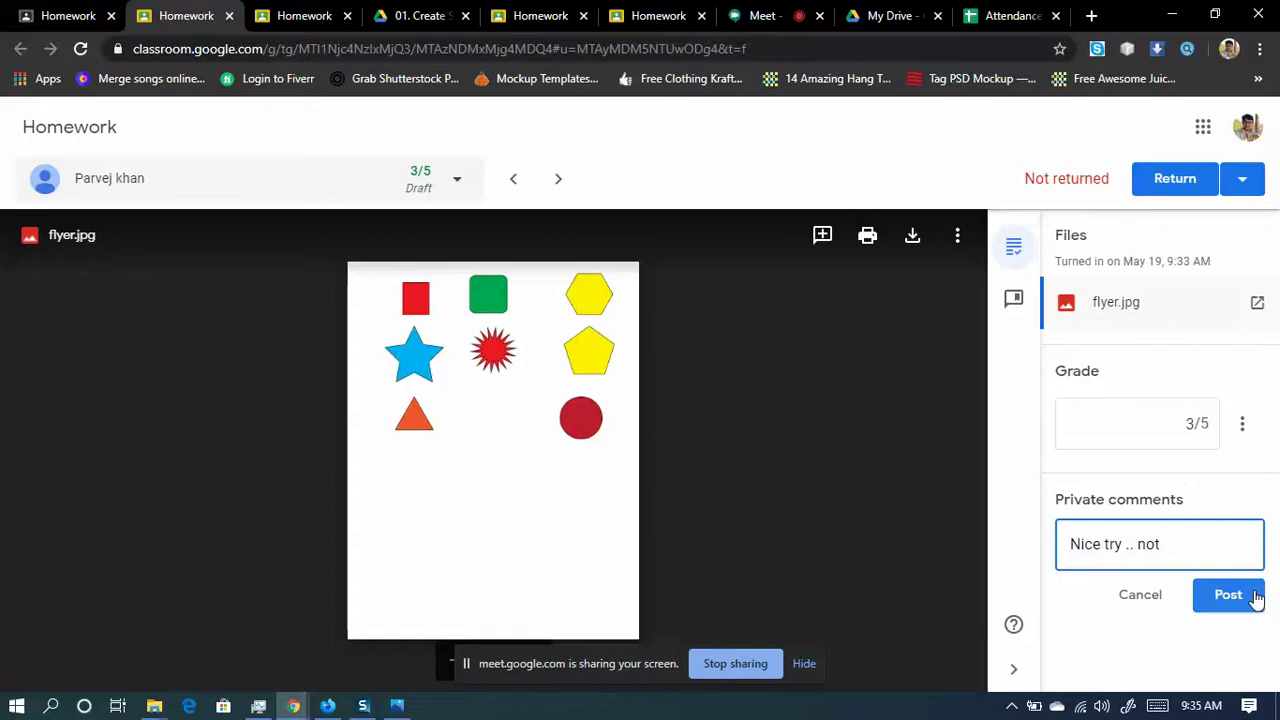
click(806, 664)
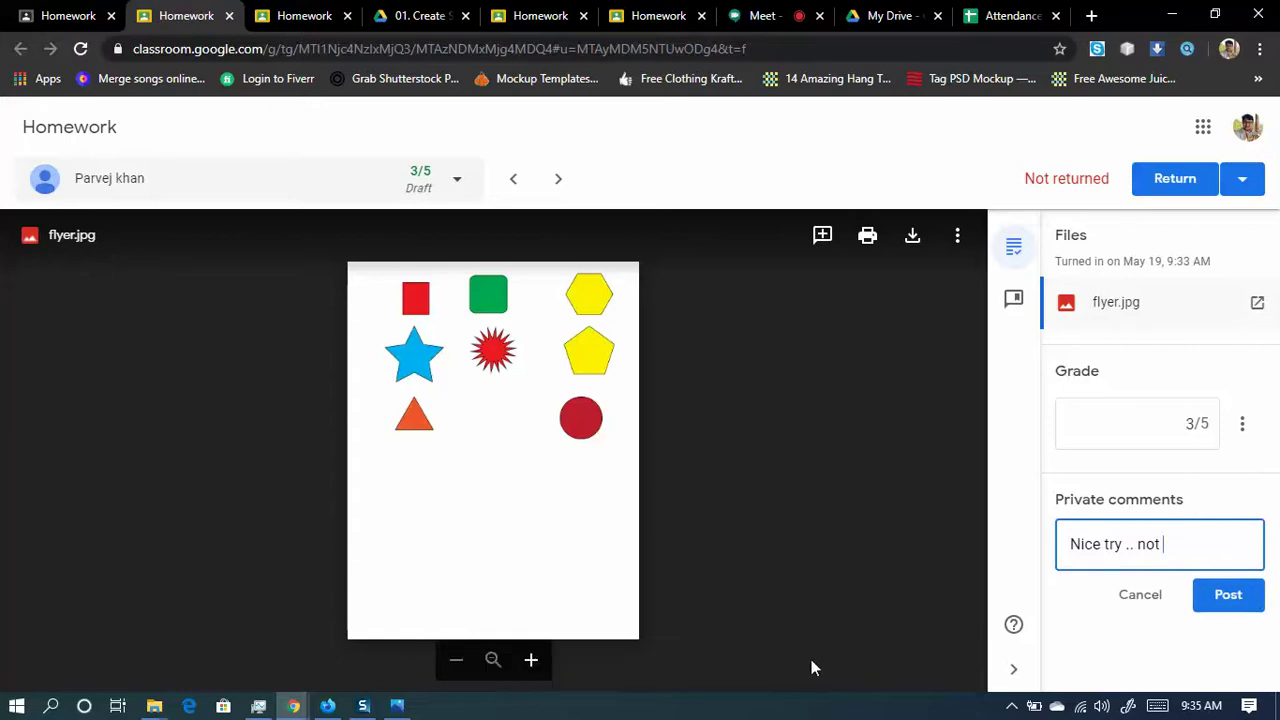
click(1228, 597)
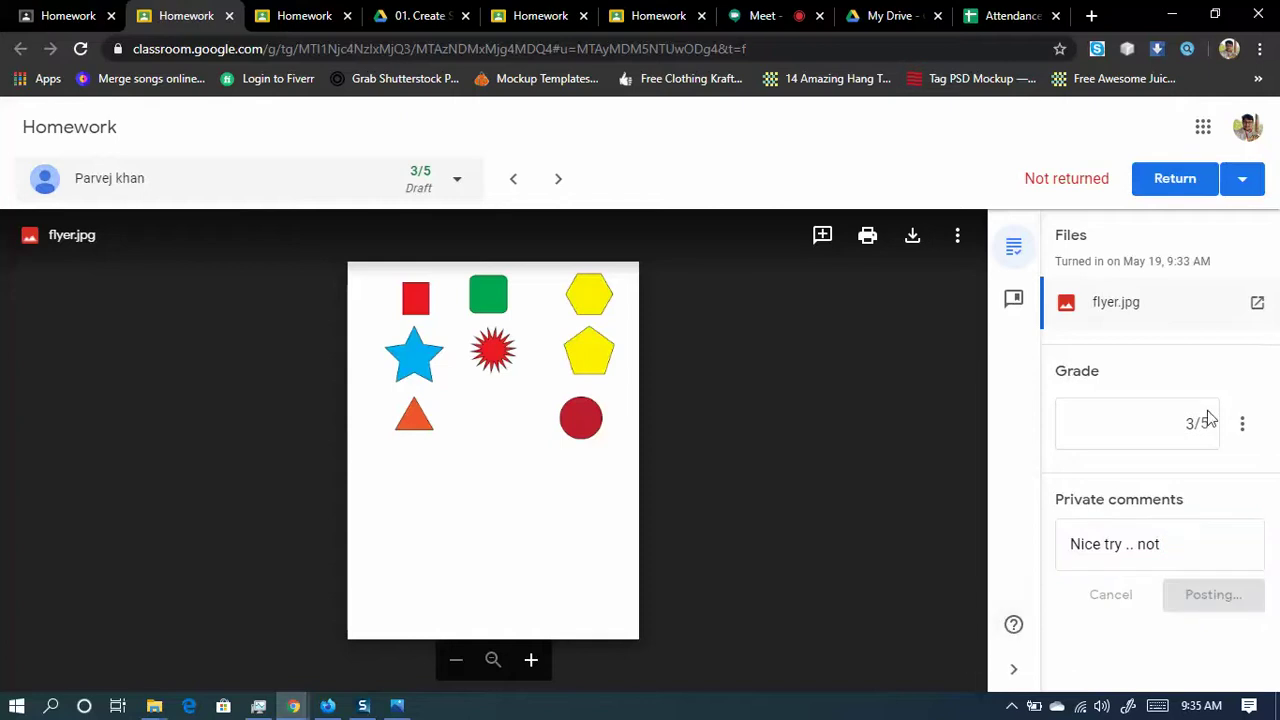
- Return the graded flyer.jpg submission to the student and go back to the Homework student work overview
click(1165, 185)
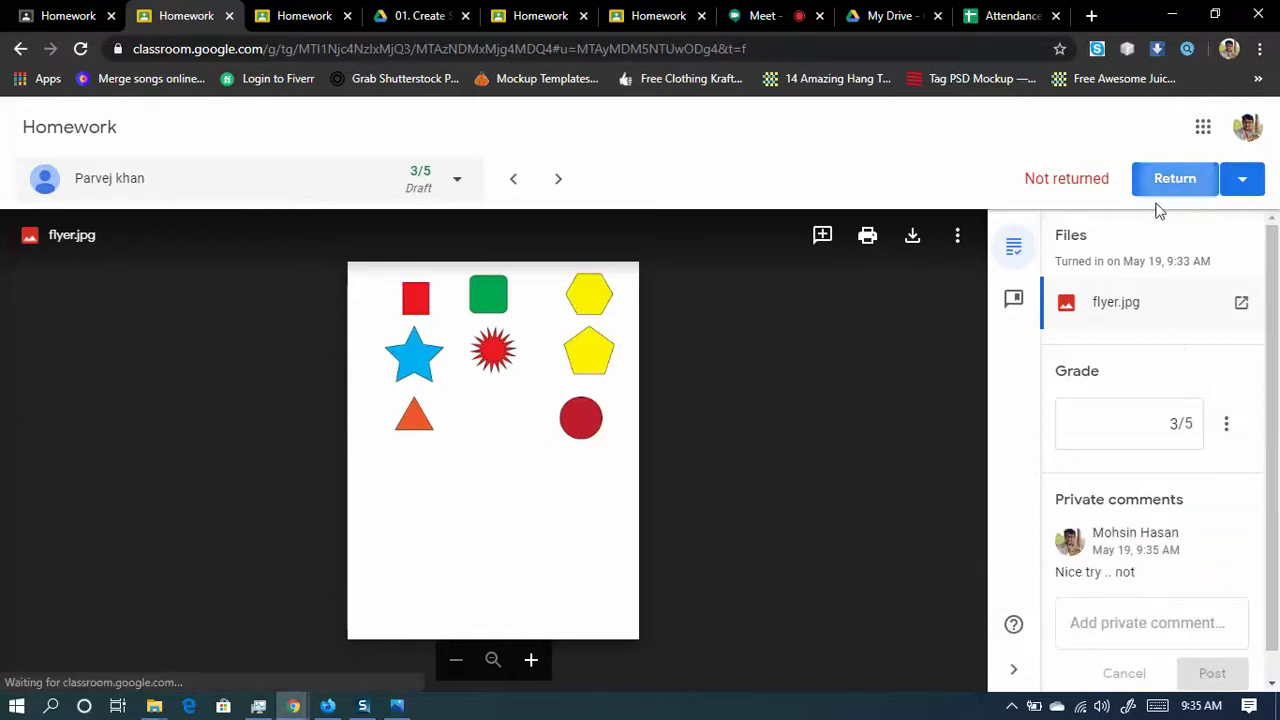
click(806, 463)
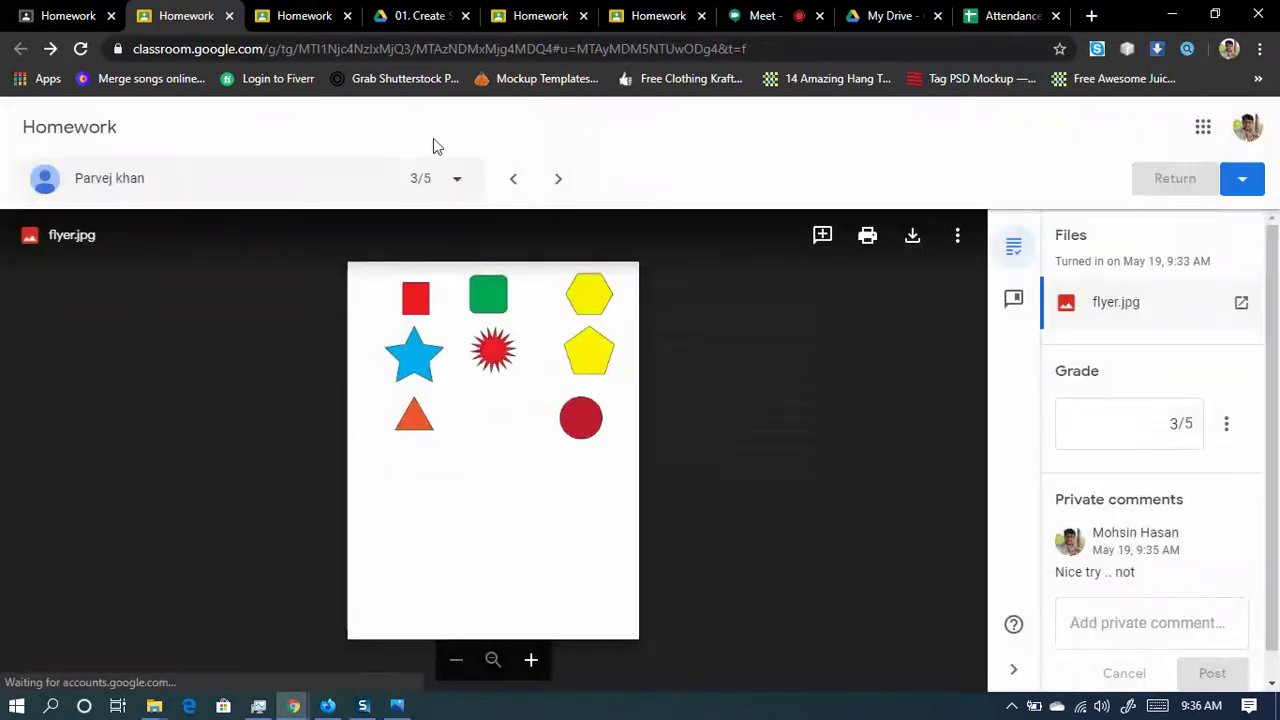
click(317, 12)
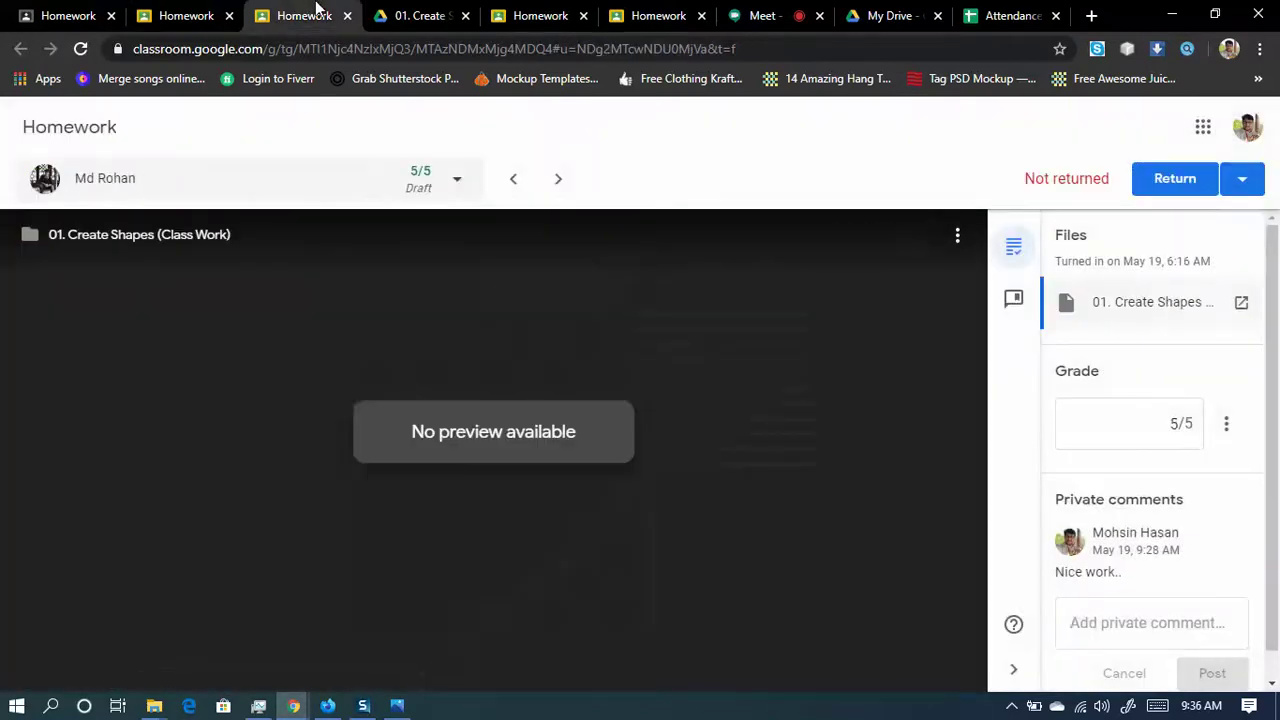
click(180, 15)
click(62, 15)
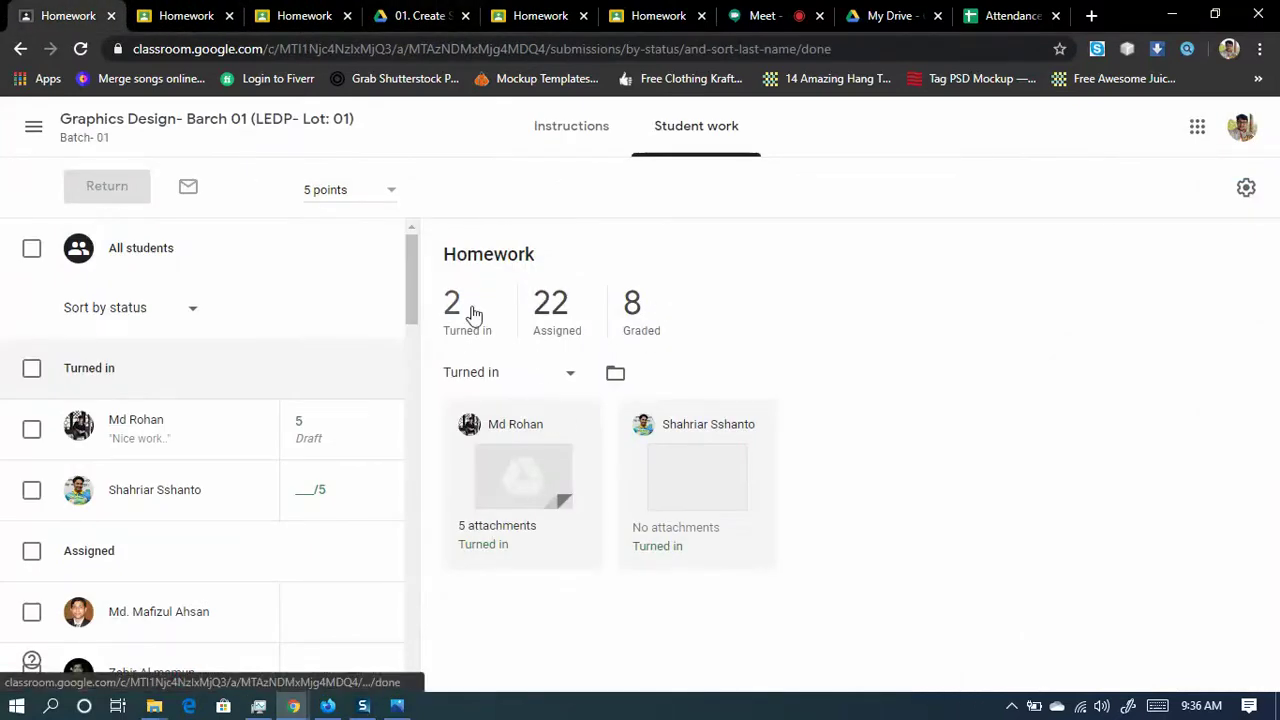
- Open the turned-in submission with five attachments, check its grade and comment, and return it to the student
click(523, 473)
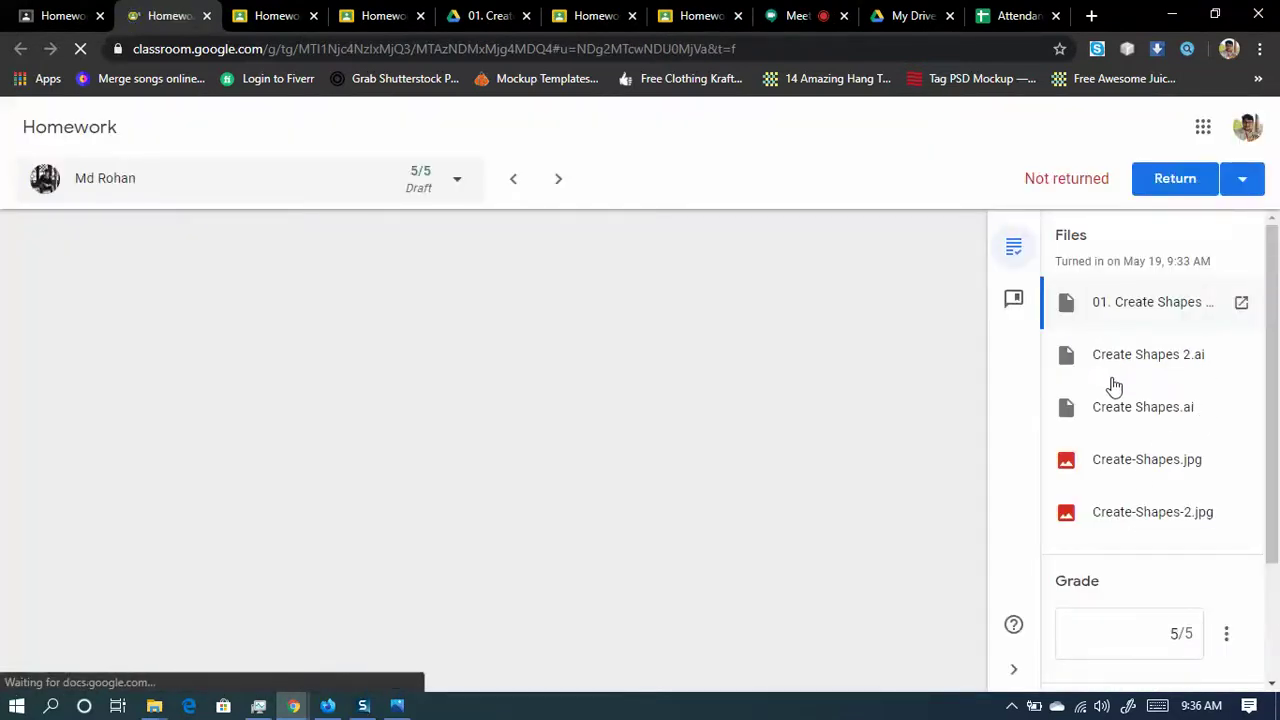
scroll(1140, 594, down, 1)
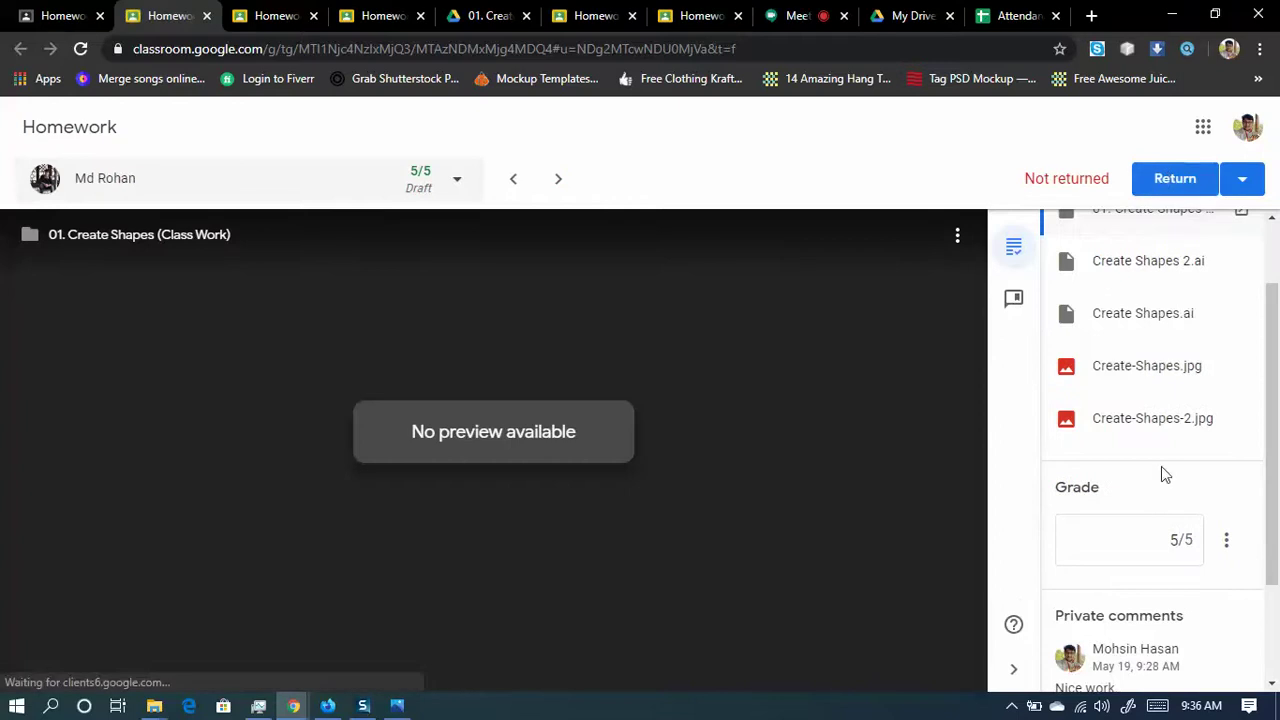
scroll(1160, 466, down, 2)
click(1175, 182)
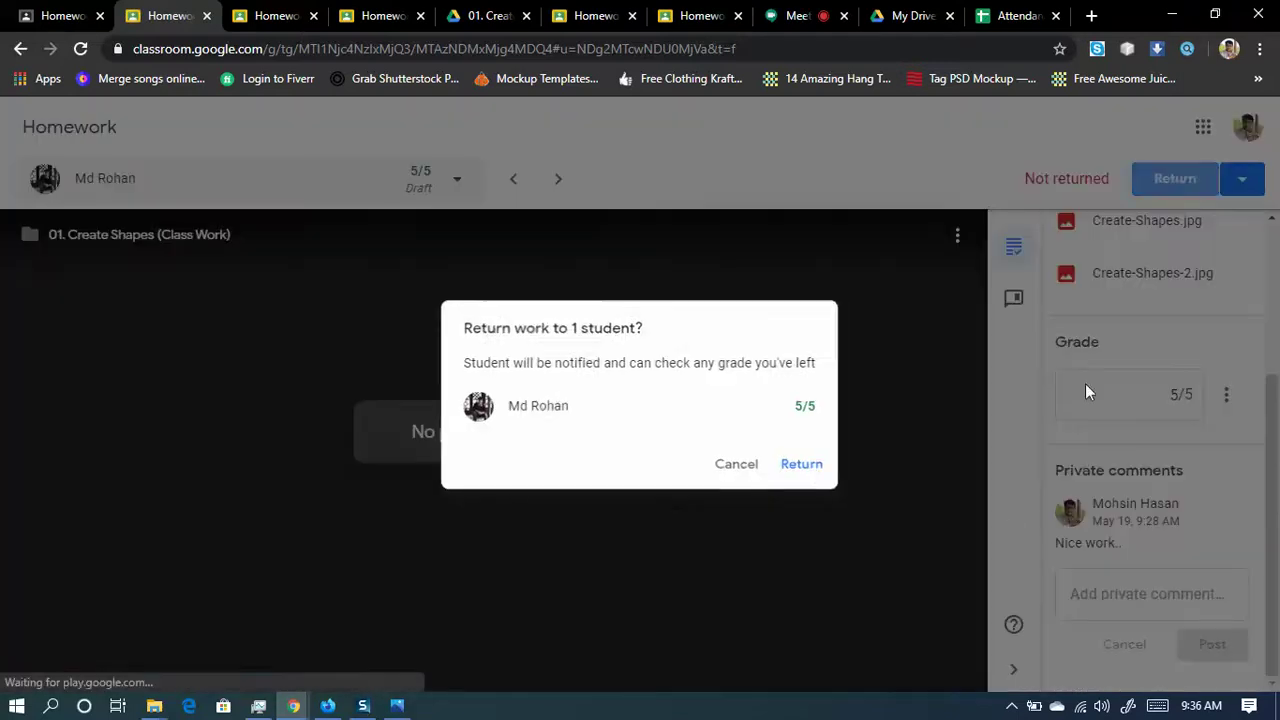
click(805, 466)
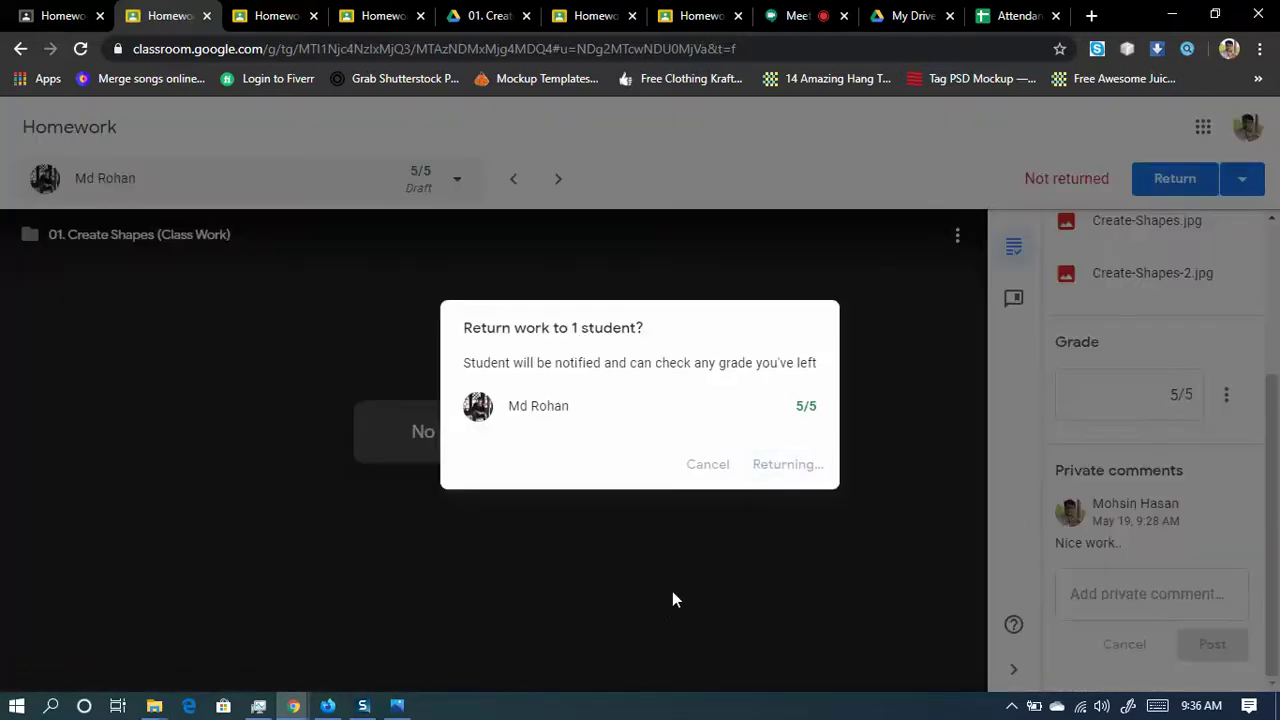
- Open the turned-in submission without attachments from the Homework overview and grade it 5 out of 5
click(93, 10)
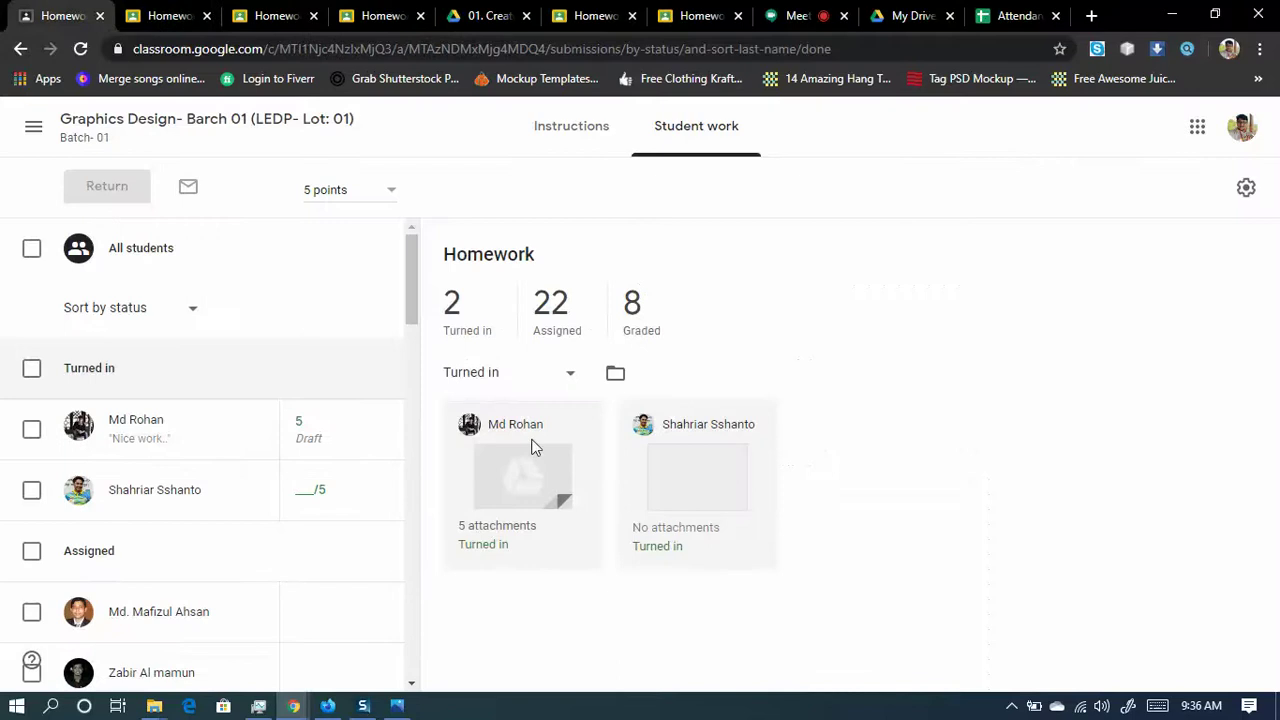
click(681, 490)
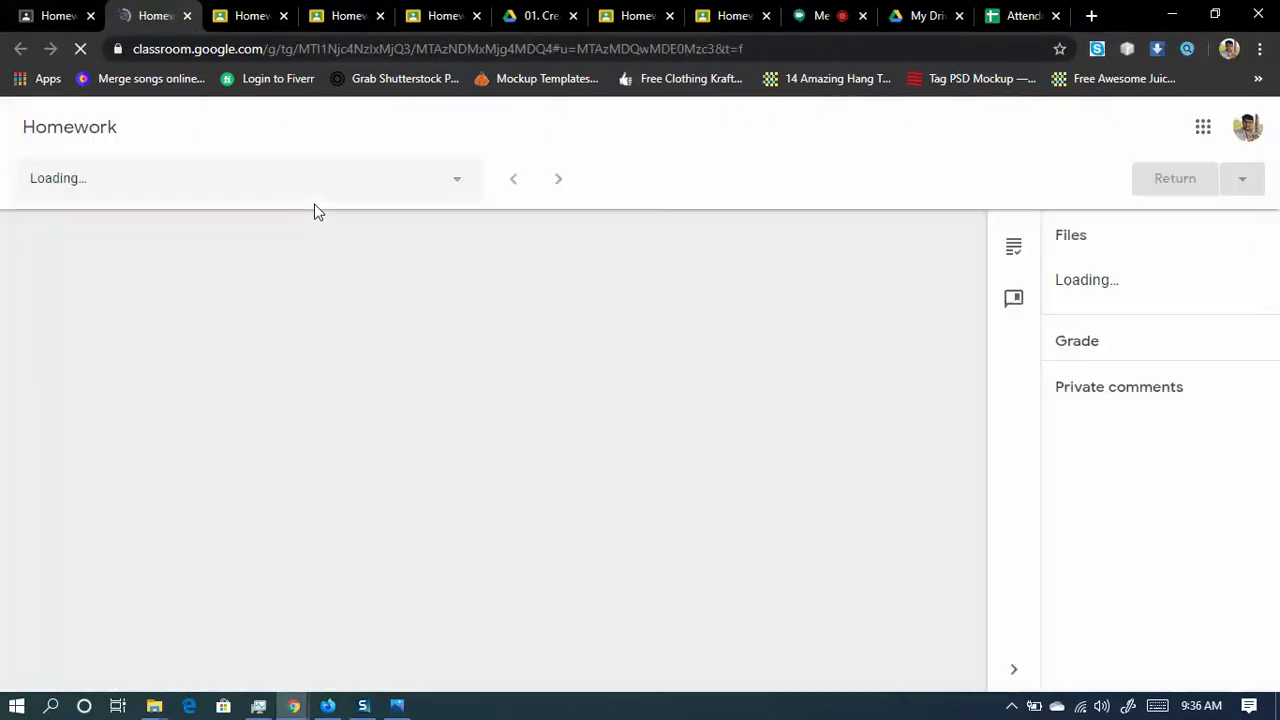
click(1140, 422)
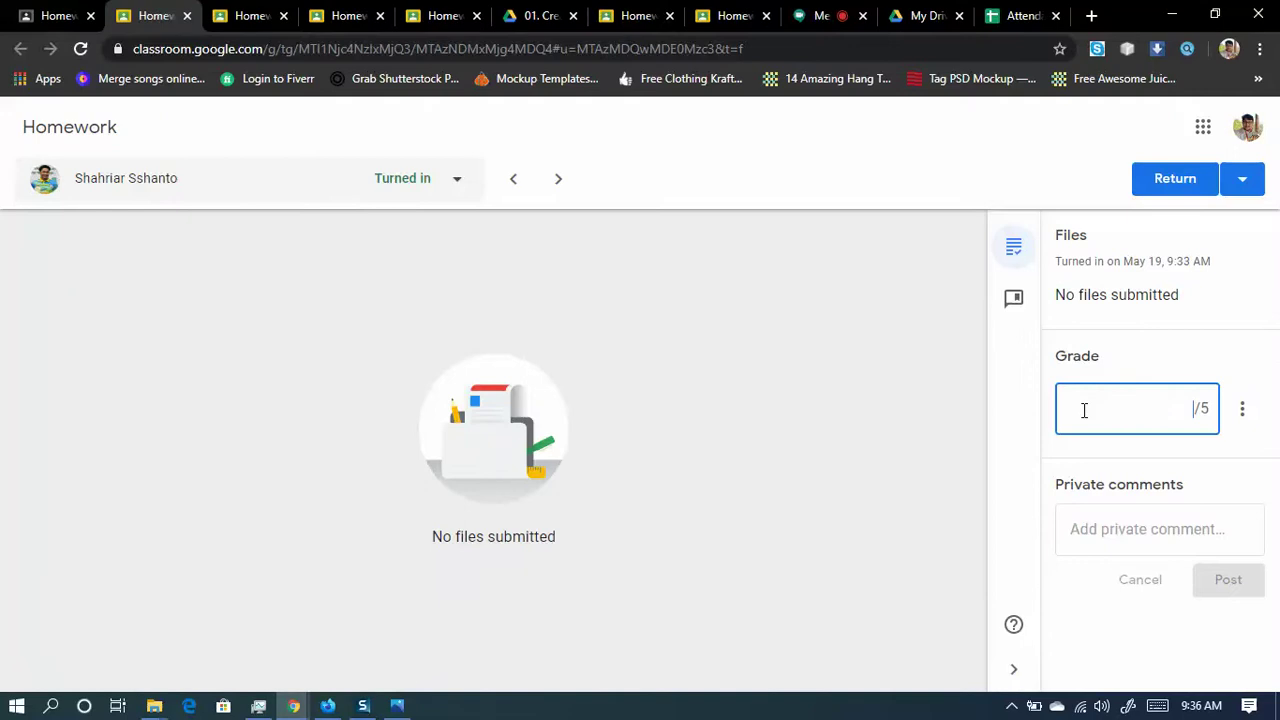
text(5)
- Look at the comment bank for this submission, dismissing its introduction, and go back to the grade
click(1149, 538)
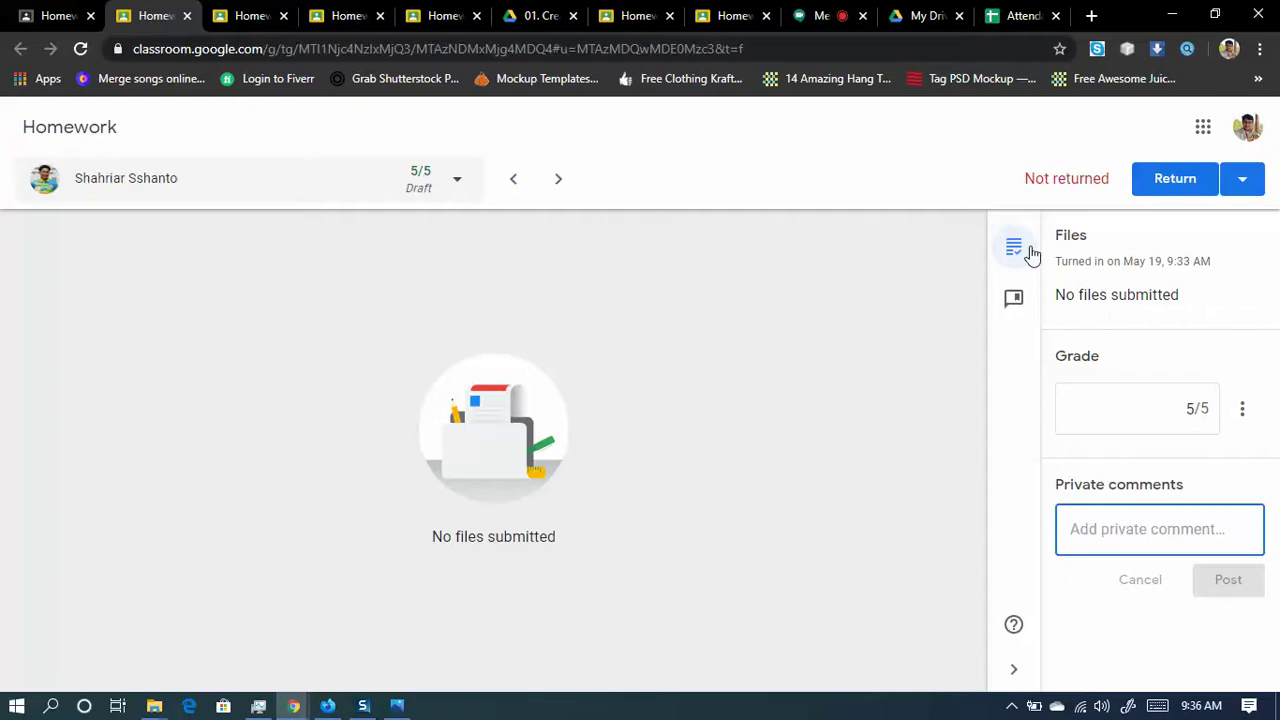
click(1012, 300)
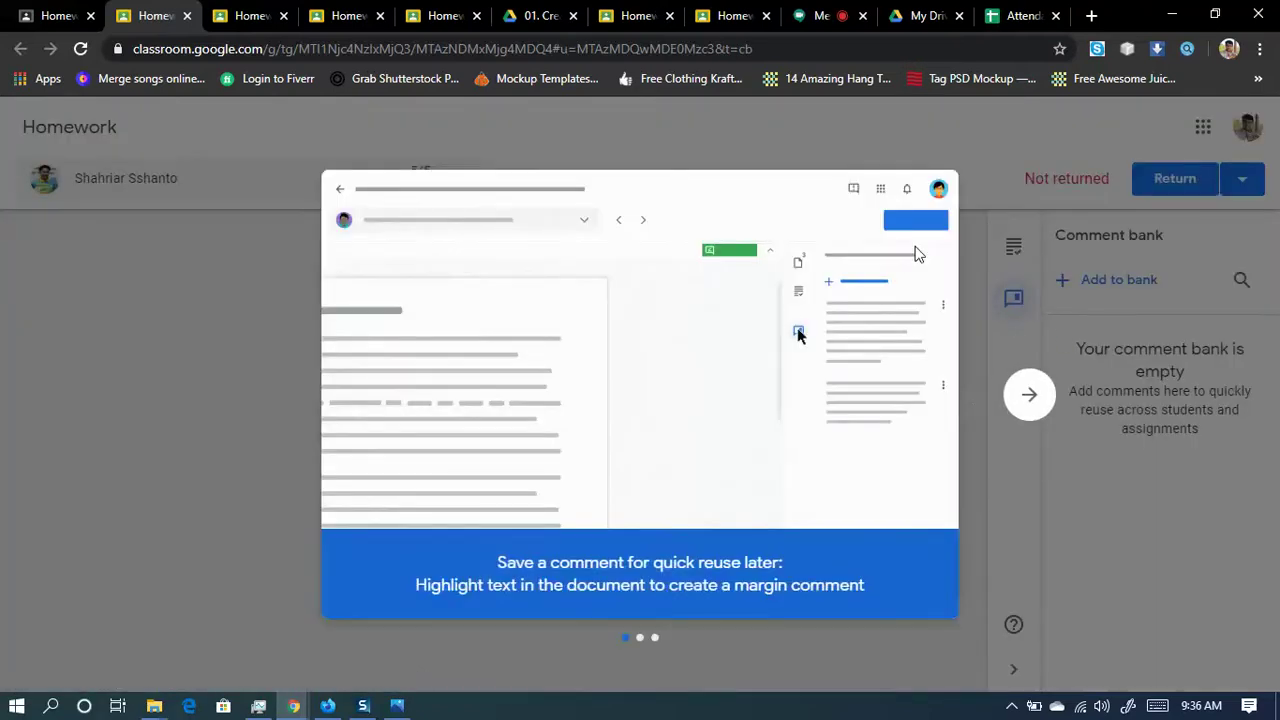
click(1035, 397)
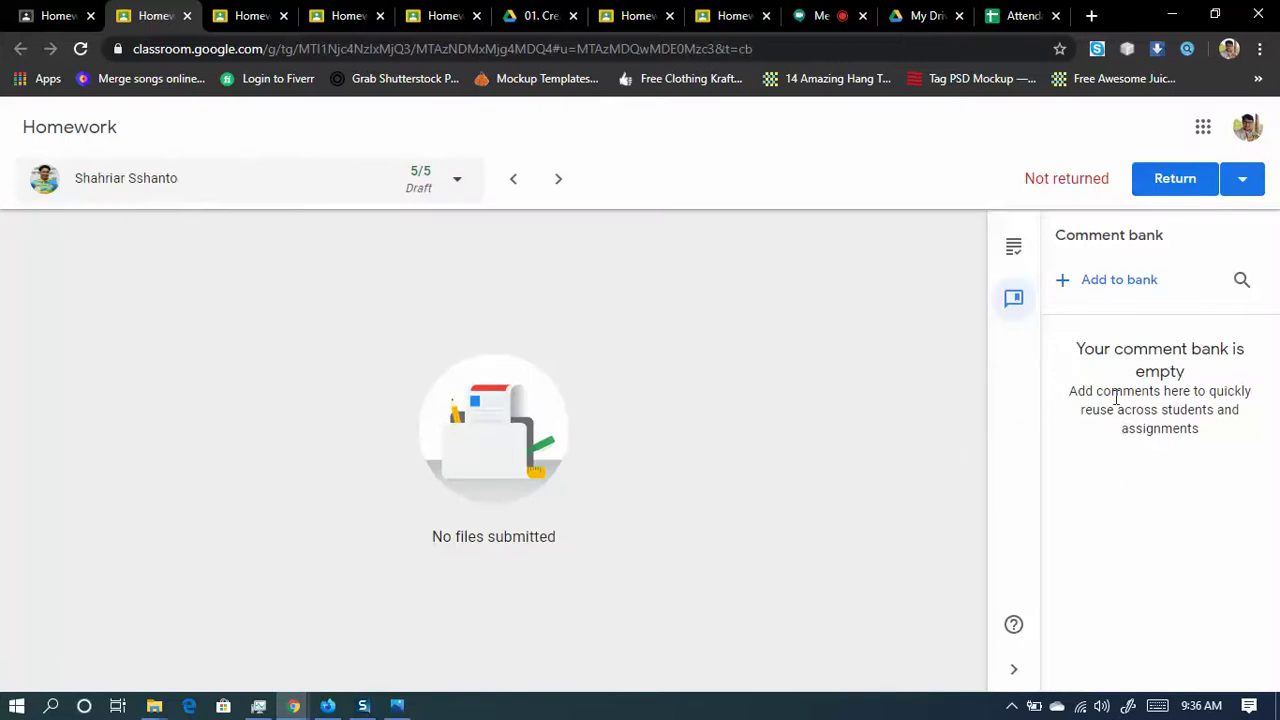
click(1008, 254)
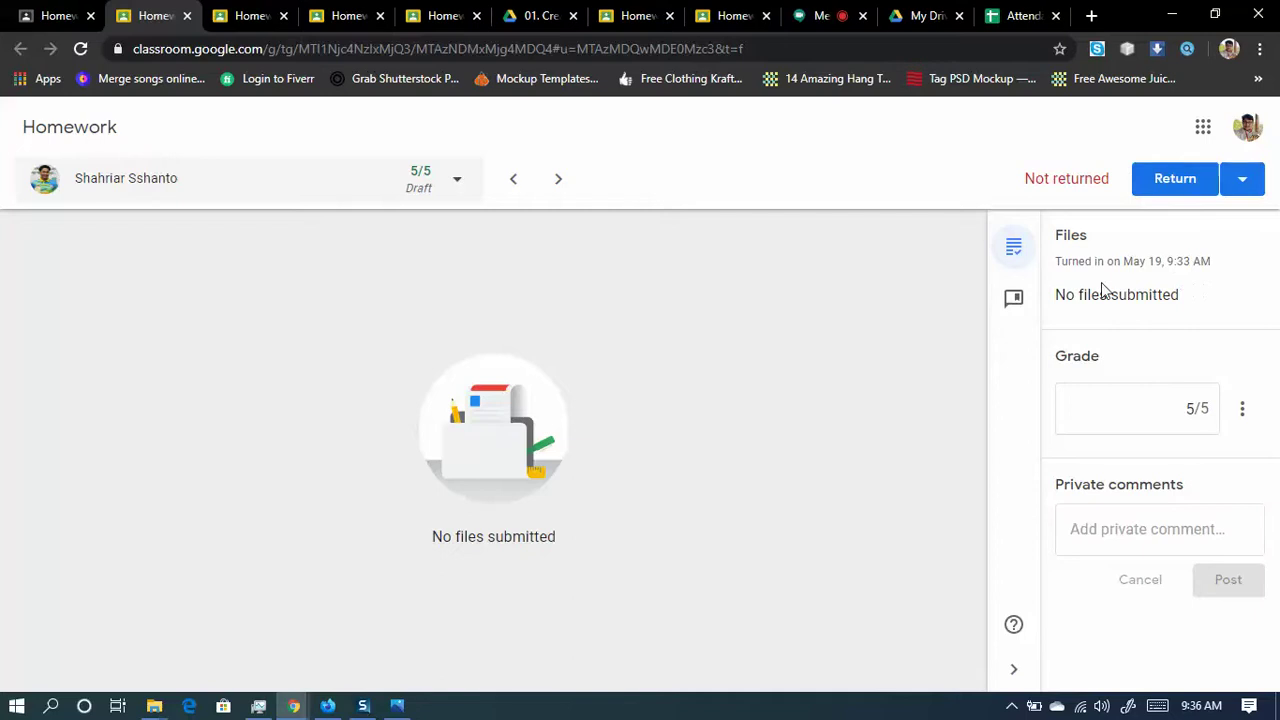
click(1205, 414)
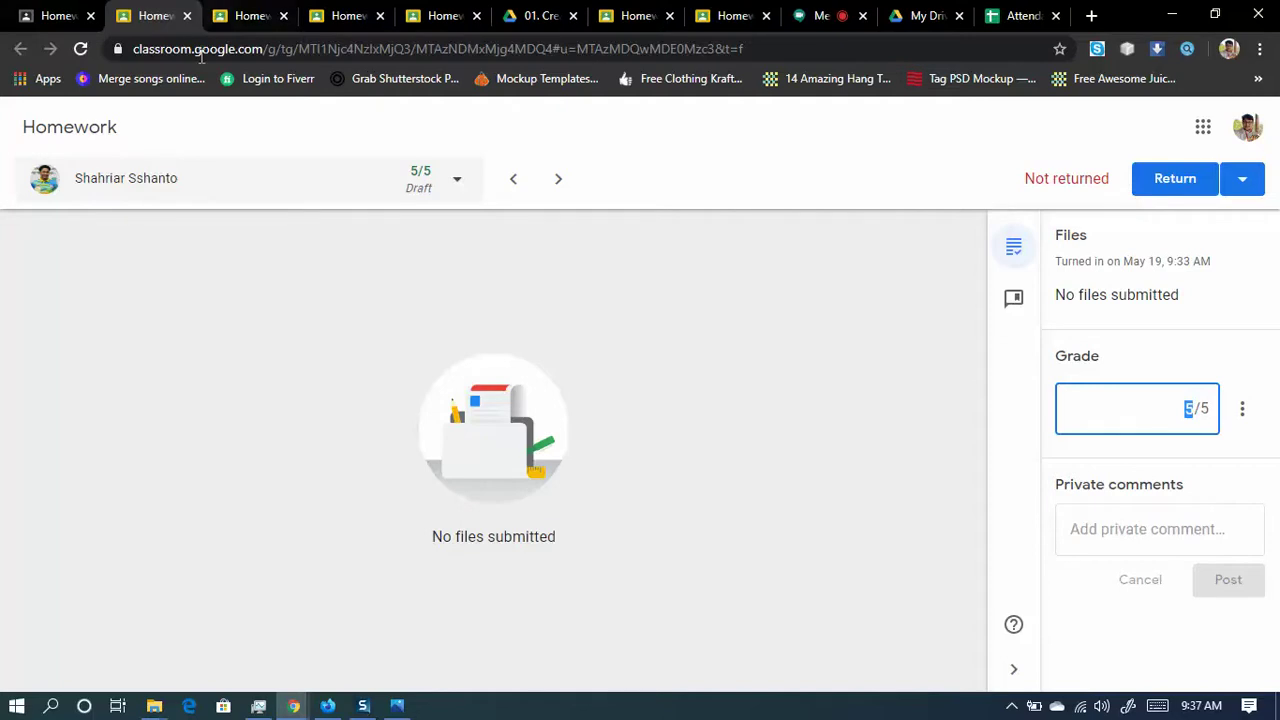
- Close the surplus Homework submission, 01. Create Shapes and My Drive tabs, and return to the Homework student work overview
click(284, 16)
click(284, 16)
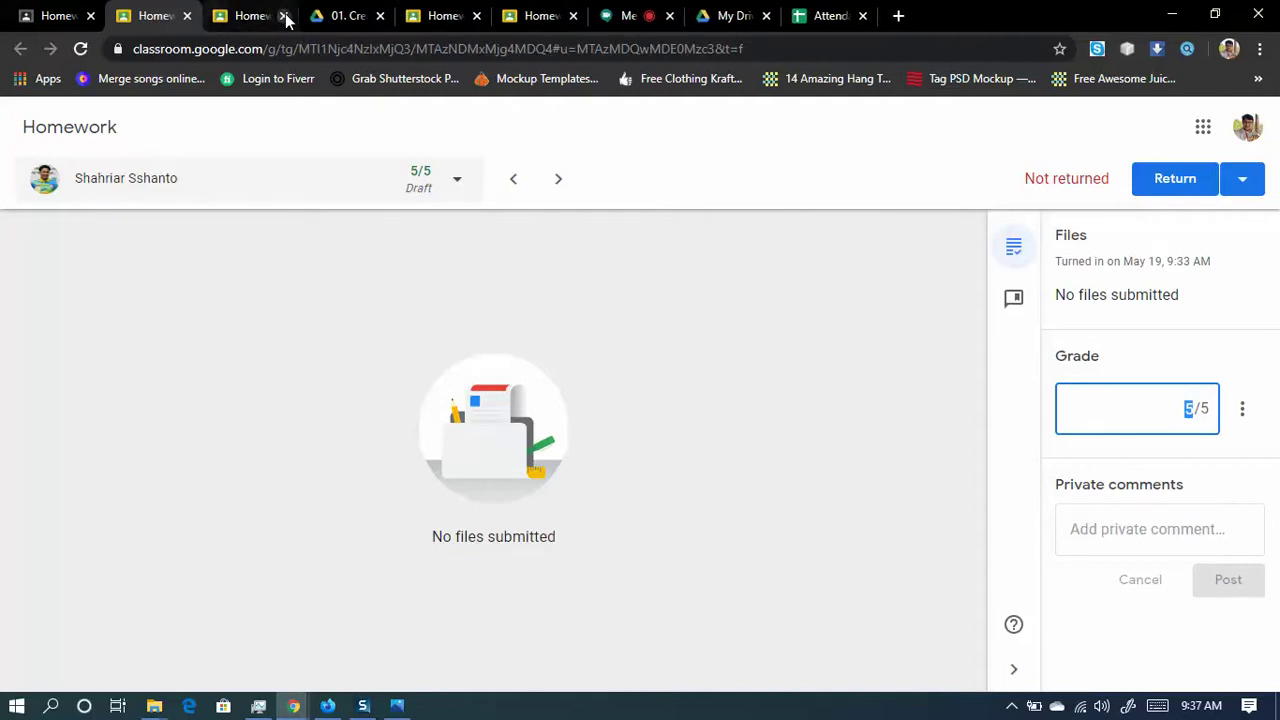
click(284, 16)
click(284, 16)
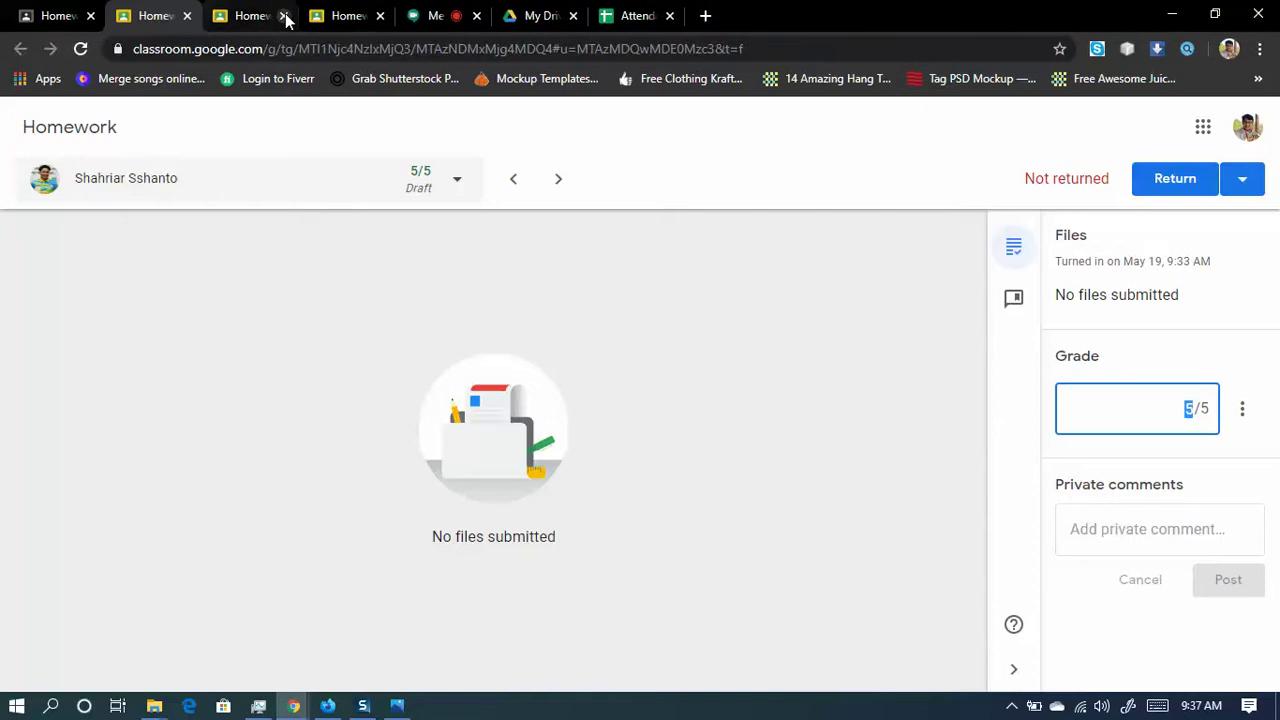
click(284, 16)
click(285, 16)
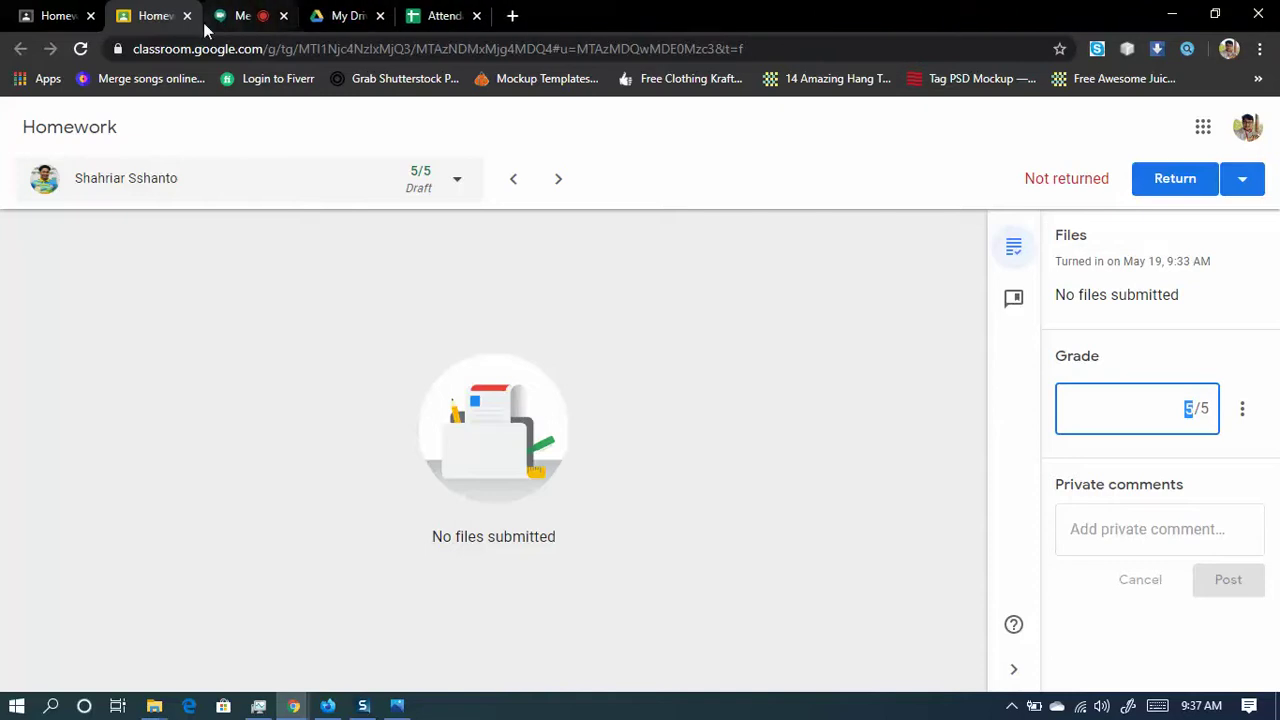
click(374, 16)
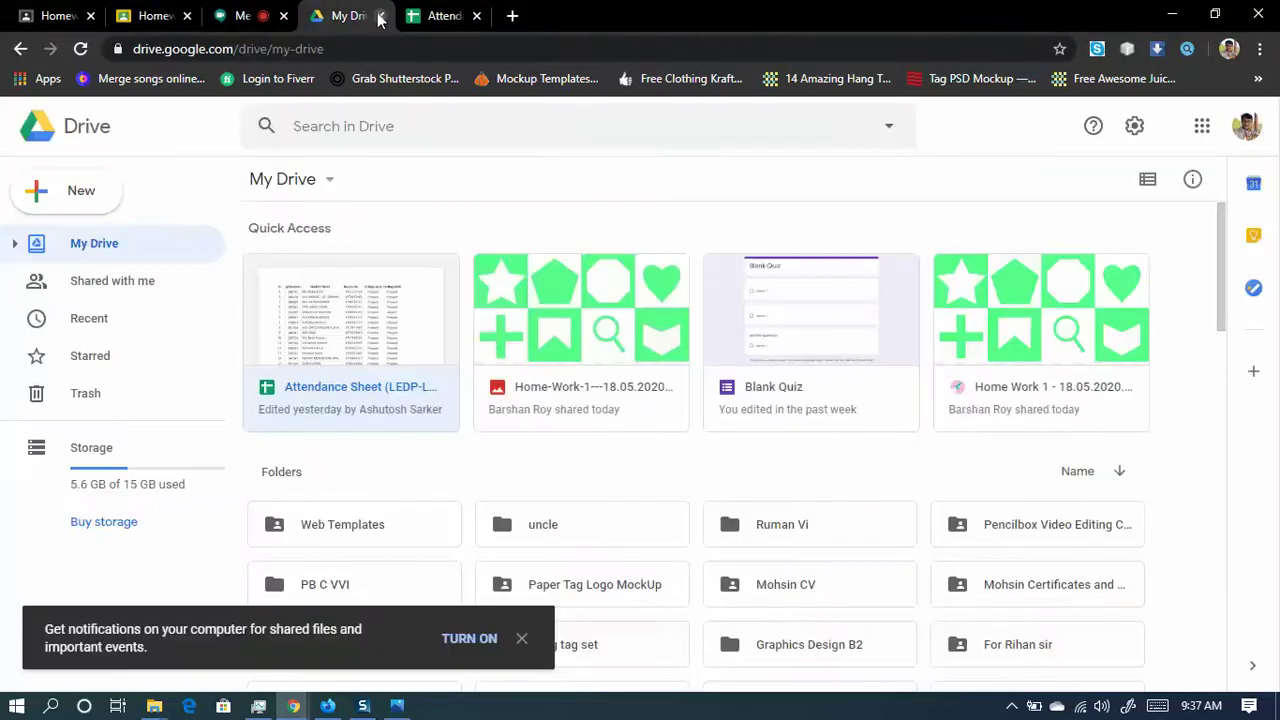
click(380, 16)
click(69, 12)
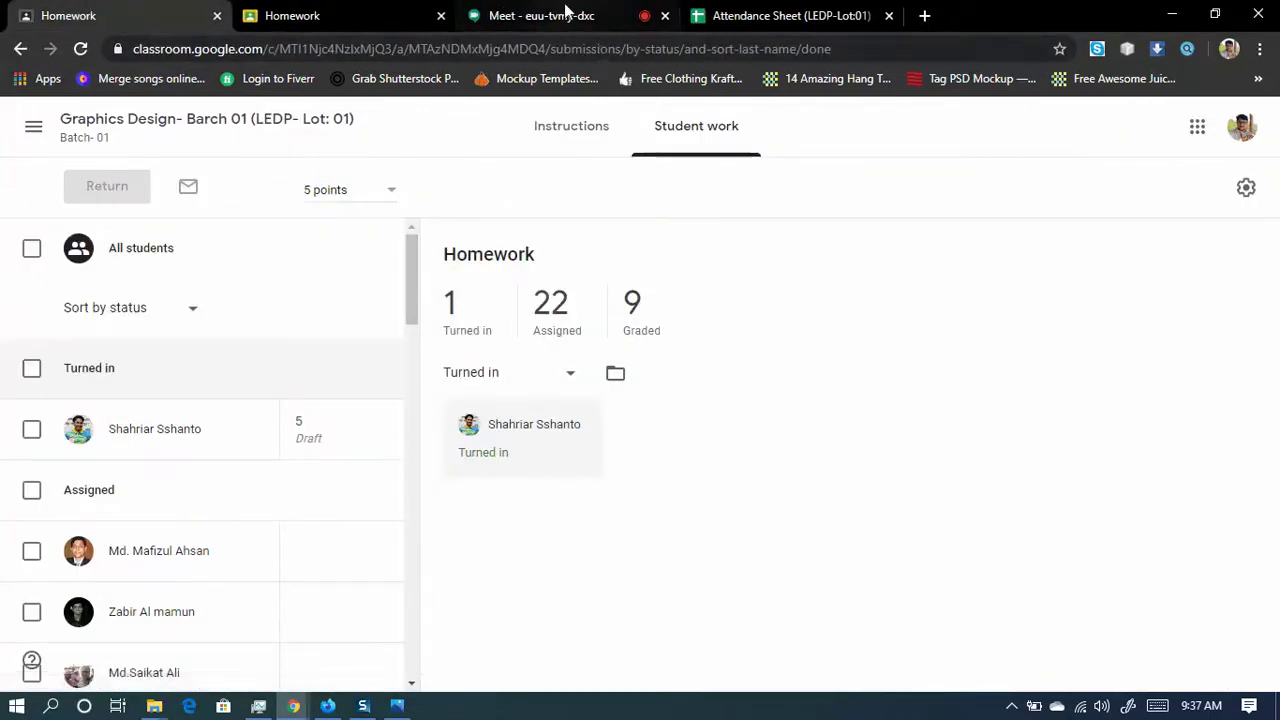
- Switch to the Meet call and turn the camera off and back on
click(500, 16)
mouse_move(622, 453)
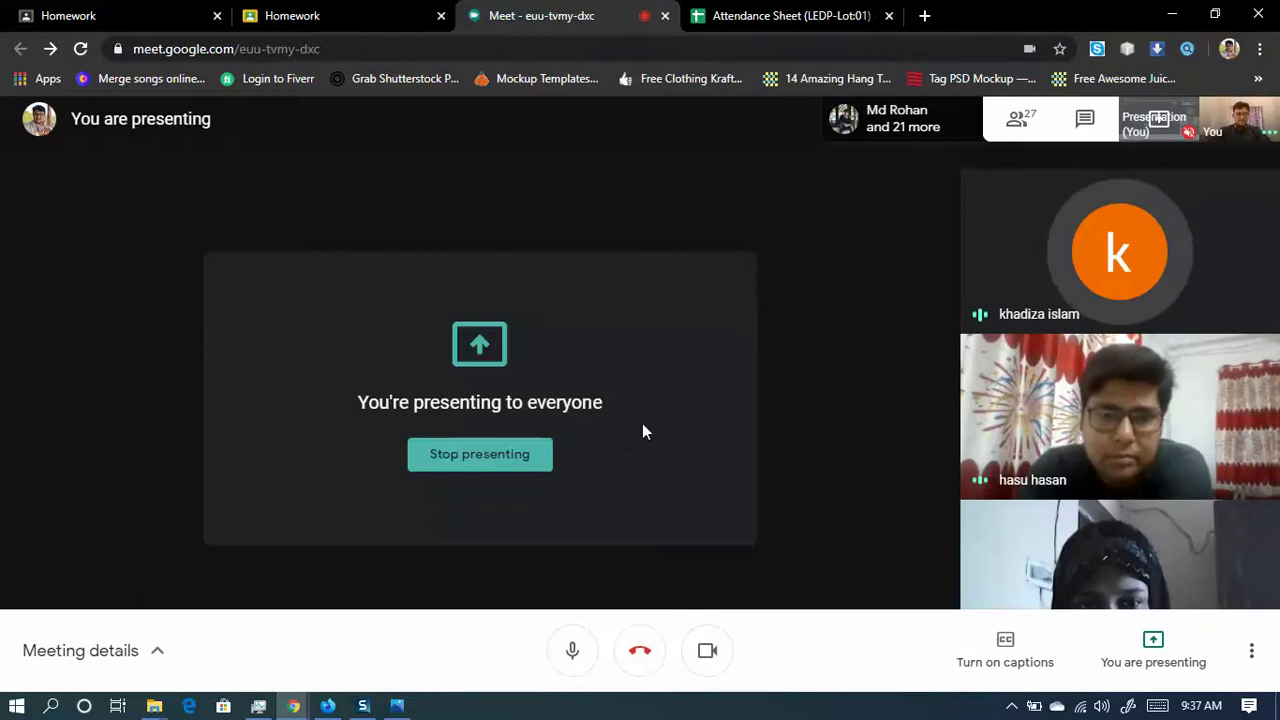
click(708, 651)
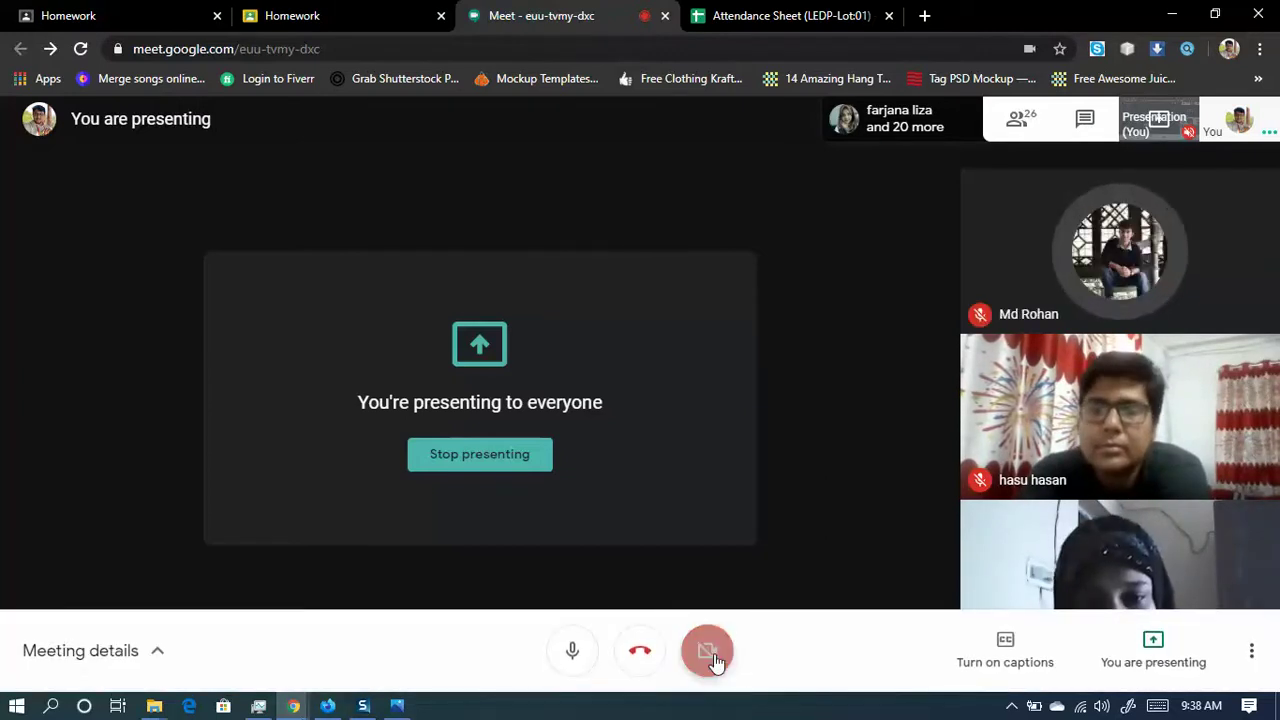
click(711, 660)
click(712, 660)
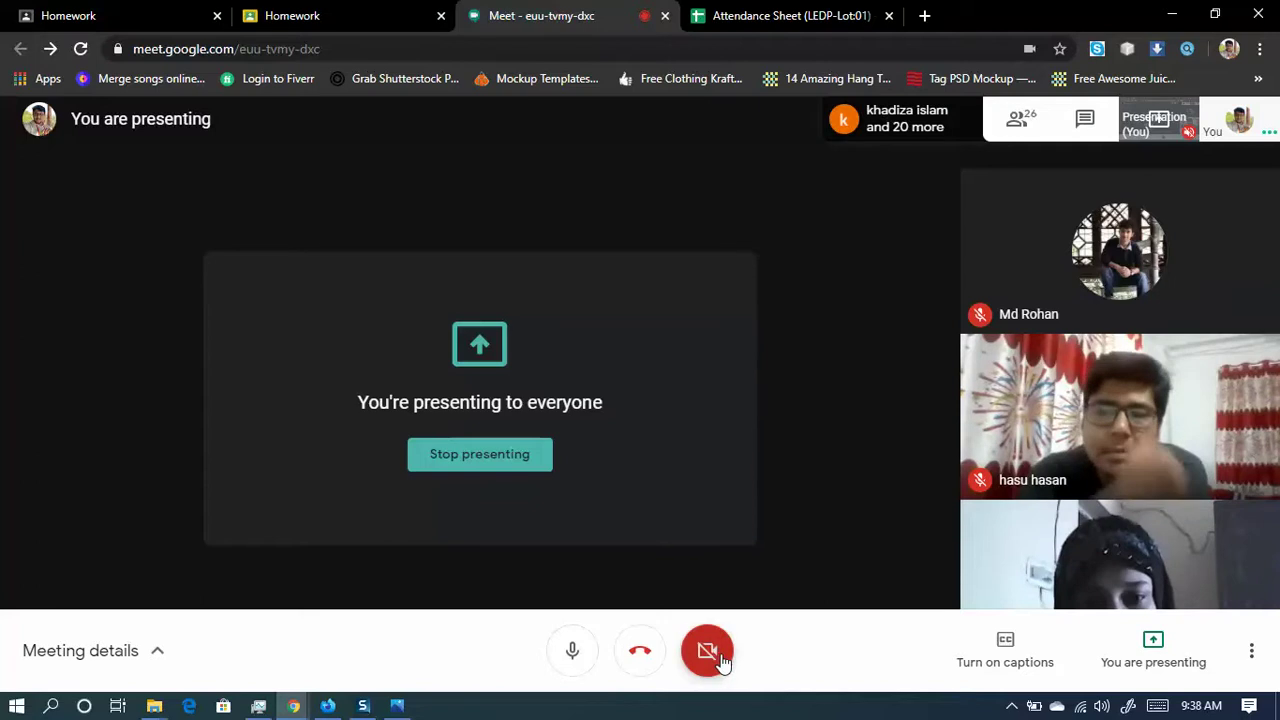
click(718, 660)
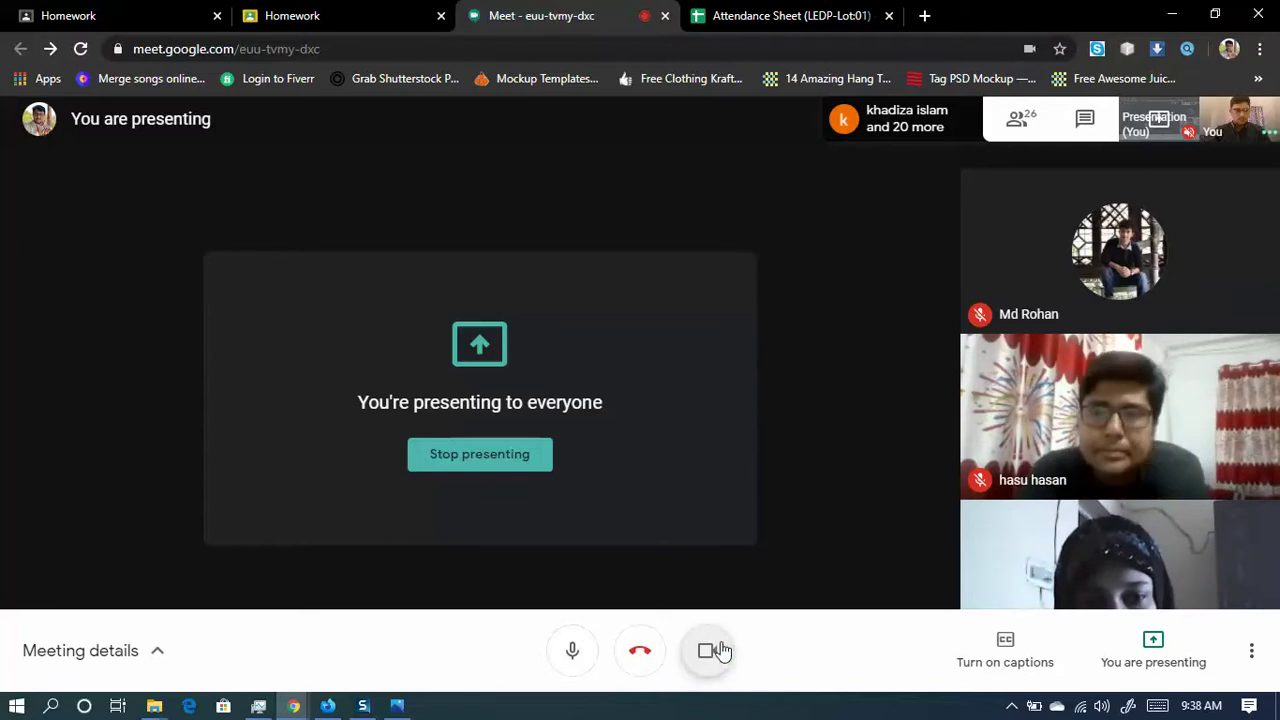
- Open the turned-in submission with two attachments from the Homework overview and change its grade to 3 out of 5
click(140, 16)
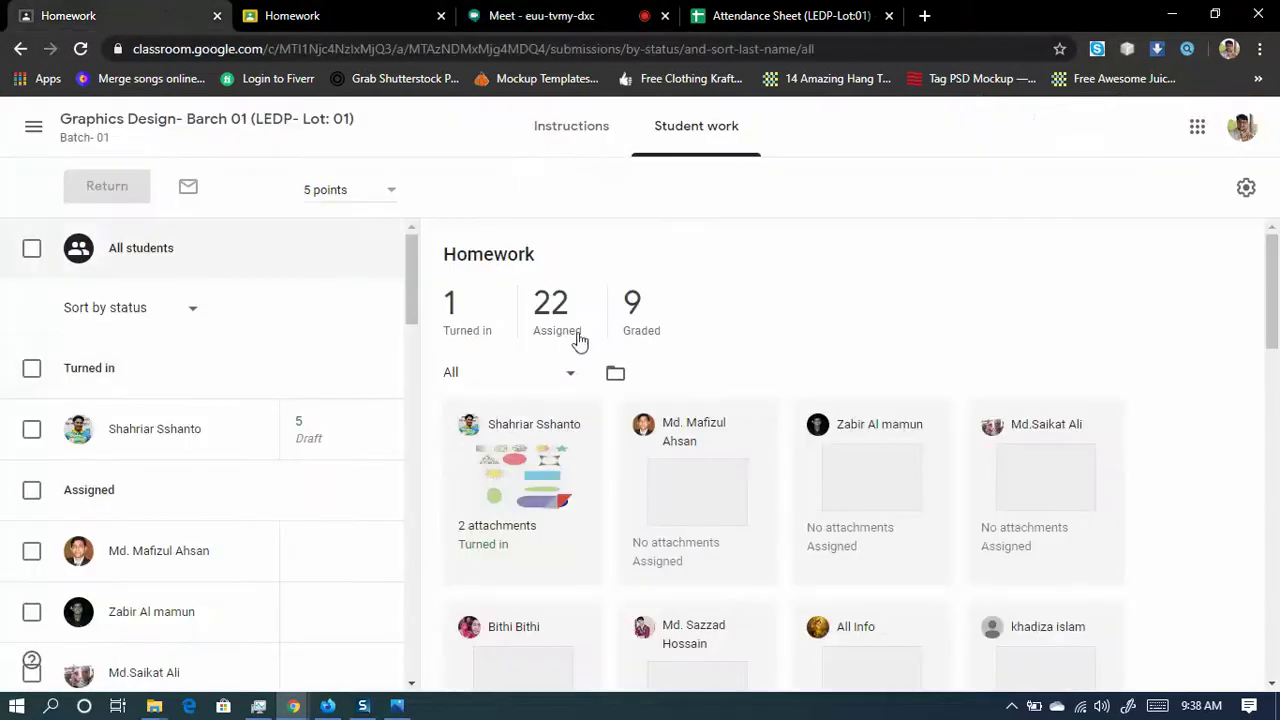
click(549, 482)
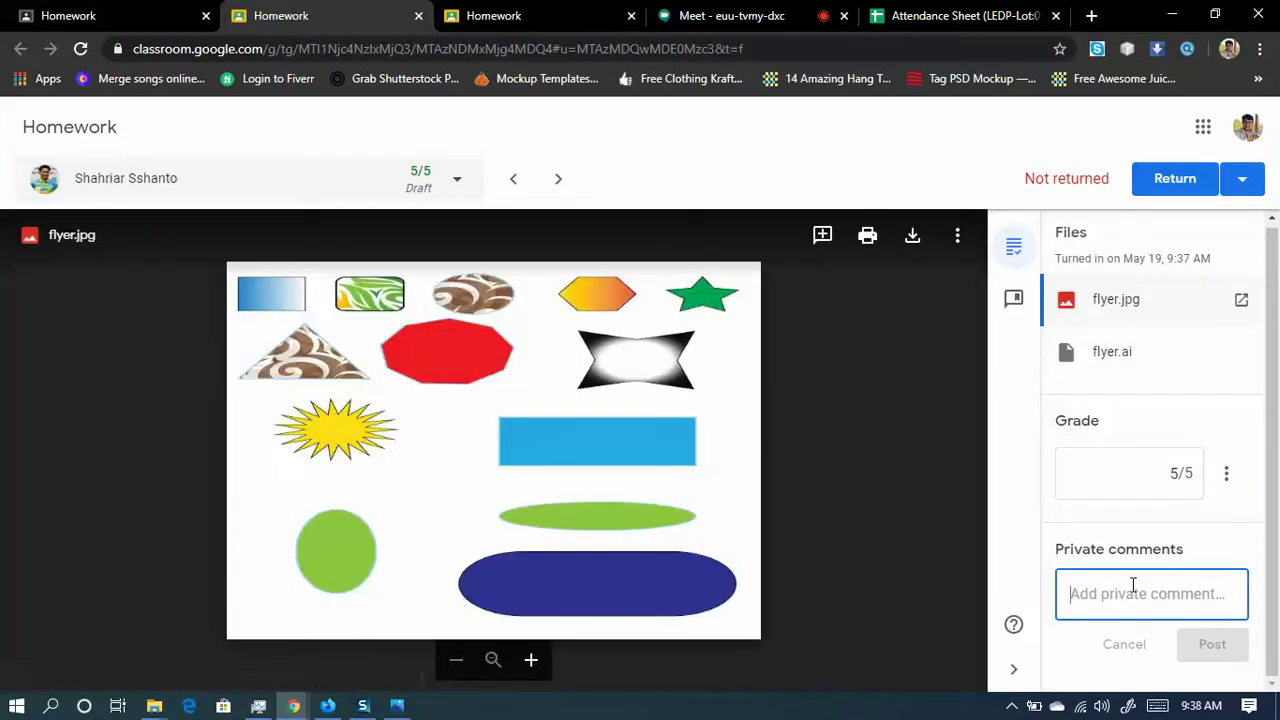
click(1163, 464)
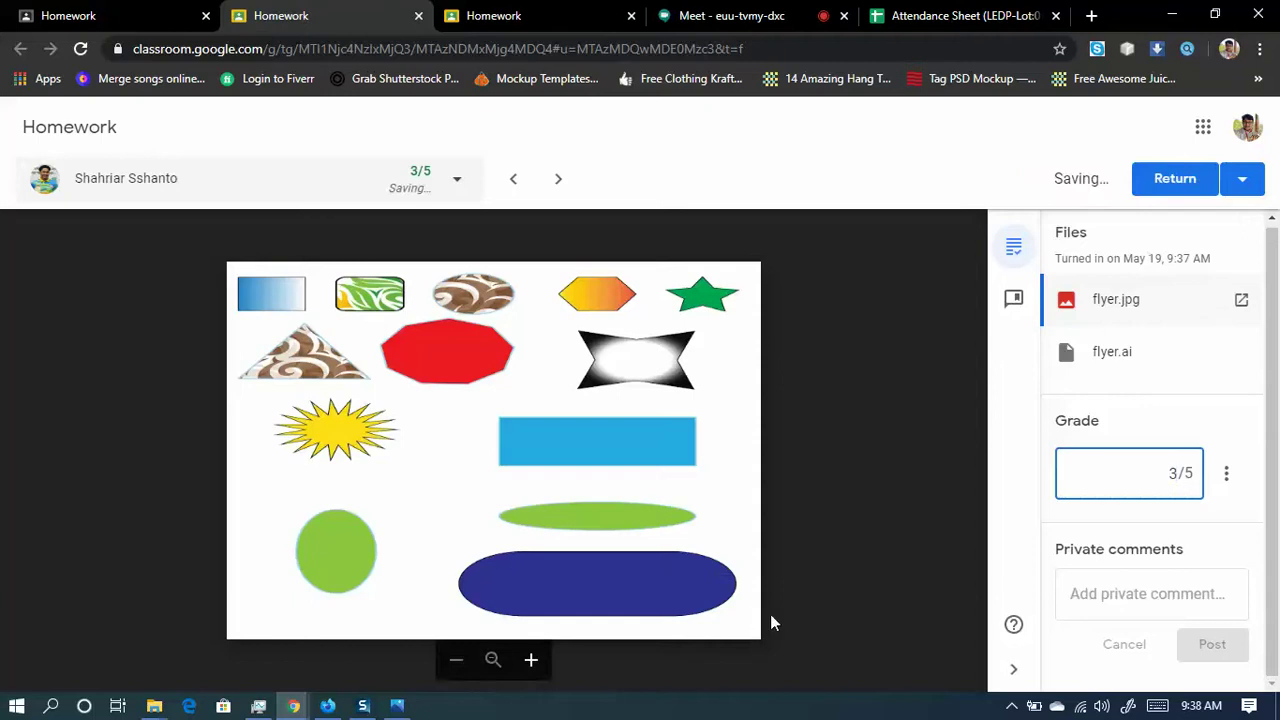
- Post the private comment "Nice try..." on the submission and return the work to the student
click(1129, 608)
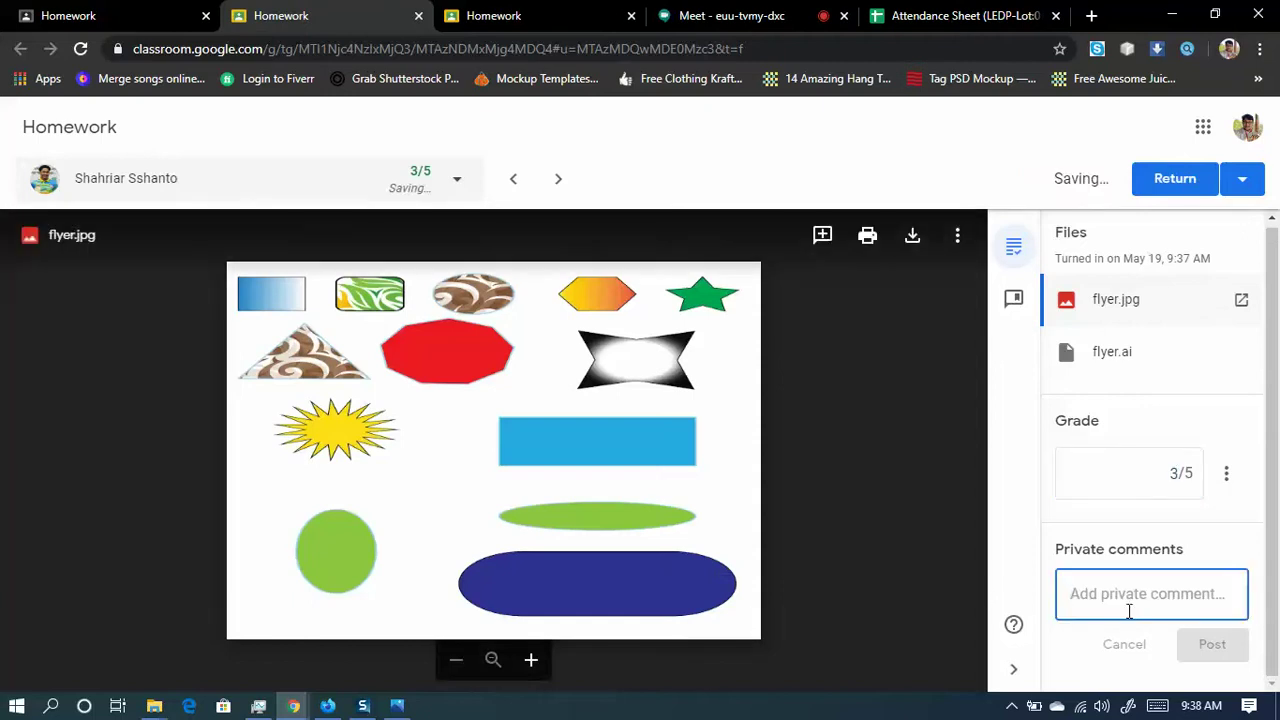
text(Nice try)
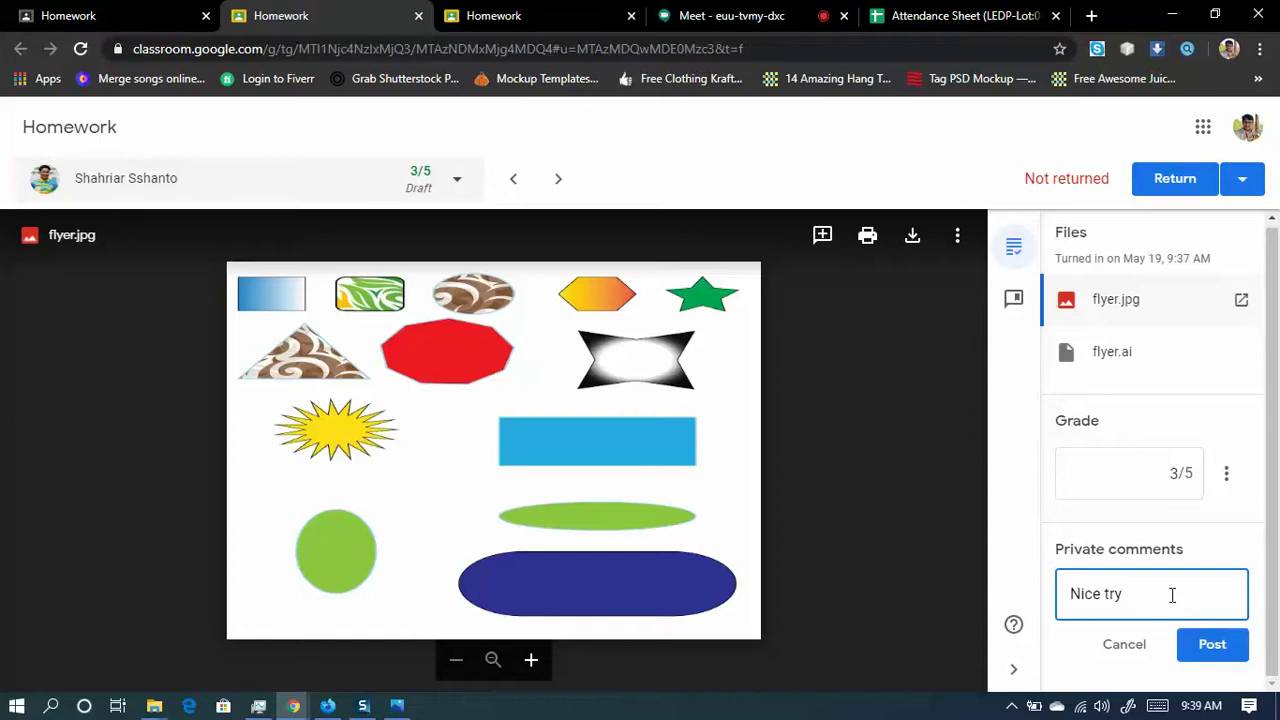
text(...)
click(1211, 643)
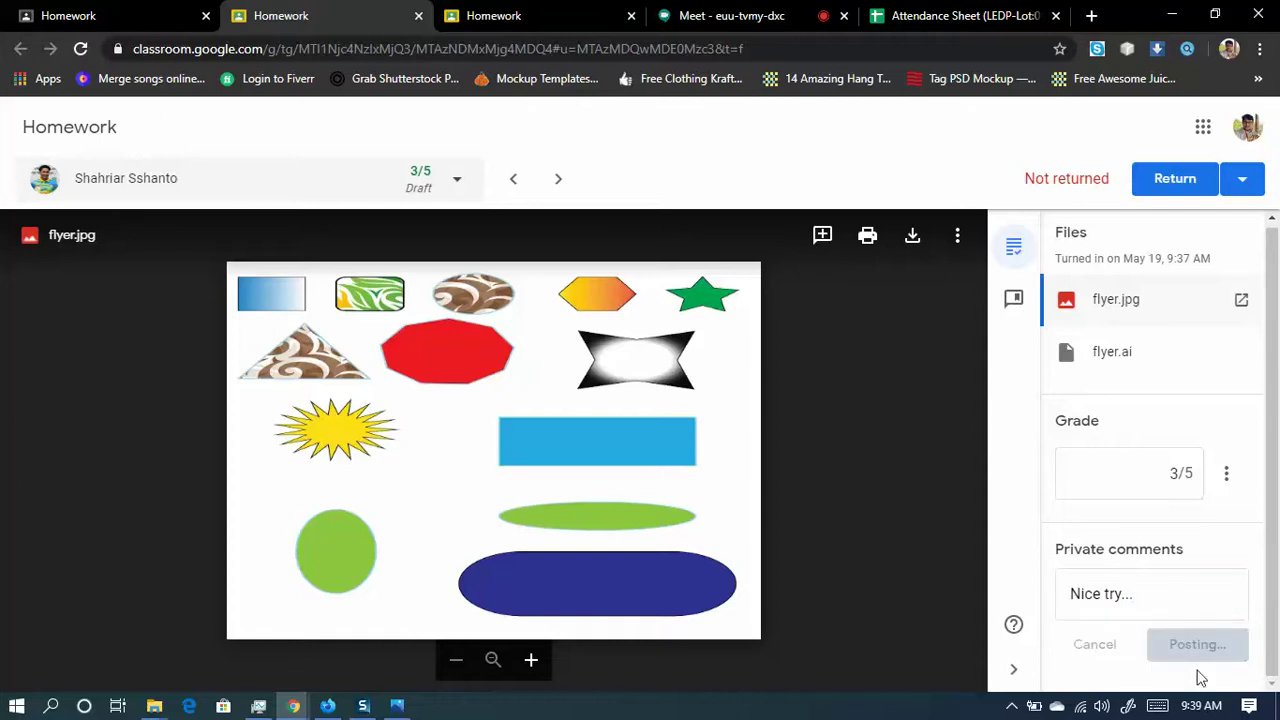
click(1190, 178)
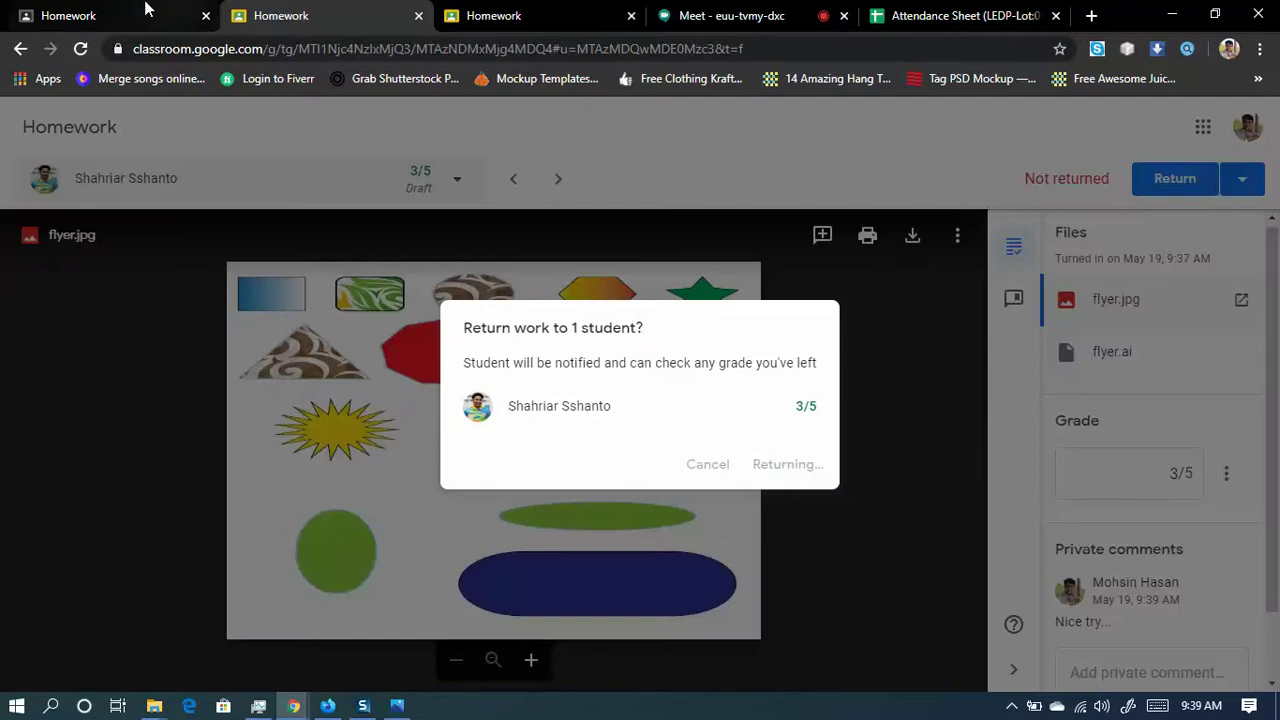
- Close the surplus Homework tab, return to the Meet call and stop presenting the screen
click(590, 16)
click(631, 16)
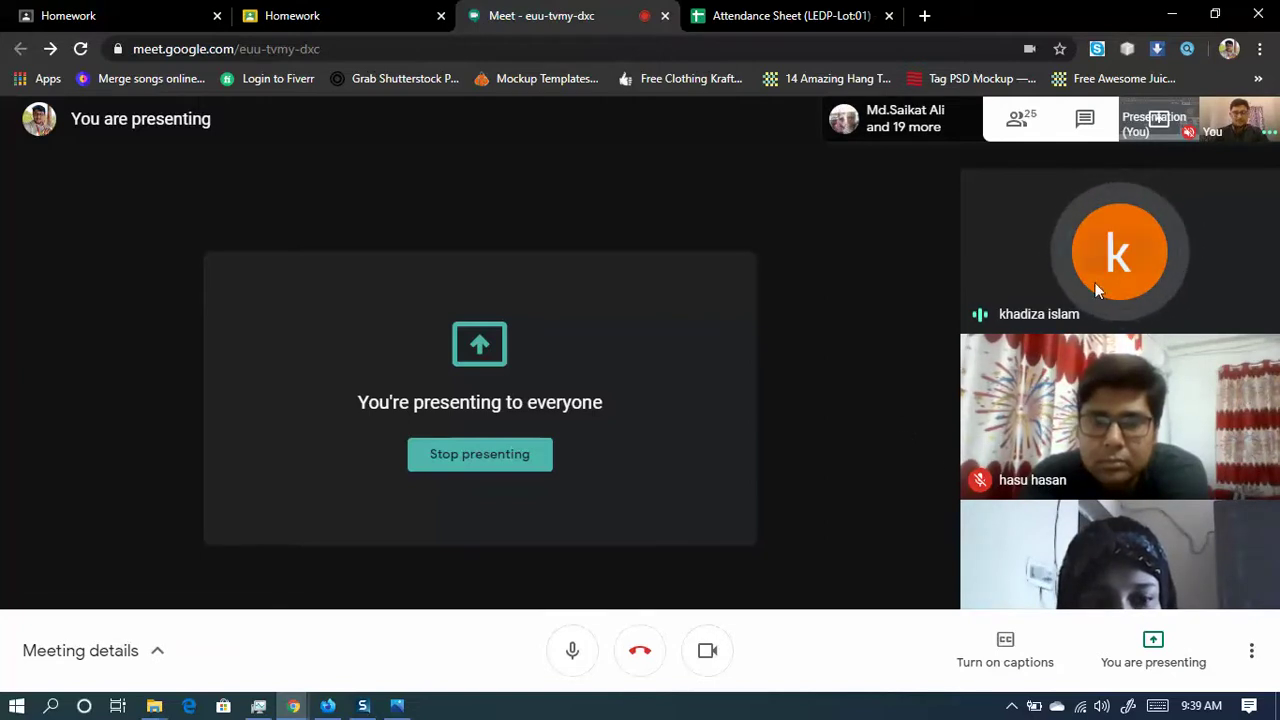
click(1153, 650)
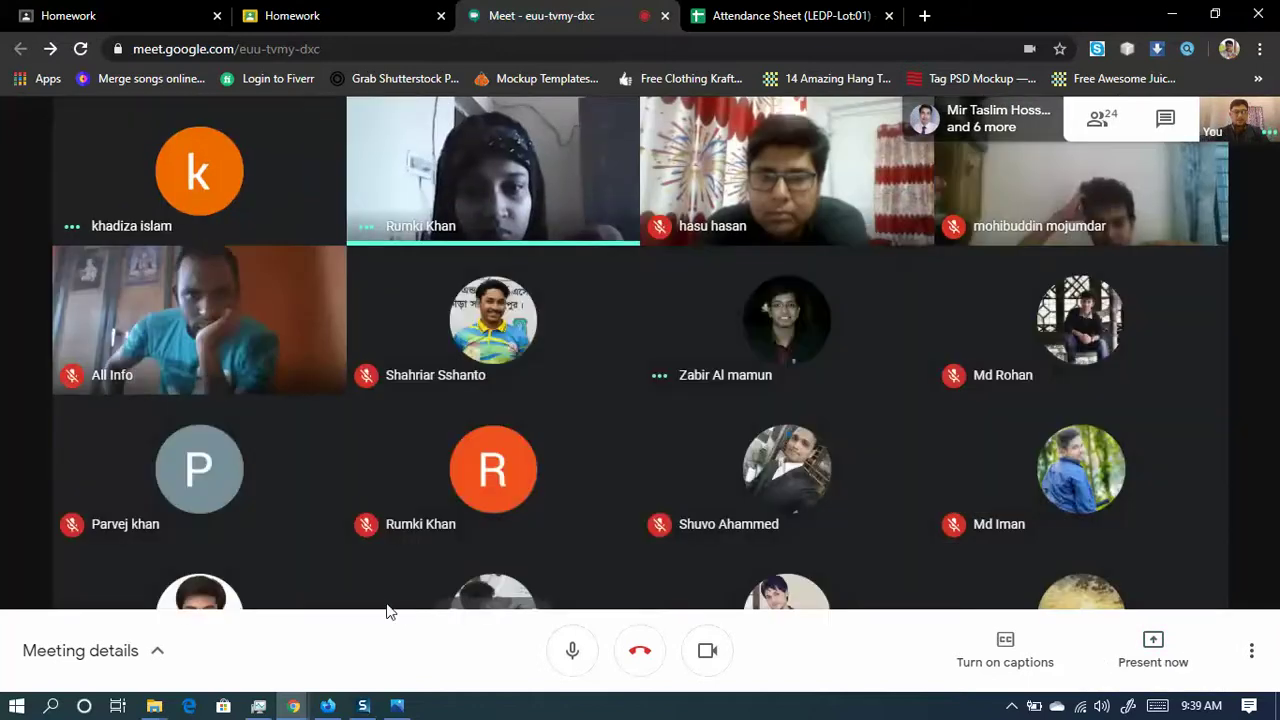
mouse_move(593, 534)
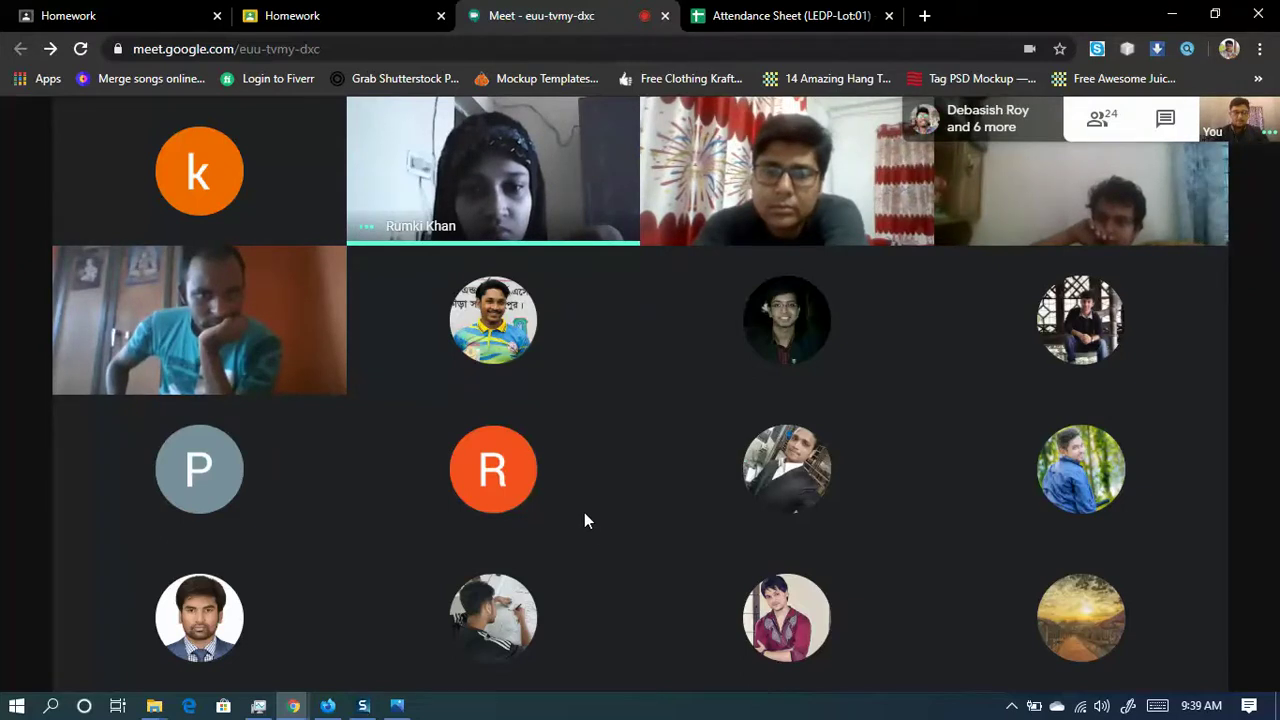
mouse_move(626, 435)
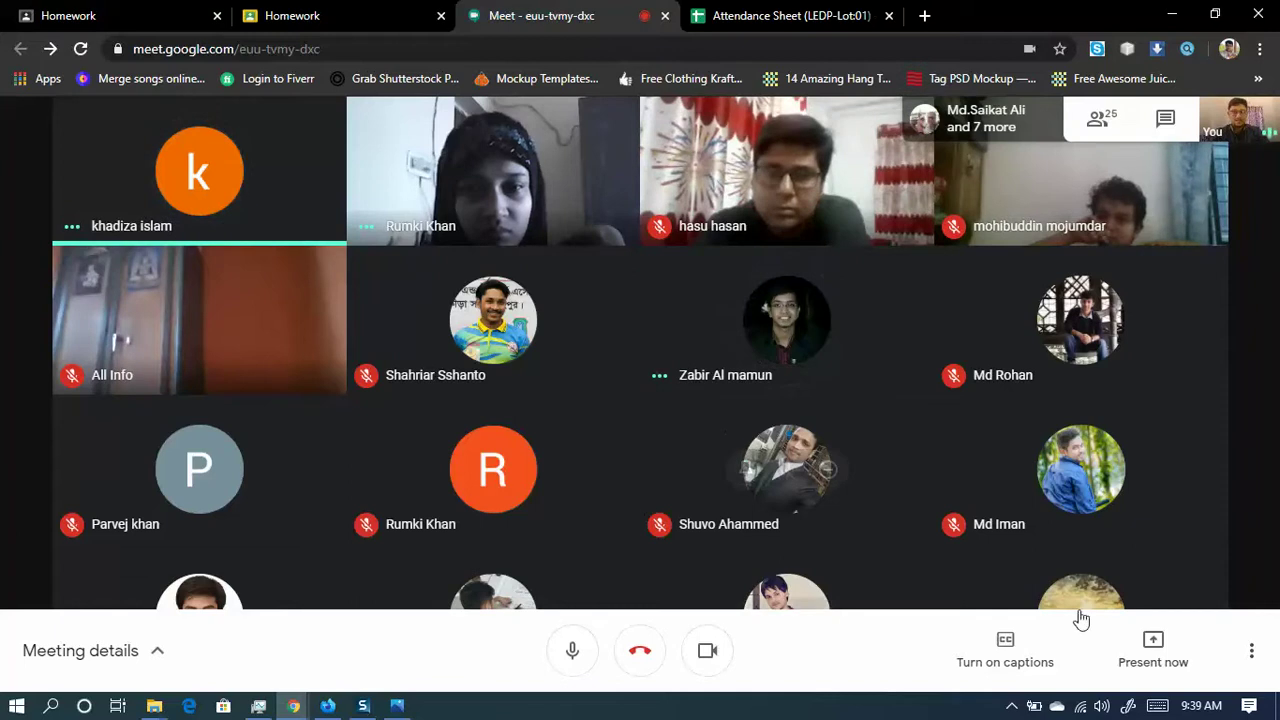
click(1157, 660)
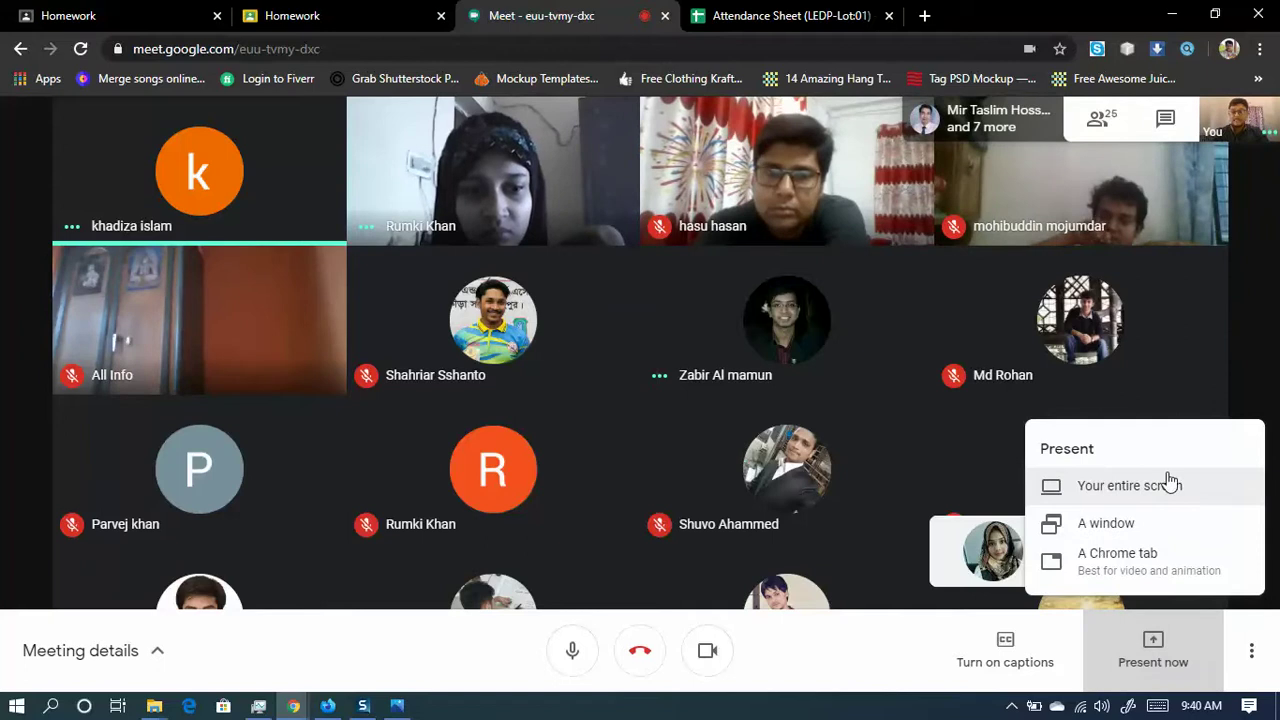
click(830, 709)
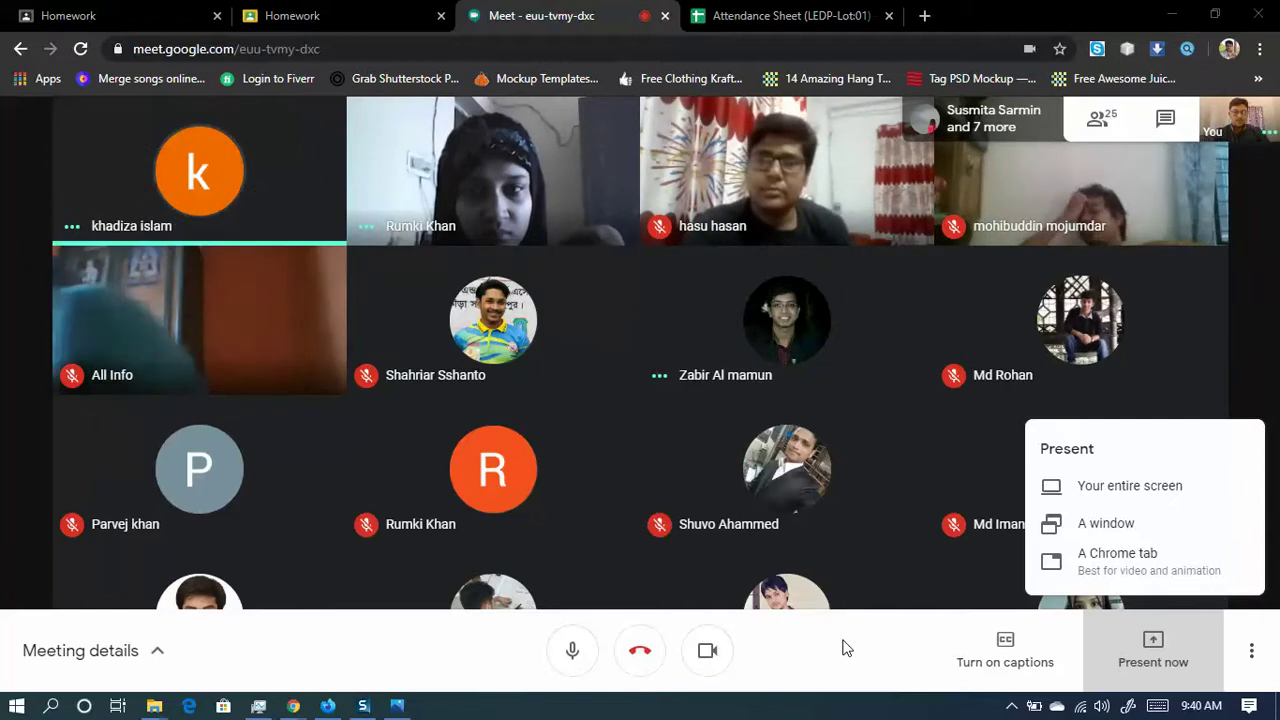
click(1097, 488)
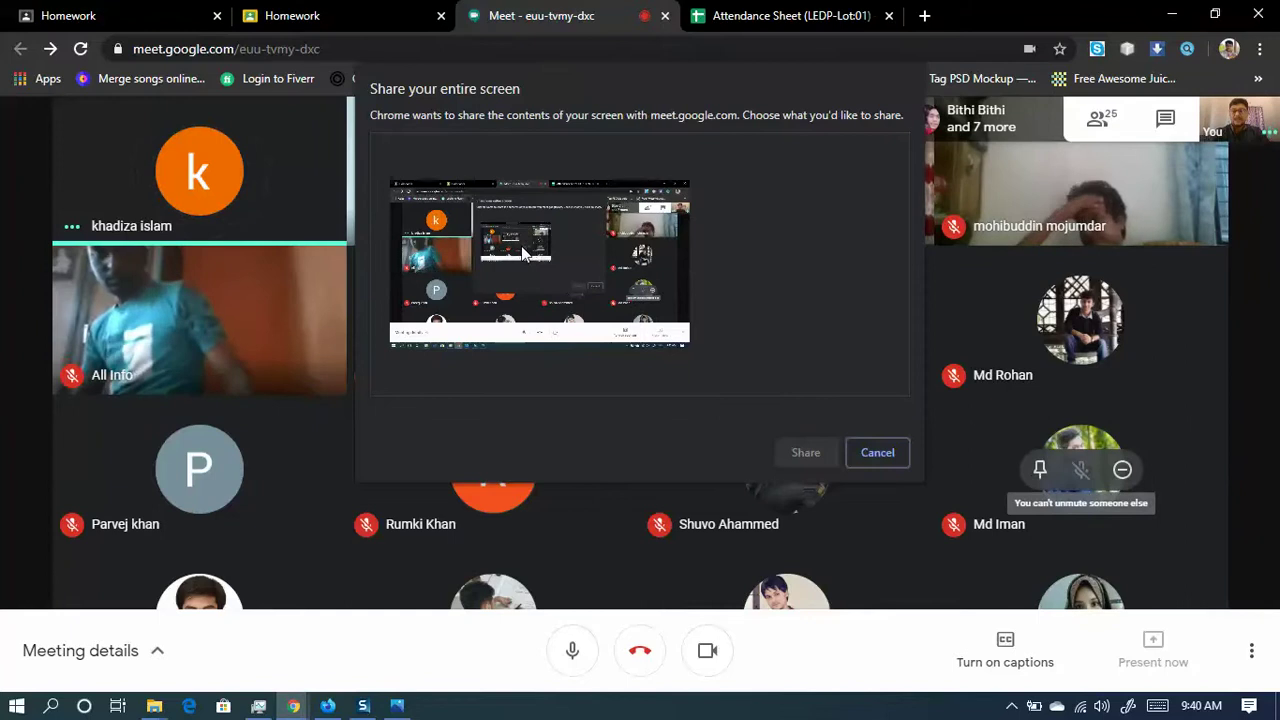
click(522, 250)
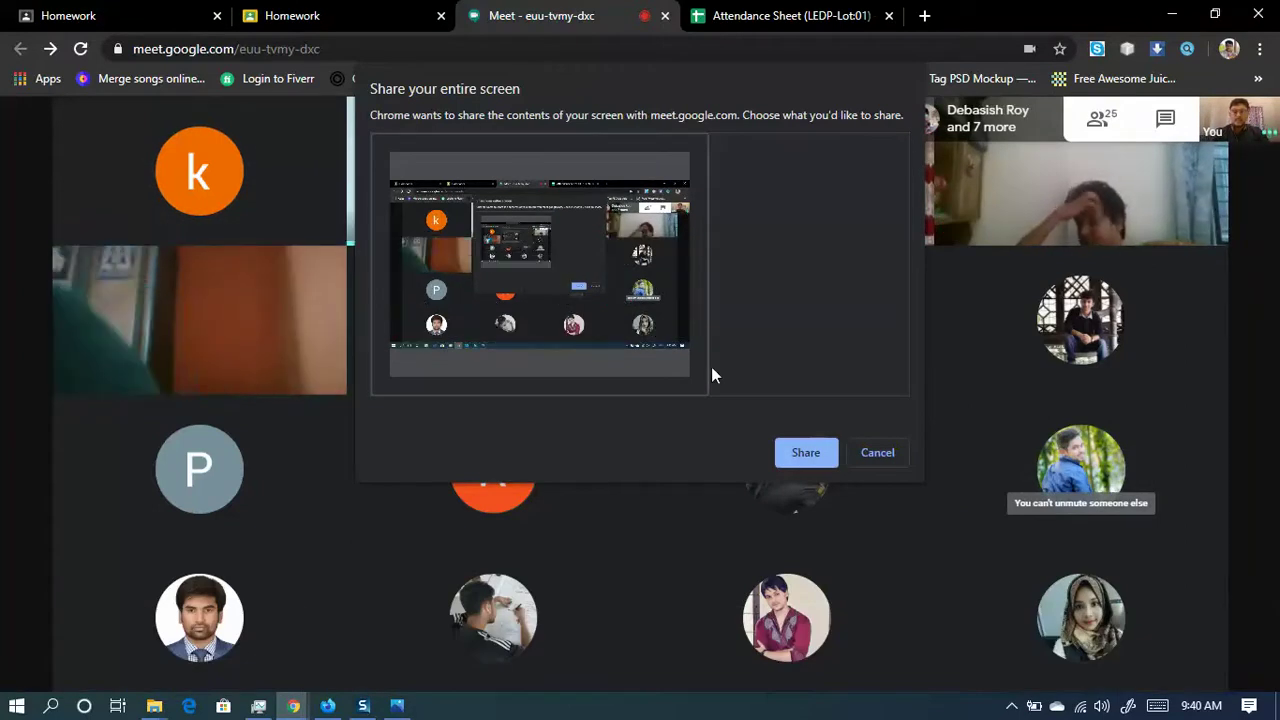
click(878, 452)
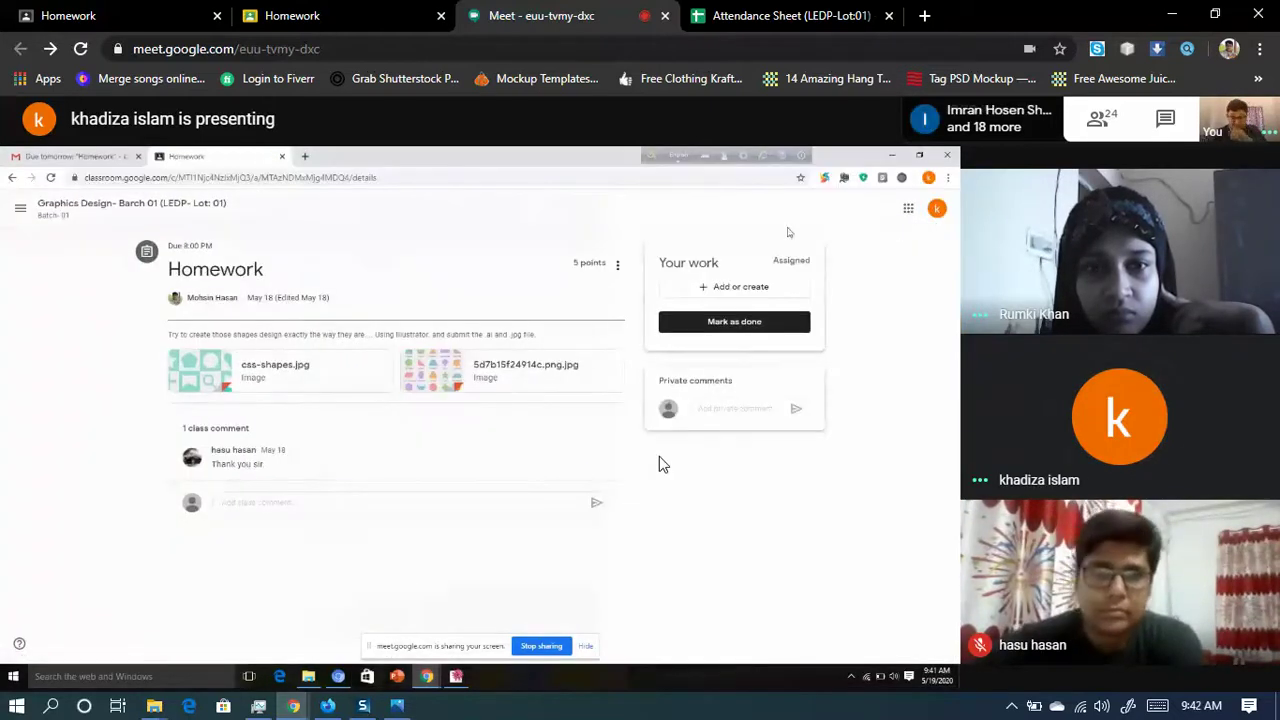
- Take over from the student as main presenter by sharing the entire screen, and hide the screen-sharing notice
mouse_move(657, 446)
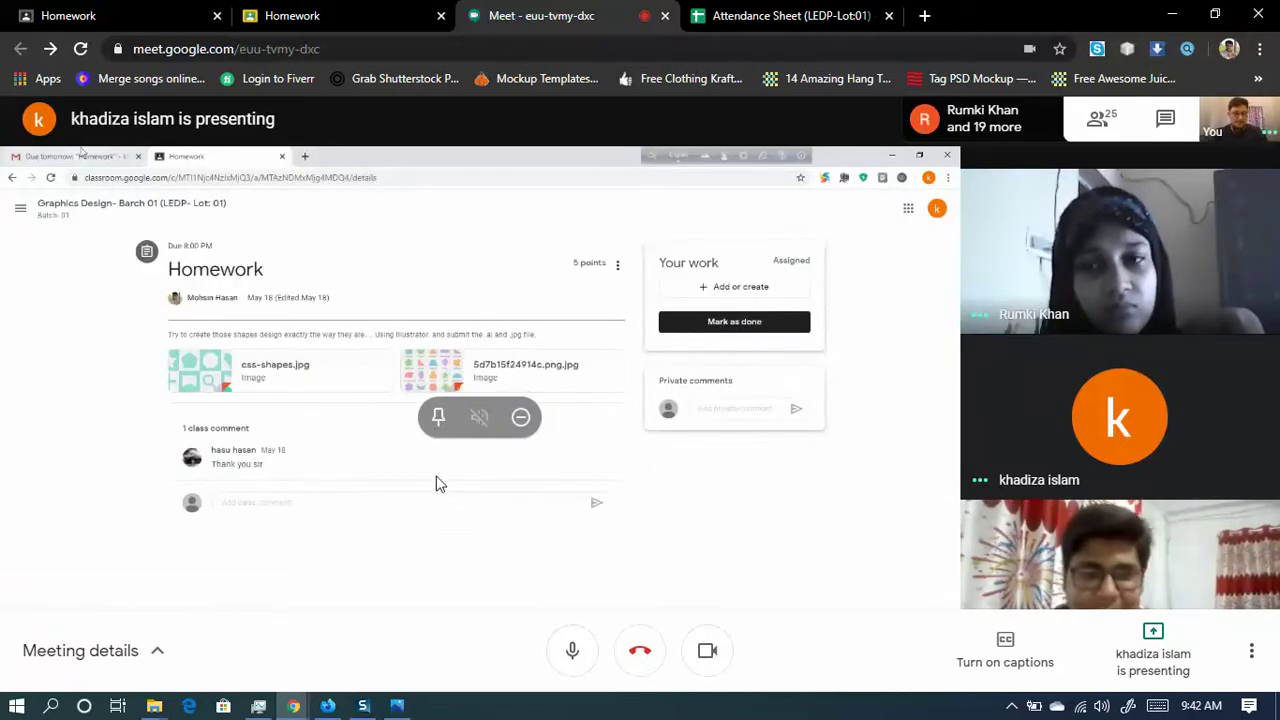
click(1142, 630)
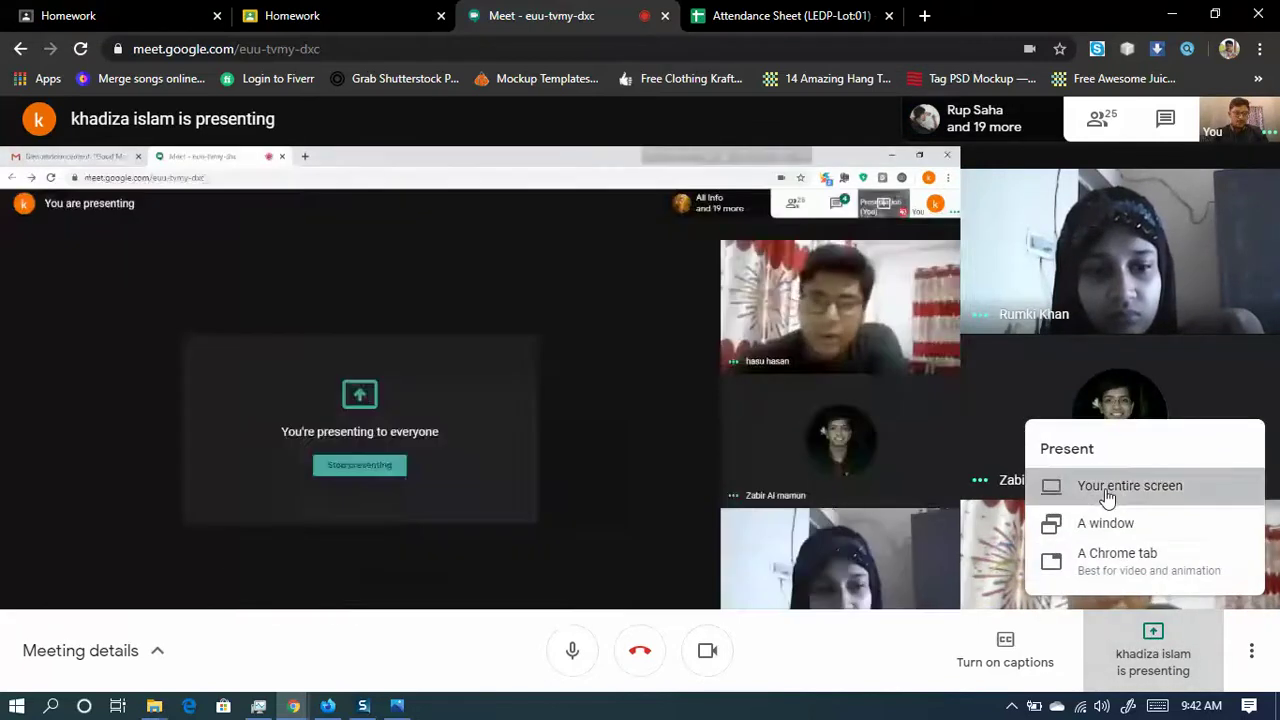
click(1110, 490)
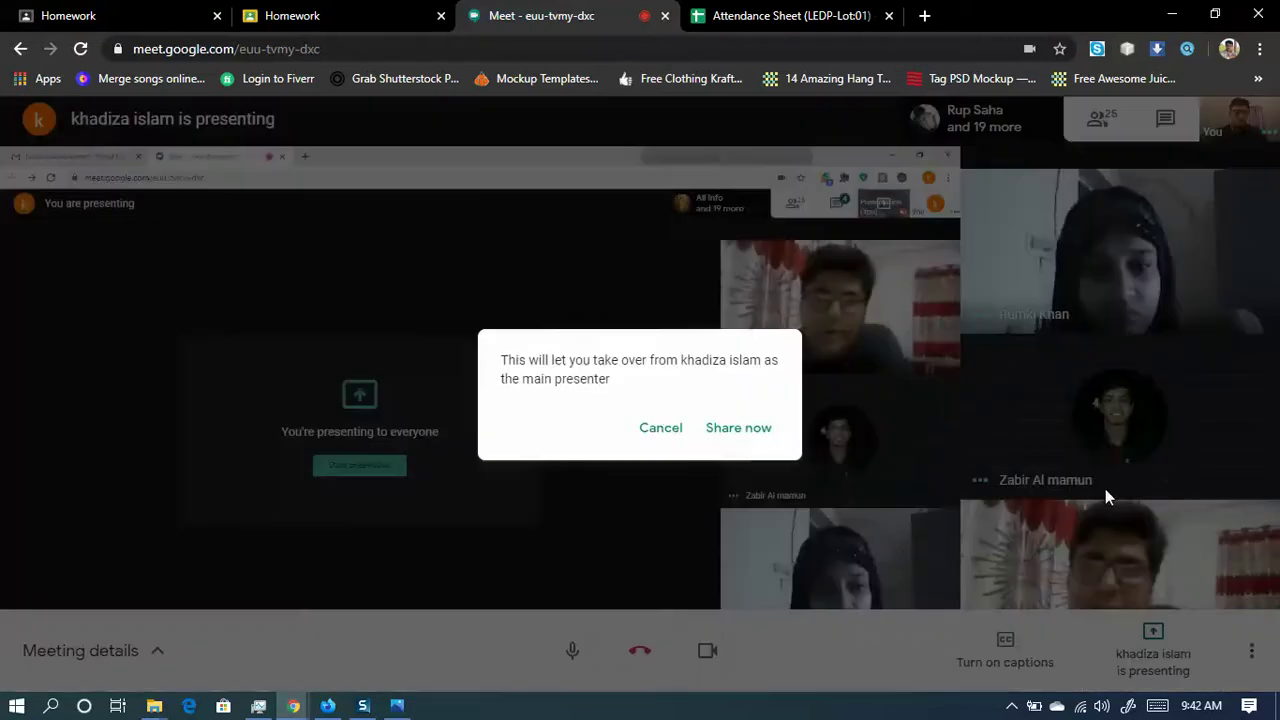
click(737, 432)
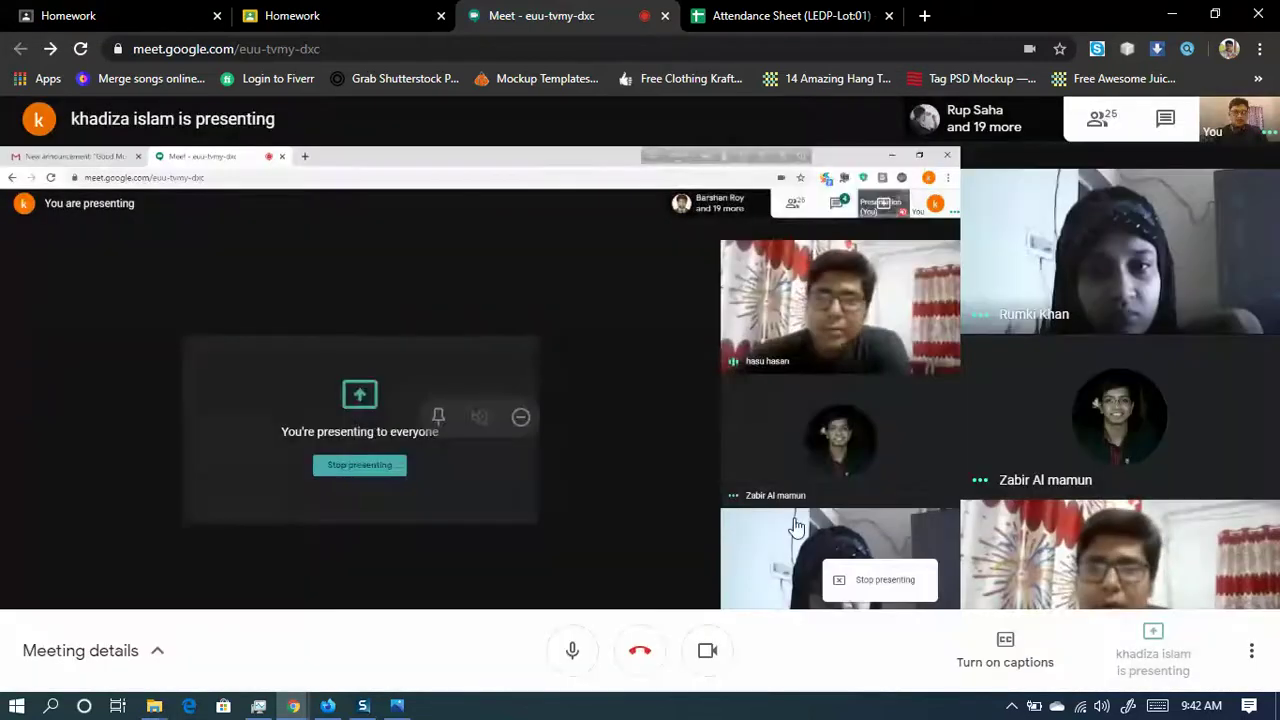
click(620, 270)
click(806, 452)
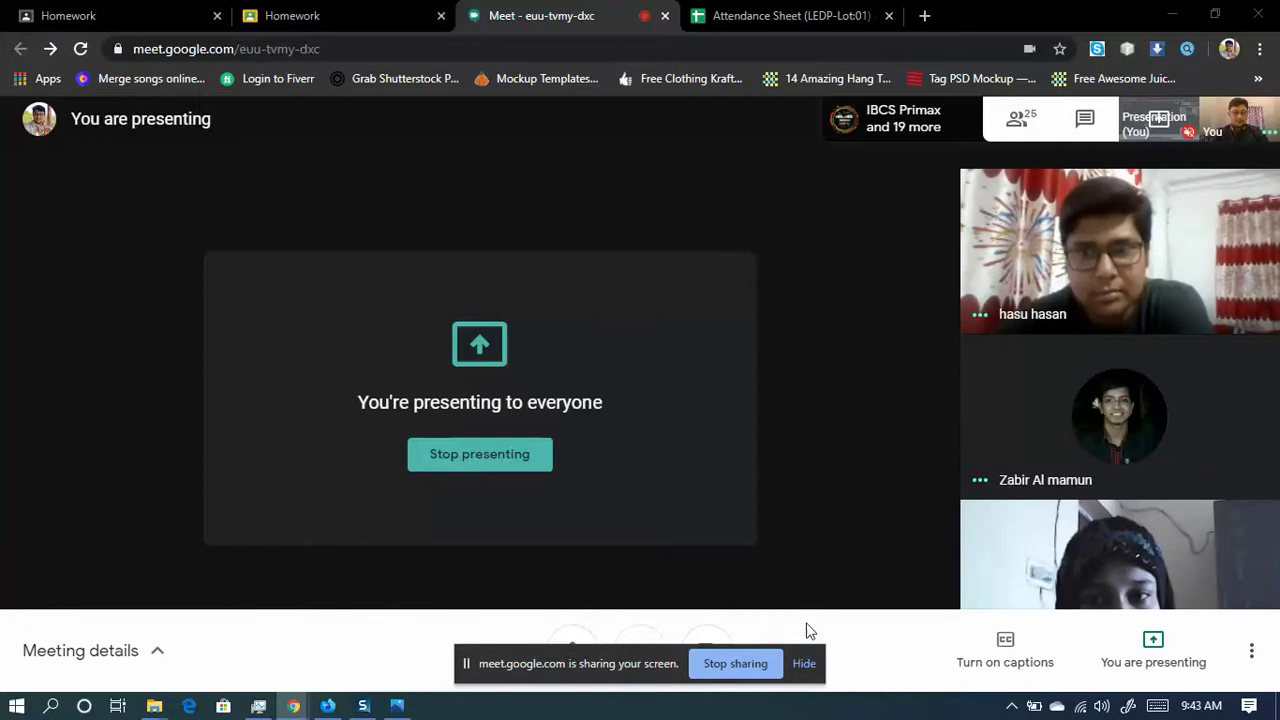
click(804, 663)
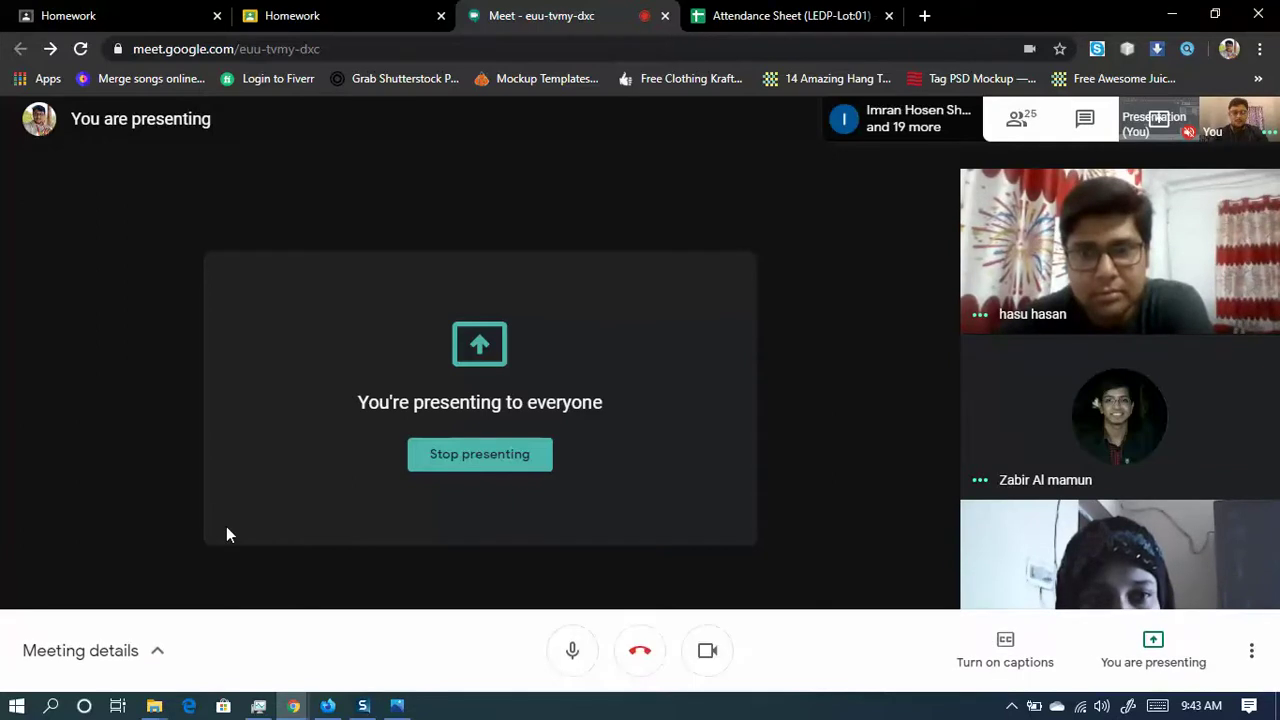
- Look through the list of meeting participants and close it
click(1017, 123)
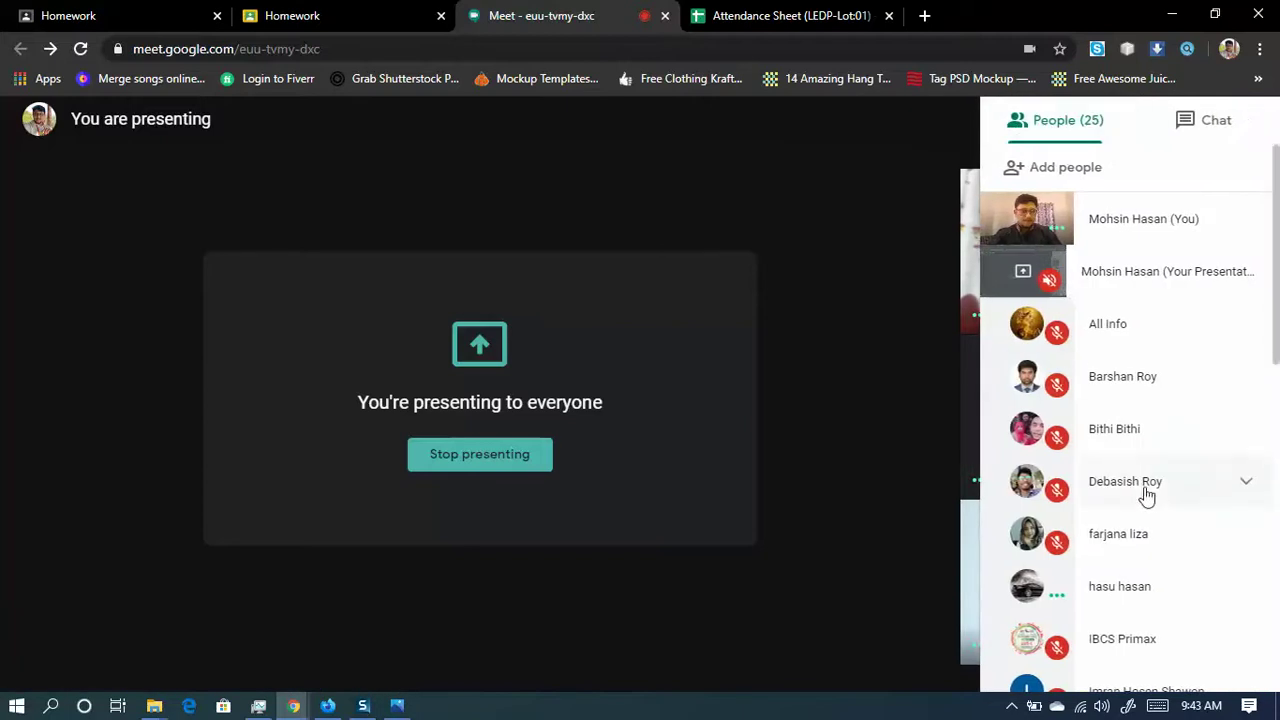
scroll(1145, 490, down, 5)
scroll(1150, 490, down, 6)
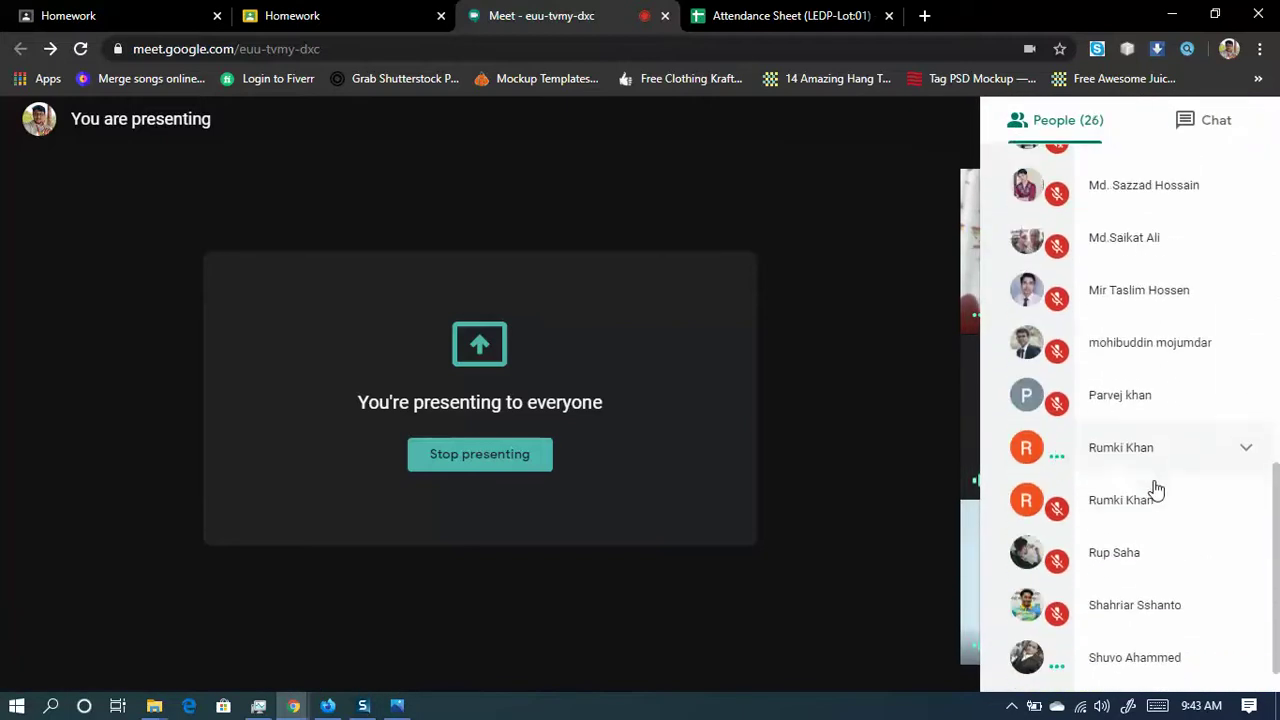
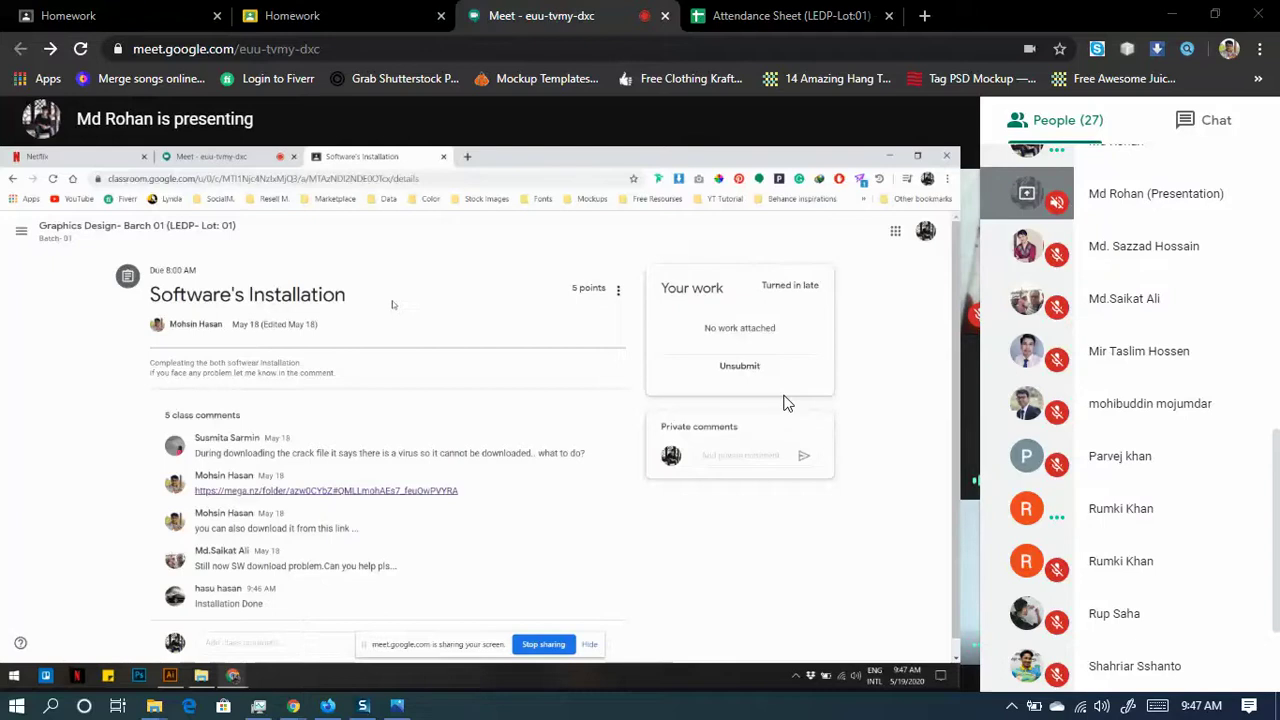
mouse_move(651, 534)
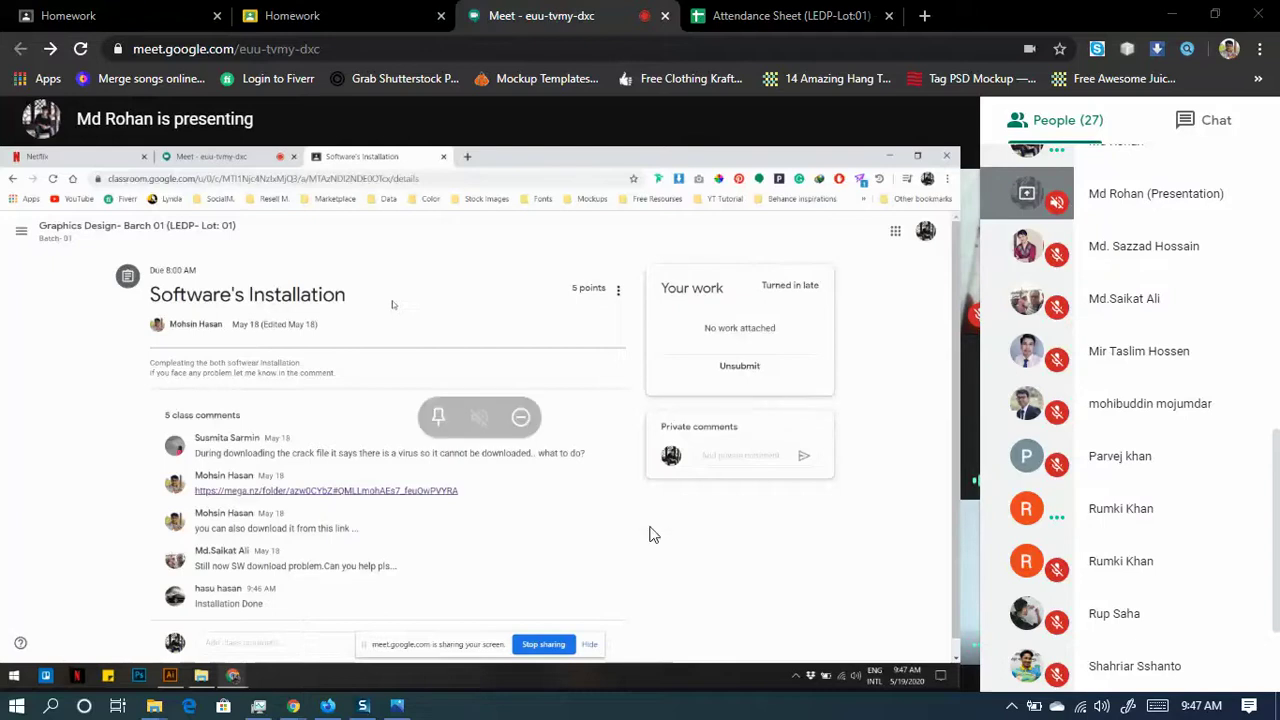
click(695, 586)
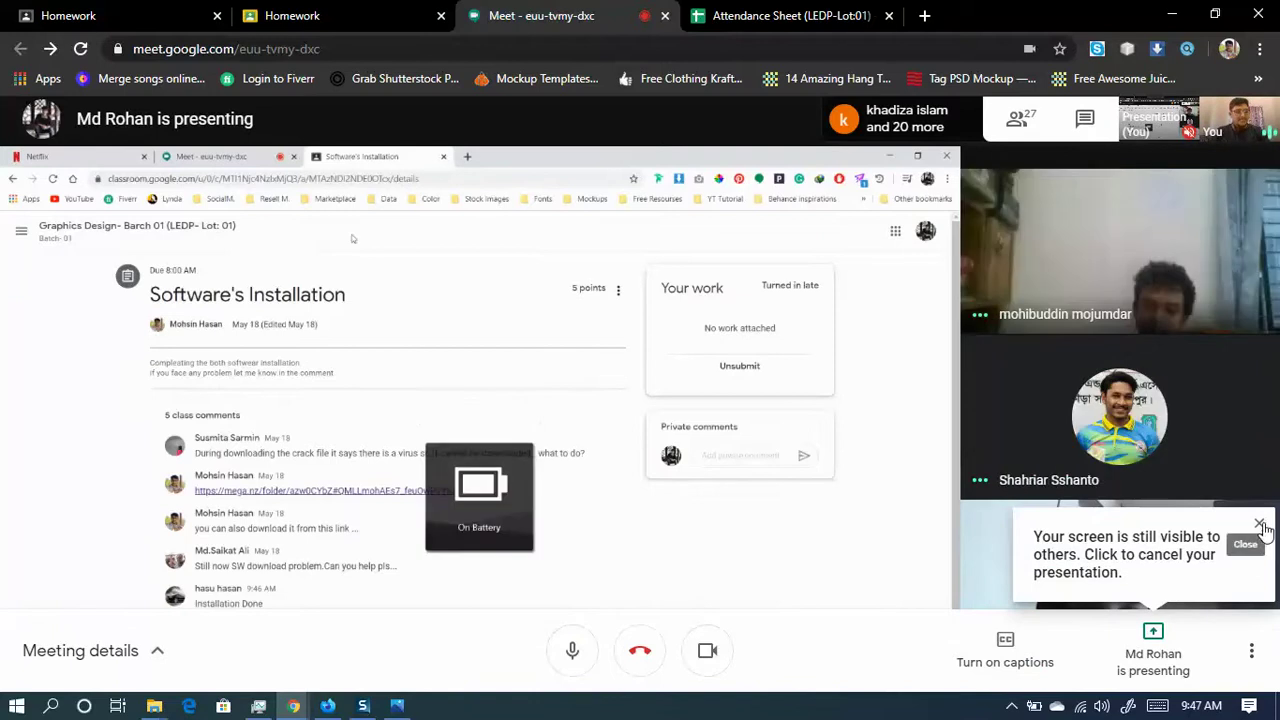
- Stop the current screen sharing, present the entire screen again as main presenter, and hide the sharing notice
click(1151, 657)
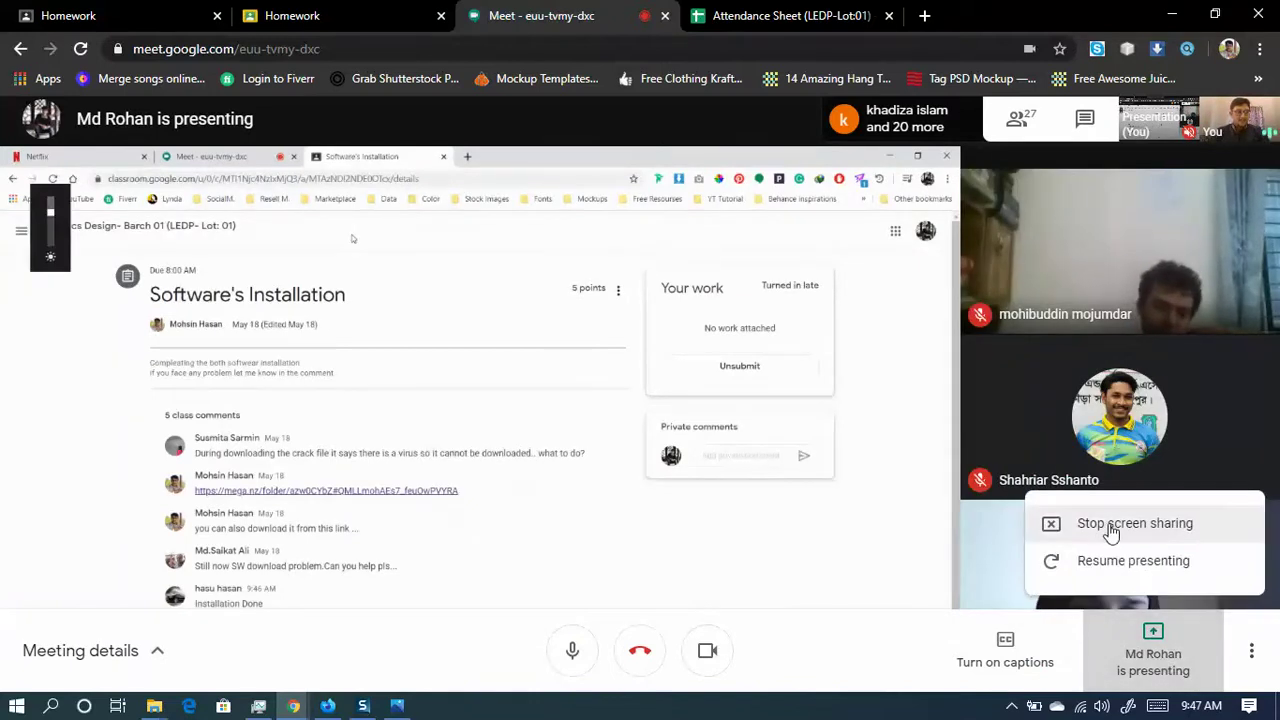
click(1106, 540)
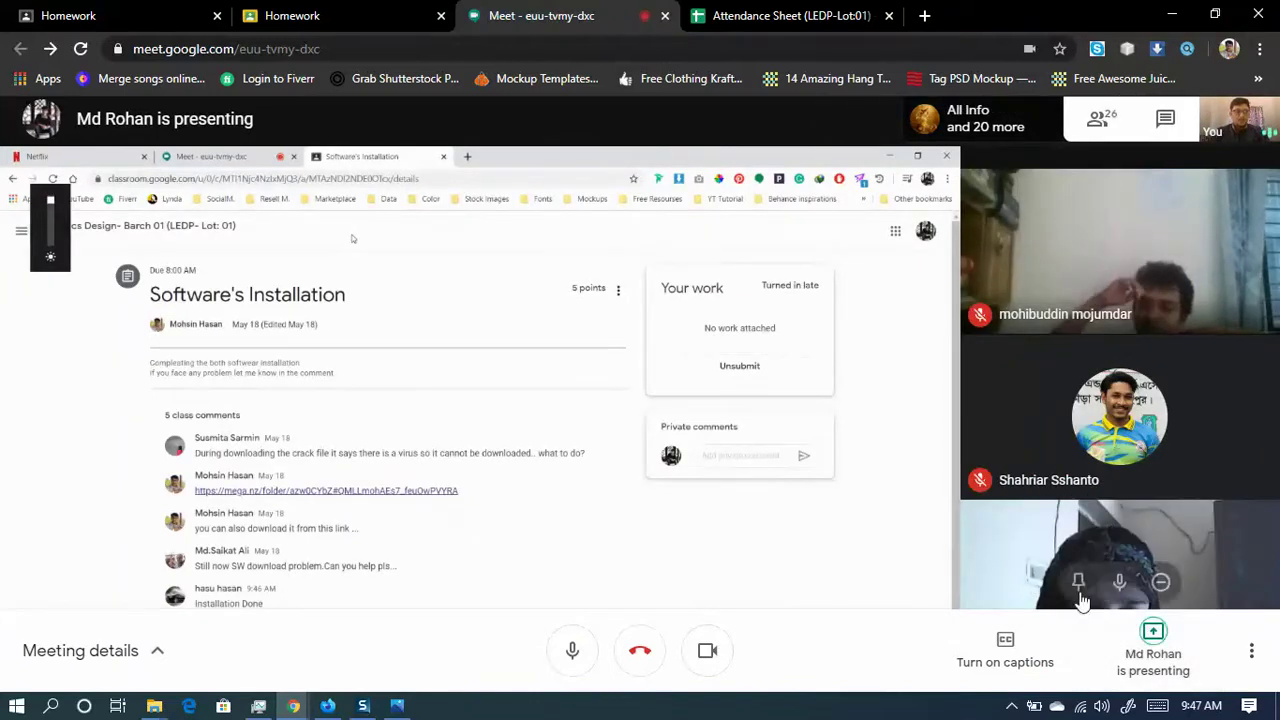
click(1155, 664)
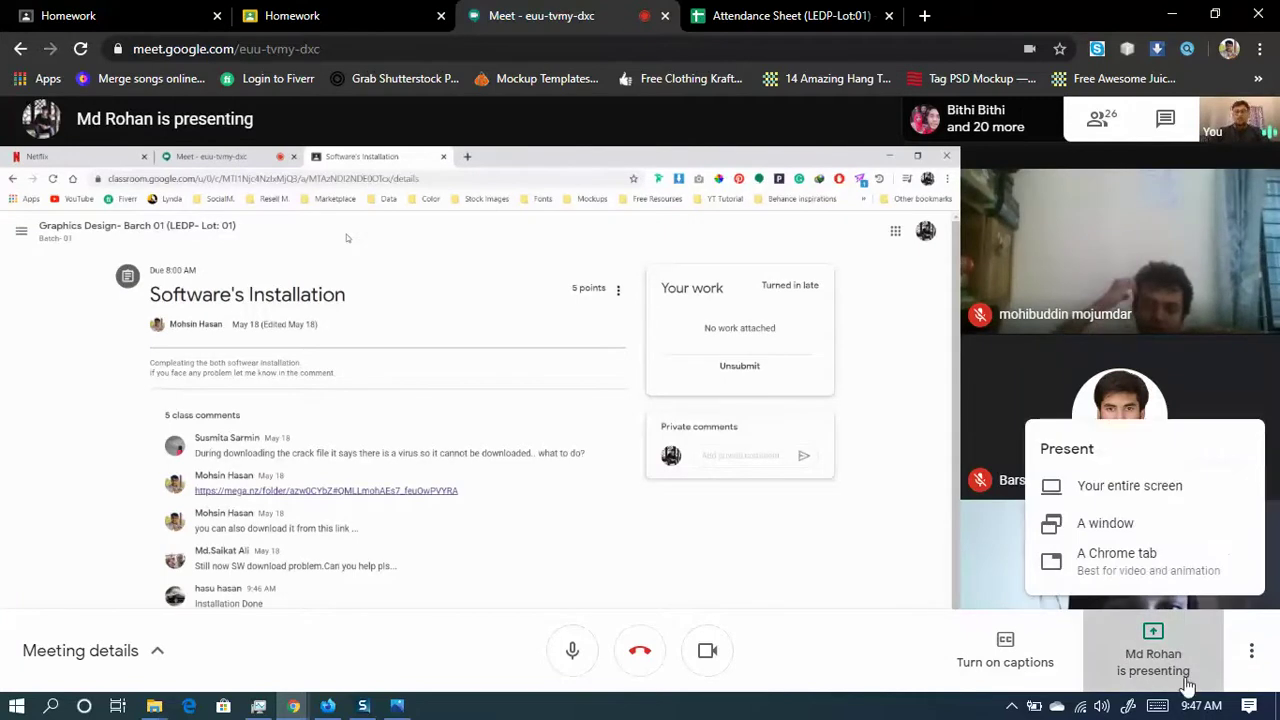
click(1148, 488)
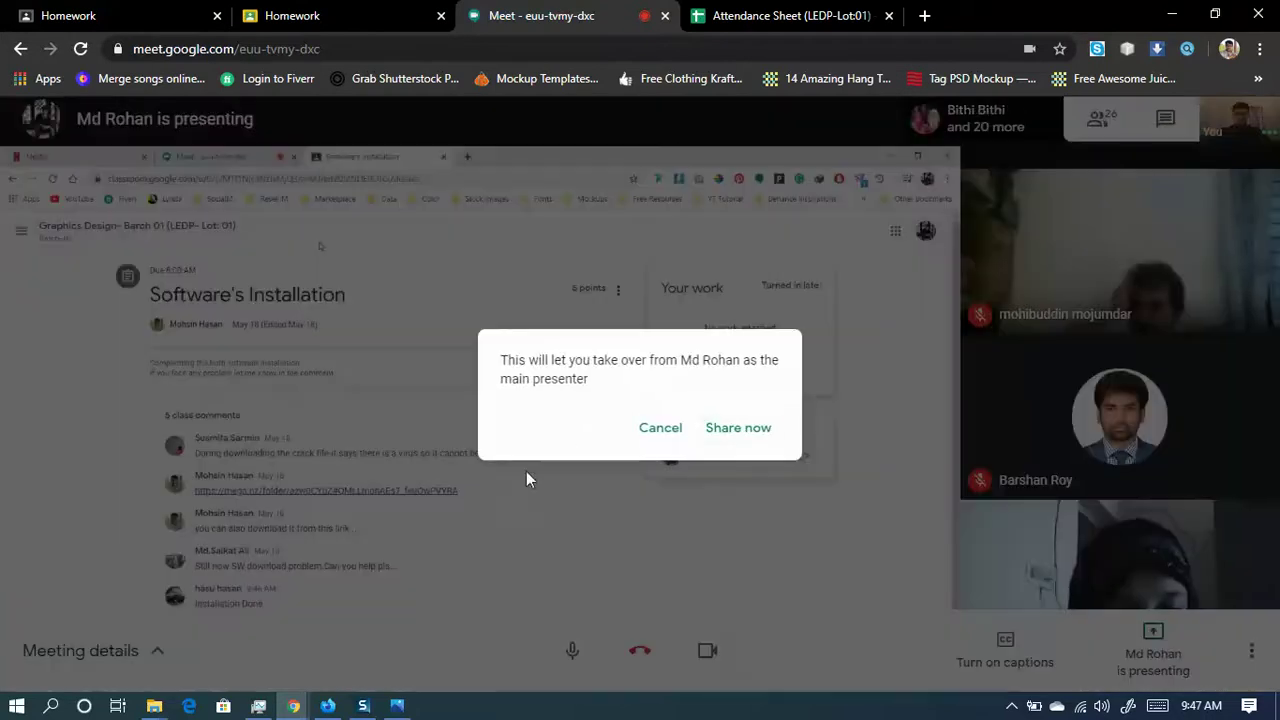
click(745, 432)
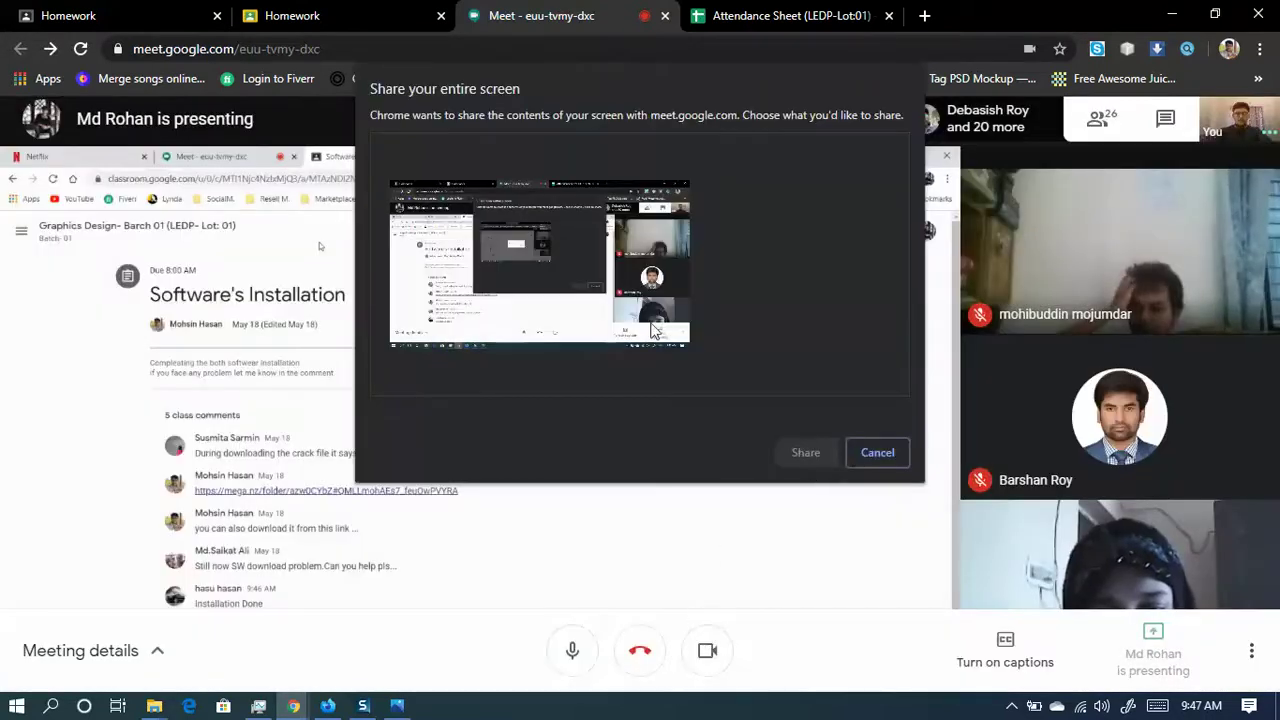
click(652, 326)
click(806, 452)
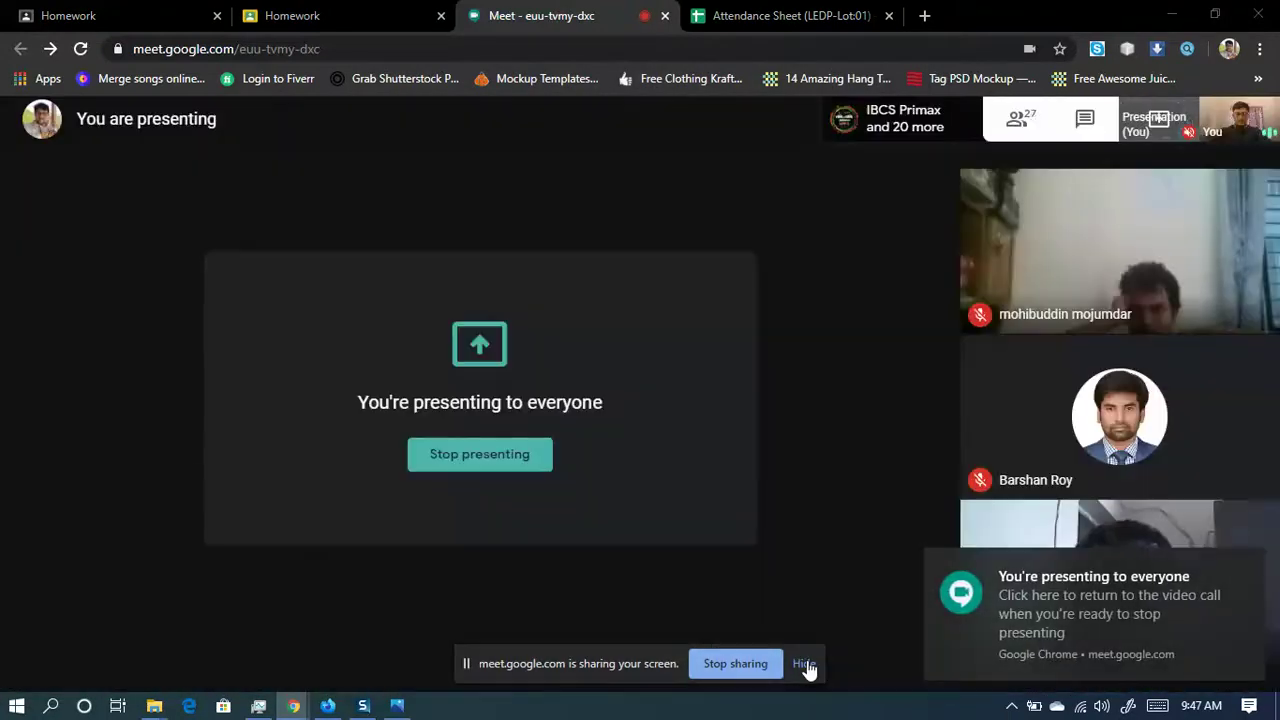
click(804, 664)
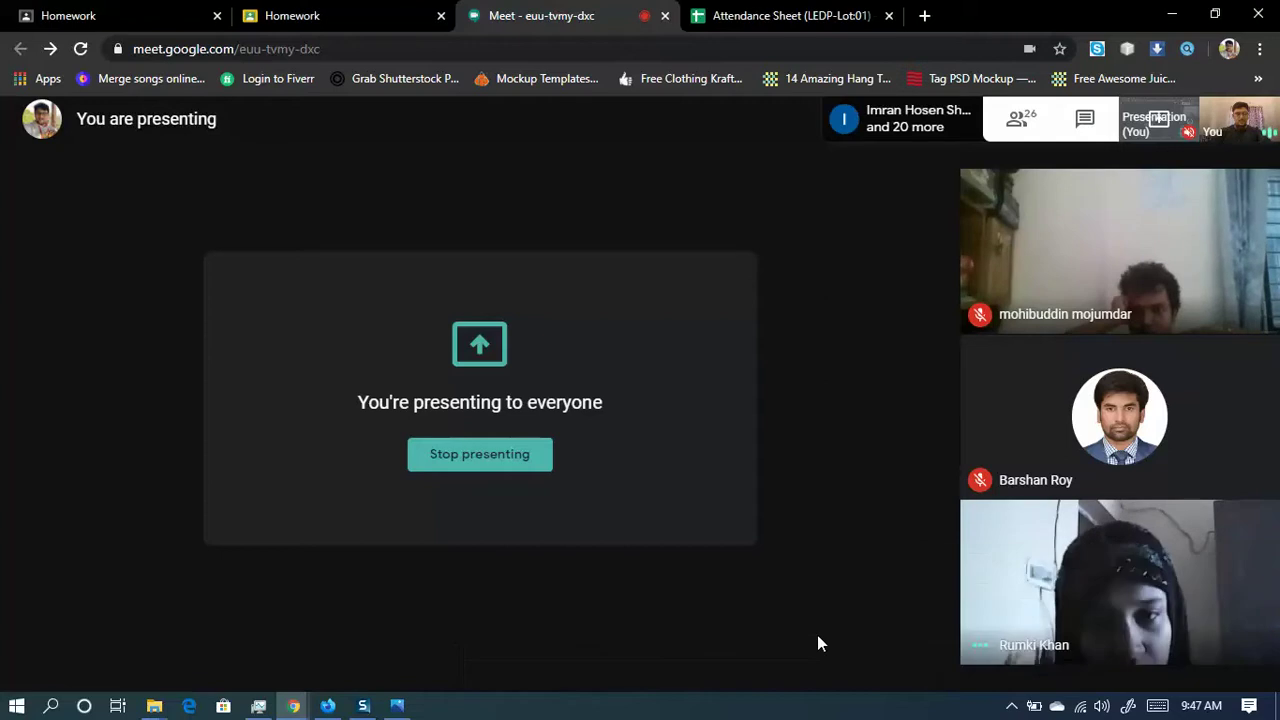
- Open the Graphics Design class stream in Google Classroom from the Homework page and look through the latest posts
click(306, 12)
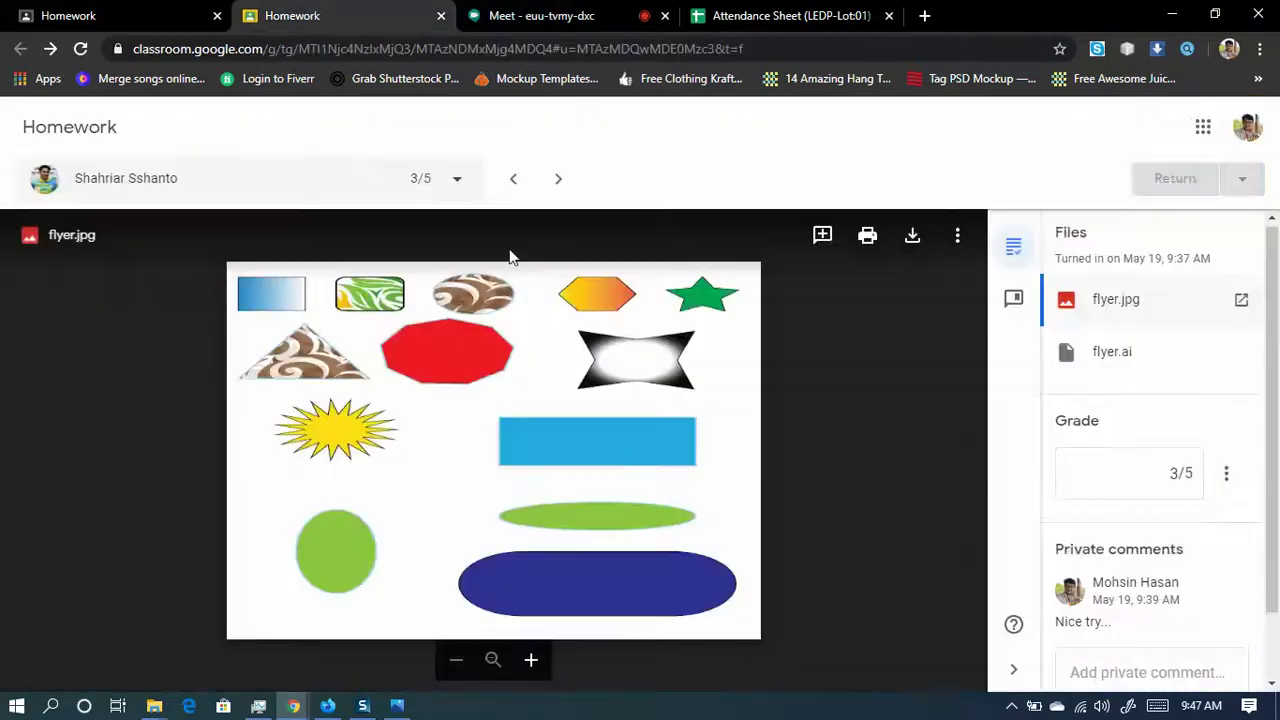
click(78, 20)
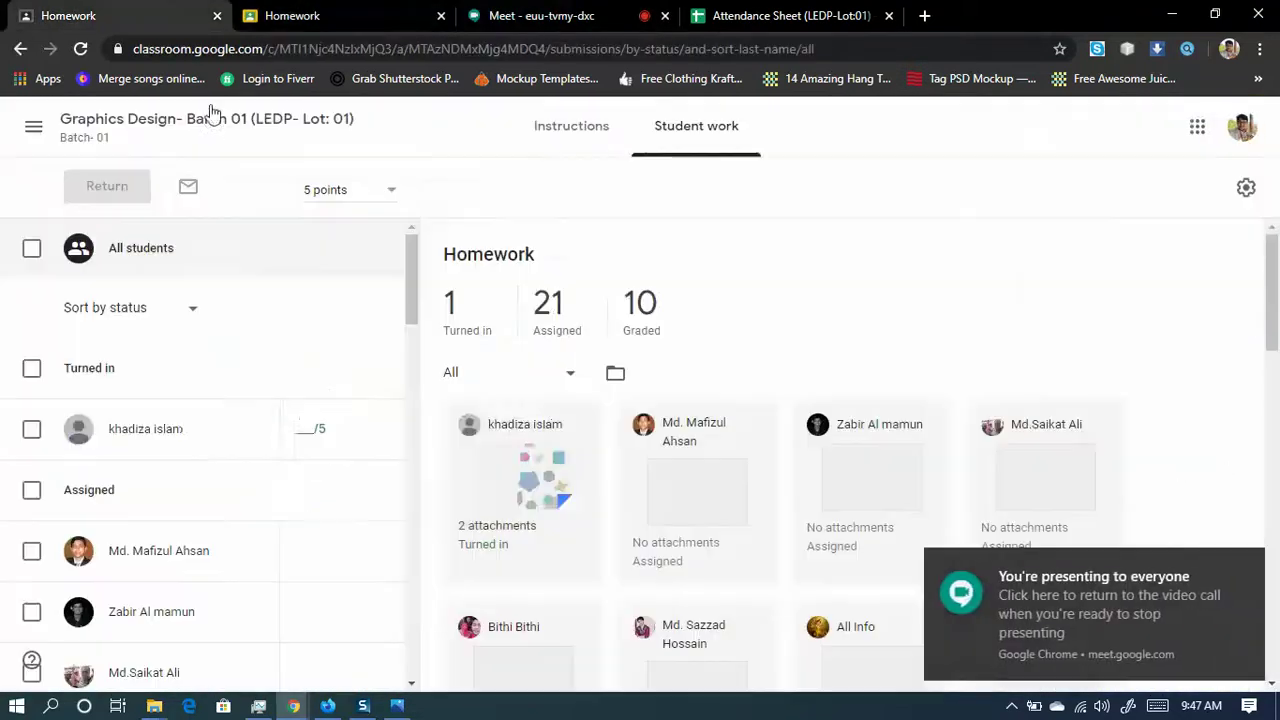
click(88, 135)
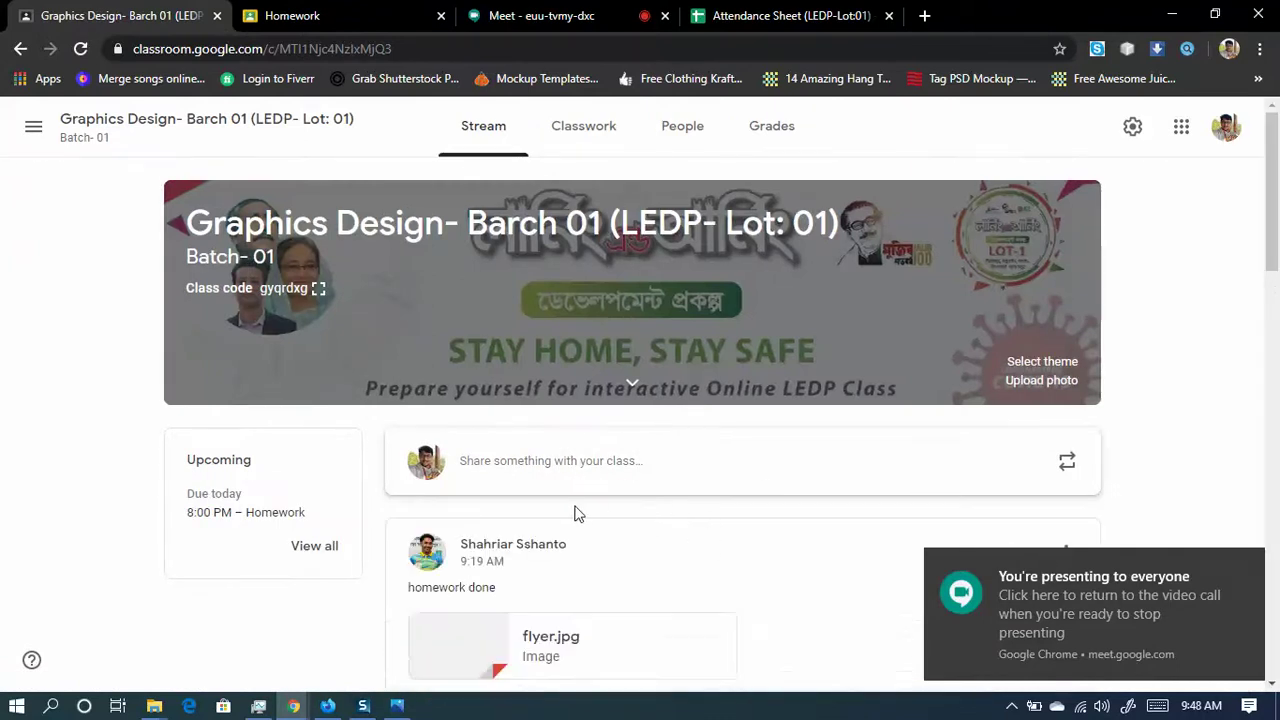
scroll(575, 508, down, 1)
scroll(568, 519, down, 3)
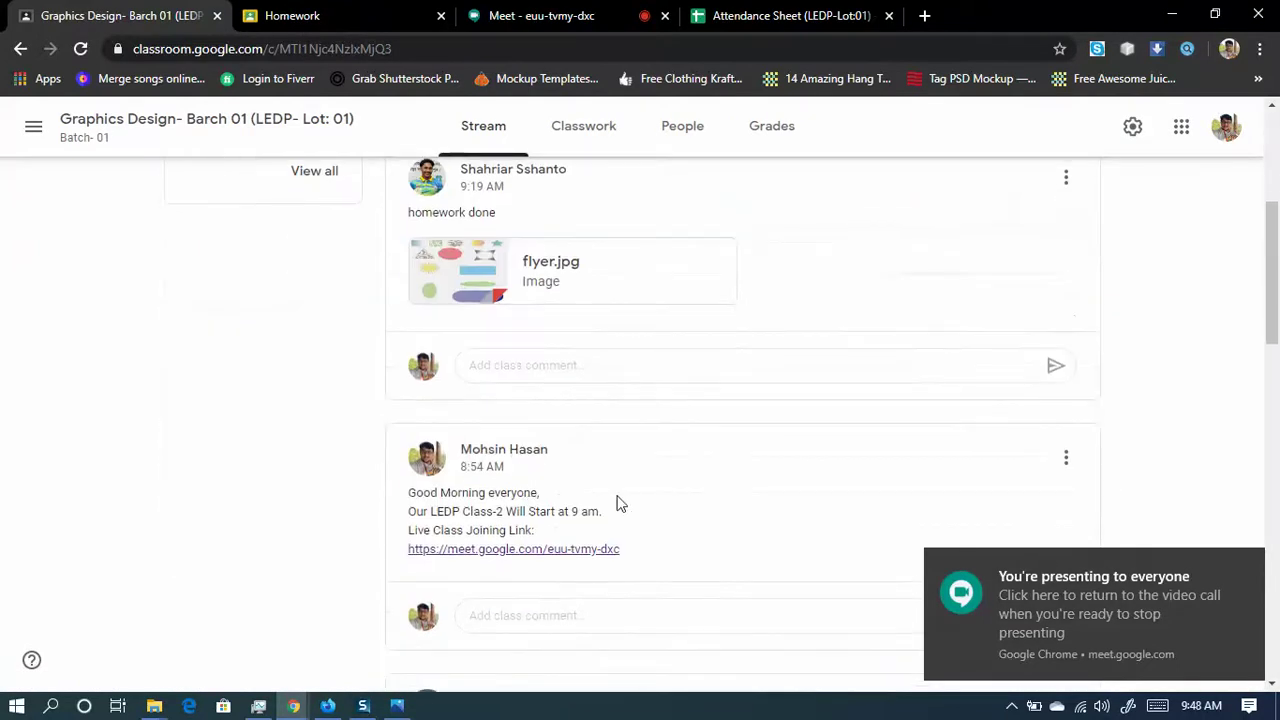
scroll(617, 503, up, 2)
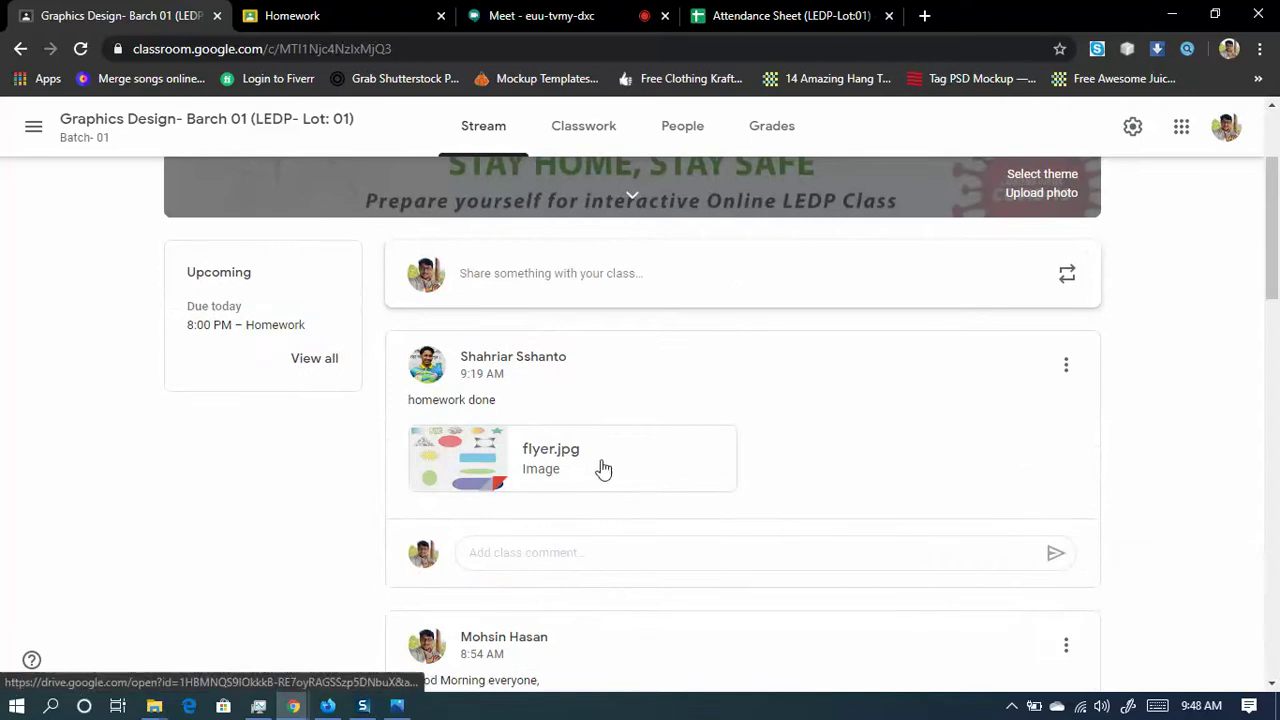
scroll(600, 570, down, 1)
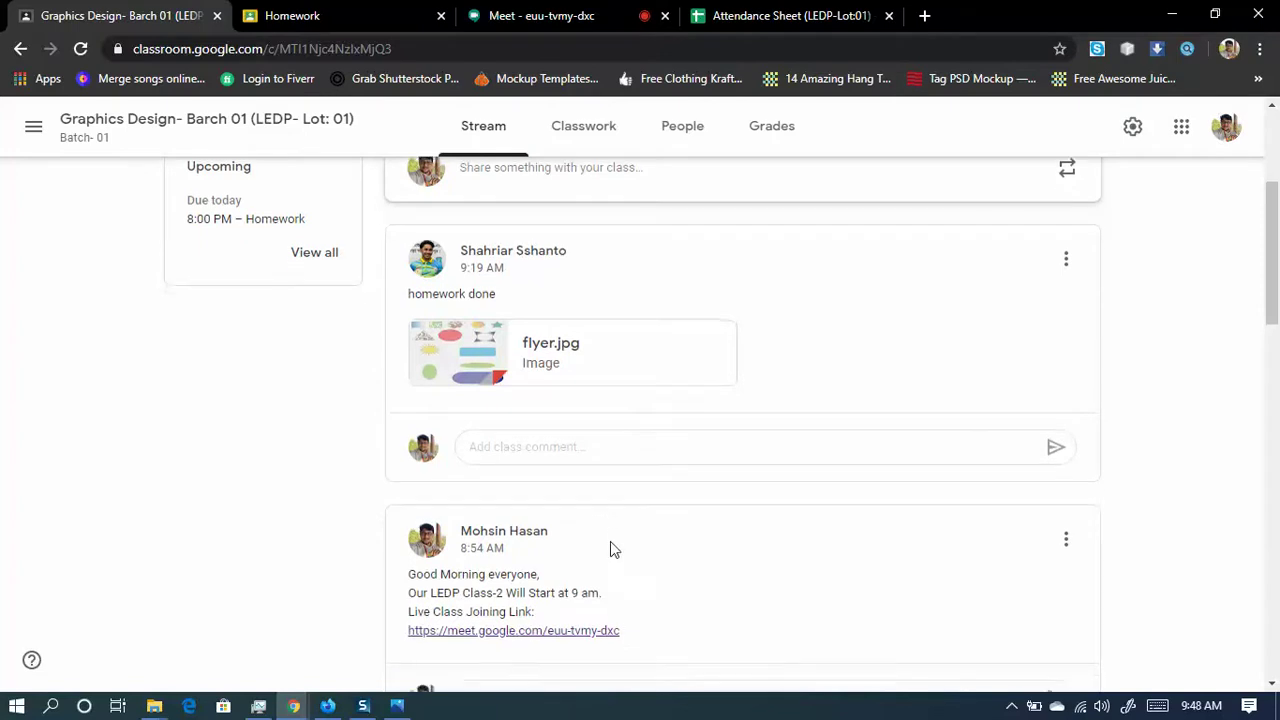
scroll(610, 541, down, 2)
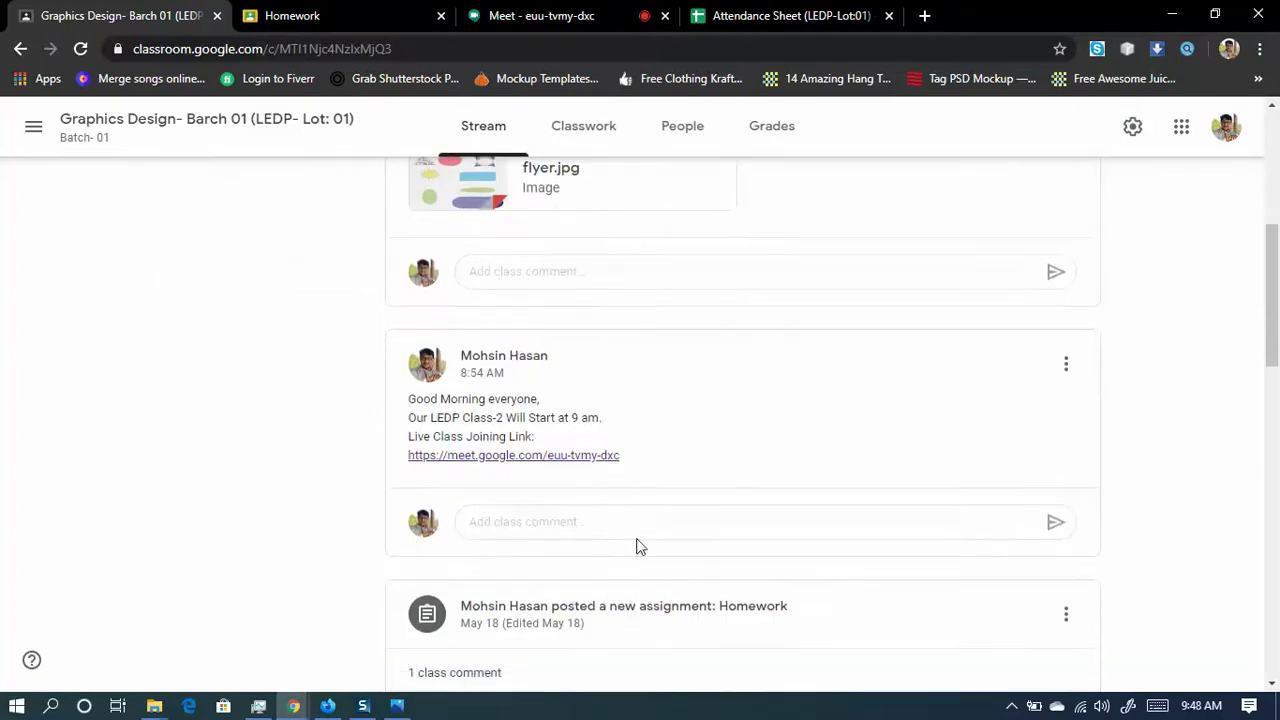
click(523, 518)
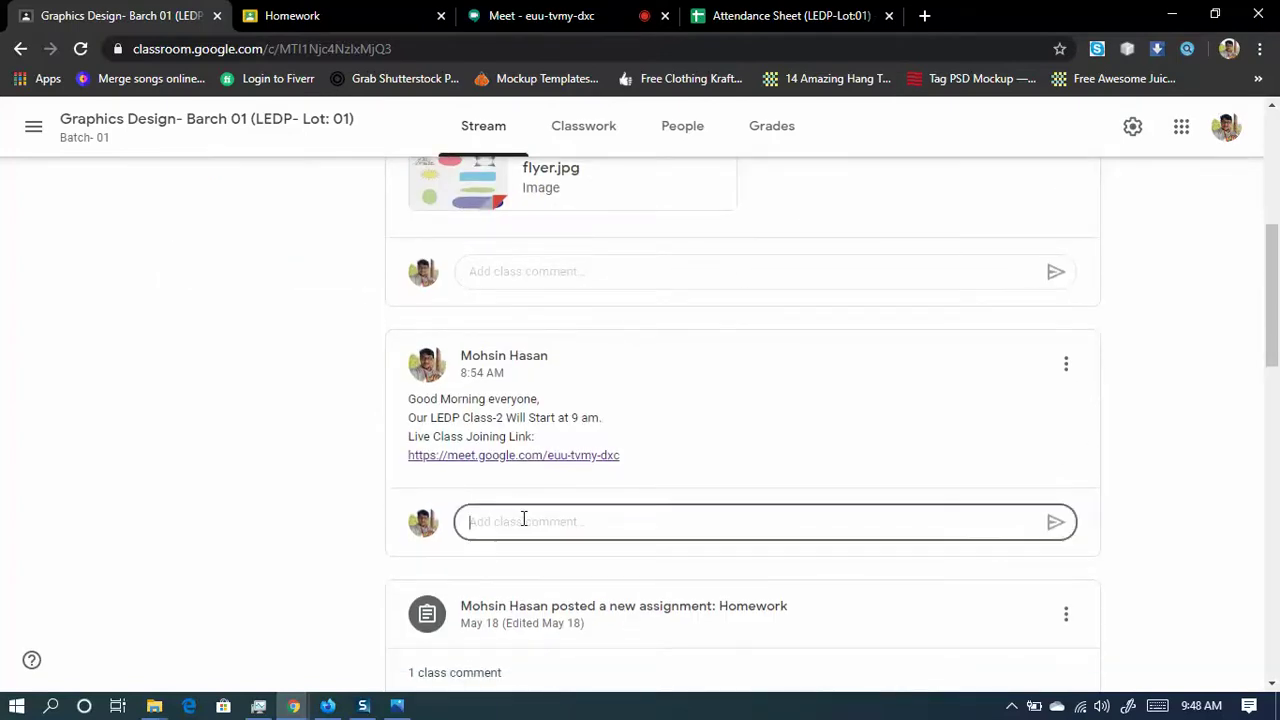
scroll(640, 288, up, 2)
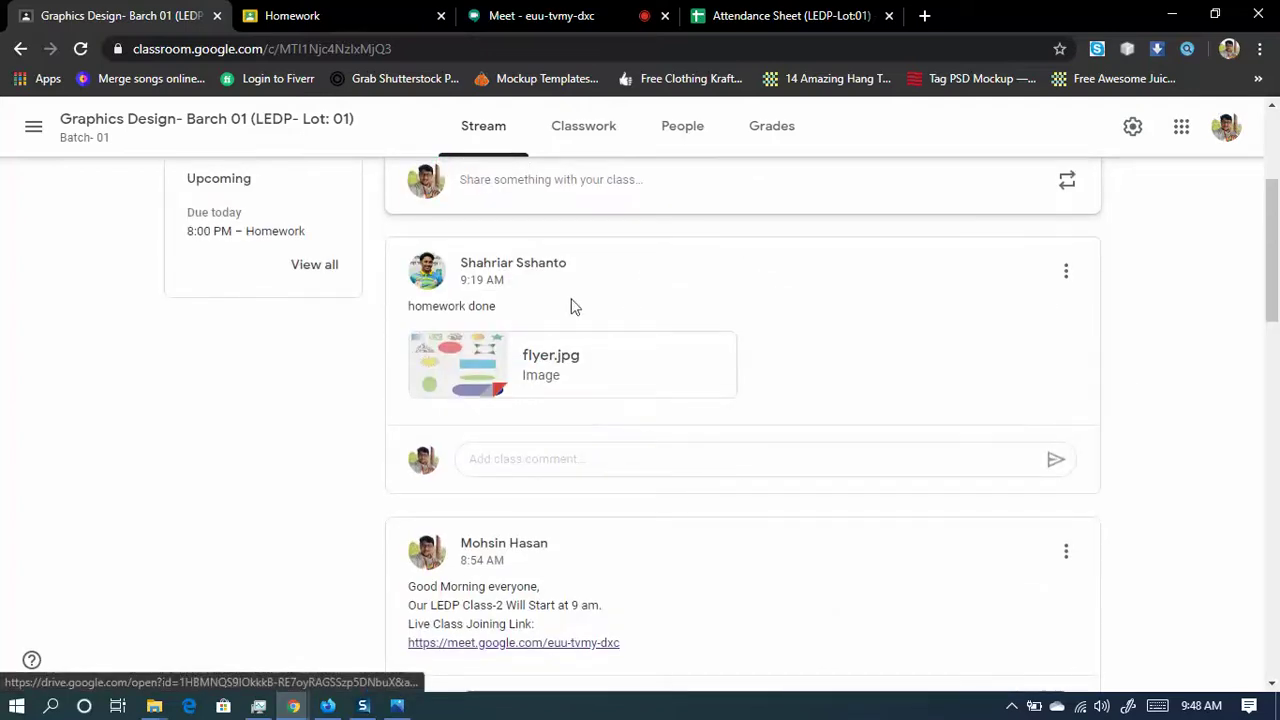
- Read the class comments on the Homework assignment post and close them
scroll(571, 306, down, 3)
scroll(593, 511, down, 2)
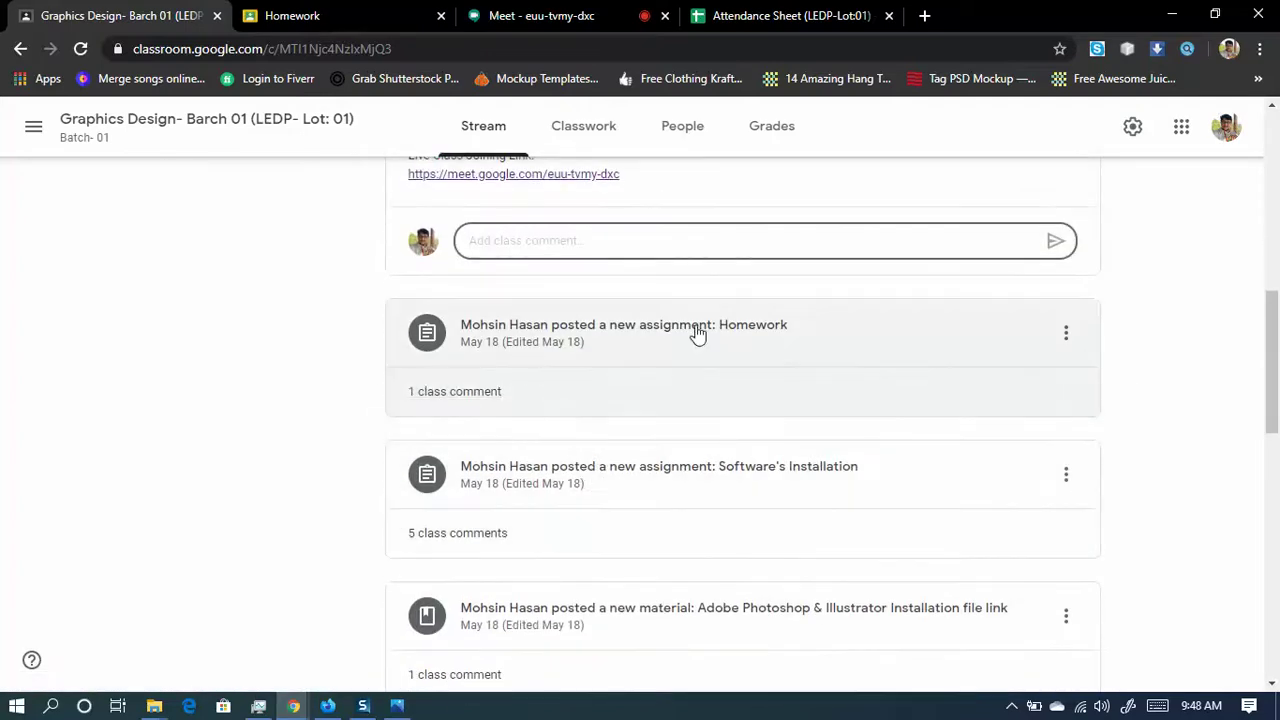
click(486, 393)
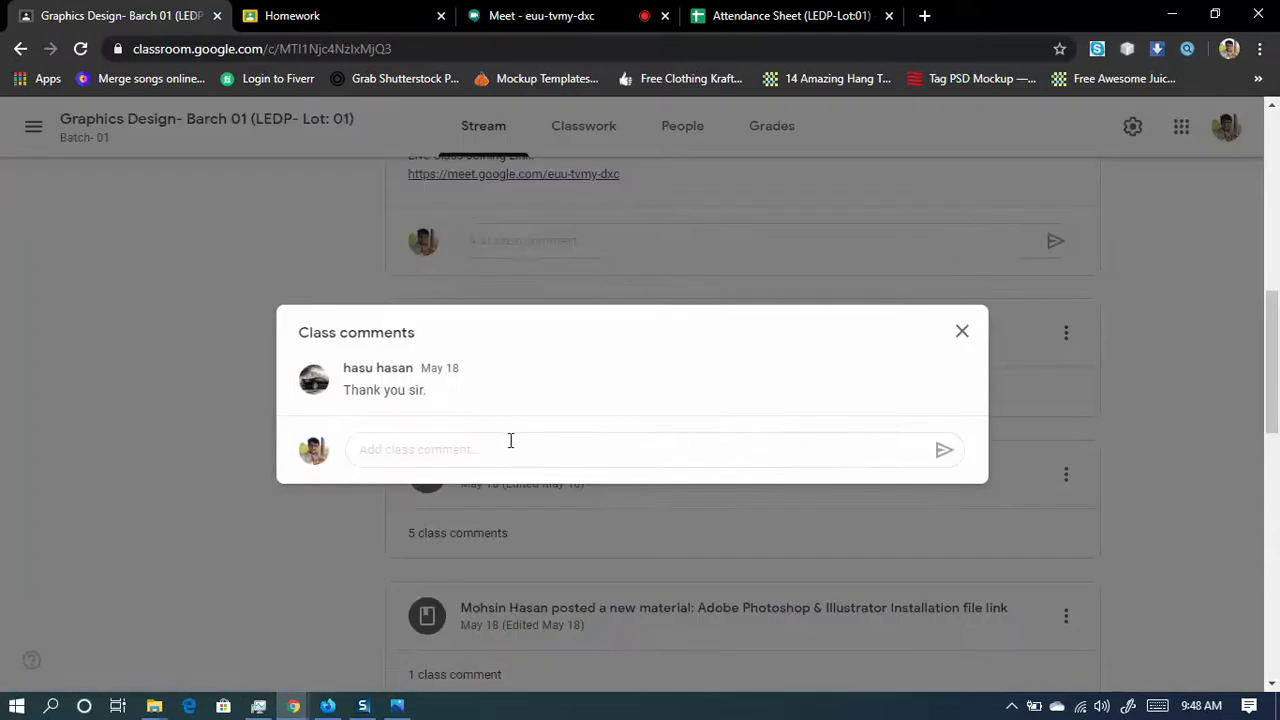
click(962, 331)
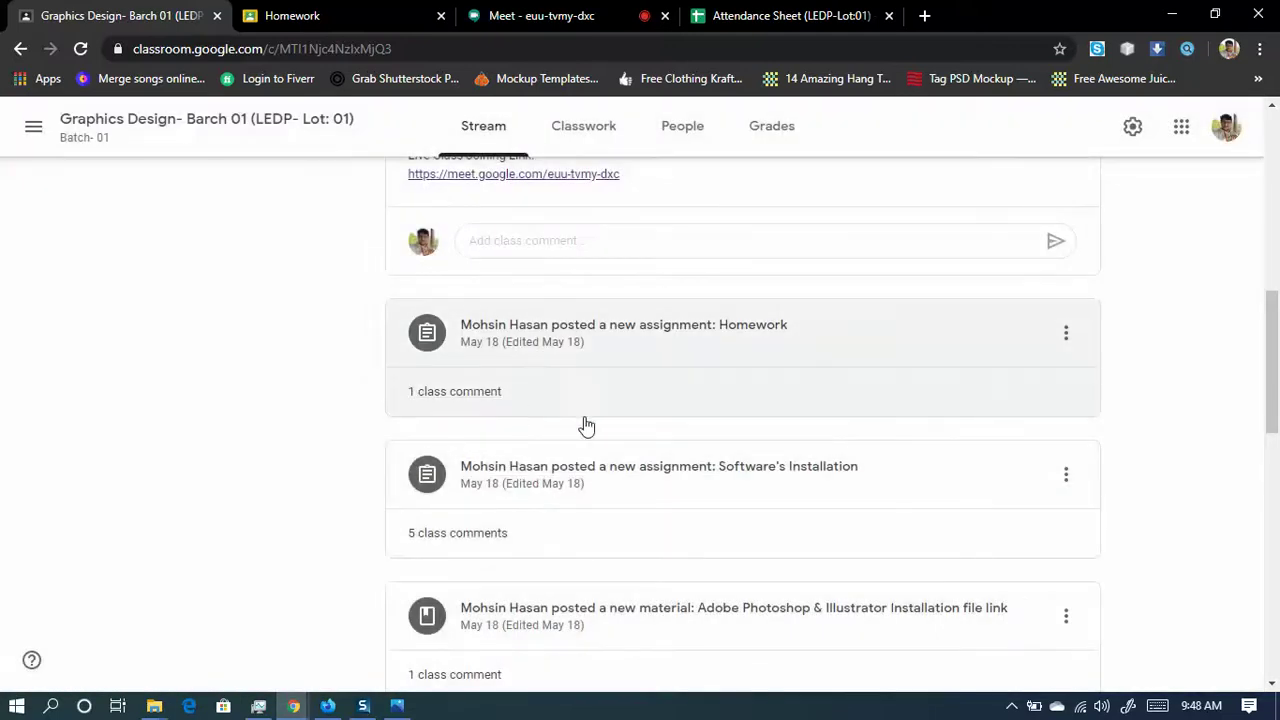
- Open the turned-in submission of the Homework assignment and grade it 5 out of 5
click(763, 329)
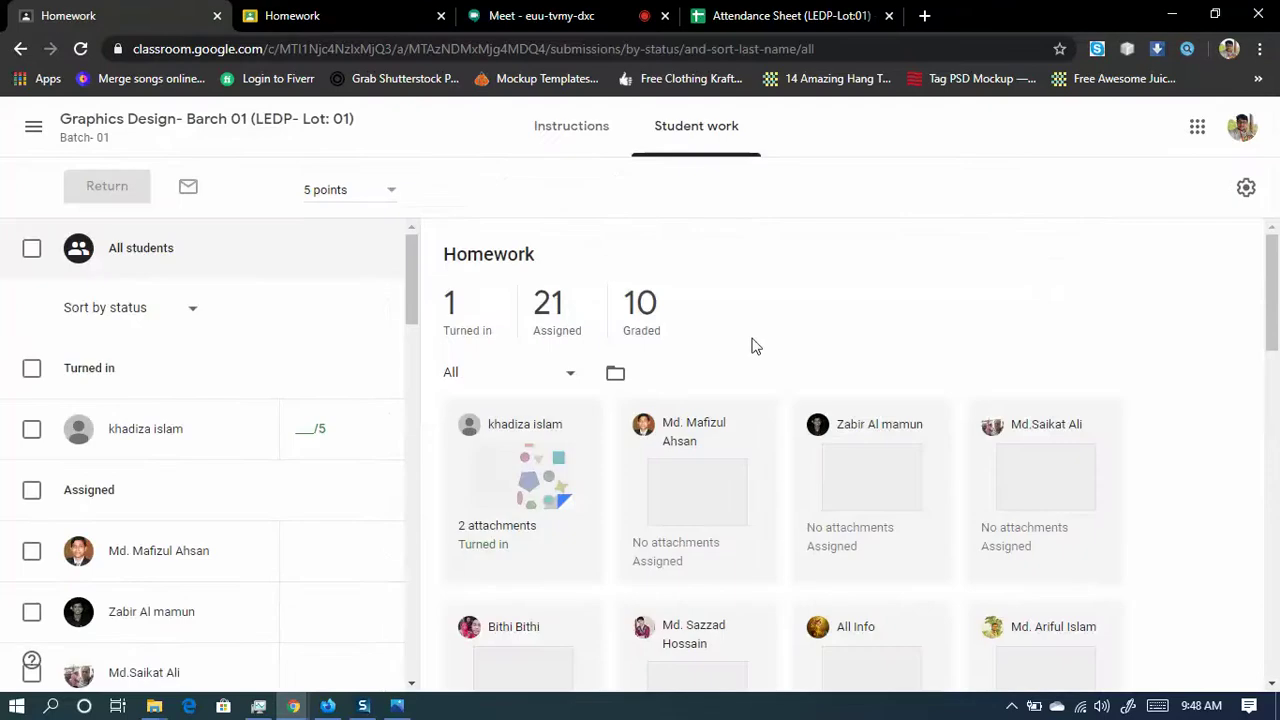
click(545, 478)
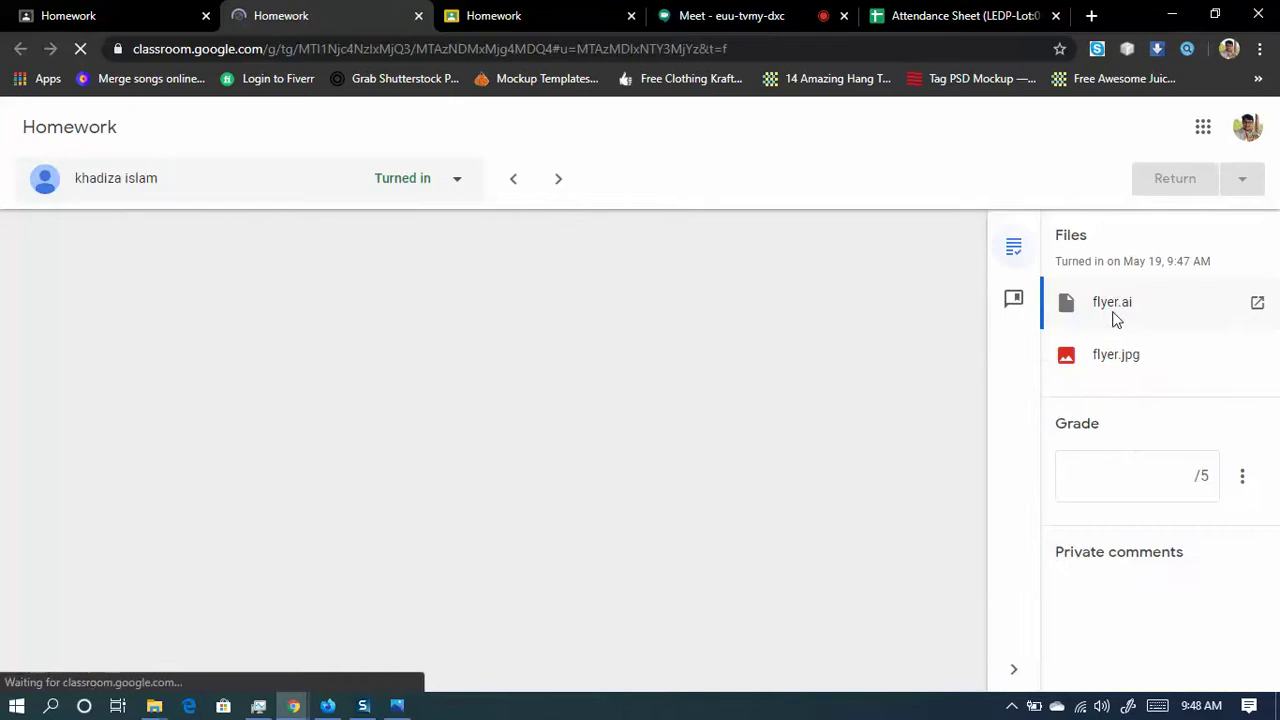
click(1136, 470)
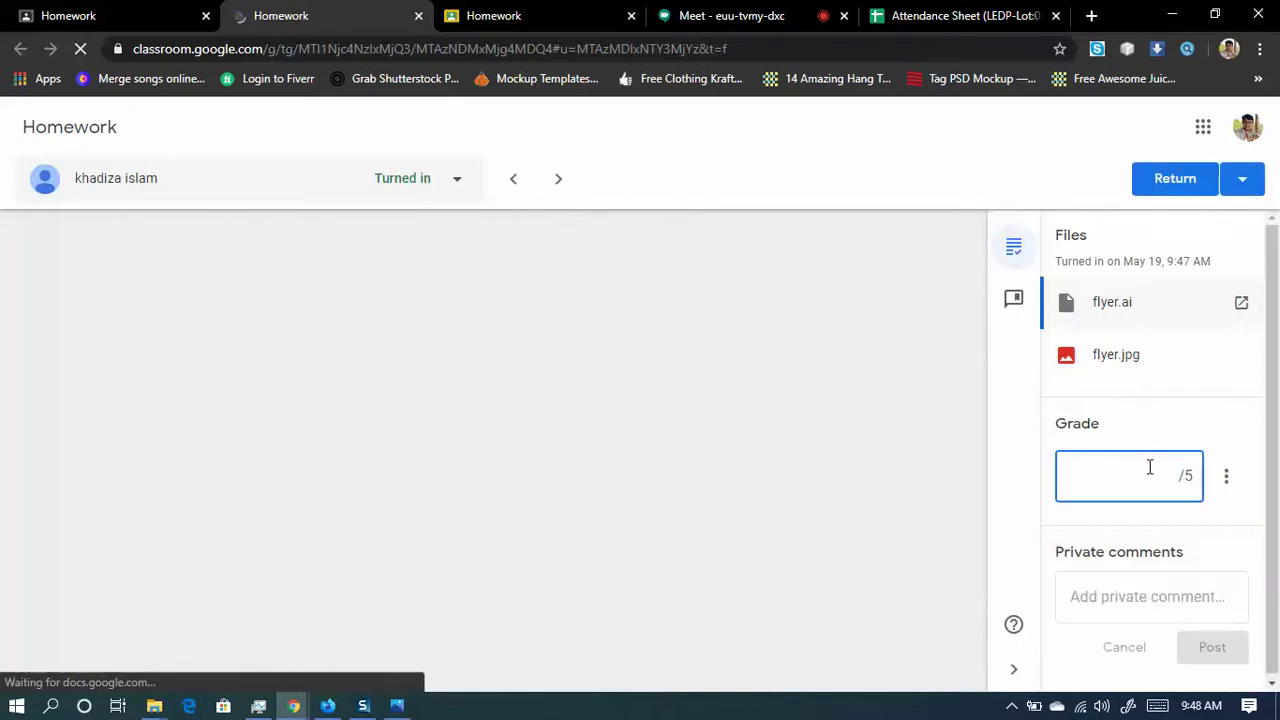
text(5)
click(1165, 548)
- Post the private comment "Good." on the graded submission
click(1152, 598)
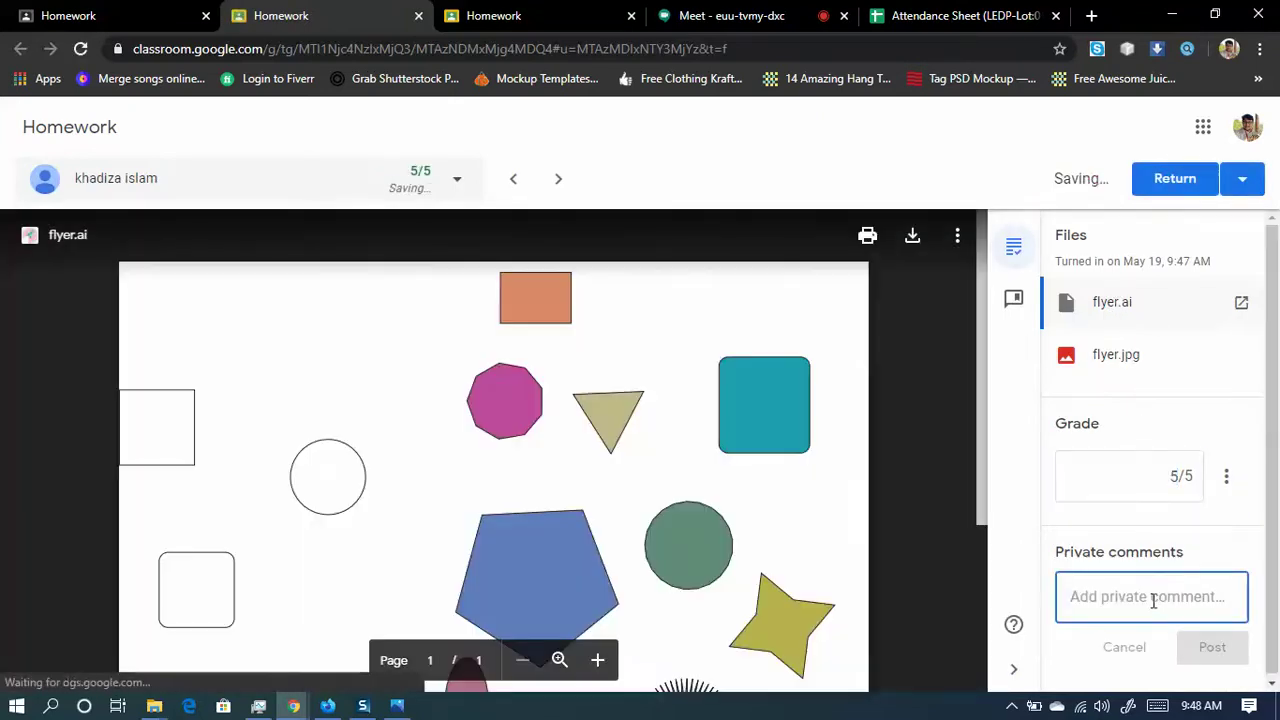
text(Go)
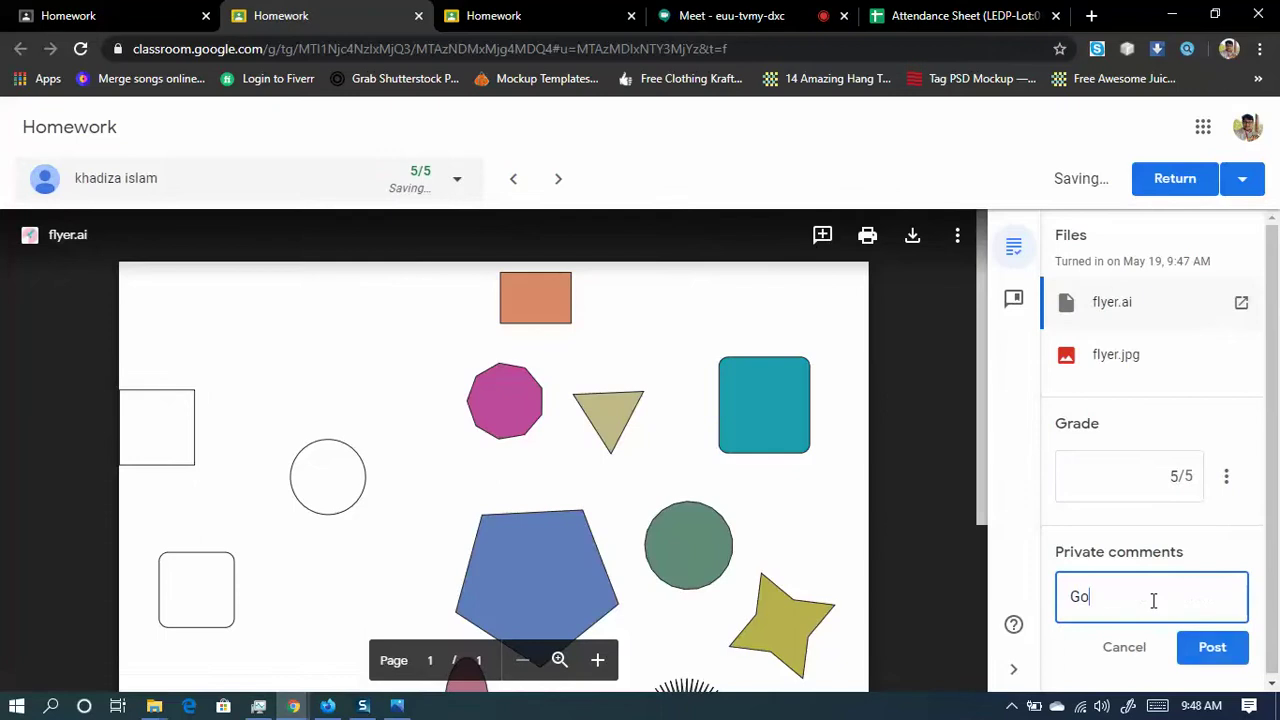
text(od.)
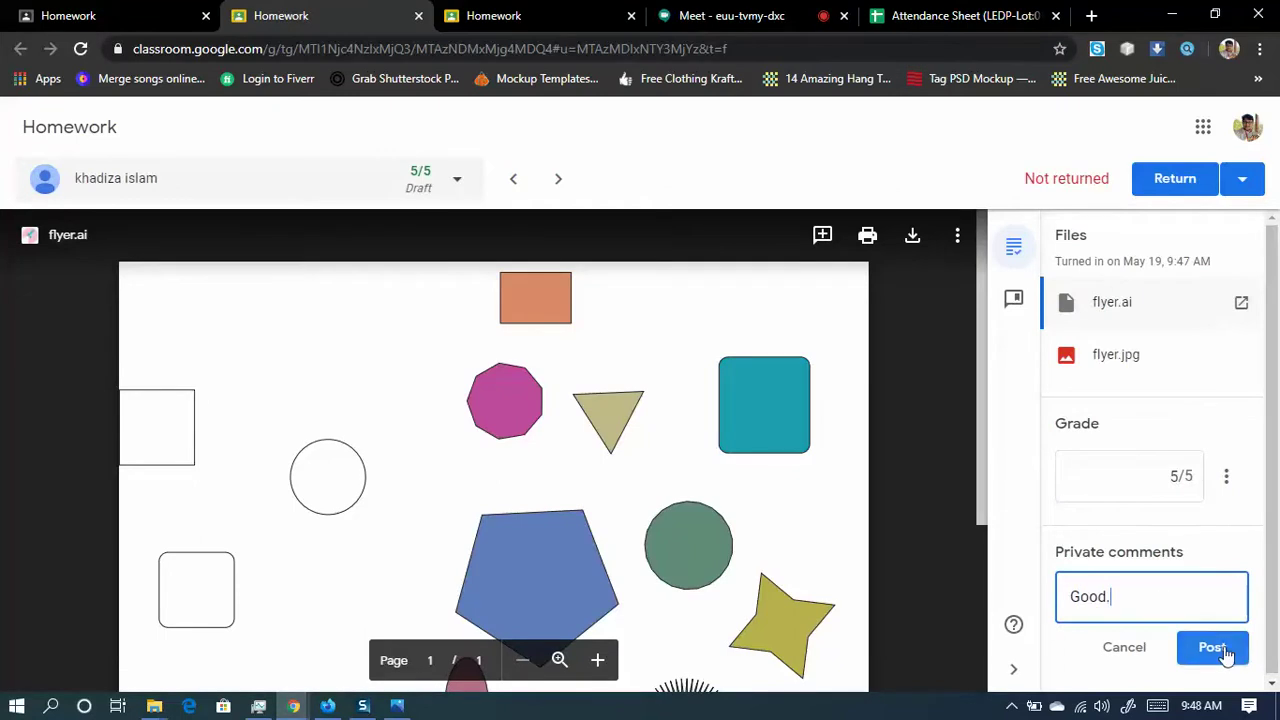
click(1215, 652)
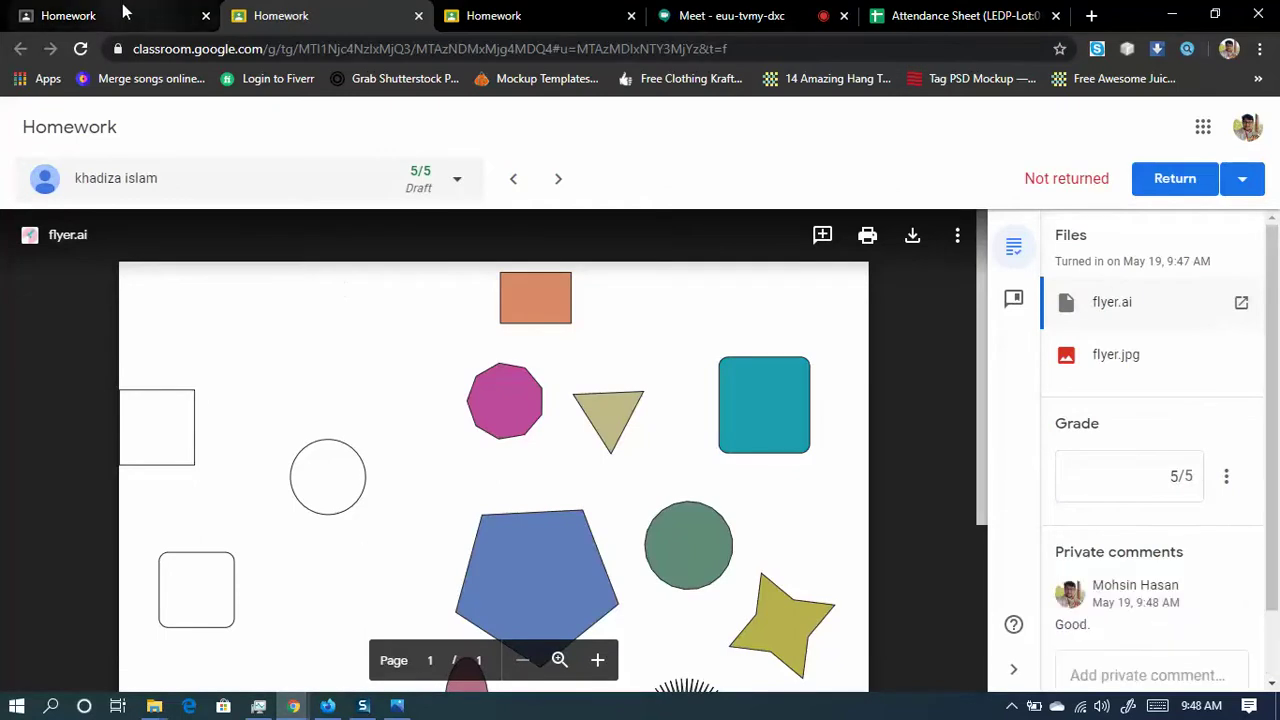
- Check the draft grade in the Homework student work list and close the two open submission tabs
click(175, 12)
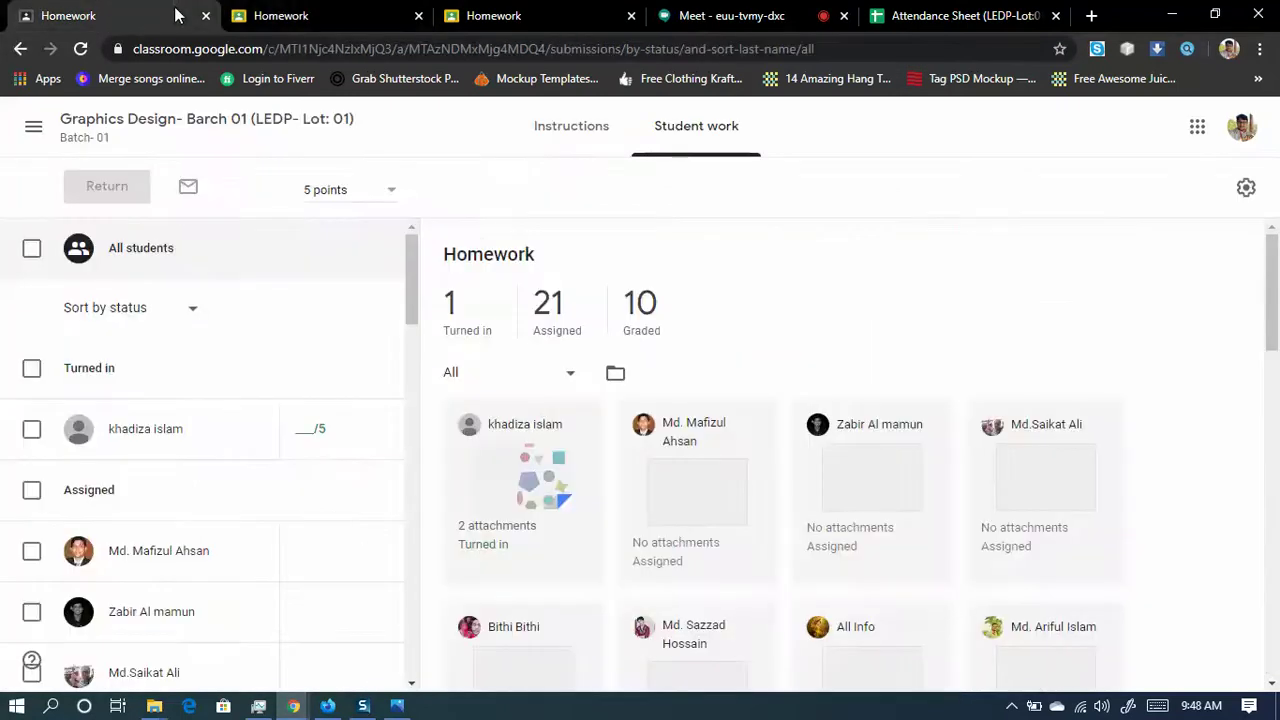
click(360, 10)
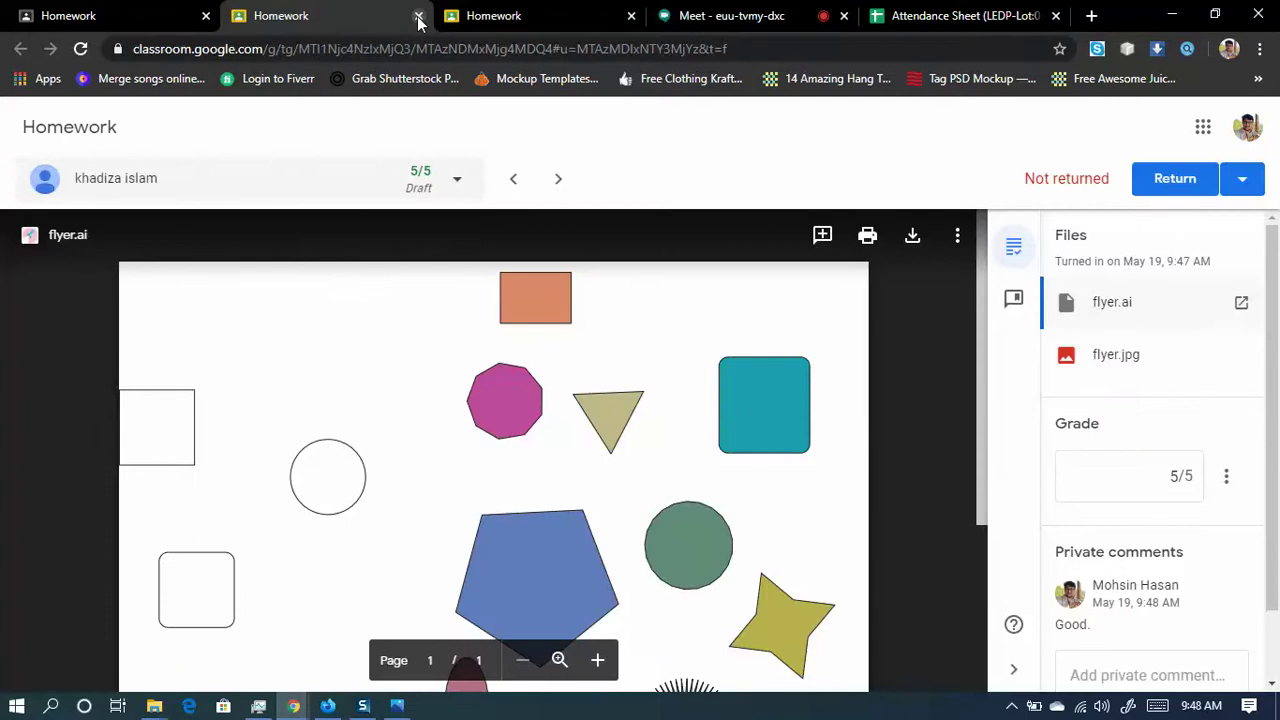
click(95, 12)
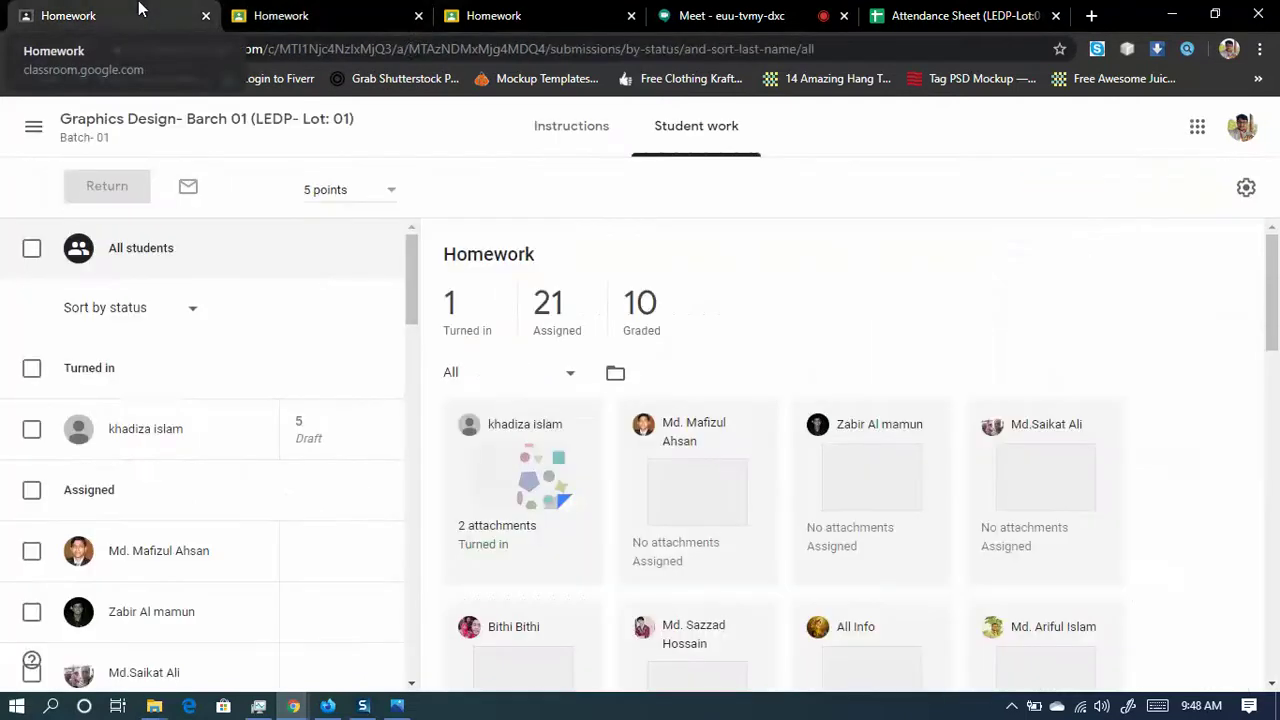
click(418, 16)
click(416, 16)
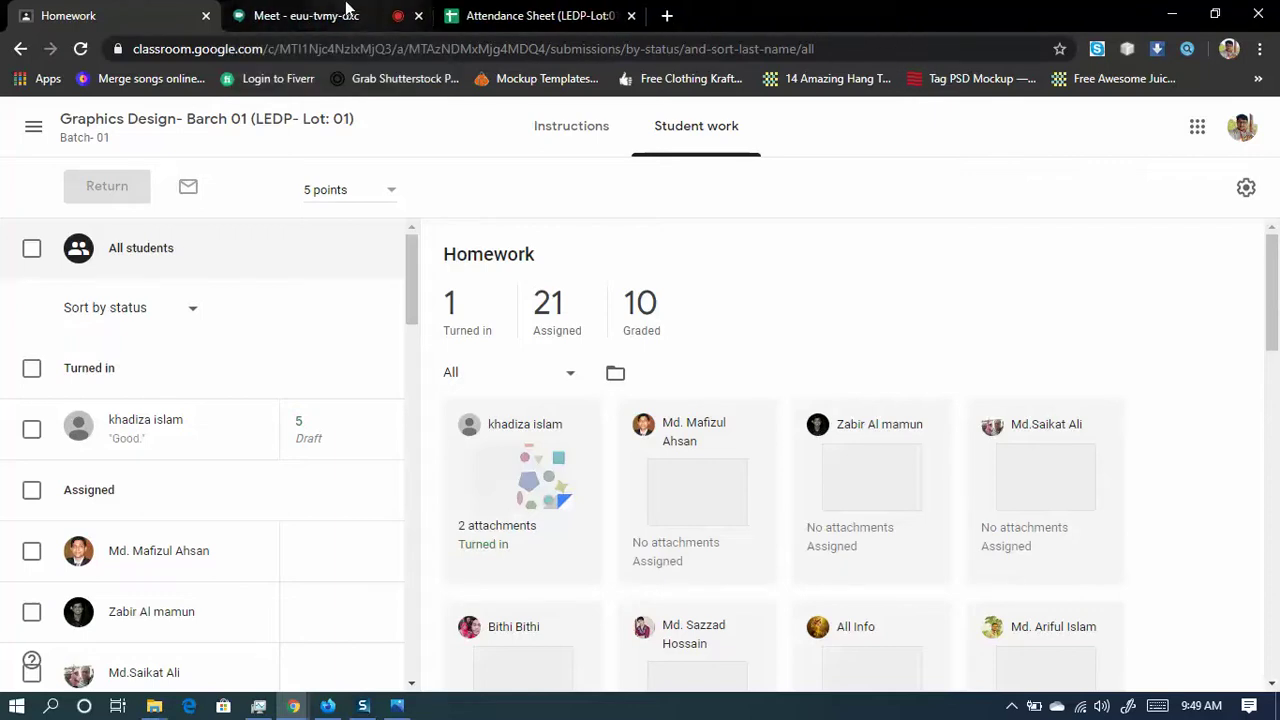
- Check the Meet call and switch to the GD-01 sheet of the Attendance Sheet (LEDP-Lot:01) spreadsheet
click(300, 15)
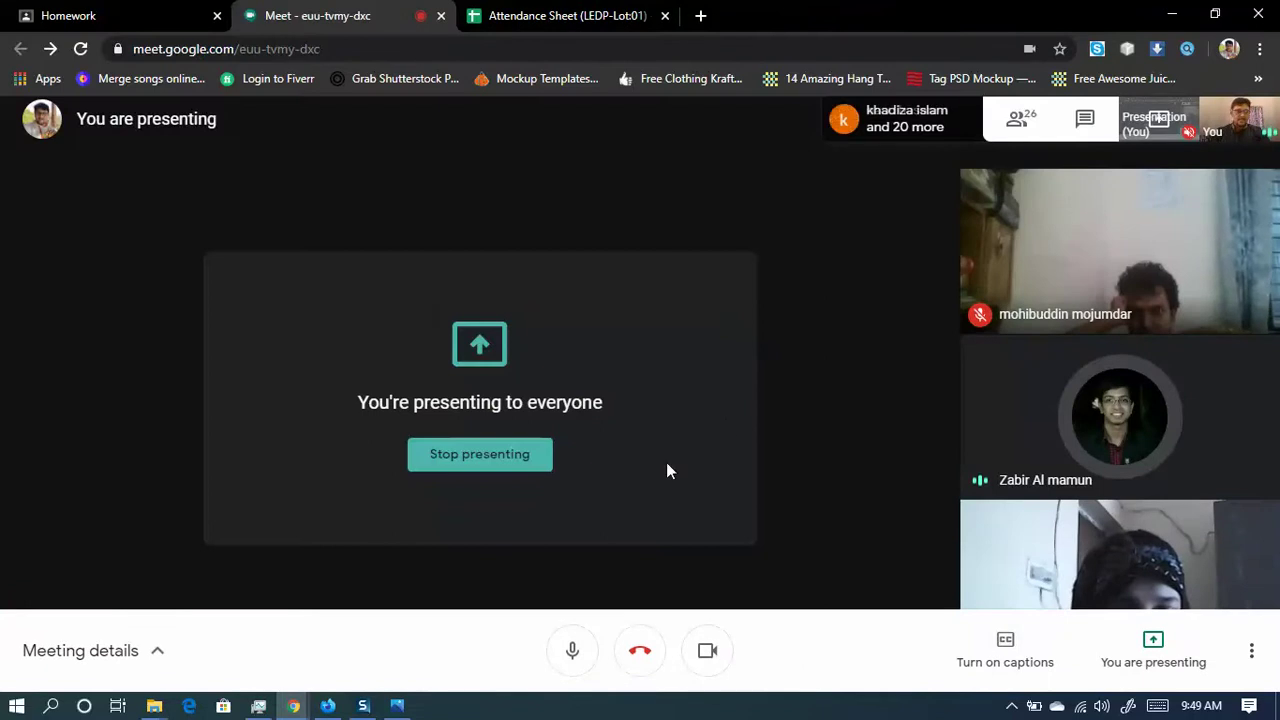
click(557, 17)
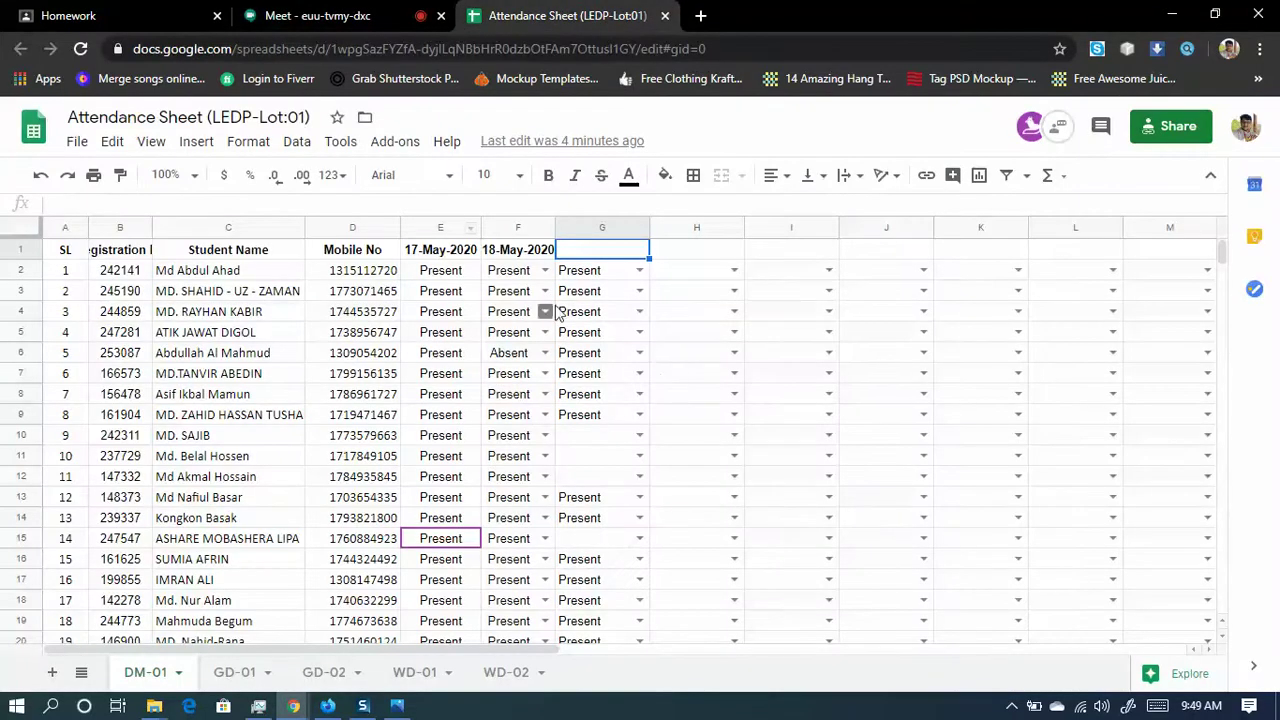
click(245, 677)
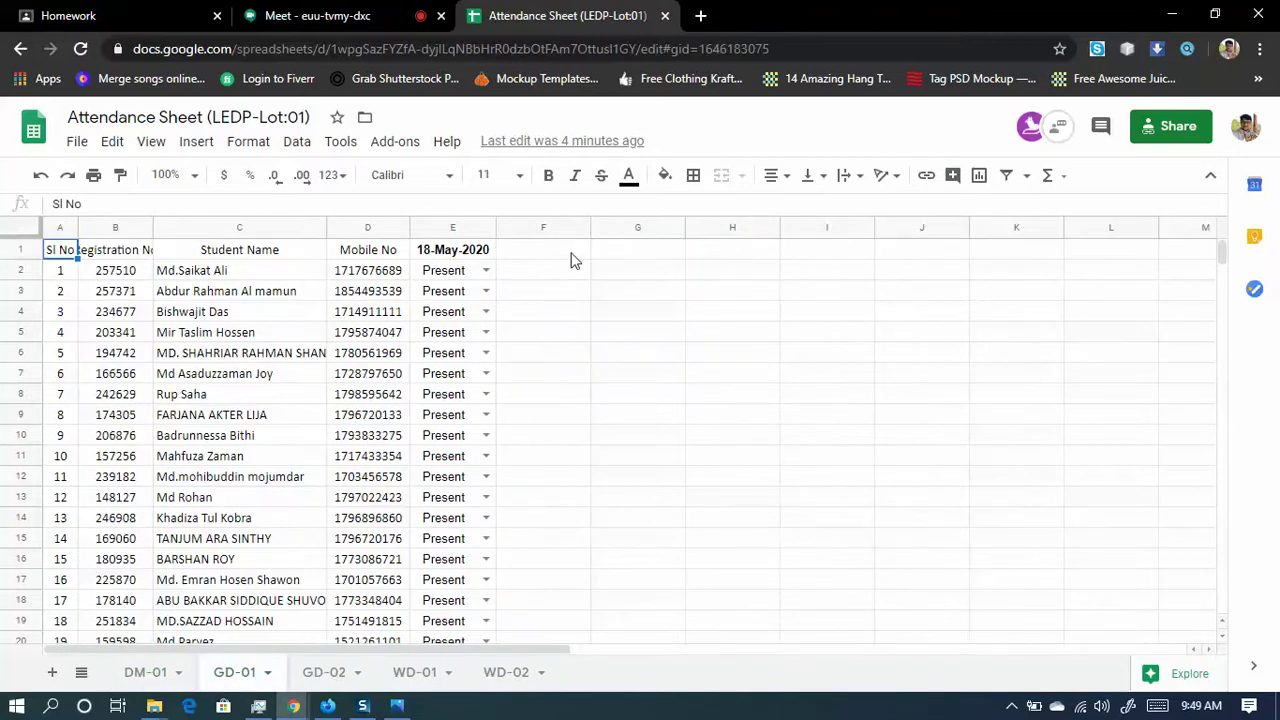
- Copy the 18-May-2020 header from E1 into F1 and change the new column's date to 19-May-2020
click(563, 271)
click(557, 256)
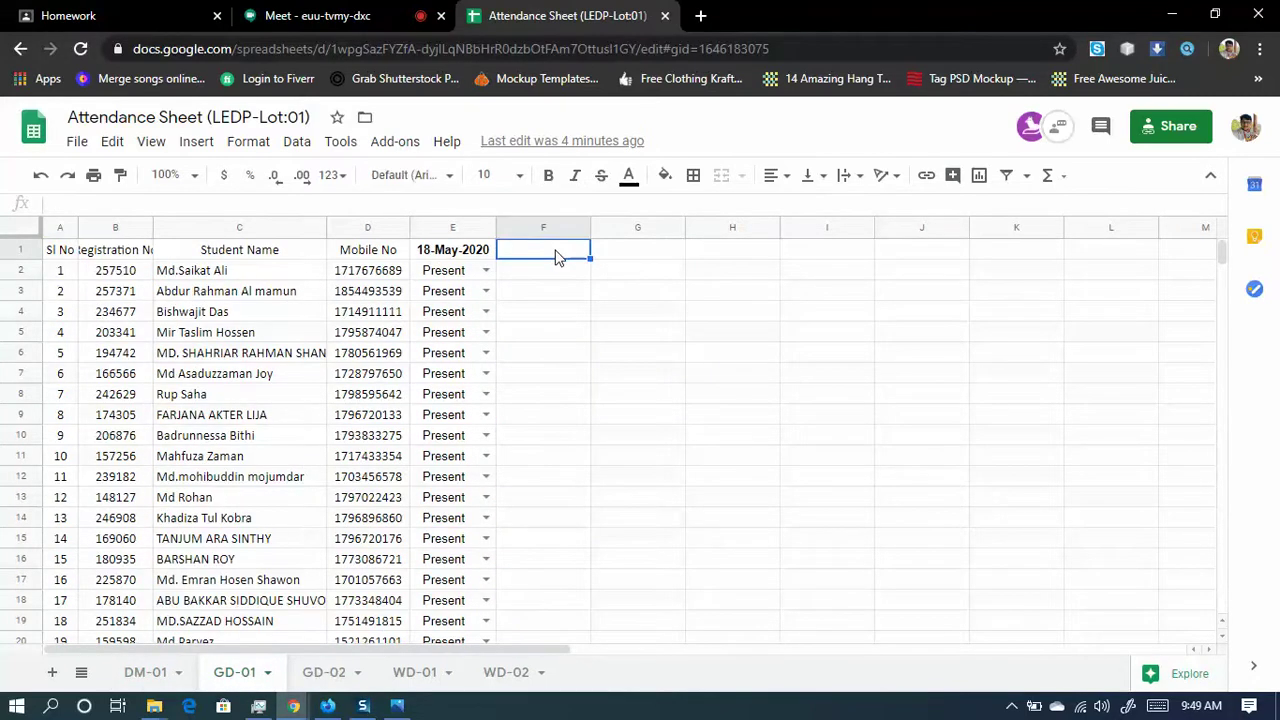
click(481, 255)
key(ctrl+c)
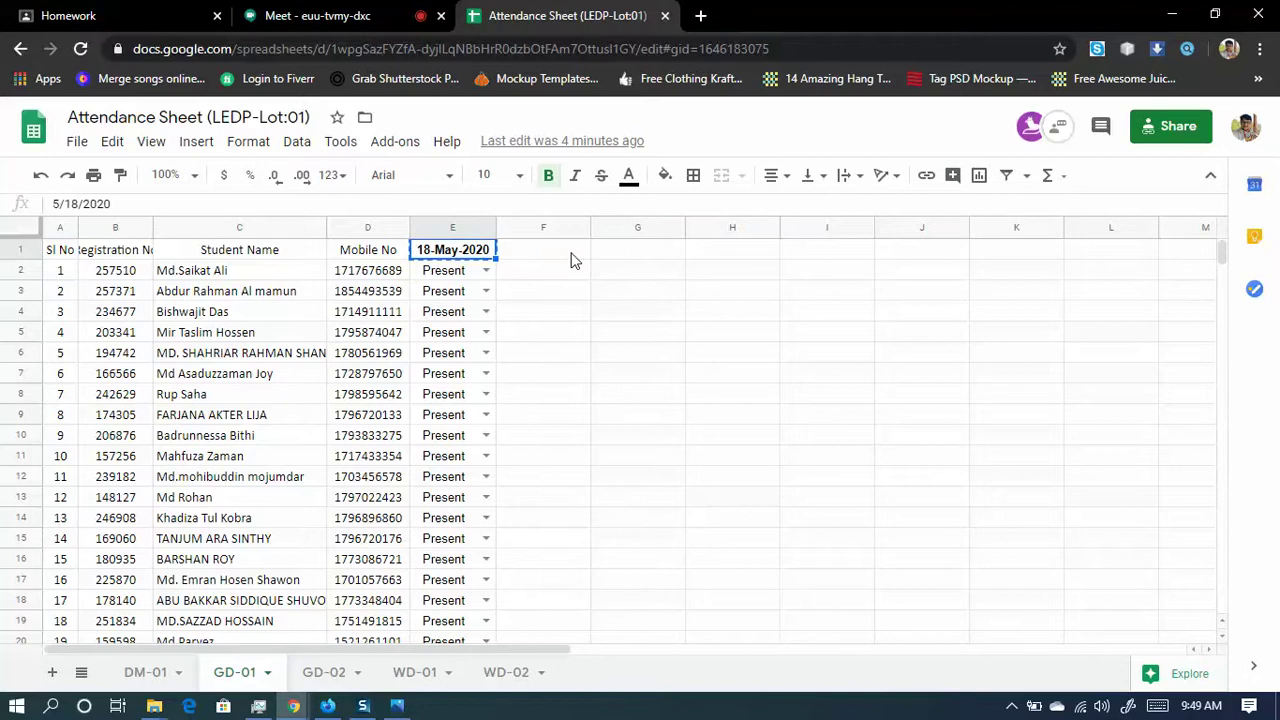
click(571, 257)
key(ctrl+v)
double_click(522, 252)
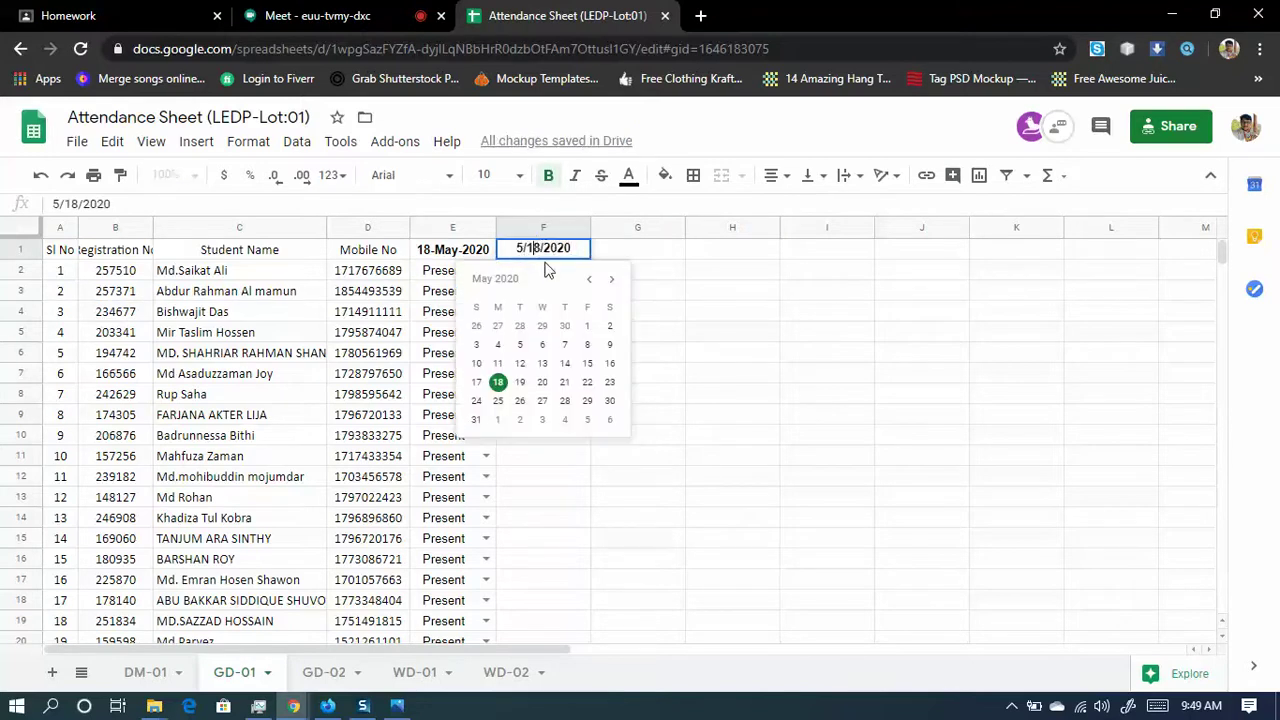
key(BackSpace)
text(9)
click(643, 258)
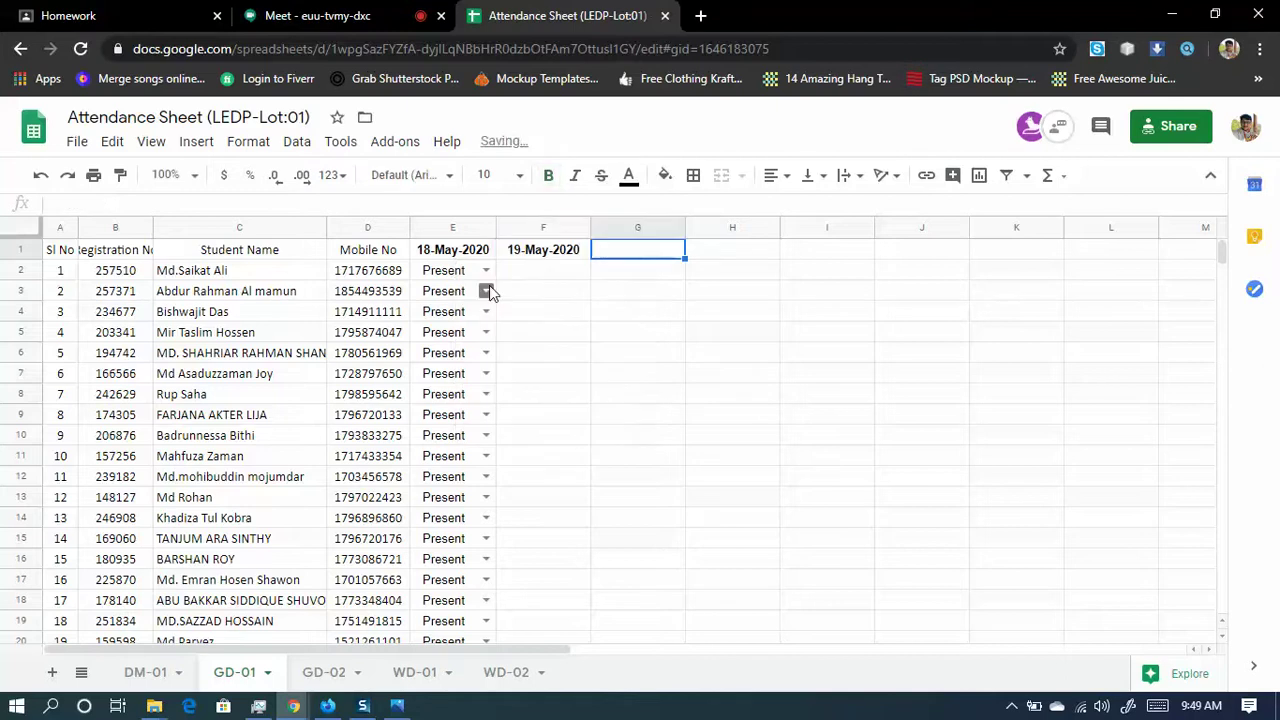
- Copy the Present attendance cell E2 with its dropdown into F2 and keep Present selected for 19-May-2020
key(Left)
key(Down)
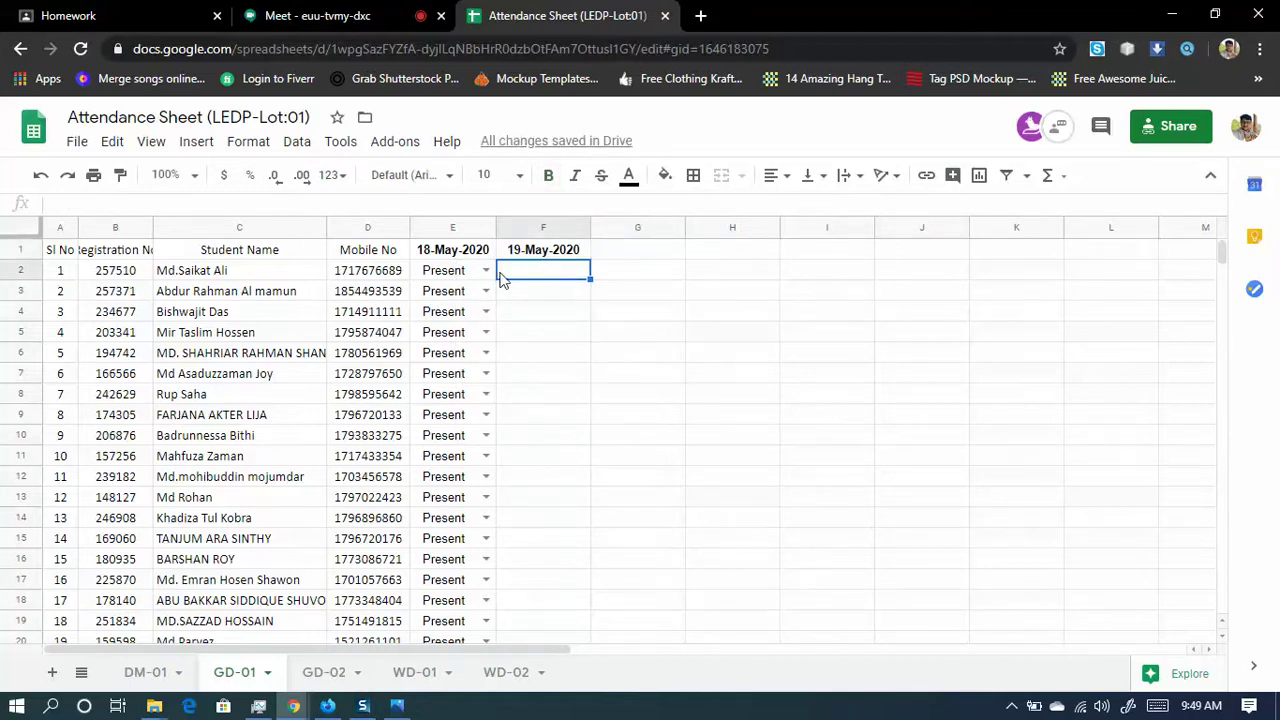
click(470, 278)
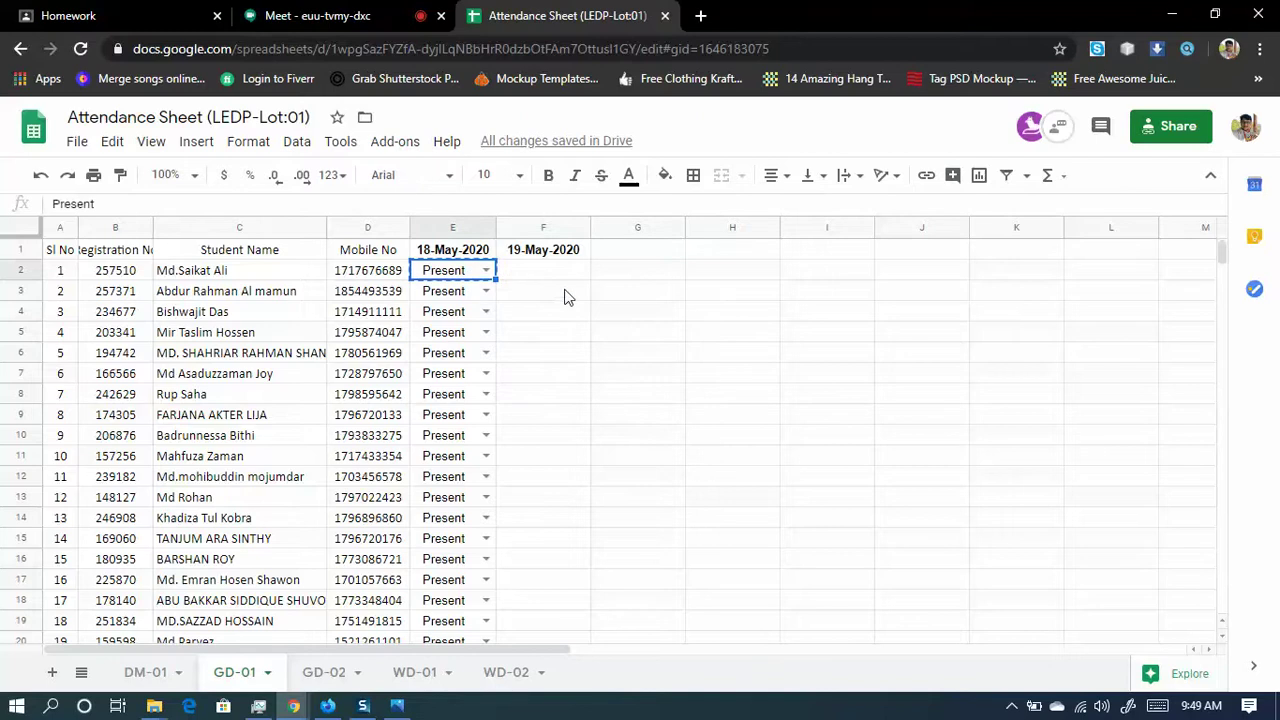
click(540, 270)
key(ctrl+v)
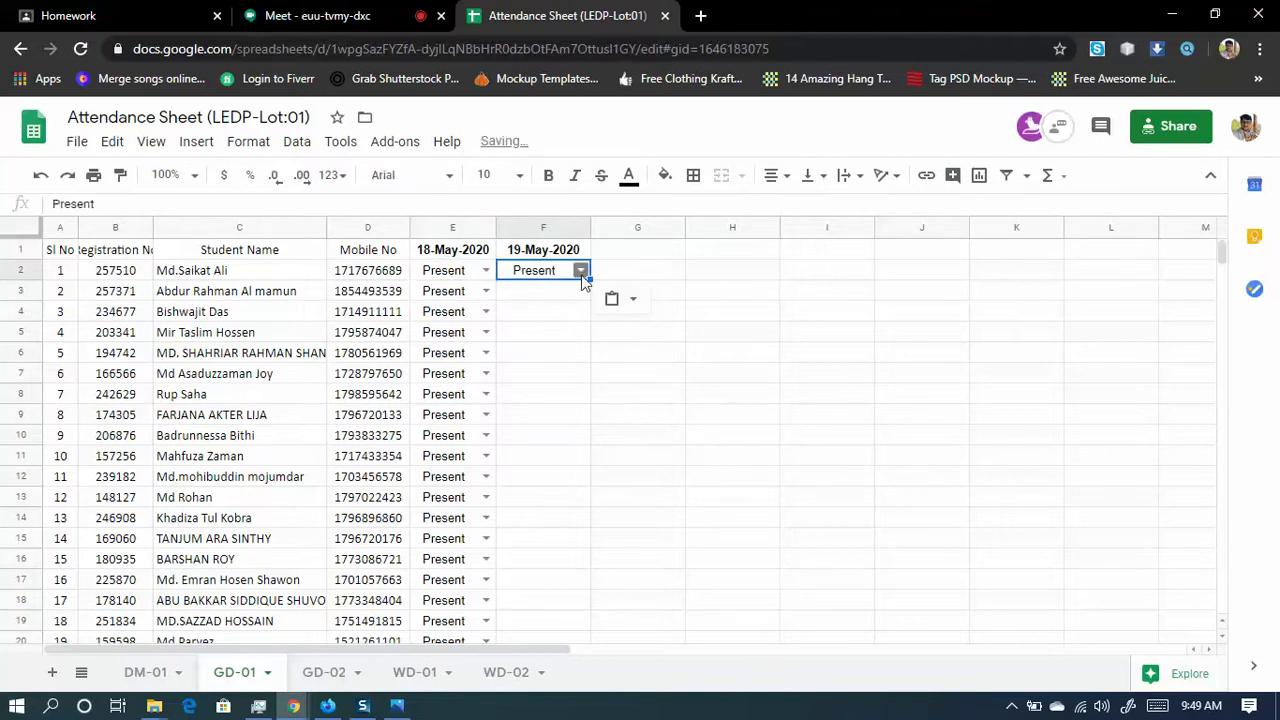
click(581, 272)
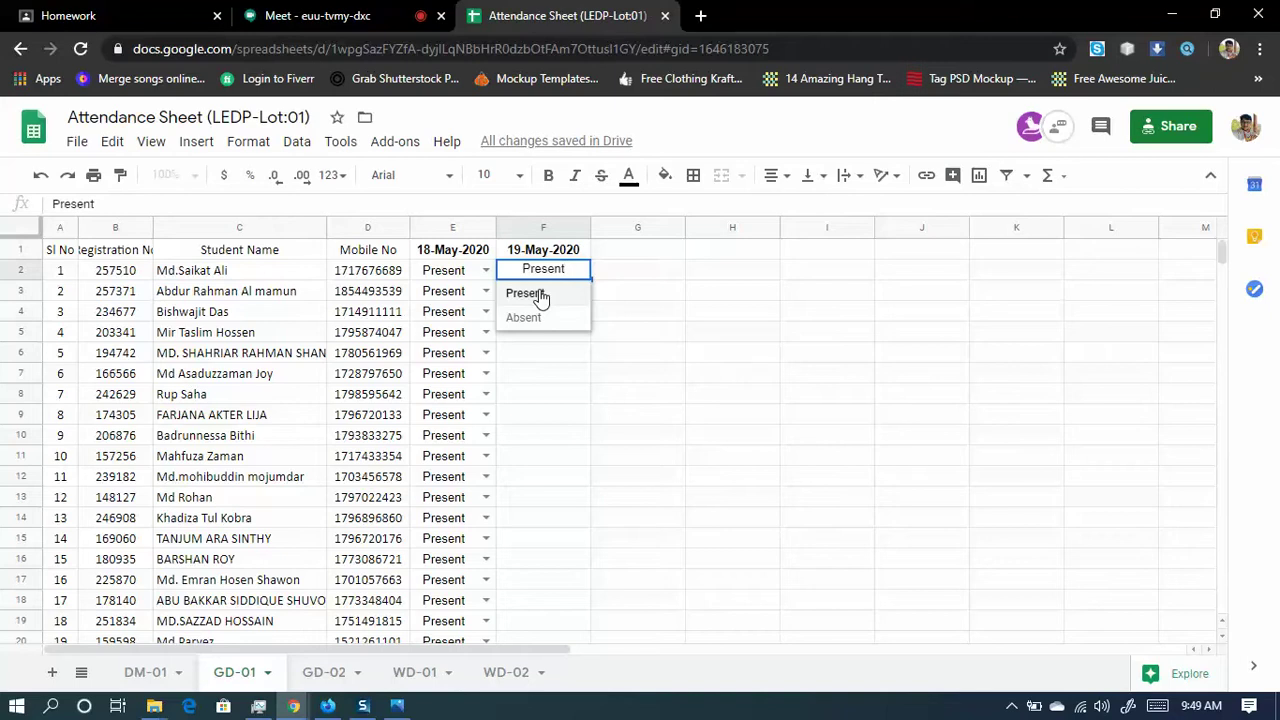
click(548, 294)
- Mark the students in rows 3 to 5 as Present in the 19-May-2020 column, reusing the copied dropdown cell
click(563, 300)
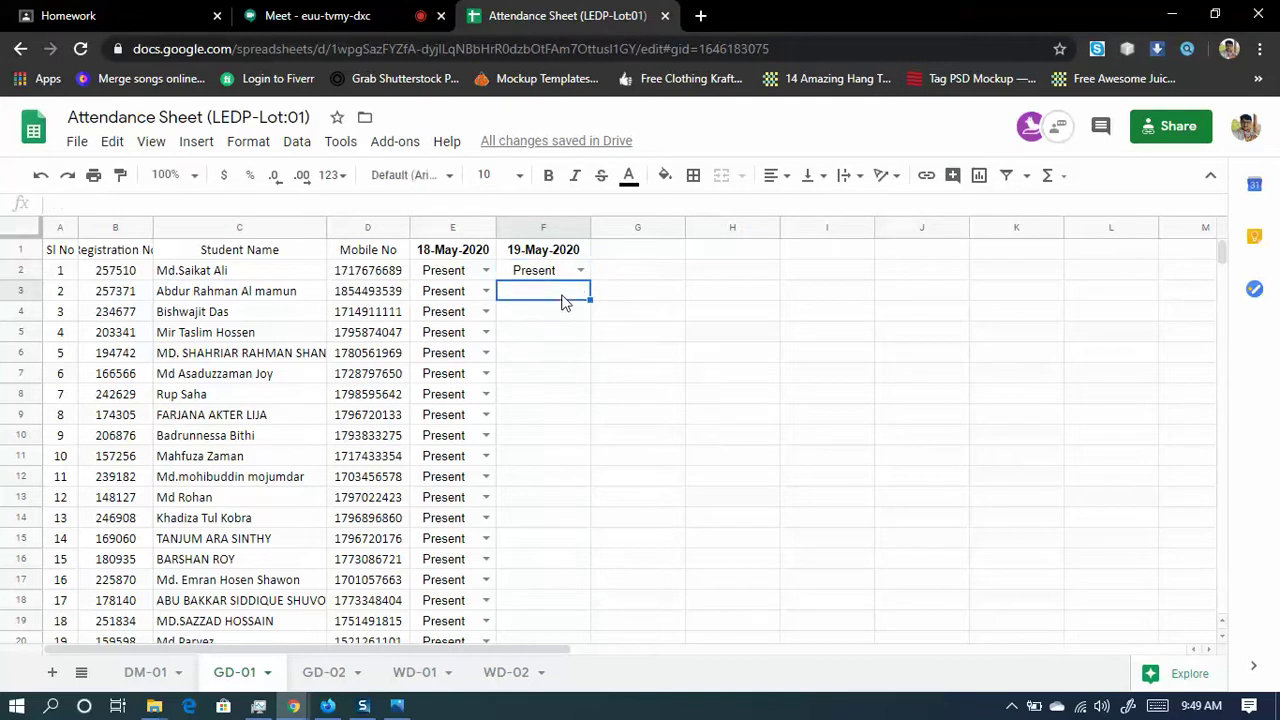
key(ctrl+v)
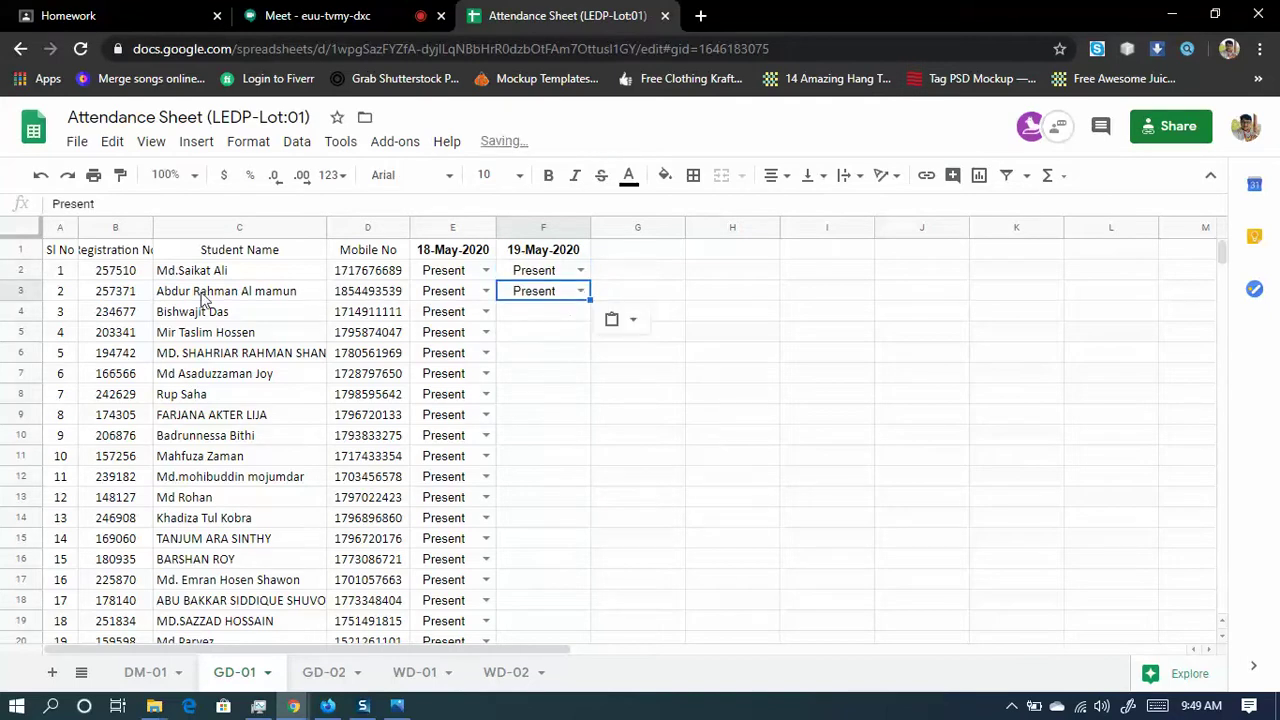
click(538, 313)
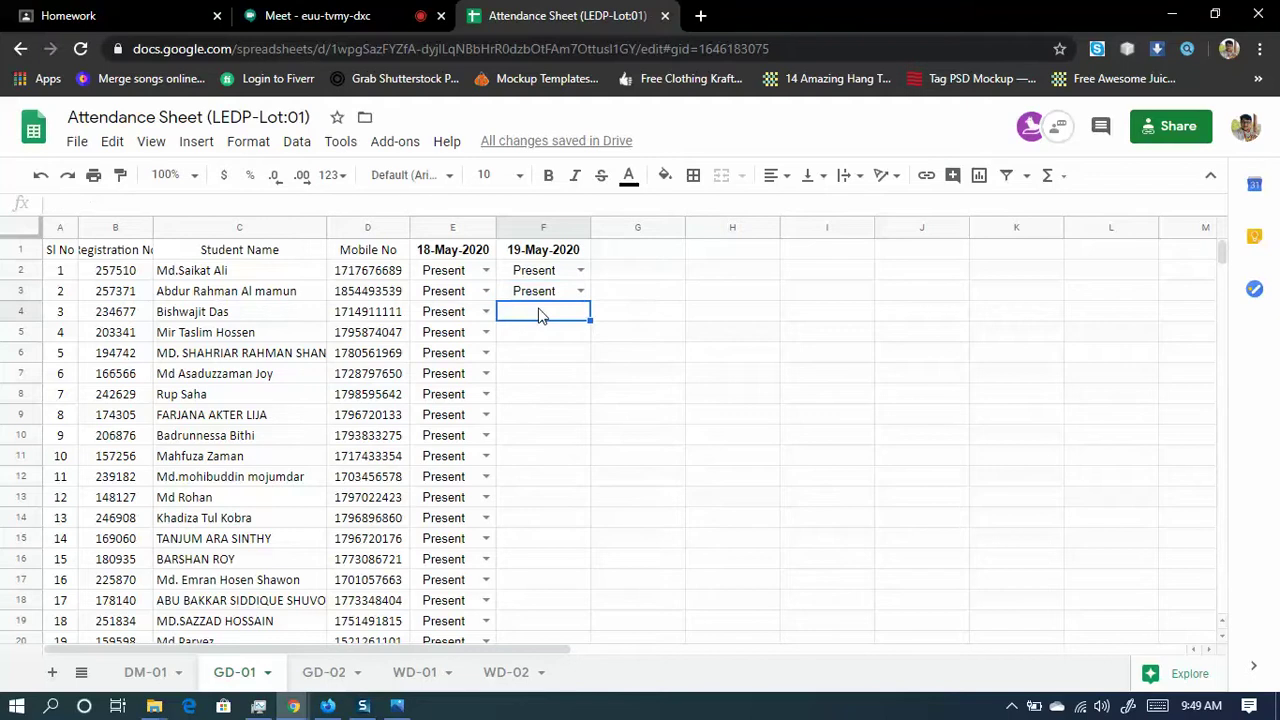
key(ctrl+v)
click(538, 334)
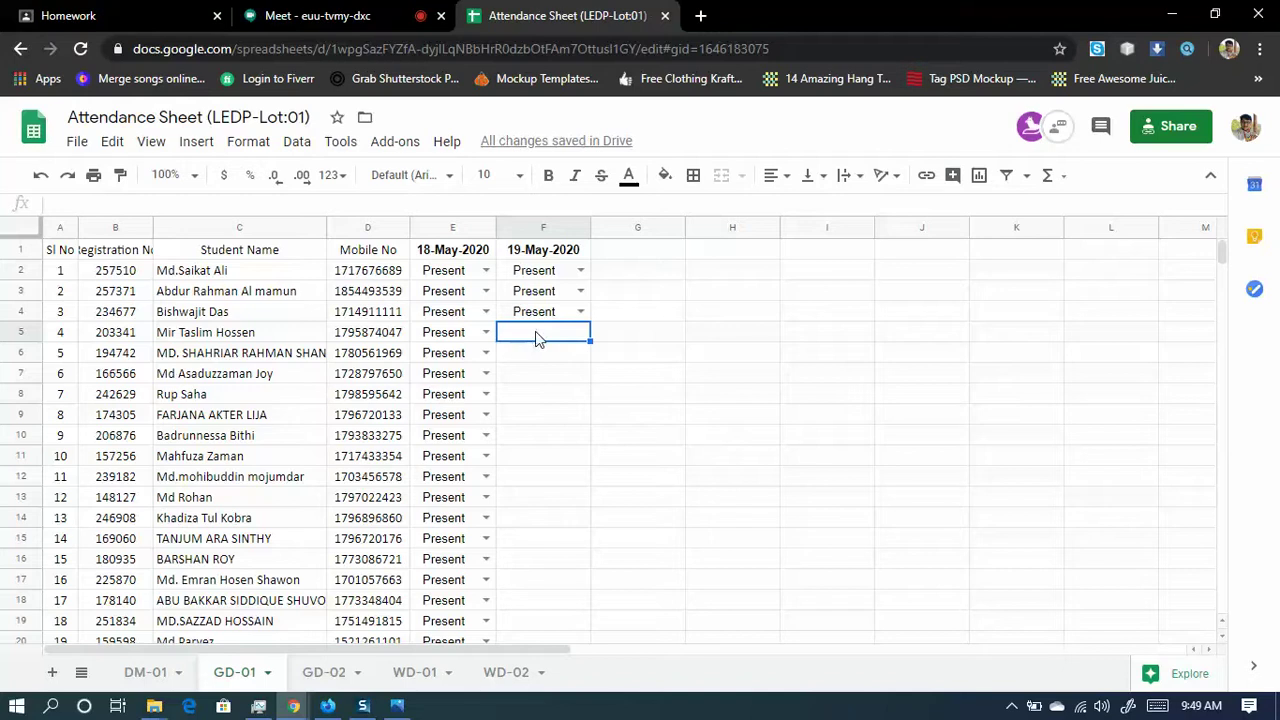
key(ctrl+v)
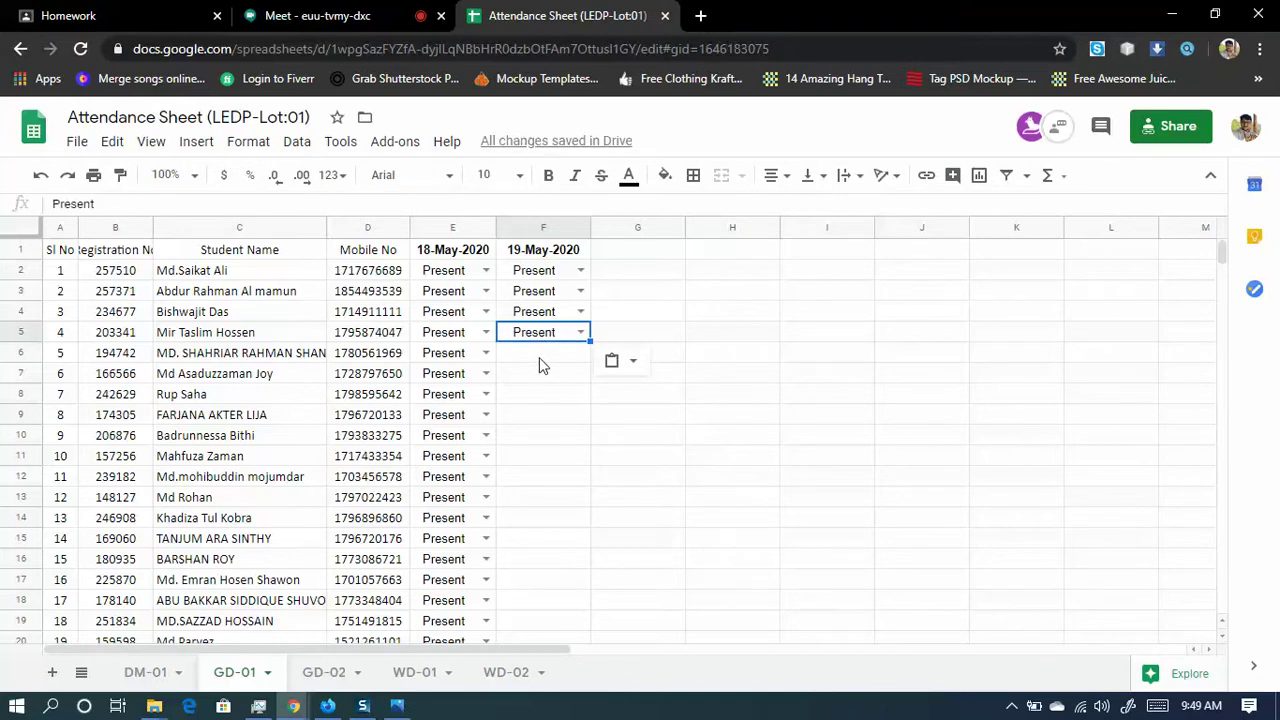
- Mark the students in rows 6 to 9 as Present in the 19-May-2020 column
click(540, 365)
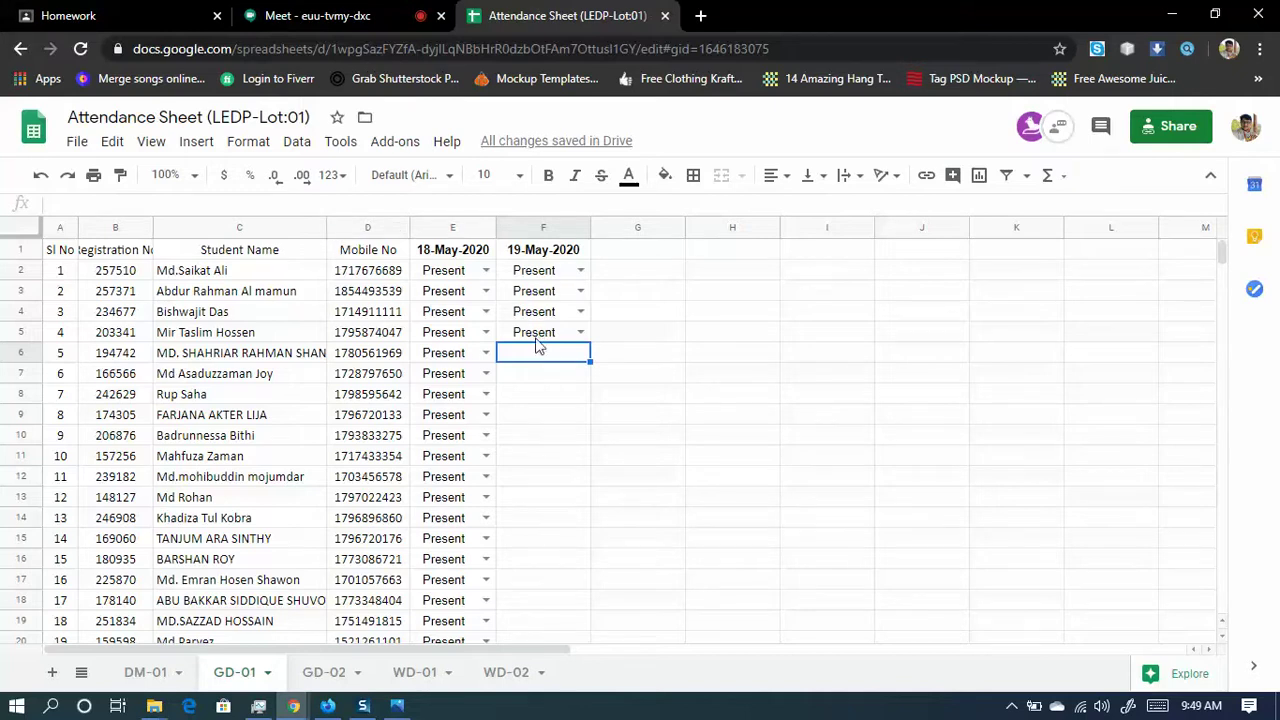
key(ctrl+v)
click(537, 383)
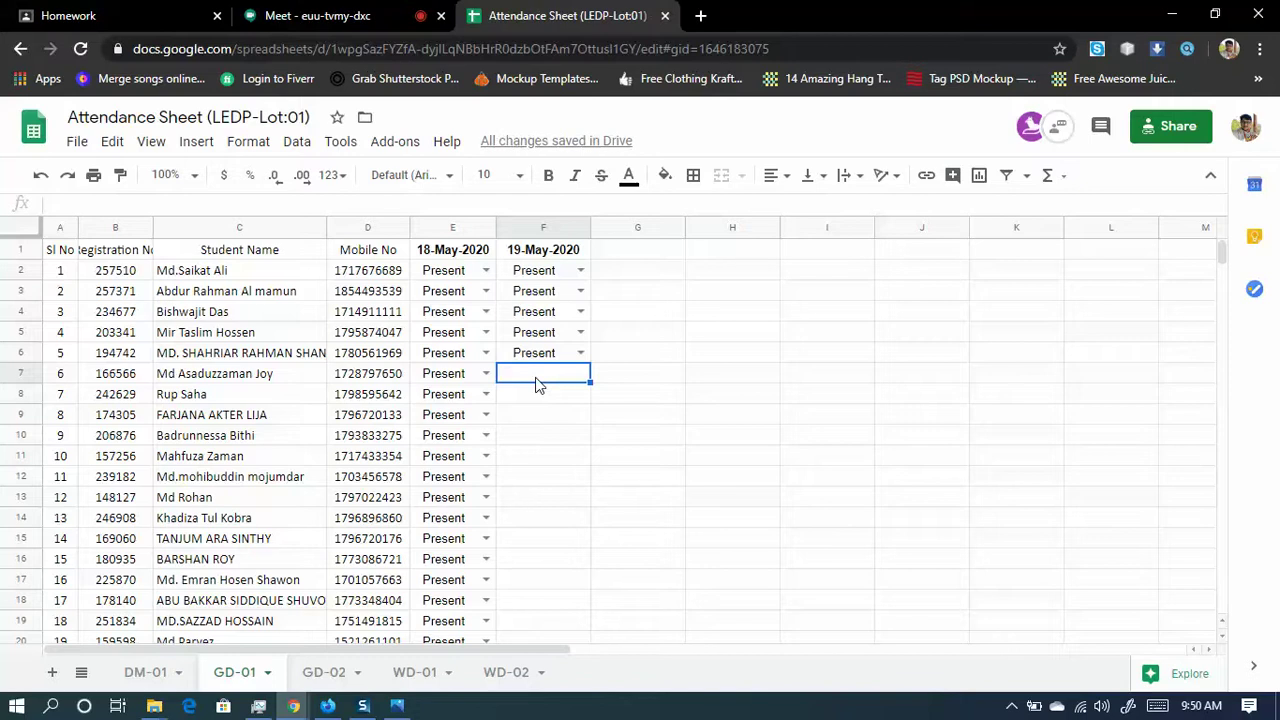
key(ctrl+v)
click(536, 401)
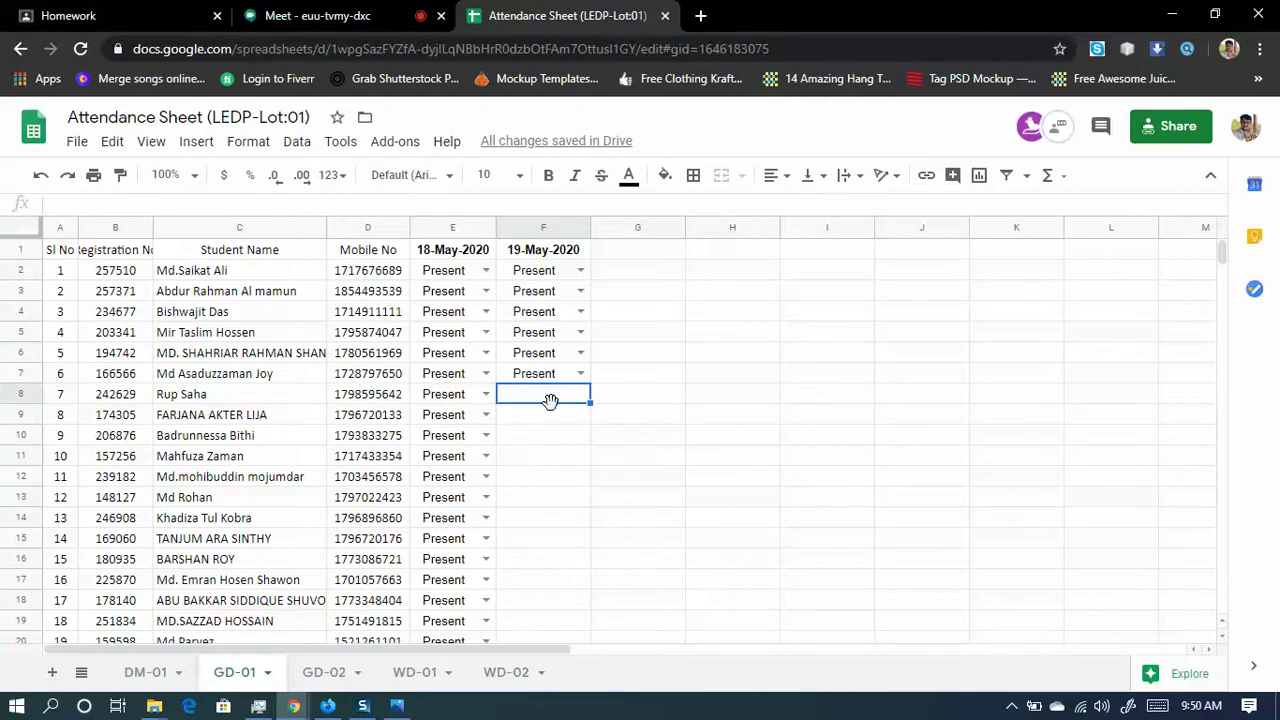
click(543, 421)
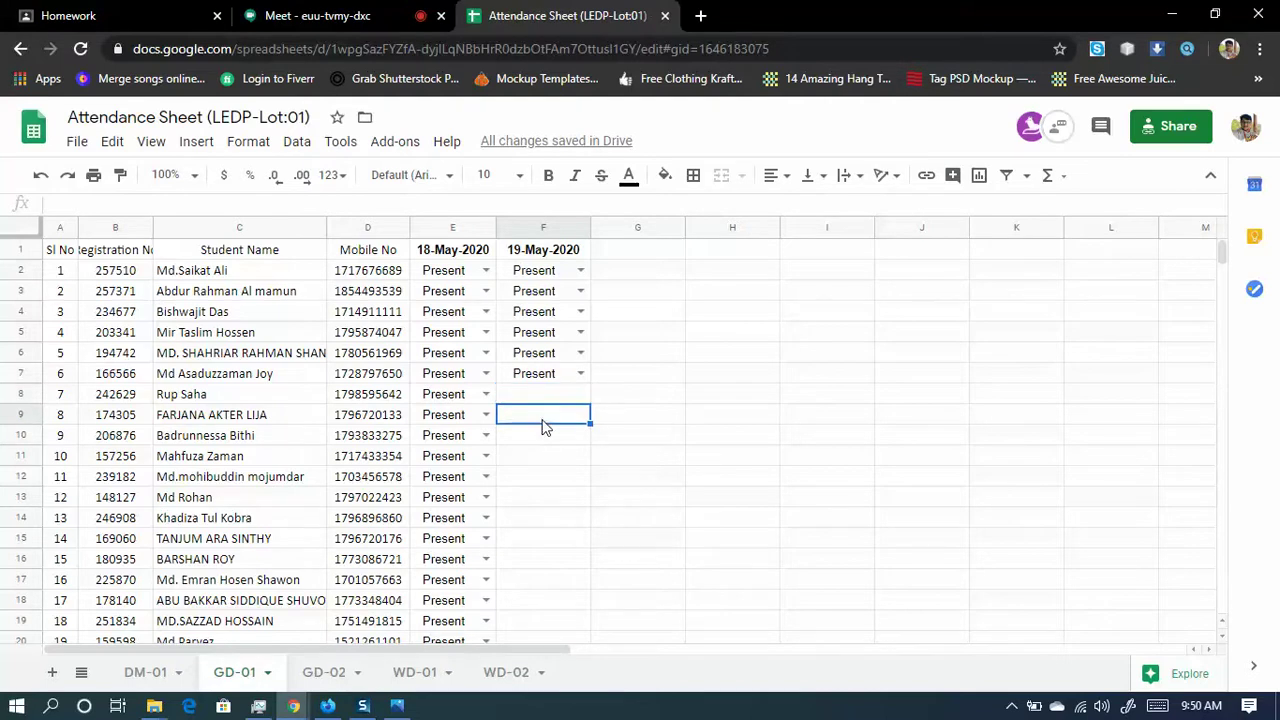
key(ctrl+v)
key(Up)
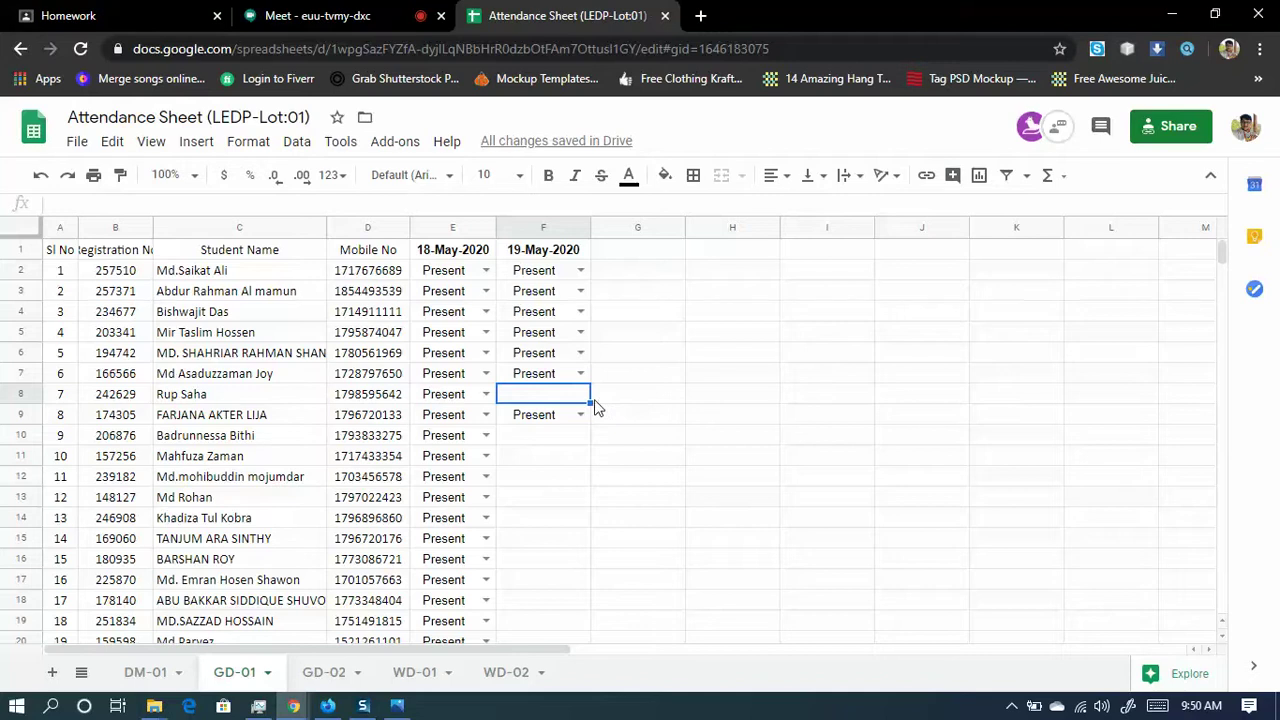
key(ctrl+v)
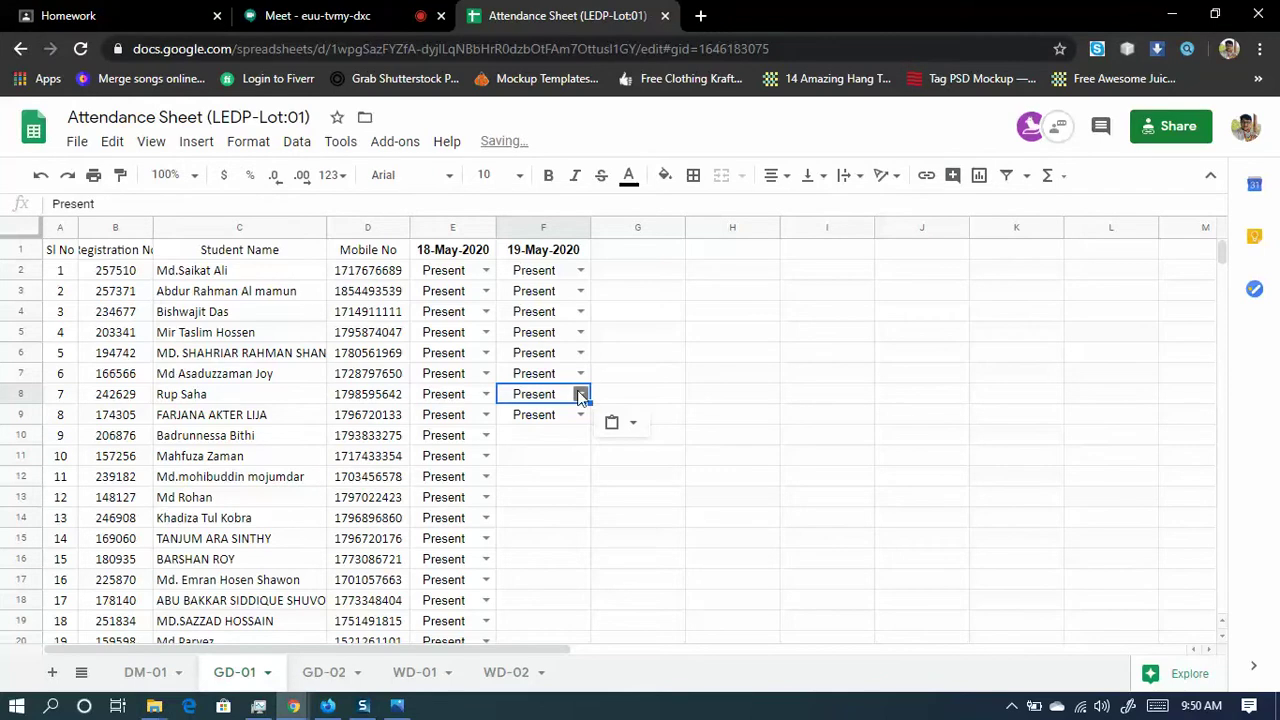
- Mark the students in rows 10 to 12 as Present in the 19-May-2020 column
click(545, 438)
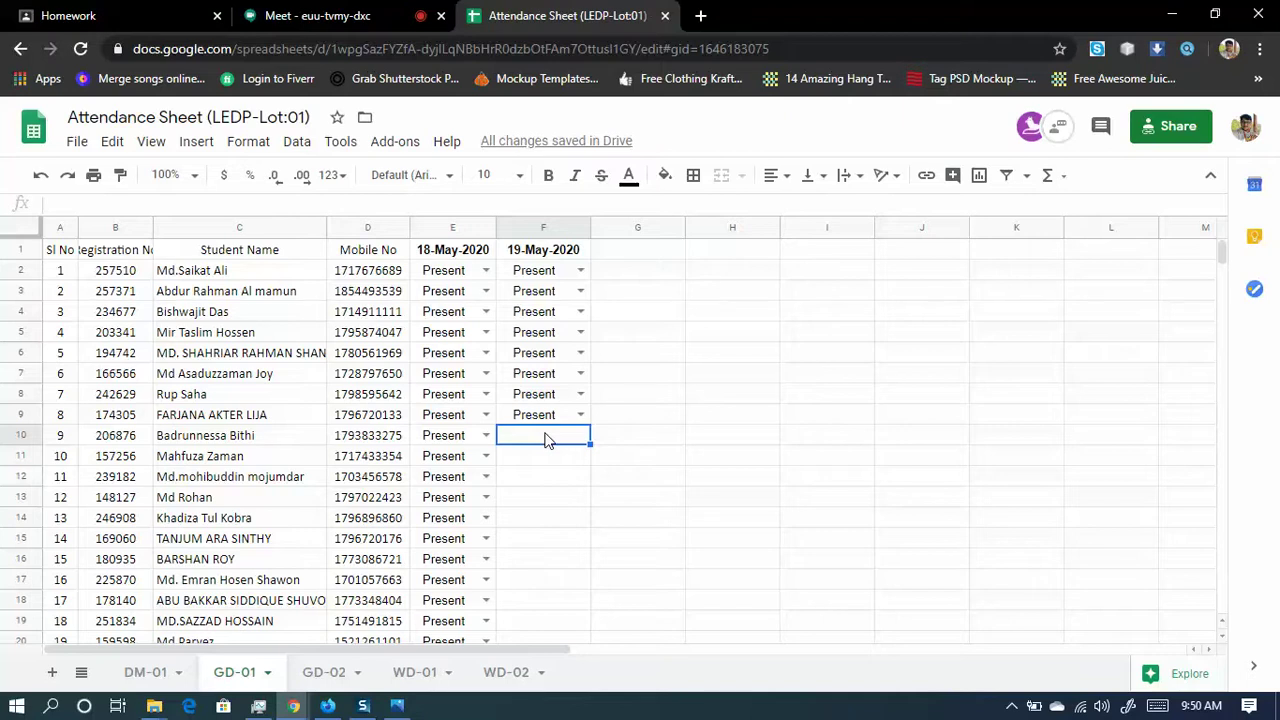
double_click(578, 434)
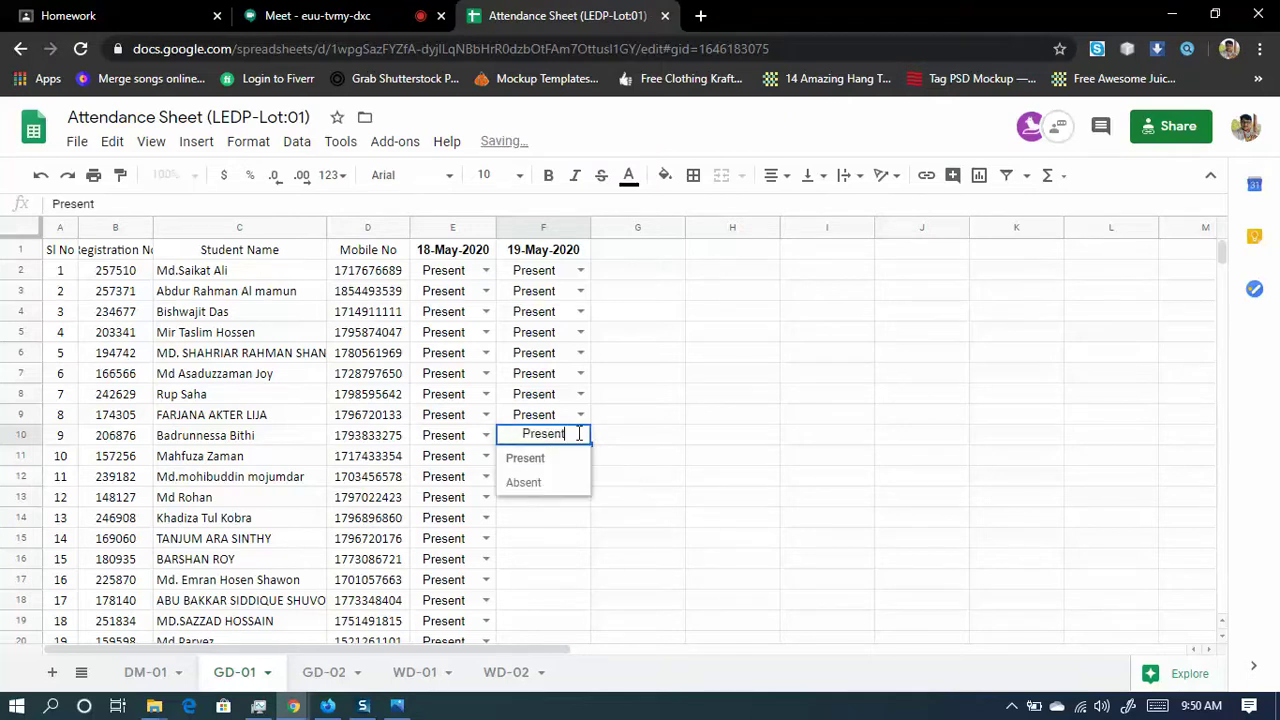
click(546, 462)
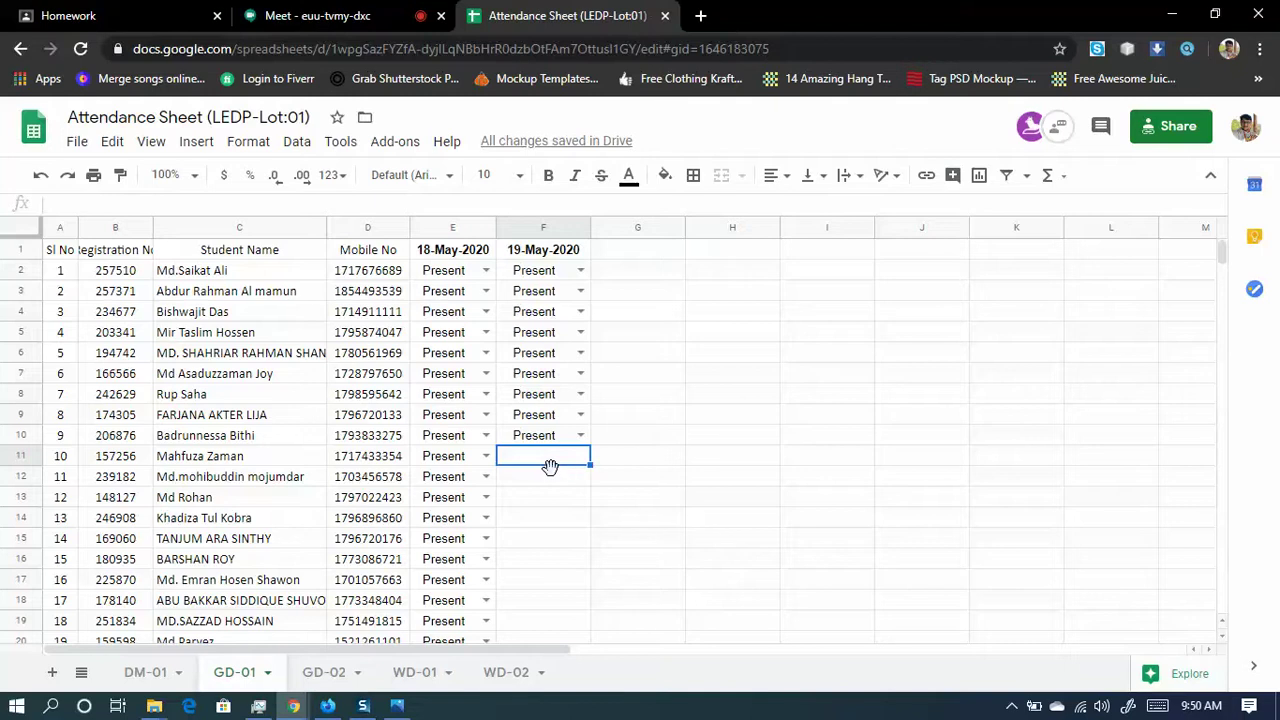
key(ctrl+v)
click(535, 484)
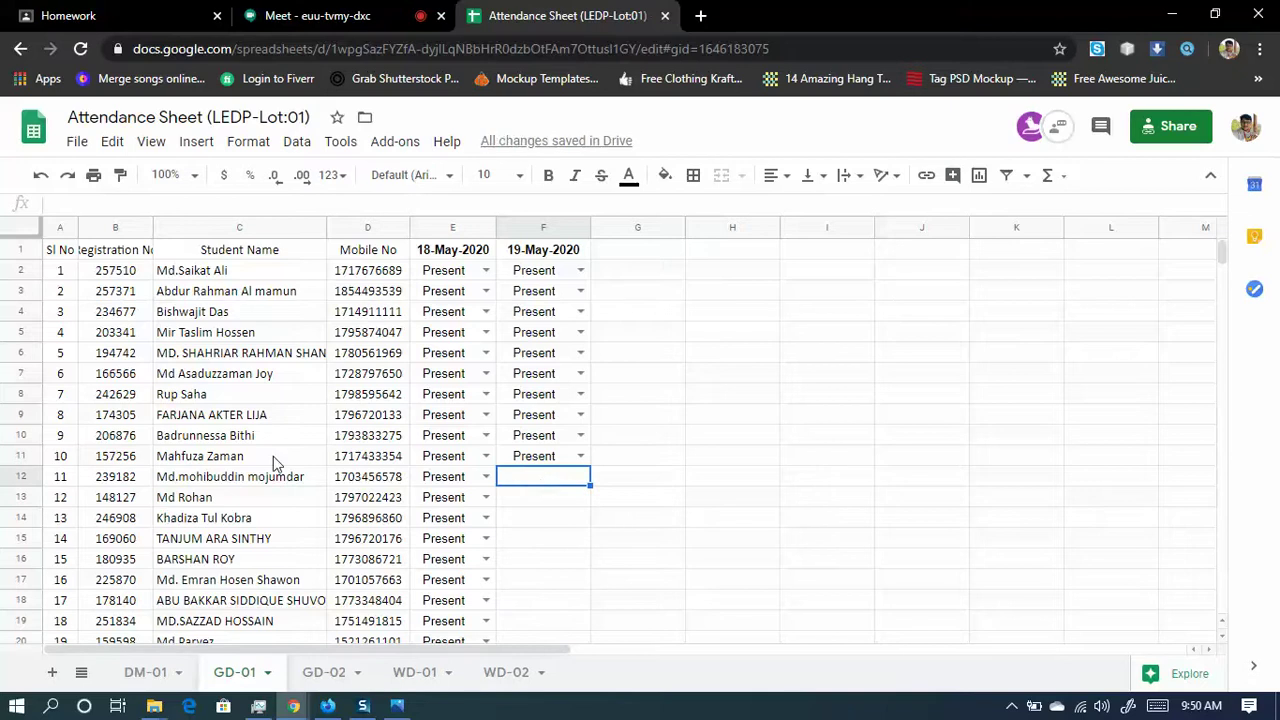
key(ctrl+v)
- Change the row 12 student's 19-May-2020 attendance to Absent and set it back to Present
click(580, 476)
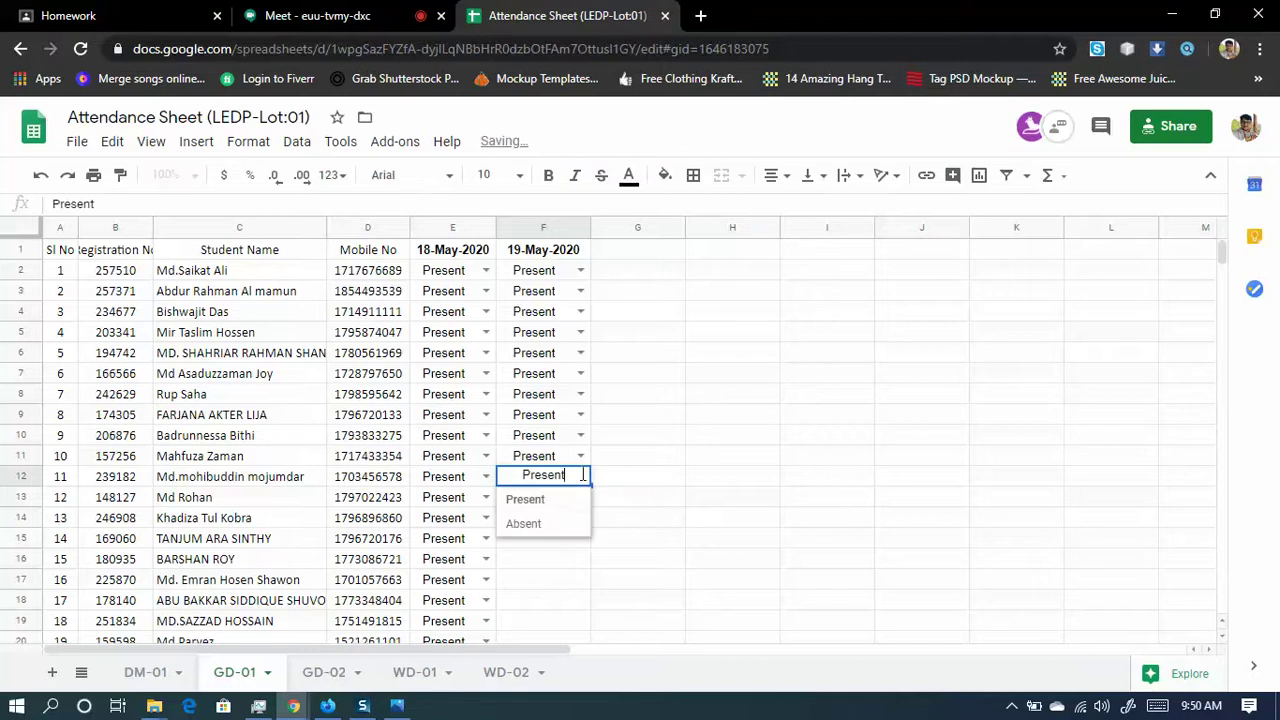
click(523, 526)
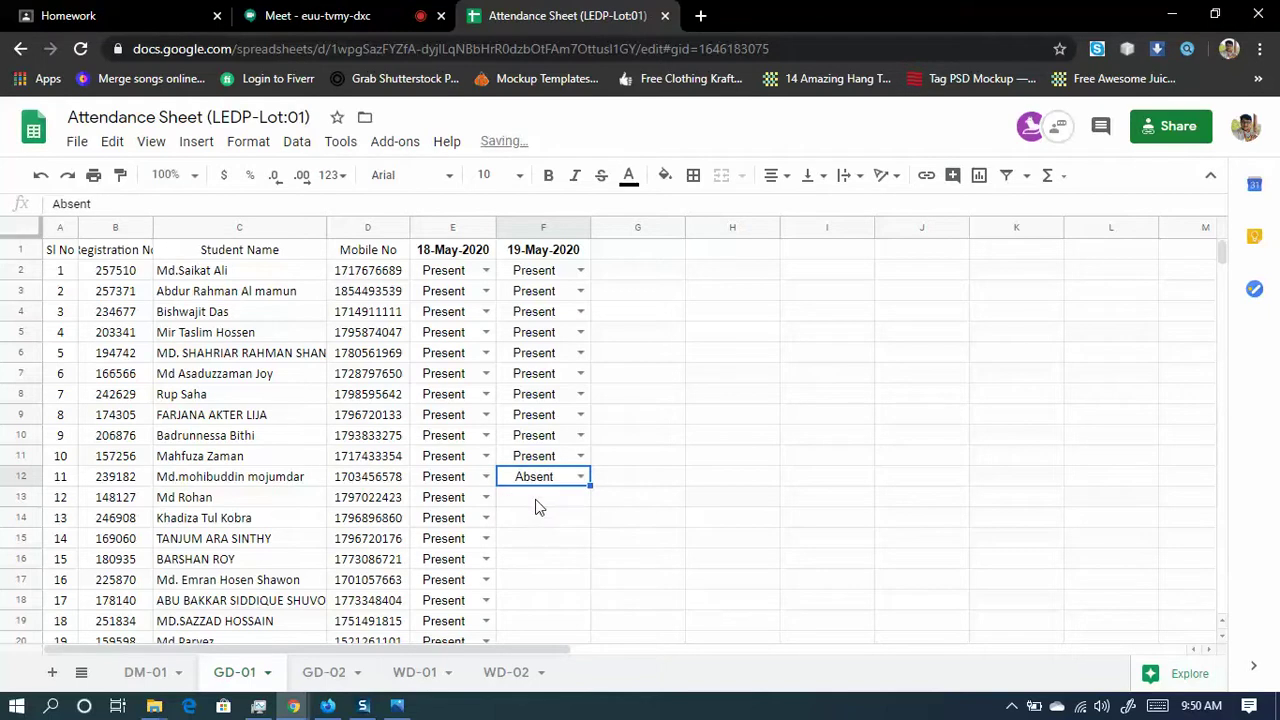
click(535, 505)
click(563, 471)
click(580, 476)
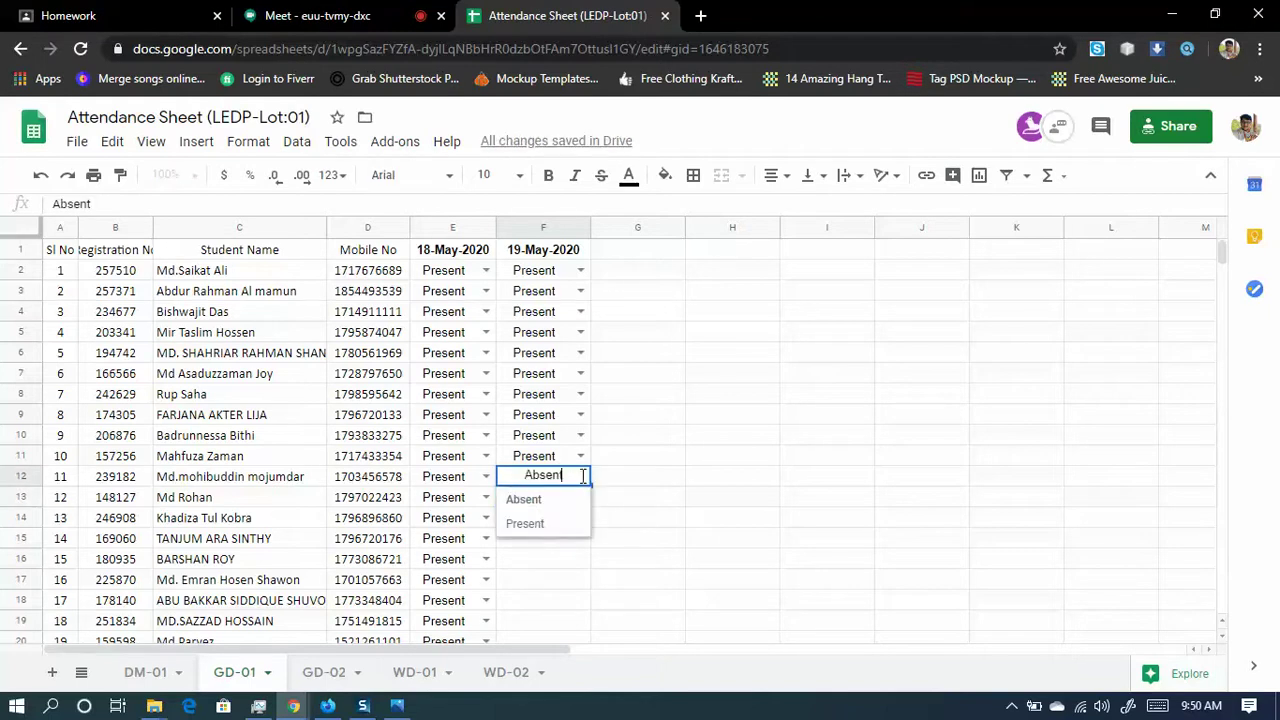
click(541, 524)
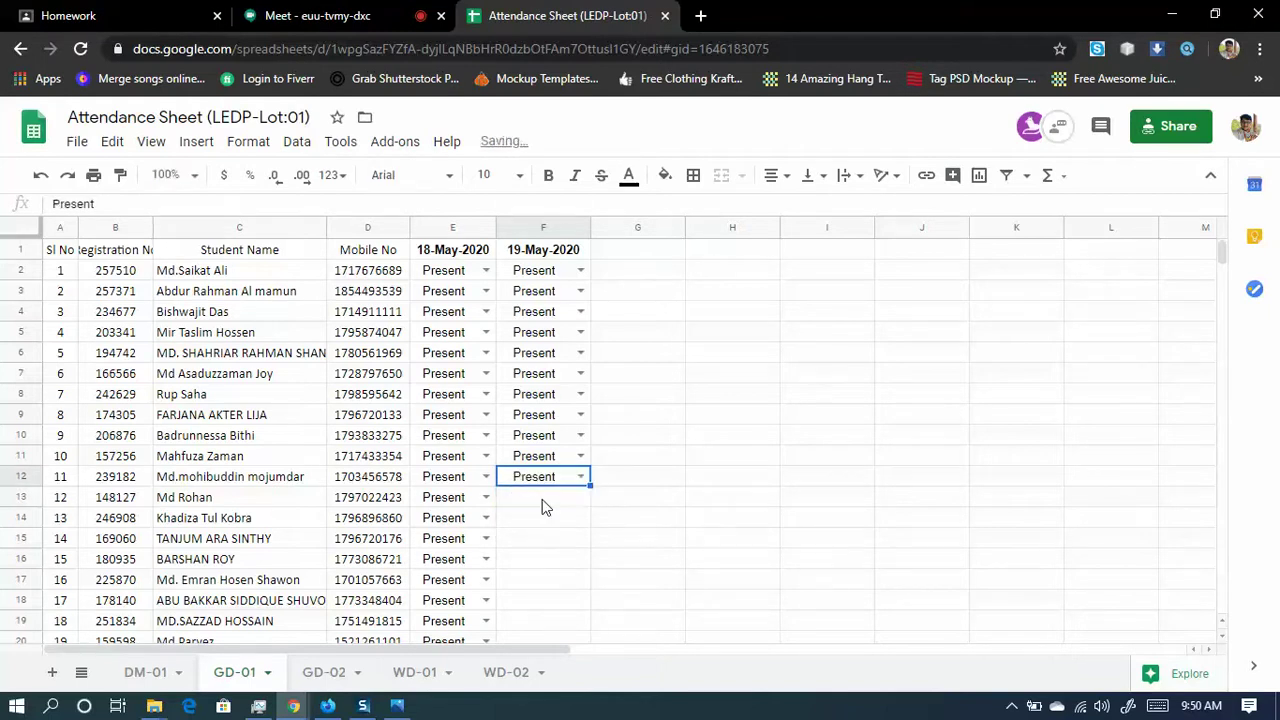
- Mark the students in rows 13 and 14 as Present in the 19-May-2020 column
click(543, 505)
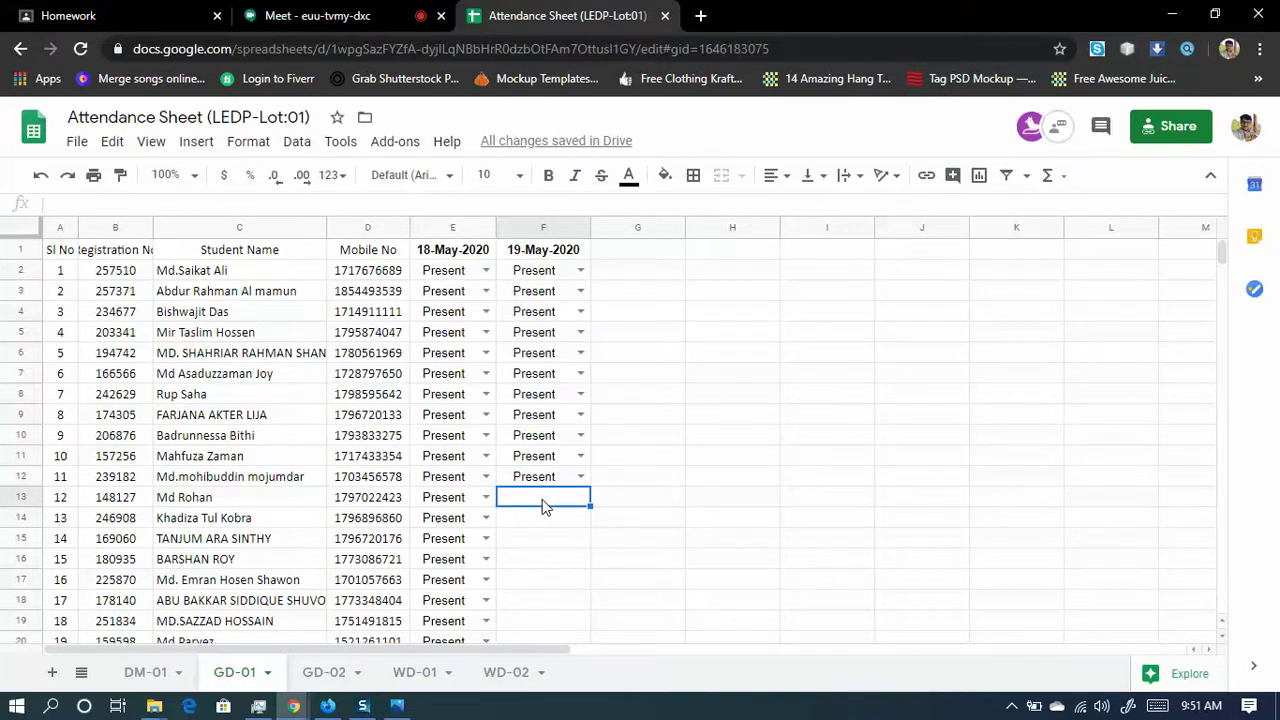
text(Present)
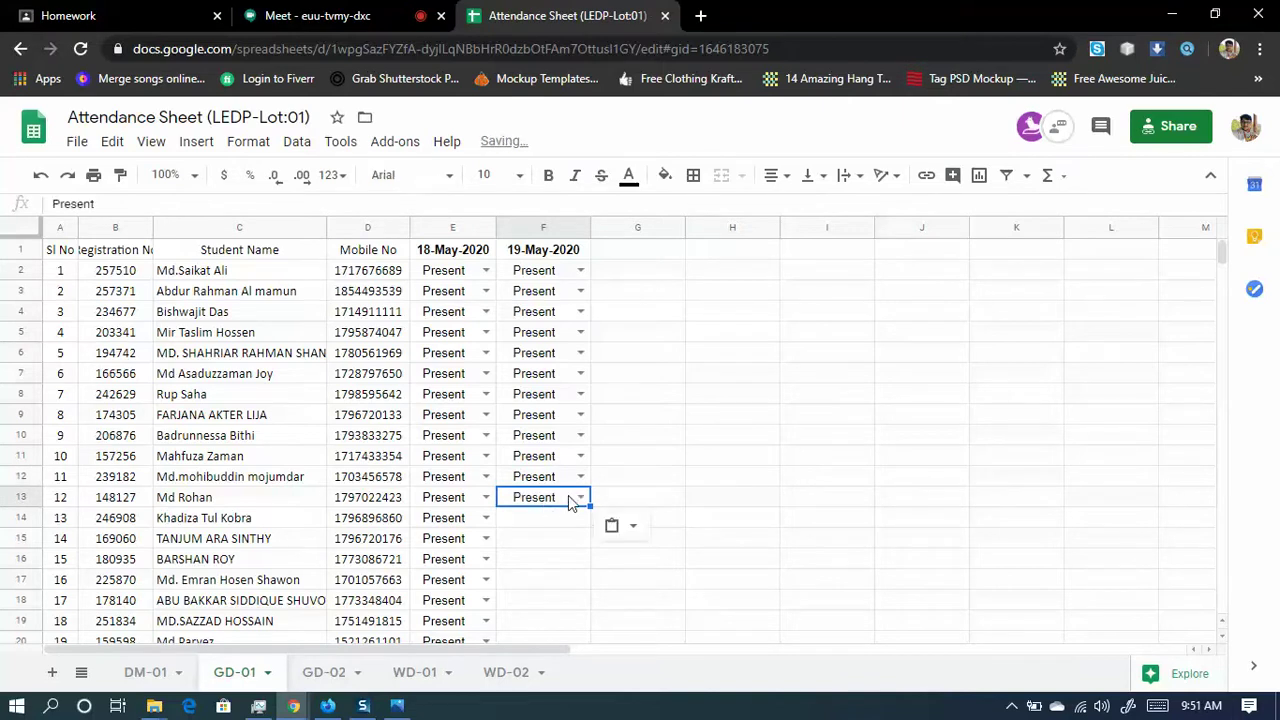
click(539, 515)
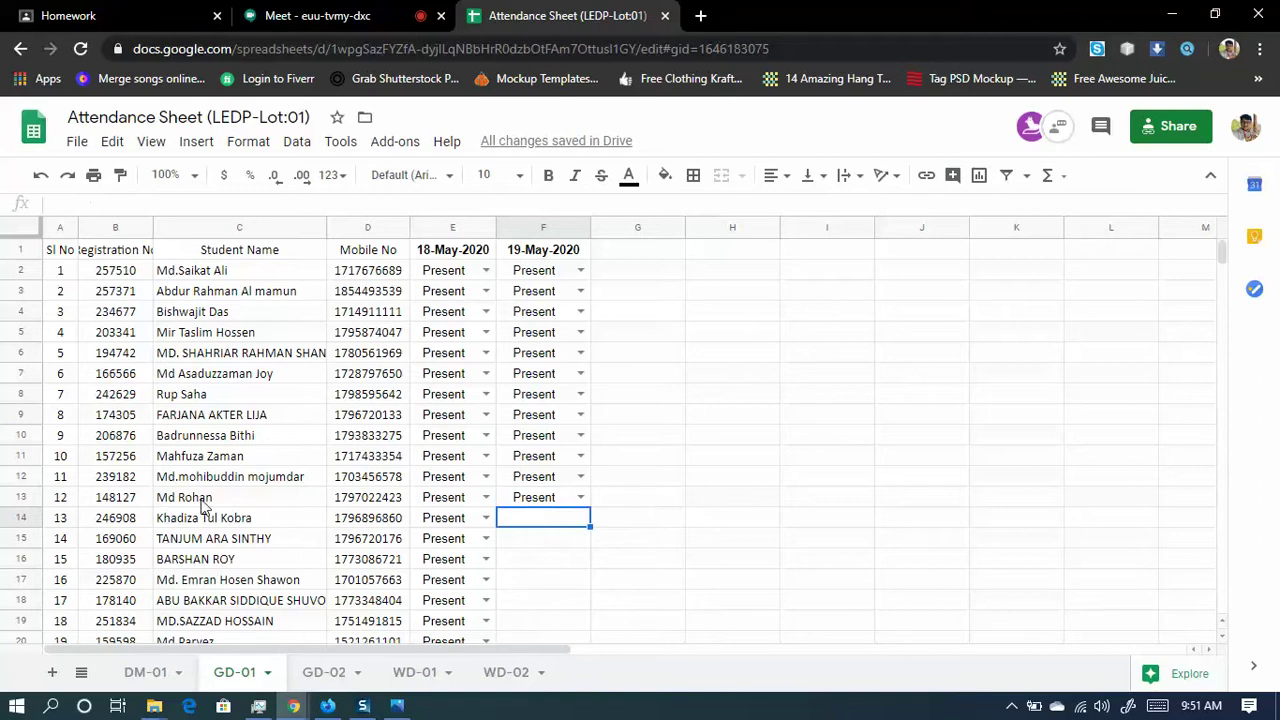
text(Present)
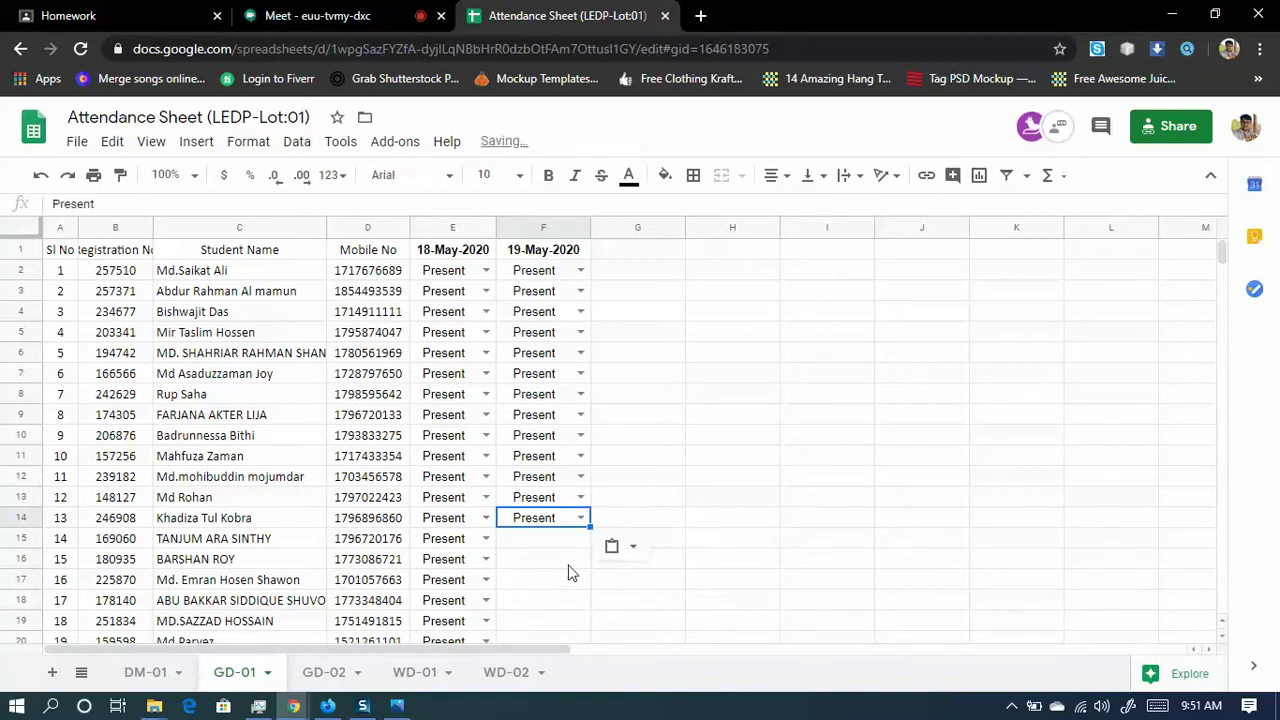
- Add the attendance dropdown to the row 15 student's 19-May-2020 cell and set it to Absent
click(526, 545)
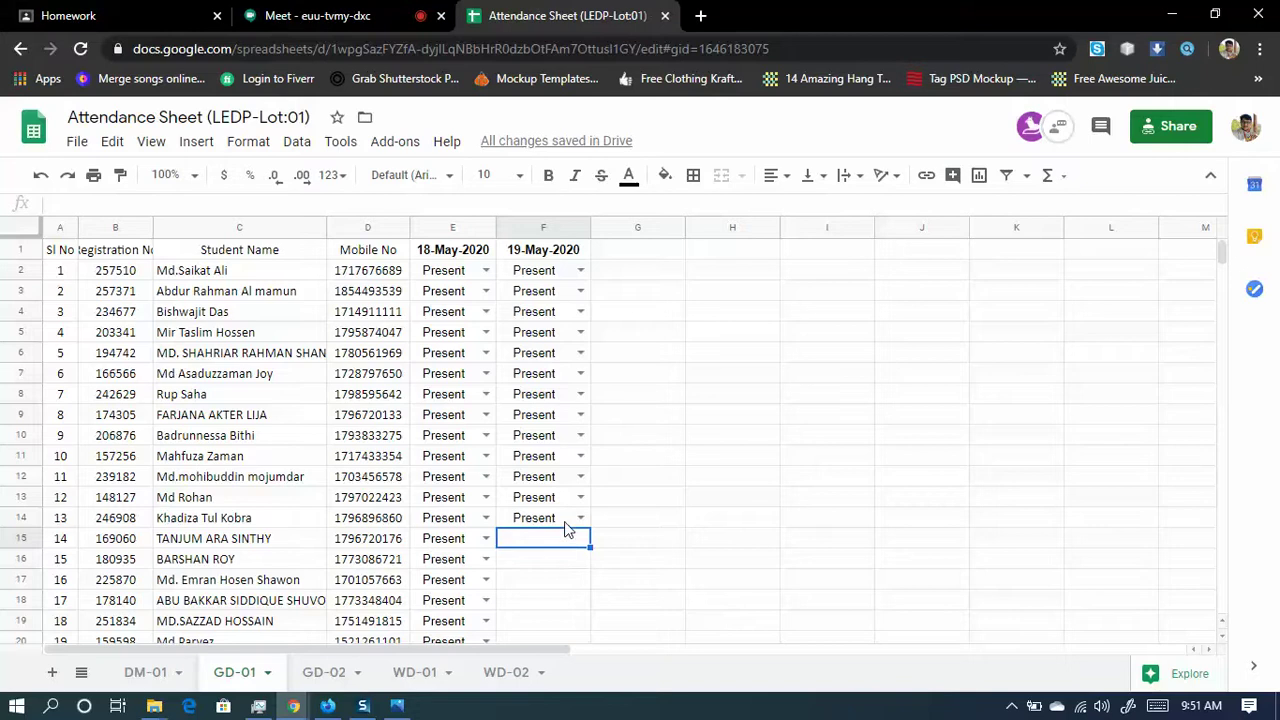
text(Present)
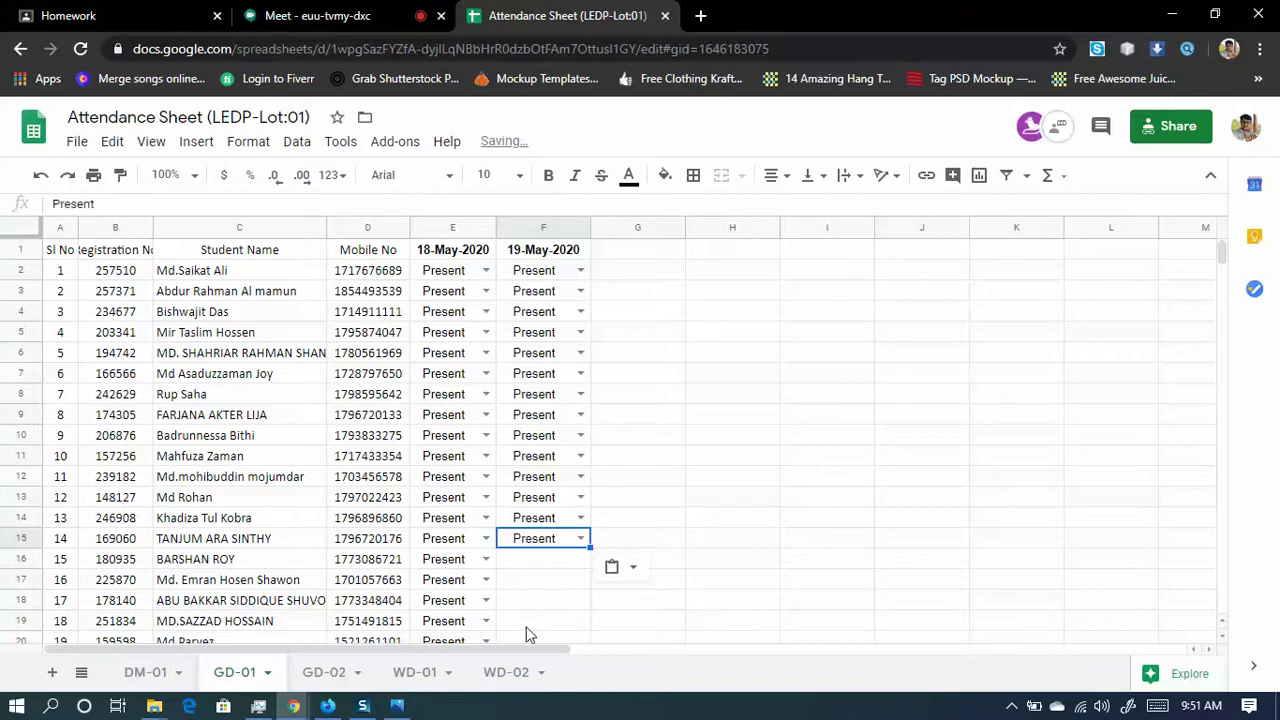
click(580, 538)
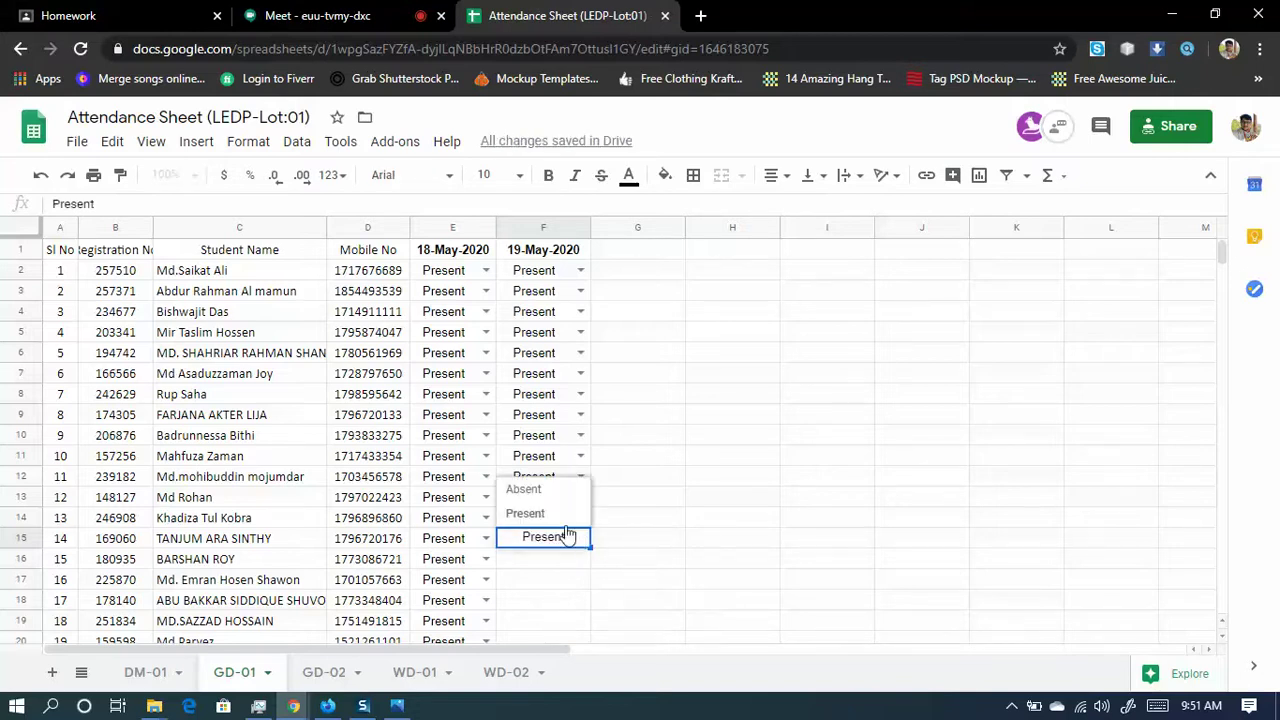
click(530, 514)
click(510, 562)
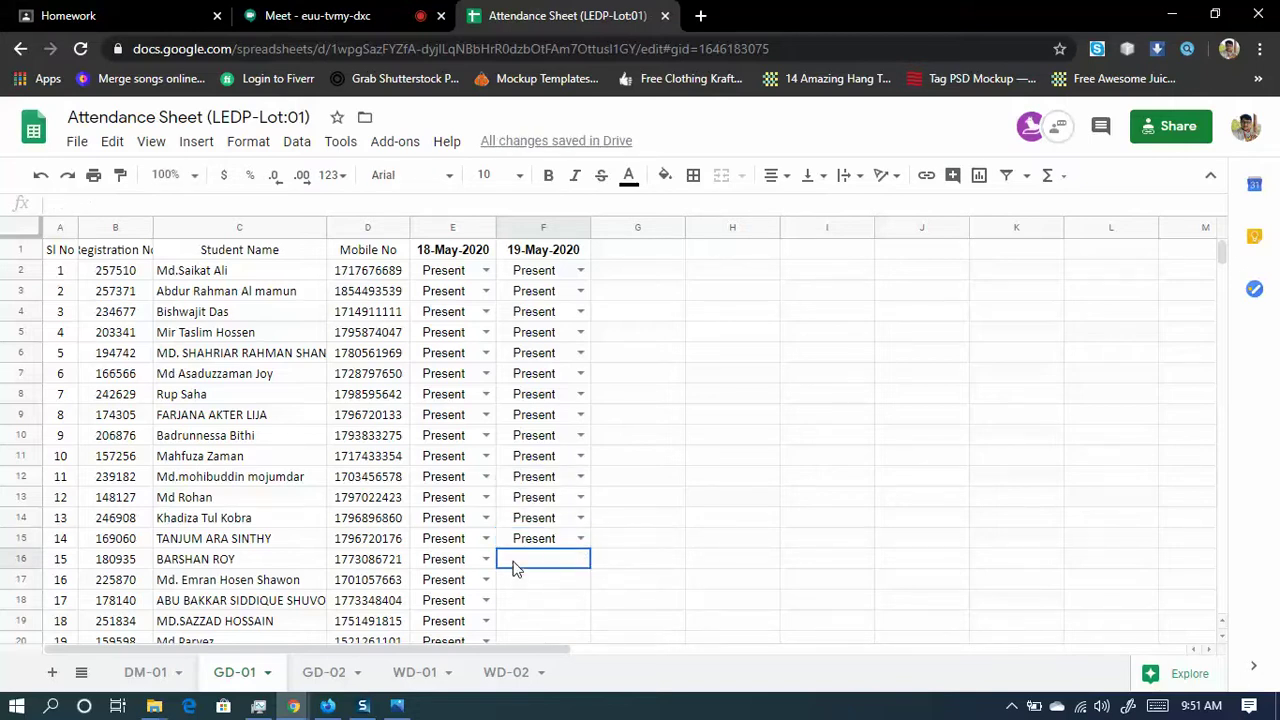
click(580, 538)
click(538, 492)
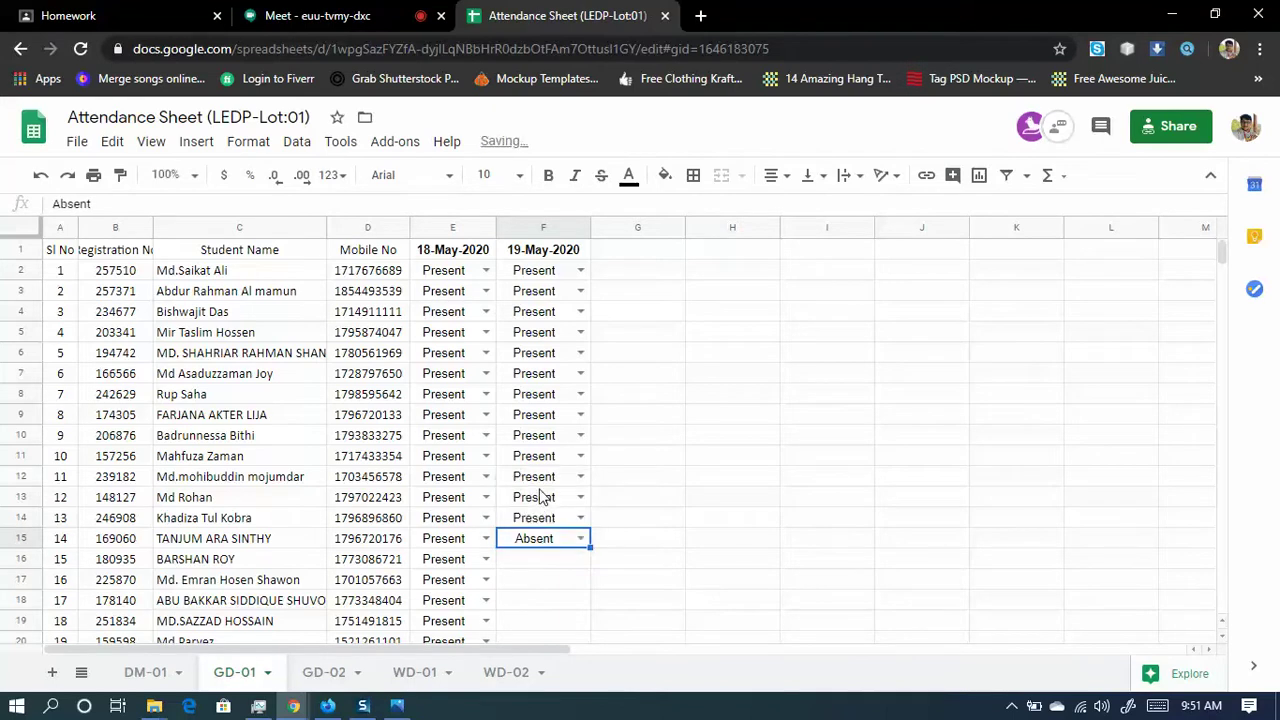
- Mark the students in rows 16 and 17 as Present in the 19-May-2020 column
click(555, 566)
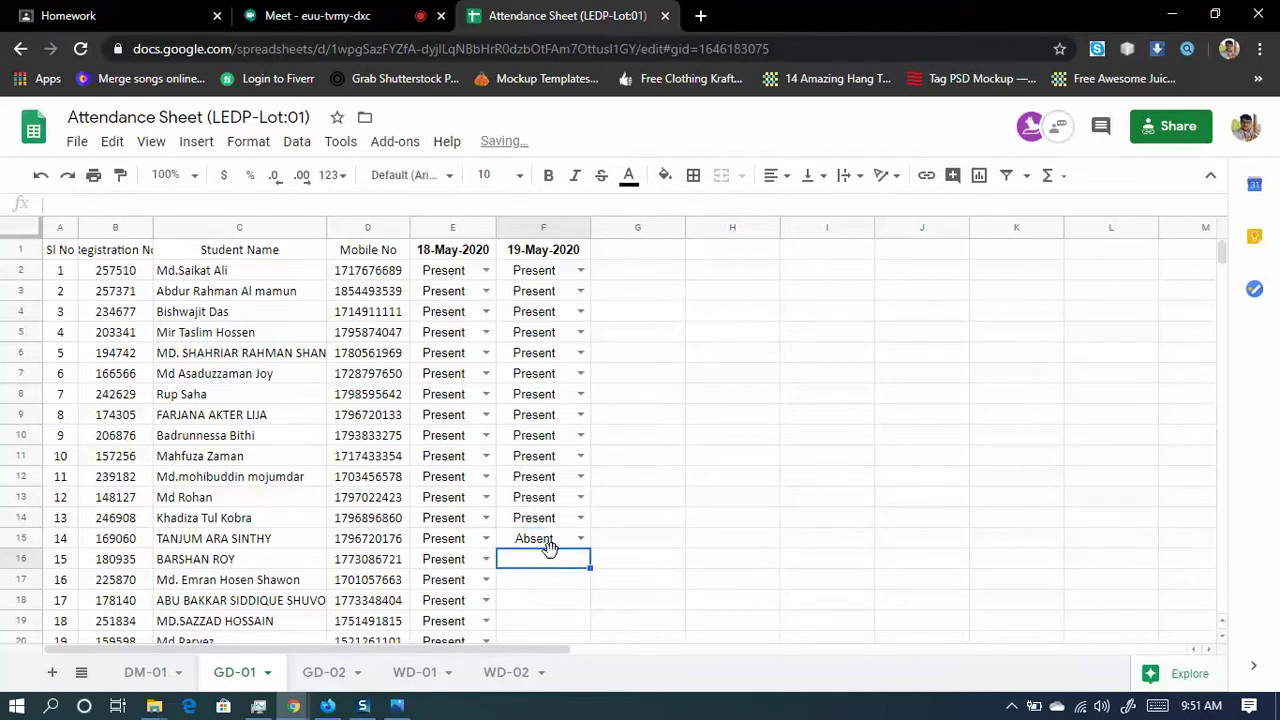
scroll(400, 470, down, 2)
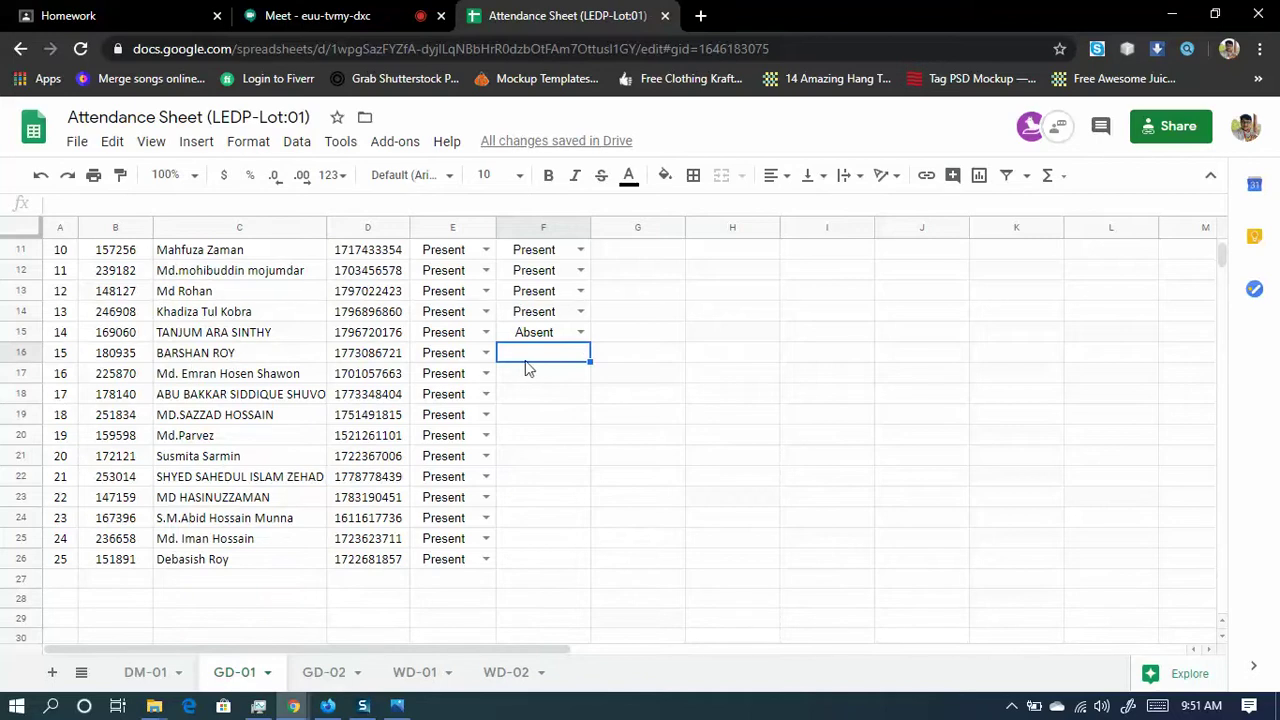
text(Present)
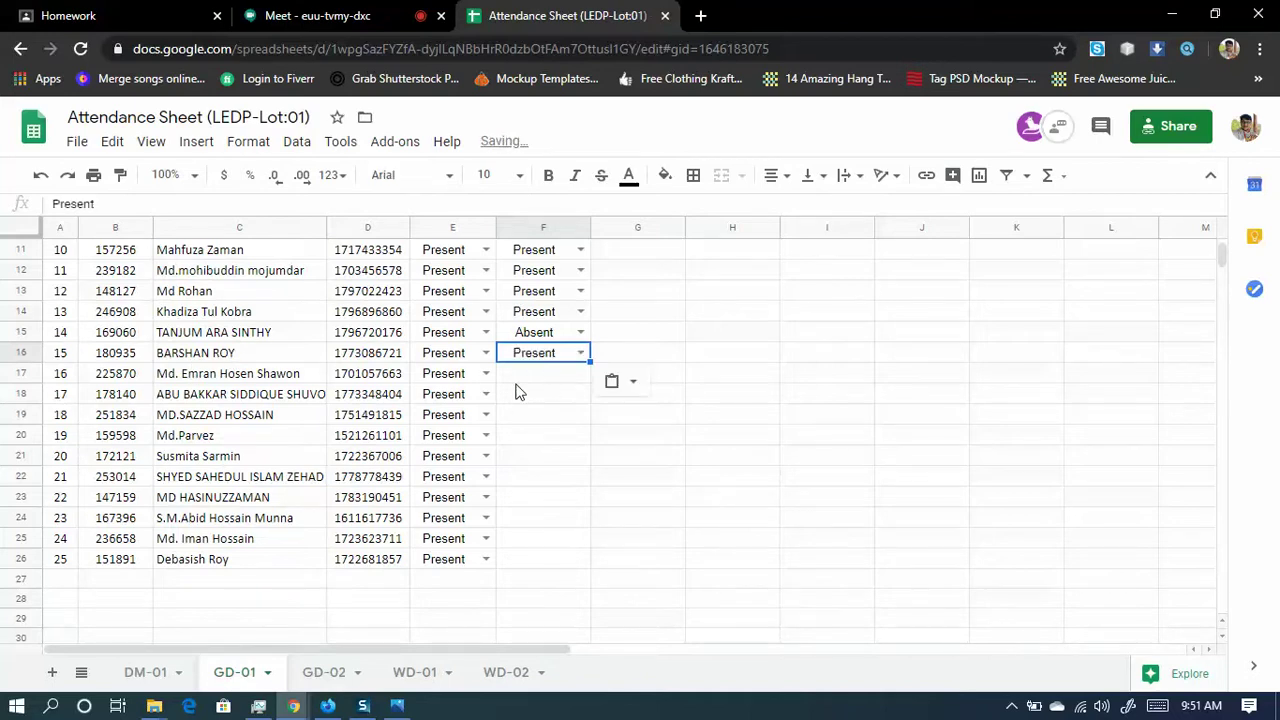
click(529, 374)
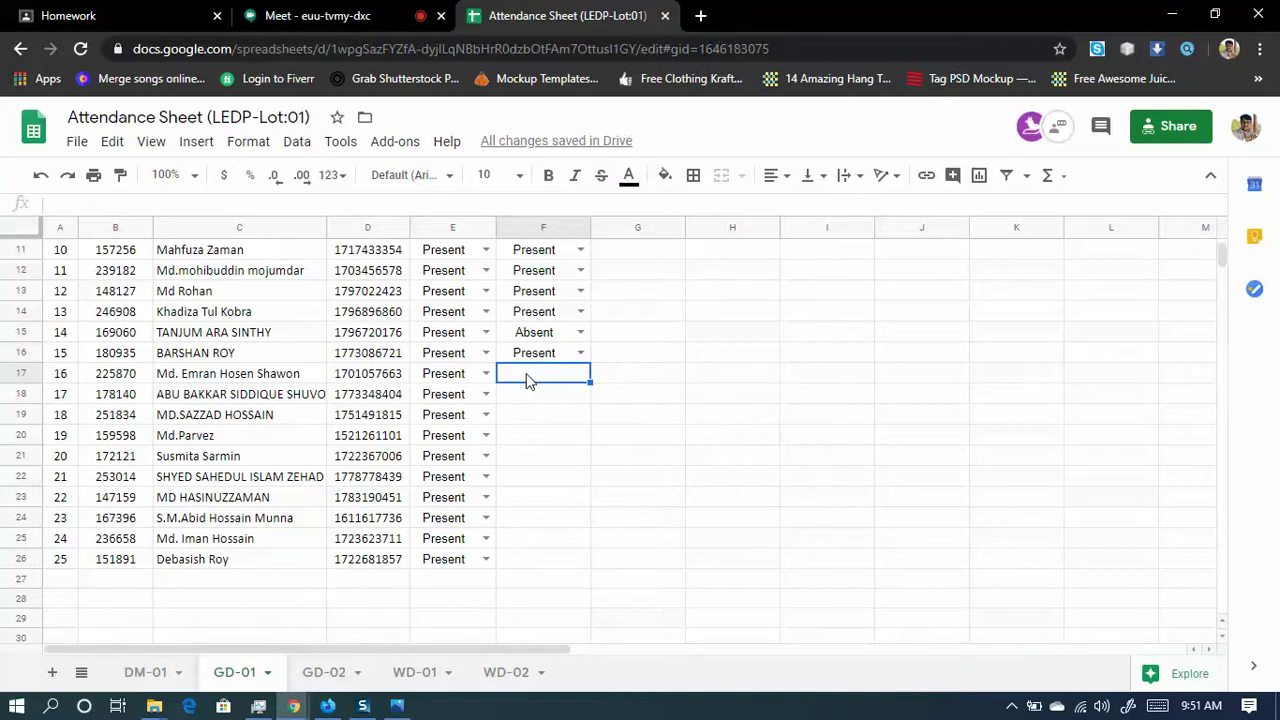
text(Present)
- Widen the Student Name column to fit the long names and mark the row 18 student as Present for 19-May-2020
click(536, 400)
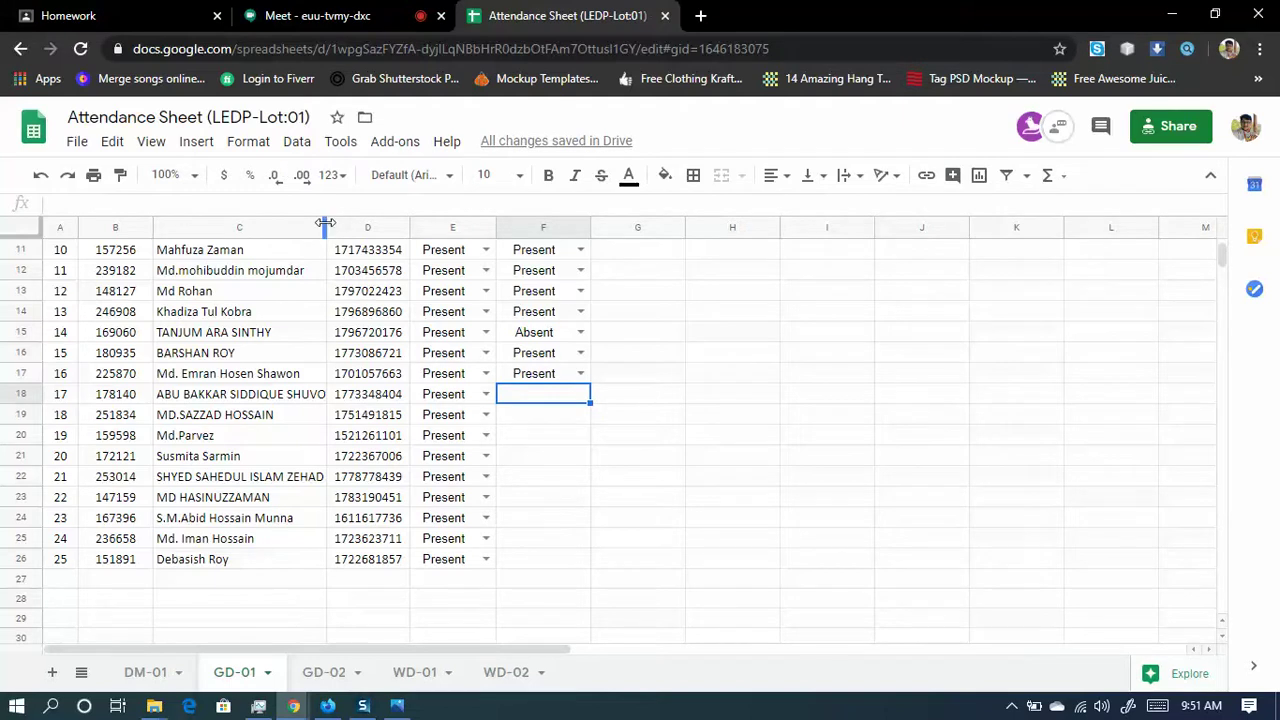
drag(326, 224, 366, 223)
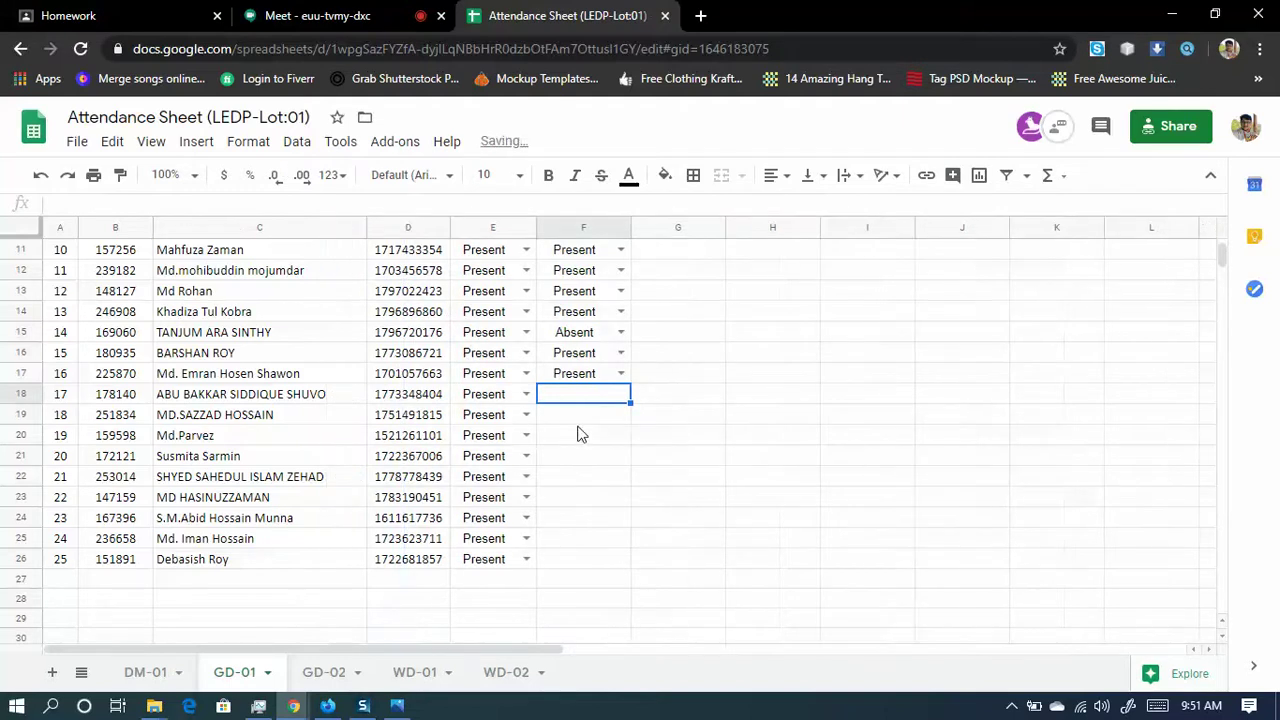
text(Present)
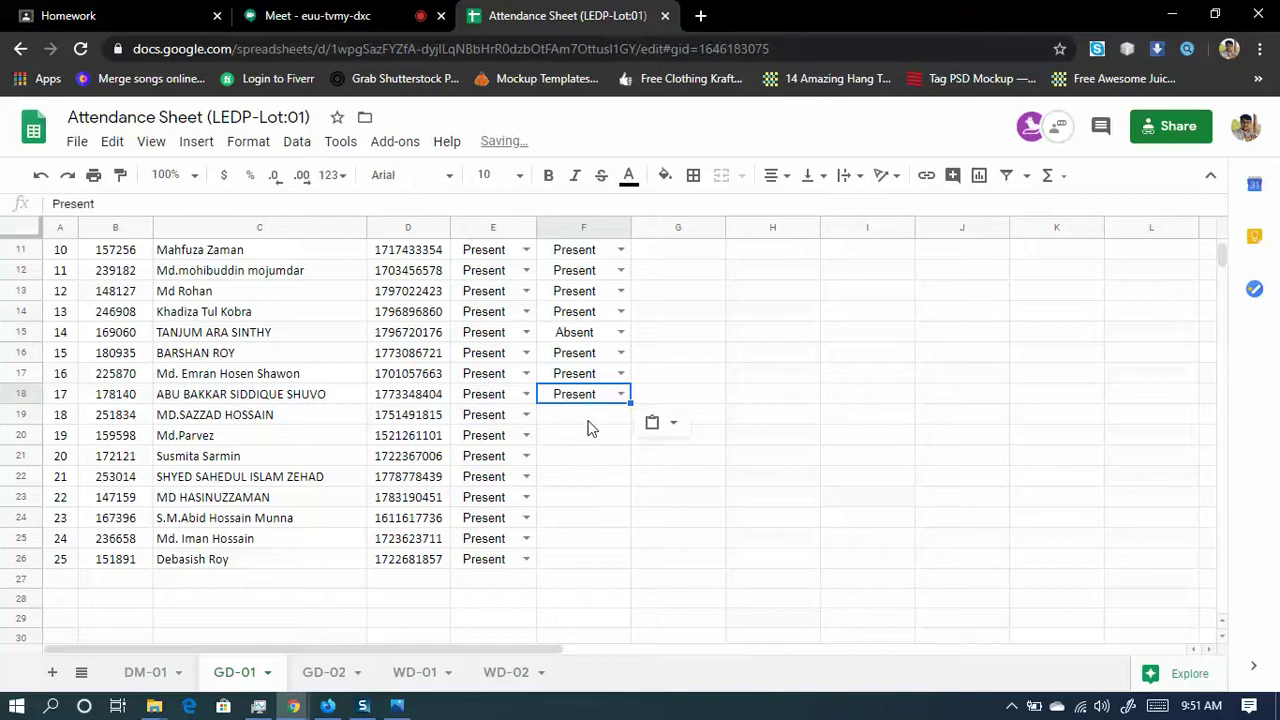
- Mark the students in rows 19 to 21 as Present in the 19-May-2020 column
click(581, 420)
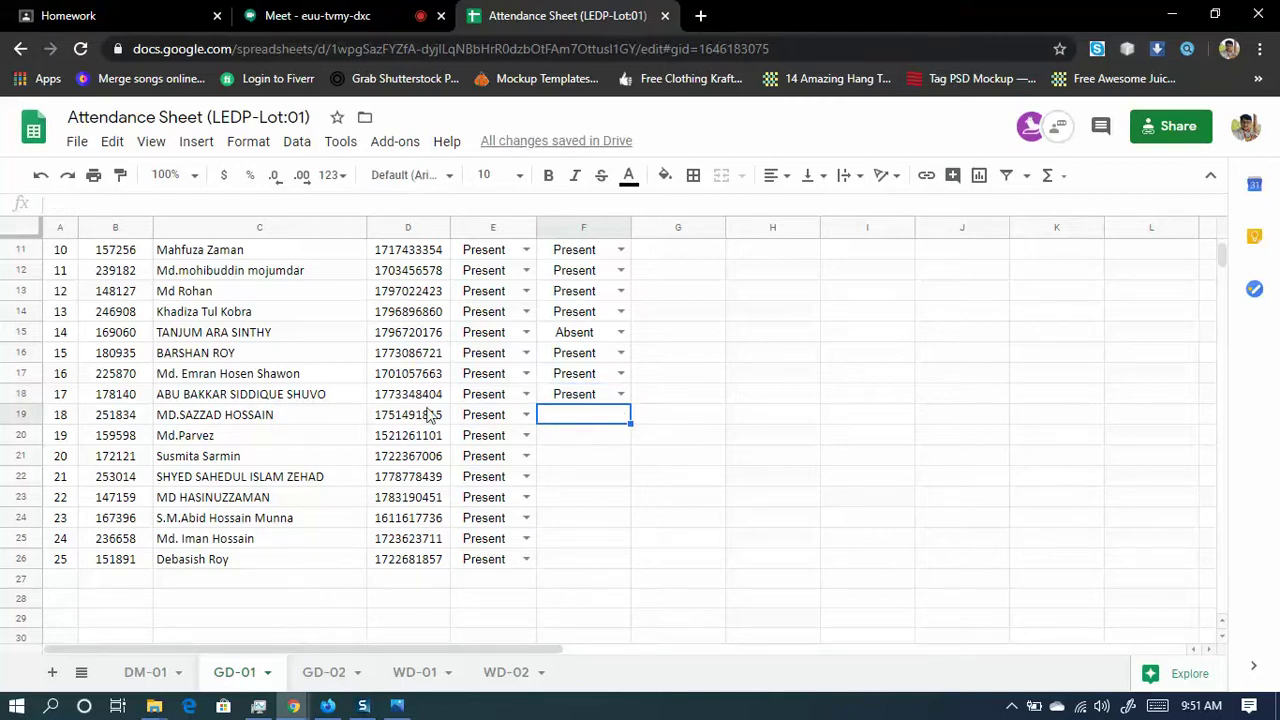
text(Present)
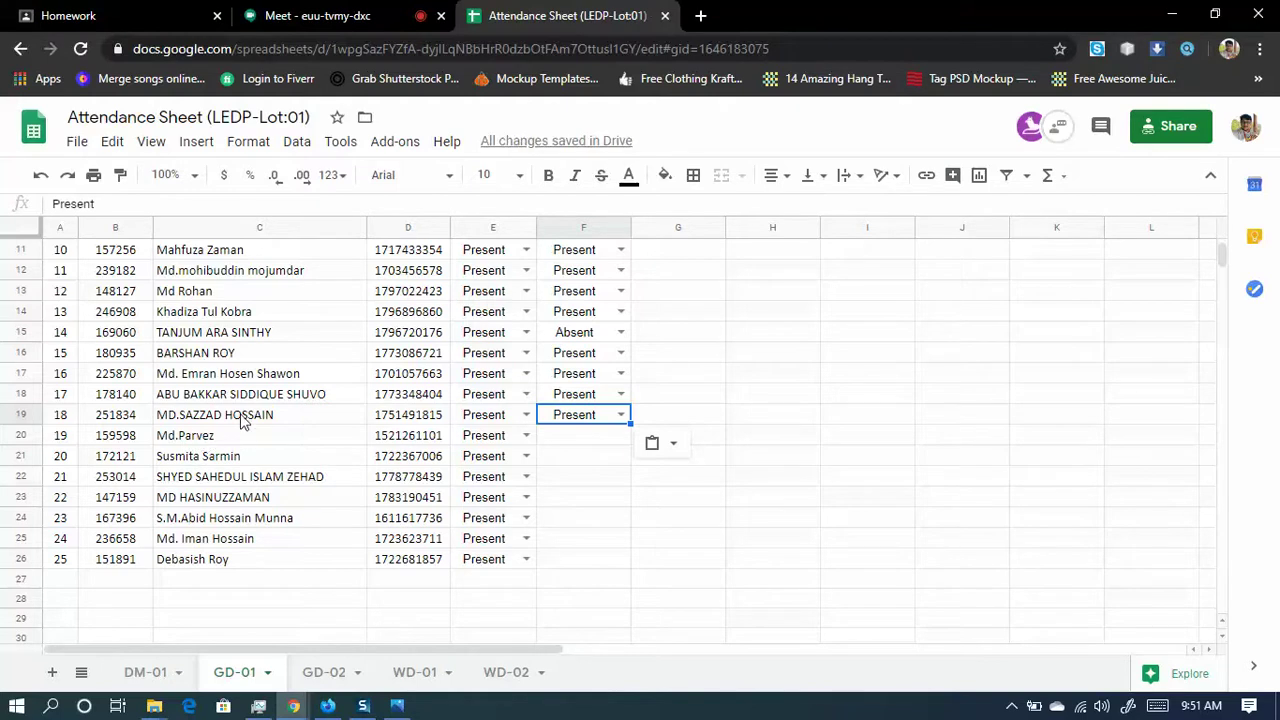
click(562, 437)
text(Present)
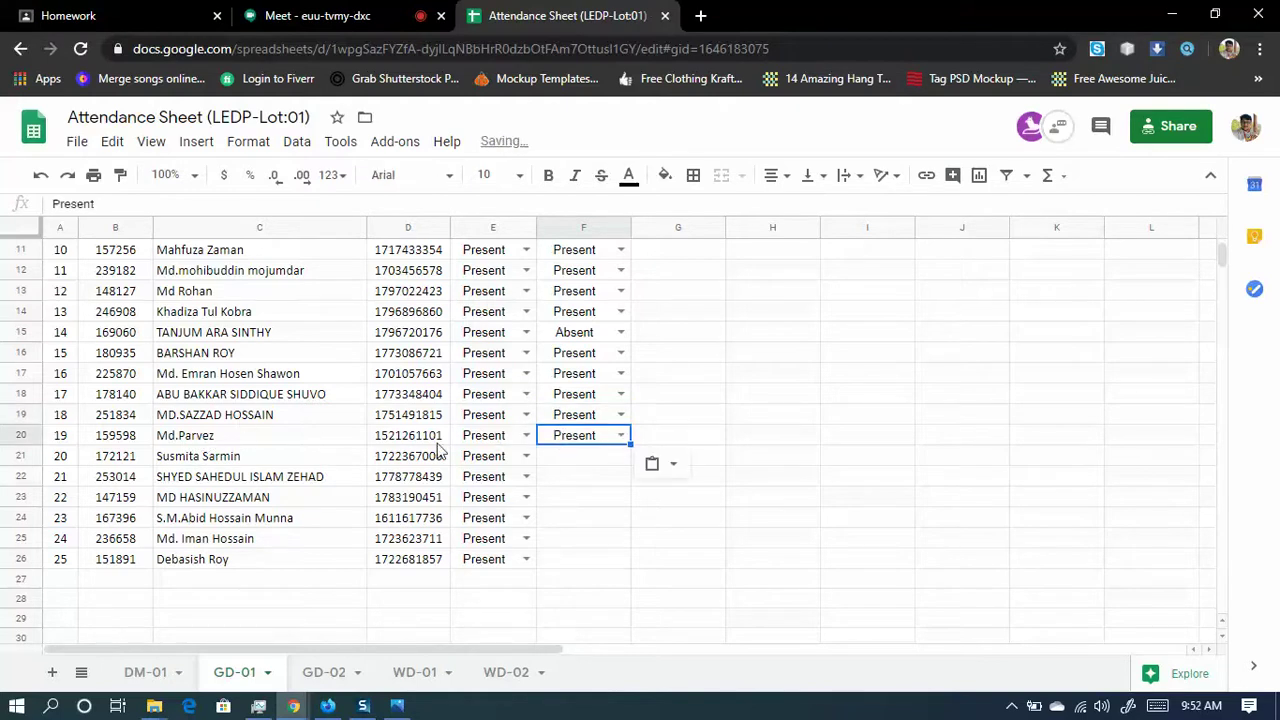
click(280, 459)
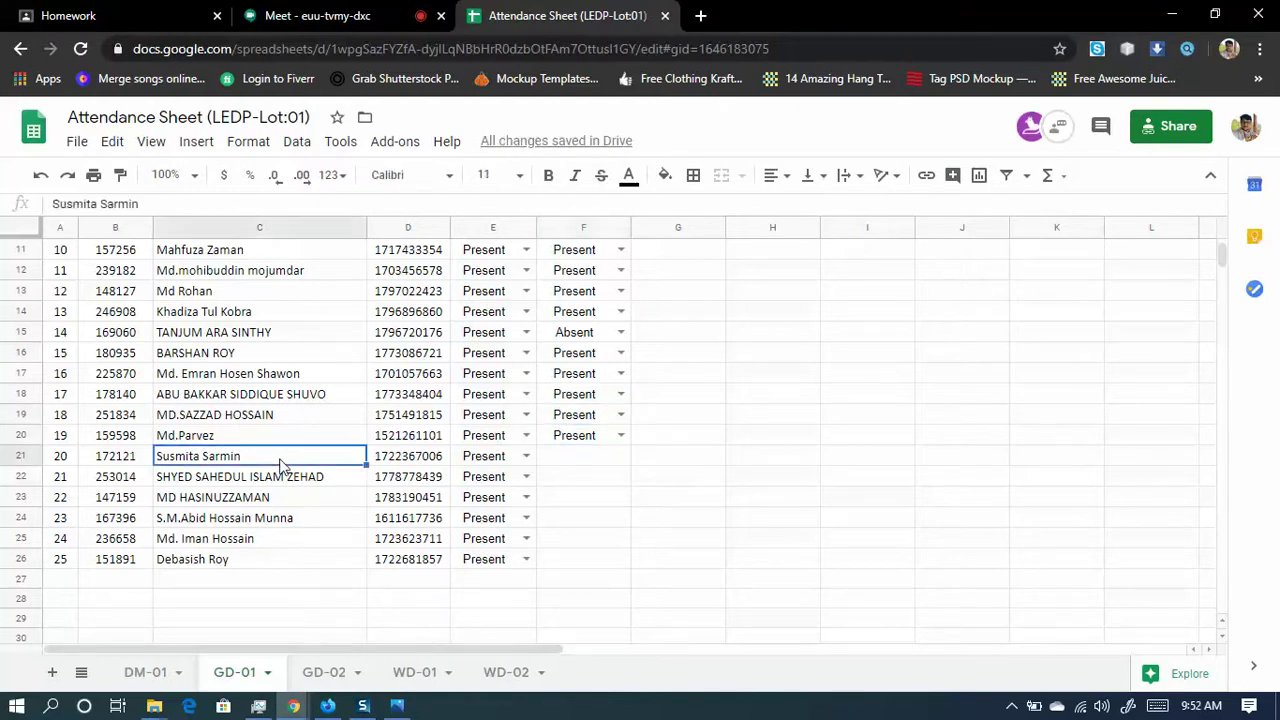
click(562, 466)
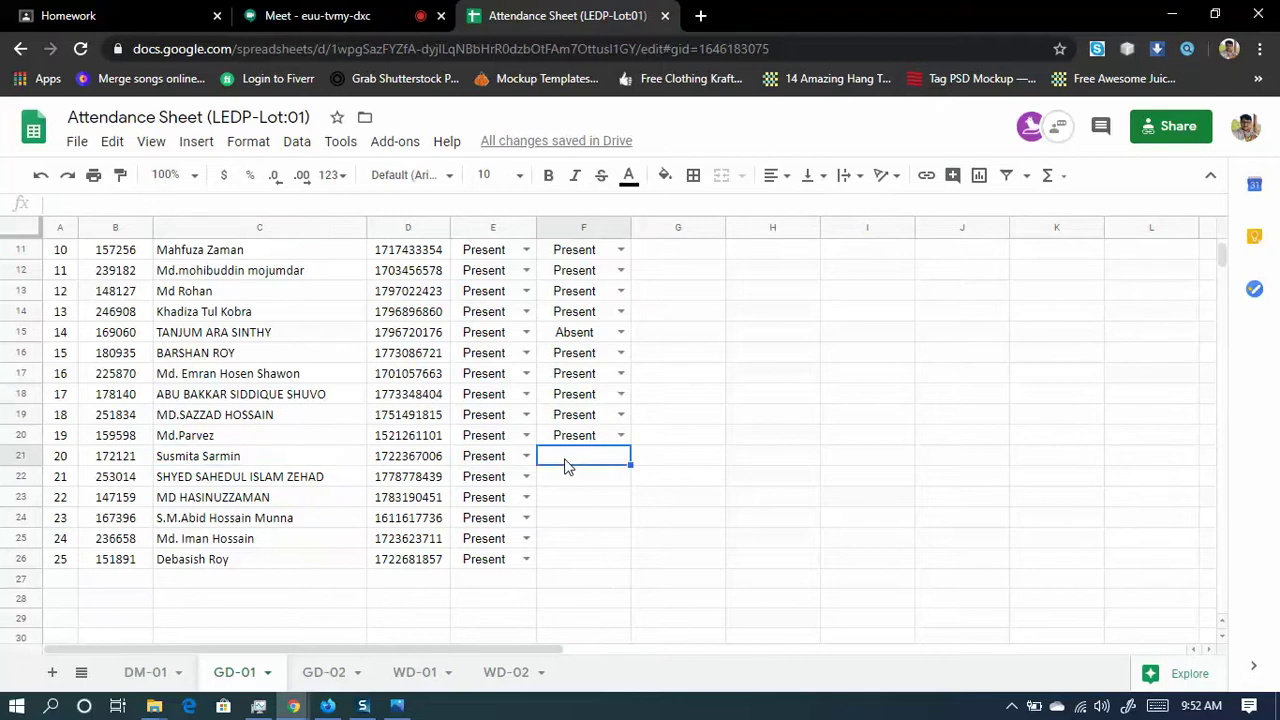
text(Present)
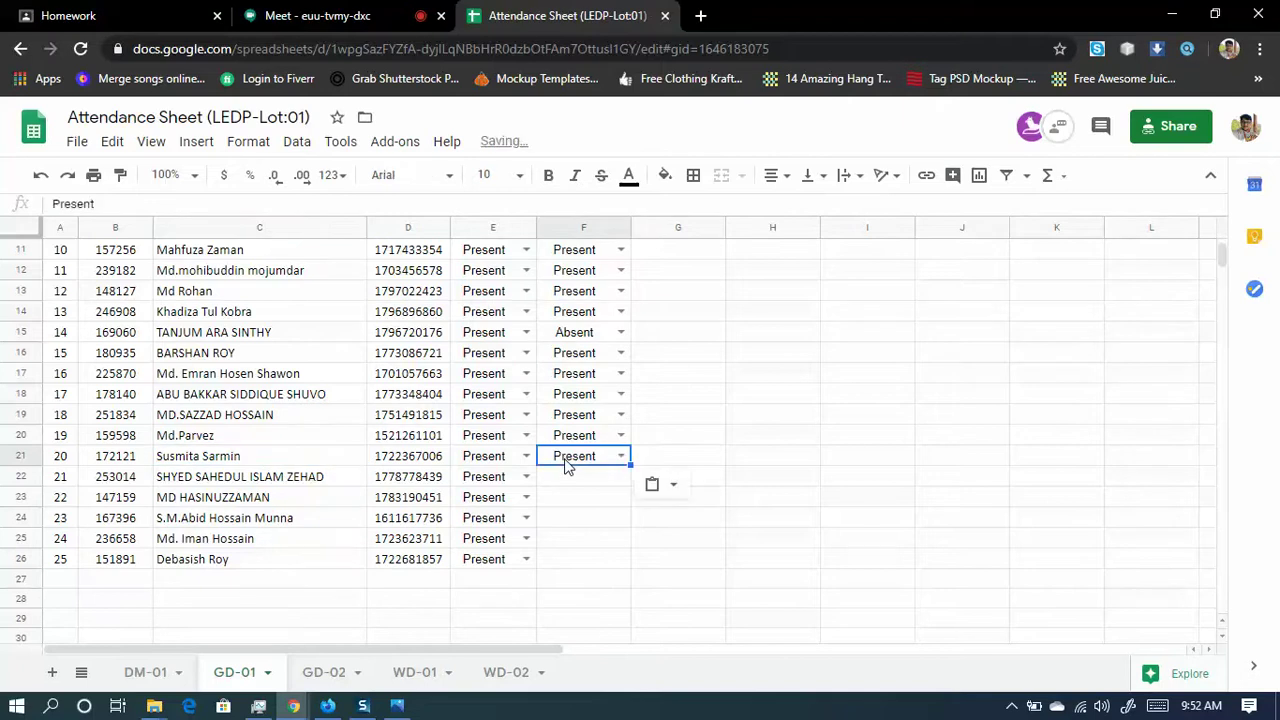
- Mark the students in rows 22 to 24 as Present in the 19-May-2020 column
click(340, 478)
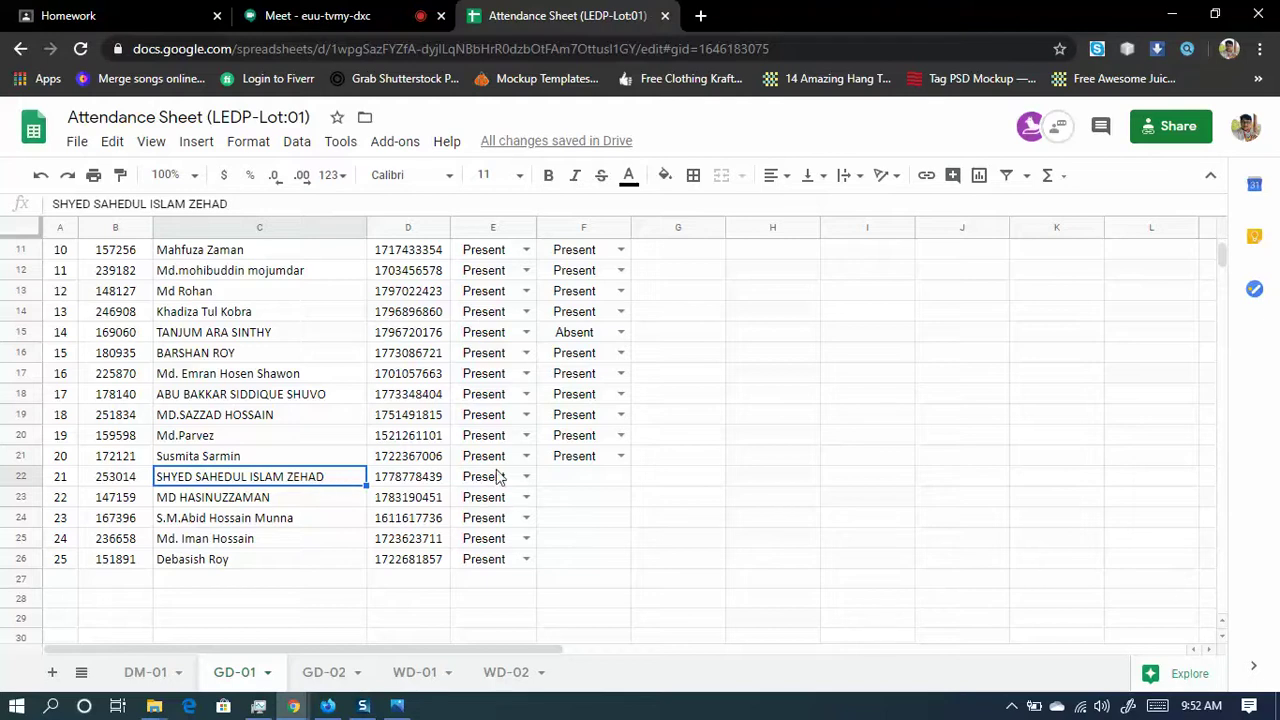
click(582, 486)
text(Present)
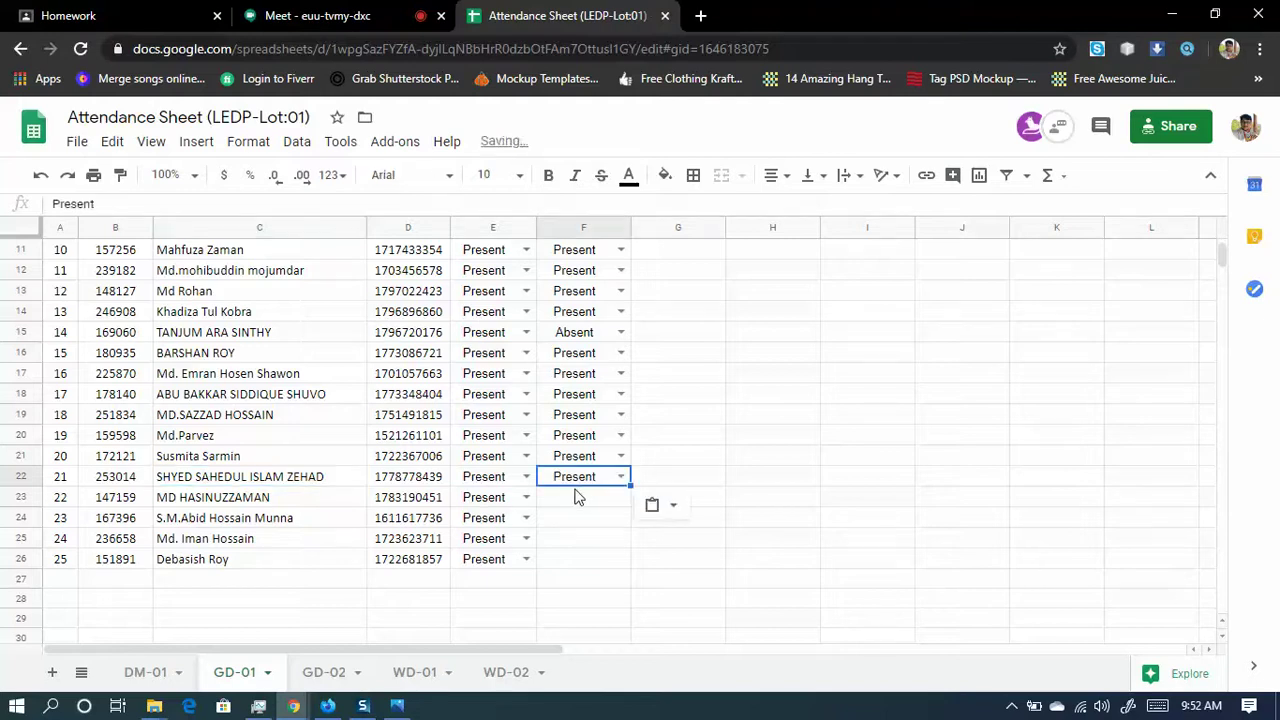
click(302, 496)
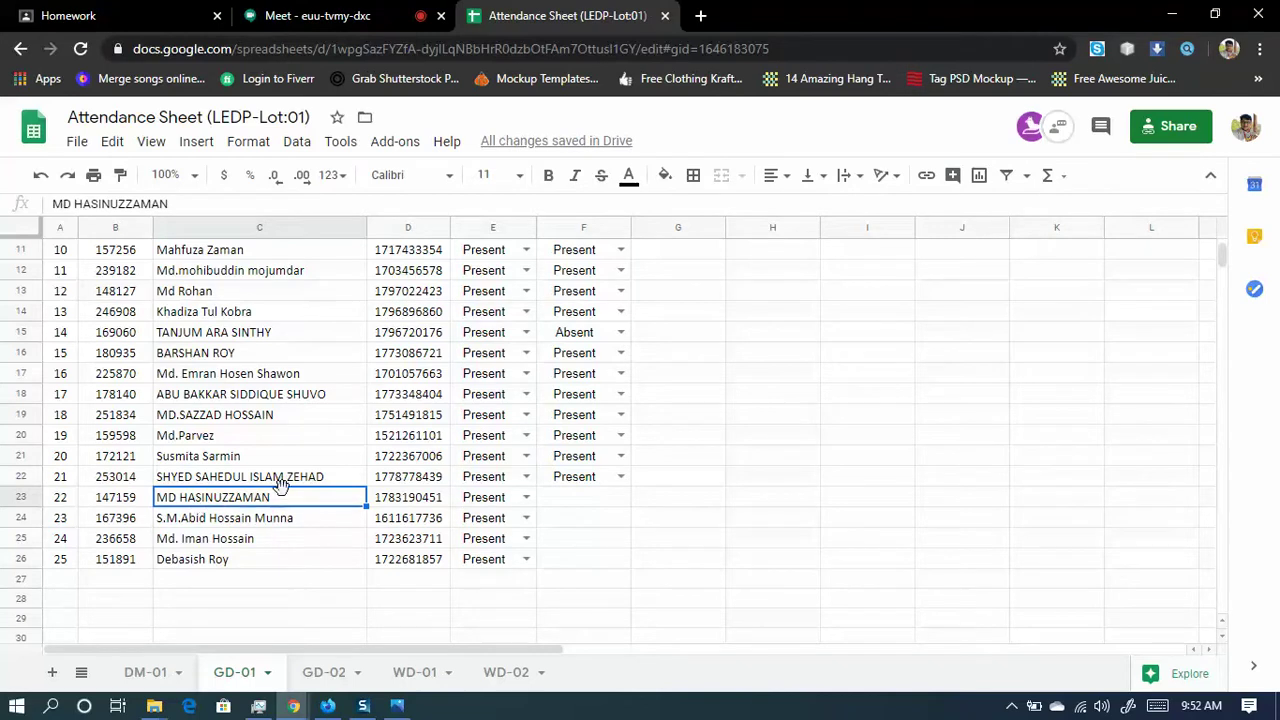
click(586, 500)
text(Present)
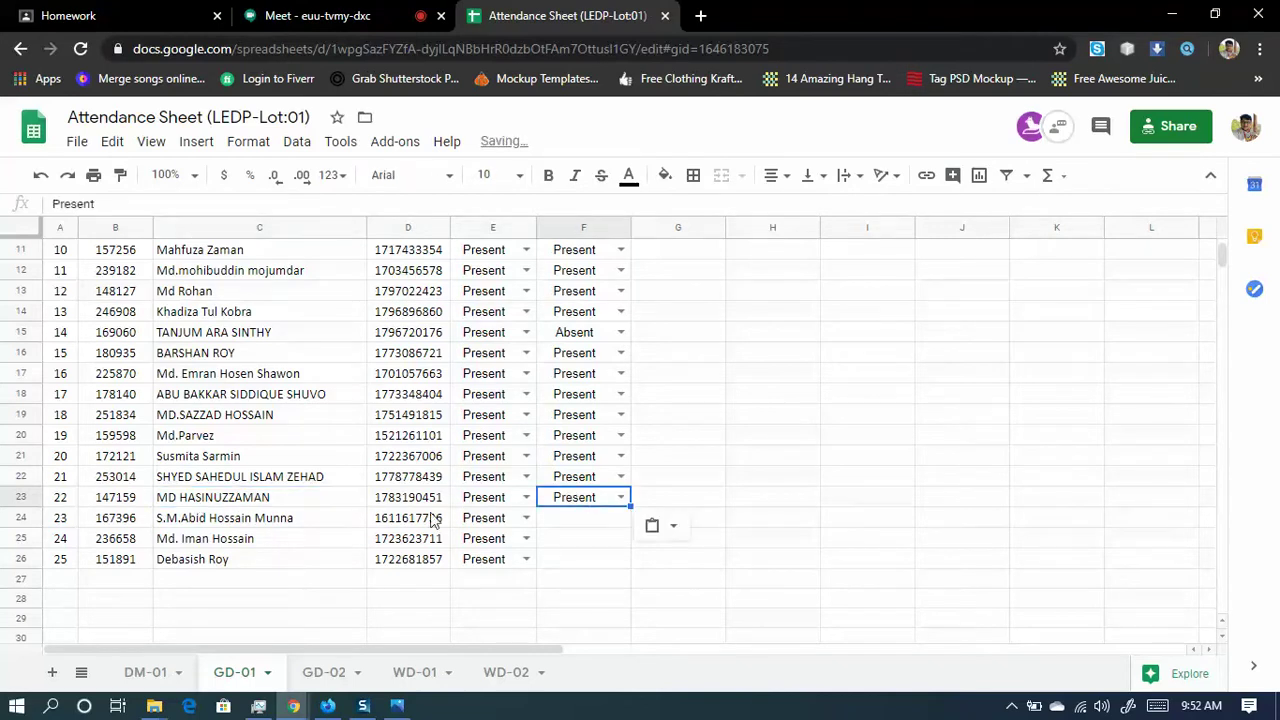
click(320, 528)
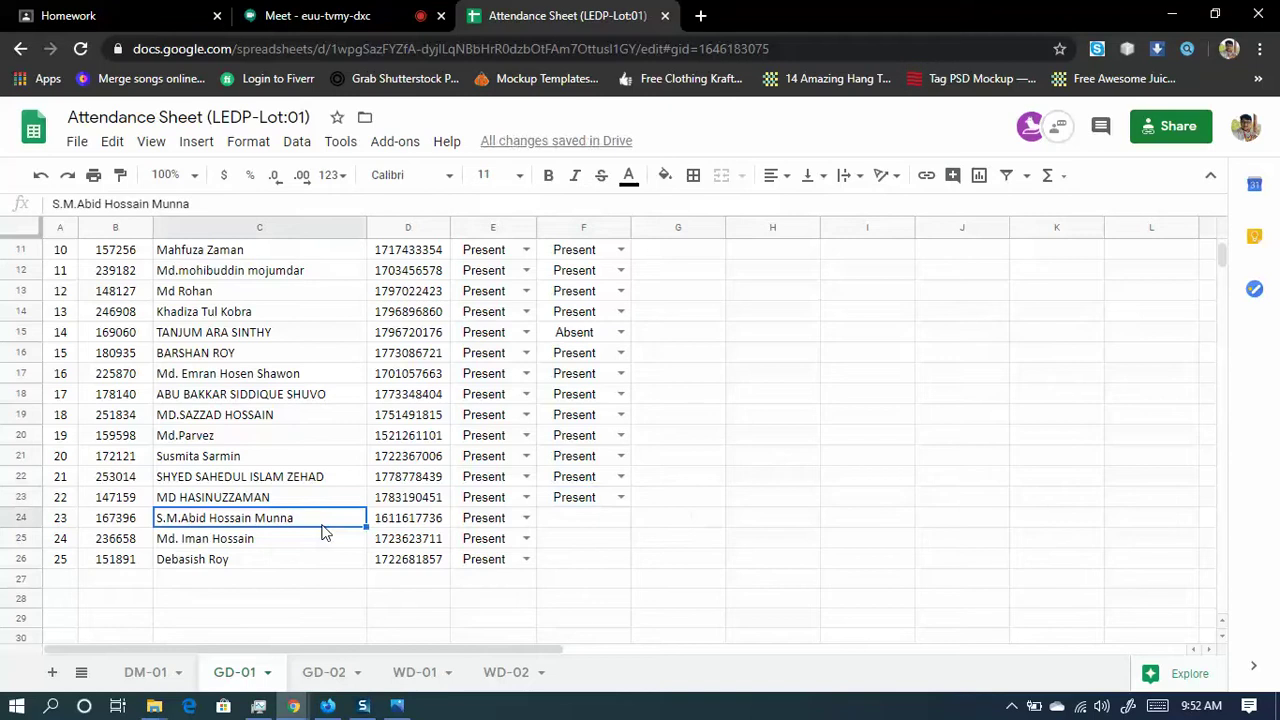
click(603, 527)
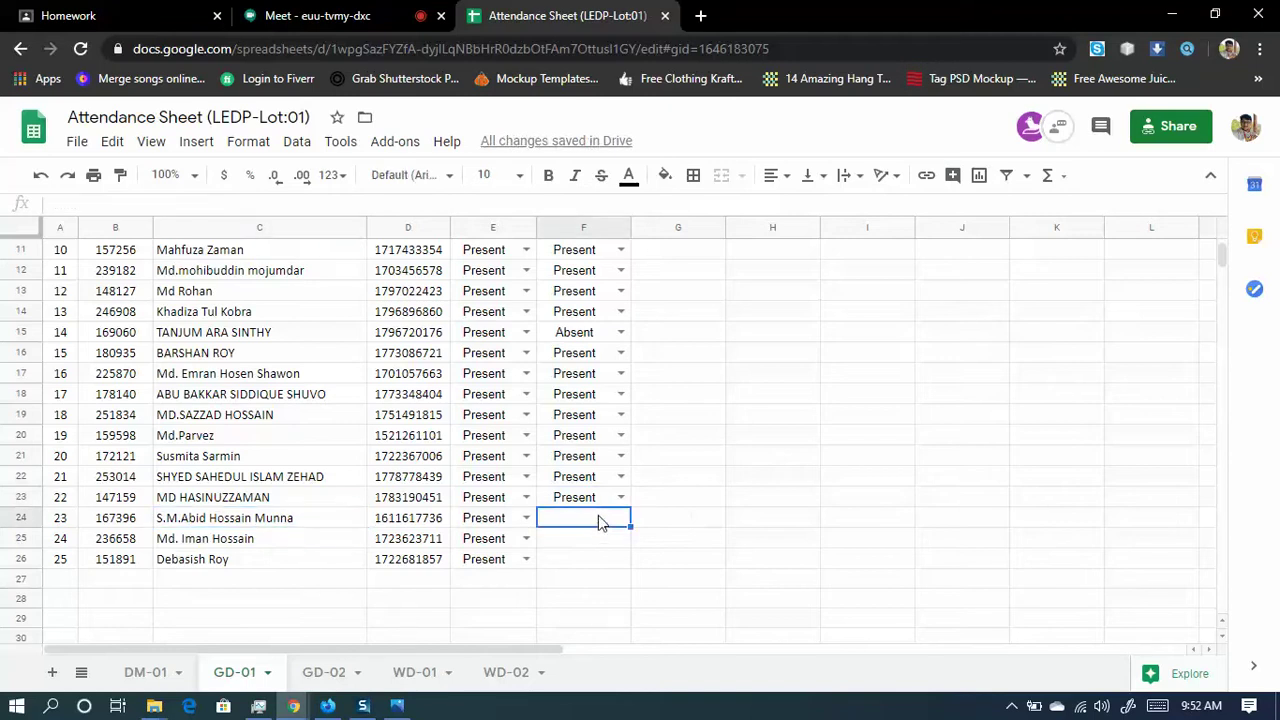
text(Present)
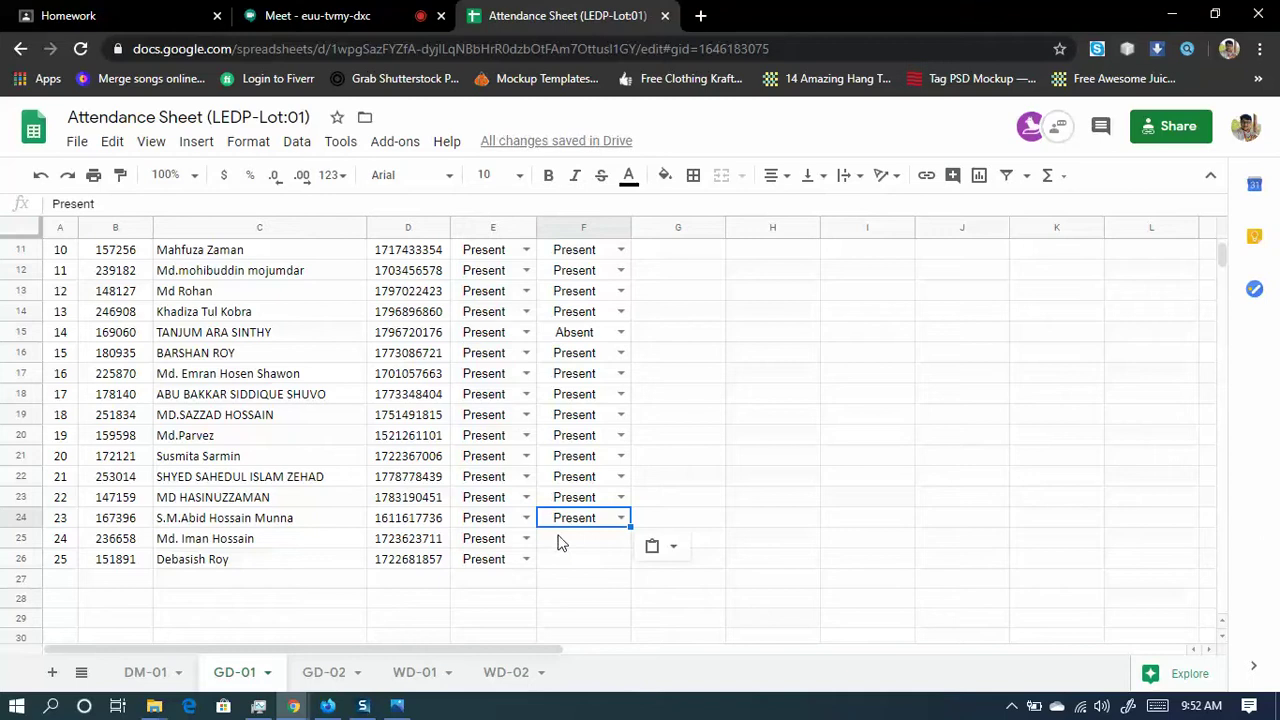
- Mark the students in rows 25 and 26 as Present for 19-May-2020, and recheck the row 15 student's attendance entry
click(565, 540)
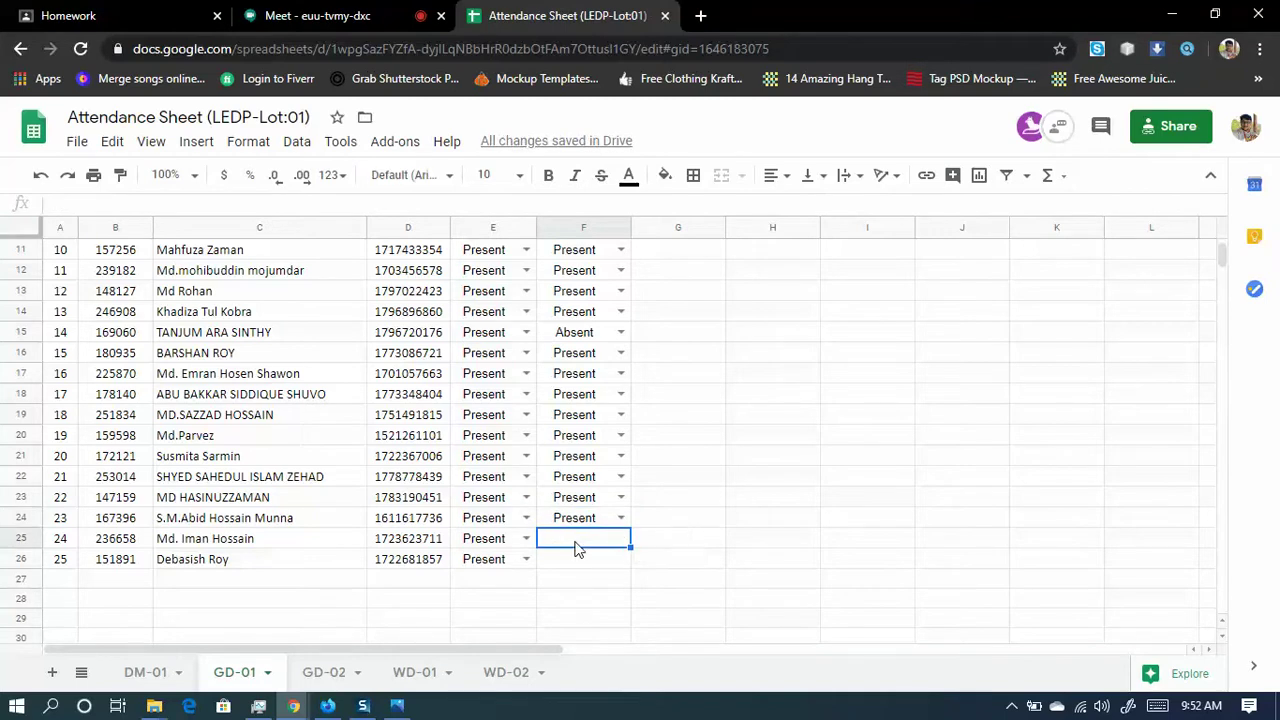
text(Present)
click(565, 561)
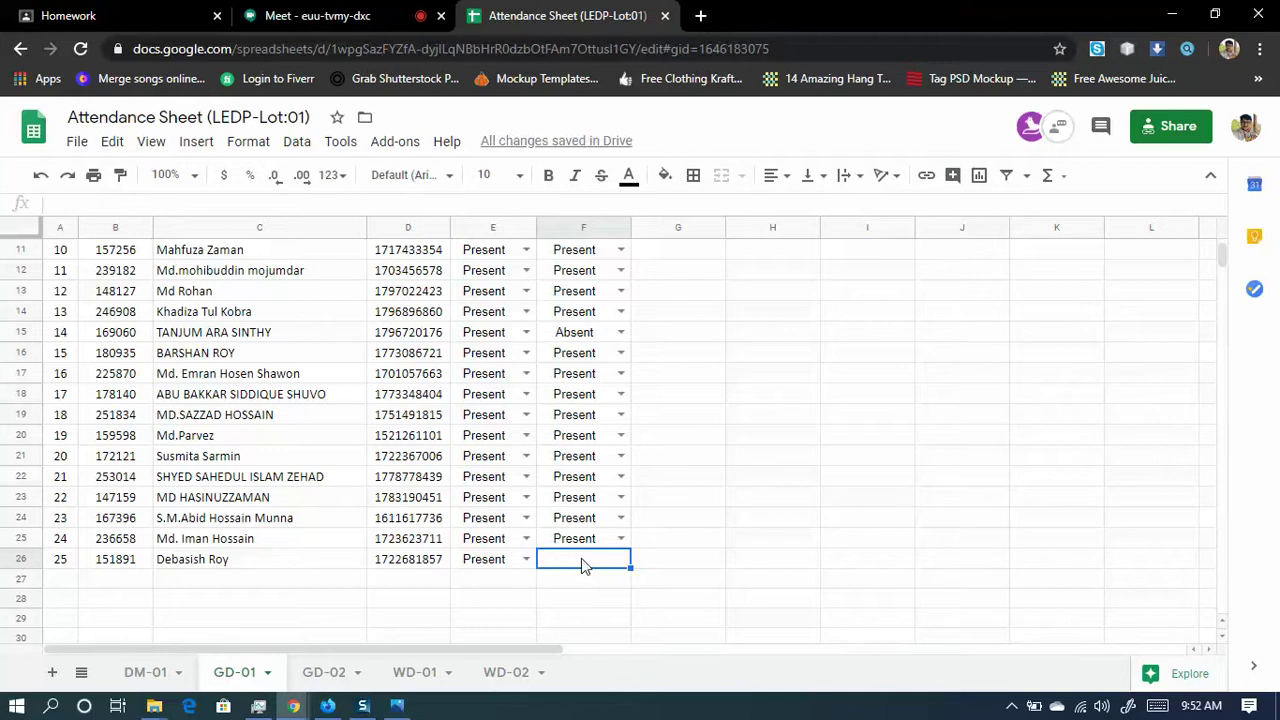
text(Present)
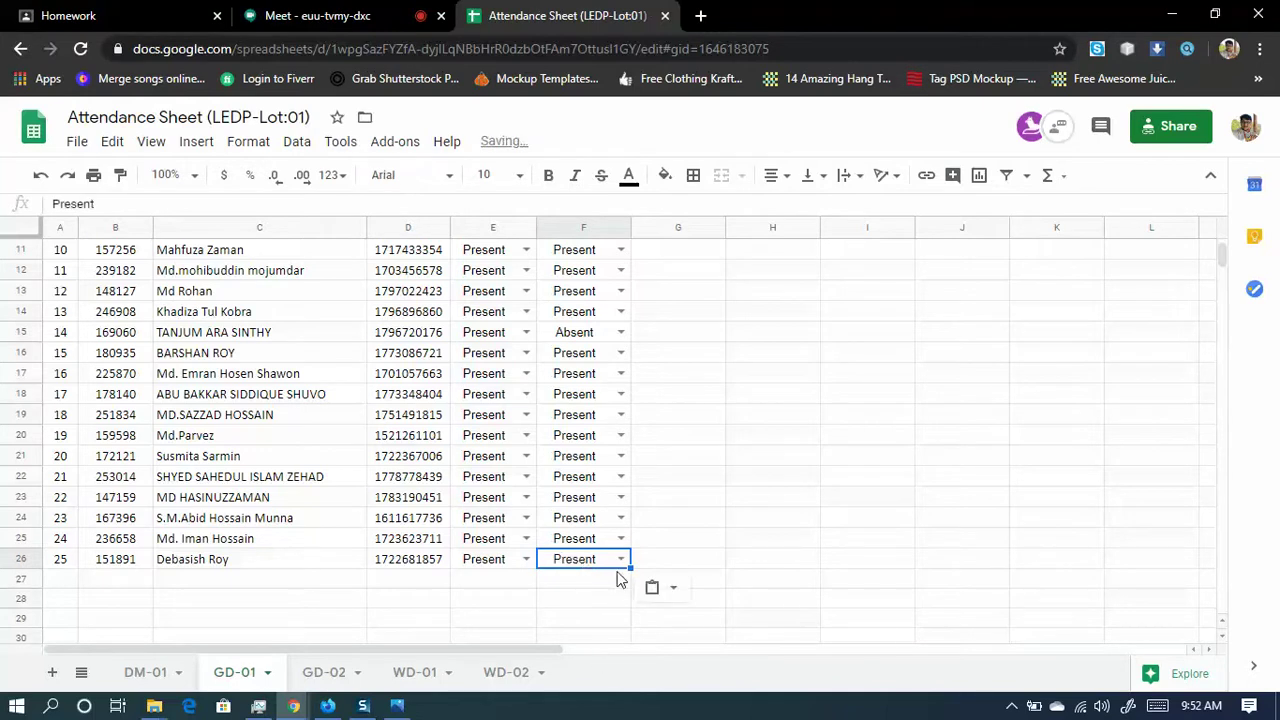
click(570, 332)
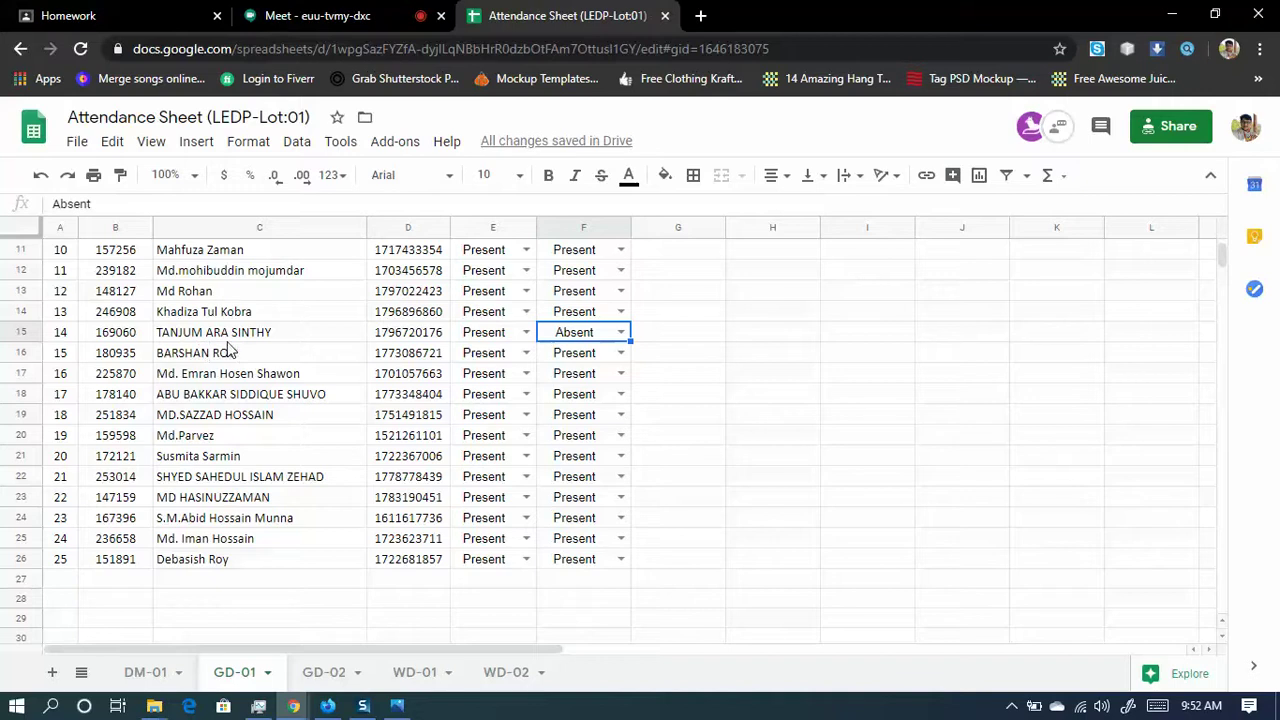
scroll(280, 340, up, 1)
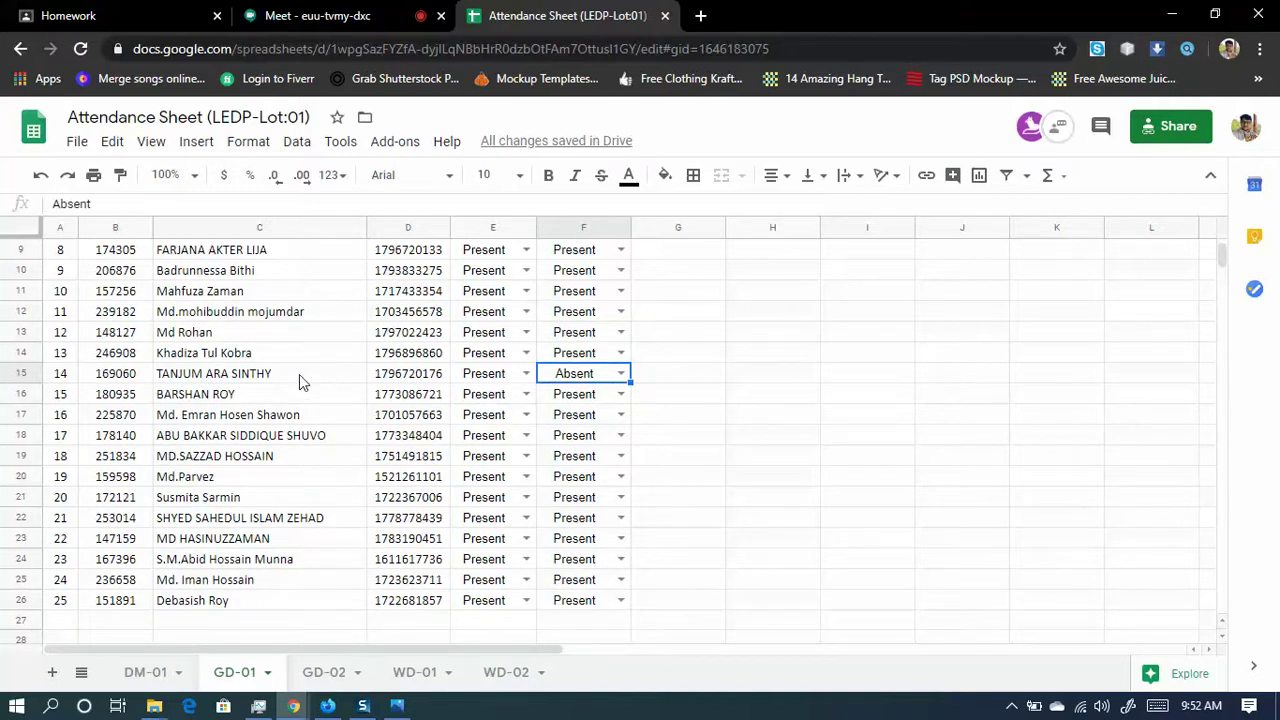
scroll(494, 395, up, 3)
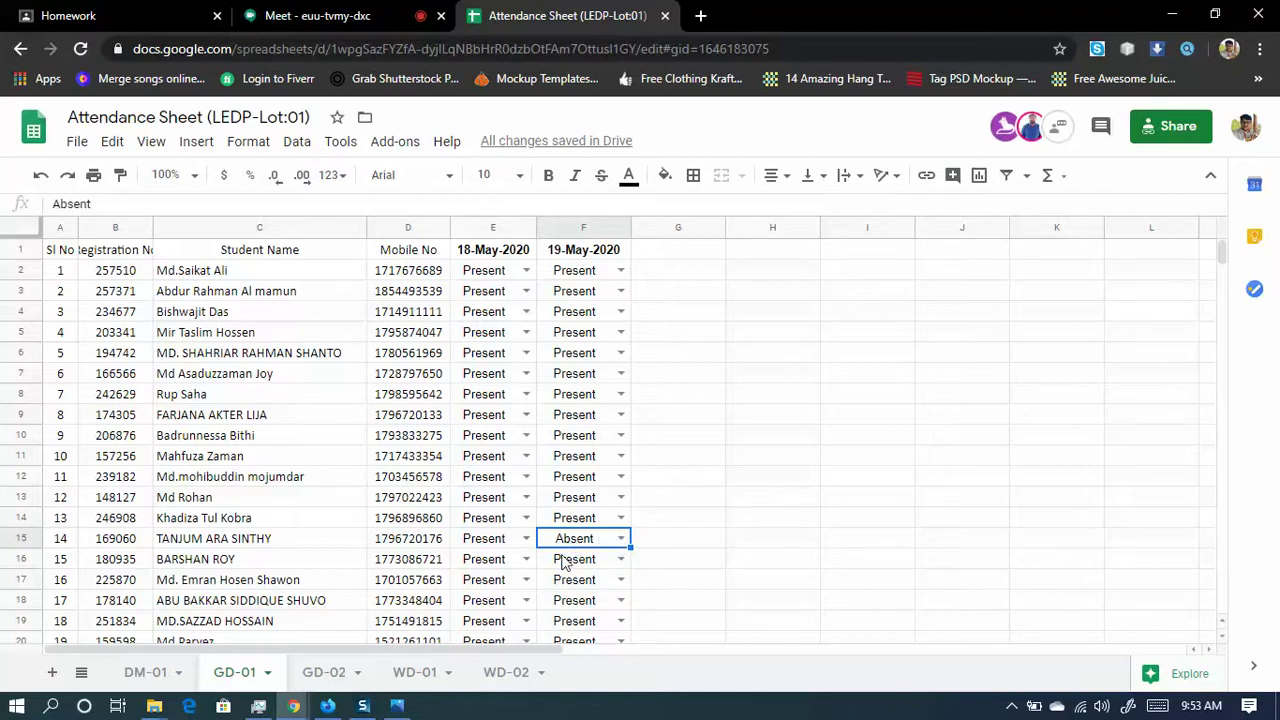
- Switch to the Google Drive window and get a shareable link for the 32x Photoshop and Illustrator folder
click(343, 14)
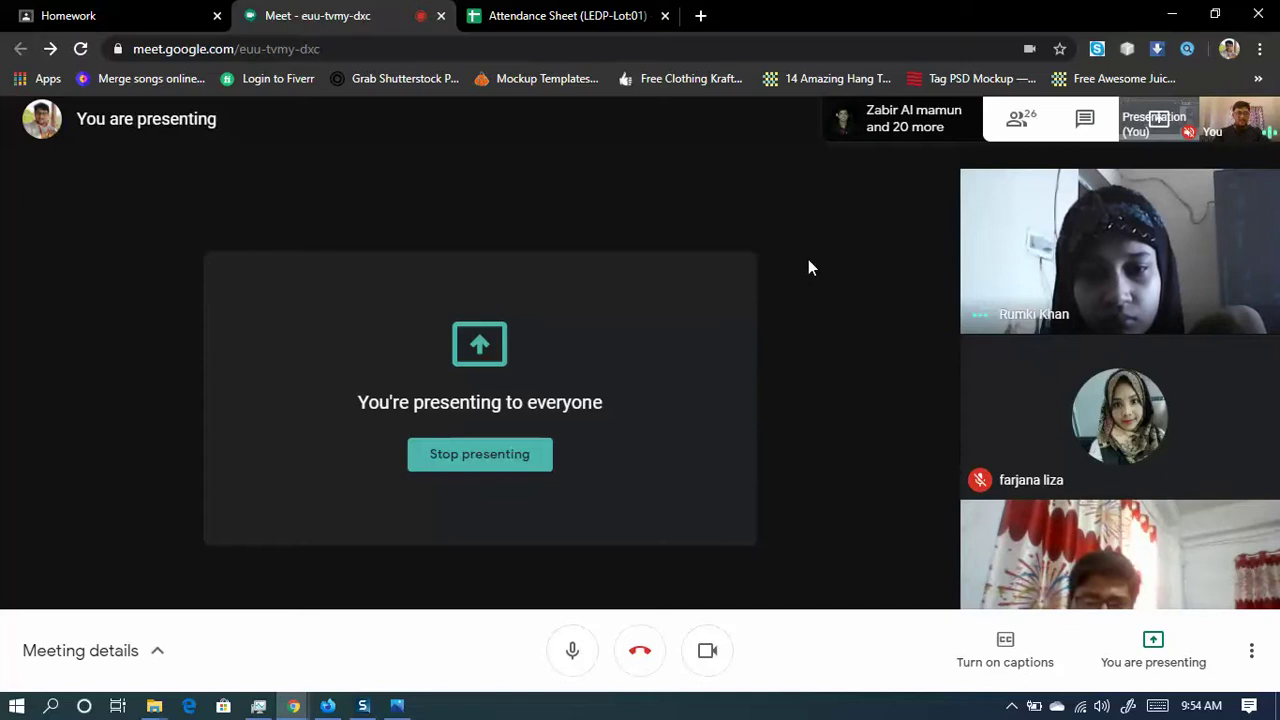
mouse_move(291, 708)
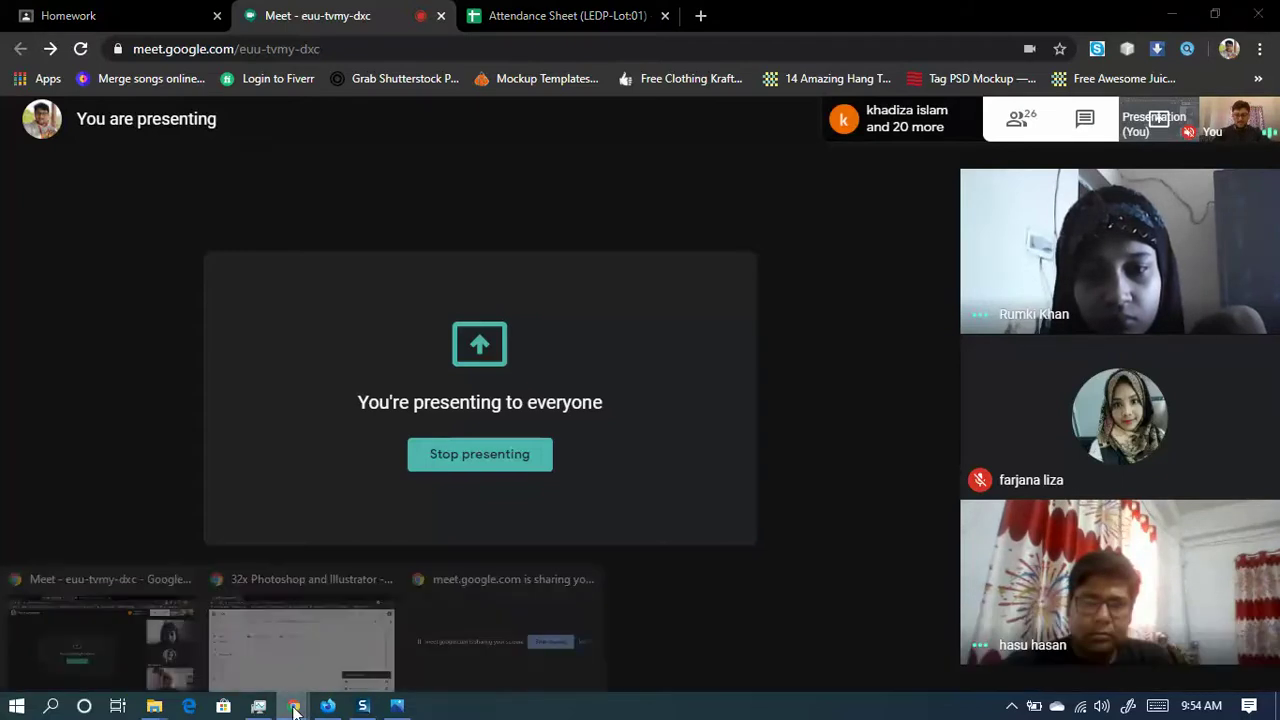
click(320, 635)
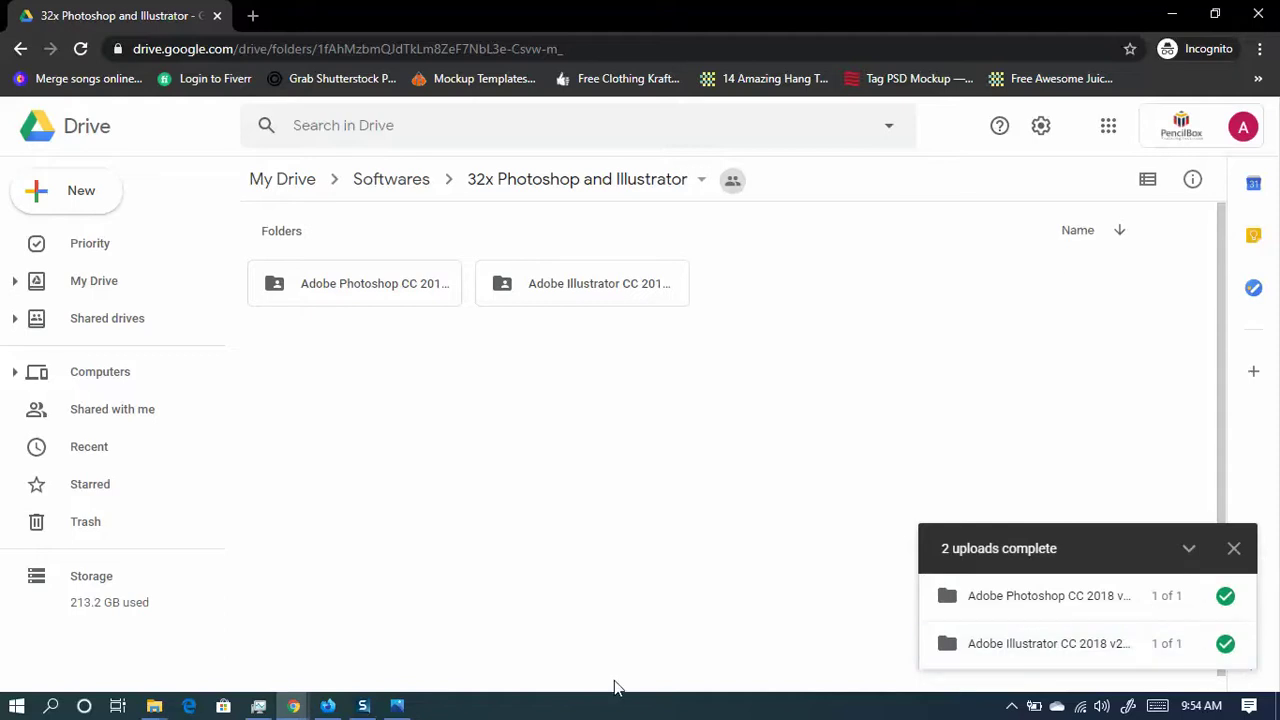
click(700, 188)
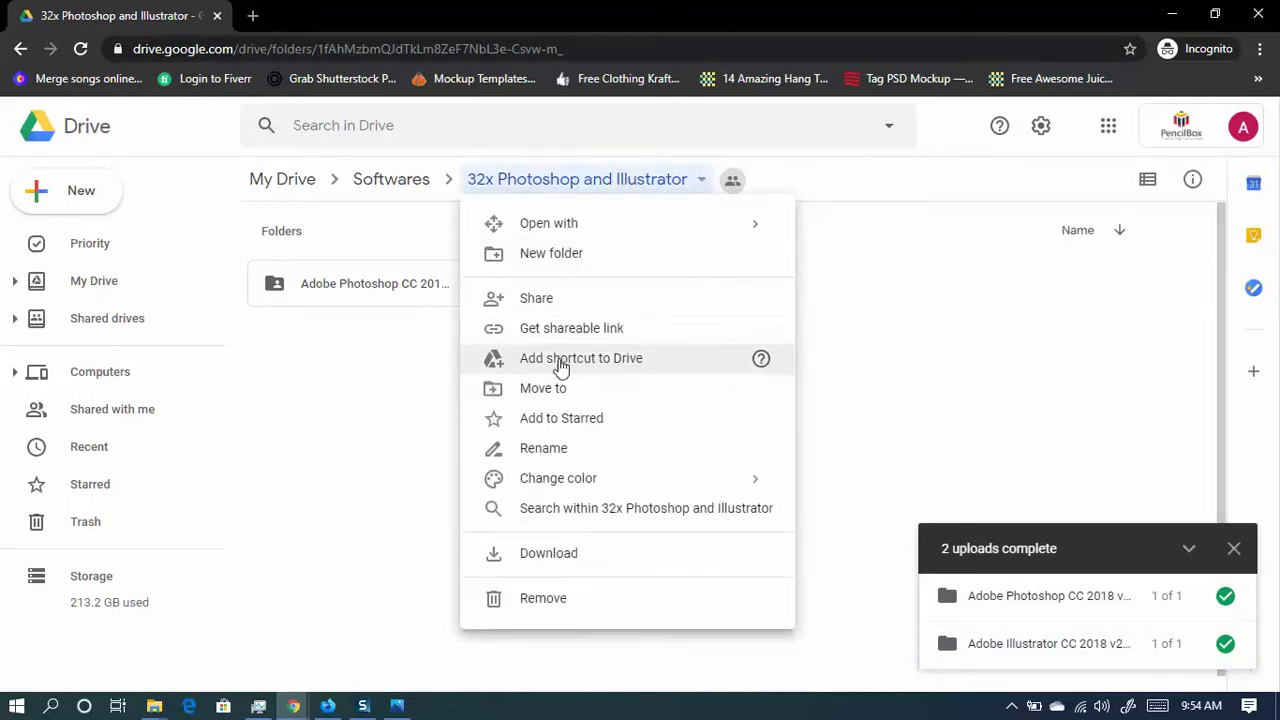
click(536, 328)
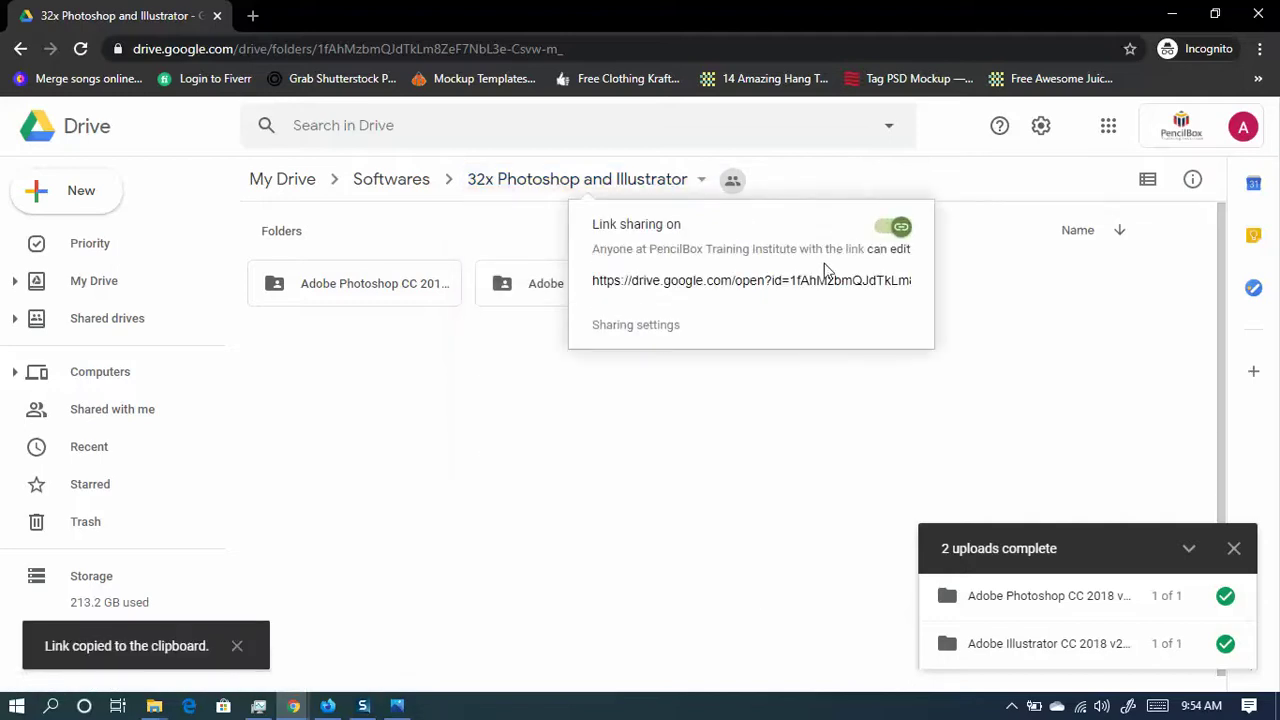
- Set the folder's link sharing to Anyone with the link, with "Can organize, add, & edit" access, and save it
click(636, 325)
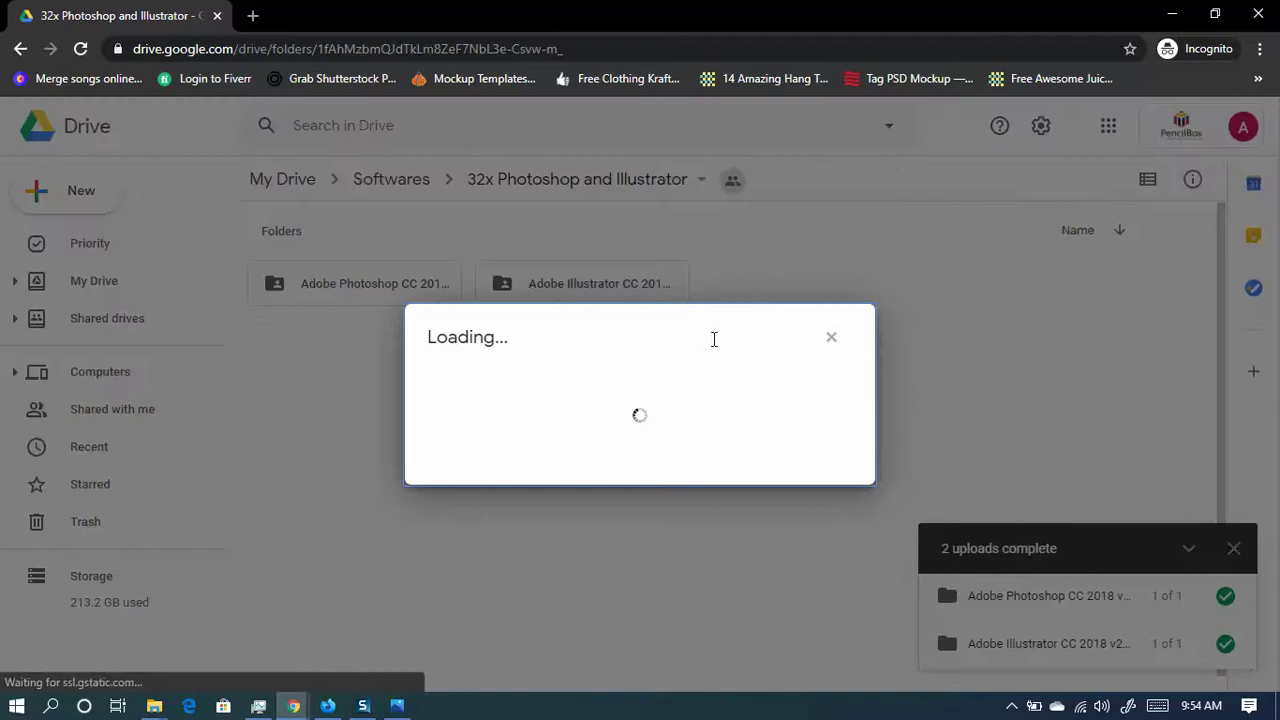
click(731, 324)
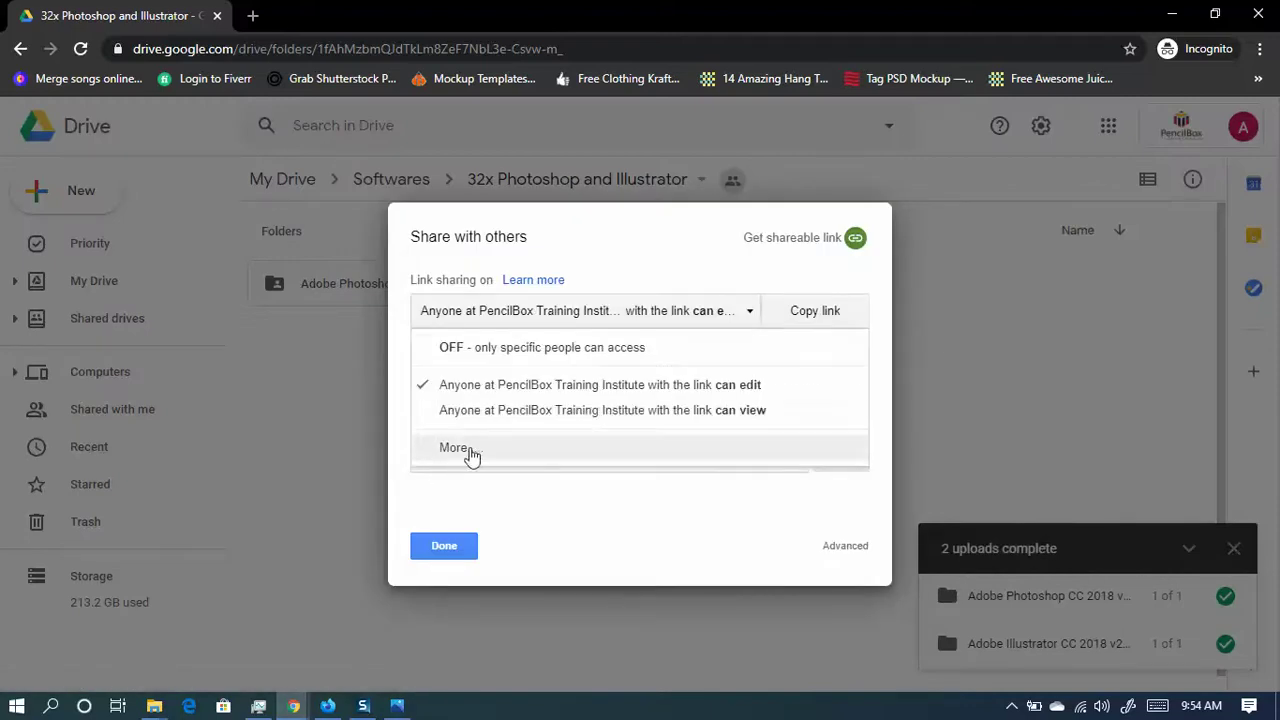
click(471, 451)
click(437, 293)
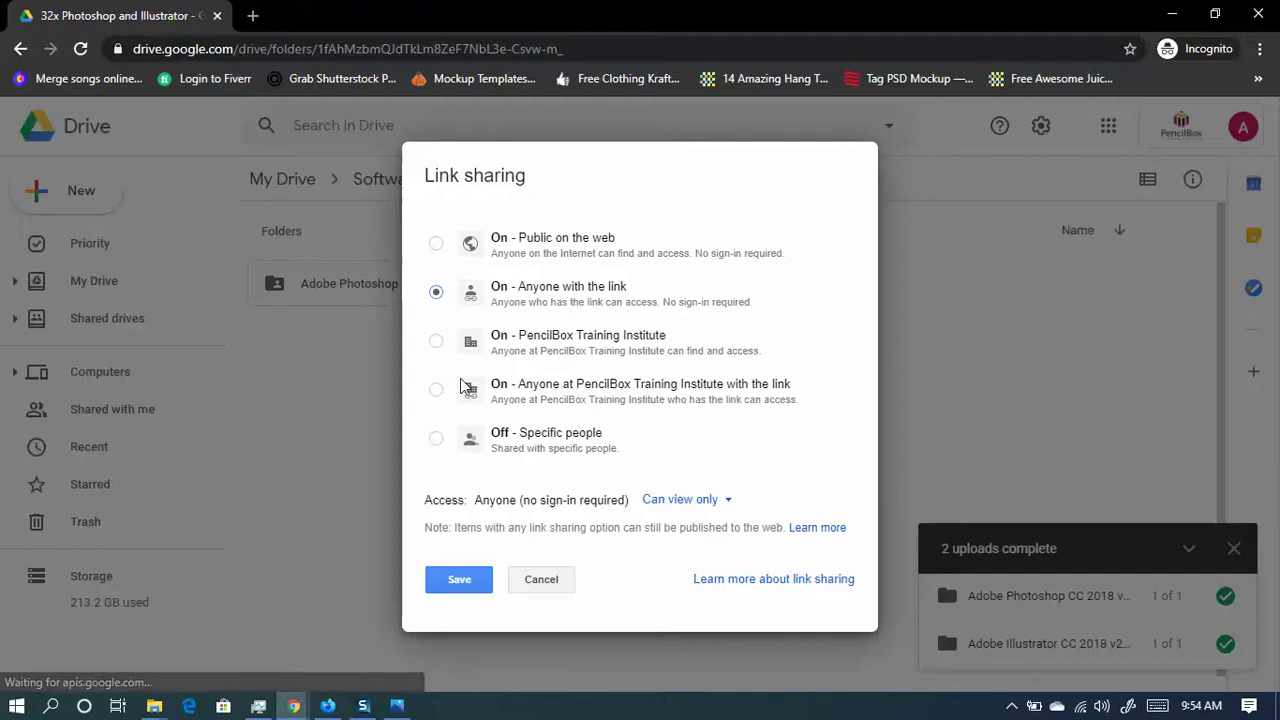
click(718, 503)
click(700, 532)
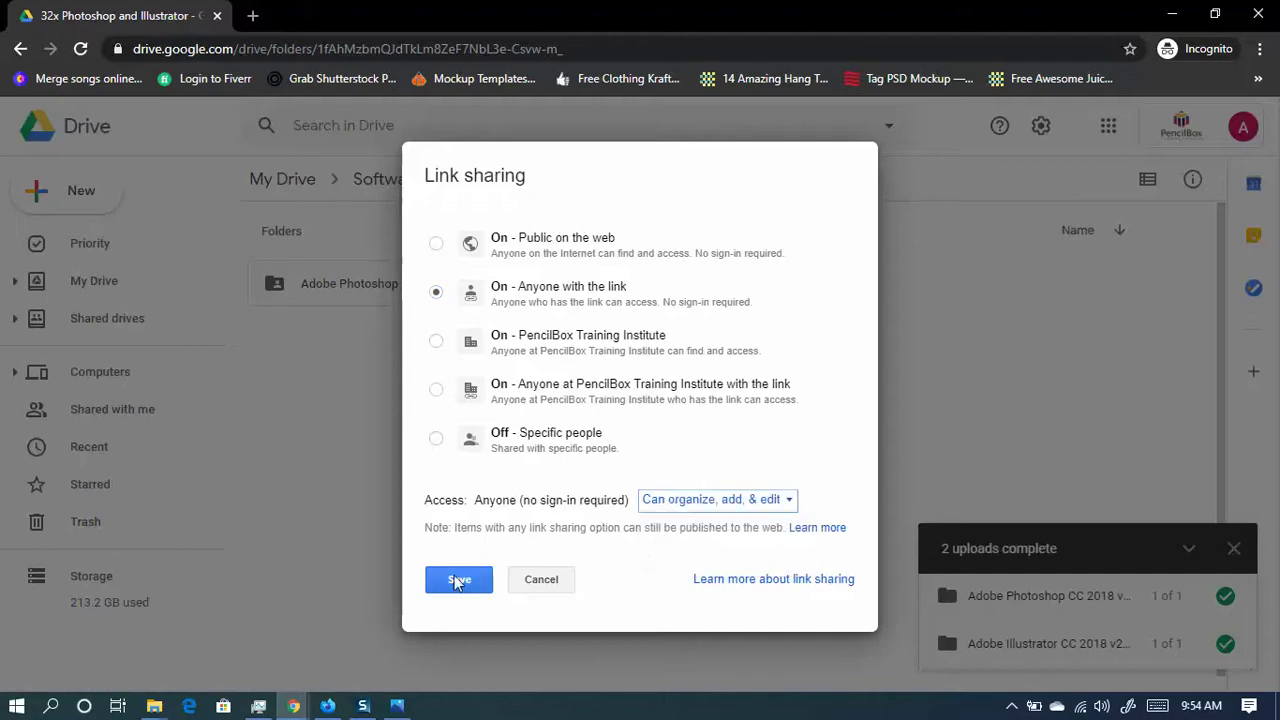
click(458, 580)
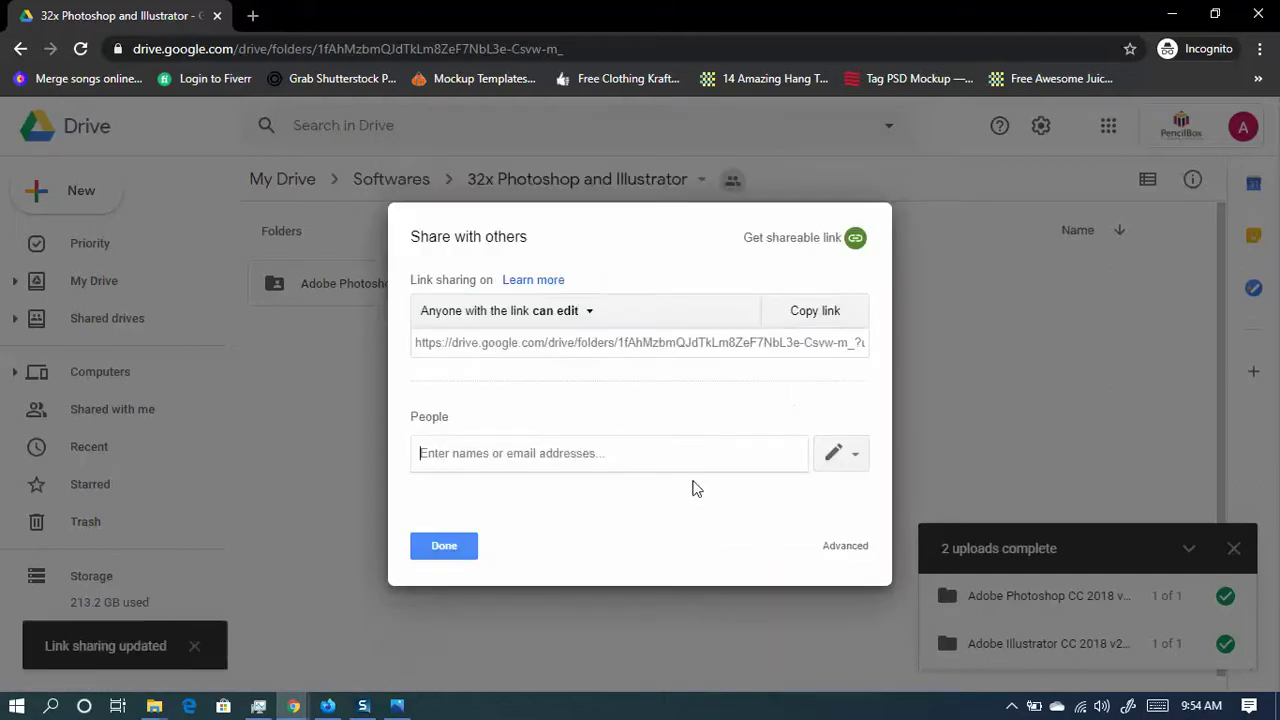
- Copy the updated folder link and post it to everyone in the Google Meet class chat
click(825, 312)
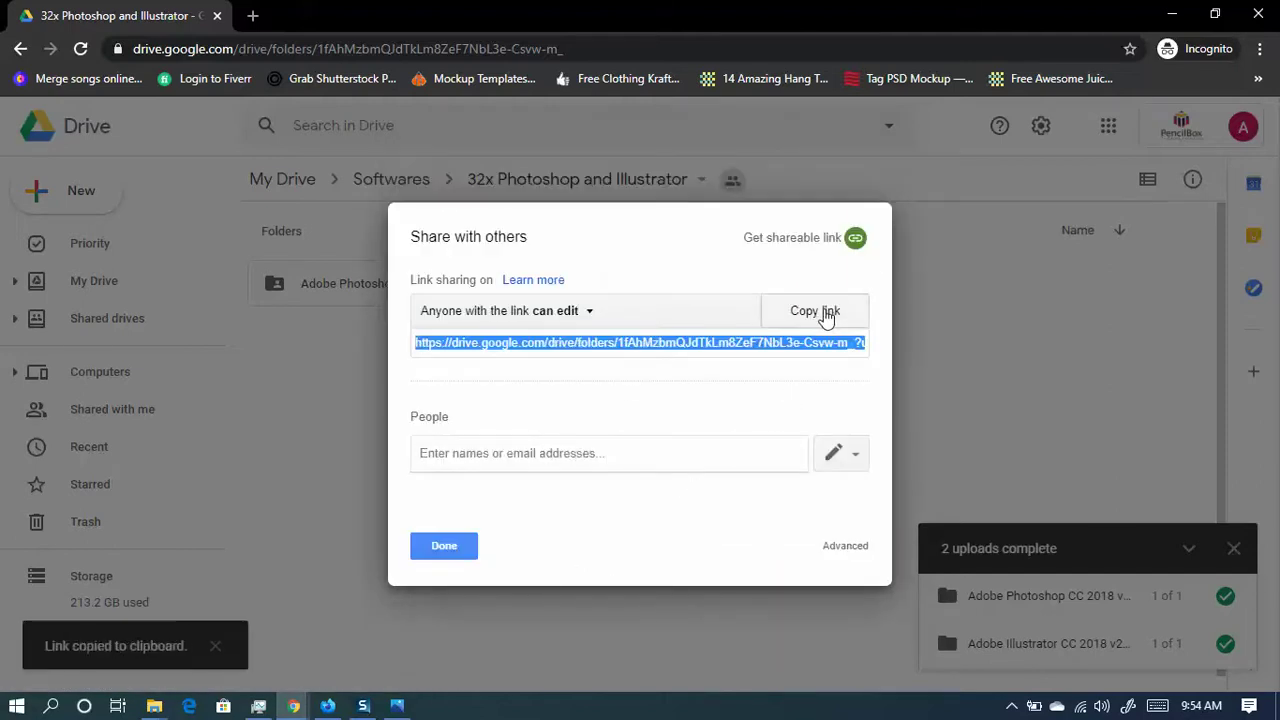
click(444, 547)
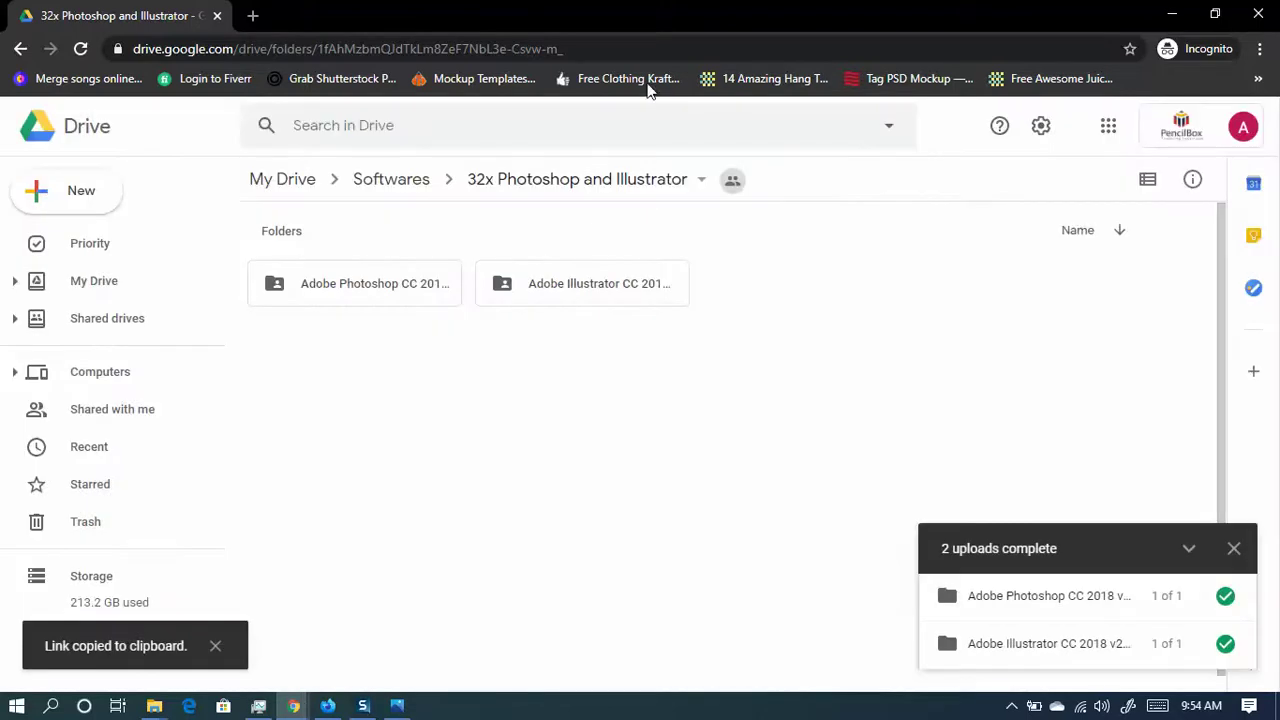
click(293, 706)
mouse_move(295, 712)
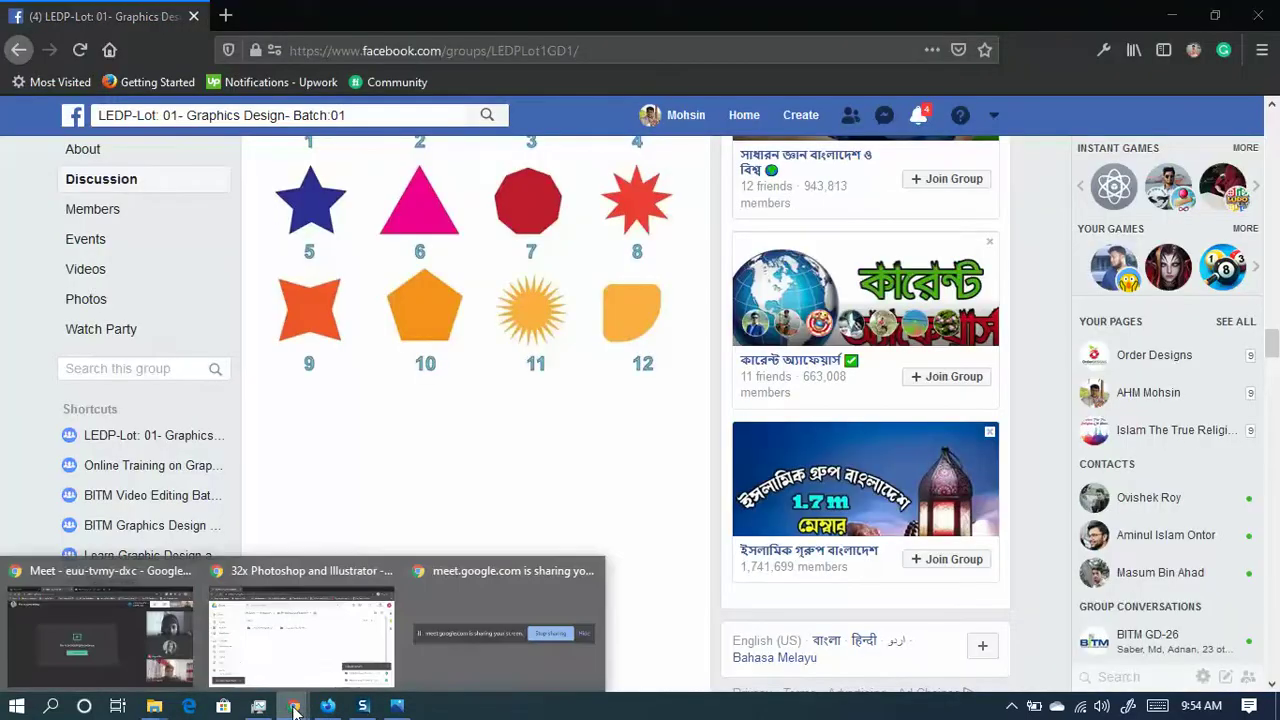
click(145, 620)
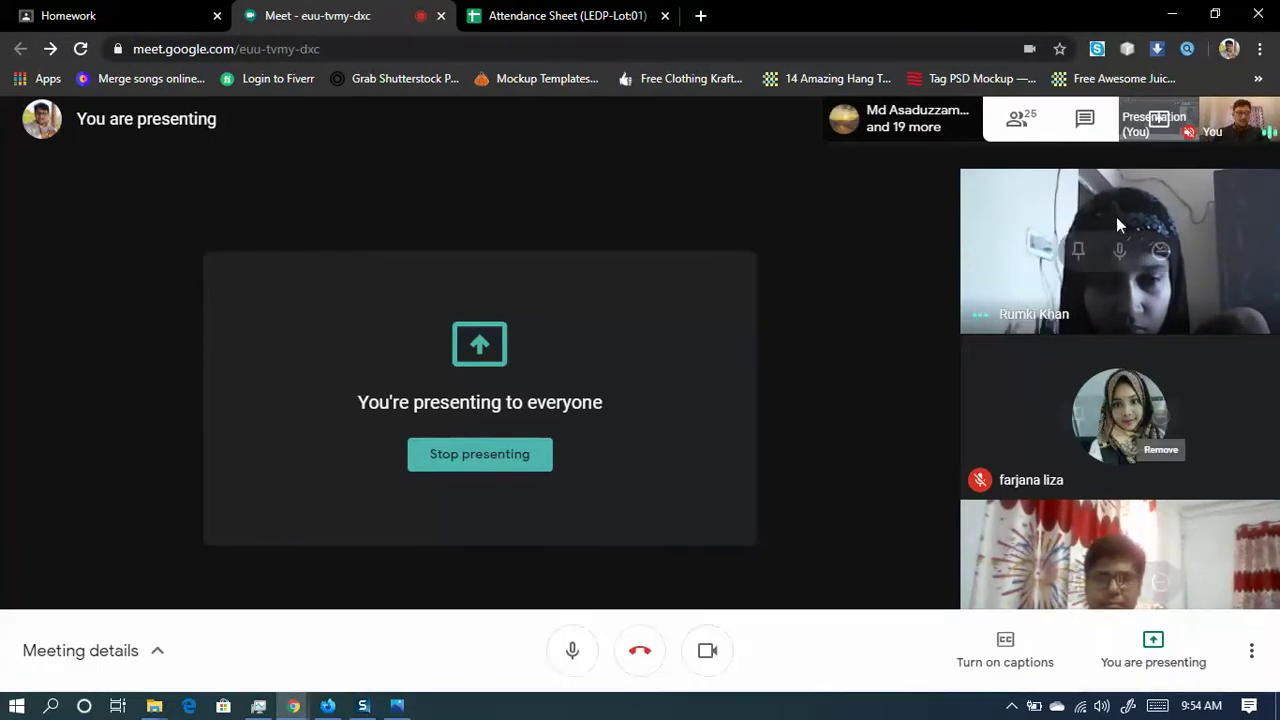
click(1084, 119)
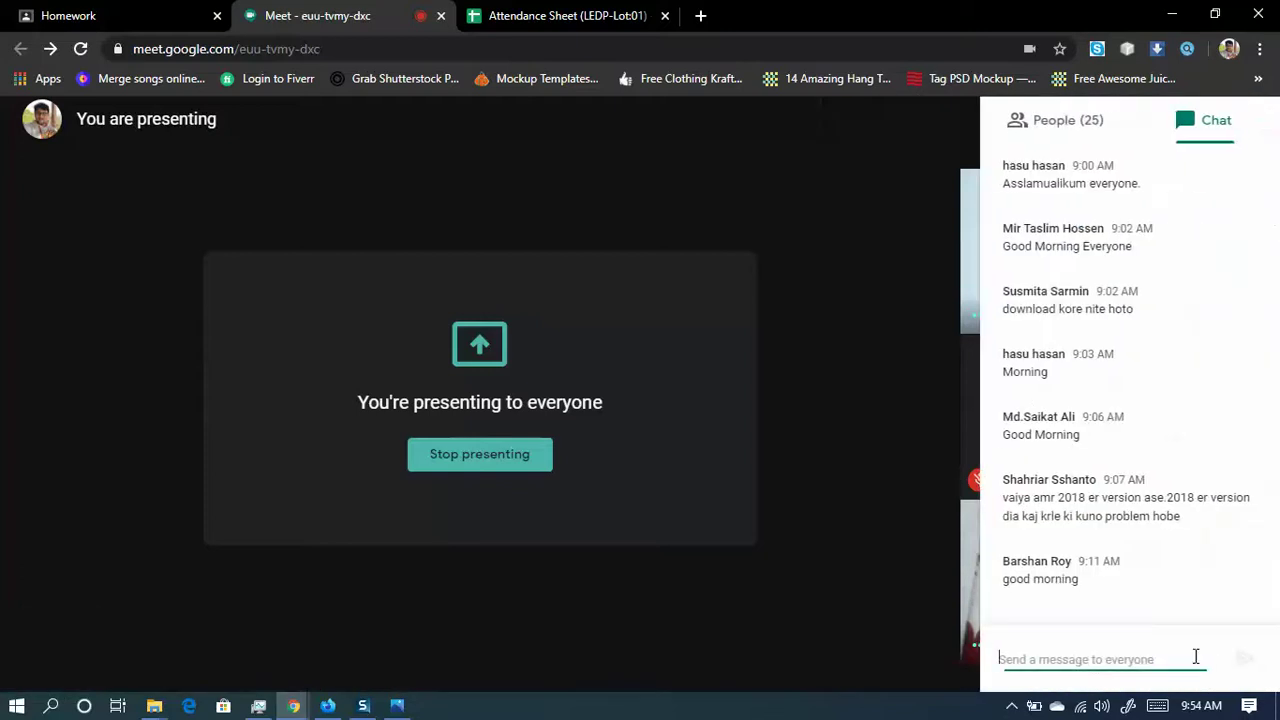
key(ctrl+v)
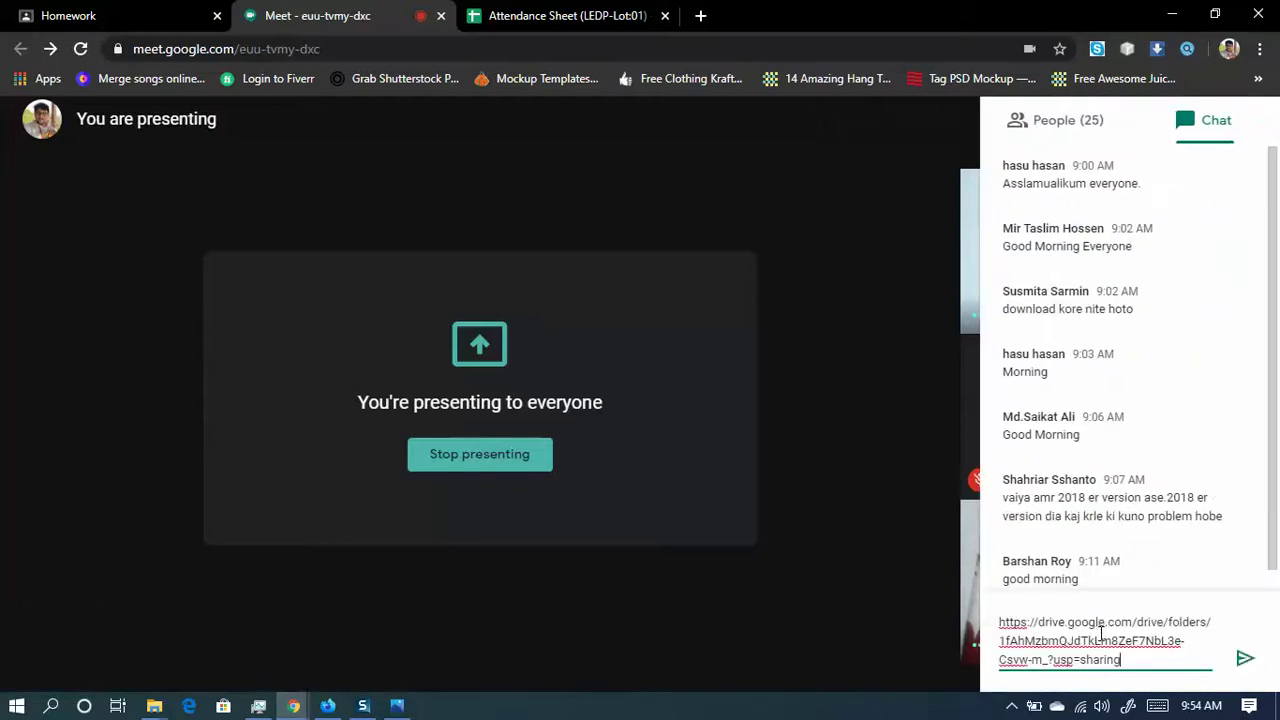
key(Return)
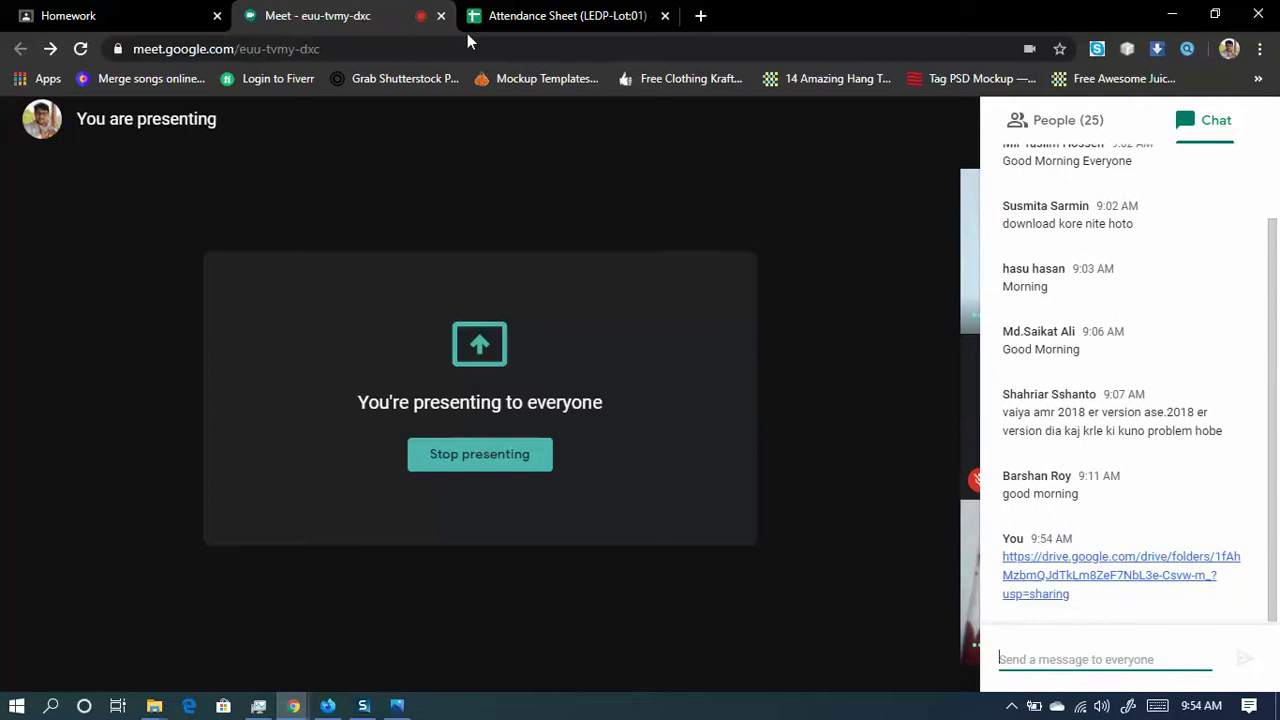
- Show the available options for the Adobe Illustrator folder in Google Drive, and close the Drive window
mouse_move(293, 705)
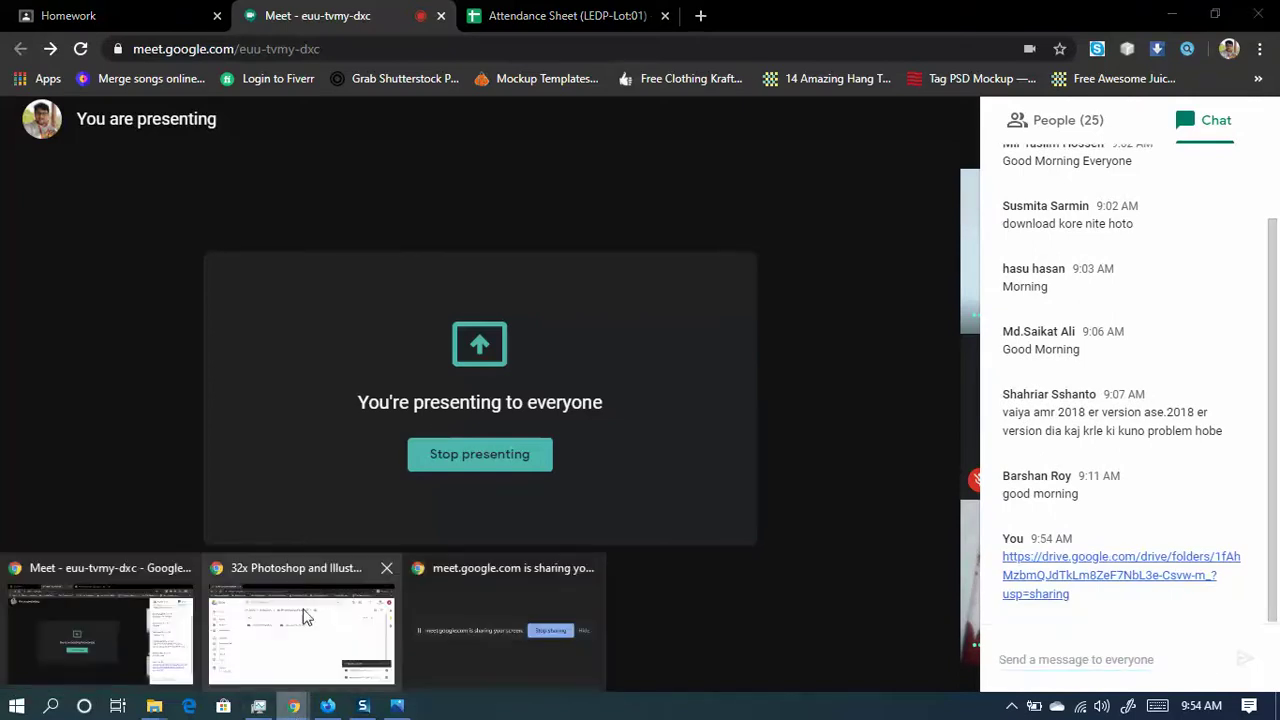
click(305, 617)
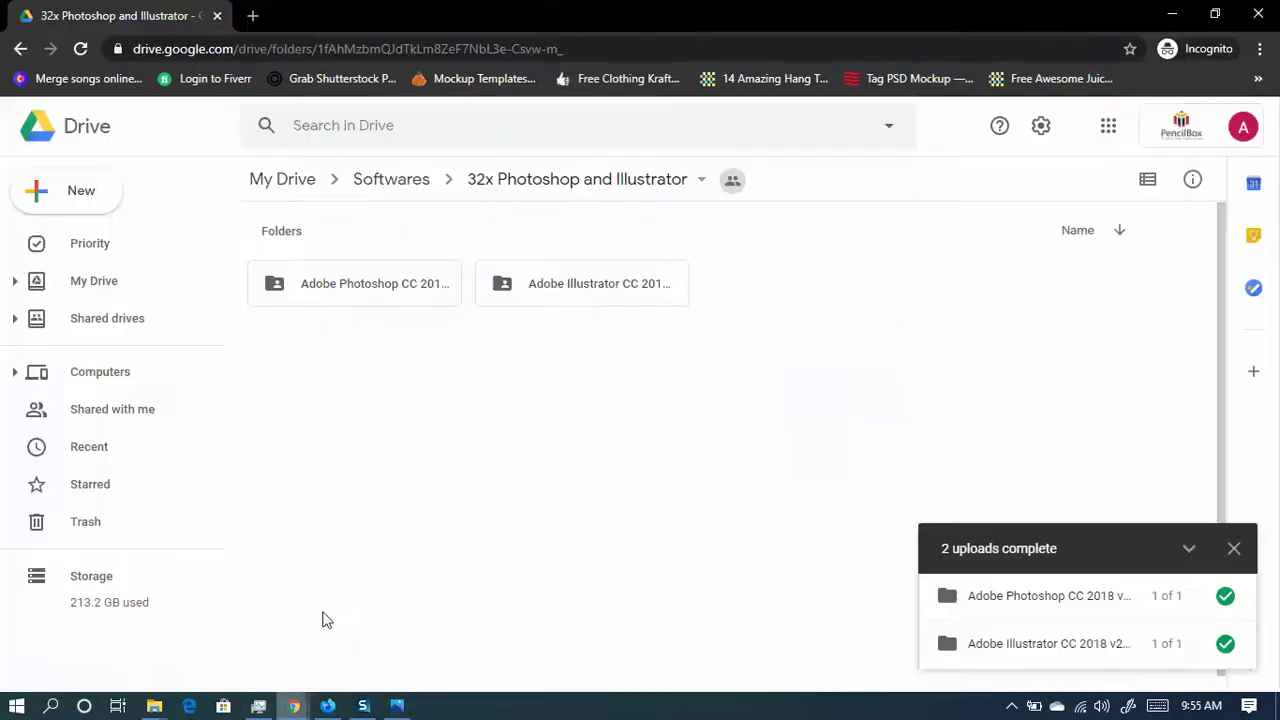
right_click(566, 290)
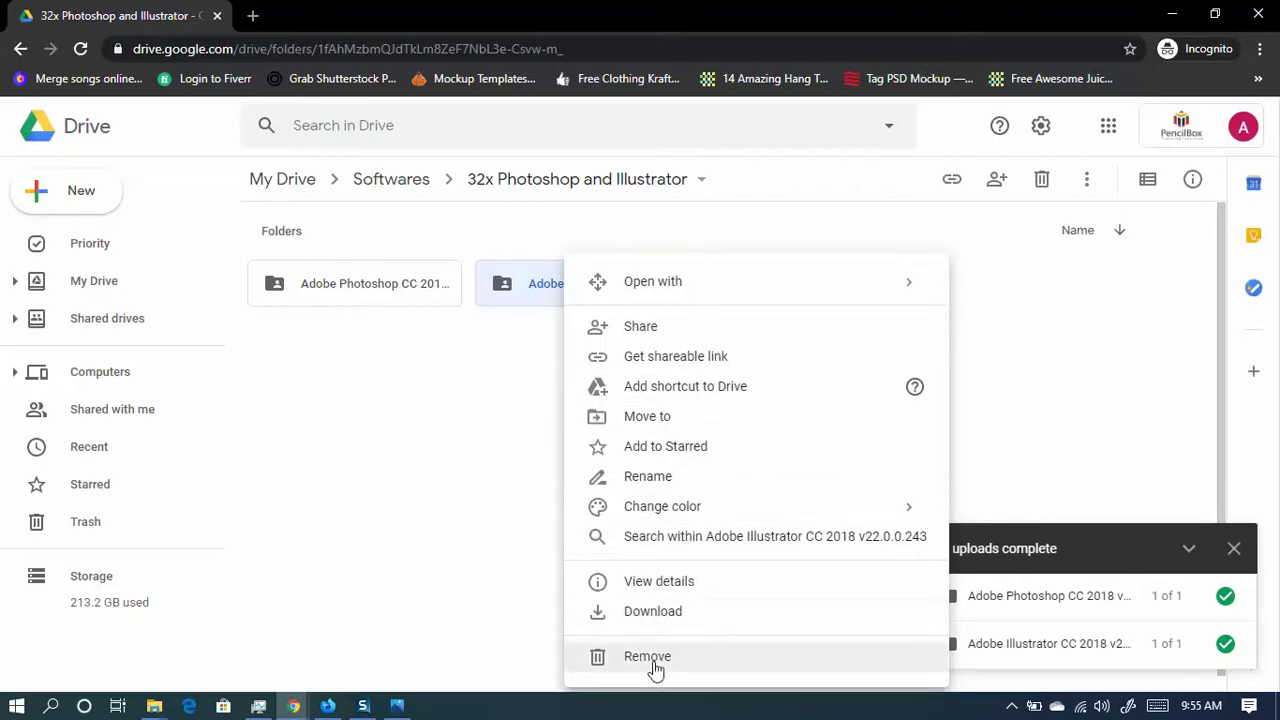
click(509, 512)
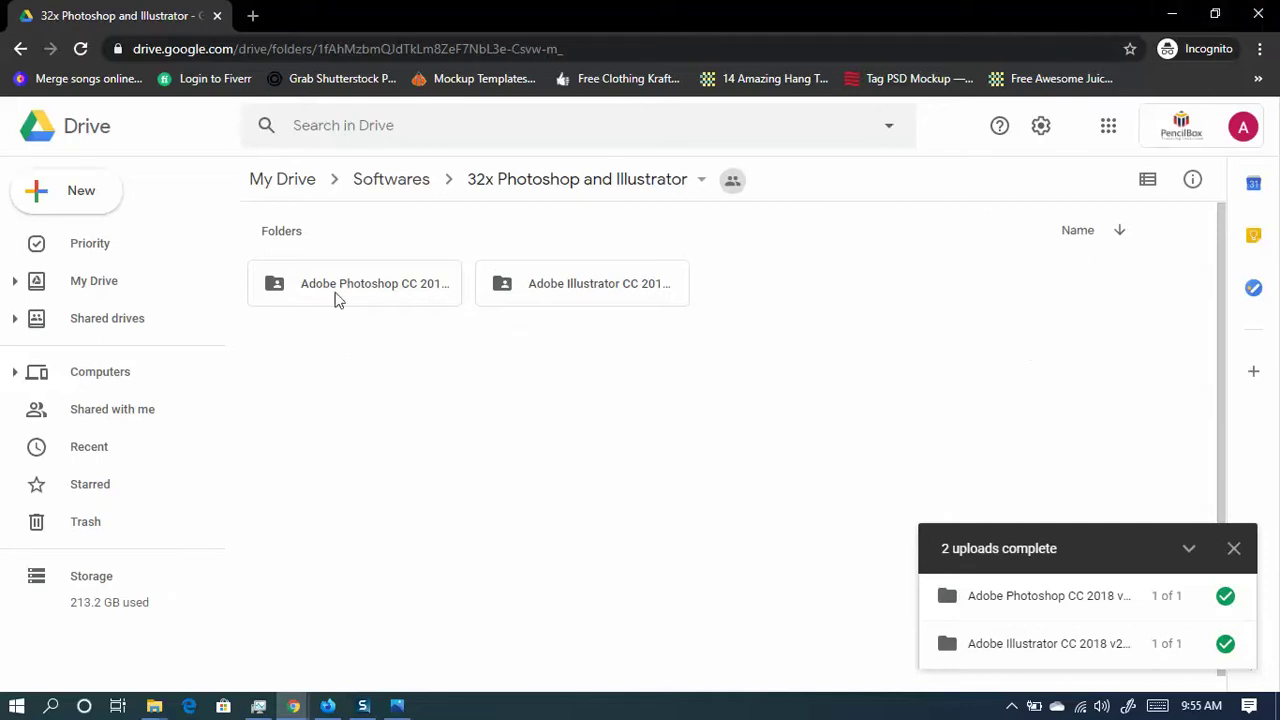
click(1256, 15)
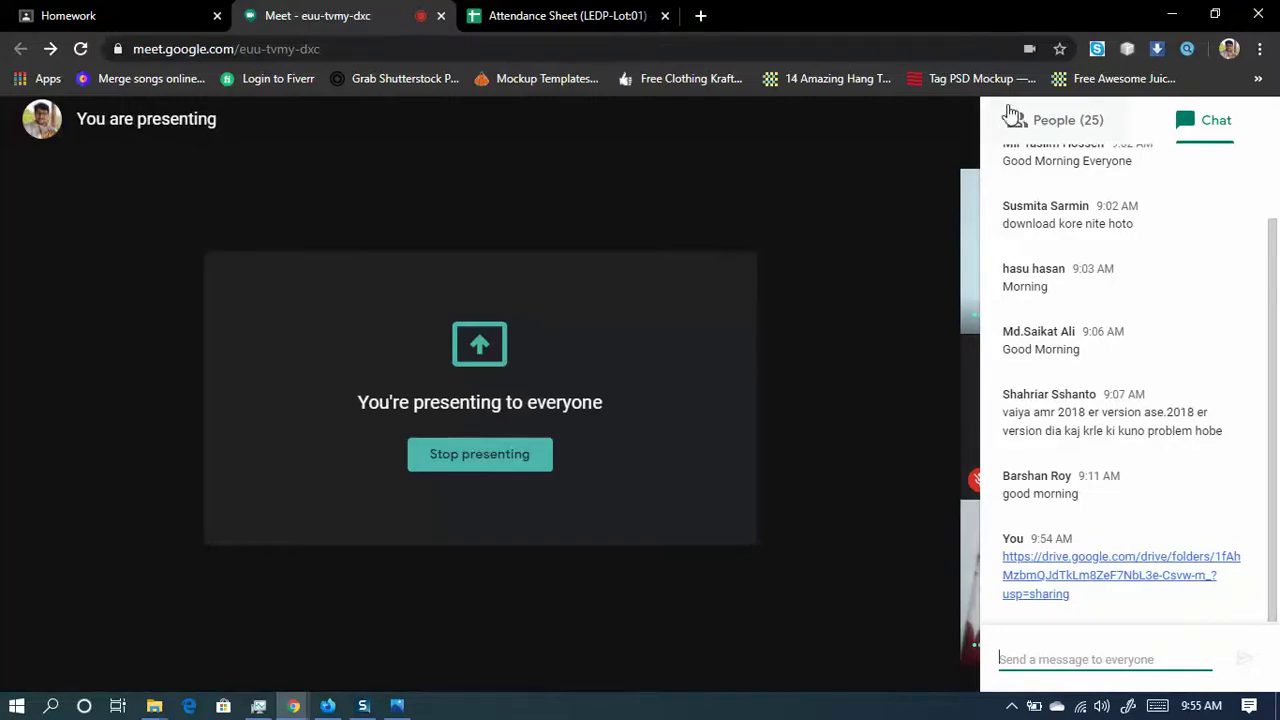
- Review the meeting's participant list, the shapes homework post in the Facebook group and the css-shapes.jpg image
click(1050, 122)
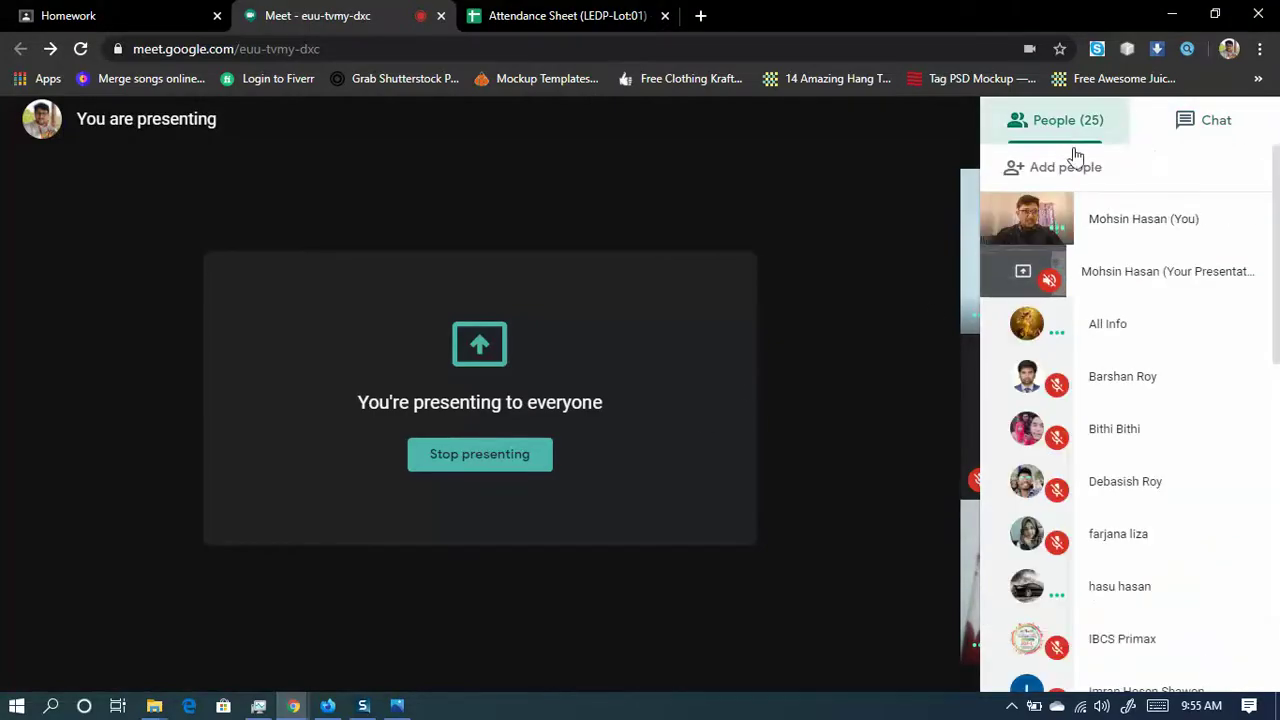
click(1172, 15)
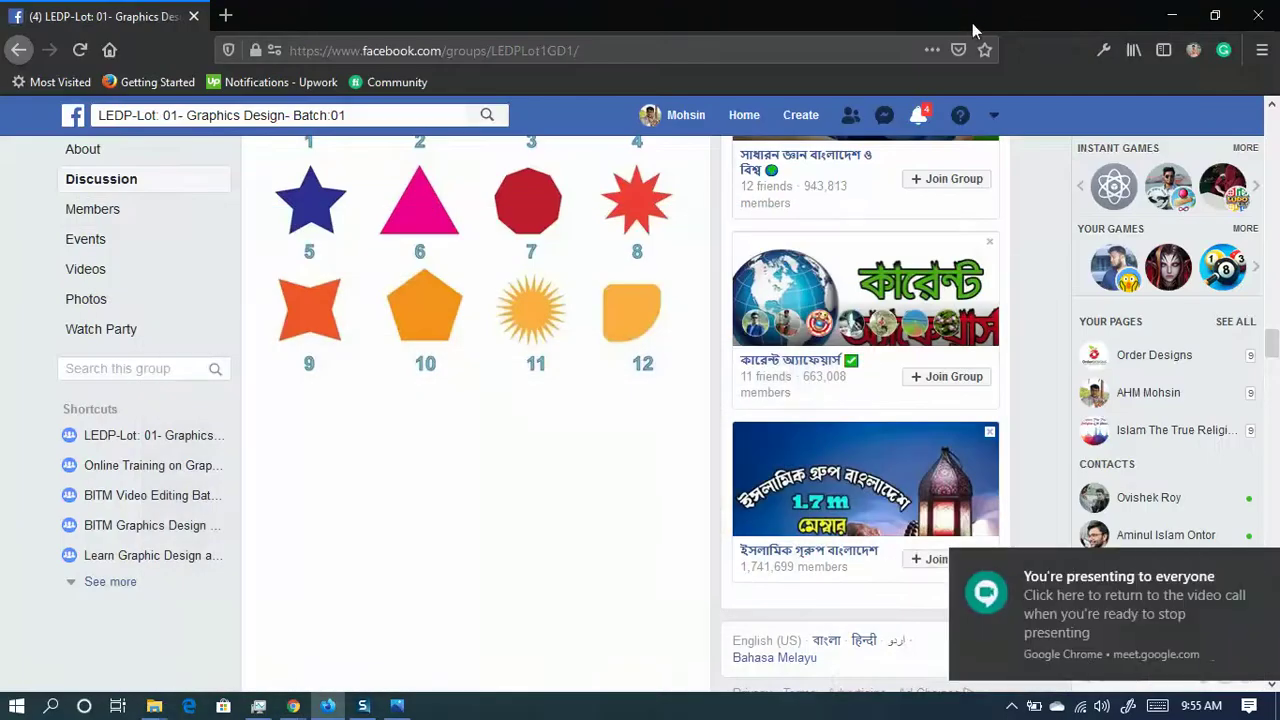
scroll(491, 380, up, 2)
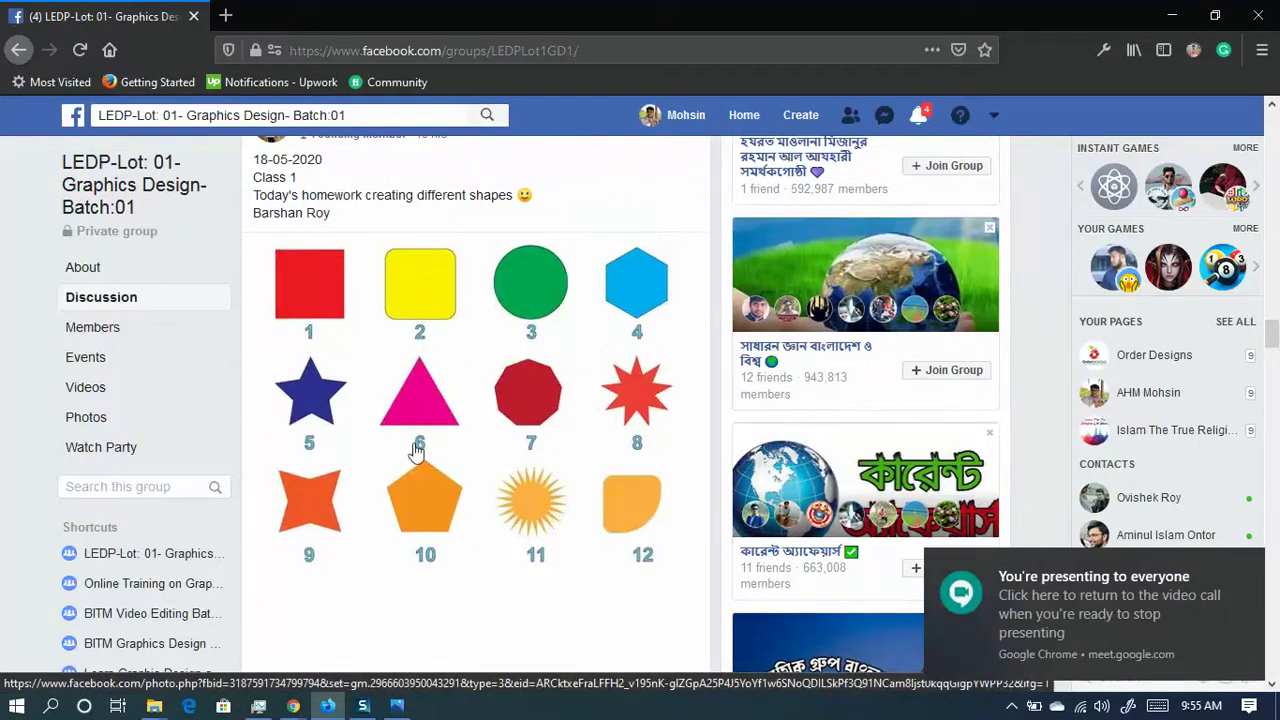
click(397, 706)
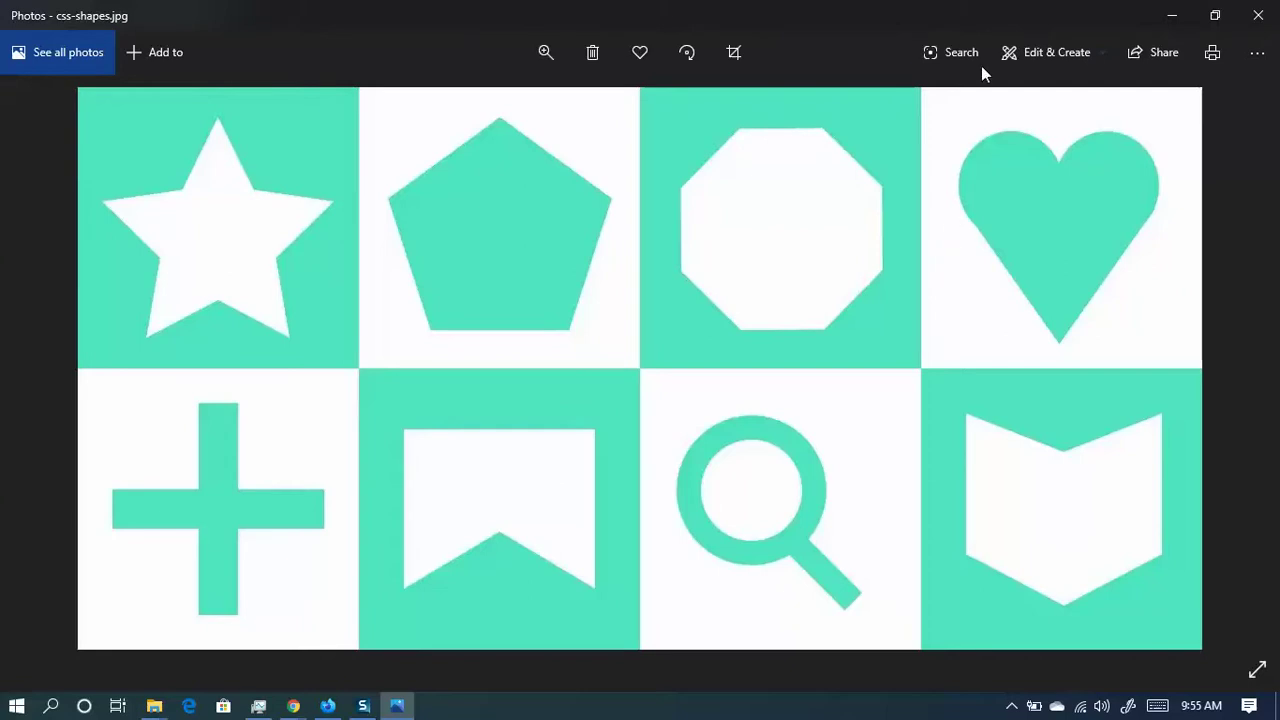
click(1174, 15)
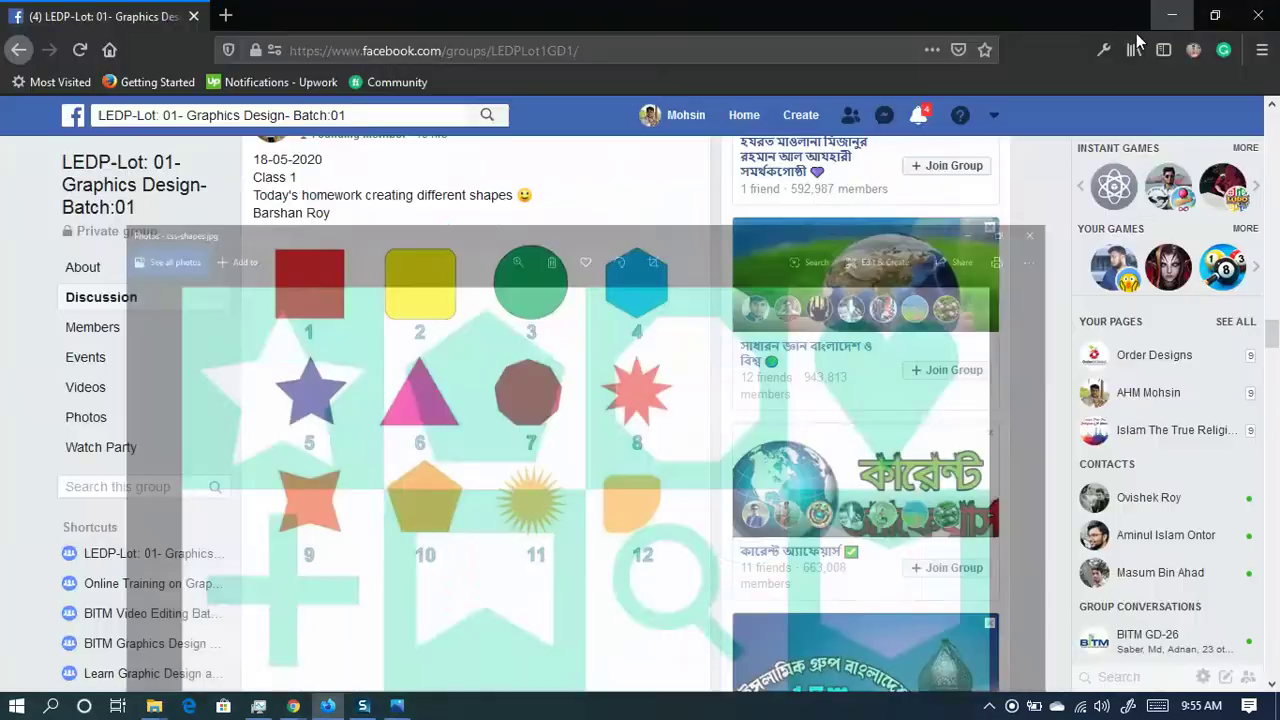
click(1170, 15)
- Refresh the desktop and look inside the Class-2 folder of LEDP Batch-1 Graphic Design
right_click(988, 75)
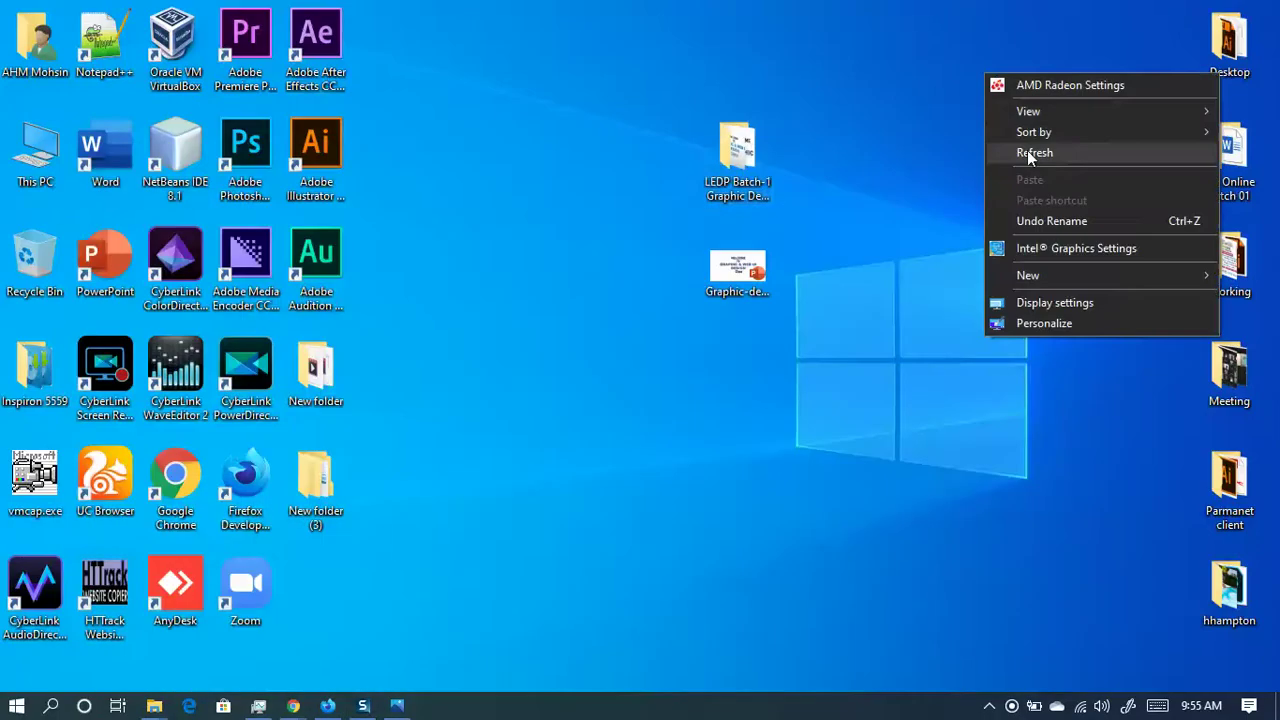
click(1025, 149)
click(742, 163)
double_click(742, 163)
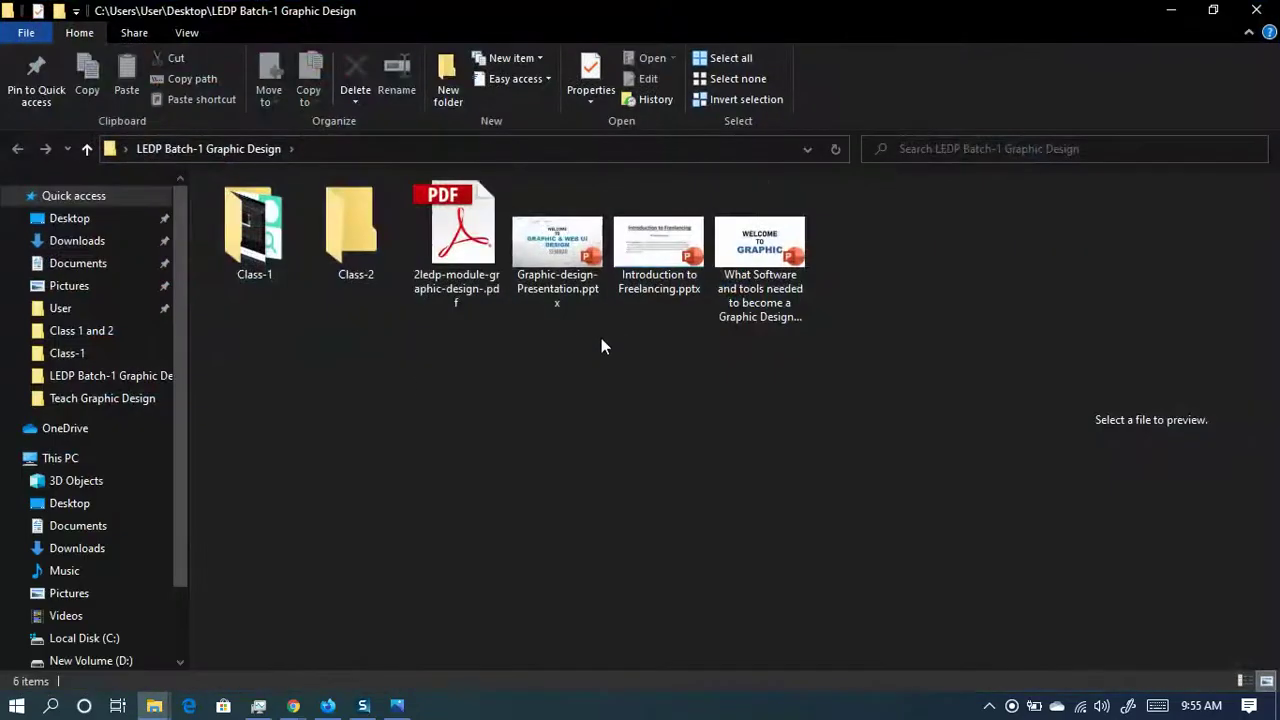
double_click(352, 255)
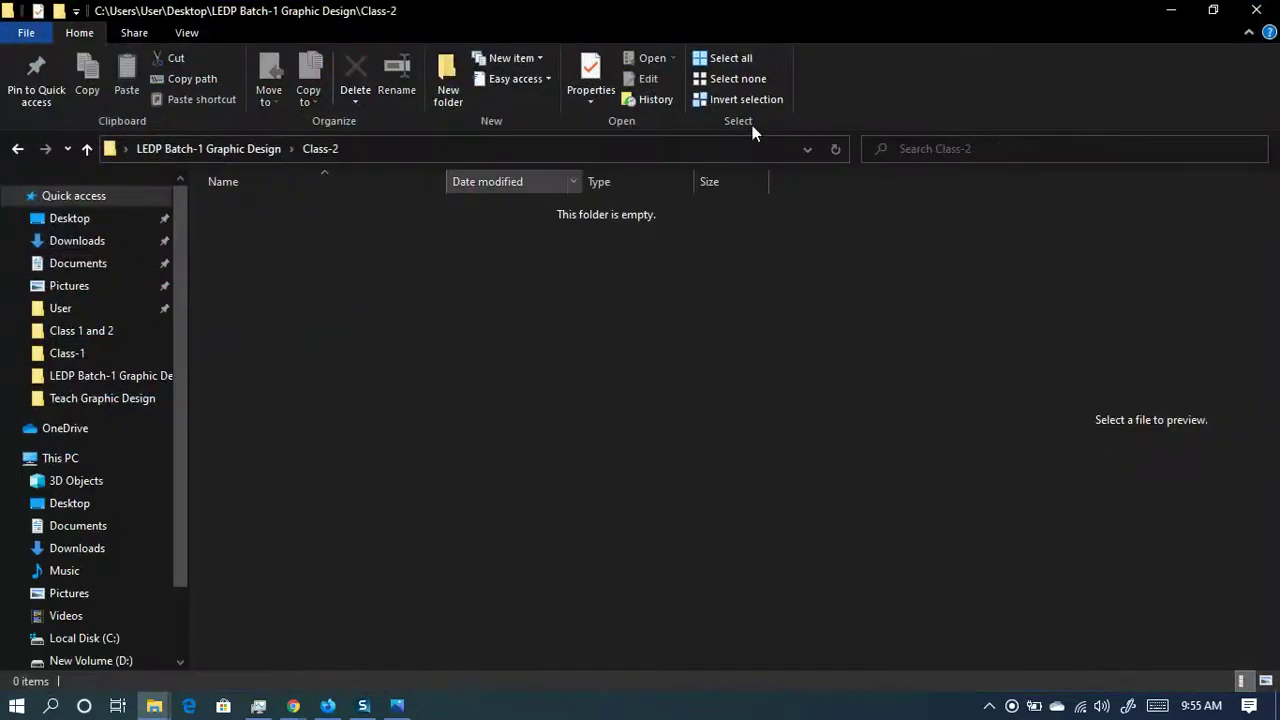
click(1169, 12)
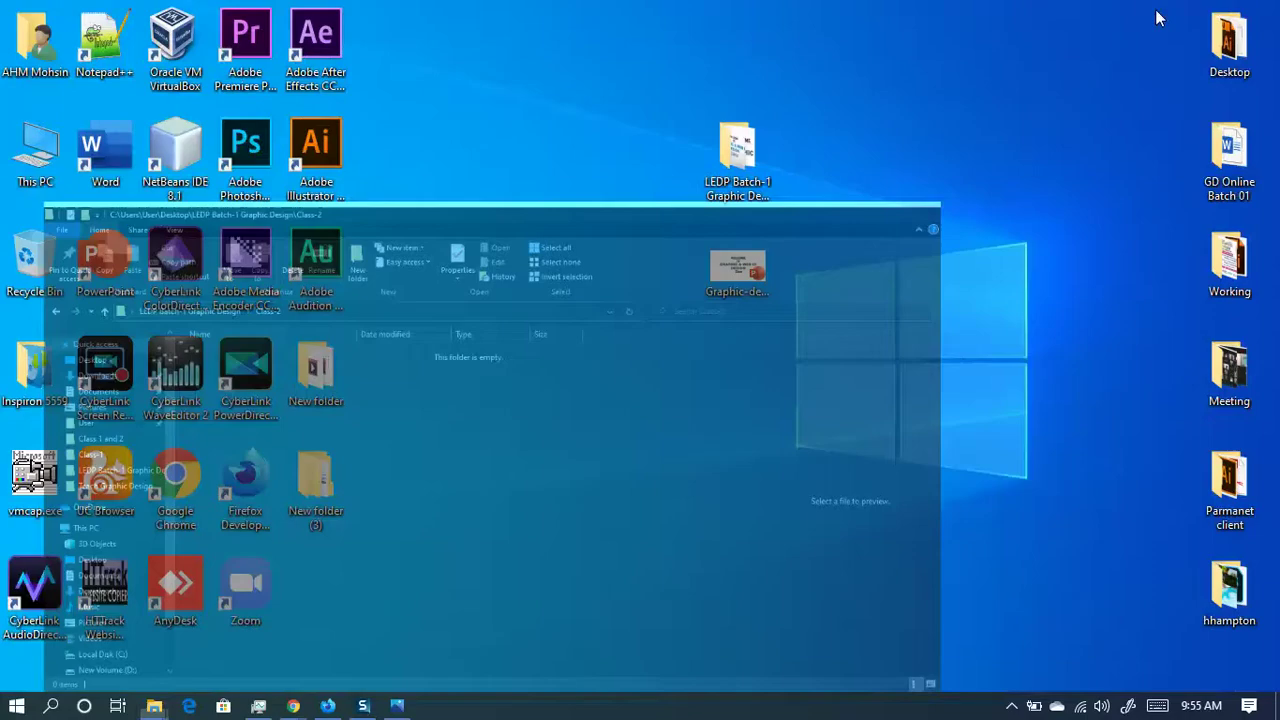
click(316, 137)
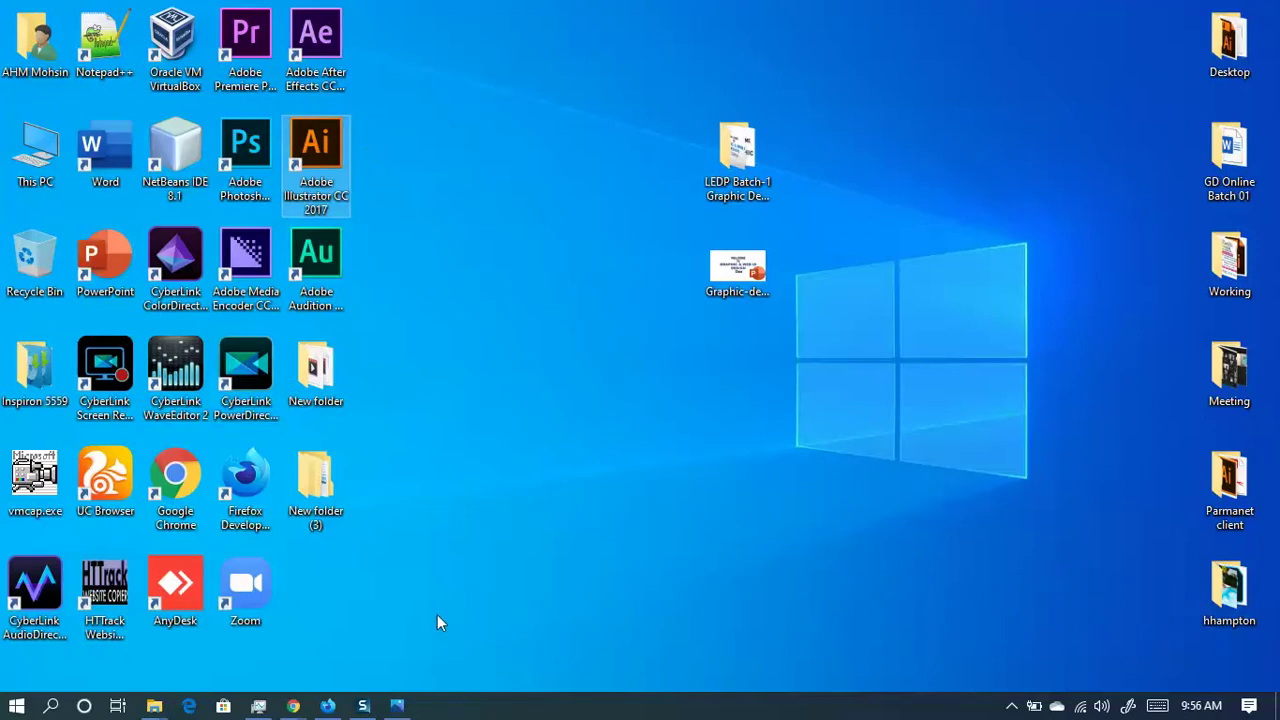
- Return to the Photos viewer and browse the neighbouring files as far as the Flyer.jpg shapes image
key(alt+Tab)
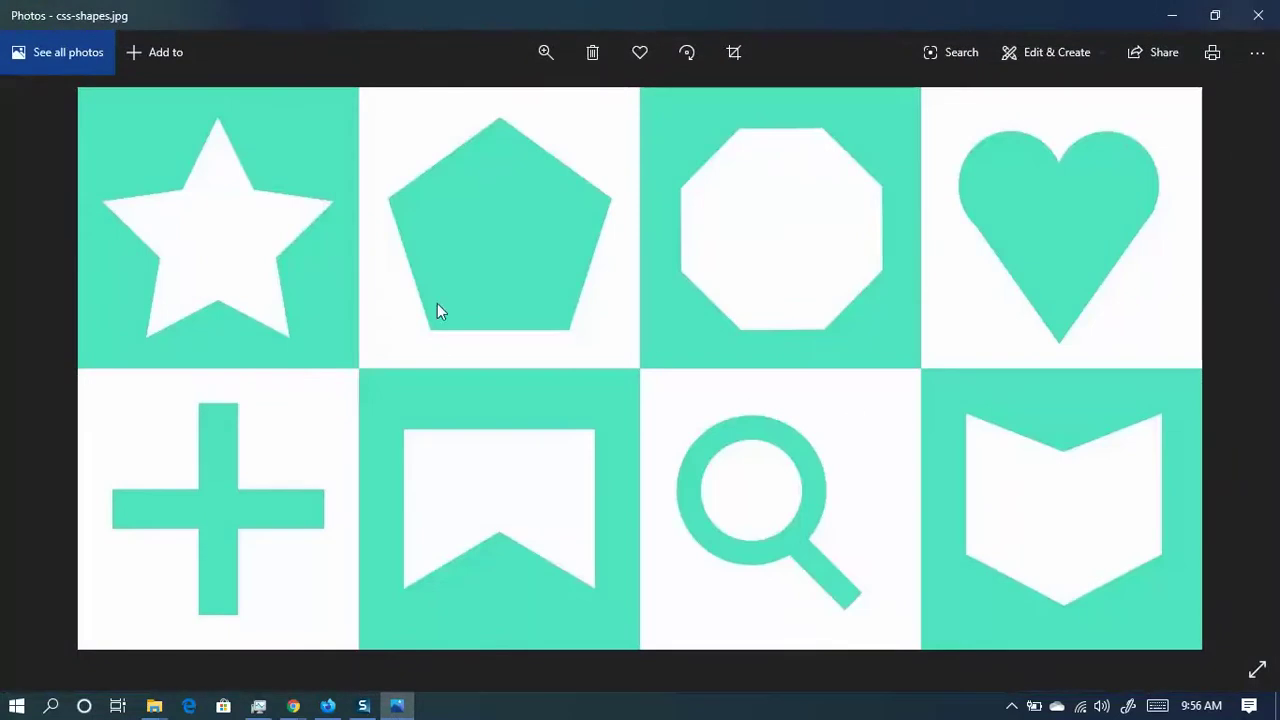
click(46, 368)
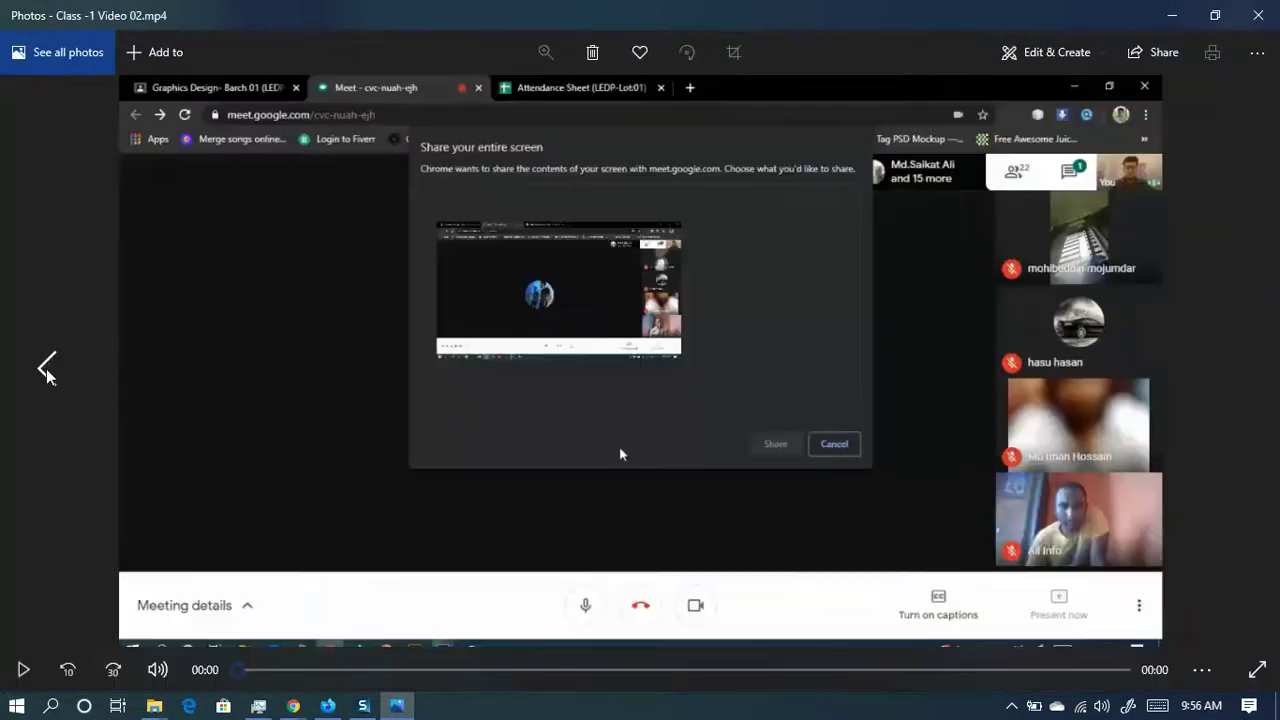
click(1238, 370)
click(1243, 380)
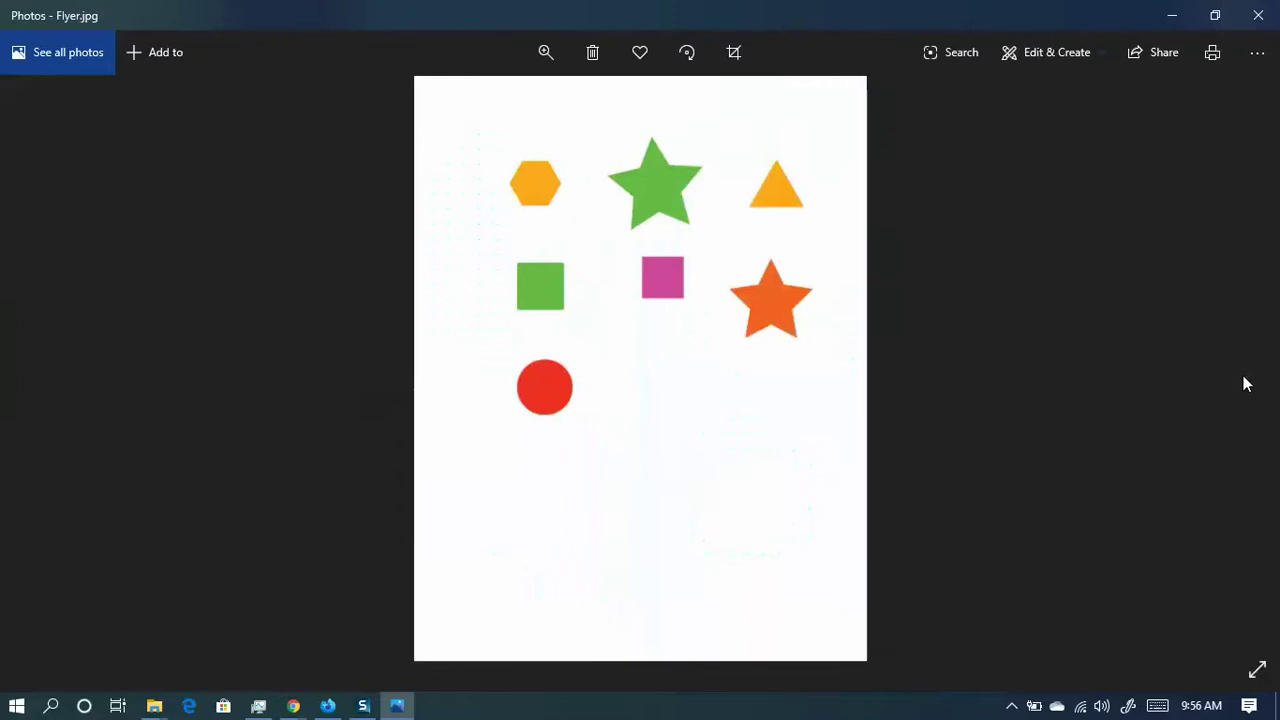
- Close the Flyer.jpg image and view the labelled shapes chart 5d7b15f24914c.png.jpg from the LEDP Batch-1 Graphic Design Class-1 folder
click(1258, 16)
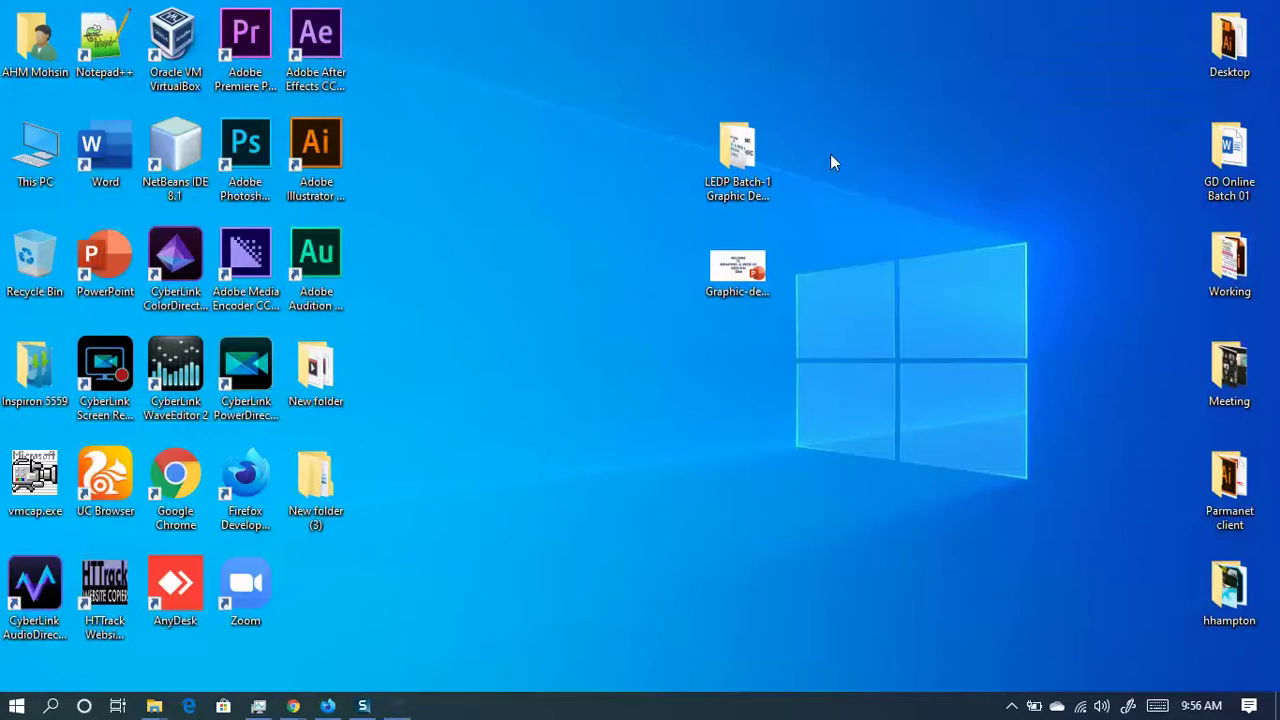
double_click(735, 155)
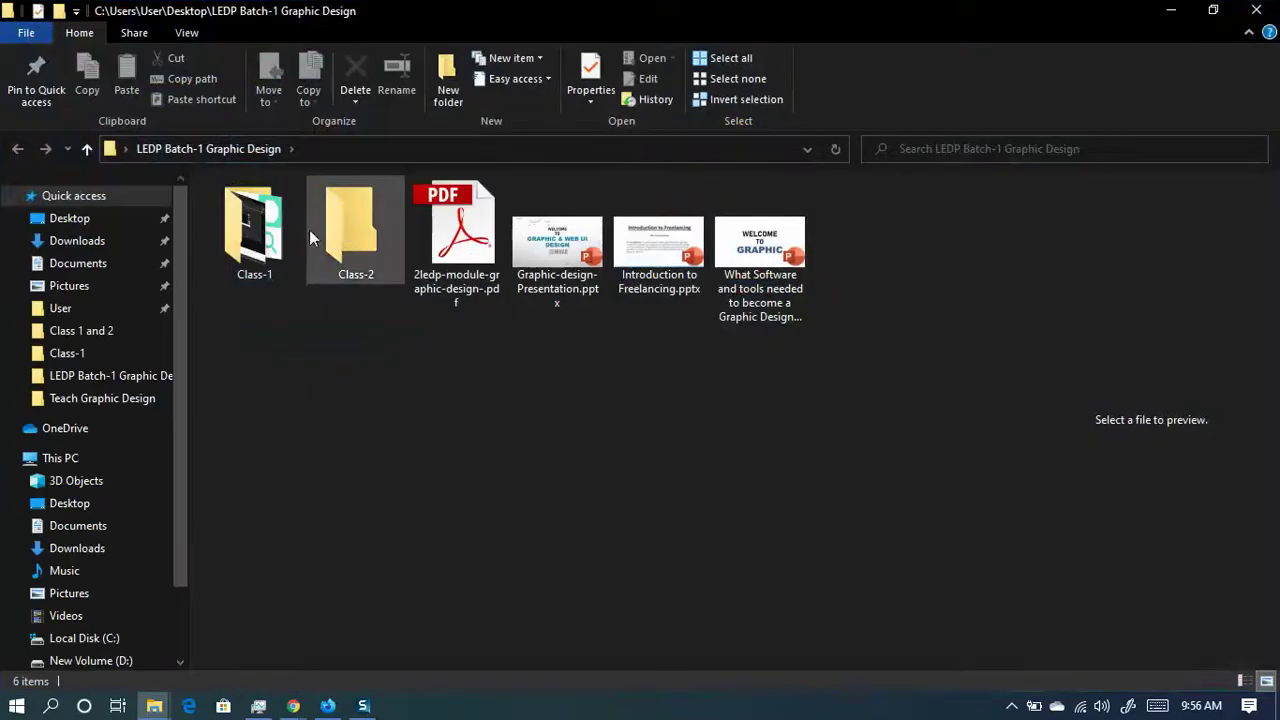
double_click(254, 220)
click(254, 218)
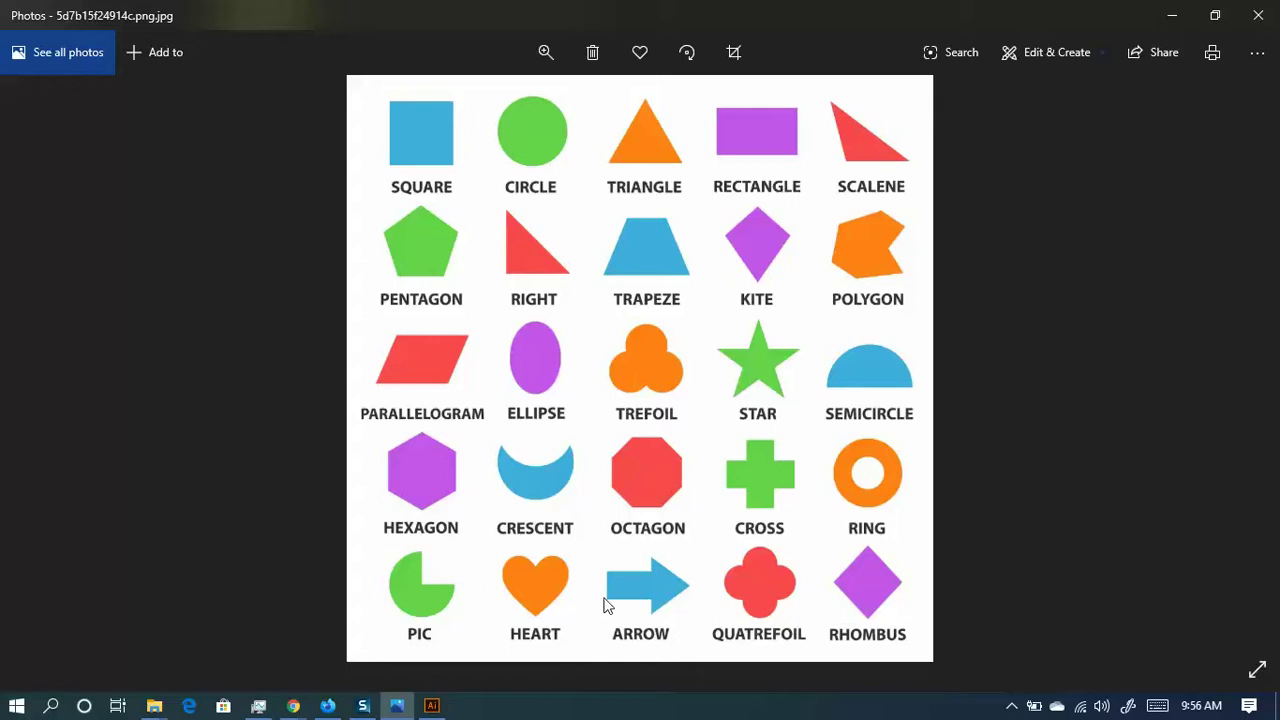
- Look at the labelled shapes chart again, close the Photos viewer and switch to Adobe Illustrator
click(1173, 18)
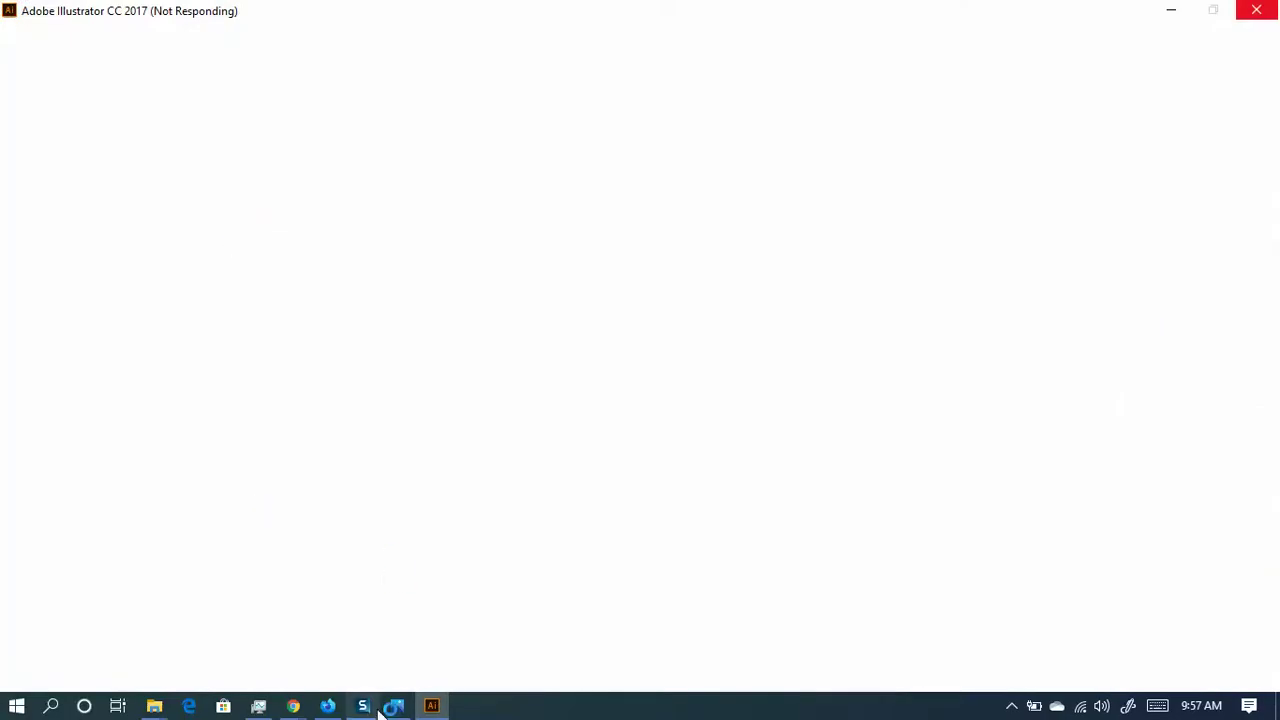
click(397, 708)
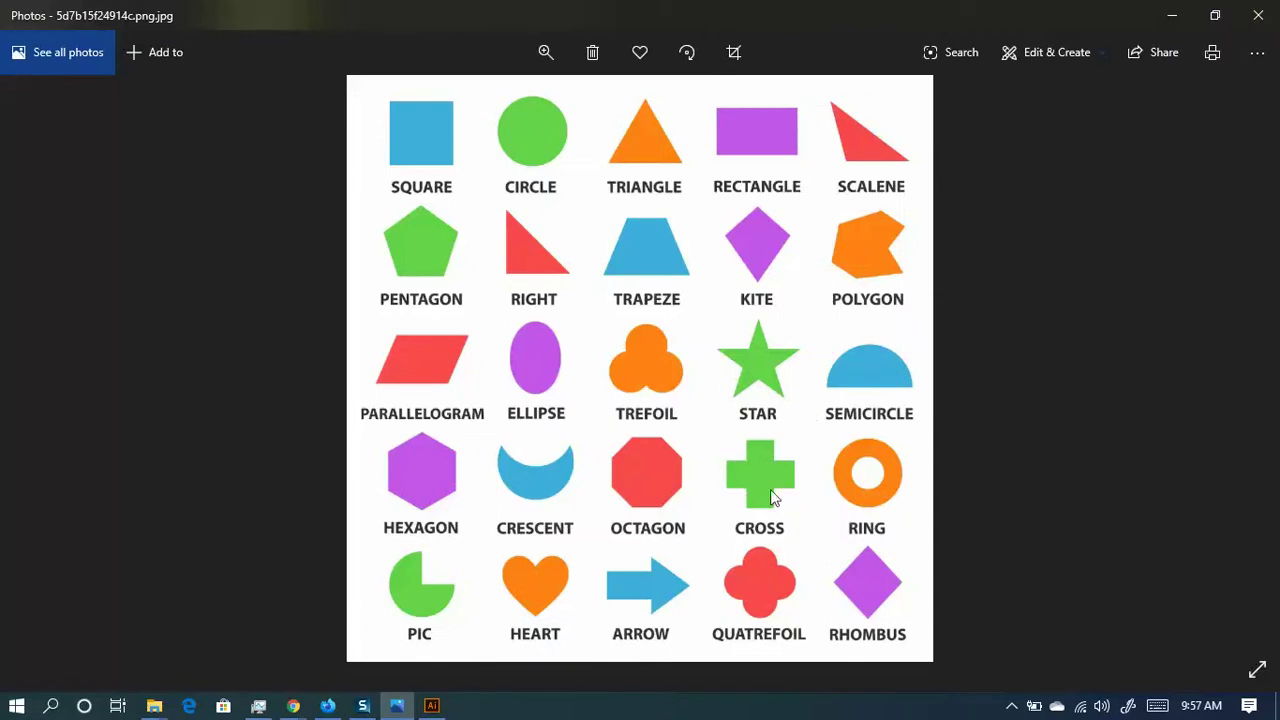
click(1172, 15)
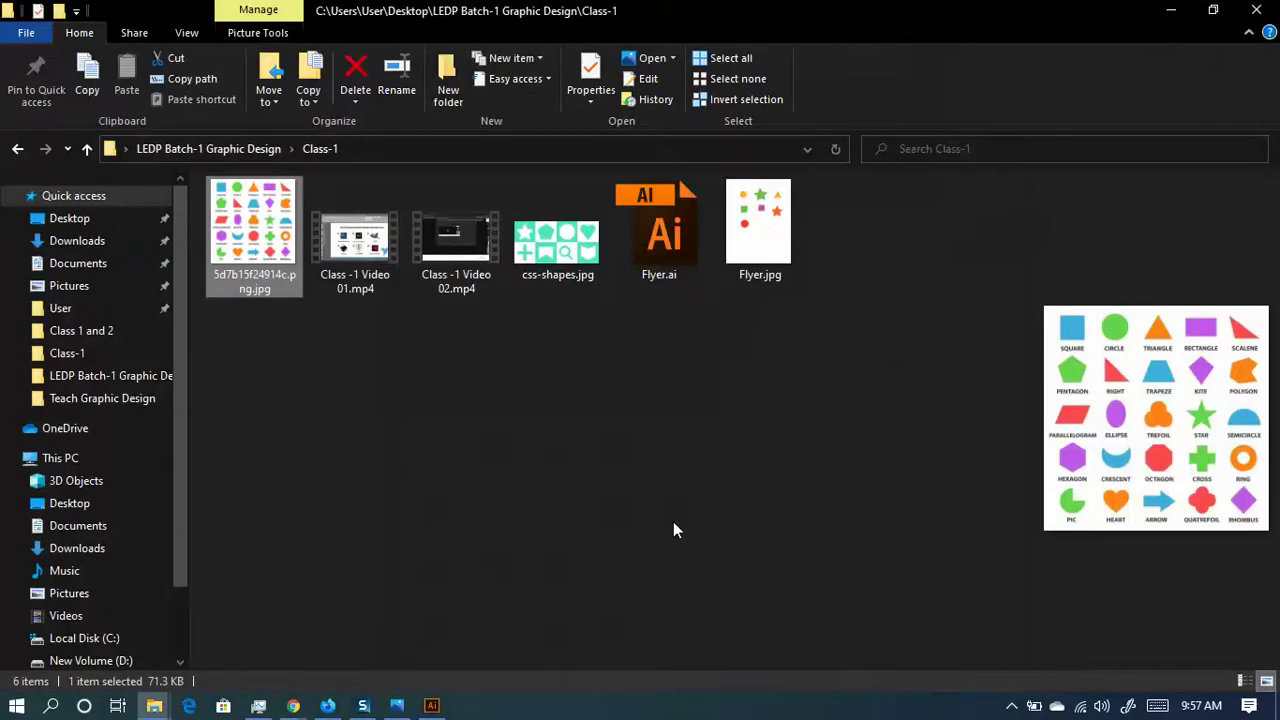
click(397, 705)
click(1252, 18)
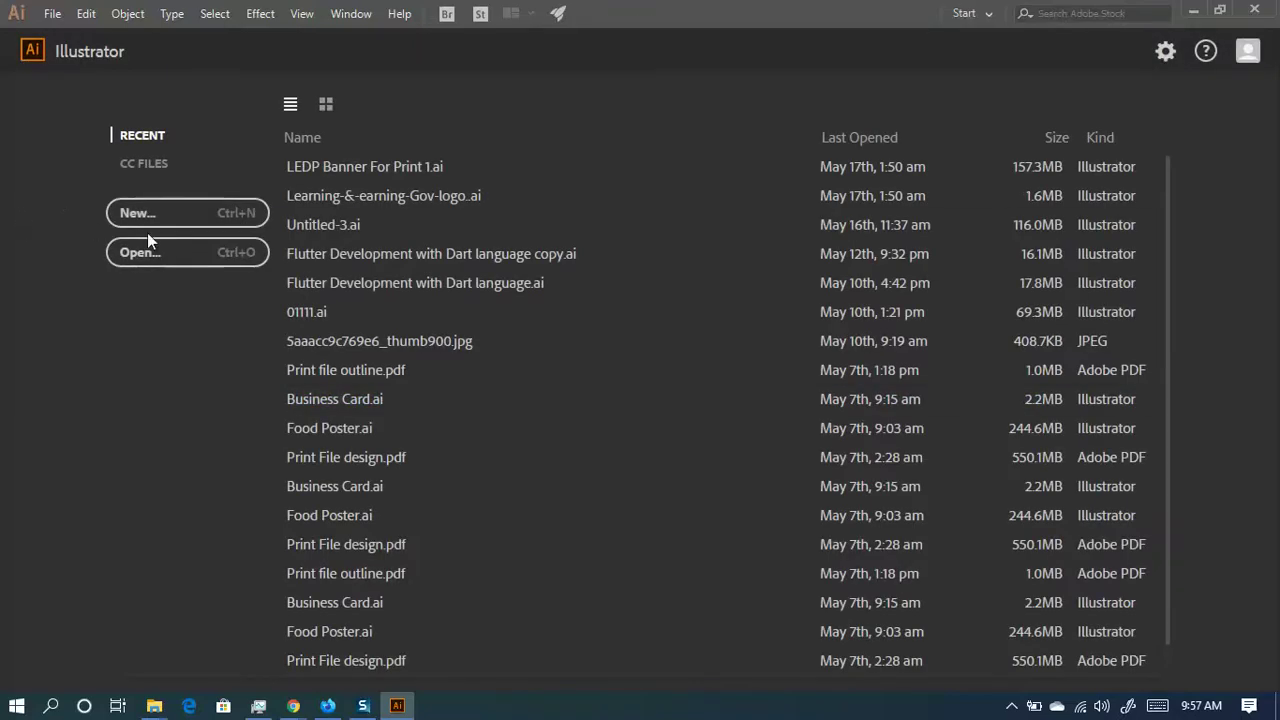
- Create a Letter document named Class-2, 8.5 x 11 inches in portrait CMYK, with a 0.125 inch bleed on all sides
click(212, 216)
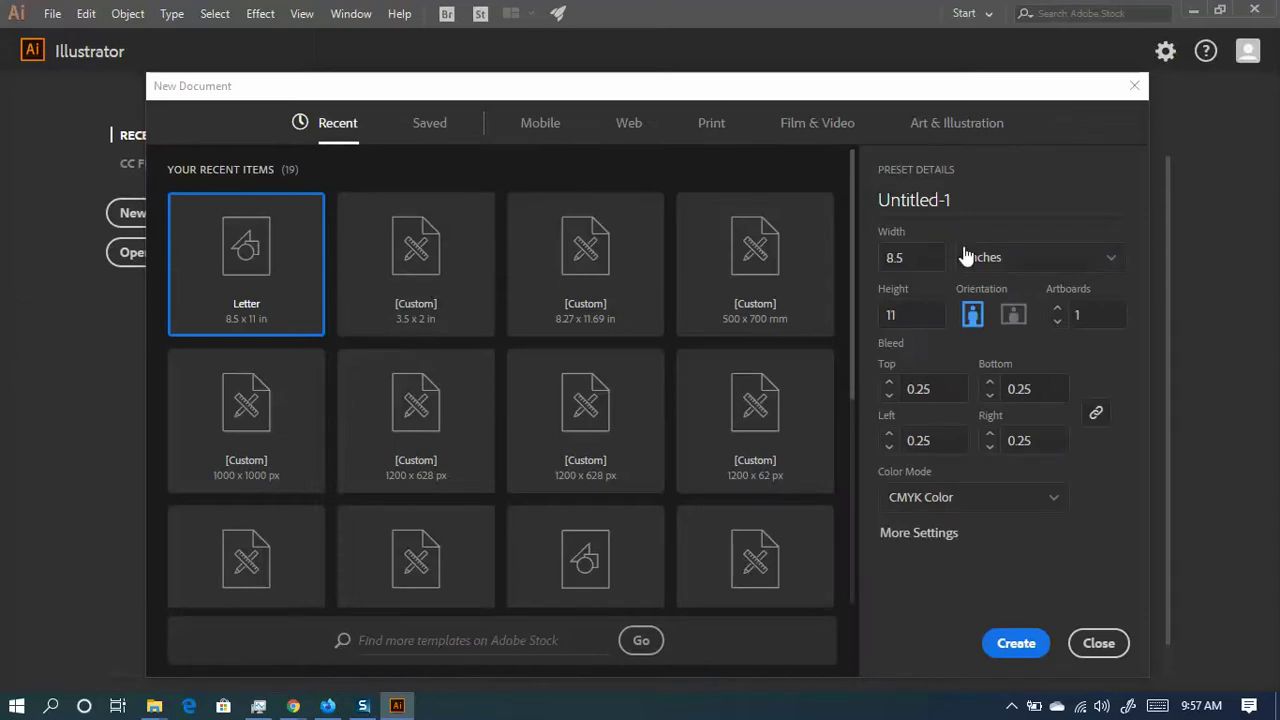
click(880, 204)
text(Class-2)
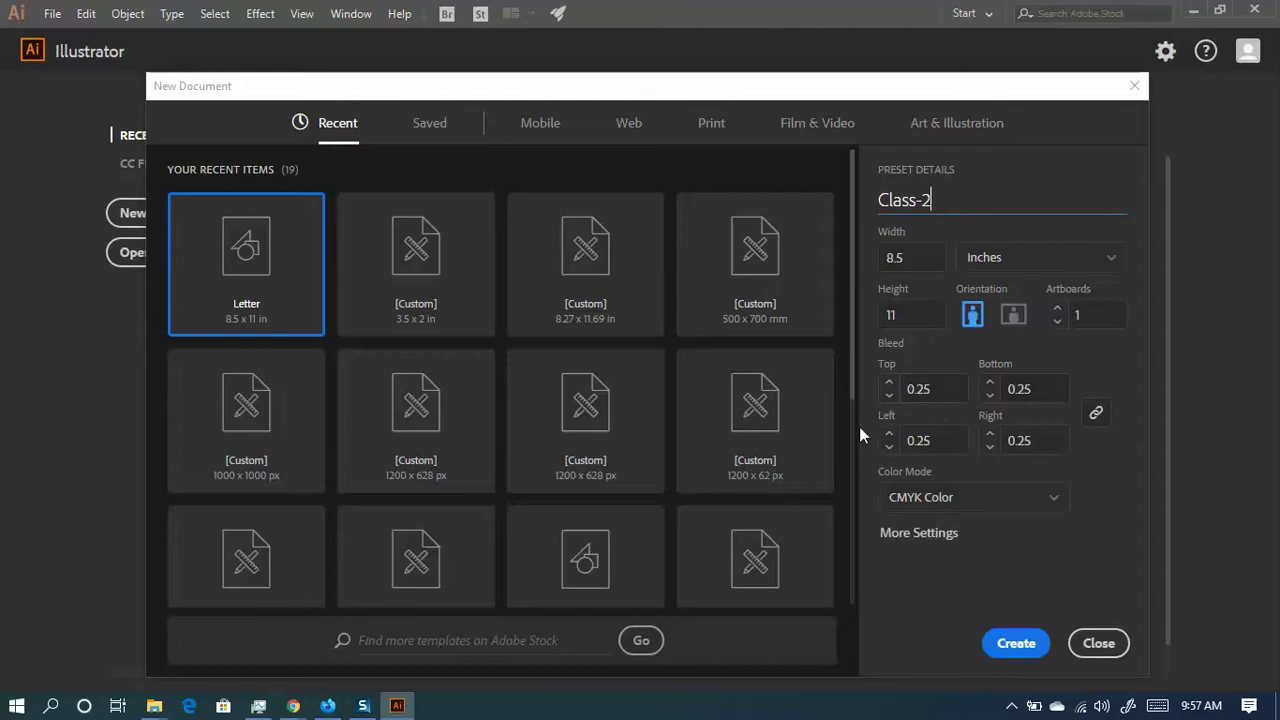
click(890, 447)
click(890, 447)
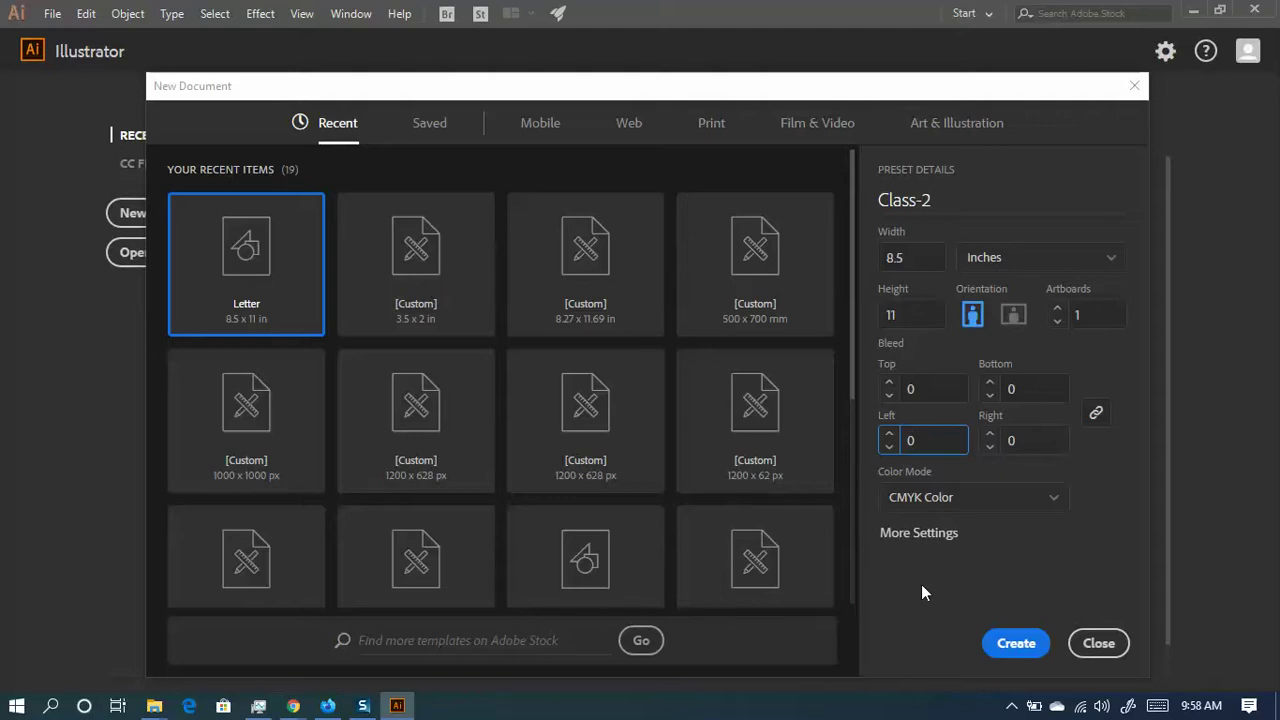
click(888, 382)
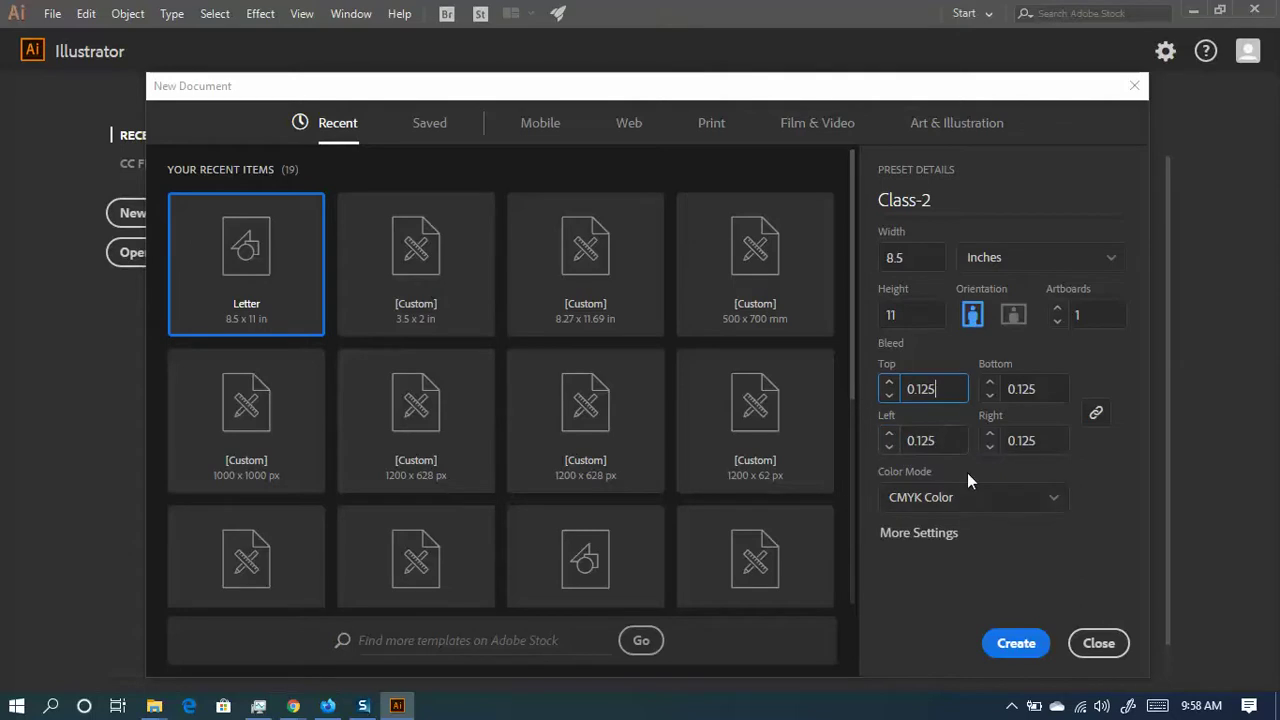
click(1016, 642)
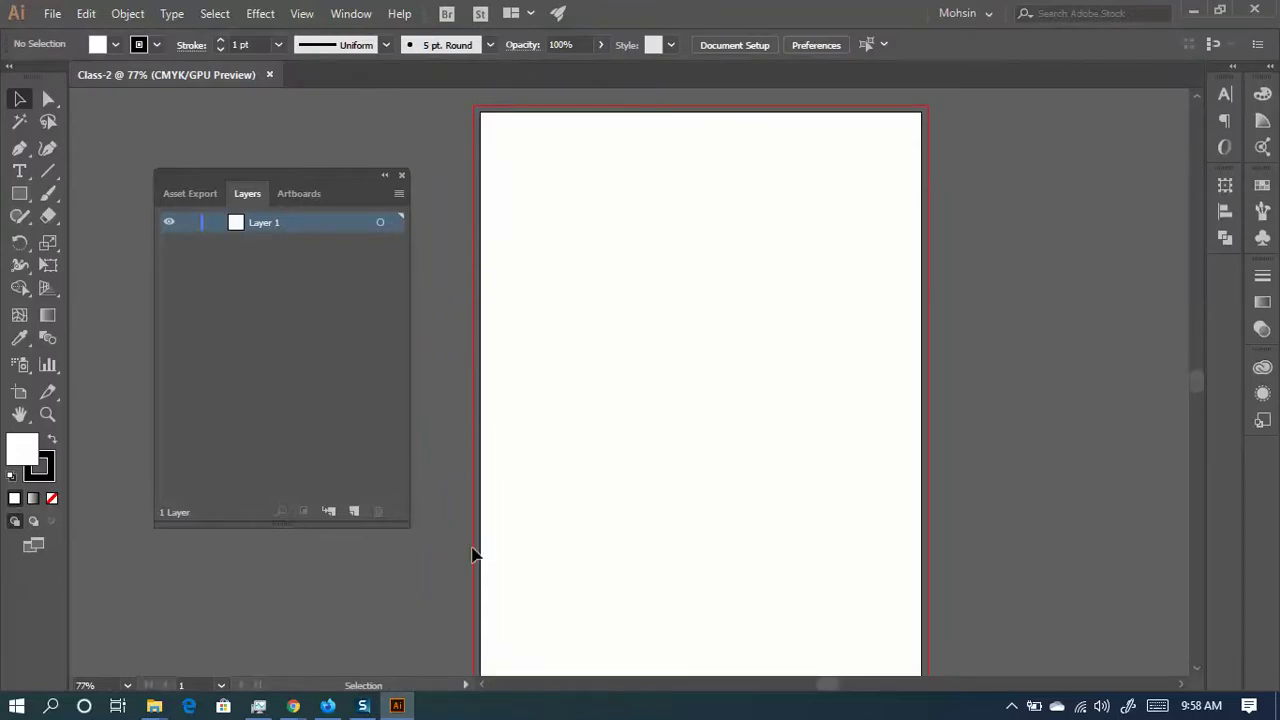
- Examine the red bleed line around the artboard, up close along its edge and at its upper corner
scroll(476, 555, up, 5)
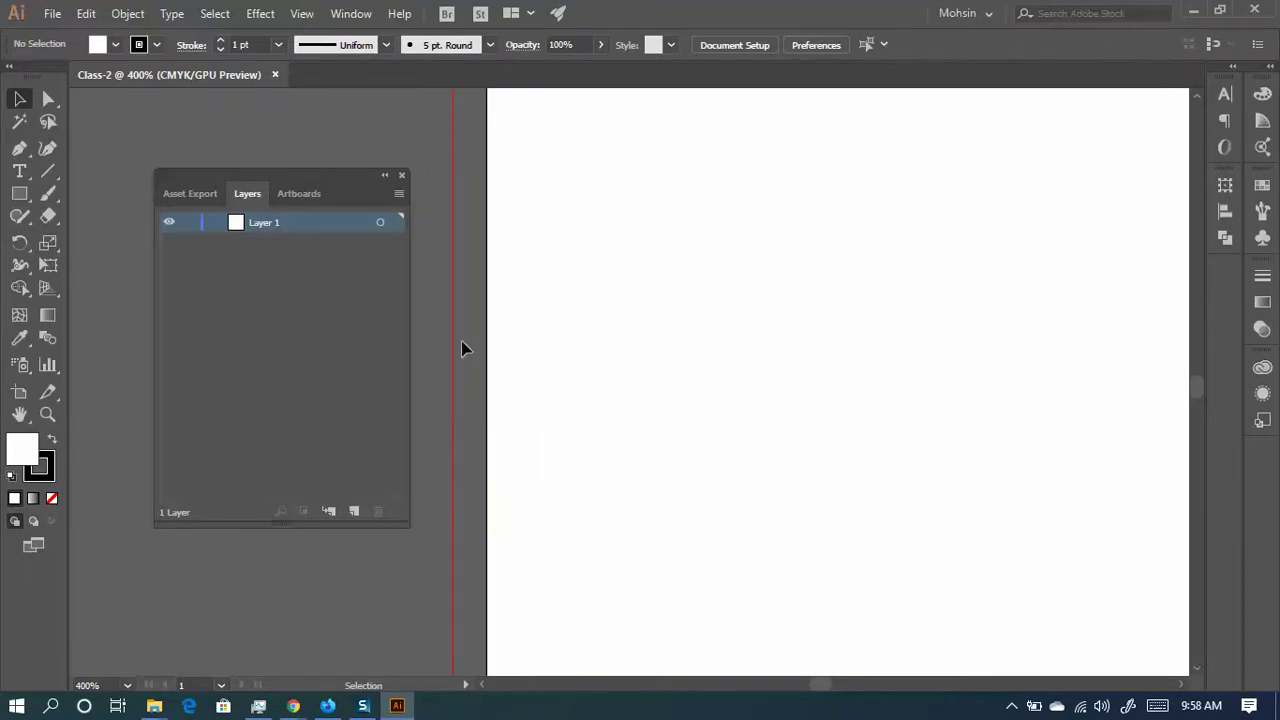
scroll(470, 408, down, 7)
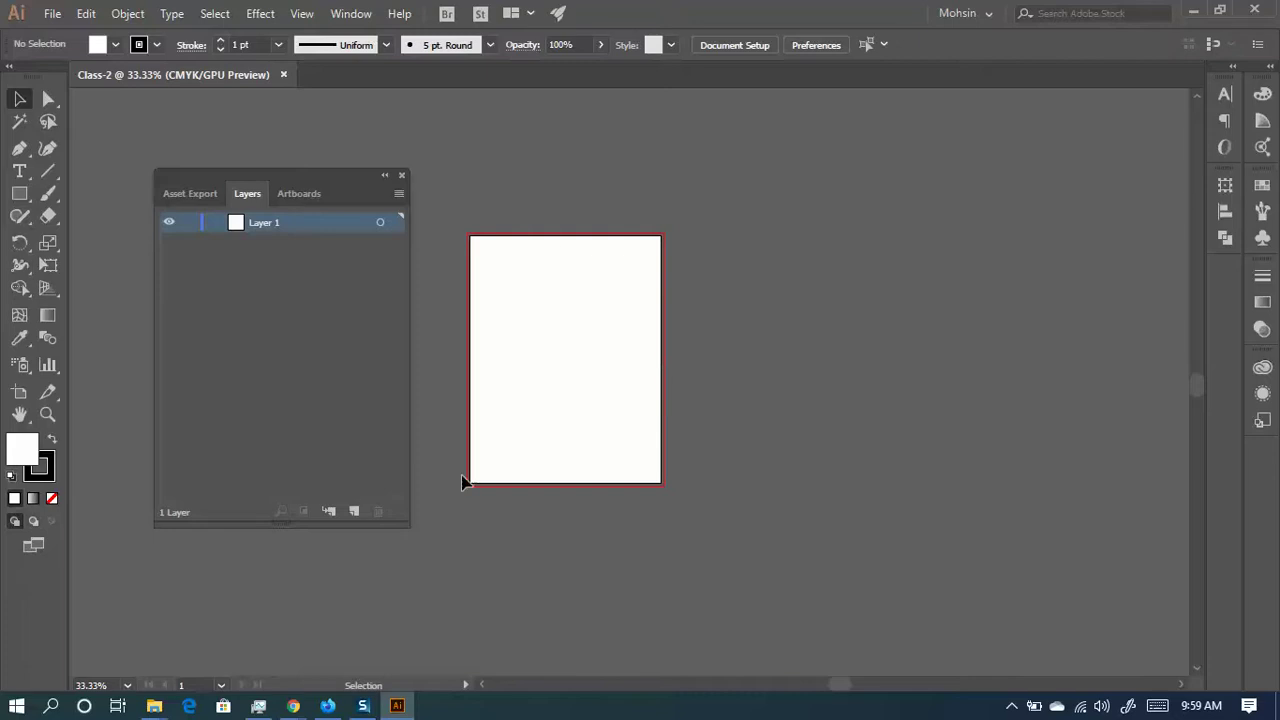
scroll(460, 325, up, 5)
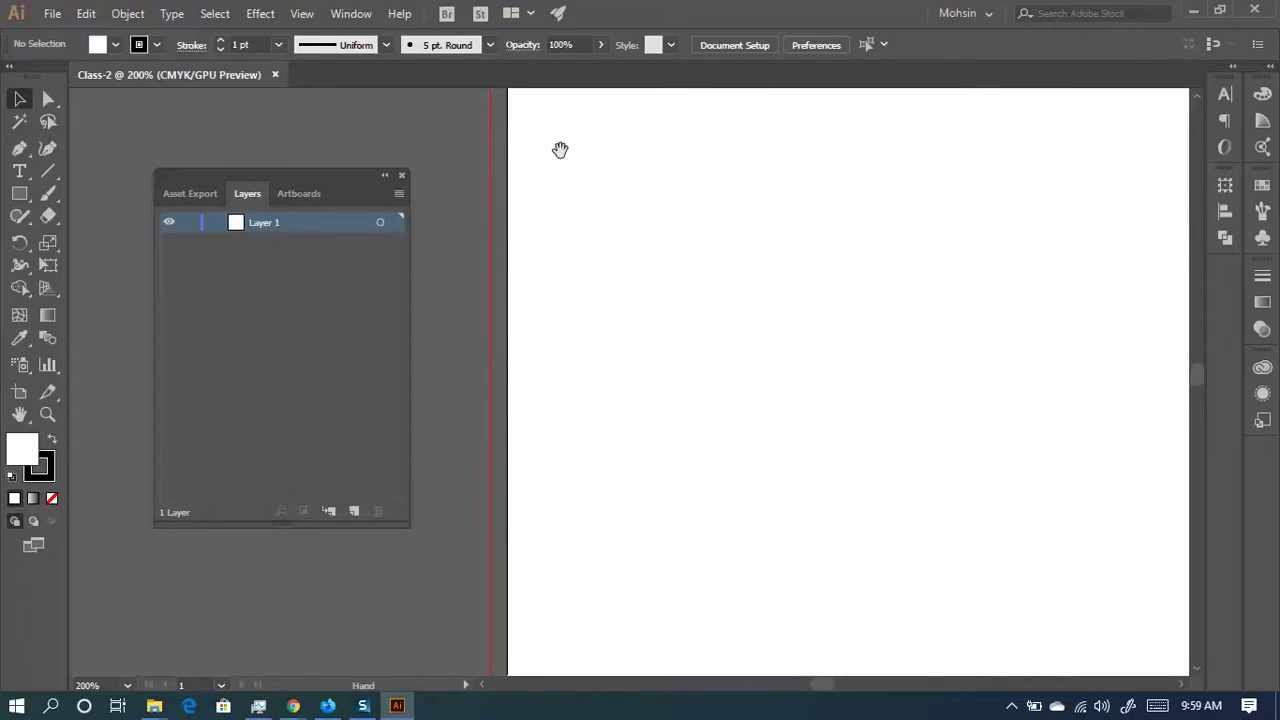
drag(560, 146, 554, 446)
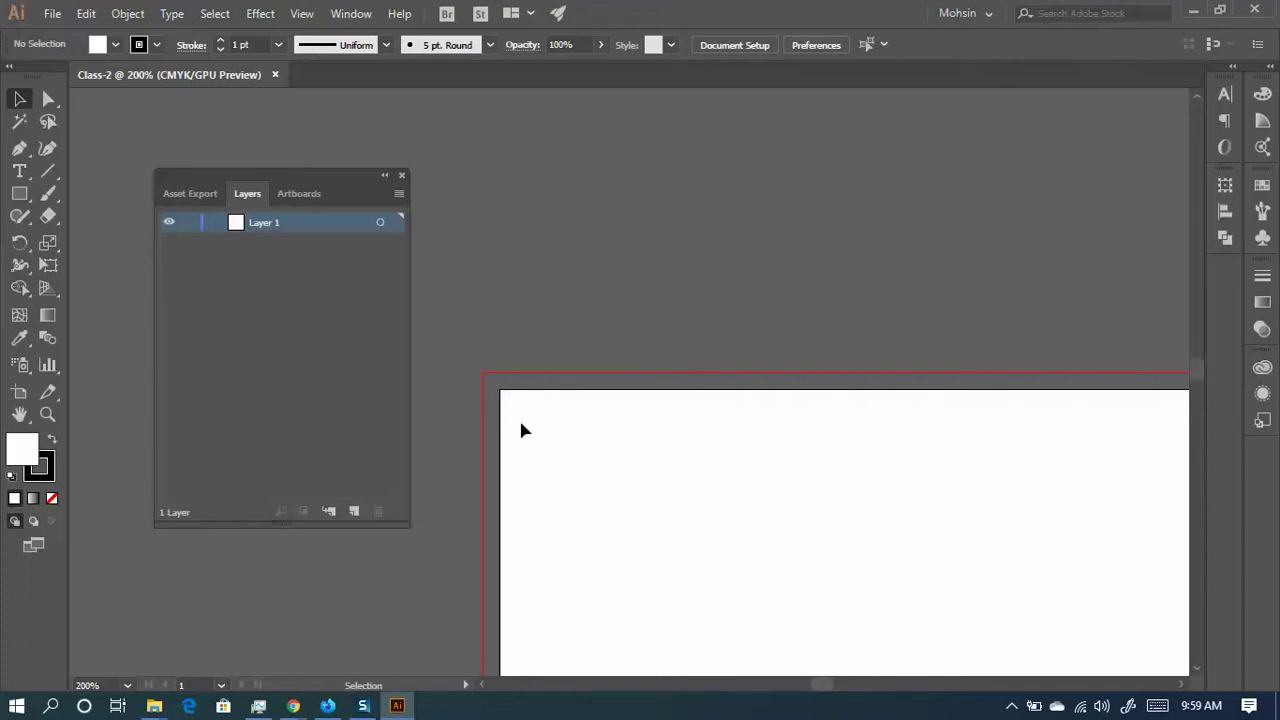
- Switch to the Google Meet call, hide the participant list, turn off the camera and return to Illustrator
mouse_move(327, 712)
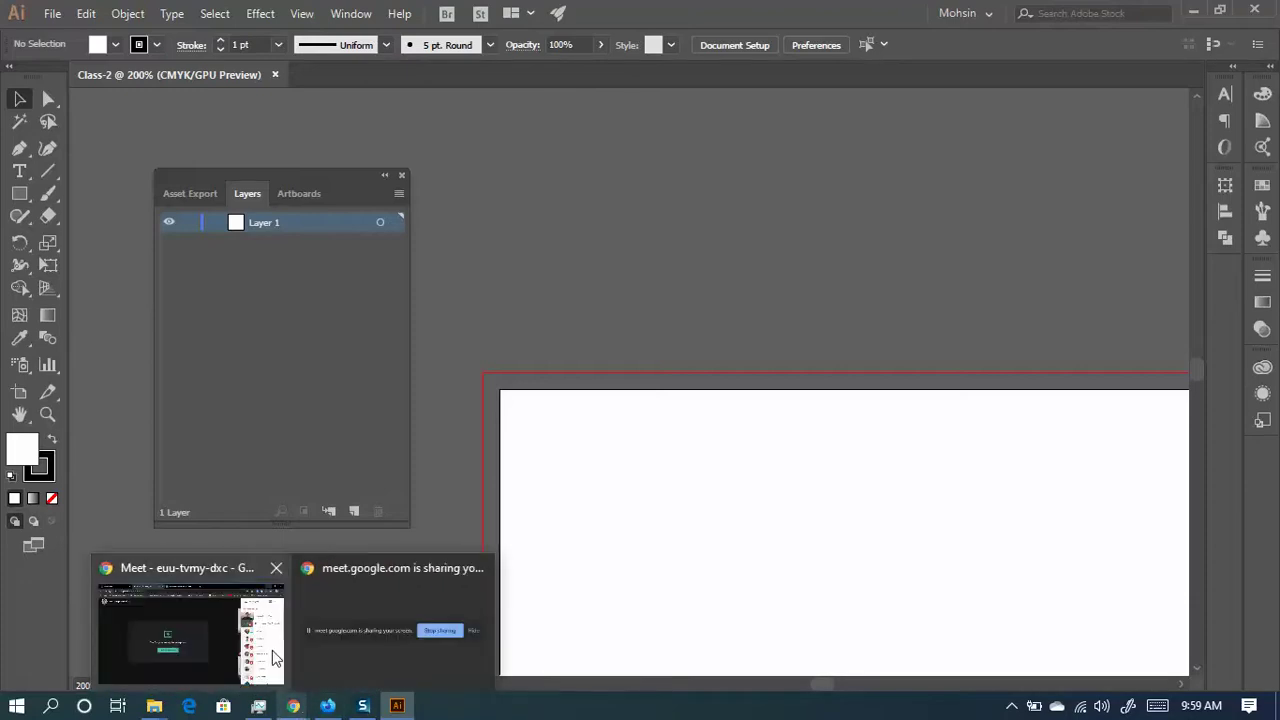
click(190, 625)
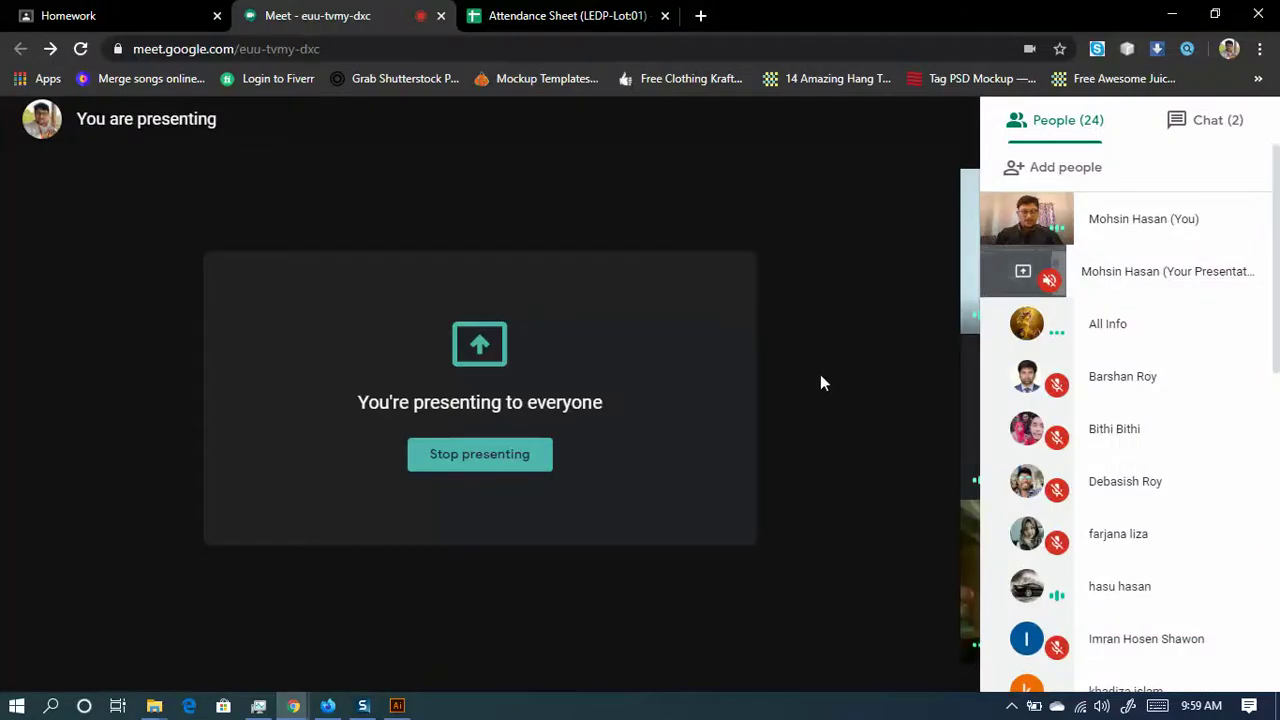
click(807, 541)
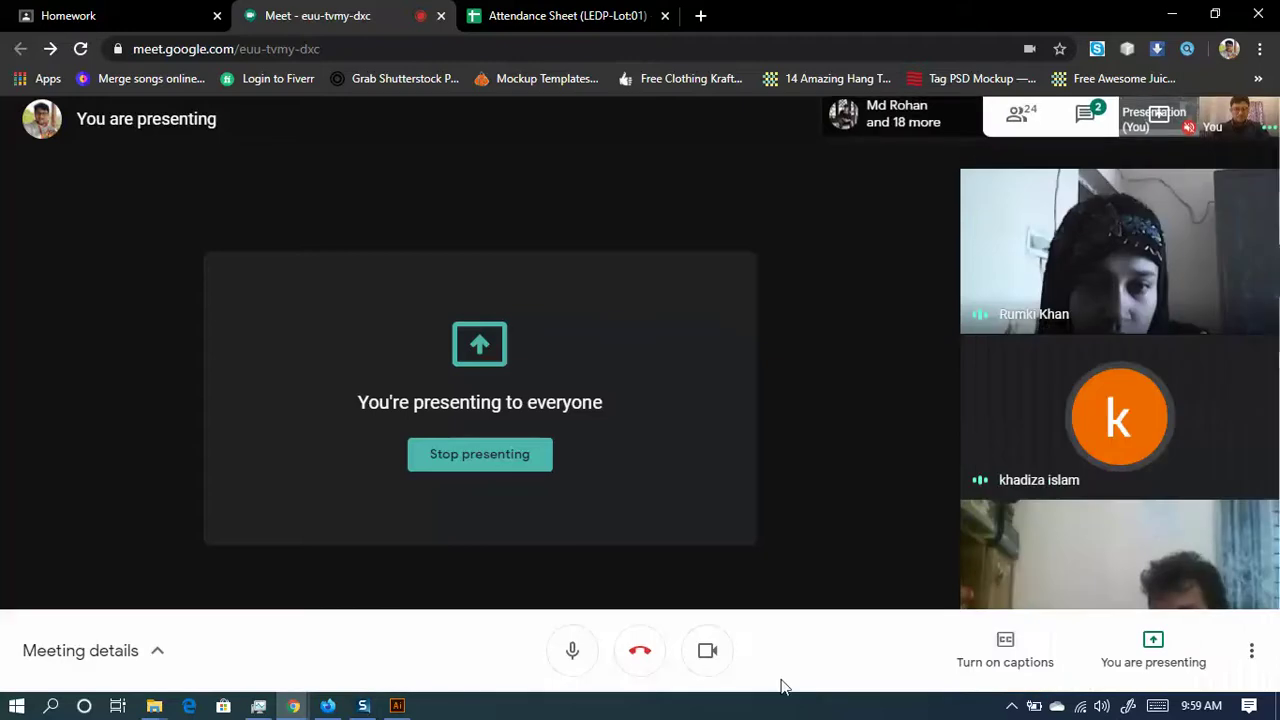
click(707, 651)
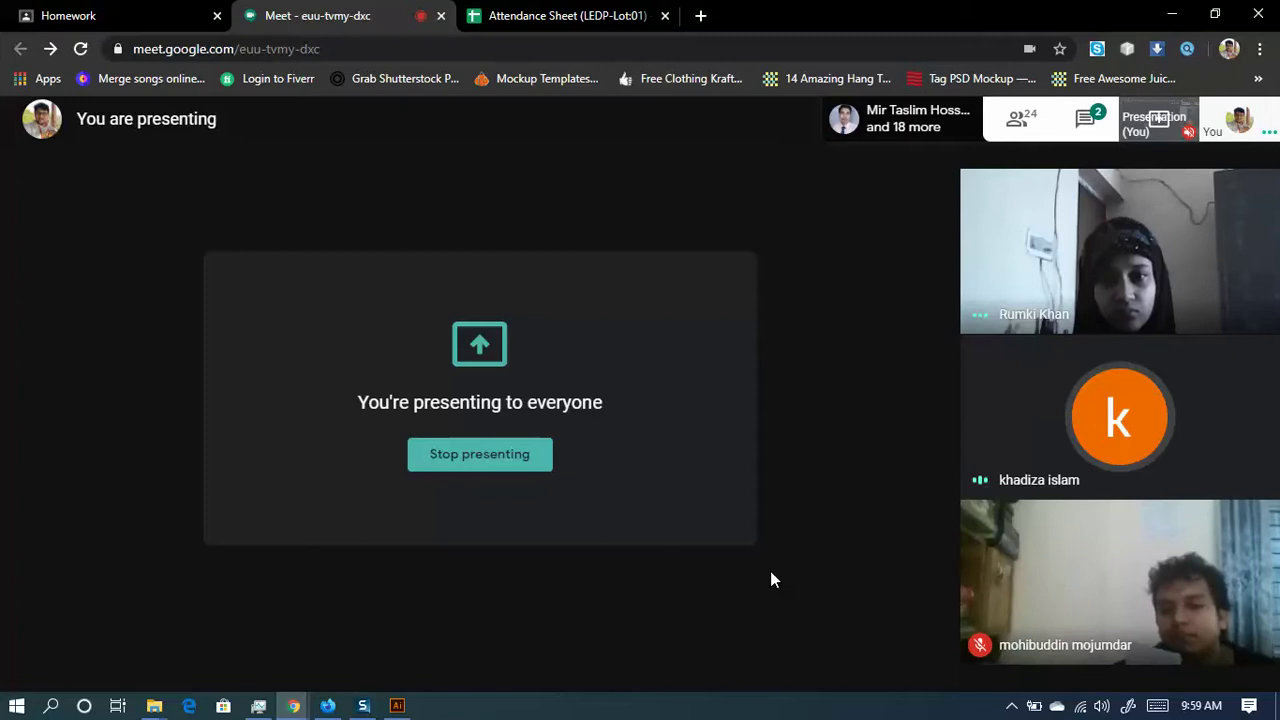
click(1172, 15)
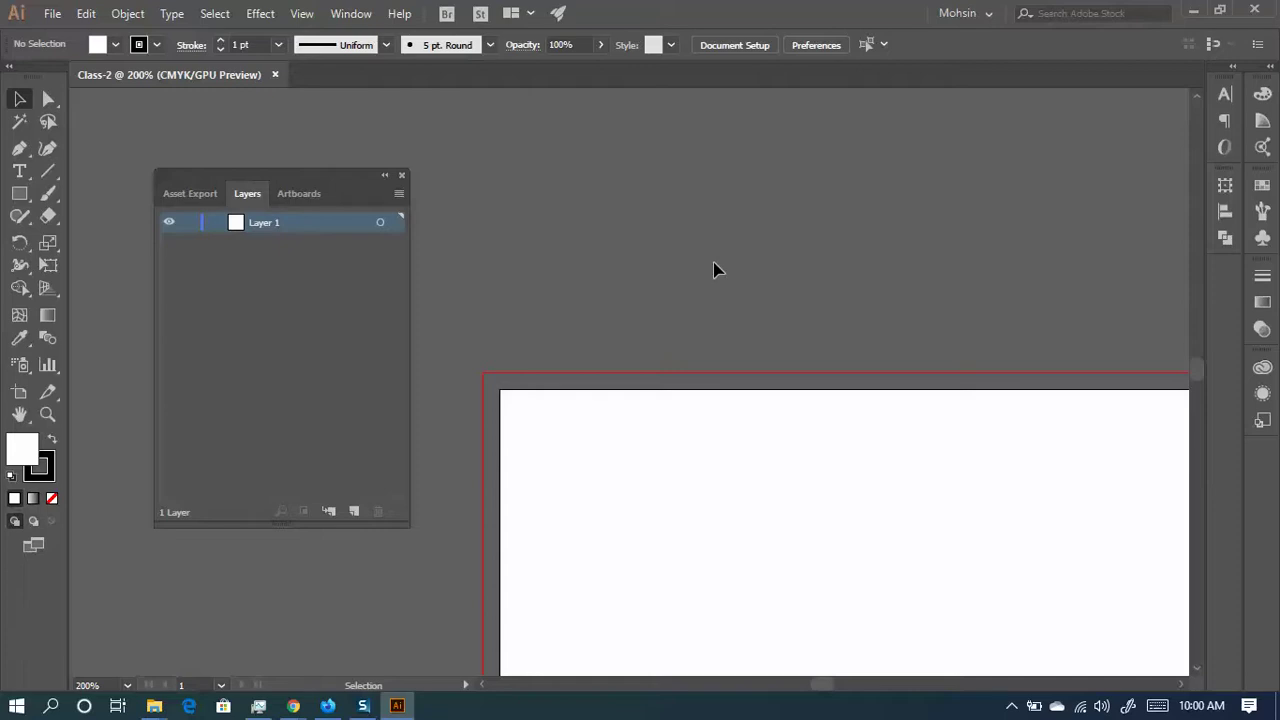
- Bring the whole artboard into view and shift the floating Layers panel slightly away from it
key(ctrl+minus)
key(ctrl+minus)
key(ctrl+minus)
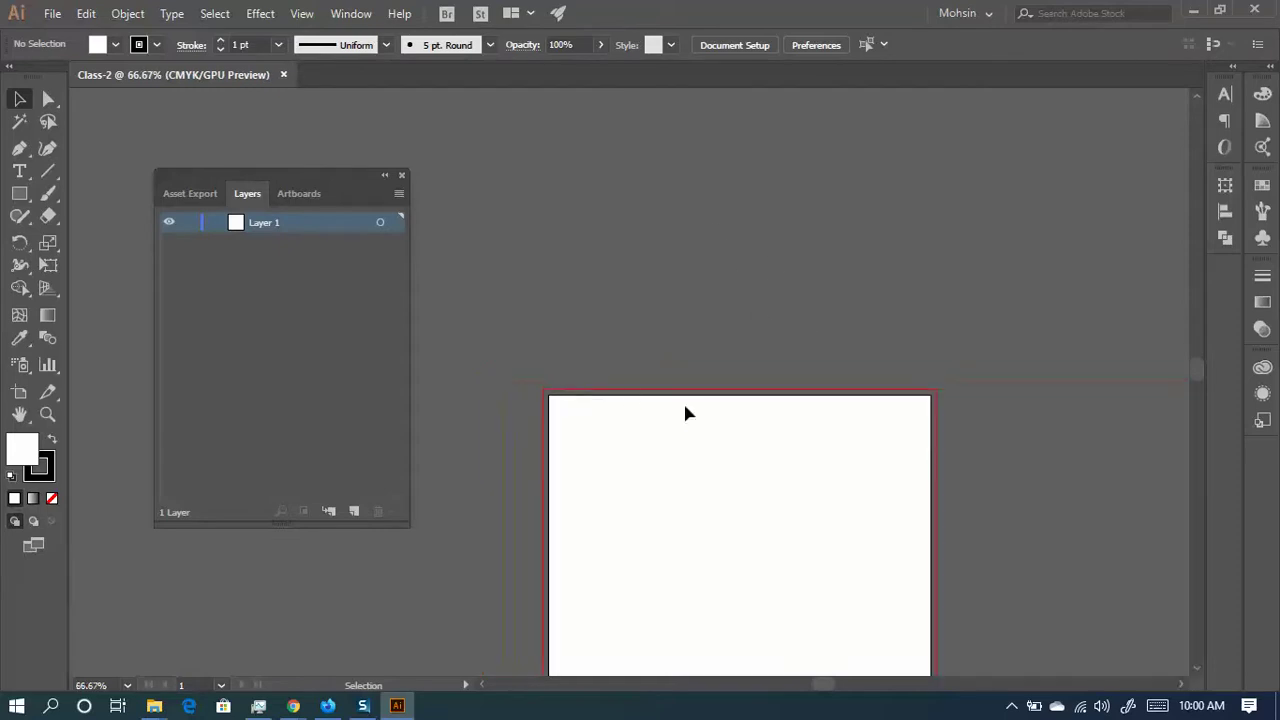
drag(826, 518, 779, 300)
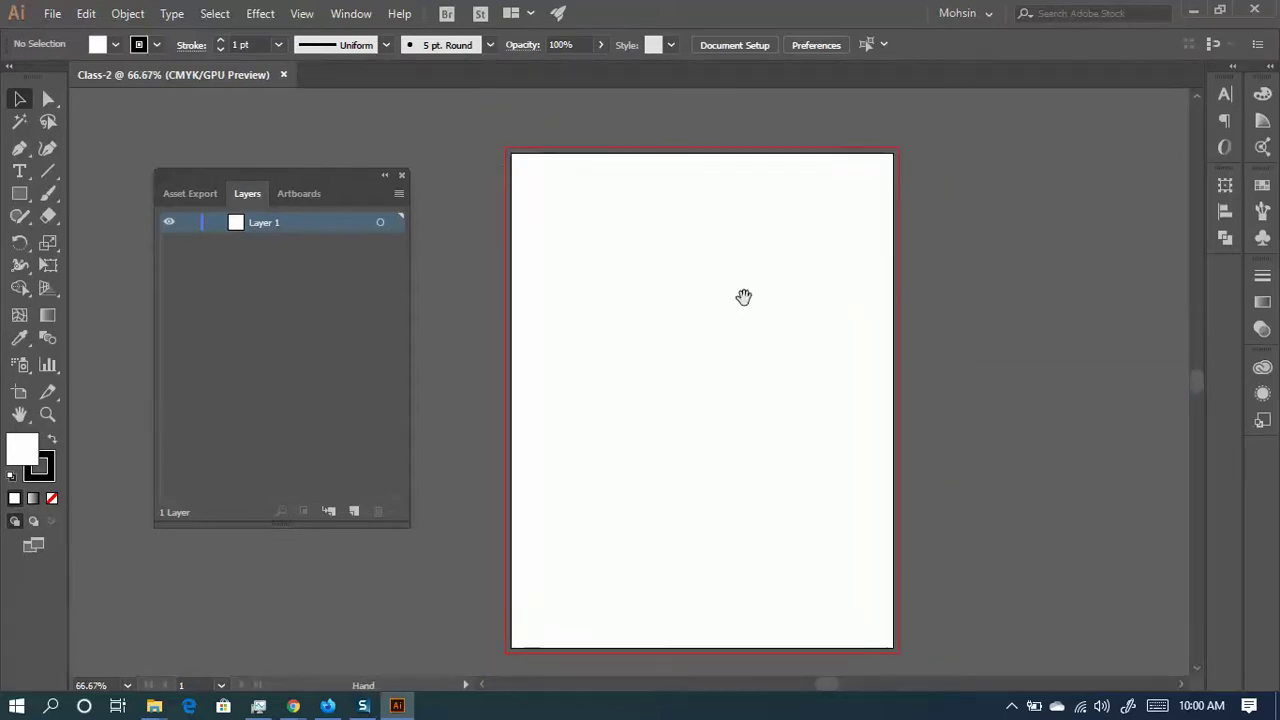
drag(324, 177, 298, 177)
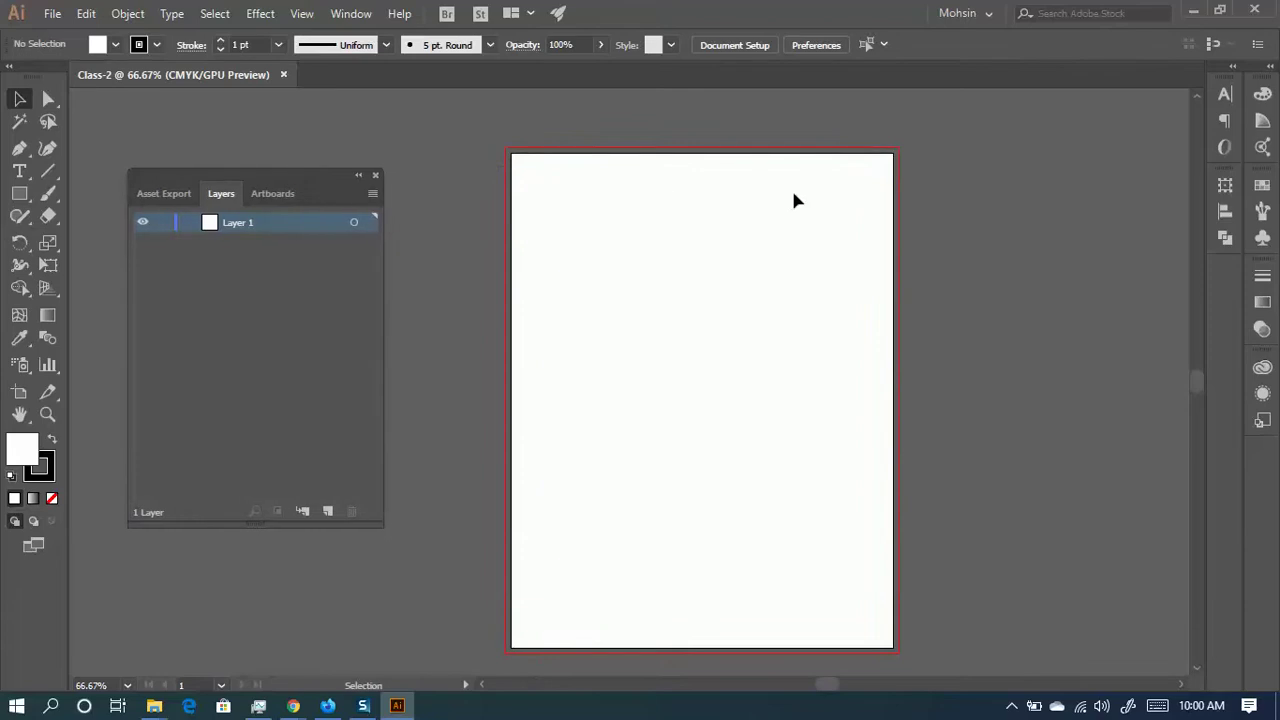
- Close three unneeded File Explorer windows, including This PC, and bring up the one showing the Class-1 folder
mouse_move(154, 706)
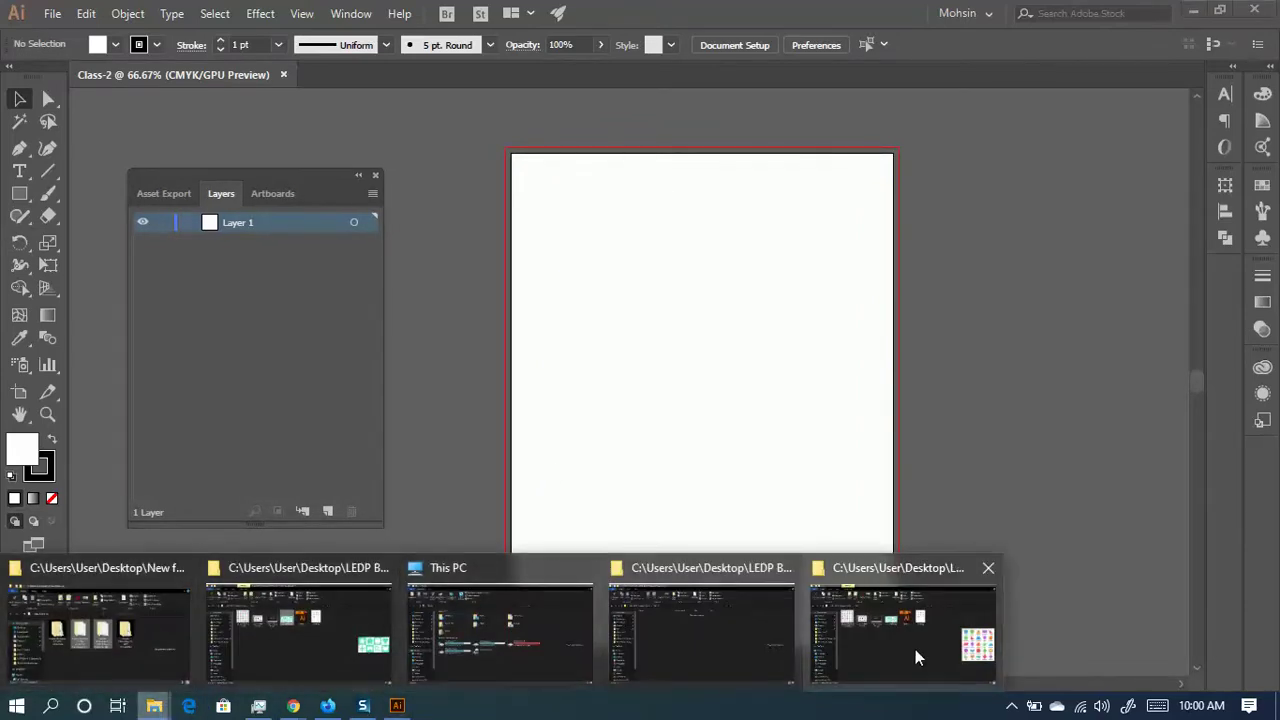
click(788, 567)
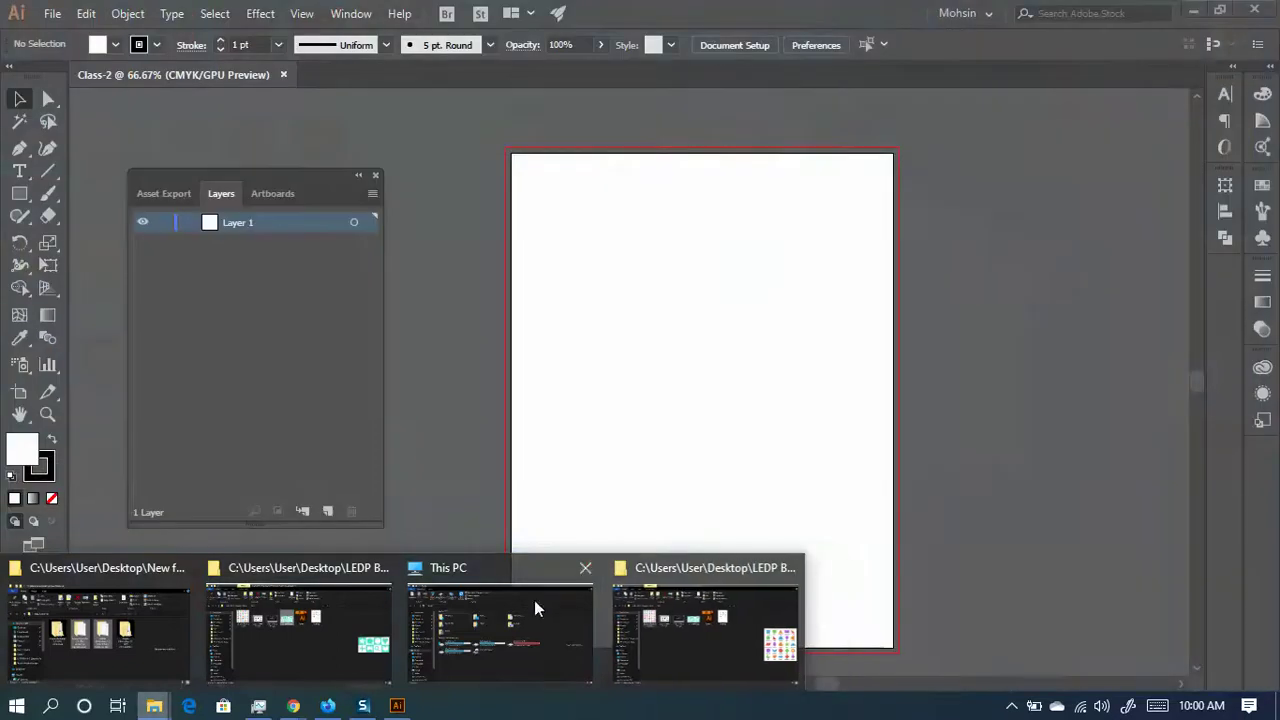
click(587, 567)
click(384, 570)
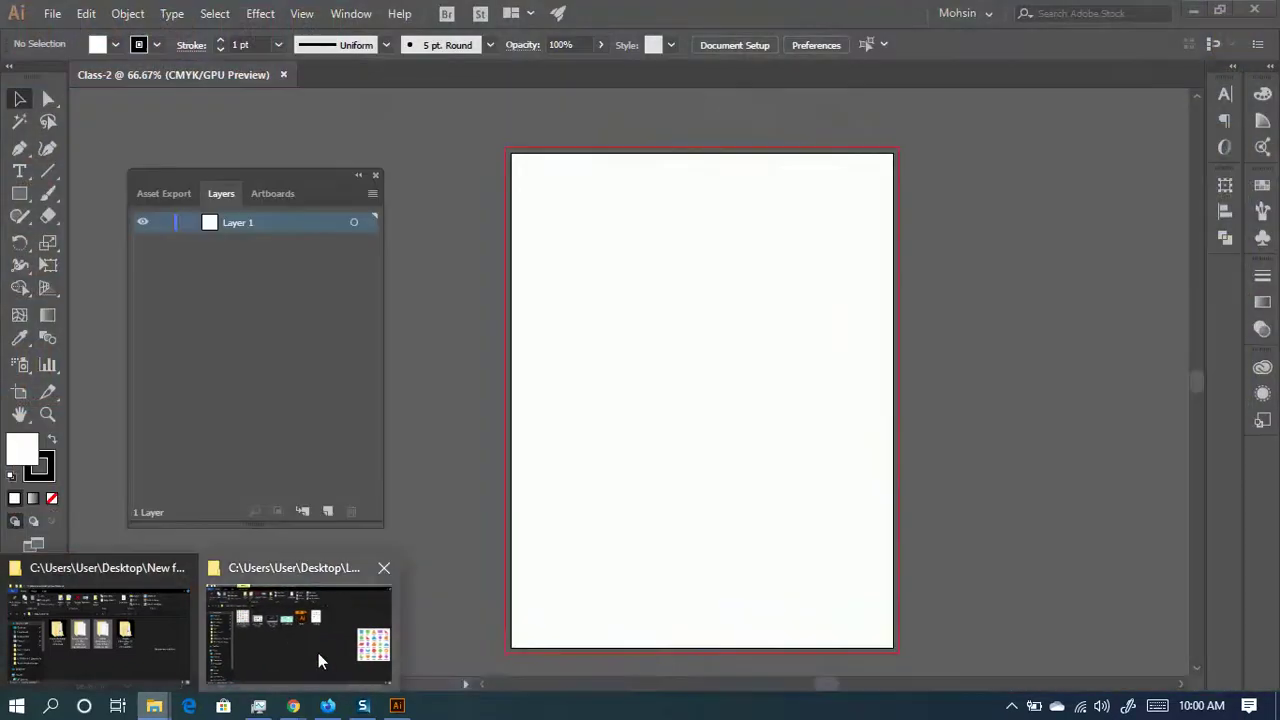
click(318, 640)
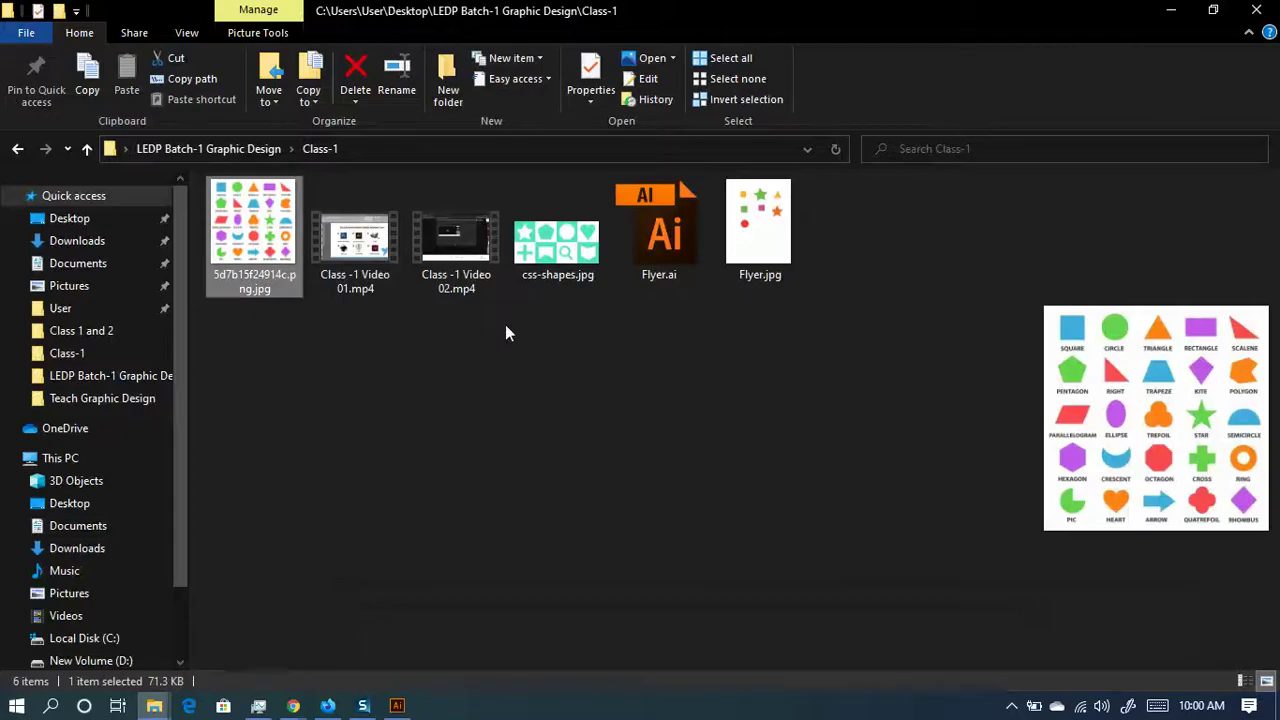
- Select css-shapes.jpg and 5d7b15f24914c.png.jpg, and place the labelled shapes chart in the Class-2 document as a linked image
click(558, 250)
click(242, 239)
click(563, 250)
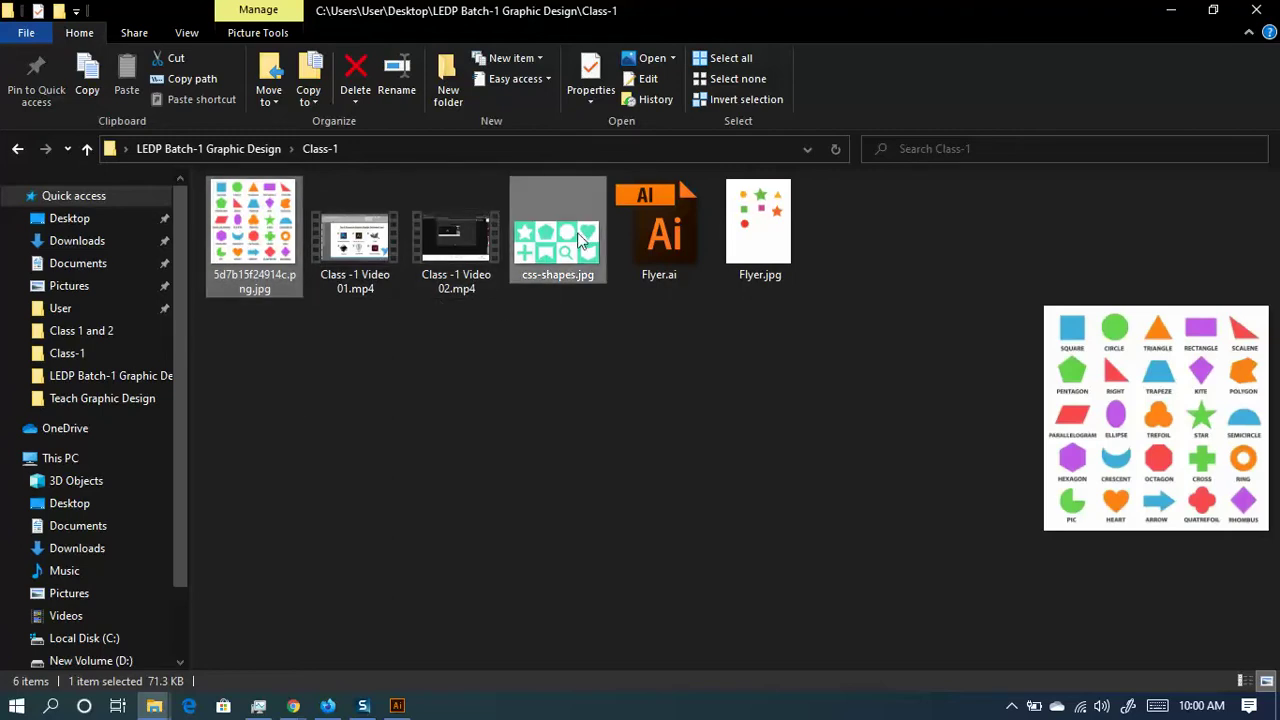
click(600, 354)
click(590, 278)
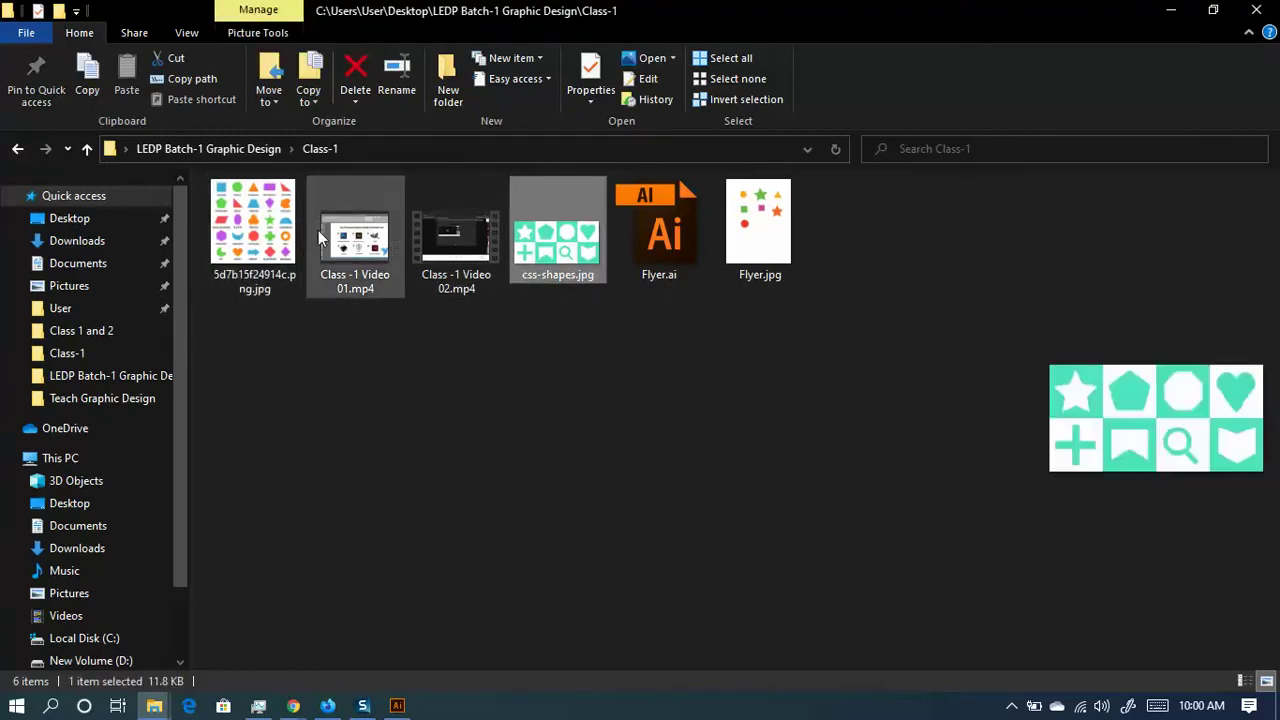
ctrl+click(294, 278)
drag(263, 250, 728, 390)
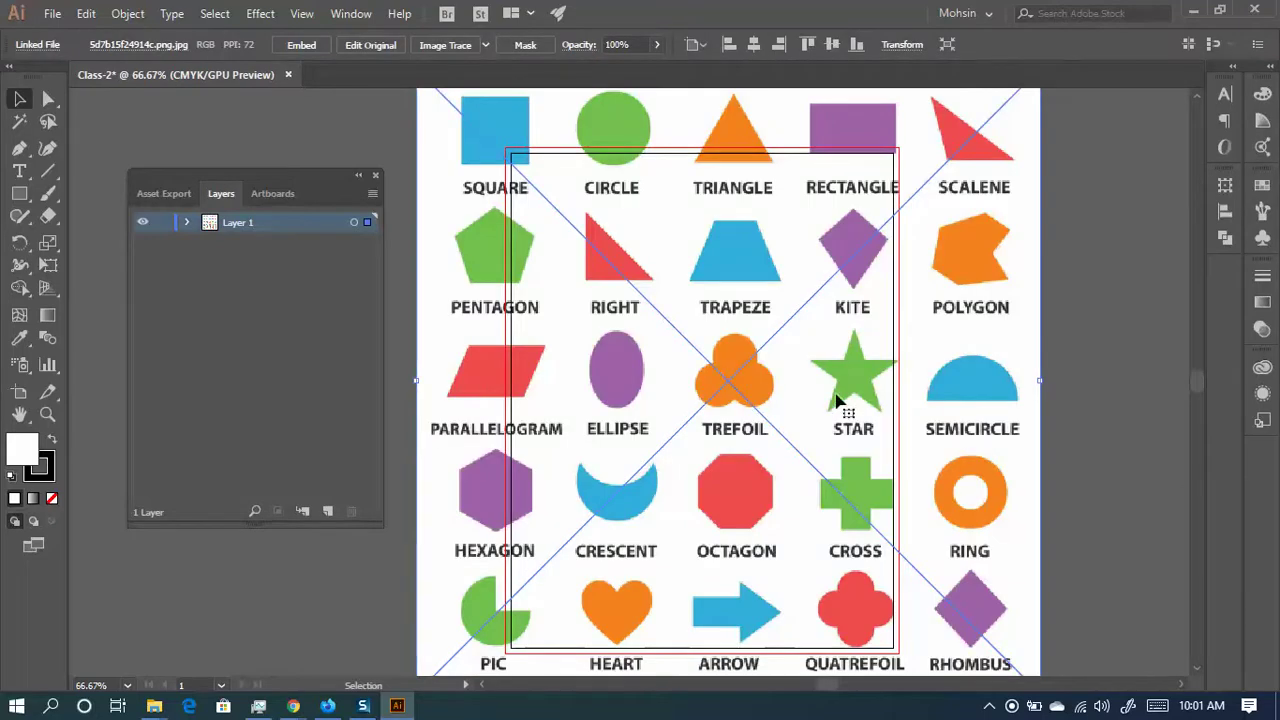
- Dock the floating Asset Export, Layers and Artboards panel group beneath the Pathfinder panel in the collapsed dock
drag(727, 341, 734, 363)
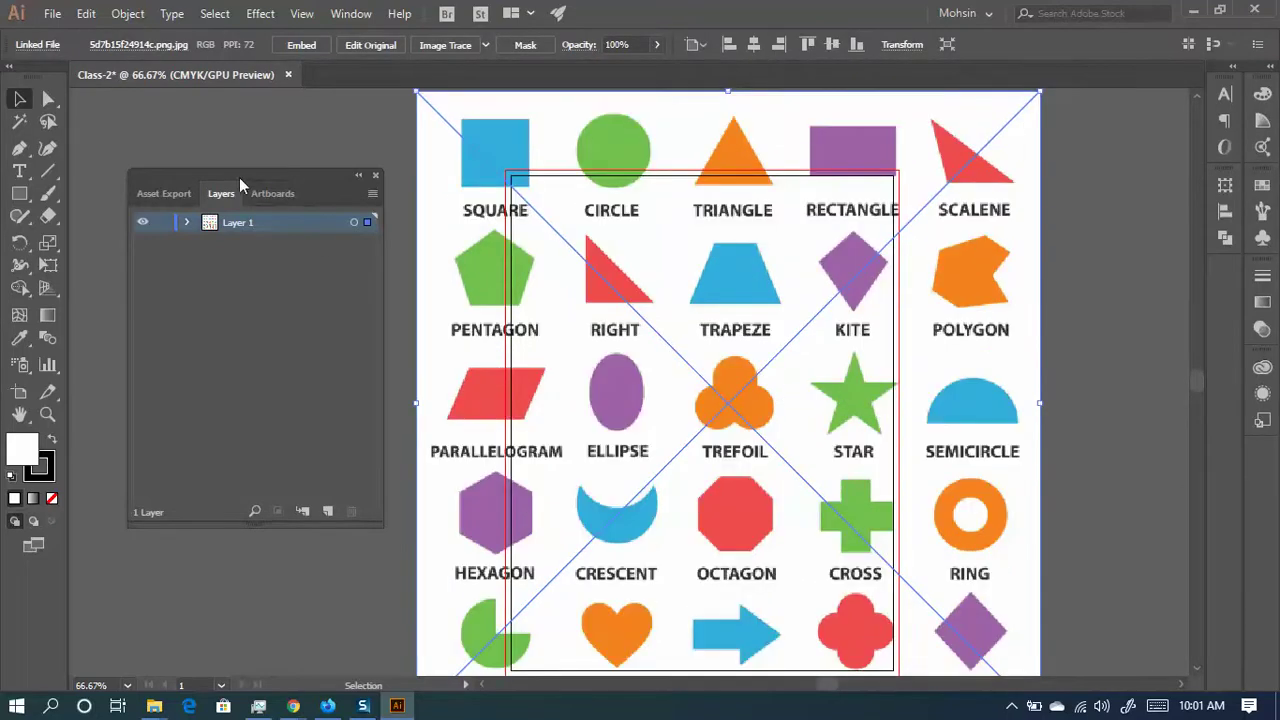
drag(239, 171, 1231, 275)
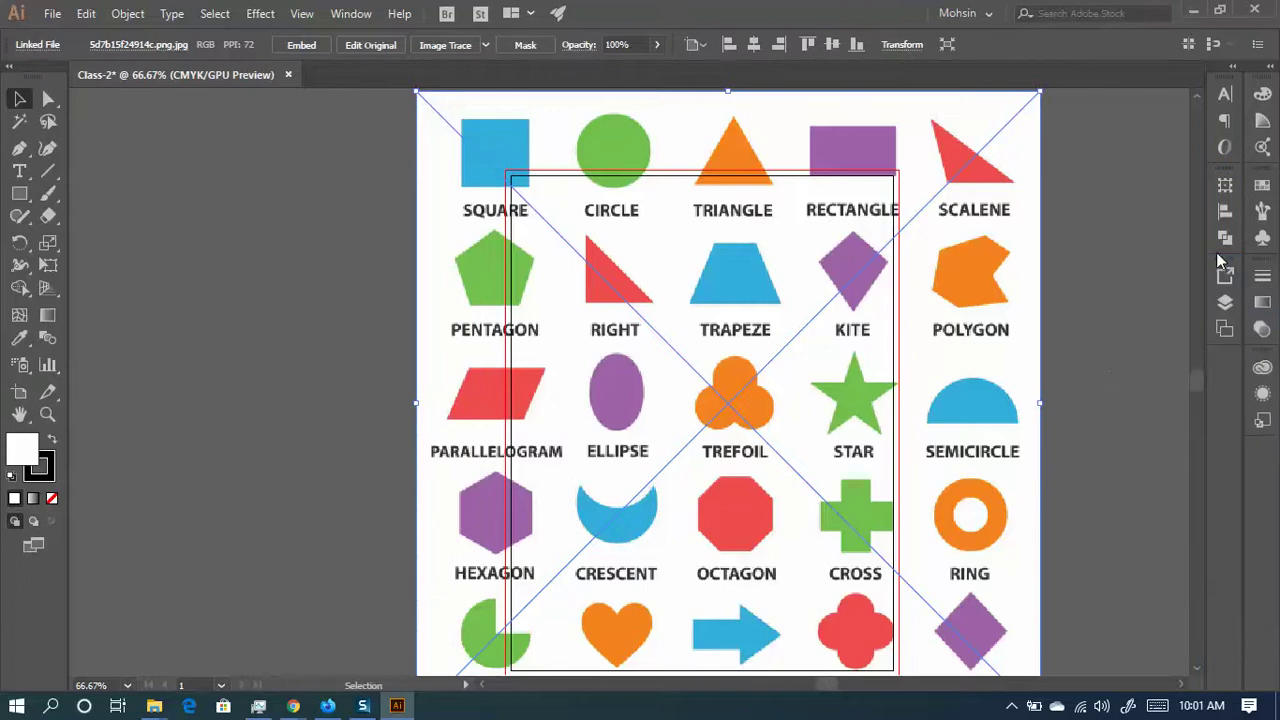
- Move the placed shapes chart off the artboard so it sits just beside the artboard's left edge
drag(814, 148, 441, 155)
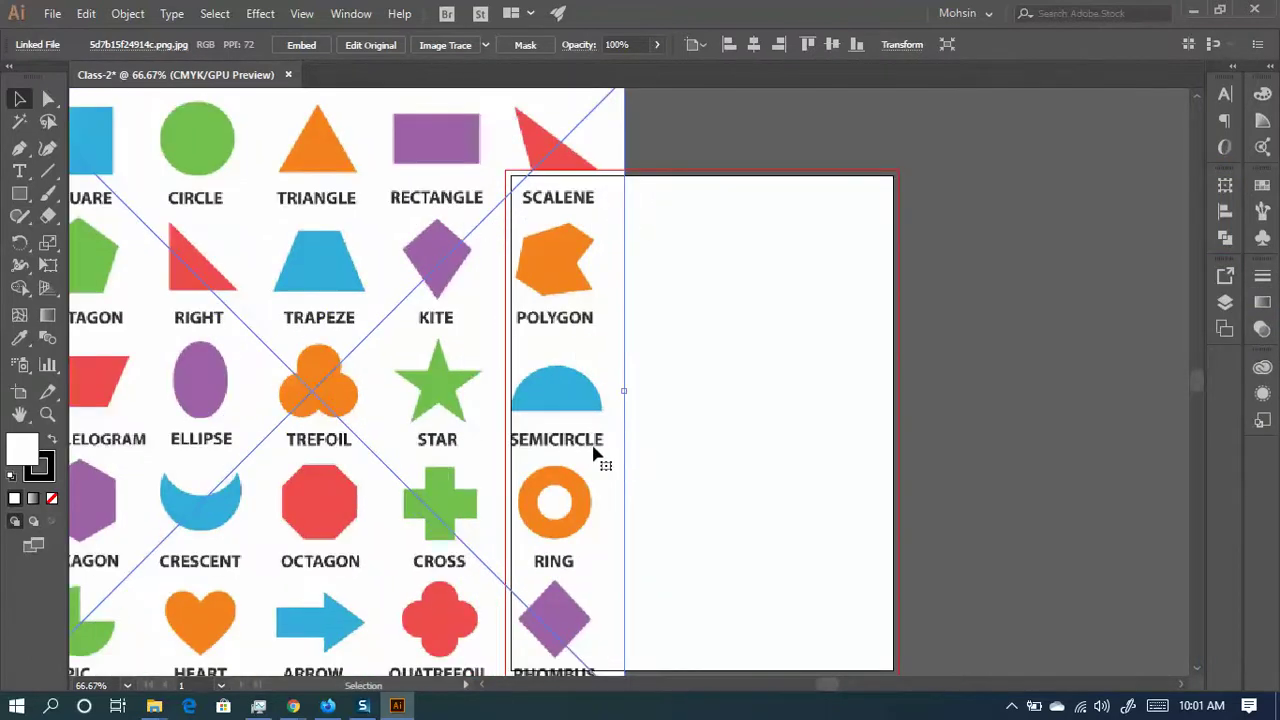
scroll(626, 336, down, 3)
drag(588, 352, 533, 355)
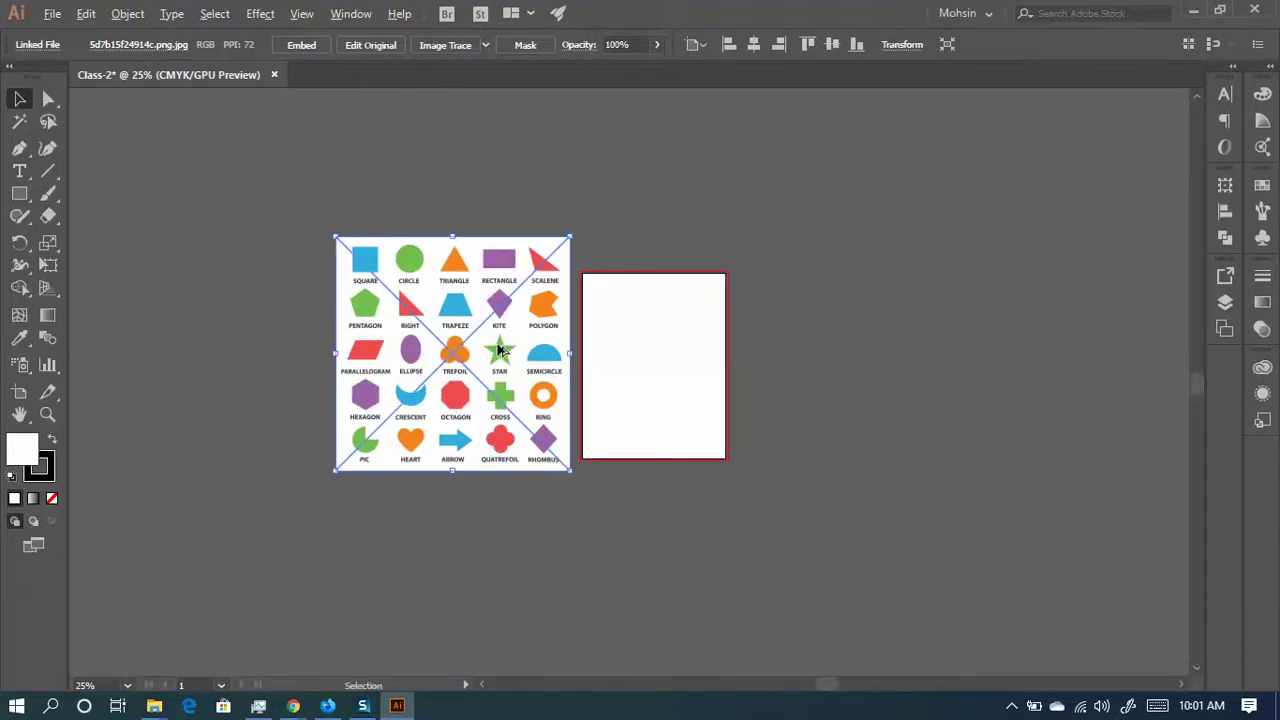
scroll(500, 349, up, 1)
- Switch to the Google Meet call in Chrome, pin the first participant with an open microphone and mute them for everyone
click(293, 706)
click(293, 706)
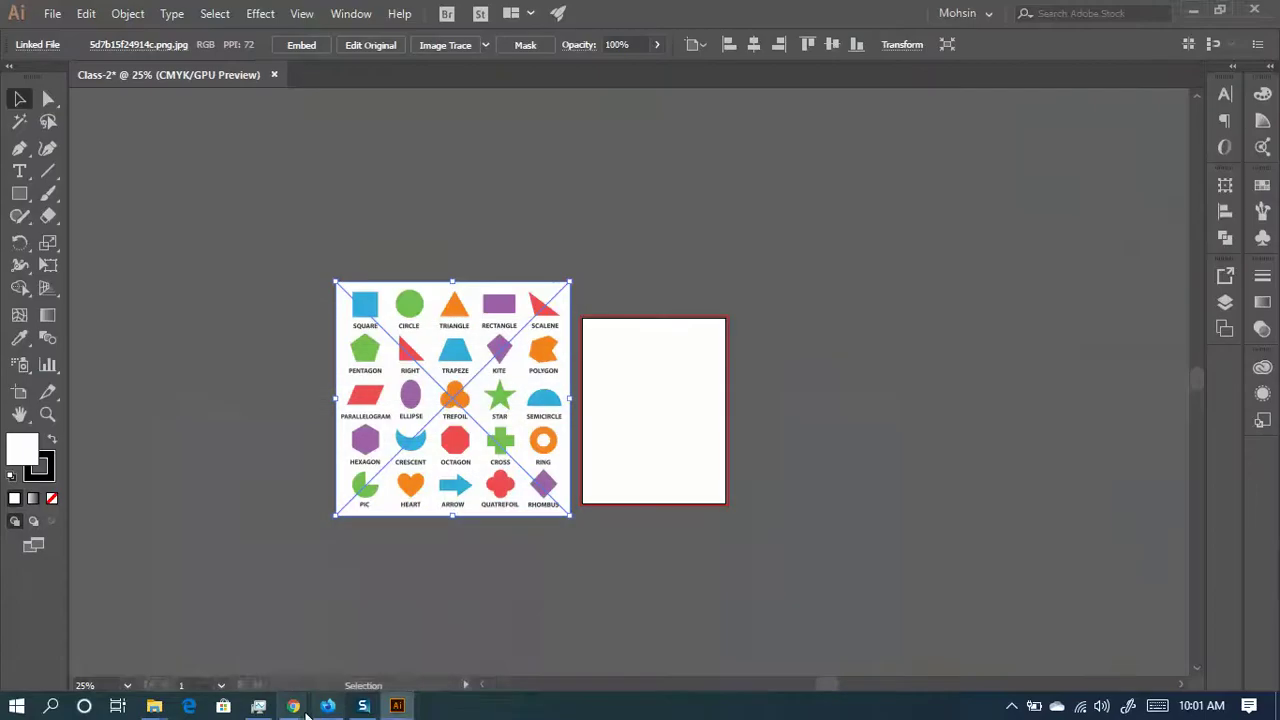
mouse_move(306, 712)
click(235, 626)
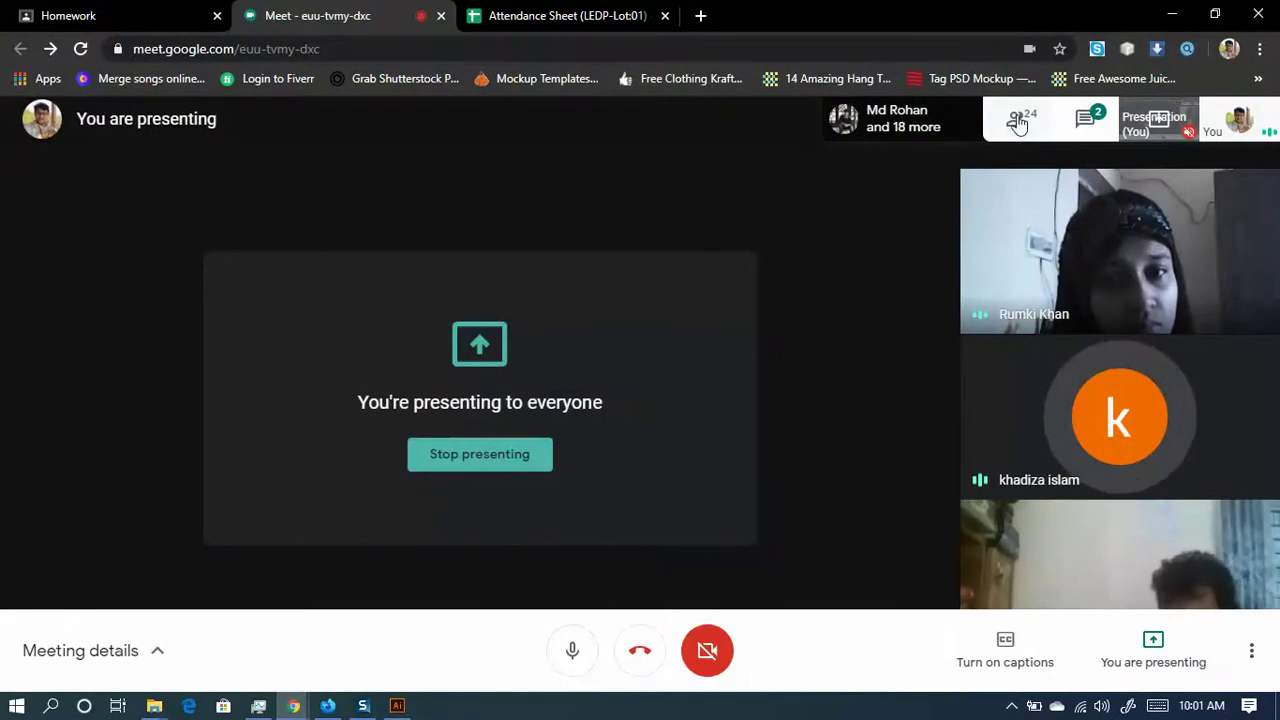
click(1018, 122)
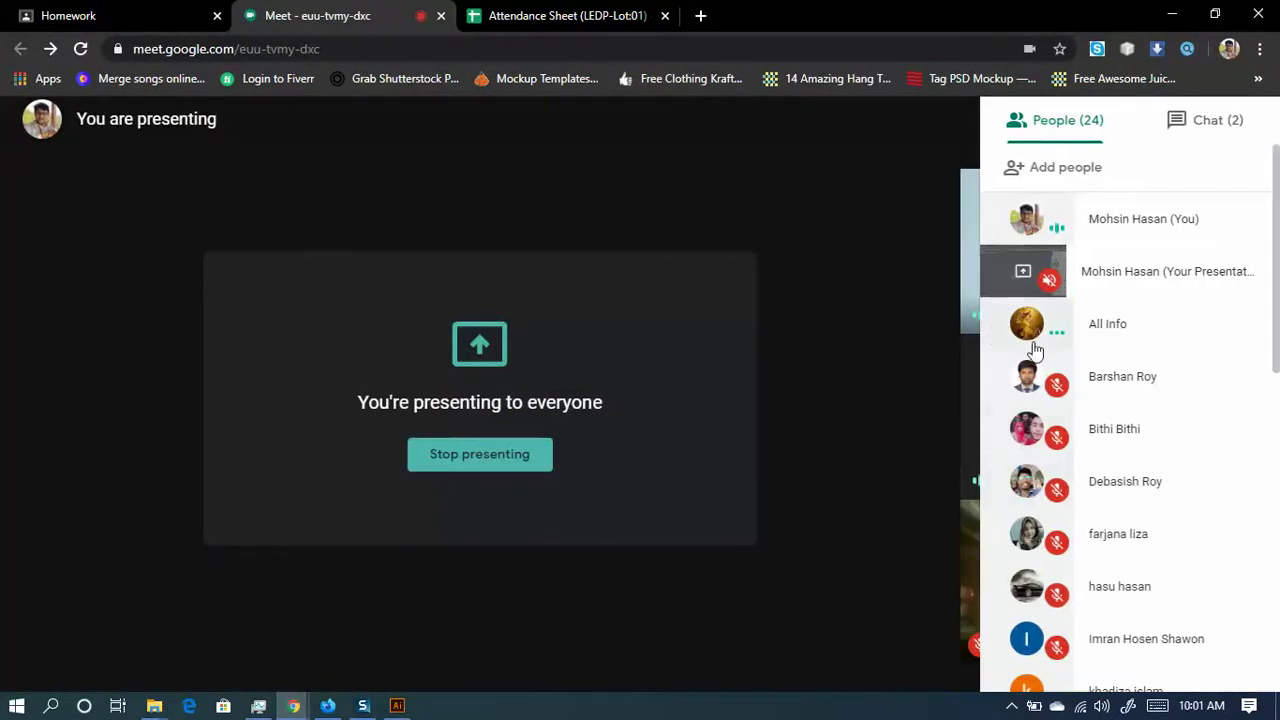
click(1027, 320)
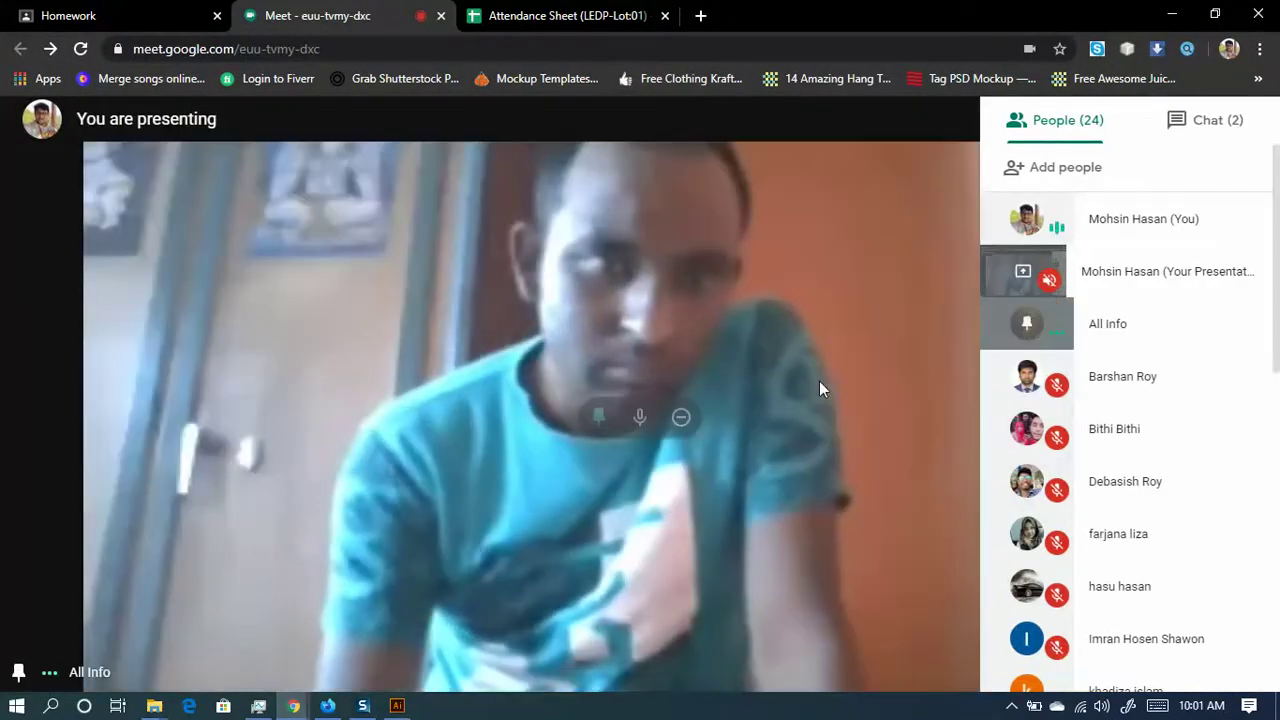
click(640, 417)
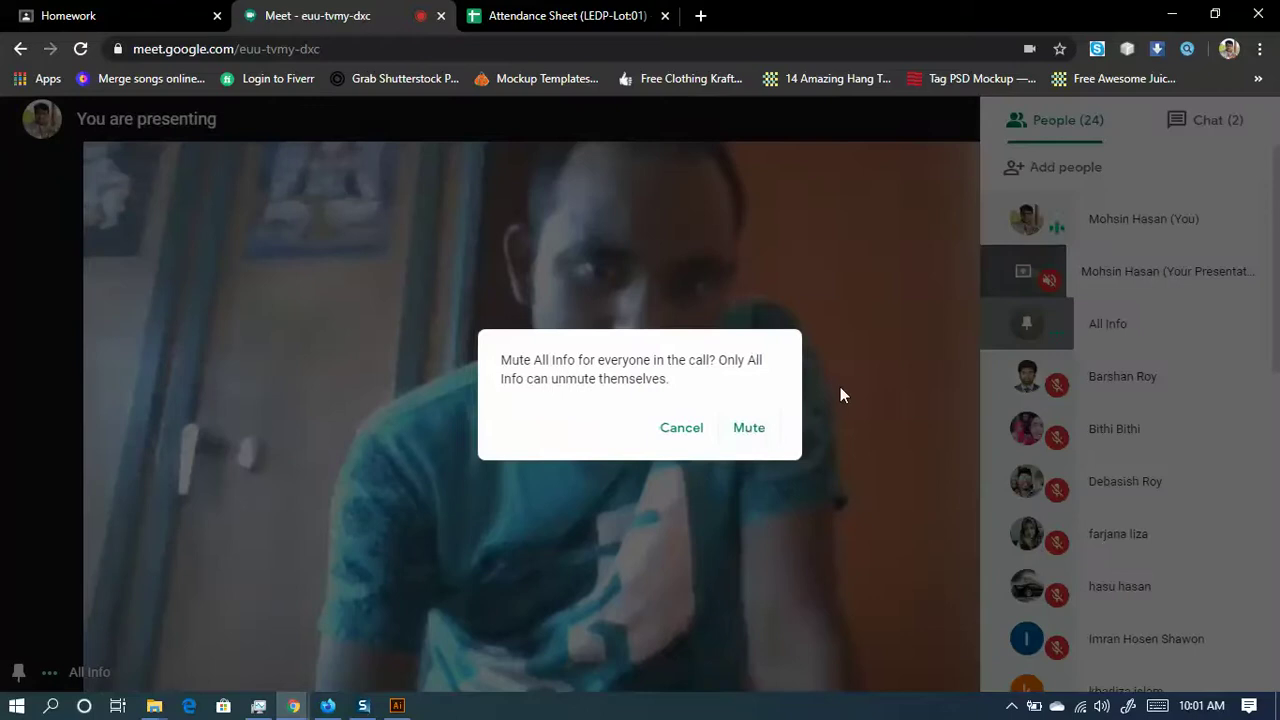
click(750, 430)
- Mute the two participants with open microphones in the middle of the participant list
scroll(1068, 402, down, 7)
scroll(1062, 397, up, 3)
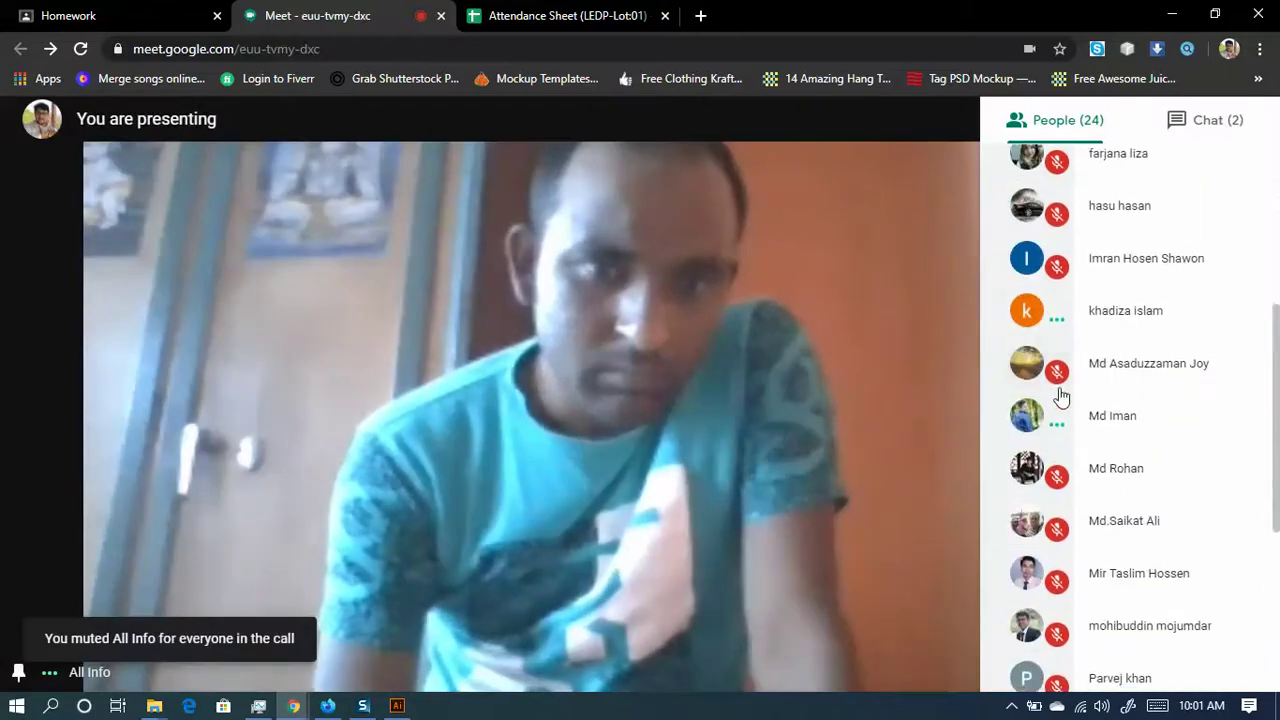
click(1025, 316)
click(1025, 421)
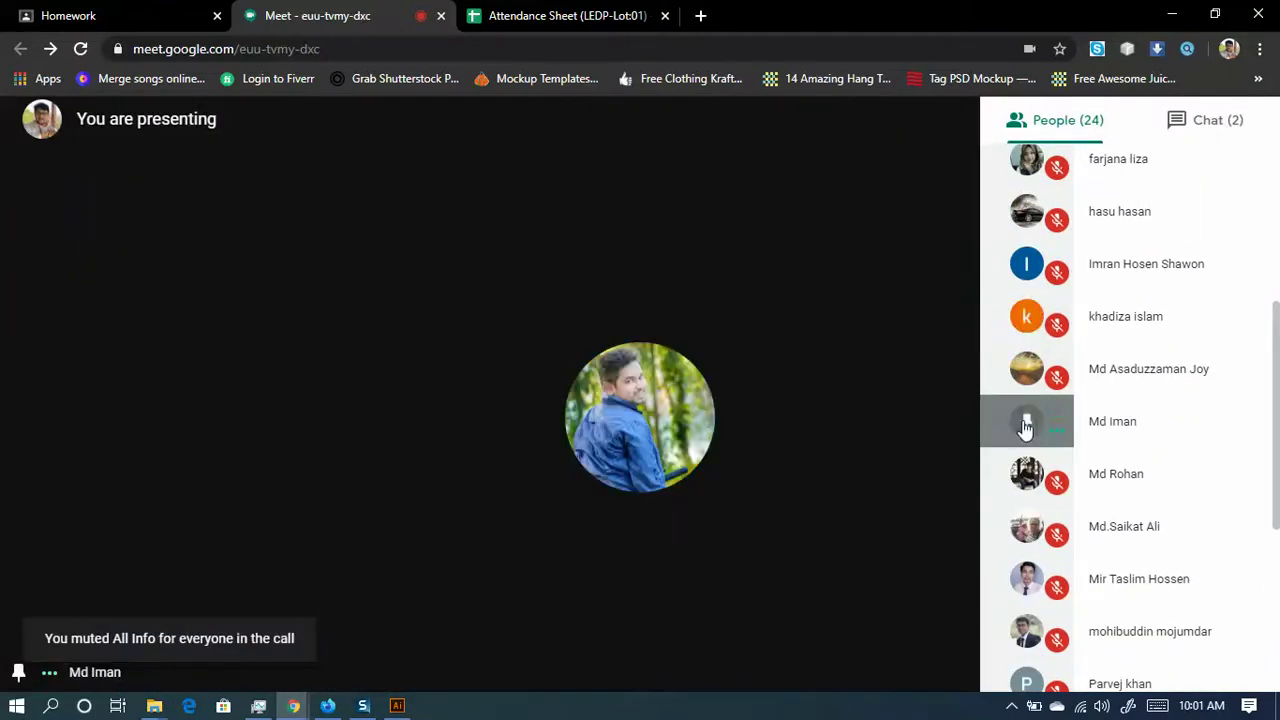
scroll(1030, 400, down, 3)
scroll(1048, 540, down, 1)
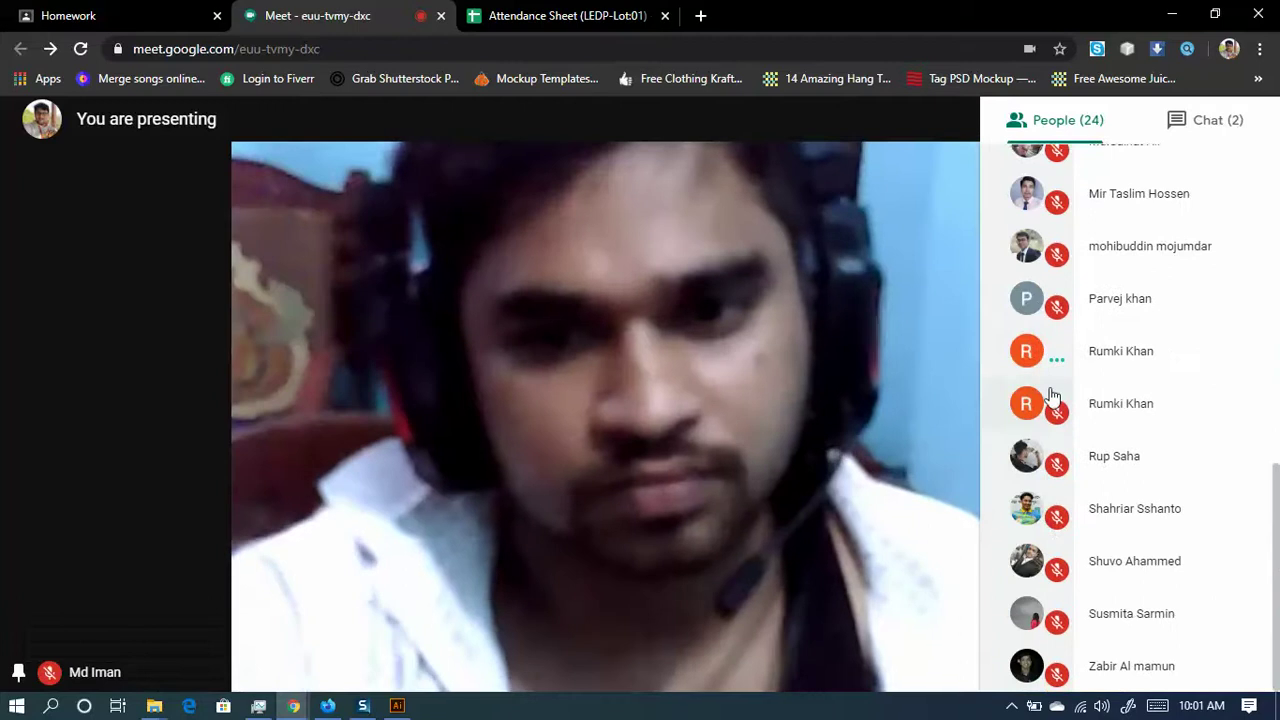
- Pin the last participant with an open microphone and mute them for everyone in the call
click(1027, 355)
right_click(1027, 355)
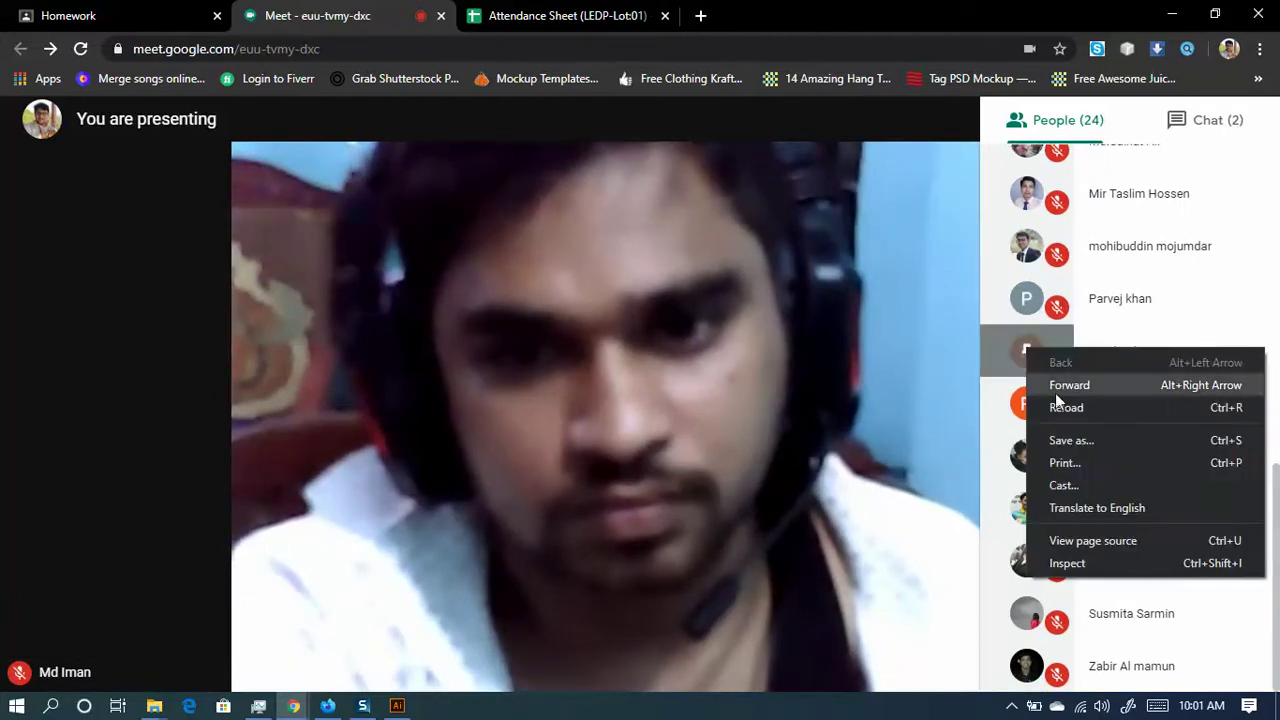
click(754, 334)
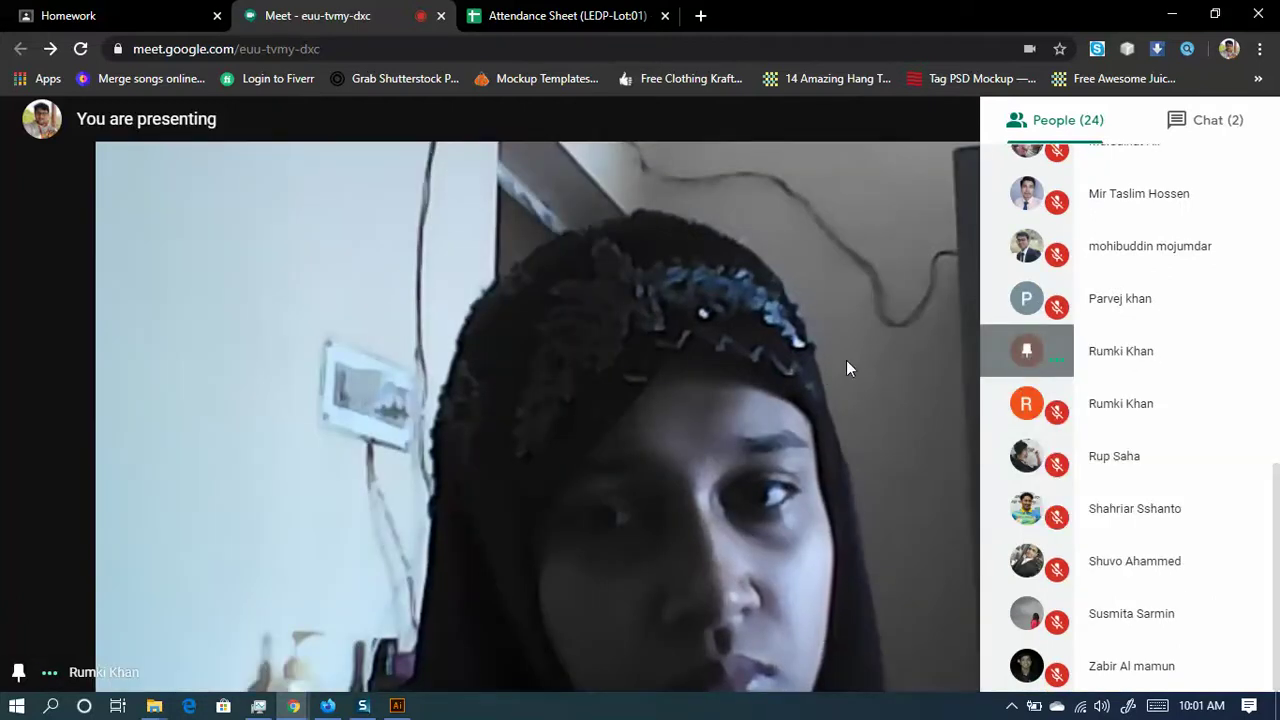
click(640, 416)
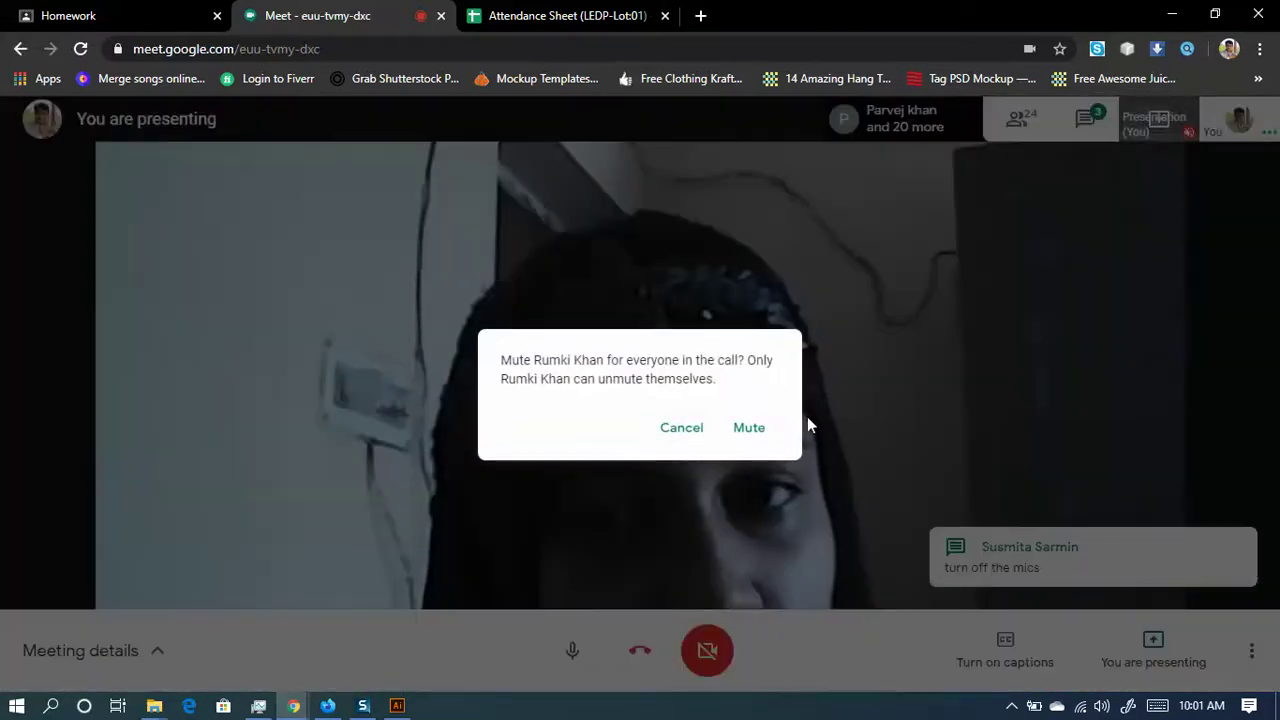
click(746, 428)
- Check the whole participant list for any microphones that are still open
click(1017, 119)
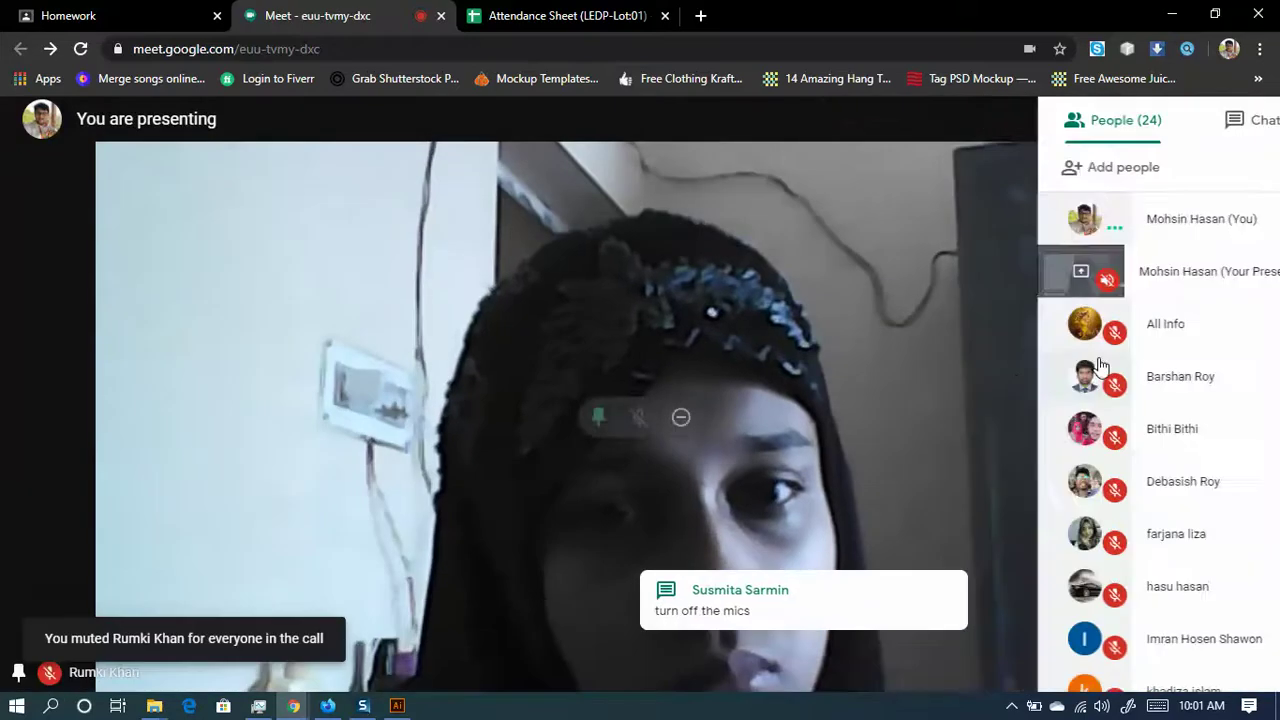
scroll(1023, 397, down, 10)
scroll(1115, 560, up, 10)
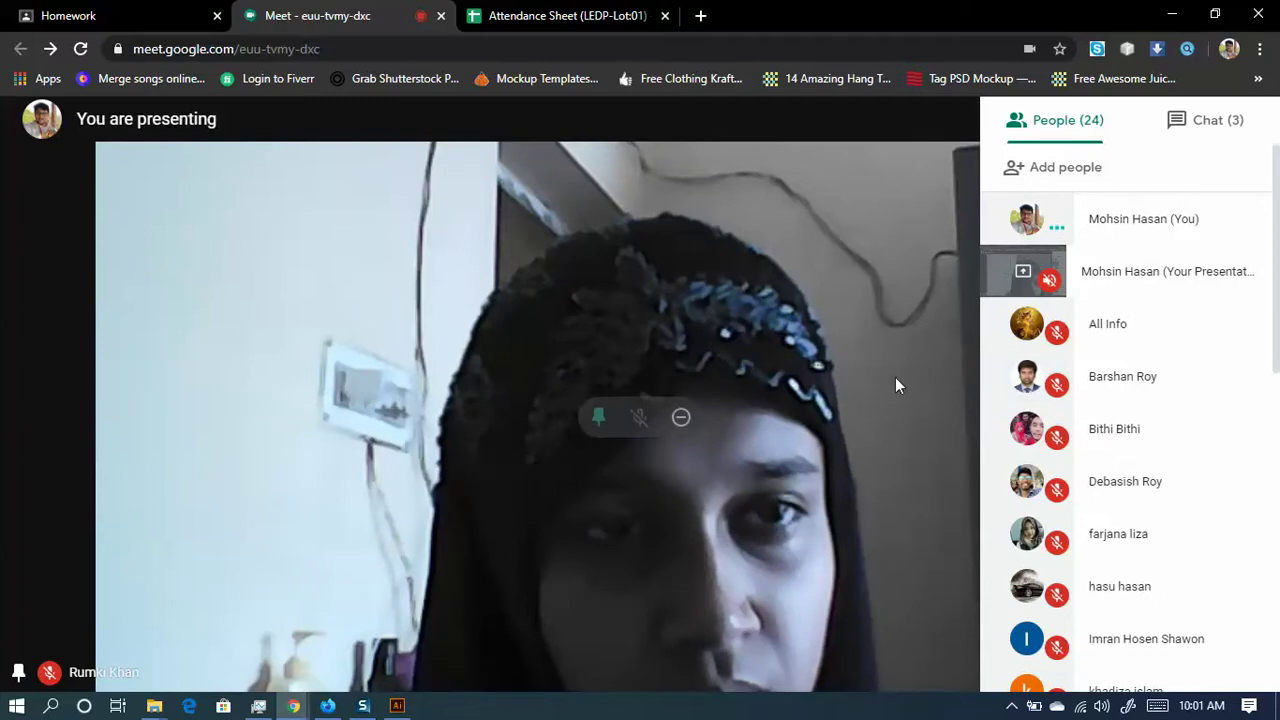
- Switch back to Illustrator and move the shapes chart slightly farther away from the artboard
click(1172, 14)
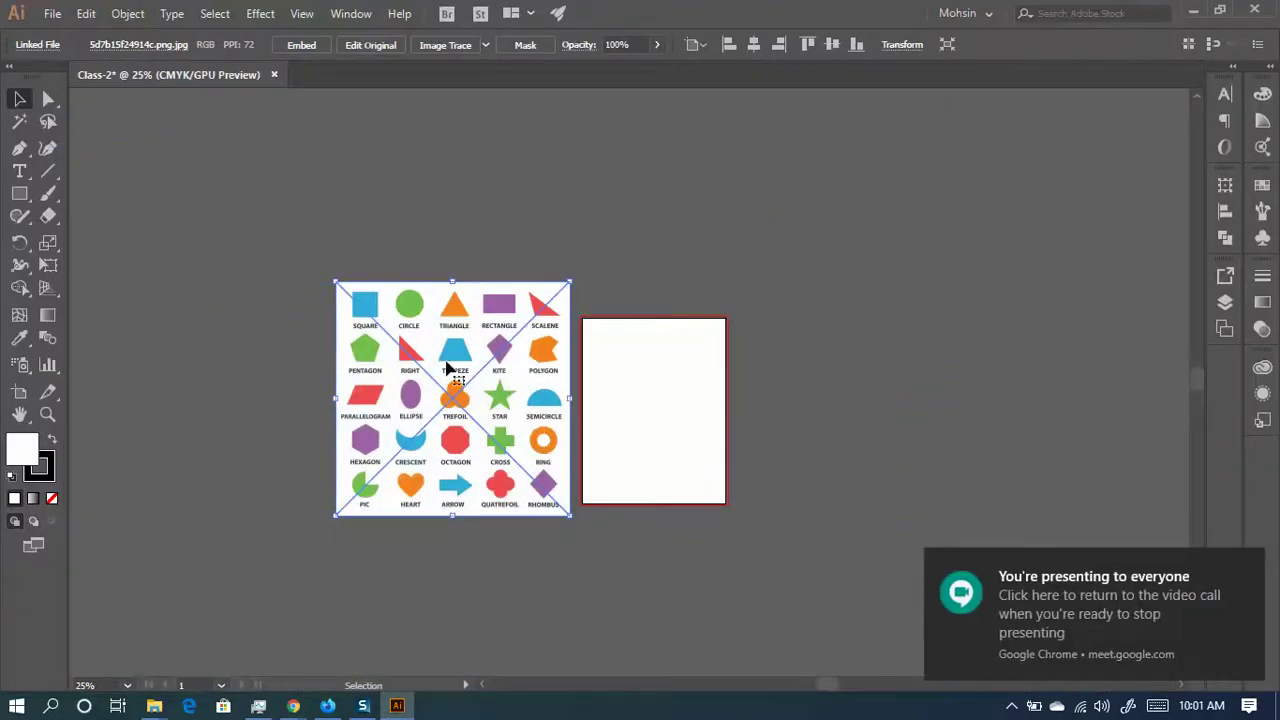
scroll(590, 433, up, 2)
drag(571, 423, 724, 354)
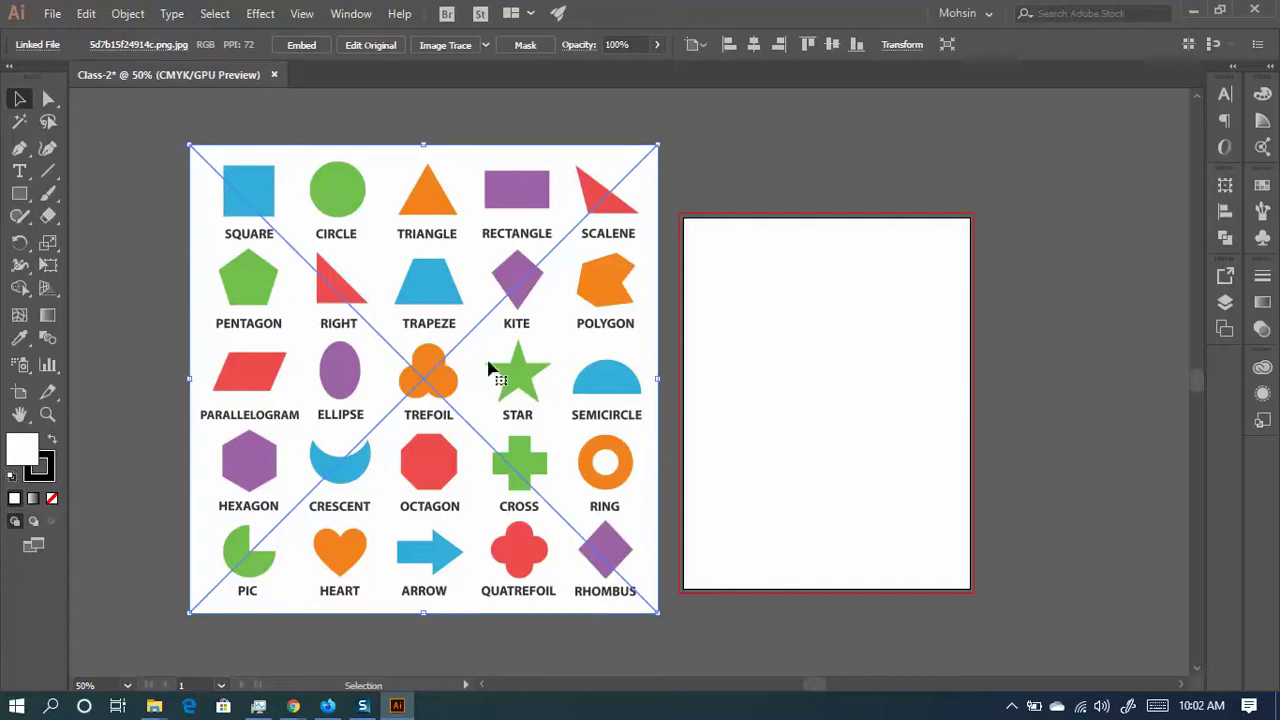
drag(511, 408, 585, 365)
- Place a second copy of 5d7b15f24914c.png.jpg from the Class-1 folder over the artboard and delete it
click(1193, 10)
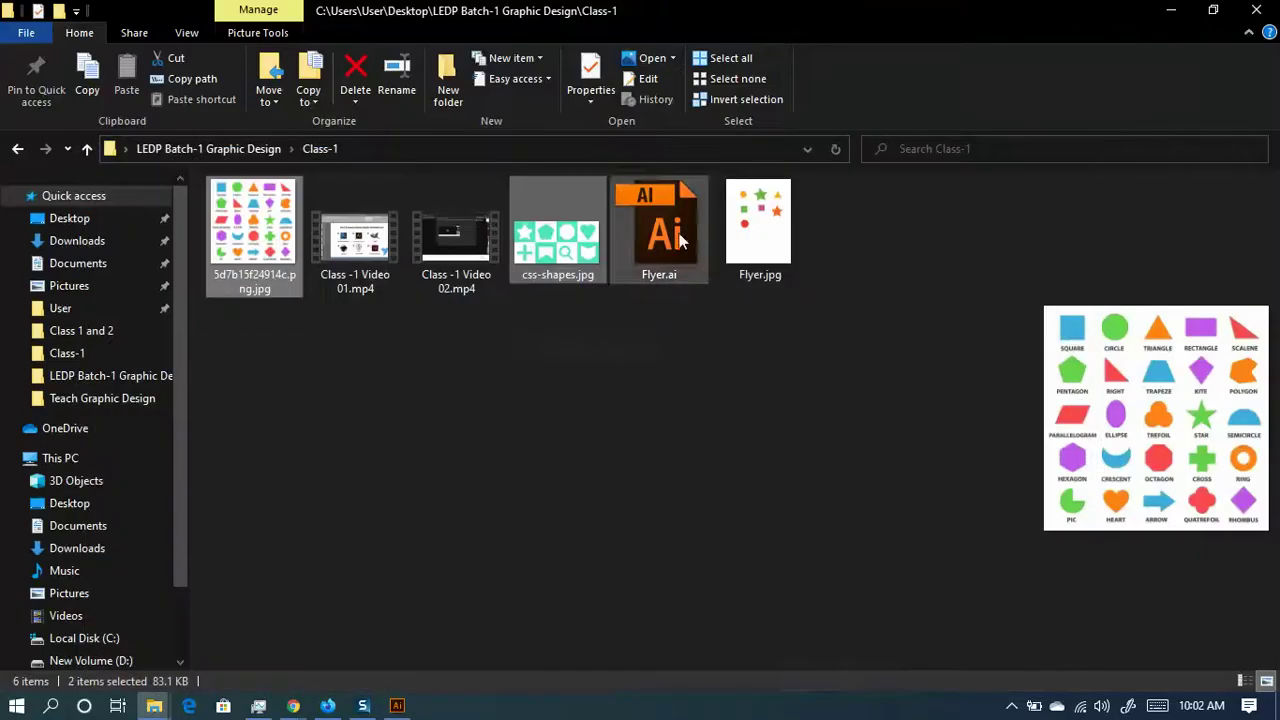
click(331, 309)
drag(254, 235, 1066, 390)
drag(928, 325, 977, 372)
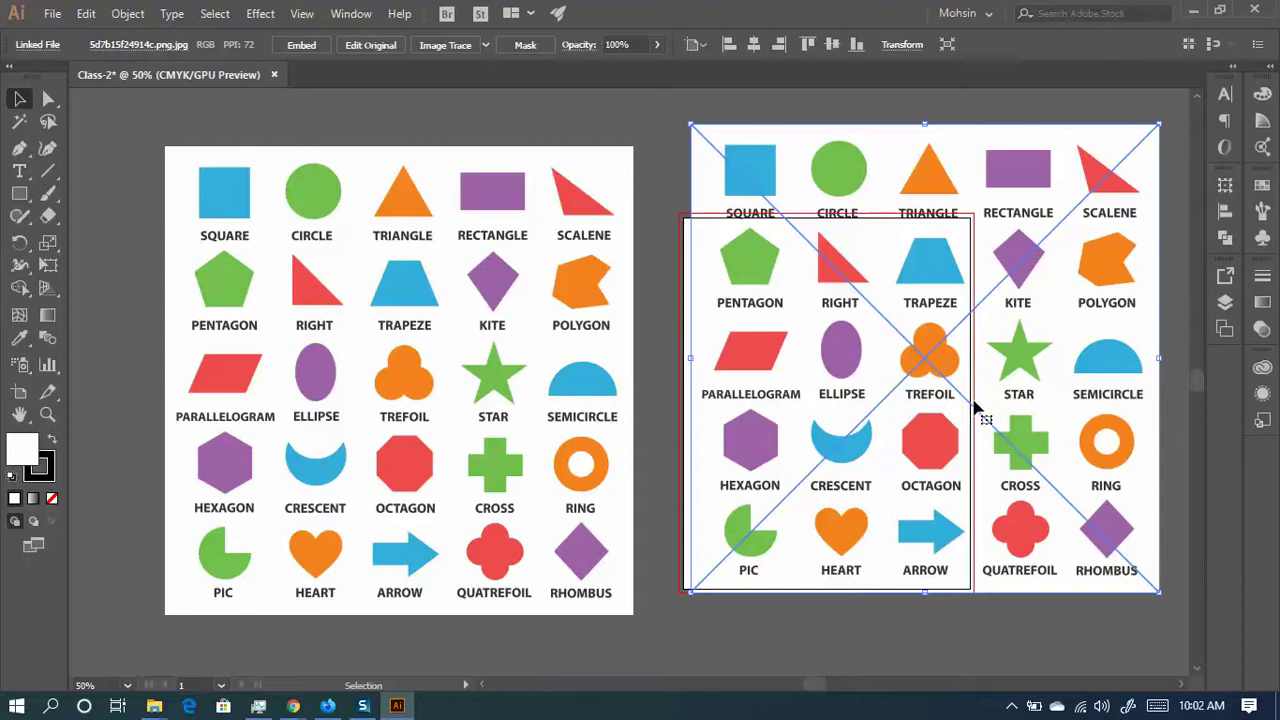
key(Delete)
- Move the shapes chart closer to the artboard, scale it down proportionally to about half its size and deselect it
click(528, 405)
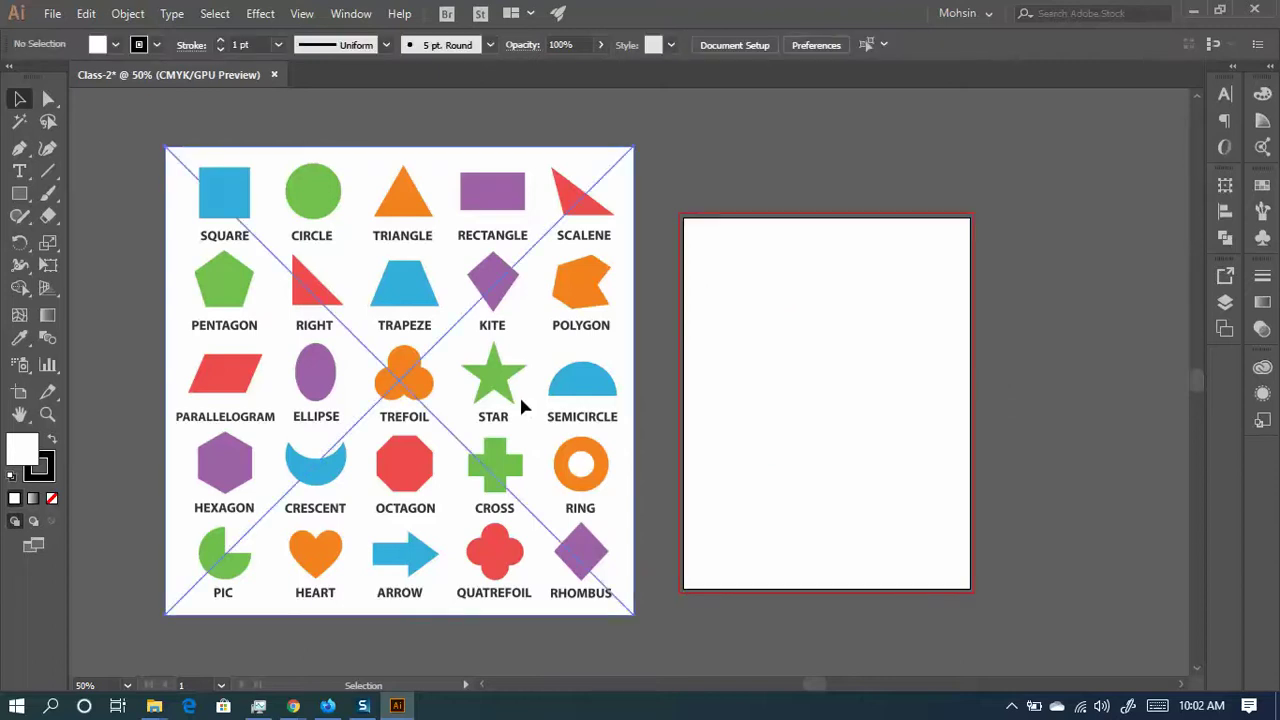
drag(520, 406, 555, 405)
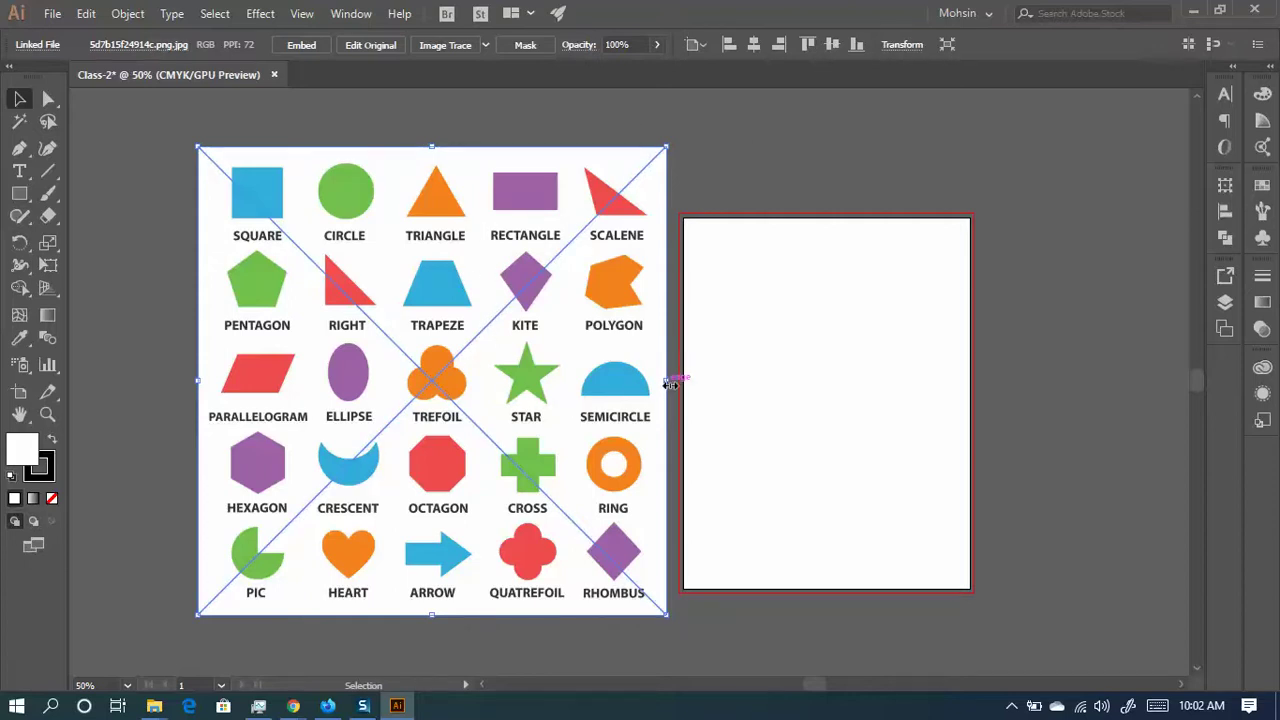
drag(668, 382, 462, 305)
scroll(886, 345, up, 2)
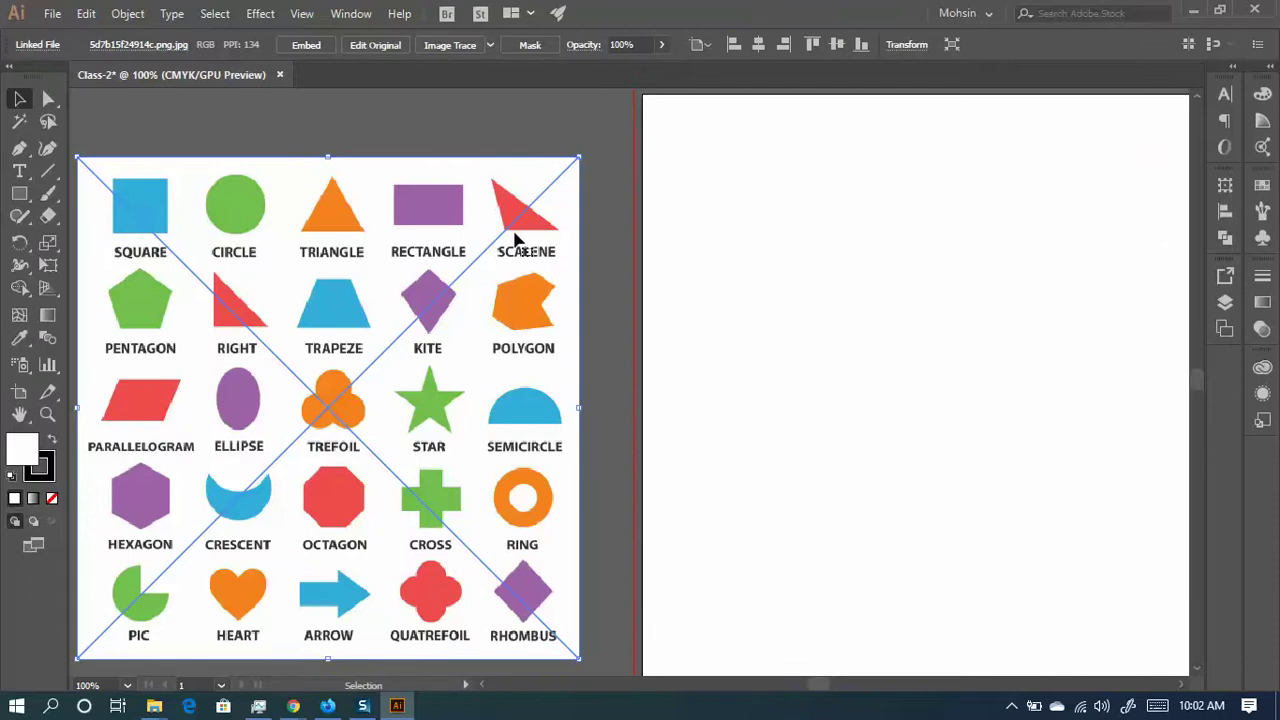
click(757, 320)
drag(443, 277, 593, 241)
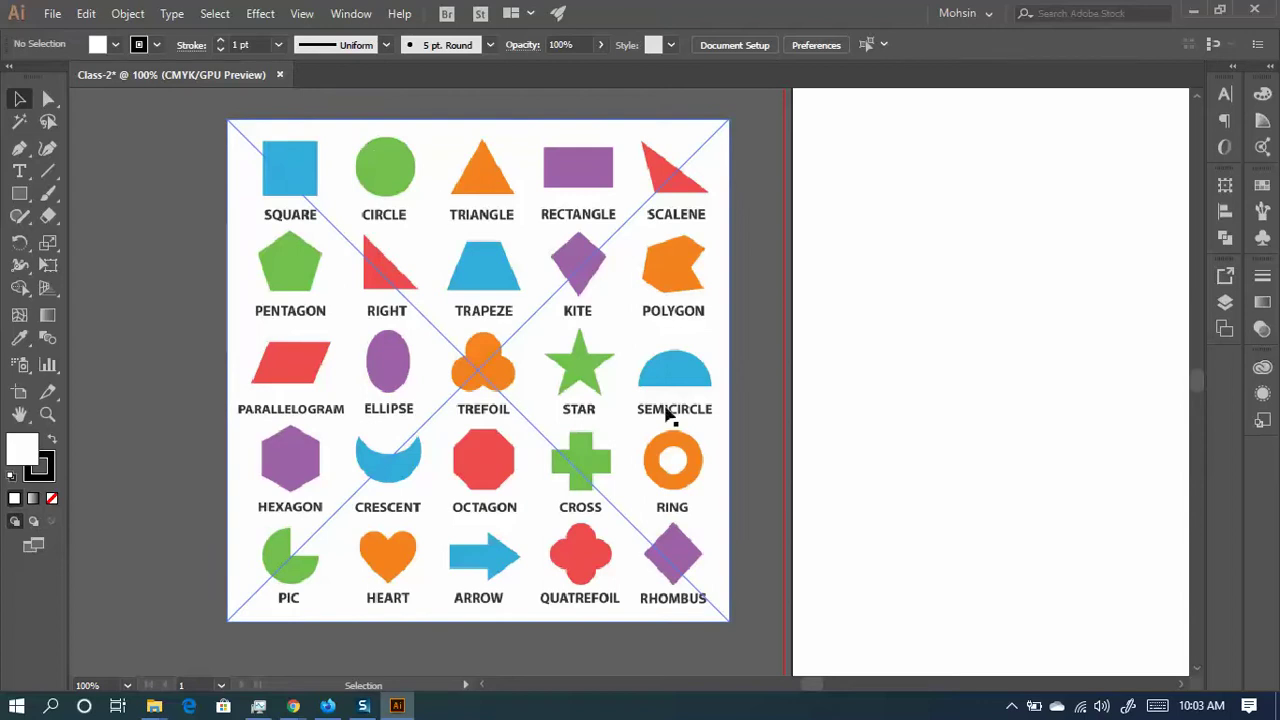
- Draw a square with the Rectangle tool exactly over the chart's blue square and remove its stroke
drag(20, 200, 100, 194)
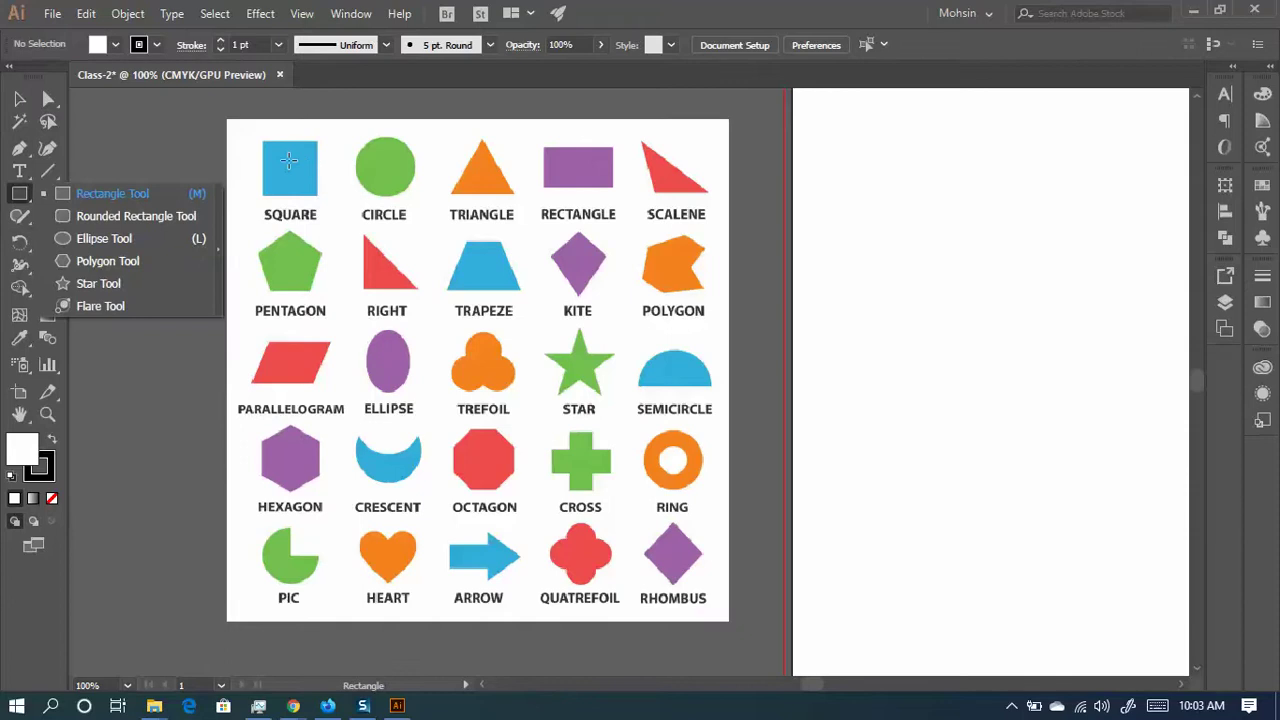
drag(262, 140, 318, 194)
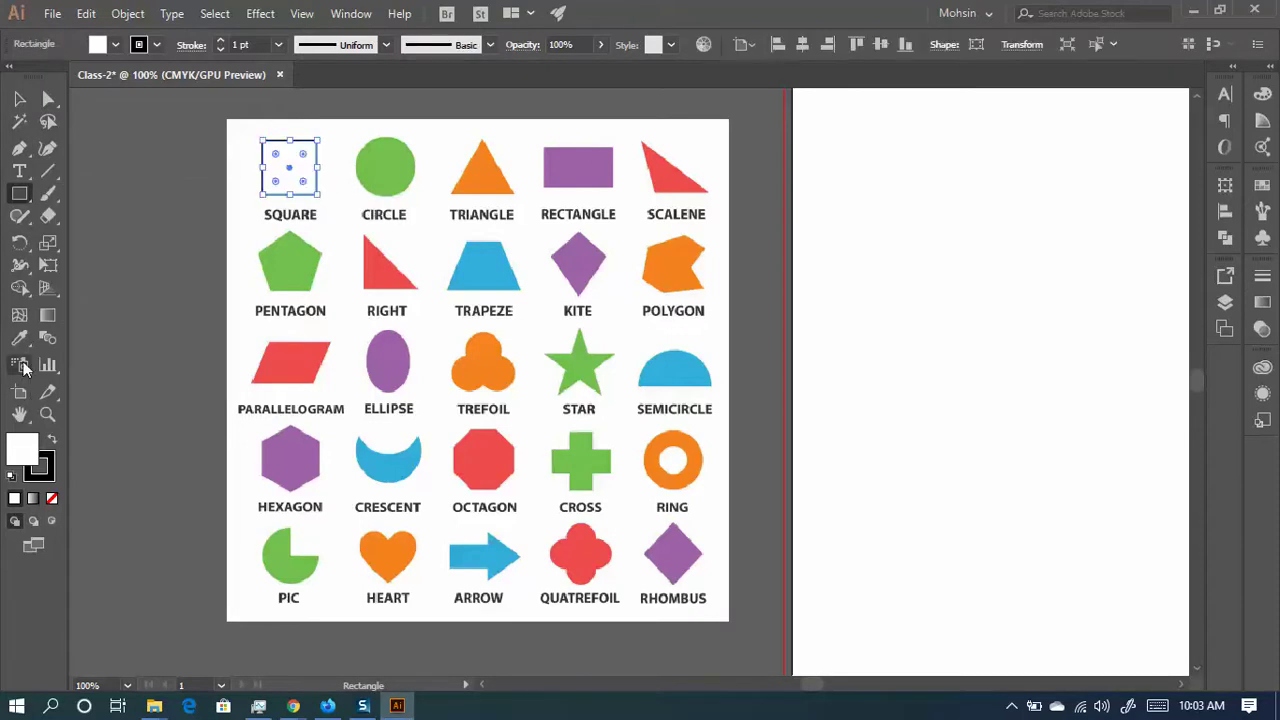
click(43, 480)
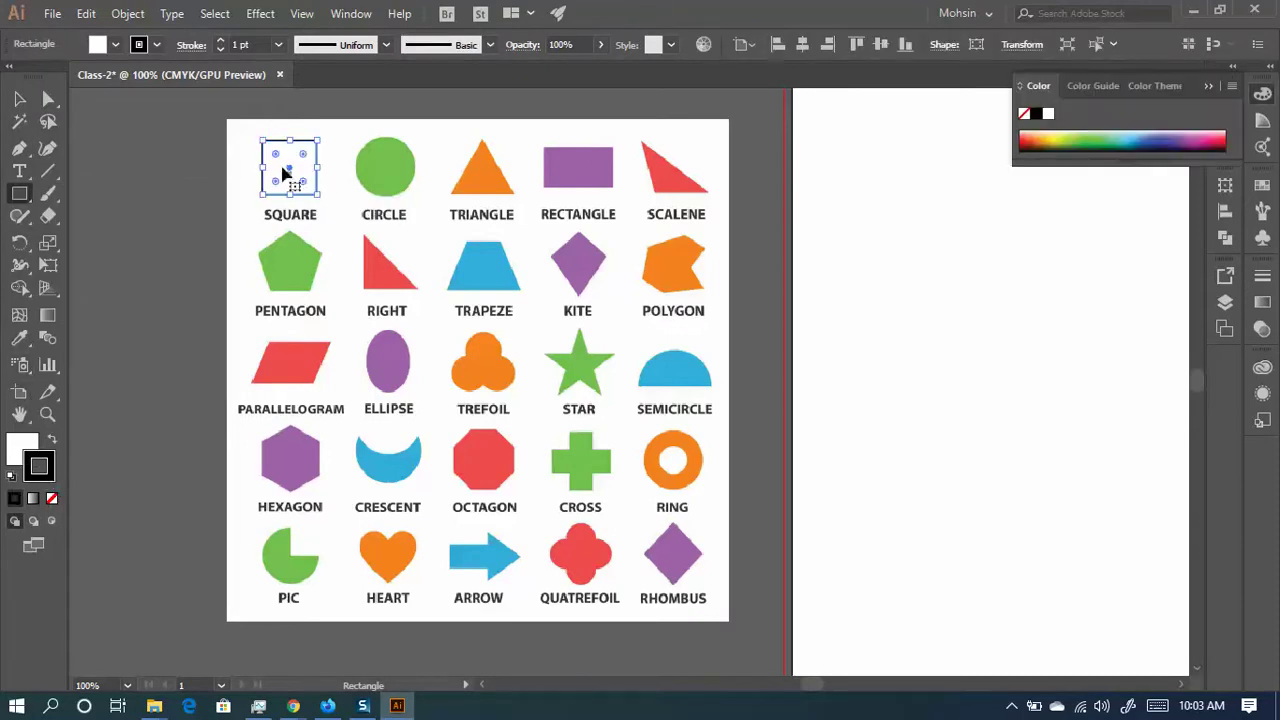
click(52, 499)
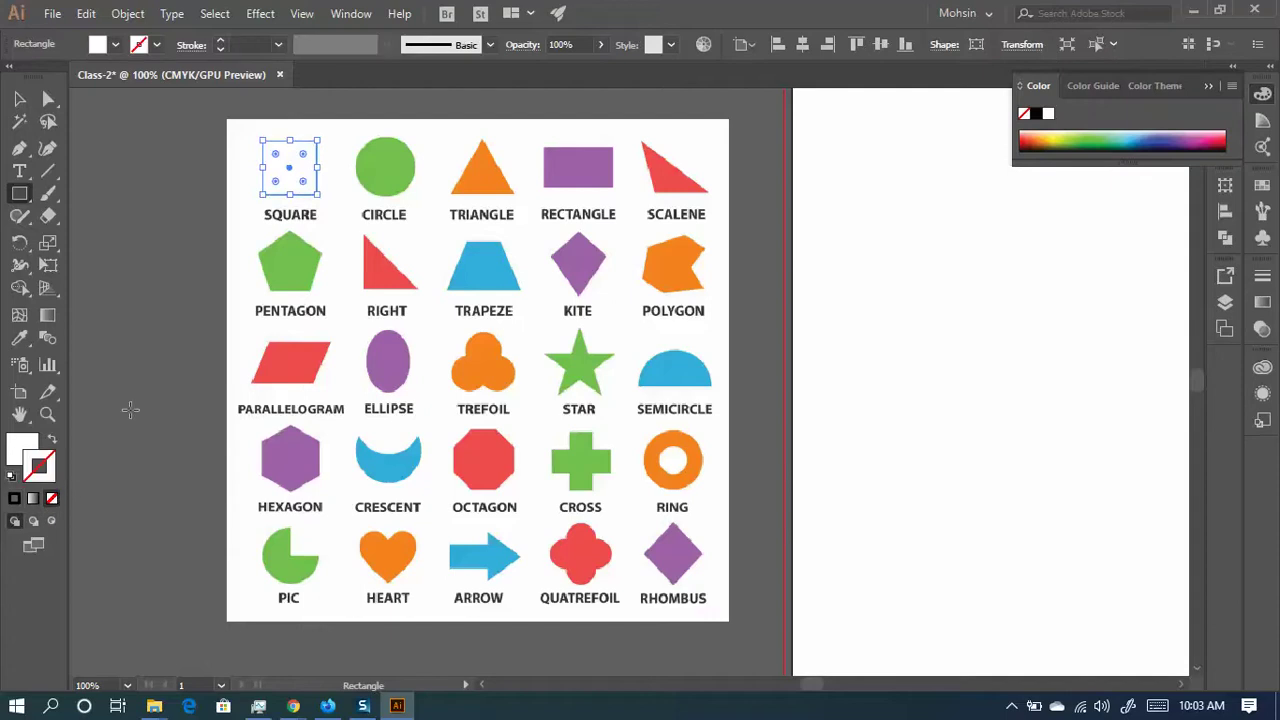
- Fill the new square with a light teal colour at hue 175°
click(17, 449)
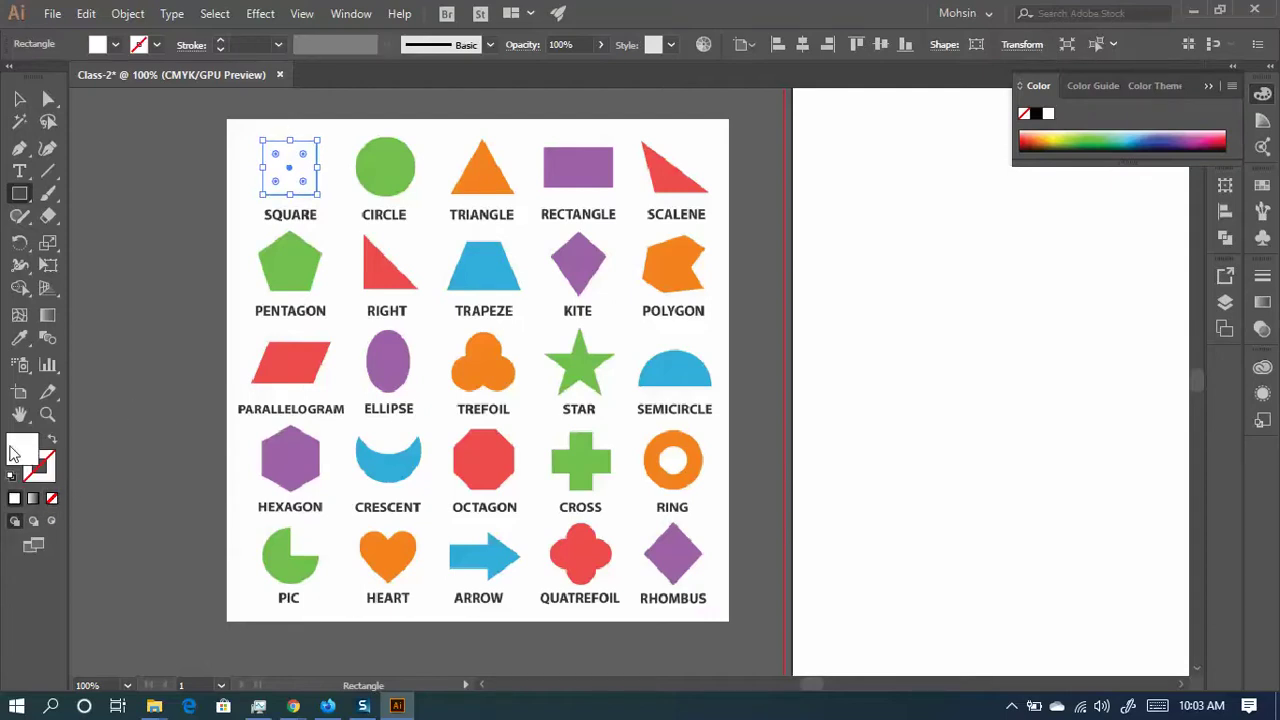
double_click(17, 450)
click(656, 568)
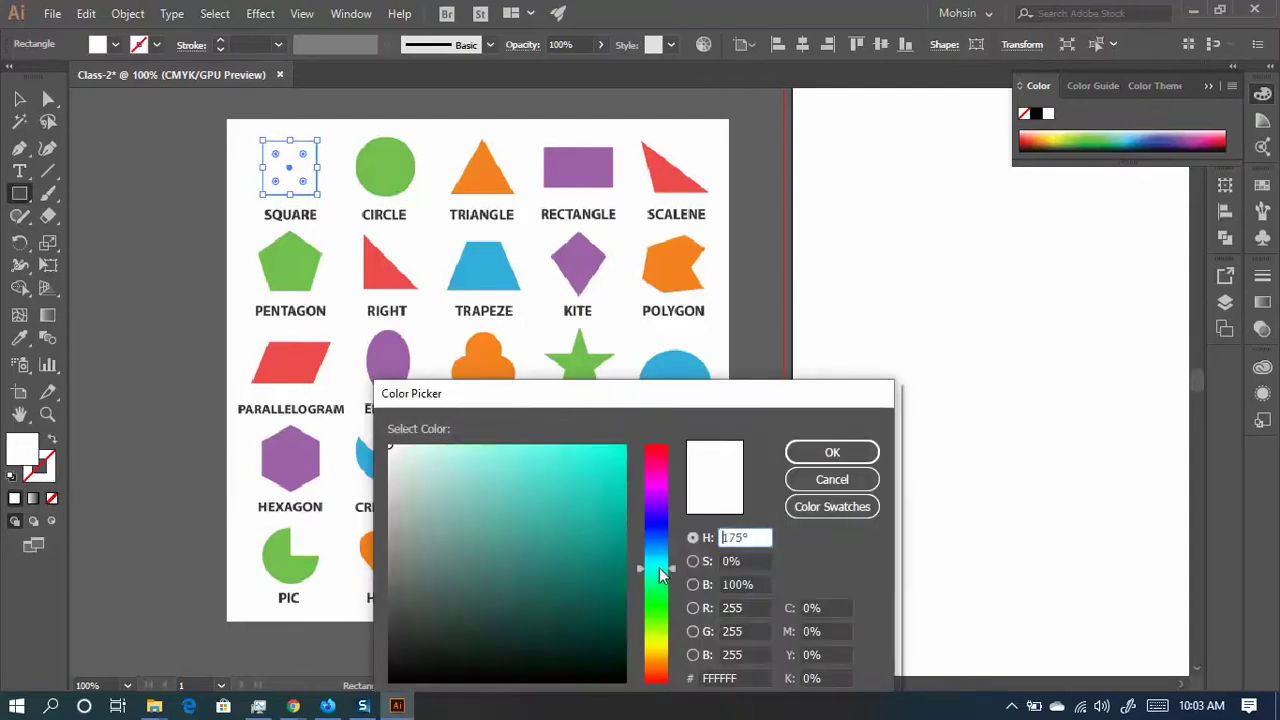
click(540, 495)
click(831, 452)
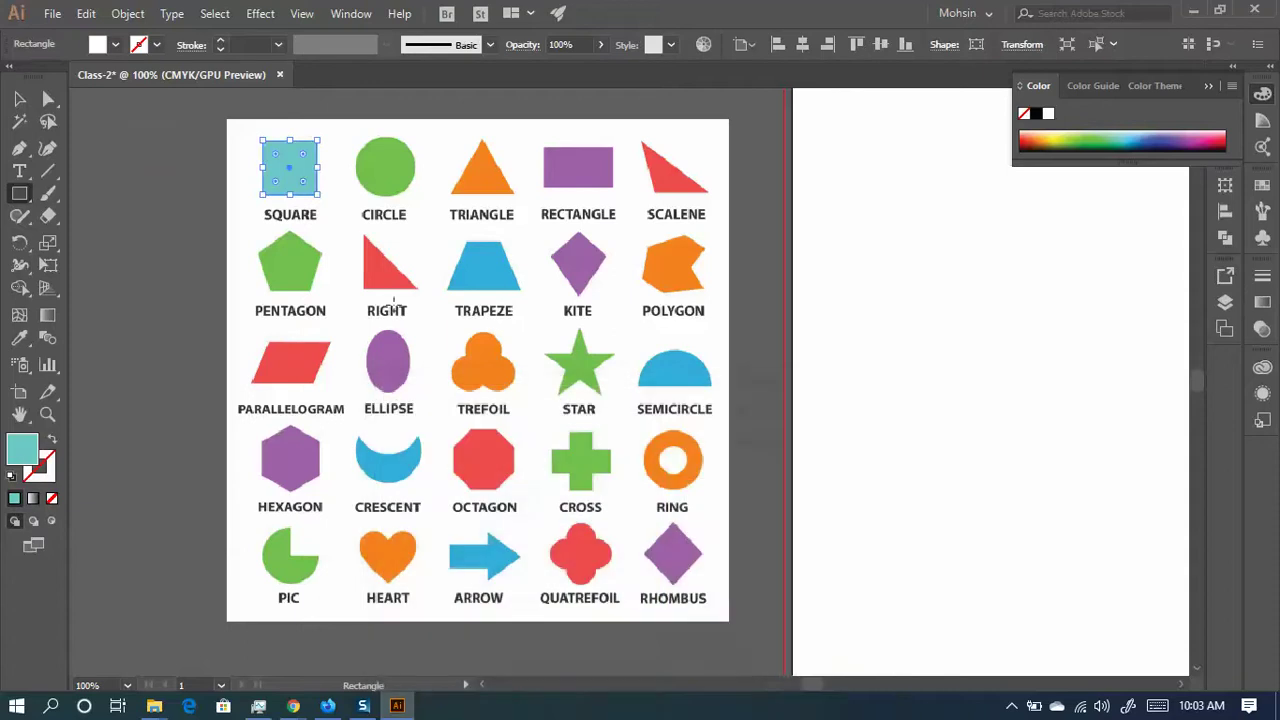
- Move the teal square off the chart into the empty space beside the chart's blue square and deselect it
click(19, 100)
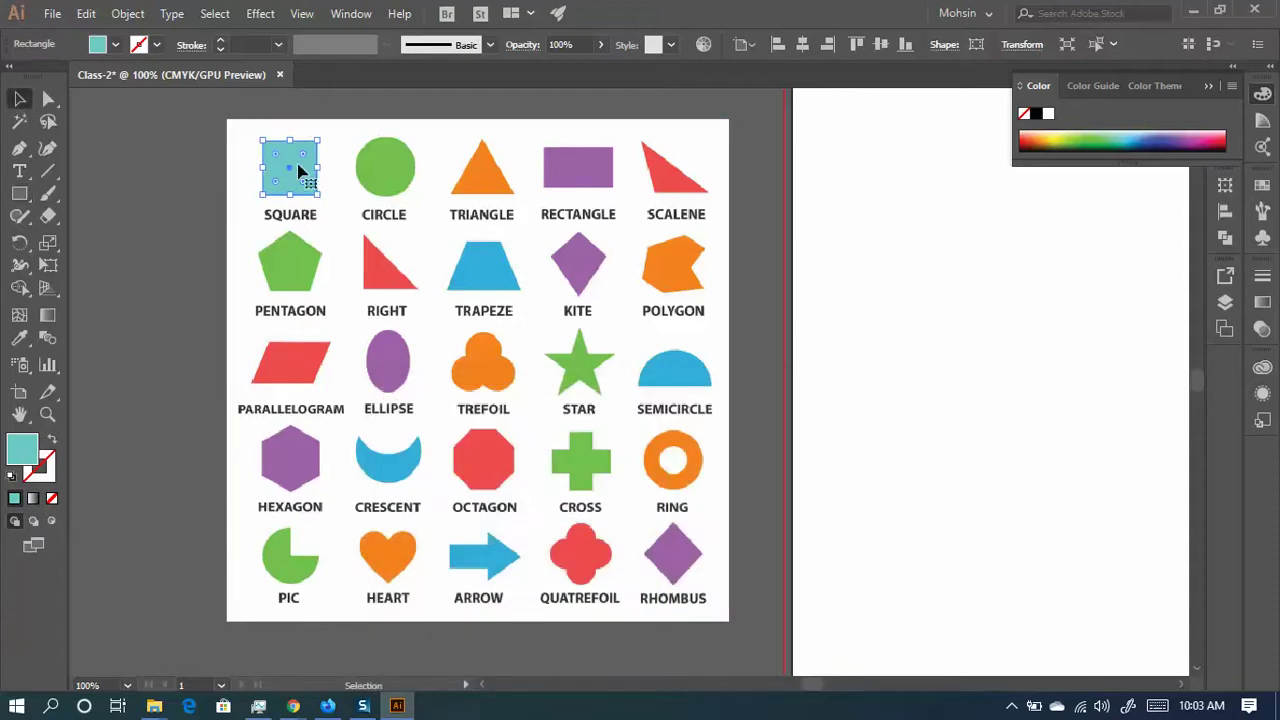
drag(284, 172, 153, 172)
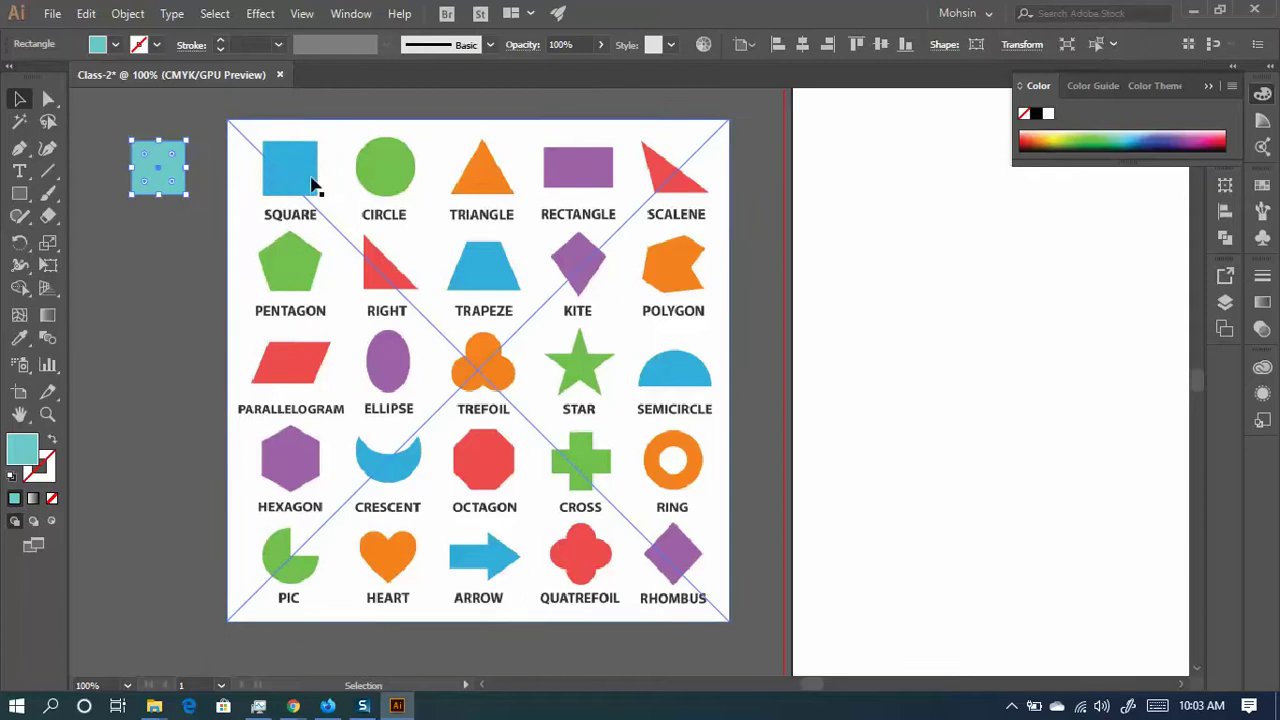
click(163, 249)
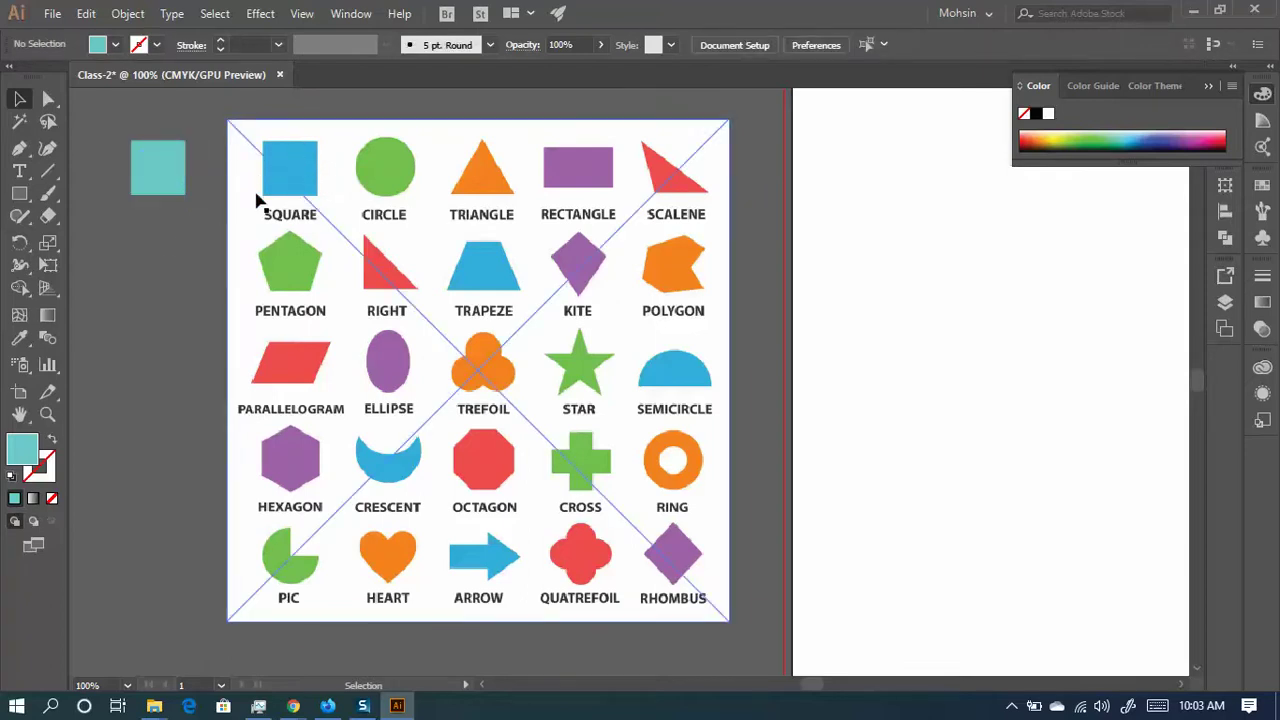
- Recolour the teal square with the blue of the chart's square using the Eyedropper and deselect it
click(165, 180)
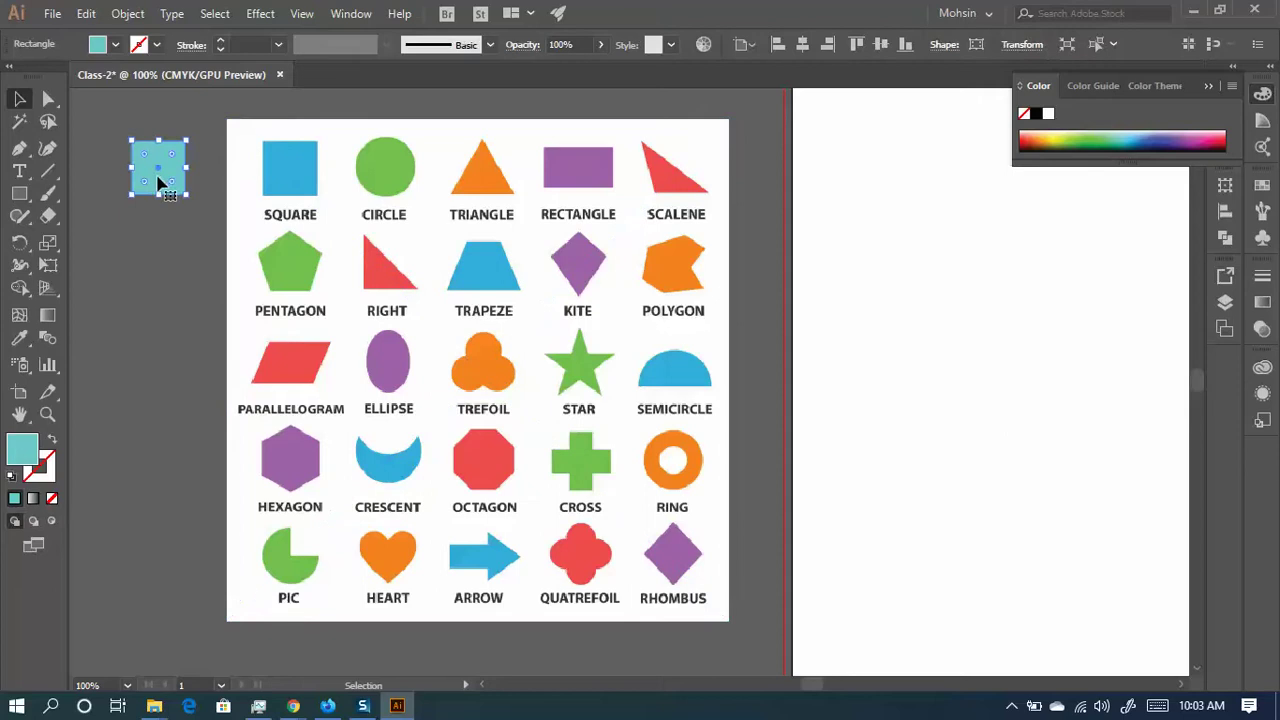
click(20, 337)
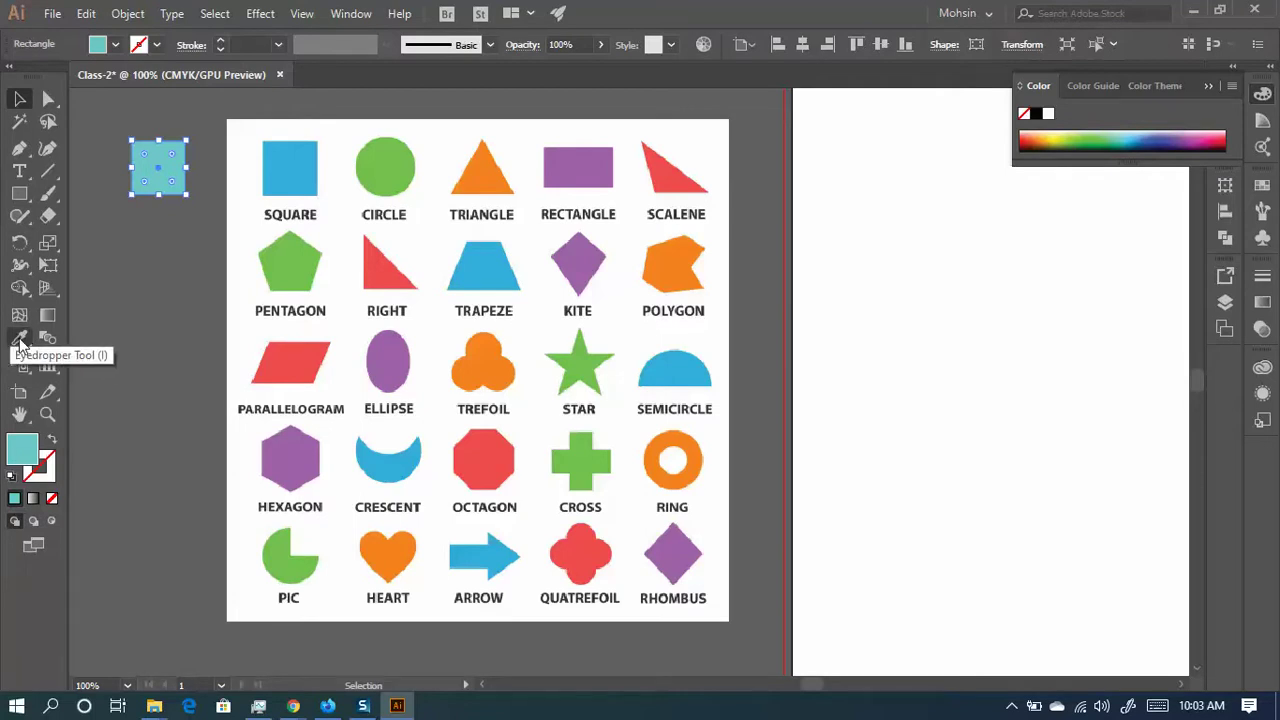
click(20, 340)
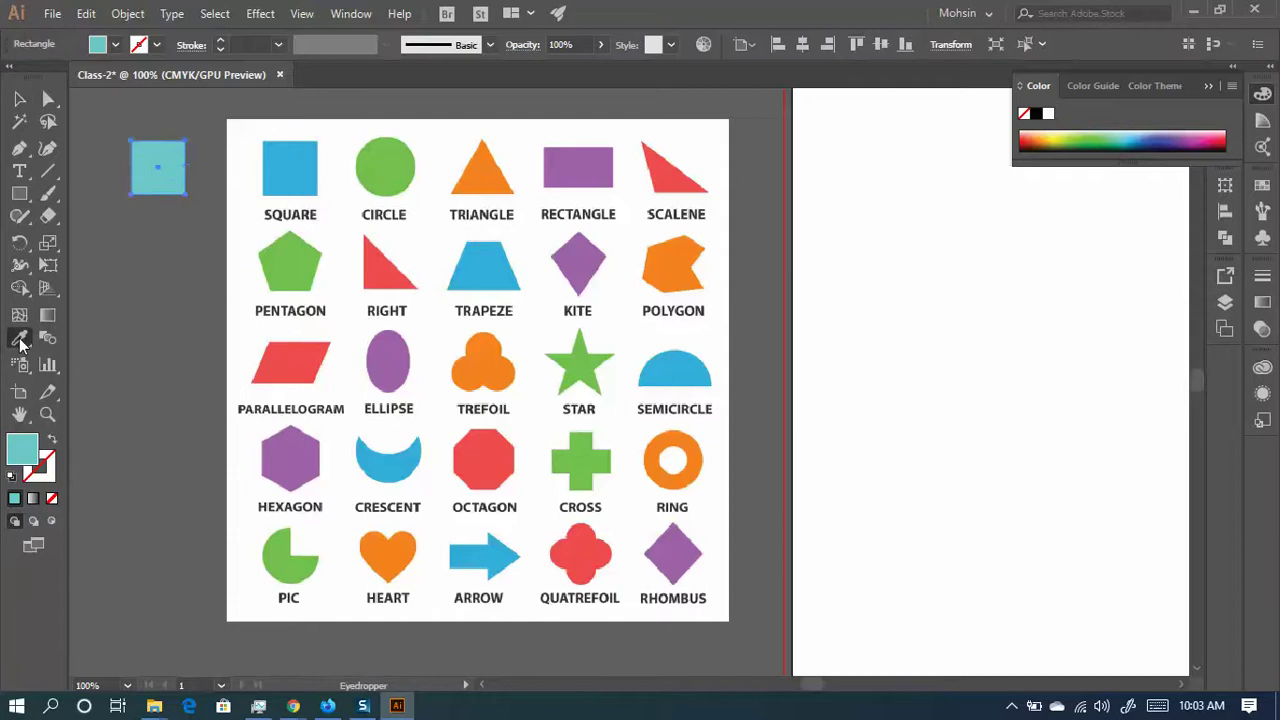
click(303, 168)
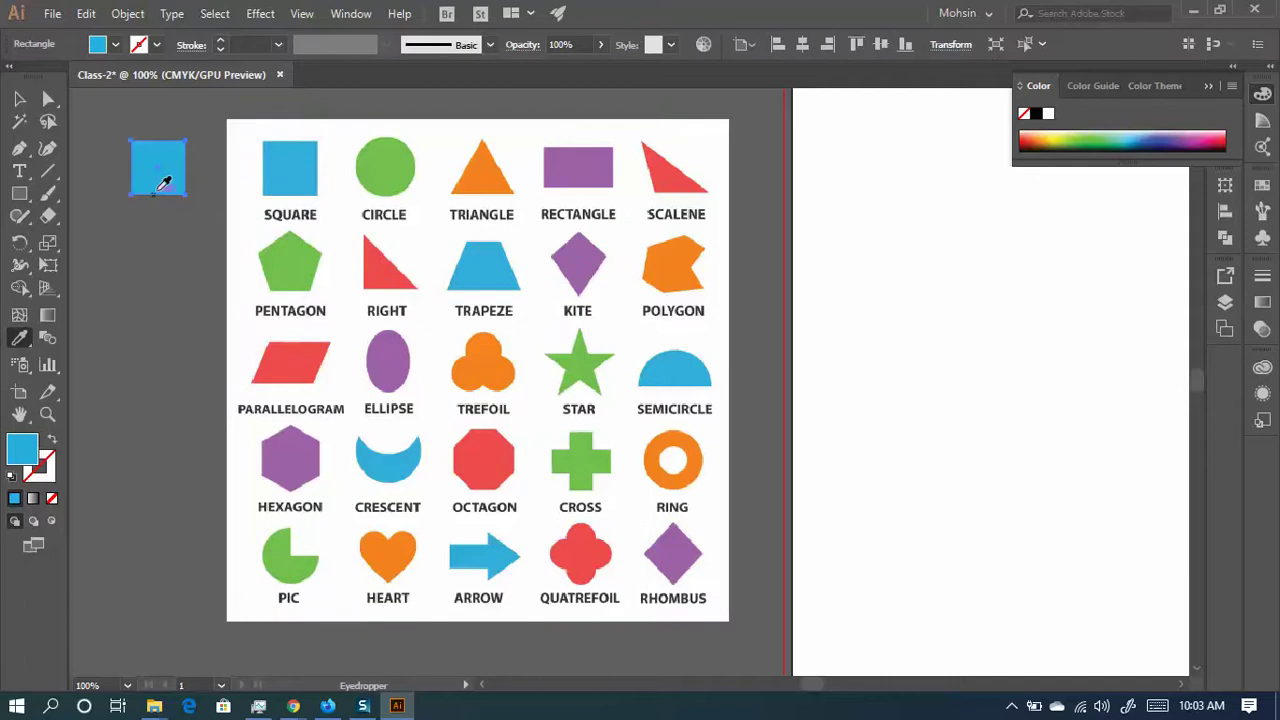
key(v)
click(209, 270)
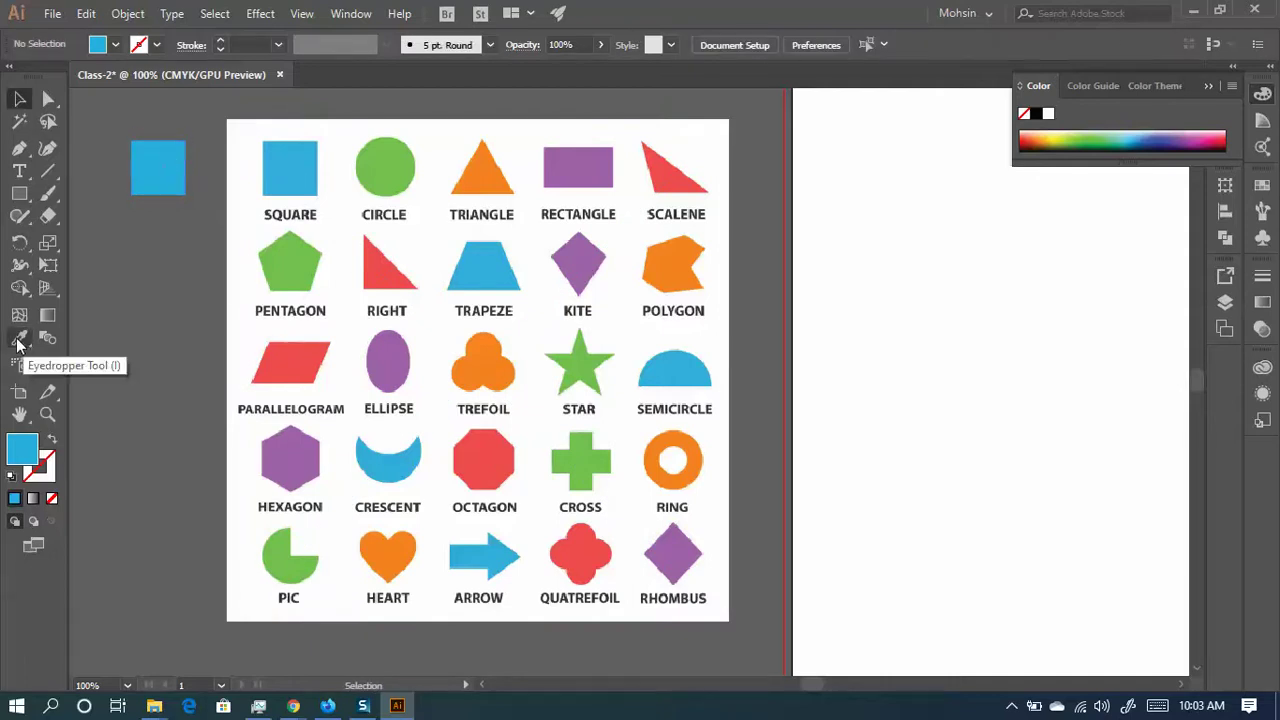
- Recolour the drawn square with the green of the chart's circle using the Eyedropper and deselect it
click(155, 183)
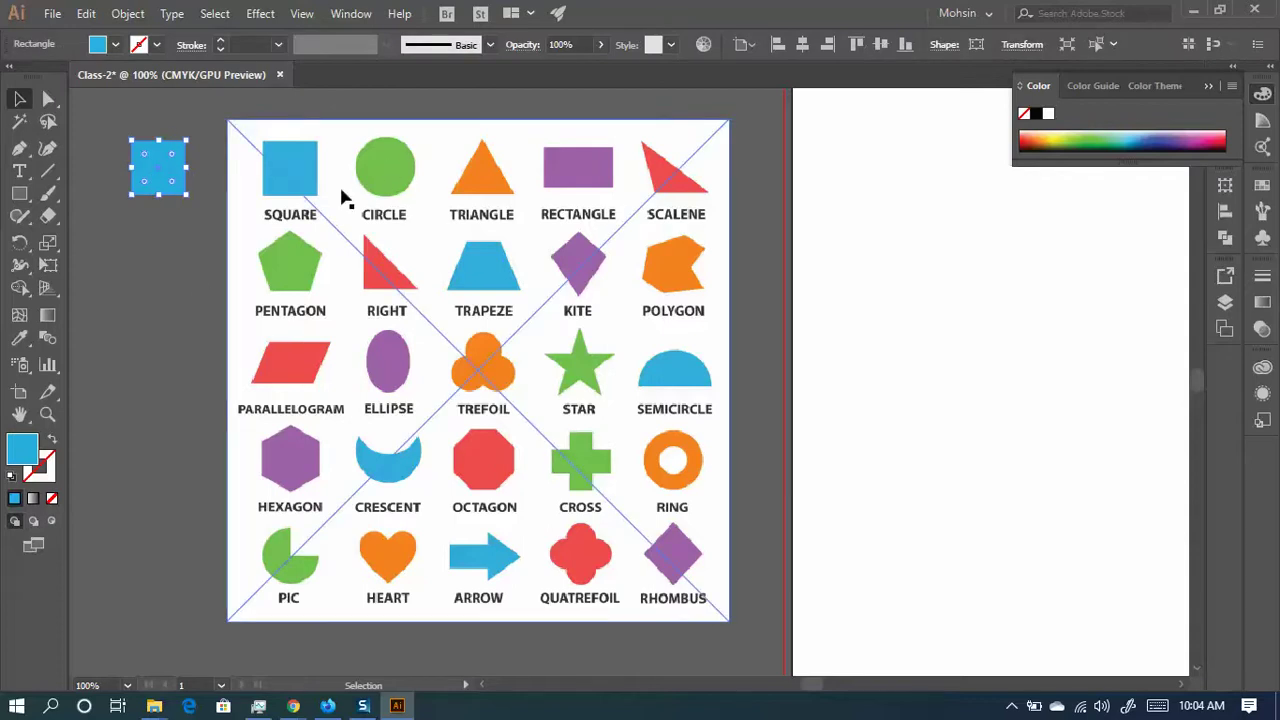
click(19, 337)
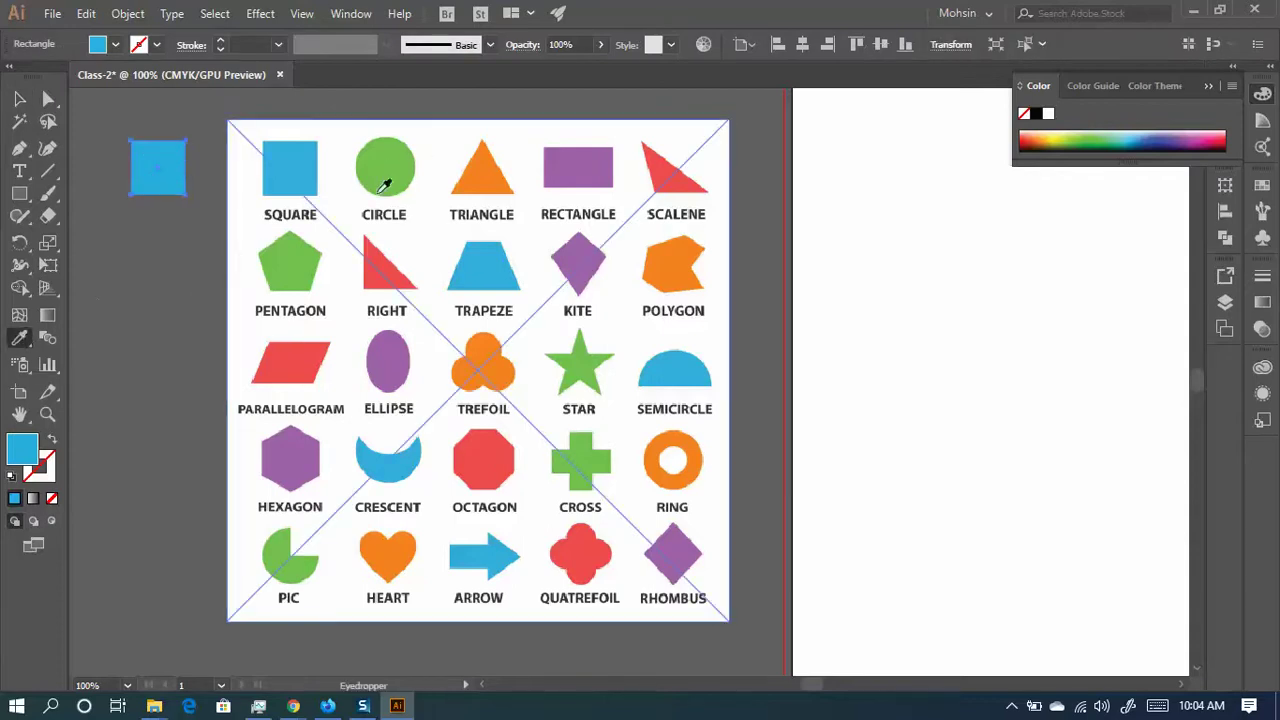
click(388, 160)
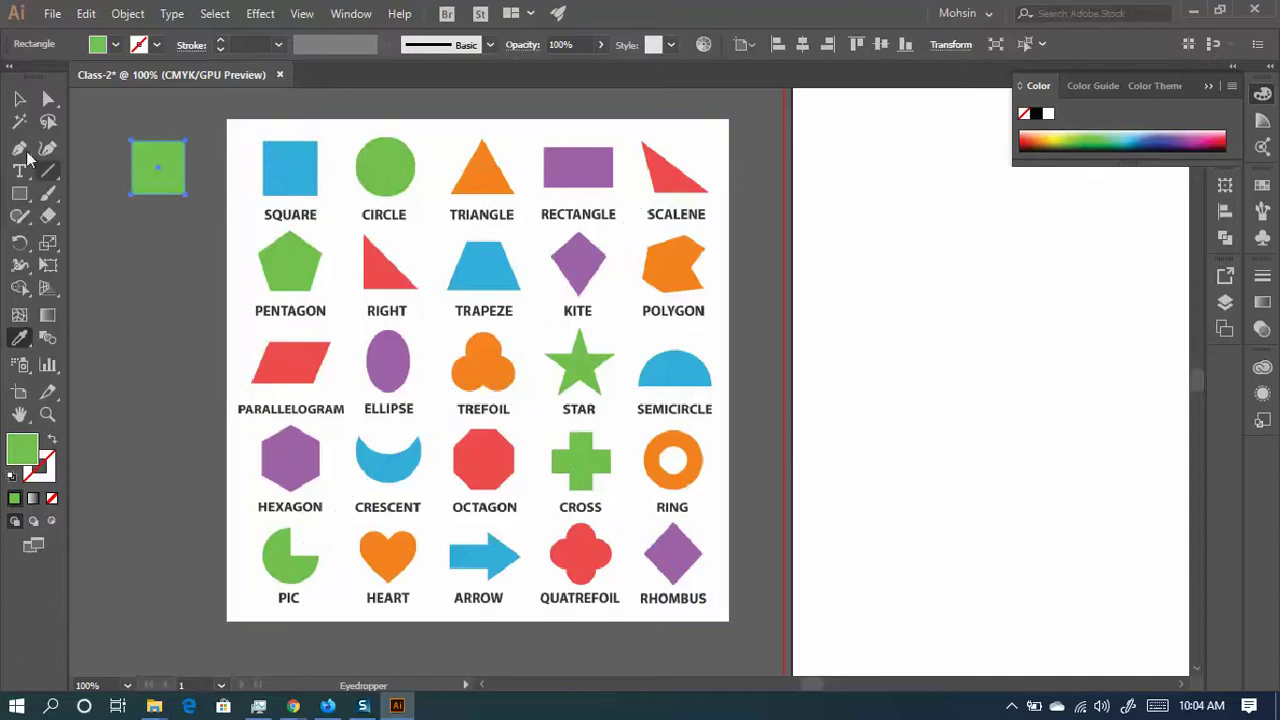
click(16, 100)
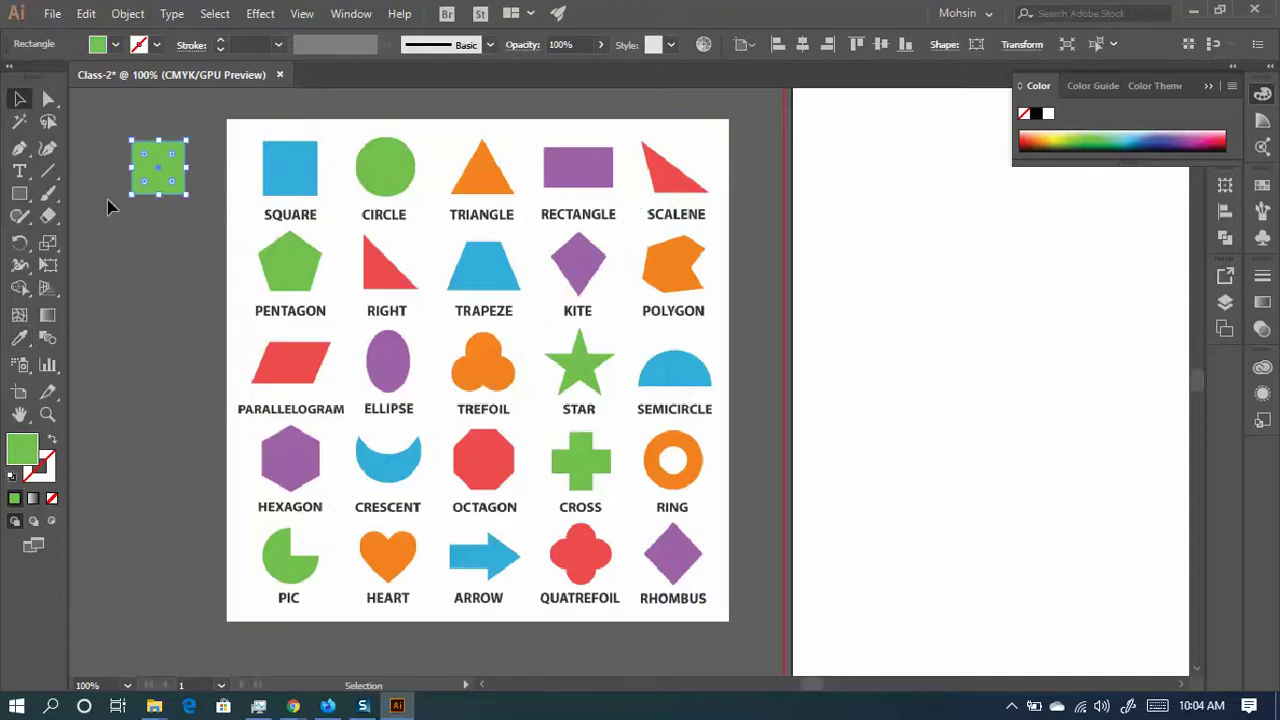
click(100, 148)
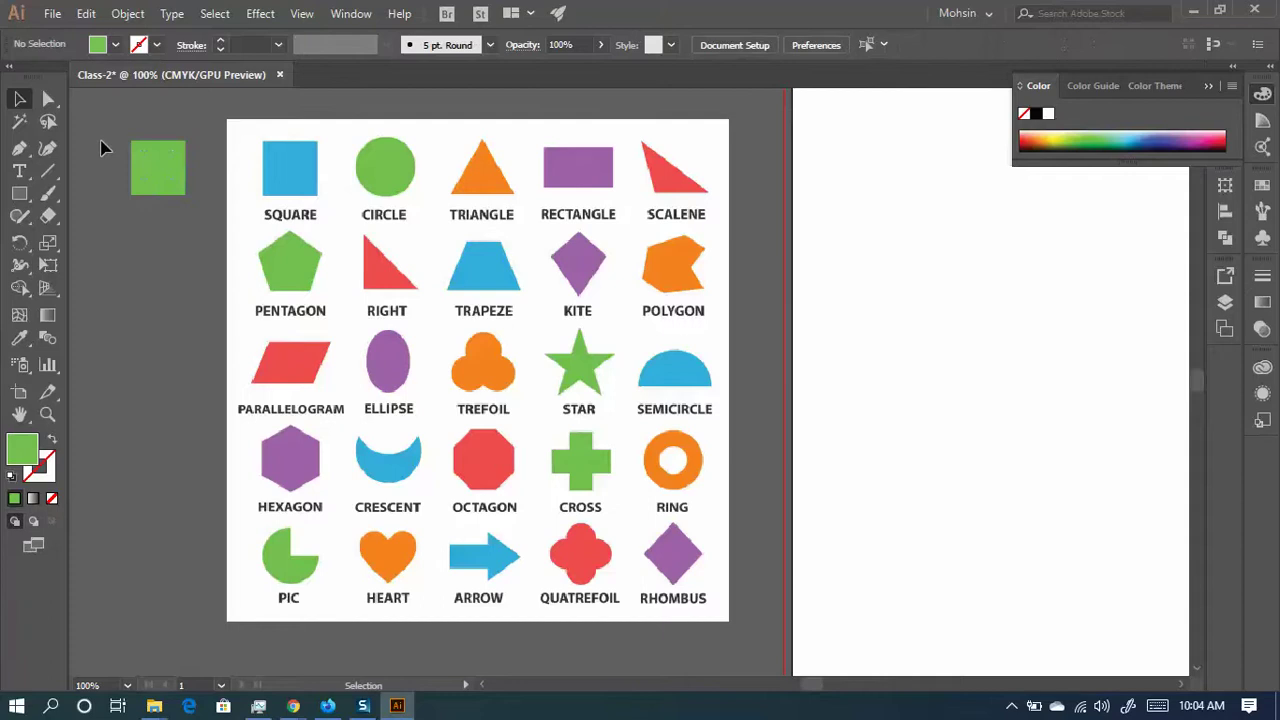
- Recolour the drawn square with the trefoil's orange using the Eyedropper and reposition it level with the chart's square
click(170, 188)
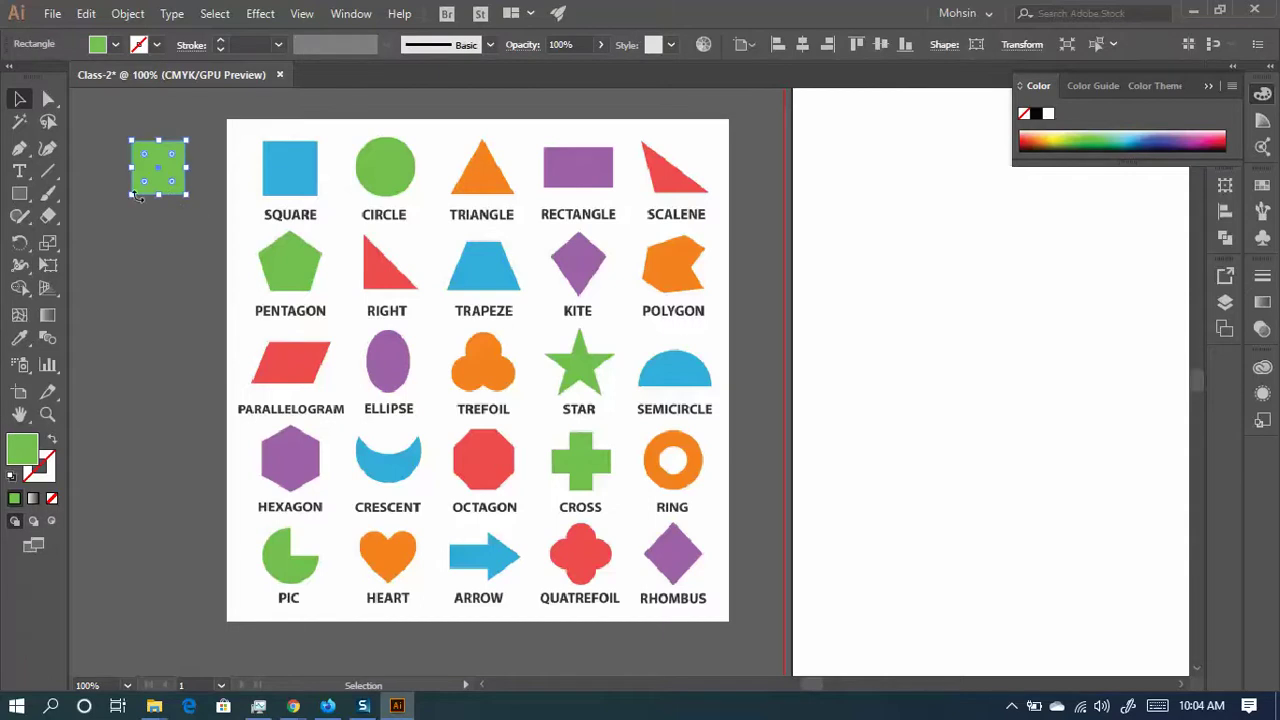
drag(160, 175, 167, 221)
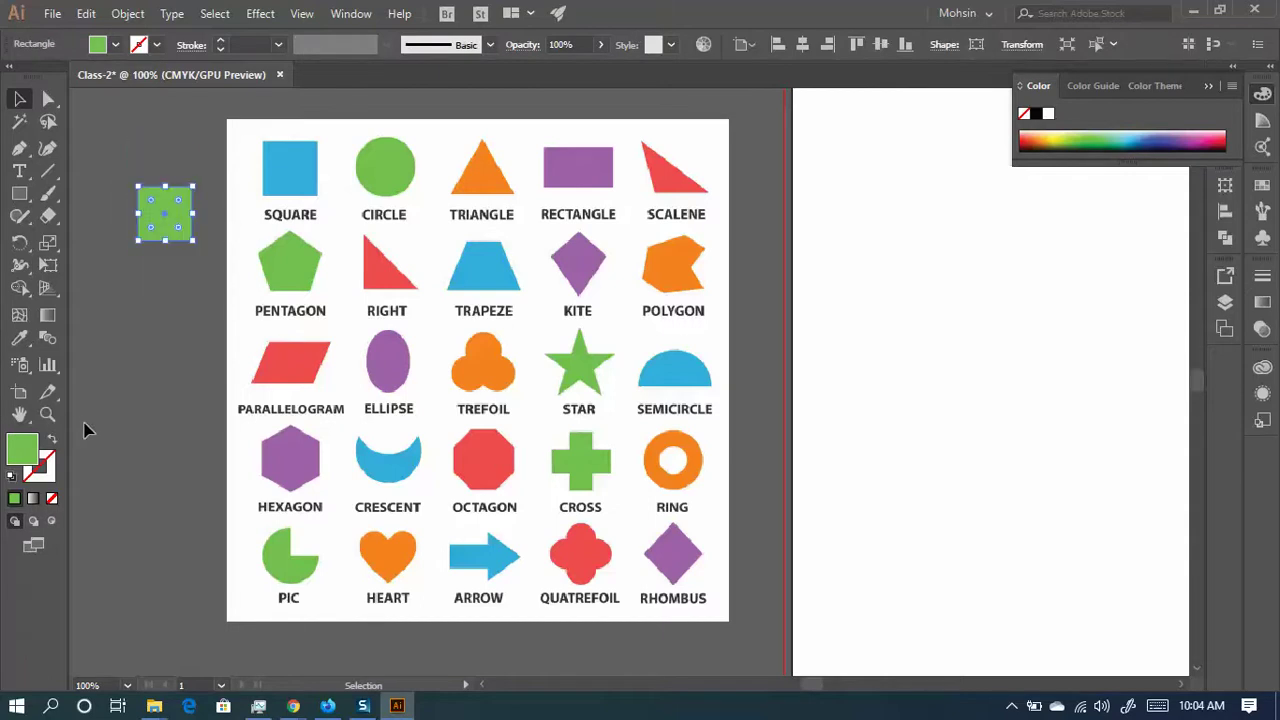
click(22, 343)
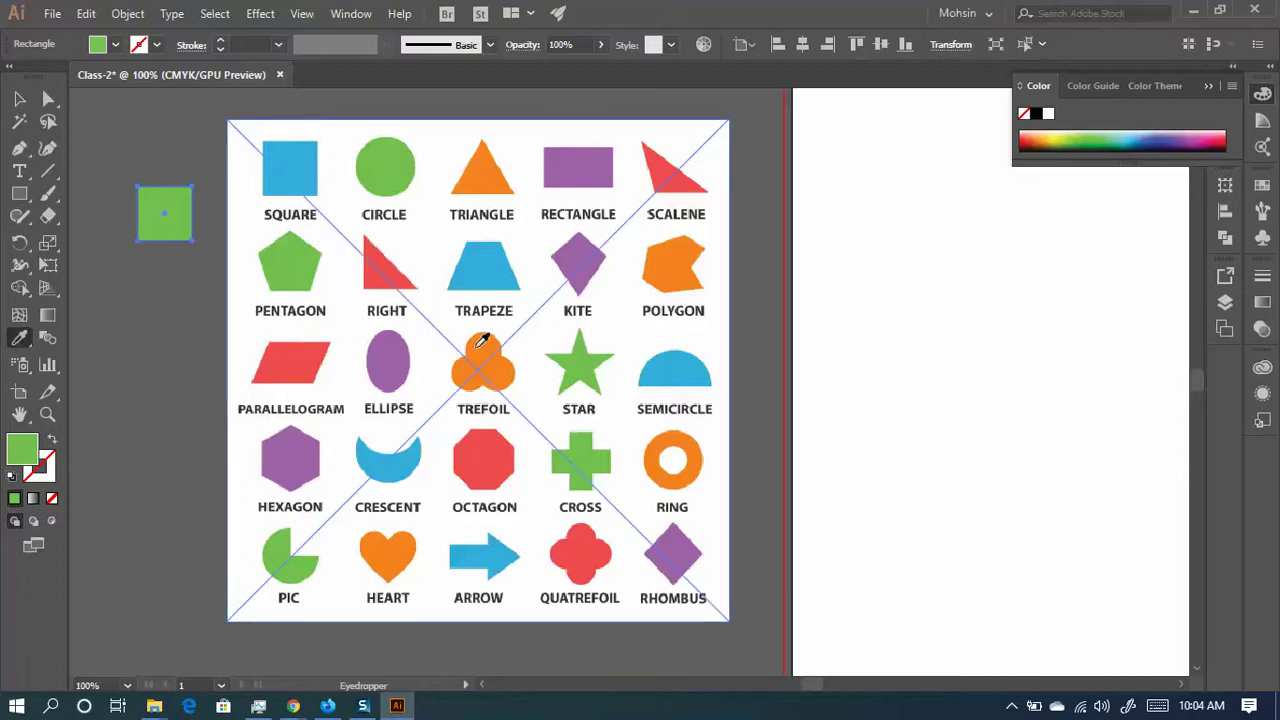
click(481, 341)
click(21, 101)
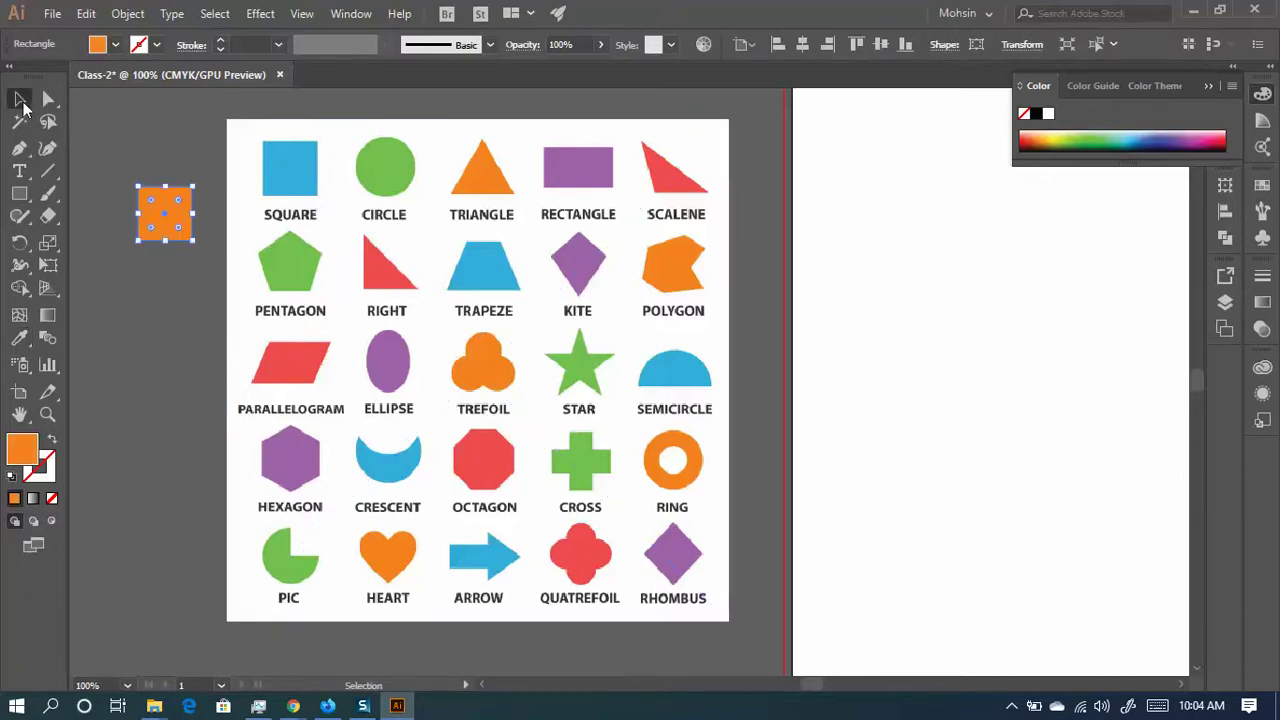
click(183, 312)
drag(177, 222, 186, 177)
click(169, 274)
- Fill the orange square with a blue of hue 208° in the Color Picker and deselect it
click(180, 171)
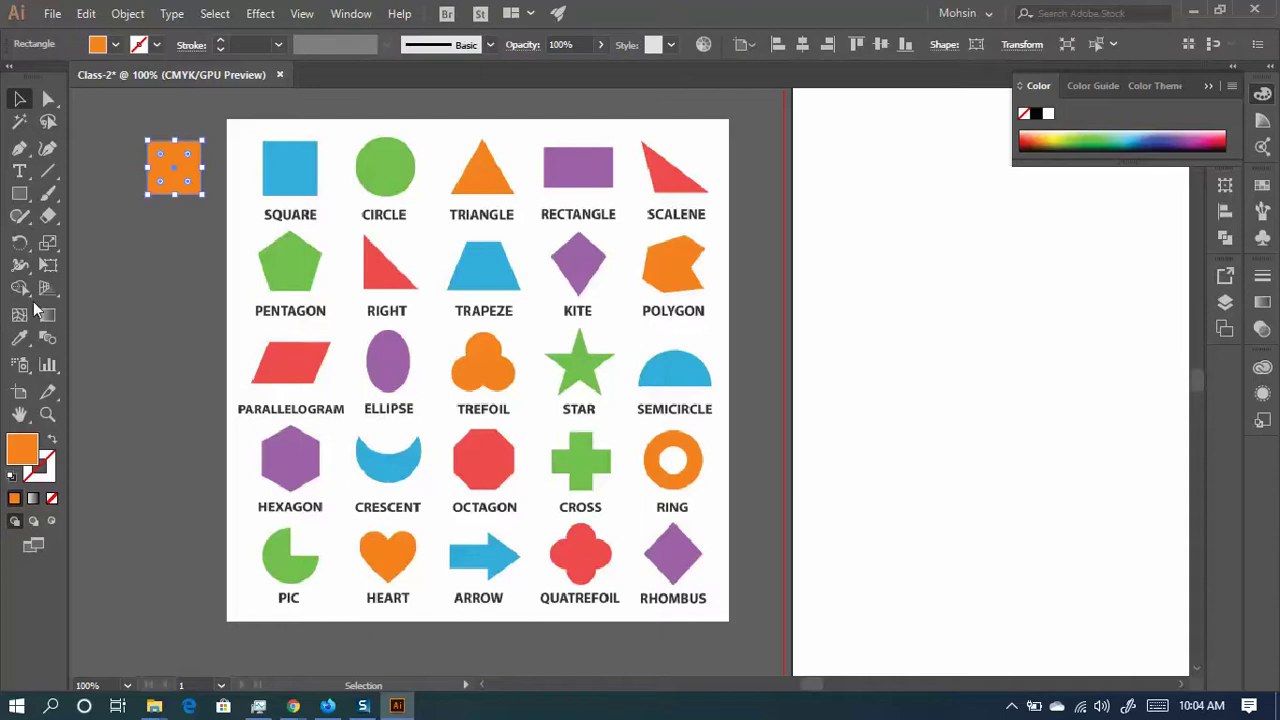
double_click(22, 452)
mouse_move(656, 552)
mouse_down()
mouse_move(657, 584)
mouse_move(656, 546)
mouse_up()
drag(579, 498, 657, 457)
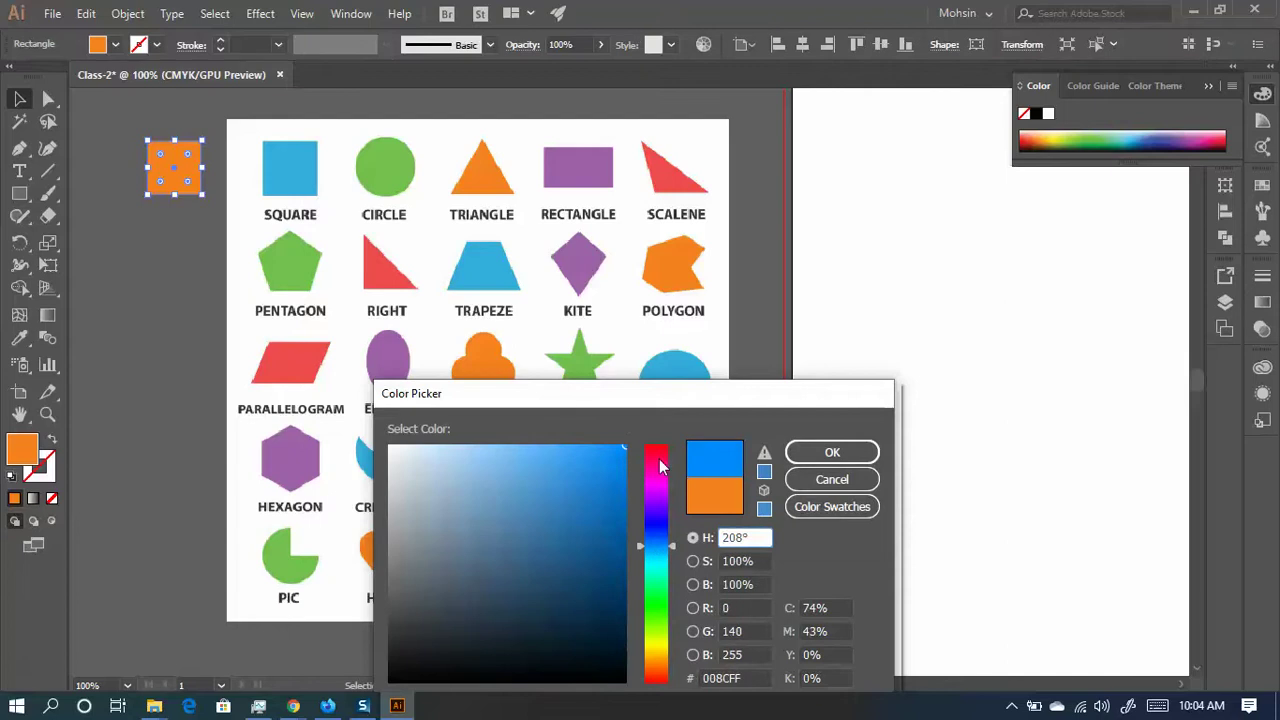
click(832, 452)
click(180, 314)
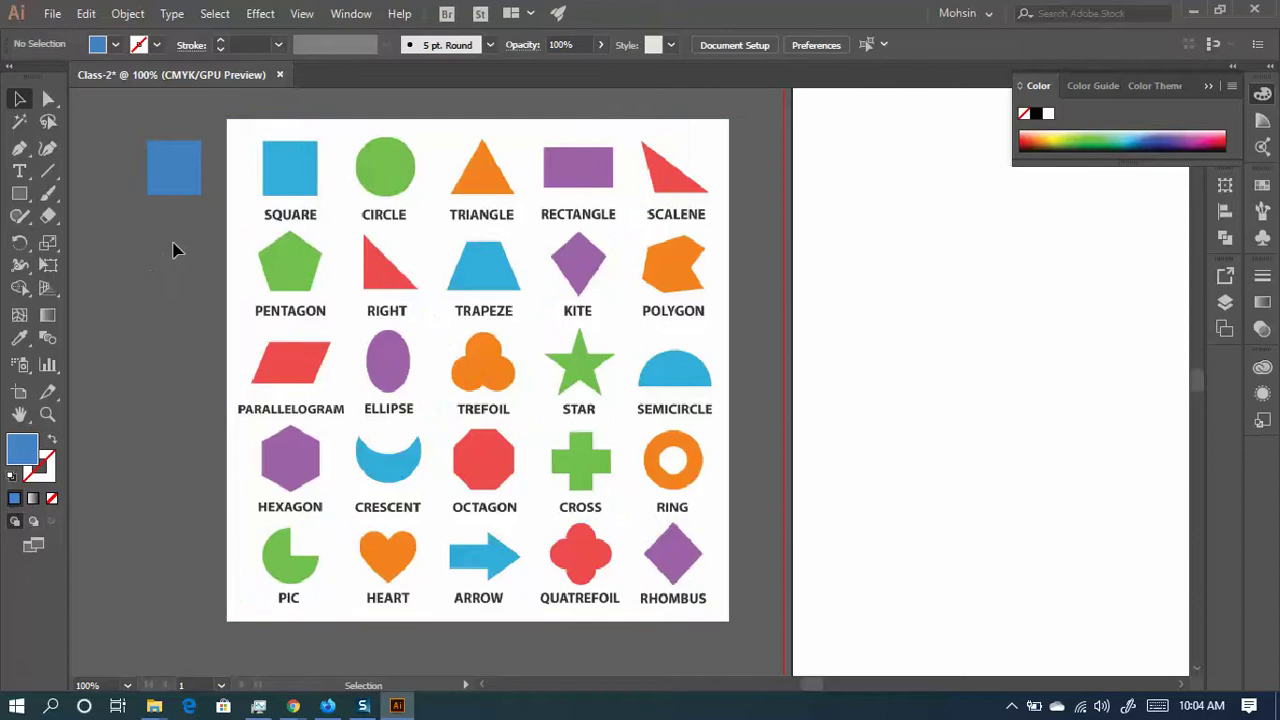
- Move the drawn square slightly higher and a little farther away from the chart
click(181, 172)
mouse_move(174, 167)
mouse_down()
mouse_move(192, 157)
mouse_move(176, 153)
mouse_up()
click(165, 323)
drag(197, 168, 166, 170)
- Sample the chart's purple ellipse and its blue square with the Eyedropper, leave the drawn square blue and deselect it
click(19, 338)
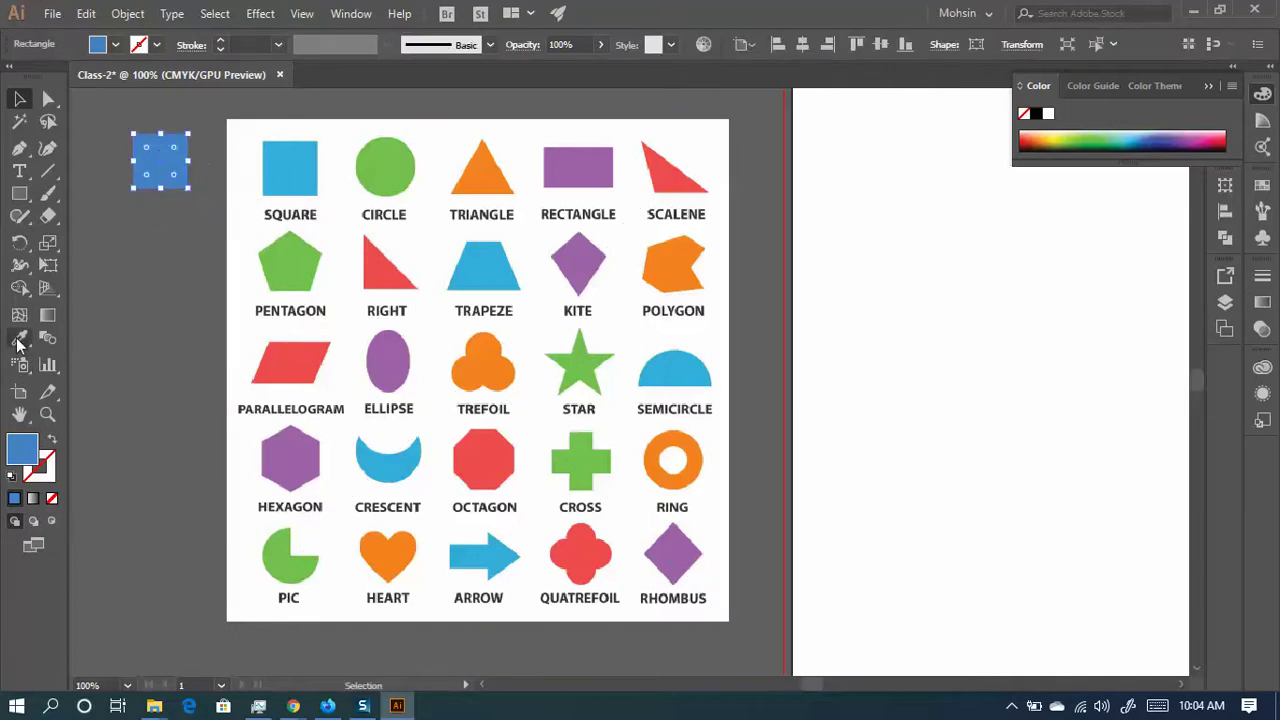
click(400, 350)
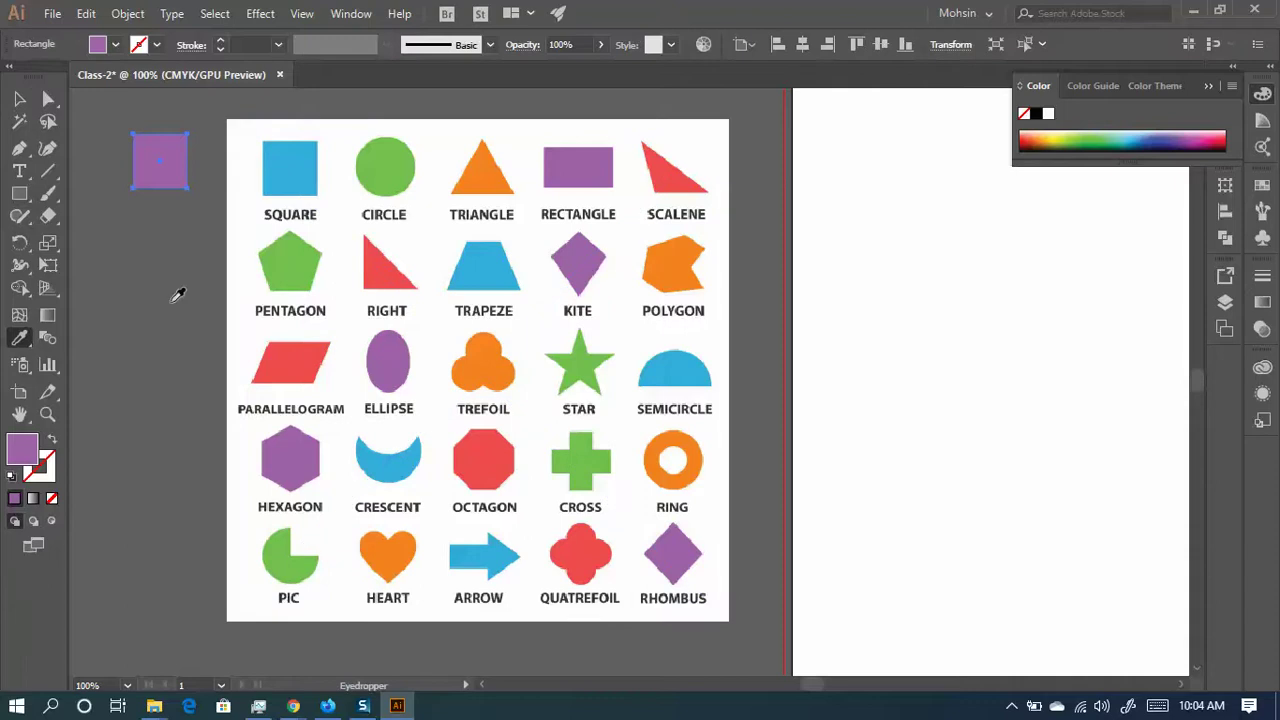
click(315, 168)
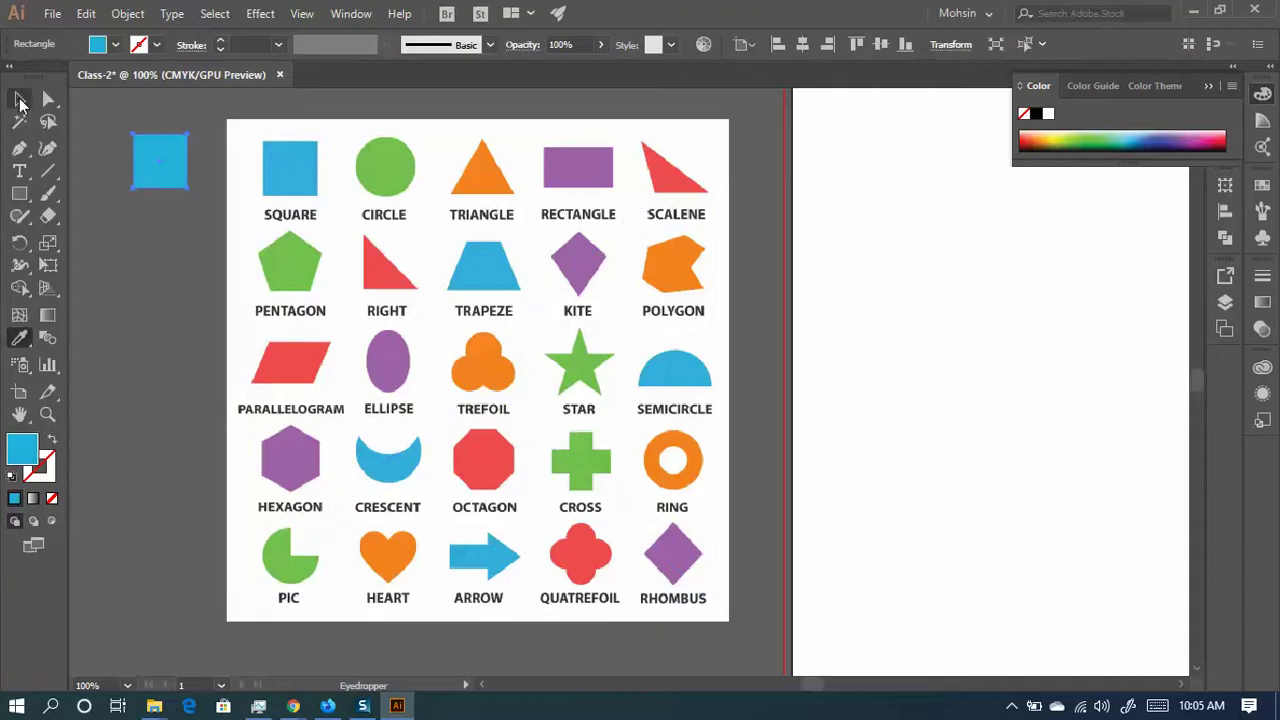
click(20, 101)
click(164, 251)
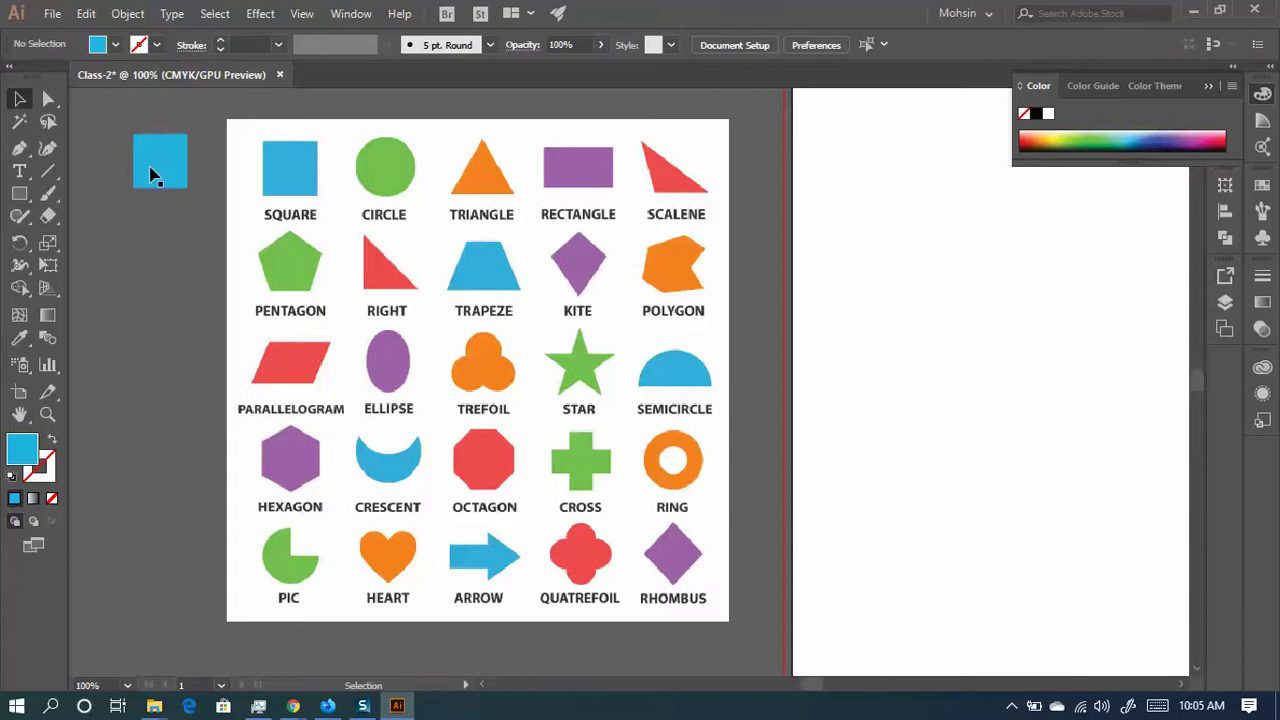
- Draw a blue circle over the chart's green circle with the Ellipse tool
drag(31, 203, 110, 238)
drag(388, 164, 421, 195)
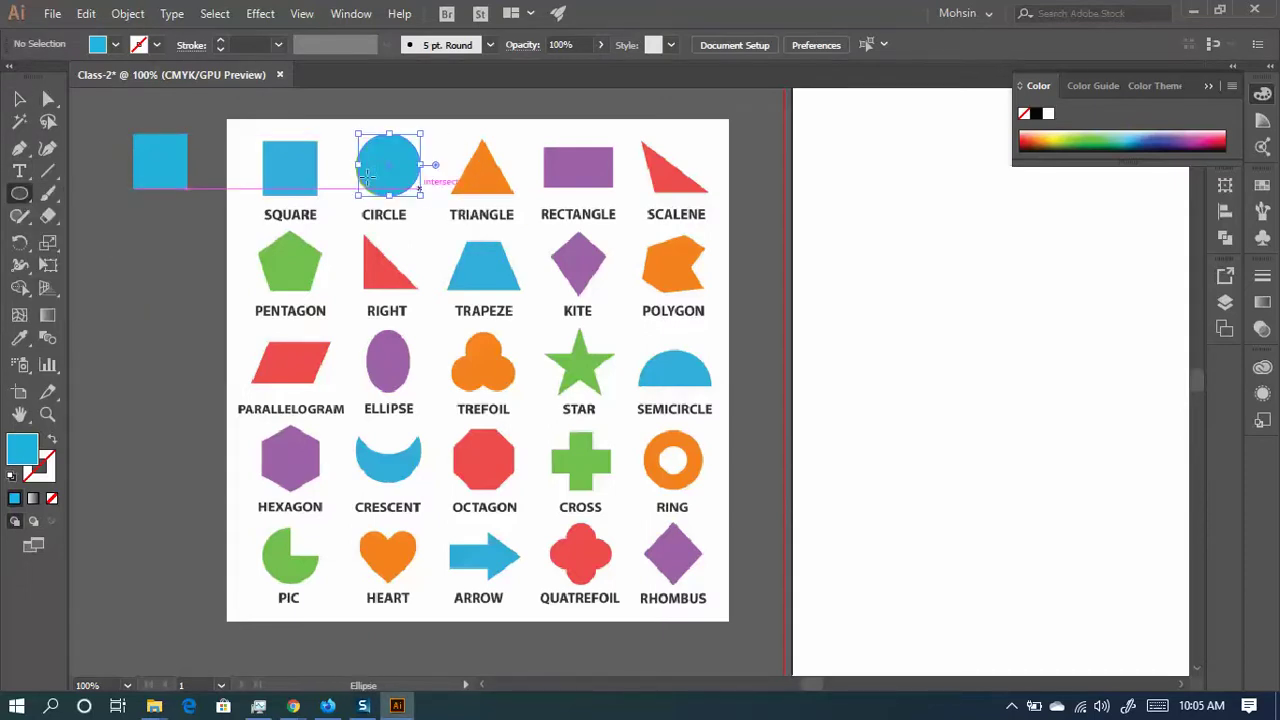
- Draw a triangle below the blue square with the Star tool, reducing the star to three points
click(16, 200)
drag(14, 207, 210, 249)
key(Down)
key(Down)
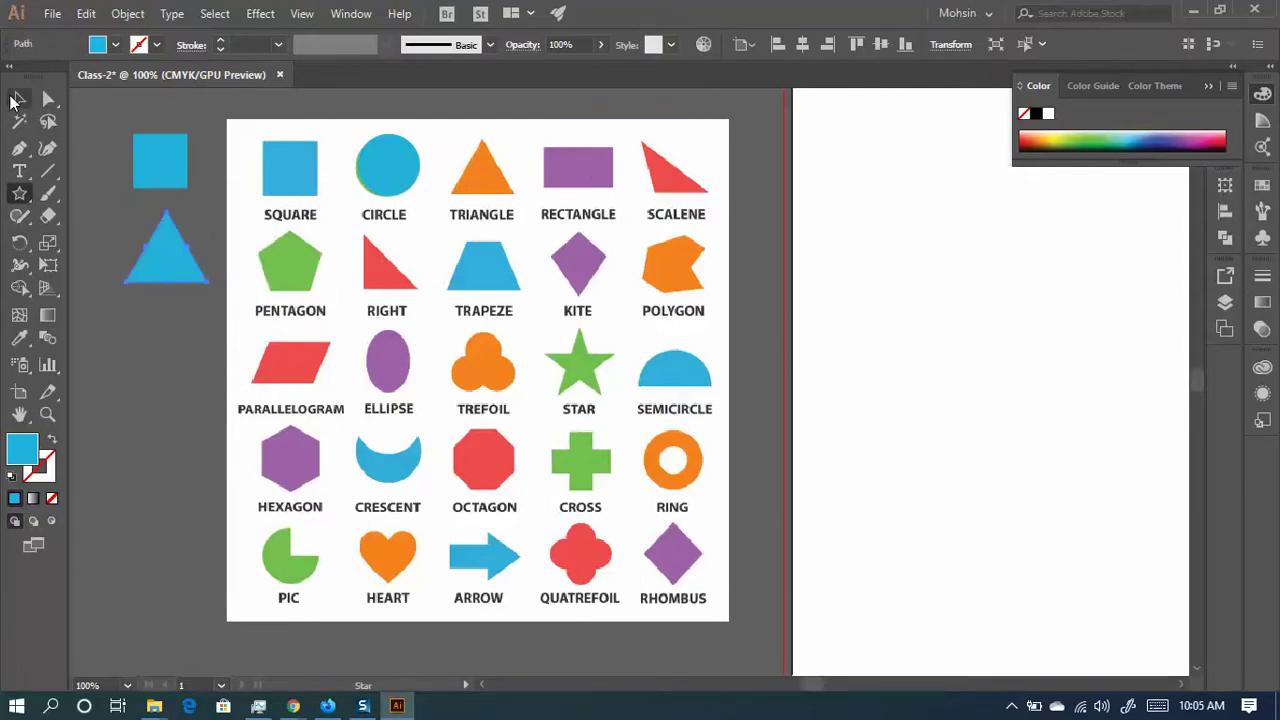
key(v)
- Flatten the drawn blue triangle to about half its height
click(300, 265)
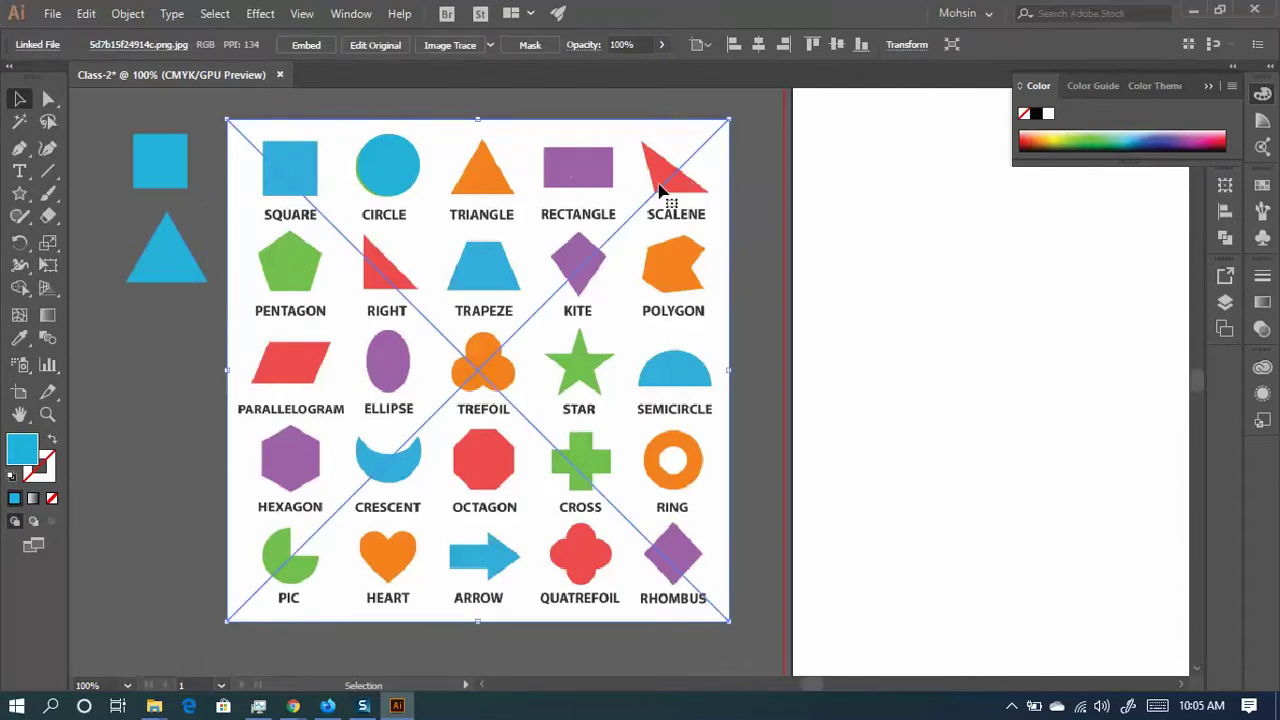
scroll(655, 186, up, 3)
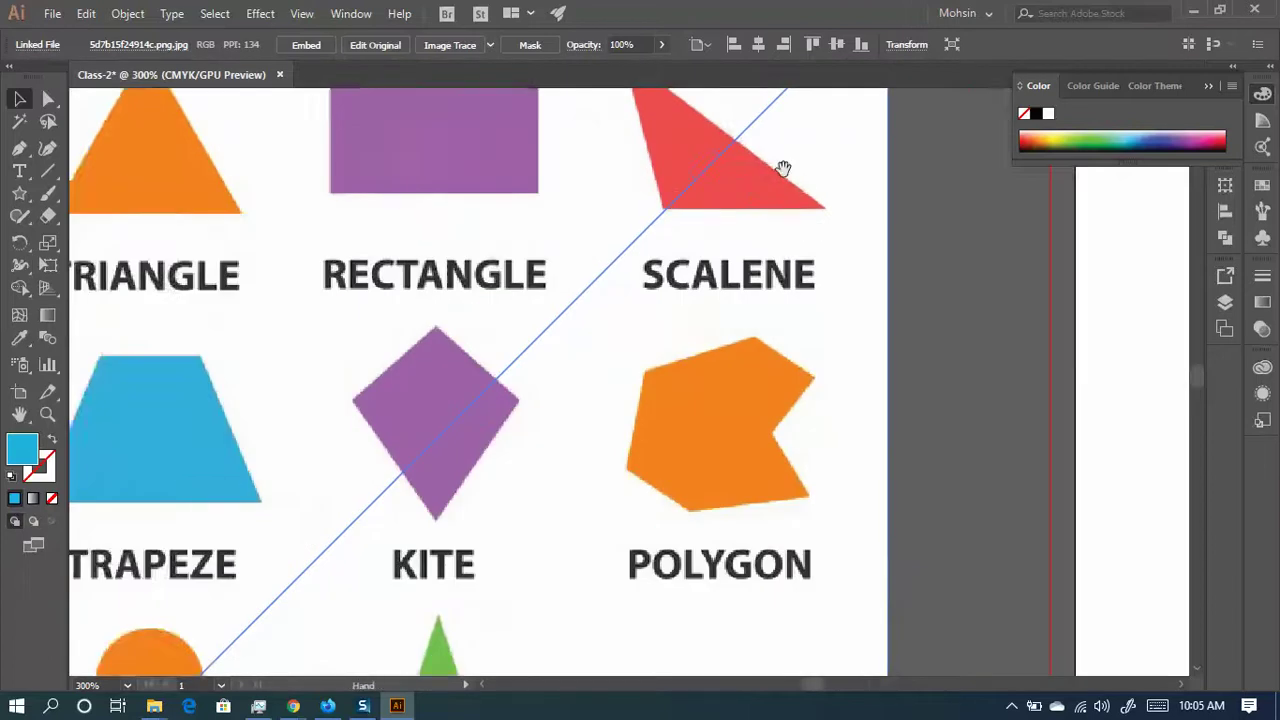
drag(783, 168, 680, 237)
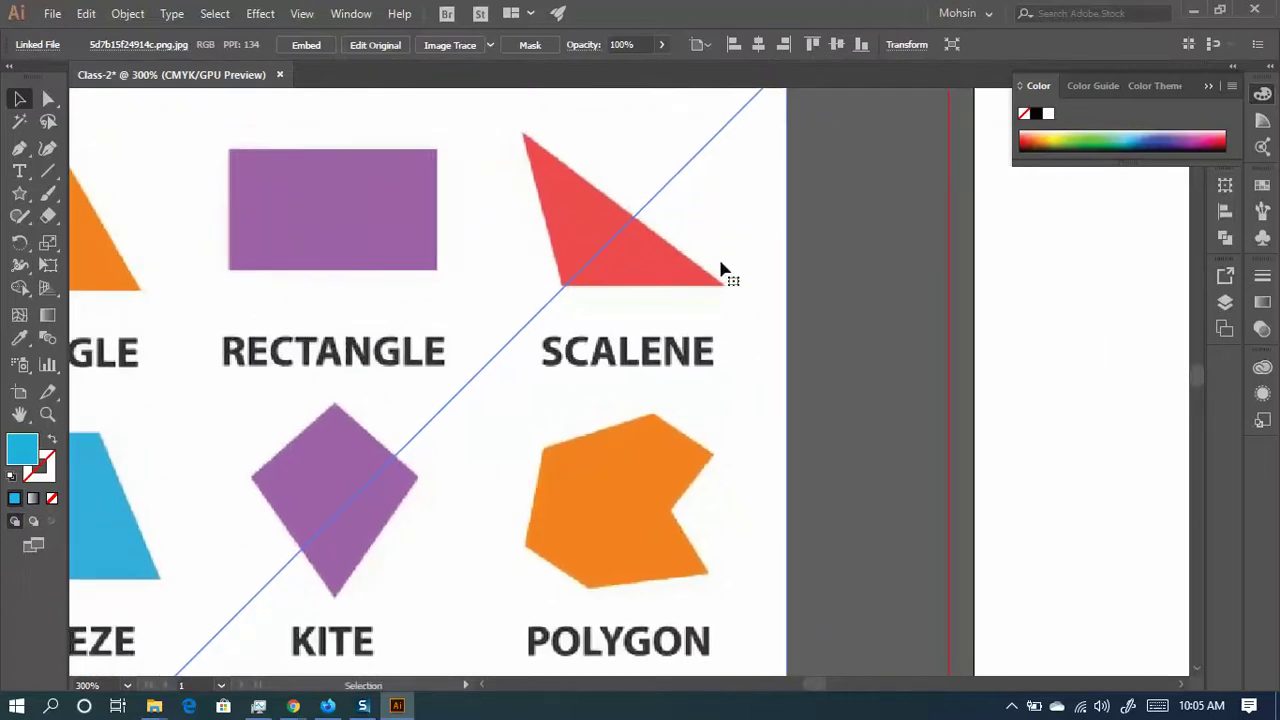
scroll(649, 254, down, 2)
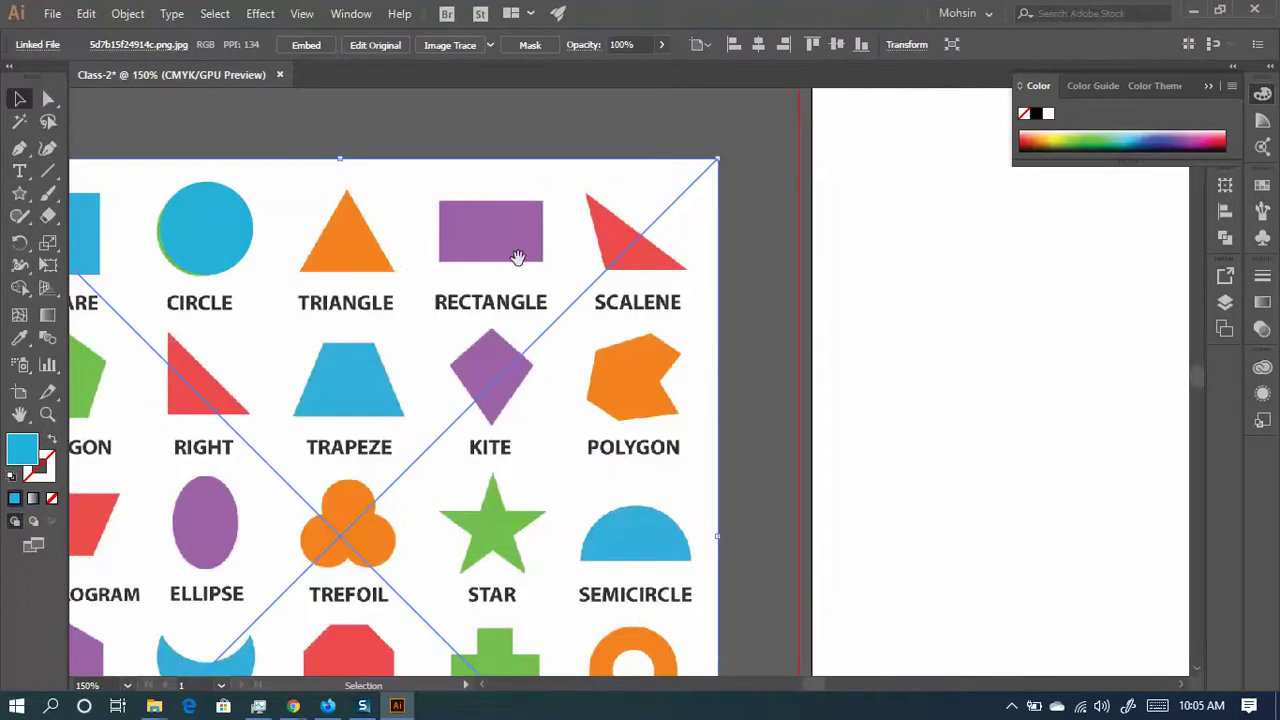
drag(517, 258, 770, 162)
click(150, 258)
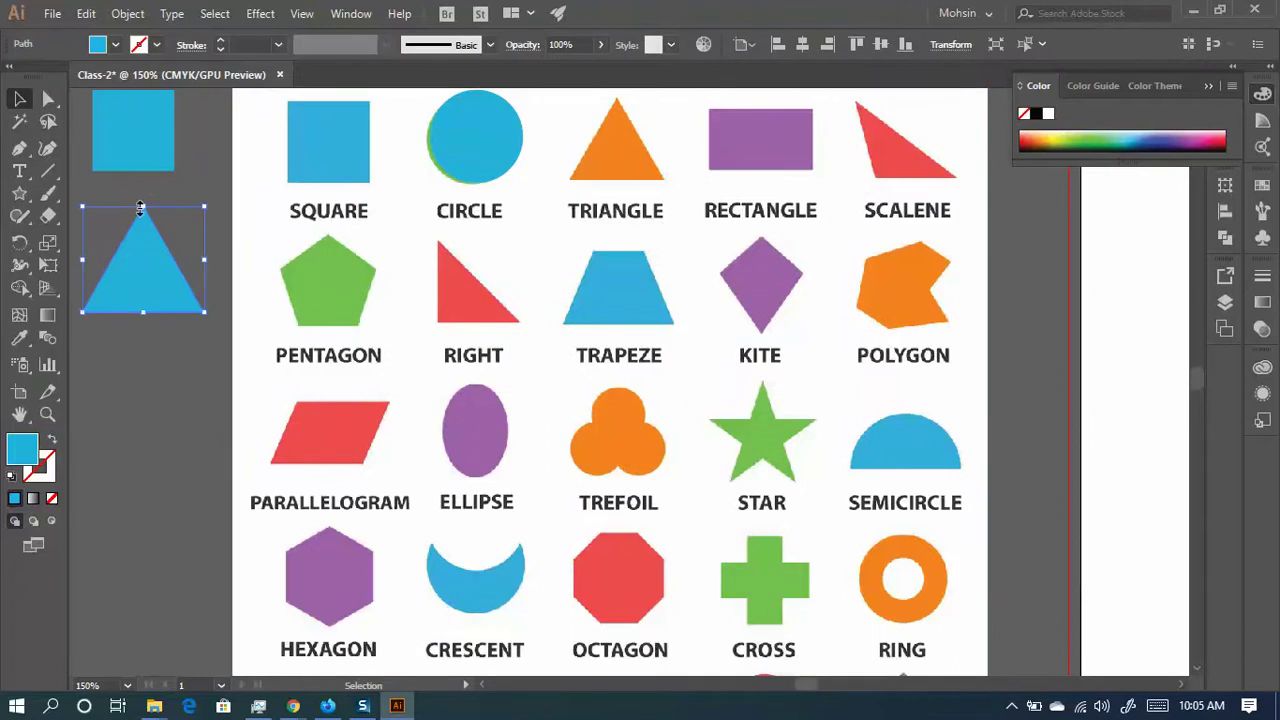
drag(140, 207, 143, 260)
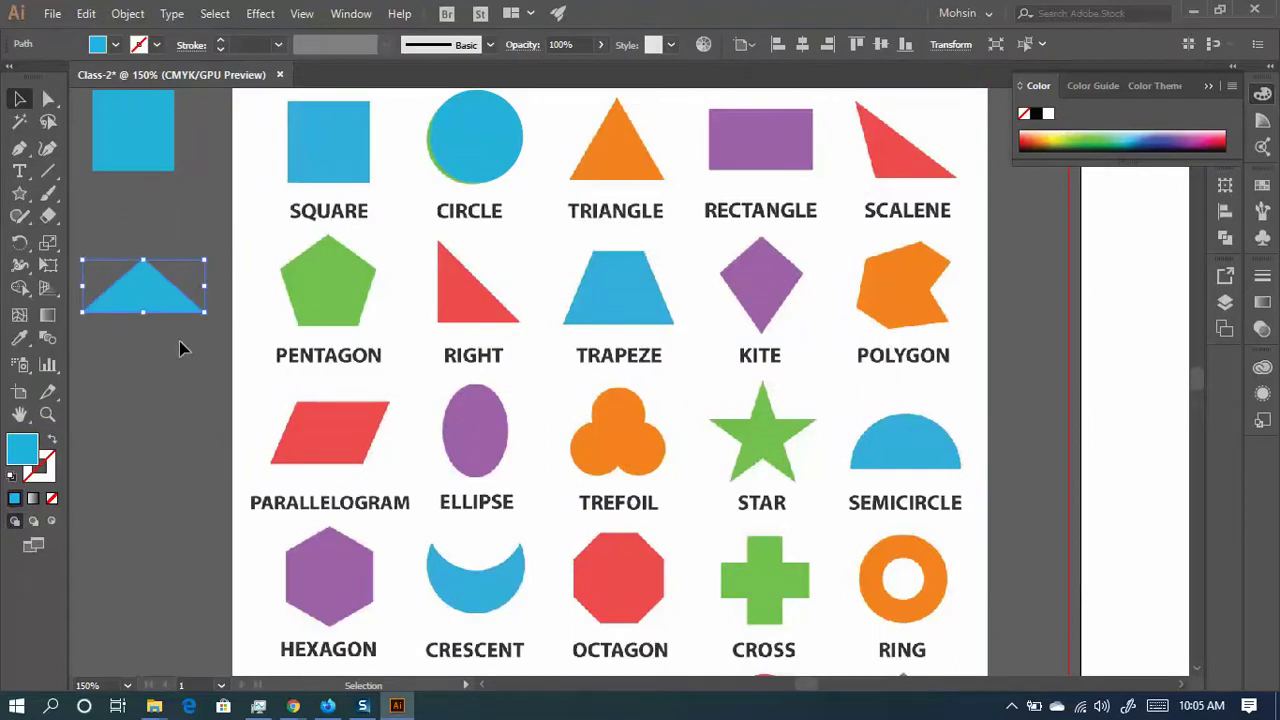
- Flip the flattened triangle upside down, then rotate and place it over the chart's red scalene triangle
scroll(343, 289, left, 4)
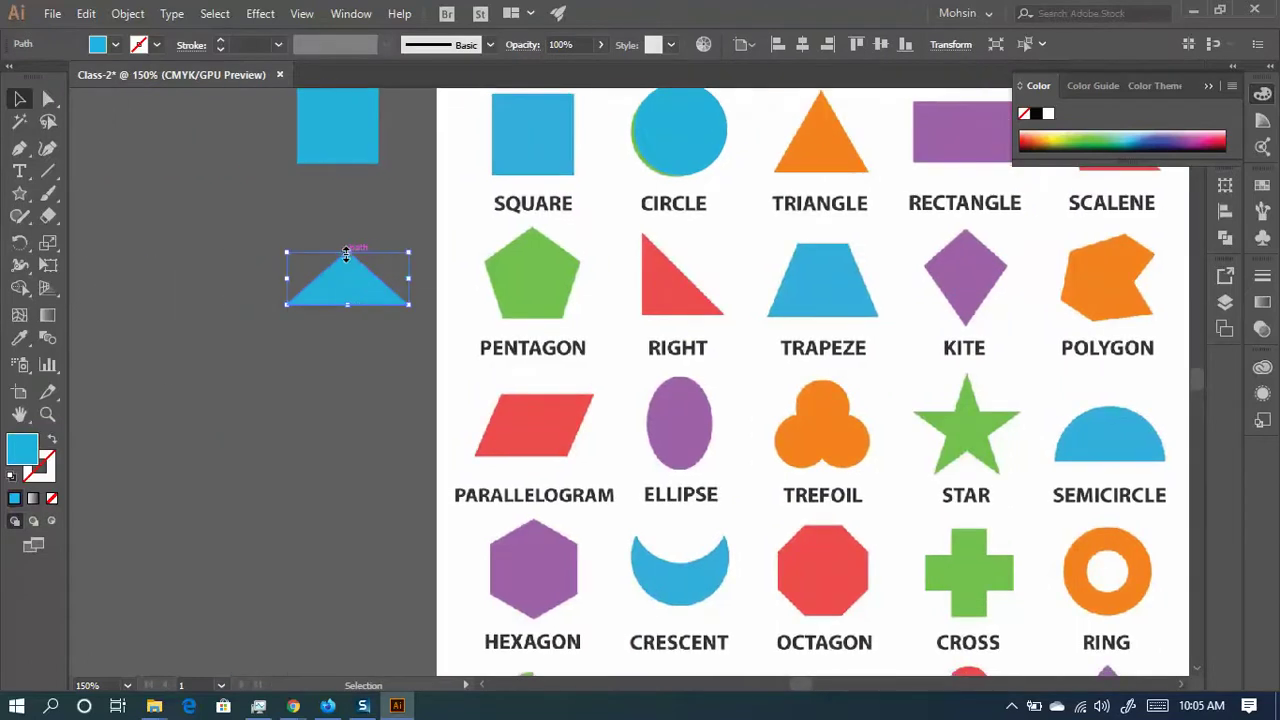
drag(348, 253, 348, 340)
scroll(363, 368, up, 3)
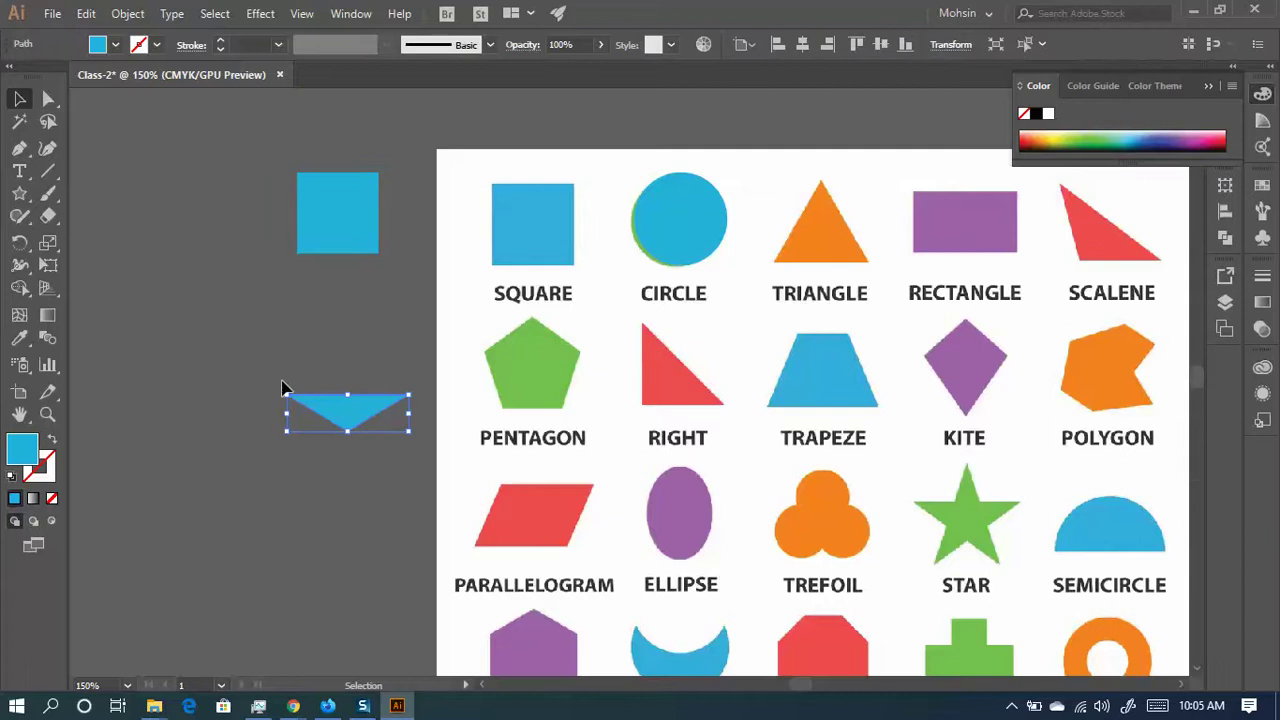
drag(282, 388, 315, 351)
drag(359, 400, 1180, 268)
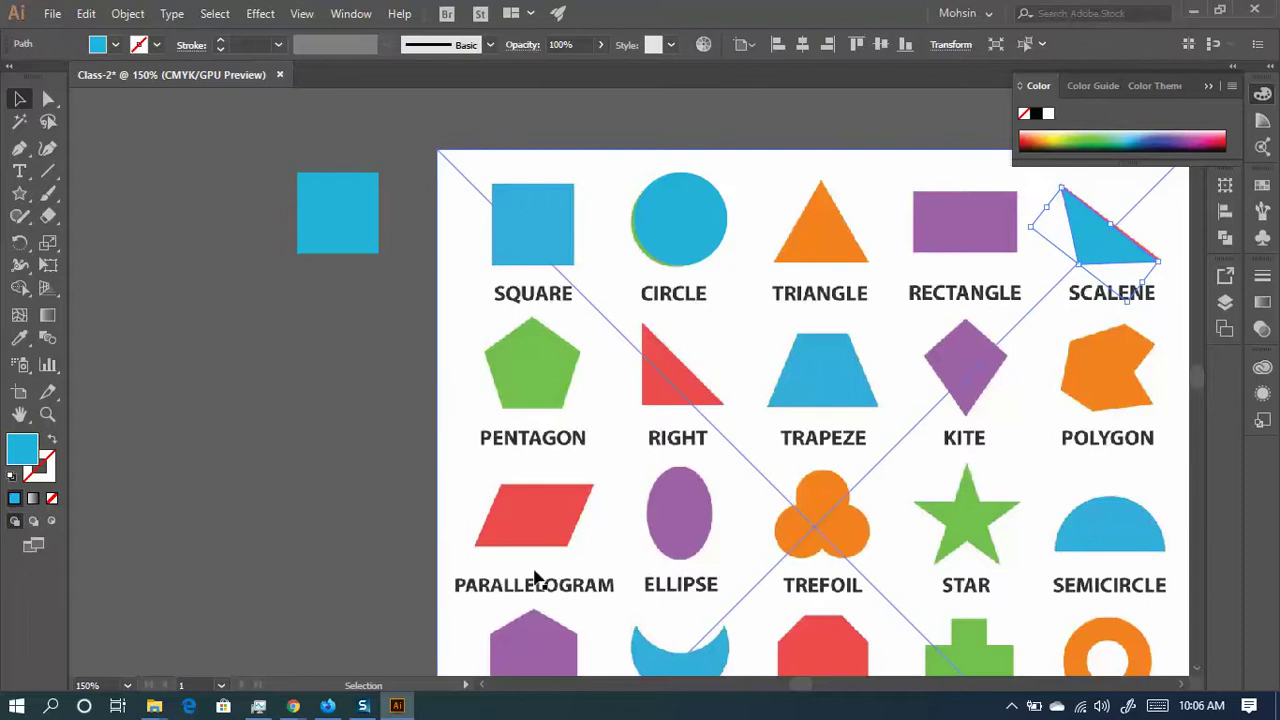
- Switch to the Google Meet call in Chrome to check the participants, then return to Illustrator
mouse_move(293, 706)
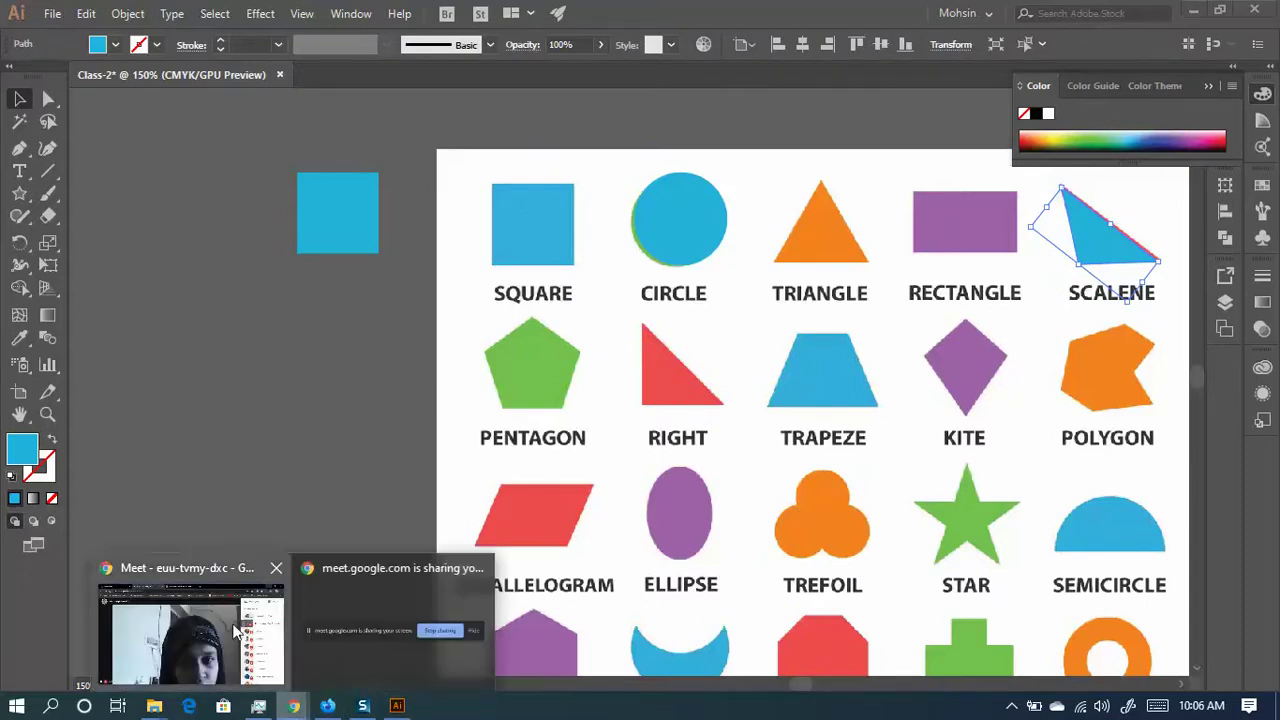
click(190, 635)
click(829, 448)
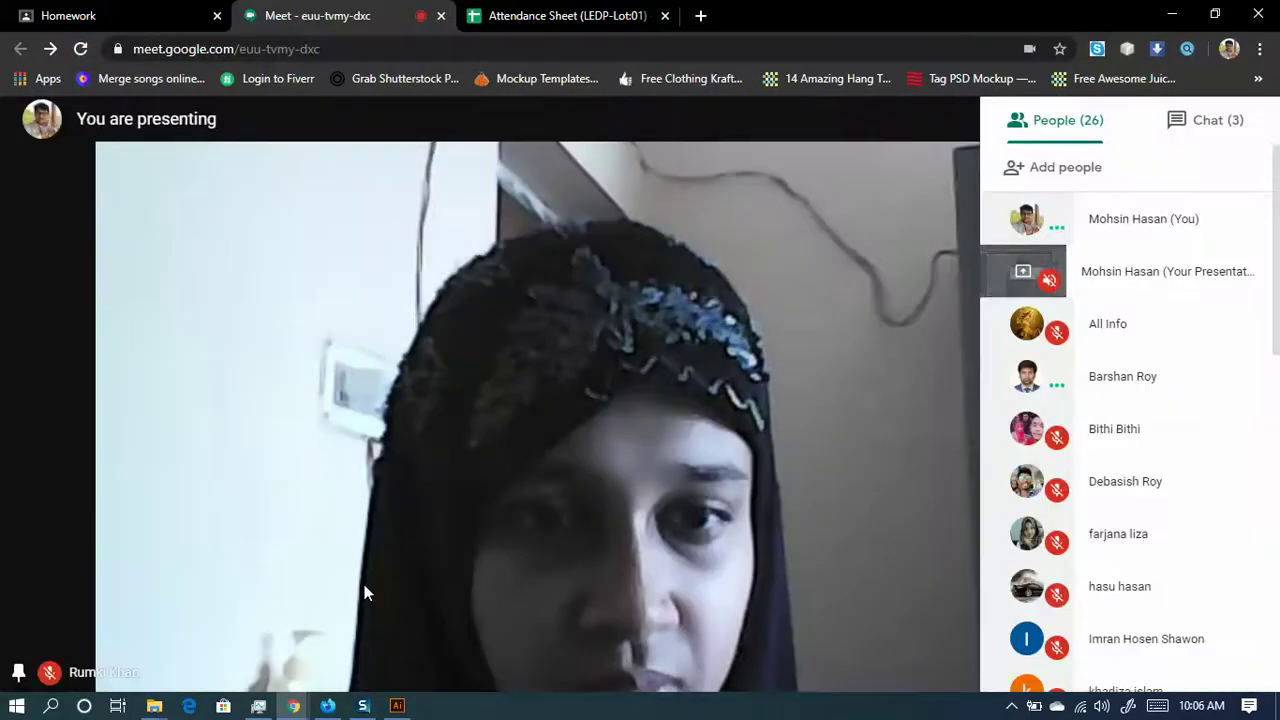
click(1172, 15)
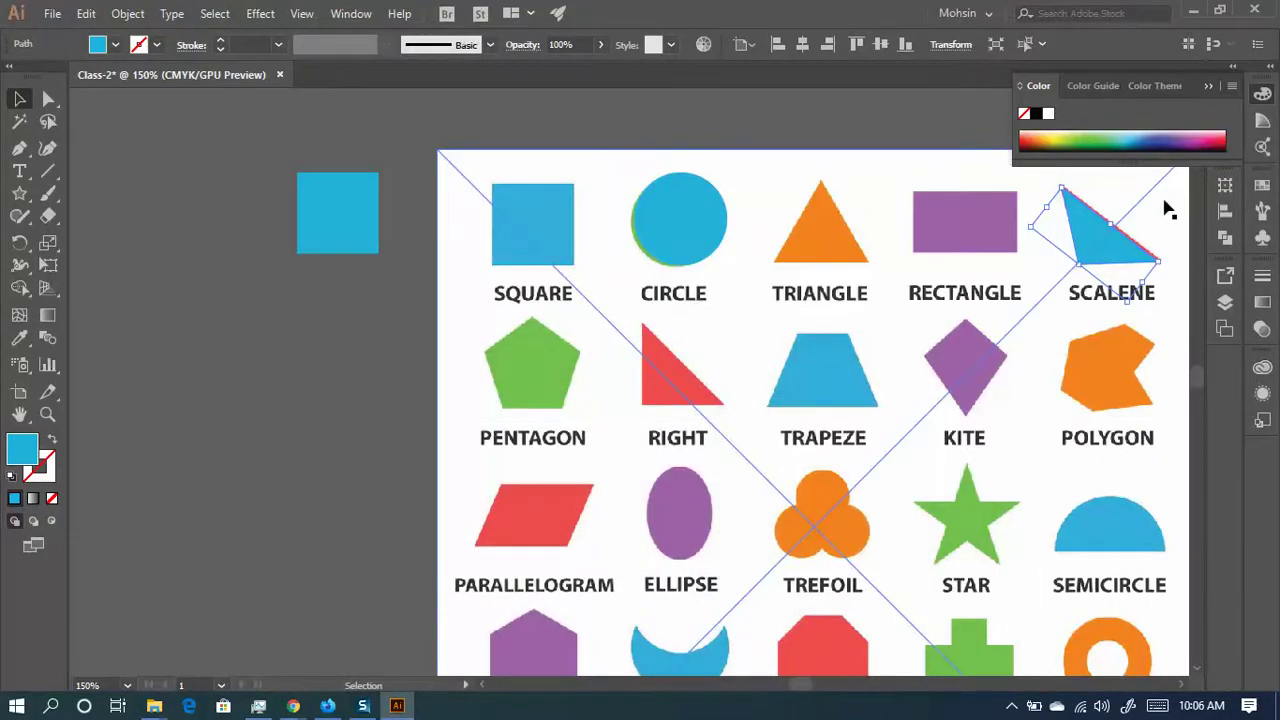
- Move the blue scalene triangle off the chart into the empty area below the blue square
drag(1113, 230, 250, 338)
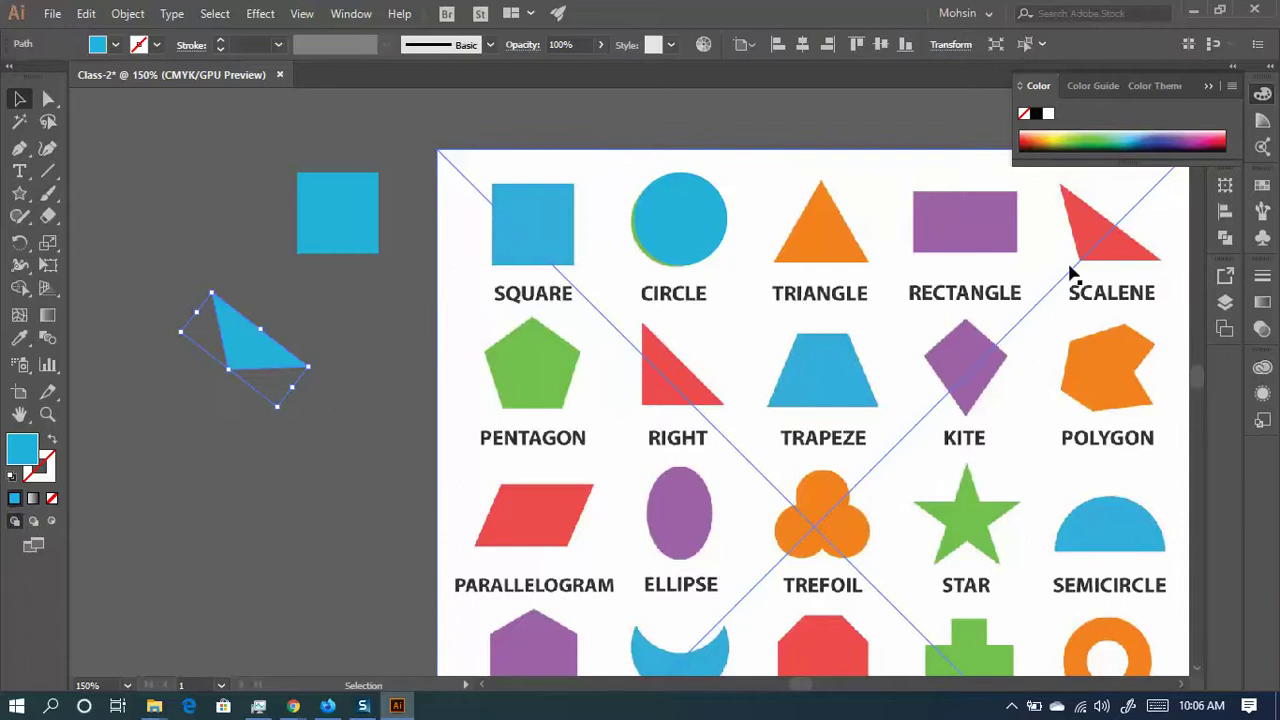
scroll(1063, 250, down, 1)
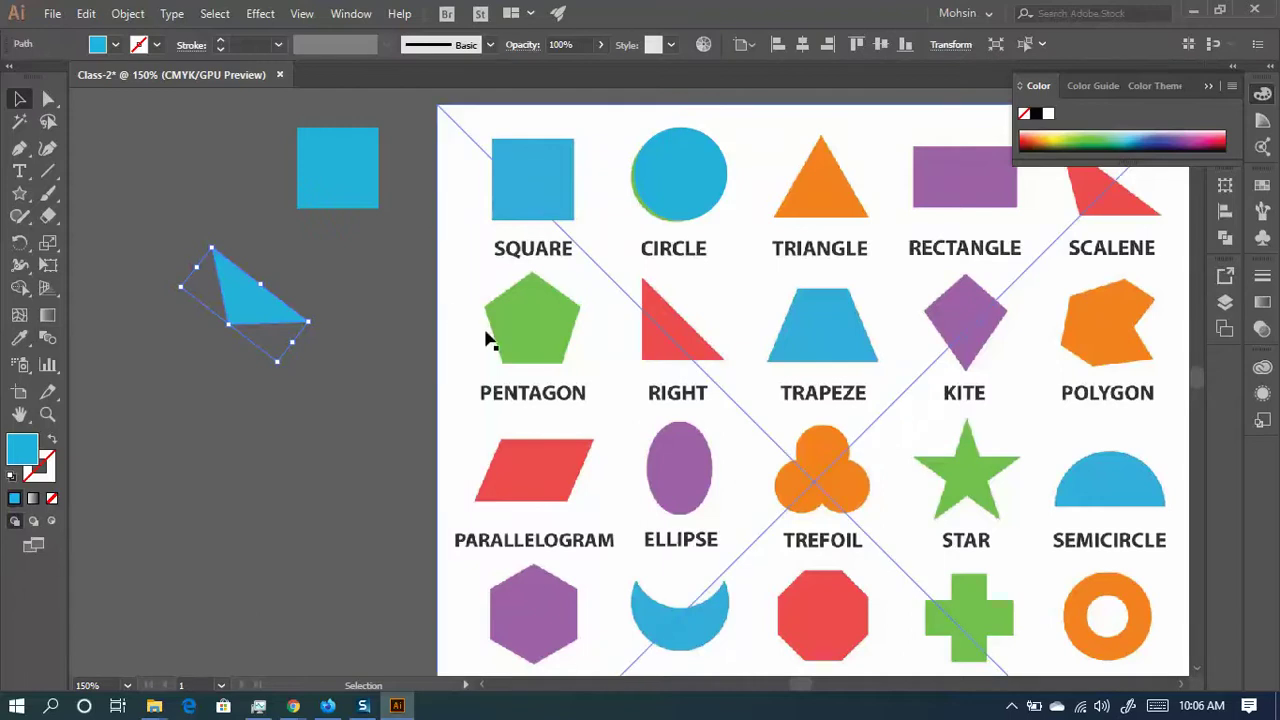
drag(522, 318, 286, 266)
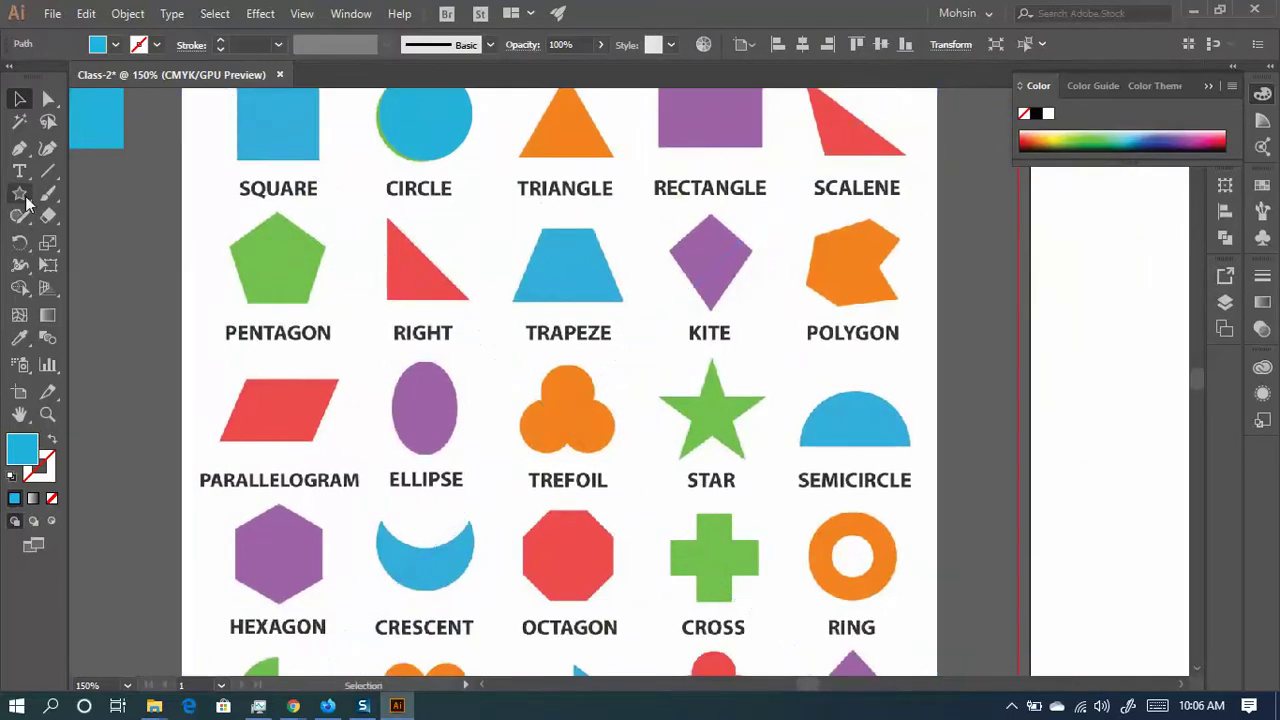
- Draw a small pentagon below the blue scalene triangle with the Polygon tool, reducing it to five sides, and deselect it
click(271, 249)
click(124, 177)
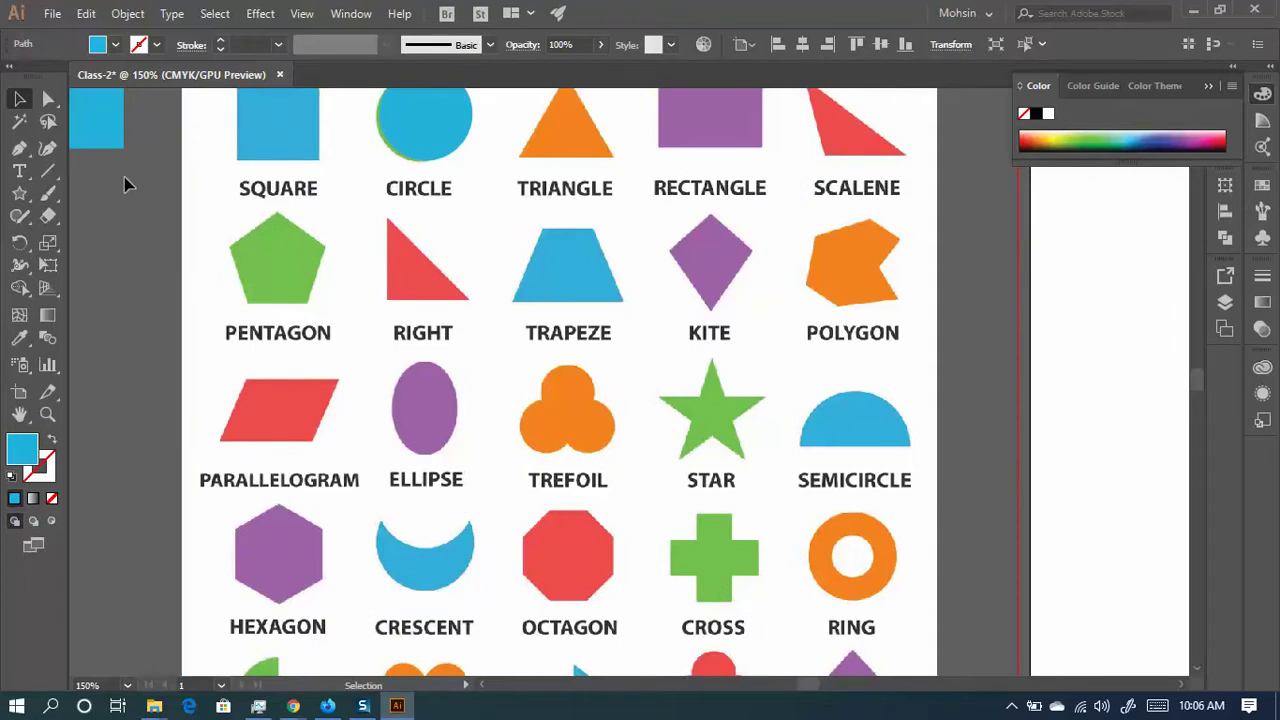
click(457, 273)
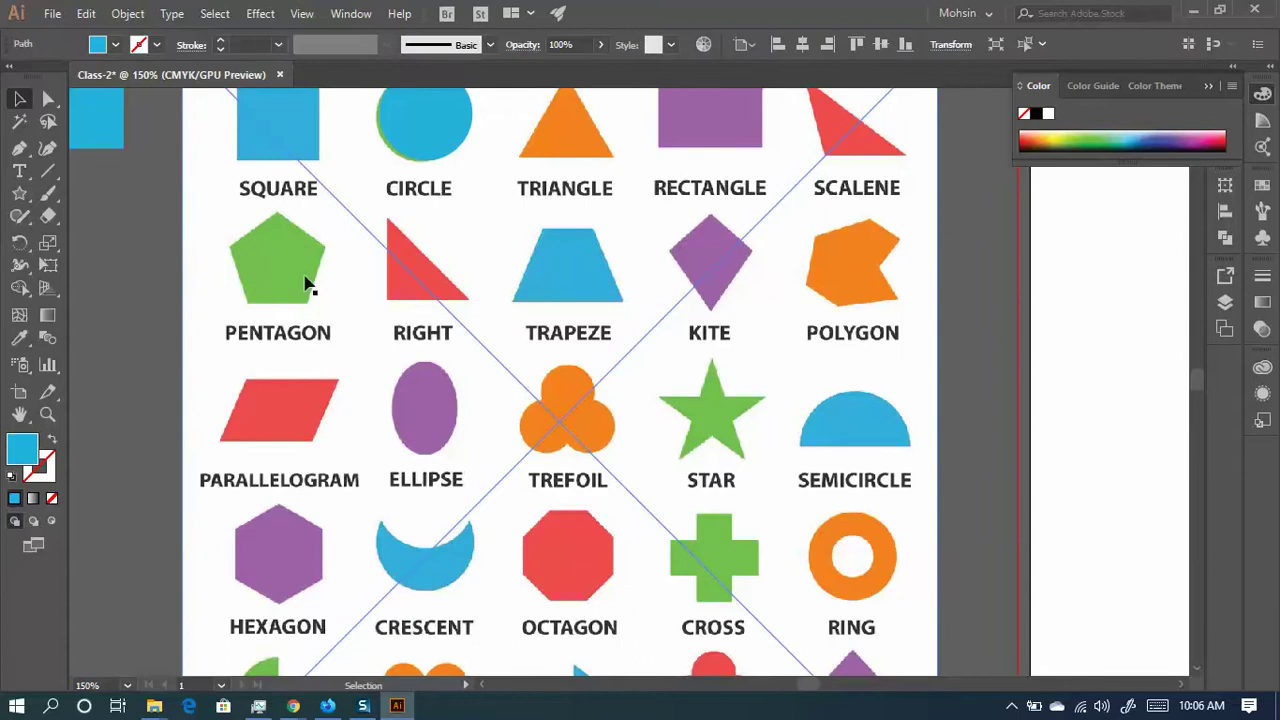
drag(307, 285, 549, 337)
click(16, 197)
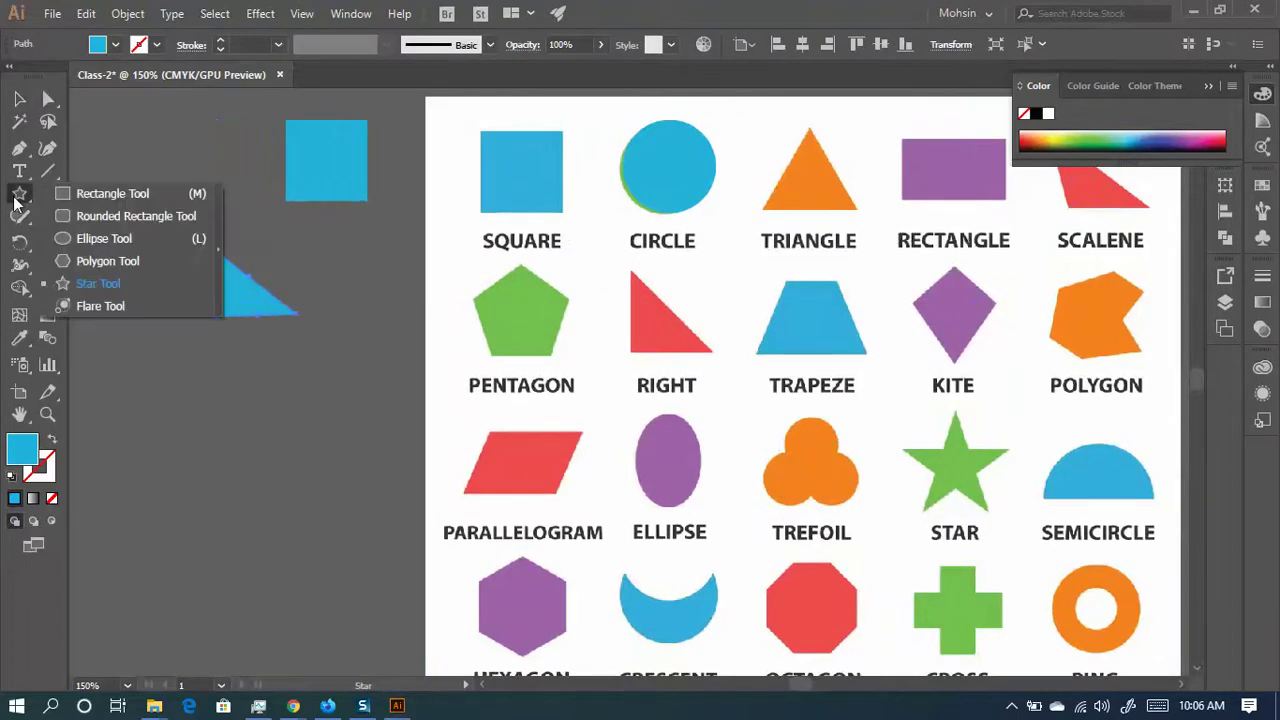
click(107, 261)
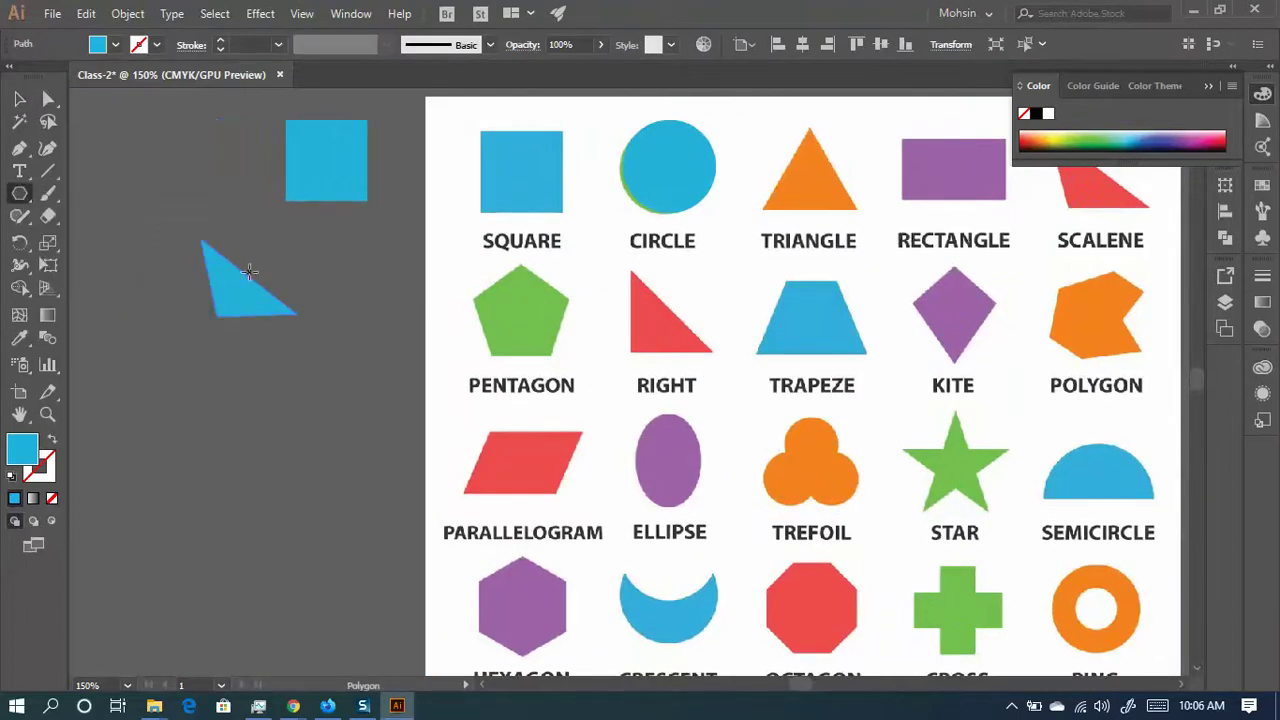
drag(233, 405, 270, 427)
key(Down)
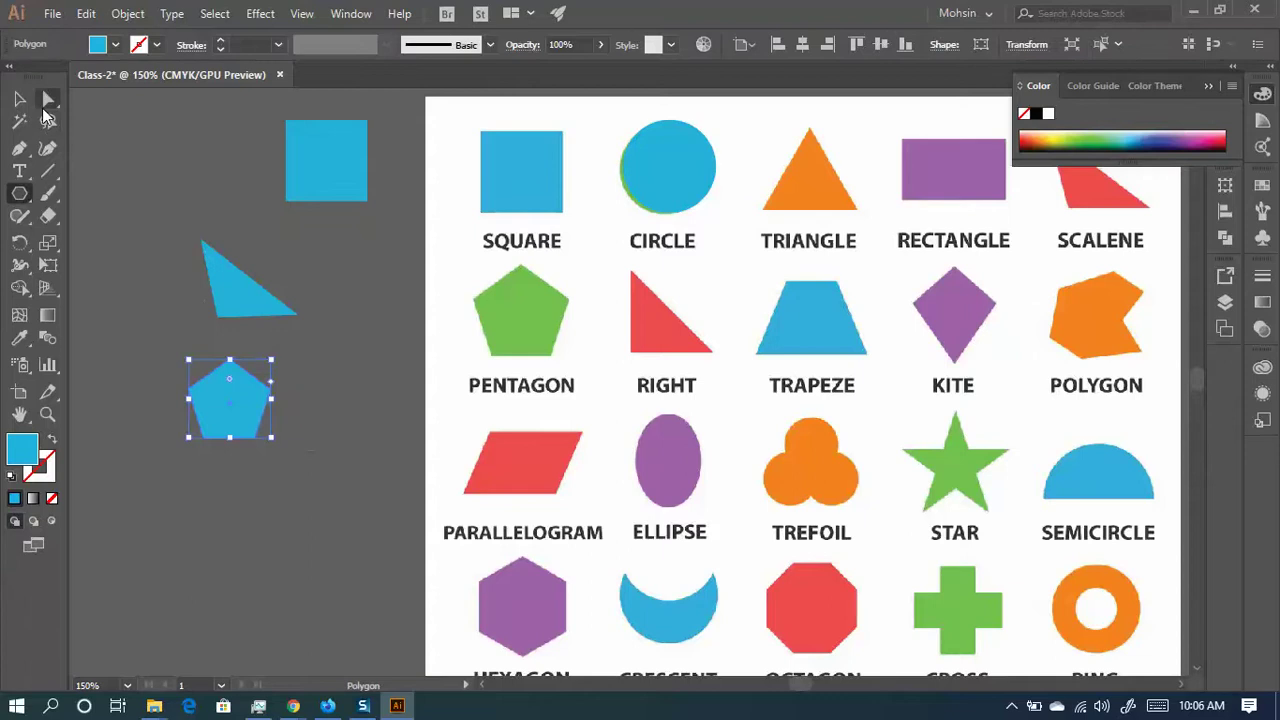
click(20, 100)
click(322, 403)
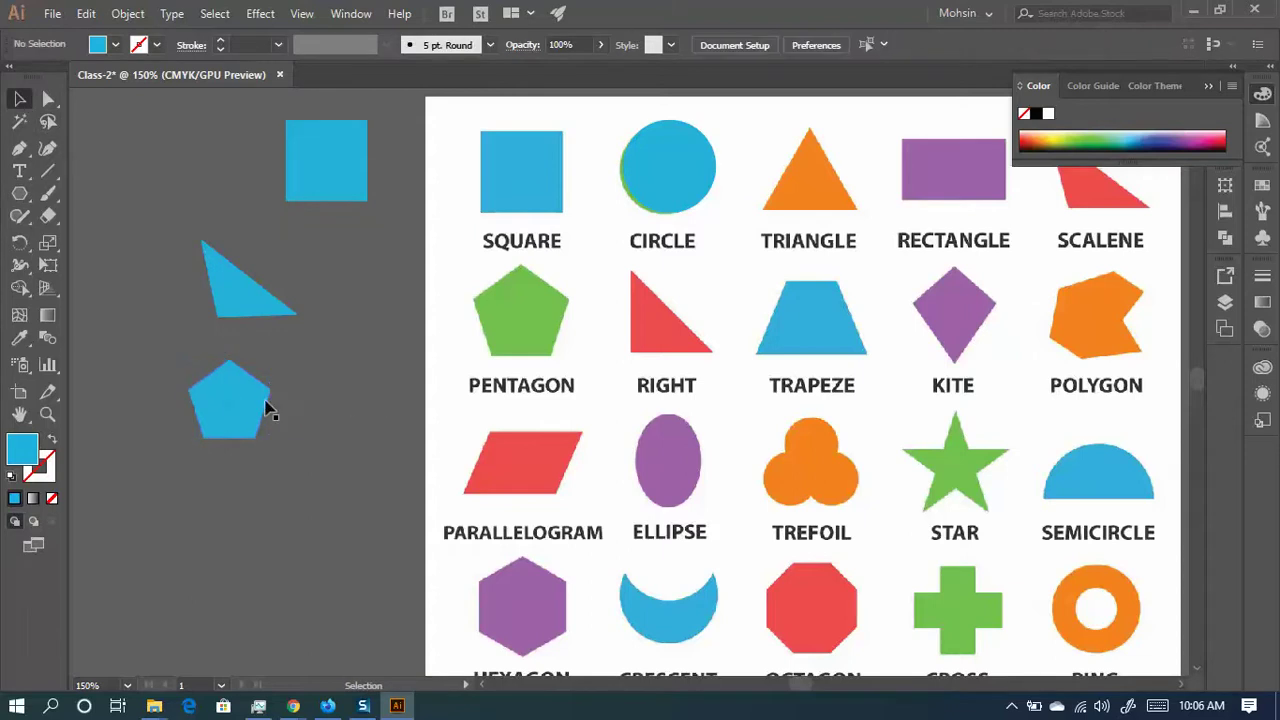
- Draw a large triangle beside the blue pentagon with the Polygon tool, reducing it to three sides, and rotate it upright
drag(713, 351, 577, 307)
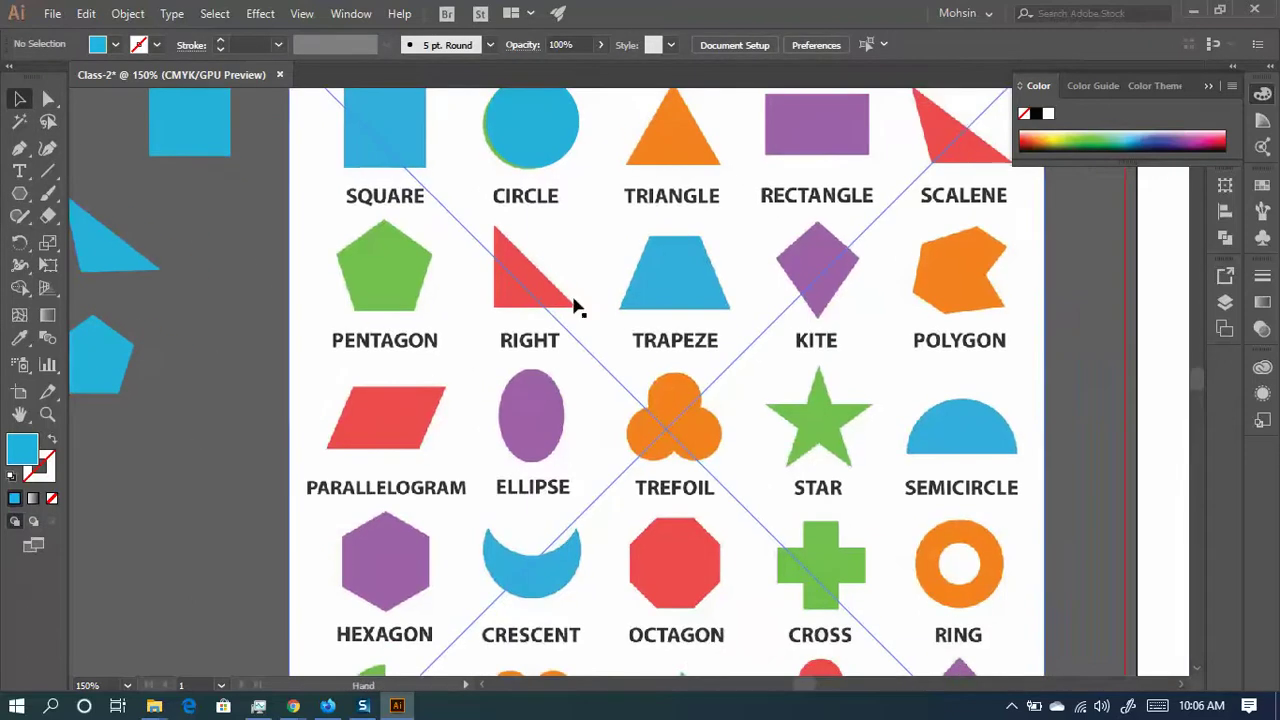
click(20, 193)
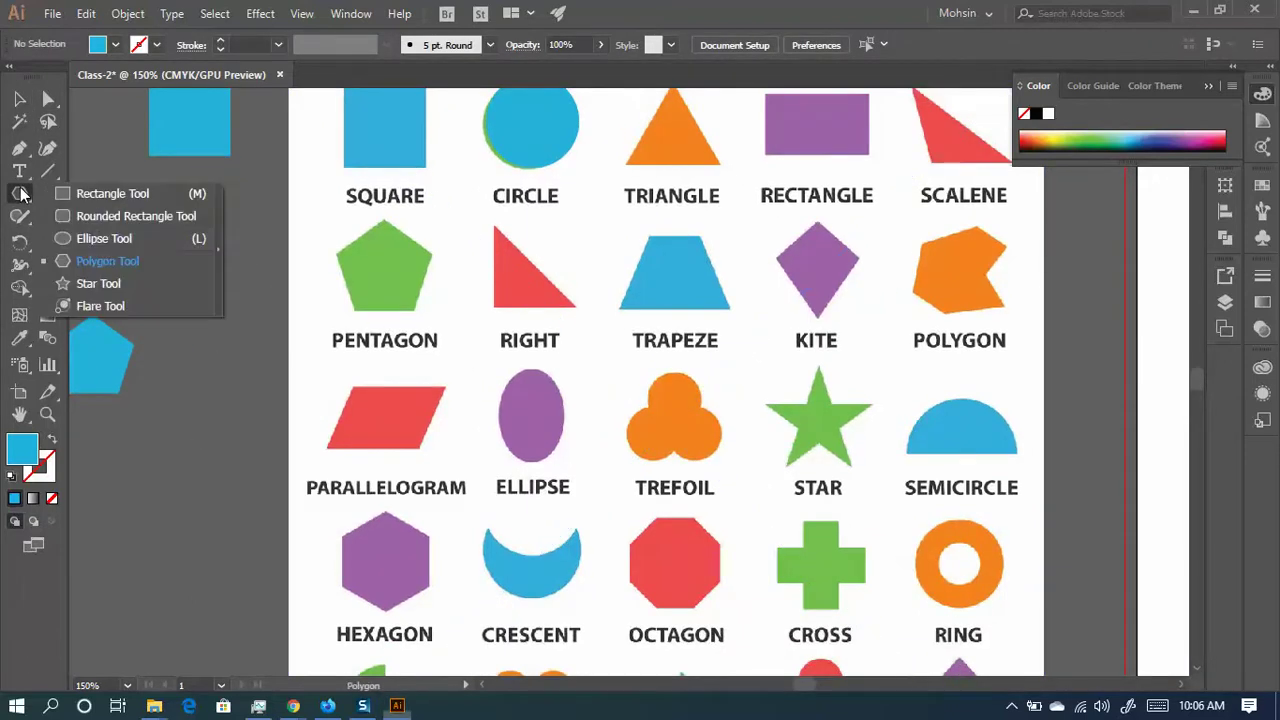
click(112, 263)
drag(216, 340, 338, 323)
key(Down)
key(Down)
key(v)
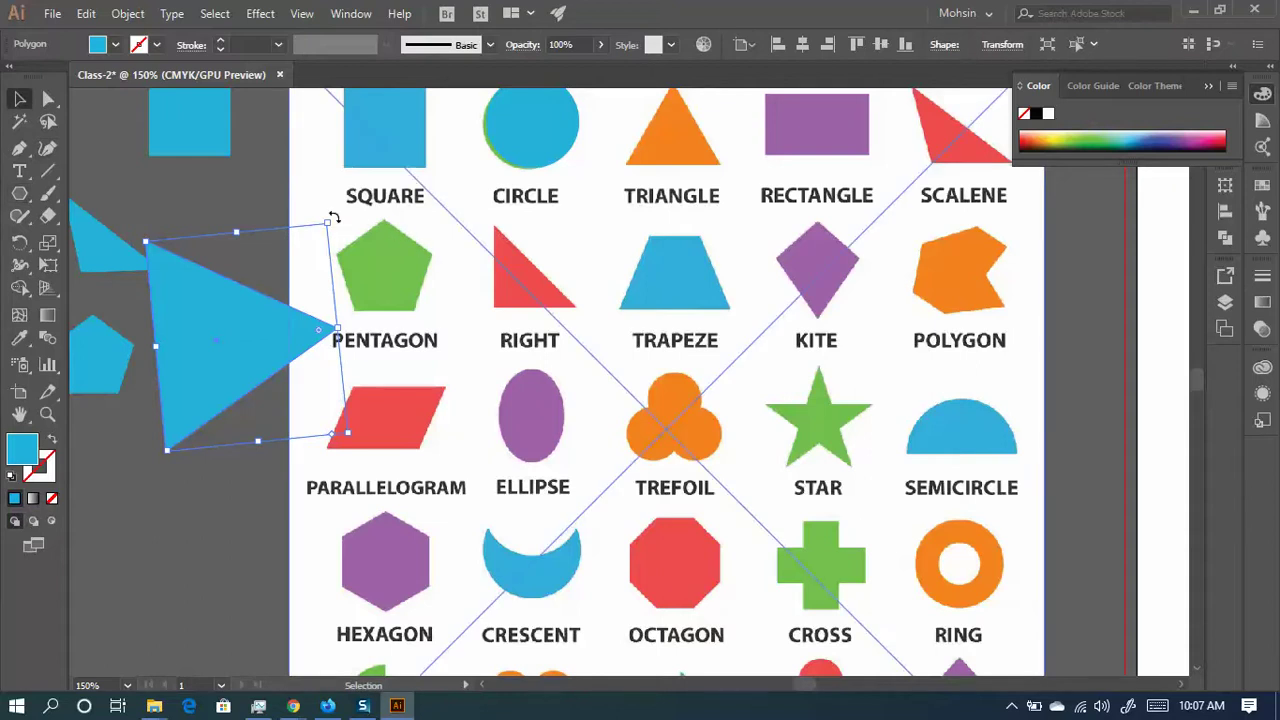
drag(334, 217, 295, 190)
drag(116, 187, 92, 196)
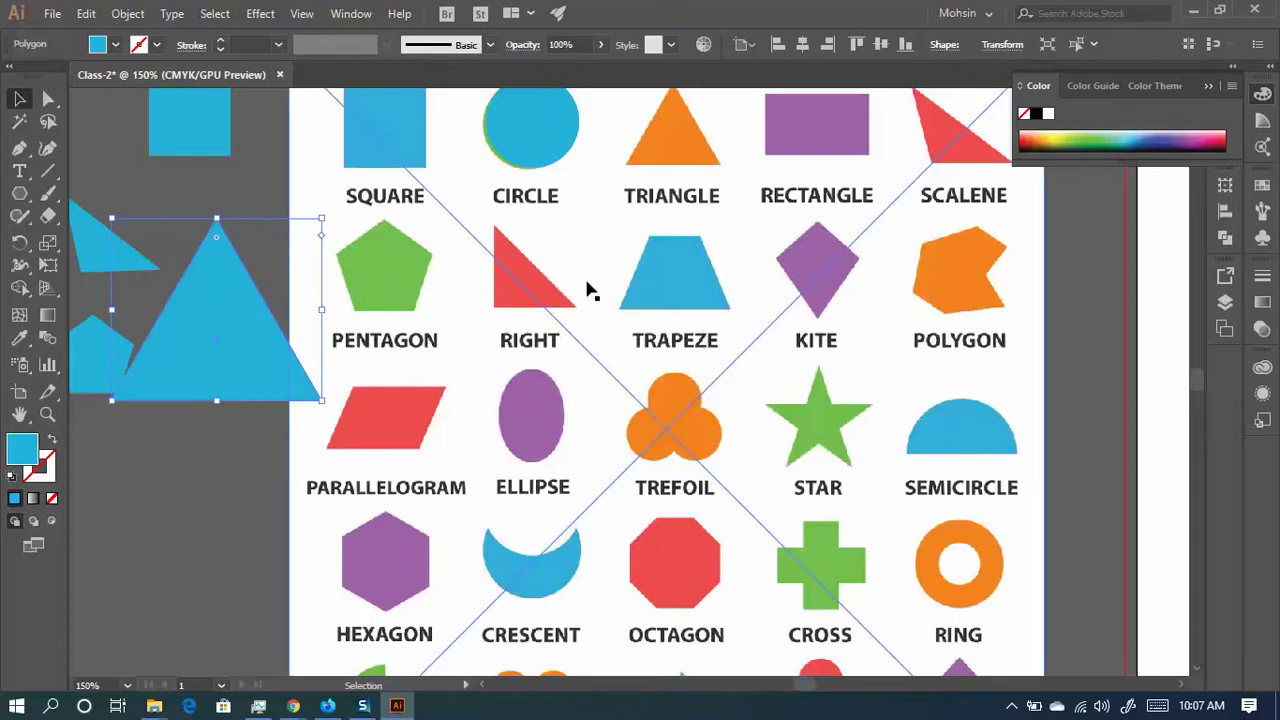
- Flatten the large blue triangle slightly and move it over the edge of the chart near the green pentagon
drag(527, 292, 662, 322)
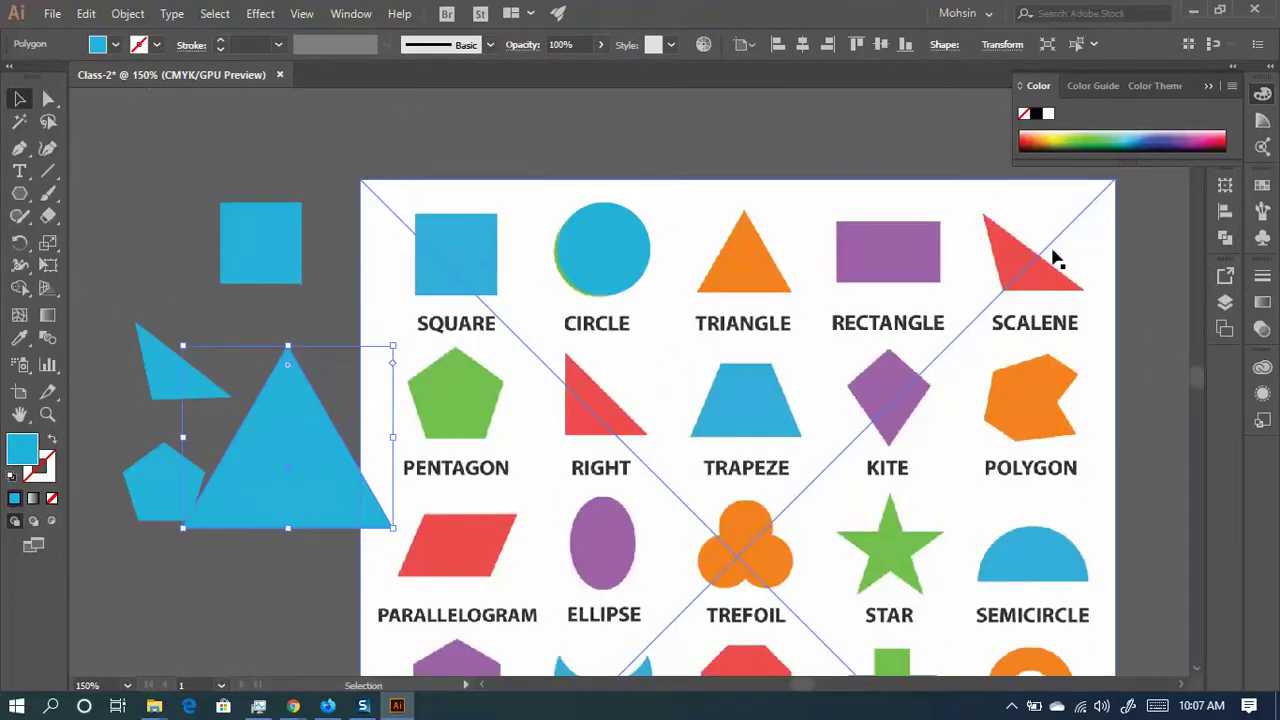
drag(290, 347, 290, 382)
drag(312, 473, 422, 453)
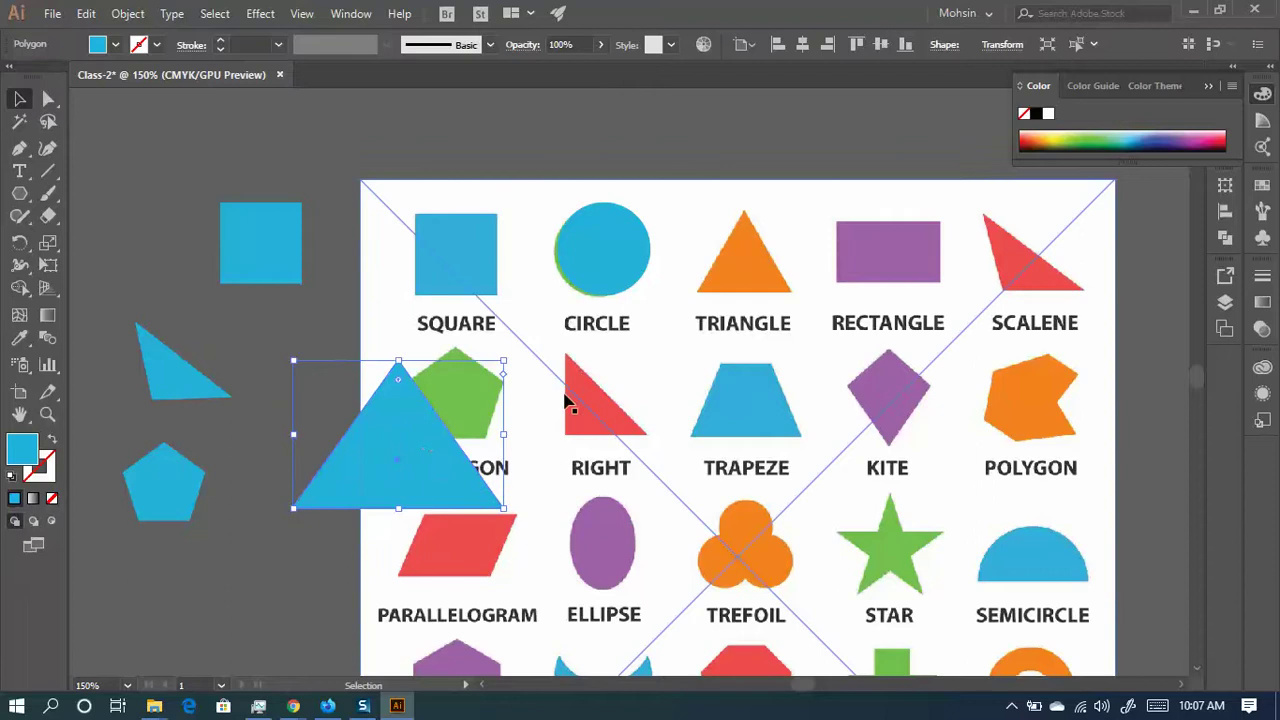
- Rotate the blue triangle to match the chart's right triangle, then shrink it and place it beside the blue pentagon
drag(503, 439, 268, 354)
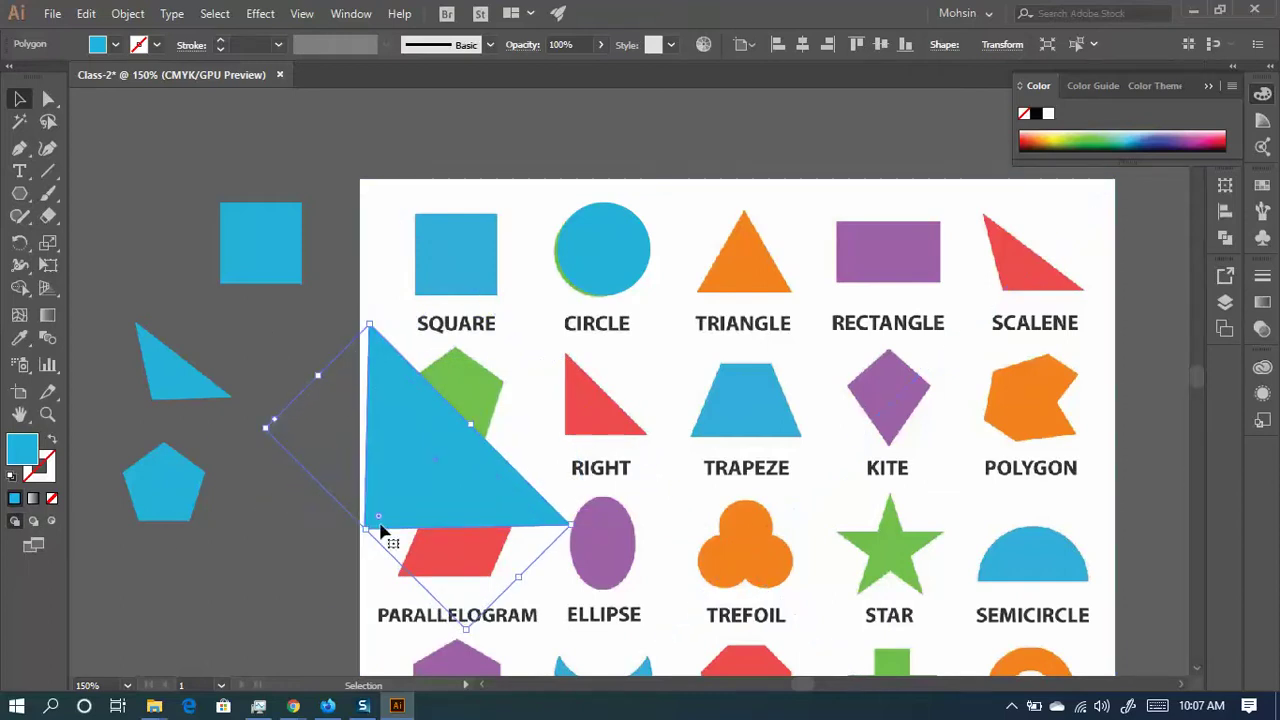
drag(368, 528, 371, 528)
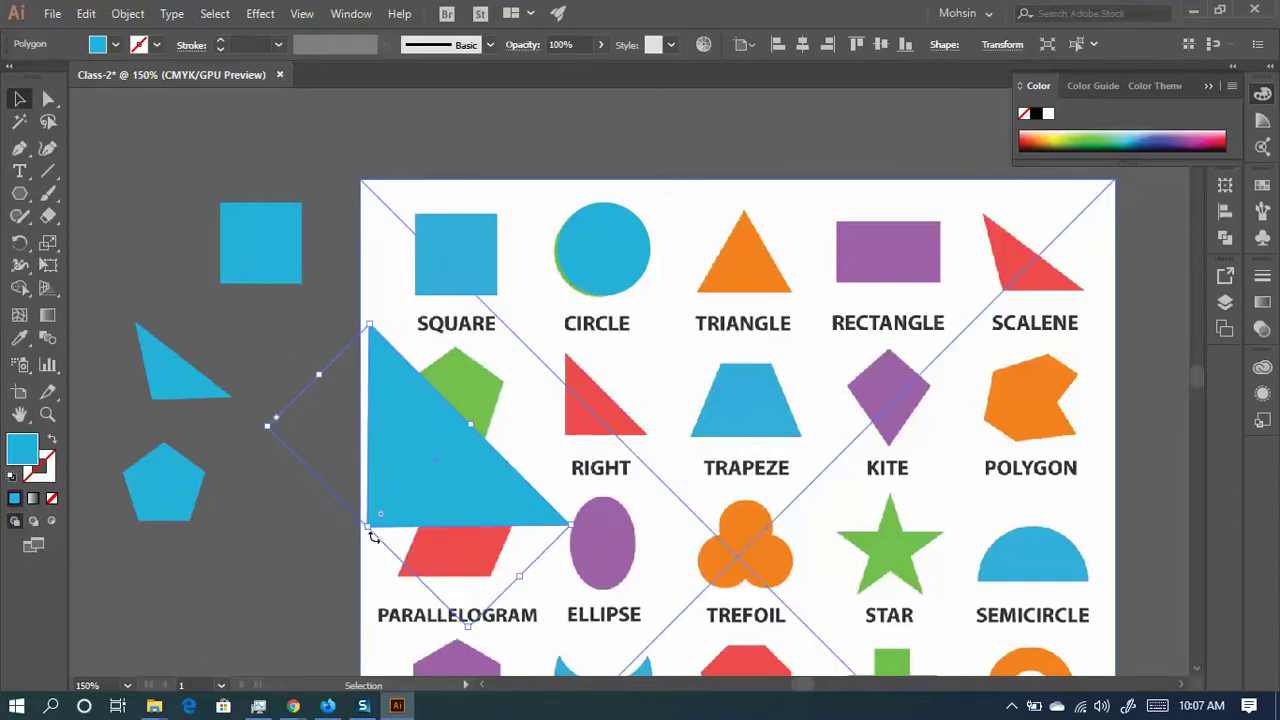
drag(455, 496, 602, 469)
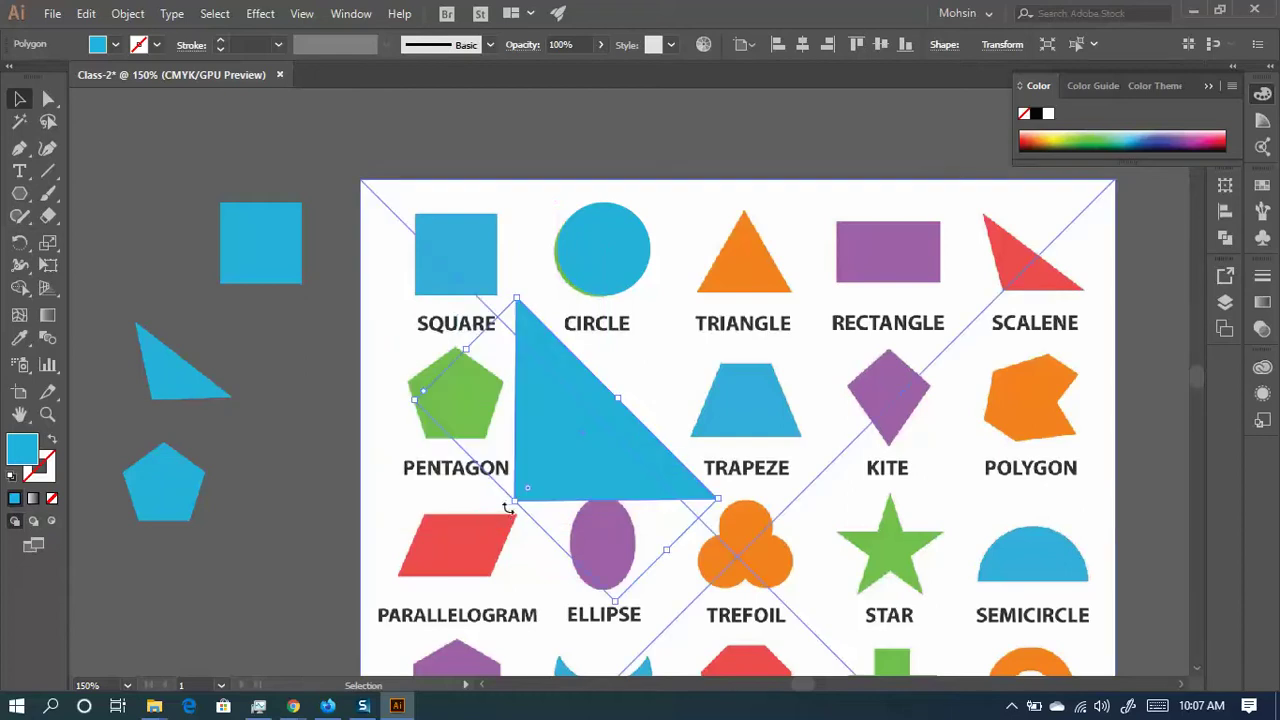
drag(515, 505, 284, 510)
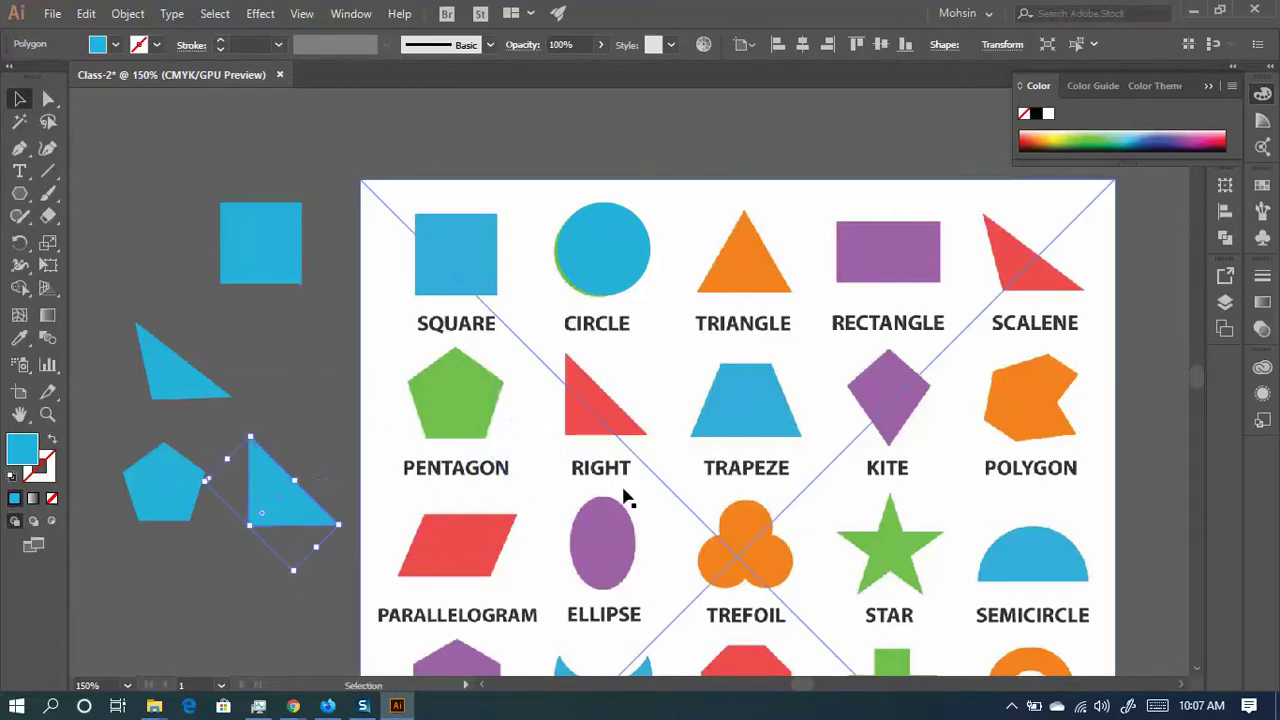
- Draw a wide blue rectangle and place it in the empty area below the blue pentagon
drag(624, 497, 465, 340)
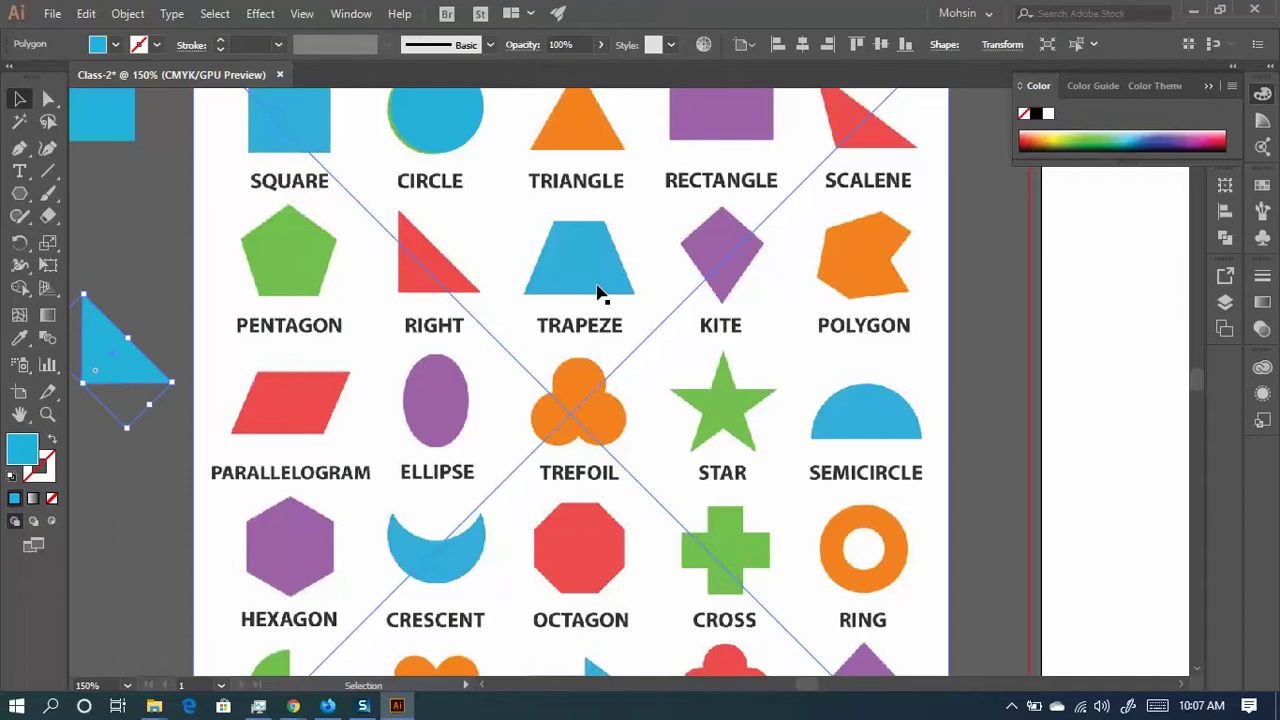
click(26, 191)
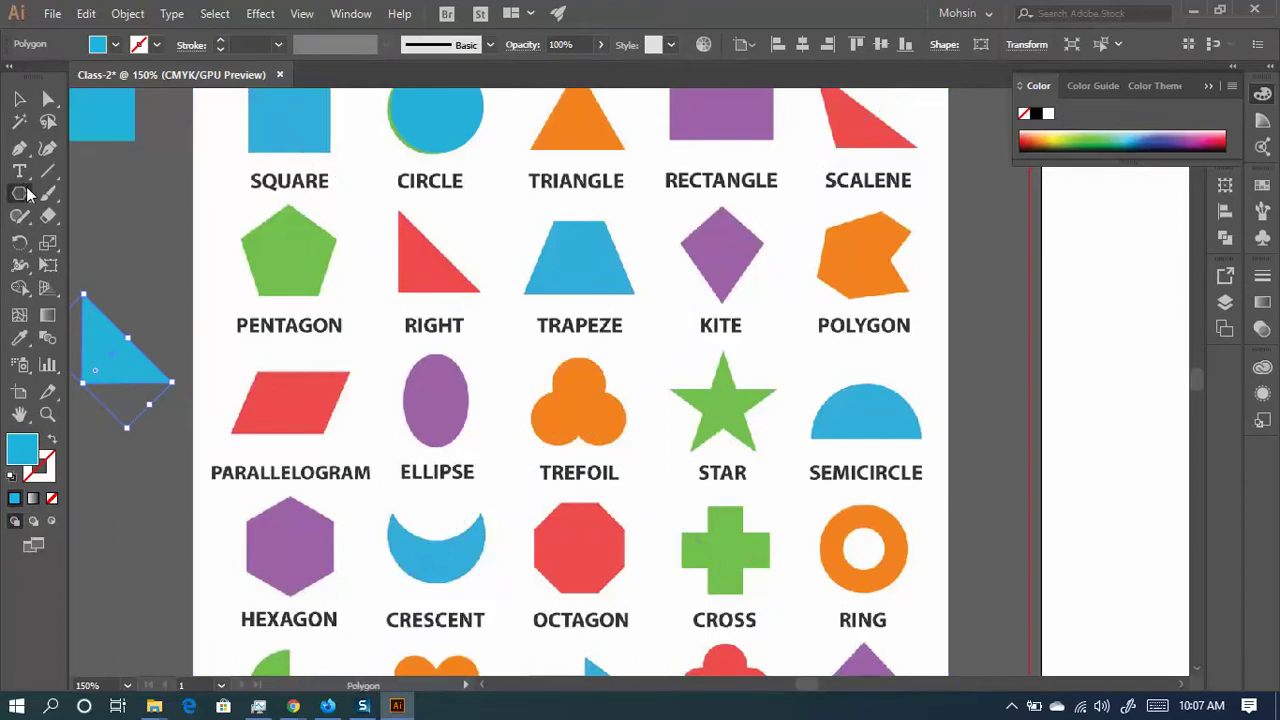
click(112, 193)
drag(373, 252, 551, 333)
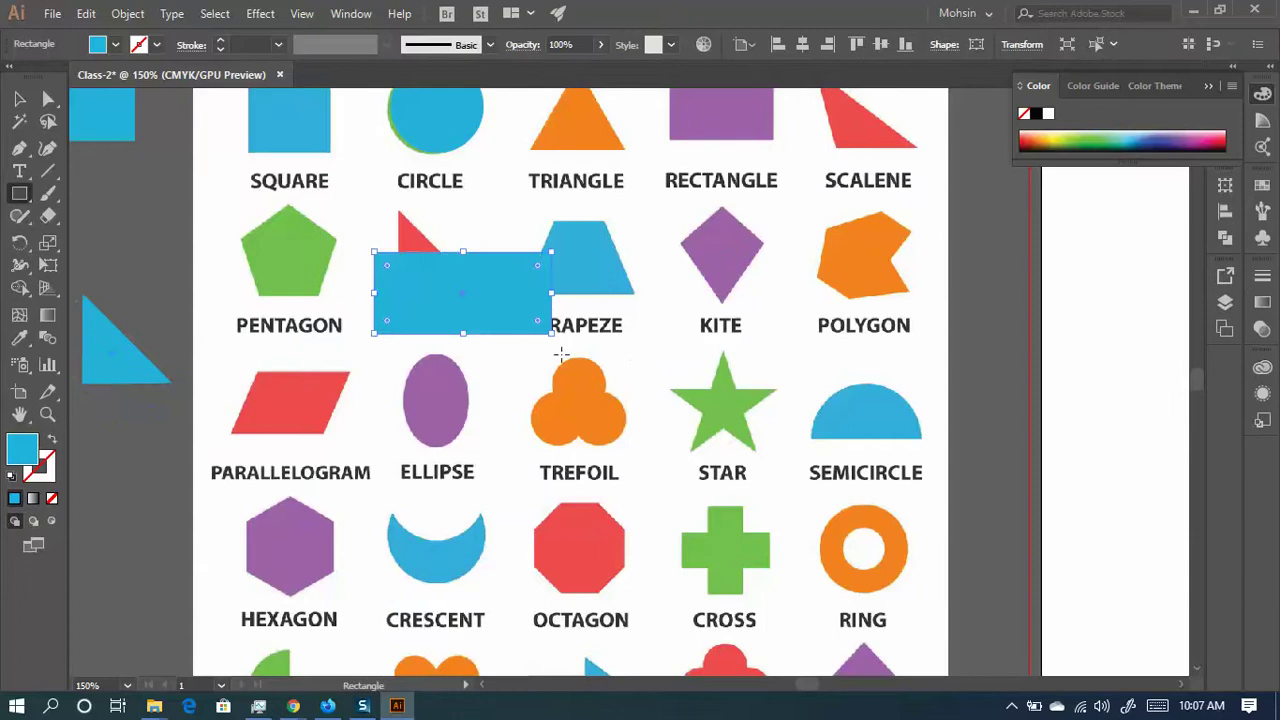
key(v)
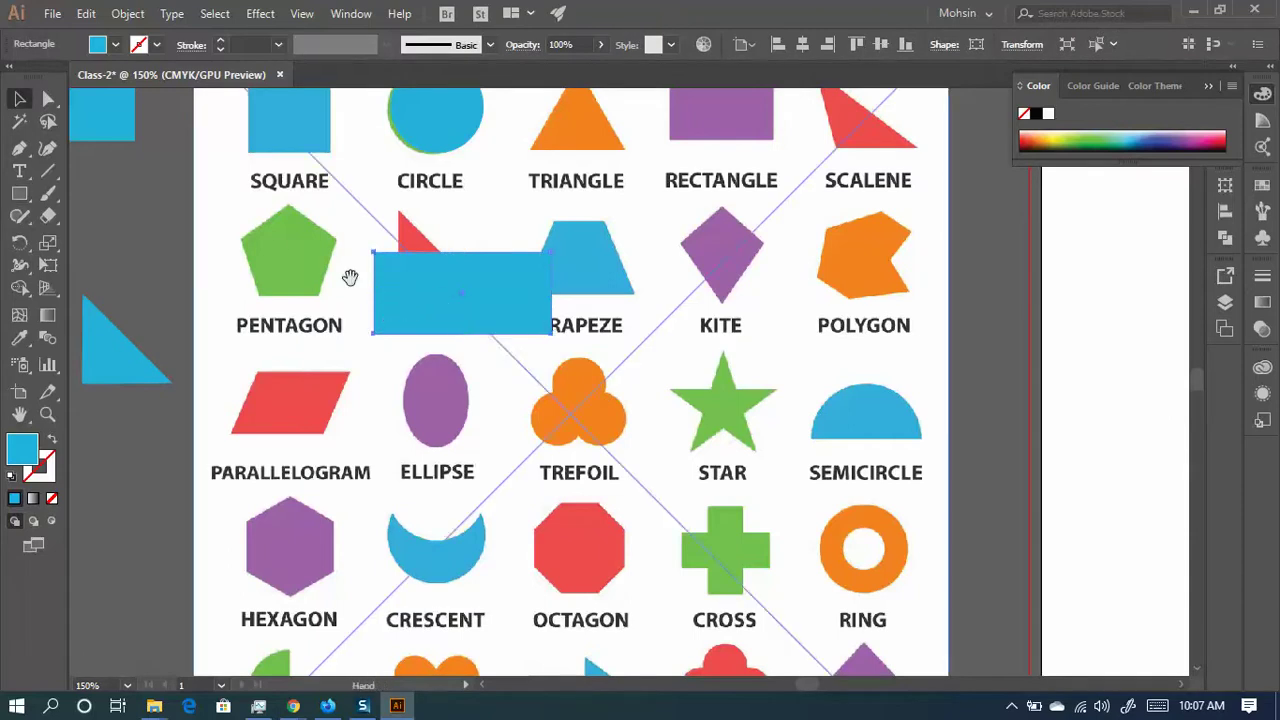
drag(346, 274, 697, 263)
drag(738, 316, 256, 494)
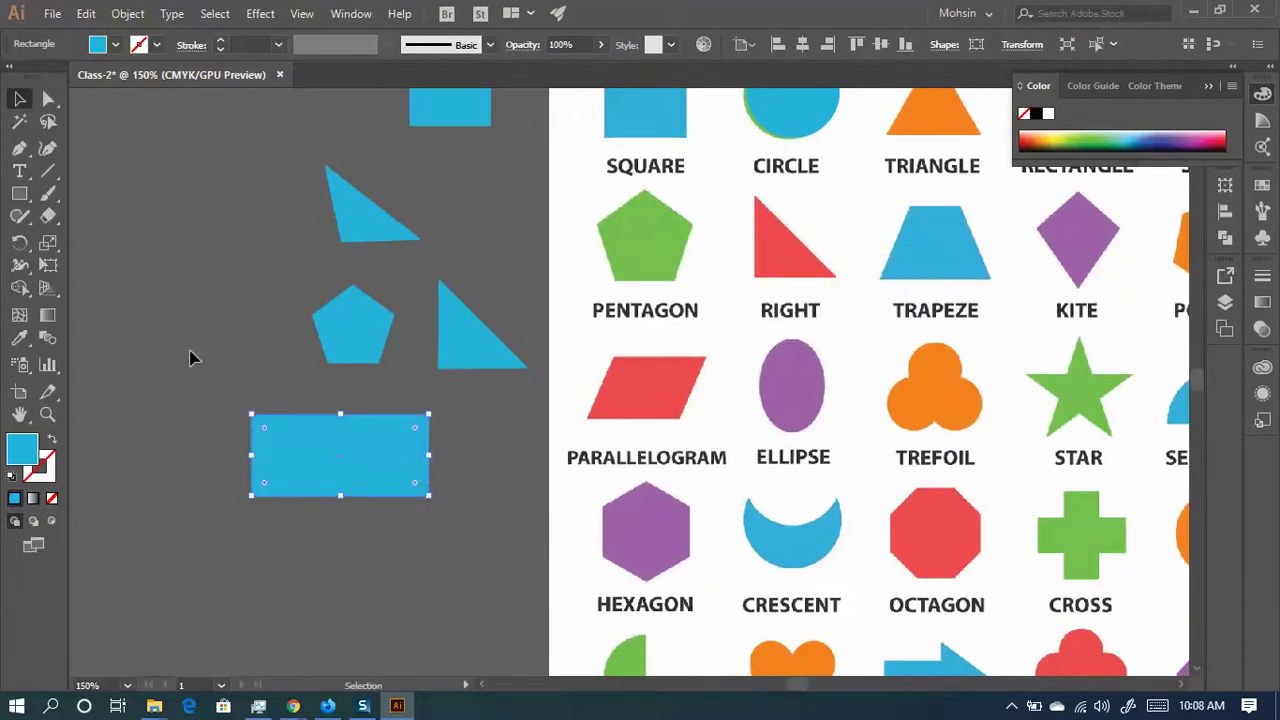
- Try slanting the blue rectangle into a parallelogram with the Shear tool, then undo the slant
click(54, 242)
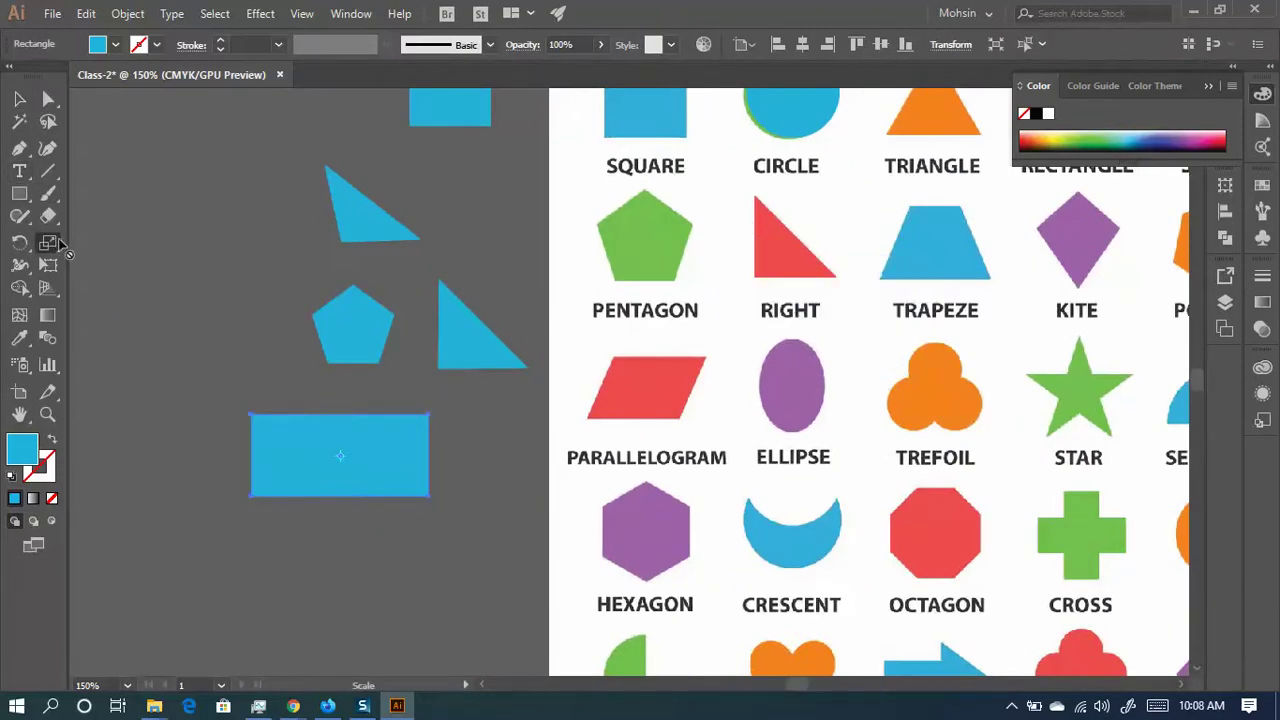
drag(56, 243, 272, 383)
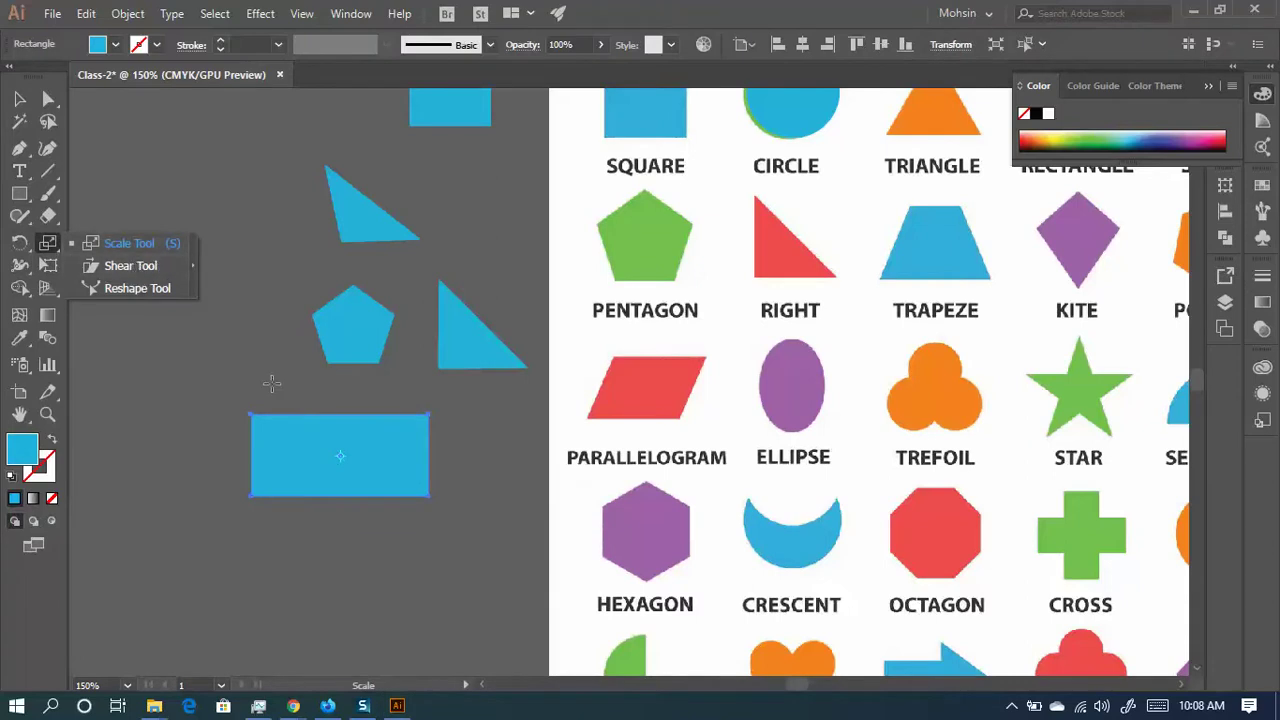
click(130, 266)
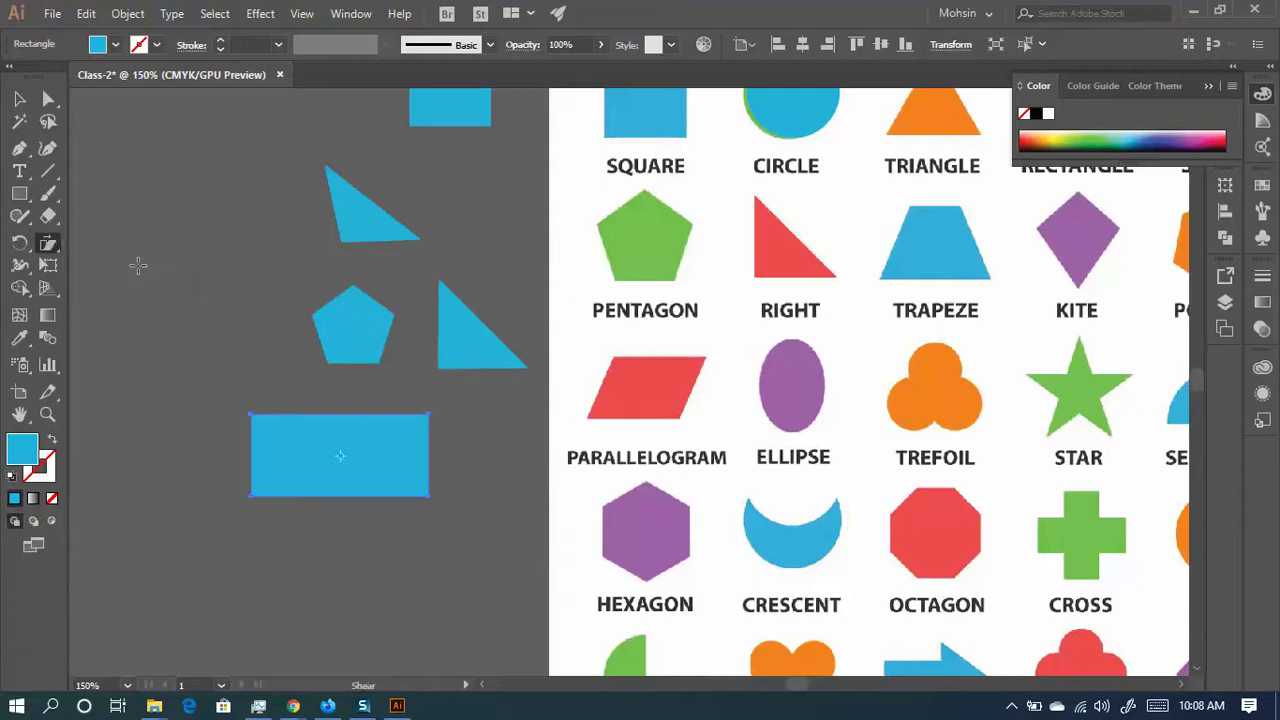
drag(400, 428, 370, 413)
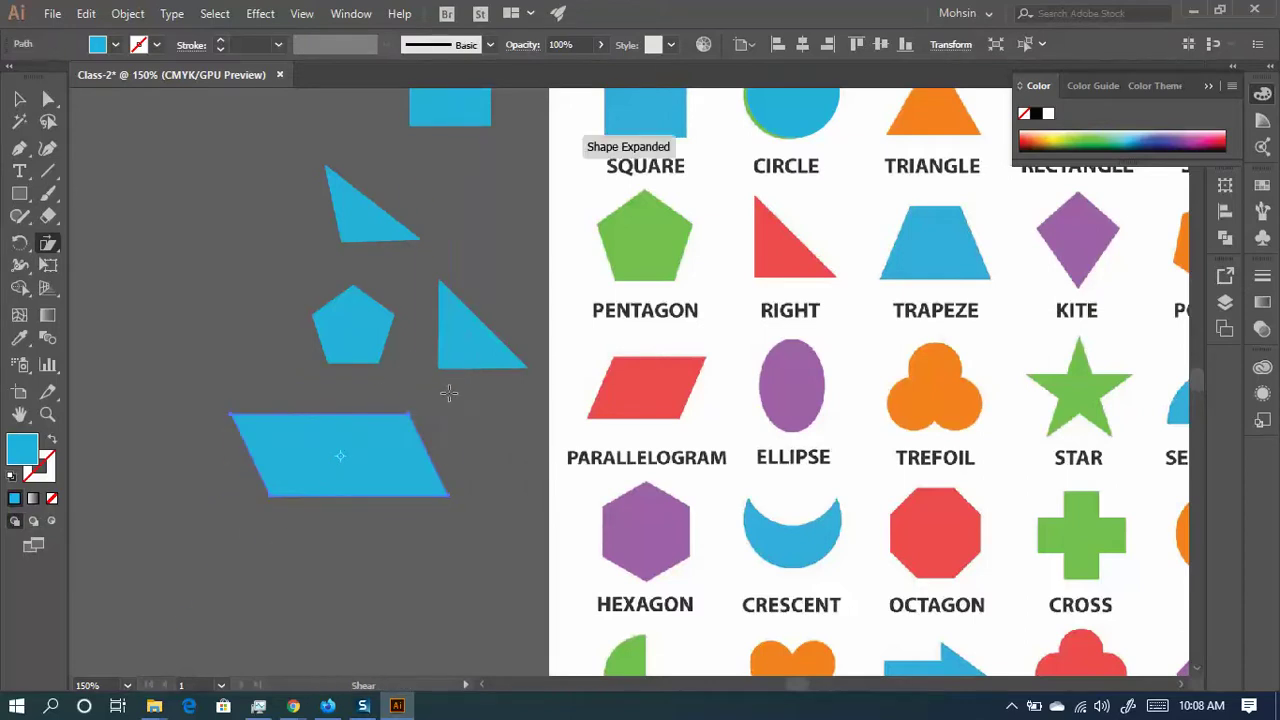
key(ctrl+z)
- Try enlarging the blue rectangle vertically with the Scale tool to nearly square proportions
click(48, 243)
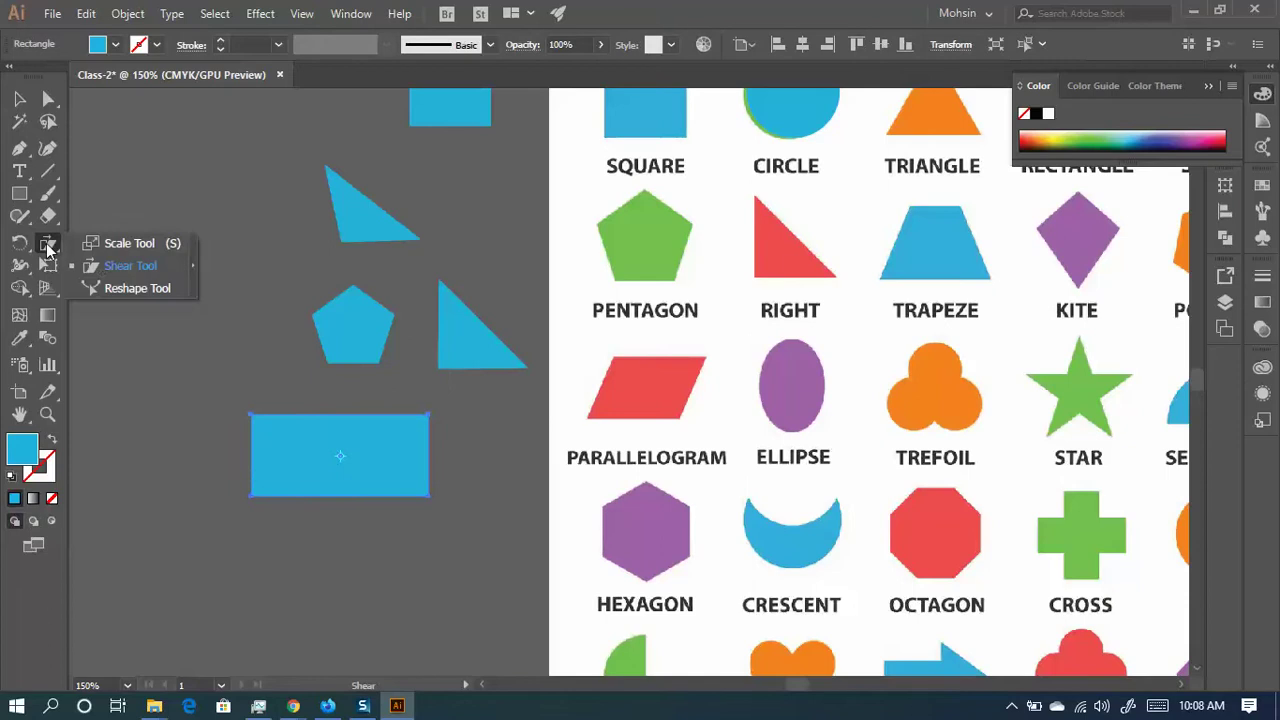
click(125, 243)
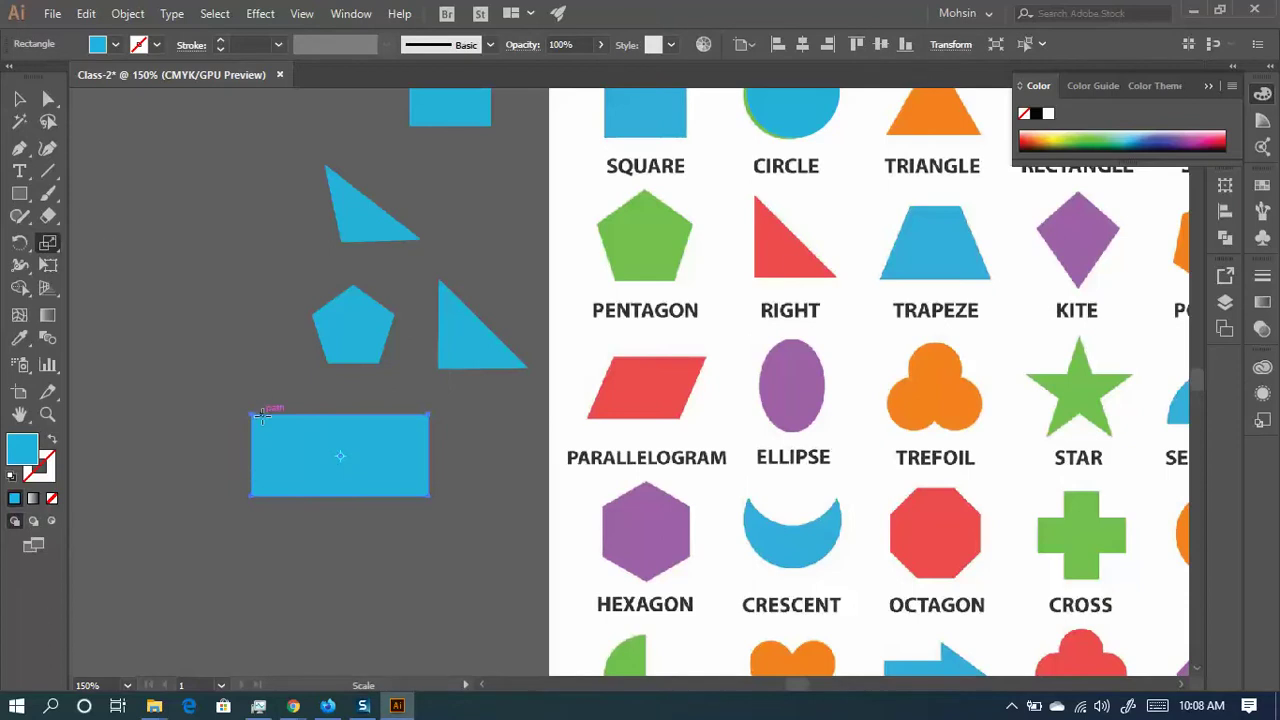
drag(265, 414, 267, 371)
- Try altering the enlarged rectangle by its upper corners with the Reshape tool
click(55, 245)
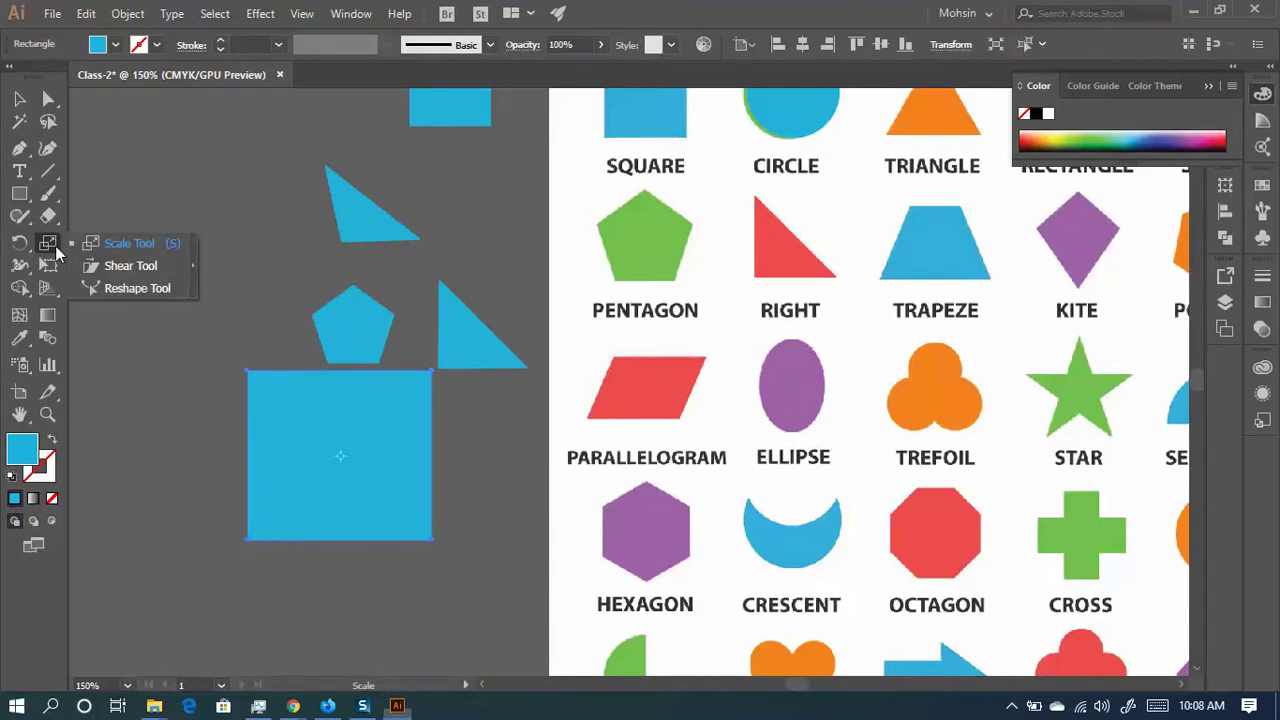
click(141, 295)
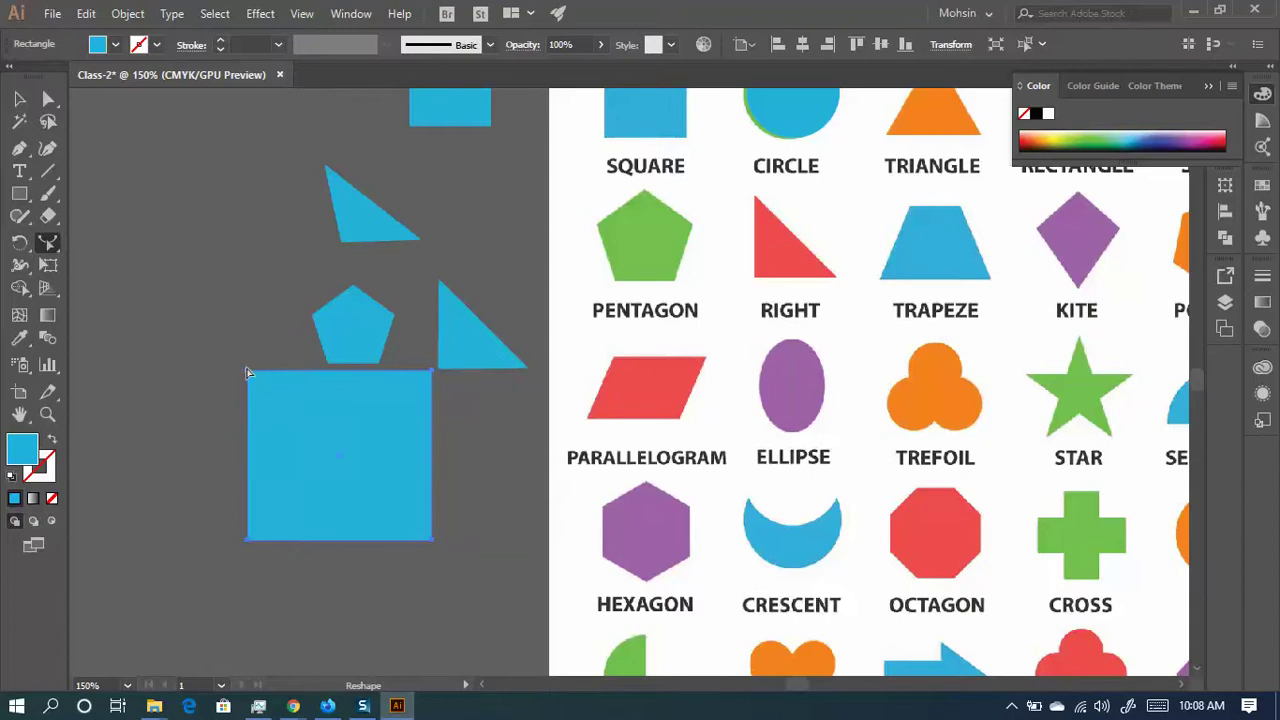
drag(249, 373, 507, 371)
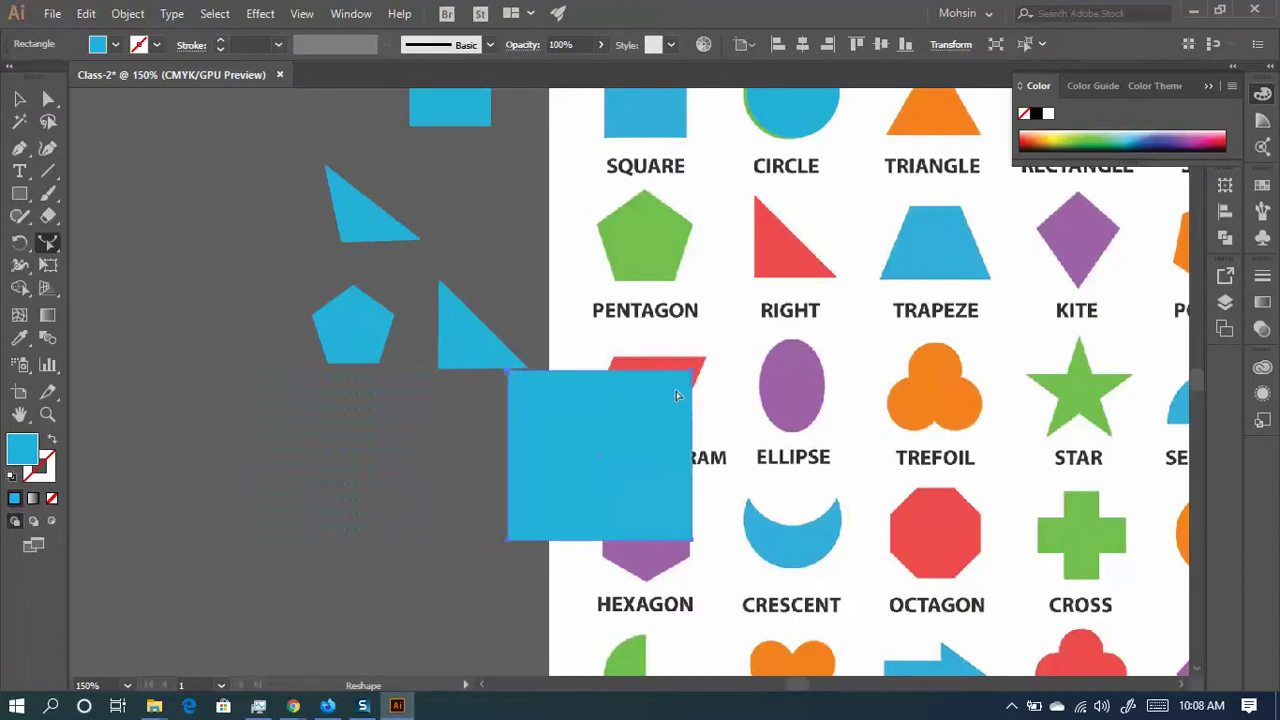
drag(688, 376, 374, 477)
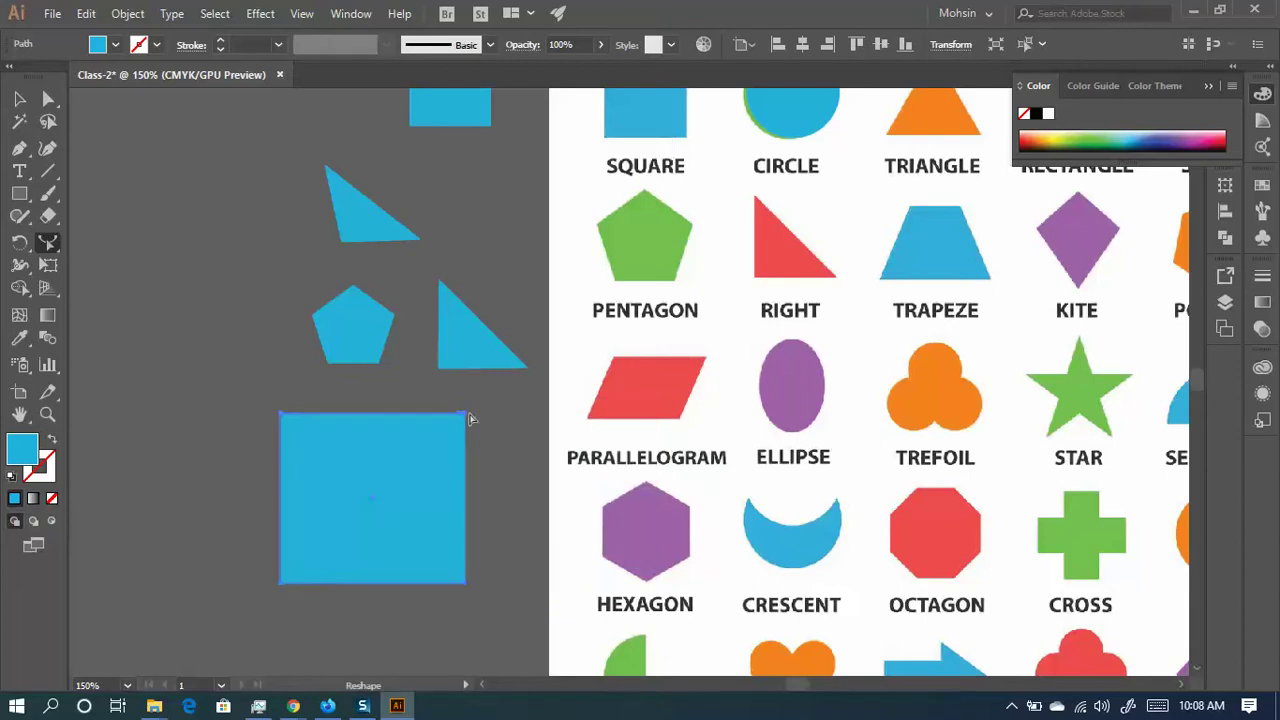
drag(454, 428, 433, 456)
- Undo the reshape attempts and the scaling to restore the original wide blue rectangle
key(ctrl+z)
key(ctrl+z)
key(ctrl+z)
key(ctrl+shift+z)
key(ctrl+shift+z)
key(ctrl+shift+z)
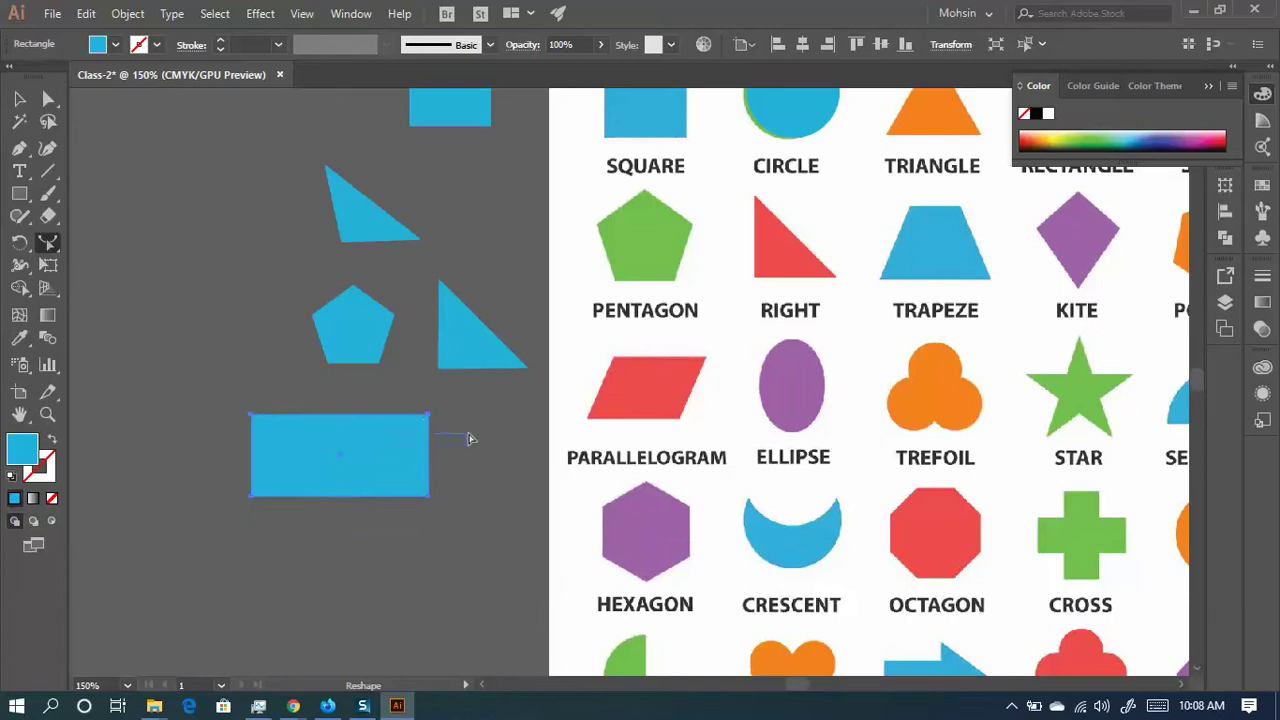
- Bring the wide blue rectangle back below the blue pentagon and resize it with the Selection and Free Transform tools
key(ctrl+z)
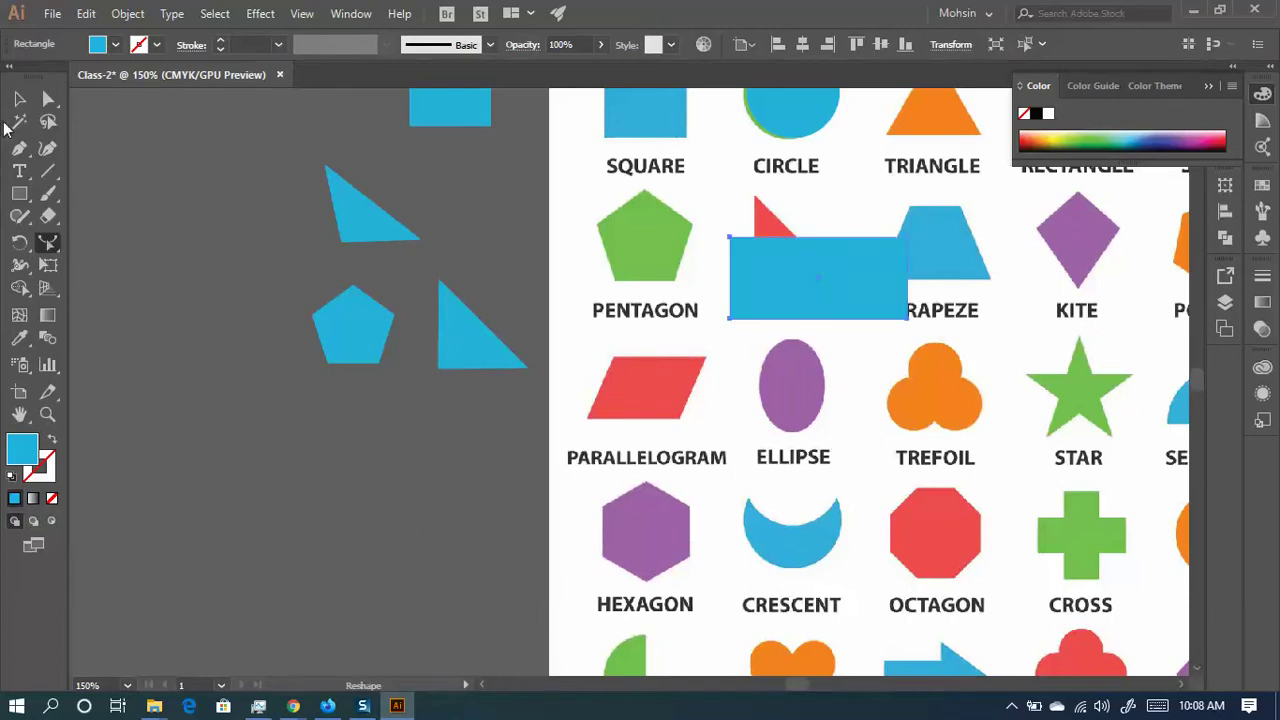
click(19, 98)
drag(813, 300, 261, 441)
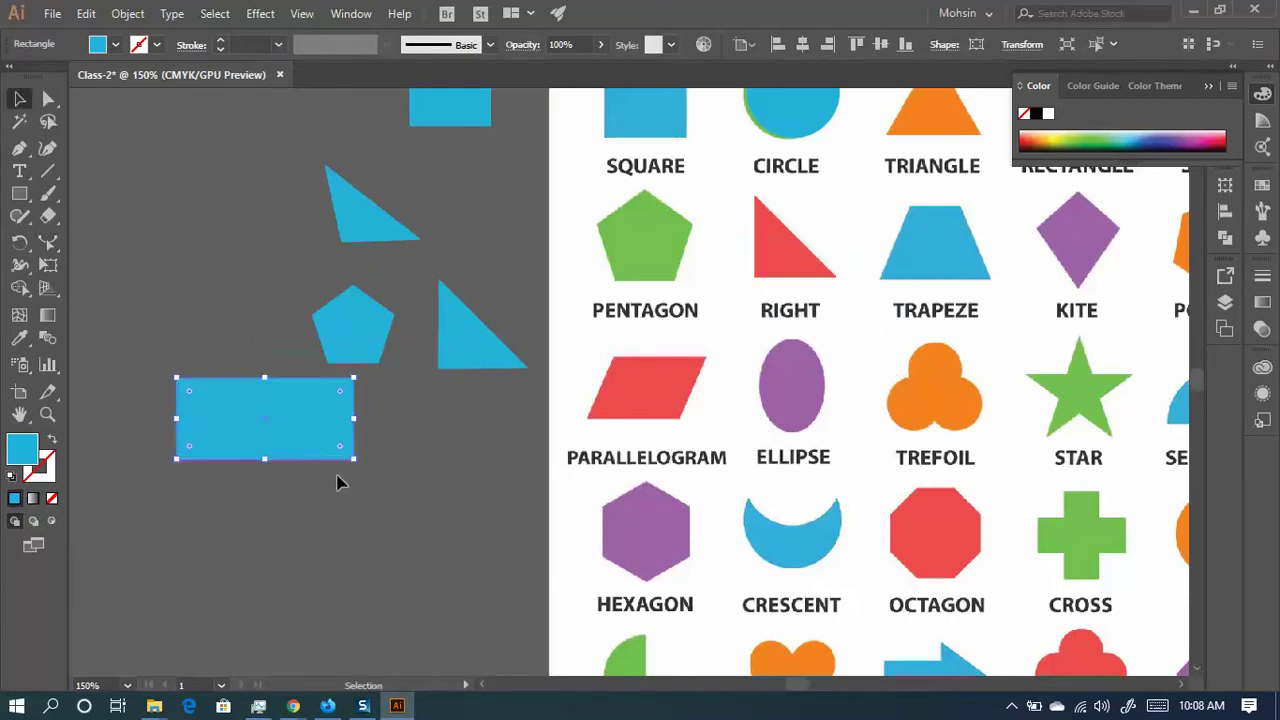
drag(353, 377, 373, 357)
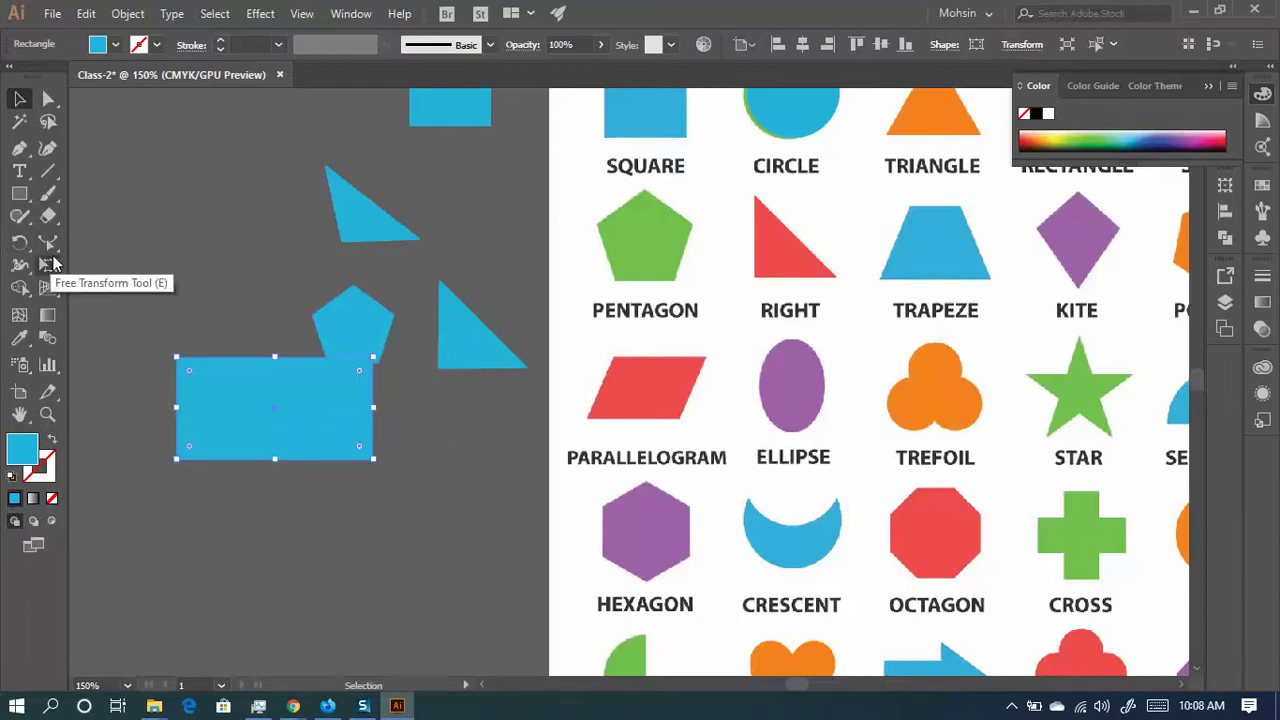
click(49, 265)
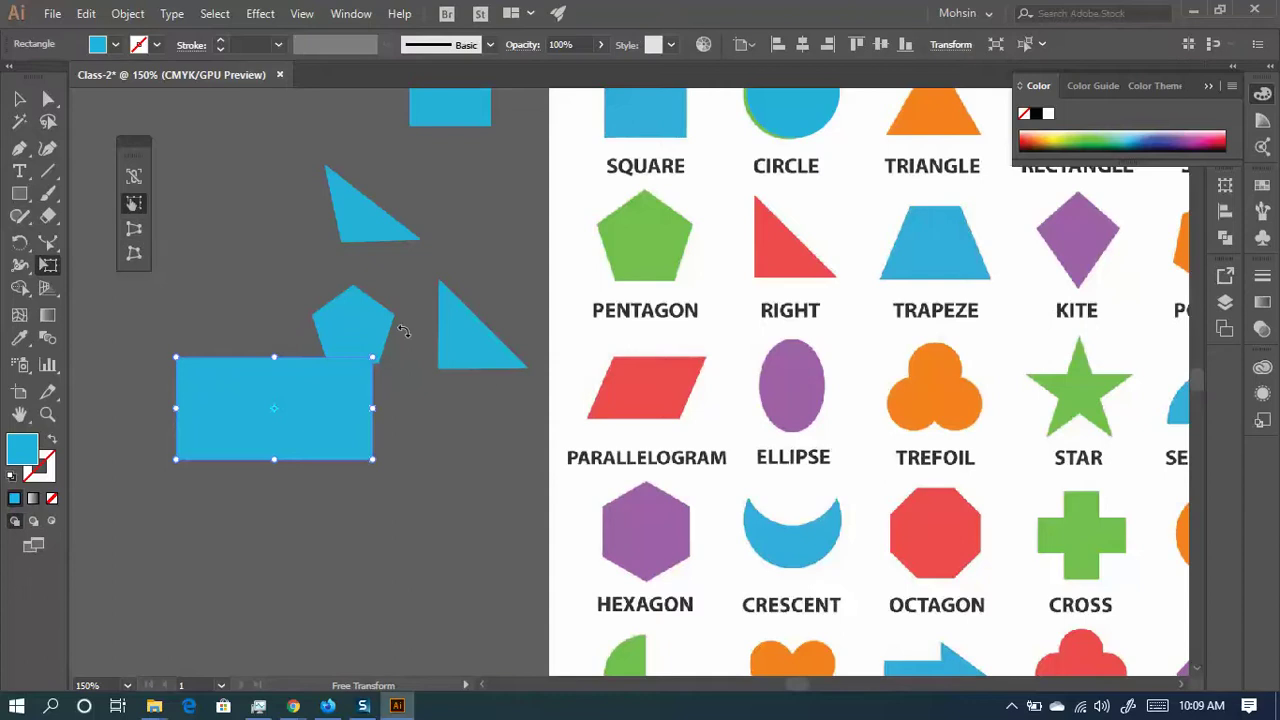
drag(376, 357, 306, 377)
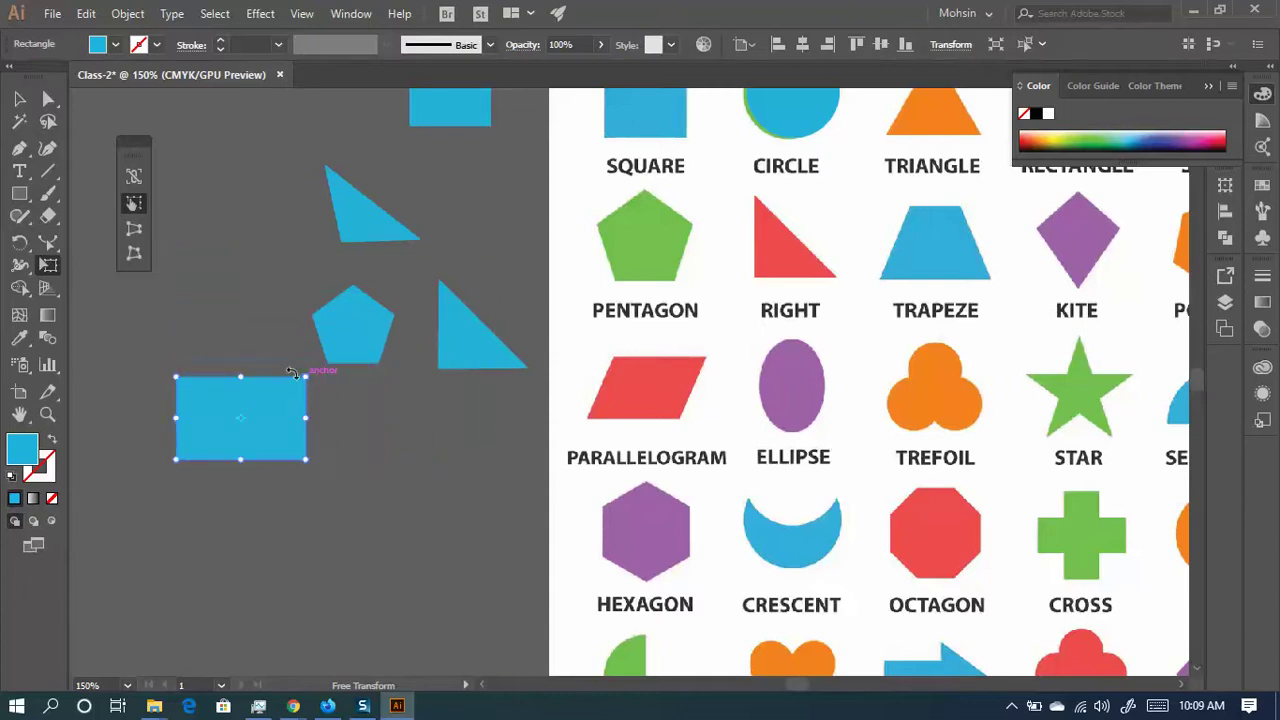
- Try turning the rectangle into a trapezoid with Free Transform's Perspective Distort, reposition it and delete the shape
click(138, 233)
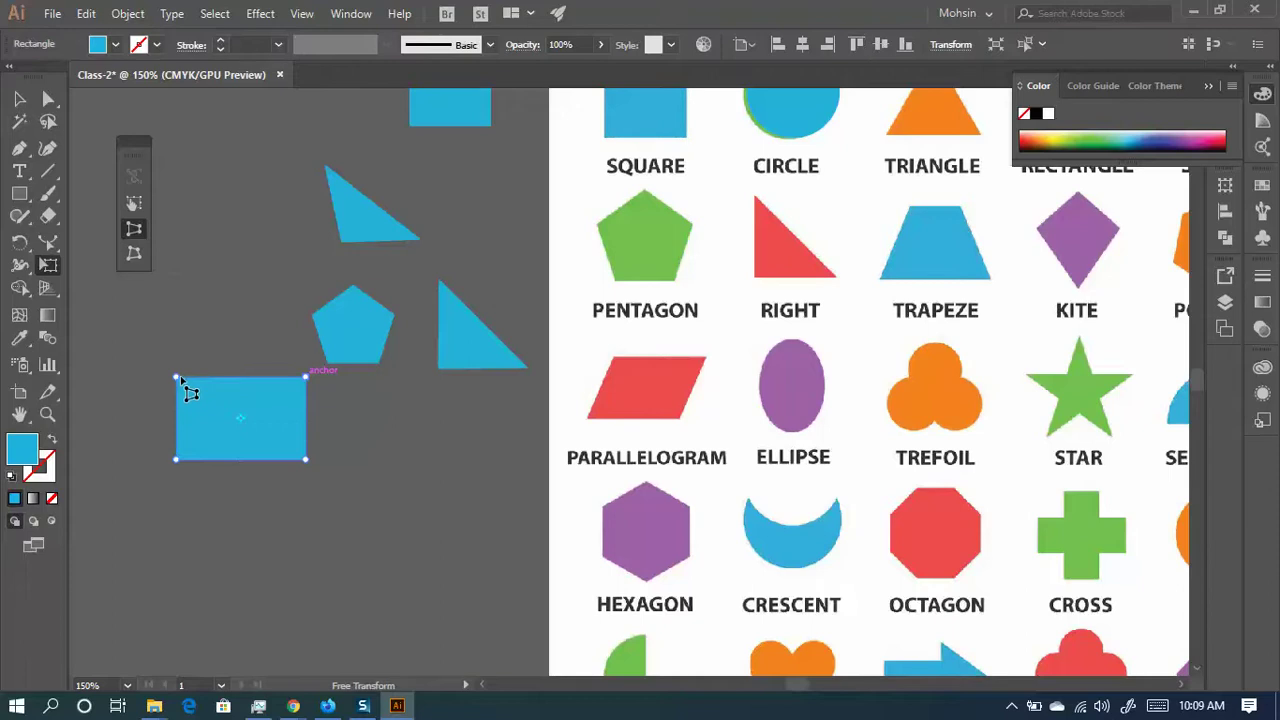
drag(178, 378, 205, 377)
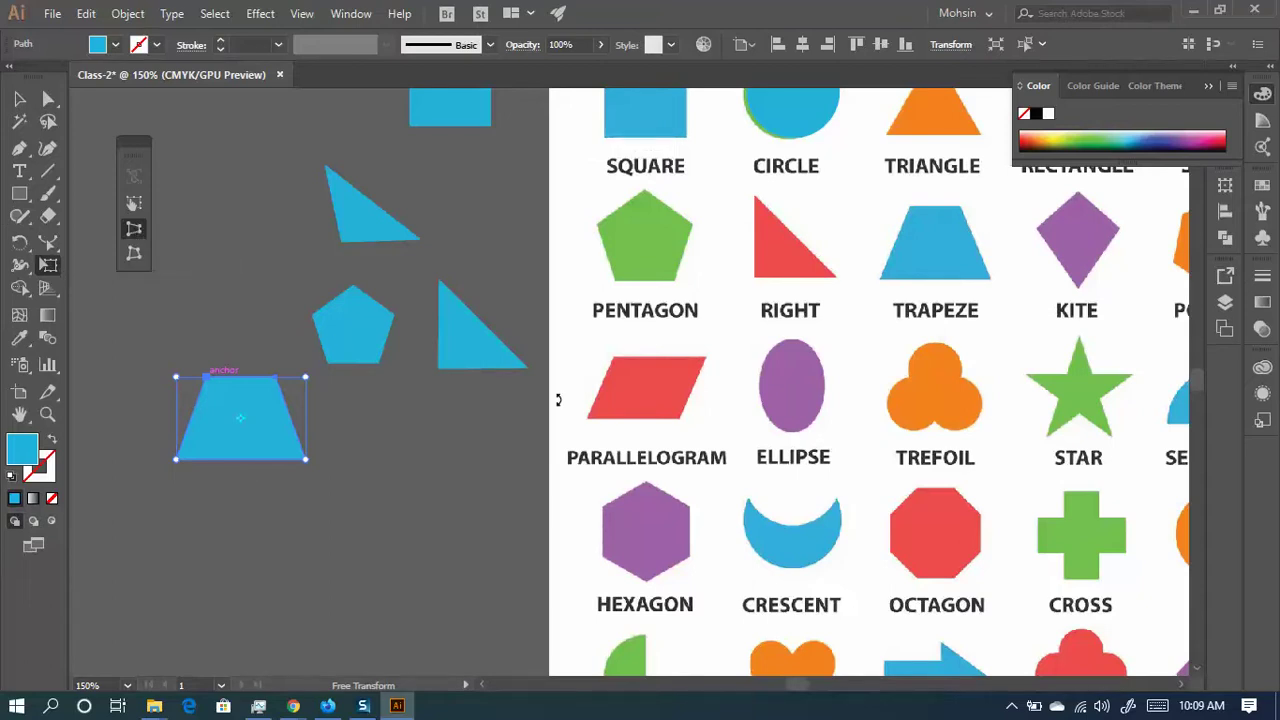
drag(257, 417, 311, 447)
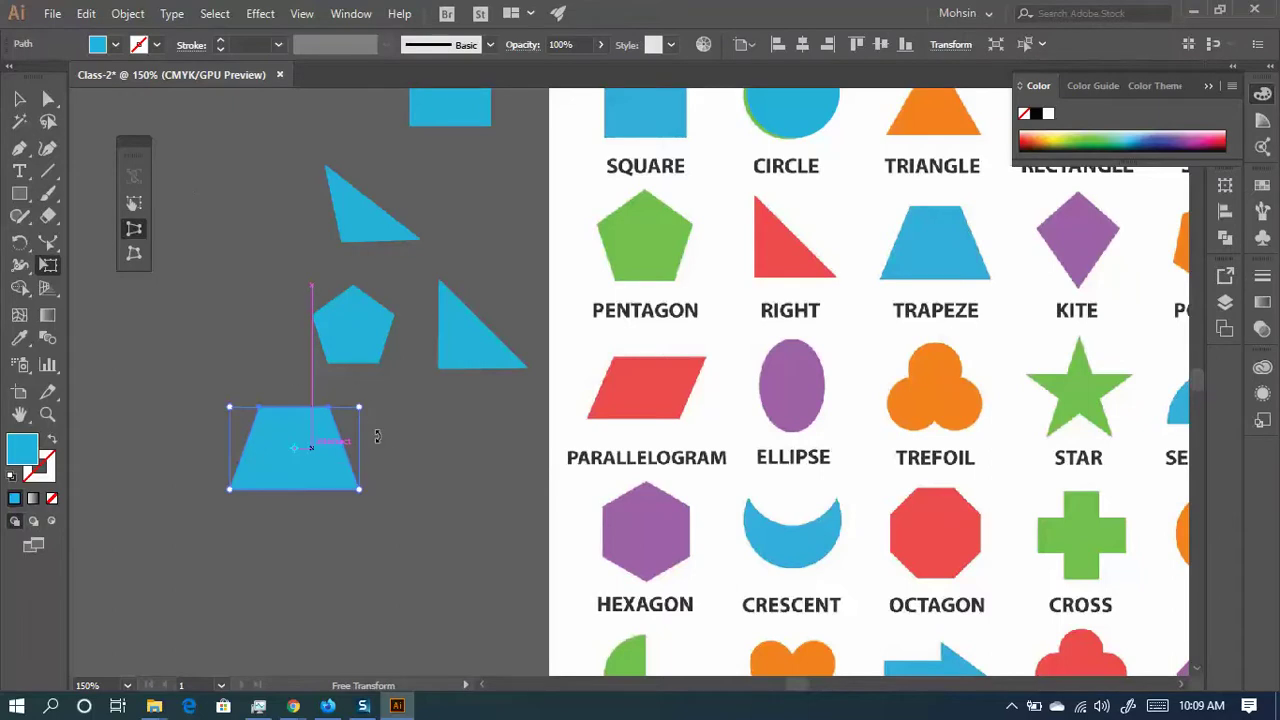
key(Delete)
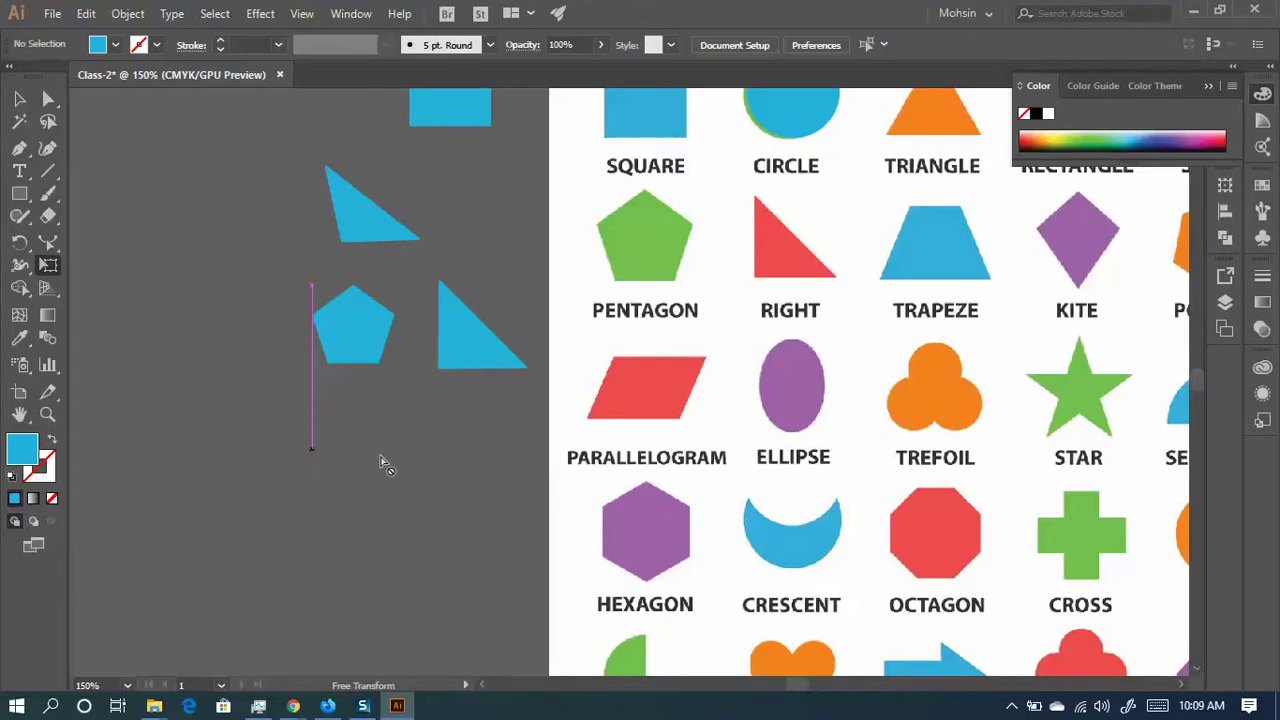
- Draw a new blue rectangle below the pentagon and right triangle, and shift it slightly to the right with Direct Selection
click(20, 192)
drag(324, 423, 462, 537)
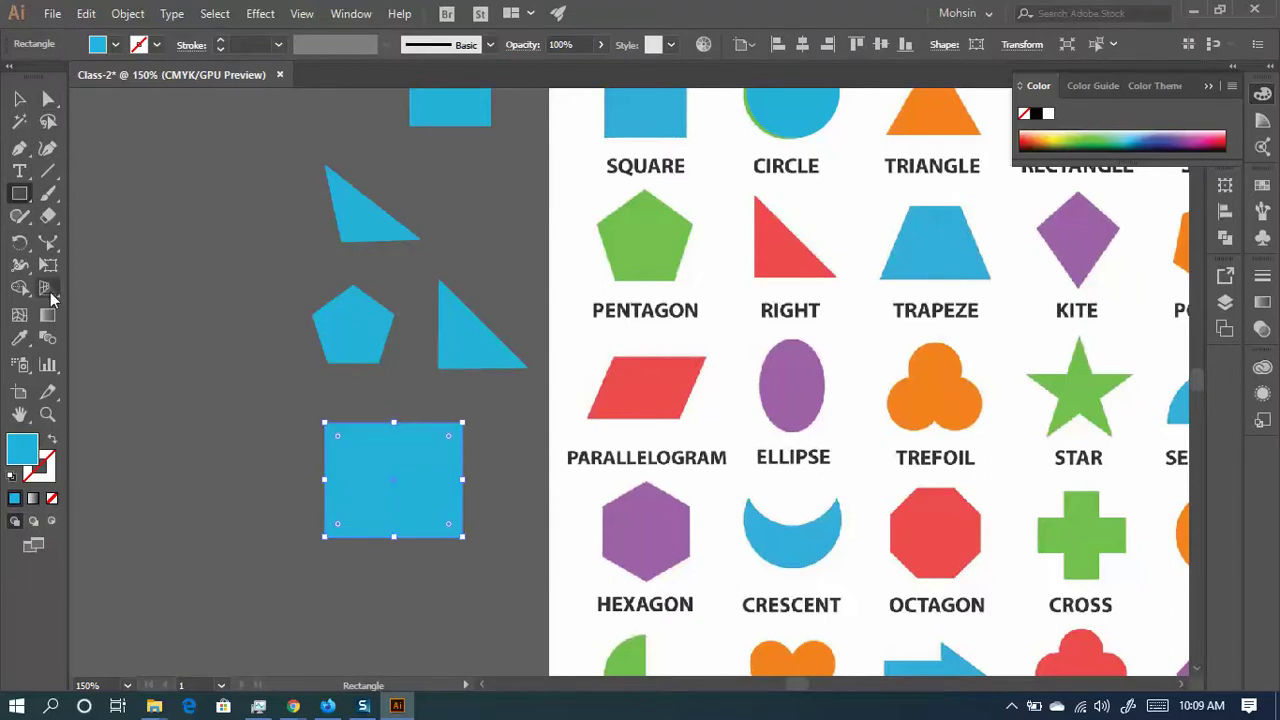
click(46, 101)
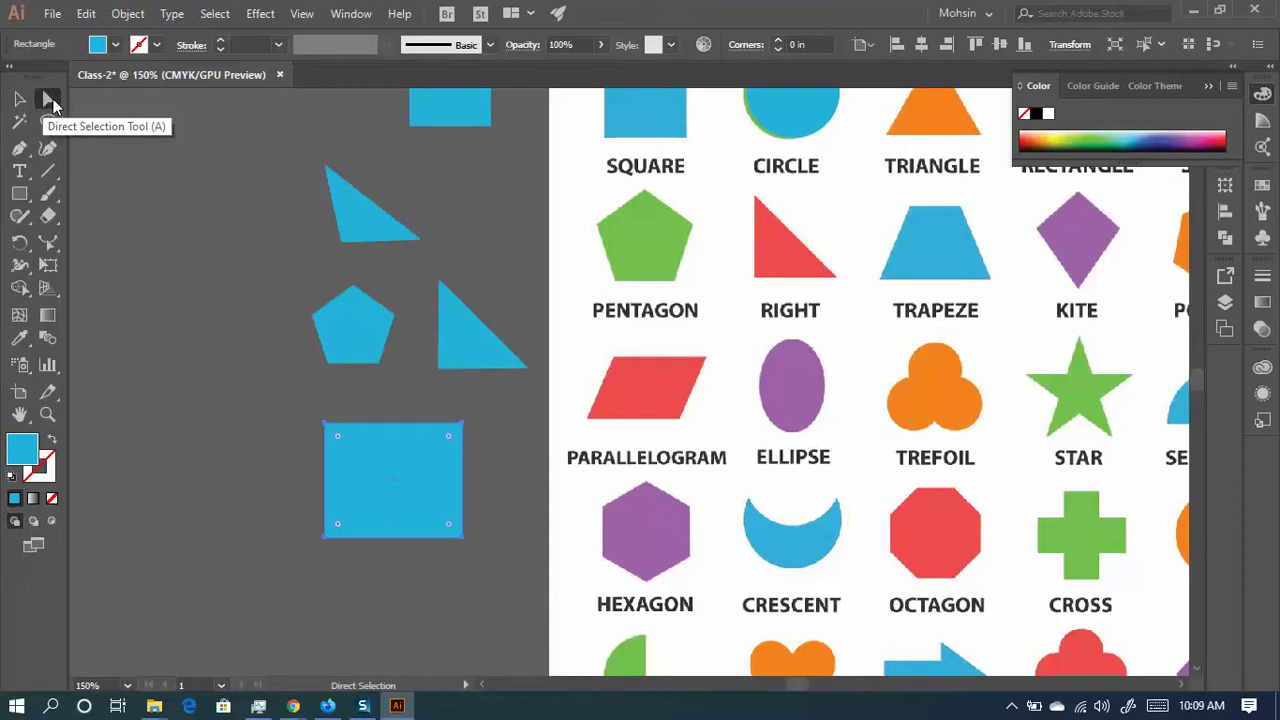
drag(393, 468, 446, 466)
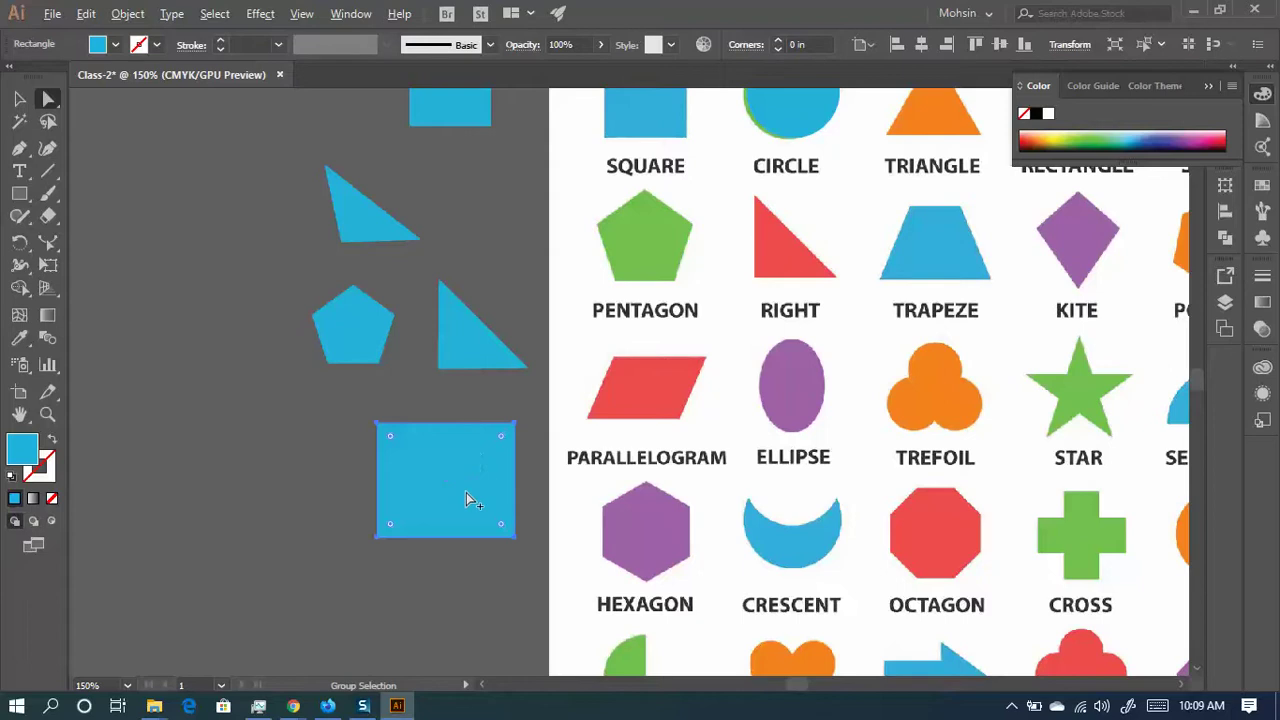
- Try adjusting the new rectangle's corner rounding with its live corner widgets
scroll(462, 457, up, 2)
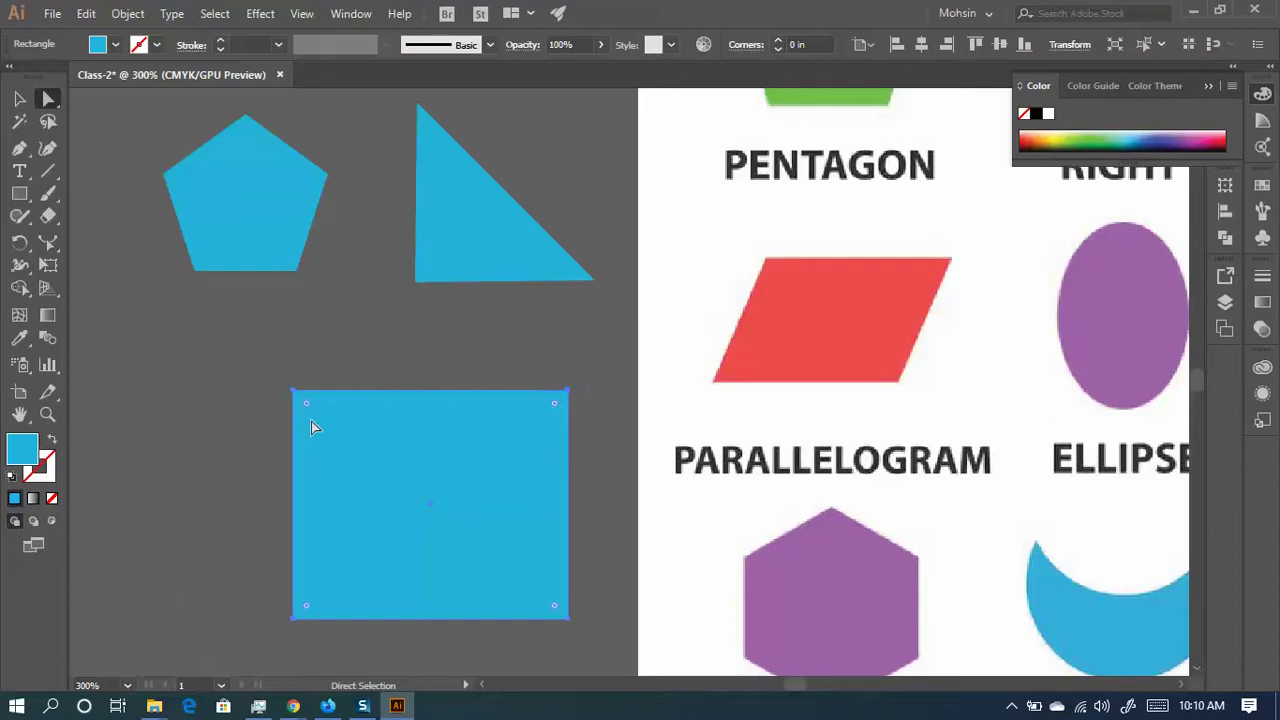
scroll(307, 405, up, 5)
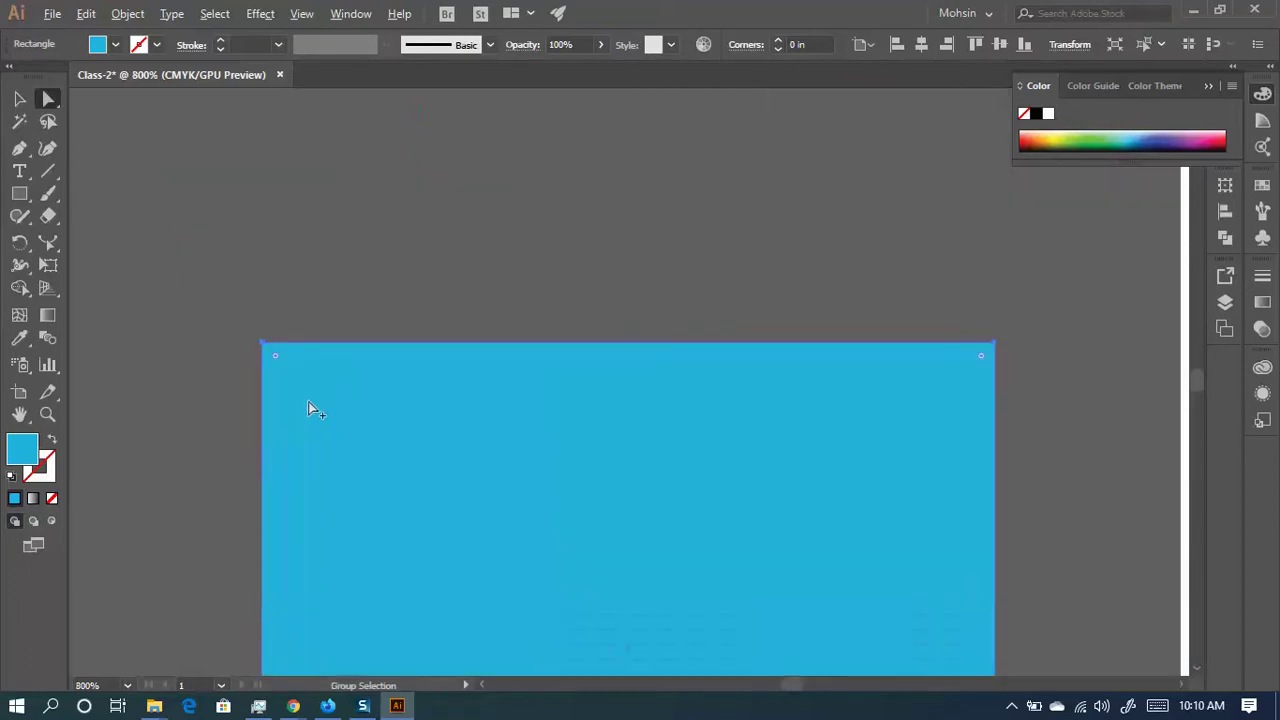
scroll(246, 328, down, 5)
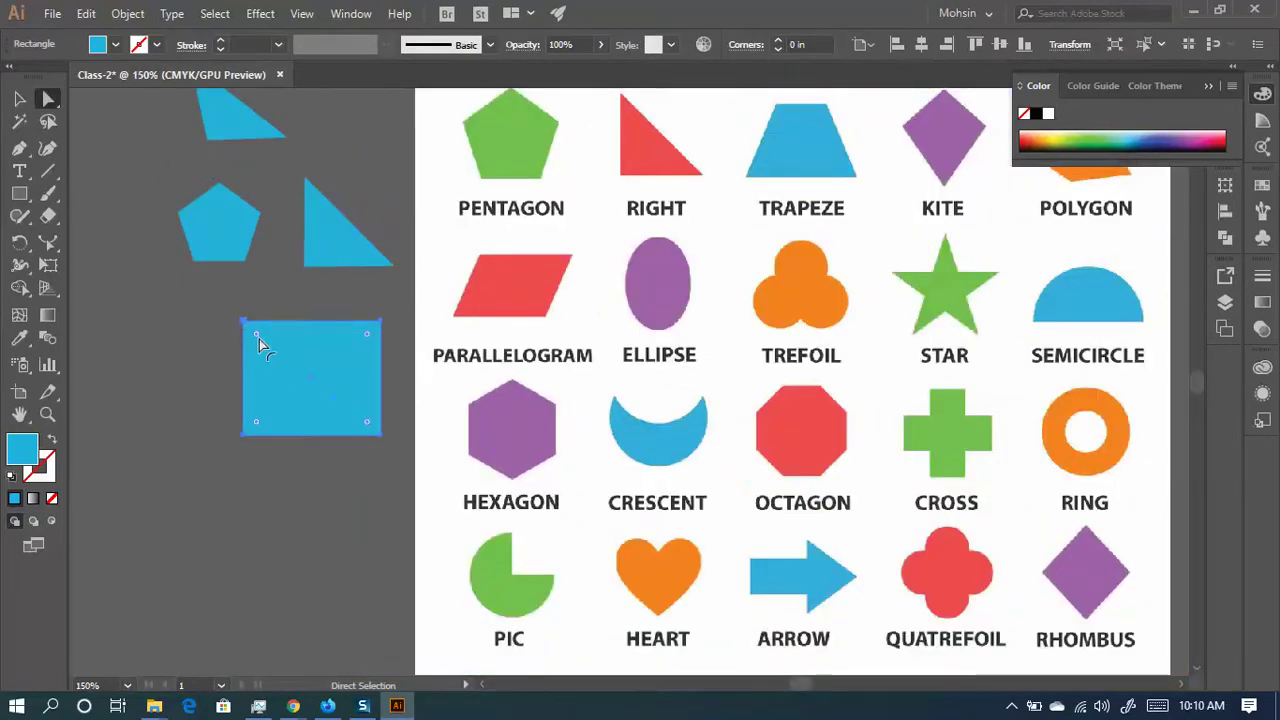
drag(259, 339, 240, 309)
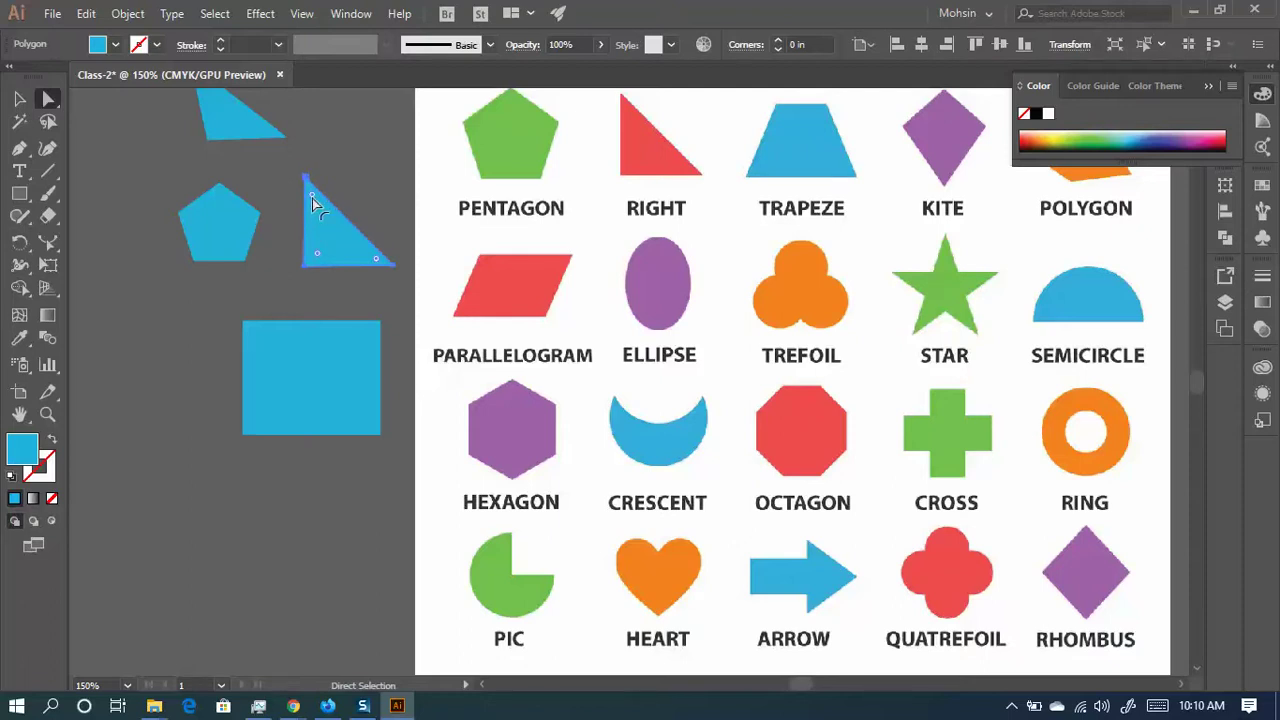
- Round all corners of the blue right triangle with Direct Selection and deselect it
drag(312, 198, 365, 196)
click(128, 423)
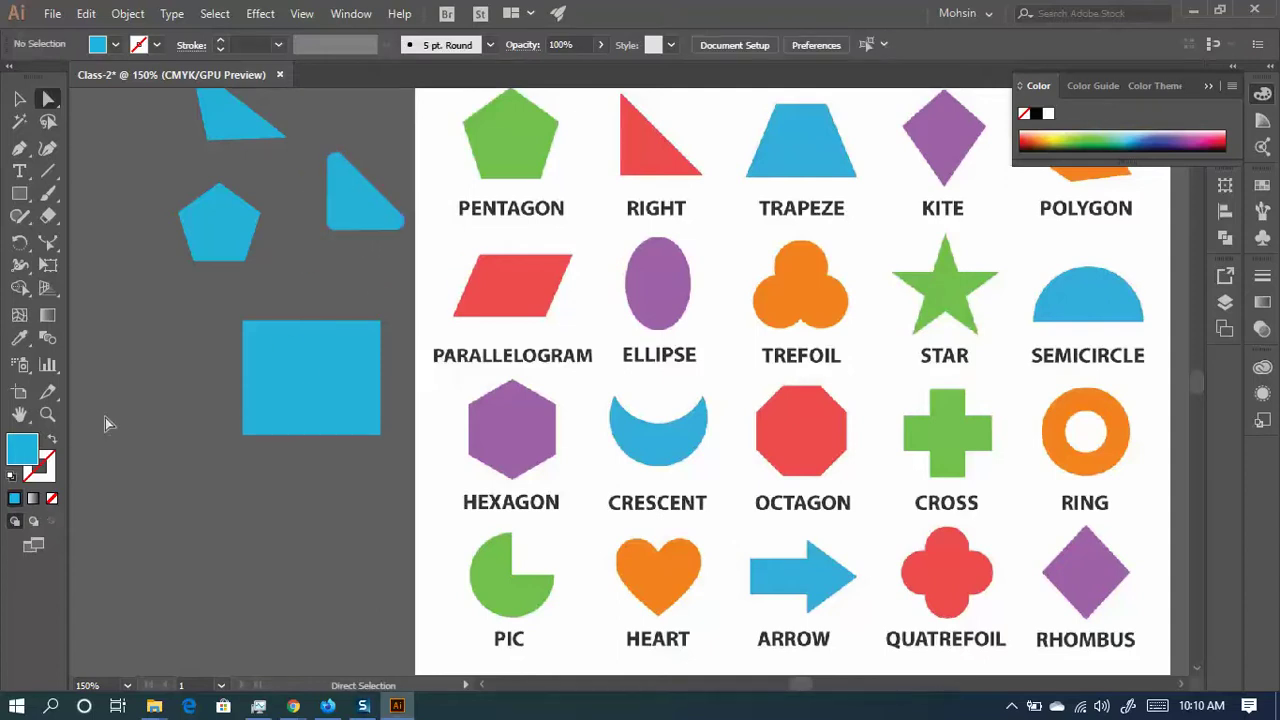
- Round only the lower-left corner of the upper blue triangle to about 0.47 in
scroll(105, 418, up, 1)
scroll(125, 413, up, 1)
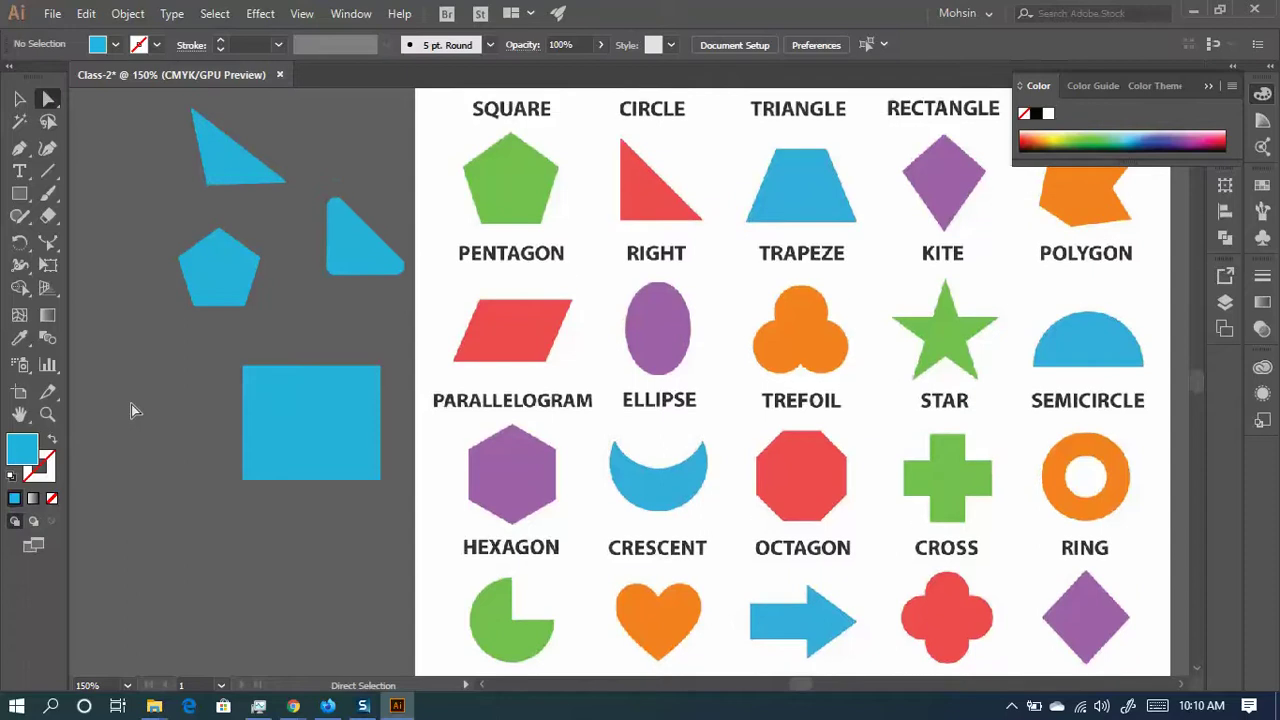
click(219, 162)
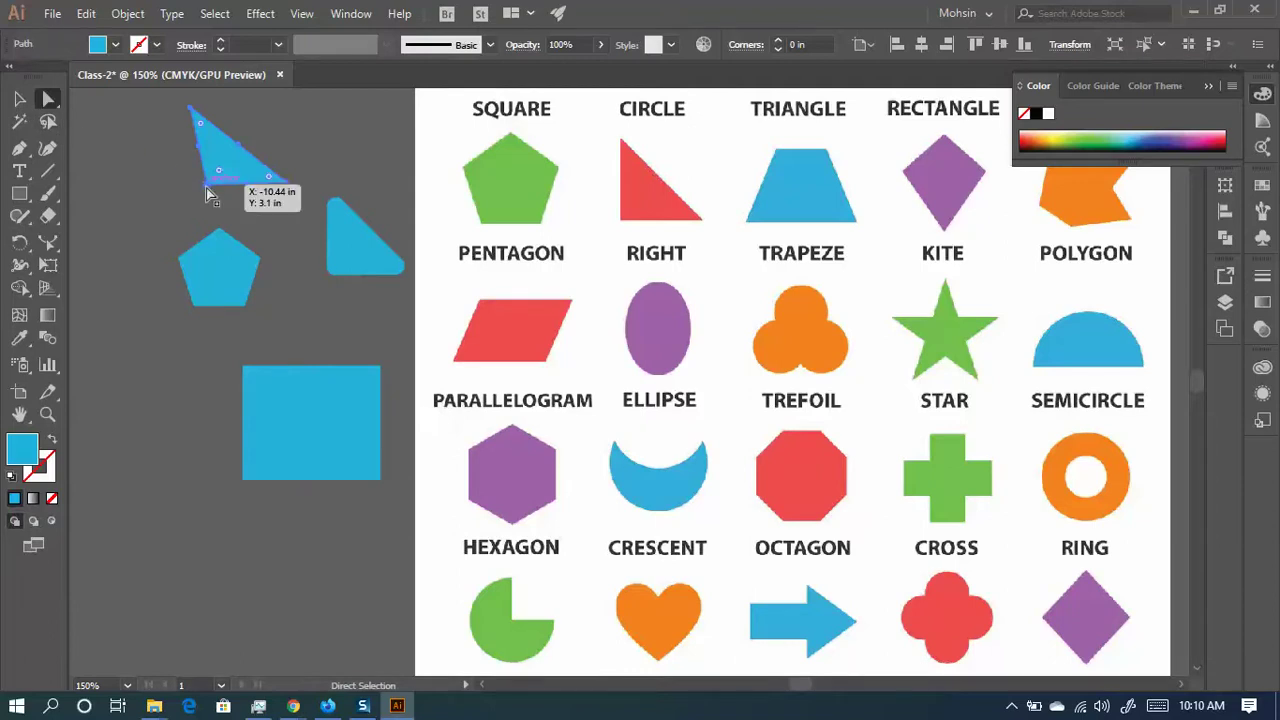
drag(207, 188, 212, 190)
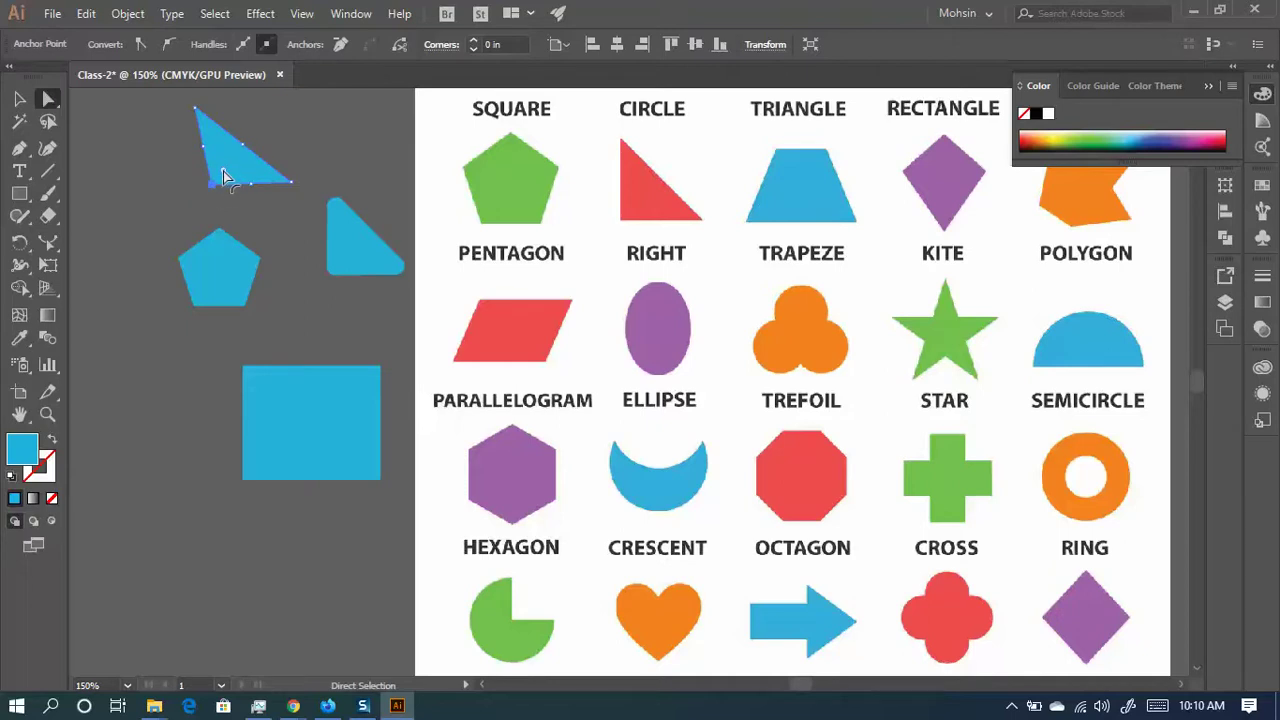
drag(226, 171, 291, 137)
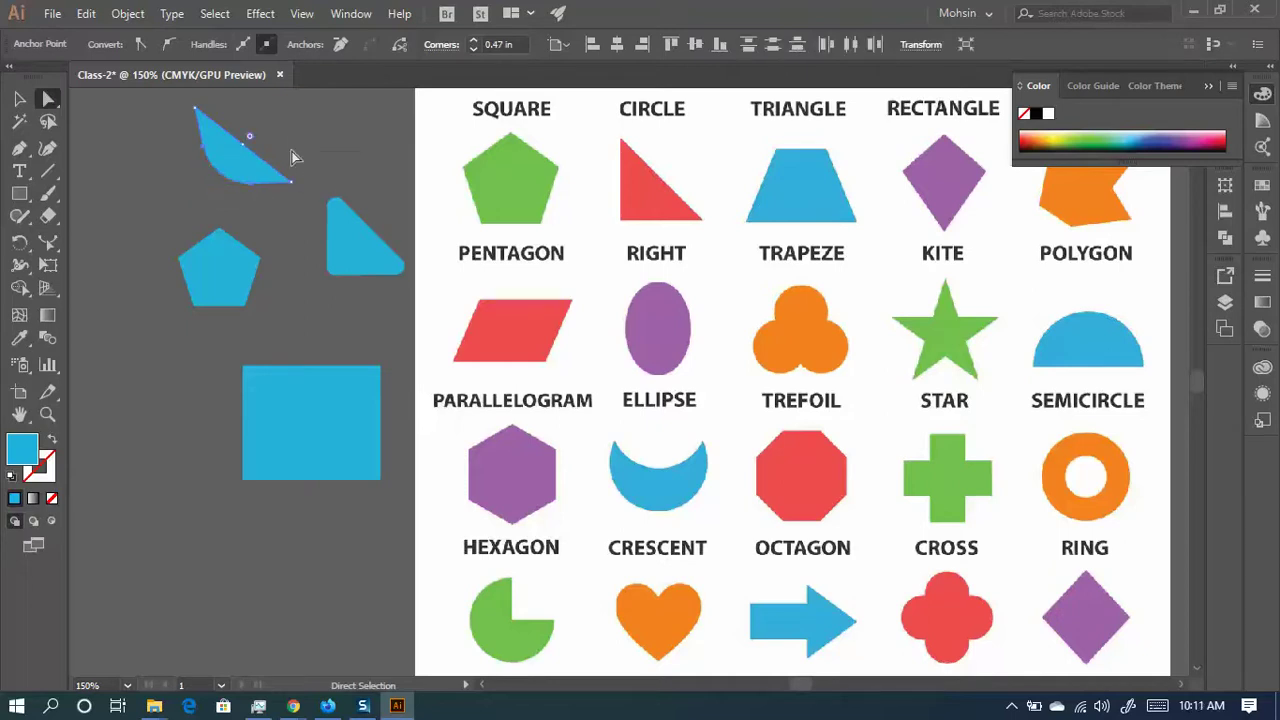
click(268, 207)
- Reposition the blue pentagon slightly lower, between the curved shape and the rectangle, with Direct Selection
click(203, 290)
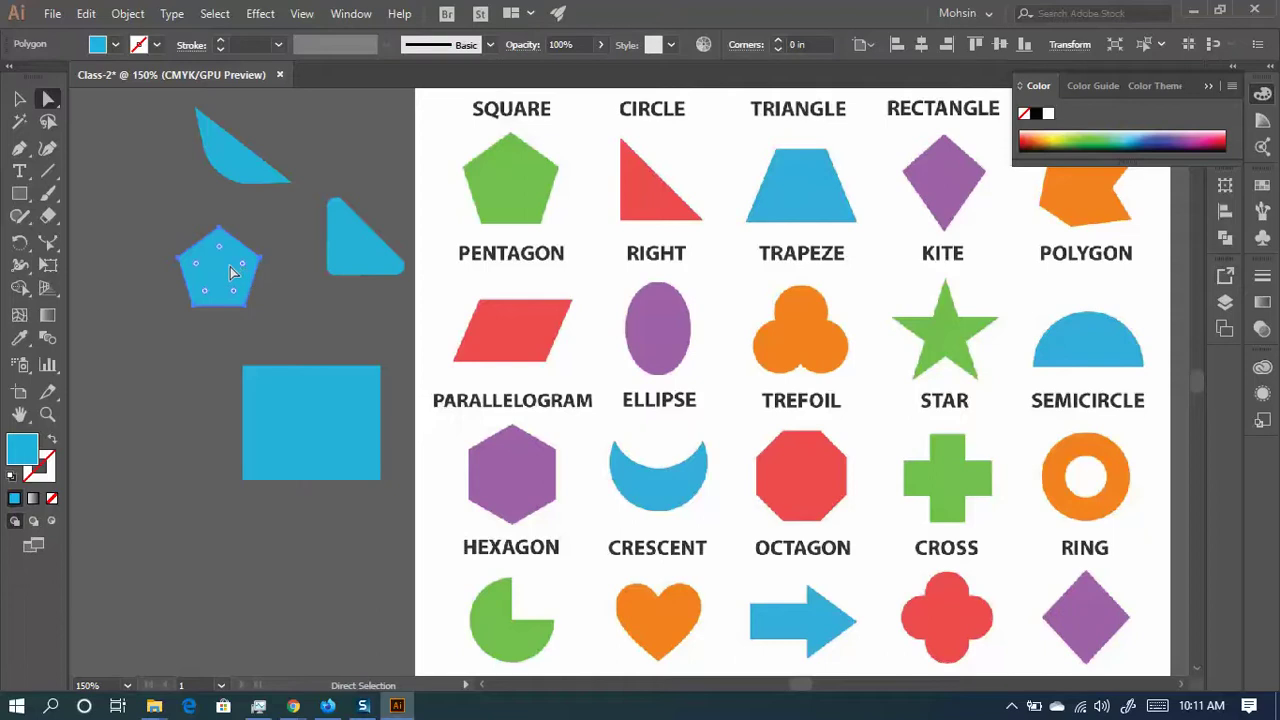
drag(230, 272, 242, 307)
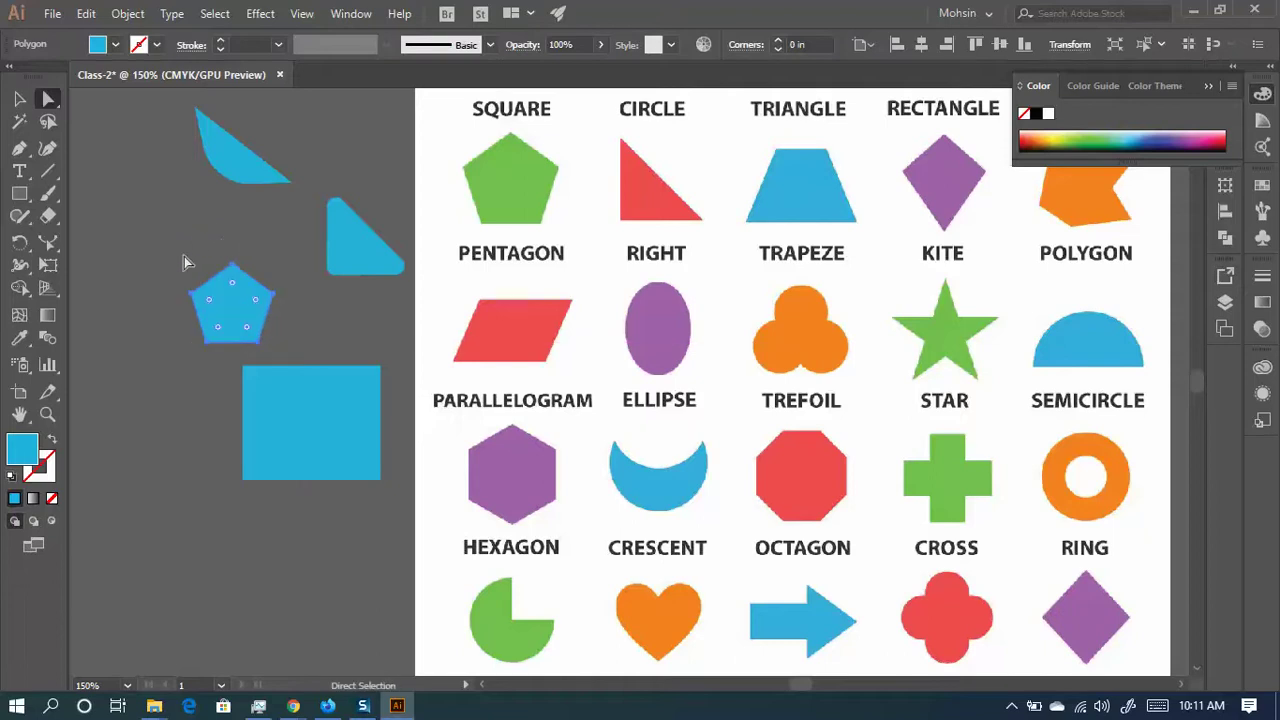
drag(231, 315, 222, 250)
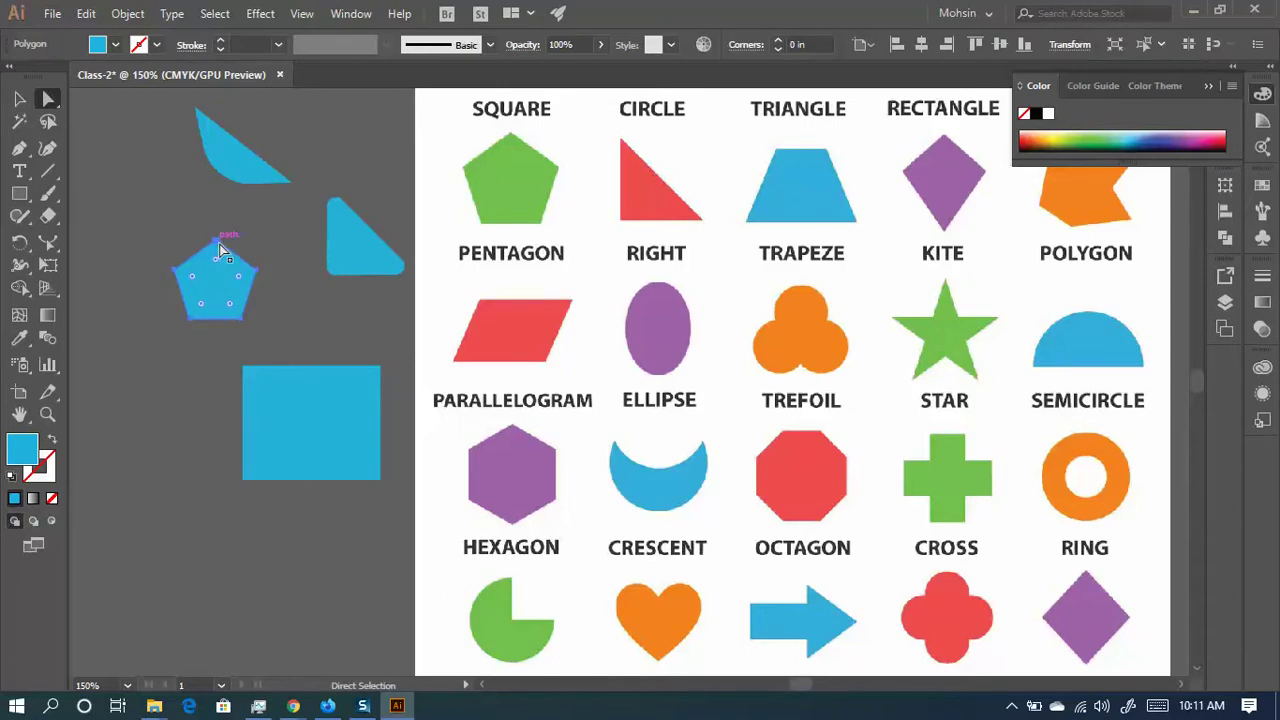
- Reshape the pentagon into a banner with a V-shaped notch in its lower edge by moving its anchor points individually
click(219, 252)
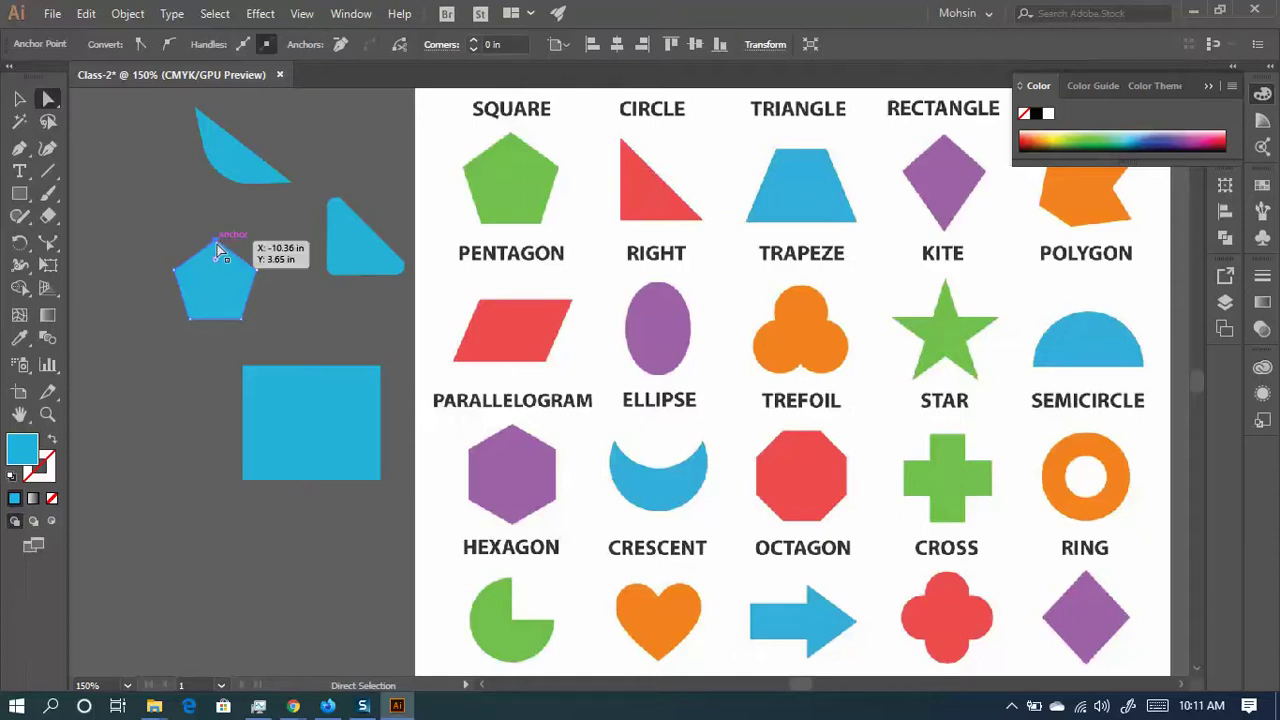
drag(217, 244, 291, 200)
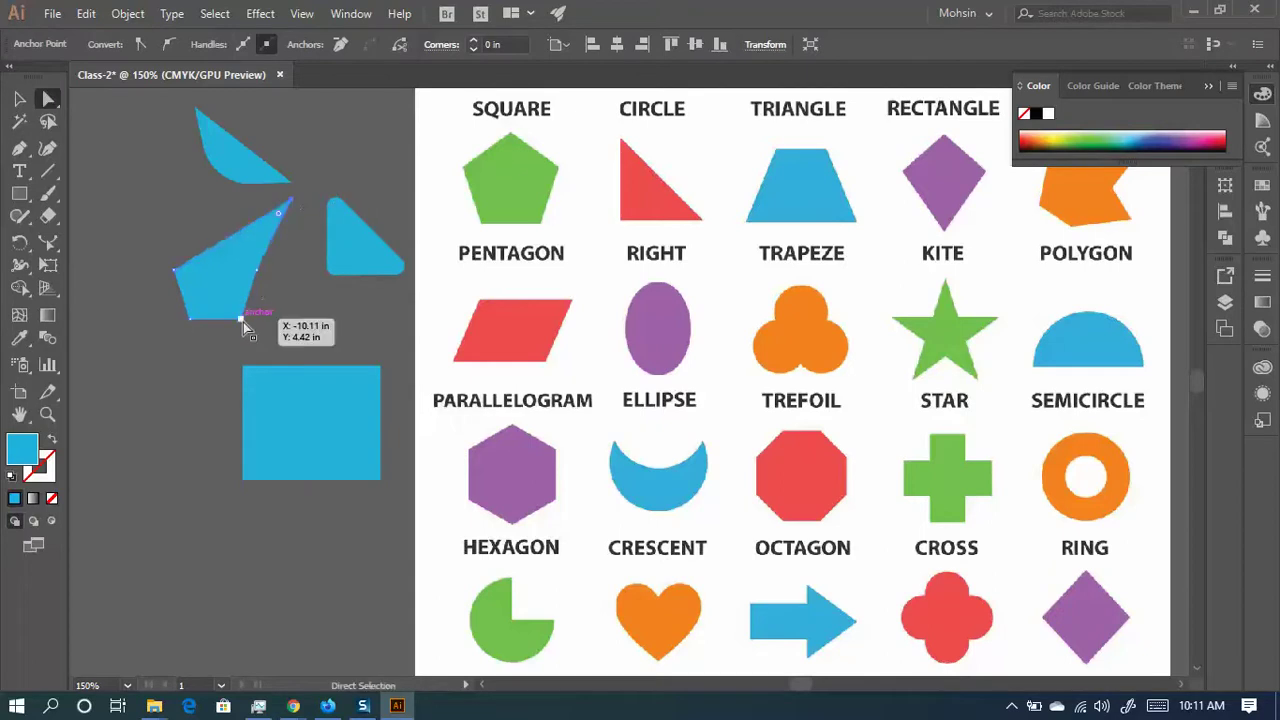
drag(256, 270, 182, 207)
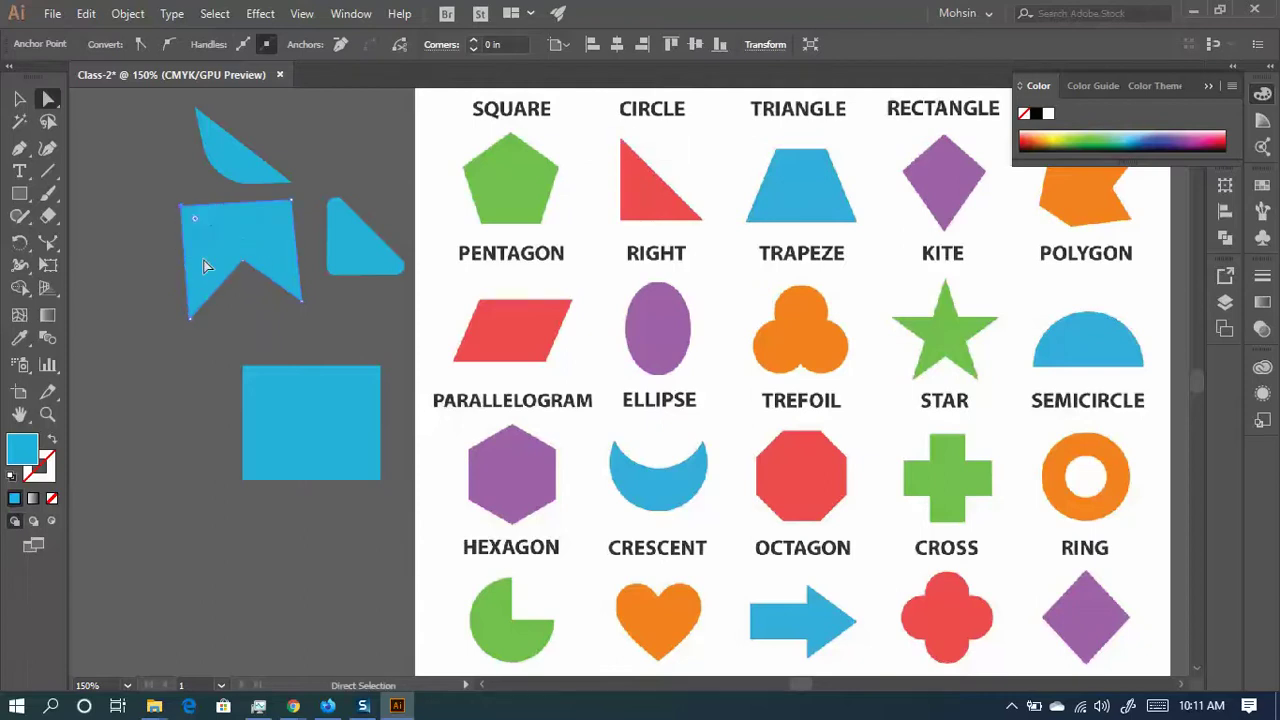
drag(299, 303, 285, 302)
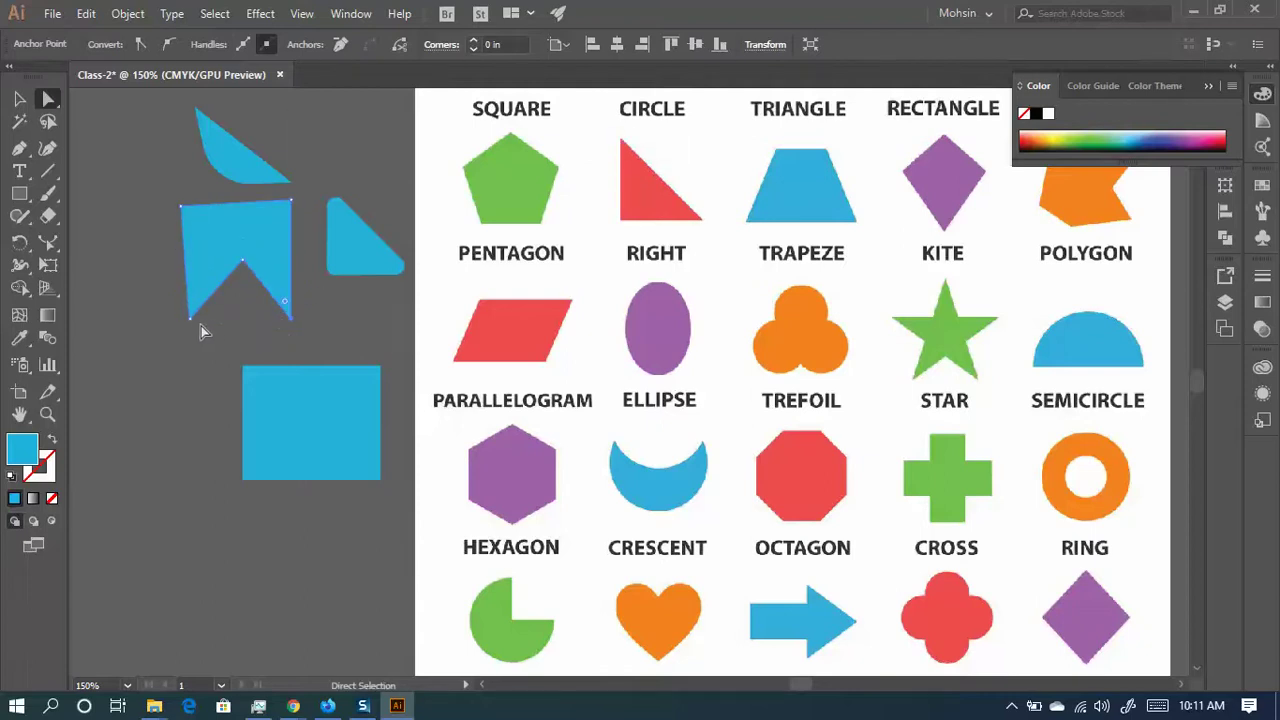
drag(190, 318, 179, 320)
drag(285, 301, 304, 318)
drag(239, 269, 232, 272)
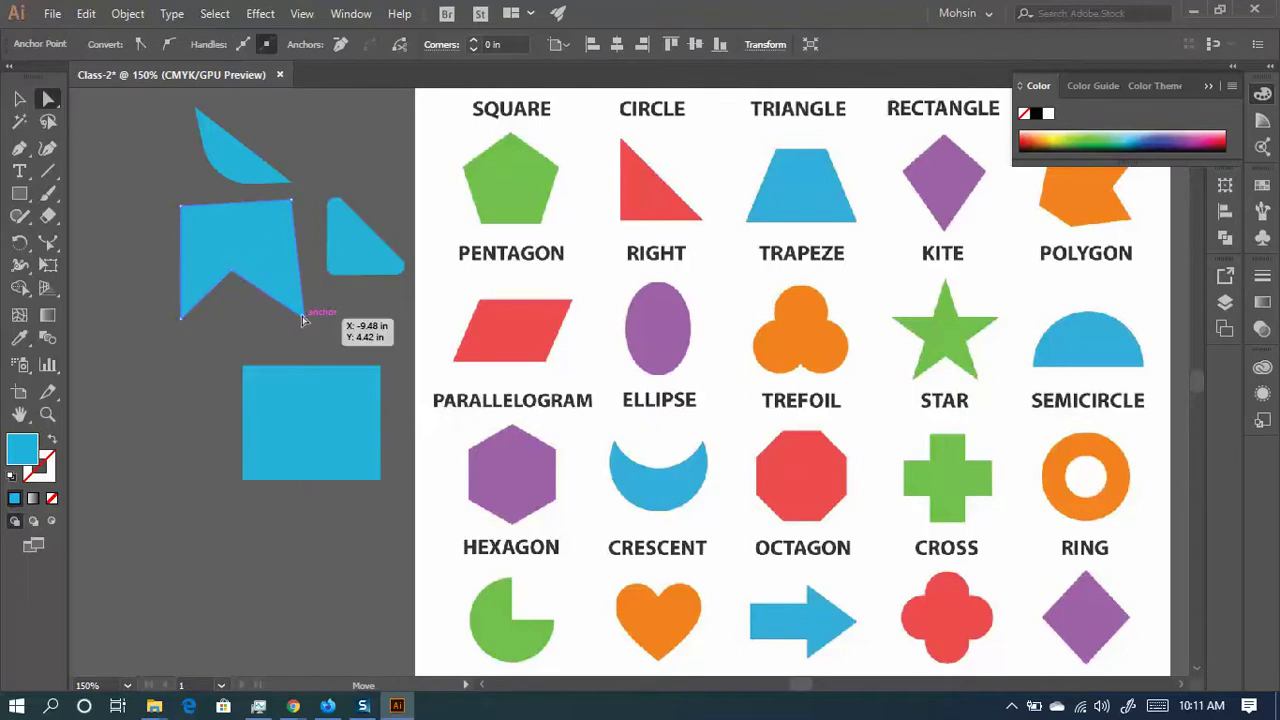
mouse_move(302, 322)
mouse_down()
mouse_move(281, 310)
mouse_move(295, 312)
mouse_up()
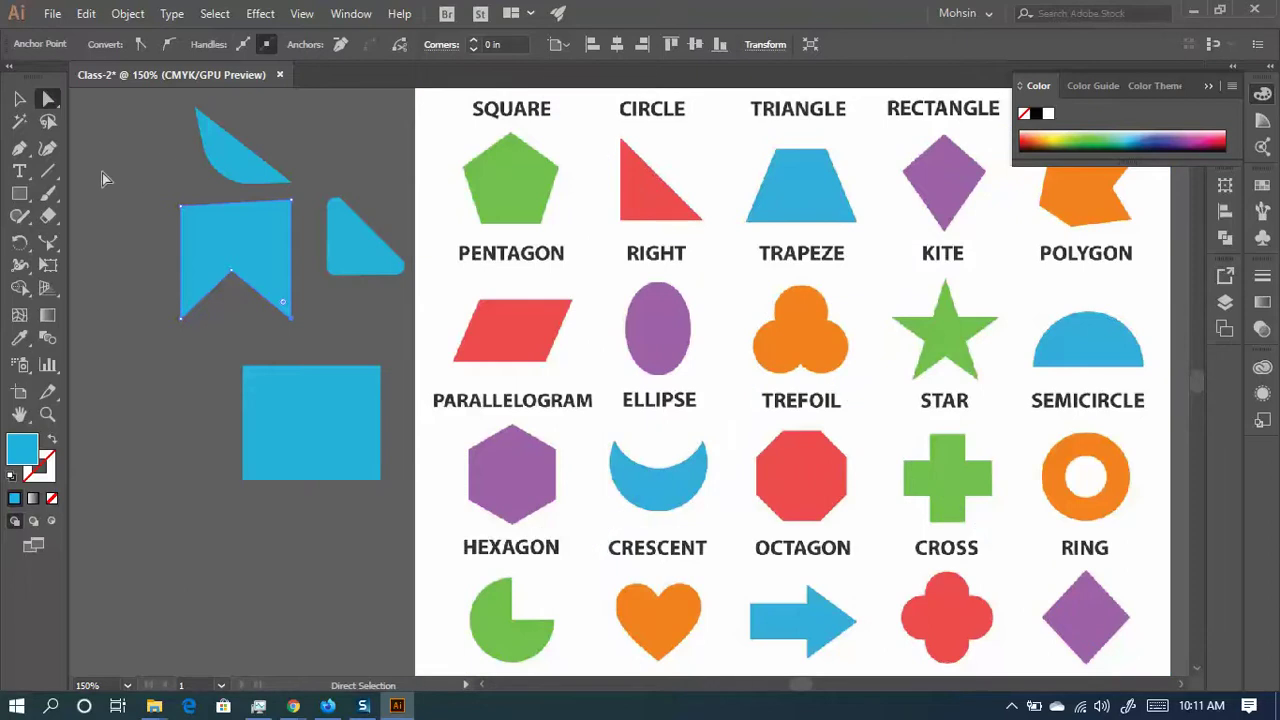
- Draw a nearly square blue rectangle to the left of the existing rectangle and switch to the Direct Selection tool
click(235, 158)
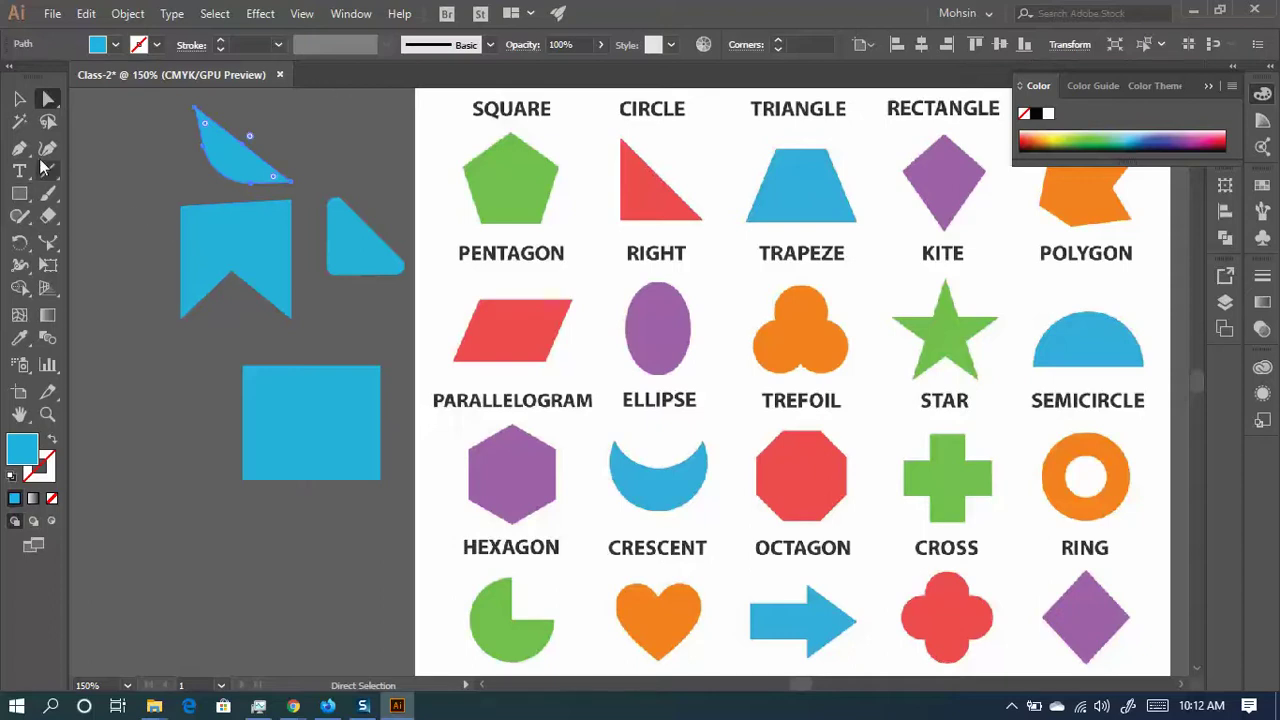
click(21, 193)
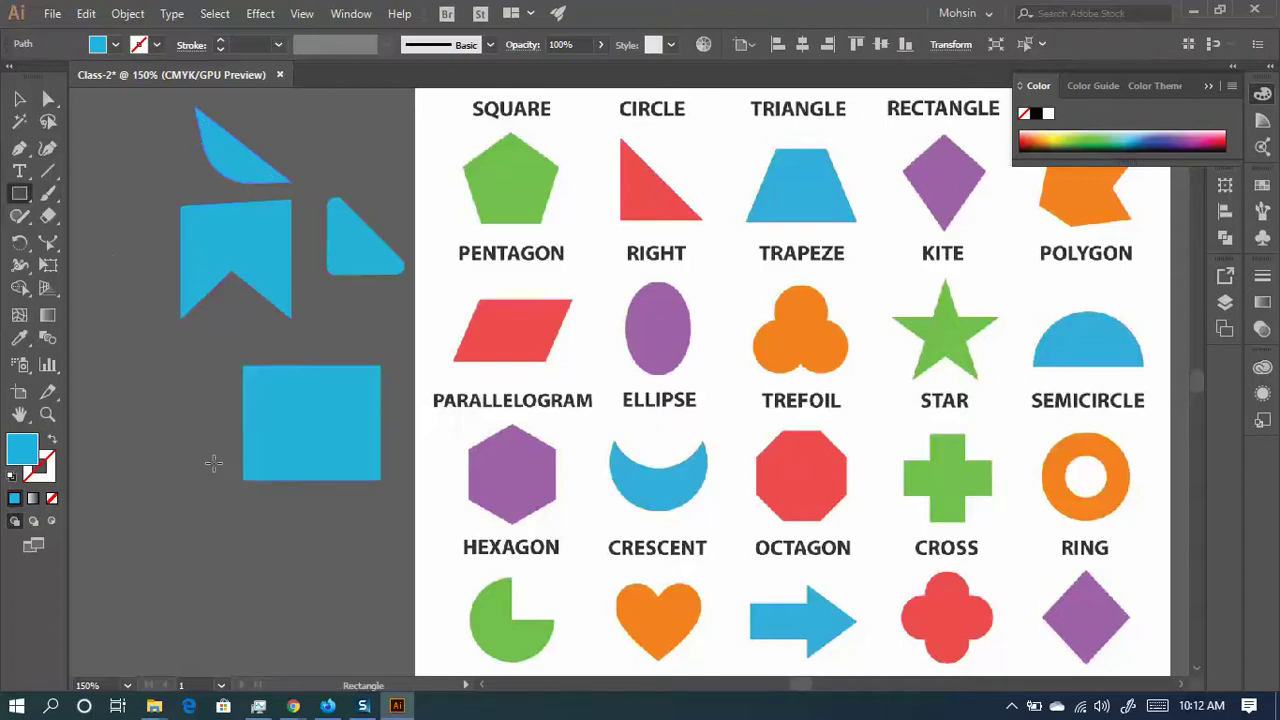
mouse_move(121, 388)
mouse_down()
mouse_move(194, 474)
mouse_move(229, 486)
mouse_move(220, 480)
mouse_up()
scroll(217, 443, down, 5)
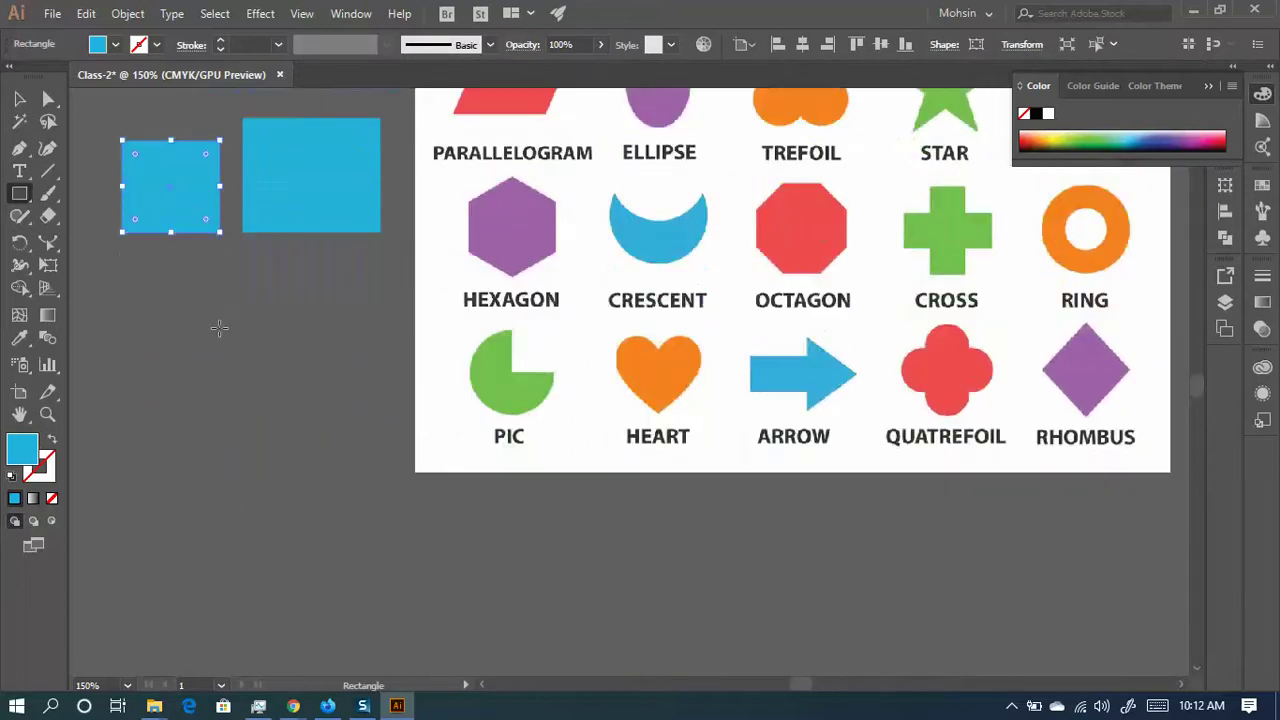
scroll(262, 347, up, 2)
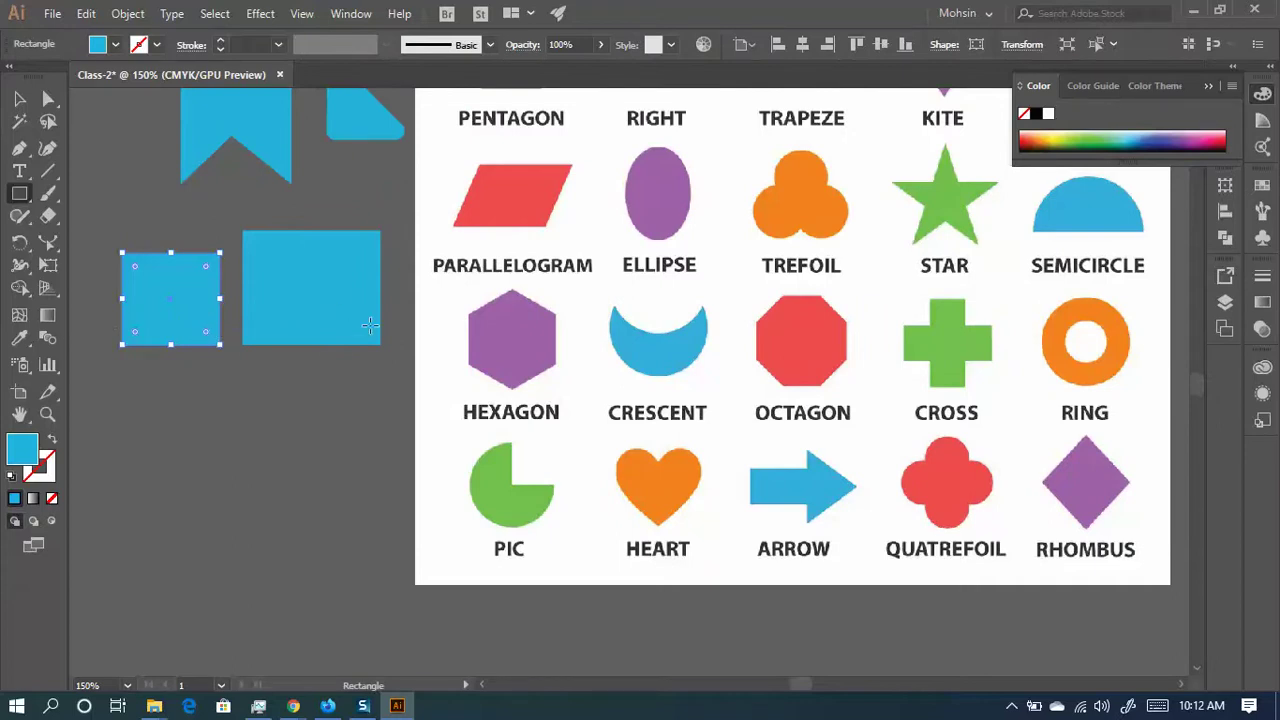
click(50, 99)
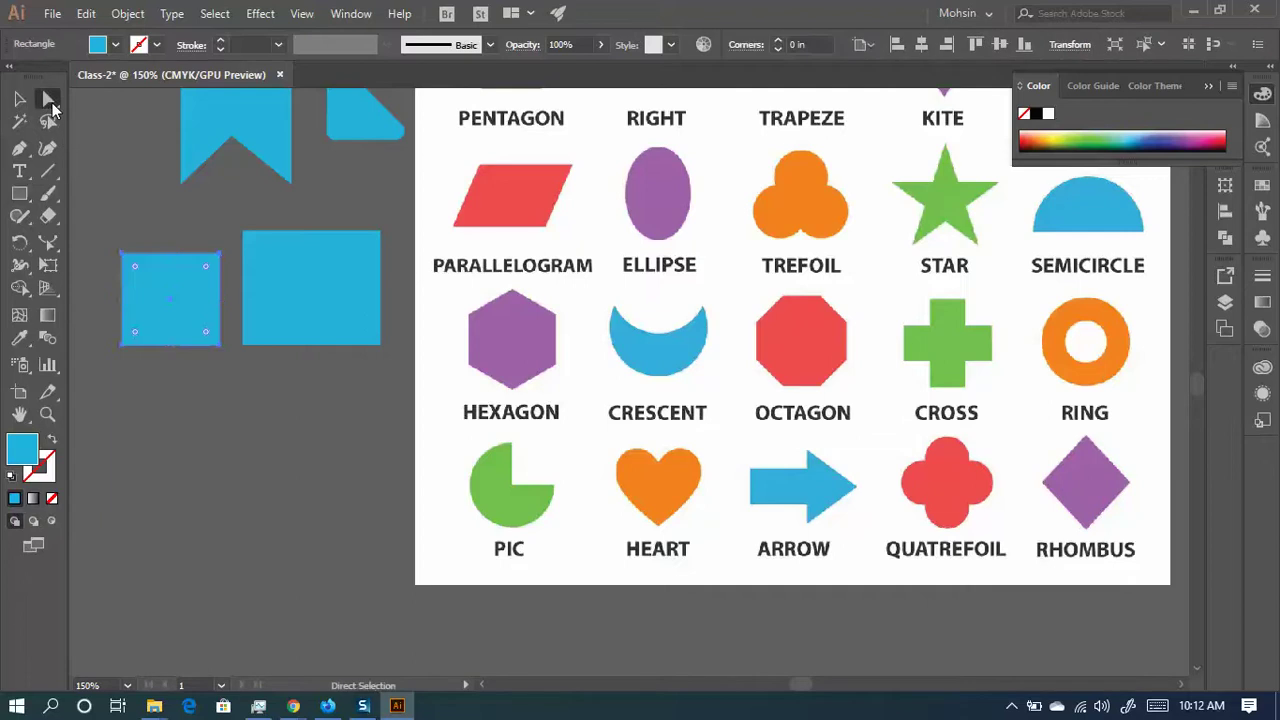
- Select each of the four corner anchor points of the small blue square in turn with Direct Selection
click(121, 253)
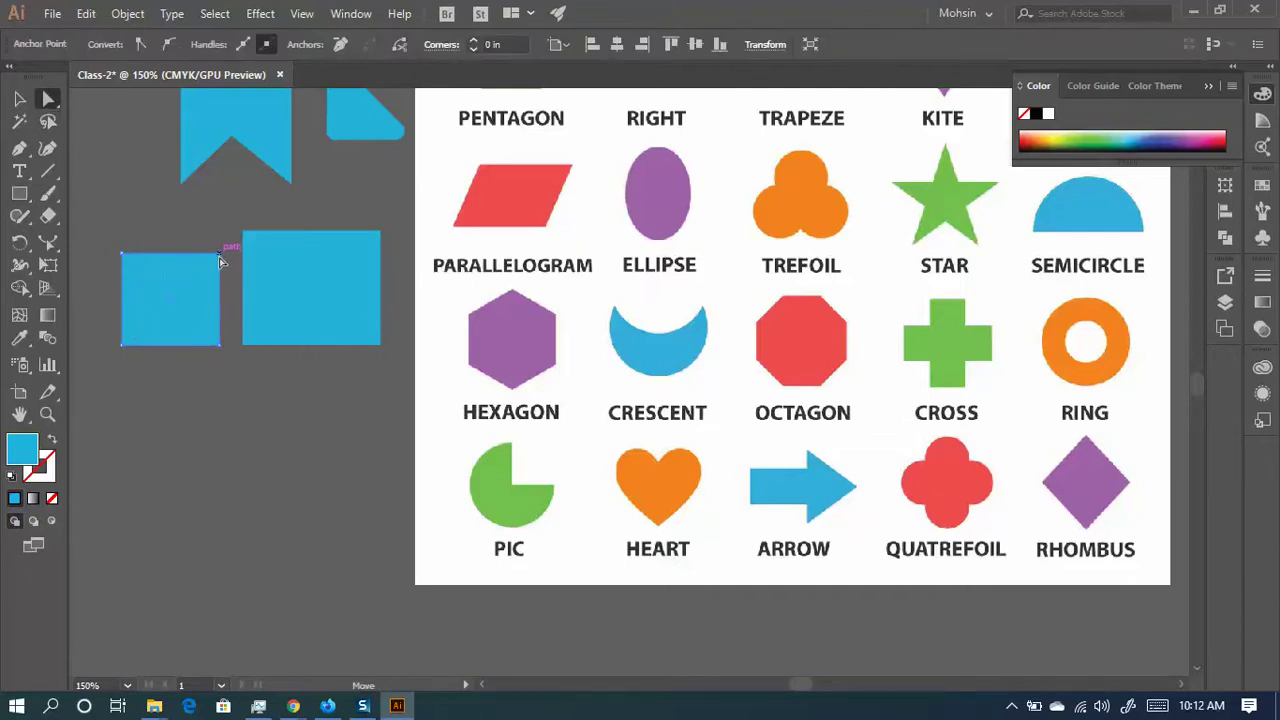
click(220, 255)
click(220, 344)
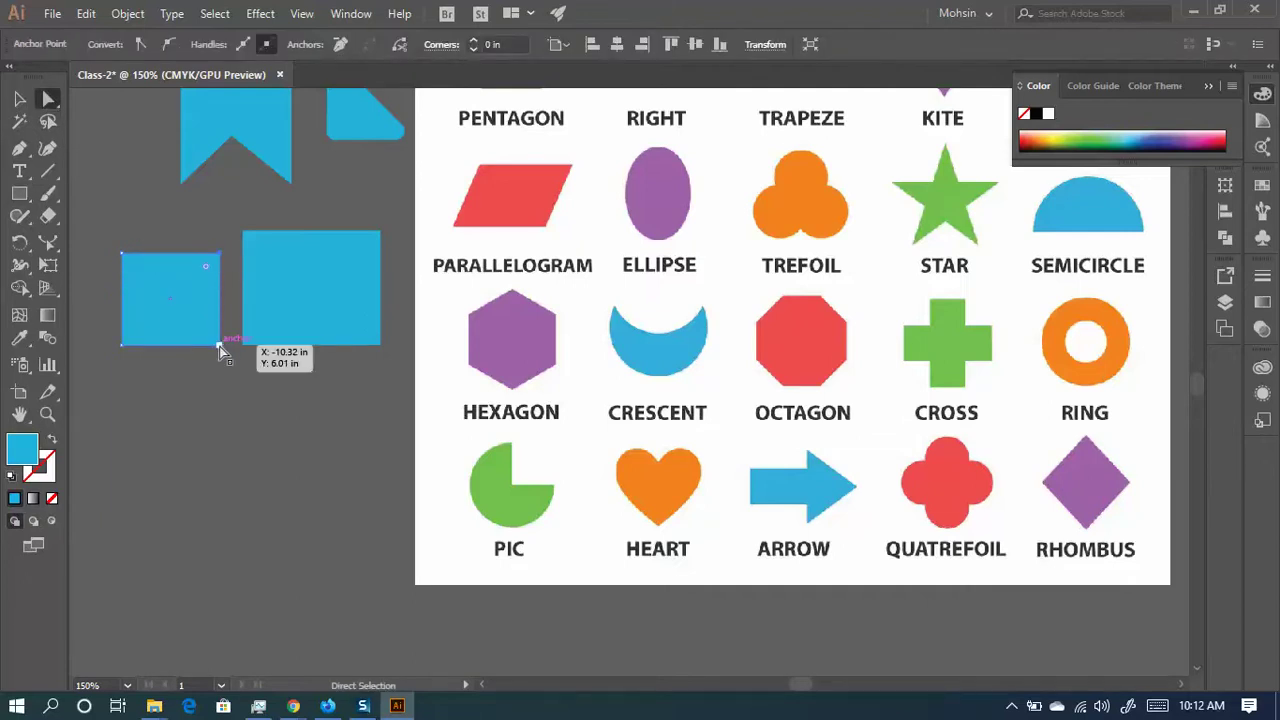
click(123, 345)
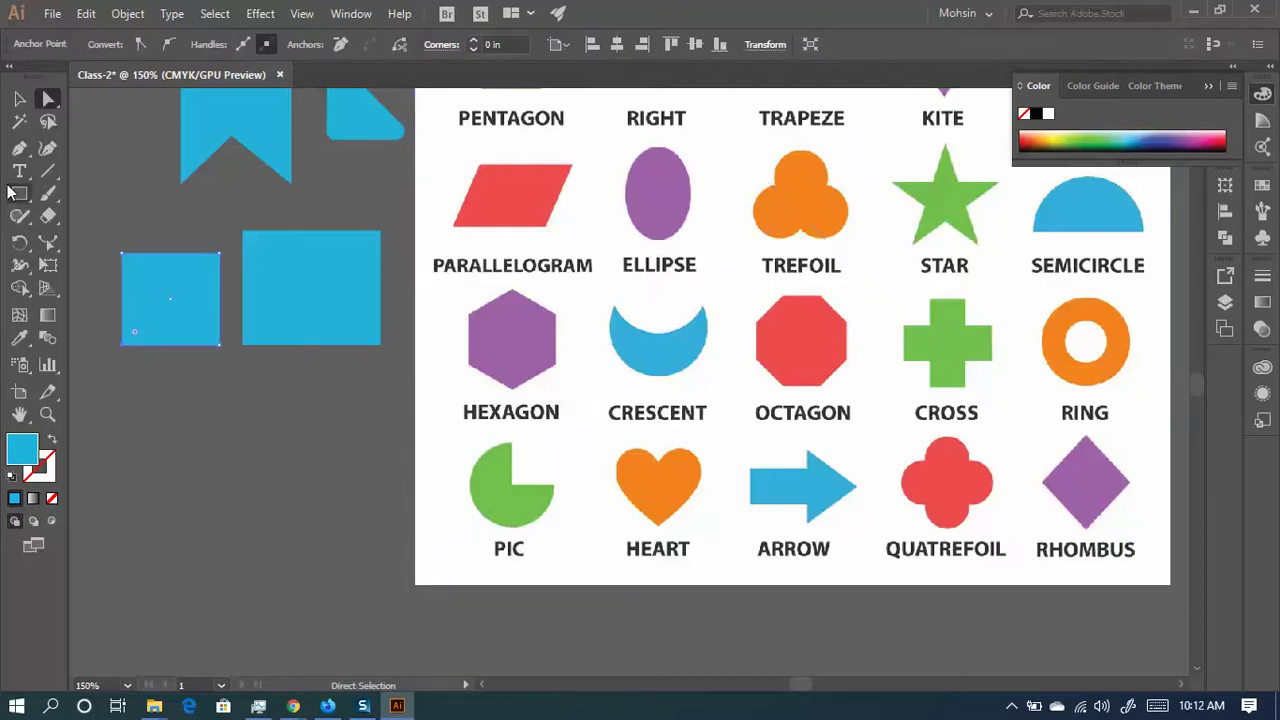
- Draw a blue circle below the two rectangles with the Ellipse tool and move it up close beneath the larger rectangle
drag(12, 191, 104, 240)
mouse_move(180, 424)
mouse_down()
mouse_move(315, 508)
mouse_move(324, 575)
mouse_up()
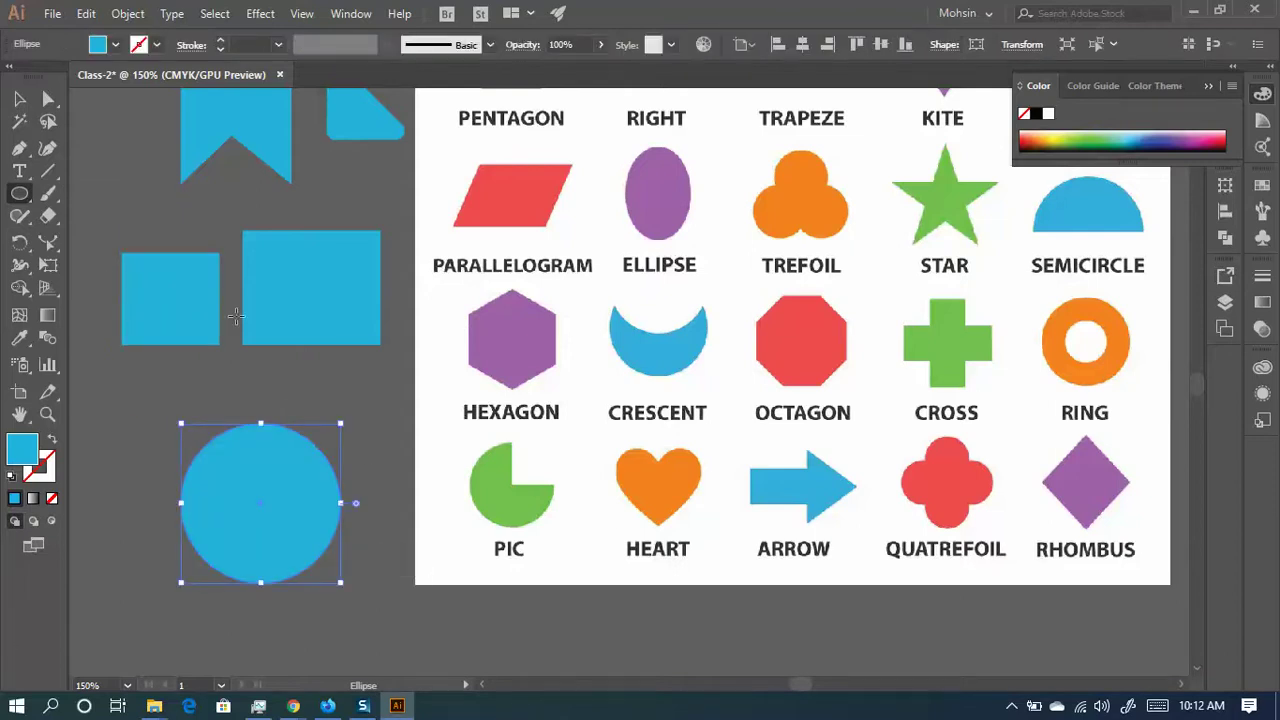
click(48, 98)
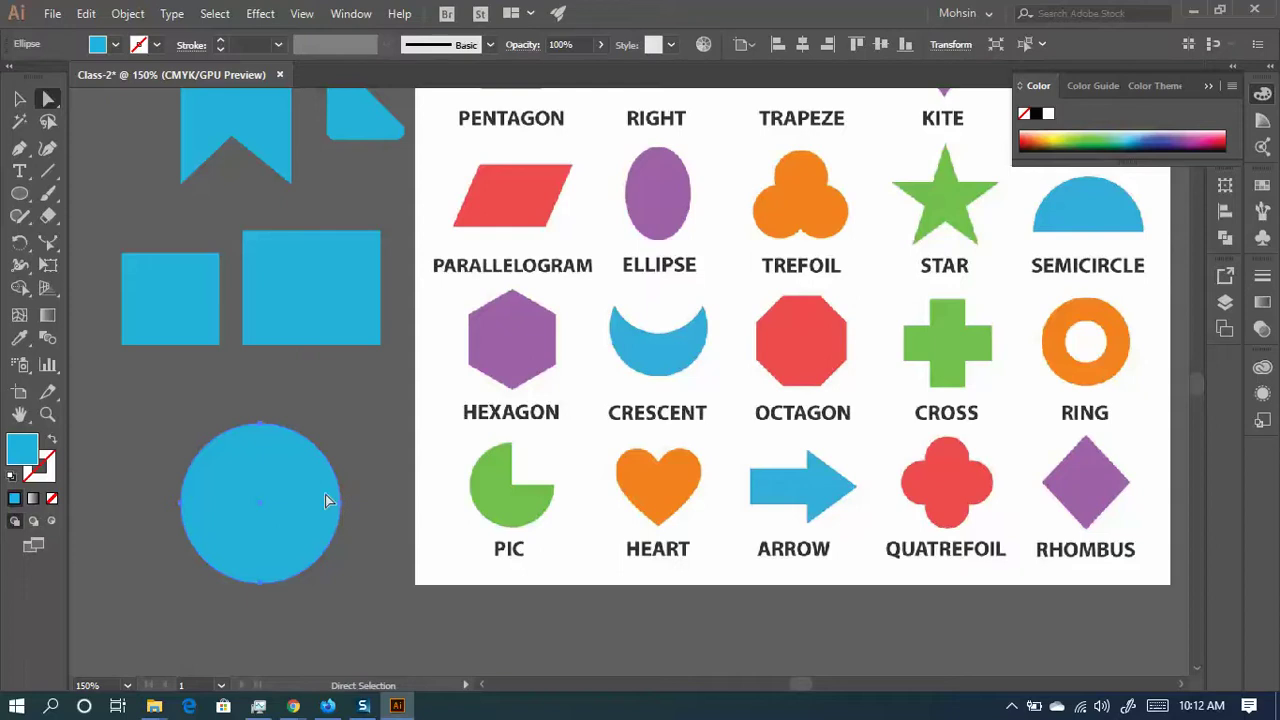
drag(280, 510, 335, 443)
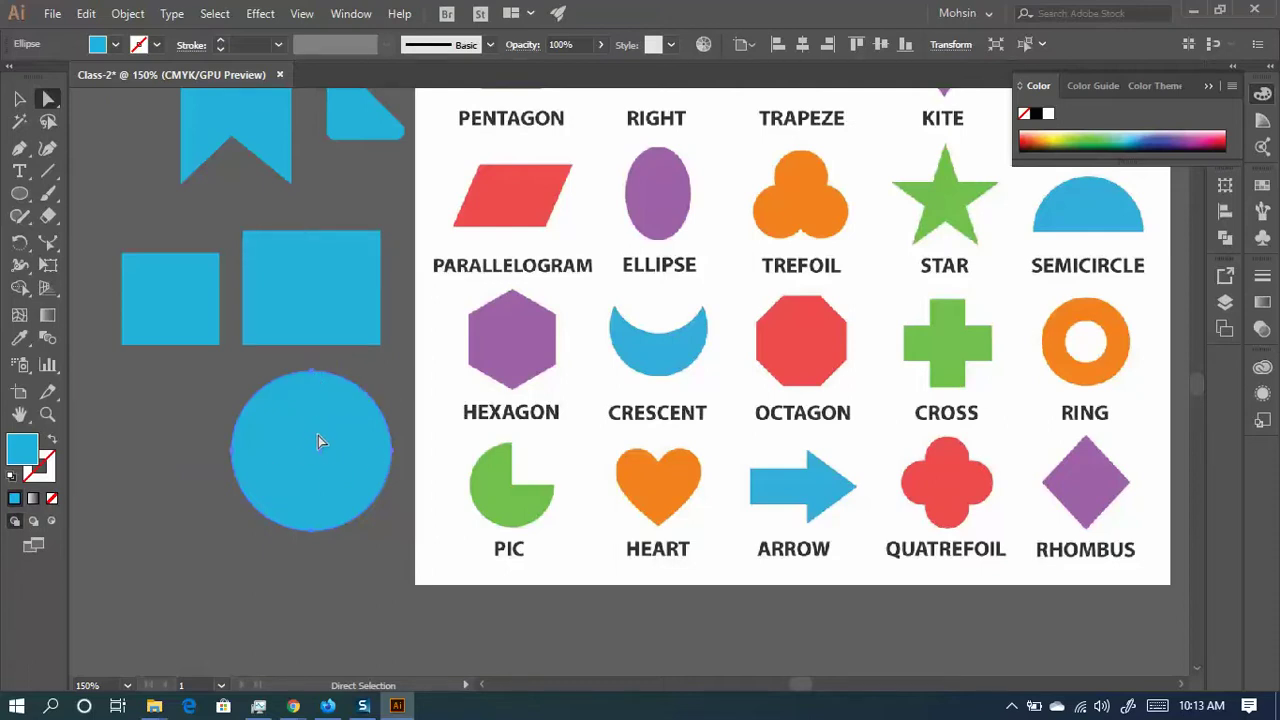
- Select the small blue square as a whole and shift it slightly with Direct Selection
scroll(247, 392, up, 1)
drag(277, 363, 600, 289)
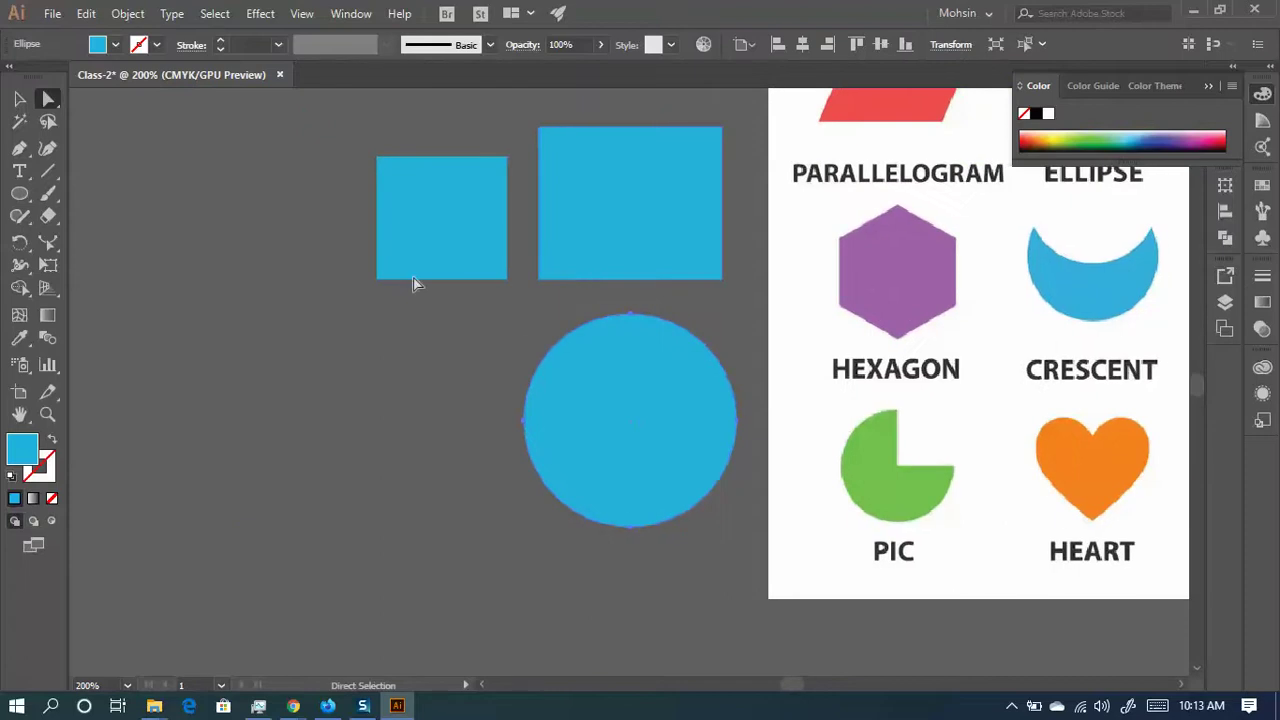
scroll(414, 283, up, 2)
scroll(515, 290, up, 4)
scroll(490, 280, right, 3)
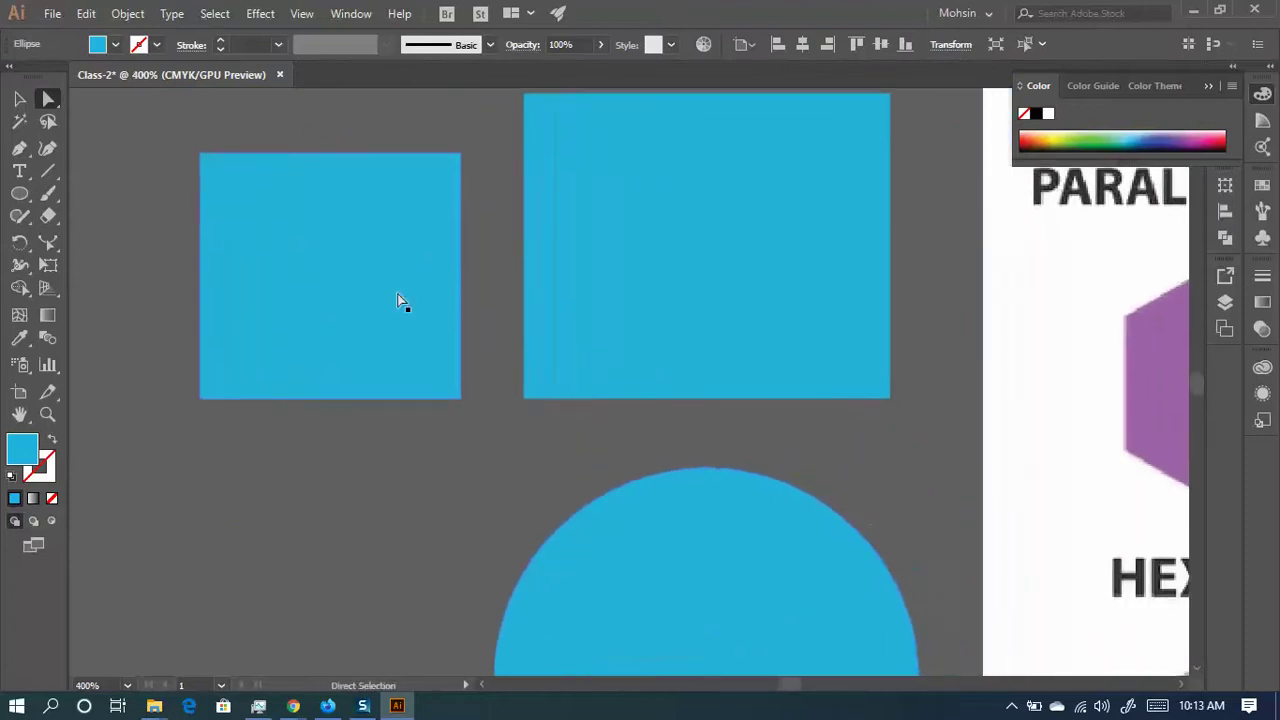
click(403, 208)
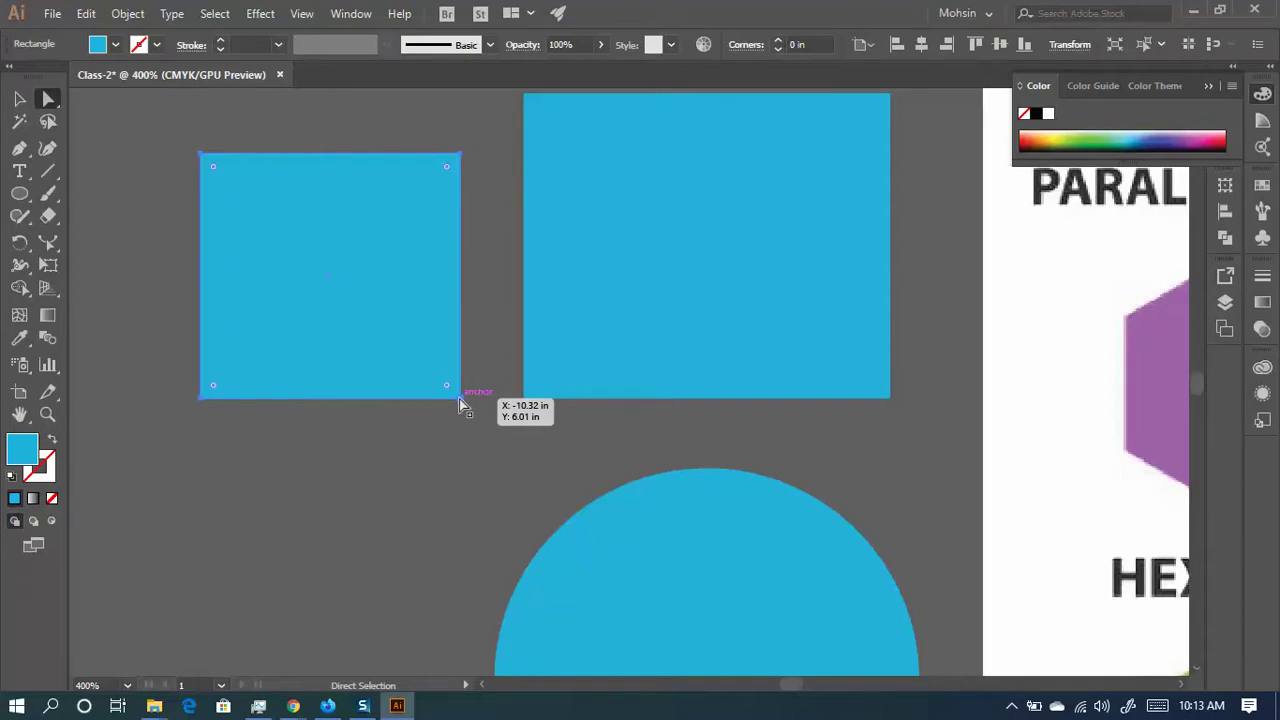
mouse_move(459, 398)
mouse_down()
mouse_move(360, 311)
mouse_move(469, 395)
mouse_up()
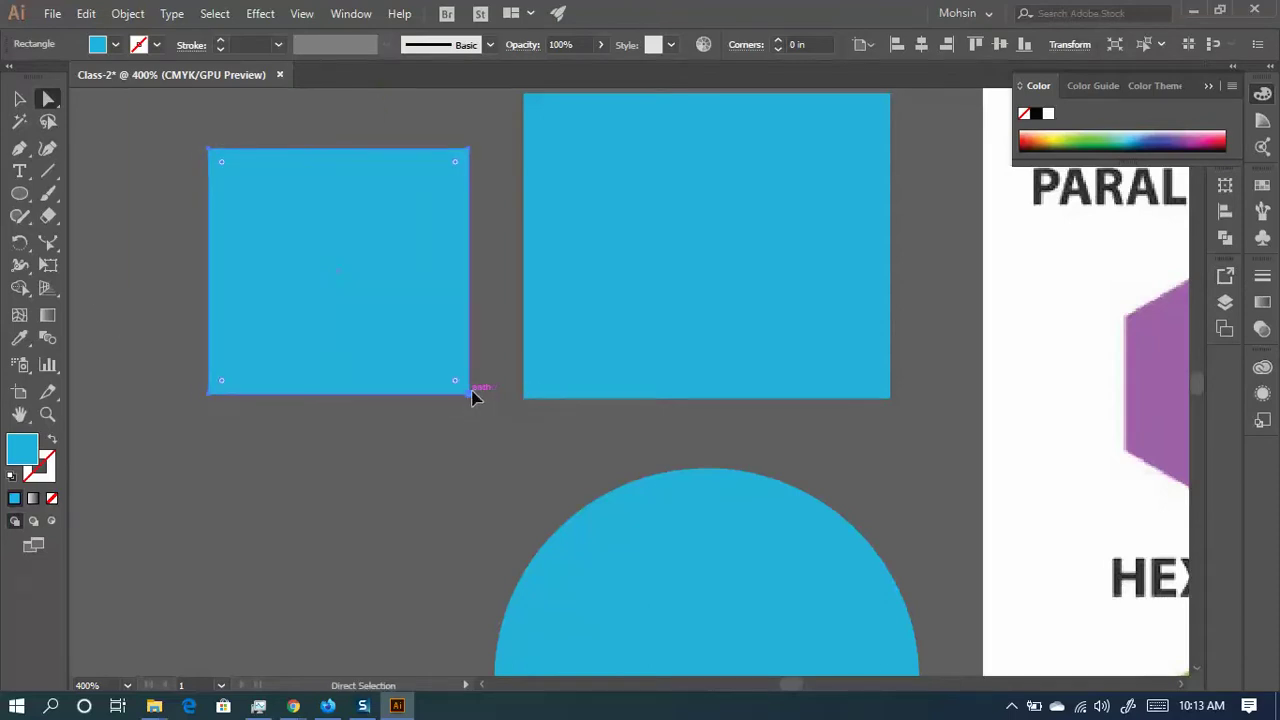
- Try moving the small square's lower-right anchor to its centre to form a triangle, and undo that anchor move
drag(466, 391, 302, 244)
click(432, 369)
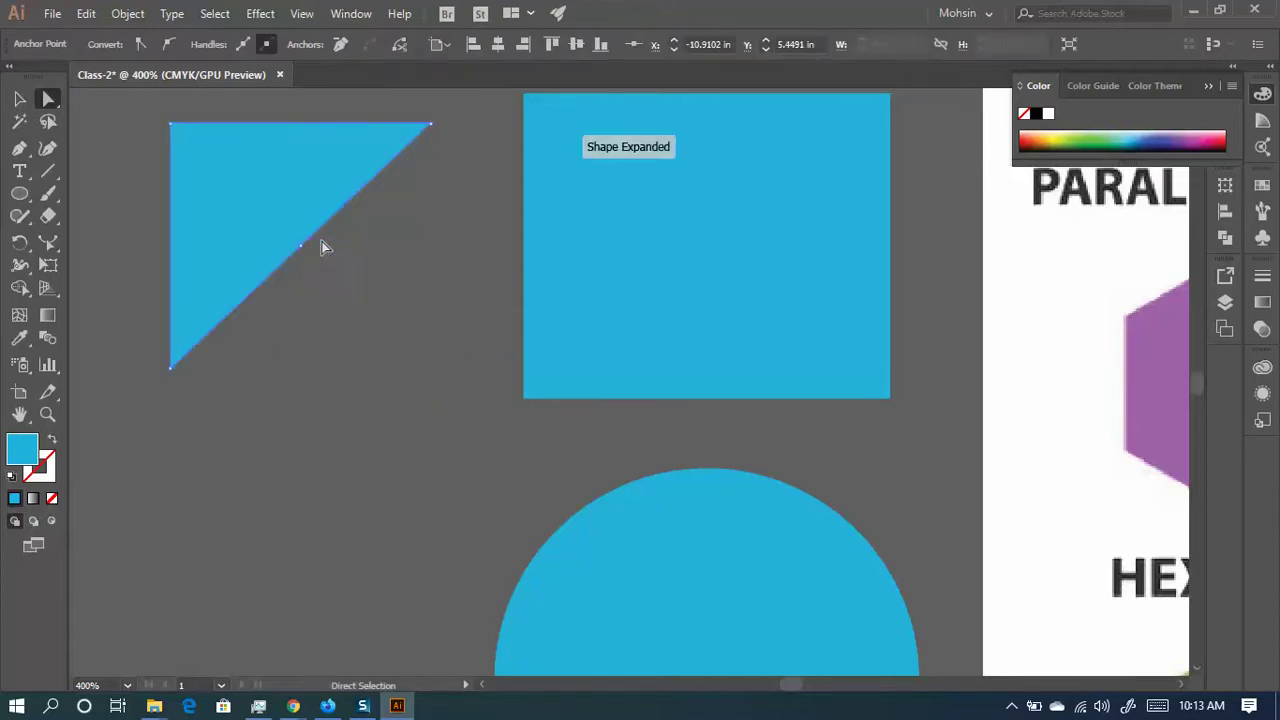
scroll(315, 280, down, 4)
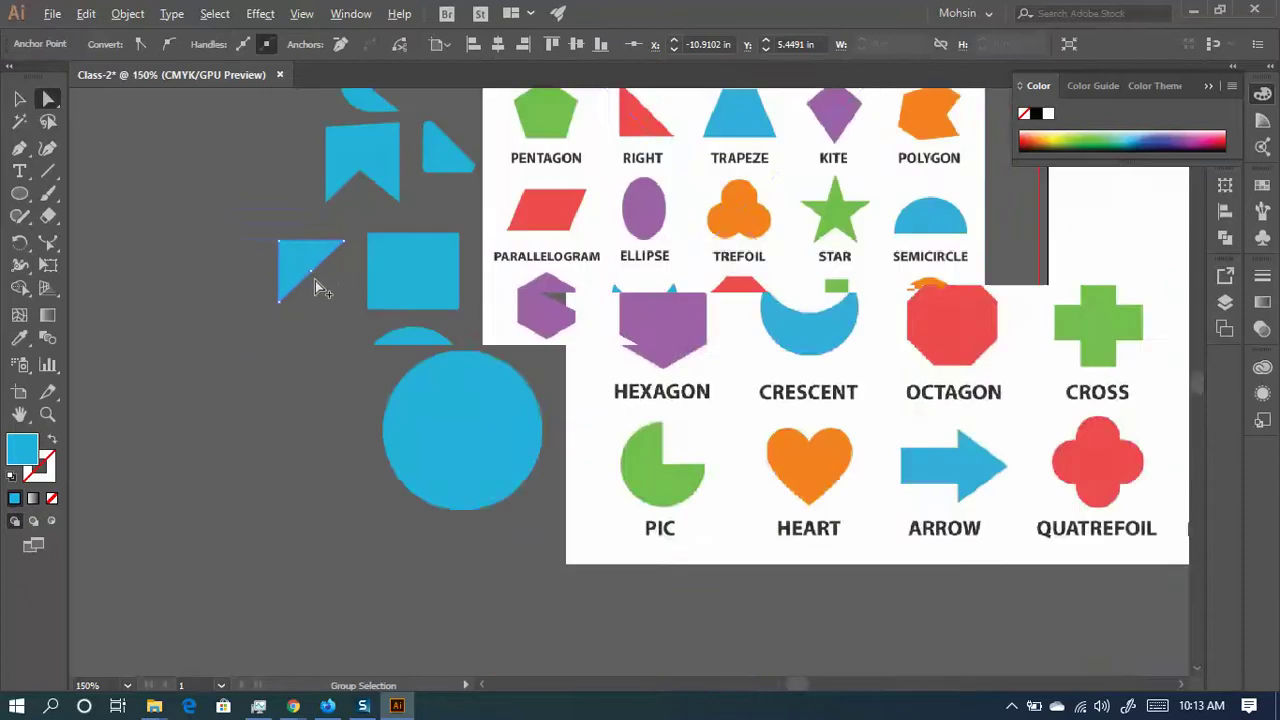
scroll(652, 218, up, 2)
key(ctrl+z)
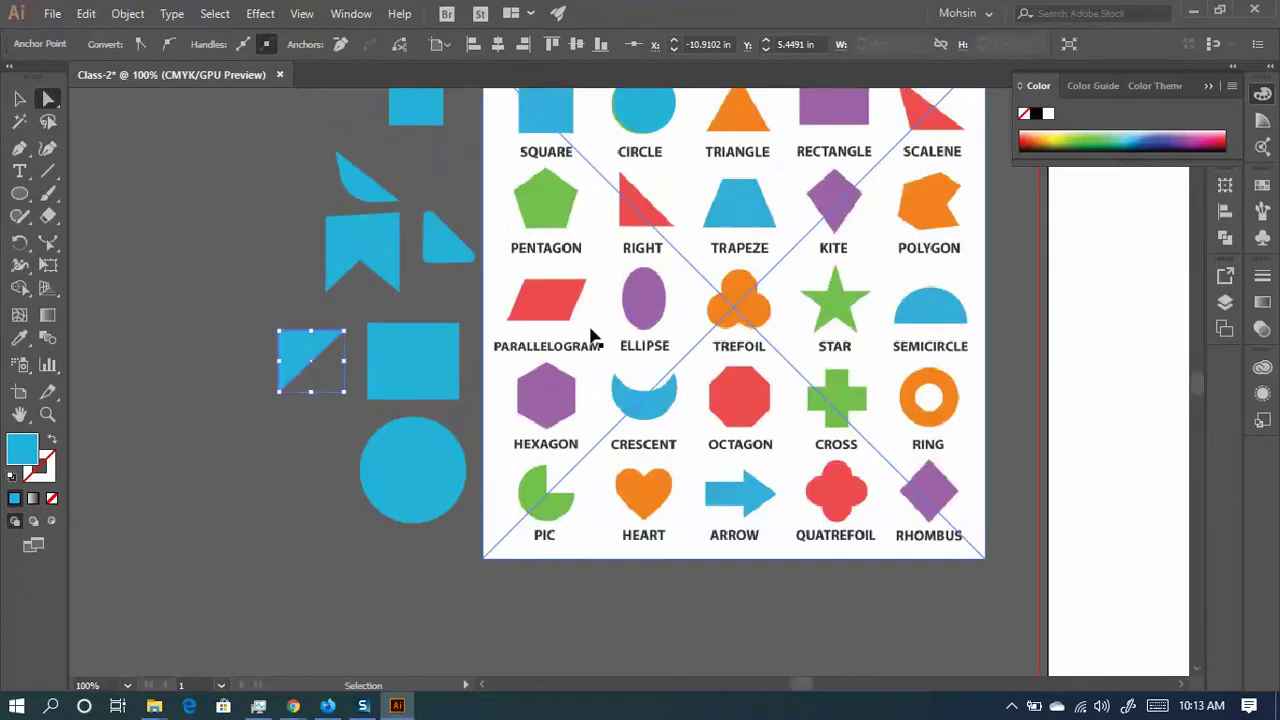
- Turn the small square into a right triangle by moving its upper-right anchor to the centre, and place it left of the banner
scroll(269, 379, up, 2)
click(419, 285)
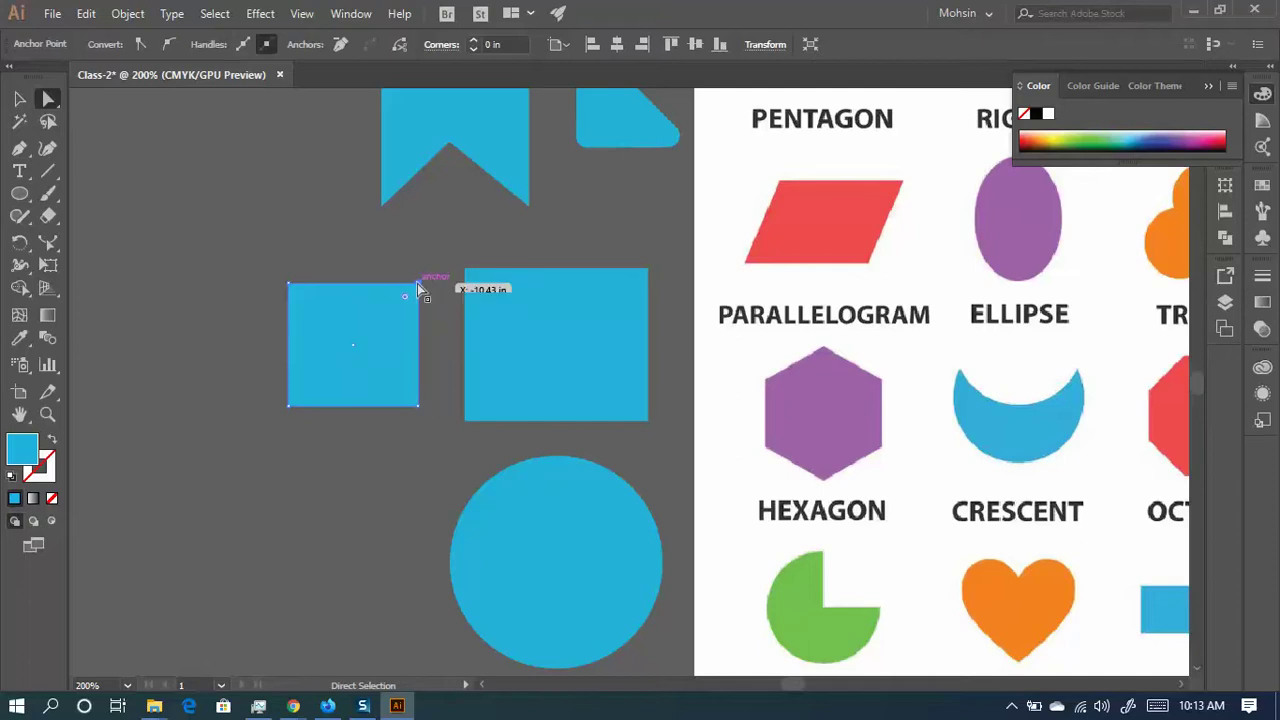
drag(417, 284, 351, 350)
drag(351, 343, 352, 345)
scroll(783, 290, up, 2)
scroll(783, 290, up, 1)
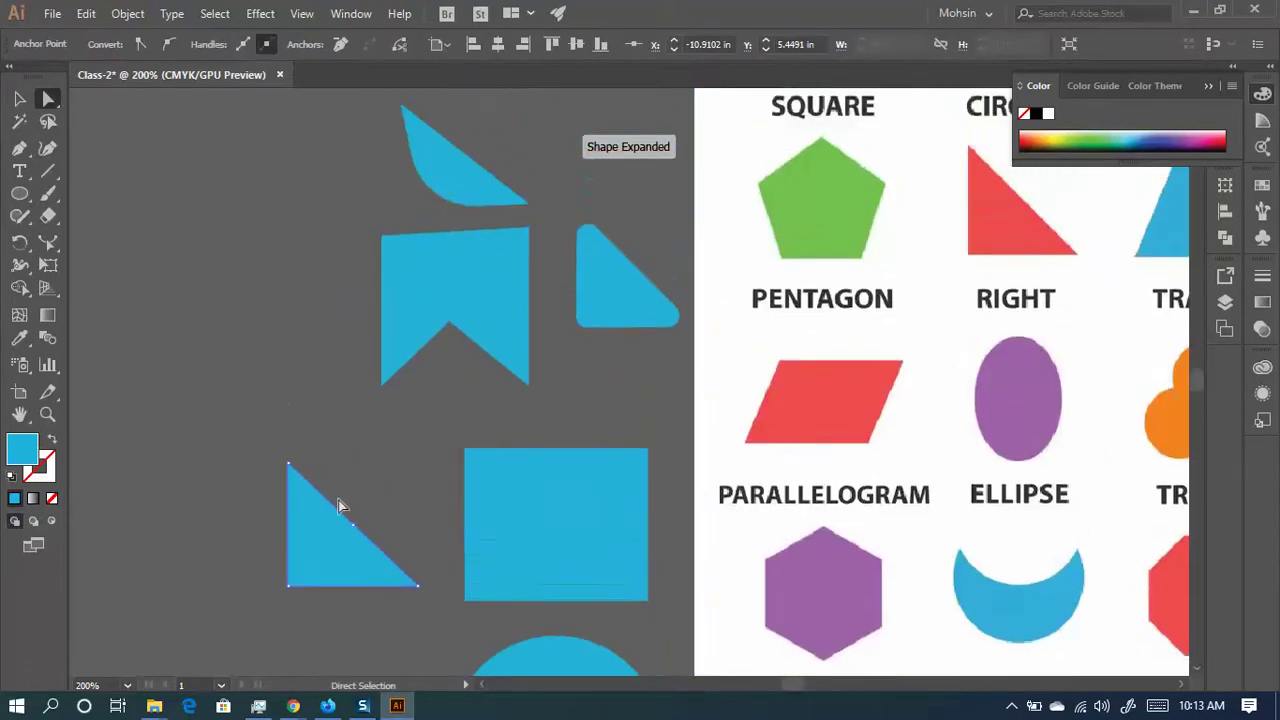
drag(315, 547, 208, 343)
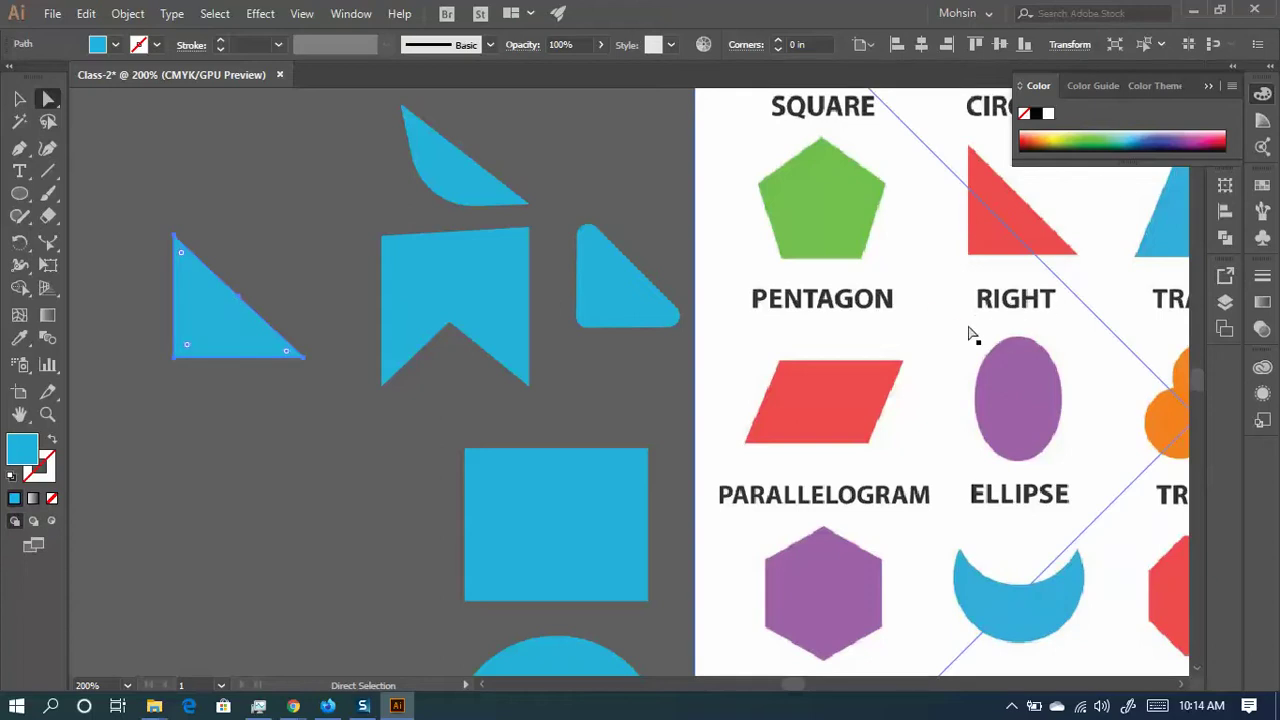
- Reshape the larger rectangle into a trapezoid by moving both upper corners inward, and lower its top edge to flatten it
scroll(459, 395, down, 2)
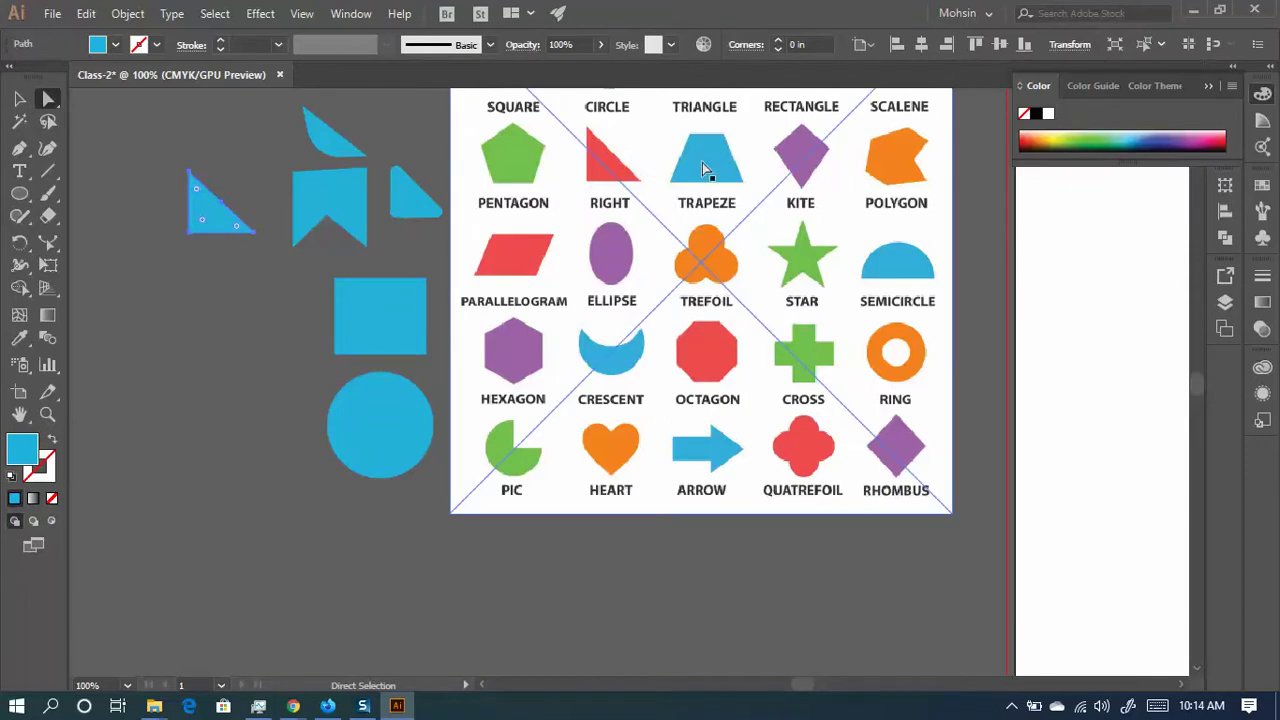
scroll(698, 152, up, 1)
scroll(698, 152, up, 1)
drag(266, 382, 505, 290)
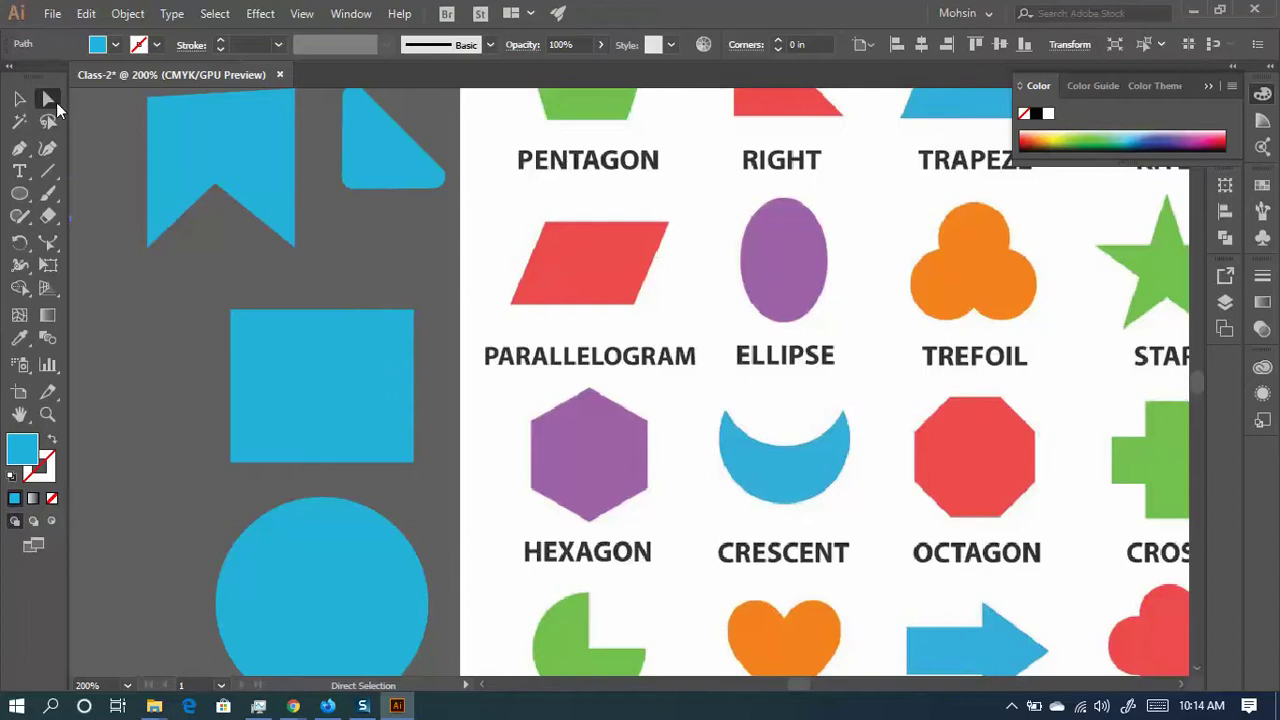
click(354, 322)
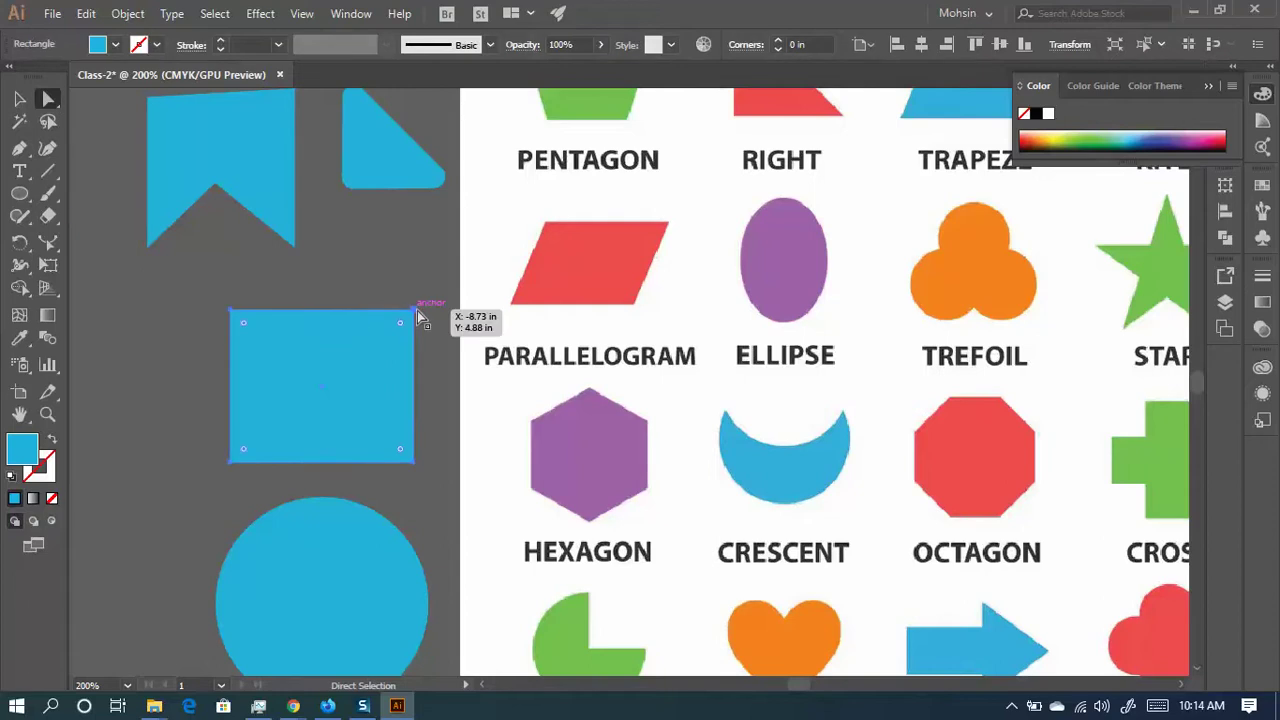
drag(416, 316, 357, 311)
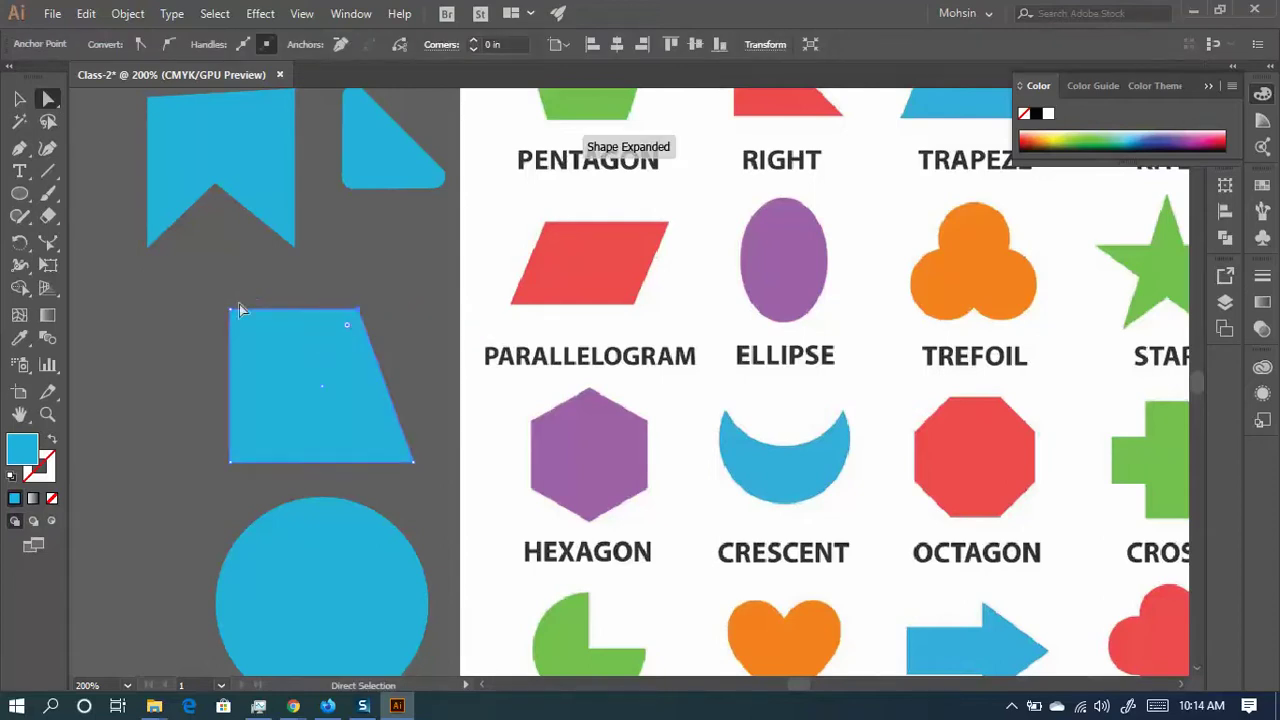
drag(234, 311, 301, 312)
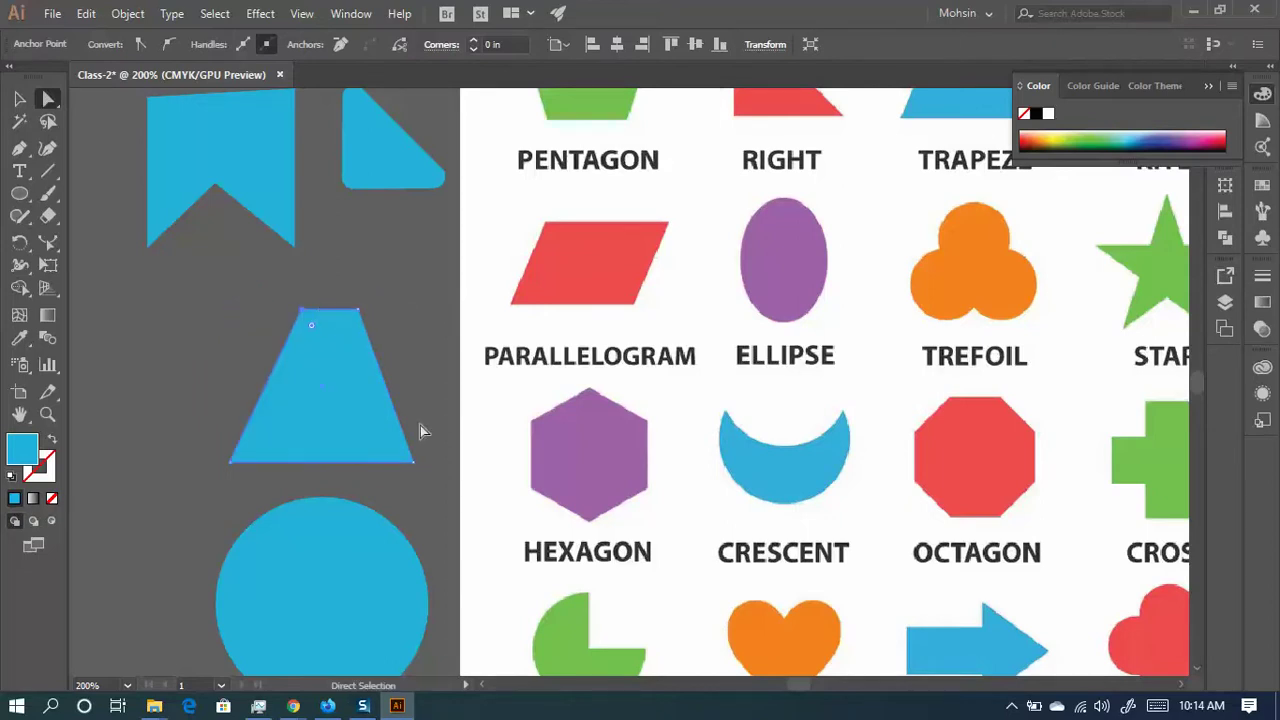
click(330, 310)
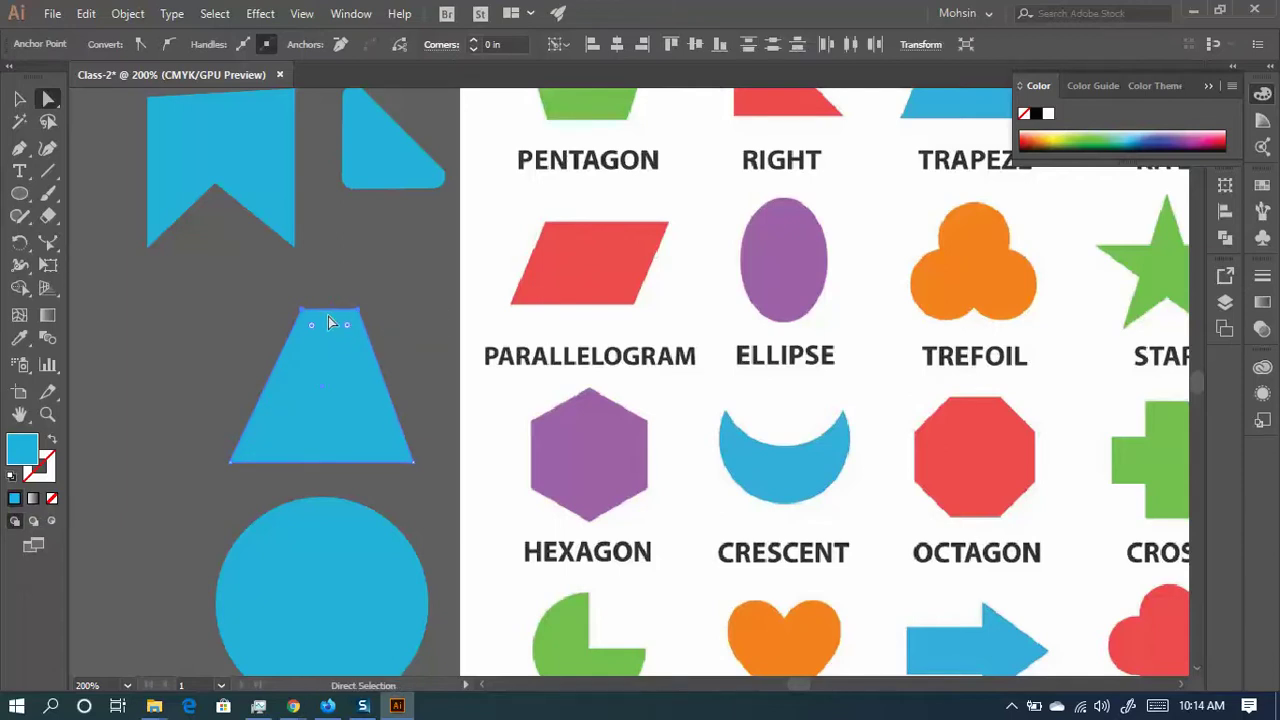
drag(333, 316, 328, 380)
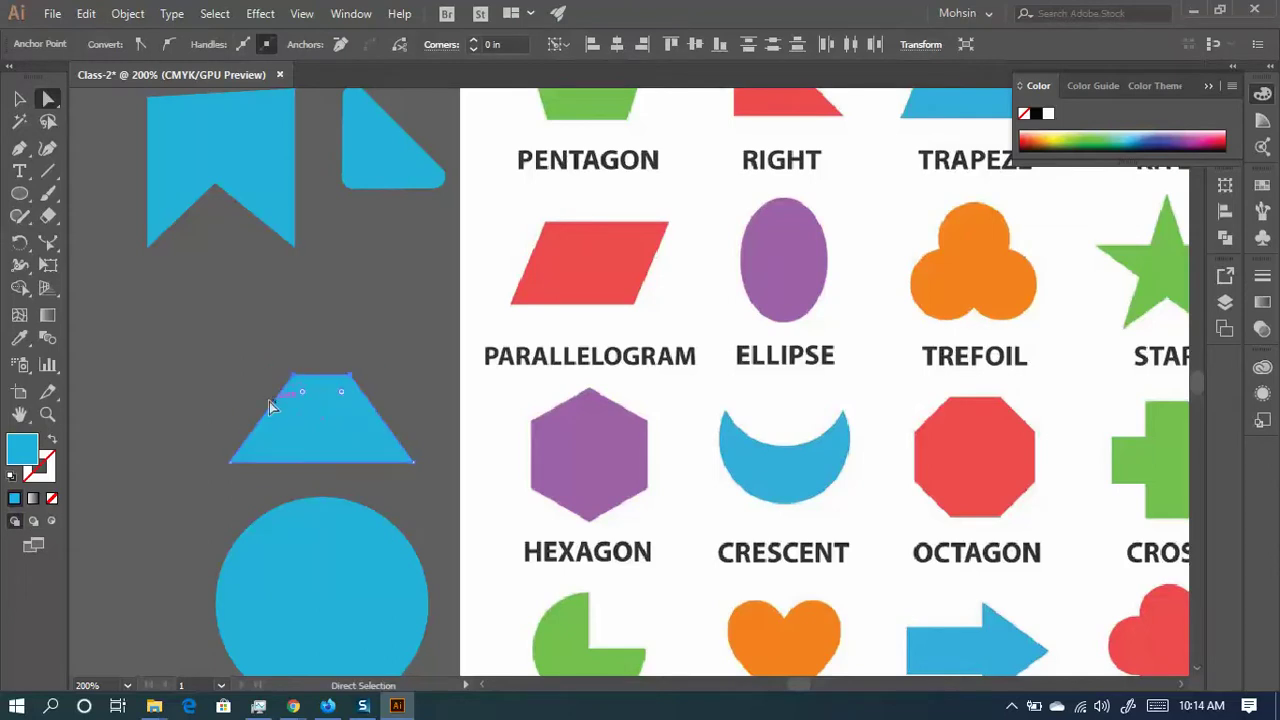
- Move the trapezoid onto the chart over the hexagon and fill it with the parallelogram's red using the Eyedropper
alt+scroll(232, 432, up, 4)
alt+scroll(240, 437, up, 2)
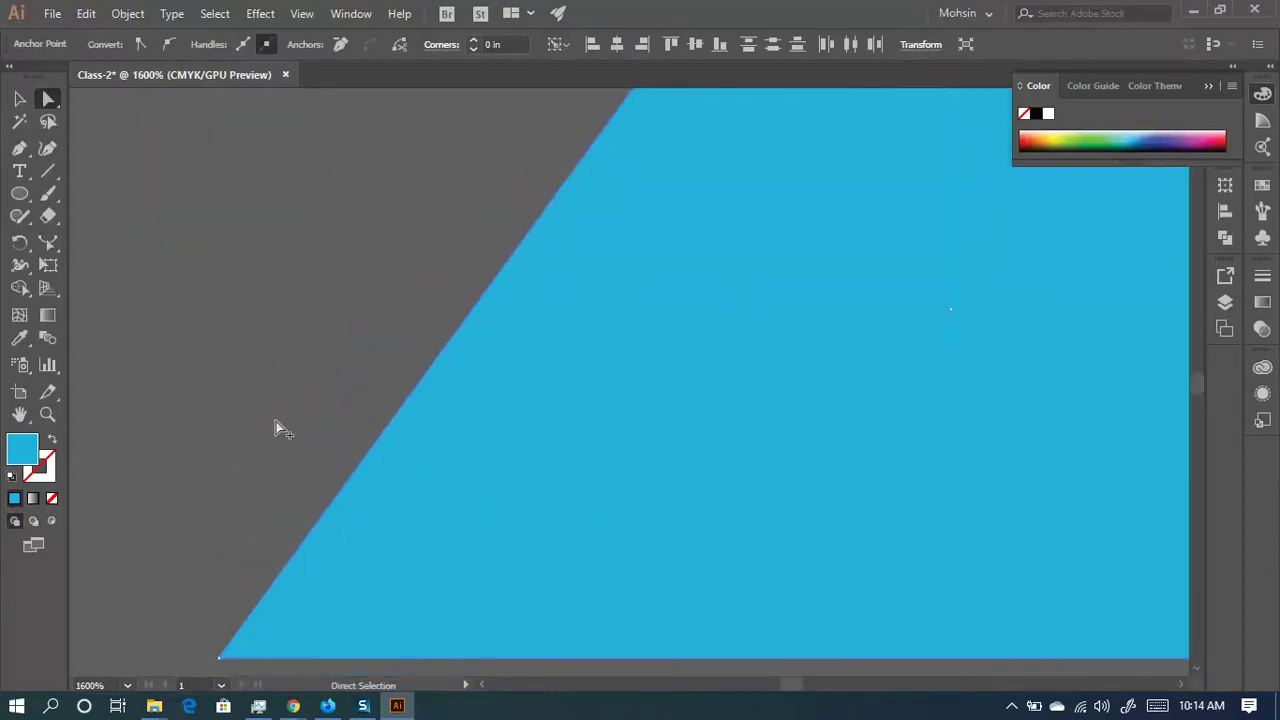
alt+scroll(405, 420, down, 5)
drag(384, 418, 770, 409)
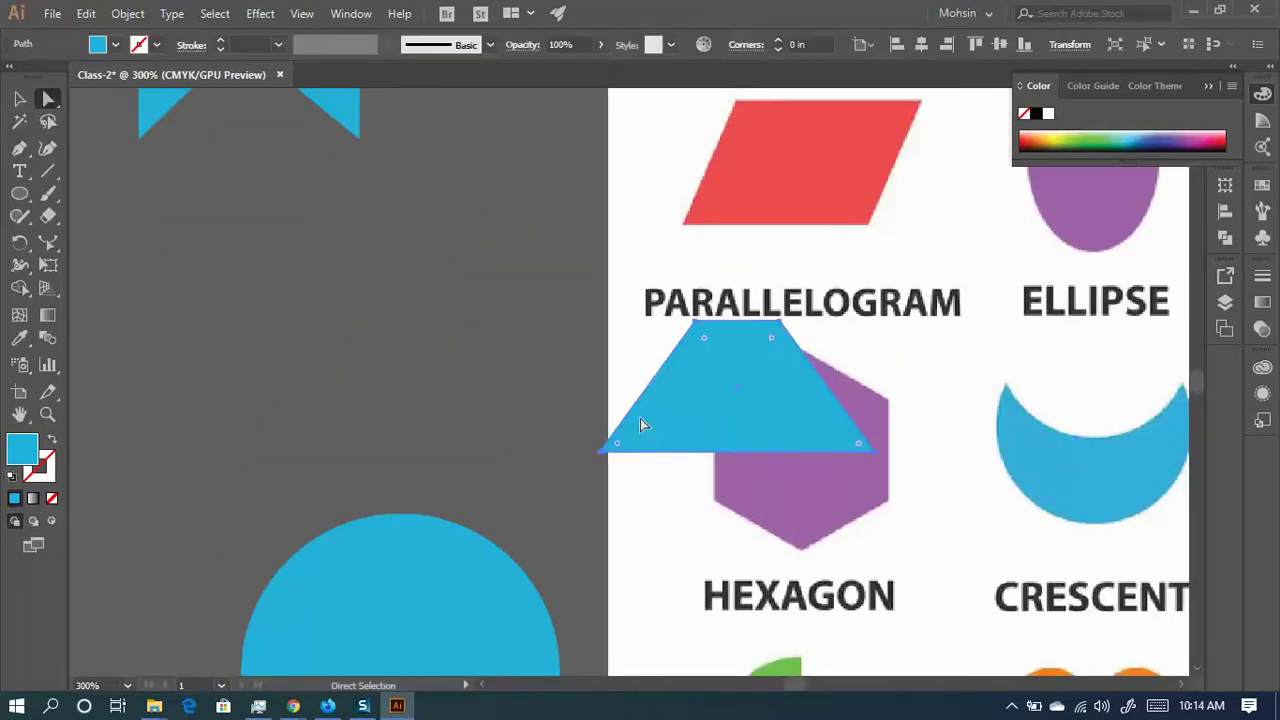
click(19, 337)
click(718, 160)
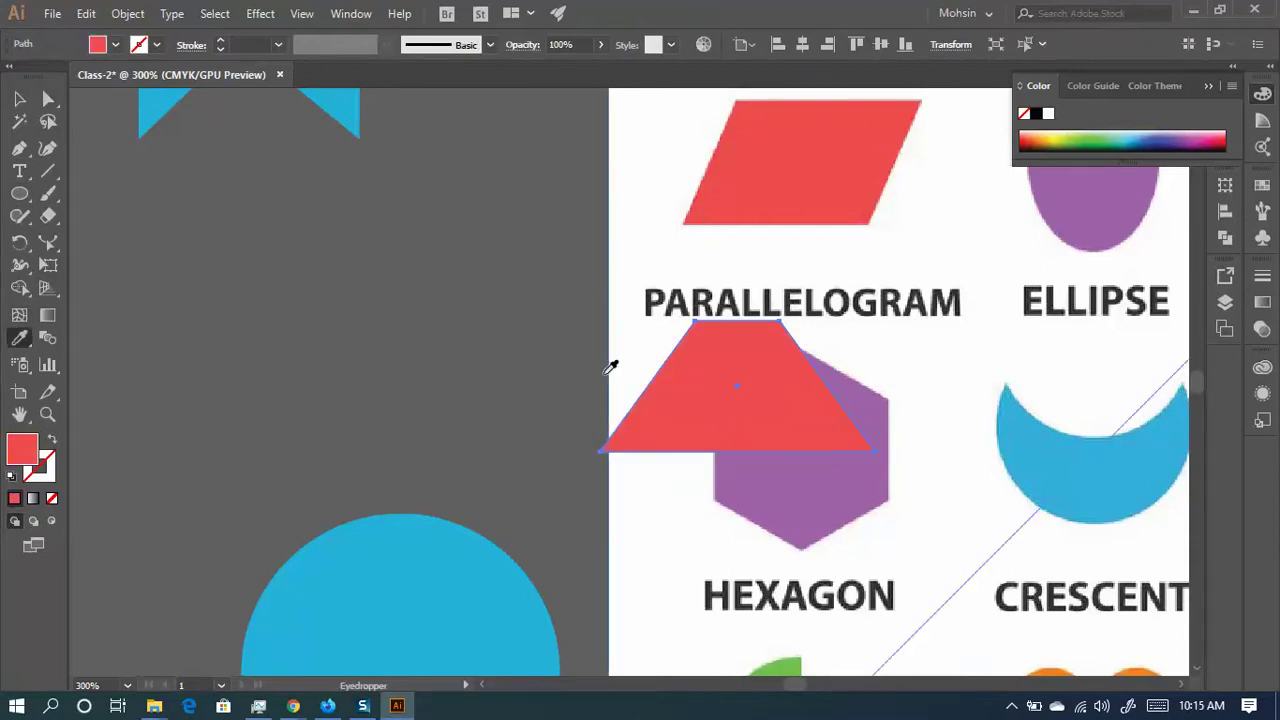
- Move the red trapezoid off the chart to the empty area between the banner and the circle with Direct Selection
click(48, 98)
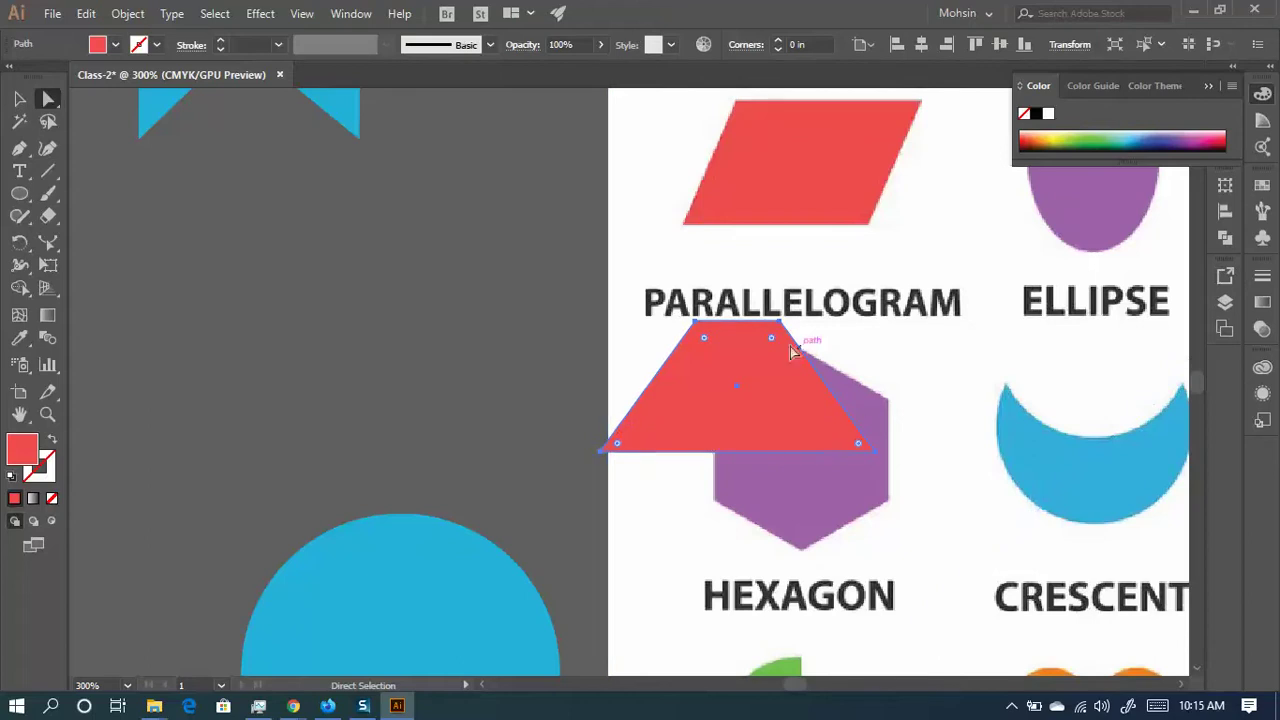
scroll(630, 380, down, 2)
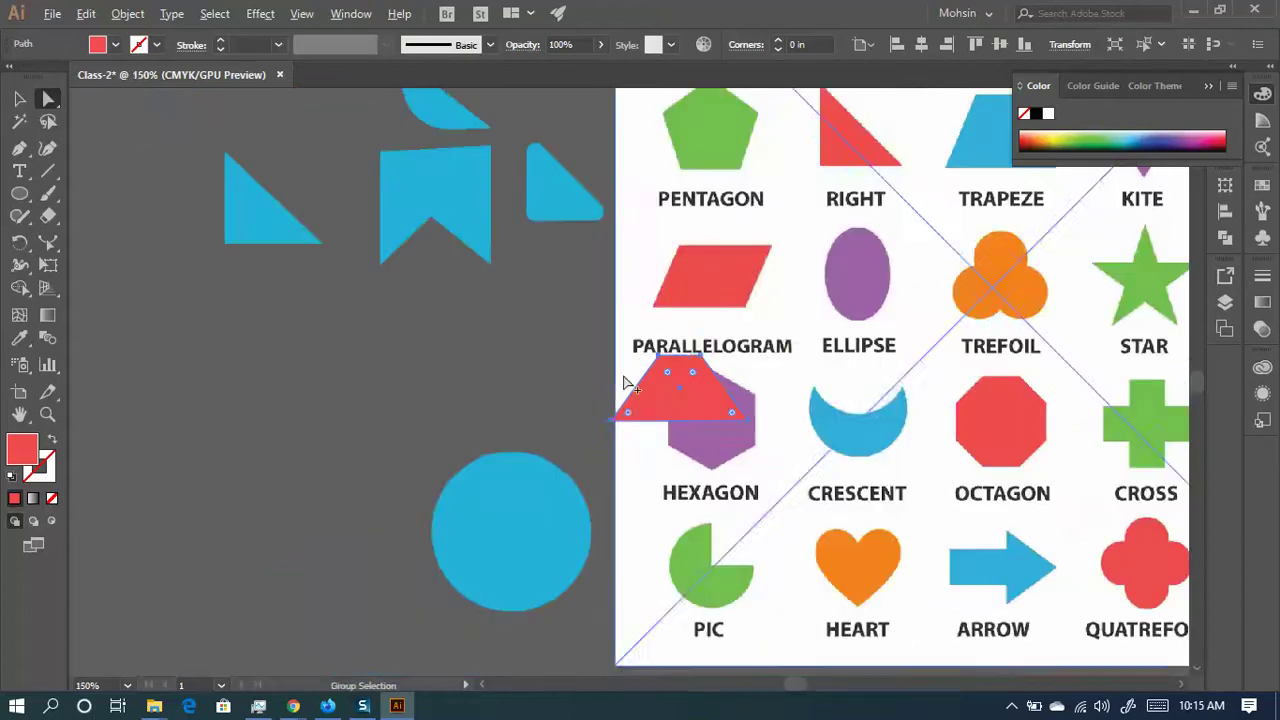
drag(630, 380, 437, 384)
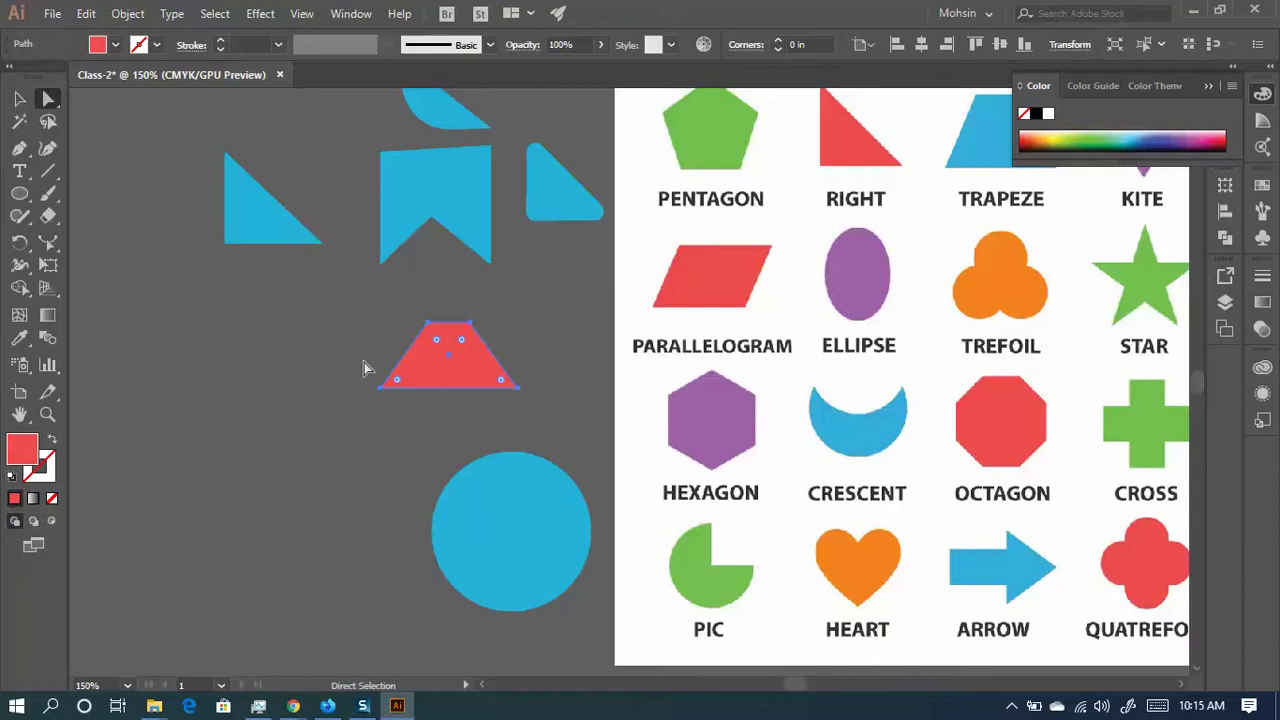
- Swap the trapezoid's fill and stroke to make it a red outline without fill, and set the stroke weight to 14 pt
click(51, 440)
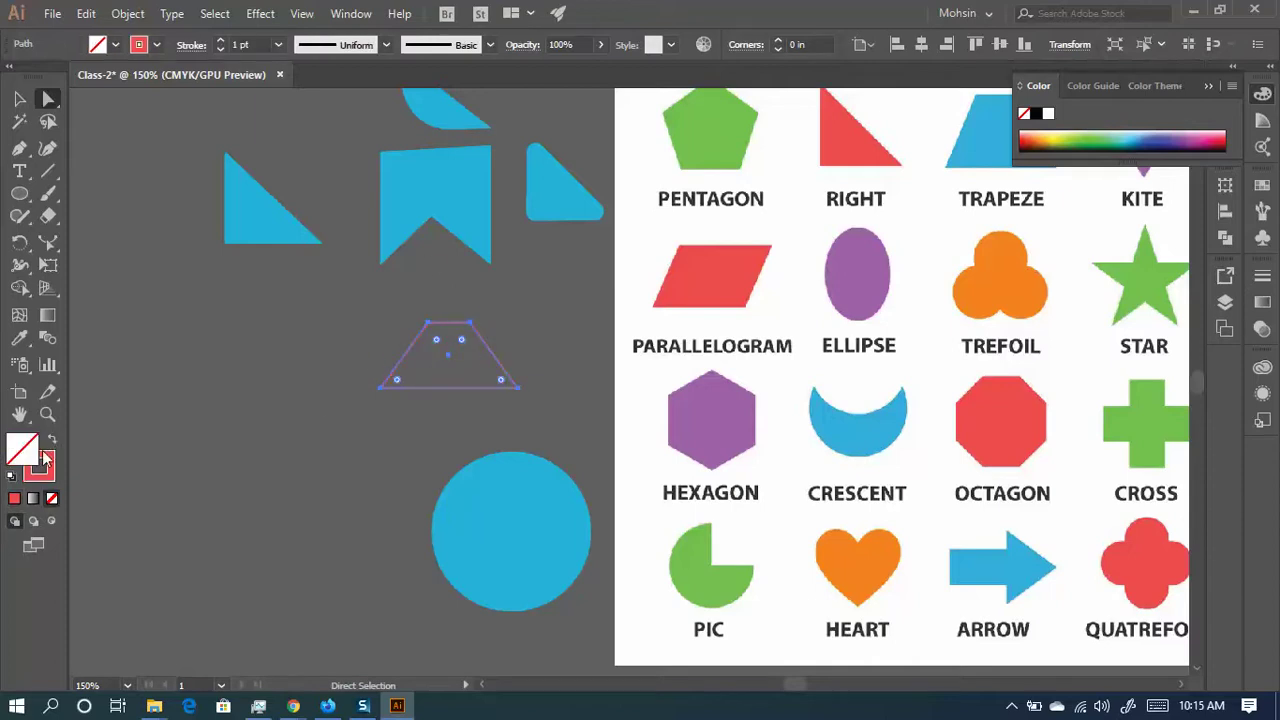
click(220, 42)
click(220, 42)
click(220, 42)
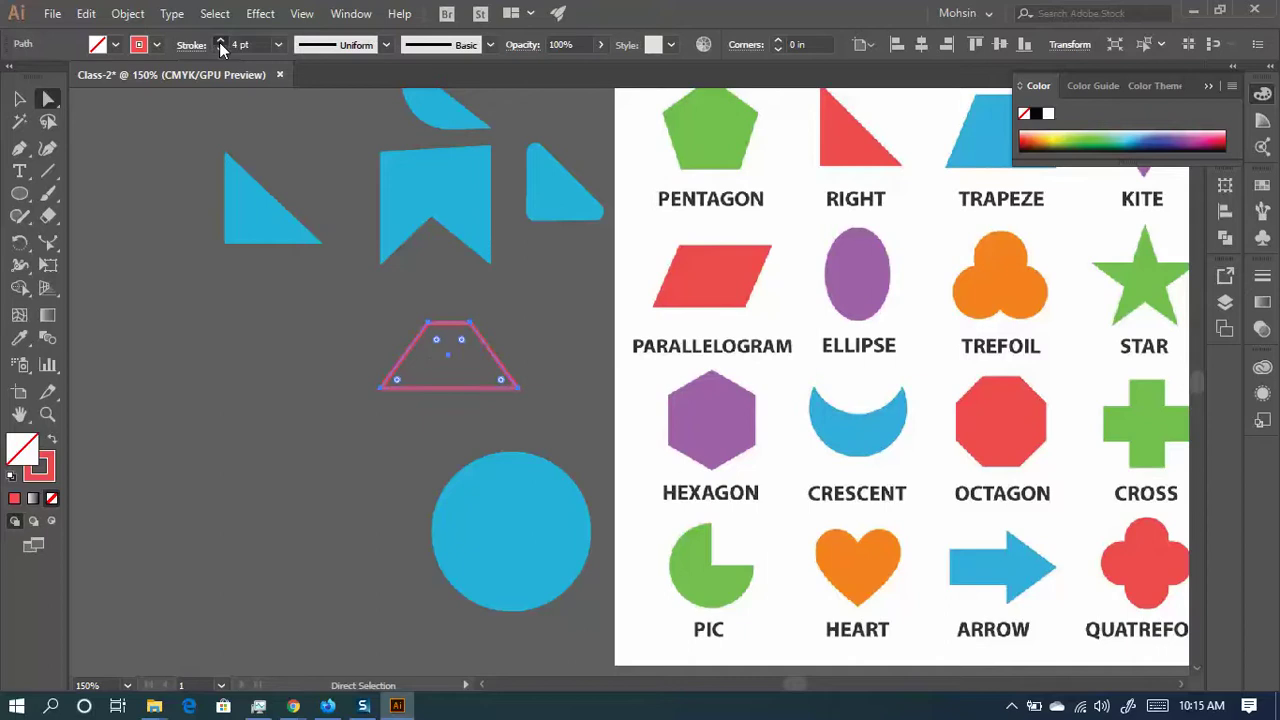
click(220, 42)
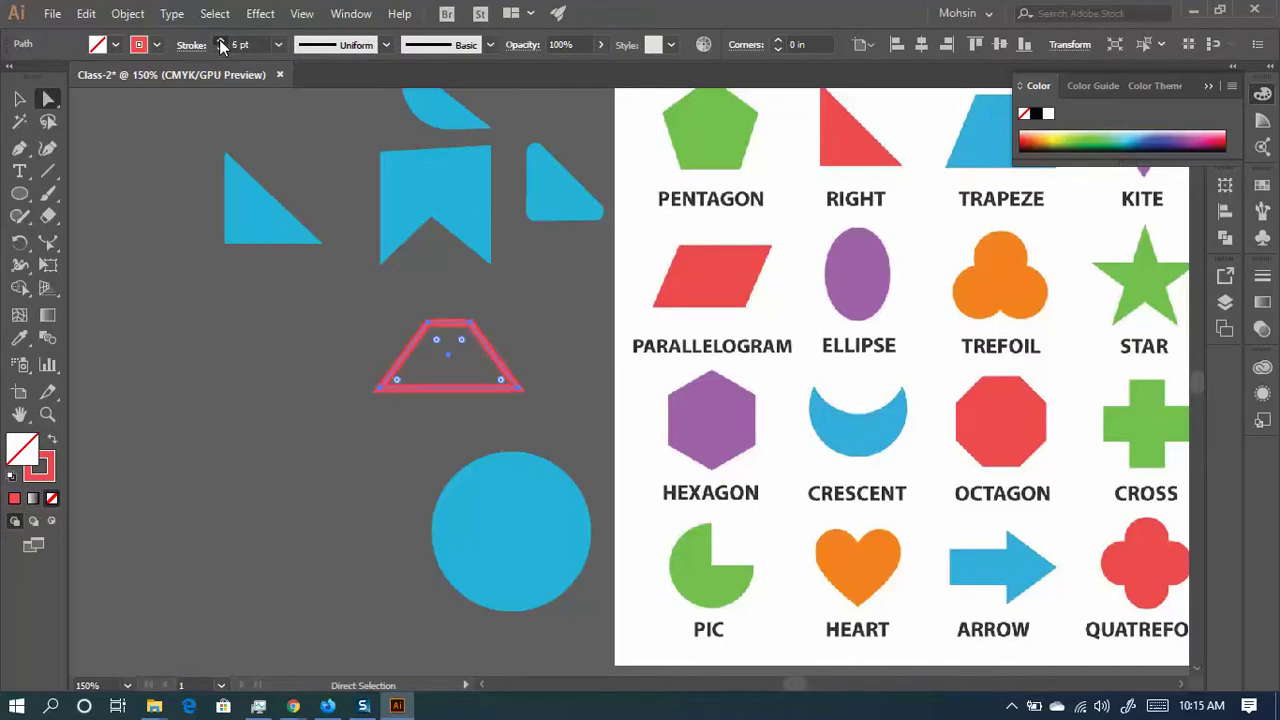
click(221, 42)
click(221, 42)
click(221, 42)
click(221, 42)
click(221, 42)
click(221, 42)
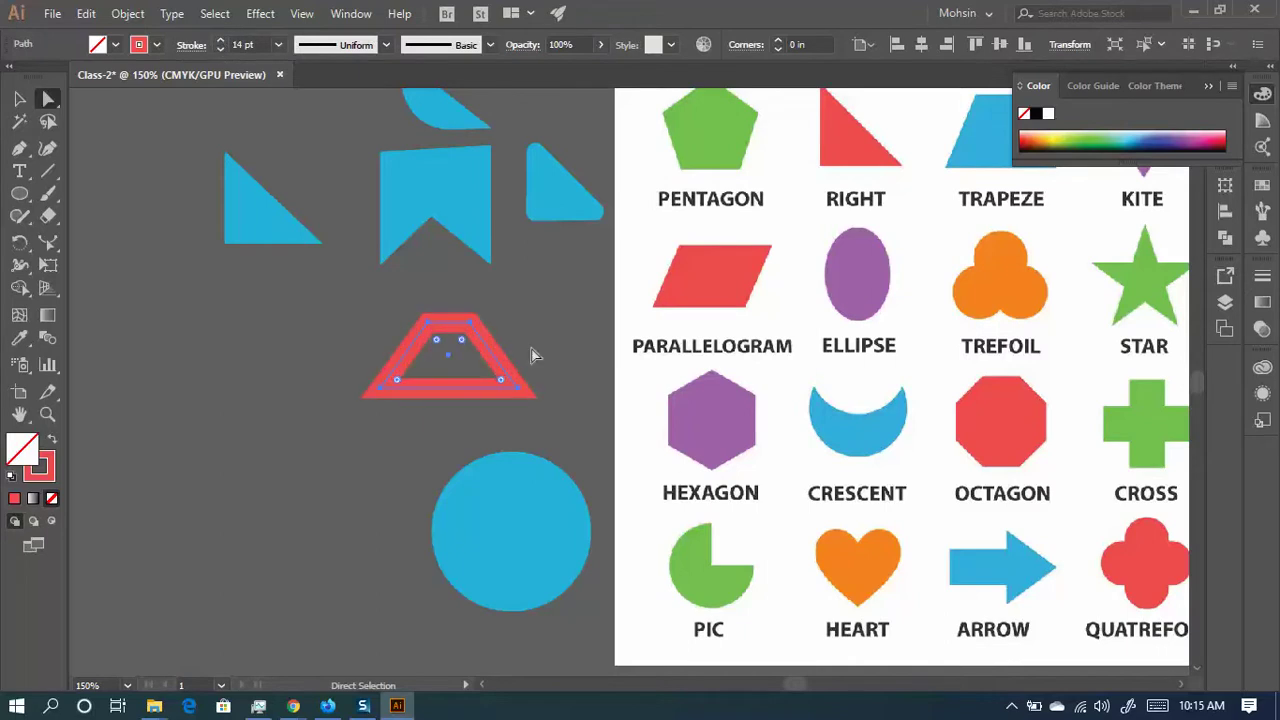
click(40, 476)
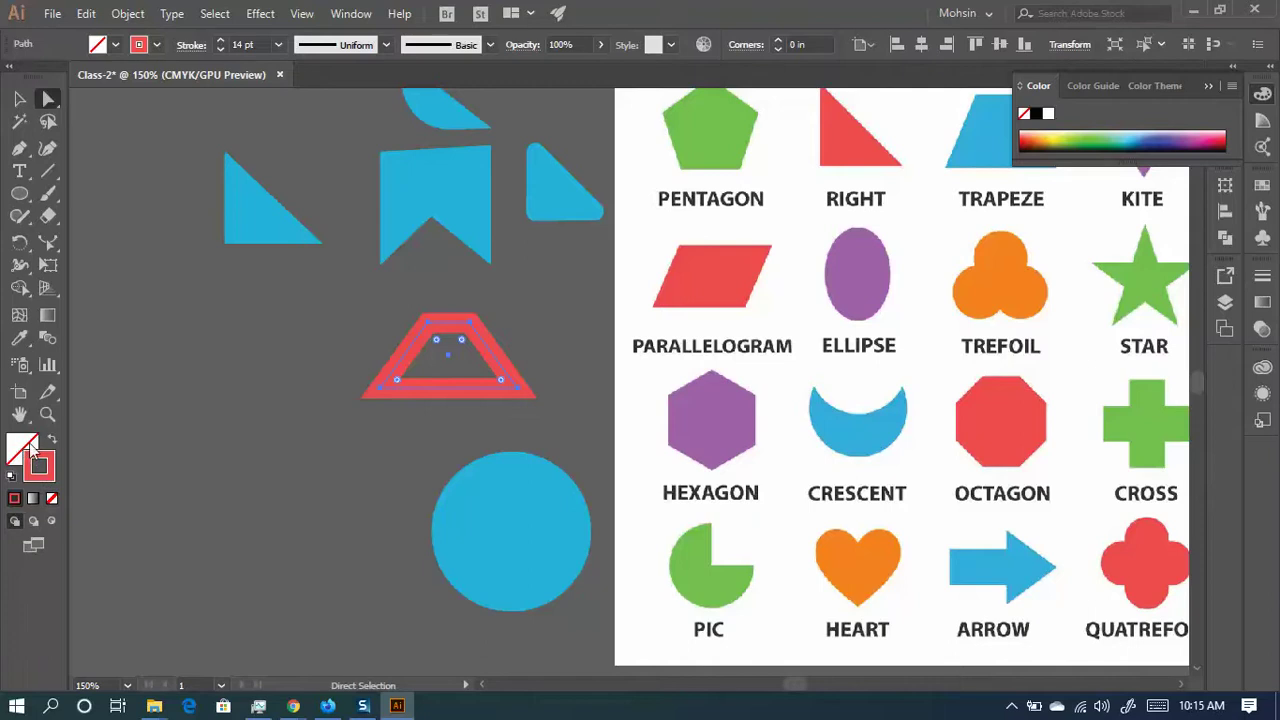
scroll(340, 385, up, 3)
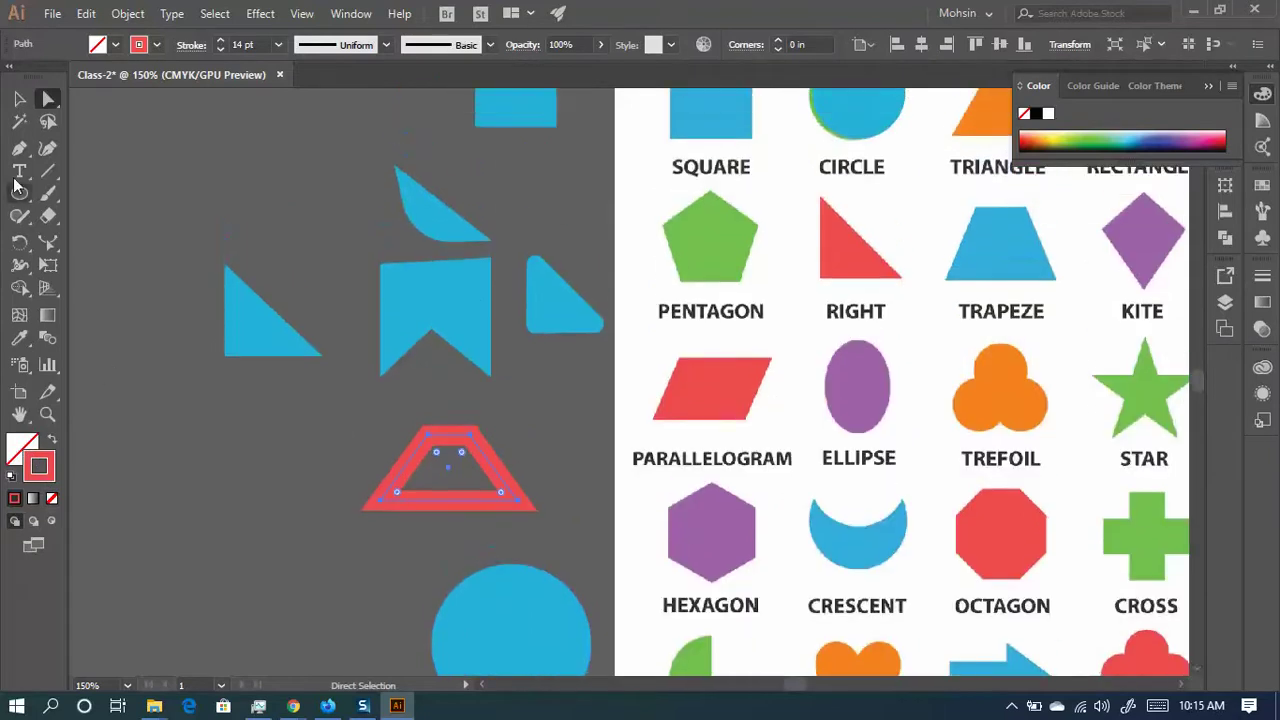
- Draw a square beside the red trapezoid outline, swap its stroke colour to a solid red fill, and move it into the empty area beside the trapezoid
click(18, 191)
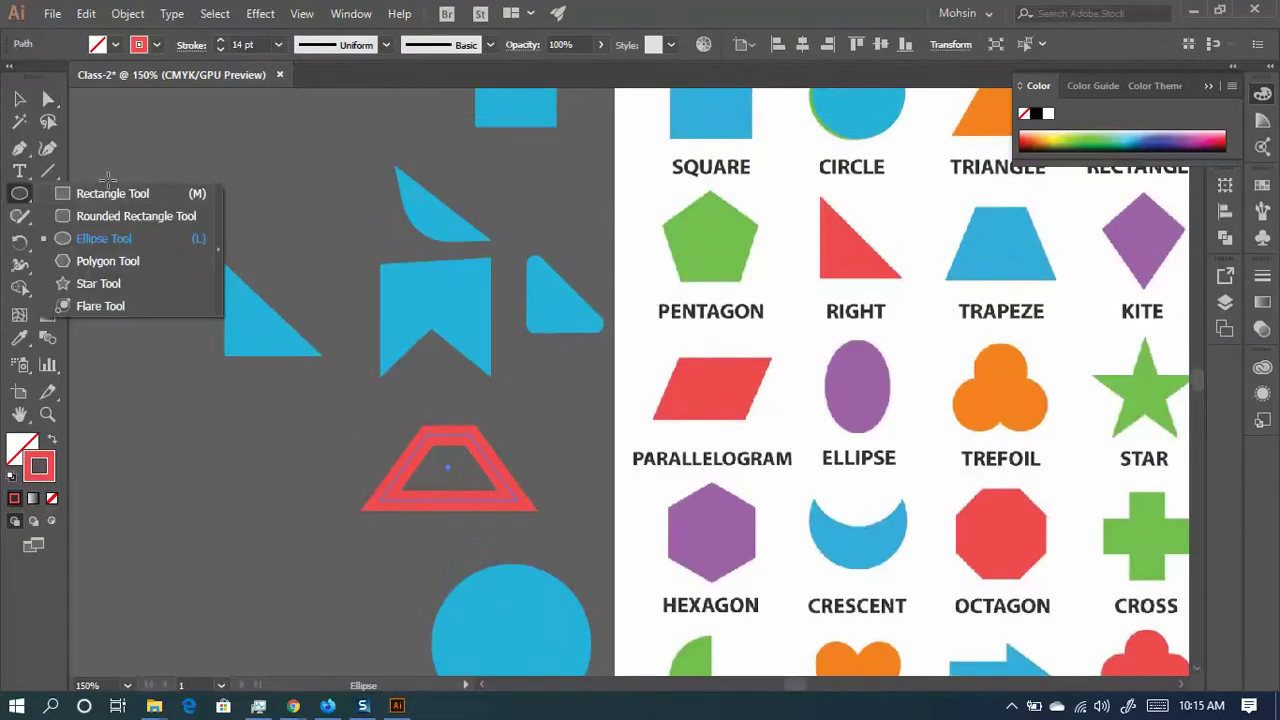
click(118, 193)
drag(258, 468, 372, 581)
click(19, 98)
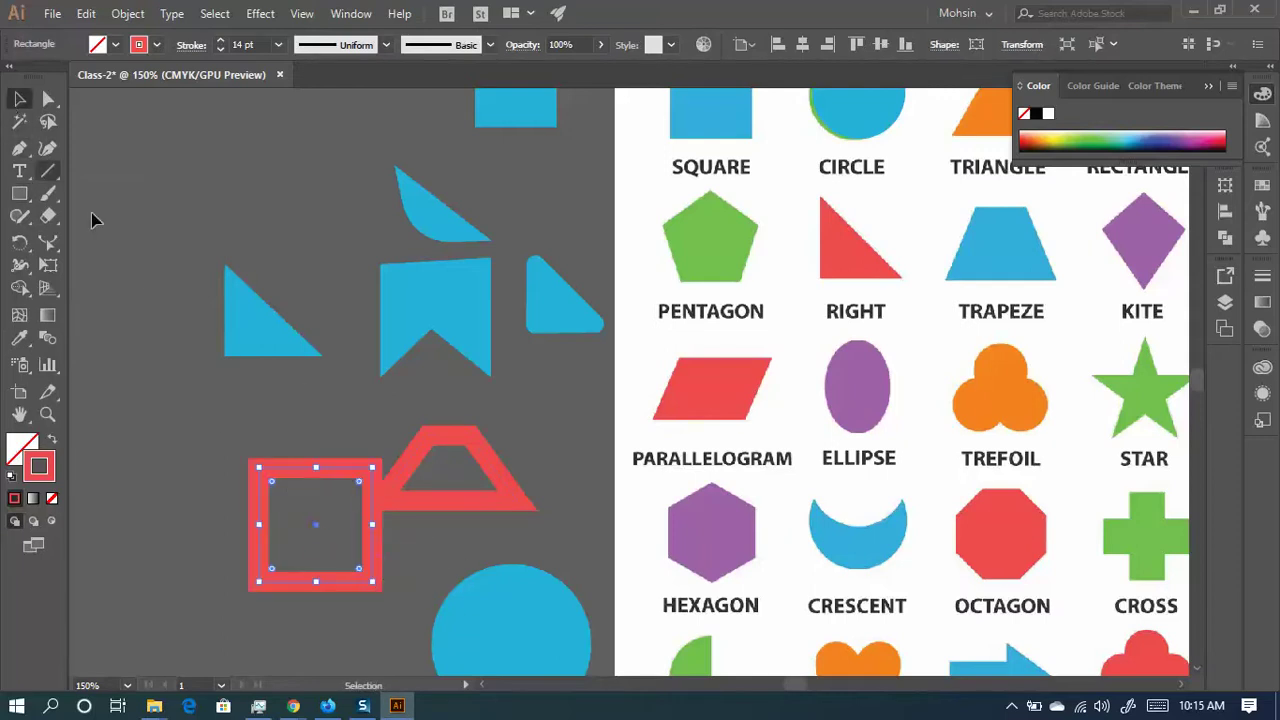
click(48, 441)
drag(337, 517, 231, 451)
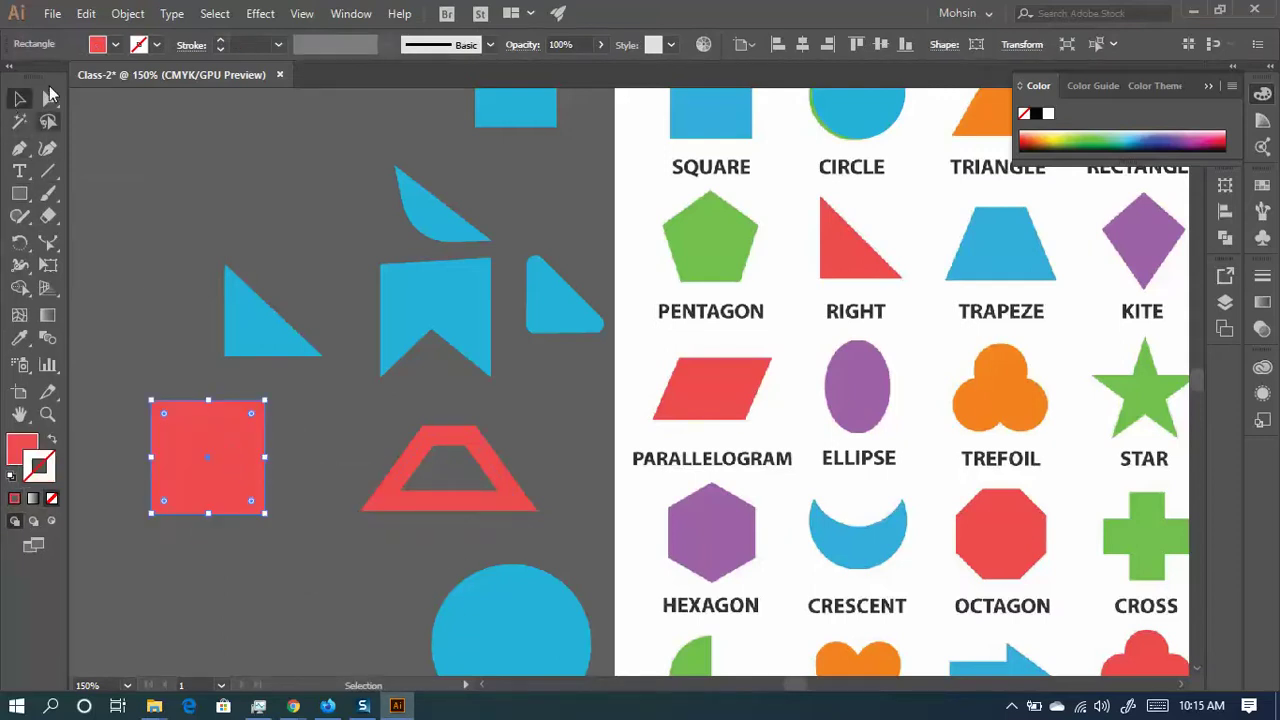
- Delete the red square's upper-right anchor point with Direct Selection to turn it into a right triangle
click(49, 97)
click(293, 416)
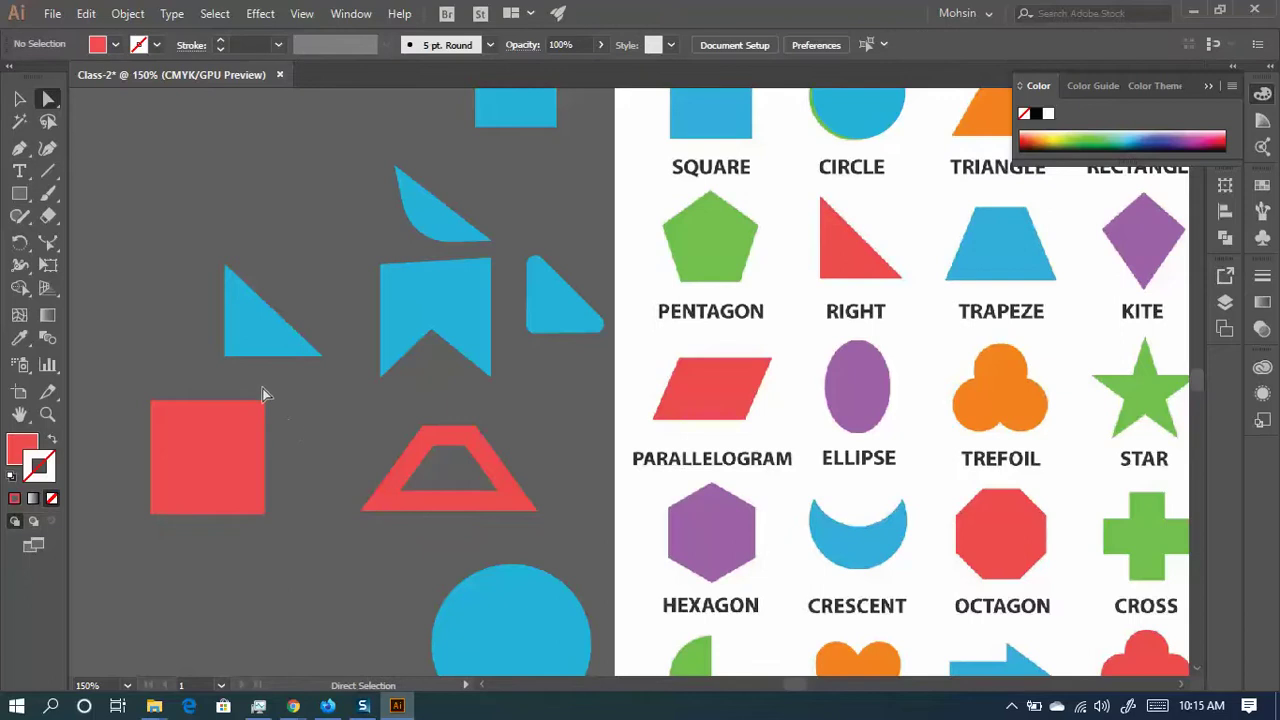
click(265, 401)
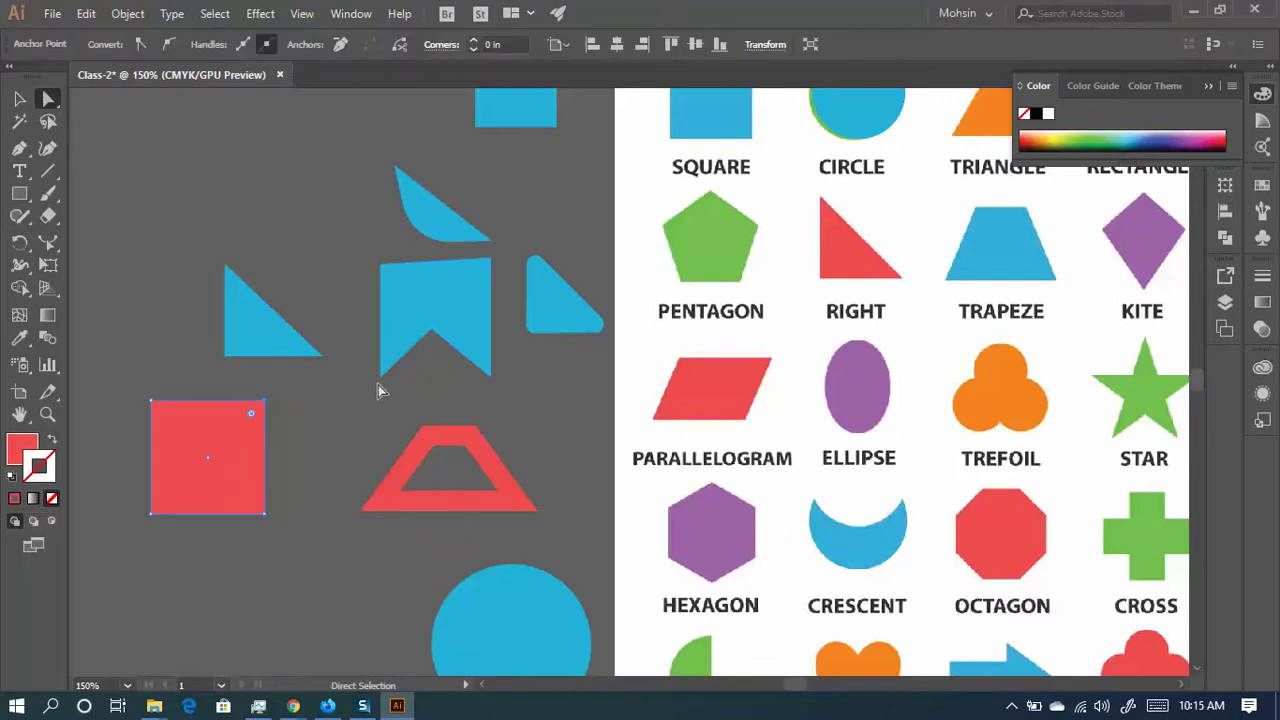
key(Delete)
click(377, 535)
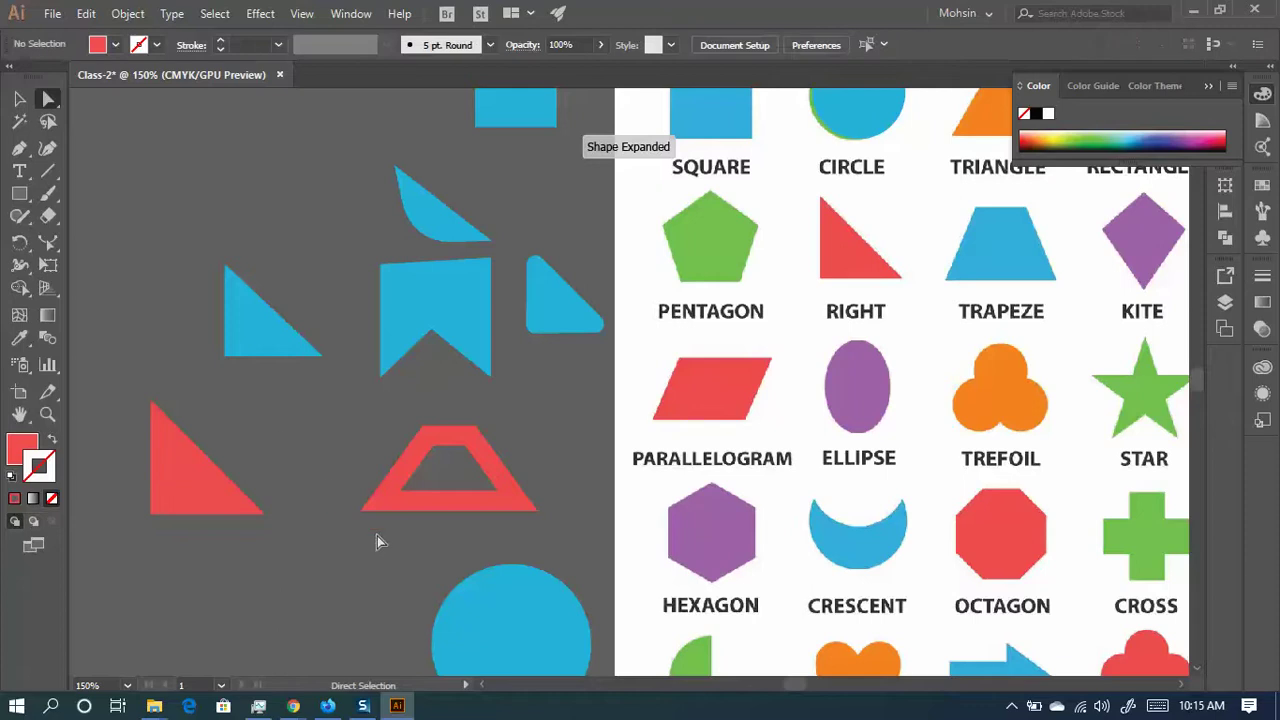
- Move the red right triangle directly below the blue right triangle, next to the trapezoid outline
scroll(416, 595, up, 2)
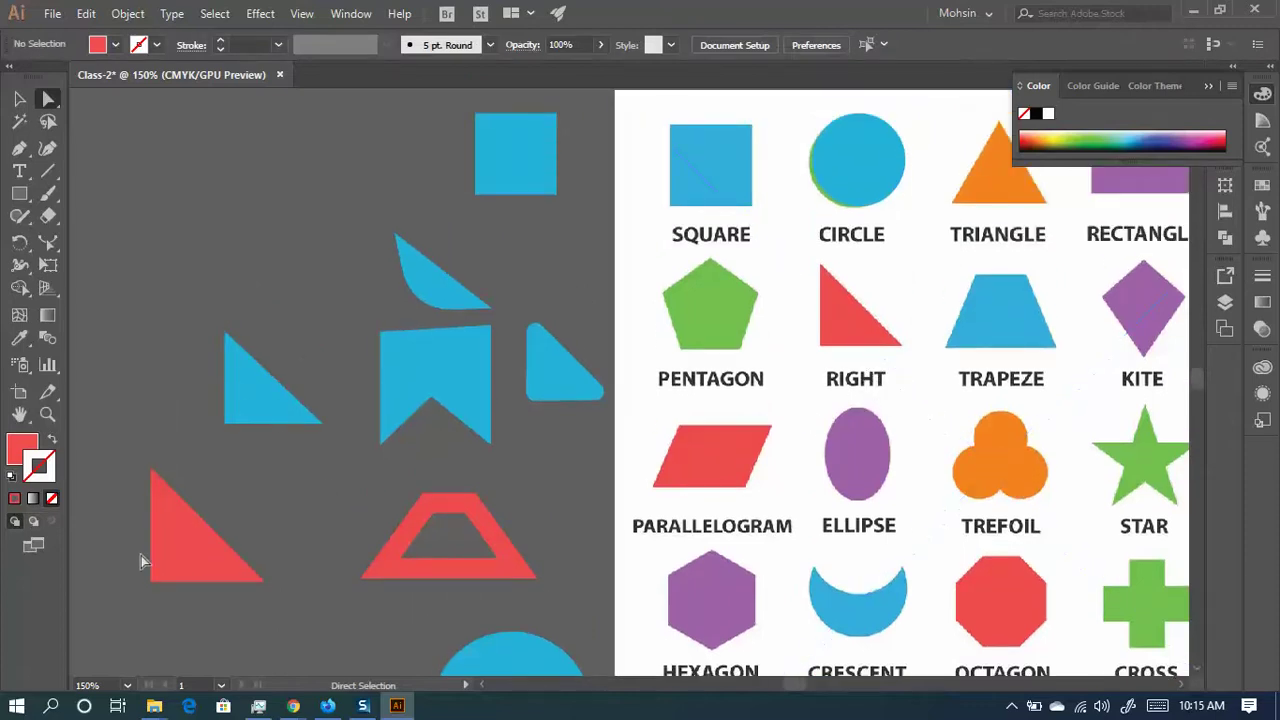
drag(209, 549, 295, 535)
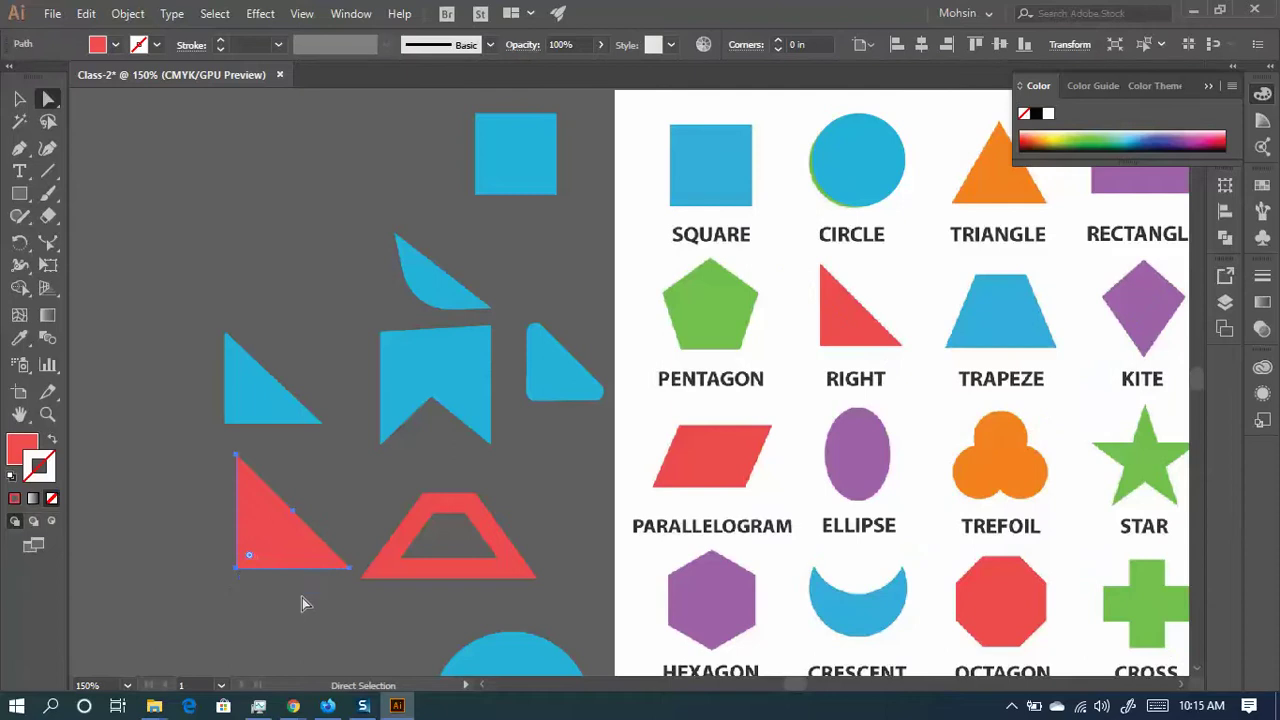
click(249, 602)
scroll(285, 408, down, 2)
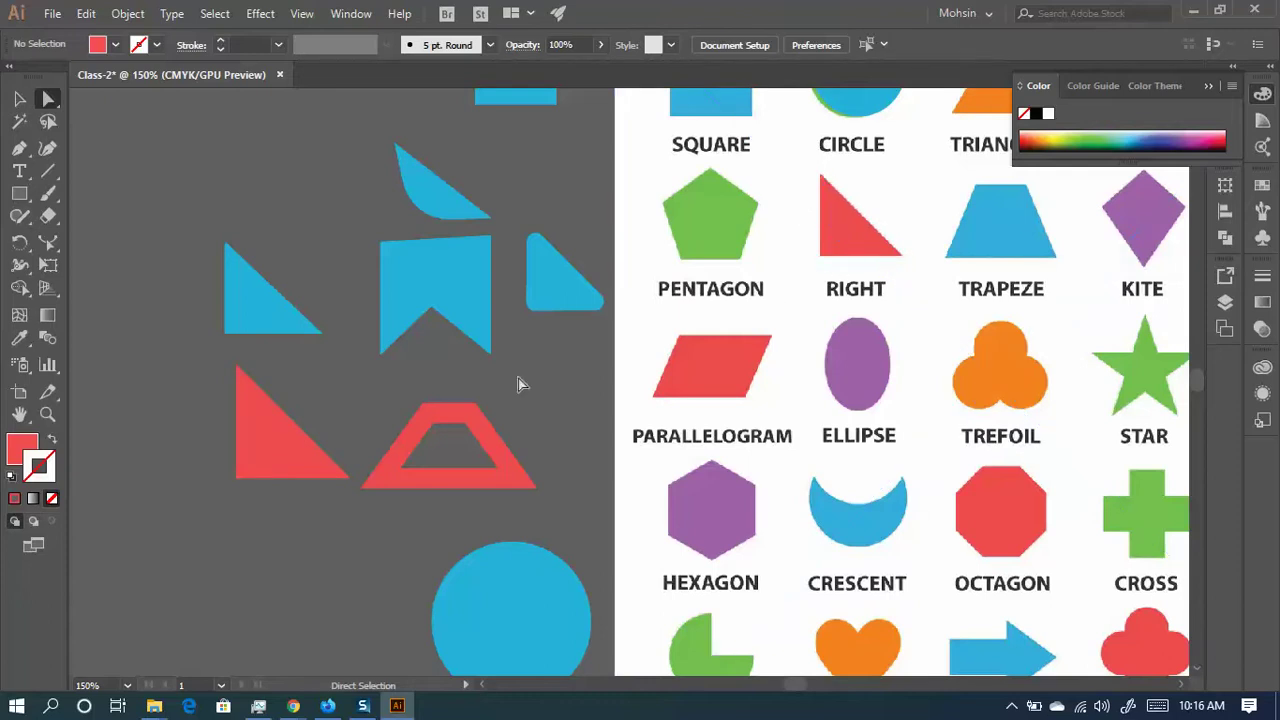
- Move the blue right triangle slightly upward, and swap fill and stroke on both the blue and the red triangles
drag(266, 318, 282, 292)
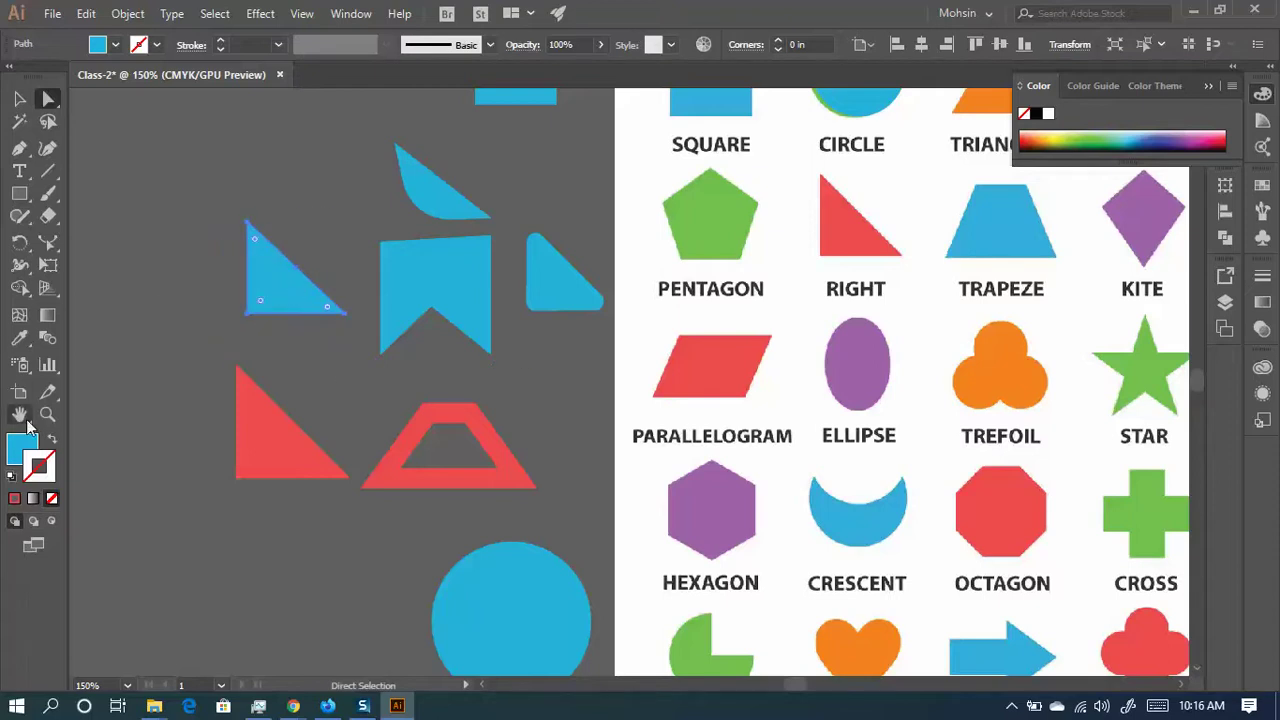
click(53, 443)
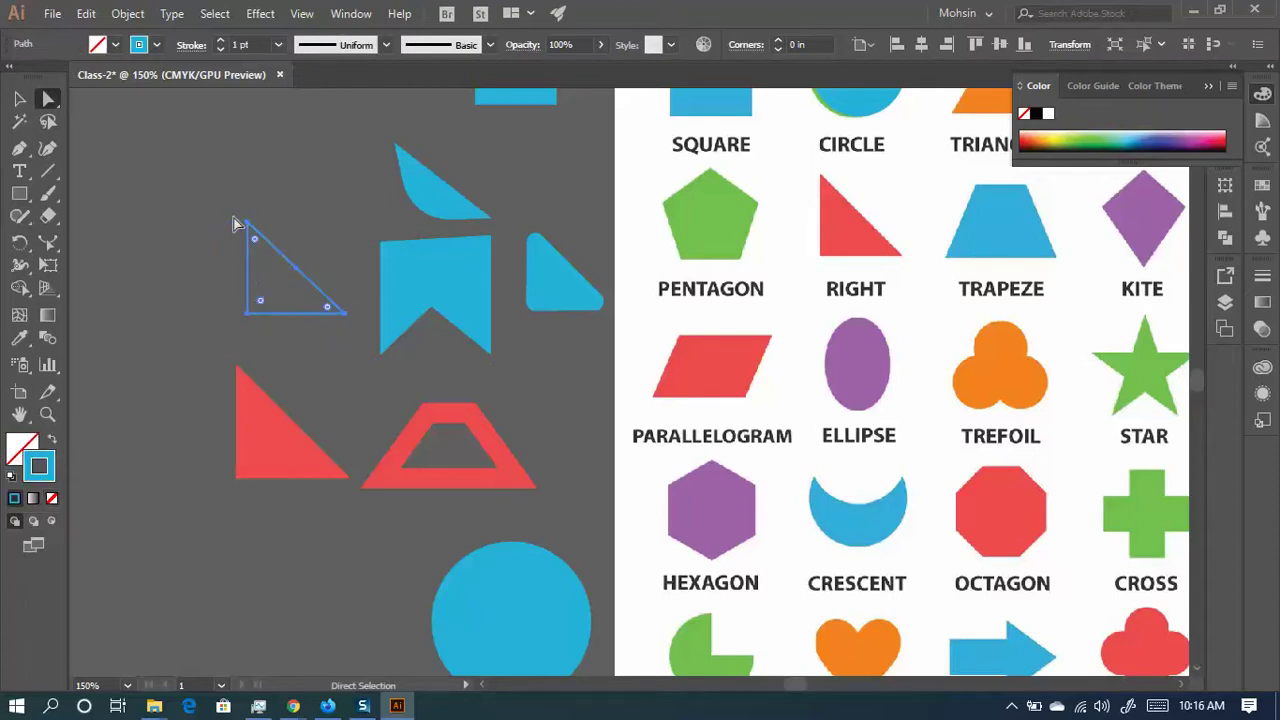
click(265, 240)
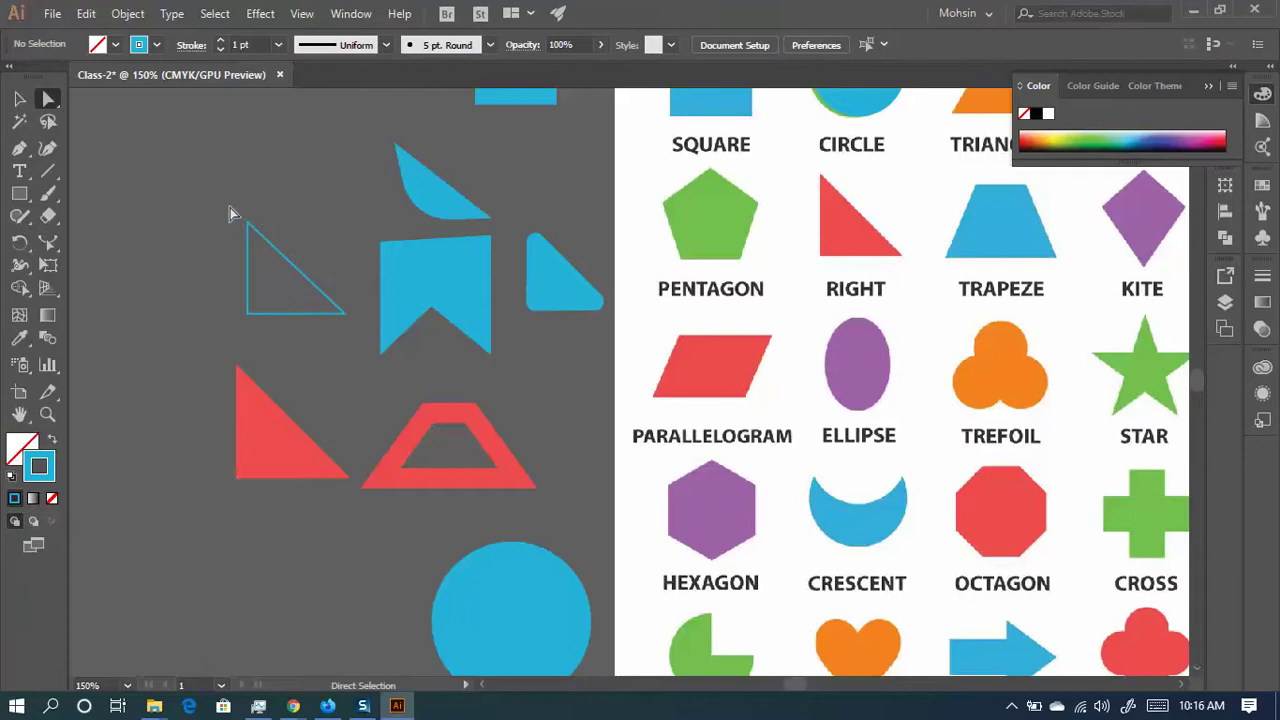
click(264, 442)
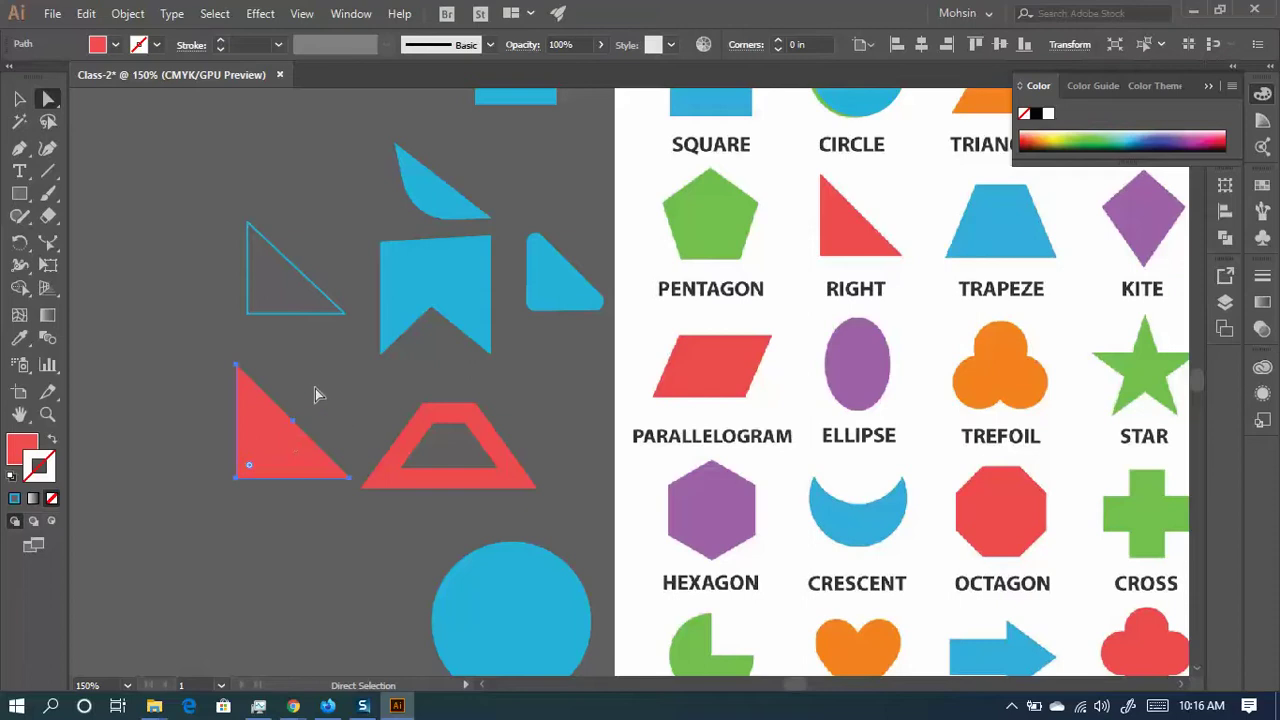
click(52, 442)
click(260, 298)
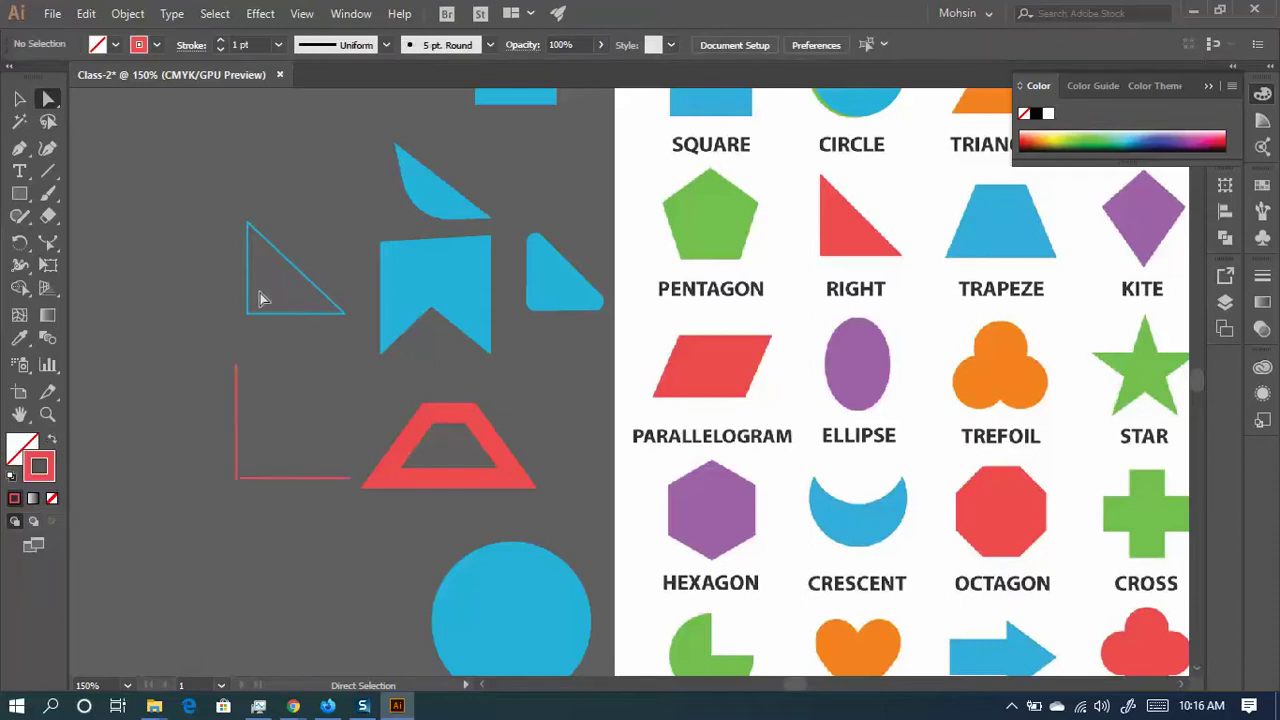
- Examine the anchor points of the blue triangle outline and the red path below it, including the point midway along the blue diagonal
click(258, 298)
click(220, 400)
drag(239, 243, 320, 330)
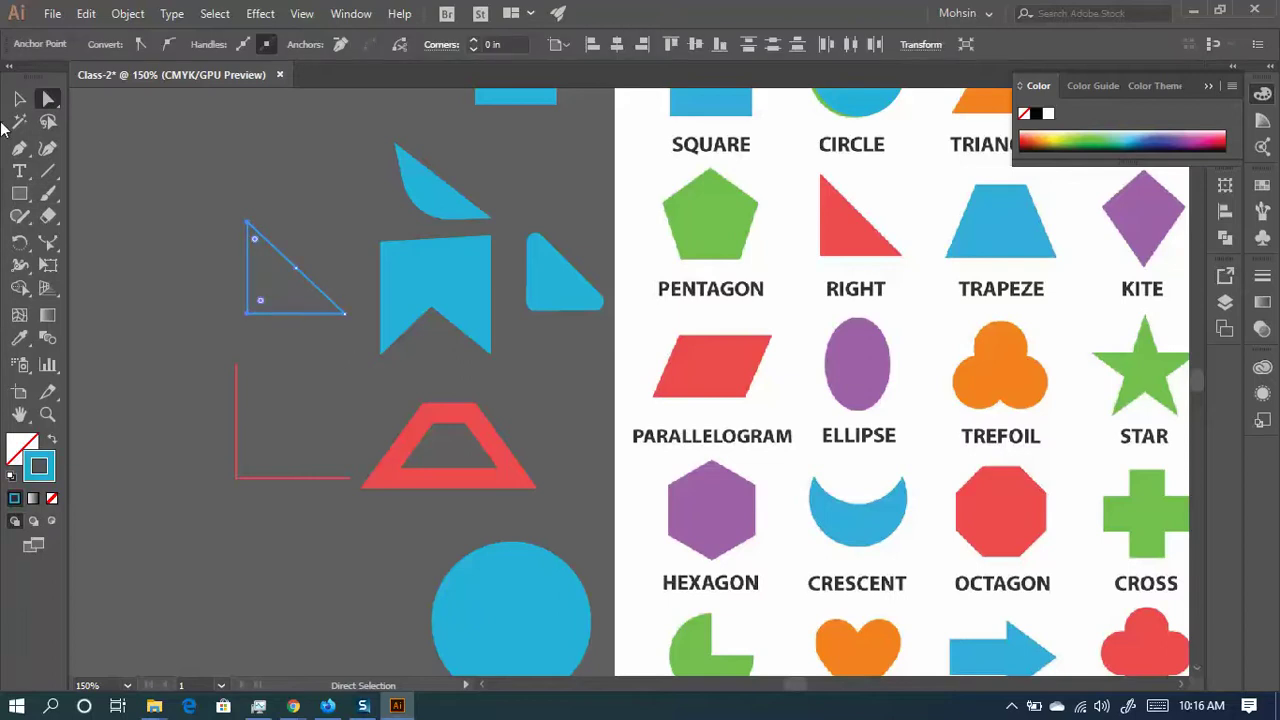
click(19, 98)
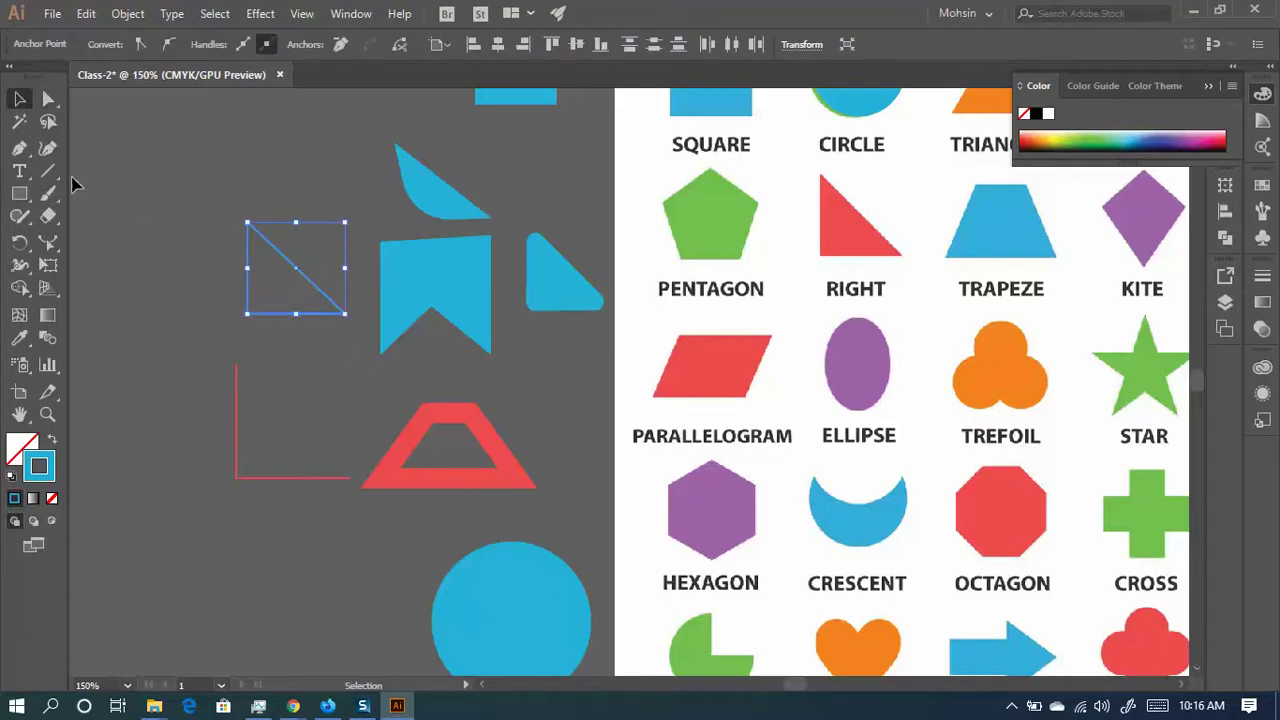
click(118, 183)
click(48, 98)
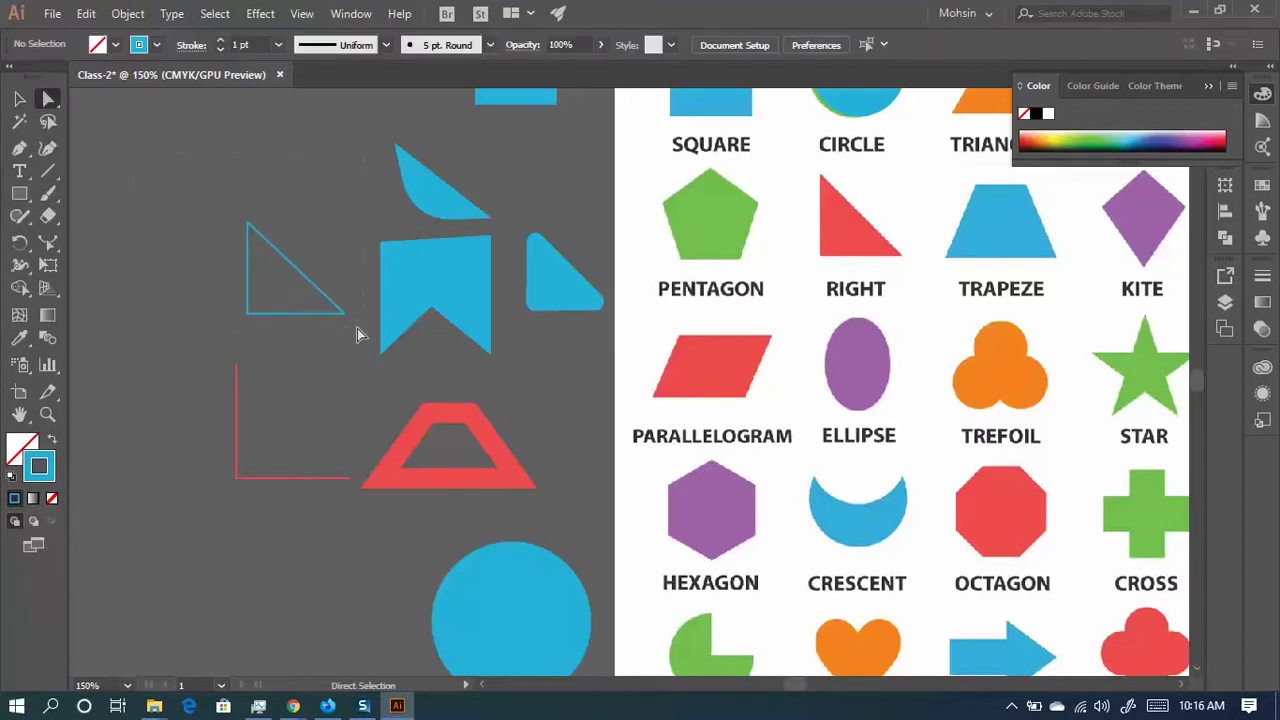
click(295, 267)
mouse_move(295, 266)
mouse_down()
mouse_move(350, 220)
mouse_move(295, 272)
mouse_up()
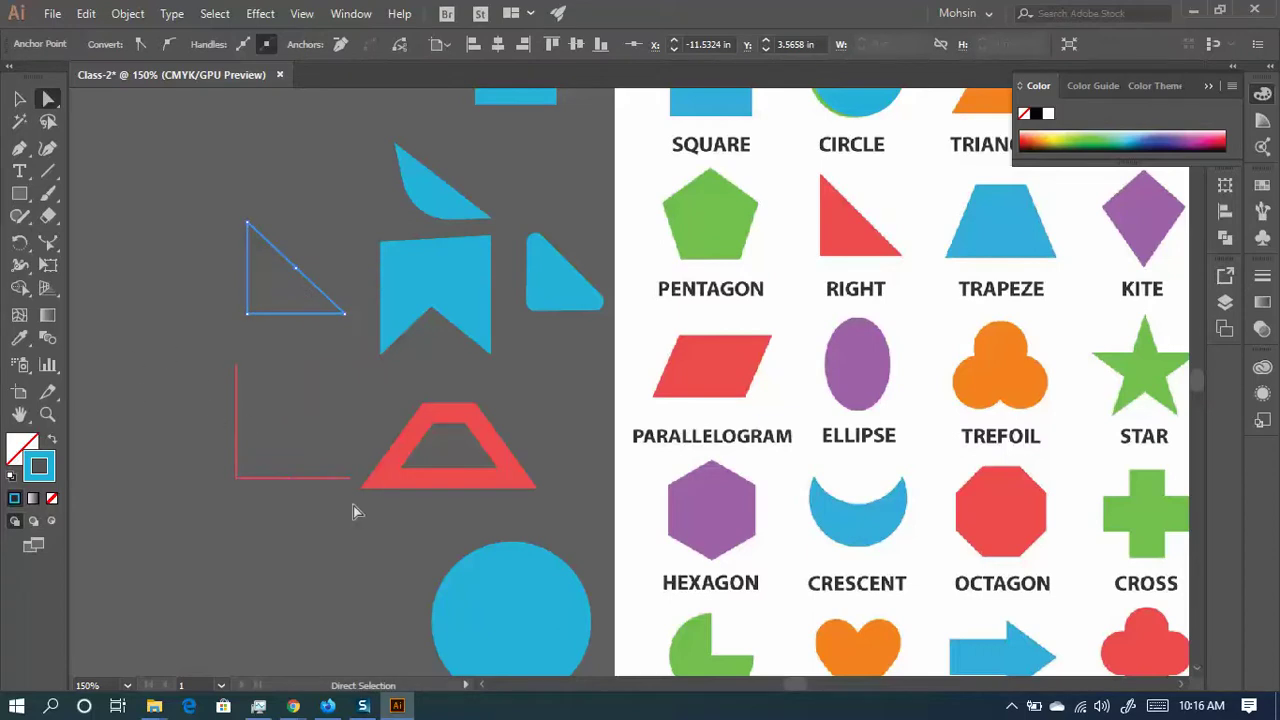
drag(353, 505, 300, 470)
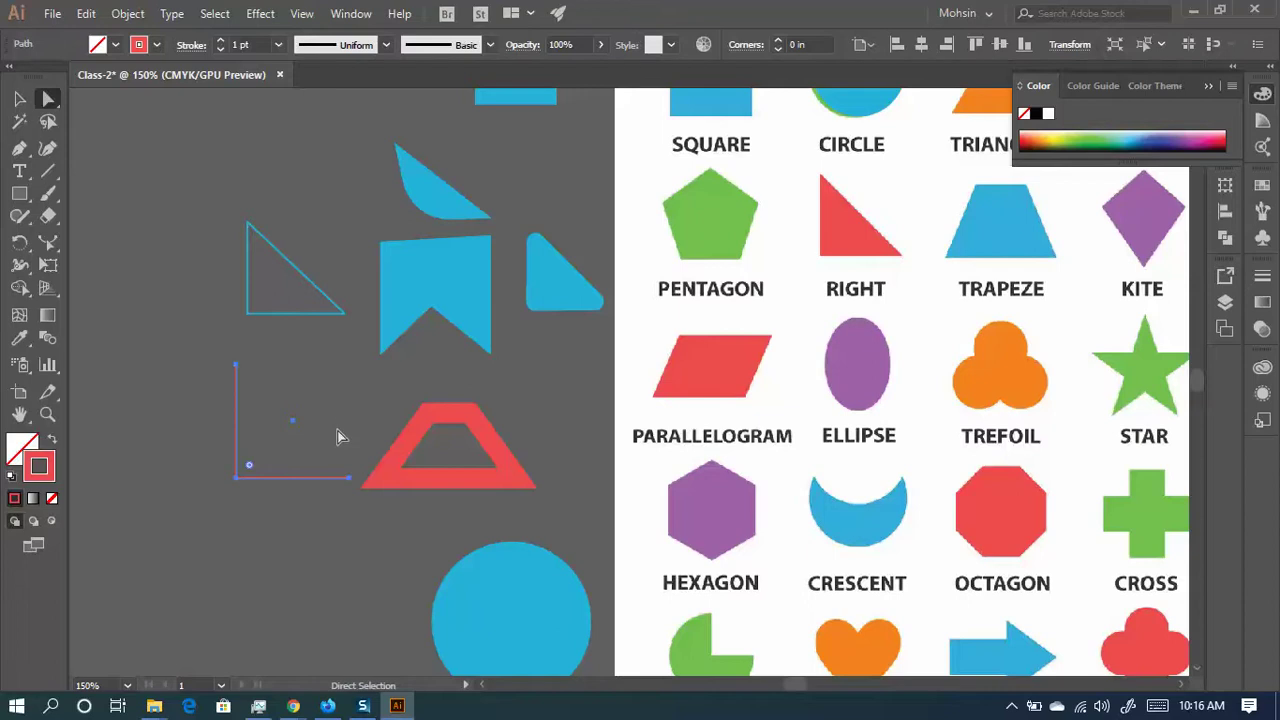
- Move the blue circle below the red open path and delete its top anchor point to leave a semicircle
scroll(331, 441, down, 3)
drag(541, 511, 349, 498)
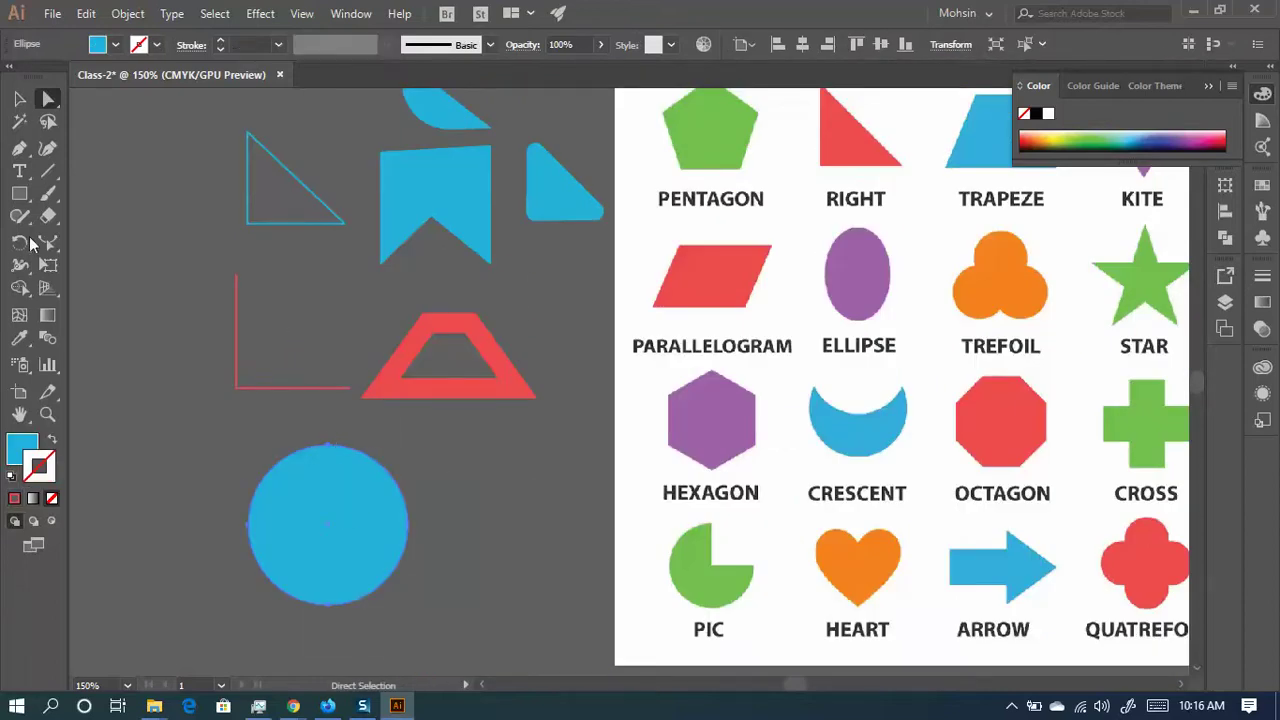
drag(311, 430, 405, 517)
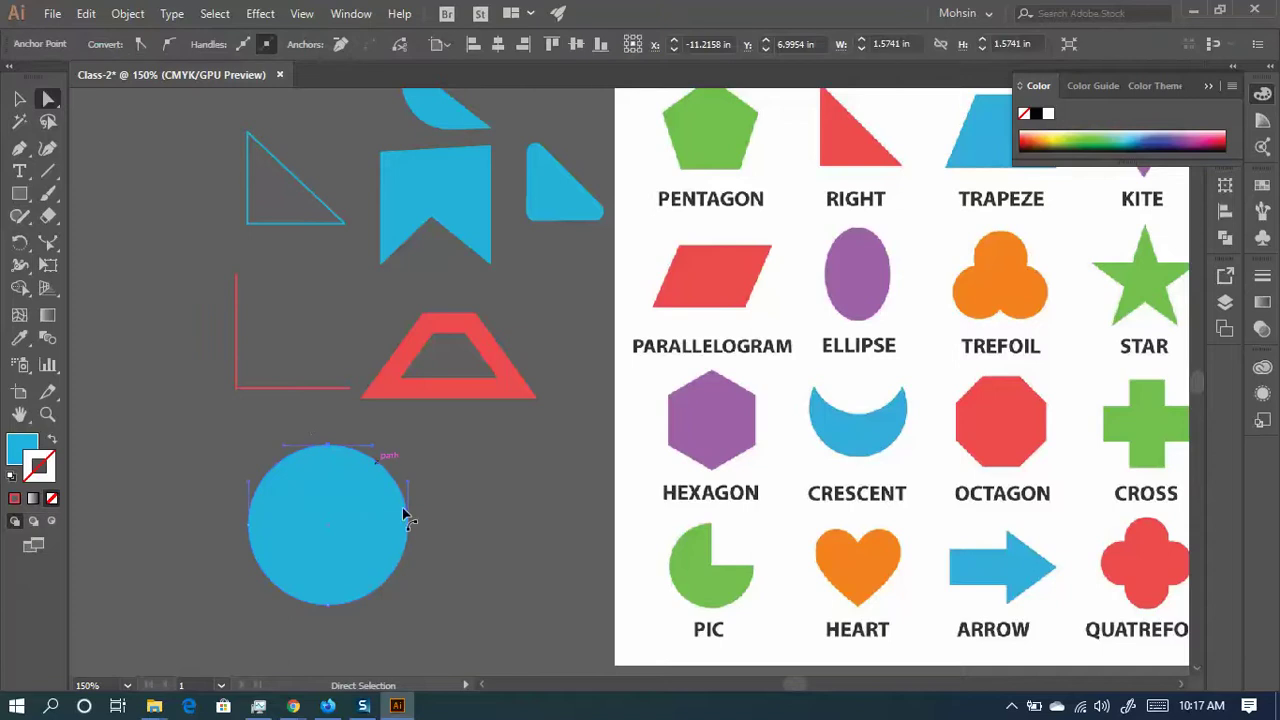
click(325, 446)
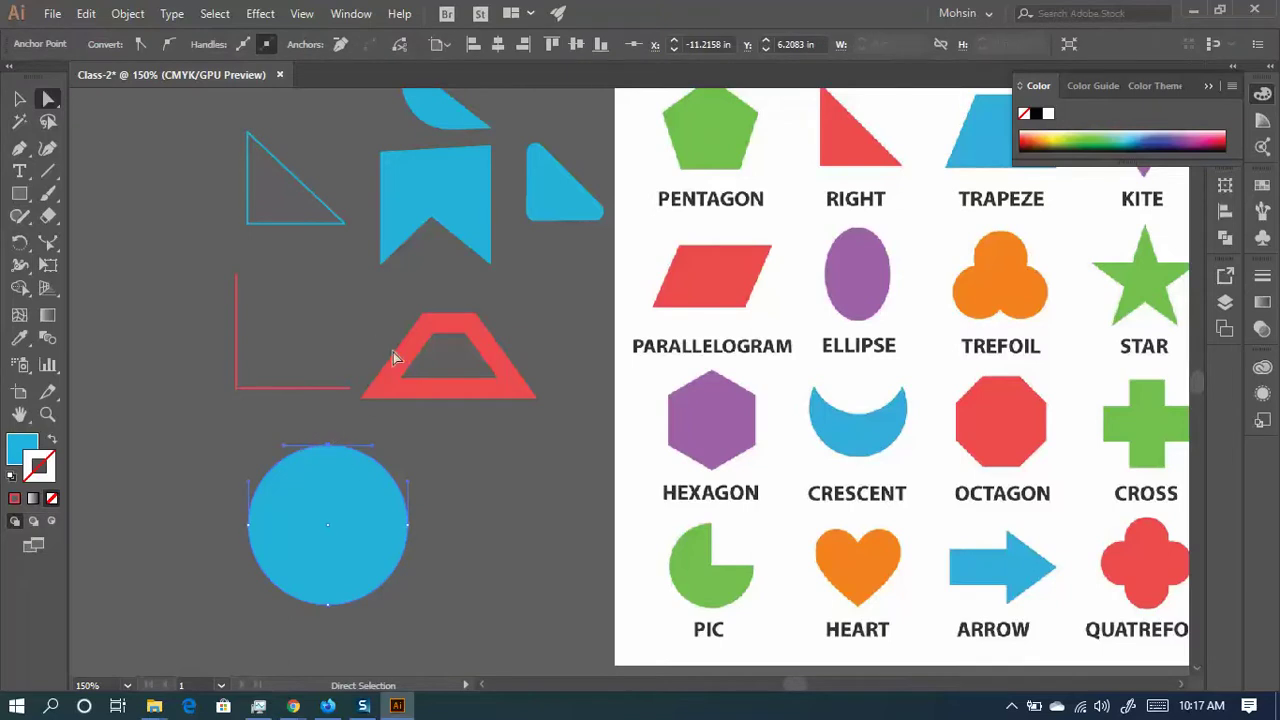
key(Delete)
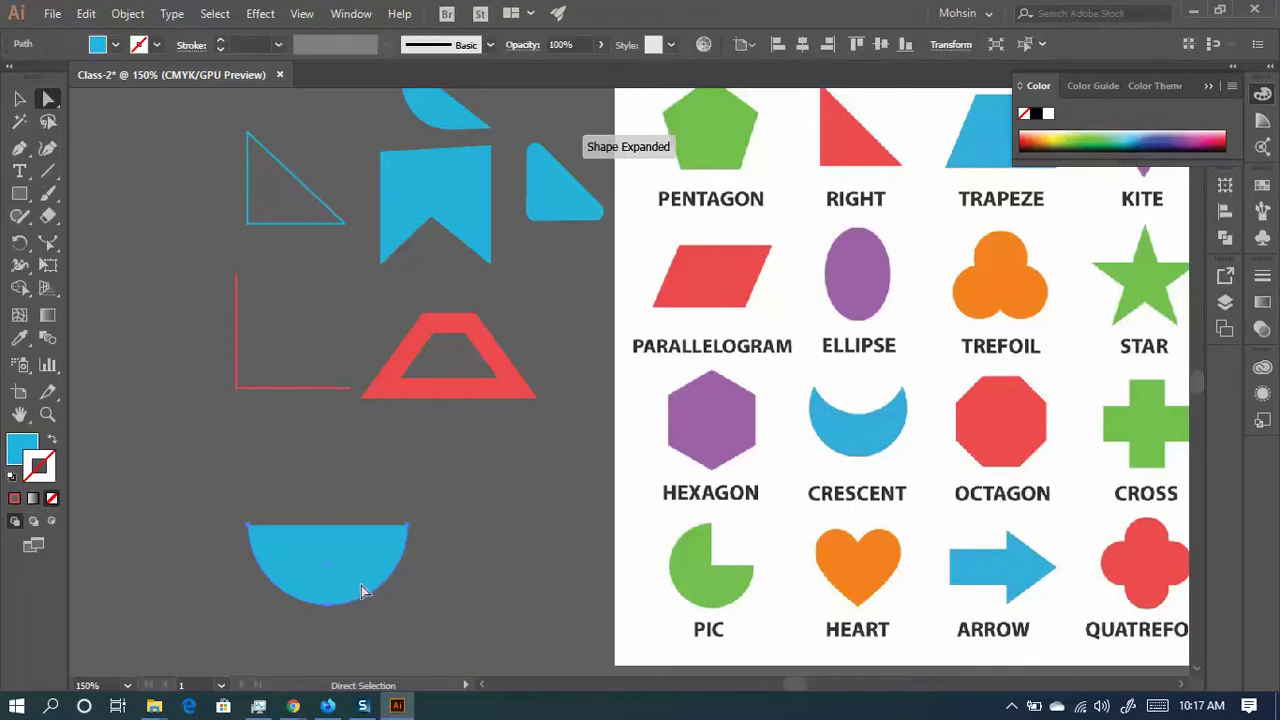
- Reposition the blue semicircle in the empty area just below the red open path
drag(368, 547, 481, 535)
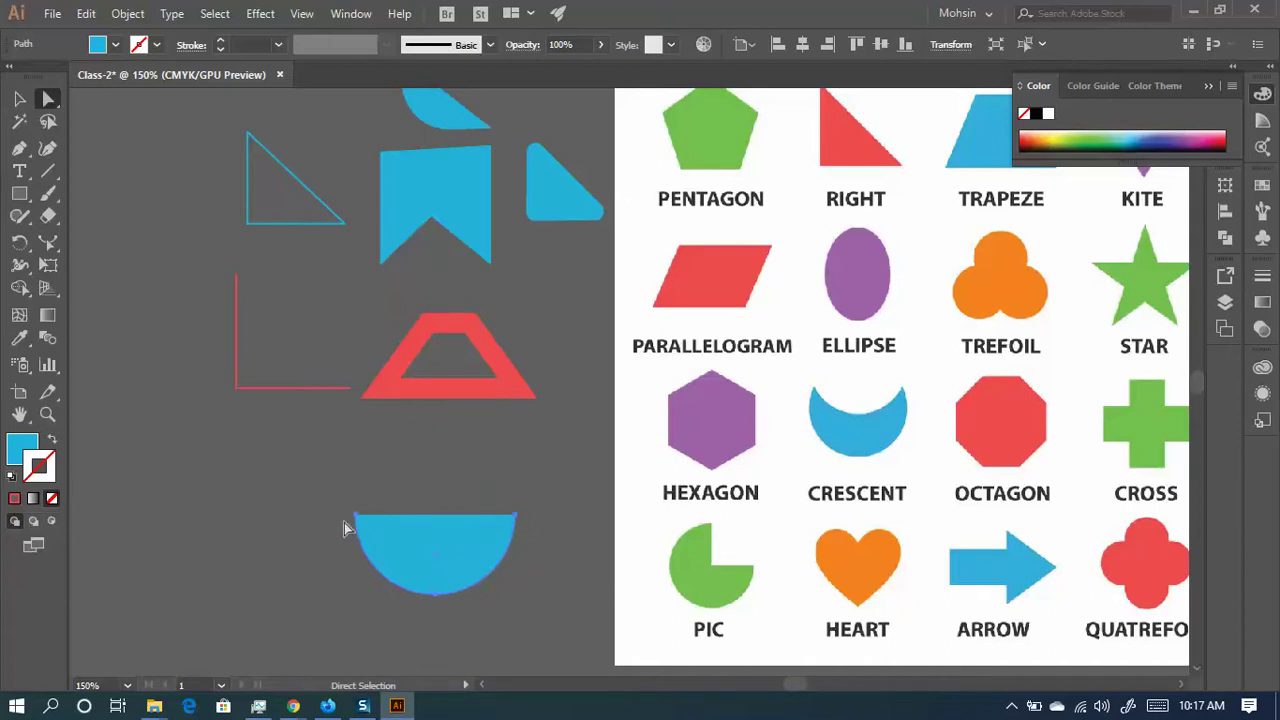
click(518, 516)
click(518, 516)
drag(399, 529, 252, 484)
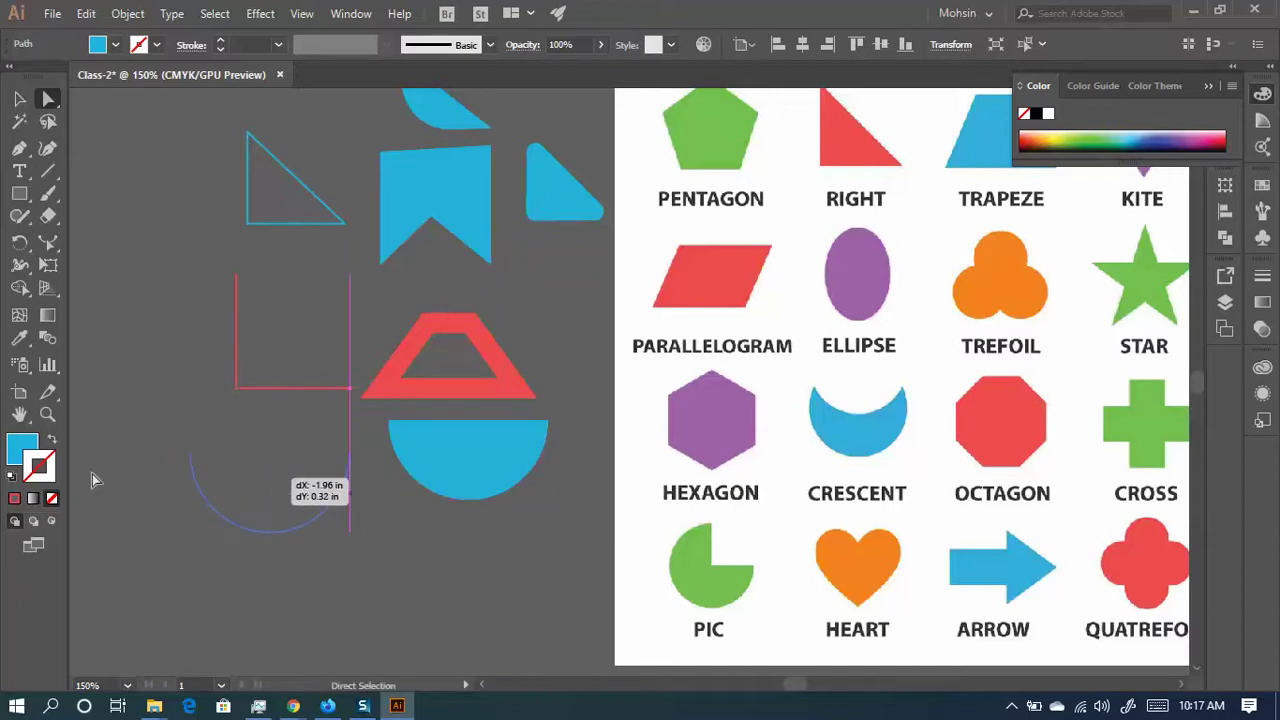
- Swap the semicircle's fill and stroke to make it an open blue arc, and set its stroke weight to 22 pt
click(50, 443)
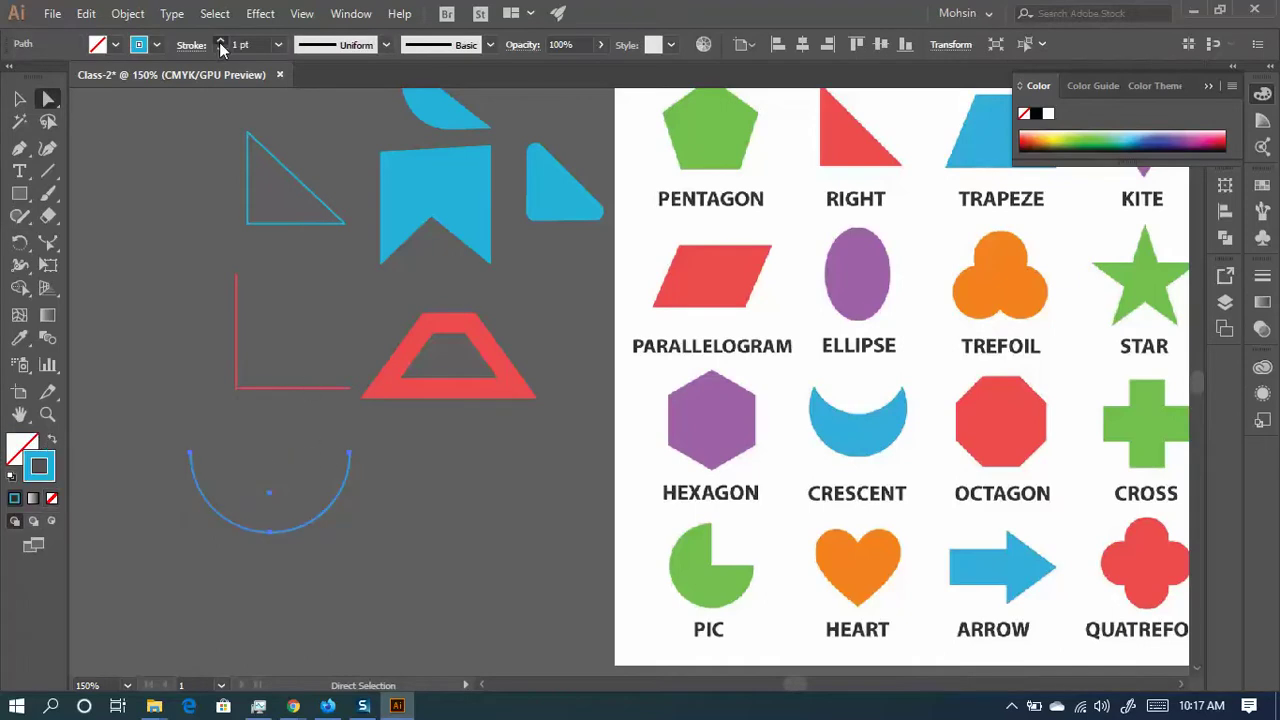
drag(221, 45, 221, 45)
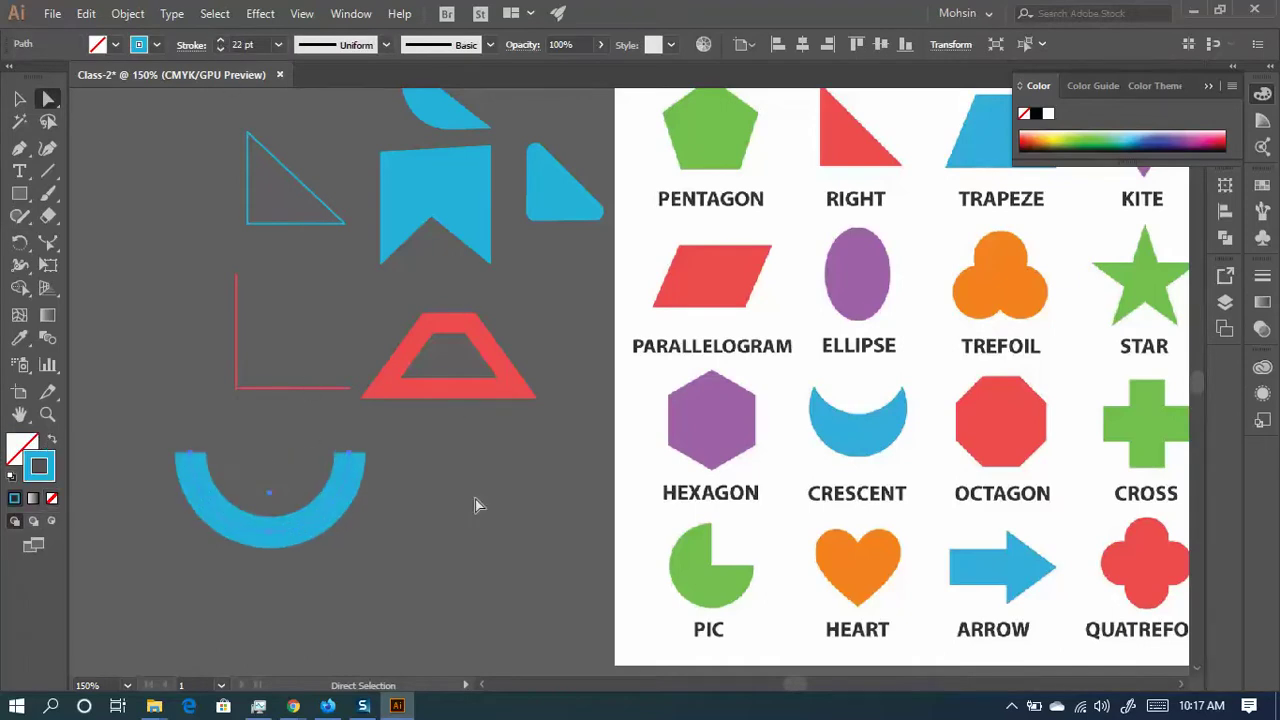
click(230, 581)
- Select the whole red open path and set its stroke weight to 15 pt to form a thick L shape
drag(242, 428, 151, 293)
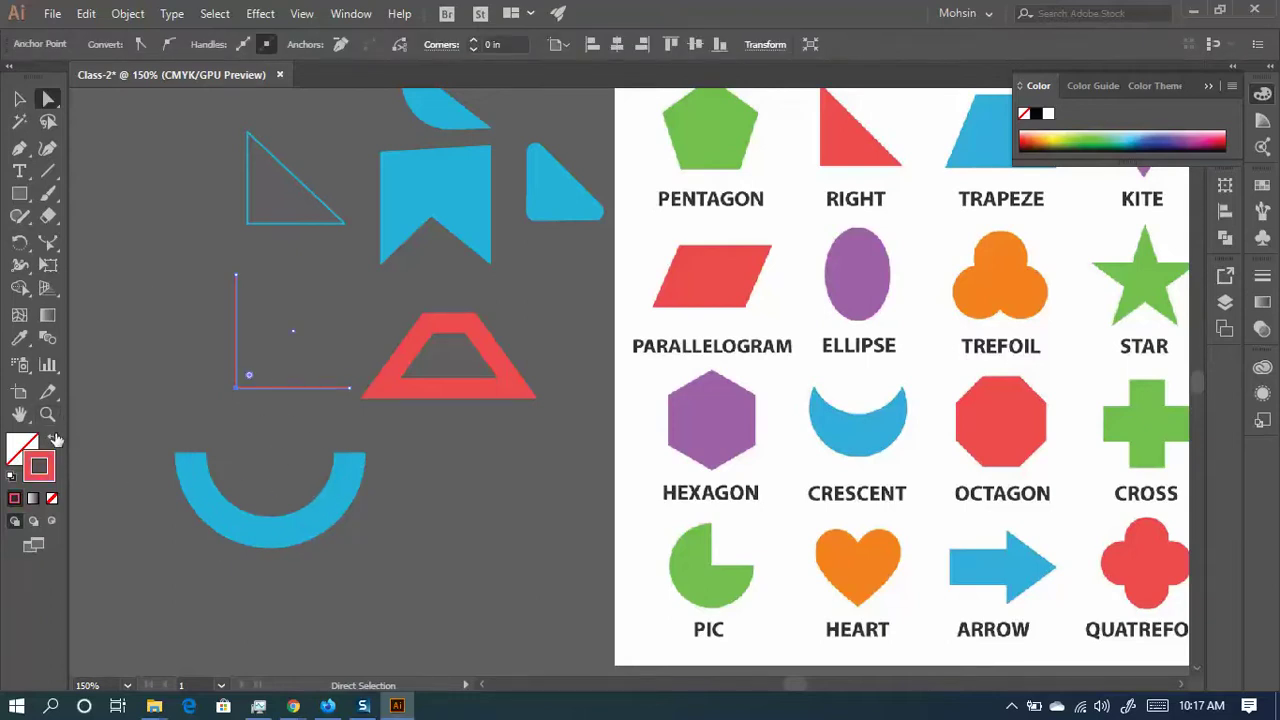
click(19, 98)
click(210, 338)
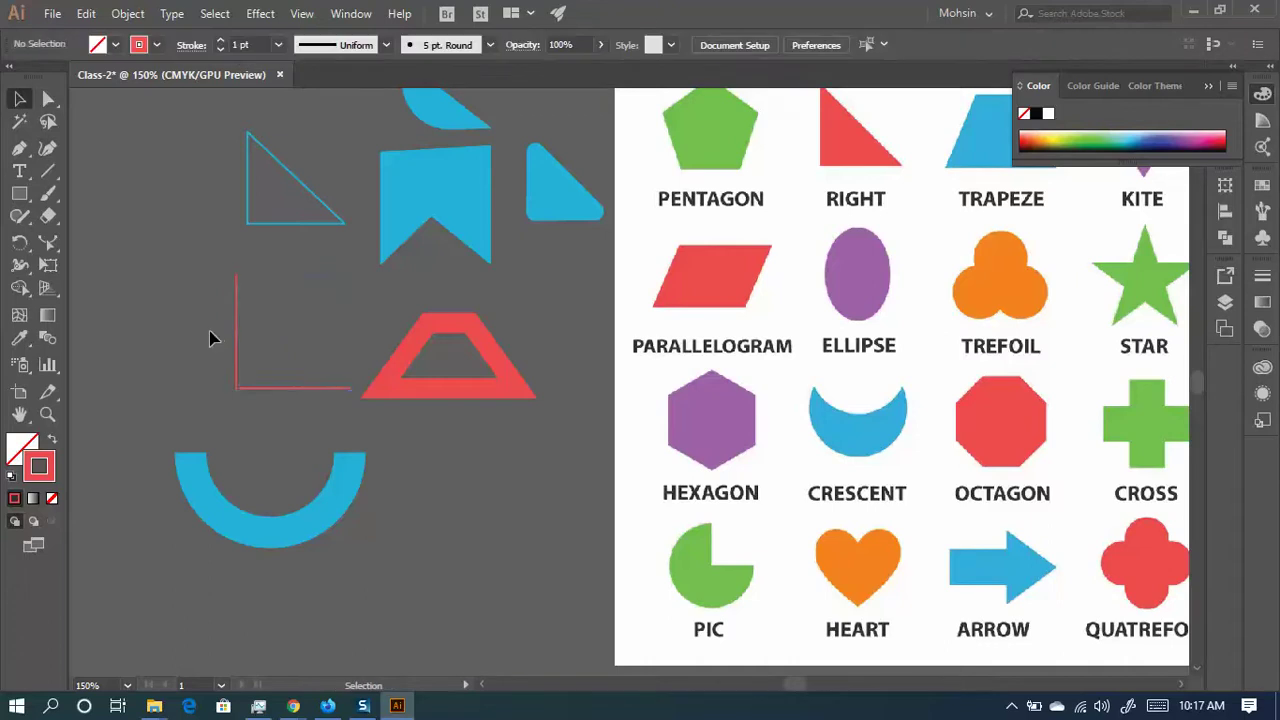
click(279, 389)
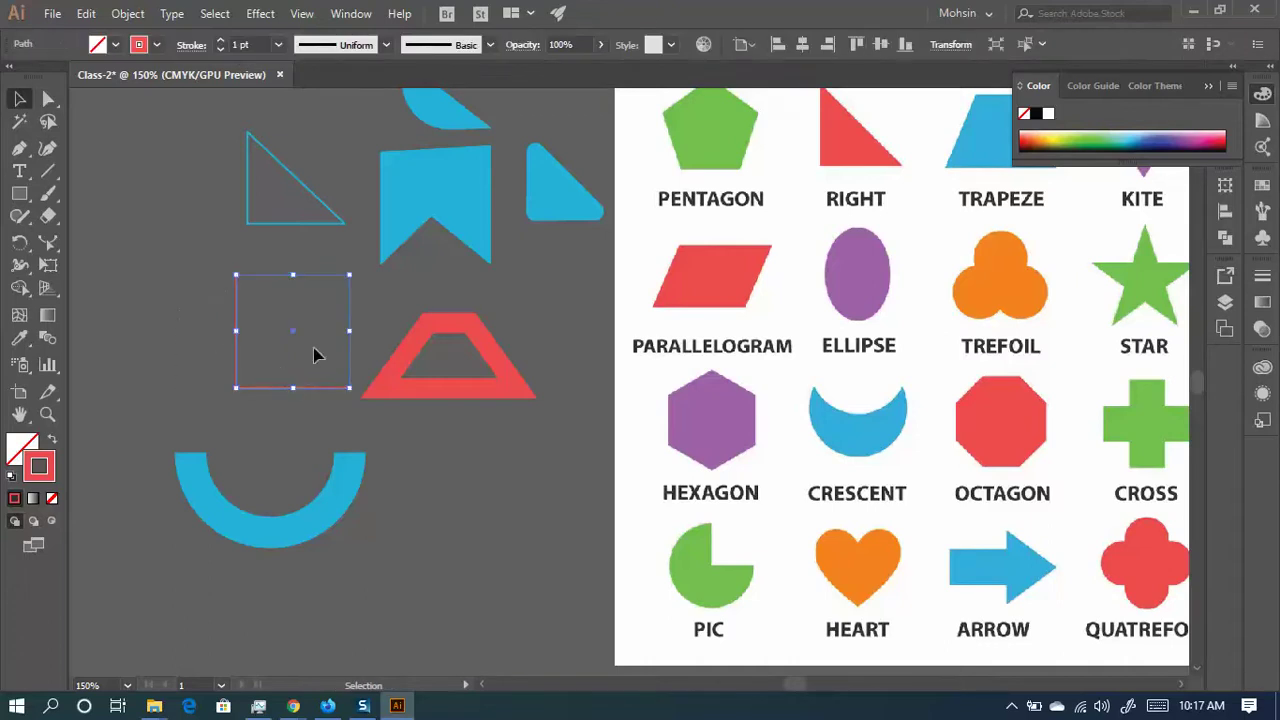
click(220, 42)
click(300, 429)
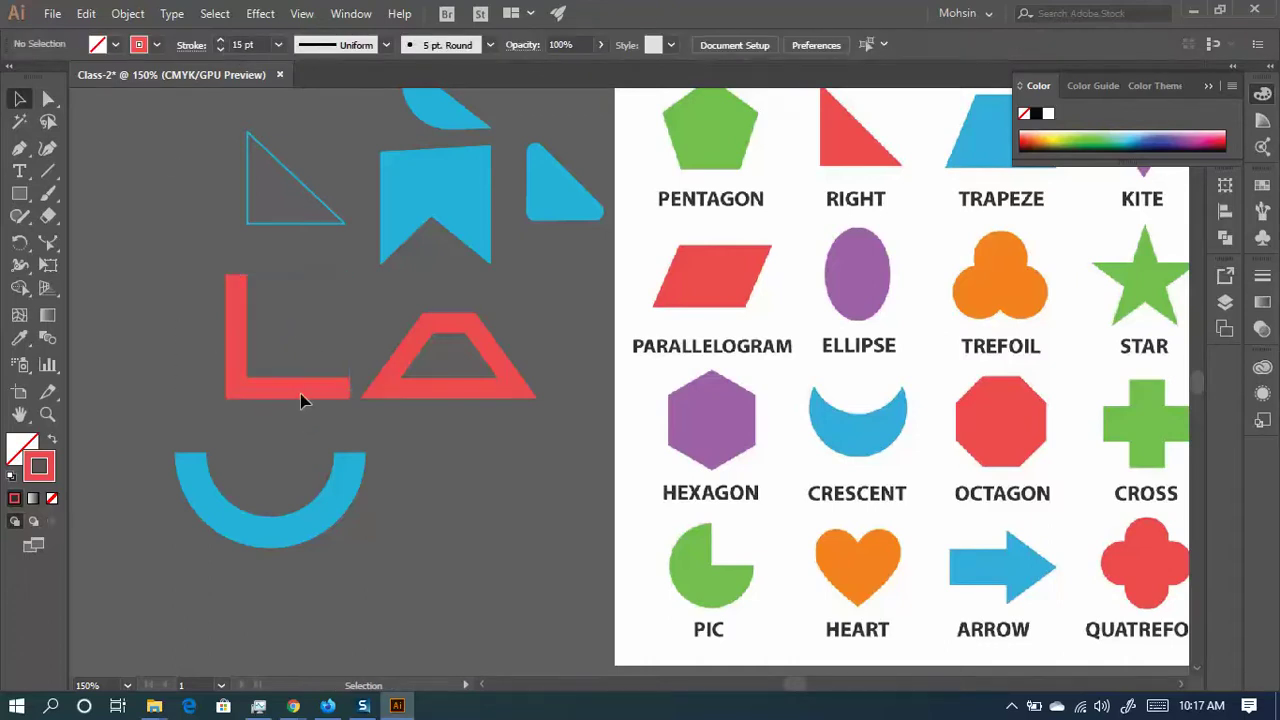
- Look over the shapes on the reference chart, from the square and circle to the semicircle and ring
click(291, 397)
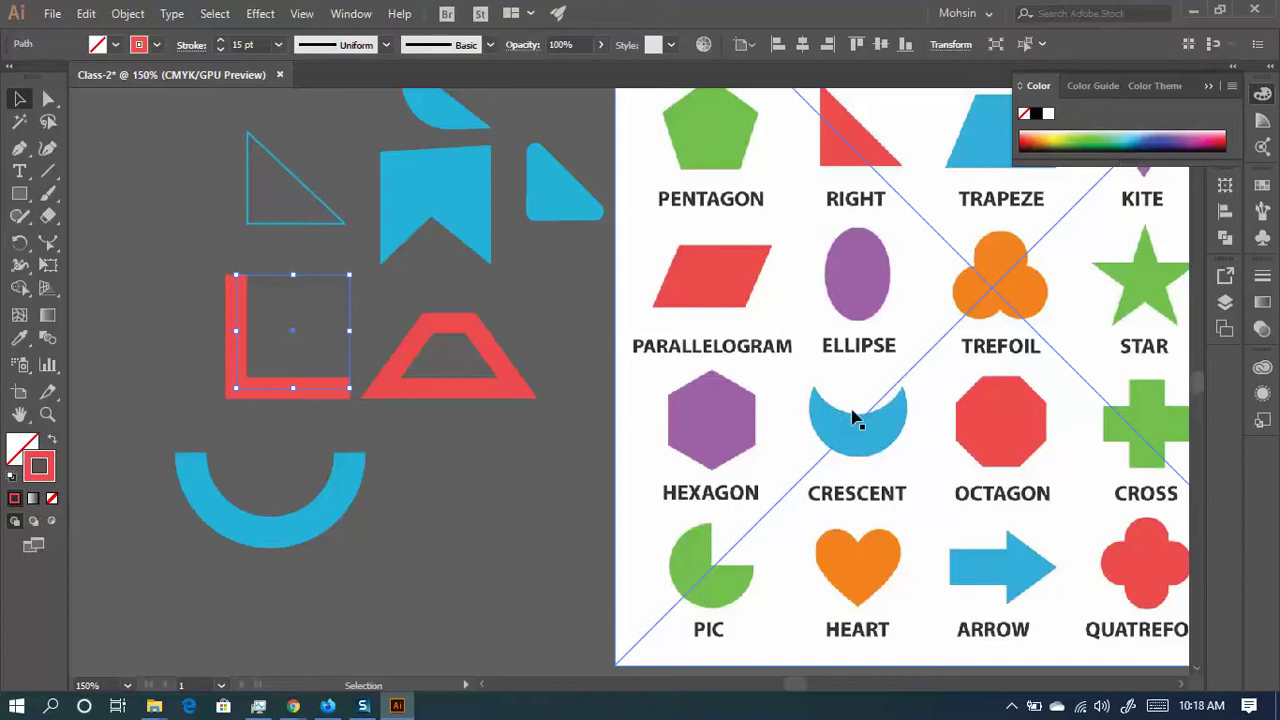
scroll(855, 415, up, 1)
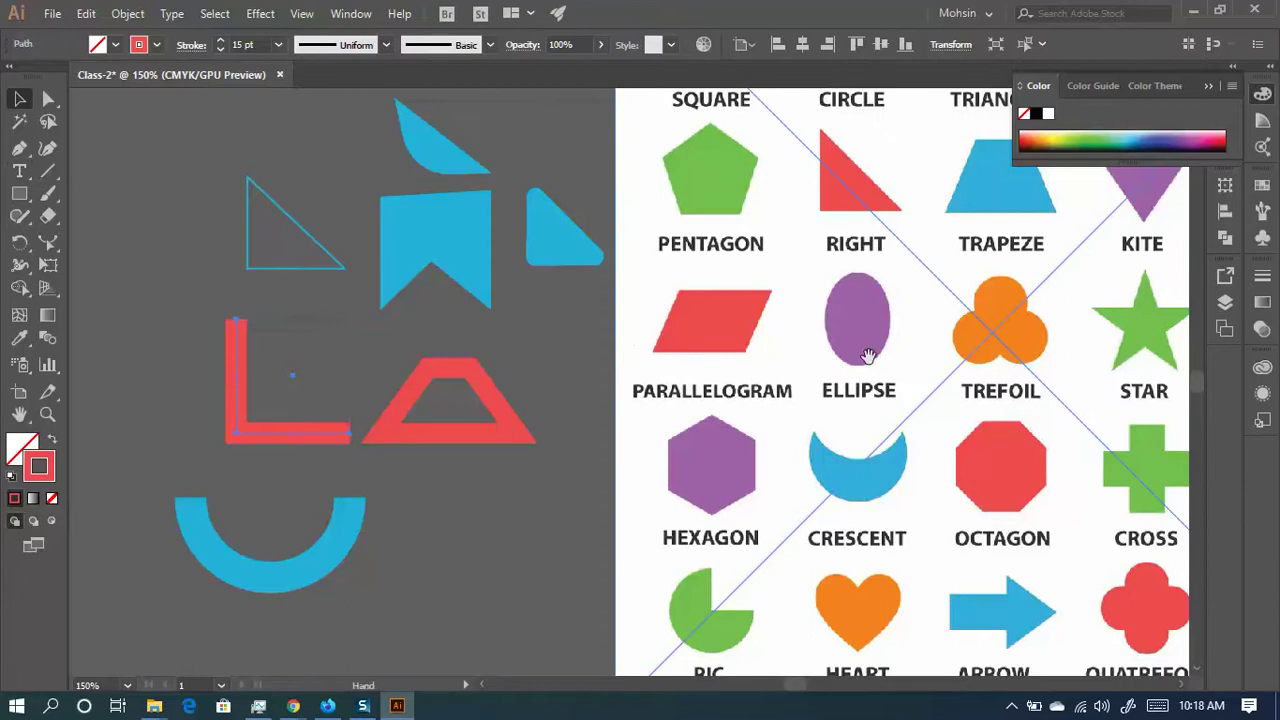
drag(895, 347, 591, 280)
scroll(591, 340, up, 3)
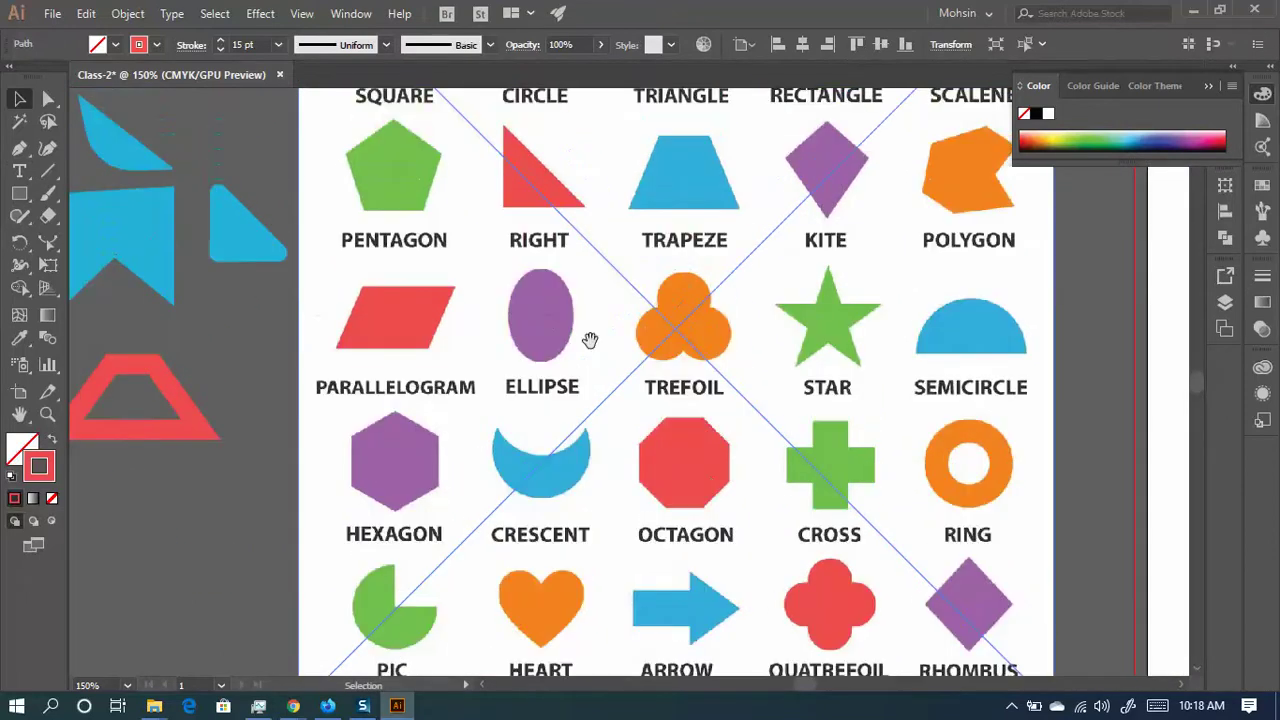
scroll(730, 408, left, 3)
drag(703, 277, 491, 263)
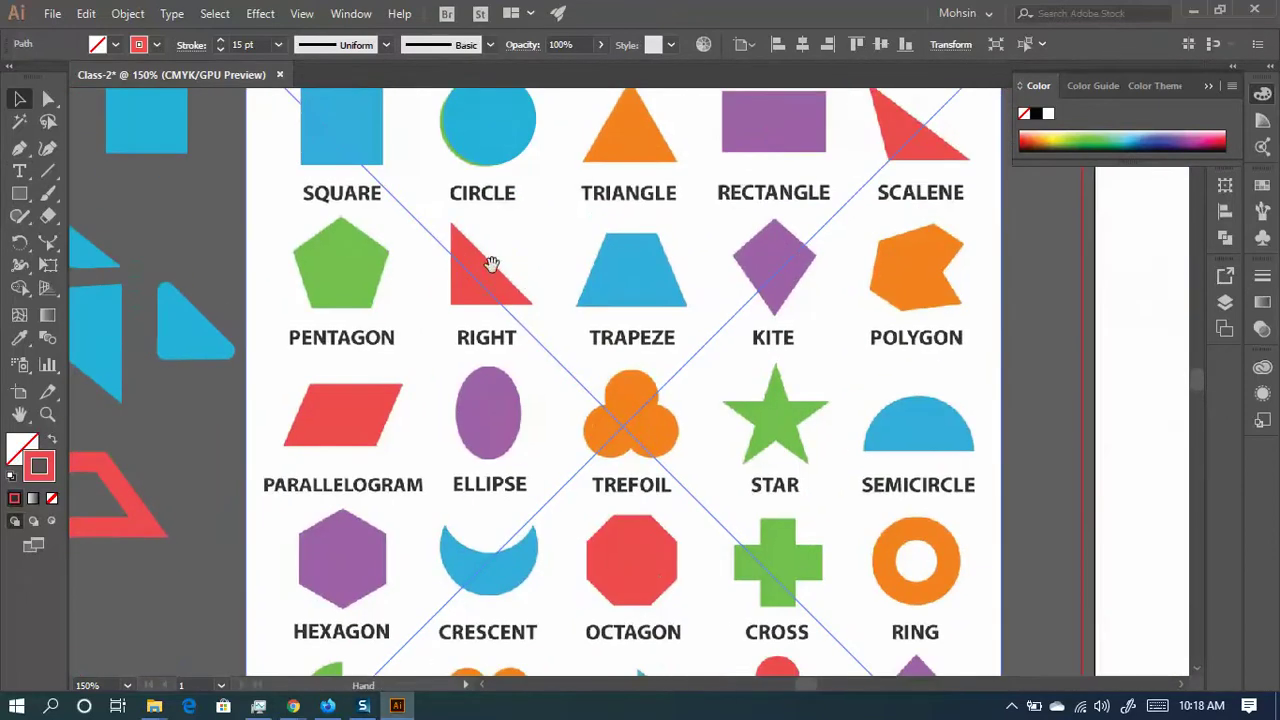
- Draw a red-stroked square over the kite on the reference chart, shift it up beside the kite, and rotate it into a diamond
key(ctrl+shift+a)
click(19, 193)
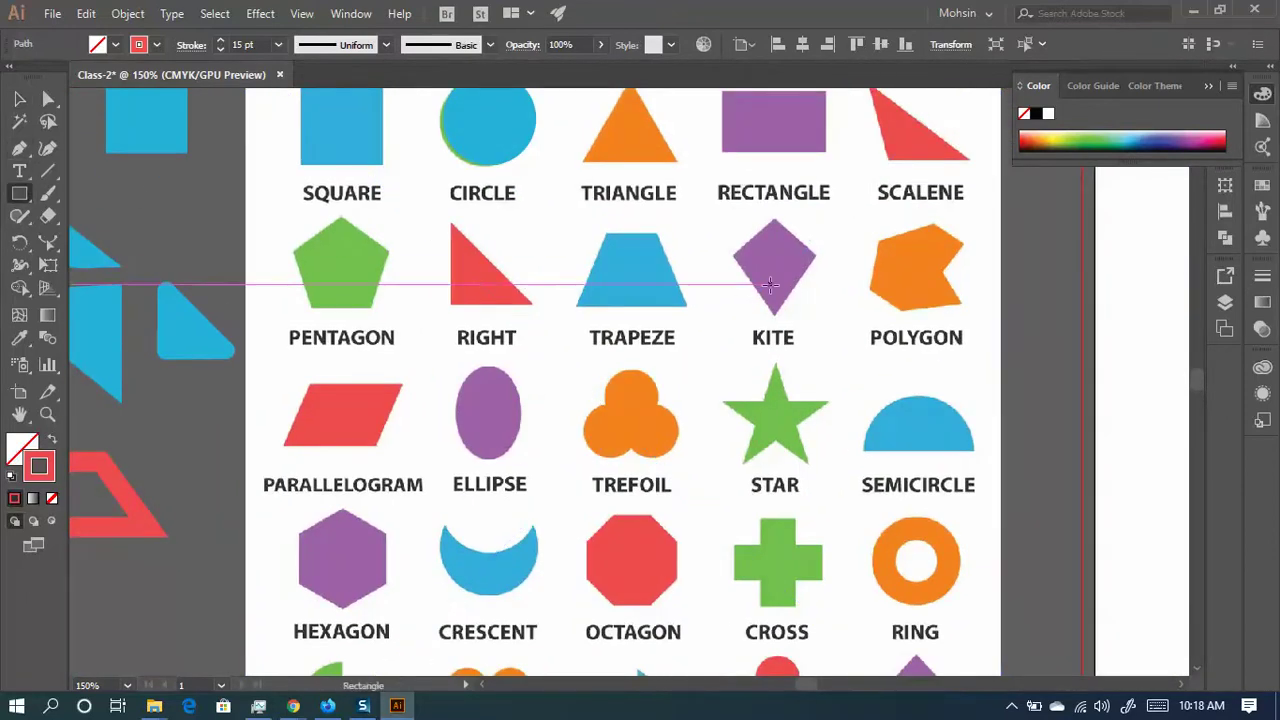
drag(758, 276, 845, 357)
key(a)
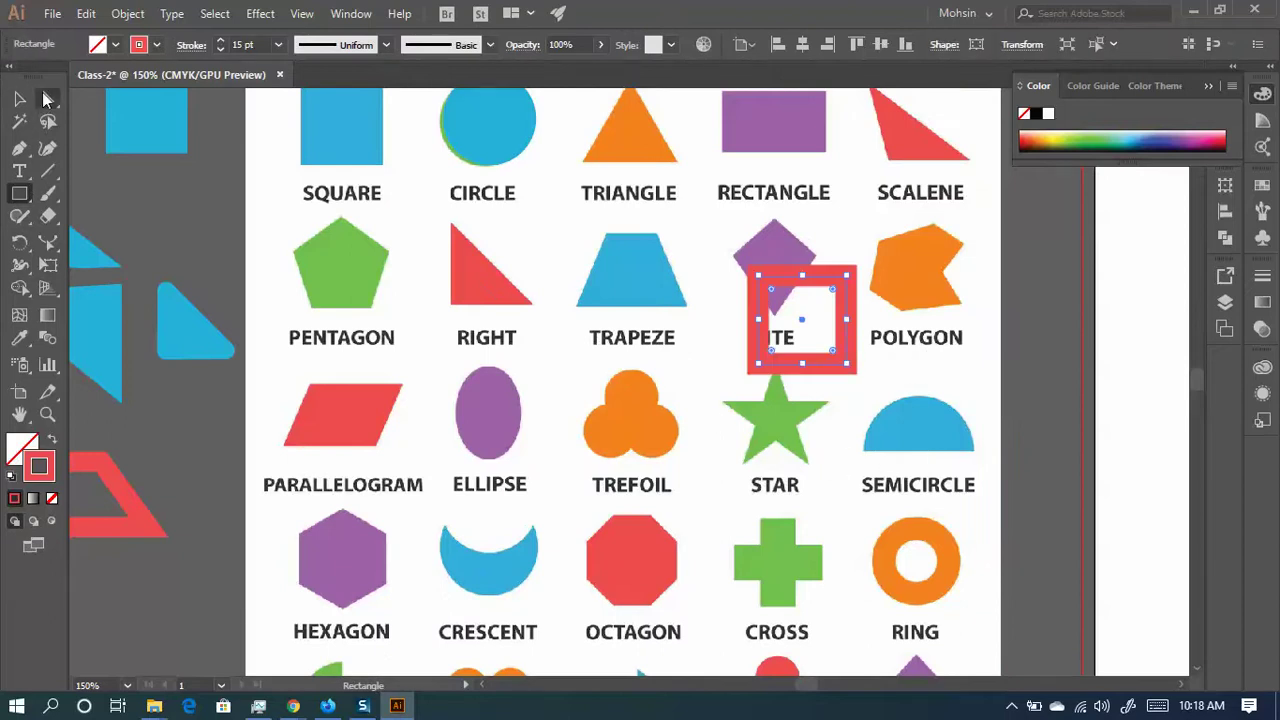
drag(837, 306, 768, 255)
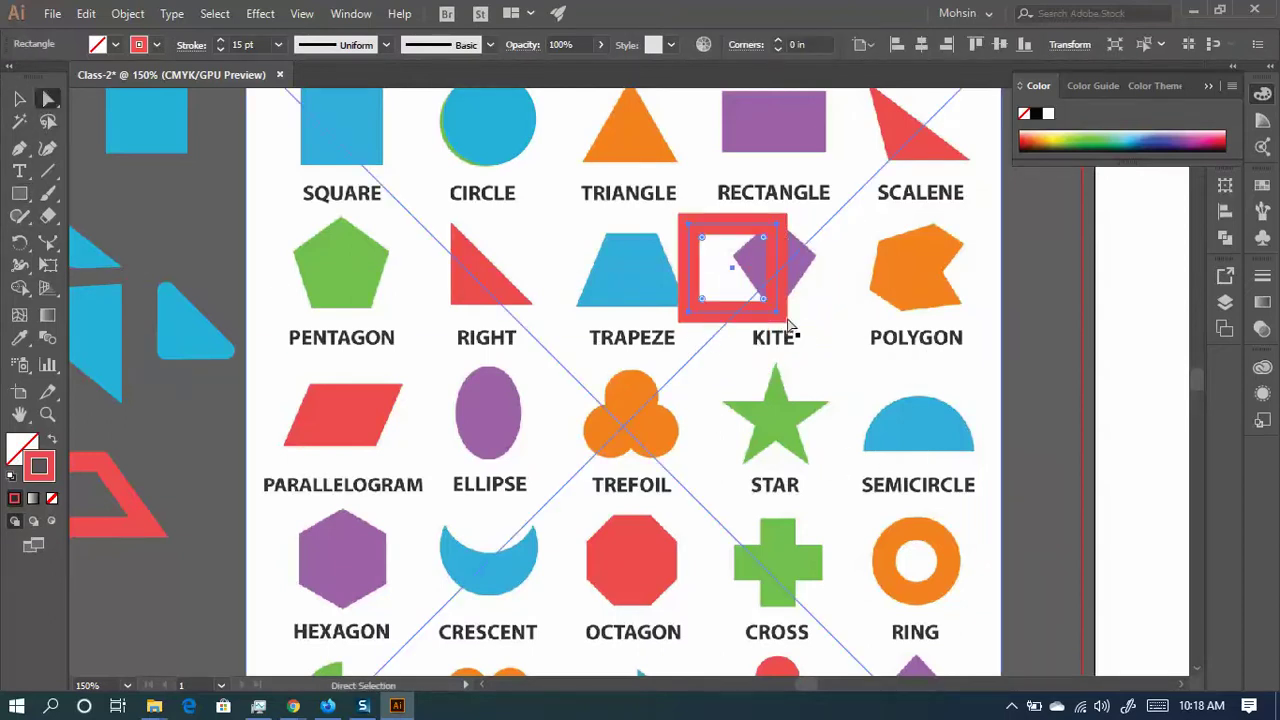
key(v)
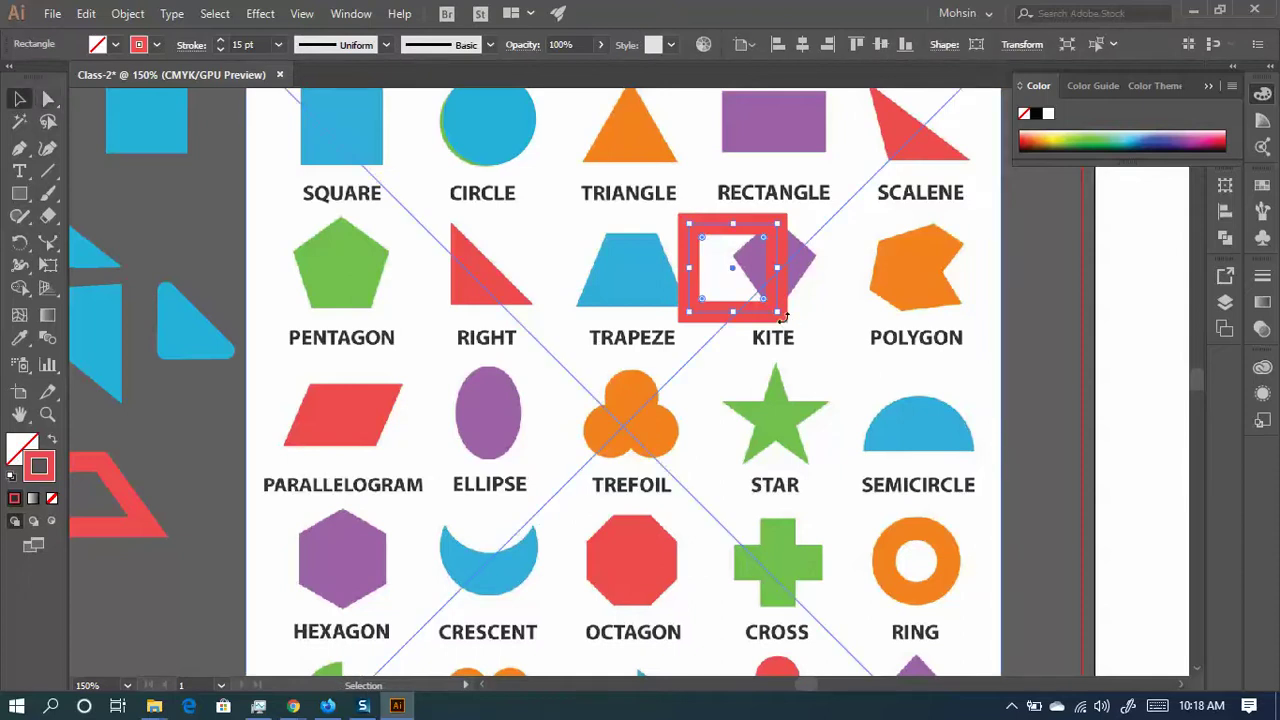
drag(783, 316, 880, 263)
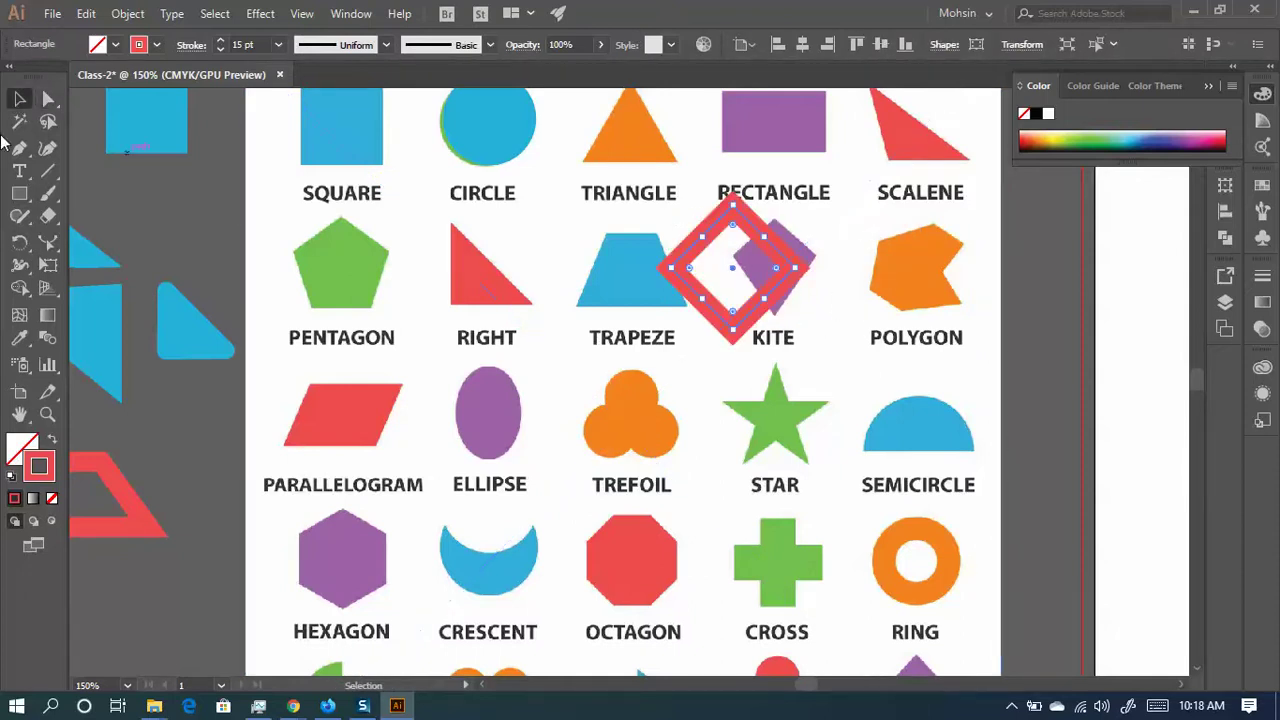
- Pull the diamond's lowest anchor point downward into a kite shape and swap its fill and stroke to make it solid red
click(48, 98)
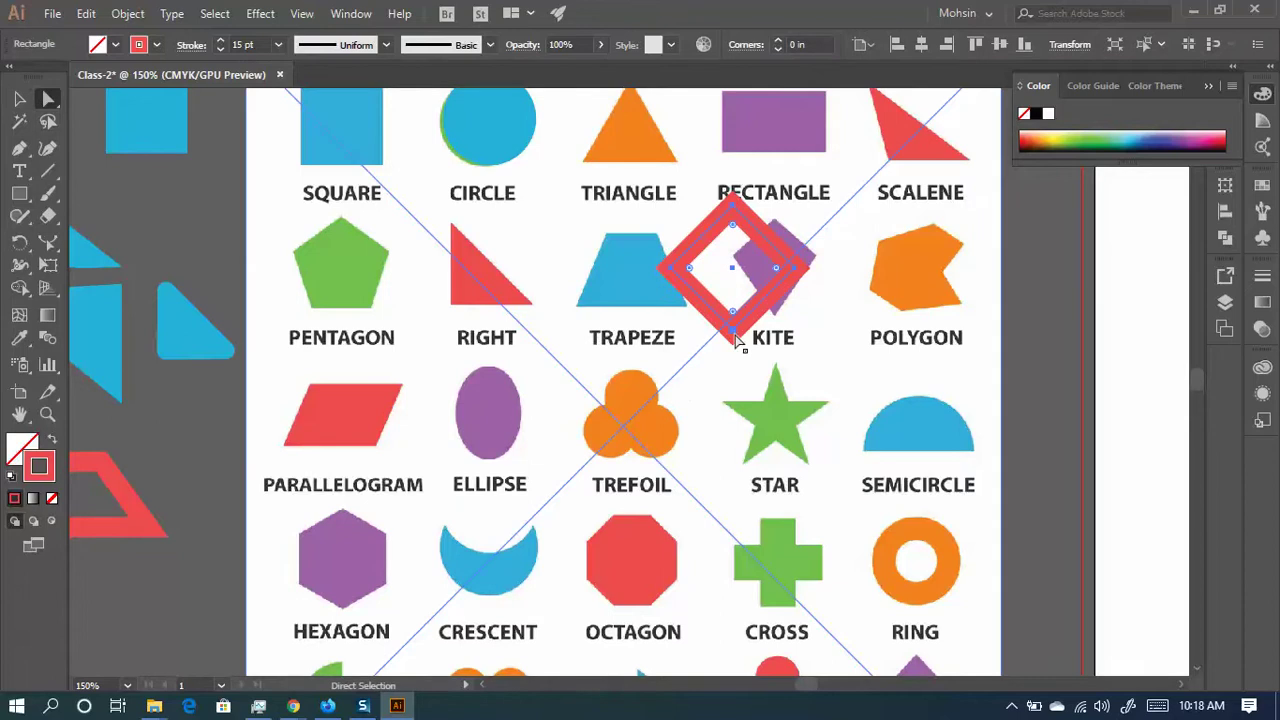
drag(736, 337, 740, 427)
click(55, 441)
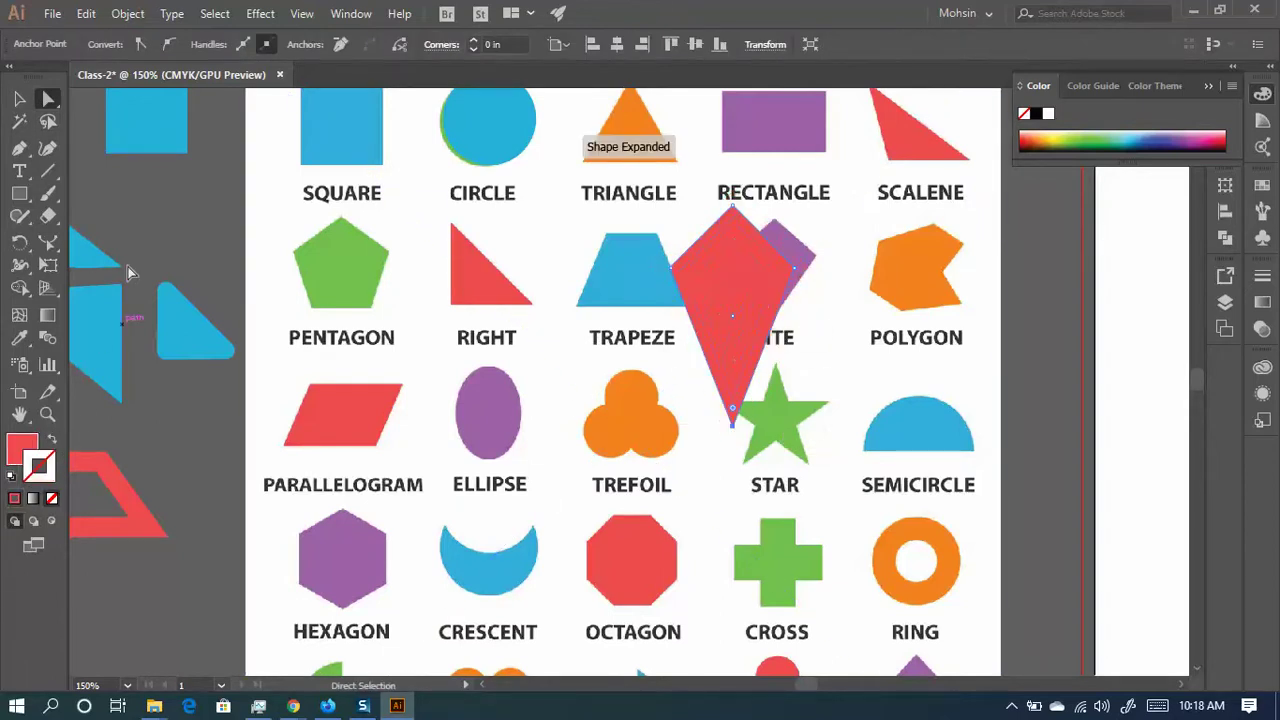
- Move and scale the red kite over the reference kite, and raise its lowest anchor point to match the reference outline
click(19, 98)
drag(735, 222, 968, 205)
drag(873, 333, 773, 318)
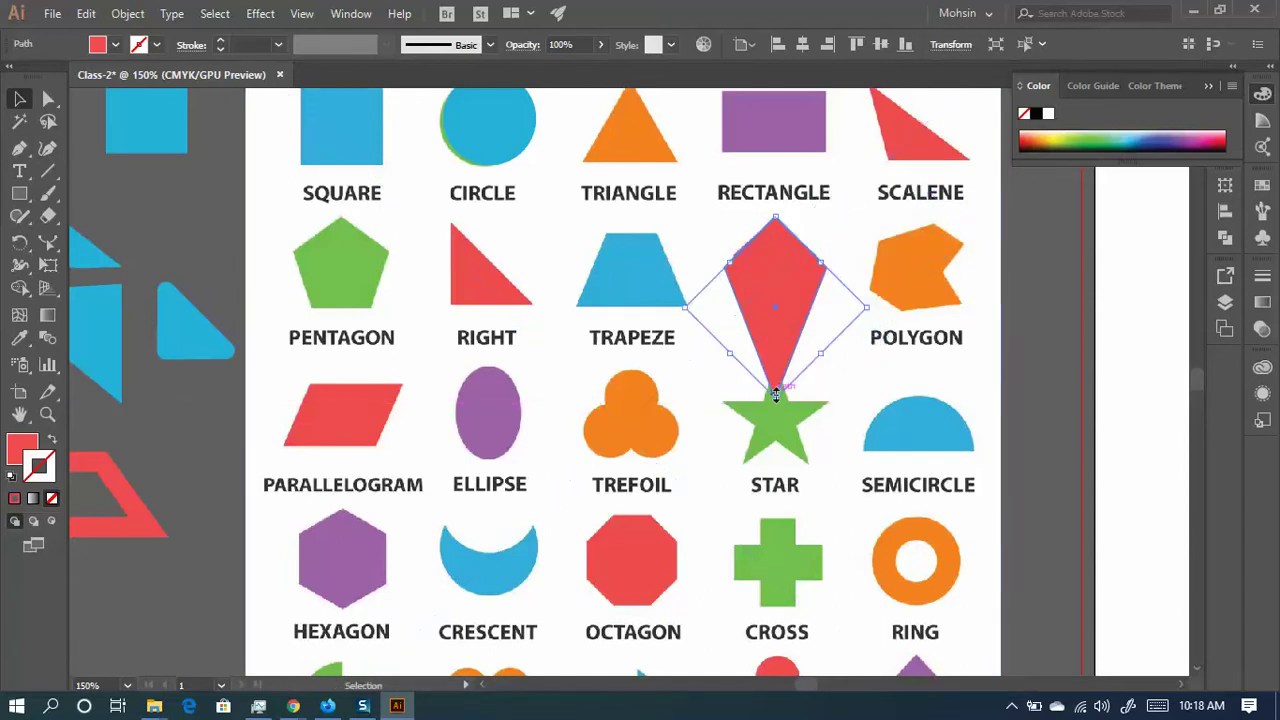
drag(776, 398, 775, 350)
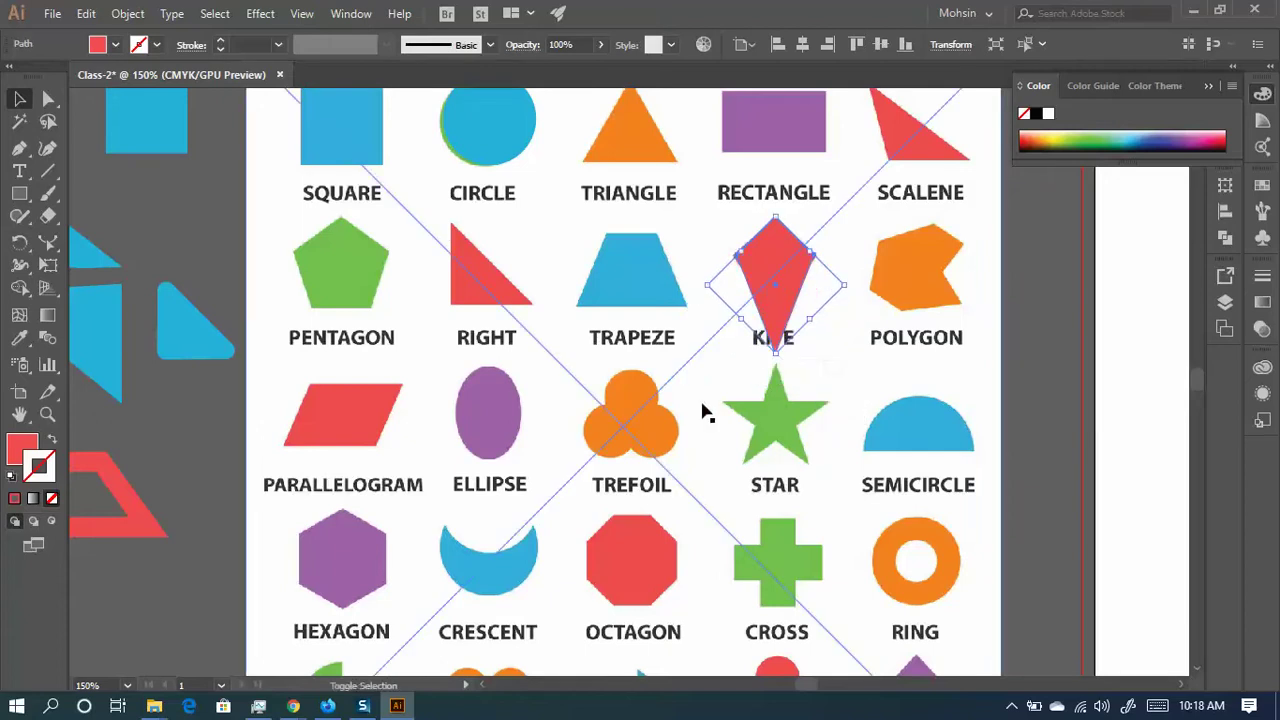
click(47, 99)
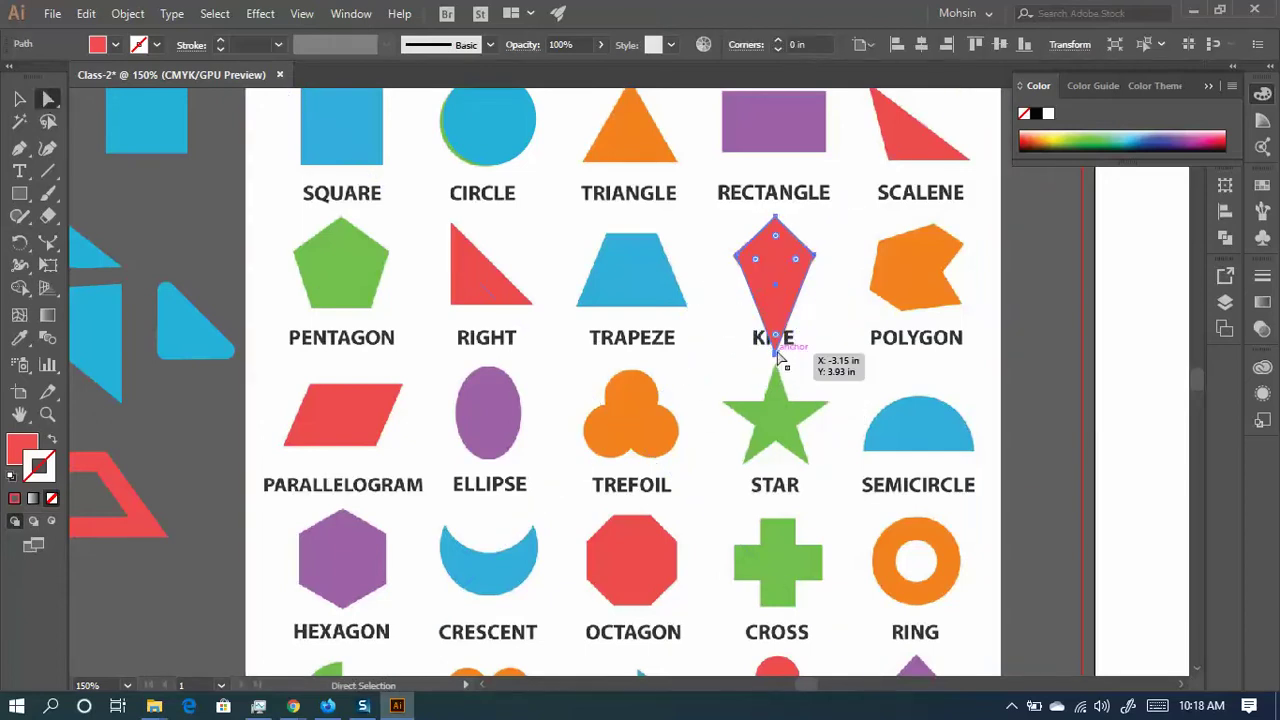
drag(777, 357, 772, 279)
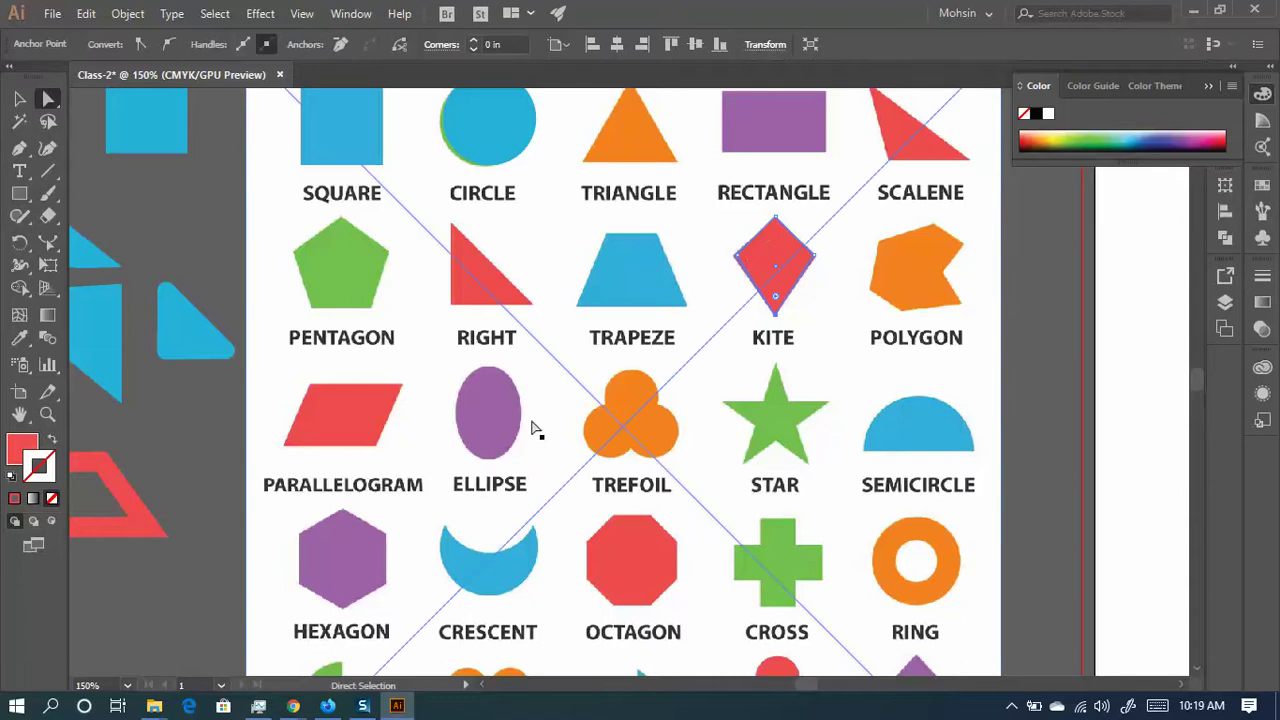
- Swap the red L path's fill and stroke to make a solid triangle, and place it beside the outlined blue triangle
scroll(233, 414, left, 5)
scroll(348, 368, down, 1)
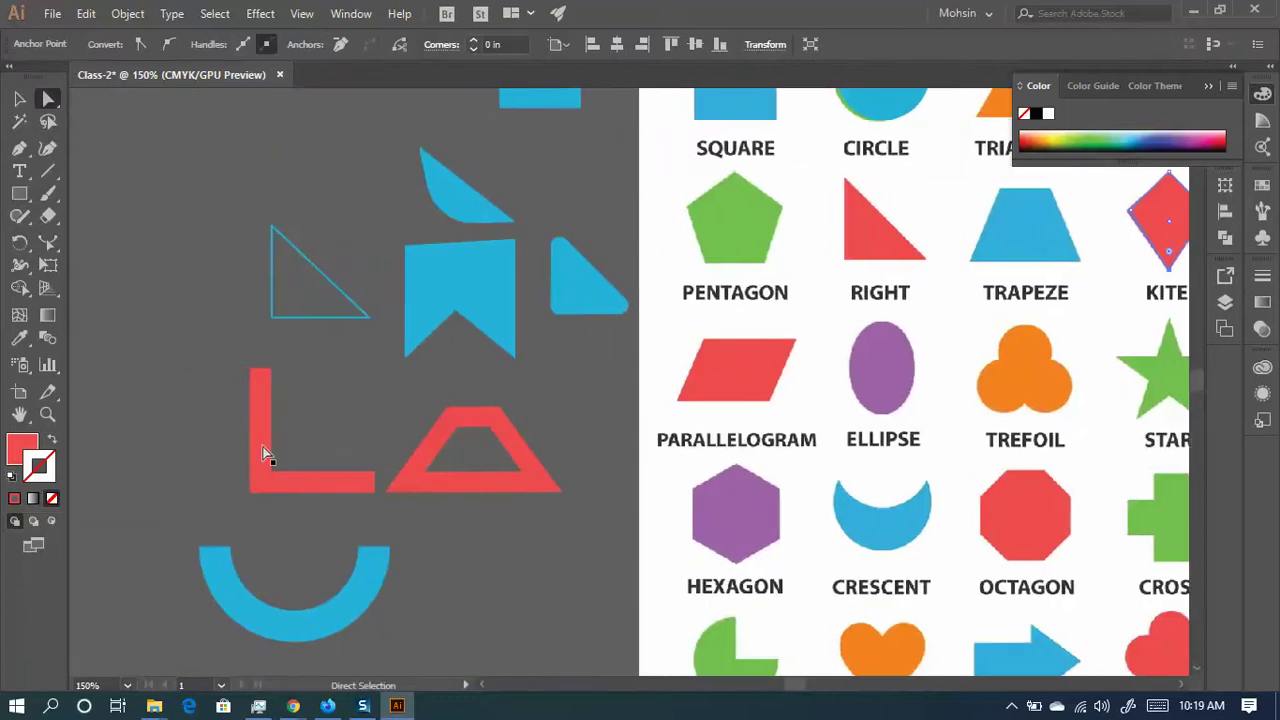
click(309, 482)
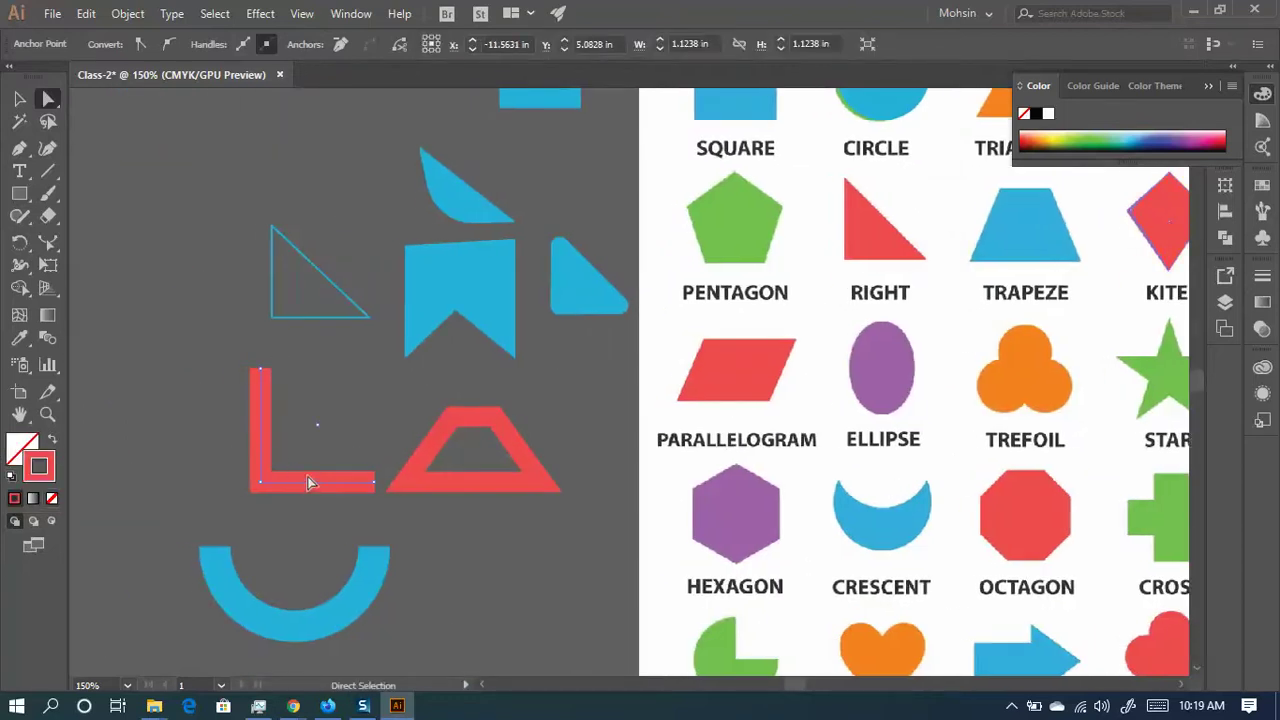
click(50, 443)
drag(281, 427, 160, 263)
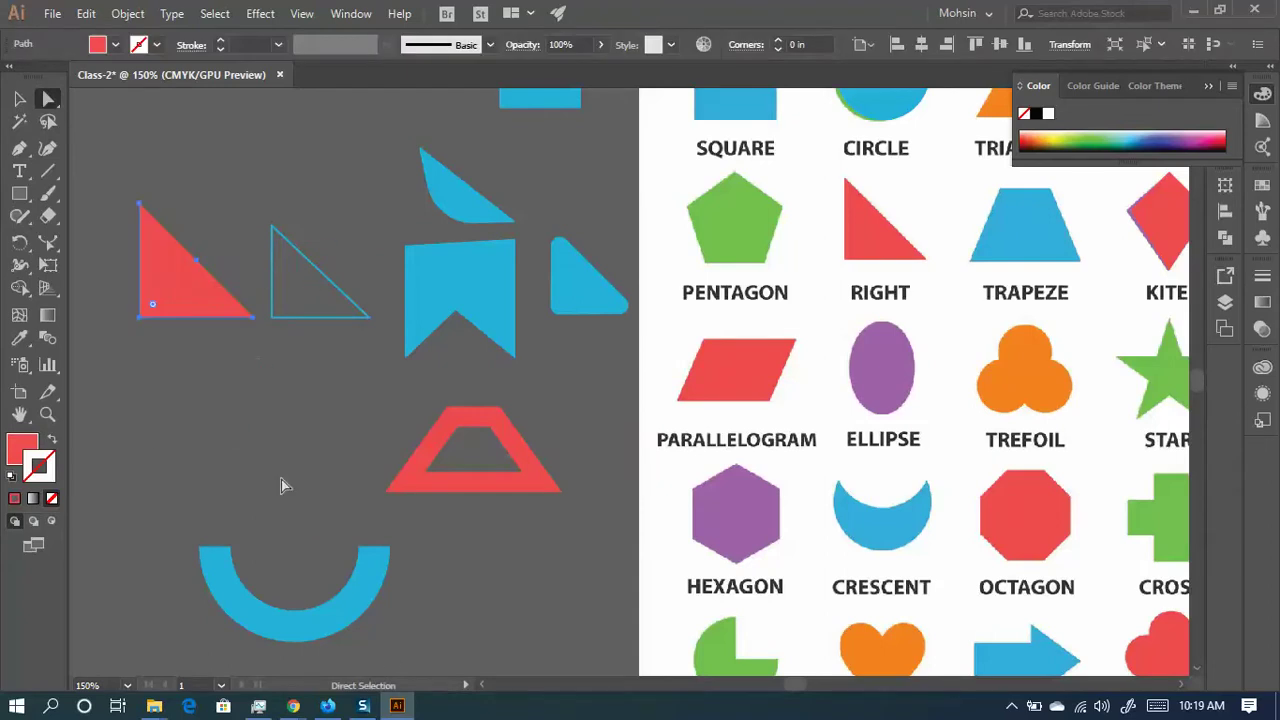
- Swap the blue arc's fill and stroke to make a solid semicircle, and move it just below the solid red triangle
scroll(469, 576, down, 1)
click(224, 558)
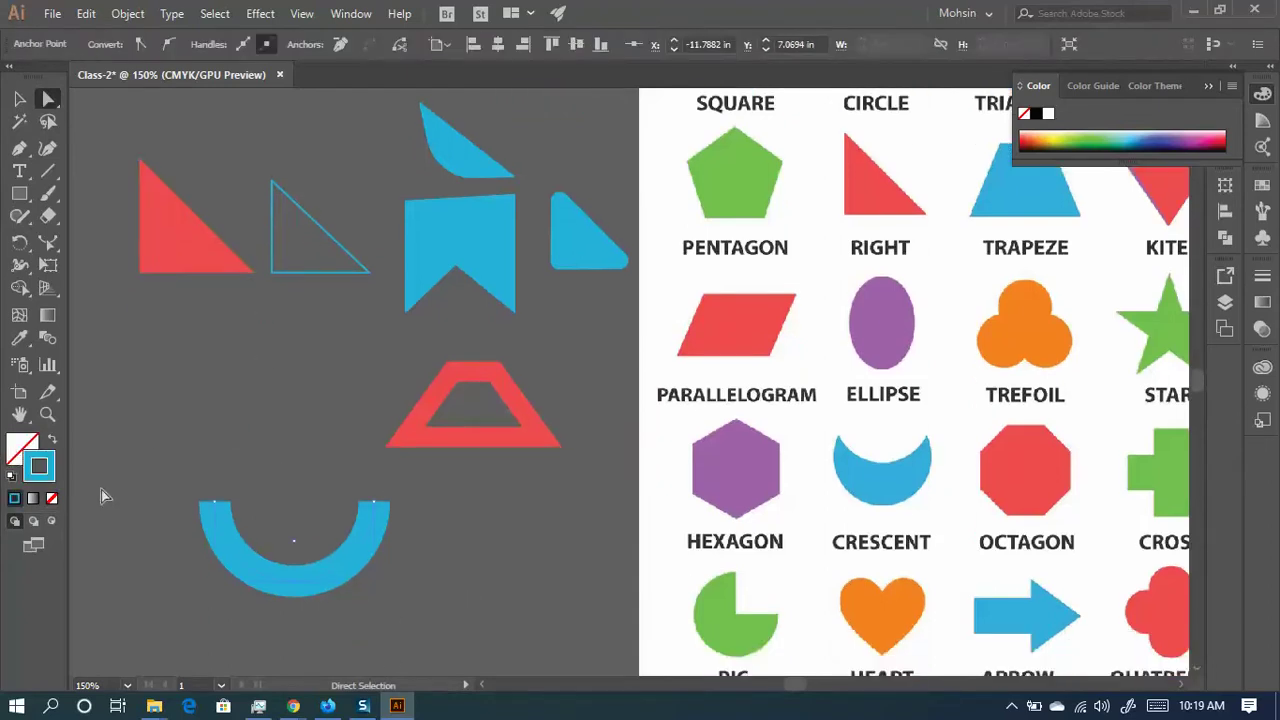
click(53, 437)
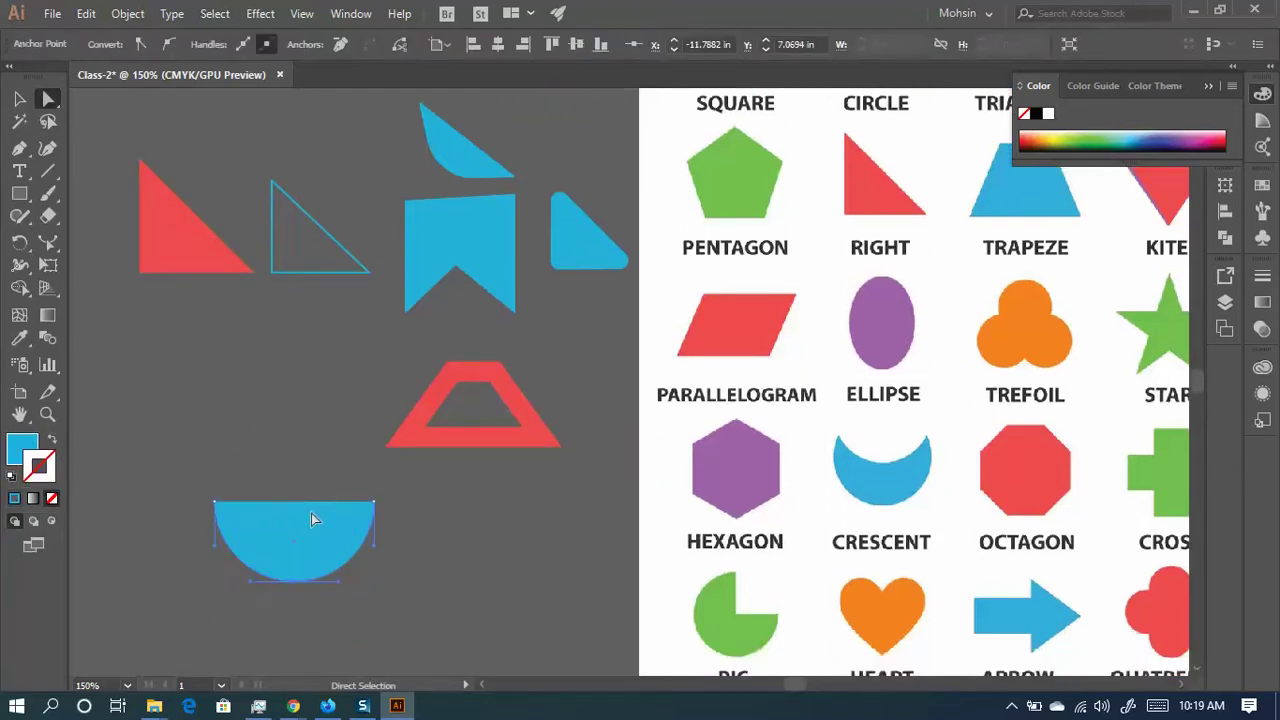
drag(313, 518, 195, 312)
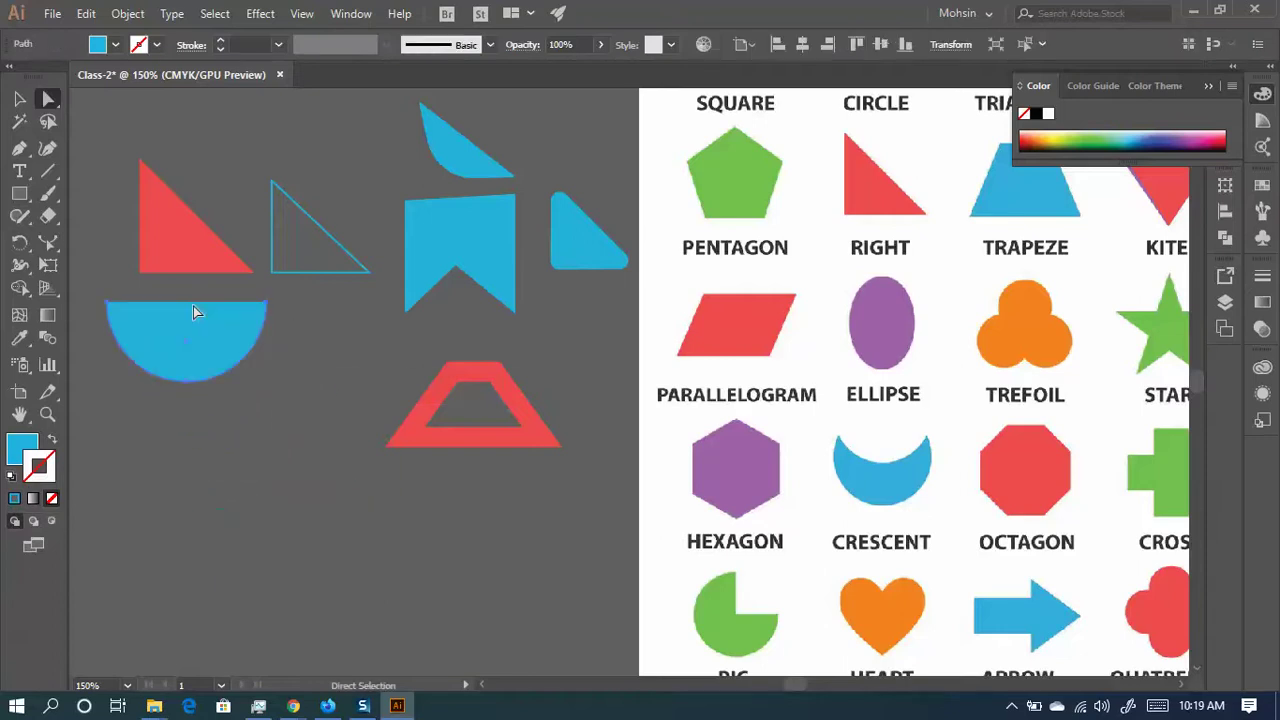
- Move the blue semicircle lower into the space beside the red trapezoid outline, and inspect the anchor points at both ends of its flat edge
click(190, 240)
click(208, 324)
drag(160, 310, 250, 430)
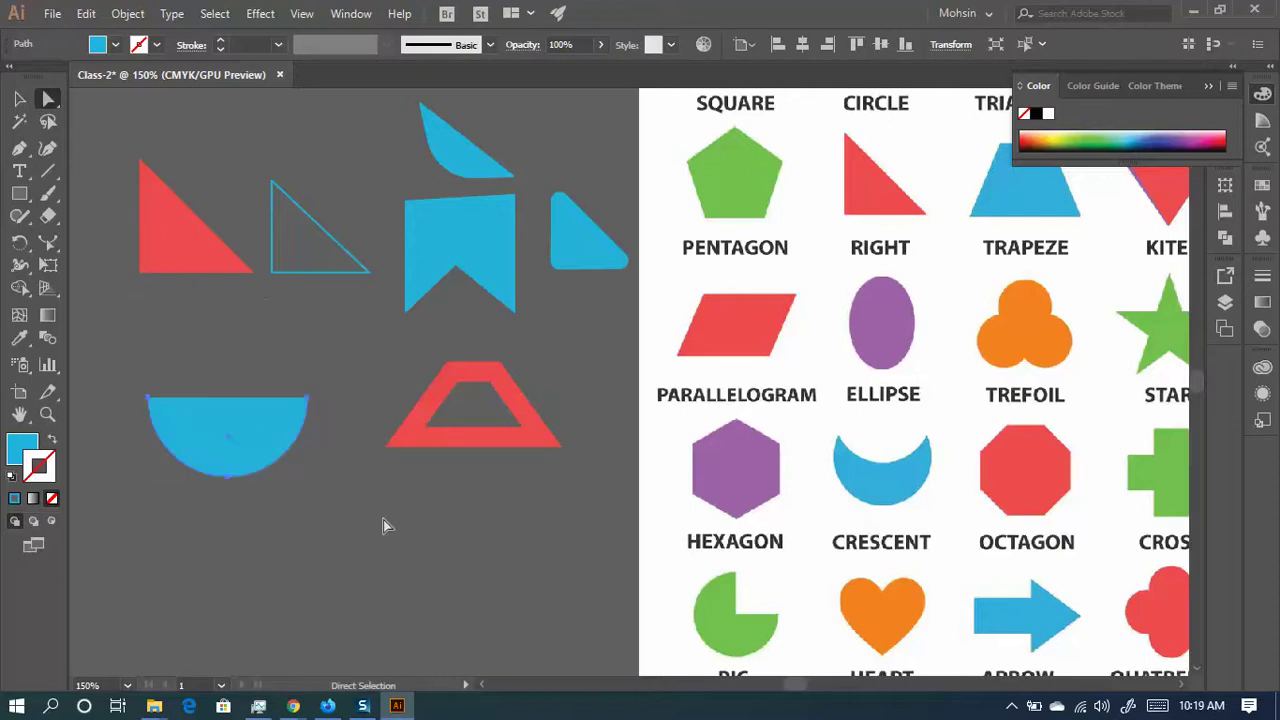
scroll(170, 400, up, 4)
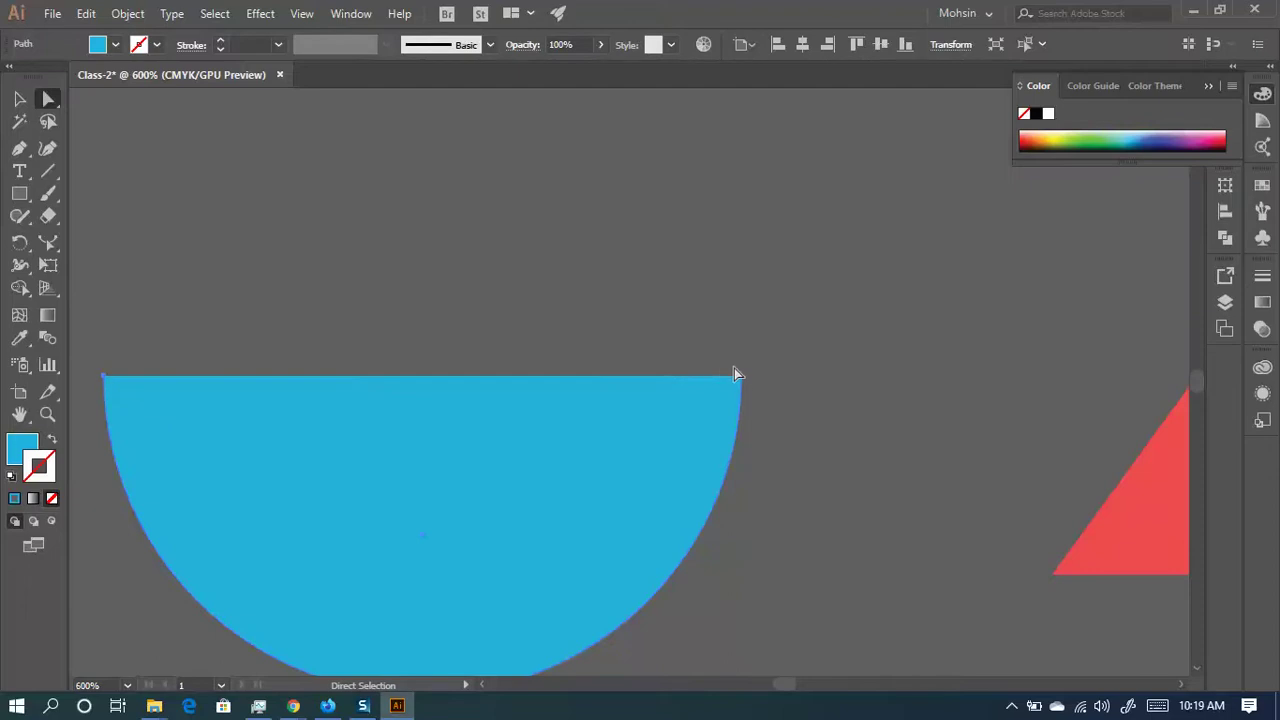
scroll(591, 459, down, 4)
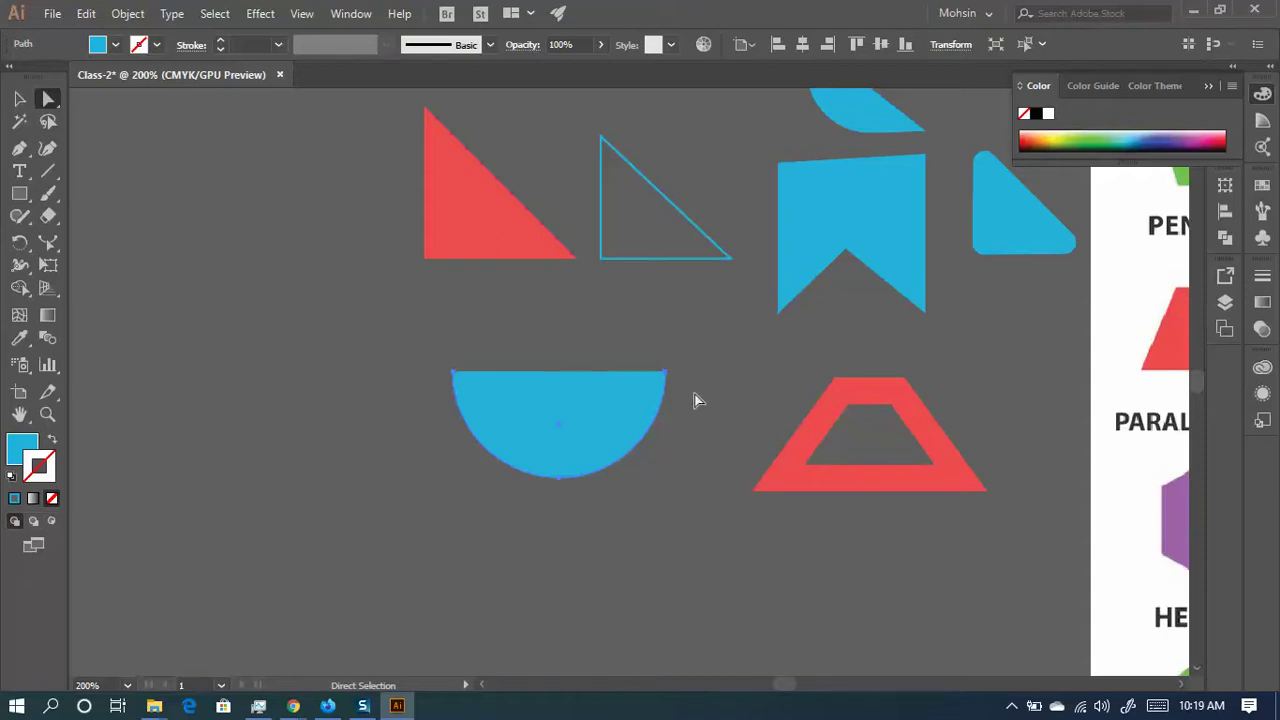
click(665, 373)
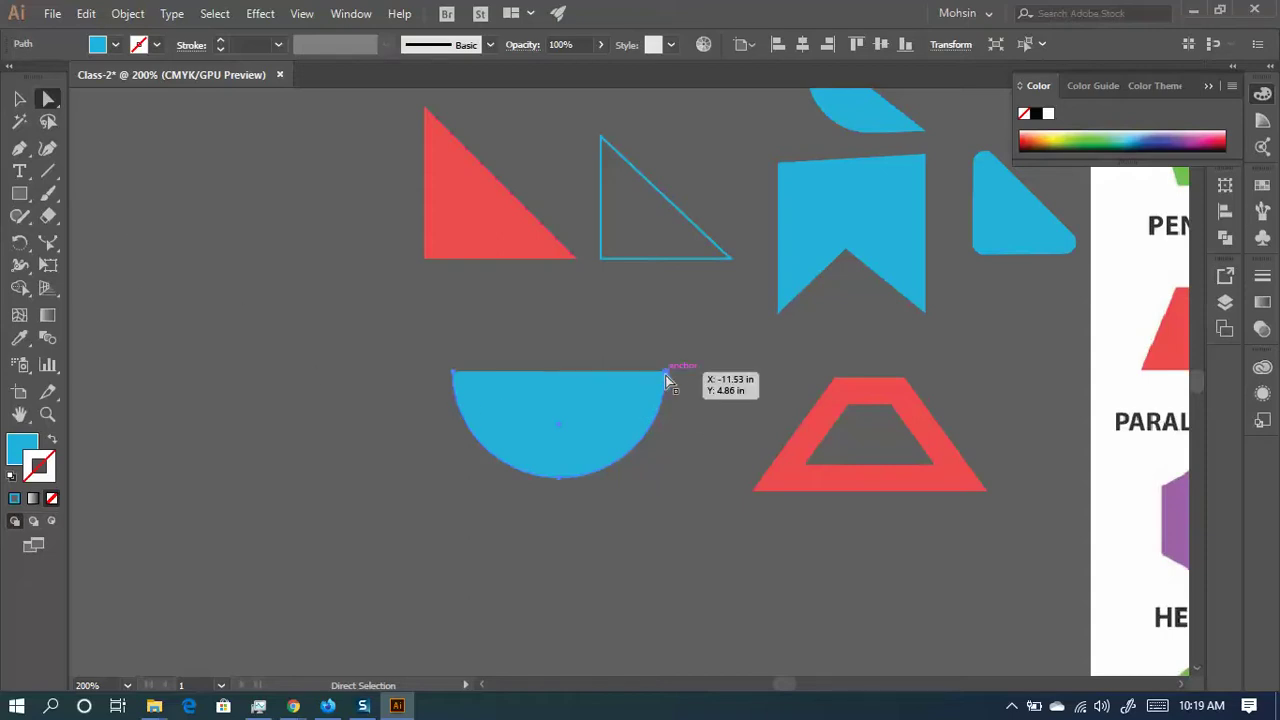
click(456, 374)
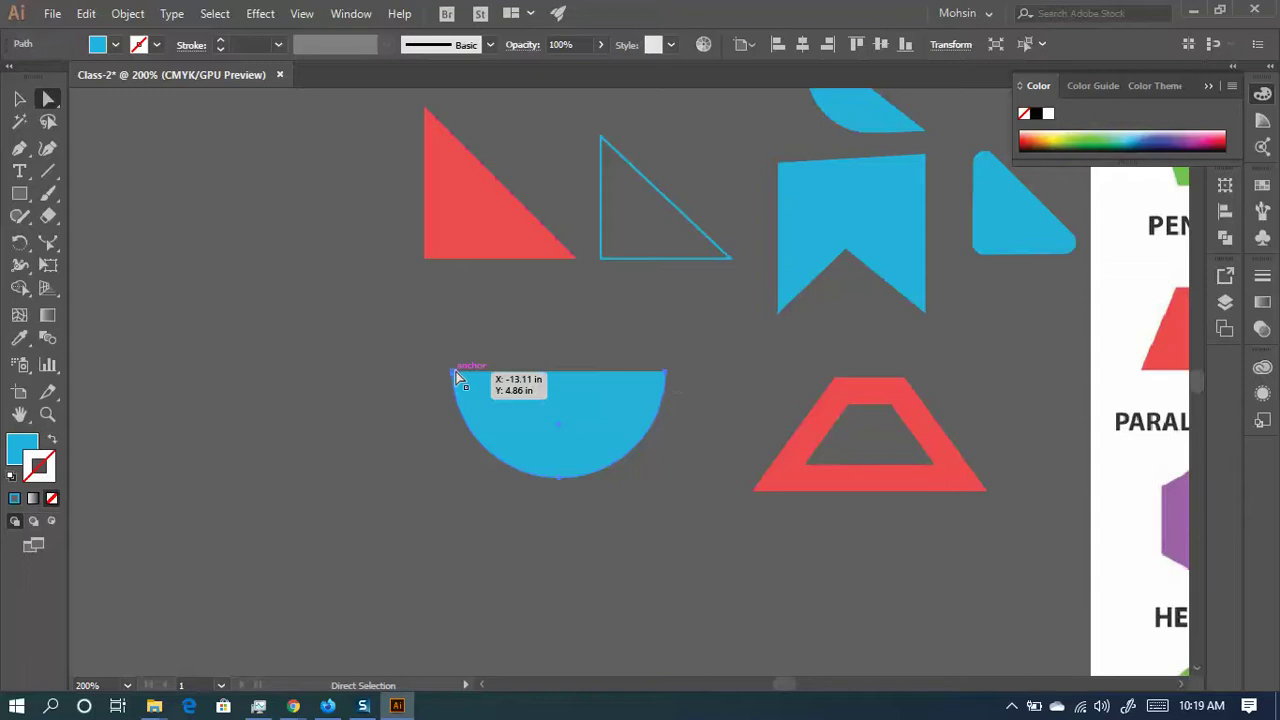
- Draw a closed blue triangle with the Pen tool in the empty area beside the solid red triangle and semicircle
click(20, 150)
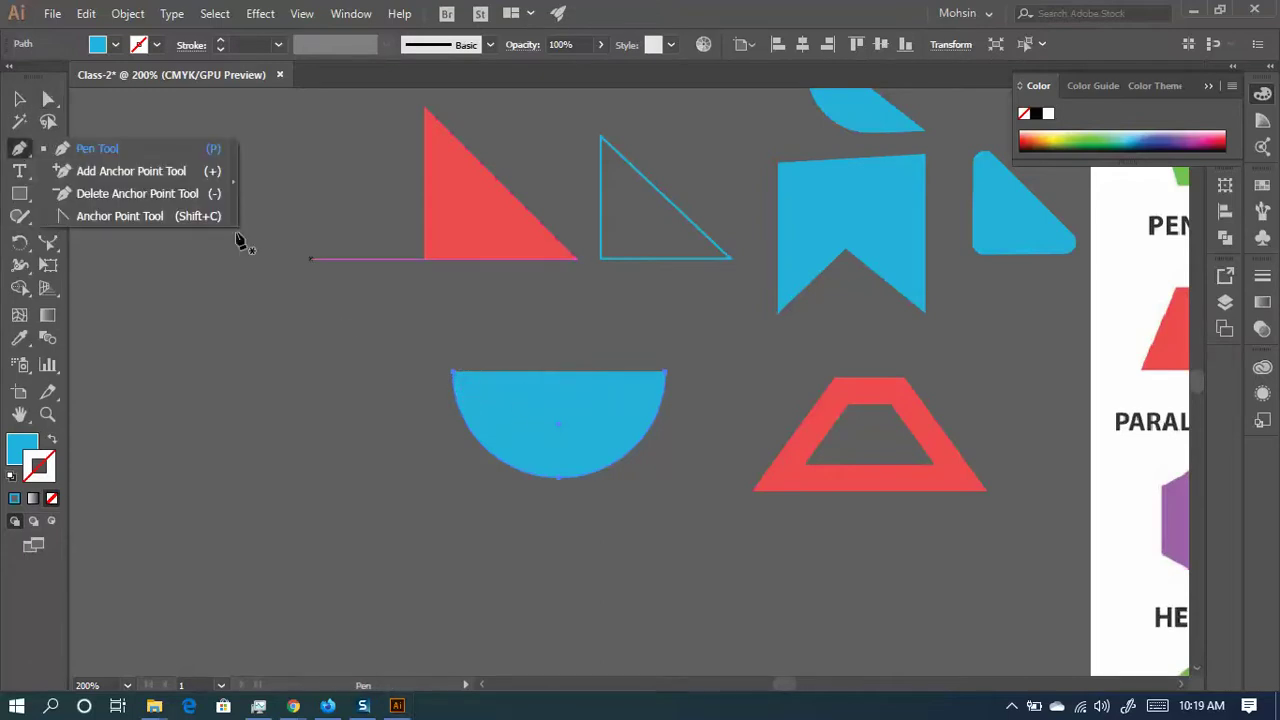
click(85, 147)
click(252, 163)
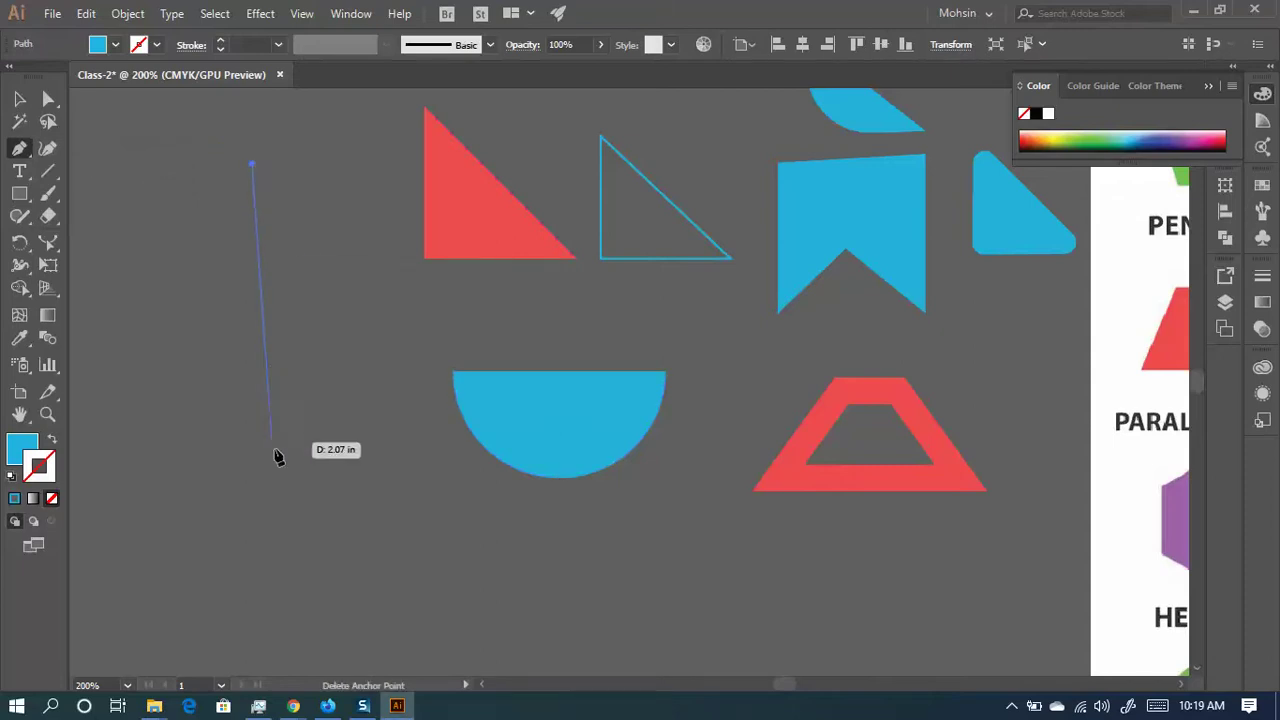
click(320, 556)
click(91, 268)
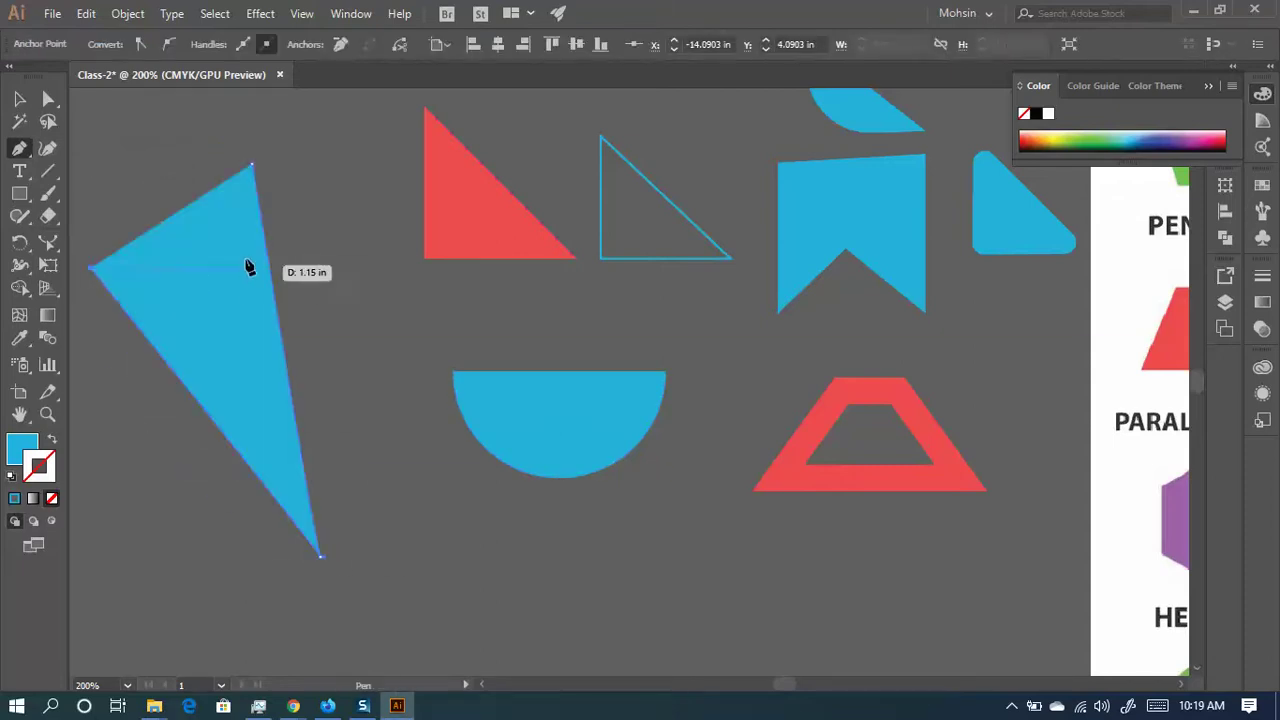
click(252, 164)
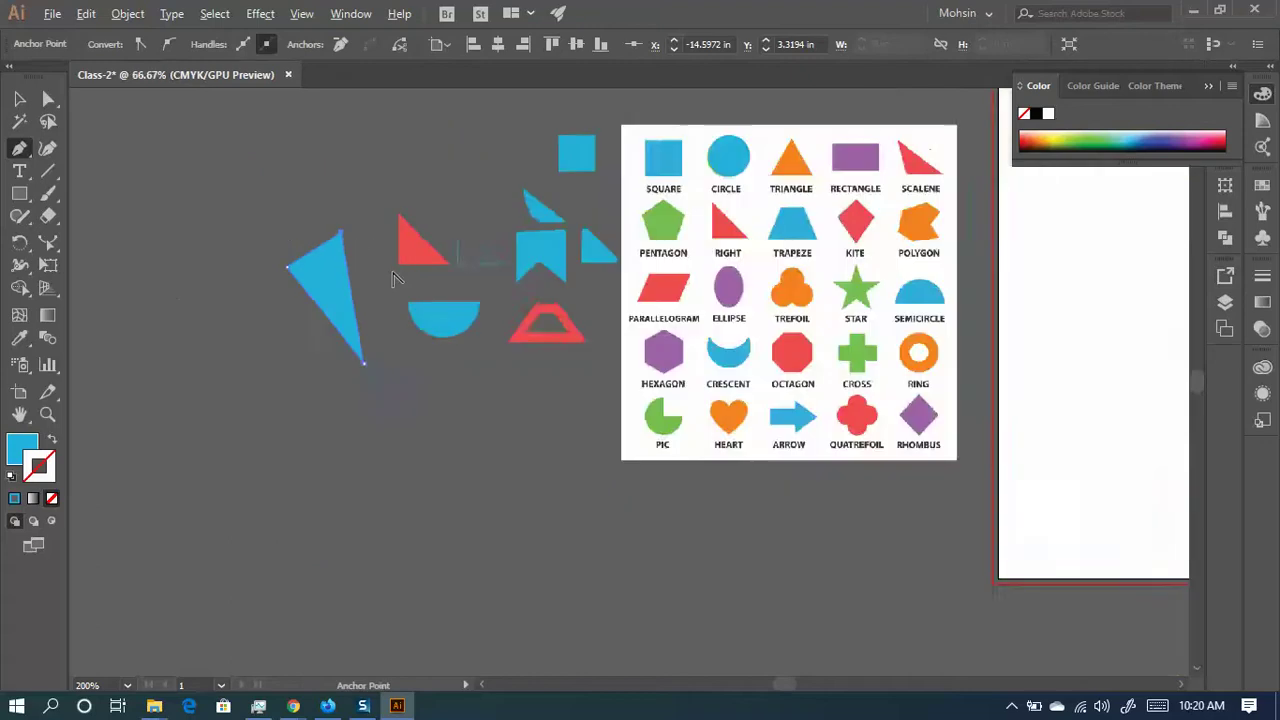
- Draw a second, larger closed blue triangle with the Pen tool above the existing practice shapes
key(ctrl+minus)
key(ctrl+minus)
key(ctrl+minus)
key(ctrl+minus)
click(370, 193)
click(537, 160)
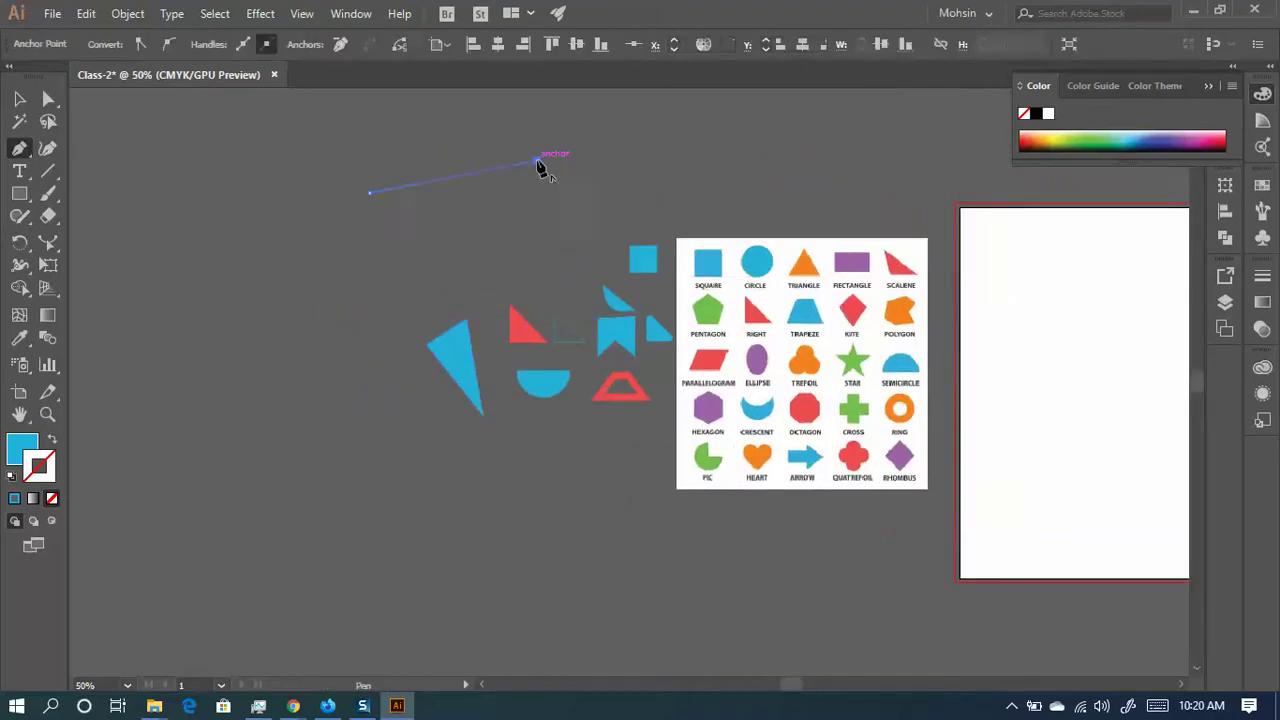
click(418, 303)
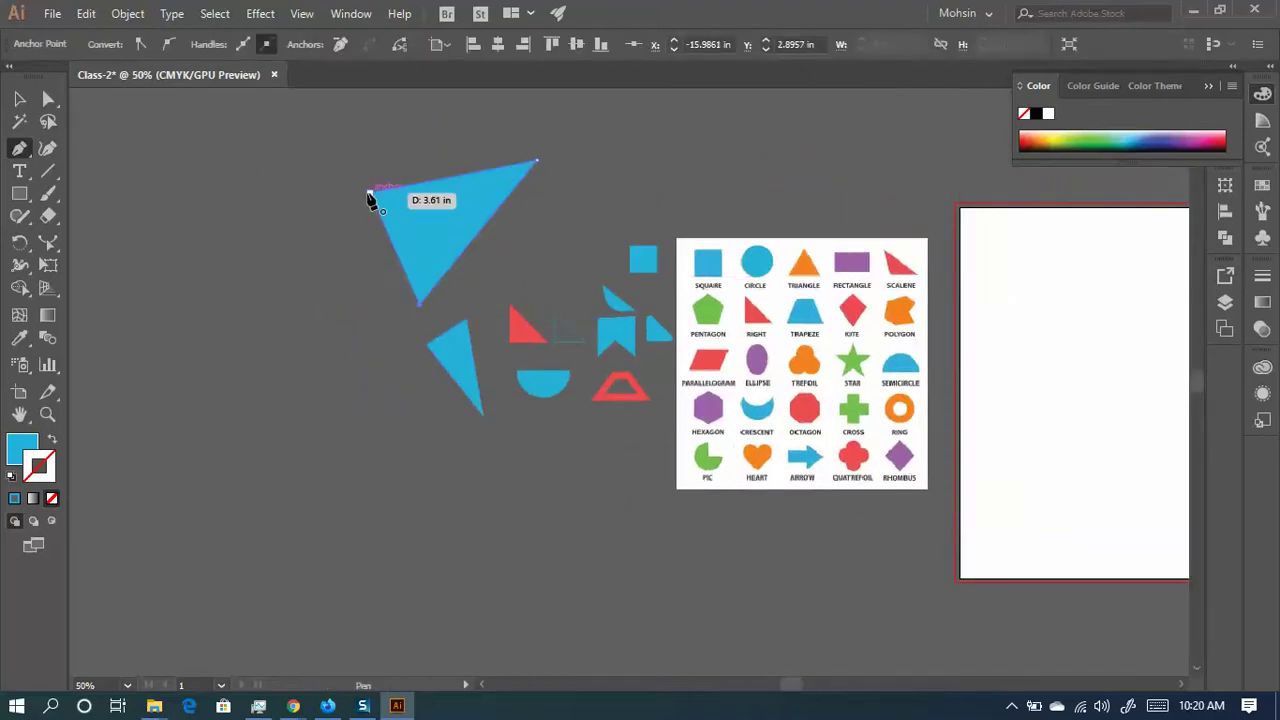
click(370, 193)
- Reshape the large blue triangle by moving its leftmost anchor point across to the opposite side, and reposition the whole triangle
scroll(440, 200, up, 3)
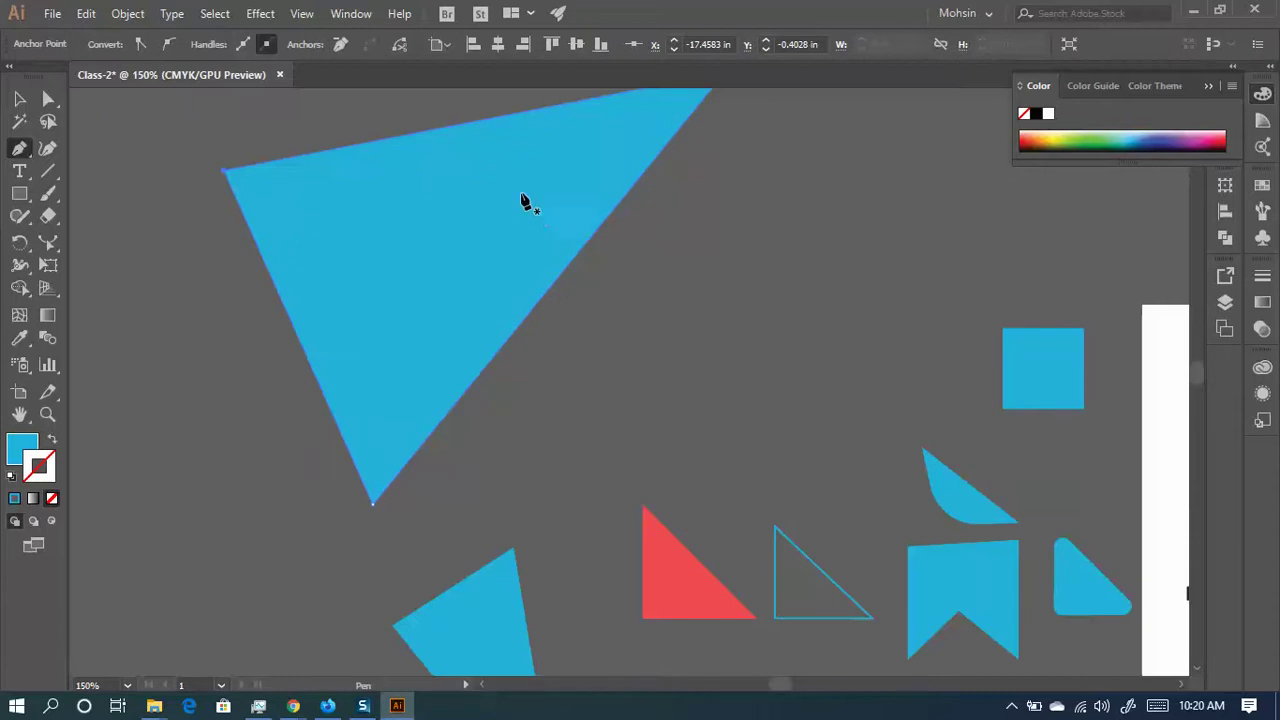
scroll(320, 239, down, 2)
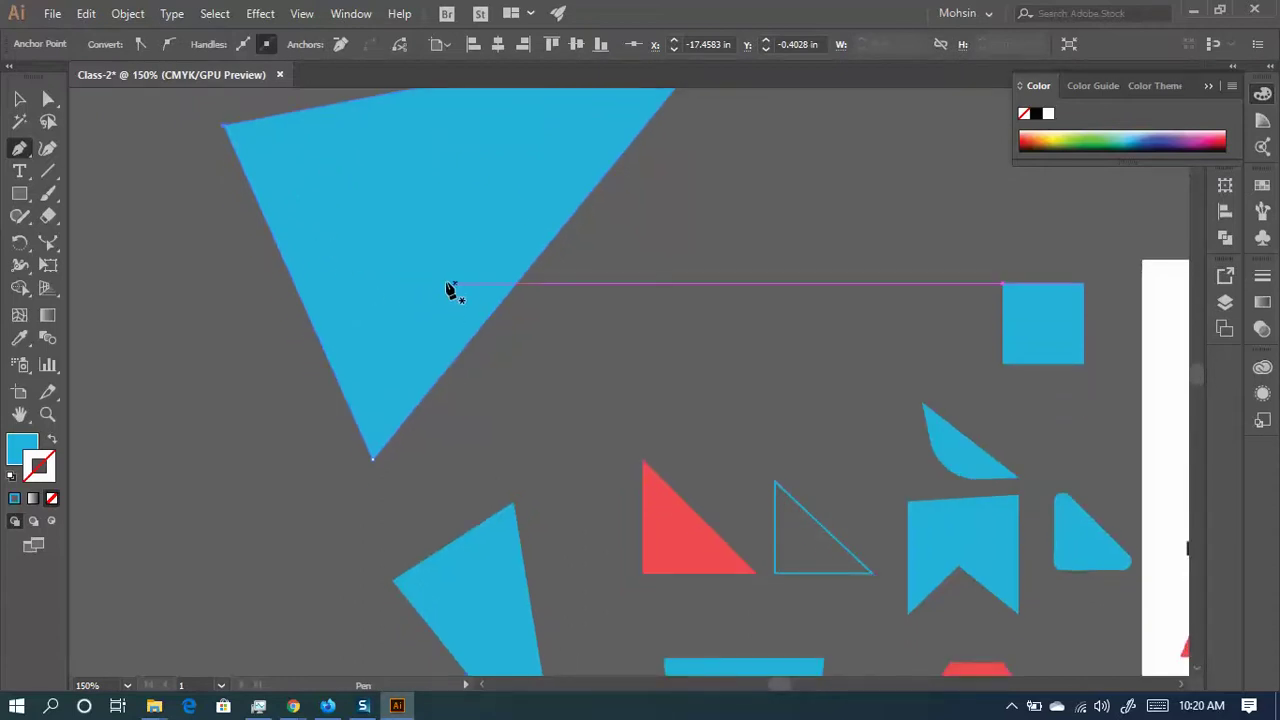
click(48, 99)
scroll(298, 188, up, 6)
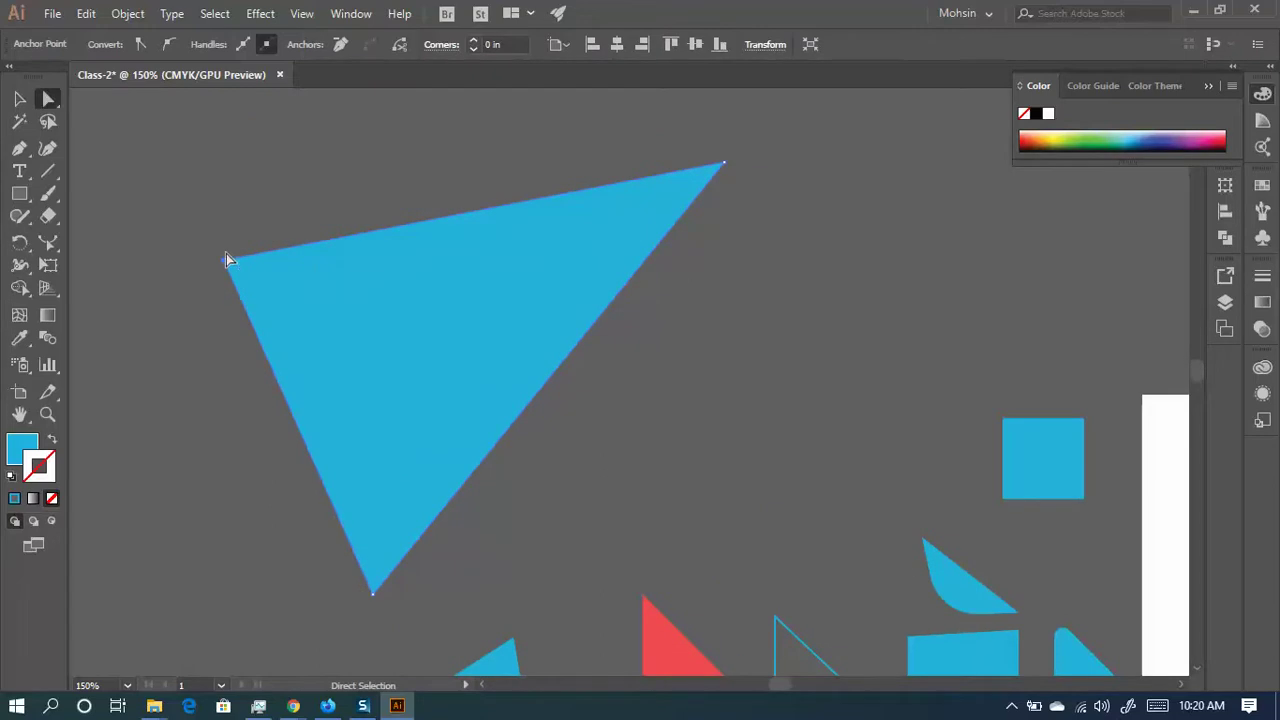
drag(224, 259, 826, 416)
drag(710, 406, 582, 341)
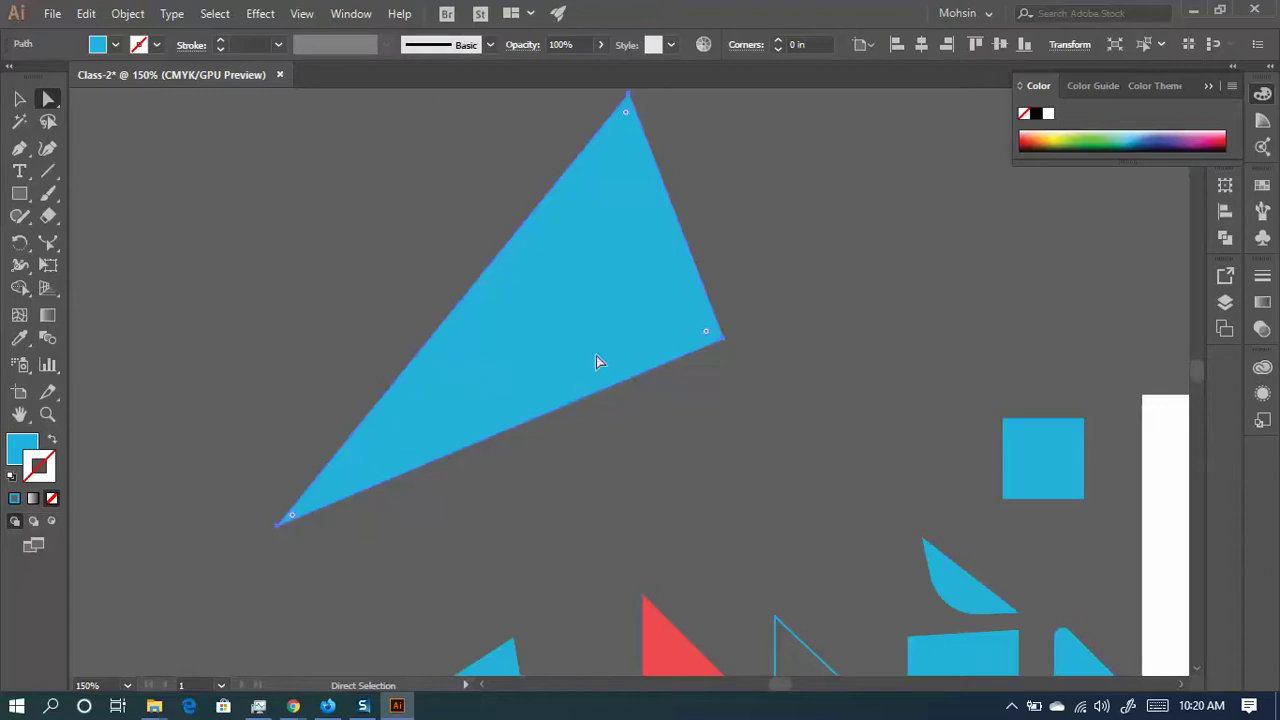
drag(415, 330, 508, 310)
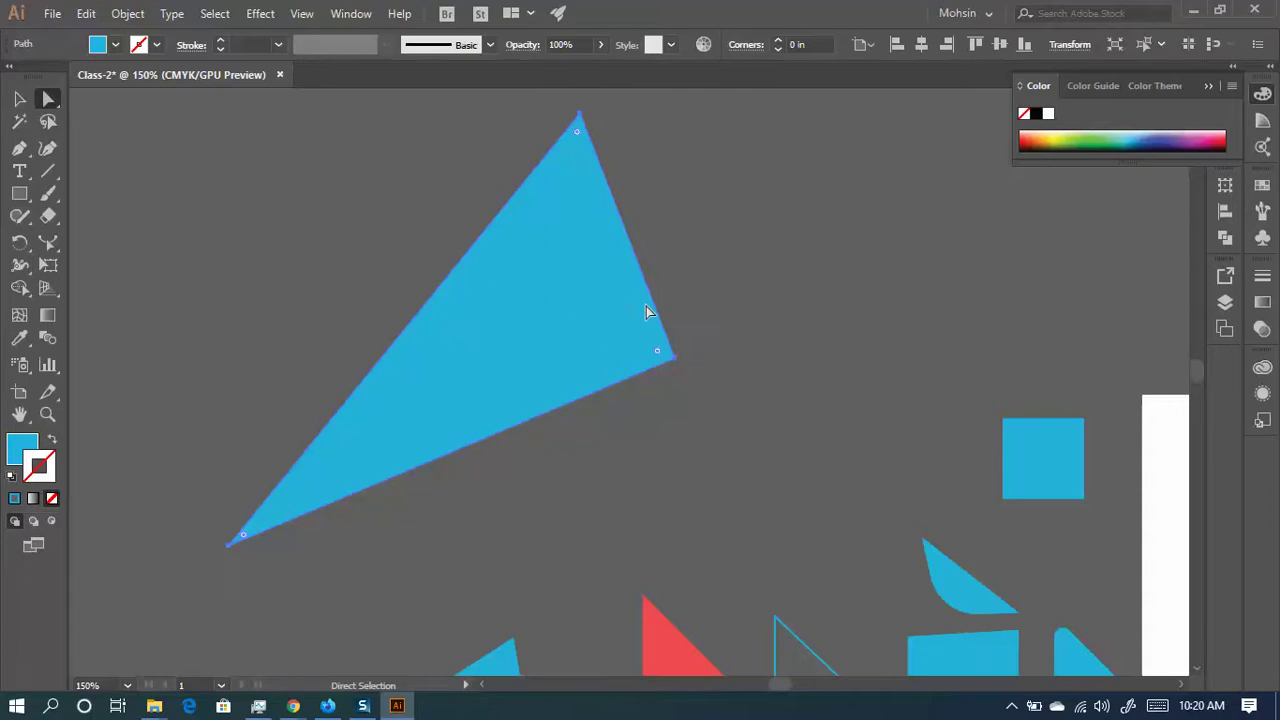
- Select individual corner anchor points of the large blue triangle with Direct Selection, and pull its lower-right corner outward and down
click(680, 349)
click(679, 350)
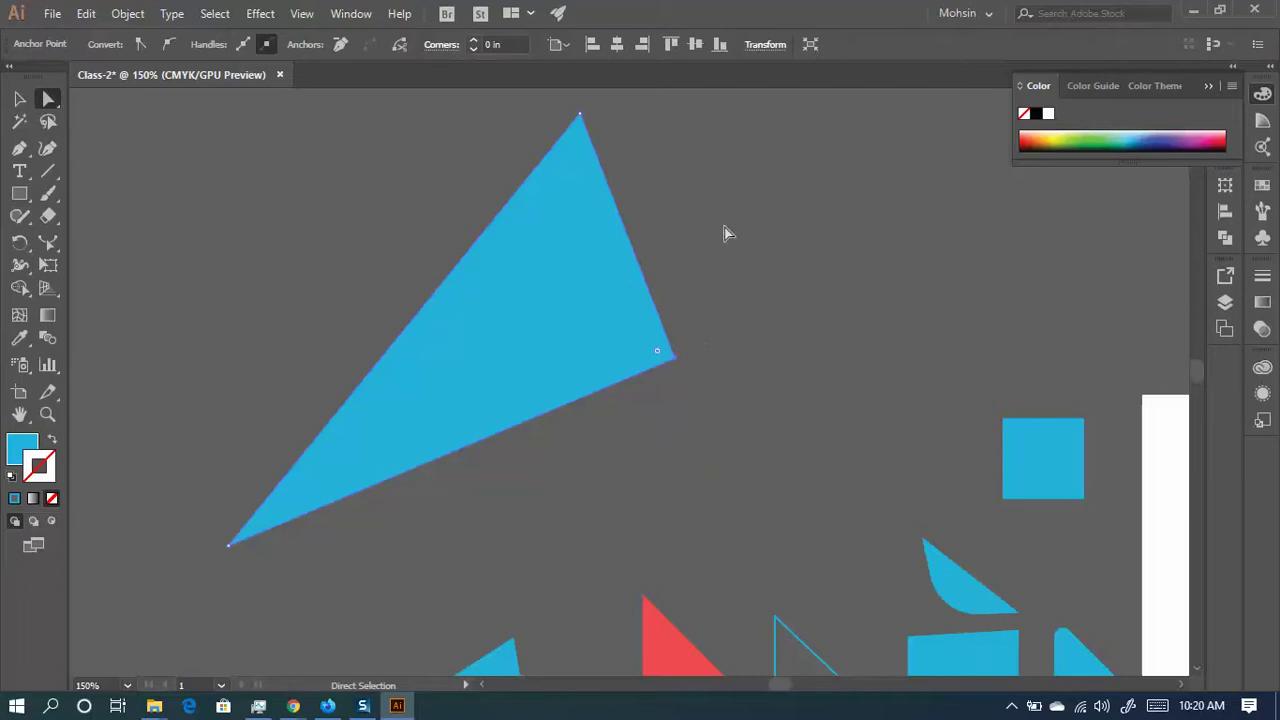
click(581, 115)
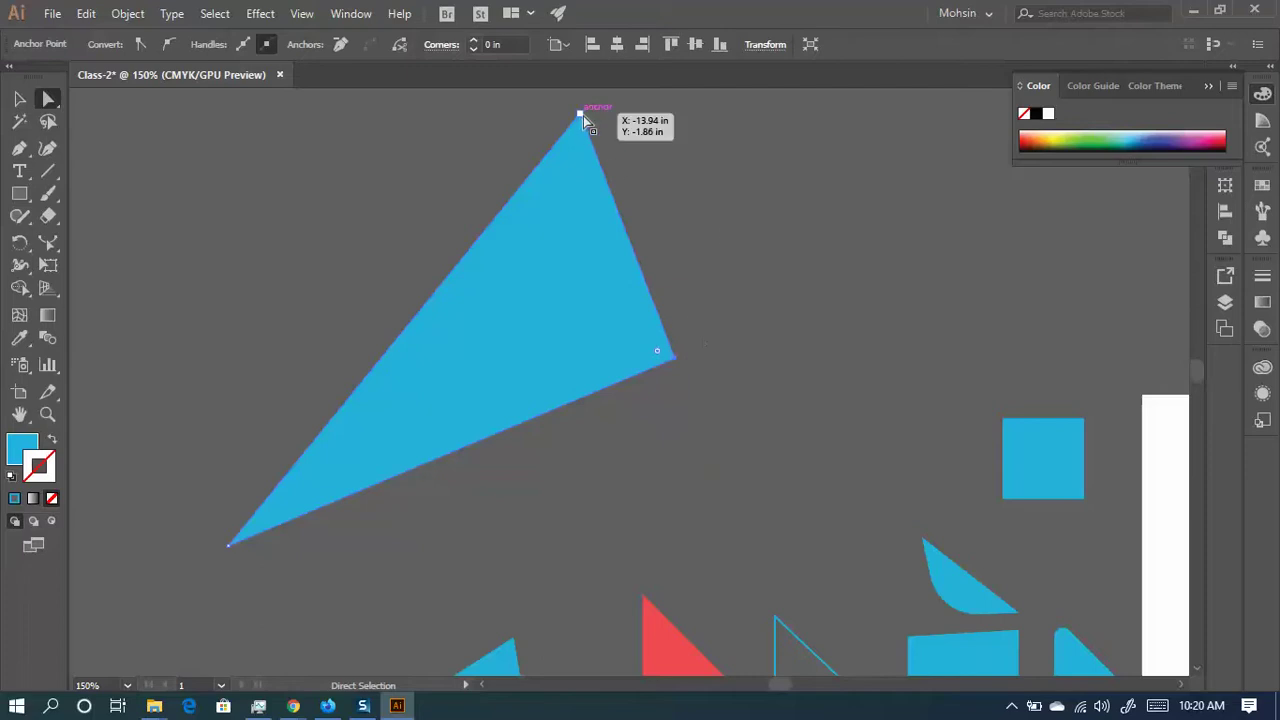
click(583, 116)
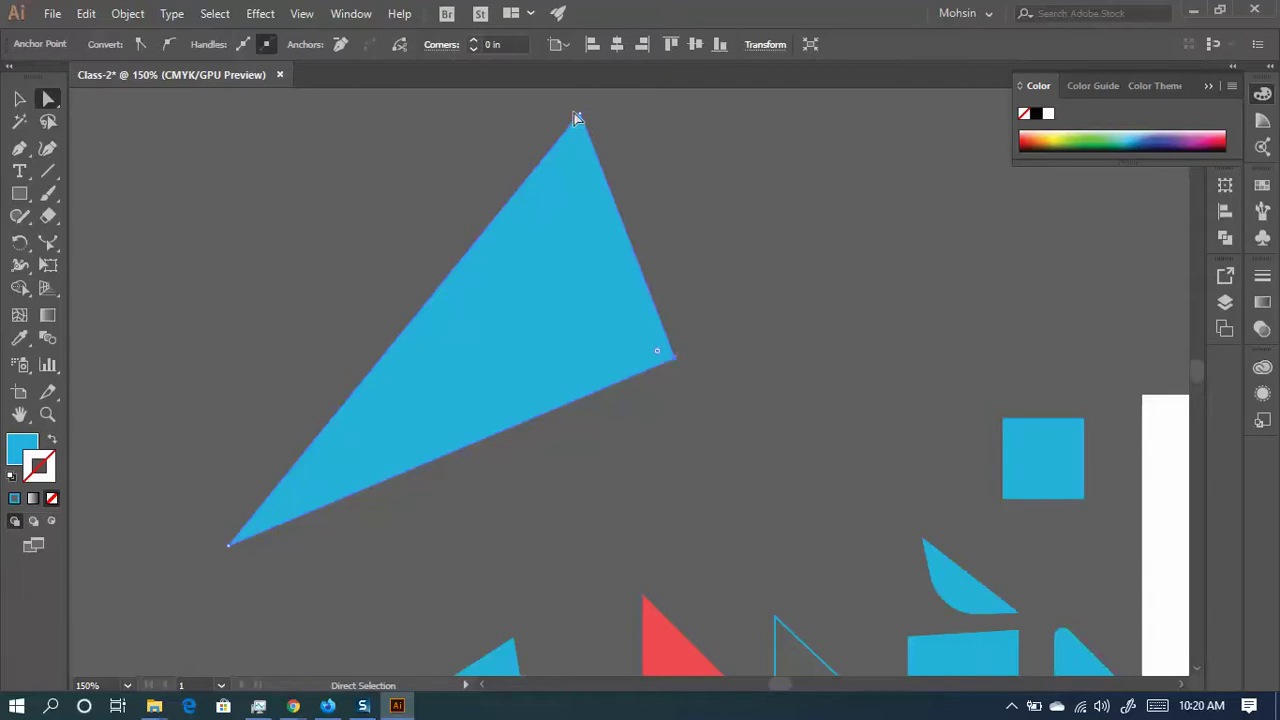
click(583, 116)
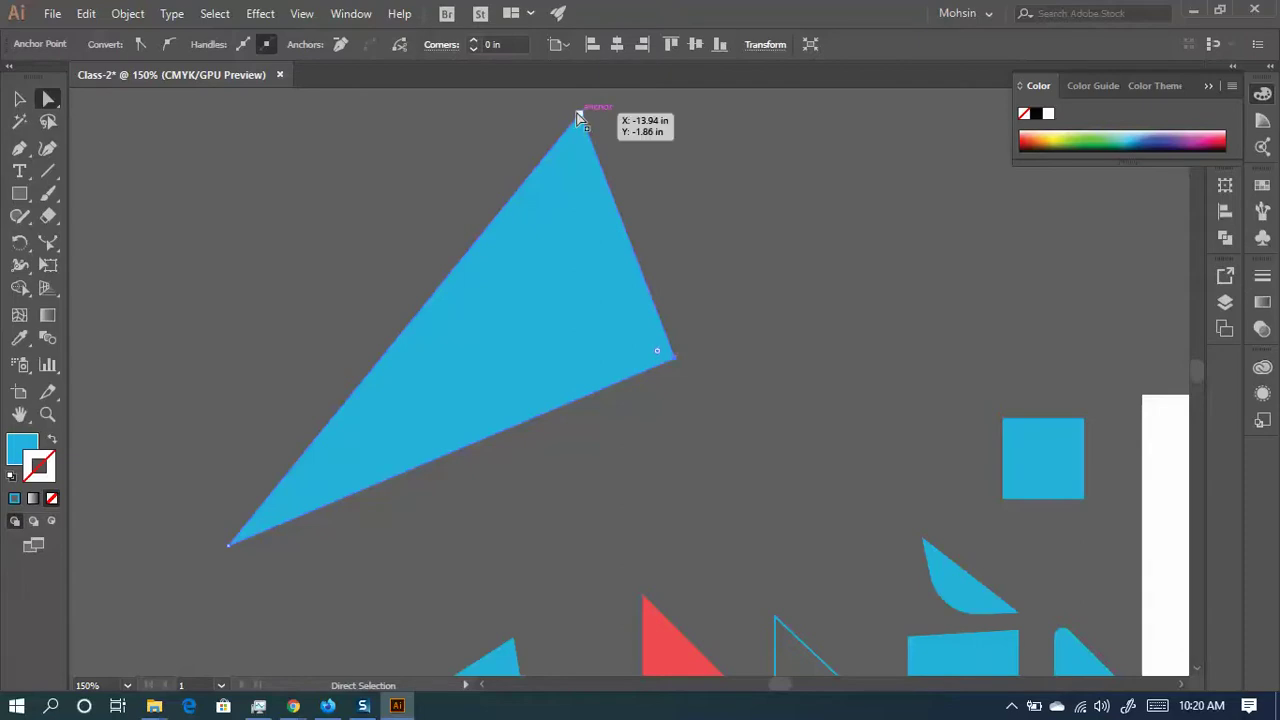
click(676, 361)
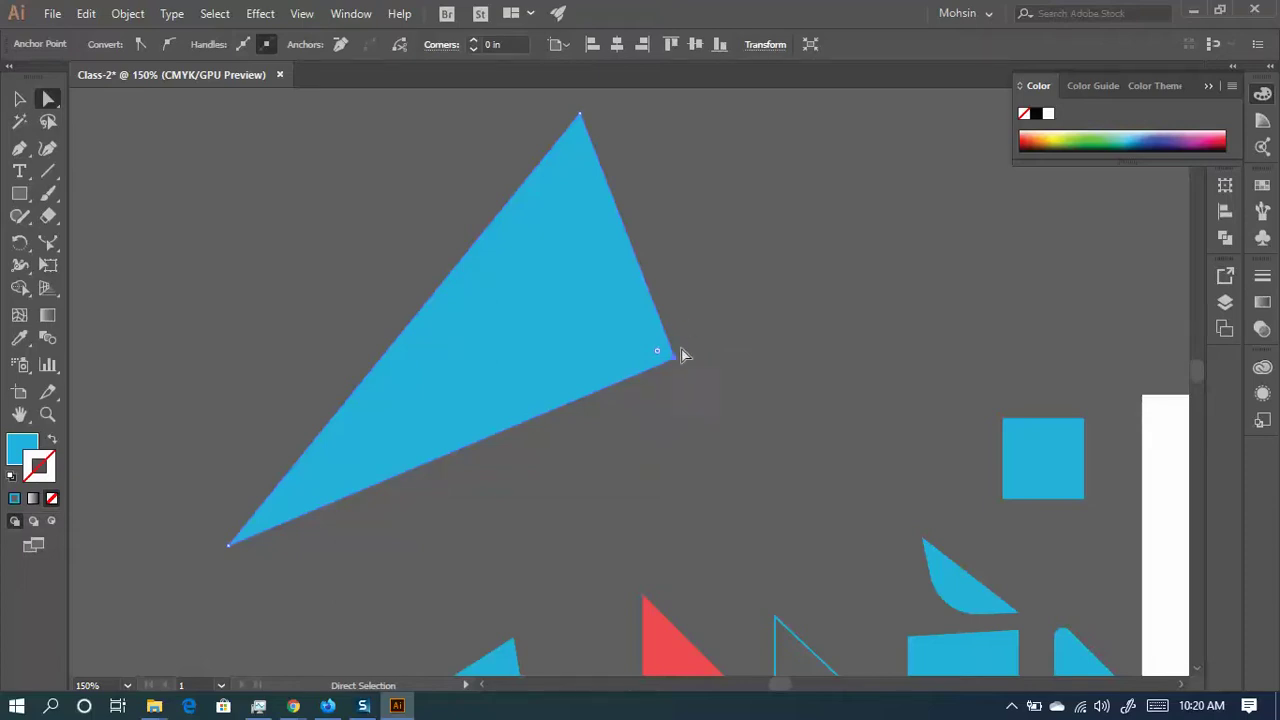
drag(681, 351, 765, 400)
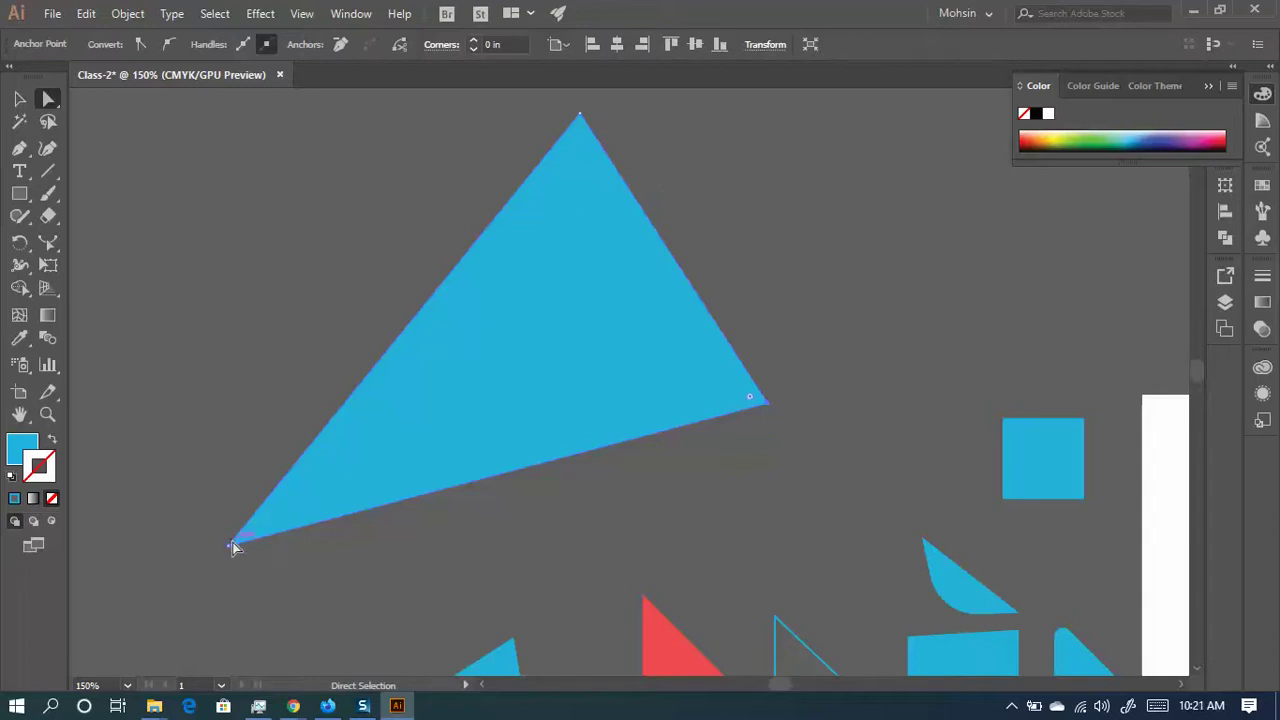
- Select both lower anchor points of the large blue triangle and move its bottom edge sideways and slightly up, keeping the top corner fixed
click(766, 401)
click(229, 548)
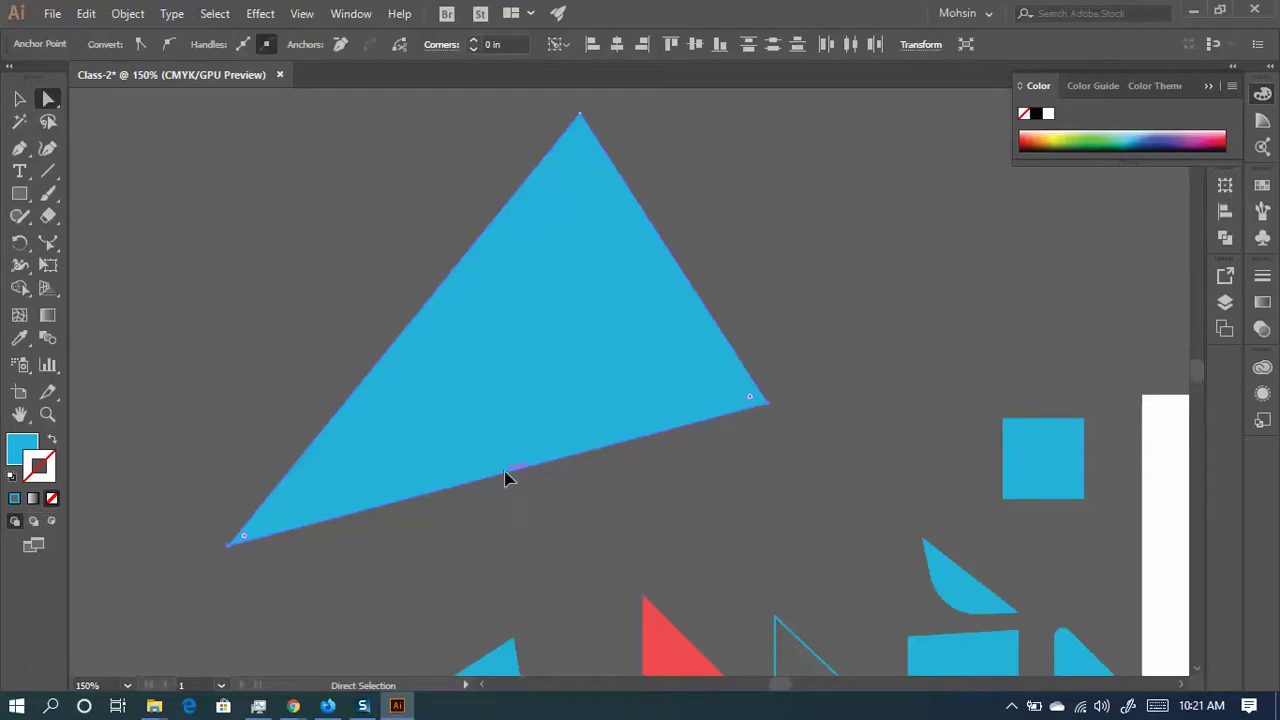
drag(507, 476, 838, 347)
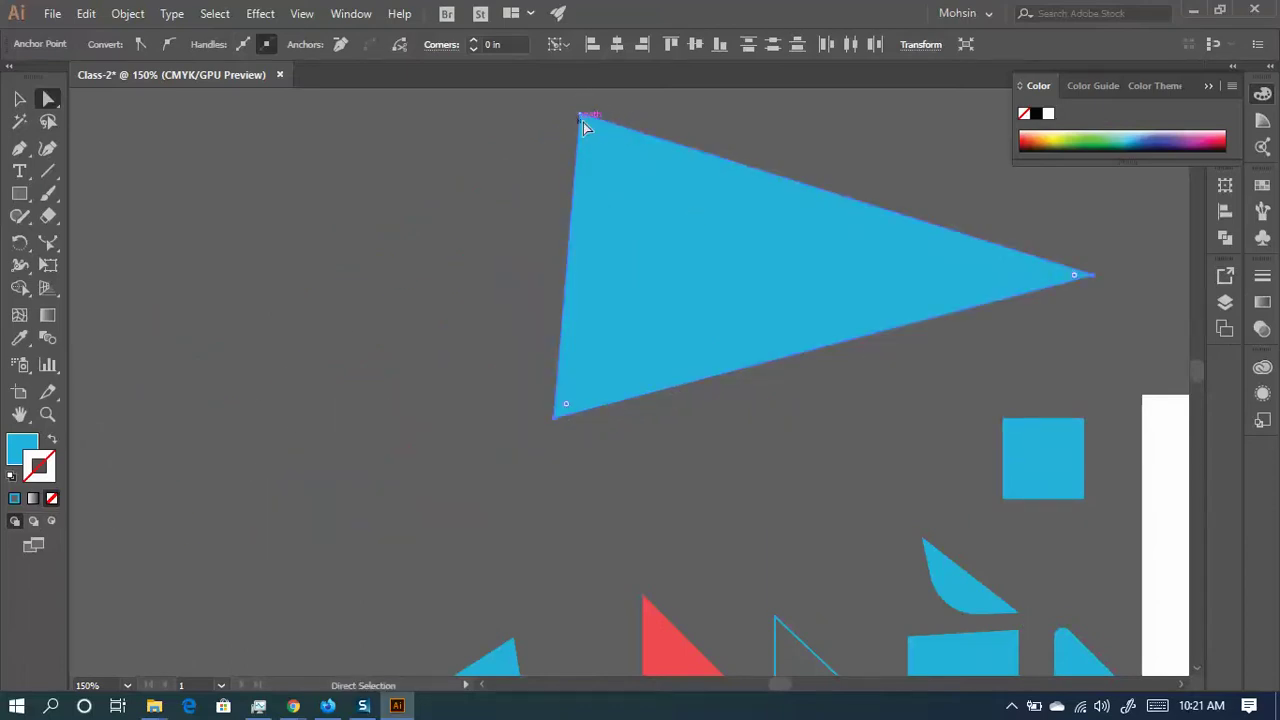
drag(885, 333, 780, 396)
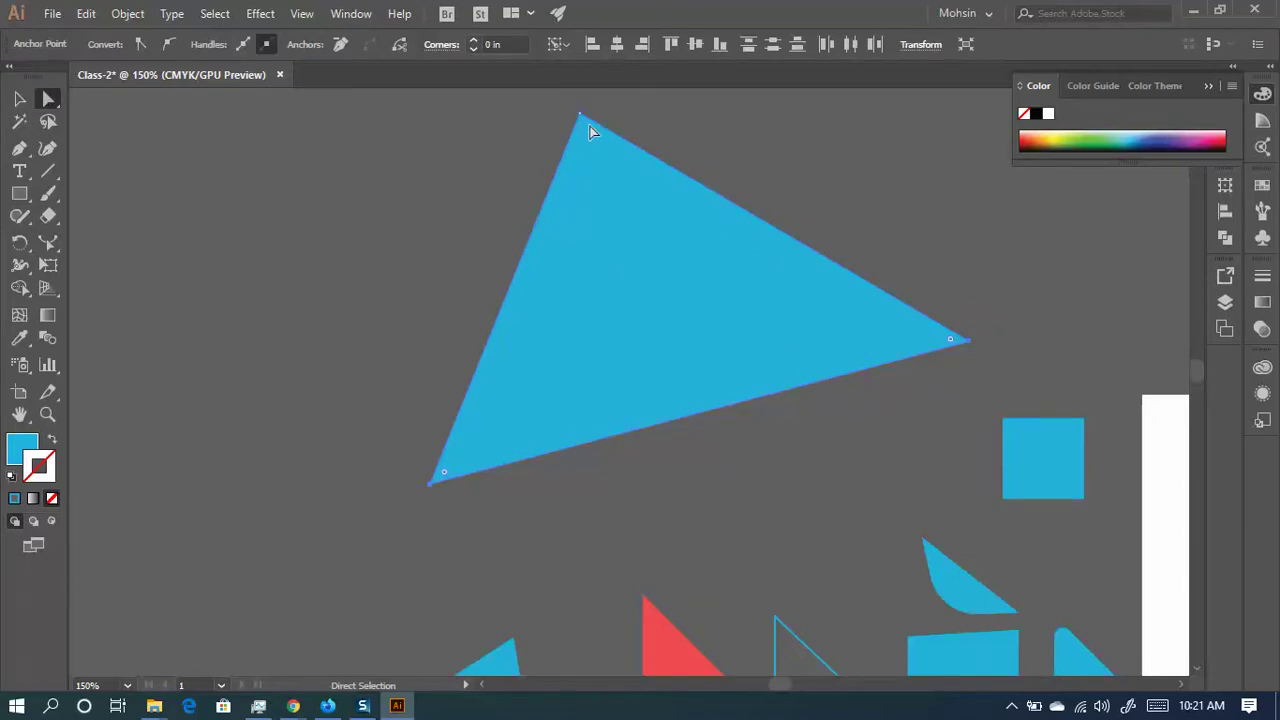
- Draw a blue square with the Rectangle tool in the empty canvas area left of the large triangle
scroll(590, 194, down, 3)
scroll(590, 194, down, 10)
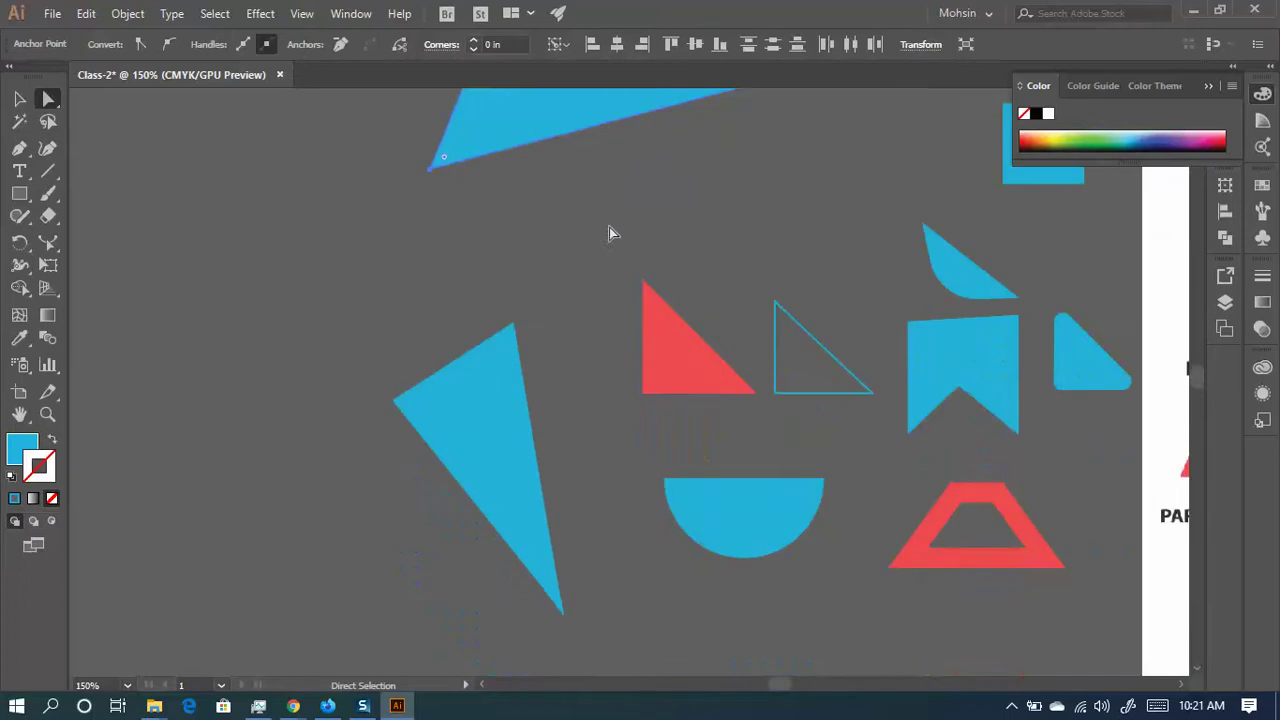
scroll(600, 368, down, 3)
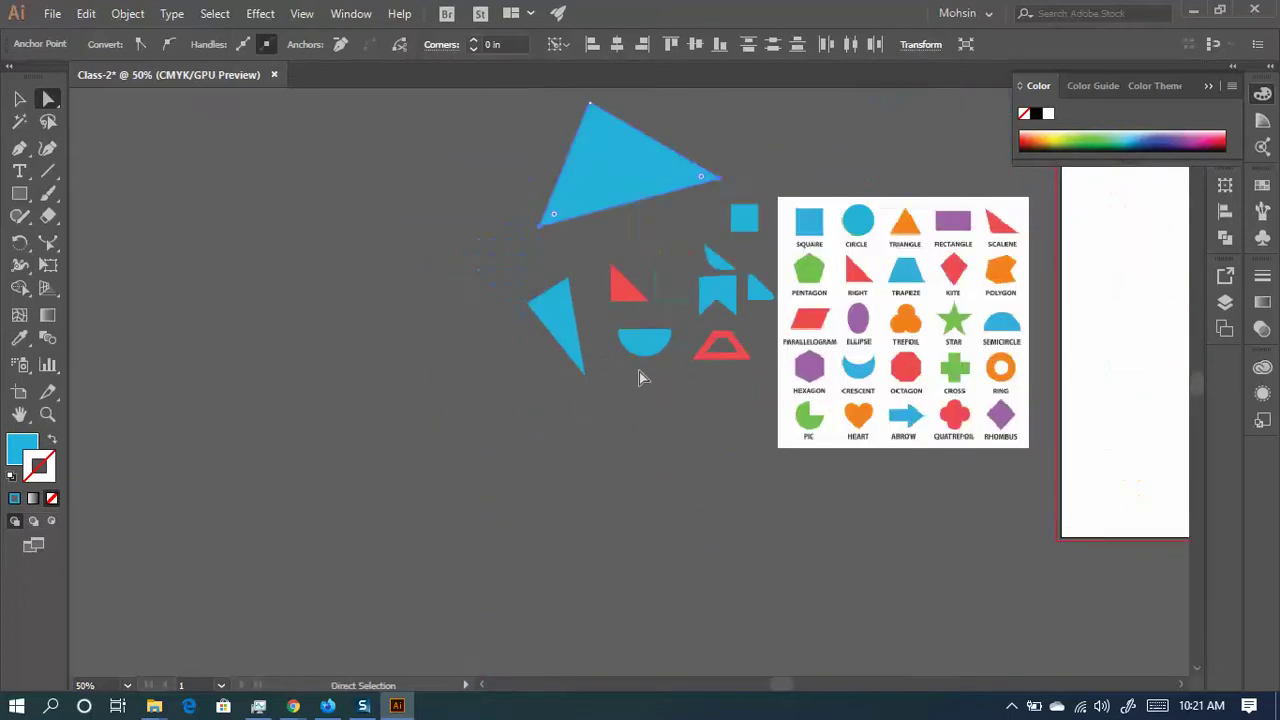
scroll(729, 337, up, 1)
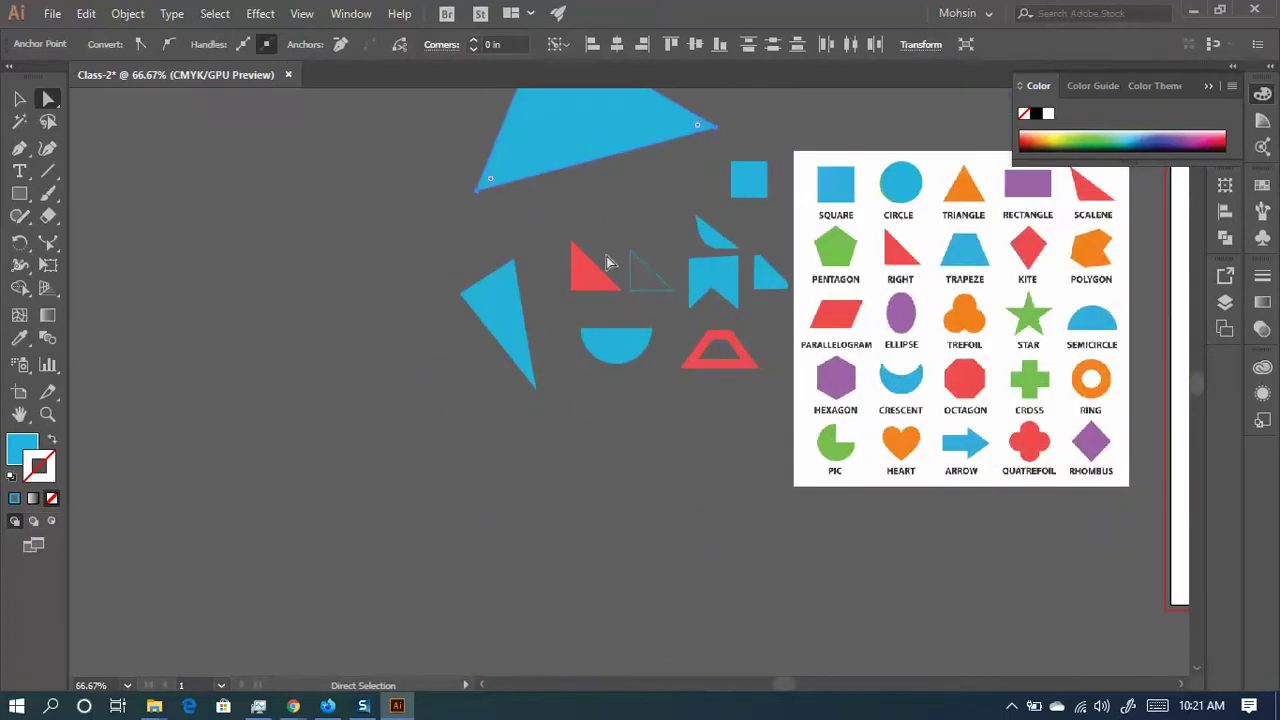
scroll(612, 257, up, 2)
drag(614, 257, 871, 408)
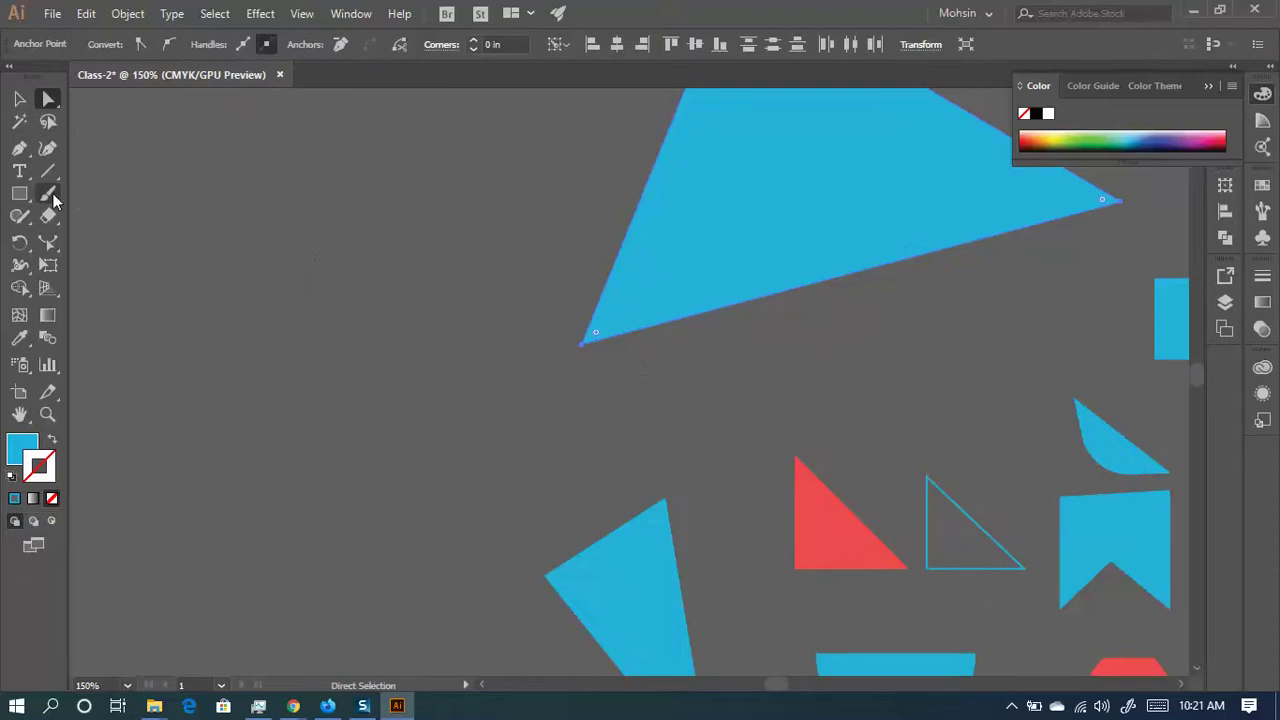
right_click(19, 193)
click(134, 195)
drag(177, 177, 370, 370)
- Draw a blue circle with the Ellipse tool directly below the new square, about as wide as the square
right_click(19, 193)
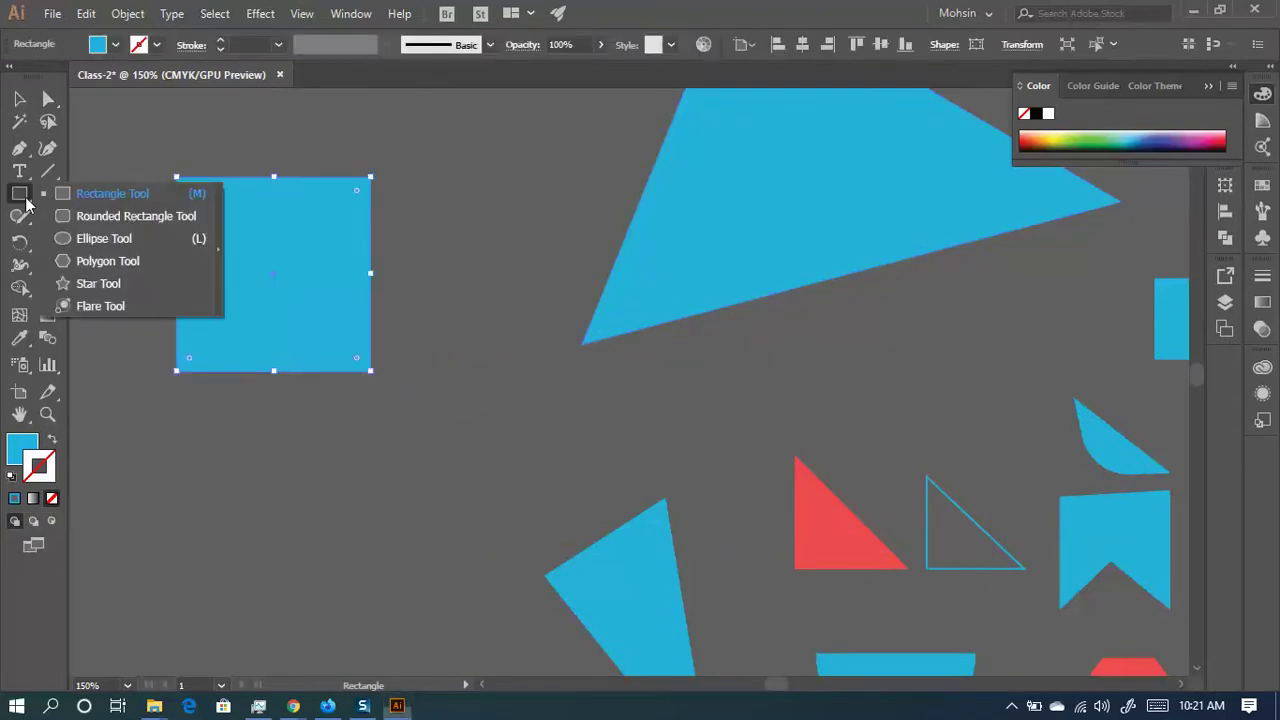
click(80, 233)
scroll(213, 436, down, 1)
scroll(213, 436, down, 1)
drag(186, 373, 393, 579)
- Compare the square and circle by selecting each, and move the circle up so it is centred closely beneath the square
click(19, 98)
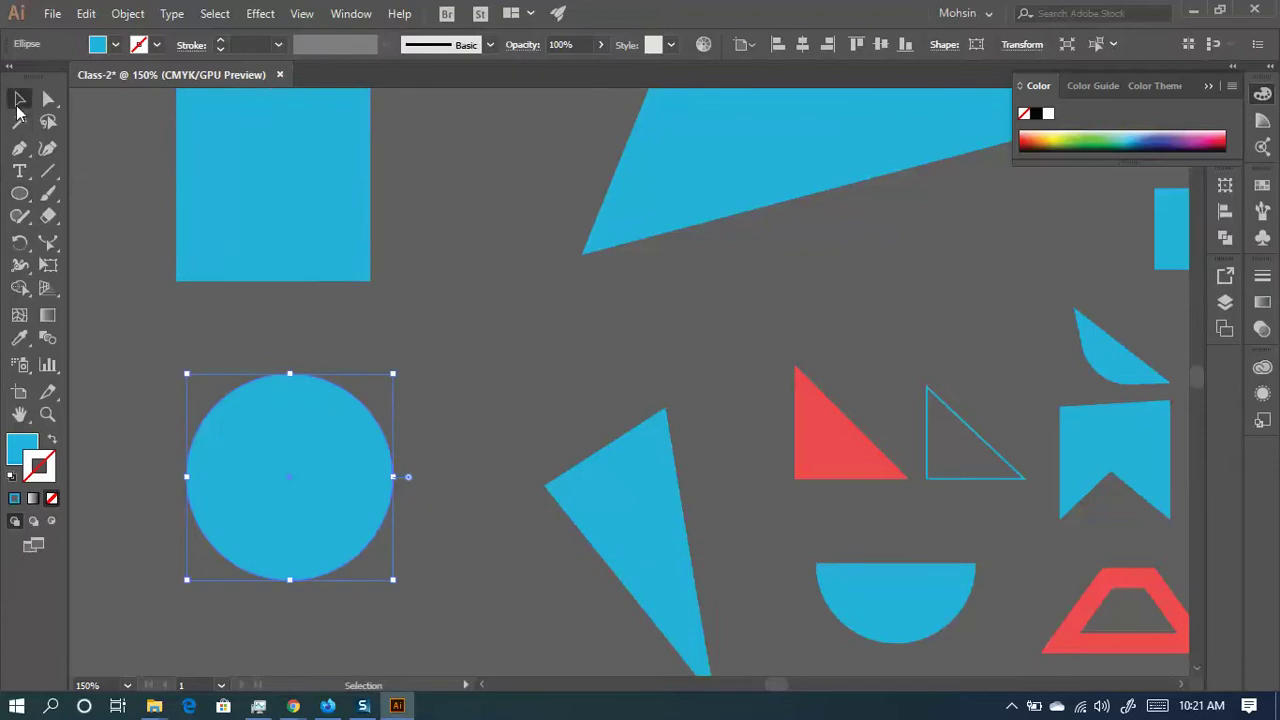
click(296, 314)
click(272, 207)
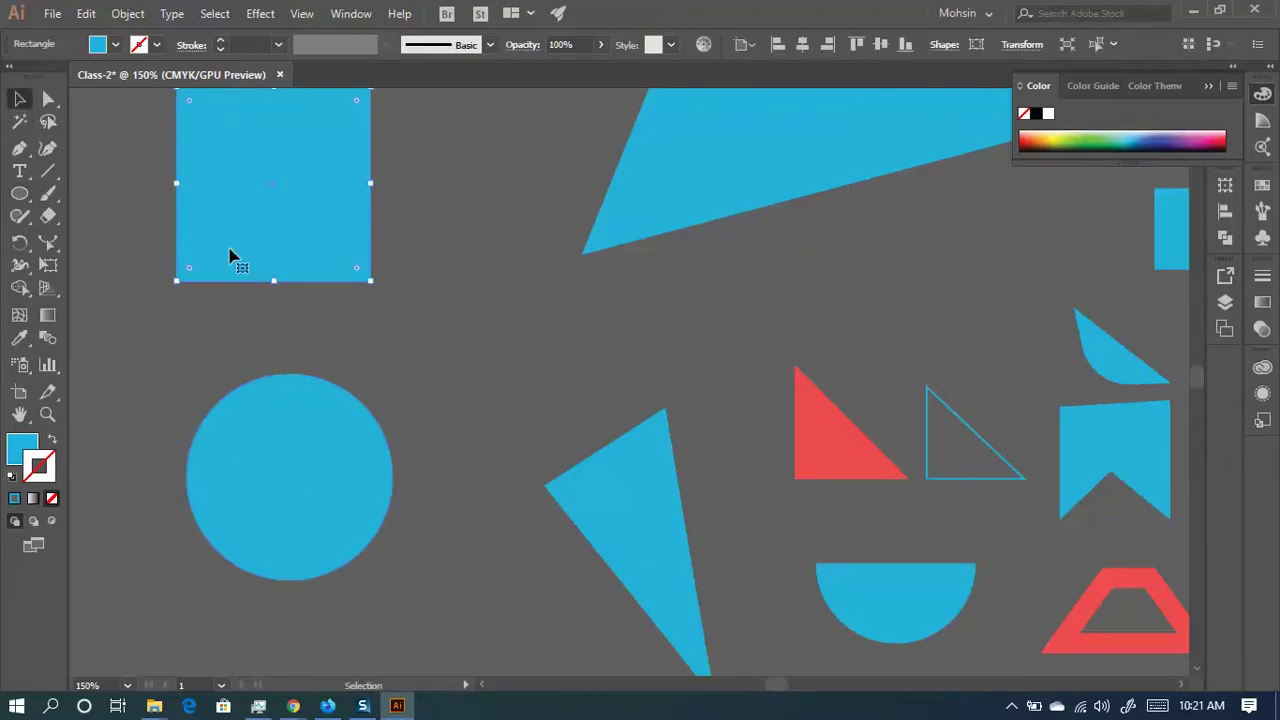
click(309, 477)
scroll(333, 537, up, 1)
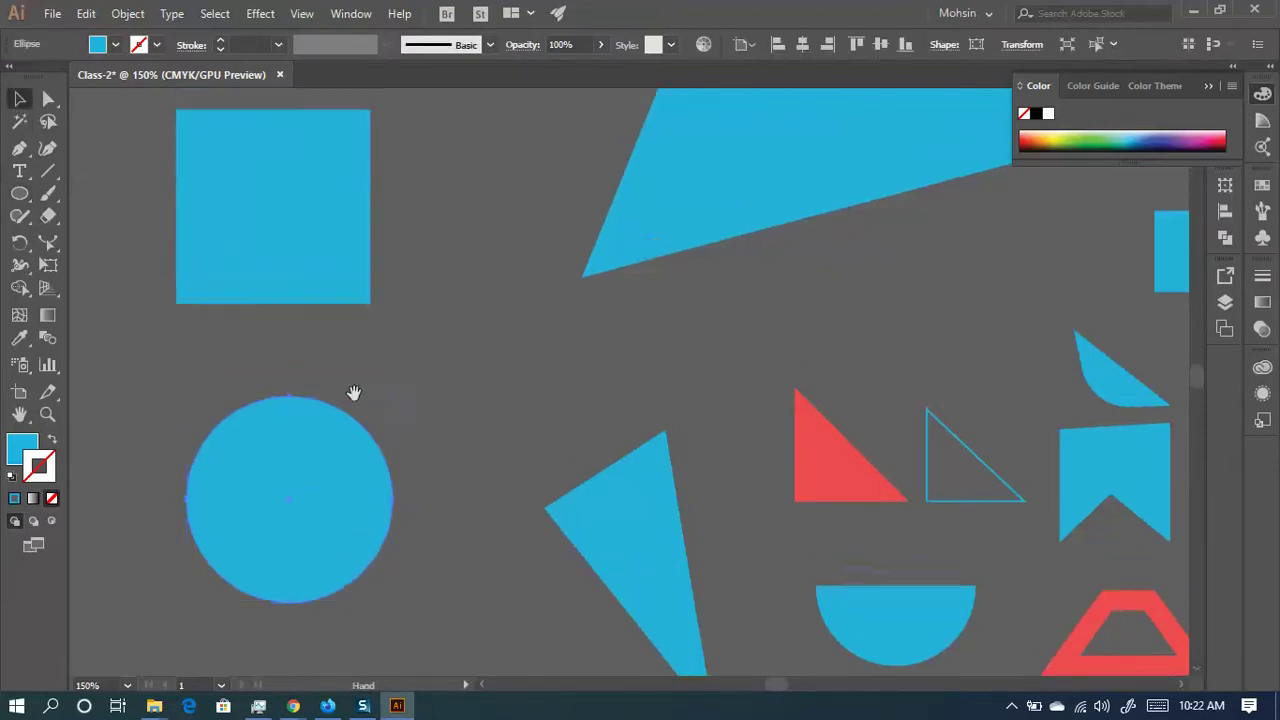
drag(351, 394, 566, 371)
click(517, 226)
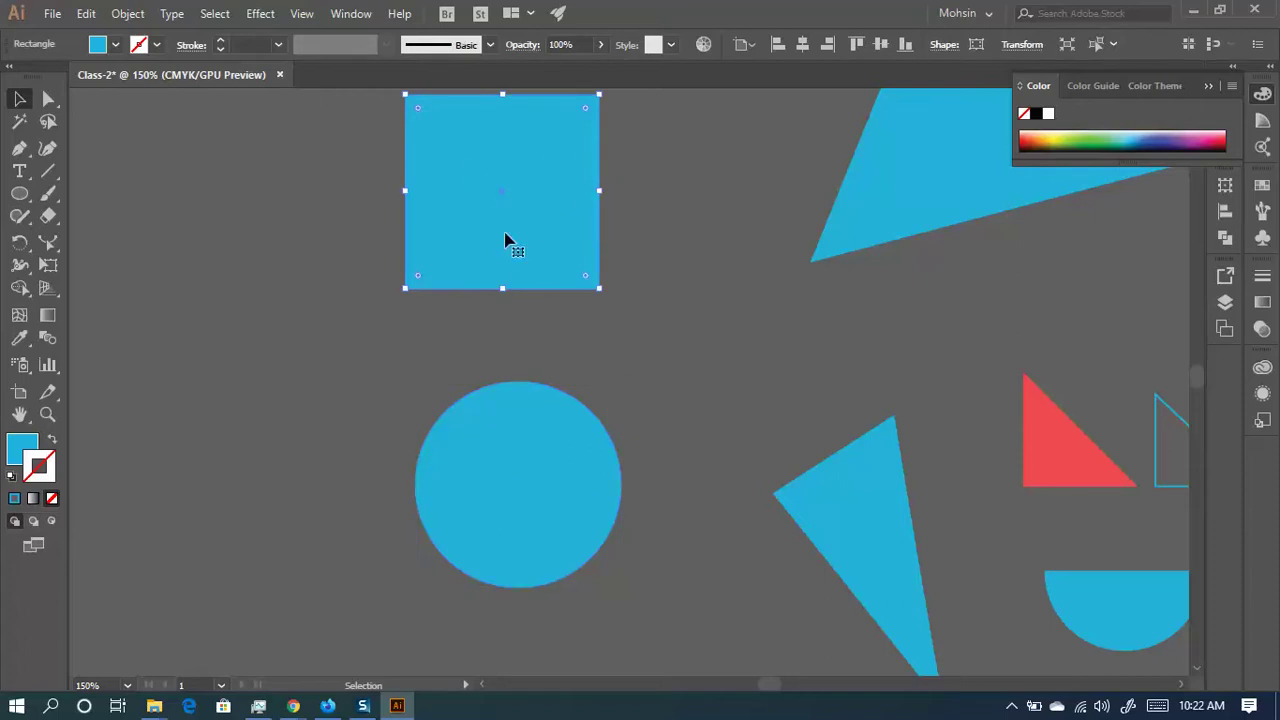
click(529, 450)
drag(537, 457, 521, 401)
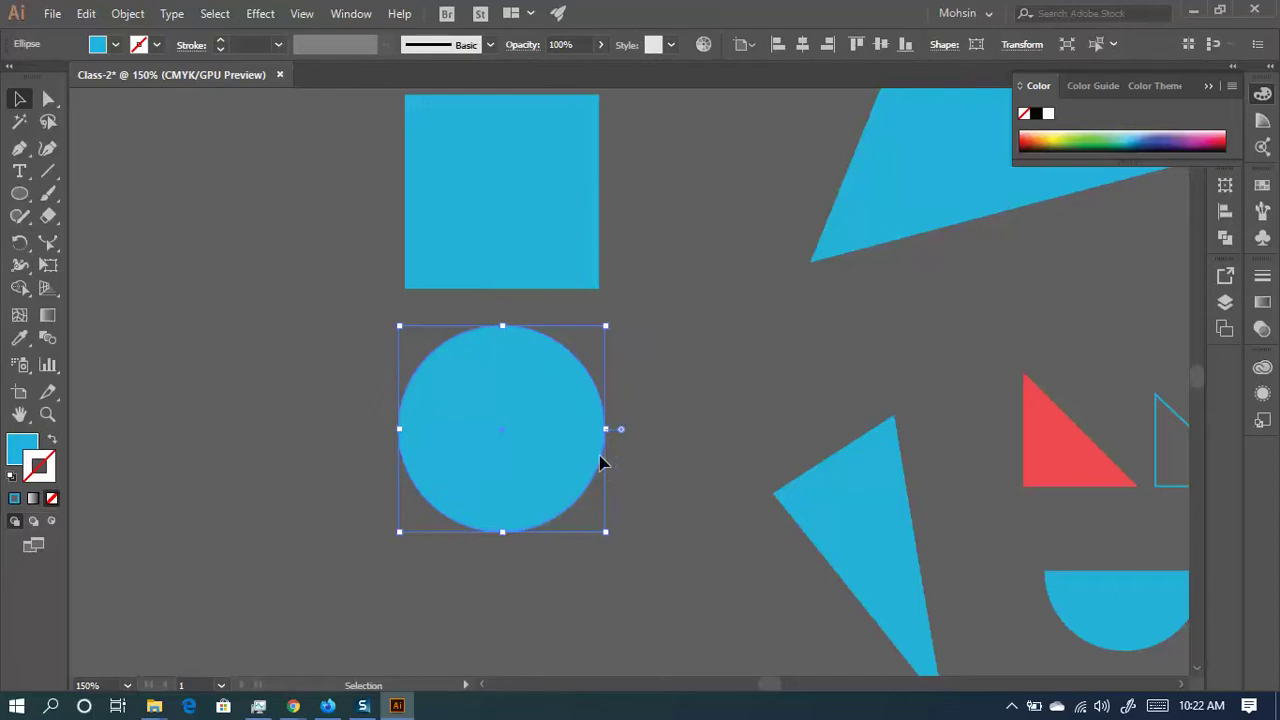
click(726, 352)
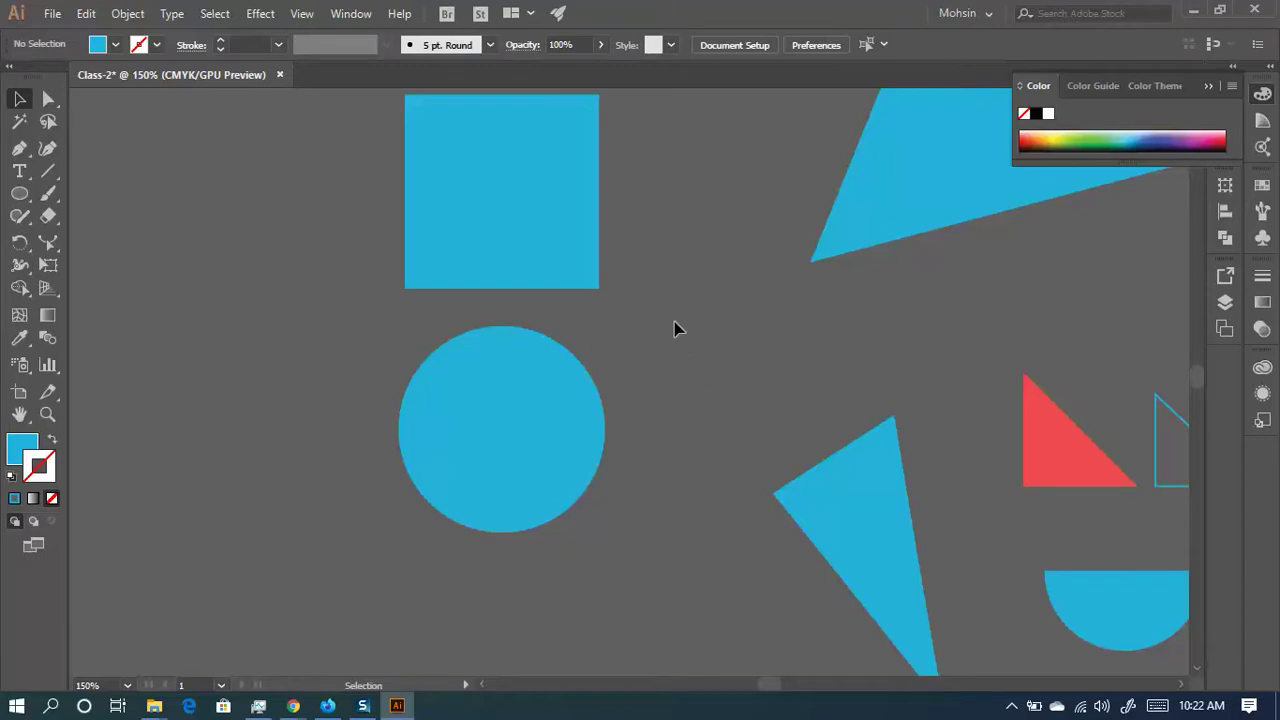
- Reposition the blue circle slightly with the Selection tool, and move it farther right and down with Direct Selection
click(500, 377)
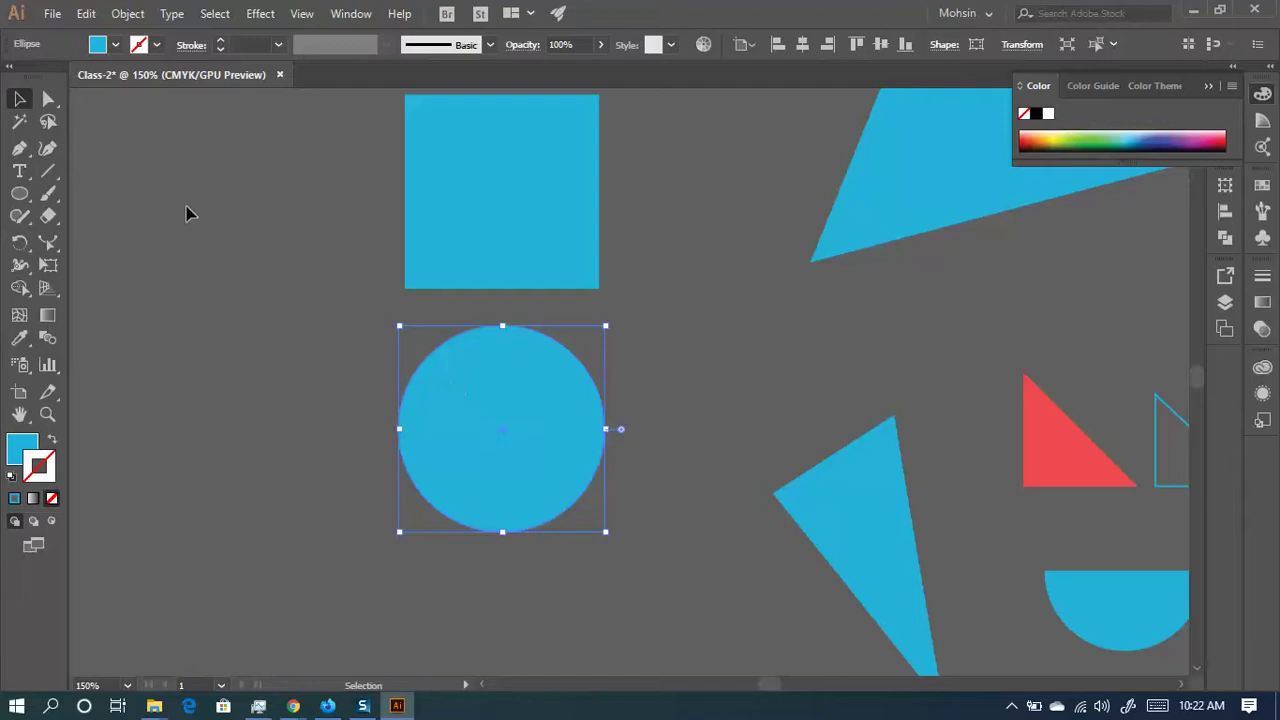
mouse_move(533, 458)
mouse_down()
mouse_move(510, 421)
mouse_move(520, 472)
mouse_up()
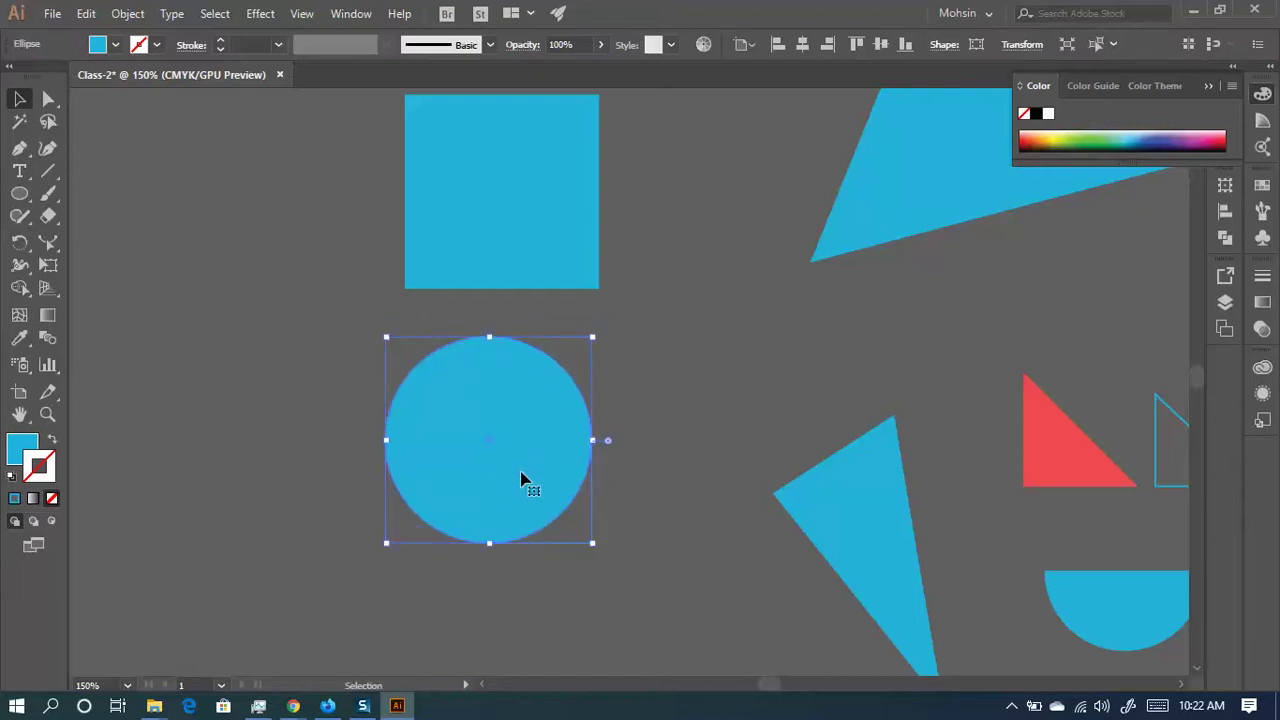
click(48, 99)
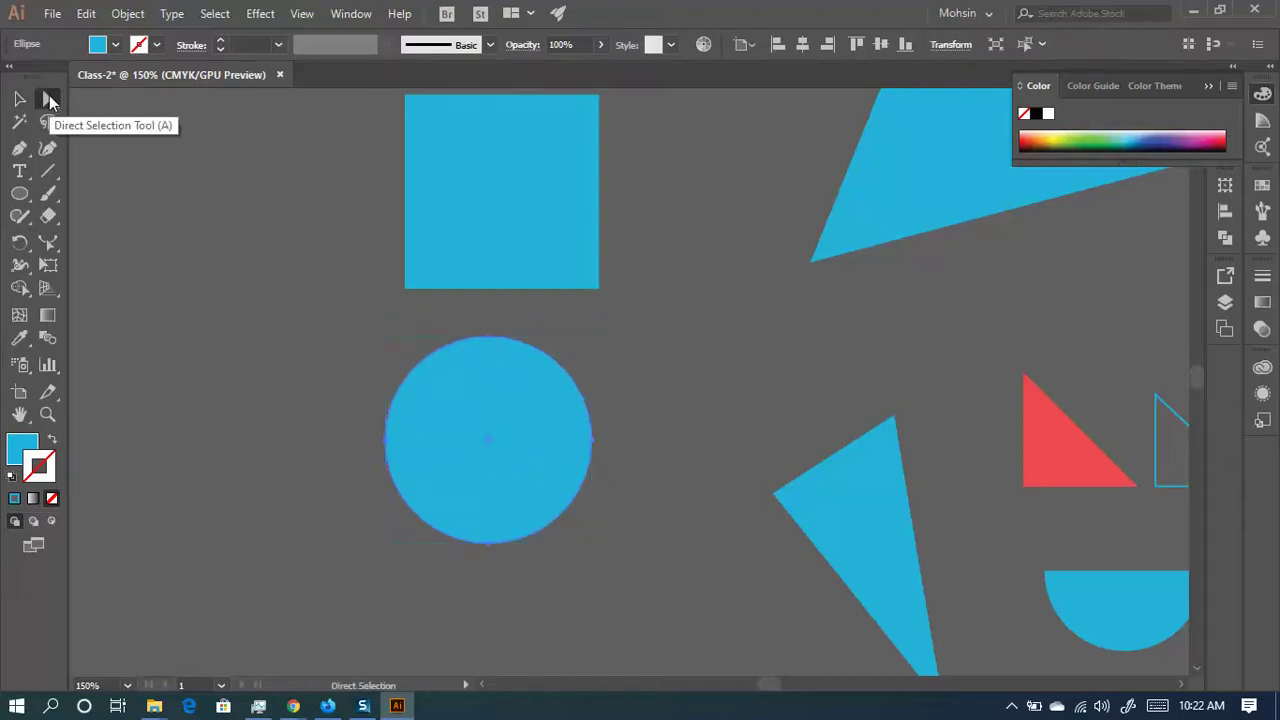
drag(488, 424, 570, 447)
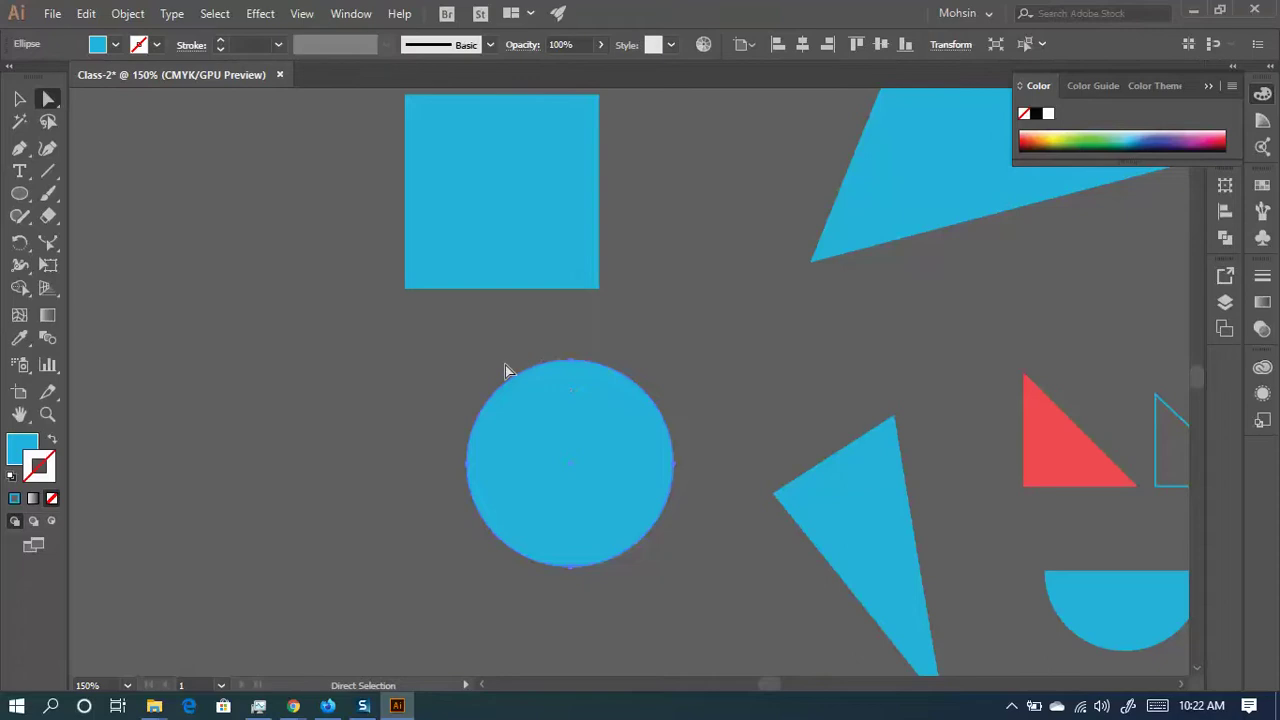
- Stretch the circle into a long oval by pulling its left and right anchor points outward, and undo both changes
click(574, 364)
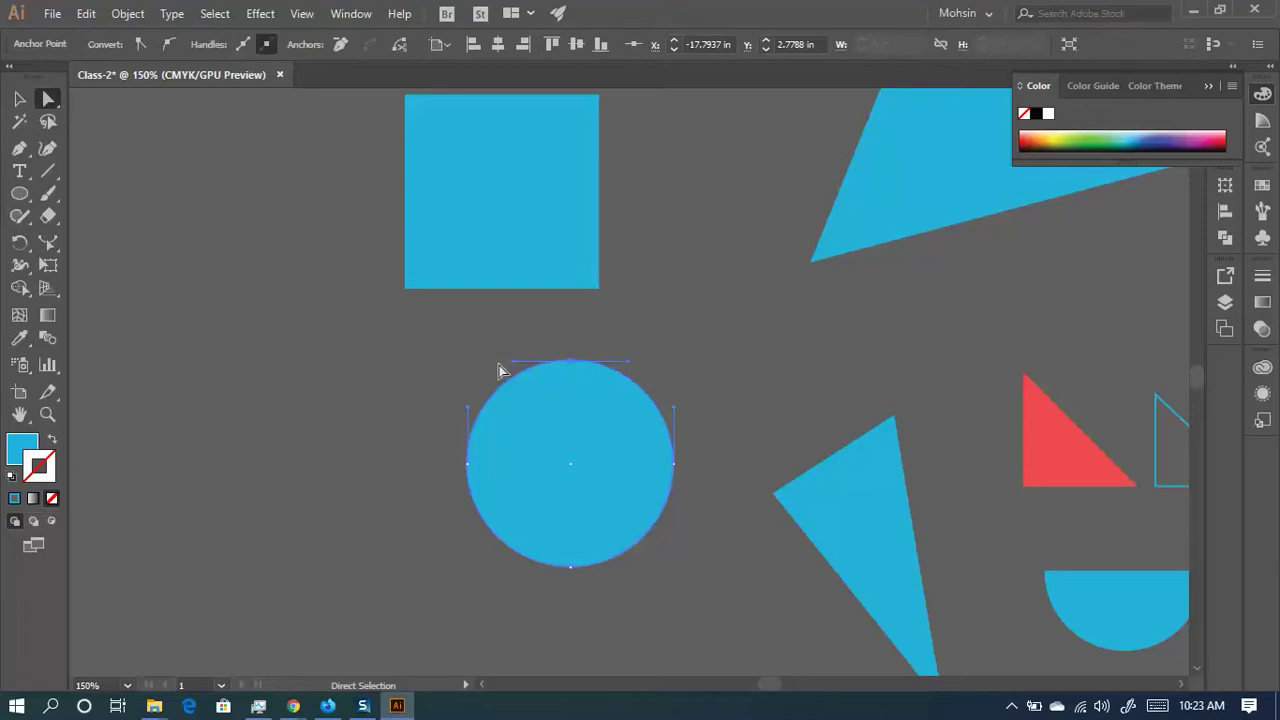
click(468, 466)
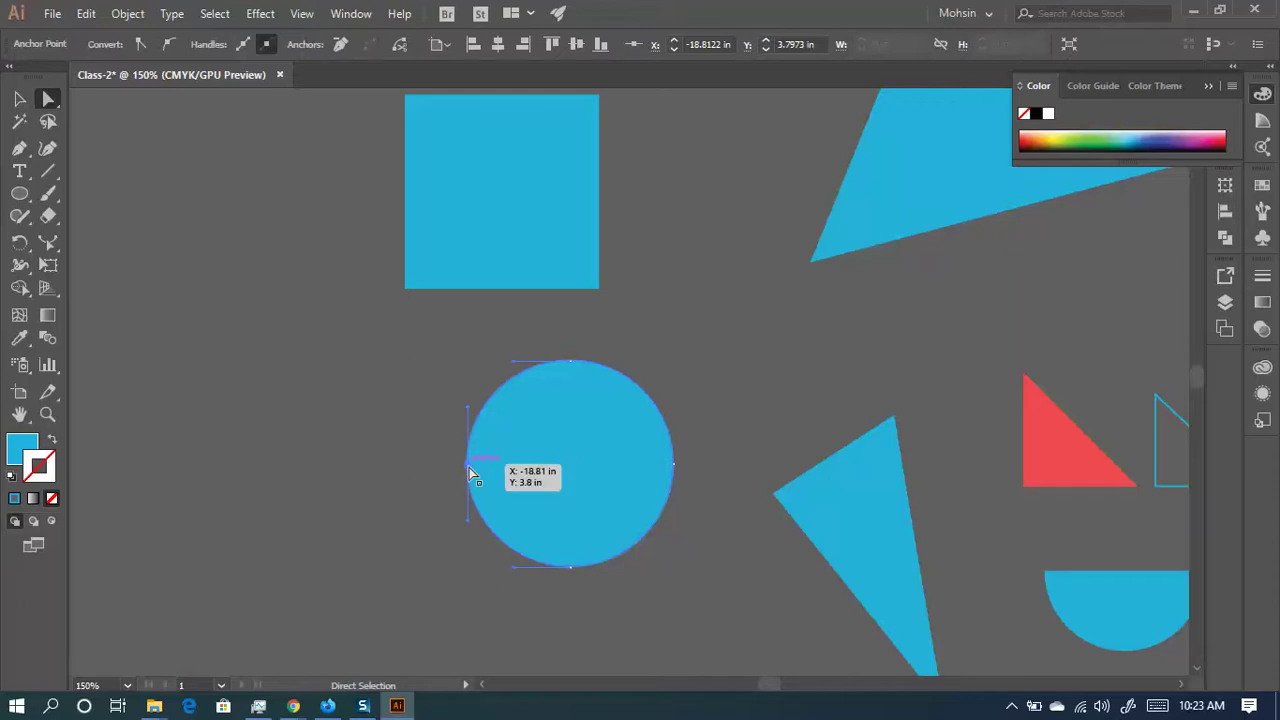
drag(469, 467, 183, 455)
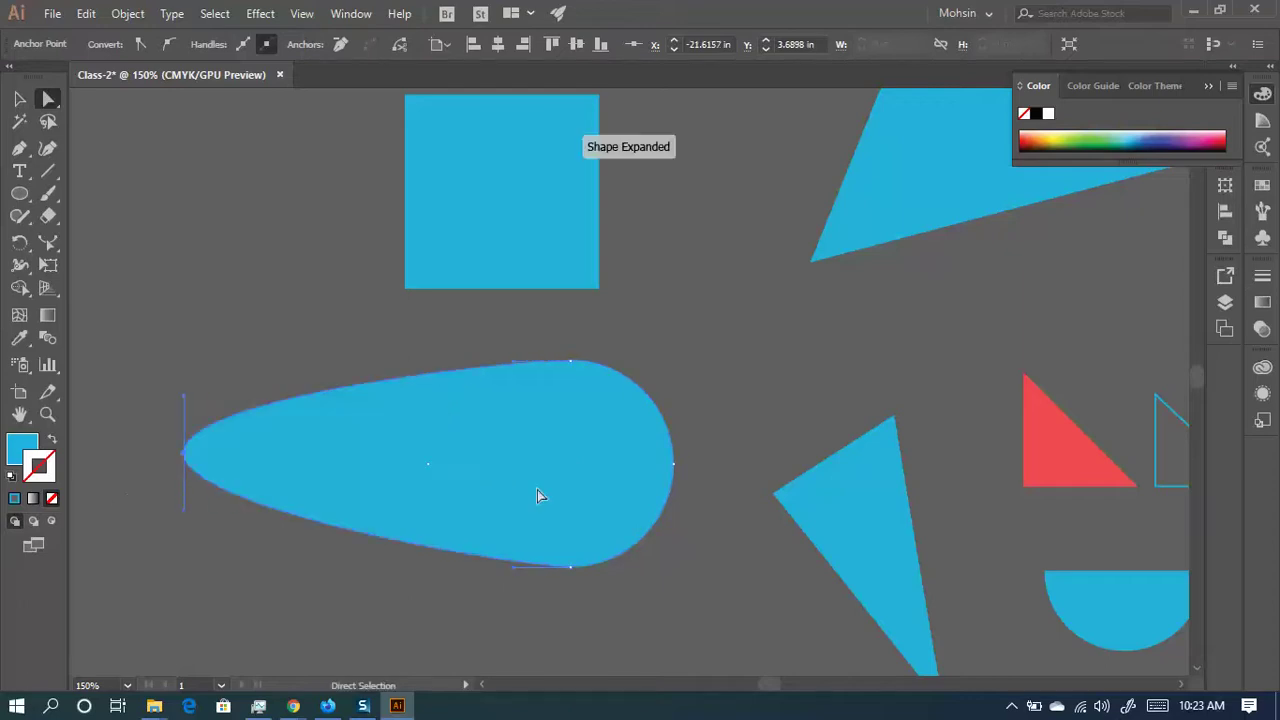
drag(669, 468, 963, 487)
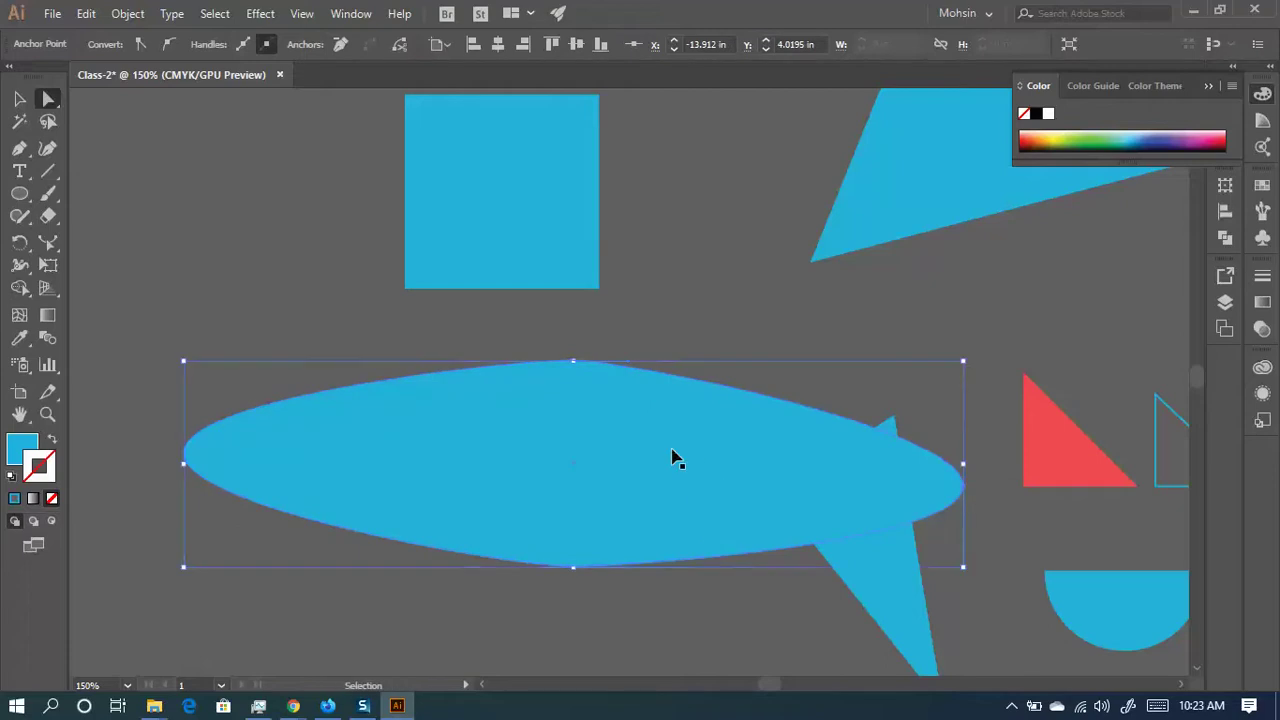
key(ctrl+z)
key(ctrl+z)
click(18, 99)
click(48, 99)
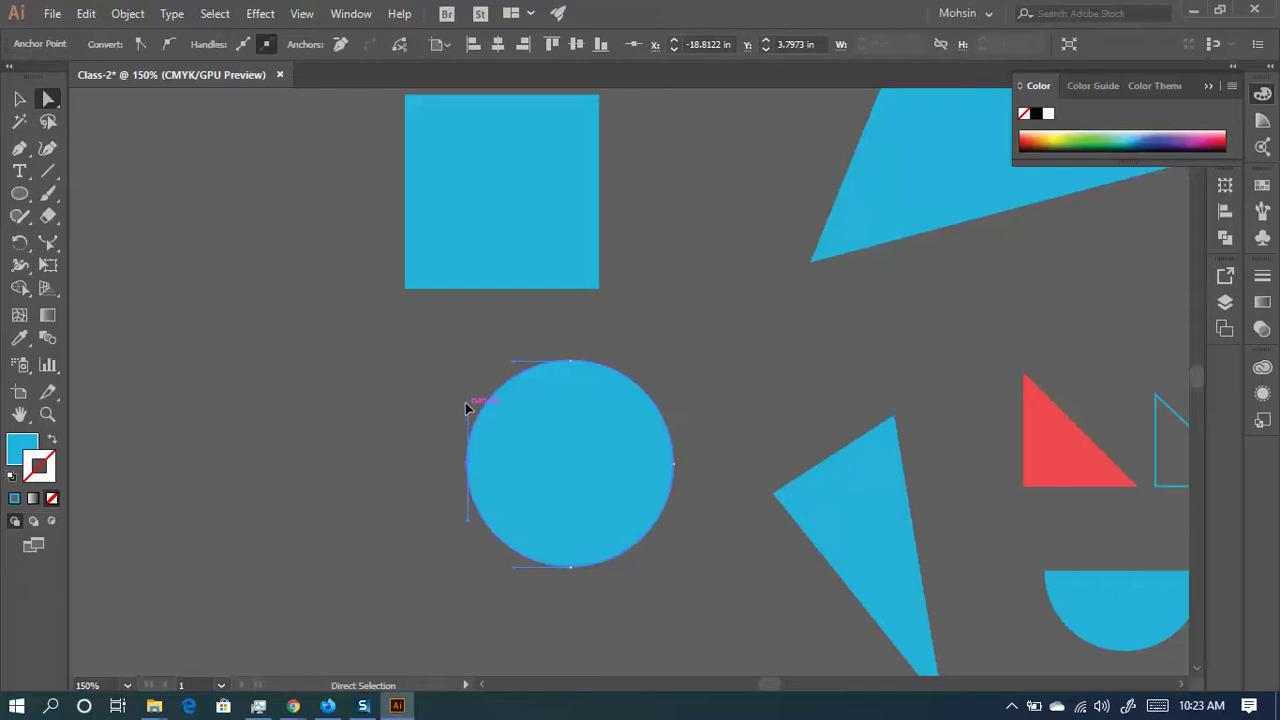
- Try bending the circle's outline by moving the direction handles of its left and top anchor points
drag(469, 409, 677, 560)
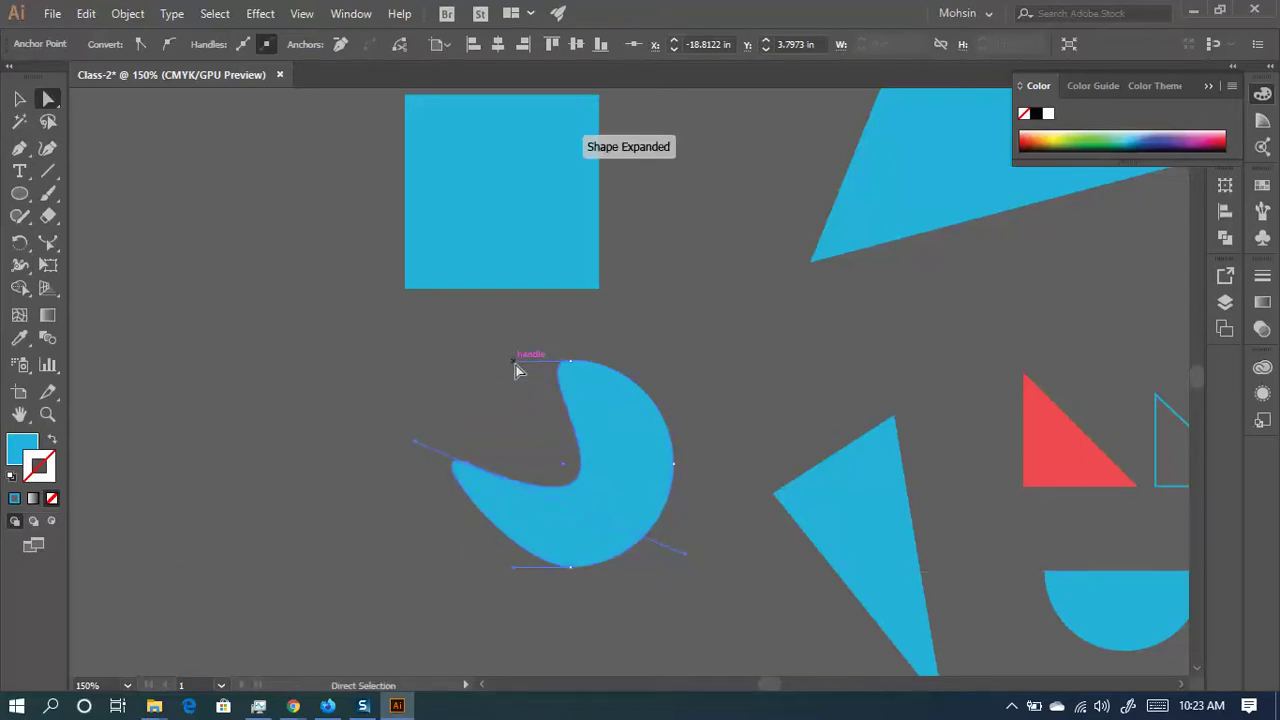
click(466, 358)
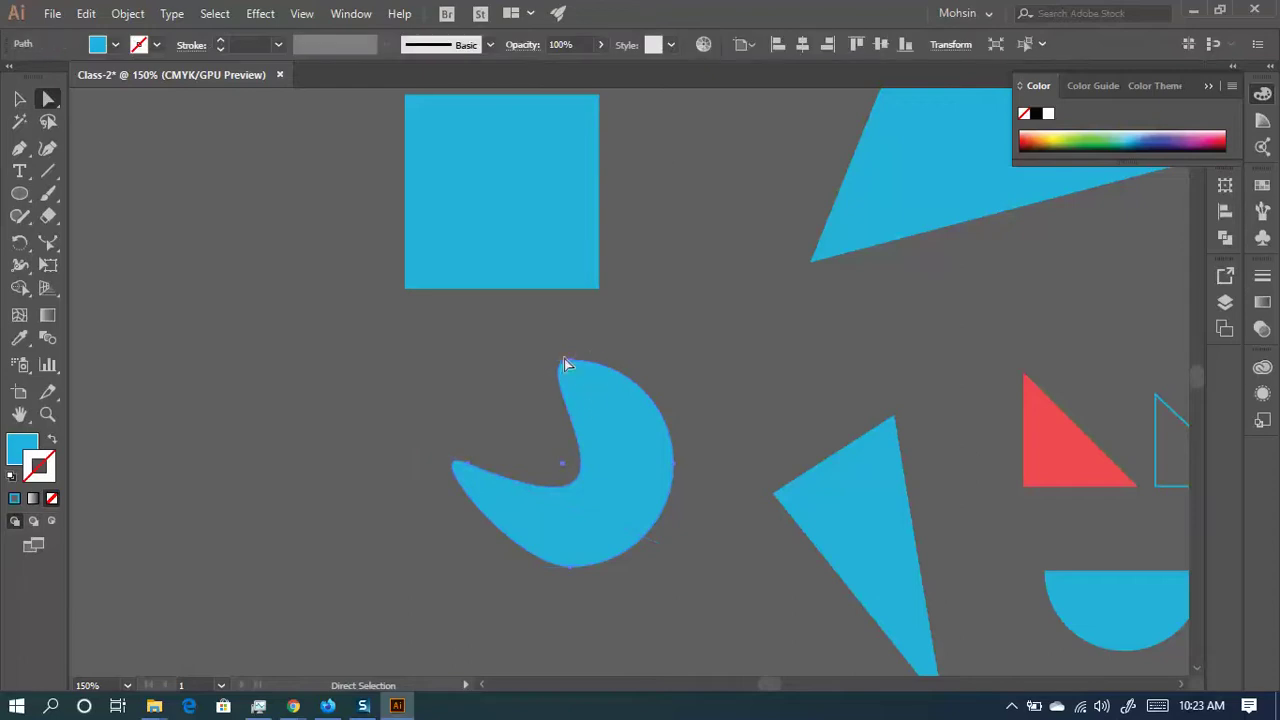
click(569, 363)
drag(516, 368, 418, 420)
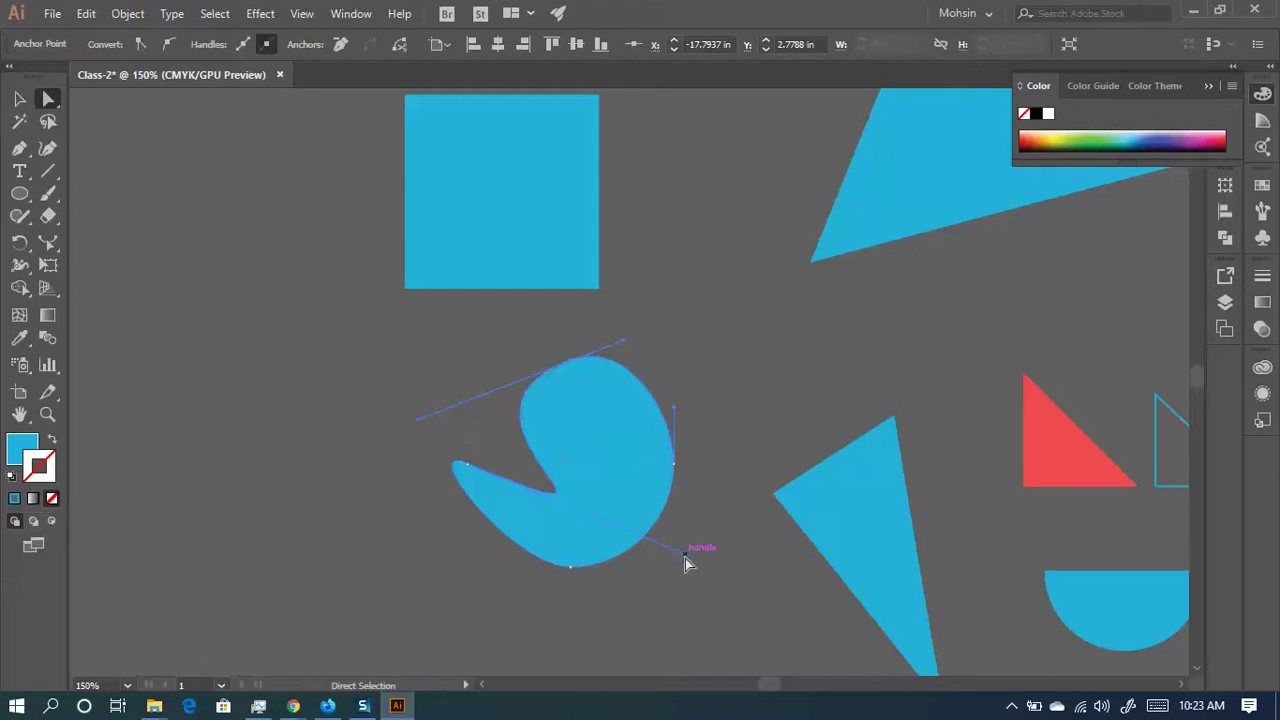
drag(685, 558, 740, 496)
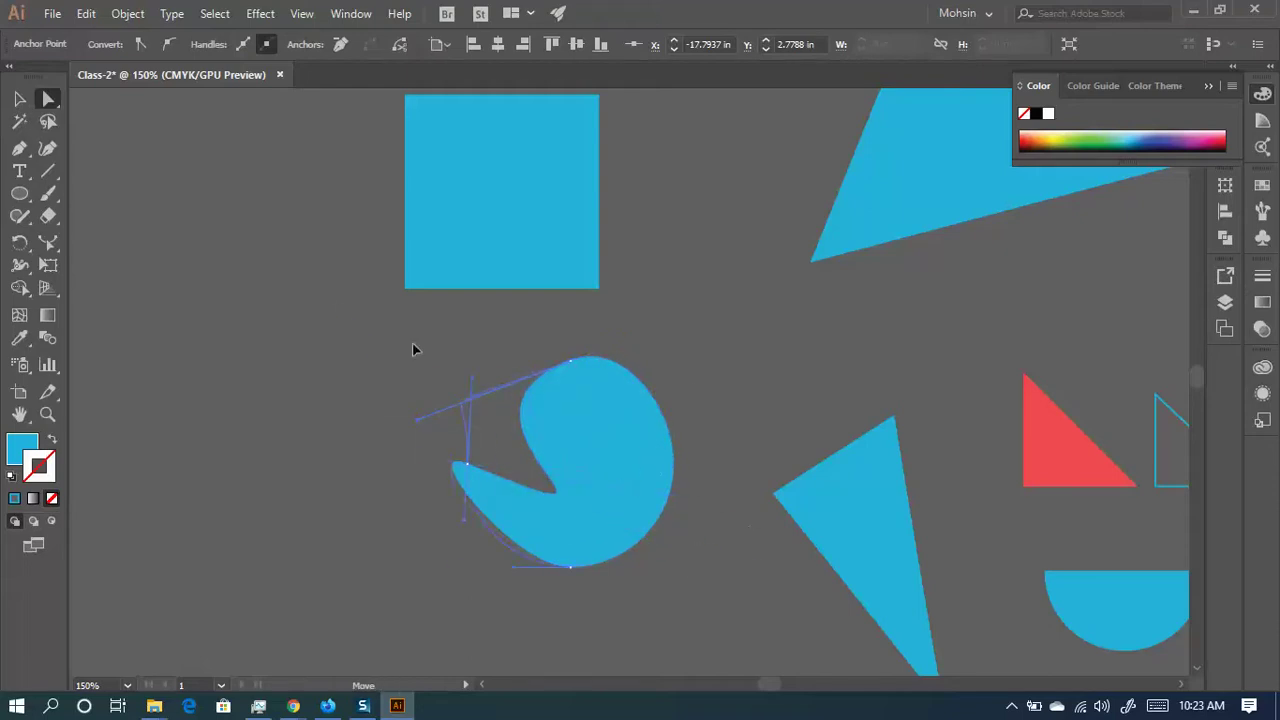
drag(470, 379, 727, 500)
- Undo the handle edits to restore the circle, and reposition the whole circle beneath the square
key(ctrl+z)
key(ctrl+z)
key(ctrl+z)
key(ctrl+z)
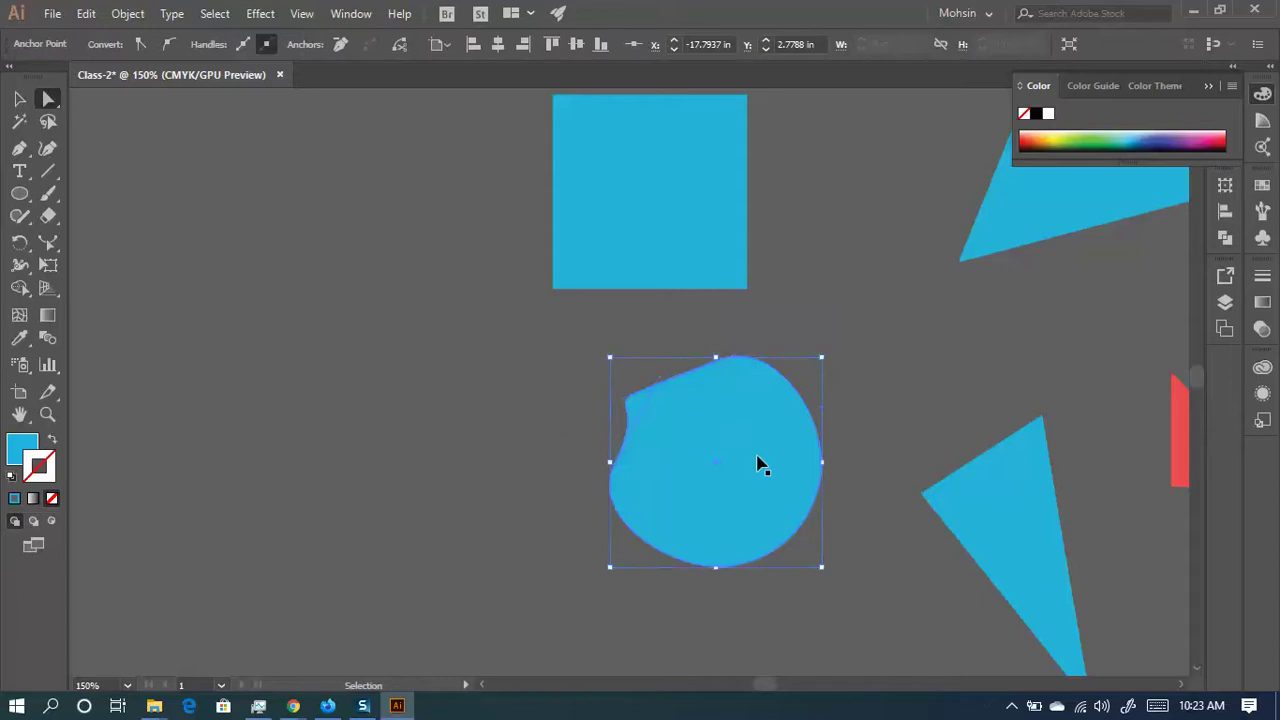
drag(638, 467, 699, 471)
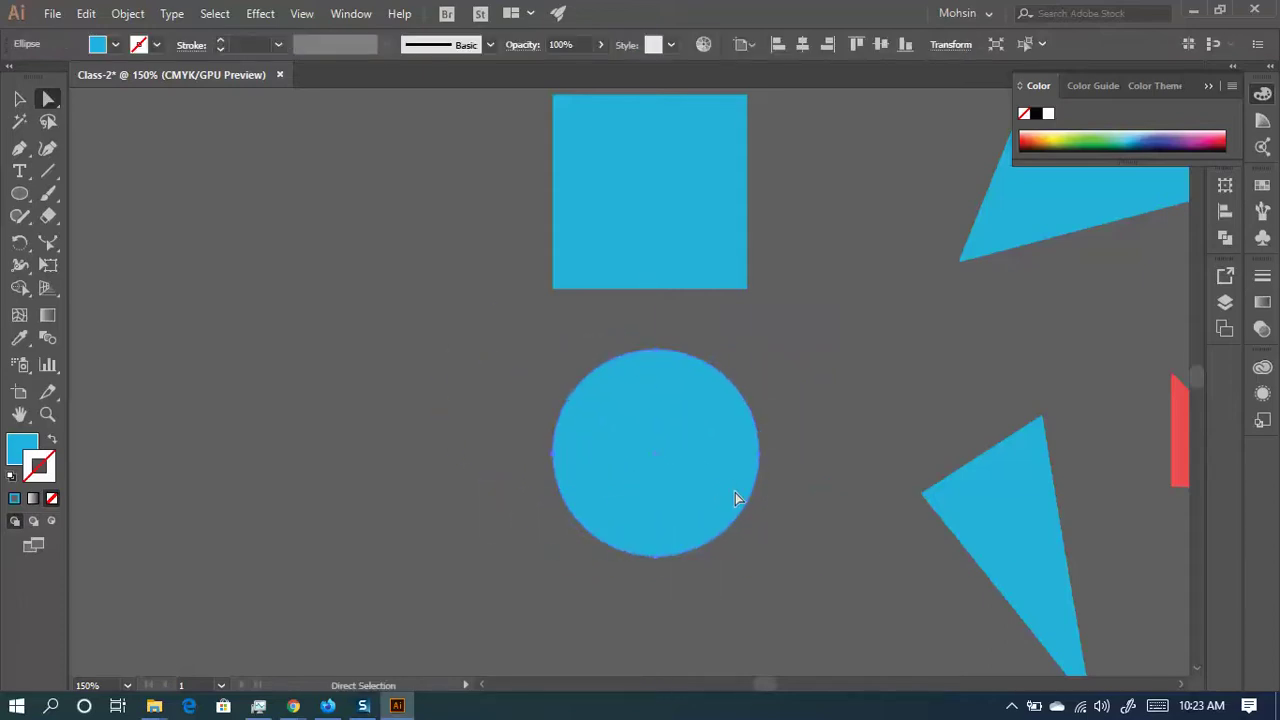
- Show the rulers around the artwork and bring the whole blue square and circle into view
key(v)
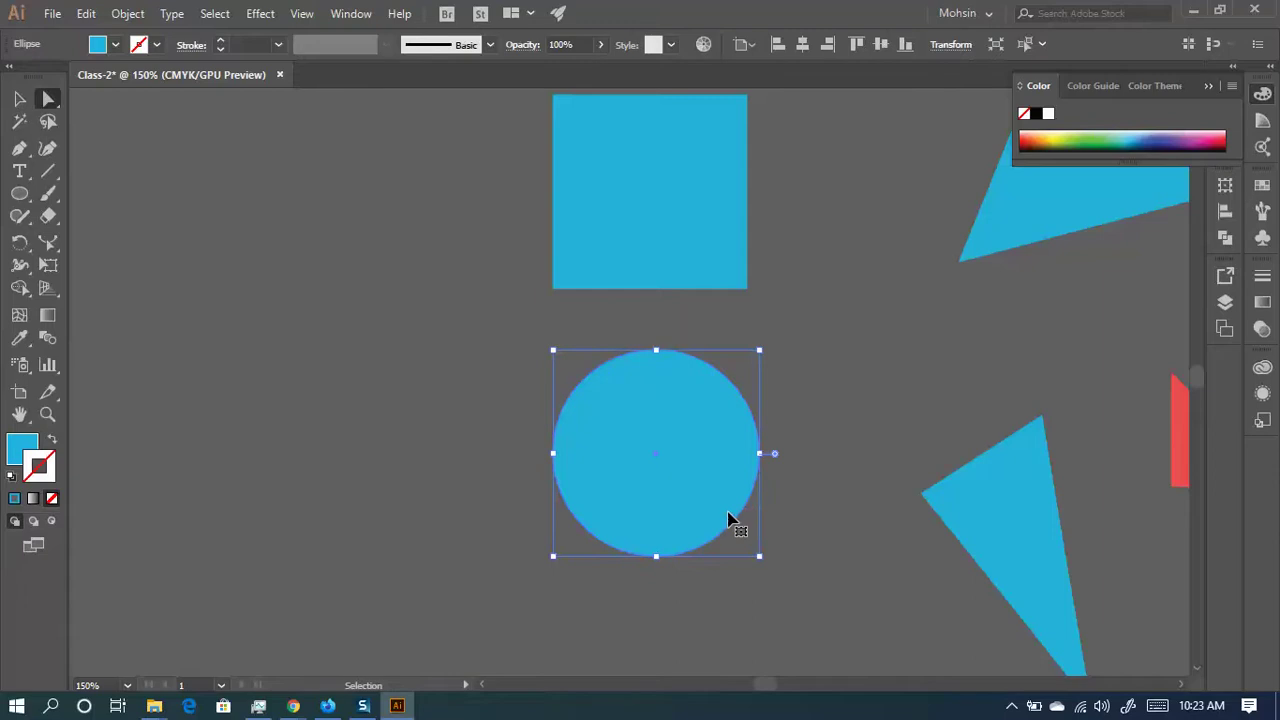
key(ctrl+r)
key(a)
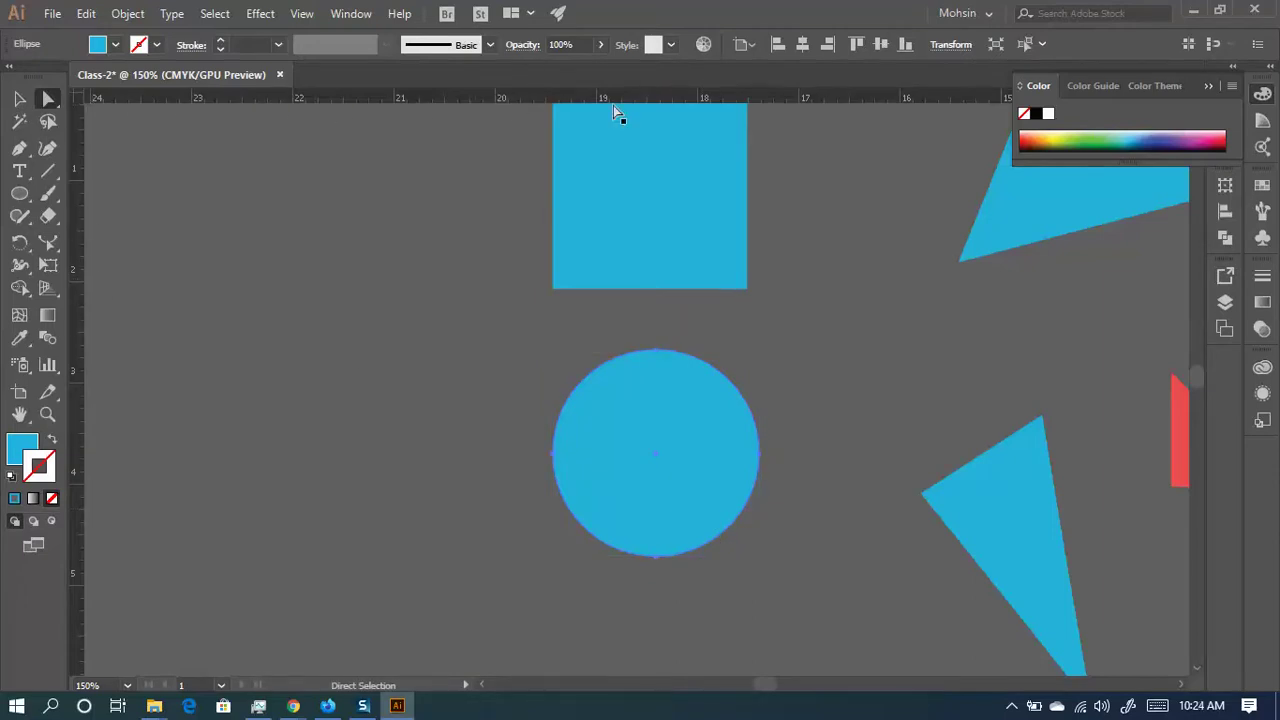
scroll(772, 370, up, 4)
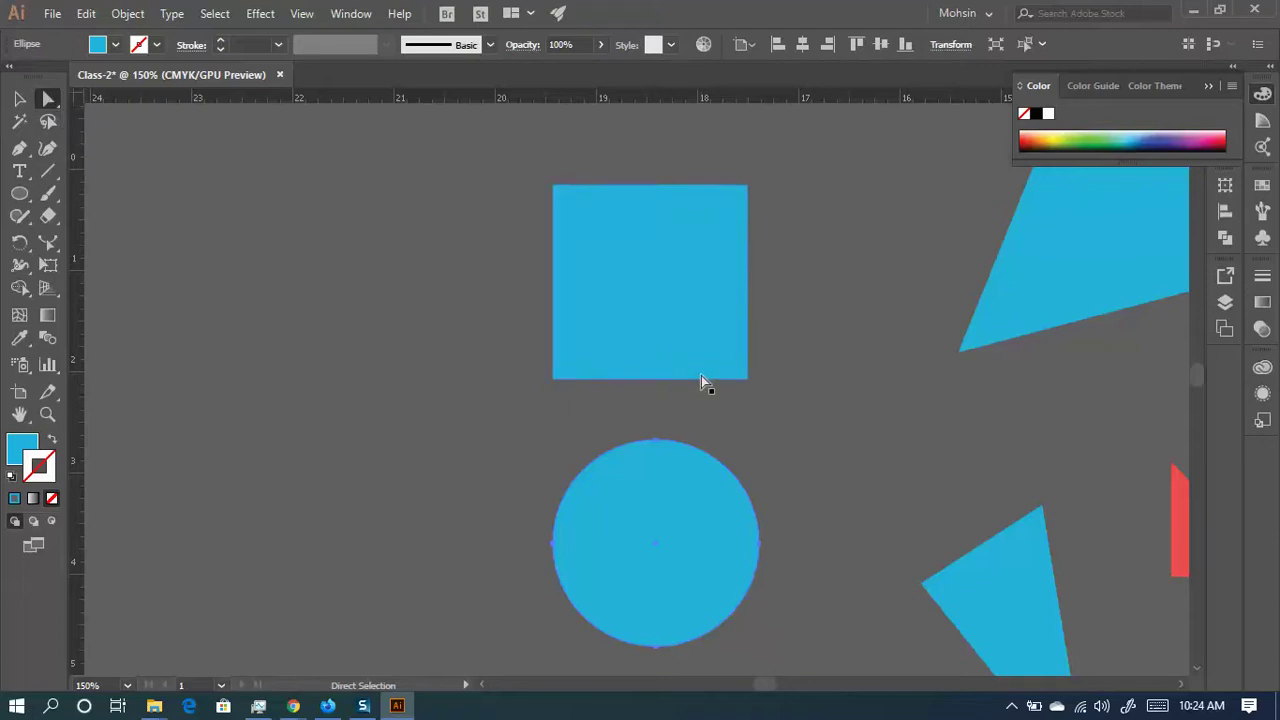
- Draw a closed blue triangle beside the square with the Pen tool, ending the path on its starting anchor point
drag(17, 153, 103, 148)
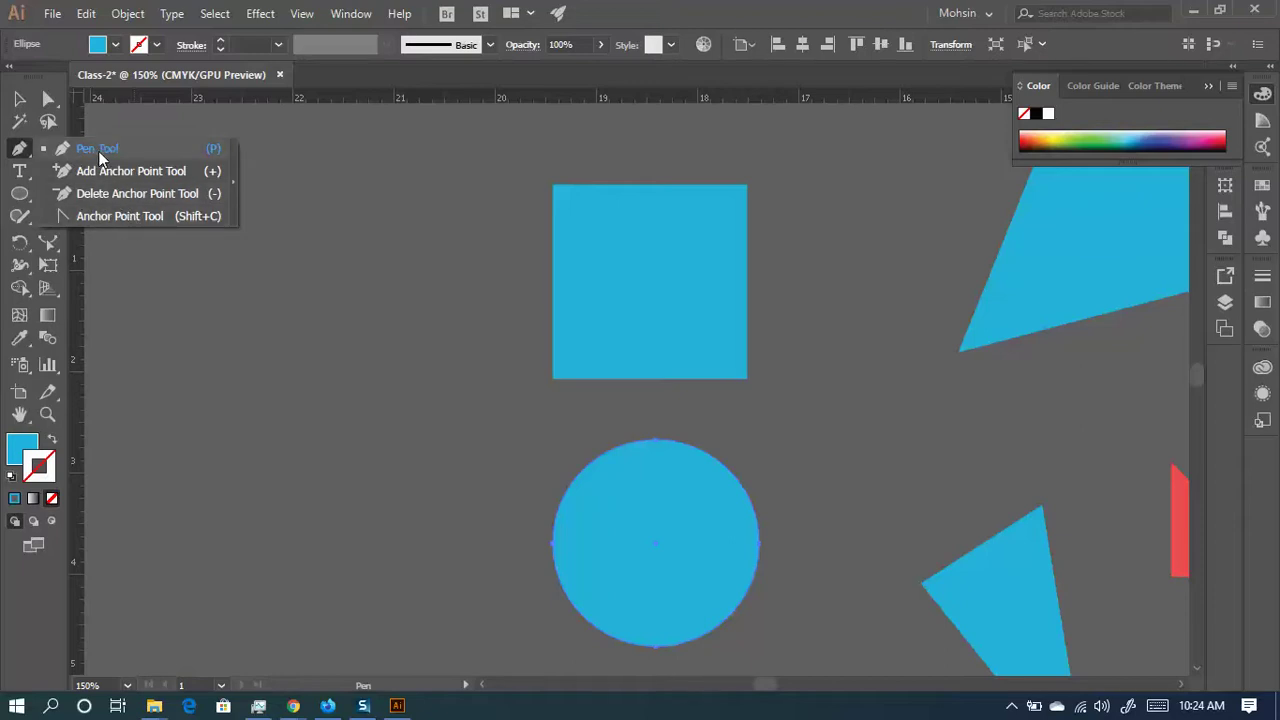
mouse_move(86, 156)
mouse_down()
mouse_move(88, 219)
mouse_move(95, 151)
mouse_up()
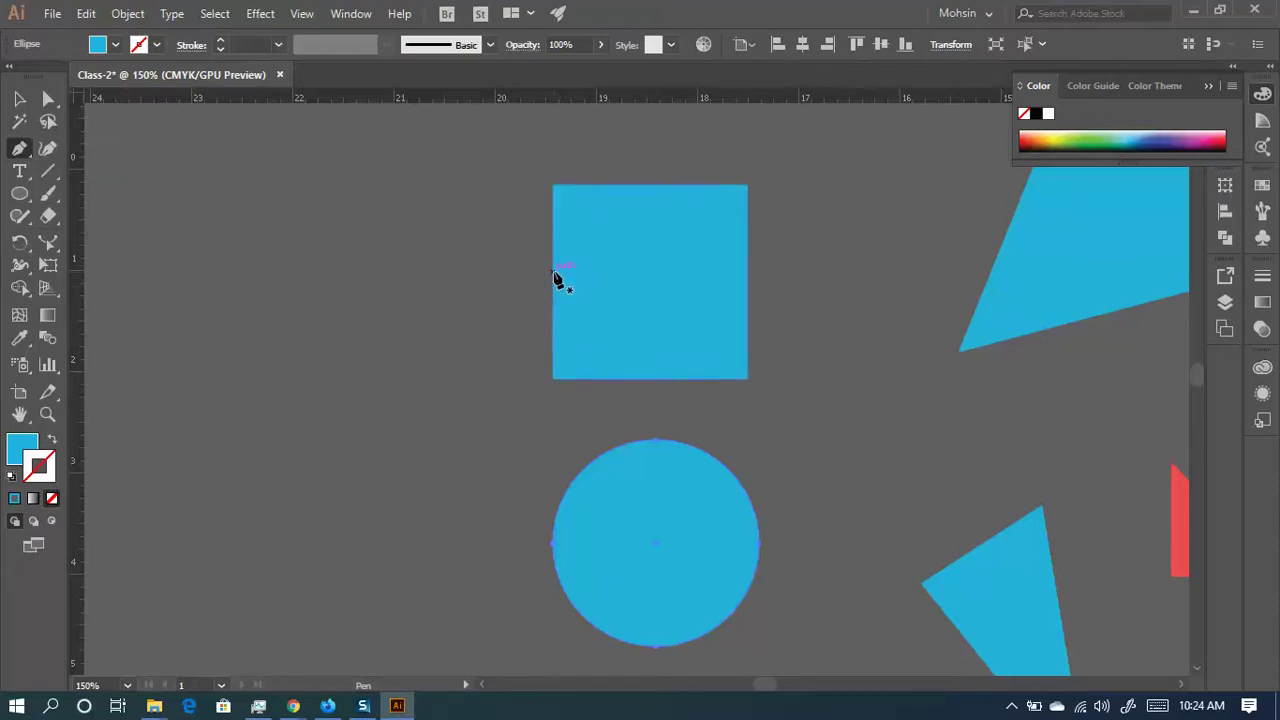
click(239, 311)
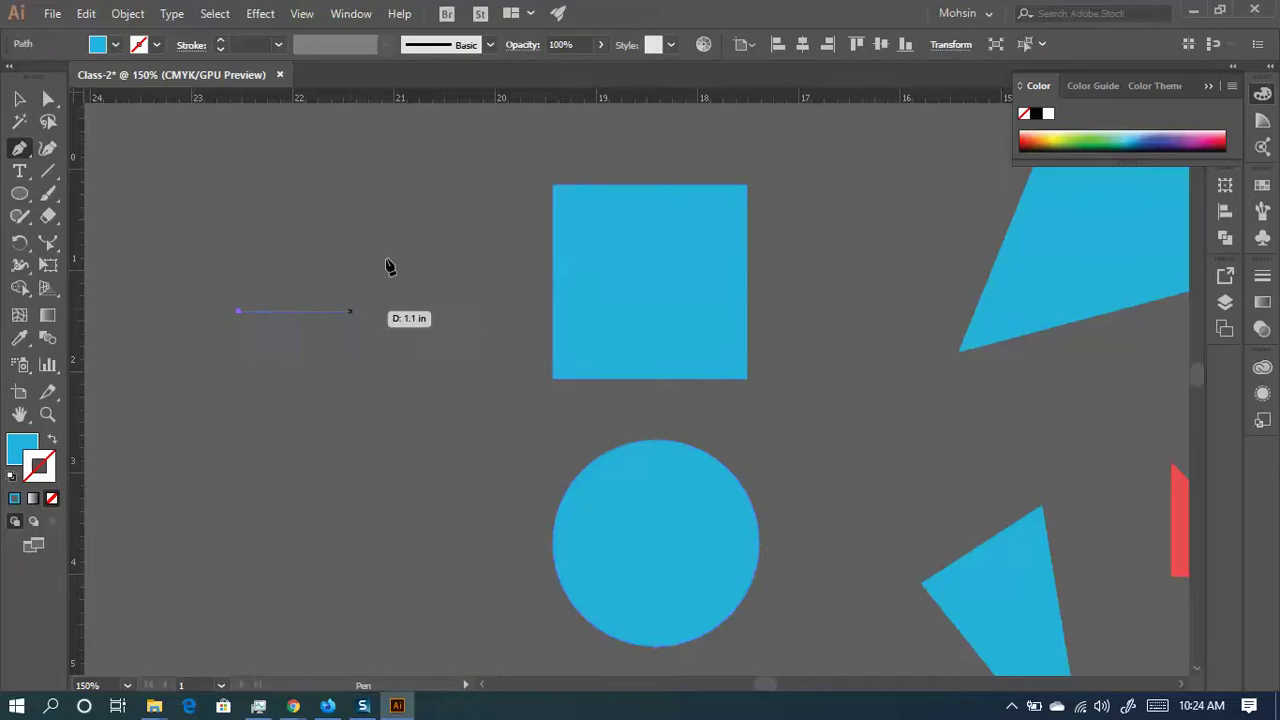
click(425, 193)
click(420, 437)
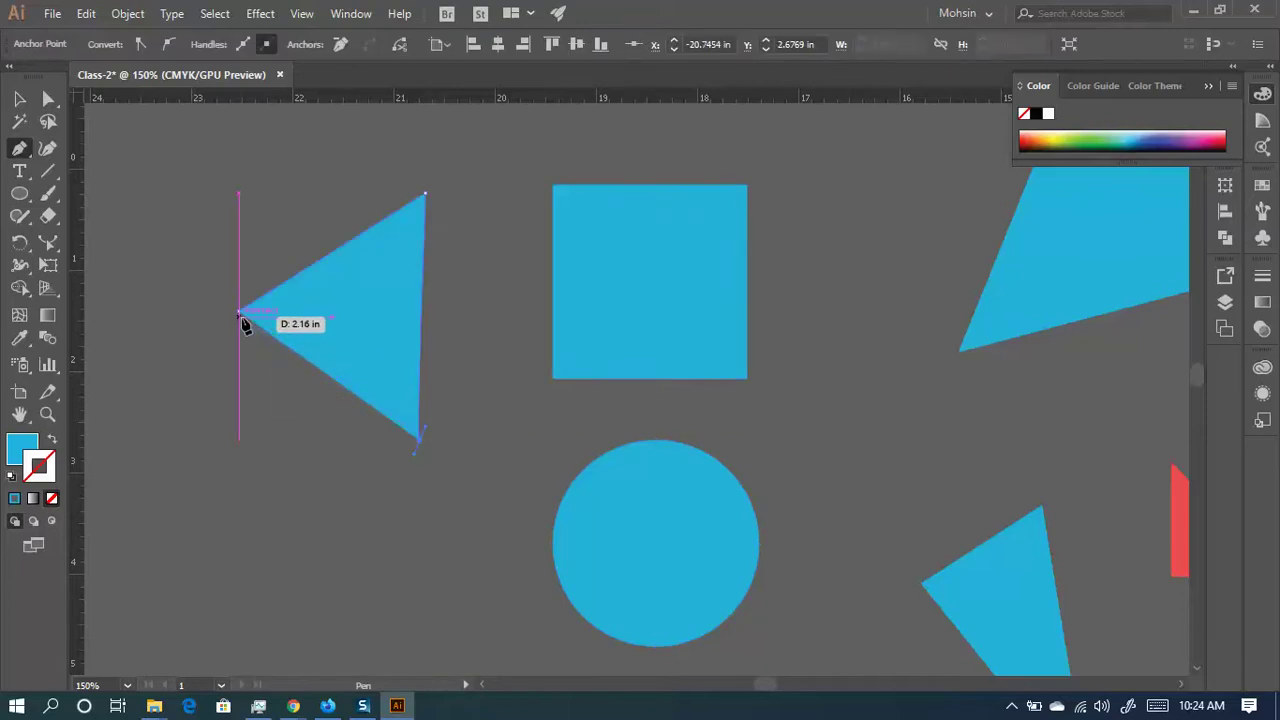
click(241, 313)
- Draw a three-point path beside the circle with the Pen tool, leaving its third side open
scroll(563, 351, down, 5)
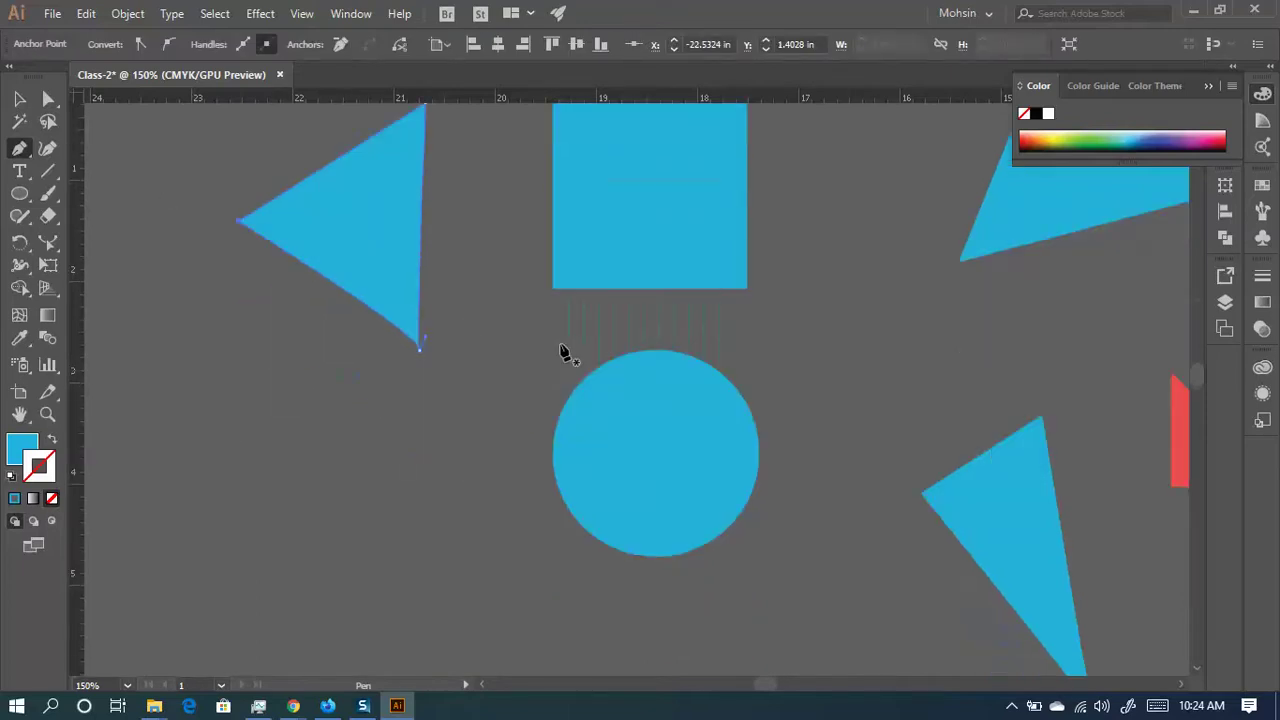
click(210, 444)
click(402, 331)
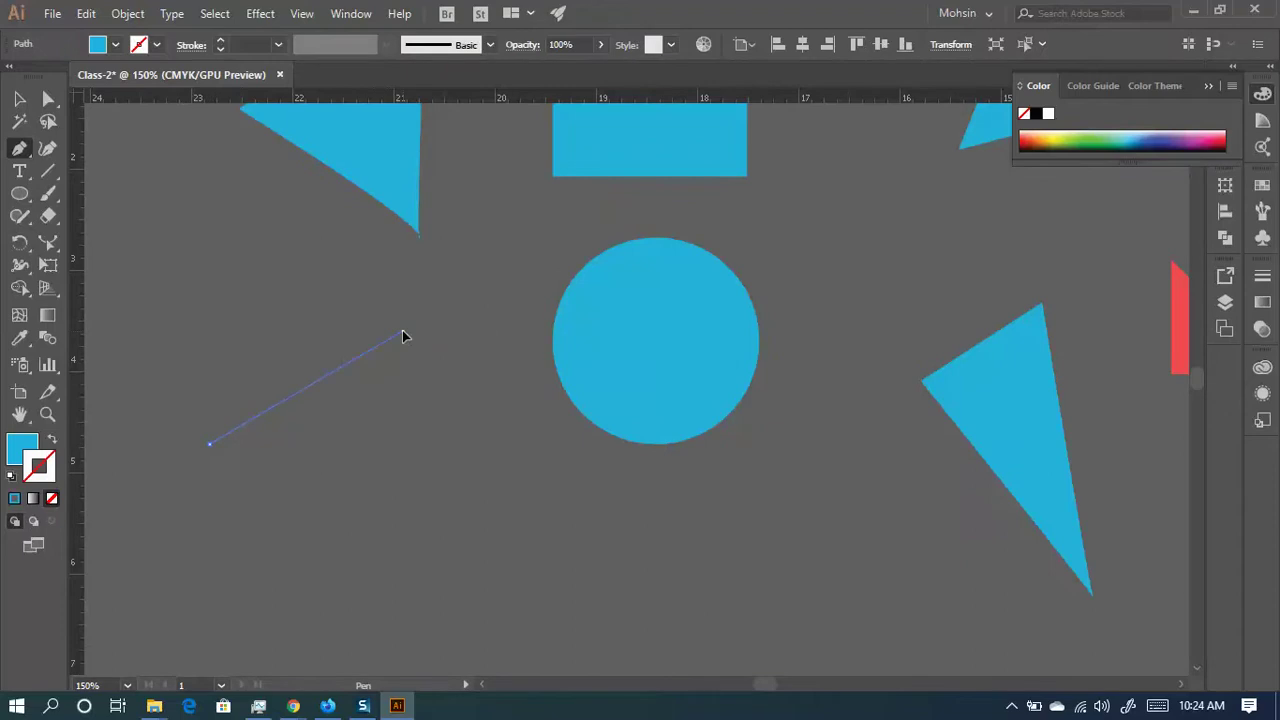
click(374, 568)
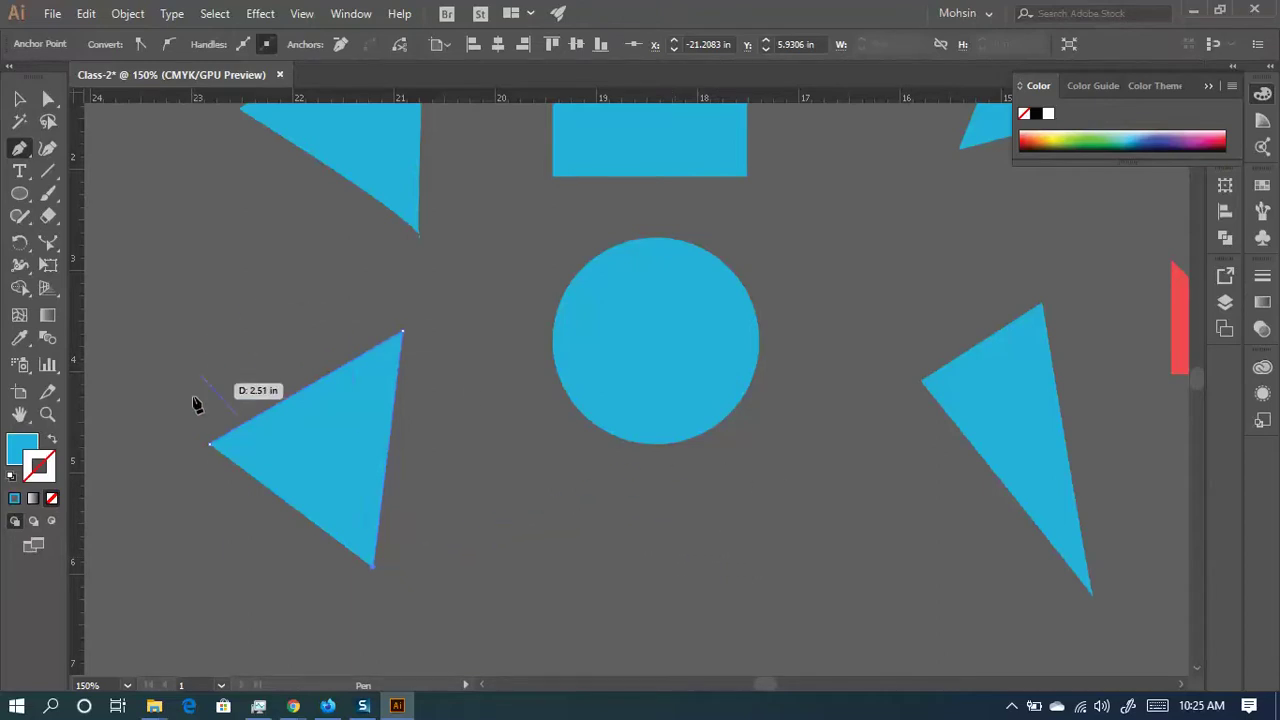
click(19, 98)
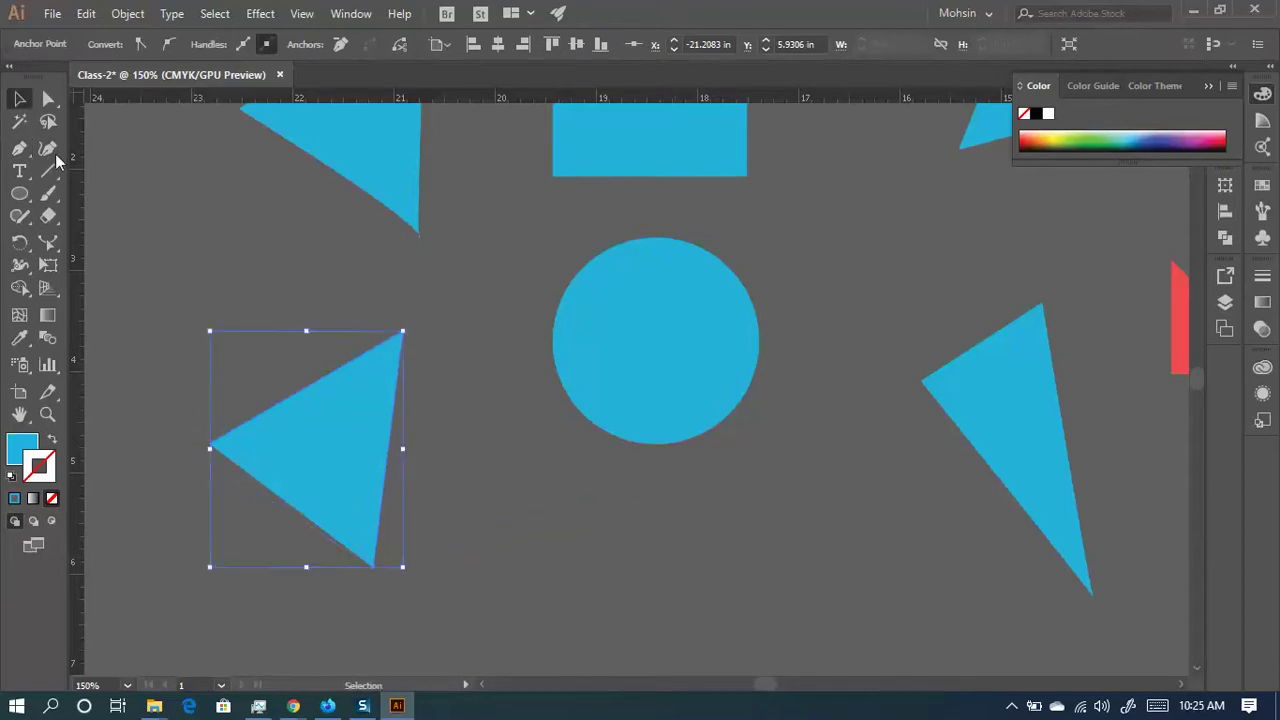
- Move the open blue triangle beneath the blue semicircle, next to the shapes near the reference chart
scroll(437, 405, up, 2)
scroll(437, 430, down, 2)
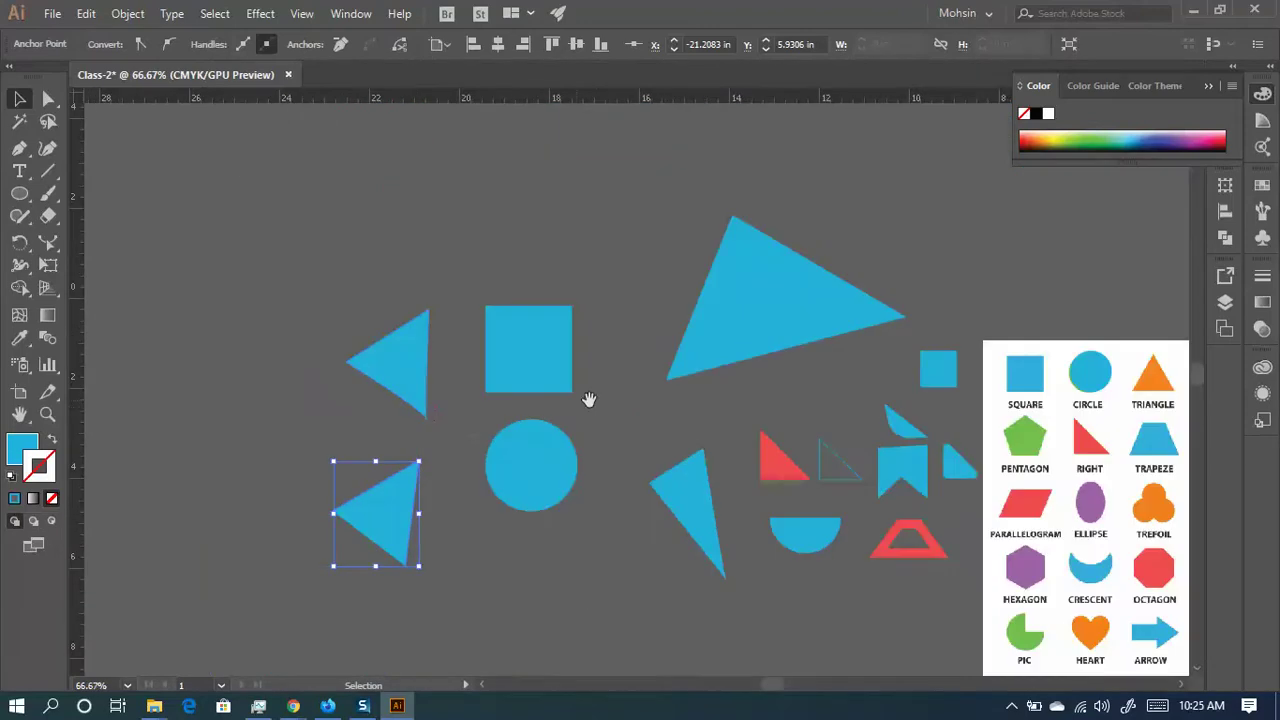
drag(589, 400, 371, 360)
drag(224, 398, 615, 500)
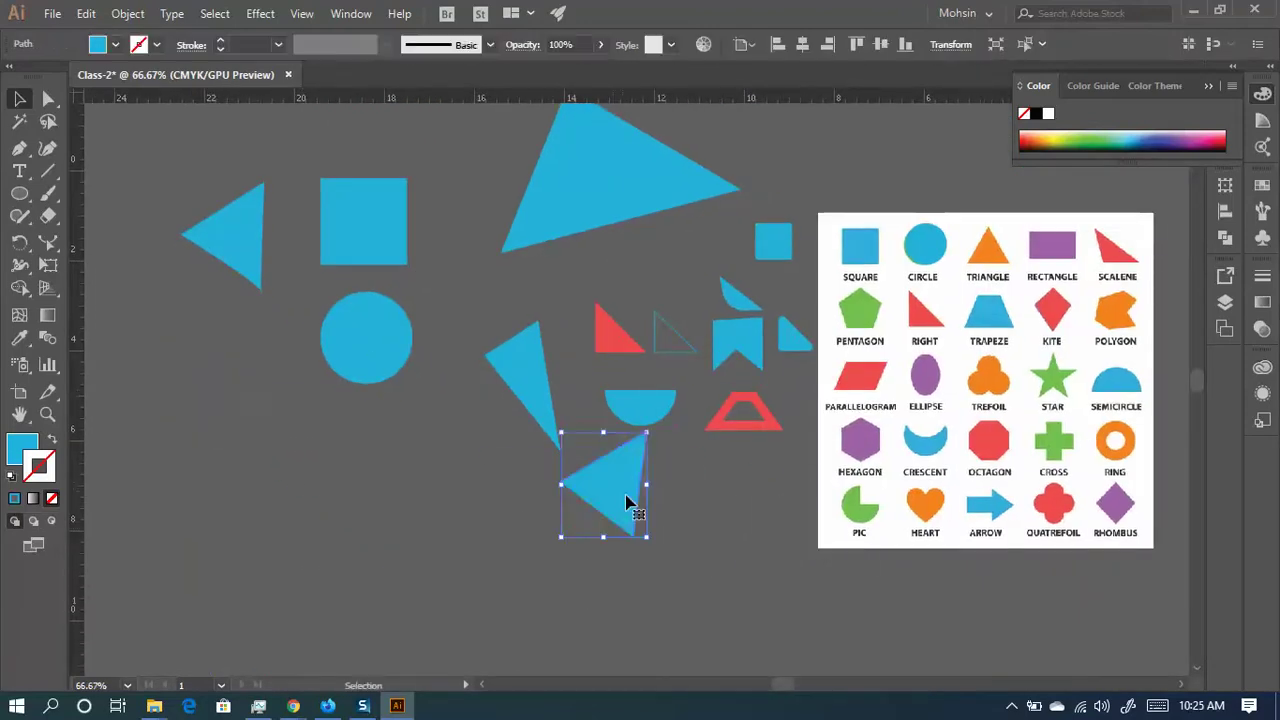
scroll(600, 440, up, 4)
scroll(547, 310, down, 2)
click(563, 206)
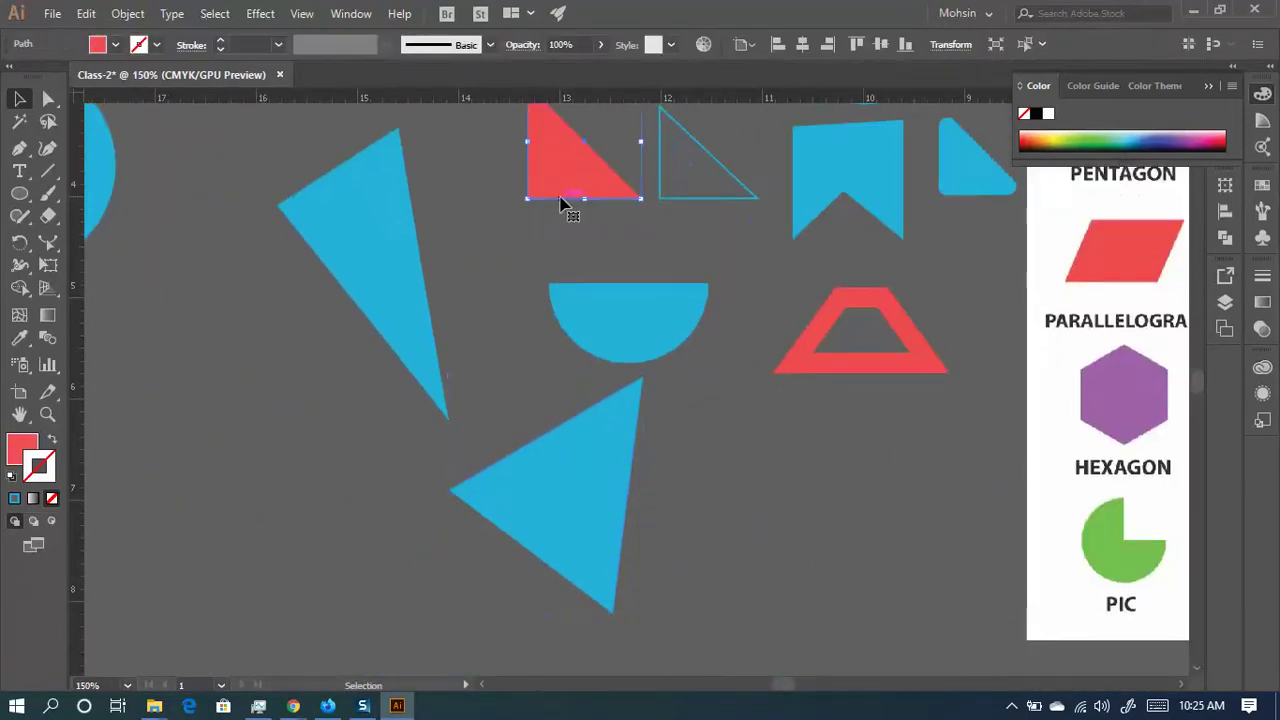
drag(772, 492, 727, 507)
drag(553, 543, 597, 568)
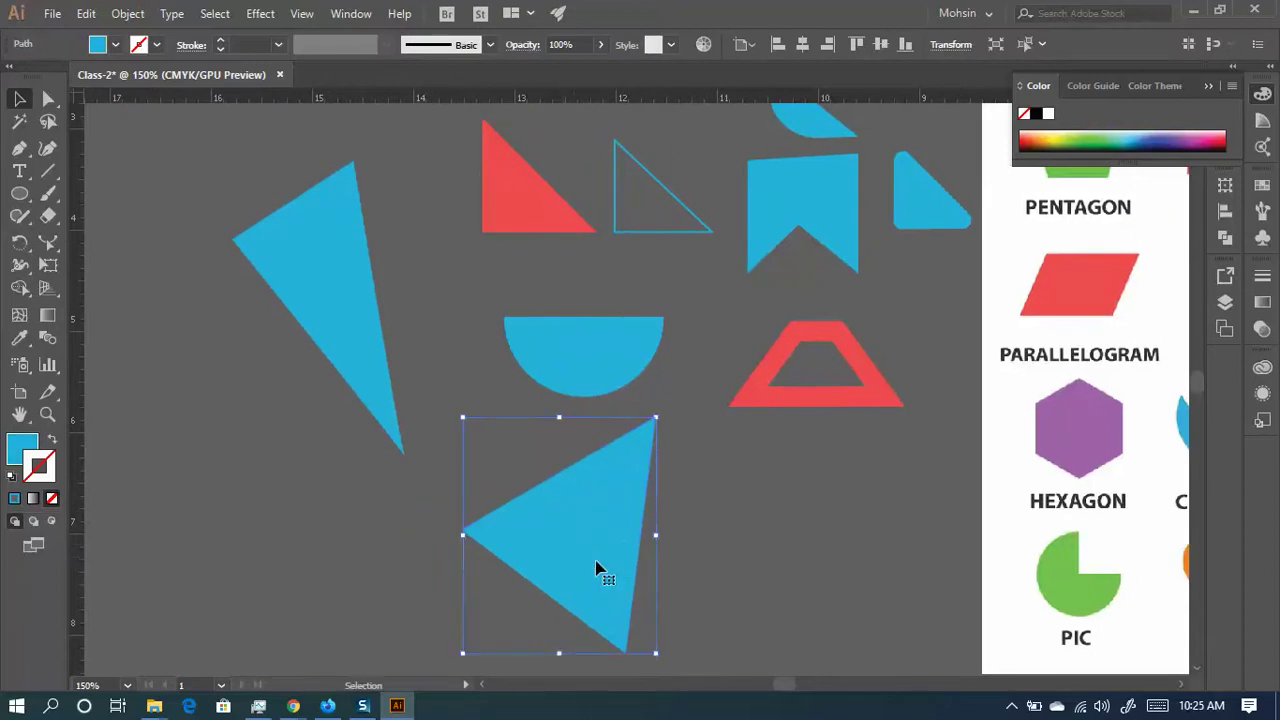
- Swap the fill and stroke of the open blue triangle beneath the semicircle, and deselect it
scroll(655, 535, up, 2)
click(537, 304)
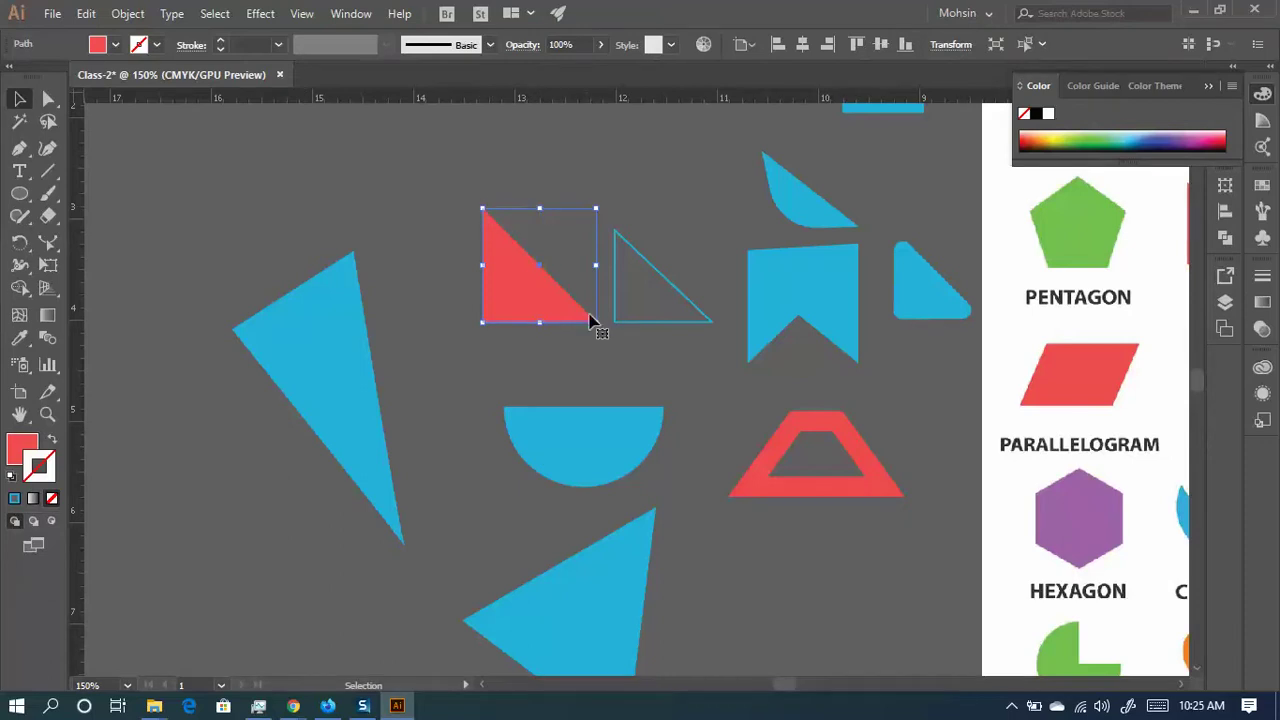
scroll(637, 418, down, 2)
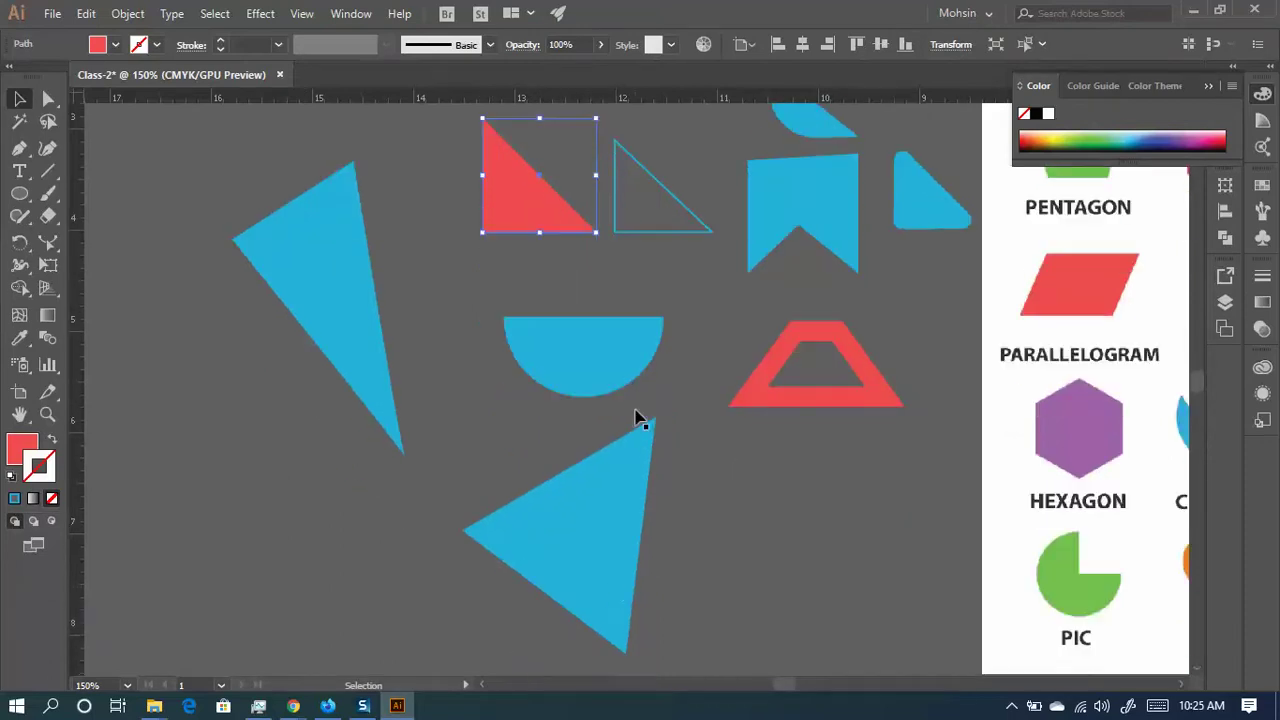
click(608, 577)
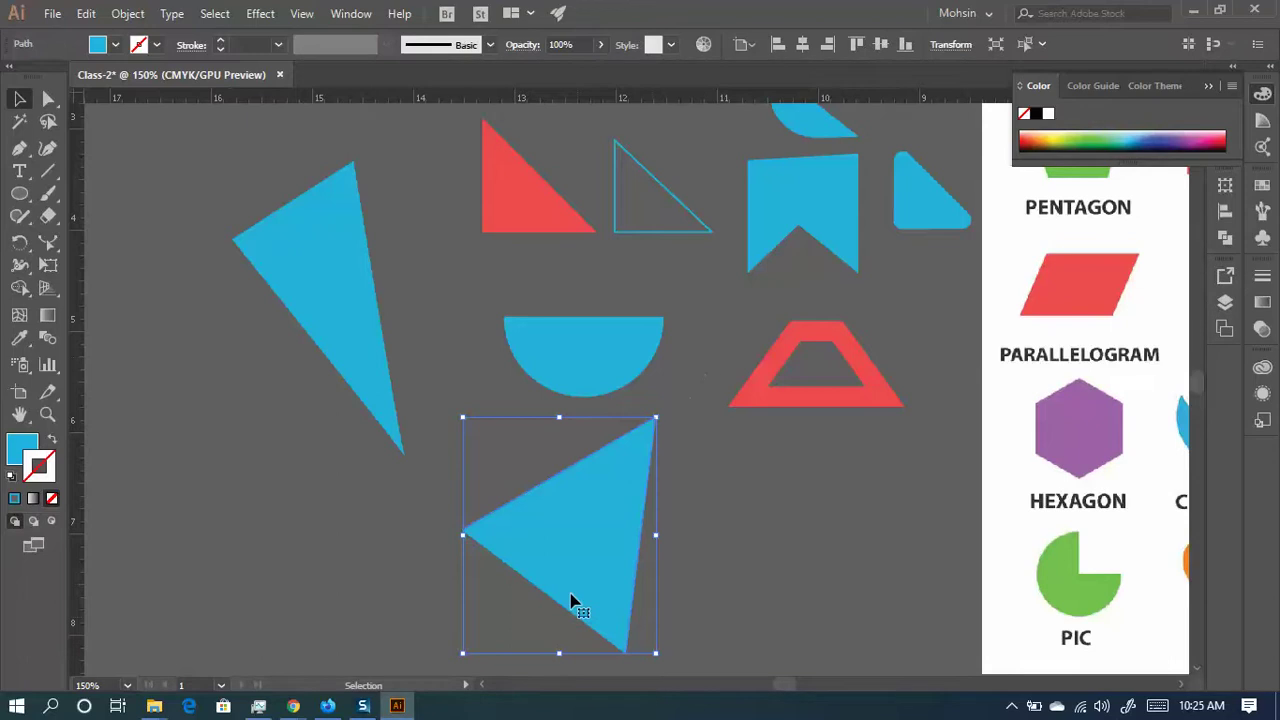
scroll(520, 530, down, 2)
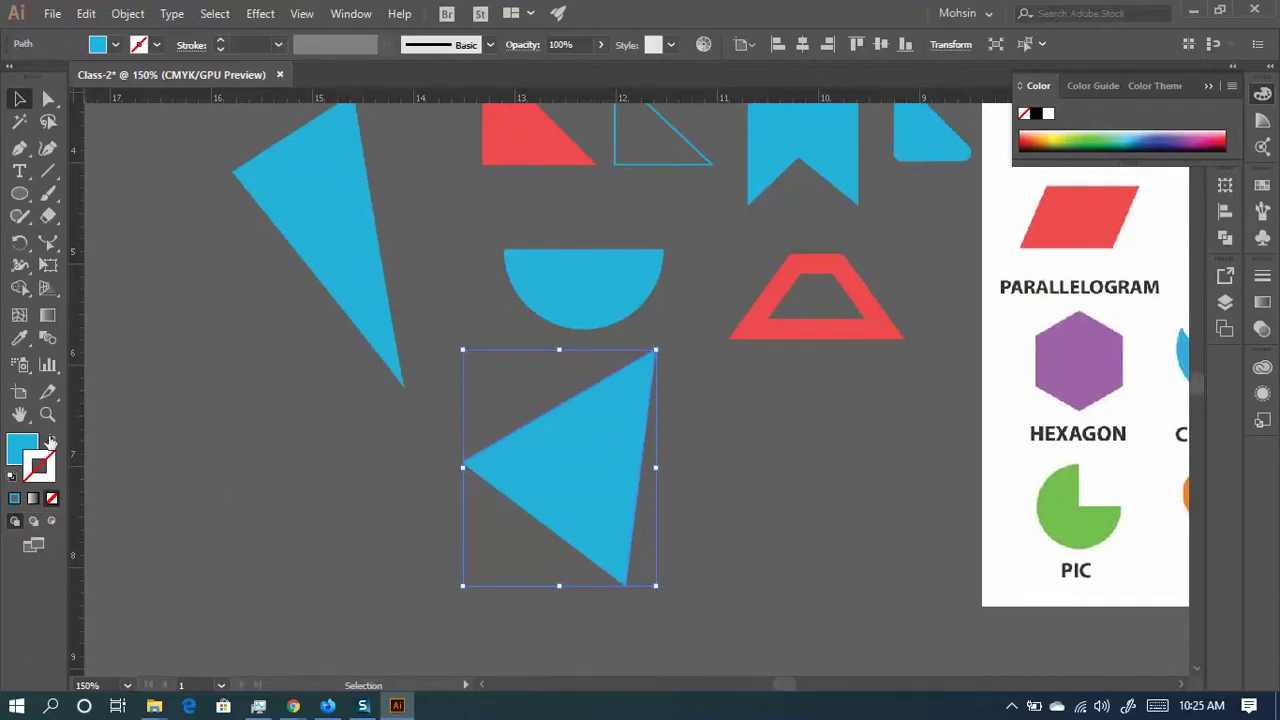
click(50, 441)
click(584, 515)
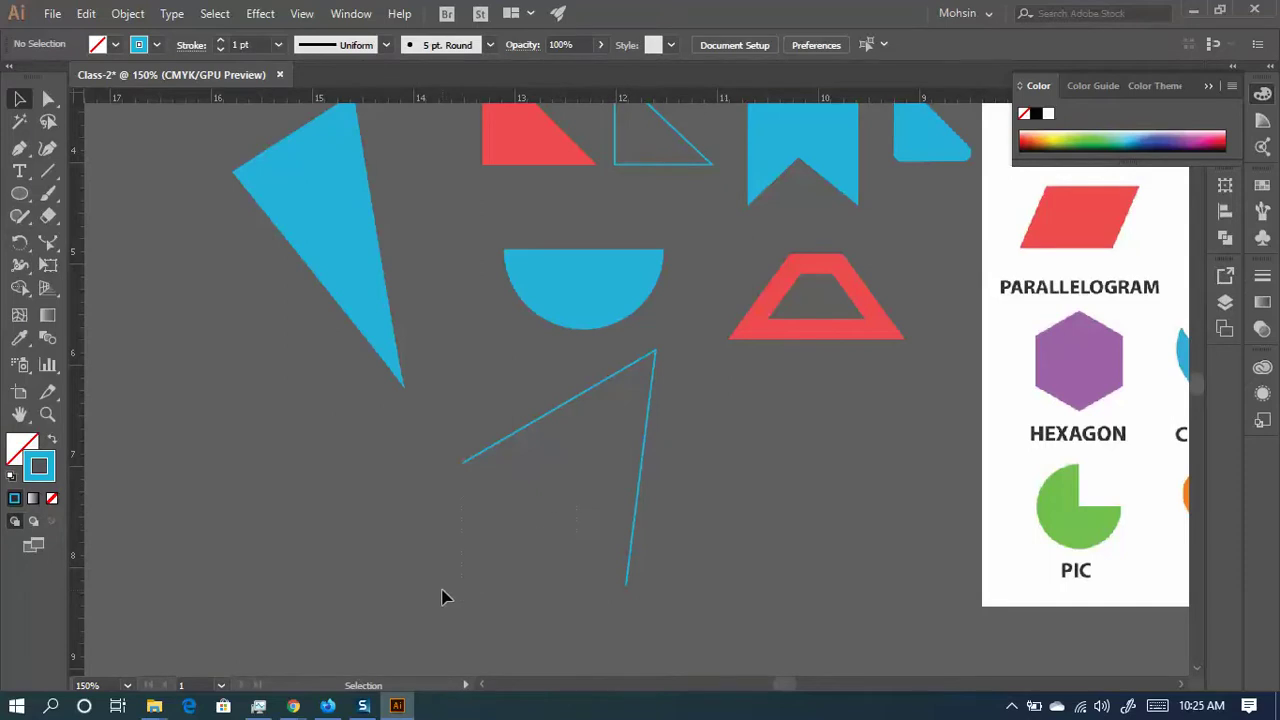
- Swap the fill and stroke of the red right triangle to show its path as an outline, and deselect it
scroll(521, 588, up, 2)
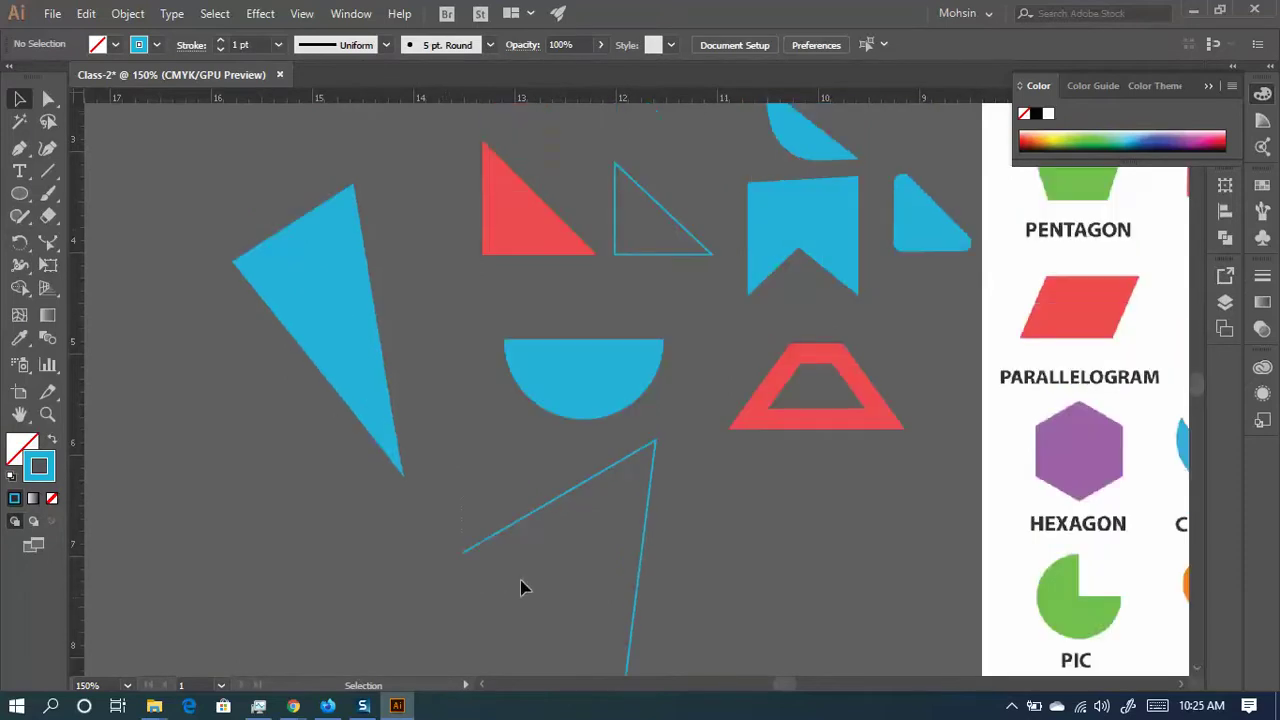
click(496, 246)
click(51, 444)
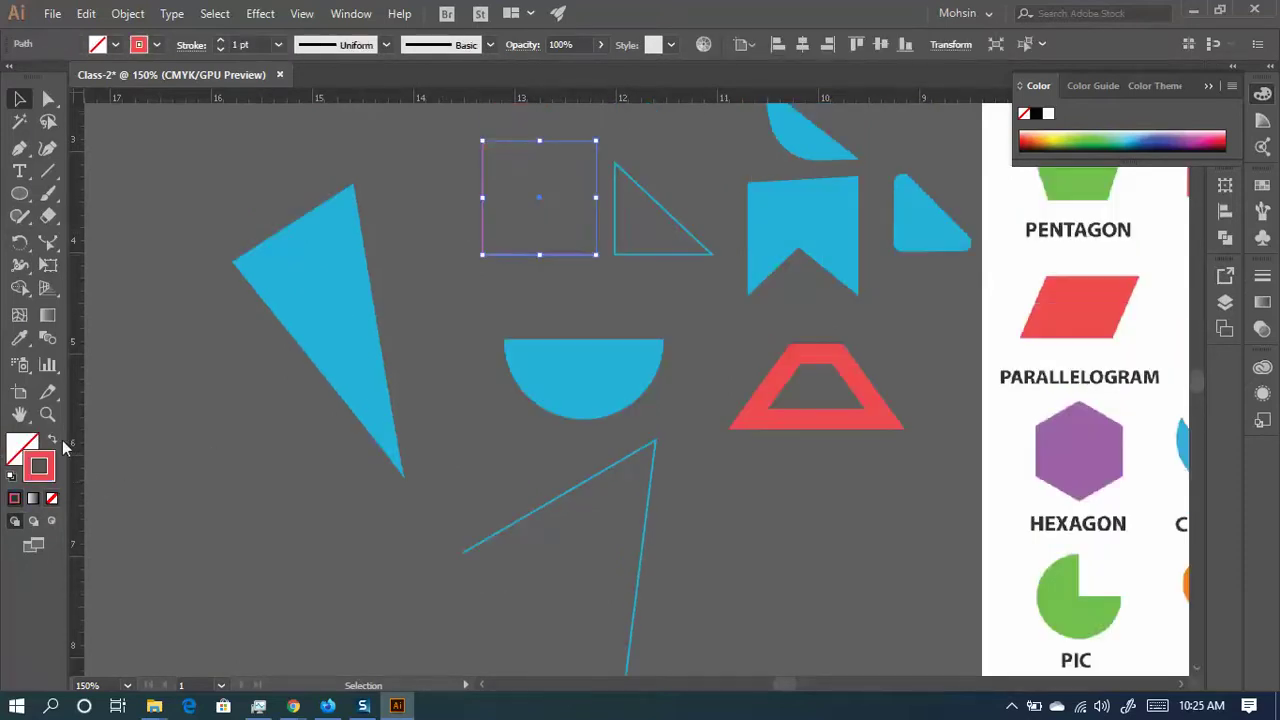
click(529, 210)
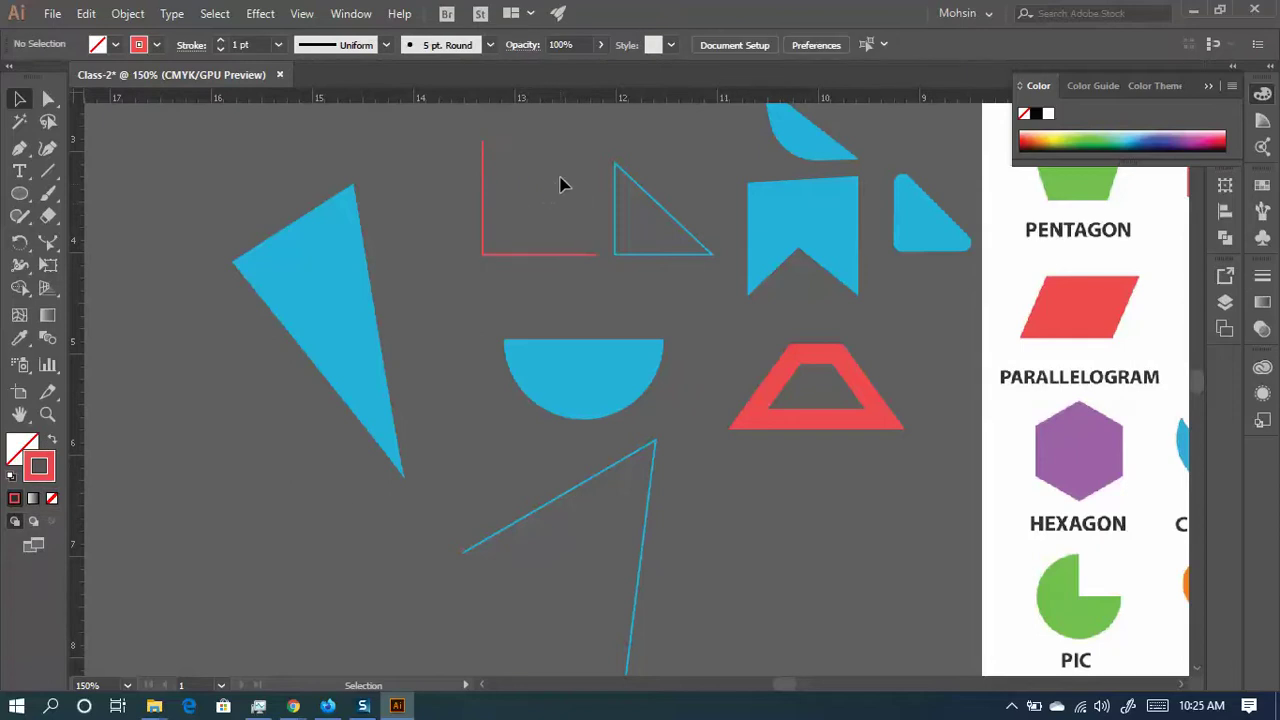
click(545, 205)
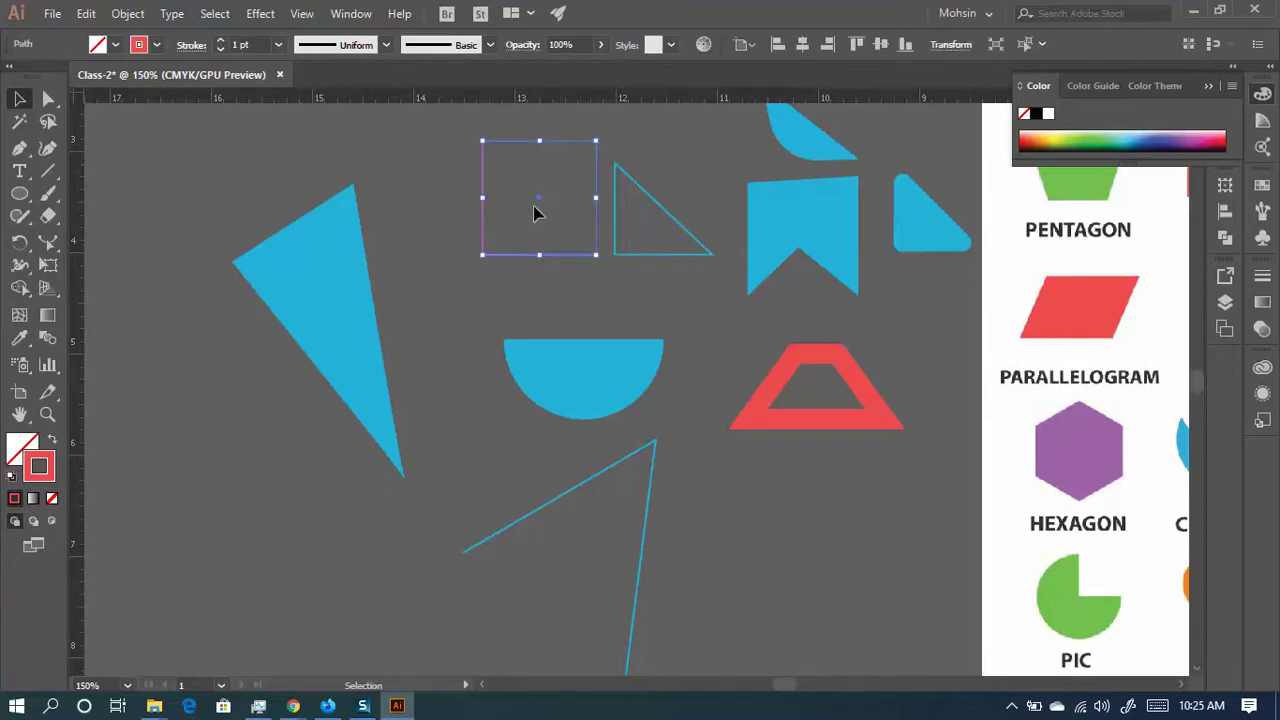
click(533, 208)
- Draw a closed red-outlined triangle with the Pen tool between the large blue triangle and the tall blue triangle
click(19, 147)
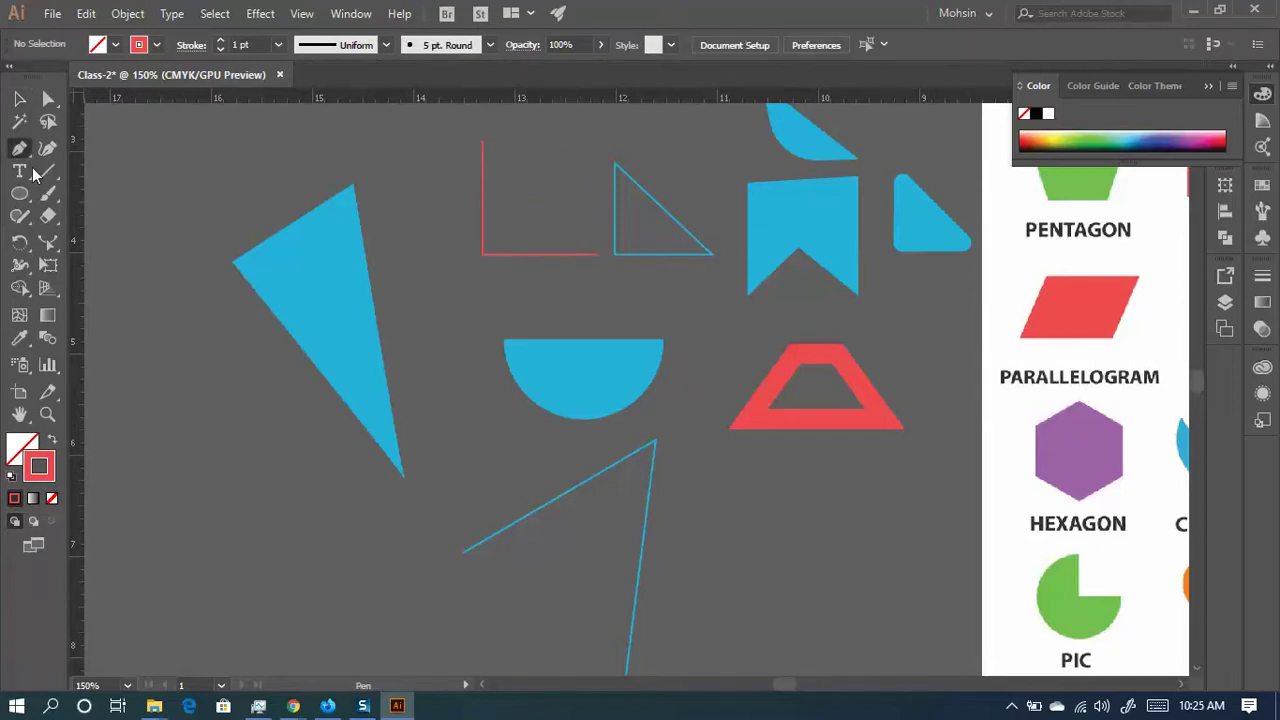
drag(251, 349, 614, 434)
scroll(547, 290, up, 3)
click(547, 290)
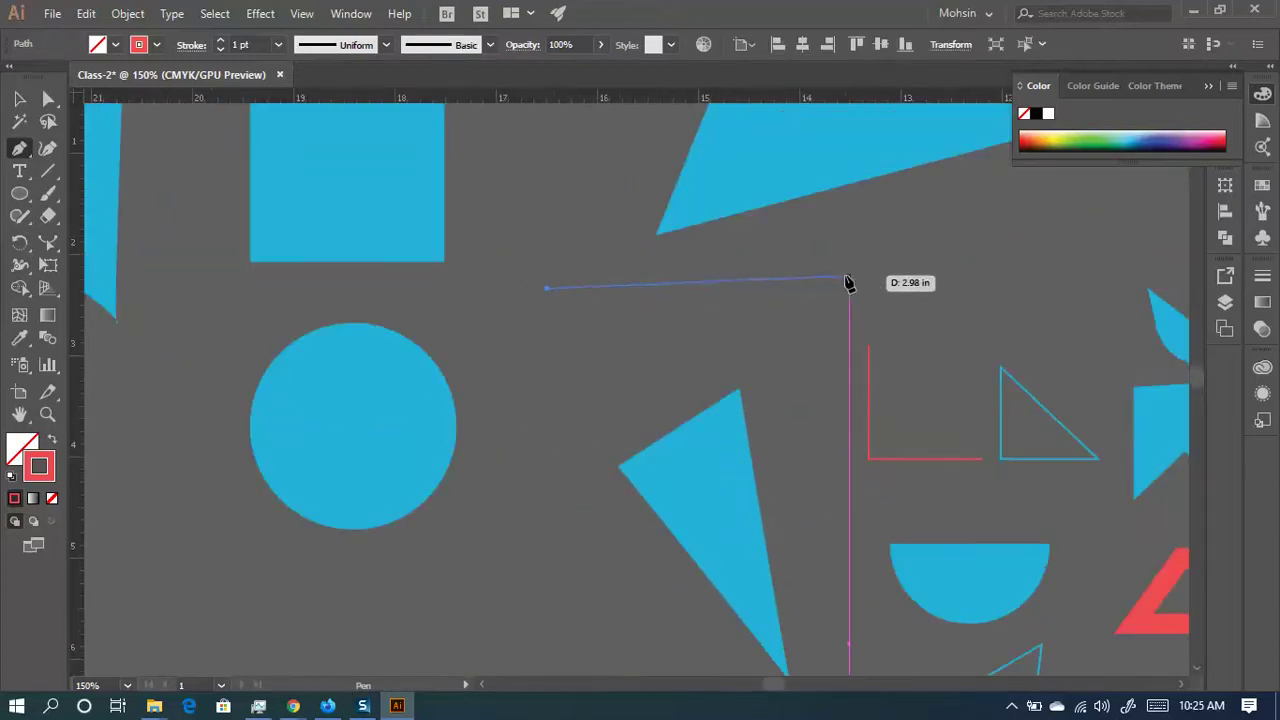
click(848, 272)
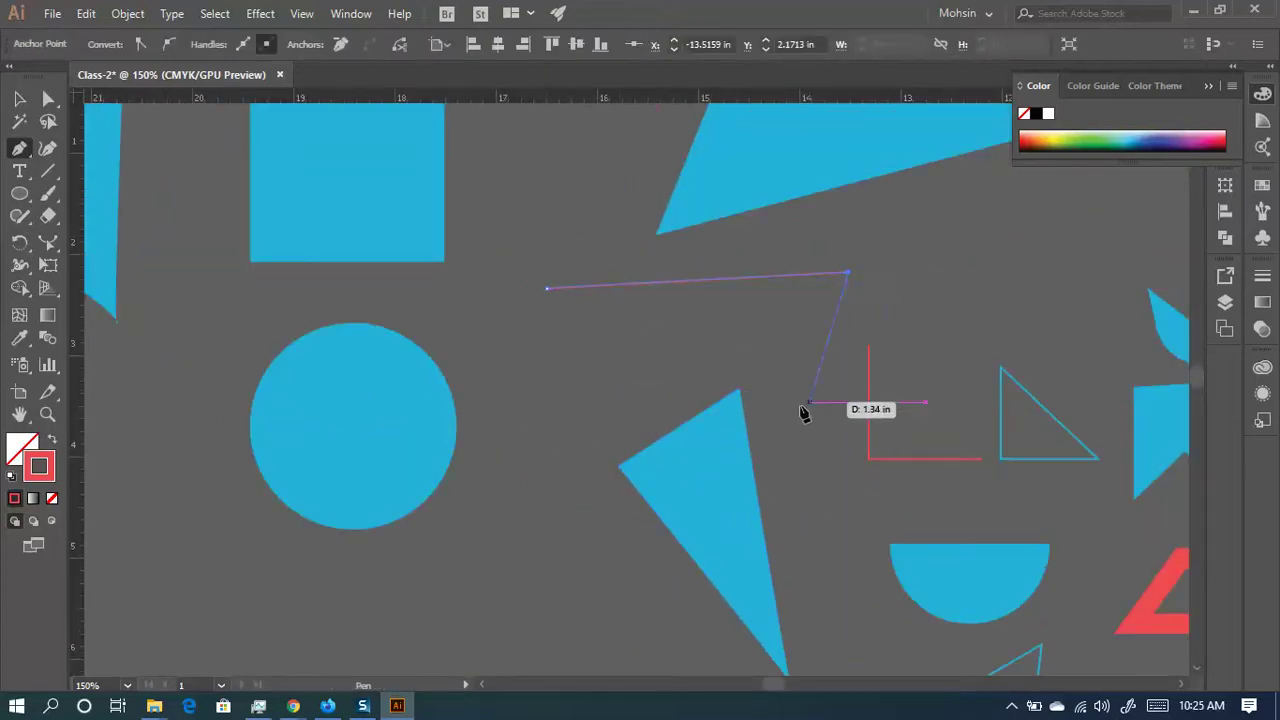
drag(537, 447, 549, 289)
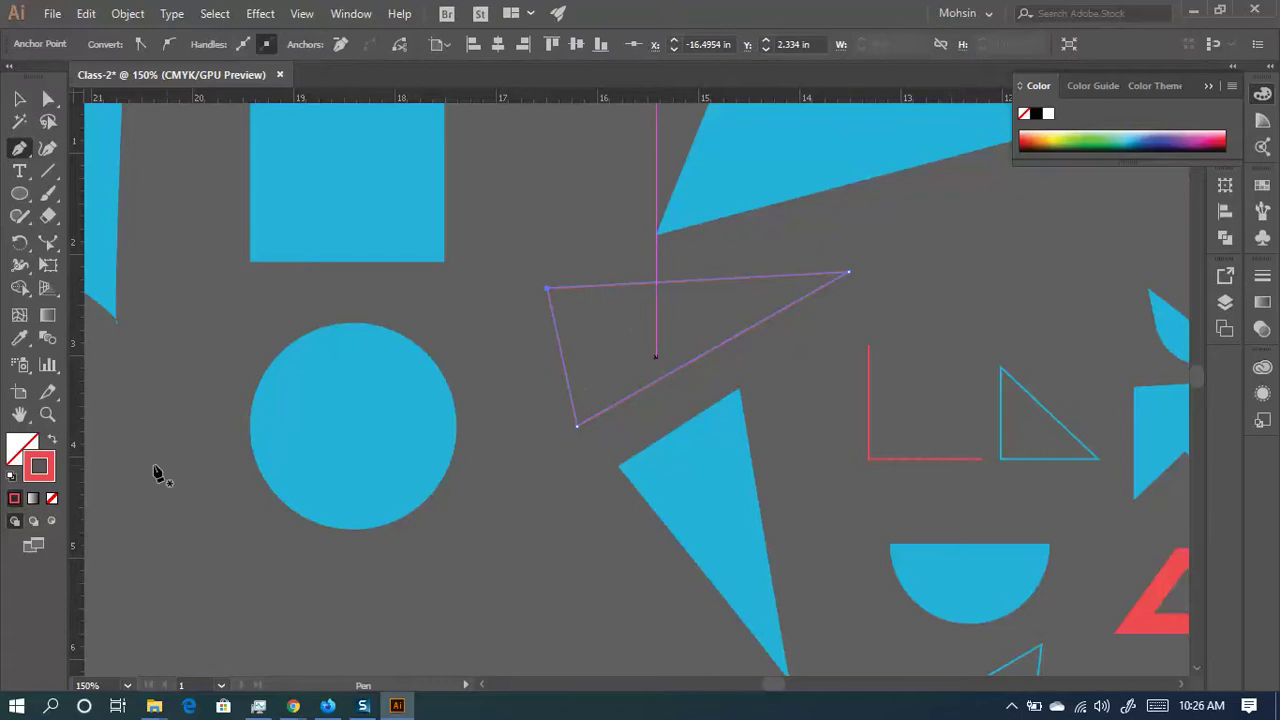
- Swap the new triangle's fill and stroke to make it solid red, and select the open red L-shaped path for comparison
click(52, 442)
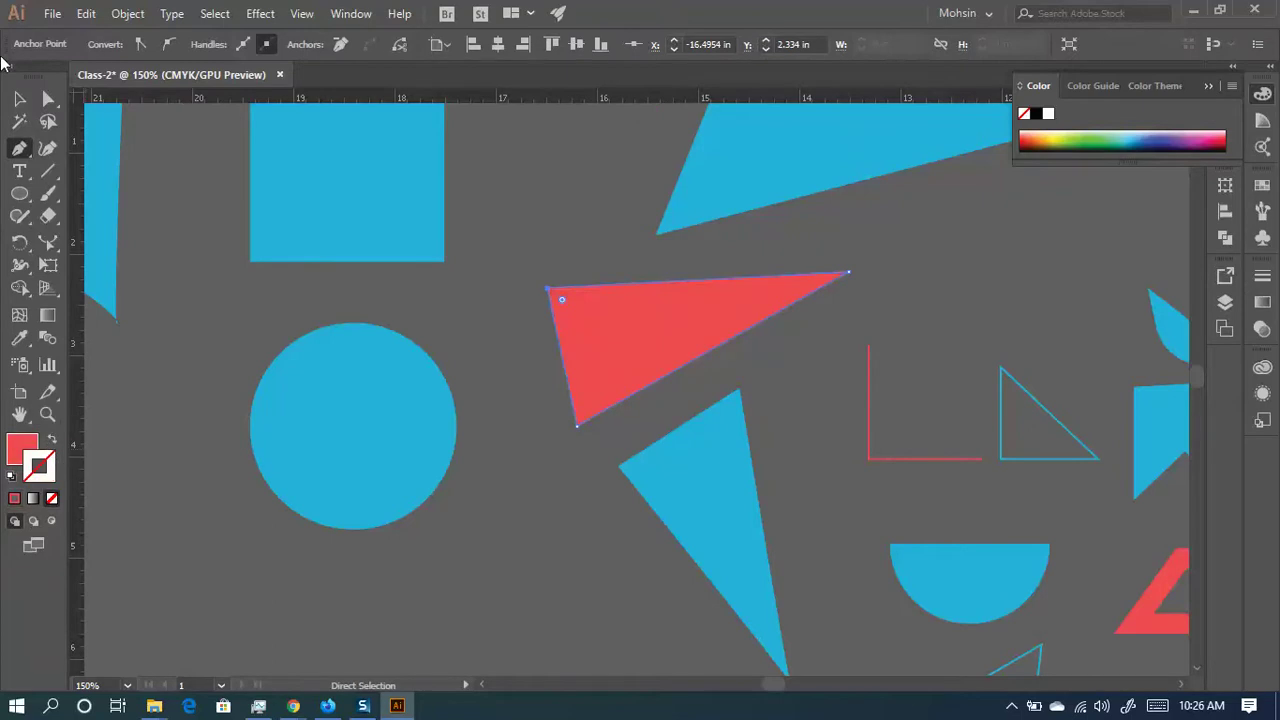
click(20, 99)
click(497, 432)
click(586, 337)
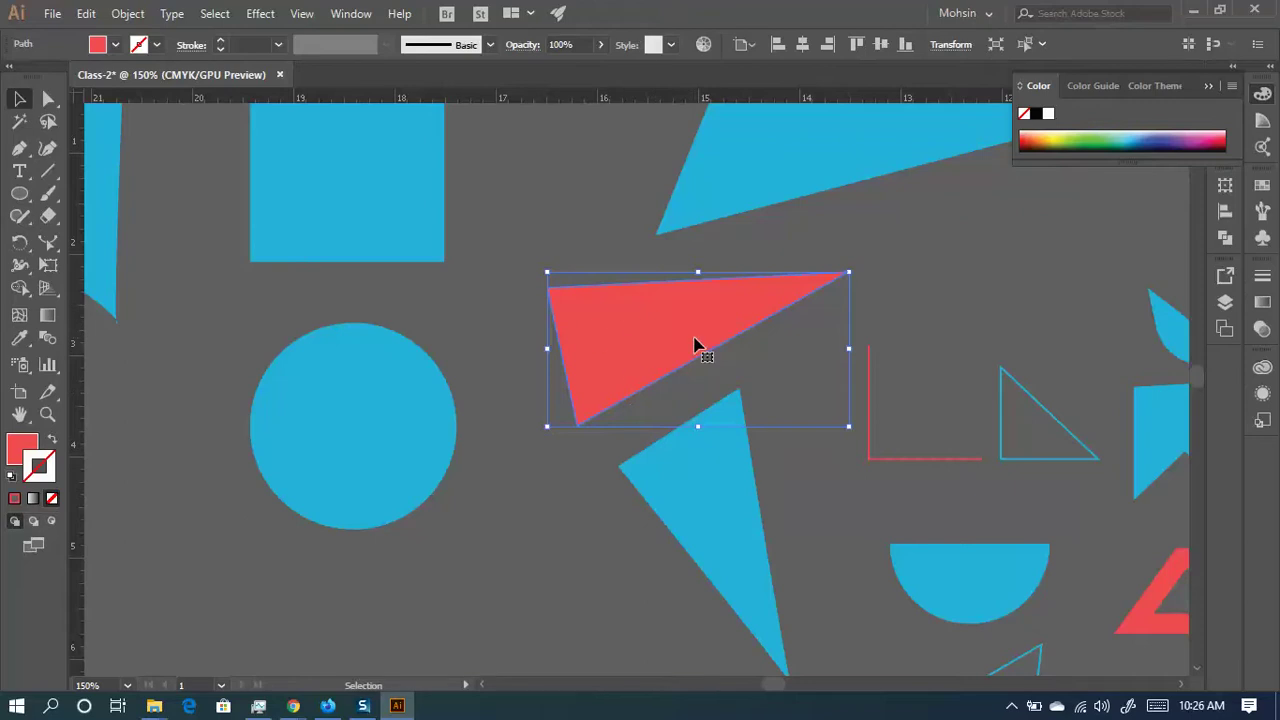
scroll(838, 340, down, 3)
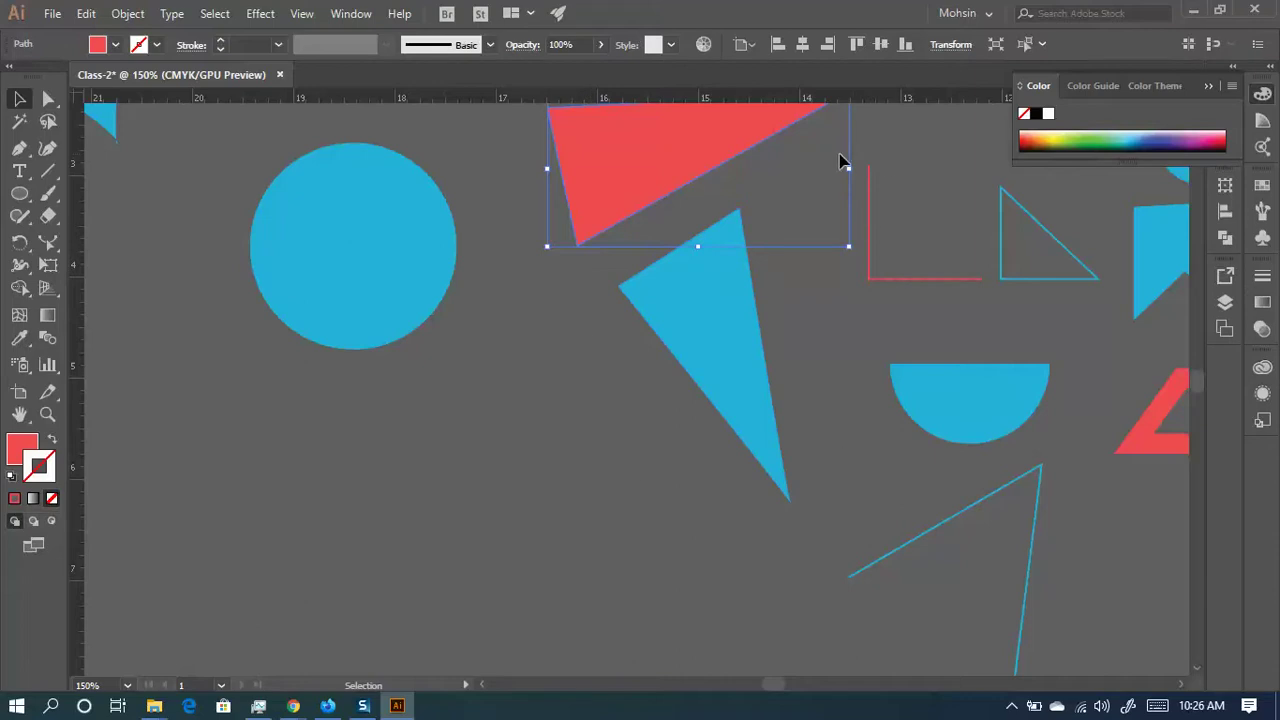
click(868, 272)
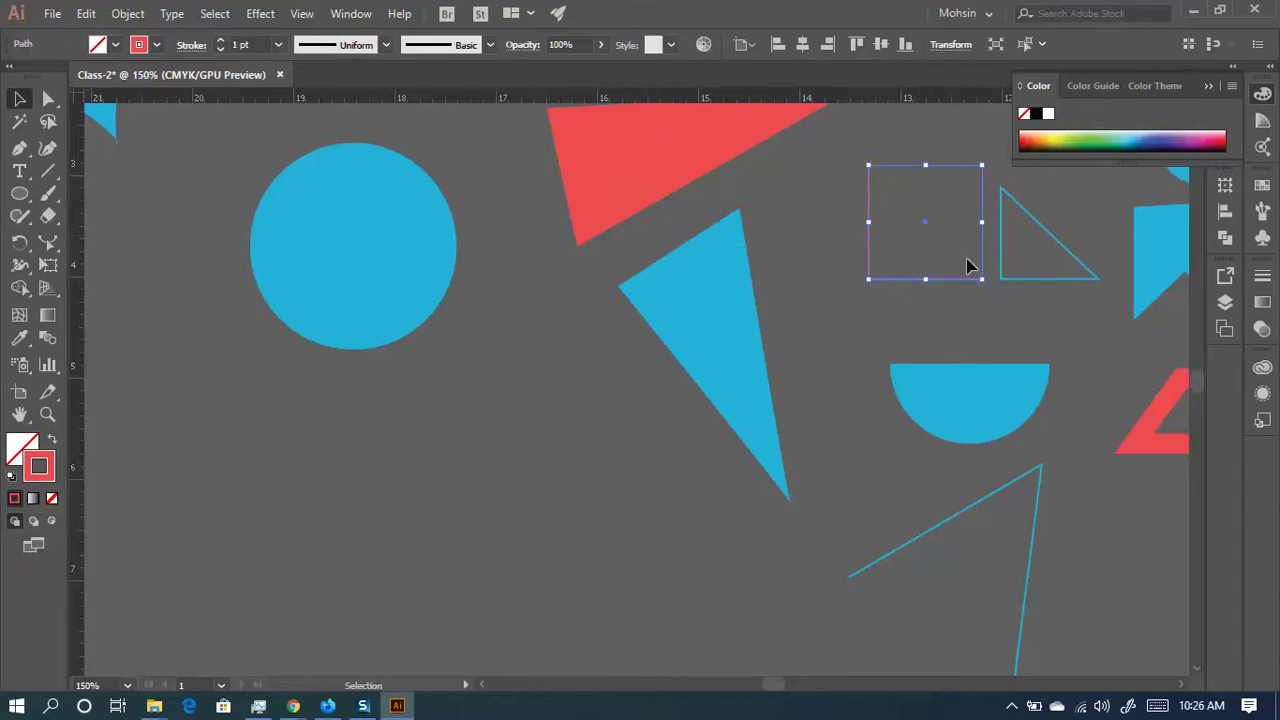
scroll(420, 300, up, 2)
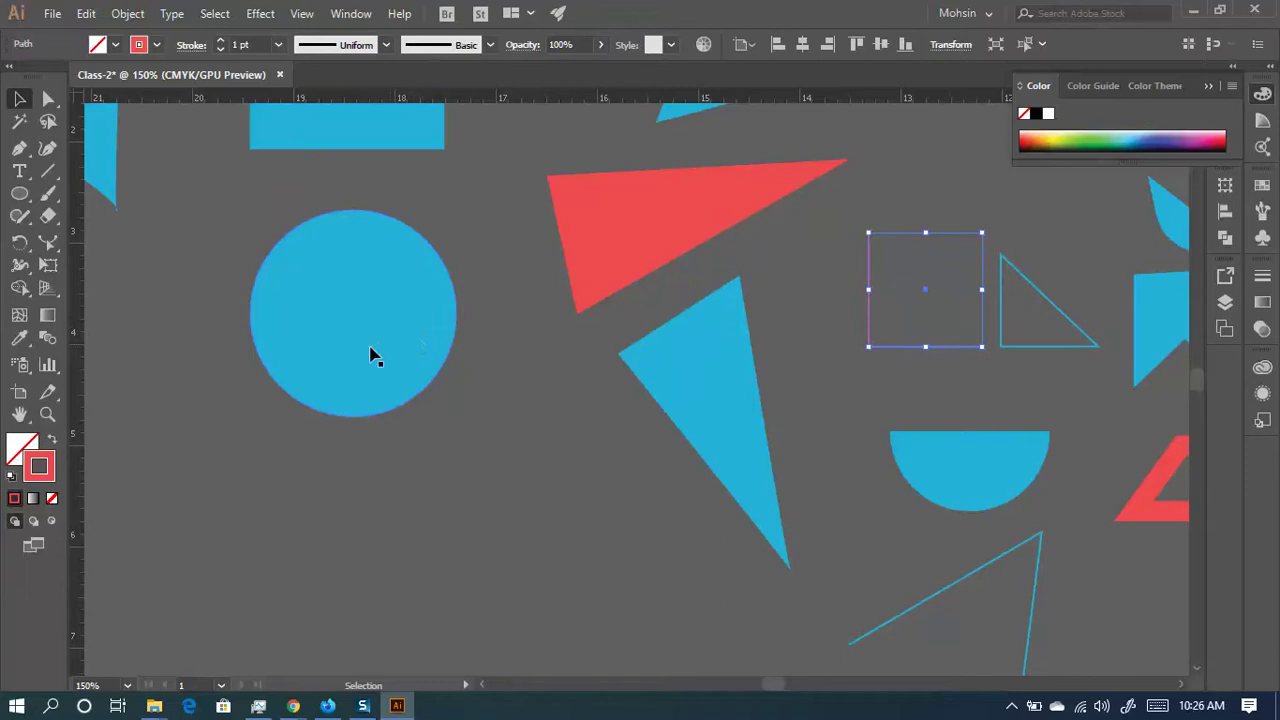
- Move the whole blue circle with the Selection tool, placing it slightly off-centre below the square
drag(370, 355, 391, 379)
drag(450, 248, 783, 383)
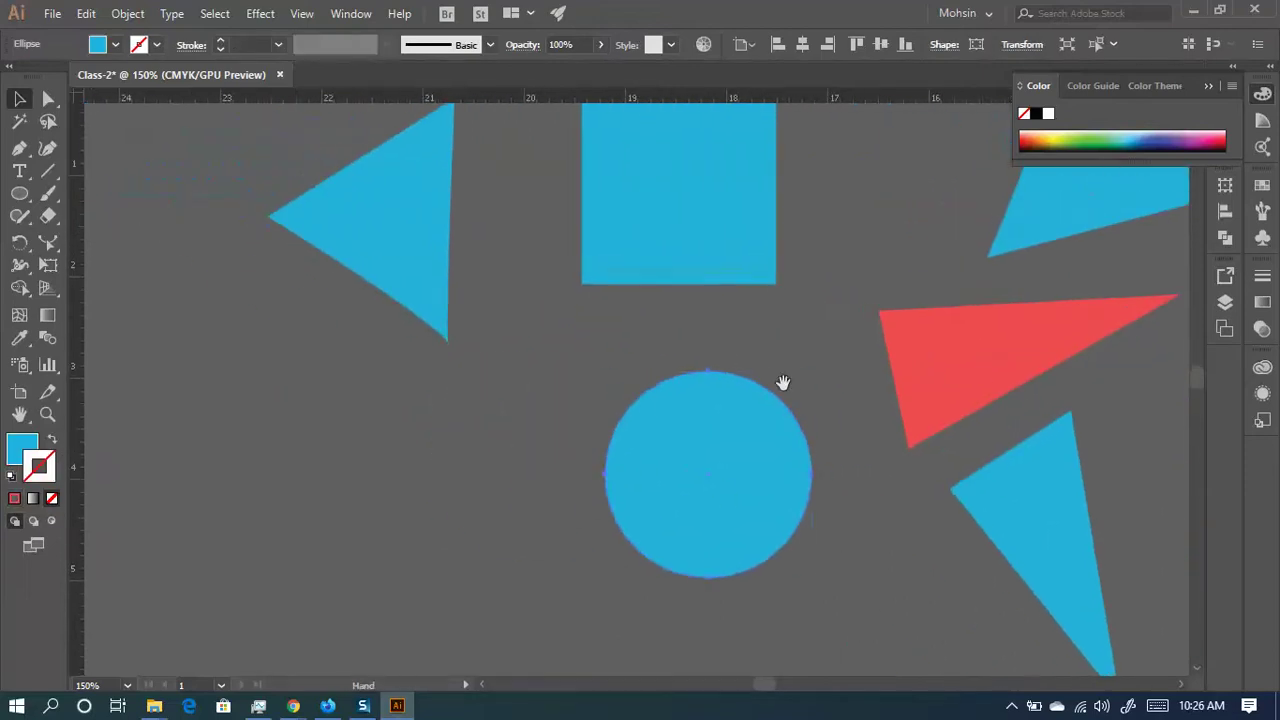
drag(708, 423, 633, 403)
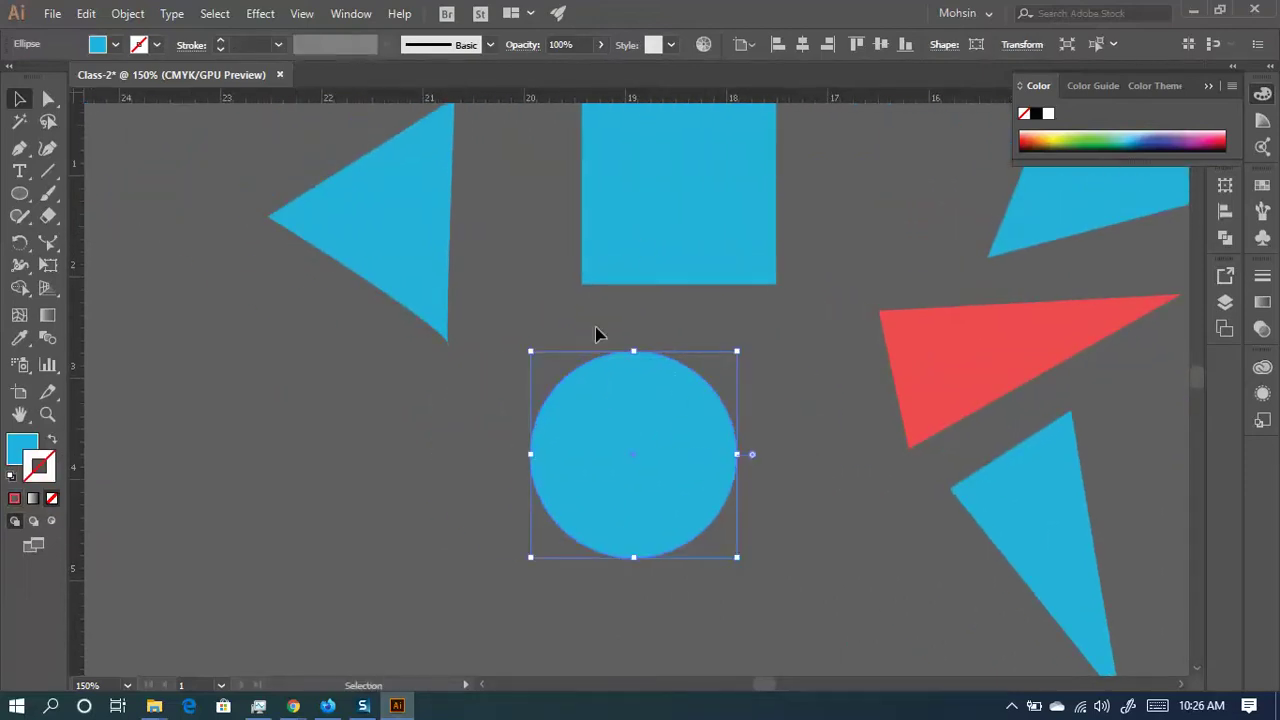
- Draw a closed blue rectangle about 2.1 in wide and 2.3 in tall beside the circle with the Pen tool, and move it slightly up and left
click(658, 210)
scroll(560, 317, up, 1)
click(19, 150)
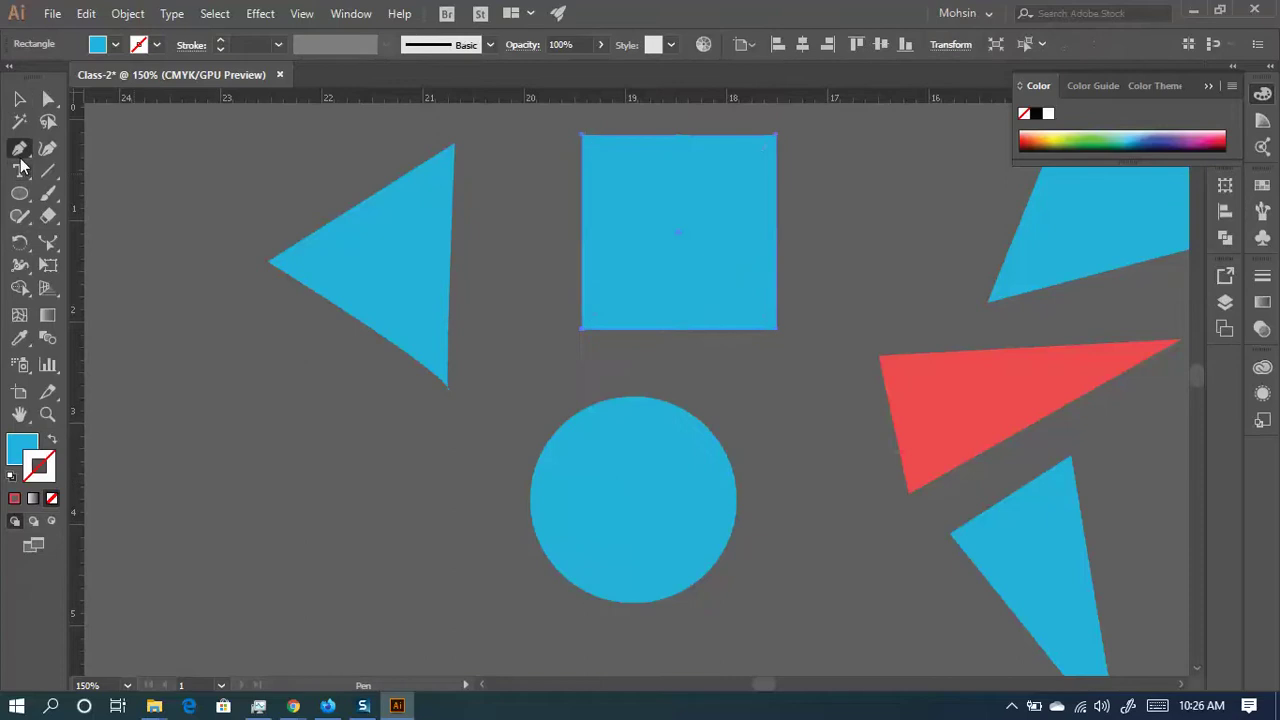
scroll(606, 289, down, 4)
click(234, 314)
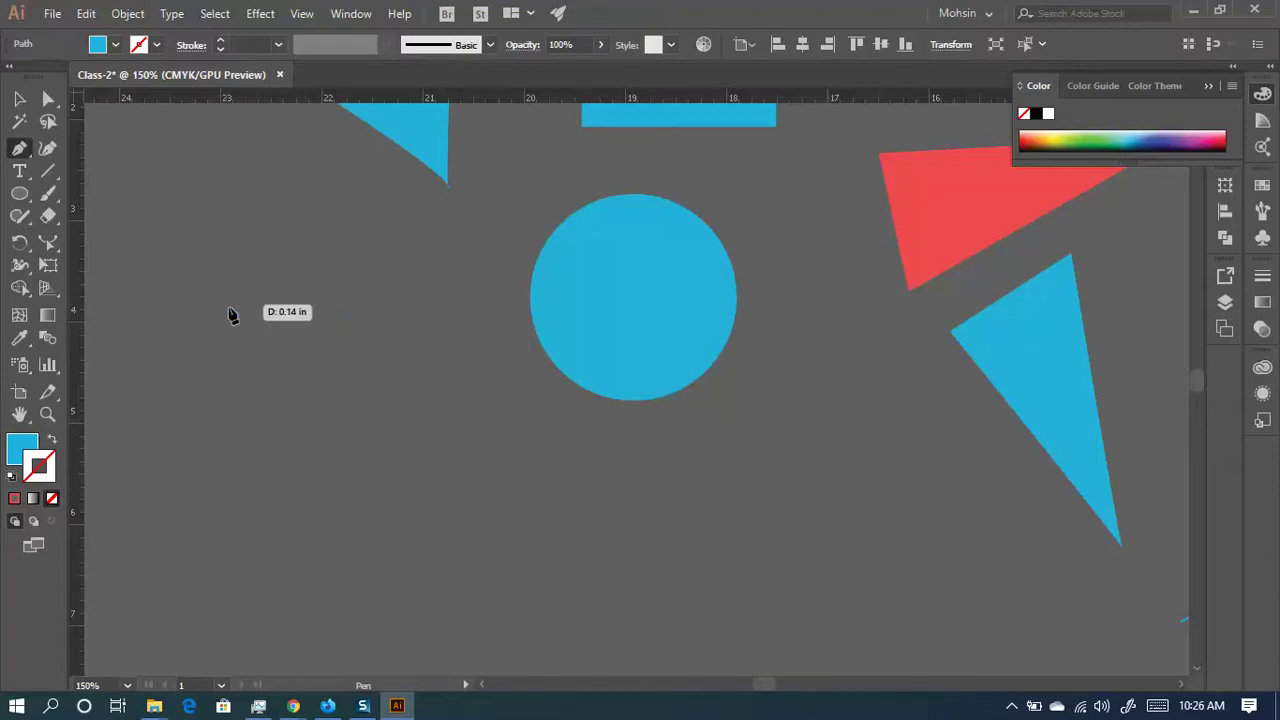
click(445, 314)
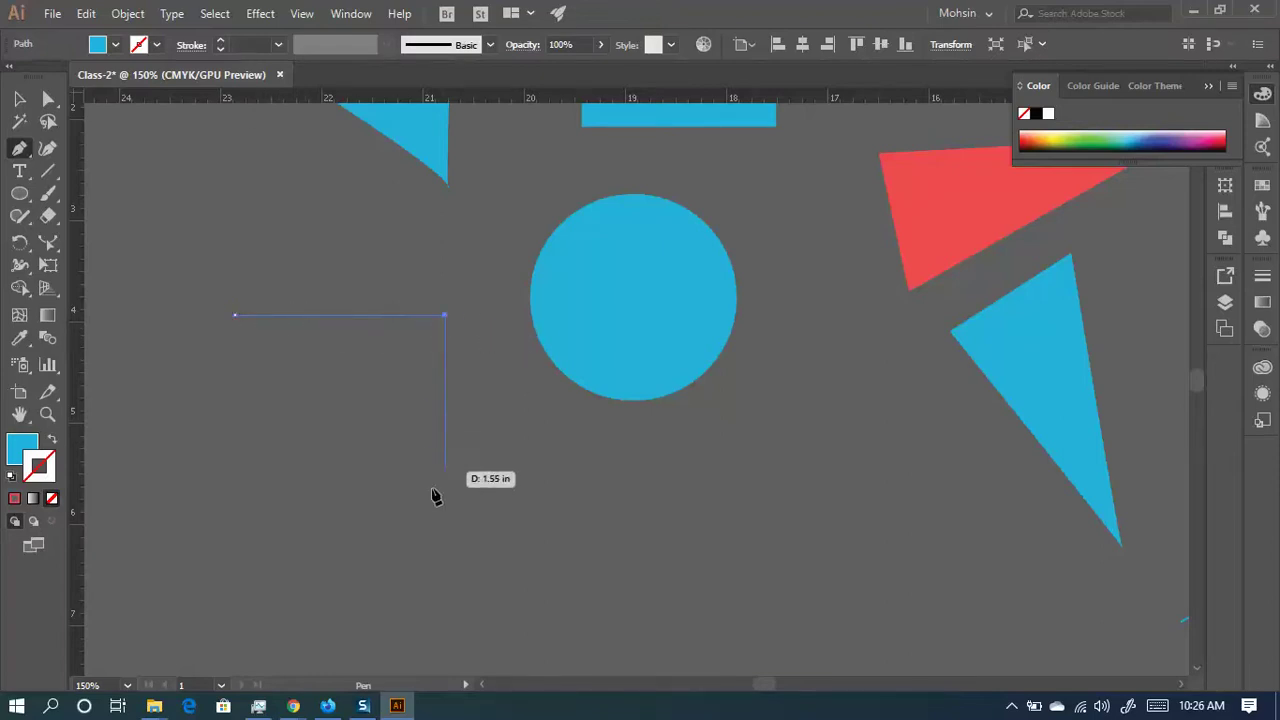
click(437, 549)
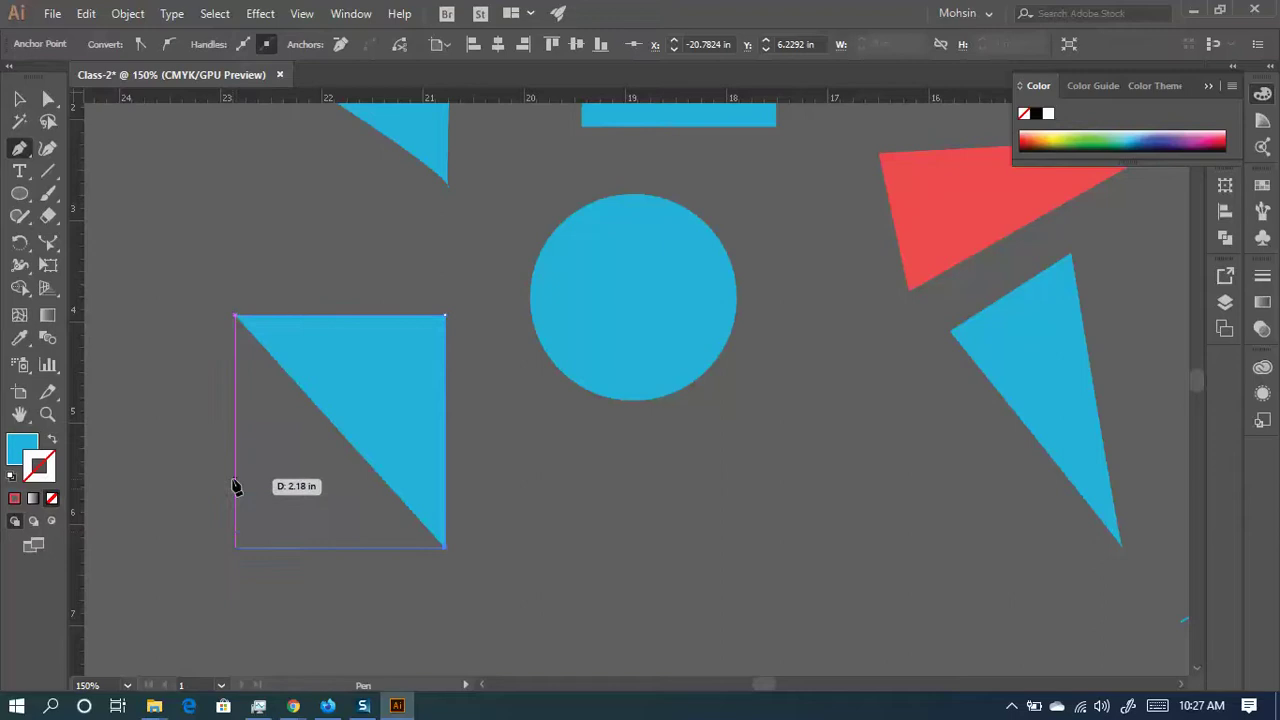
click(235, 547)
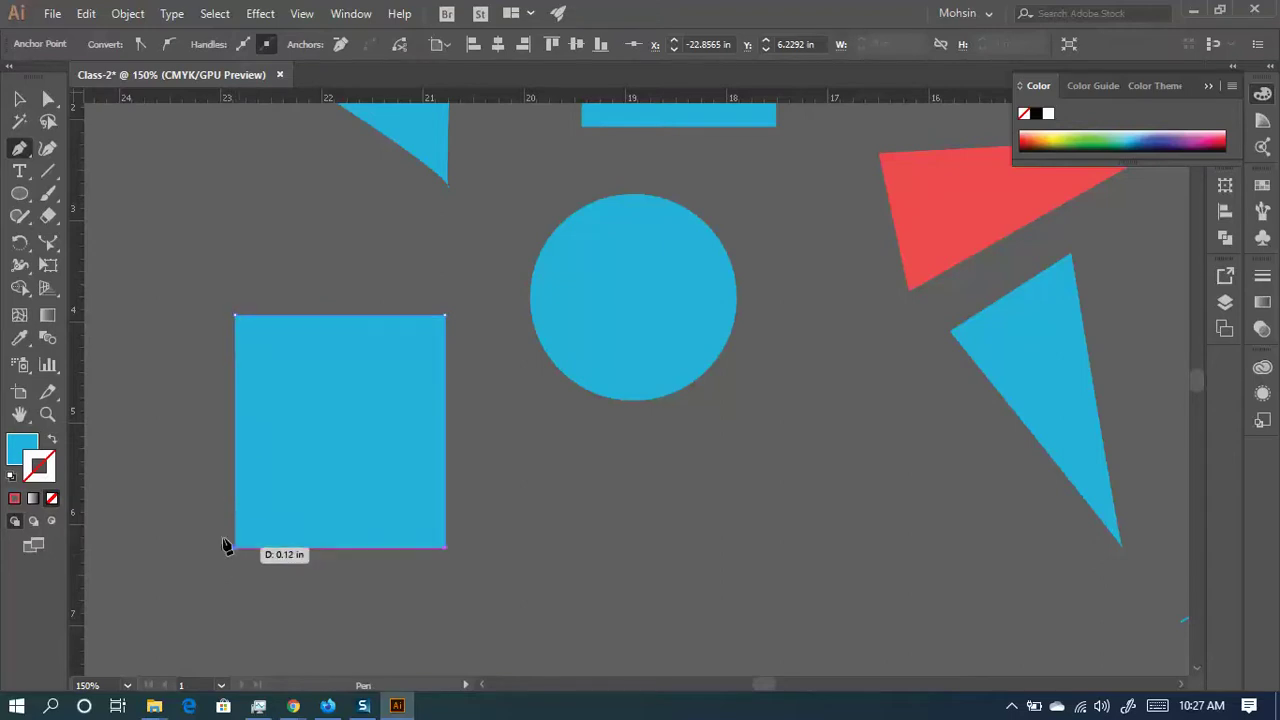
drag(236, 547, 240, 552)
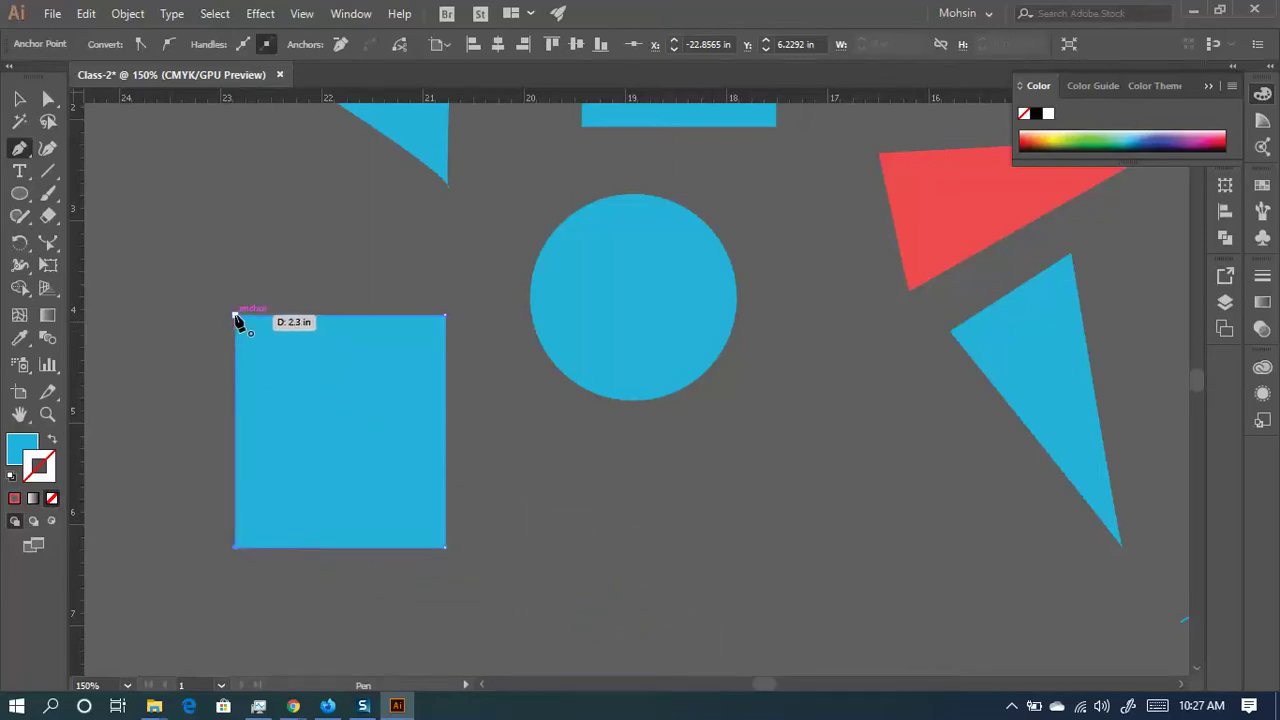
key(v)
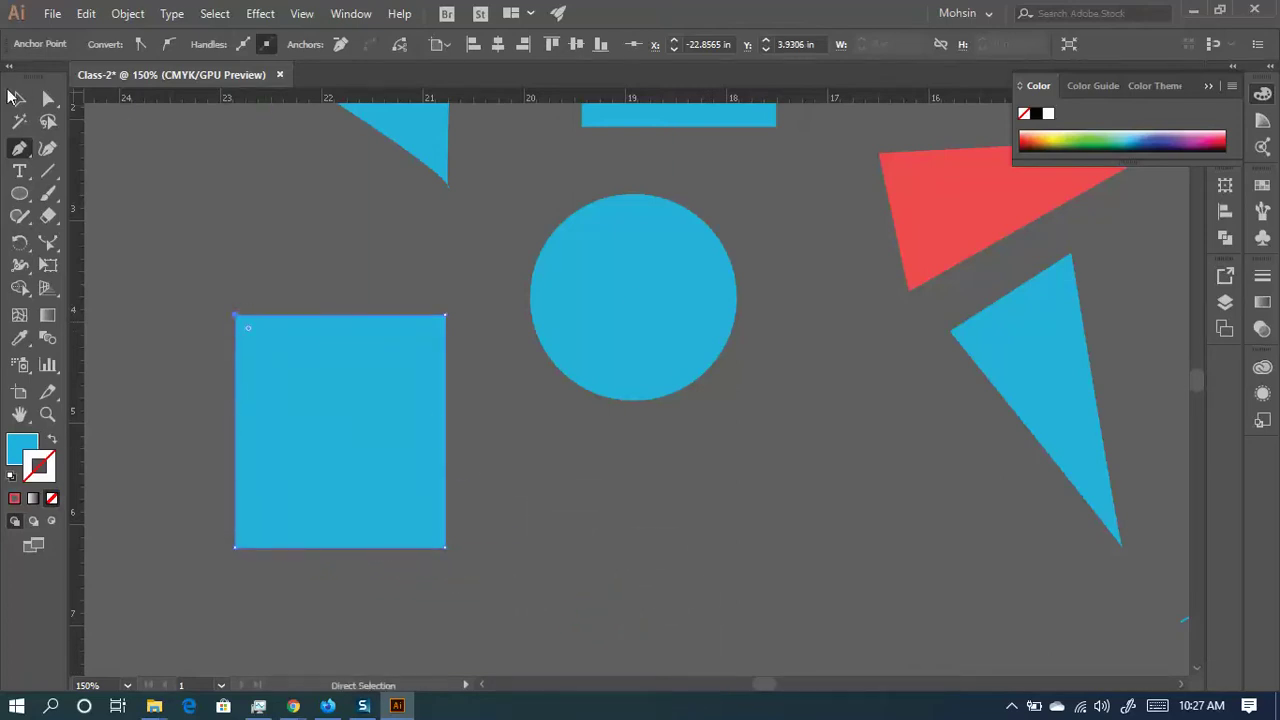
drag(370, 400, 353, 338)
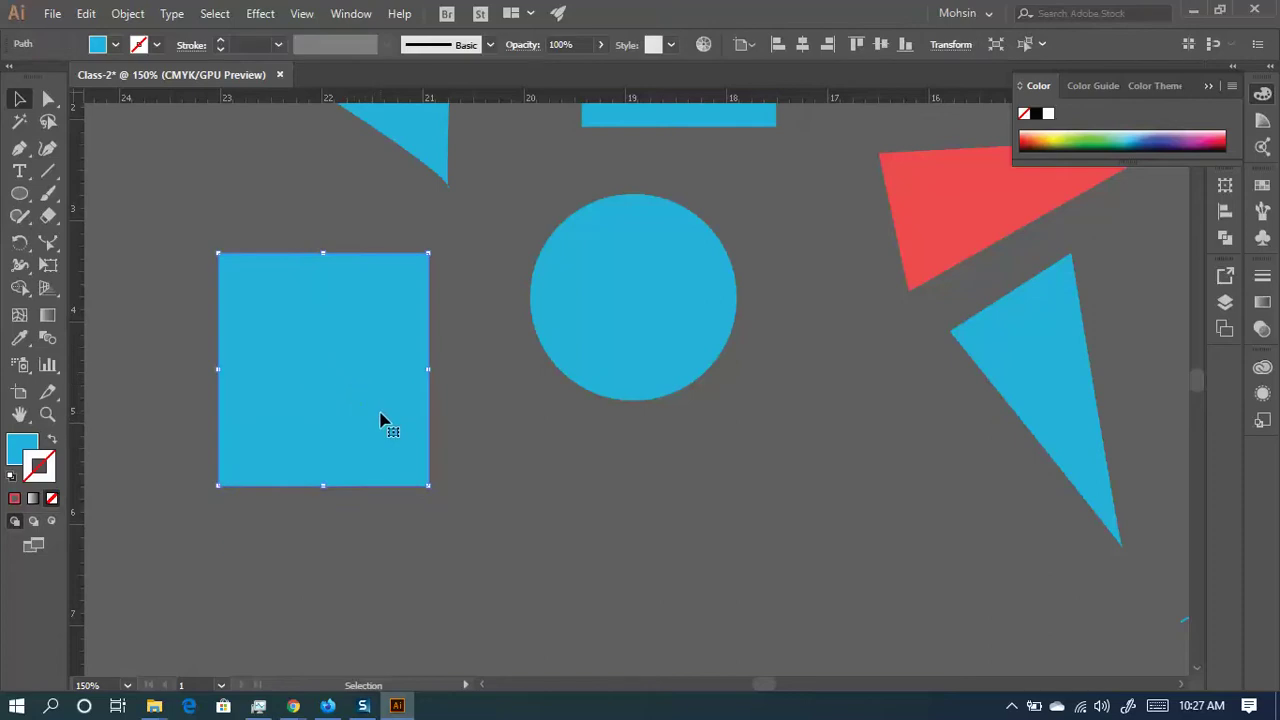
- Start a Pen tool path directly below the blue circle, extending long horizontal direction handles from its first anchor
scroll(381, 420, up, 1)
click(648, 330)
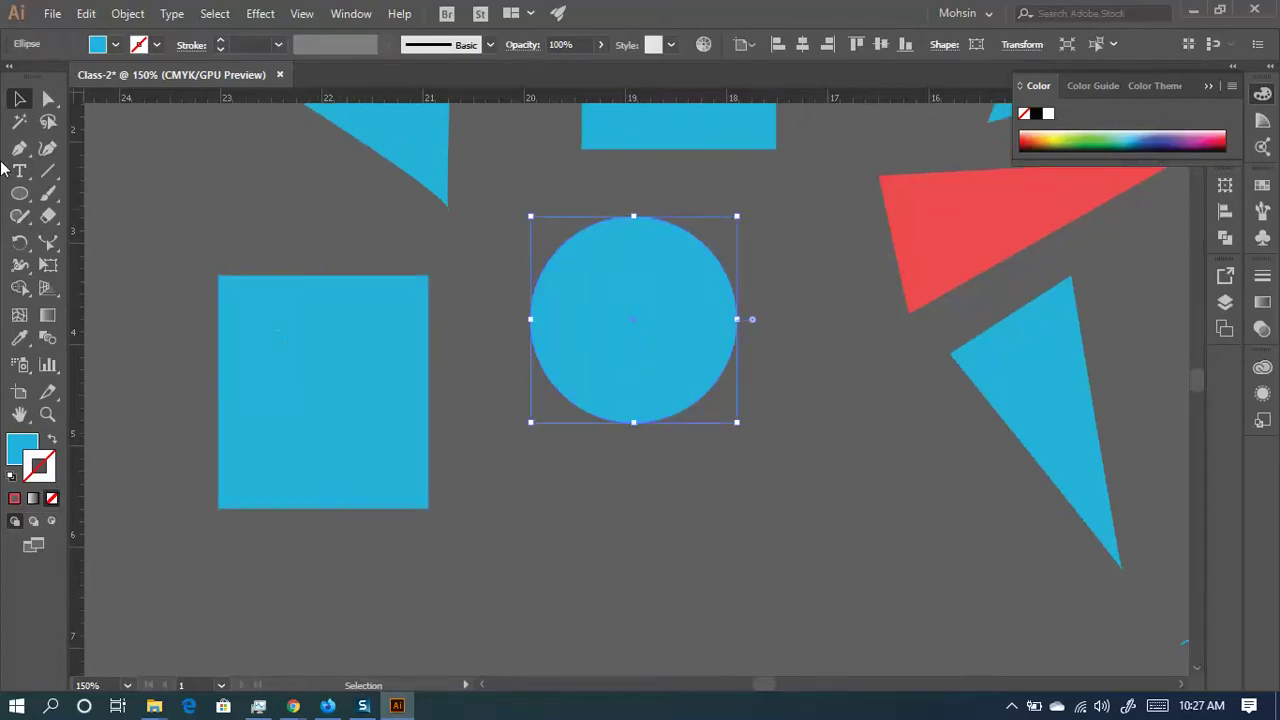
click(19, 148)
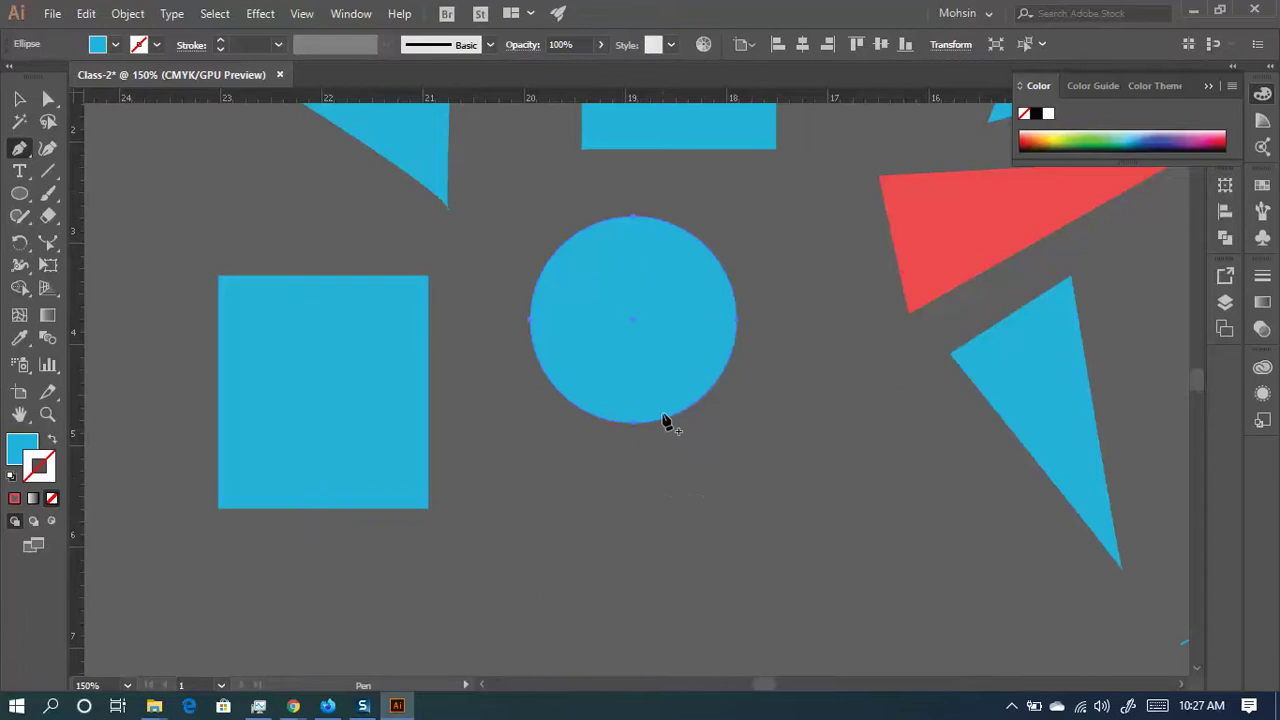
scroll(668, 418, down, 3)
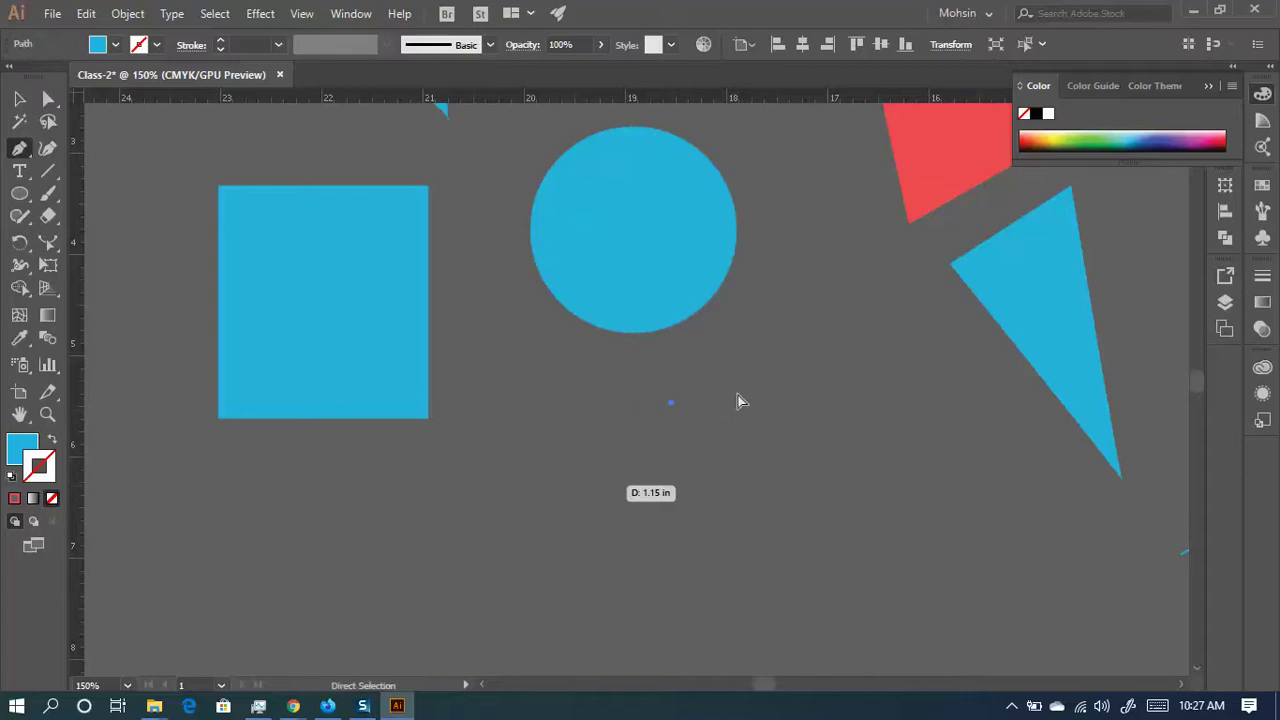
key(super+c)
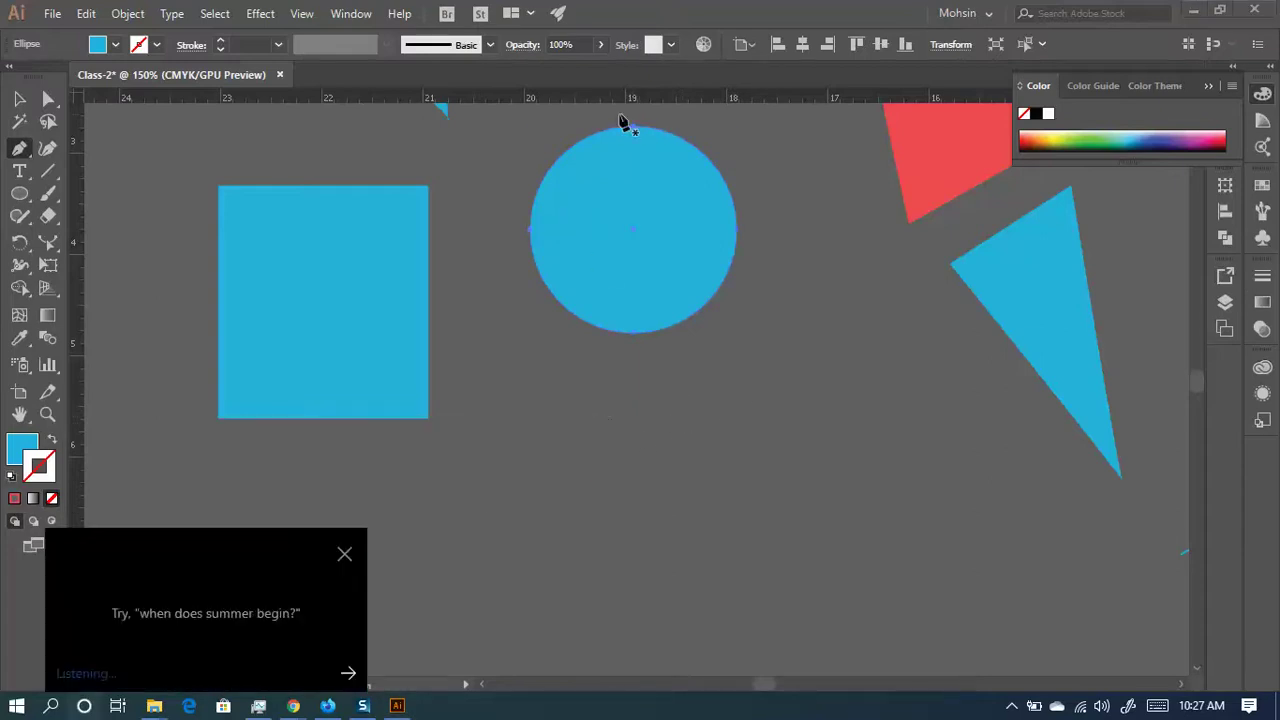
click(342, 551)
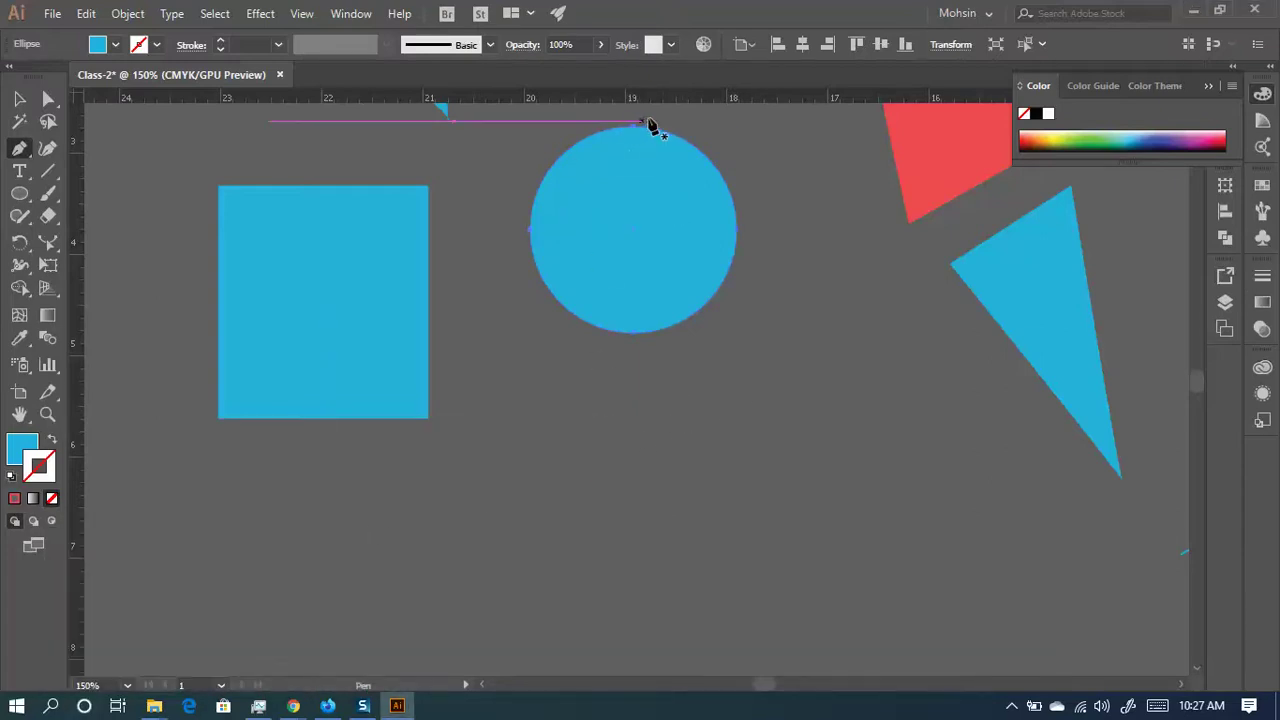
click(633, 430)
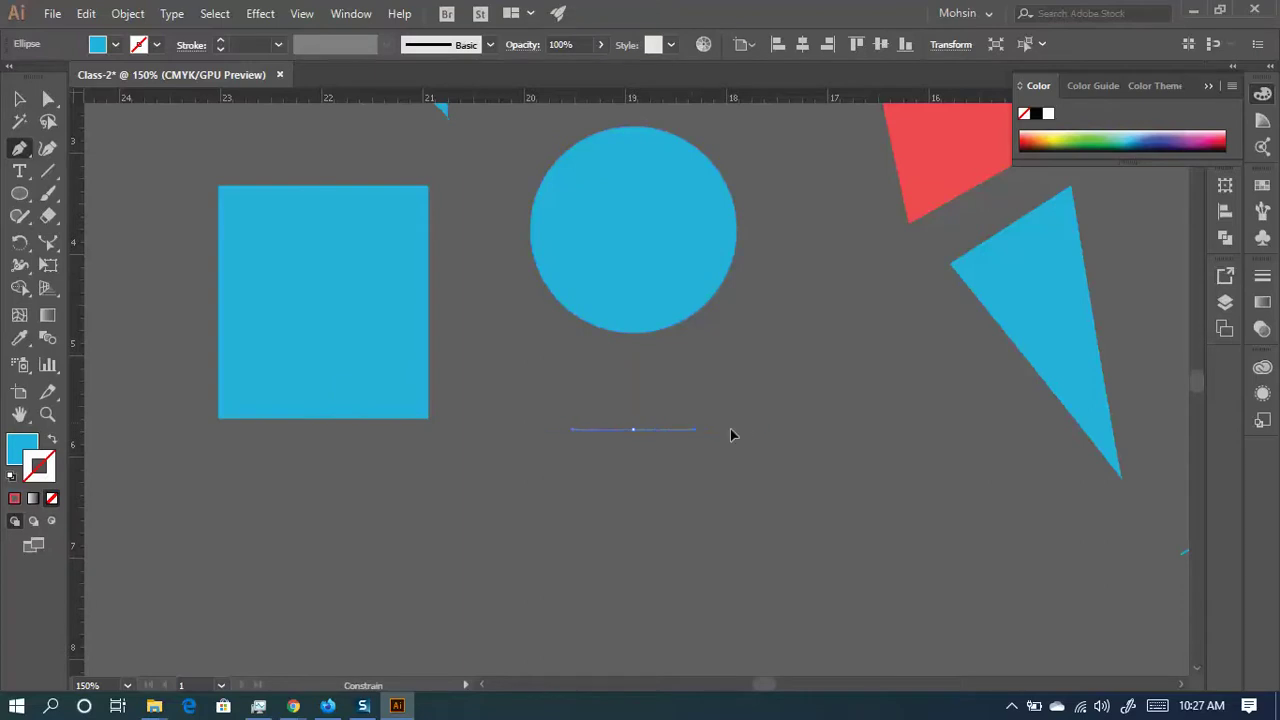
drag(773, 382, 805, 422)
drag(818, 438, 819, 437)
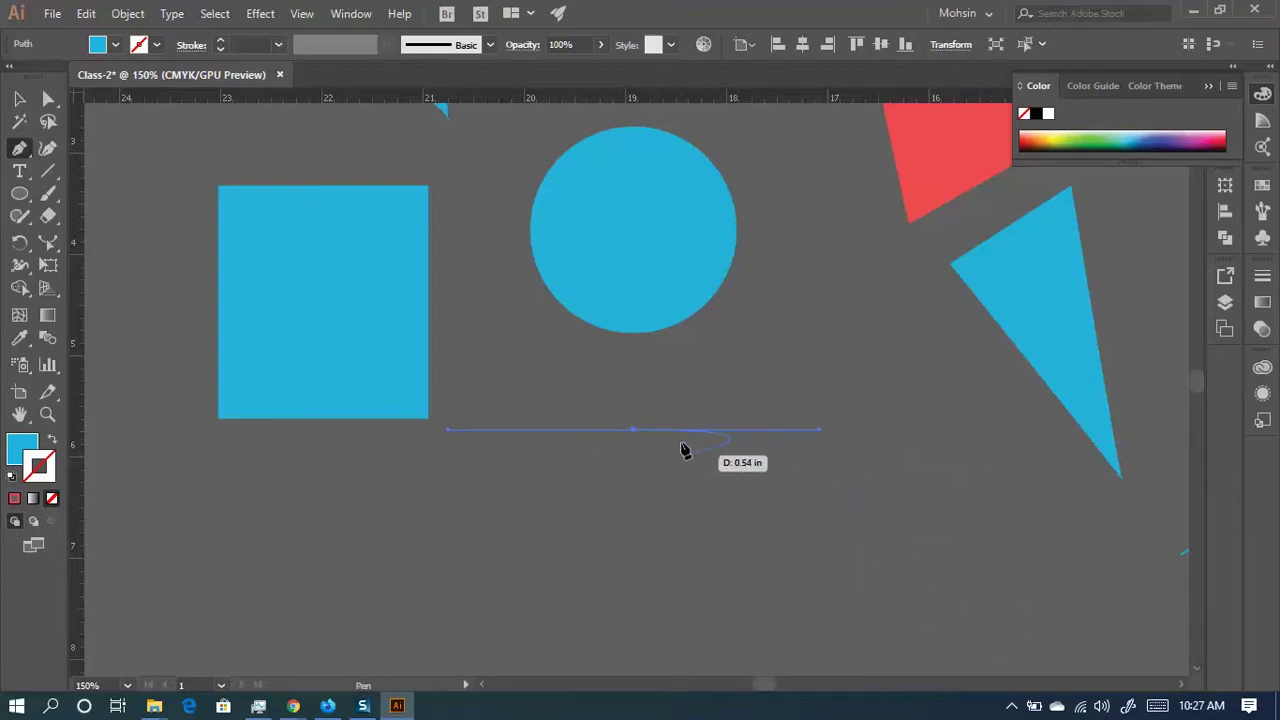
- Complete the path as a closed blue rounded shape, adding smooth anchors at its right, bottom and left sides before closing at the first anchor
drag(684, 450, 620, 291)
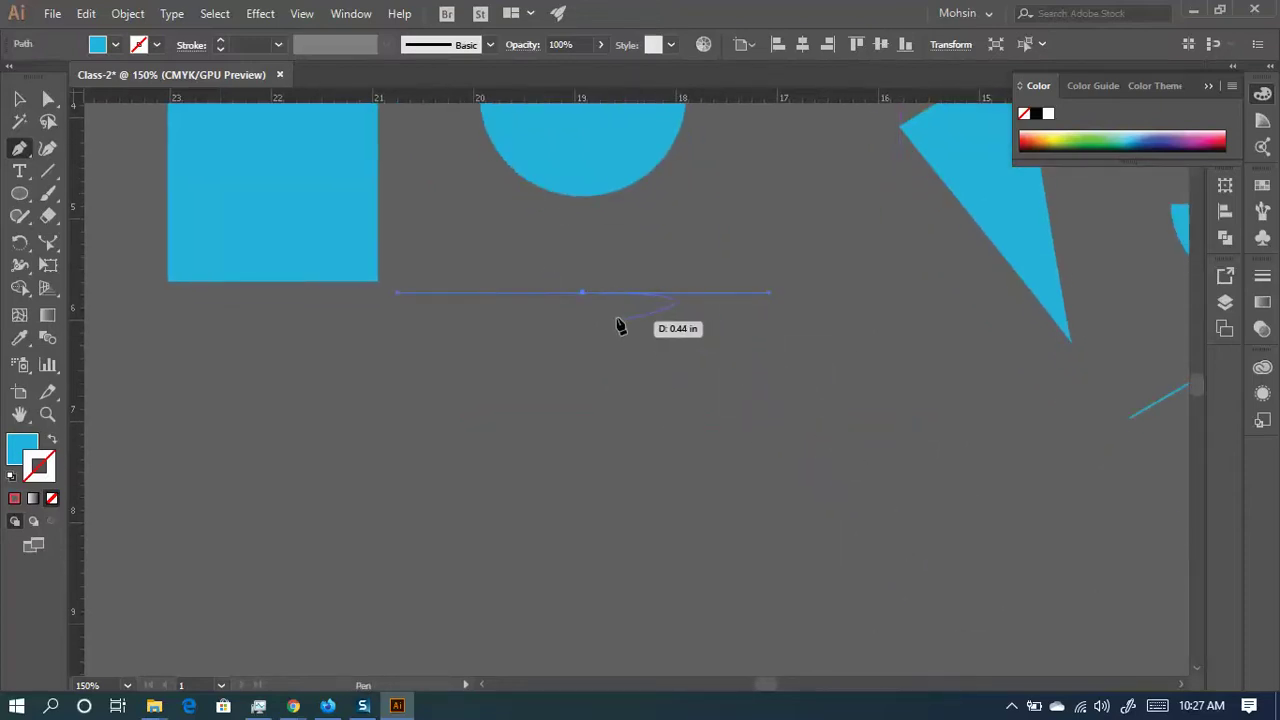
scroll(623, 345, down, 2)
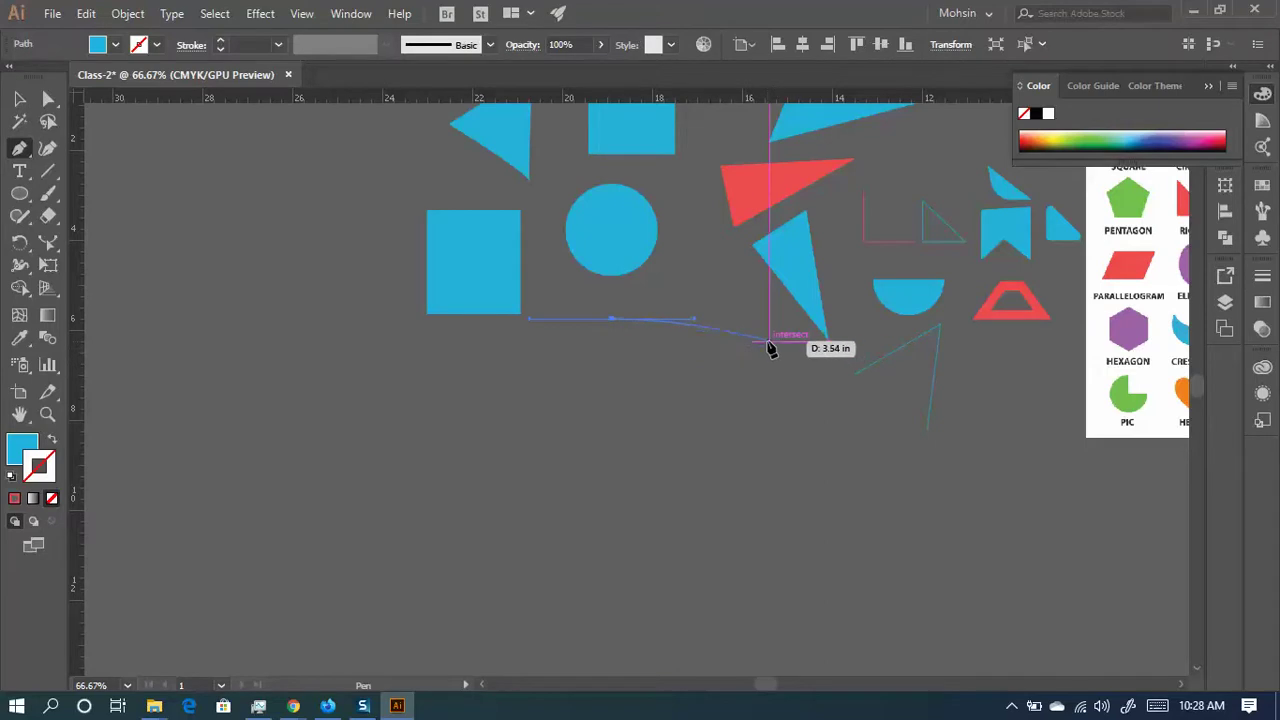
click(677, 391)
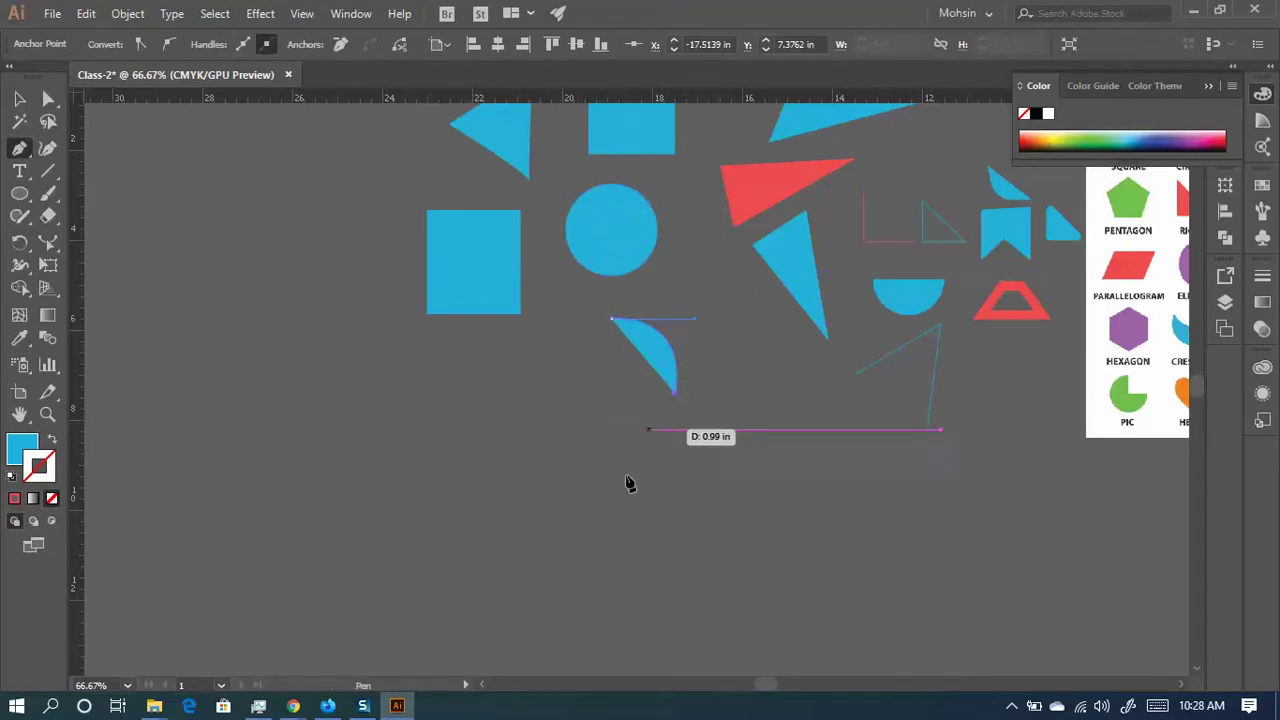
key(ctrl+z)
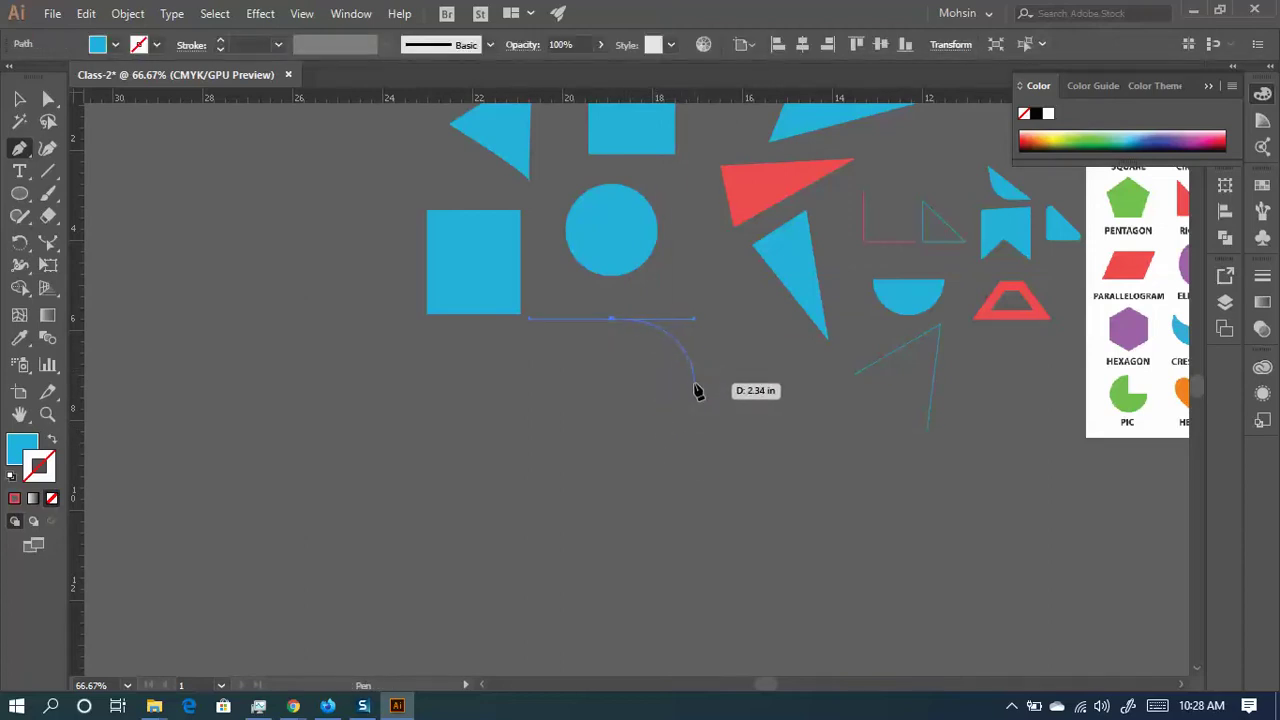
drag(694, 400, 702, 431)
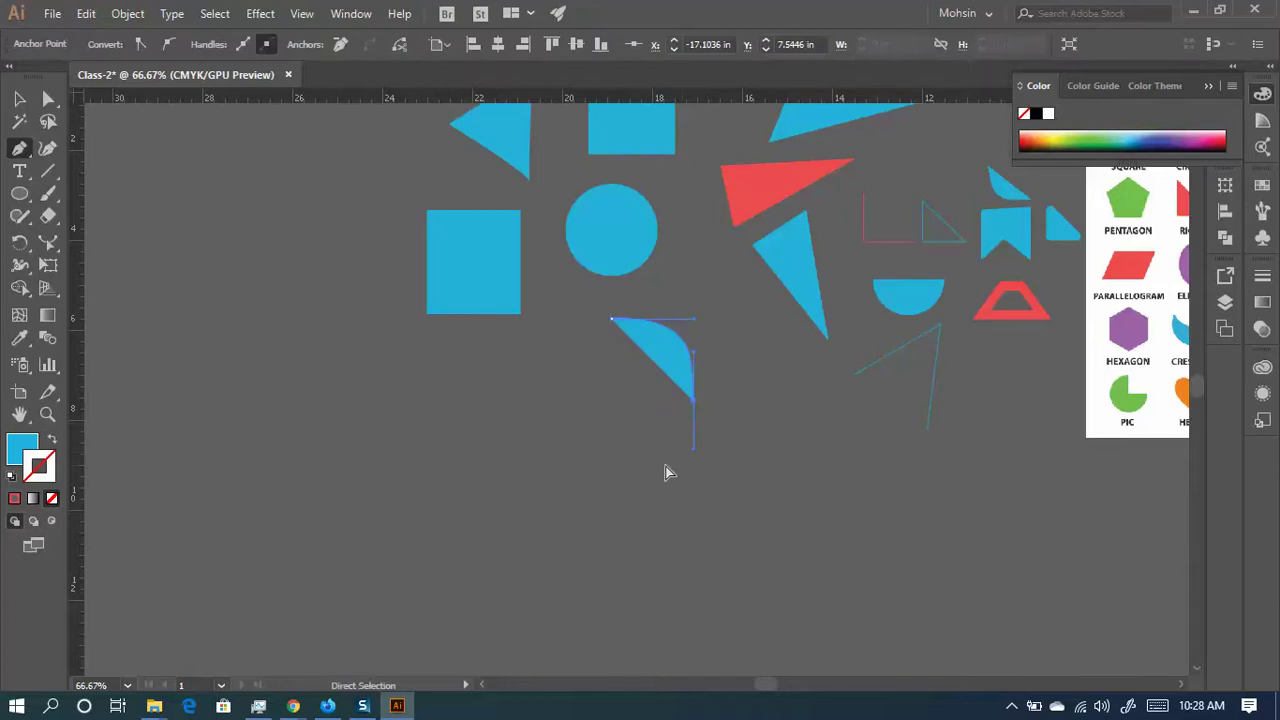
drag(628, 465, 567, 452)
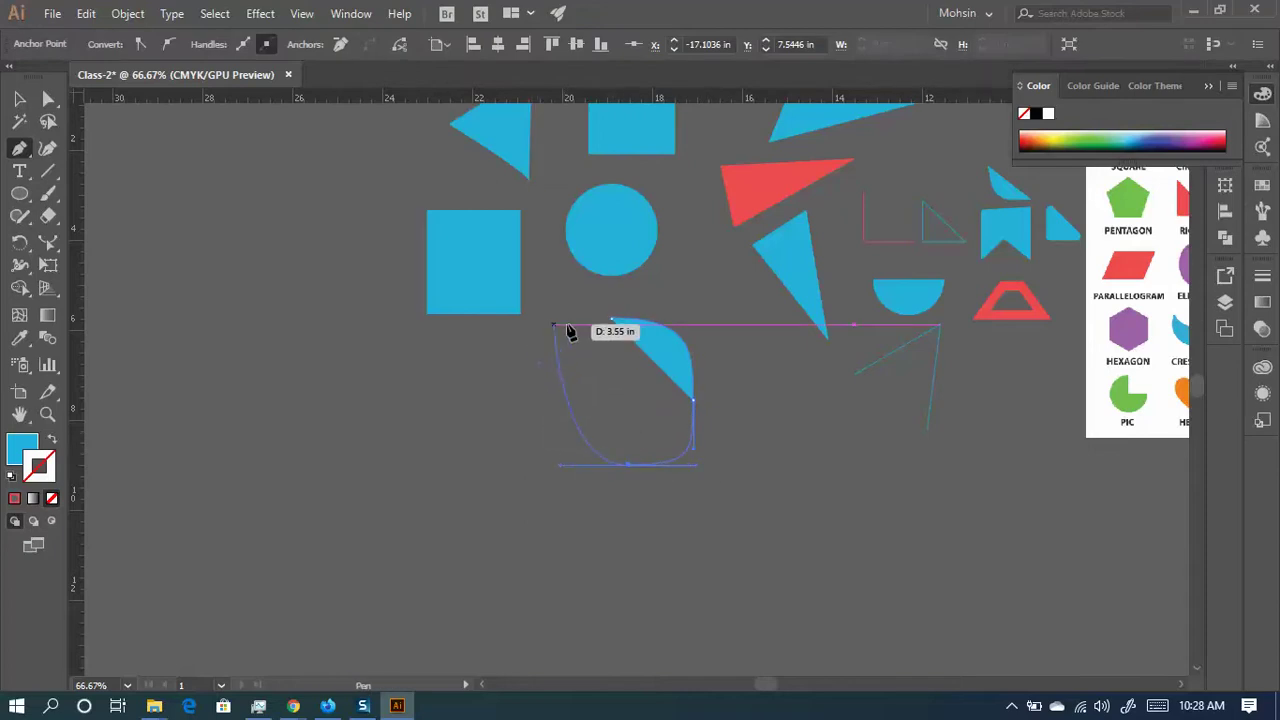
drag(557, 393, 697, 323)
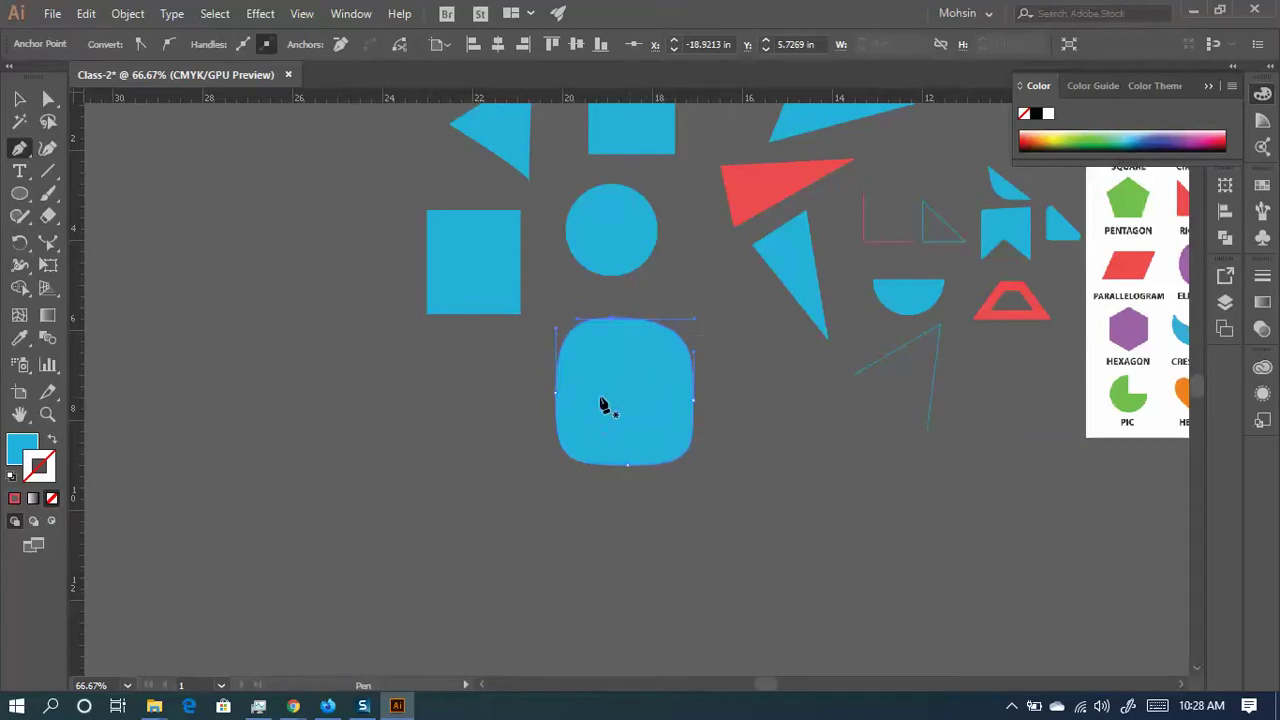
- Move the blue circle off the chart's CIRCLE sample into the empty space above the chart
key(v)
drag(668, 390, 337, 446)
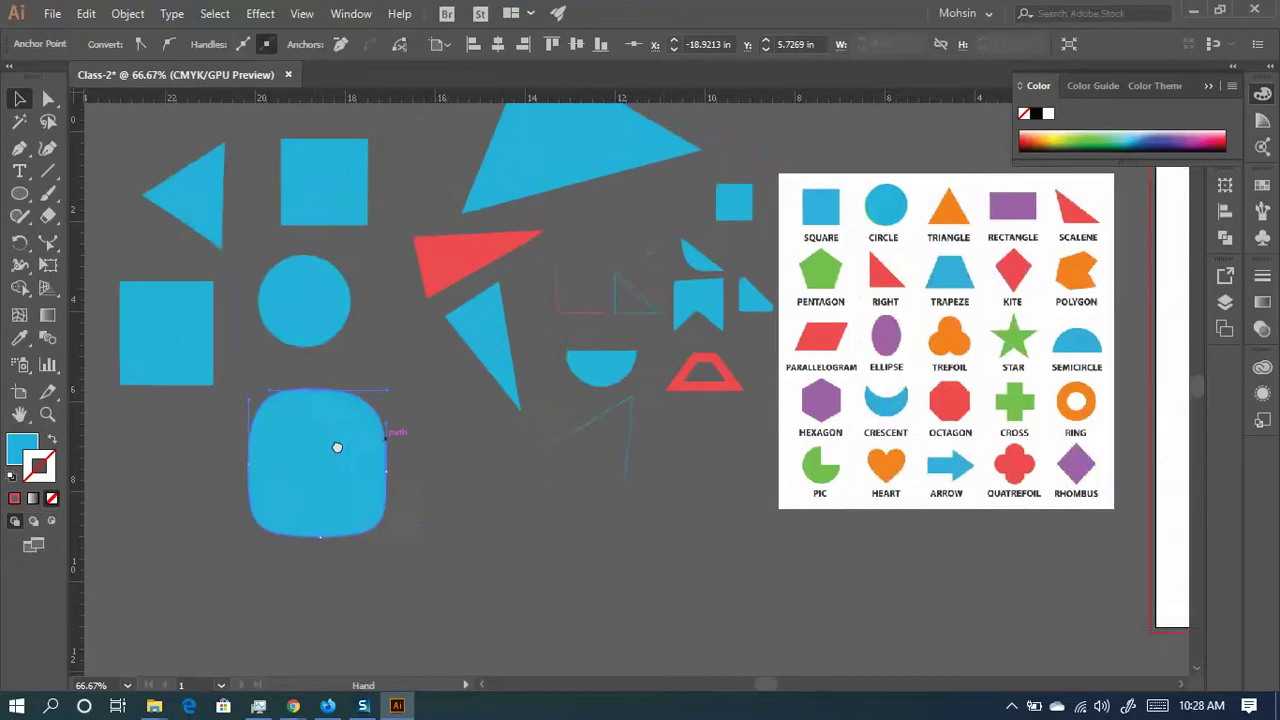
drag(674, 437, 474, 494)
scroll(757, 271, up, 2)
scroll(656, 325, up, 2)
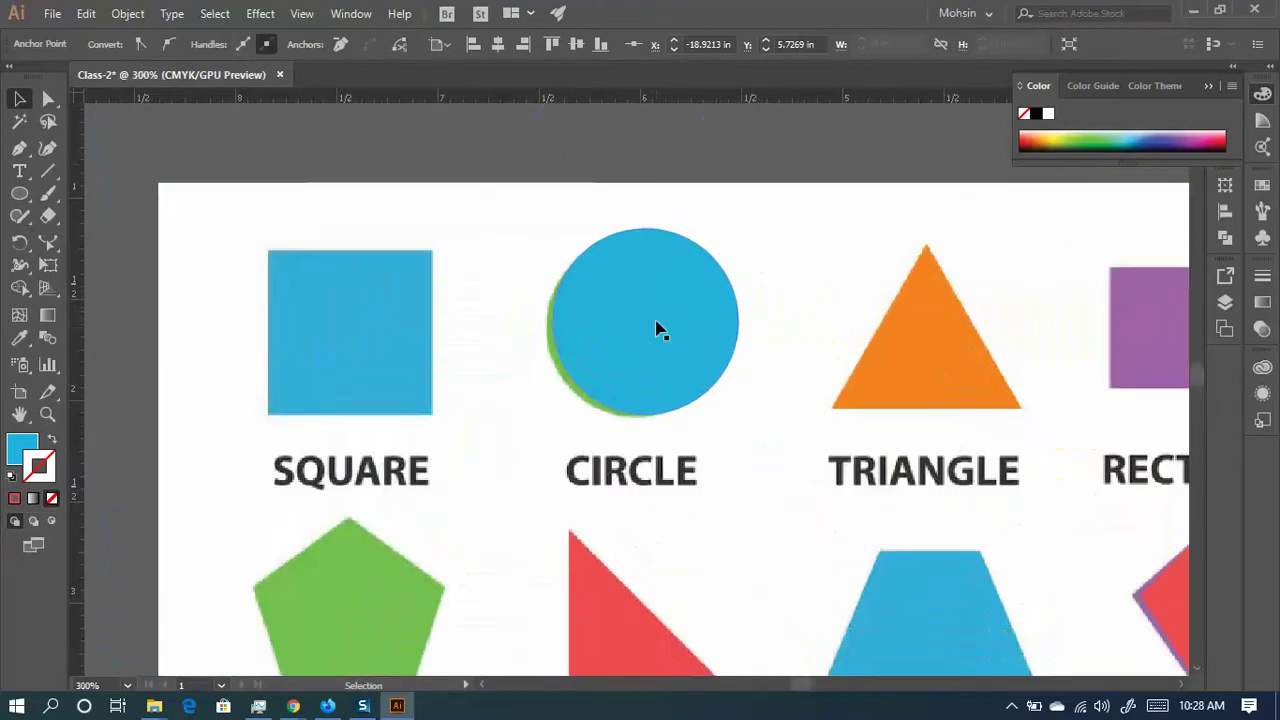
drag(657, 329, 598, 106)
scroll(660, 428, up, 2)
drag(601, 221, 601, 144)
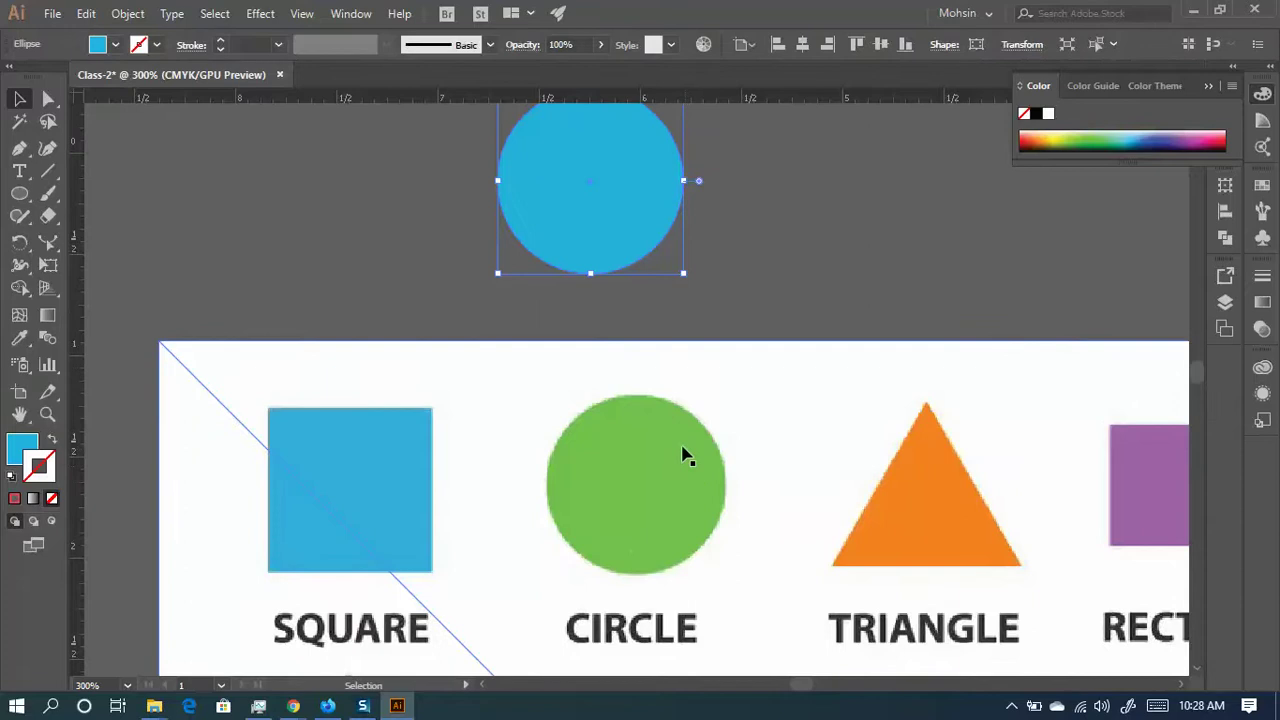
- Trace the upper-right quarter of the chart's green circle with the Pen tool, and swap fill and stroke to show the path as a blue outline
scroll(682, 455, up, 2)
scroll(611, 377, down, 2)
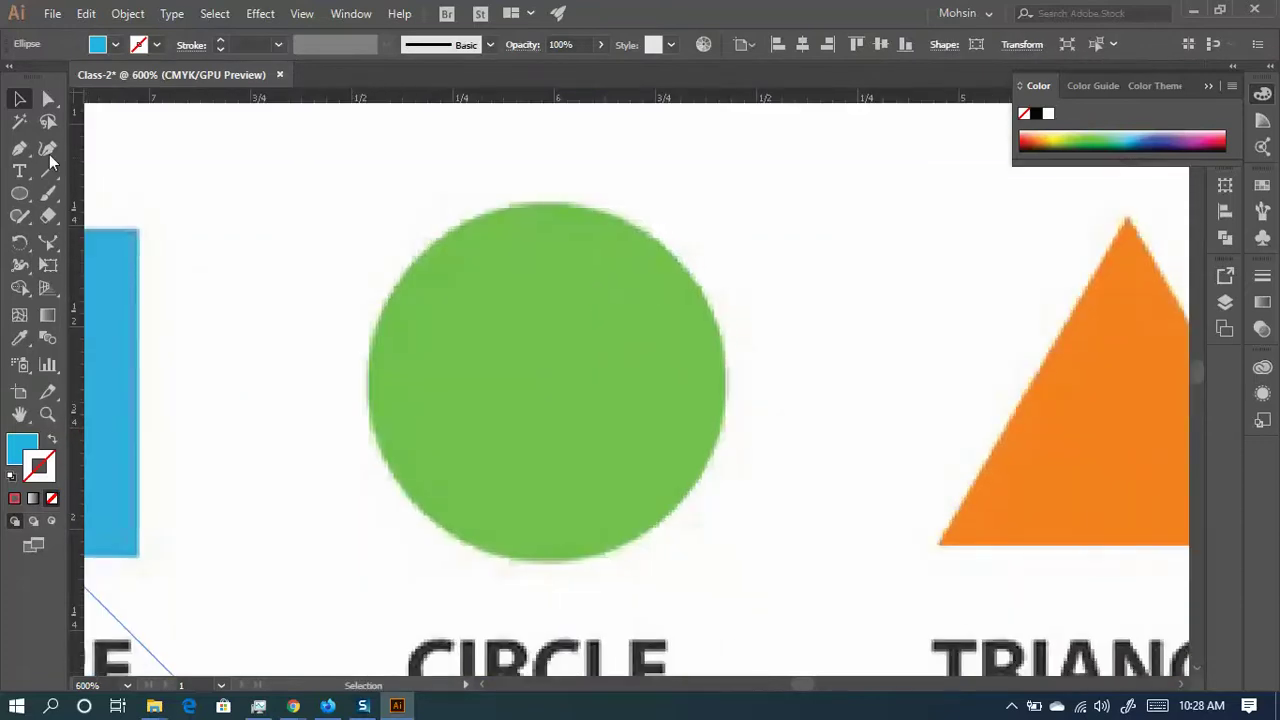
click(19, 148)
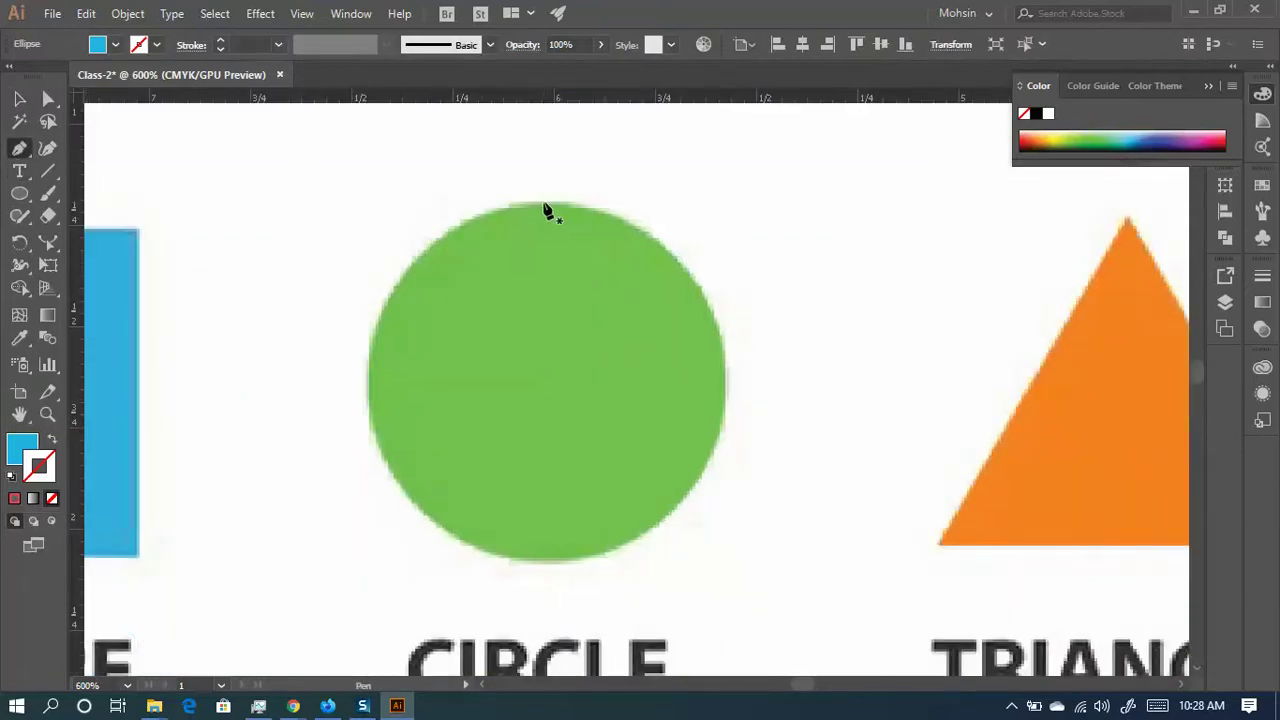
drag(543, 204, 661, 202)
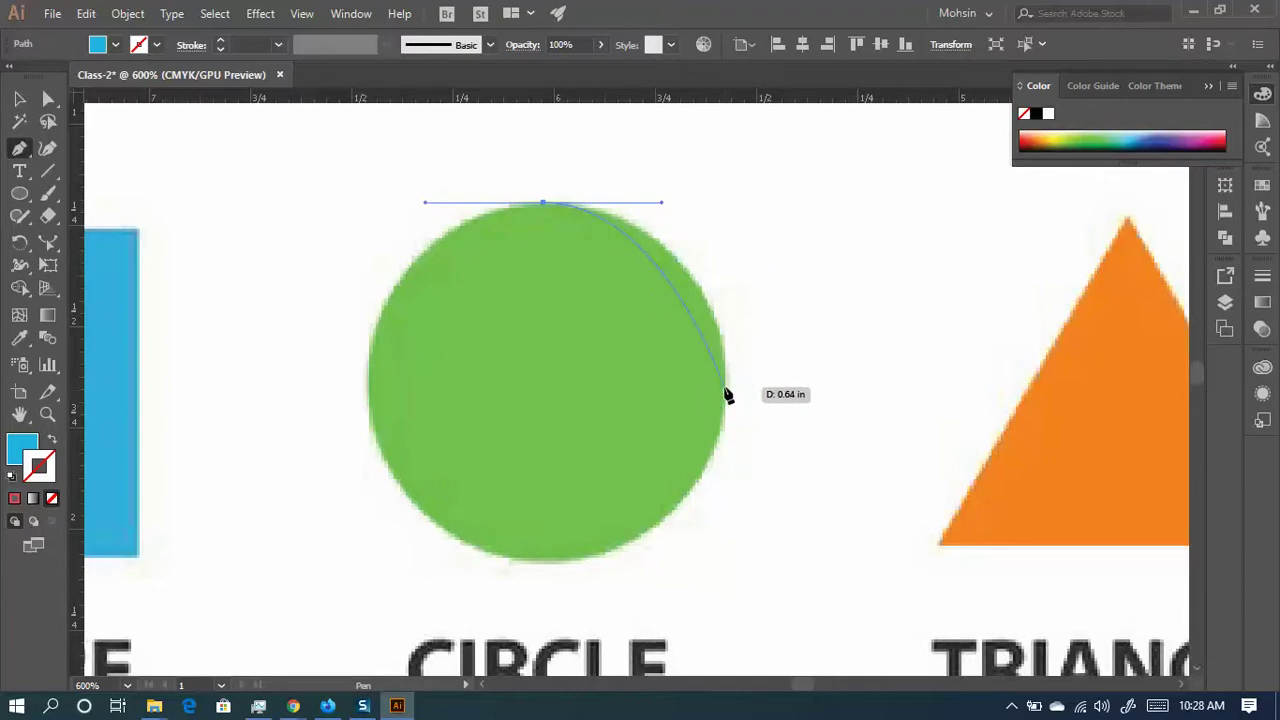
drag(725, 387, 724, 470)
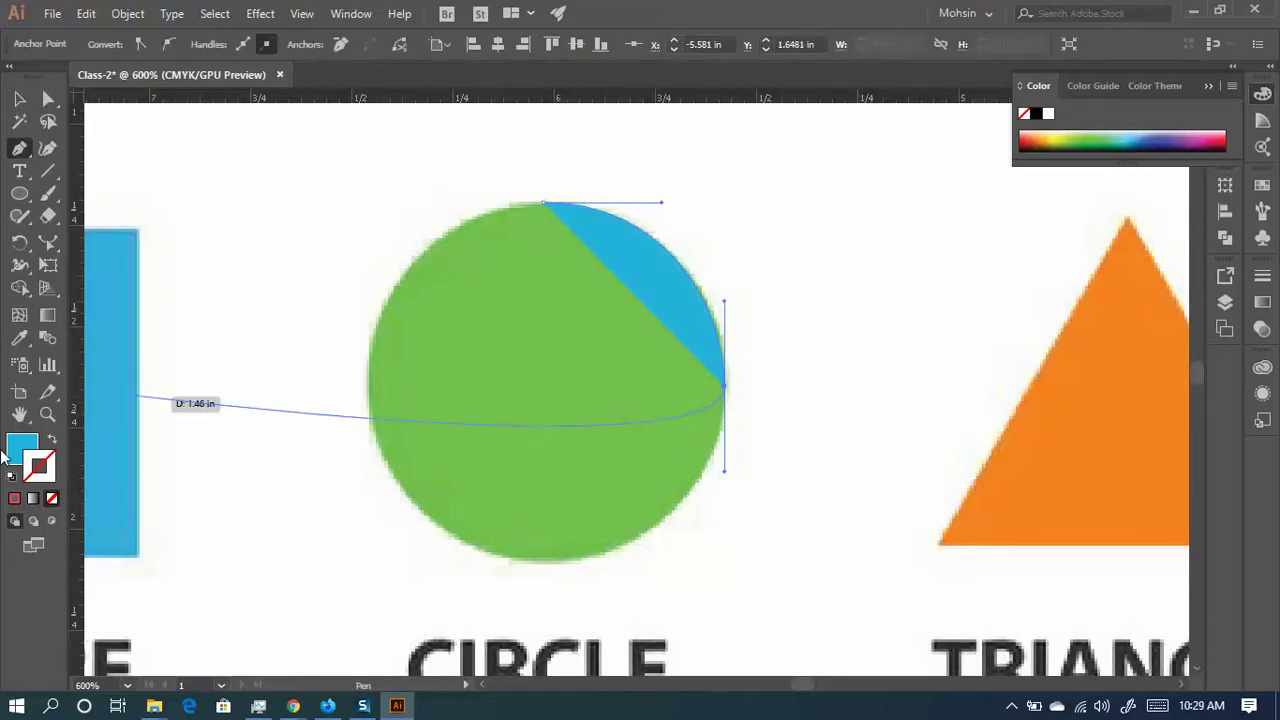
click(53, 442)
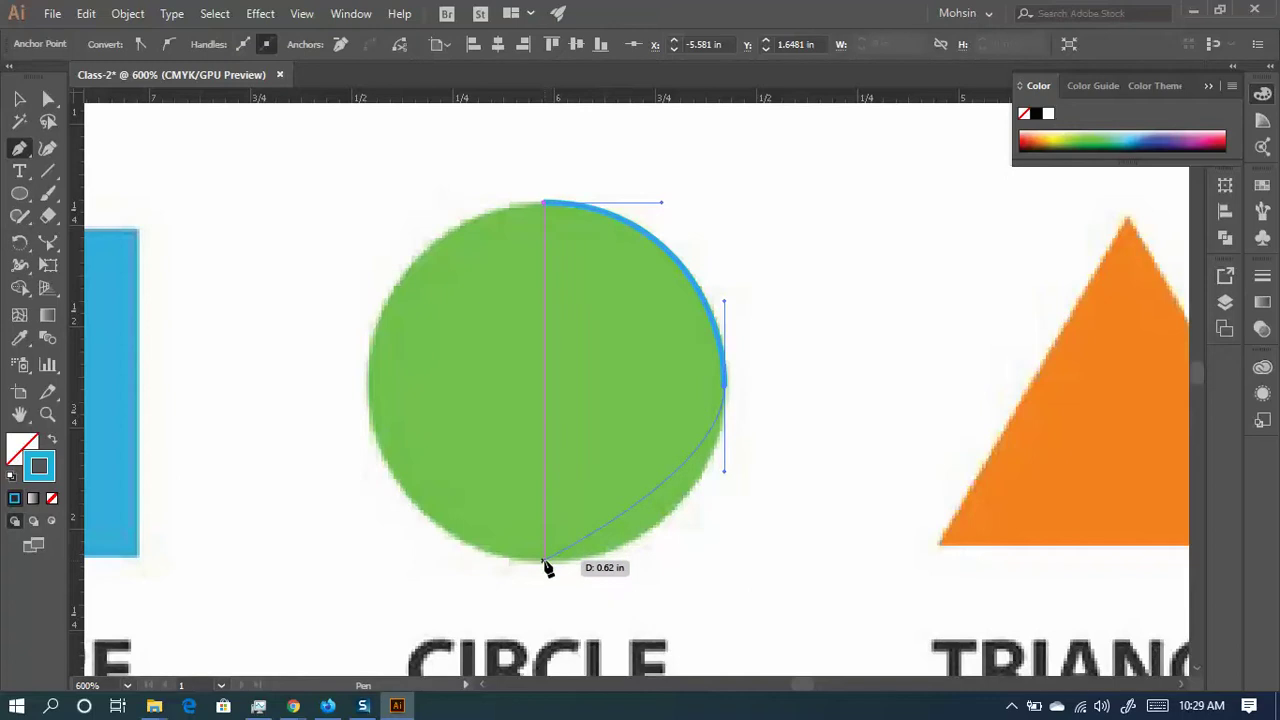
- Continue the outline around the green circle's bottom and left edges, close it at the top, and adjust the left anchor's upper direction handle
mouse_move(544, 561)
mouse_down()
mouse_move(469, 557)
mouse_move(432, 536)
mouse_up()
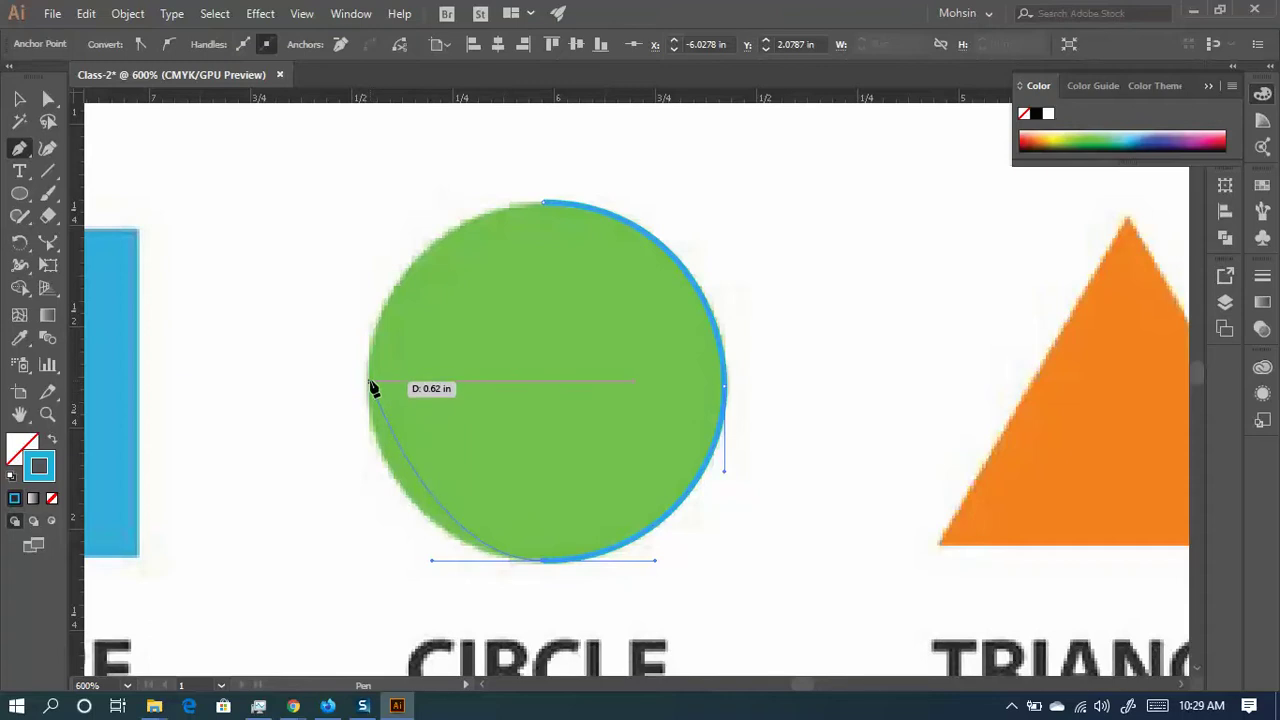
drag(367, 386, 365, 318)
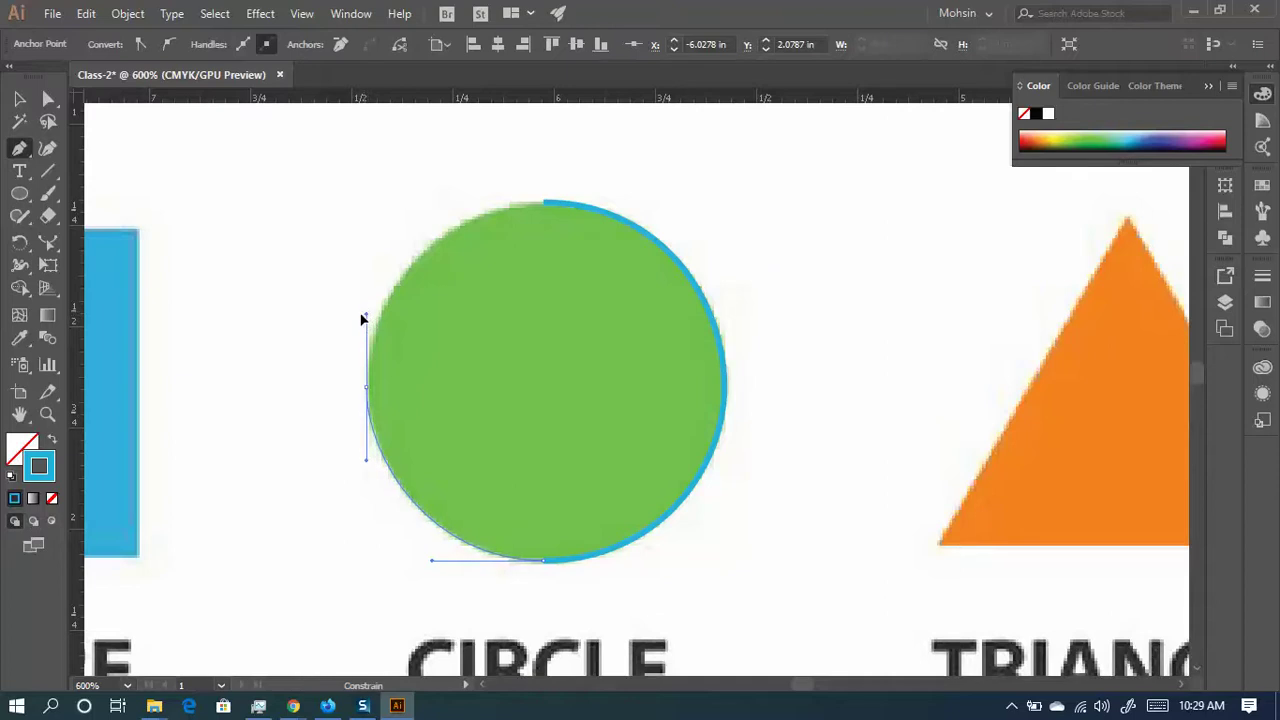
click(545, 204)
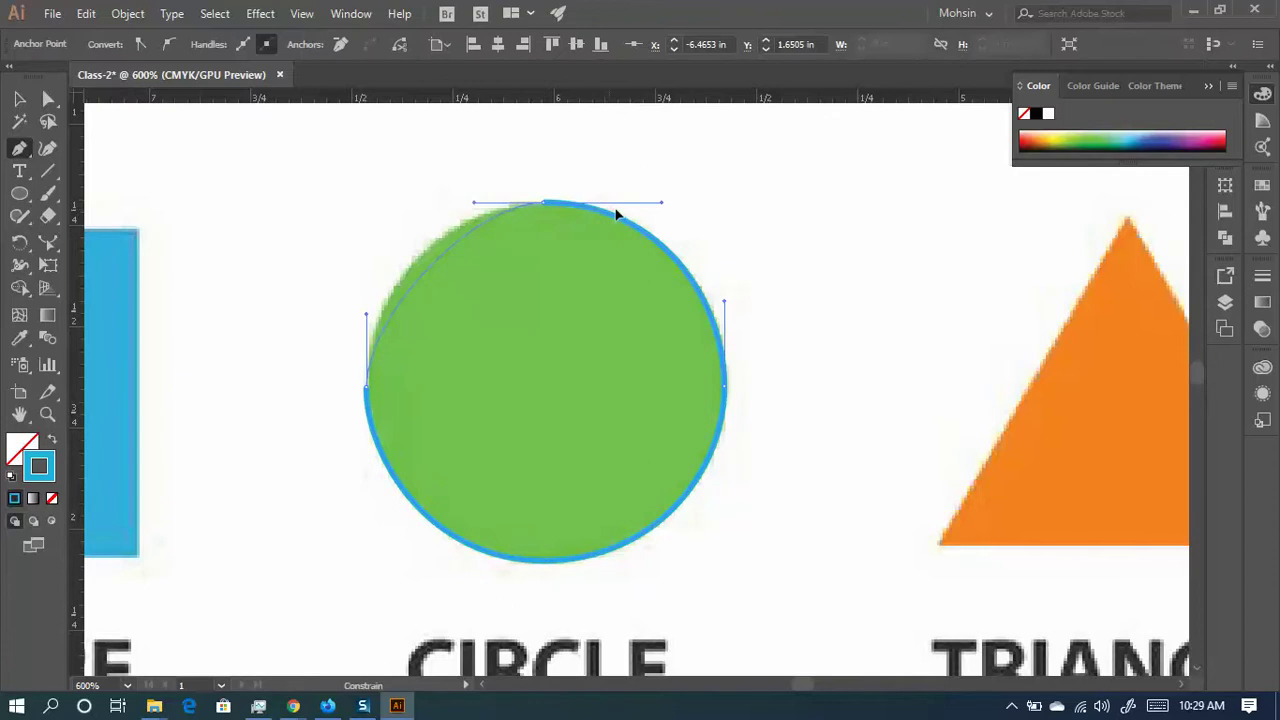
drag(617, 213, 662, 205)
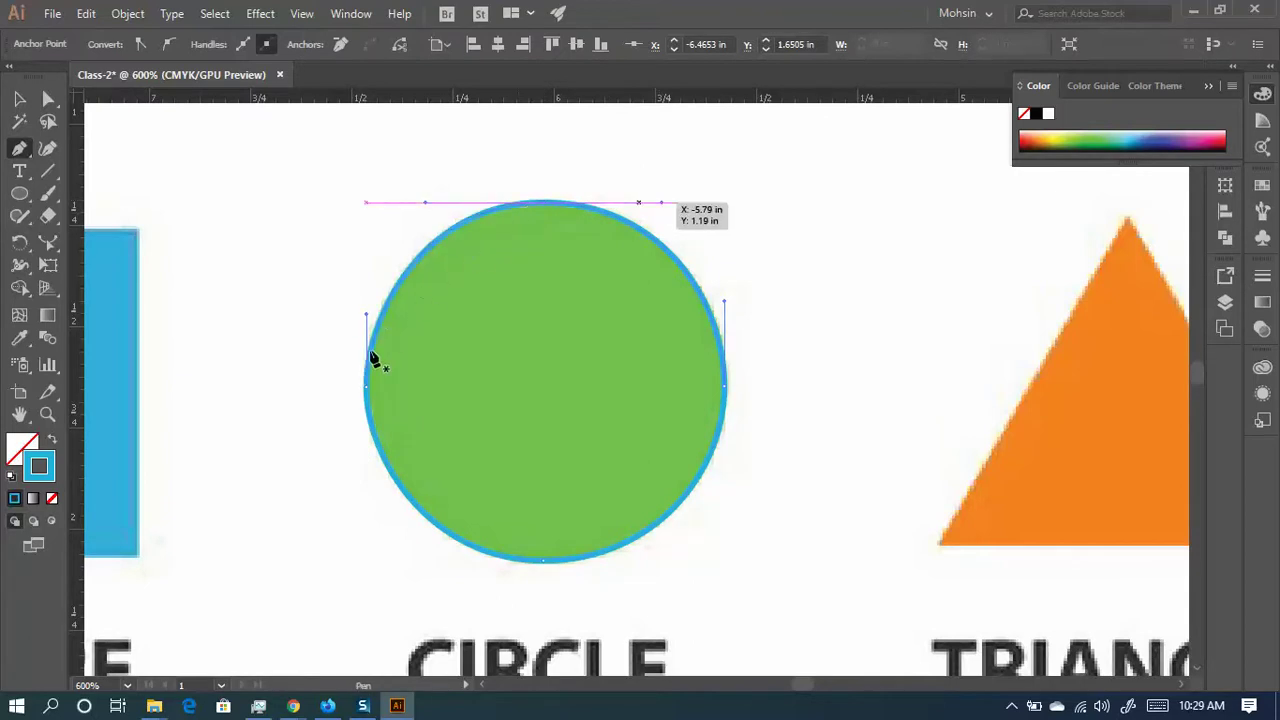
click(49, 101)
drag(366, 316, 361, 301)
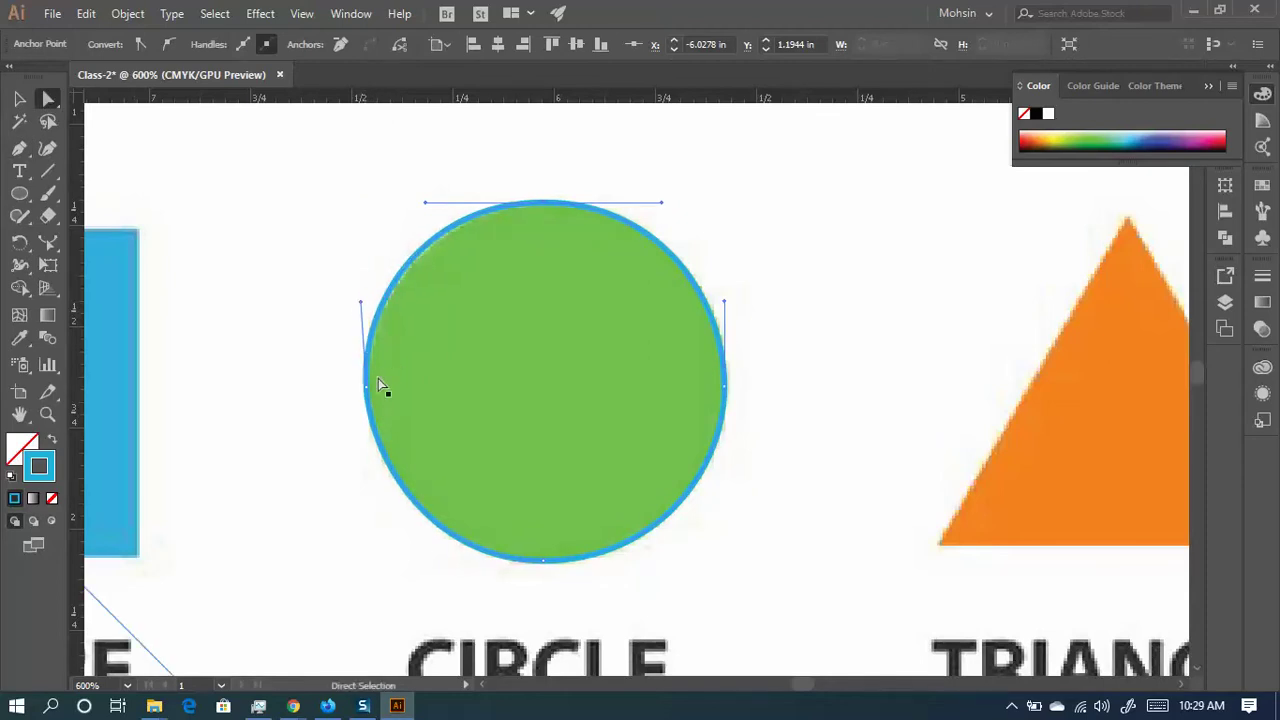
- Nudge the left anchor of the green circle's outline slightly downward, and swap fill and stroke to make the path solid blue
drag(367, 387, 366, 401)
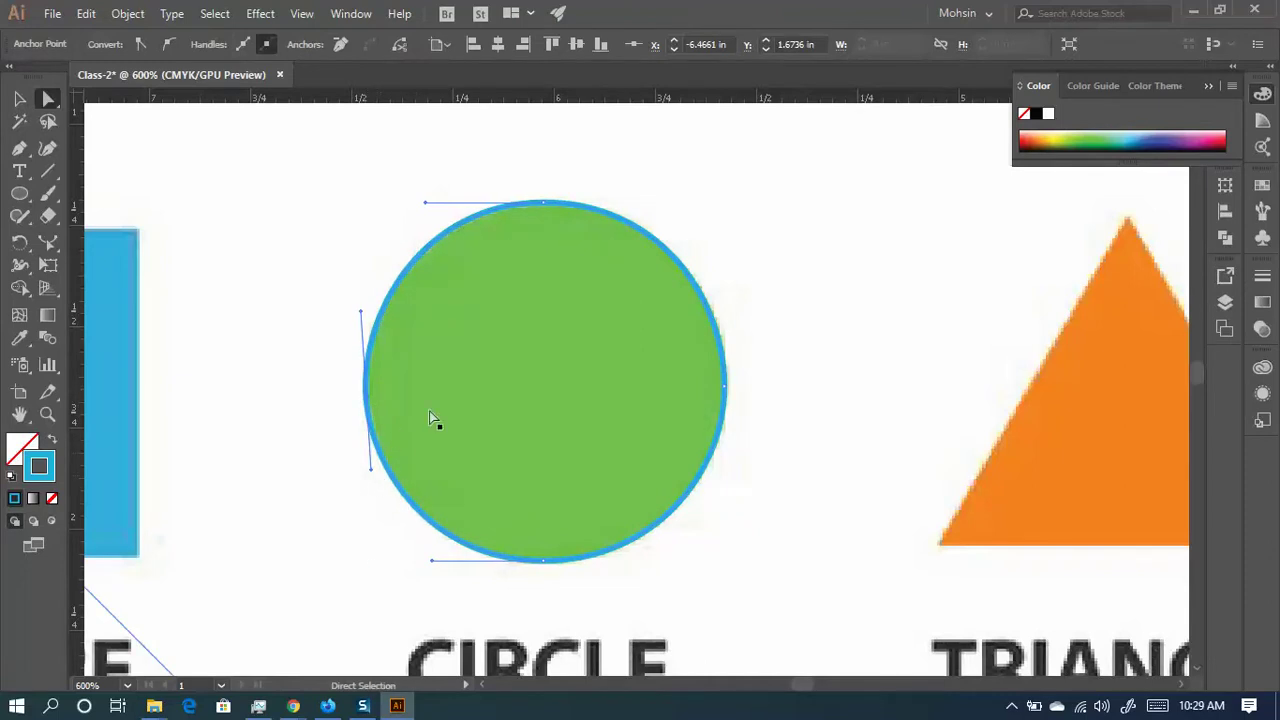
scroll(517, 395, down, 3)
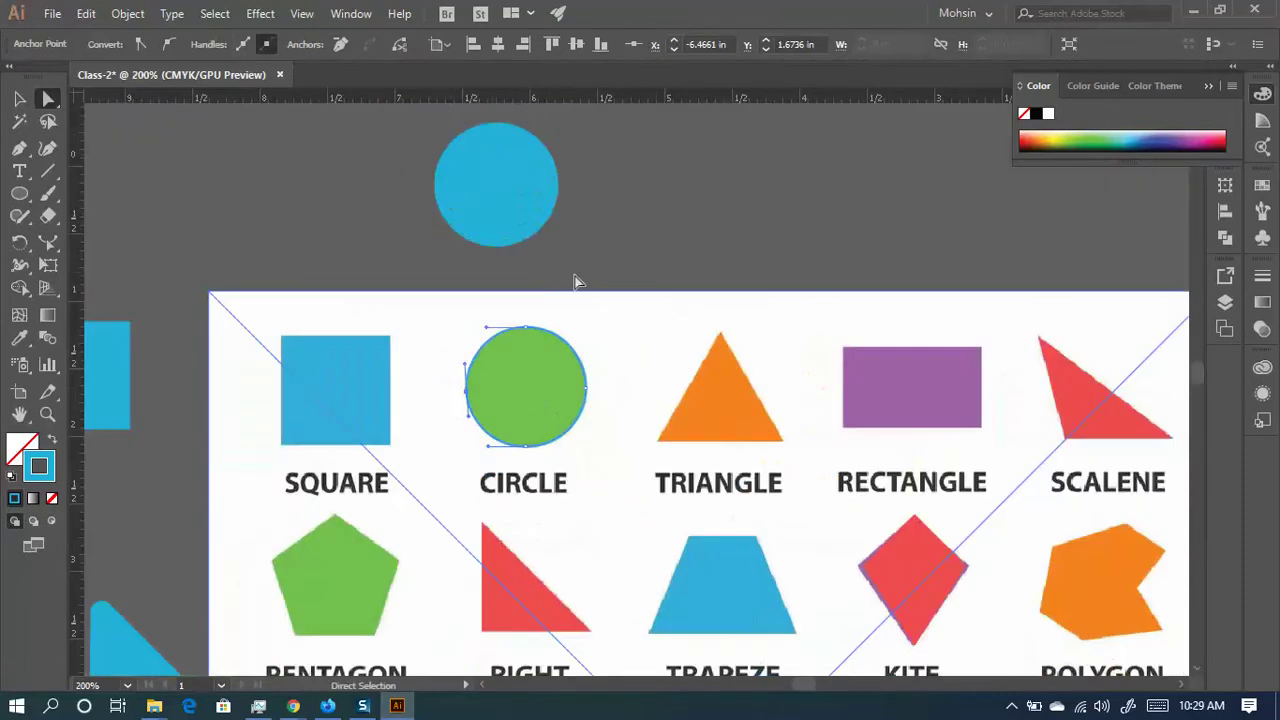
click(52, 441)
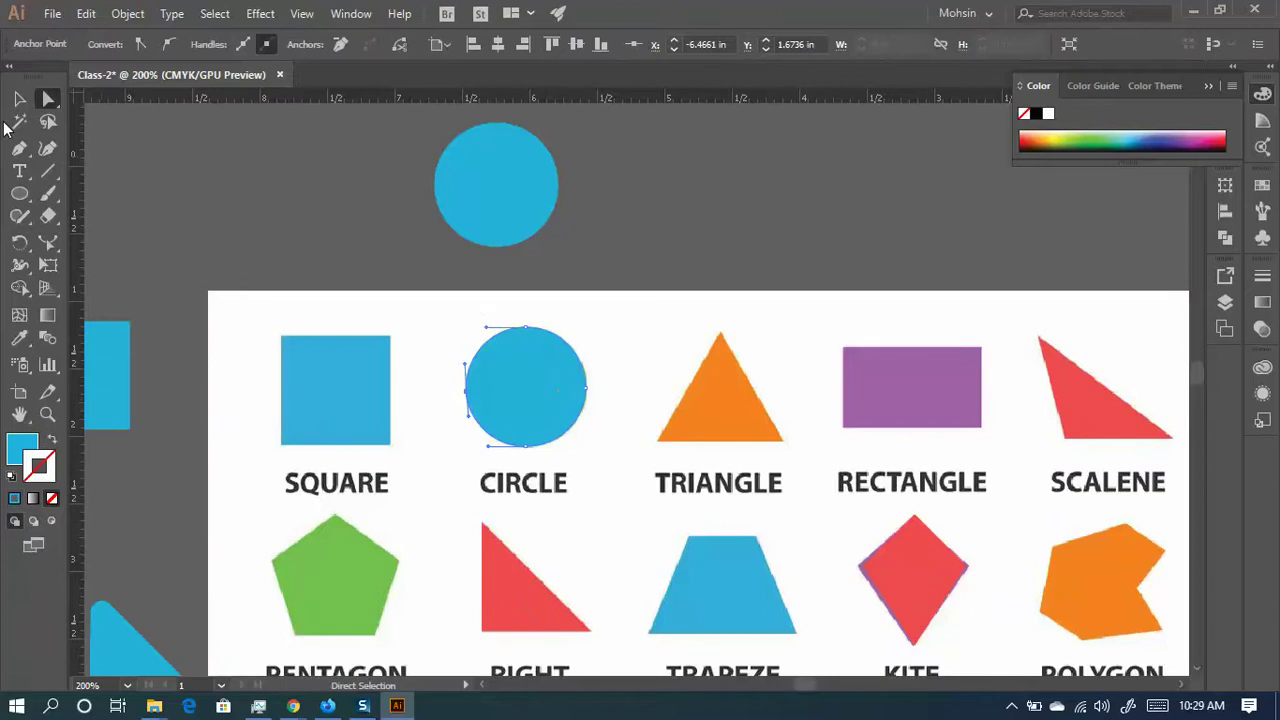
- Move the traced blue circle off the chart's CIRCLE sample into the empty space above the TRIANGLE sample
click(19, 98)
click(420, 286)
drag(543, 411, 813, 141)
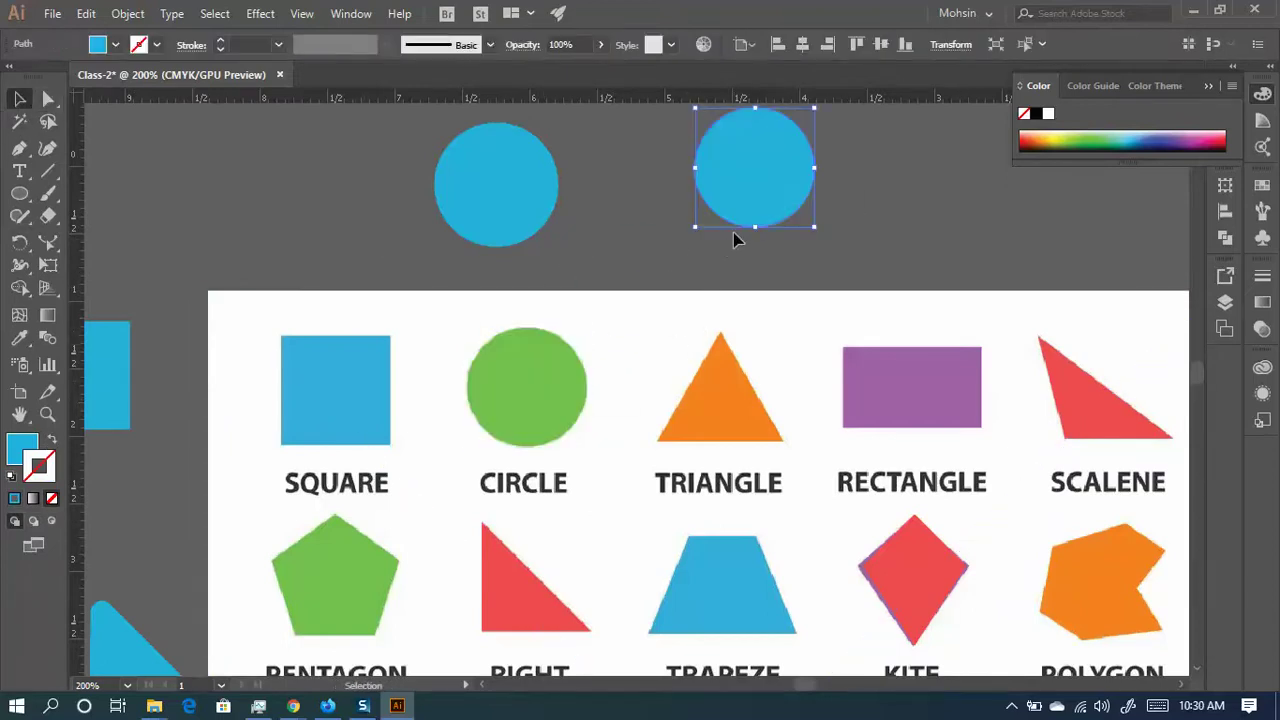
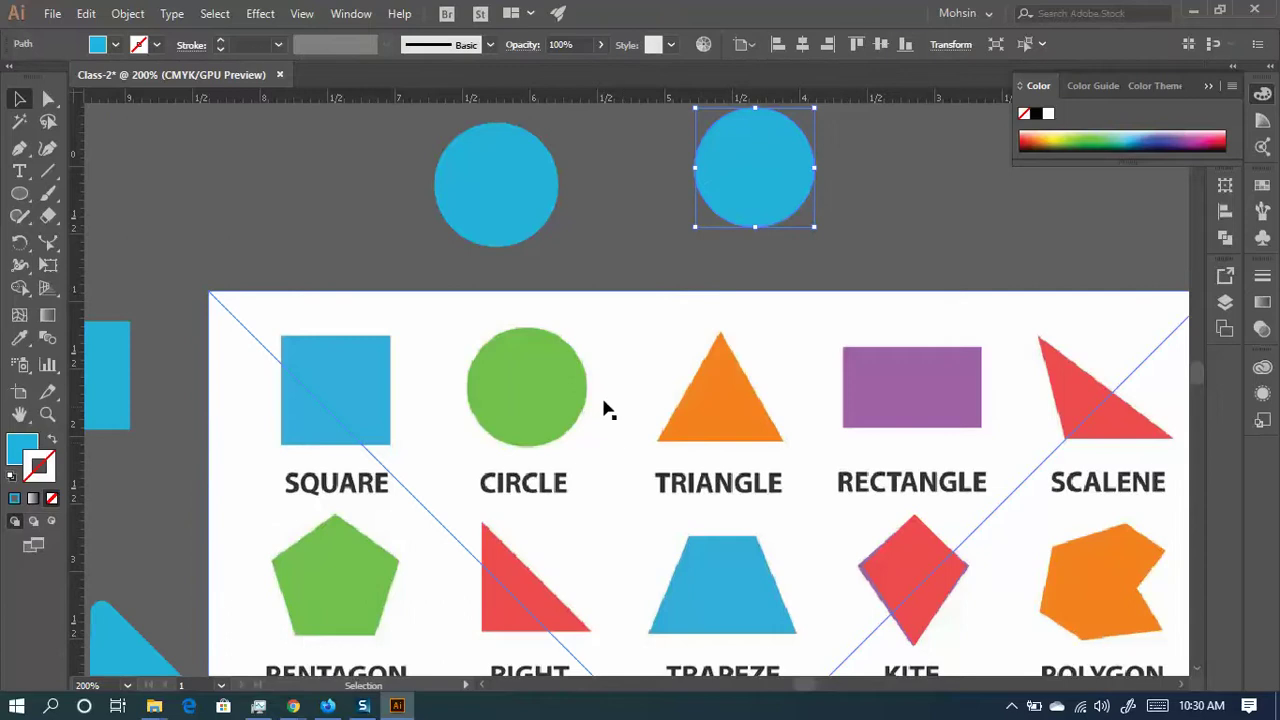
- Place a vertical and a horizontal ruler guide crossing near the centre of the blue circle above the rounded shape
scroll(608, 410, down, 2)
scroll(909, 303, down, 1)
drag(87, 500, 258, 428)
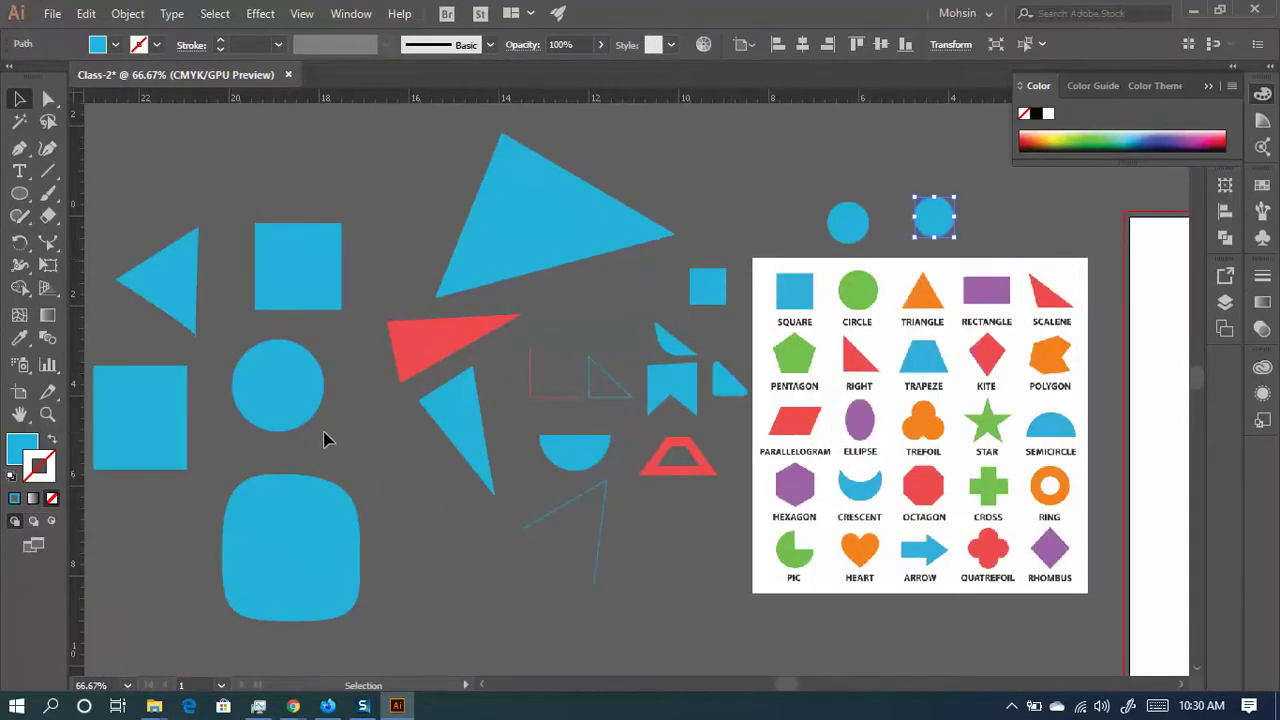
scroll(324, 439, up, 3)
scroll(317, 440, left, 4)
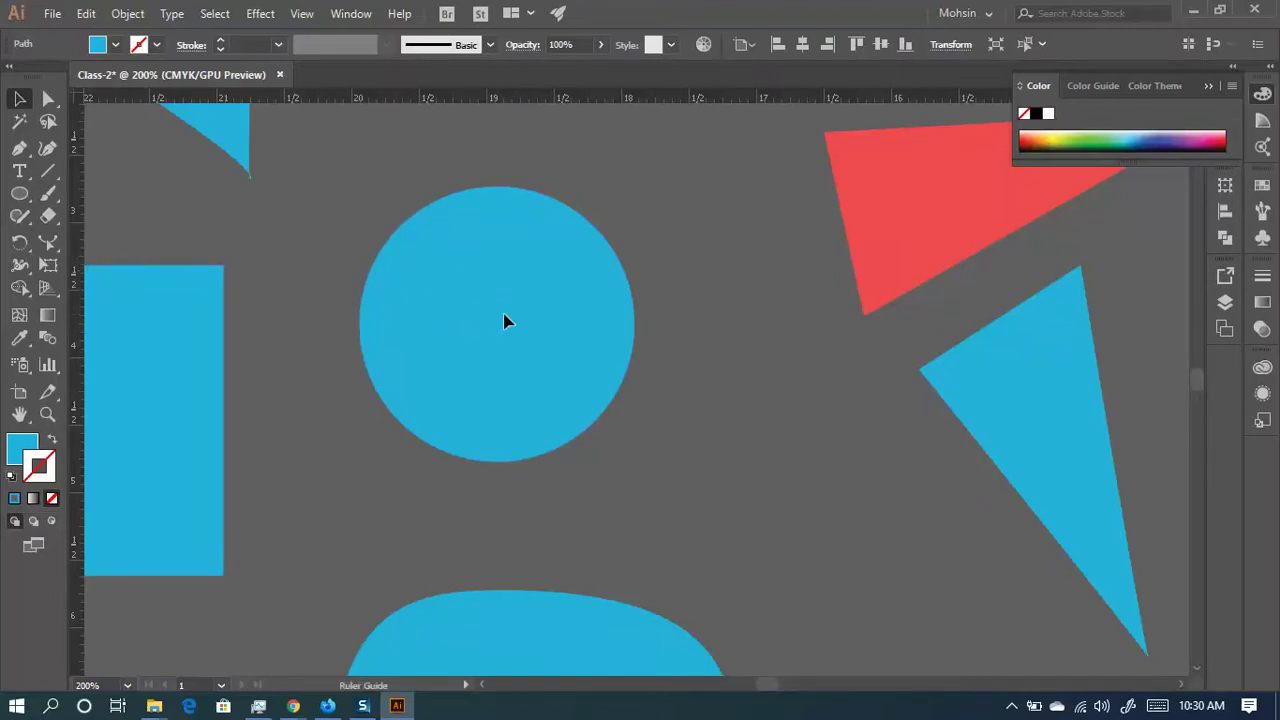
drag(501, 328, 497, 335)
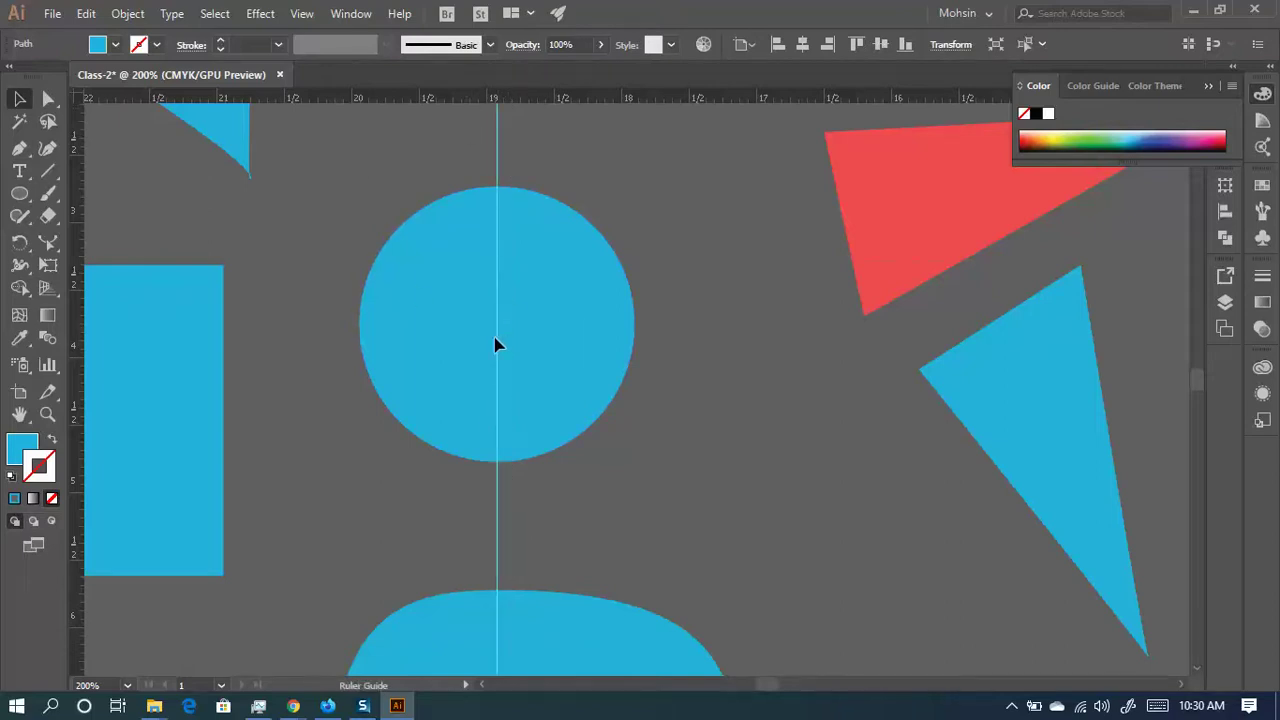
drag(495, 338, 496, 336)
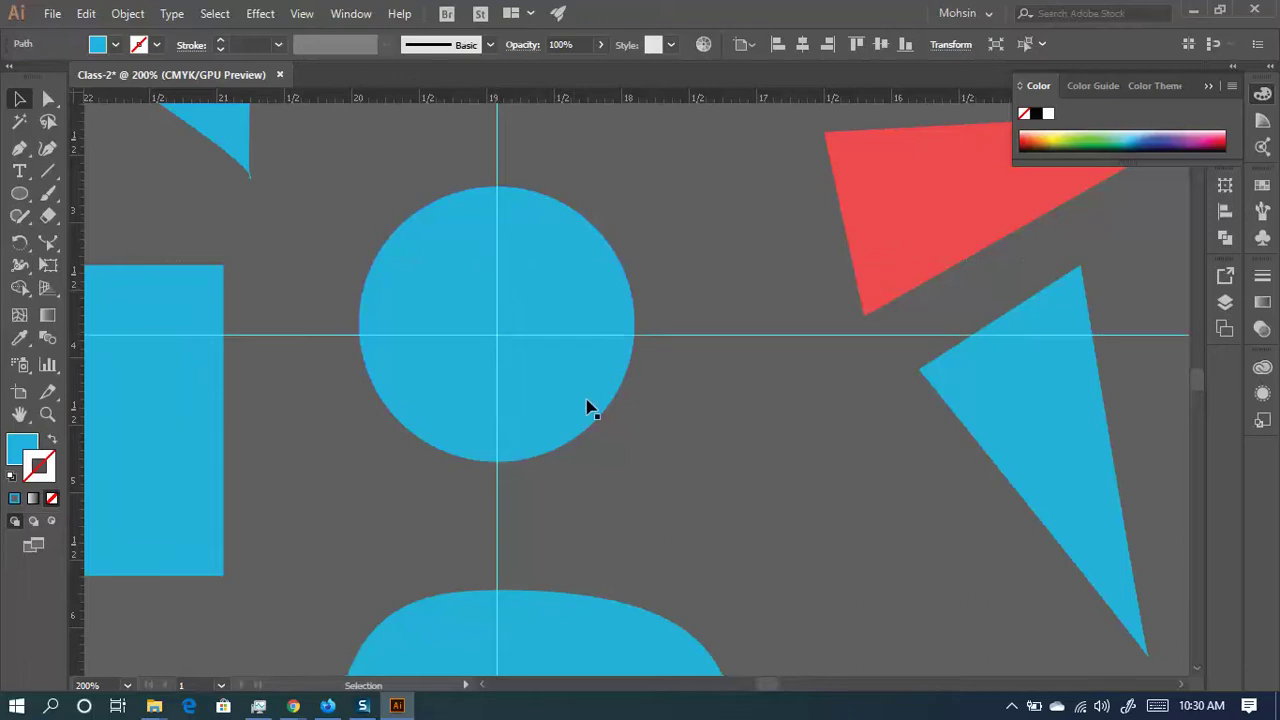
- Unlock the ruler guides and select the blue circle together with both guides
click(410, 267)
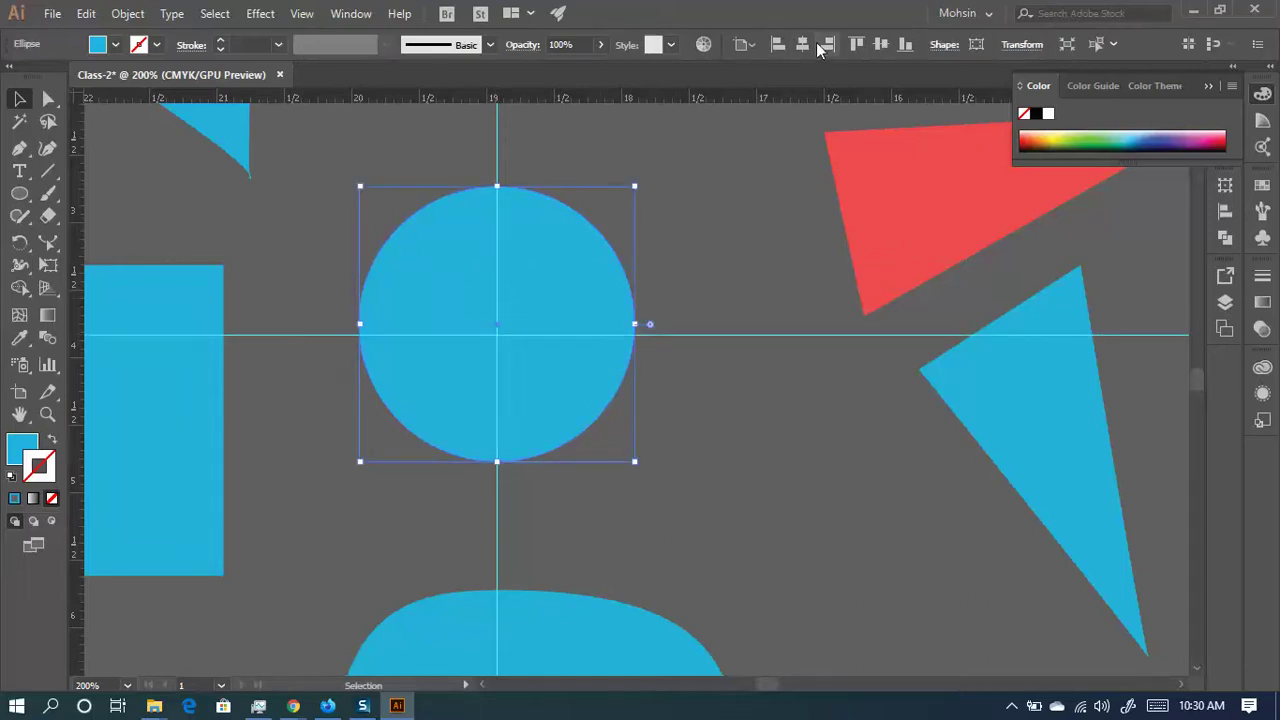
key(Delete)
key(ctrl+z)
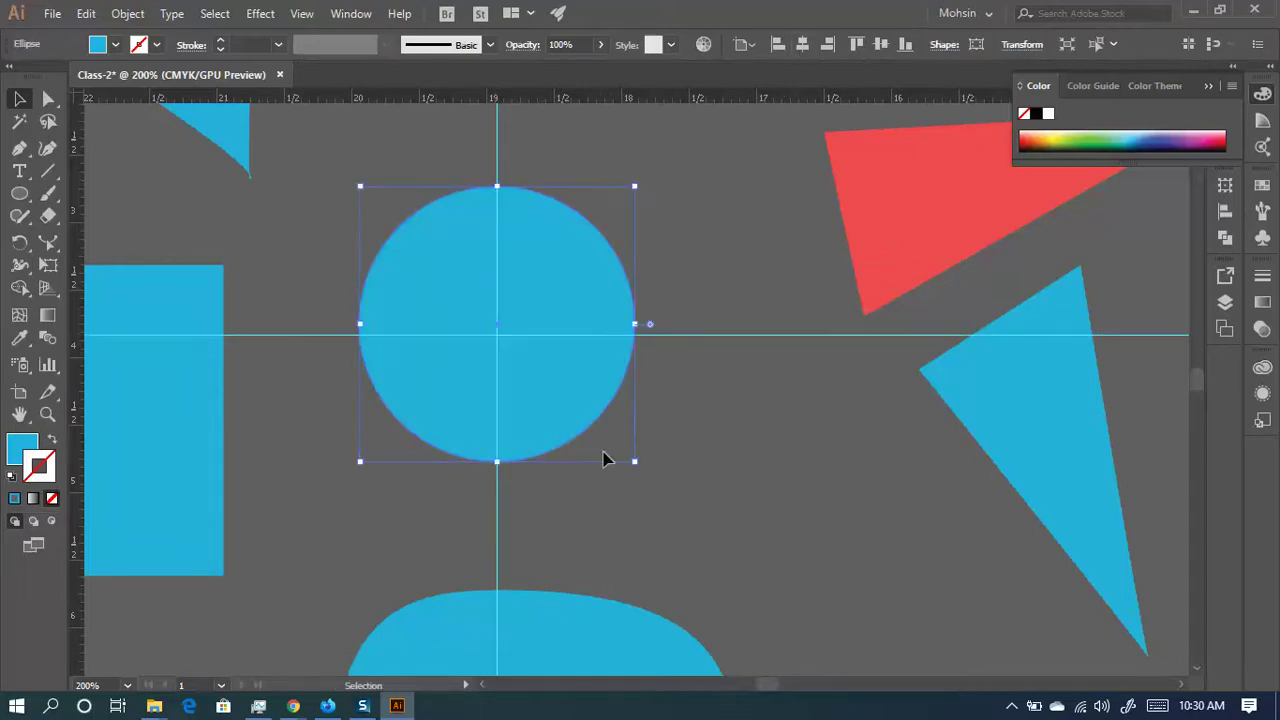
right_click(607, 458)
click(566, 157)
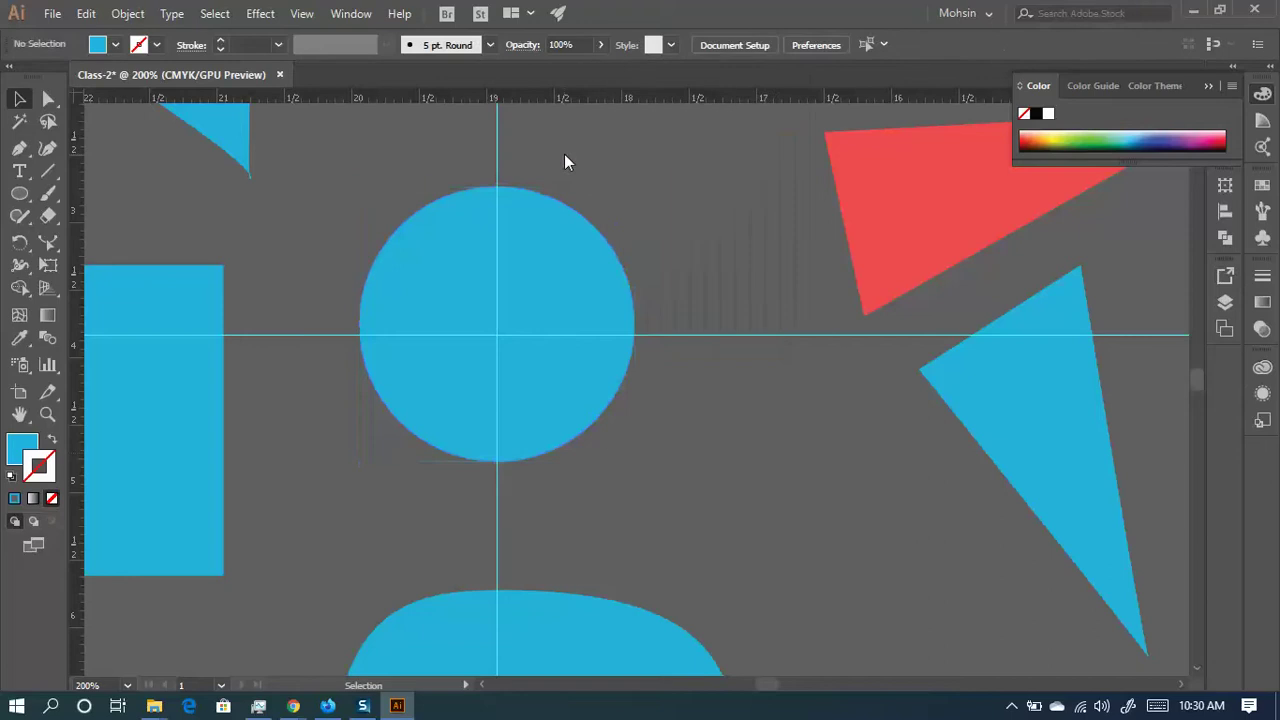
right_click(566, 152)
click(660, 326)
click(497, 168)
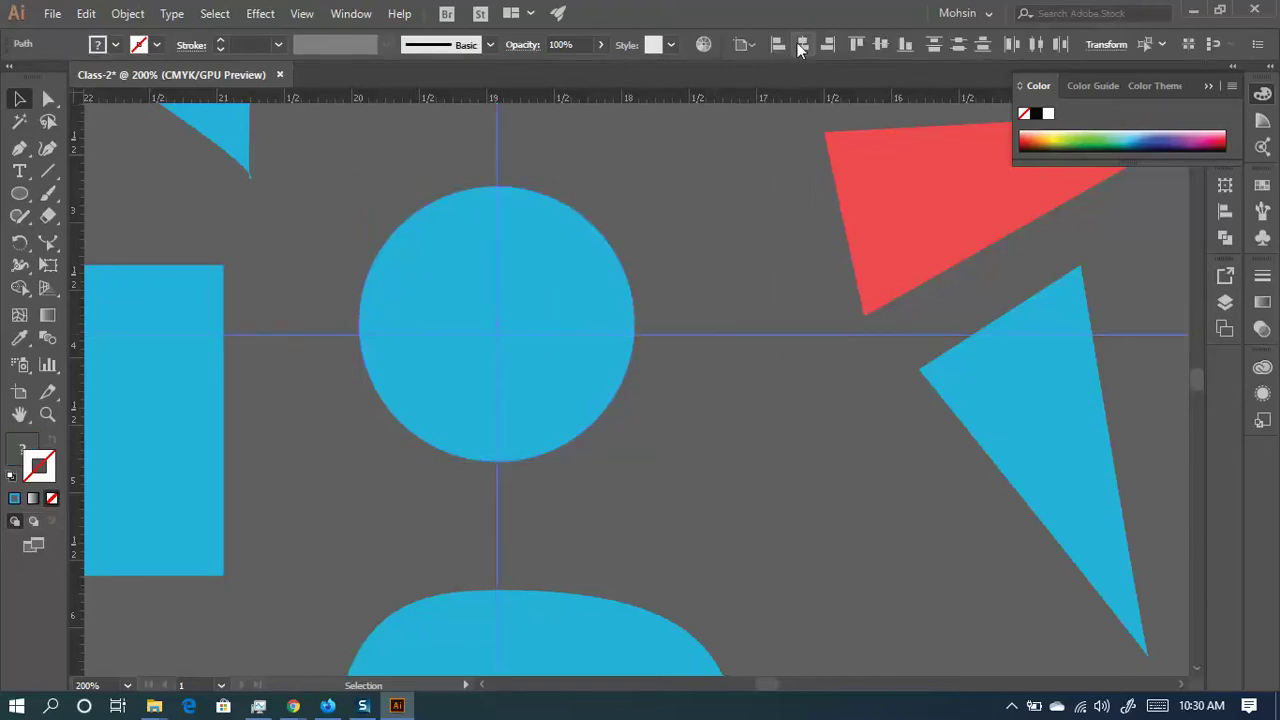
- Try to centre the selected circle and guides horizontally with alignment set to the artboard
click(801, 45)
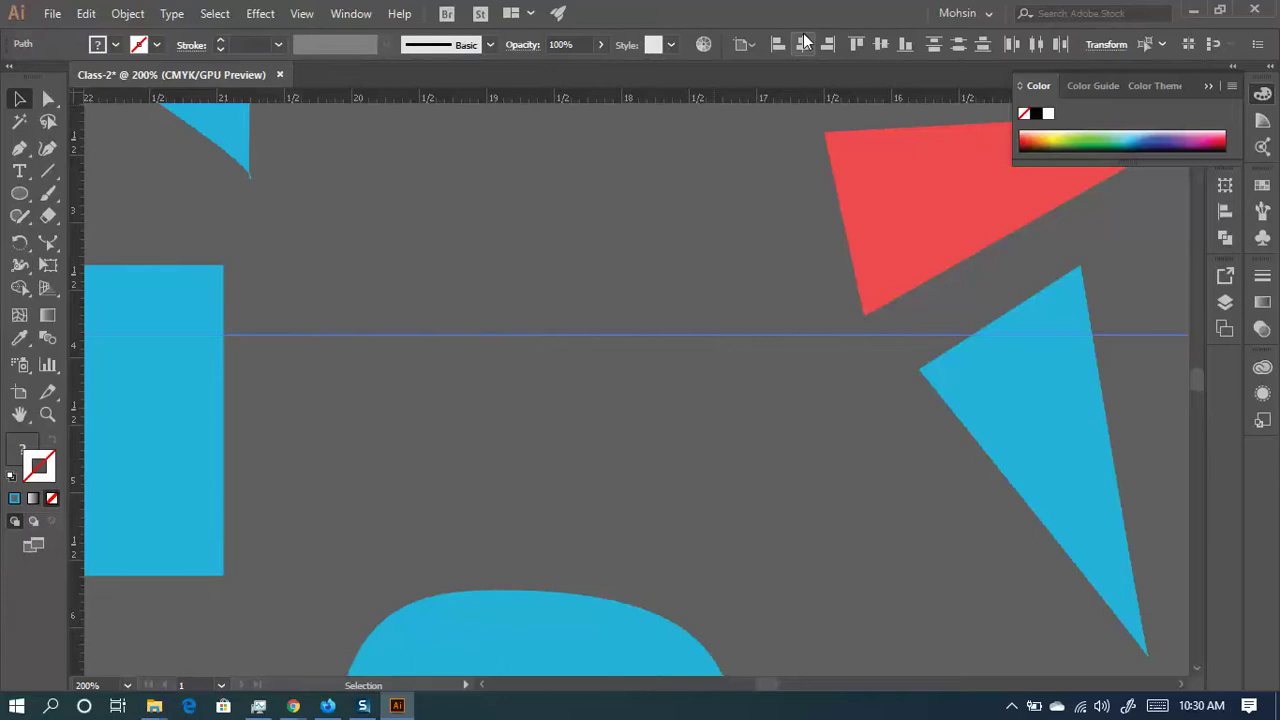
key(ctrl+z)
click(748, 46)
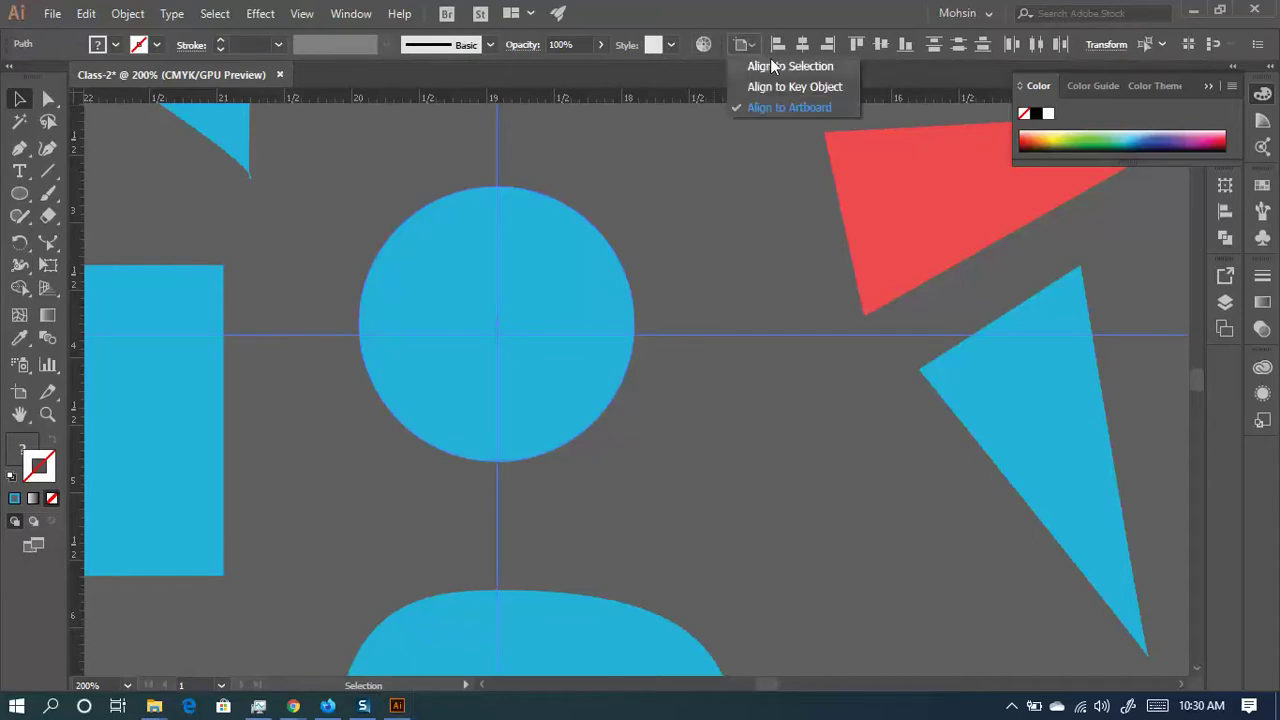
click(785, 106)
click(801, 45)
key(ctrl+z)
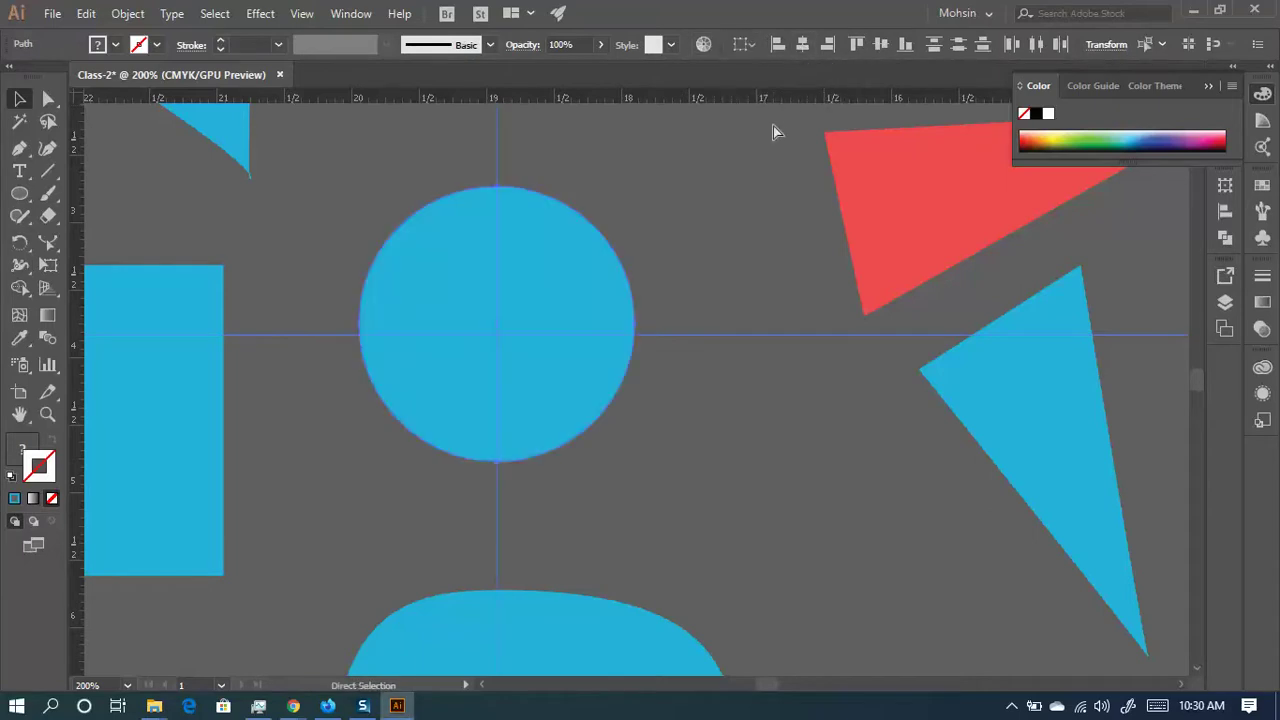
- Centre the circle and guides horizontally and vertically with Align to Selection, and move them back above the rounded shape
click(745, 46)
click(777, 63)
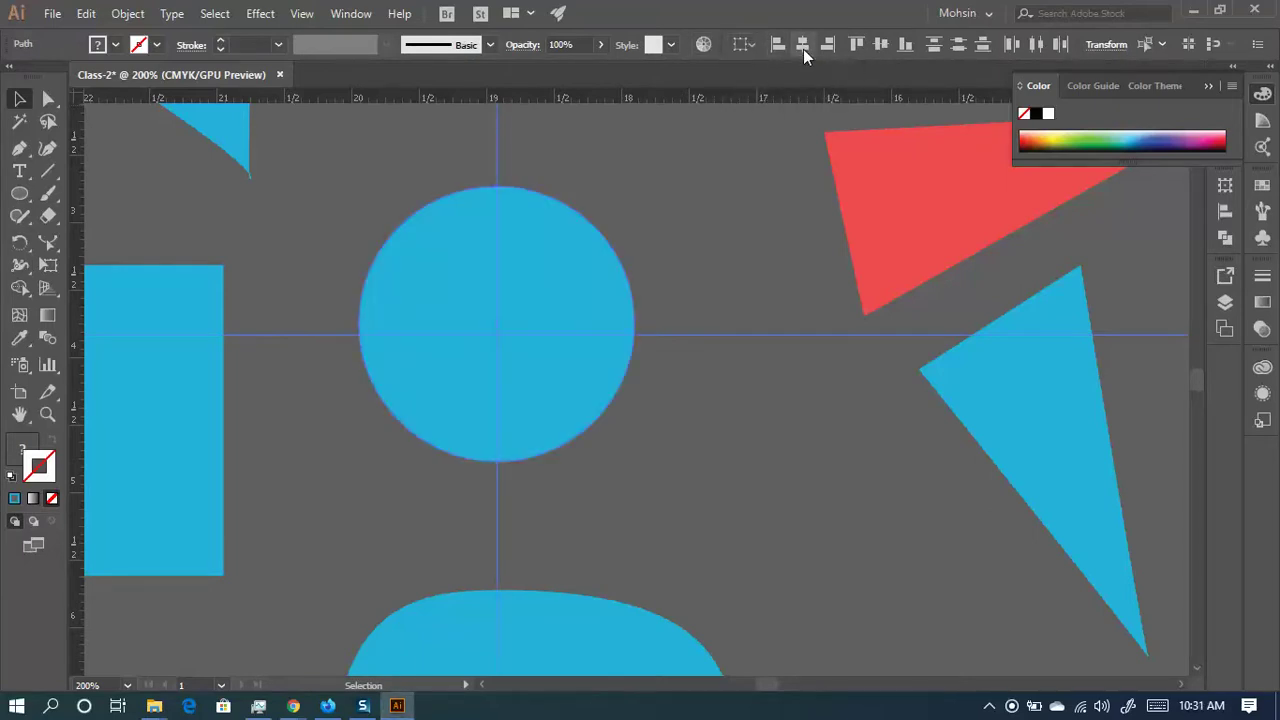
scroll(530, 335, down, 6)
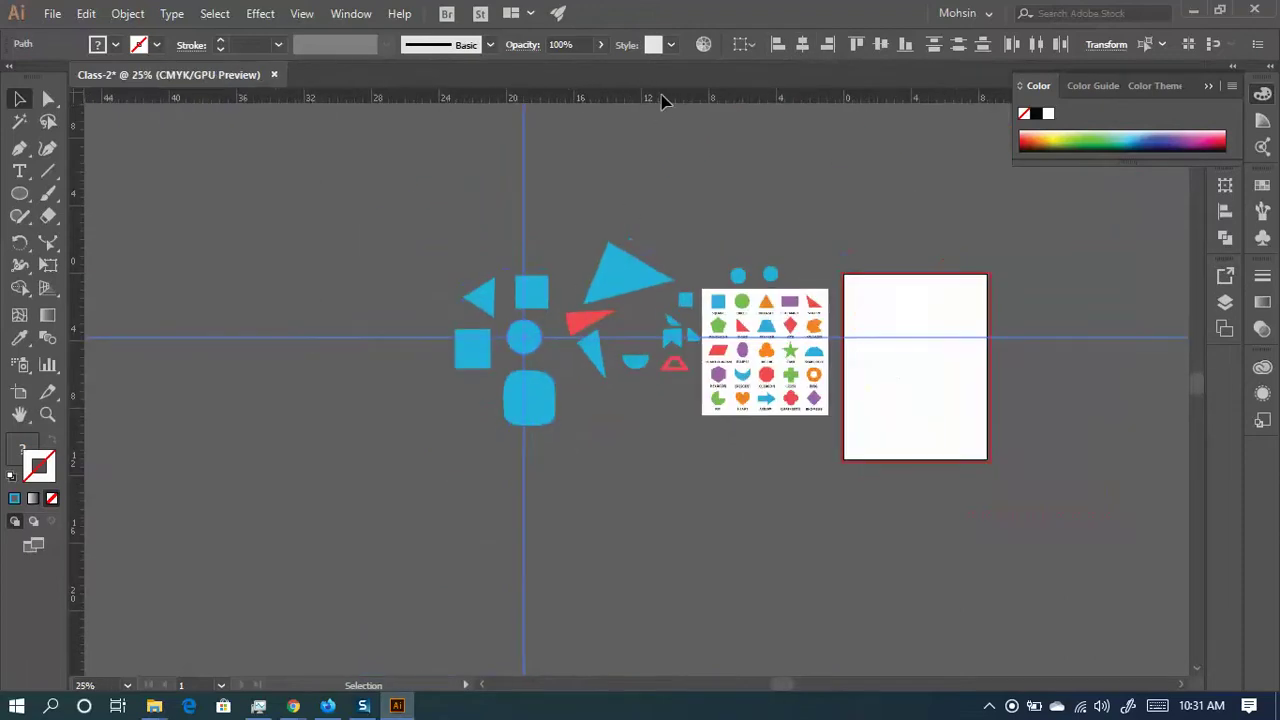
click(806, 42)
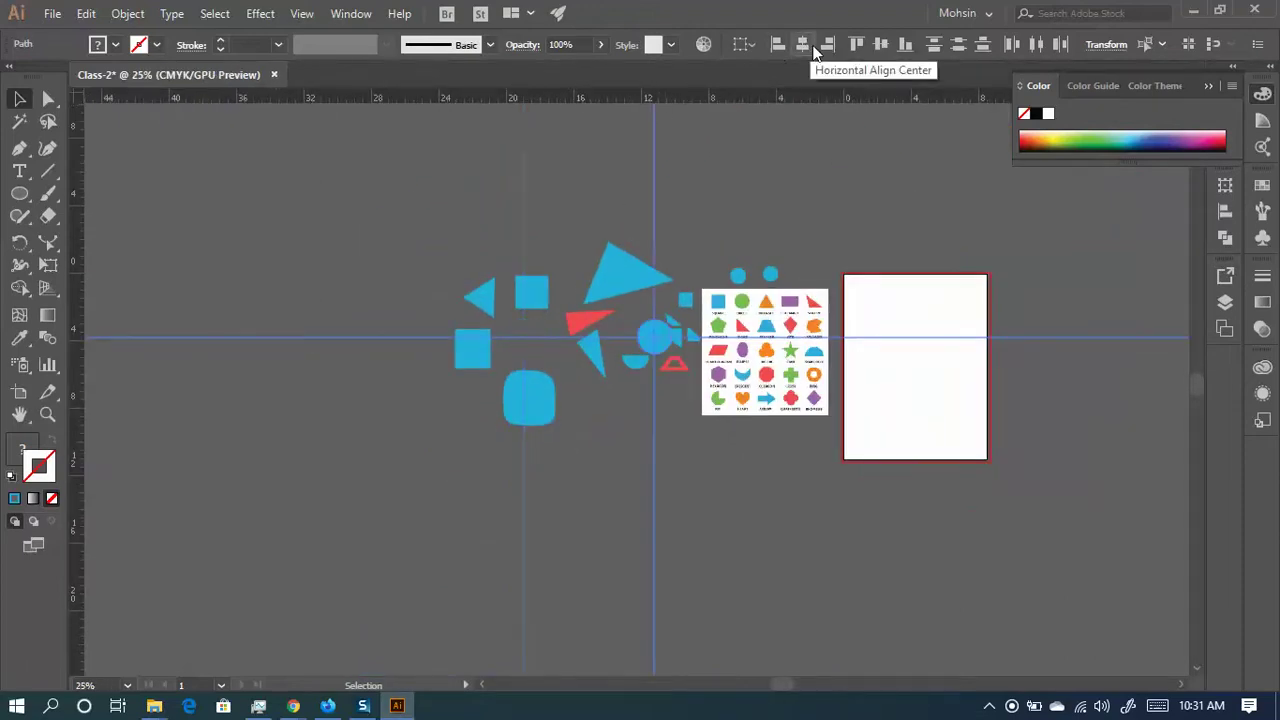
click(880, 44)
key(ctrl+1)
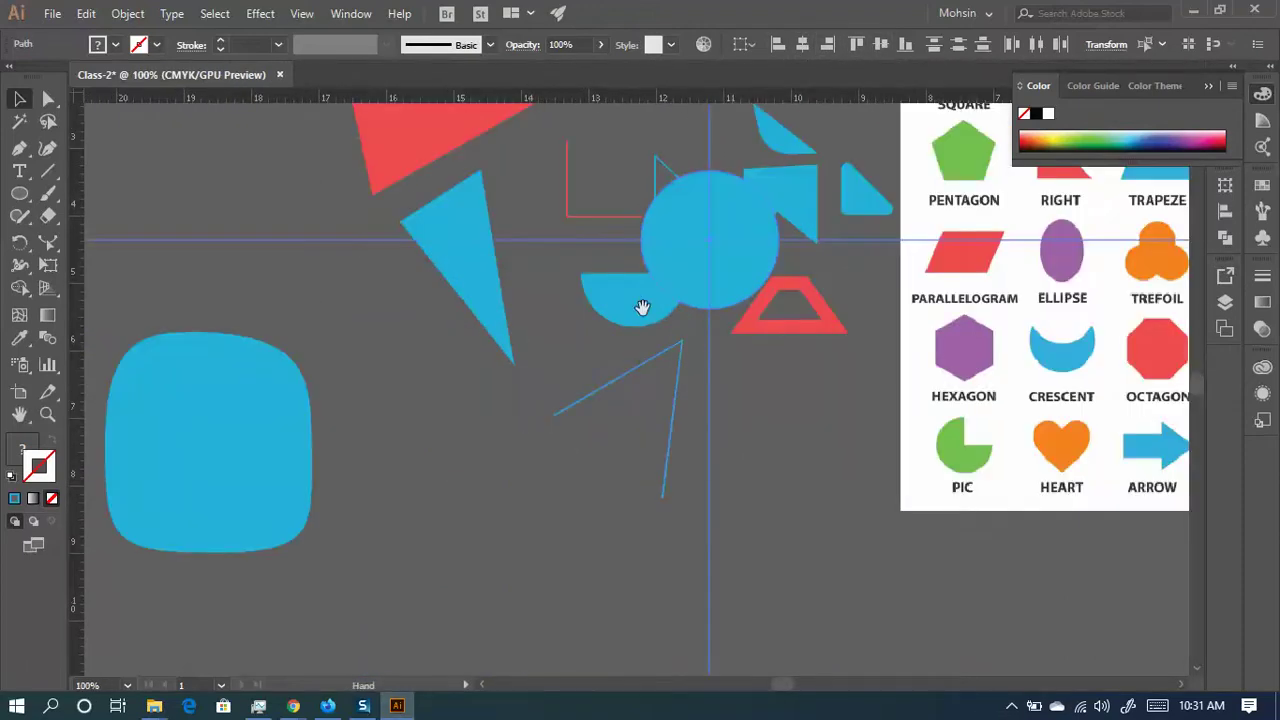
drag(643, 306, 615, 304)
scroll(457, 206, up, 2)
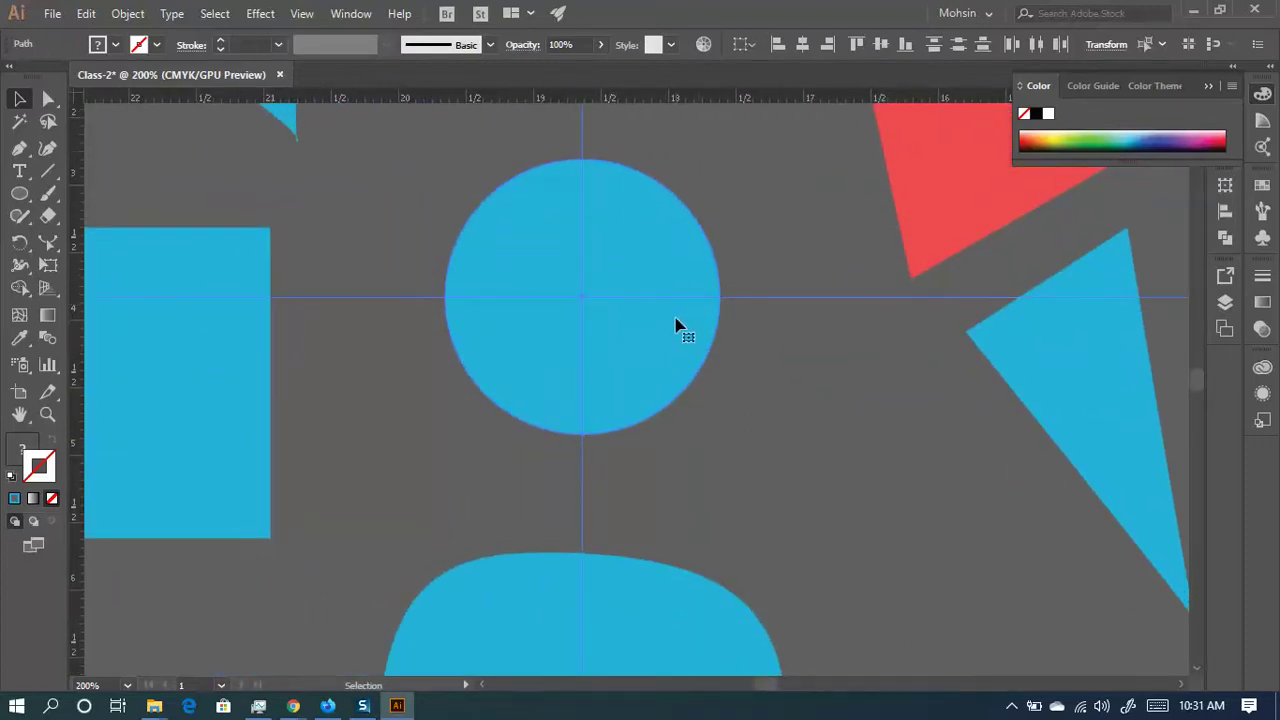
- Deselect the blue circle and prepare the Pen tool with a magenta fill for tracing it
scroll(600, 268, up, 2)
drag(614, 220, 570, 302)
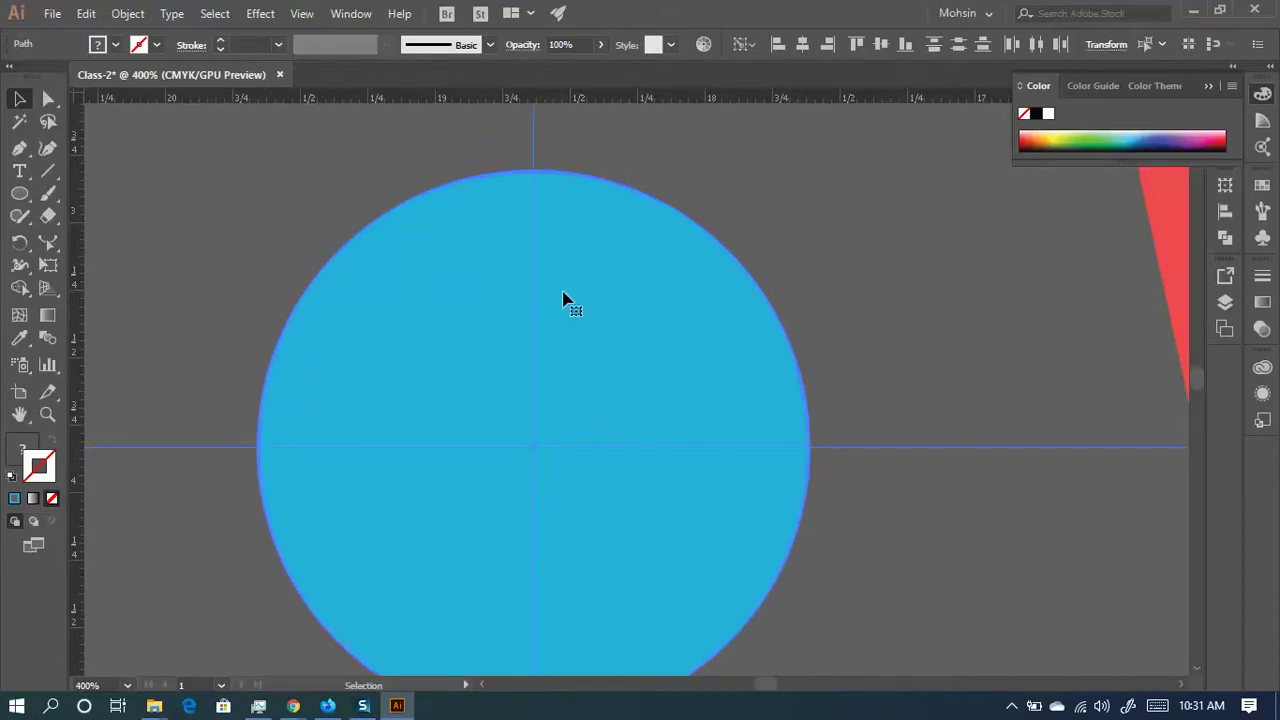
key(ctrl+shift+a)
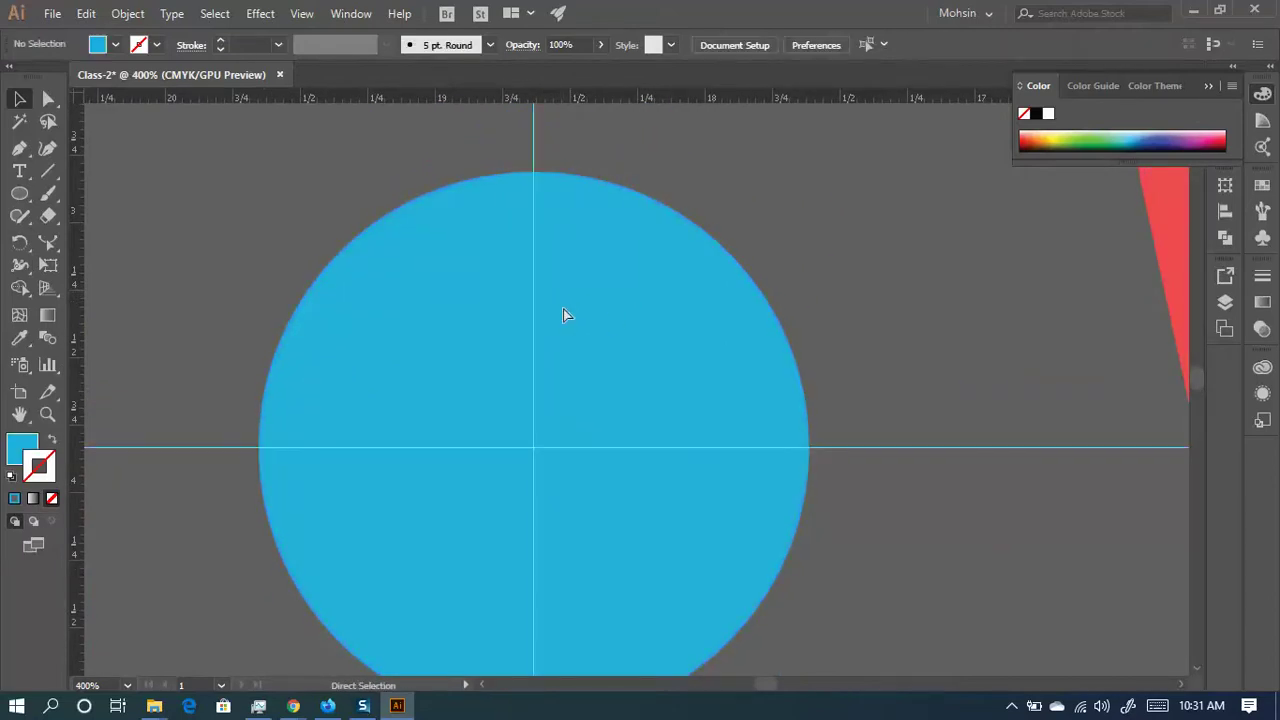
click(19, 148)
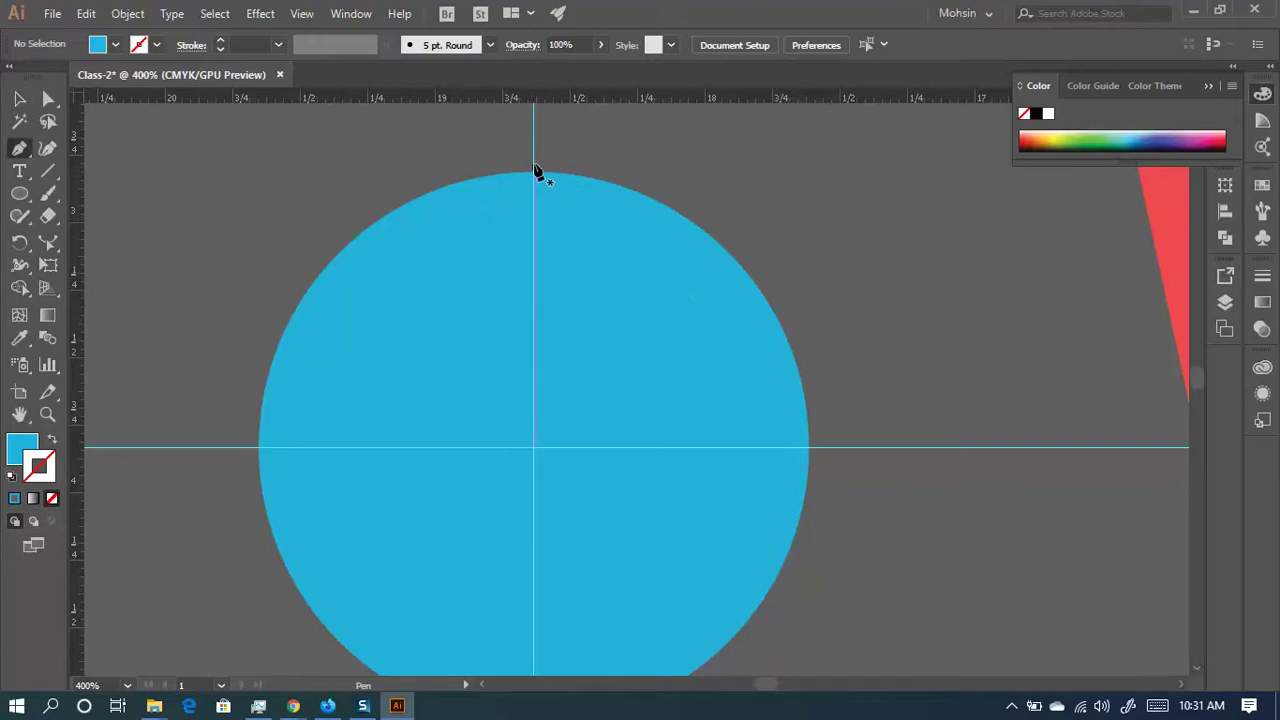
scroll(786, 543, down, 3)
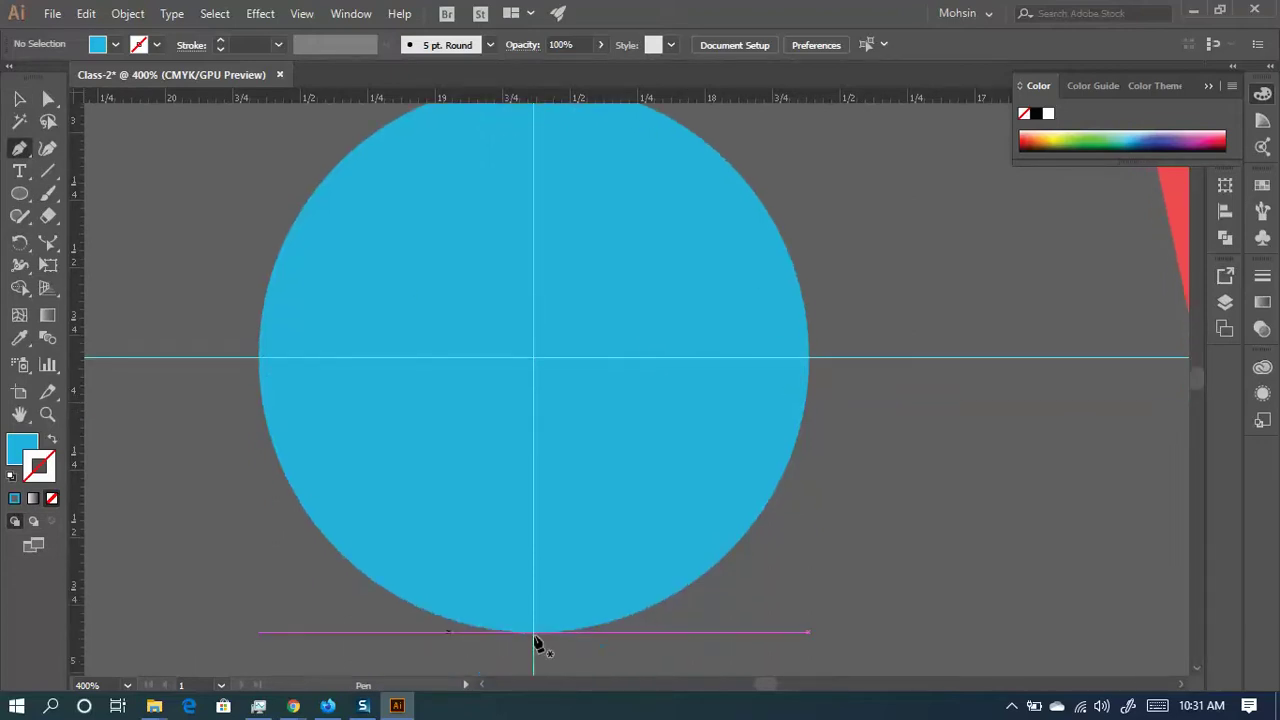
scroll(603, 329, up, 4)
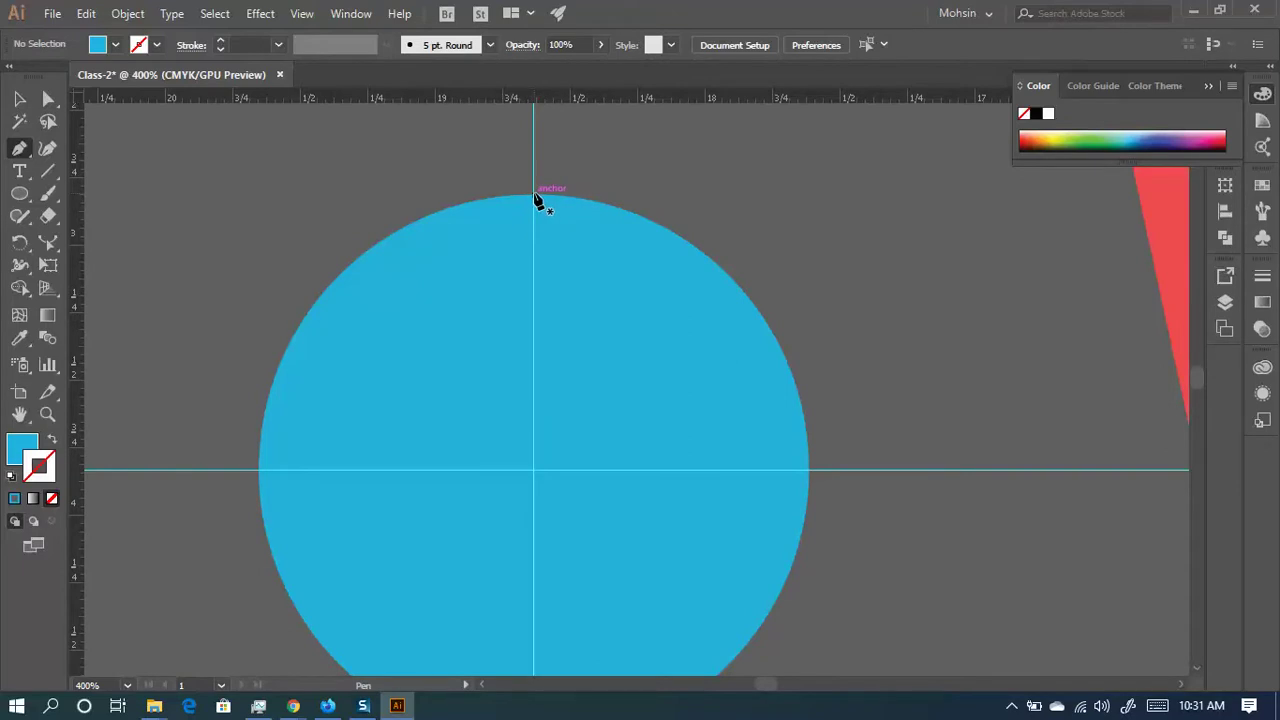
click(116, 46)
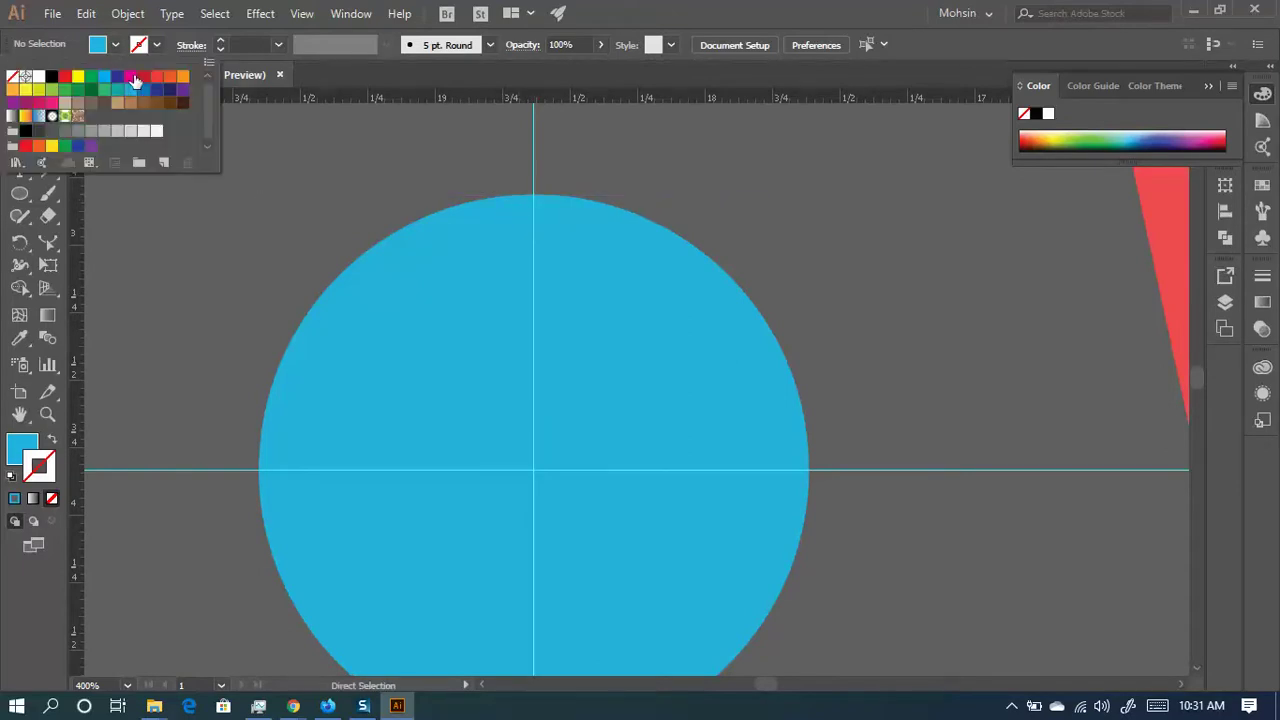
click(131, 77)
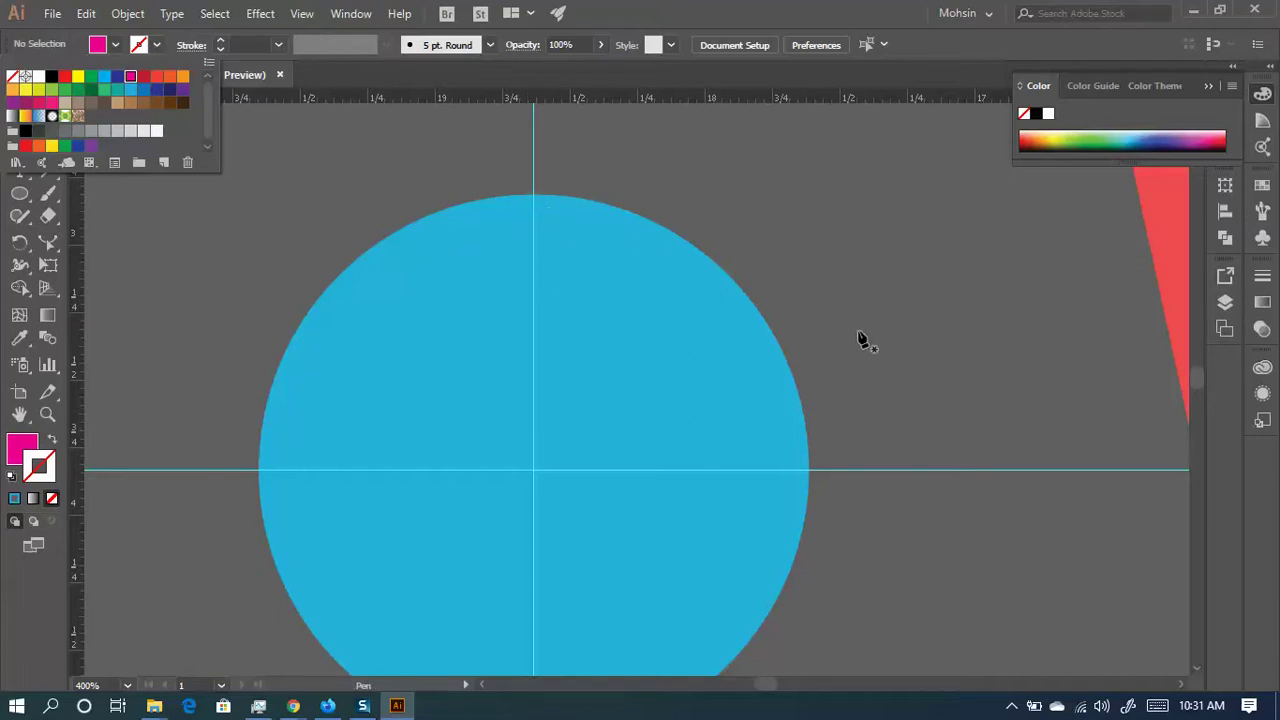
click(816, 466)
click(808, 237)
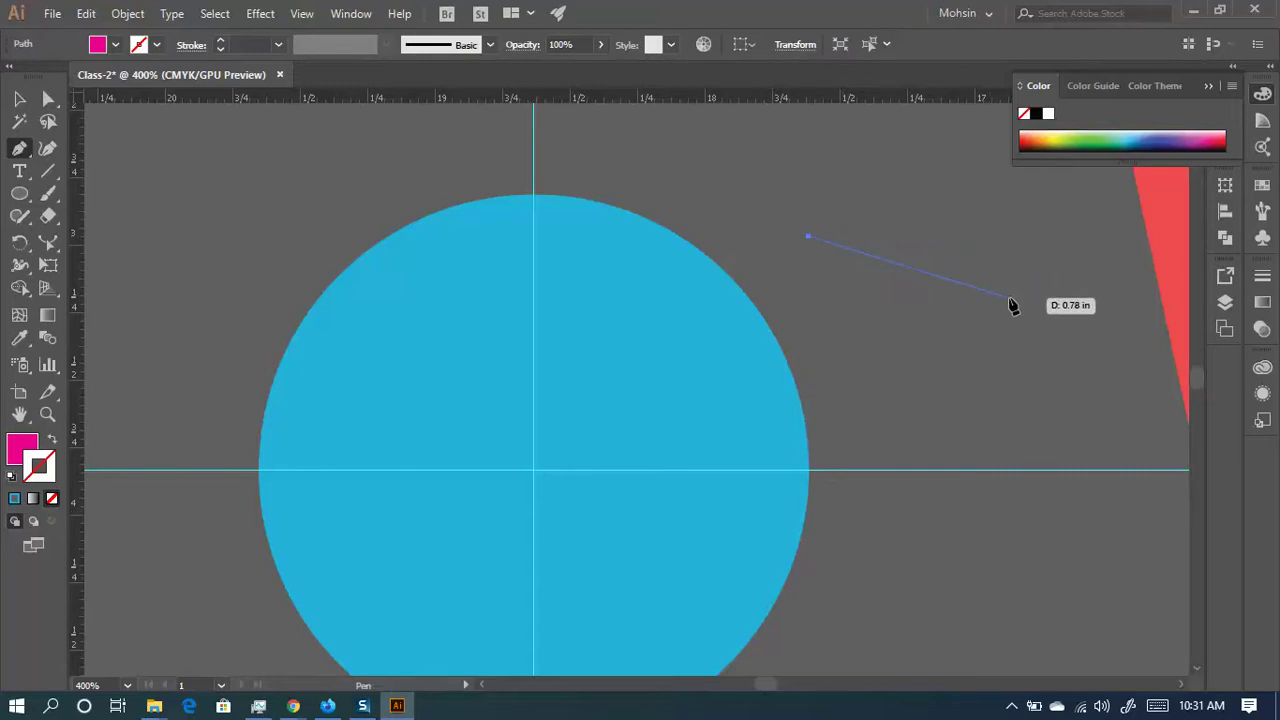
key(ctrl+z)
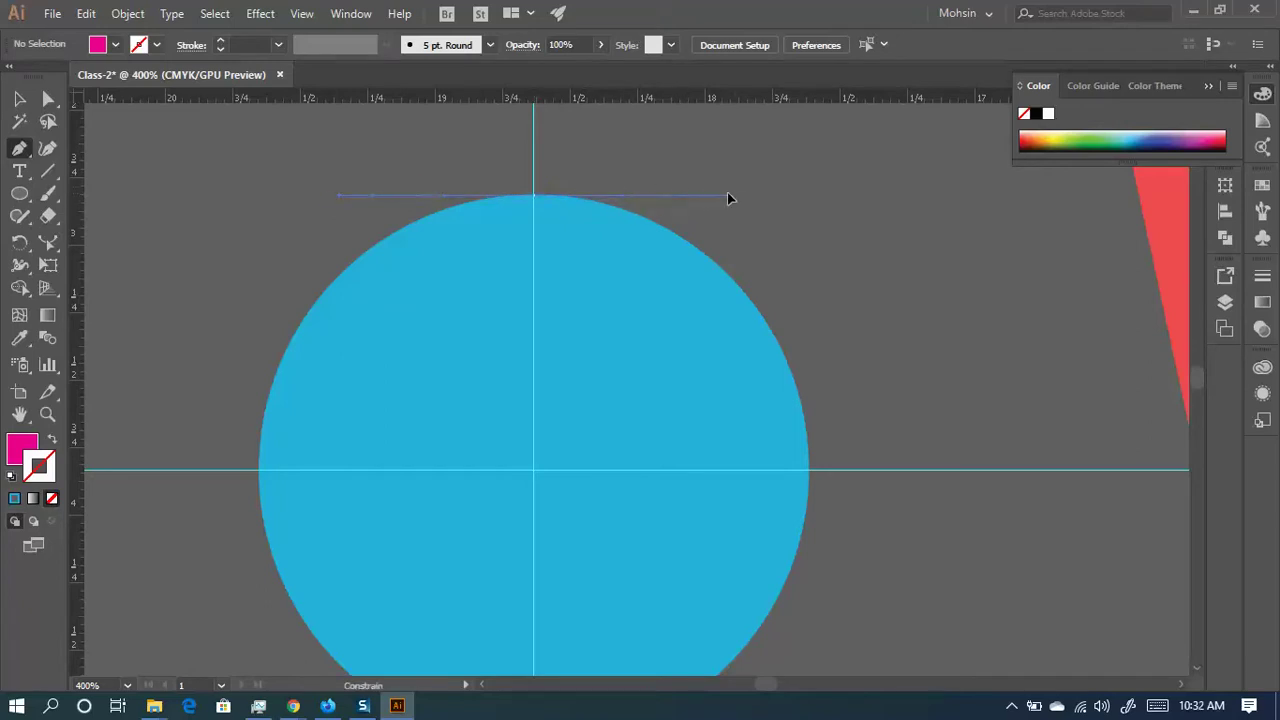
- Trace the circle's upper-right quarter with smooth anchors at its topmost and rightmost points, using horizontal and vertical handles respectively
drag(738, 194, 740, 195)
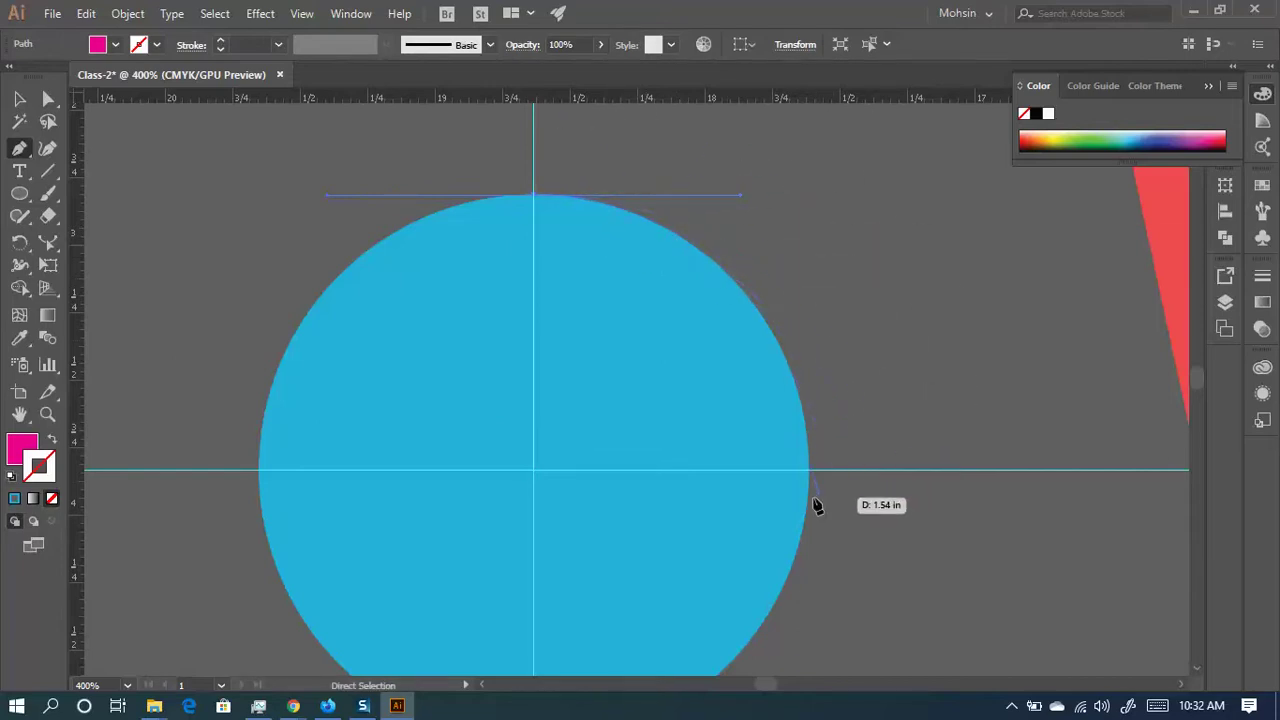
scroll(816, 479, down, 3)
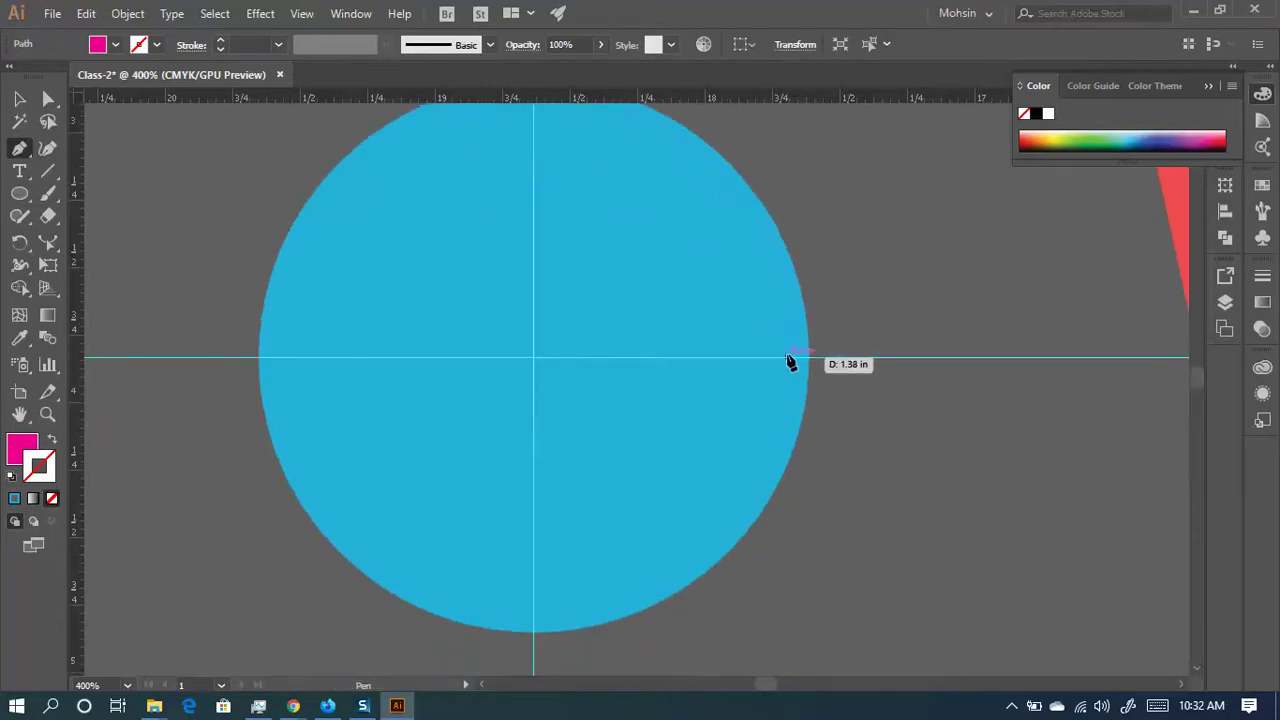
scroll(810, 310, up, 1)
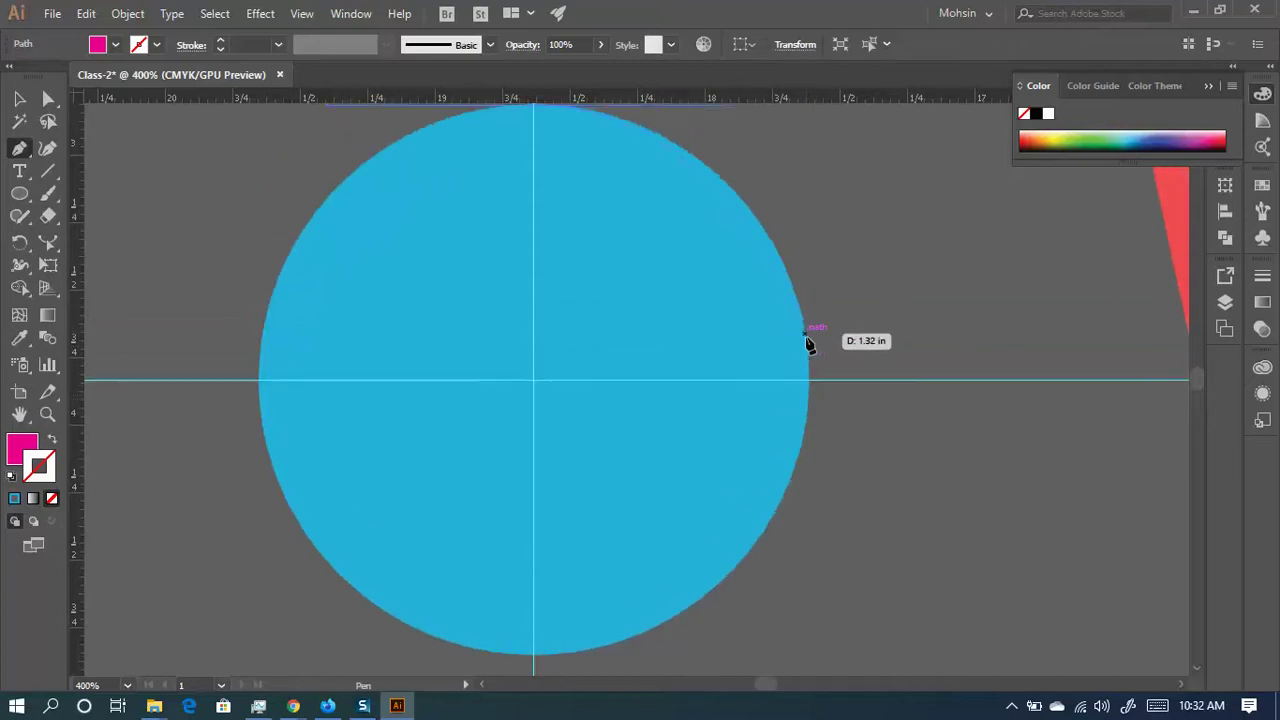
click(812, 390)
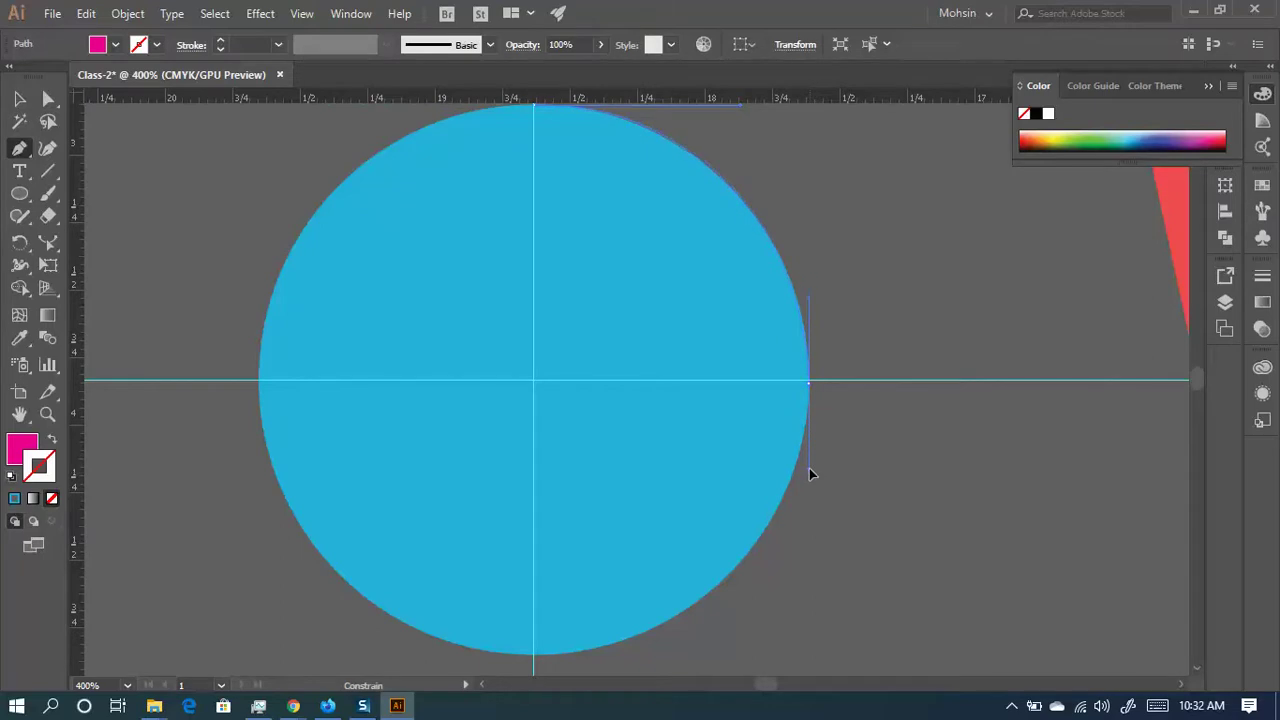
drag(812, 474, 812, 474)
- Trace the circle's lower-right quarter by adding a smooth anchor with horizontal handles at its lowest point
scroll(834, 429, up, 1)
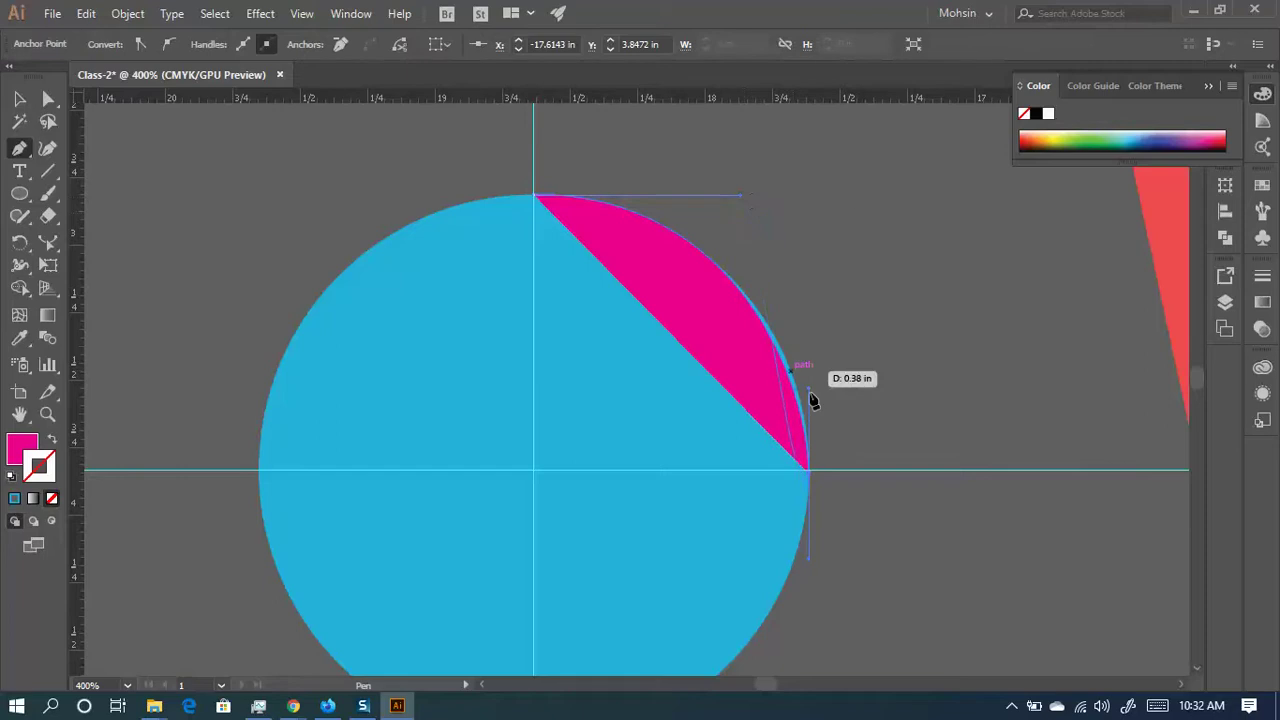
scroll(814, 420, down, 1)
drag(761, 438, 868, 277)
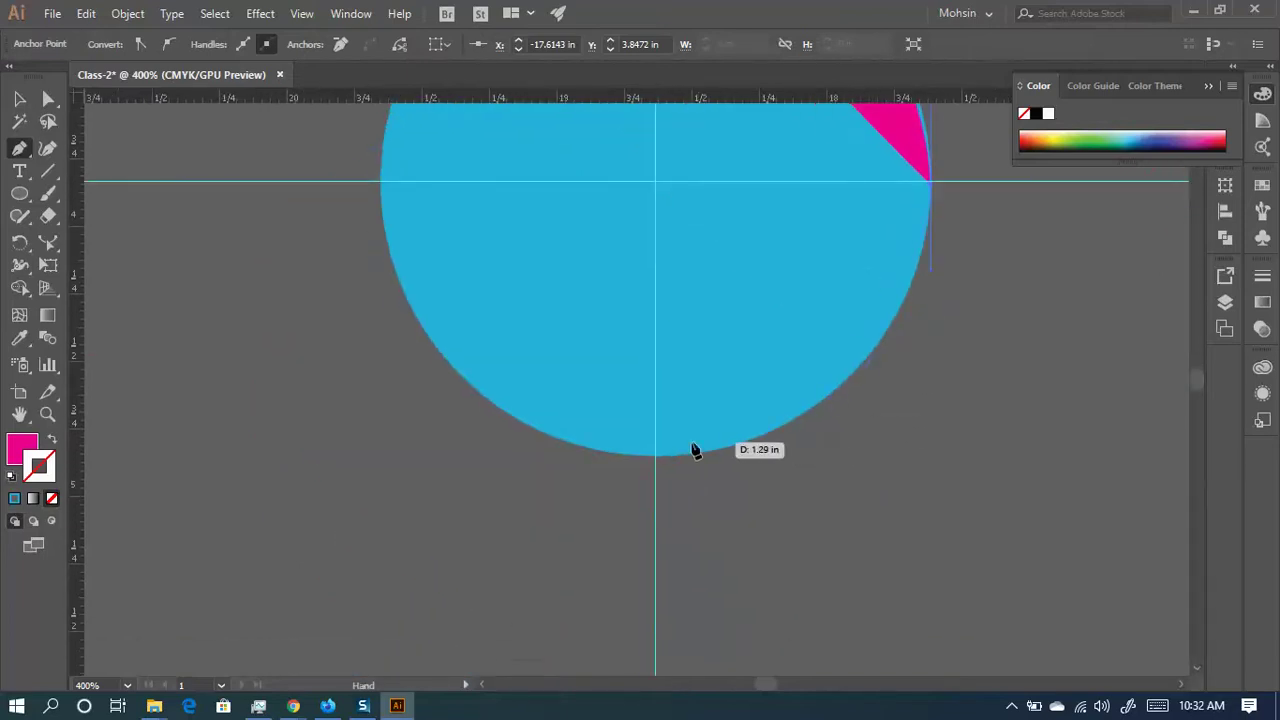
drag(657, 458, 566, 462)
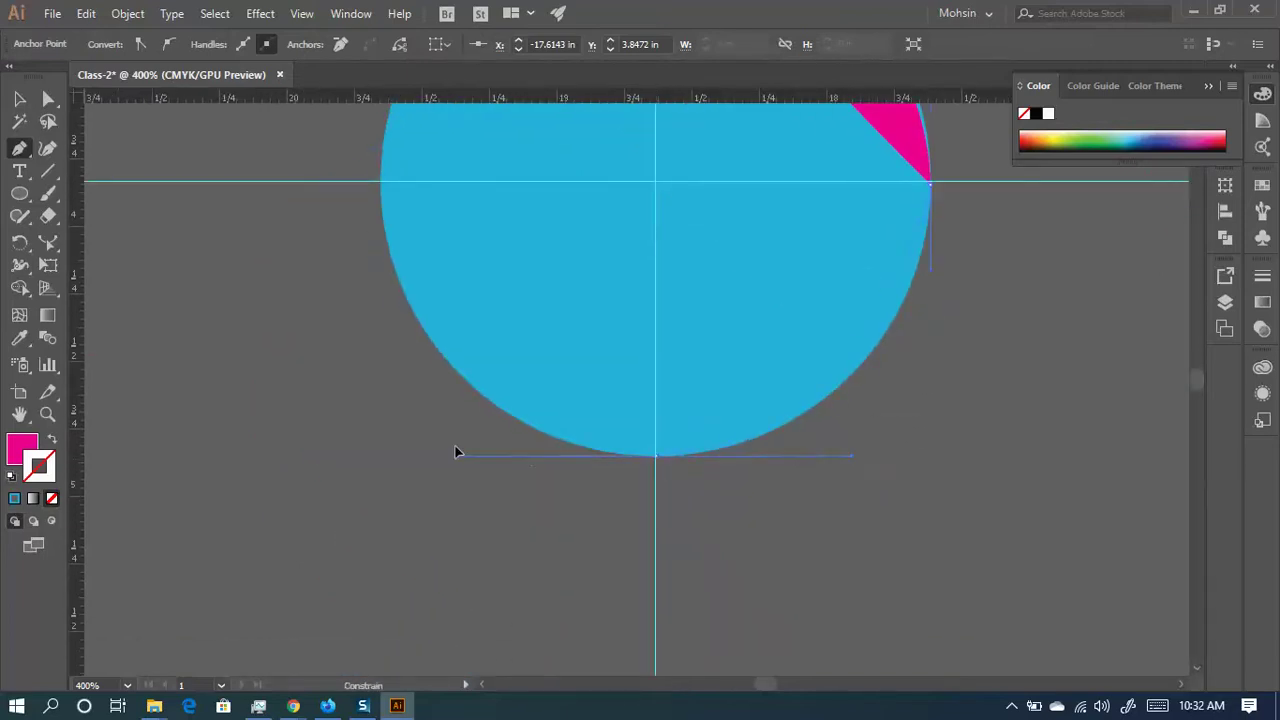
drag(455, 452, 457, 449)
- Try a smooth anchor at the circle's leftmost point, swinging its handles in different directions
scroll(409, 251, up, 3)
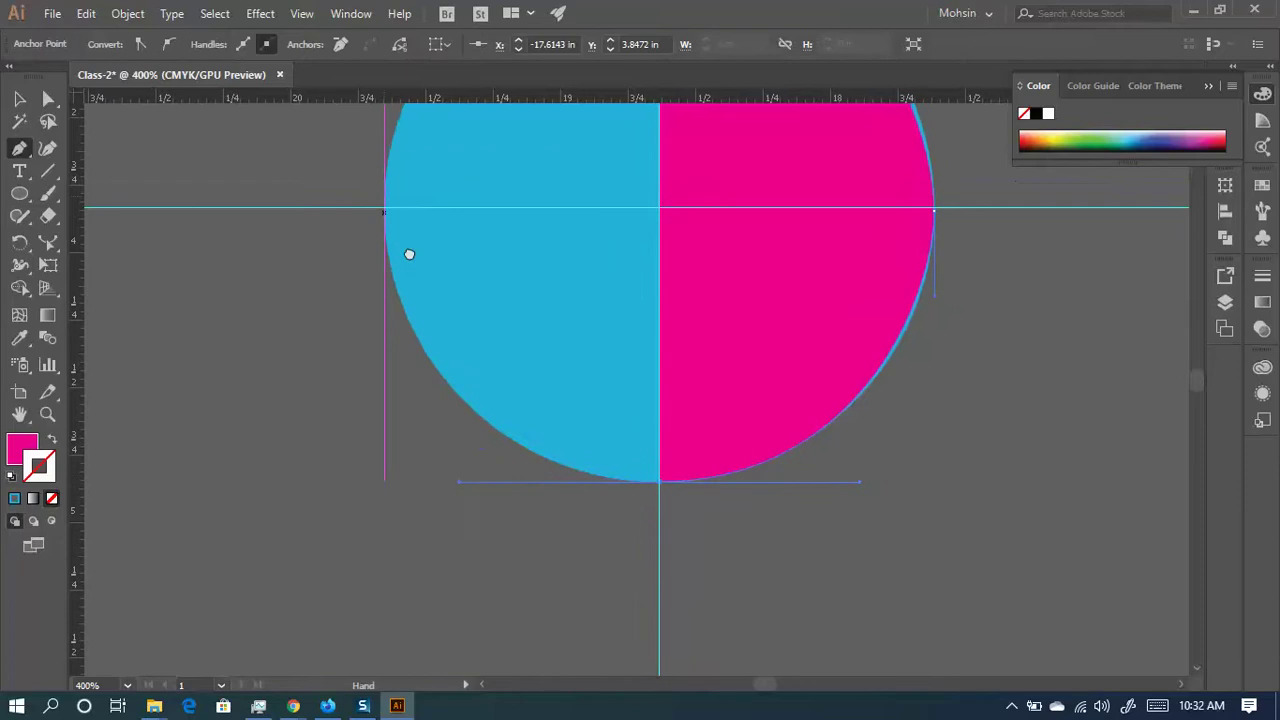
scroll(470, 380, left, 1)
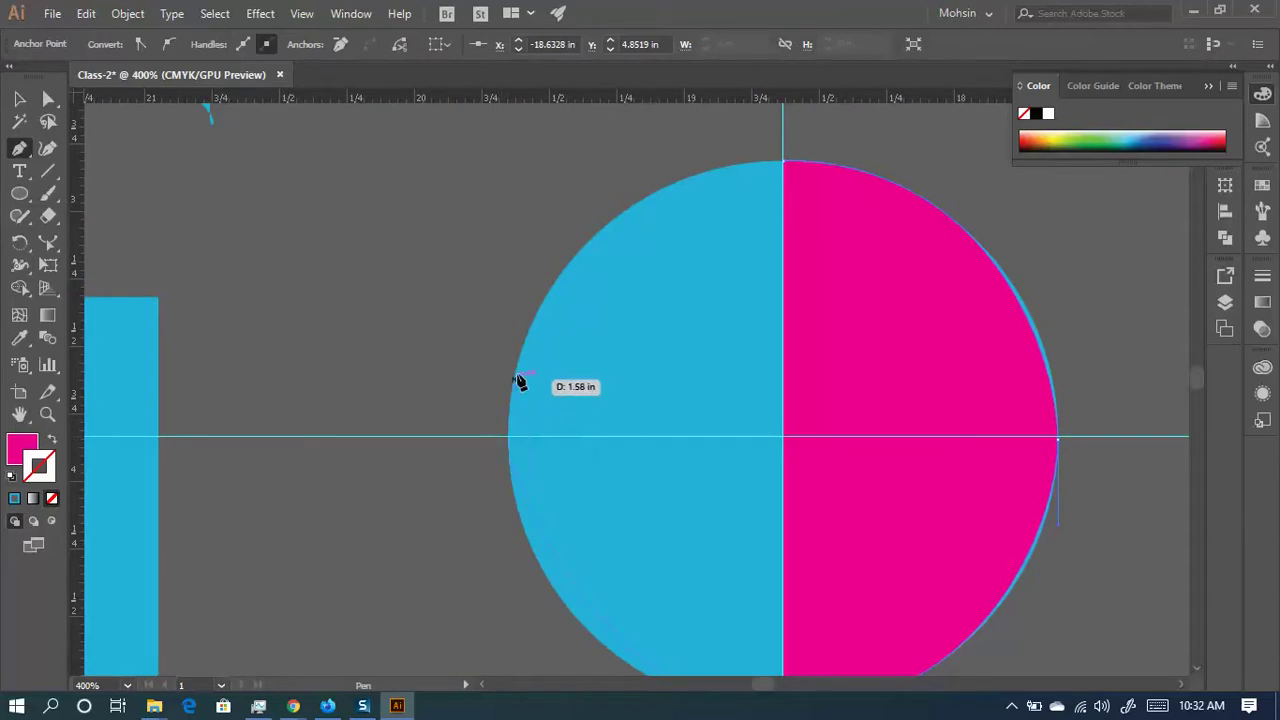
scroll(517, 380, down, 2)
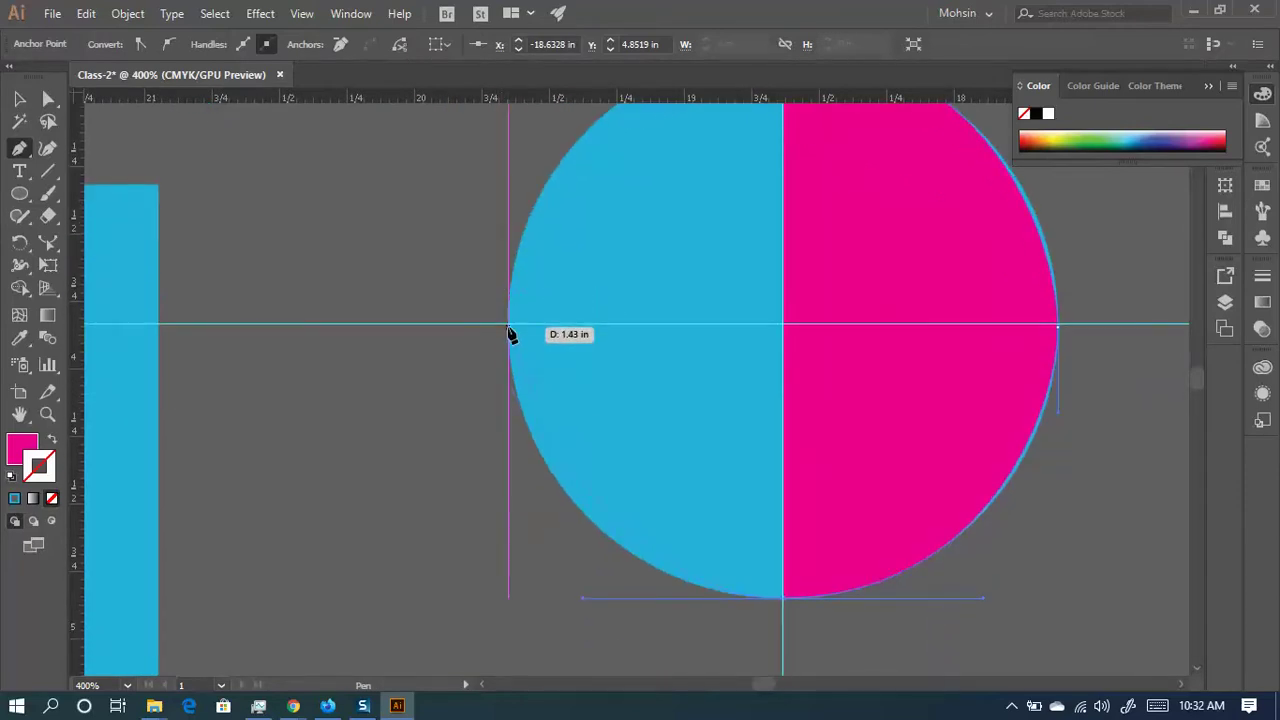
click(508, 327)
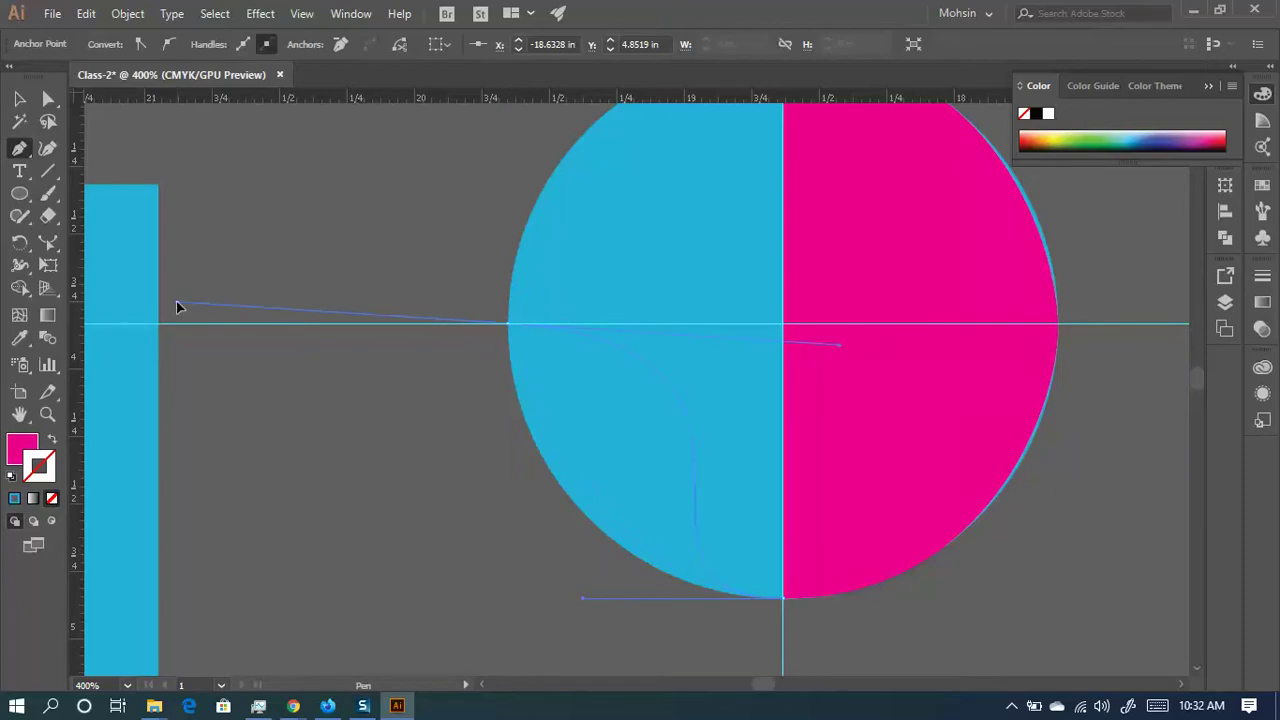
scroll(451, 258, left, 3)
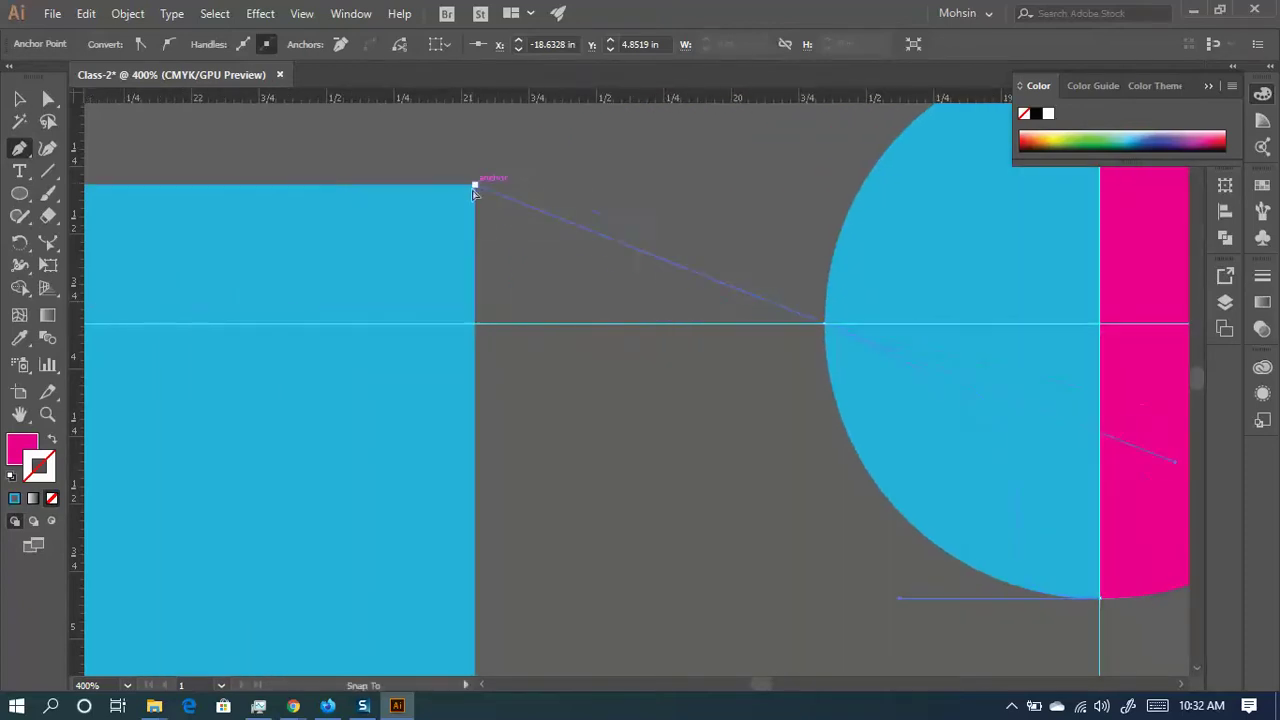
scroll(632, 411, down, 4)
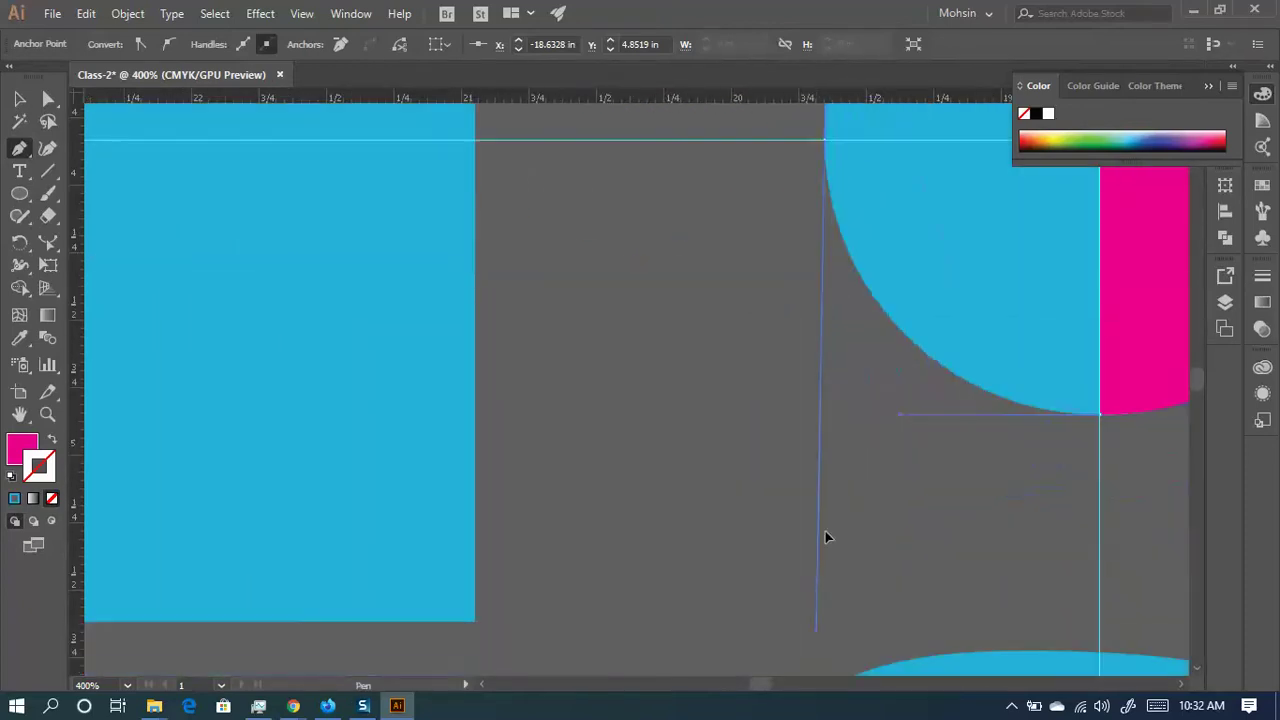
scroll(809, 429, down, 2)
mouse_move(814, 423)
mouse_down()
mouse_move(843, 434)
mouse_move(794, 523)
mouse_move(790, 155)
mouse_move(813, 418)
mouse_up()
scroll(820, 480, up, 5)
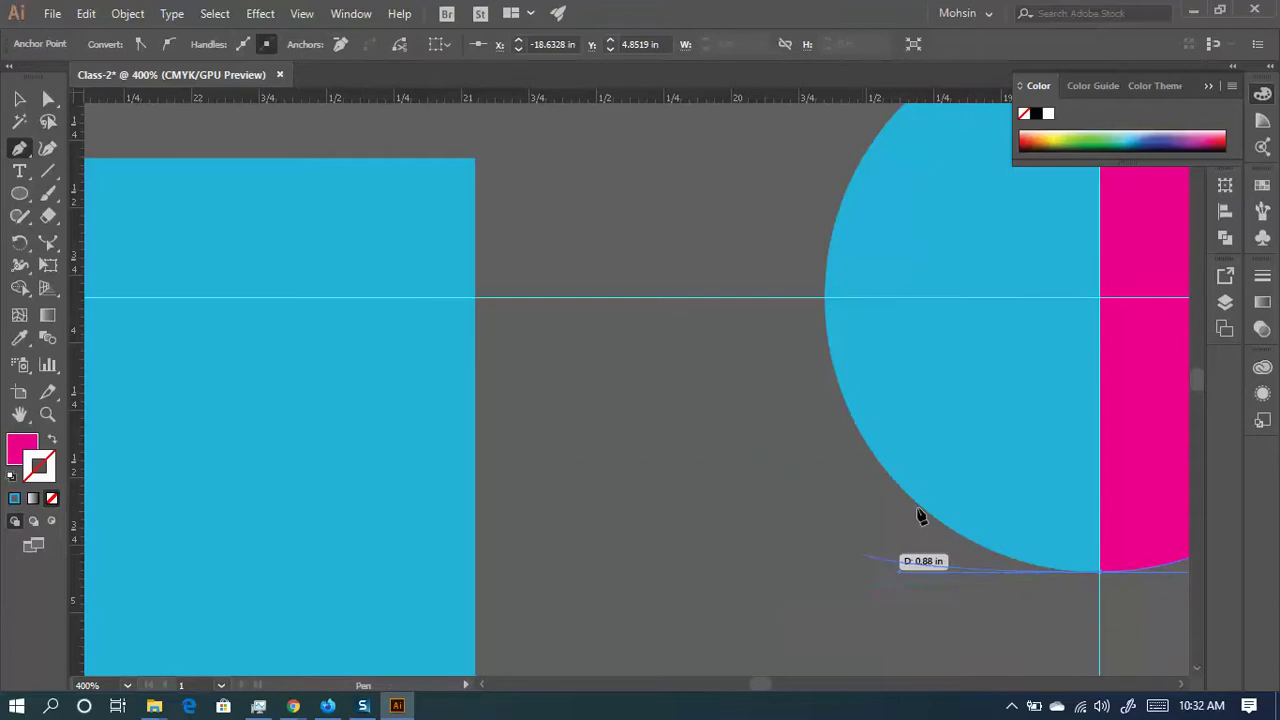
- Preview how the next curve segment would run from the lowest anchor to different points around the circle
drag(1032, 439, 474, 523)
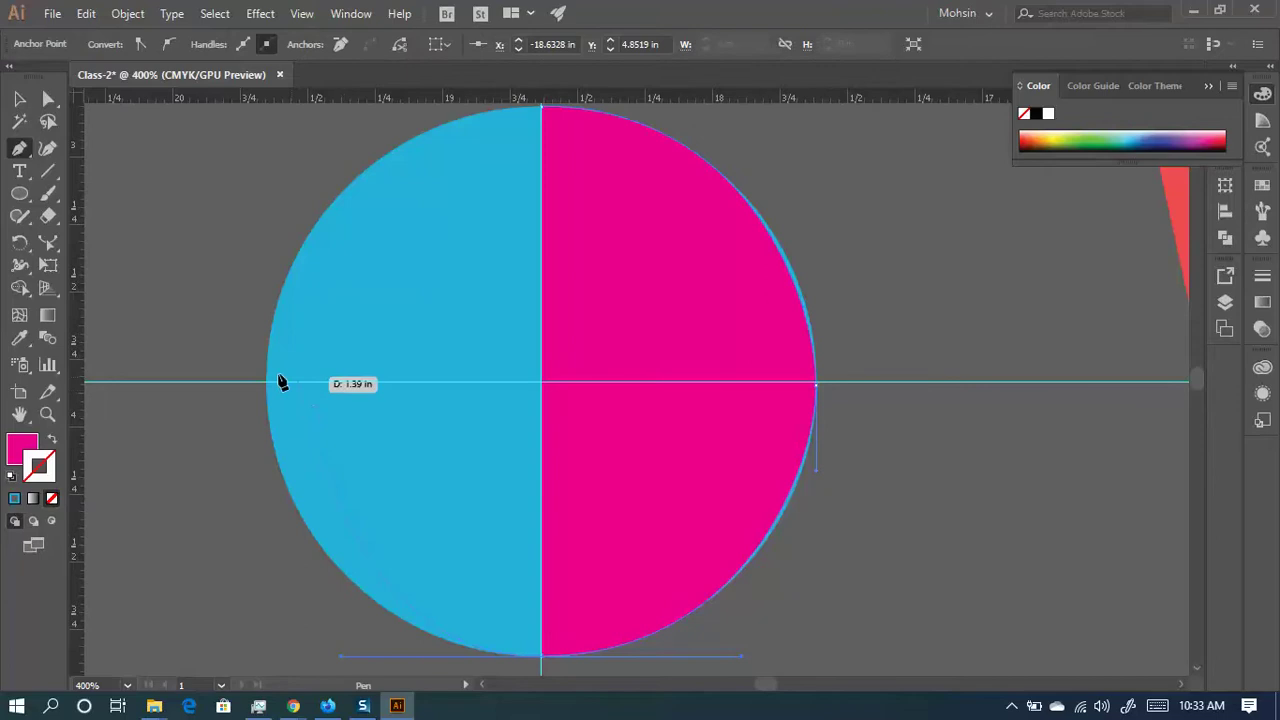
scroll(300, 550, down, 3)
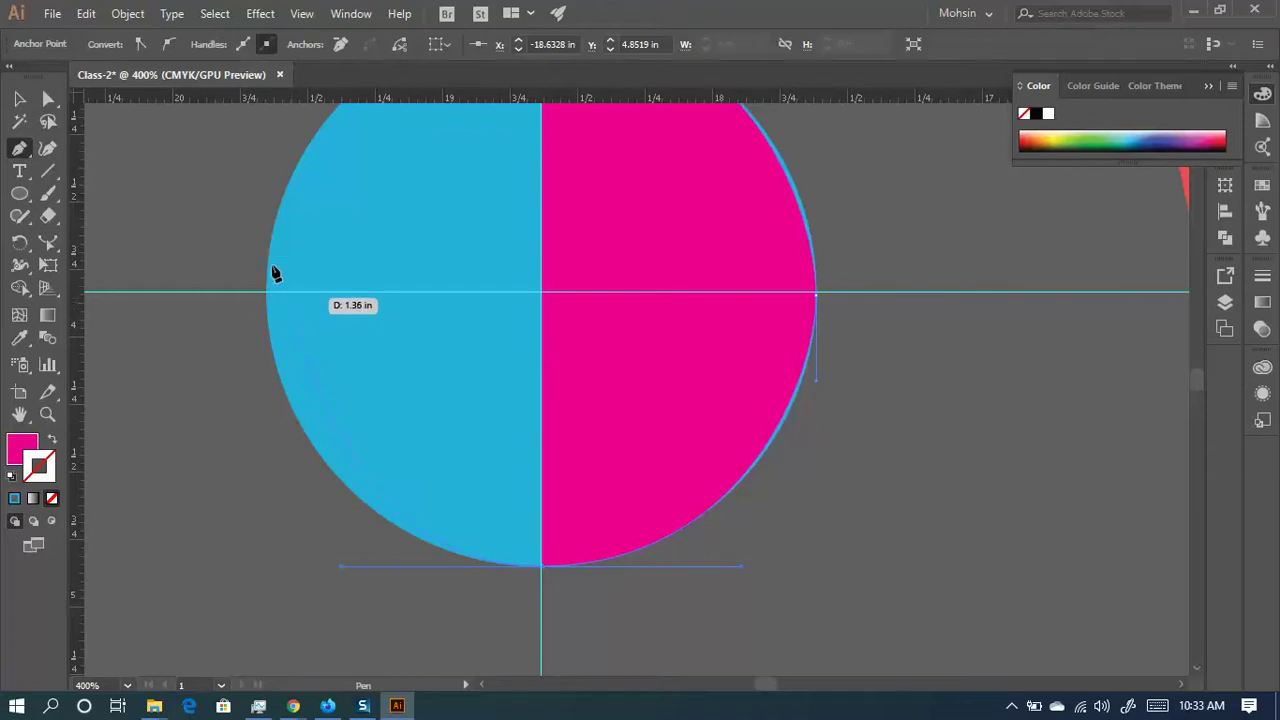
key(ctrl)
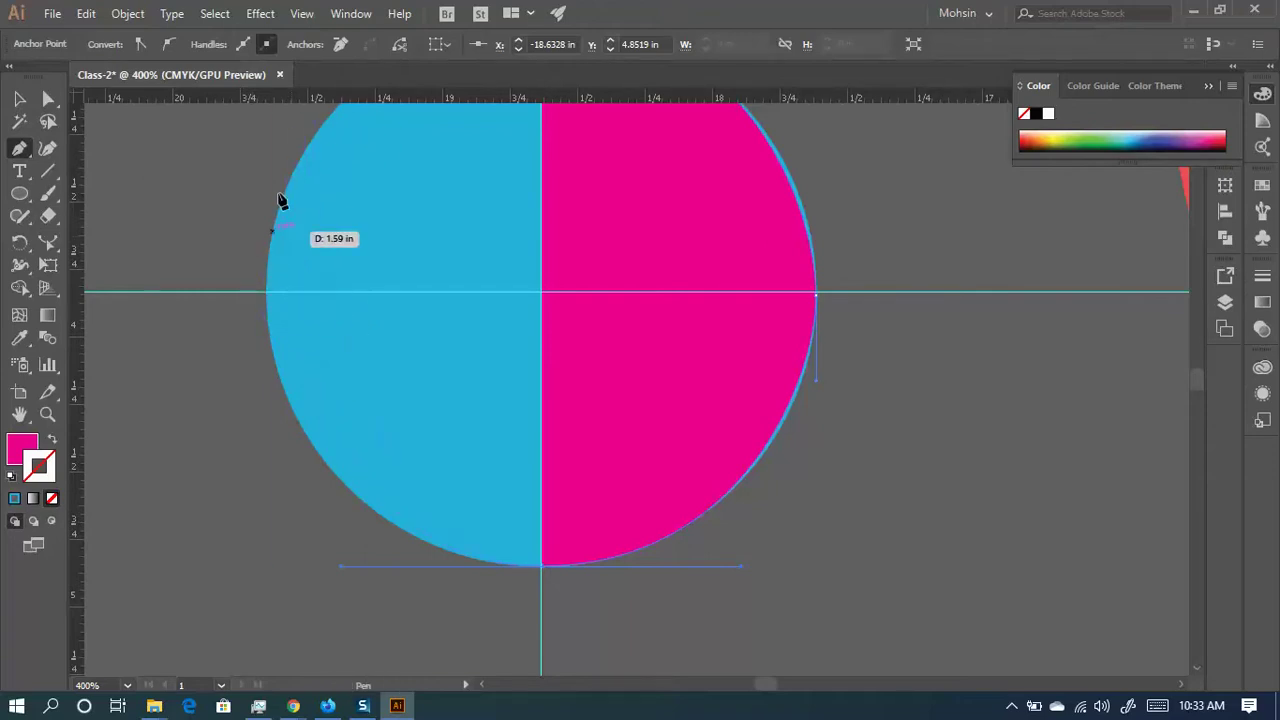
scroll(234, 423, up, 3)
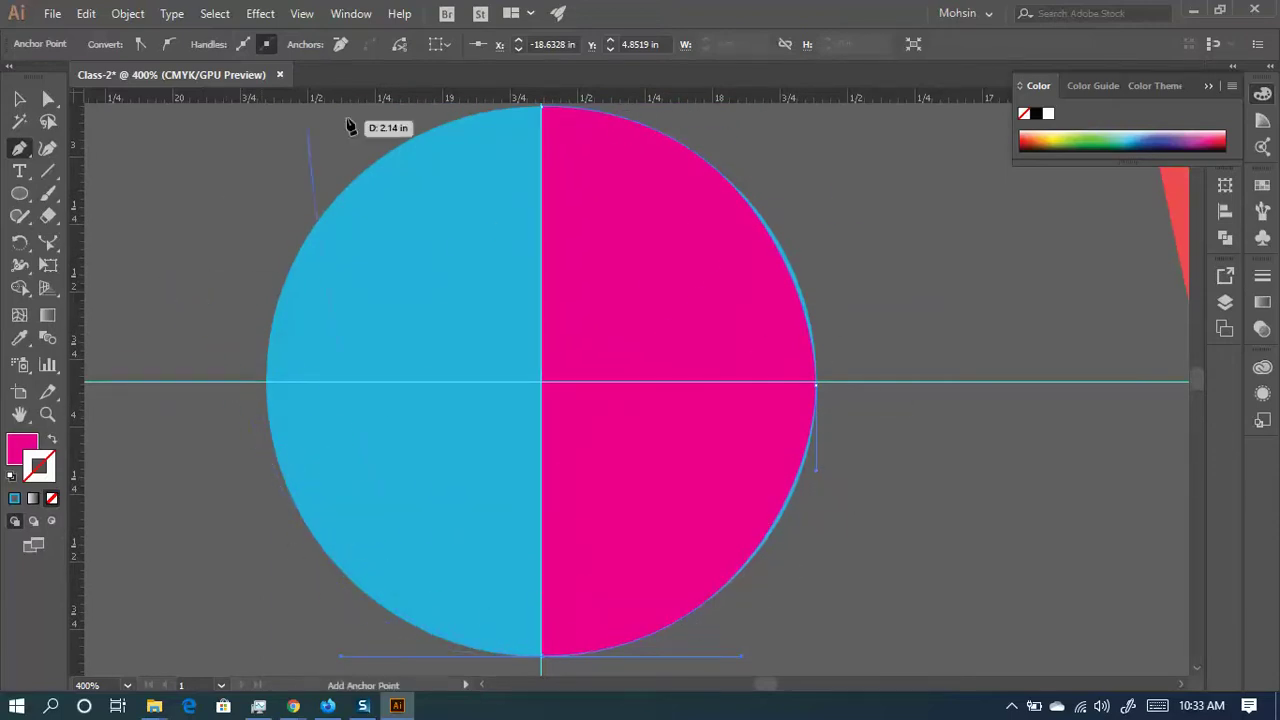
scroll(595, 250, up, 2)
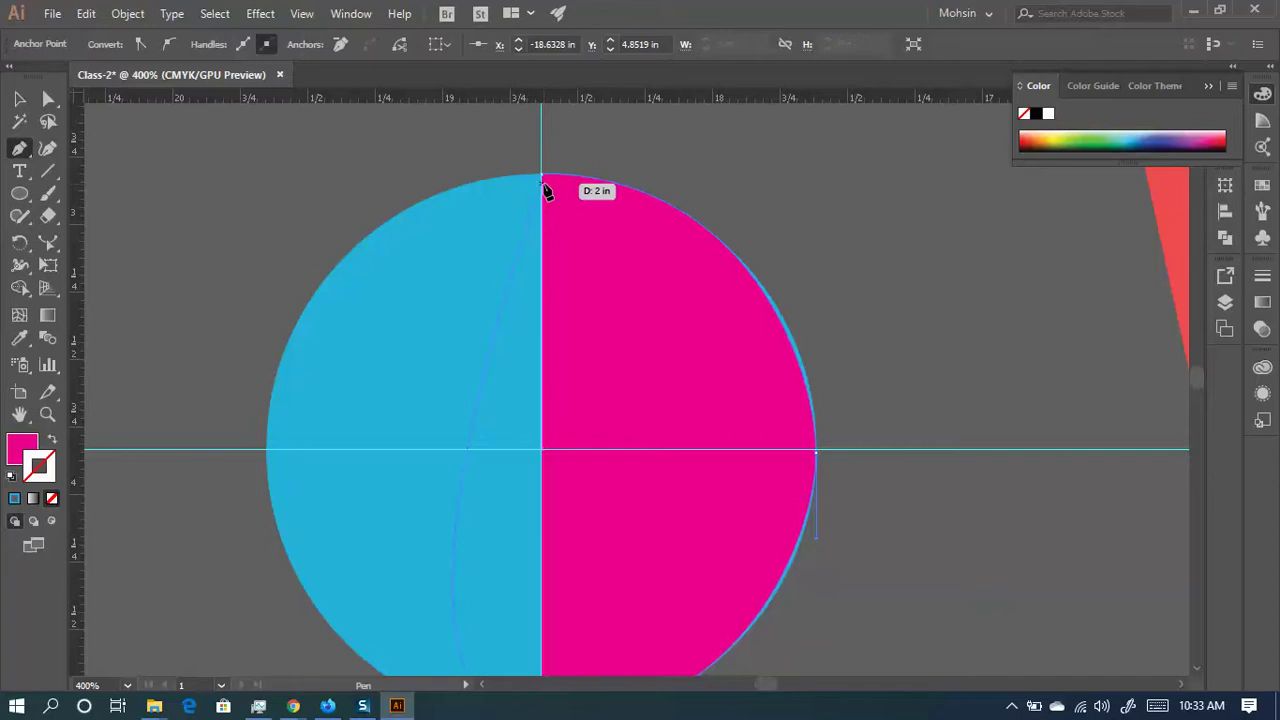
click(543, 182)
scroll(251, 375, down, 1)
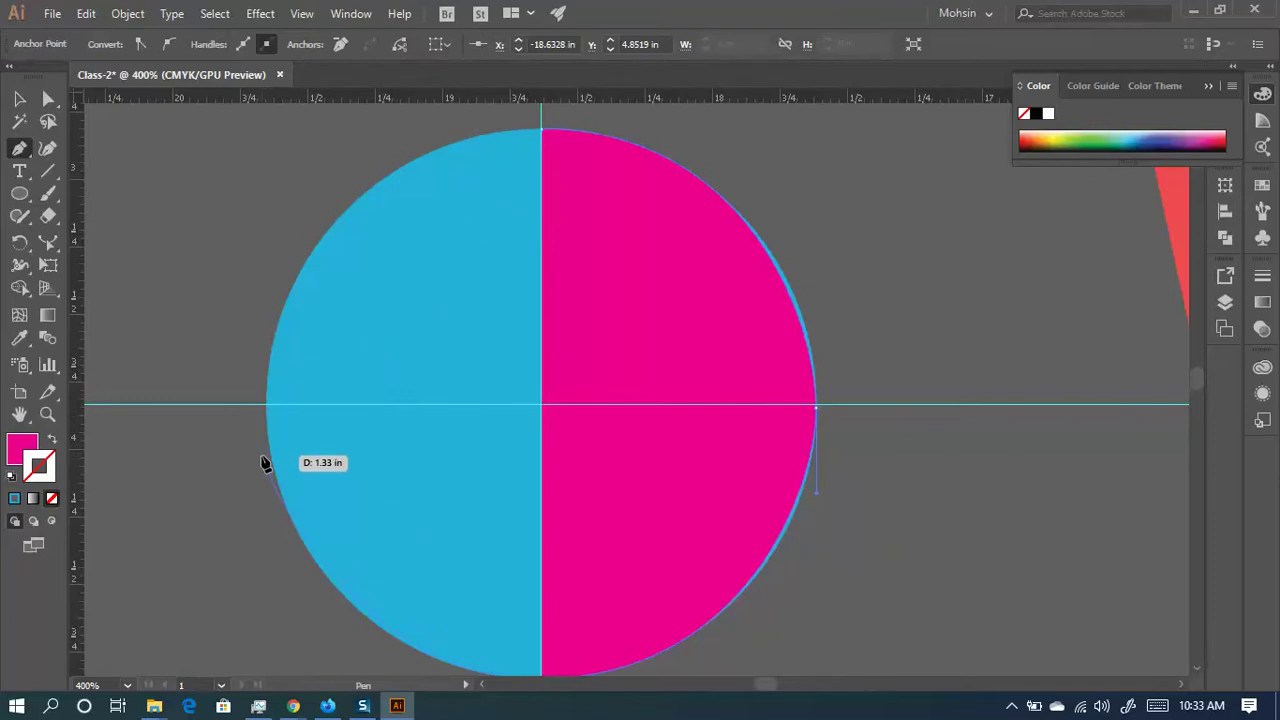
scroll(270, 455, up, 1)
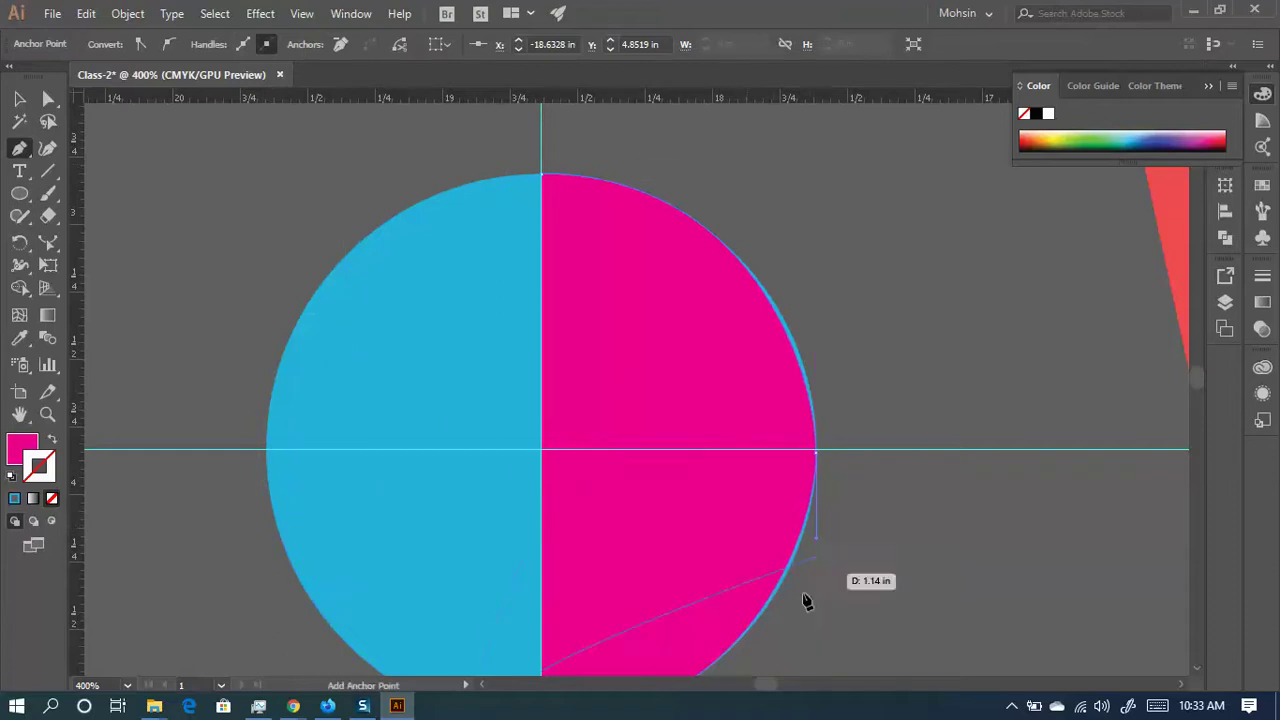
scroll(600, 645, down, 2)
scroll(255, 450, up, 2)
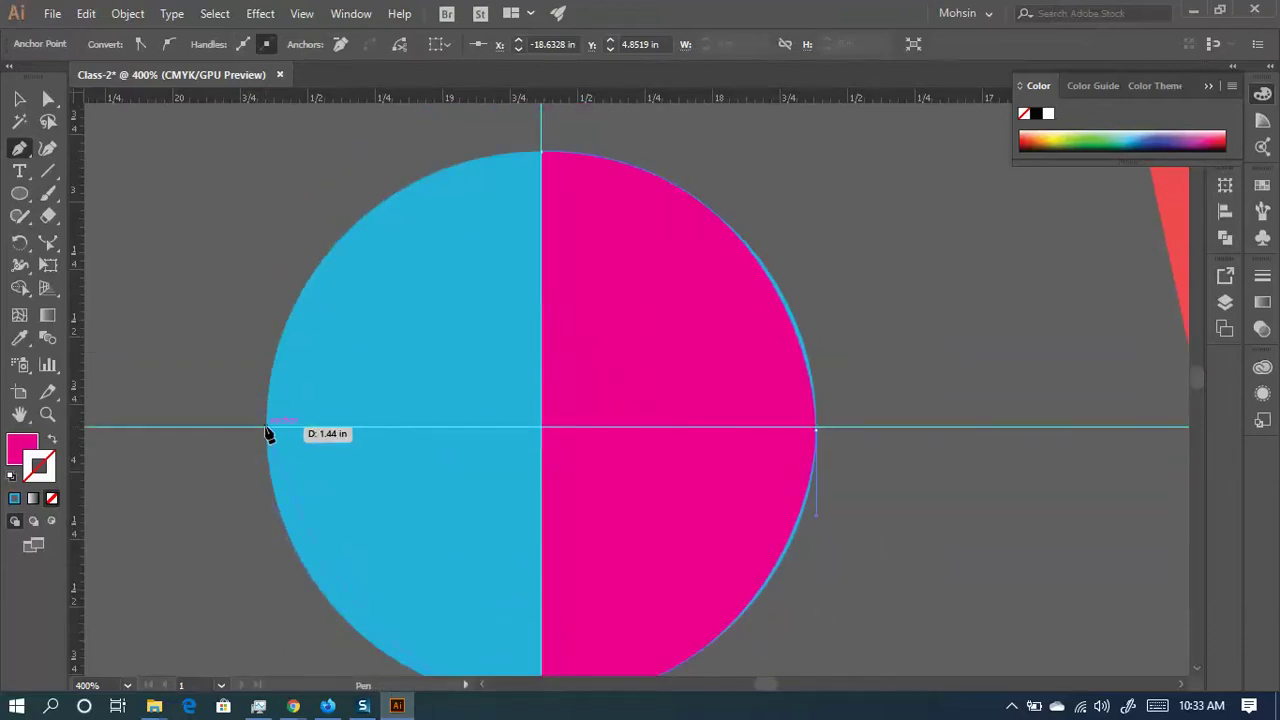
- Trace the circle's lower-left quarter by adding a smooth anchor with vertical handles at its leftmost point
drag(267, 430, 270, 275)
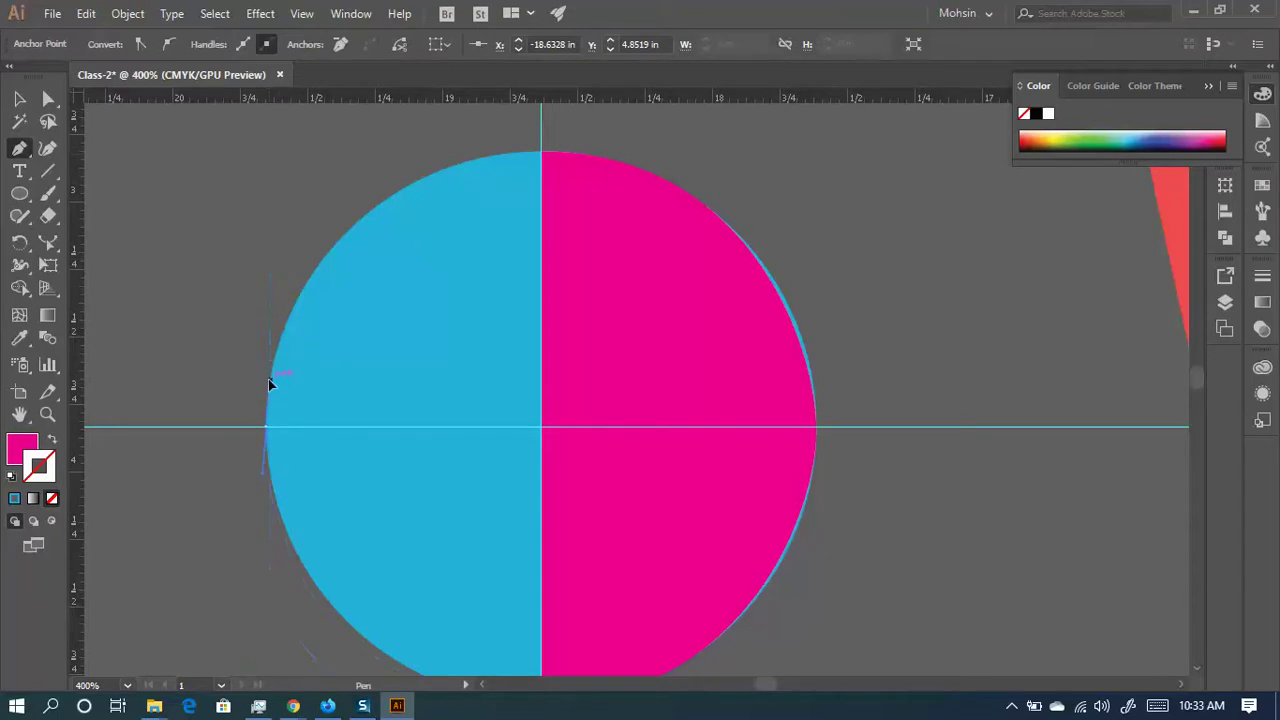
drag(284, 229, 268, 325)
drag(256, 280, 265, 313)
drag(293, 527, 242, 333)
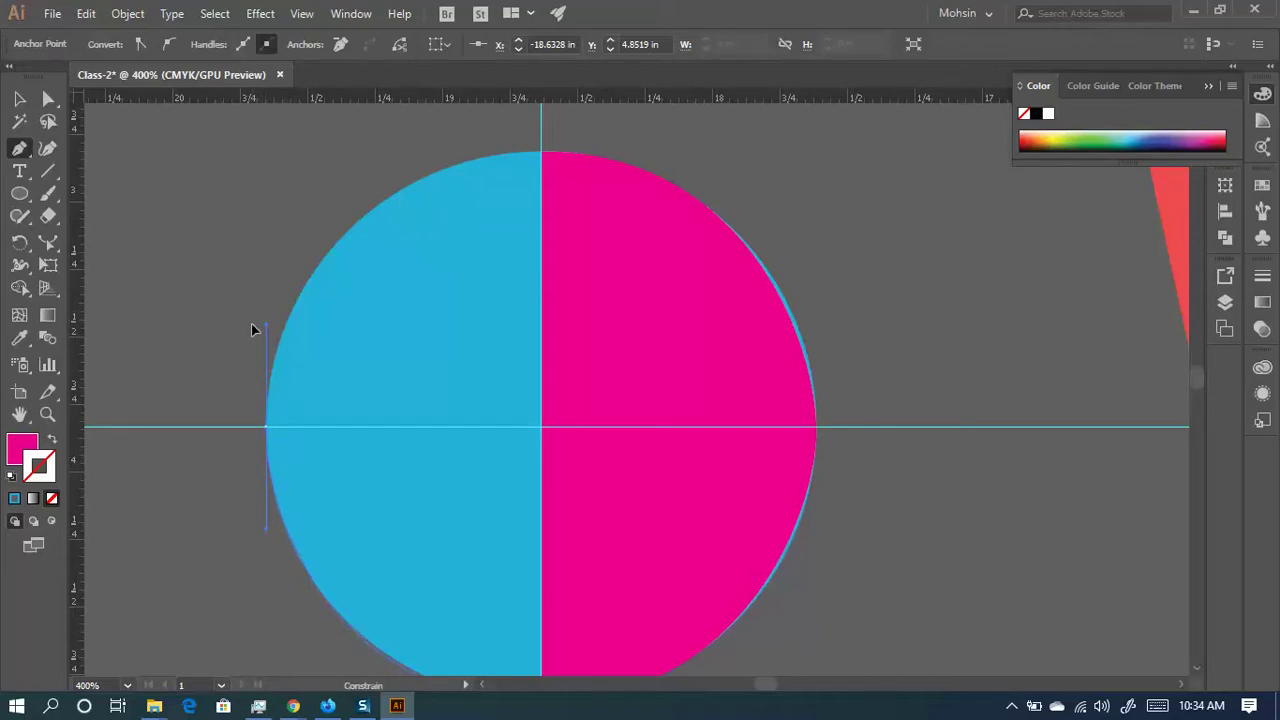
drag(252, 325, 257, 334)
- Close the magenta path at the circle's topmost anchor with horizontal handles, tracing the upper-left quarter, and select the large blue triangle instead
scroll(290, 400, down, 2)
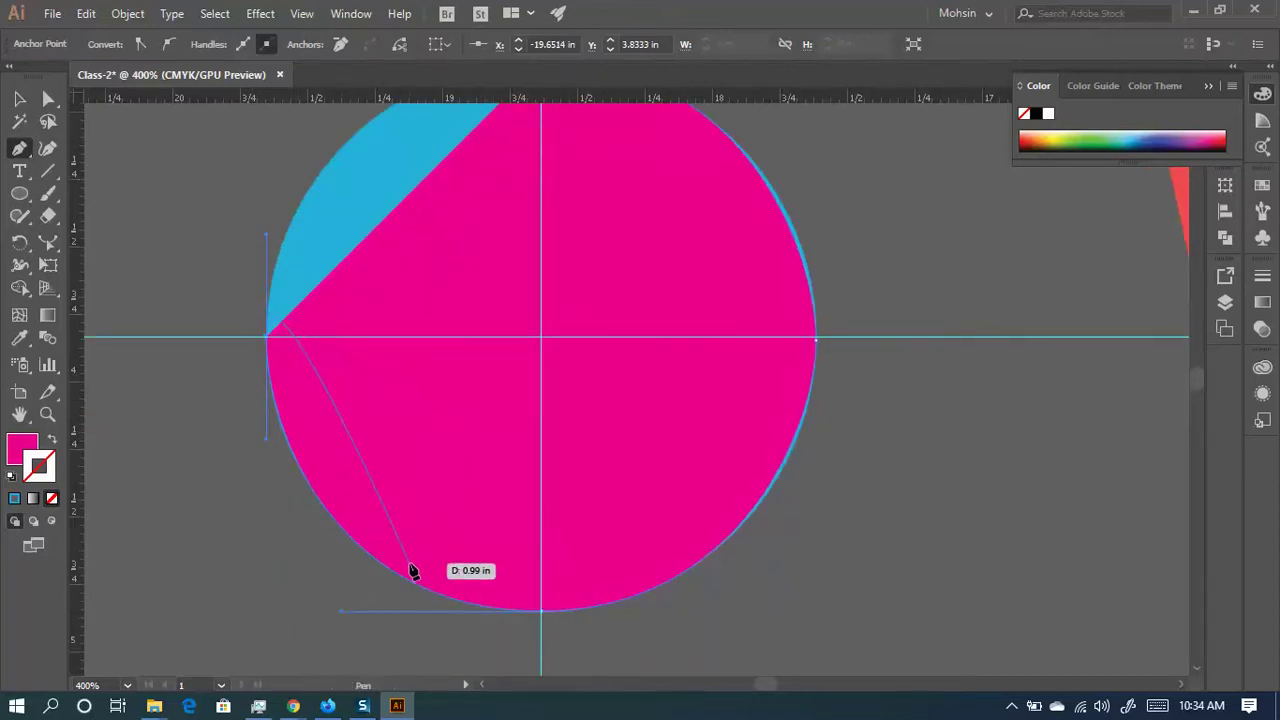
scroll(440, 560, up, 2)
scroll(455, 545, up, 1)
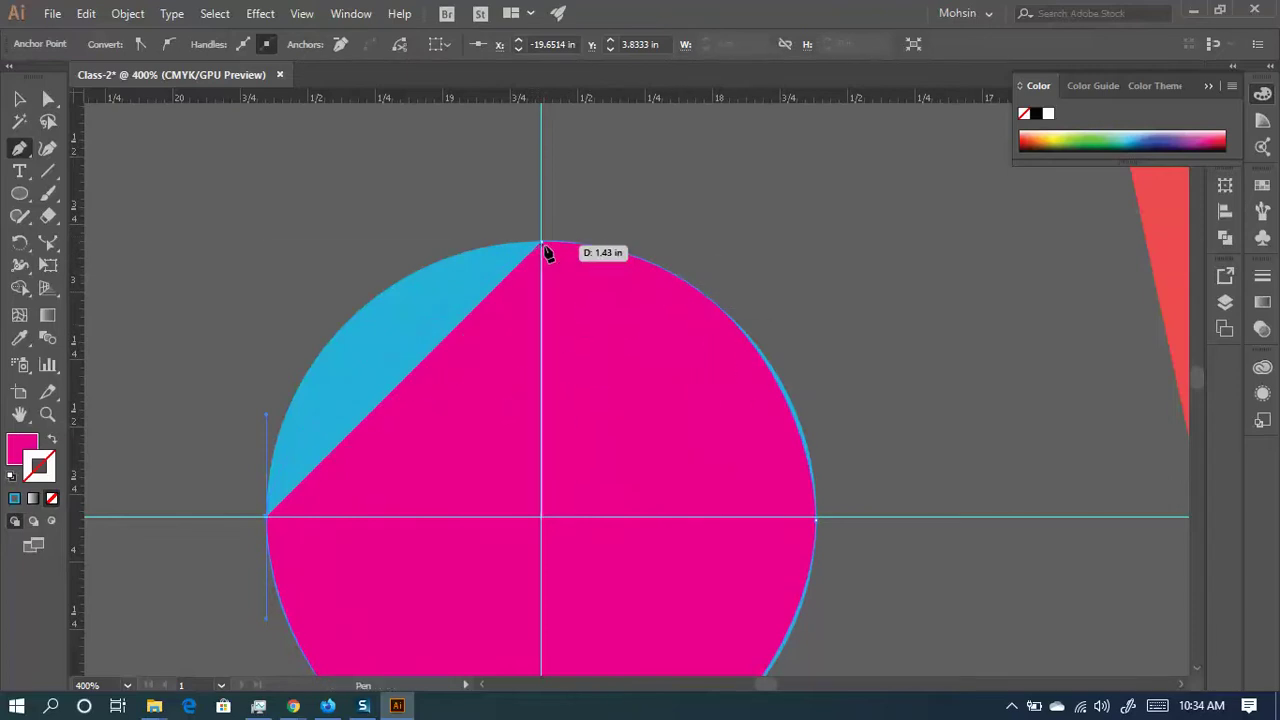
drag(541, 243, 694, 242)
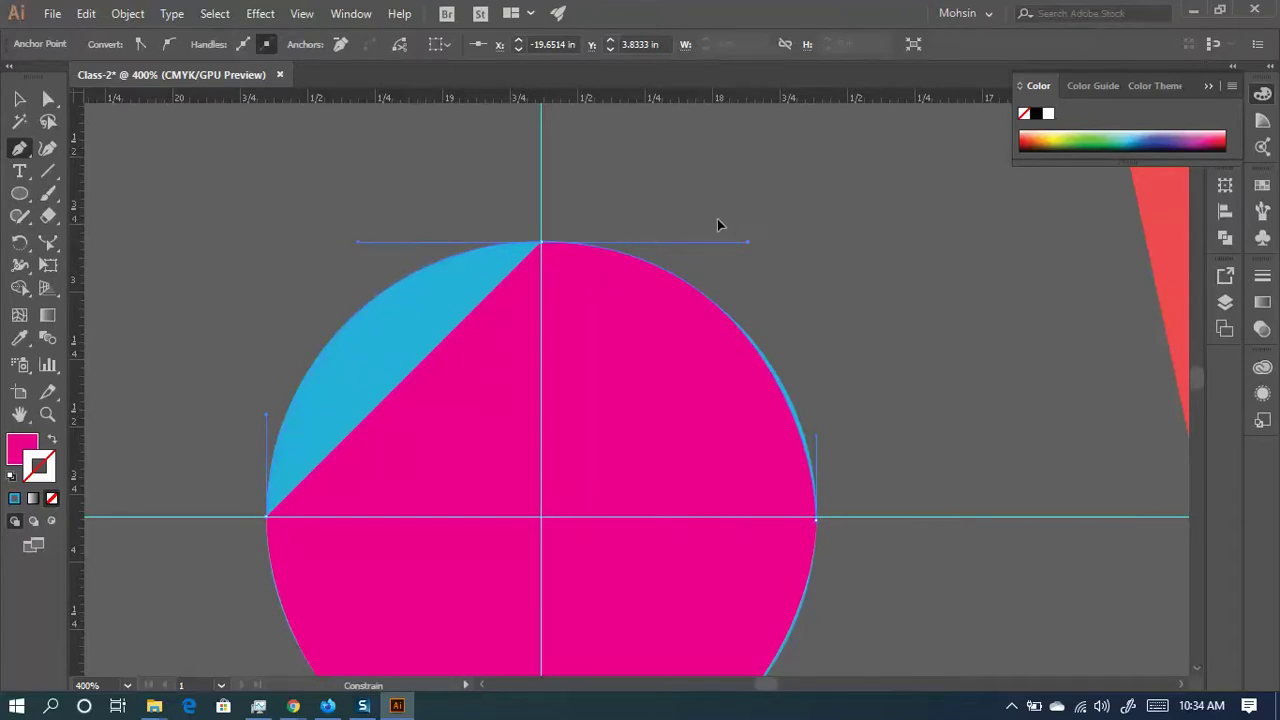
drag(717, 219, 743, 219)
drag(734, 218, 700, 229)
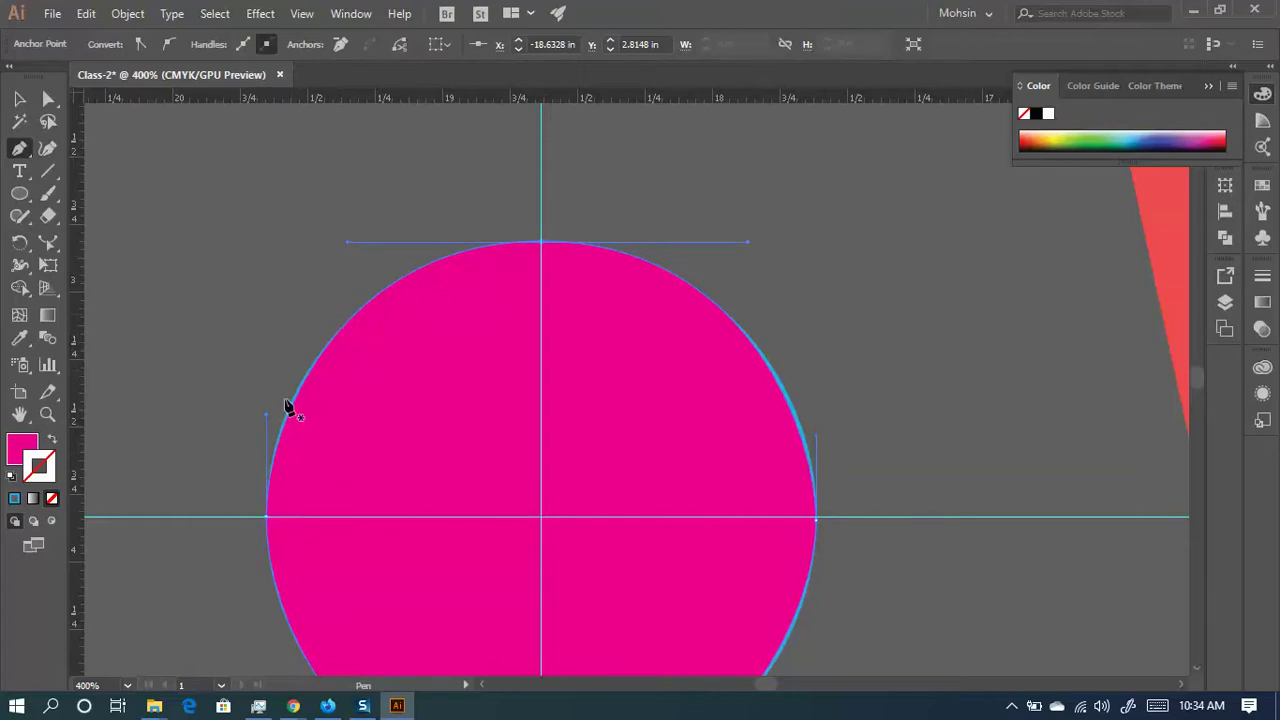
key(ctrl)
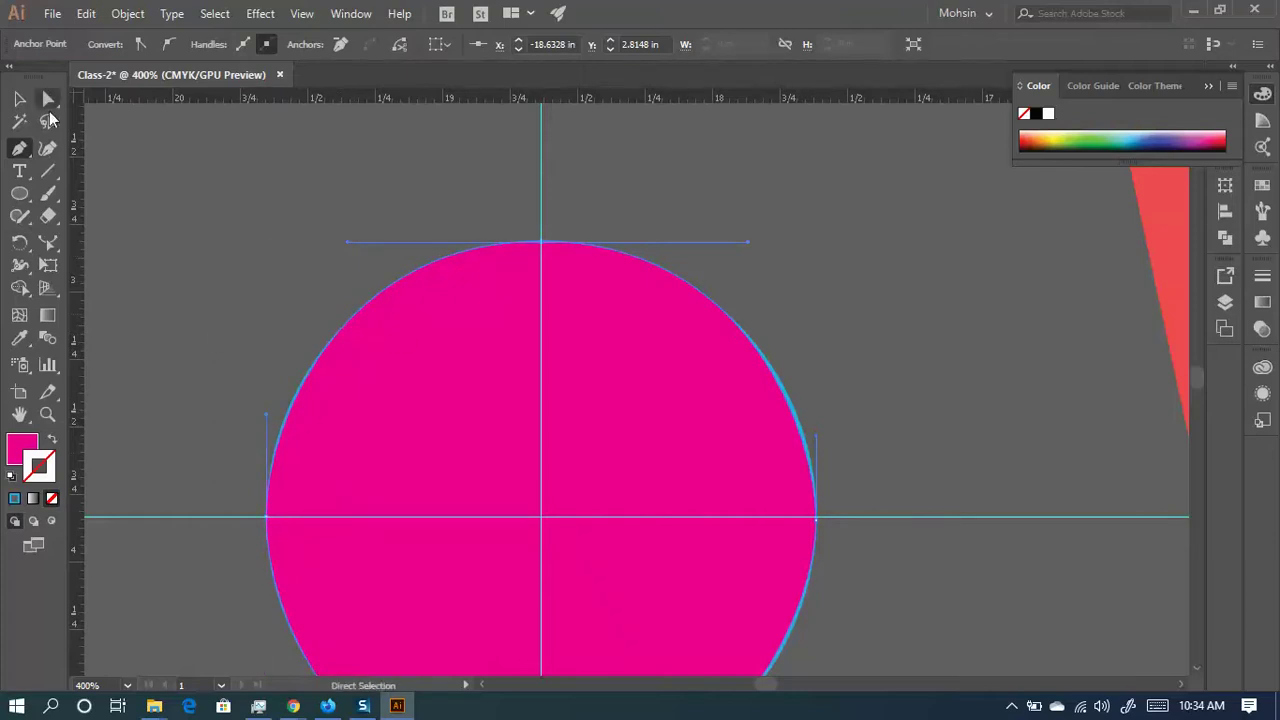
scroll(500, 352, down, 2)
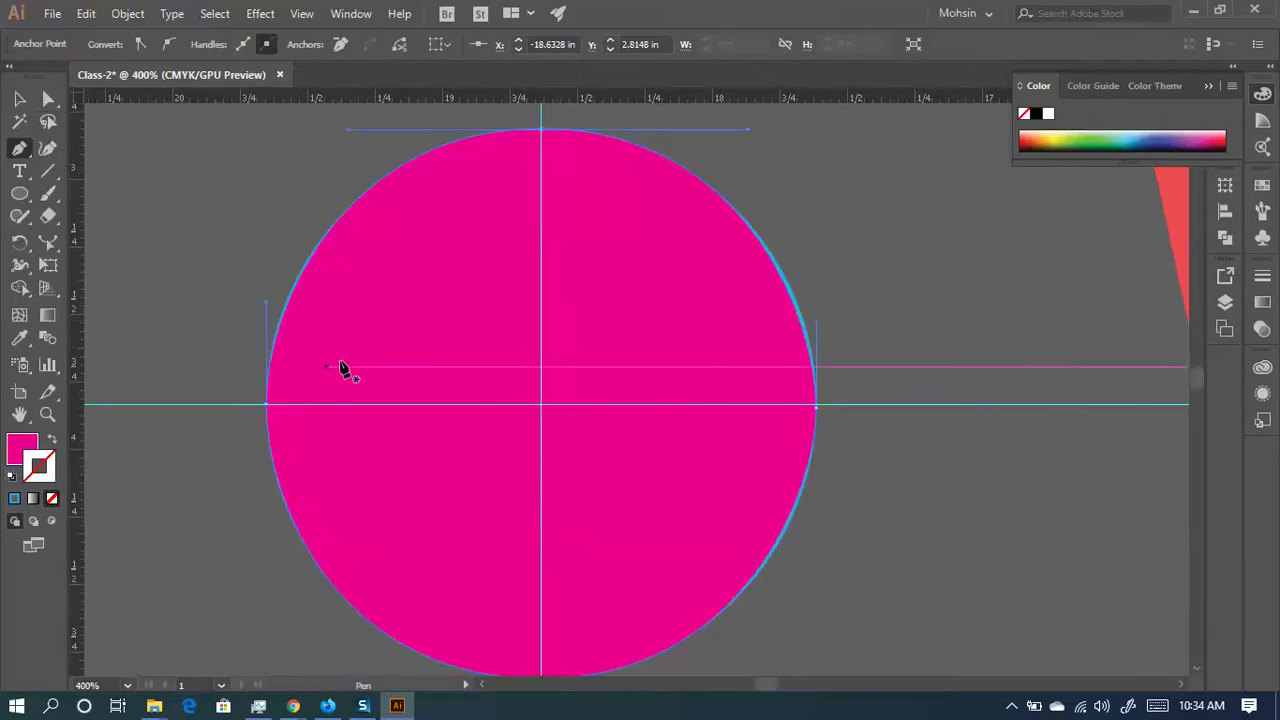
scroll(371, 363, down, 4)
scroll(677, 450, up, 2)
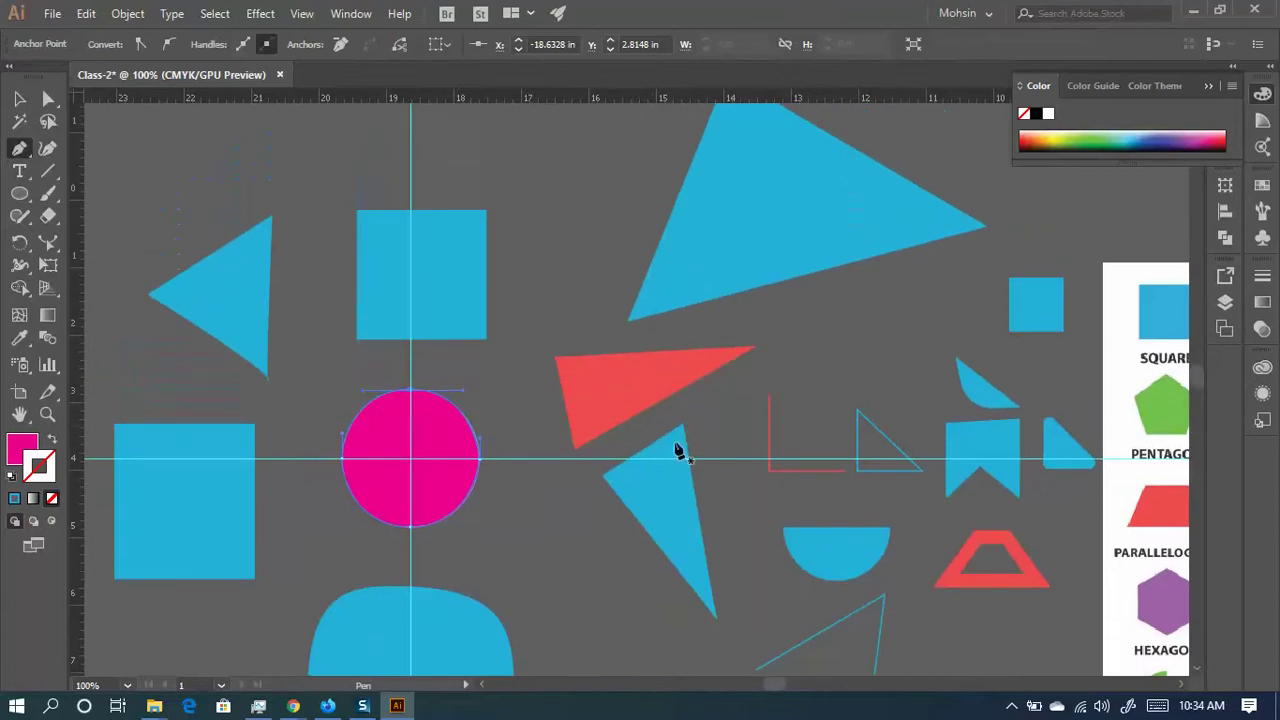
ctrl+click(726, 240)
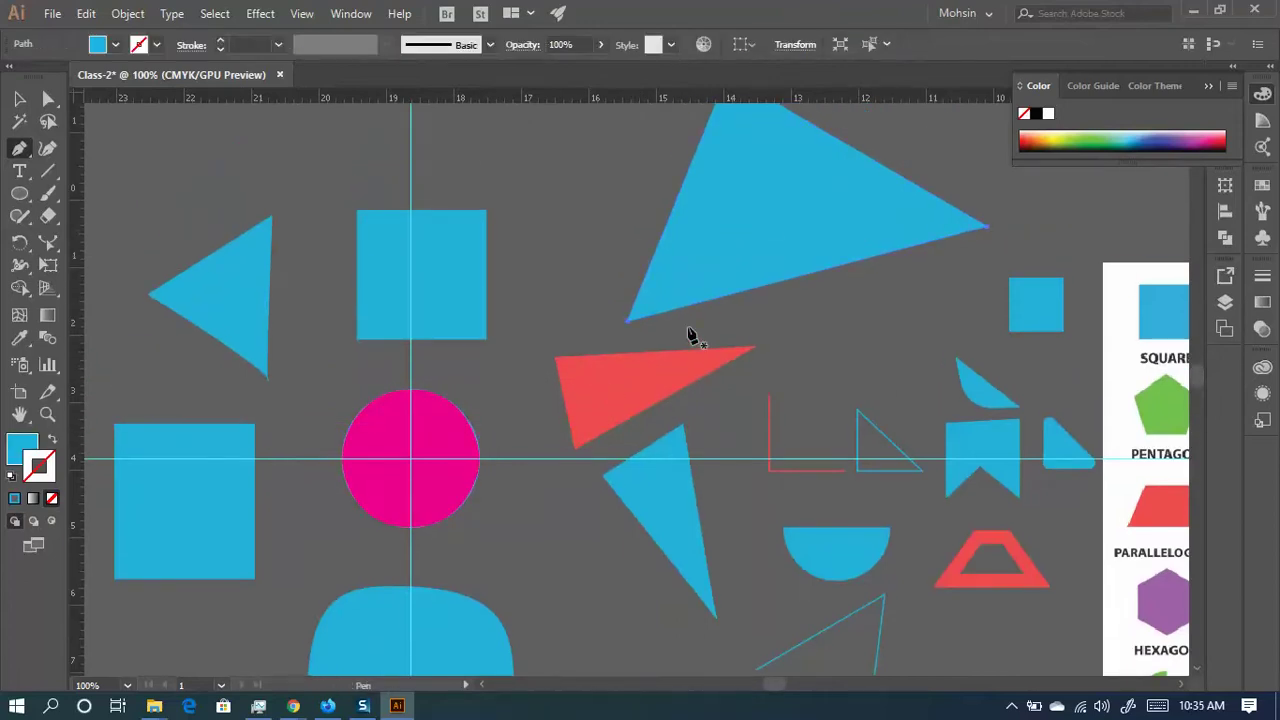
- Examine the crescent in the reference sheet, checking its two tips, the inner curve's lowest point and the outer edge
scroll(690, 336, down, 2)
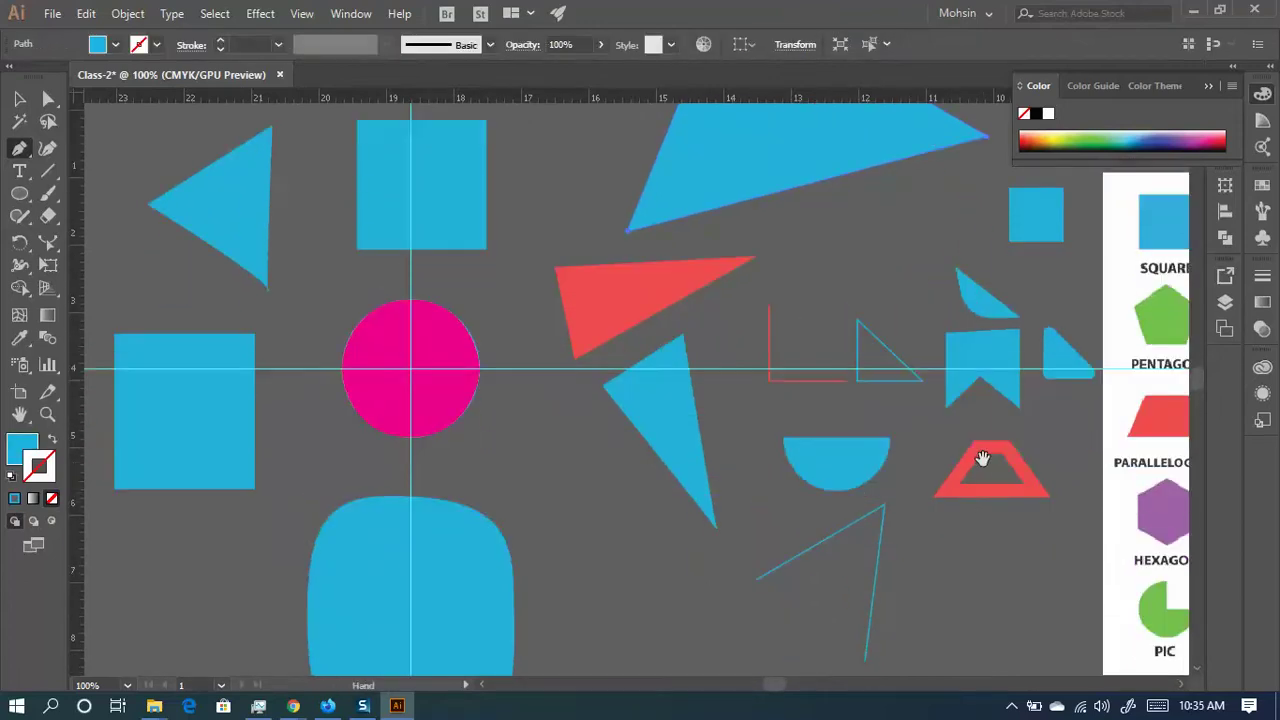
drag(983, 458, 498, 373)
scroll(760, 440, up, 3)
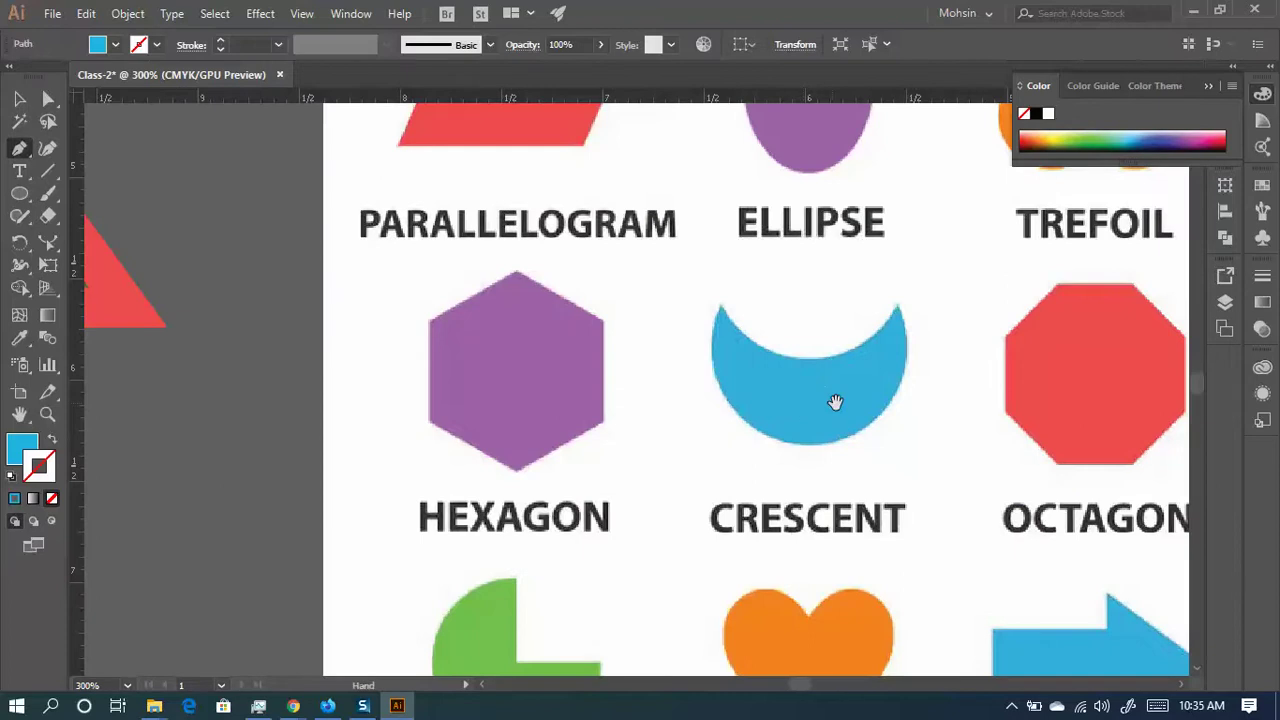
scroll(835, 402, down, 1)
scroll(654, 451, up, 3)
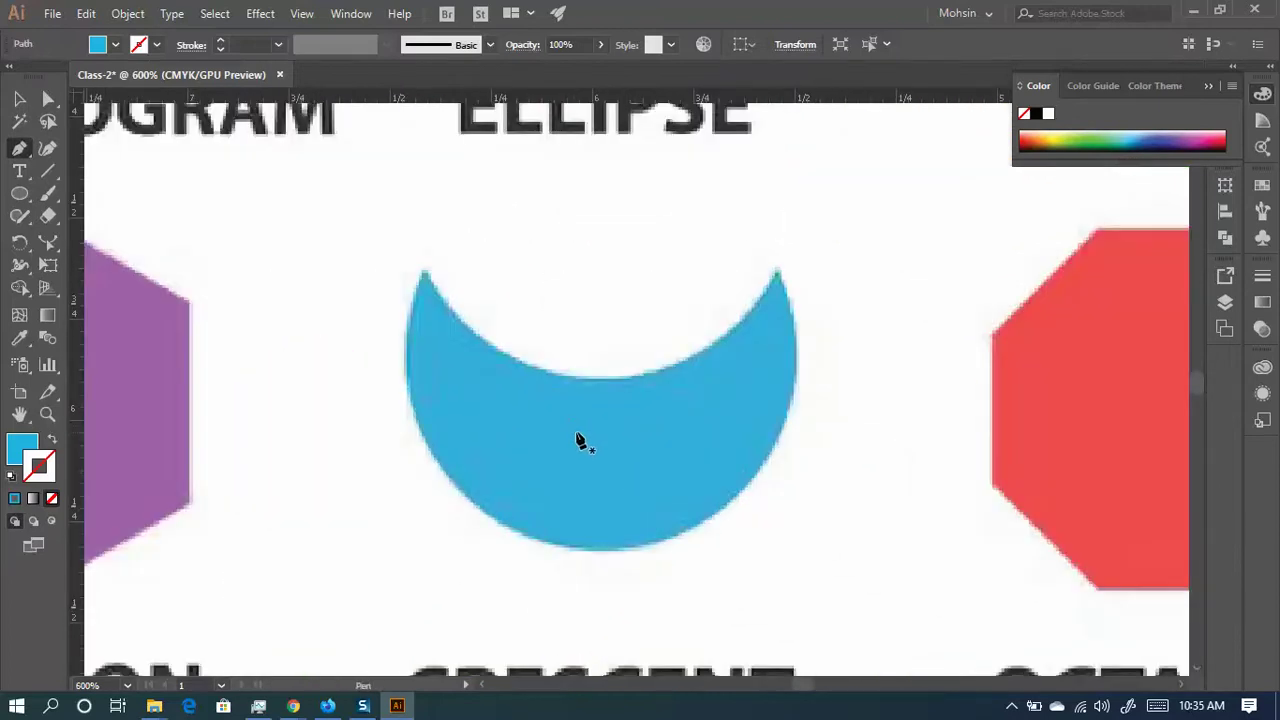
scroll(577, 440, up, 1)
scroll(577, 440, right, 3)
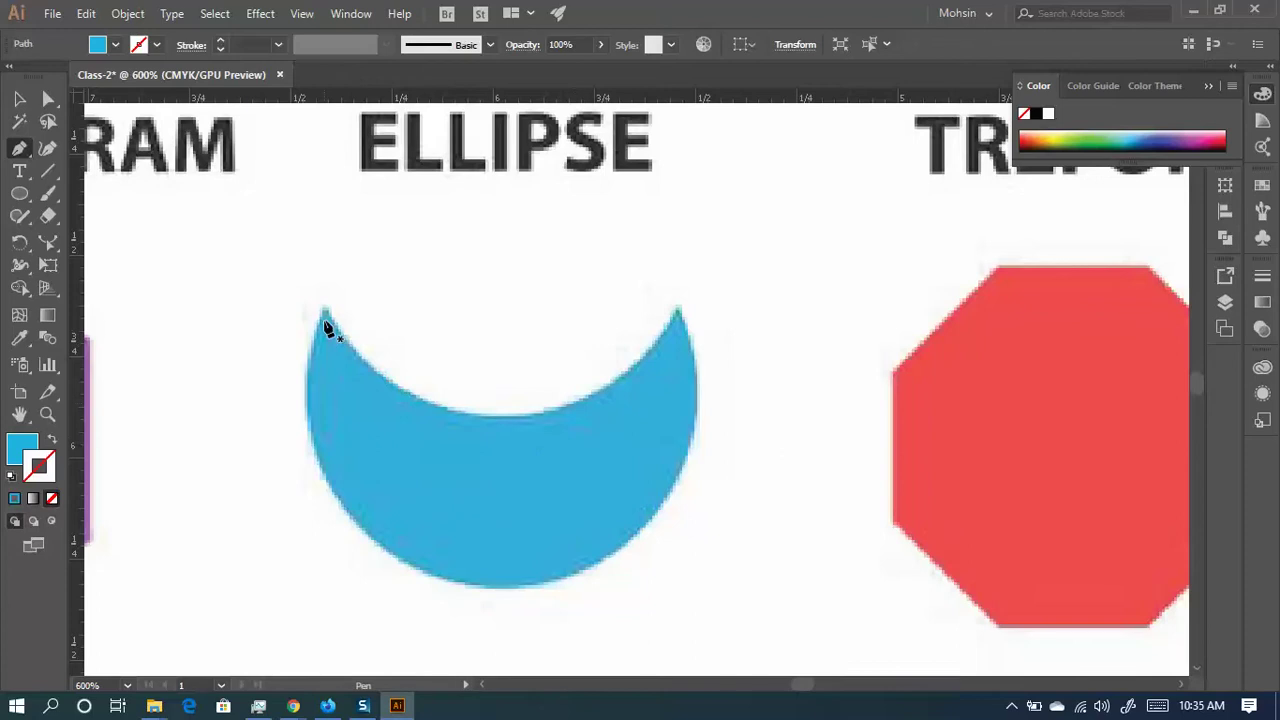
scroll(340, 327, up, 2)
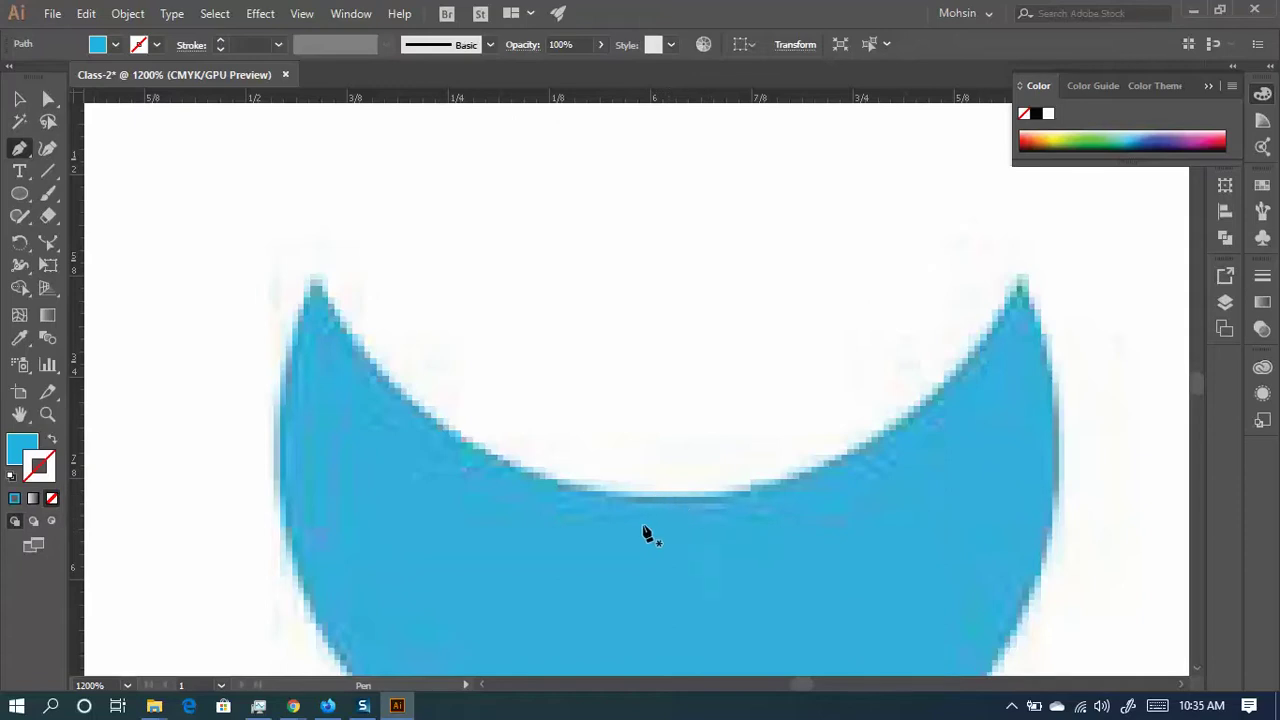
scroll(632, 467, down, 1)
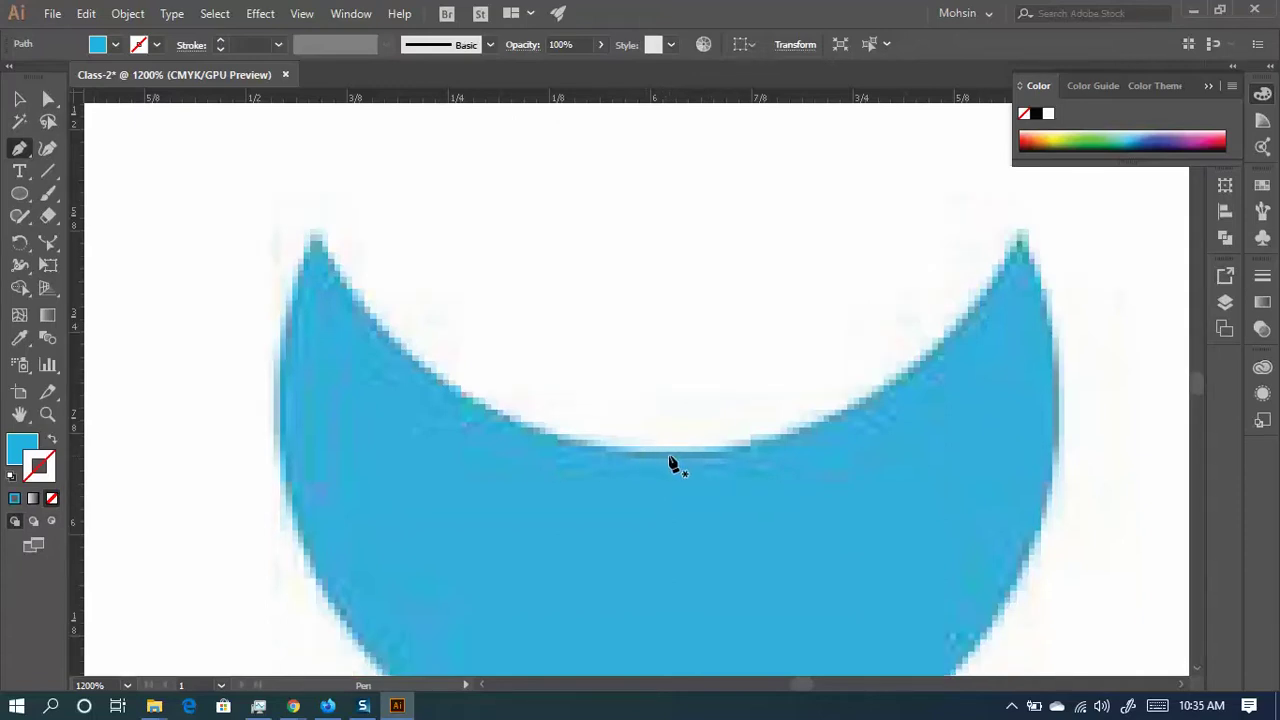
scroll(669, 462, down, 2)
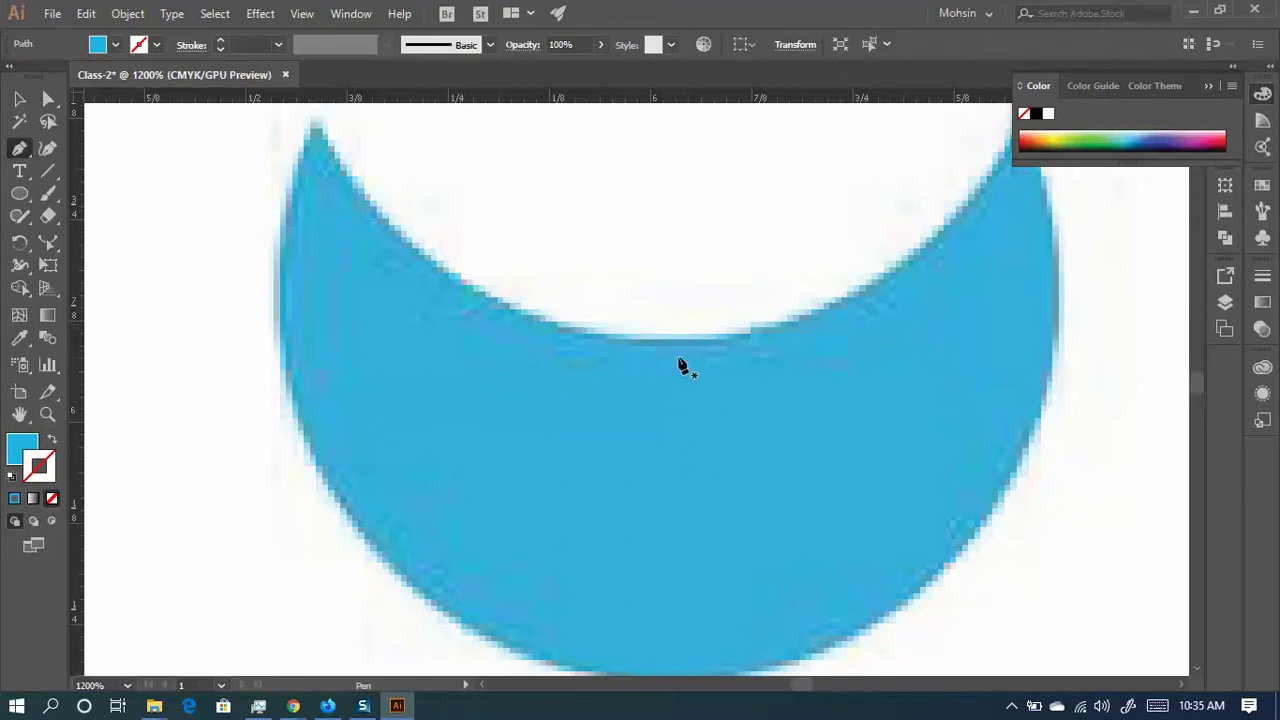
scroll(633, 390, up, 2)
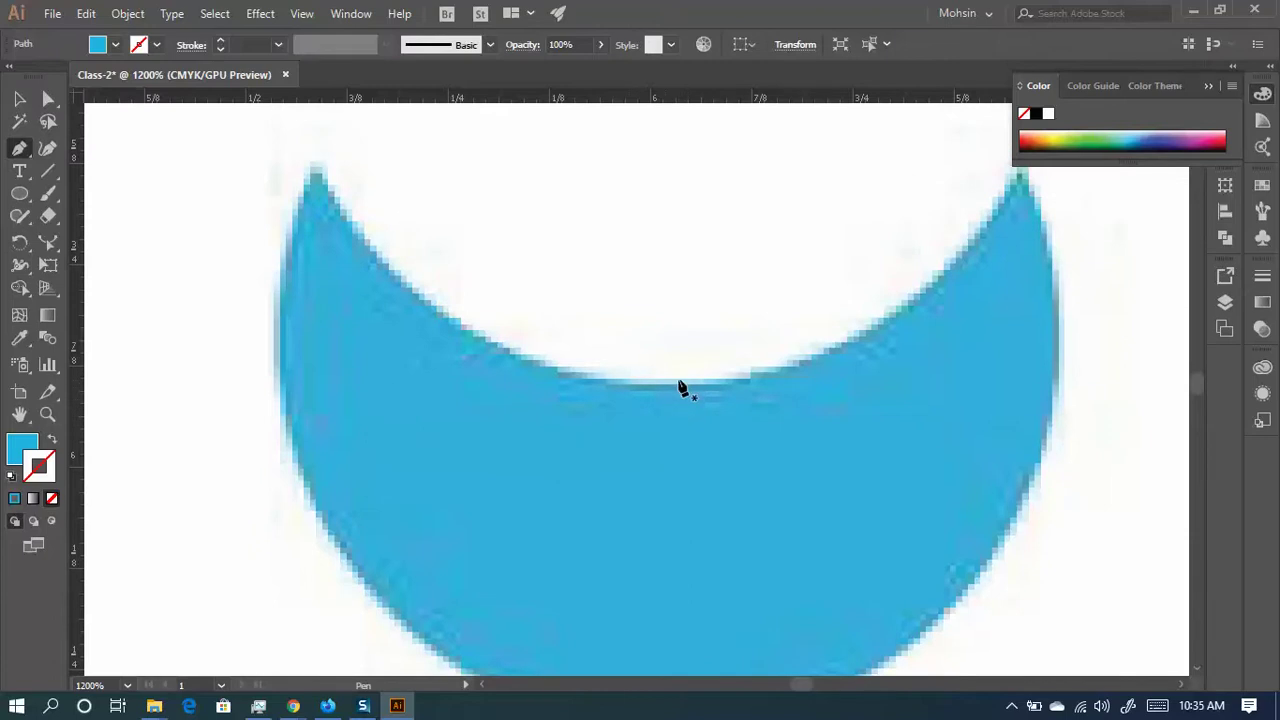
scroll(713, 466, up, 1)
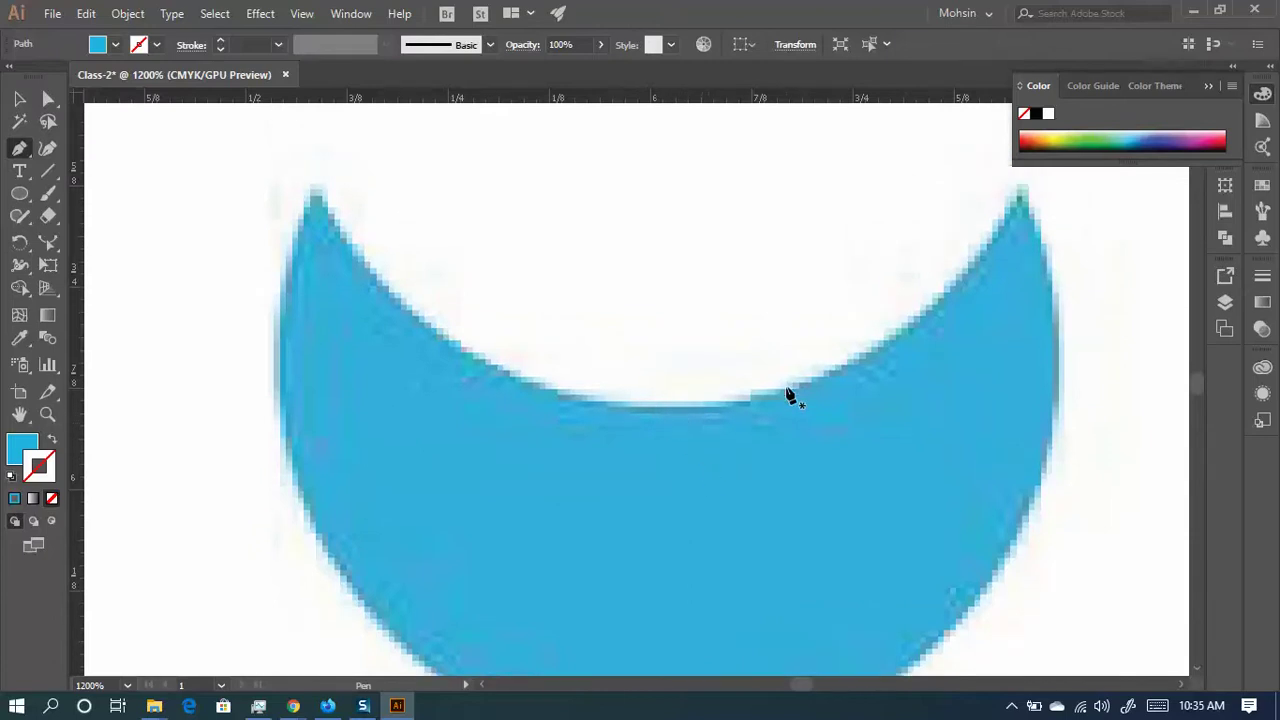
scroll(600, 432, right, 10)
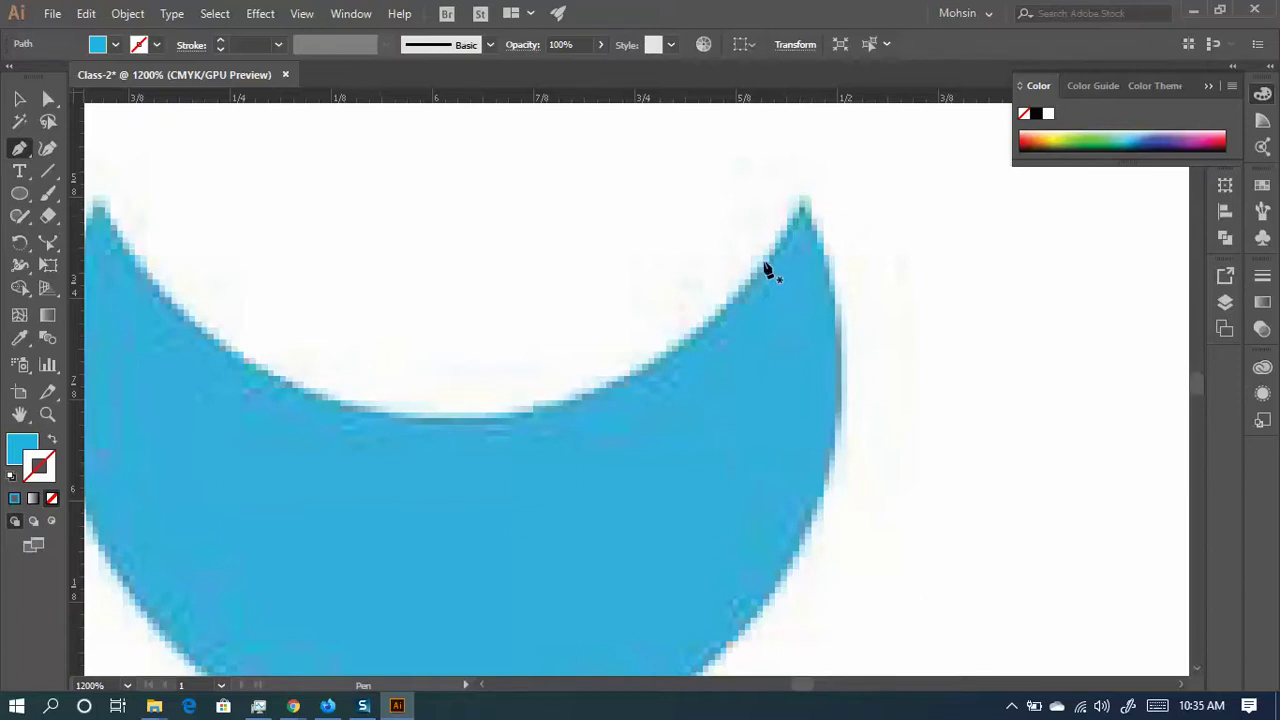
- Start a Pen path with a corner anchor at the crescent's upper-right tip
click(804, 207)
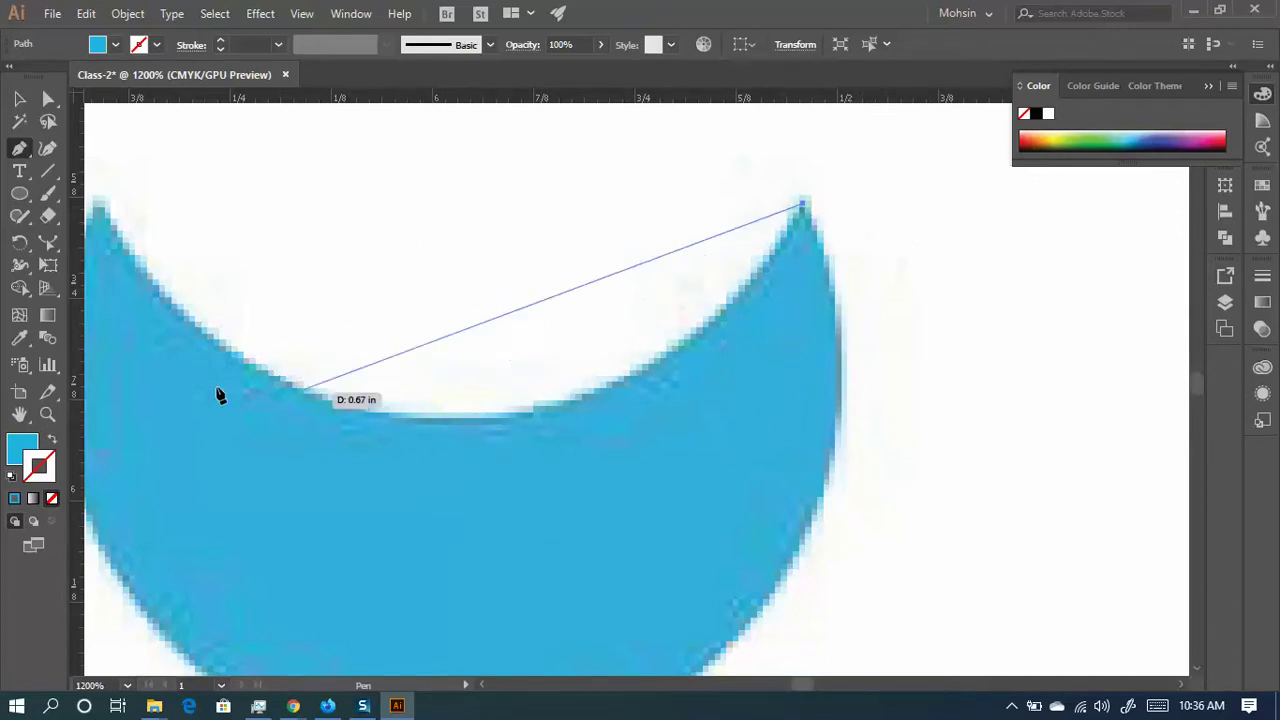
drag(145, 232, 340, 126)
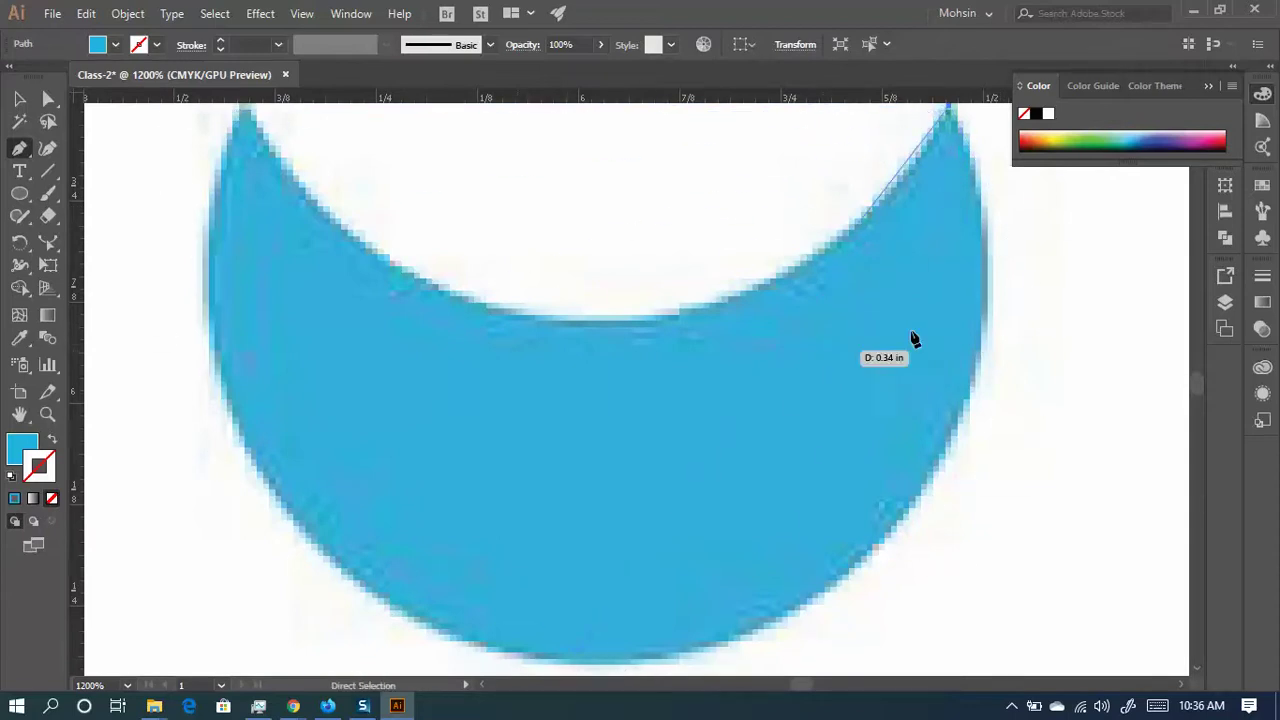
drag(743, 274, 657, 354)
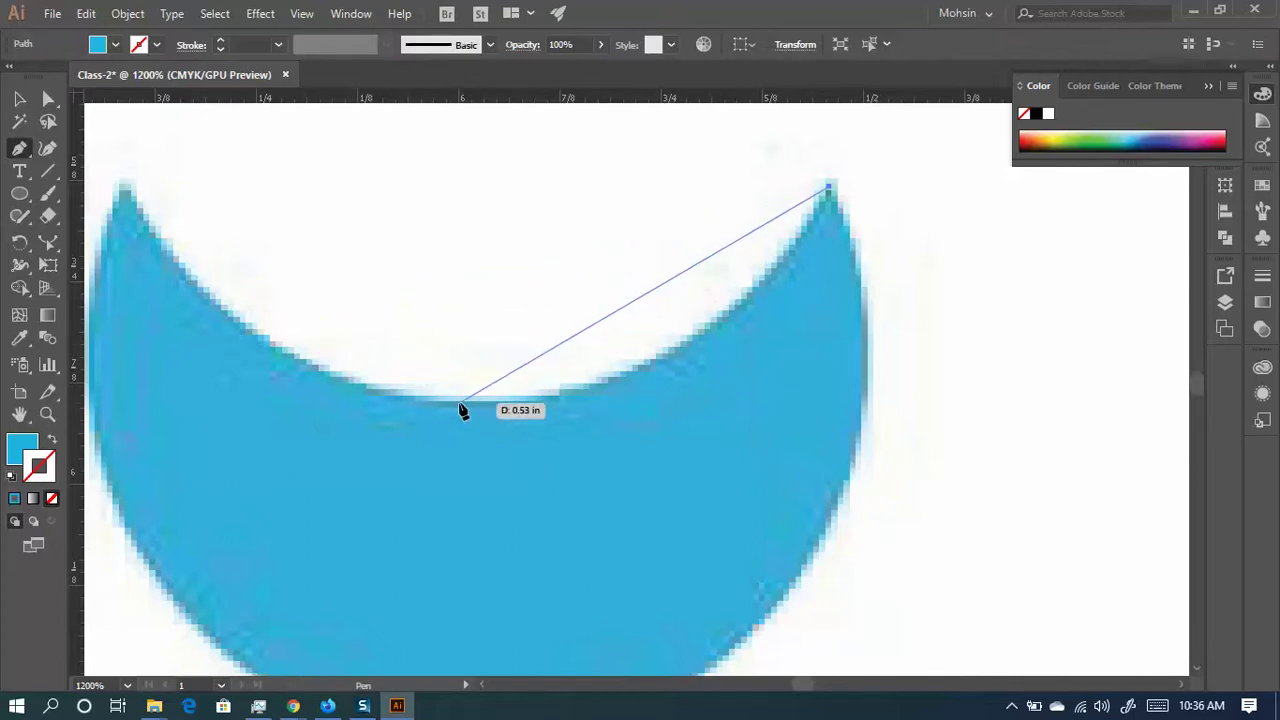
- Trace the crescent's inner curve with a smooth, horizontally handled anchor at its lowest point and another anchor at the upper-left tip
drag(459, 402, 1090, 425)
key(ctrl+z)
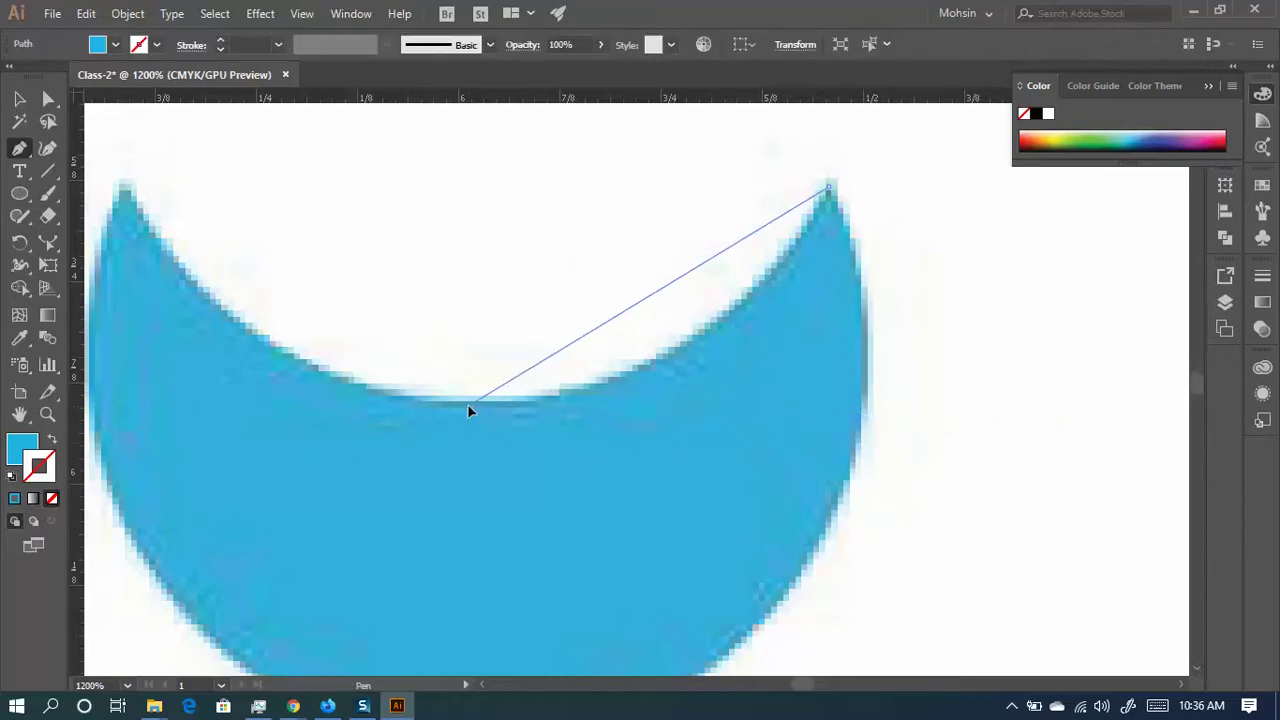
drag(468, 405, 206, 414)
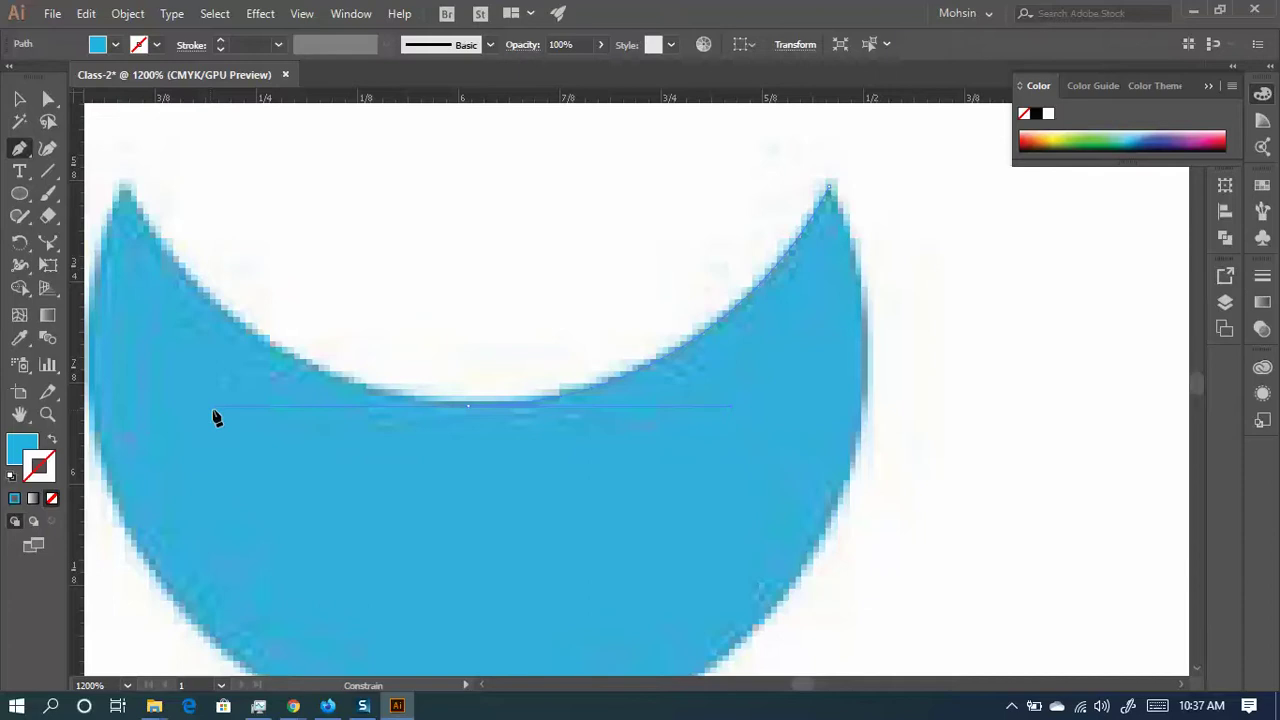
drag(207, 410, 455, 240)
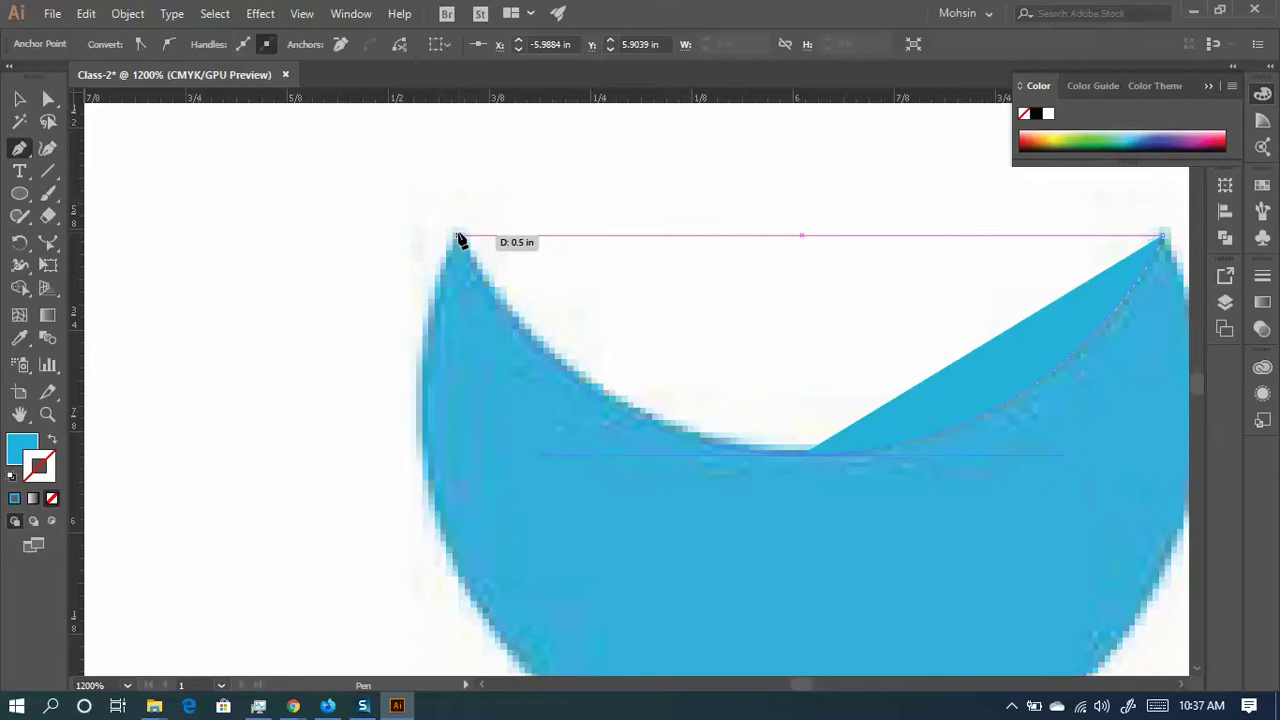
drag(455, 240, 457, 238)
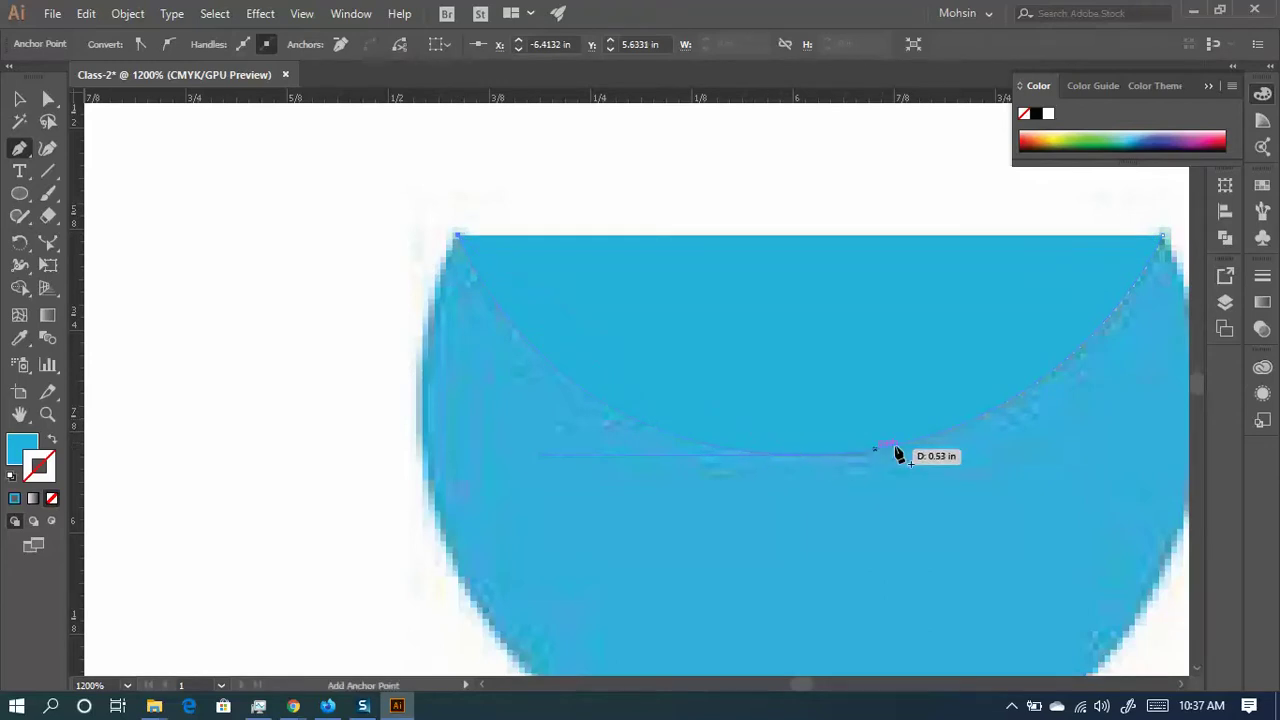
- Review the crescent's untraced outer edge and the surrounding shapes, returning to the traced magenta circle
scroll(734, 403, down, 2)
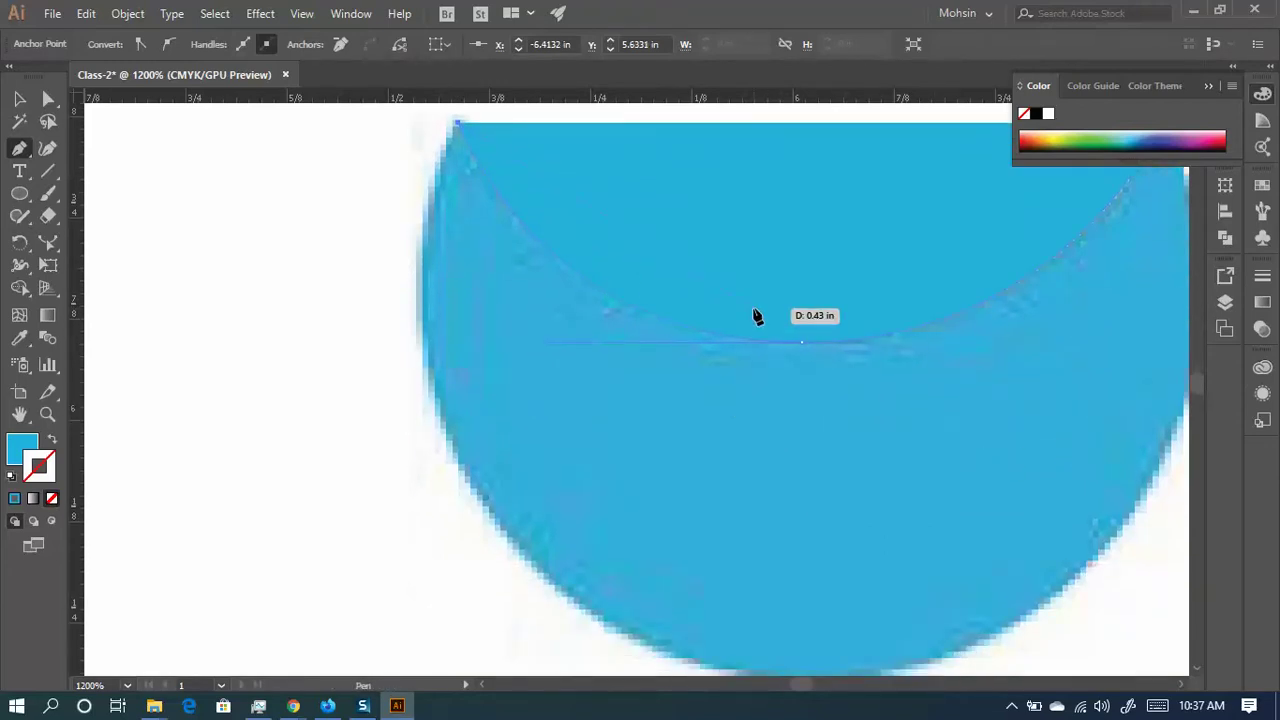
drag(757, 316, 454, 371)
drag(317, 357, 686, 643)
drag(312, 499, 390, 420)
scroll(474, 462, down, 2)
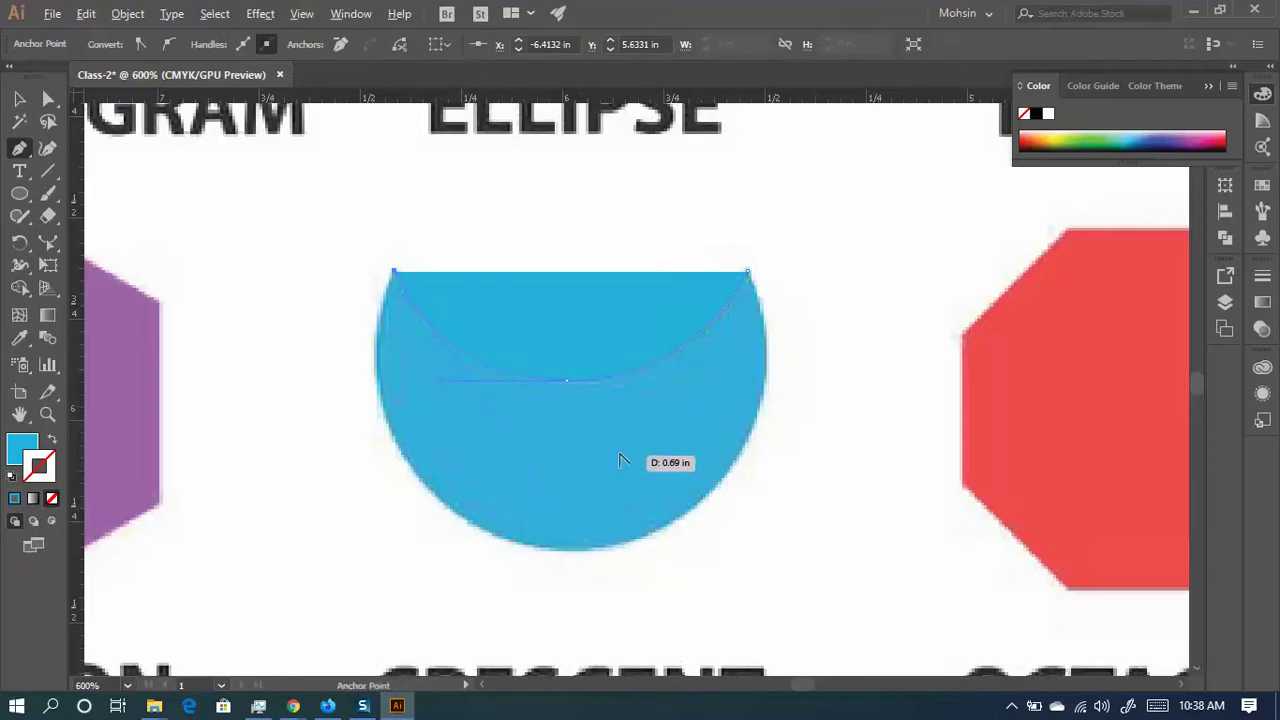
scroll(660, 457, down, 5)
drag(560, 440, 868, 488)
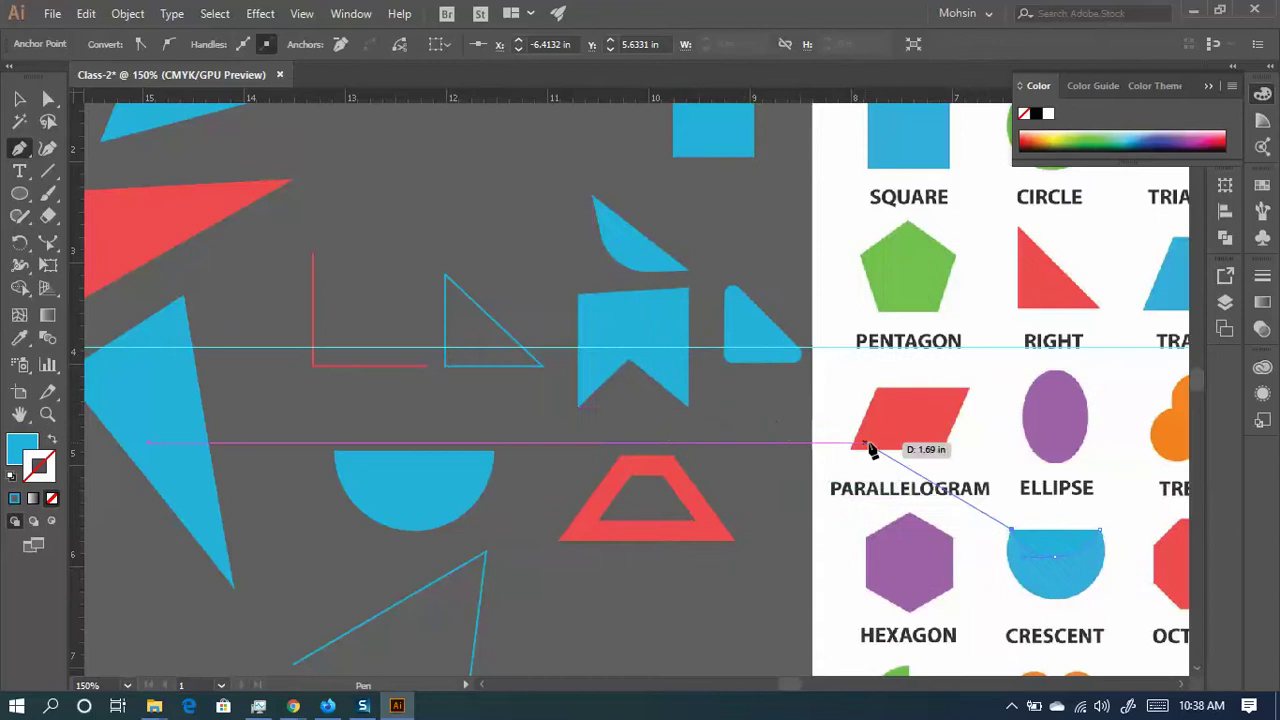
scroll(871, 449, up, 5)
scroll(1000, 290, up, 2)
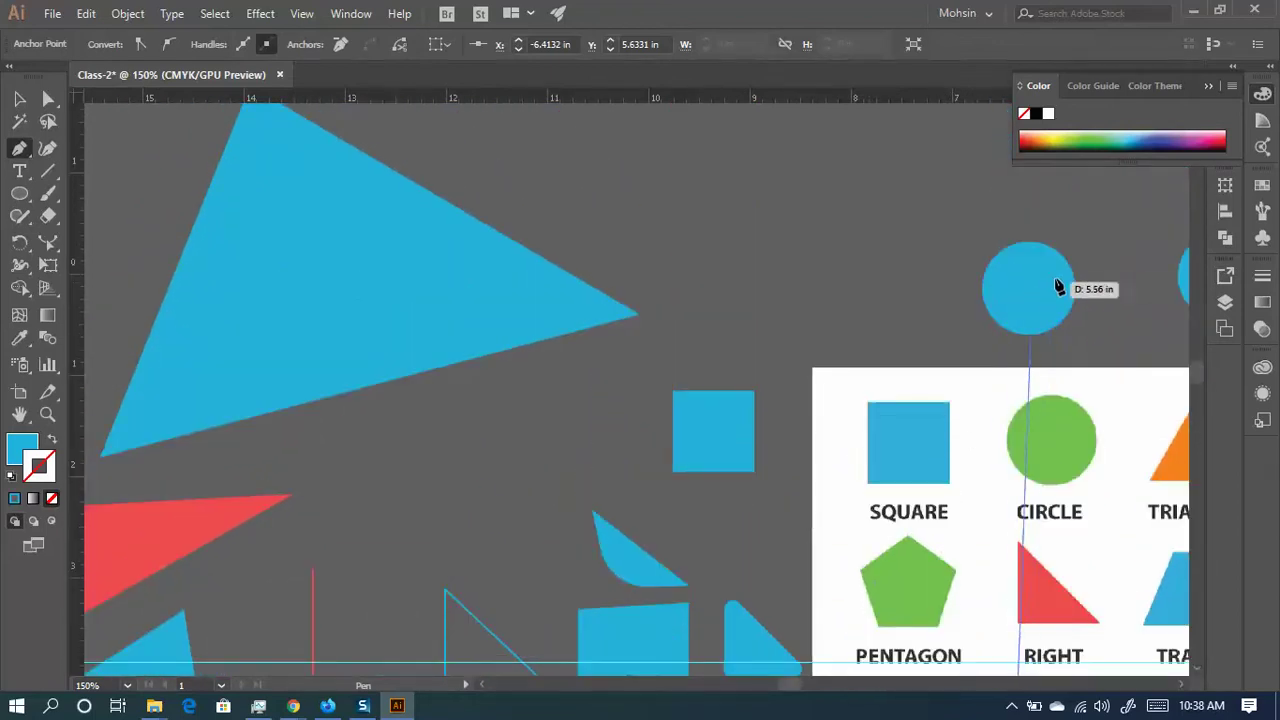
scroll(586, 420, down, 6)
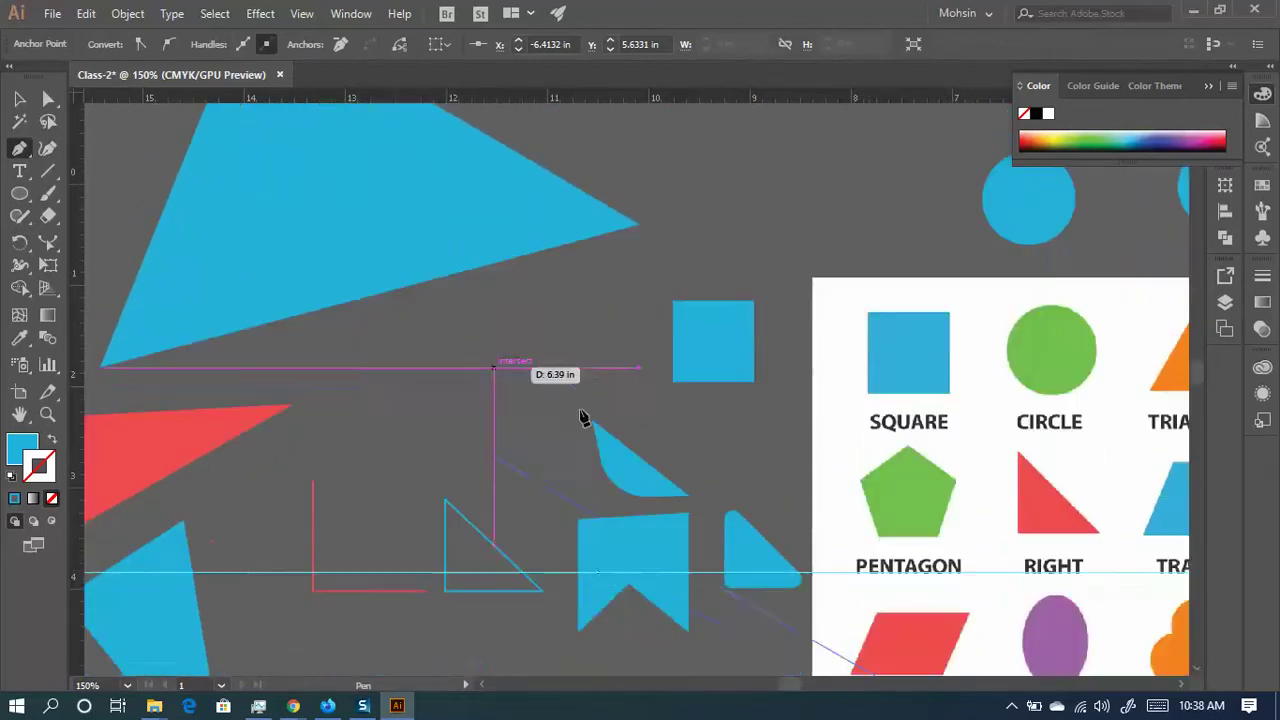
scroll(640, 398, down, 3)
scroll(300, 449, up, 4)
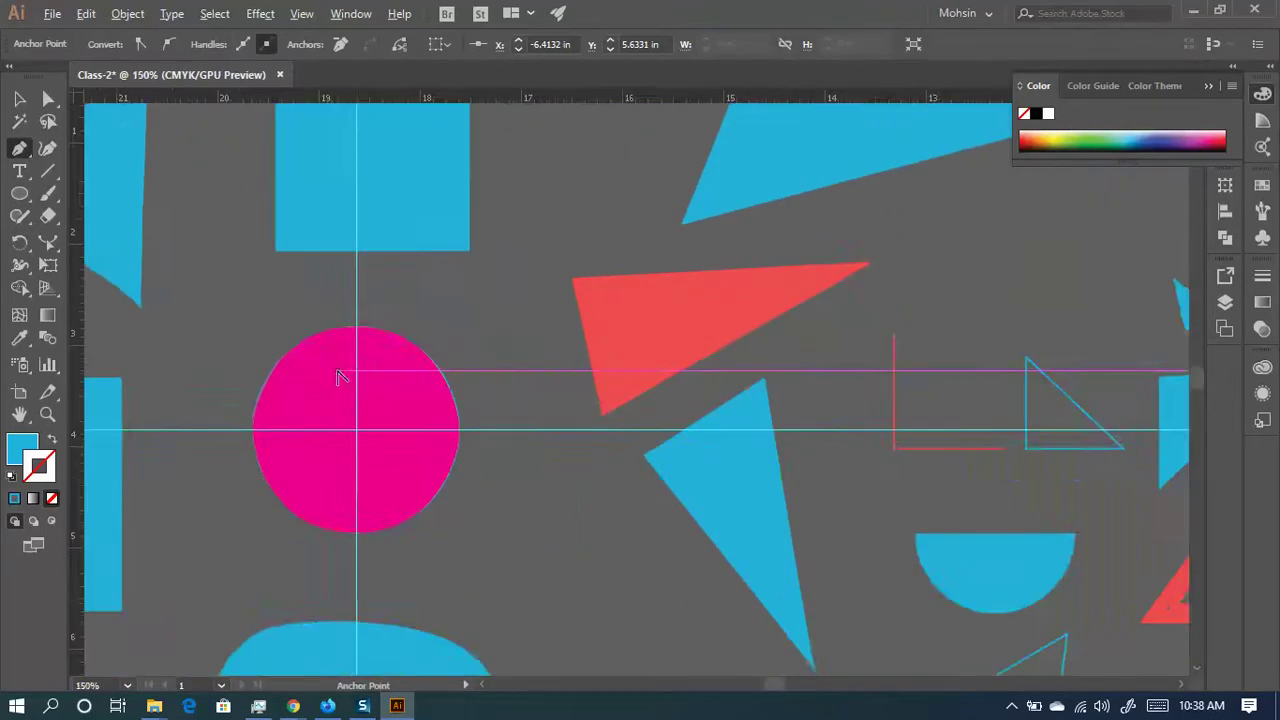
scroll(323, 414, up, 2)
scroll(327, 479, up, 1)
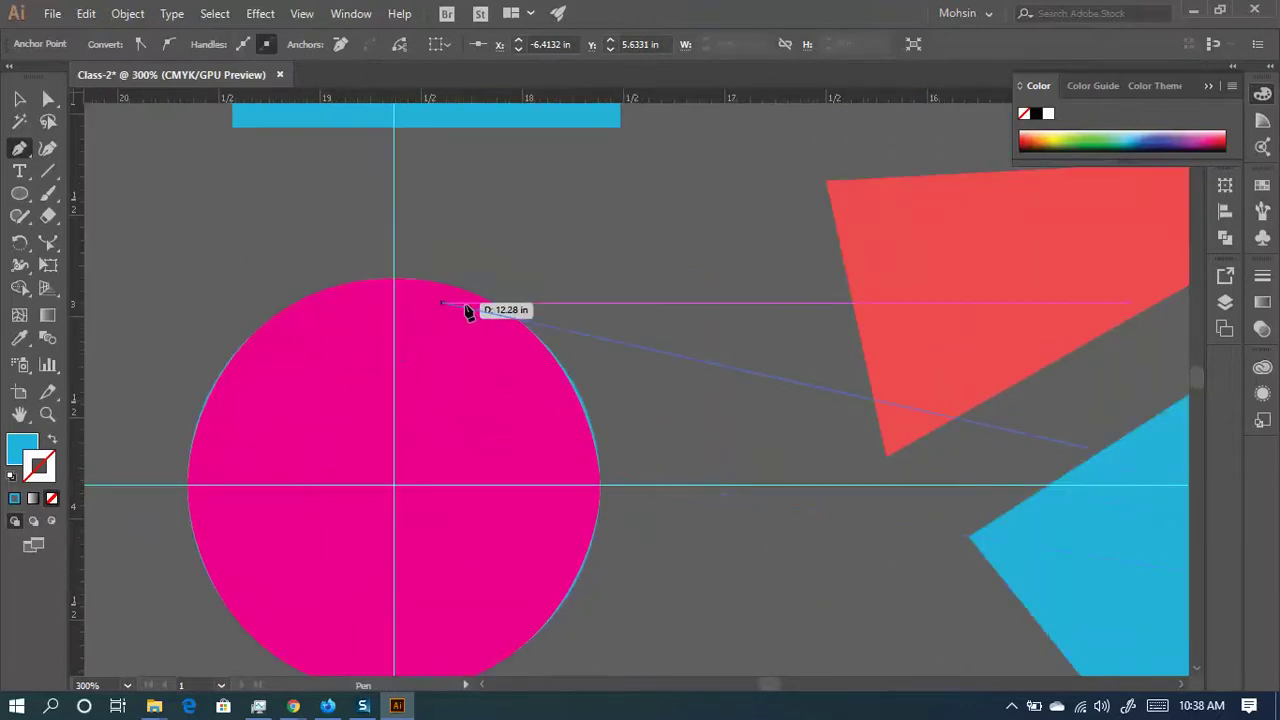
- Select the magenta circle's topmost anchor with Direct Selection to expose its direction handles
click(19, 98)
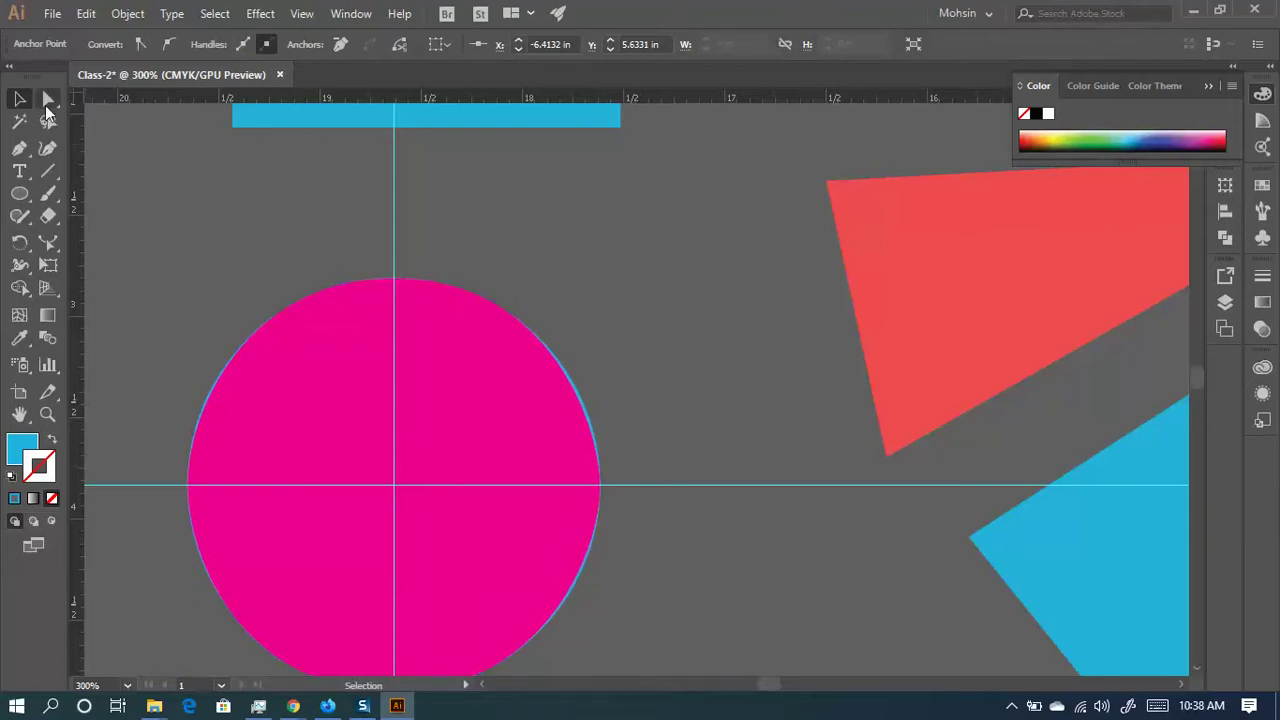
key(a)
click(395, 280)
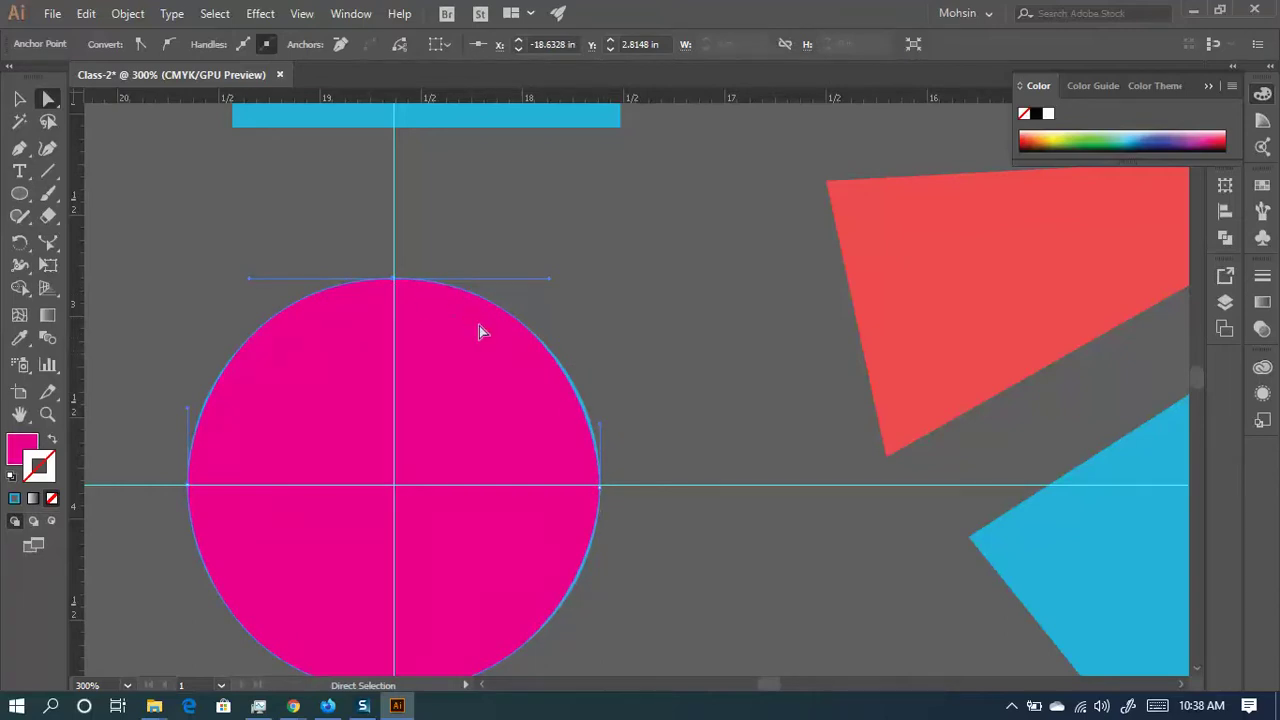
scroll(479, 325, down, 2)
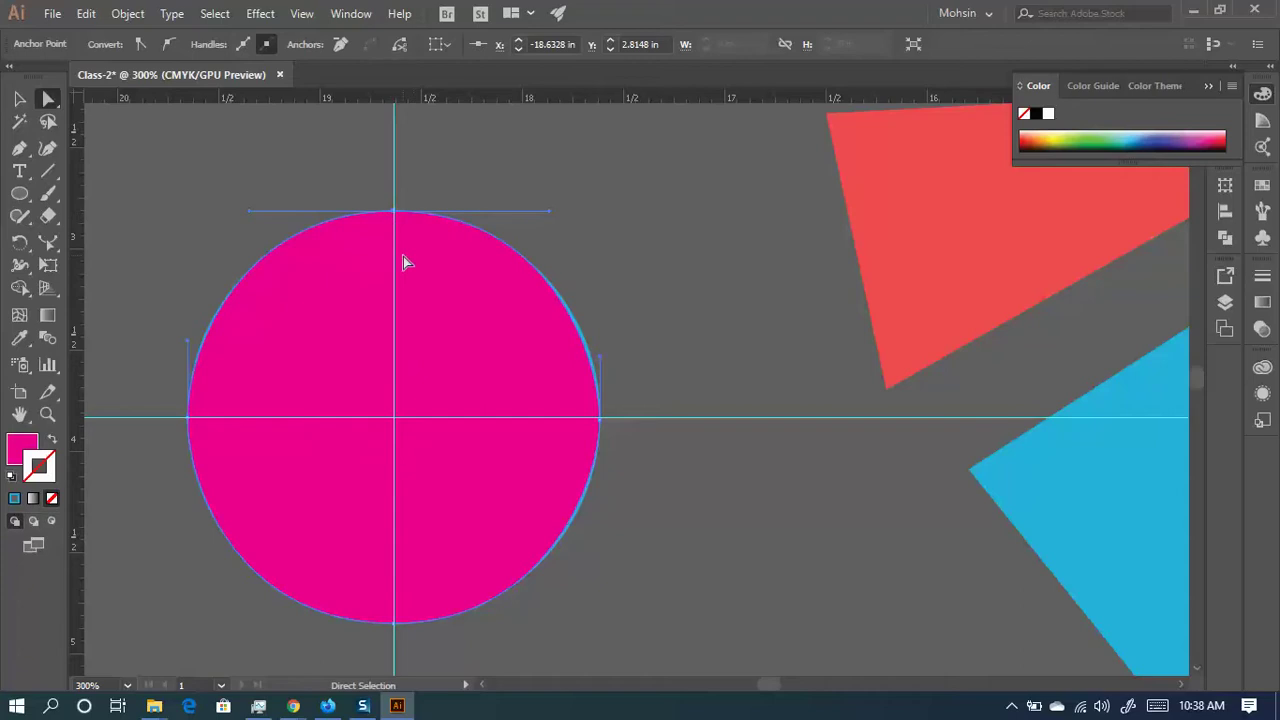
- Draw a quarter-circle Pen arc just outside the magenta circle's upper-right edge, swapping fill and stroke to give it a magenta outline without fill
click(20, 100)
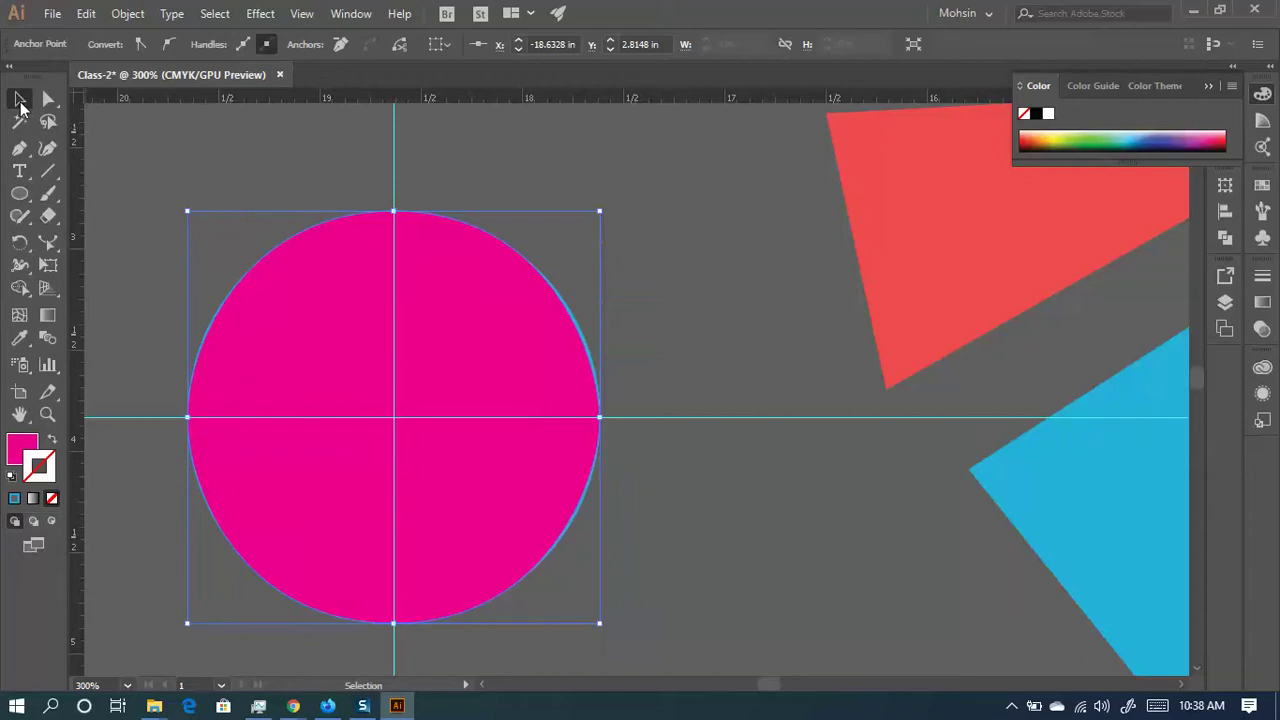
click(48, 100)
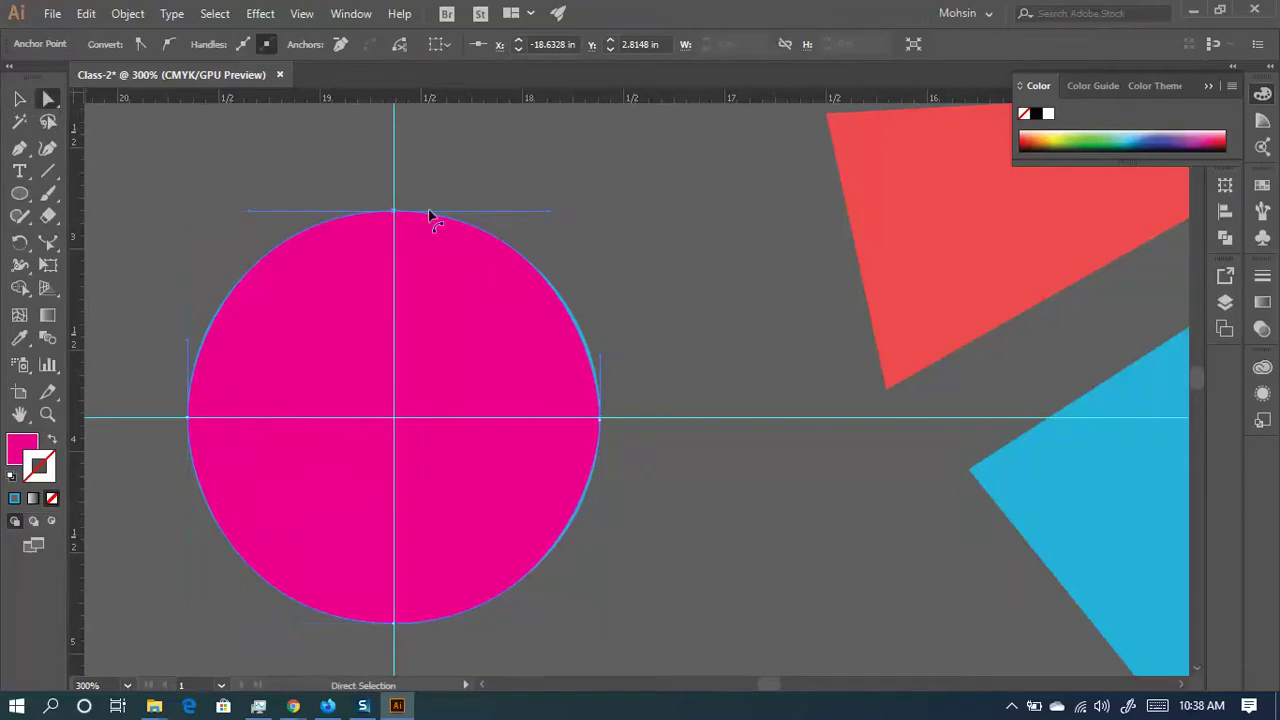
click(19, 148)
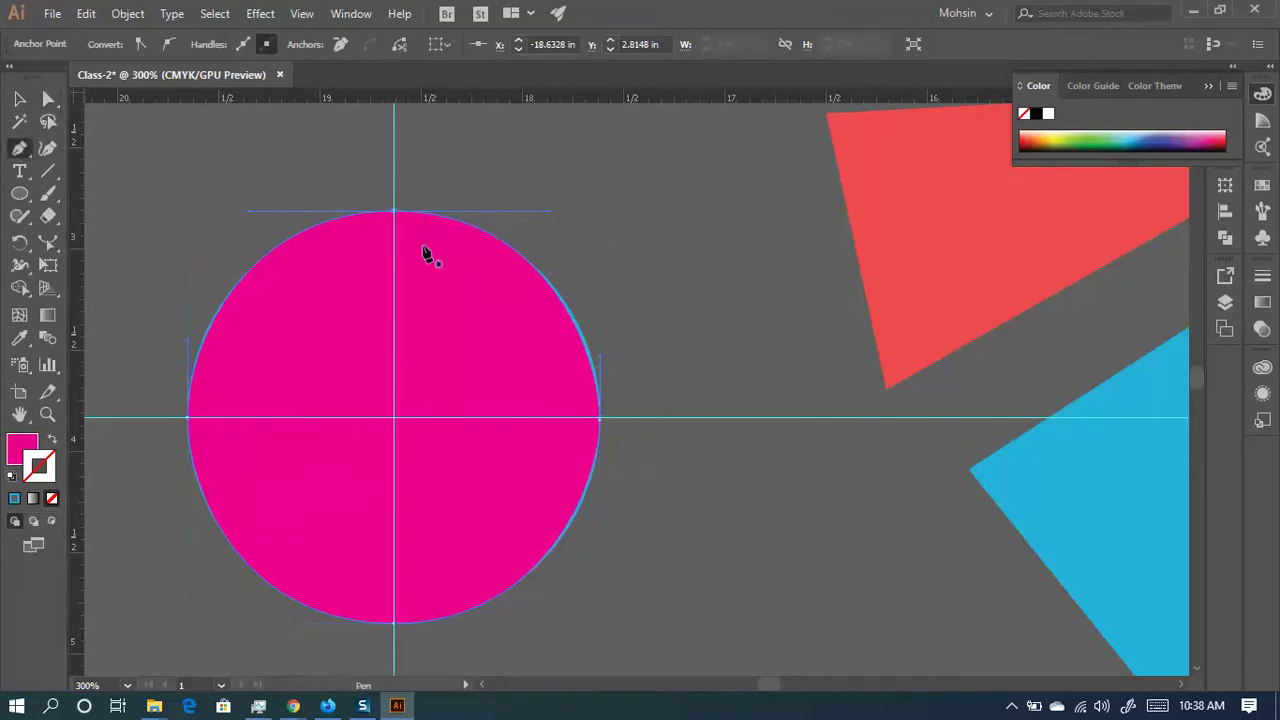
click(402, 199)
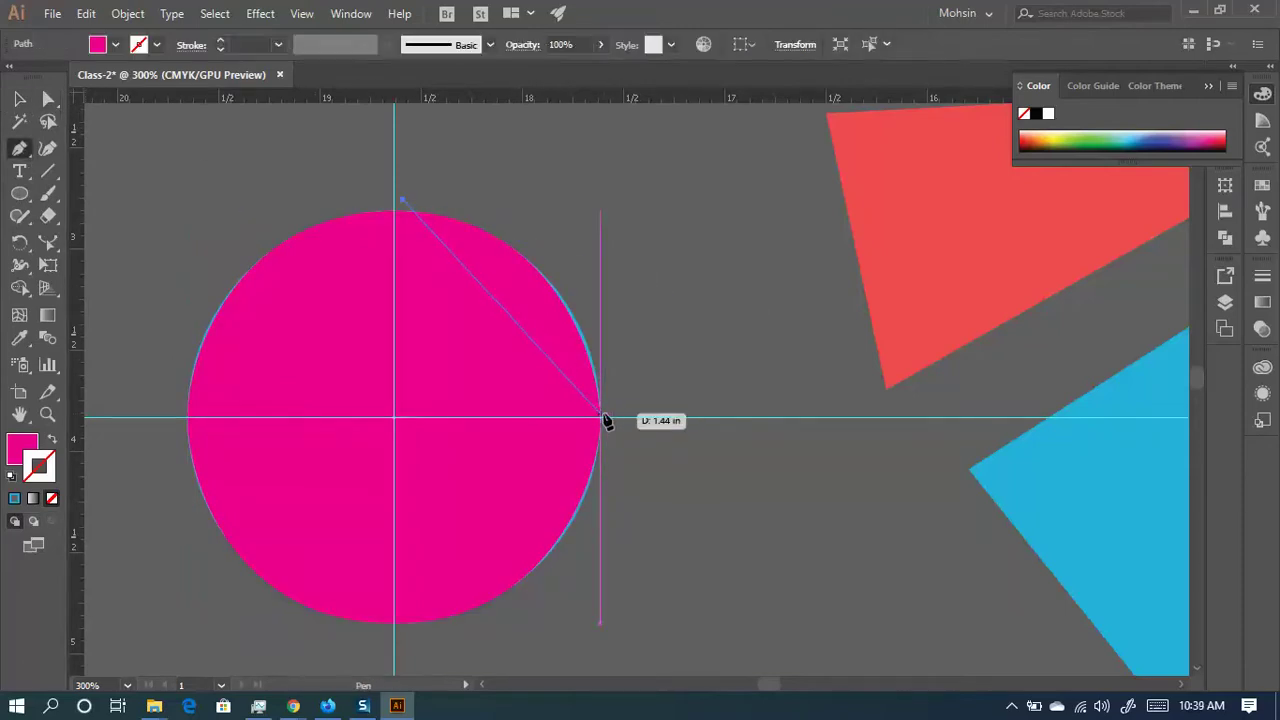
drag(612, 405, 597, 508)
mouse_move(625, 617)
mouse_down()
mouse_move(609, 612)
mouse_move(634, 628)
mouse_up()
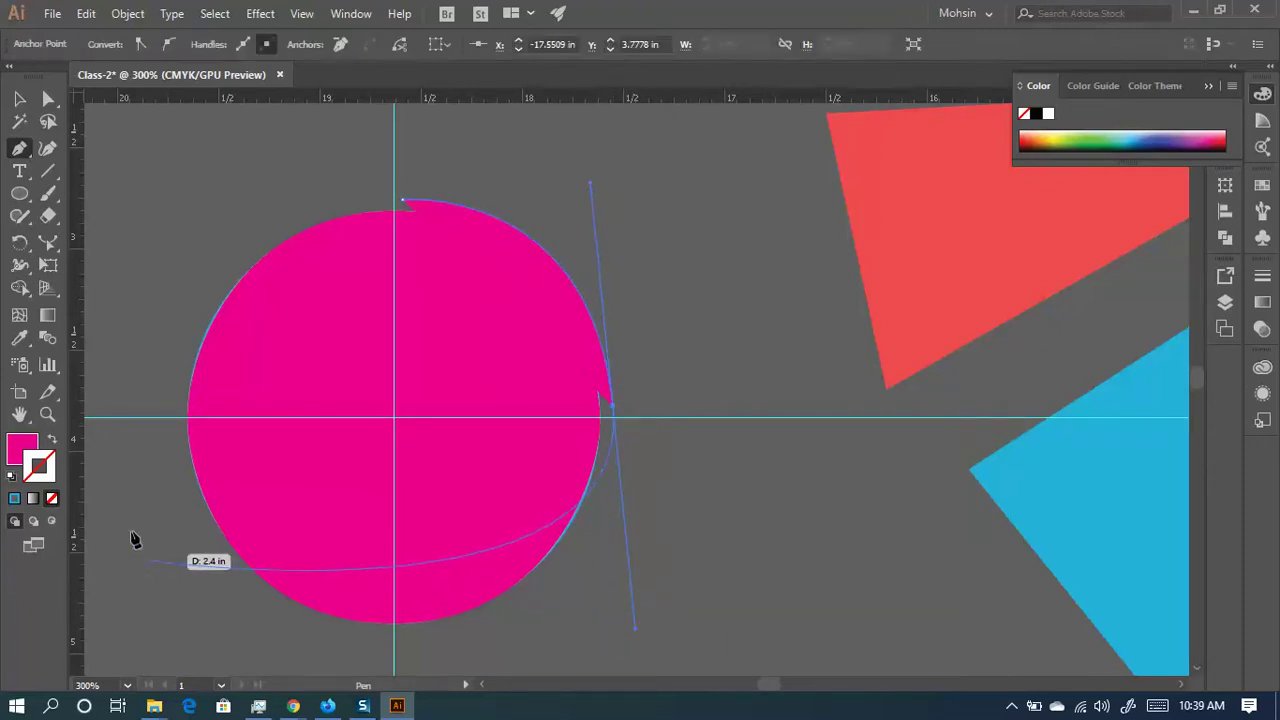
click(52, 439)
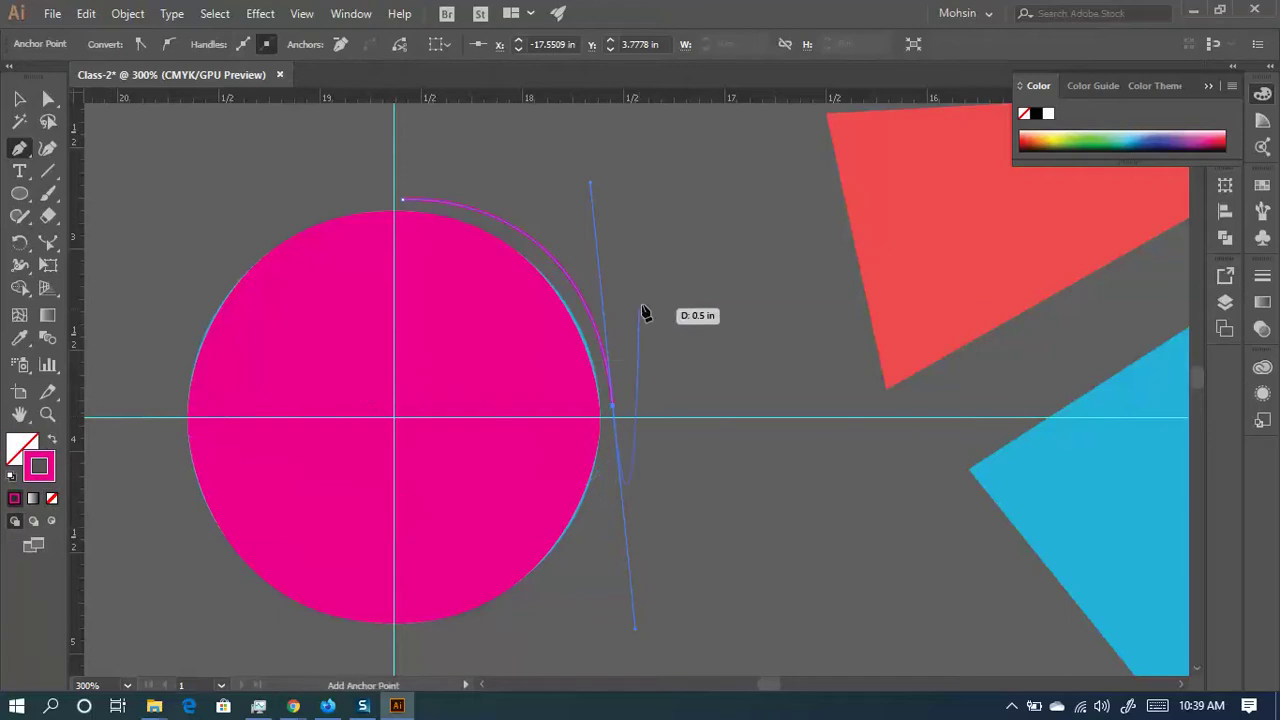
click(19, 98)
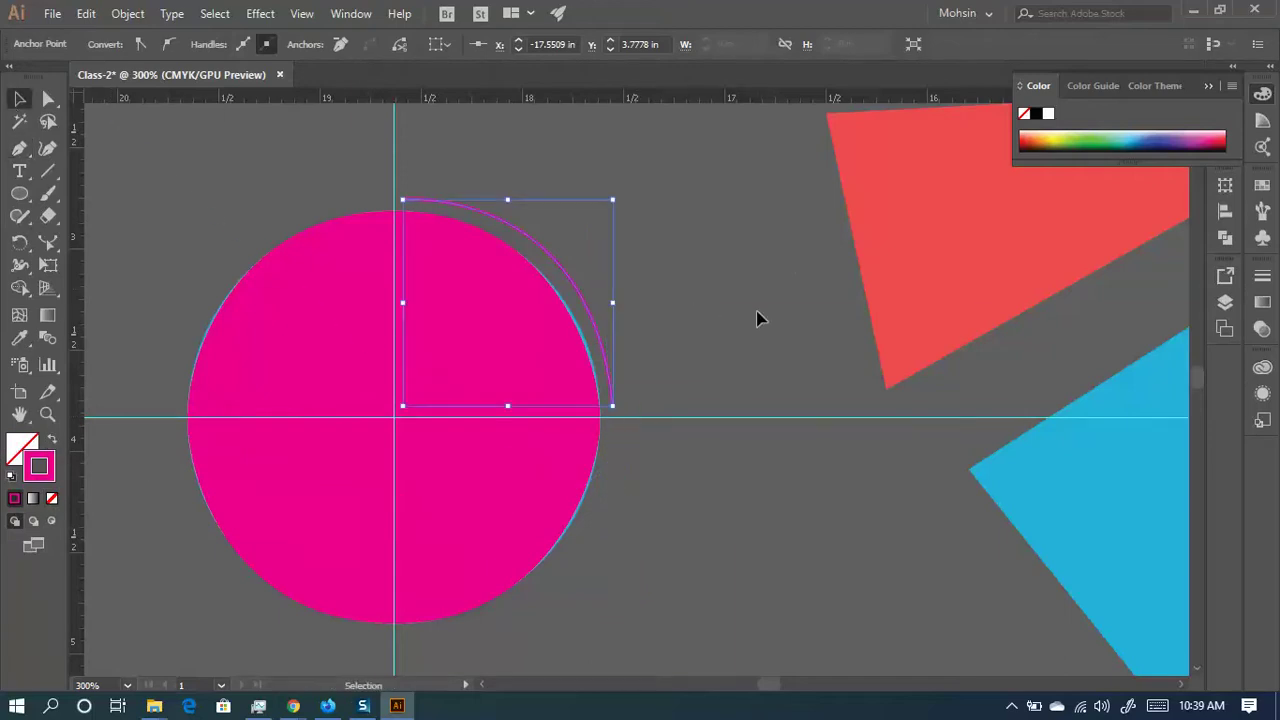
scroll(455, 250, down, 1)
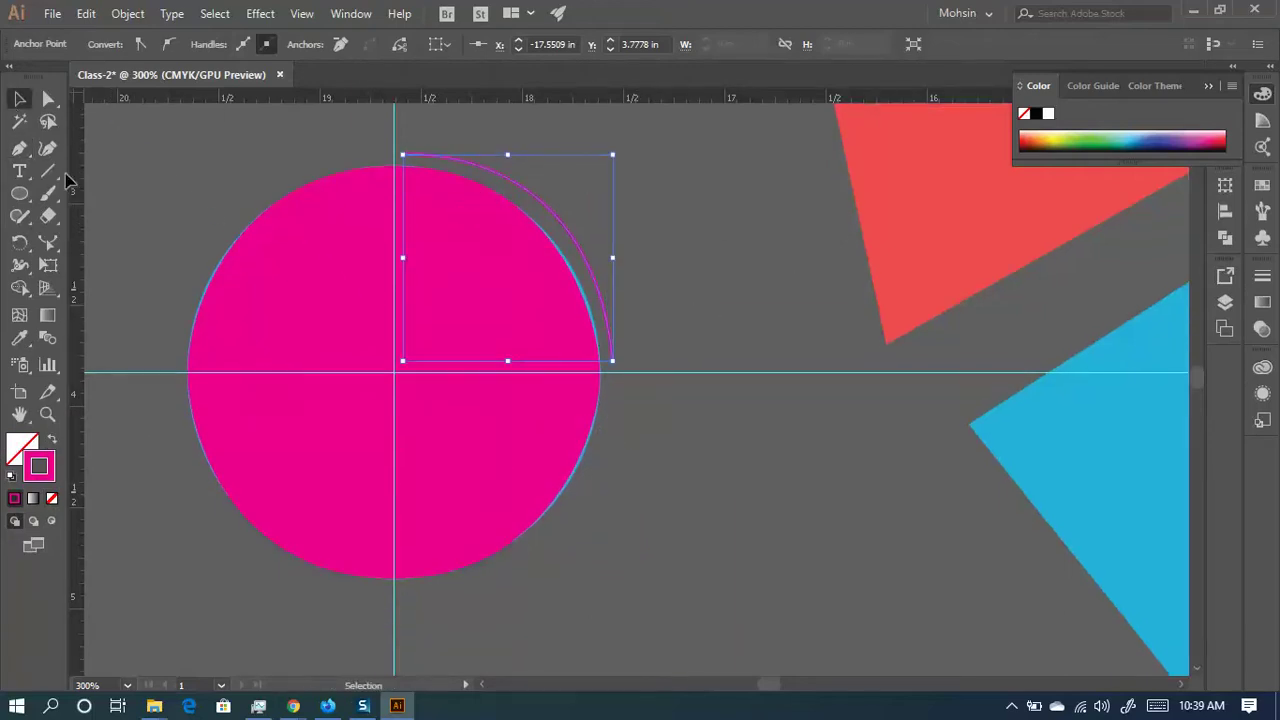
- Try a second Pen arc from the vertical guide above the circle to a smooth anchor beside its lower-right edge
click(19, 148)
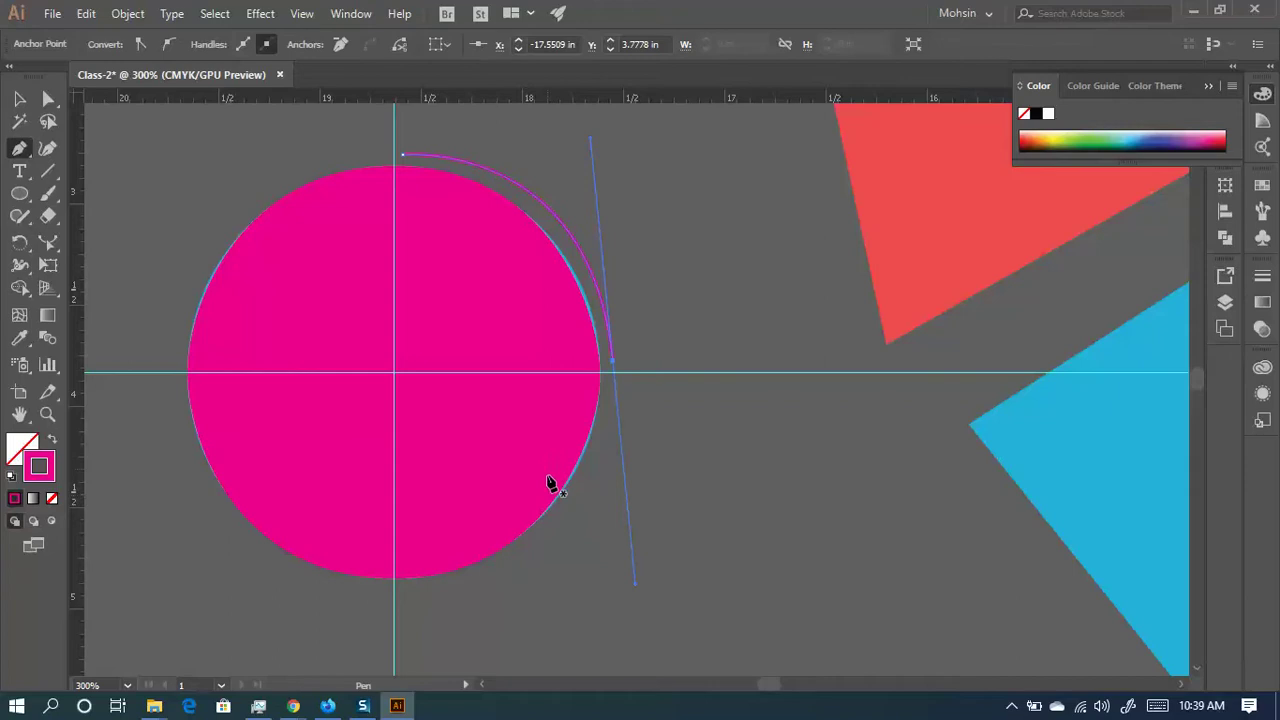
click(399, 160)
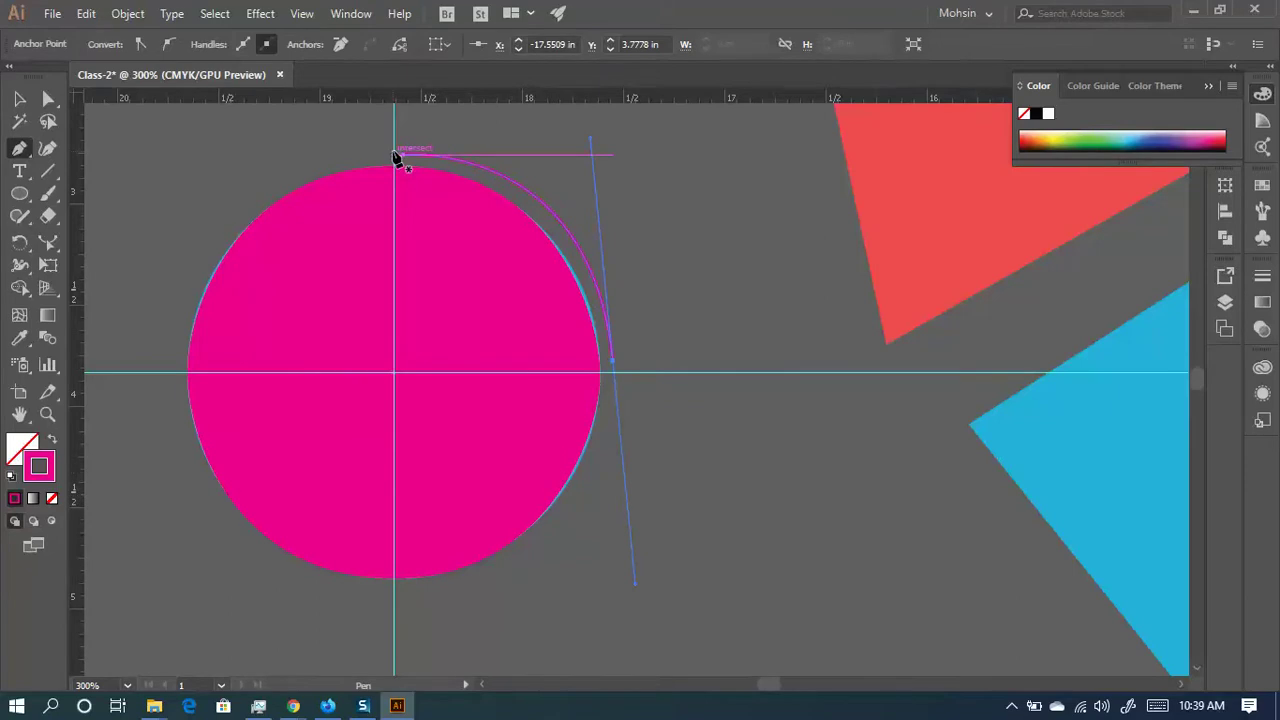
drag(614, 385, 557, 560)
scroll(686, 514, up, 5)
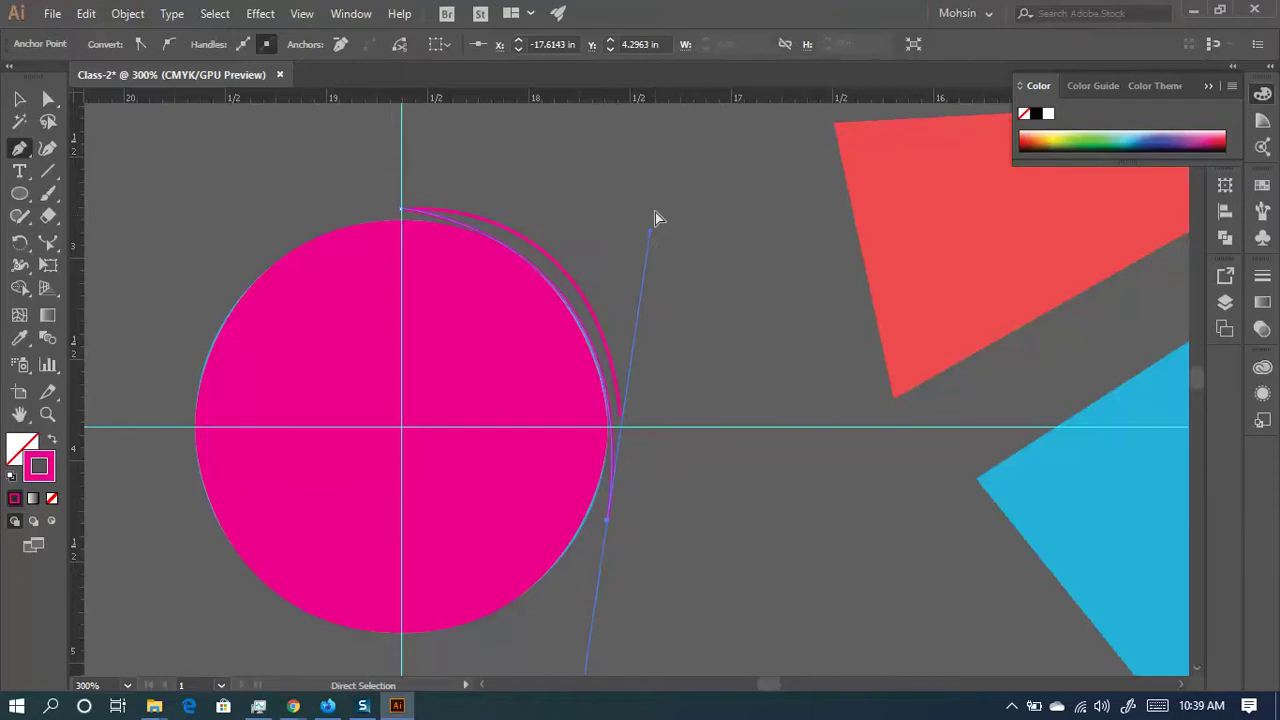
ctrl+click(655, 216)
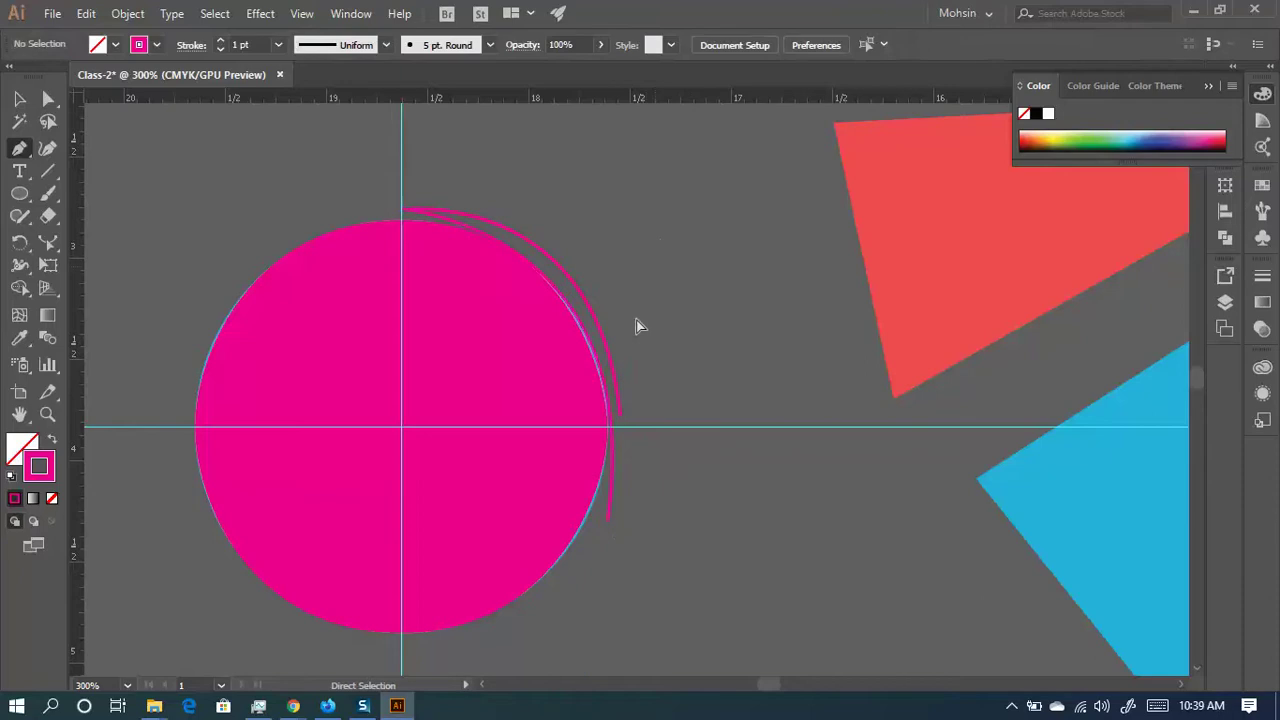
- Try reshaping the second arc by adjusting its lower anchor's direction handle and curve segment, and undo the second arc
ctrl+click(607, 521)
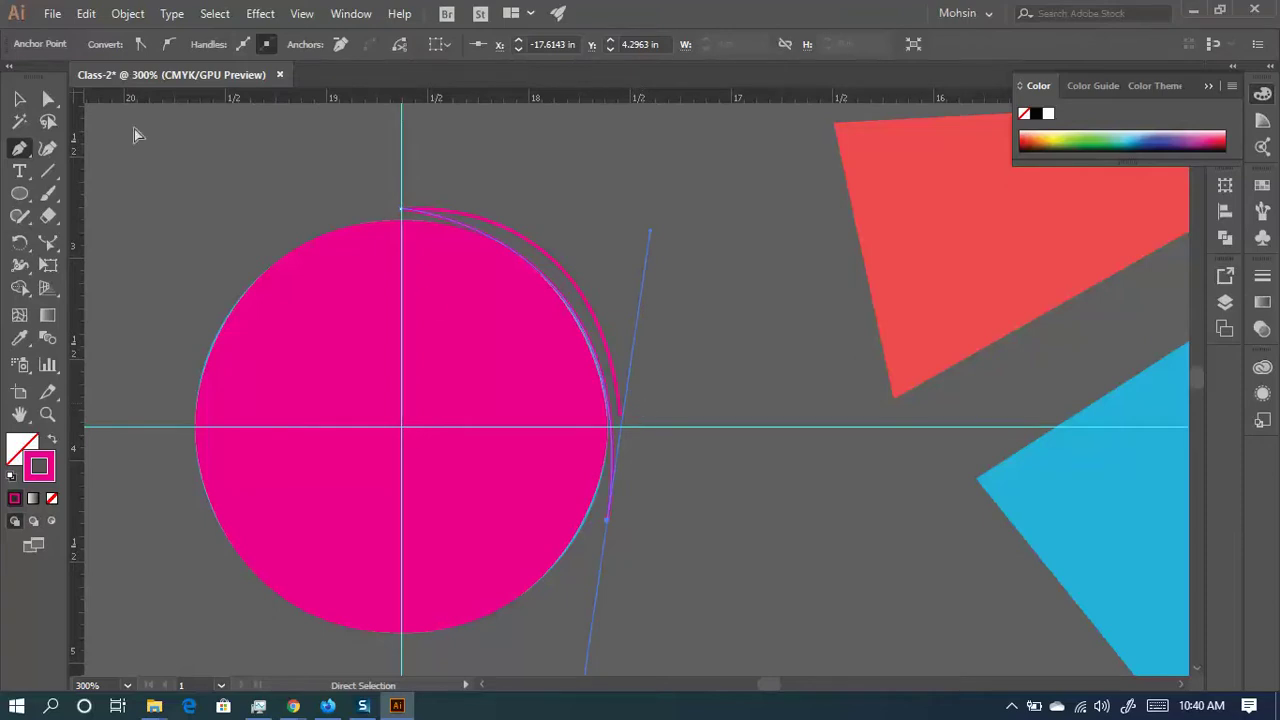
click(26, 148)
mouse_move(649, 232)
mouse_down()
mouse_move(674, 237)
mouse_move(666, 171)
mouse_move(611, 206)
mouse_move(692, 199)
mouse_move(684, 251)
mouse_move(664, 247)
mouse_move(643, 323)
mouse_move(620, 211)
mouse_move(648, 244)
mouse_up()
click(48, 99)
click(20, 150)
ctrl+click(655, 253)
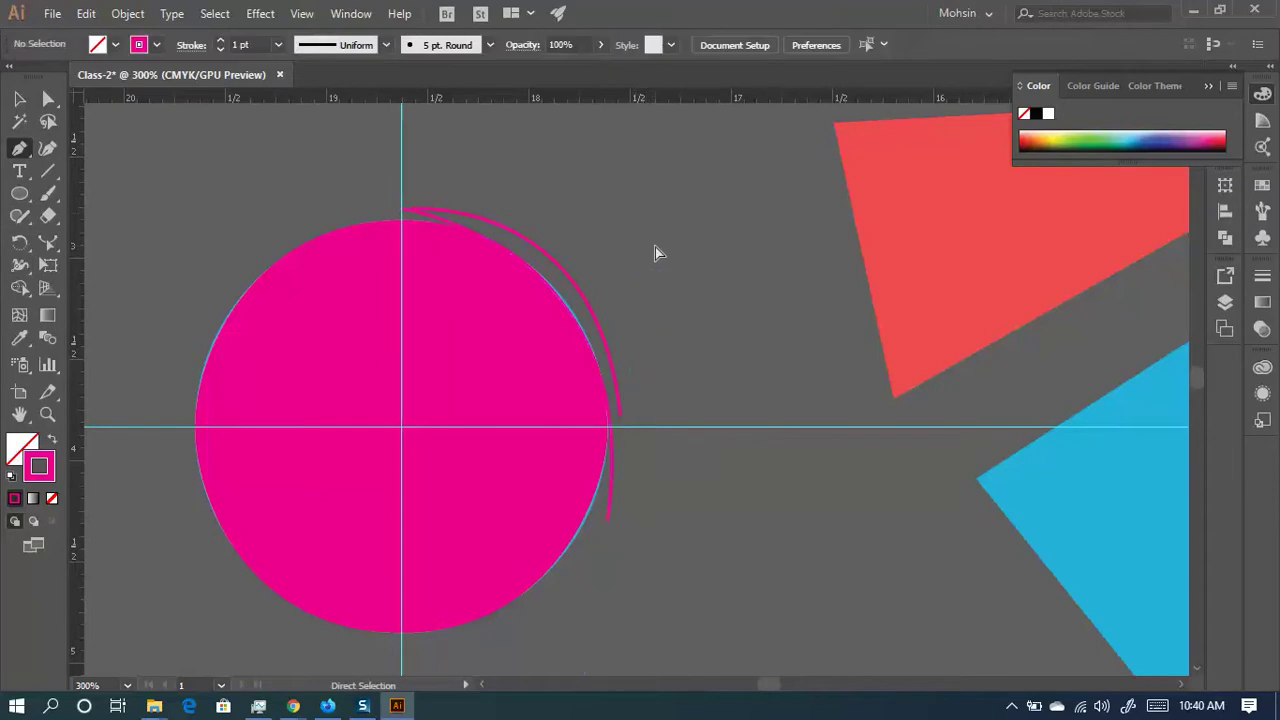
click(609, 518)
drag(649, 244, 655, 185)
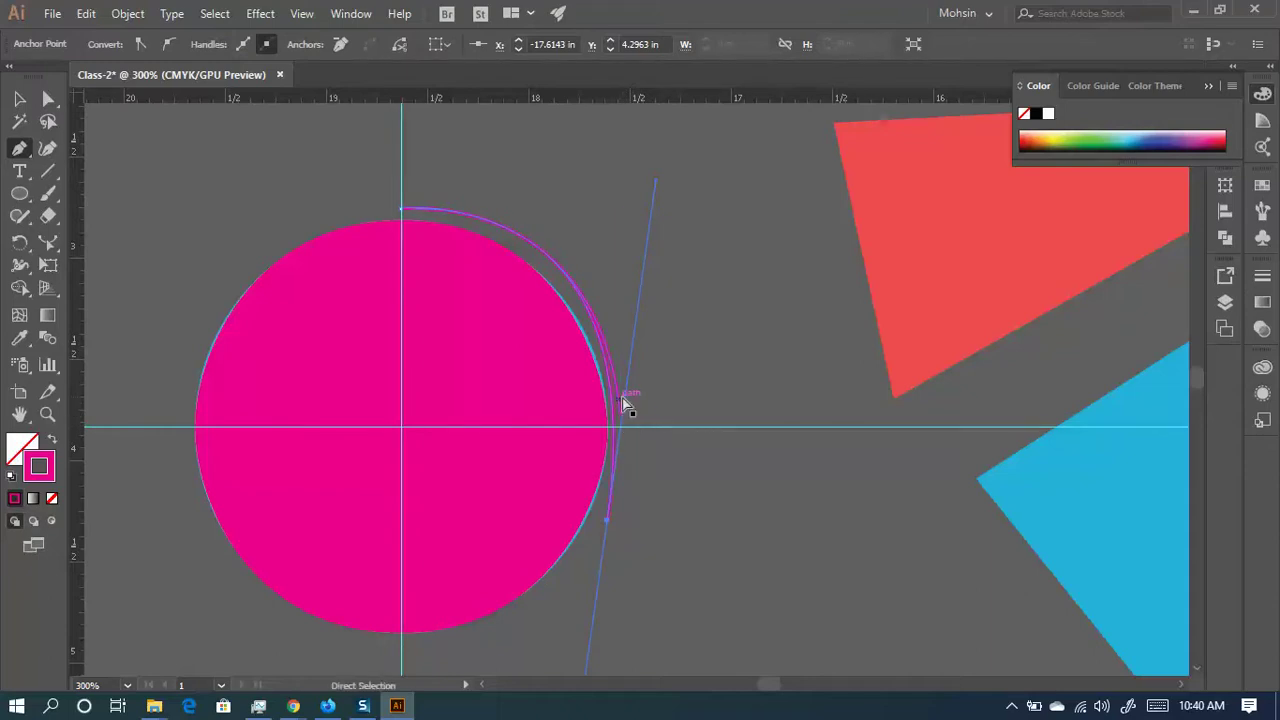
drag(622, 398, 620, 429)
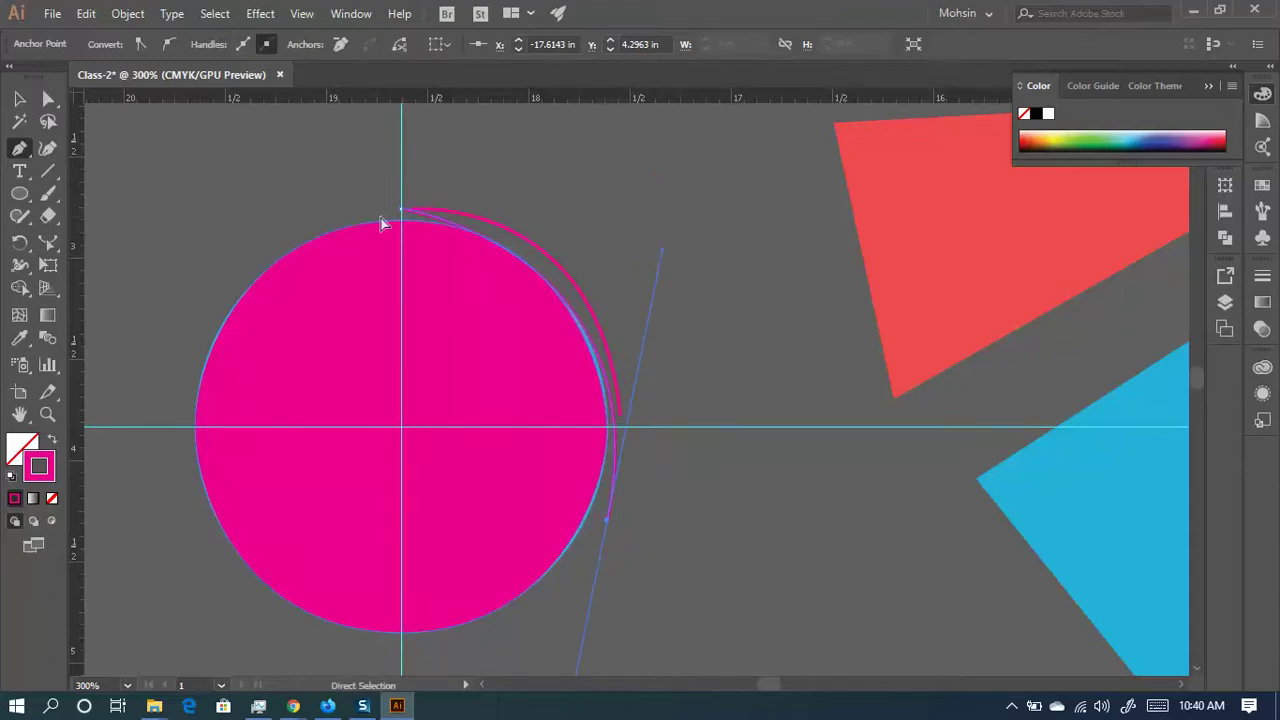
key(ctrl+z)
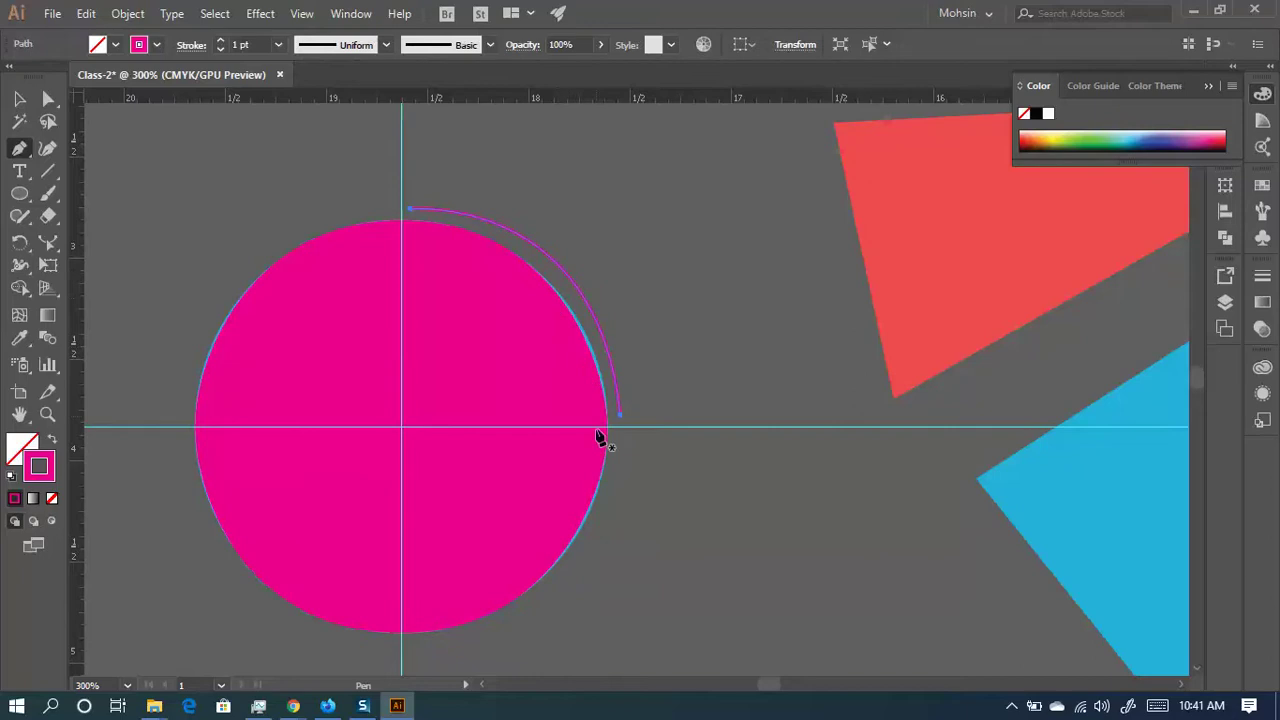
- Place a horizontal ruler guide at the lowest point of the crescent's inner curve and resume the crescent path from its upper-left tip
scroll(611, 477, down, 3)
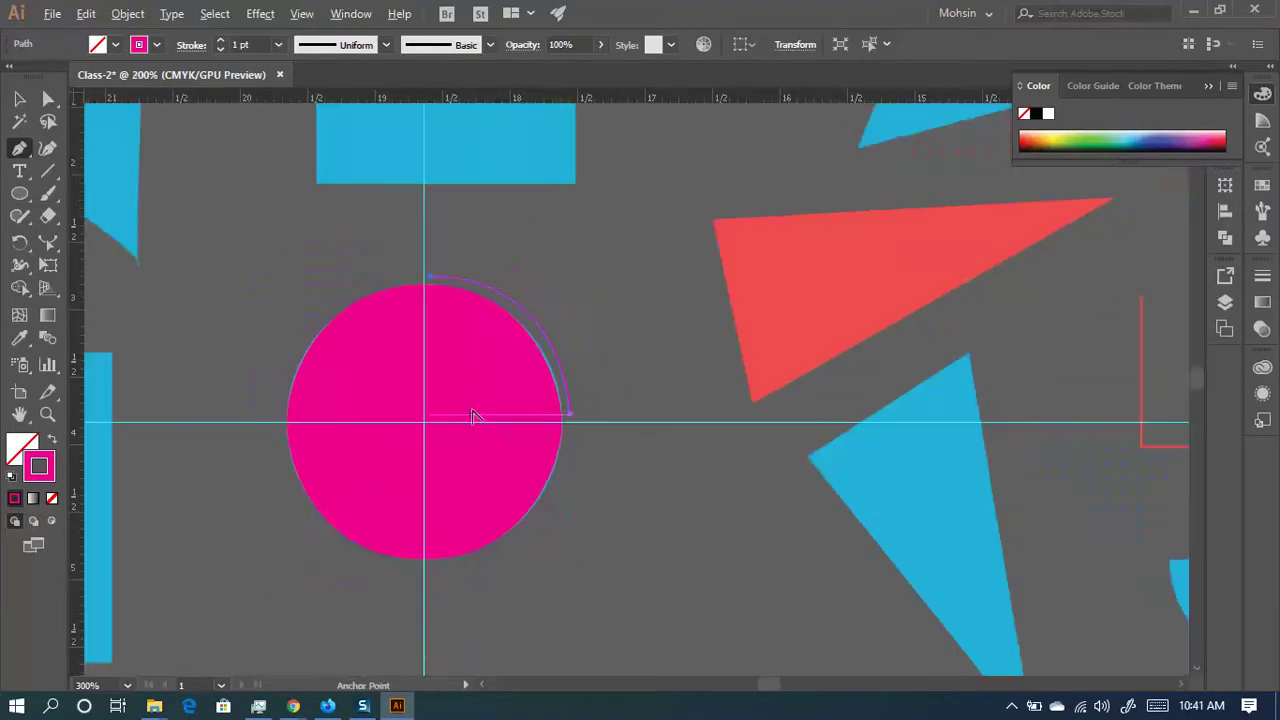
scroll(912, 540, up, 2)
scroll(912, 540, down, 2)
scroll(1170, 520, up, 4)
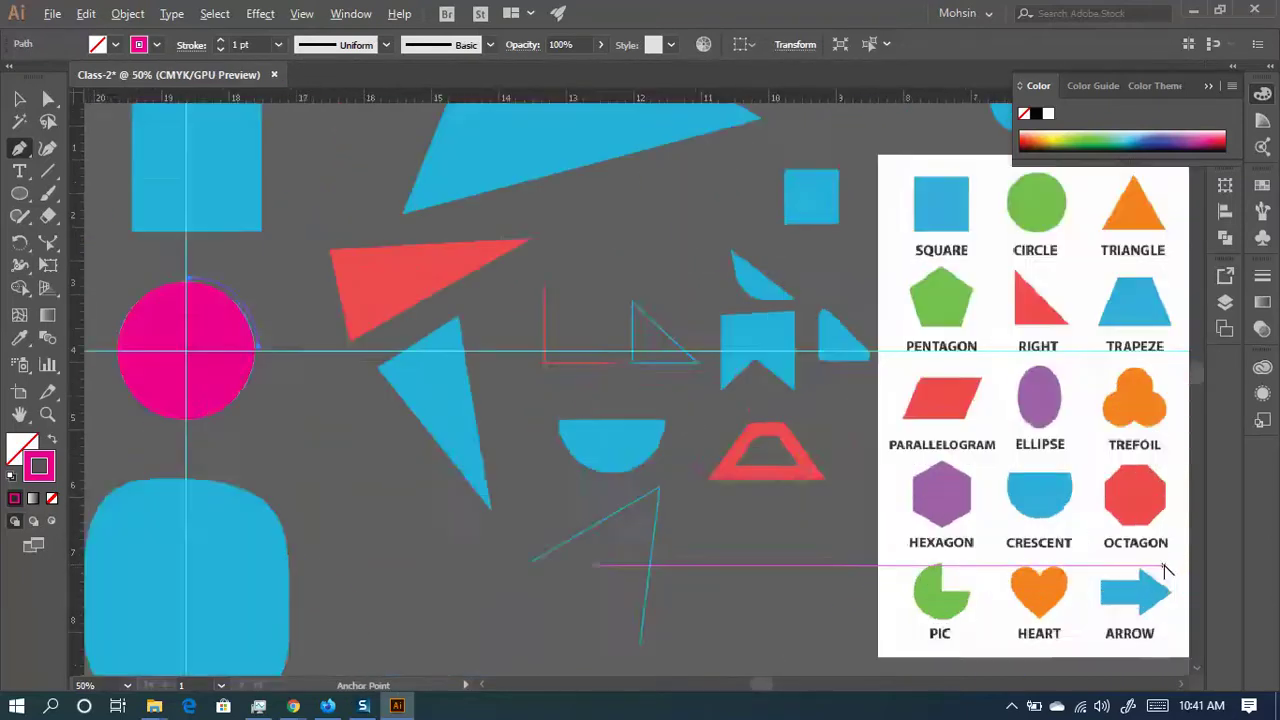
drag(818, 381, 679, 414)
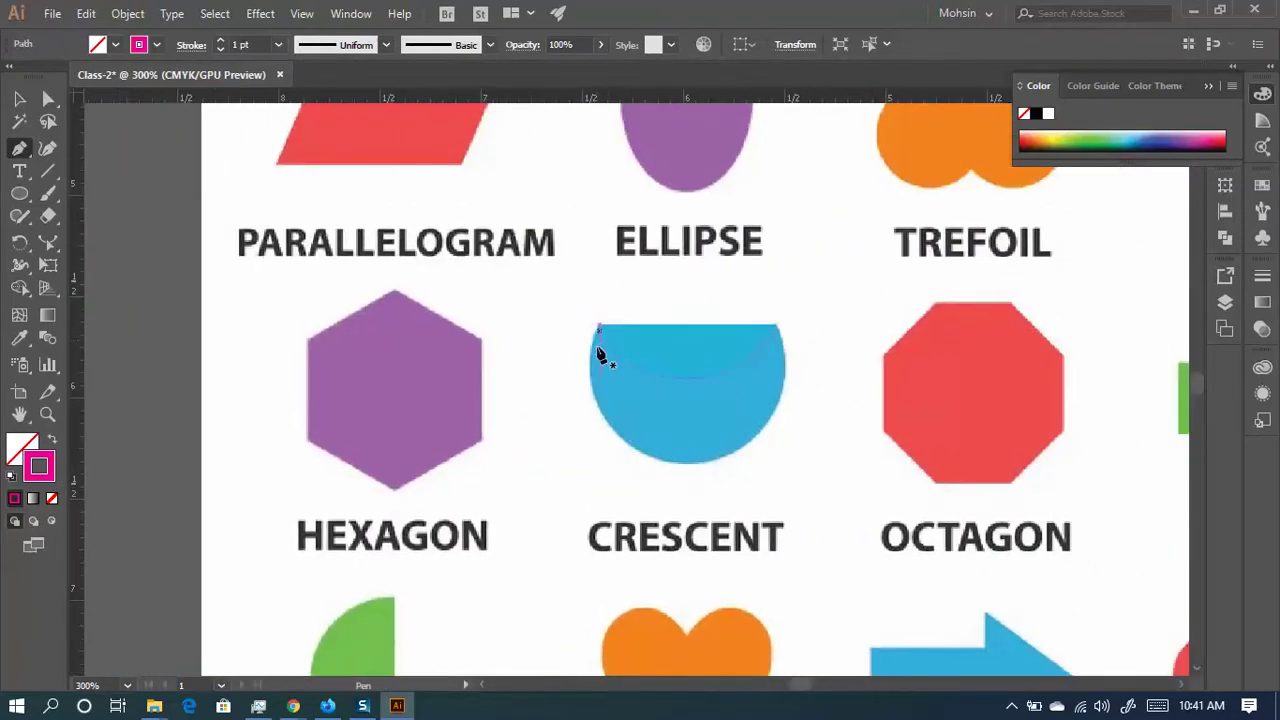
scroll(599, 352, up, 4)
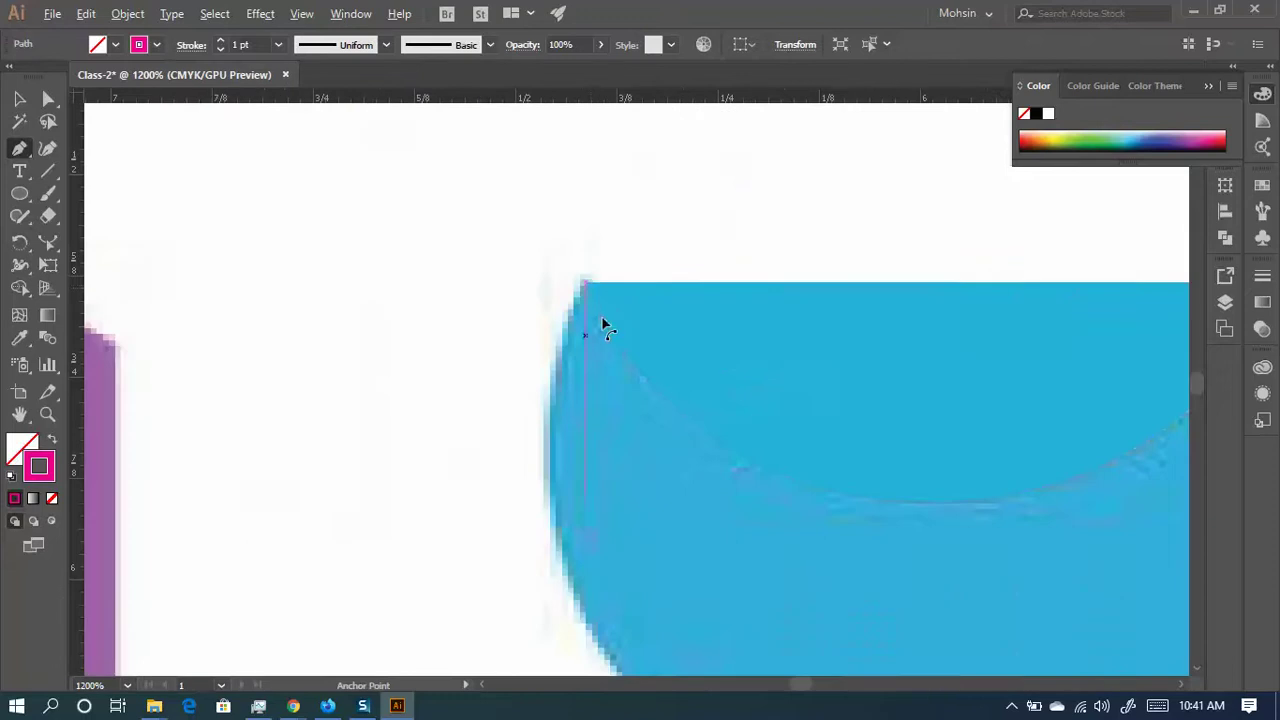
ctrl+click(552, 287)
drag(586, 285, 594, 360)
key(space)
drag(708, 385, 316, 108)
alt+scroll(603, 651, down, 3)
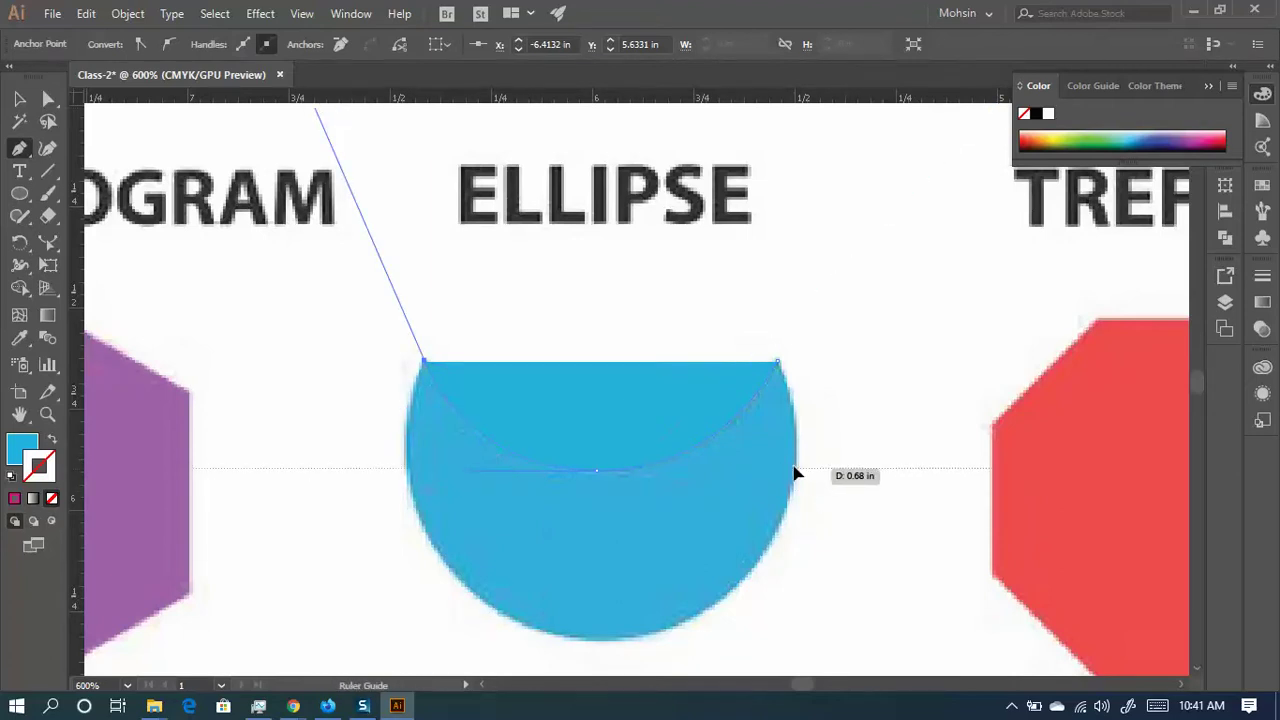
key(Escape)
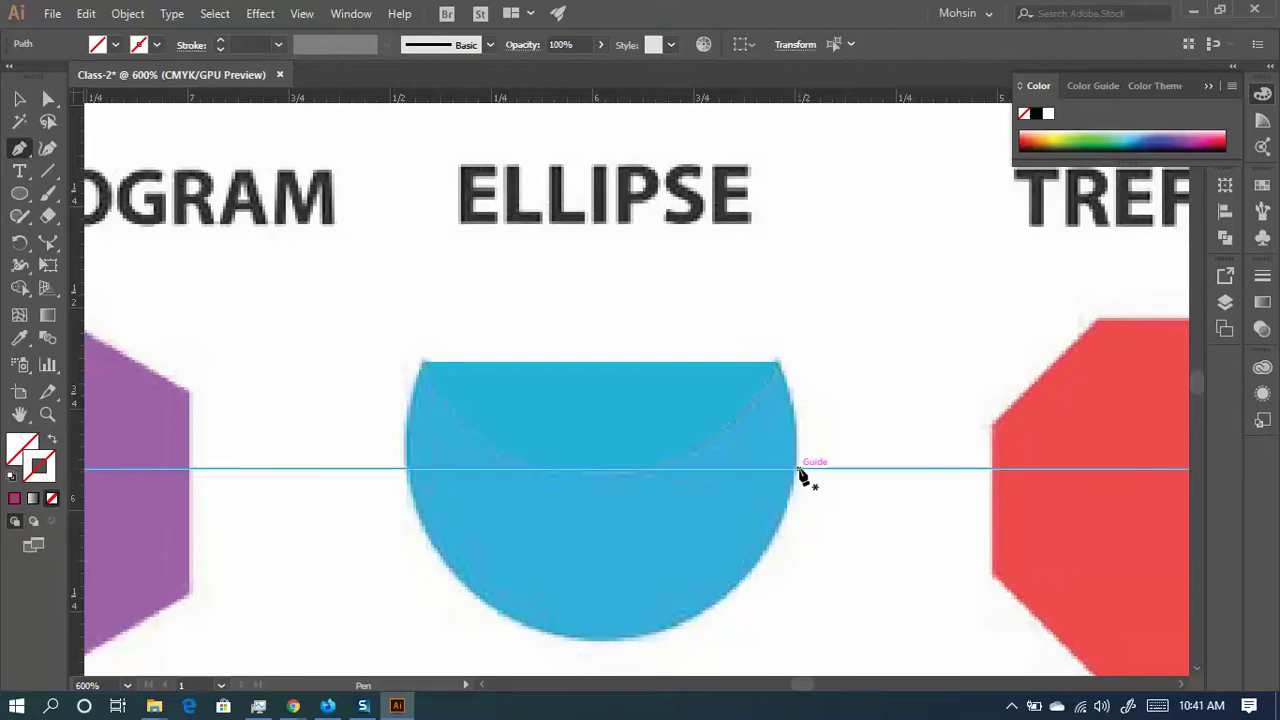
click(424, 363)
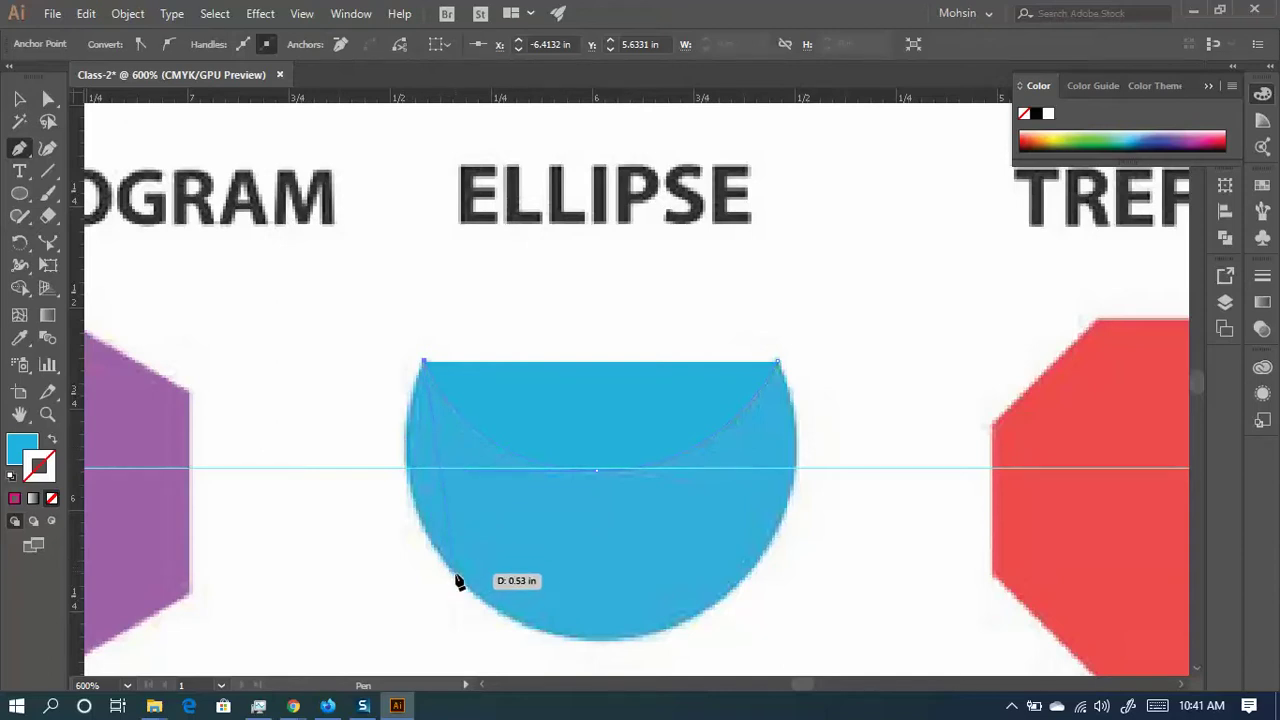
drag(457, 574, 376, 486)
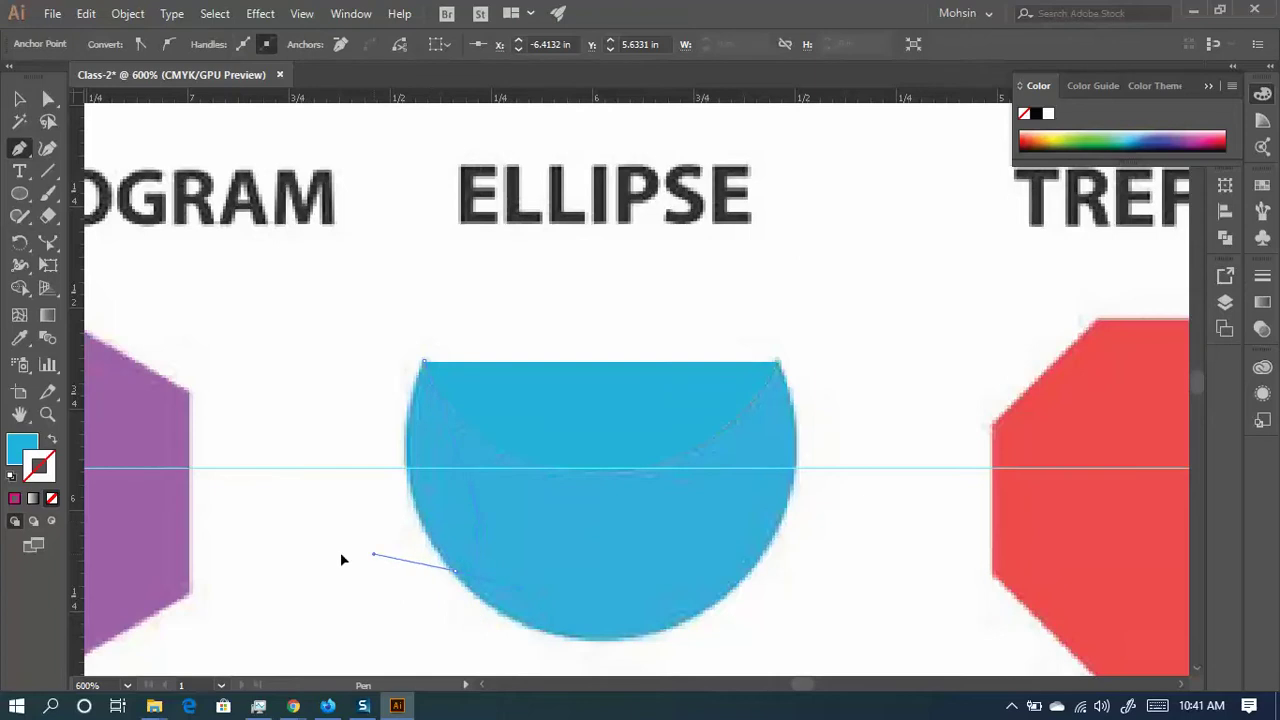
drag(341, 559, 189, 563)
key(ctrl+z)
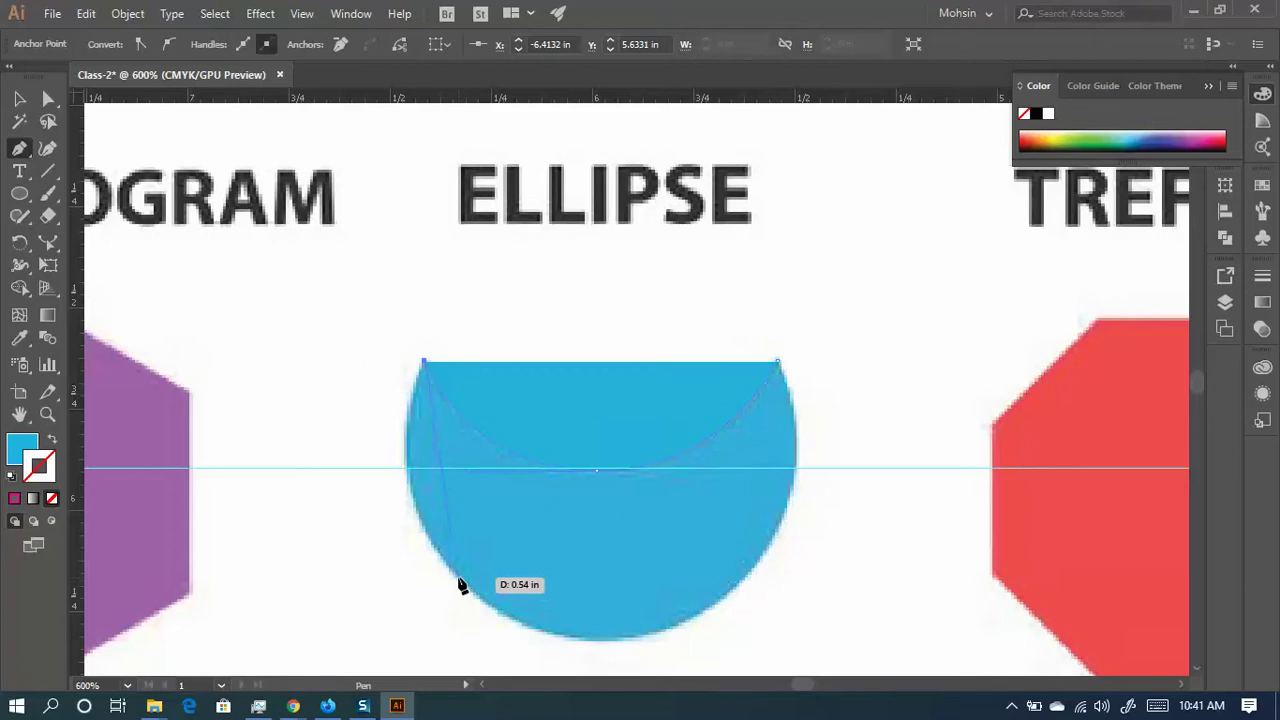
- Trace the crescent's outer edge with smooth anchors on its lower-left and lower-right curves, aligning their direction handles with the edge
drag(466, 580, 550, 664)
click(598, 451)
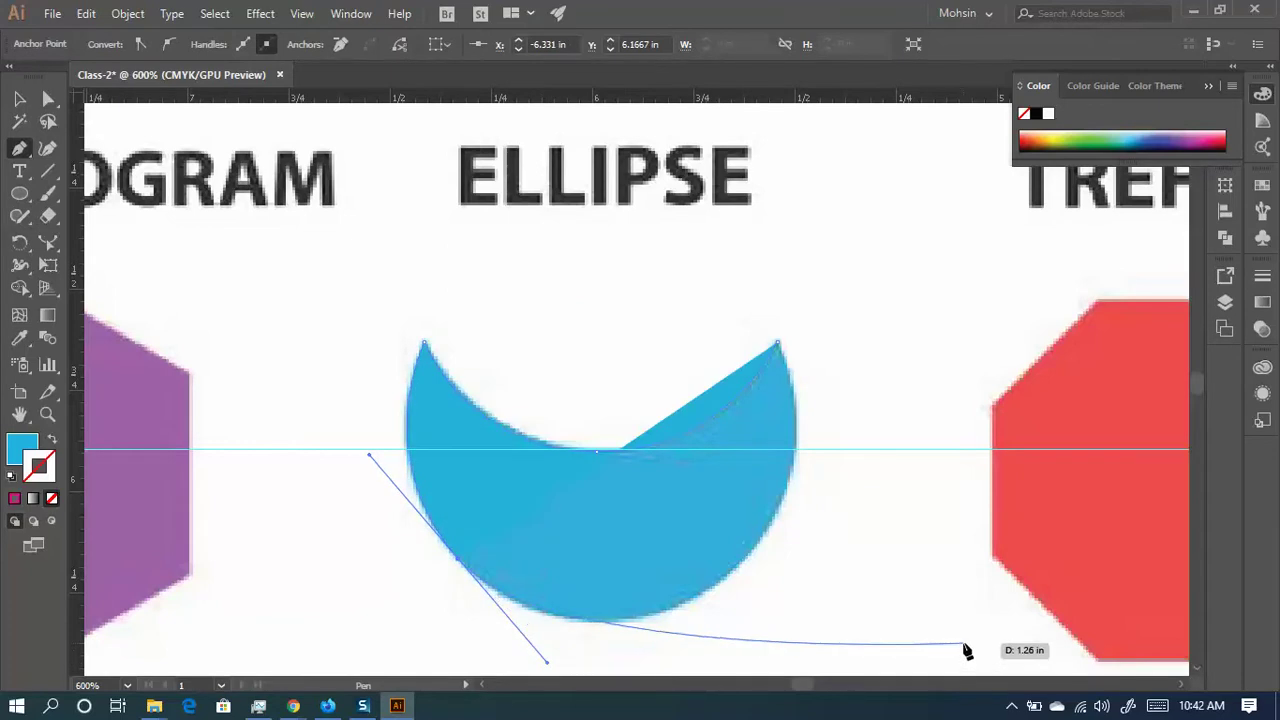
scroll(594, 517, down, 2)
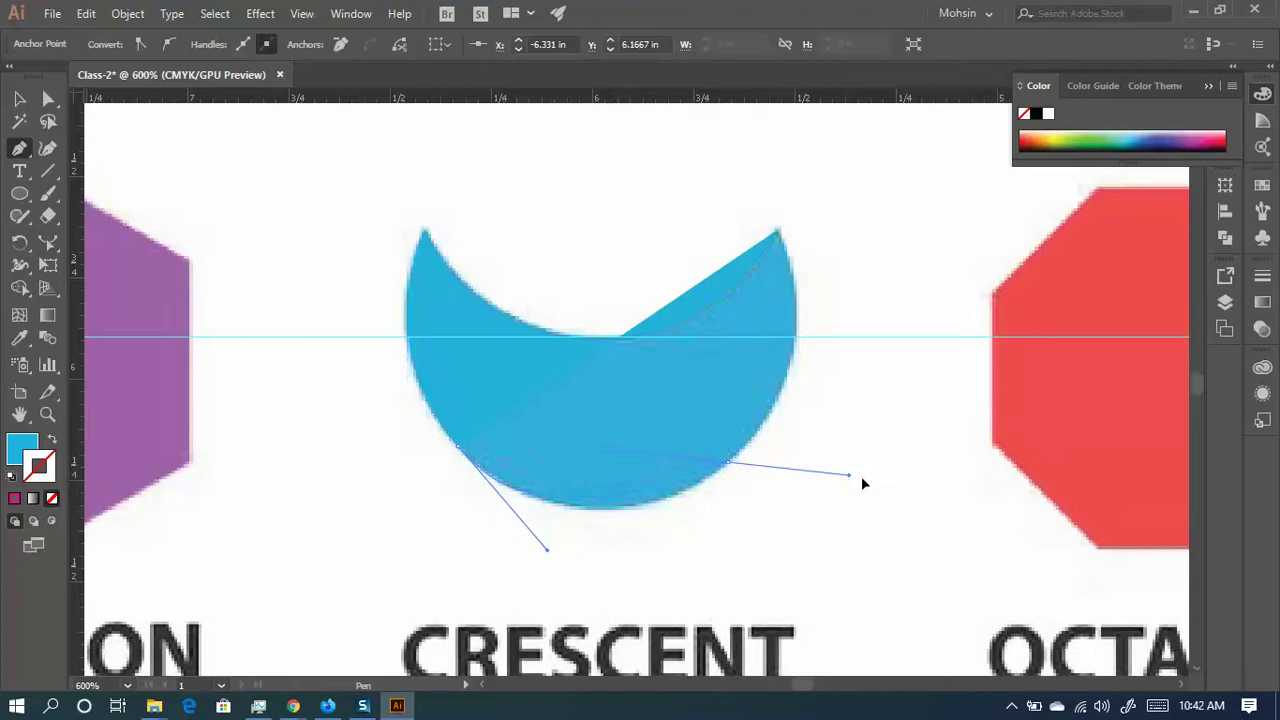
drag(864, 484, 652, 430)
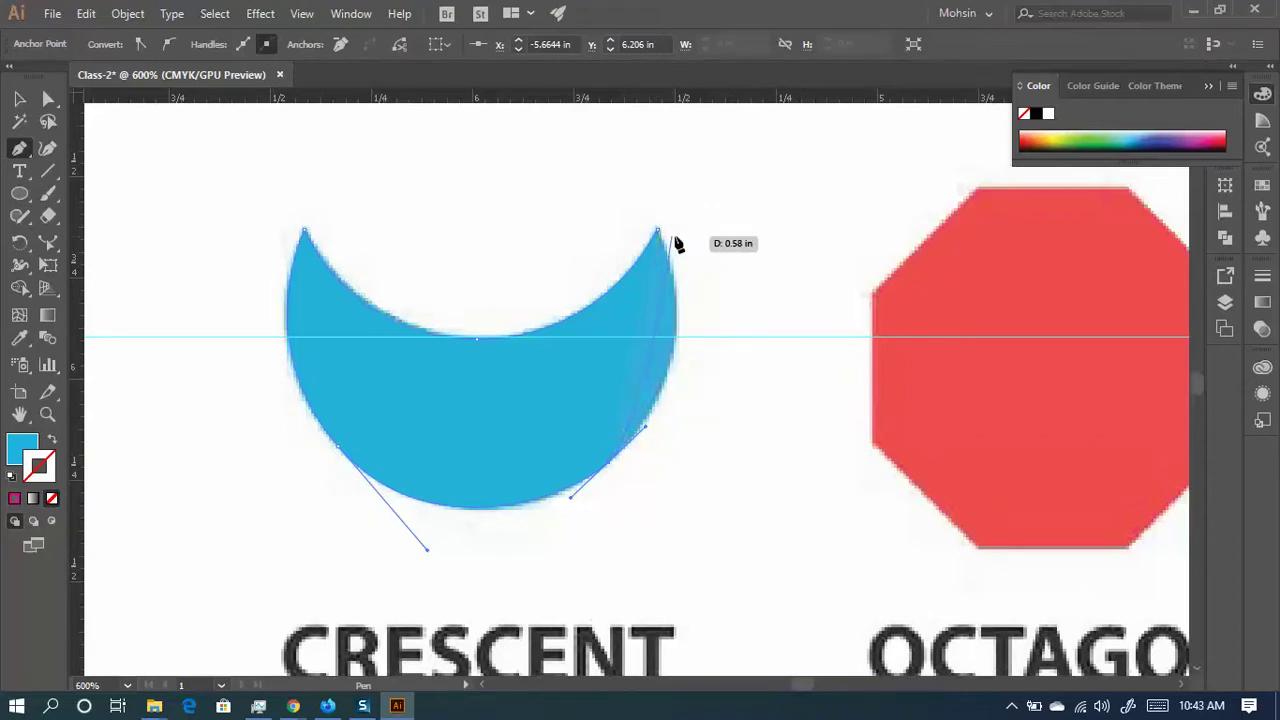
scroll(657, 346, up, 1)
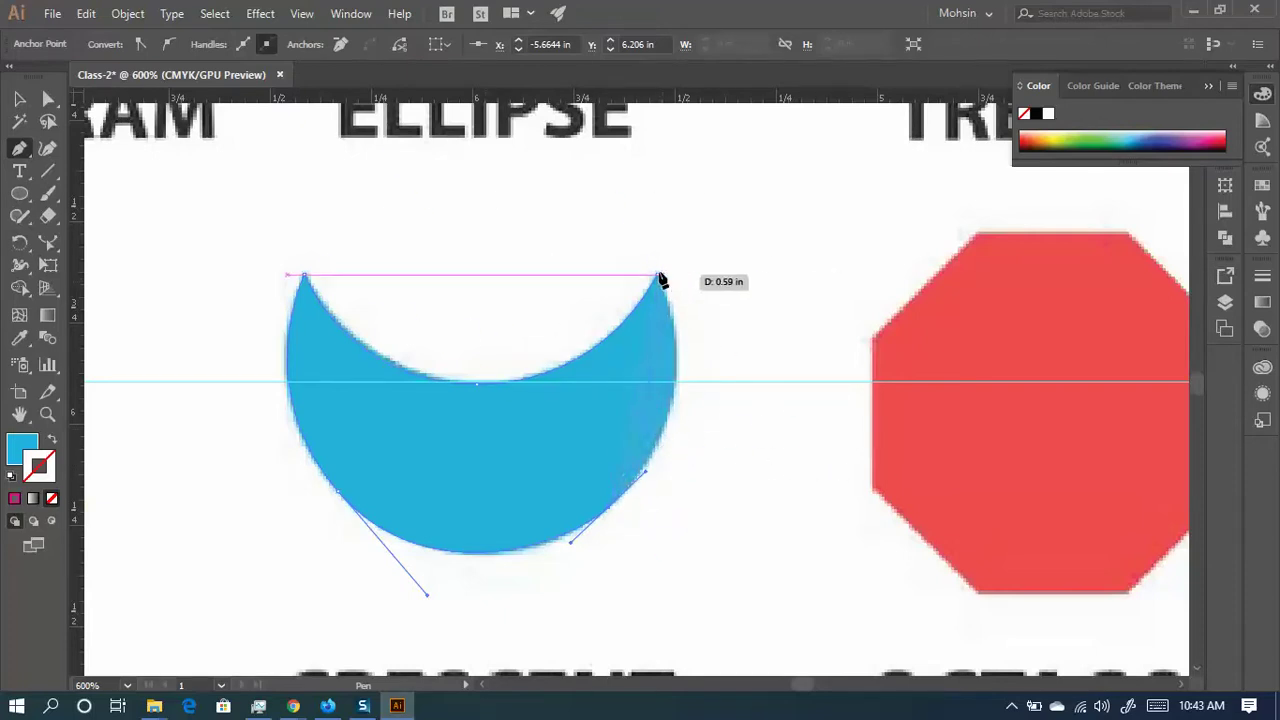
scroll(690, 440, up, 1)
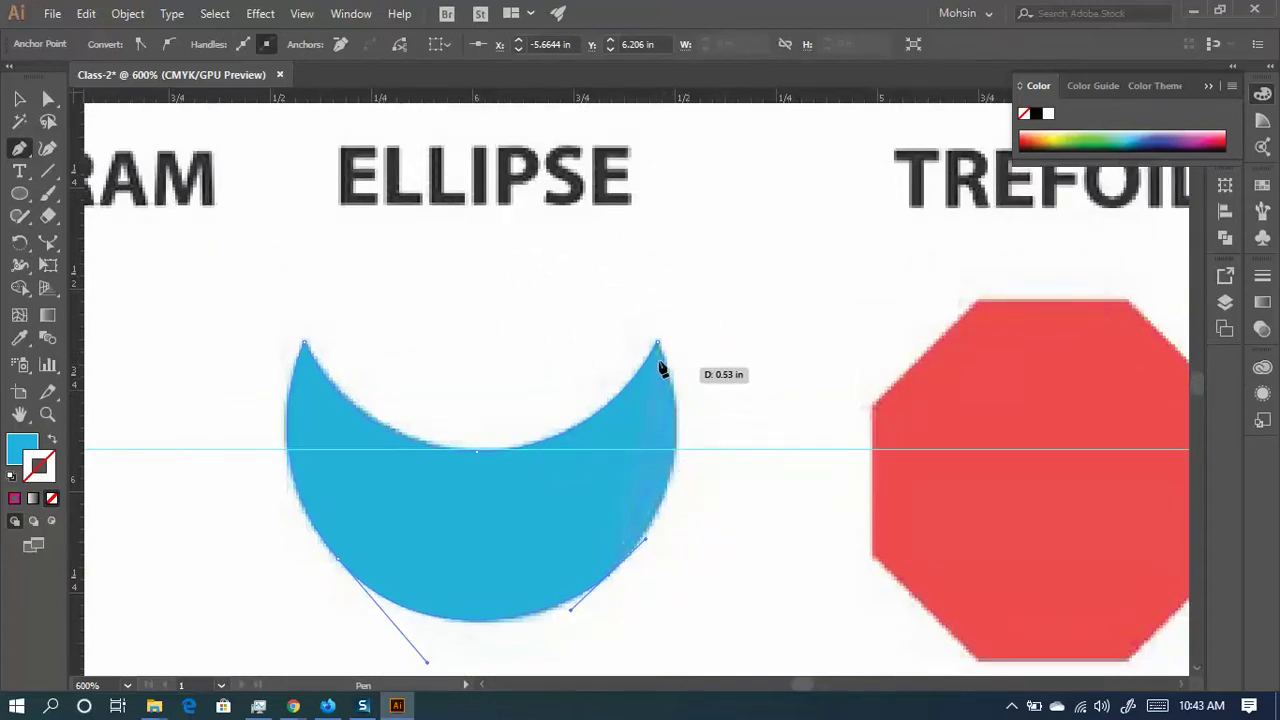
- Draw an ellipse over the crescent and resize it to about 0.951 by 0.996 in to match the crescent's outer edge
click(18, 195)
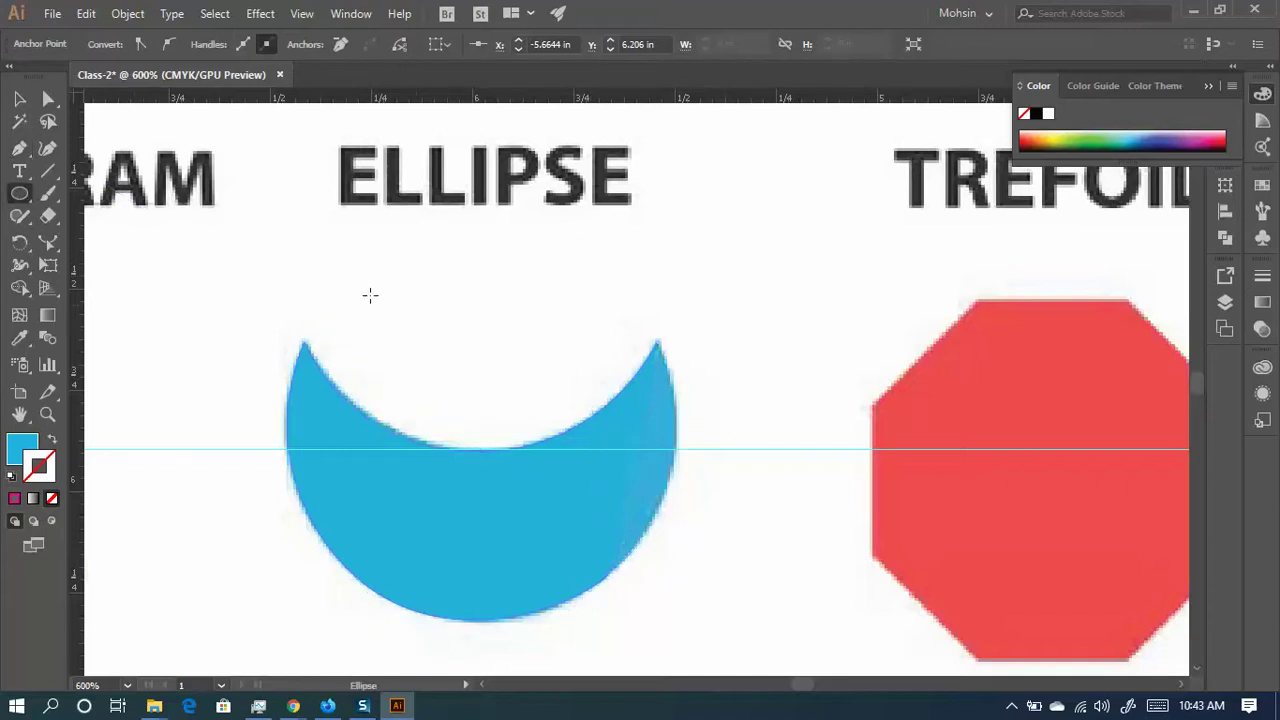
mouse_move(318, 264)
mouse_down()
mouse_move(678, 606)
mouse_move(662, 619)
mouse_up()
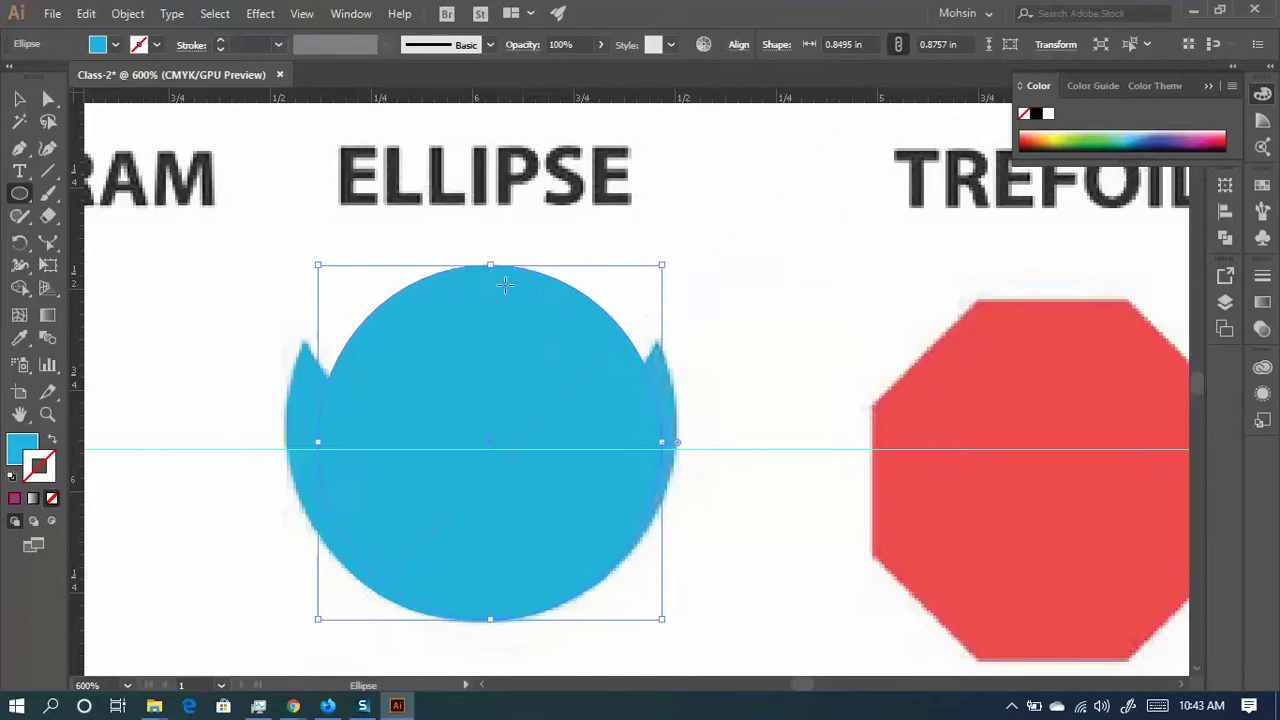
drag(490, 268, 490, 216)
drag(665, 421, 673, 419)
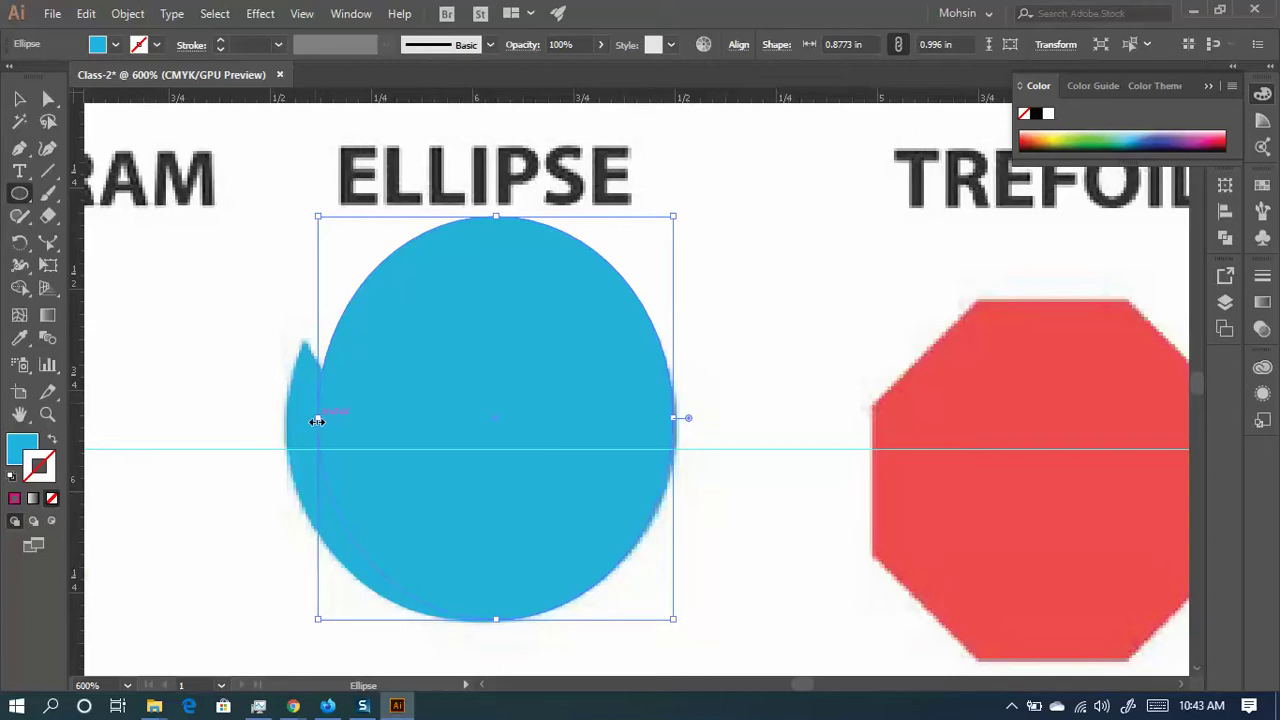
drag(317, 421, 288, 436)
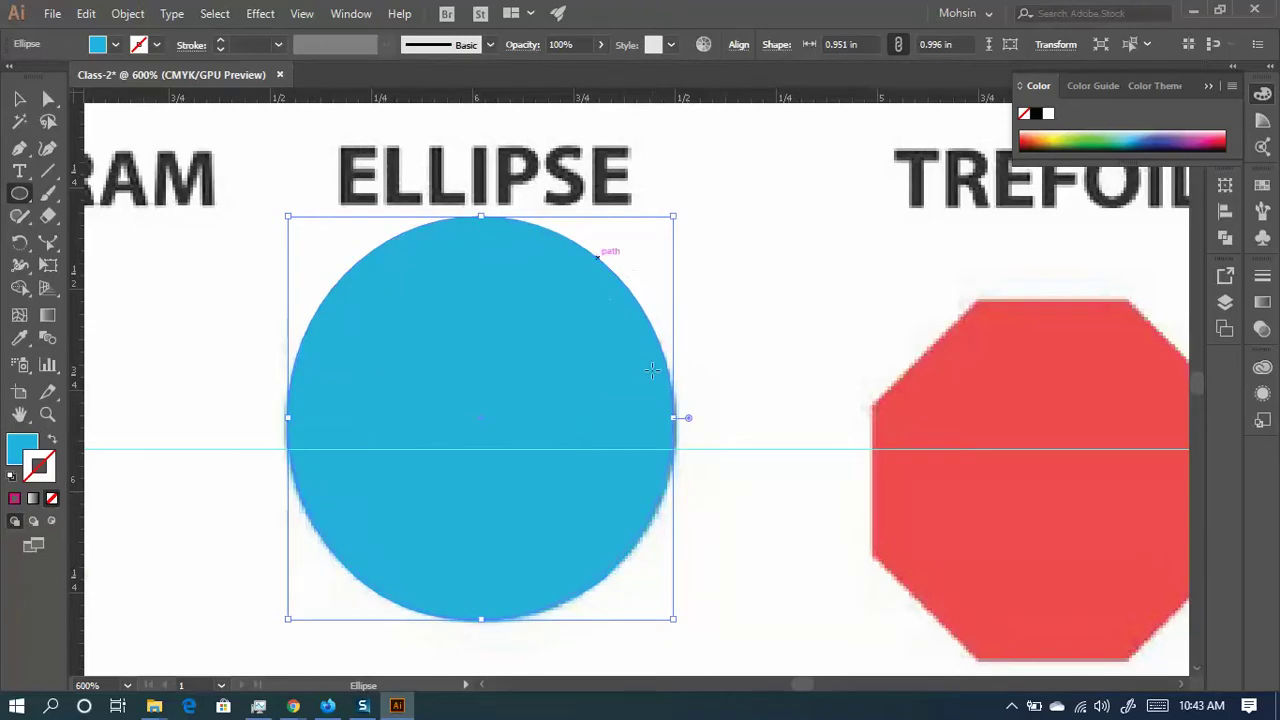
- Swap the ellipse's fill and stroke to compare its outline with the crescent, and remove the ellipse
click(52, 443)
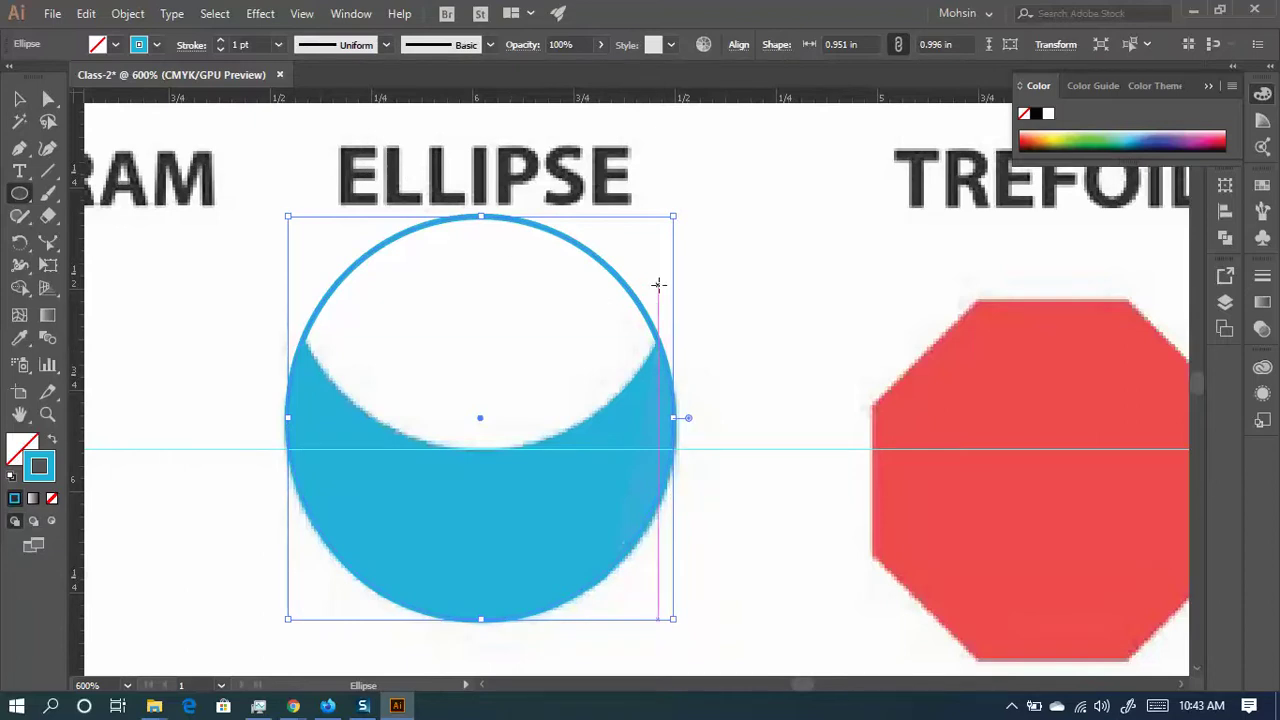
scroll(656, 445, up, 2)
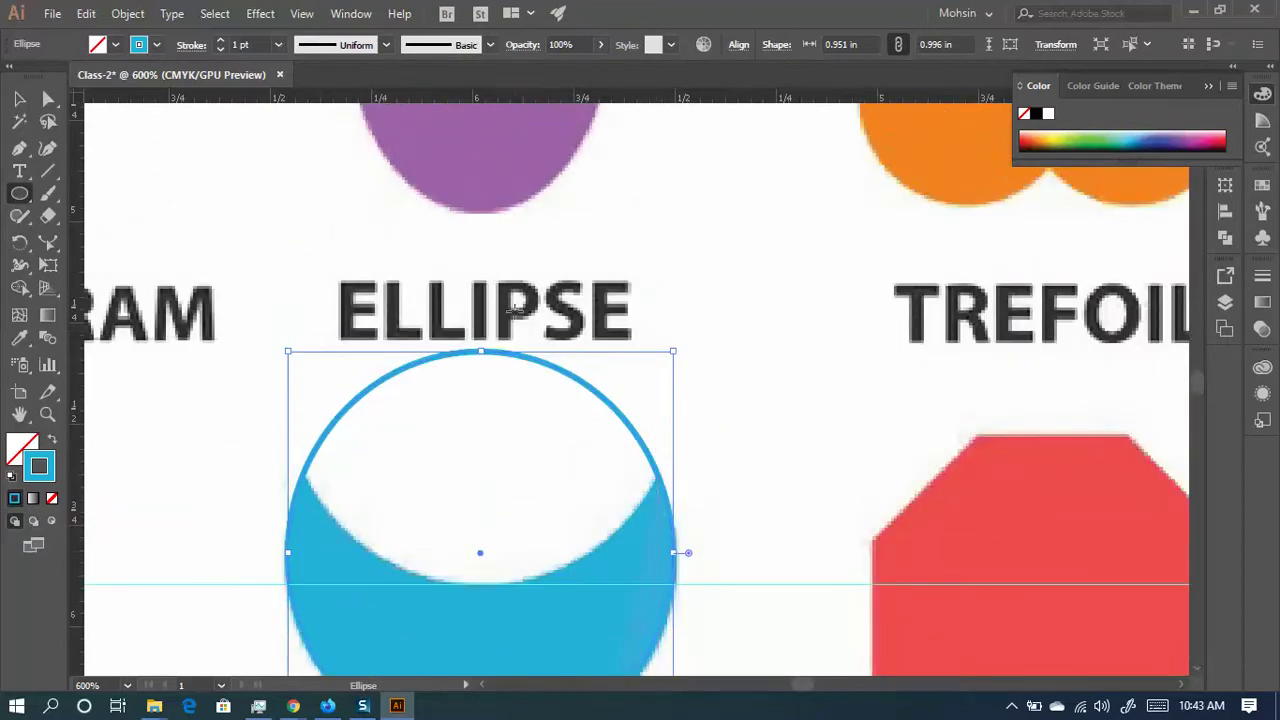
scroll(475, 365, up, 1)
key(ctrl+shift+a)
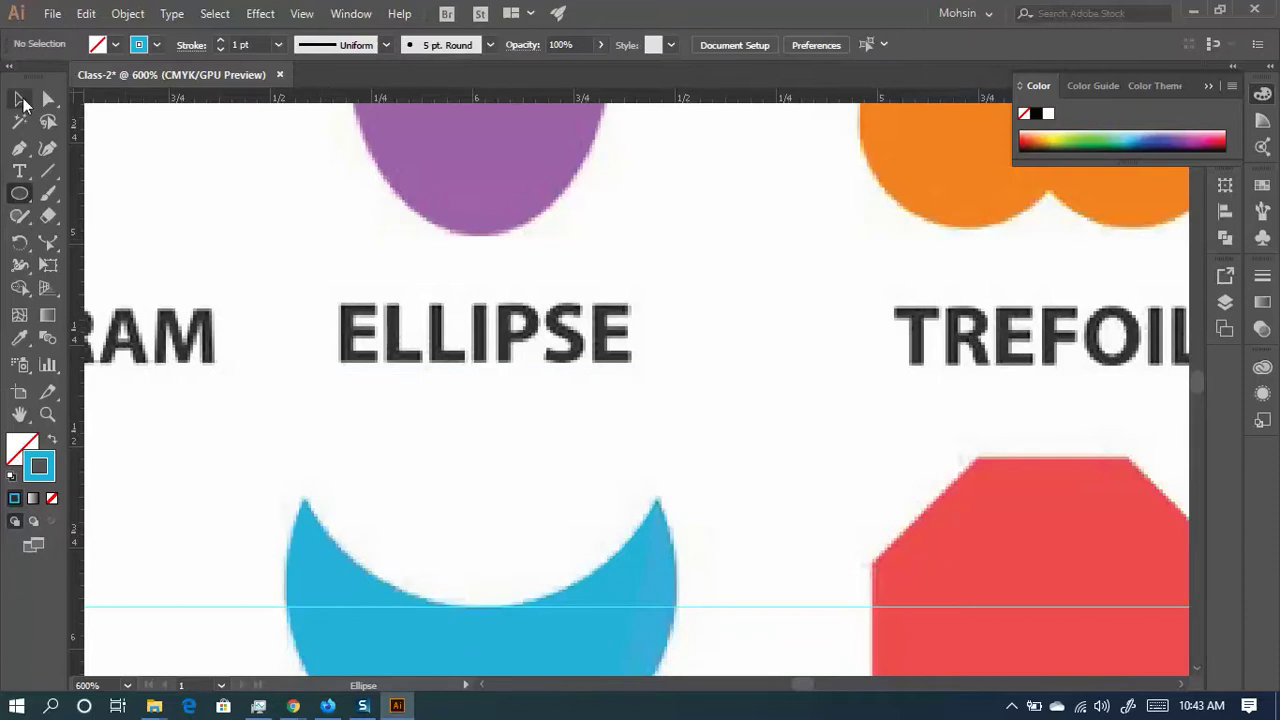
- Select the unfinished crescent path, swap its fill and stroke, and set the stroke colour to red
key(v)
scroll(754, 443, down, 5)
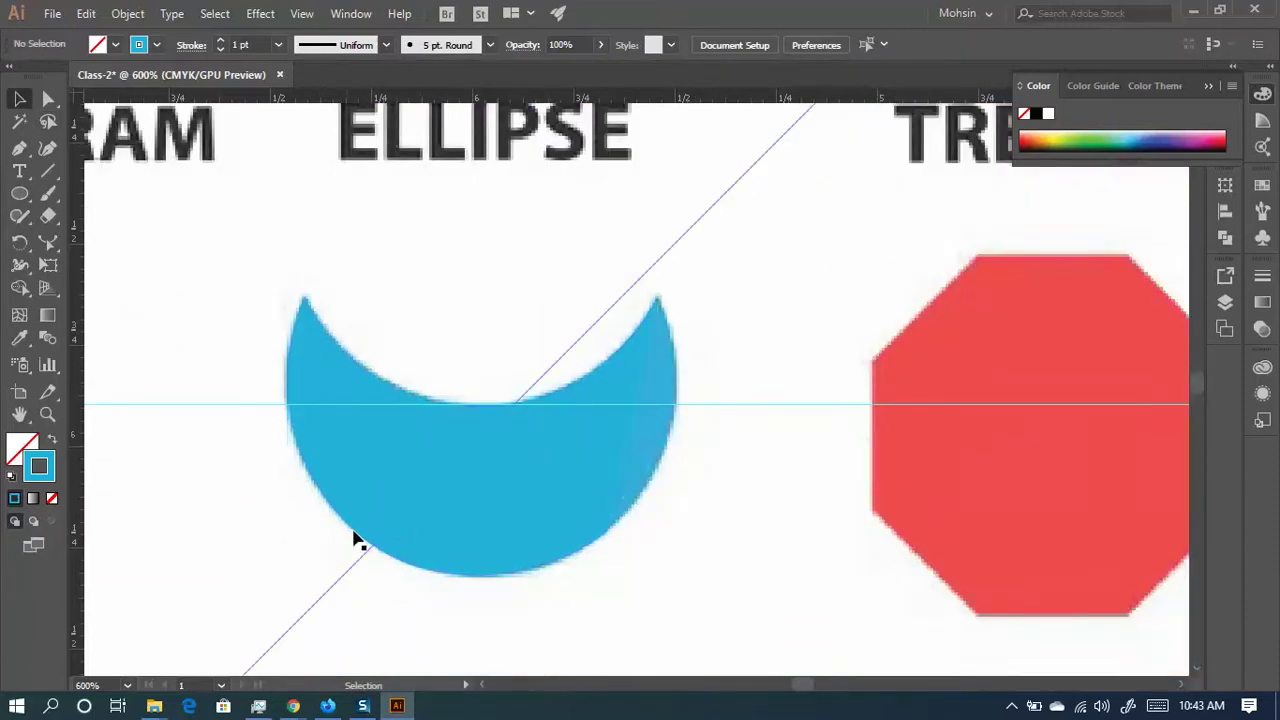
click(365, 536)
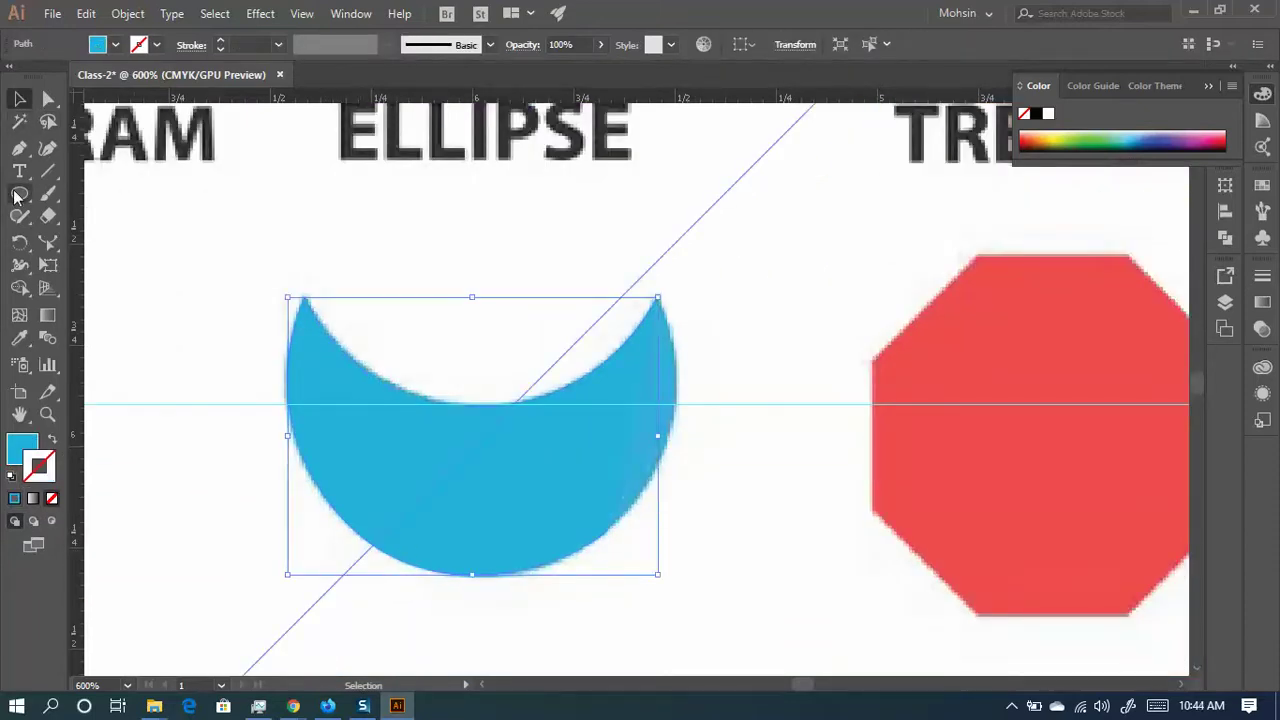
click(19, 148)
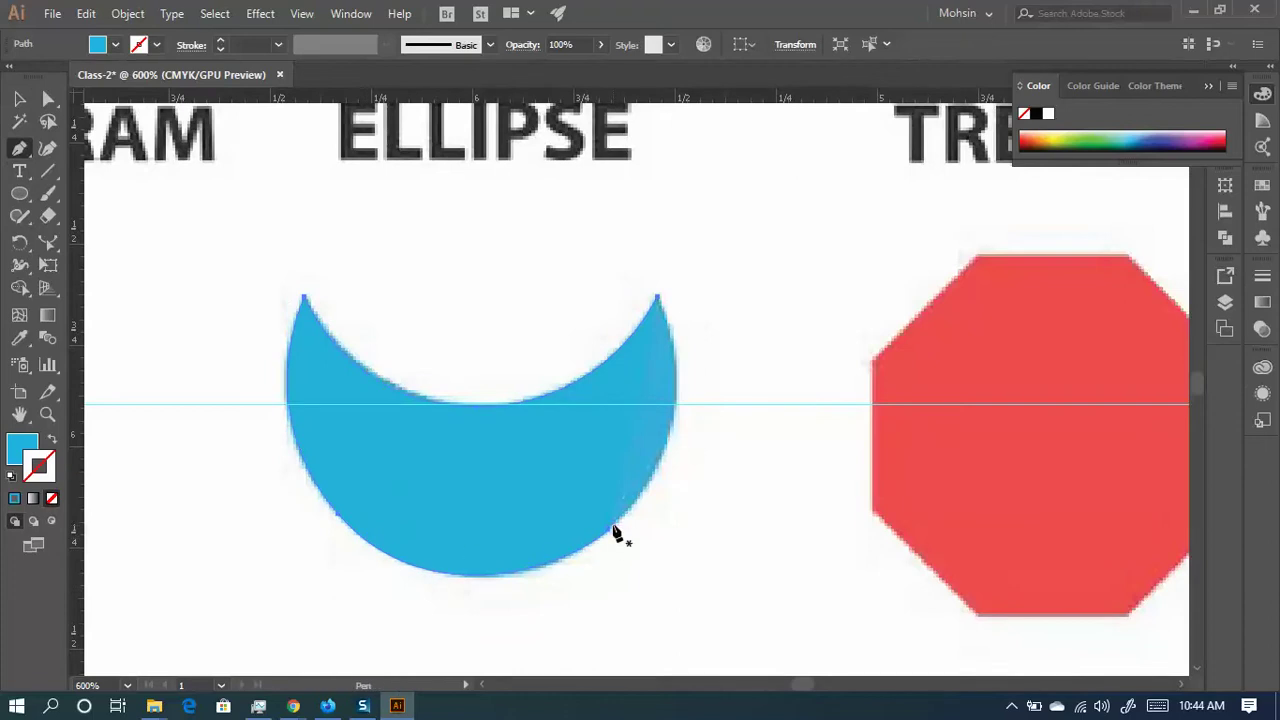
click(50, 442)
click(156, 45)
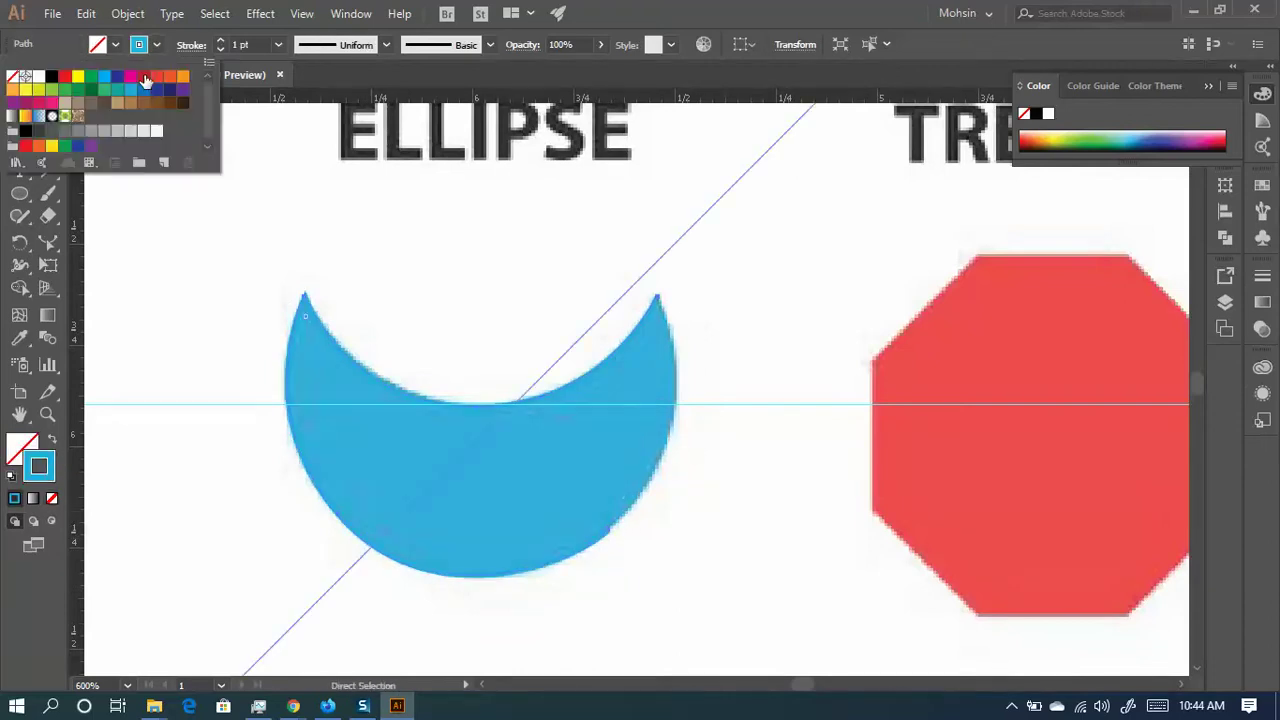
click(143, 77)
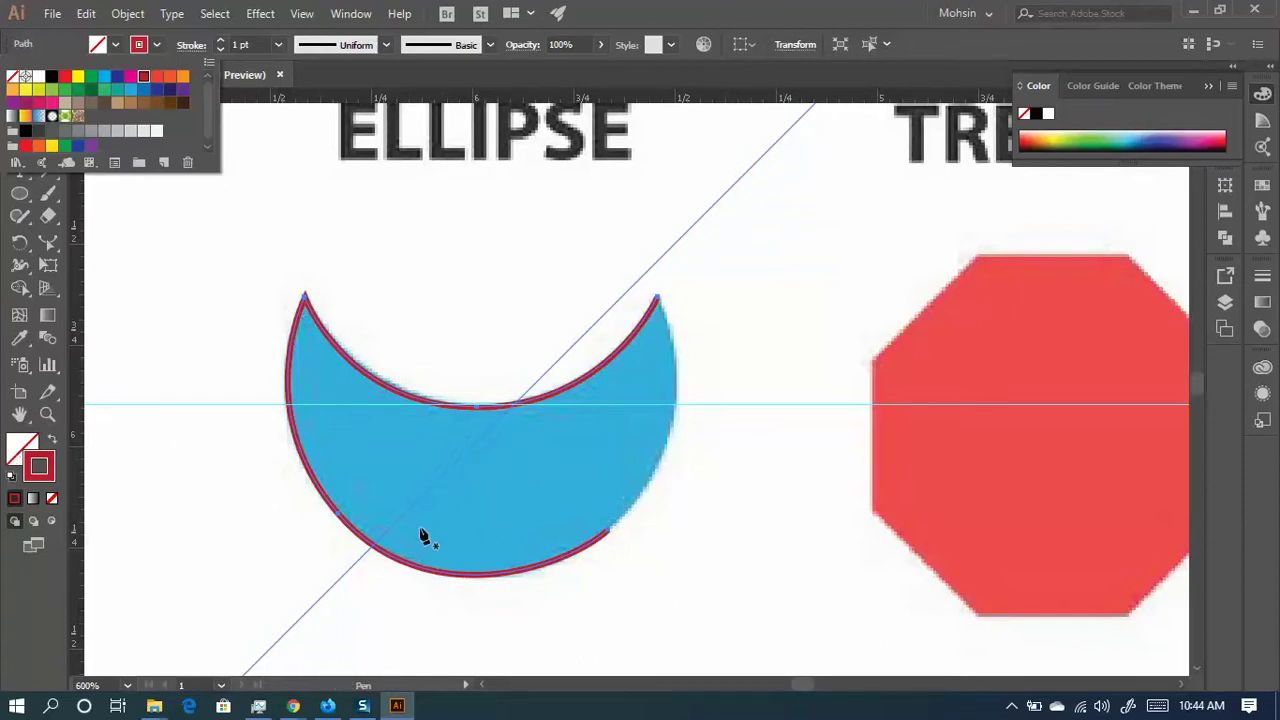
- Resume the crescent path from its lower-right anchor and close it at the upper-right tip with a curve following the outer edge
key(a)
key(p)
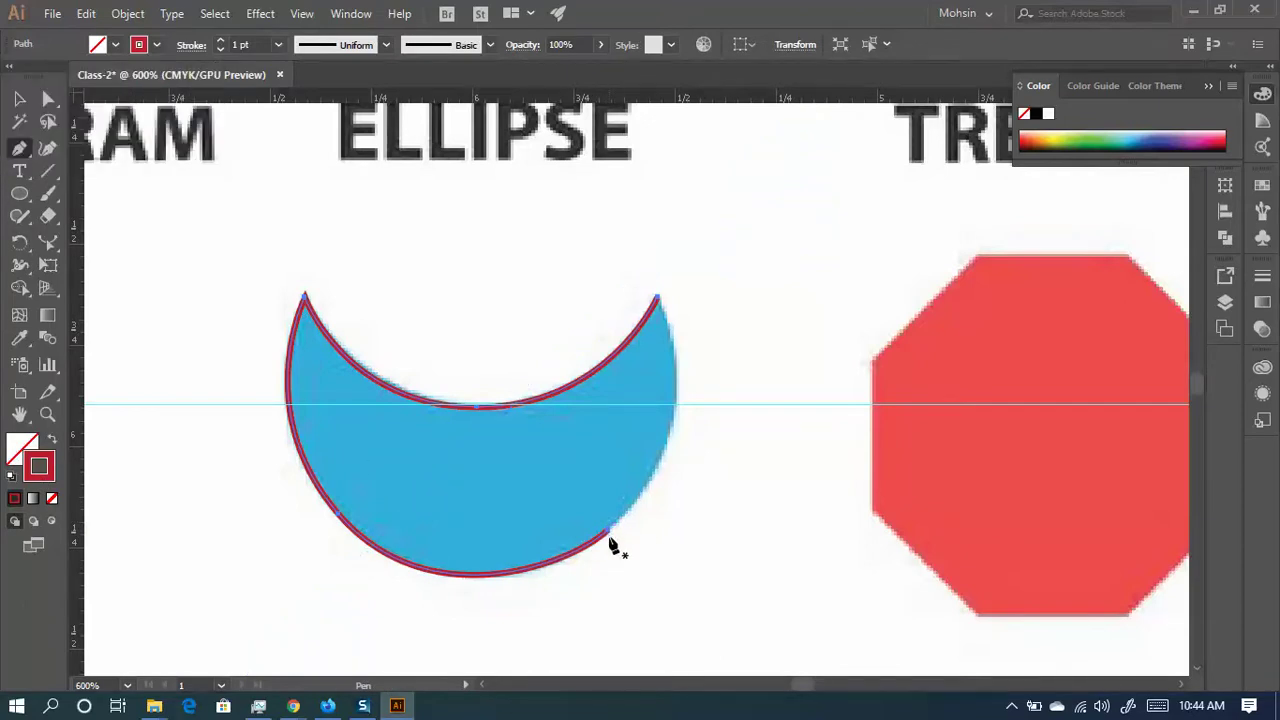
drag(608, 535, 684, 428)
scroll(684, 428, up, 1)
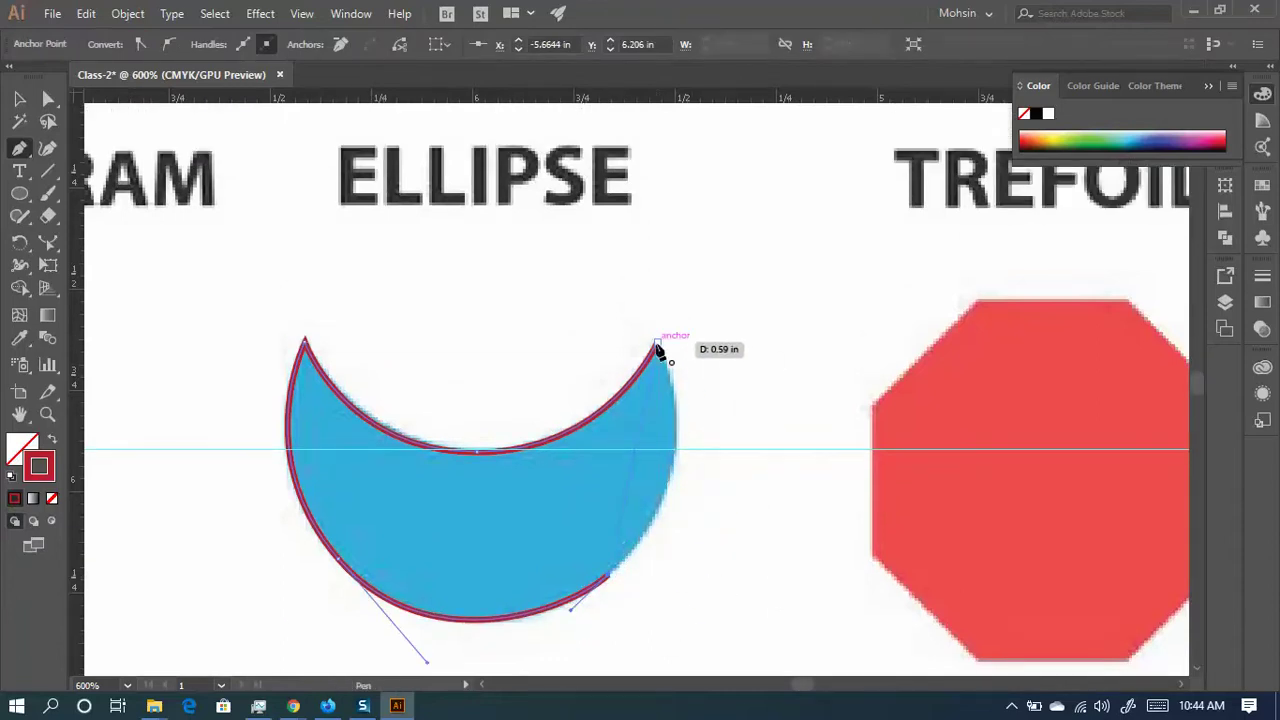
click(659, 341)
ctrl+click(636, 297)
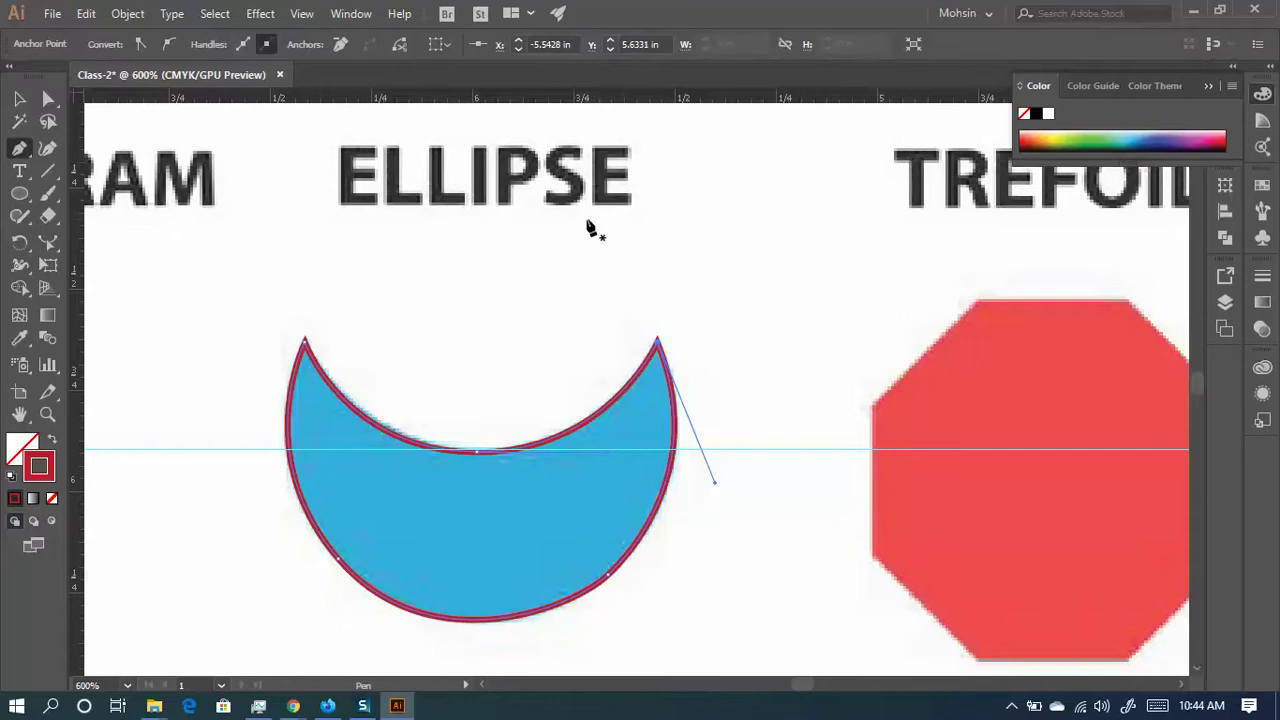
- Refine the crescent's lower curve by shortening the lower-left anchor's direction handle and moving the lower-right anchor slightly down and left
scroll(590, 228, down, 2)
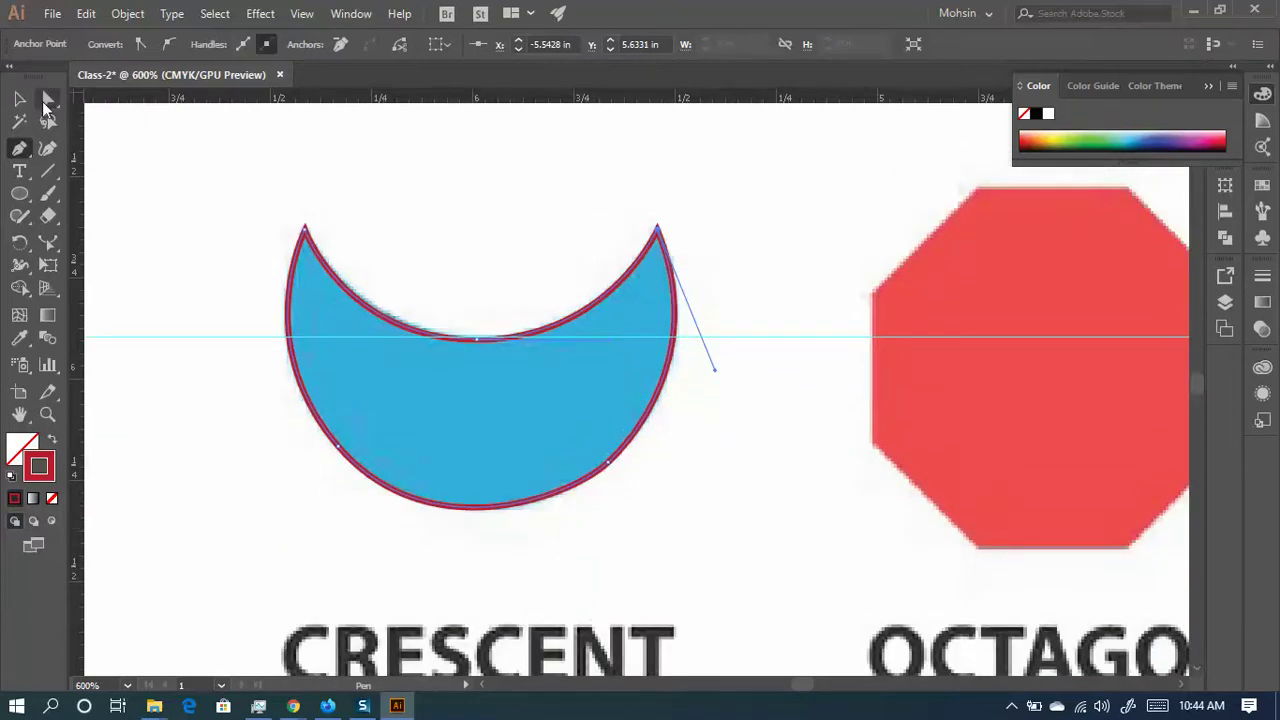
click(47, 100)
click(609, 463)
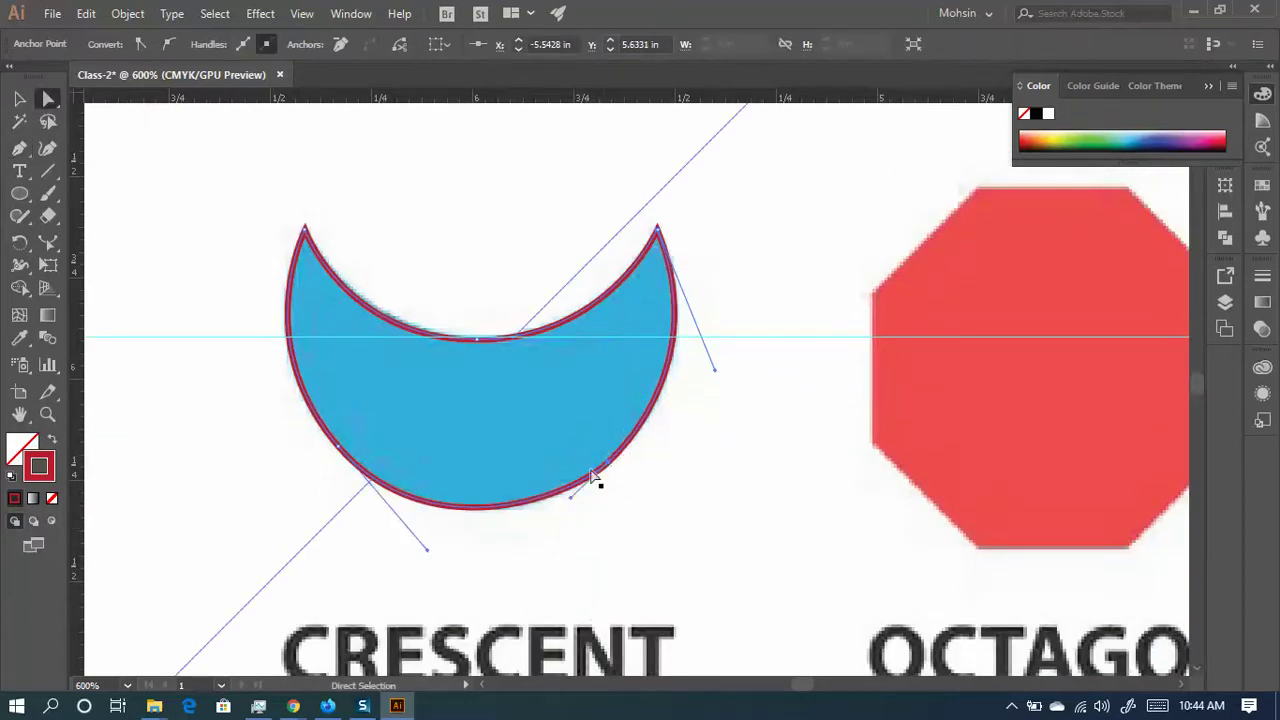
mouse_move(429, 547)
mouse_down()
mouse_move(410, 530)
mouse_move(419, 537)
mouse_up()
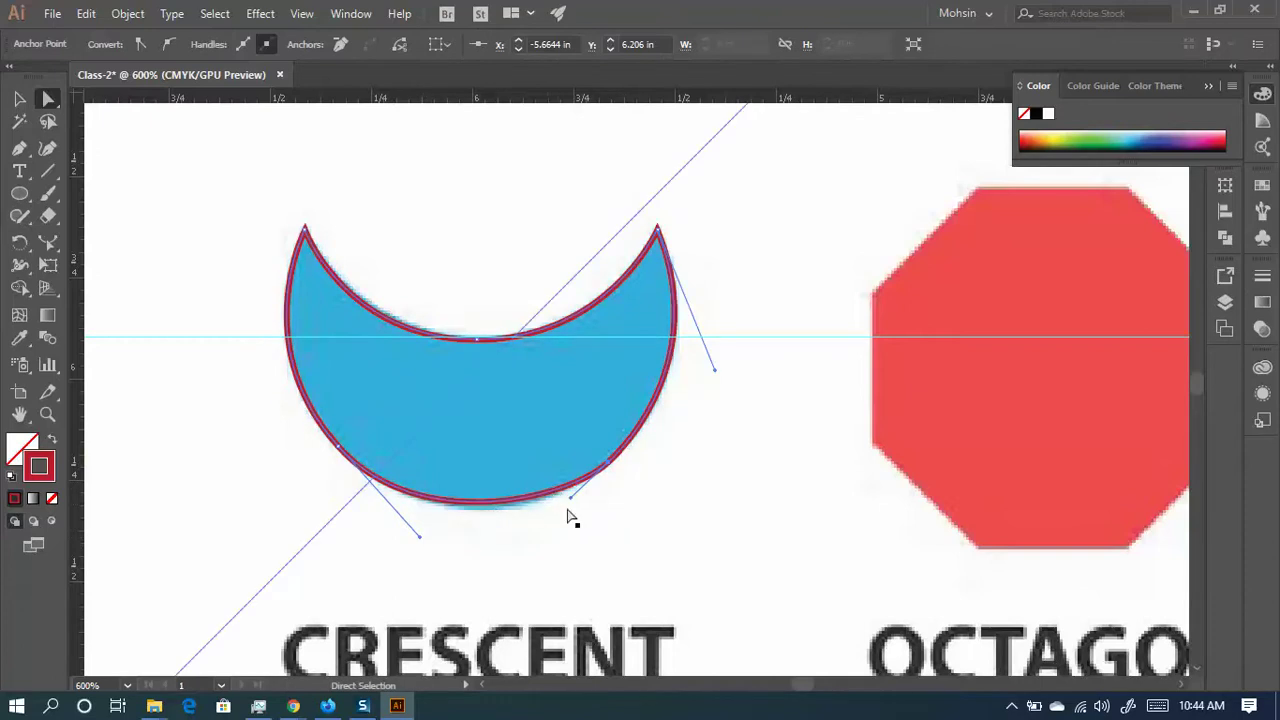
click(611, 465)
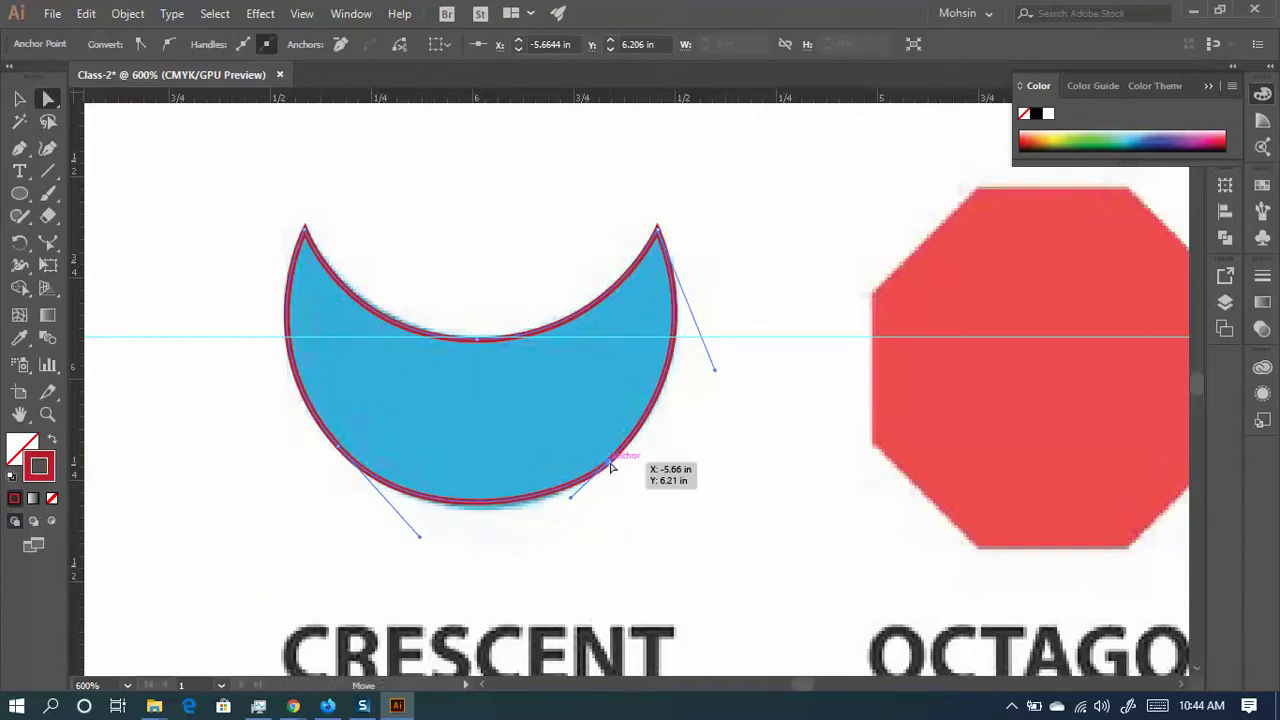
drag(611, 465, 589, 486)
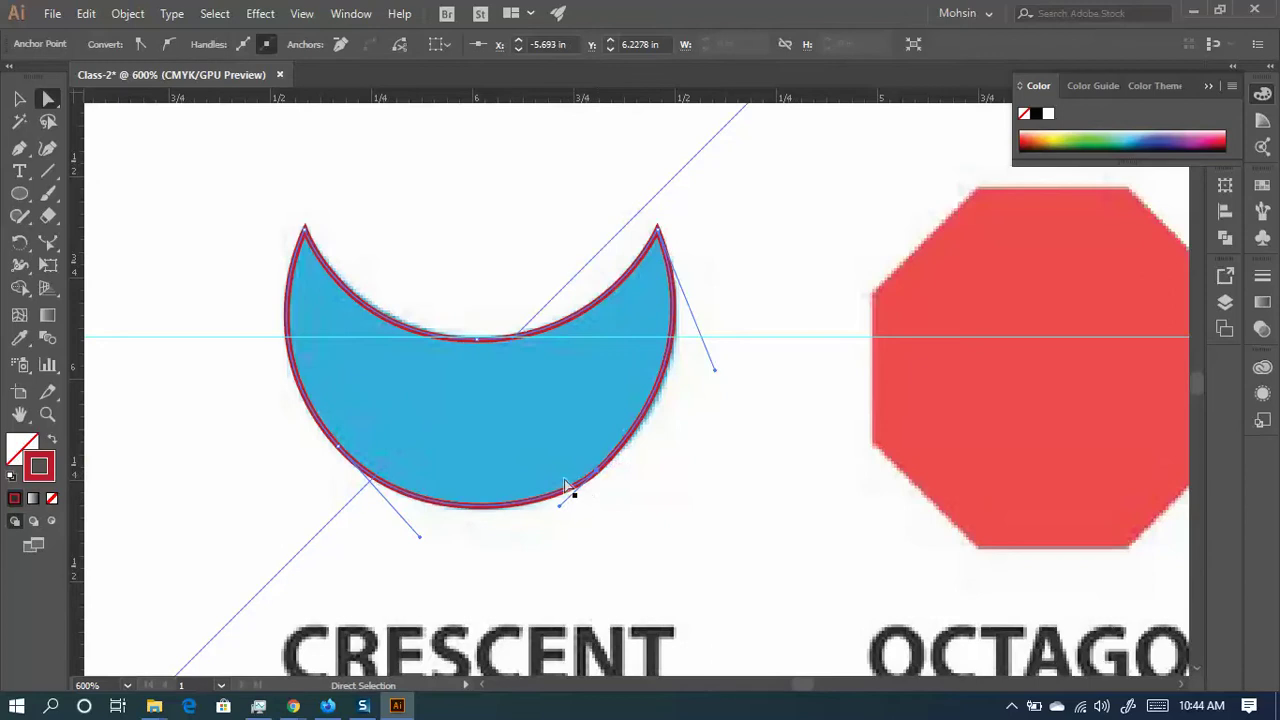
- Adjust the direction handles of the upper-right tip and the lower-left anchor to fit the path to the crescent's outer edge
click(715, 371)
mouse_move(716, 375)
mouse_down()
mouse_move(727, 379)
mouse_move(714, 391)
mouse_up()
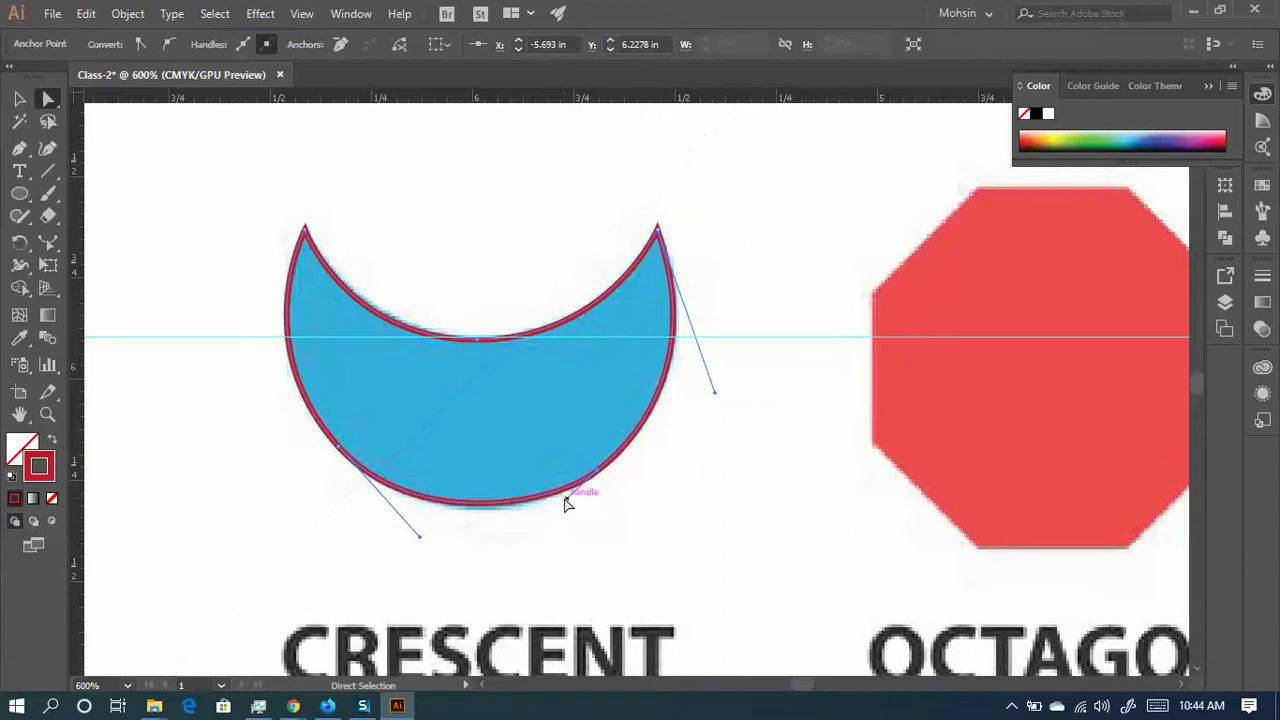
scroll(390, 422, down, 2)
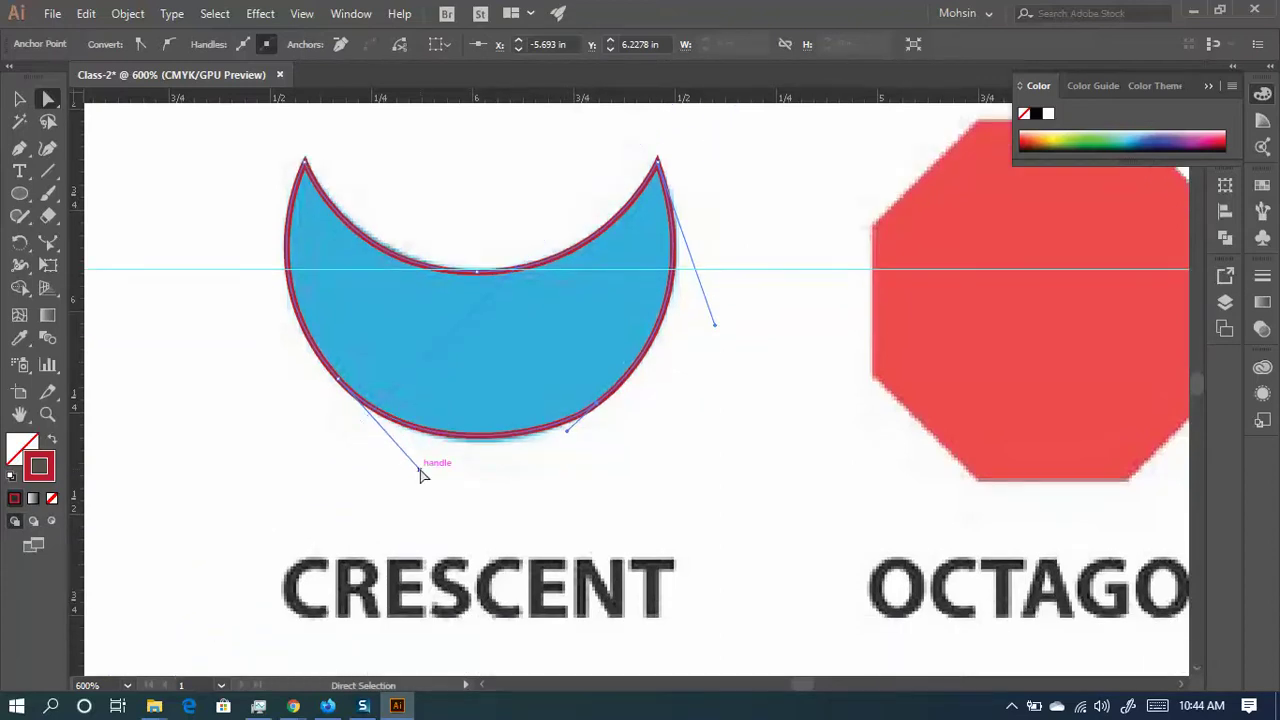
drag(420, 469, 428, 476)
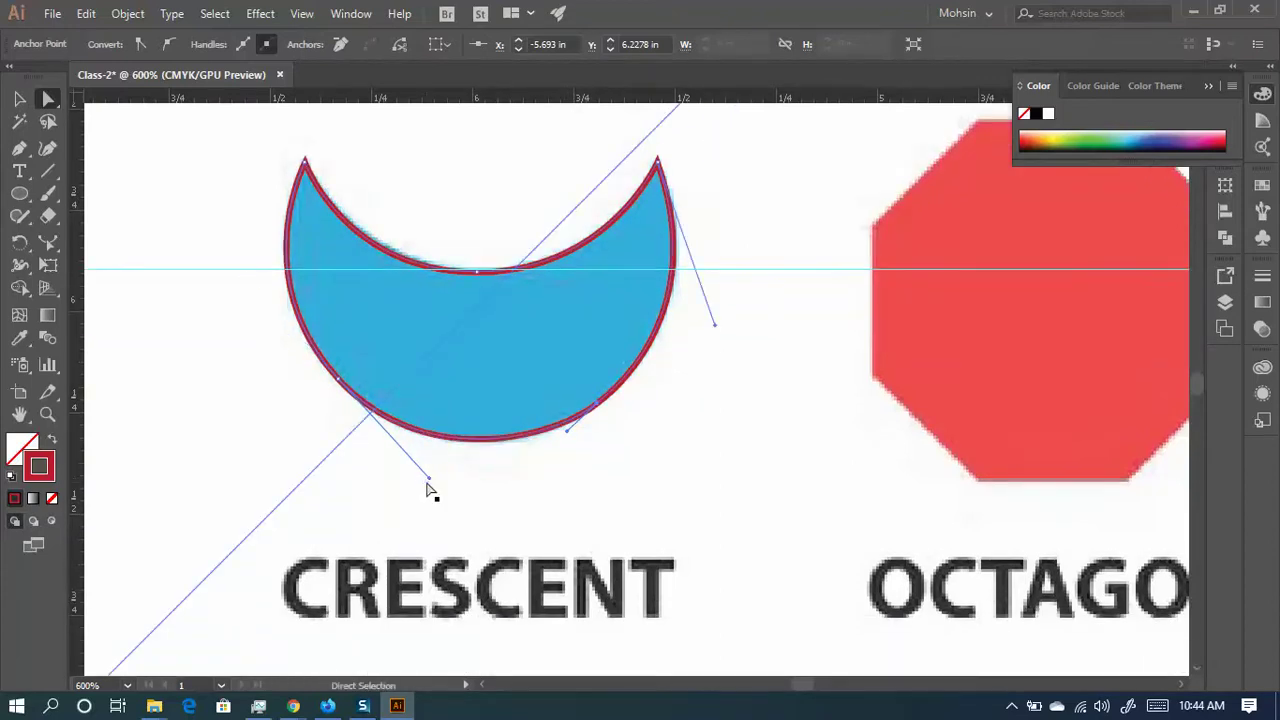
scroll(513, 332, up, 2)
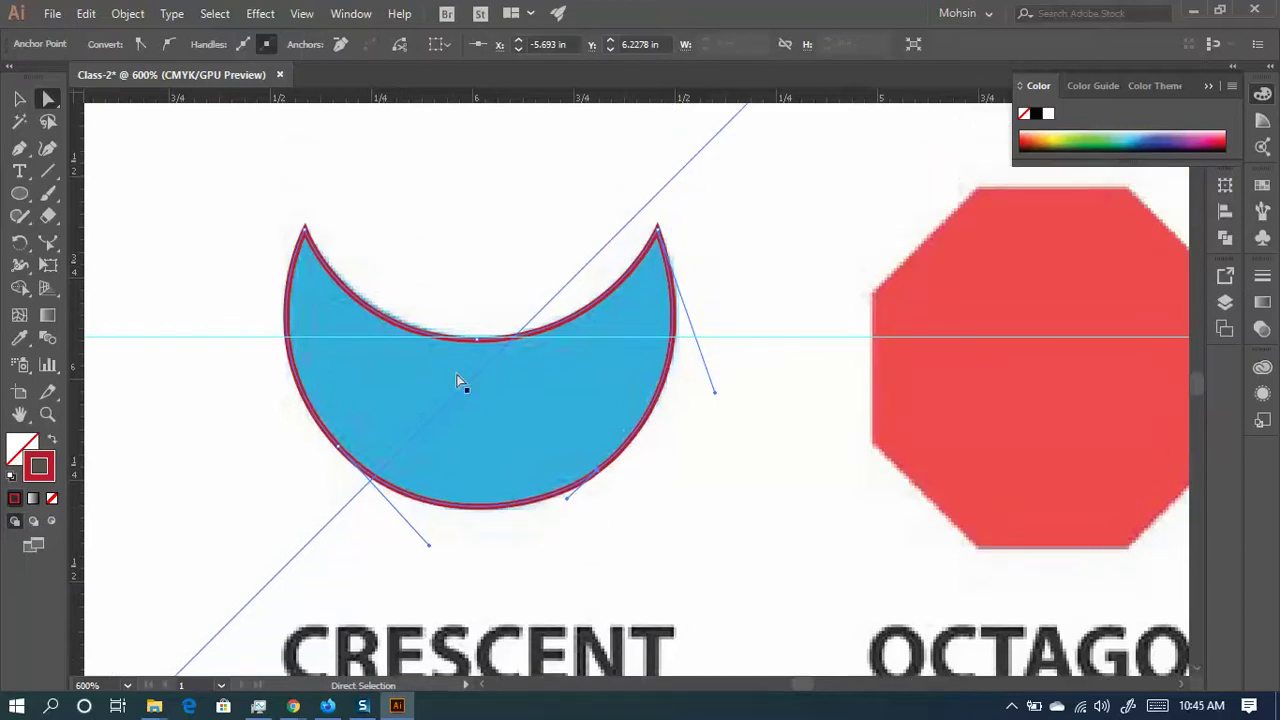
- Swap the traced crescent's fill and stroke to give it a solid red fill without an outline
click(52, 441)
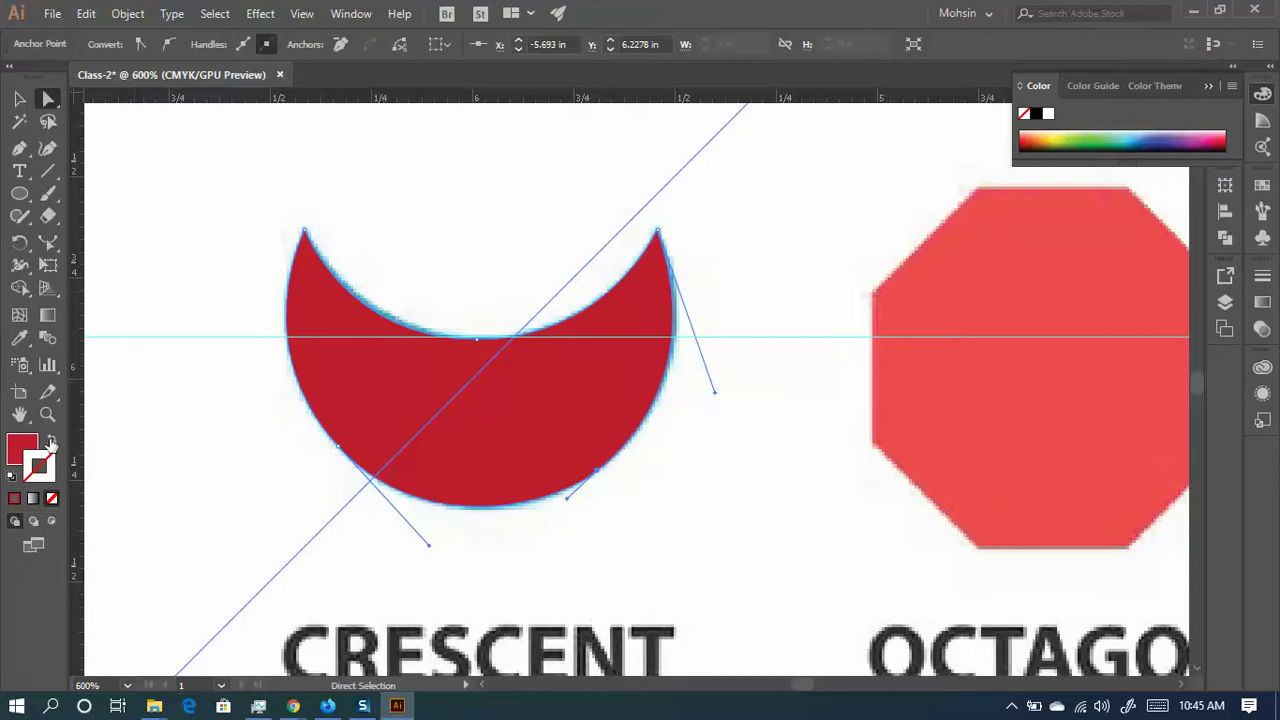
key(v)
scroll(514, 523, up, 1)
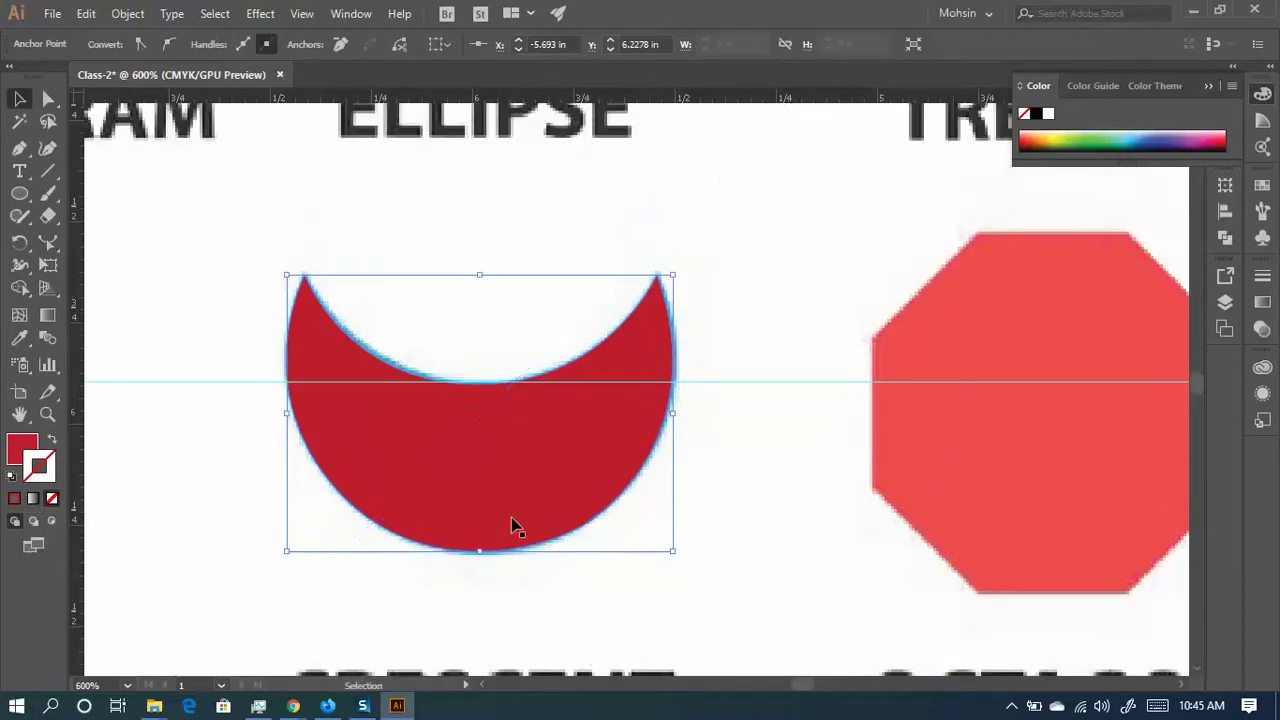
- Move the red crescent off the reference chart to the empty canvas below the red trapezoid frame, undoing any stray move
drag(594, 470, 942, 311)
scroll(811, 537, up, 2)
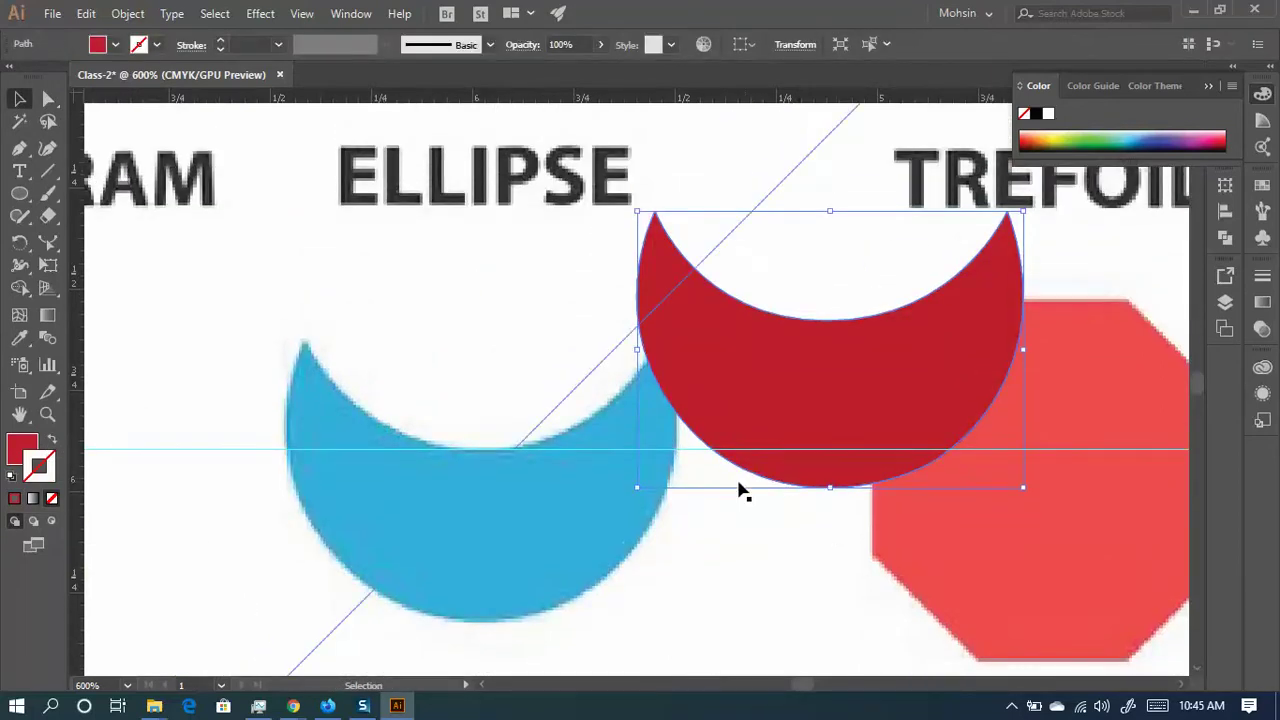
scroll(737, 468, down, 3)
drag(737, 468, 191, 514)
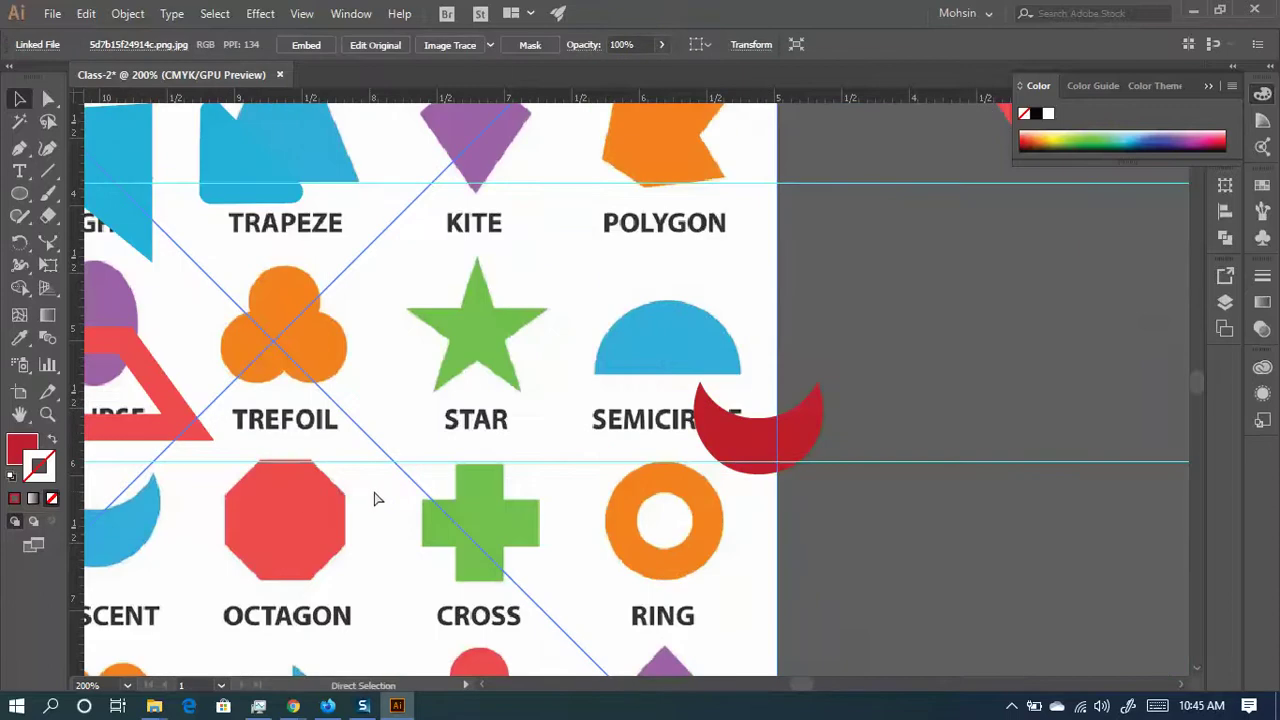
key(ctrl+z)
scroll(697, 470, down, 1)
scroll(760, 440, left, 3)
drag(991, 357, 378, 512)
- Recolour the traced crescent with the blue sampled from the reference crescent using the Eyedropper tool
click(18, 340)
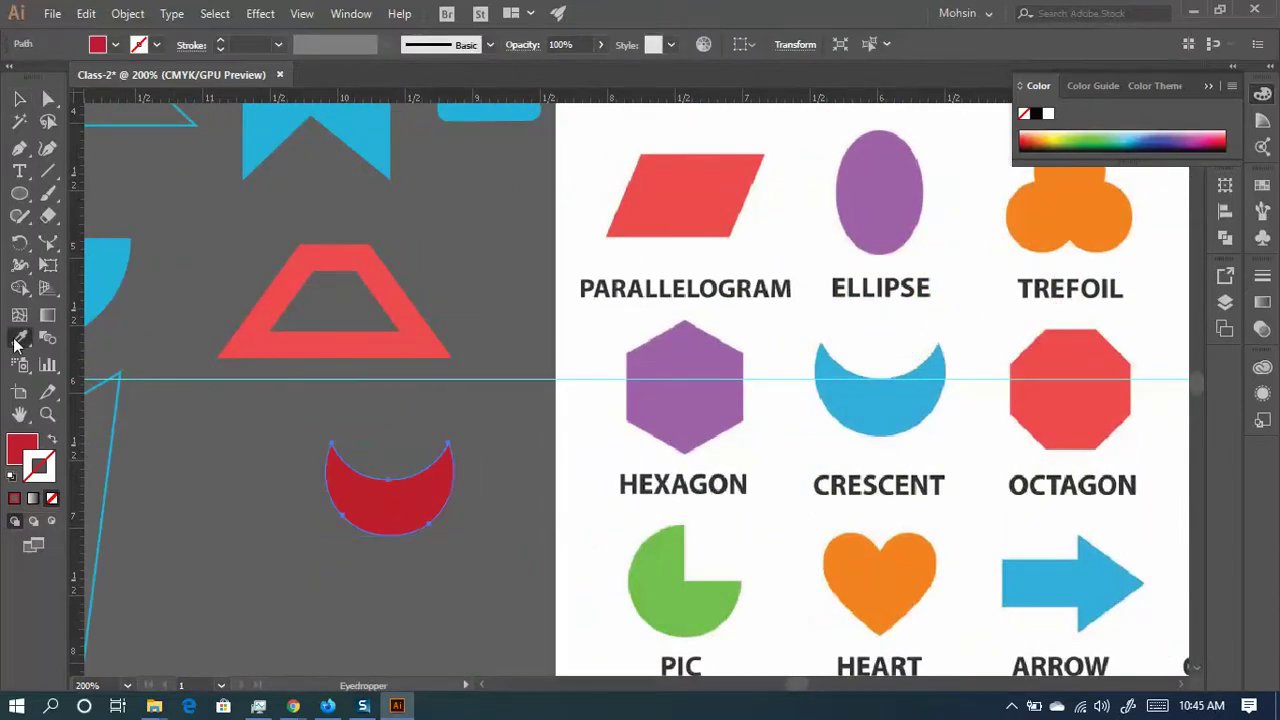
click(922, 402)
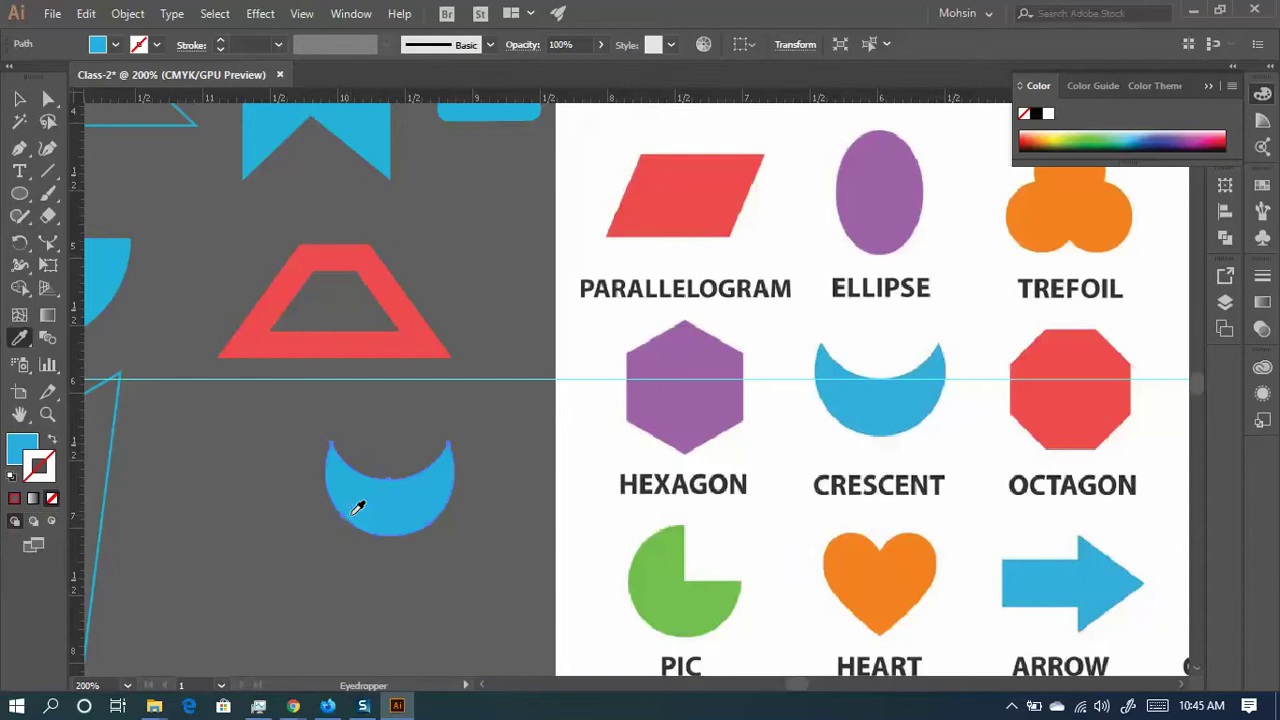
click(18, 100)
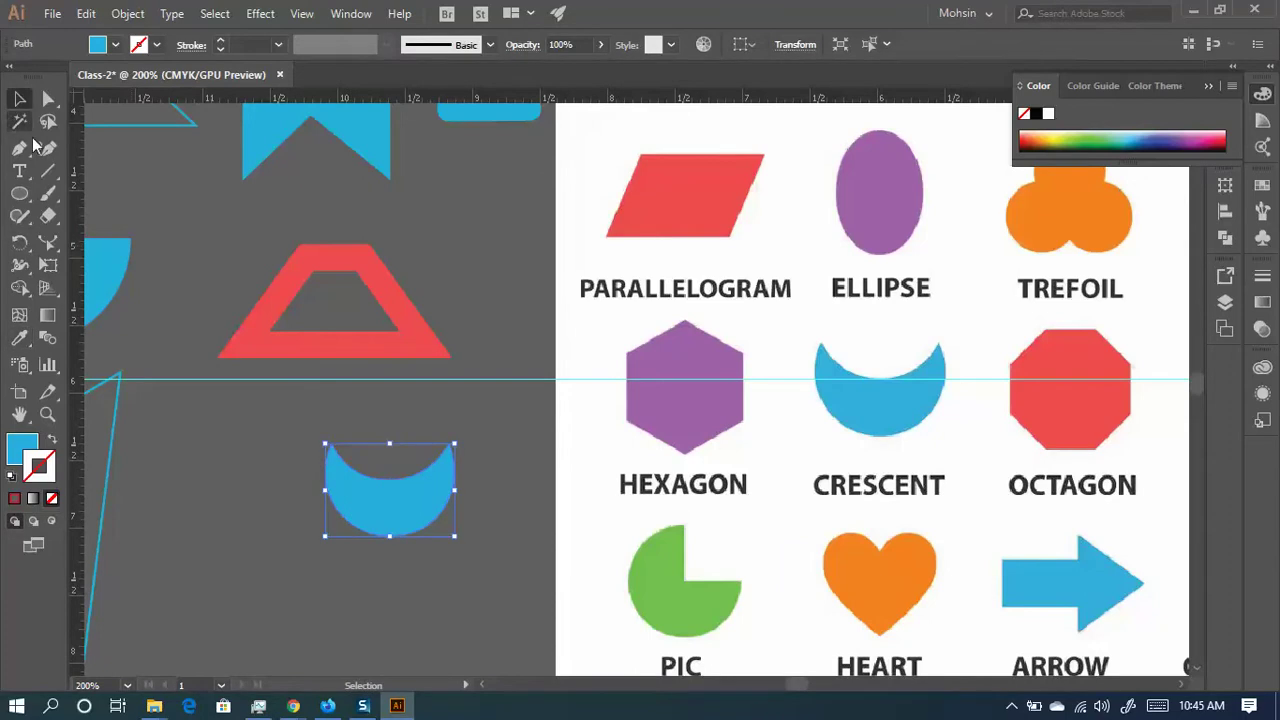
- Compare the finished crescent with the reference chart and examine the curved outline of the red quatrefoil
scroll(509, 337, down, 3)
scroll(689, 366, up, 1)
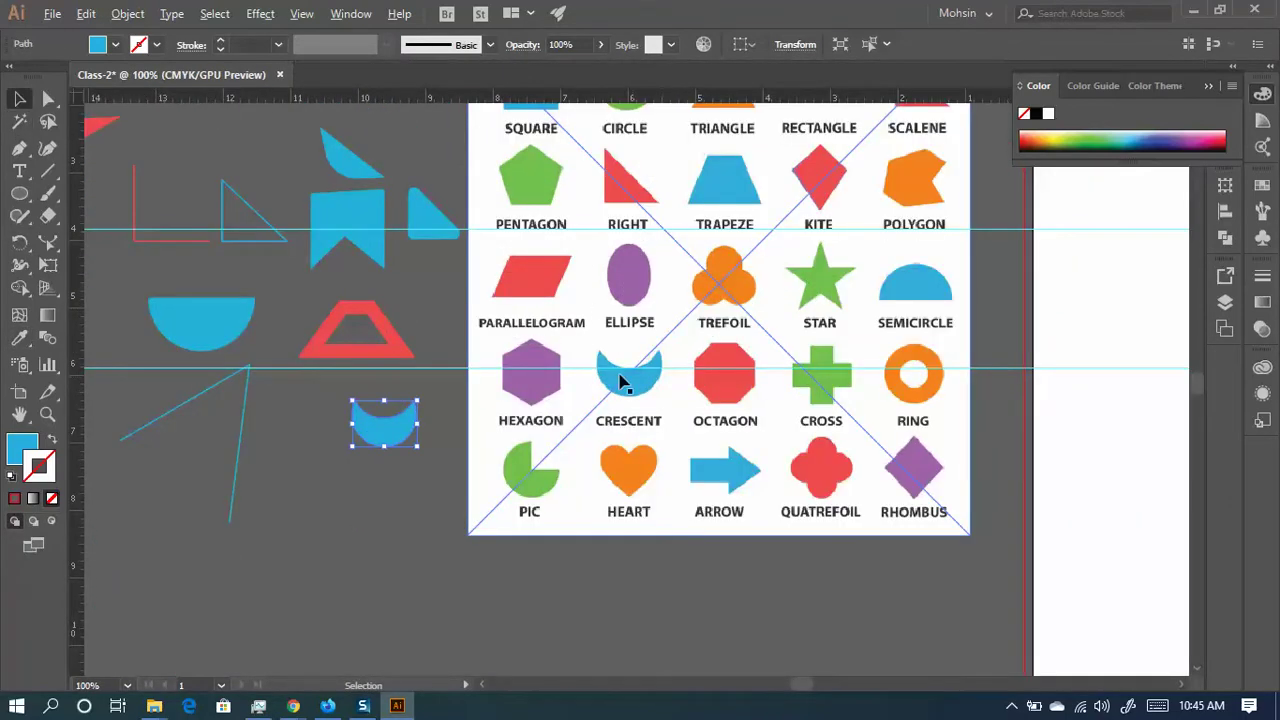
scroll(448, 430, up, 2)
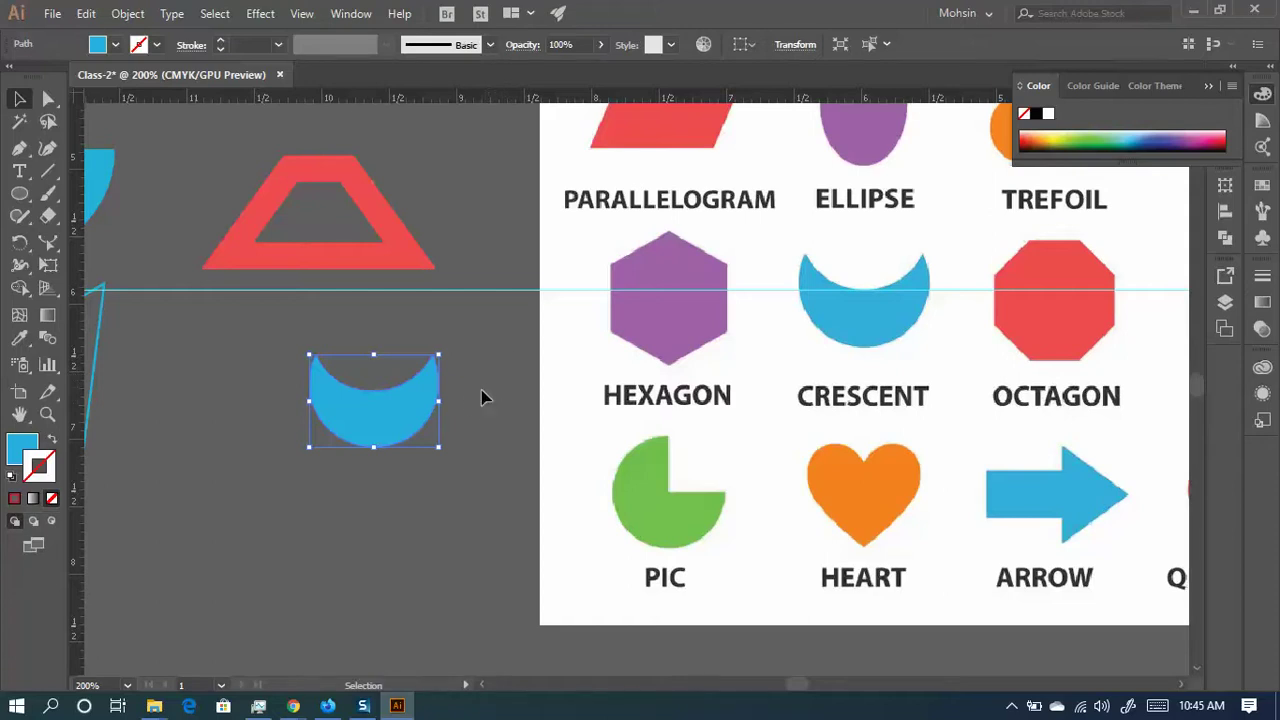
scroll(118, 224, up, 3)
scroll(118, 224, up, 1)
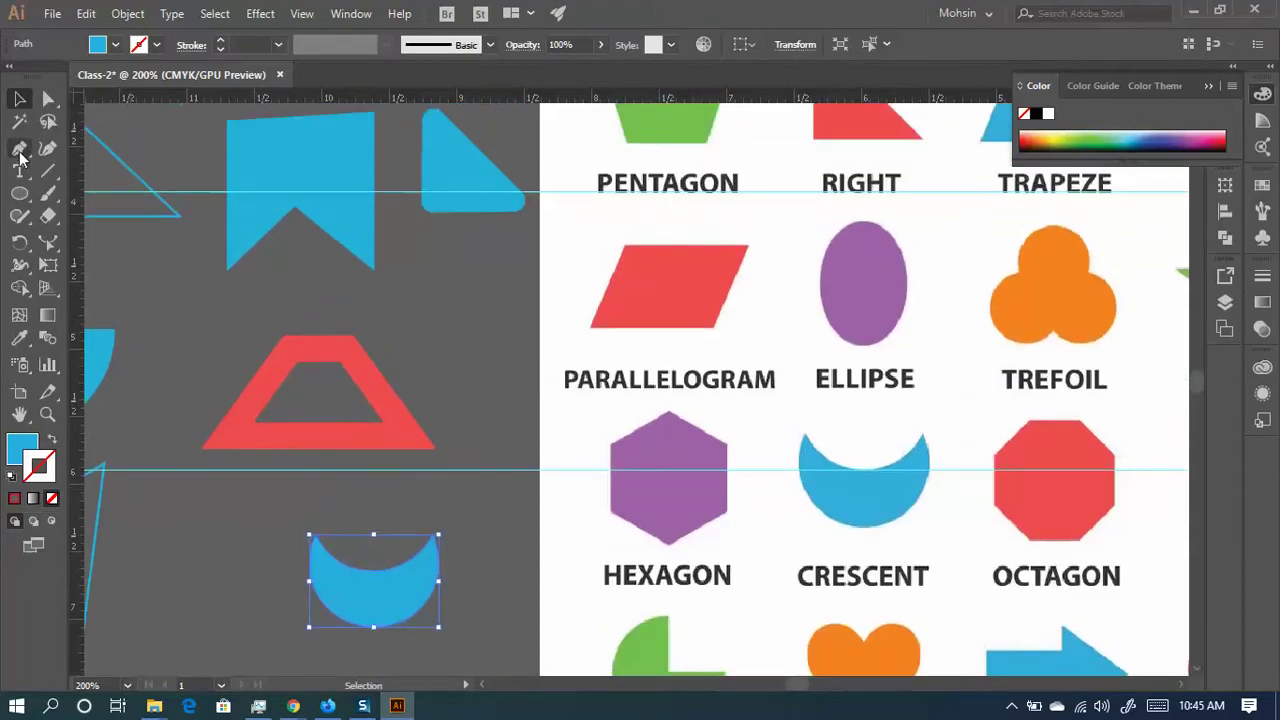
click(19, 149)
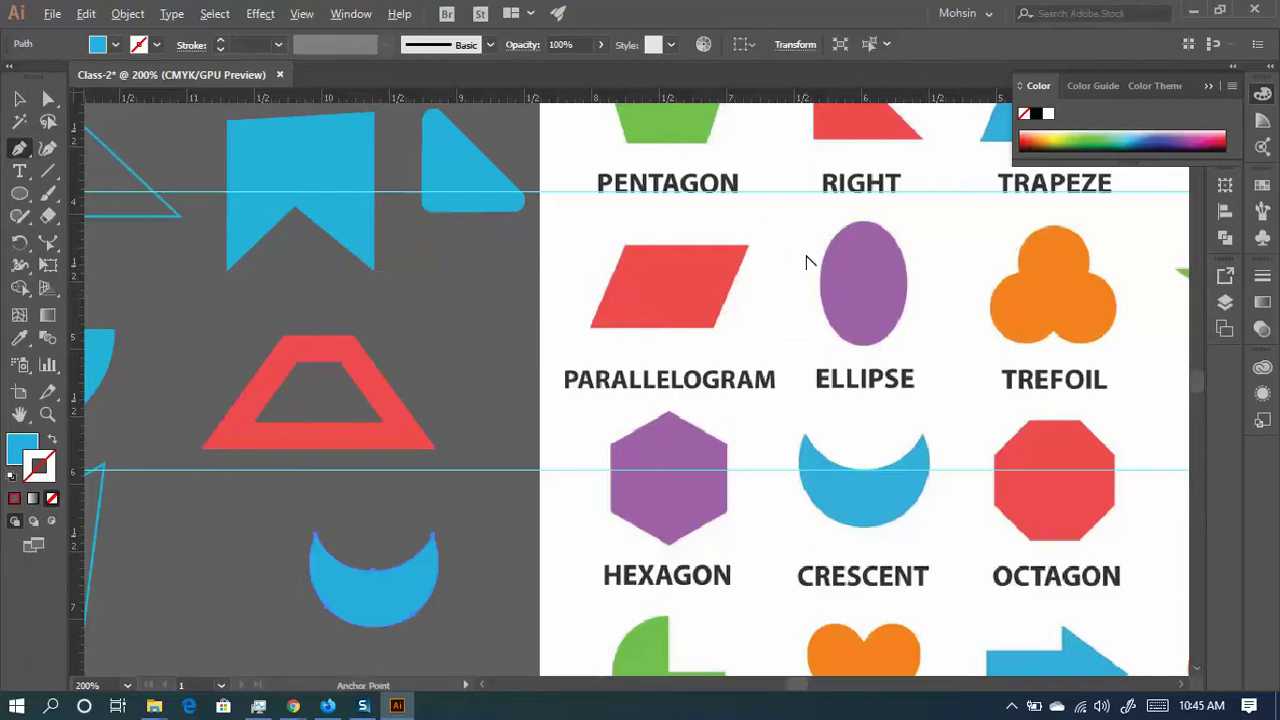
key(ctrl+minus)
key(ctrl+minus)
key(ctrl+shift+a)
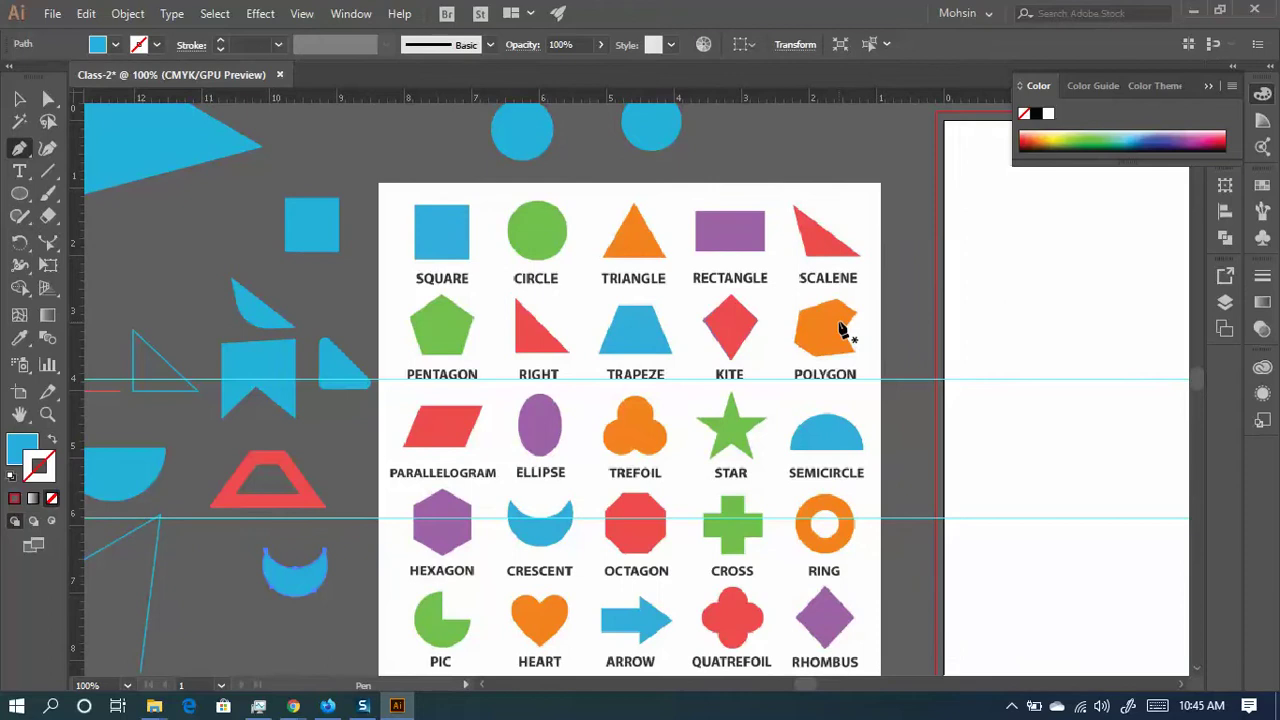
scroll(844, 331, down, 2)
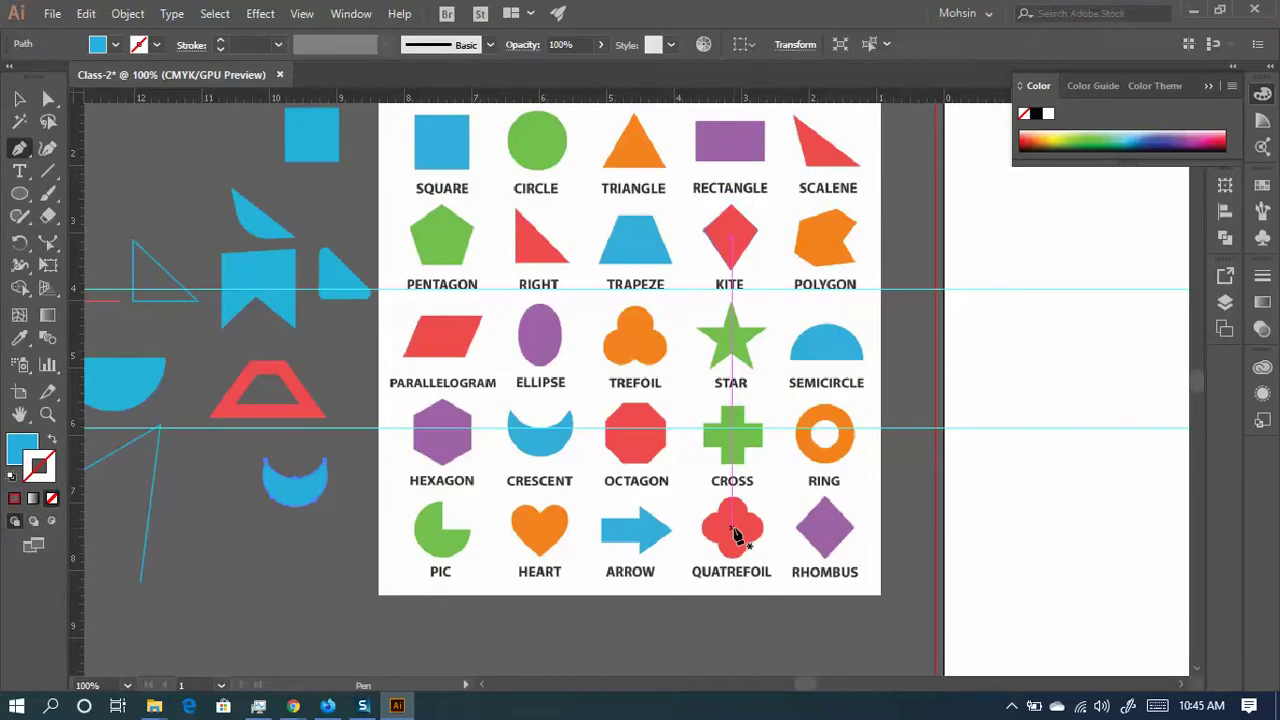
scroll(735, 535, up, 5)
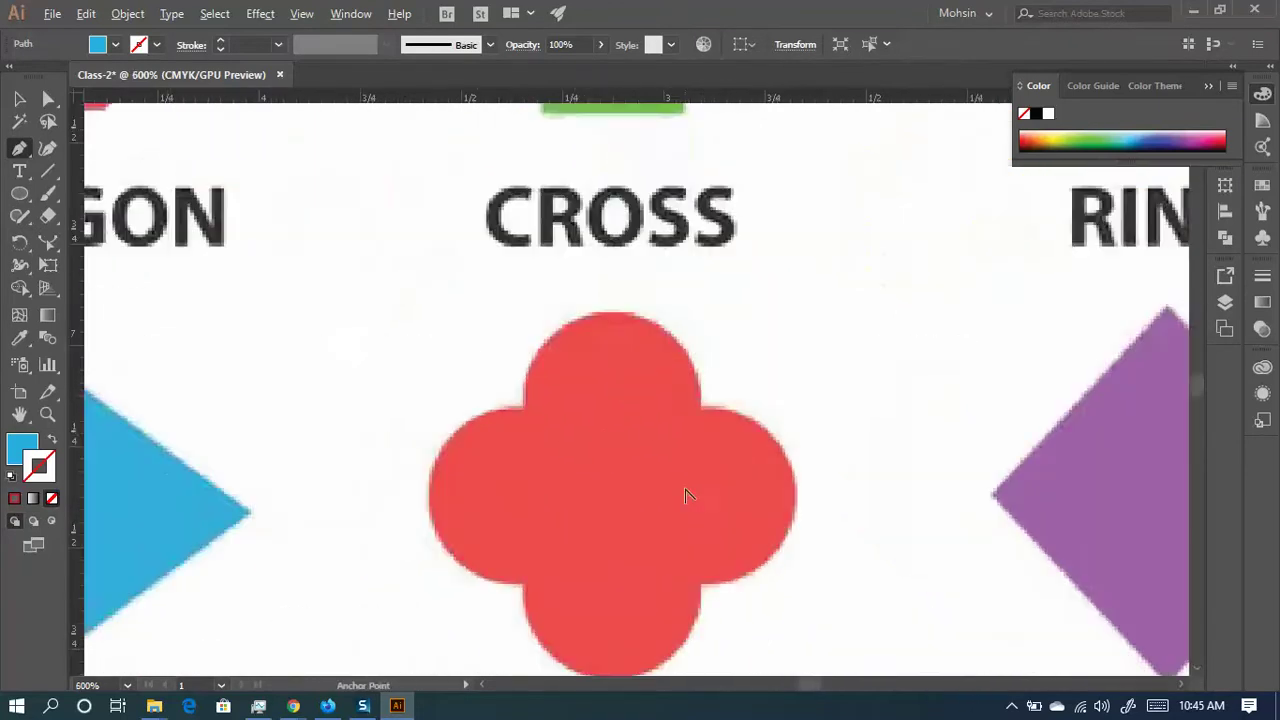
scroll(700, 437, down, 2)
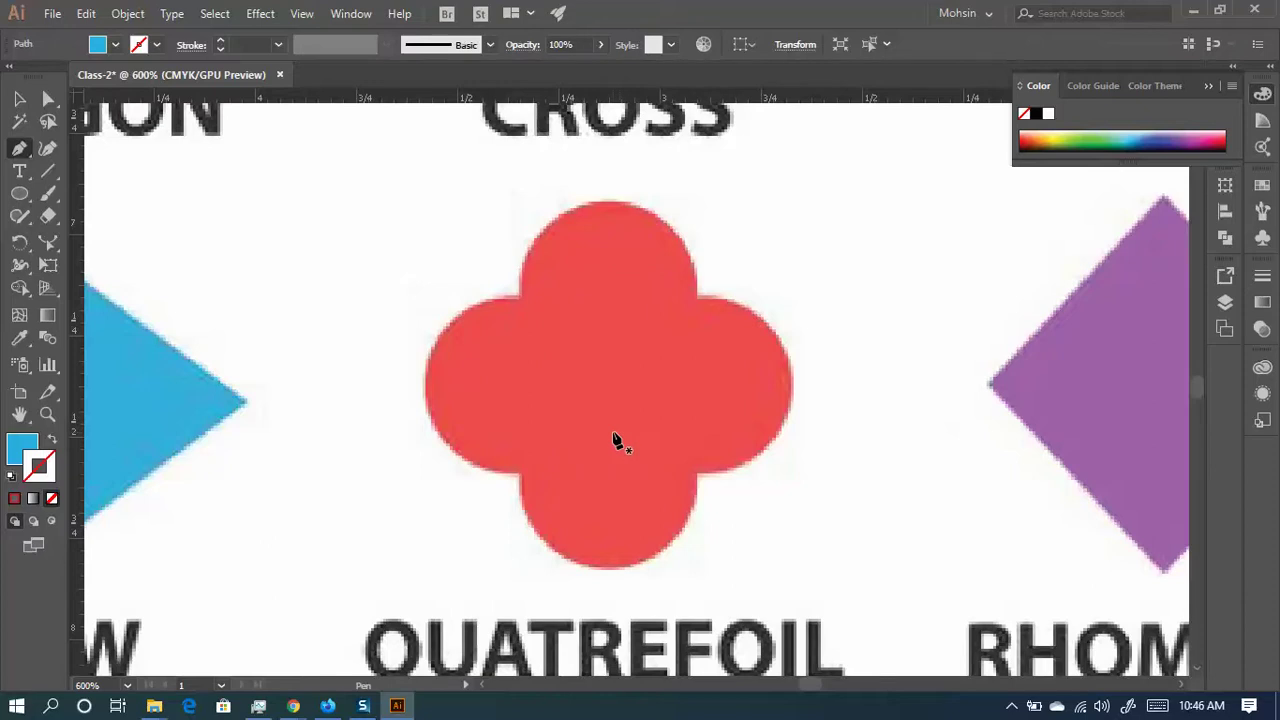
- Trace the quatrefoil's bottom lobe with the Pen tool from its left notch to its right notch, ending on a corner anchor without an outgoing handle
scroll(602, 474, up, 2)
drag(614, 474, 442, 425)
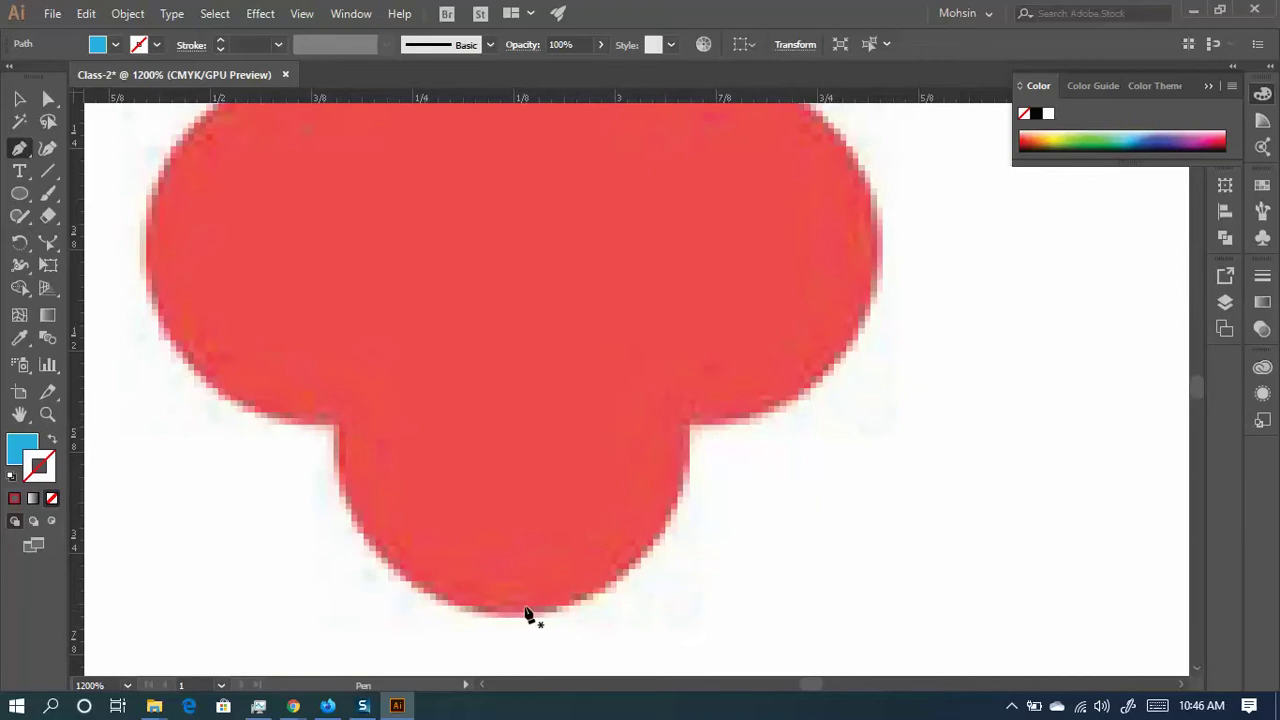
click(337, 420)
drag(504, 614, 674, 620)
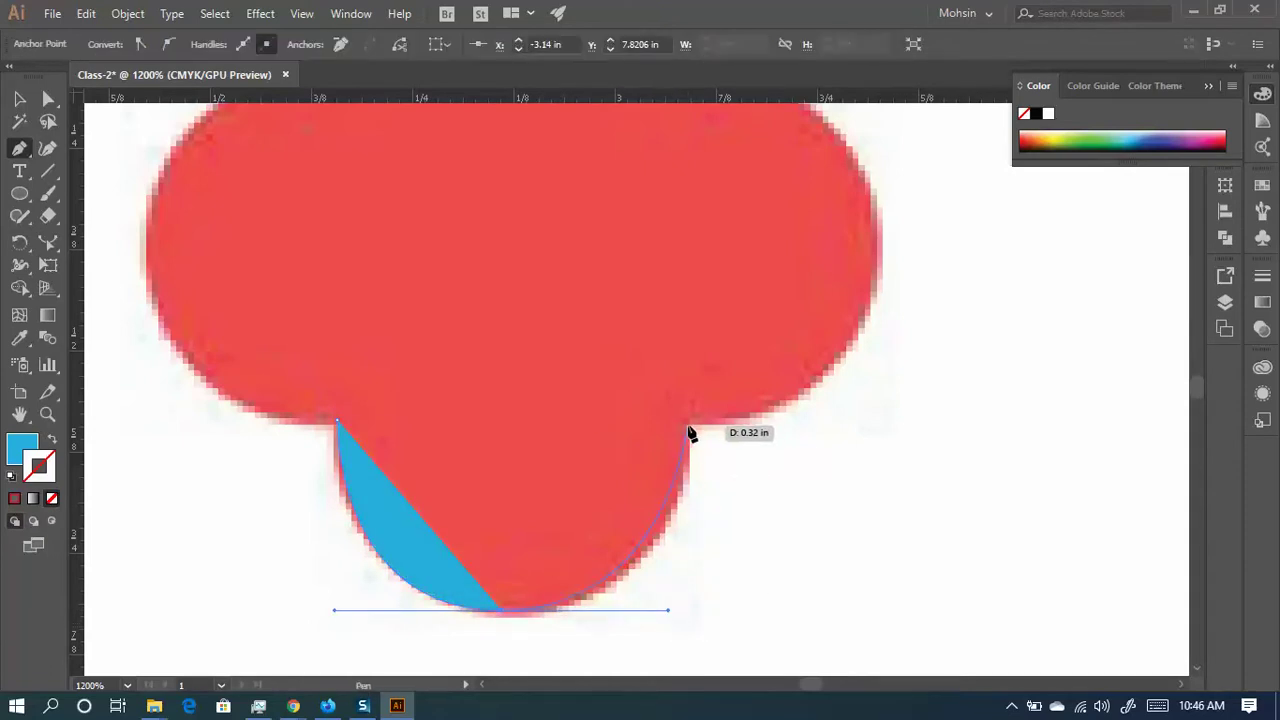
drag(688, 421, 414, 394)
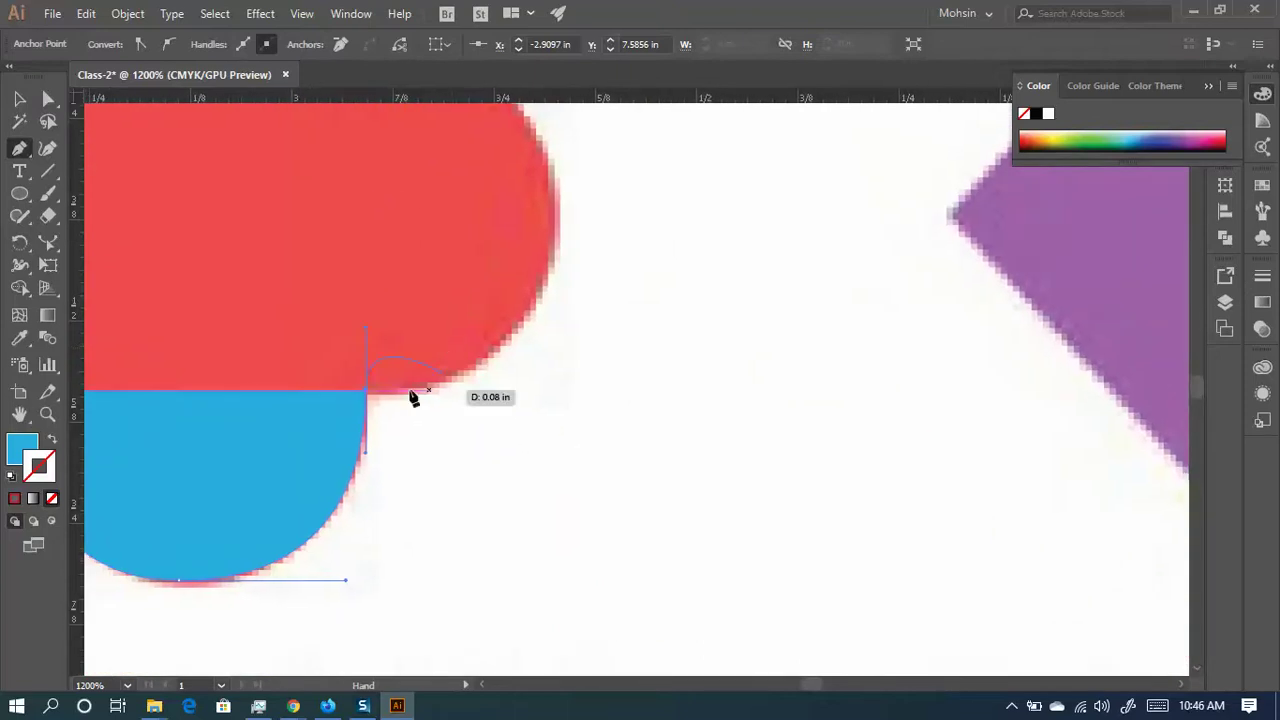
scroll(380, 400, up, 1)
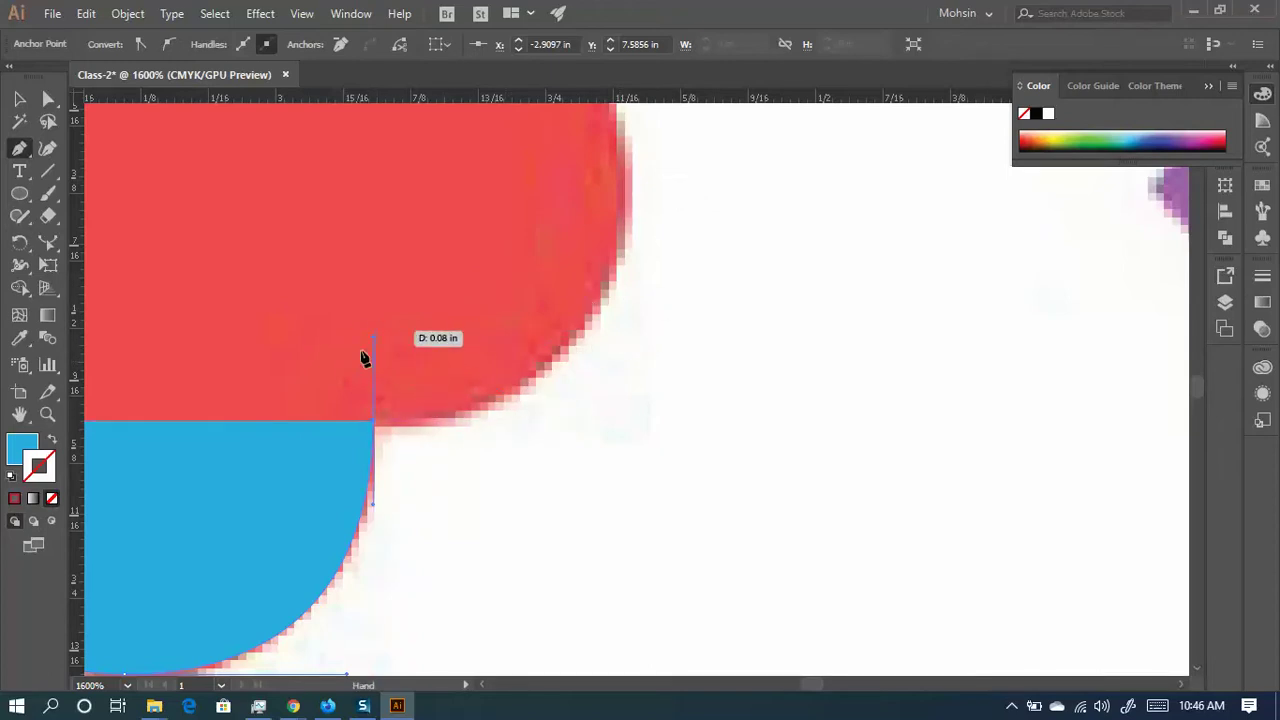
click(375, 427)
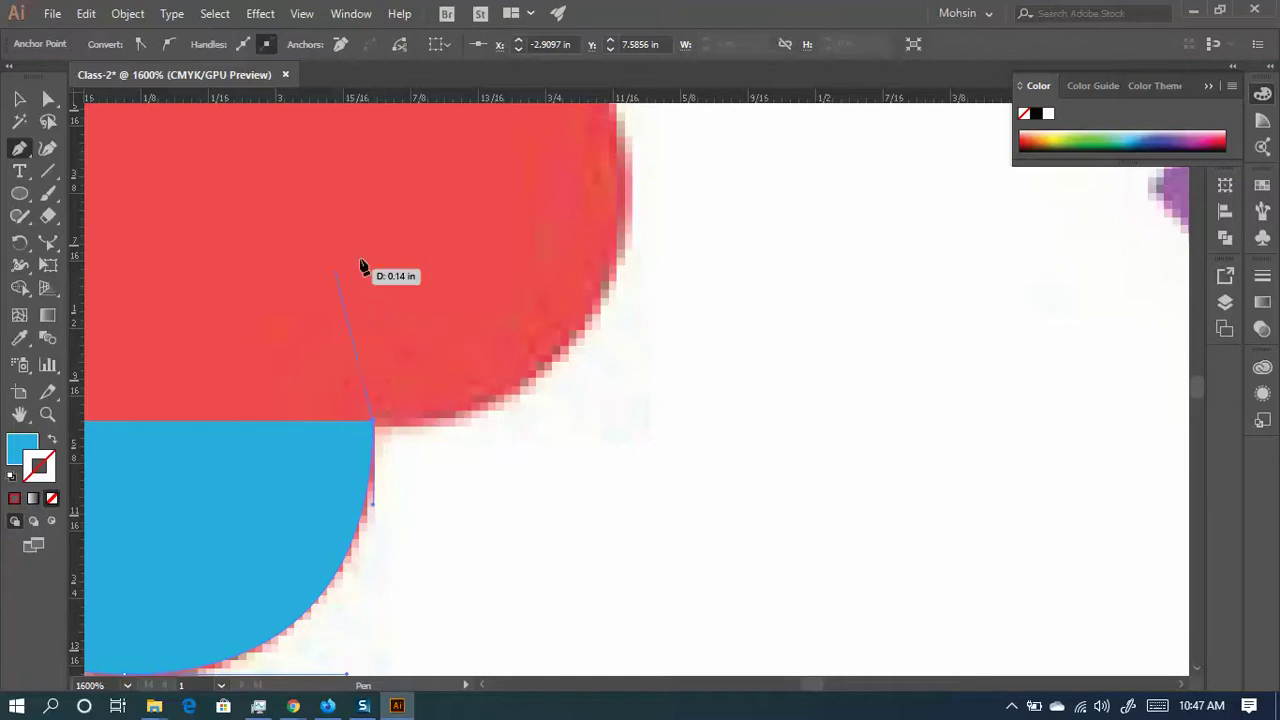
- Continue the Pen path around the quatrefoil's right and top lobes, with smooth points at the lobe extremes and corners at the notches
drag(589, 343, 468, 490)
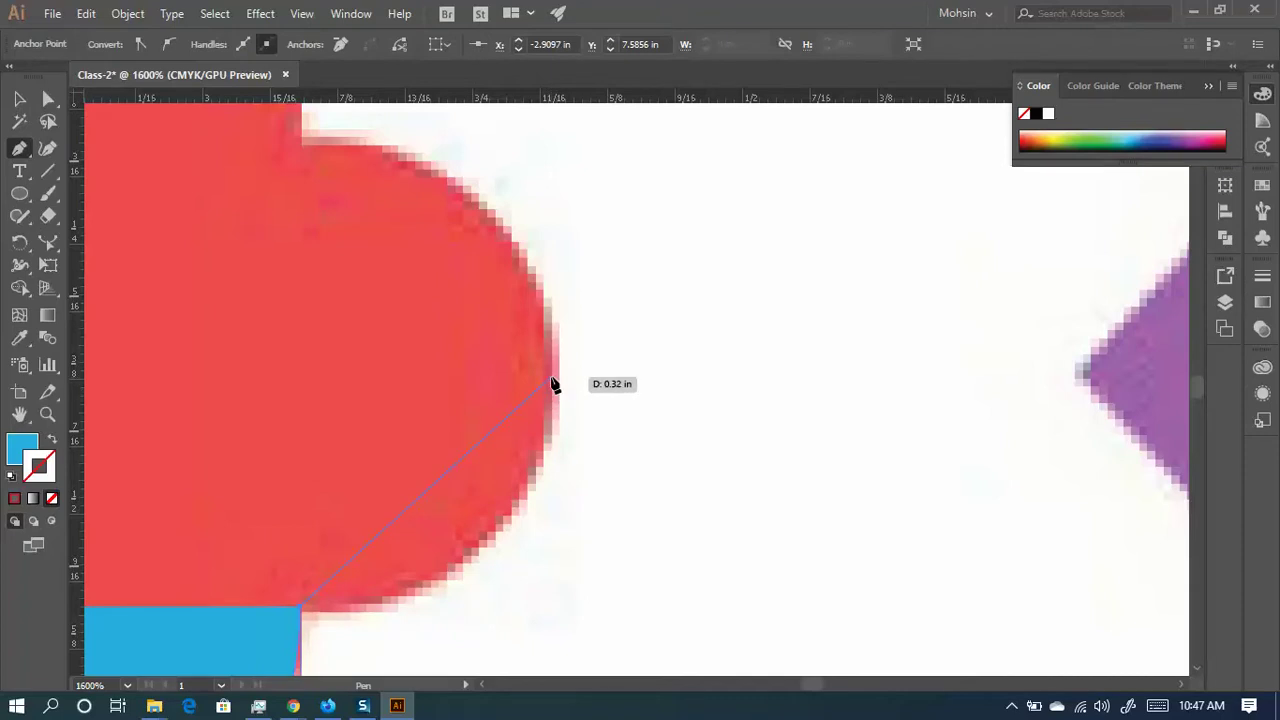
drag(553, 383, 540, 143)
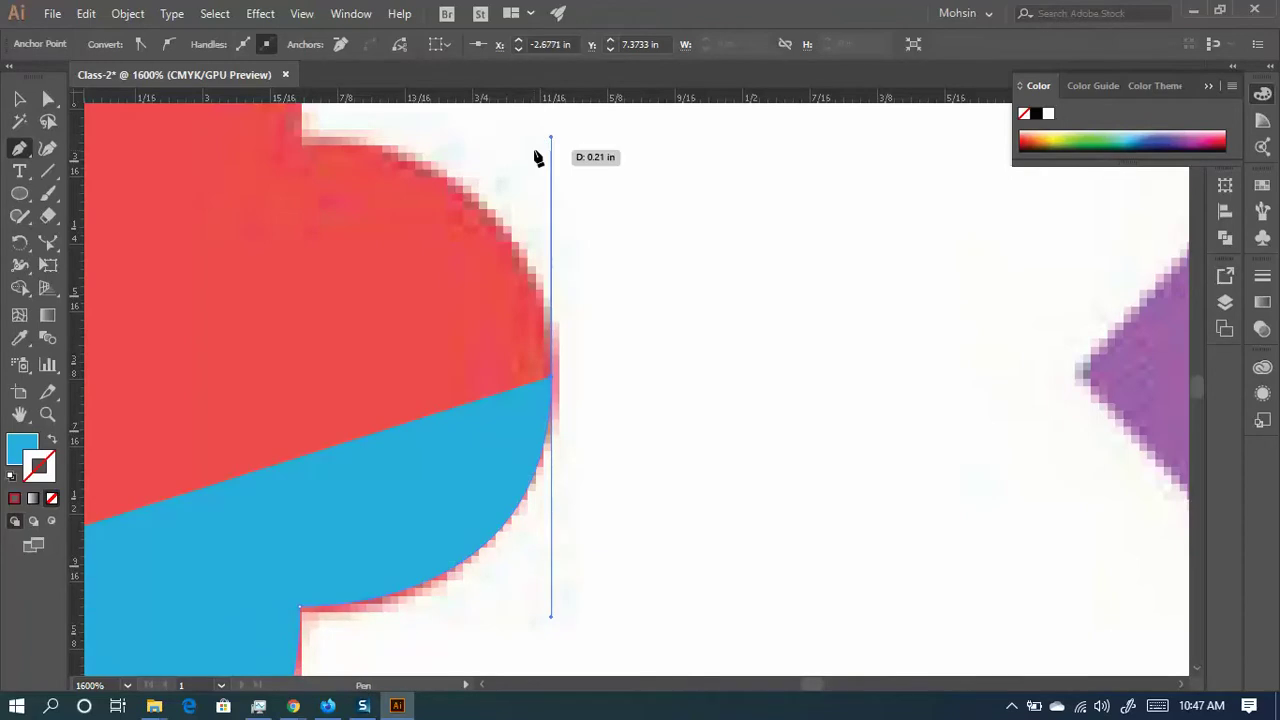
drag(374, 168, 674, 260)
mouse_move(594, 237)
mouse_down()
mouse_move(800, 357)
mouse_move(614, 243)
mouse_move(598, 246)
mouse_move(714, 257)
mouse_move(814, 400)
mouse_move(590, 247)
mouse_move(603, 249)
mouse_up()
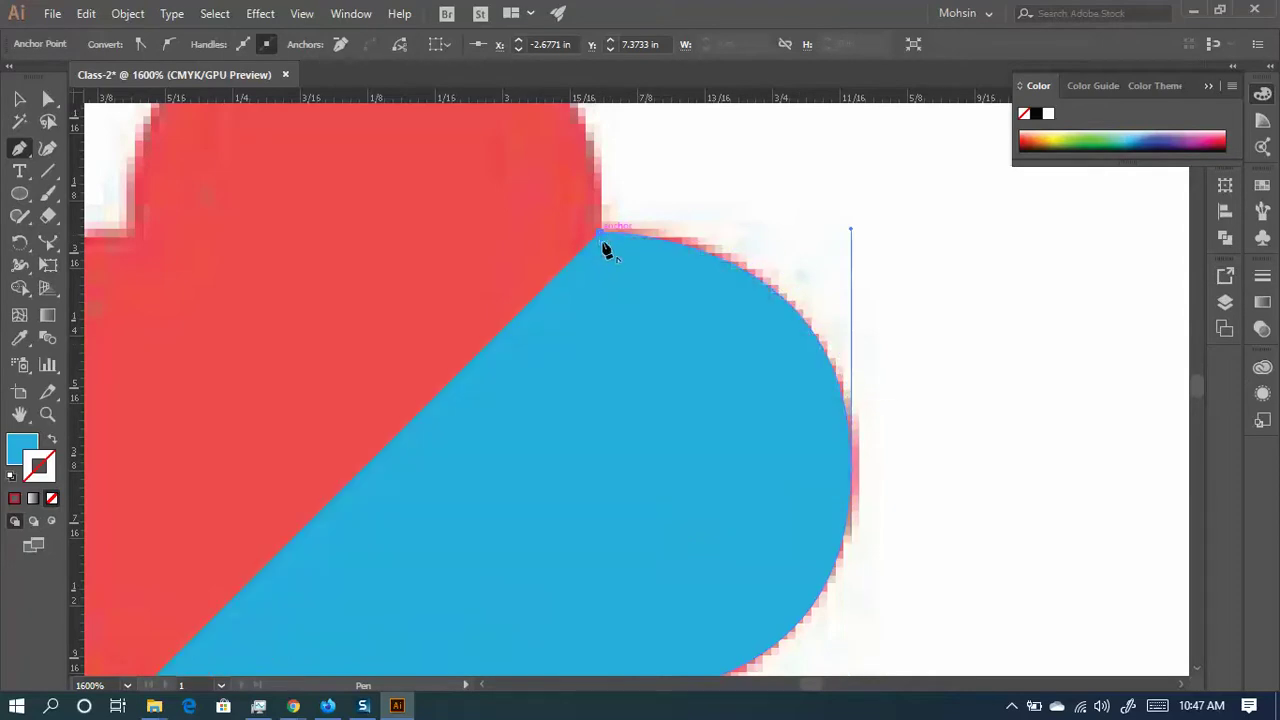
drag(551, 157, 447, 207)
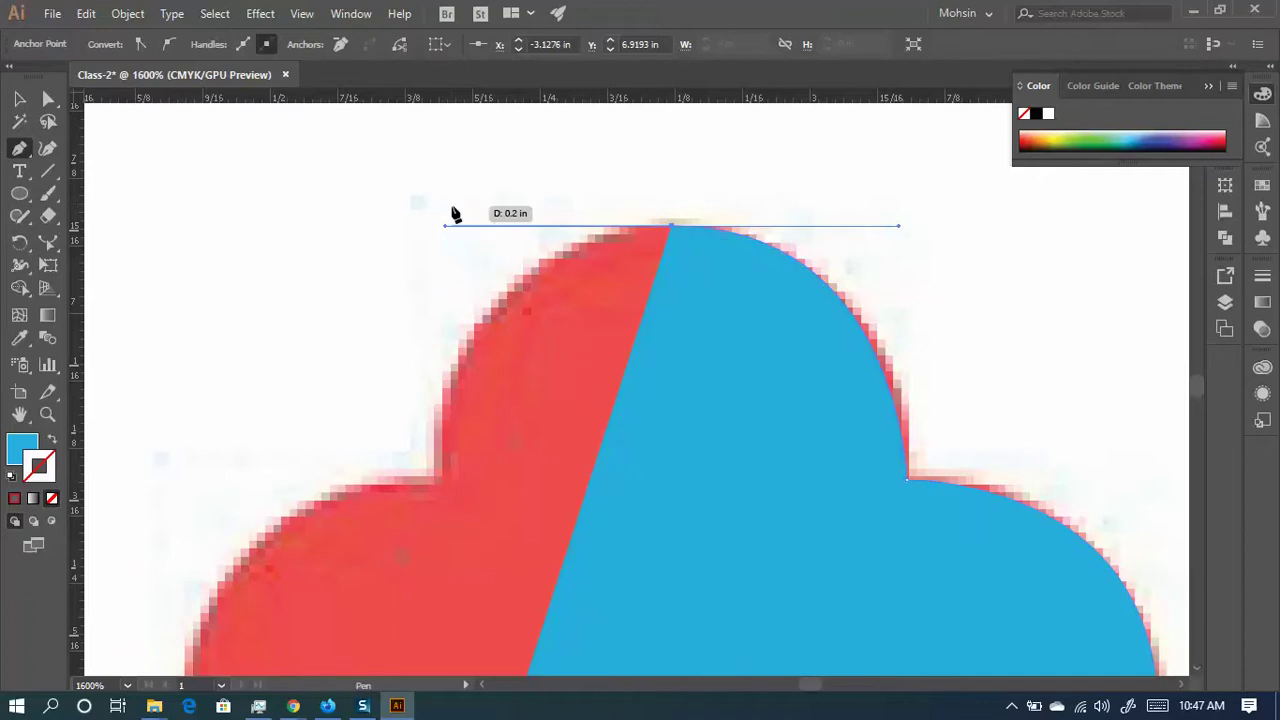
click(442, 481)
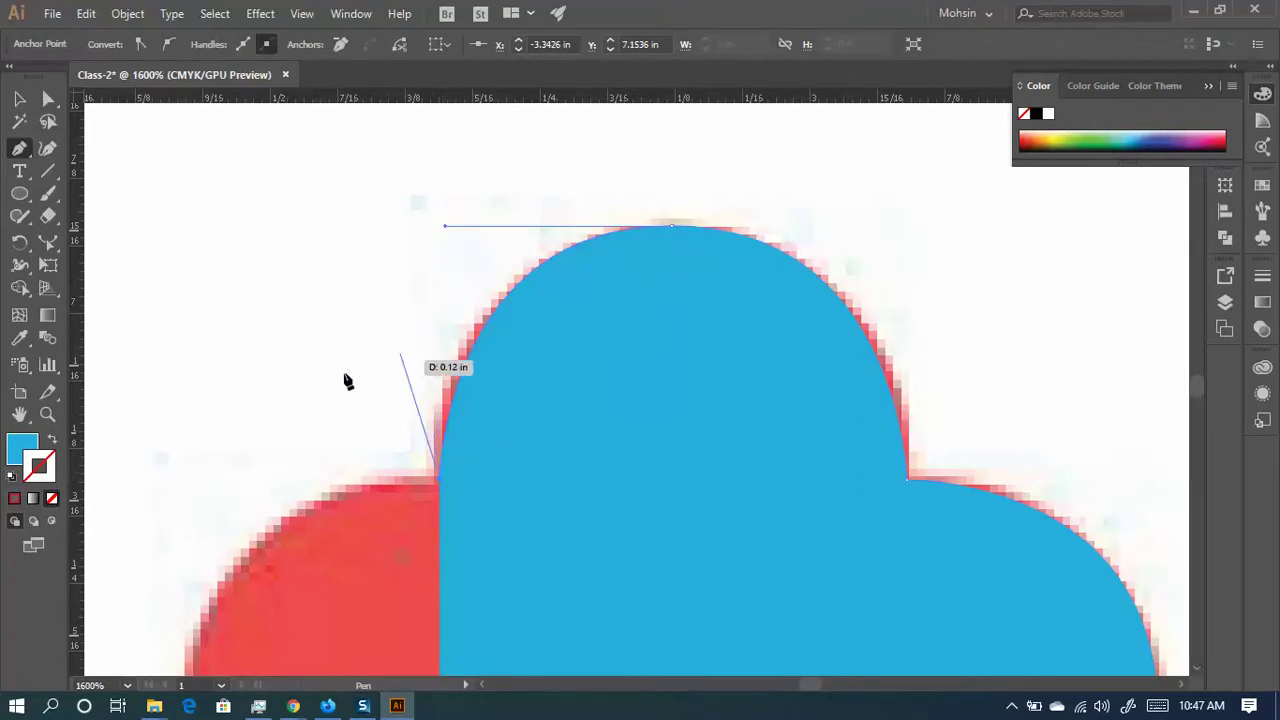
- Trace the quatrefoil's left lobe and close the path at the lower-left notch where it started
drag(346, 380, 706, 166)
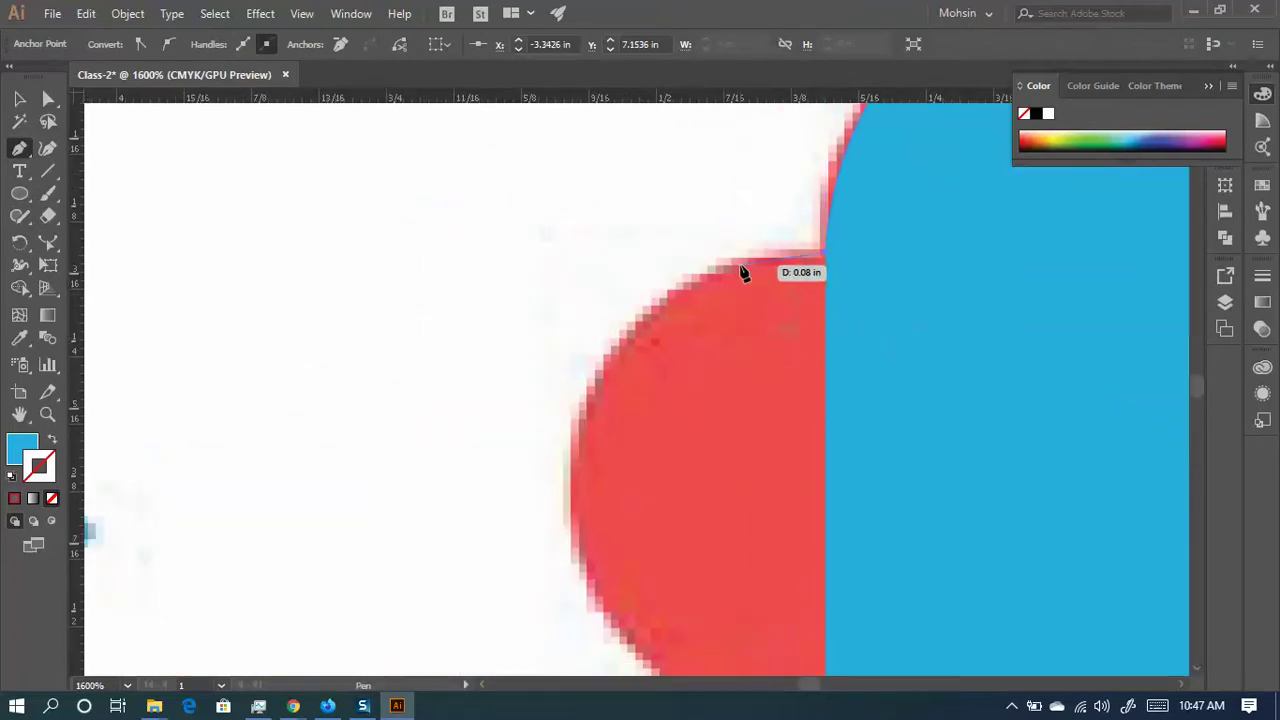
drag(658, 385, 466, 203)
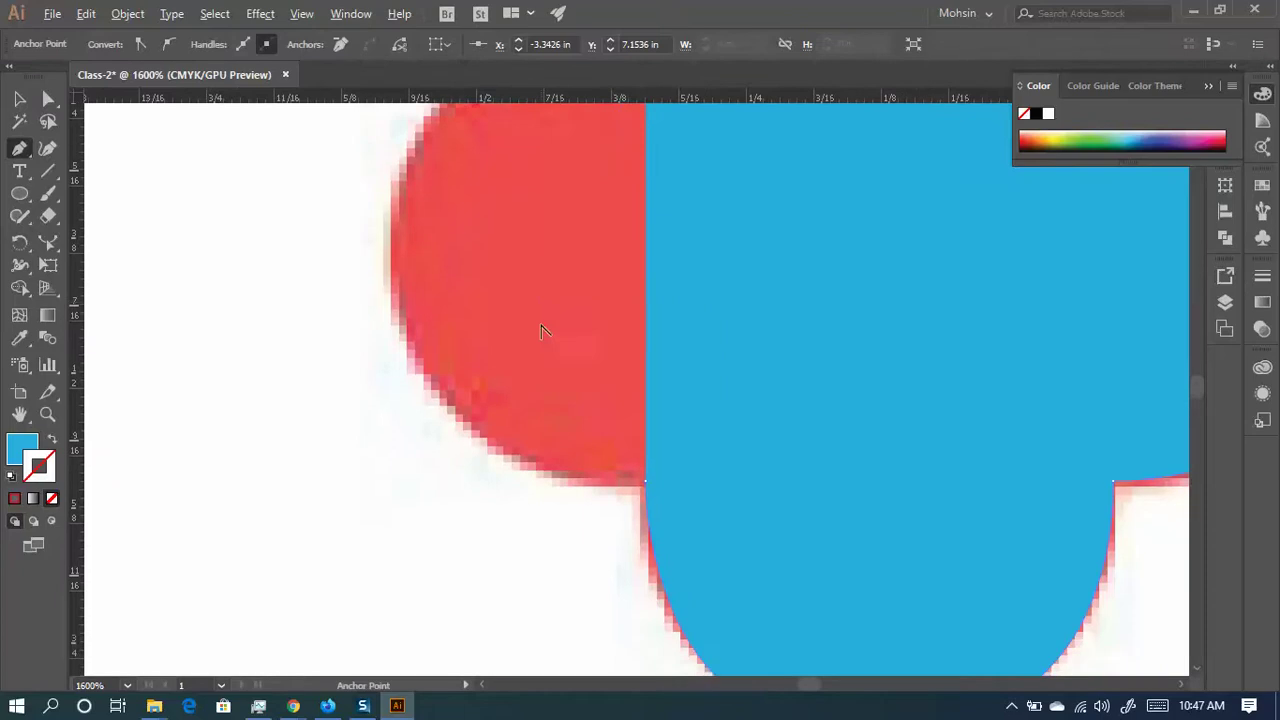
scroll(578, 270, down, 1)
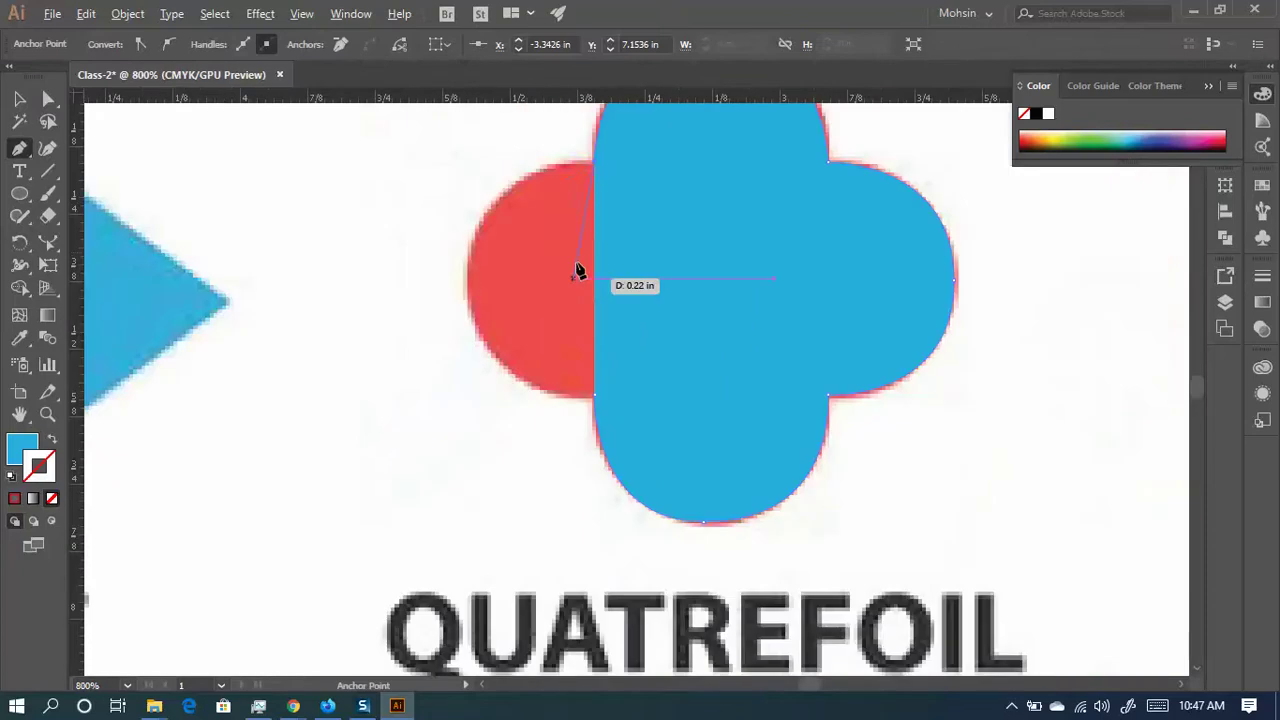
click(467, 280)
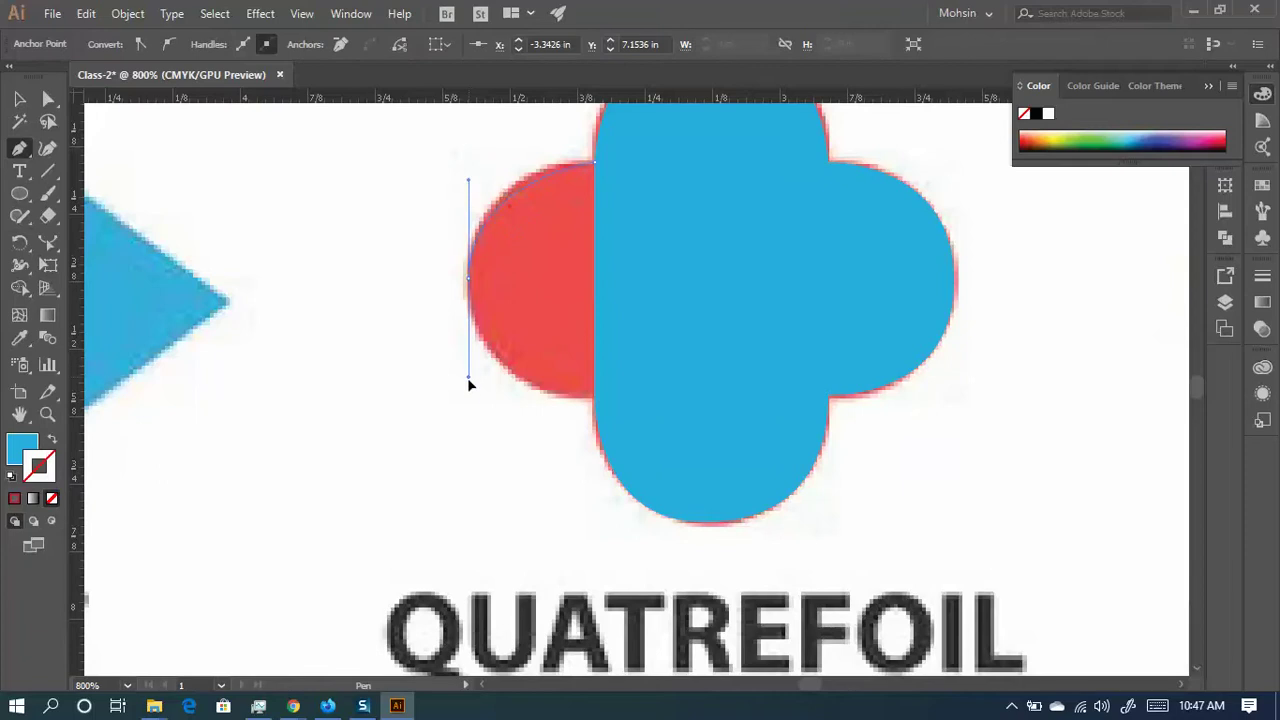
drag(468, 407, 470, 396)
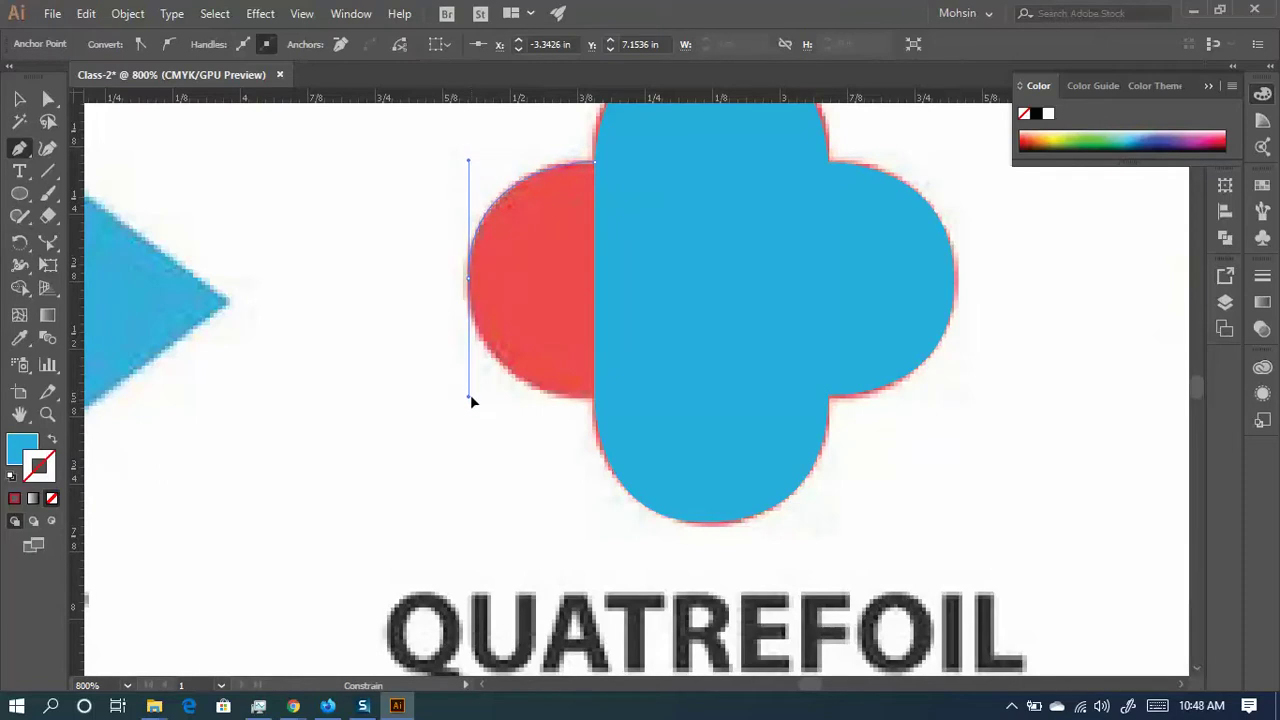
click(594, 398)
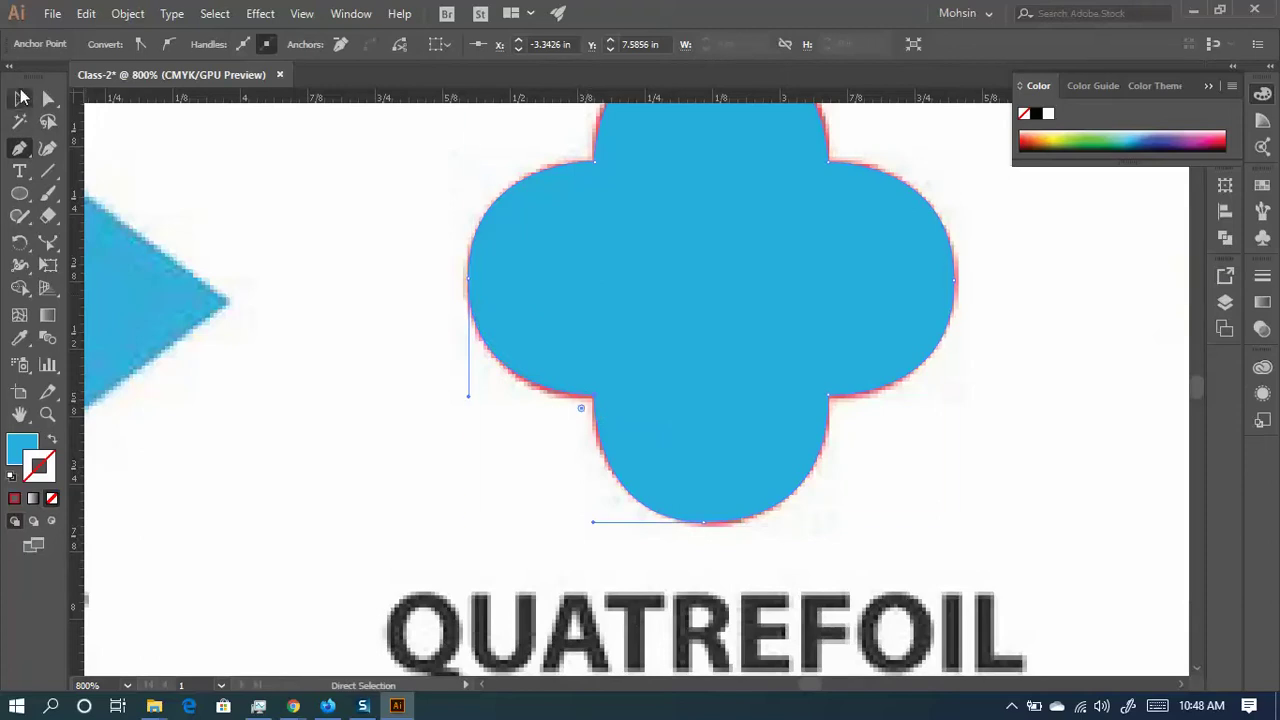
- Move the traced blue quatrefoil off the reference chart to the artboard's left edge
click(19, 98)
scroll(195, 268, down, 3)
click(606, 588)
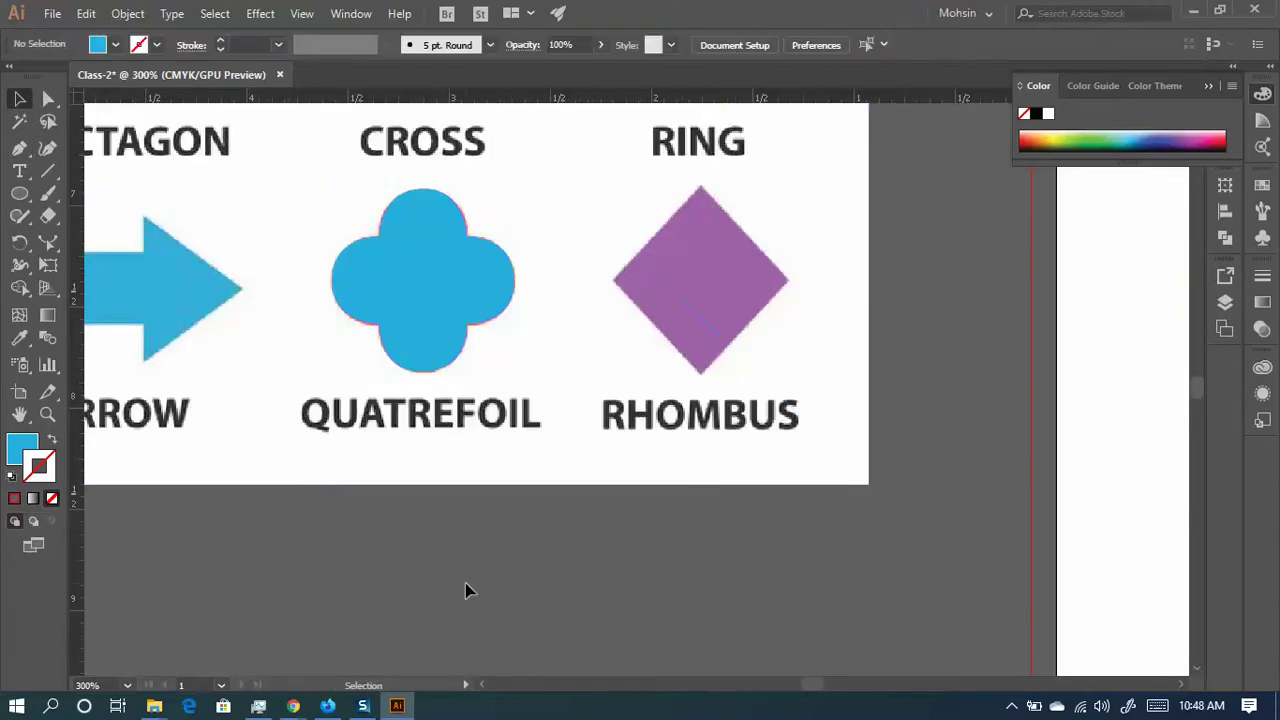
drag(436, 364, 975, 599)
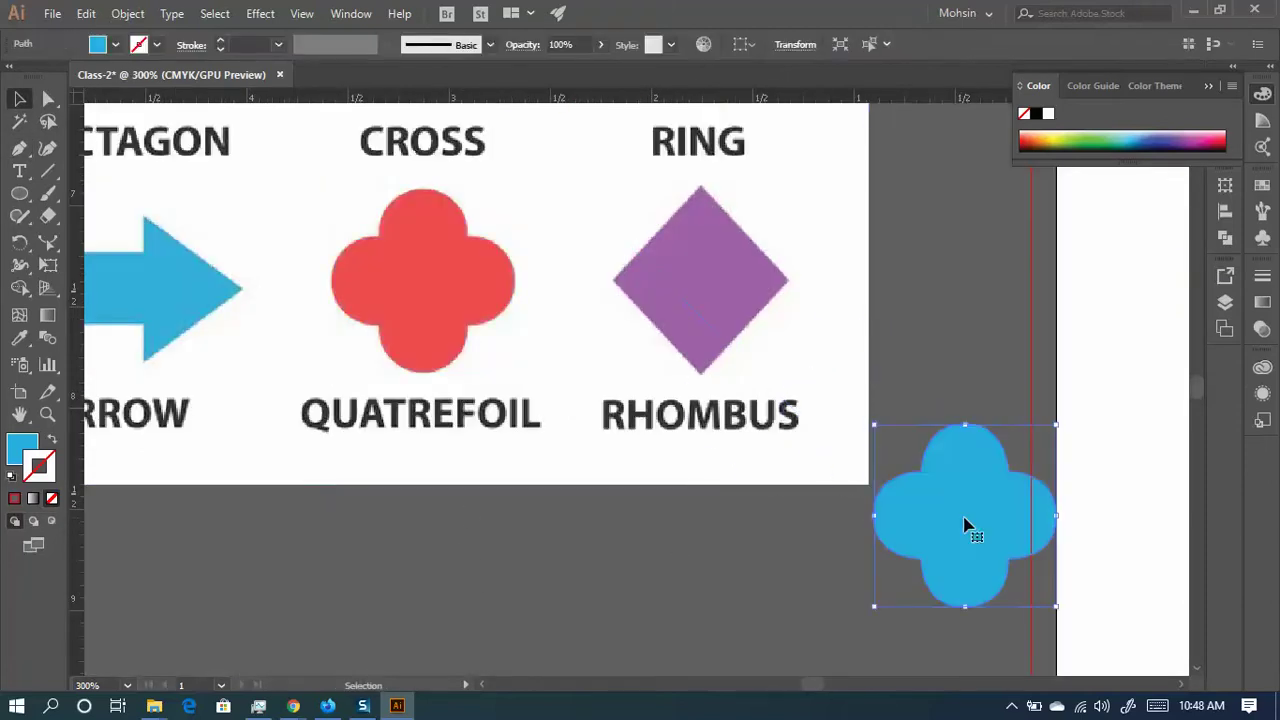
drag(957, 537, 1025, 425)
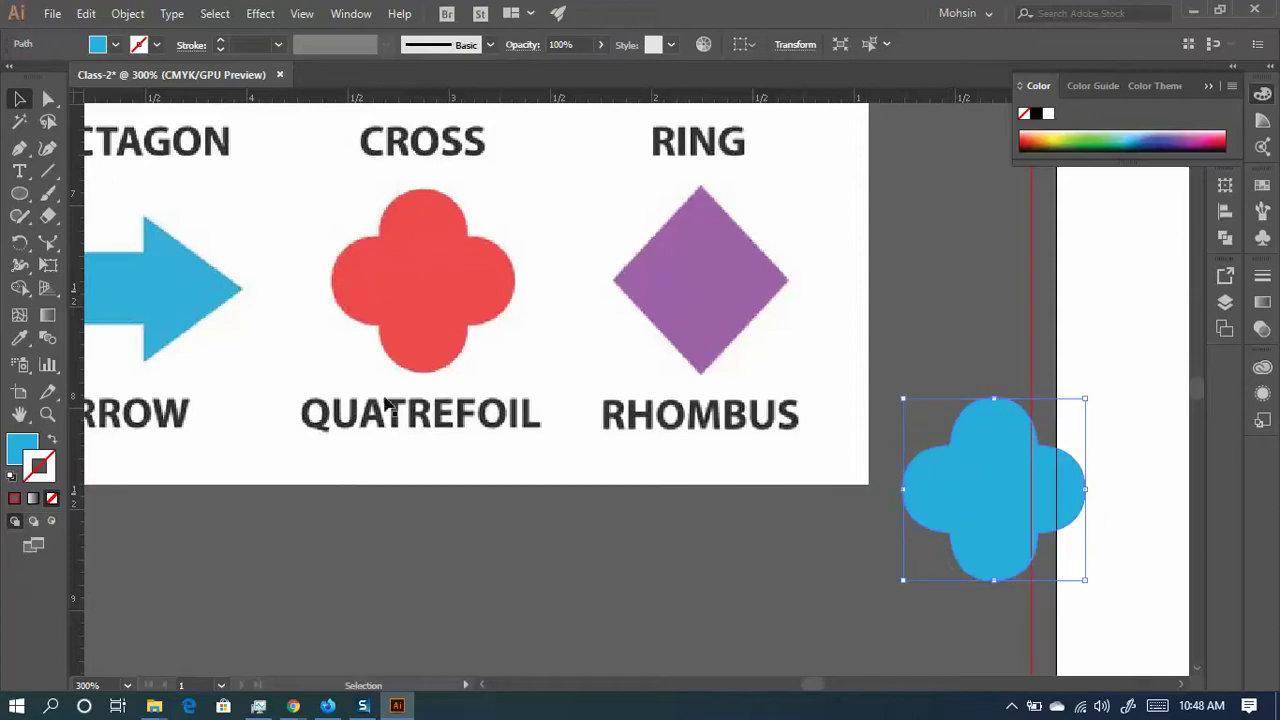
- Draw a circle about 0.55 in across below the chart and place it over the reference quatrefoil's right lobe
click(19, 193)
drag(311, 489, 436, 602)
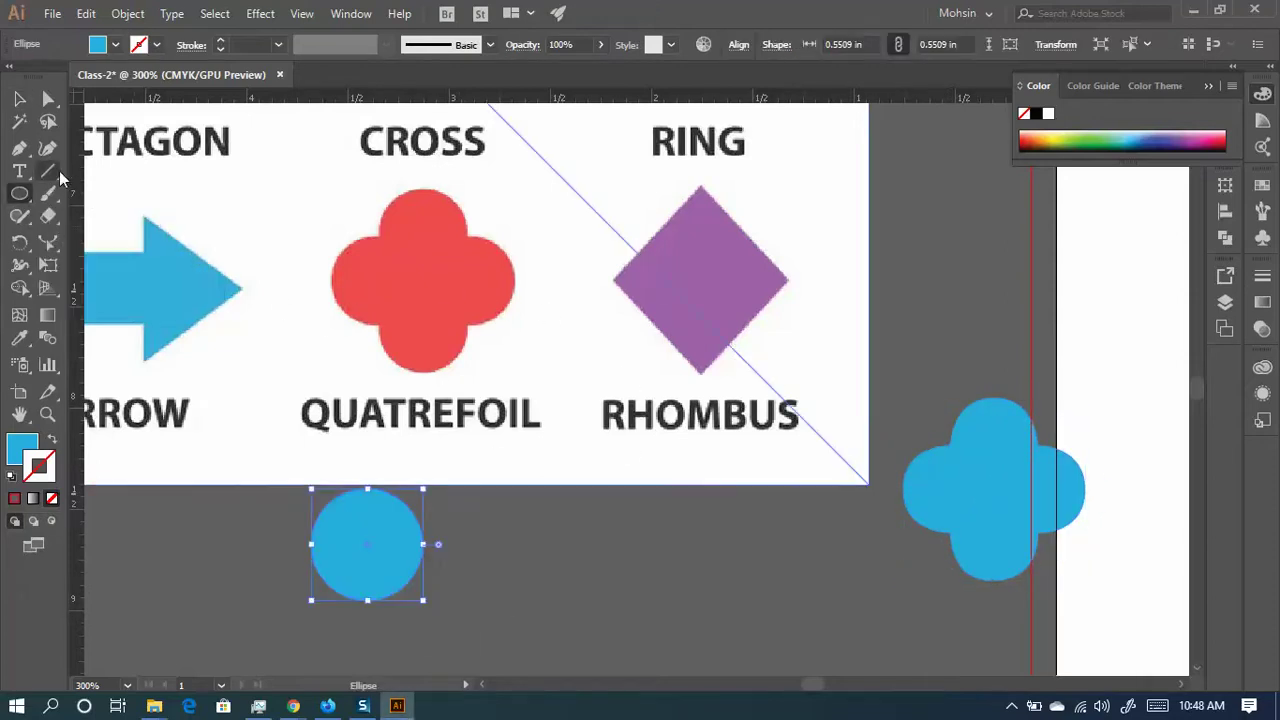
click(19, 98)
drag(367, 553, 466, 286)
scroll(463, 275, up, 3)
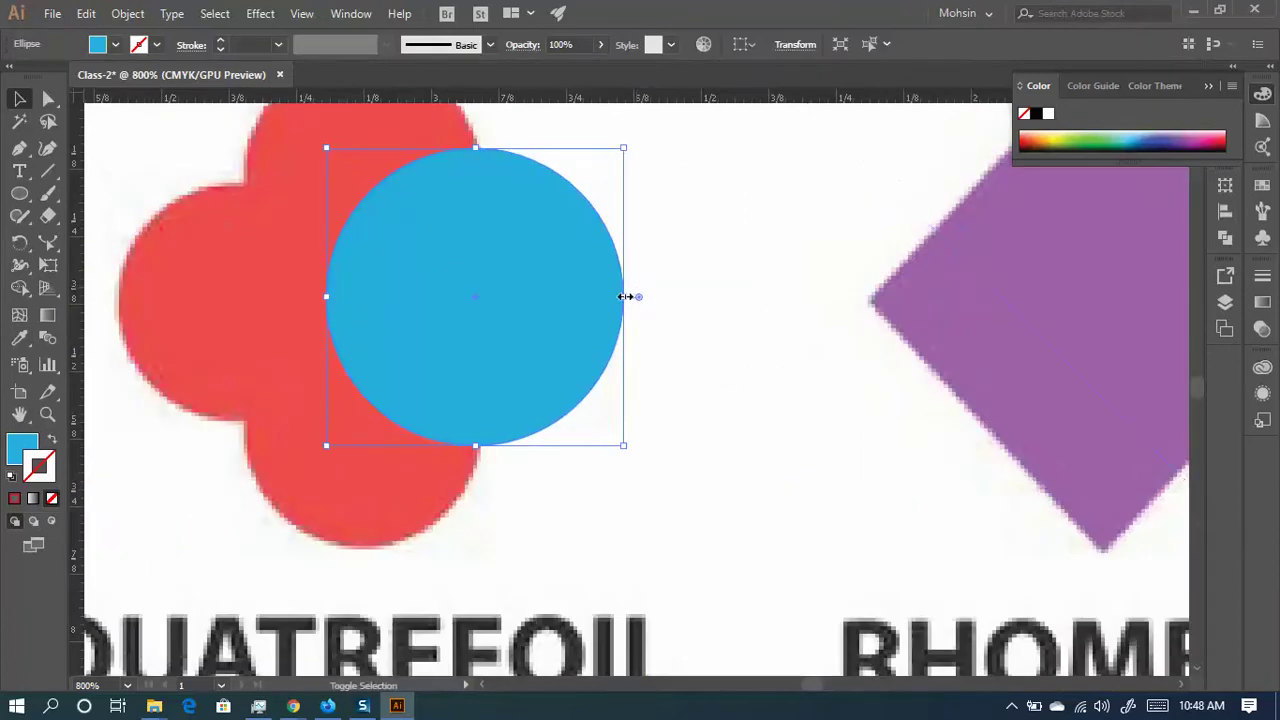
- Shrink the circle to about 0.43 in and align it with the reference quatrefoil's right lobe
drag(624, 296, 550, 298)
drag(467, 309, 372, 306)
drag(514, 312, 528, 305)
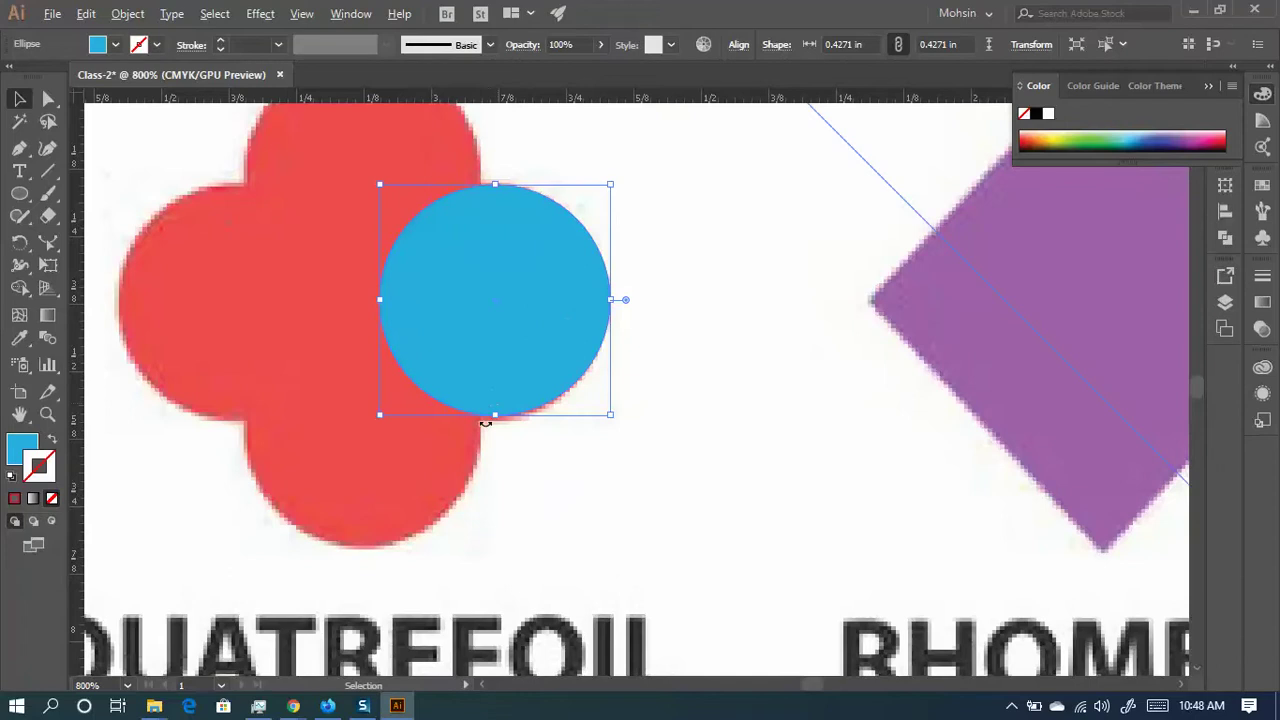
scroll(485, 423, up, 2)
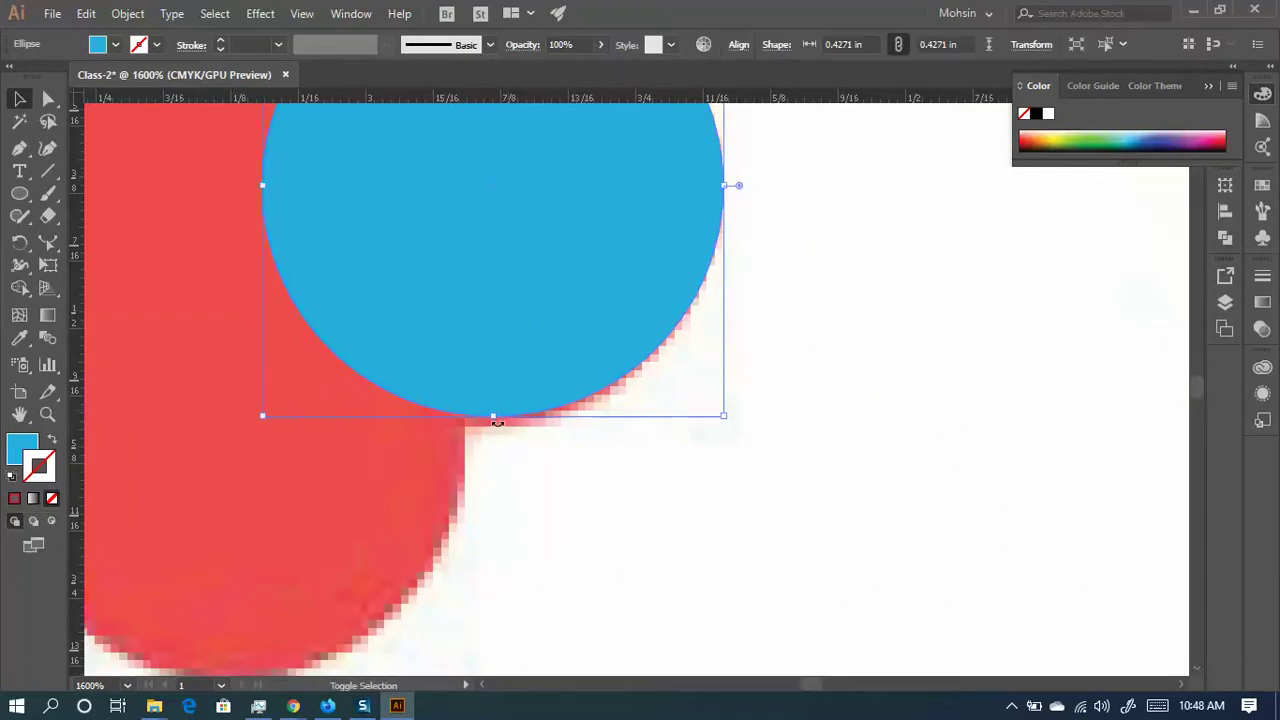
drag(497, 422, 497, 423)
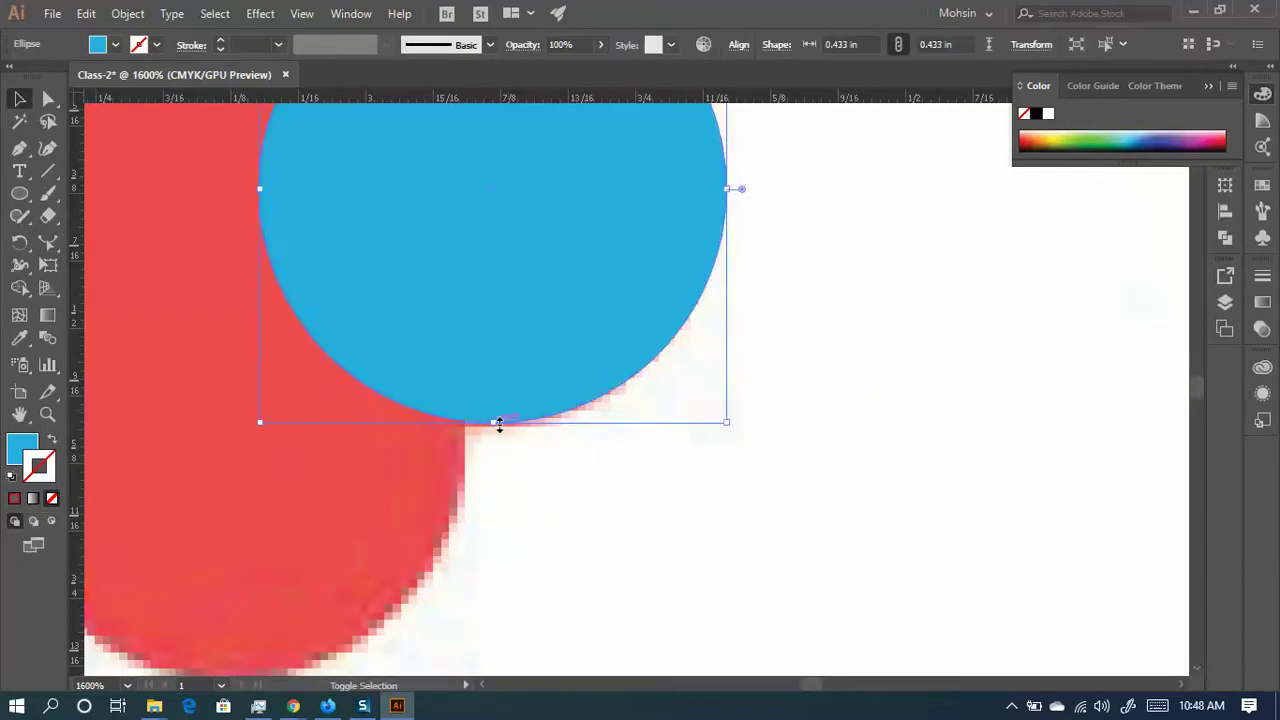
- Duplicate the fitted circle over the remaining lobes to build a quatrefoil from circles
scroll(523, 428, down, 3)
drag(558, 332, 511, 353)
scroll(616, 372, down, 1)
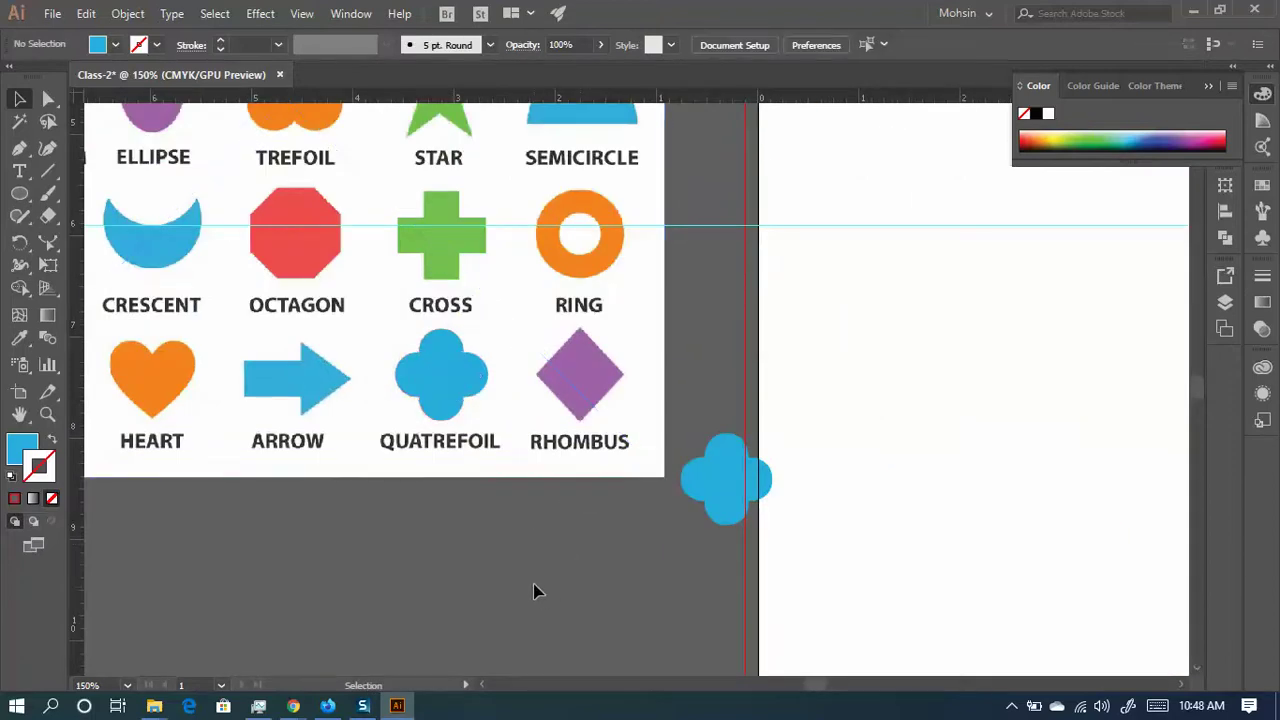
- Select the circles forming the quatrefoil and move them together off the chart to the empty canvas below, leaving them deselected
scroll(533, 591, down, 4)
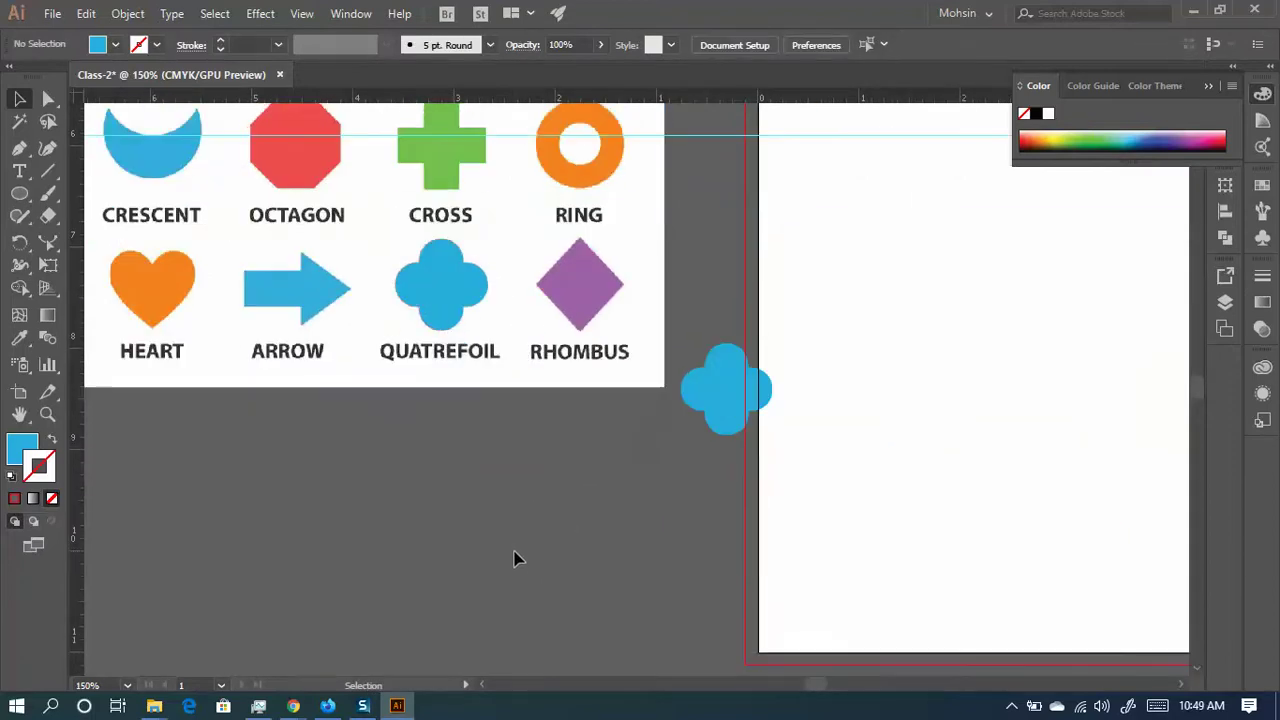
click(495, 356)
click(511, 387)
drag(430, 266, 486, 507)
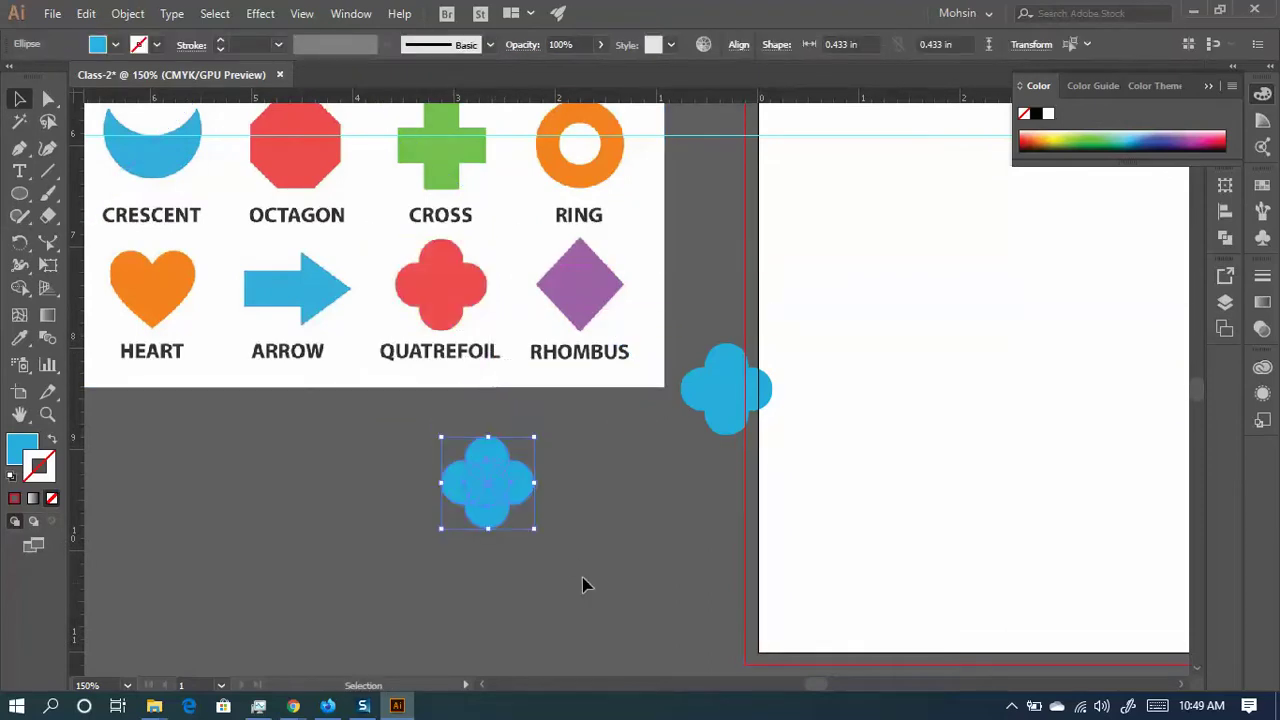
click(654, 543)
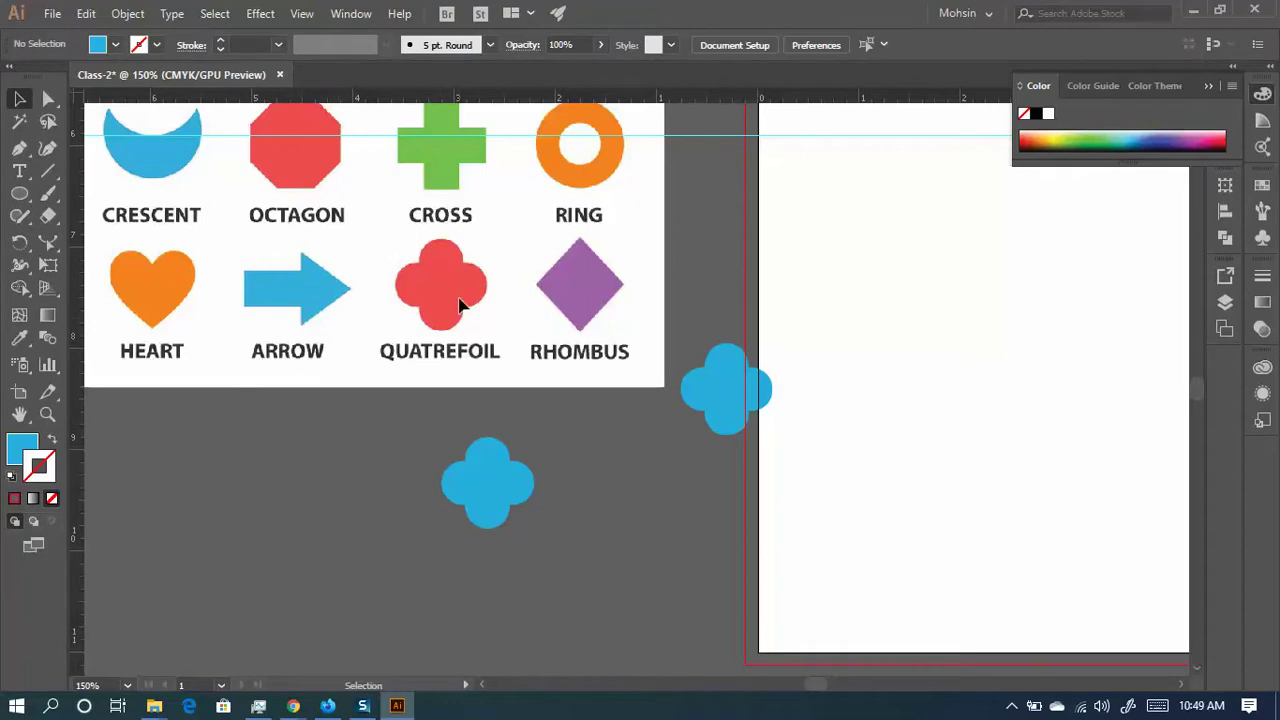
- Draw a circle about 0.86 in across with the Ellipse tool and align it over the green PIC reference shape
scroll(449, 366, up, 2)
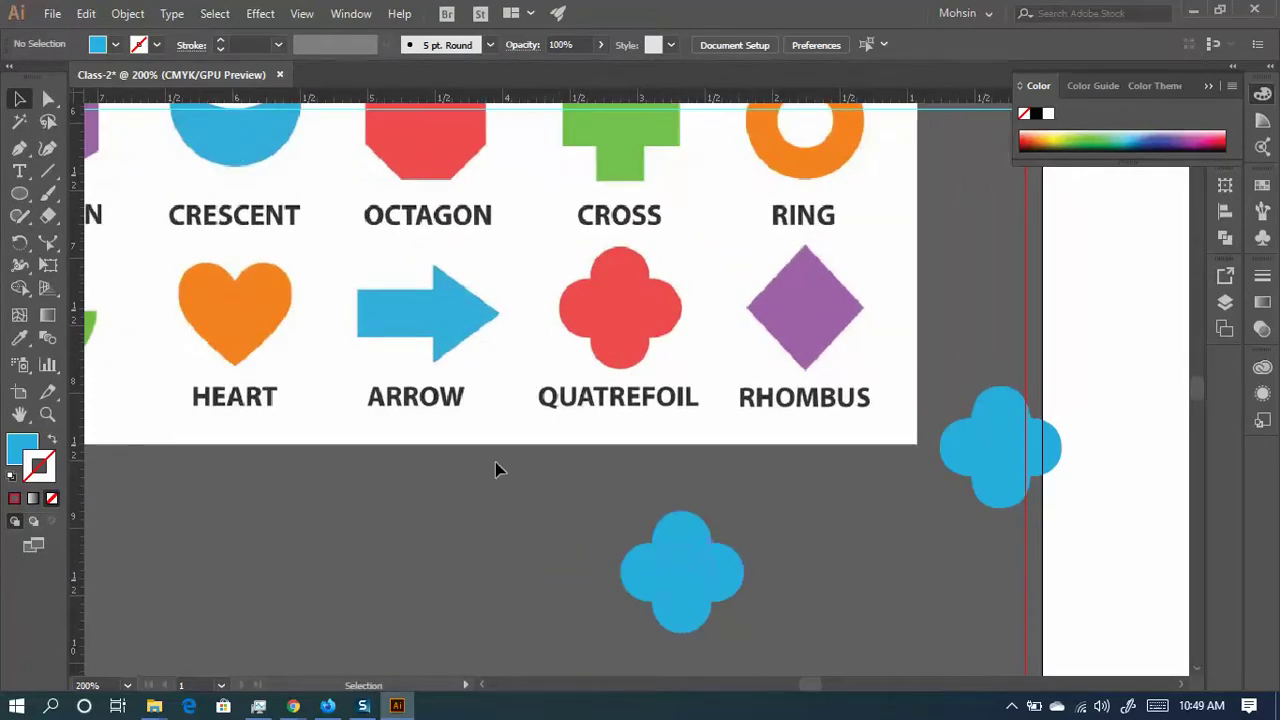
scroll(517, 423, up, 2)
scroll(517, 423, left, 3)
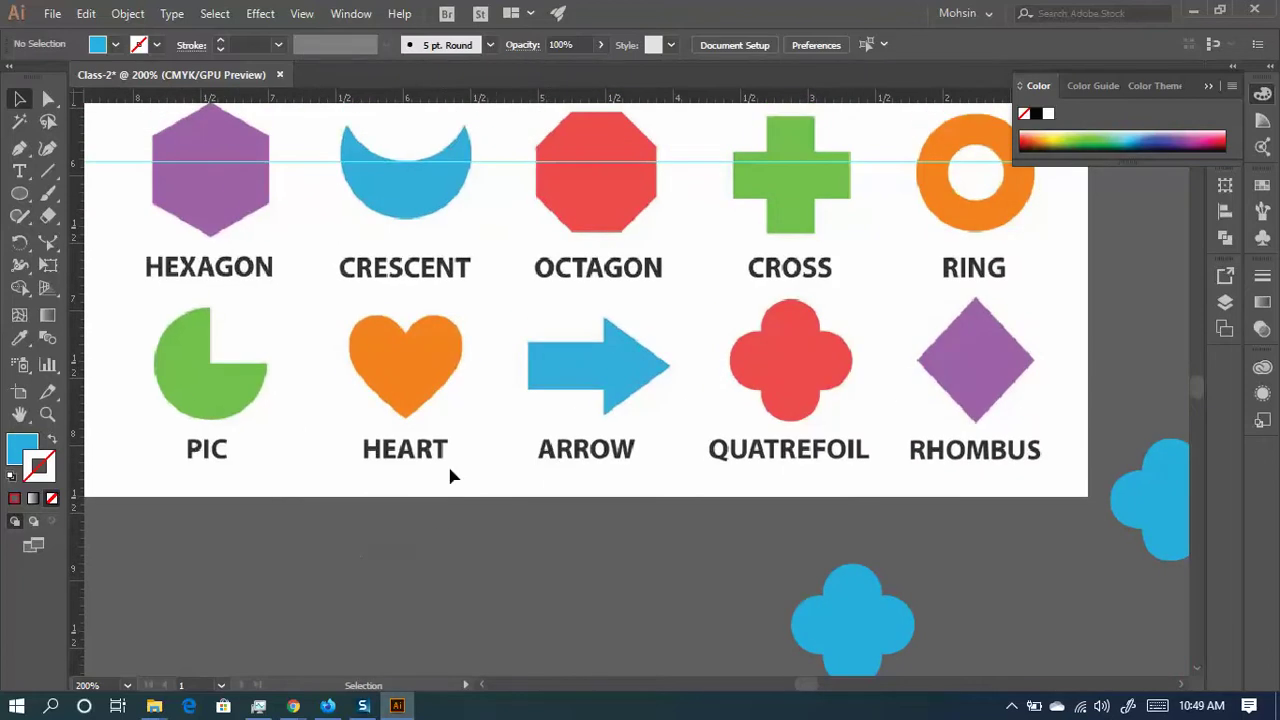
scroll(413, 398, up, 1)
scroll(413, 398, left, 4)
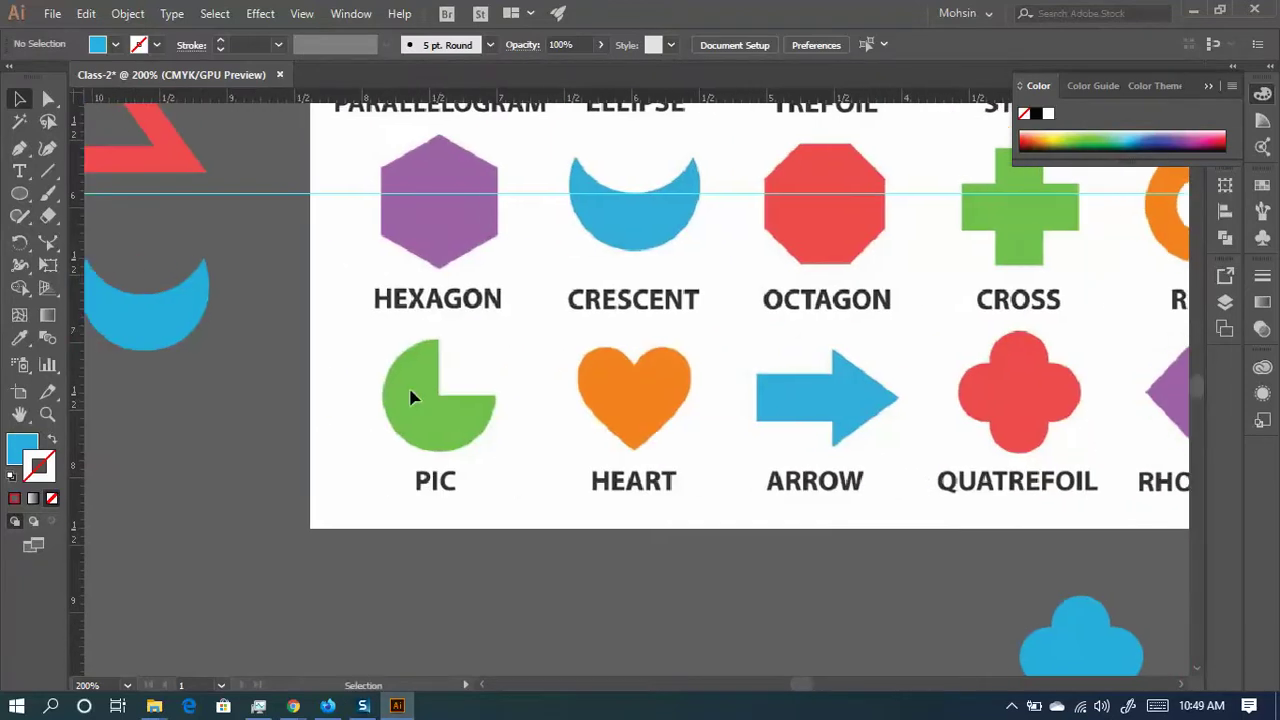
click(19, 193)
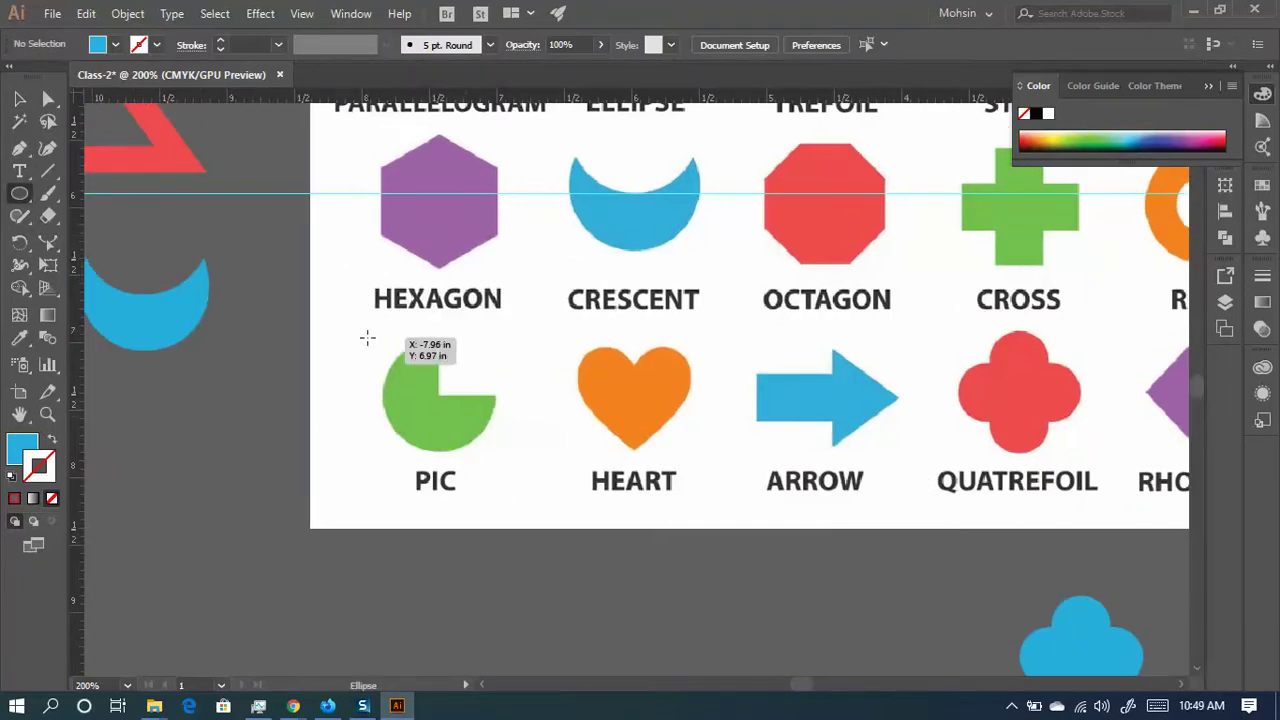
drag(367, 339, 486, 455)
key(v)
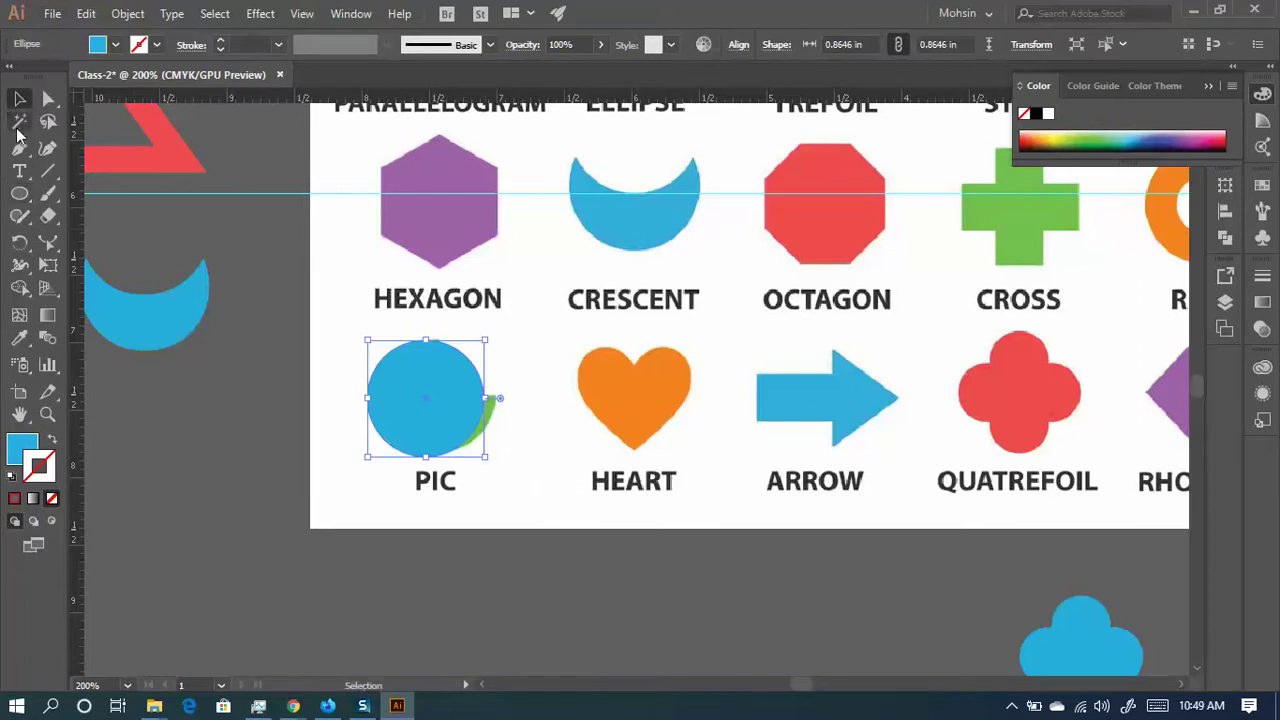
drag(430, 401, 428, 388)
scroll(455, 460, up, 2)
- Draw a blue square with the Rectangle tool between the PIC and HEART labels
drag(19, 193, 95, 191)
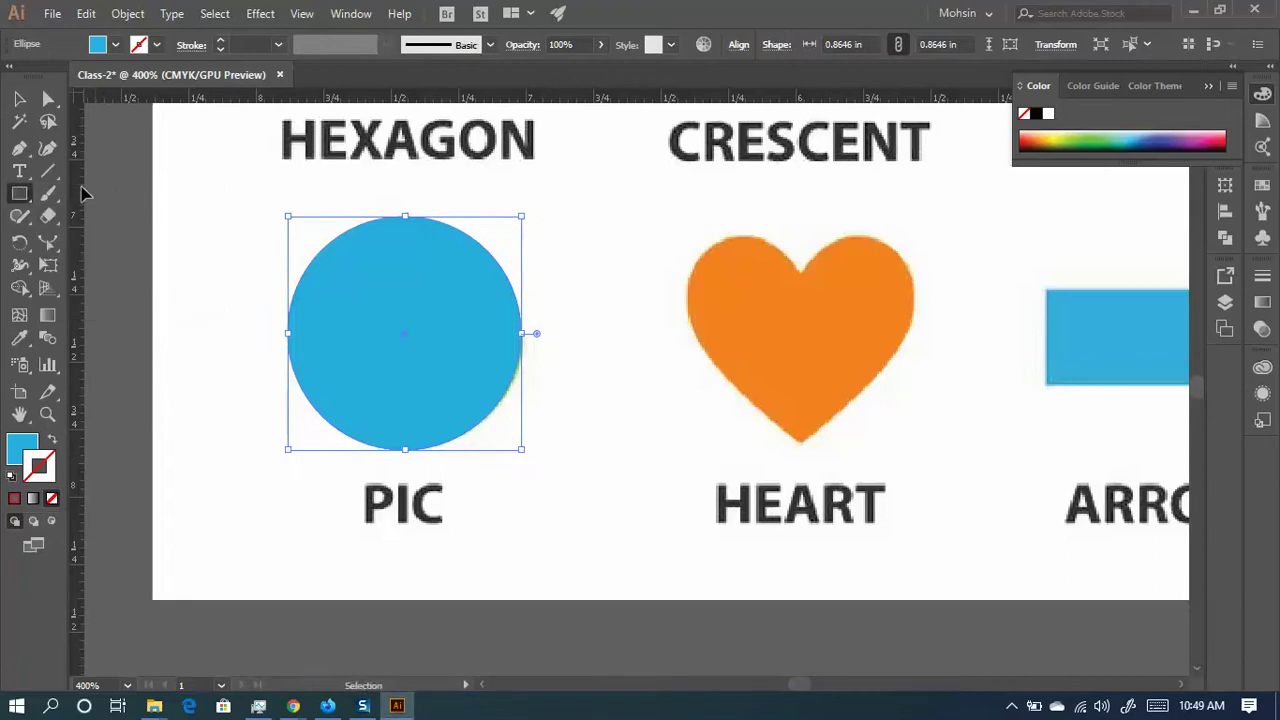
drag(567, 409, 741, 582)
click(19, 98)
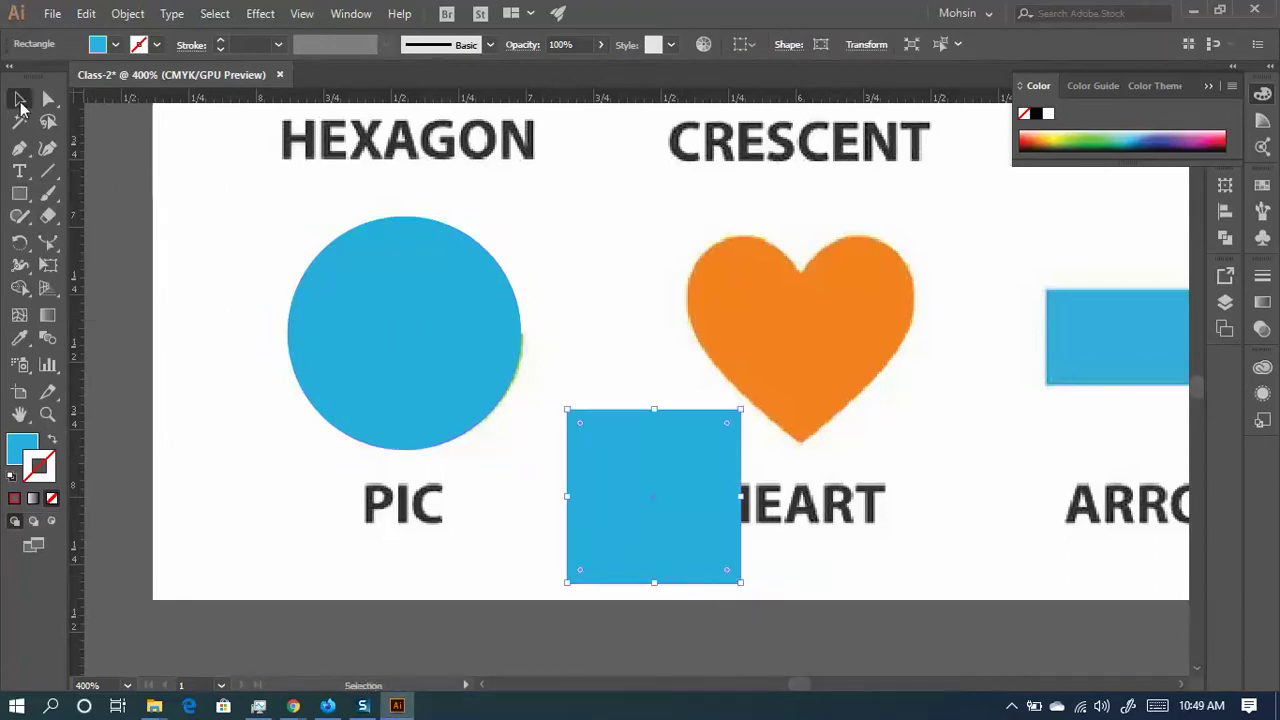
- Move the blue square over the circle's upper-right quarter with its corner at the circle's center, and fill it with white
drag(614, 527, 460, 272)
scroll(300, 240, up, 2)
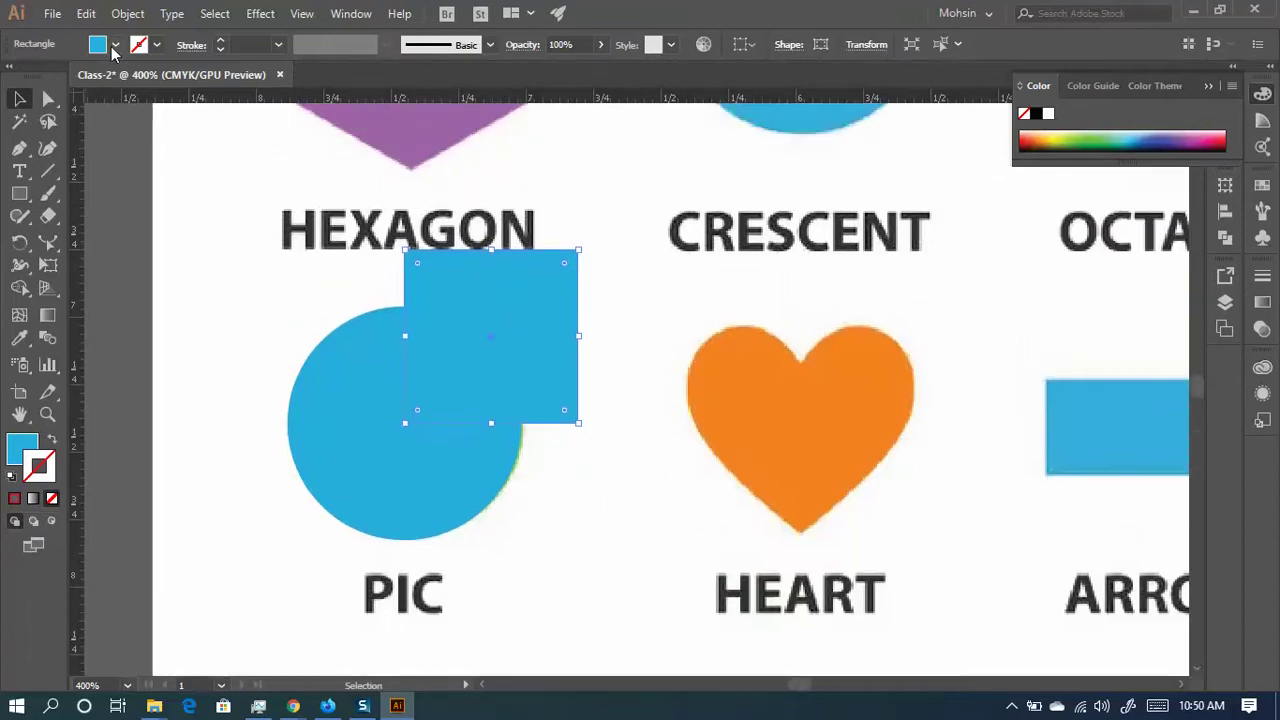
click(115, 44)
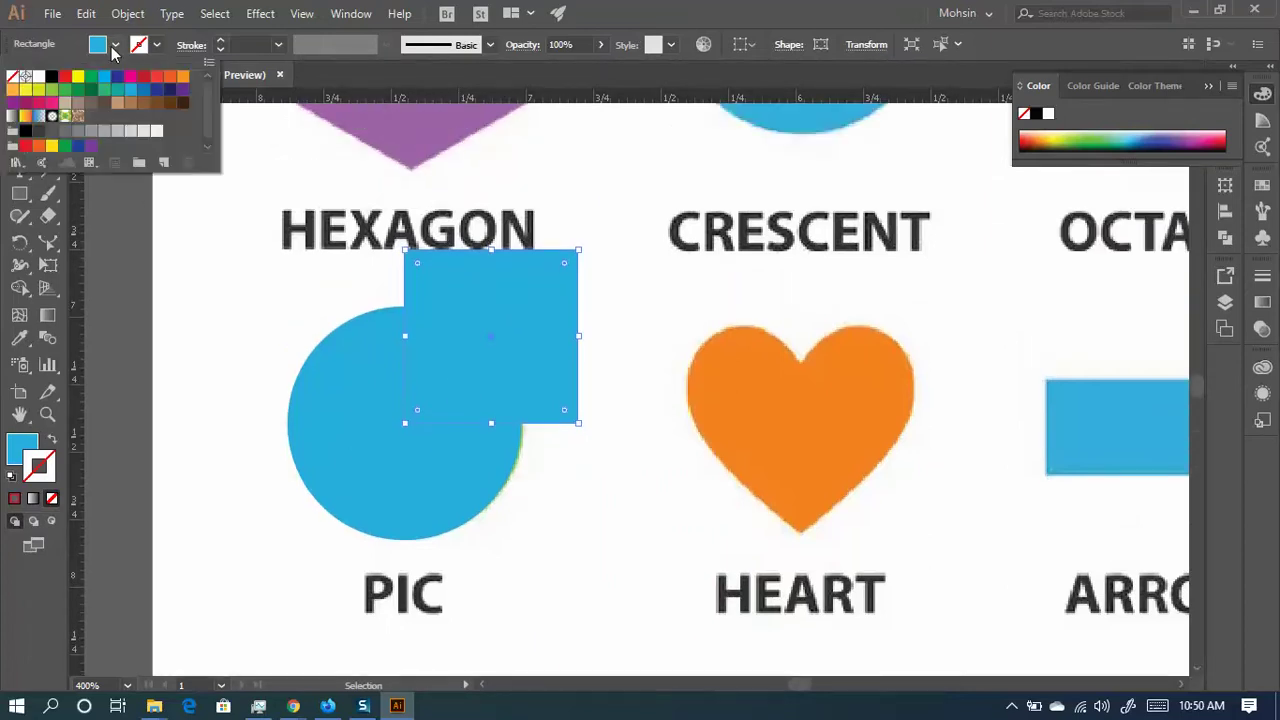
click(39, 77)
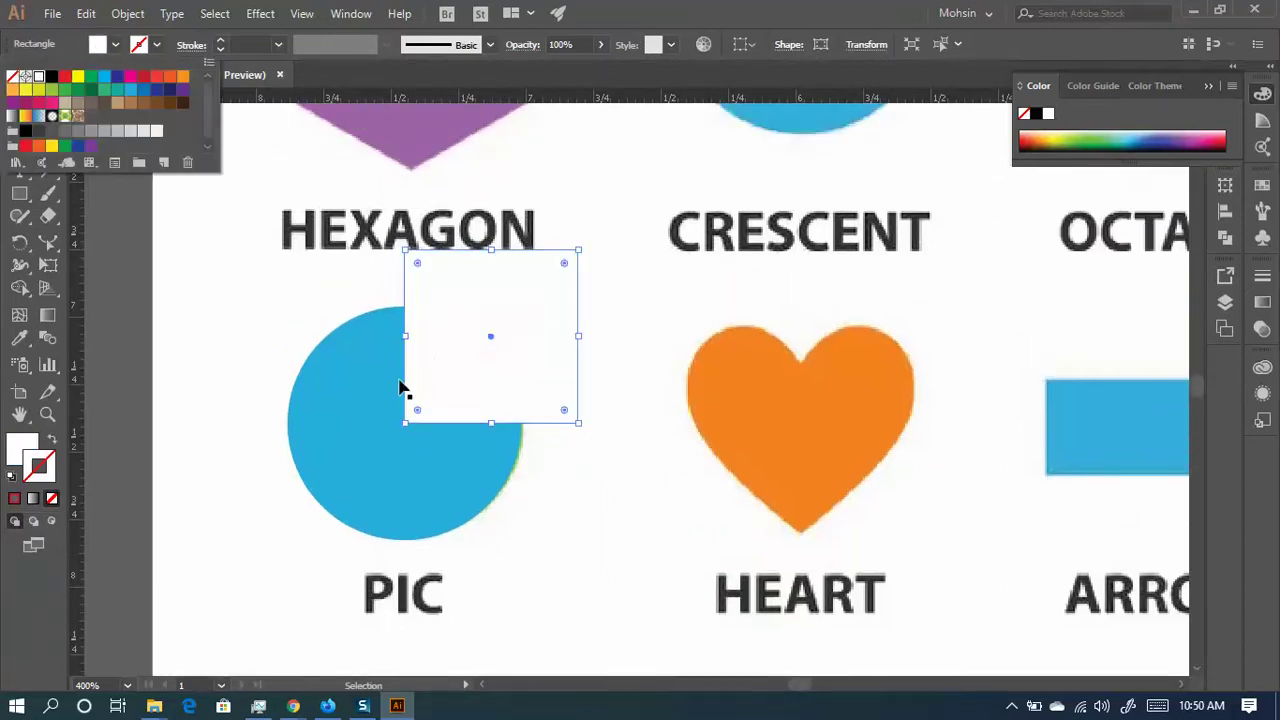
click(578, 518)
scroll(578, 518, down, 4)
click(587, 531)
scroll(446, 553, up, 2)
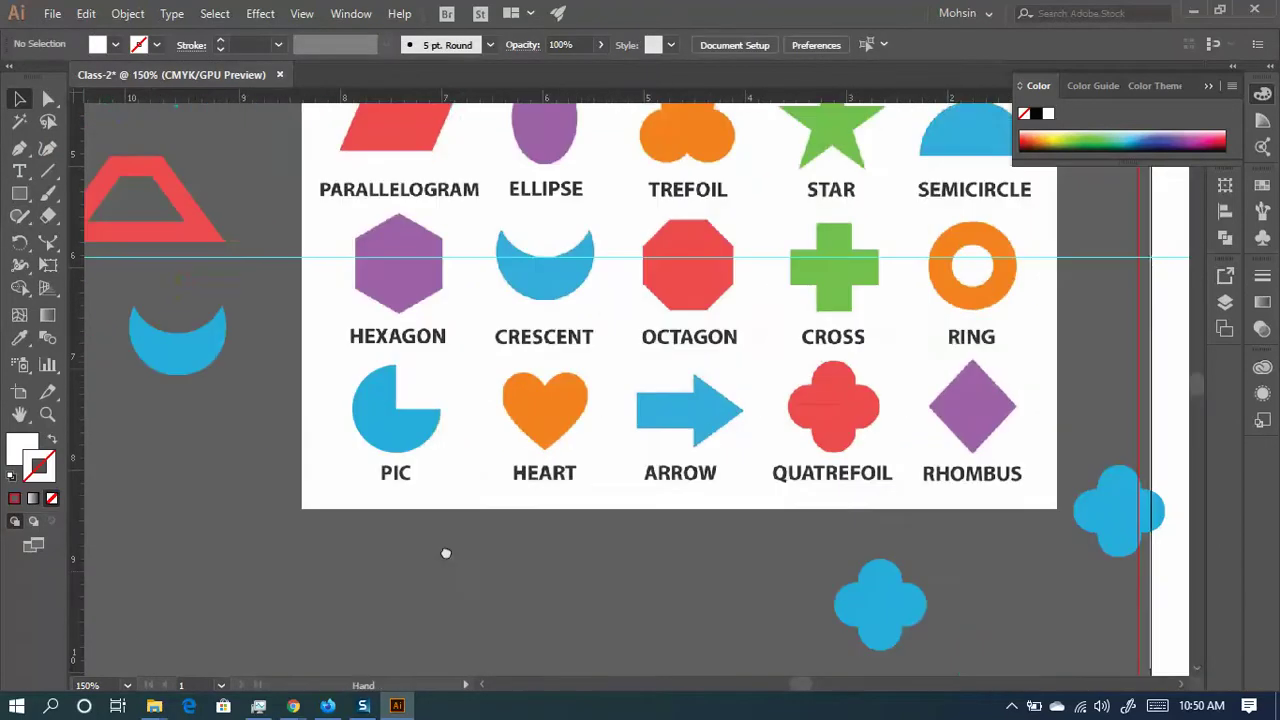
- Select the blue circle and the white square and move them together off the chart to the empty canvas below
drag(446, 553, 402, 511)
click(351, 347)
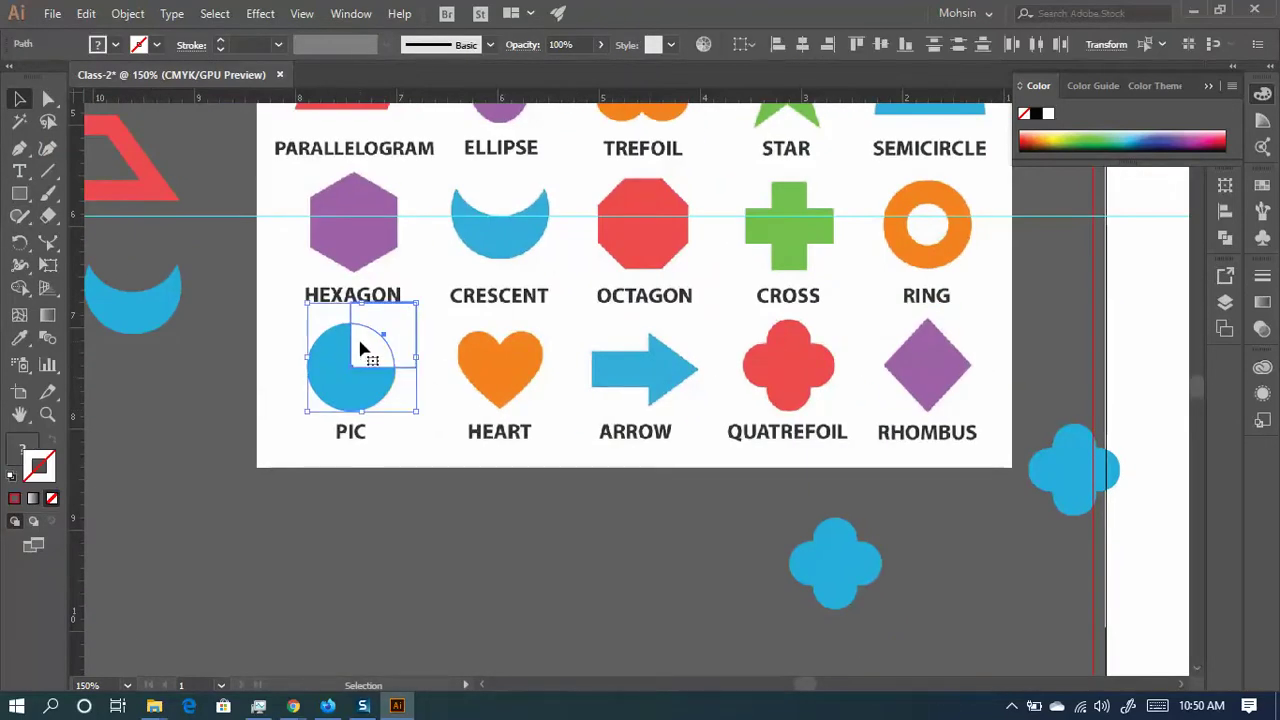
scroll(366, 343, down, 2)
drag(414, 272, 545, 555)
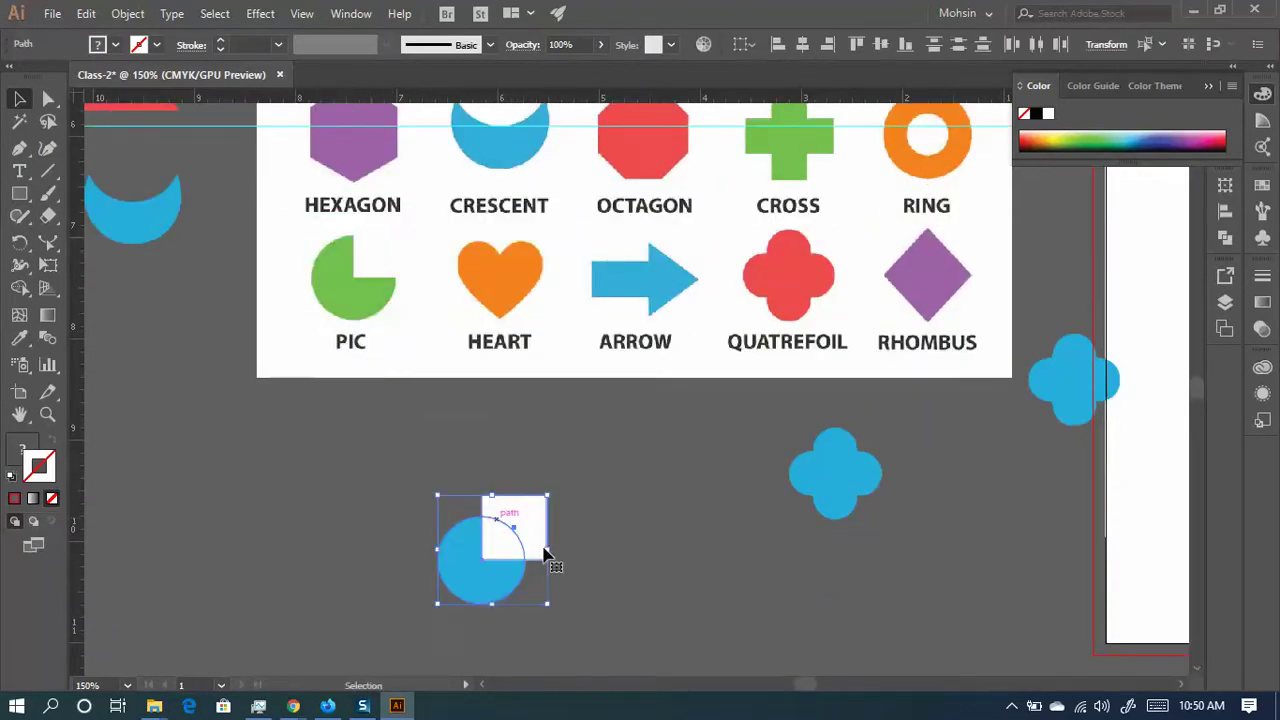
click(634, 530)
scroll(636, 512, down, 2)
scroll(599, 550, up, 2)
scroll(599, 548, right, 3)
scroll(620, 530, up, 1)
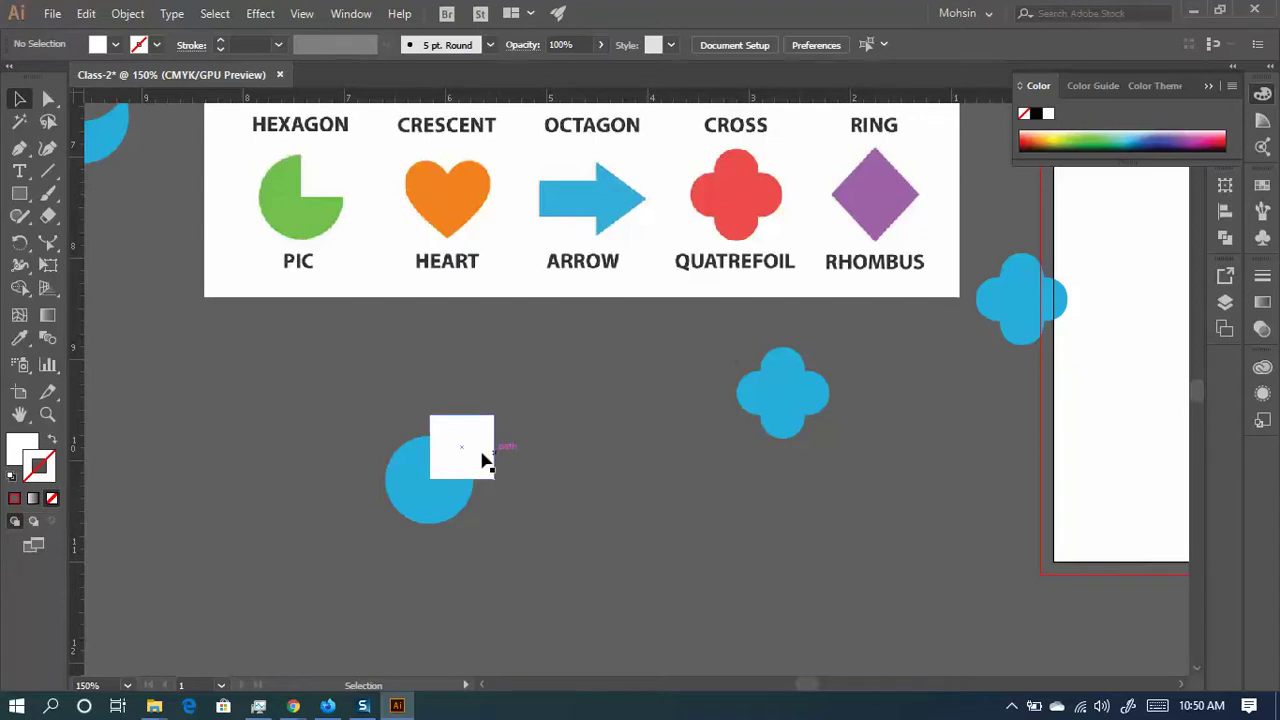
- Move the circle and white square onto the white artboard to check the cut-out, and move them back to the gray canvas
scroll(478, 458, up, 4)
scroll(470, 466, down, 4)
drag(483, 511, 306, 391)
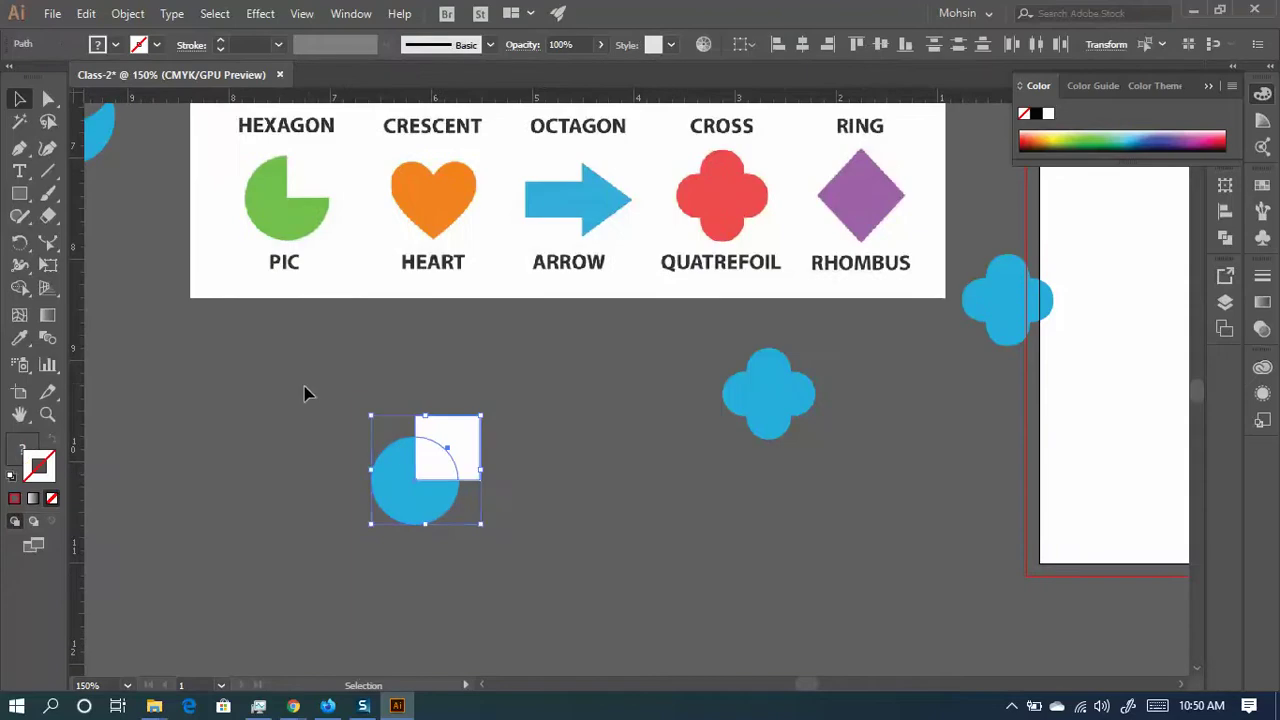
scroll(340, 557, right, 5)
drag(250, 495, 890, 588)
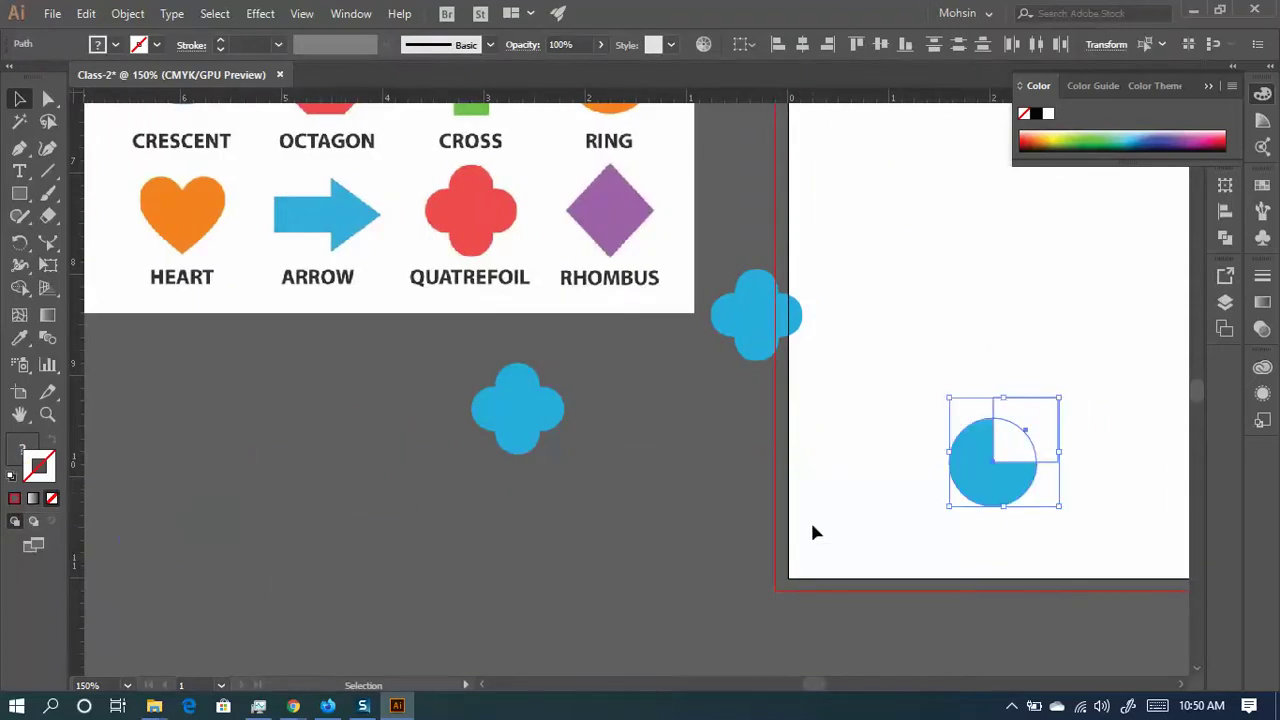
click(811, 531)
drag(990, 449, 337, 543)
click(755, 590)
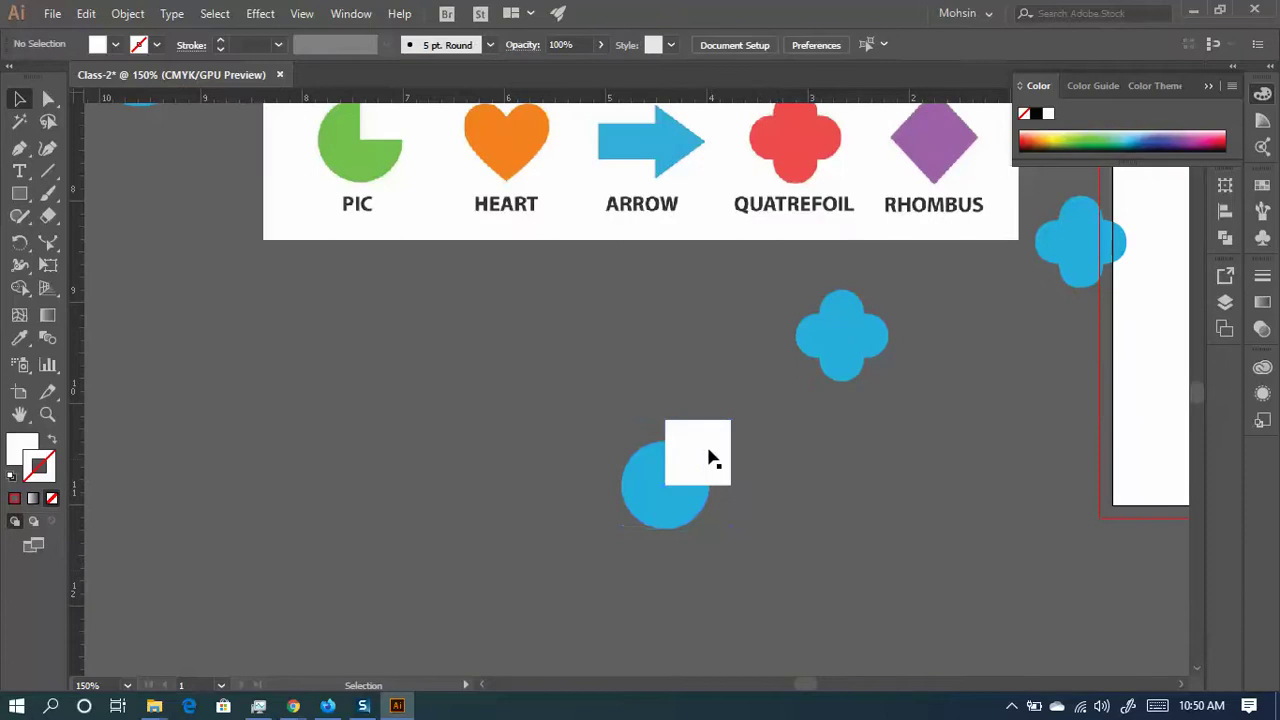
- Match the white square's fill to the gray canvas background with the Eyedropper, and deselect it
click(695, 447)
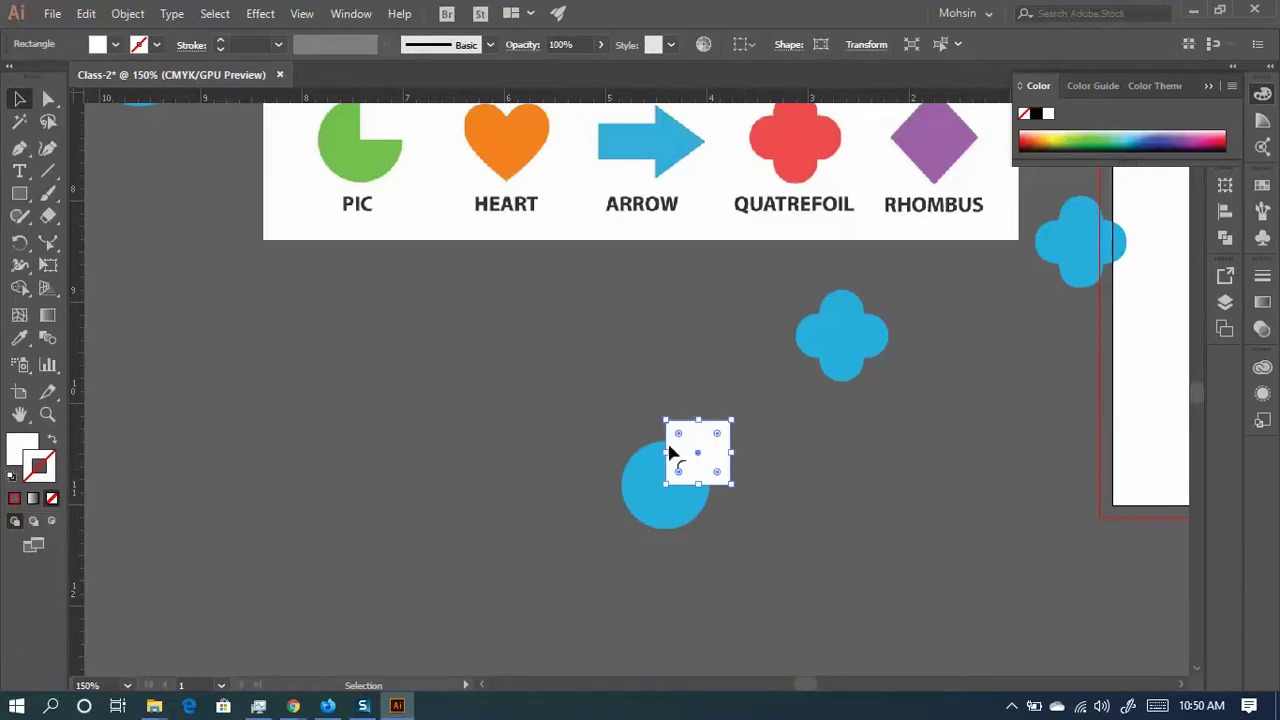
click(19, 337)
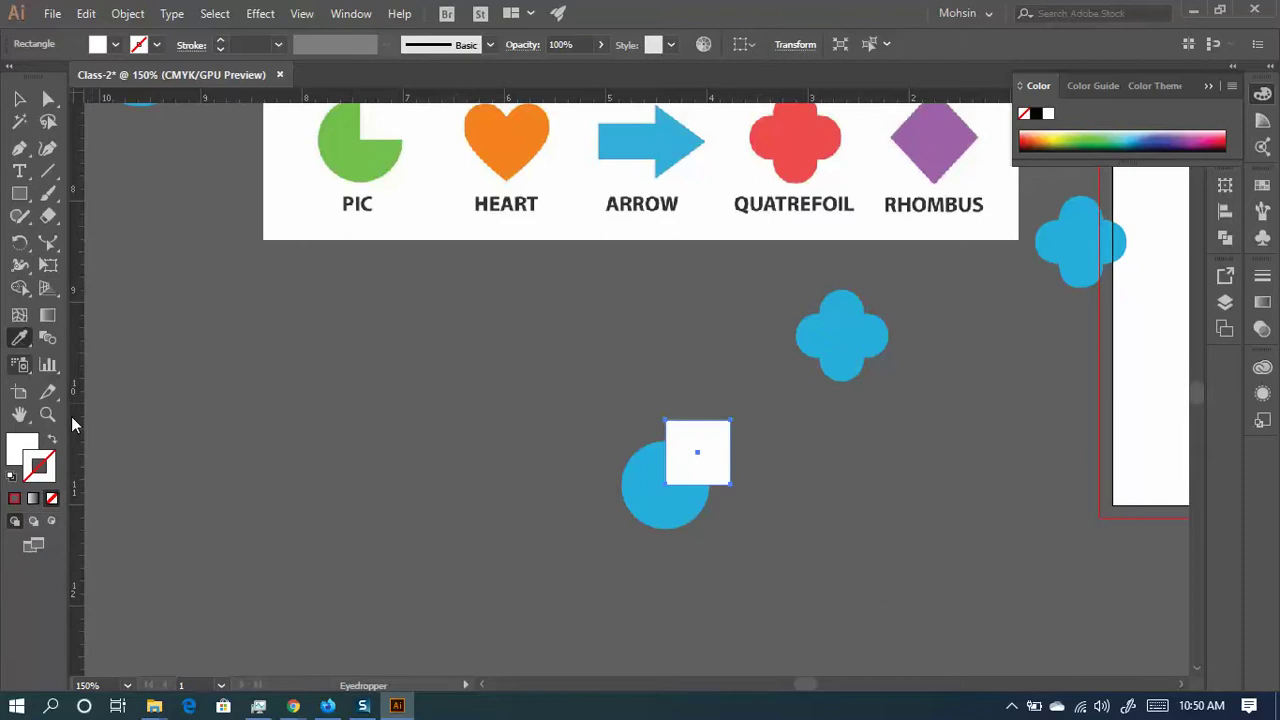
click(433, 461)
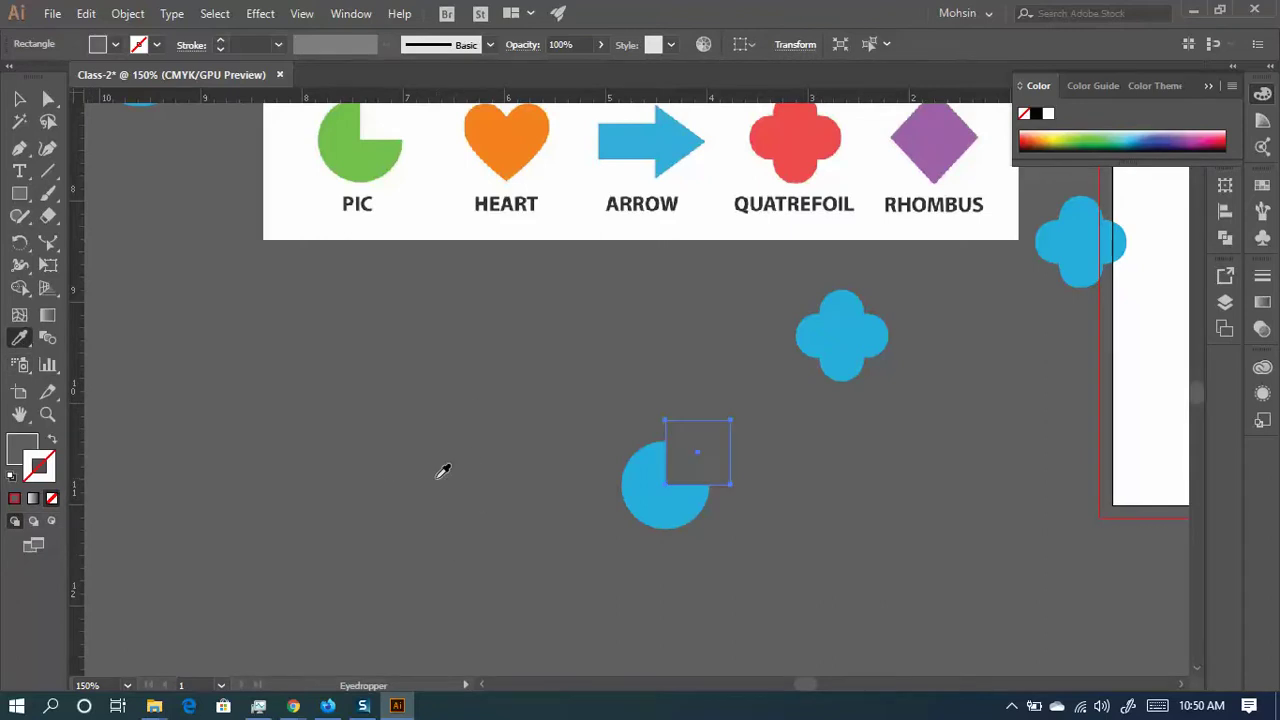
click(19, 98)
click(285, 400)
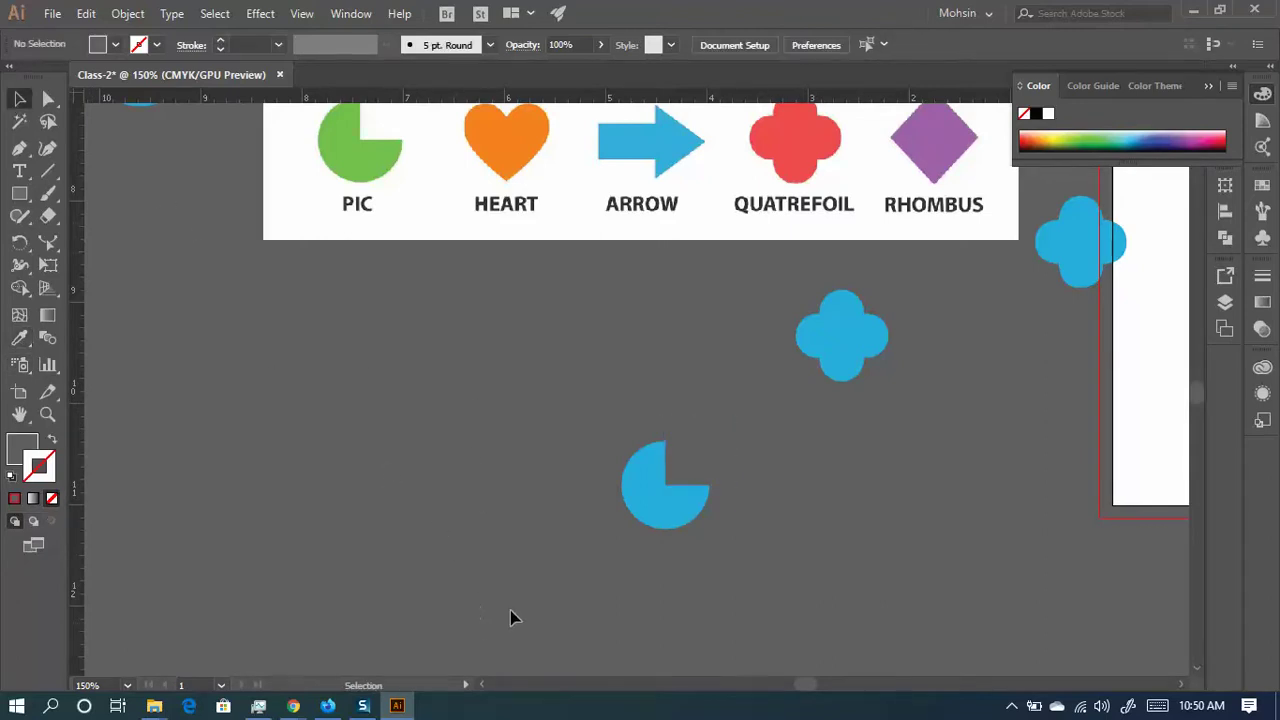
- Move the gray square off the circle to show the hidden quarter, and put it back in place
scroll(510, 618, up, 2)
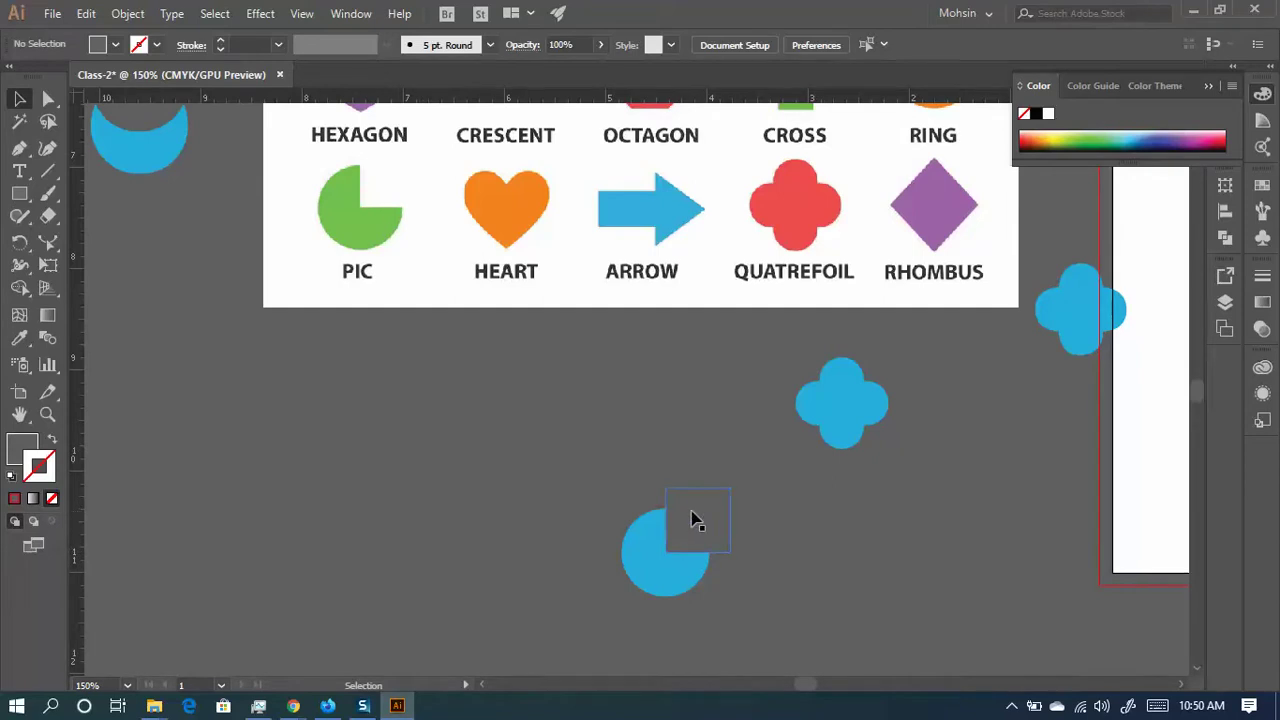
drag(695, 520, 743, 452)
drag(745, 503, 737, 550)
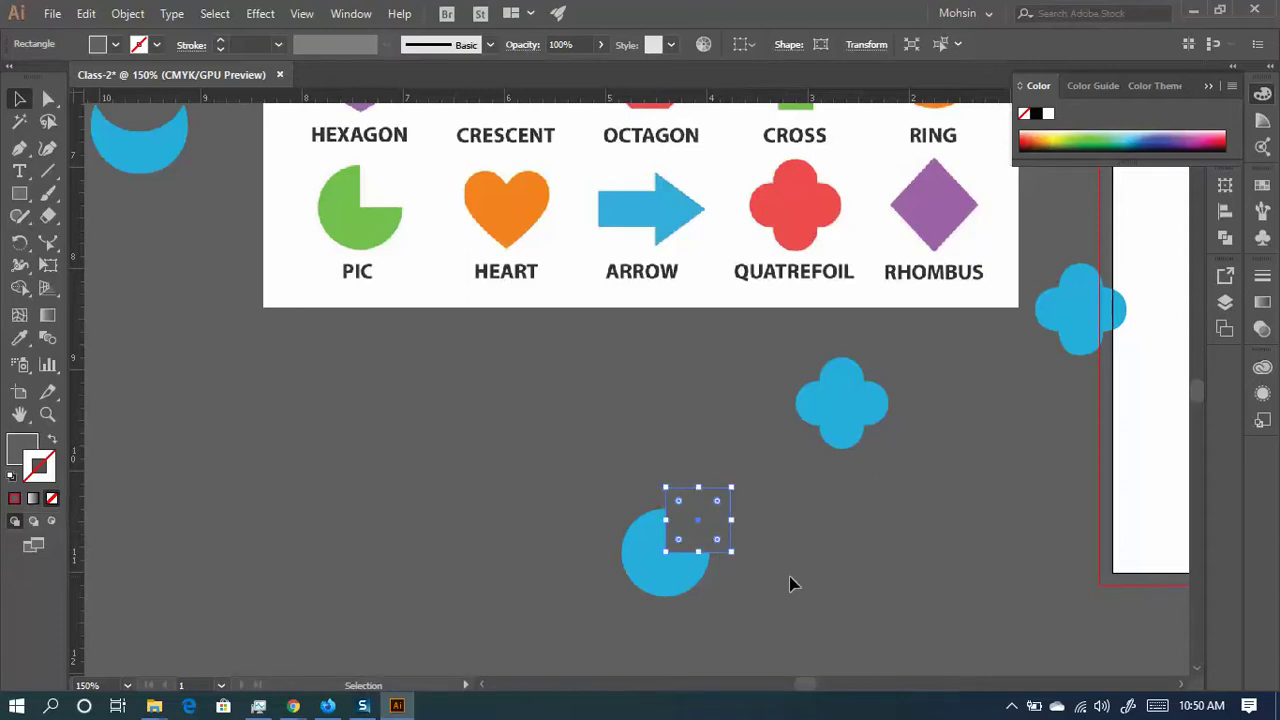
drag(840, 540, 717, 594)
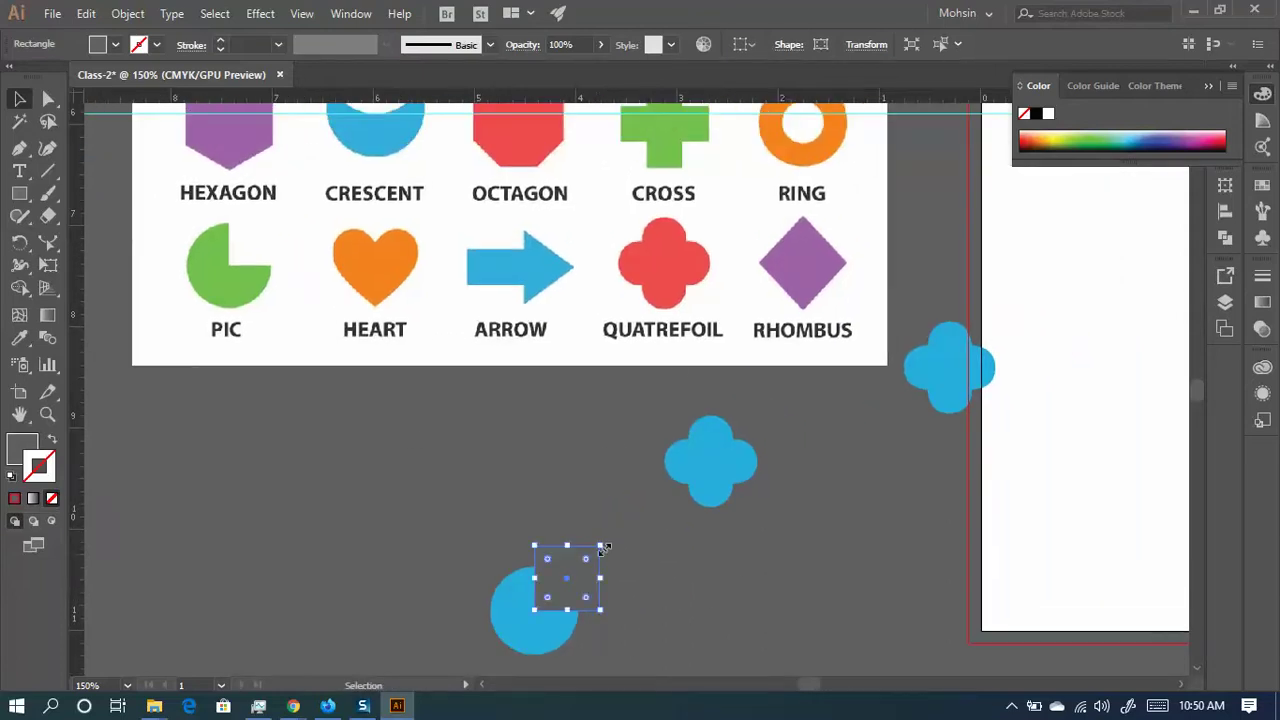
click(666, 576)
- Compare the masked pie construction on the canvas with the reference shapes in the chart
scroll(655, 570, up, 3)
scroll(562, 479, up, 1)
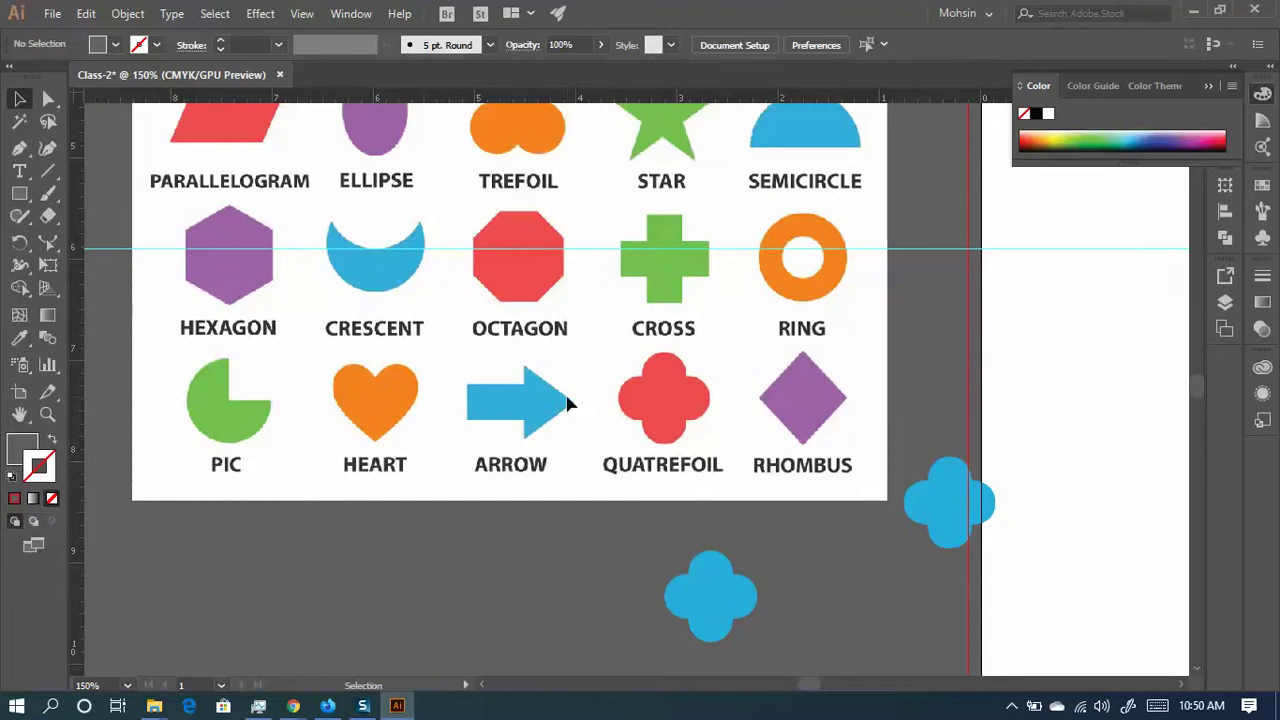
scroll(572, 399, down, 4)
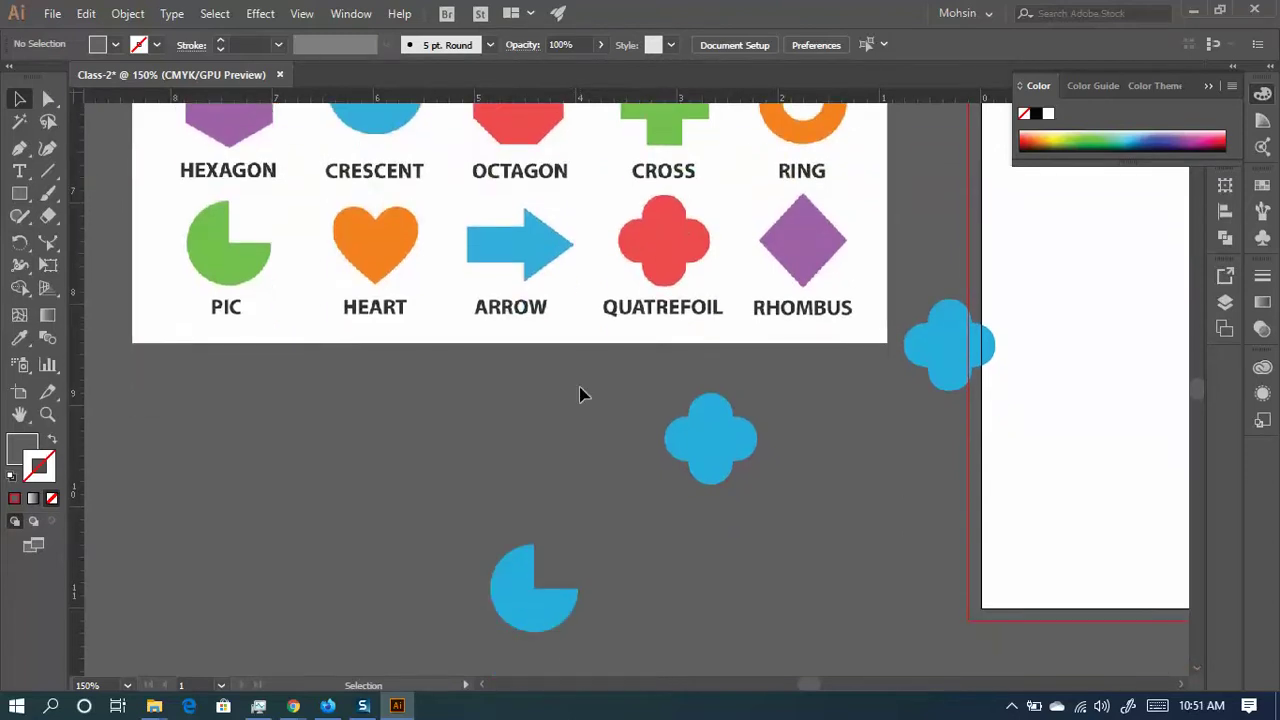
scroll(580, 395, up, 2)
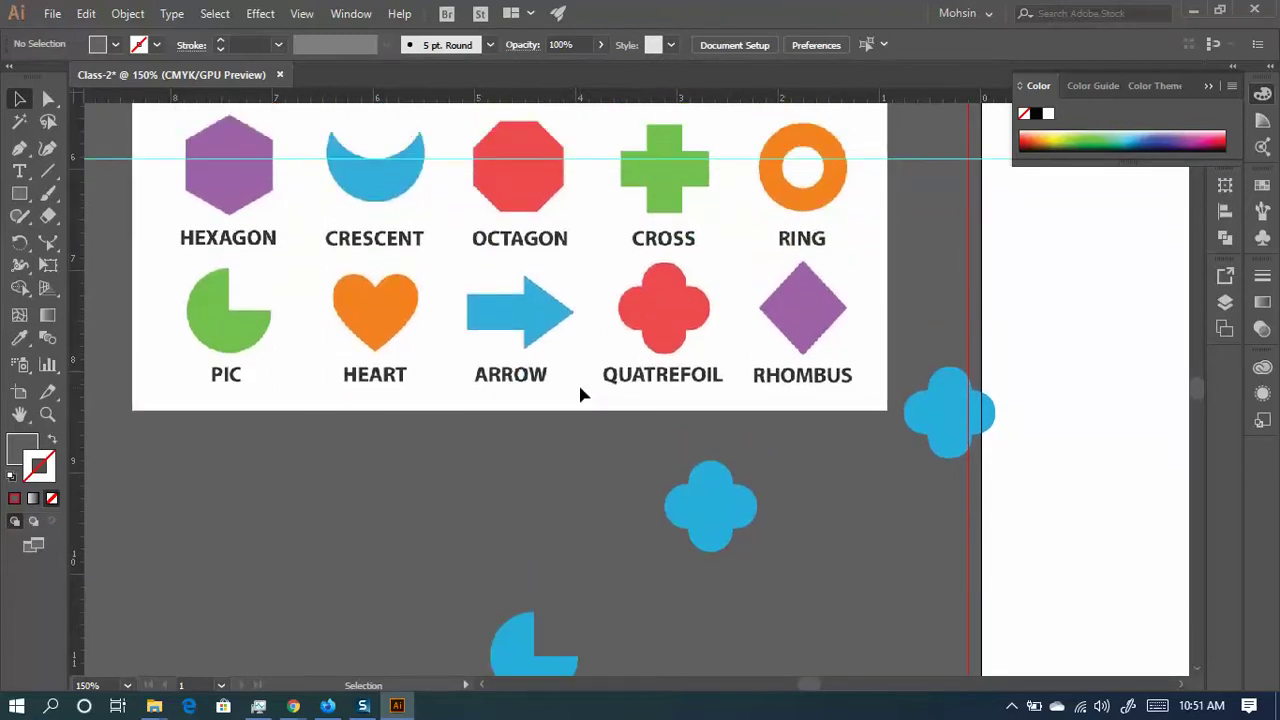
scroll(584, 395, up, 2)
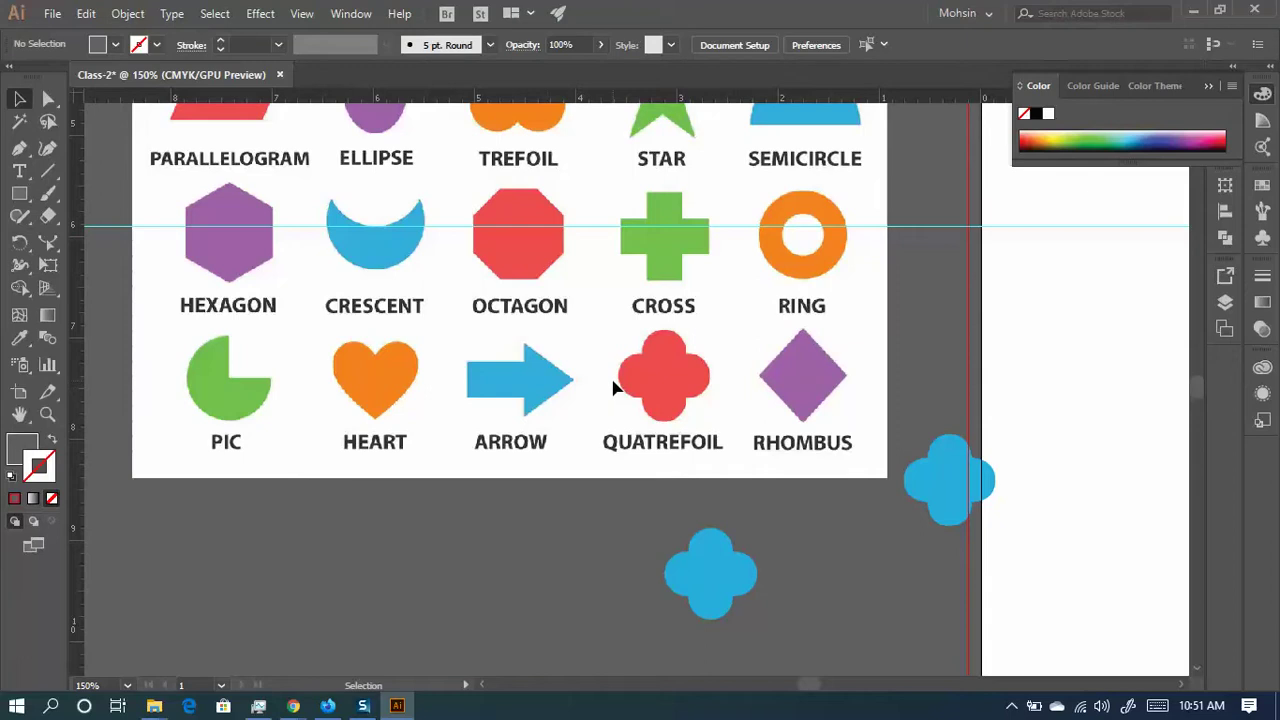
scroll(508, 349, down, 4)
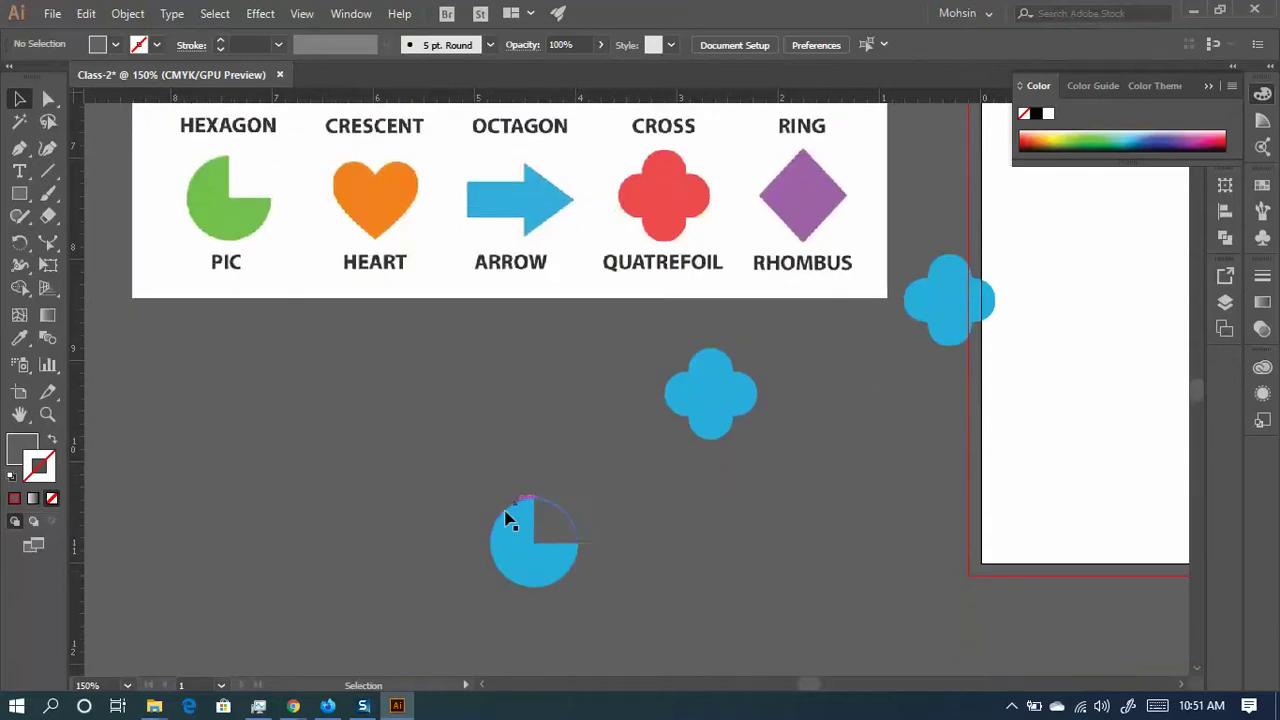
drag(567, 518, 567, 518)
scroll(418, 367, up, 4)
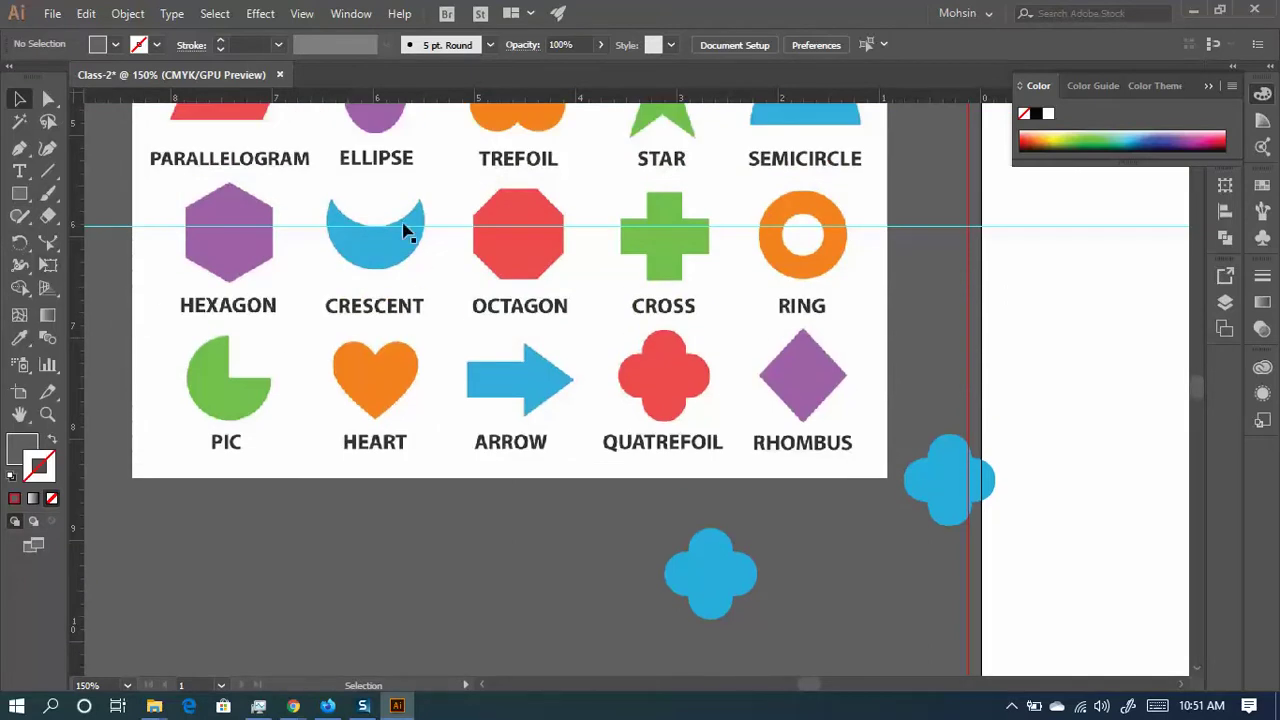
scroll(450, 400, down, 4)
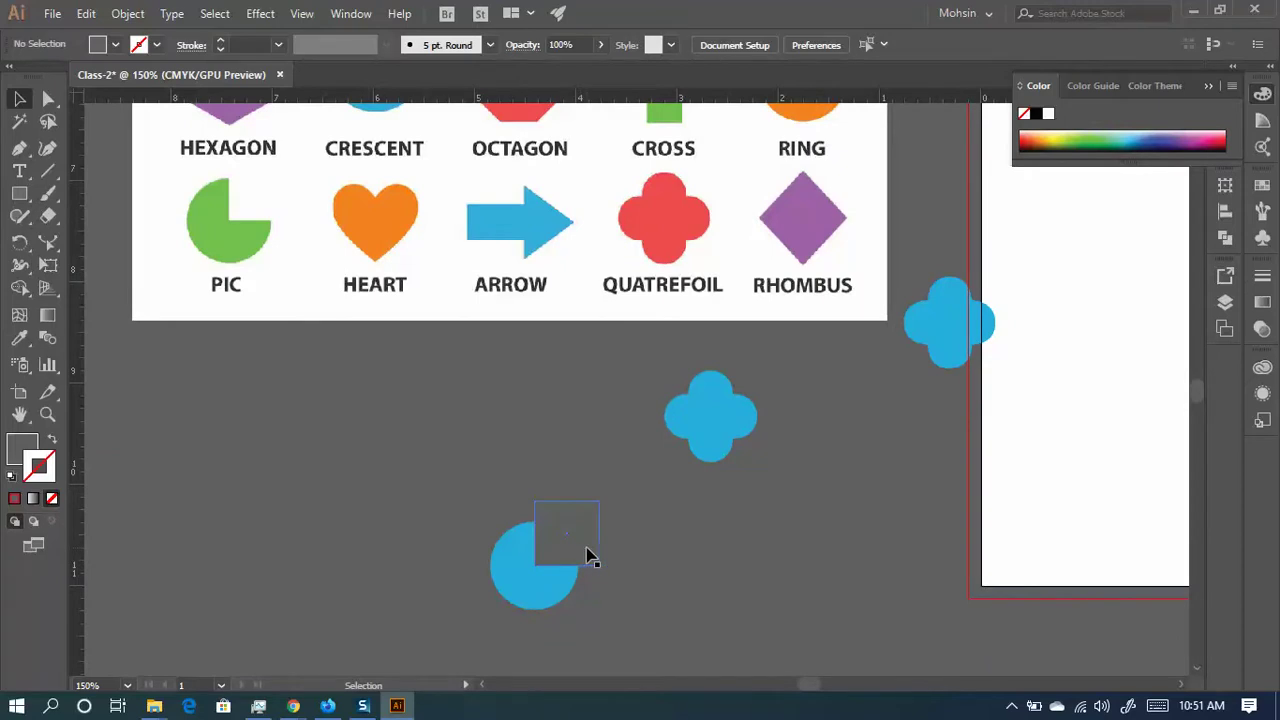
- Move the gray square away from the circle, and place the circle beside the quatrefoil on the canvas
drag(566, 533, 414, 486)
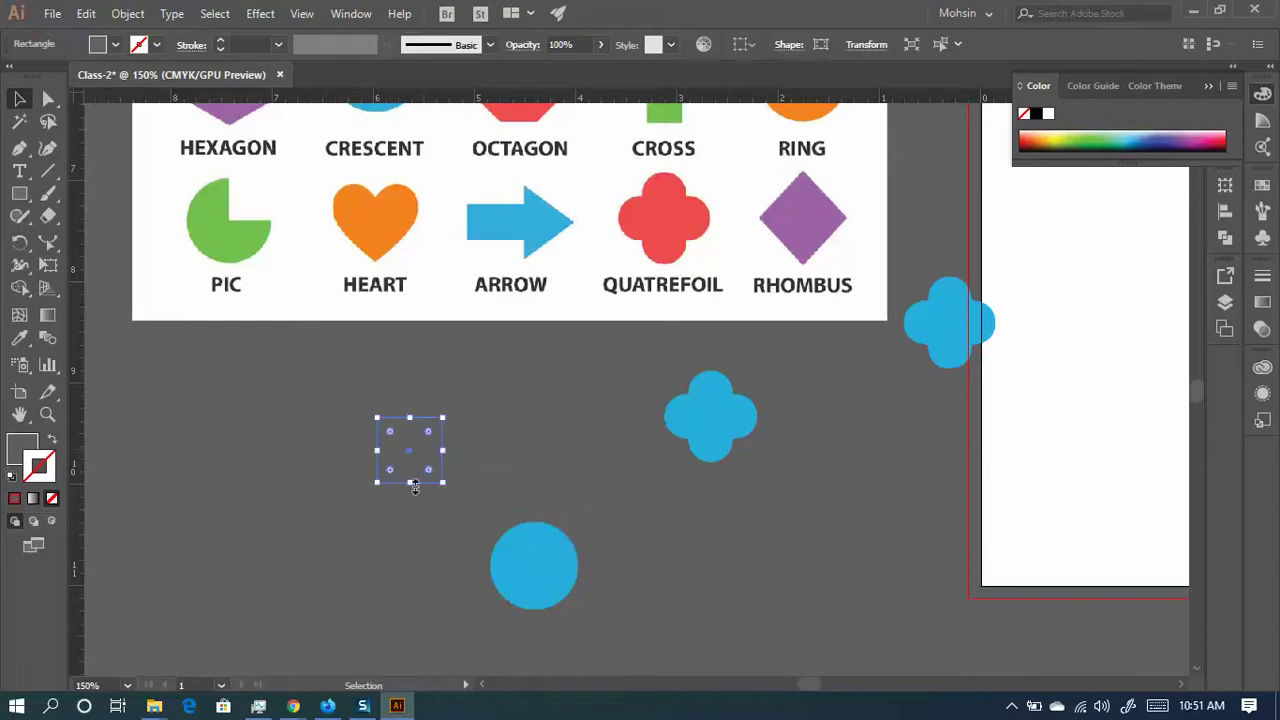
drag(559, 605, 553, 466)
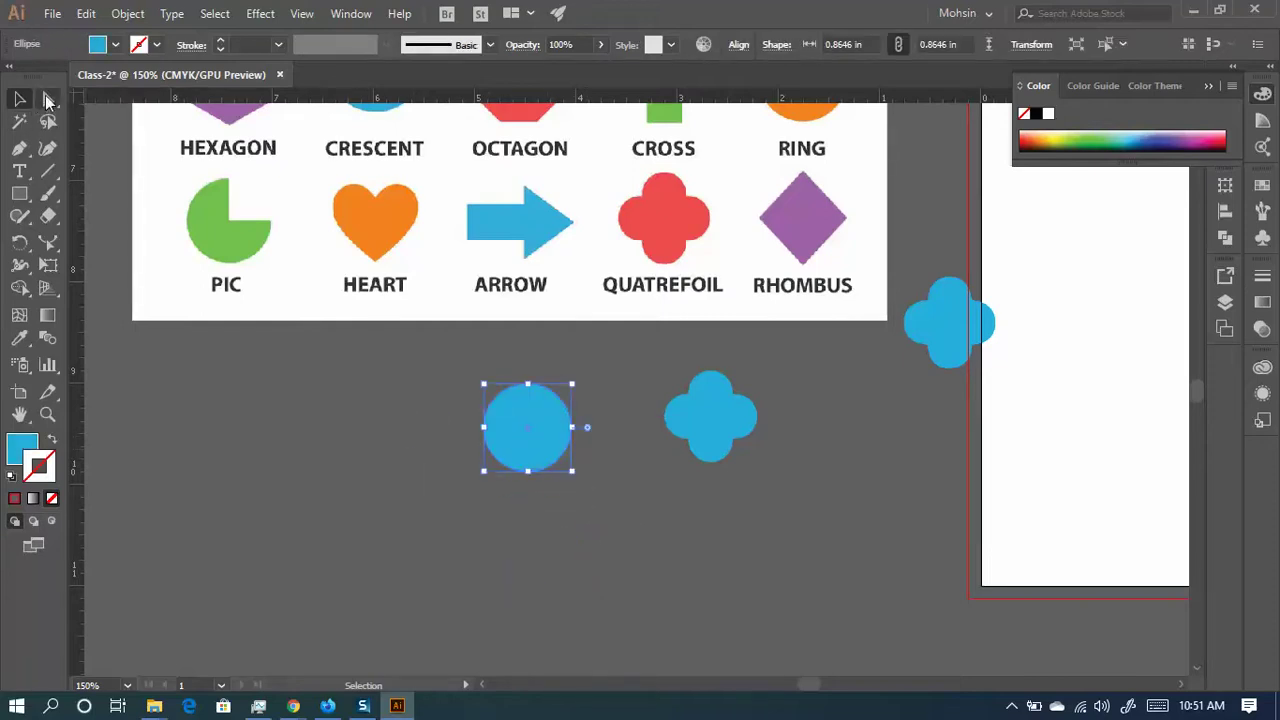
- Add an anchor point with the Pen tool midway along the circle's upper-right arc
click(47, 98)
click(528, 385)
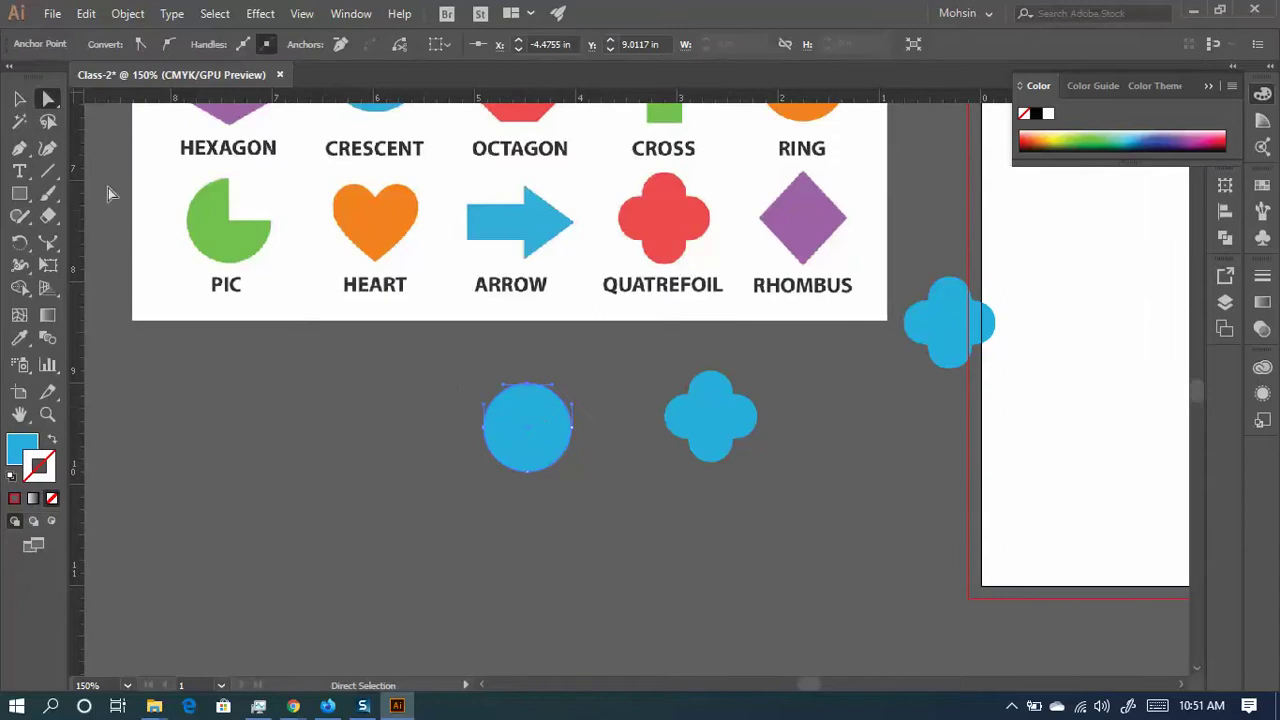
click(19, 147)
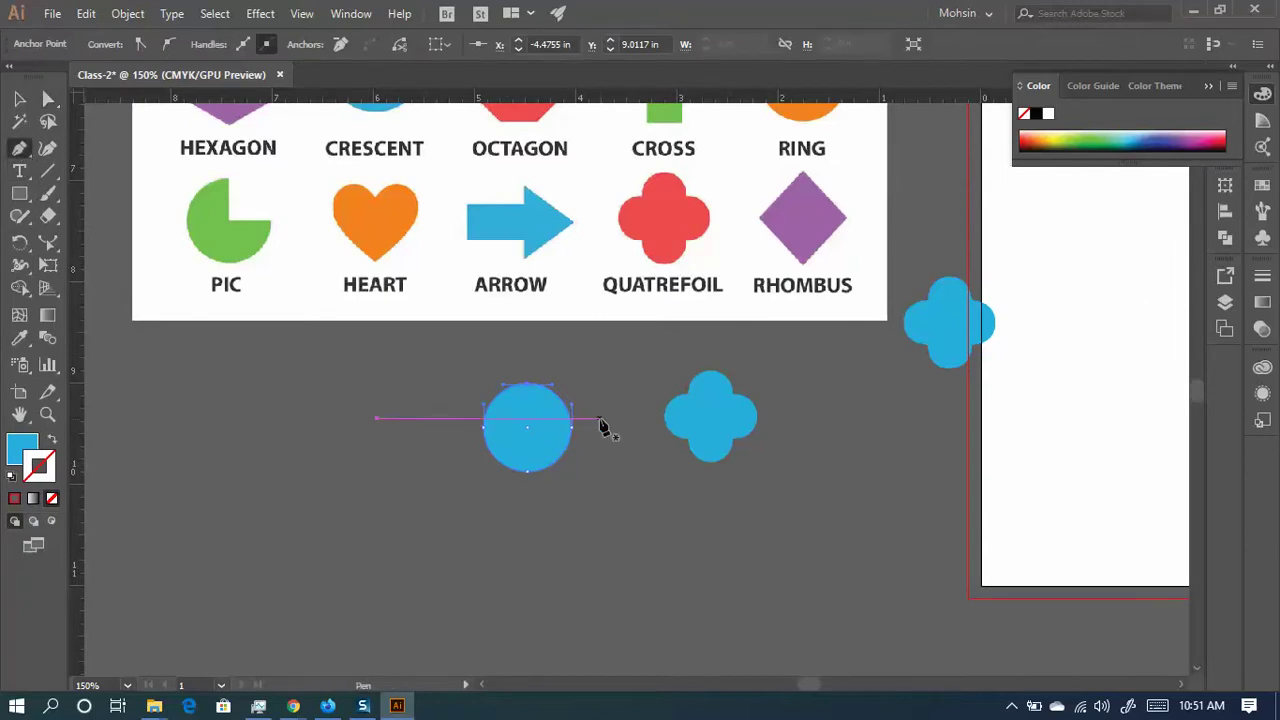
scroll(509, 406, up, 3)
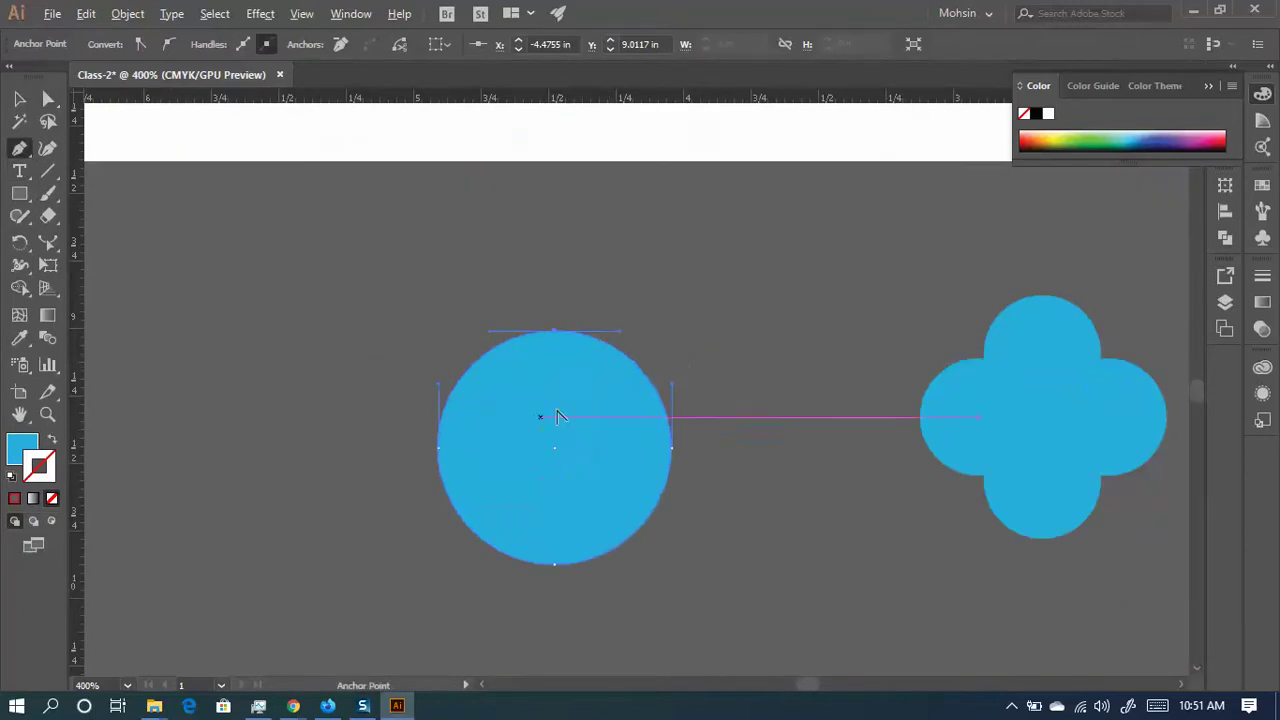
click(630, 364)
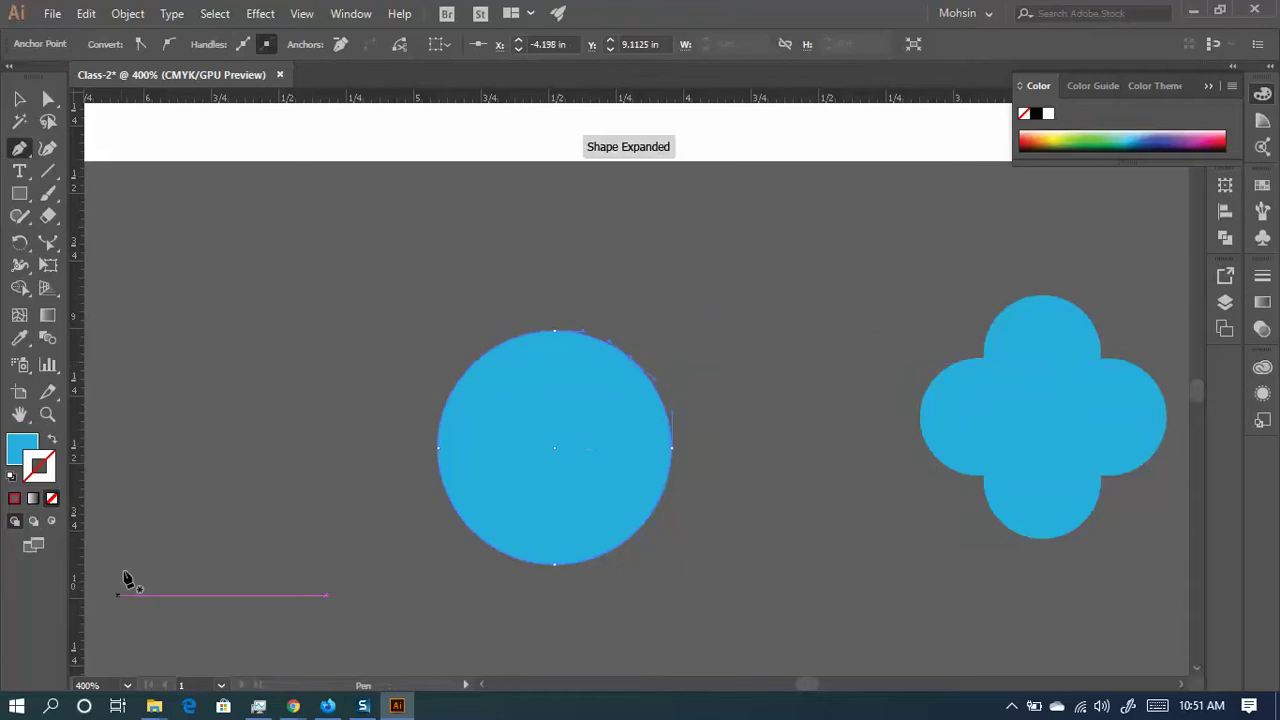
- Delete the added anchor point on the upper-right arc and add a new one midway along the flattened curve
click(555, 336)
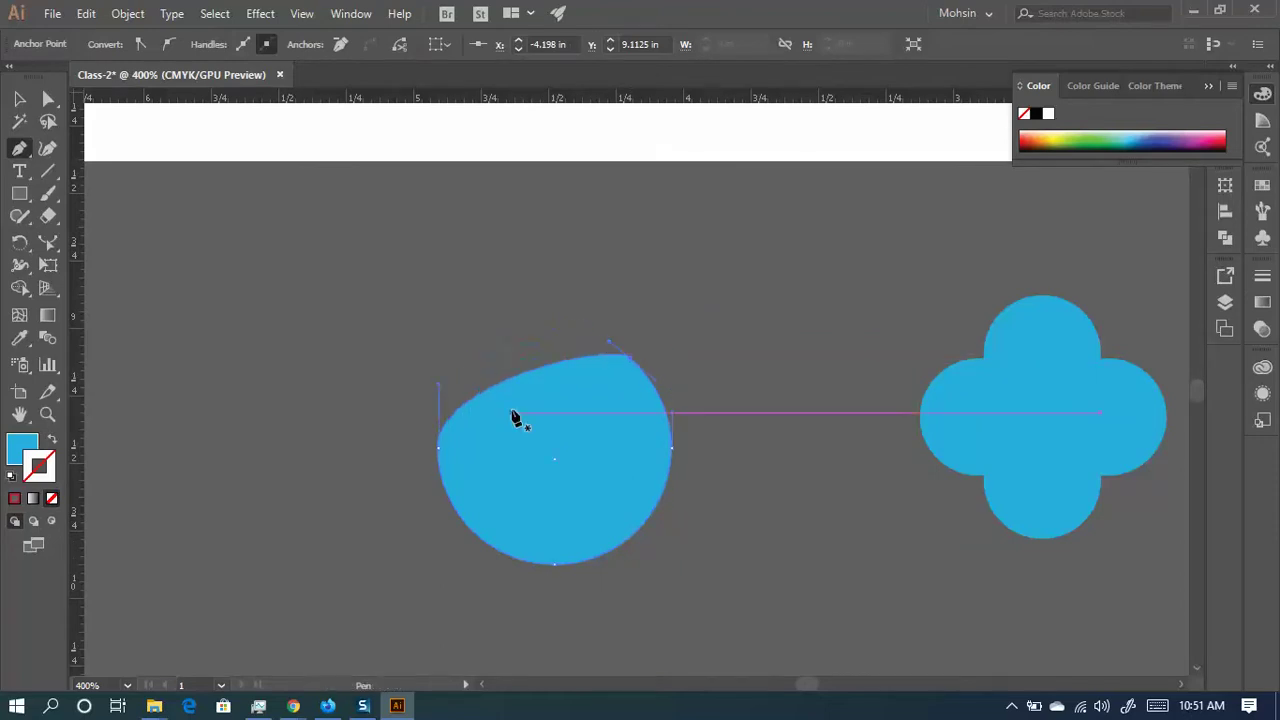
key(ctrl+z)
click(632, 366)
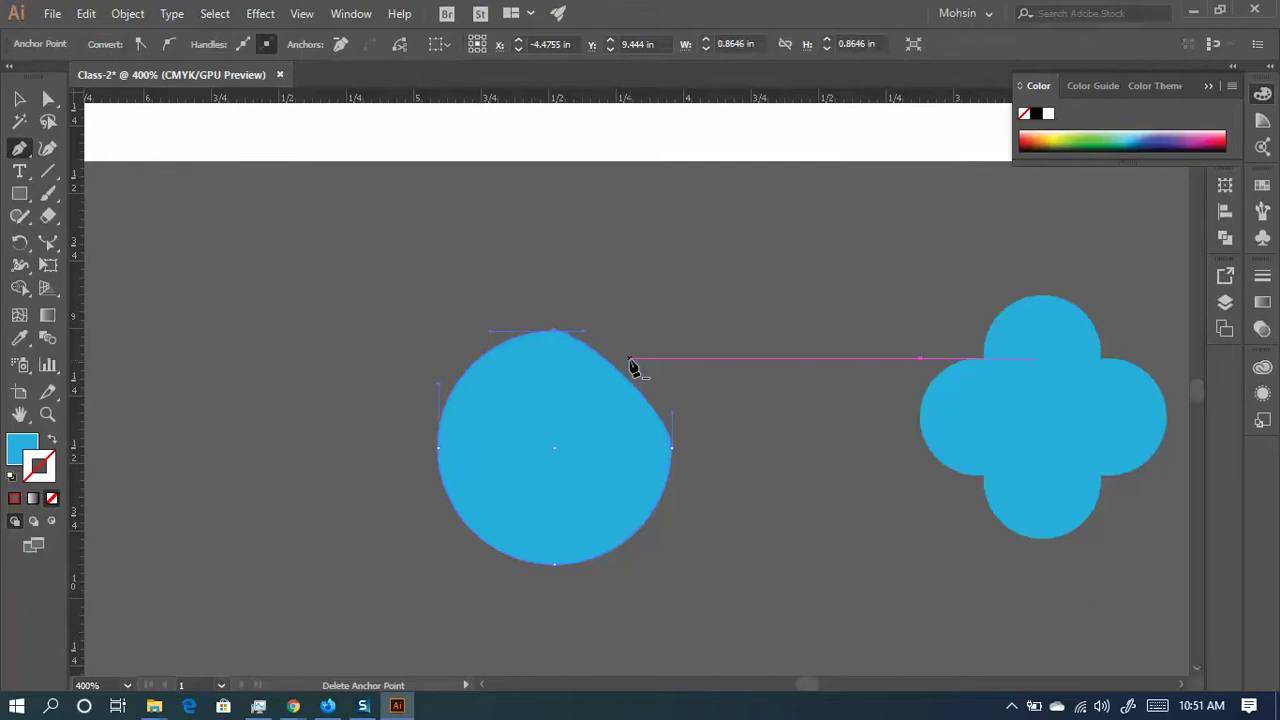
click(626, 380)
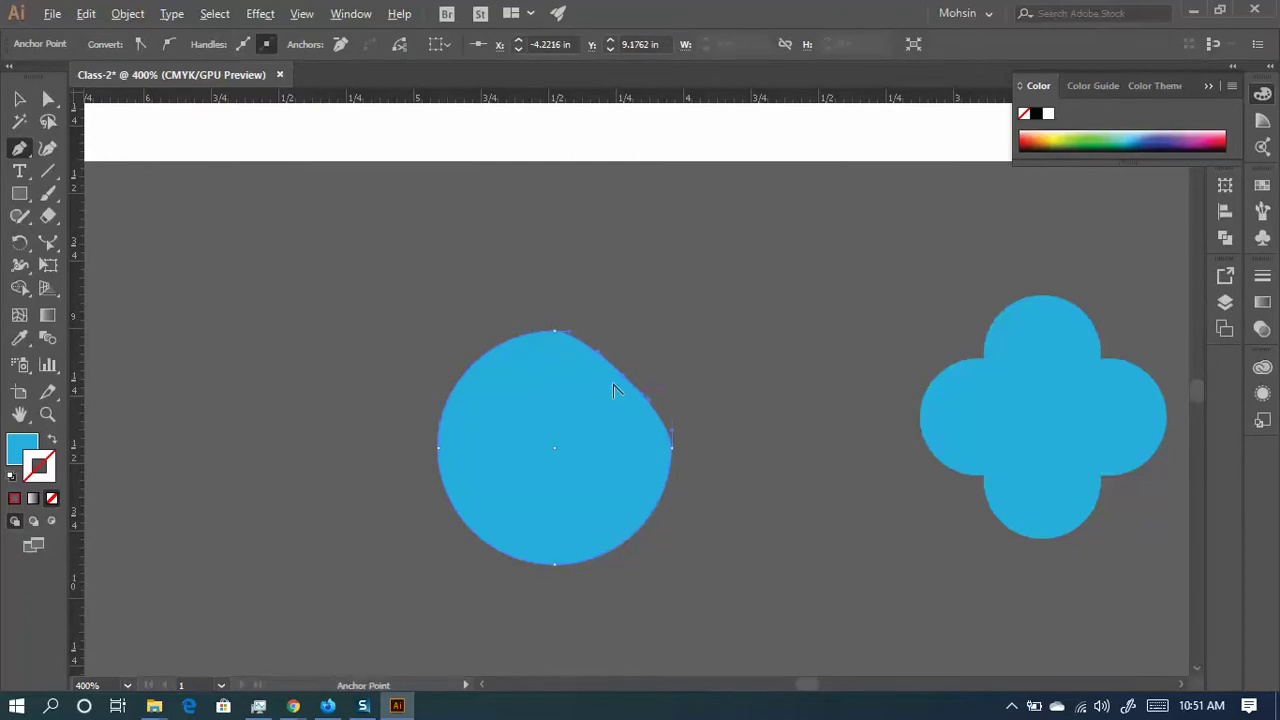
- Retract the curve handles on the arc side of the circle's top and right anchor points using Direct Selection
scroll(630, 386, up, 3)
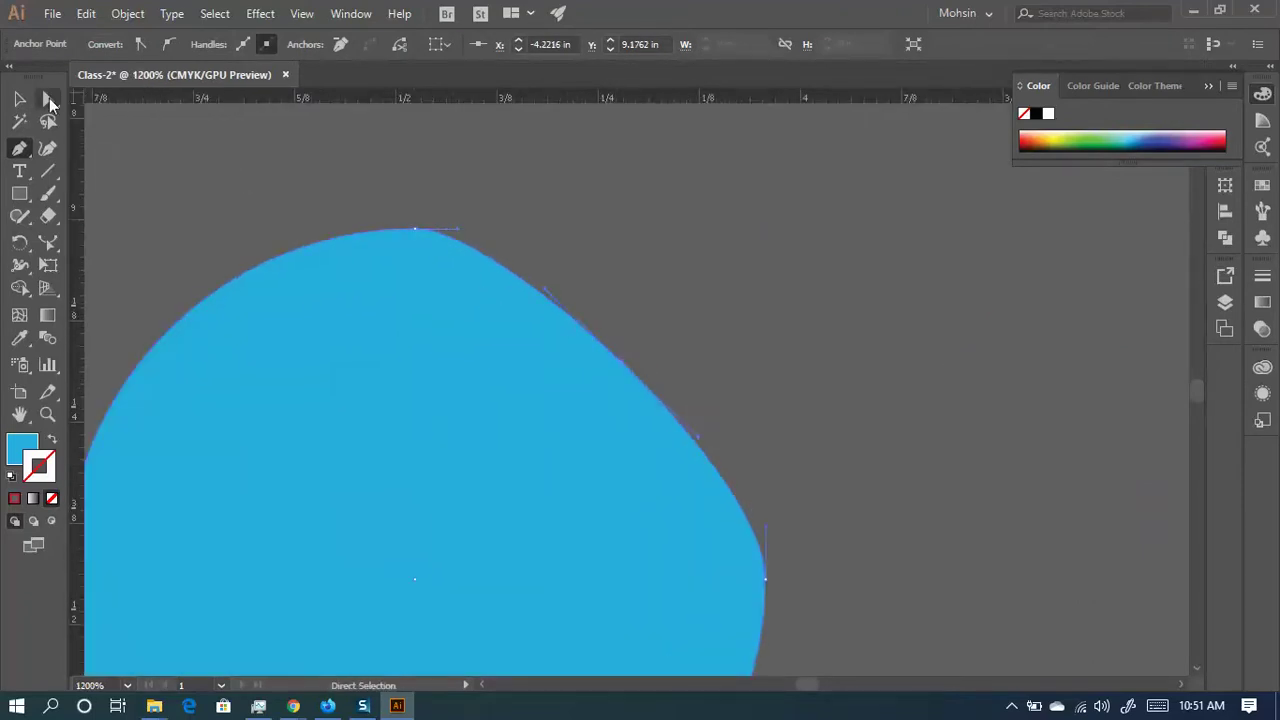
key(a)
drag(458, 230, 415, 231)
drag(769, 532, 766, 582)
key(ctrl+minus)
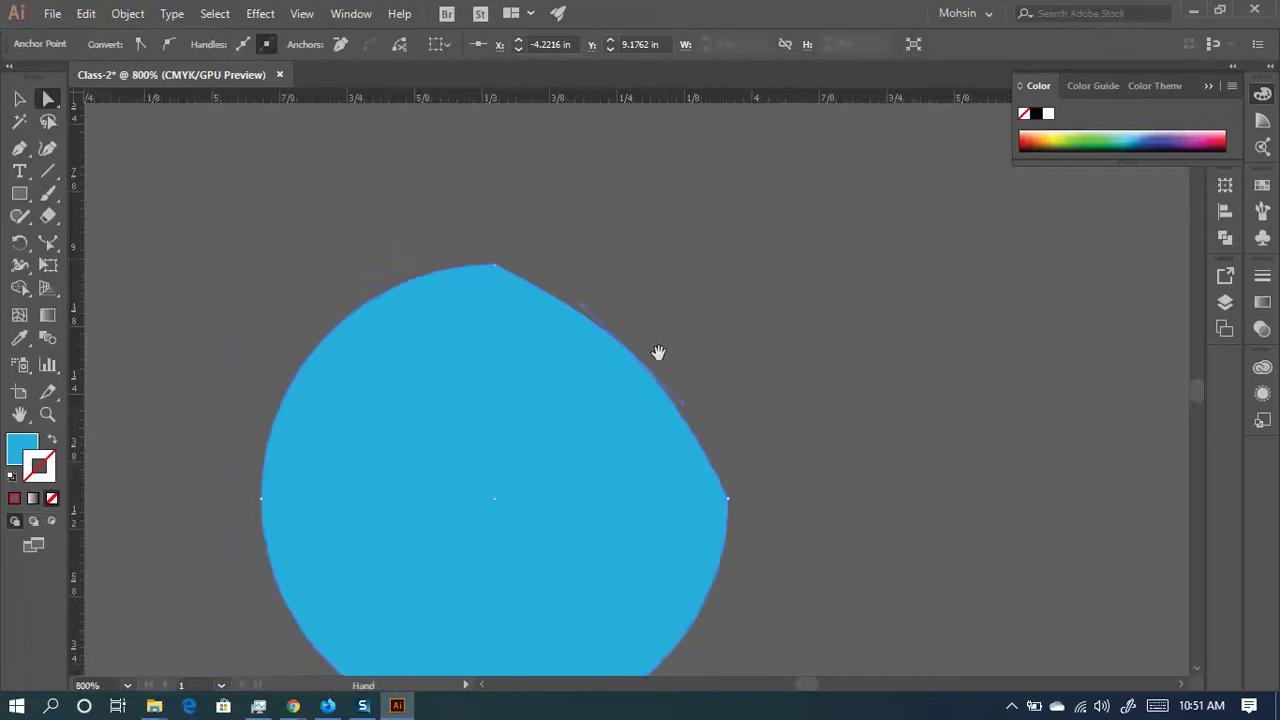
- Move the added anchor point on the circle's upper-right arc to the circle's centre
drag(728, 284, 597, 424)
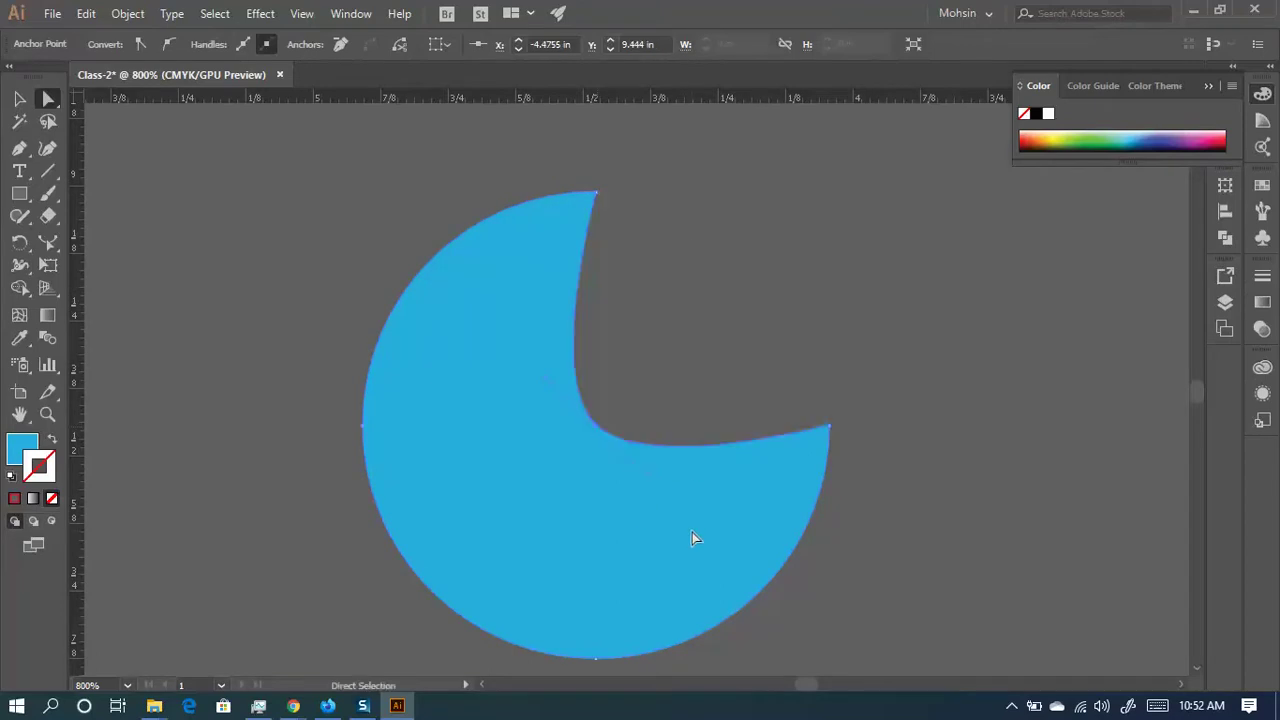
alt+scroll(600, 440, up, 2)
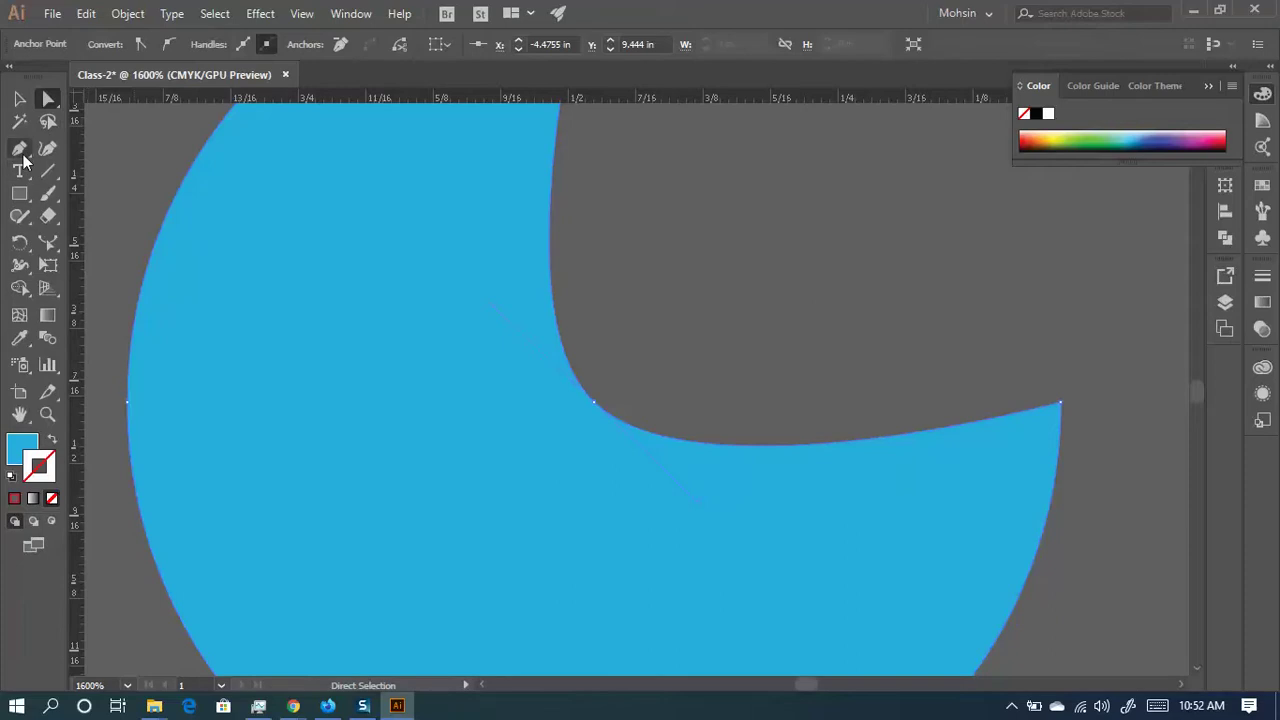
click(19, 148)
click(595, 404)
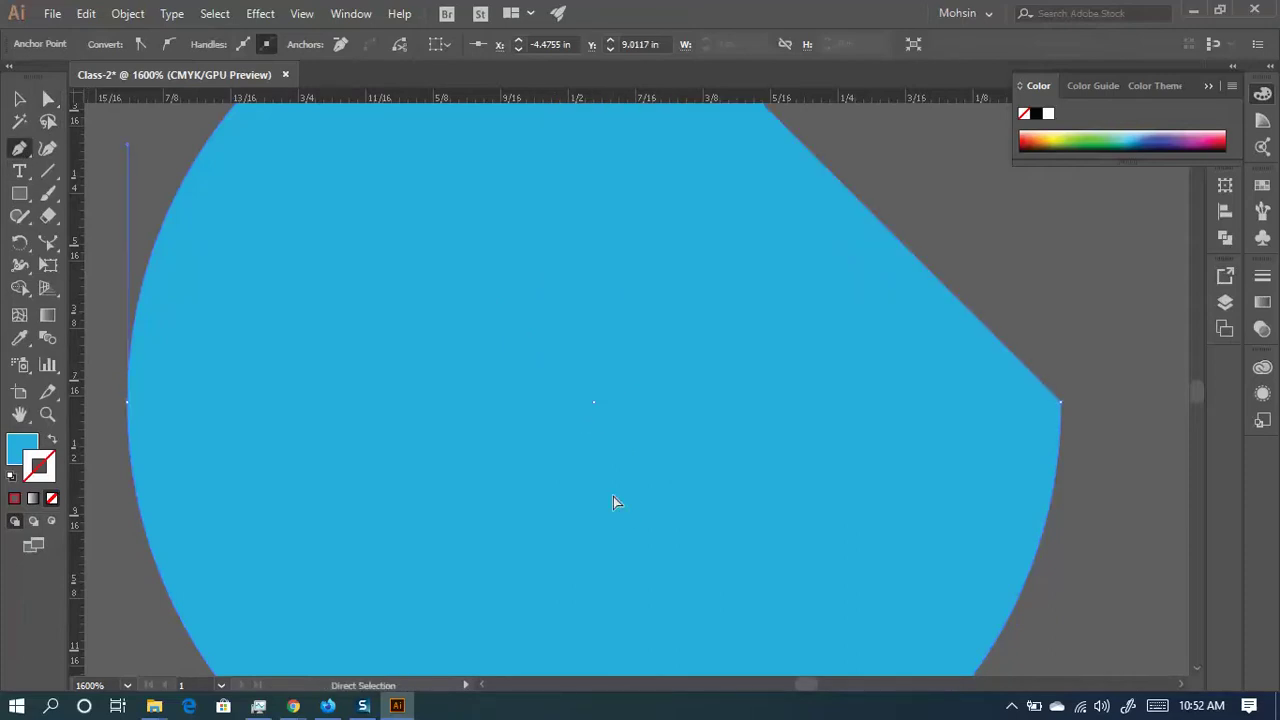
key(ctrl+z)
click(49, 99)
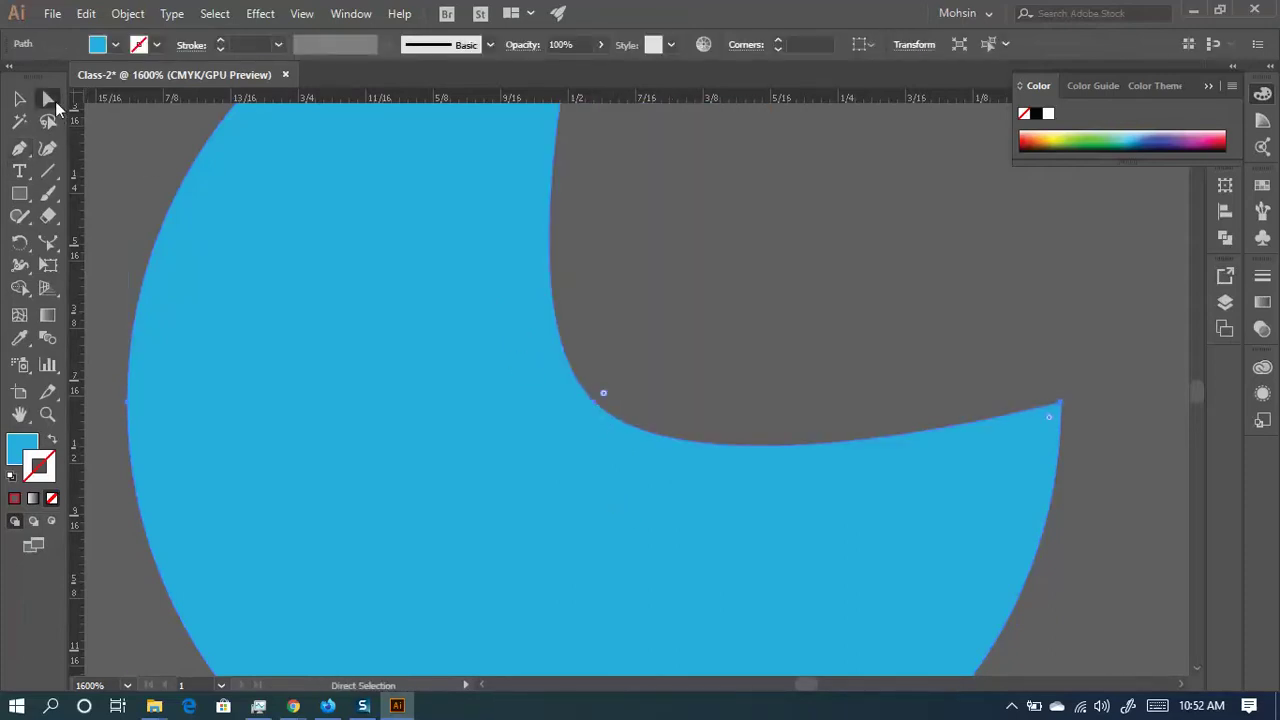
alt+scroll(529, 376, down, 3)
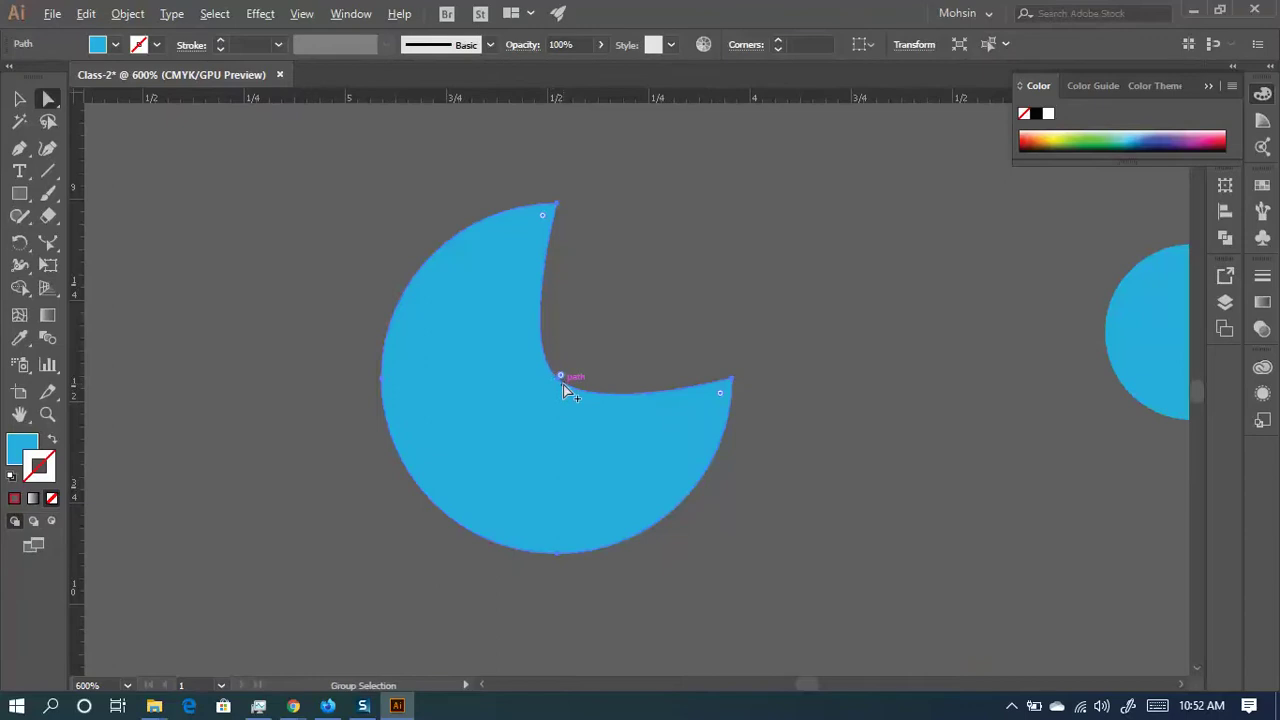
alt+scroll(556, 379, up, 3)
click(548, 372)
alt+scroll(548, 372, down, 4)
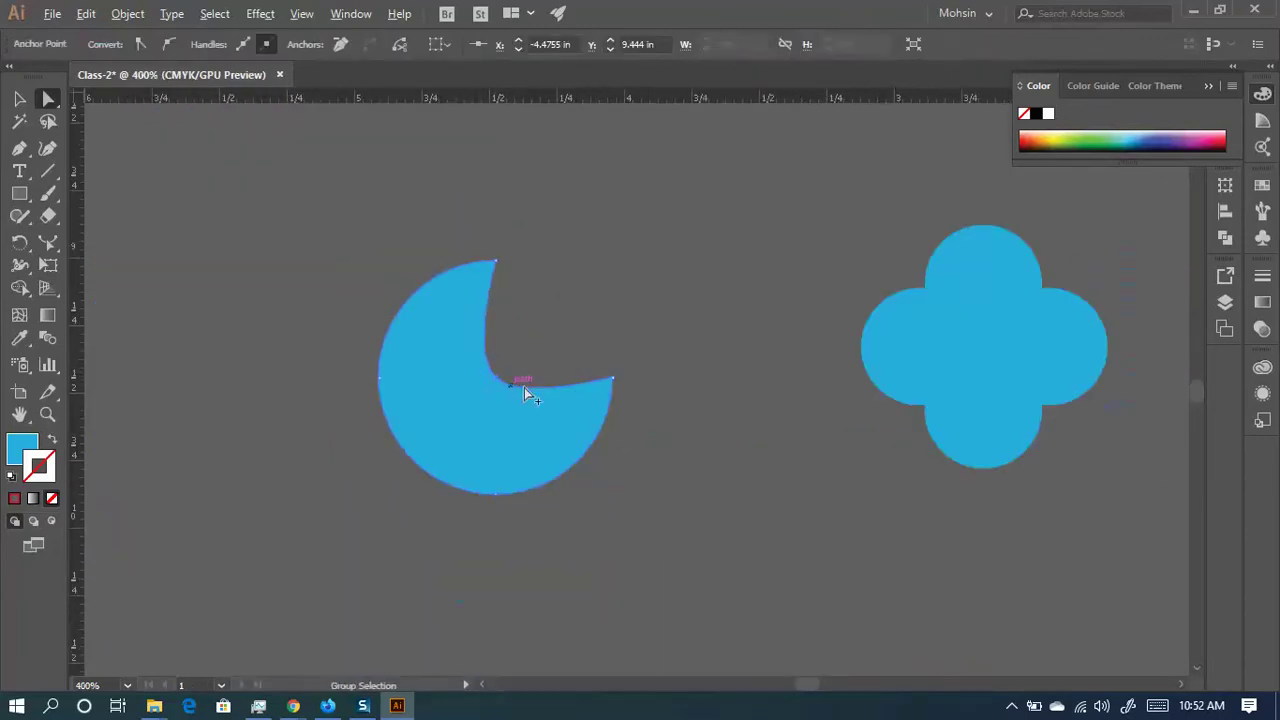
alt+scroll(455, 390, down, 4)
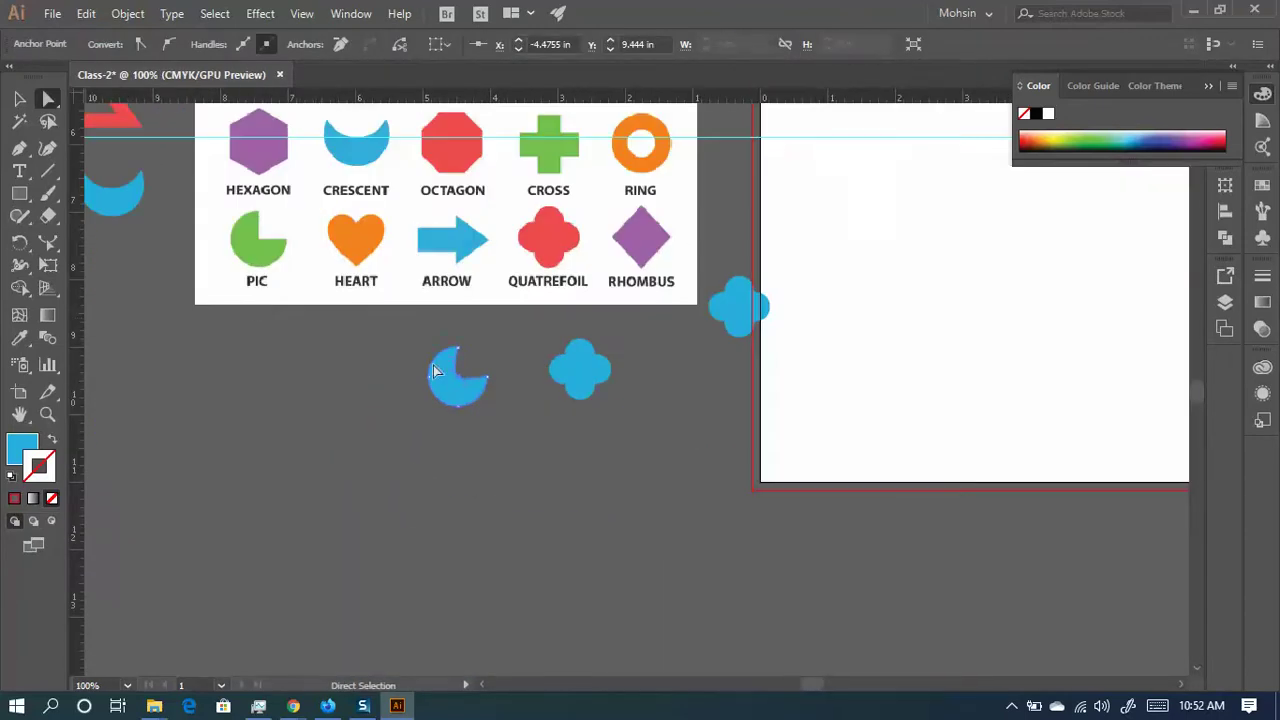
- Draw a blue square with the Rectangle tool below the reference sheet, beside the notched circle
click(19, 194)
drag(229, 351, 368, 490)
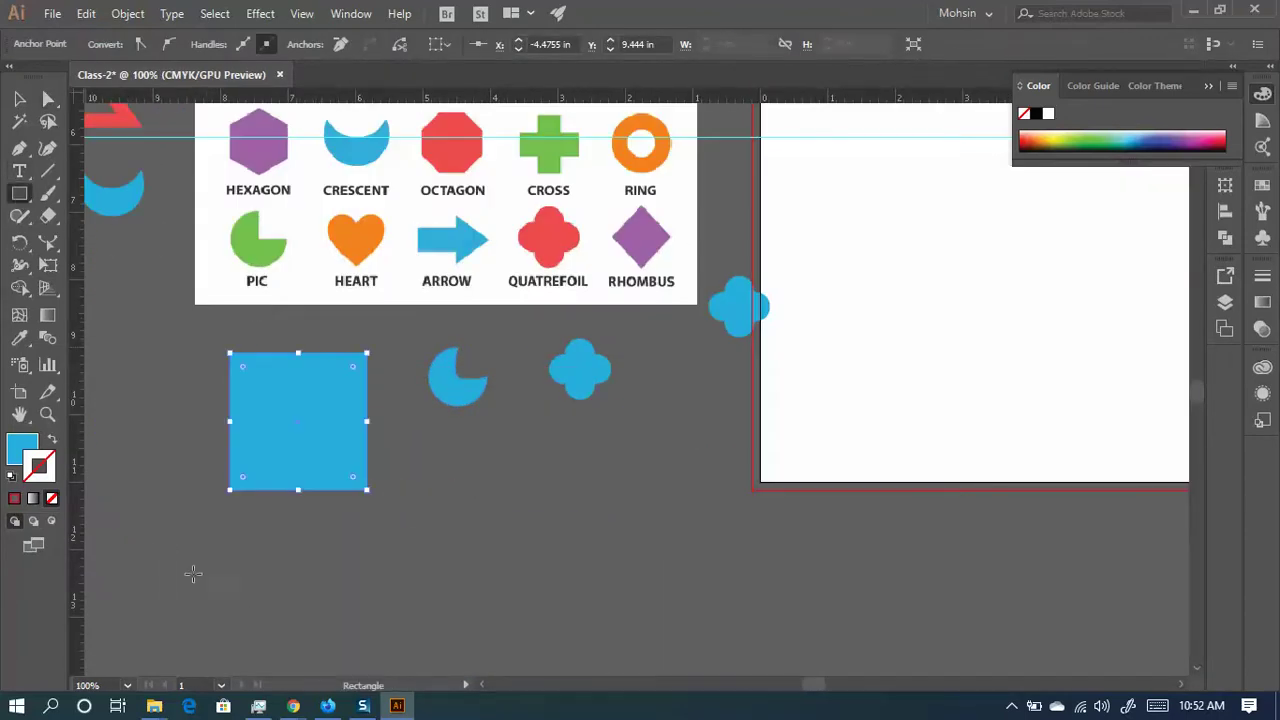
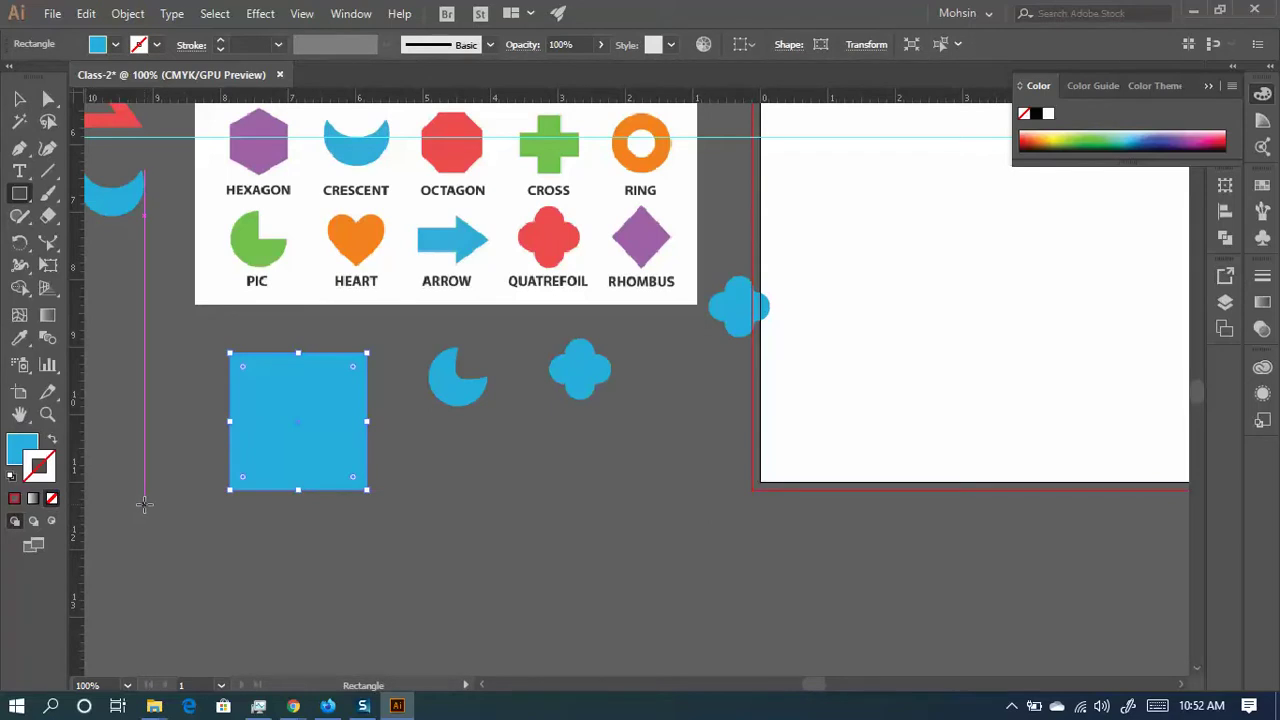
- Draw a circle about 2.24 in wide below the quatrefoil and reduce it to its upper-right quarter with the pie angle handle
drag(19, 193, 85, 239)
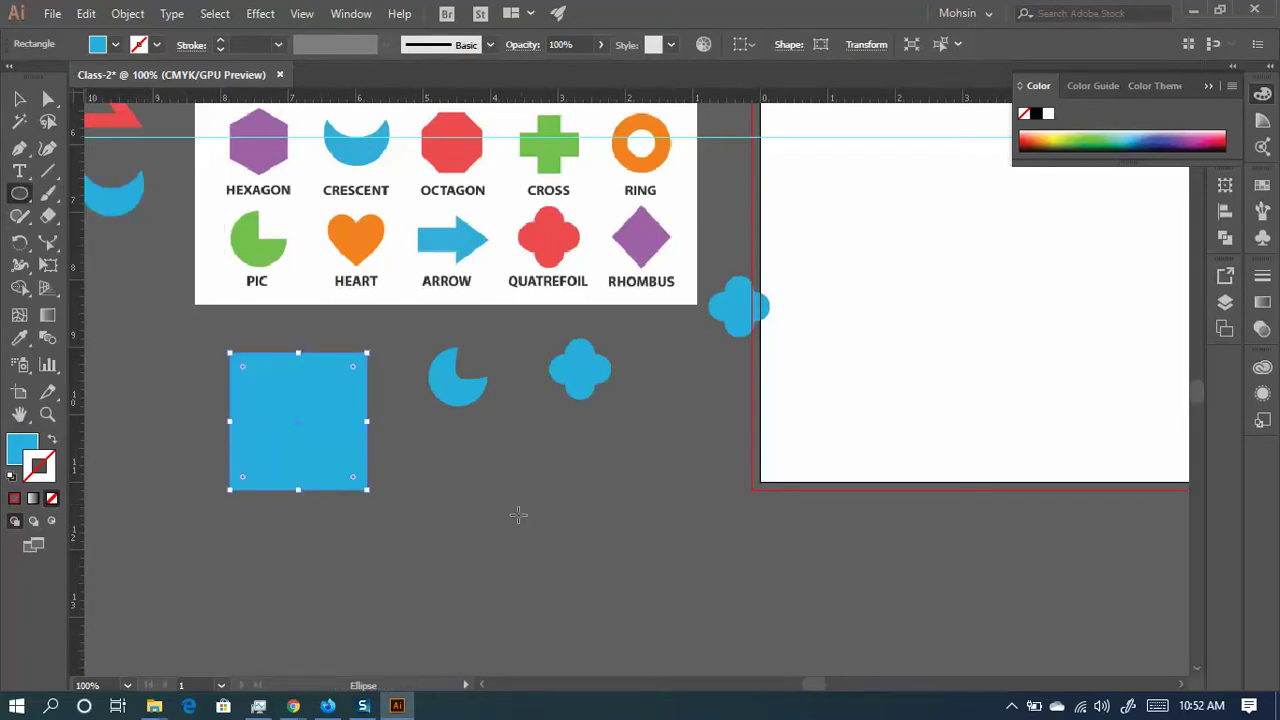
drag(505, 490, 656, 641)
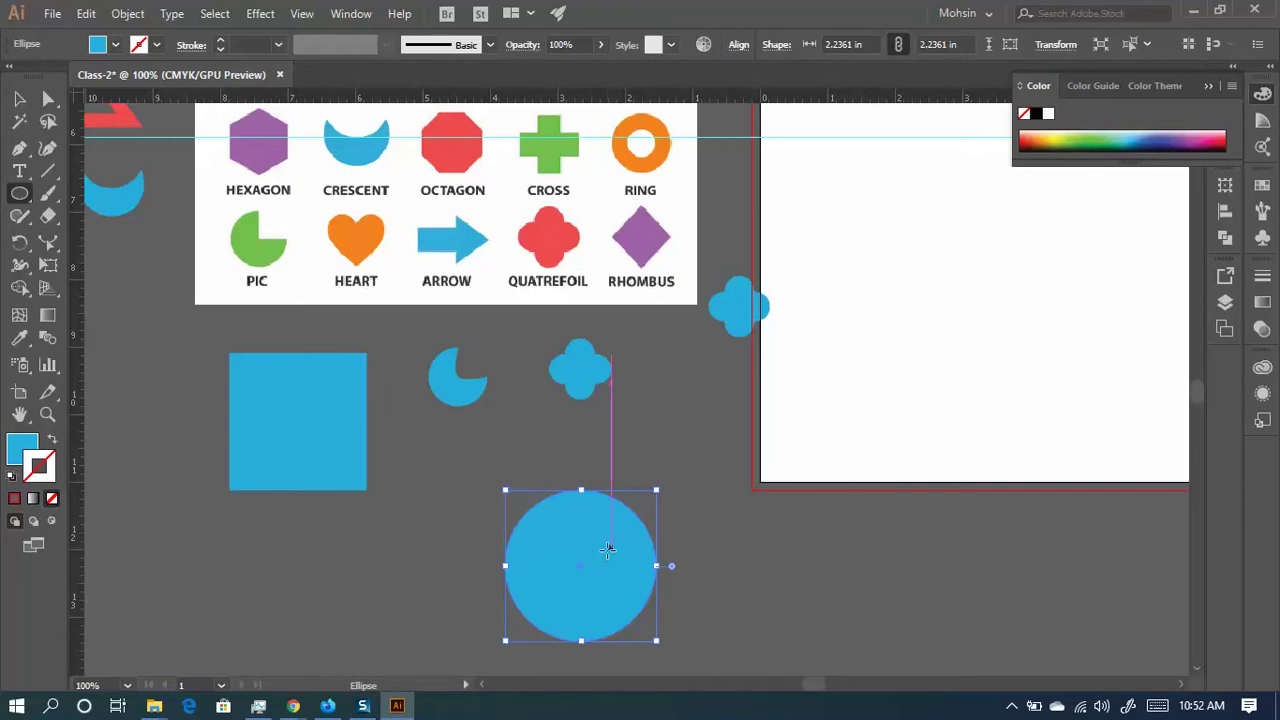
scroll(591, 580, up, 2)
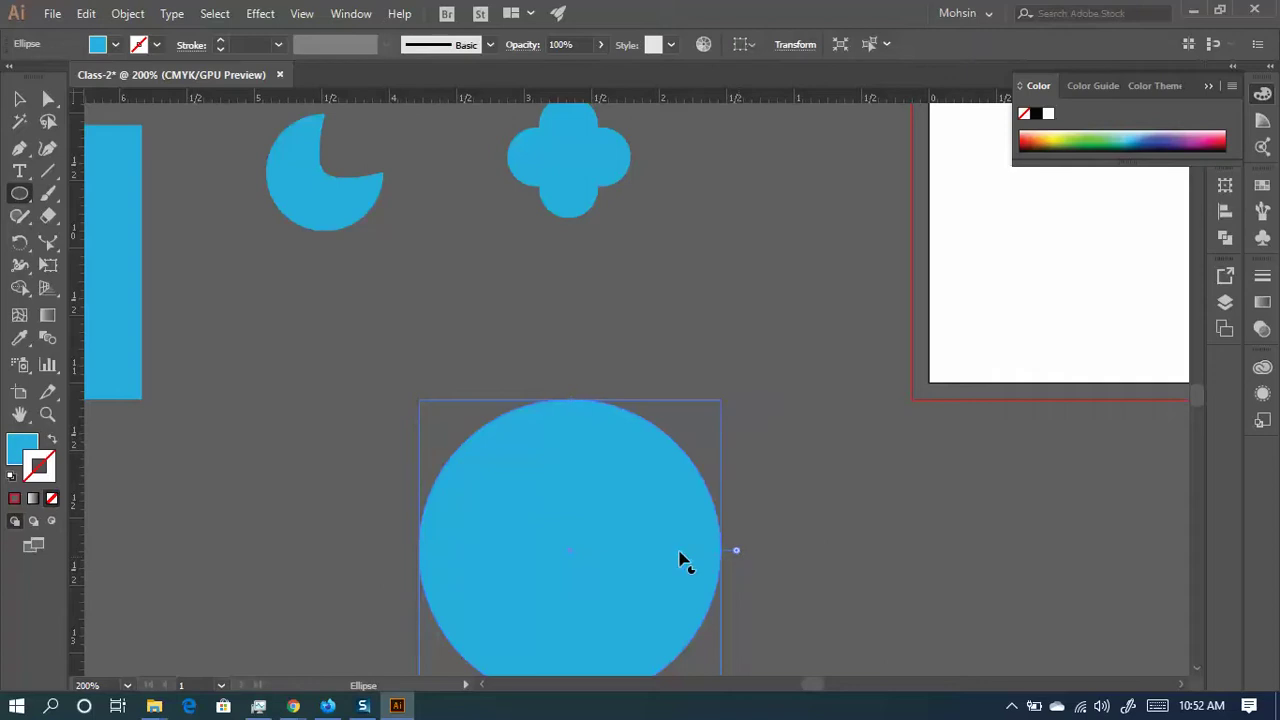
drag(736, 550, 575, 122)
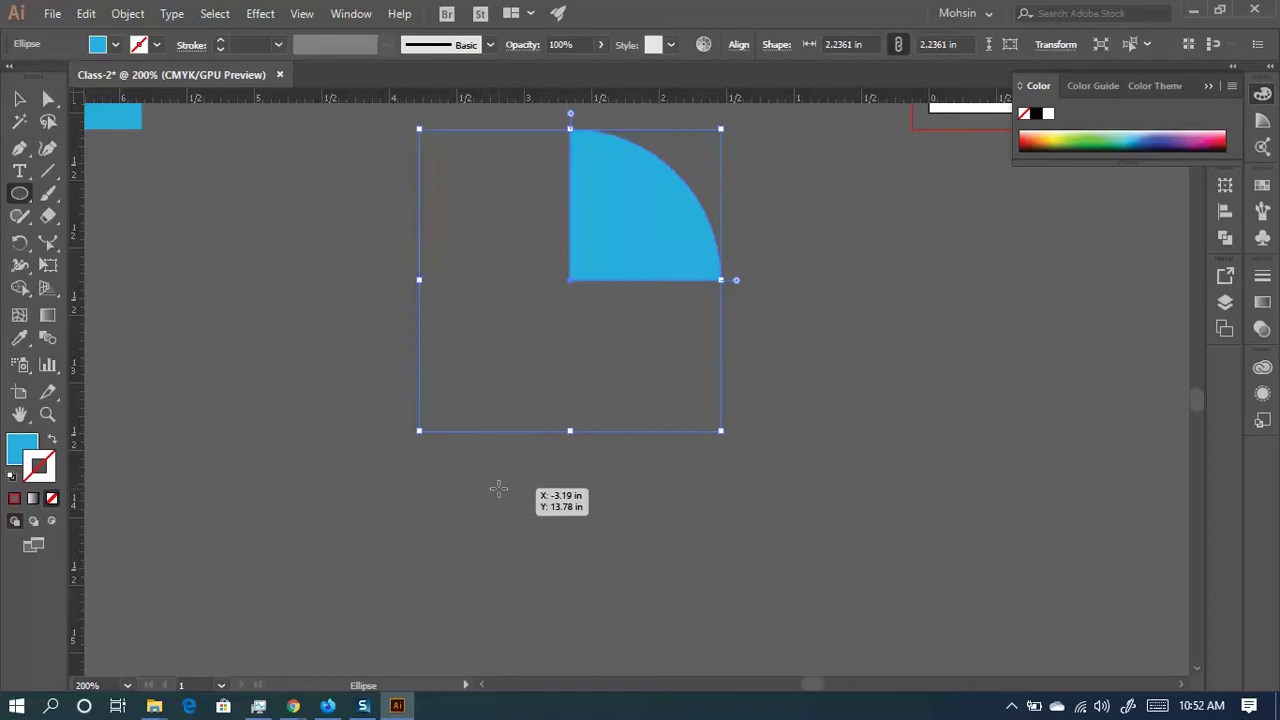
key(ctrl+z)
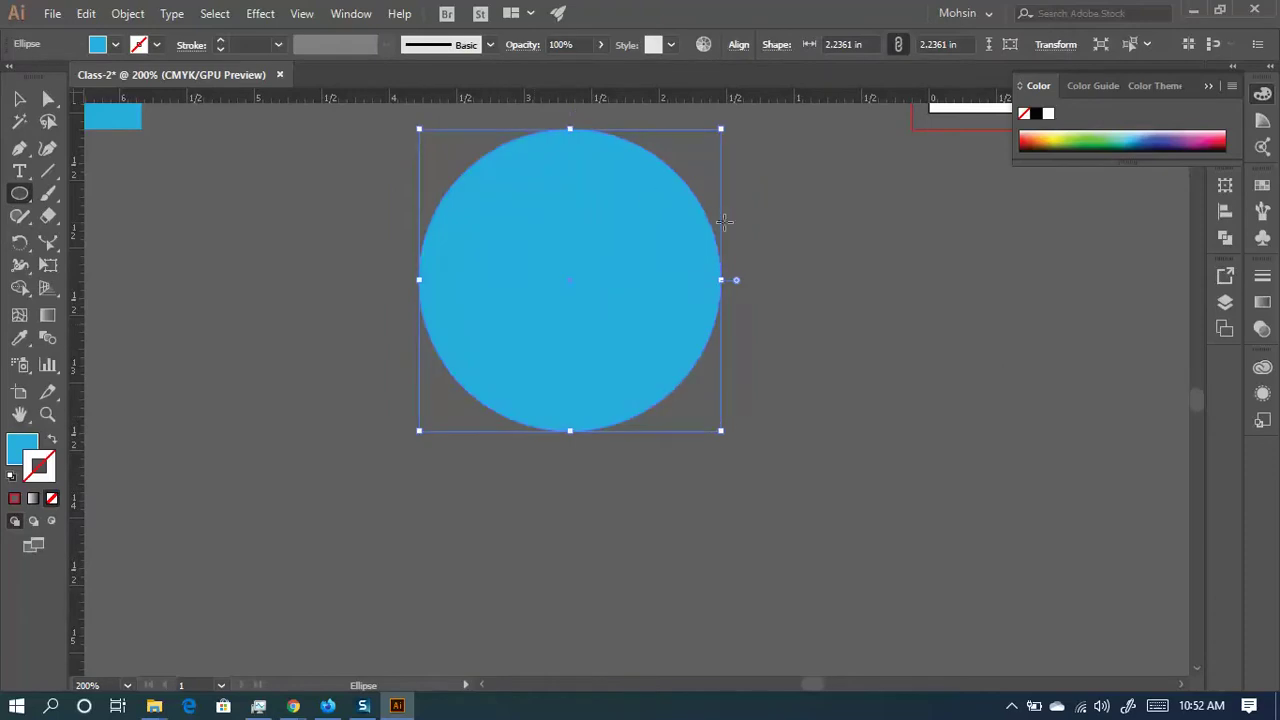
drag(738, 283, 566, 143)
scroll(646, 503, up, 5)
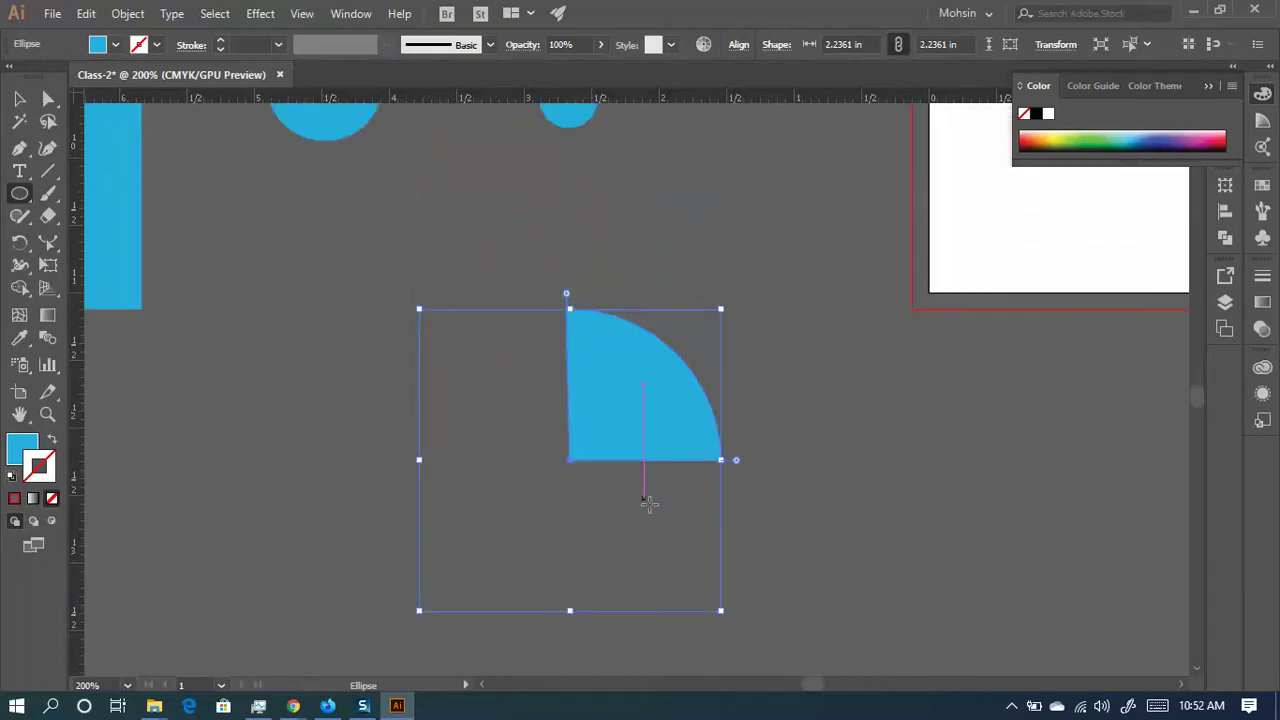
- Select the quarter pie, then undo the pie reshaping and the circle itself
click(19, 98)
click(390, 292)
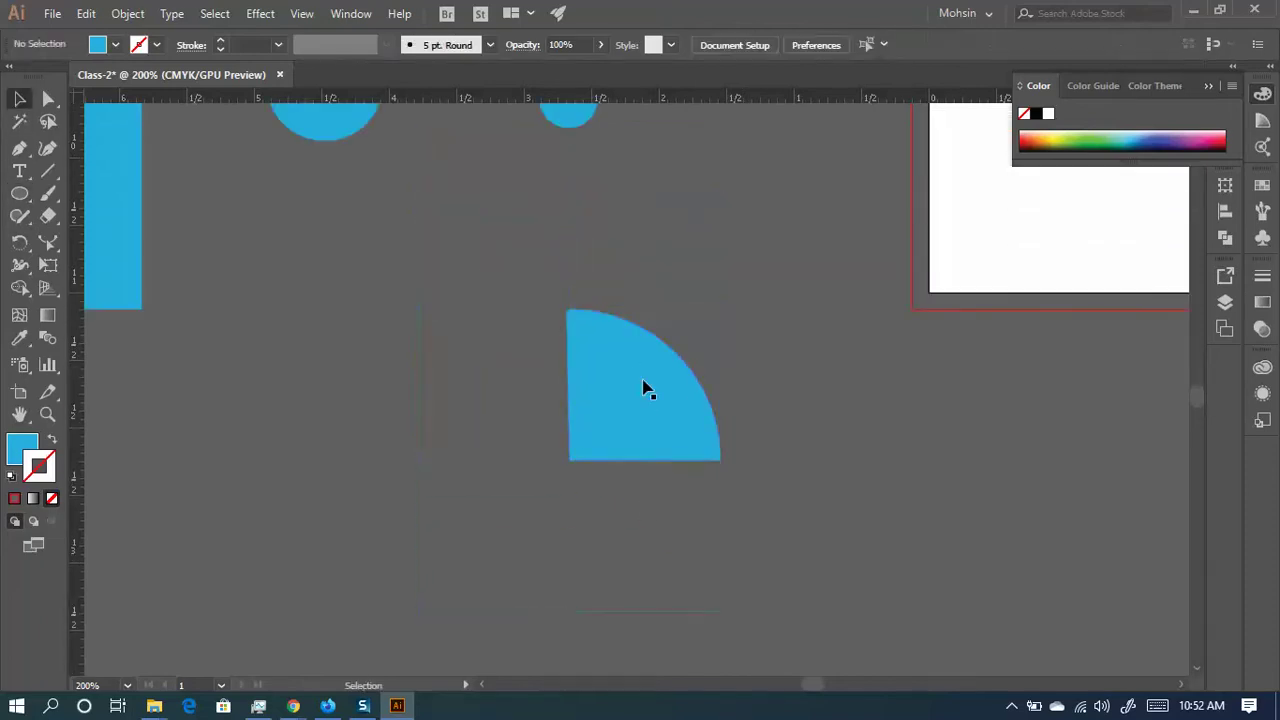
click(632, 430)
scroll(657, 448, down, 3)
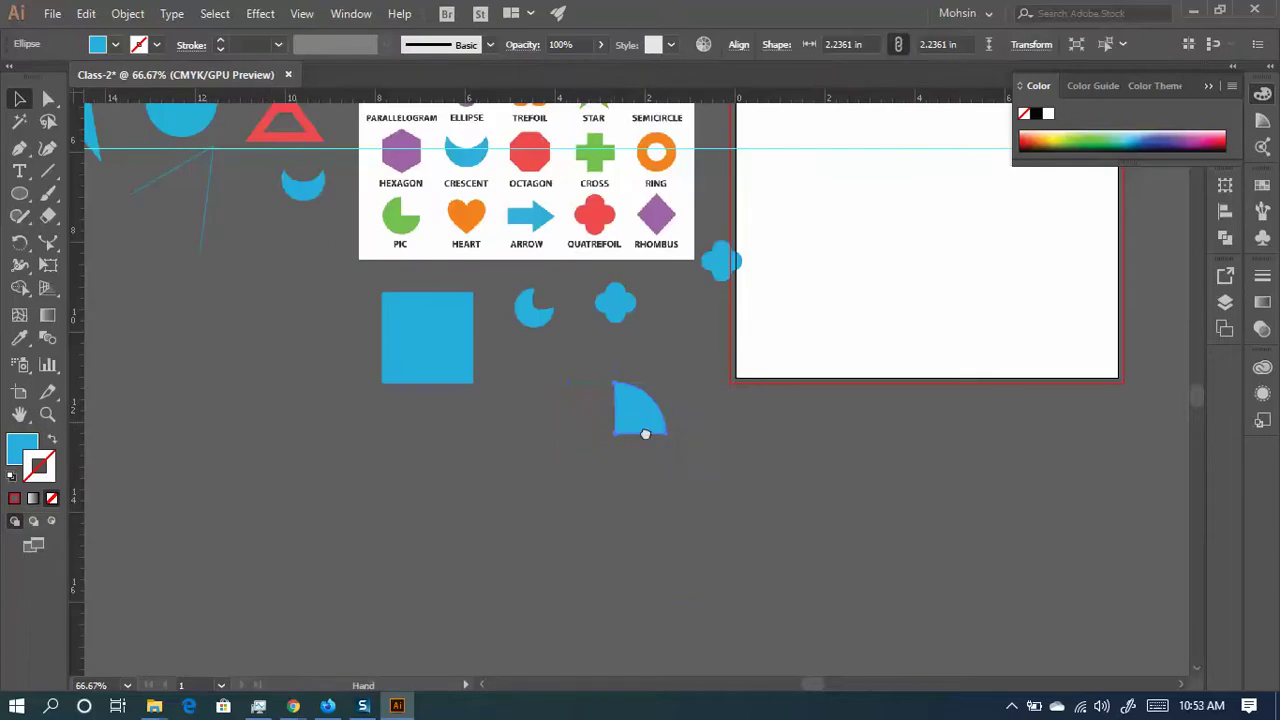
drag(651, 429, 582, 480)
right_click(592, 482)
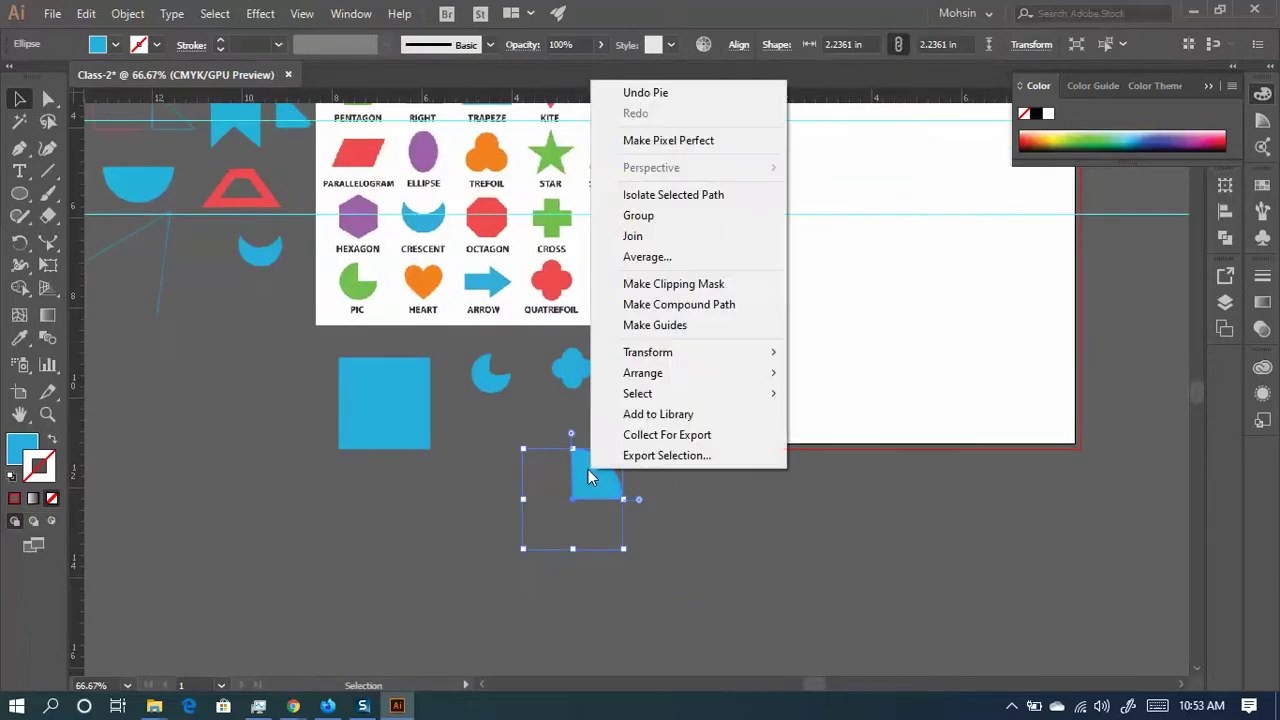
click(659, 487)
key(ctrl+z)
key(ctrl+z)
key(ctrl+z)
key(ctrl+z)
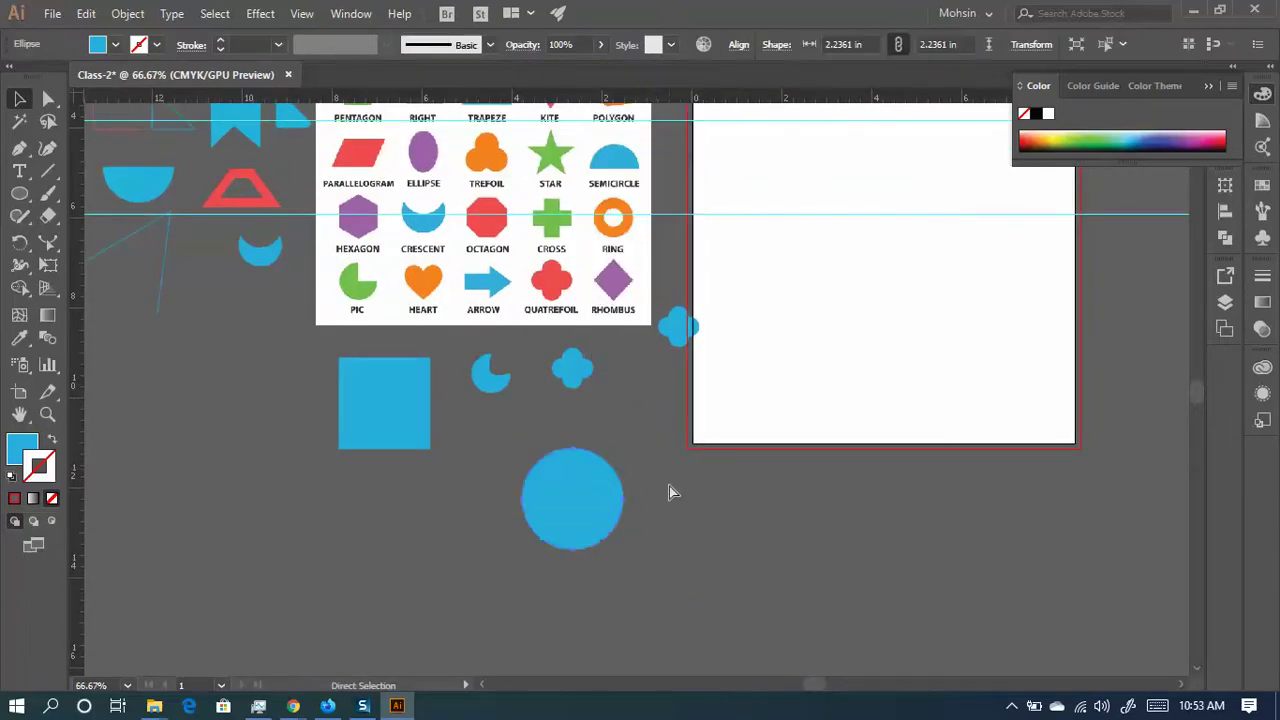
scroll(480, 420, up, 3)
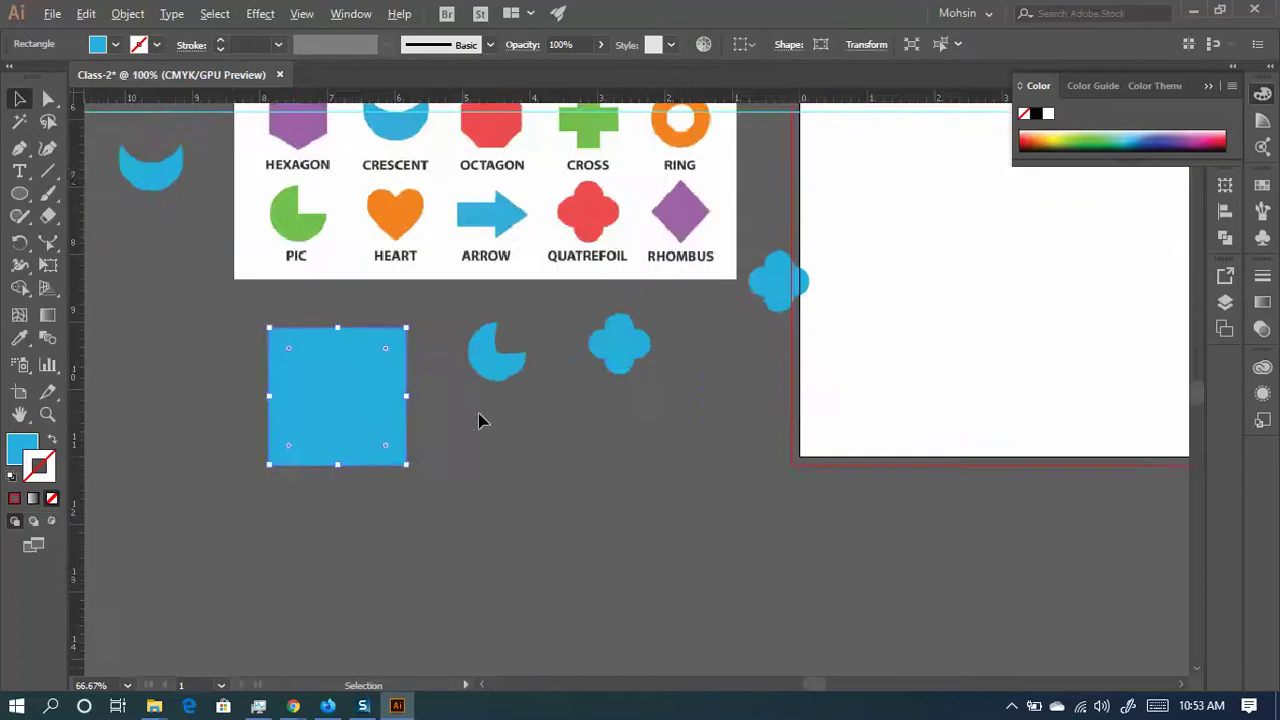
- Trace the reference sheet's blue arrow with the Pen tool as a closed seven-corner path
scroll(625, 420, up, 3)
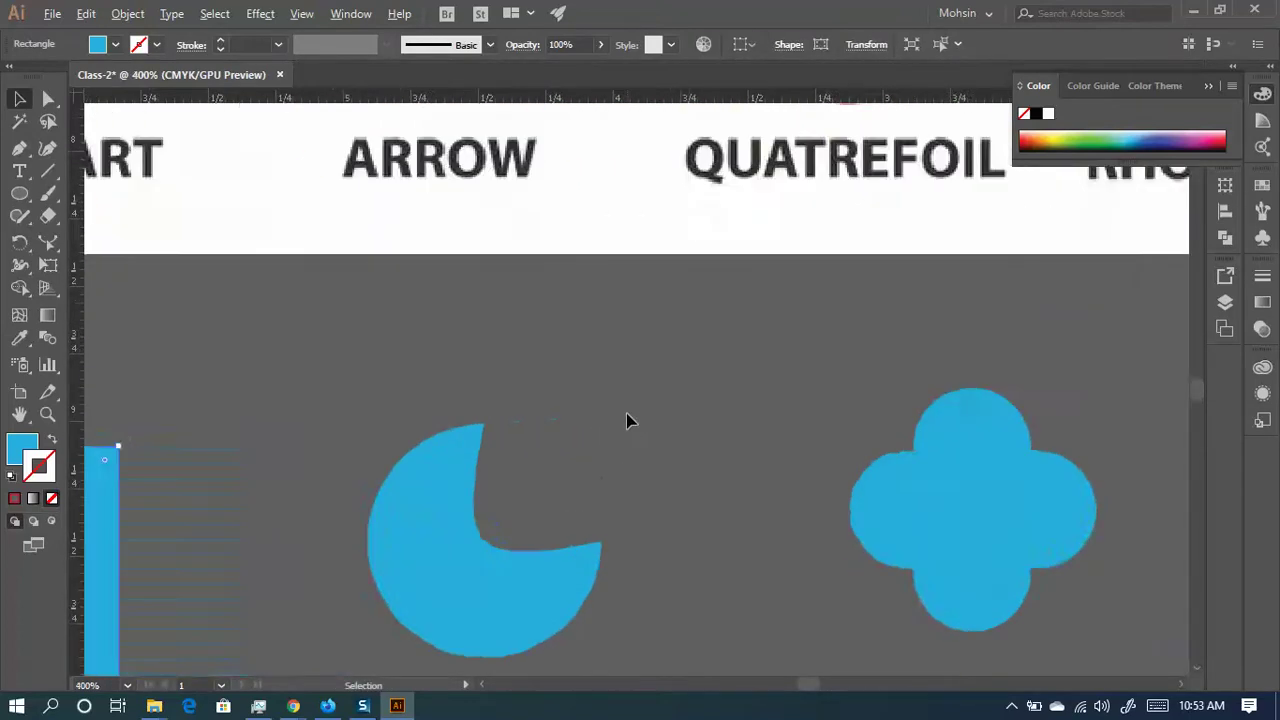
scroll(474, 437, down, 3)
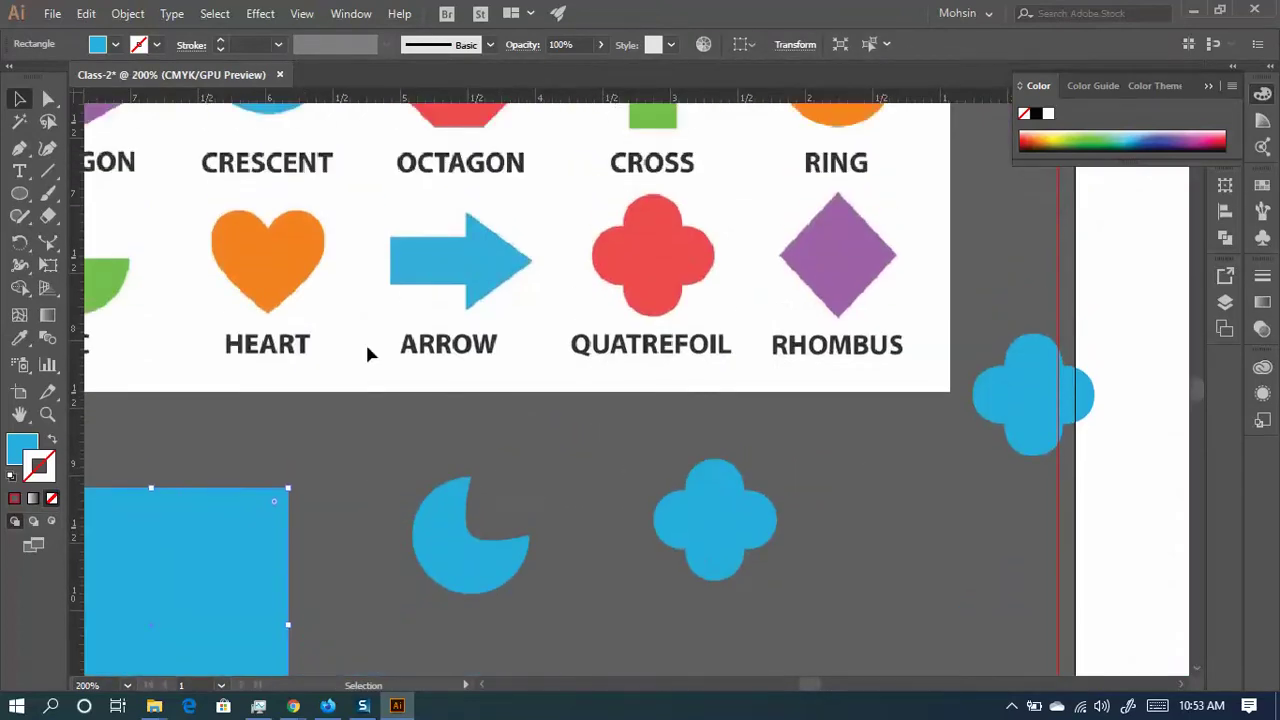
scroll(423, 266, down, 1)
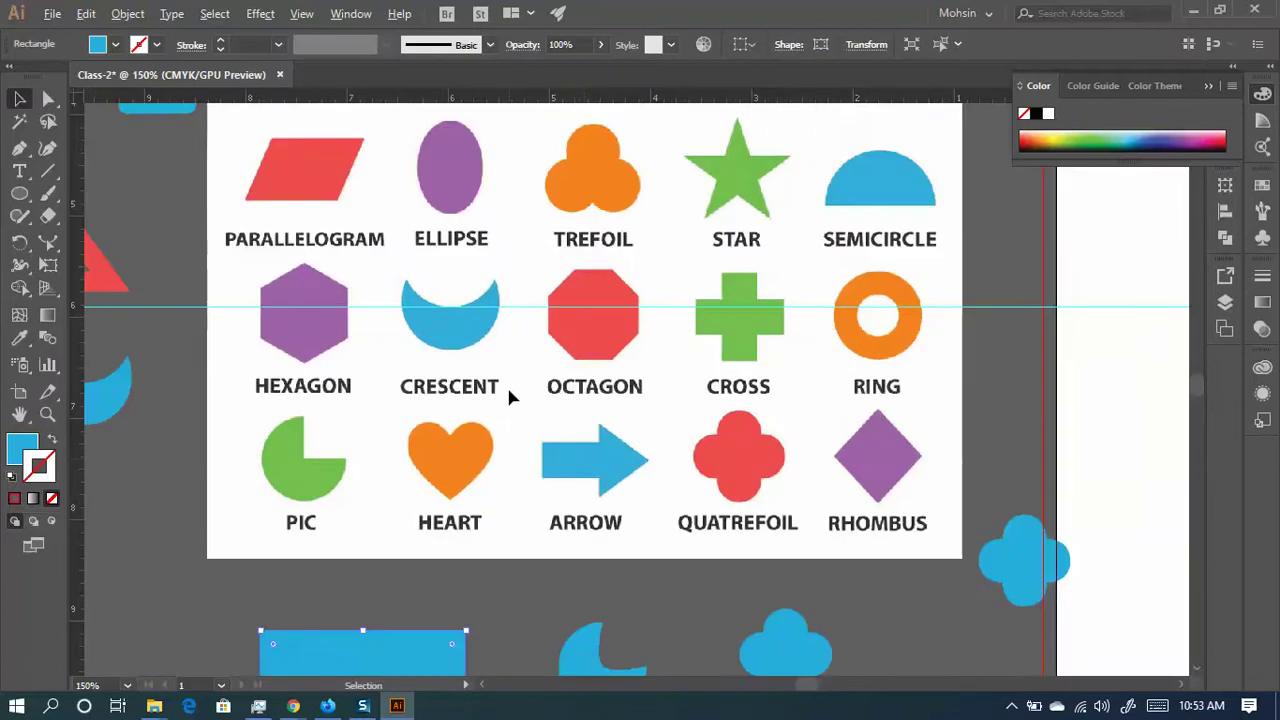
key(p)
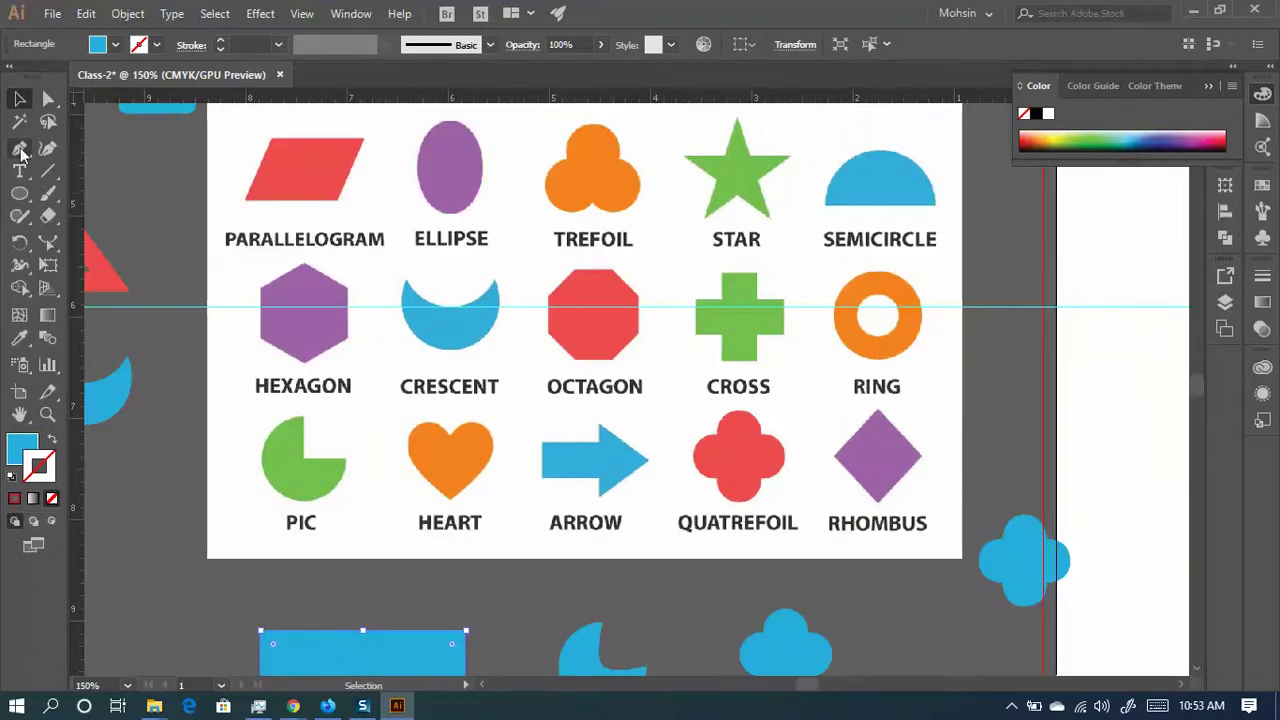
scroll(571, 472, up, 3)
drag(560, 457, 469, 405)
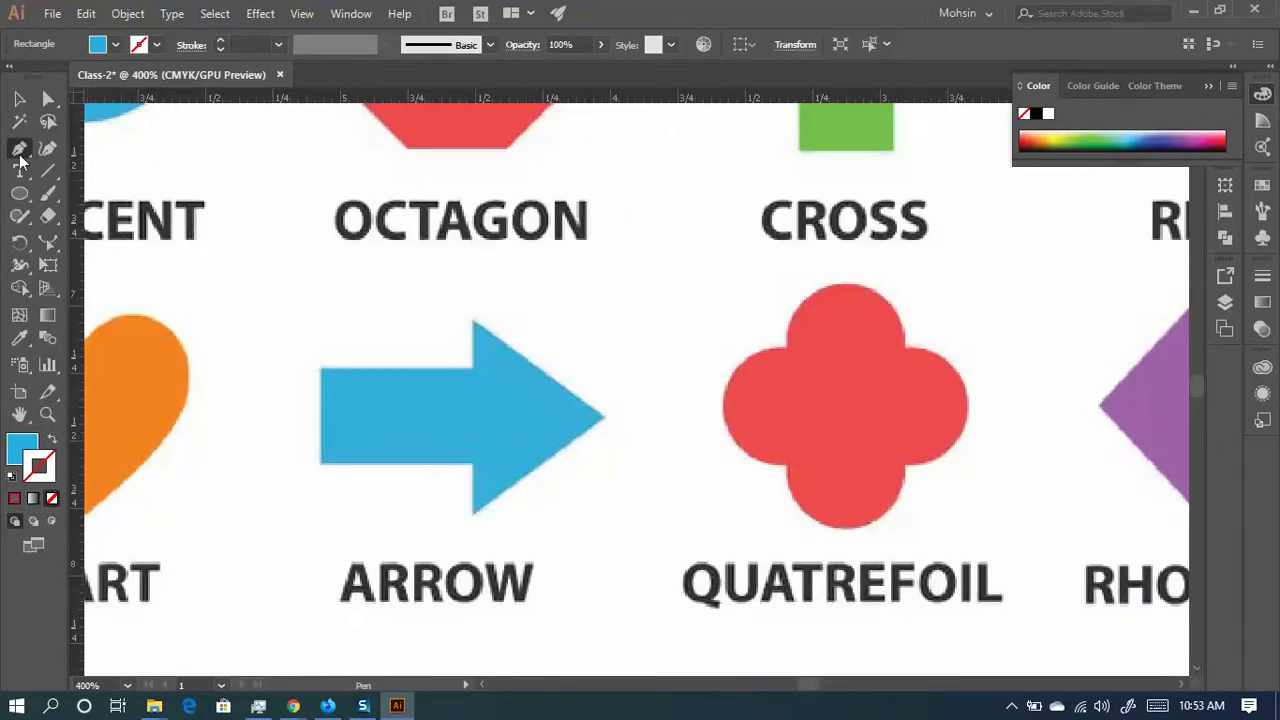
click(321, 371)
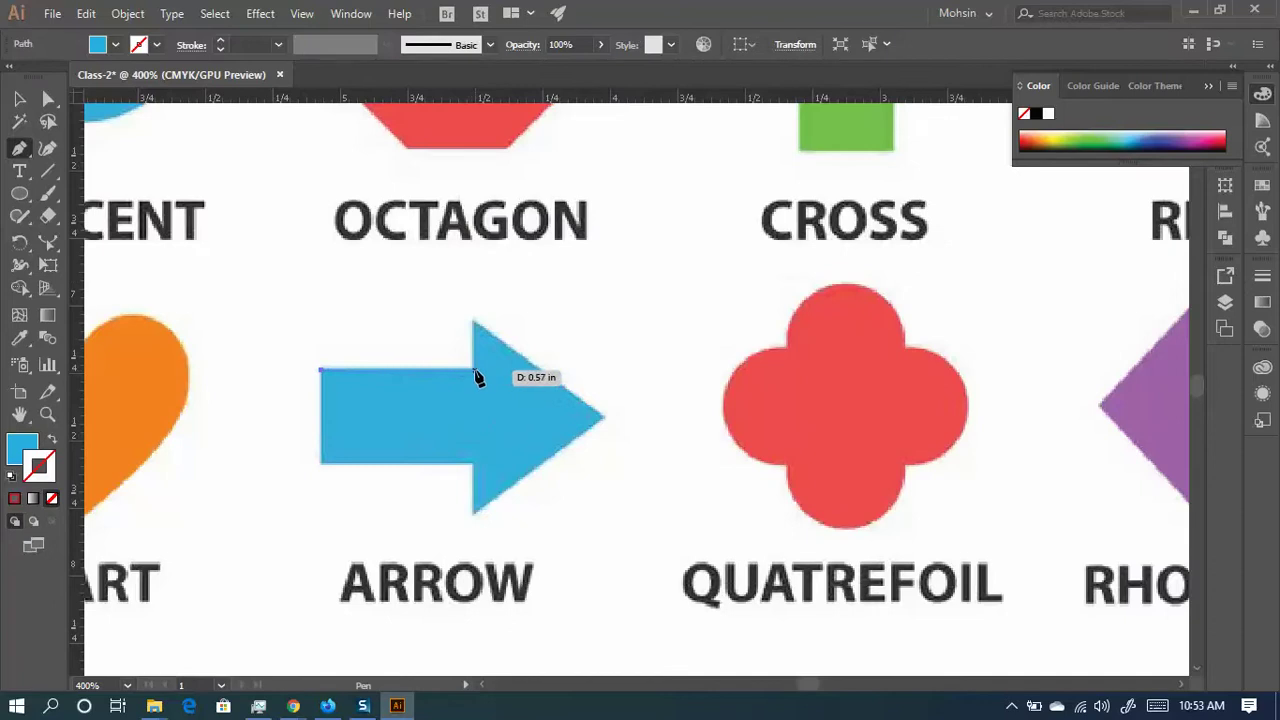
click(473, 371)
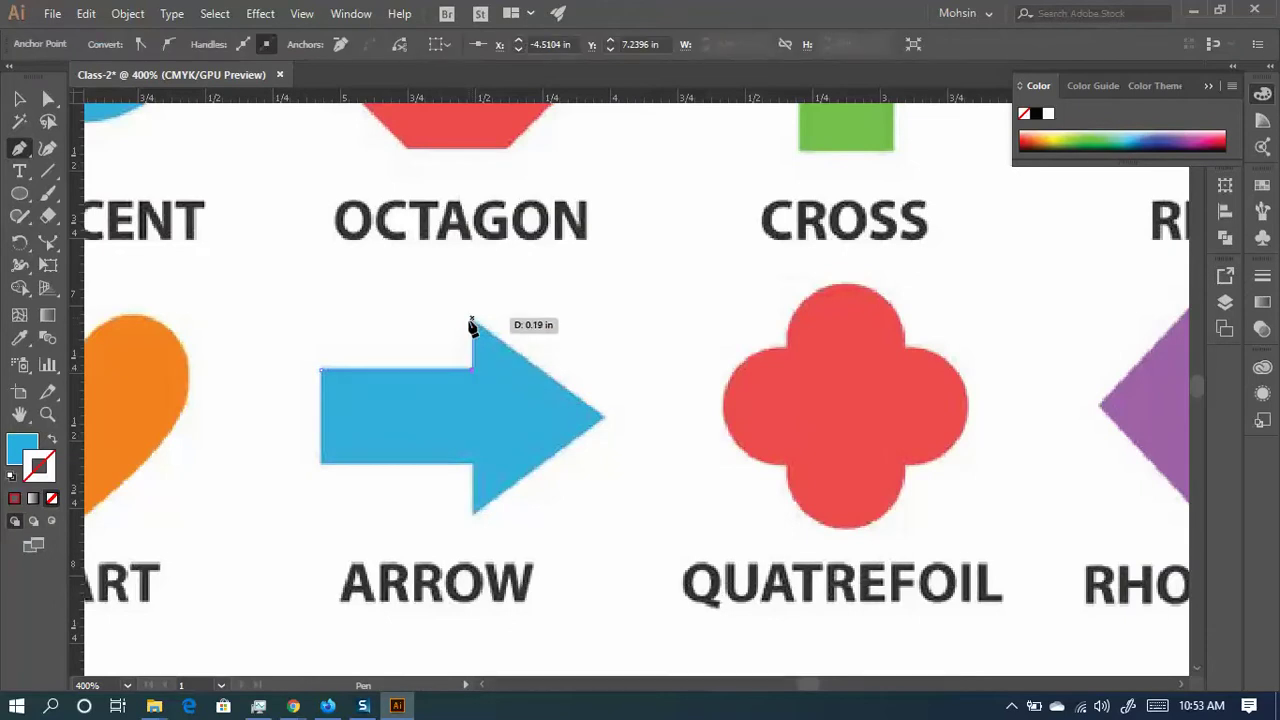
click(473, 325)
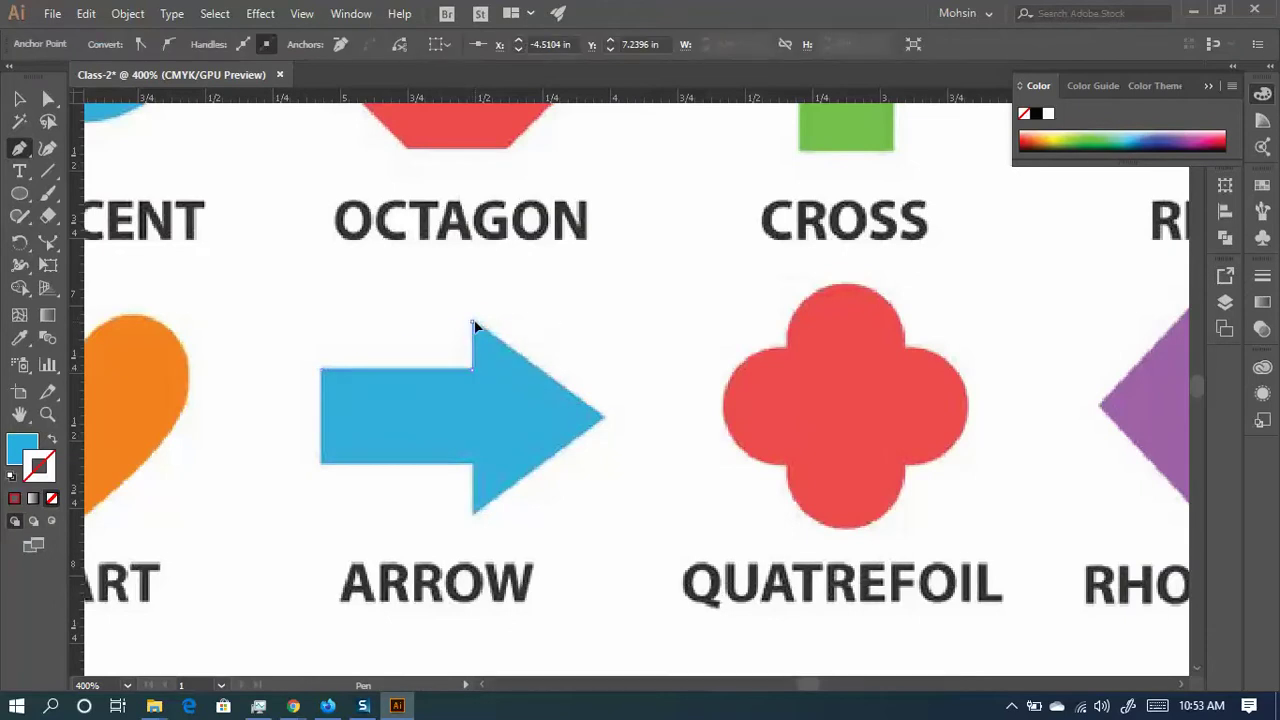
click(604, 419)
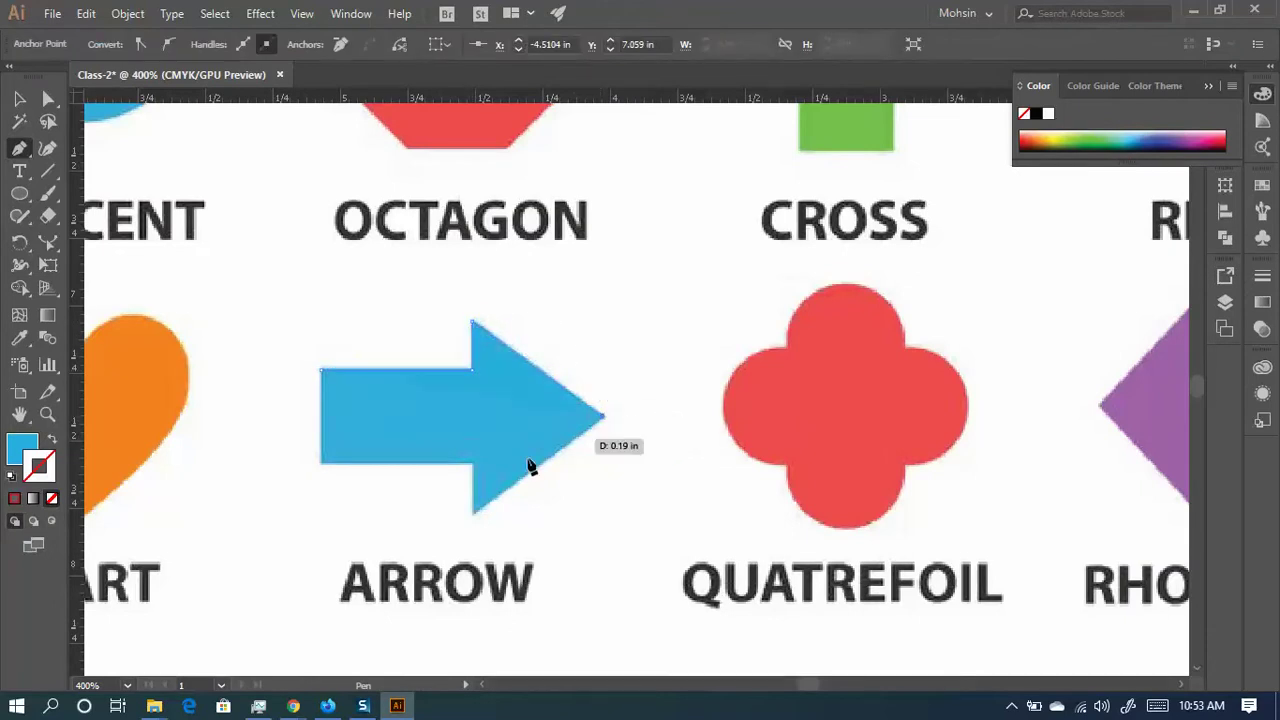
click(475, 514)
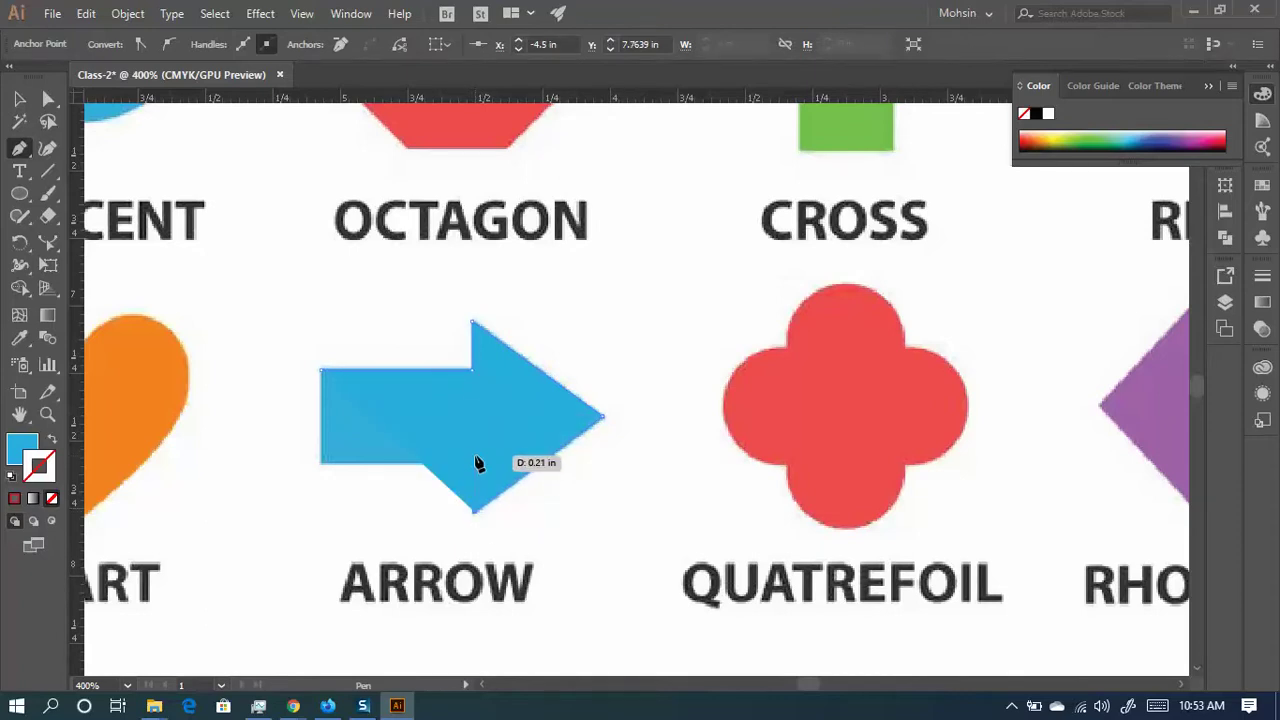
click(474, 464)
click(322, 459)
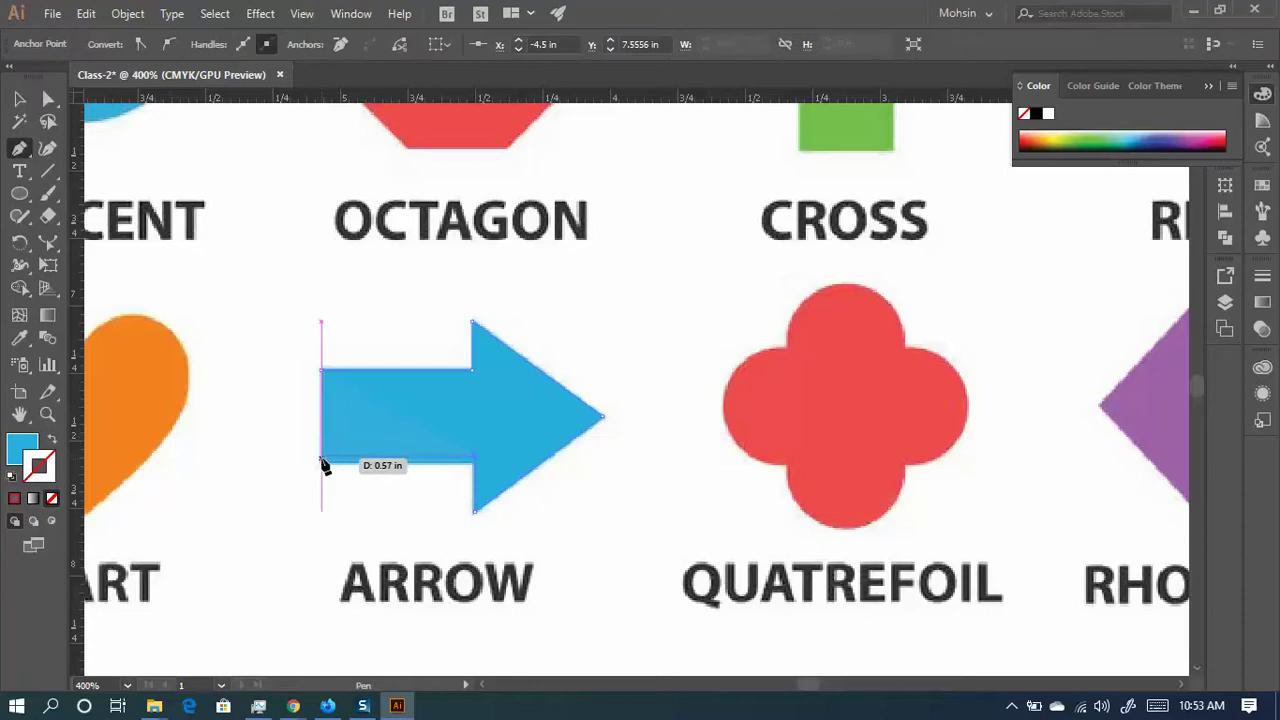
click(321, 370)
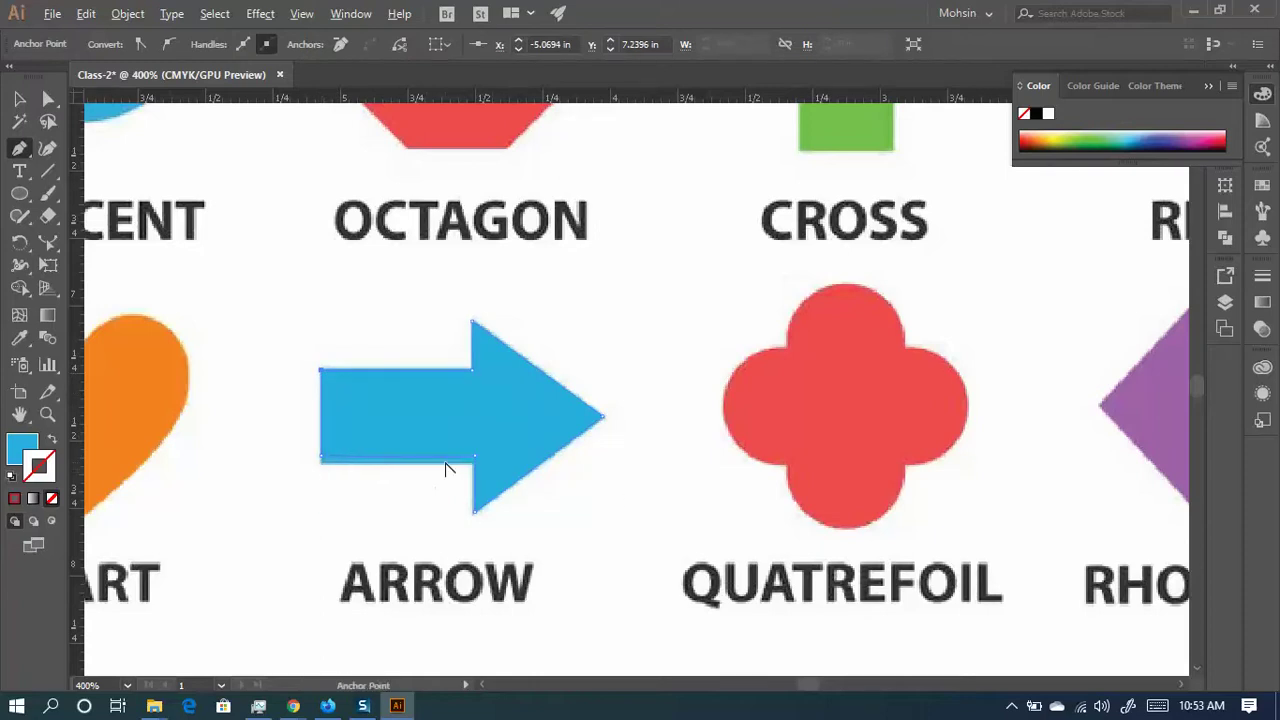
- Select the two anchor points on the lower edge of the traced arrow's shaft and lower them to match the reference edge
scroll(479, 463, up, 3)
click(50, 98)
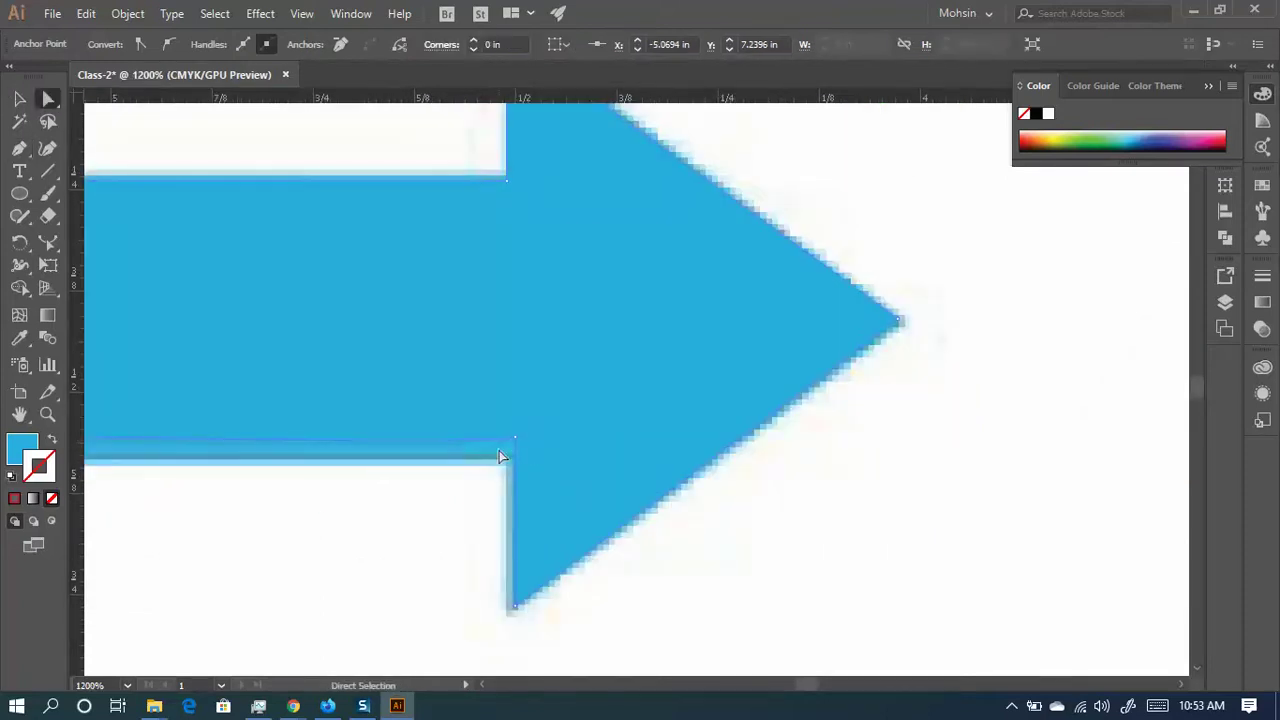
click(514, 440)
drag(378, 363, 639, 326)
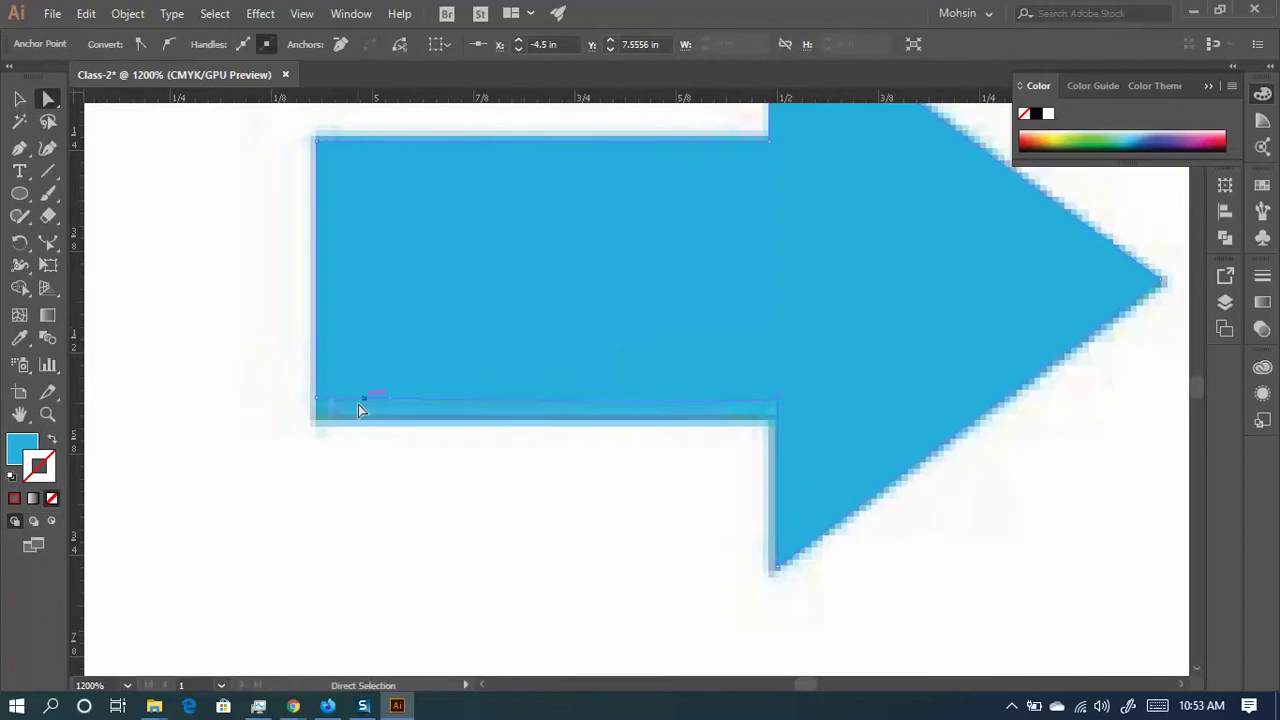
click(318, 400)
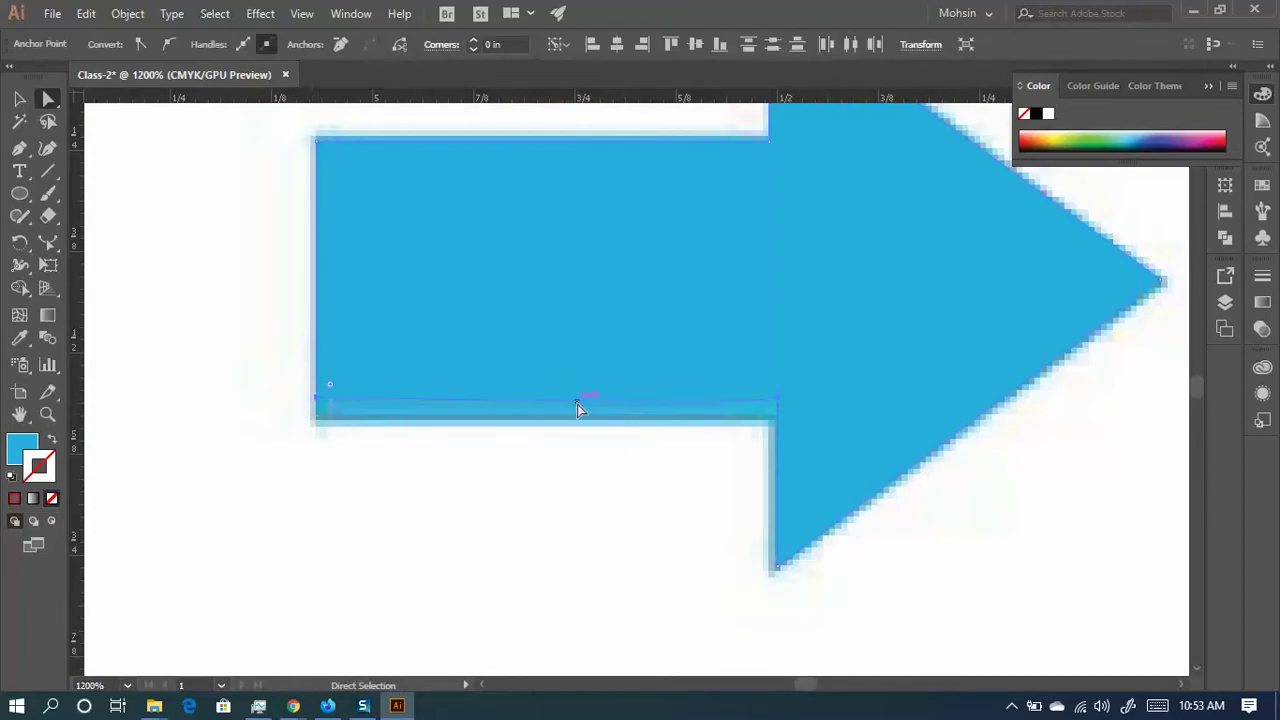
- Move the traced arrow off its reference to the space below the sheet, between the notched circle and the quatrefoil
drag(568, 404, 557, 600)
key(ctrl+minus)
key(ctrl+minus)
key(ctrl+minus)
key(ctrl+minus)
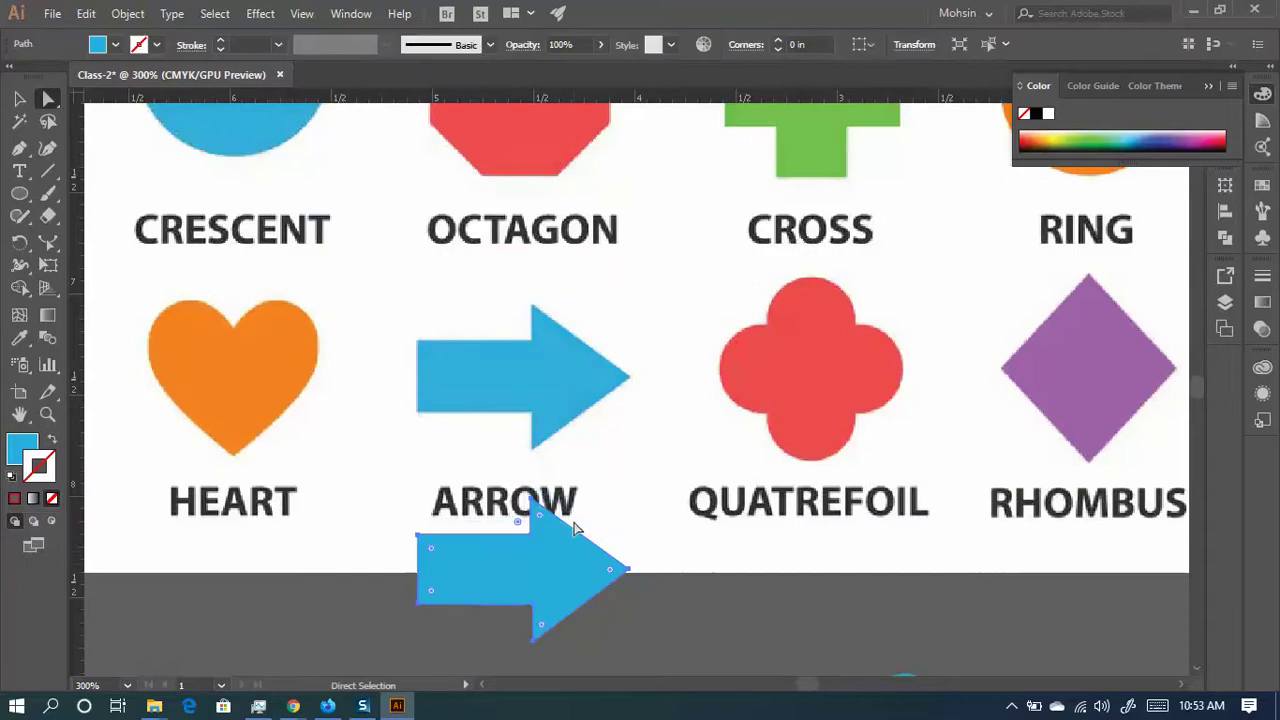
scroll(558, 380, down, 3)
drag(558, 380, 741, 488)
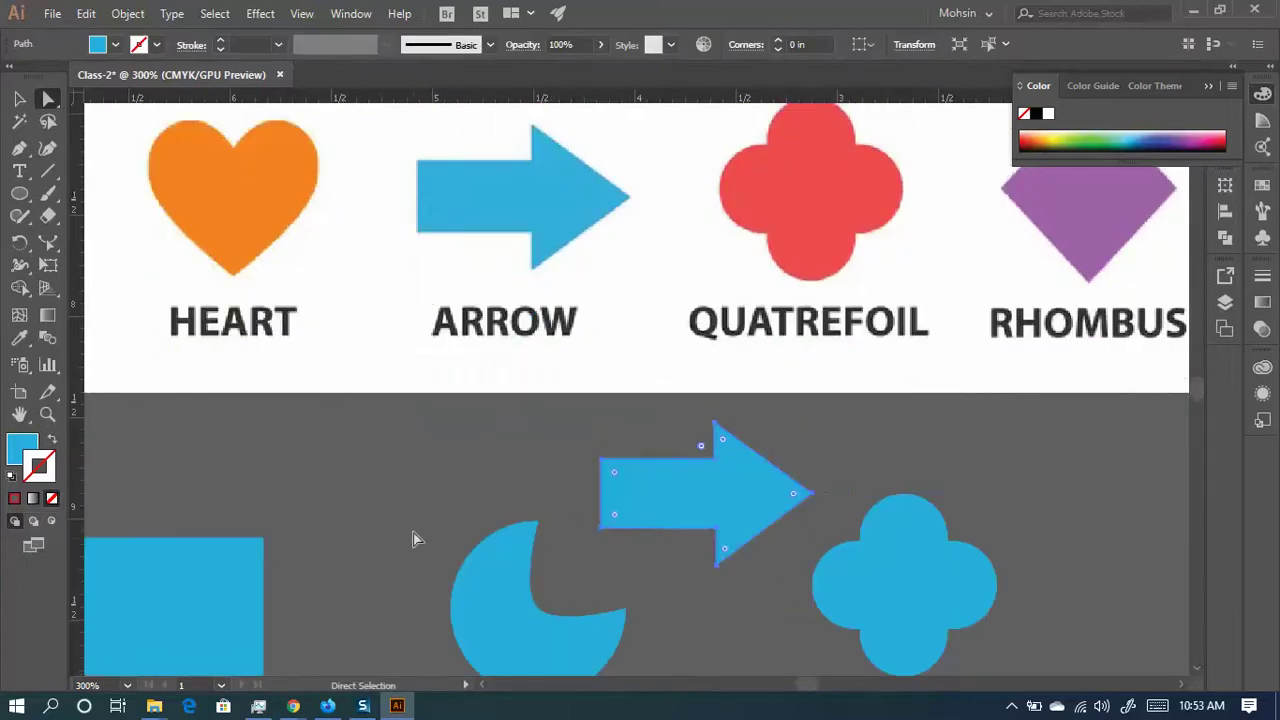
key(ctrl+minus)
drag(613, 458, 486, 507)
- Trace the reference sheet's orange polygon with the Pen tool as a closed seven-corner path
scroll(486, 507, up, 3)
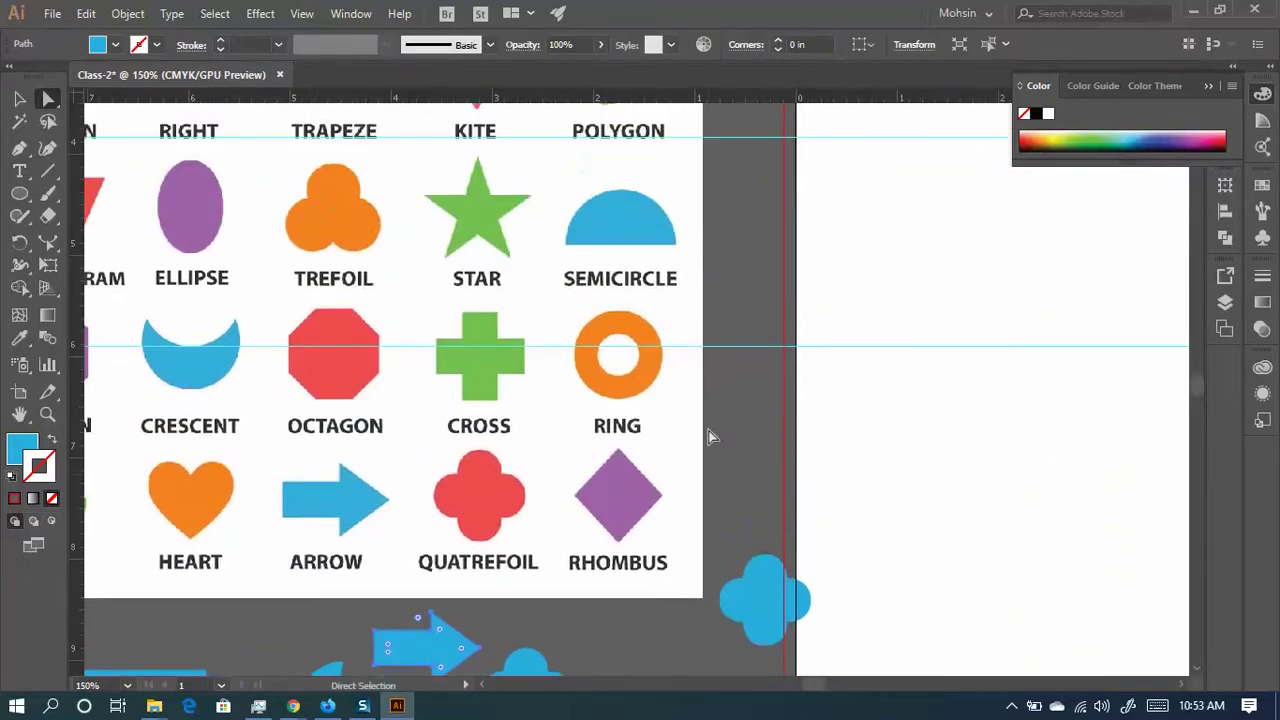
drag(354, 343, 358, 557)
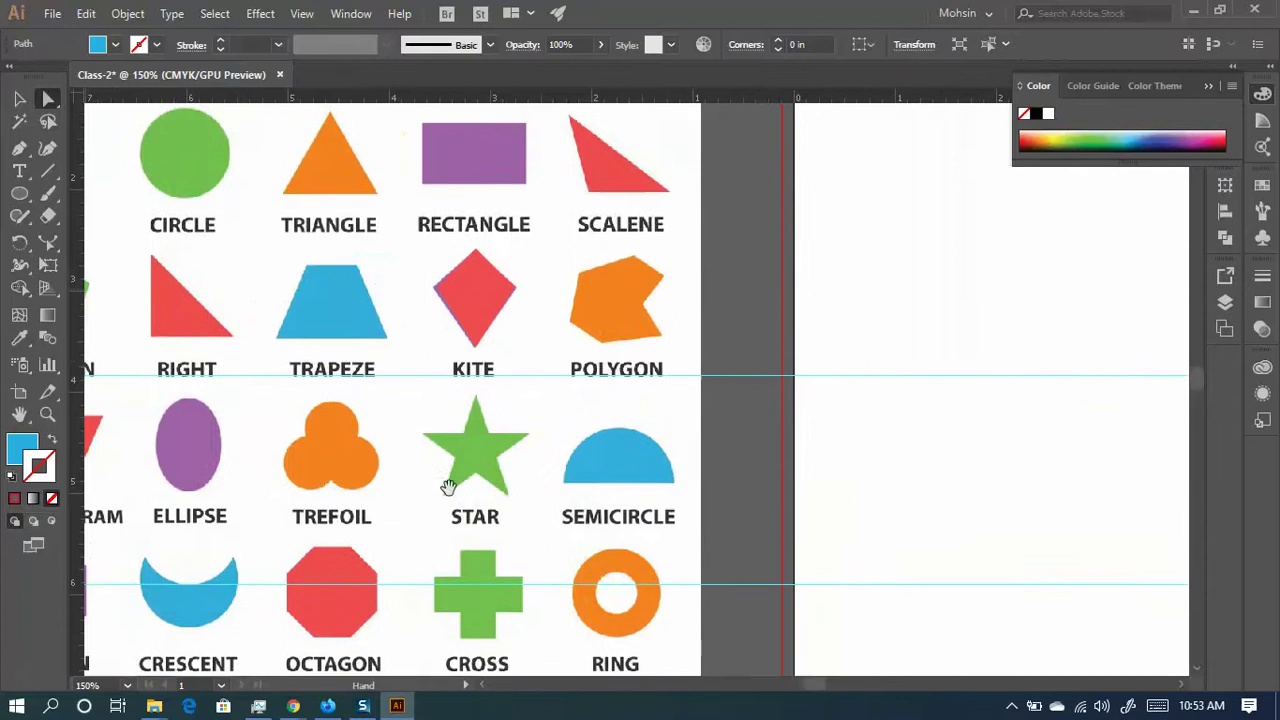
scroll(672, 302, up, 1)
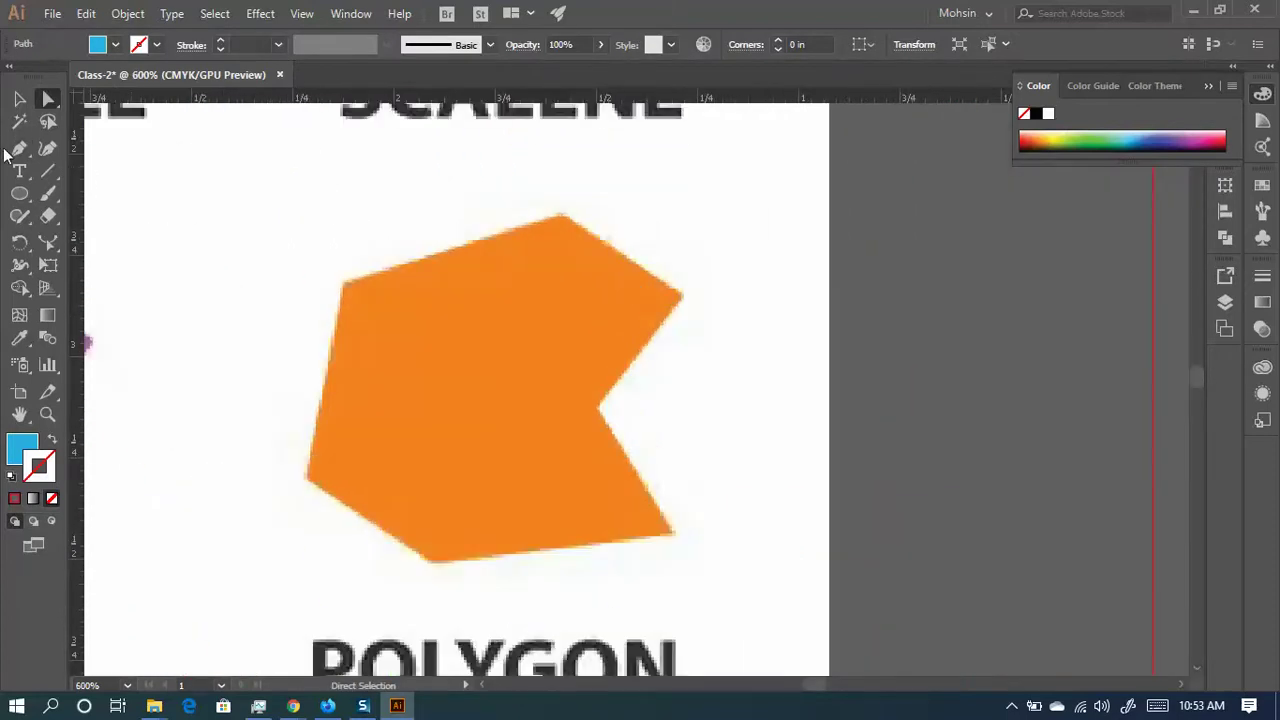
click(19, 148)
click(347, 284)
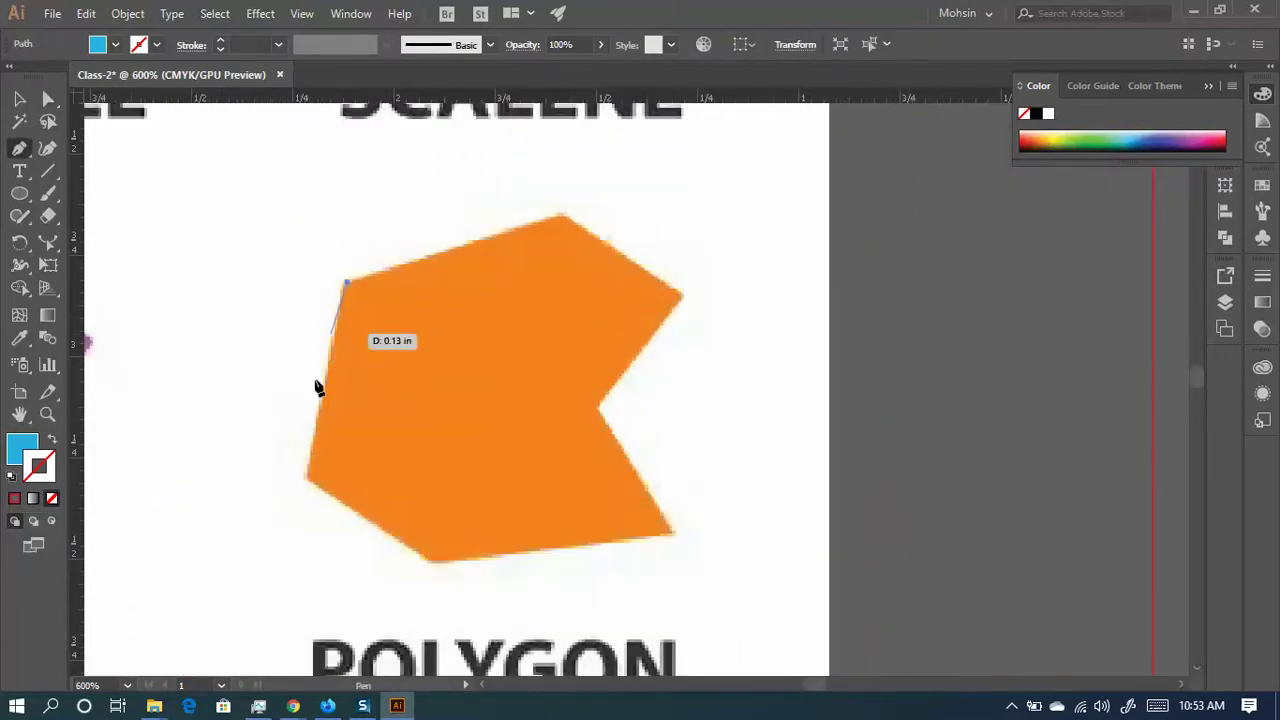
click(309, 477)
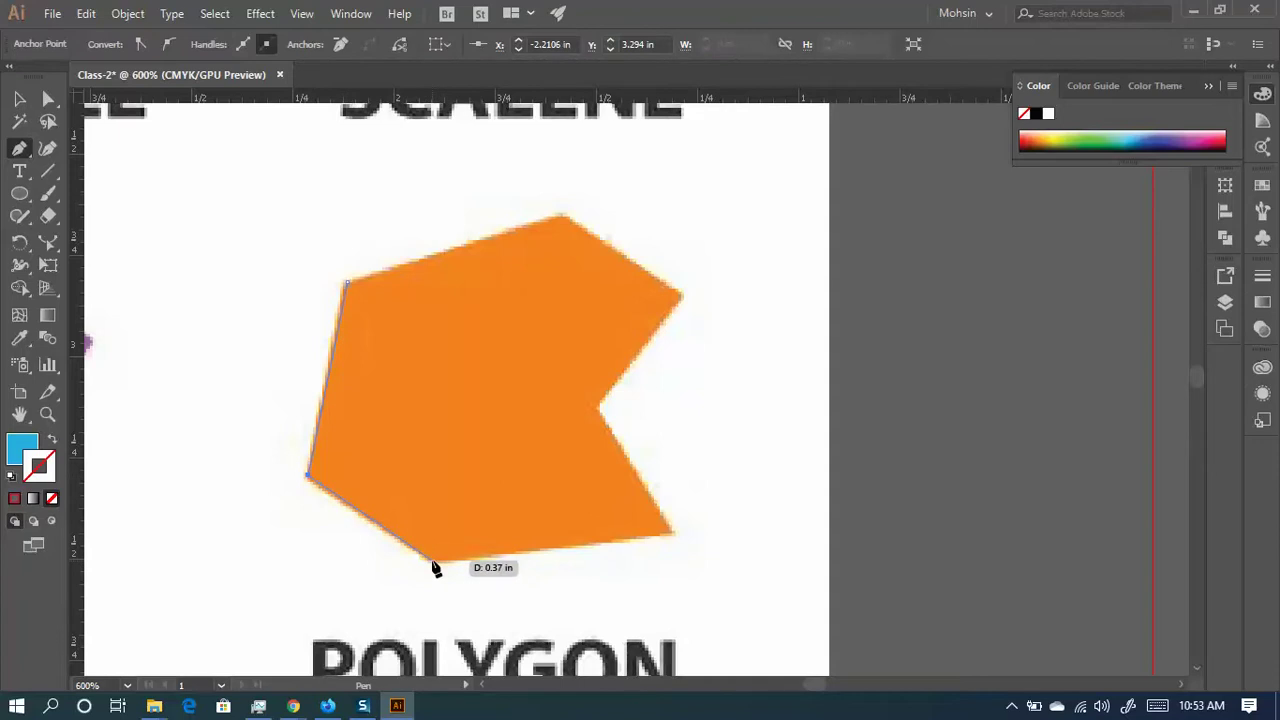
click(433, 562)
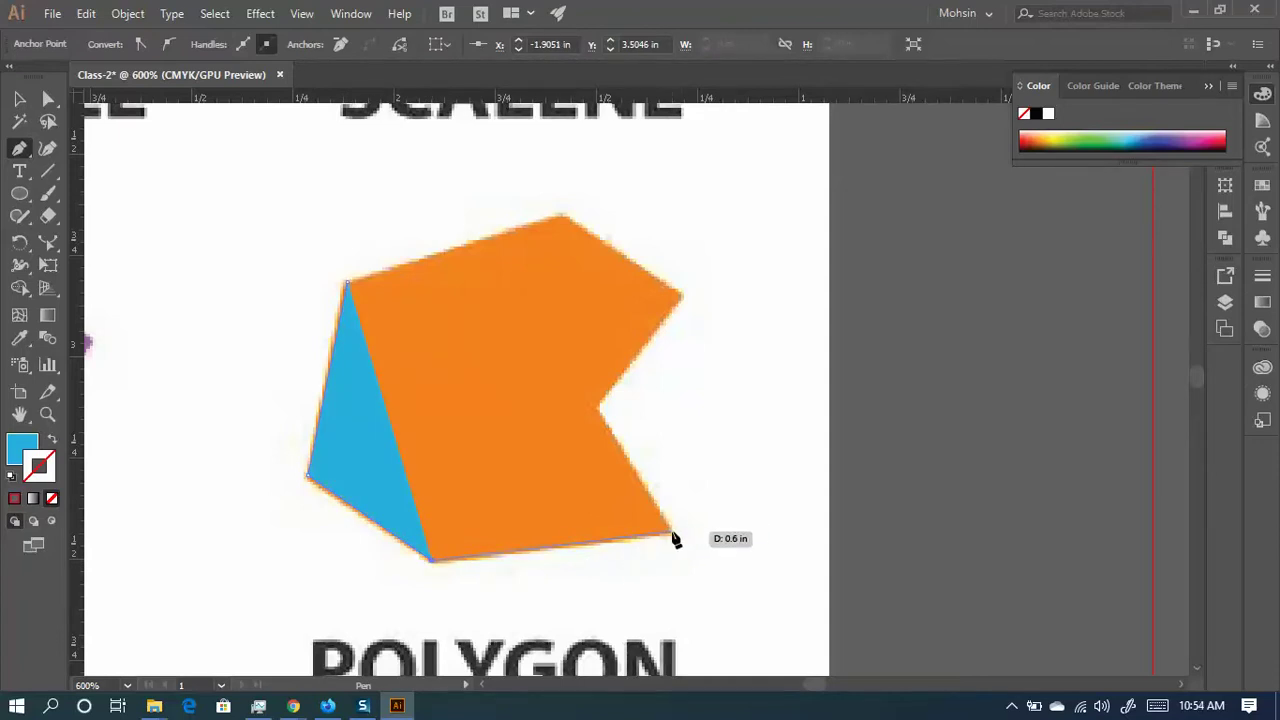
click(674, 536)
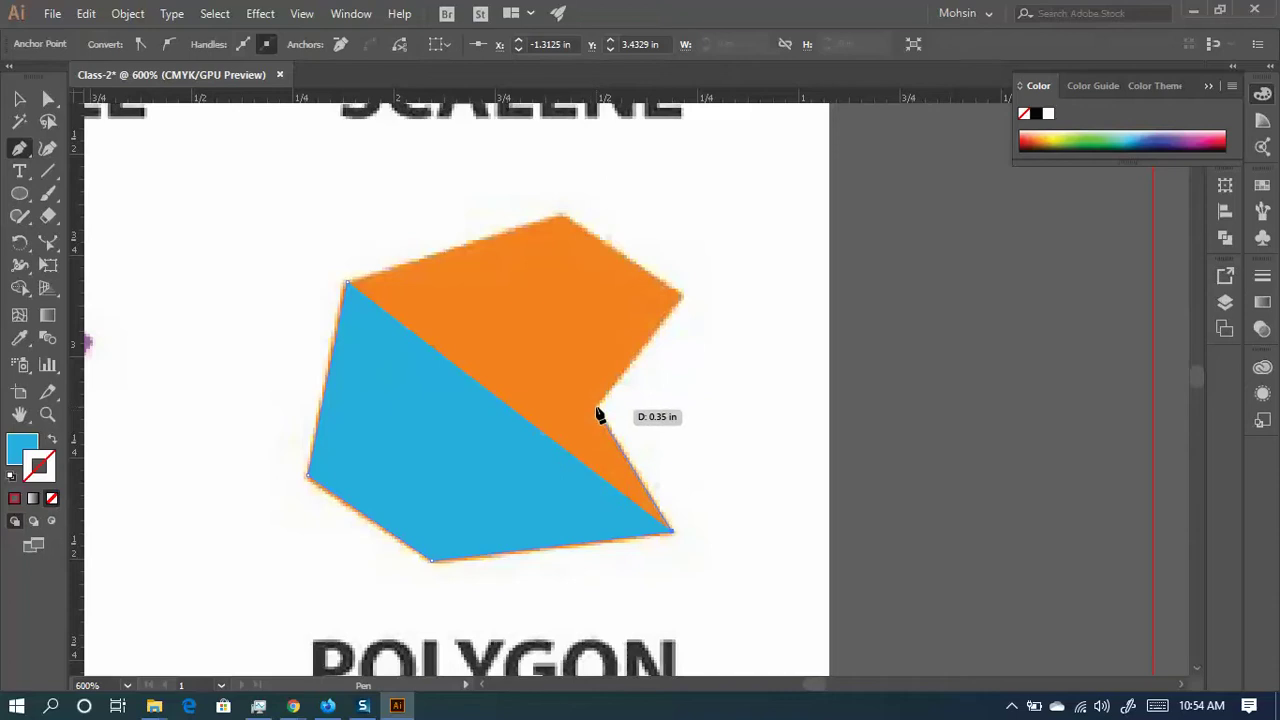
click(600, 404)
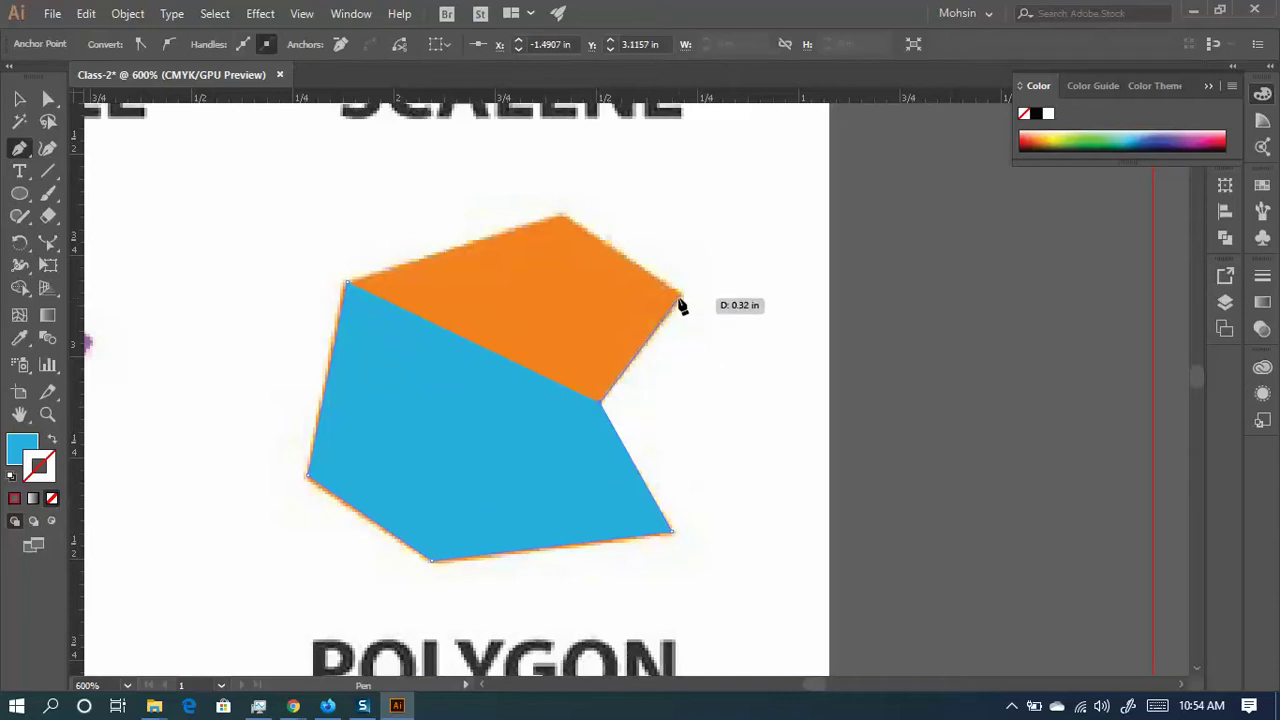
click(681, 298)
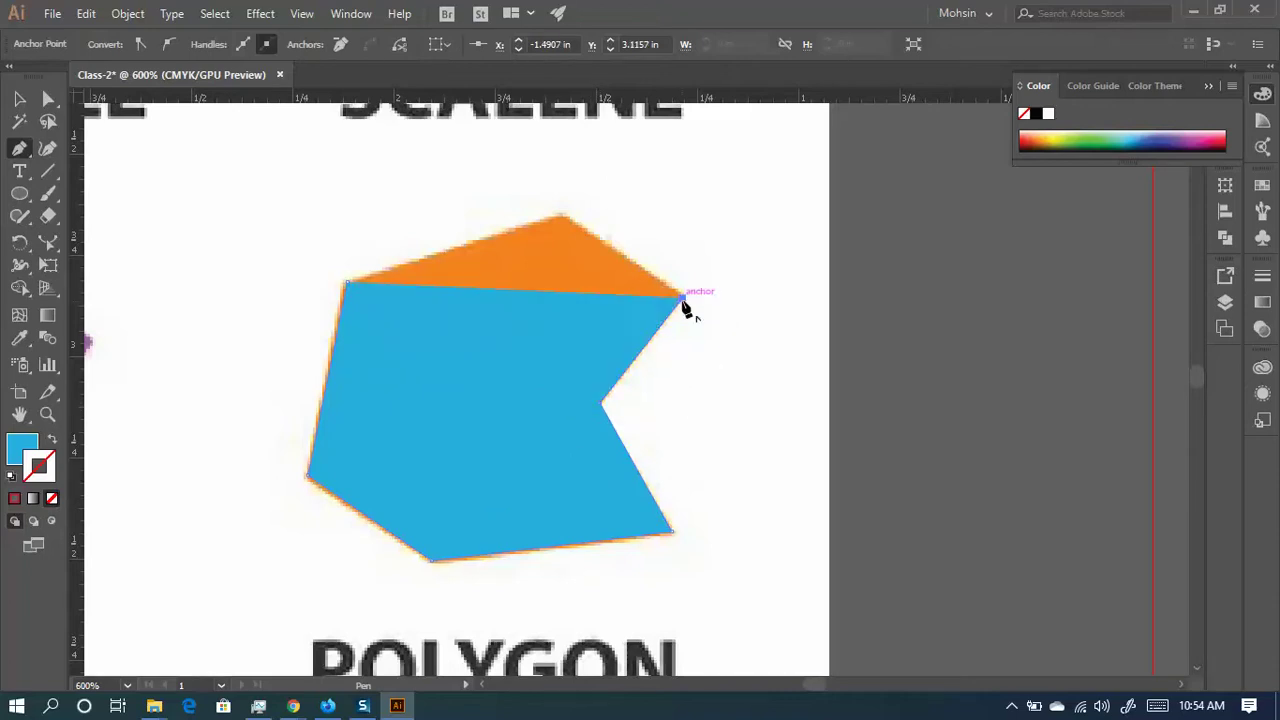
click(563, 215)
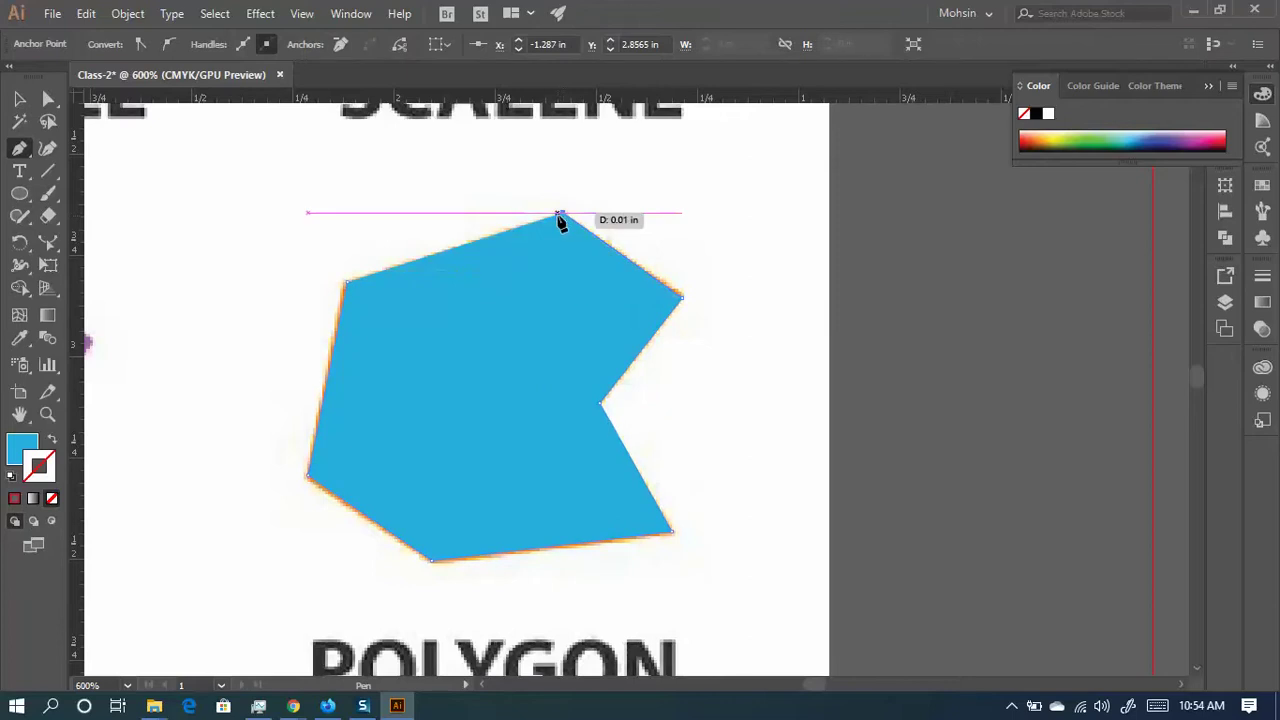
click(348, 285)
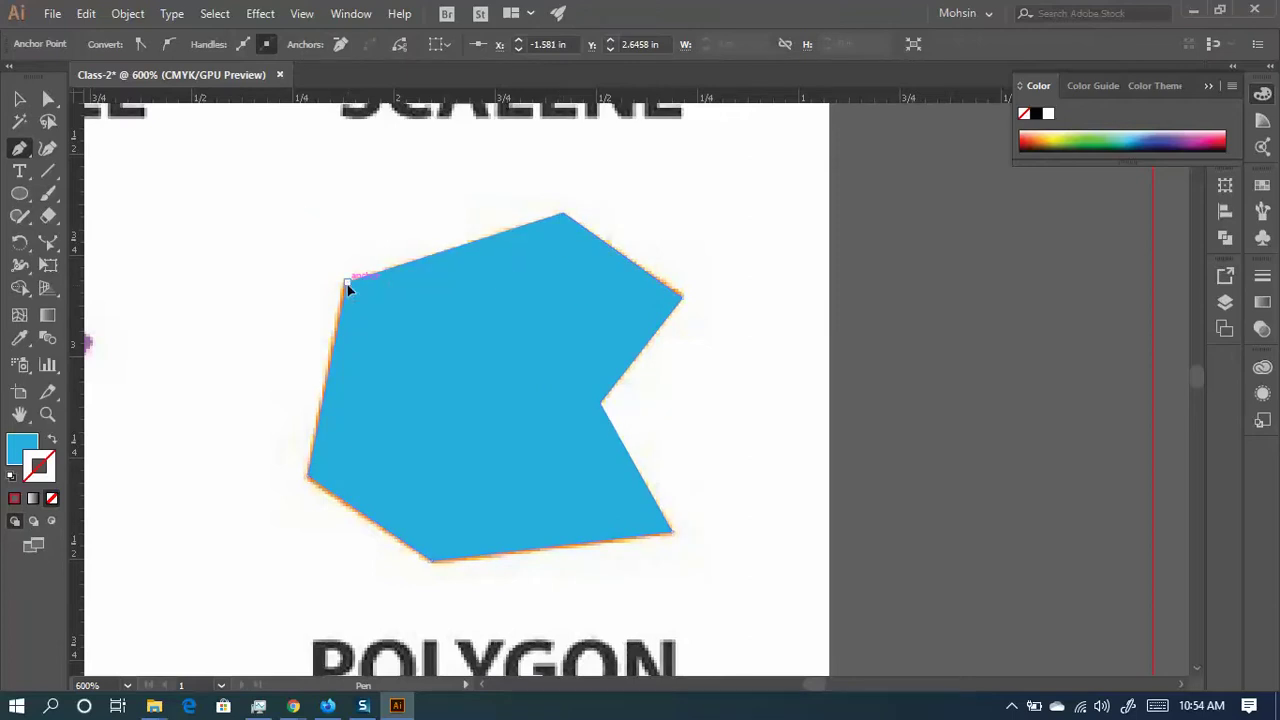
- Move the traced polygon off its reference to the space between the sheet and the artboard
click(19, 99)
drag(437, 357, 950, 396)
scroll(794, 414, down, 2)
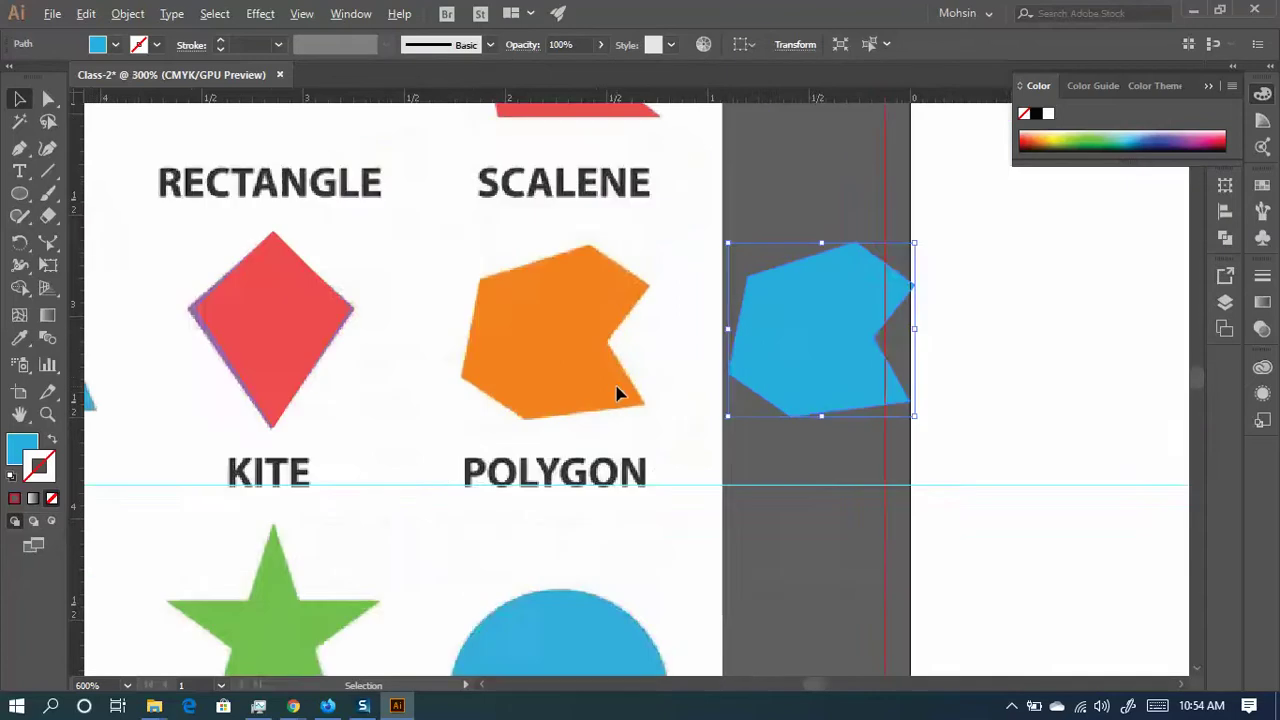
- Draw a circle about 0.55 in wide with the Ellipse tool and align it over the upper lobe of the orange trefoil
scroll(615, 390, down, 3)
scroll(626, 471, up, 1)
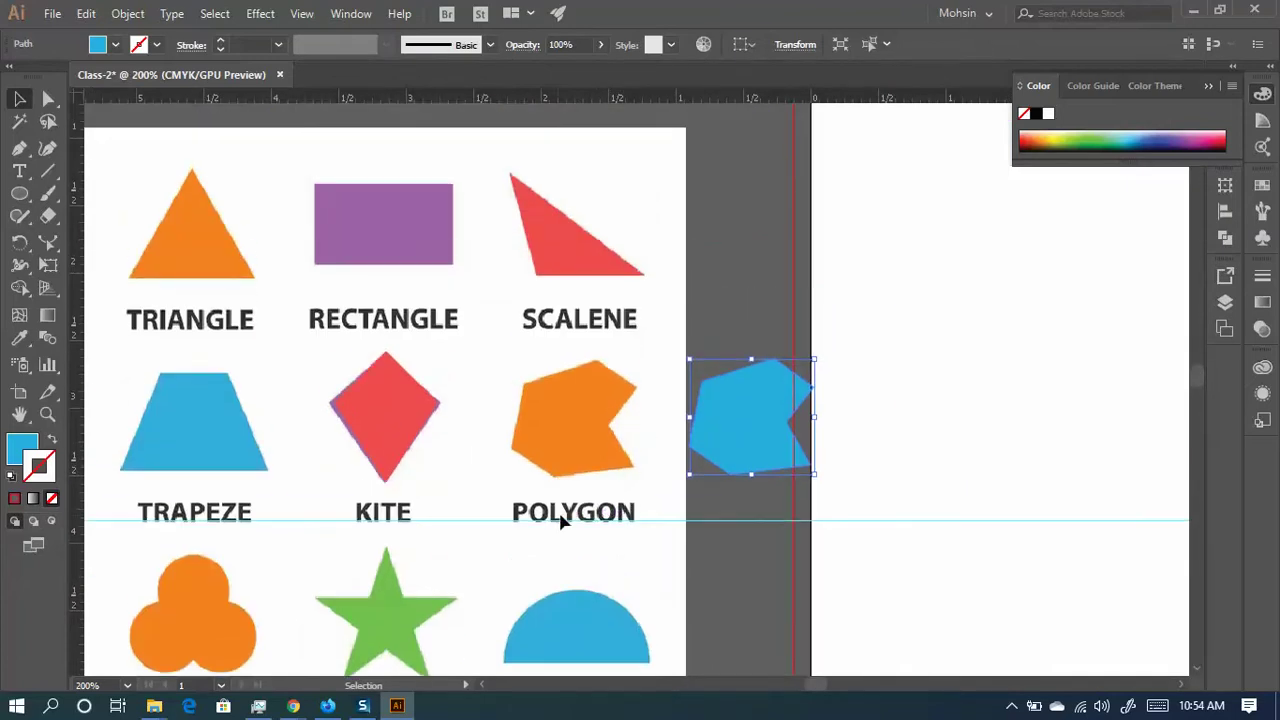
key(space)
drag(429, 297, 841, 192)
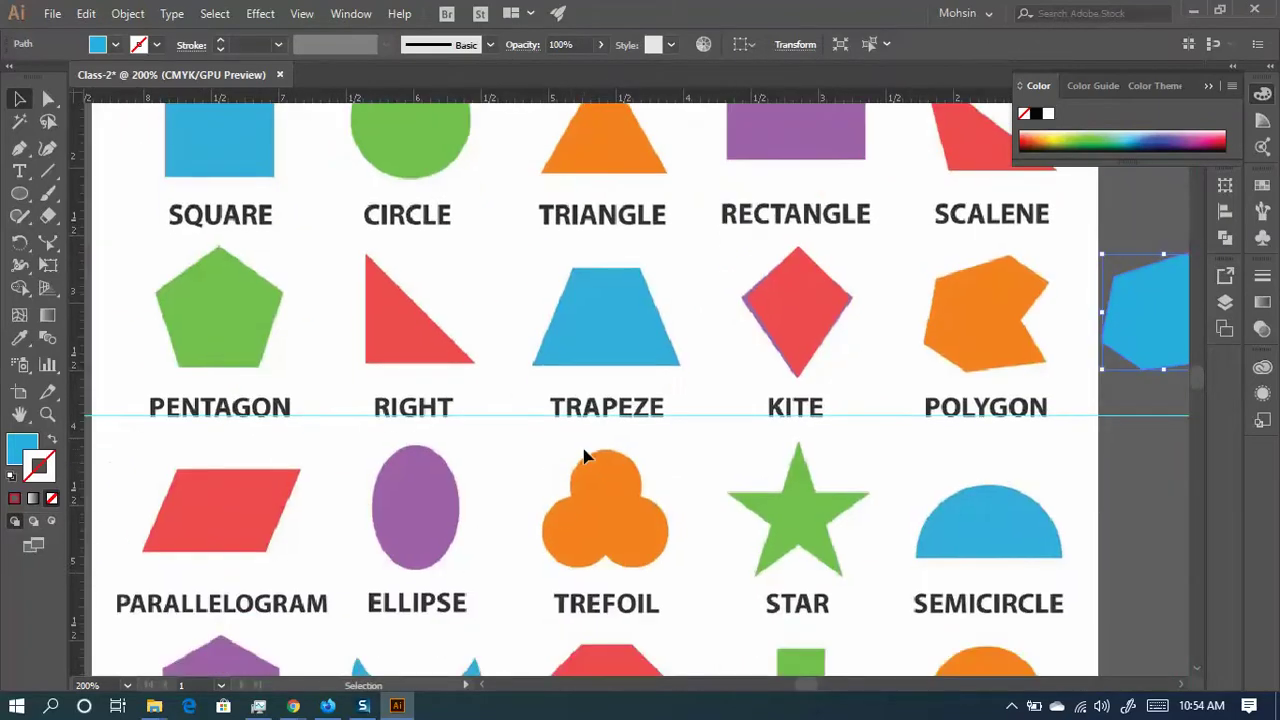
scroll(583, 460, down, 1)
drag(534, 577, 502, 415)
scroll(591, 340, up, 3)
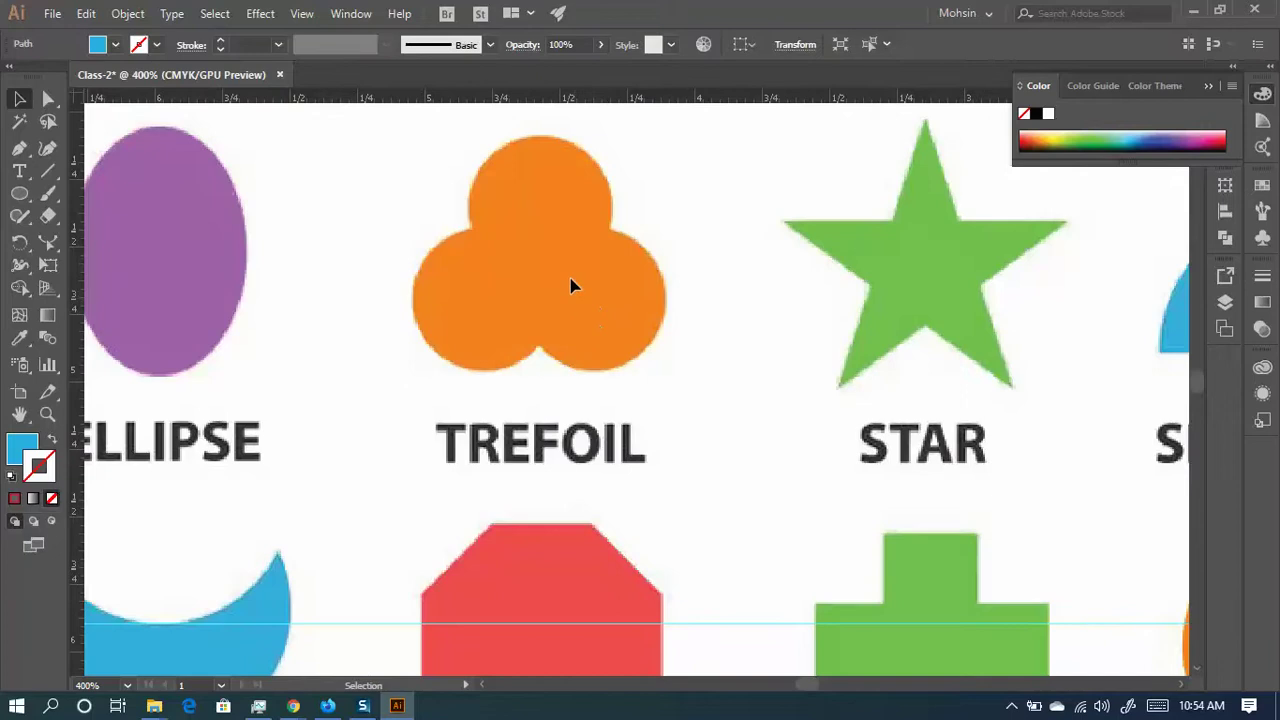
key(space)
drag(554, 246, 508, 330)
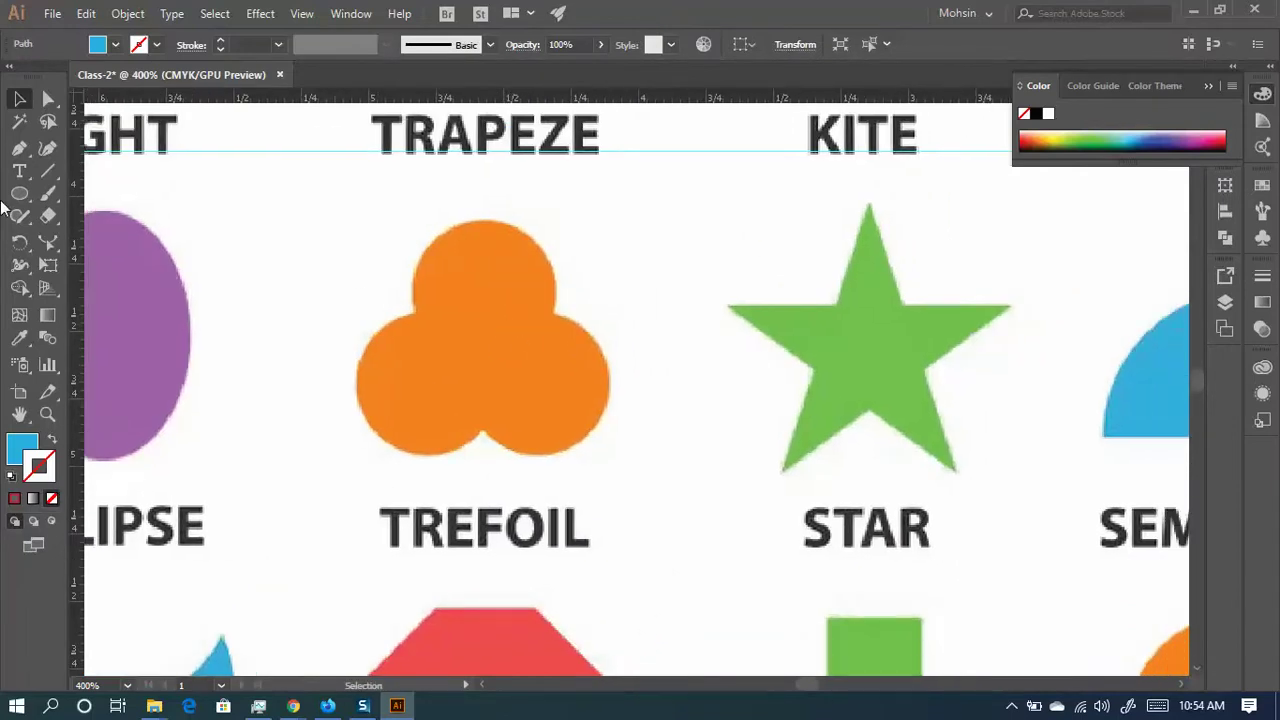
drag(18, 200, 94, 237)
drag(410, 215, 557, 361)
click(19, 99)
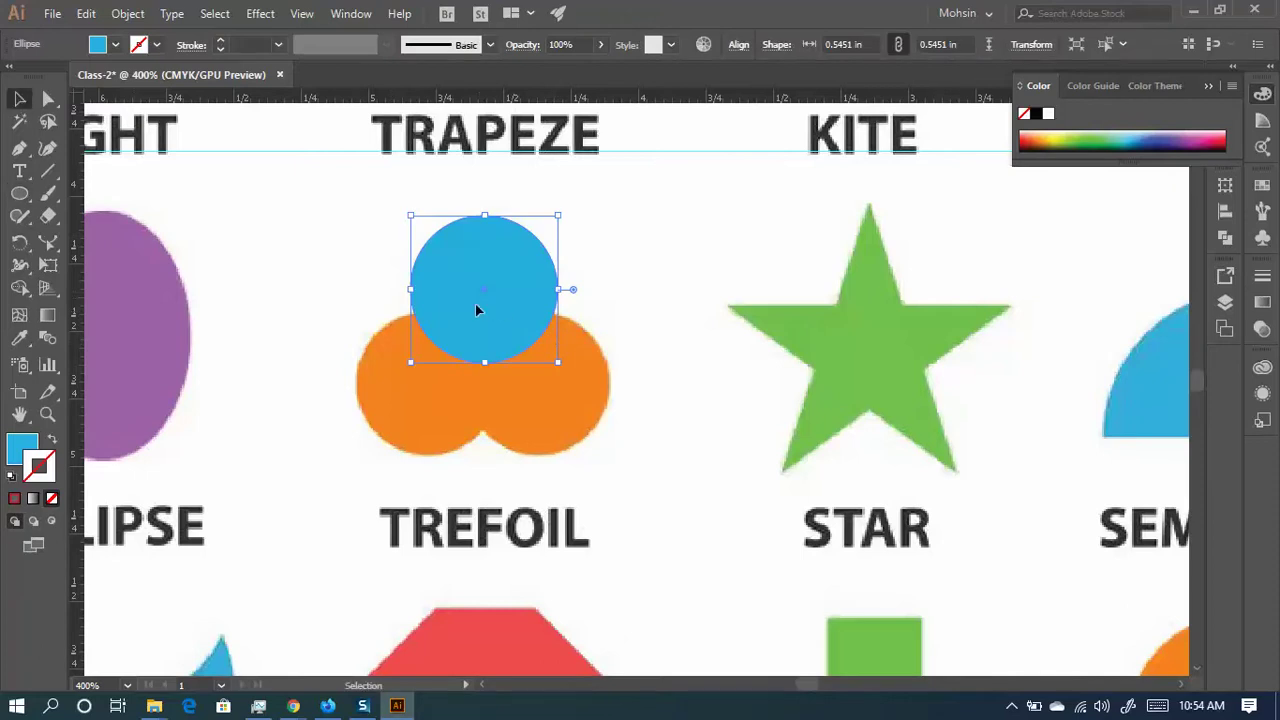
drag(476, 310, 500, 266)
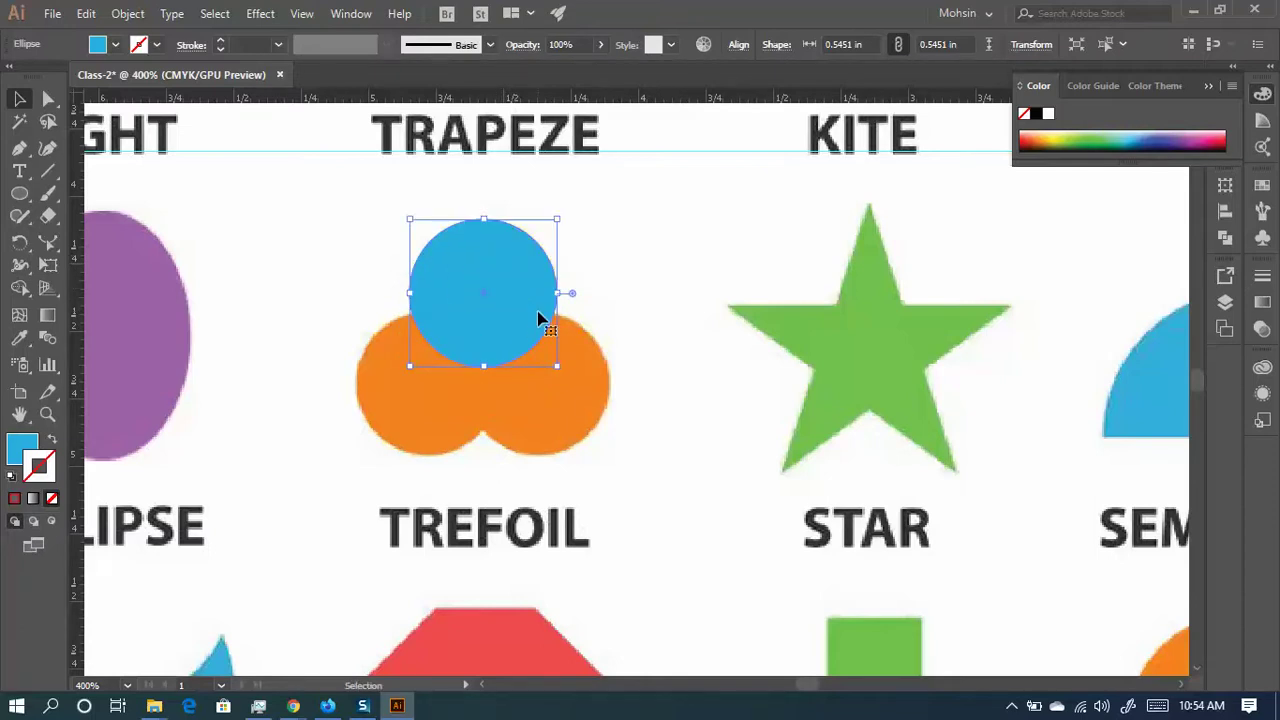
- Try placing several copies of the circle around the green star, and undo all of these copies
drag(513, 285, 1116, 220)
drag(1010, 247, 586, 558)
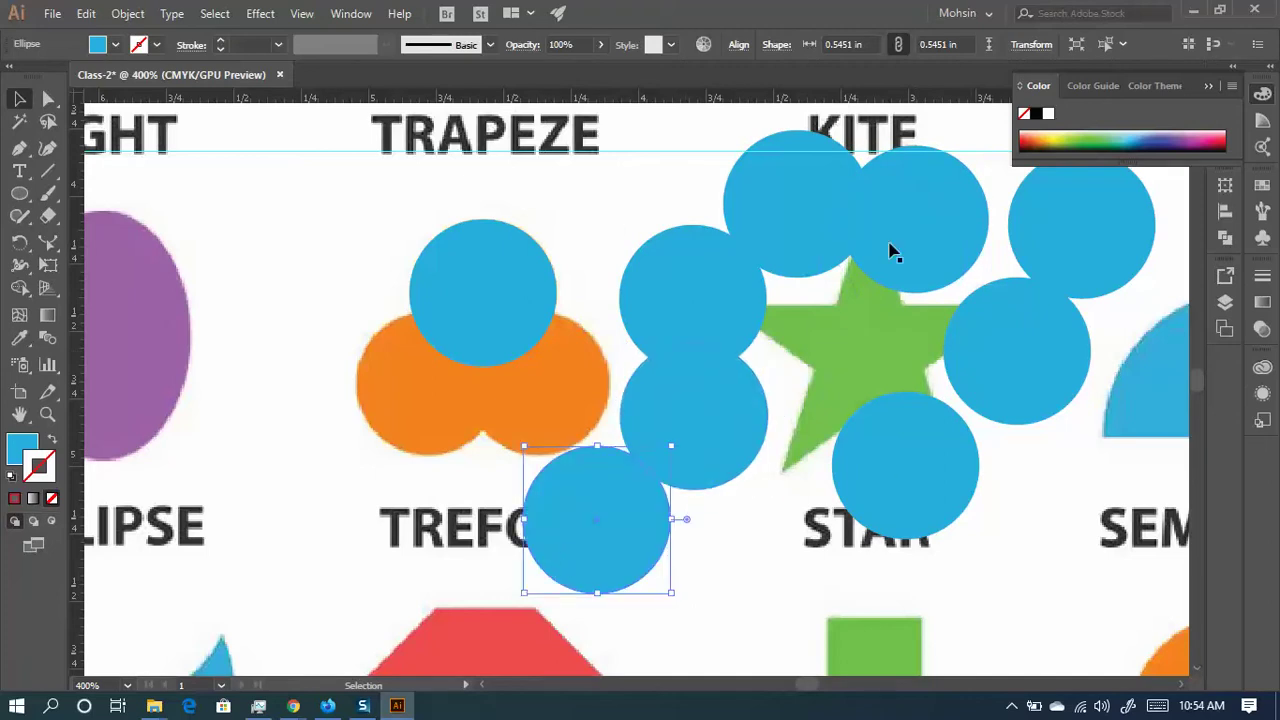
key(a)
key(ctrl+z)
key(ctrl+z)
key(ctrl+z)
key(ctrl+z)
key(ctrl+z)
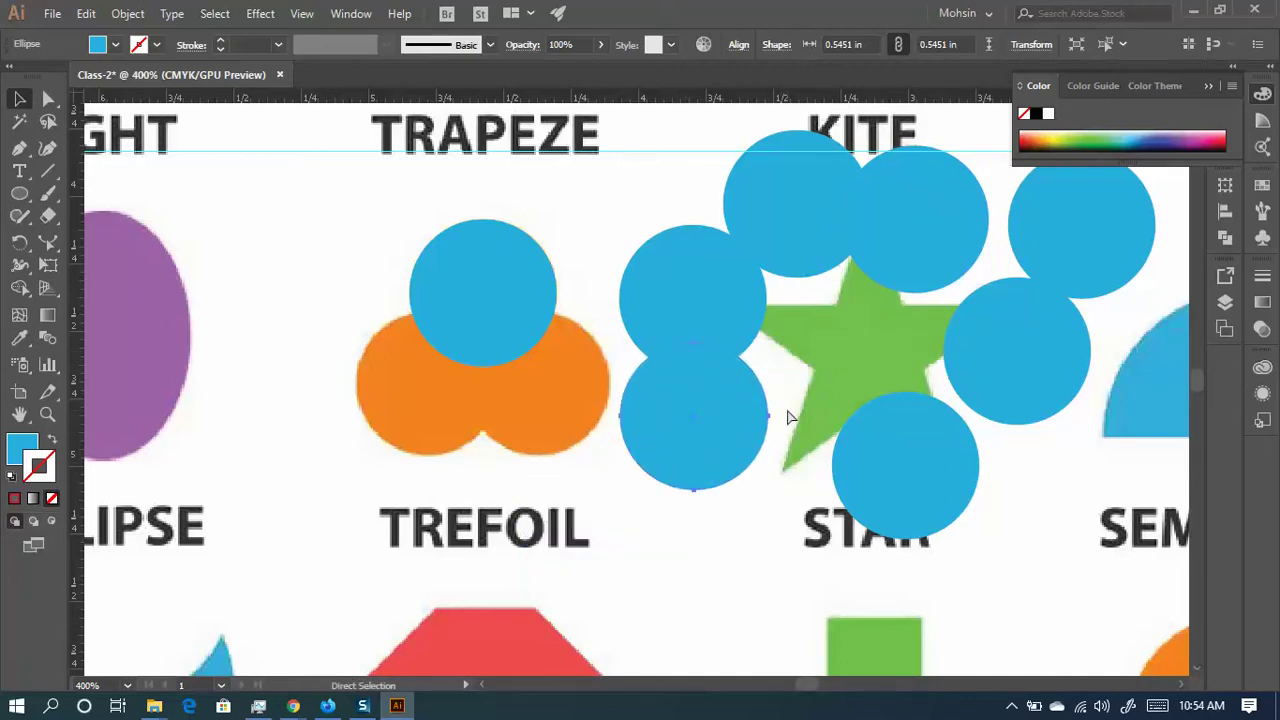
key(ctrl+z)
key(ctrl+z)
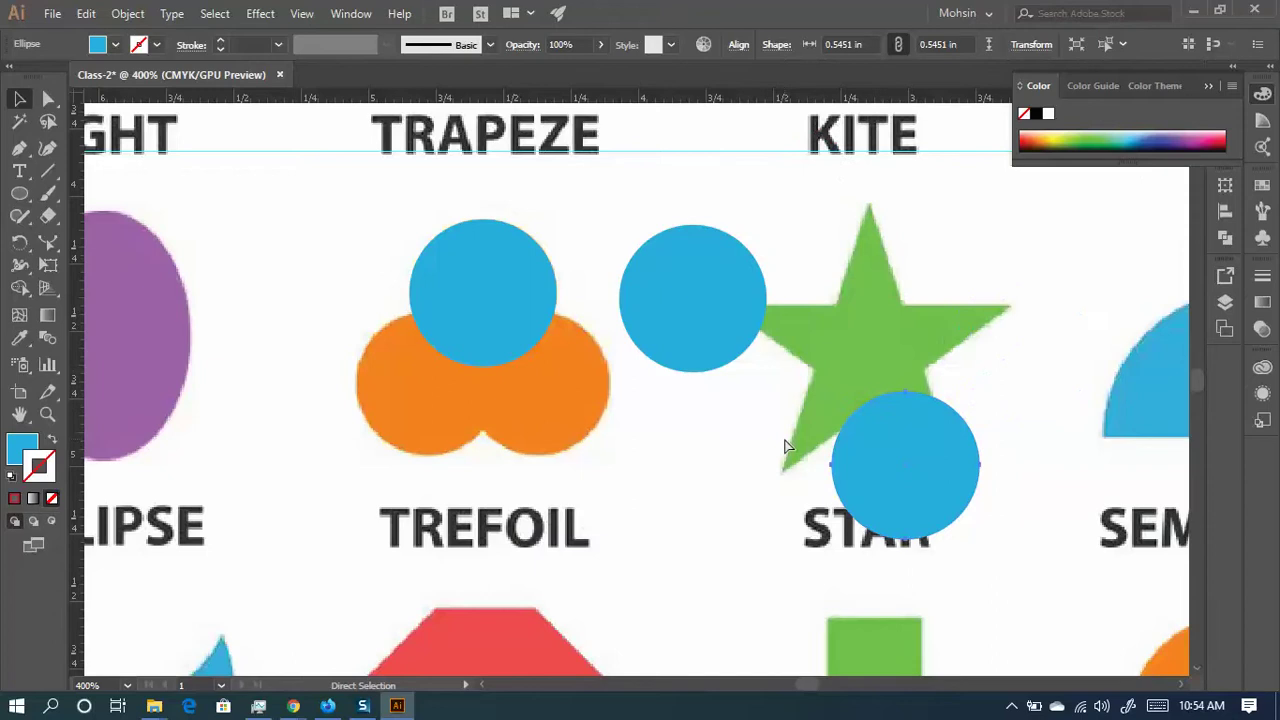
key(ctrl+z)
key(v)
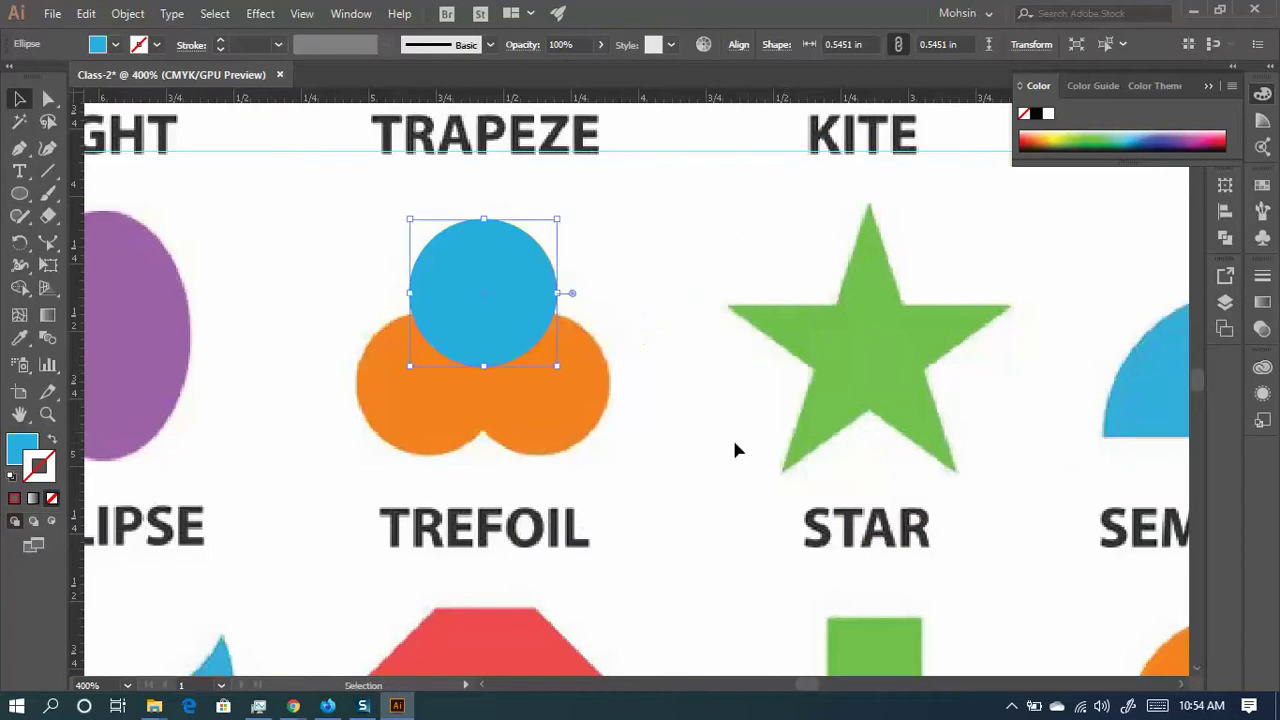
- Duplicate the circle onto the trefoil's two lower lobes, so that three overlapping circles cover the reference
scroll(476, 398, up, 1)
scroll(423, 309, up, 2)
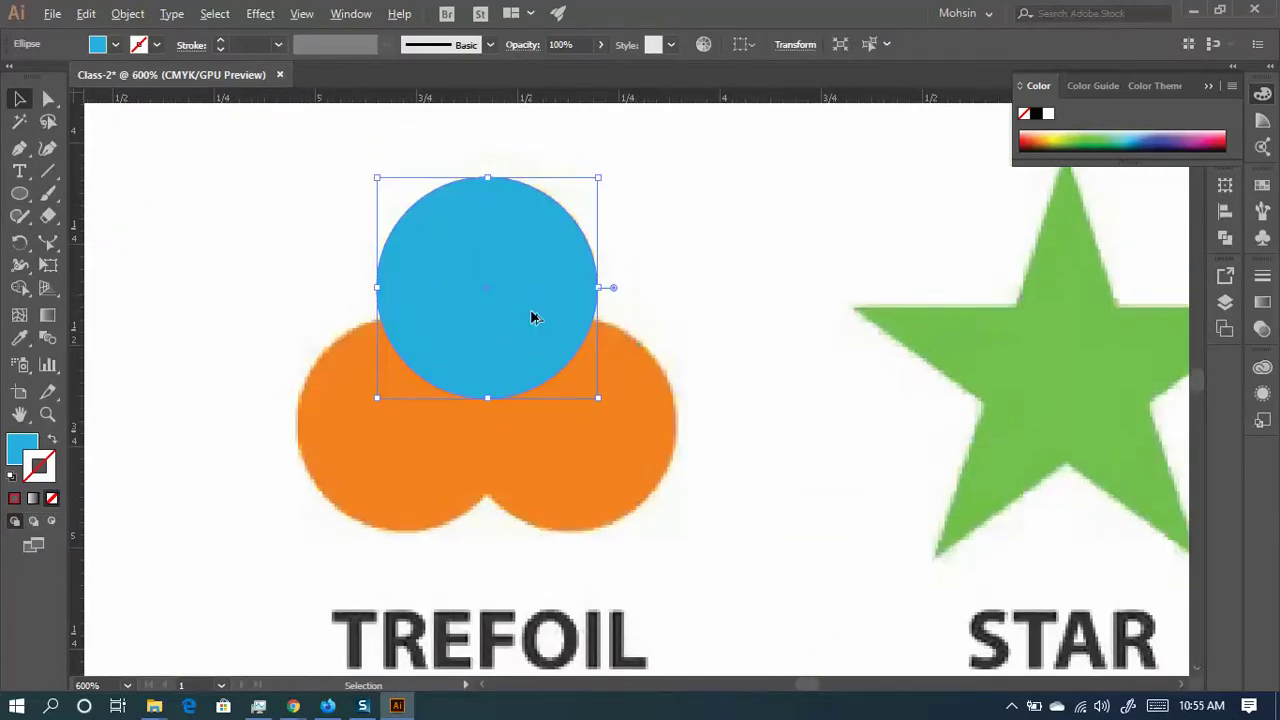
drag(538, 297, 572, 452)
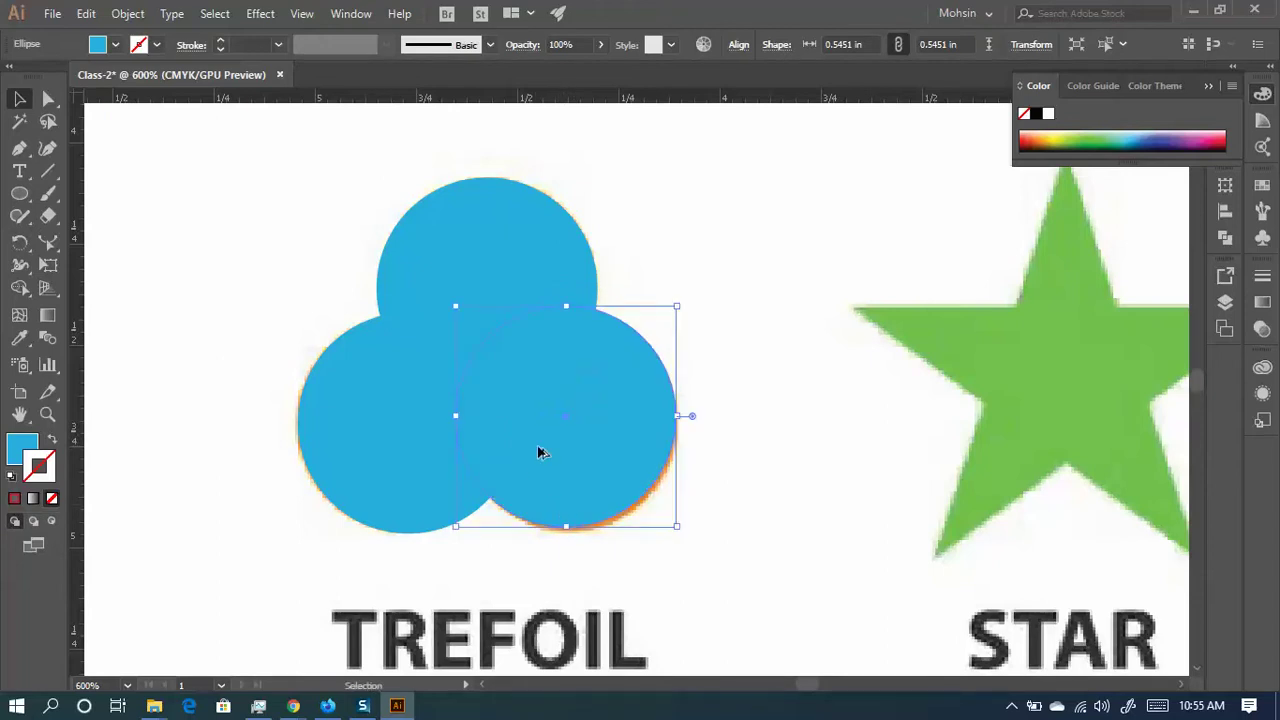
- Move the three-circle trefoil to the space between the sheet and the artboard, below the traced polygon
scroll(538, 453, down, 2)
click(591, 577)
scroll(570, 485, down, 4)
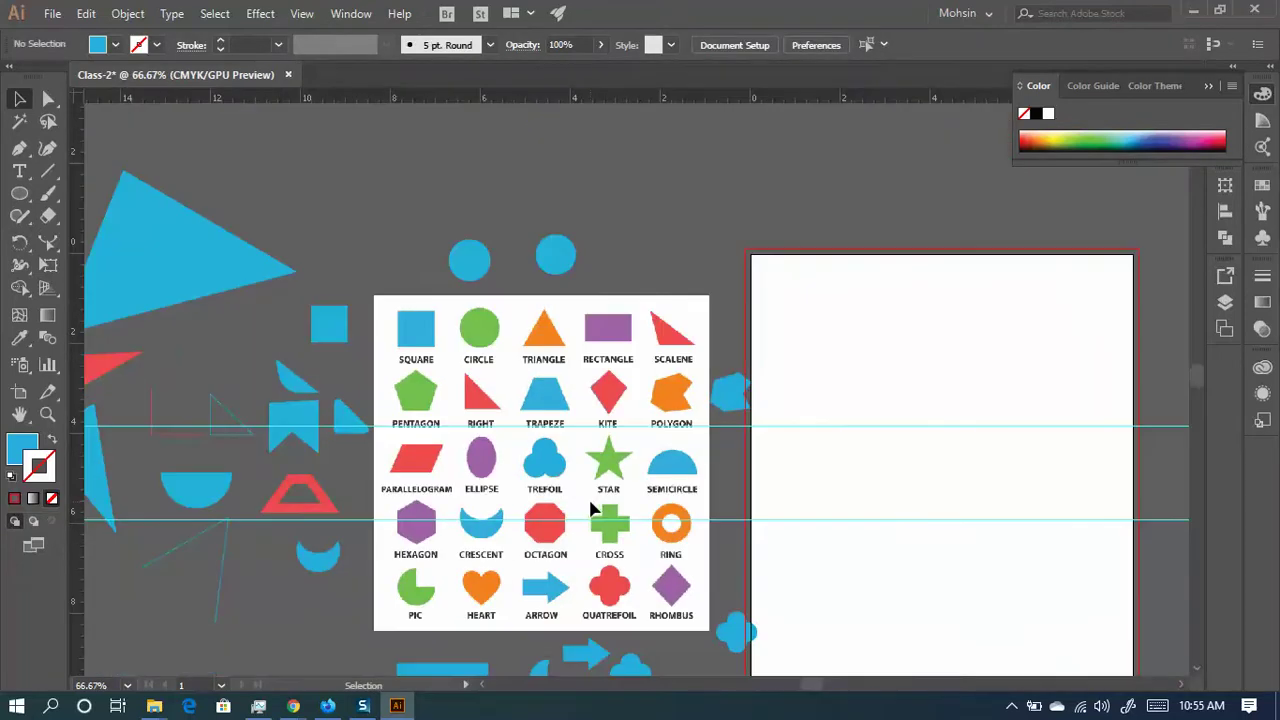
scroll(589, 504, up, 3)
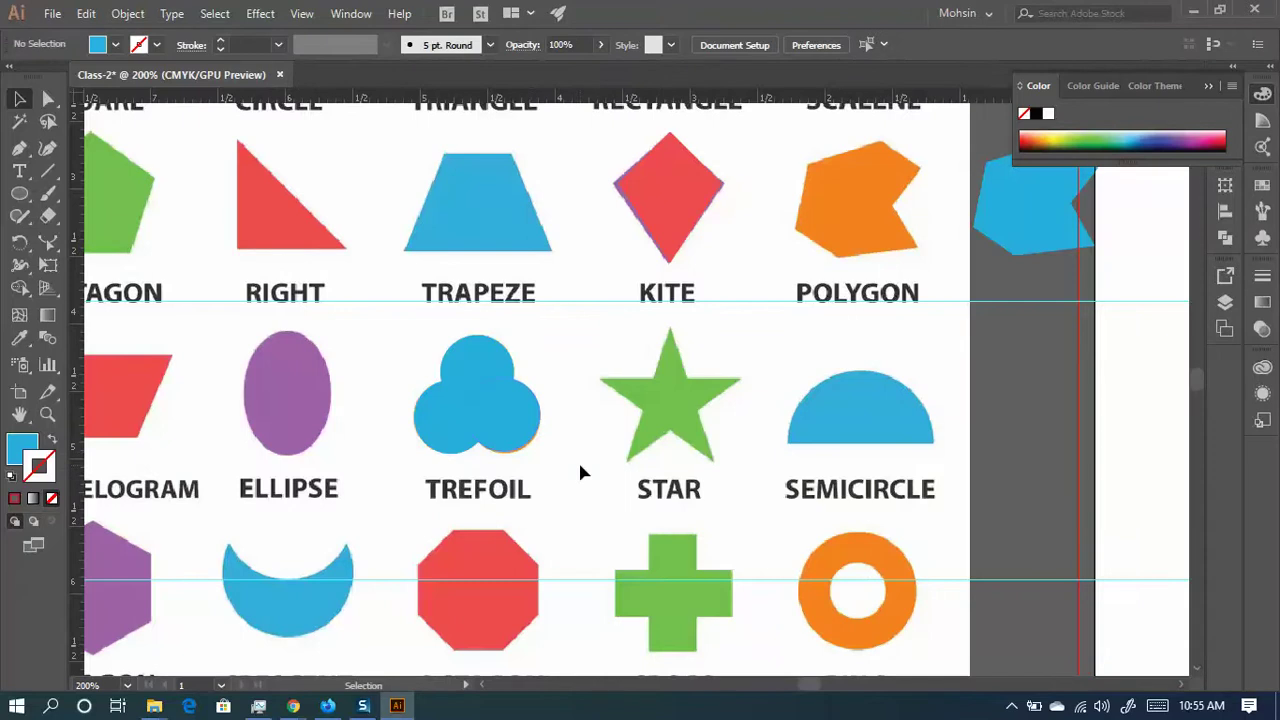
drag(466, 403, 1018, 393)
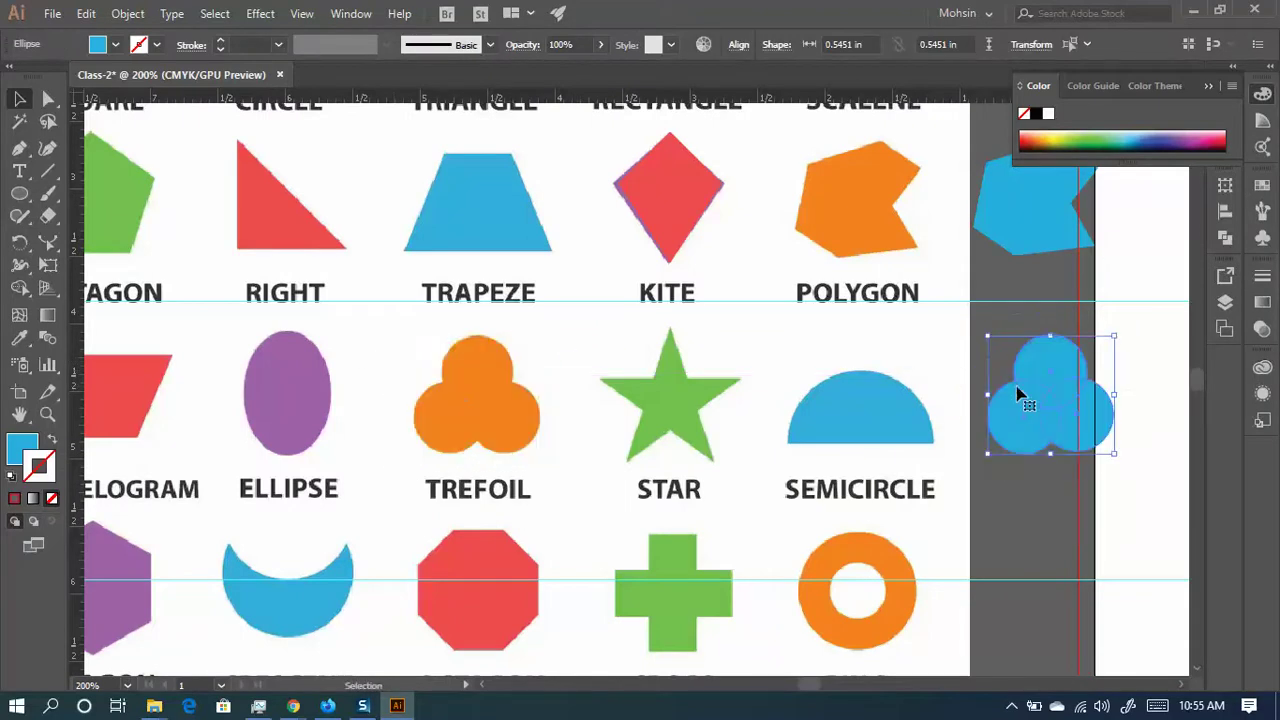
- Unlock the locked reference sheet image together with the other locked objects
scroll(488, 398, down, 2)
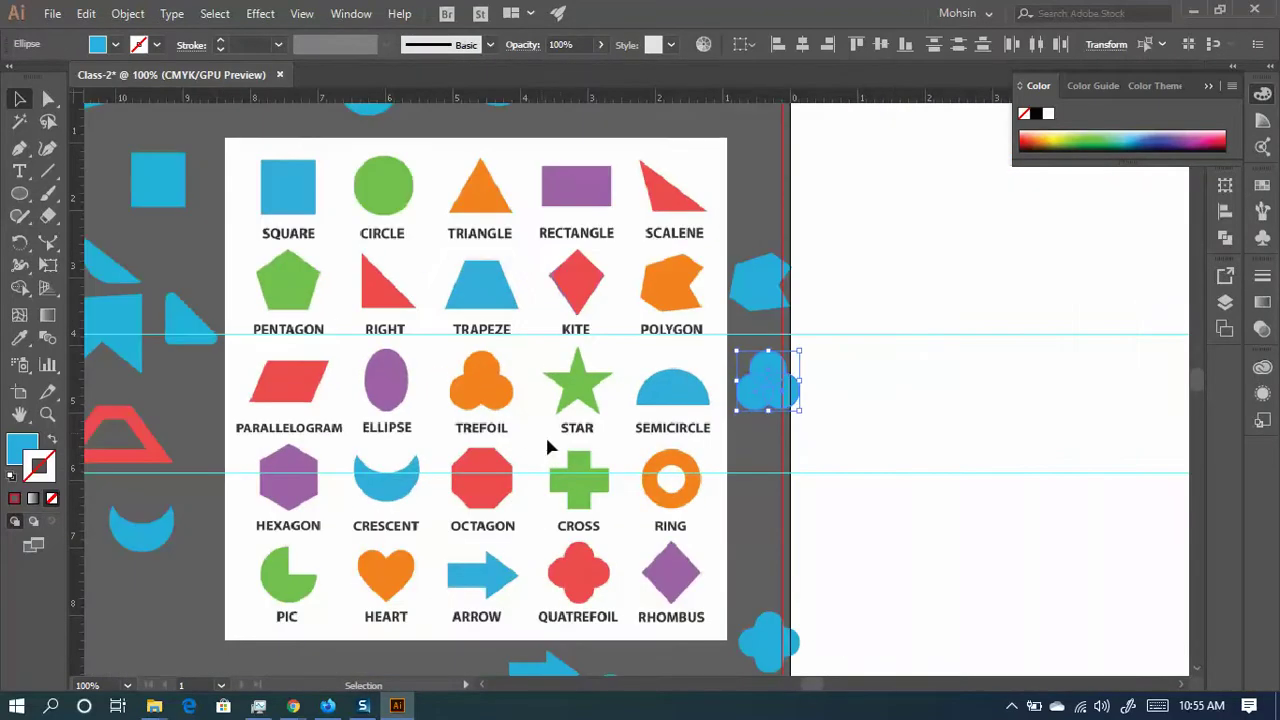
key(ctrl+alt)
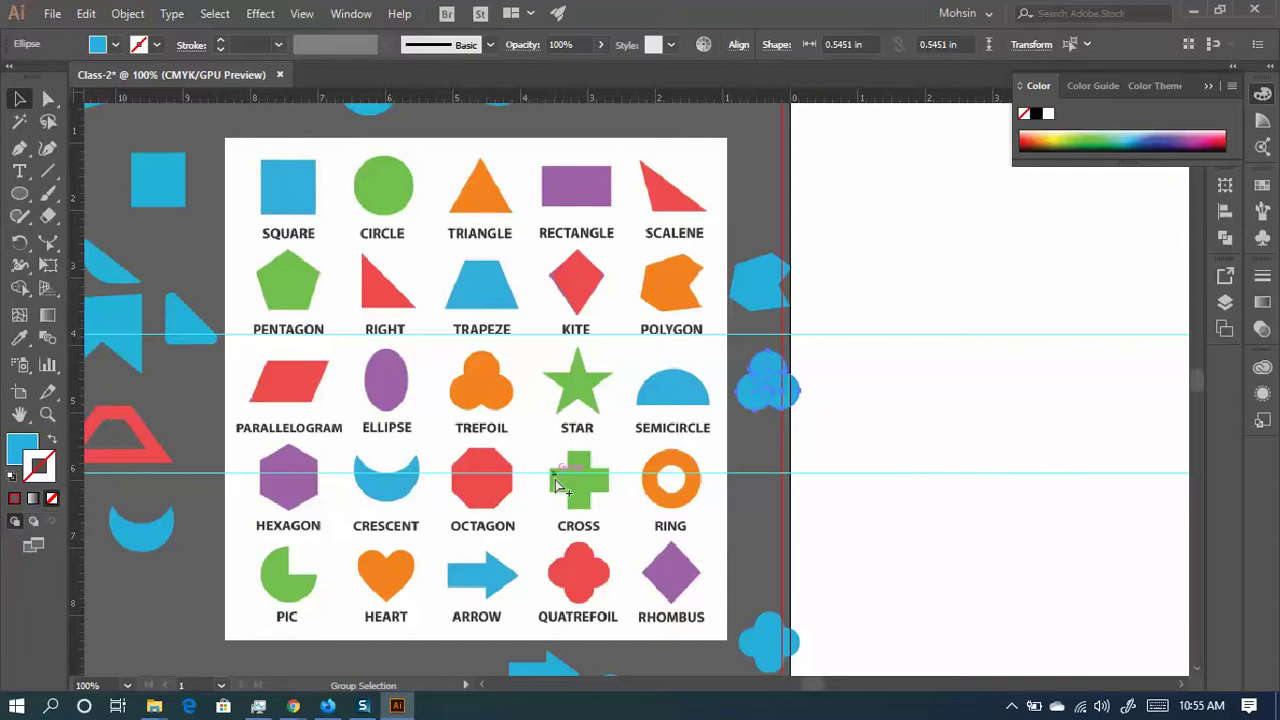
click(637, 498)
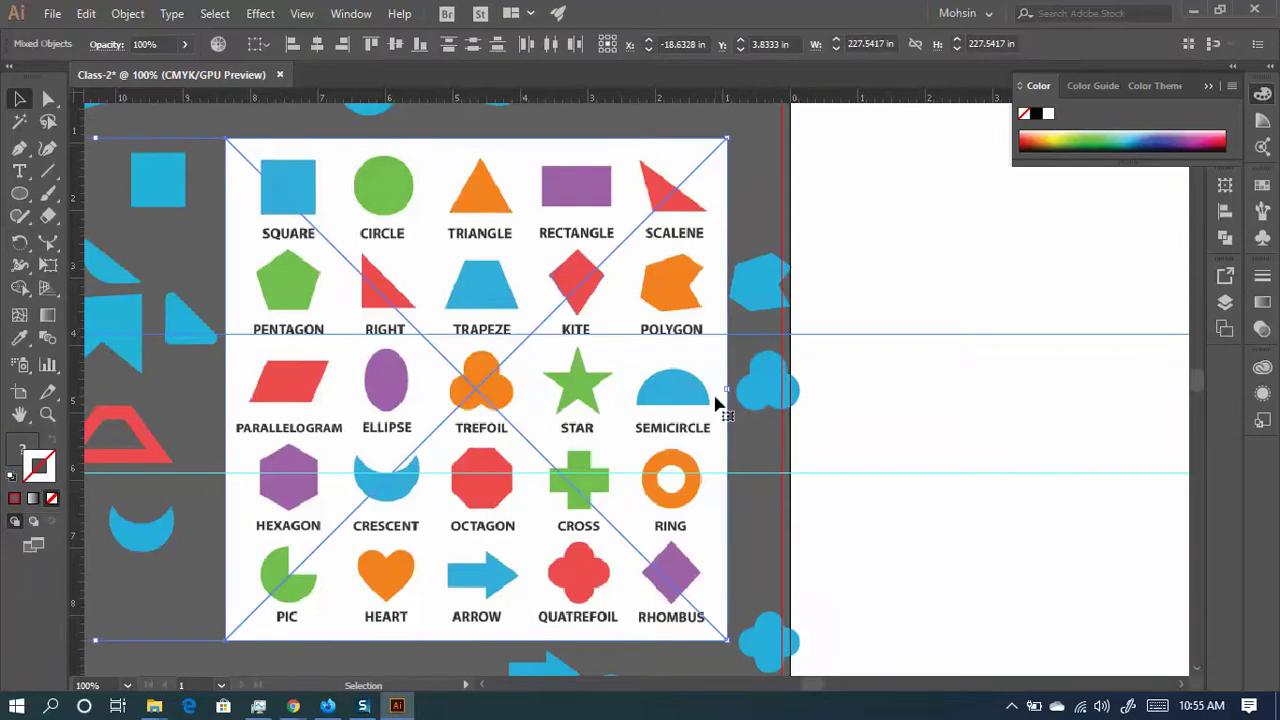
- Move the blue three-circle trefoil onto the orange trefoil of the reference sheet
key(ctrl+equal)
click(907, 432)
click(767, 343)
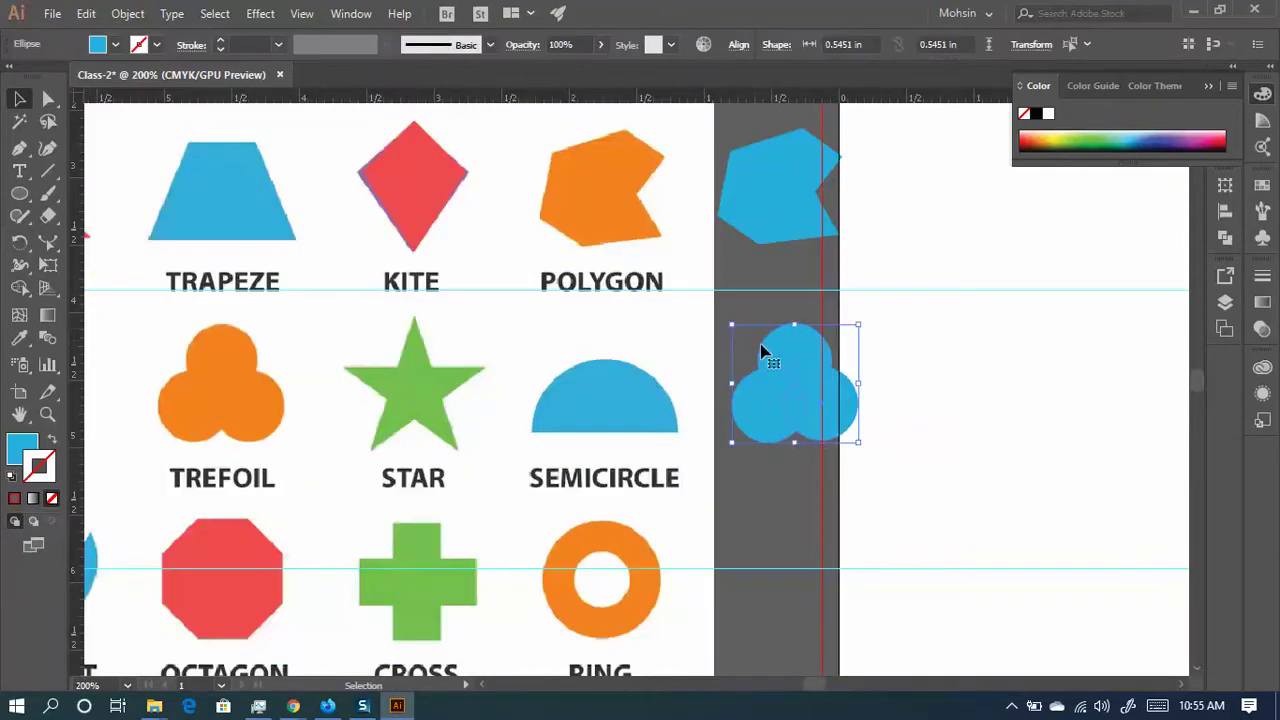
drag(767, 343, 208, 367)
- Try shifting the unlocked reference sheet away from the drawn shapes, and undo the shift
drag(350, 323, 675, 258)
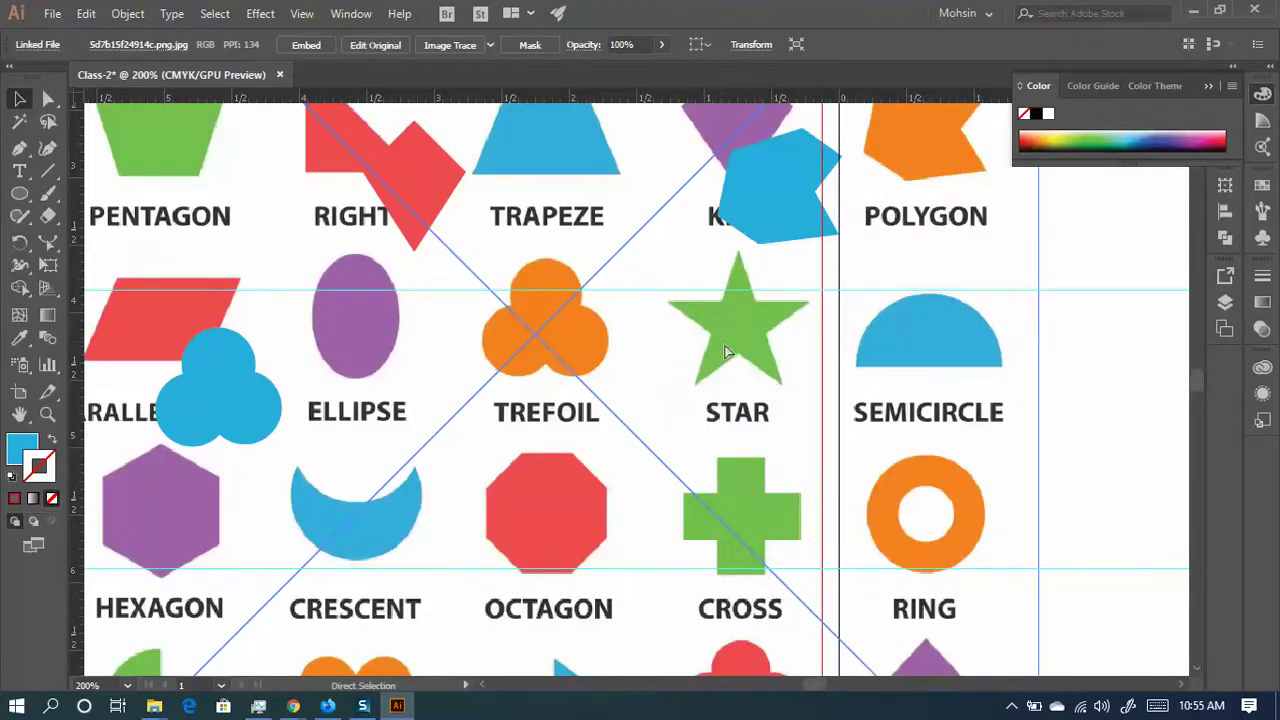
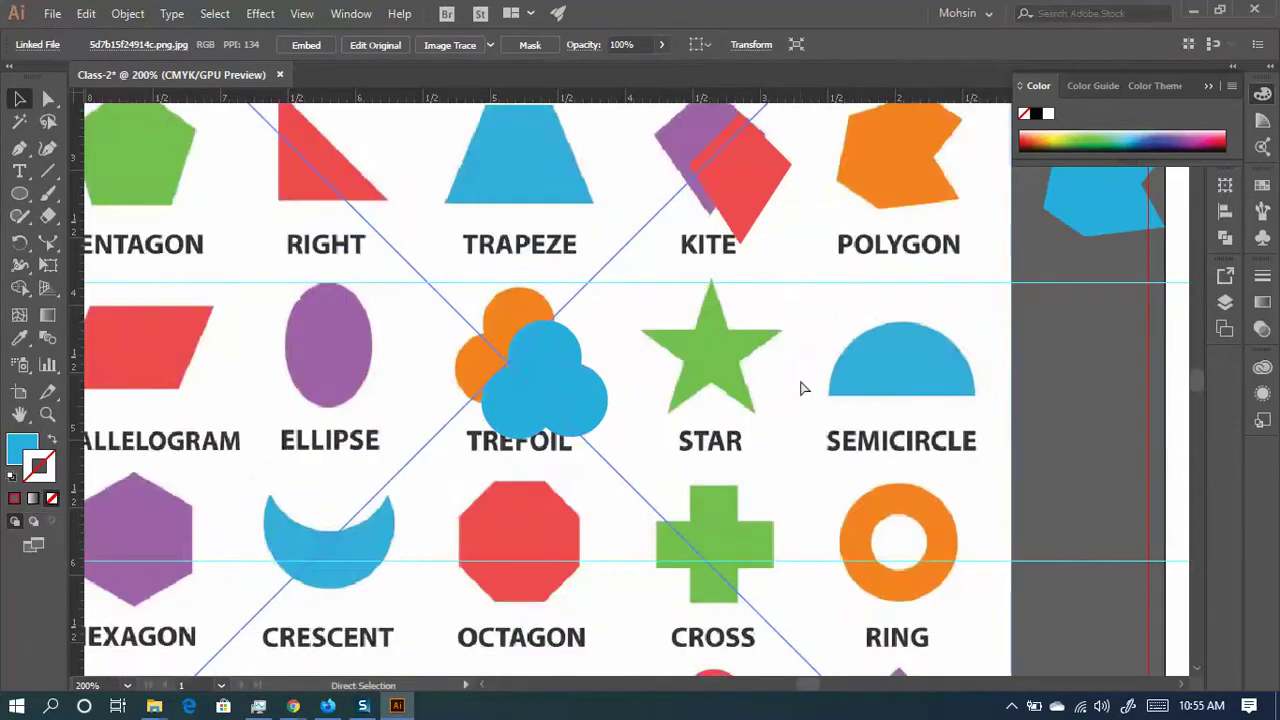
key(ctrl+shift+z)
key(ctrl+z)
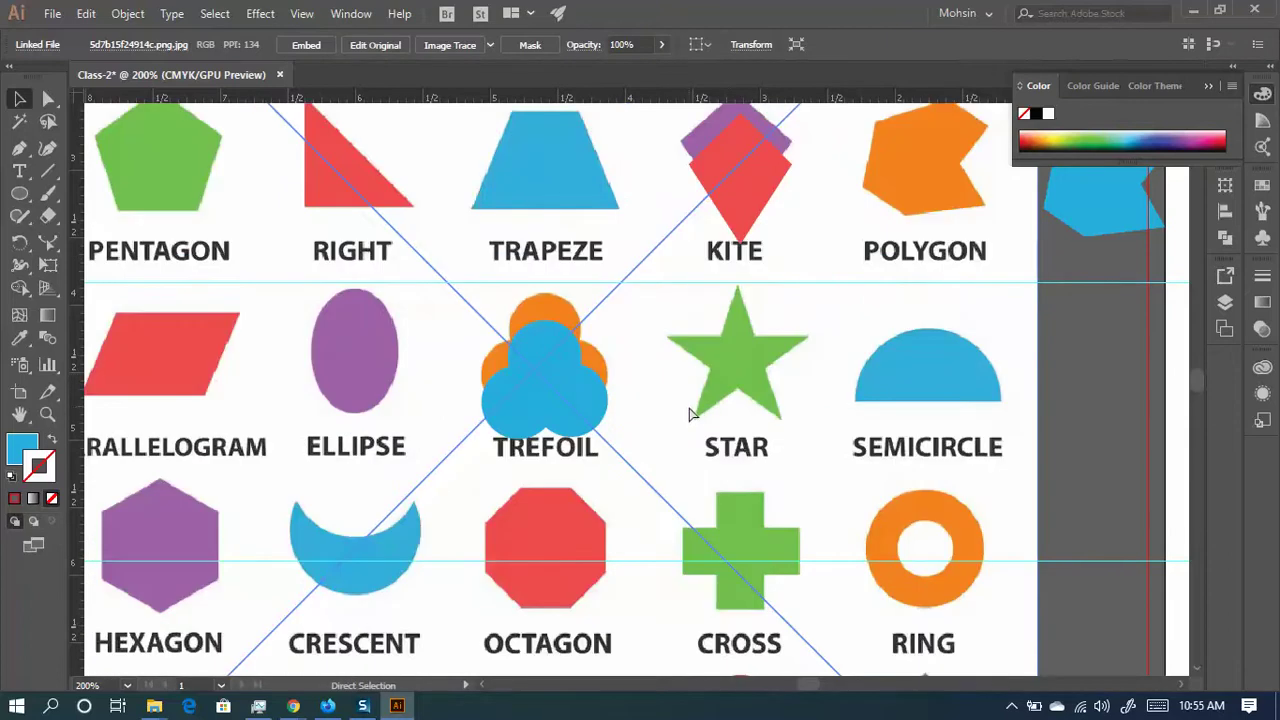
key(ctrl+z)
key(ctrl+z)
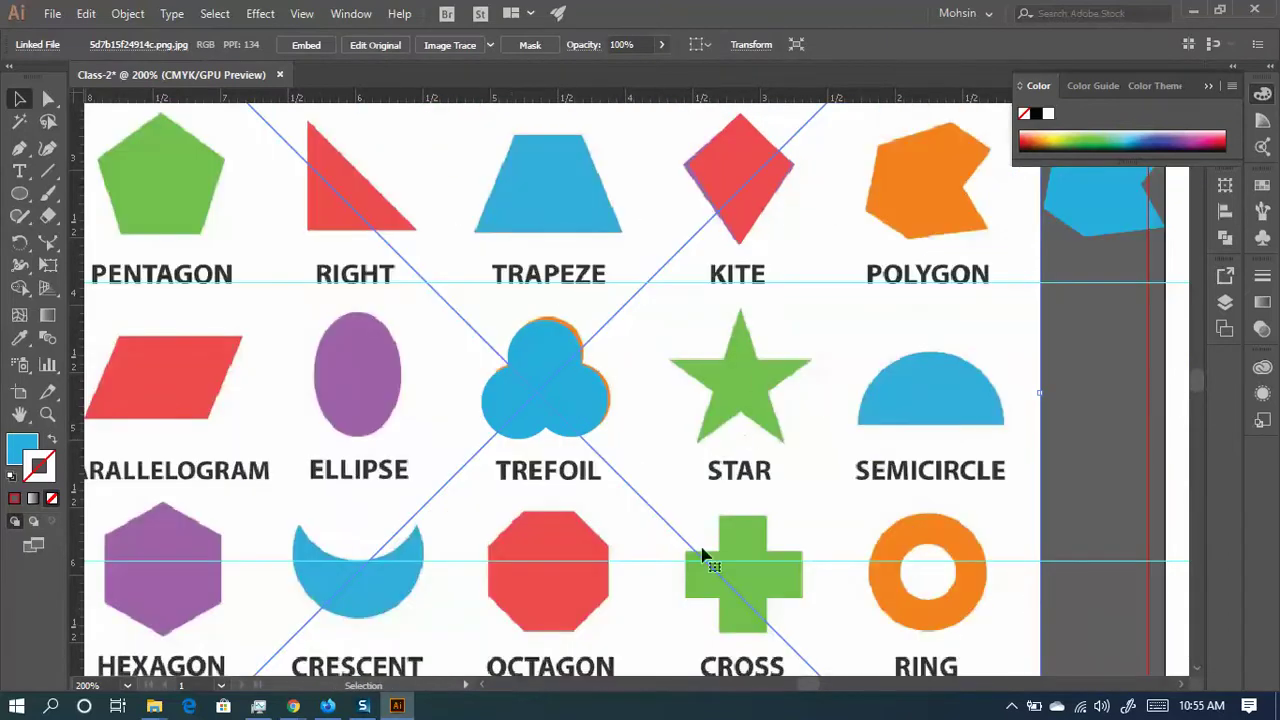
- Lock the reference sheet image
scroll(676, 450, up, 1)
scroll(693, 436, down, 1)
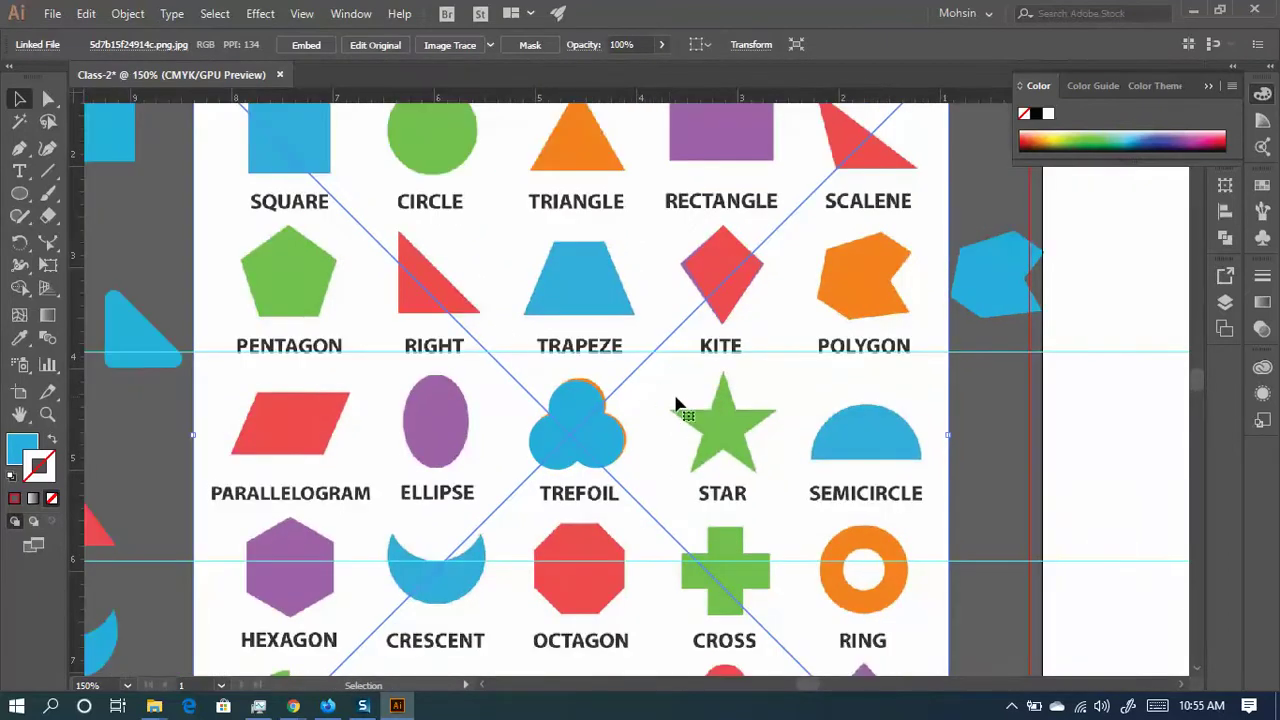
scroll(783, 425, up, 3)
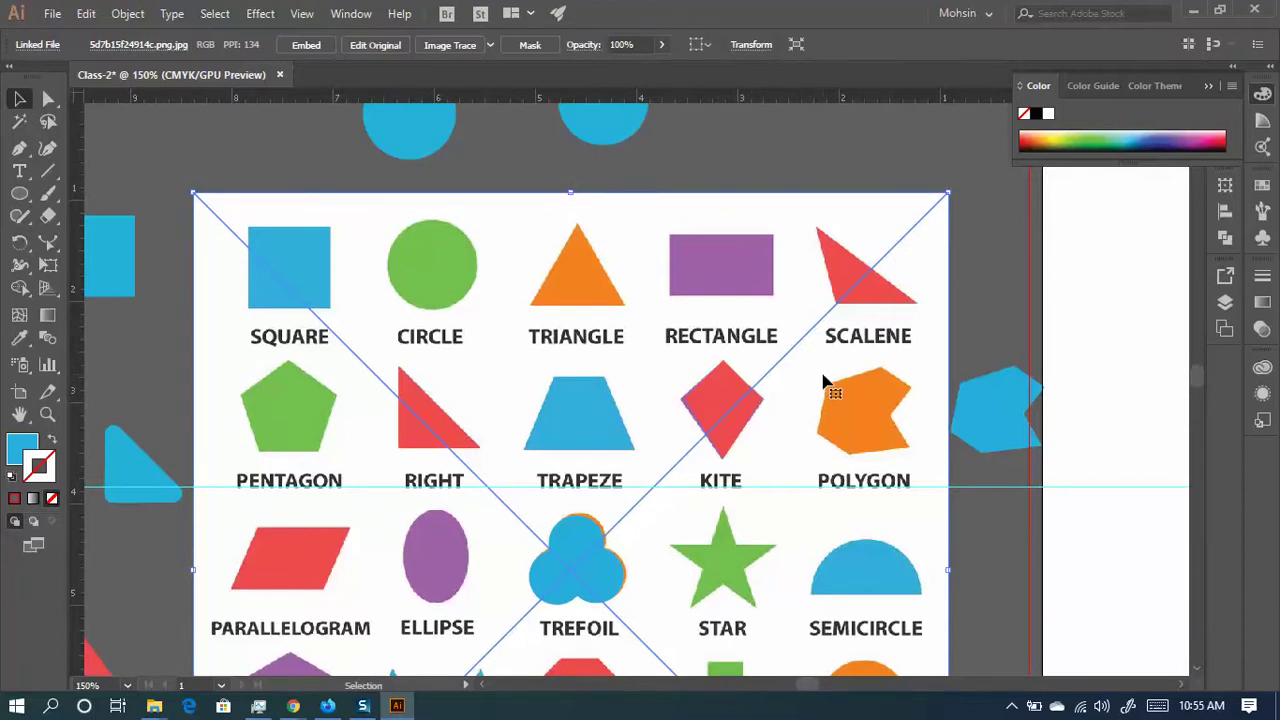
key(ctrl+shift+a)
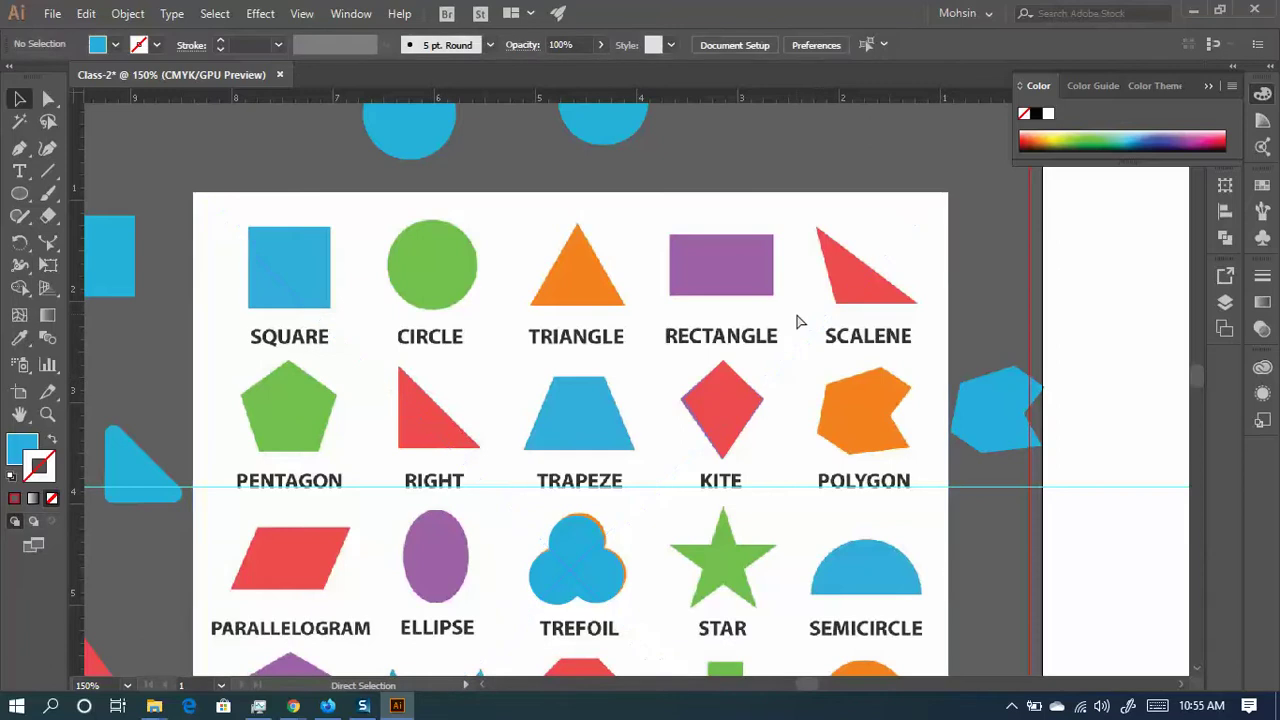
click(788, 411)
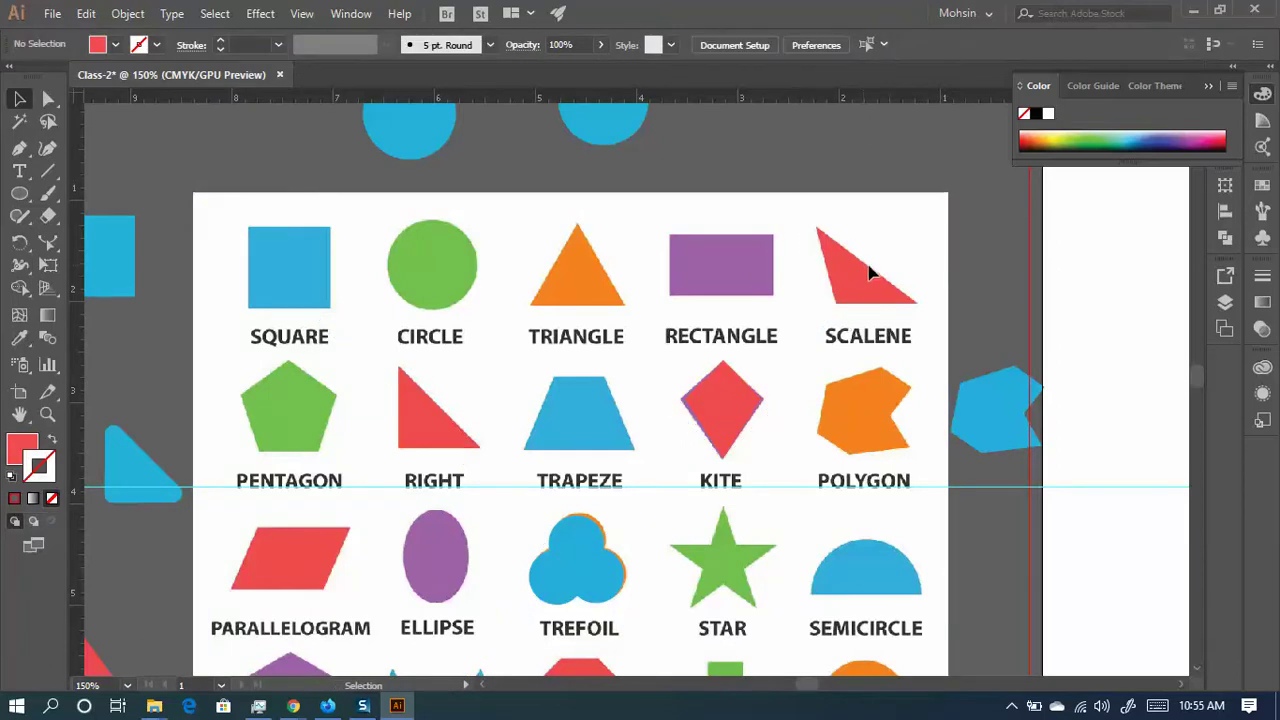
- Expand Layer 1 in the layer list and locate the locked linked image at its end
click(1225, 301)
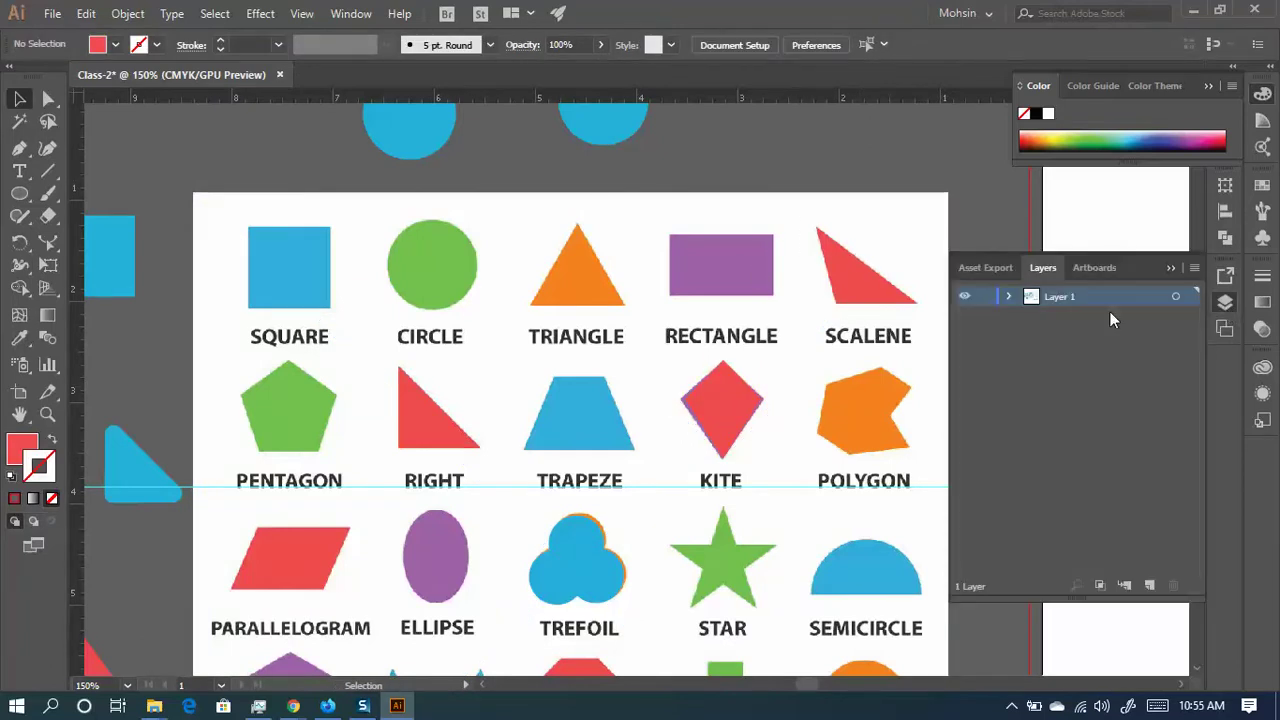
click(1009, 298)
scroll(1075, 477, down, 5)
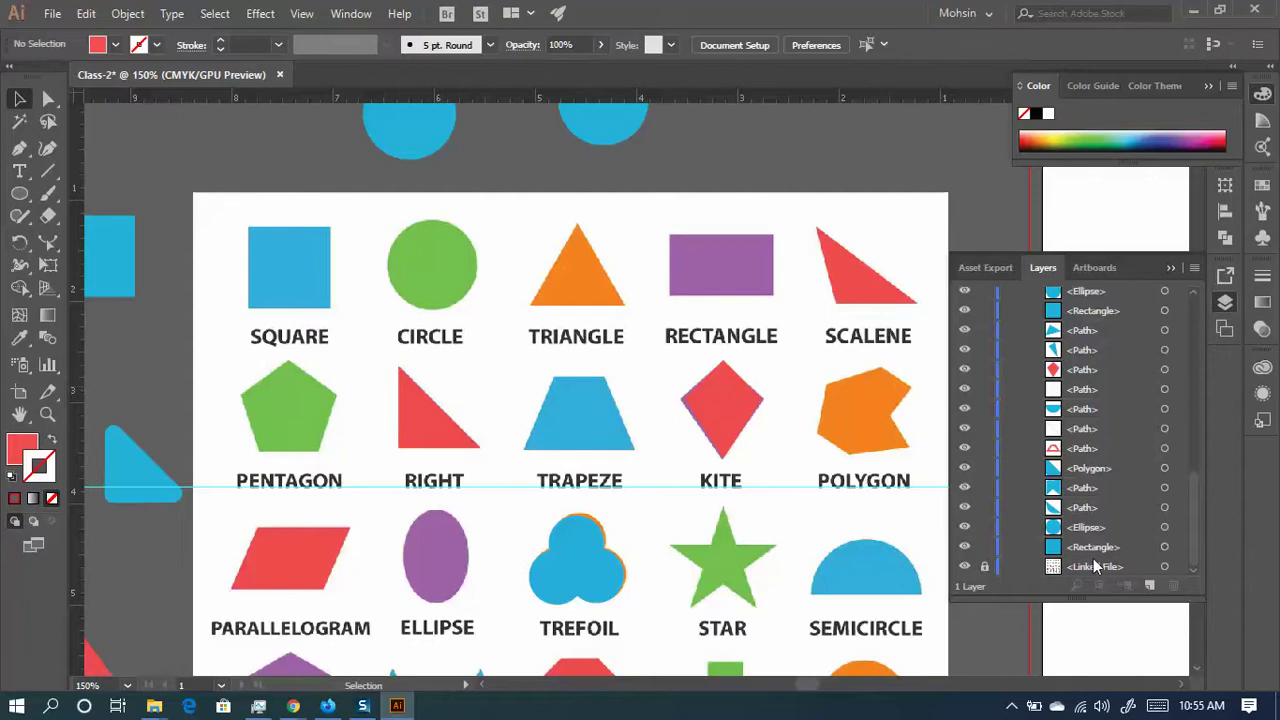
- Toggle the linked reference image's visibility off and on several times
click(966, 567)
click(966, 567)
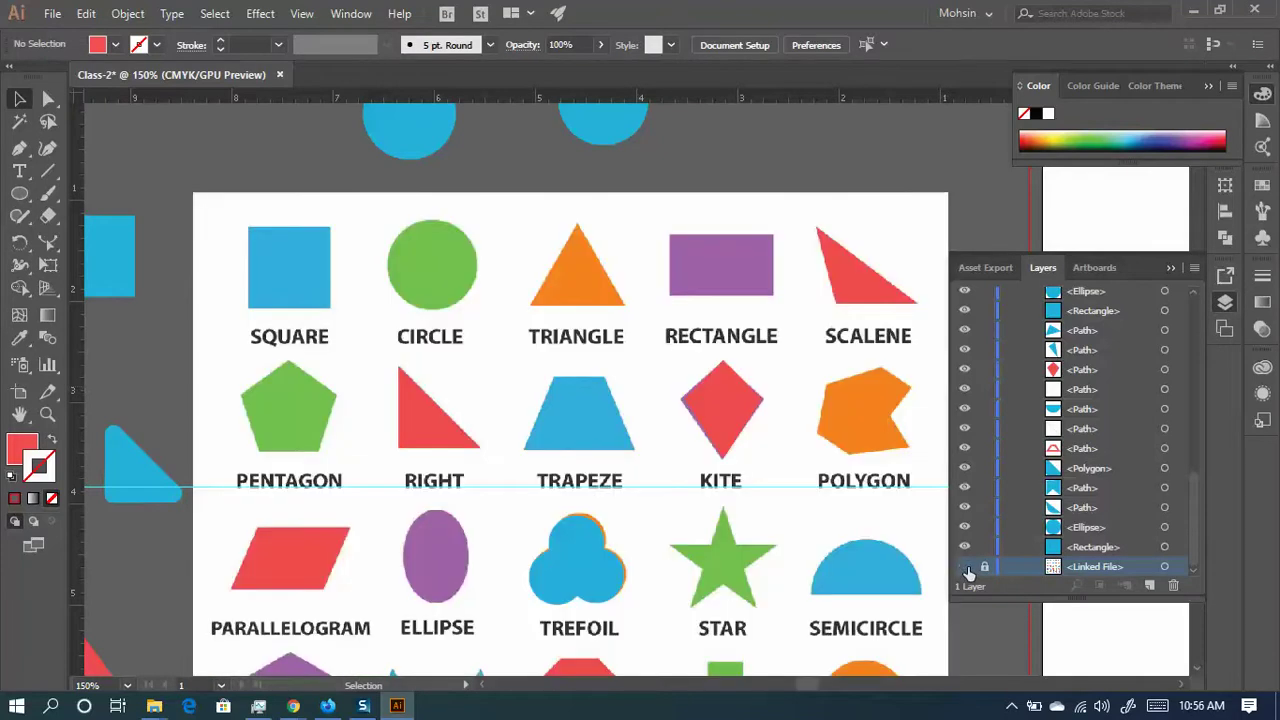
click(968, 566)
click(968, 566)
click(968, 566)
click(971, 566)
click(966, 566)
click(966, 566)
- Unlock the linked reference image so that it can be selected on the canvas
click(985, 566)
click(746, 386)
click(840, 304)
key(ctrl+alt+2)
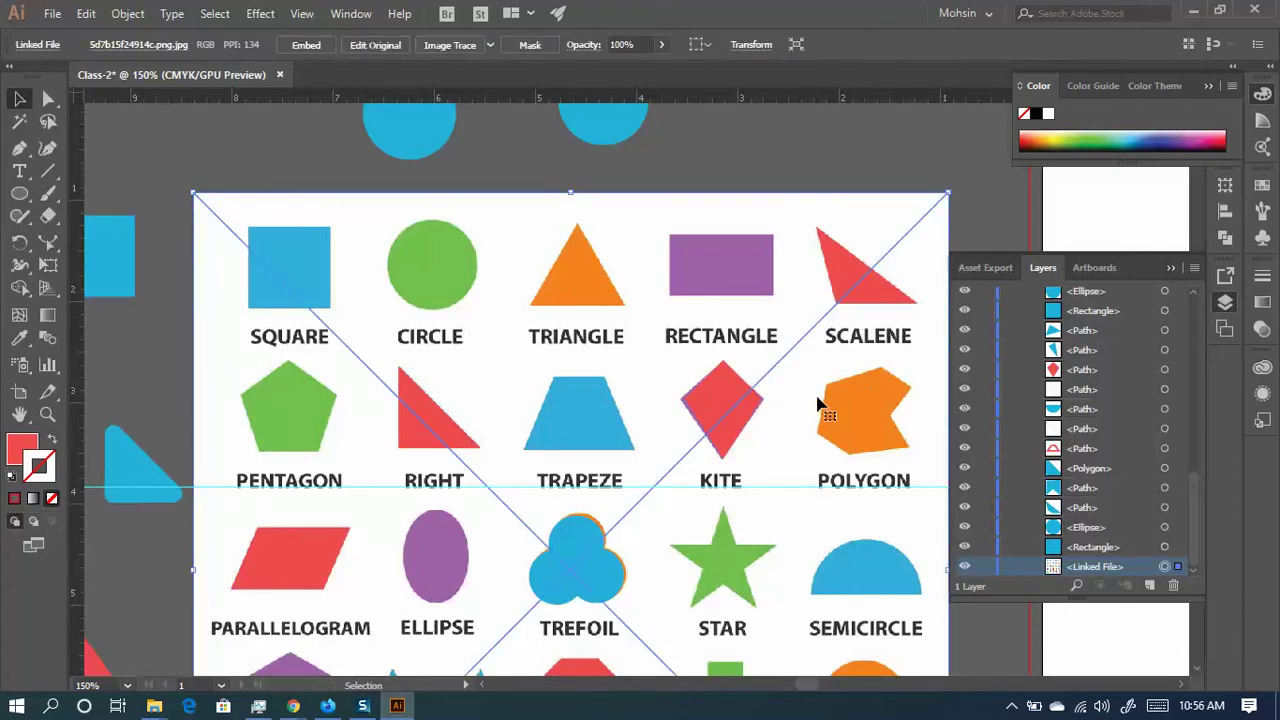
- Delete the large rounded blue square below the magenta circle
scroll(823, 403, down, 2)
scroll(759, 430, down, 2)
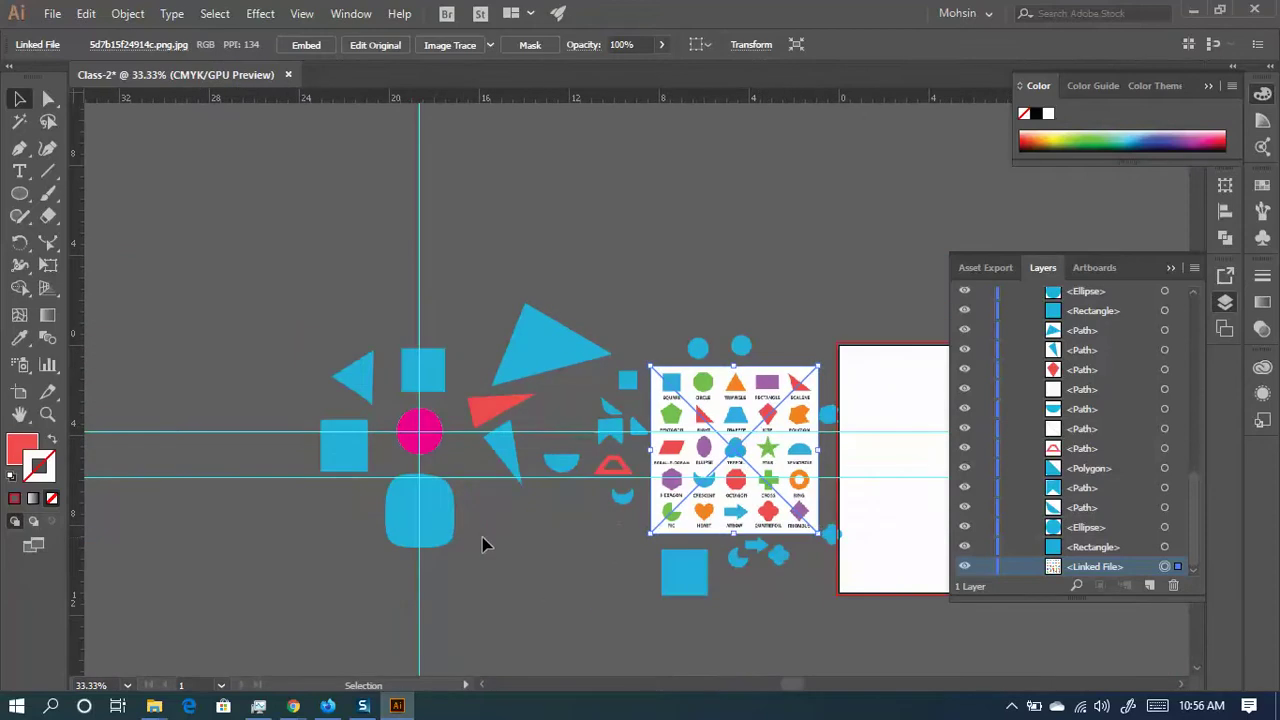
click(554, 532)
scroll(470, 581, up, 2)
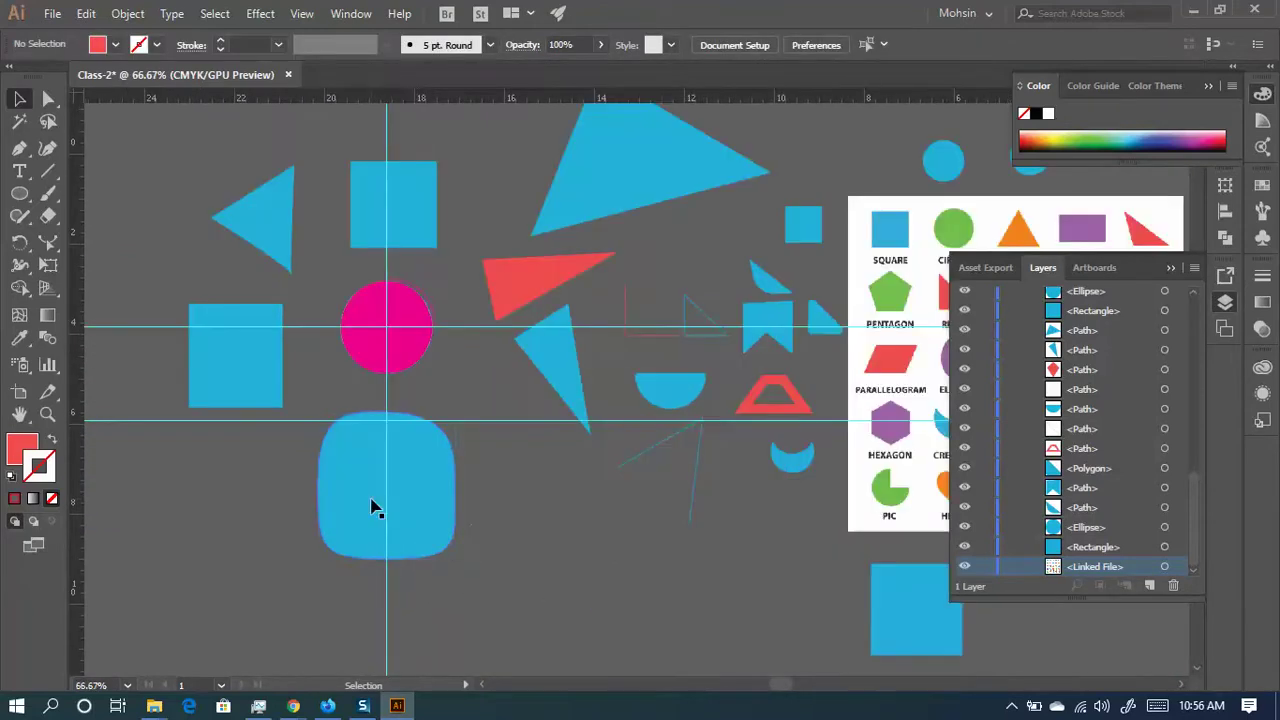
click(437, 517)
key(Delete)
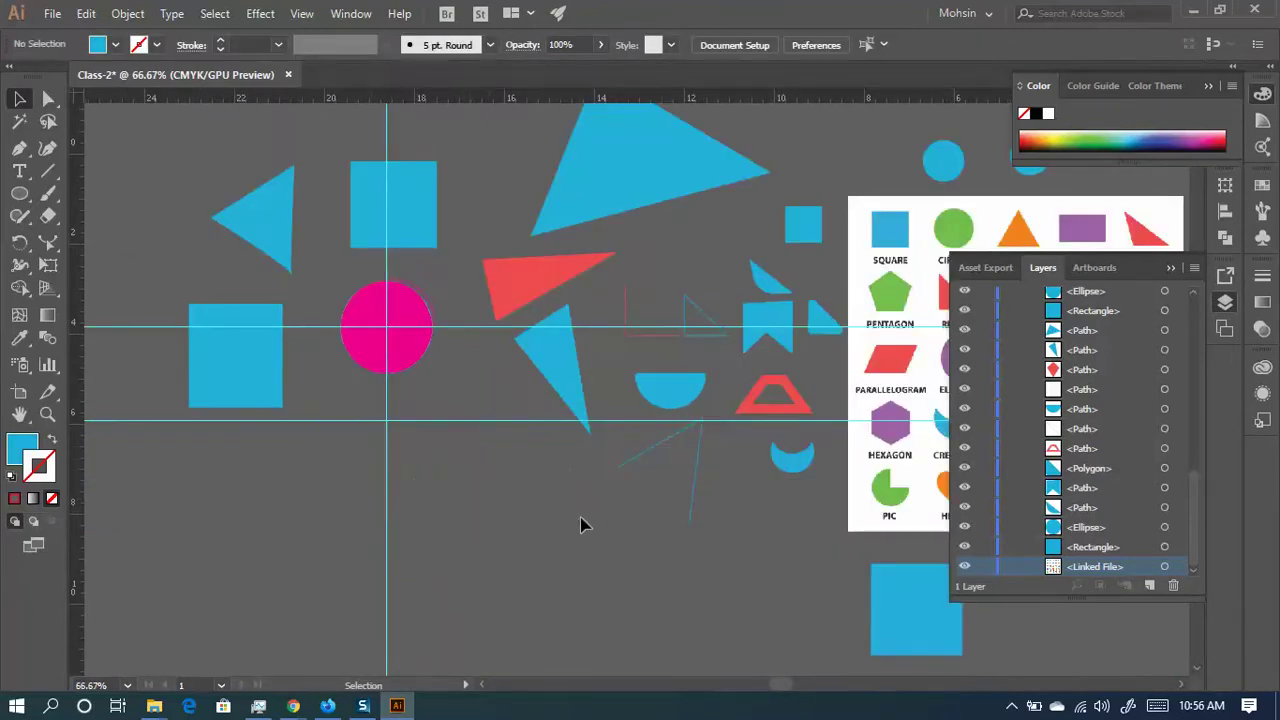
- Lock the small blue triangle beside the upper blue square and find its entry in Layer 1
scroll(580, 525, up, 3)
click(262, 386)
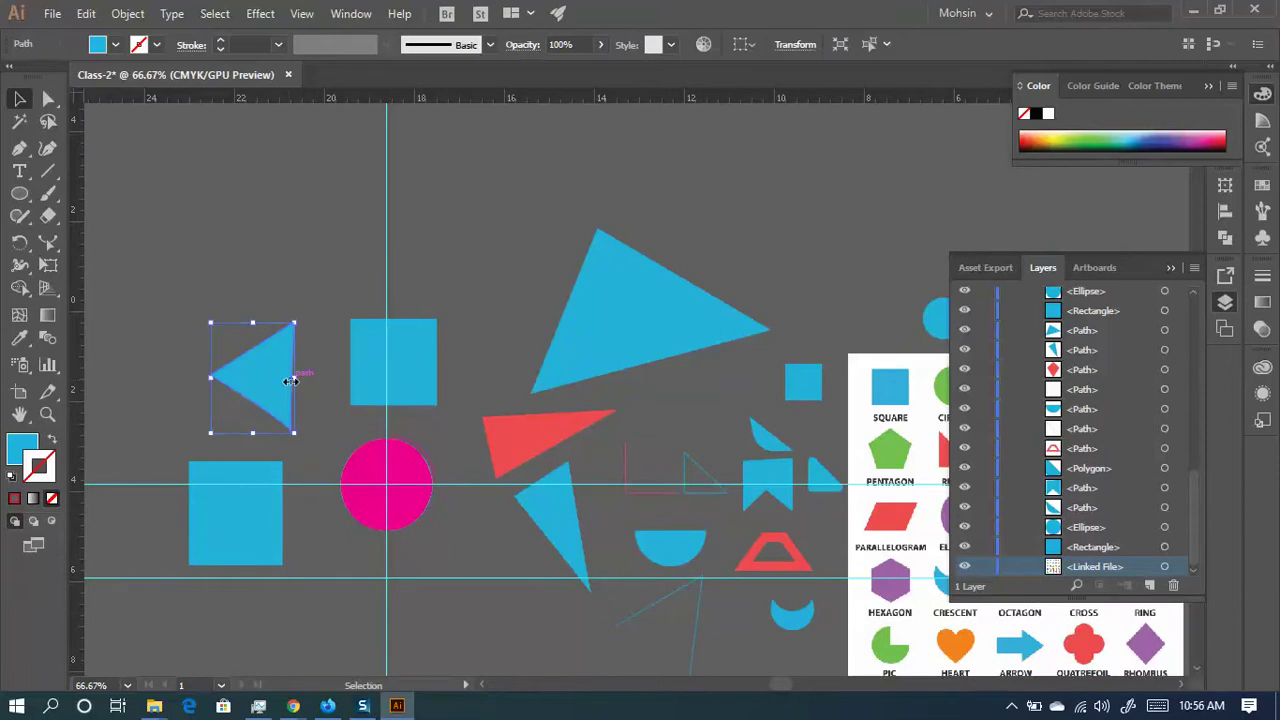
click(335, 410)
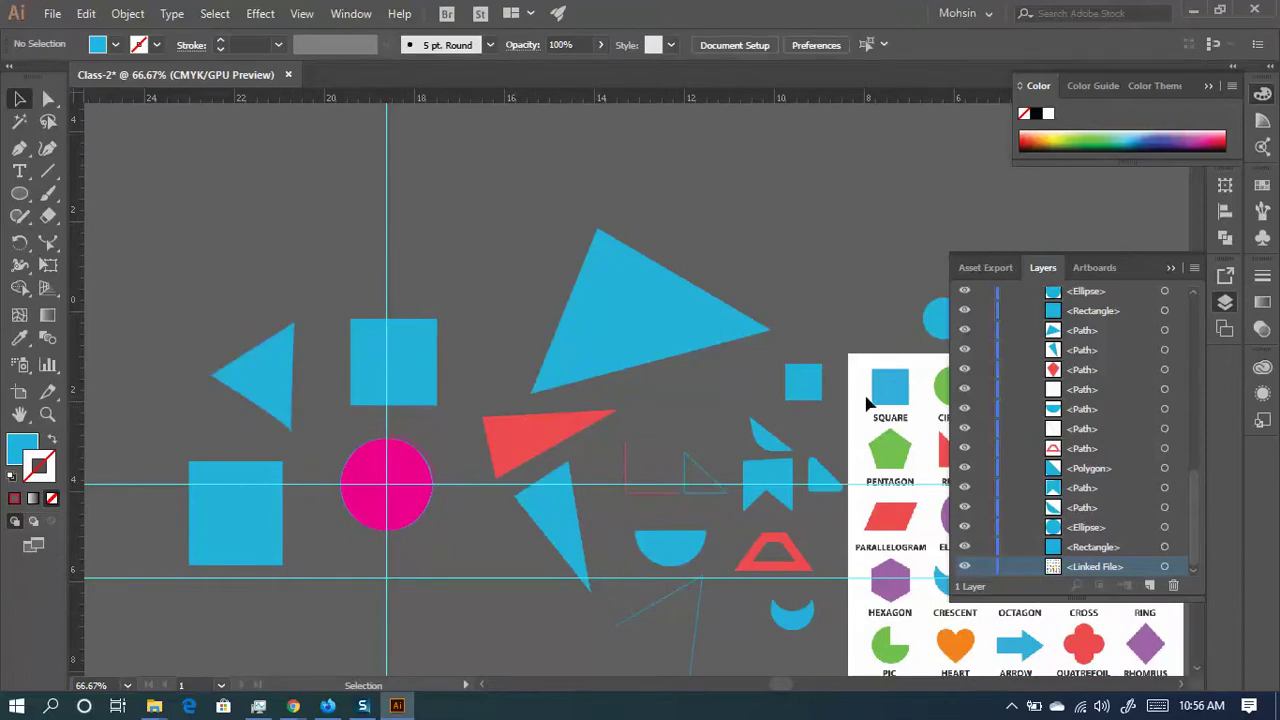
scroll(868, 402, down, 1)
scroll(1040, 450, up, 5)
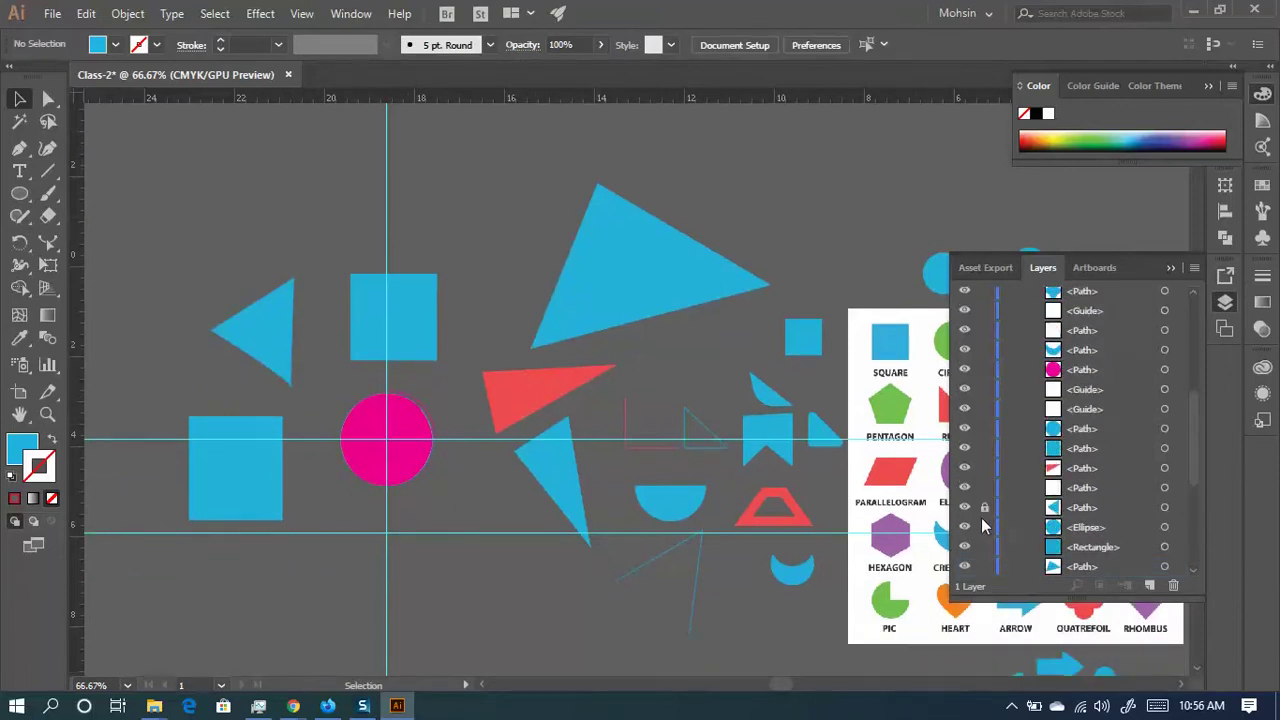
scroll(994, 508, down, 3)
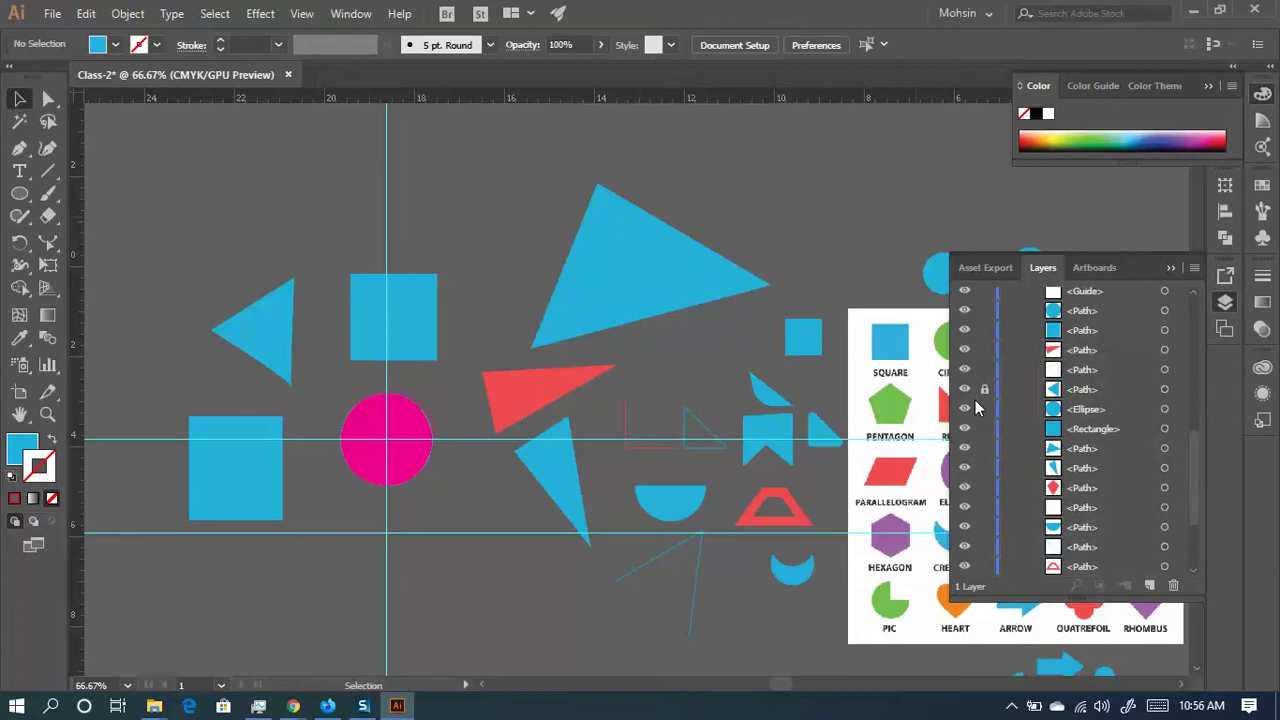
- Lock the blue square directly above the magenta circle
click(397, 358)
key(ctrl+2)
click(387, 316)
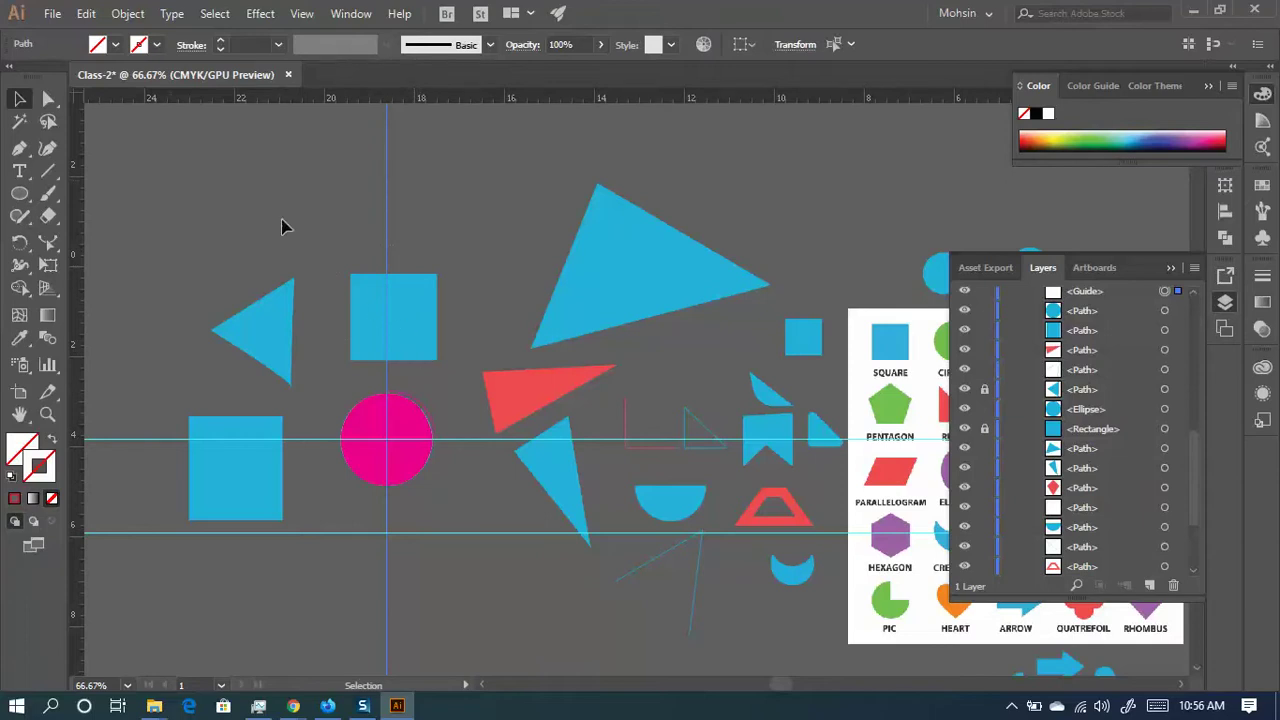
click(312, 338)
- Move the traced blue polygon to the free area above the reference sheet's upper edge
drag(555, 325, 144, 243)
click(779, 352)
drag(779, 352, 693, 178)
click(749, 214)
scroll(735, 220, up, 1)
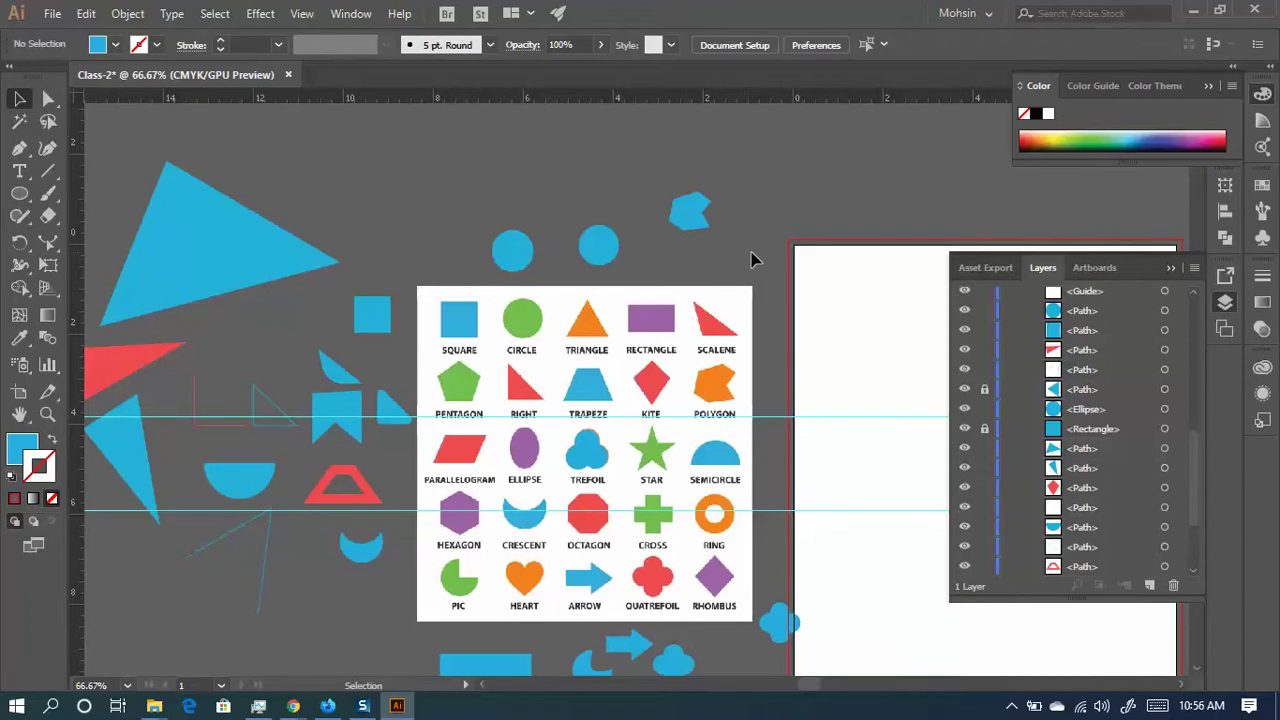
- Lock the traced blue polygon and find its entry near the start of Layer 1
click(690, 210)
click(726, 278)
scroll(1003, 408, down, 2)
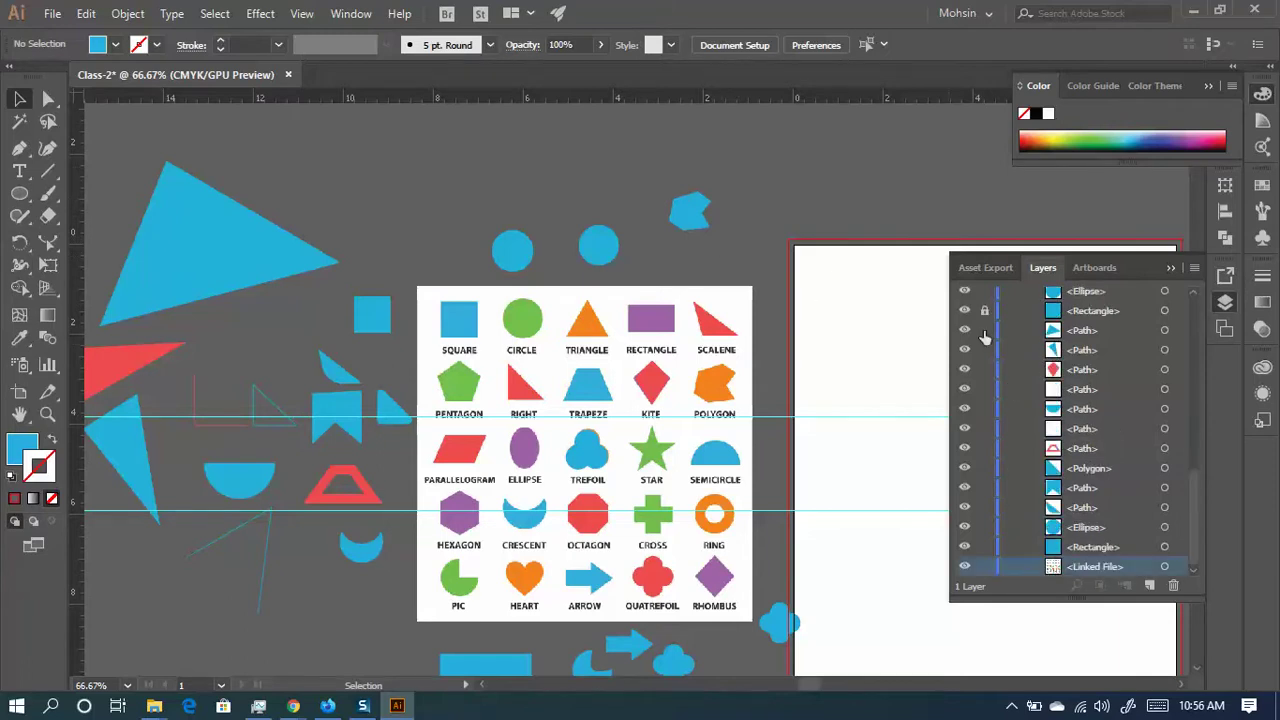
scroll(985, 338, up, 10)
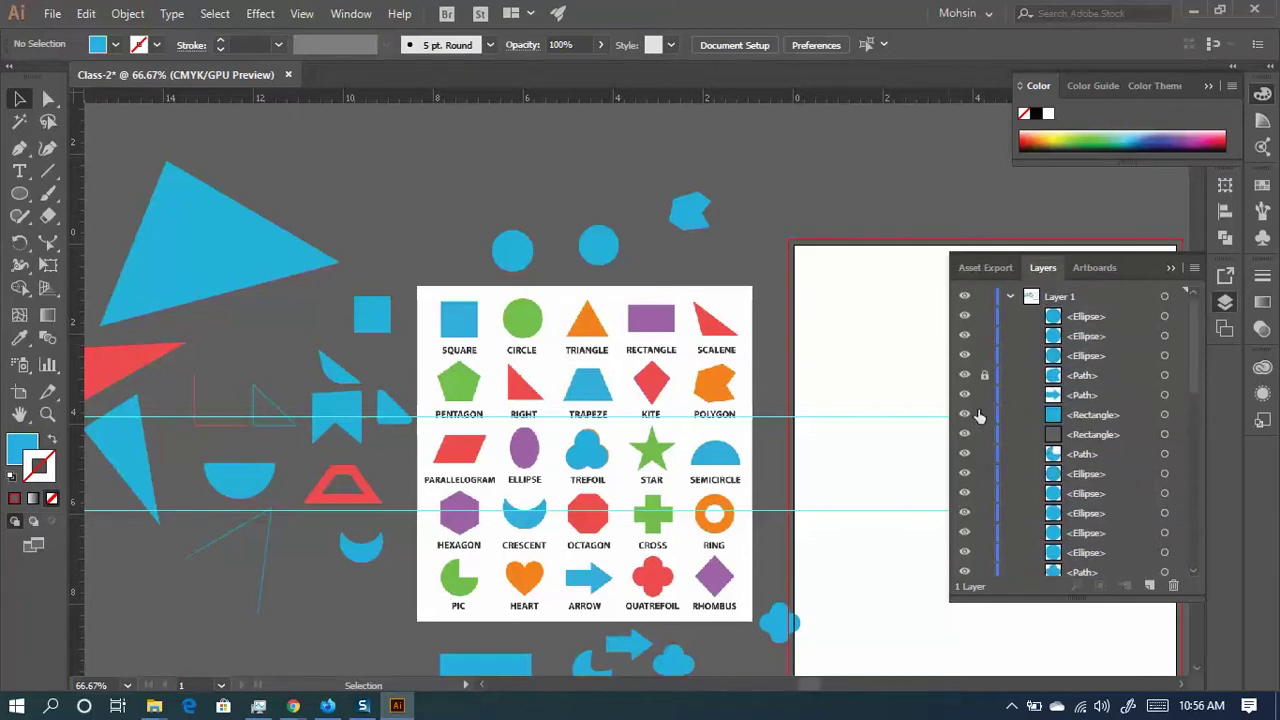
- Lock the right-hand circle above the reference sheet, and move the left-hand circle up towards it
click(612, 248)
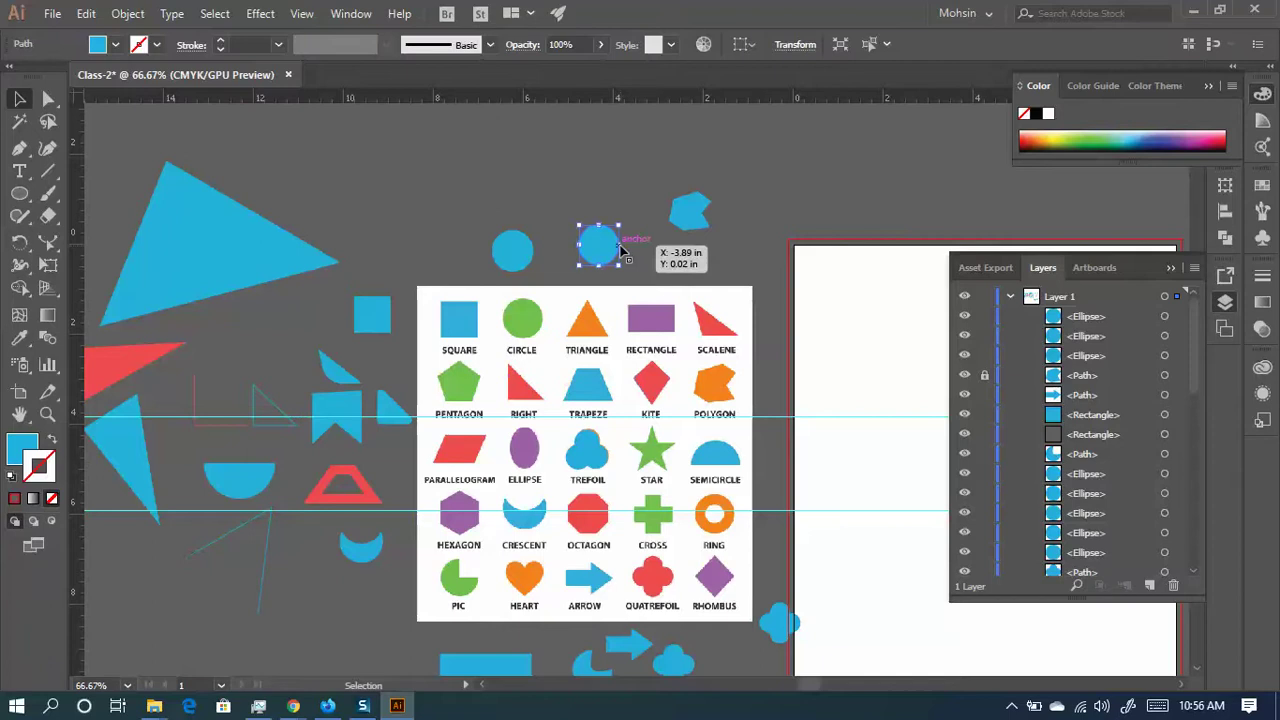
click(668, 276)
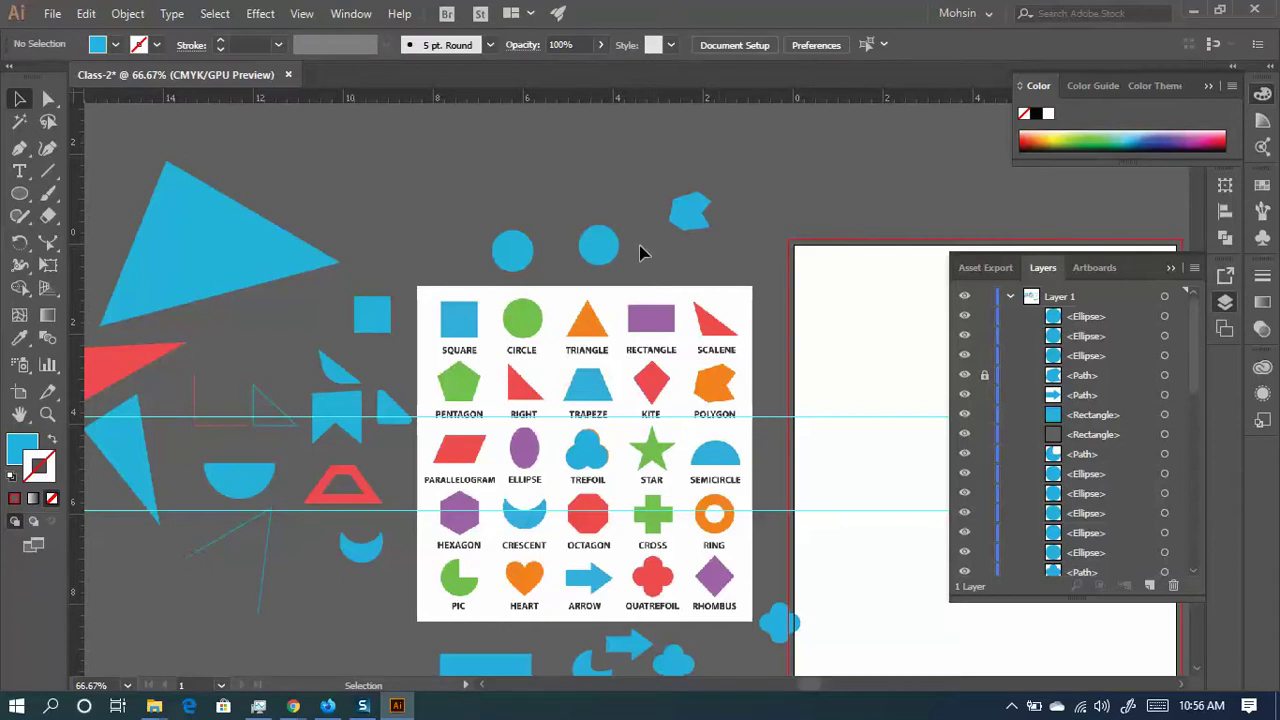
drag(512, 252, 546, 200)
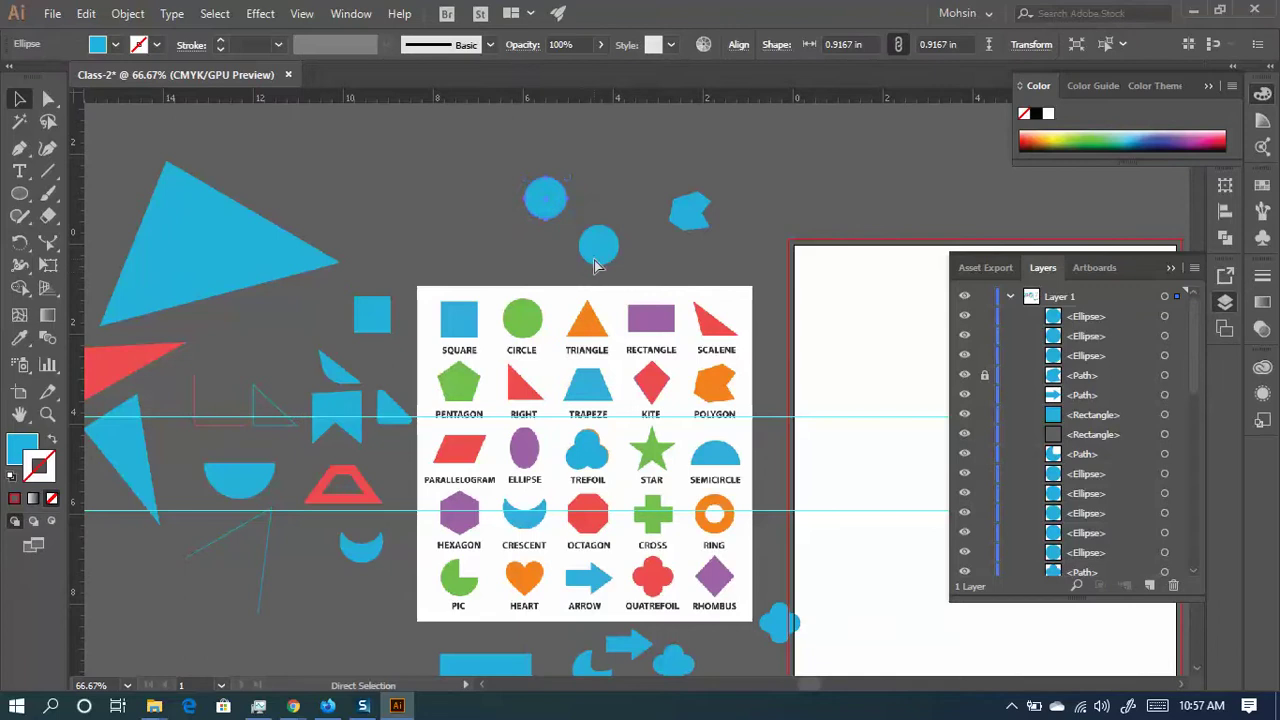
click(565, 228)
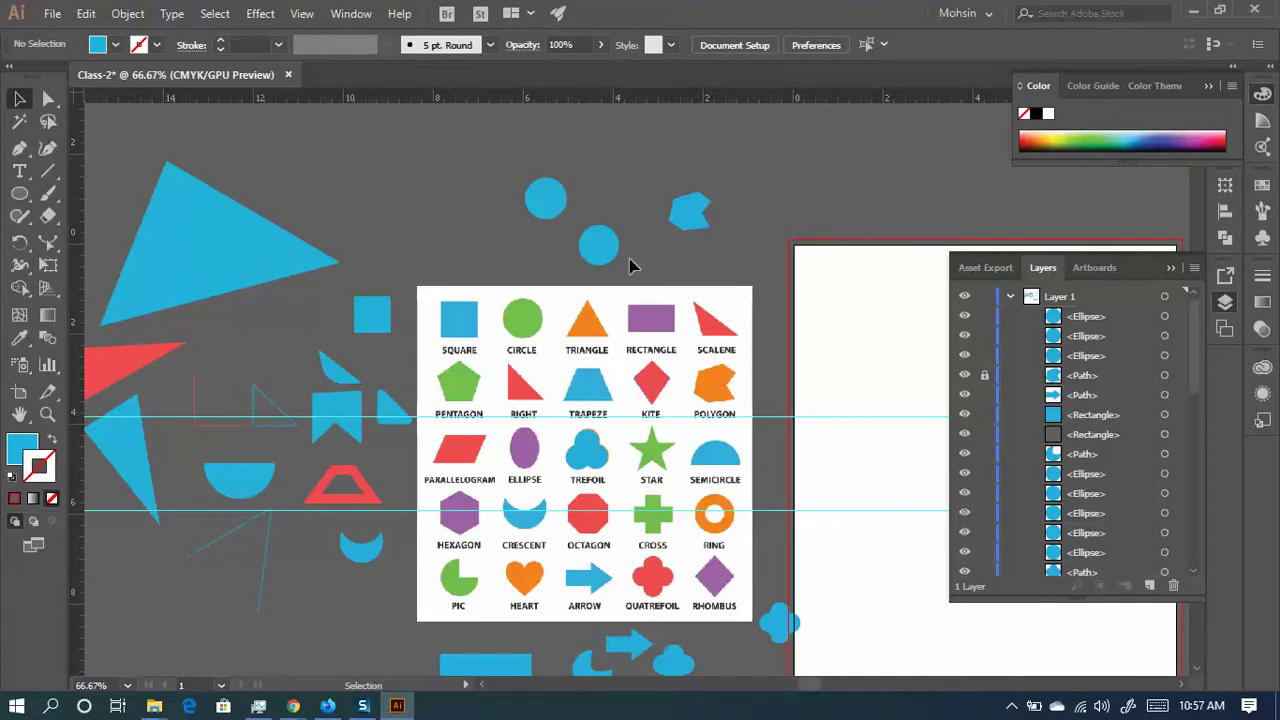
- Unlock all locked objects at once and review their entries in Layer 1
scroll(700, 345, down, 2)
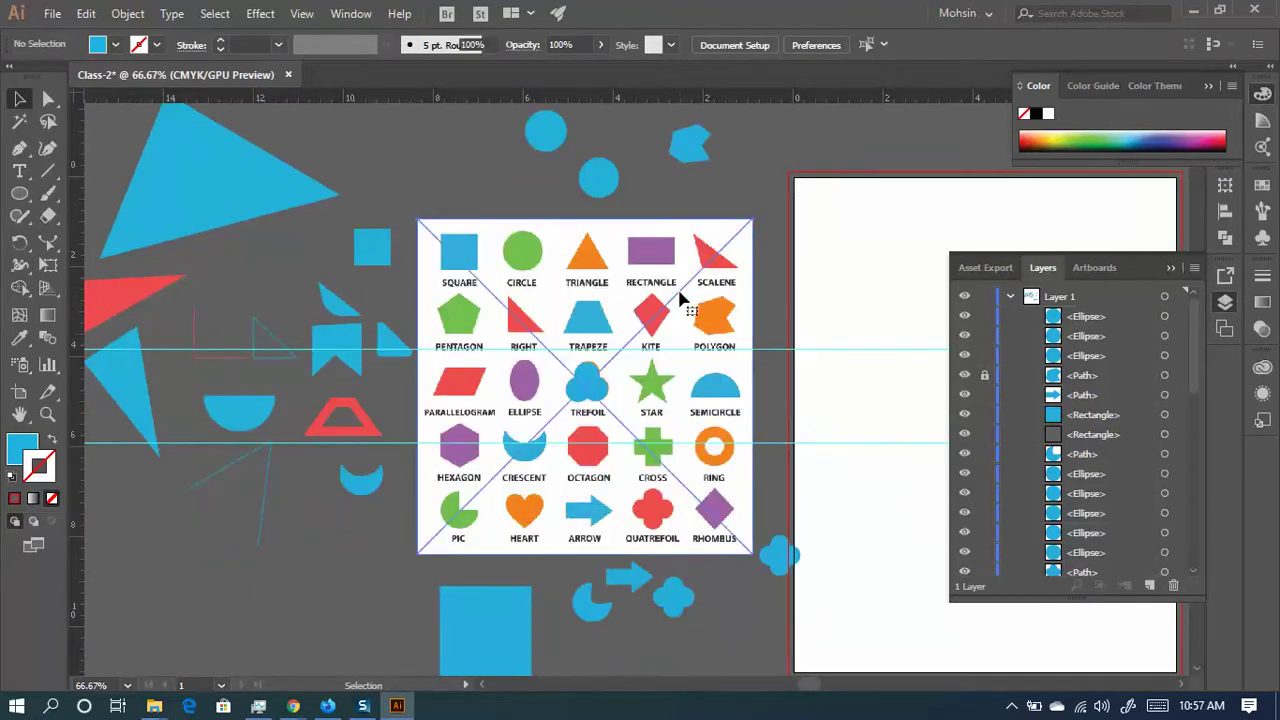
click(700, 345)
scroll(620, 433, up, 2)
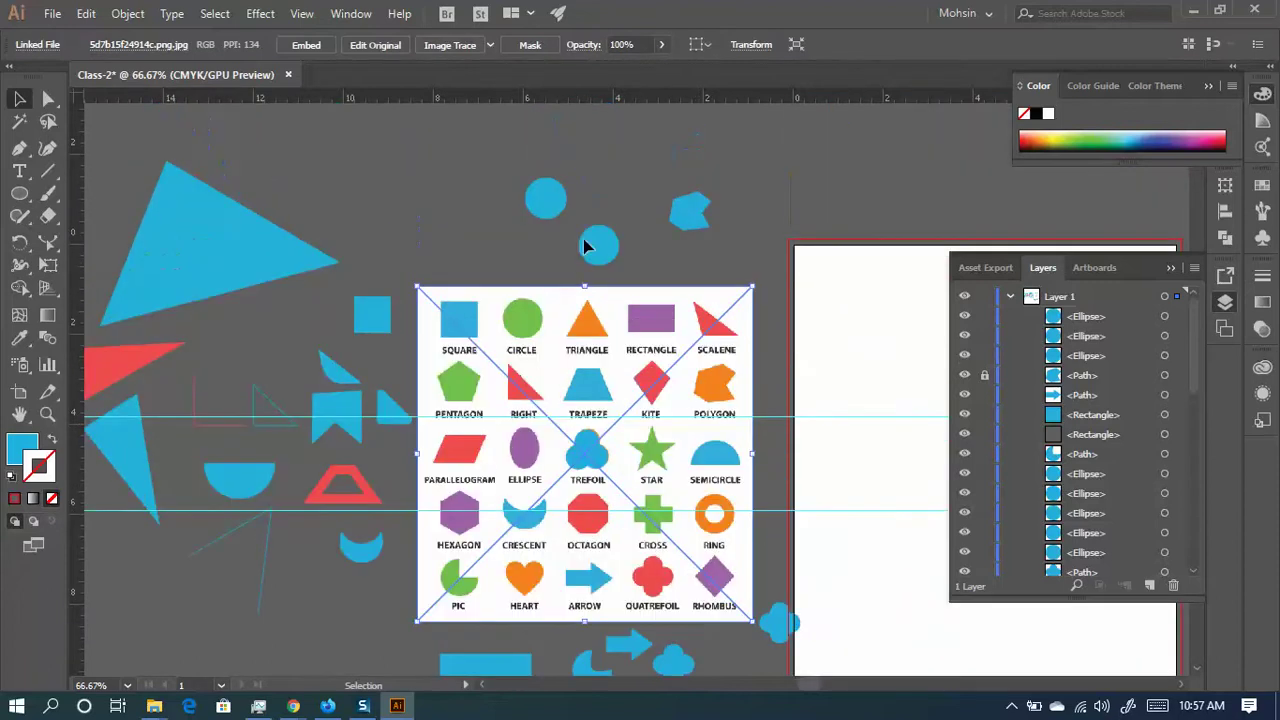
click(603, 252)
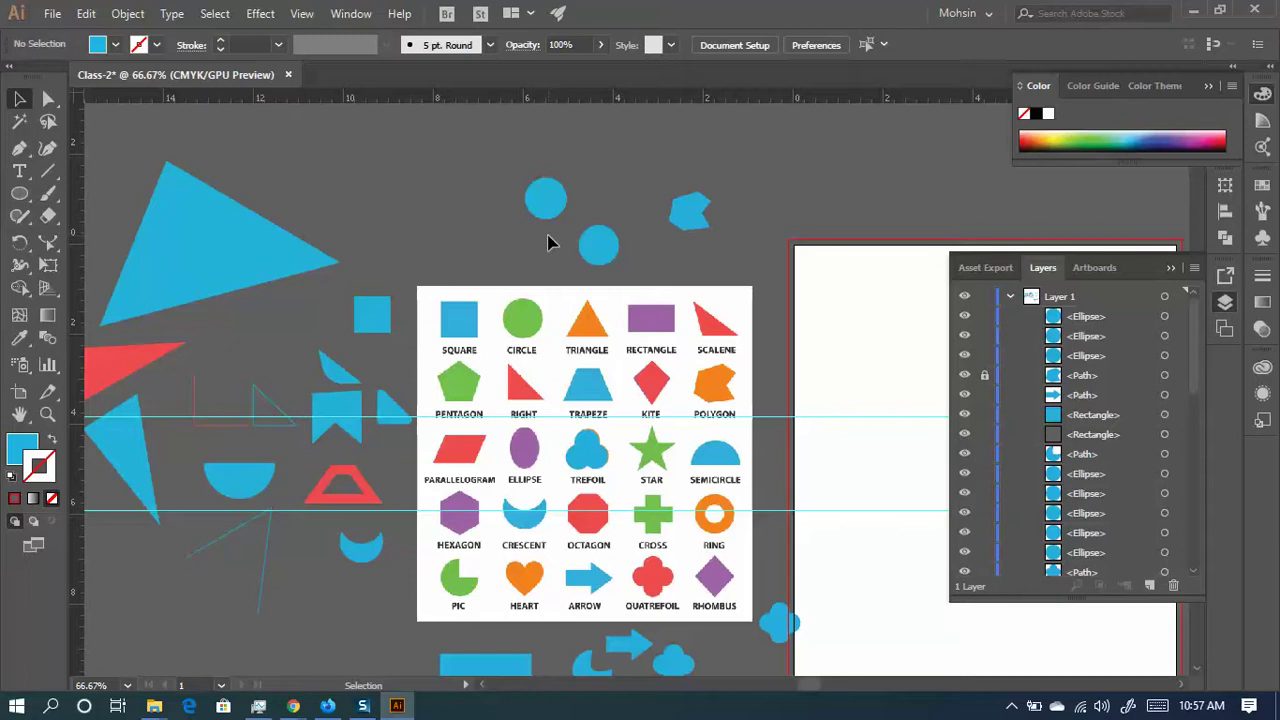
key(ctrl)
key(ctrl+alt+2)
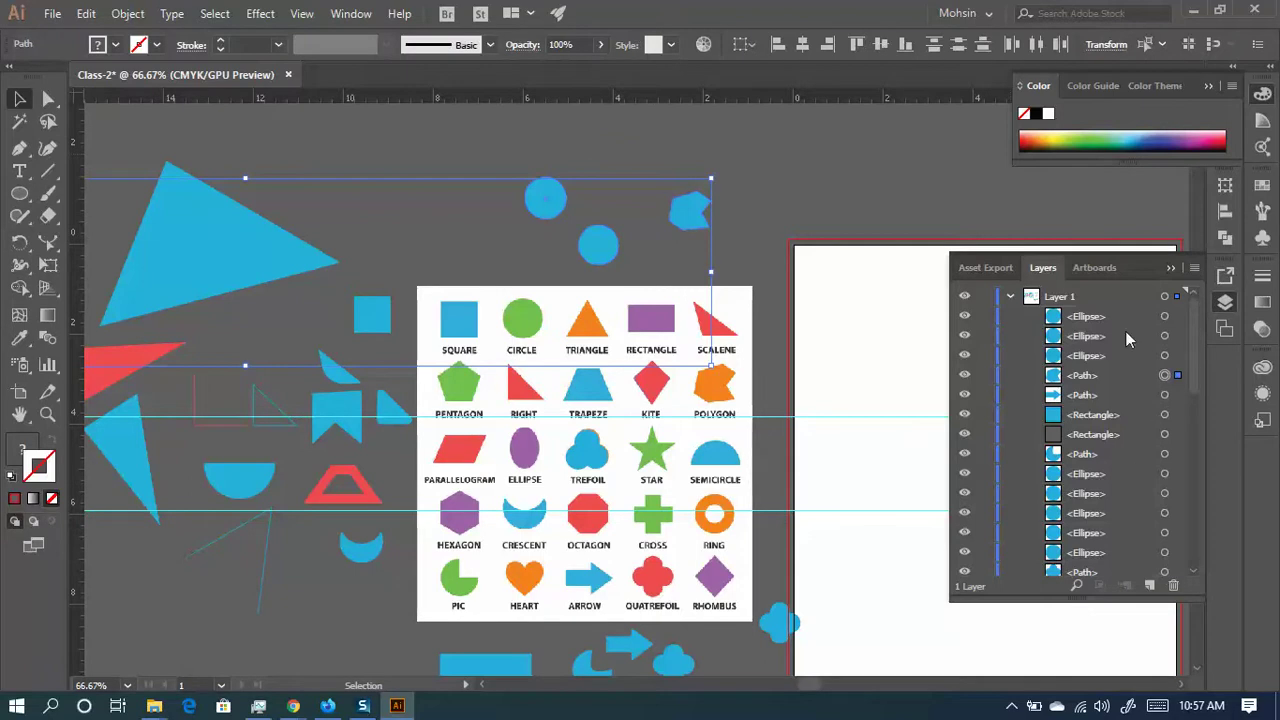
scroll(1135, 459, down, 5)
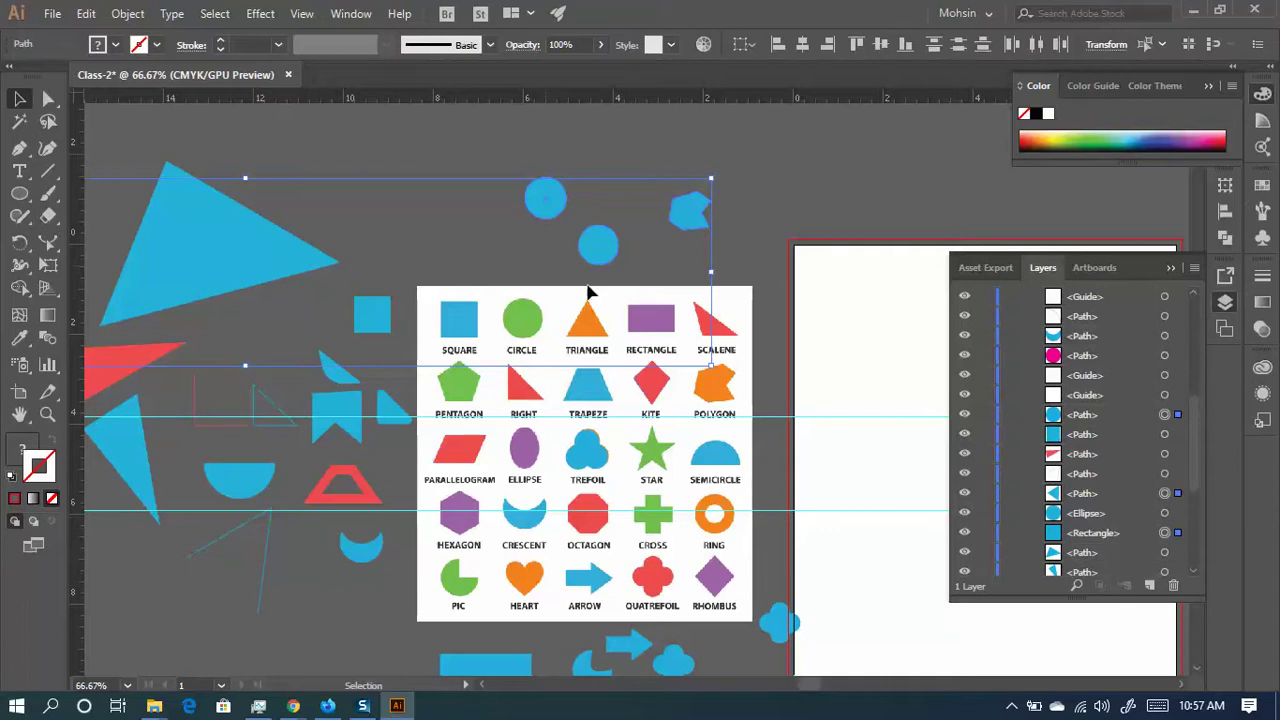
- Rearrange the unlocked polygon and the two circles into a spaced row above the reference sheet
click(621, 182)
click(697, 214)
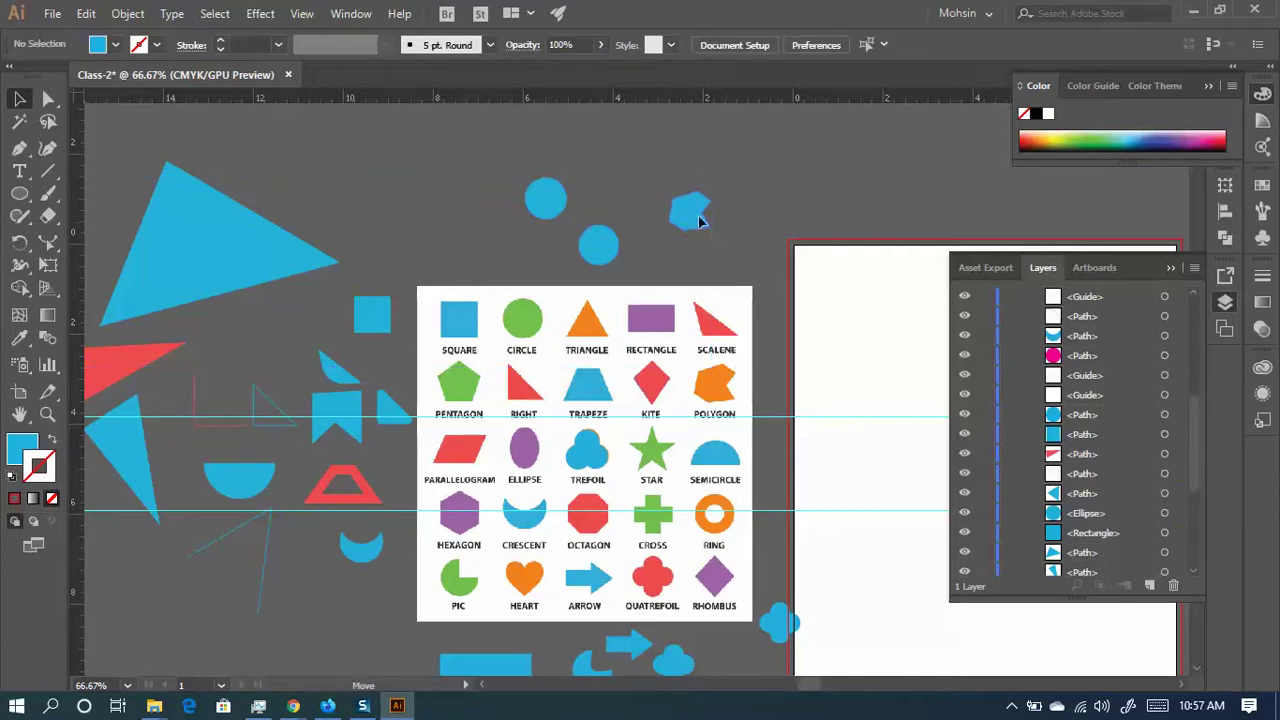
drag(697, 214, 729, 181)
drag(605, 255, 656, 207)
mouse_move(538, 212)
mouse_down()
mouse_move(577, 200)
mouse_move(556, 222)
mouse_up()
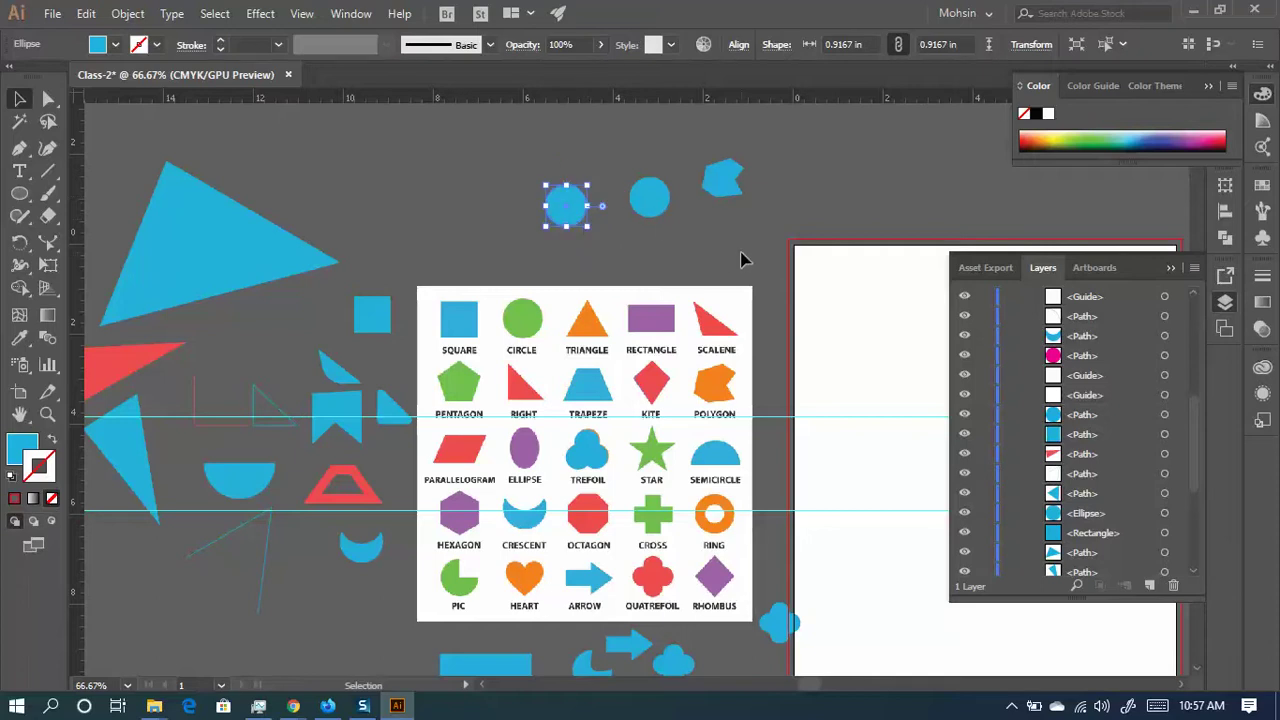
- Lock the six consecutive Layer 1 entries from the middle circle's path to the ellipse, and hide and show the middle circle
click(984, 414)
drag(984, 434, 984, 522)
click(966, 415)
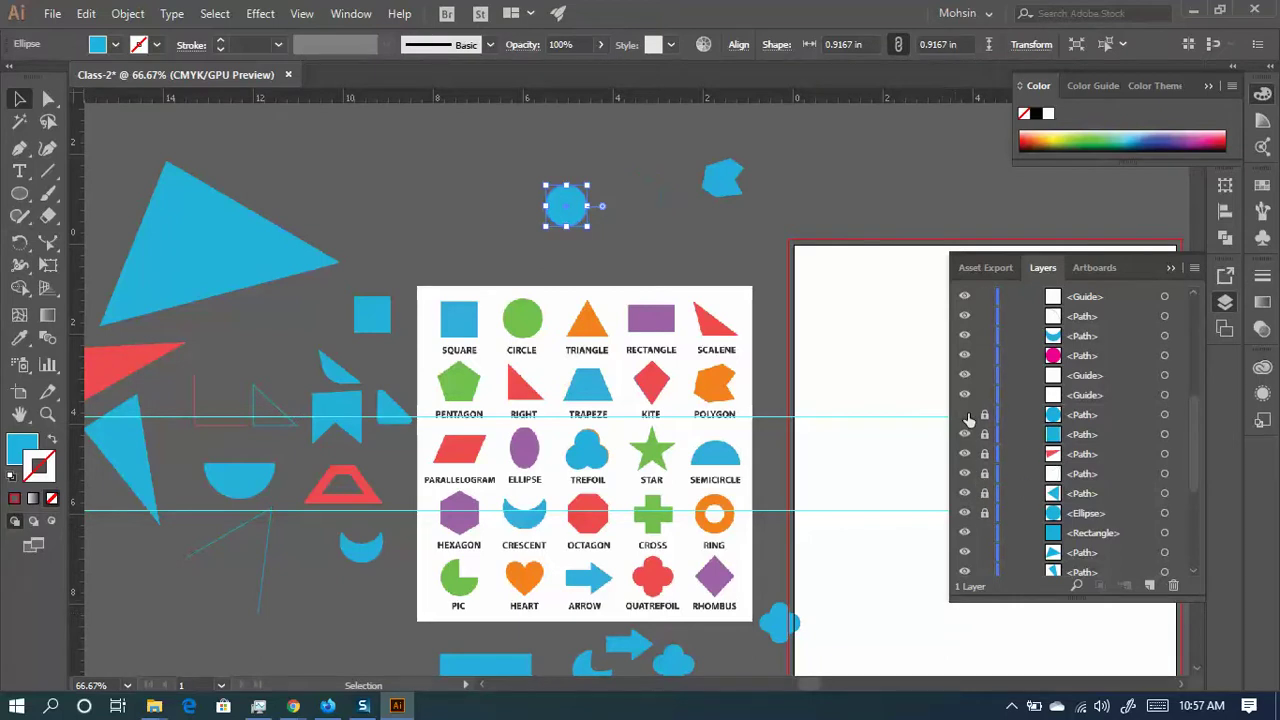
click(966, 415)
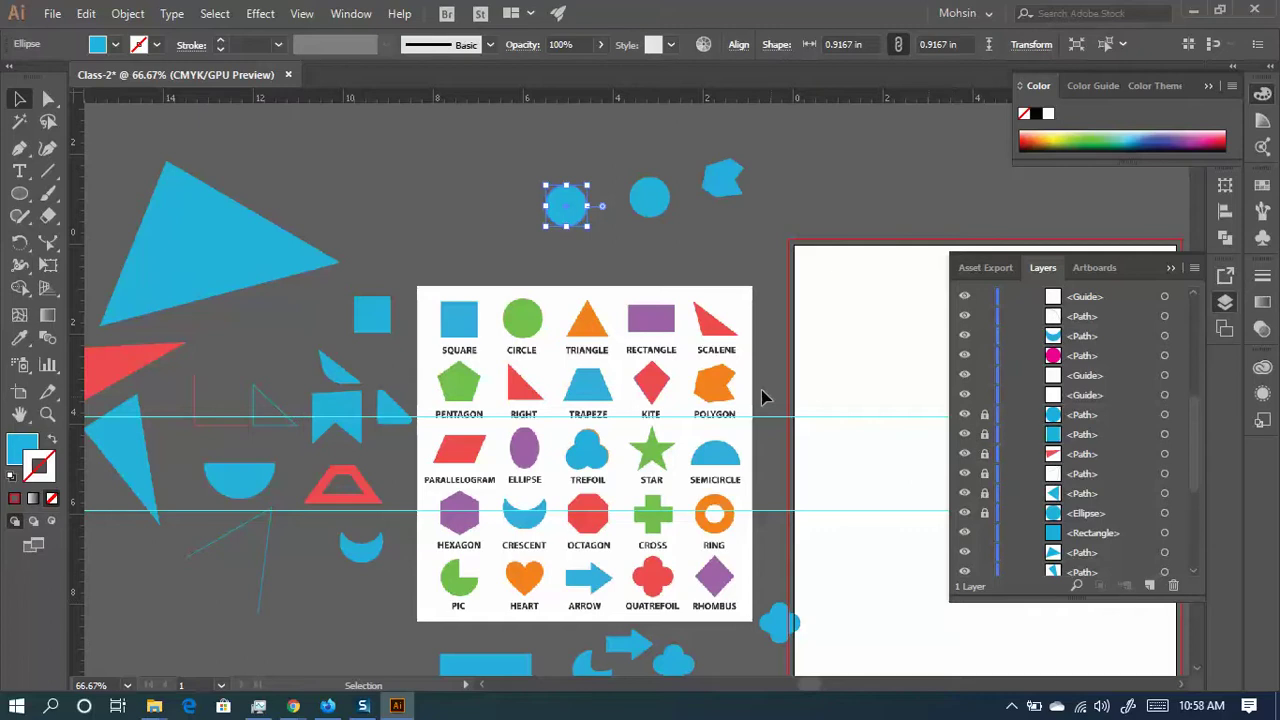
- Toggle the visibility of the locked blue square and red triangle in Layer 1, and unlock the empty path listed below them
key(ctrl+minus)
key(ctrl+minus)
key(ctrl+minus)
click(964, 434)
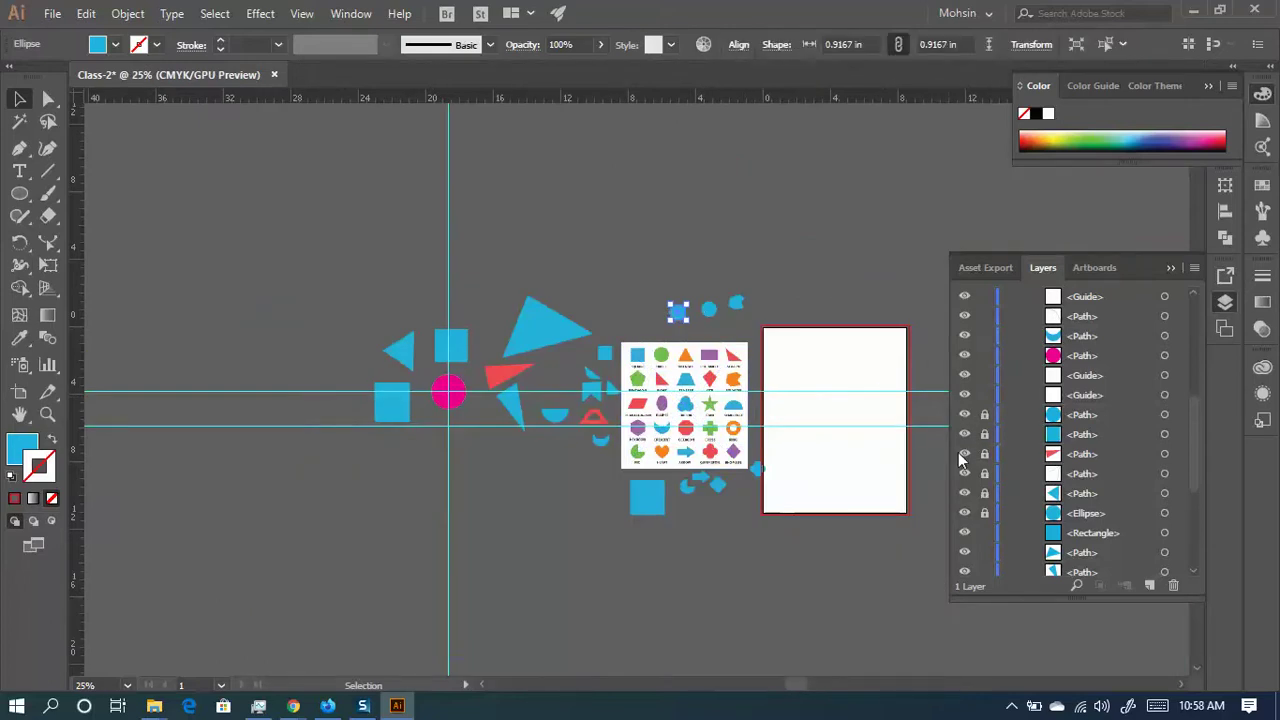
click(963, 455)
click(963, 455)
click(965, 474)
click(964, 474)
scroll(863, 484, up, 2)
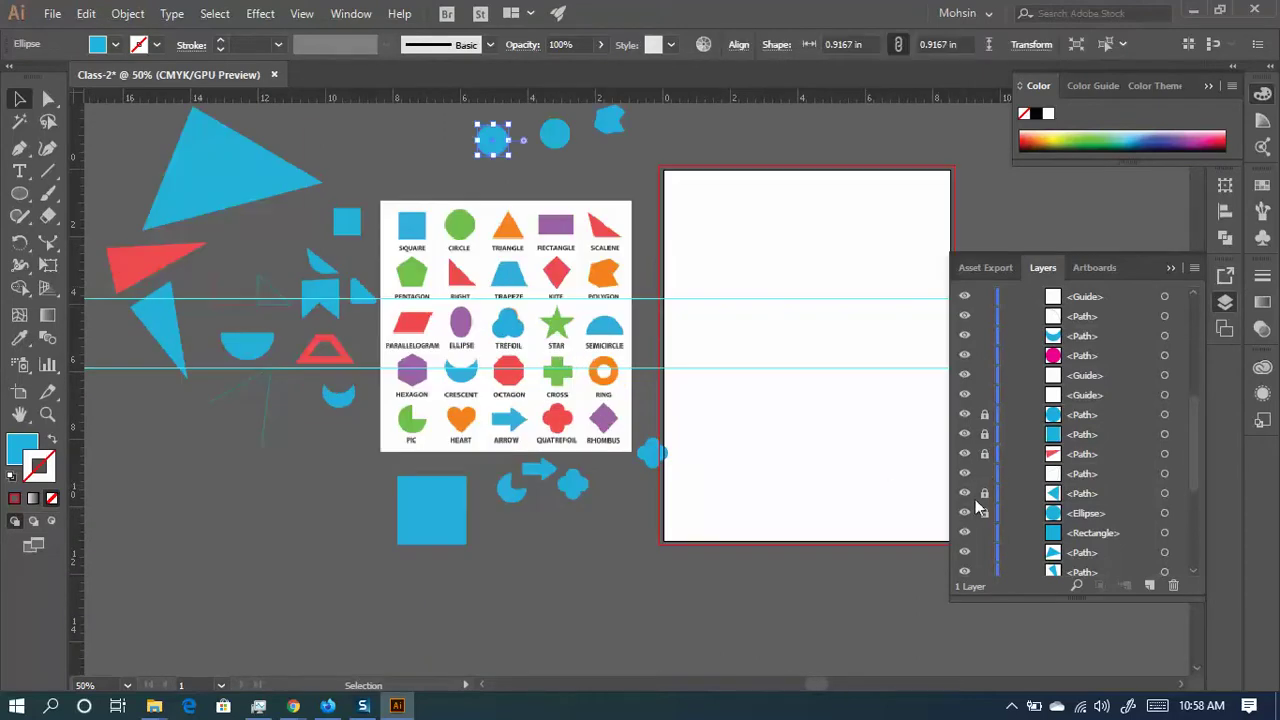
- Clear the selection, and hide and show the locked middle circle repeatedly through its Layer 1 entry
scroll(987, 520, down, 4)
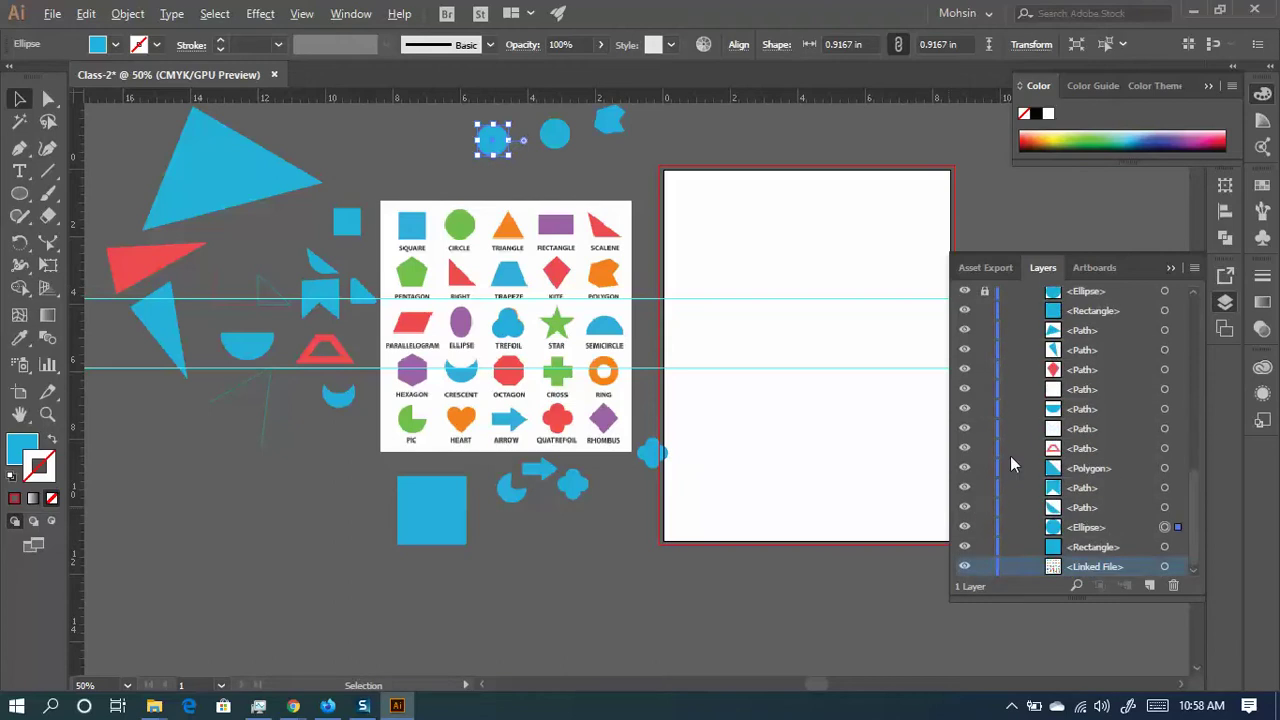
scroll(1012, 450, up, 5)
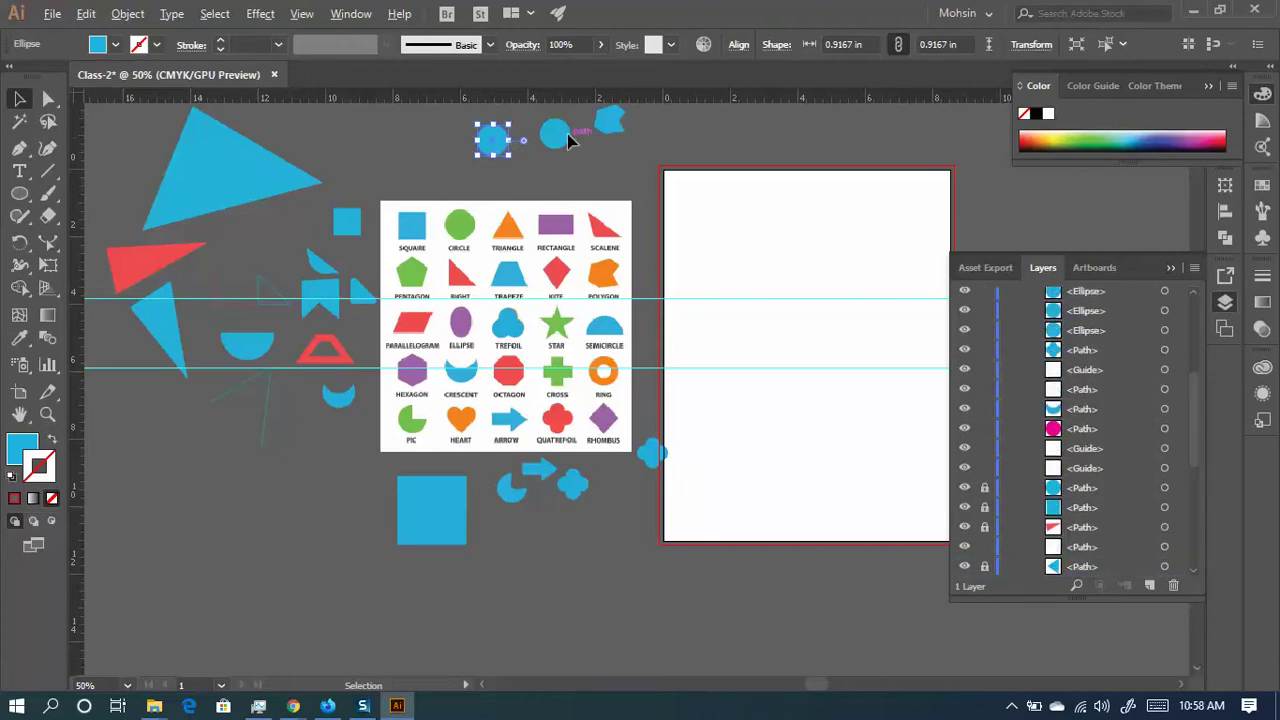
click(628, 148)
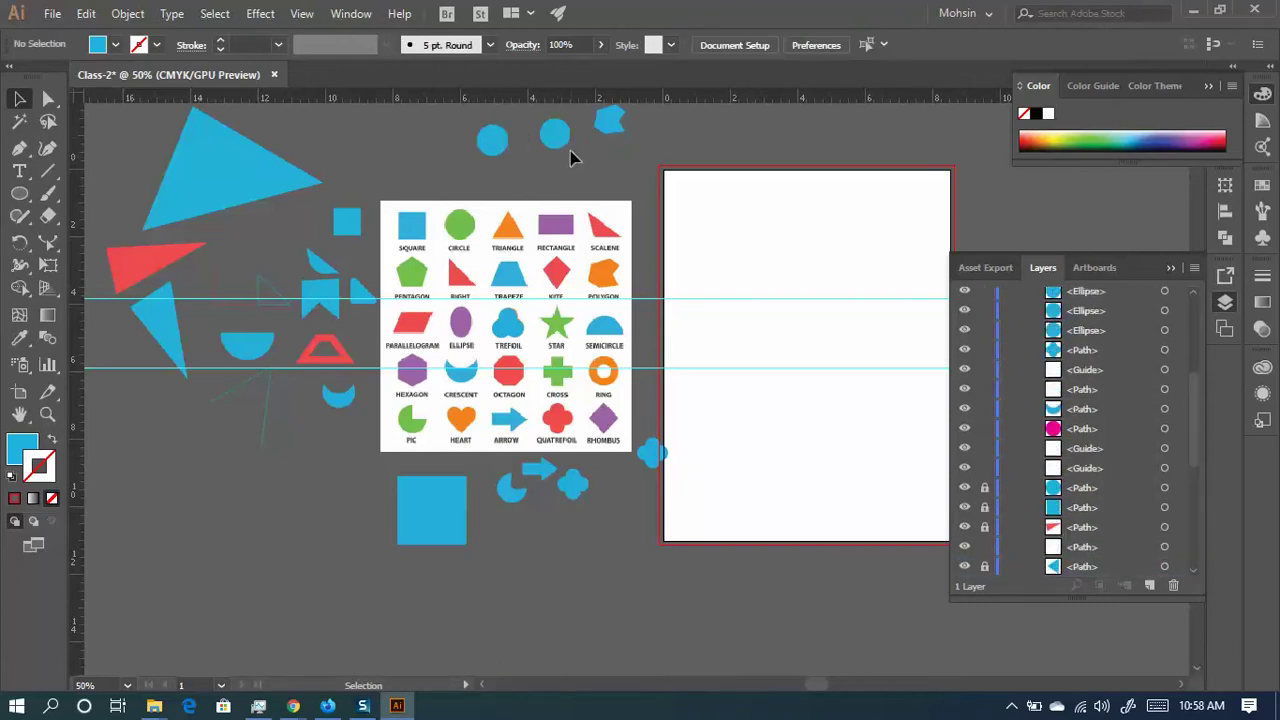
scroll(565, 210, up, 2)
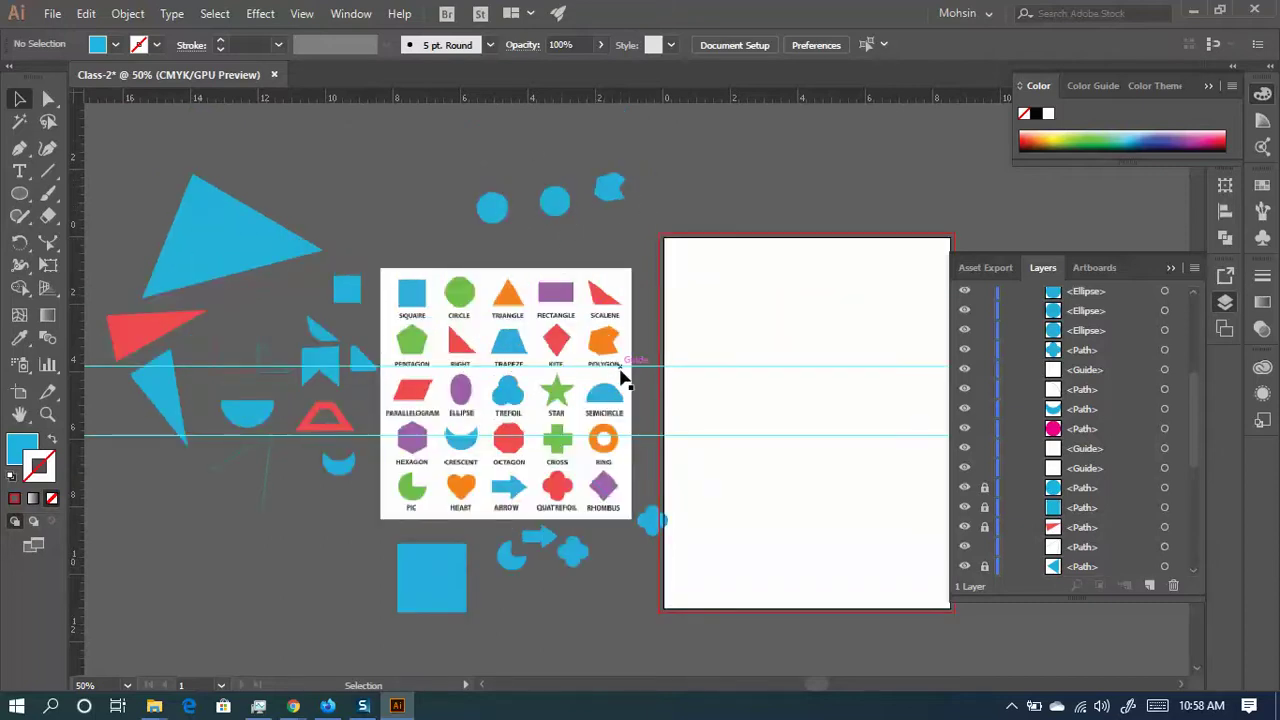
click(965, 488)
click(965, 488)
click(966, 488)
click(966, 488)
- Unlock all locked objects at once, and lock the same objects again
key(ctrl+alt+2)
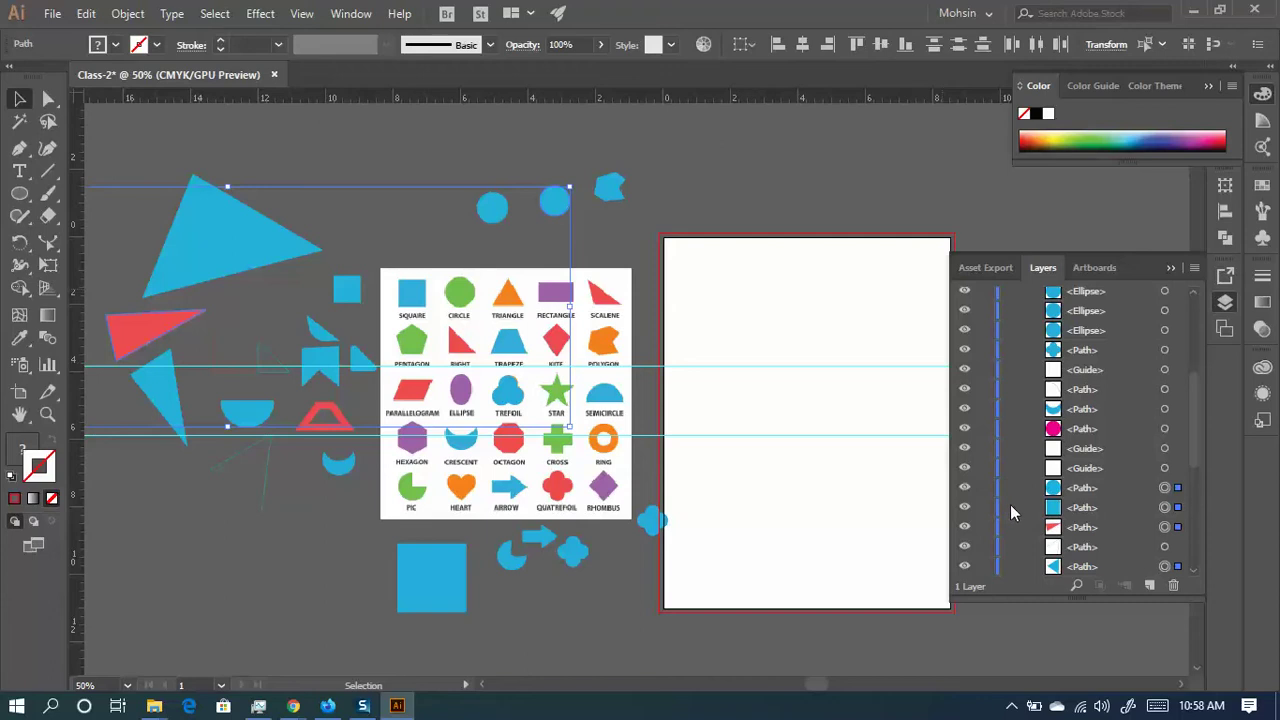
key(ctrl+2)
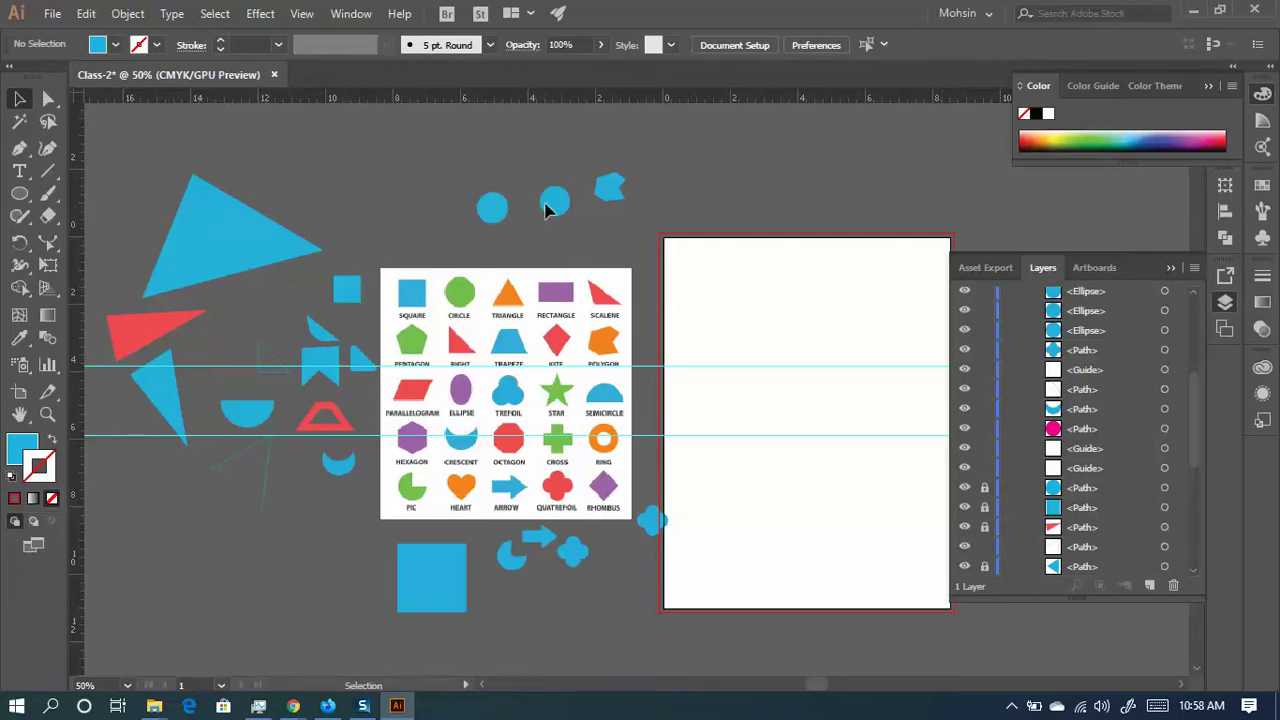
click(982, 487)
- Hide and show the locked middle circle, and do the same with the red triangle
click(964, 488)
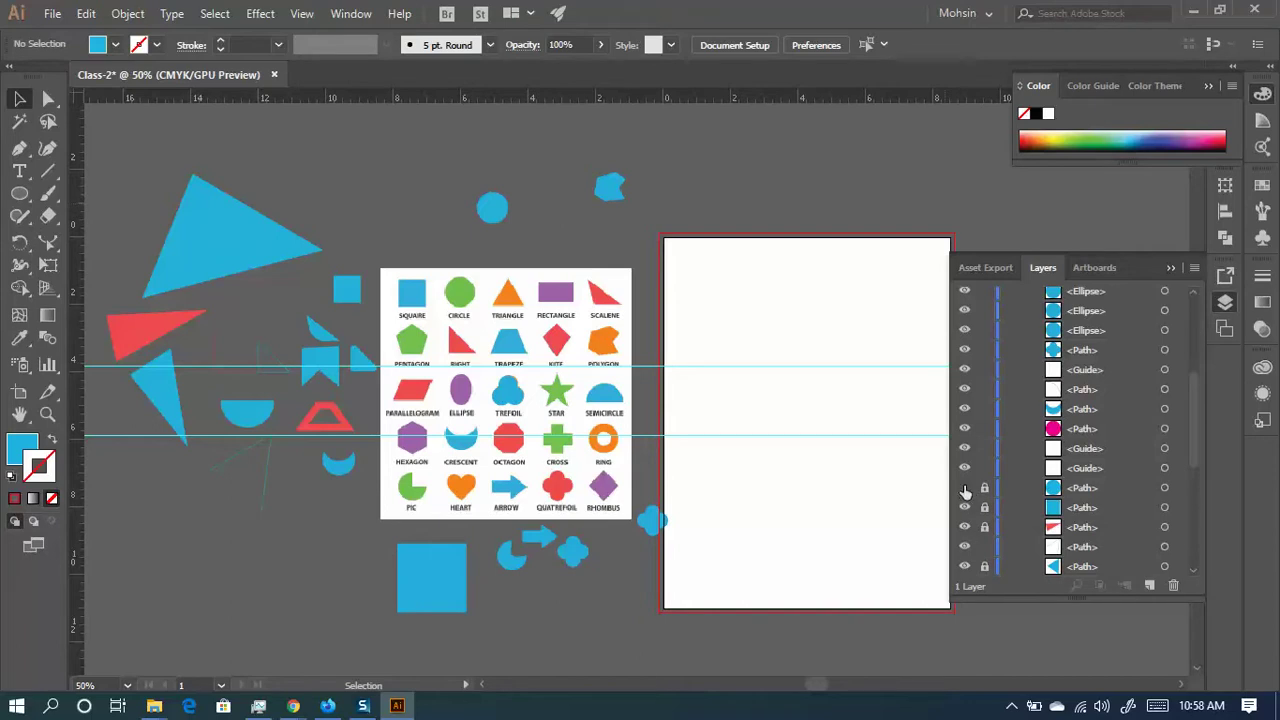
click(964, 490)
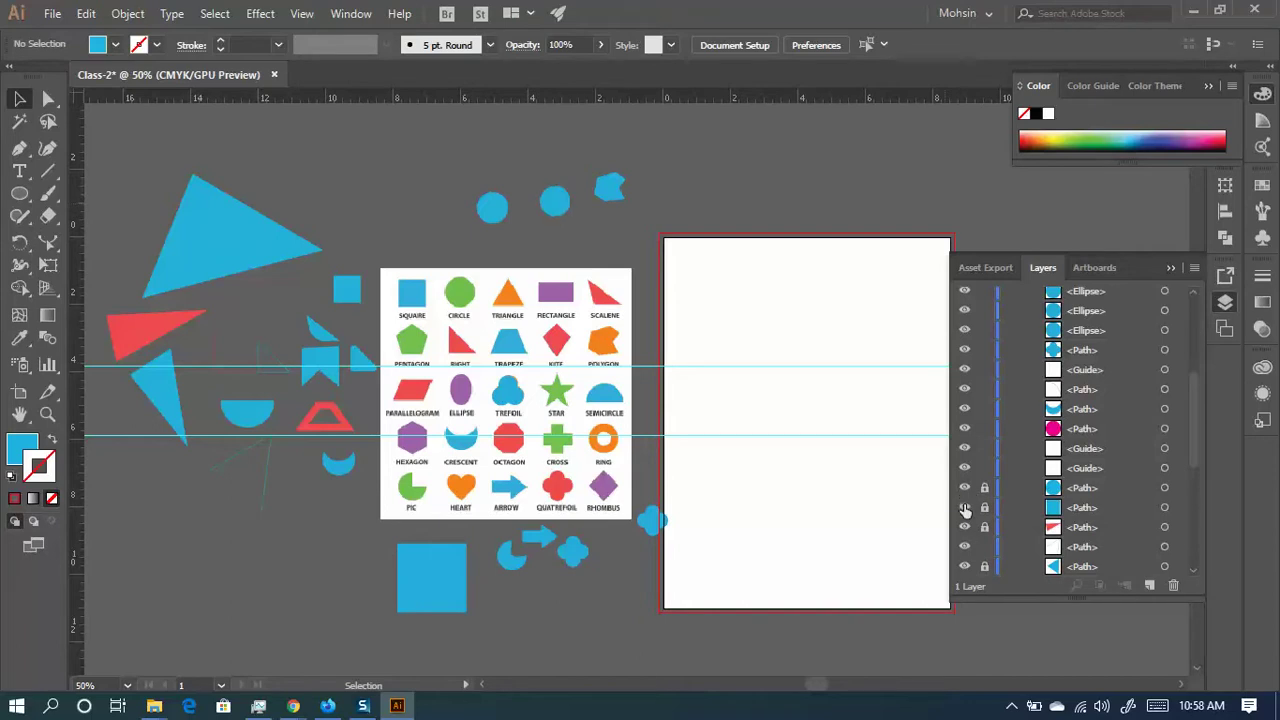
click(966, 525)
click(966, 525)
- Highlight the red triangle's entry in Layer 1 and switch its visibility off and on several times, ending with it shown
click(1058, 535)
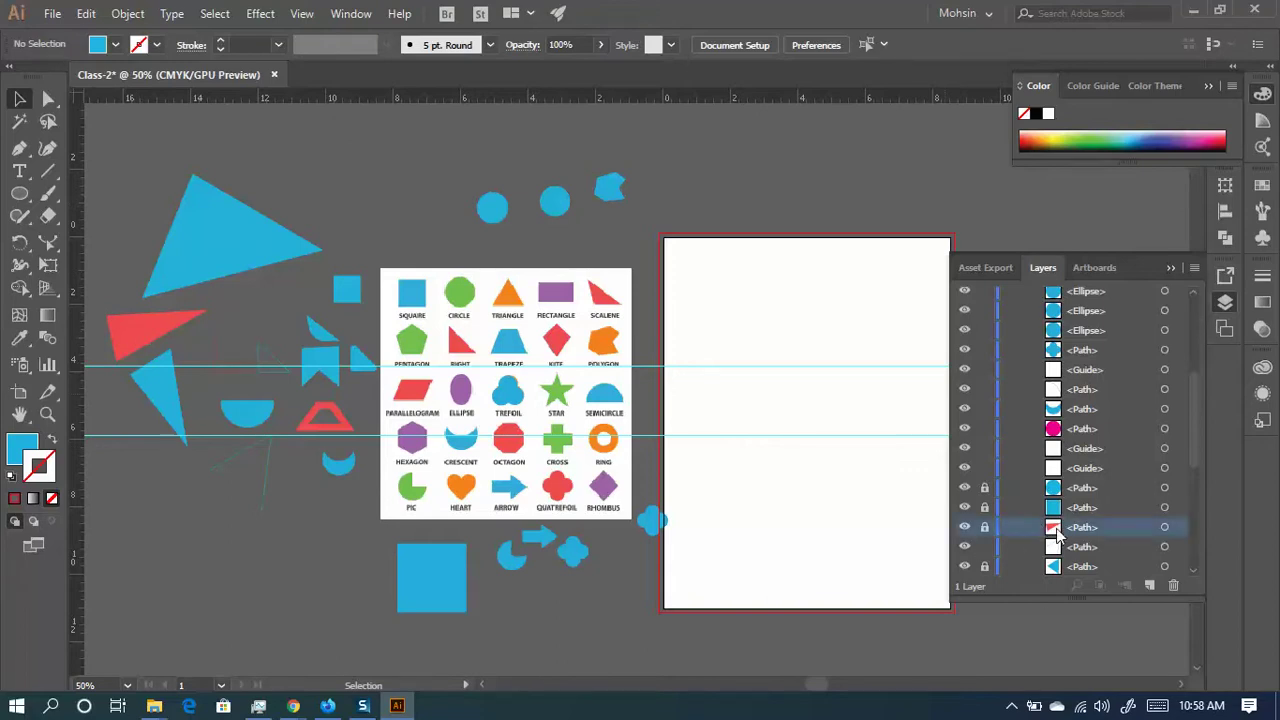
click(965, 528)
click(965, 528)
click(965, 528)
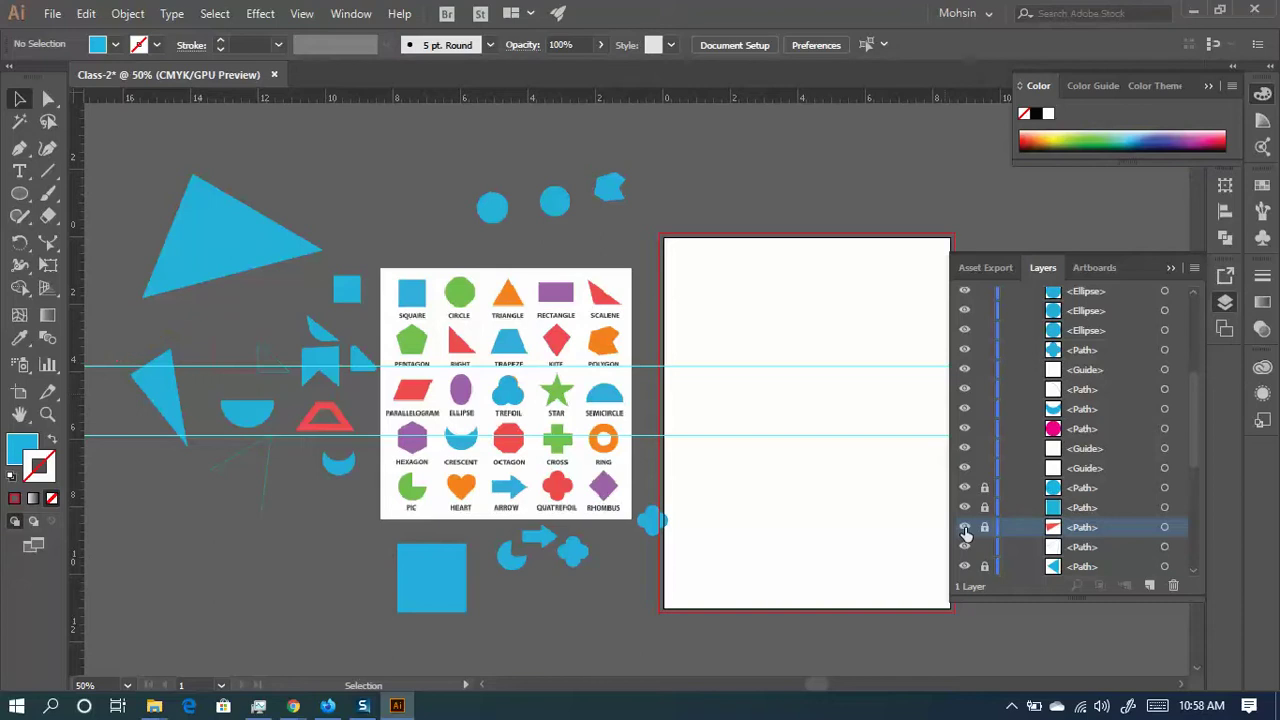
click(965, 528)
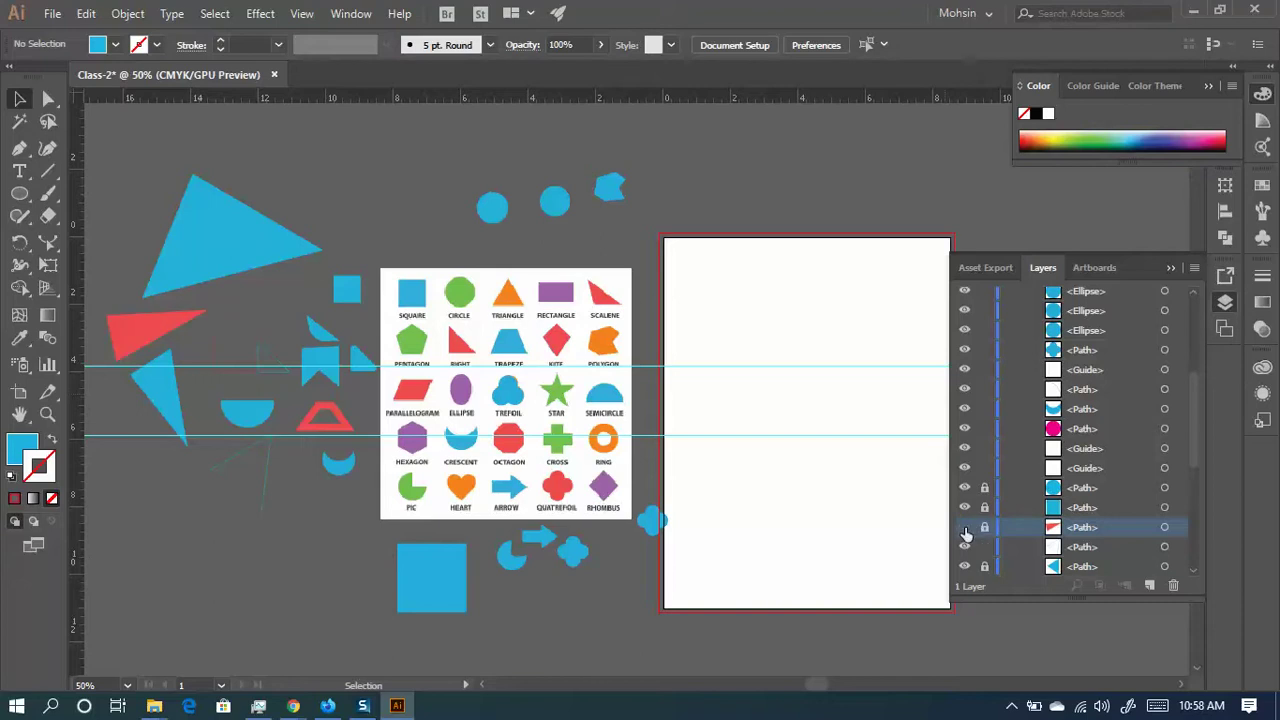
click(965, 528)
click(965, 528)
click(983, 527)
click(965, 528)
click(965, 528)
- Unlock only the middle circle above the reference sheet through its layer entry, and shift it slightly to the right
click(1068, 492)
click(965, 488)
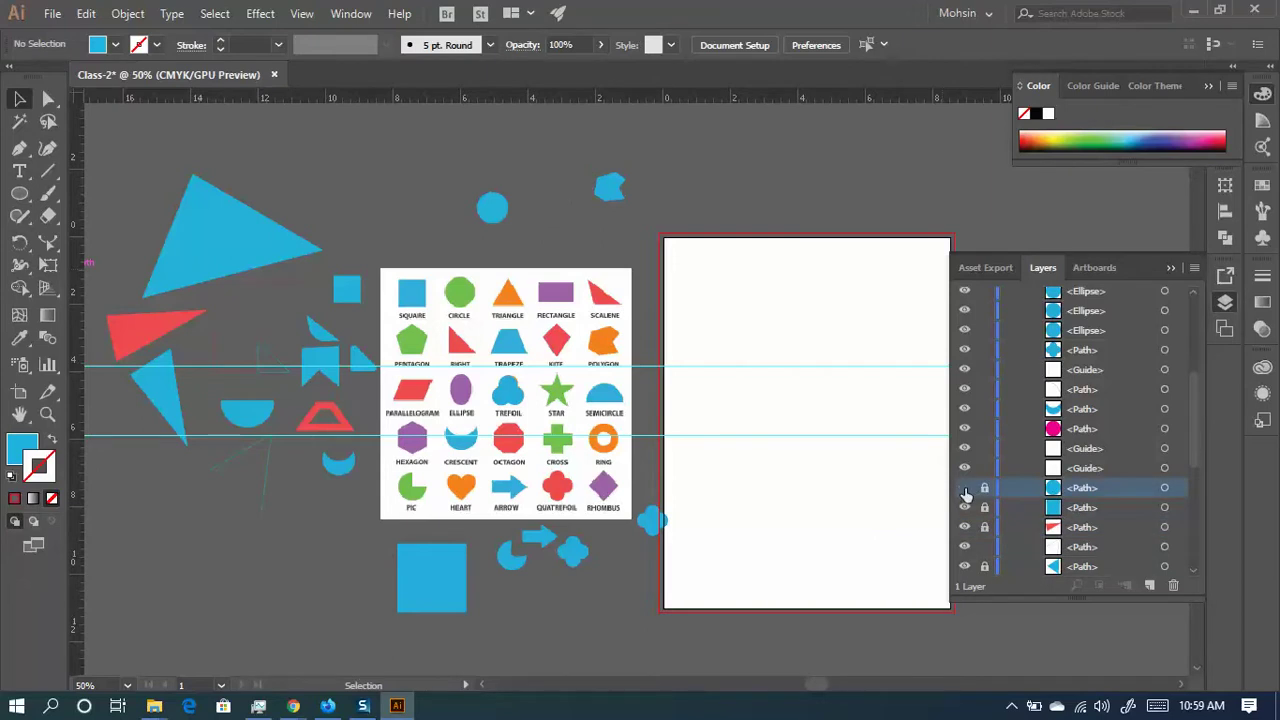
click(965, 488)
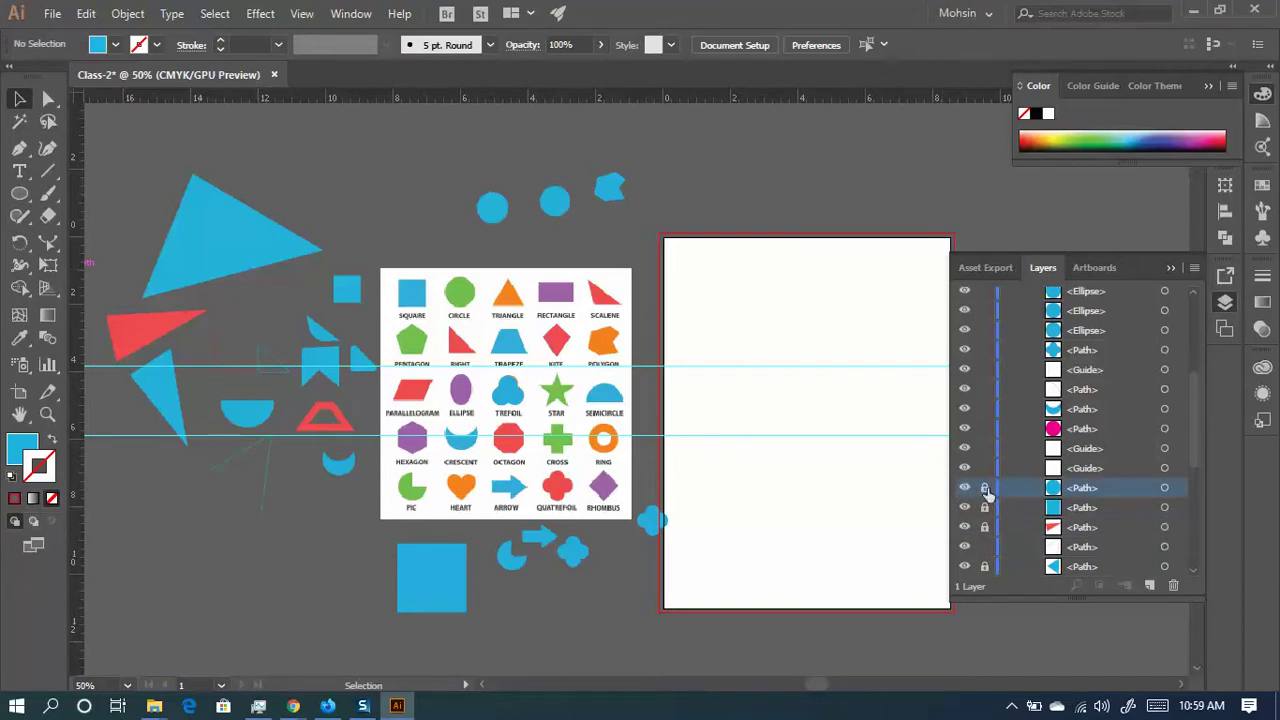
click(984, 488)
mouse_move(558, 202)
mouse_down()
mouse_move(755, 192)
mouse_move(572, 240)
mouse_move(557, 263)
mouse_move(559, 223)
mouse_up()
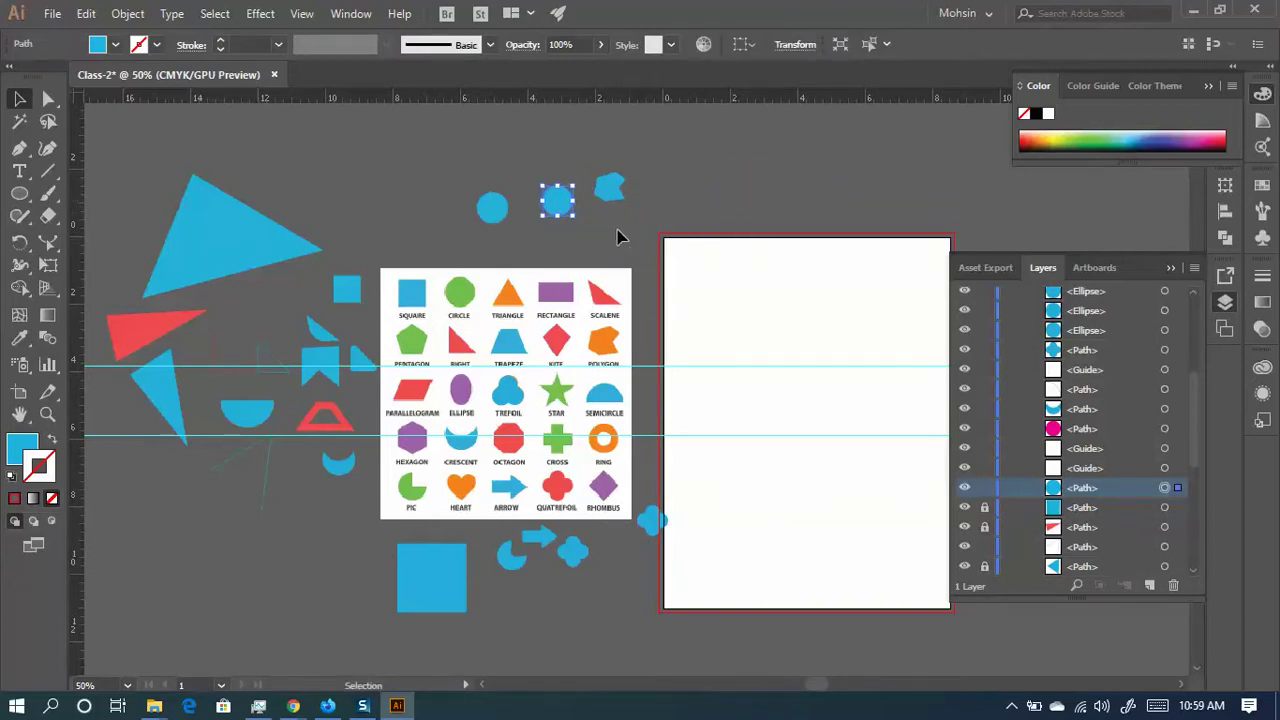
click(652, 232)
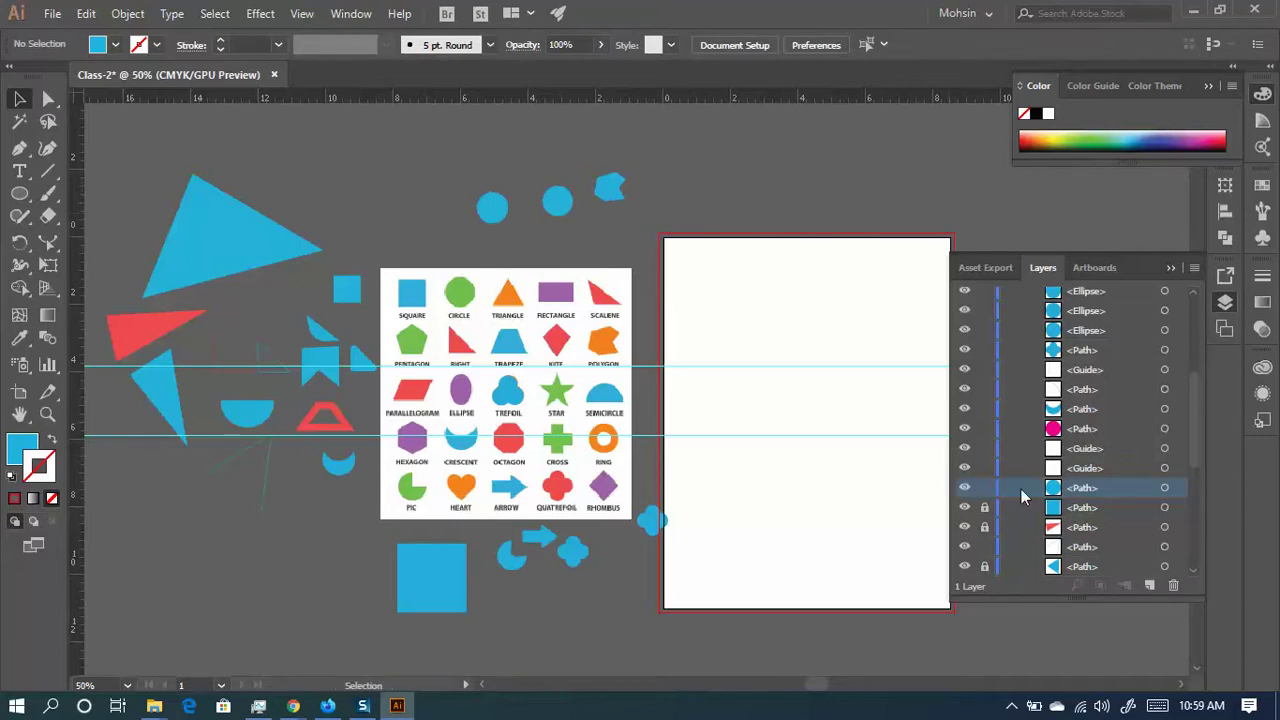
- Unlock the remaining locked objects in Layer 1 all at once
scroll(1023, 494, down, 3)
click(984, 389)
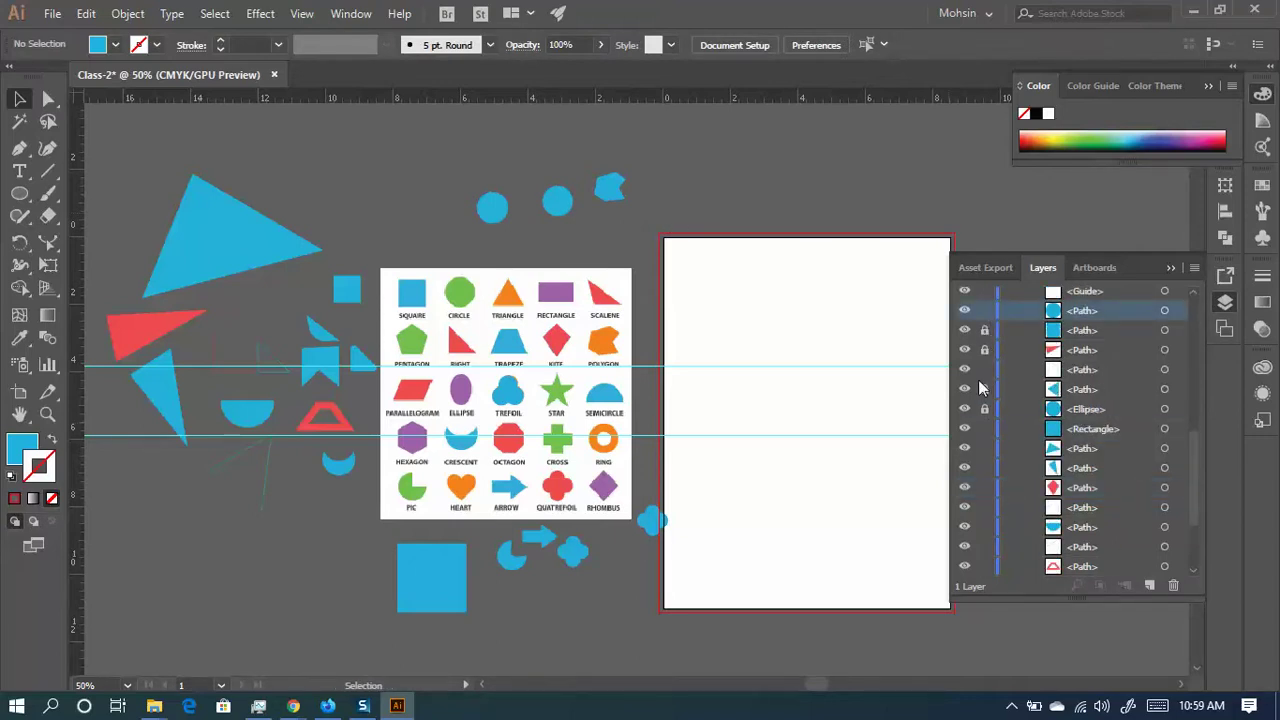
key(ctrl+alt+2)
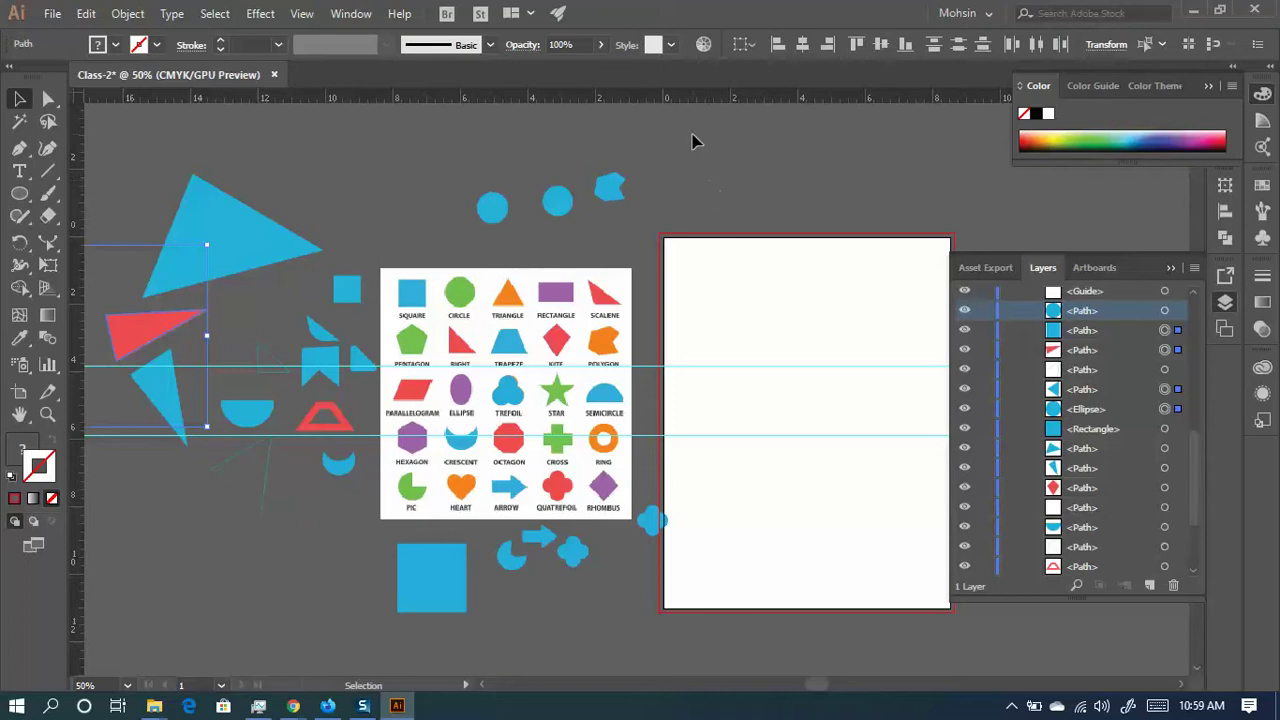
- Move the unlocked reference sheet slightly right beneath the traced shapes
scroll(523, 437, up, 3)
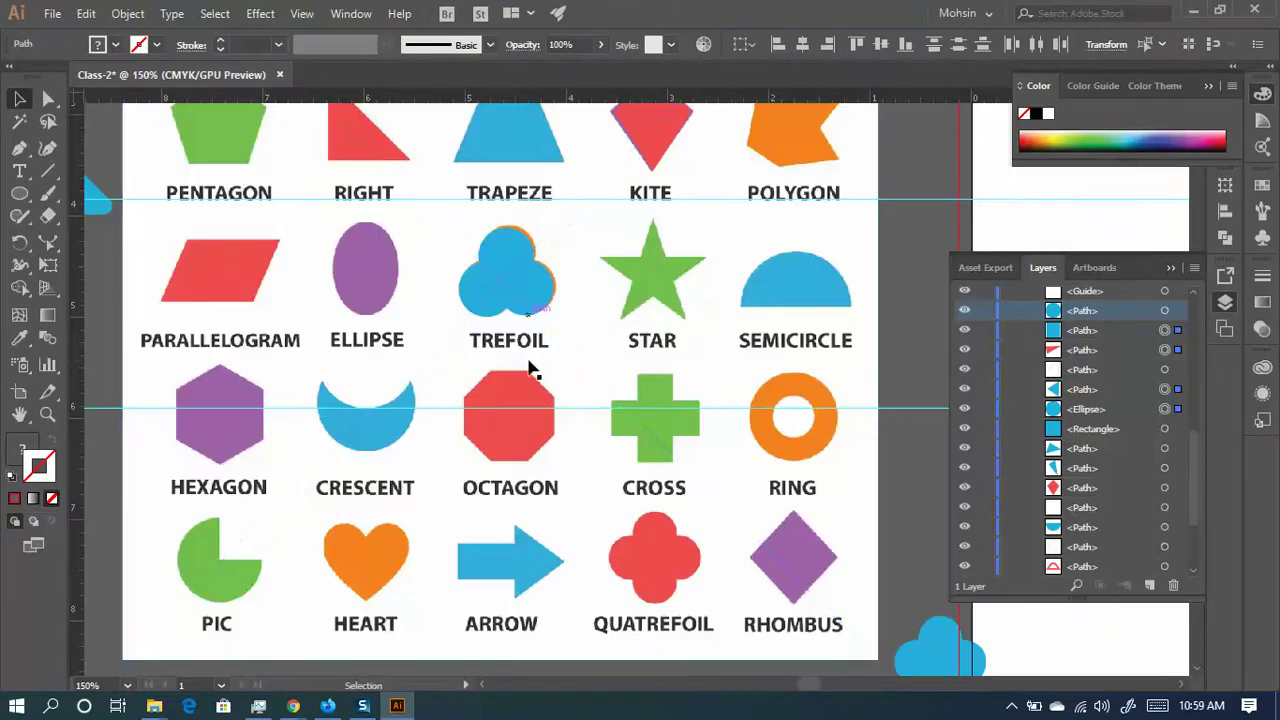
scroll(535, 352, up, 2)
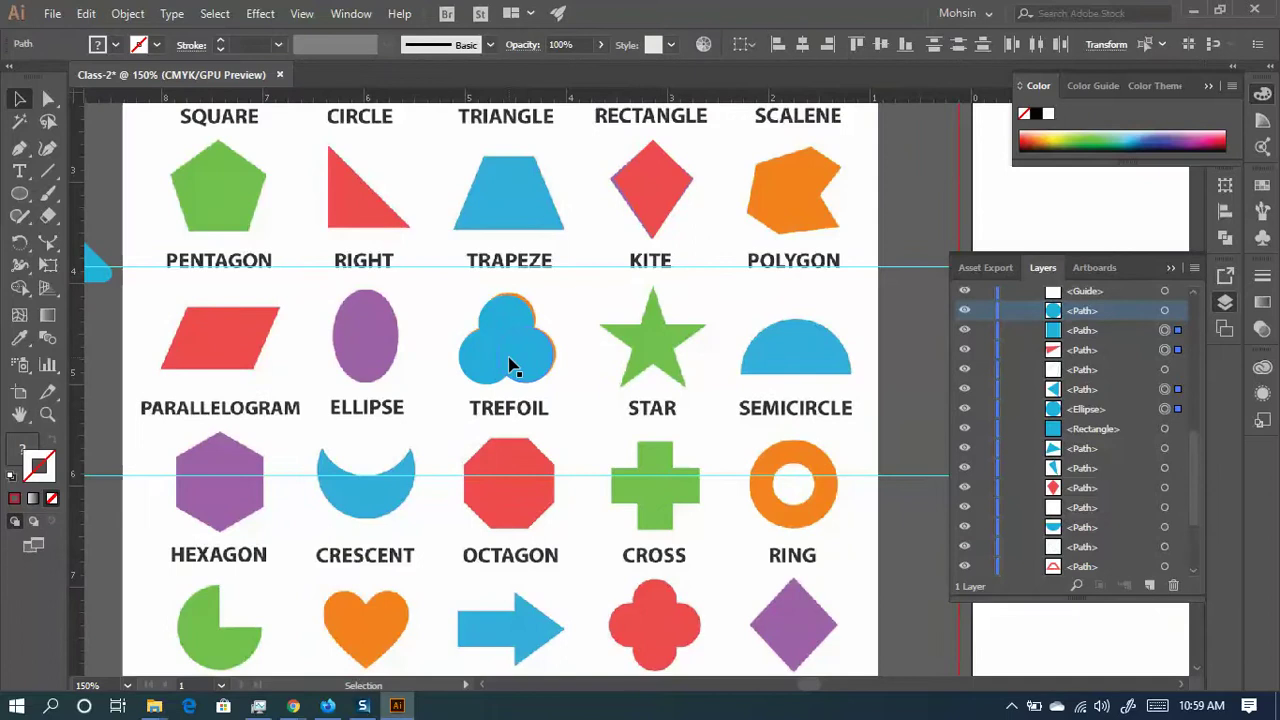
drag(535, 362, 565, 357)
- Select the large blue, red and small blue triangles left of the reference sheet and move them upwards together
scroll(565, 357, down, 2)
scroll(500, 380, left, 5)
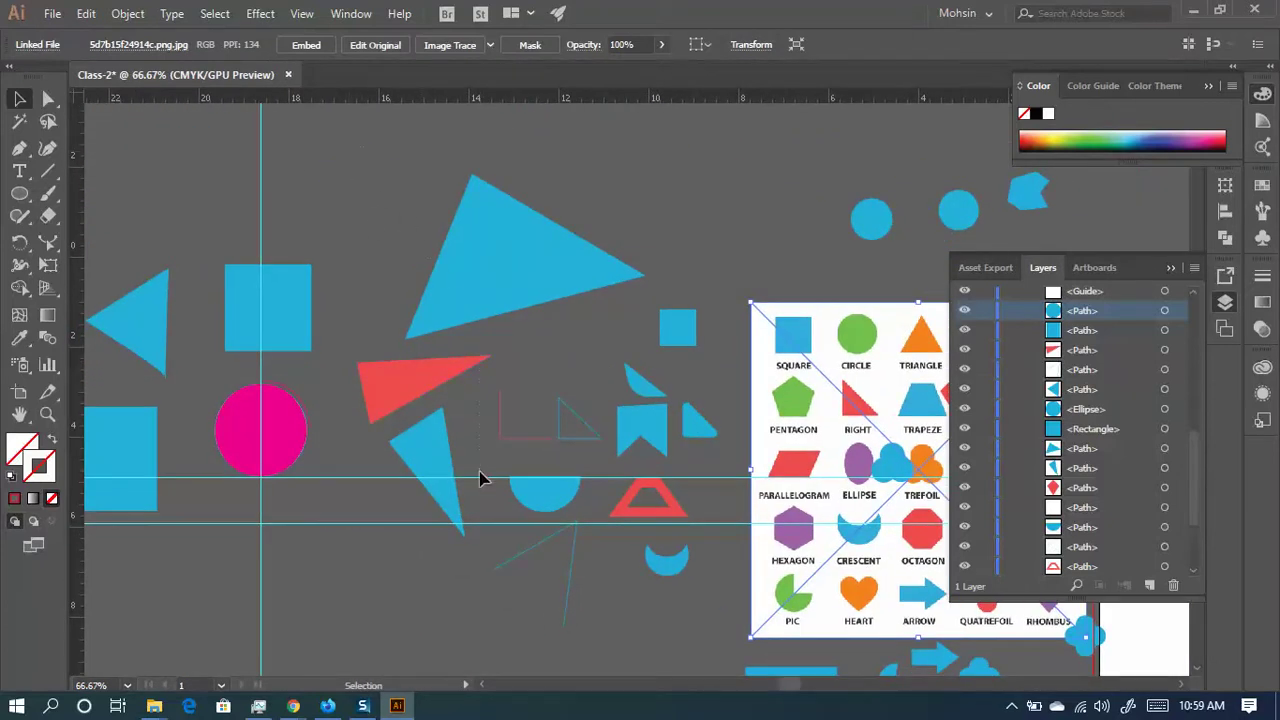
drag(480, 478, 420, 497)
drag(480, 320, 504, 225)
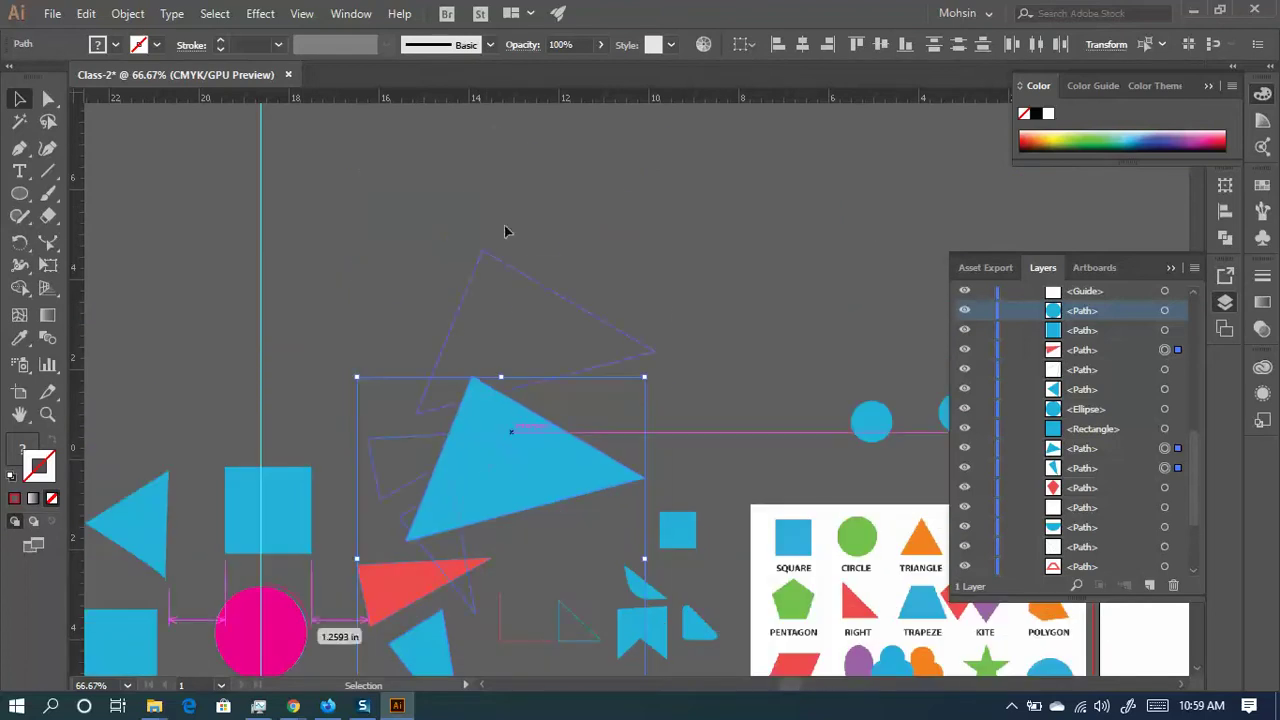
key(ctrl+z)
scroll(500, 375, up, 4)
click(659, 397)
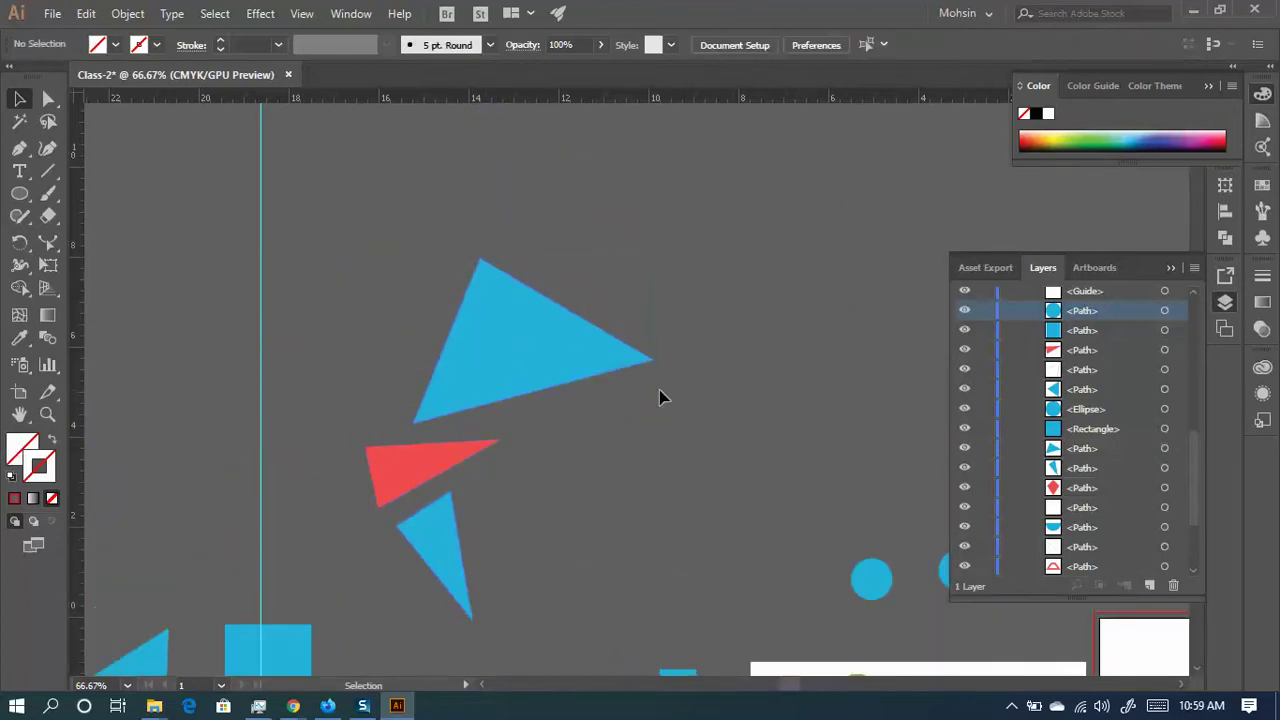
- Move the group of three triangles further up on the pasteboard, and reselect all three
drag(351, 243, 657, 606)
drag(508, 320, 514, 189)
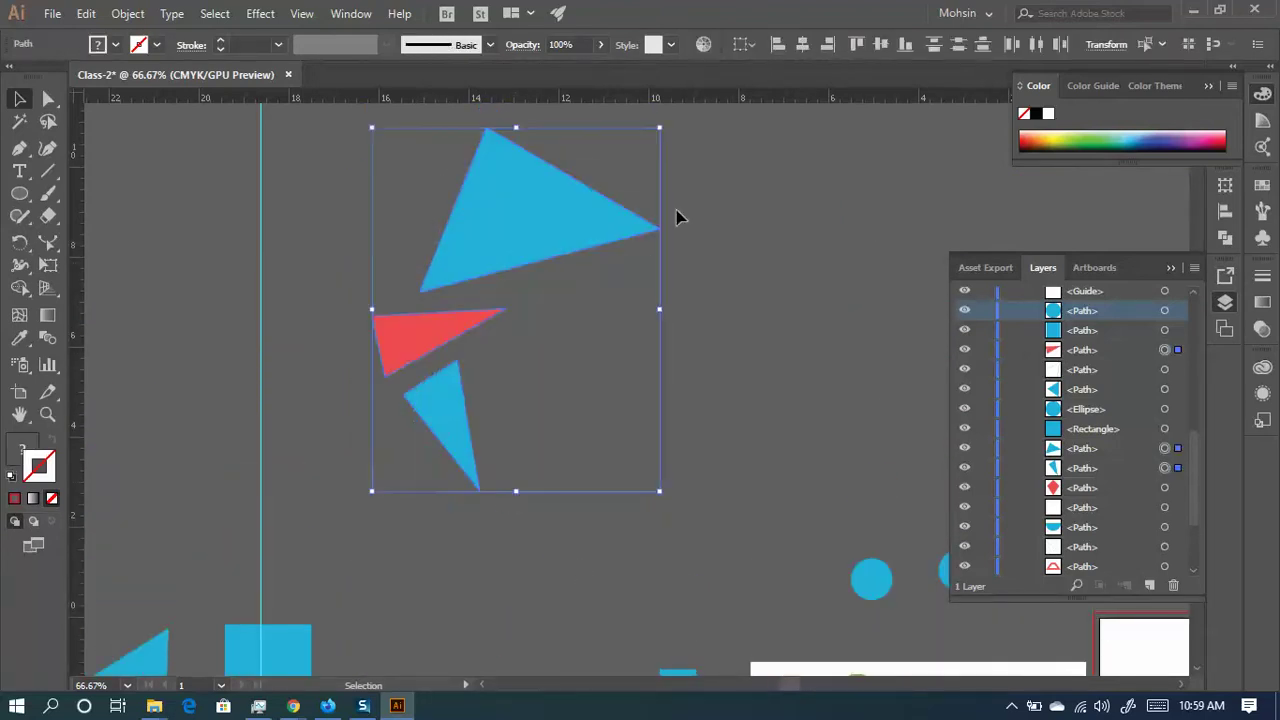
click(762, 352)
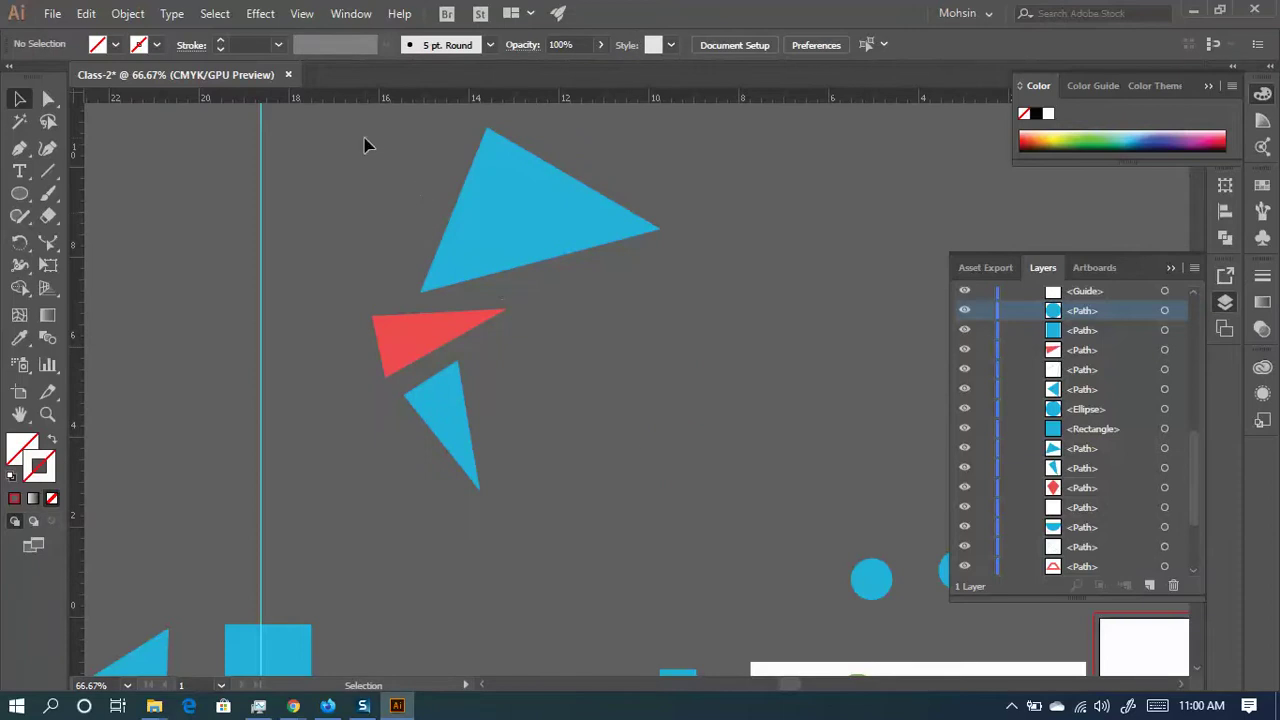
key(ctrl+z)
click(324, 142)
key(ctrl+z)
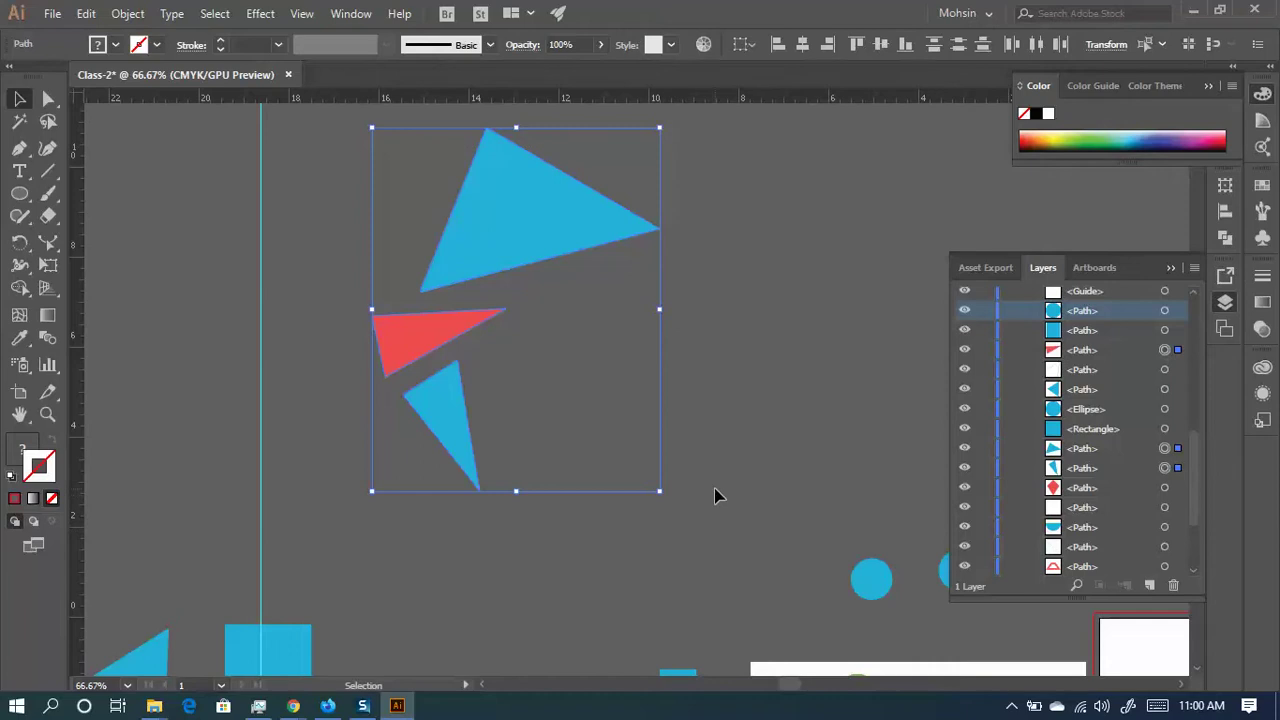
- Move the reference sheet back left so its trefoil partly sits beneath the traced blue trefoil
scroll(666, 449, down, 5)
scroll(666, 449, right, 5)
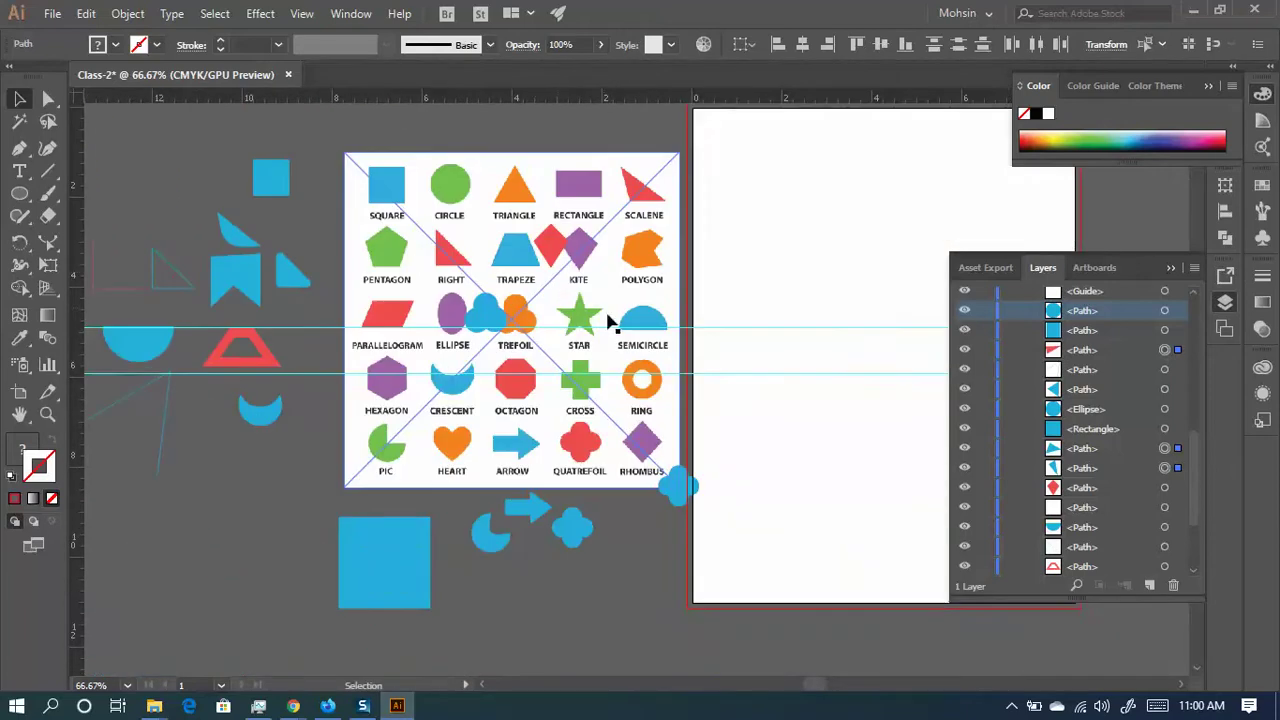
click(485, 307)
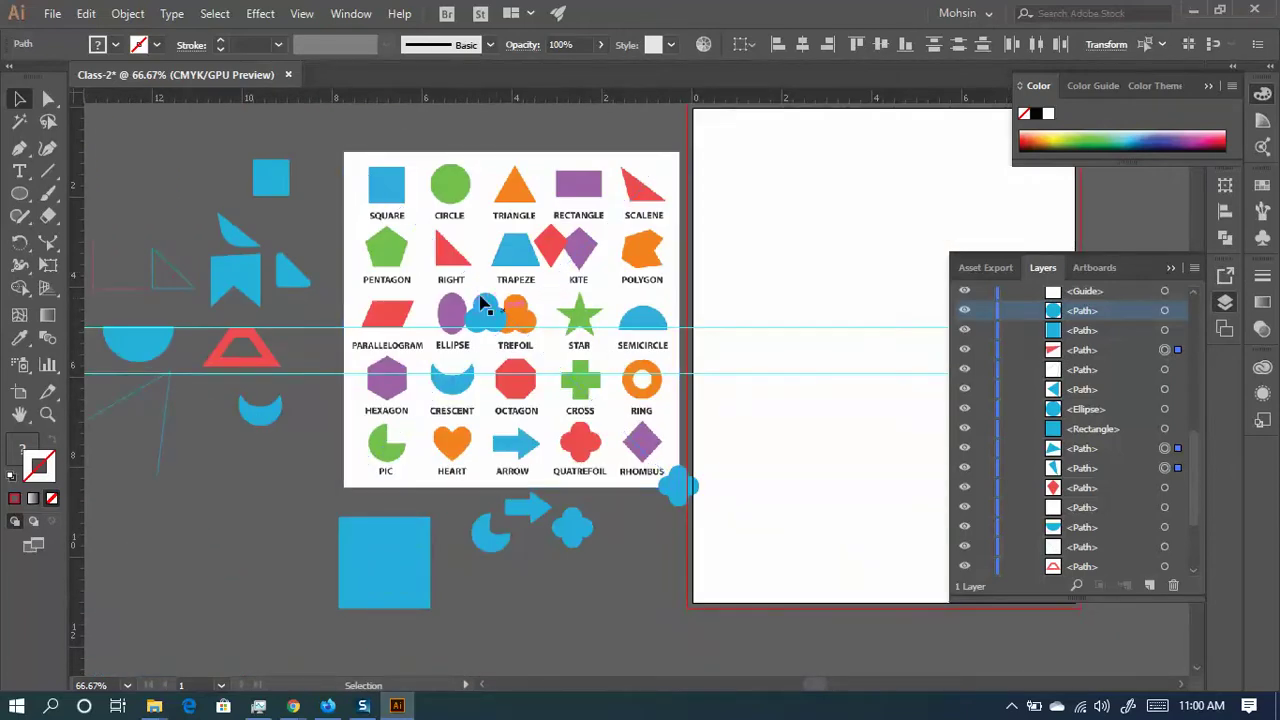
click(463, 318)
drag(432, 295, 466, 283)
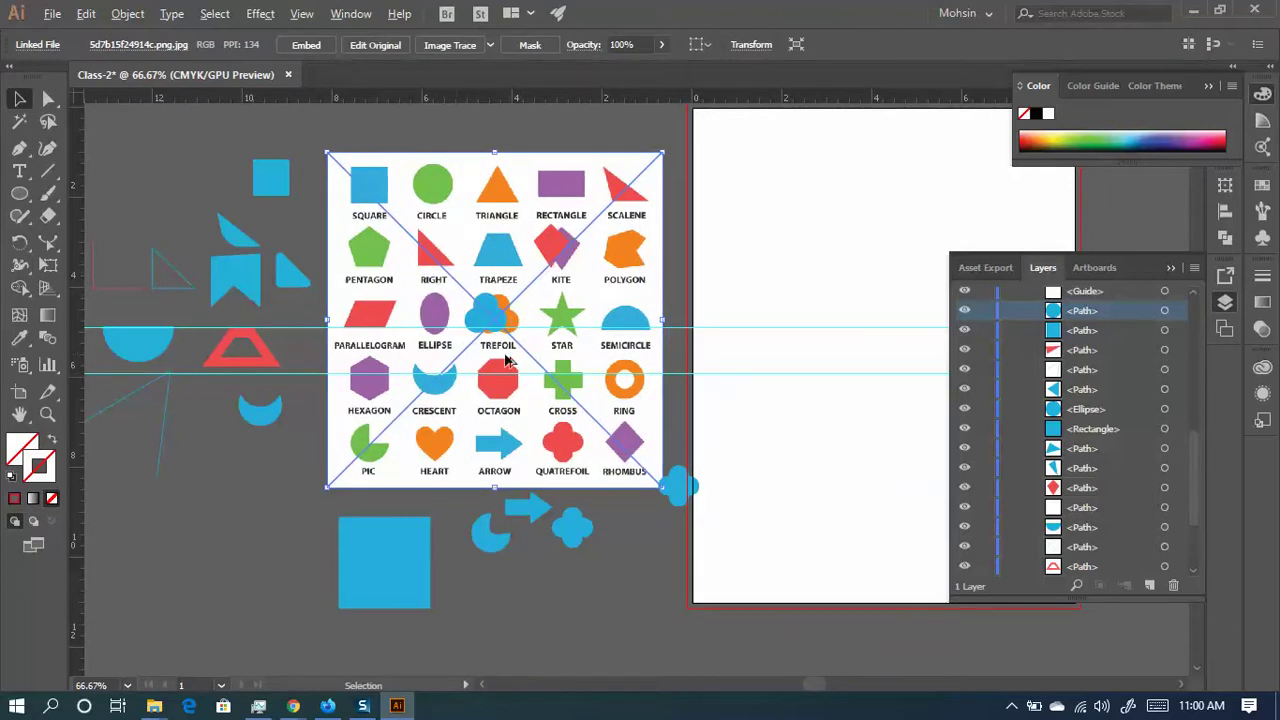
- Move the reference sheet further left so its kite sits beneath the traced red kite, and nudge the upper horizontal guide slightly down
scroll(507, 360, up, 3)
scroll(543, 357, down, 1)
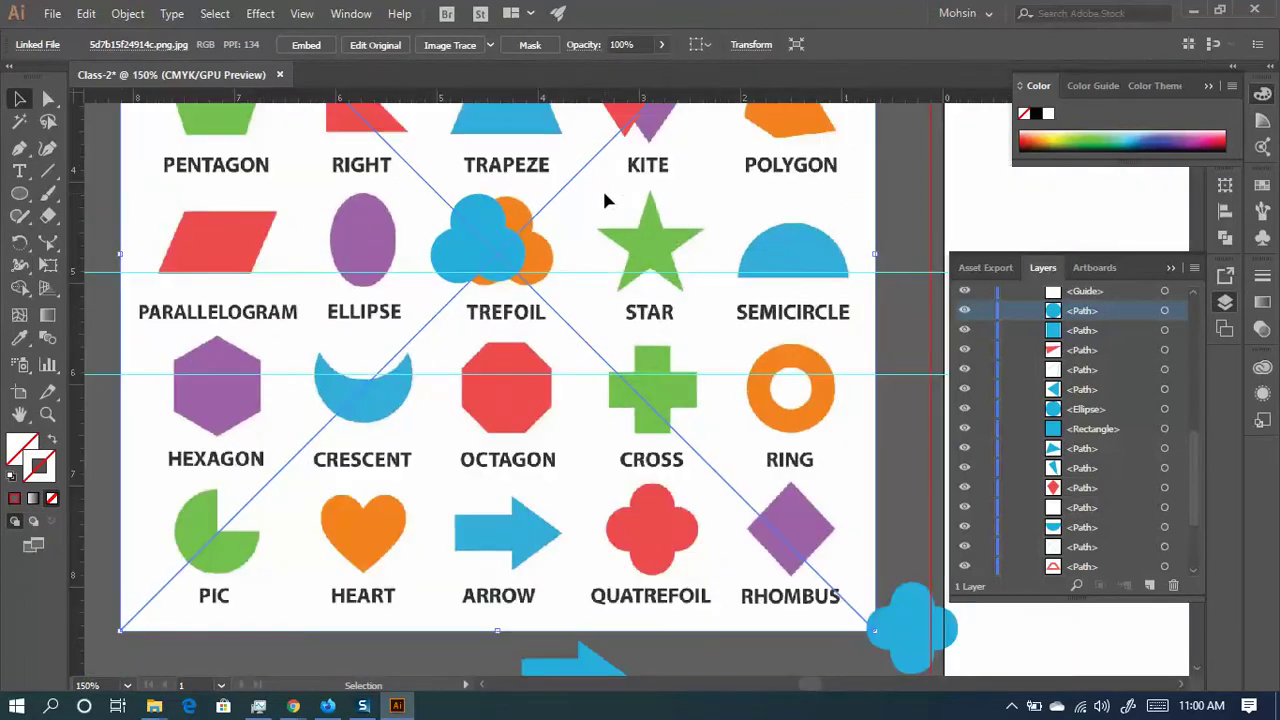
drag(594, 214, 631, 349)
scroll(654, 357, up, 2)
drag(450, 292, 471, 351)
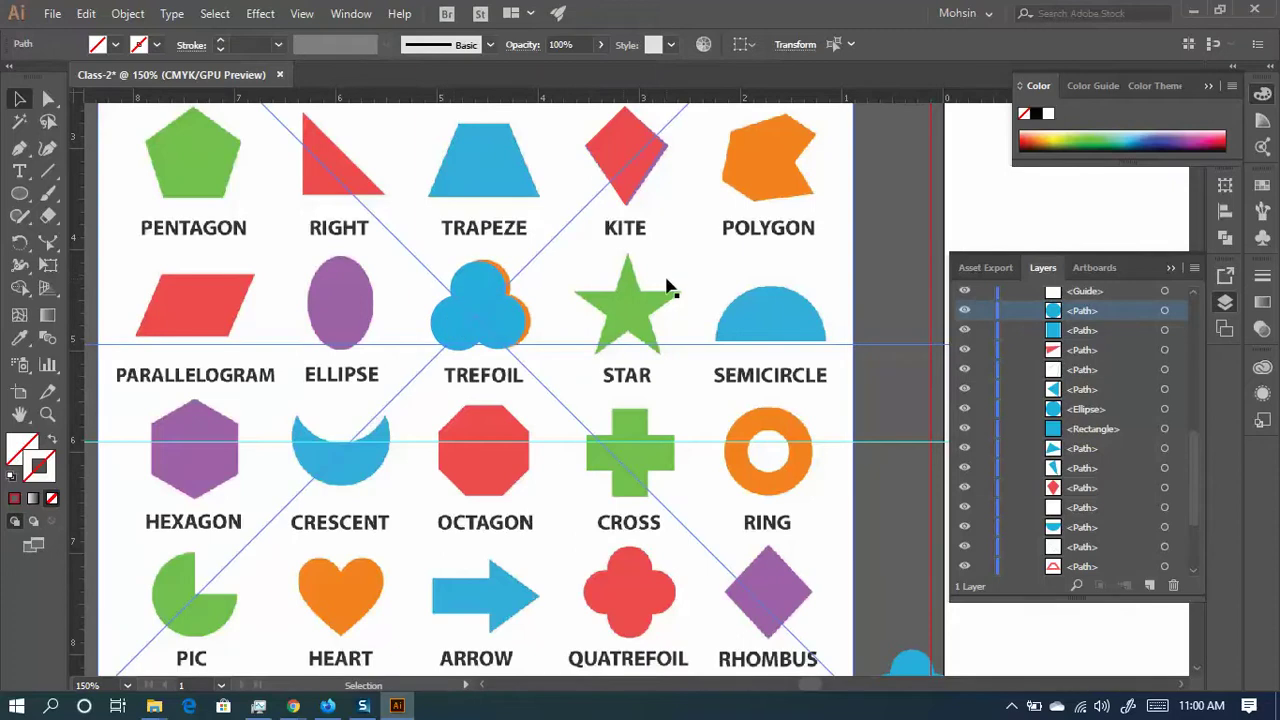
- Select the reference sheet image and lock it in place beneath the traced shapes
scroll(668, 287, up, 2)
scroll(657, 314, up, 1)
click(543, 277)
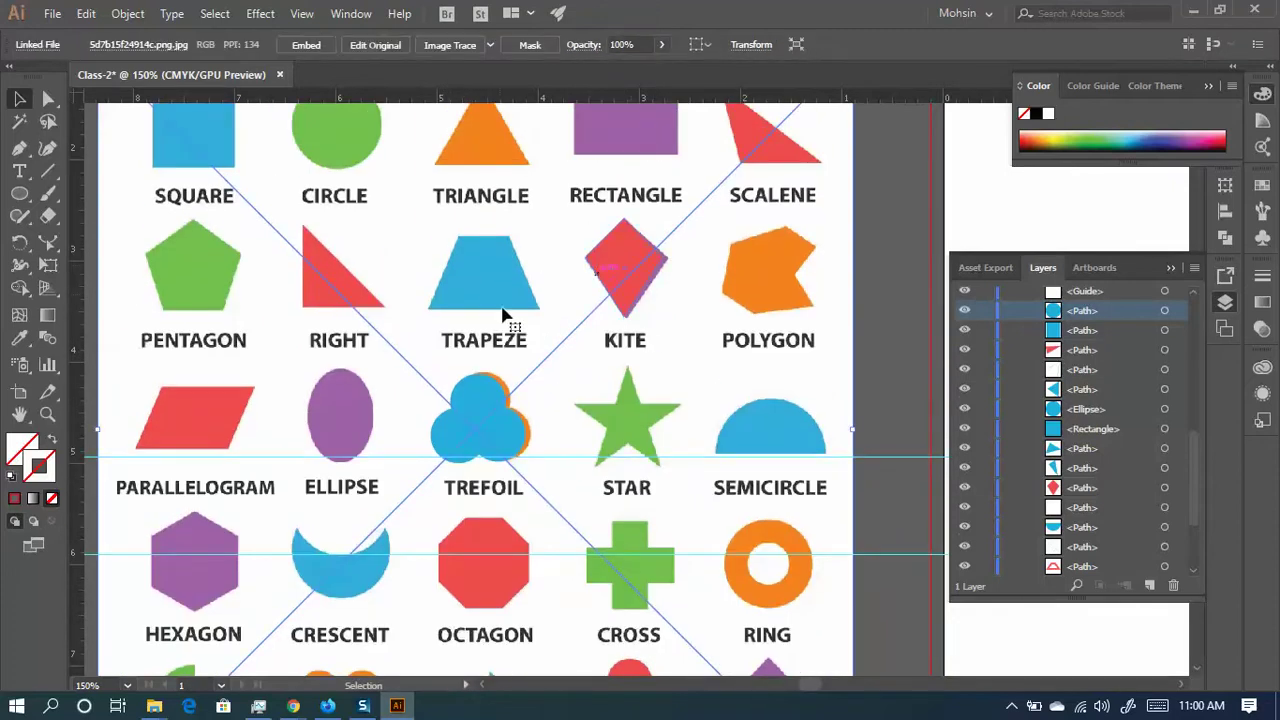
scroll(483, 287, up, 1)
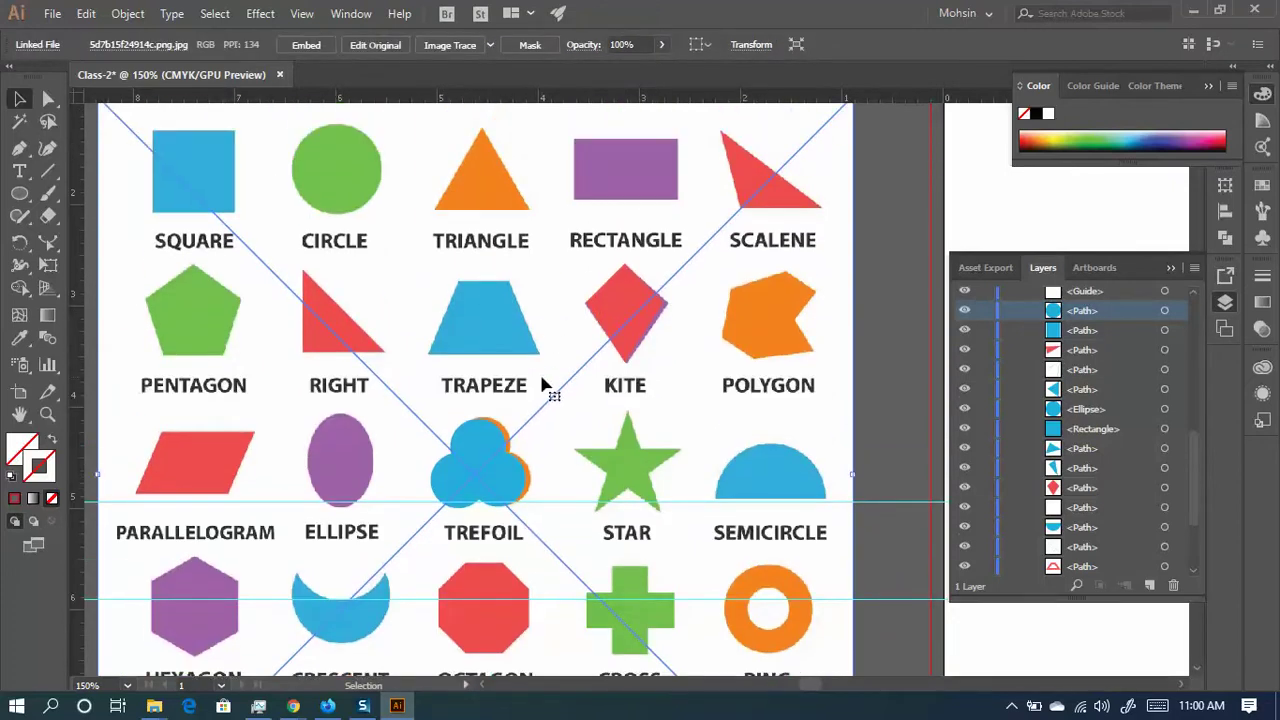
key(a)
key(v)
key(ctrl+shift+a)
scroll(525, 350, down, 2)
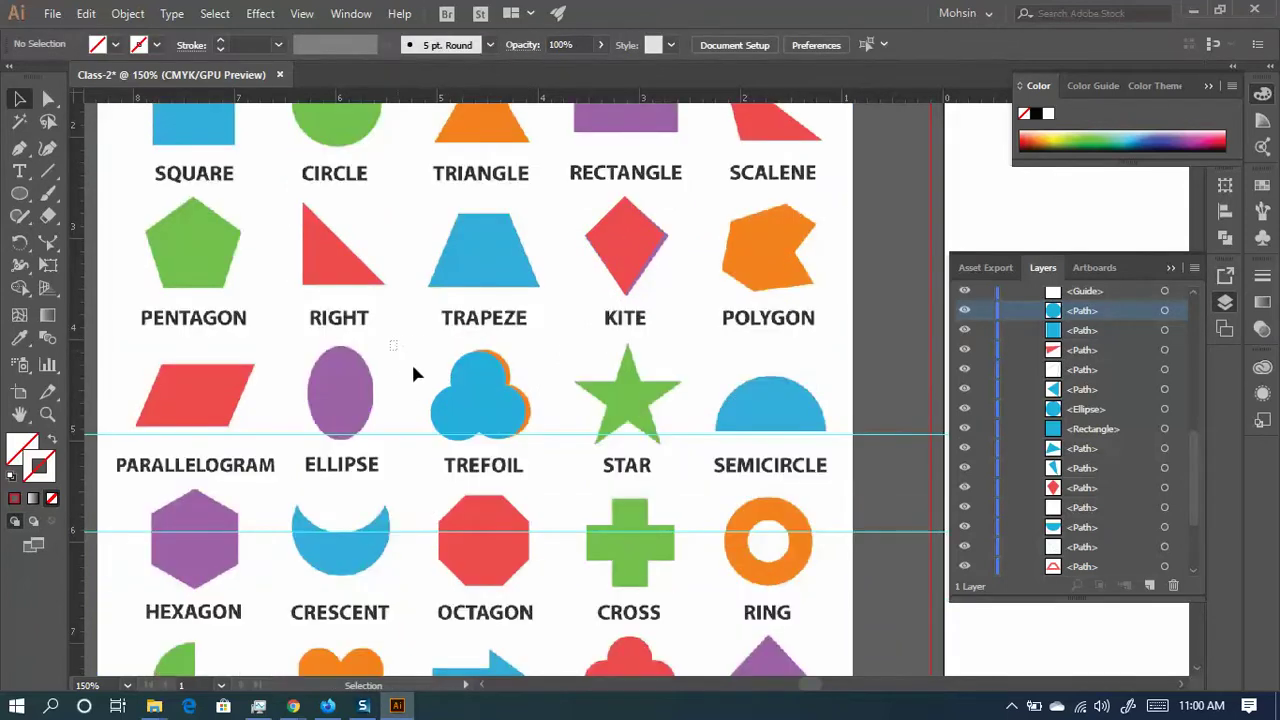
- Select the traced blue trefoil over the reference sheet, move it onto the upper part of the artboard, and deselect it
drag(414, 371, 552, 446)
drag(558, 324, 649, 397)
drag(407, 371, 578, 444)
drag(500, 425, 704, 295)
key(ctrl+minus)
key(ctrl+minus)
key(ctrl+minus)
click(651, 374)
- Look over the traced shapes on the pasteboard and every row of shapes on the reference sheet
scroll(650, 376, up, 3)
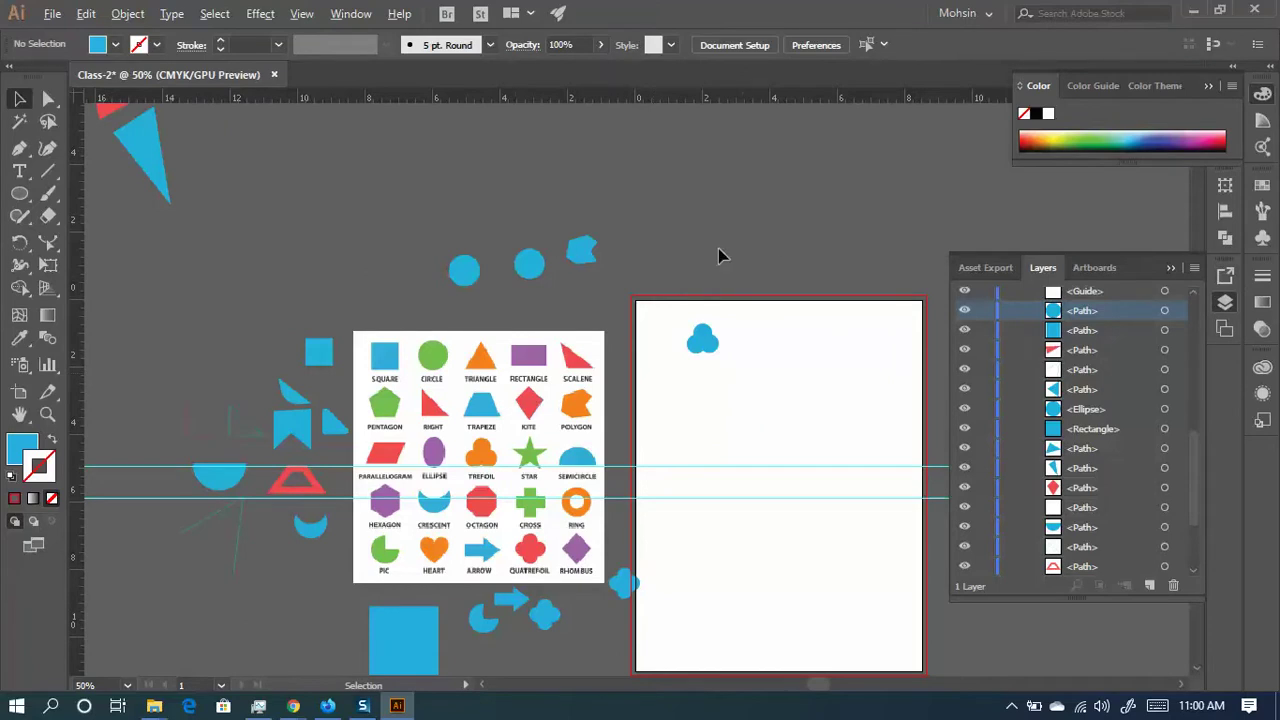
scroll(675, 302, up, 3)
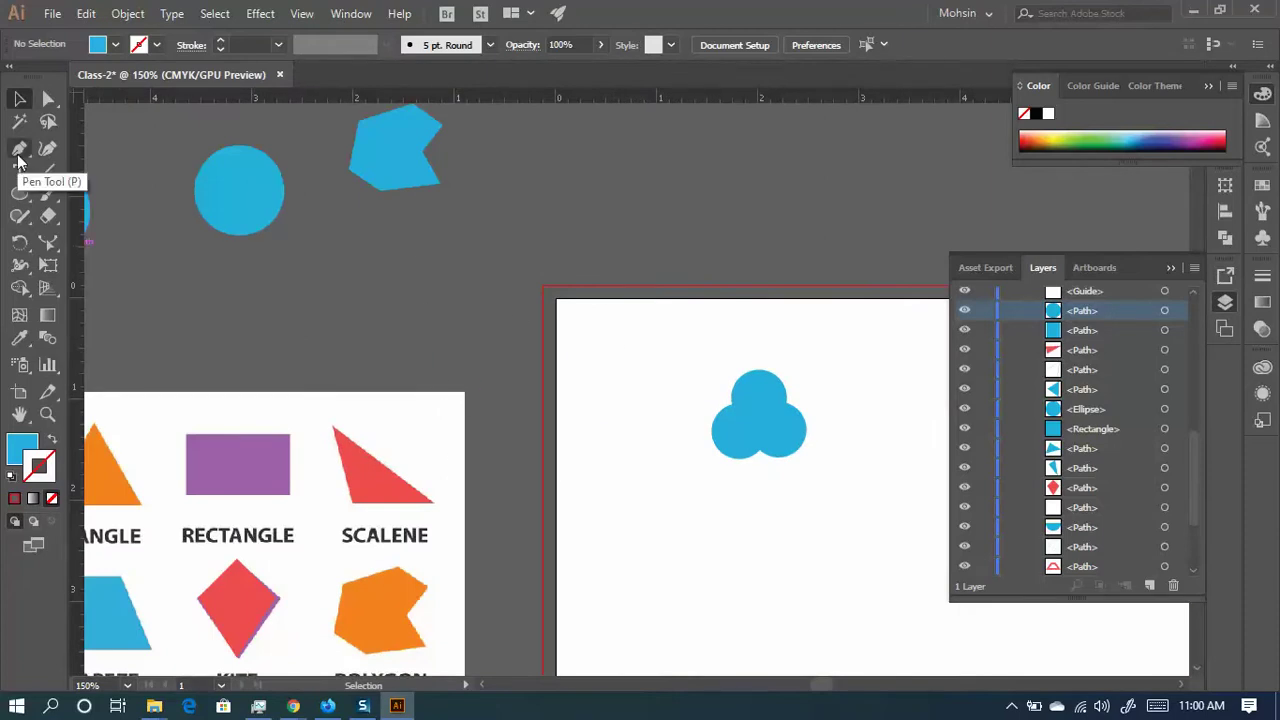
drag(213, 221, 588, 241)
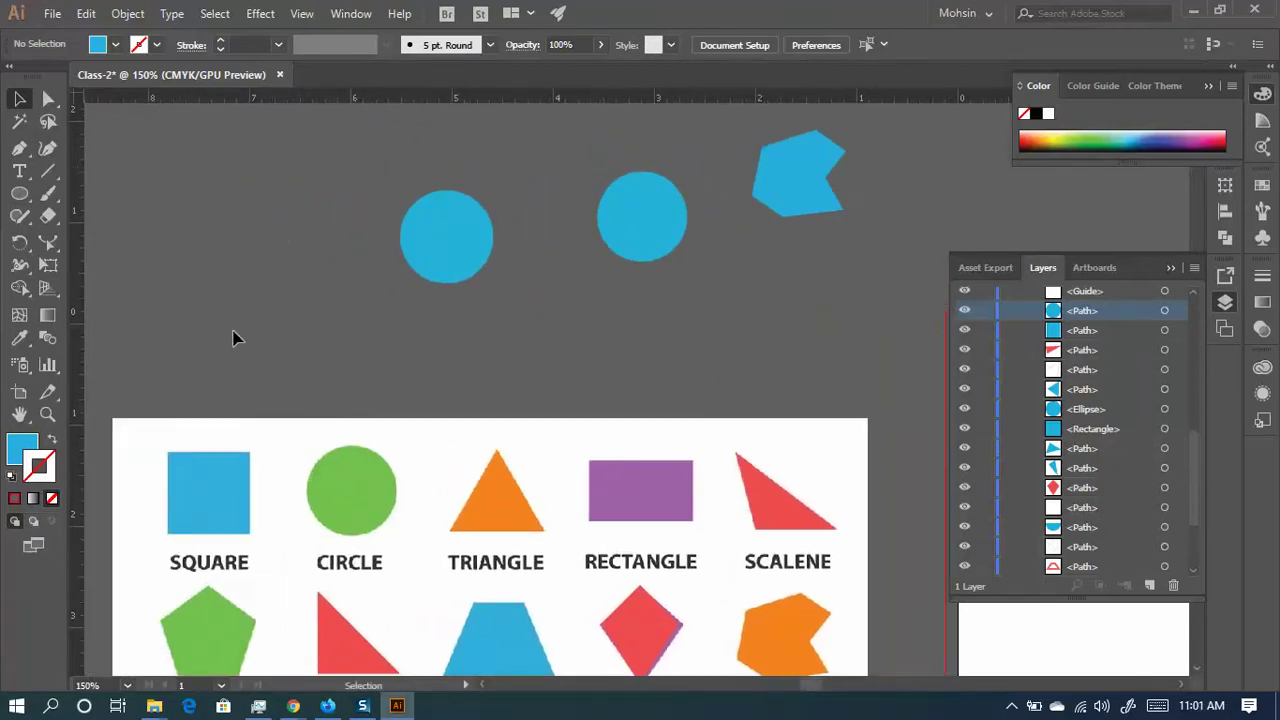
scroll(297, 349, down, 10)
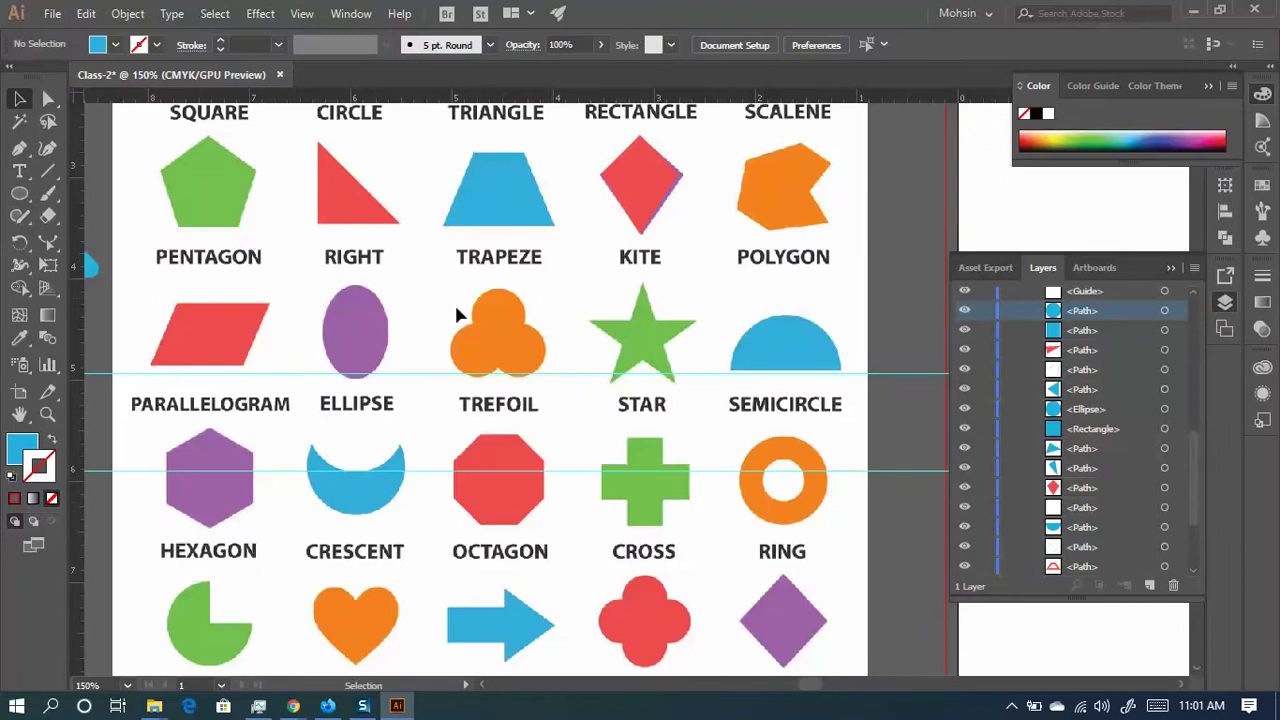
scroll(370, 548, down, 2)
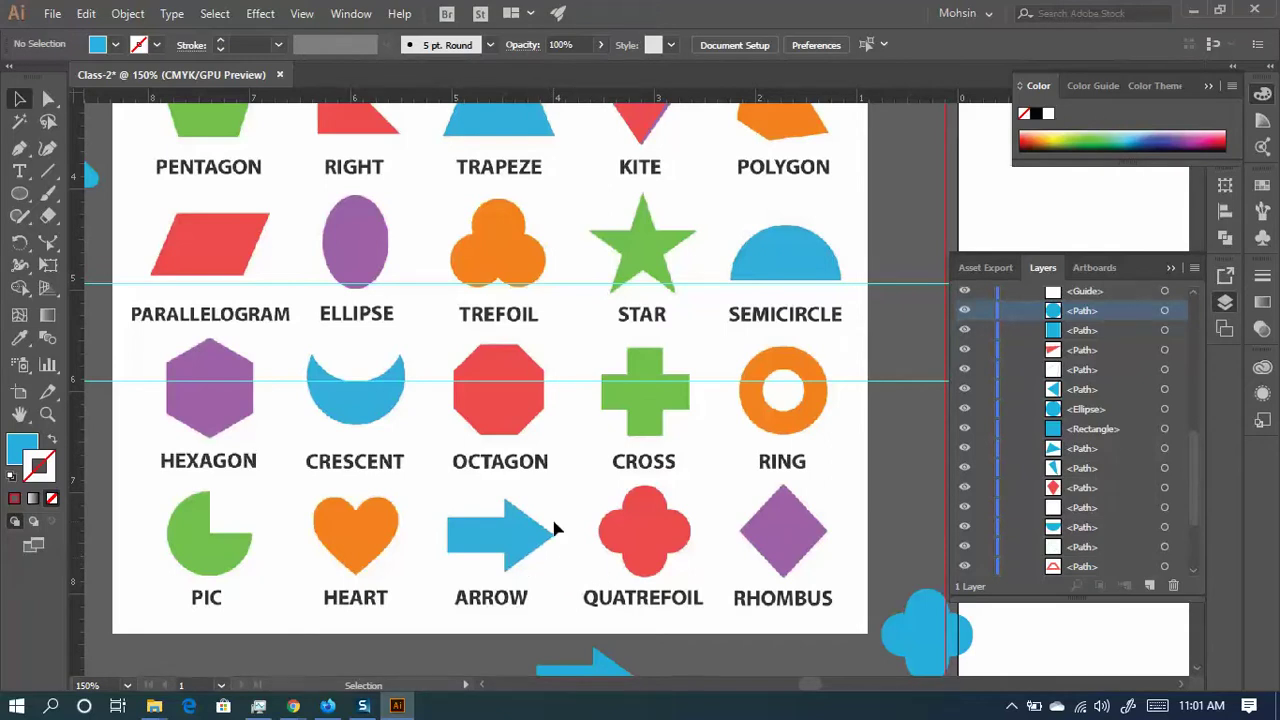
scroll(663, 551, up, 1)
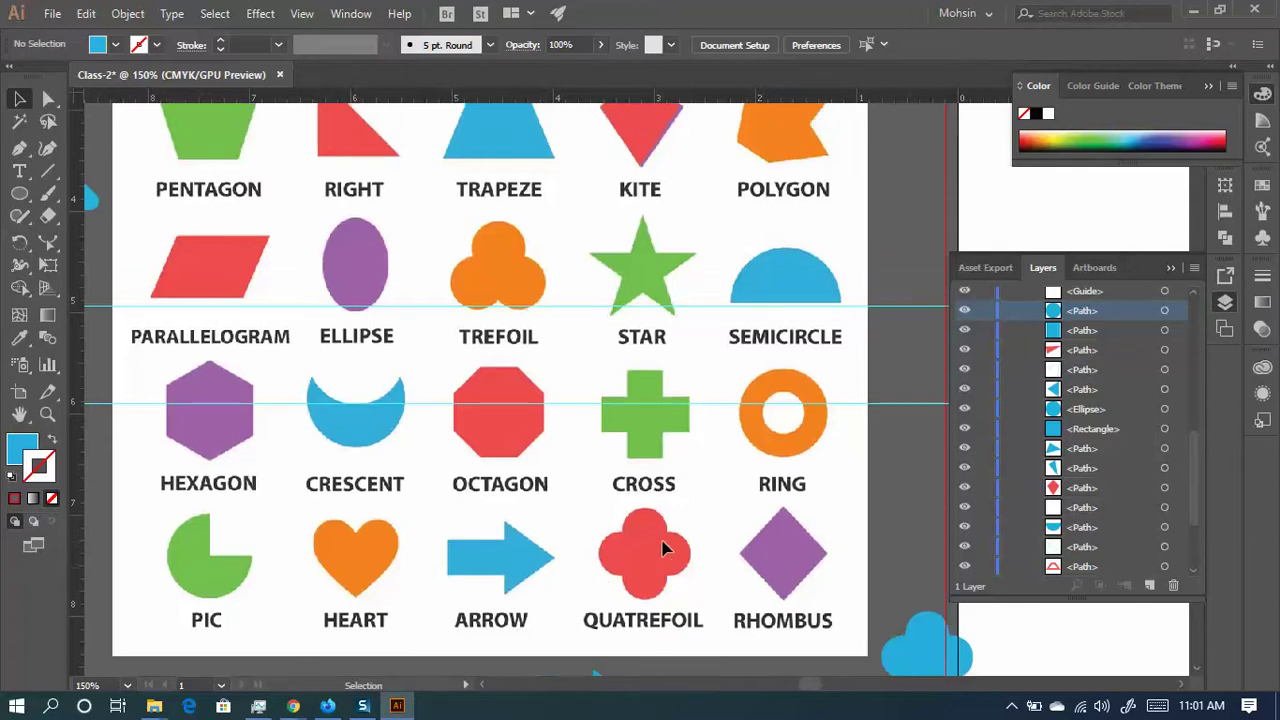
scroll(663, 545, up, 3)
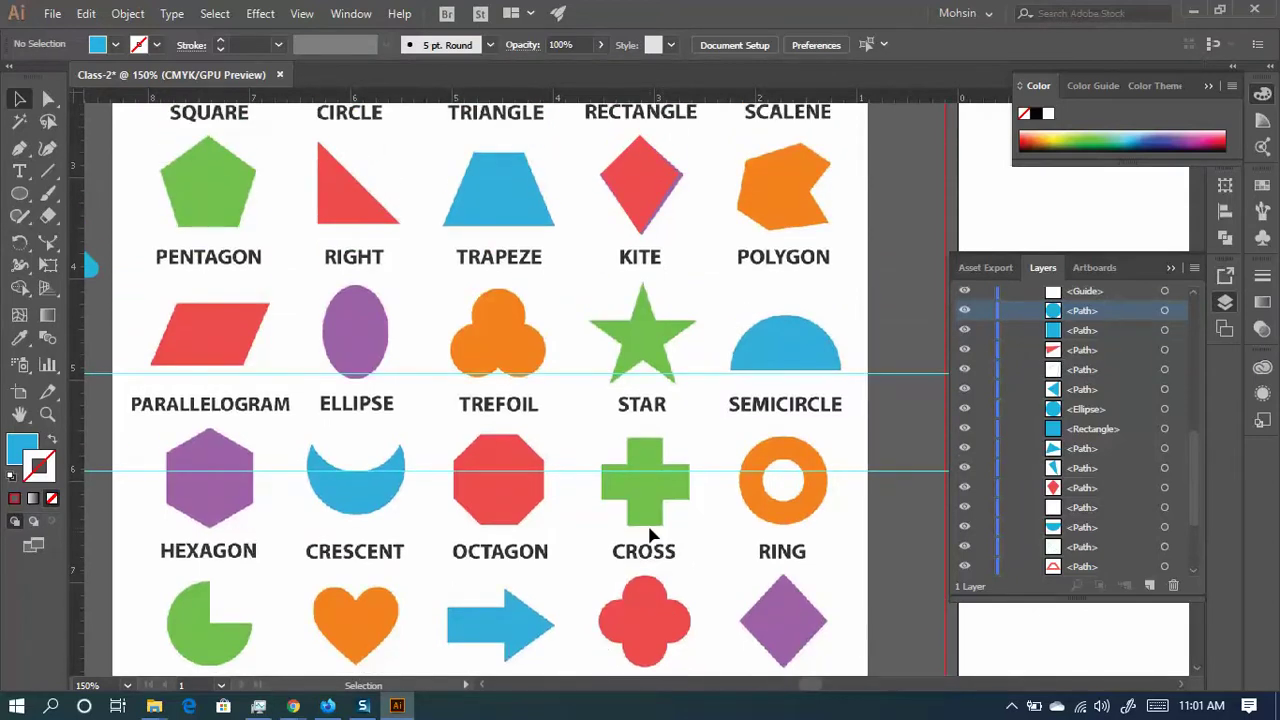
scroll(650, 530, up, 5)
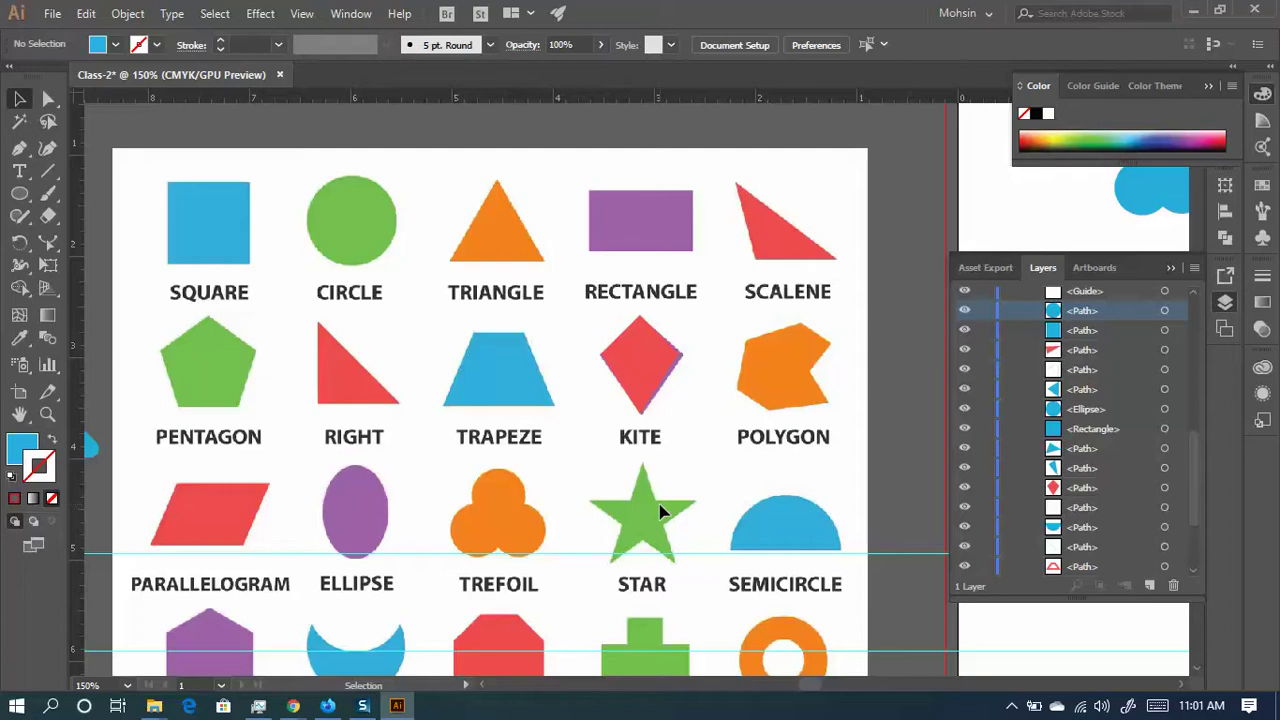
key(ctrl+minus)
key(ctrl+minus)
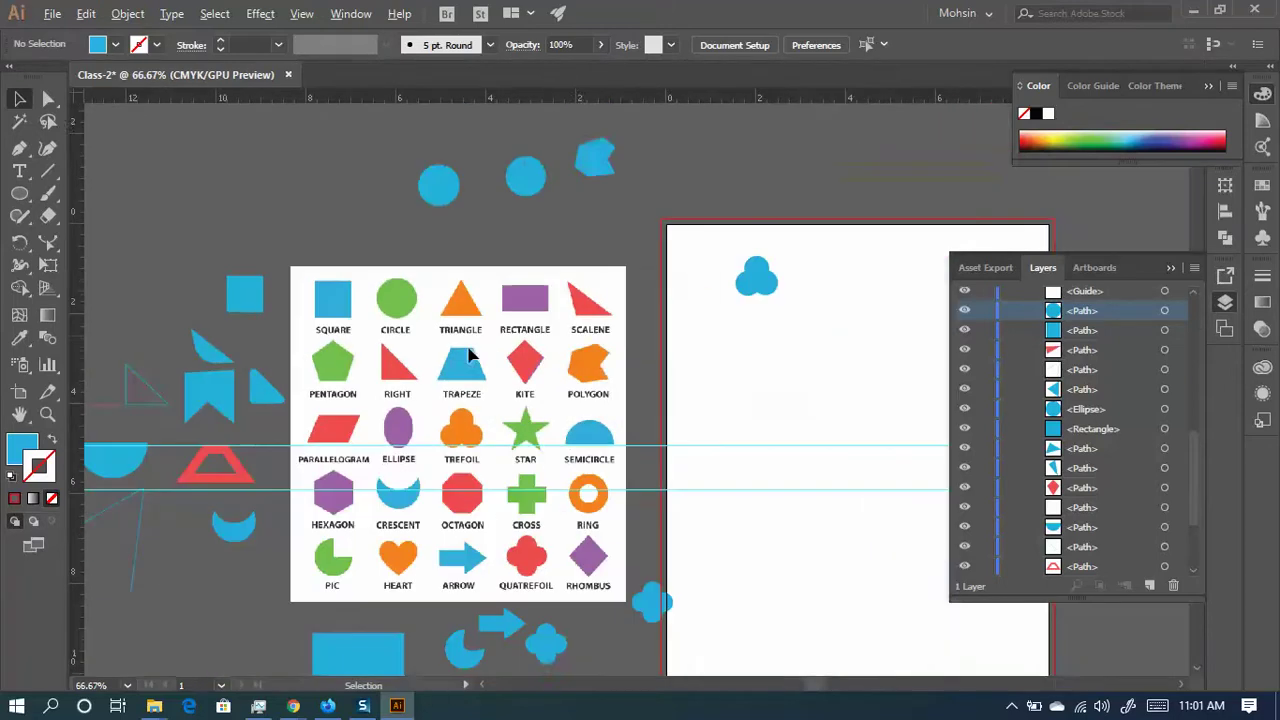
scroll(519, 330, down, 1)
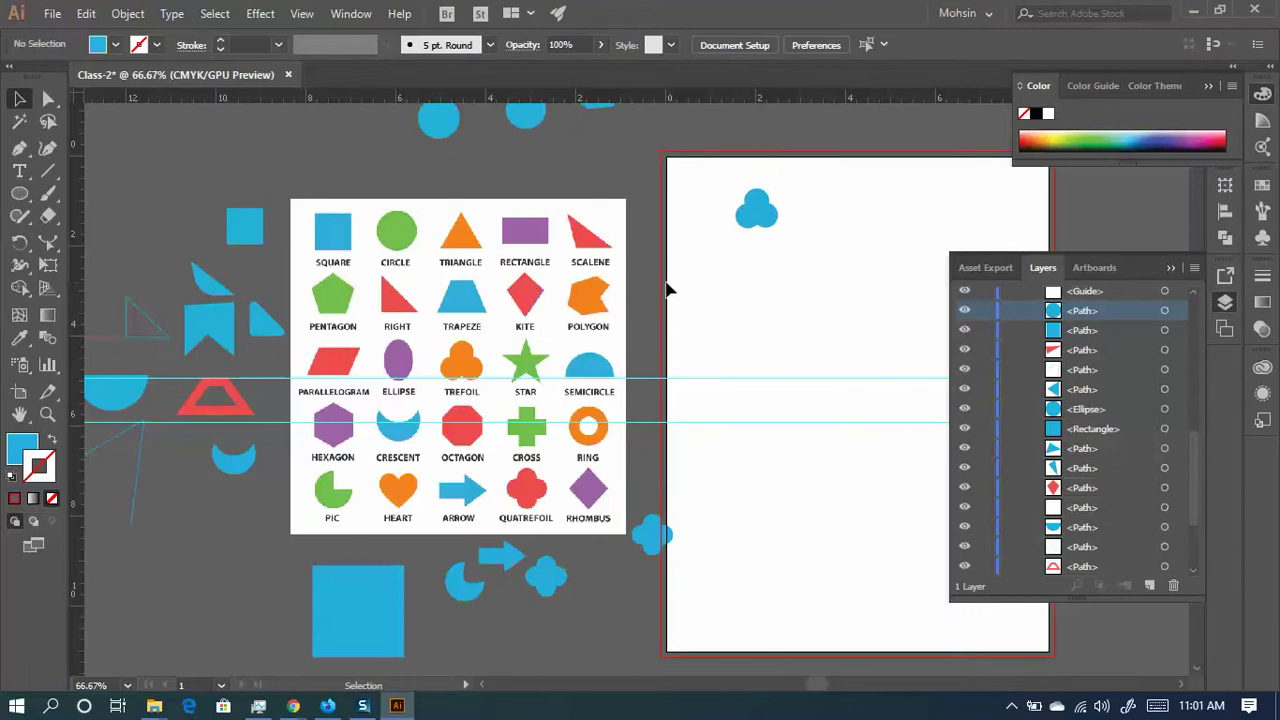
scroll(490, 400, up, 2)
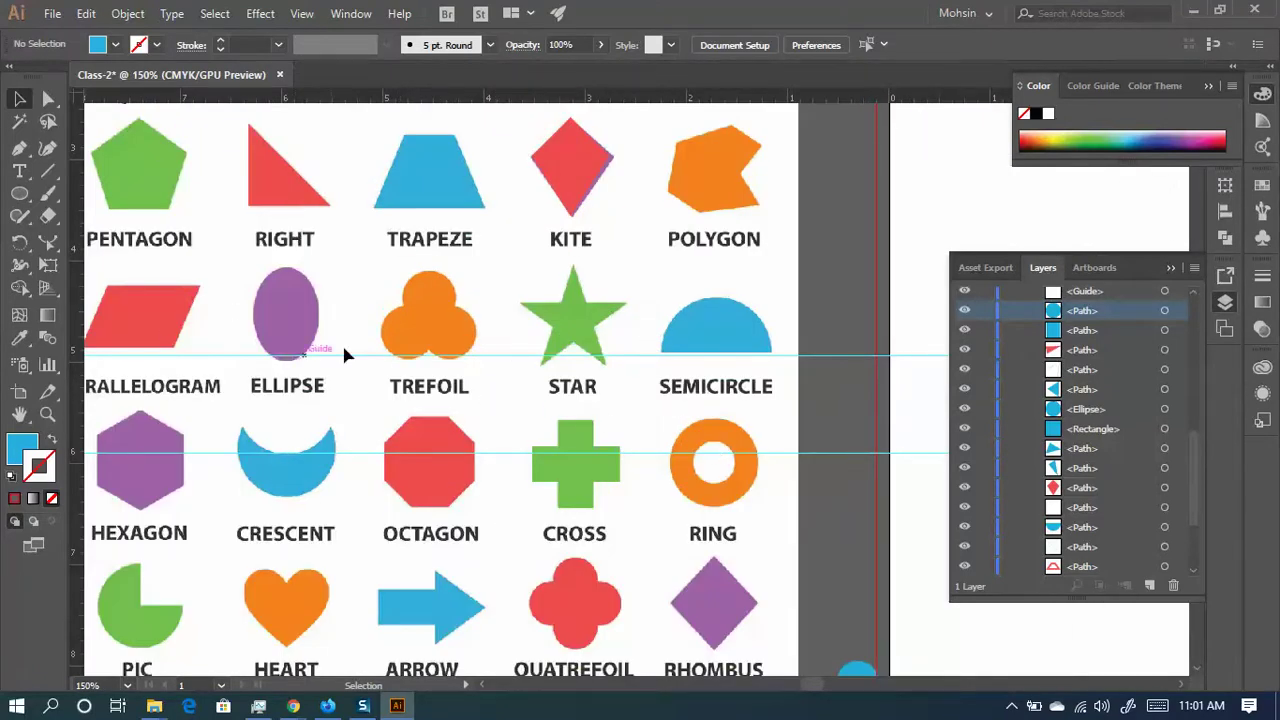
scroll(342, 342, down, 2)
drag(321, 305, 433, 368)
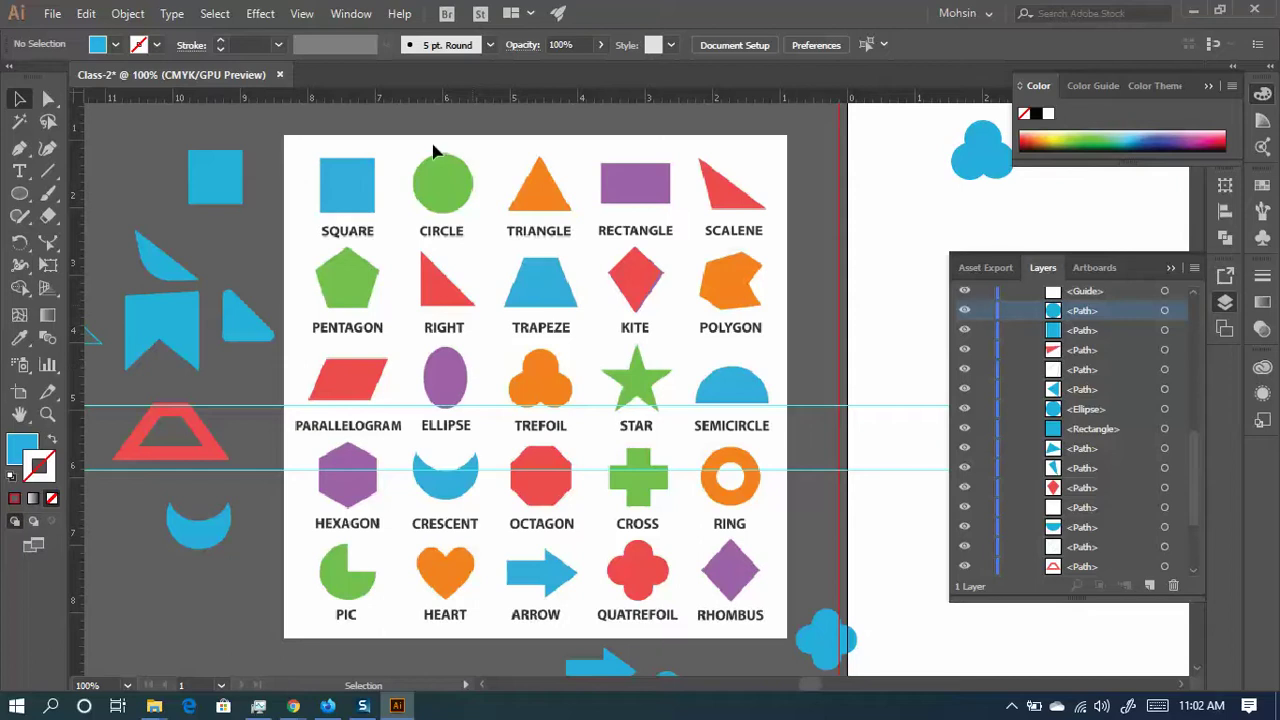
- Convert the curved inner anchor of the blue pie shape below the reference sheet to a sharp corner with the Anchor Point tool
click(19, 148)
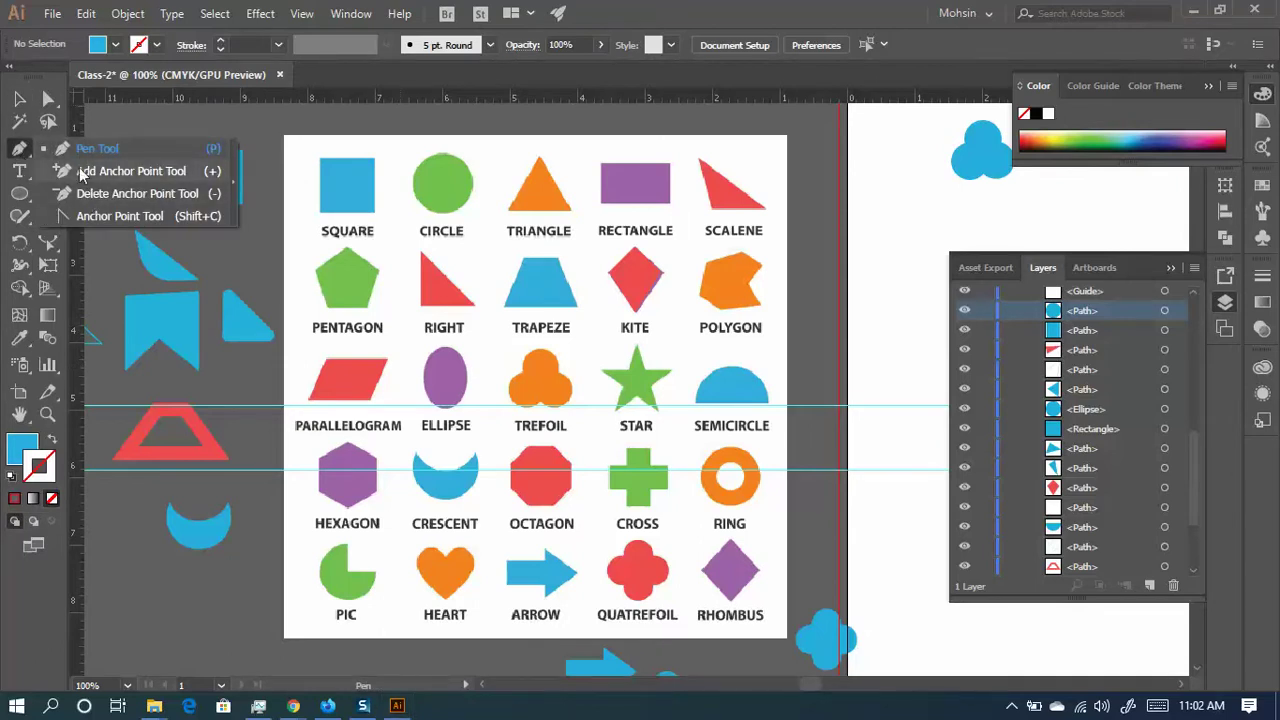
click(99, 217)
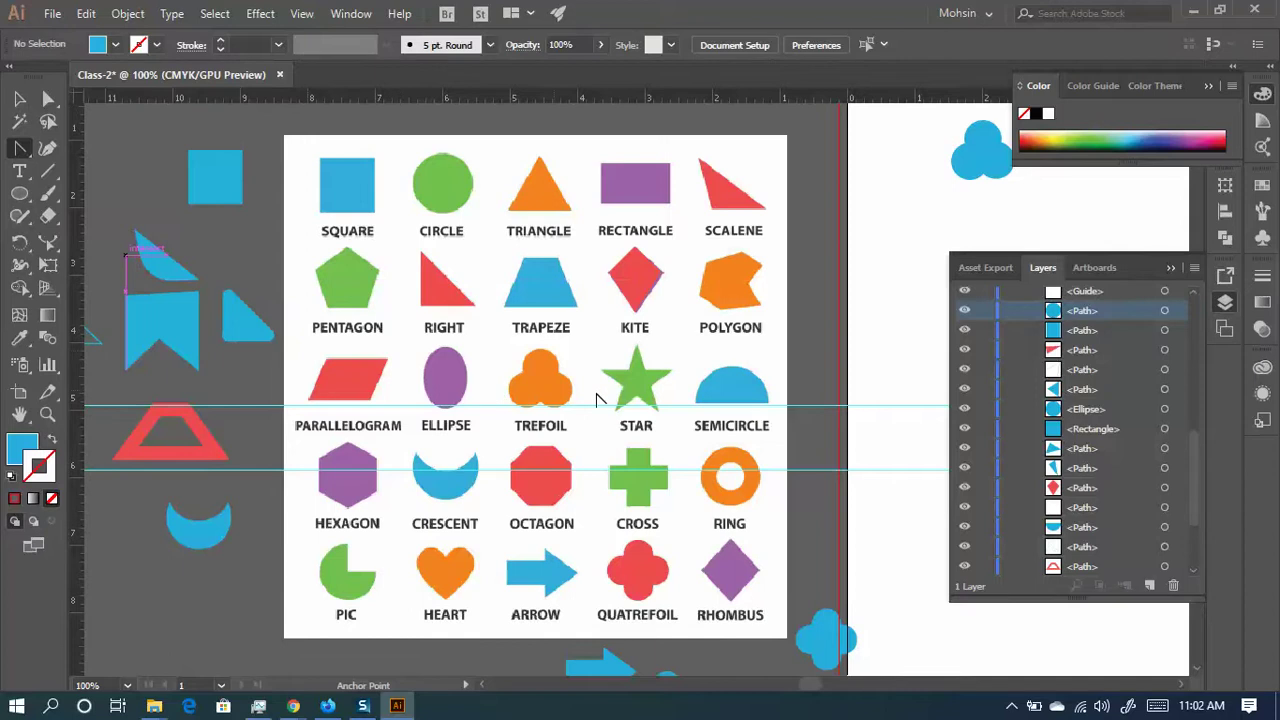
scroll(605, 400, down, 3)
drag(501, 453, 702, 360)
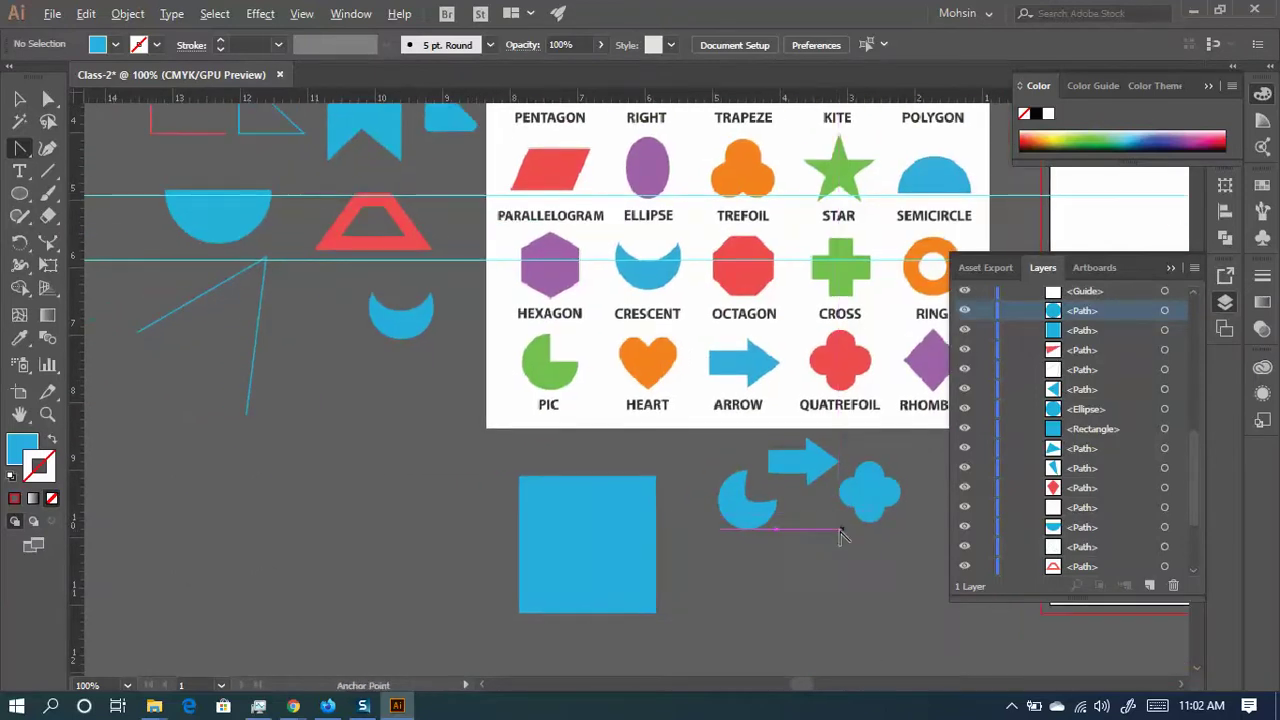
scroll(750, 490, up, 5)
scroll(472, 437, up, 1)
click(463, 451)
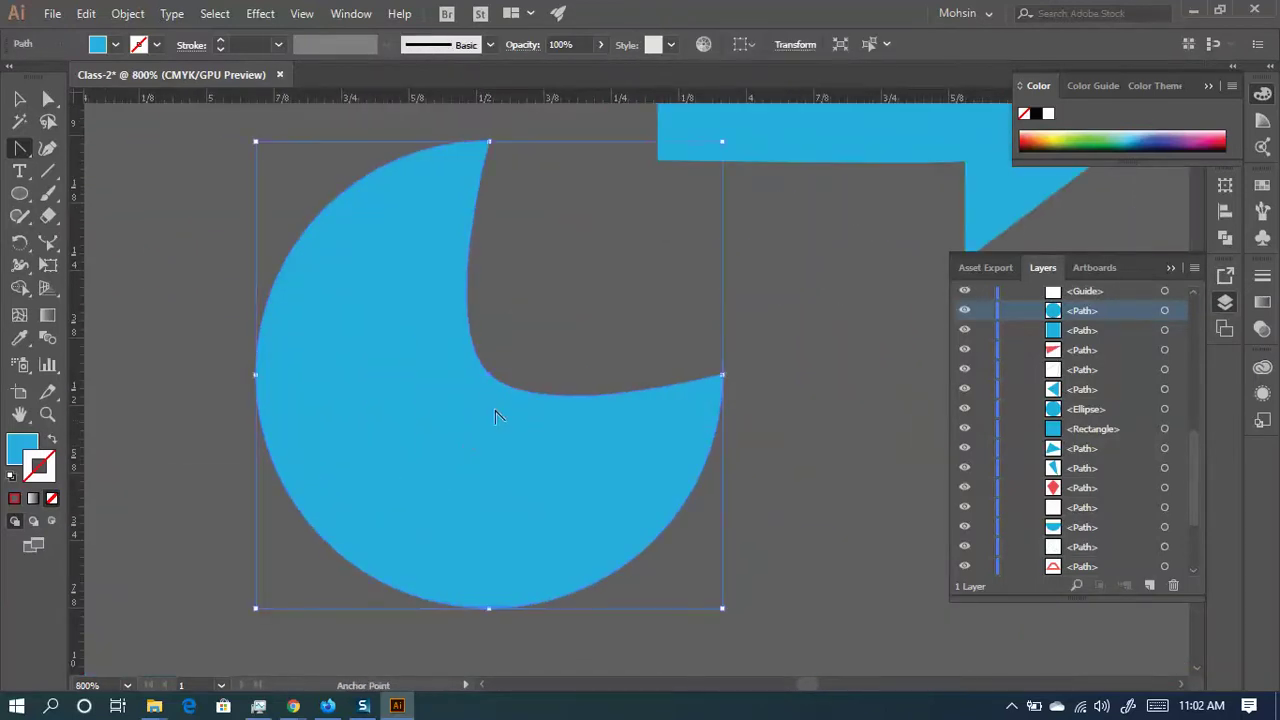
scroll(497, 381, up, 3)
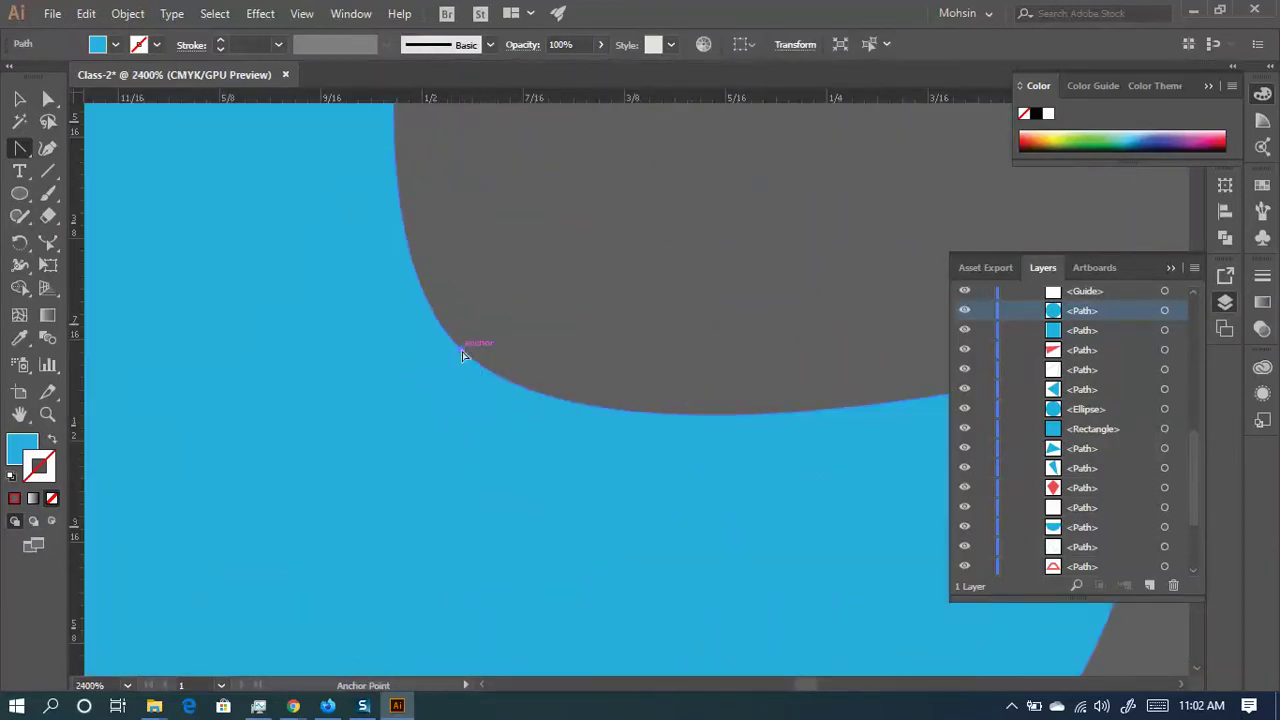
click(463, 352)
scroll(415, 440, down, 5)
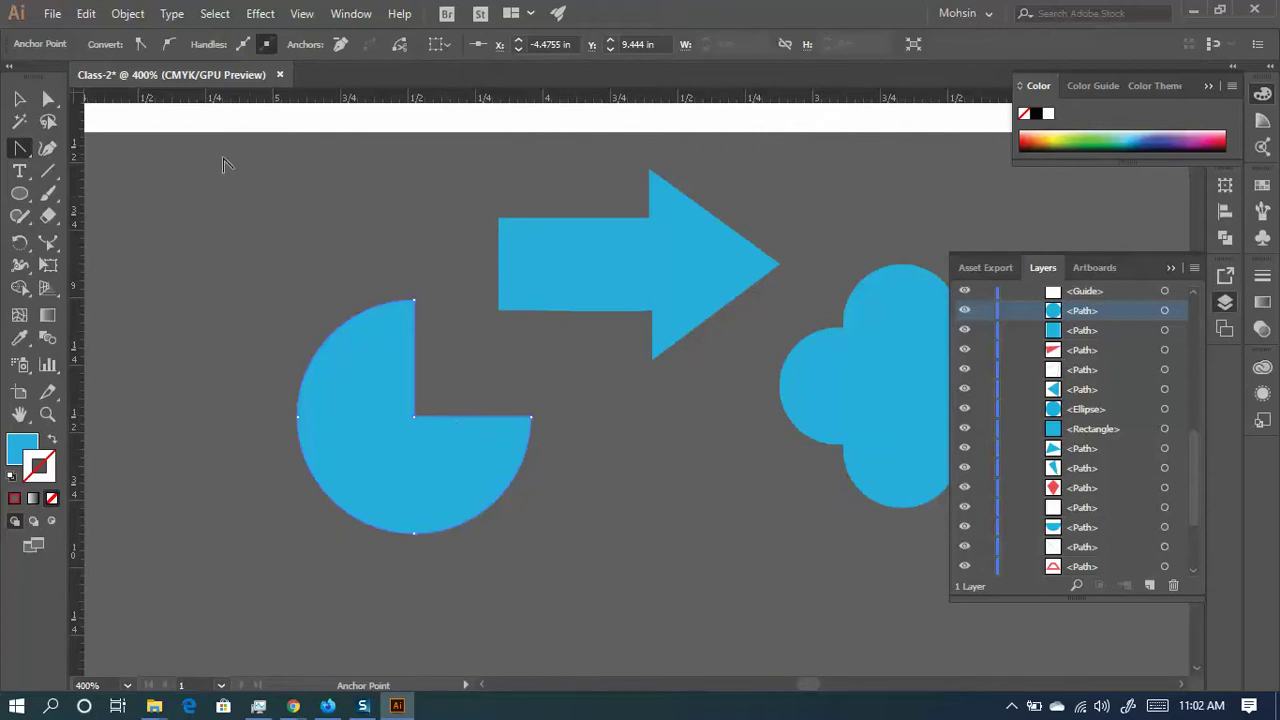
- Choose the Anchor Point tool again for the inner corner of the blue pie shape
click(17, 150)
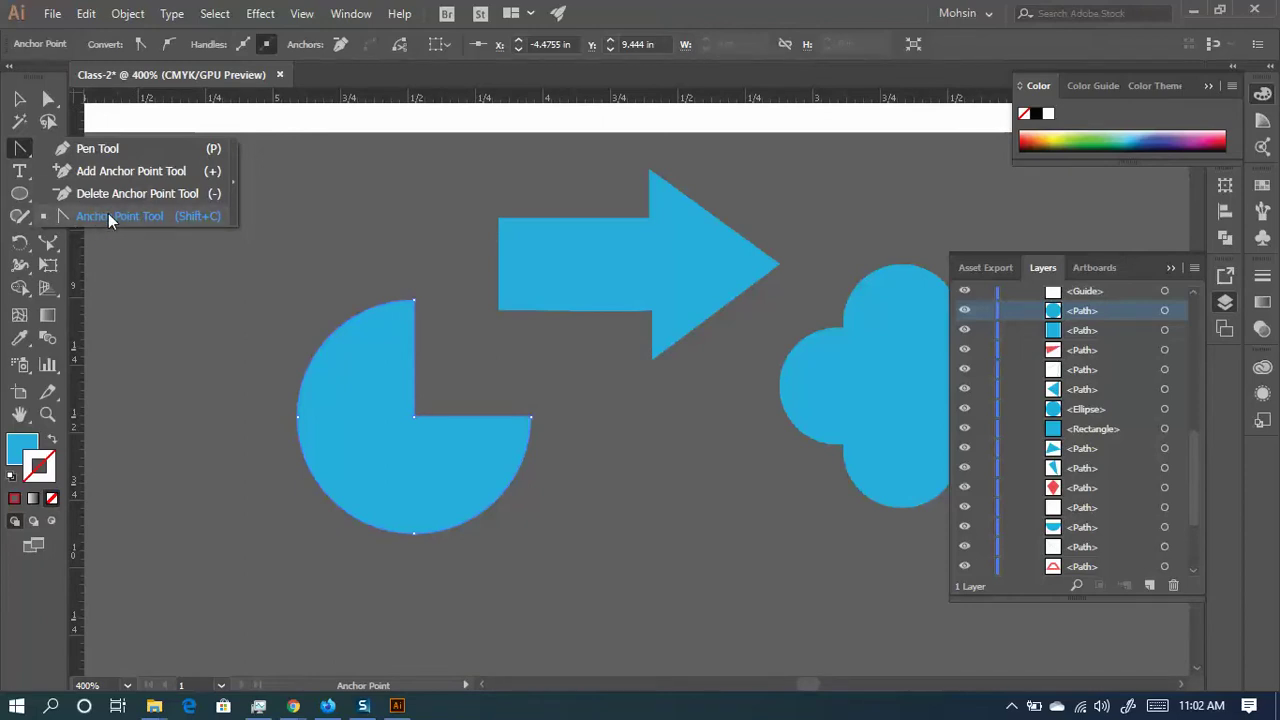
scroll(430, 448, up, 3)
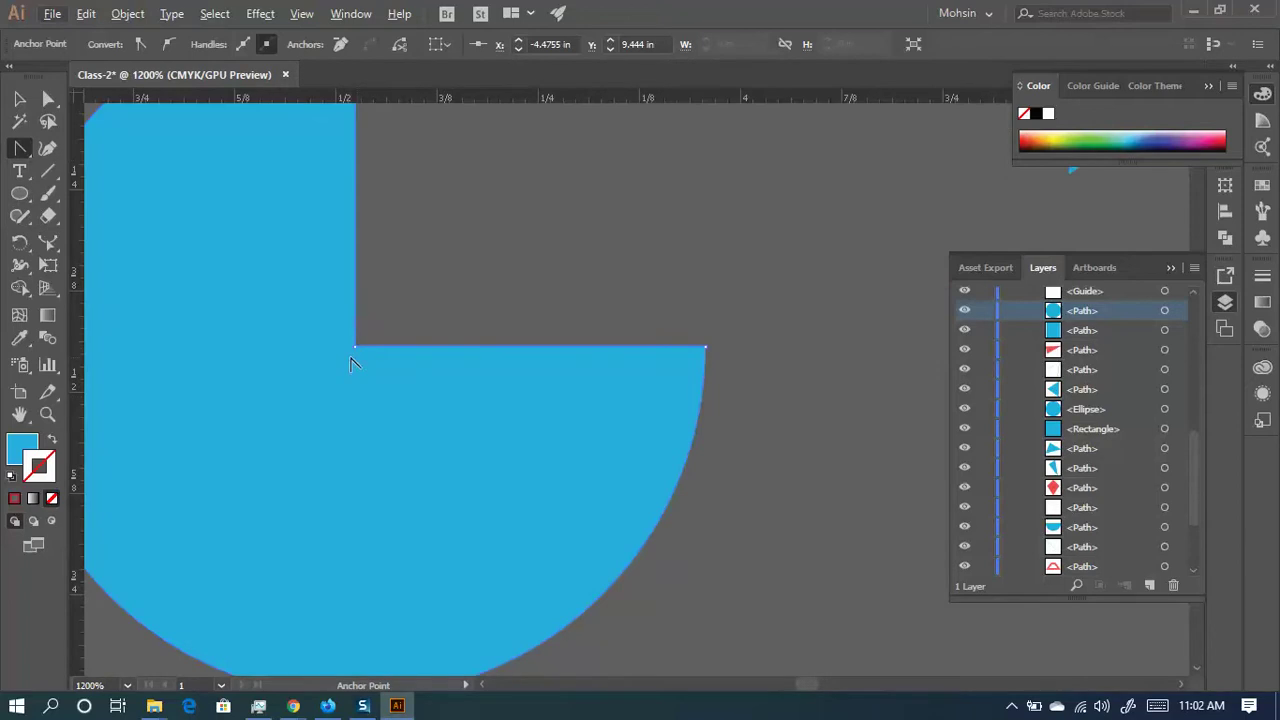
- Convert the inner corner of the three-quarter blue circle into a smooth point with diagonal curve handles using the Anchor Point tool
scroll(352, 348, up, 2)
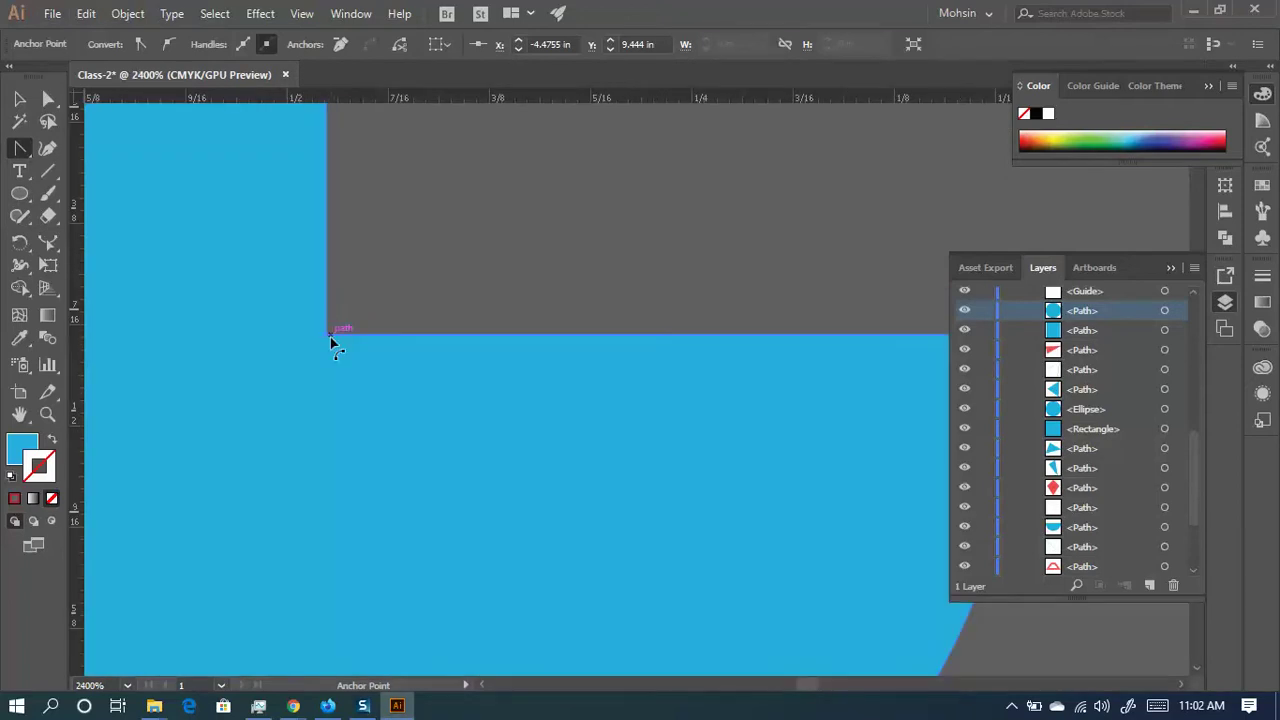
drag(336, 333, 452, 330)
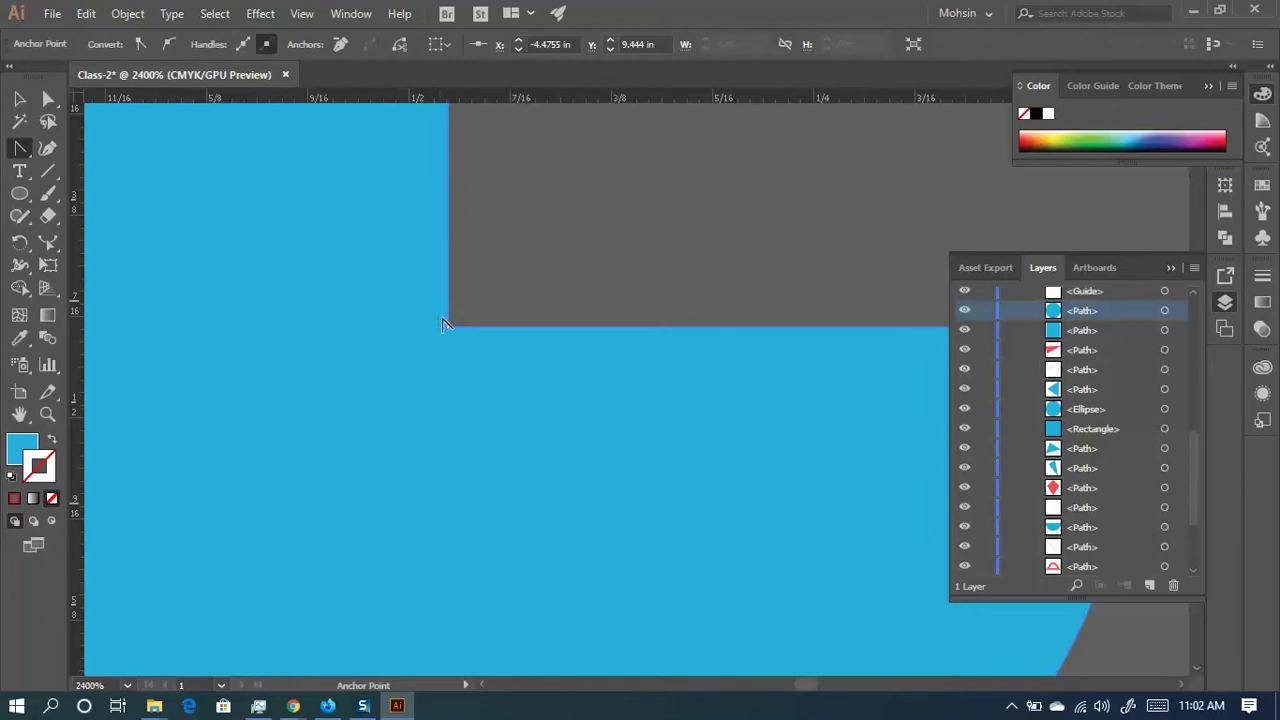
scroll(455, 335, down, 2)
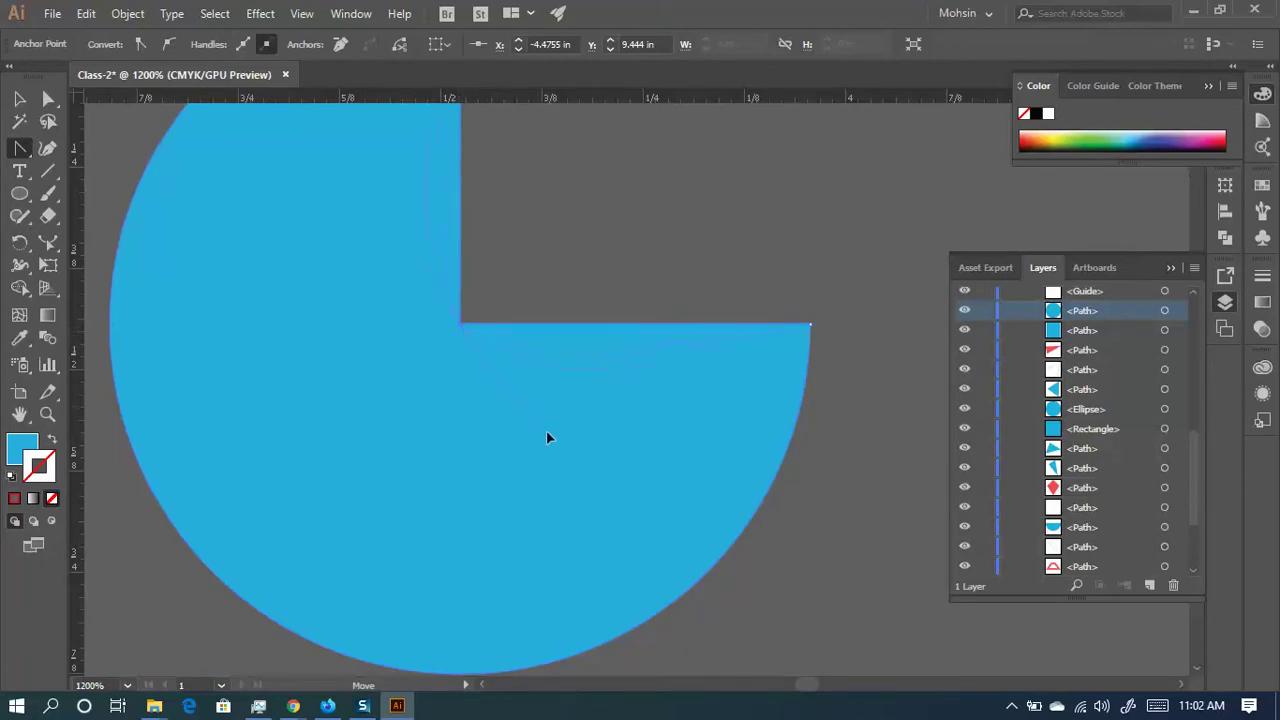
drag(557, 428, 557, 420)
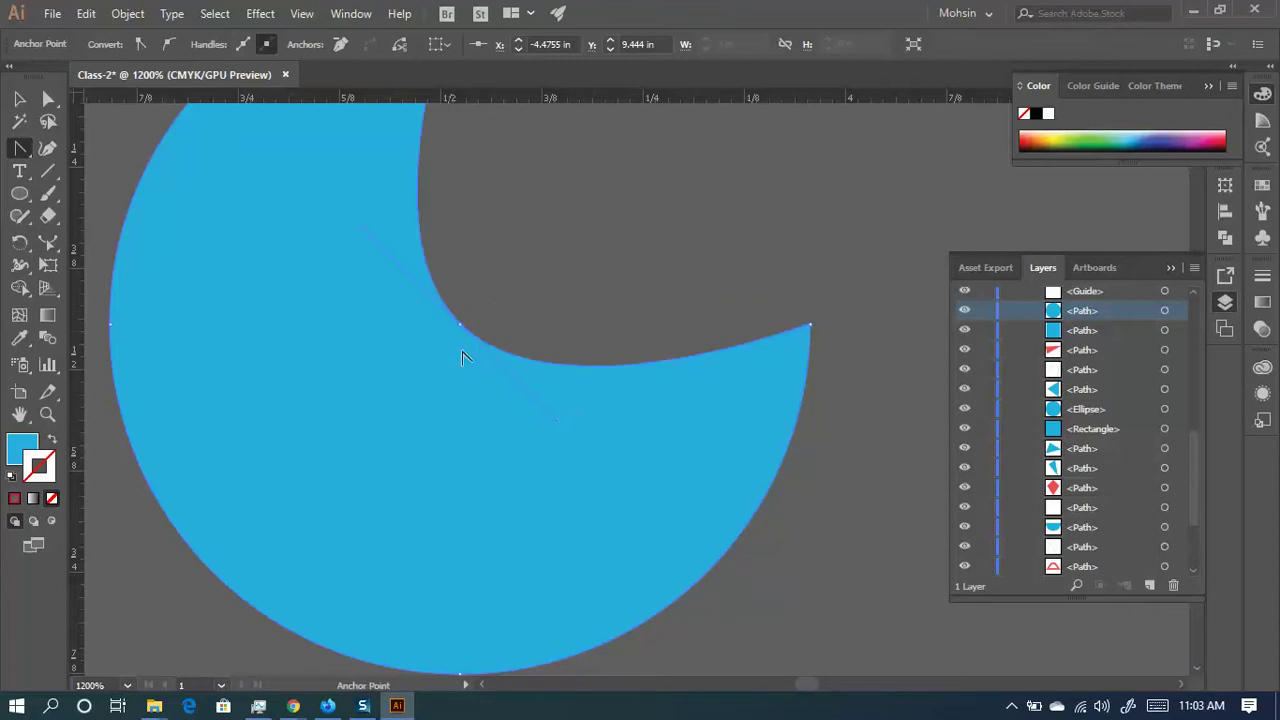
- Swing only the lower-right handle of the inner point upward so the adjoining edge arches outward and the point becomes a sharp notch
scroll(480, 370, up, 3)
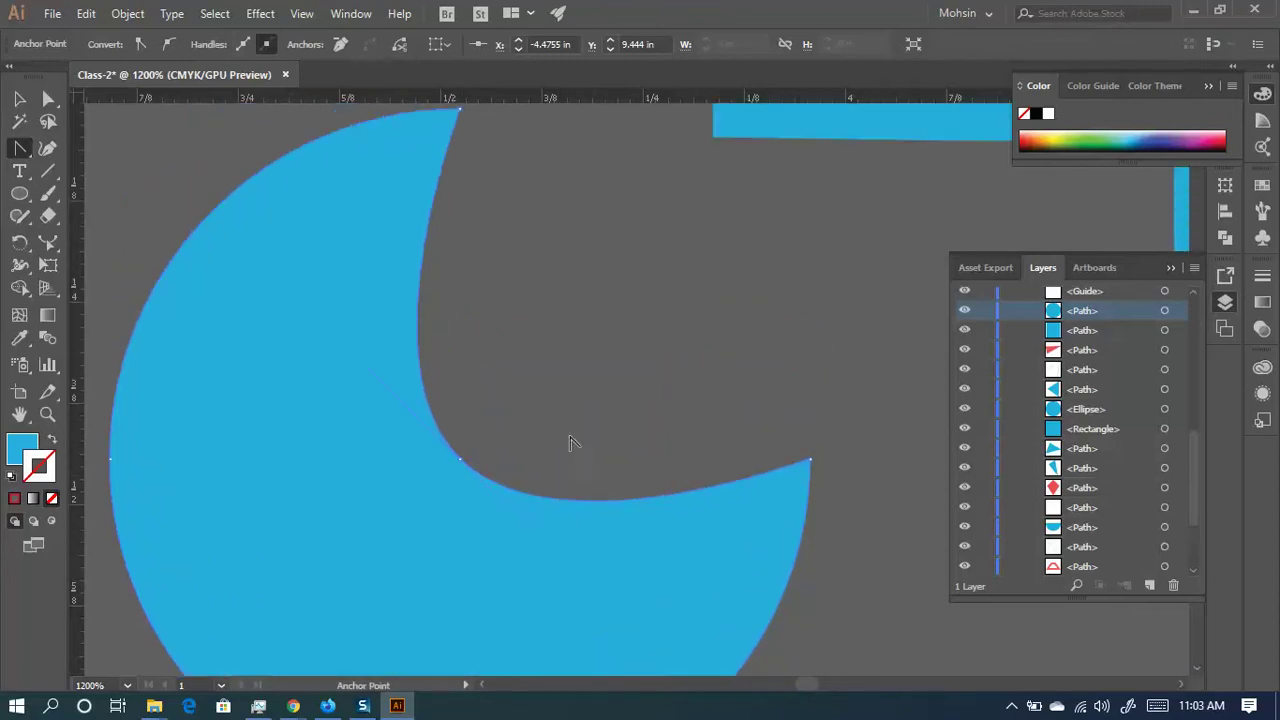
scroll(550, 430, down, 2)
click(460, 370)
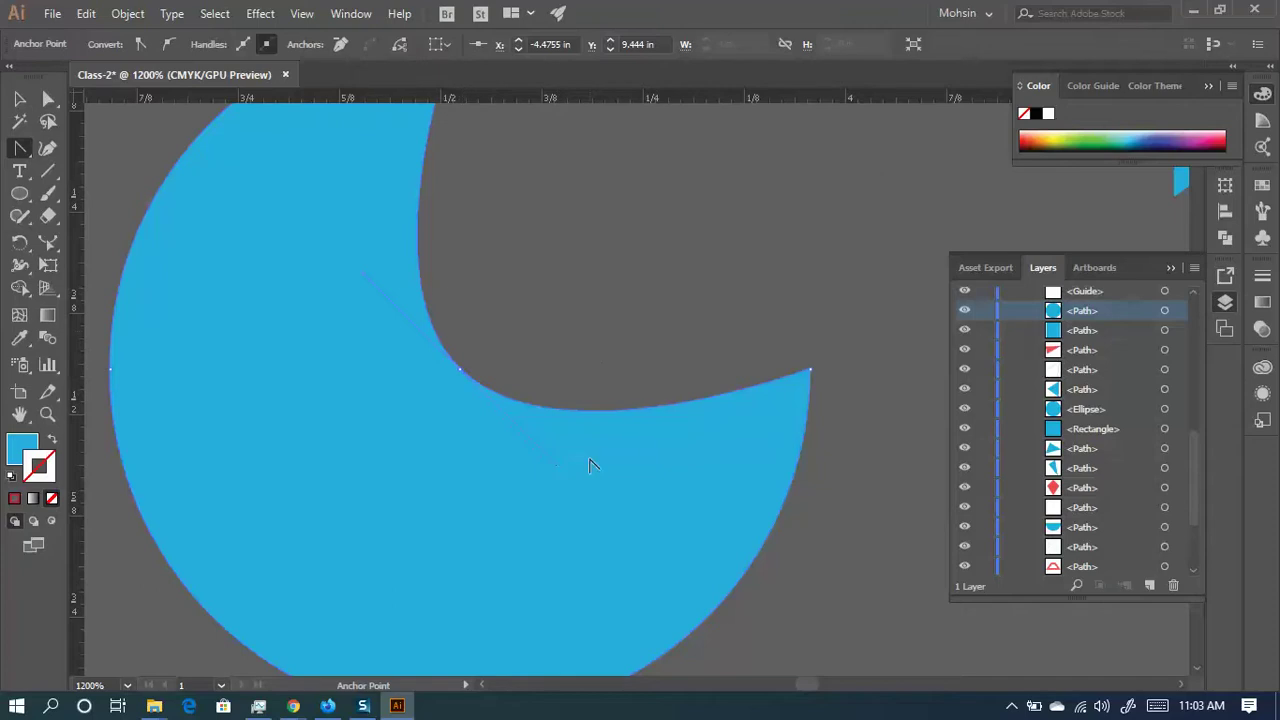
scroll(547, 526, up, 2)
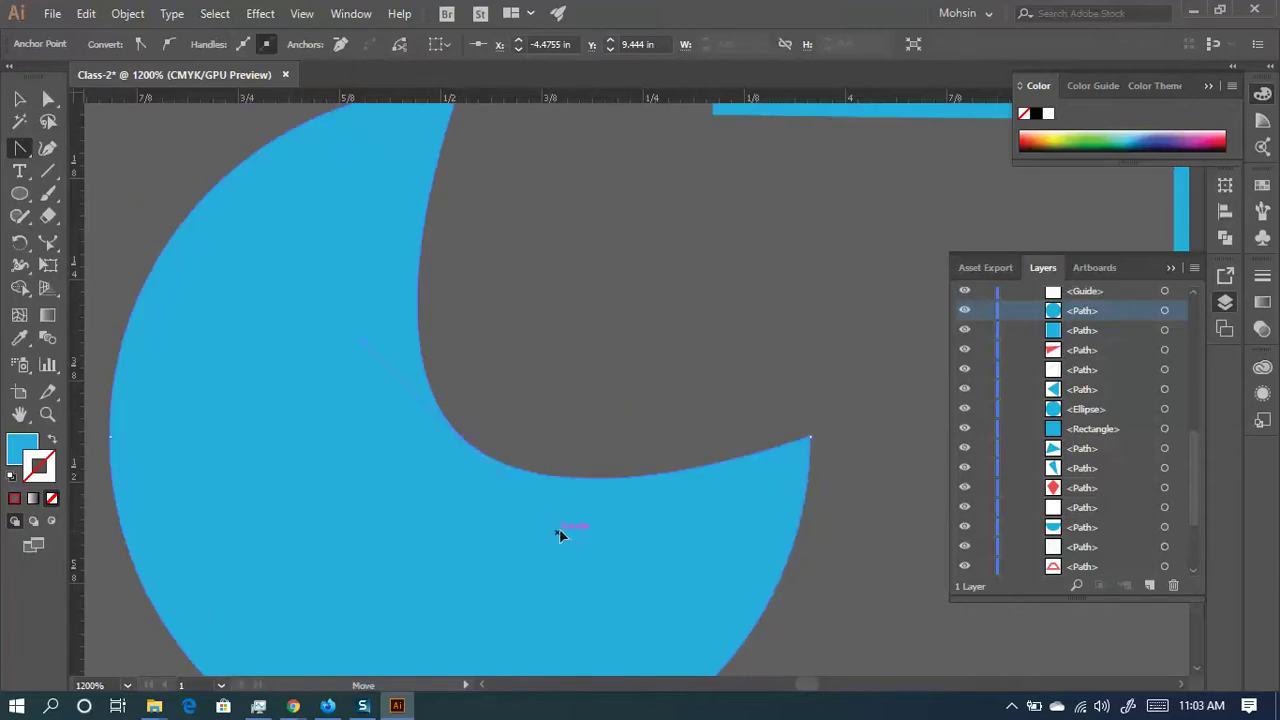
drag(575, 476, 601, 252)
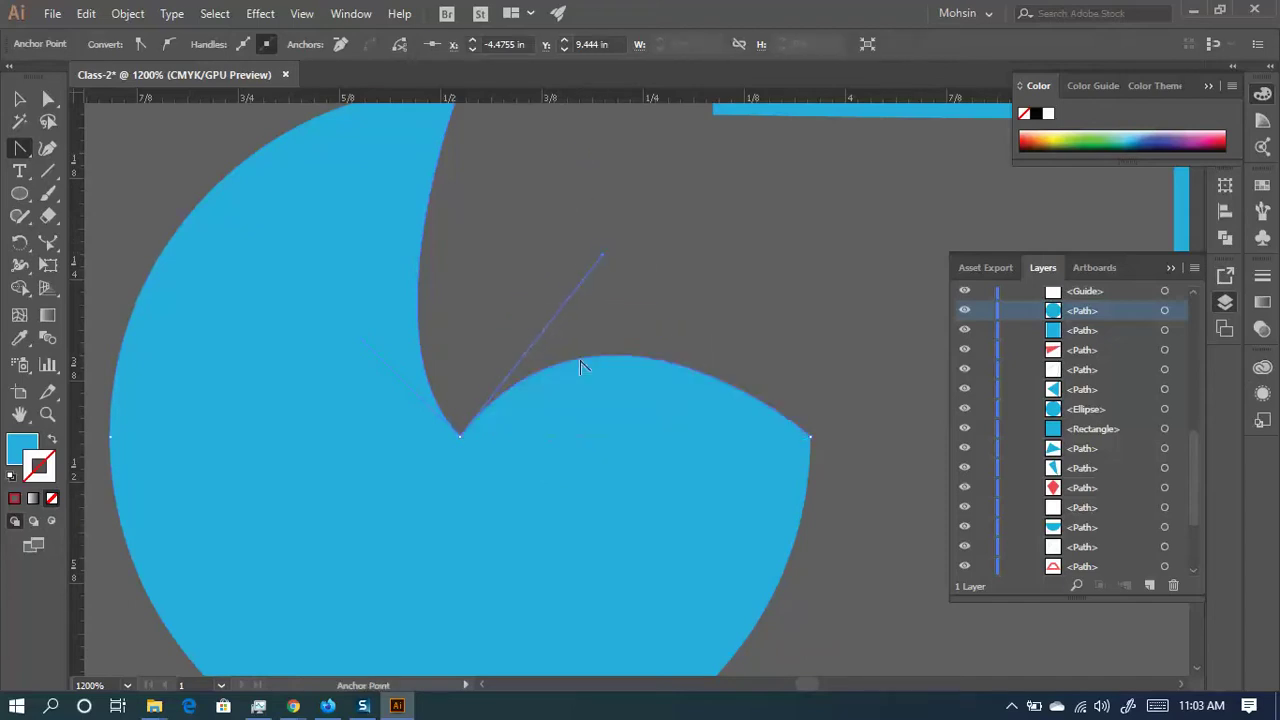
- Pull curve handles out of the shape's rightmost anchor with the Anchor Point tool to round off that tip
scroll(694, 337, down, 1)
drag(605, 335, 716, 388)
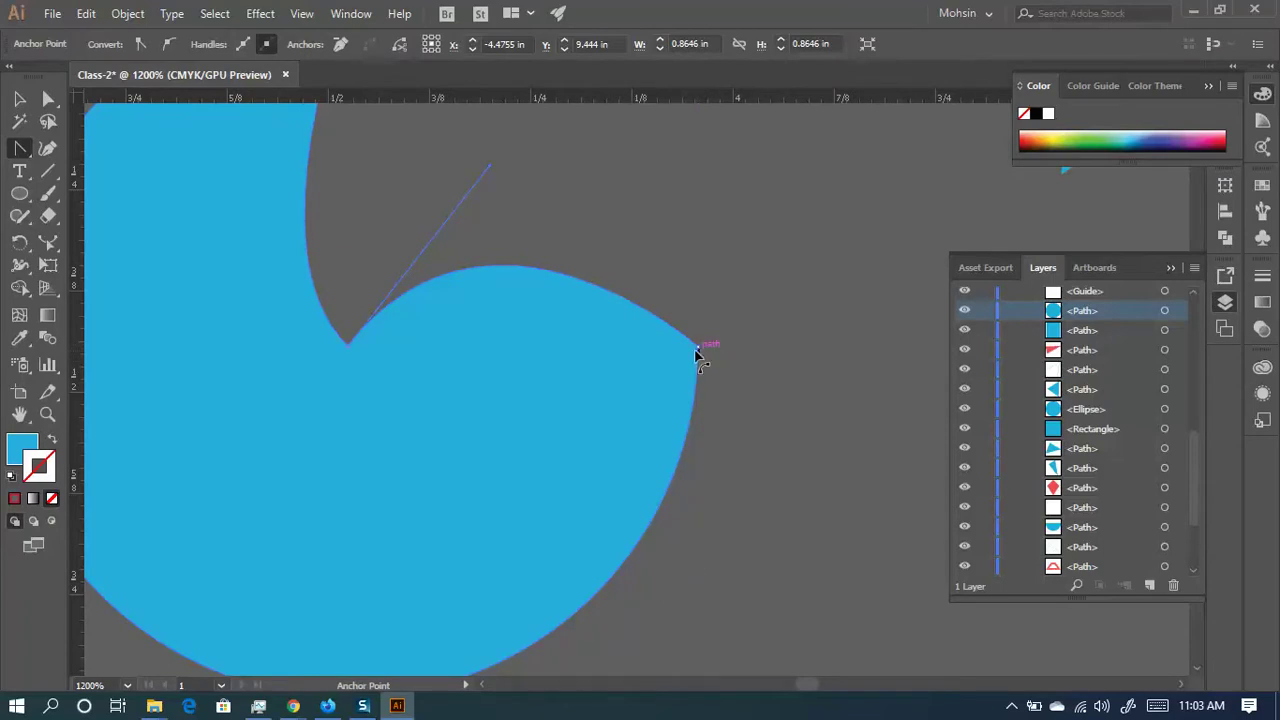
drag(698, 348, 714, 461)
scroll(688, 447, down, 2)
scroll(688, 447, down, 2)
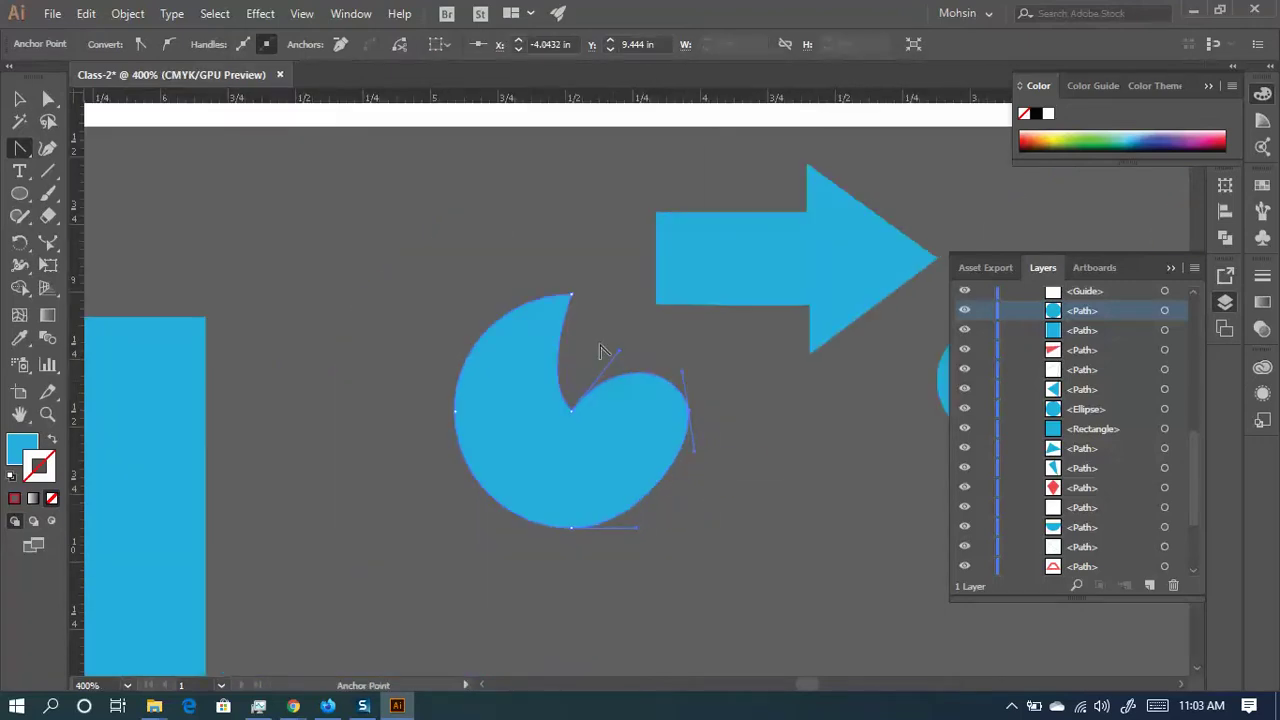
- Pull long vertical handles out of the shape's bottom anchor, bending the lower-left edge inward and the lower-right edge into a downward lobe
scroll(608, 510, up, 1)
drag(552, 517, 475, 438)
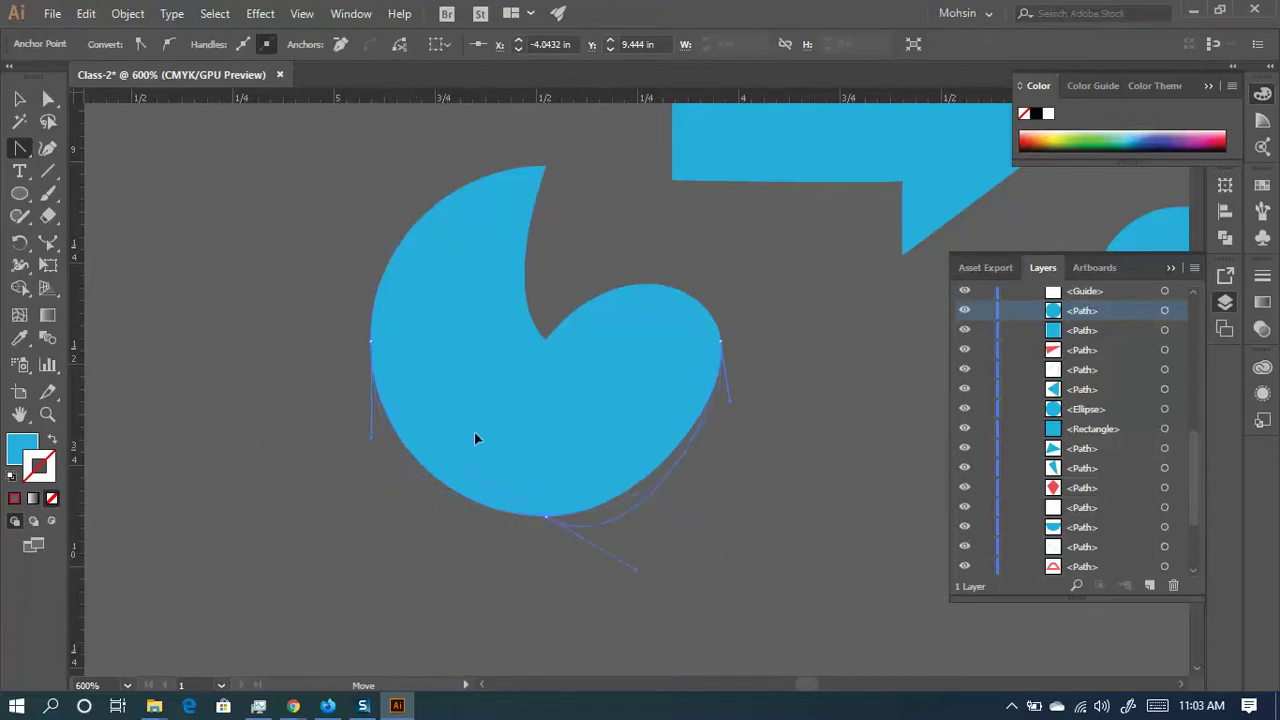
drag(545, 338, 485, 410)
key(ctrl+minus)
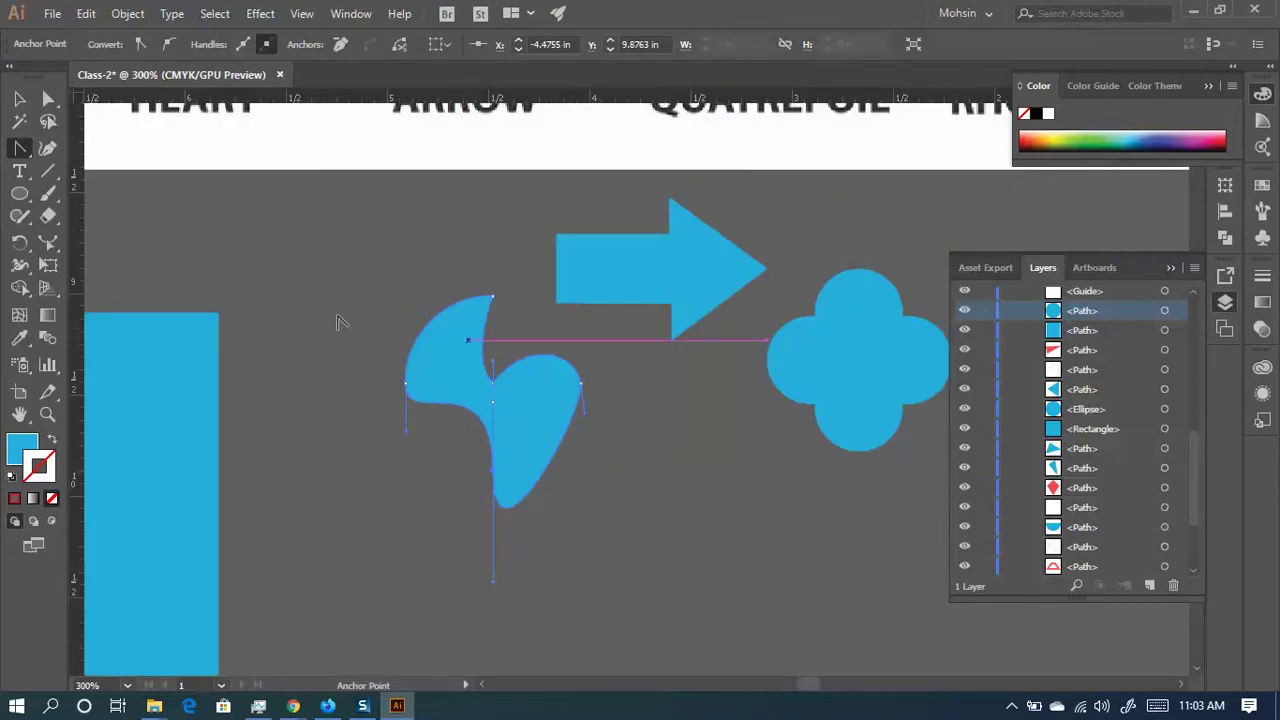
- Add anchor points with the Pen tool on the shape's lower-right edge and on the upper edge of the right lobe
key(v)
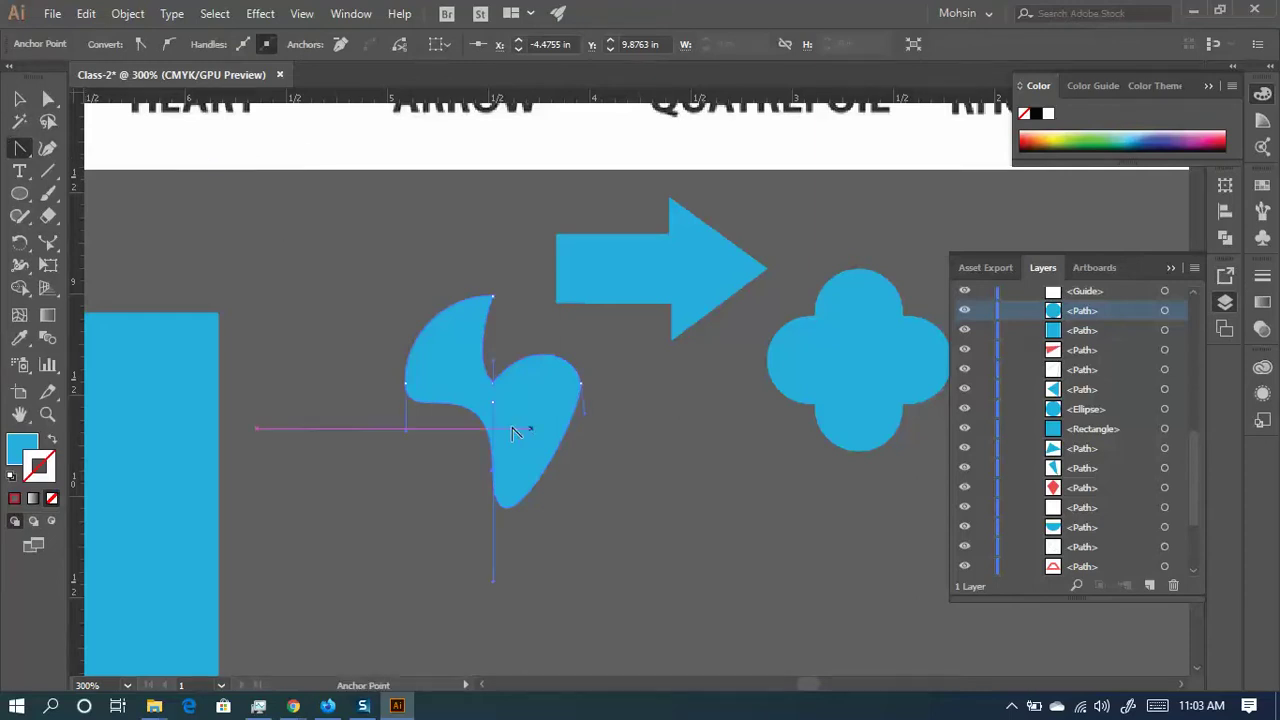
click(22, 150)
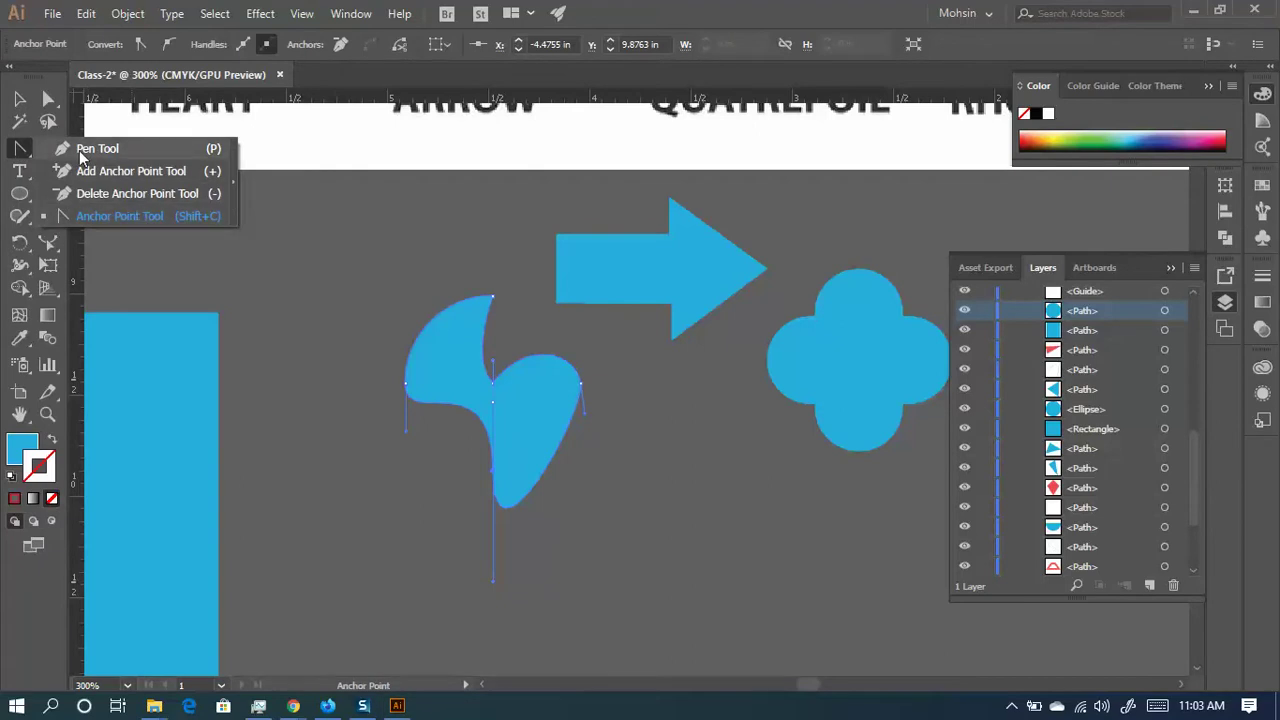
click(80, 152)
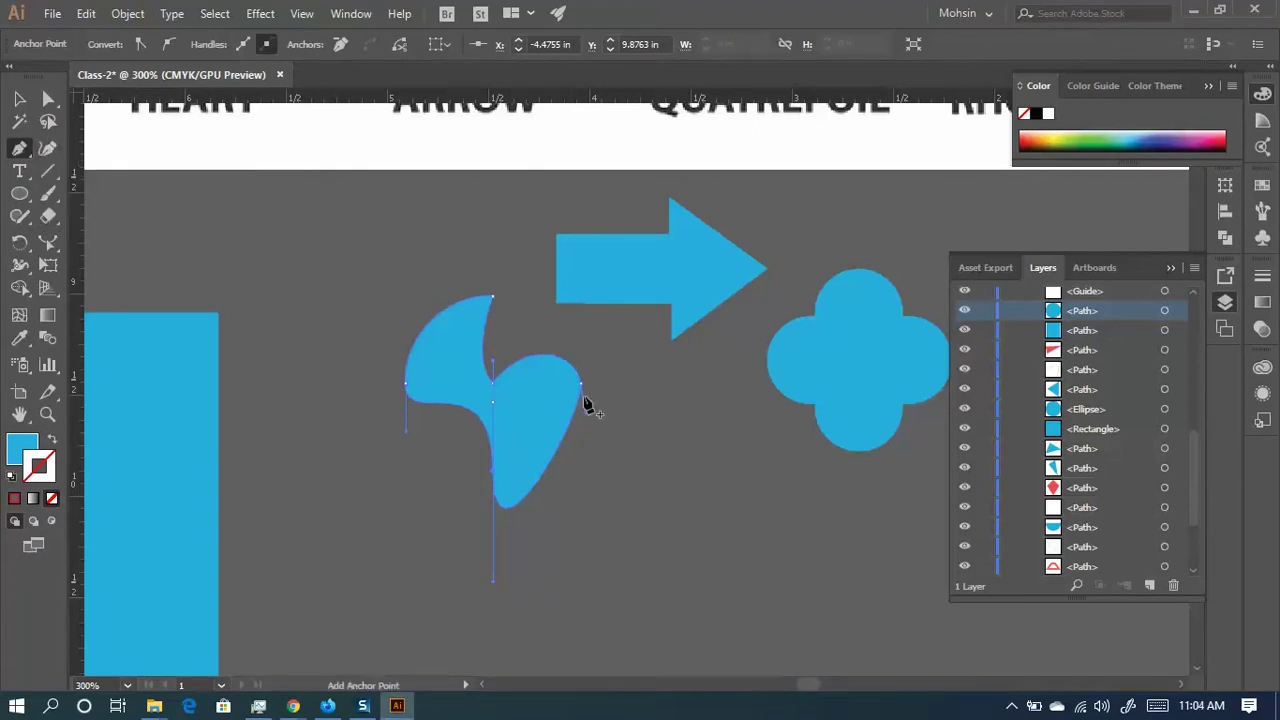
scroll(569, 457, up, 2)
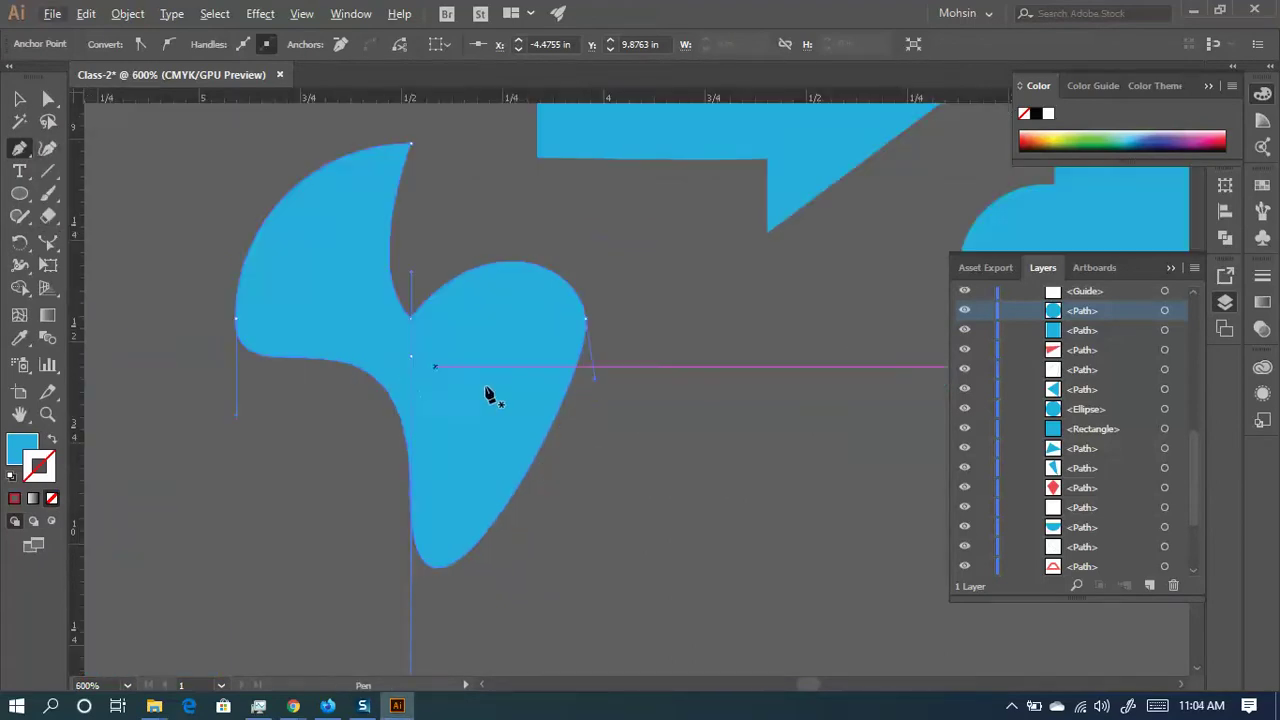
click(538, 462)
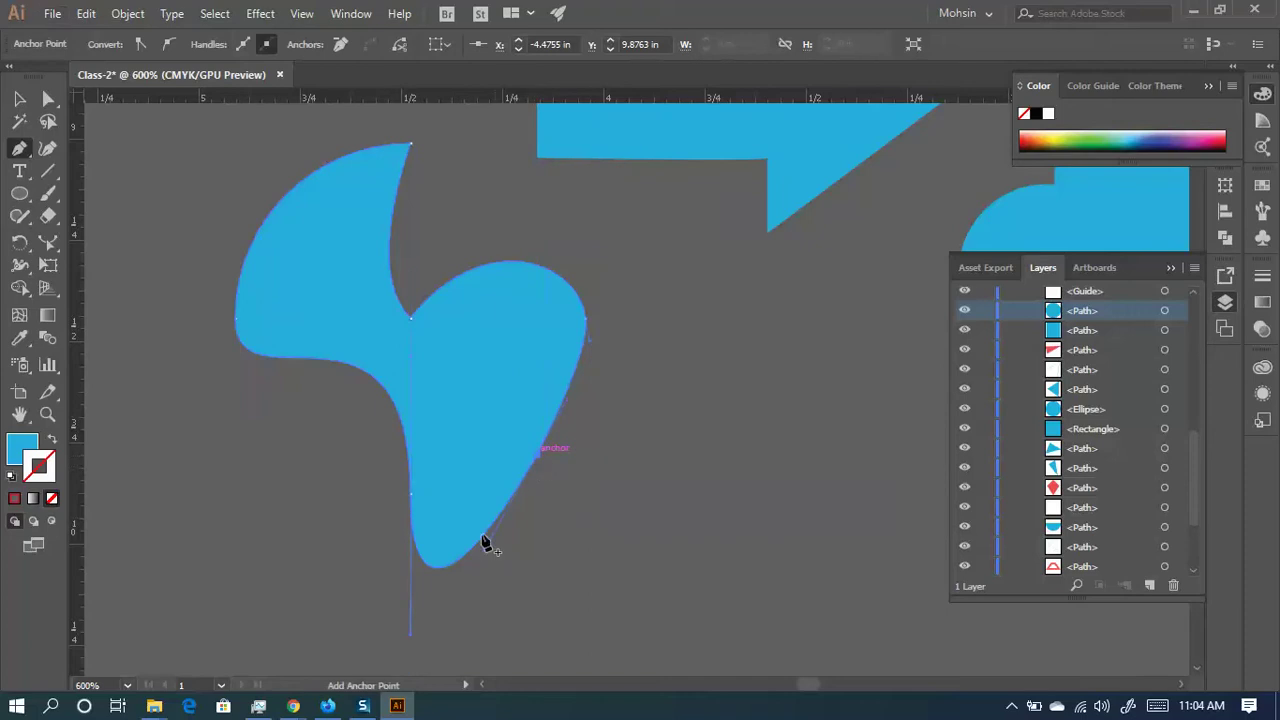
click(478, 268)
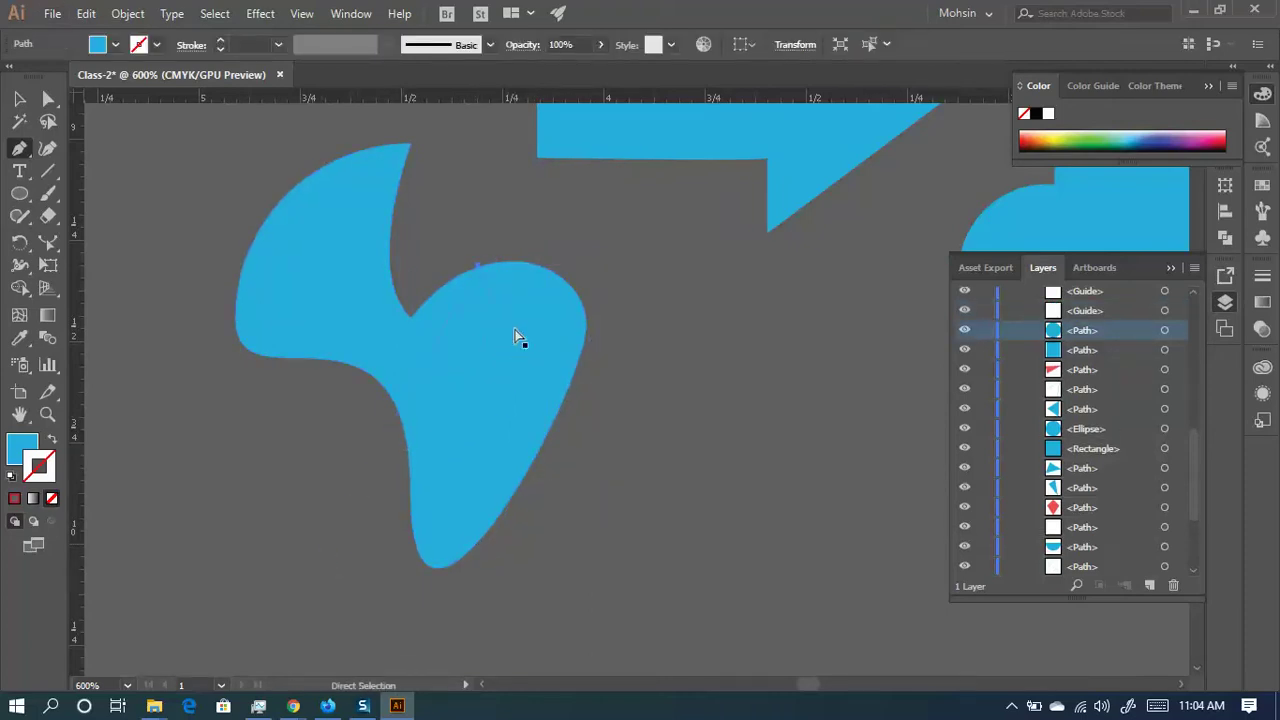
key(ctrl+z)
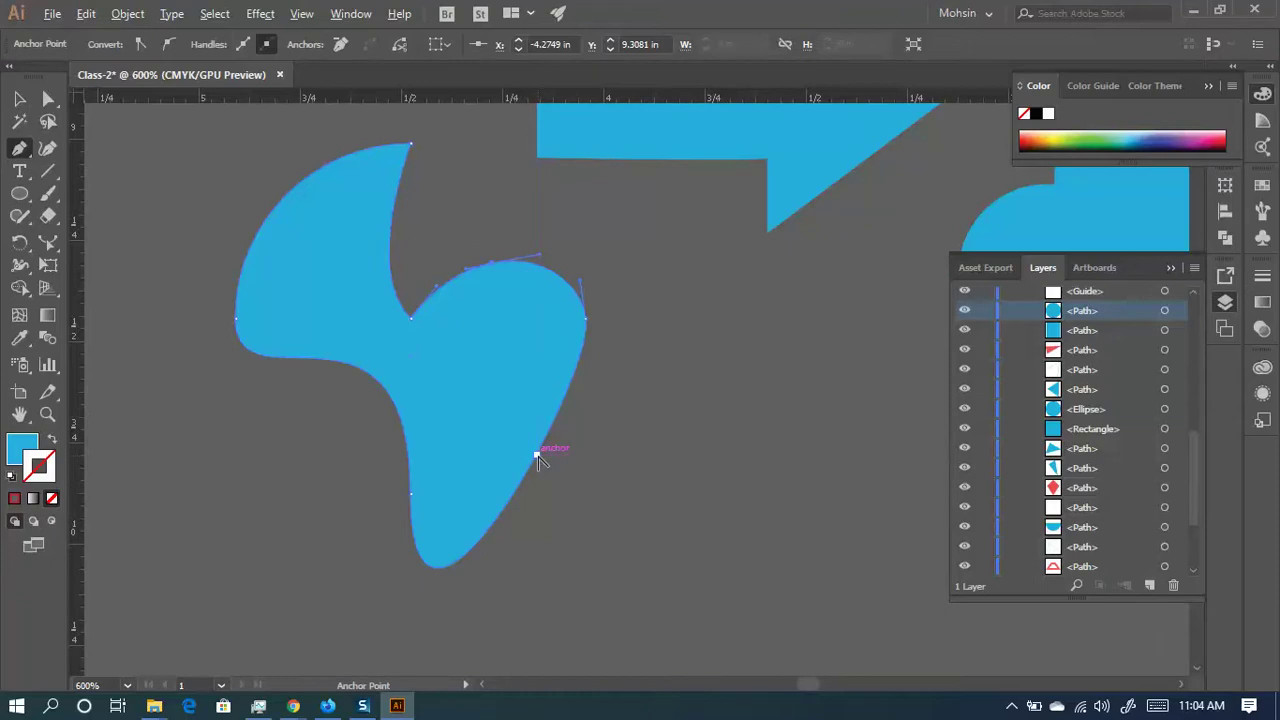
- Adjust the handles at the new lower-right anchor independently to form a notch with a round lobe below it
drag(537, 455, 640, 490)
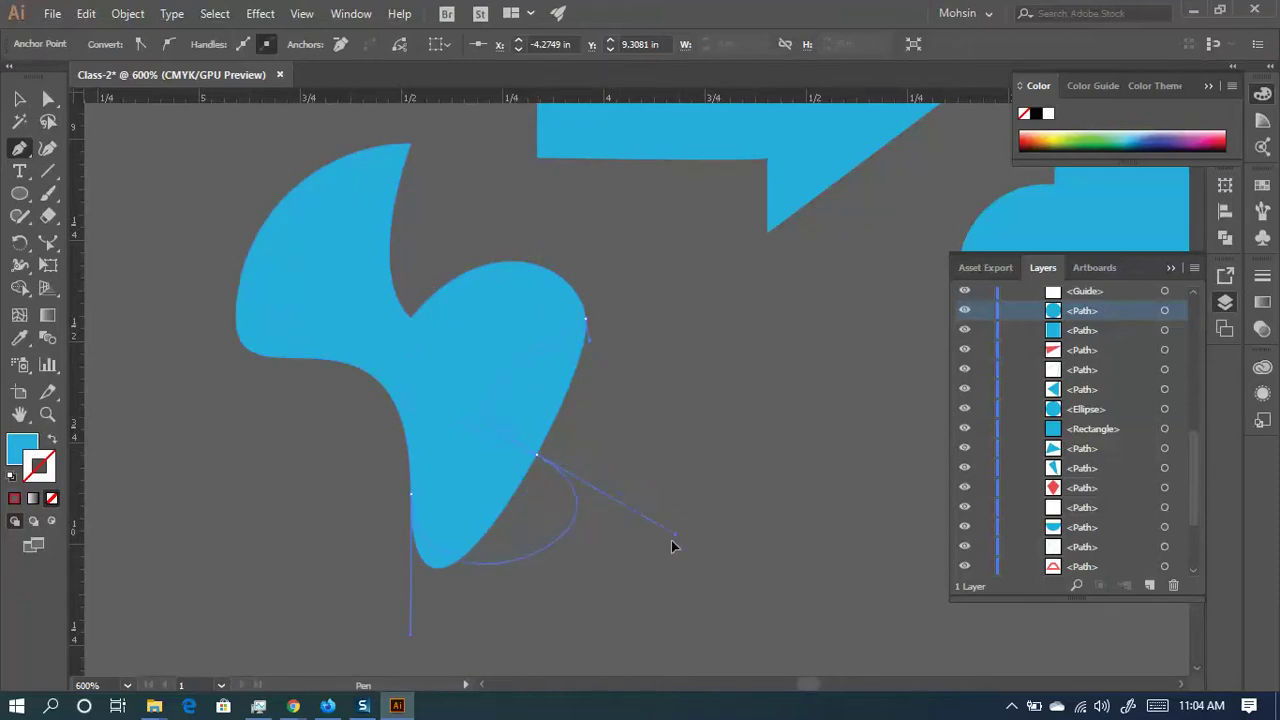
drag(590, 560, 488, 519)
alt+click(533, 442)
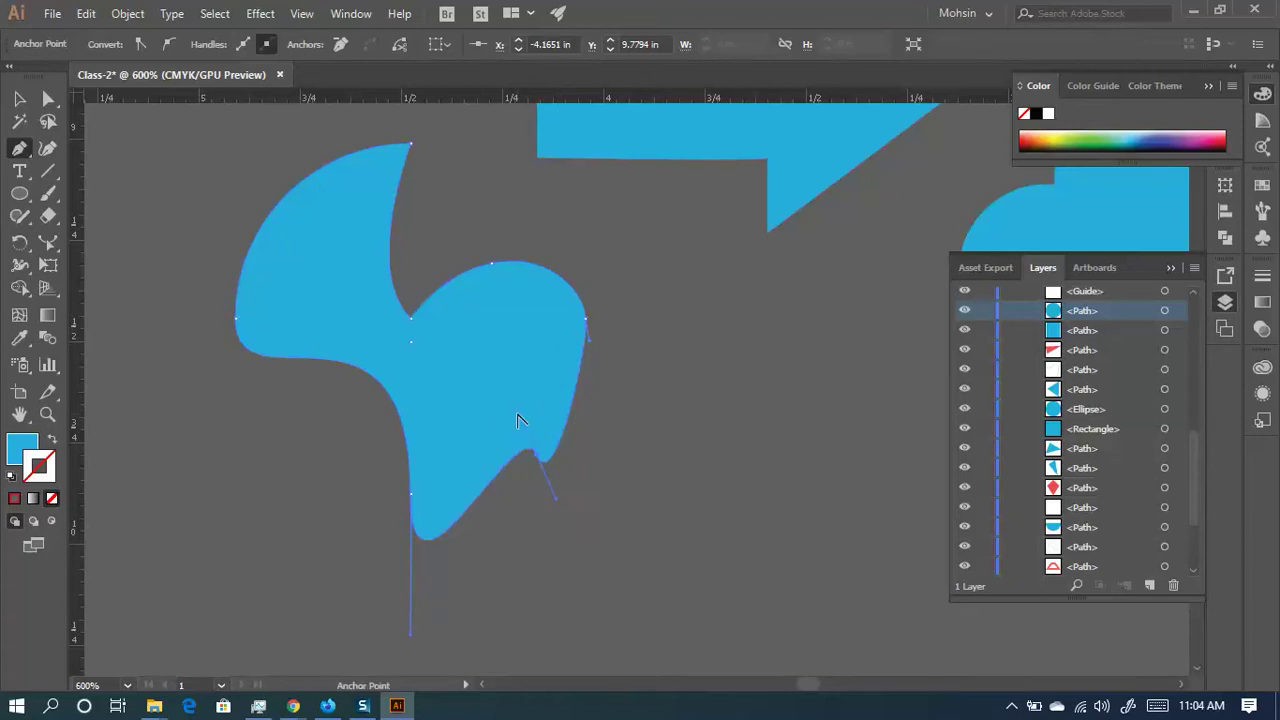
drag(560, 595, 608, 600)
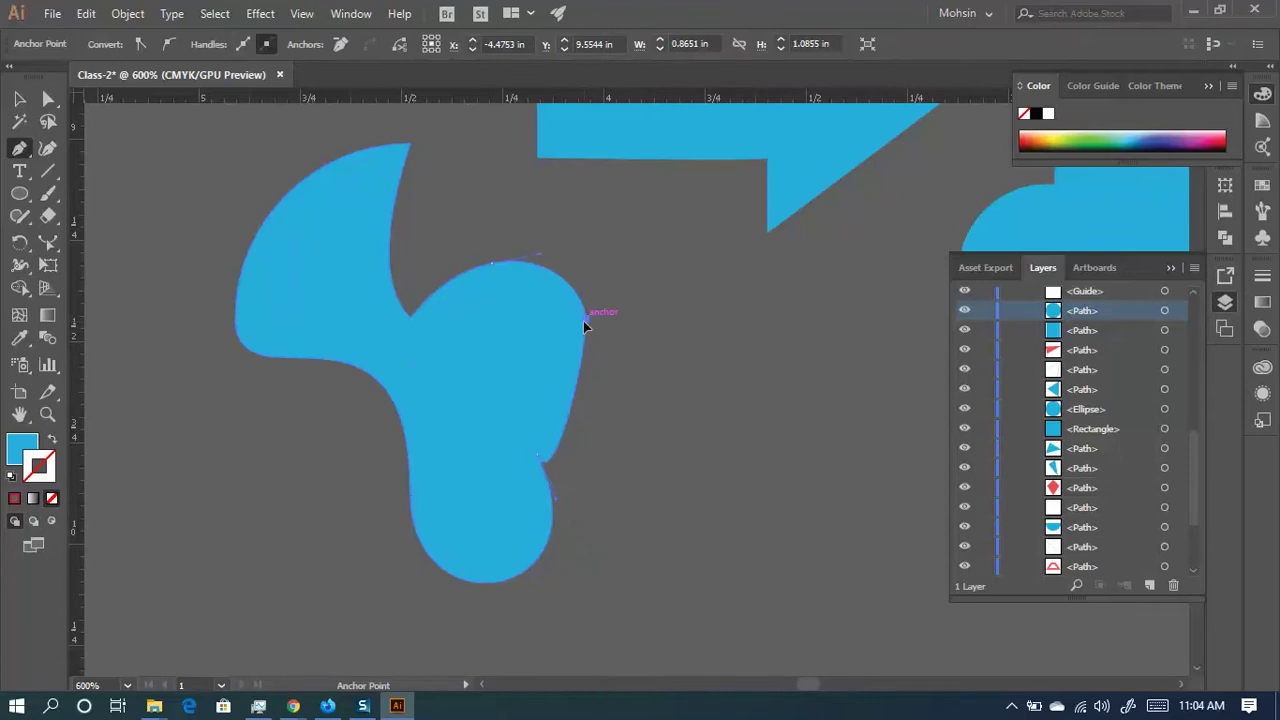
- Reshape the handles of the rightmost and upper-edge anchors to form a bulge on the right side and a round lobe above it
drag(585, 320, 628, 415)
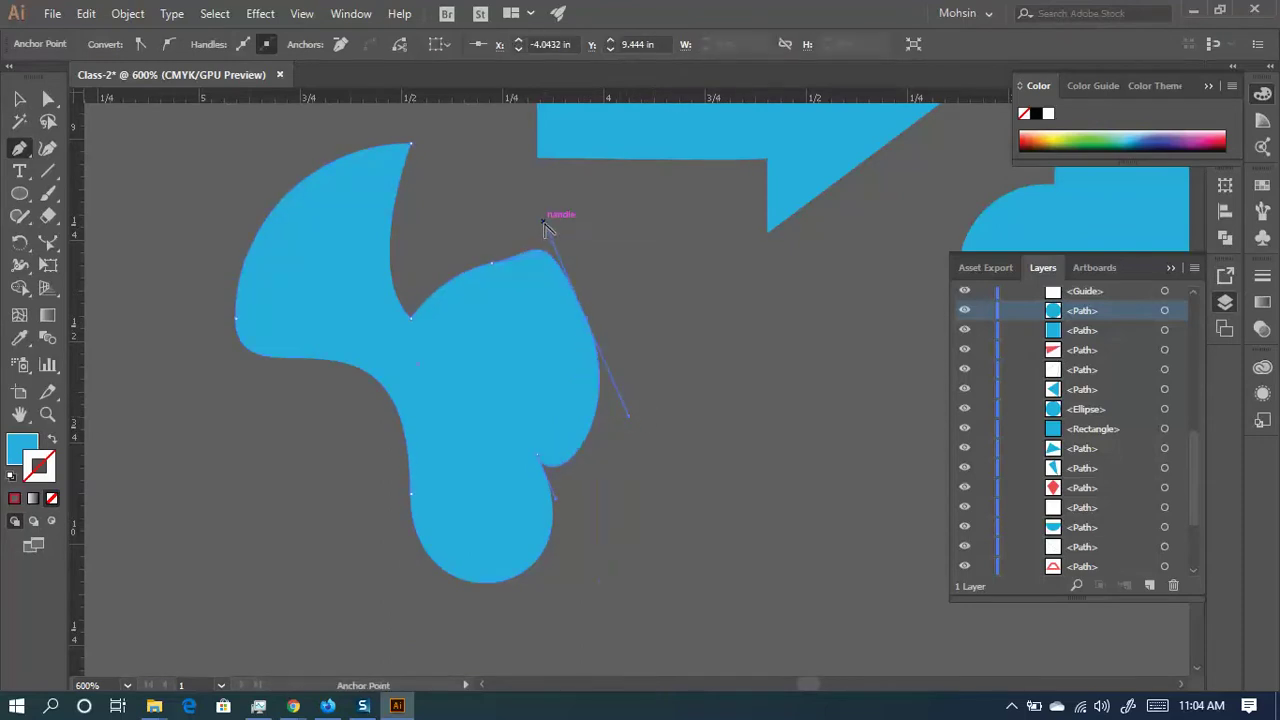
drag(544, 227, 640, 205)
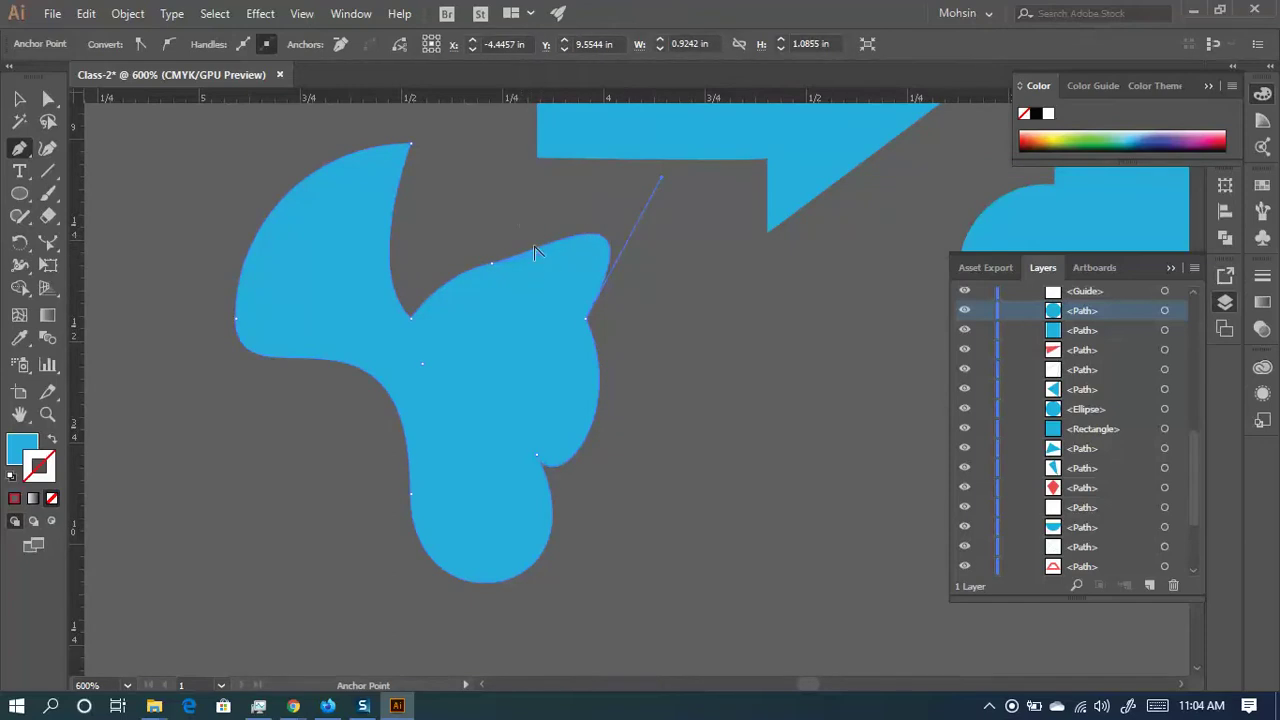
ctrl+click(531, 244)
drag(504, 208, 498, 158)
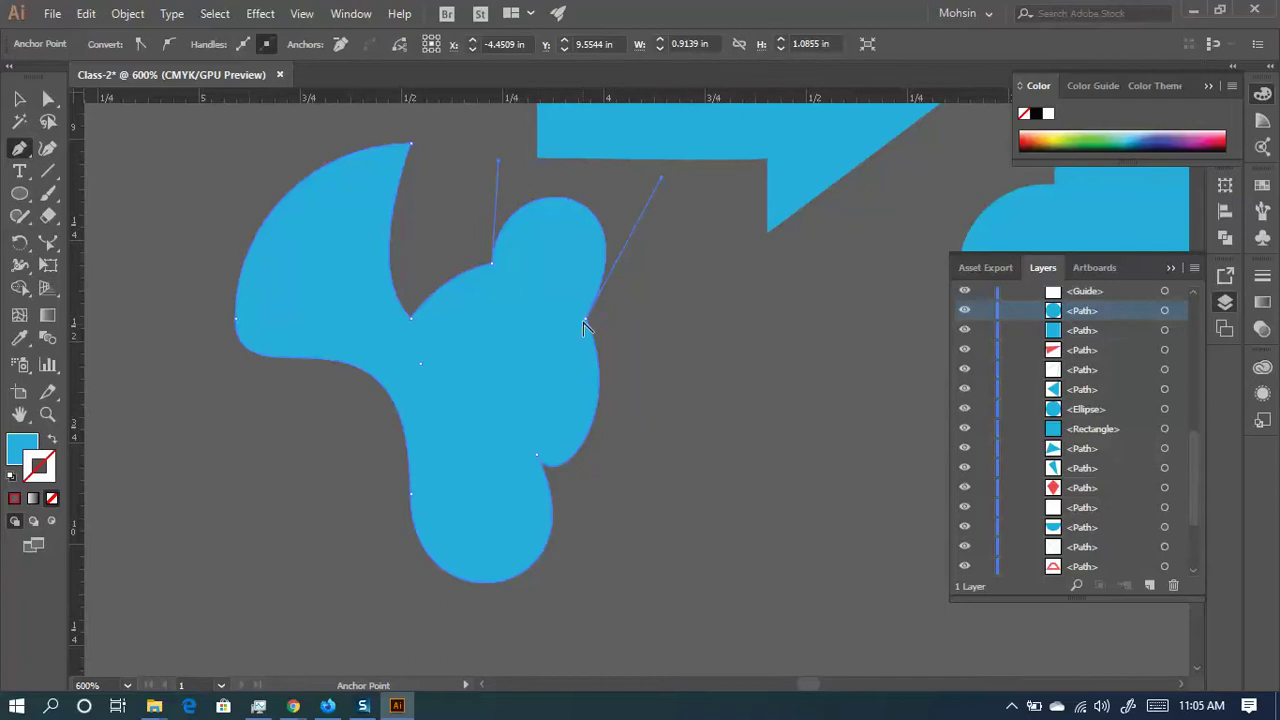
- Draw a straight diagonal two-point path with the Pen tool in the empty area to the lower left of the blue shape
click(20, 149)
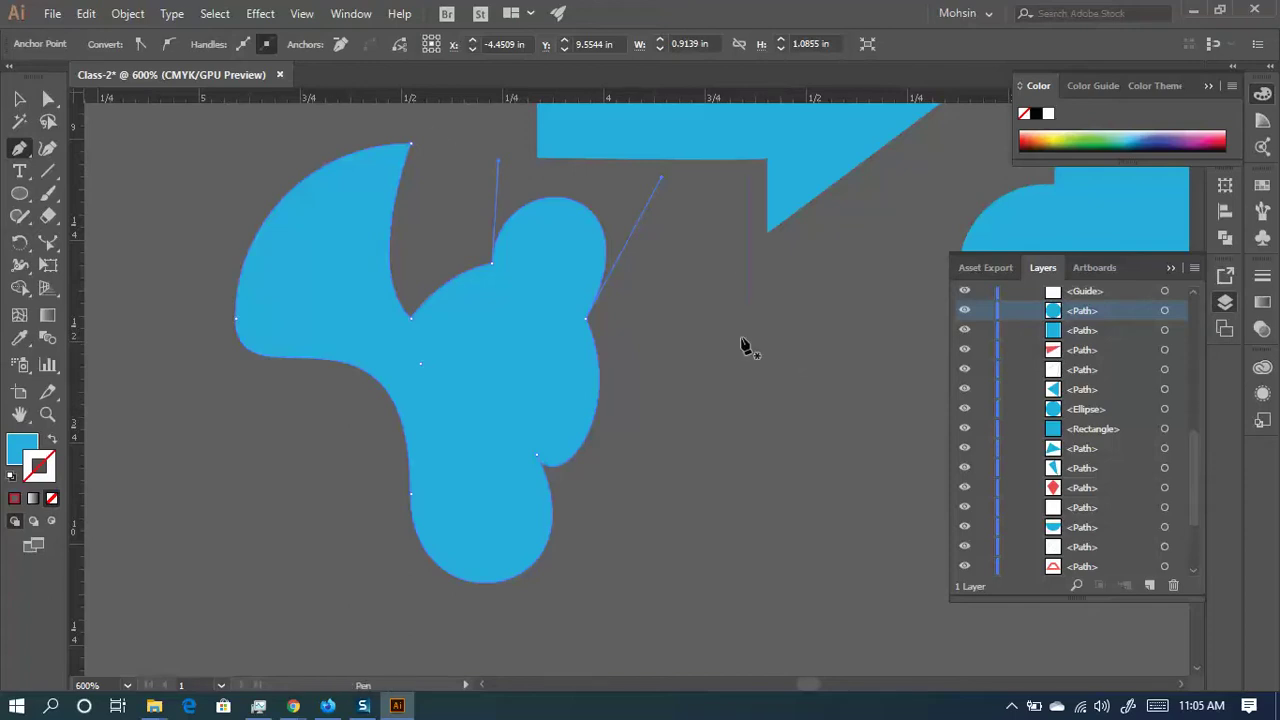
scroll(685, 312, down, 2)
scroll(690, 390, down, 2)
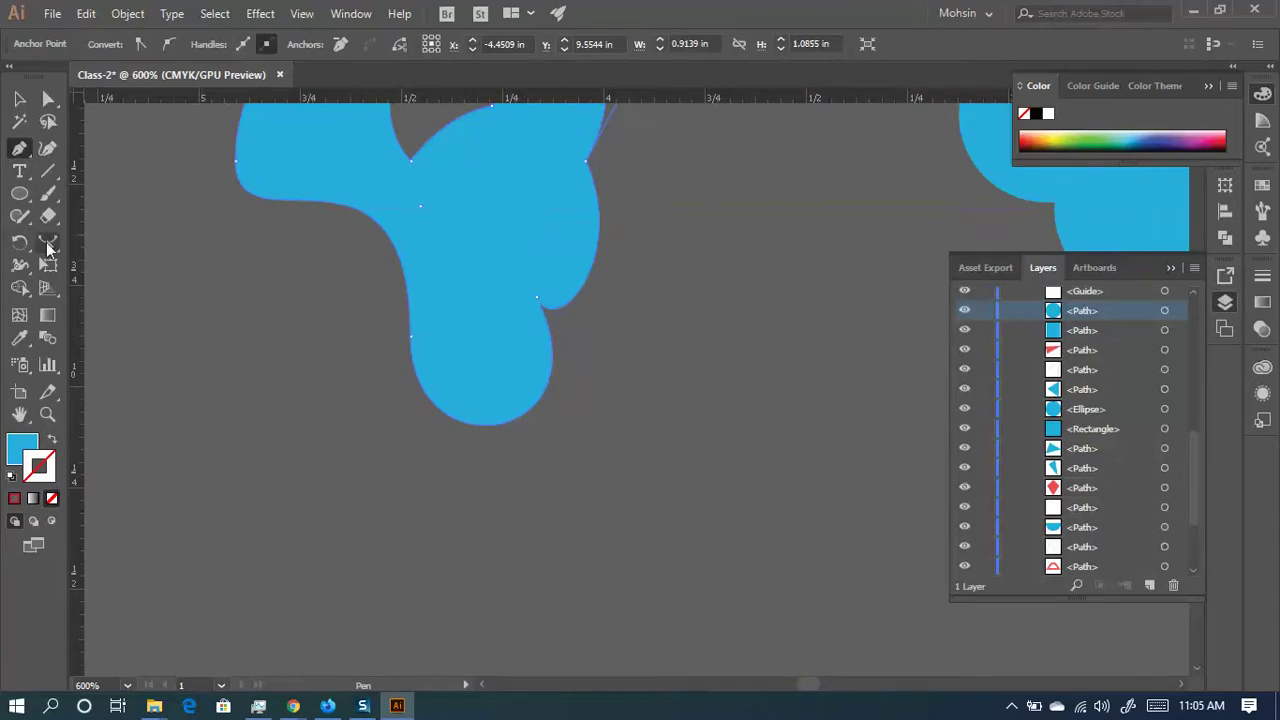
key(ctrl)
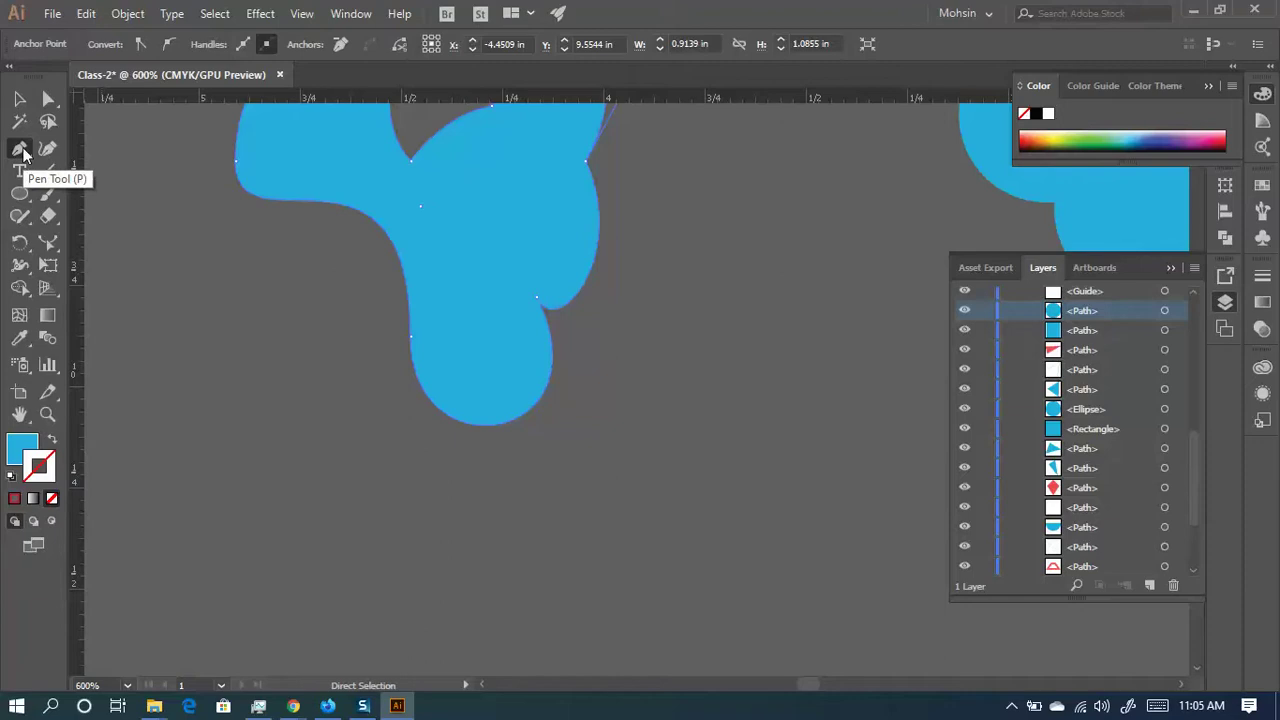
click(20, 148)
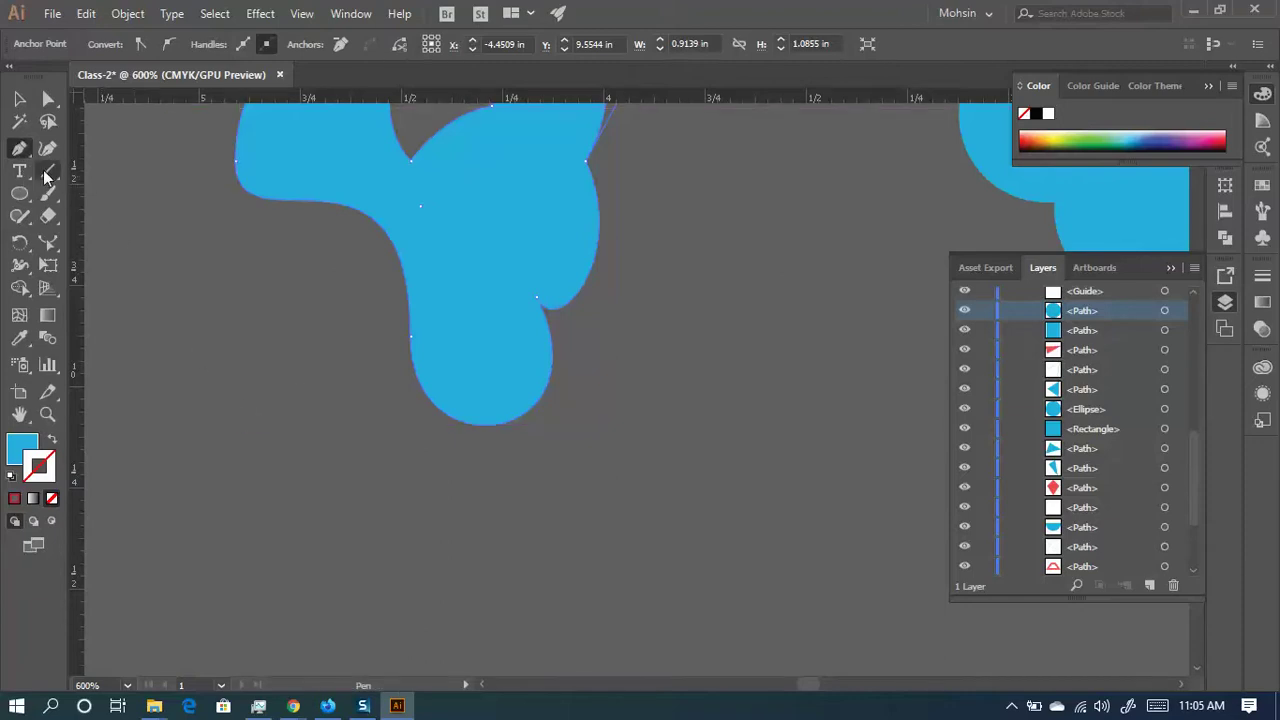
click(176, 260)
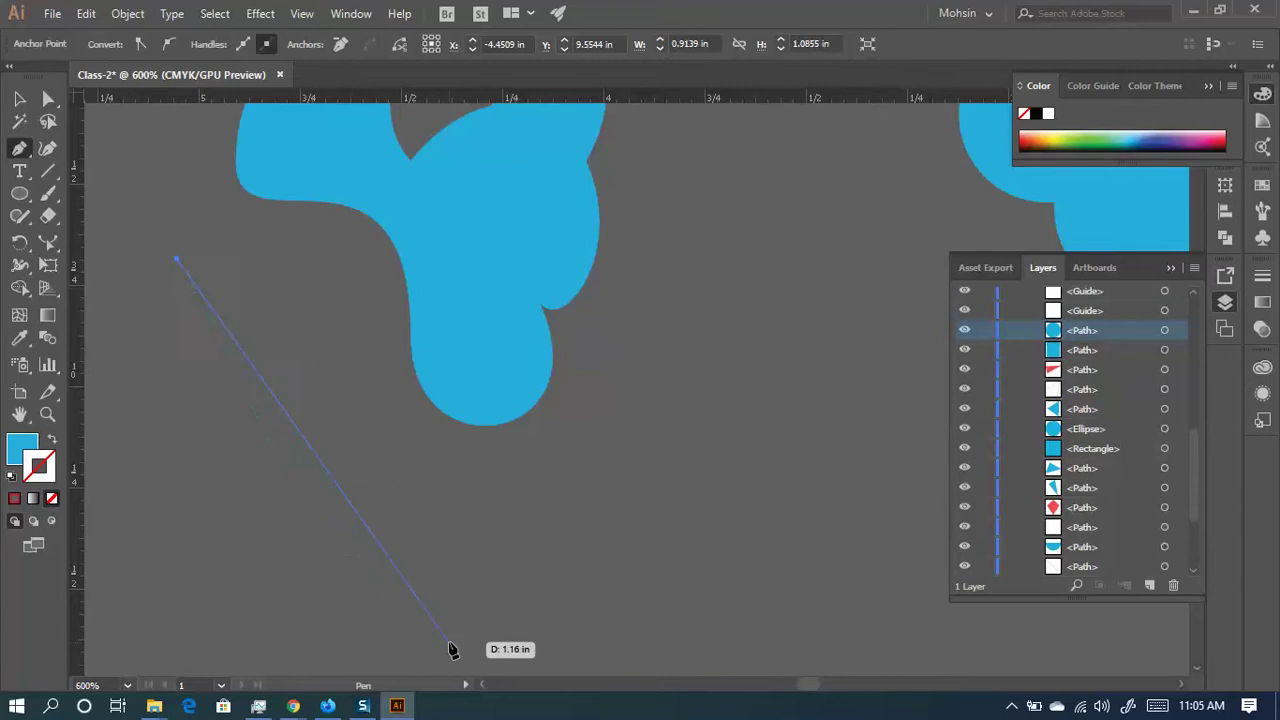
click(424, 566)
scroll(424, 566, down, 2)
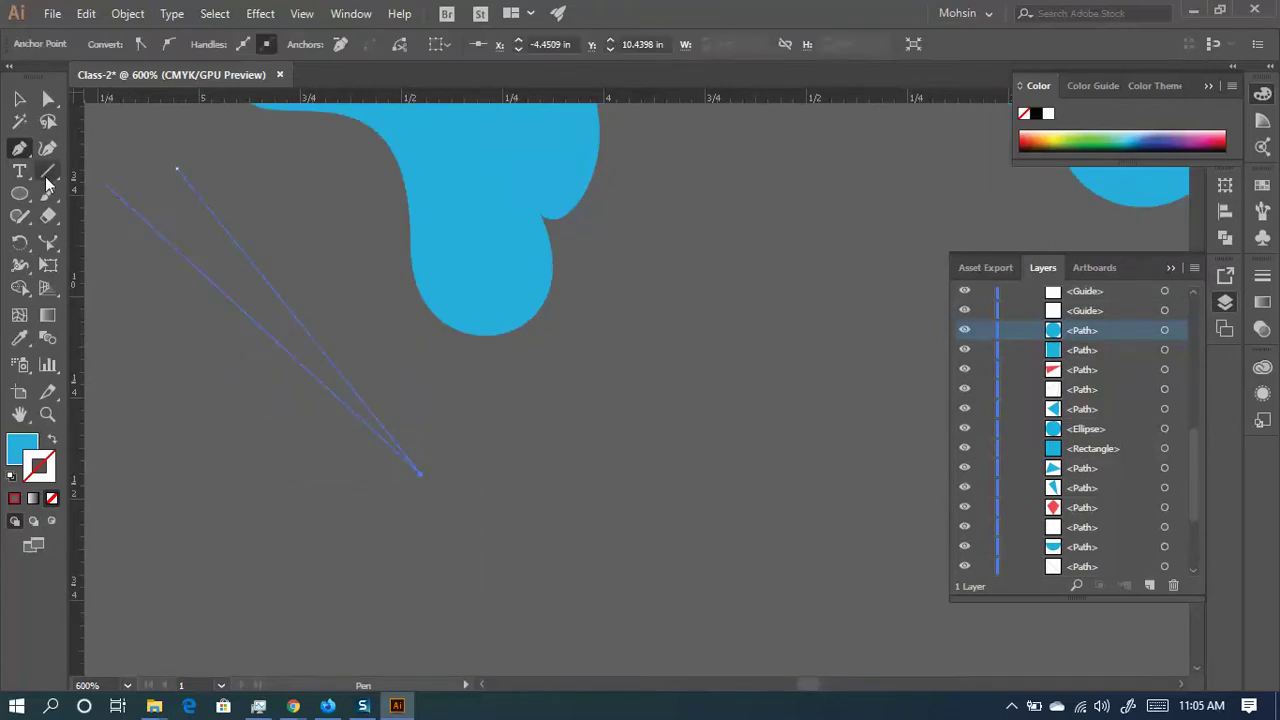
- Draw a parallel diagonal line beside the path with the Line Segment tool and give both lines a red 1 pt stroke
click(47, 175)
drag(138, 186, 380, 485)
click(15, 97)
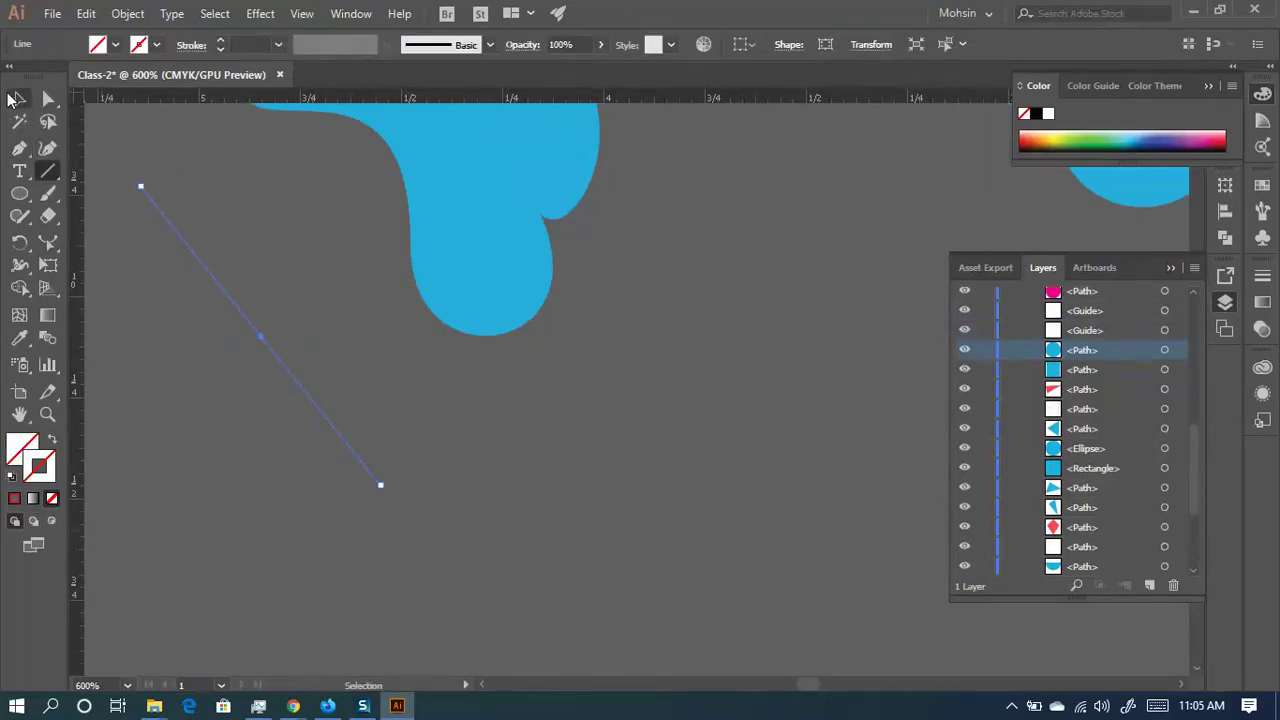
drag(192, 394, 336, 256)
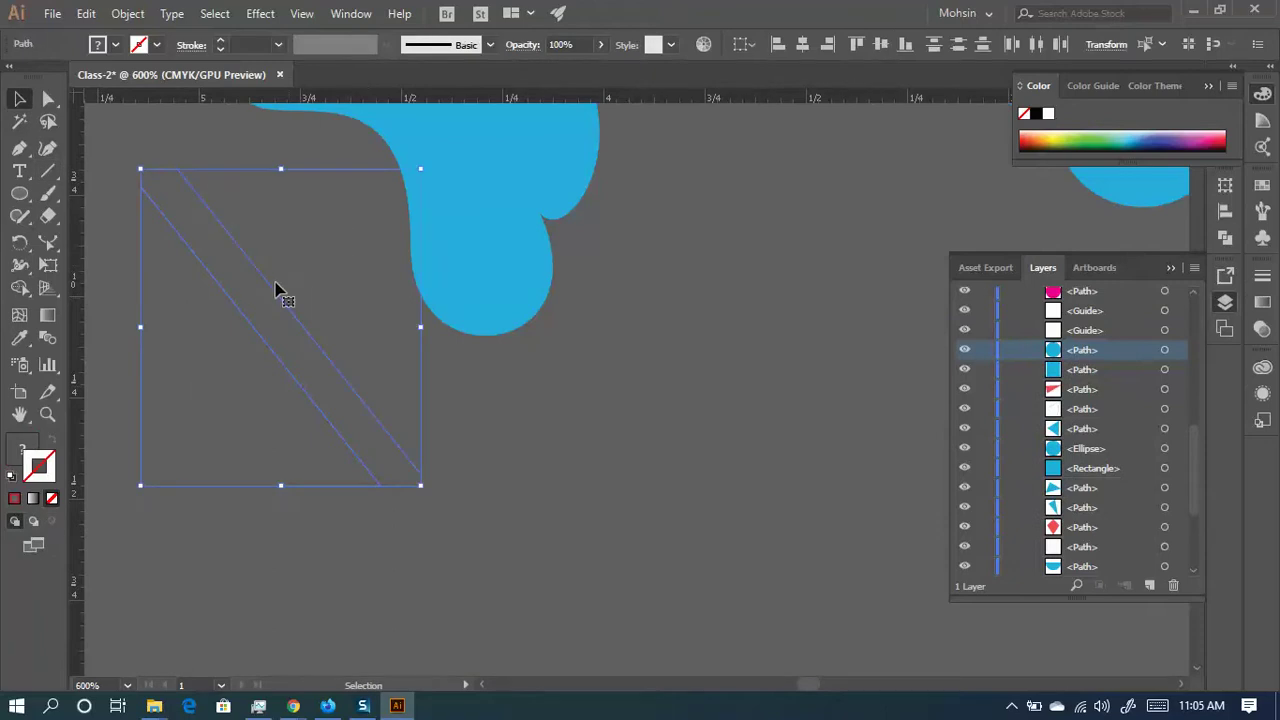
click(13, 499)
click(314, 530)
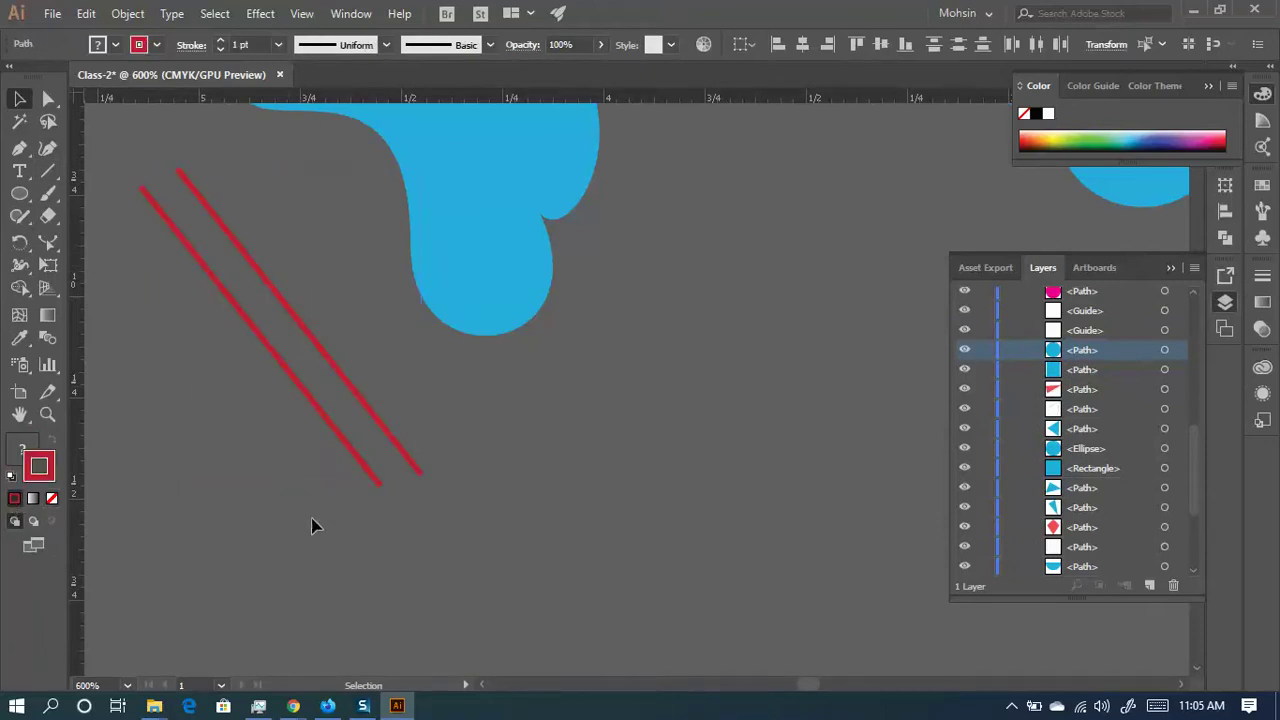
- Draw a third diagonal line with the Pen tool to the lower left of the two red lines, roughly parallel to them
click(19, 148)
click(111, 222)
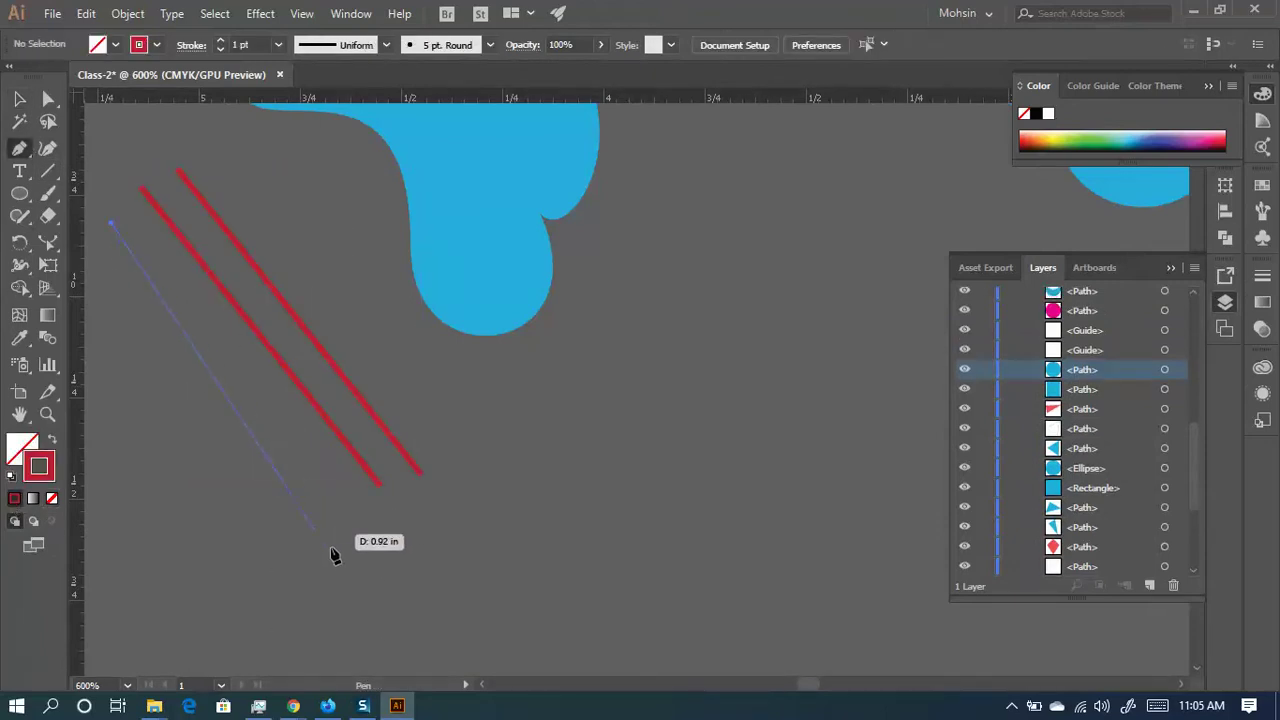
click(340, 523)
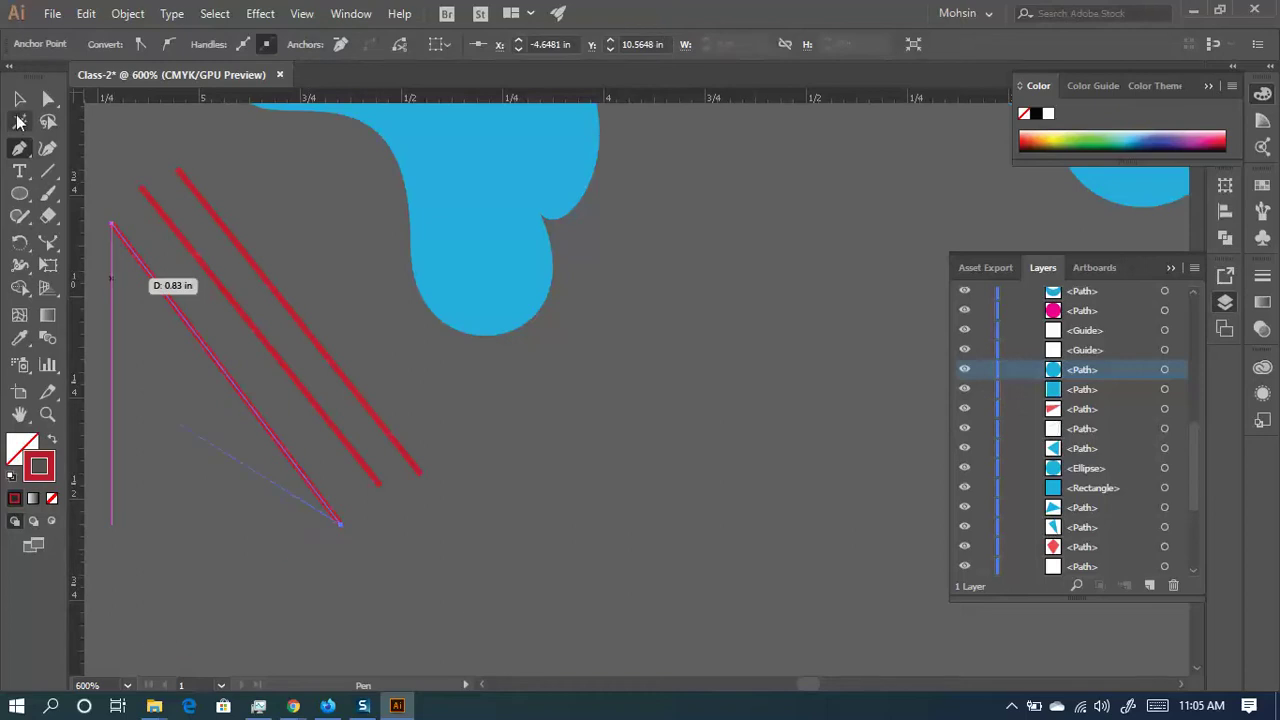
key(v)
- Draw a fourth parallel diagonal line with the Line Segment tool on the lower-left side of the other three
scroll(248, 403, down, 3)
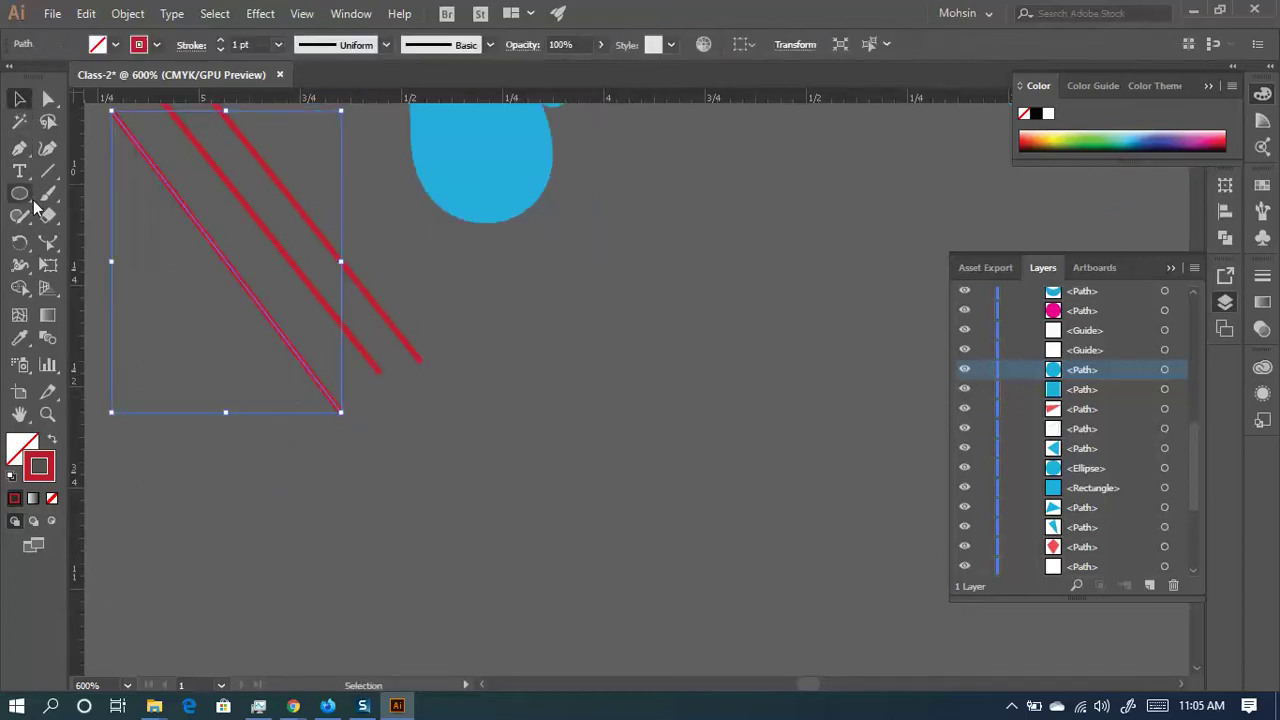
drag(48, 170, 118, 171)
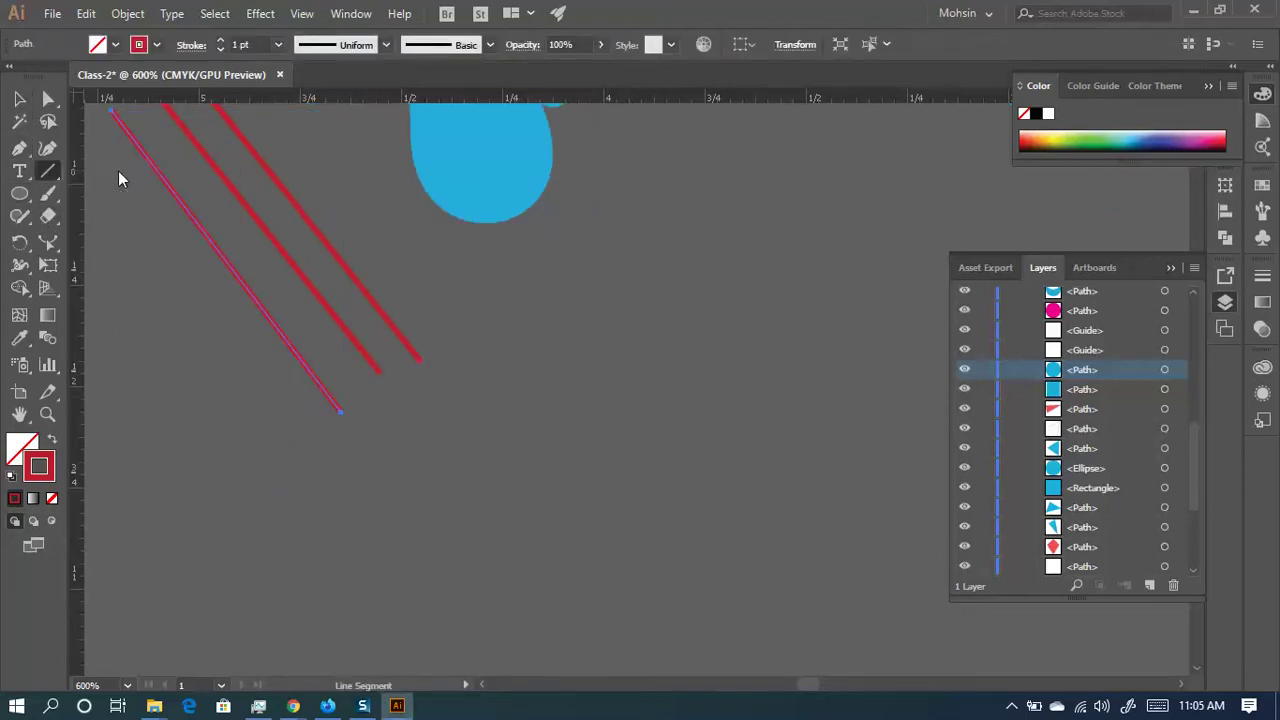
scroll(253, 373, up, 2)
drag(92, 225, 318, 522)
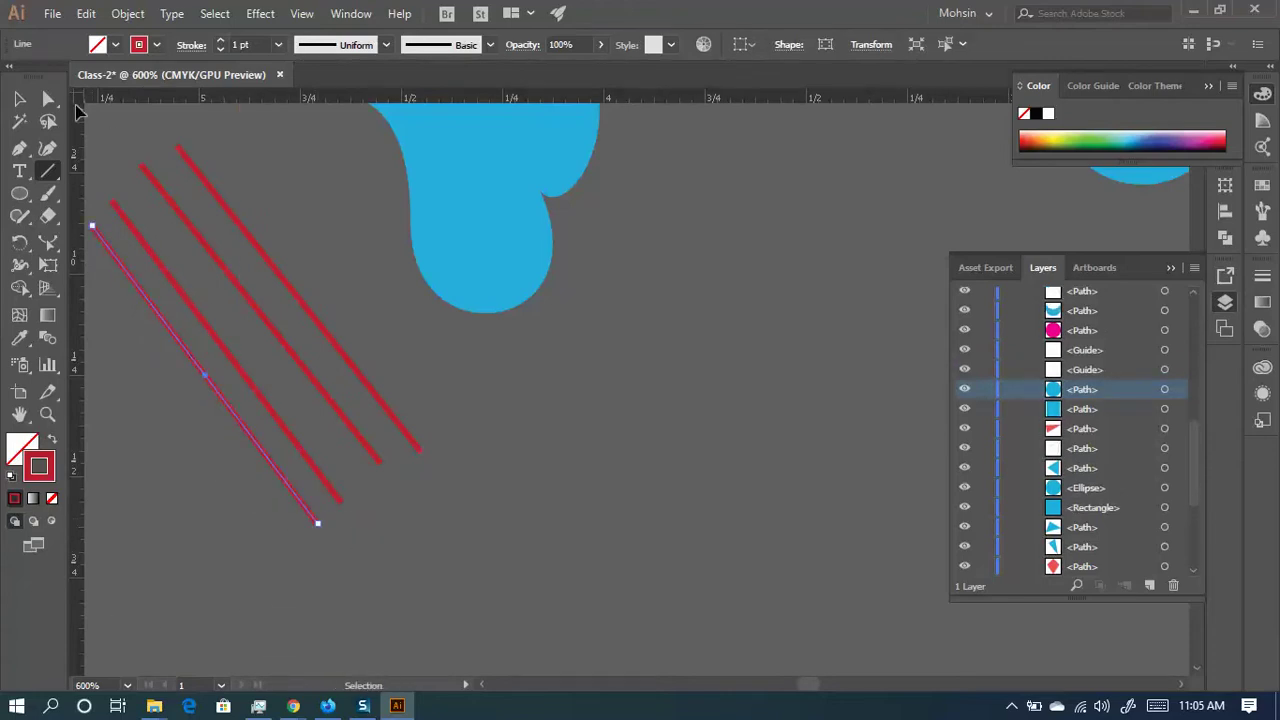
click(20, 100)
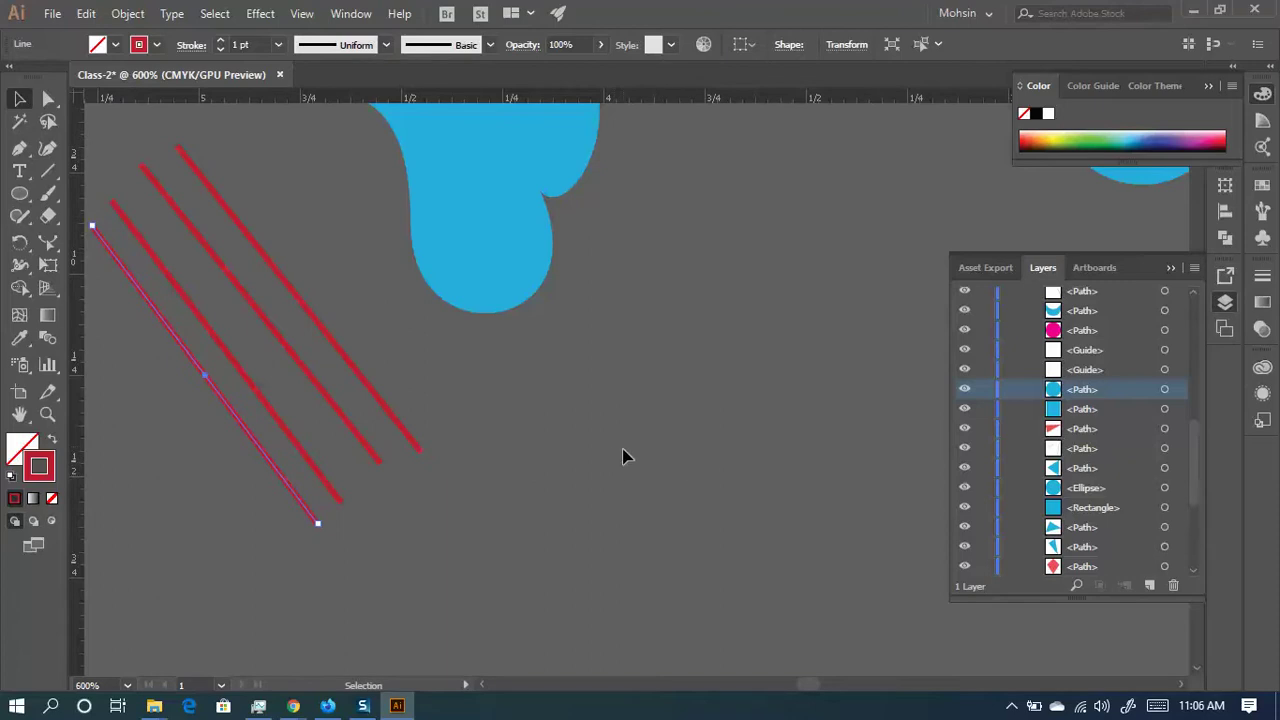
scroll(446, 377, down, 3)
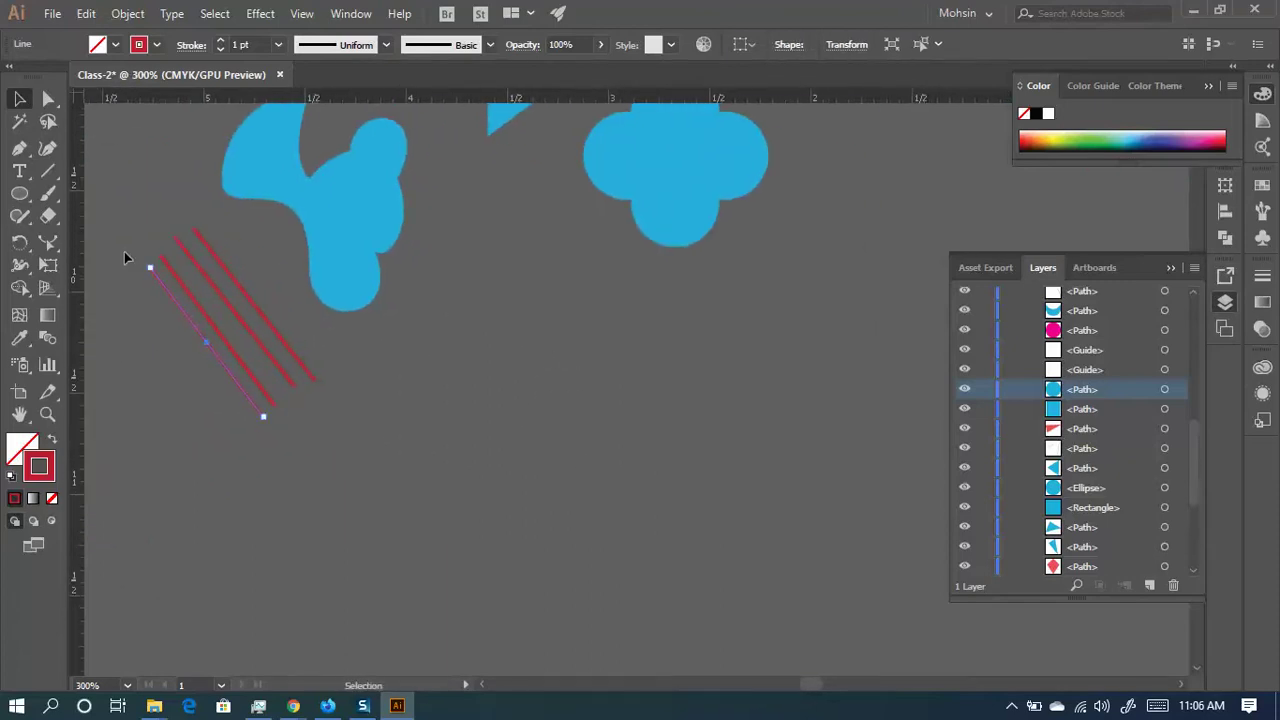
- Draw a straight vertical two-point path with the Pen tool in the empty area between the reshaped figure and the clover shape
click(19, 148)
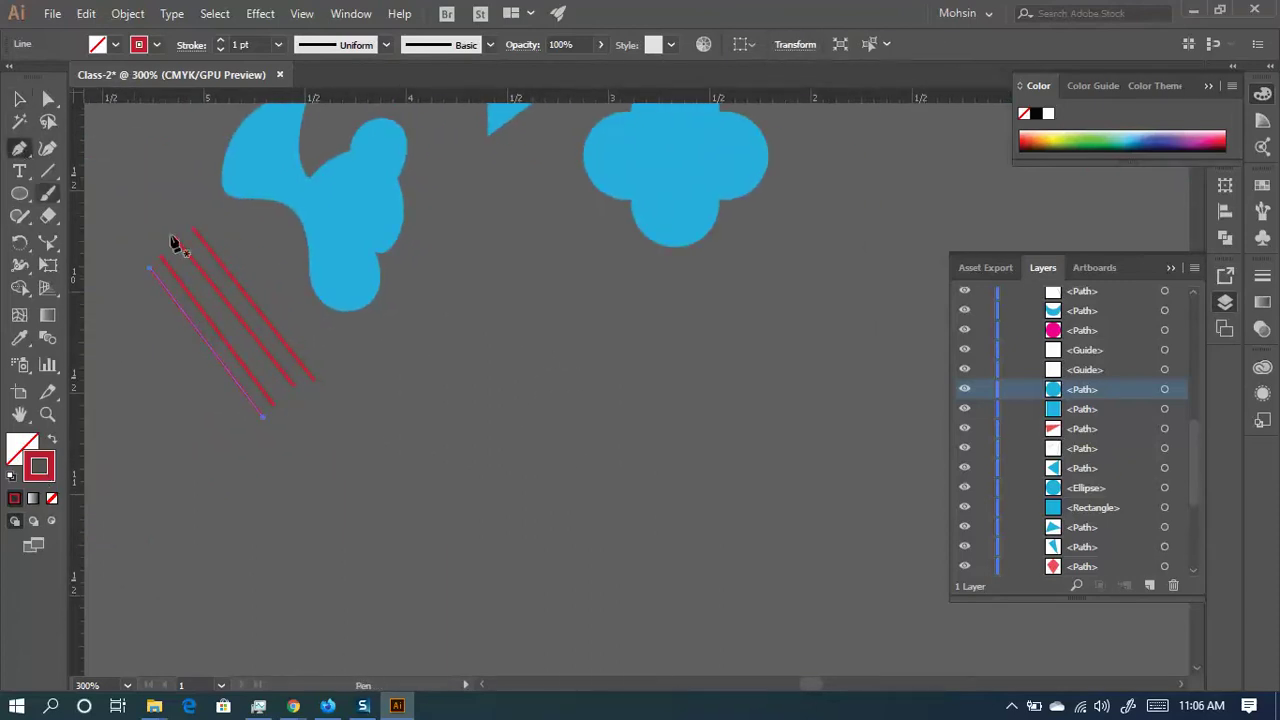
click(540, 238)
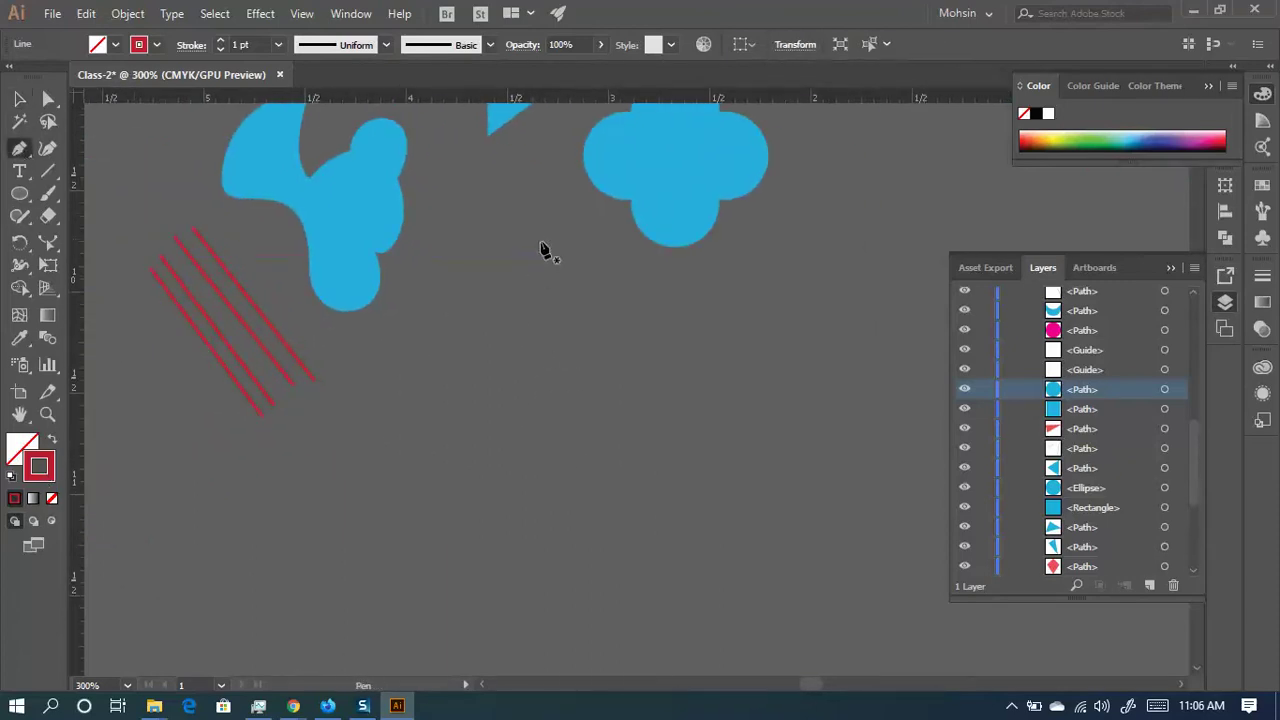
click(540, 596)
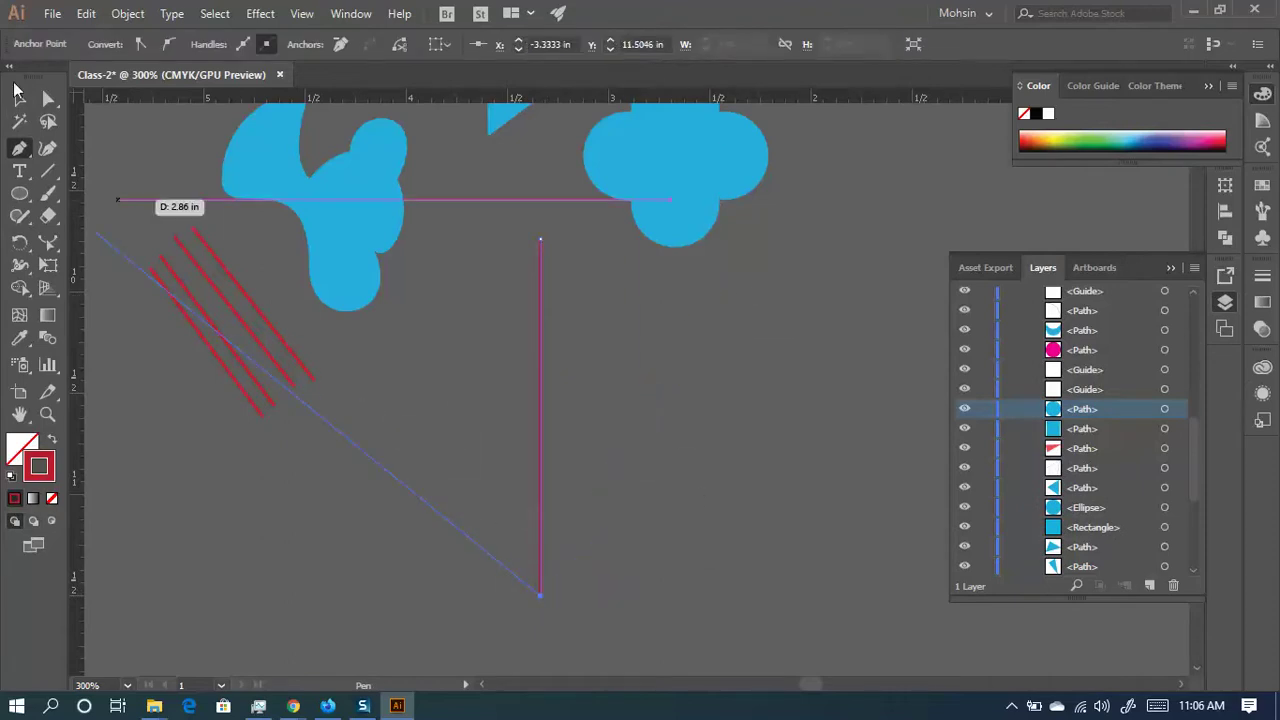
drag(19, 88, 68, 193)
drag(340, 285, 724, 379)
drag(805, 414, 691, 303)
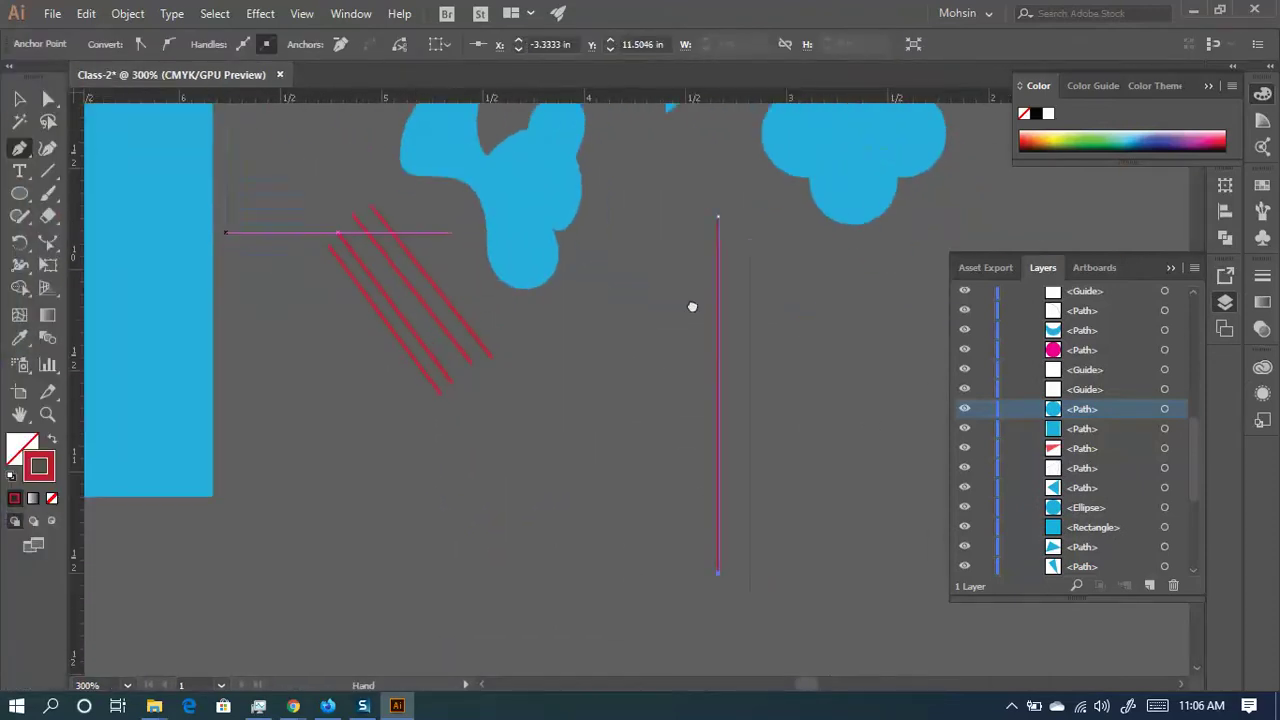
click(19, 100)
click(701, 423)
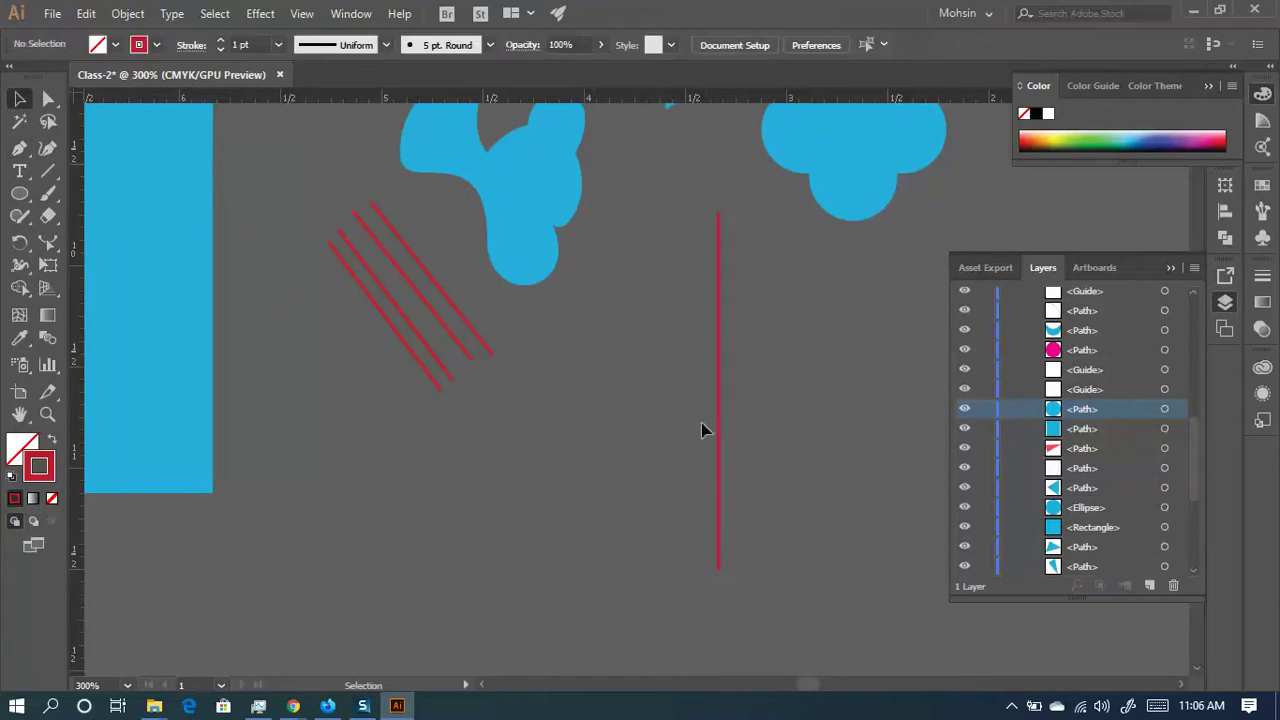
- Draw a straight horizontal two-point path with the Pen tool, crossing the vertical line near its lower end
click(19, 148)
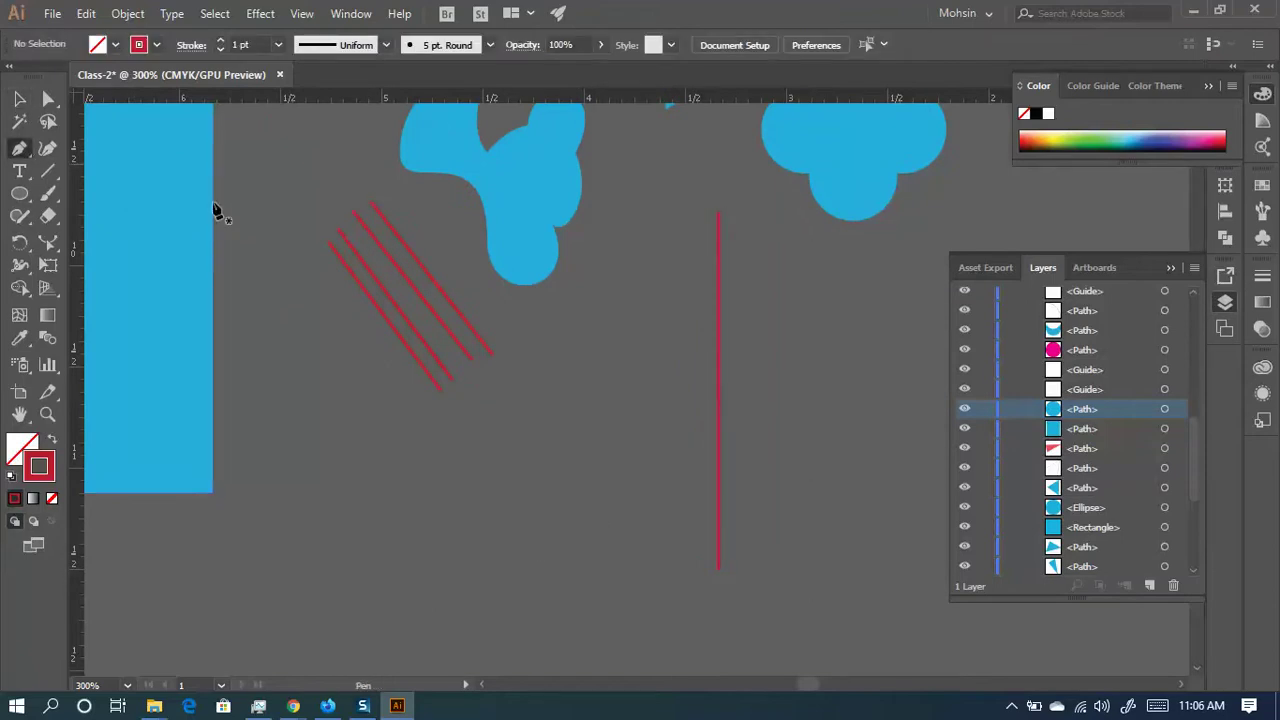
click(446, 525)
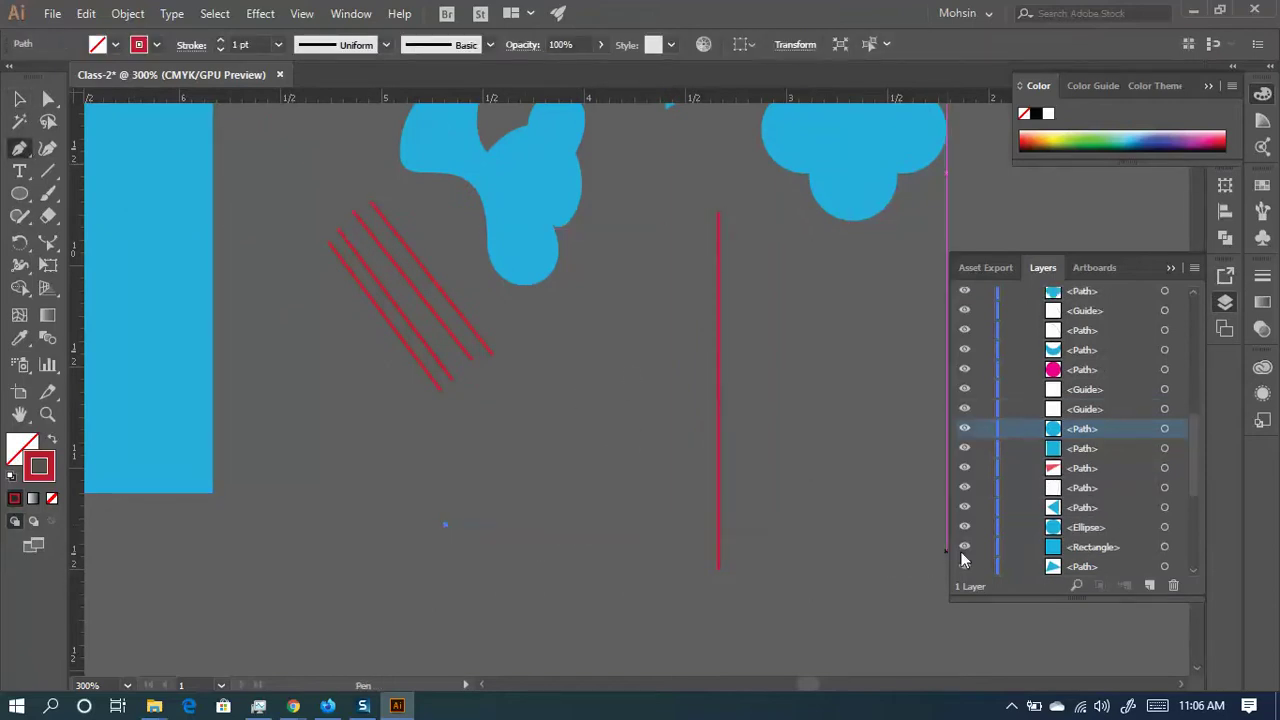
click(927, 526)
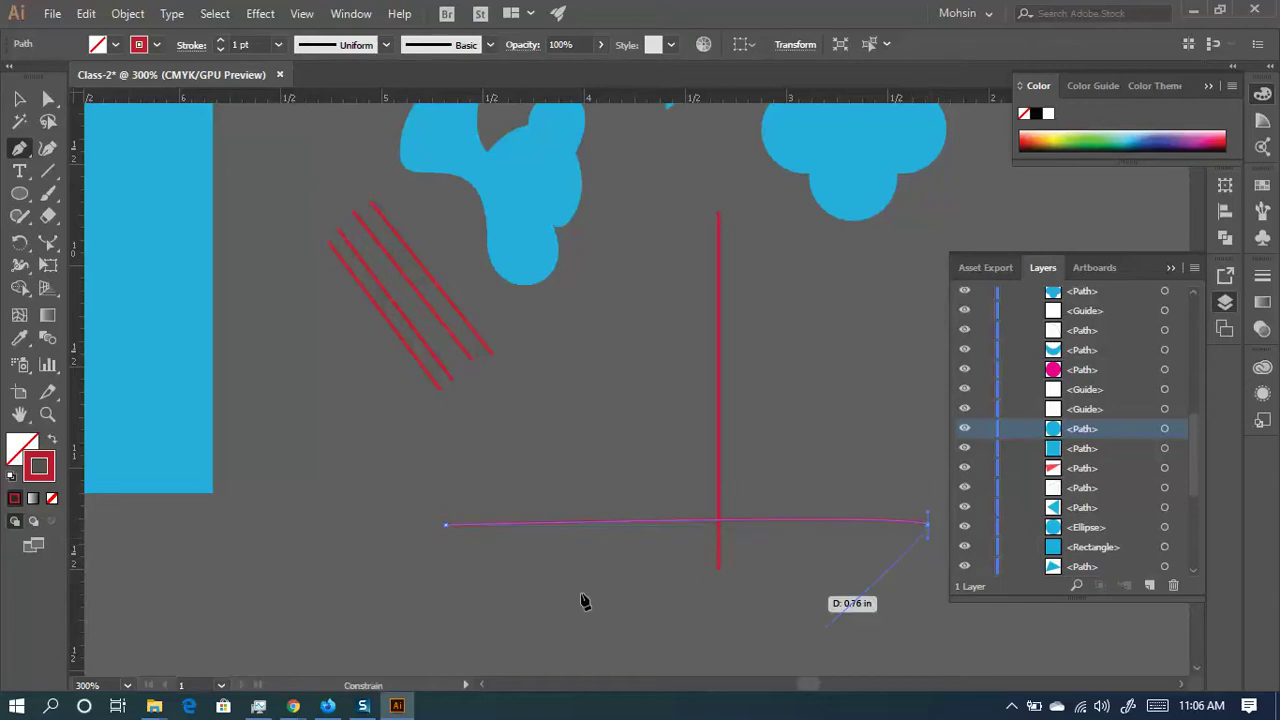
click(938, 527)
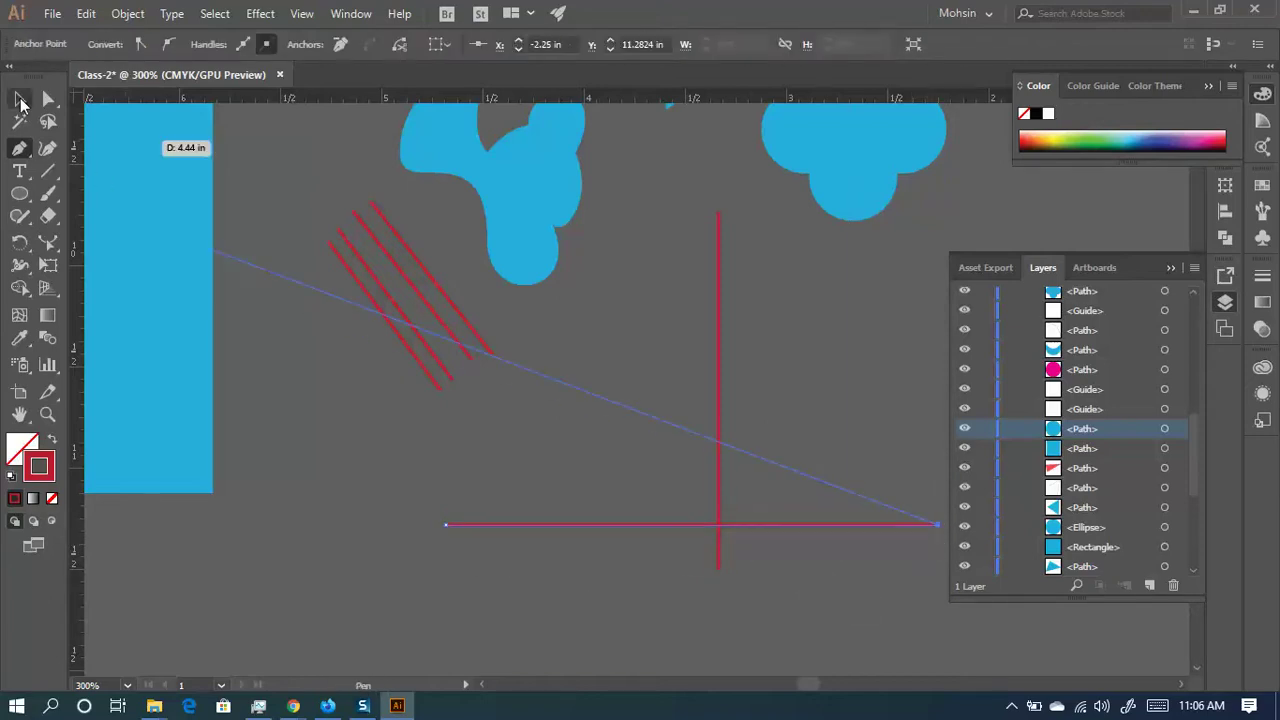
click(20, 101)
scroll(577, 357, right, 4)
scroll(577, 357, down, 2)
click(612, 472)
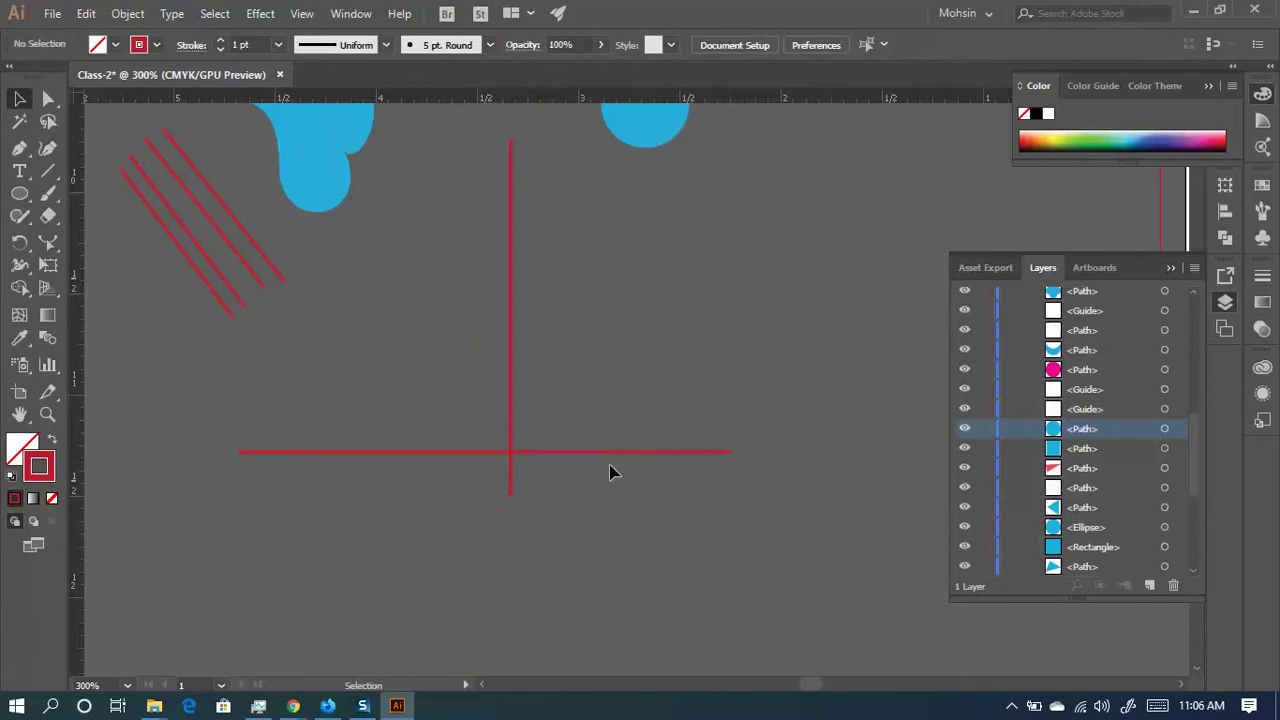
- Draw a horizontal line above the existing horizontal and a vertical line left of the existing vertical with the Line Segment tool
drag(56, 167, 125, 172)
scroll(586, 374, up, 2)
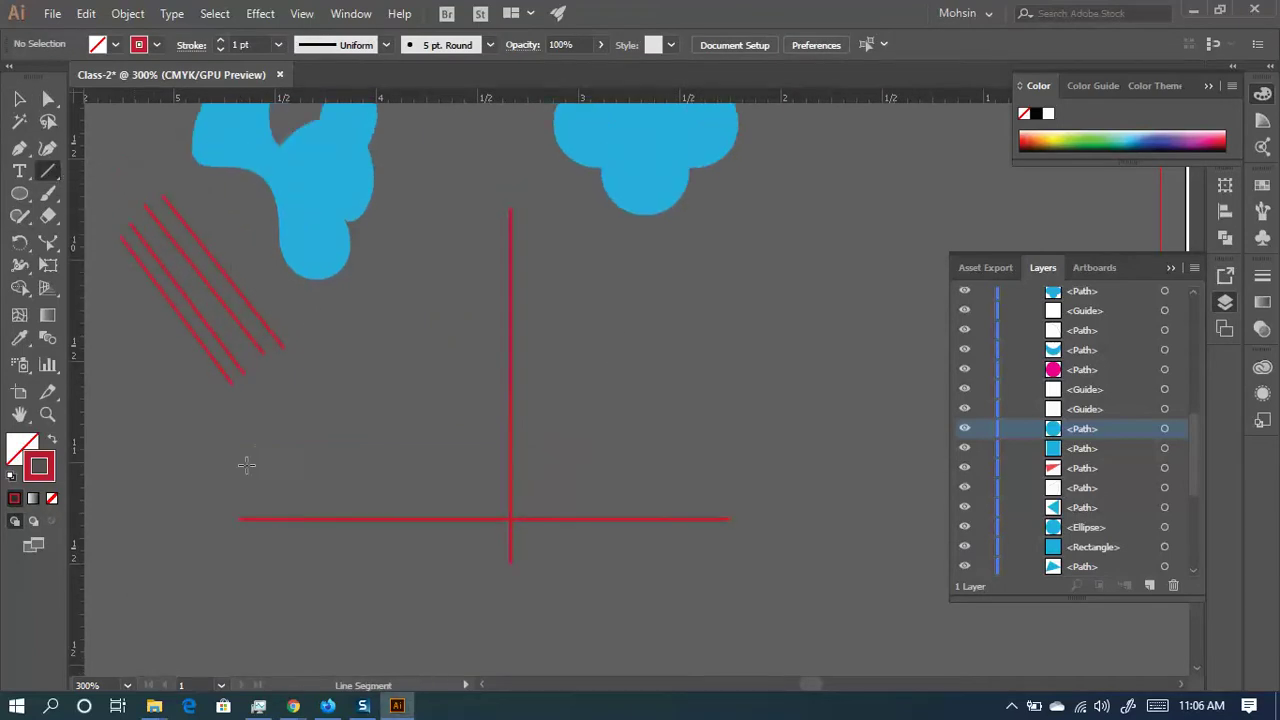
mouse_move(238, 463)
mouse_down()
mouse_move(686, 466)
mouse_move(728, 482)
mouse_up()
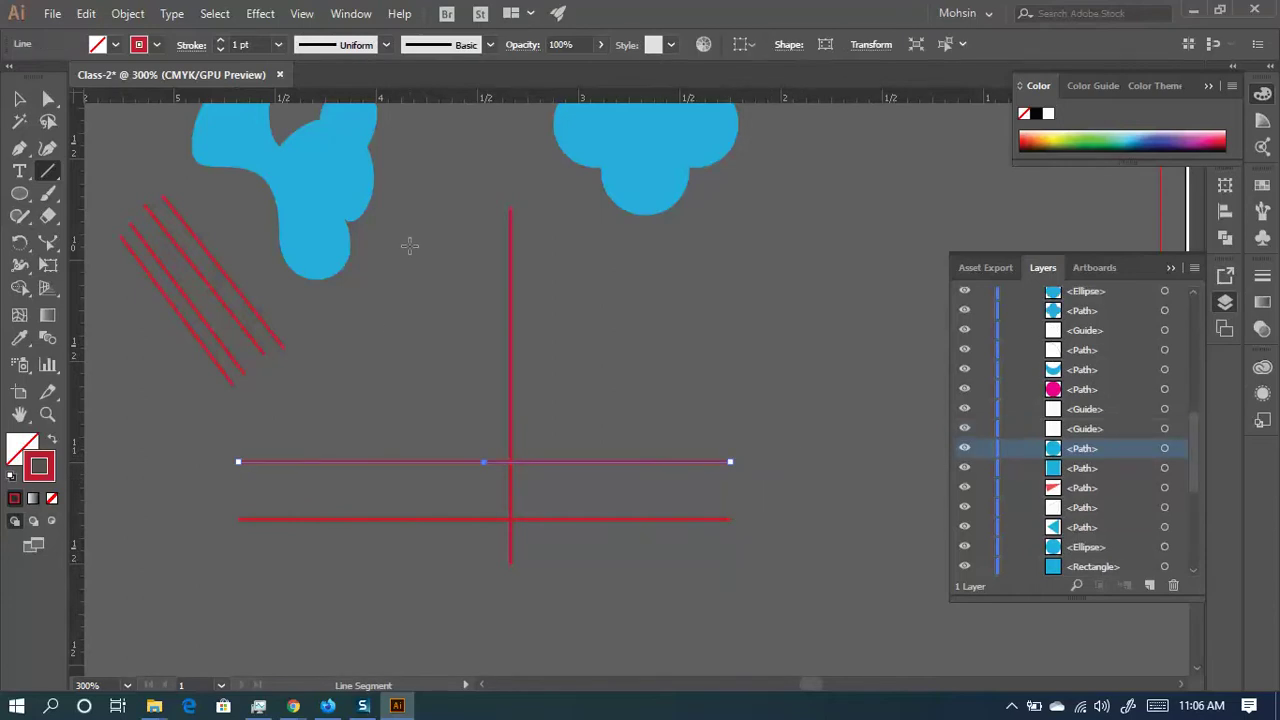
drag(409, 196, 409, 593)
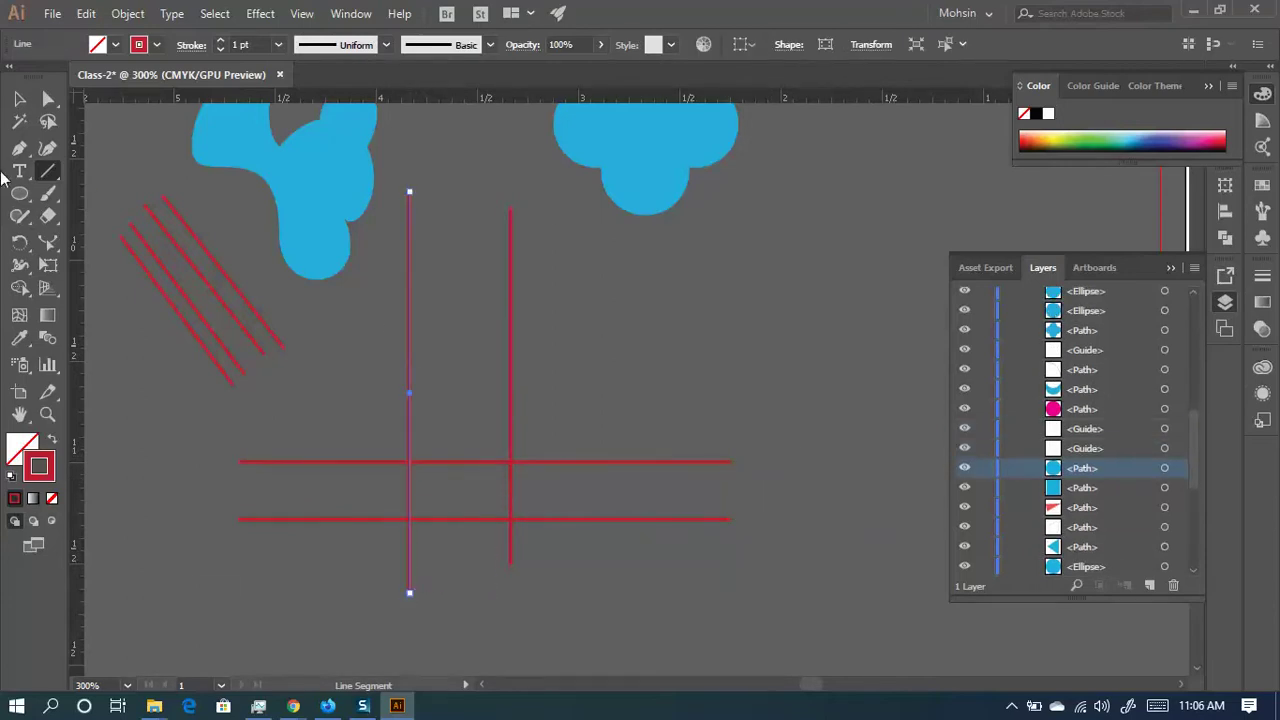
key(v)
click(577, 387)
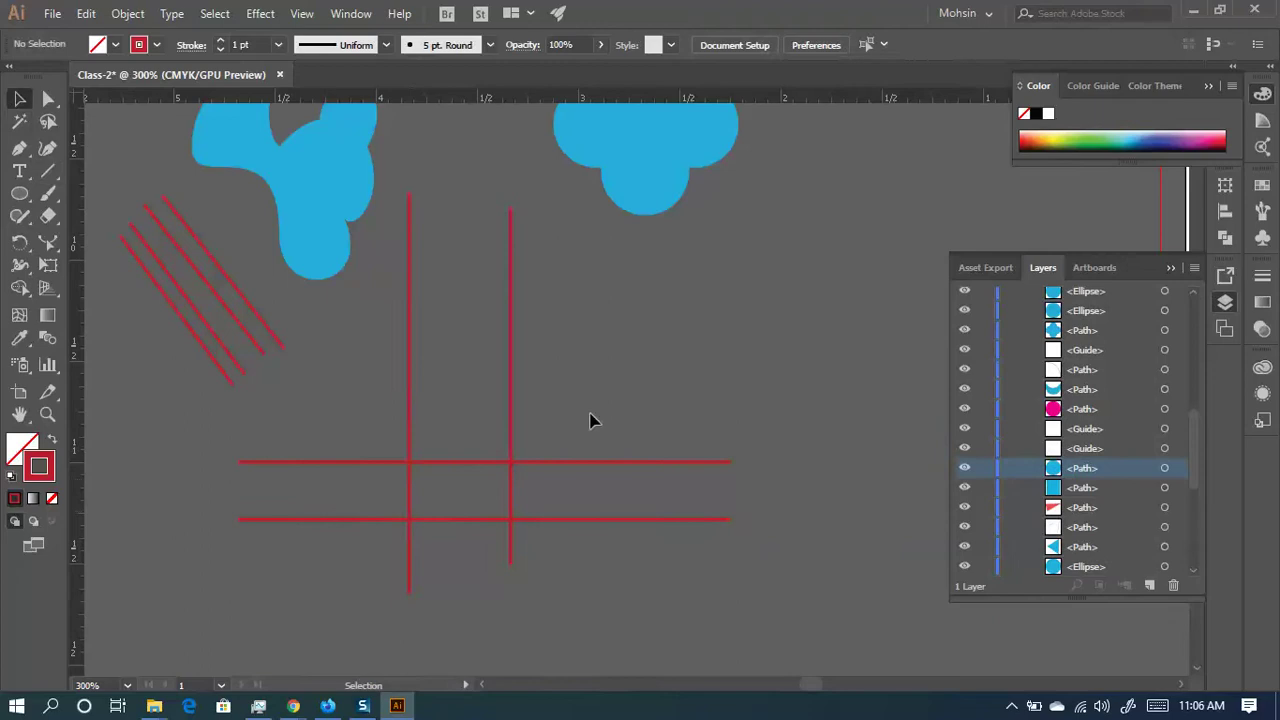
scroll(478, 457, left, 3)
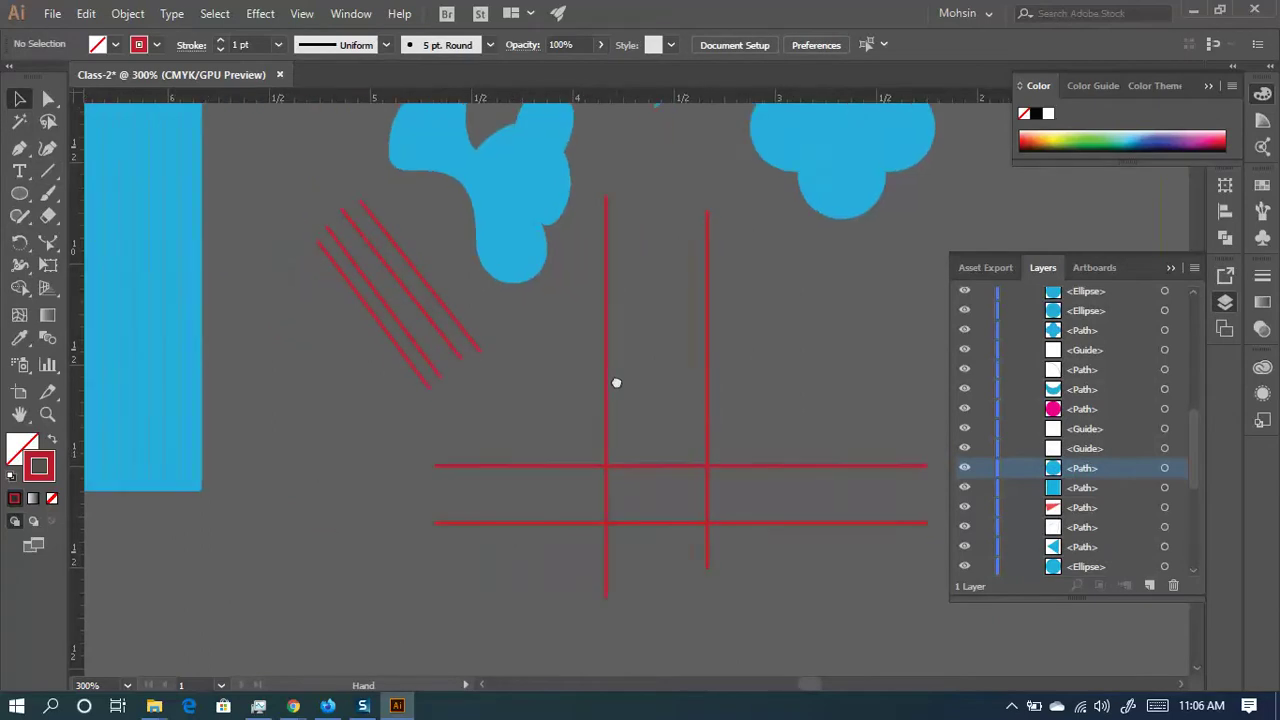
- Draw two opposing arcs with the Arc tool below the blue rectangle to outline a leaf shape
click(17, 148)
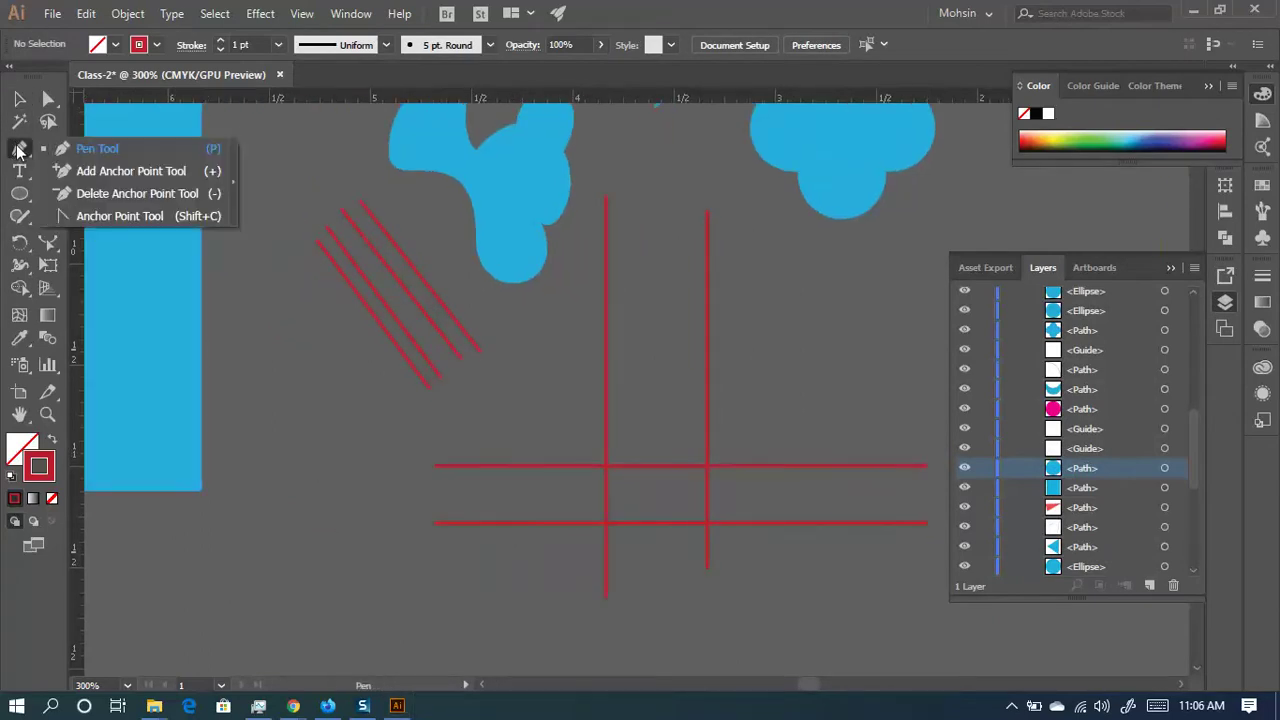
click(47, 168)
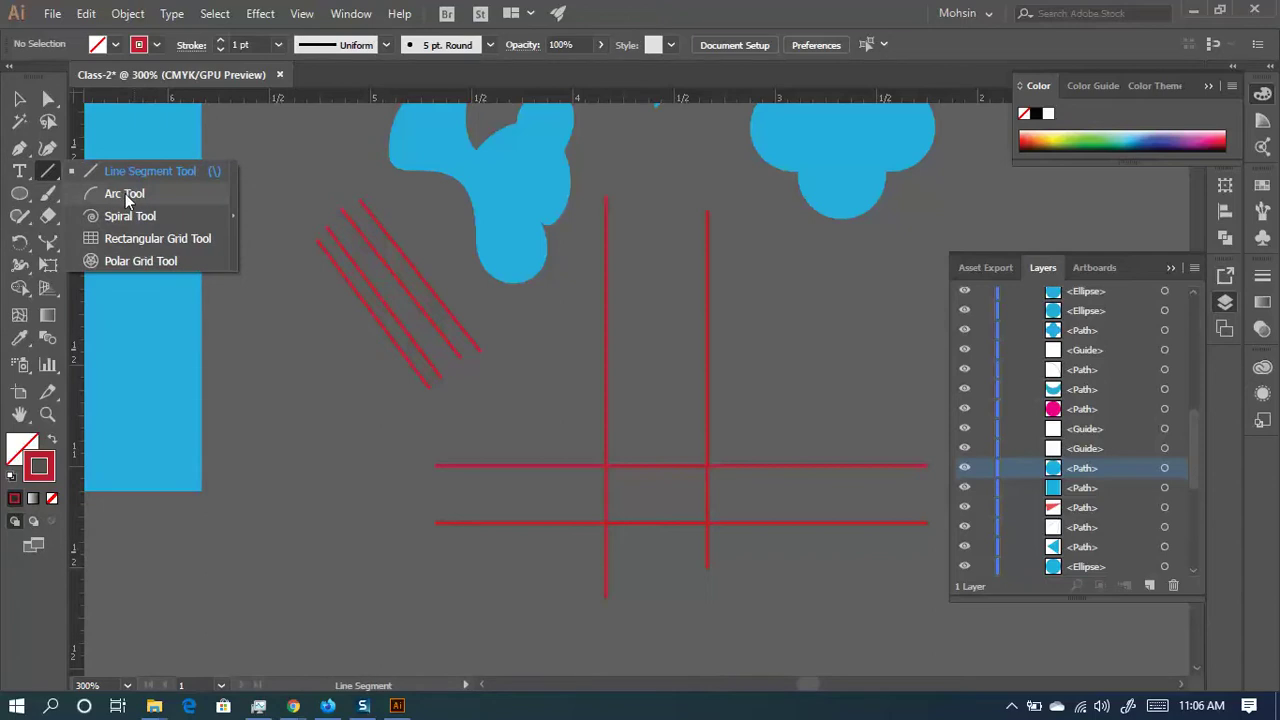
click(123, 193)
scroll(420, 370, down, 5)
scroll(420, 370, left, 4)
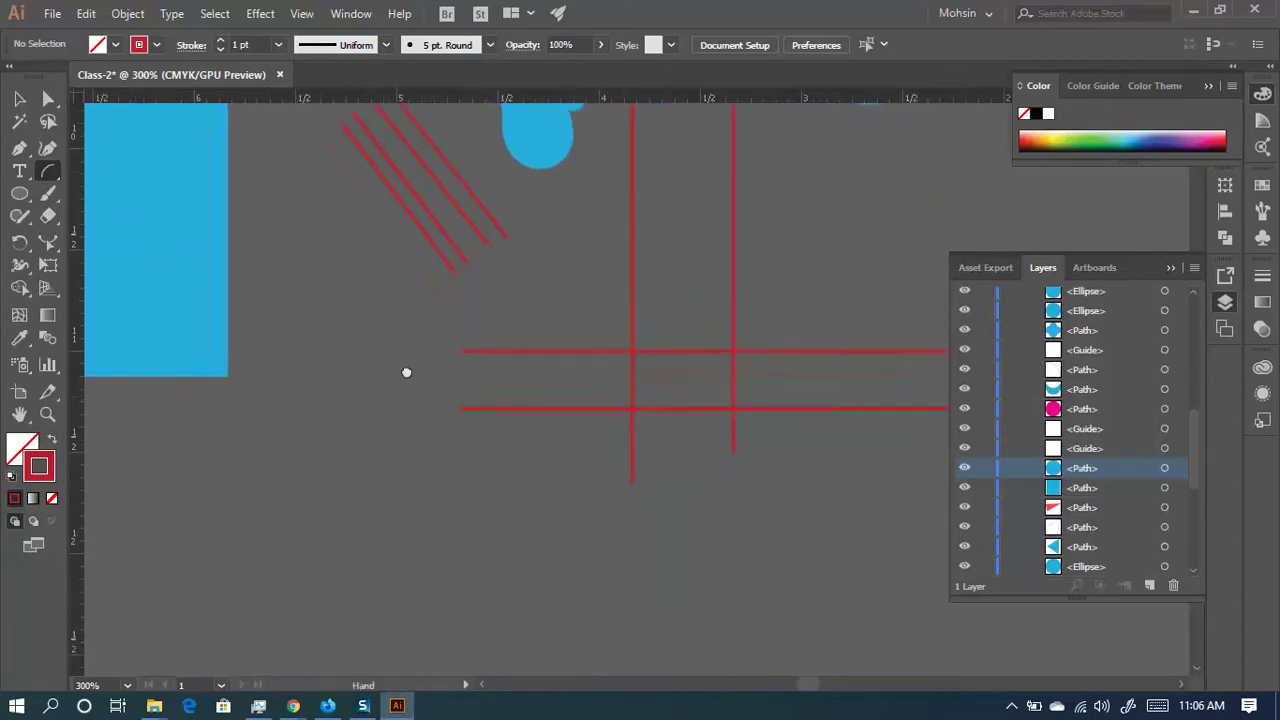
mouse_move(325, 318)
mouse_down()
mouse_move(424, 538)
mouse_move(620, 564)
mouse_move(584, 577)
mouse_move(597, 578)
mouse_move(708, 486)
mouse_move(724, 408)
mouse_move(735, 615)
mouse_move(925, 680)
mouse_move(663, 357)
mouse_move(452, 292)
mouse_move(343, 309)
mouse_move(329, 326)
mouse_move(325, 316)
mouse_up()
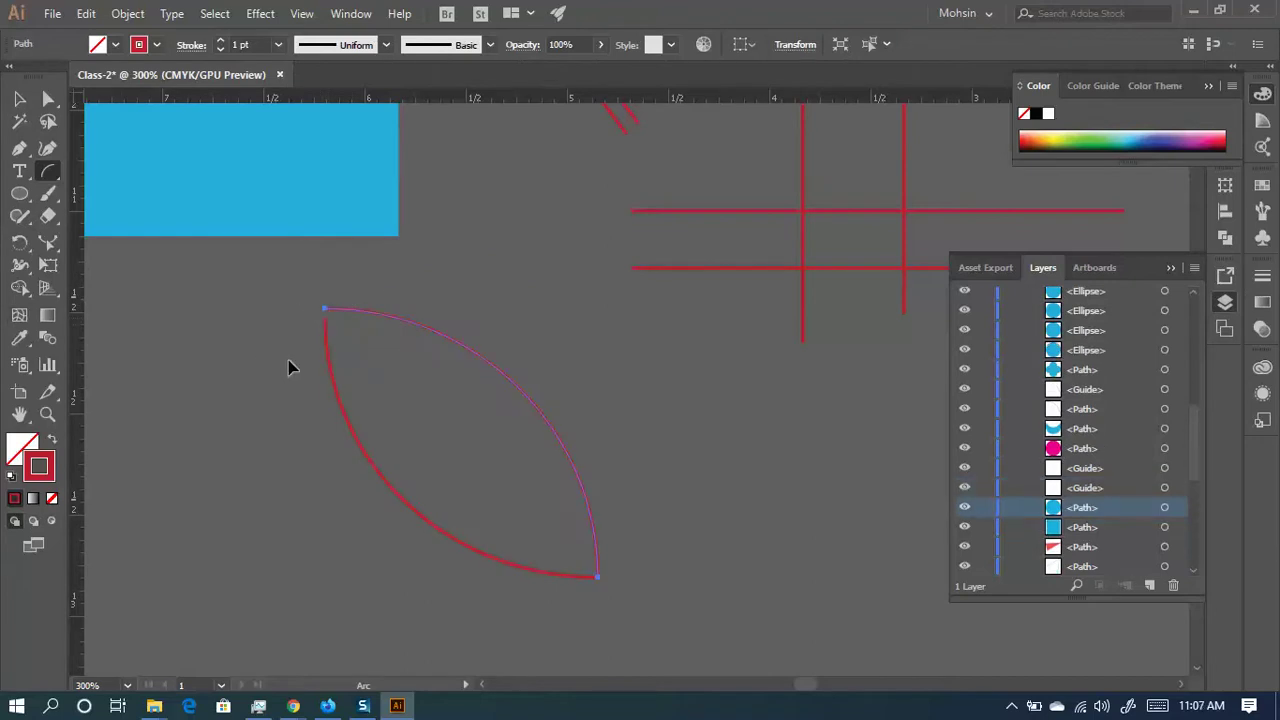
- Undo the upper arc and redraw it from the lower arc's lower-right endpoint to its upper-left endpoint
key(ctrl+z)
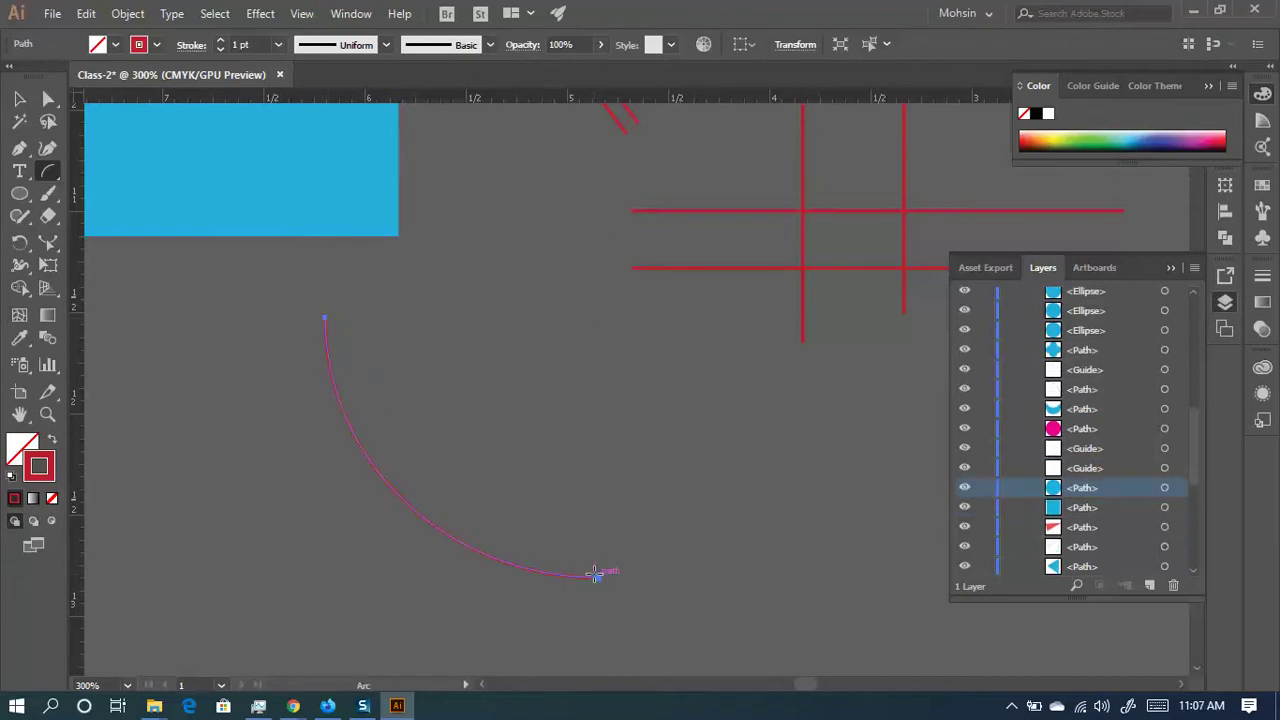
drag(599, 577, 325, 318)
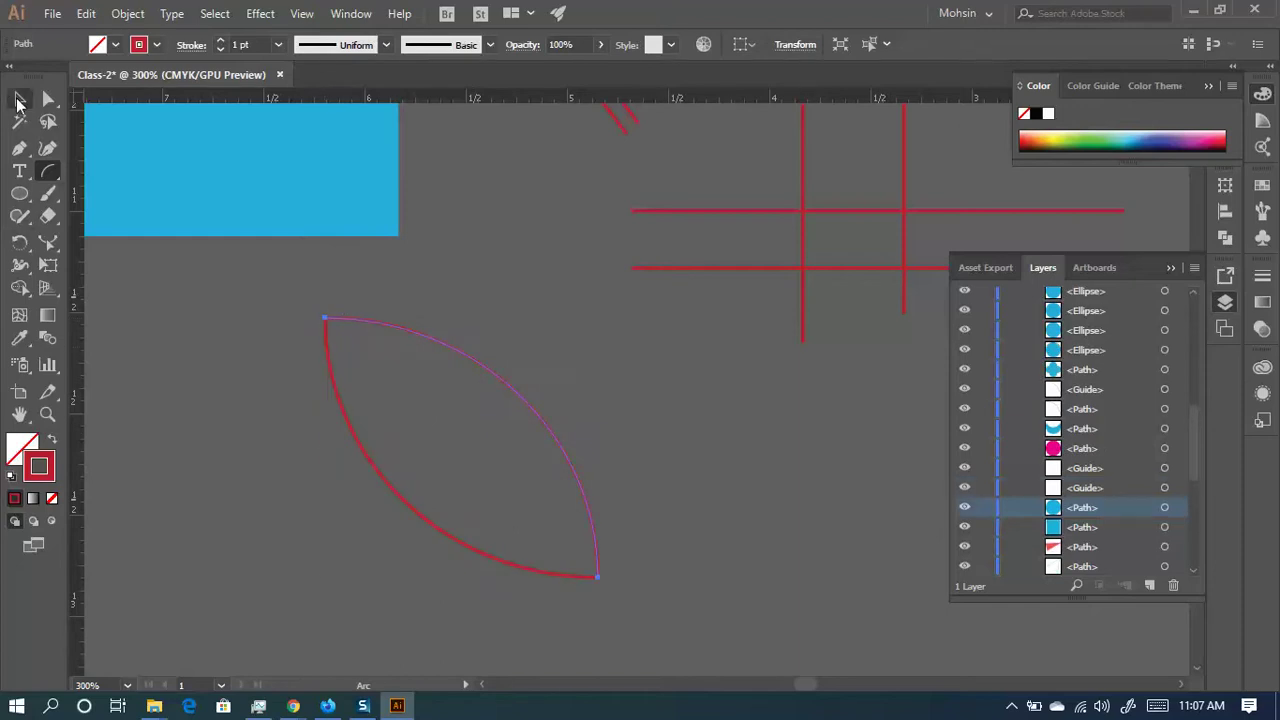
click(19, 98)
click(246, 449)
- Draw a curved two-point path with the Pen tool to the lower left of the leaf, bowing toward the lower left
scroll(521, 403, down, 3)
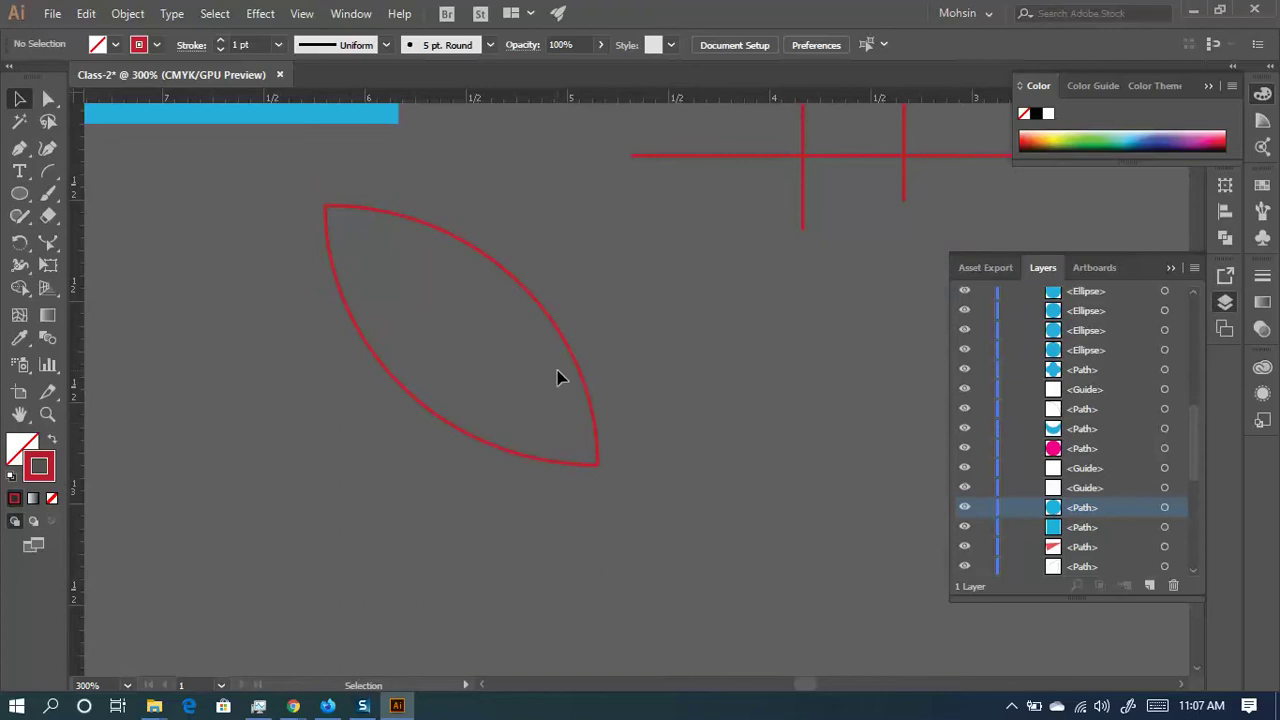
click(19, 150)
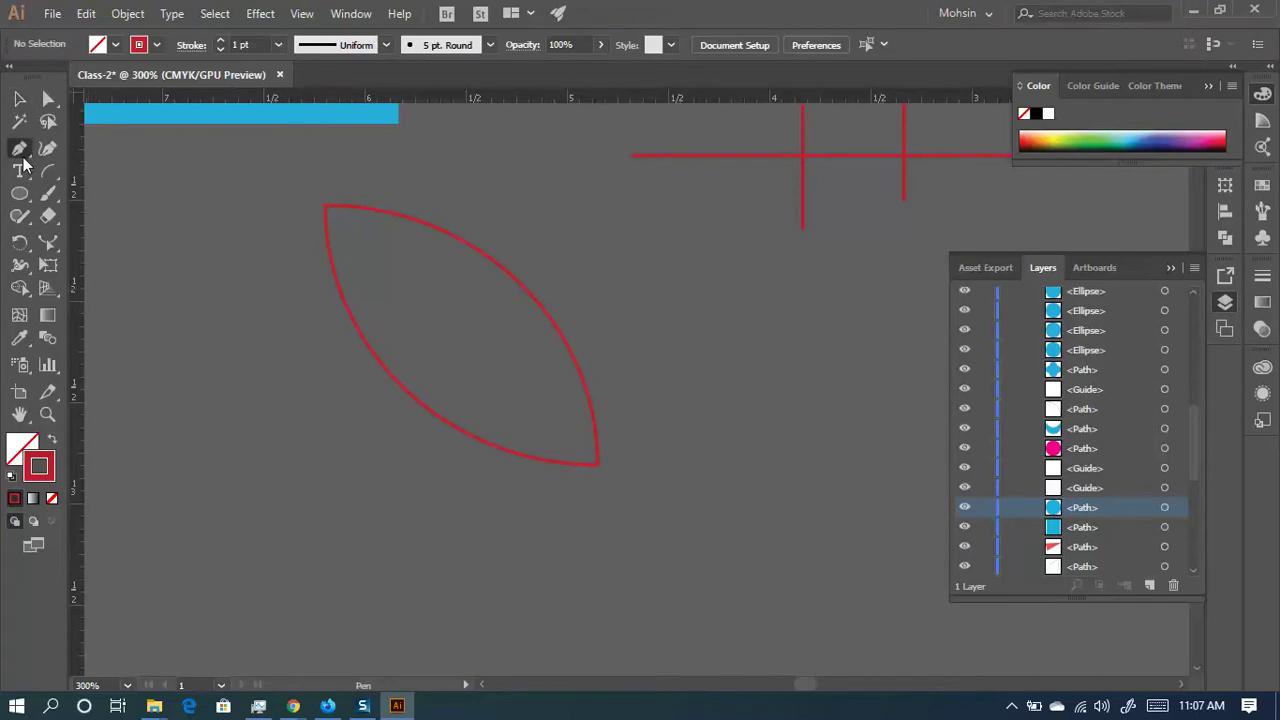
click(20, 152)
click(164, 245)
drag(425, 605, 748, 575)
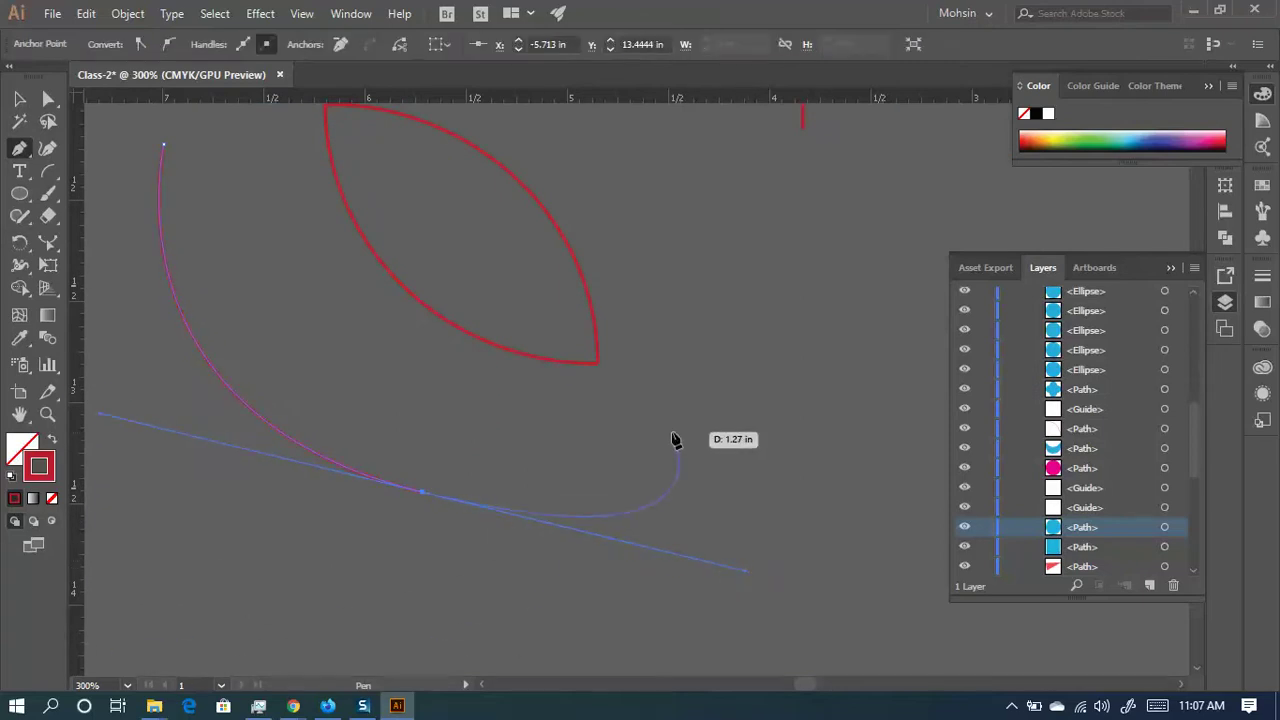
click(20, 99)
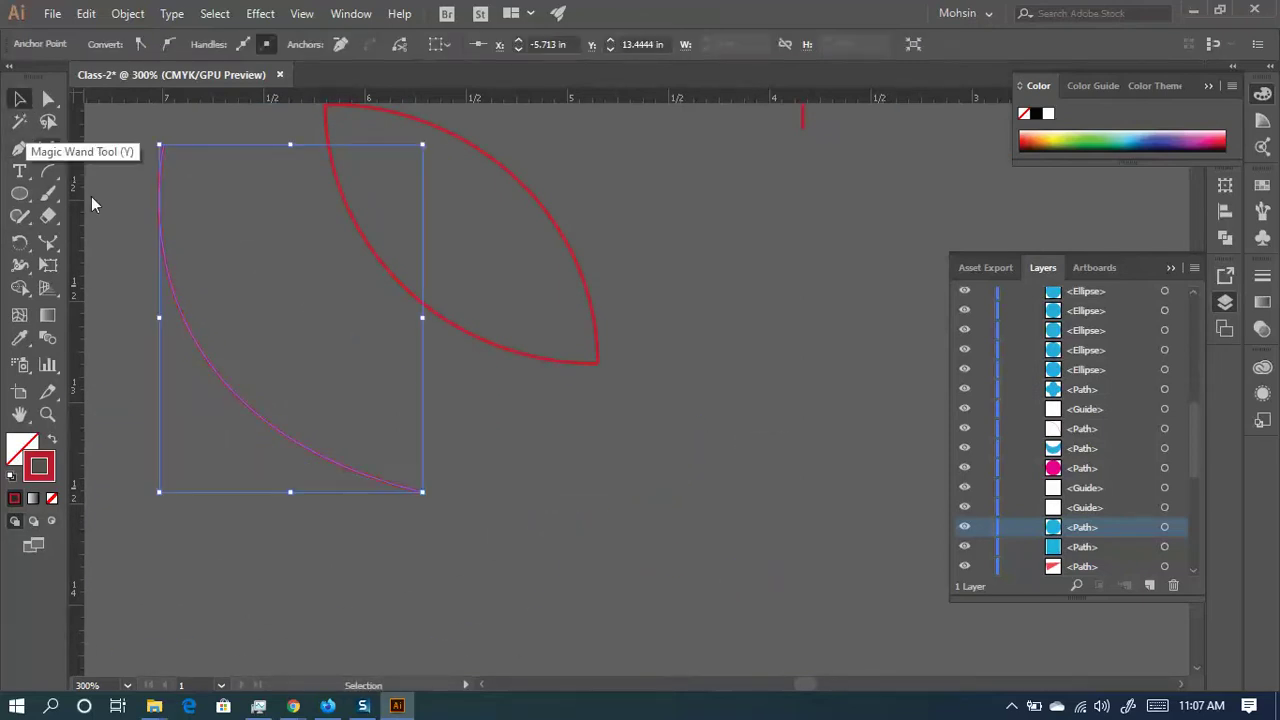
click(434, 386)
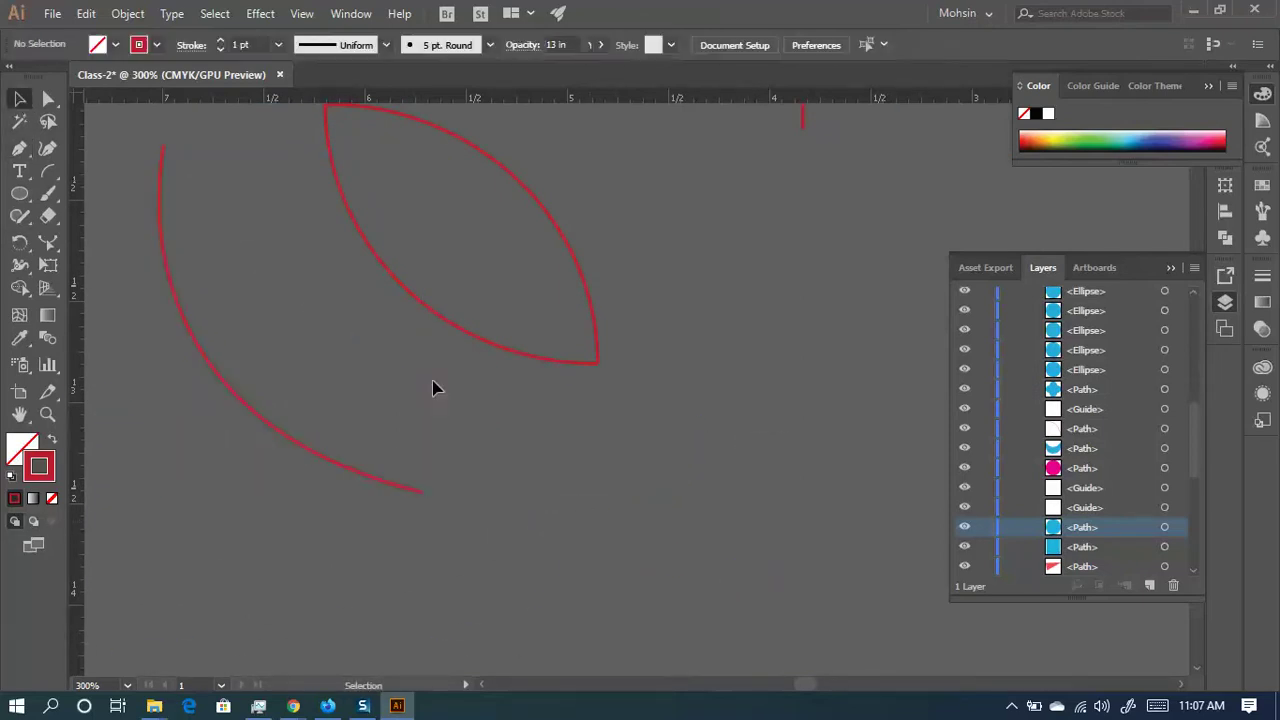
- Draw a second curve with the Pen tool from the open path's upper endpoint to its lower endpoint, bowing toward the upper right
click(19, 148)
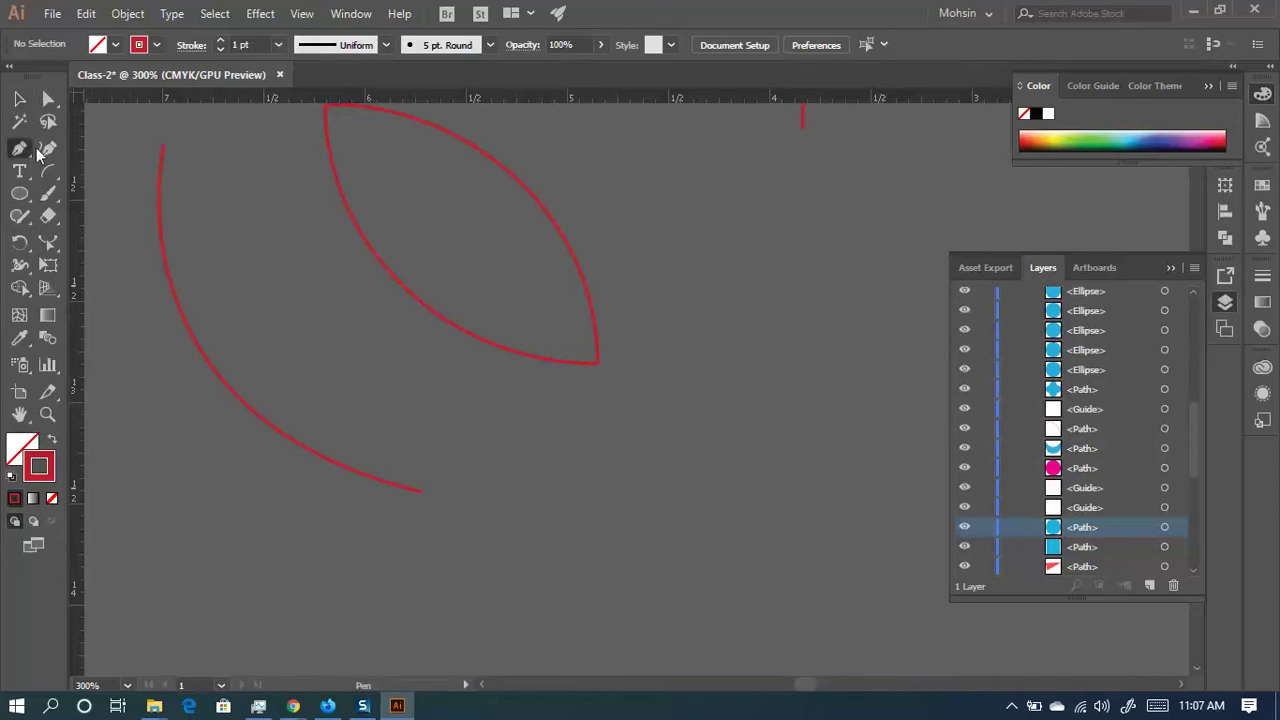
click(163, 147)
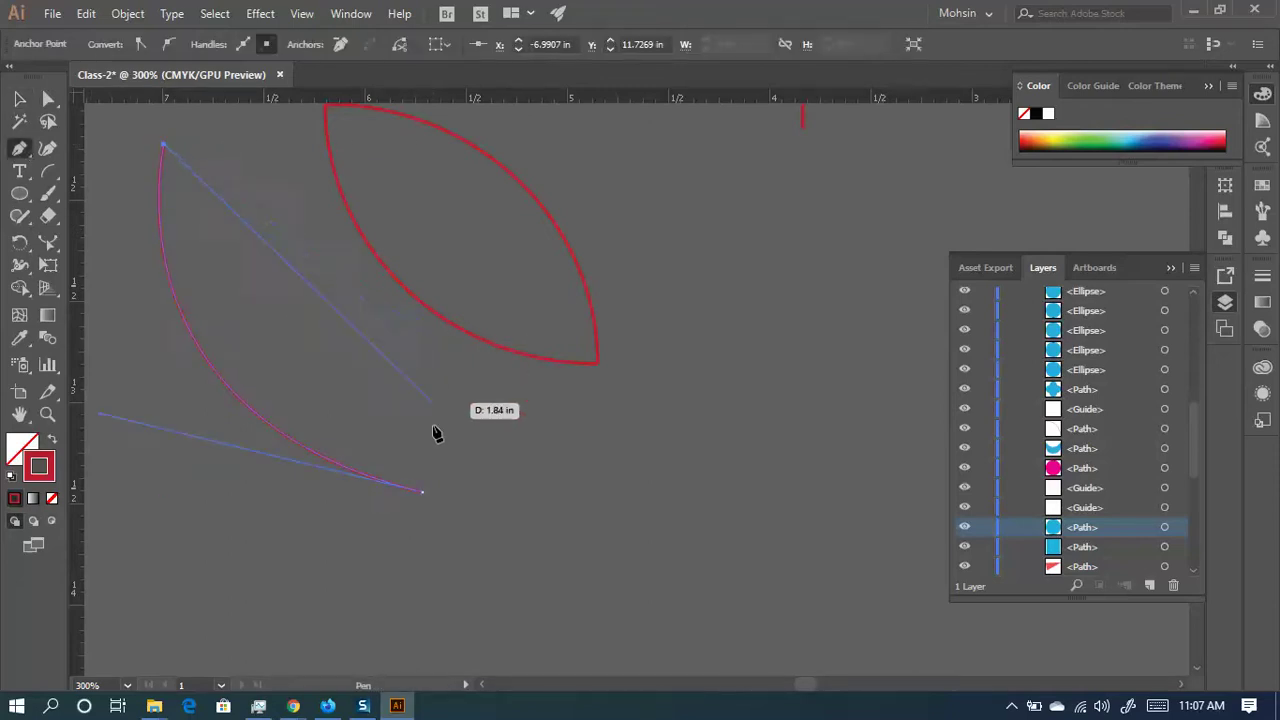
drag(422, 492, 58, 116)
- Move the curve's loose end anchor onto the path's lower tip with the Direct Selection tool to finish the leaf outline
click(19, 98)
click(48, 98)
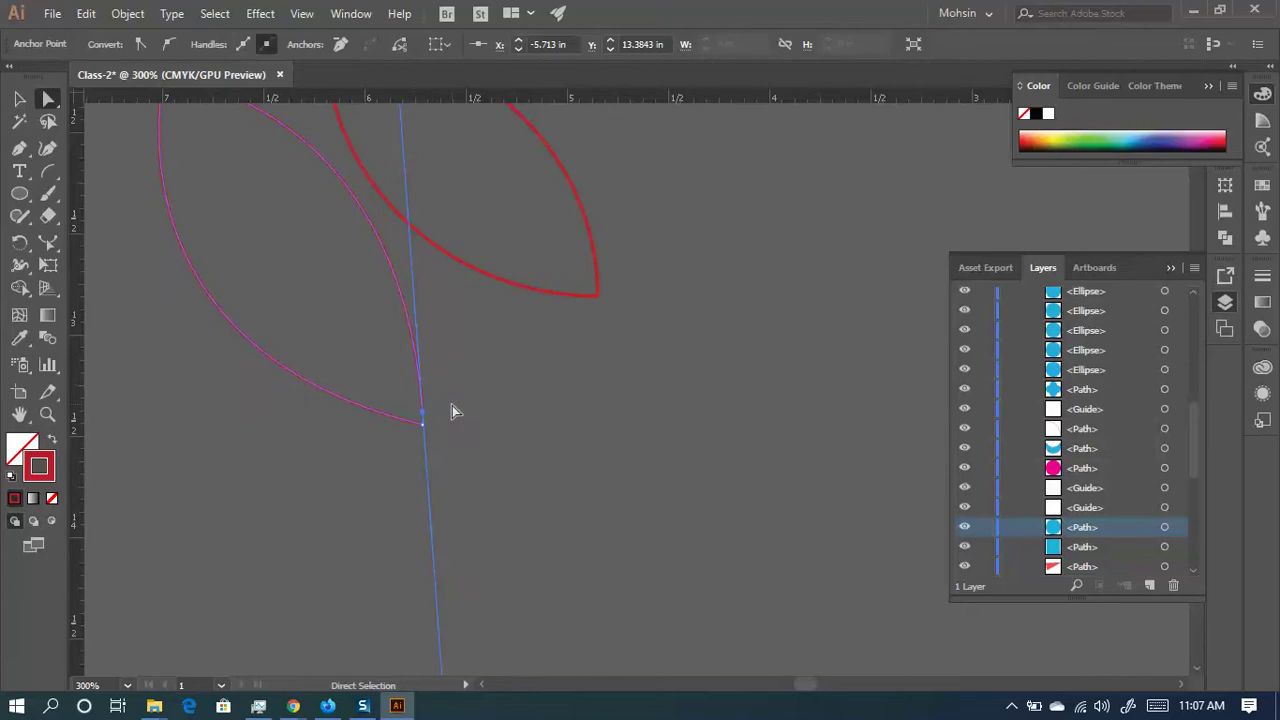
click(451, 414)
click(424, 418)
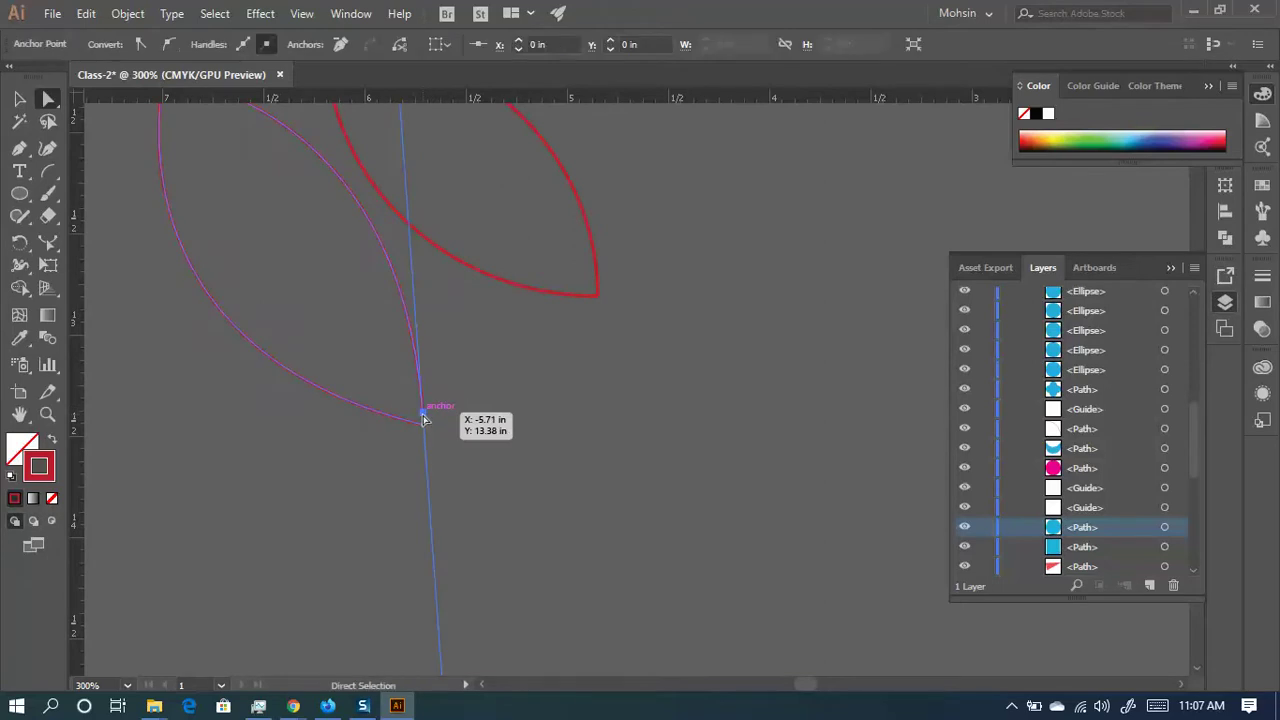
scroll(528, 500, up, 3)
click(547, 513)
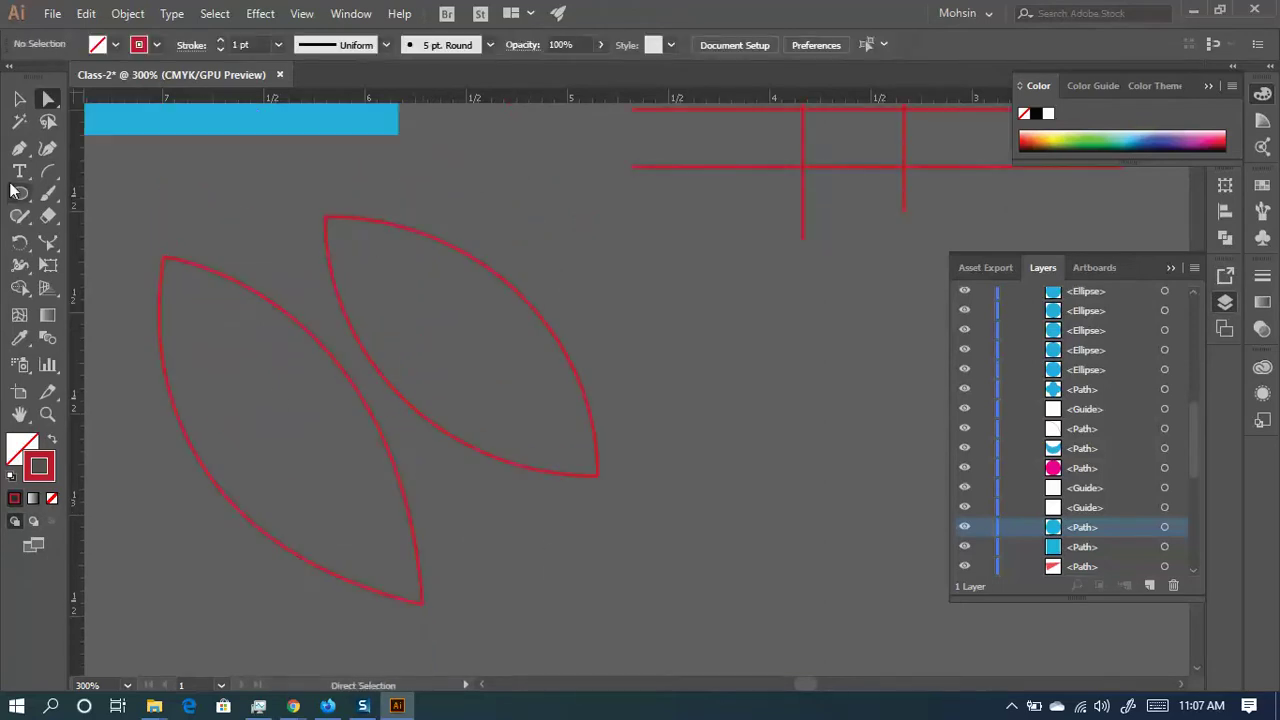
click(19, 148)
drag(19, 148, 128, 176)
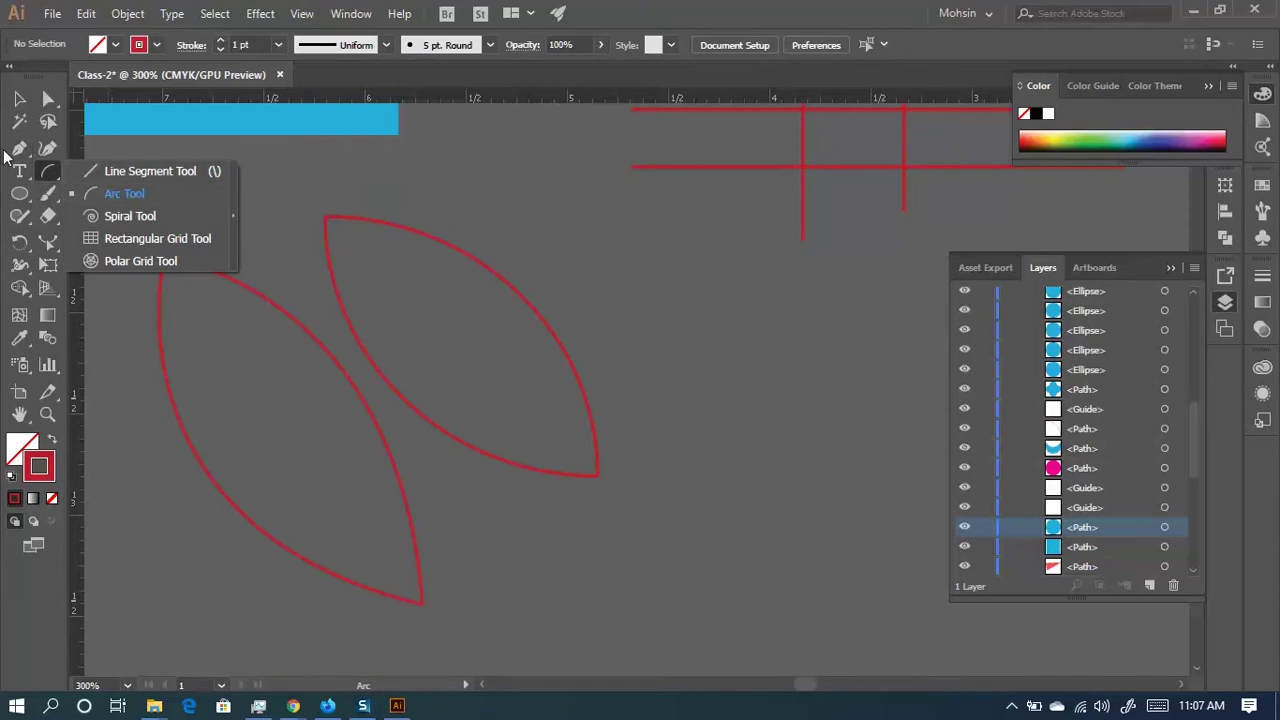
key(p)
drag(49, 100, 49, 100)
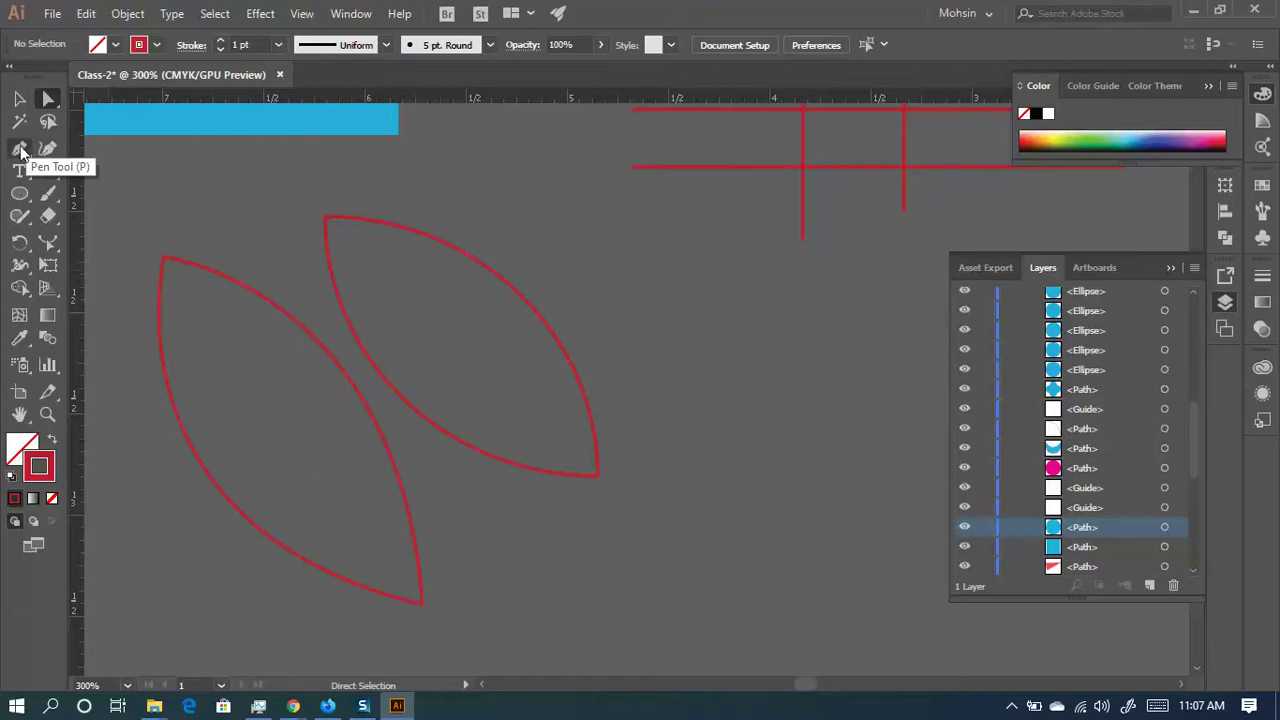
mouse_move(19, 148)
mouse_down()
mouse_move(147, 176)
mouse_move(121, 214)
mouse_move(55, 204)
mouse_move(14, 160)
mouse_up()
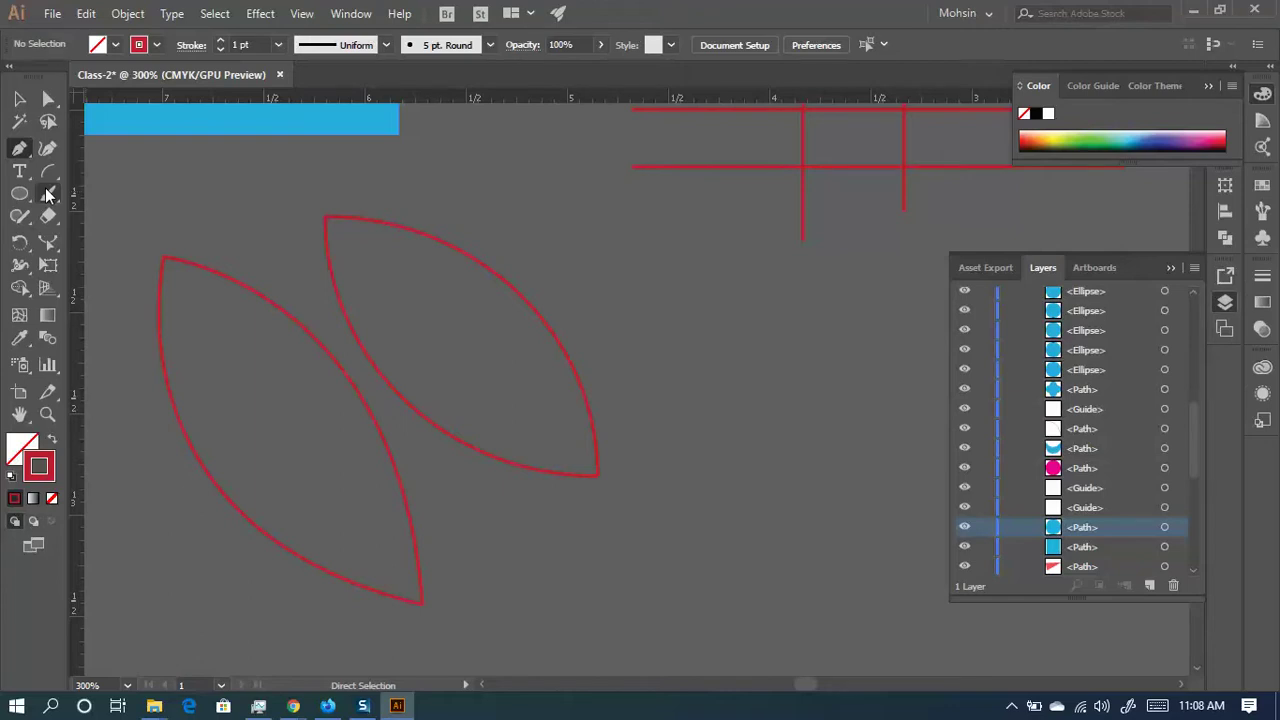
scroll(440, 285, down, 2)
click(19, 148)
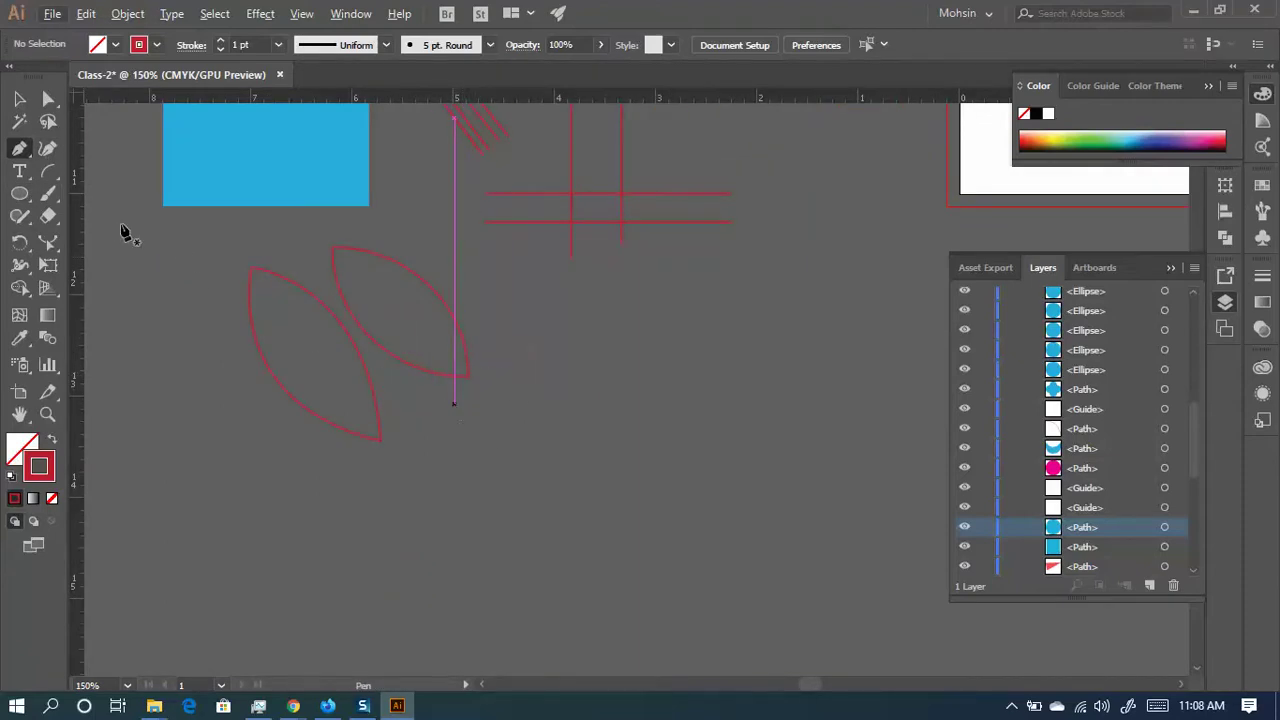
click(19, 99)
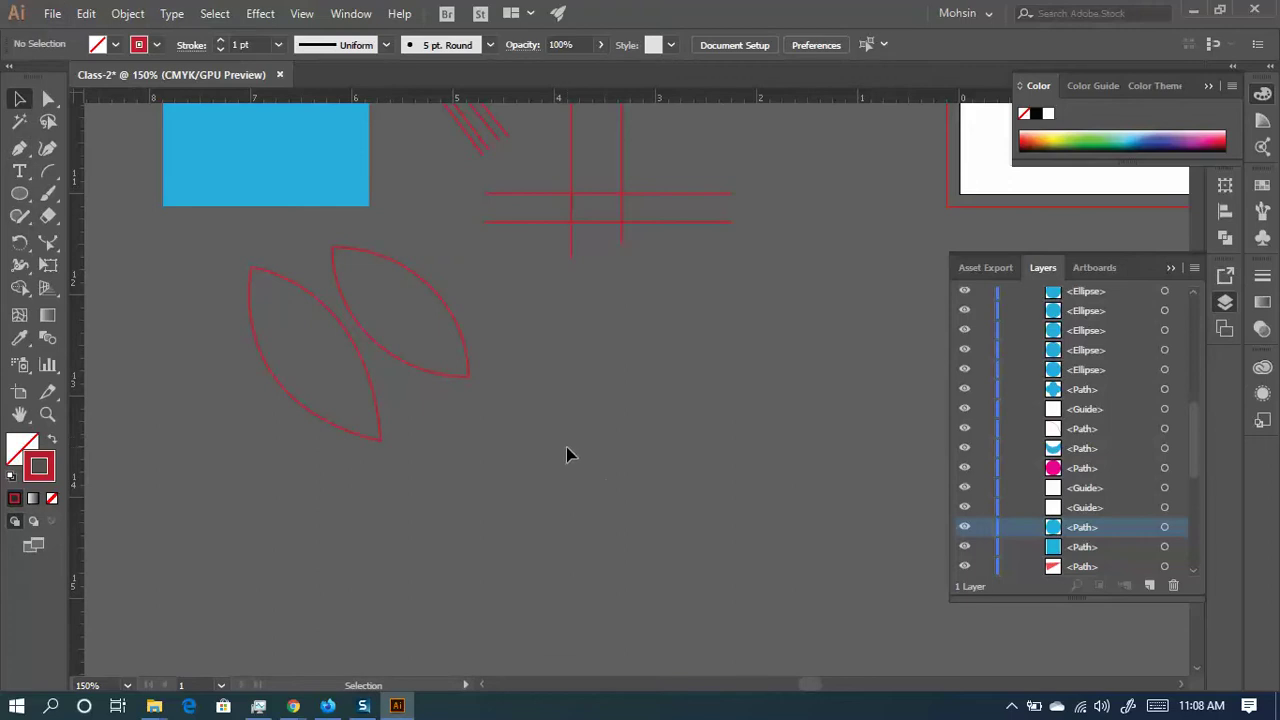
- Examine the practice lines and blue shapes, and the shape reference chart above them
scroll(566, 455, up, 2)
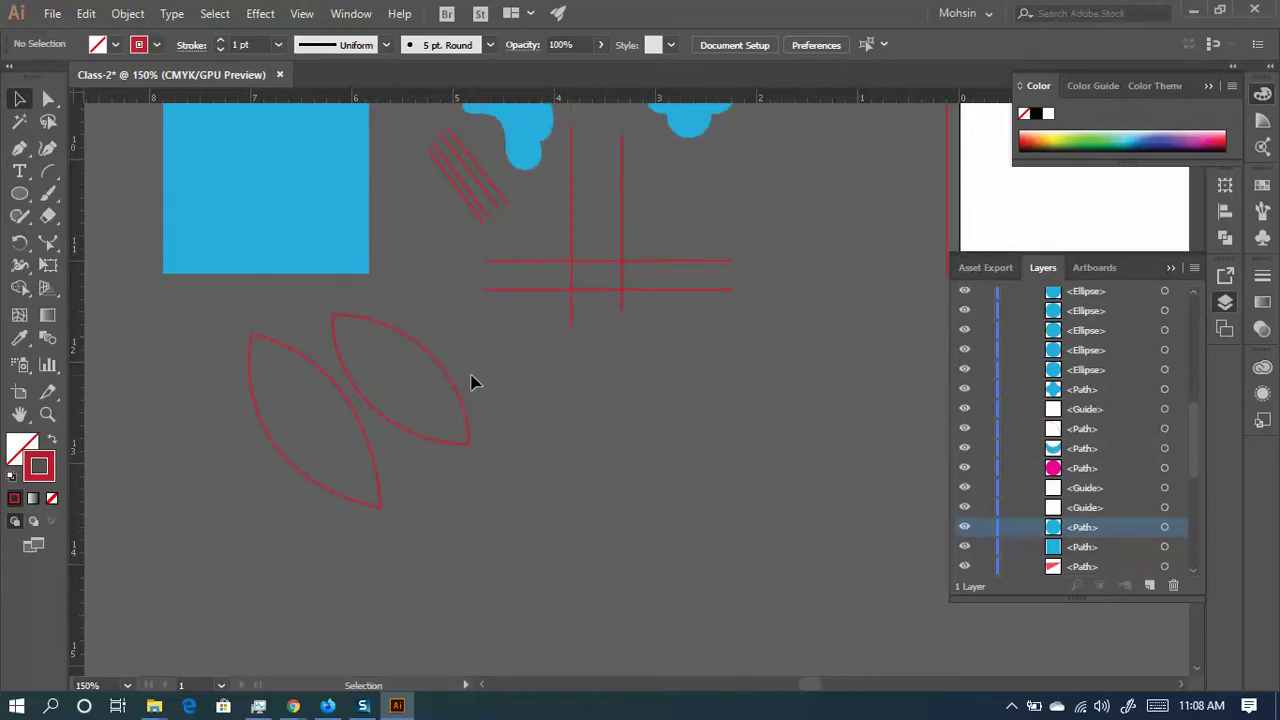
scroll(474, 382, up, 4)
scroll(514, 357, up, 5)
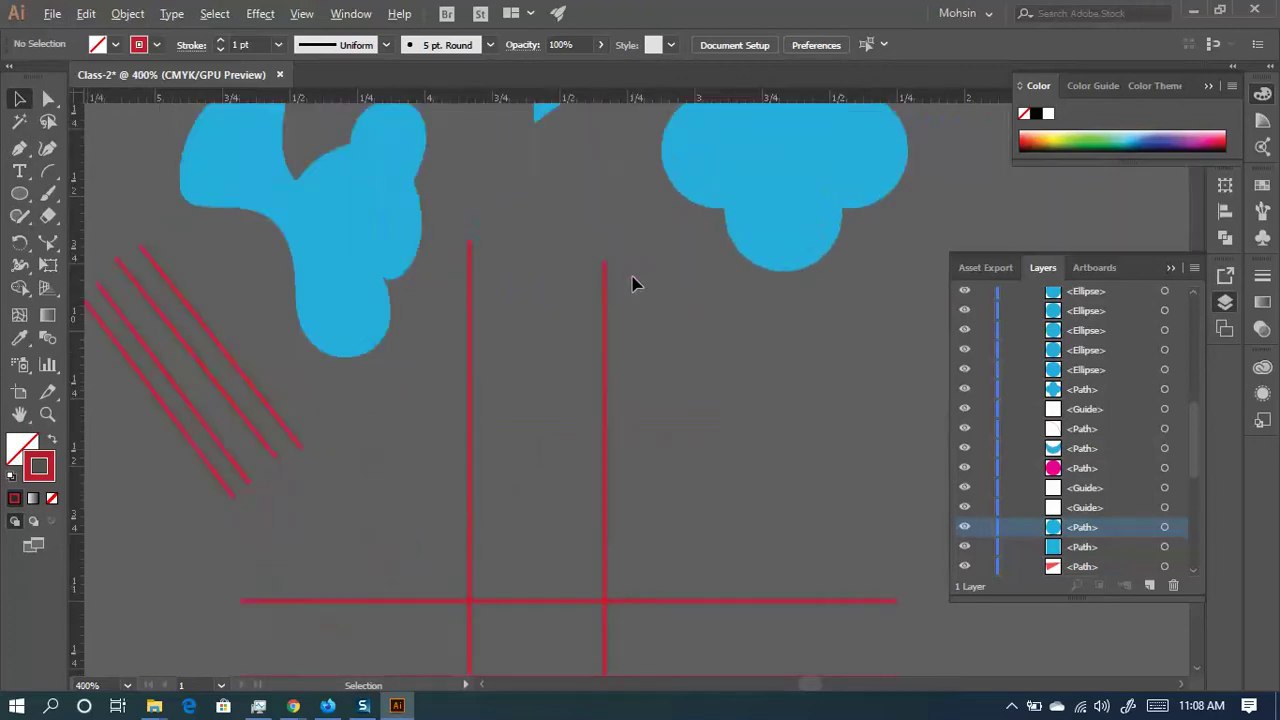
drag(634, 280, 550, 436)
scroll(550, 436, down, 1)
scroll(414, 471, down, 1)
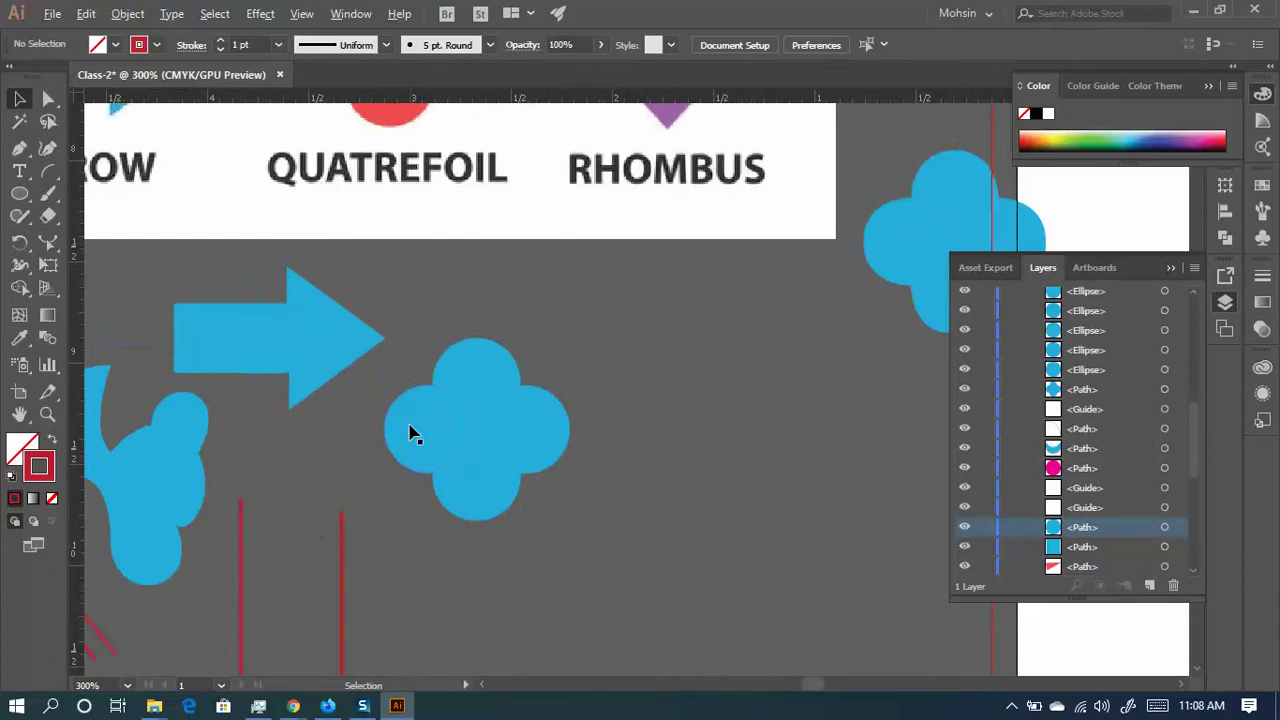
scroll(414, 434, up, 2)
scroll(490, 330, down, 1)
scroll(577, 220, up, 3)
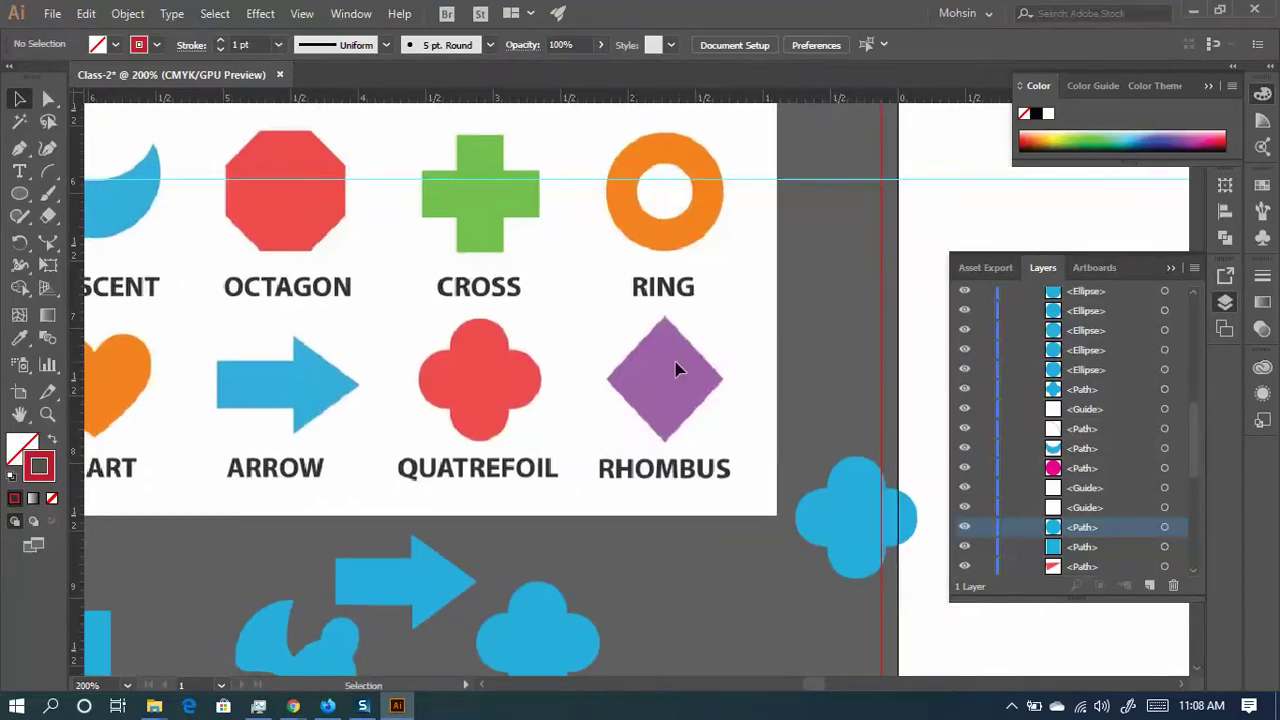
scroll(606, 380, down, 2)
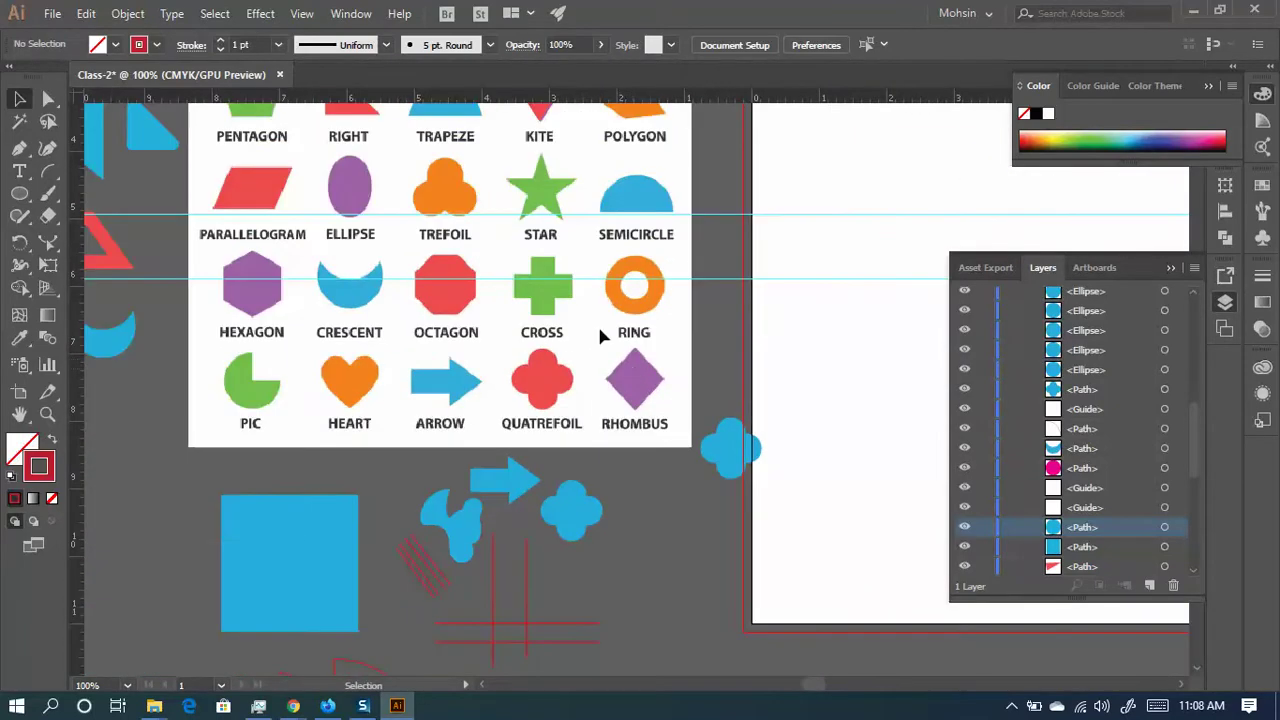
scroll(535, 303, up, 2)
scroll(535, 303, left, 1)
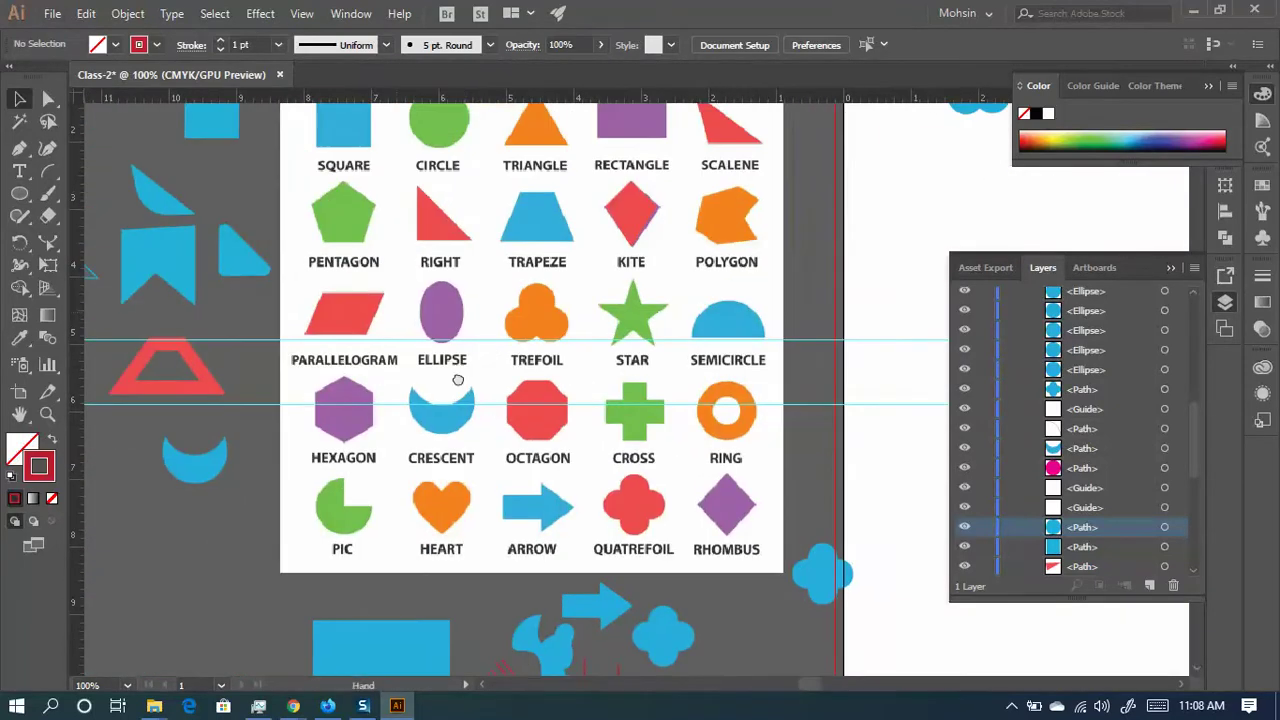
- Trace the blue trapeze on the reference chart with the Pen tool as a closed four-corner path
scroll(543, 207, up, 3)
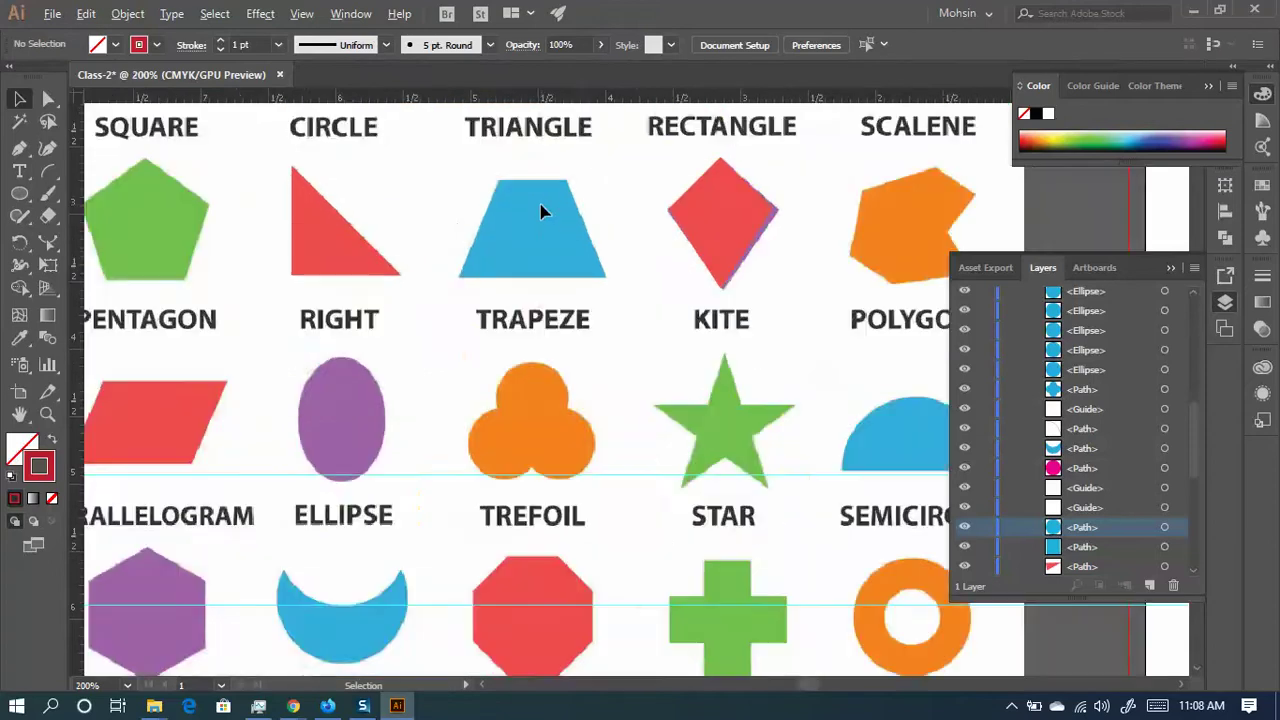
click(19, 148)
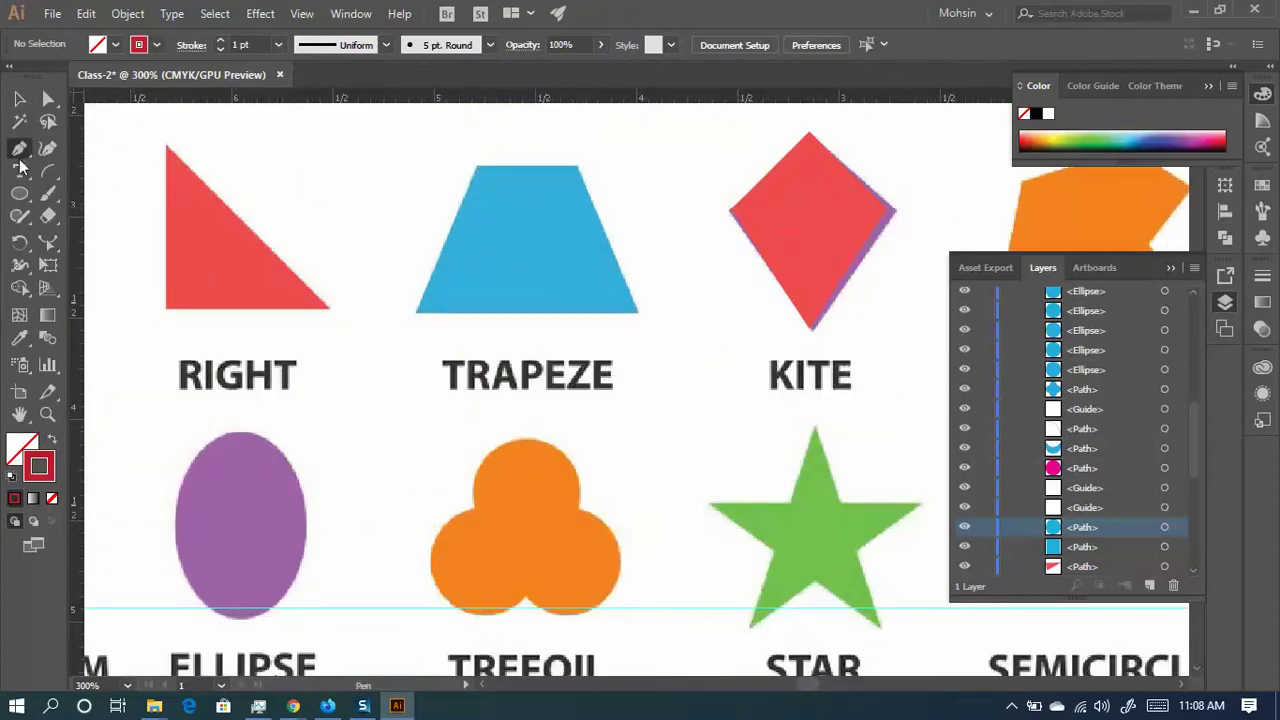
click(415, 312)
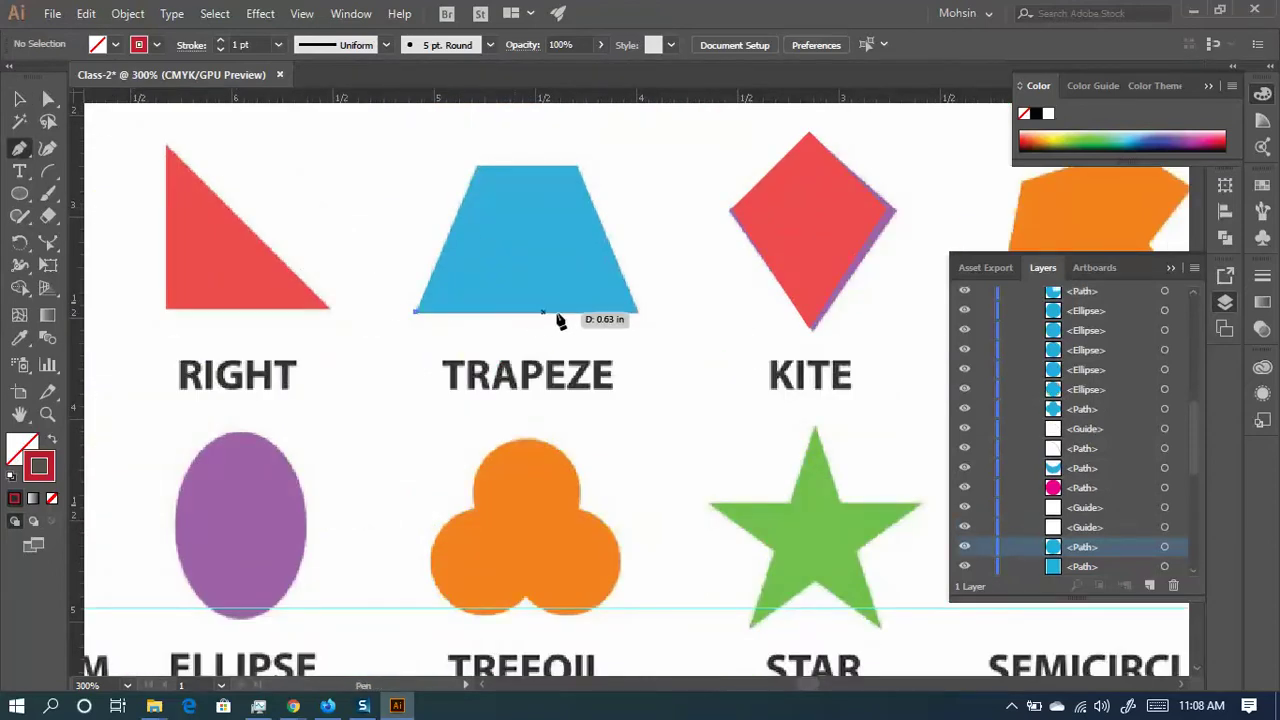
click(640, 312)
click(577, 165)
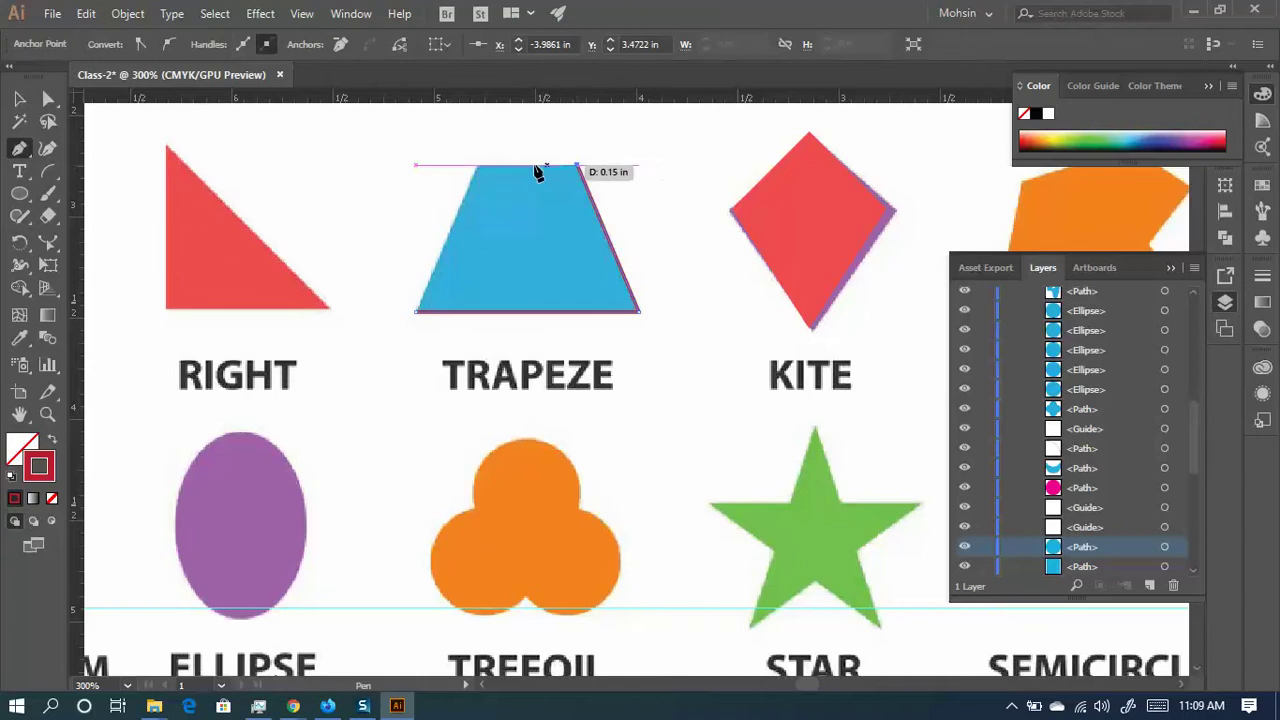
click(477, 166)
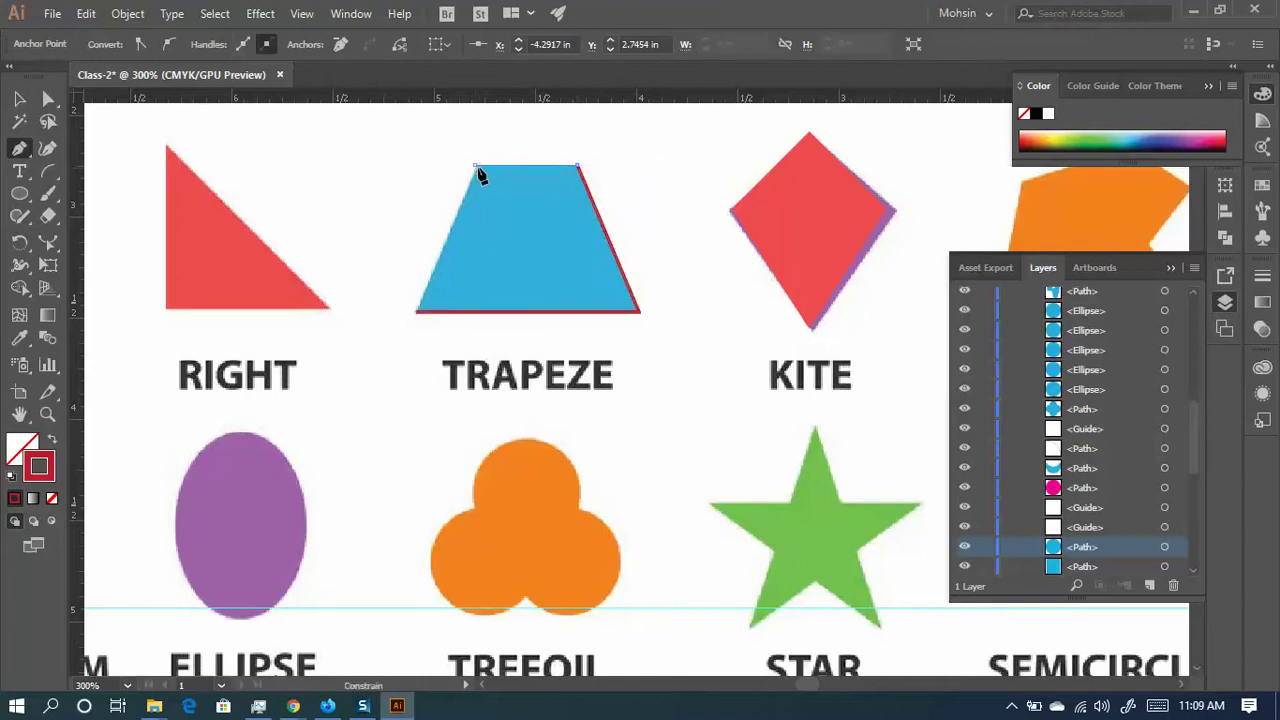
click(416, 312)
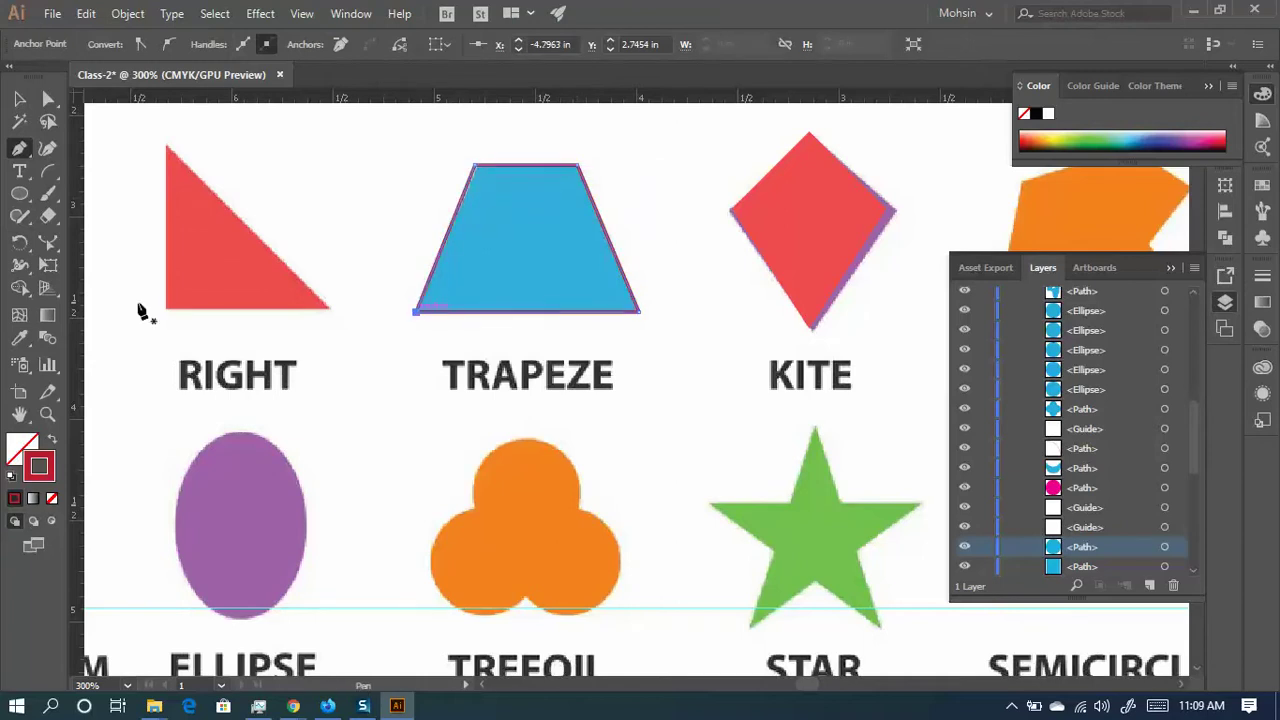
- Swap the traced trapeze's fill and stroke to make it solid red, and move it up and left over the right triangle
click(51, 442)
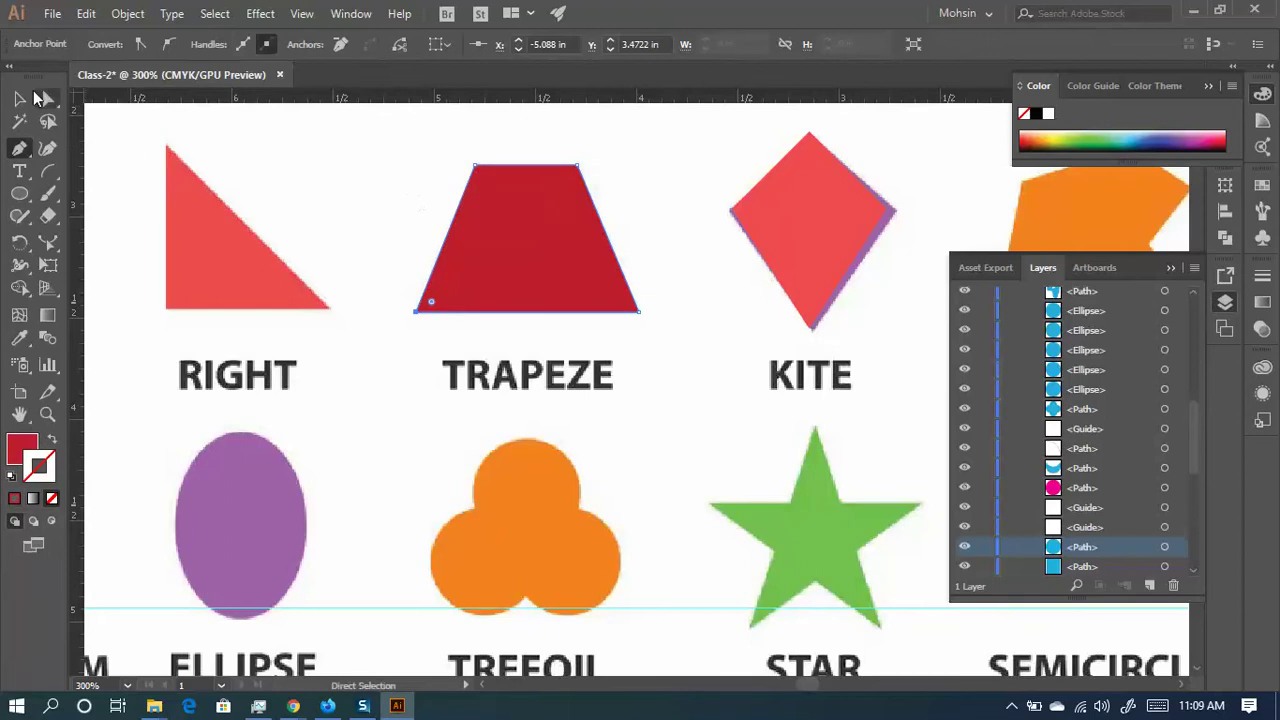
key(v)
drag(500, 251, 293, 196)
key(ctrl+1)
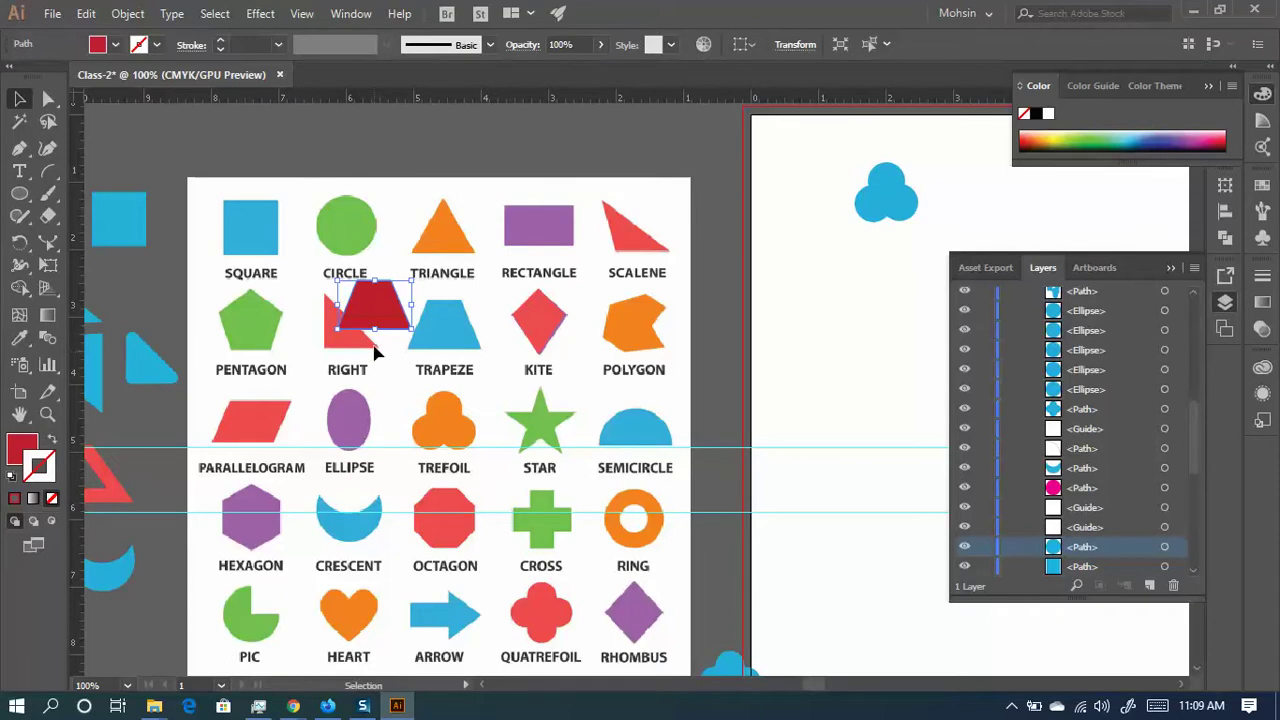
scroll(440, 495, down, 4)
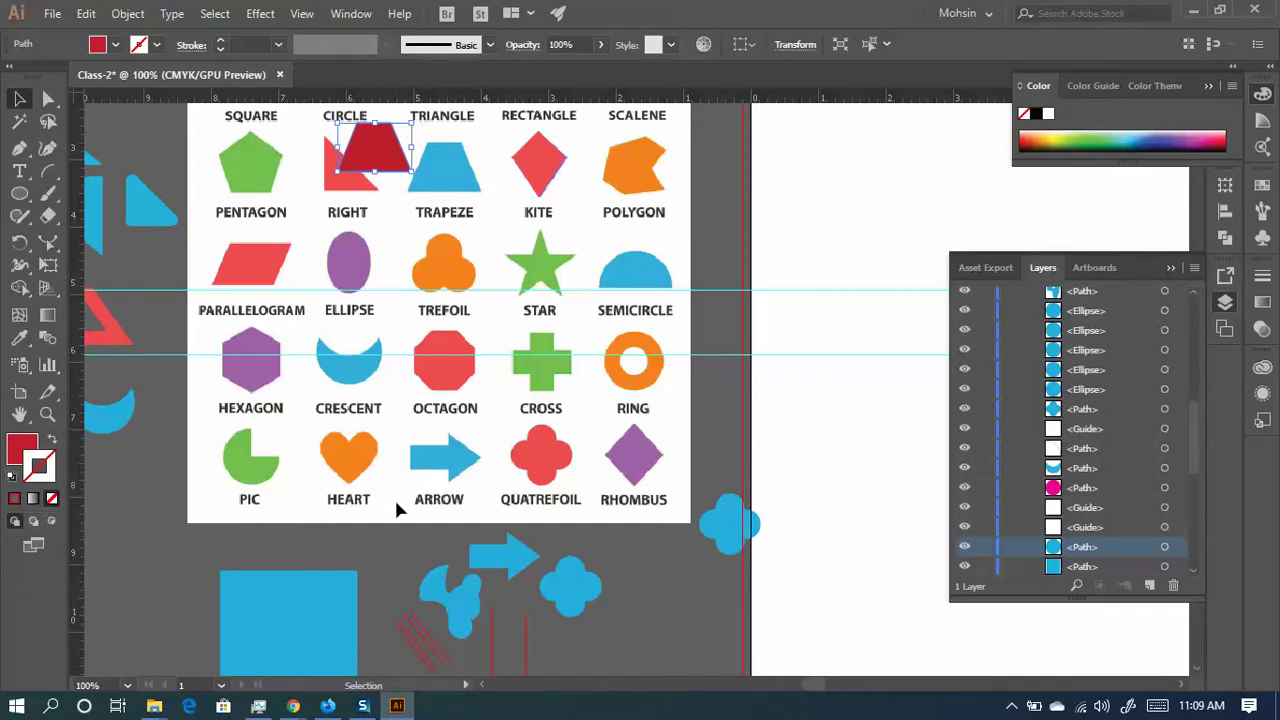
scroll(345, 490, up, 4)
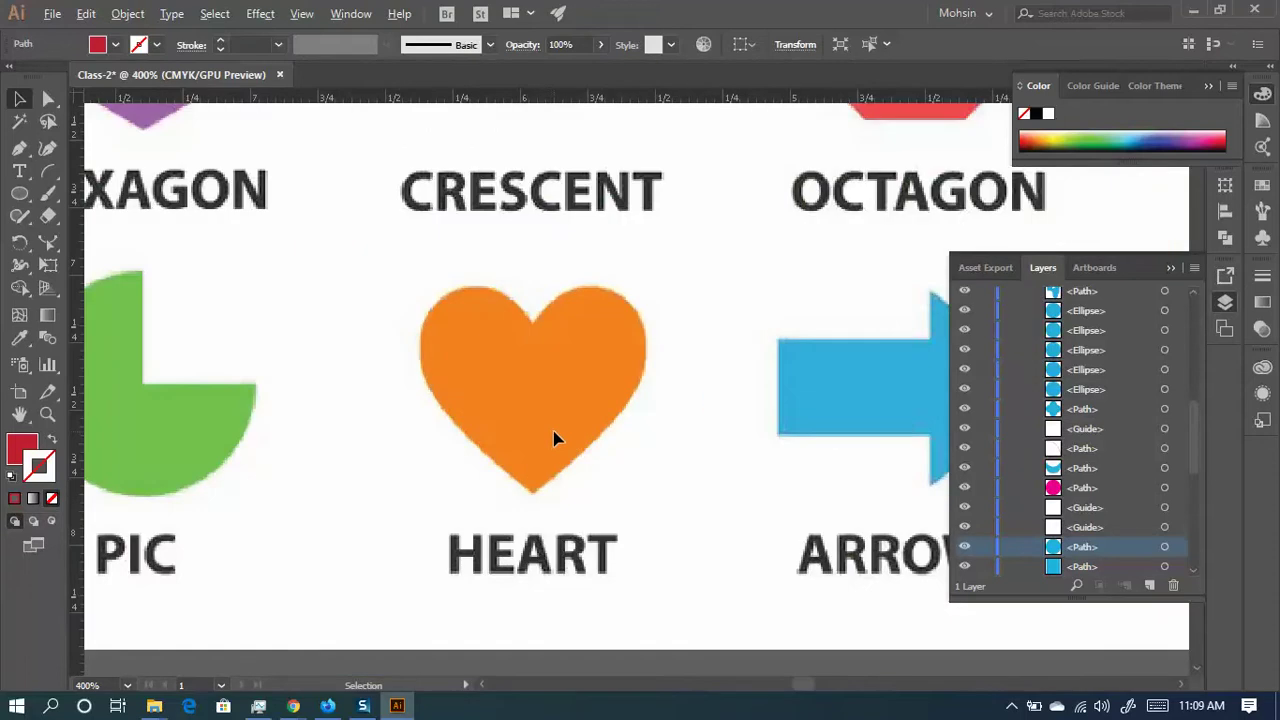
scroll(556, 438, down, 5)
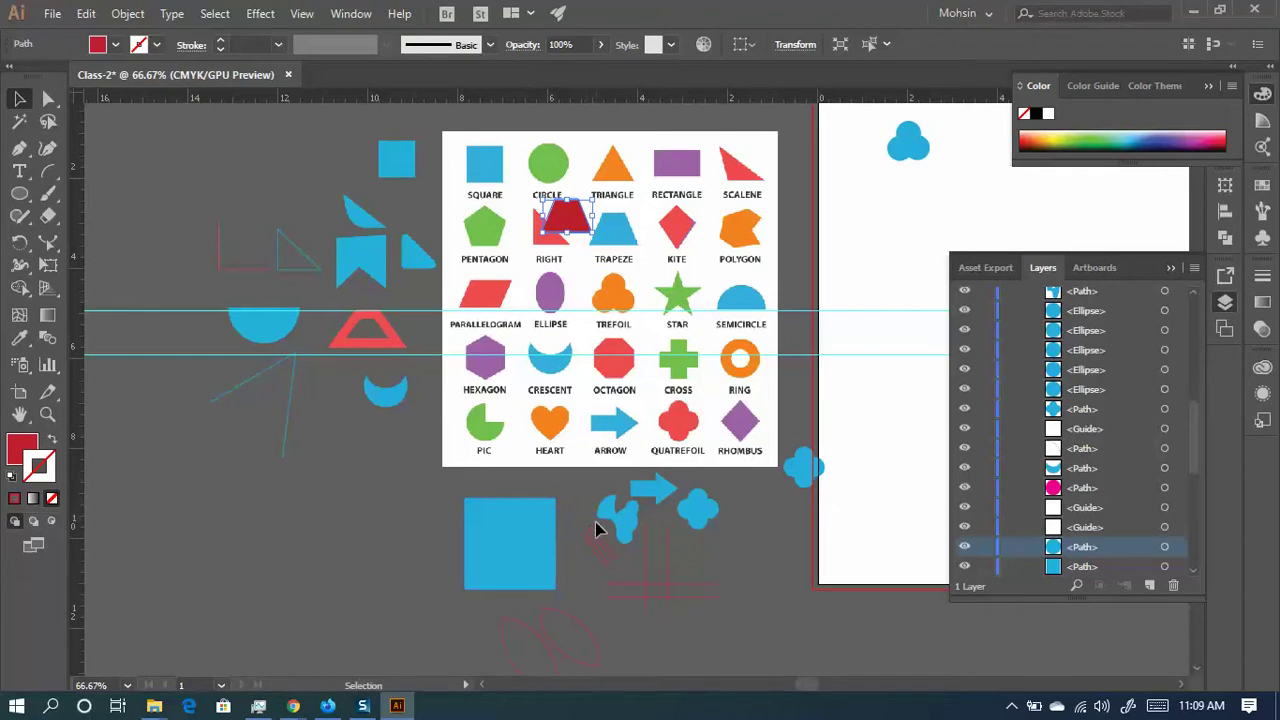
scroll(710, 525, down, 2)
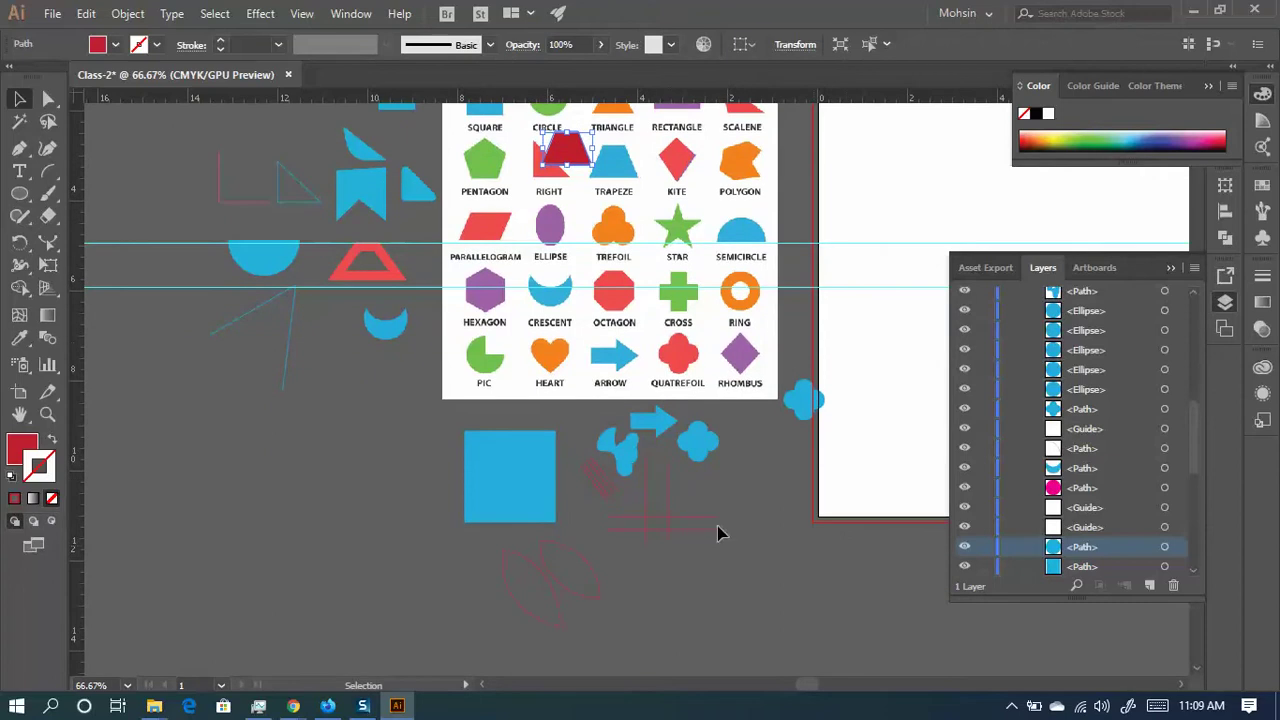
right_click(520, 480)
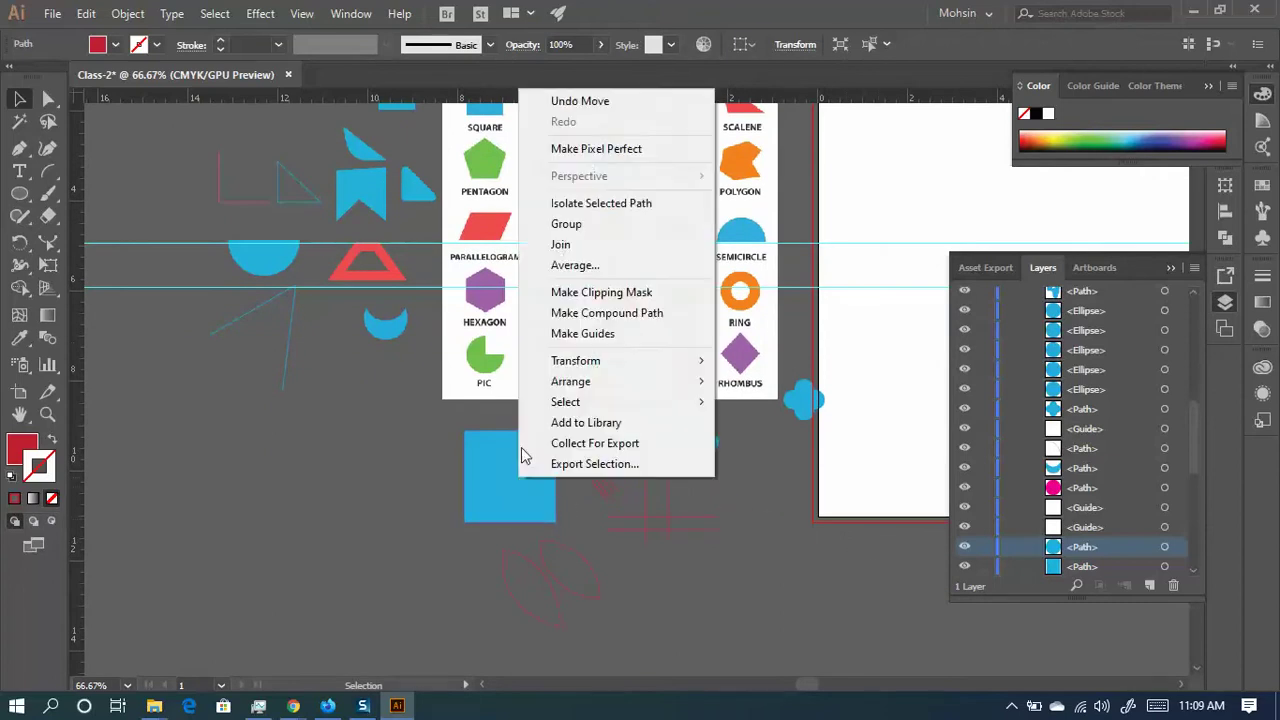
click(446, 493)
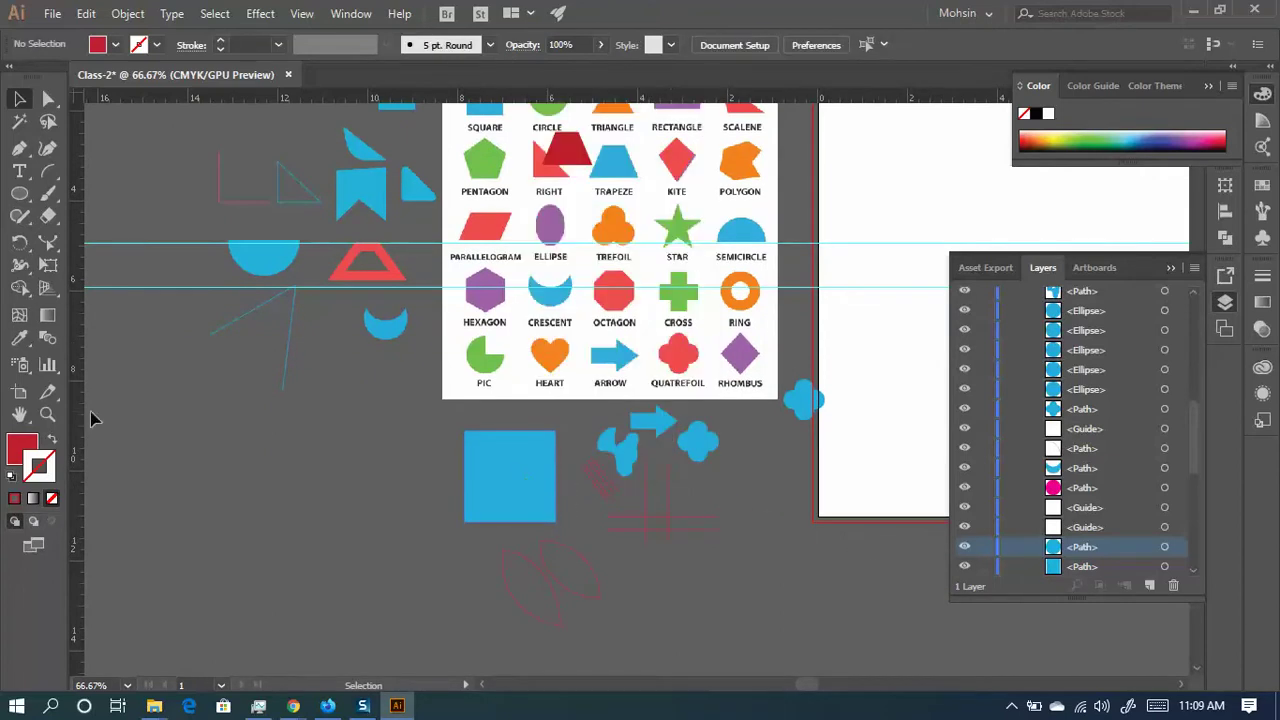
- Draw three red circles with the Ellipse tool in the empty area left of and below the blue square, the first two about 2.37 in and 4.14 in wide
click(19, 194)
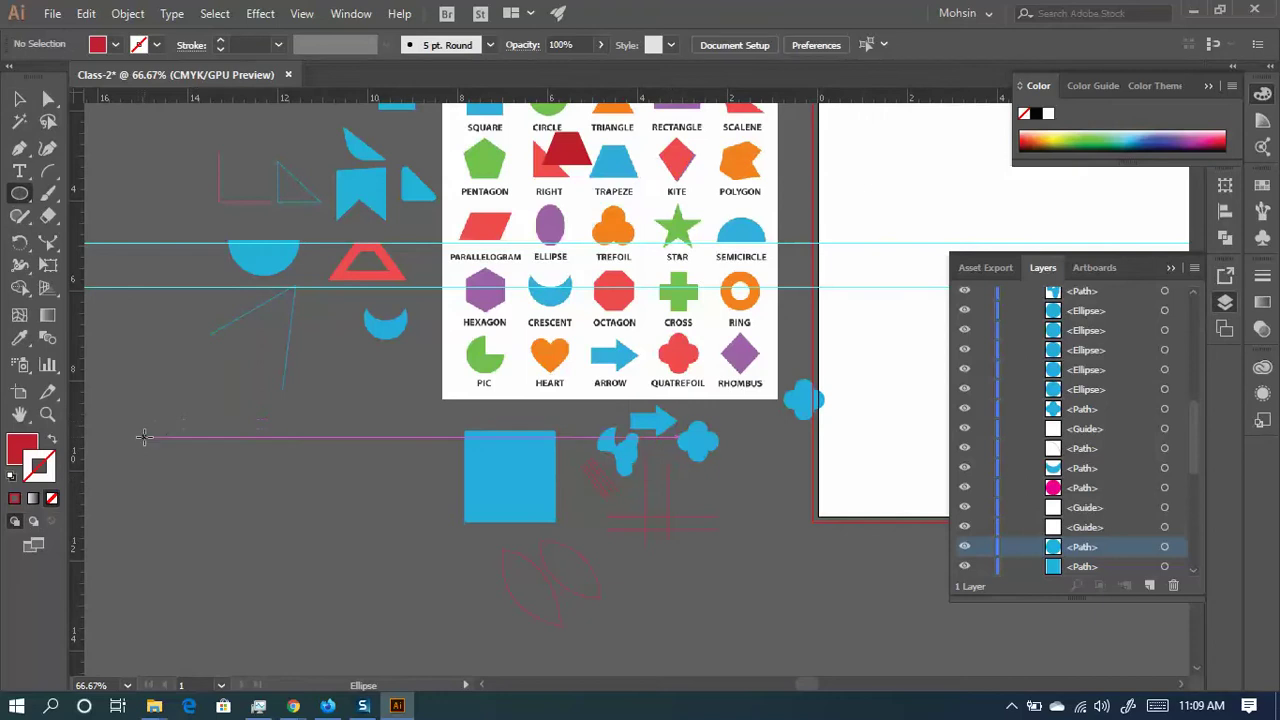
drag(140, 440, 246, 546)
scroll(331, 400, down, 4)
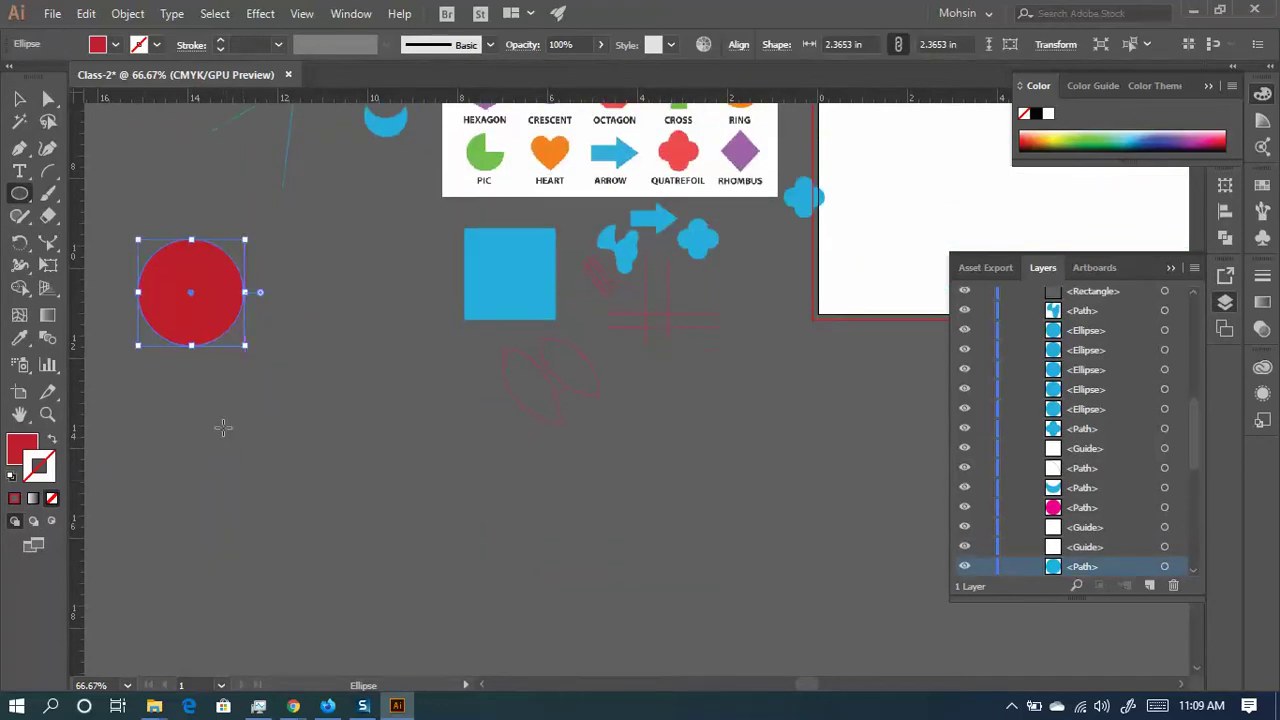
mouse_move(209, 395)
mouse_down()
mouse_move(400, 529)
mouse_move(397, 582)
mouse_up()
drag(427, 503, 553, 629)
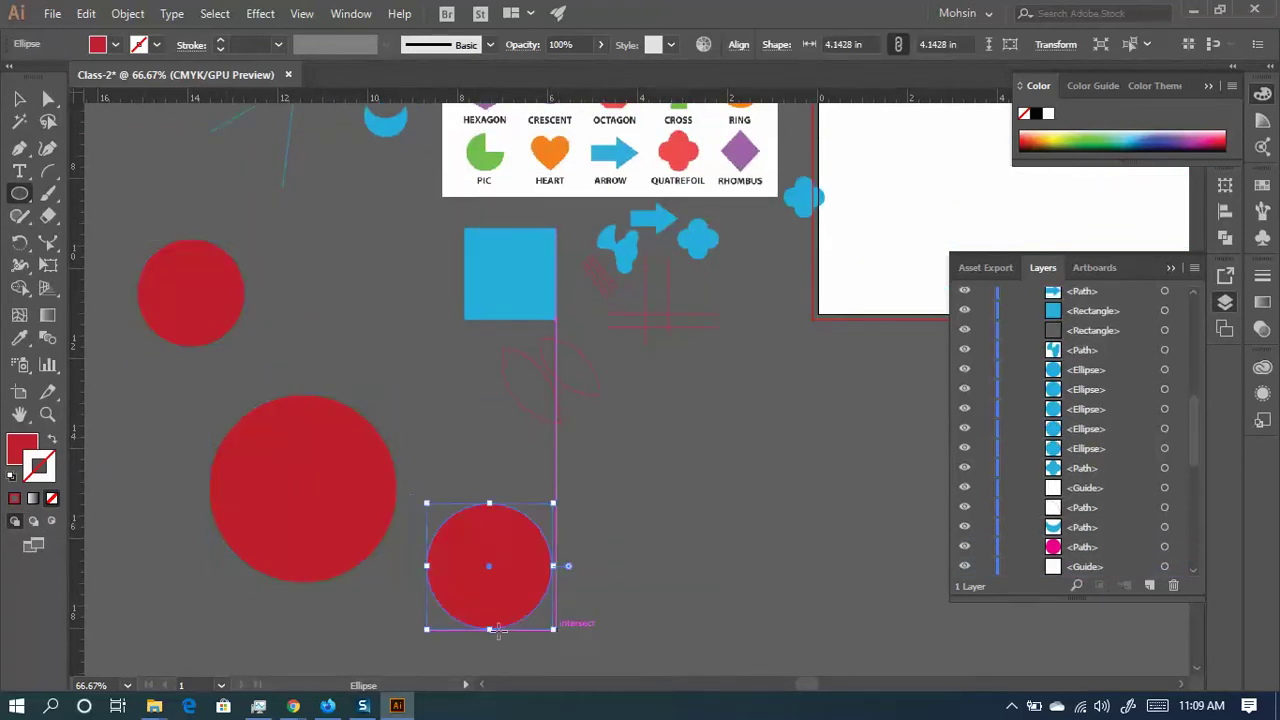
- Move the small left circle and the large circle down into a row beside the third circle, and select all three
click(19, 98)
drag(298, 451, 263, 549)
shift+click(214, 300)
drag(346, 442, 466, 293)
scroll(1065, 440, down, 3)
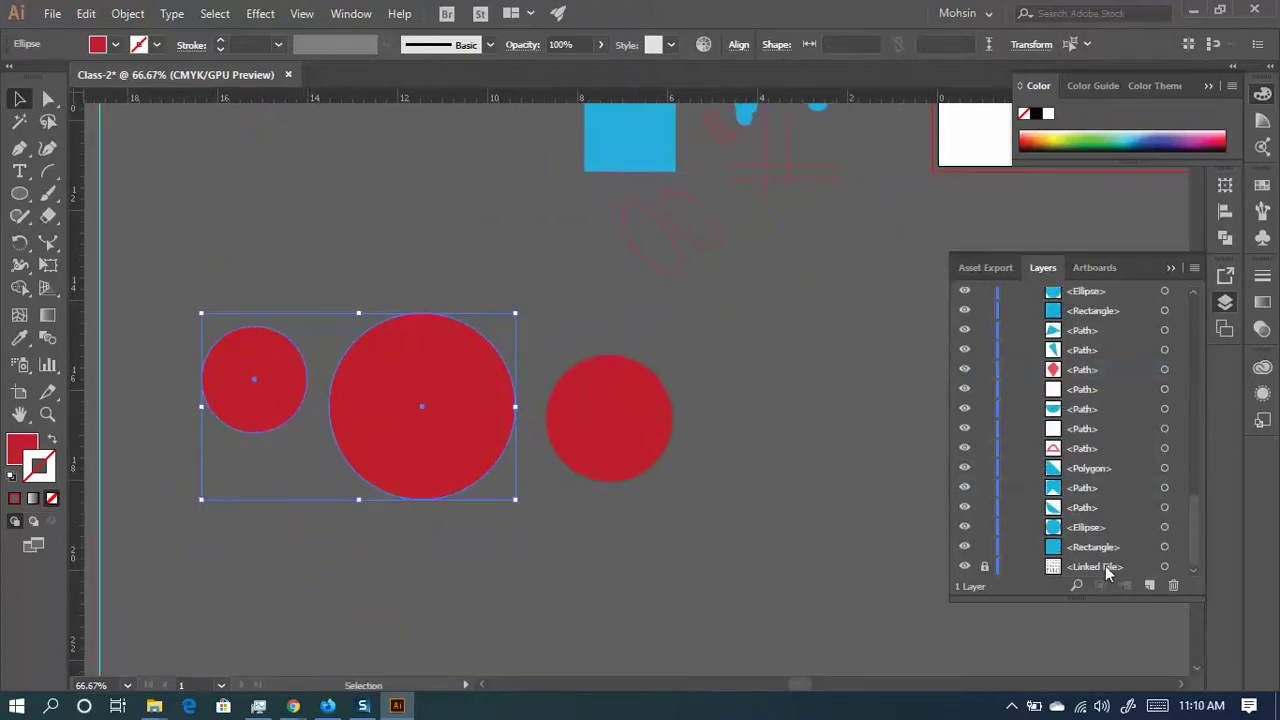
drag(677, 557, 260, 340)
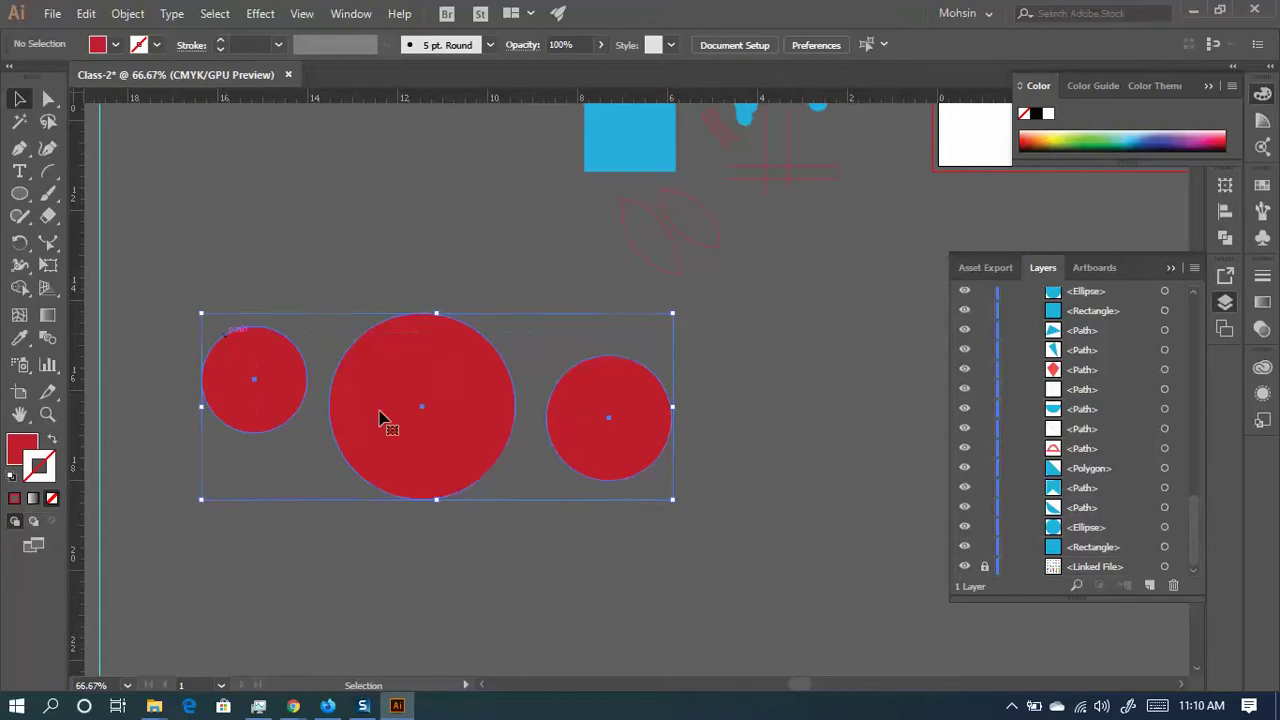
- Fill the large middle circle with green and the circle beside it on the right with yellow
scroll(1093, 420, up, 3)
scroll(1093, 420, up, 5)
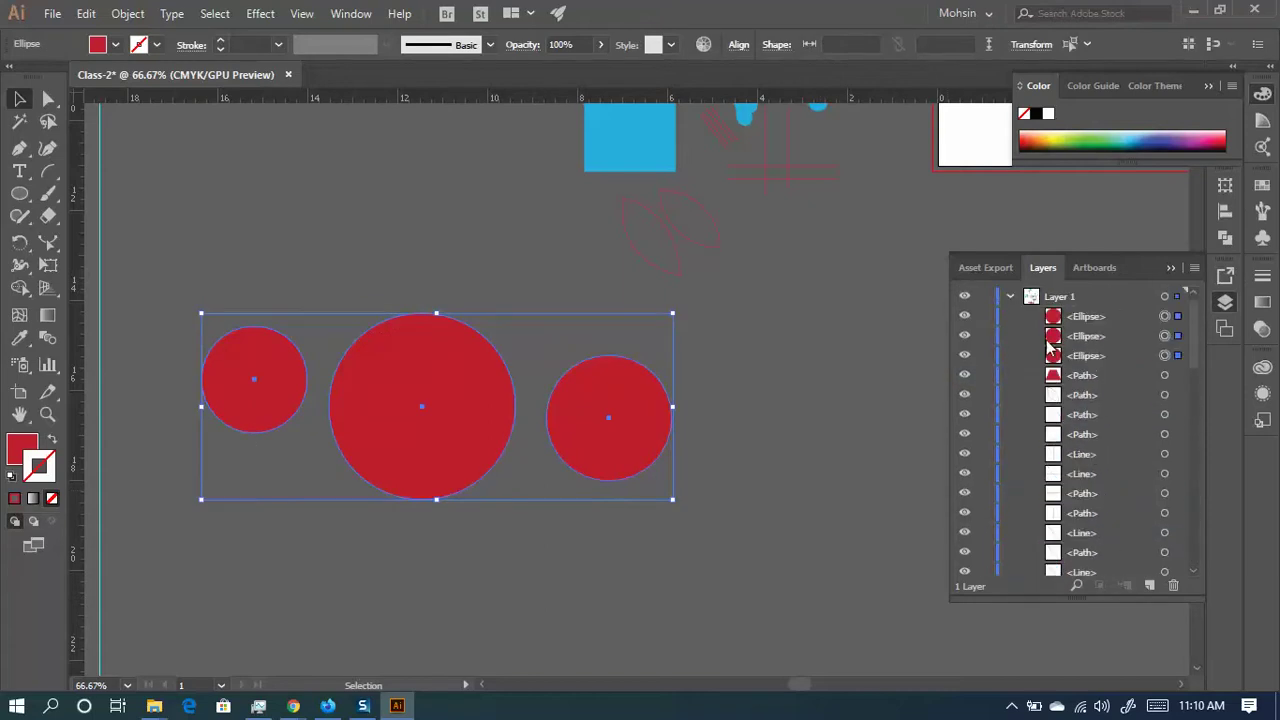
click(748, 562)
click(349, 406)
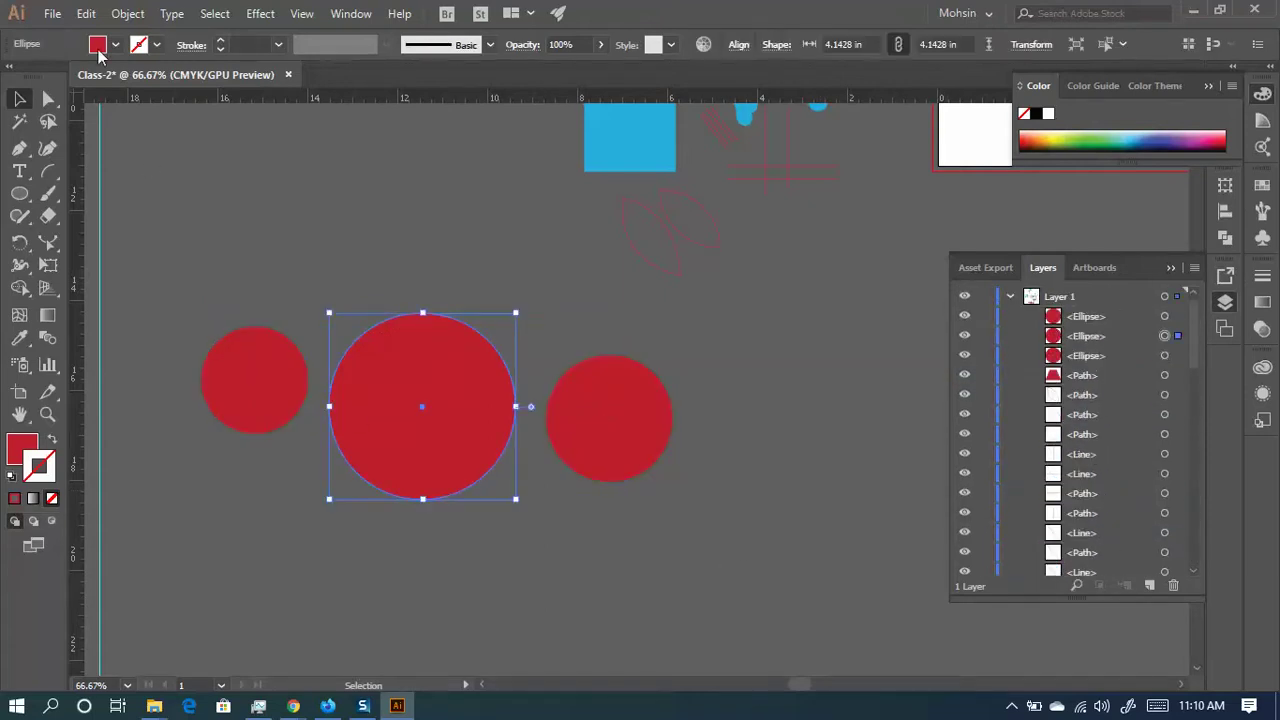
click(116, 45)
click(92, 77)
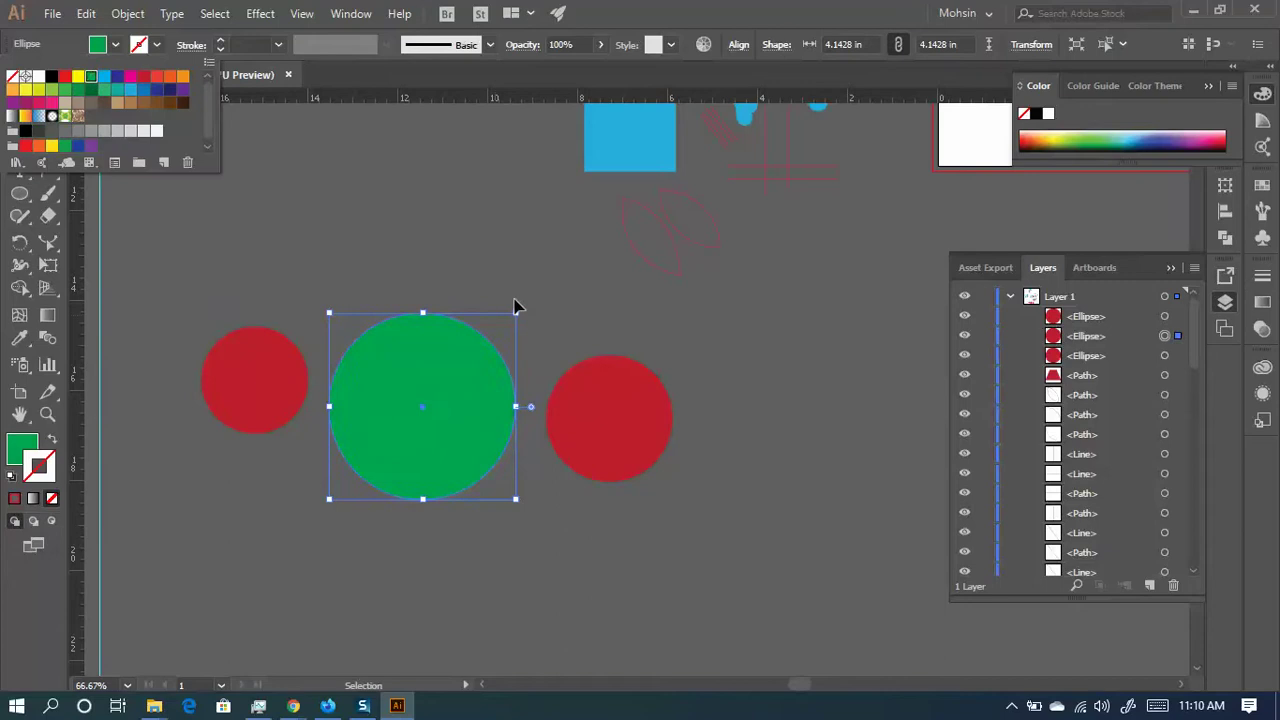
click(643, 458)
click(116, 45)
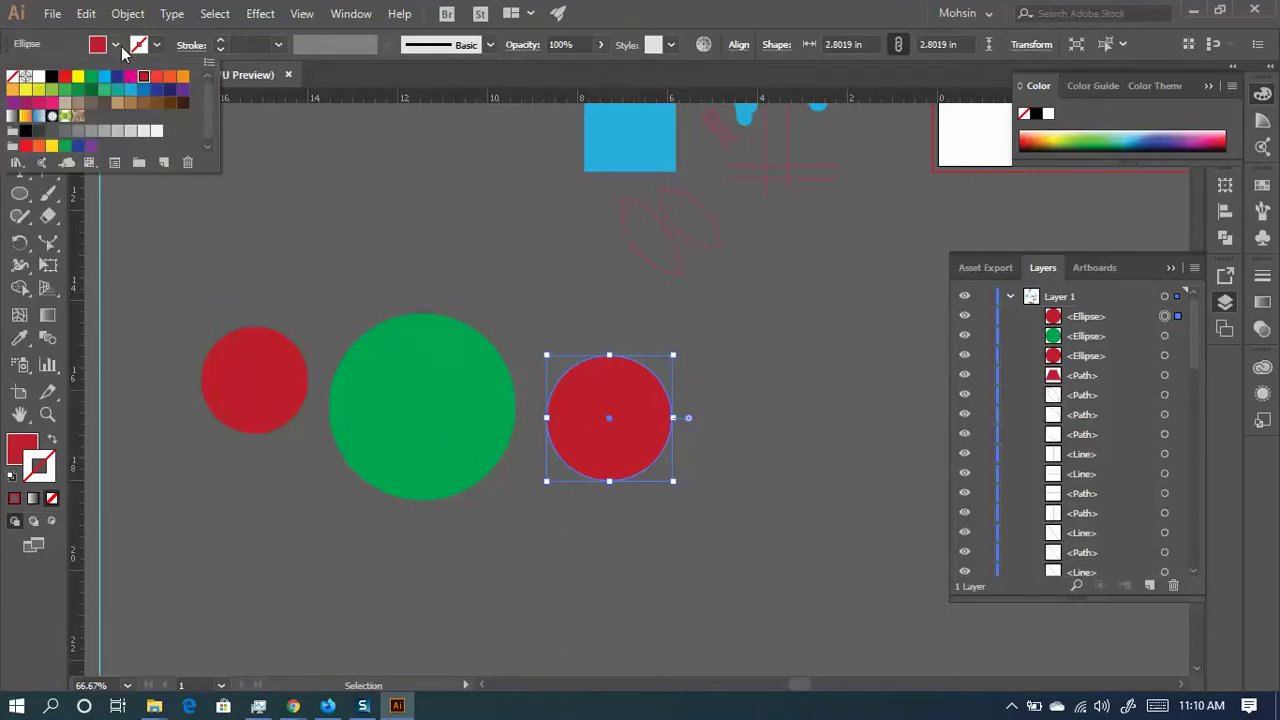
click(78, 77)
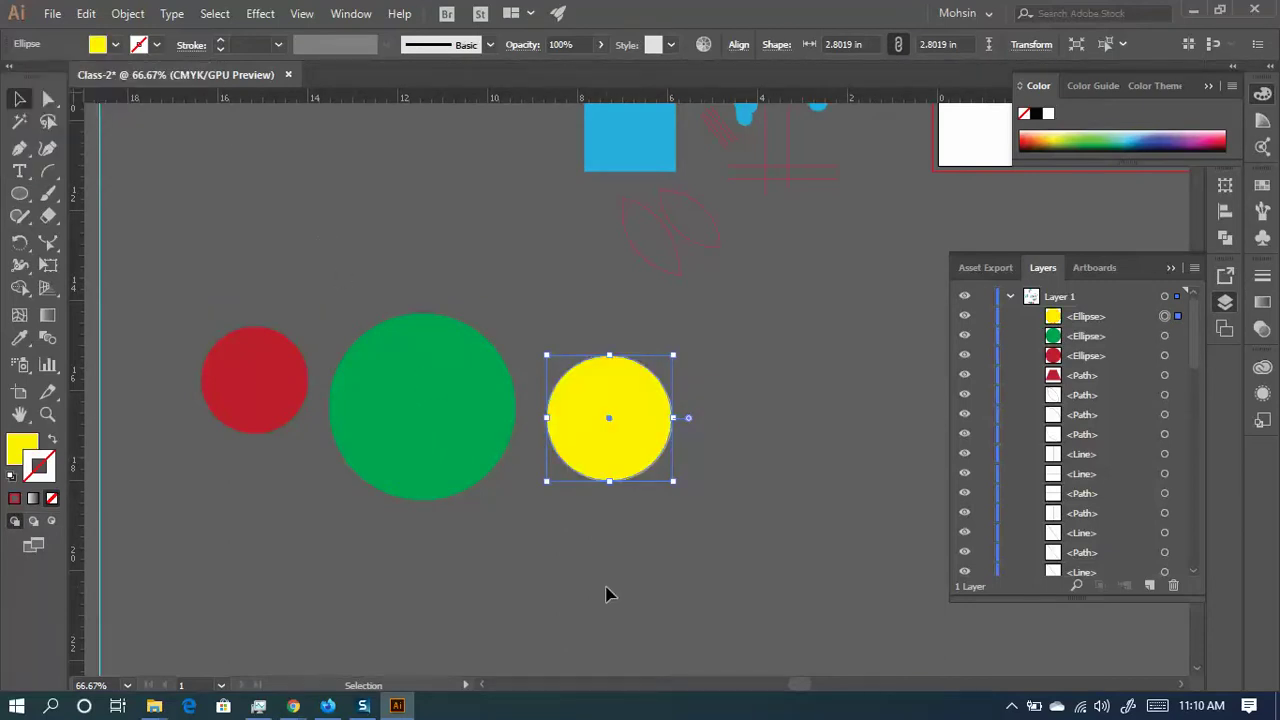
click(645, 556)
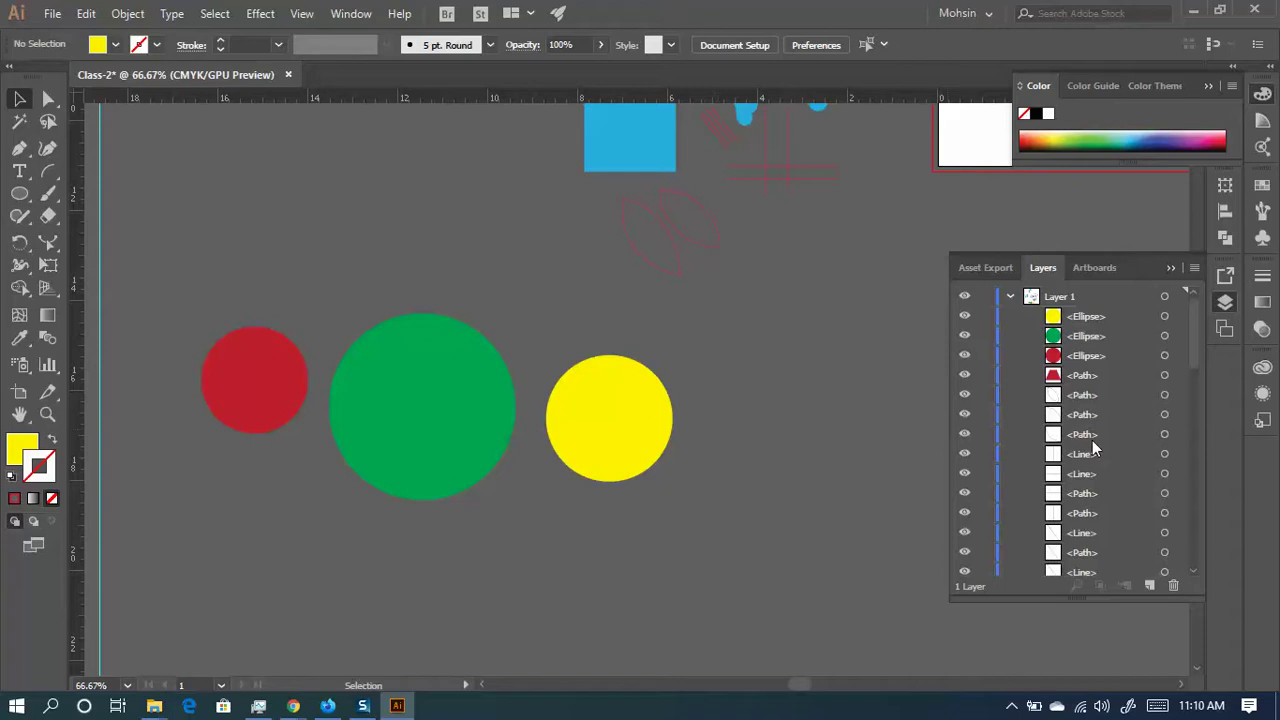
- Move the yellow, green and red circles closer together so their centres line up in one horizontal row
drag(608, 449, 616, 420)
drag(468, 432, 492, 416)
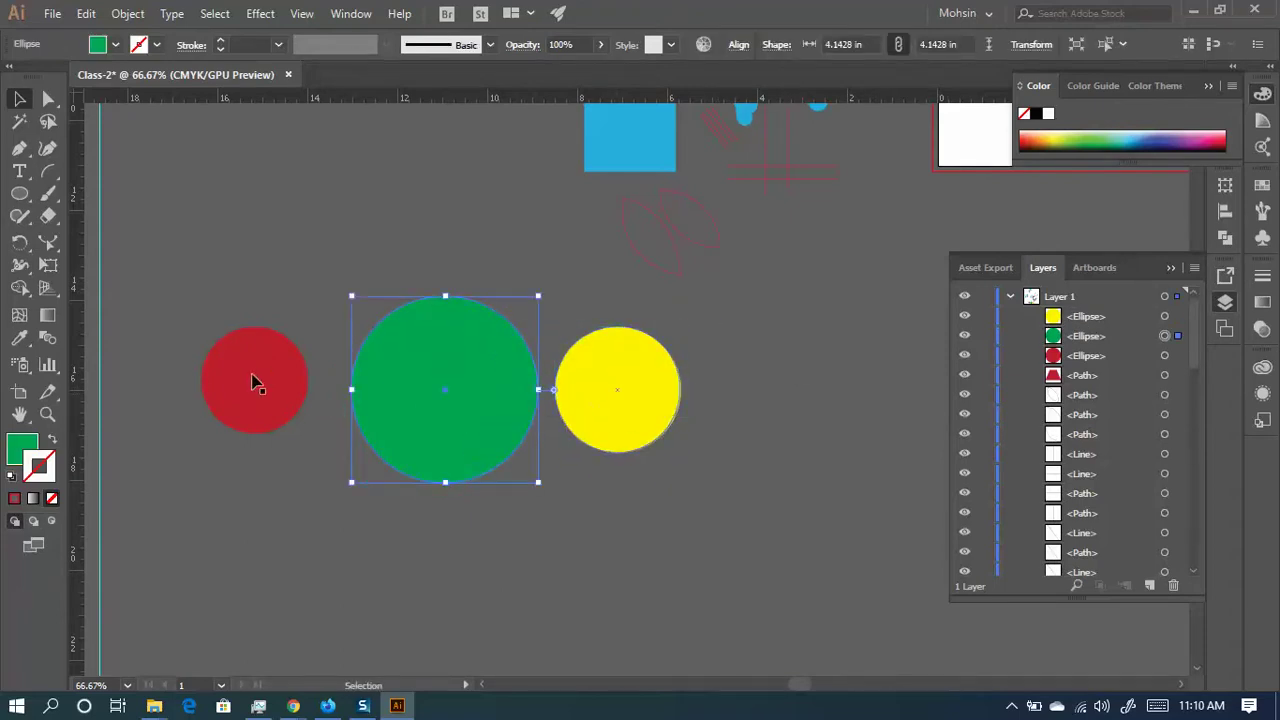
drag(254, 380, 280, 389)
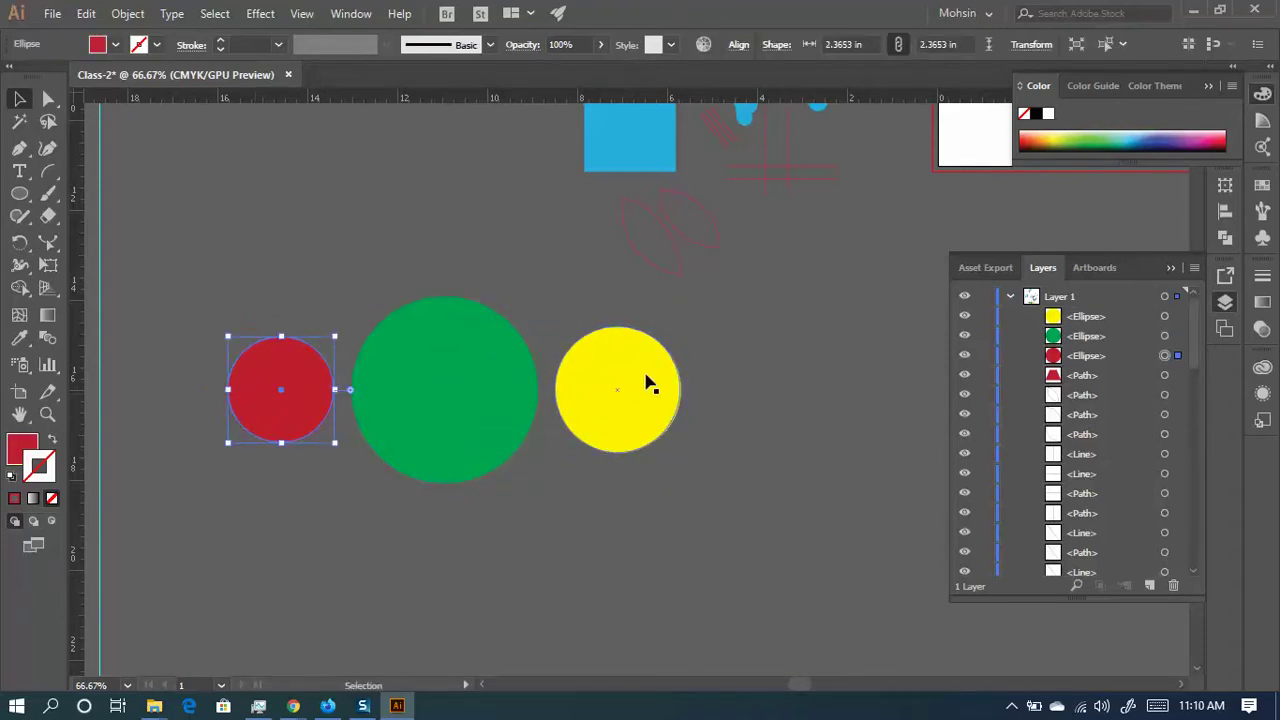
- Send the yellow circle to the back and check its place at the end of the layer list
right_click(652, 383)
click(643, 386)
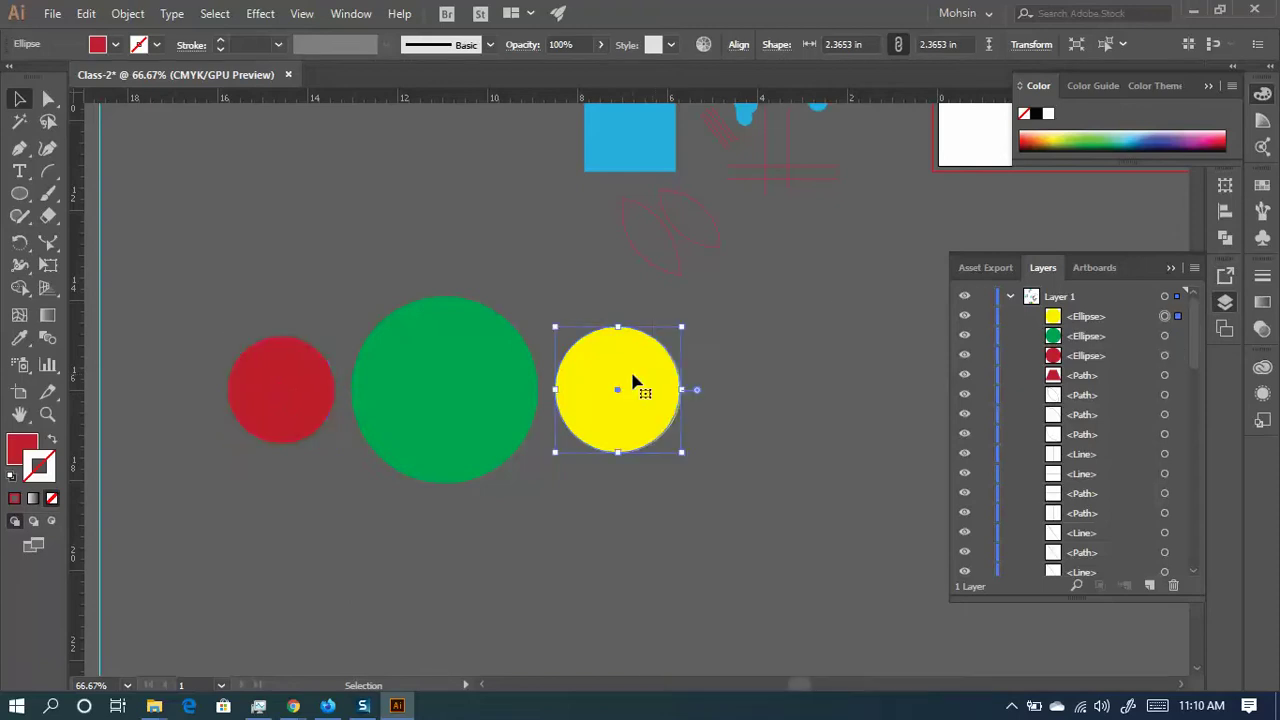
right_click(633, 386)
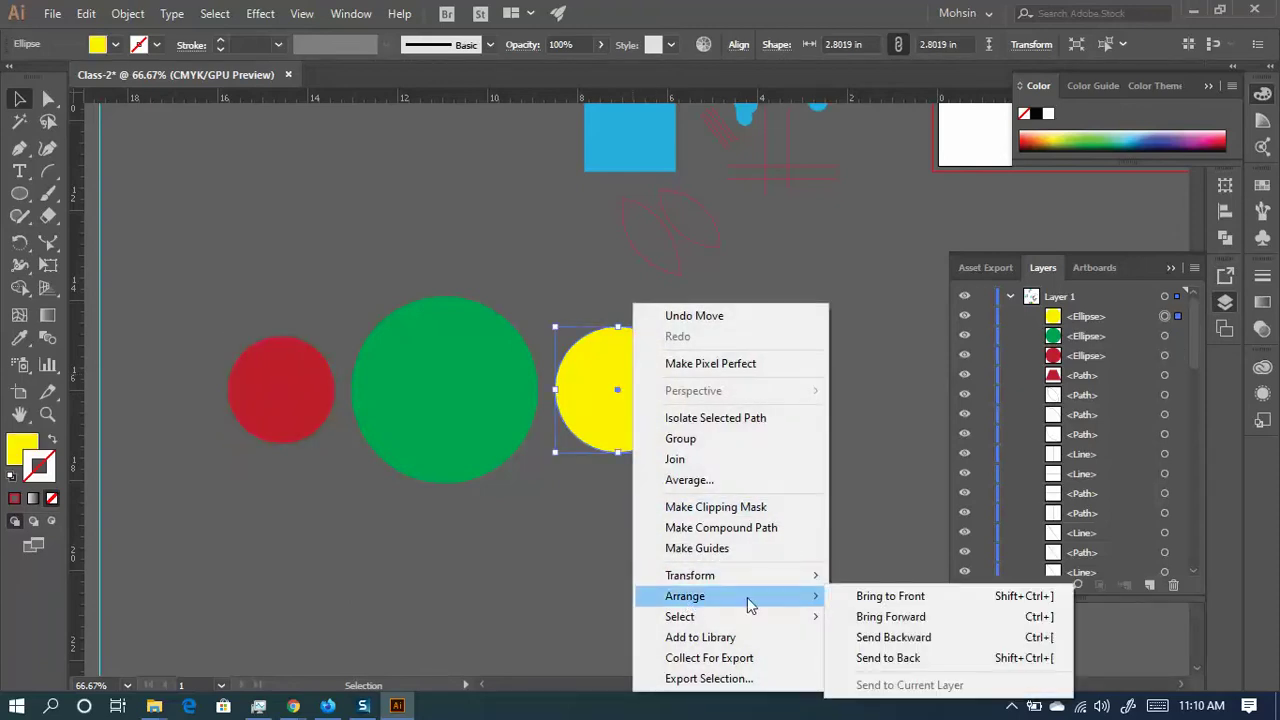
click(895, 665)
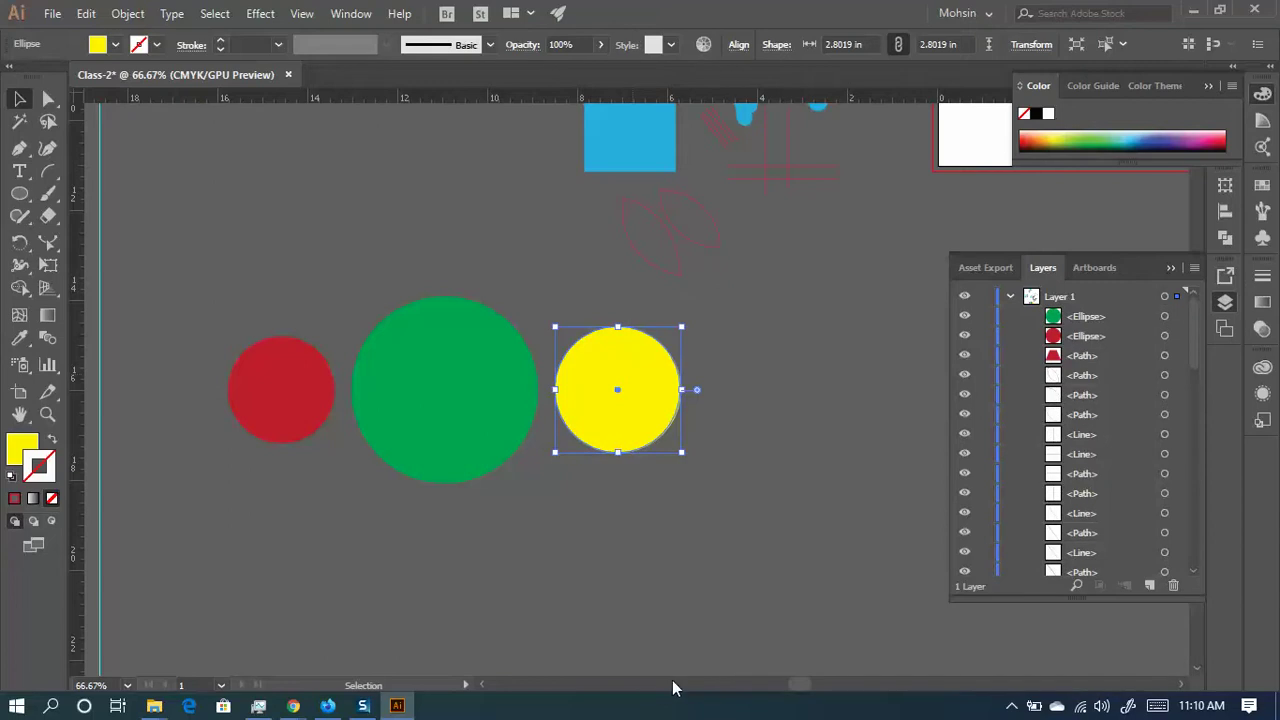
scroll(1122, 373, down, 10)
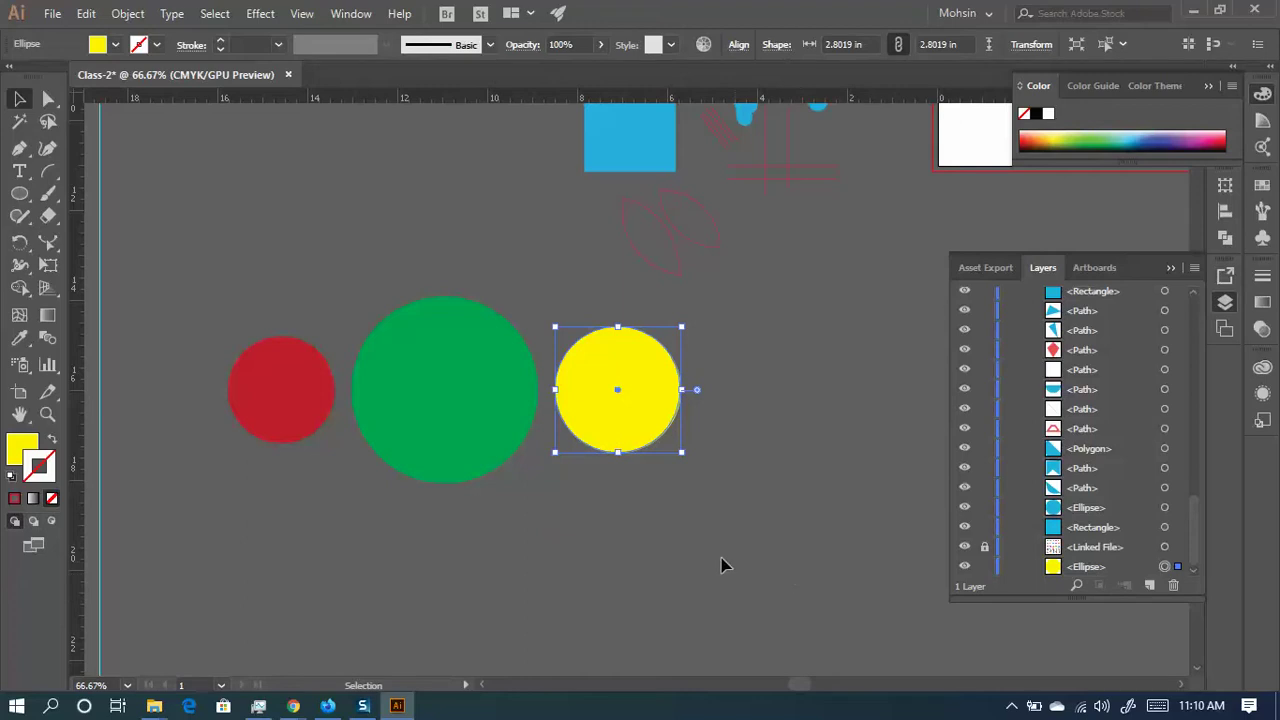
- Move the yellow circle onto the reference chart's kite and polygon area, and toggle the linked chart's visibility off and on
scroll(688, 548, down, 3)
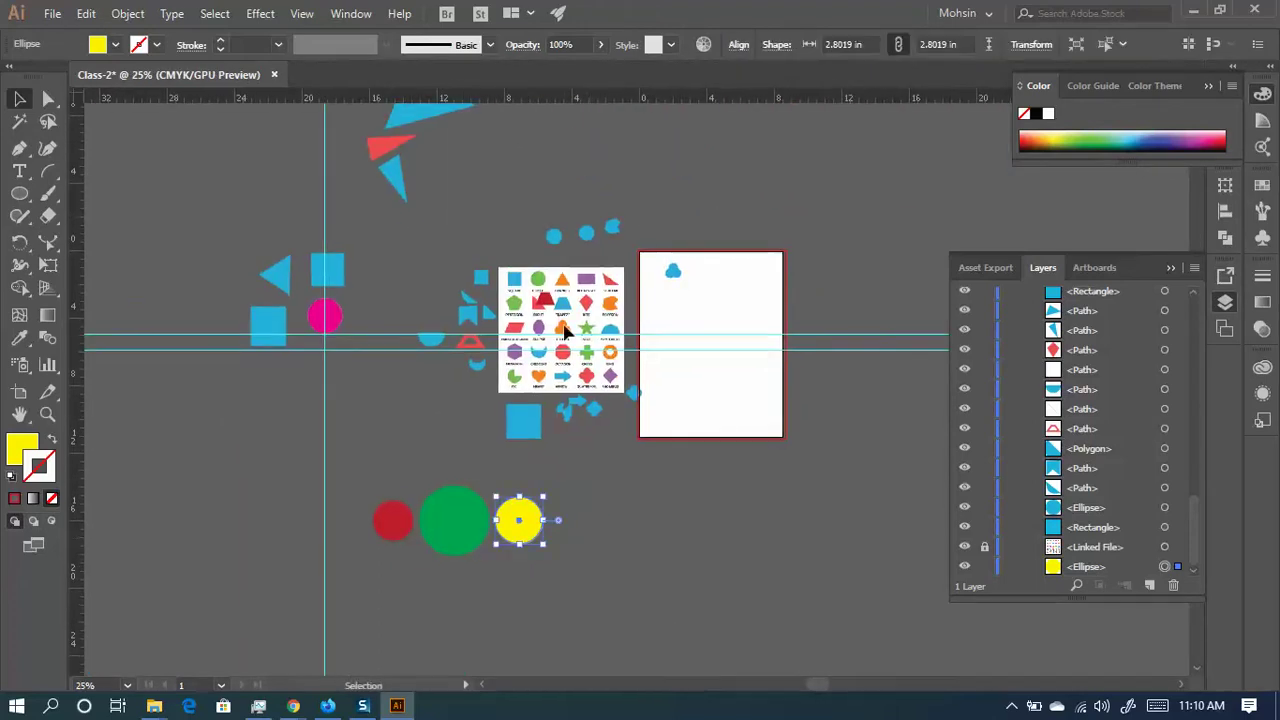
click(565, 330)
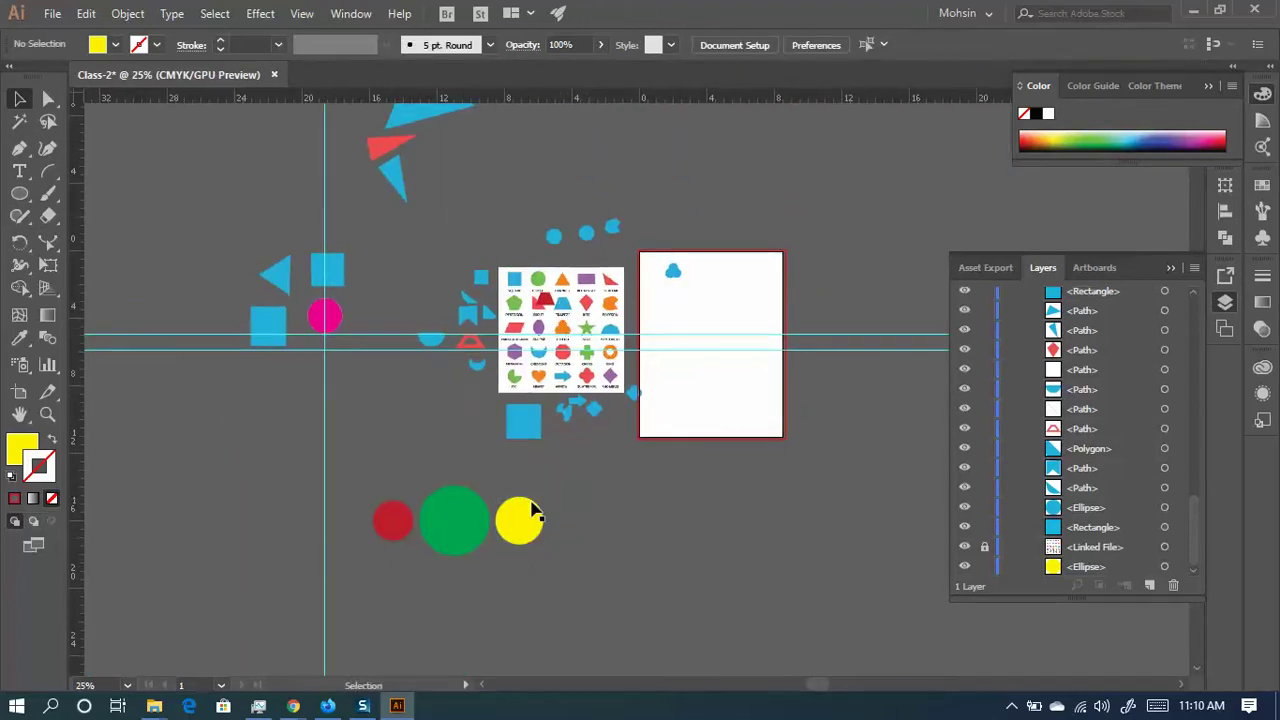
drag(523, 517, 597, 315)
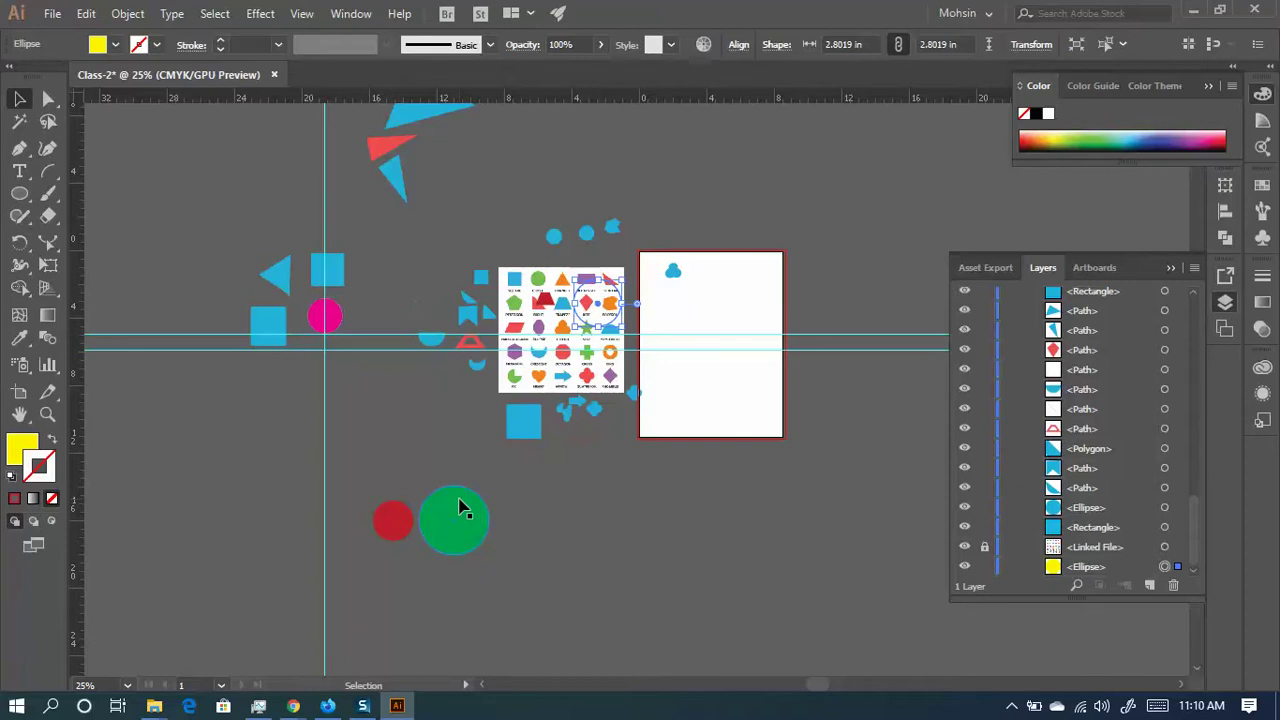
scroll(595, 305, up, 3)
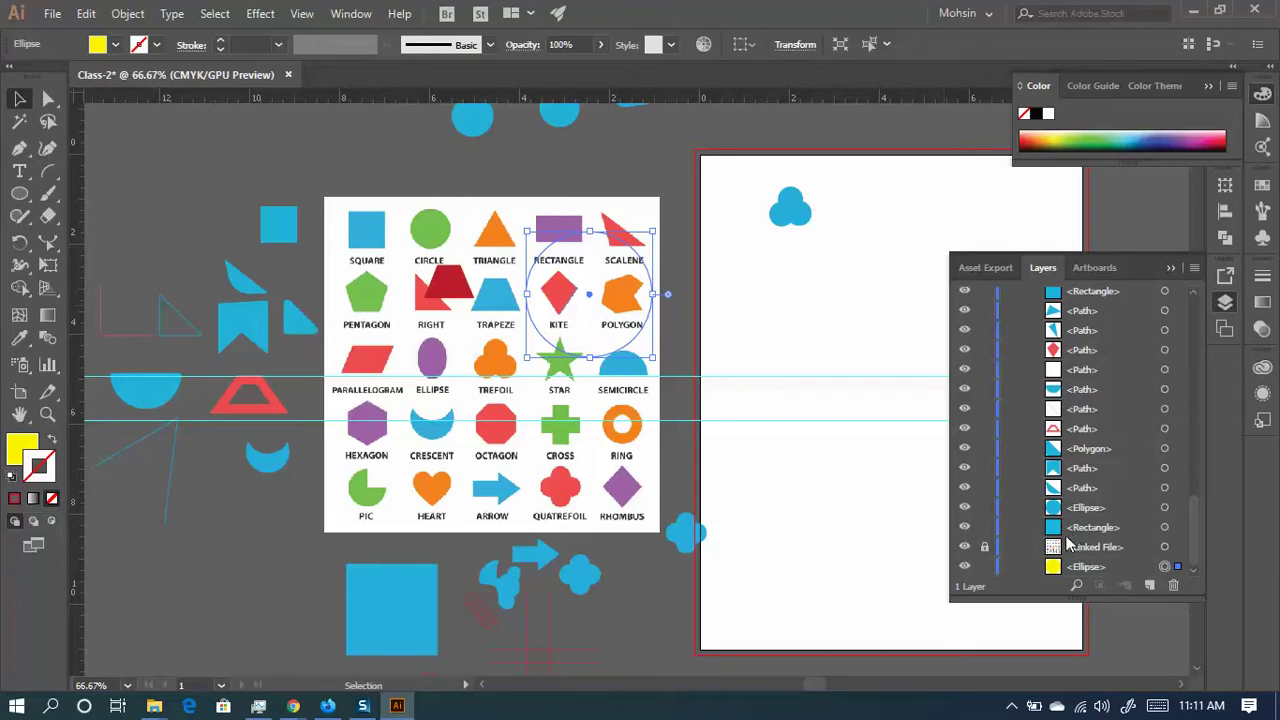
click(965, 549)
click(965, 549)
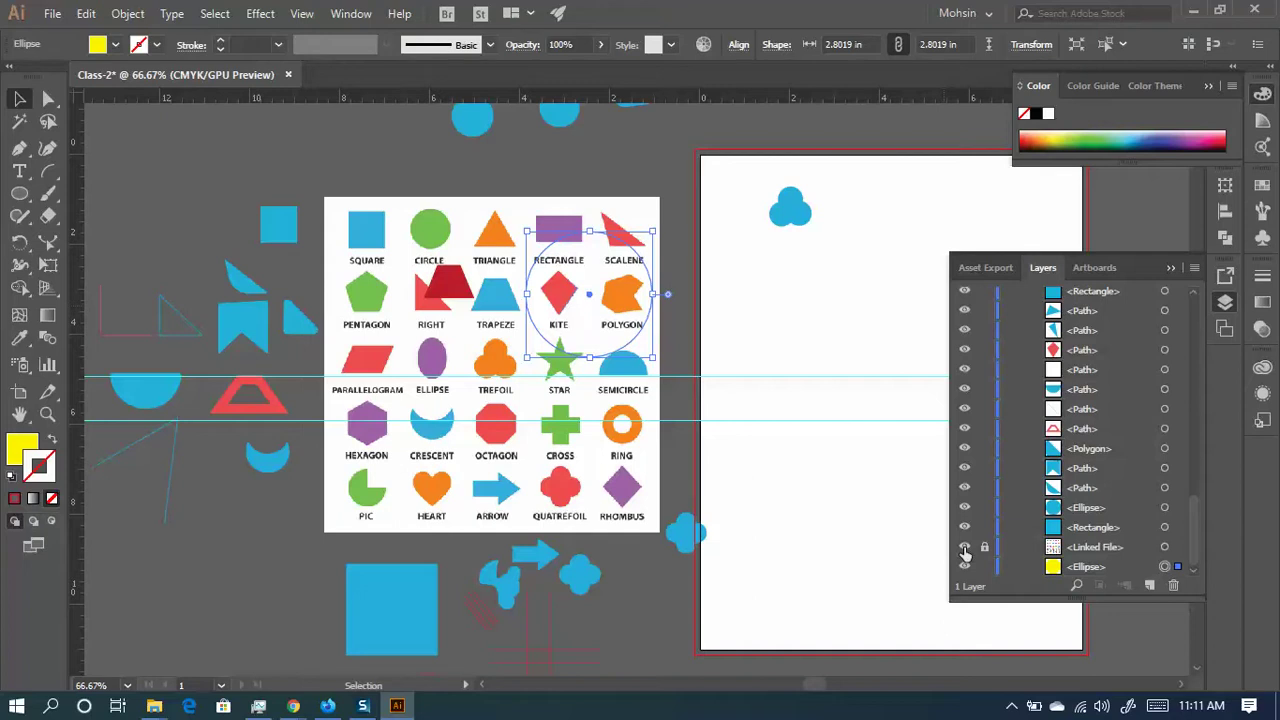
- Try Send Backward on the yellow circle, and bring it forward one level above the linked reference chart
right_click(617, 286)
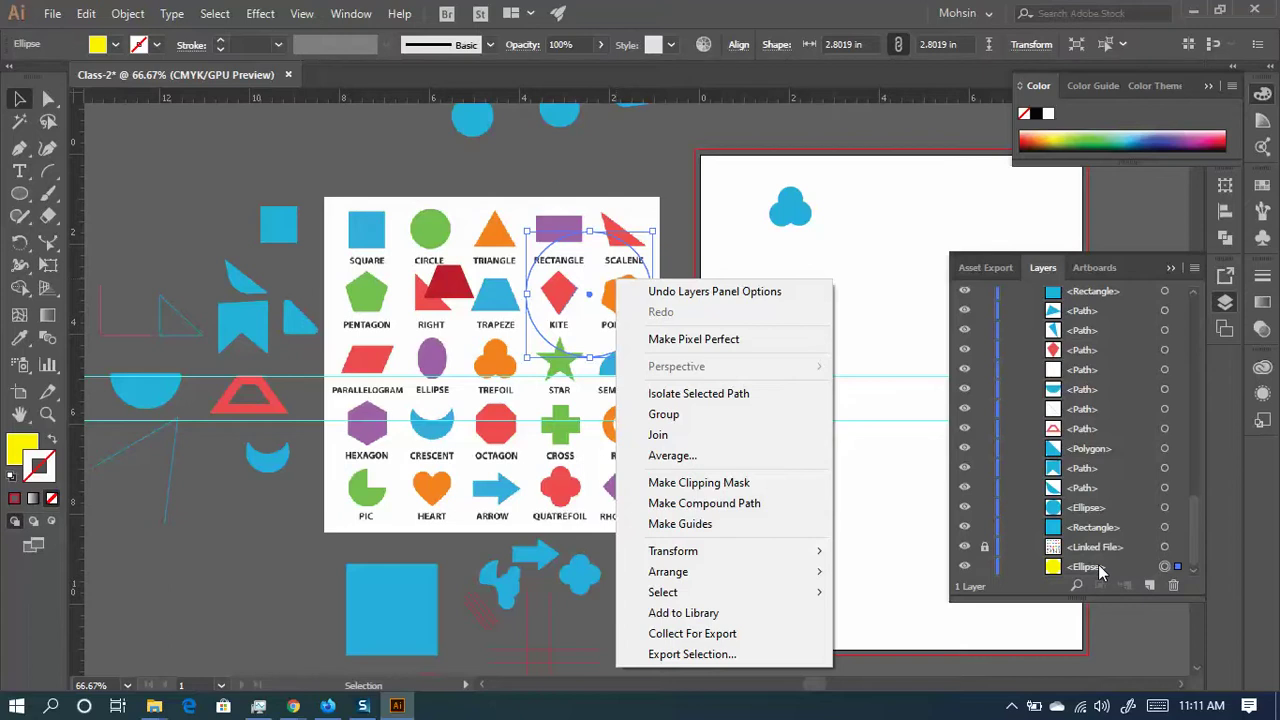
mouse_move(686, 574)
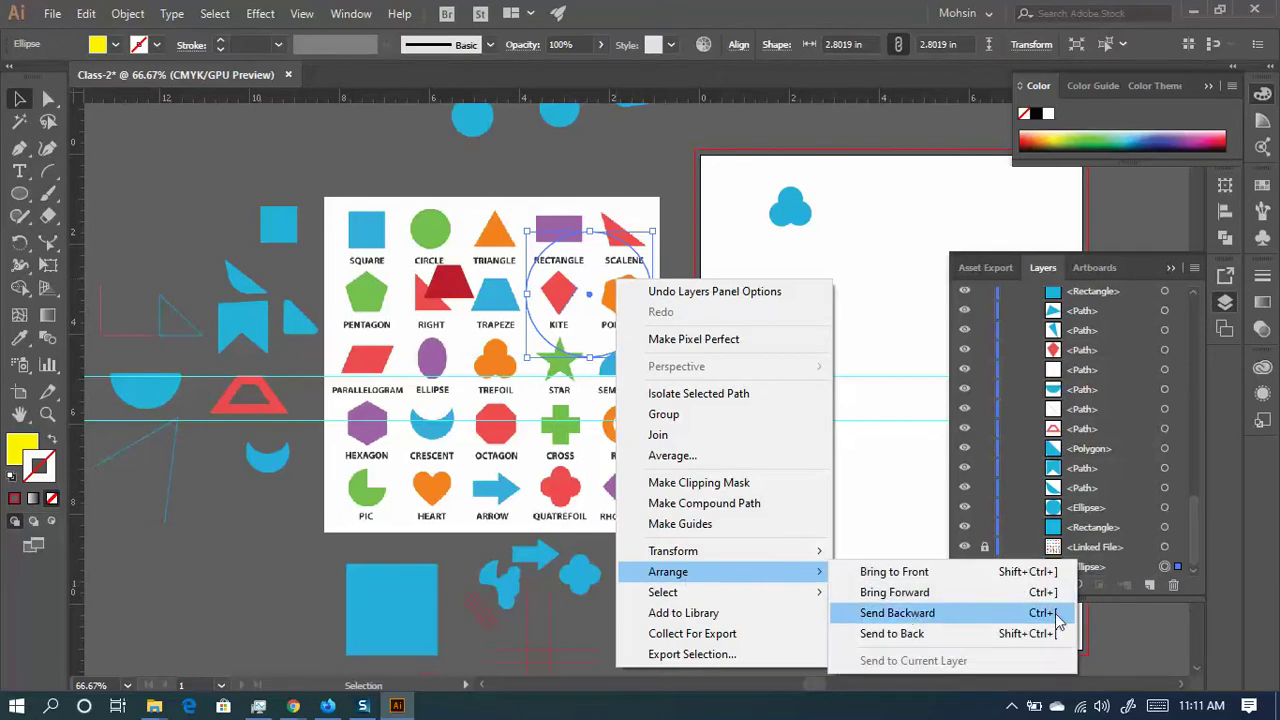
click(893, 613)
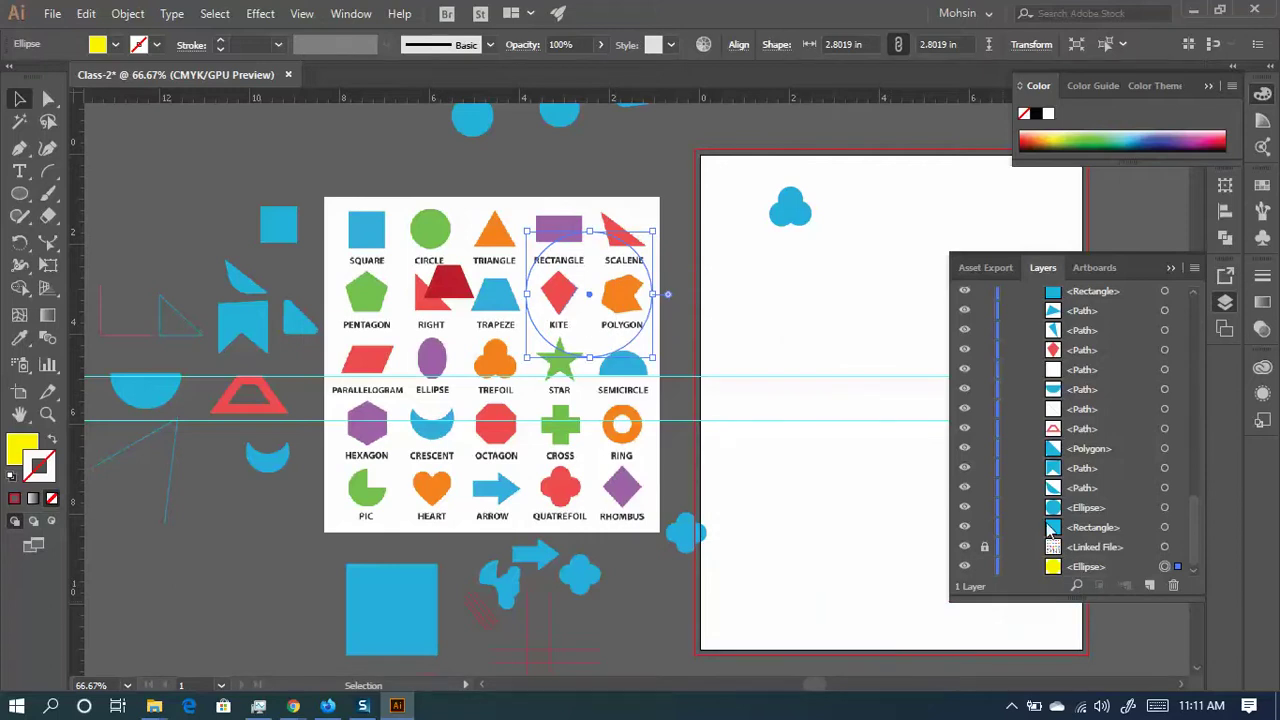
right_click(587, 314)
mouse_move(668, 598)
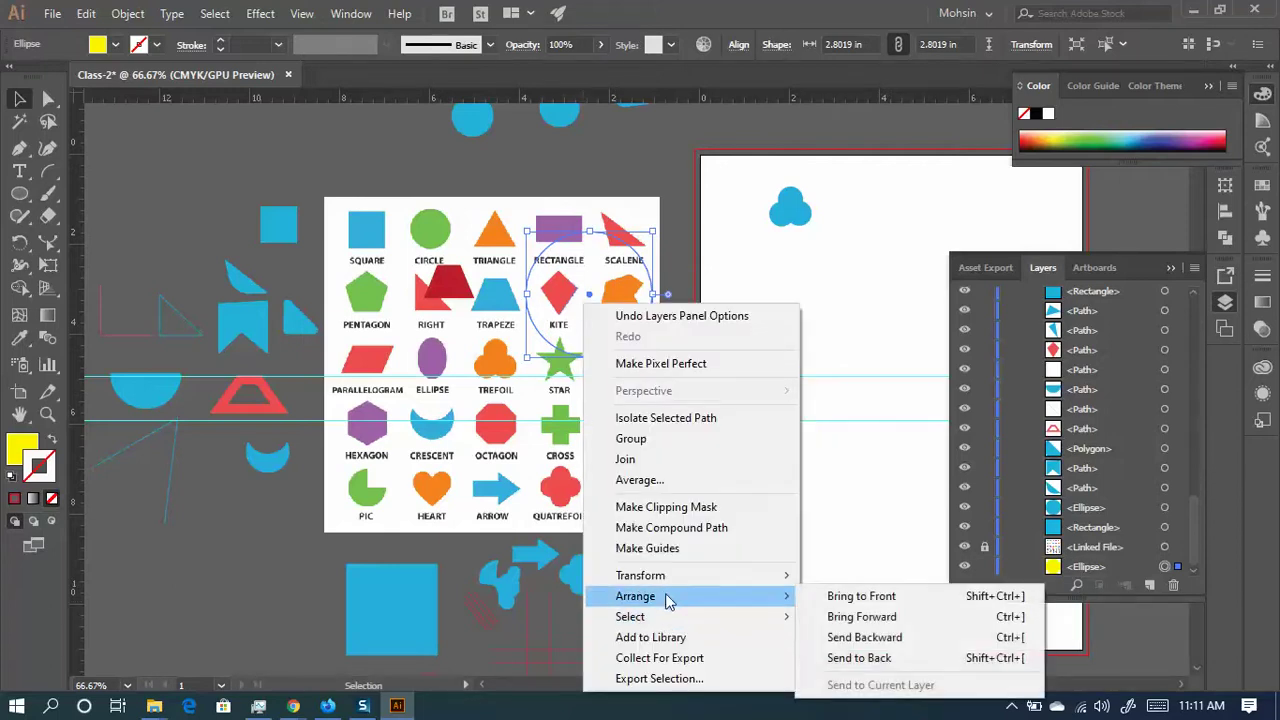
click(864, 618)
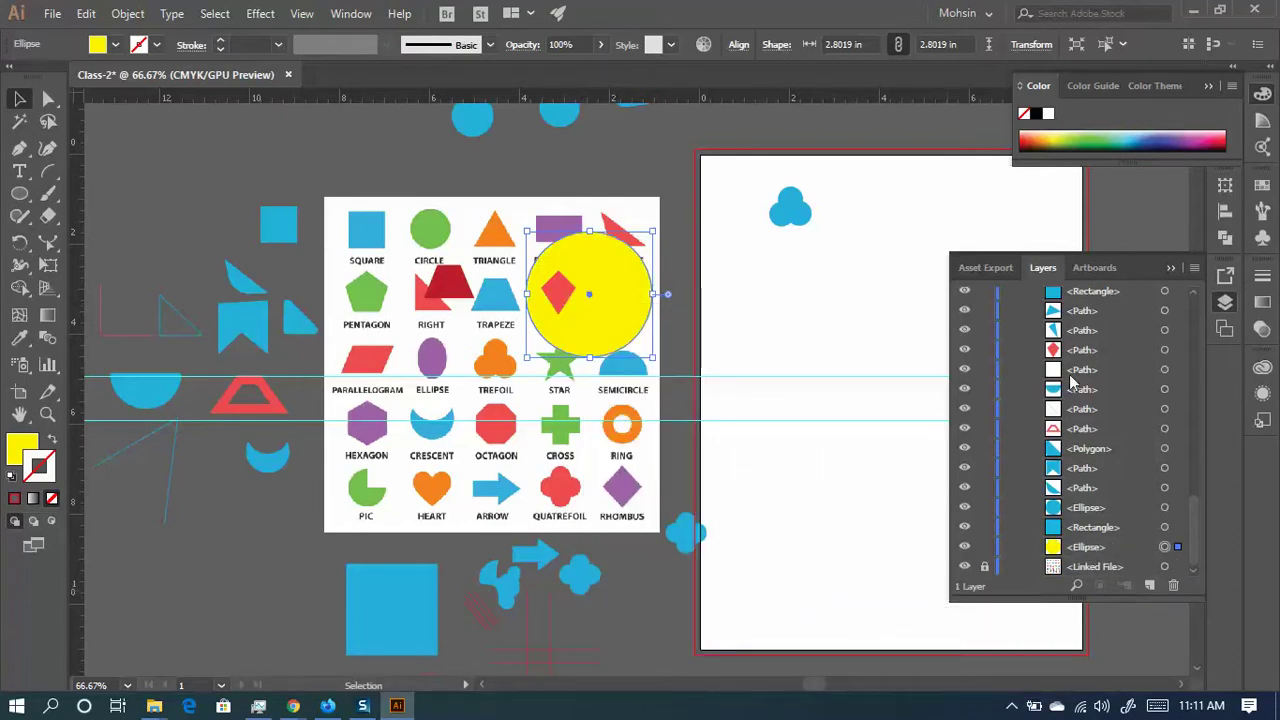
- Examine the yellow circle's stacking order against the linked chart by toggling the chart's visibility, and review the circle's Arrange options
scroll(1090, 410, up, 15)
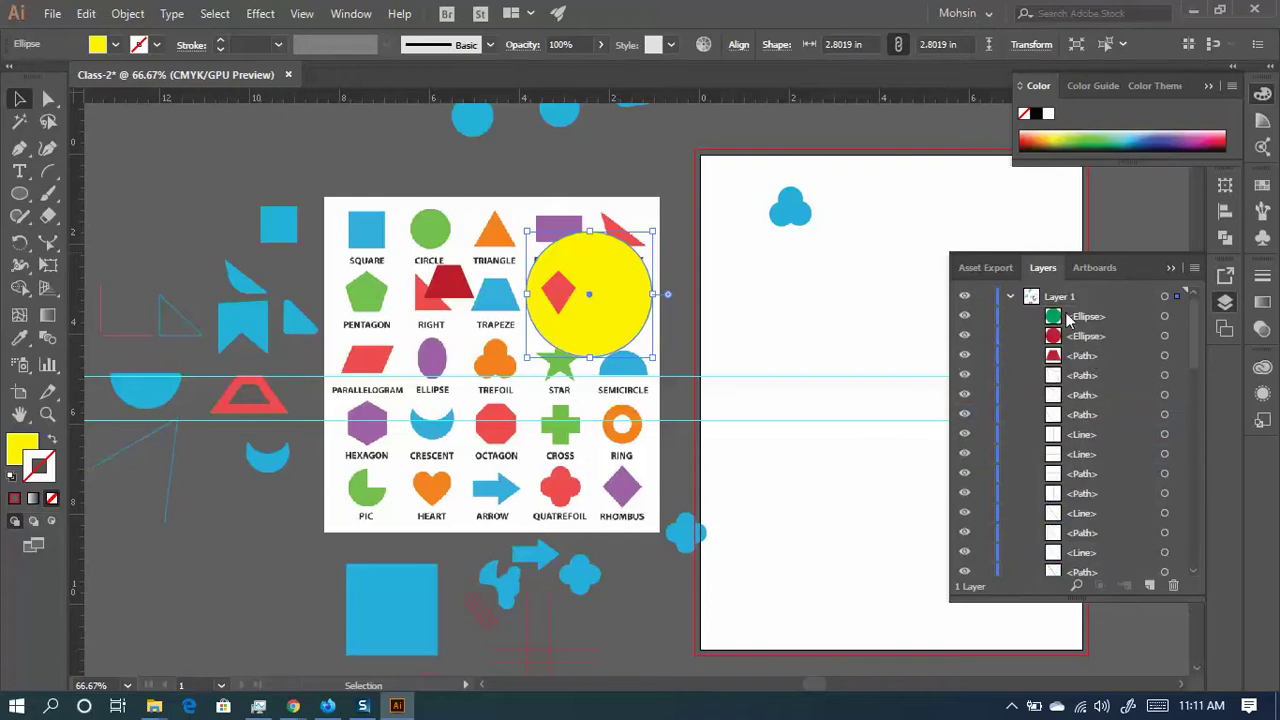
scroll(1068, 318, down, 15)
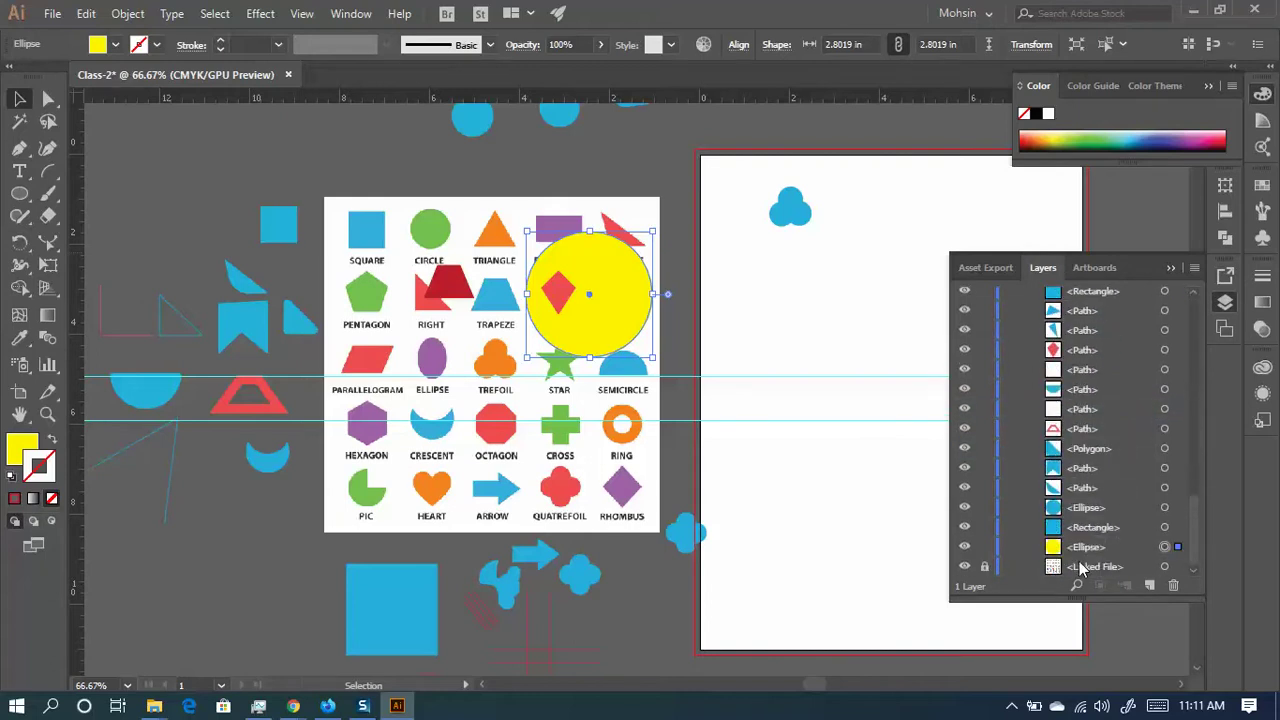
click(965, 567)
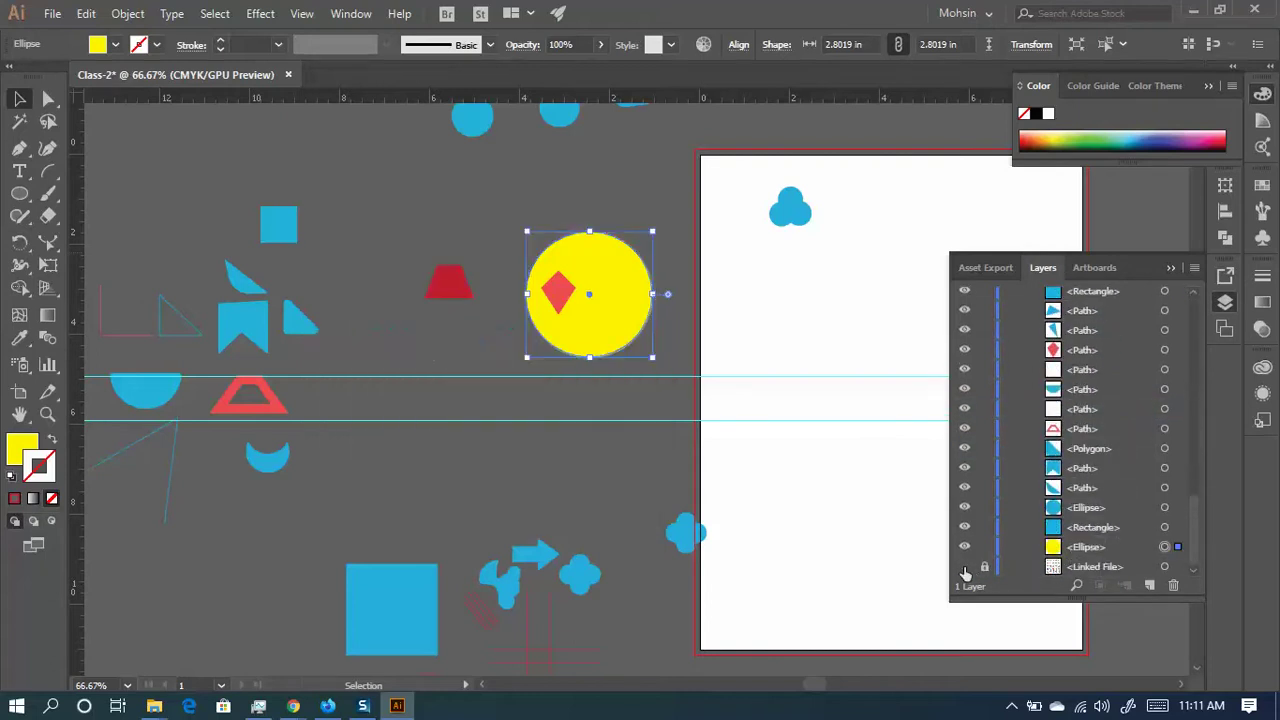
click(965, 567)
right_click(592, 322)
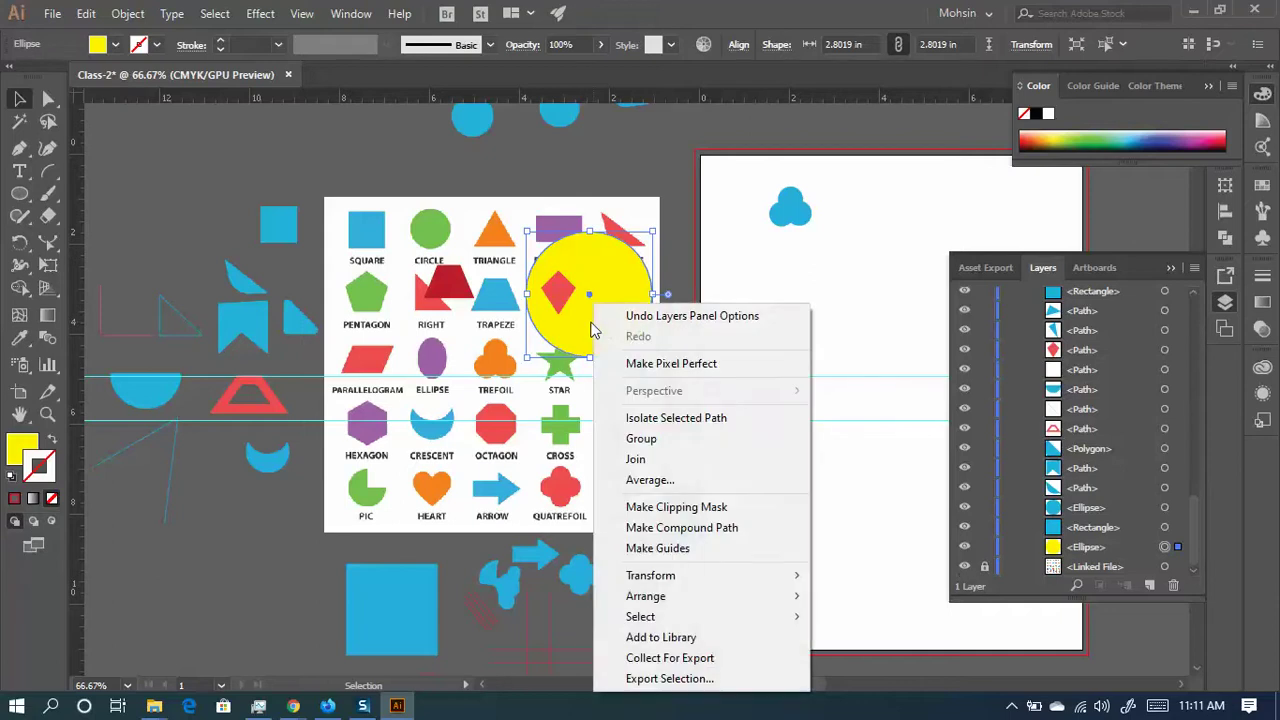
mouse_move(685, 596)
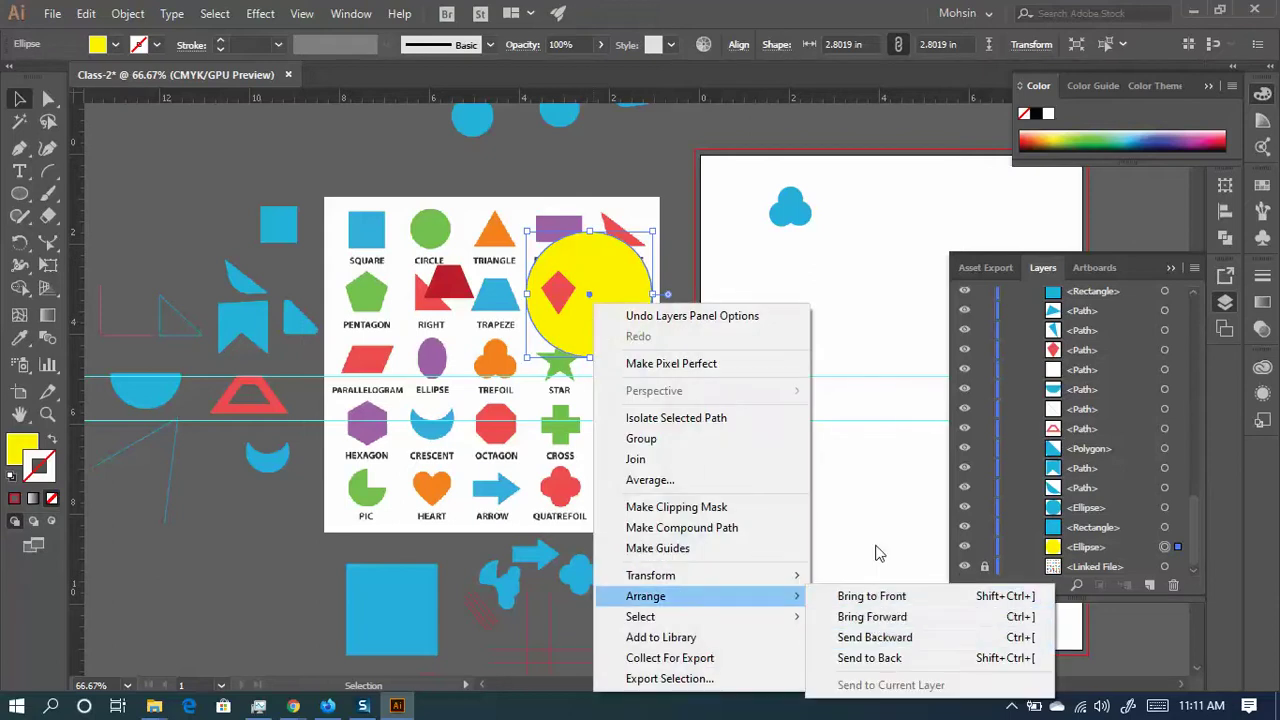
click(466, 496)
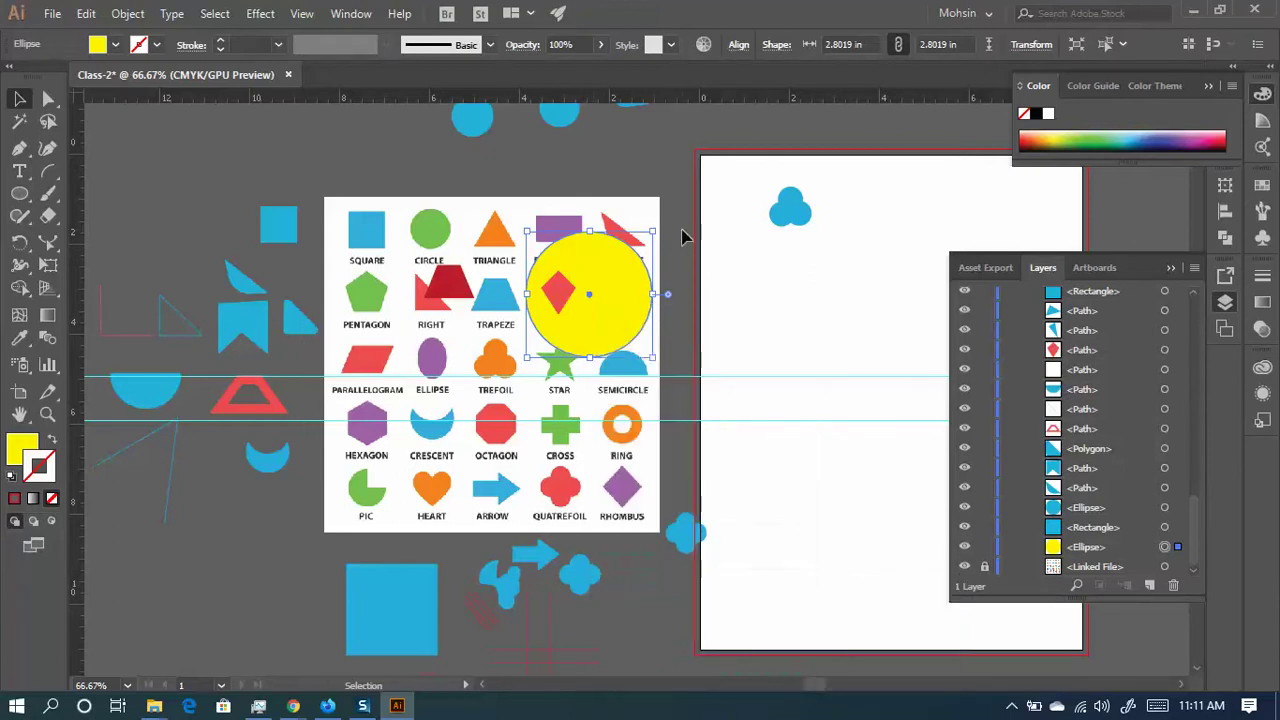
- Move the red circle to the right behind the green one, shift the green circle to cover it, and review their layer order
scroll(466, 496, left, 8)
scroll(600, 400, down, 8)
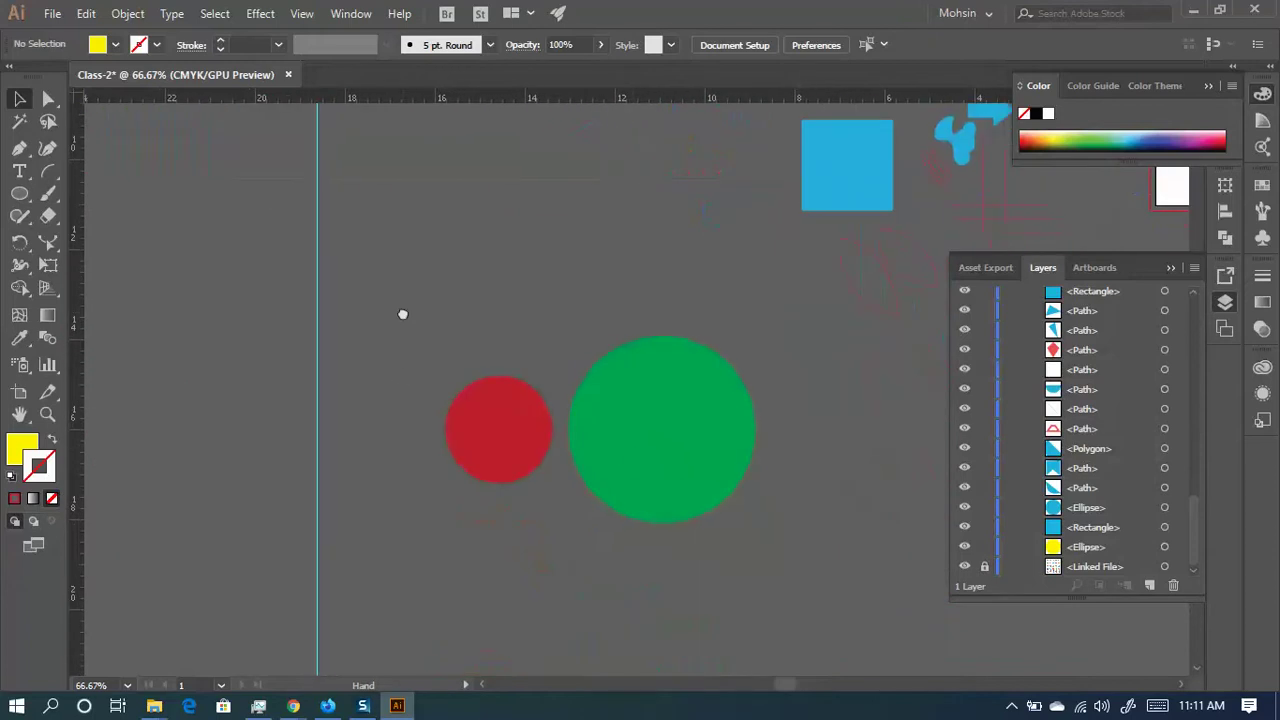
click(632, 462)
scroll(1050, 395, up, 10)
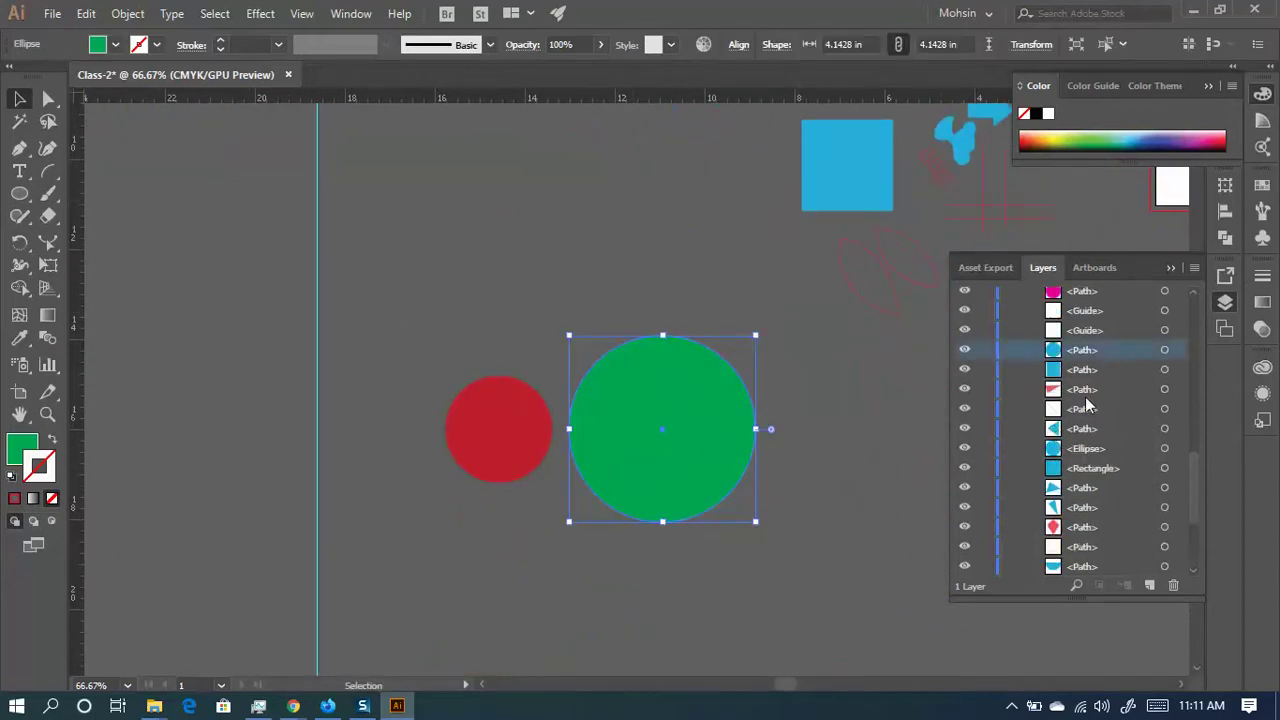
scroll(1085, 383, up, 3)
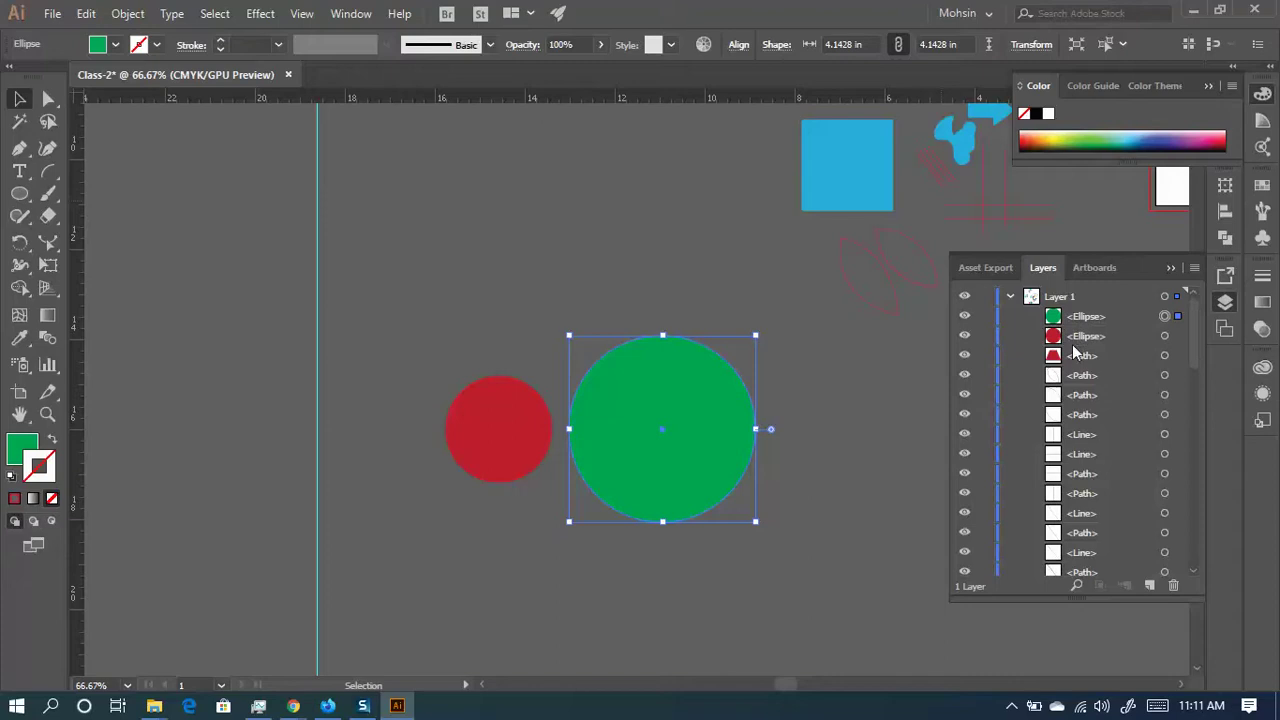
click(495, 434)
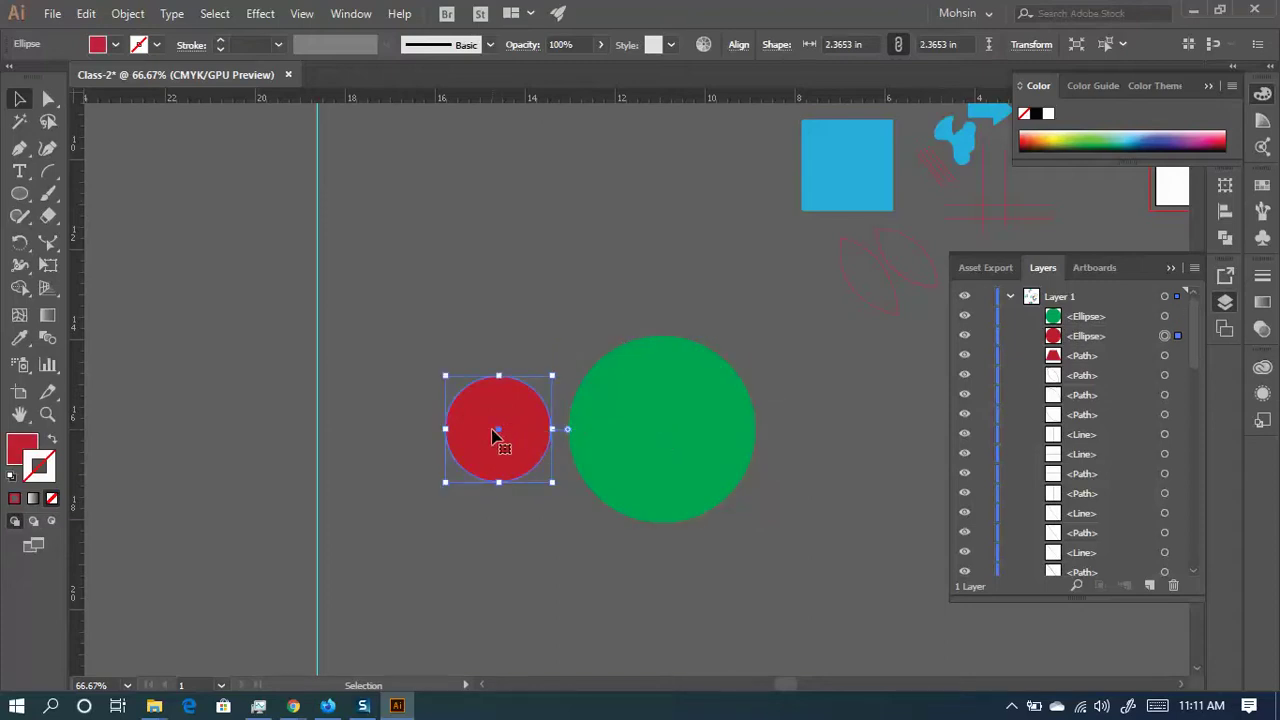
drag(495, 434, 773, 436)
click(865, 456)
click(665, 429)
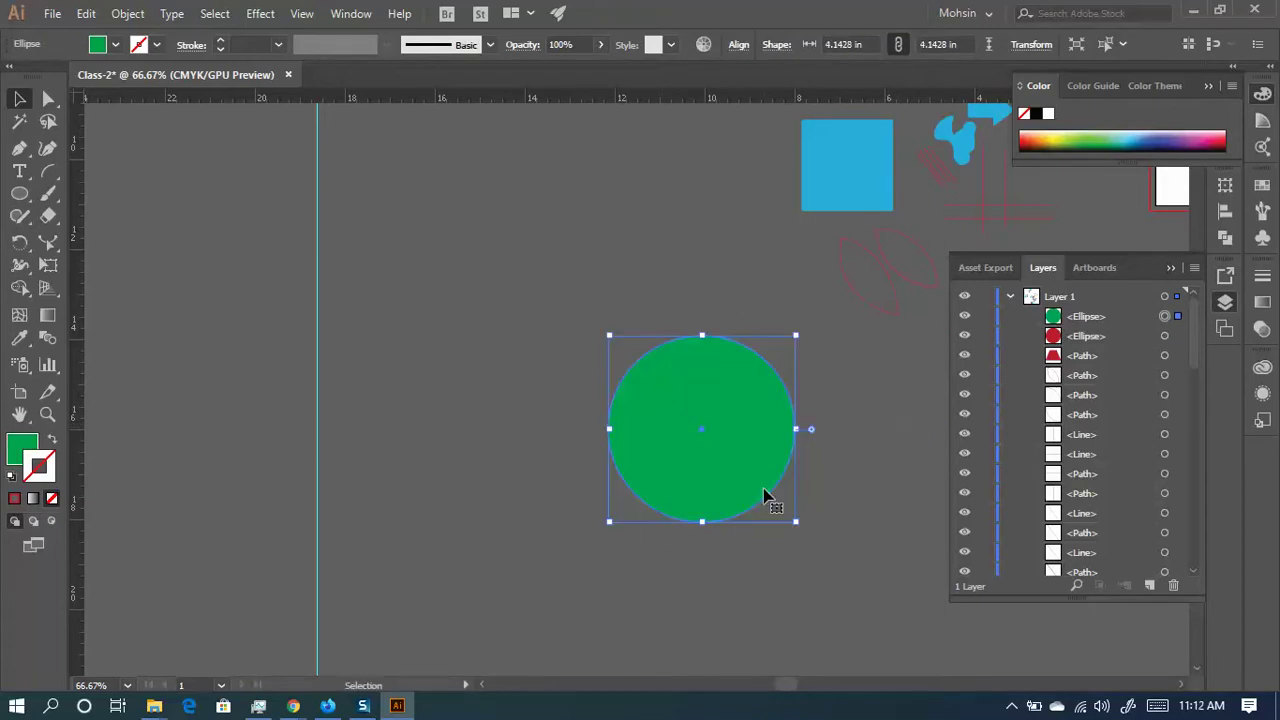
scroll(1060, 460, down, 5)
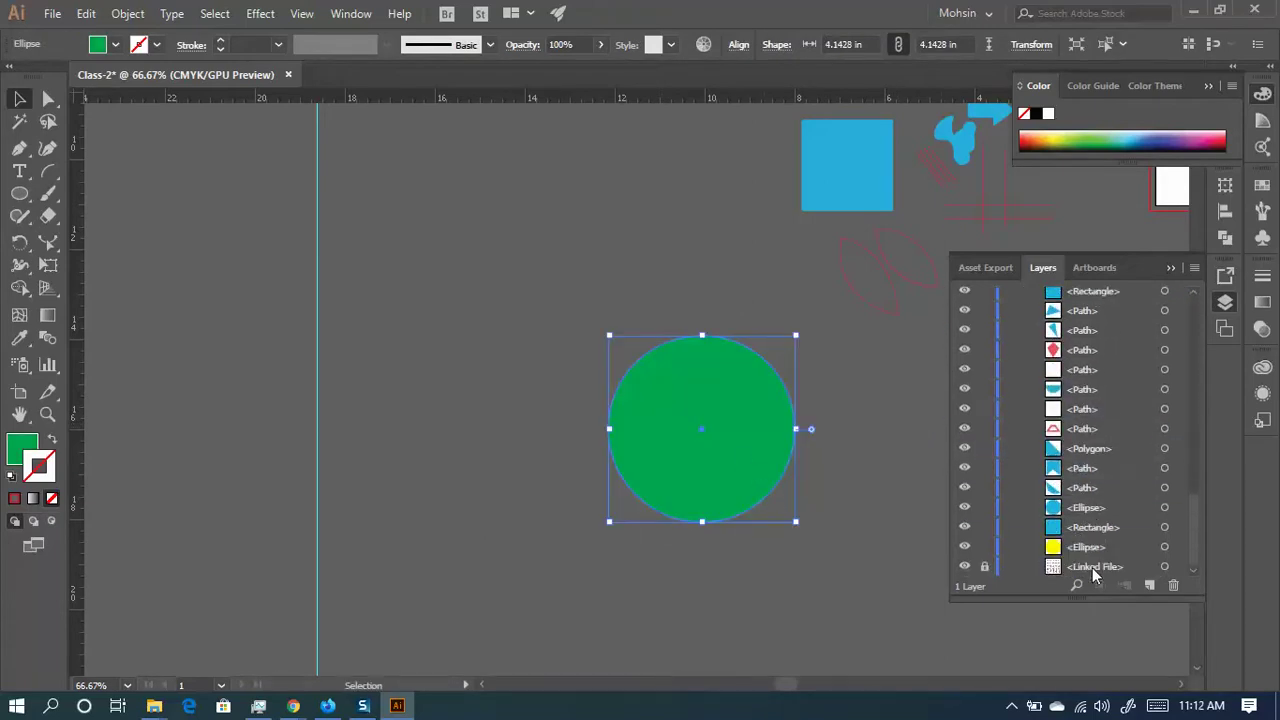
scroll(1085, 475, up, 2)
scroll(1090, 478, up, 5)
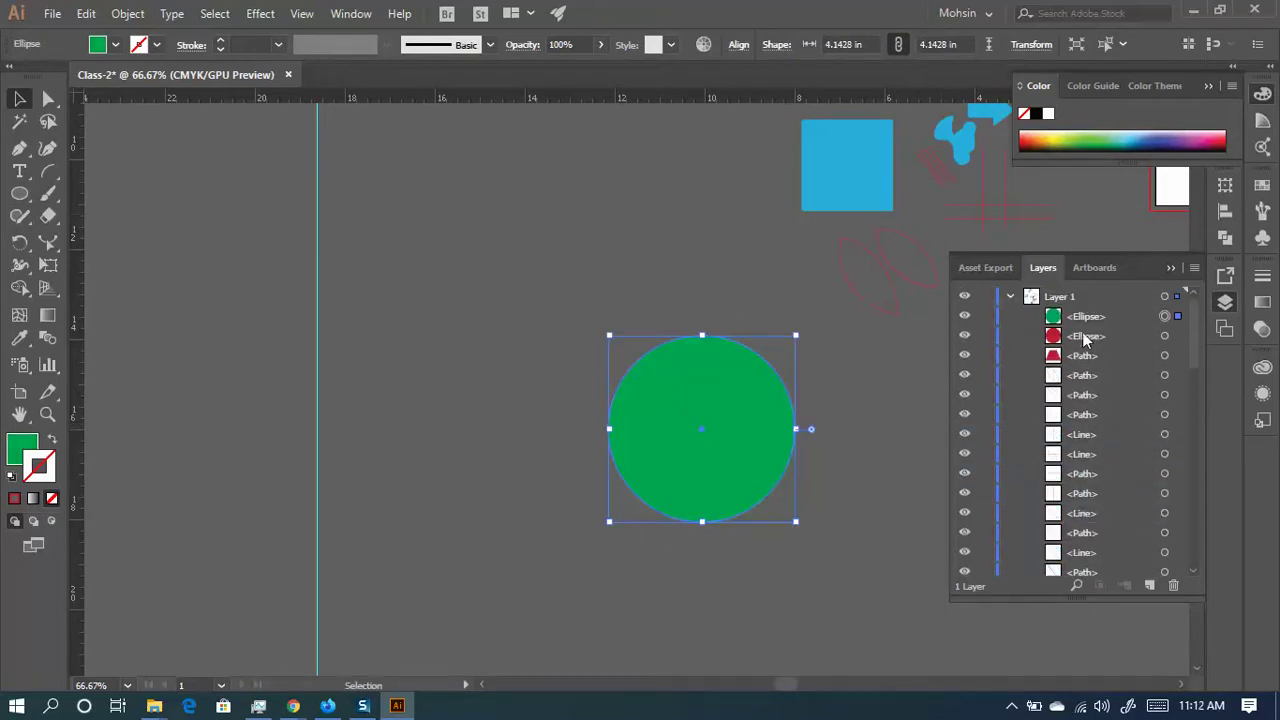
- Shift the green circle slightly to the left and send it one level backward, behind the red circle
drag(666, 431, 714, 426)
click(646, 429)
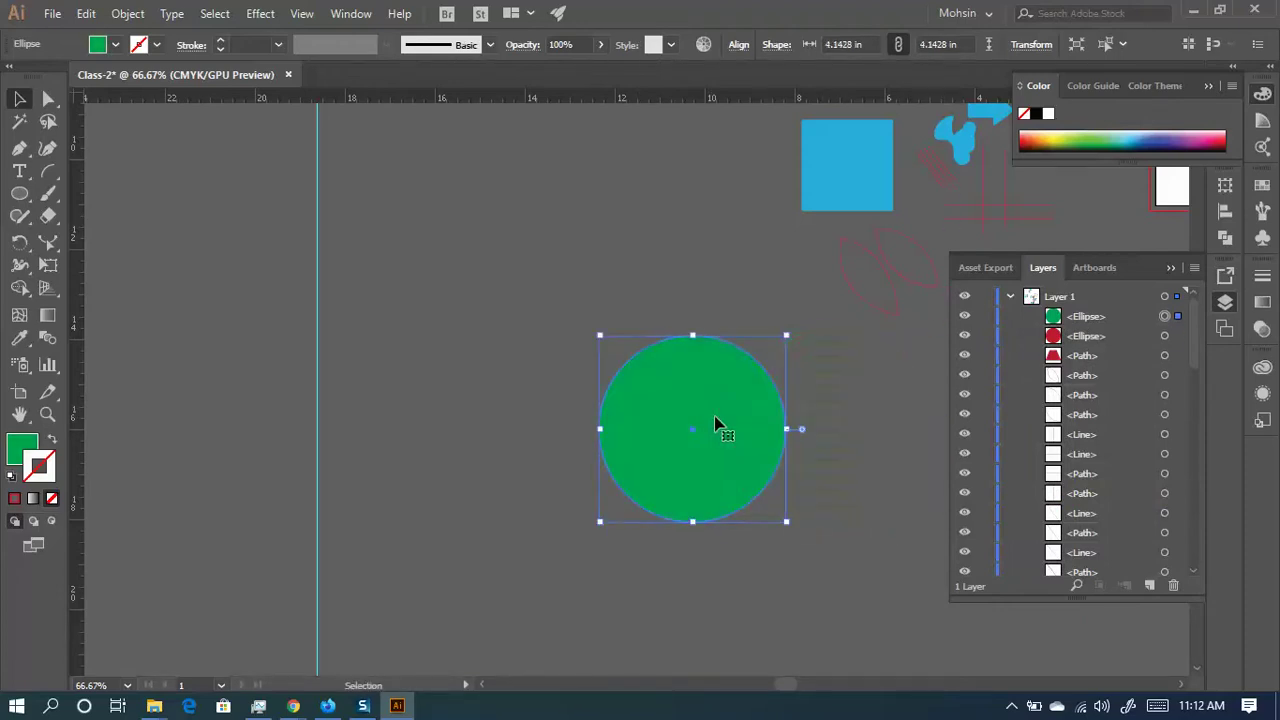
right_click(711, 425)
mouse_move(811, 329)
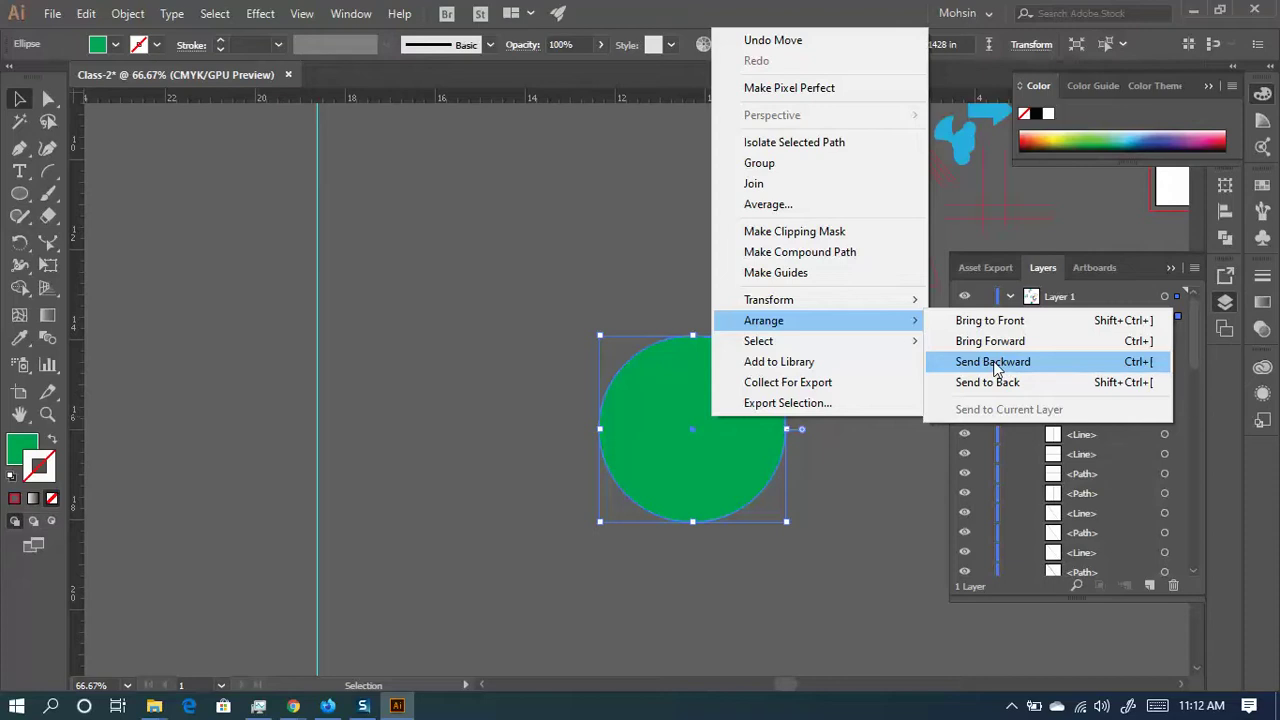
click(993, 364)
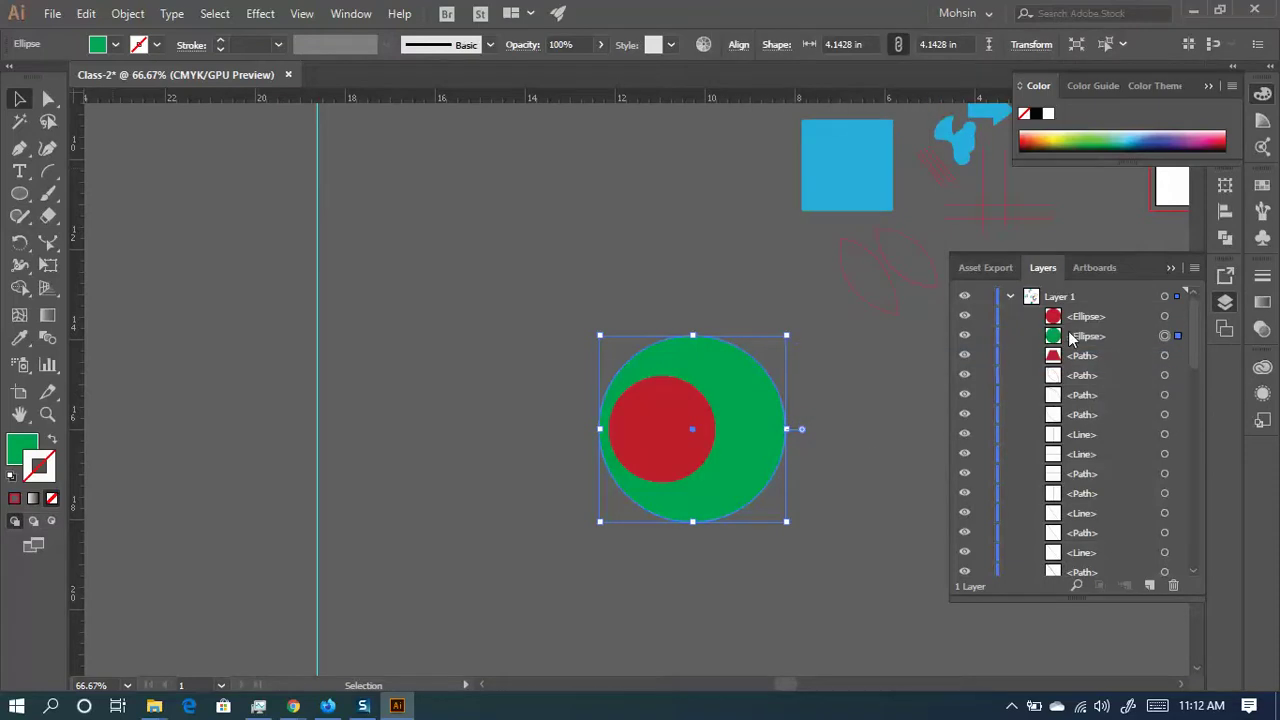
- Check the stacking order of the red and green circles by toggling each one's layer visibility off and on
click(964, 316)
click(964, 316)
click(964, 338)
click(964, 338)
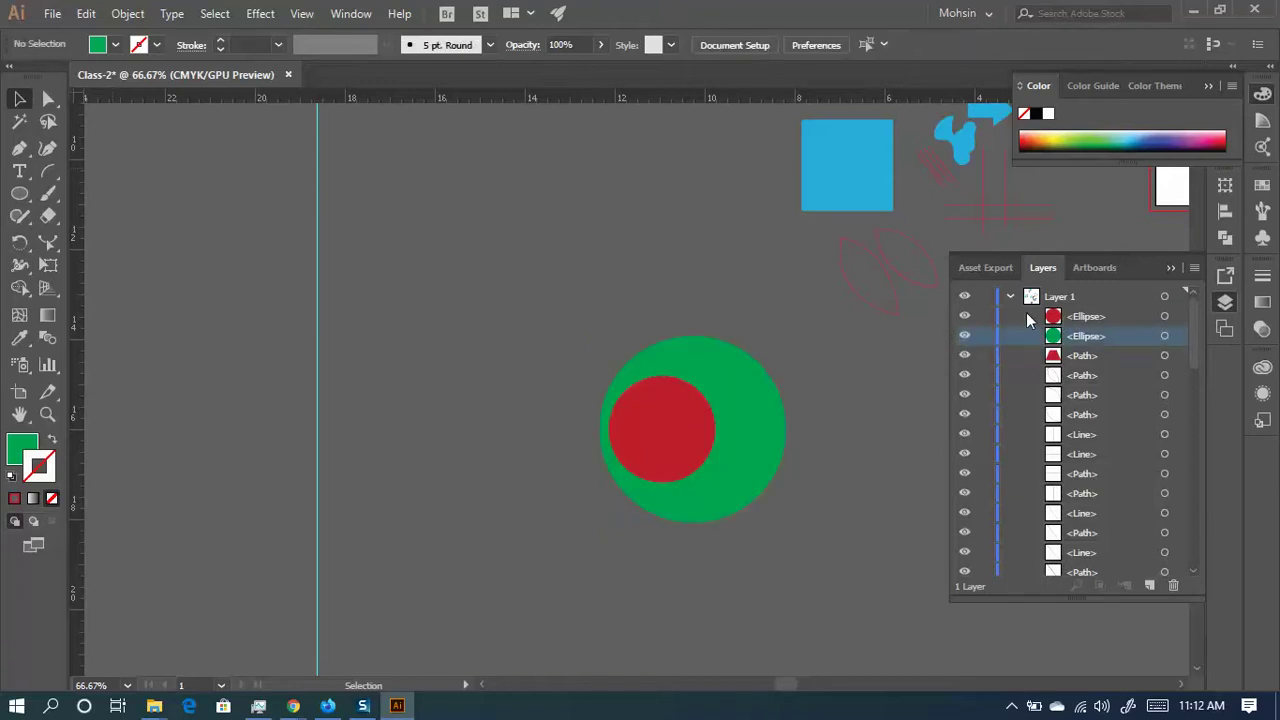
click(964, 316)
click(964, 316)
- Review the Arrange options available for the red circle on top of the green one
right_click(676, 372)
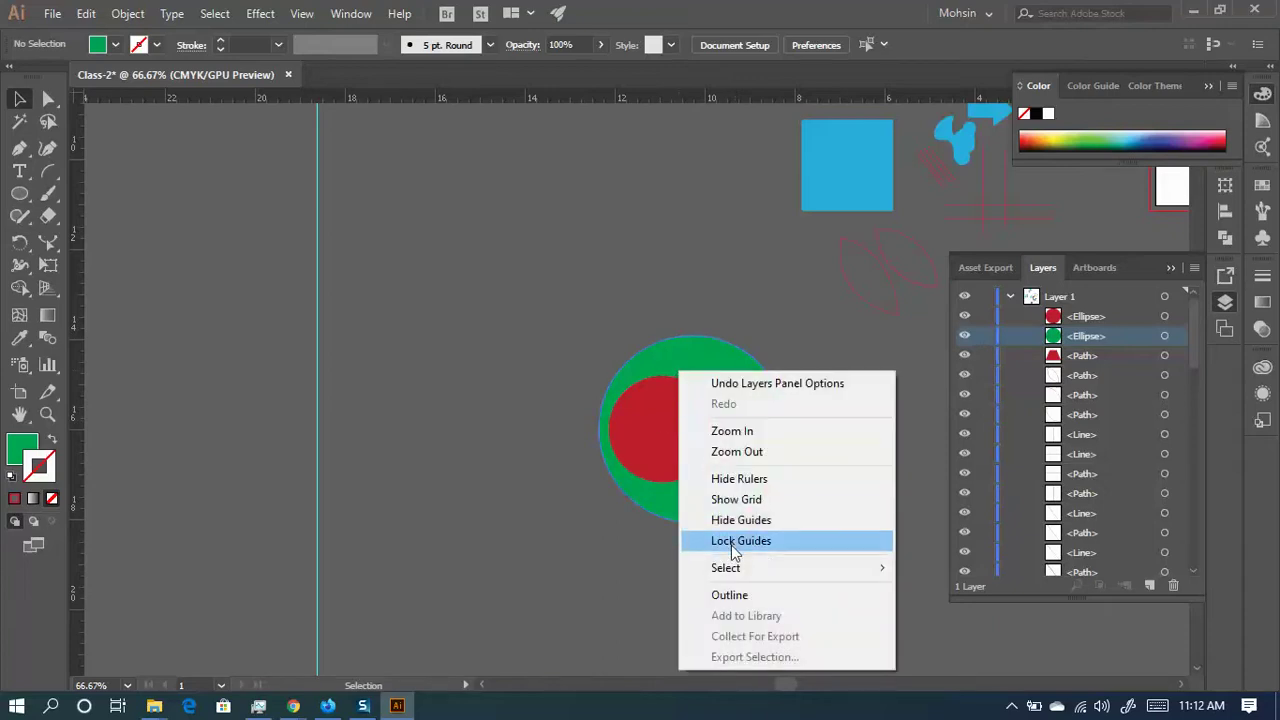
click(504, 484)
right_click(640, 450)
mouse_move(760, 350)
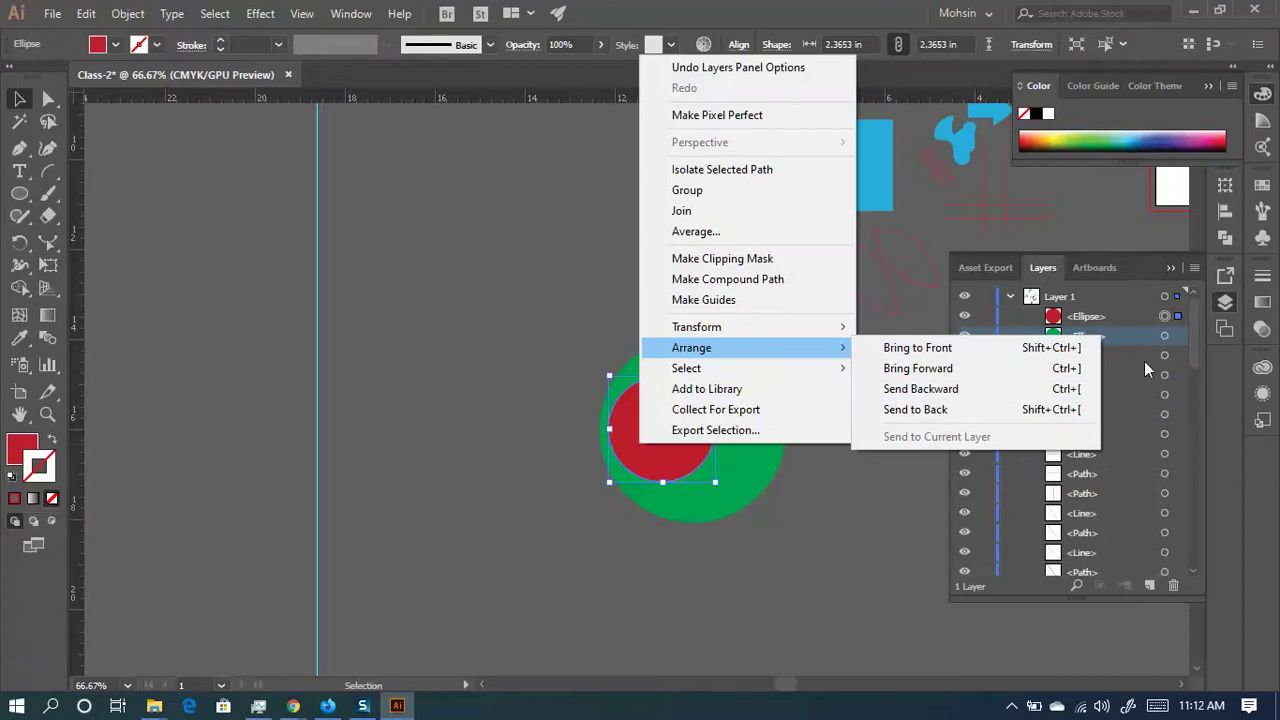
click(508, 314)
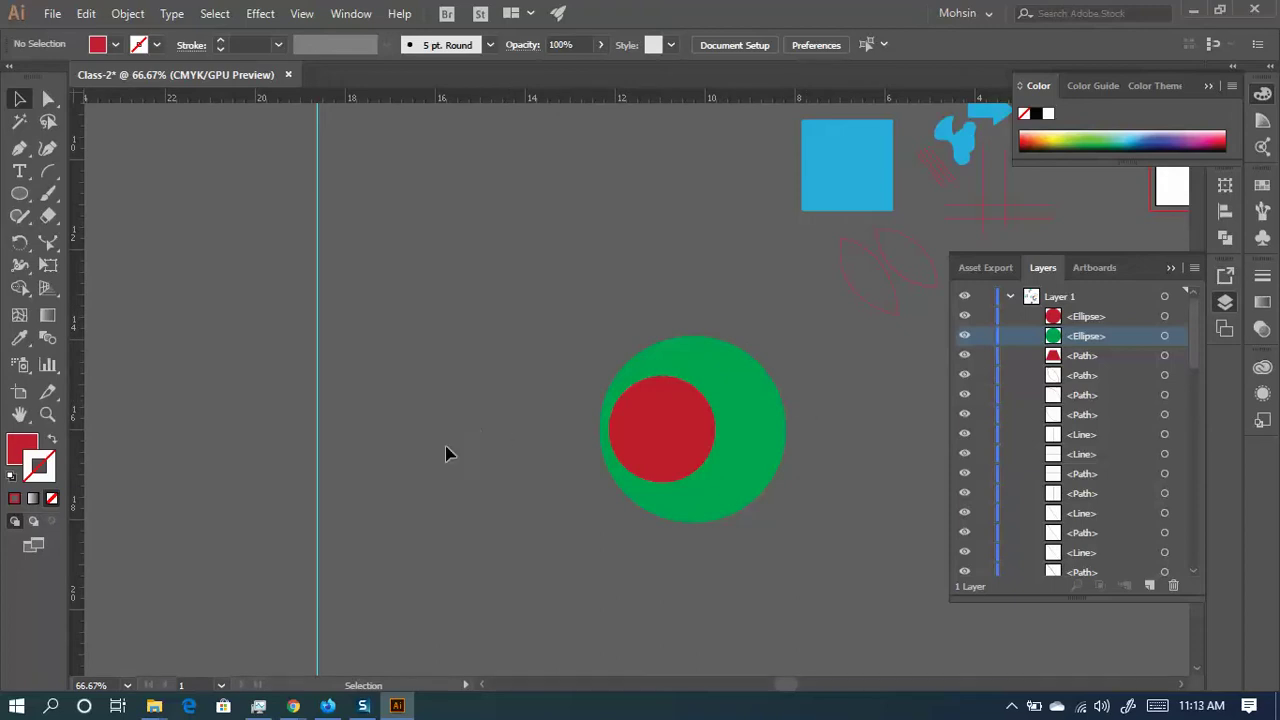
- Undo the recent arranging and moving of the circles until red, green and yellow sit side by side in a row
scroll(514, 471, down, 3)
scroll(529, 526, up, 2)
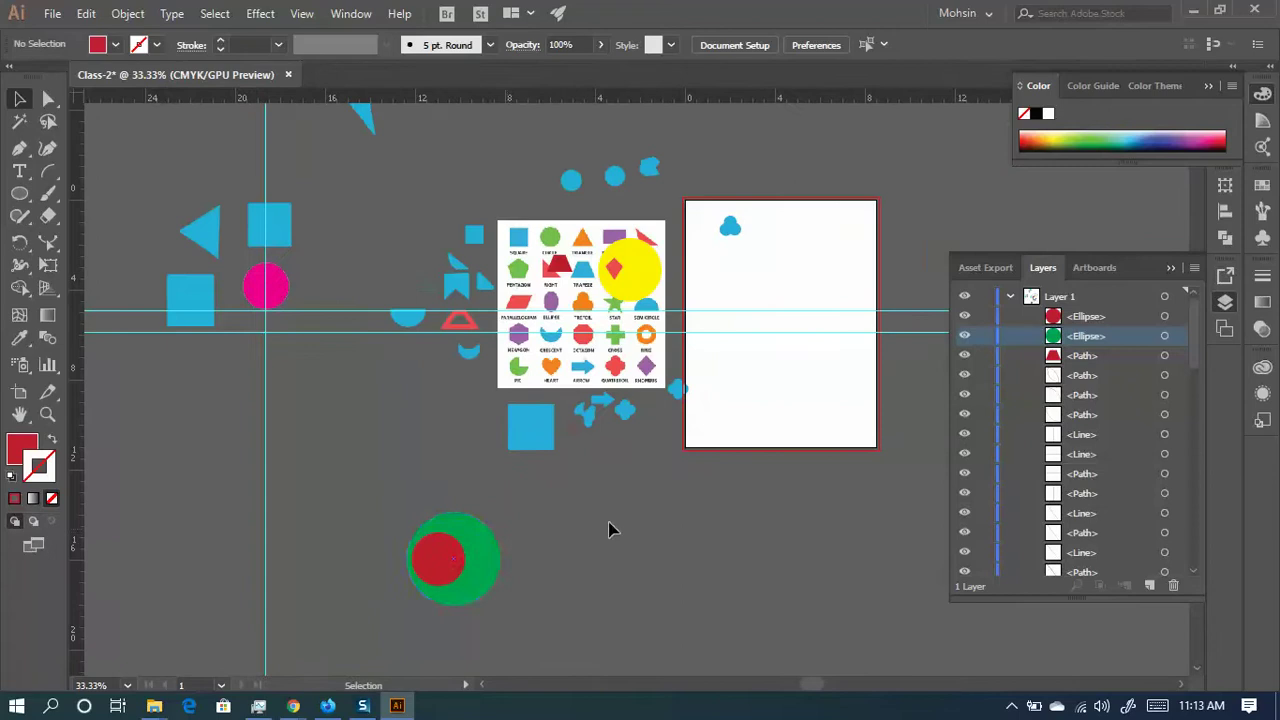
scroll(686, 380, up, 4)
scroll(686, 380, up, 3)
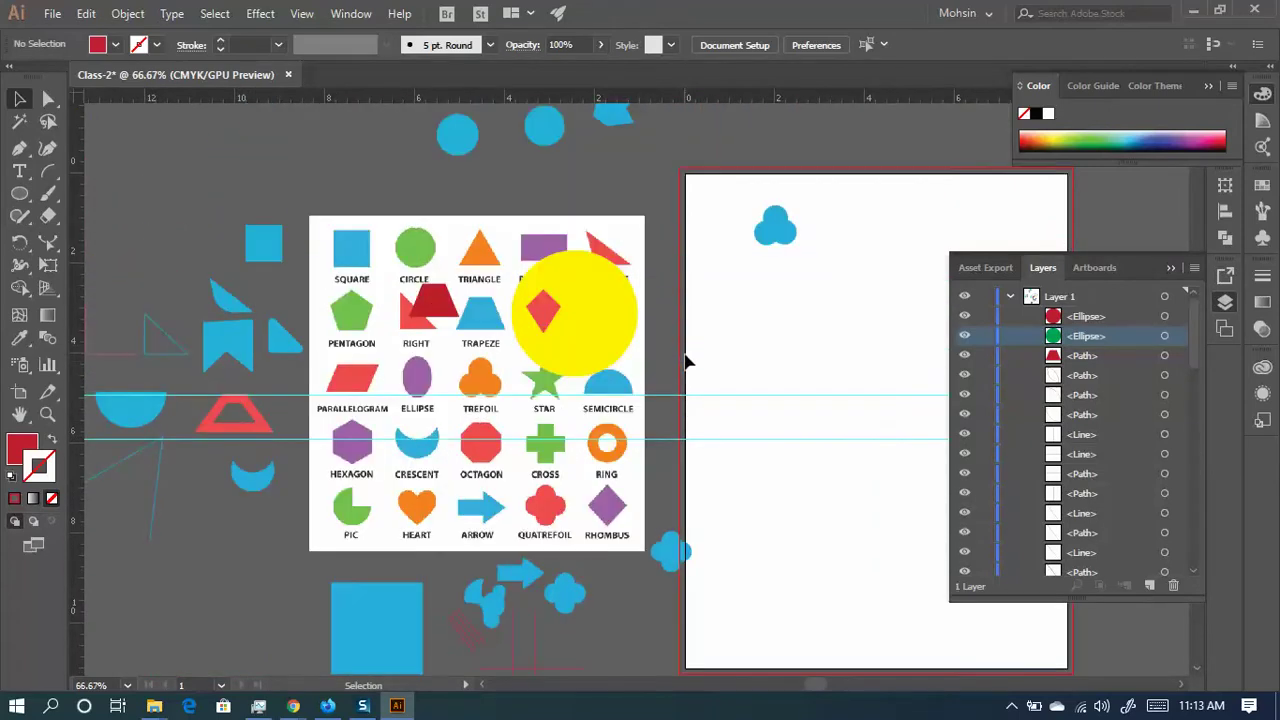
click(686, 358)
key(ctrl+shift+bracketright)
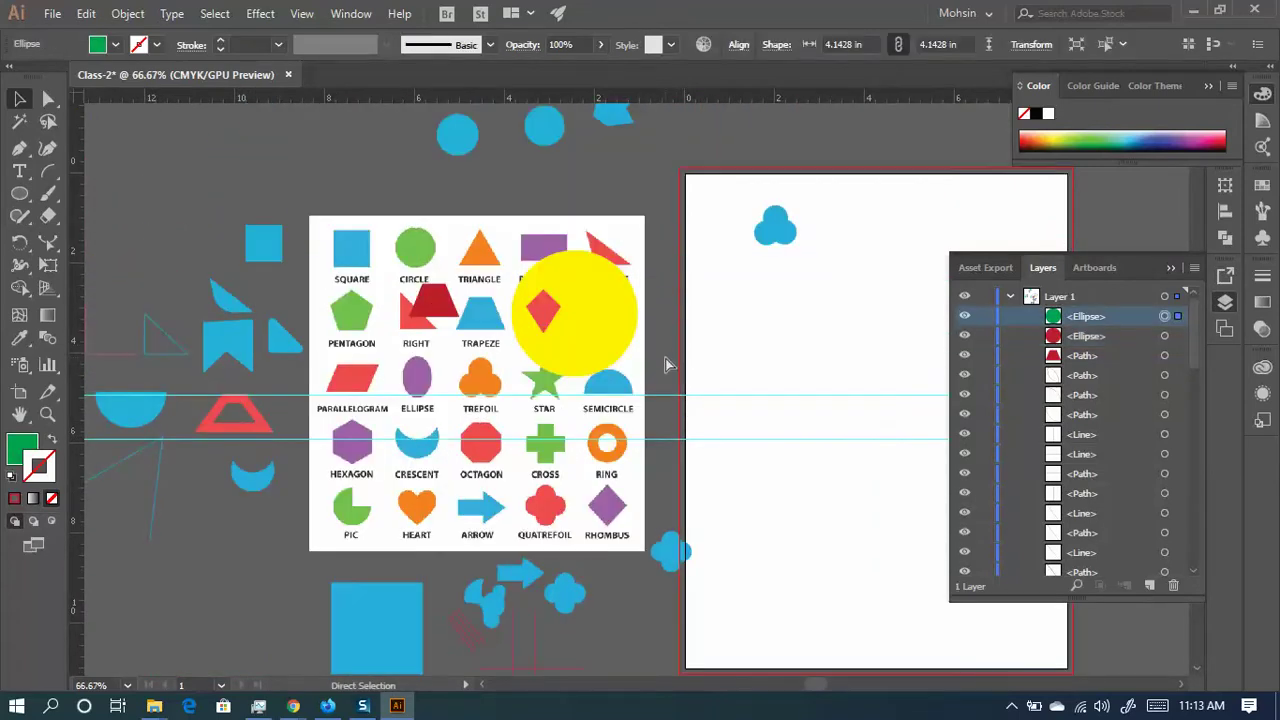
key(ctrl+alt+bracketleft)
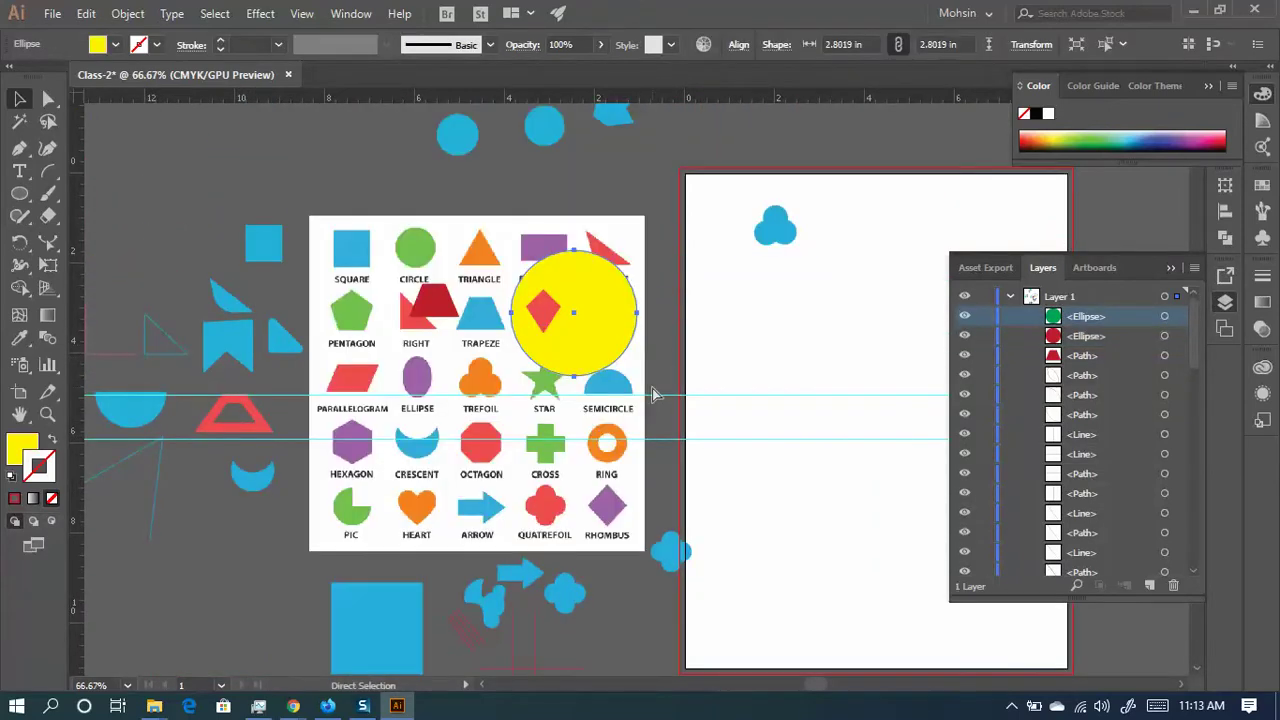
key(ctrl+bracketleft)
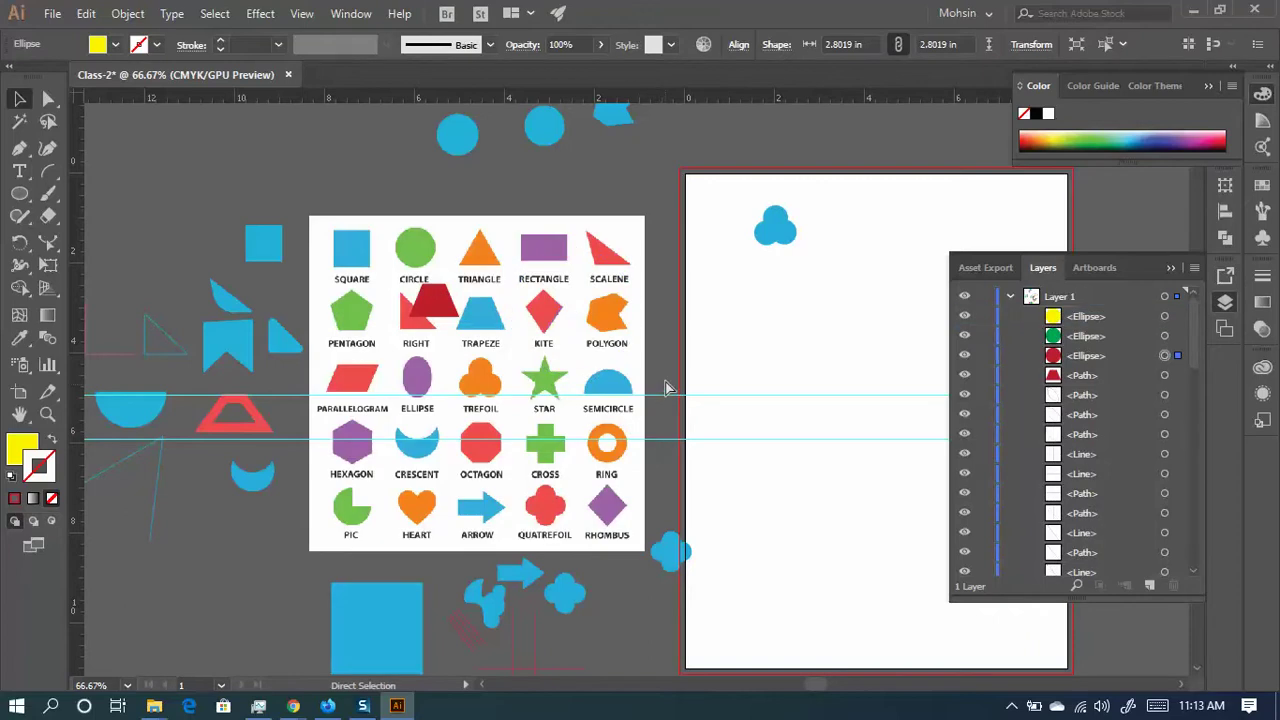
key(ctrl+alt+bracketleft)
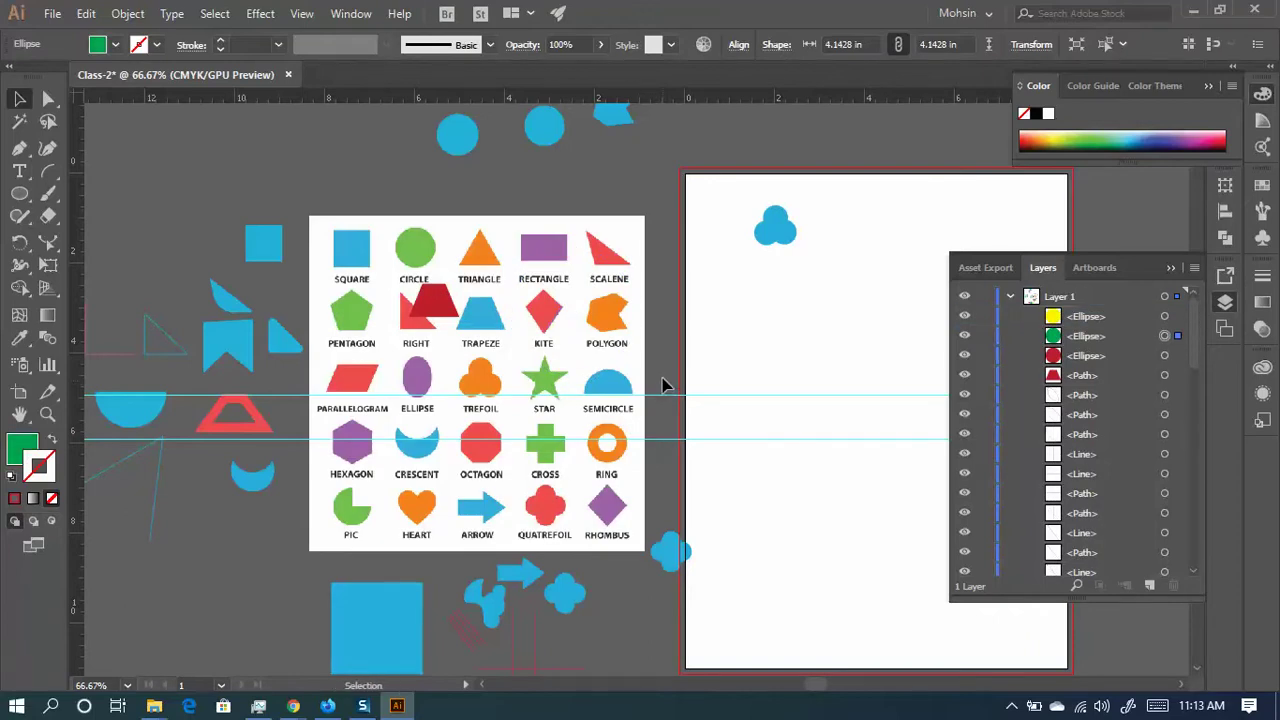
alt+scroll(665, 387, down, 4)
scroll(650, 385, down, 1)
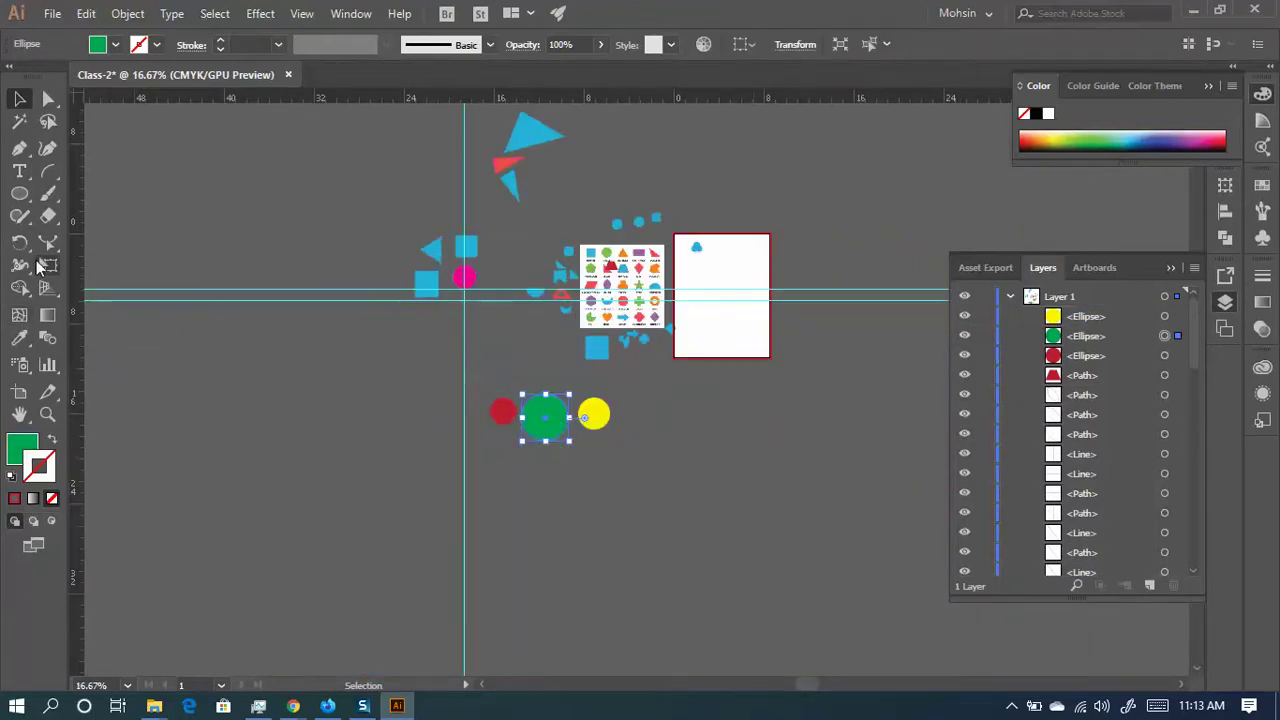
- Draw six large overlapping green ellipses below and beside the row of circles, and deselect them
click(19, 193)
drag(500, 424, 647, 570)
mouse_move(772, 469)
mouse_down()
mouse_move(462, 309)
mouse_move(640, 491)
mouse_up()
drag(571, 288, 856, 526)
drag(640, 525, 492, 237)
drag(214, 329, 471, 529)
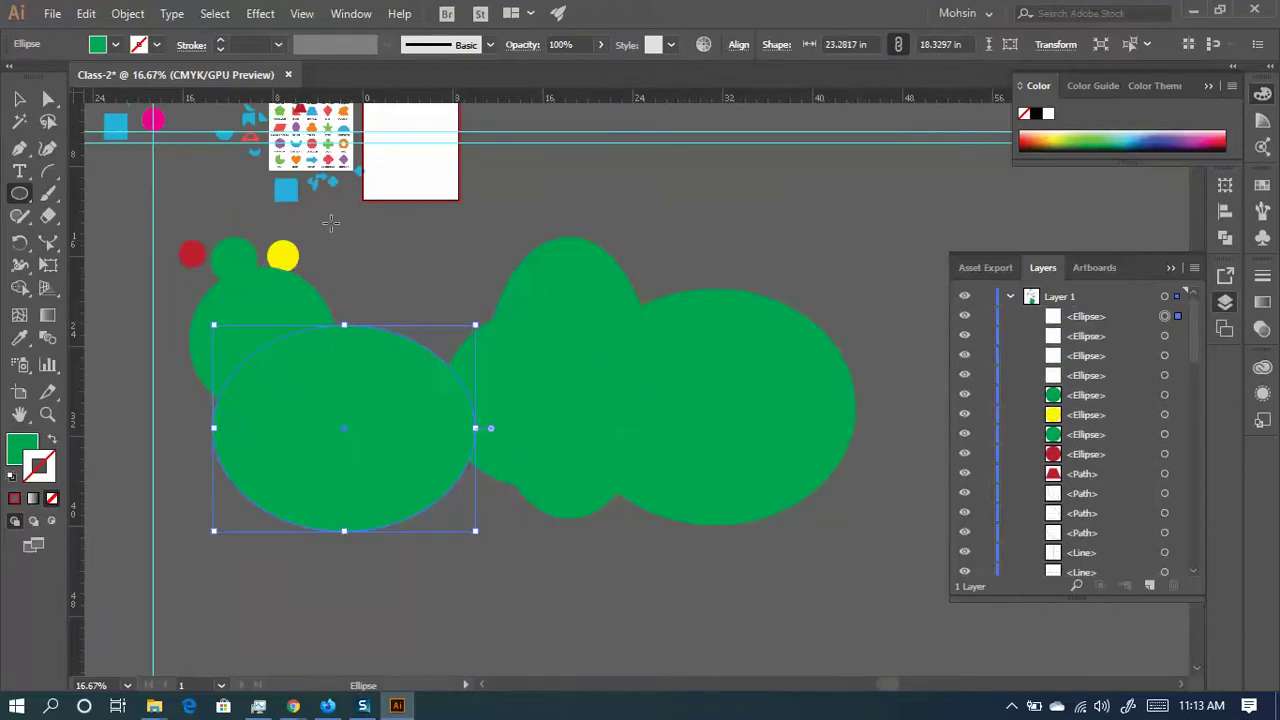
drag(331, 220, 573, 478)
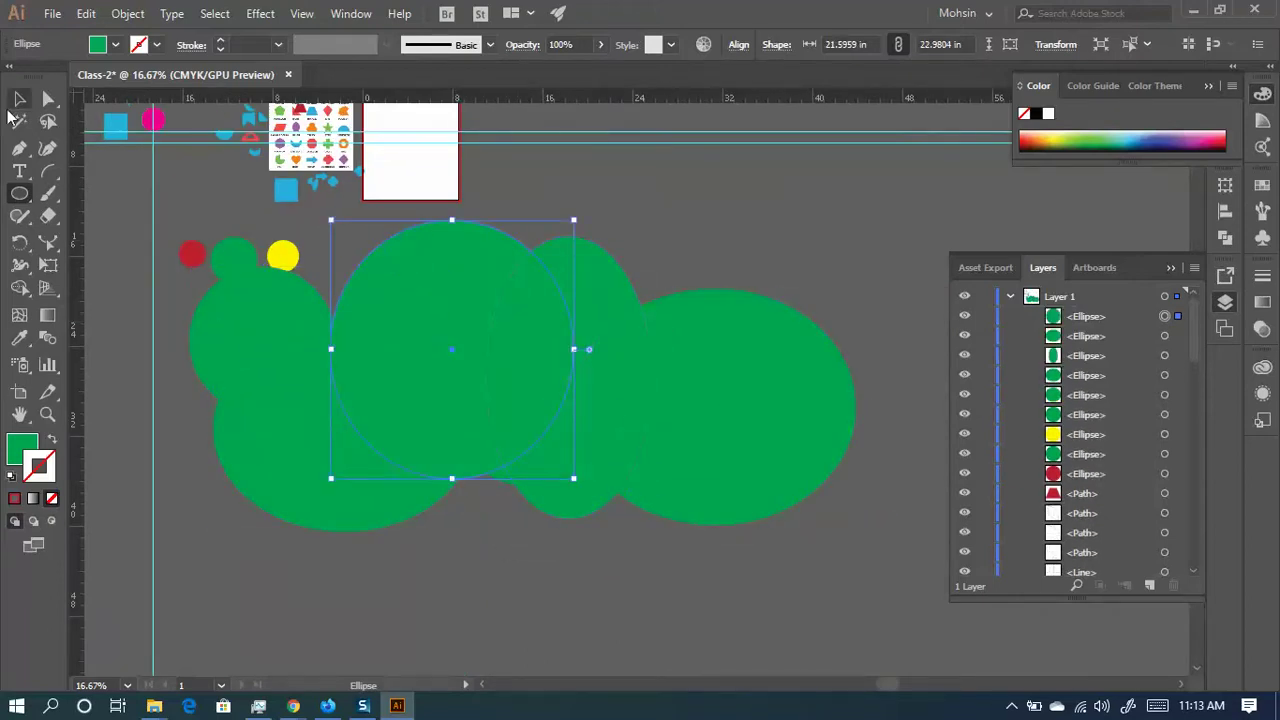
key(v)
click(592, 538)
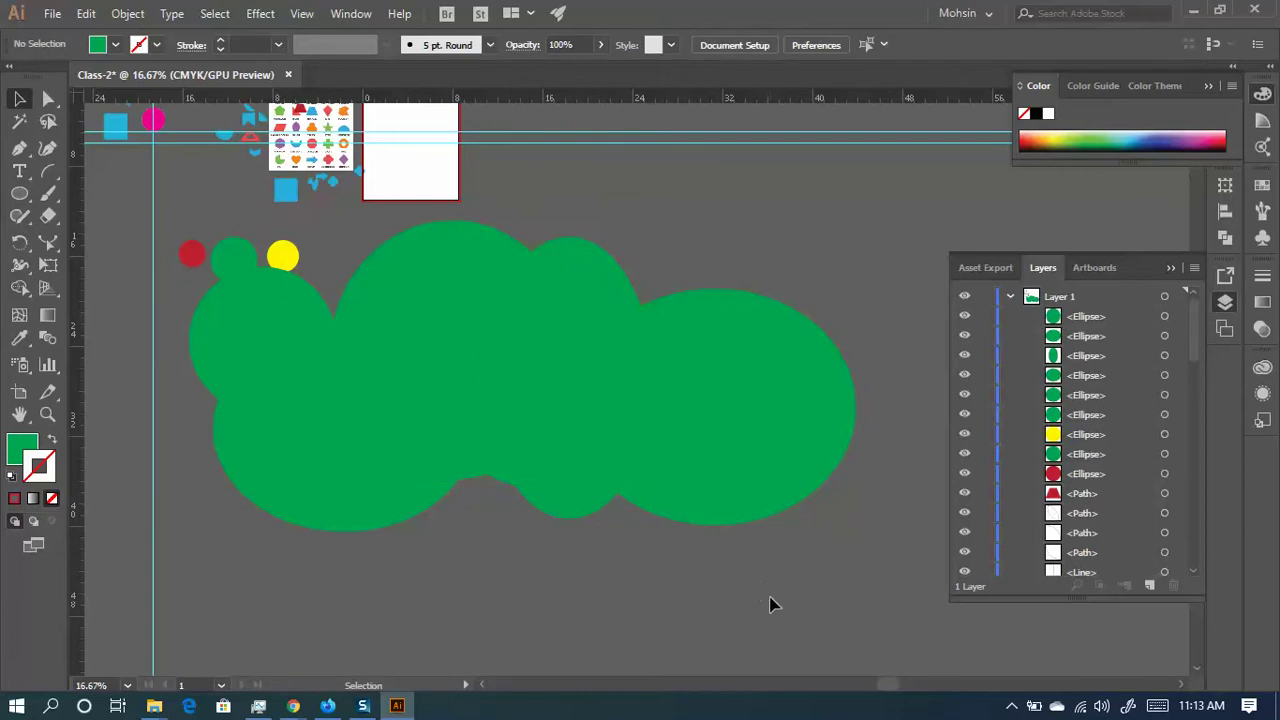
- Undo the six large ellipses and the drawing of the red, green and yellow circles
key(ctrl+z)
key(ctrl+z)
key(ctrl+z)
key(ctrl+z)
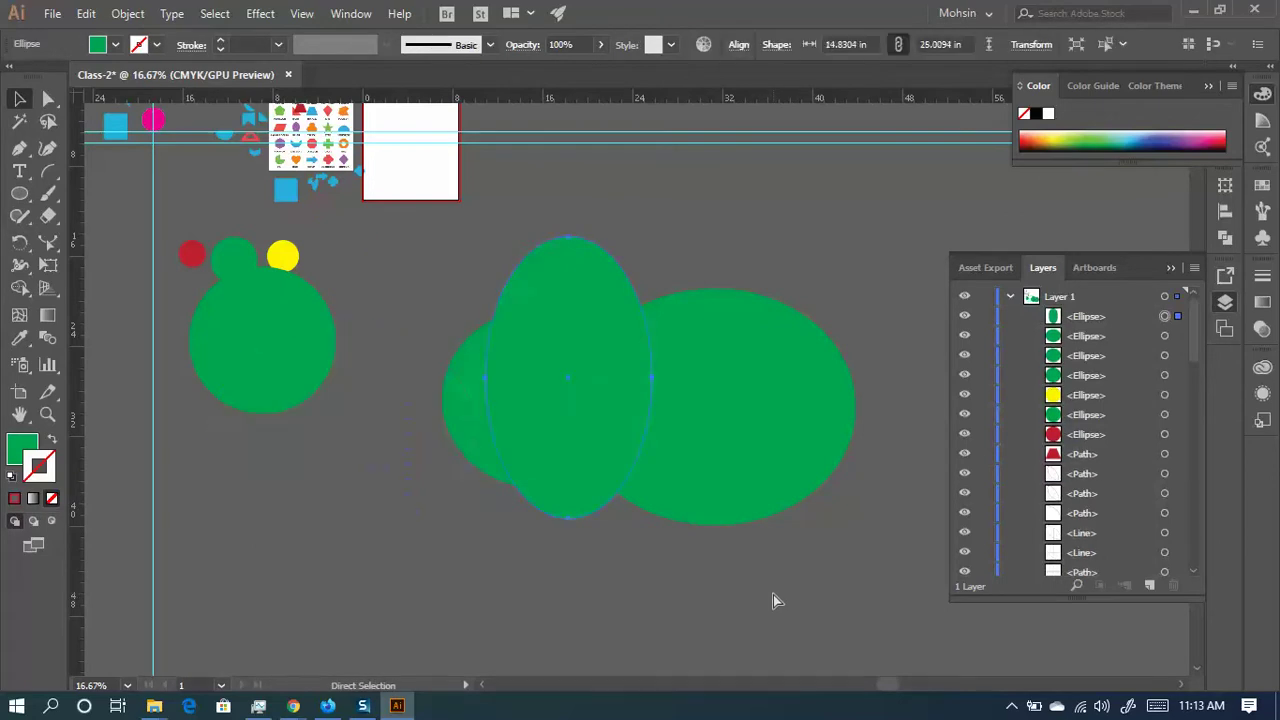
key(ctrl+z)
key(ctrl+z)
key(ctrl+z)
key(ctrl+z)
key(ctrl+z)
key(ctrl+z)
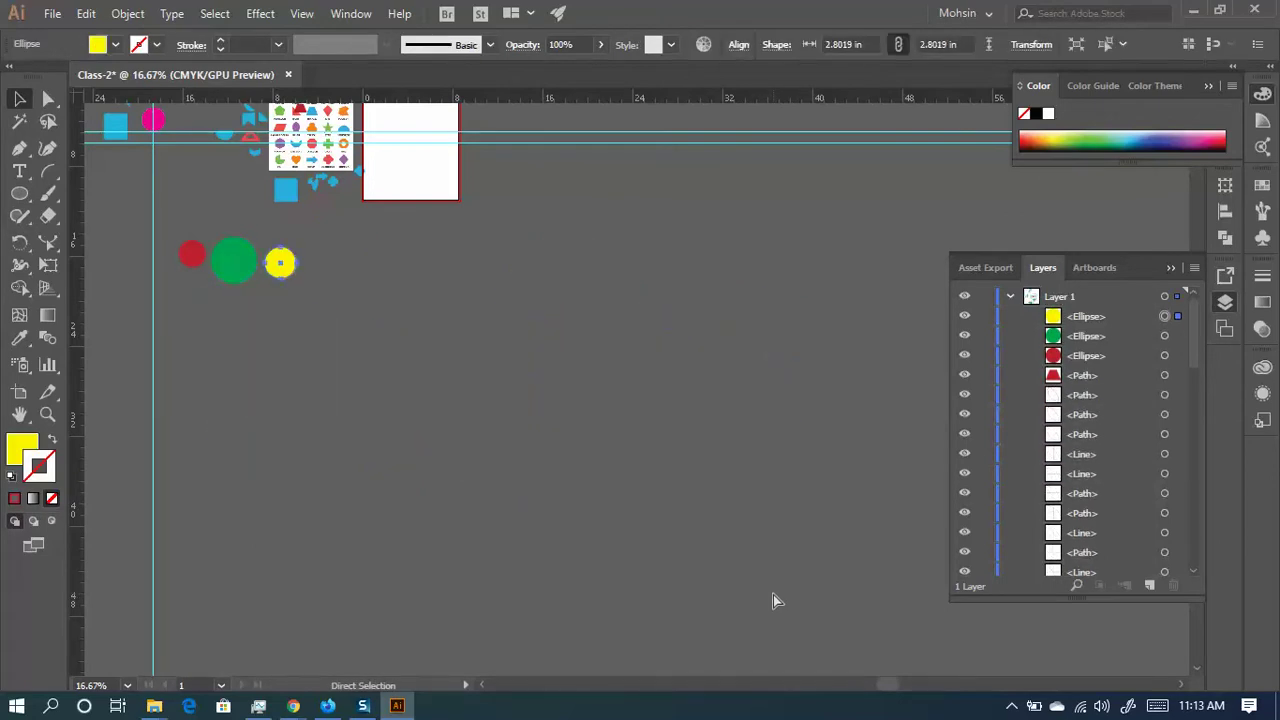
key(ctrl+z)
key(ctrl+z)
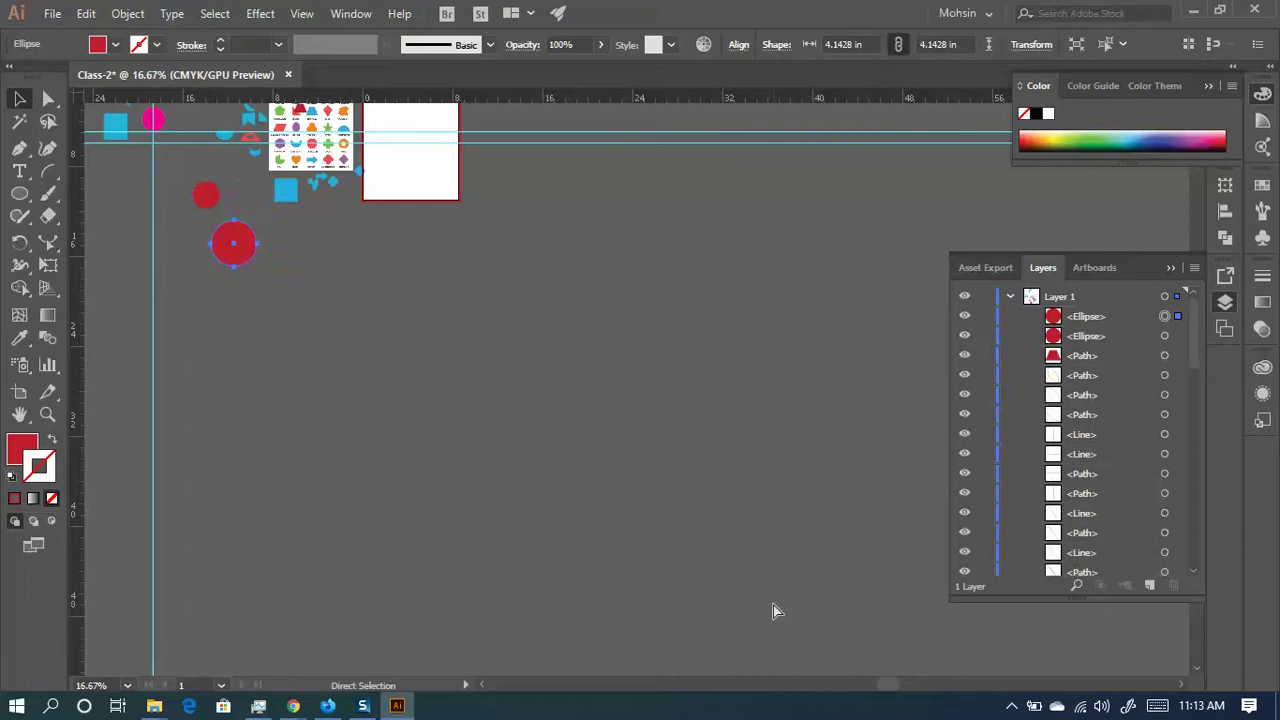
key(ctrl+z)
key(ctrl+z)
key(ctrl+z)
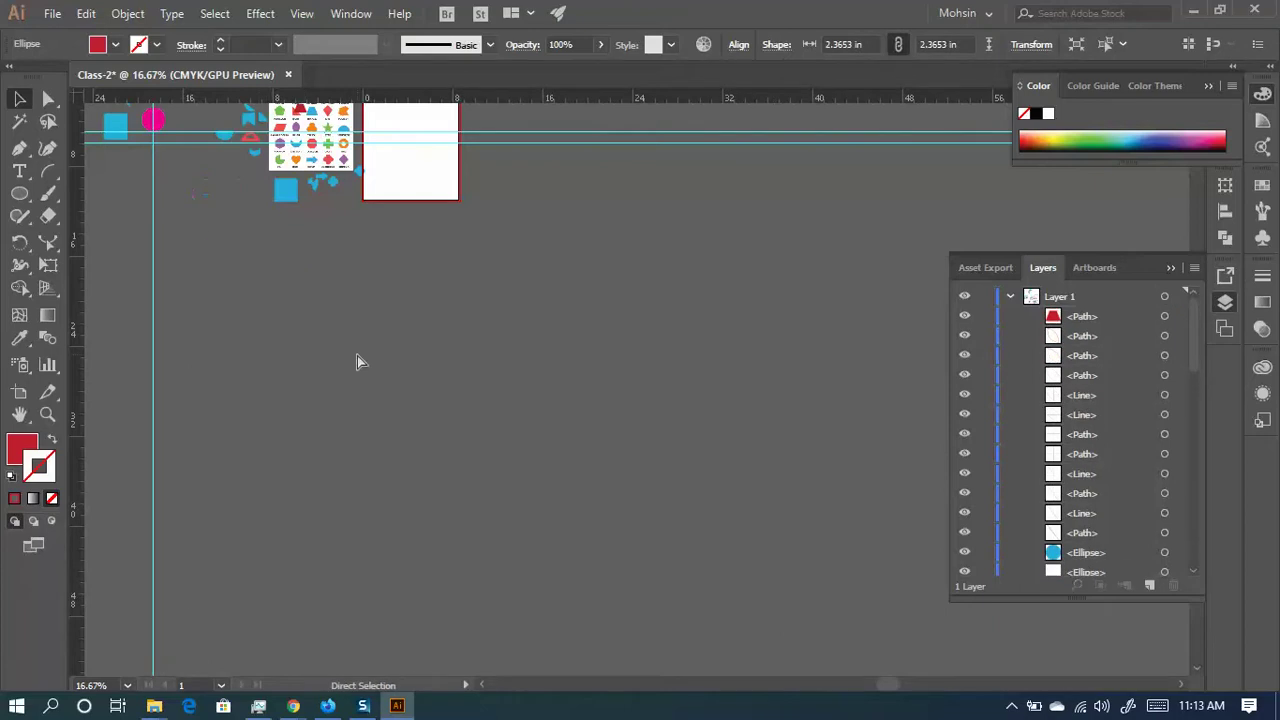
drag(303, 314, 508, 500)
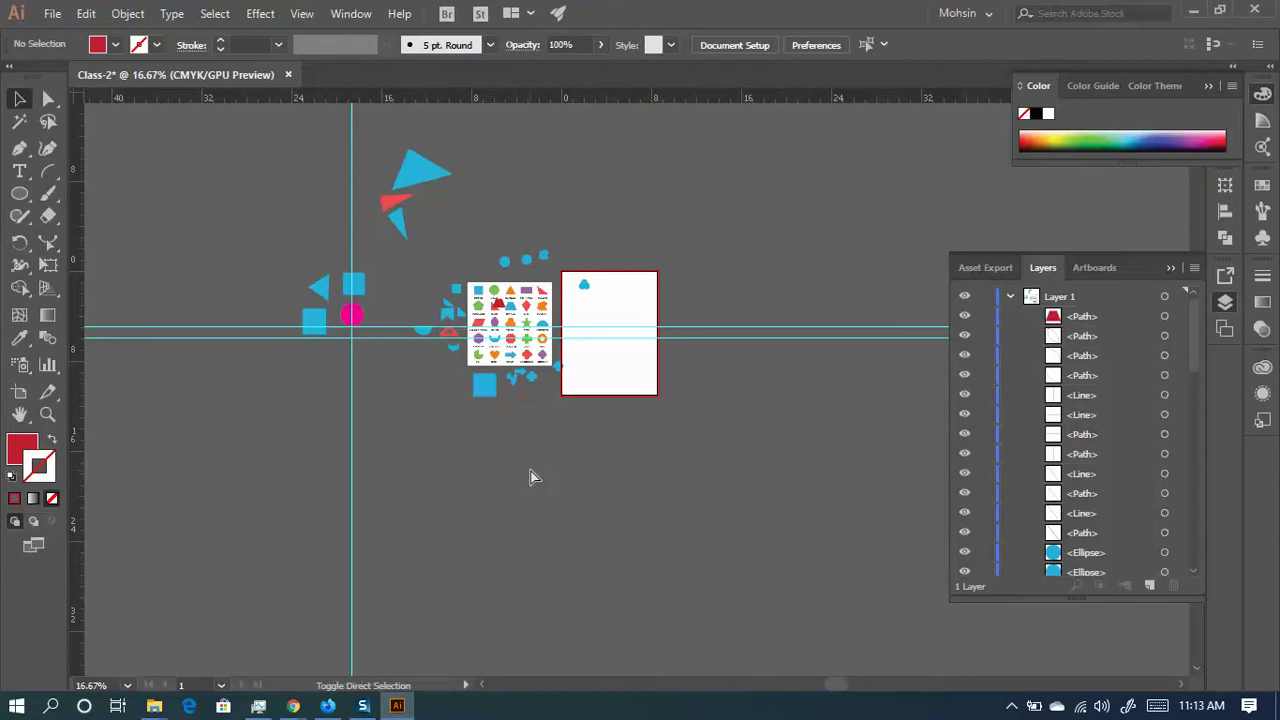
- Redo the undone changes until the three circles and all six large green ellipses are restored
key(ctrl+shift+z)
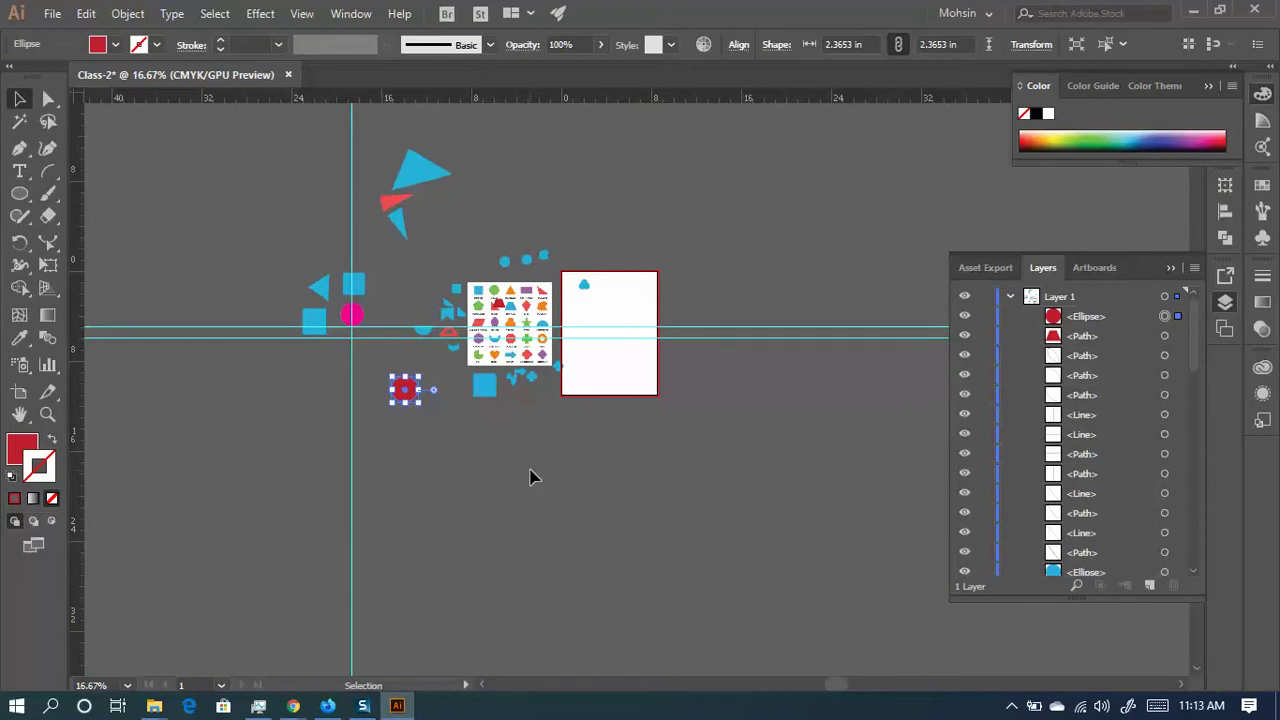
key(ctrl)
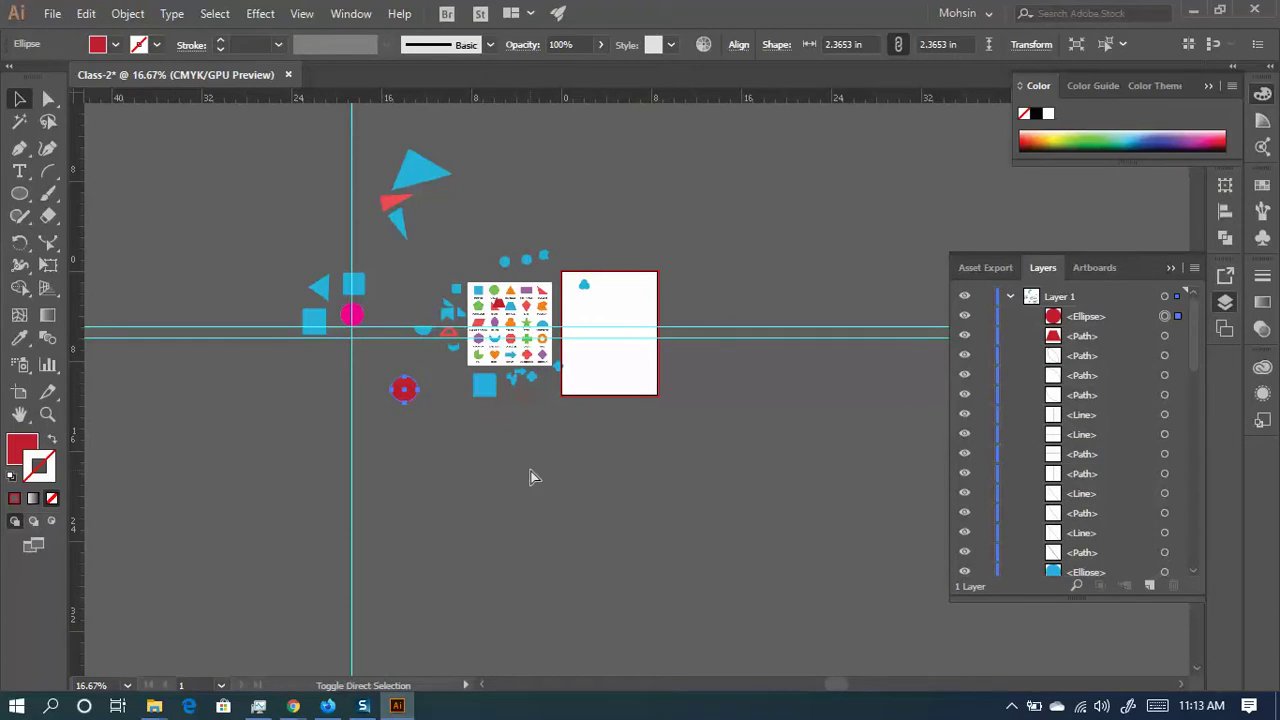
key(ctrl+shift+z)
key(ctrl+shift+z)
key(ctrl+shift+z)
key(ctrl+shift+z)
key(ctrl+shift+z)
key(ctrl+shift+z)
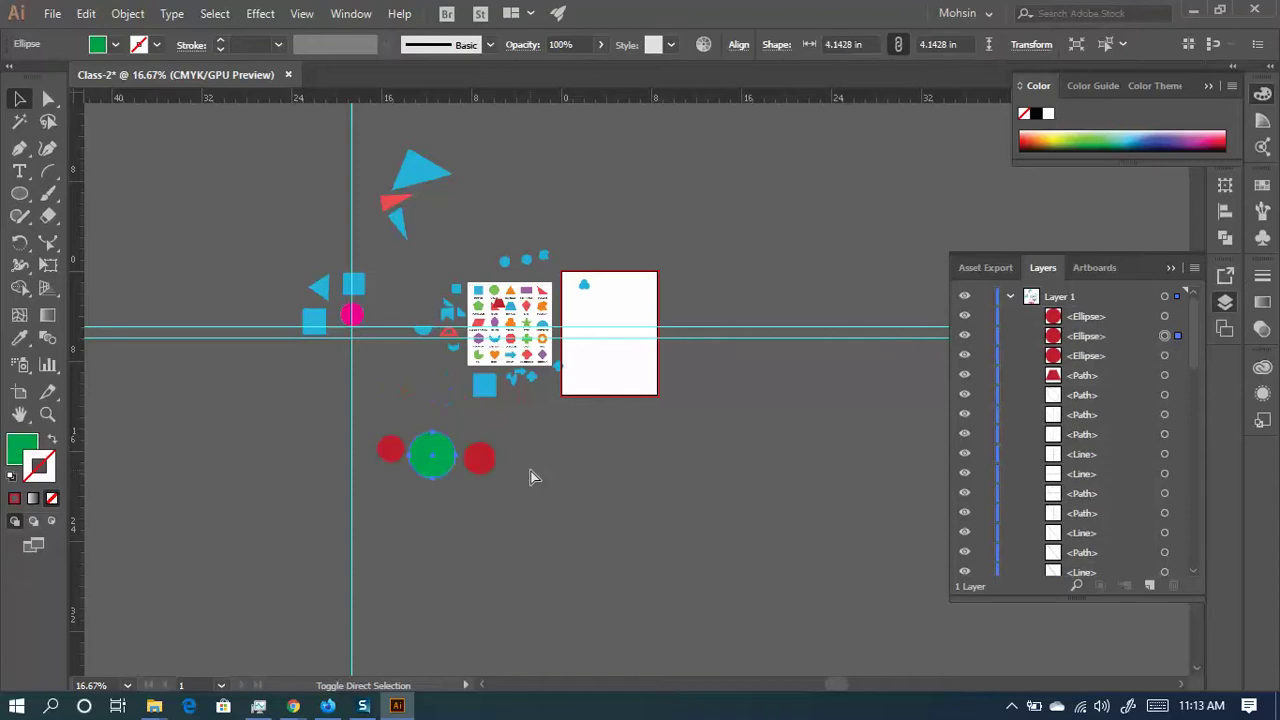
key(ctrl+shift+z)
key(ctrl+shift+z)
key(ctrl+shift+z)
key(ctrl+shift+z)
key(ctrl+shift+z)
key(ctrl+shift+z)
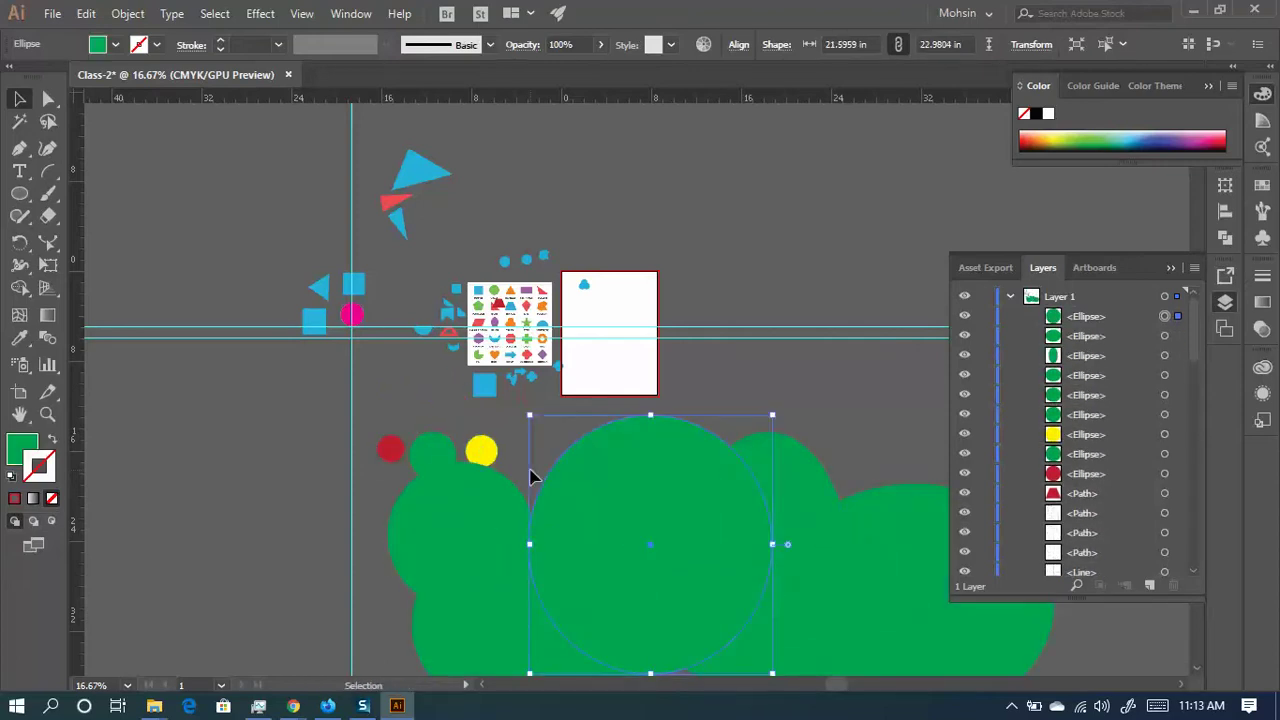
- Undo the ellipses and circles again, and also the red trapeze shape placed on the reference chart
key(ctrl+z)
key(ctrl+z)
key(ctrl+z)
key(ctrl+z)
key(ctrl+z)
key(ctrl+z)
key(ctrl+z)
key(ctrl+z)
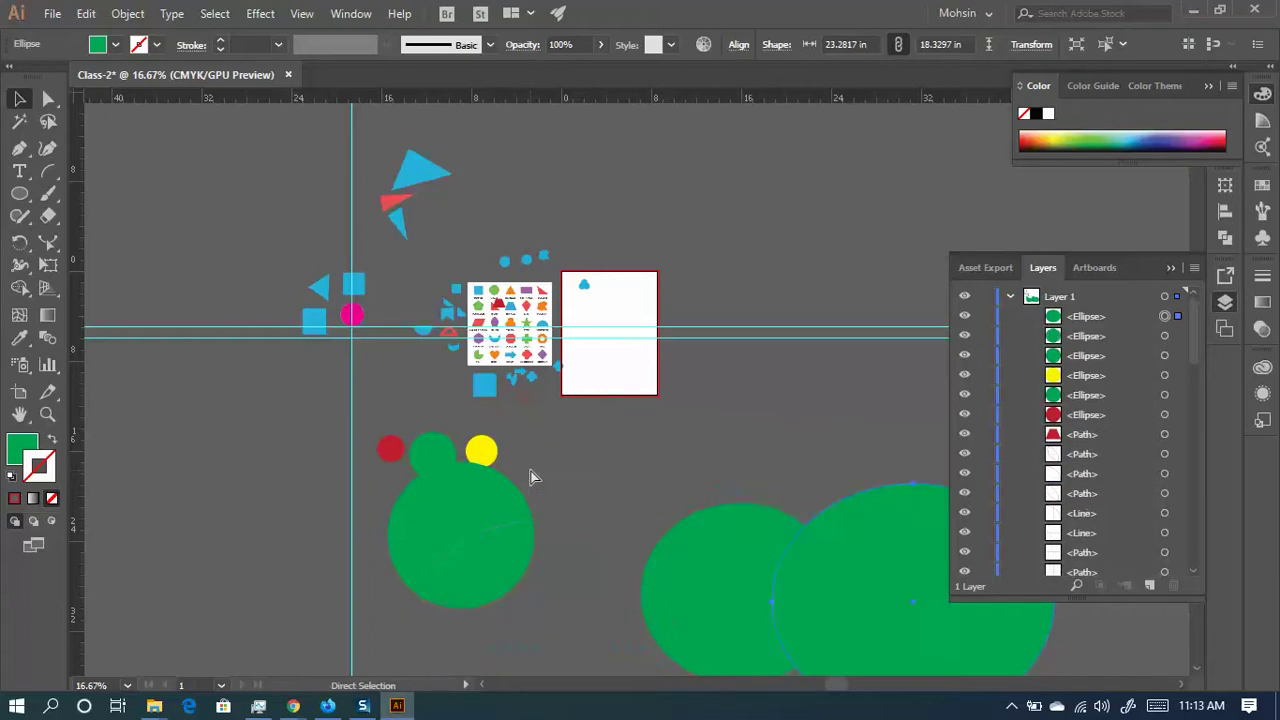
key(ctrl+z)
key(ctrl+z)
key(ctrl+z)
key(ctrl+z)
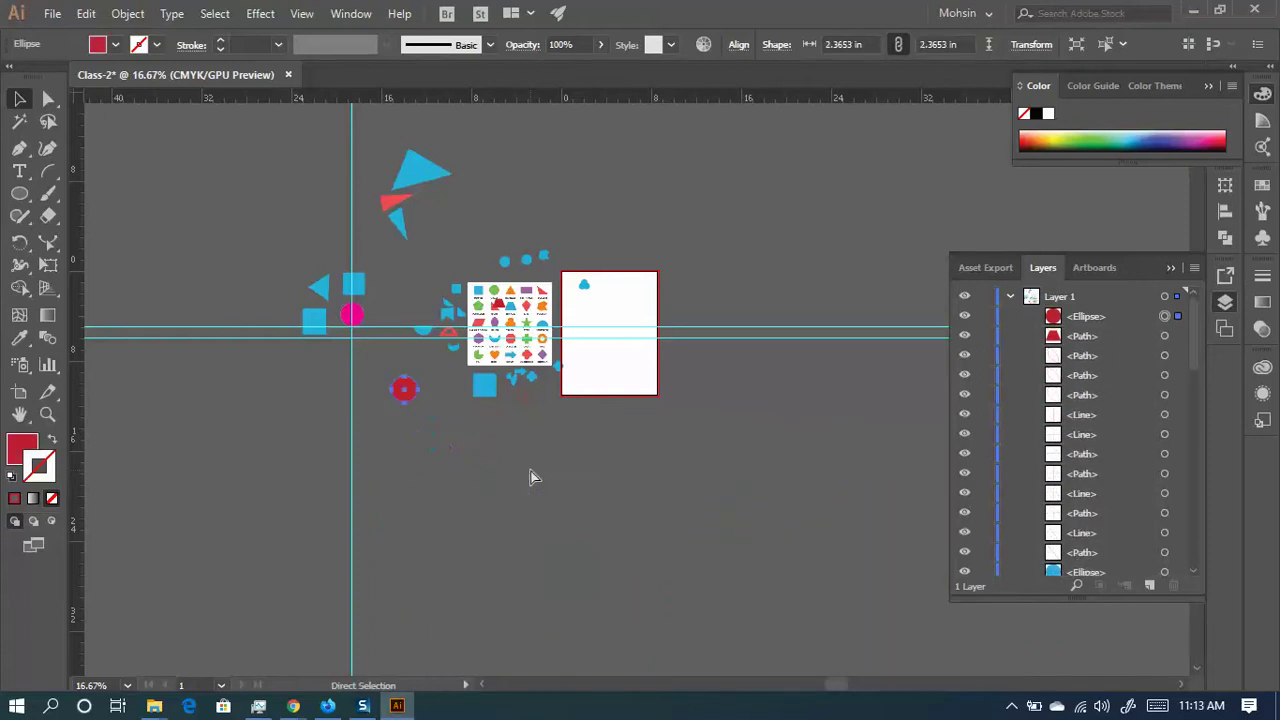
key(ctrl+z)
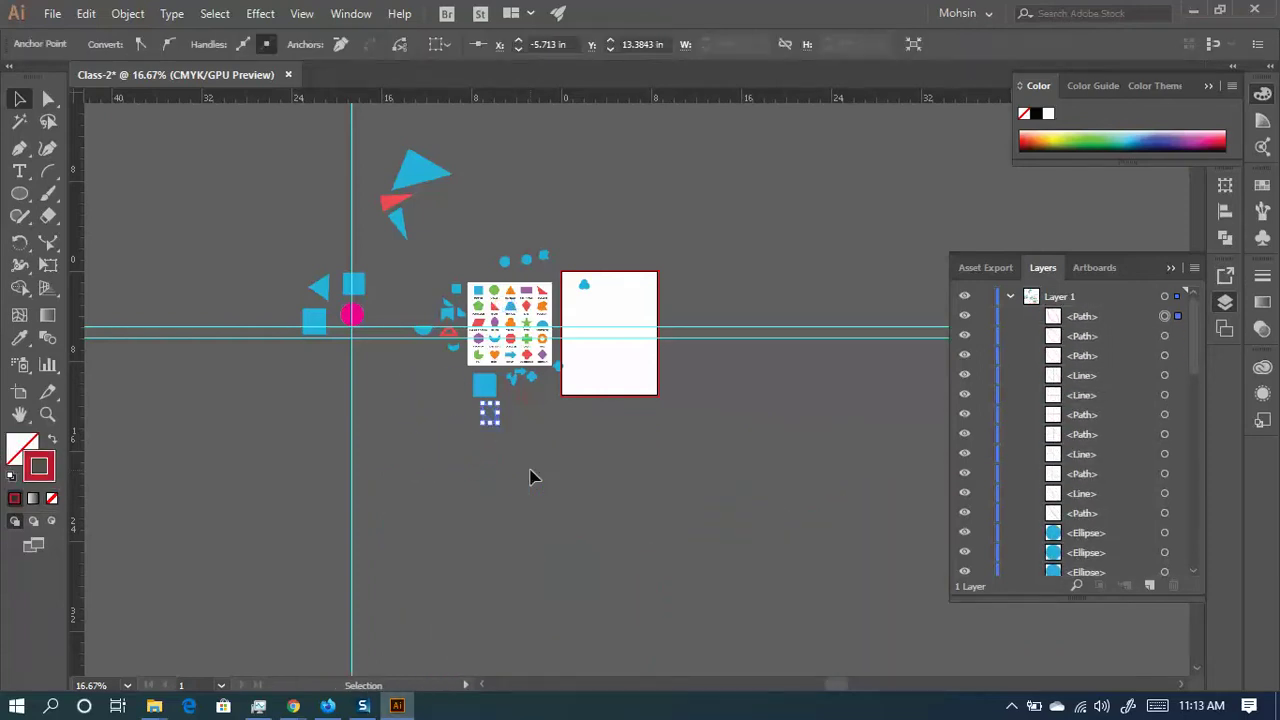
- Select and delete the blue shapes and thin red outline paths lying below the reference chart
scroll(540, 321, up, 5)
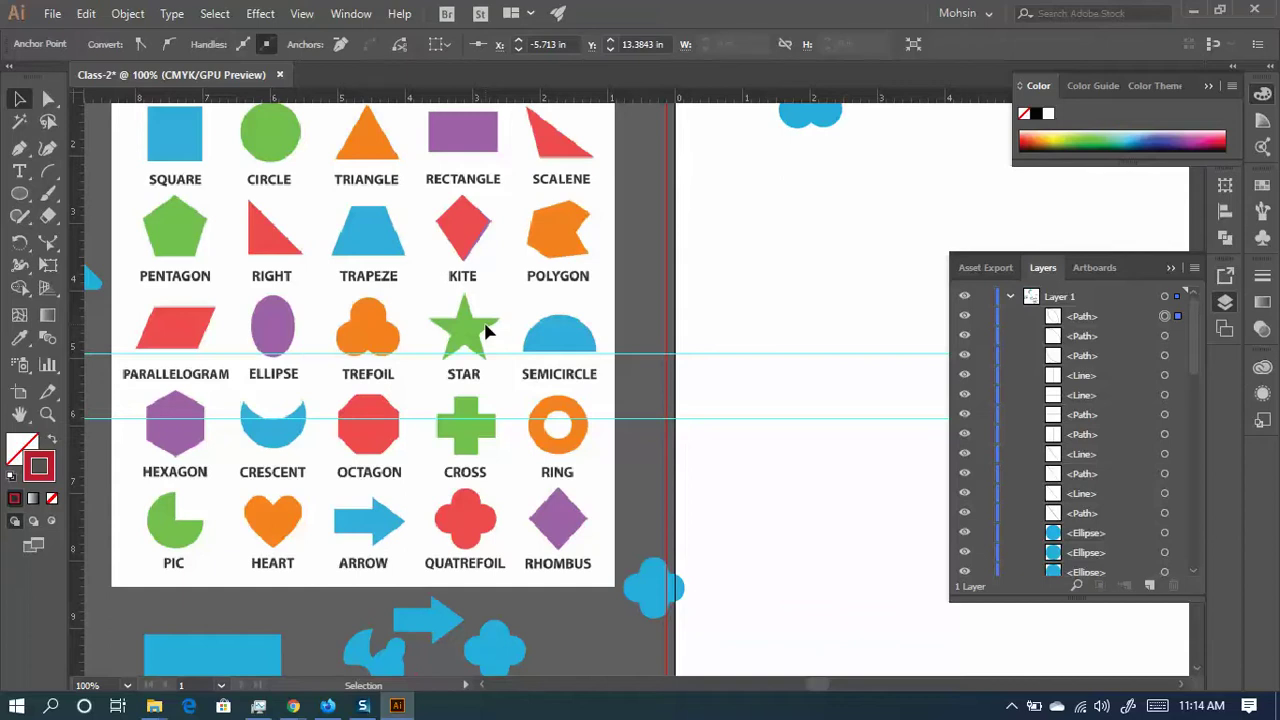
scroll(476, 467, up, 3)
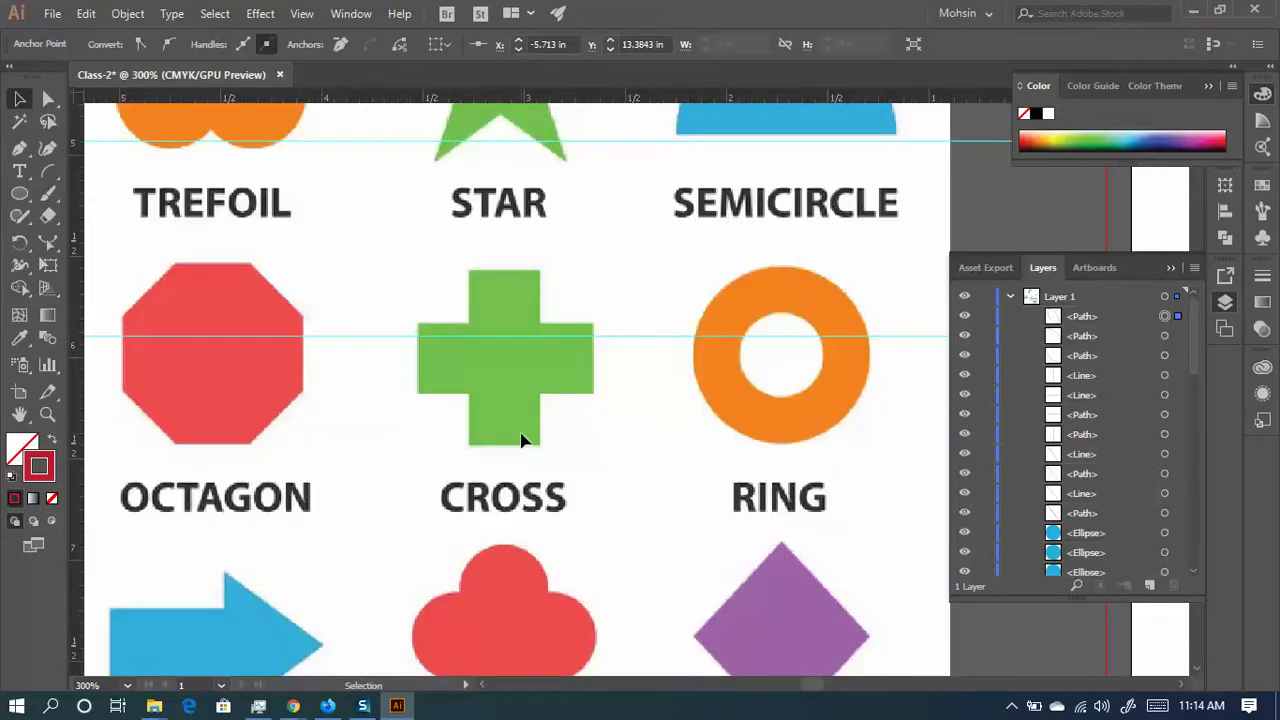
scroll(400, 430, down, 2)
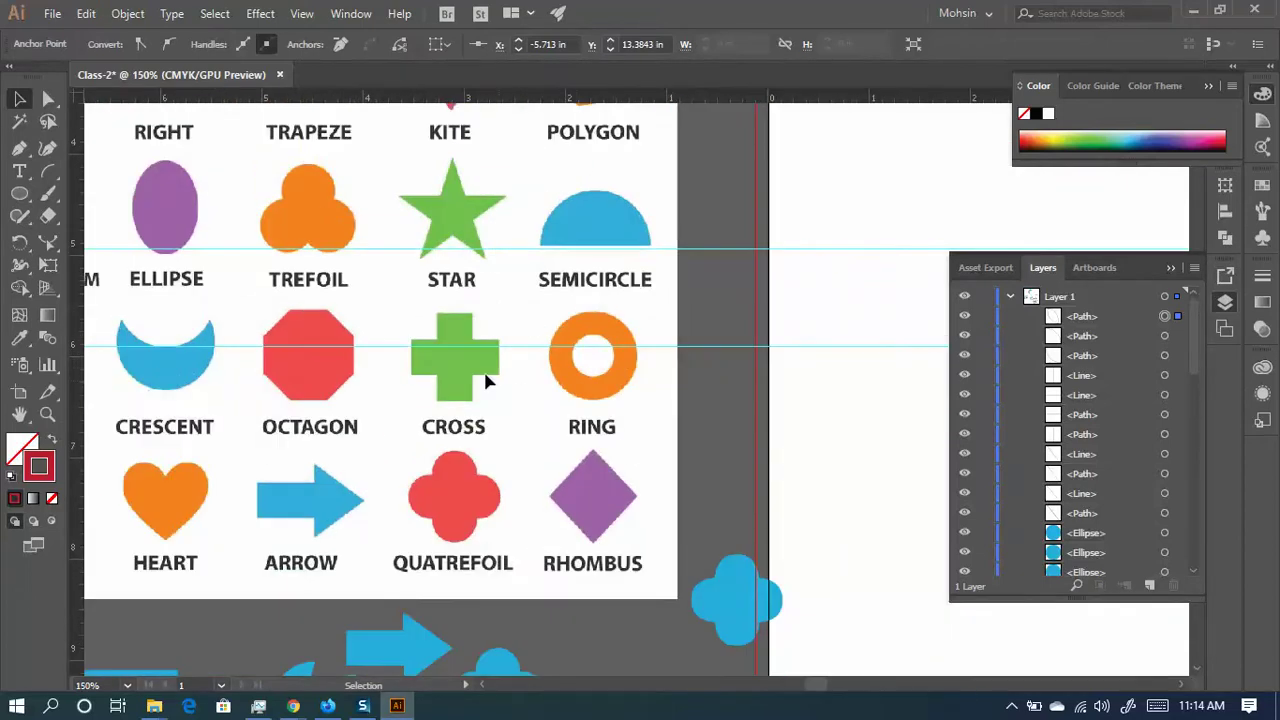
scroll(492, 380, down, 2)
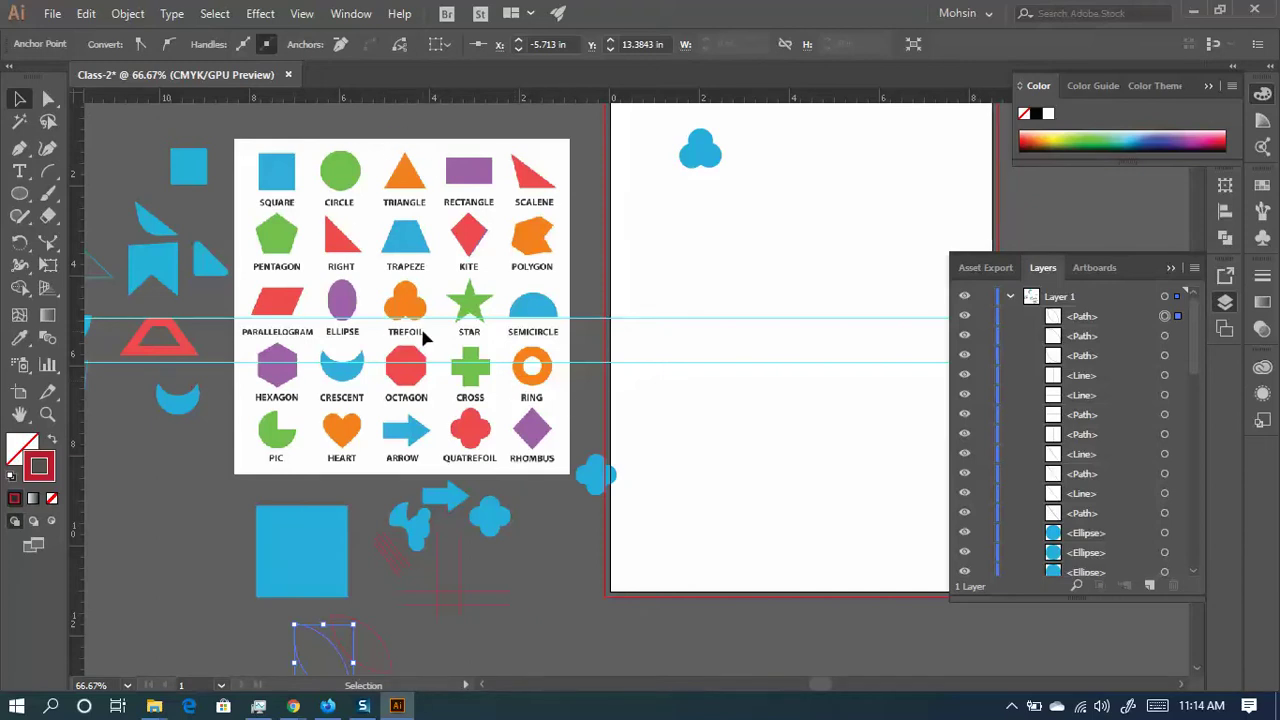
scroll(521, 388, down, 2)
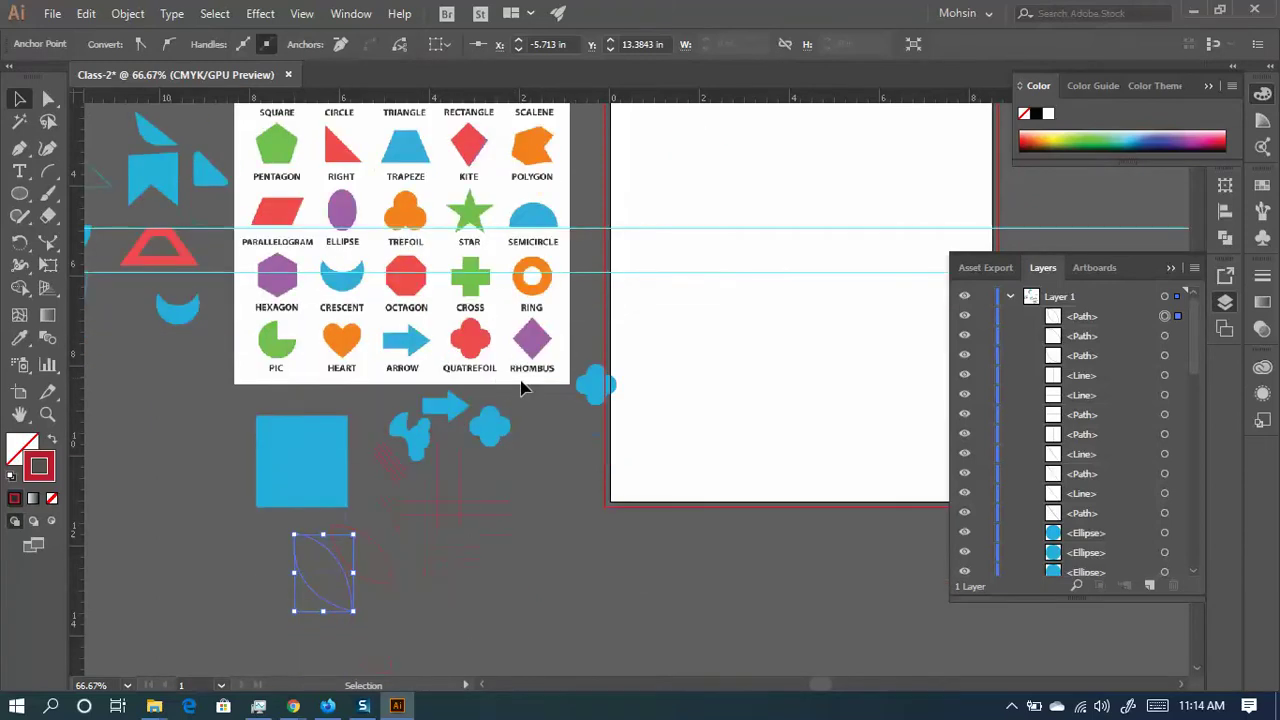
drag(710, 607, 190, 398)
key(Delete)
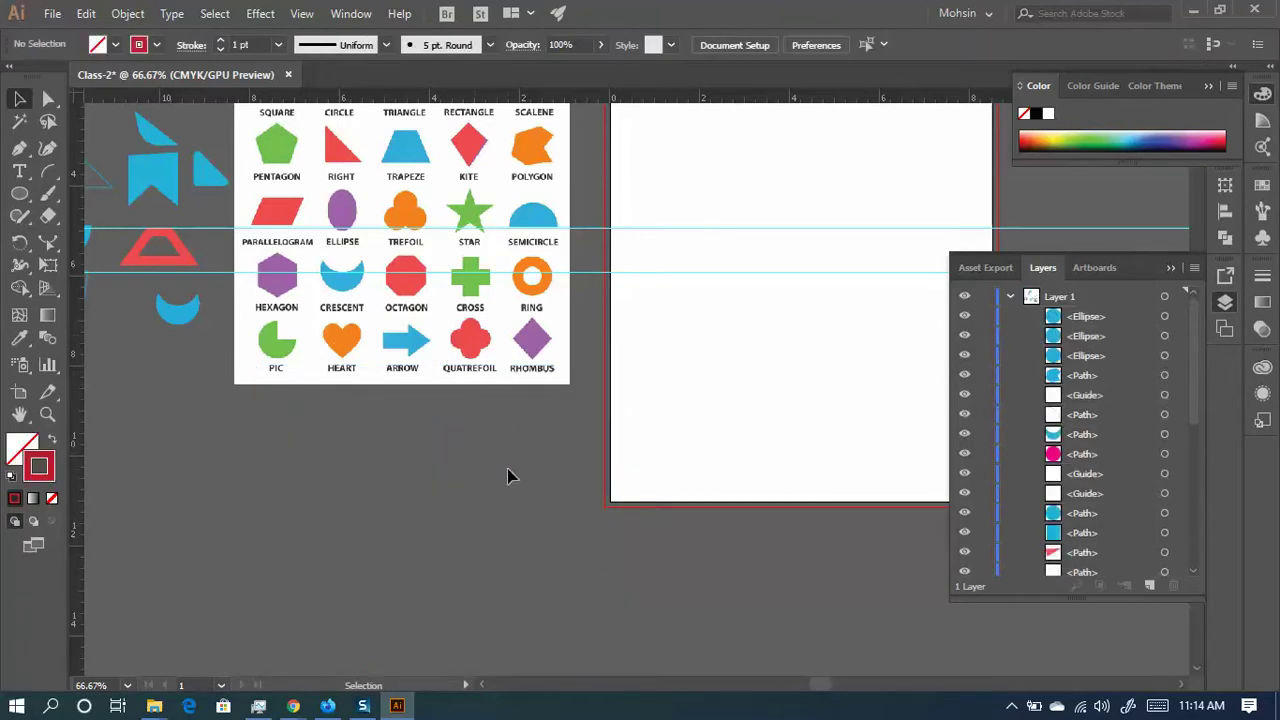
- Trace the right edge of the chart's orange heart with the Pen tool, curving from the upper side of the lobe to the bottom tip
scroll(500, 465, up, 2)
drag(385, 437, 698, 486)
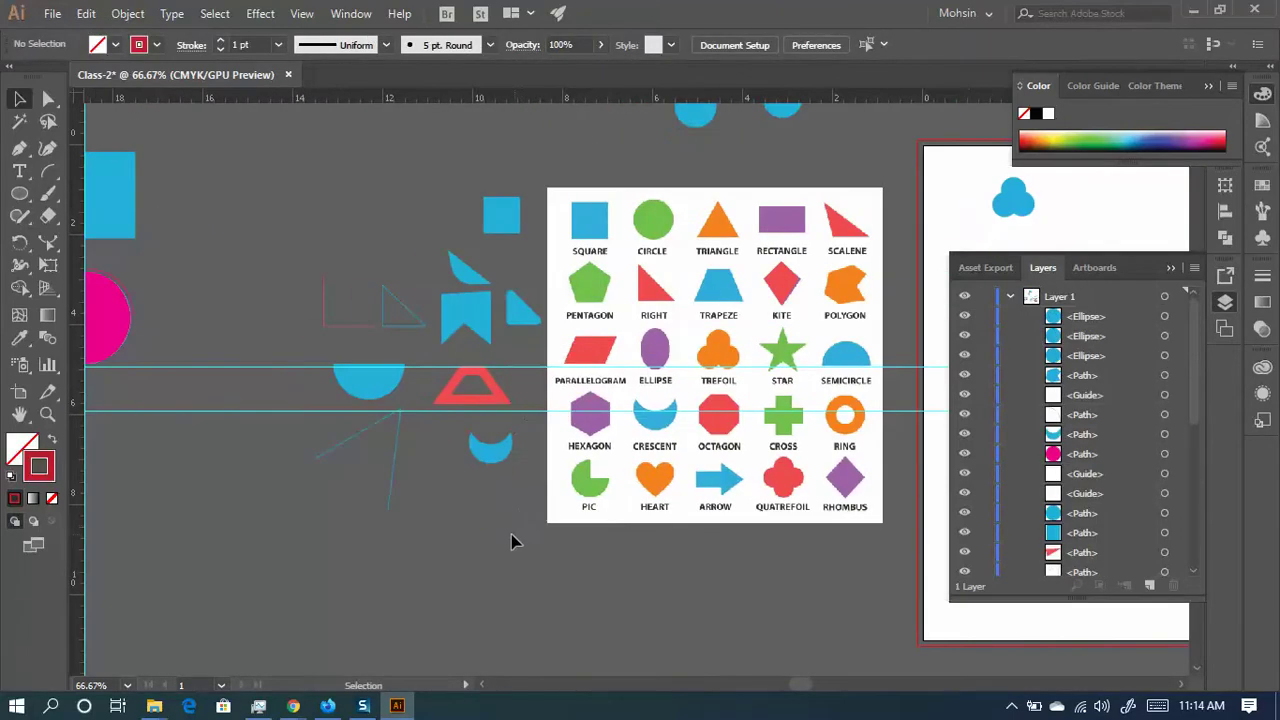
scroll(400, 455, down, 2)
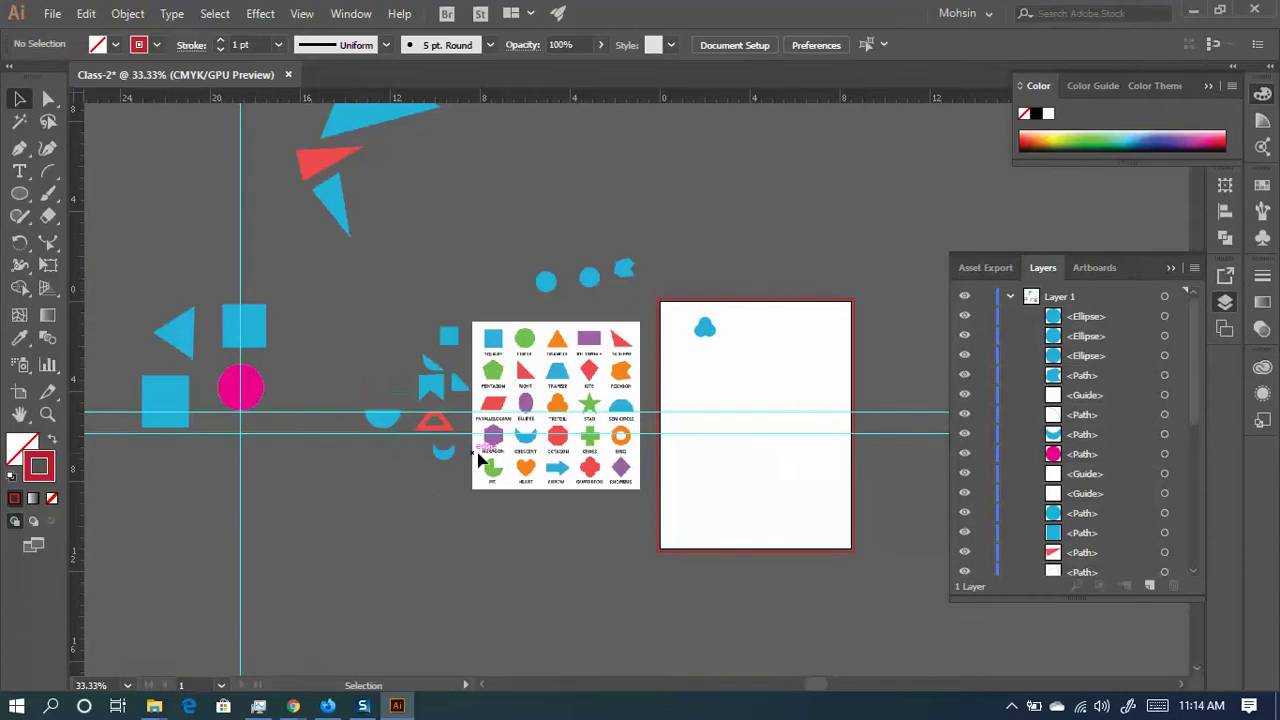
scroll(523, 346, up, 2)
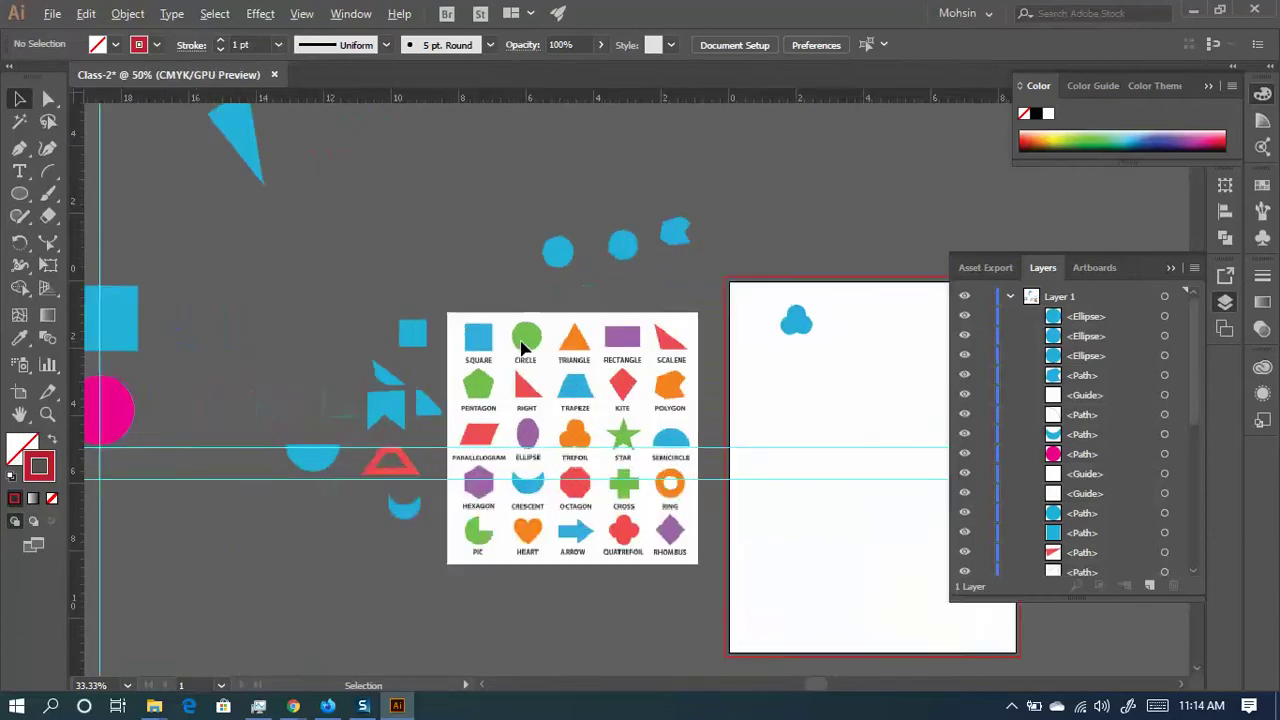
scroll(597, 477, down, 3)
scroll(560, 484, up, 3)
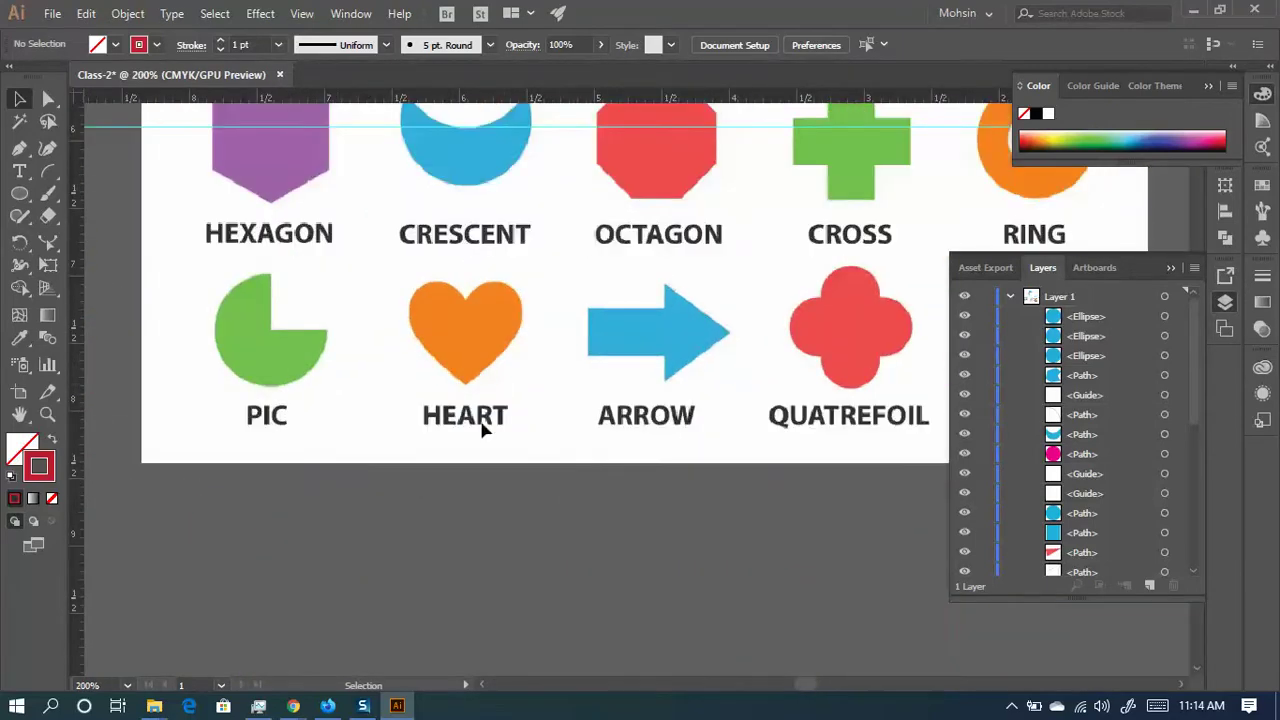
scroll(506, 375, up, 3)
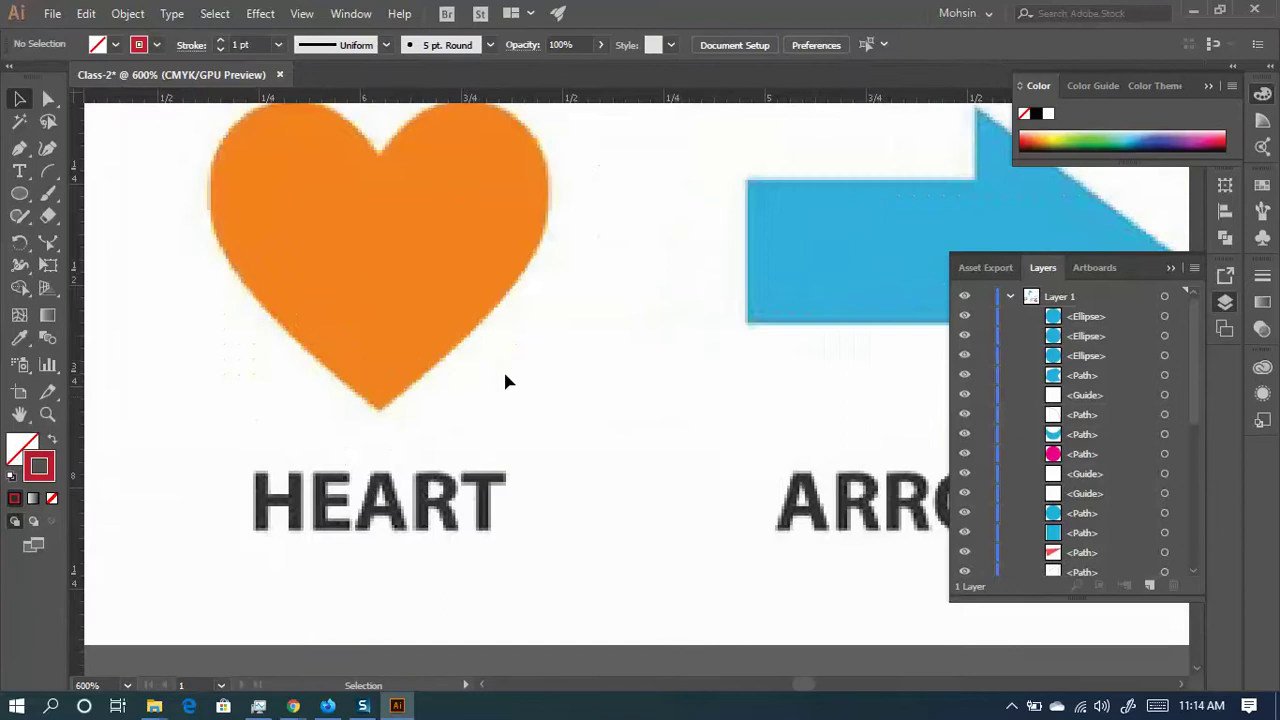
scroll(489, 420, up, 2)
scroll(489, 420, left, 2)
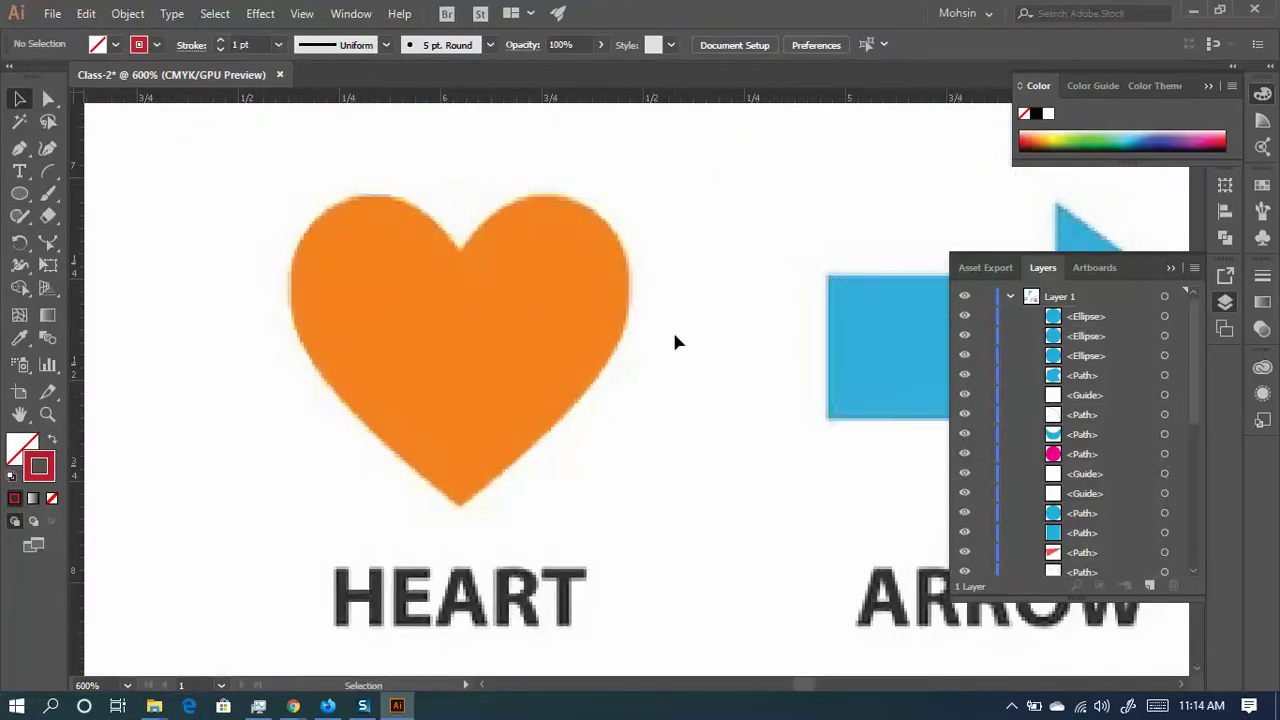
click(19, 147)
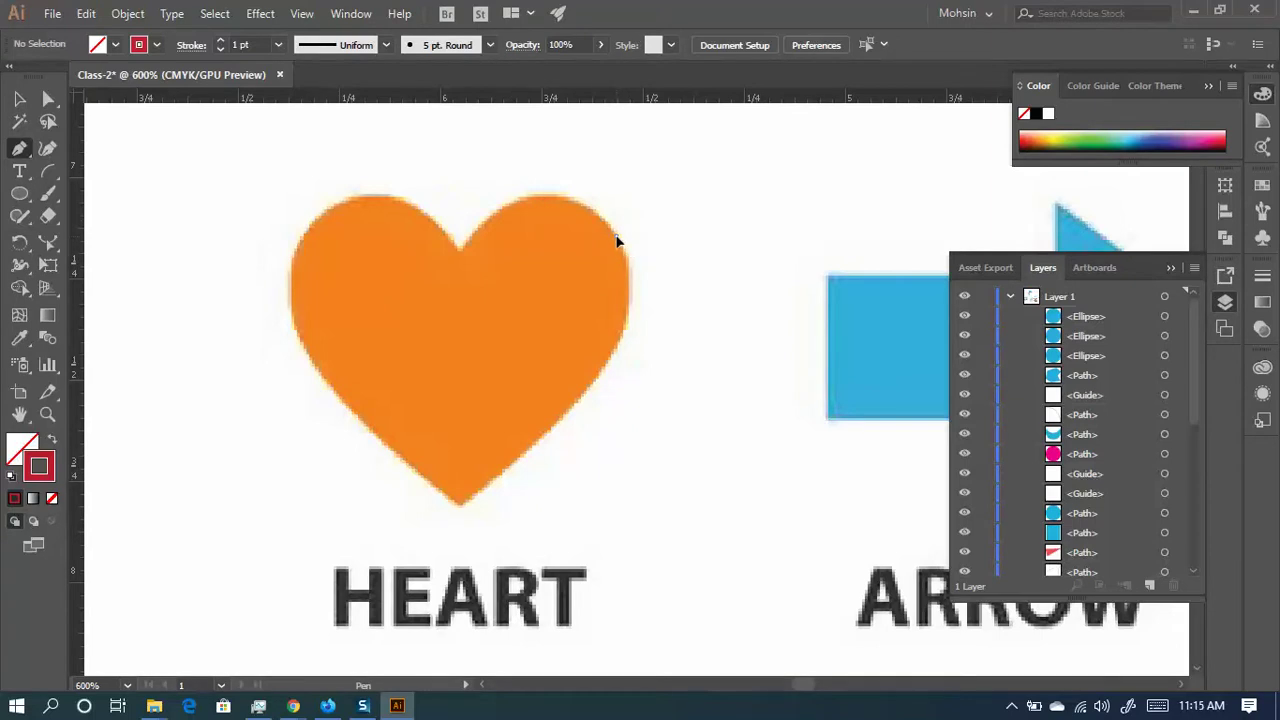
drag(617, 241, 667, 338)
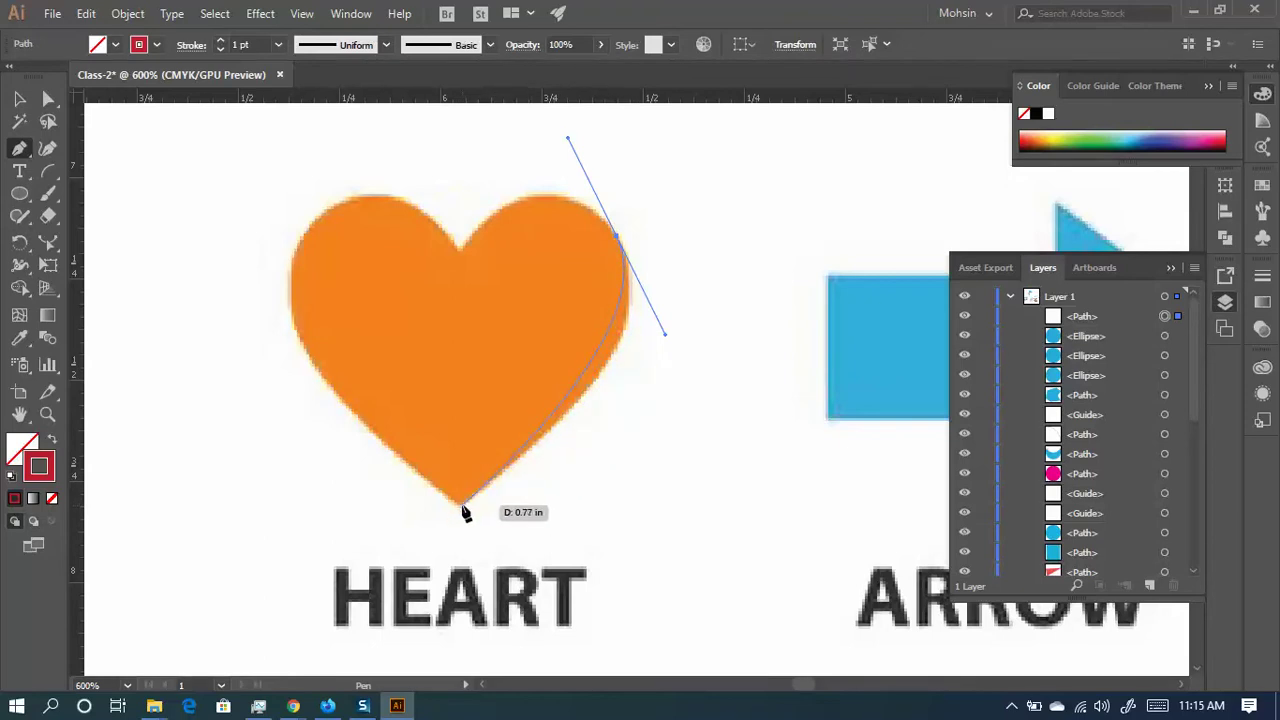
mouse_move(463, 507)
mouse_down()
mouse_move(412, 509)
mouse_move(343, 586)
mouse_move(357, 600)
mouse_move(497, 486)
mouse_move(451, 523)
mouse_move(478, 493)
mouse_move(449, 517)
mouse_move(466, 509)
mouse_move(454, 349)
mouse_move(478, 260)
mouse_move(449, 257)
mouse_move(434, 282)
mouse_up()
- Close the right half-heart outline with a straight line up to the cleft and a curve over the lobe to the starting anchor
mouse_move(430, 287)
mouse_down()
mouse_move(481, 290)
mouse_move(500, 220)
mouse_move(466, 260)
mouse_move(523, 320)
mouse_up()
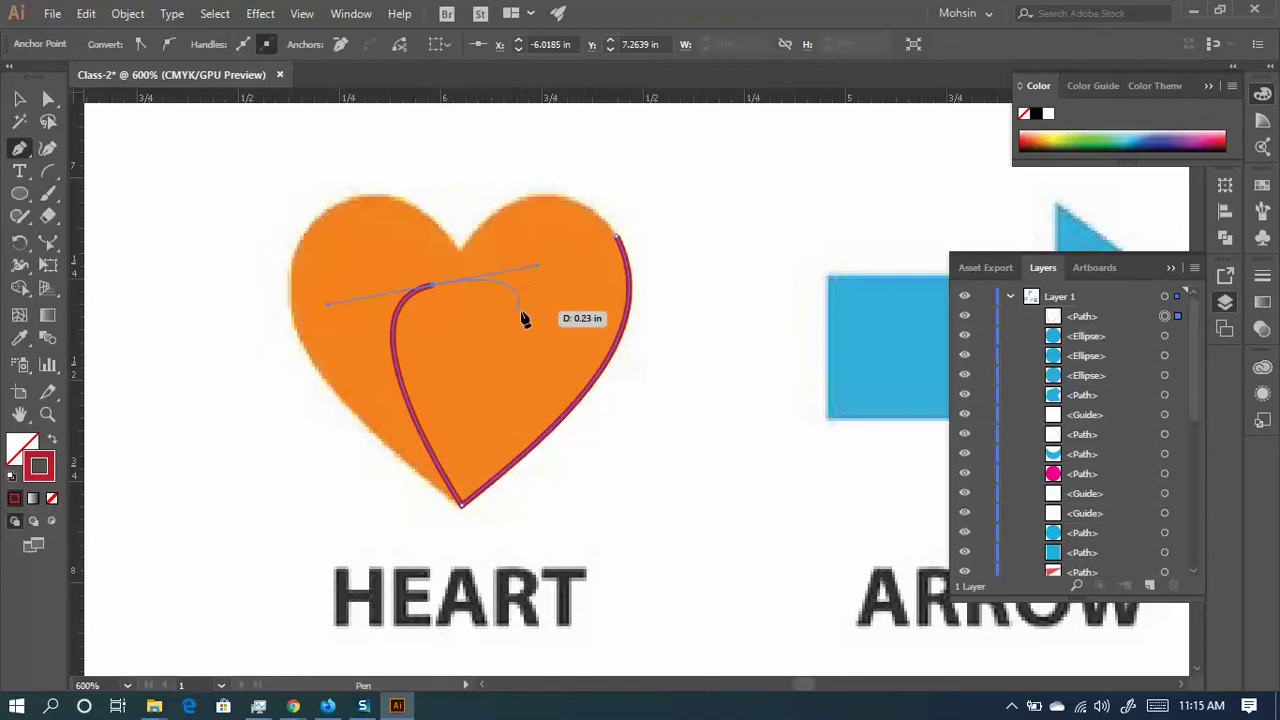
key(ctrl+z)
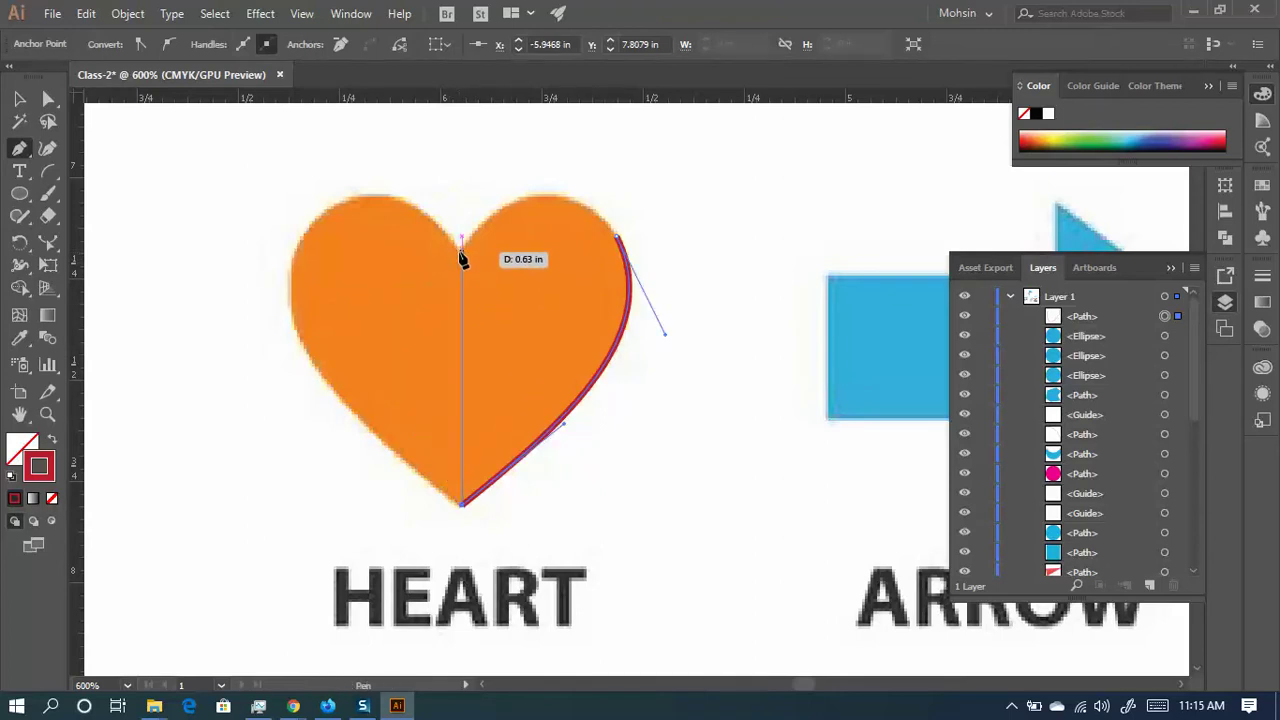
mouse_move(461, 258)
mouse_down()
mouse_move(274, 334)
mouse_move(280, 349)
mouse_move(418, 232)
mouse_move(460, 257)
mouse_up()
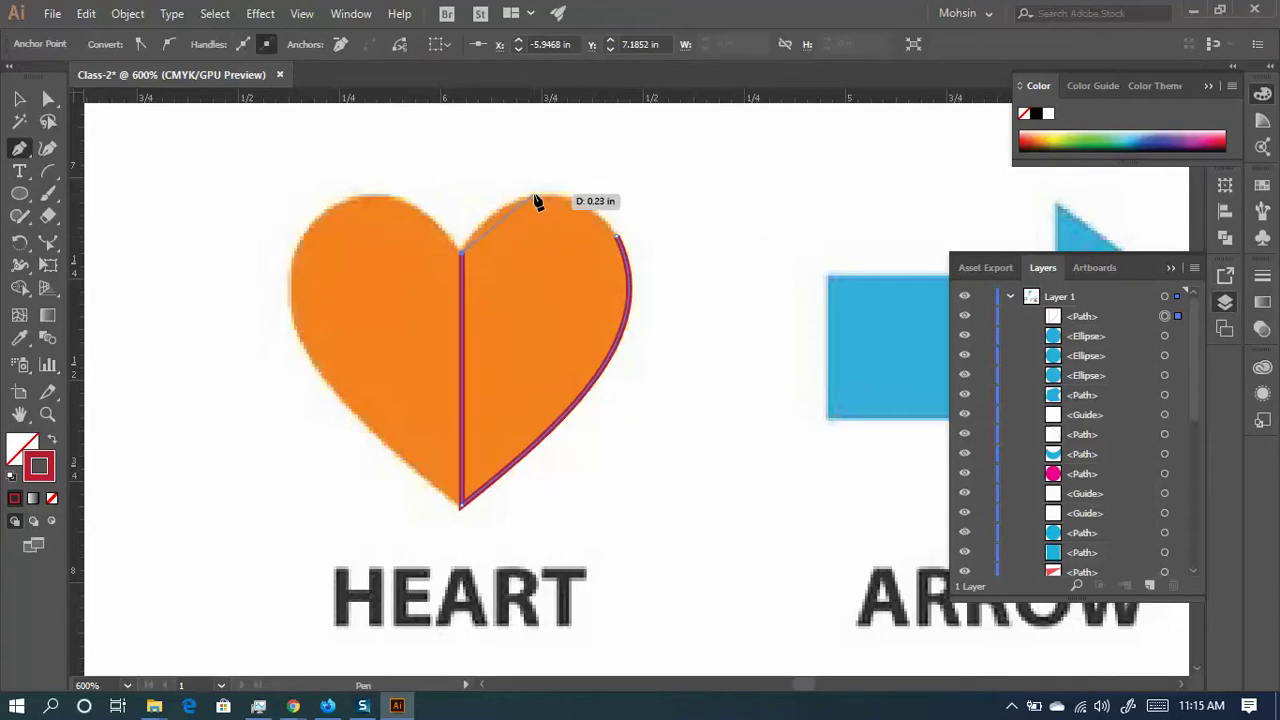
drag(537, 197, 600, 184)
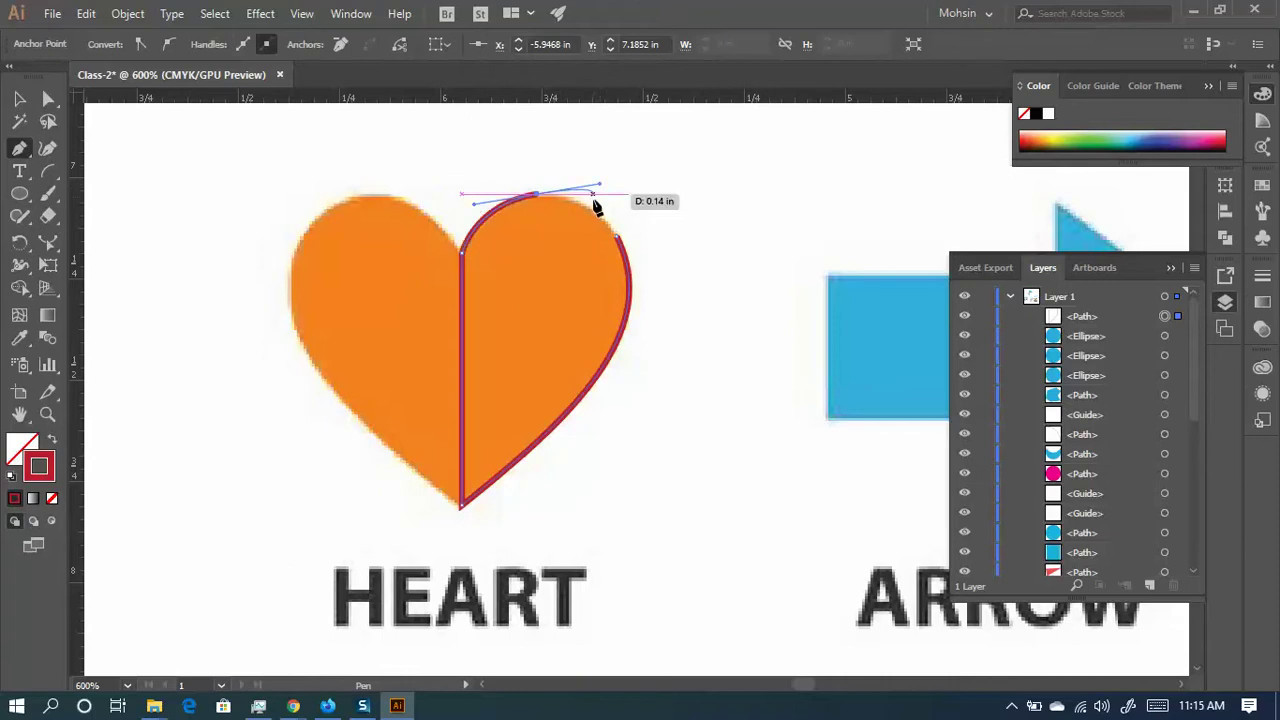
click(619, 250)
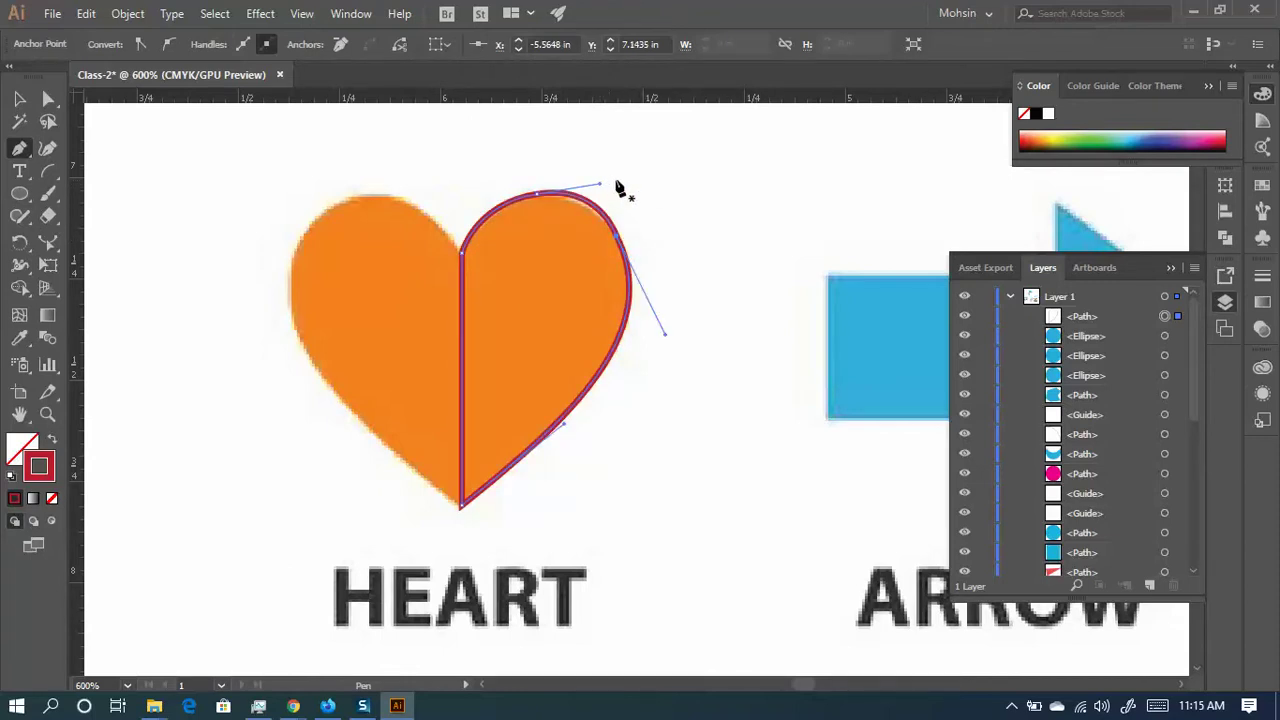
- Adjust the direction handles of the lobe's top and outer anchors so the red outline follows the heart's edge
scroll(620, 255, up, 4)
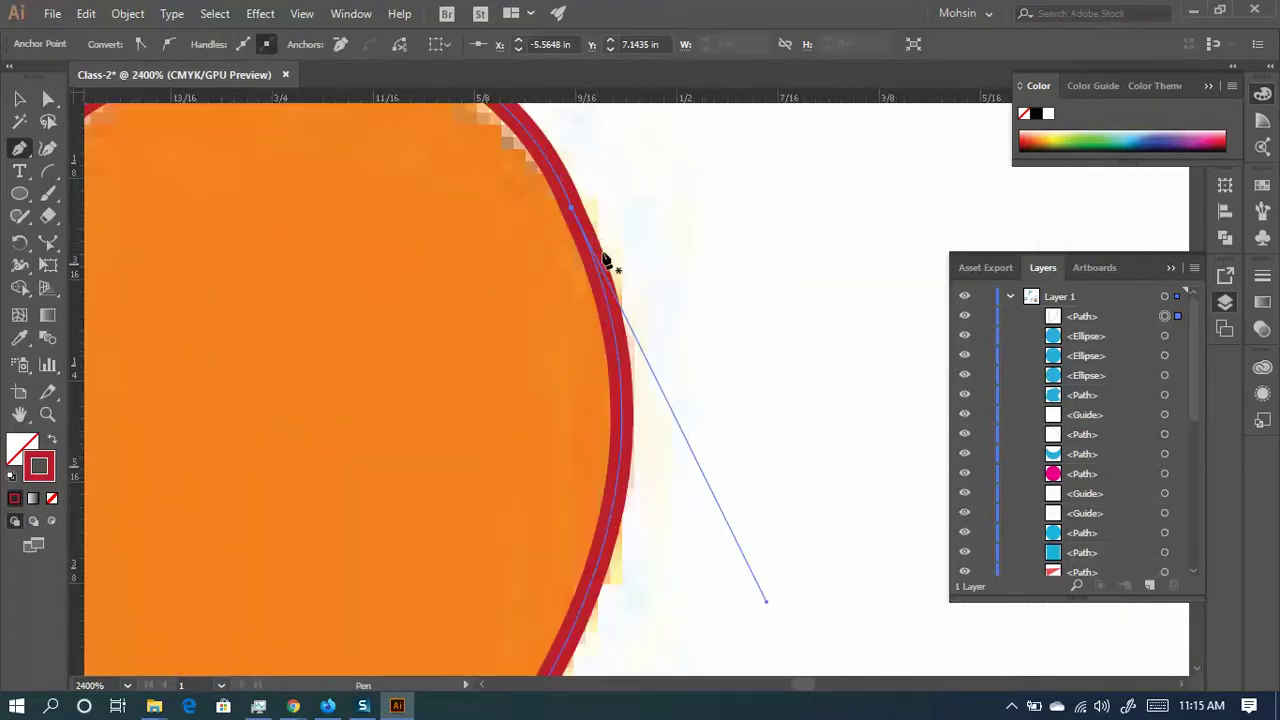
scroll(580, 253, down, 2)
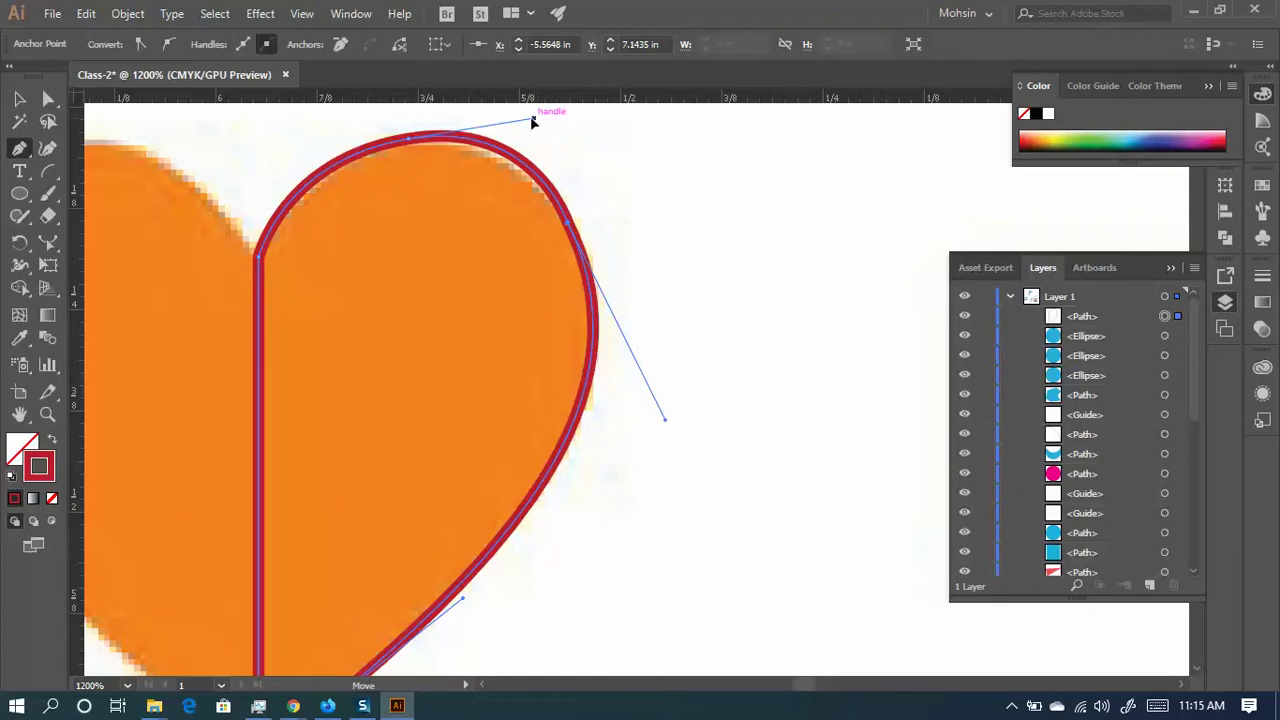
drag(531, 120, 500, 122)
ctrl+click(551, 177)
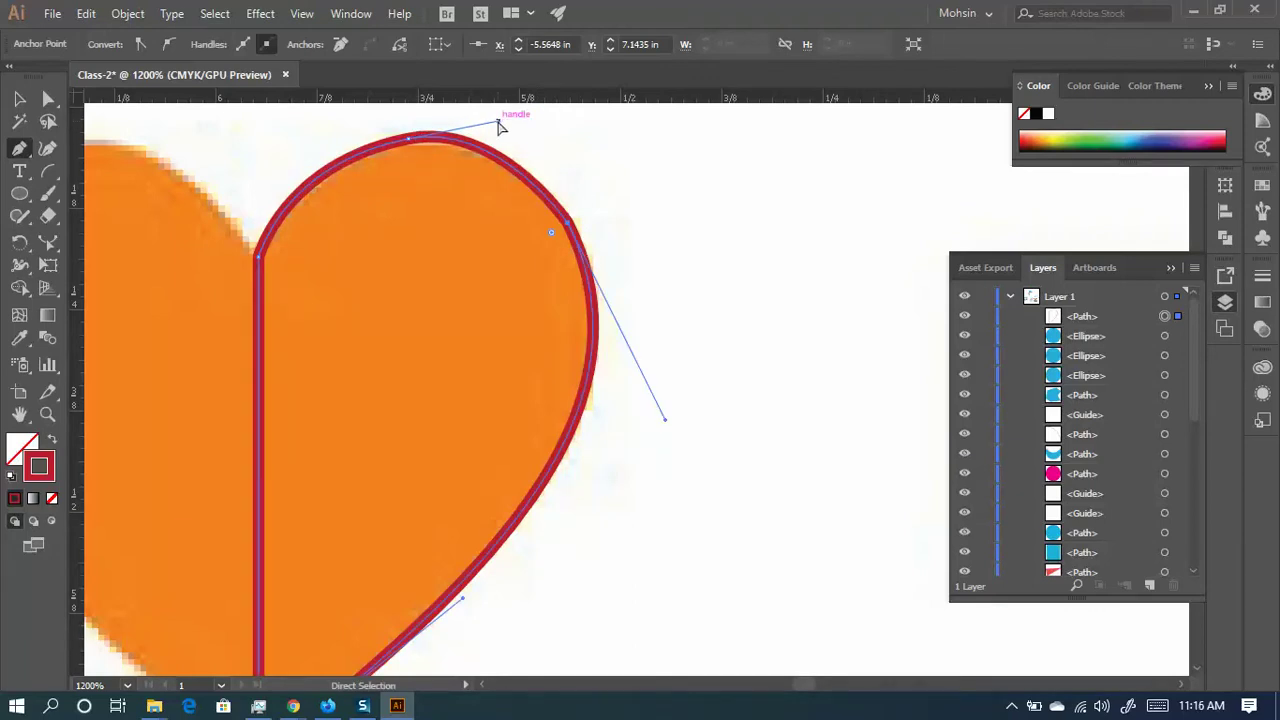
drag(499, 124, 520, 128)
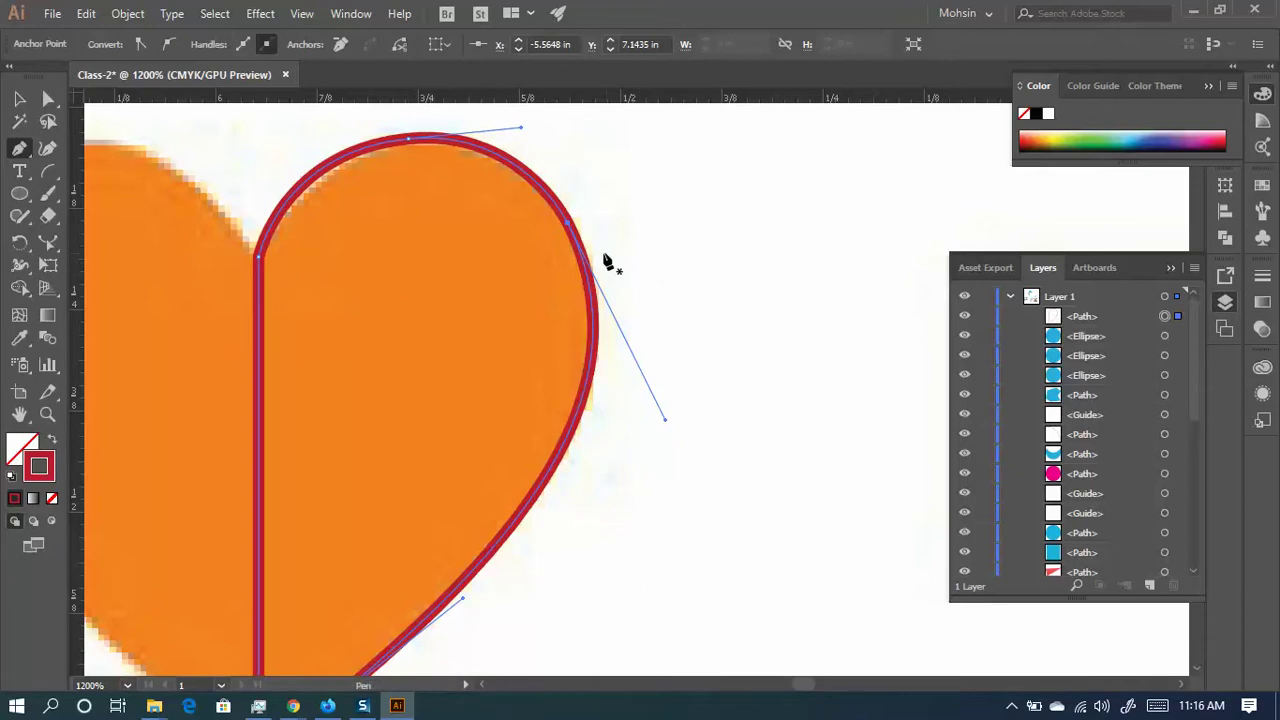
drag(665, 419, 662, 402)
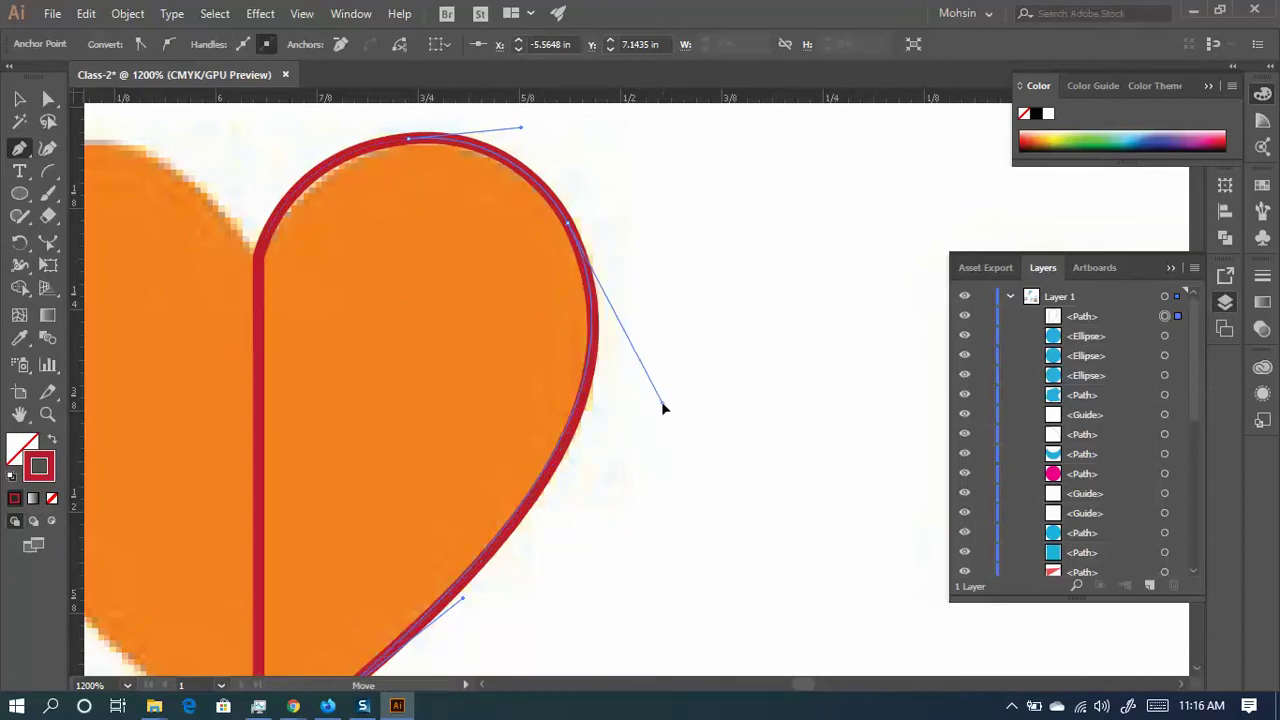
- Move the half-heart outline's anchor at the cleft slightly down along the centre line
scroll(563, 348, down, 5)
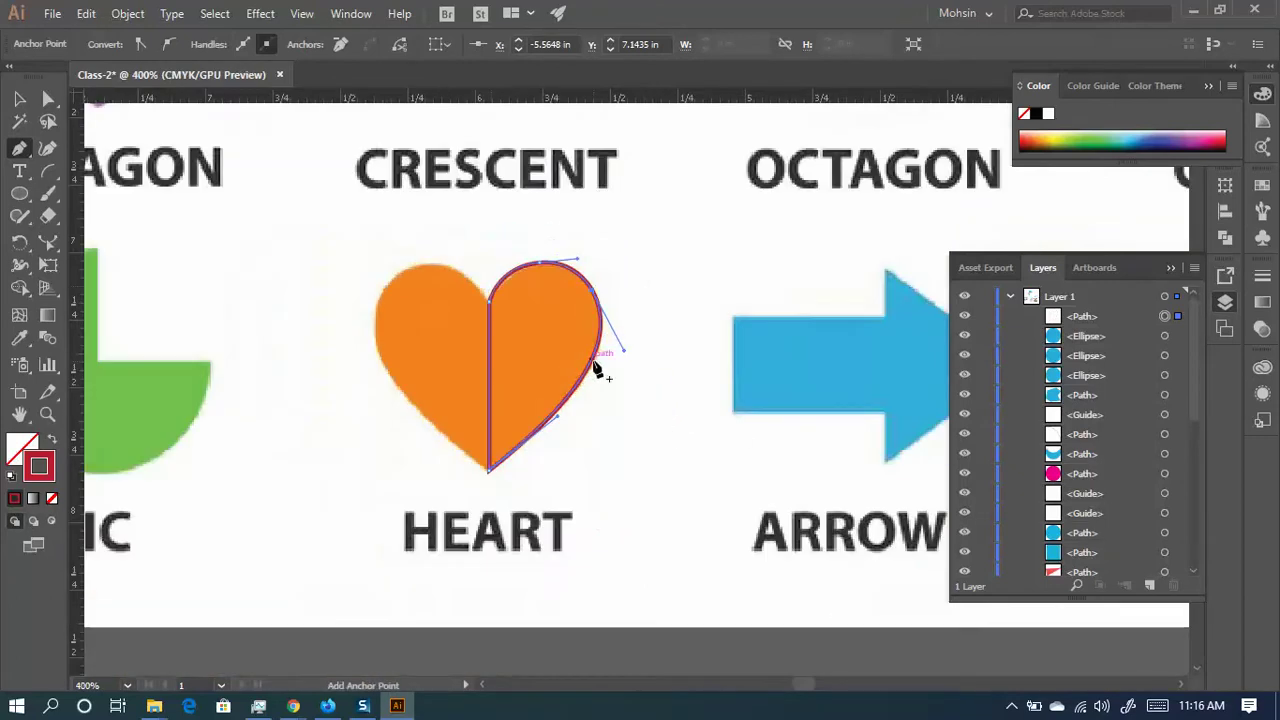
scroll(600, 350, up, 4)
scroll(502, 320, down, 5)
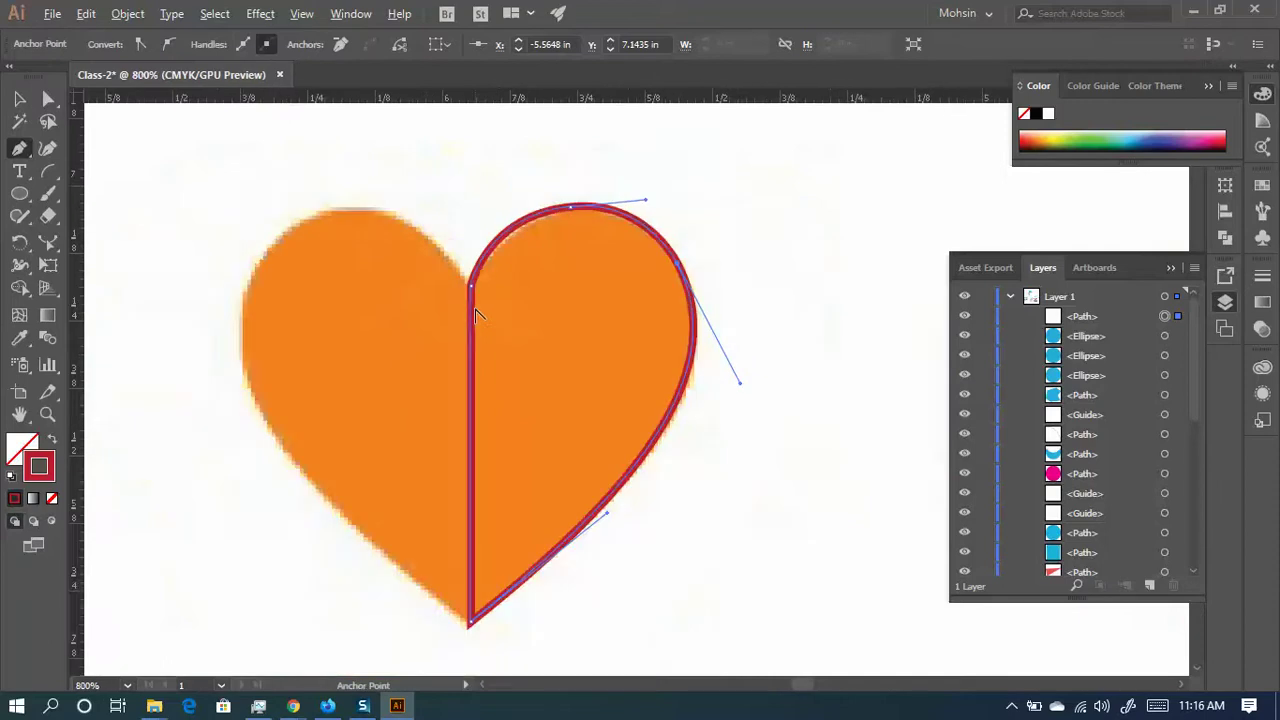
scroll(470, 271, up, 5)
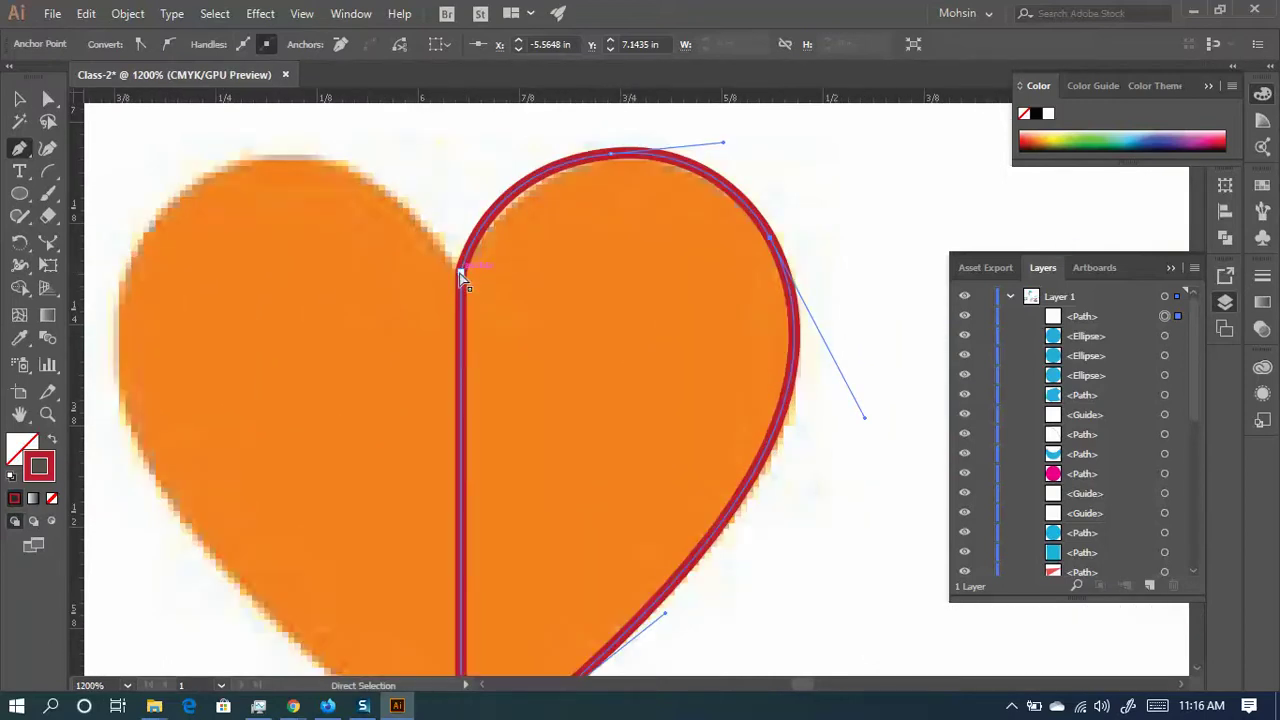
click(459, 273)
drag(459, 273, 459, 286)
scroll(465, 299, down, 3)
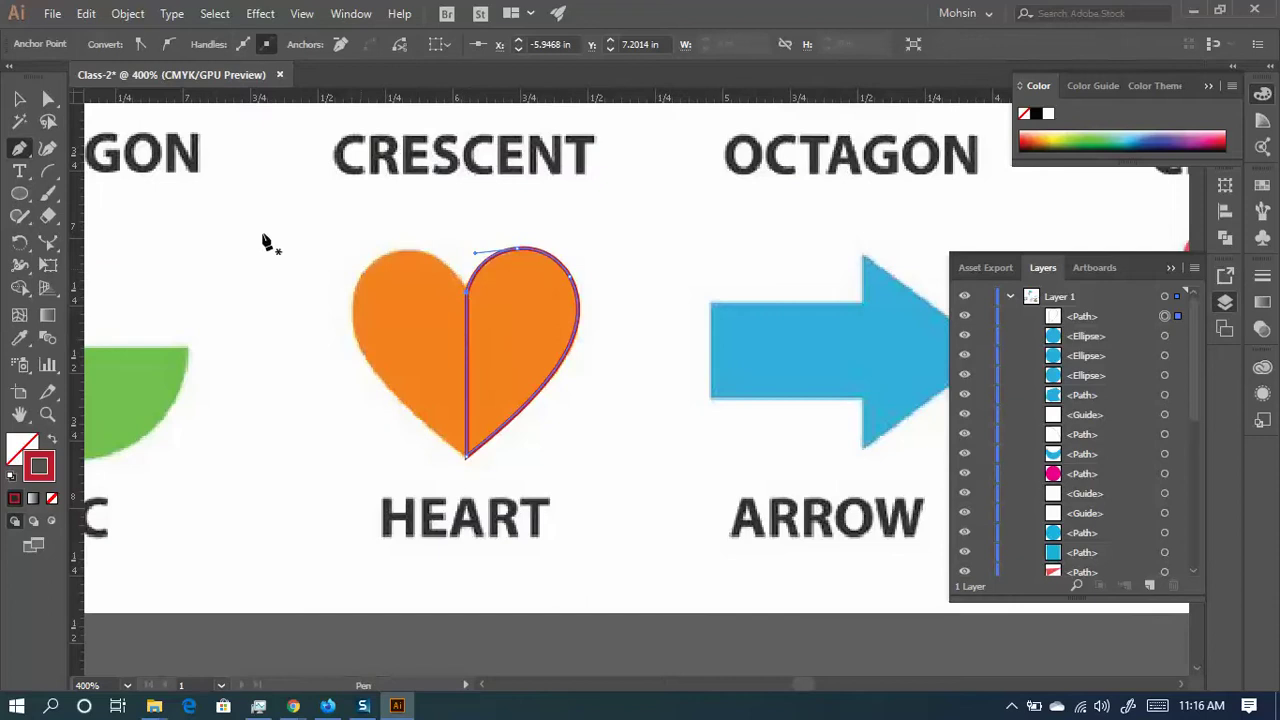
- Swap fill and stroke to make the half-heart solid red without an outline, and deselect it
click(52, 438)
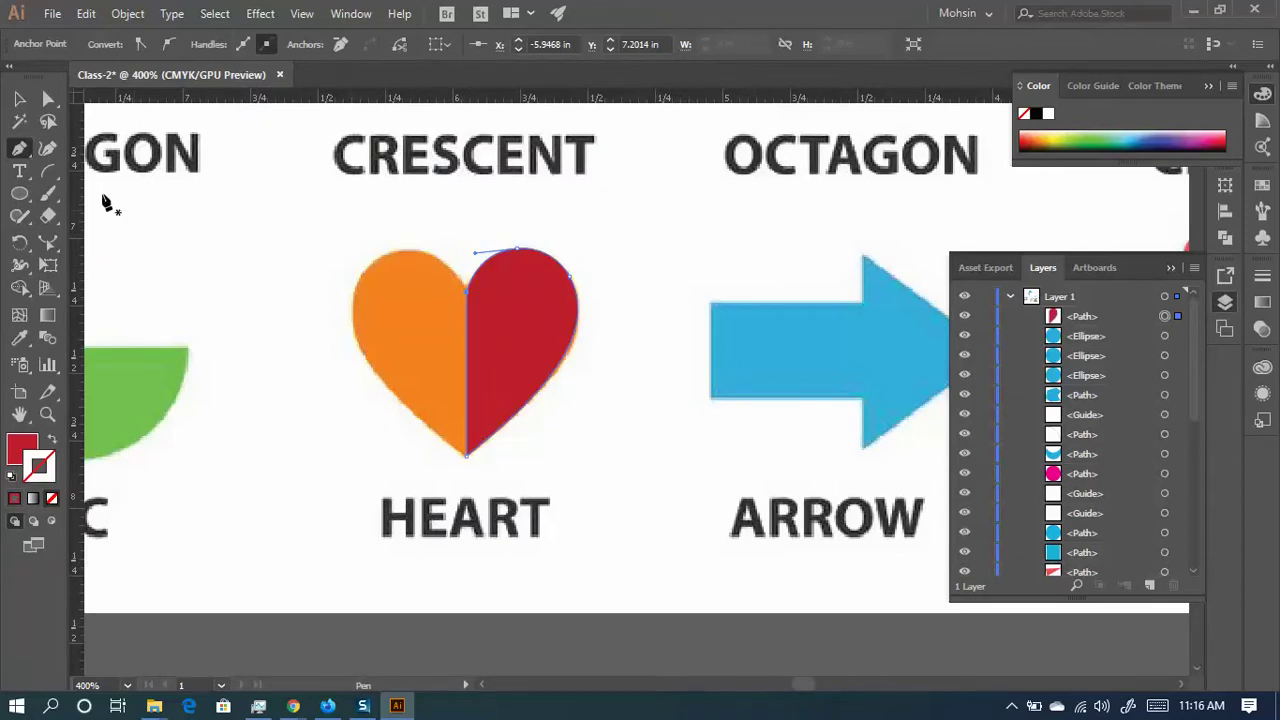
key(v)
click(240, 317)
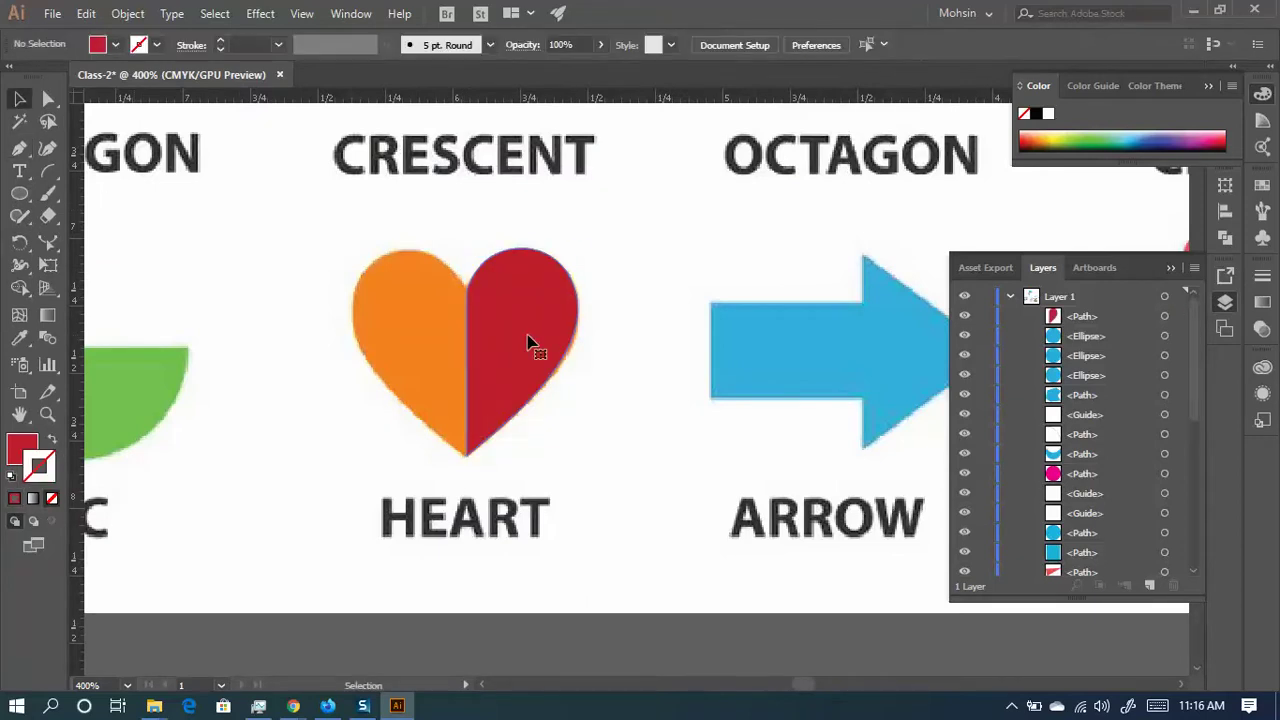
- Reflect the red half-heart as a copy across the vertical axis, previewing the horizontal axis for comparison first
click(528, 343)
scroll(480, 386, up, 2)
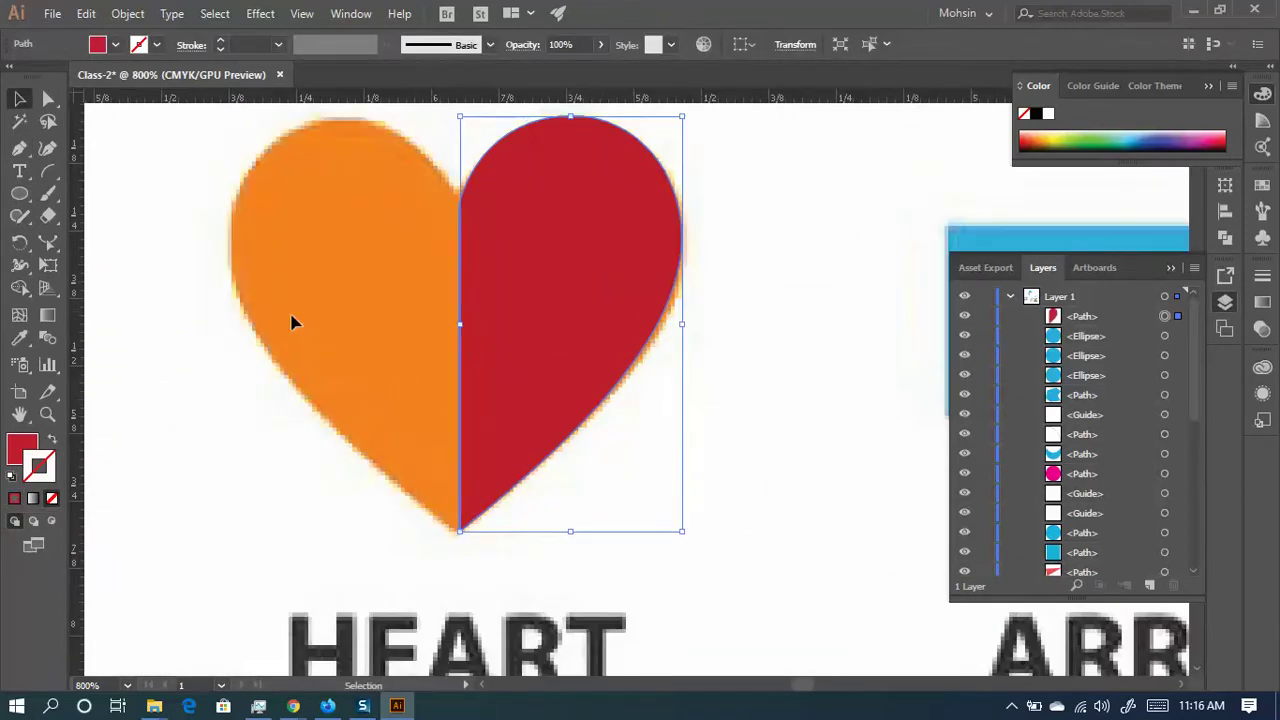
click(755, 309)
click(557, 257)
right_click(551, 251)
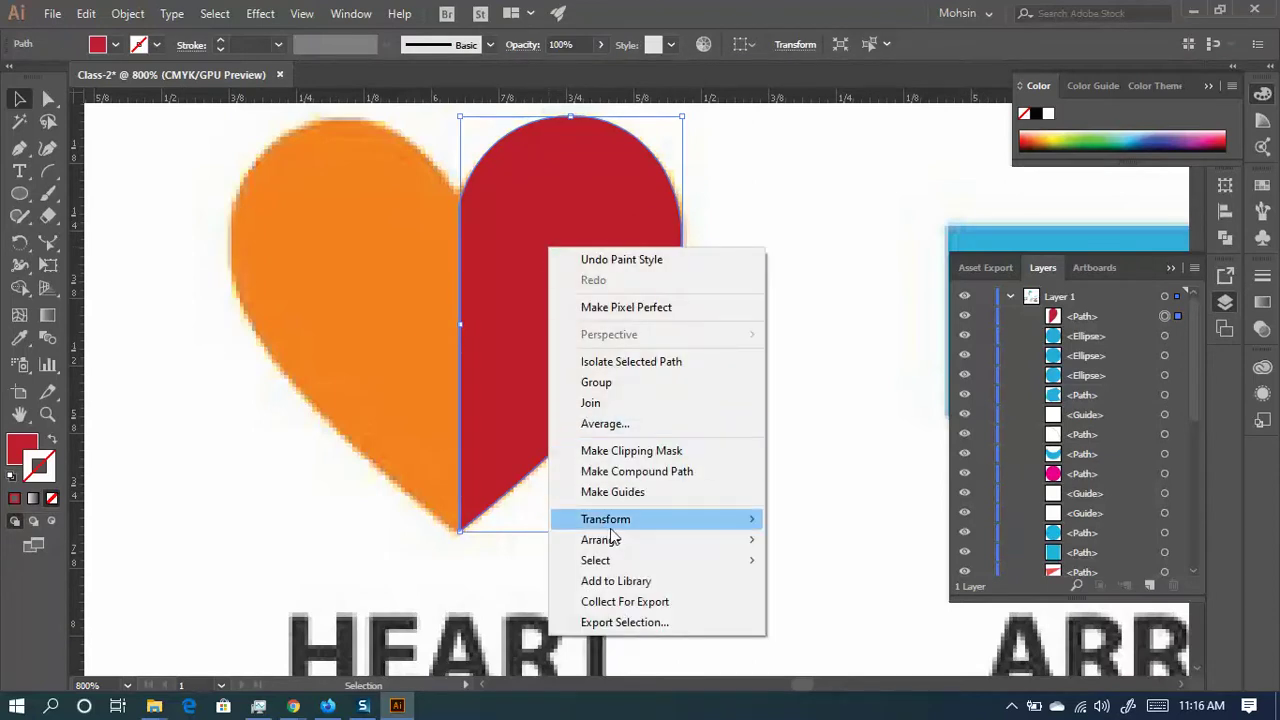
mouse_move(610, 540)
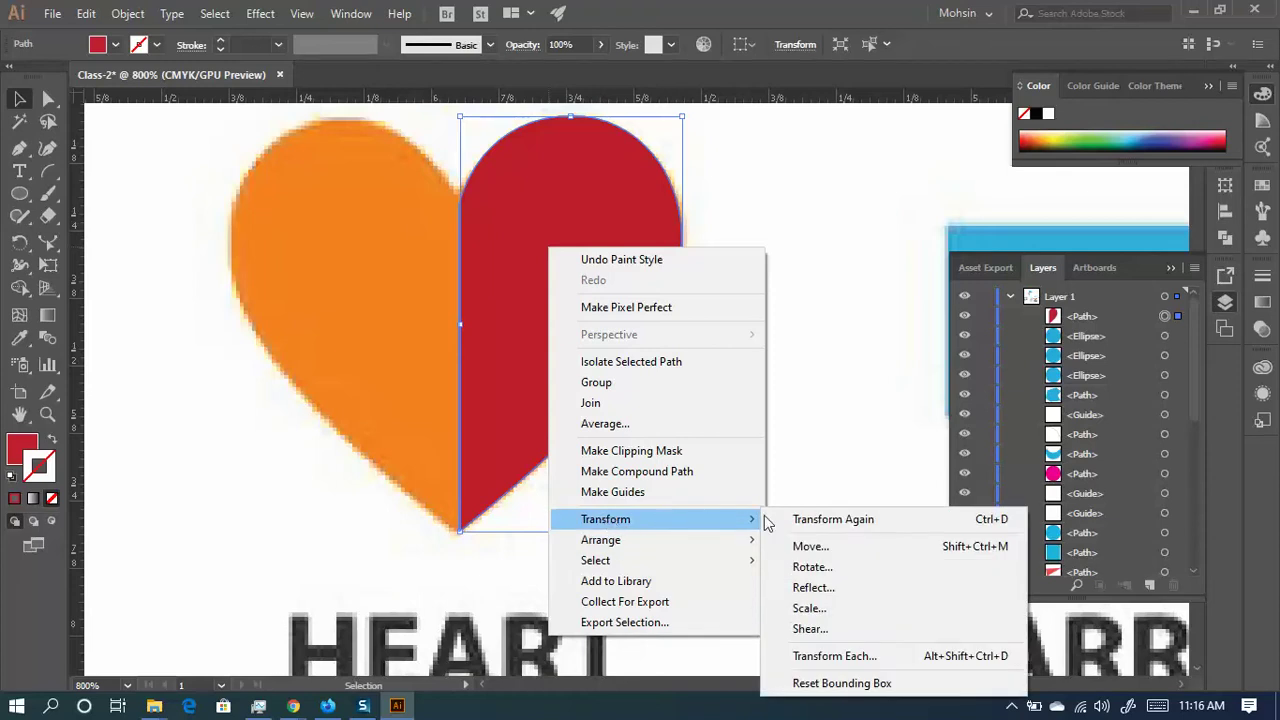
click(813, 592)
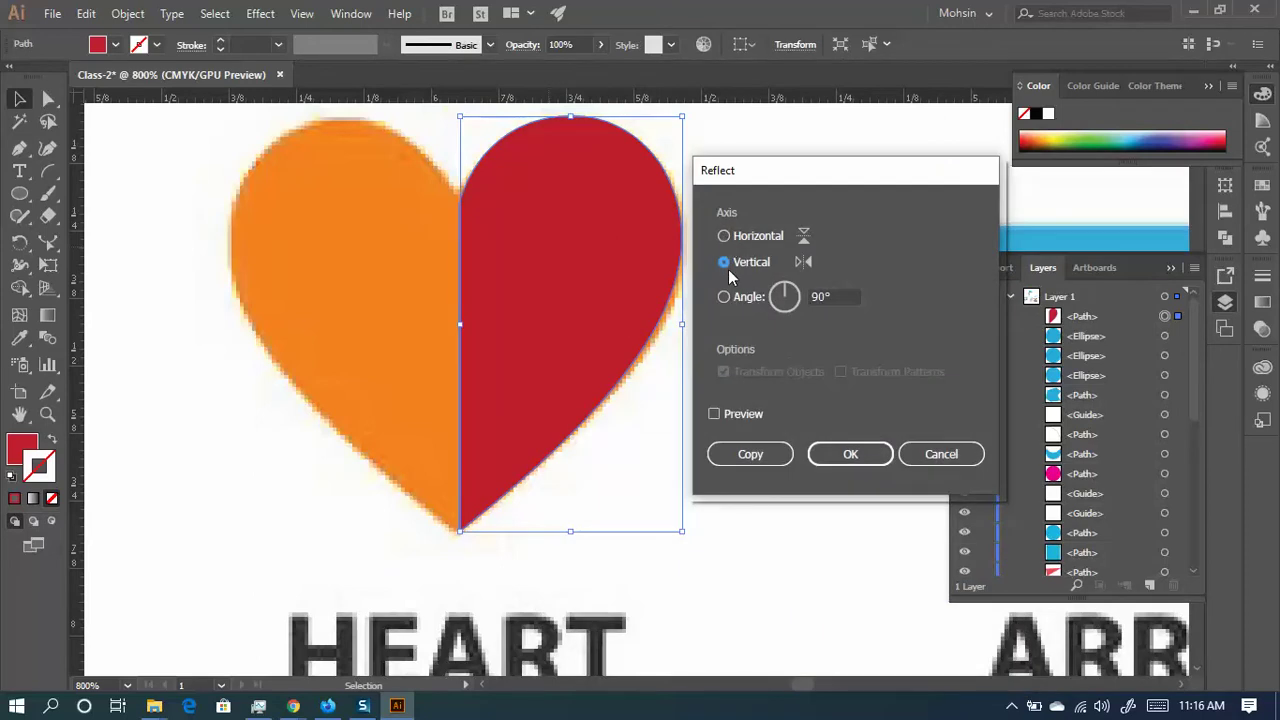
click(725, 237)
click(714, 413)
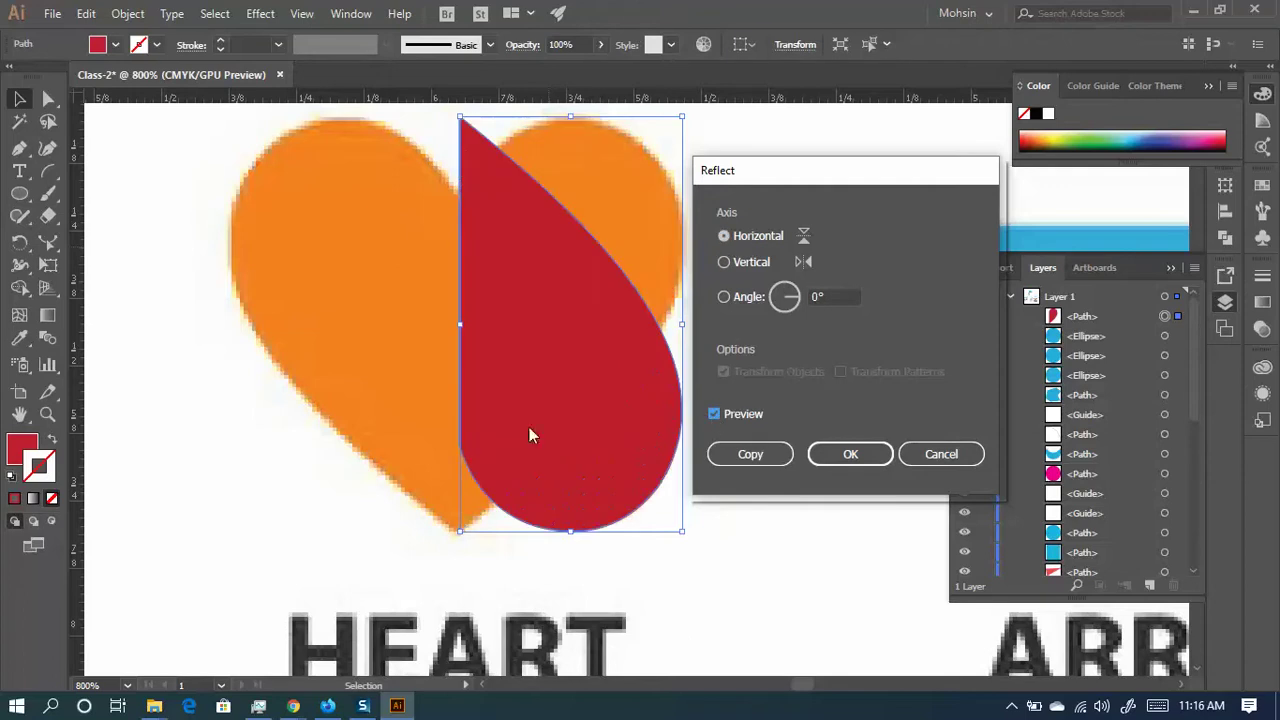
click(725, 262)
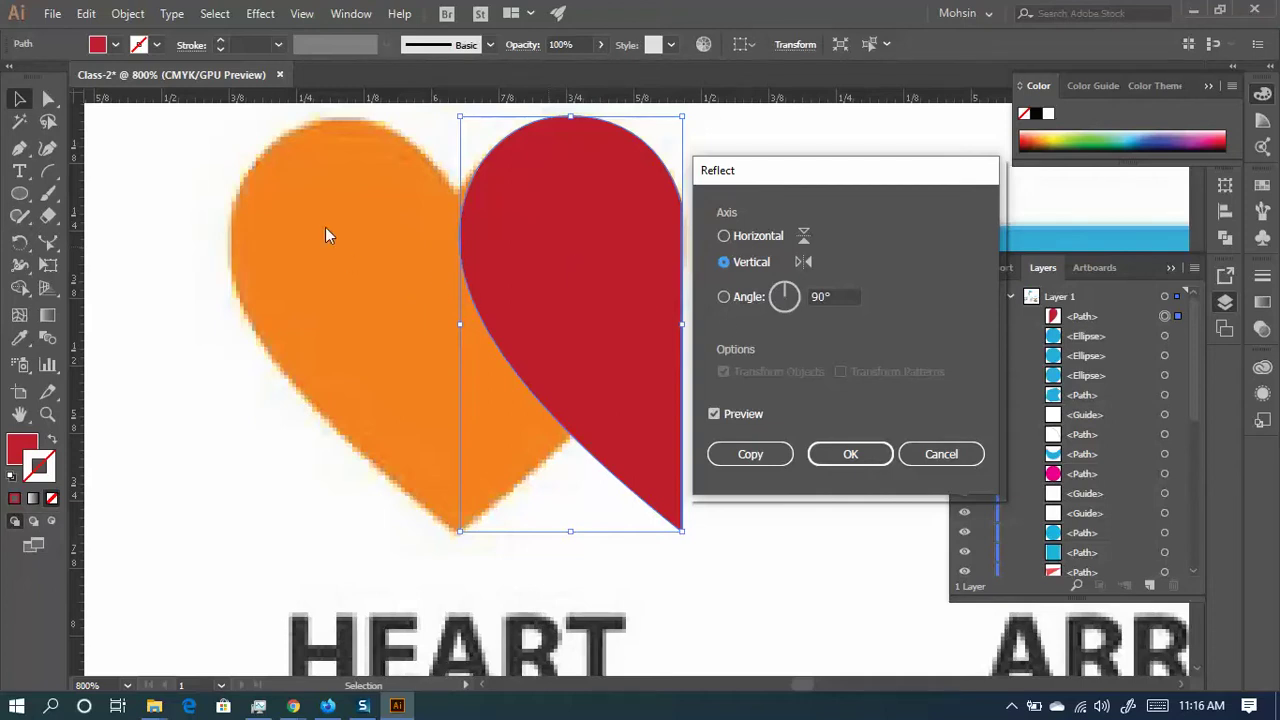
click(745, 453)
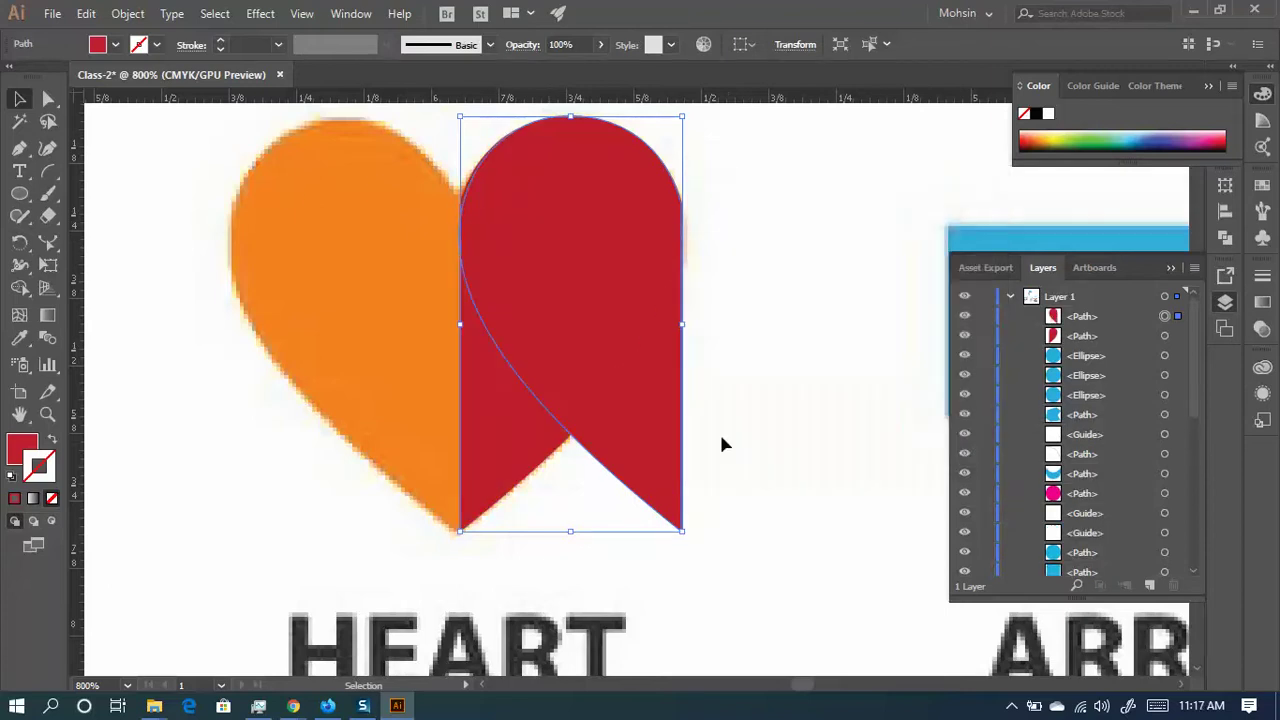
- Move the mirrored half horizontally onto the heart's left side so both straight edges meet at the centre, and deselect it
click(778, 466)
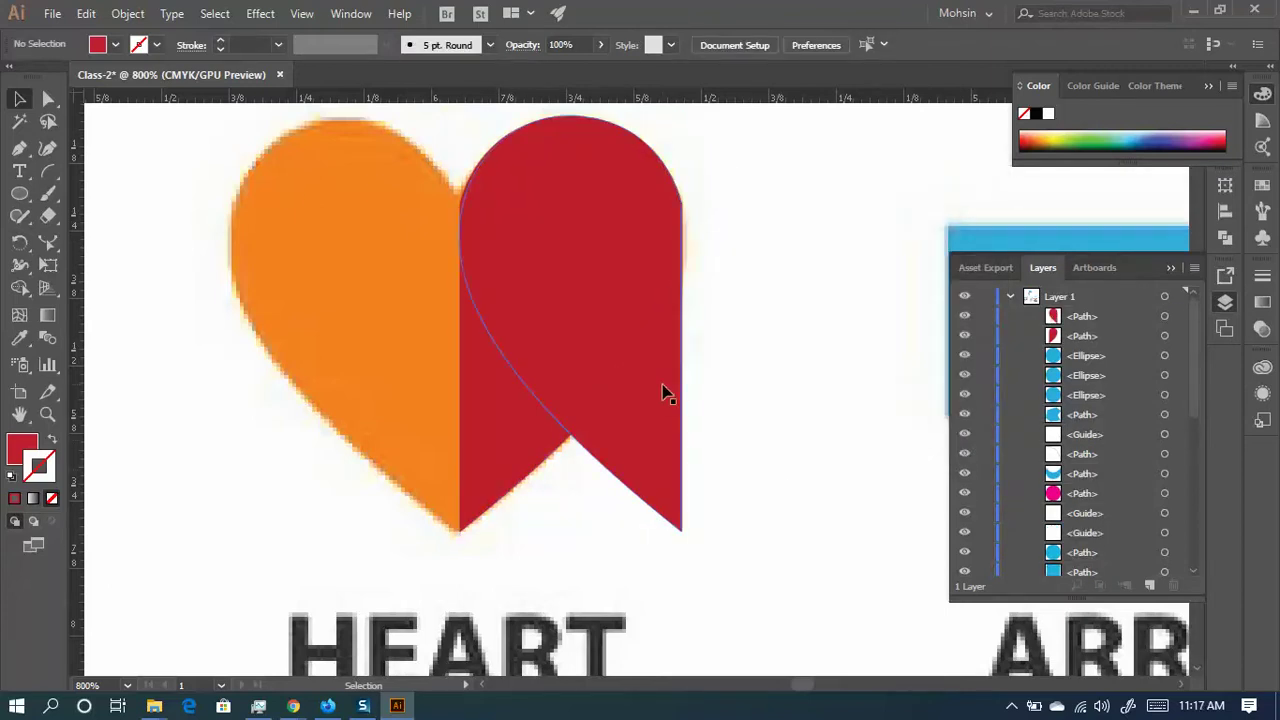
drag(656, 391, 438, 393)
drag(433, 393, 433, 393)
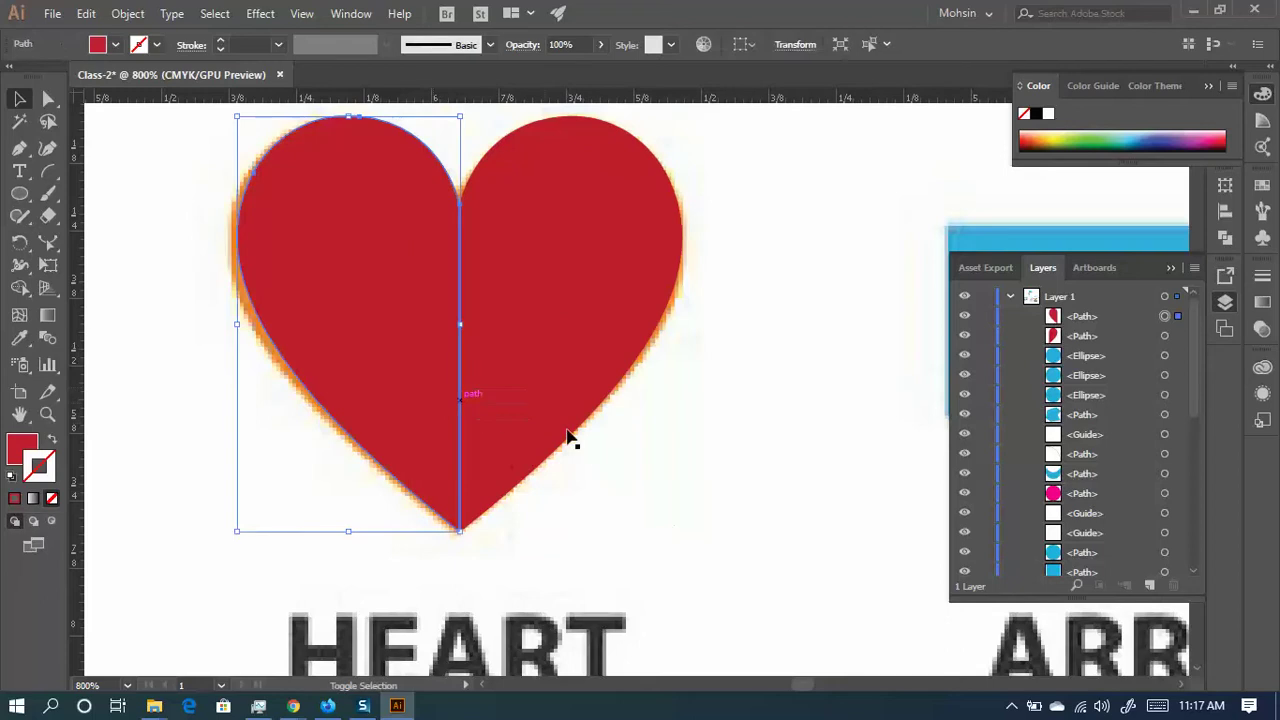
click(713, 427)
key(ctrl+minus)
key(ctrl+minus)
key(ctrl+minus)
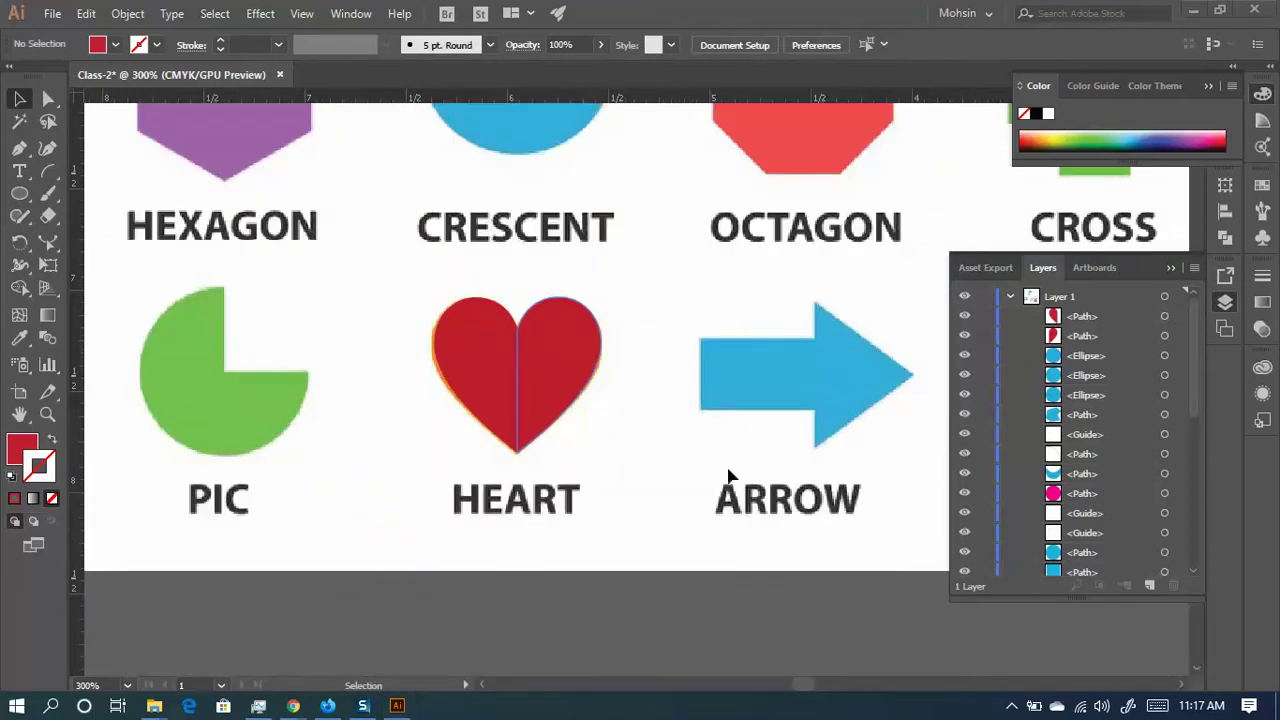
click(344, 551)
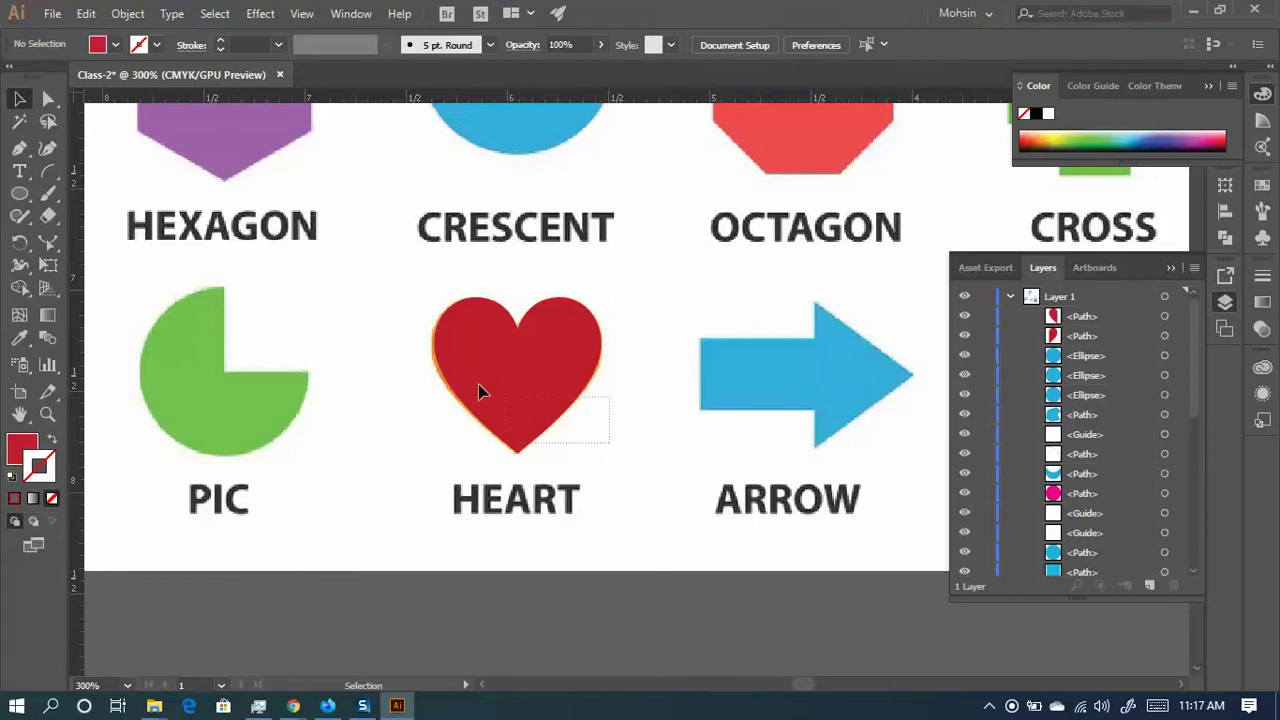
- Move both red heart halves together off the chart onto the empty canvas just below it, and collapse the layer list
click(534, 360)
drag(534, 360, 674, 560)
scroll(660, 385, down, 3)
scroll(660, 385, down, 2)
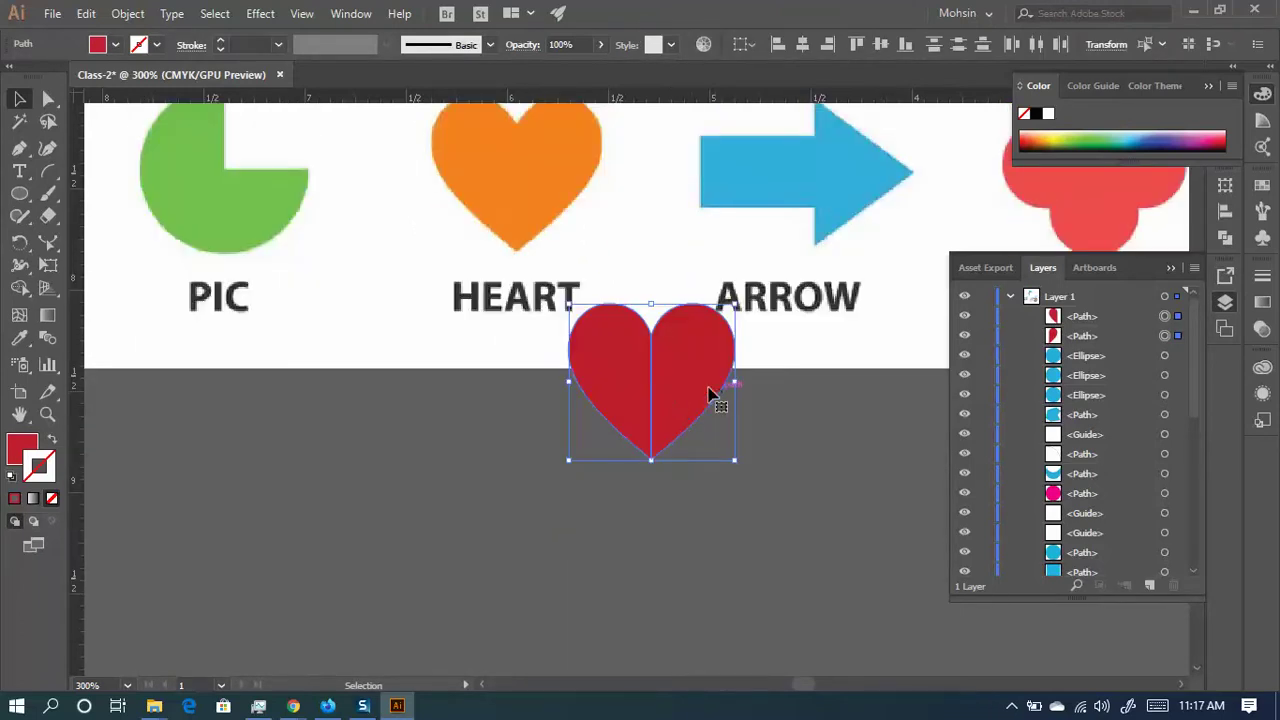
drag(714, 394, 631, 478)
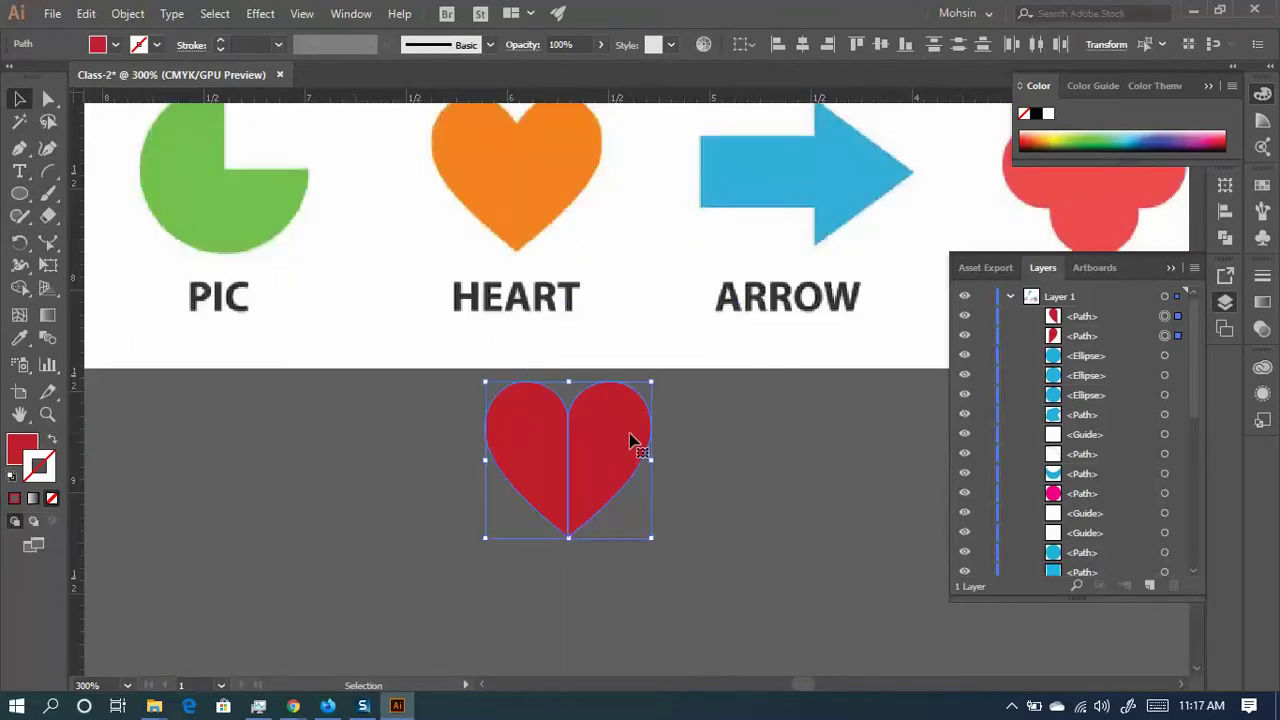
scroll(590, 413, down, 2)
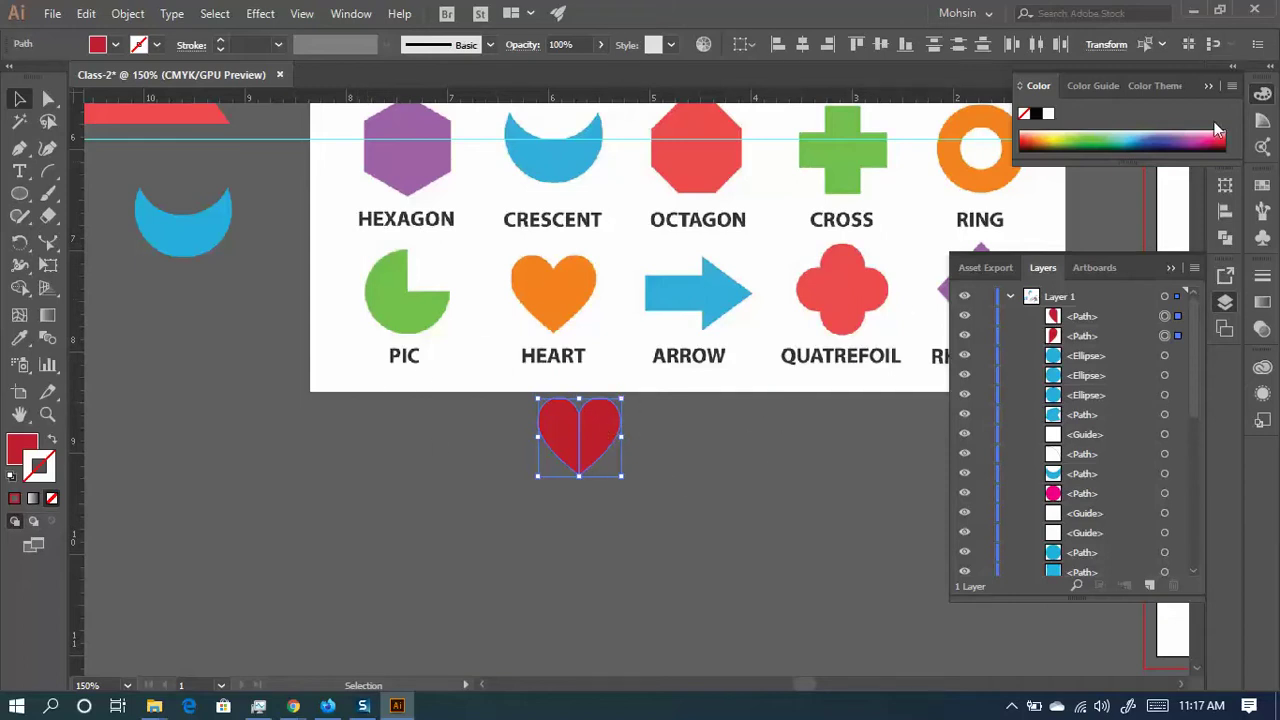
click(1168, 268)
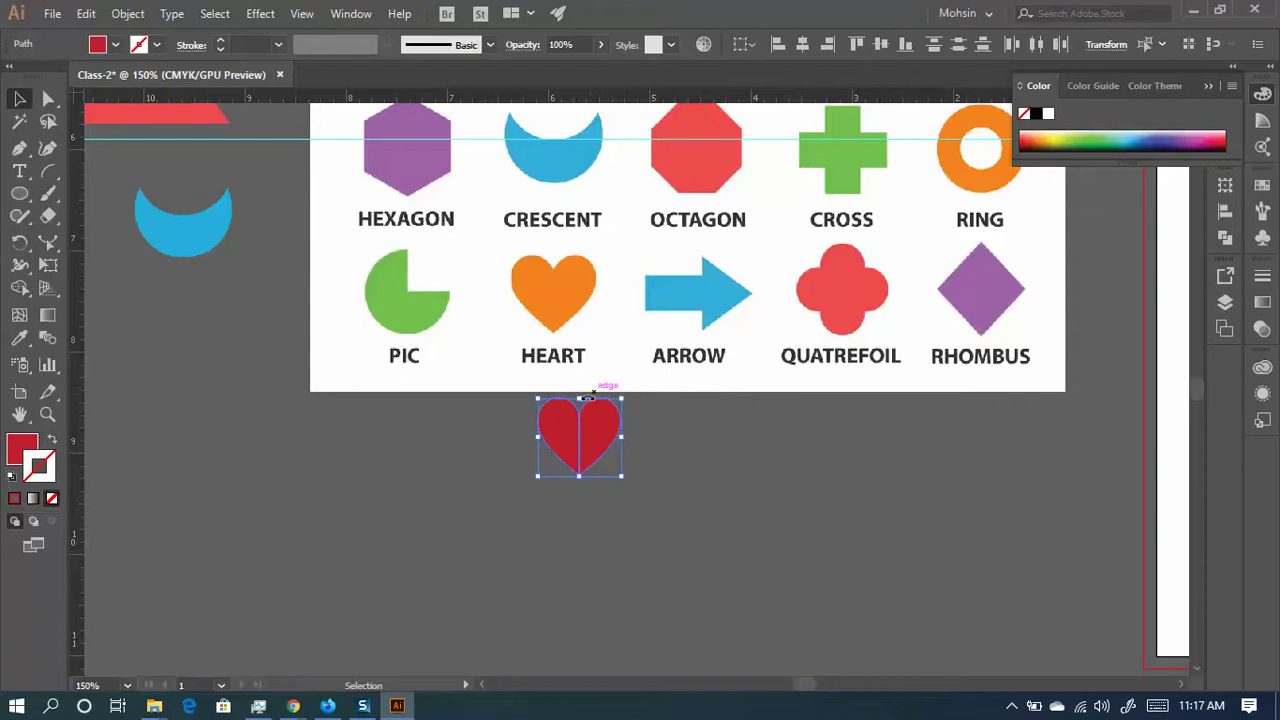
- Review the reference chart's shapes from the square row down to the rhombus row, and deselect the red heart
scroll(795, 280, up, 1)
scroll(780, 315, up, 3)
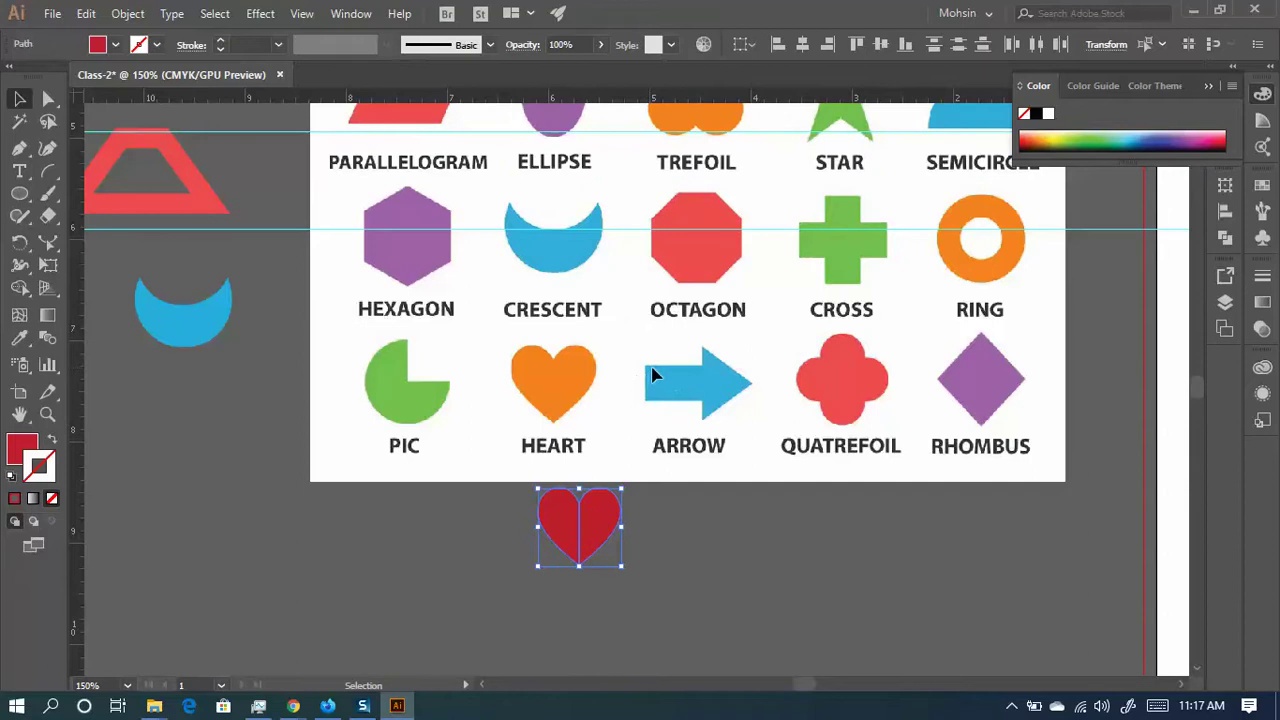
scroll(686, 376, up, 4)
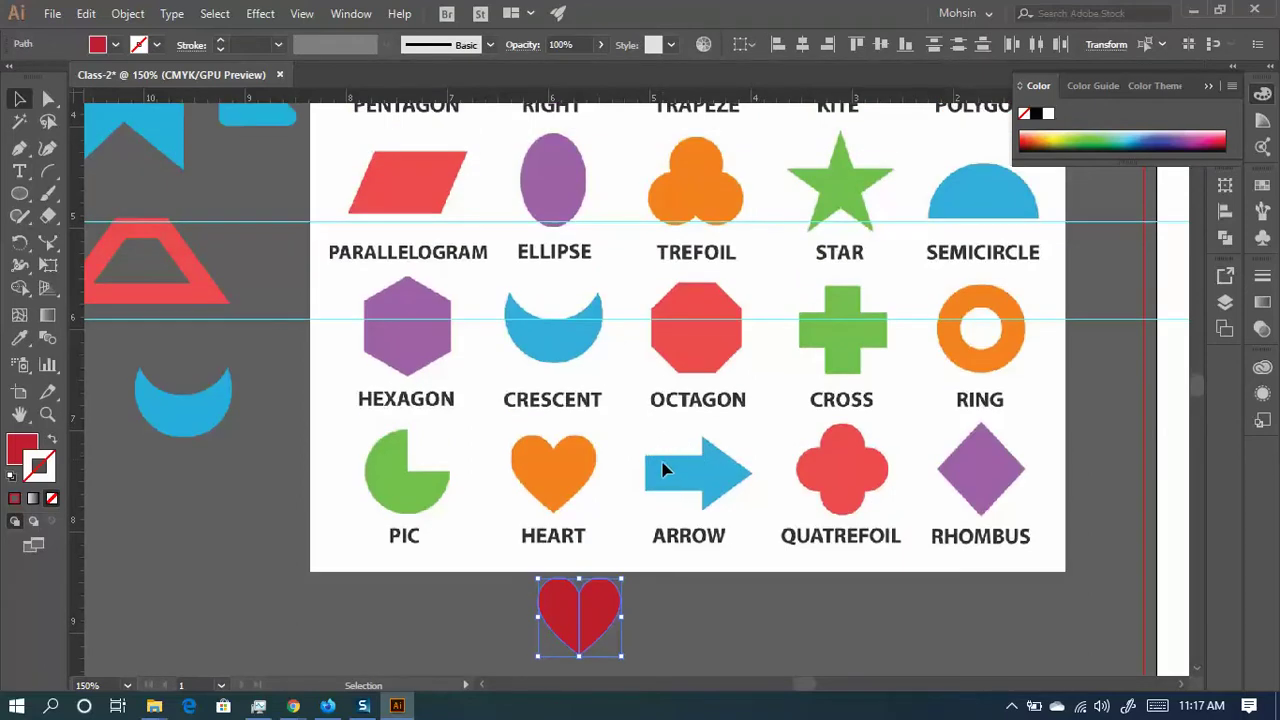
scroll(670, 440, up, 10)
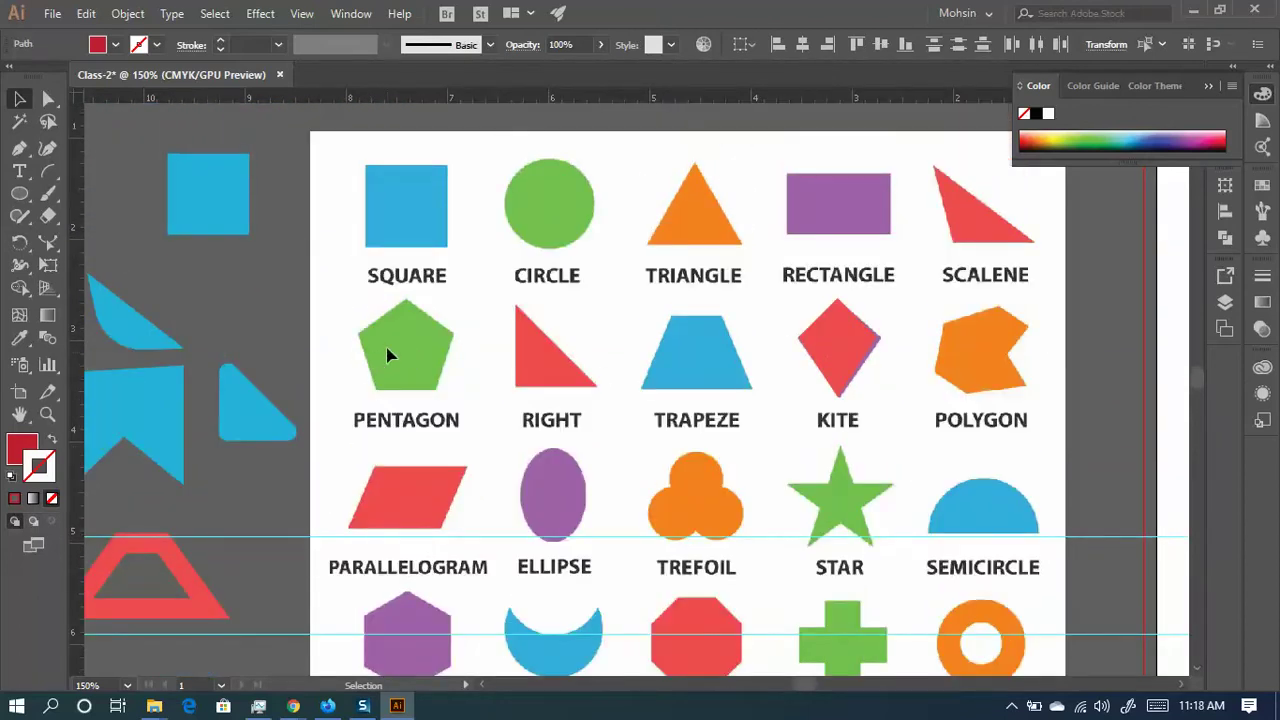
scroll(562, 372, down, 5)
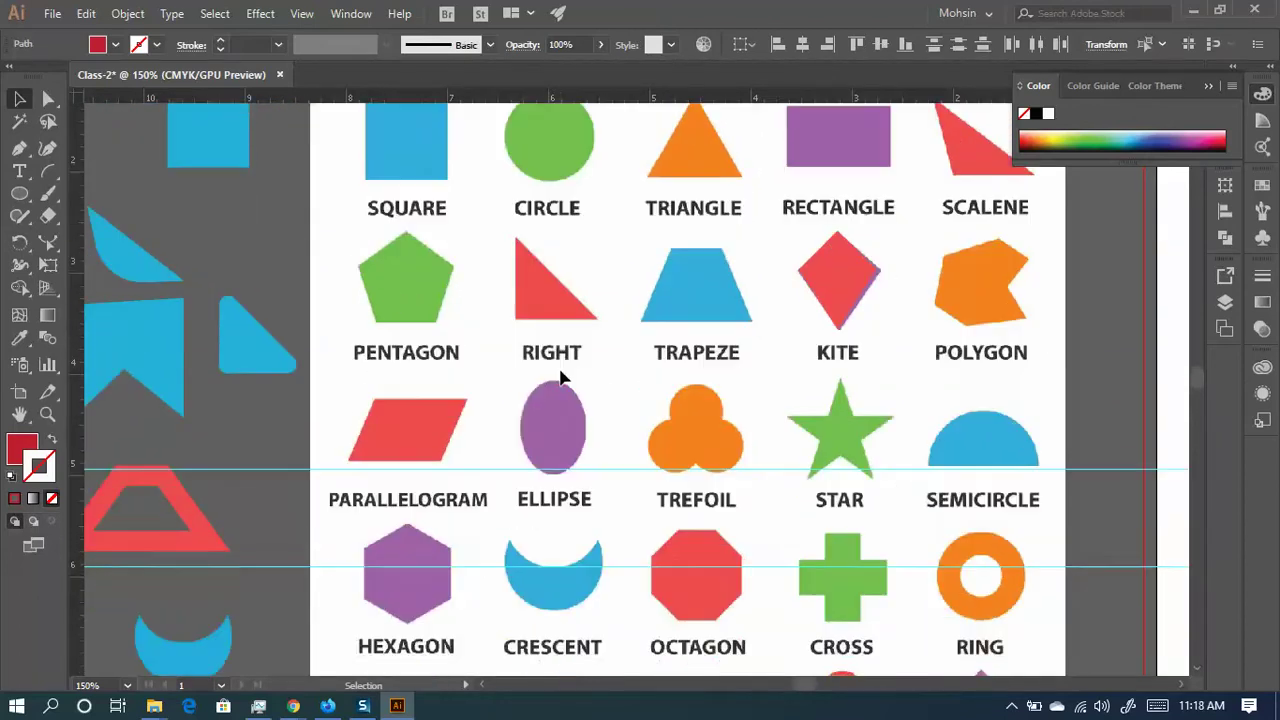
scroll(576, 373, down, 5)
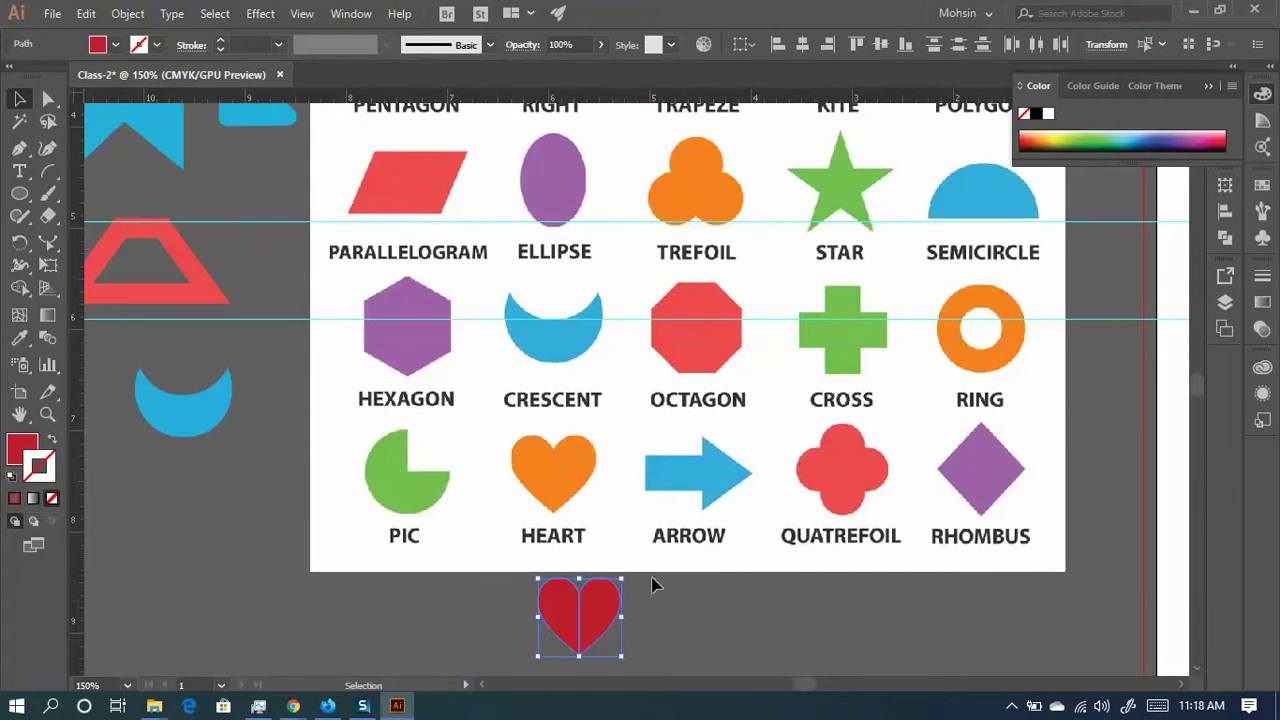
scroll(580, 602, down, 3)
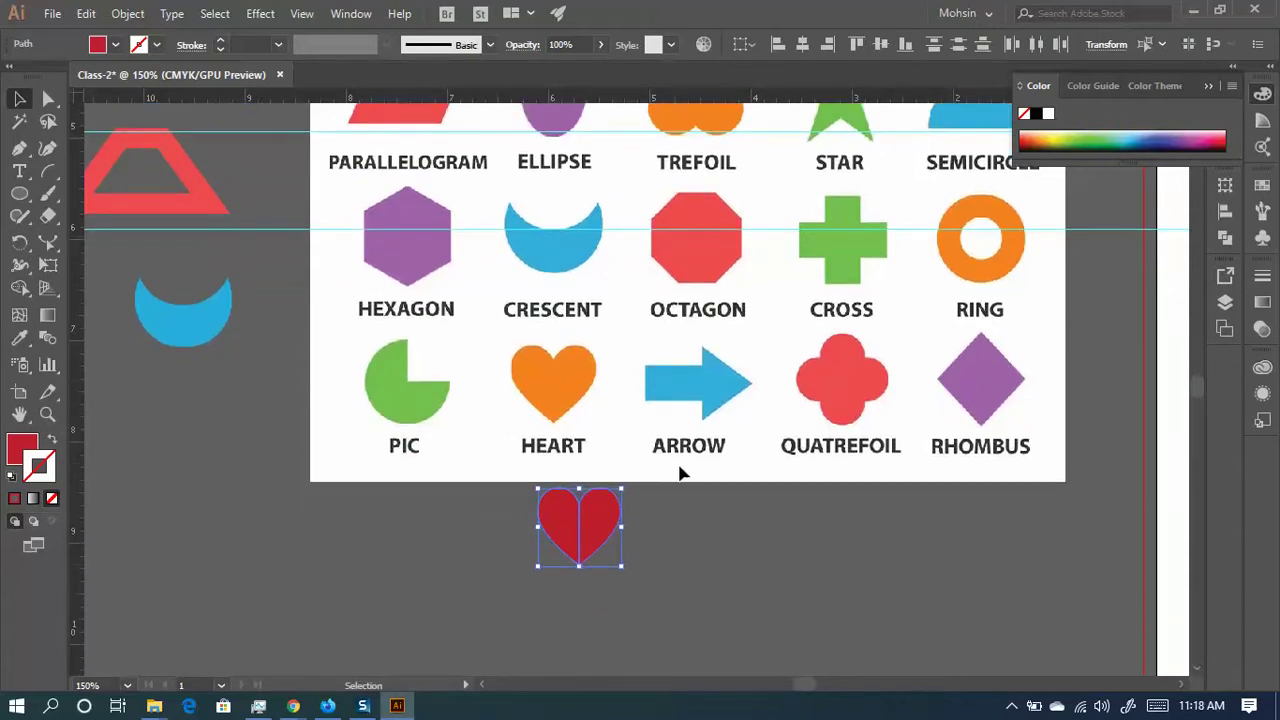
scroll(690, 470, up, 11)
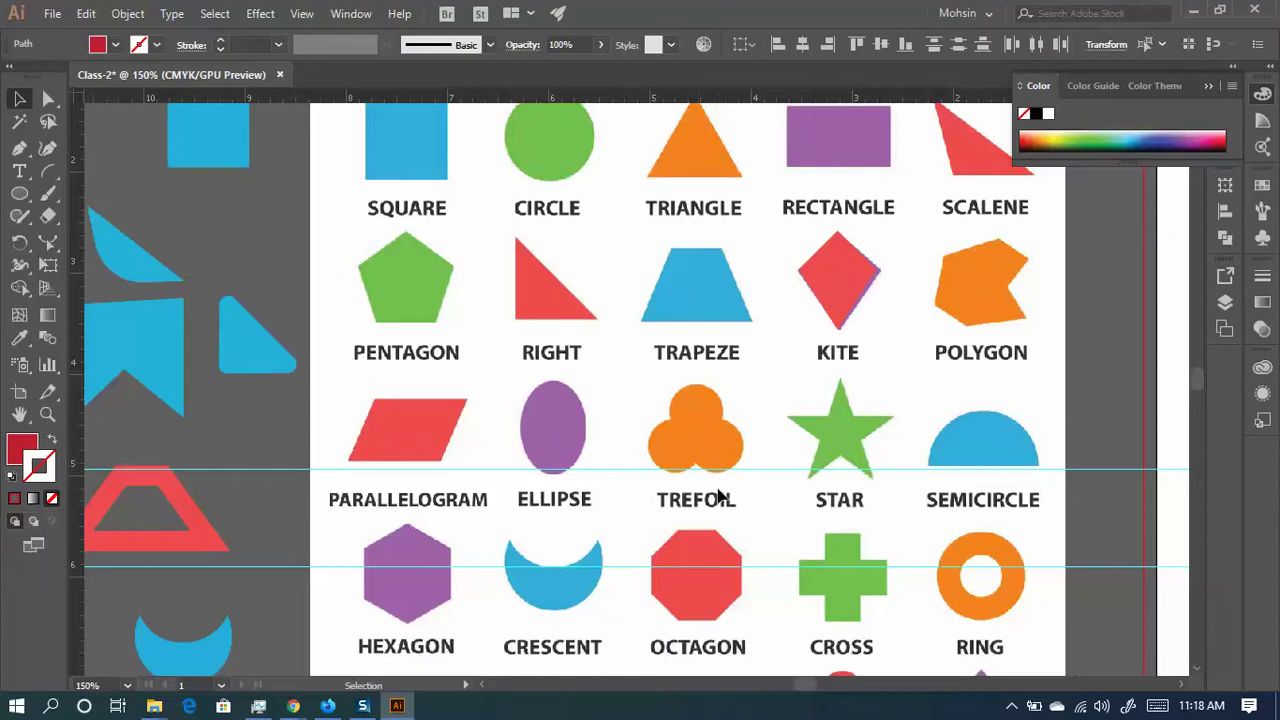
scroll(716, 490, up, 3)
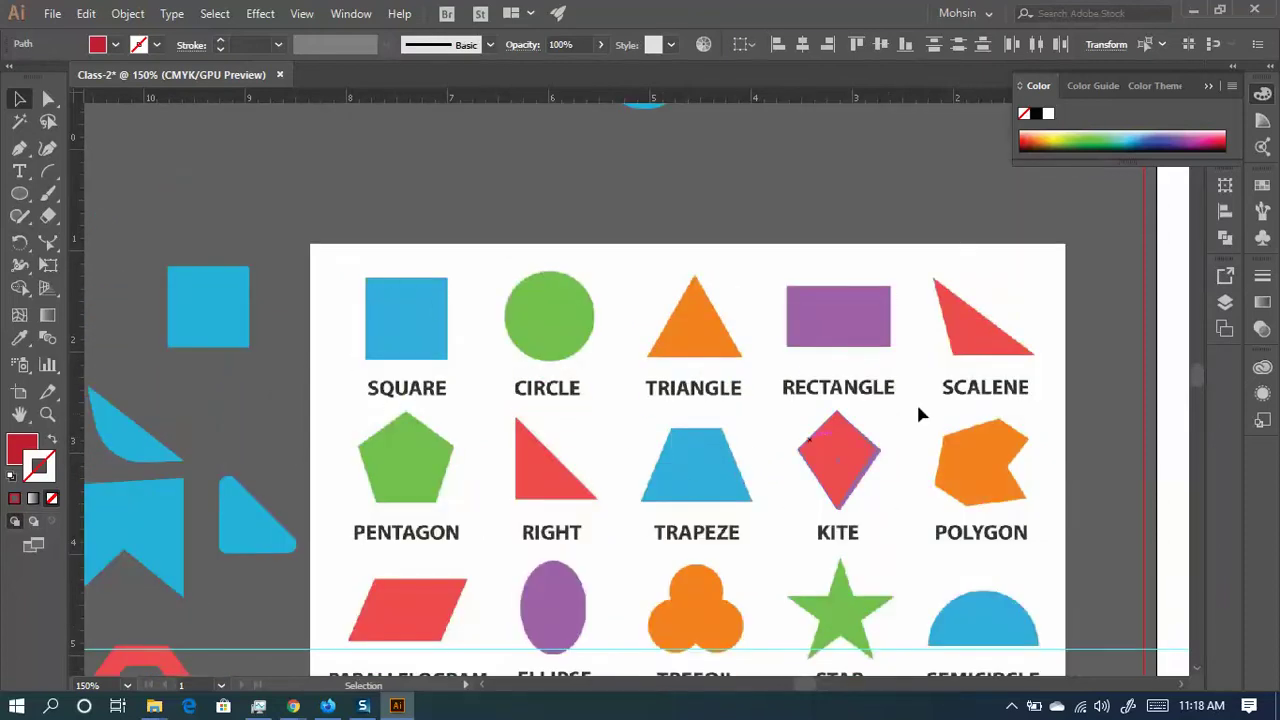
scroll(1029, 537, down, 1)
click(19, 147)
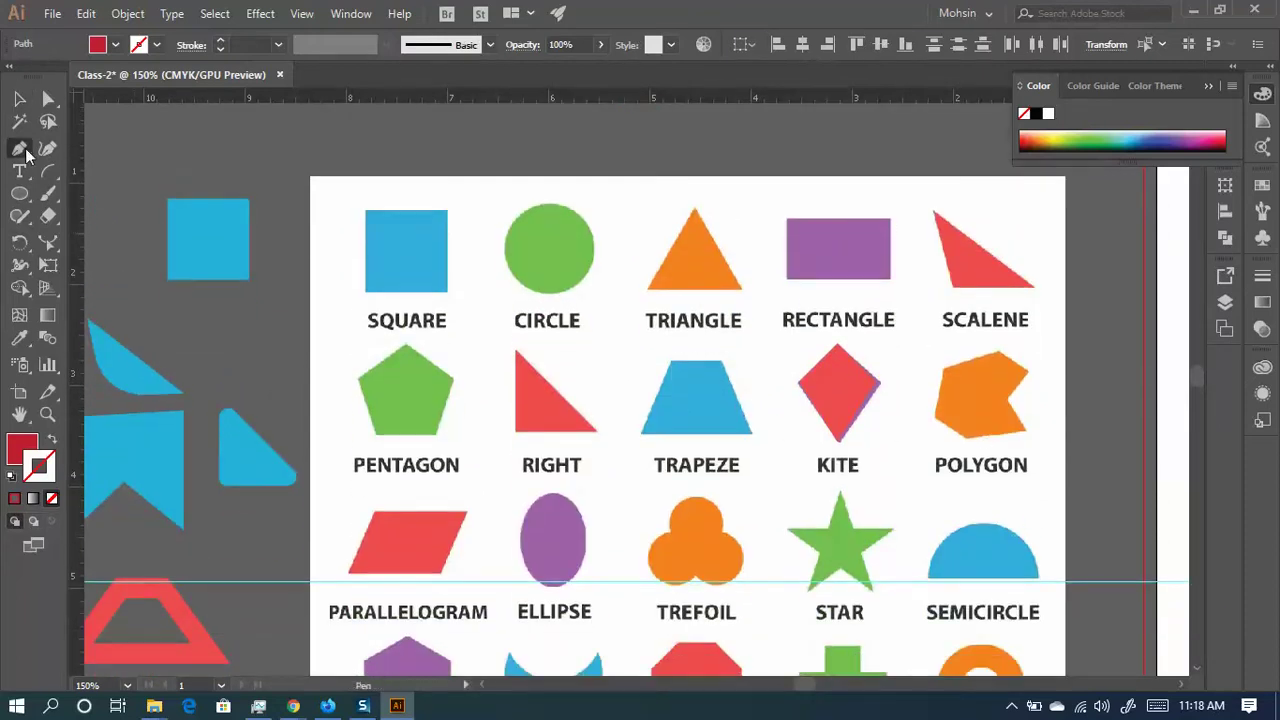
scroll(729, 371, down, 5)
scroll(706, 366, down, 1)
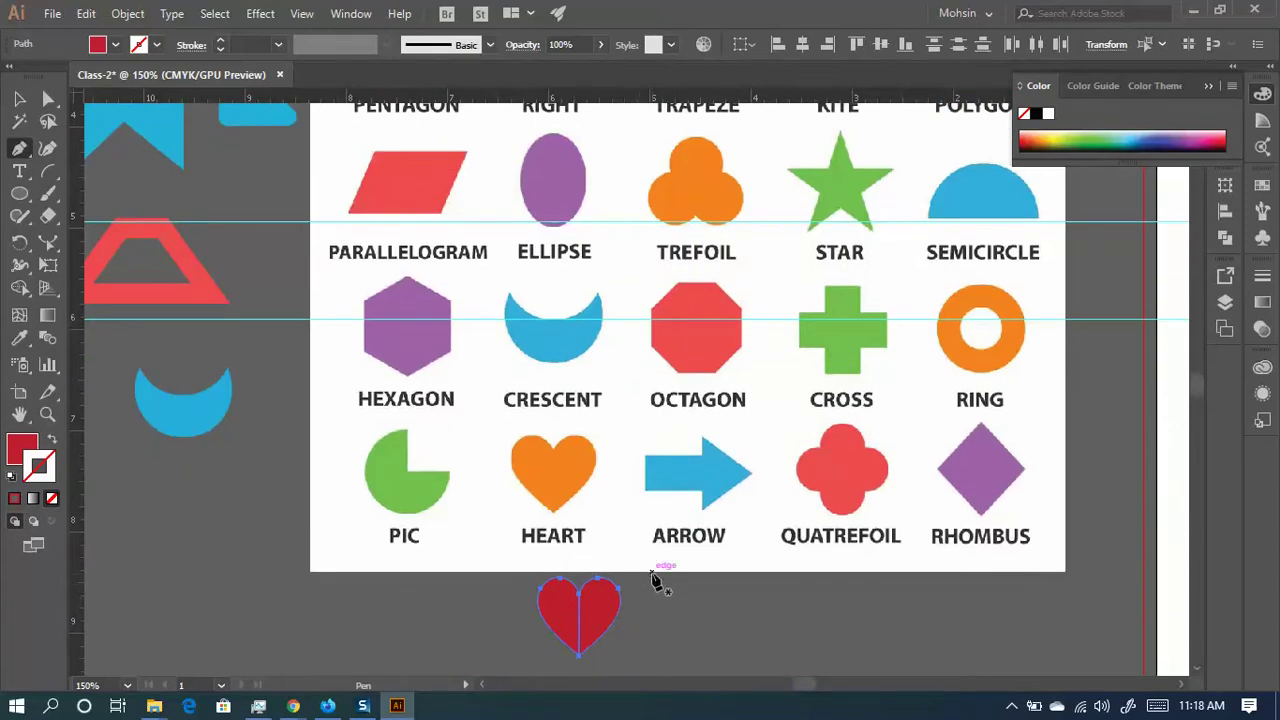
click(20, 98)
click(265, 240)
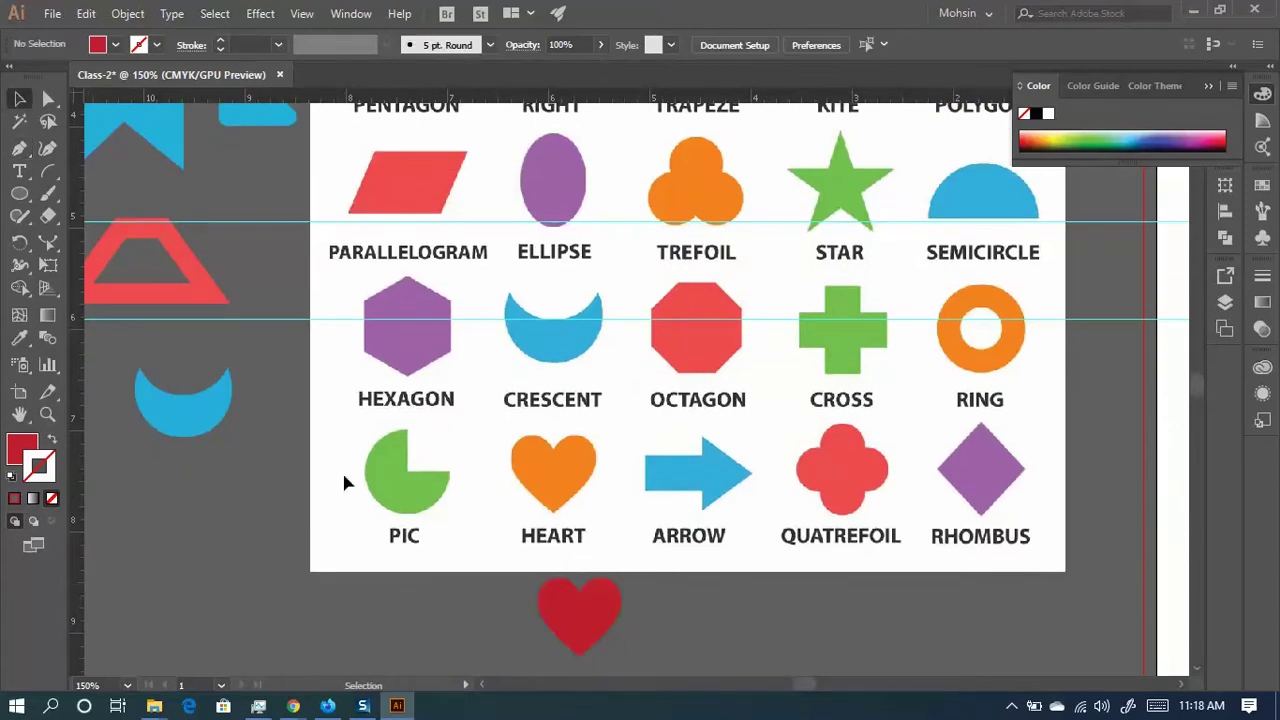
- Switch to the Google Meet call in Chrome, turn the camera on, and return to Illustrator
mouse_move(293, 707)
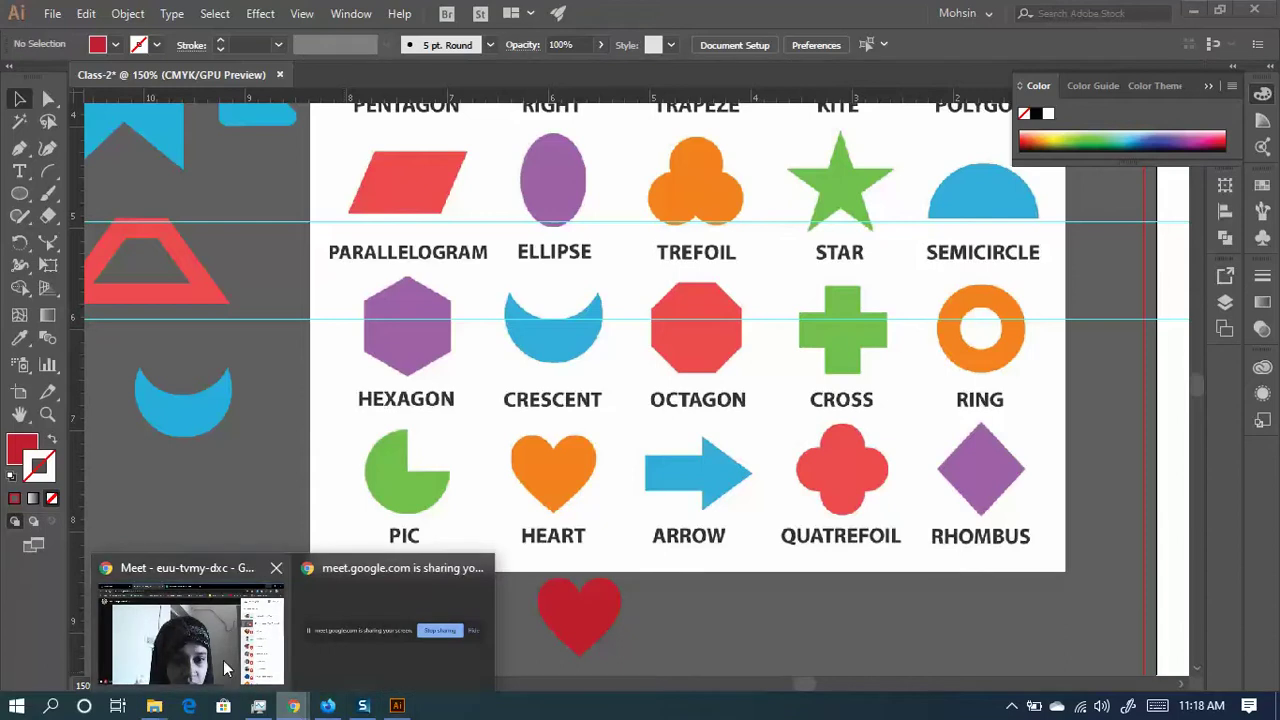
click(190, 625)
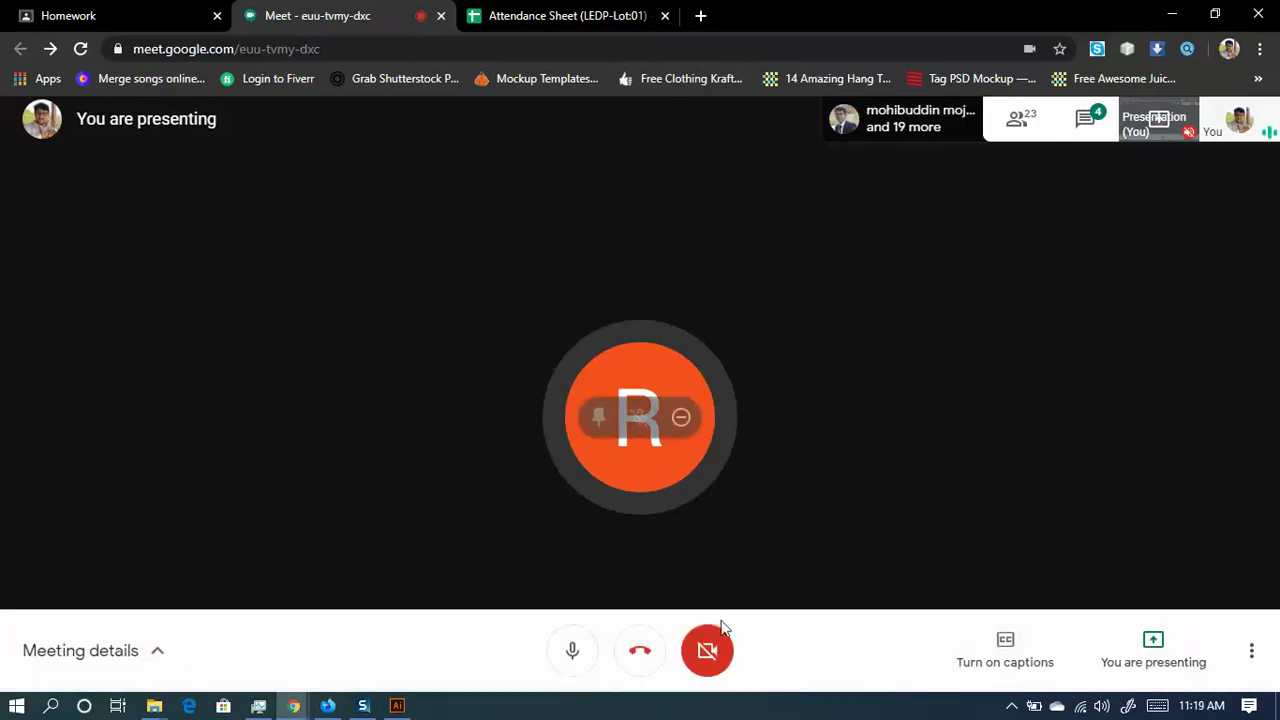
click(713, 651)
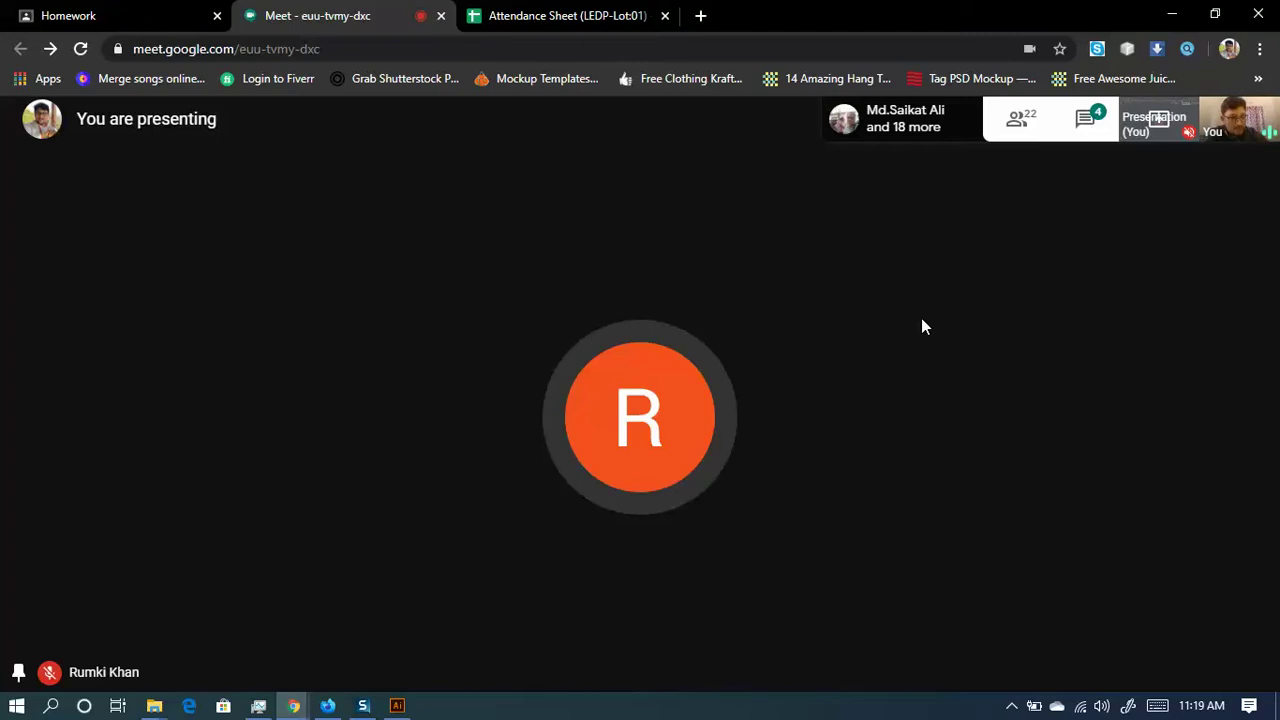
click(1172, 12)
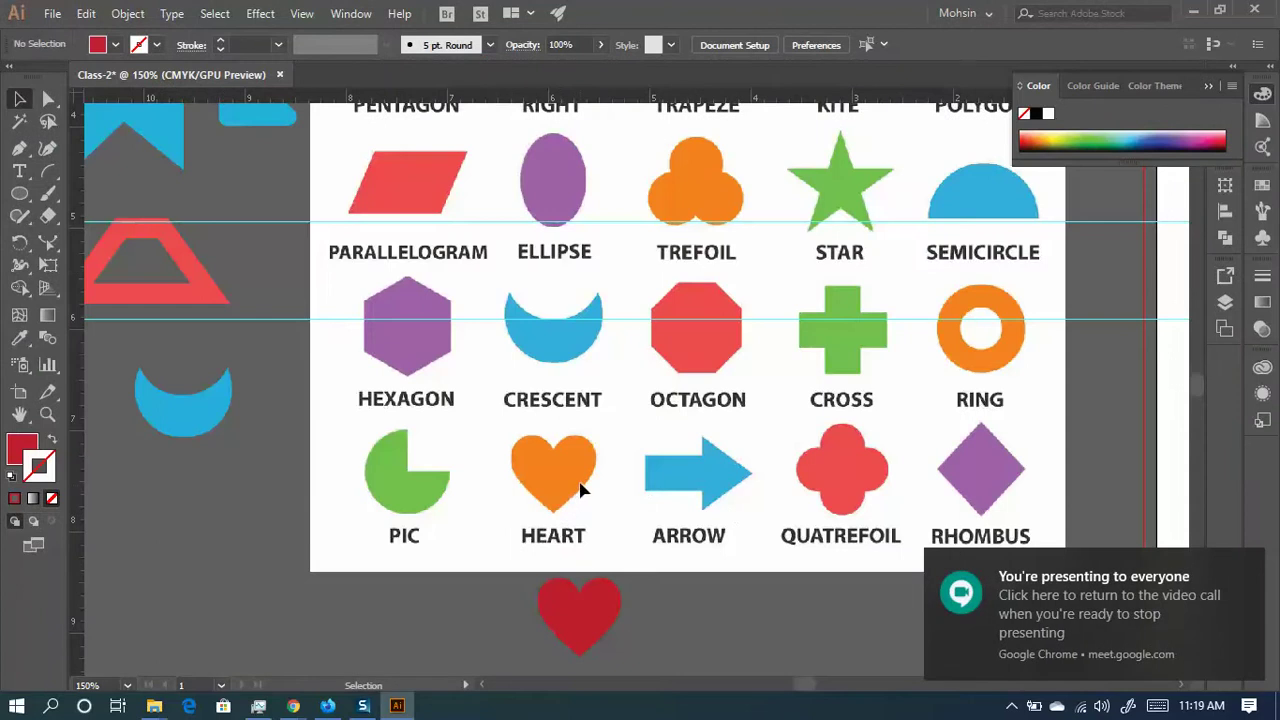
- Go to the blank area of the artboard and check the objects listed under Layer 1
scroll(488, 466, down, 2)
scroll(529, 434, right, 6)
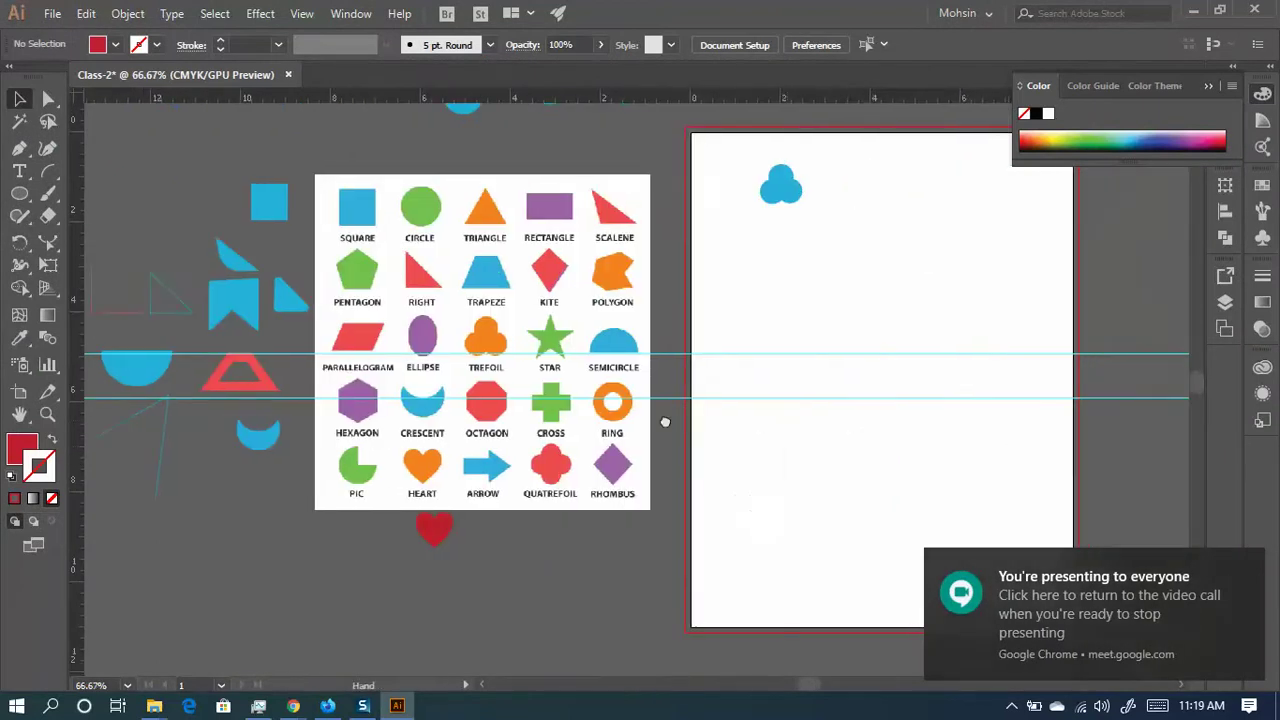
scroll(512, 290, up, 3)
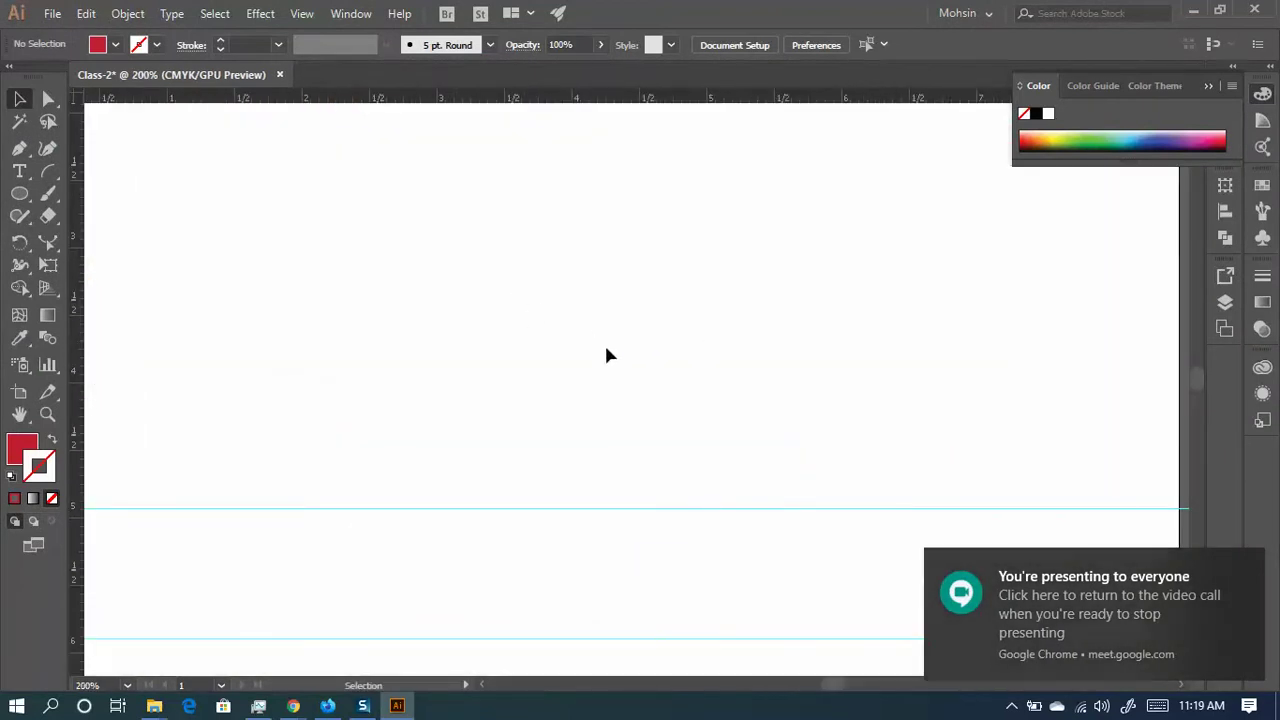
scroll(650, 350, up, 1)
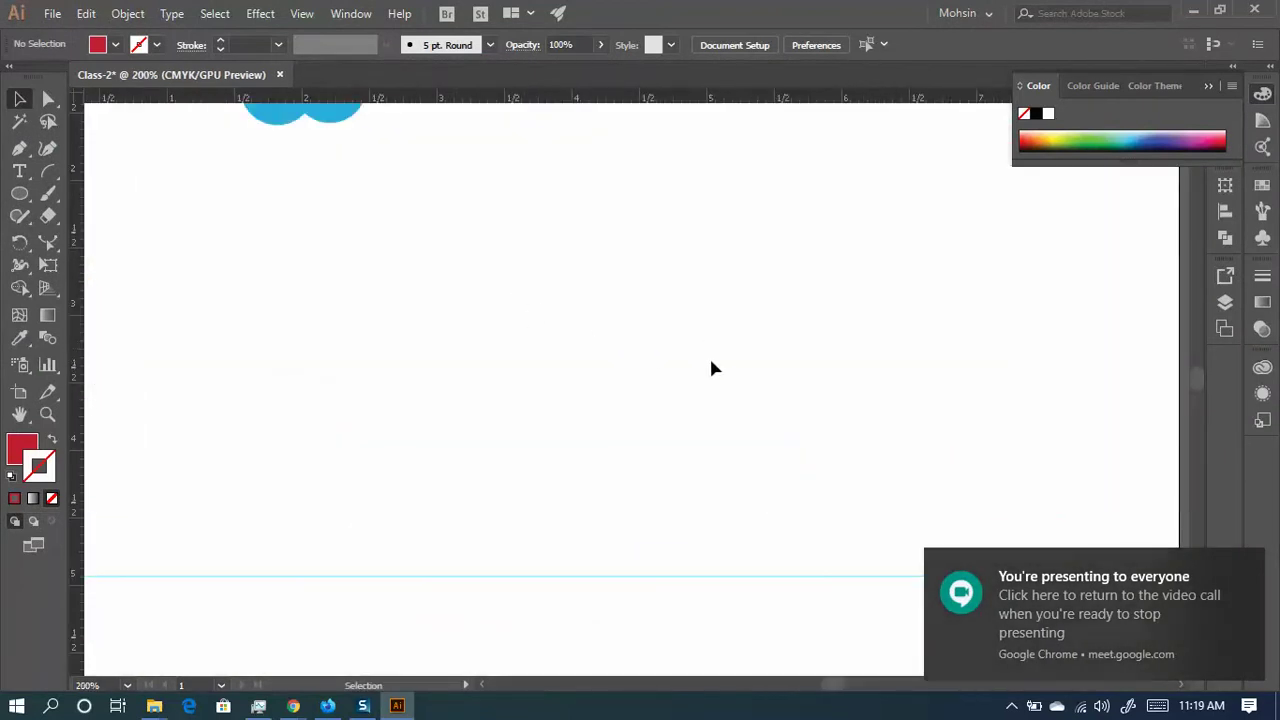
click(1228, 304)
click(1228, 304)
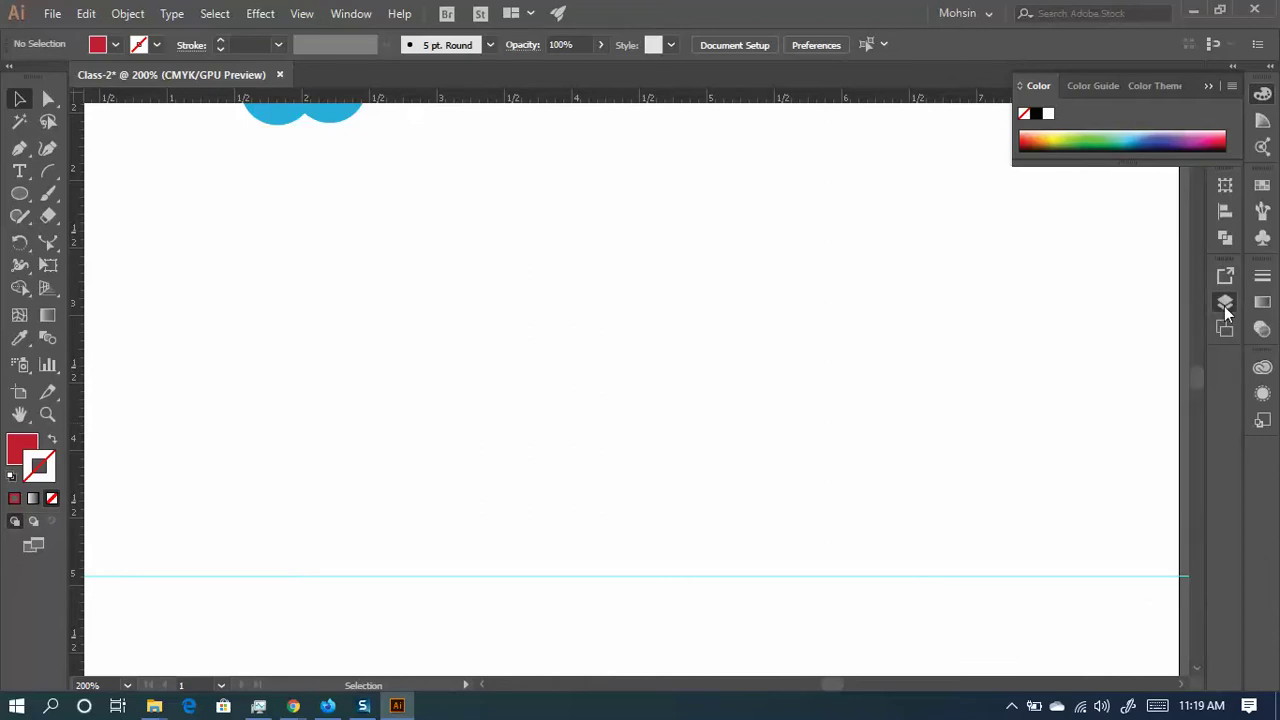
click(1224, 306)
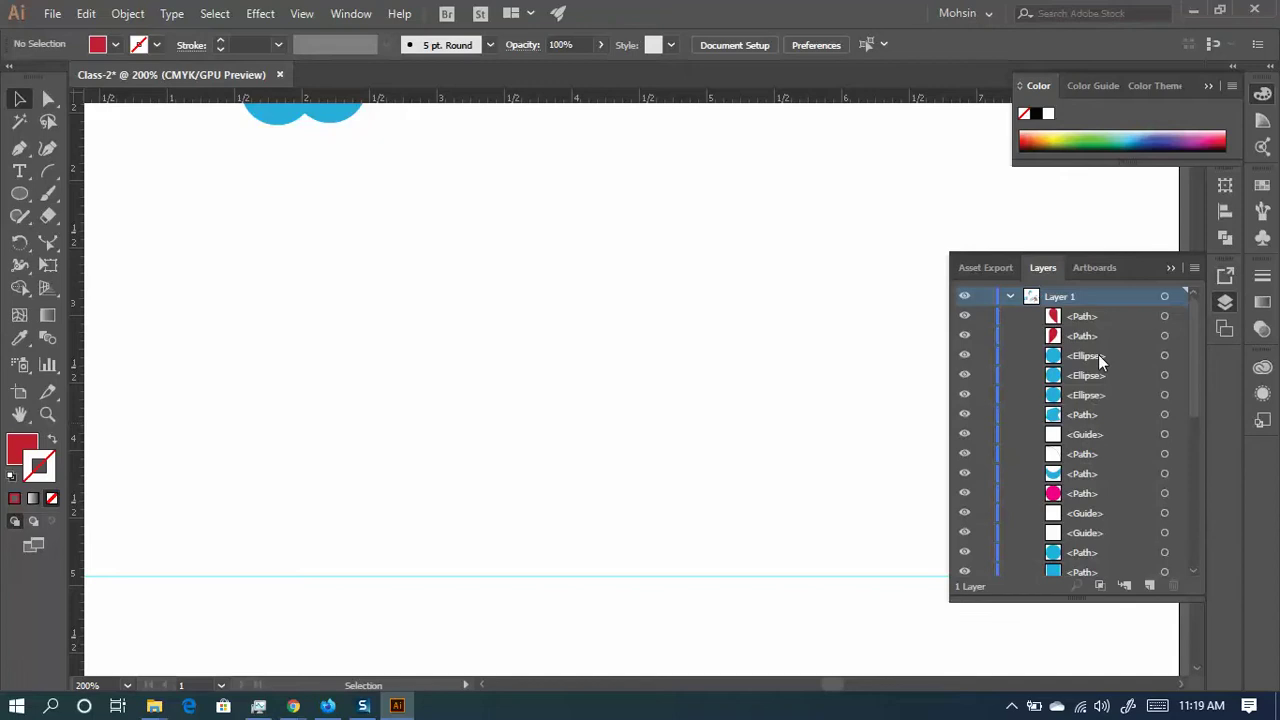
click(1226, 301)
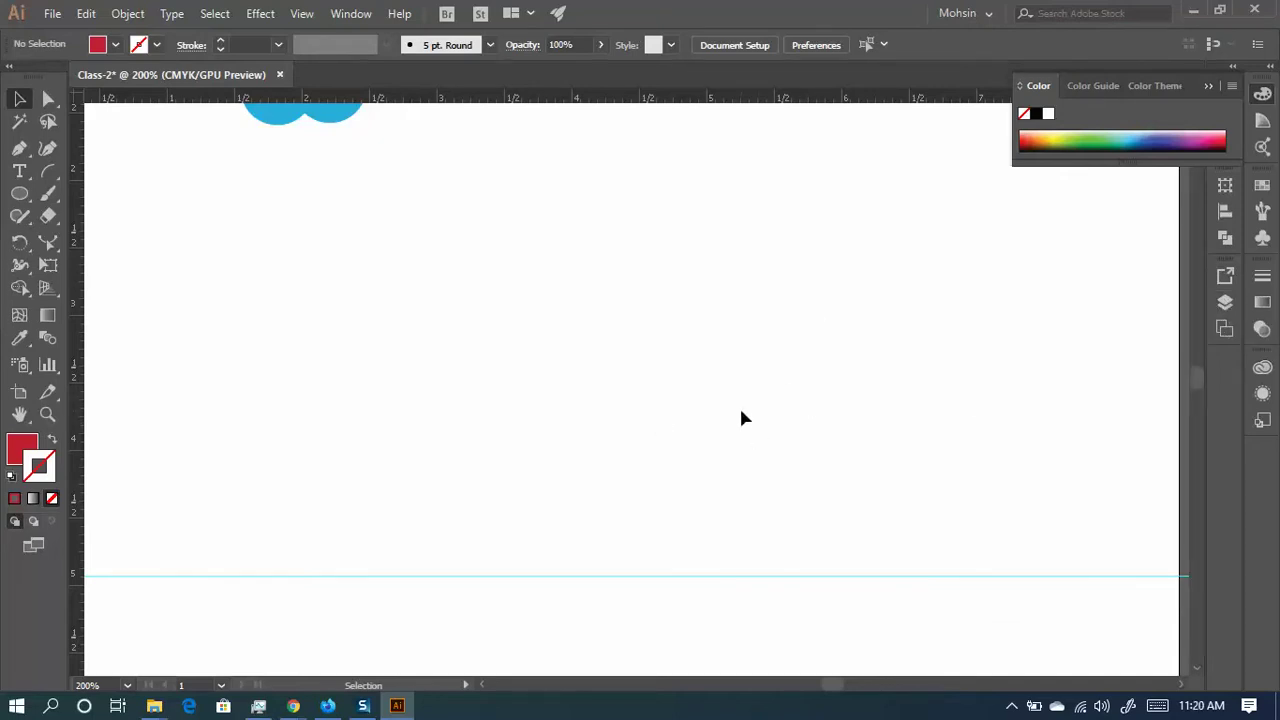
- Draw a red ellipse about 0.85 by 0.80 in on the blank artboard and a red square beside it
click(21, 199)
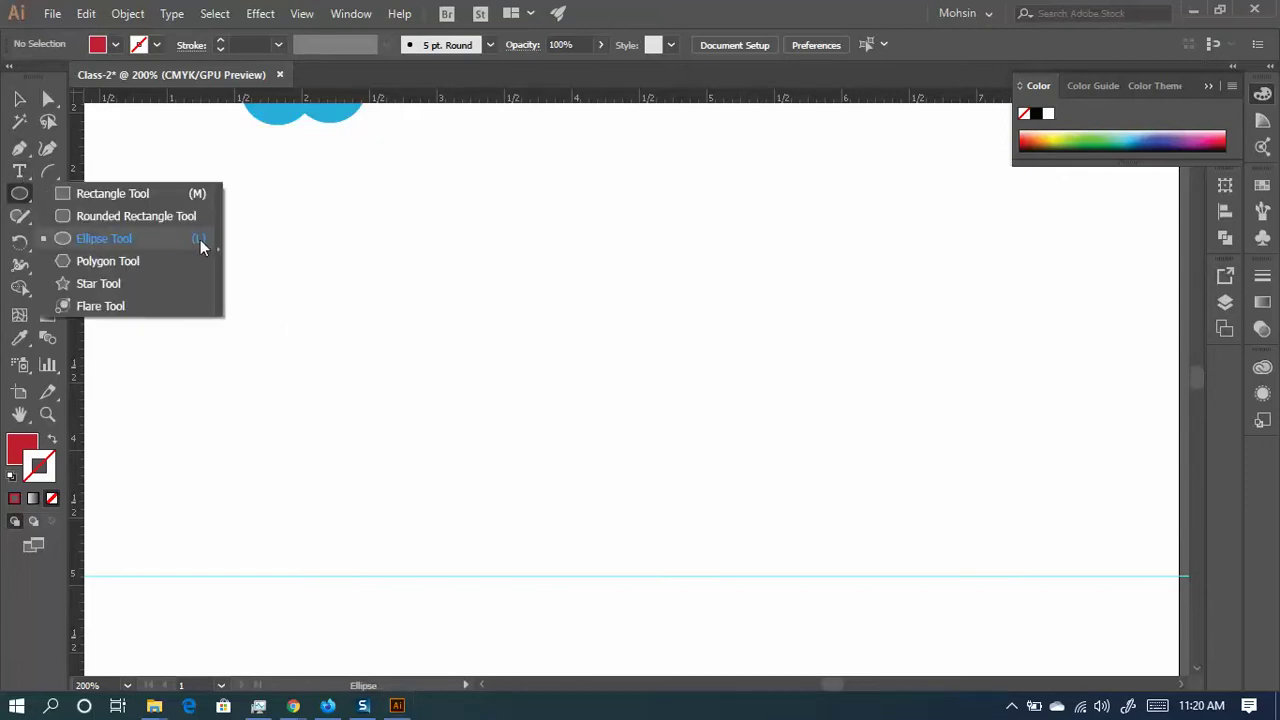
drag(397, 298, 511, 406)
click(19, 199)
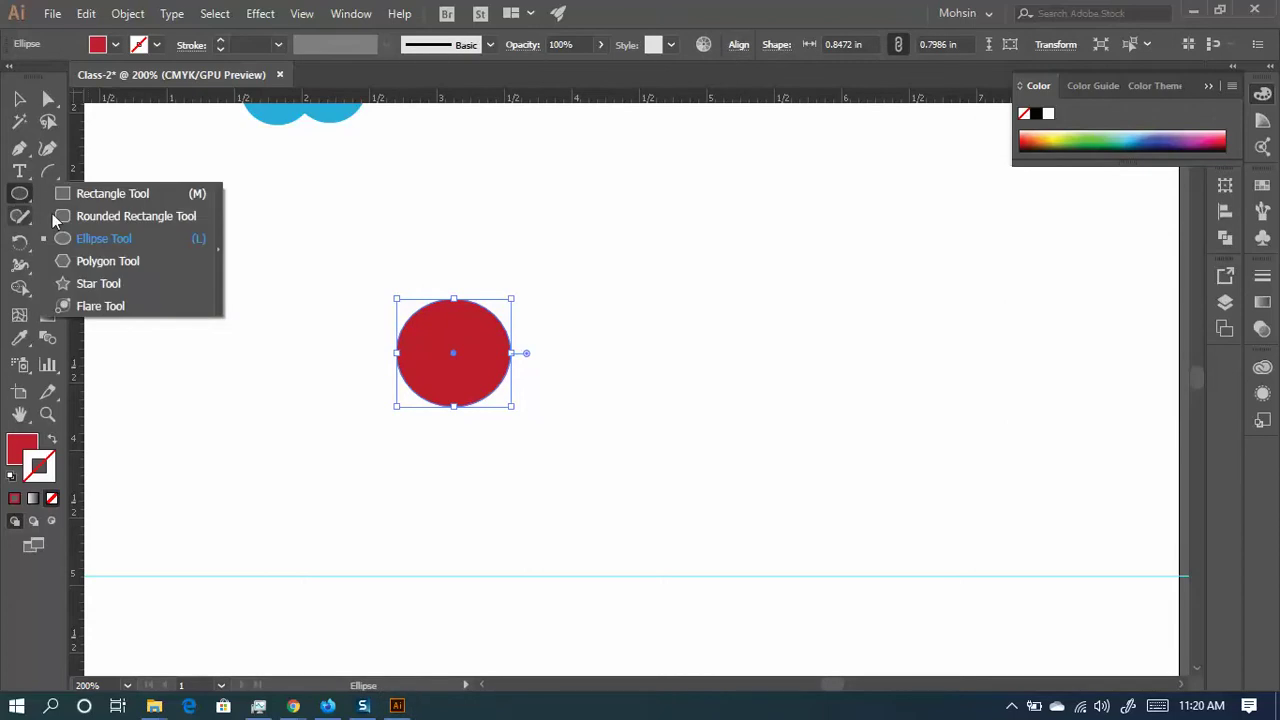
click(100, 191)
drag(566, 321, 686, 439)
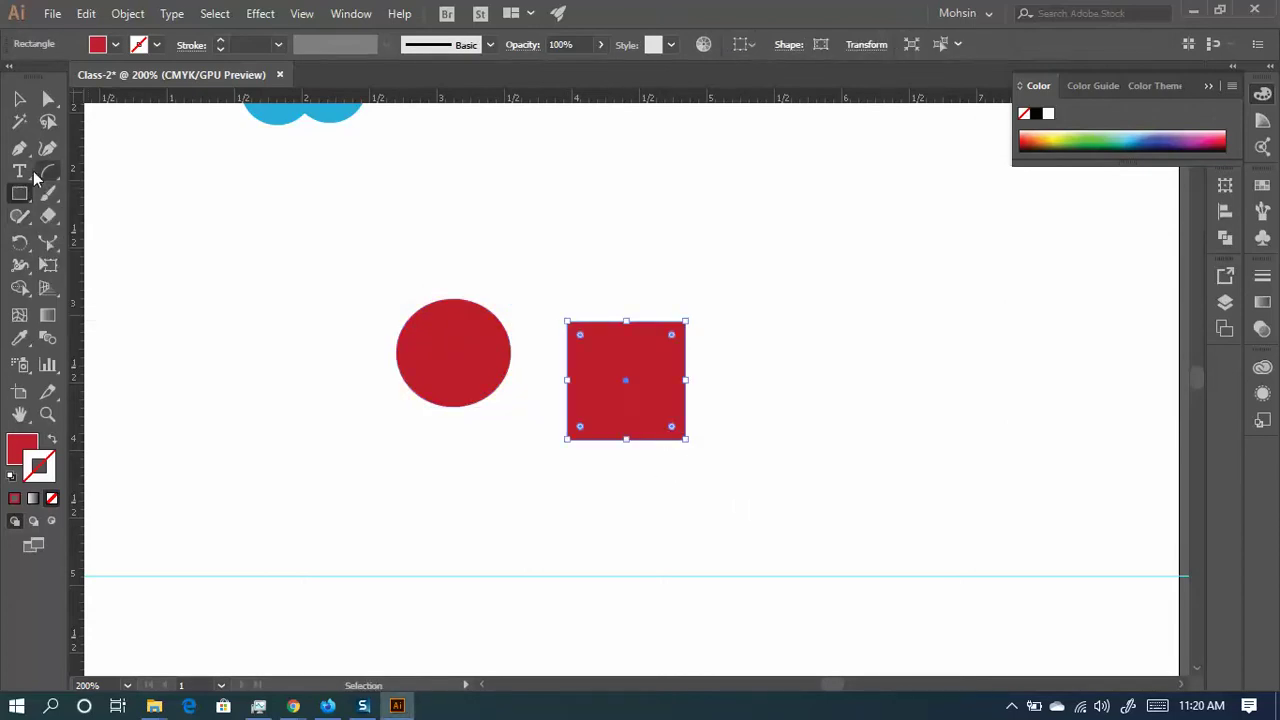
click(19, 194)
click(90, 238)
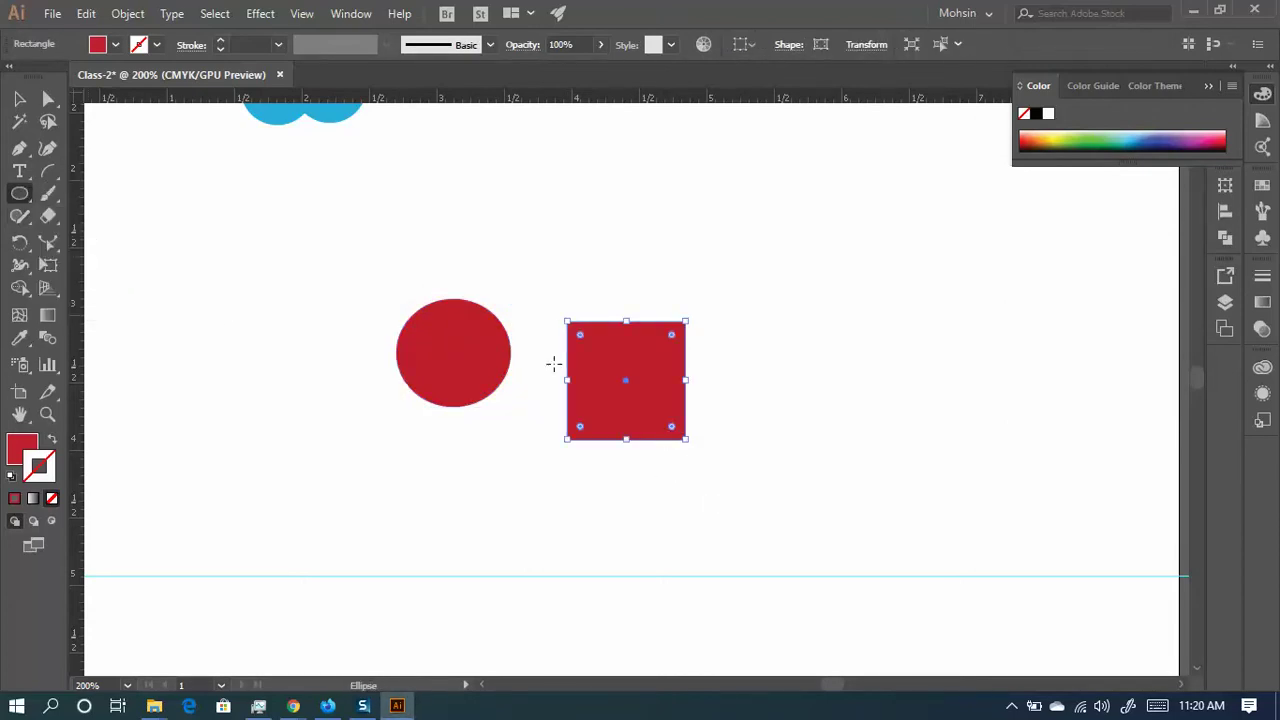
drag(754, 329, 881, 486)
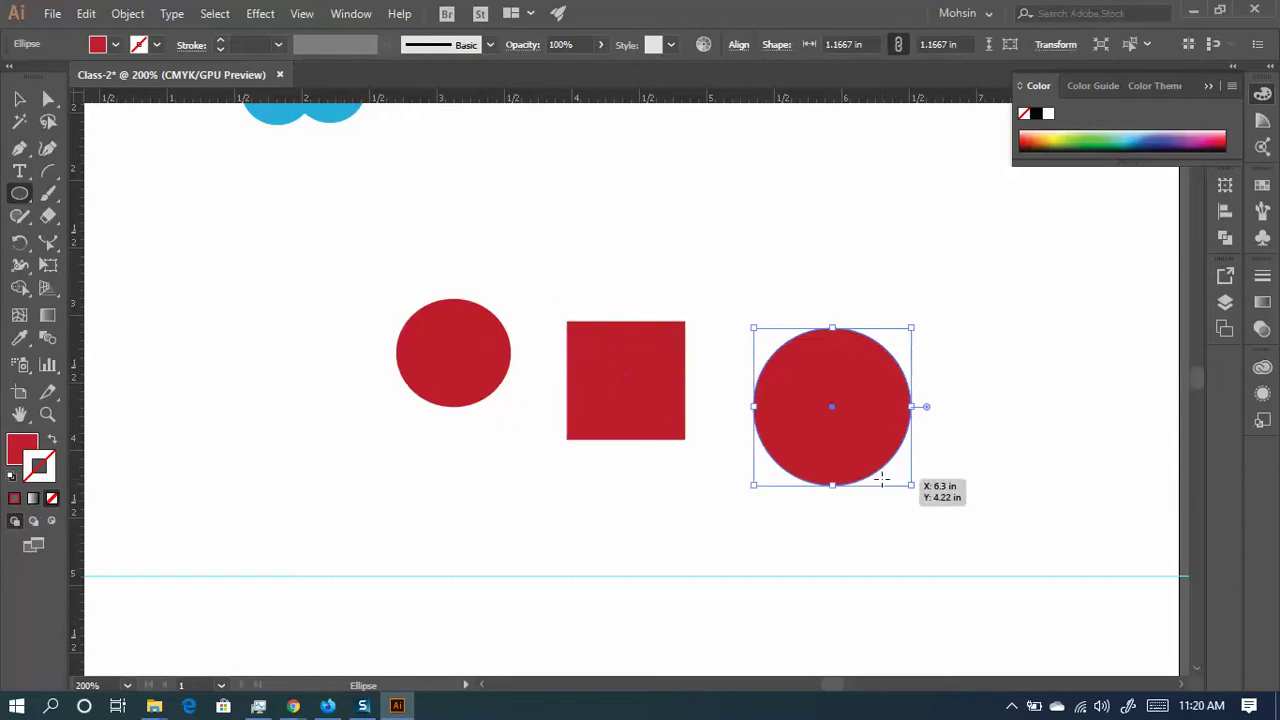
key(ctrl+z)
- Draw a red rounded square to the right of the plain square with the Rounded Rectangle tool
click(36, 195)
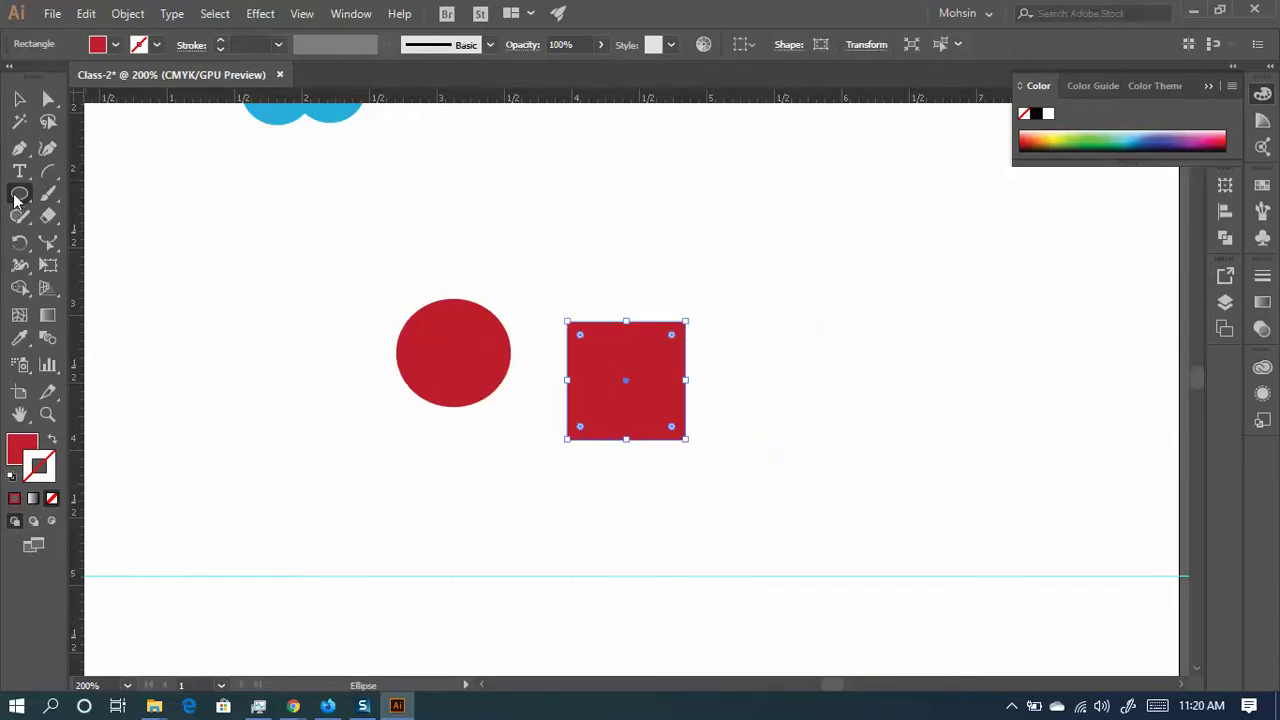
click(95, 216)
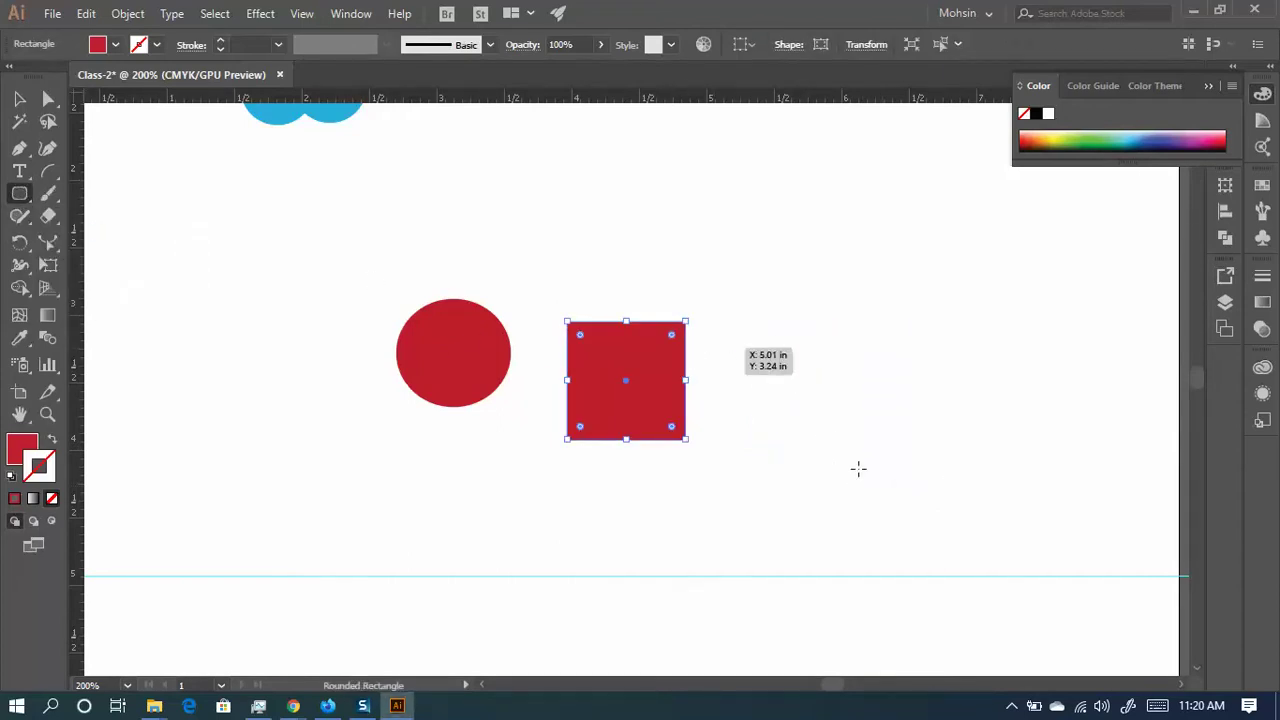
drag(770, 346, 911, 484)
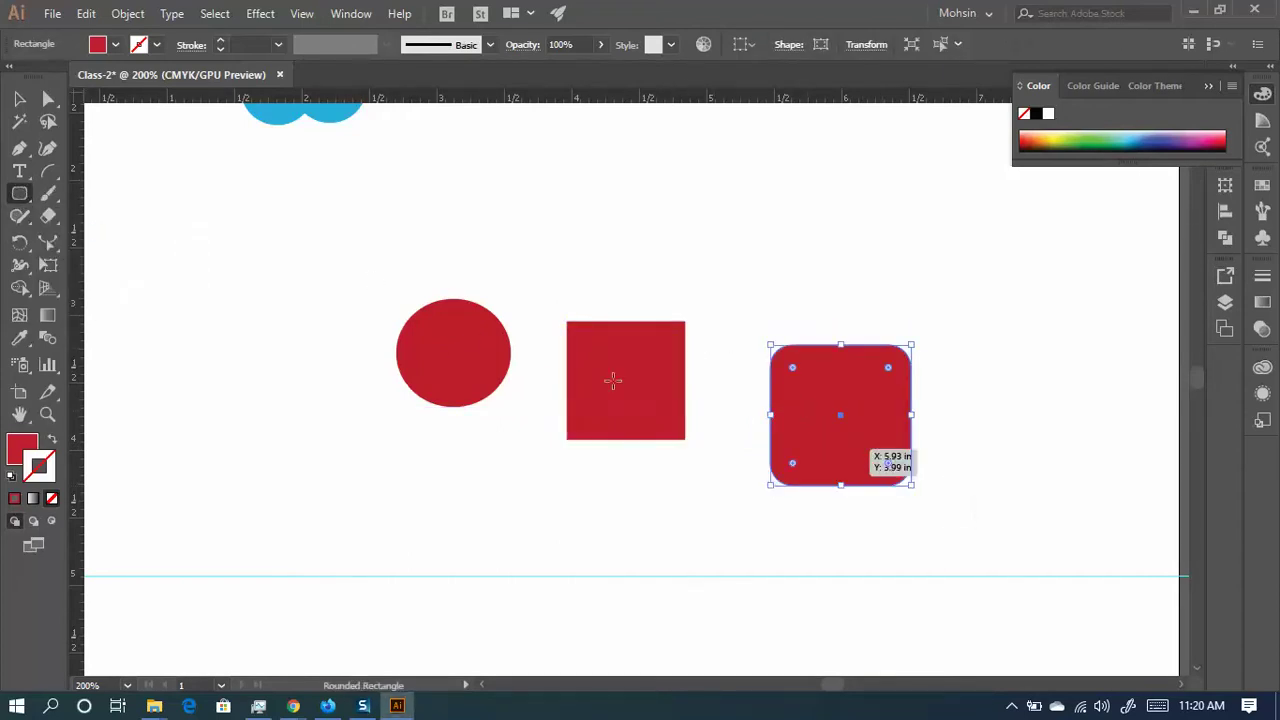
- Draw an upright red triangle to the right of the rounded square with the Polygon tool
click(19, 194)
click(95, 261)
drag(760, 415, 445, 341)
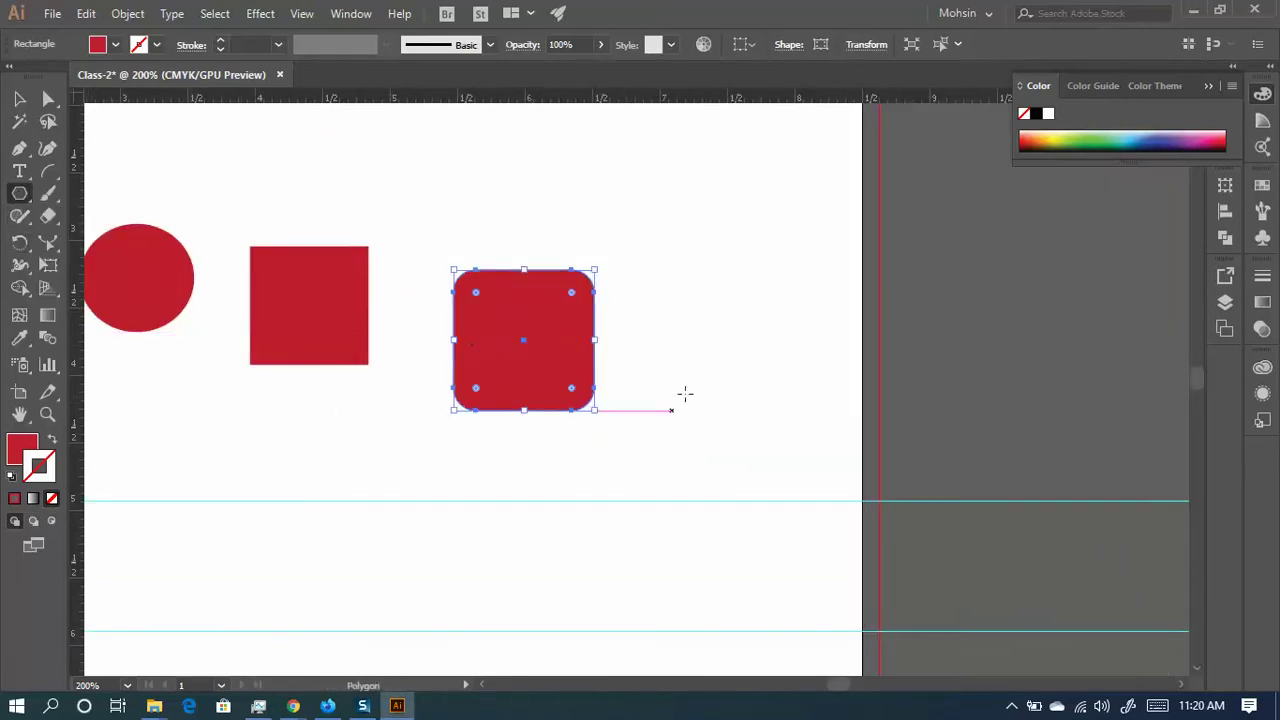
drag(691, 297, 751, 369)
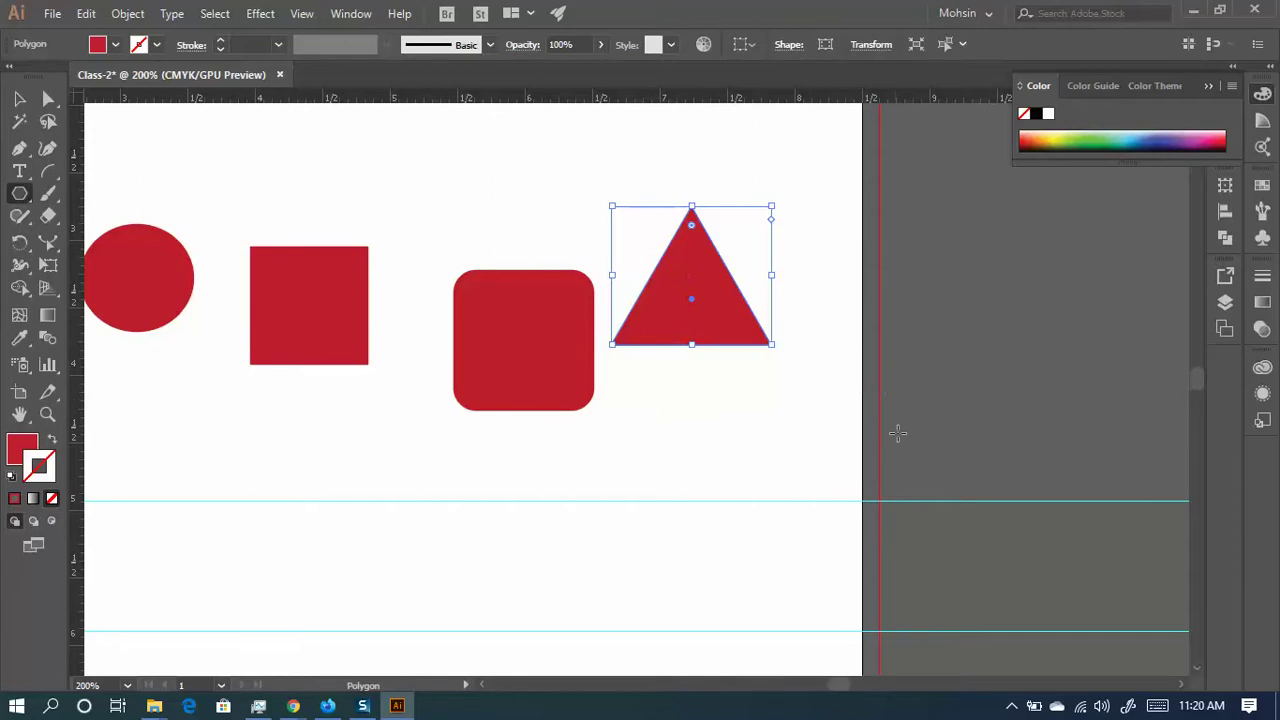
- Undo the triangle and draw a red hexagon to the right of the rounded square with the Polygon tool
key(ctrl+z)
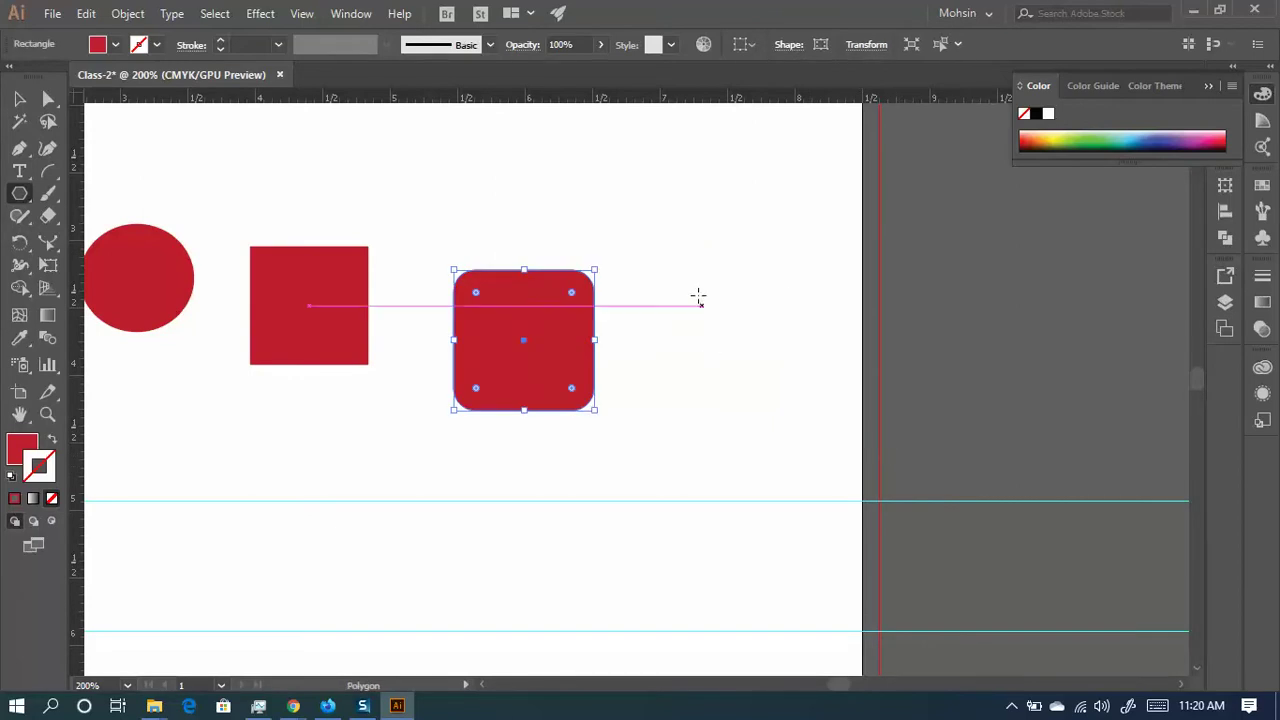
drag(697, 297, 704, 352)
key(Up)
key(Up)
key(Up)
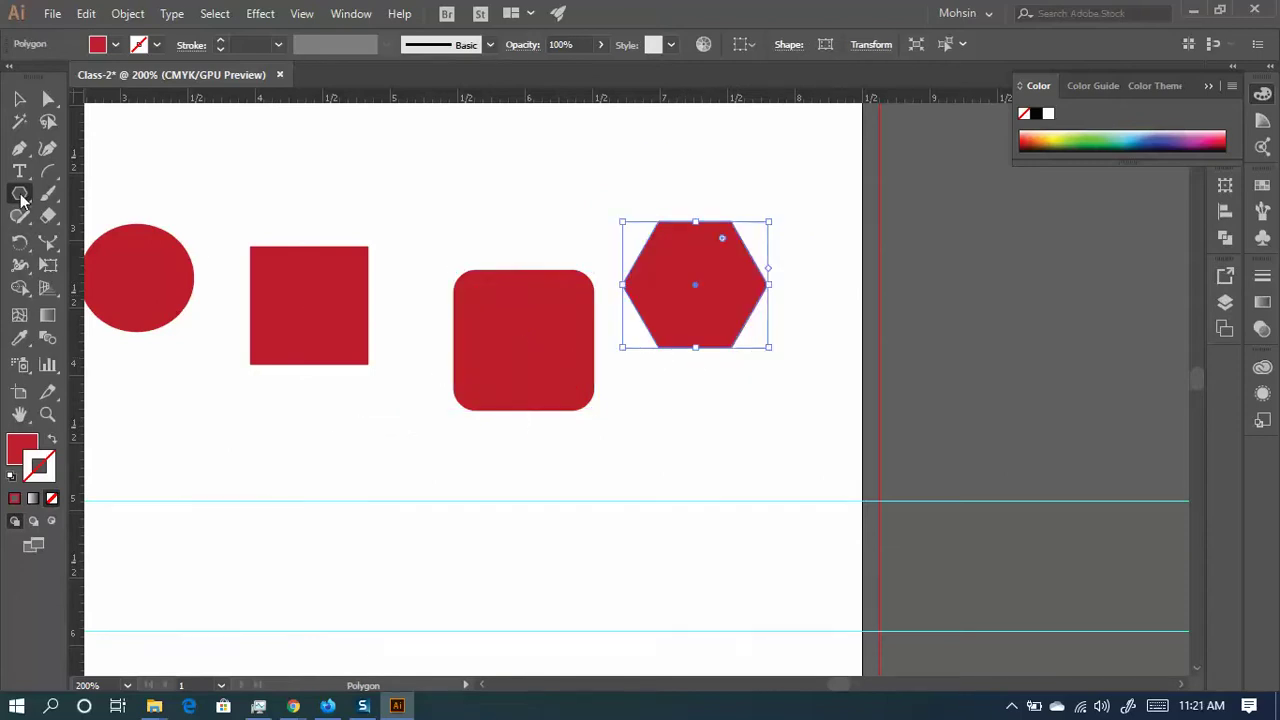
- Draw a red five-pointed star to the right of the hexagon, across the artboard's edge, with the Star tool
drag(19, 193, 98, 283)
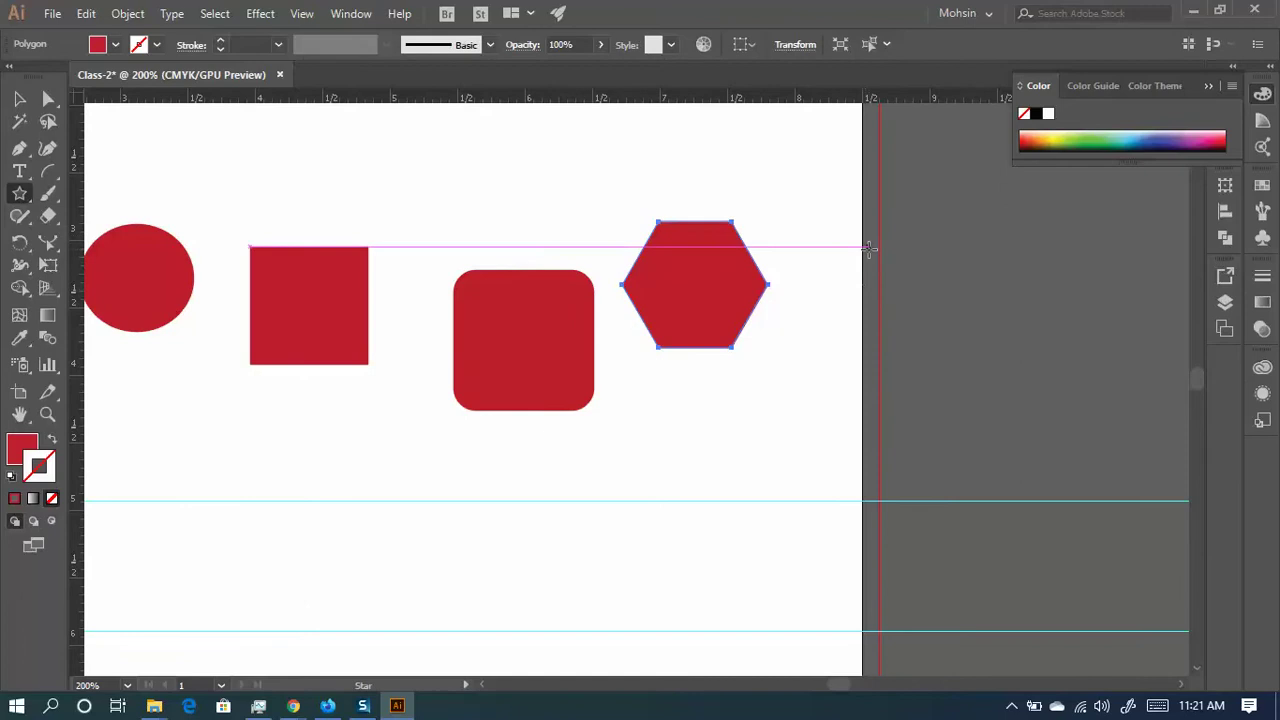
drag(866, 245, 920, 321)
key(Up)
key(Up)
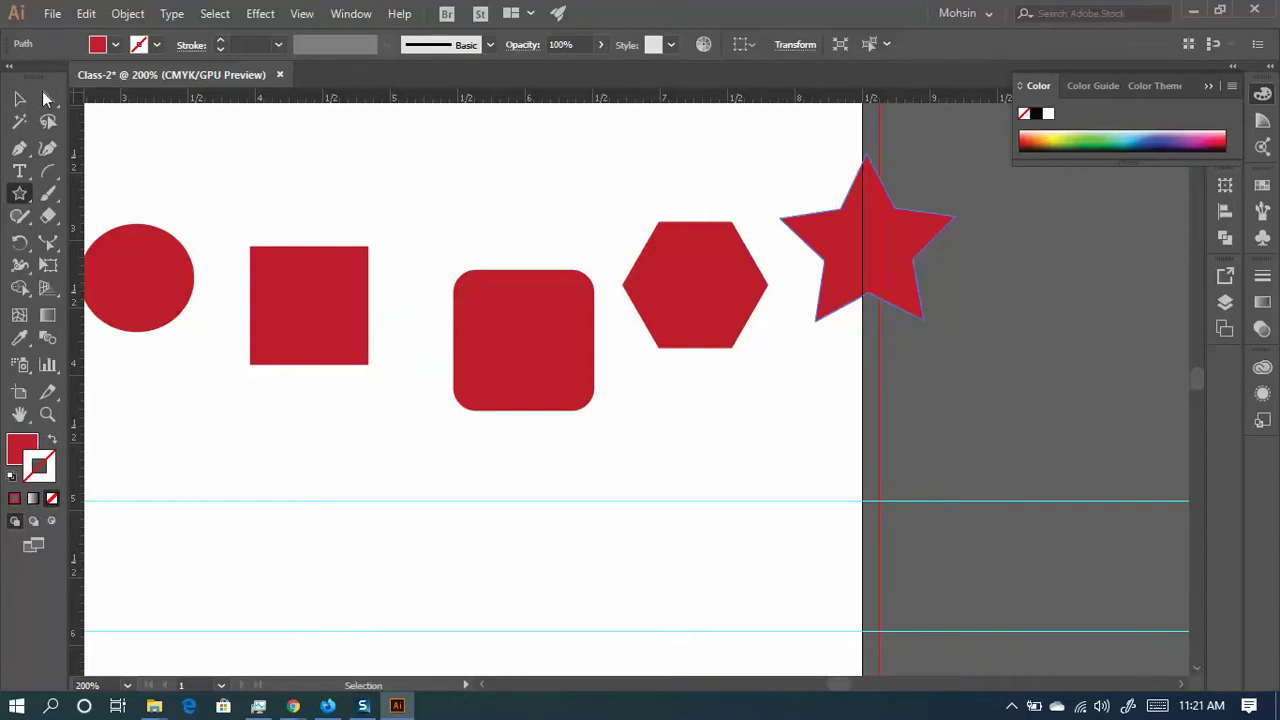
- Change the circle's fill to yellow and the plain square's fill to light blue
scroll(450, 210, left, 5)
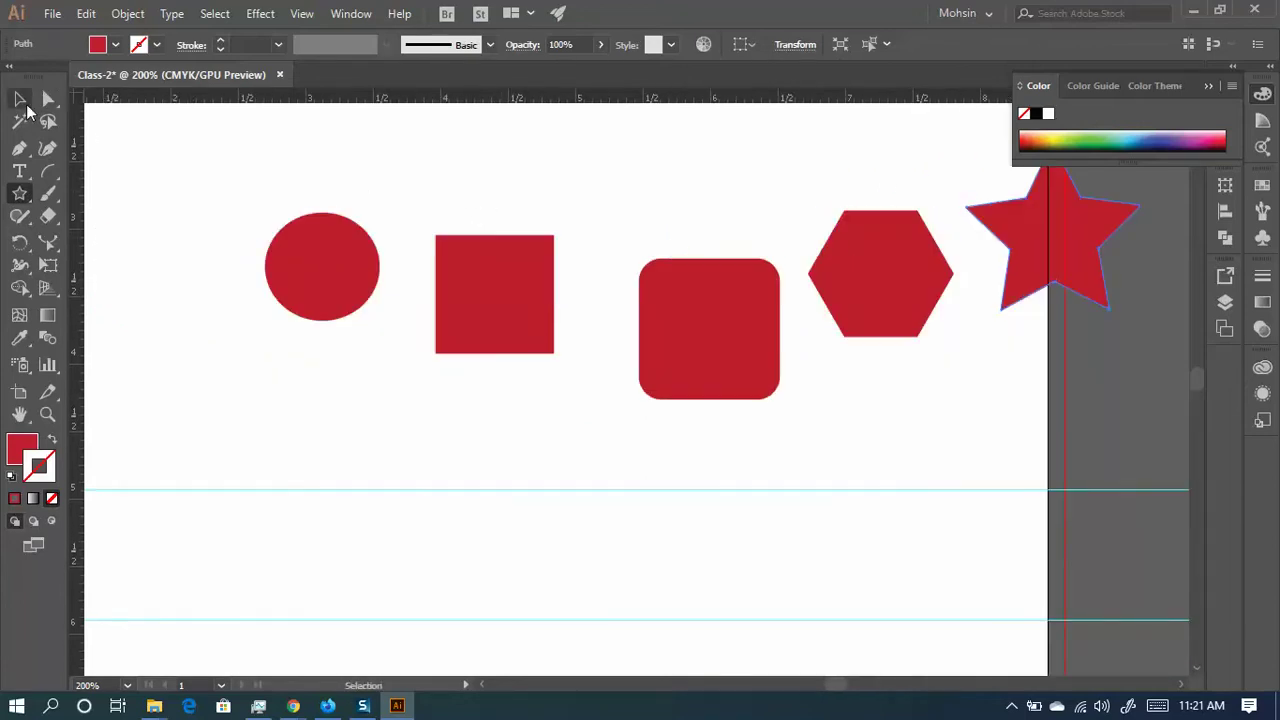
click(19, 99)
click(334, 249)
click(112, 45)
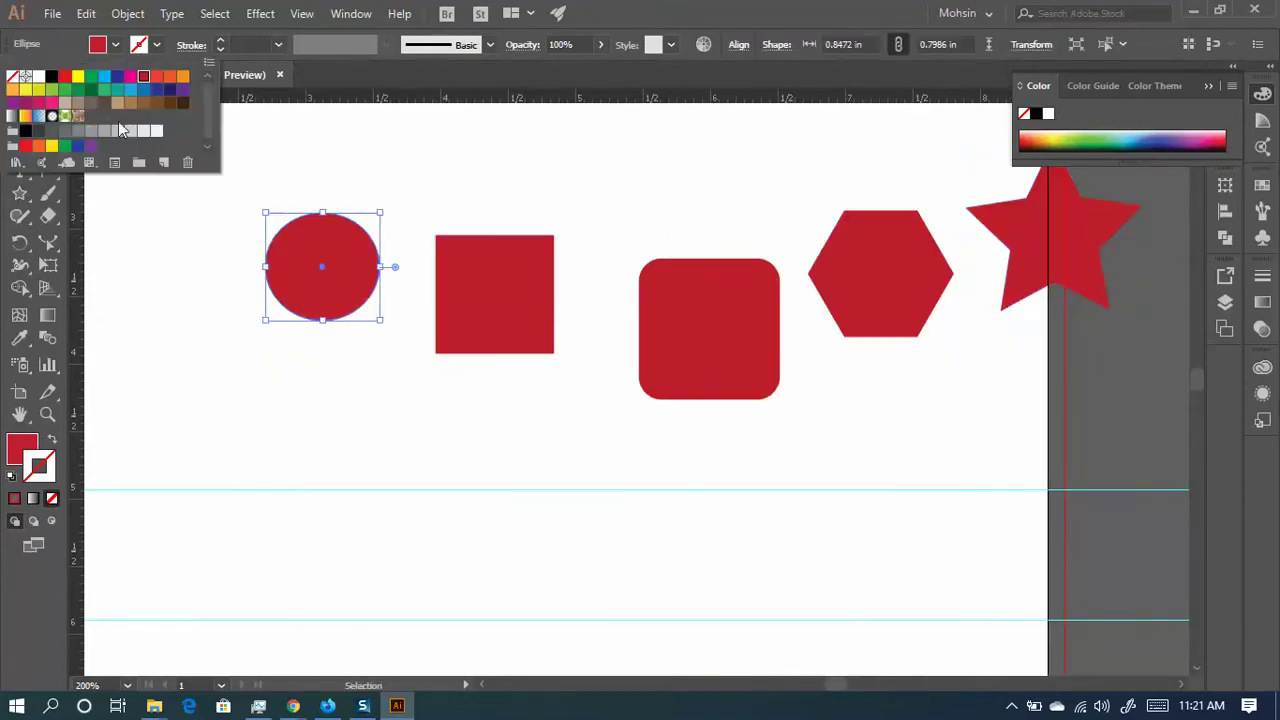
click(78, 78)
click(493, 287)
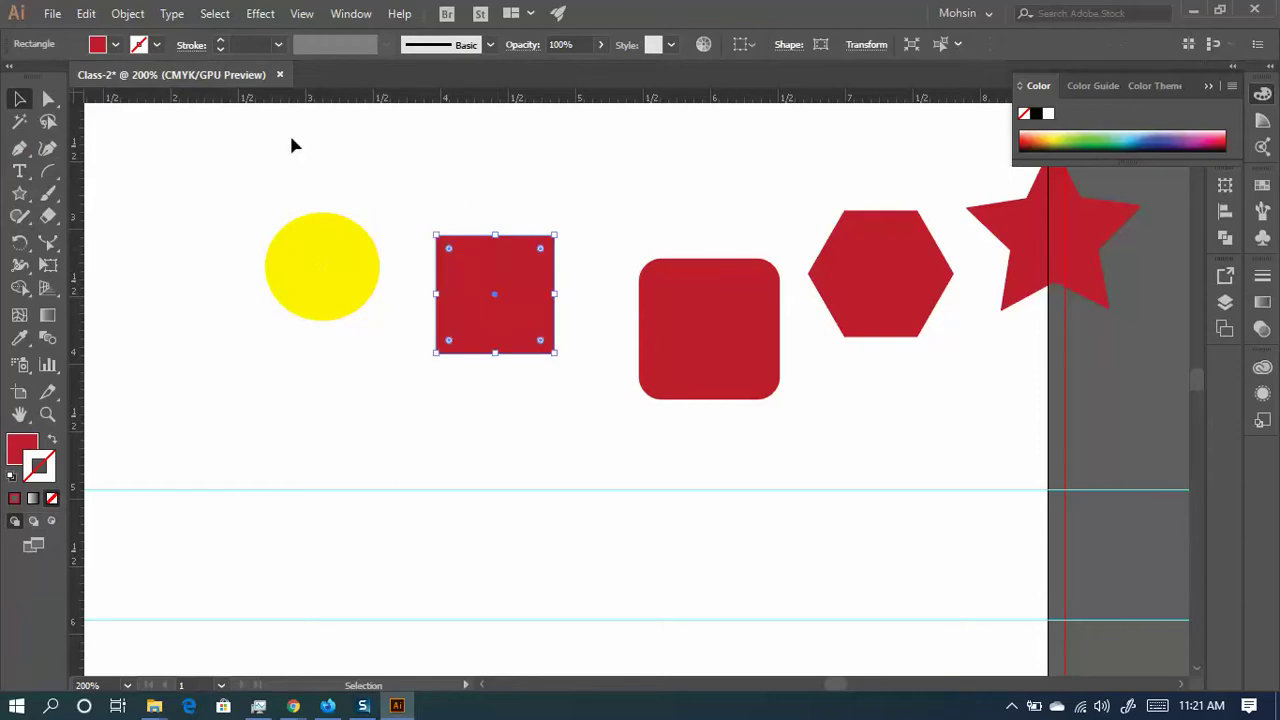
click(113, 45)
click(107, 78)
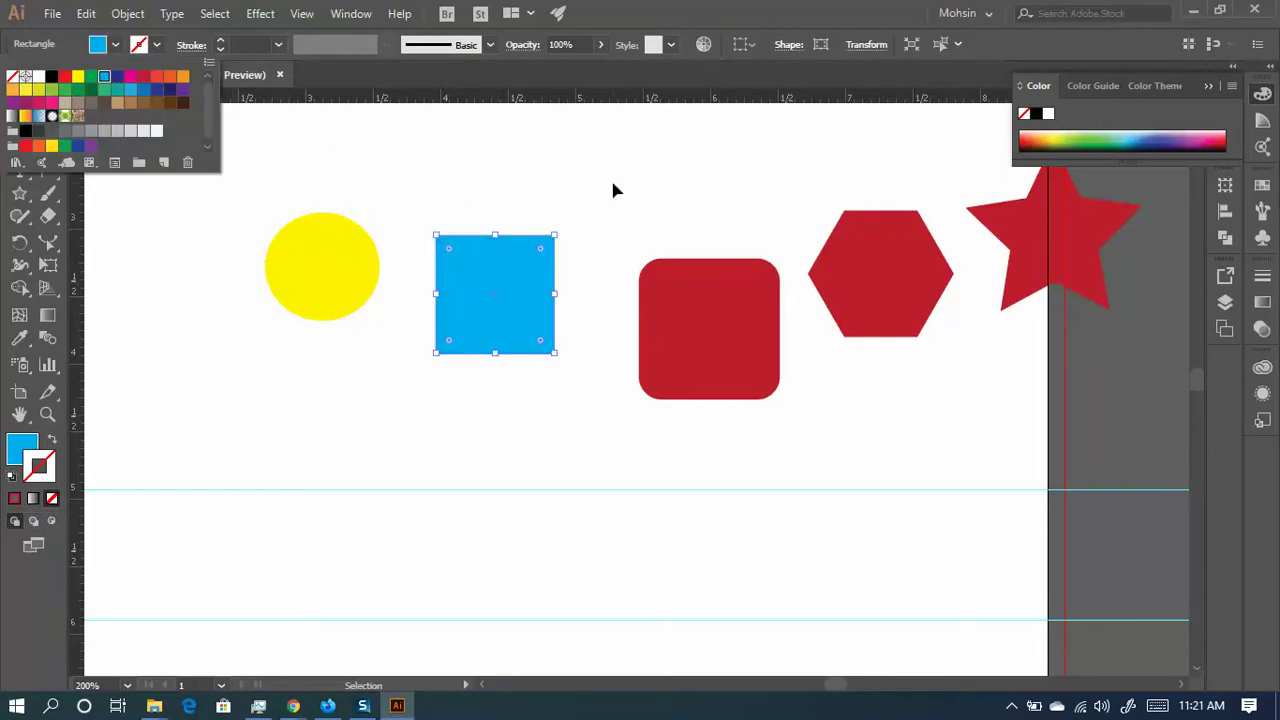
- Move the rounded square up beside the blue square and change its fill to orange
drag(714, 354, 654, 297)
click(115, 45)
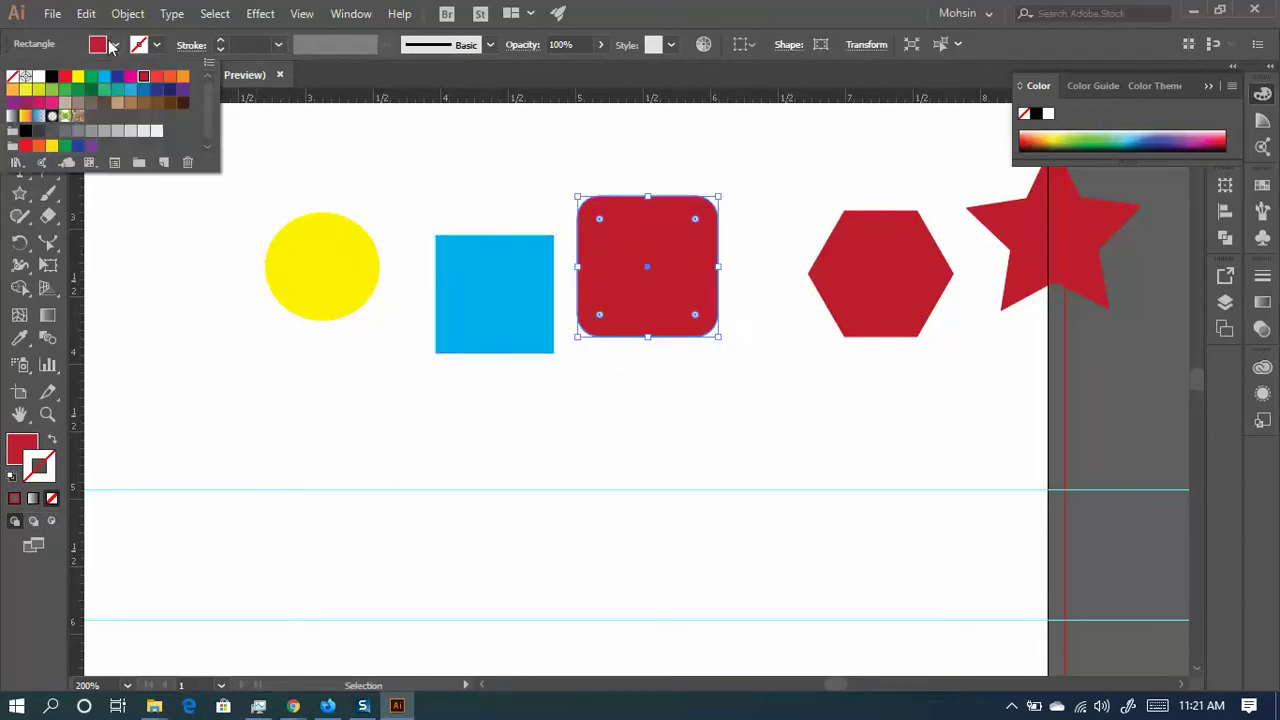
click(130, 89)
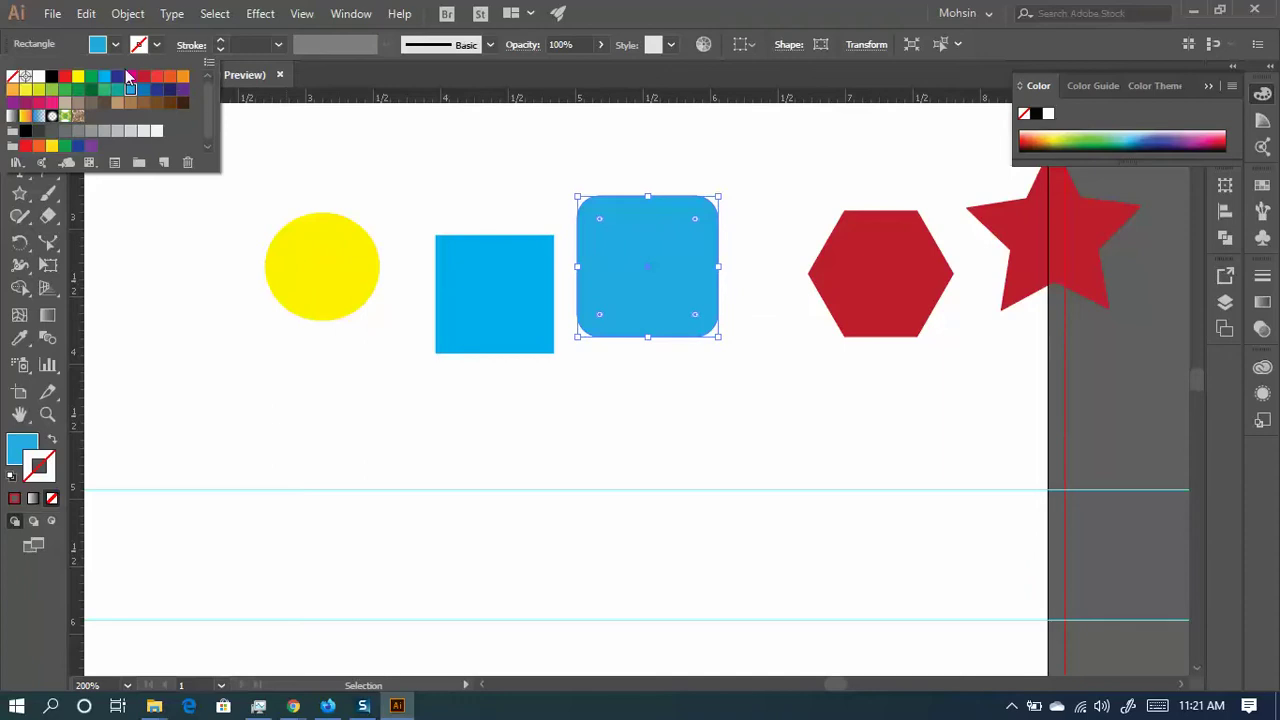
click(182, 76)
key(Escape)
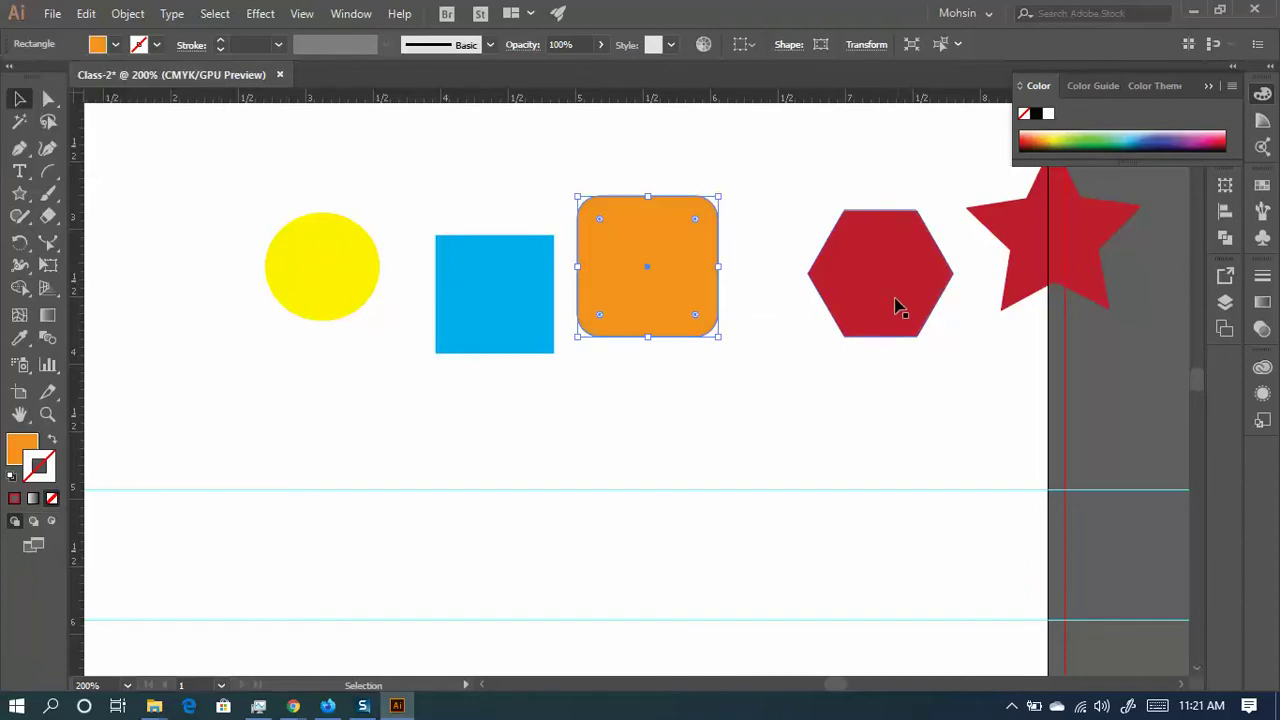
- Change the hexagon's fill to green and move it closer to the orange rounded square
click(843, 281)
click(115, 45)
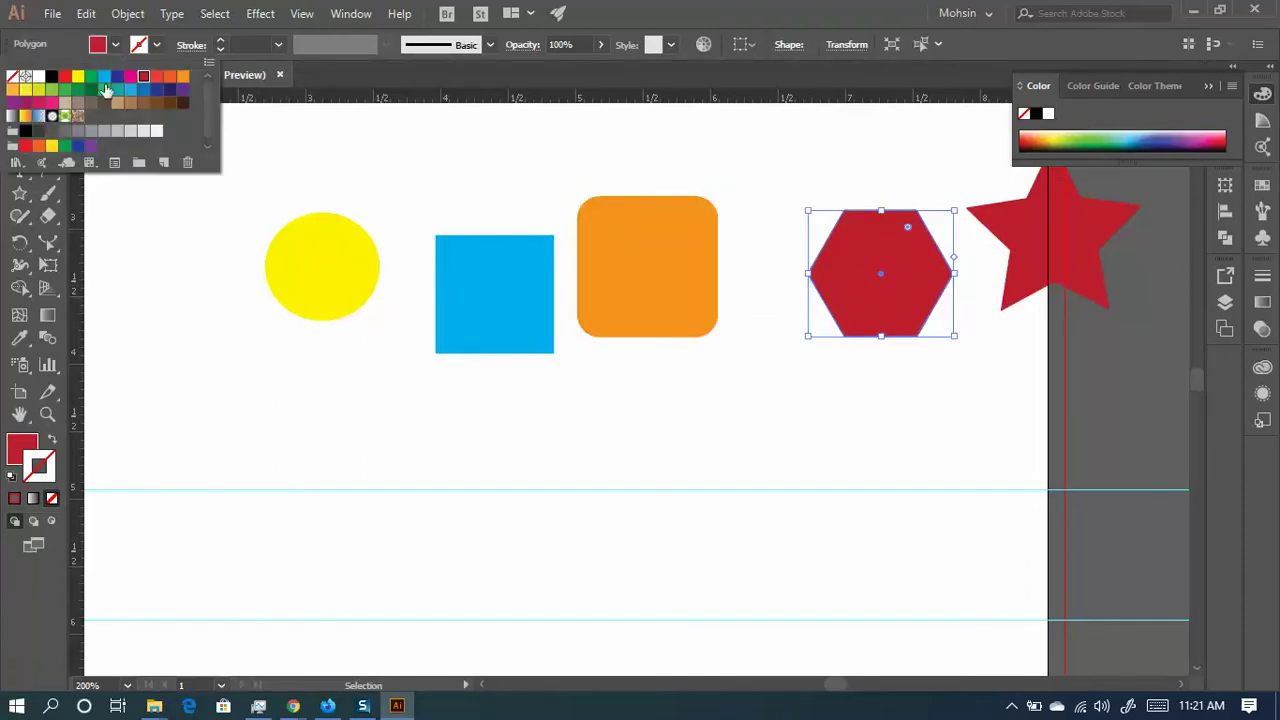
click(62, 100)
key(Escape)
drag(877, 329, 809, 303)
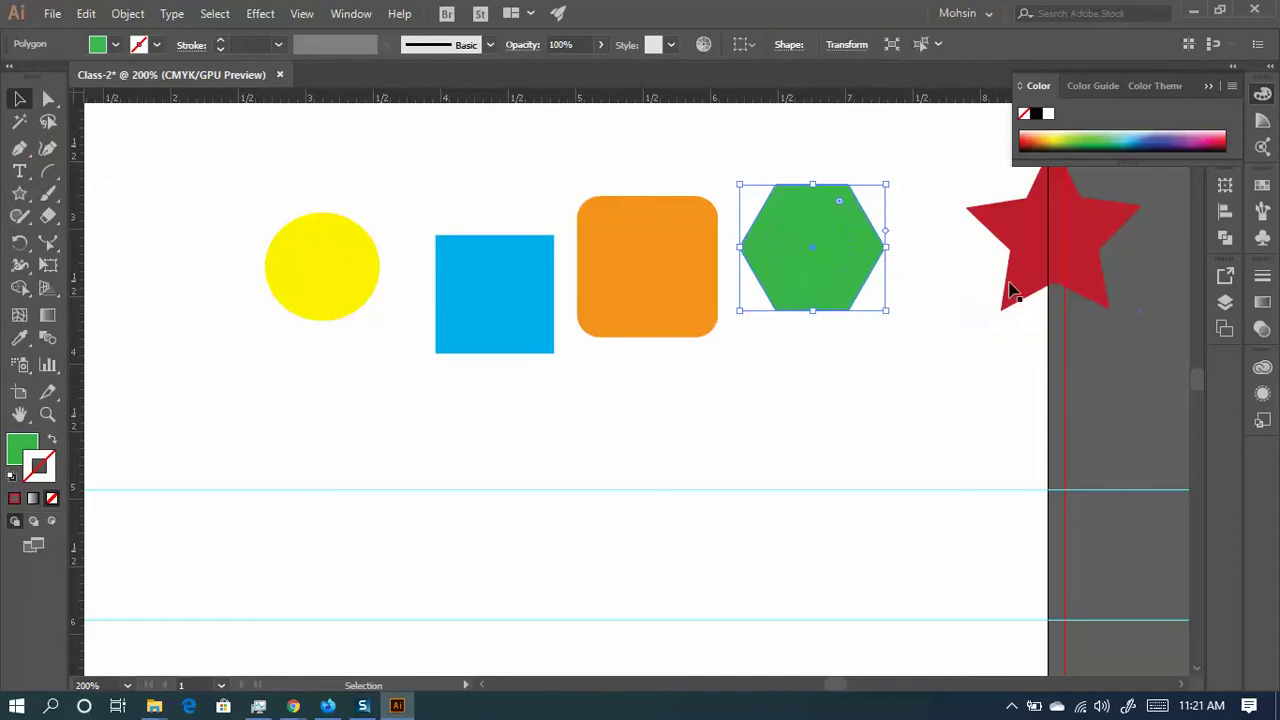
- Change the star's fill to dark blue and deselect it
click(1006, 286)
click(115, 45)
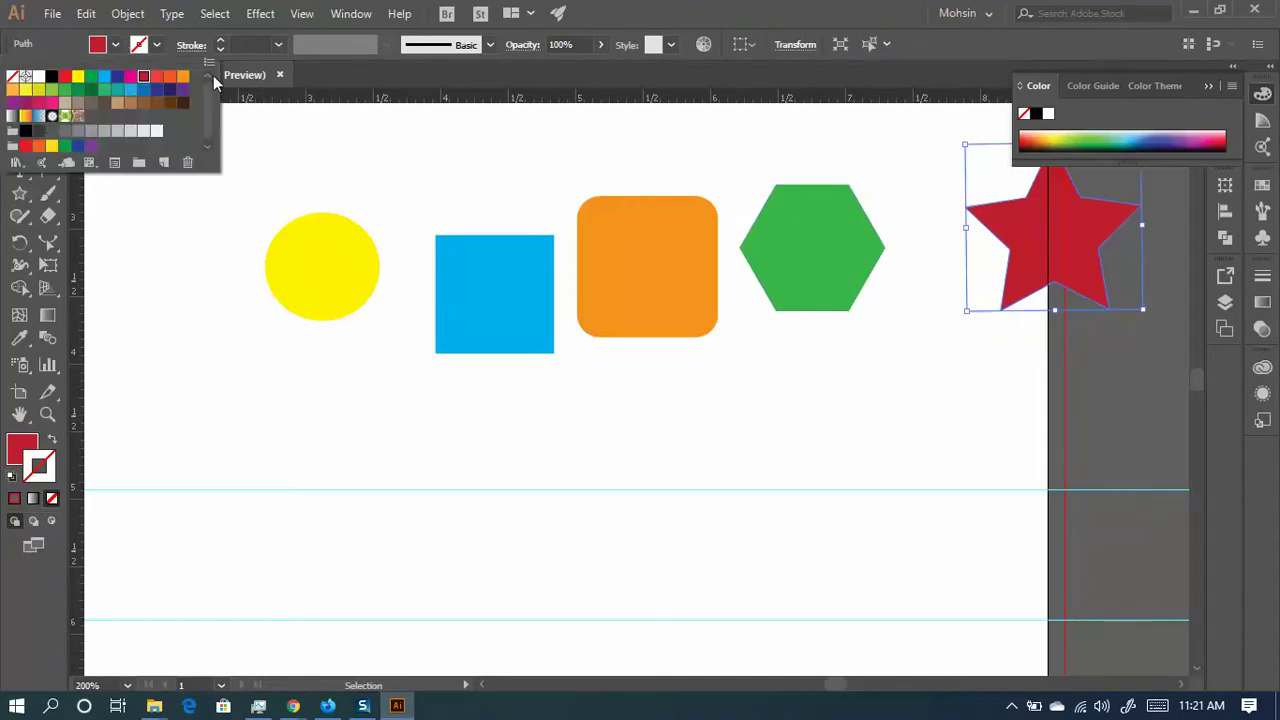
click(78, 146)
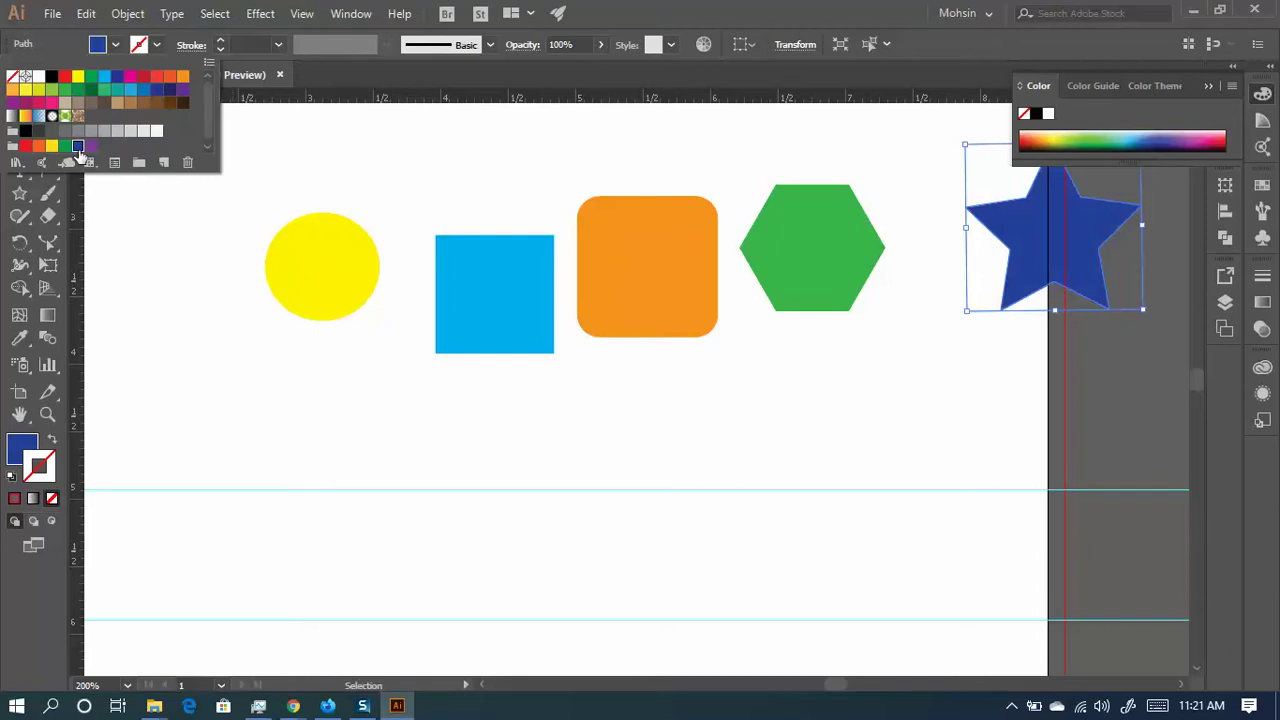
click(760, 424)
- Select all five shapes and move them left together so that the star lies fully on the artboard
drag(1060, 415, 417, 165)
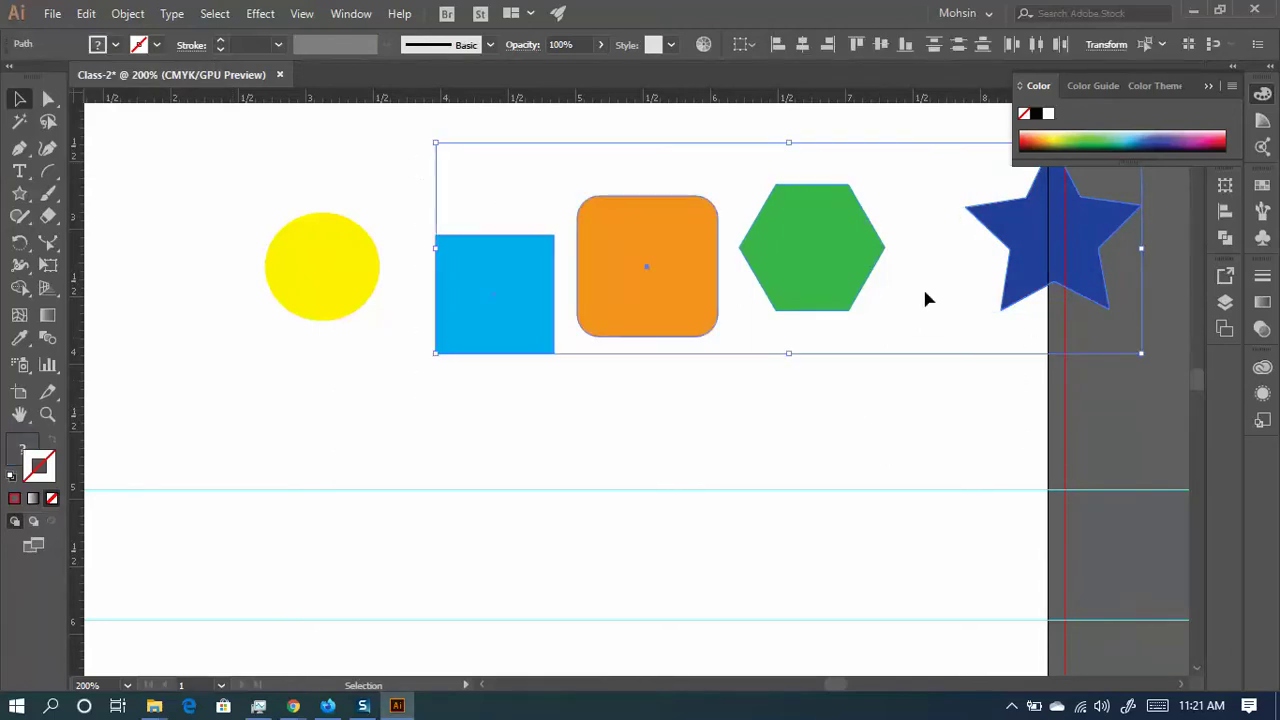
click(1110, 447)
key(ctrl+a)
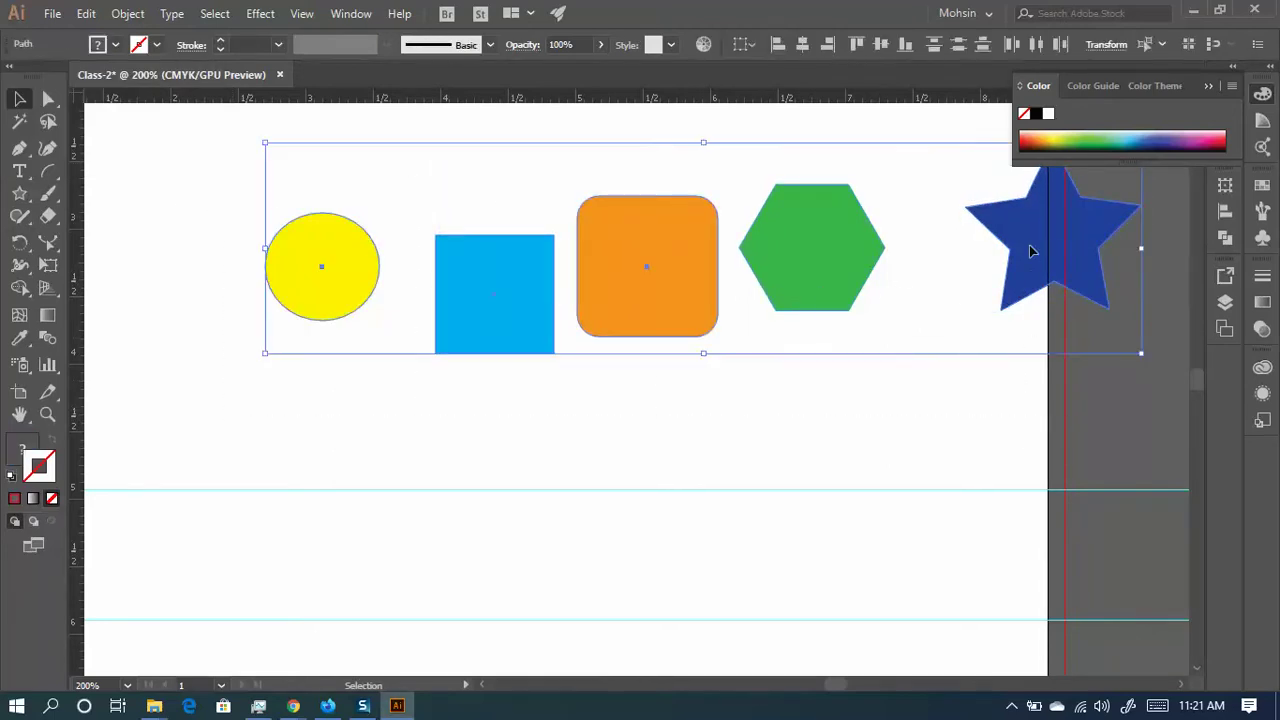
drag(1030, 250, 837, 252)
drag(516, 403, 620, 414)
click(945, 378)
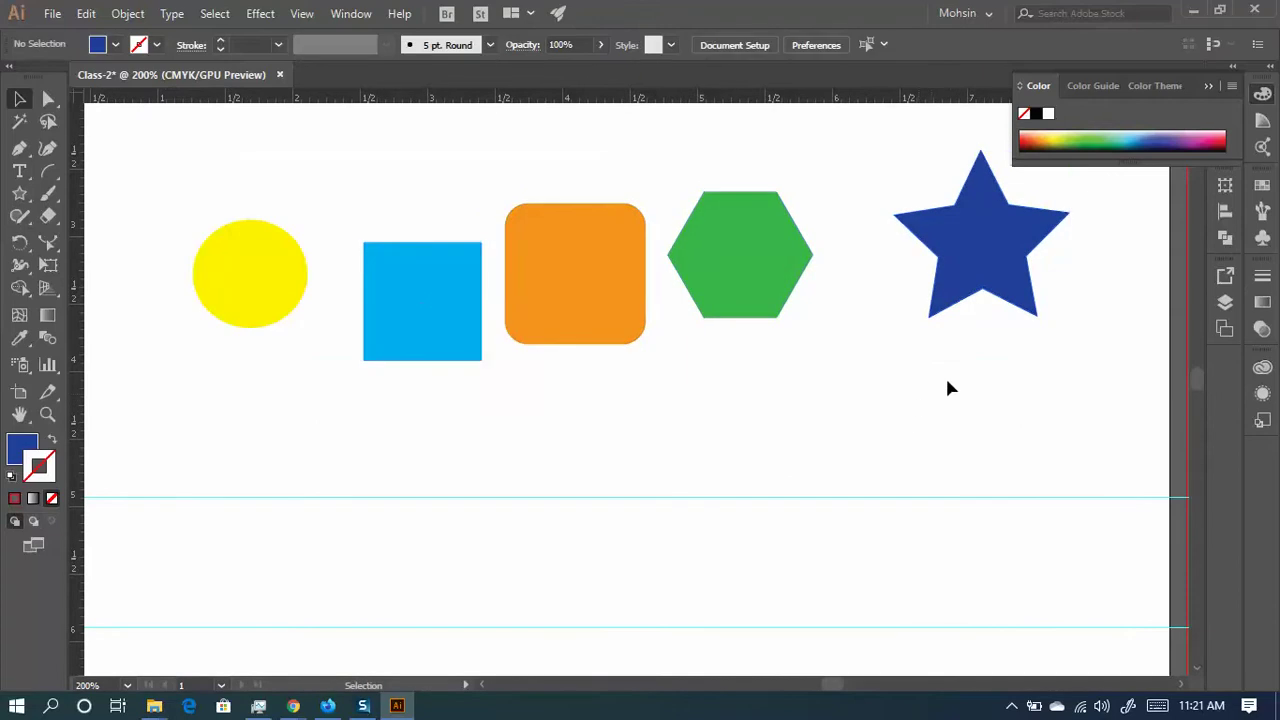
- Stack the star, the hexagon and the orange rounded square in a column near the artboard's right edge, star uppermost
click(1000, 257)
scroll(968, 459, up, 3)
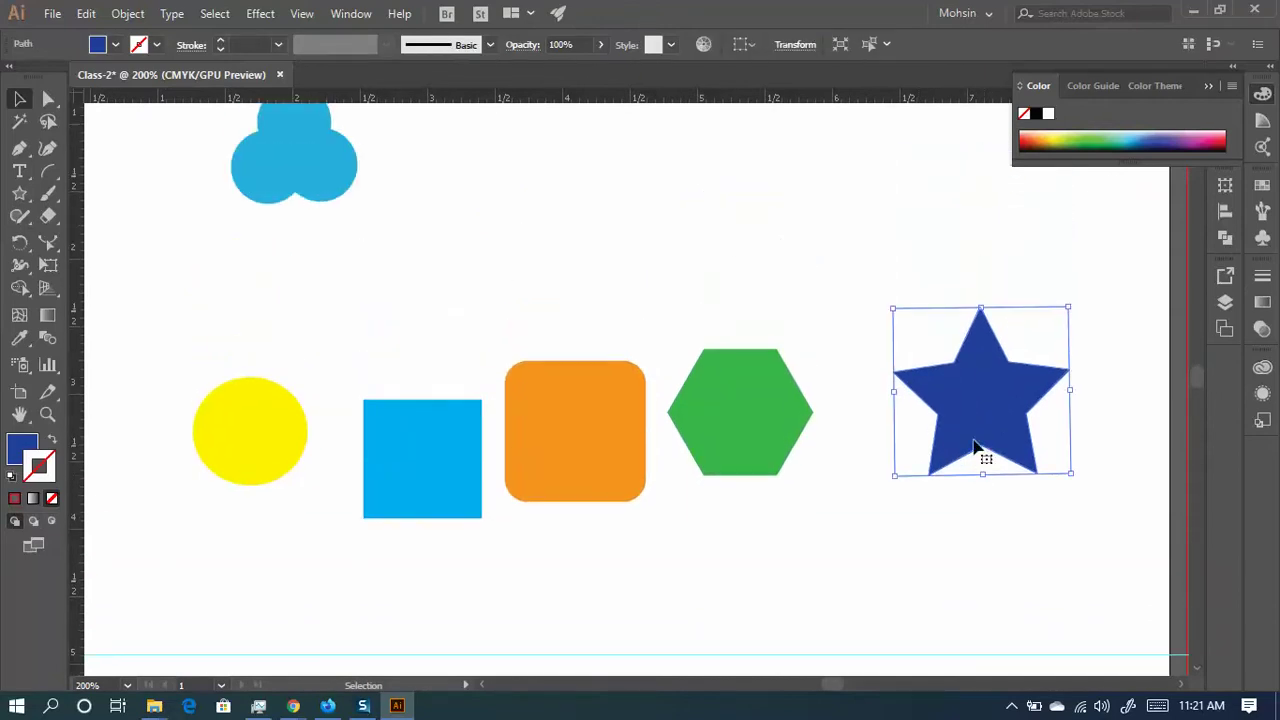
drag(978, 447, 962, 298)
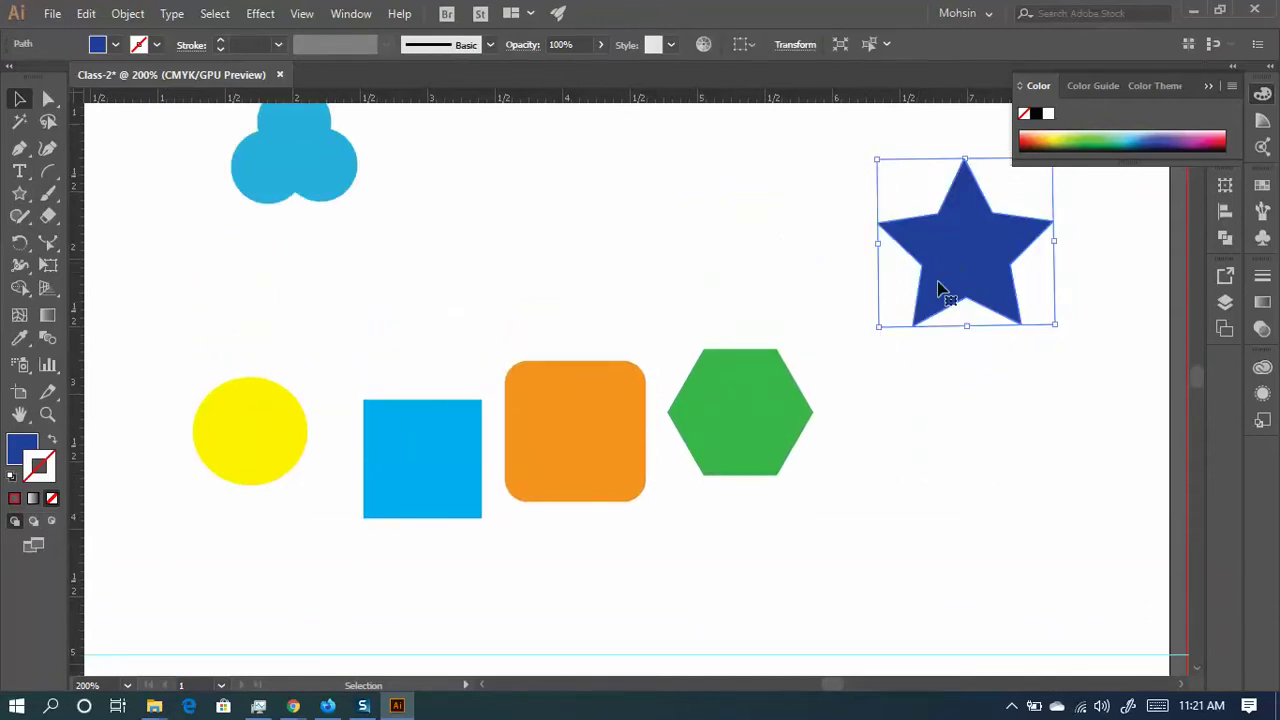
click(746, 417)
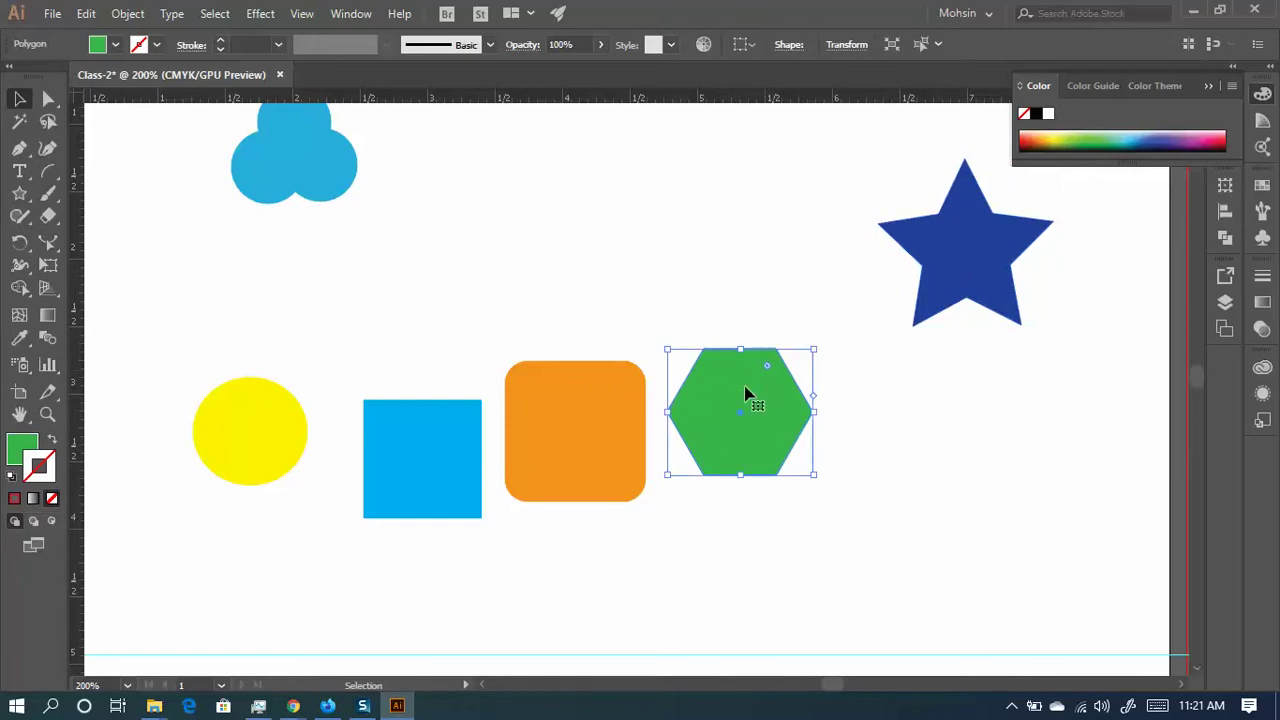
drag(750, 395, 975, 384)
drag(817, 312, 545, 186)
drag(297, 294, 697, 429)
- Extend the column by placing the blue square below the rounded square and the yellow circle beneath it
scroll(381, 292, down, 2)
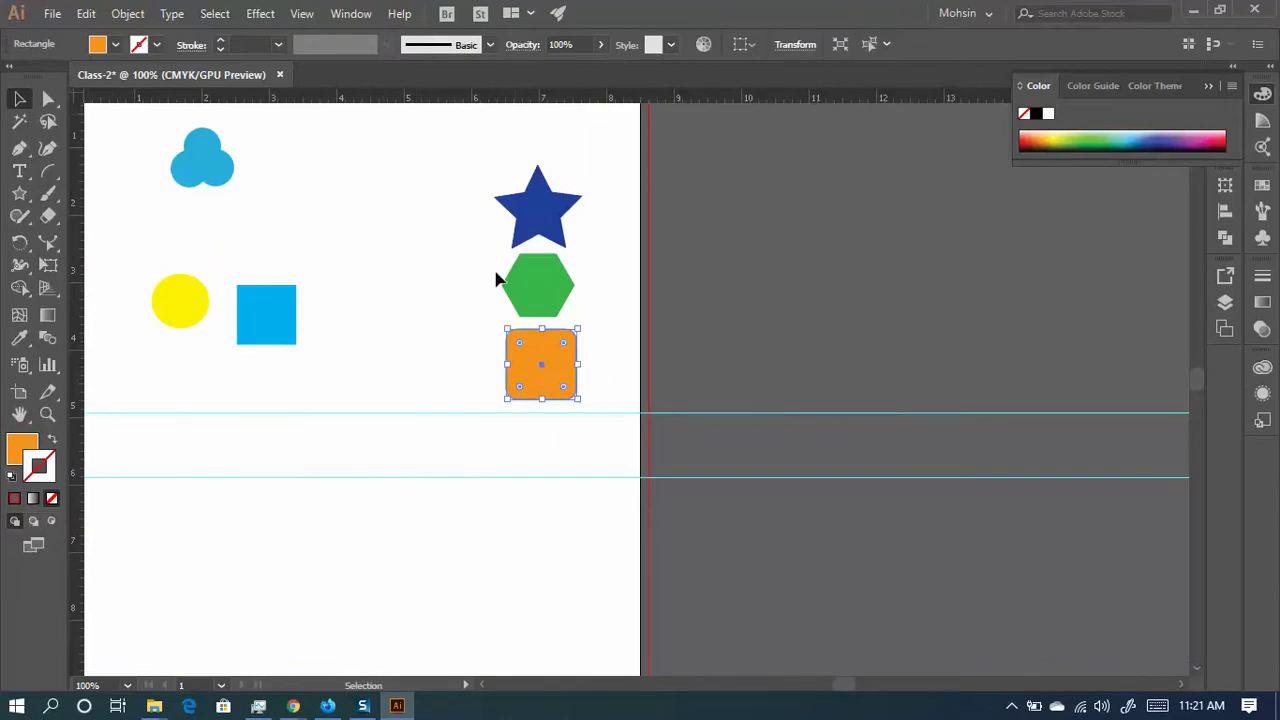
drag(262, 334, 533, 458)
drag(189, 318, 545, 527)
scroll(676, 405, up, 1)
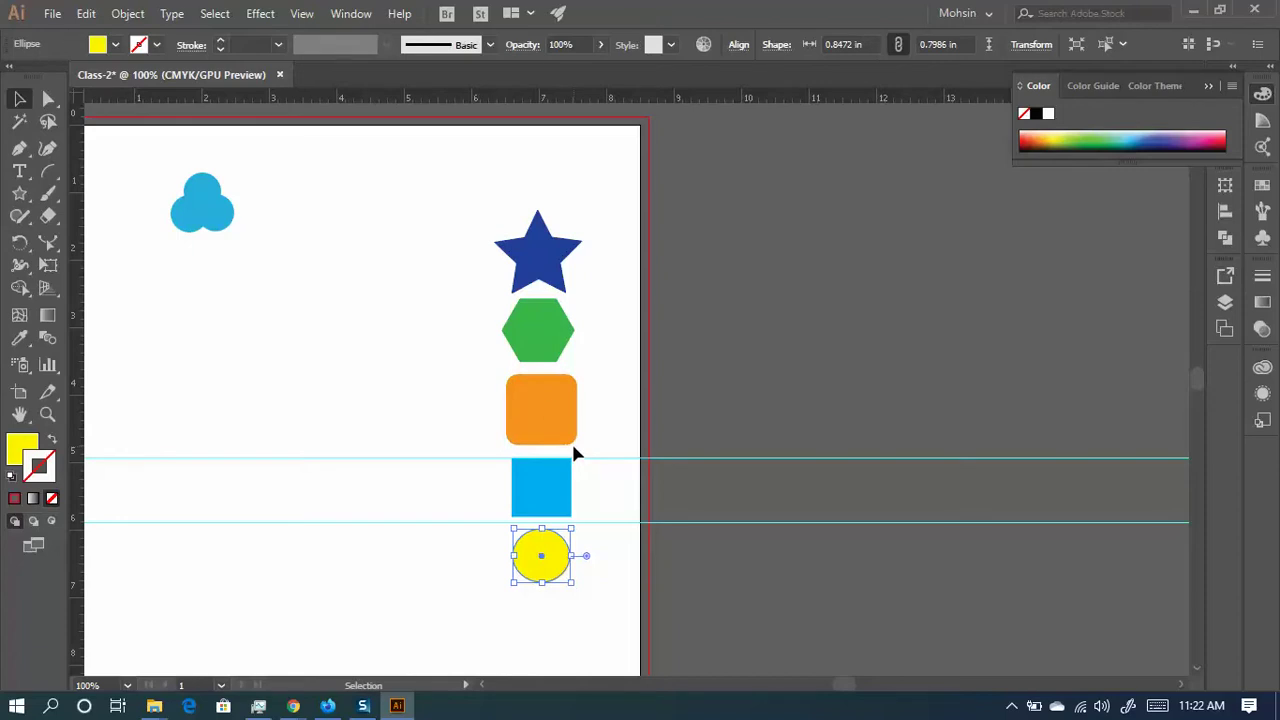
- Select the shapes of the column one after another to review their order from the circle up to the star
click(536, 502)
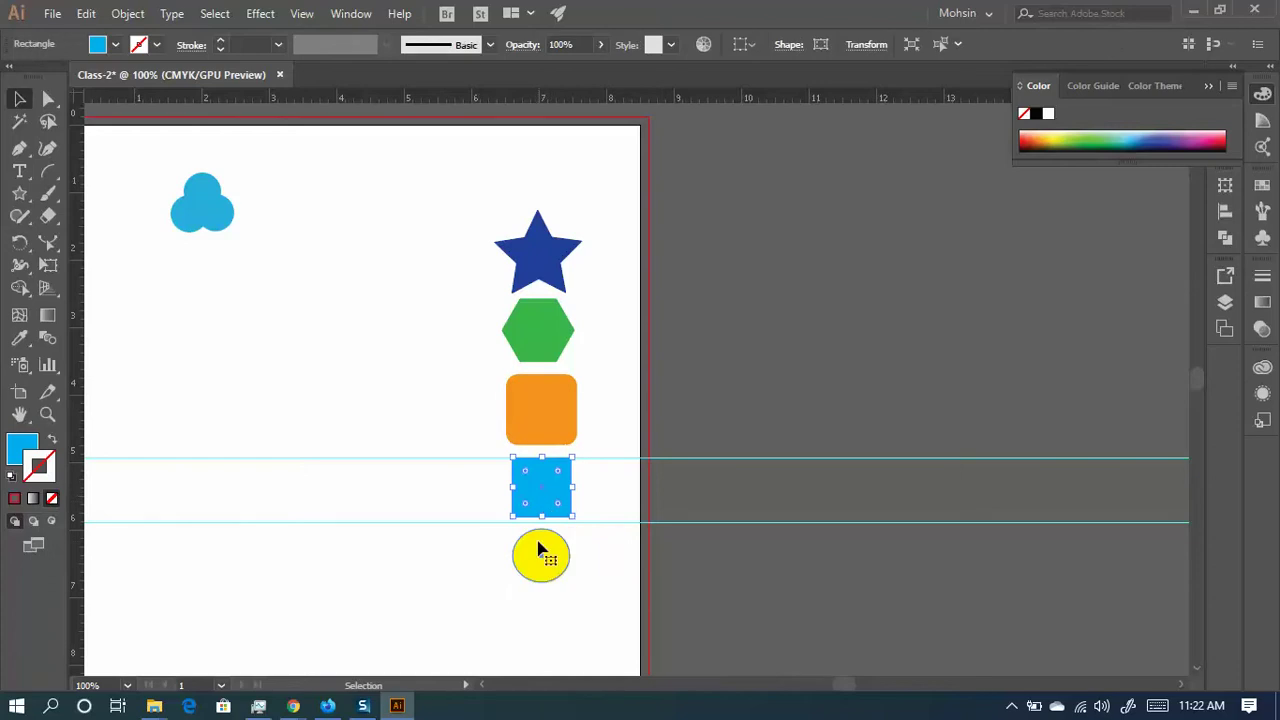
click(538, 550)
click(541, 487)
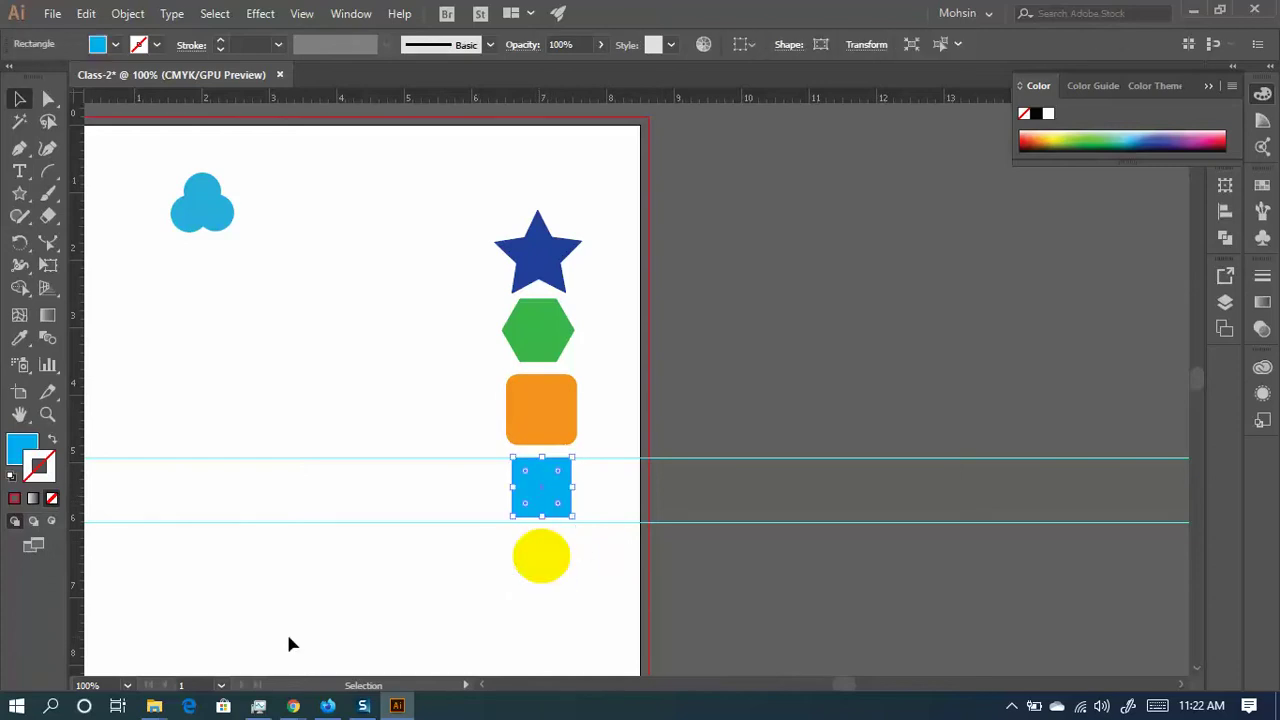
click(521, 424)
click(537, 315)
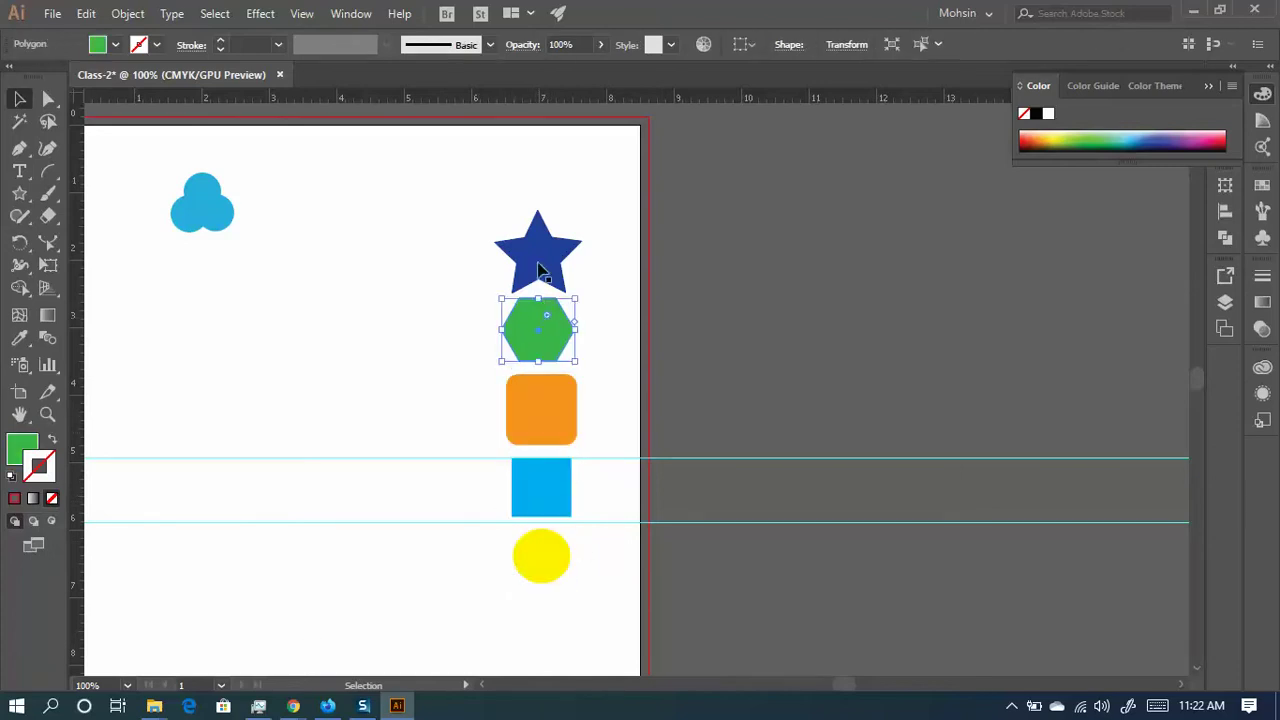
click(536, 262)
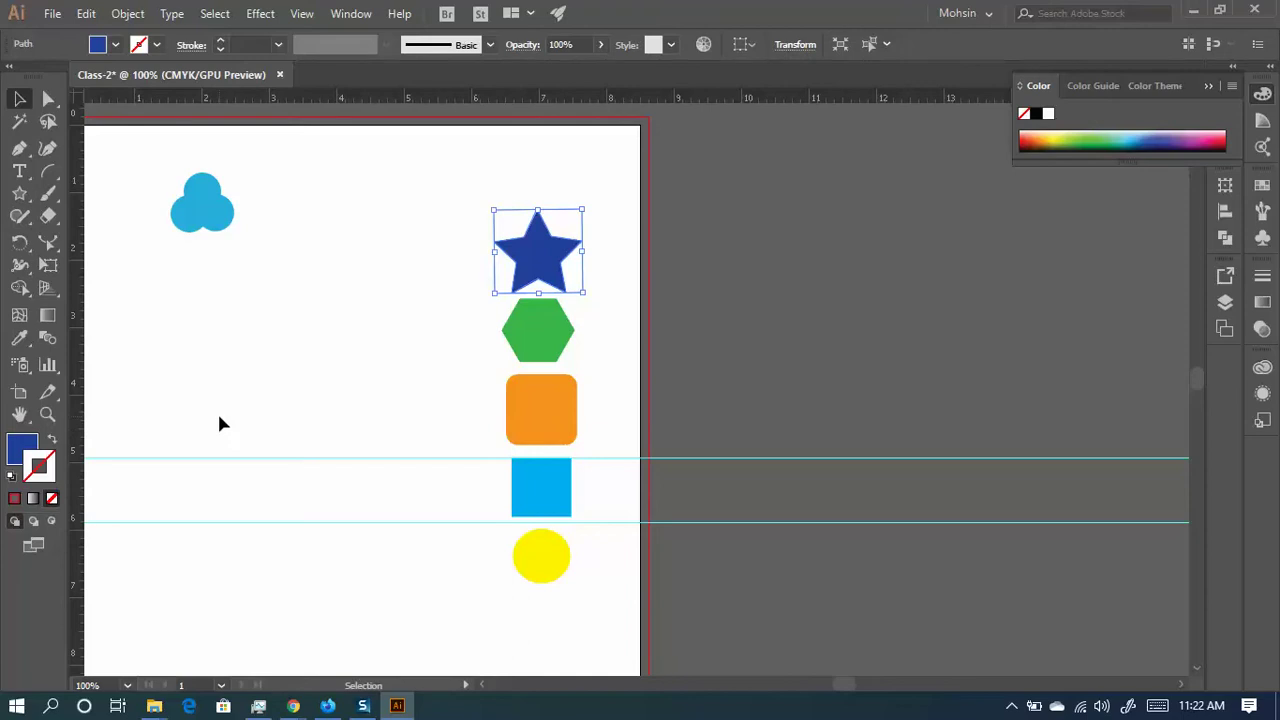
click(541, 557)
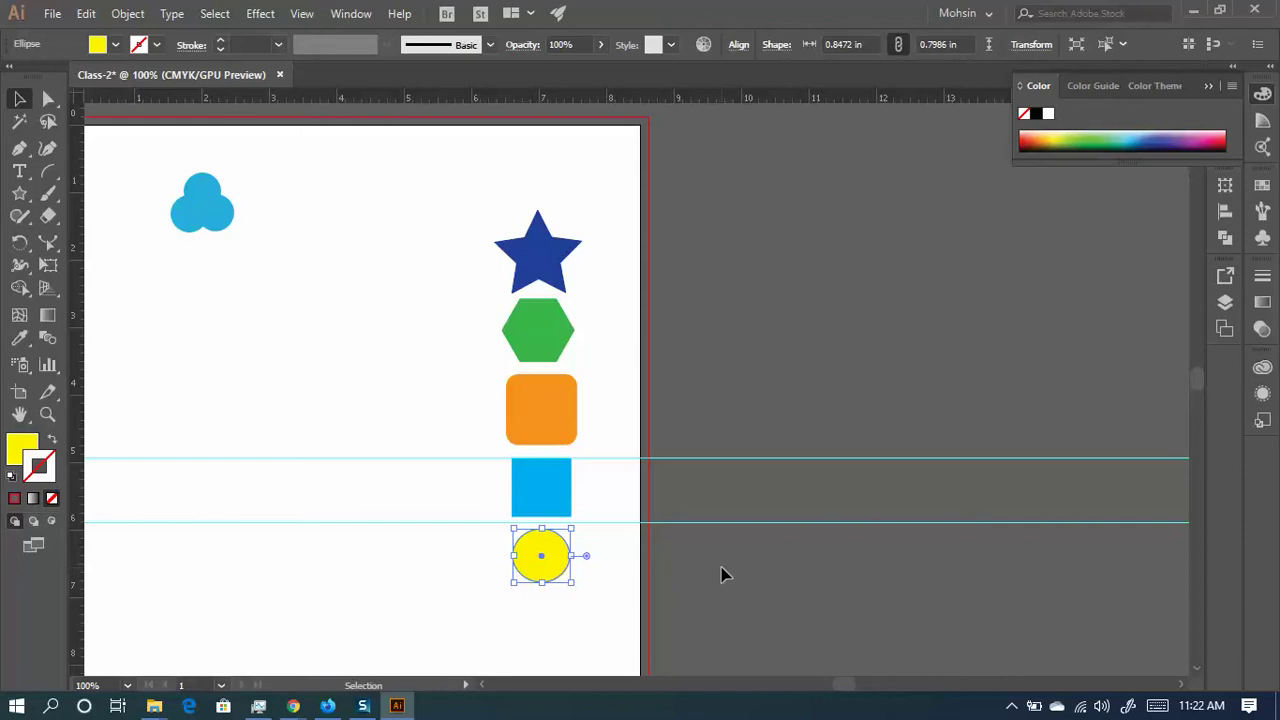
- Move the star slightly upward, away from the hexagon
click(547, 249)
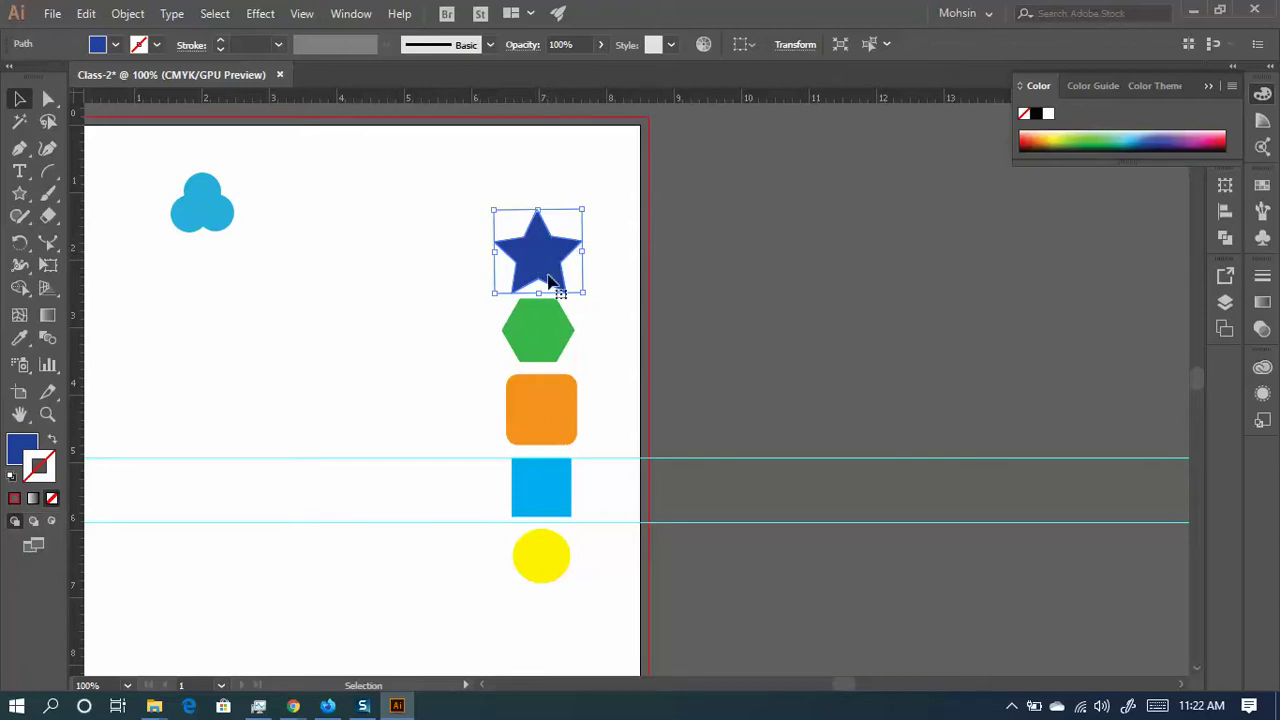
mouse_move(545, 250)
mouse_down()
mouse_move(545, 556)
mouse_move(550, 238)
mouse_move(541, 245)
mouse_up()
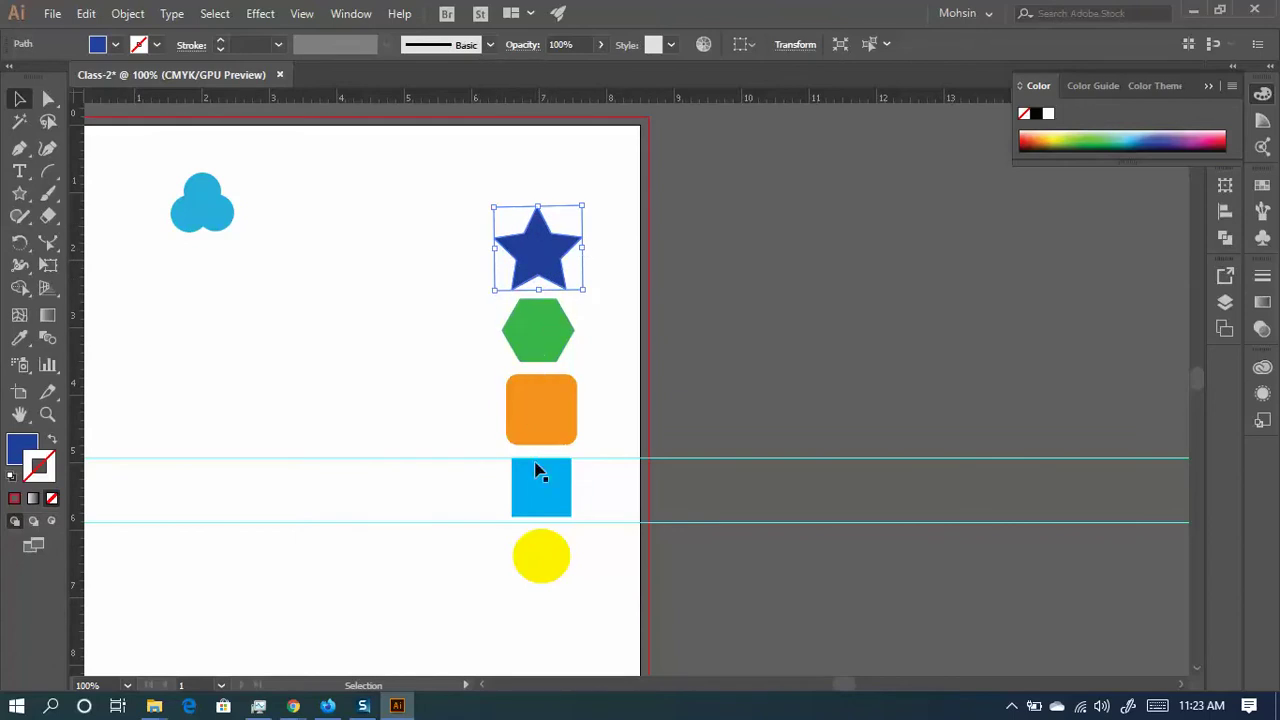
mouse_move(542, 556)
mouse_down()
mouse_move(548, 198)
mouse_move(517, 523)
mouse_move(542, 556)
mouse_up()
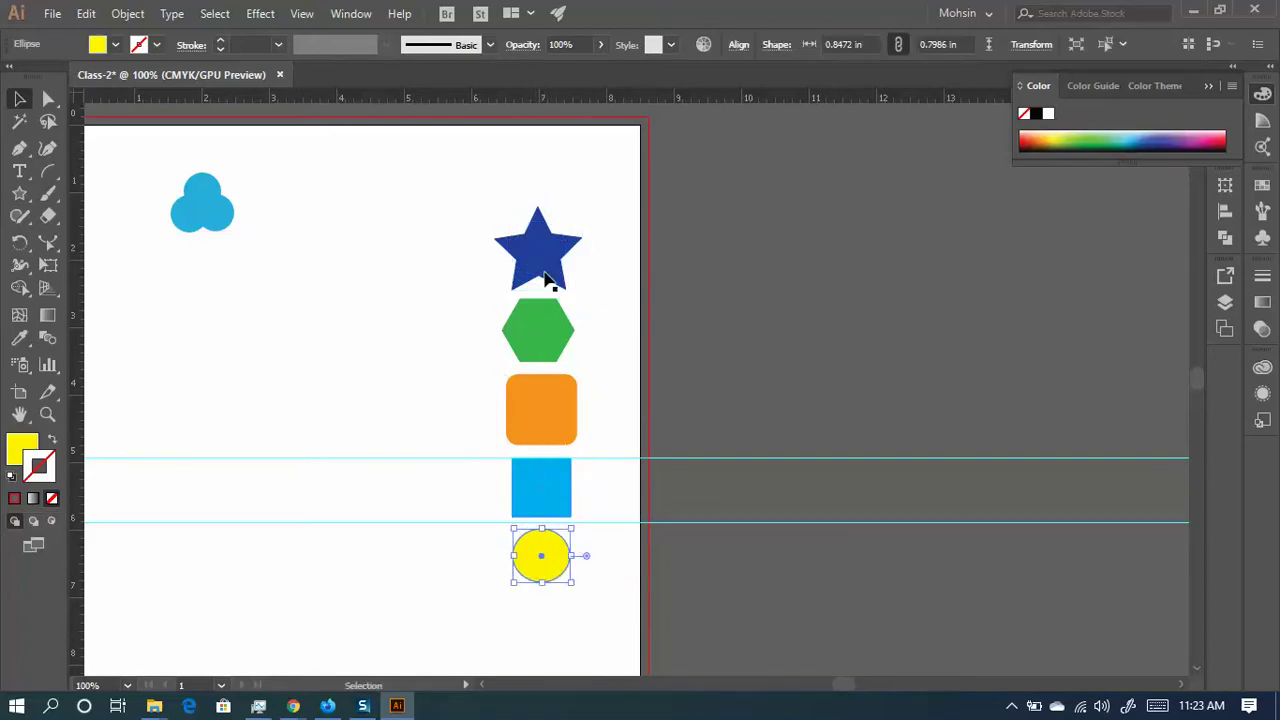
click(730, 588)
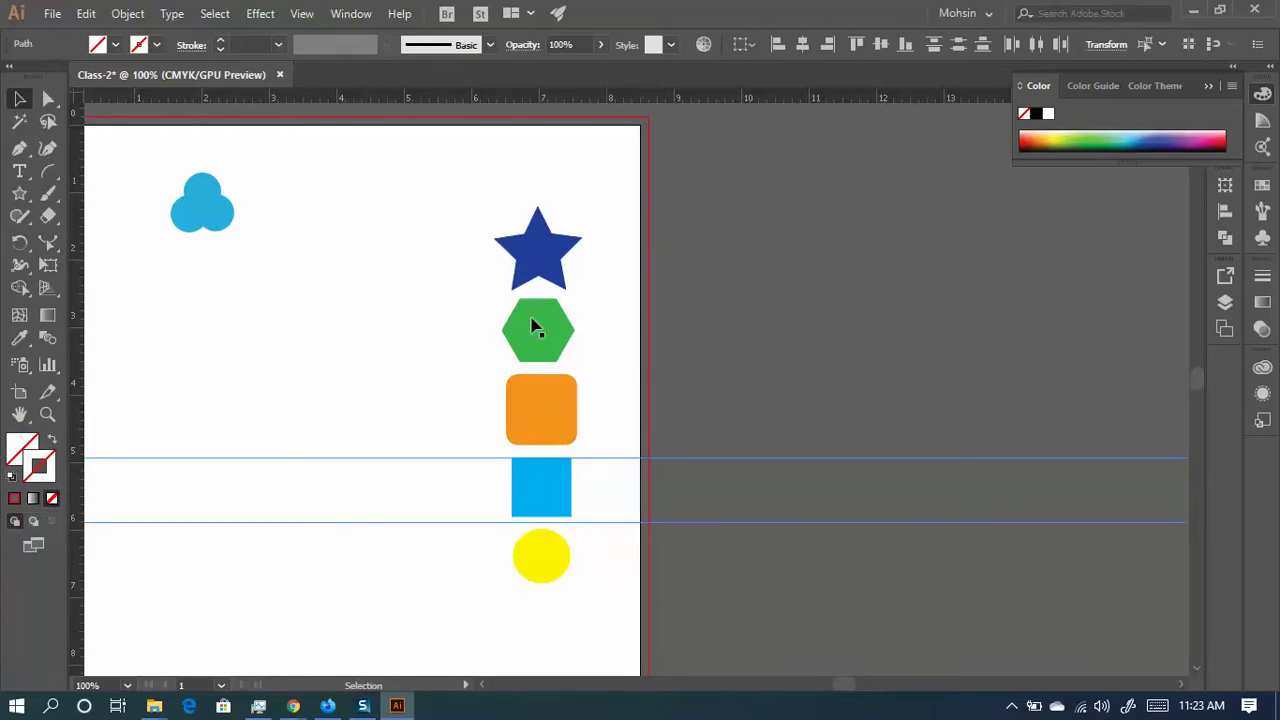
- Hide and show again the star and the hexagon under Layer 1 to check which entry belongs to each shape
click(1226, 303)
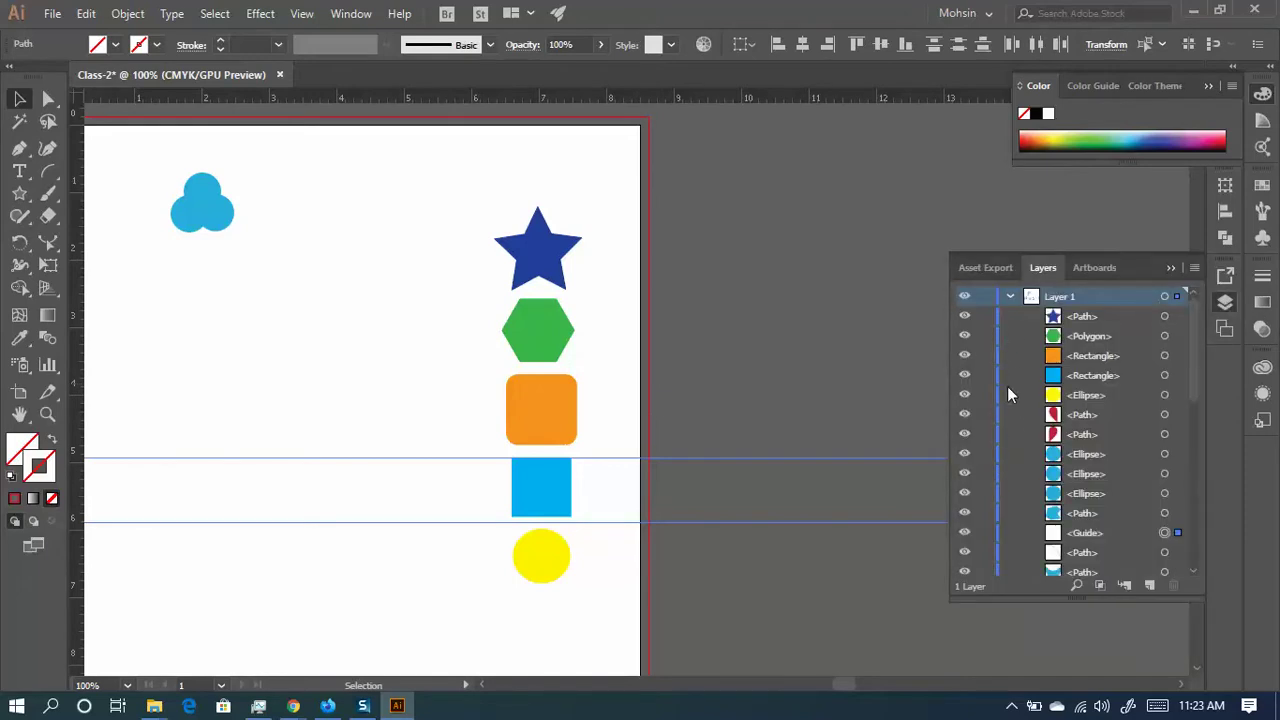
click(965, 316)
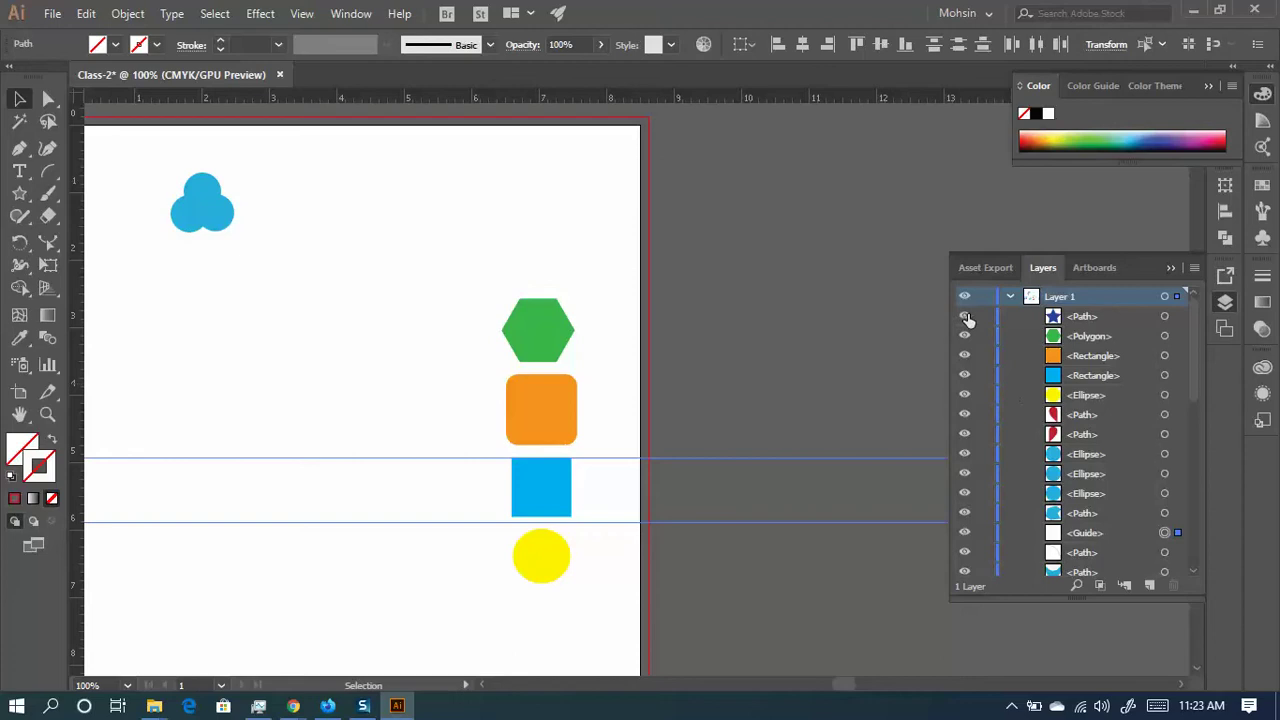
click(965, 316)
click(964, 338)
click(964, 338)
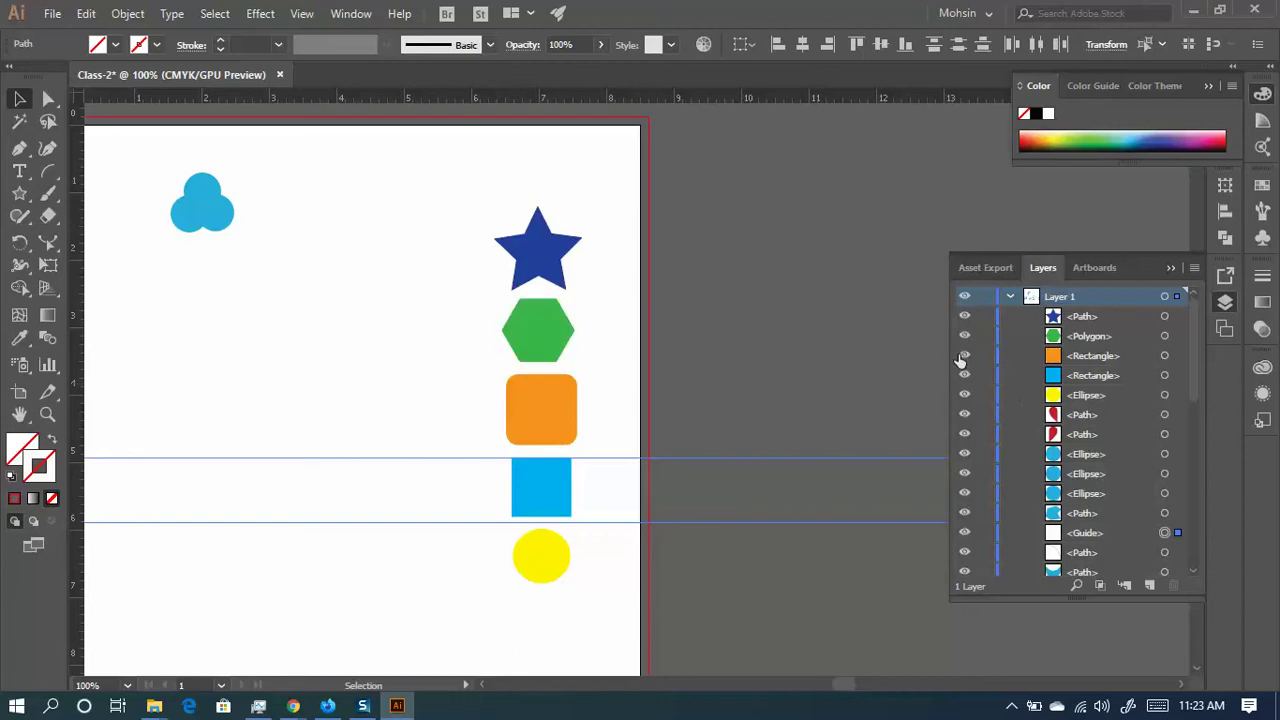
- Hide and show again the rounded square, the blue square and the yellow circle under Layer 1 to match entries to shapes
click(964, 356)
click(964, 356)
click(964, 376)
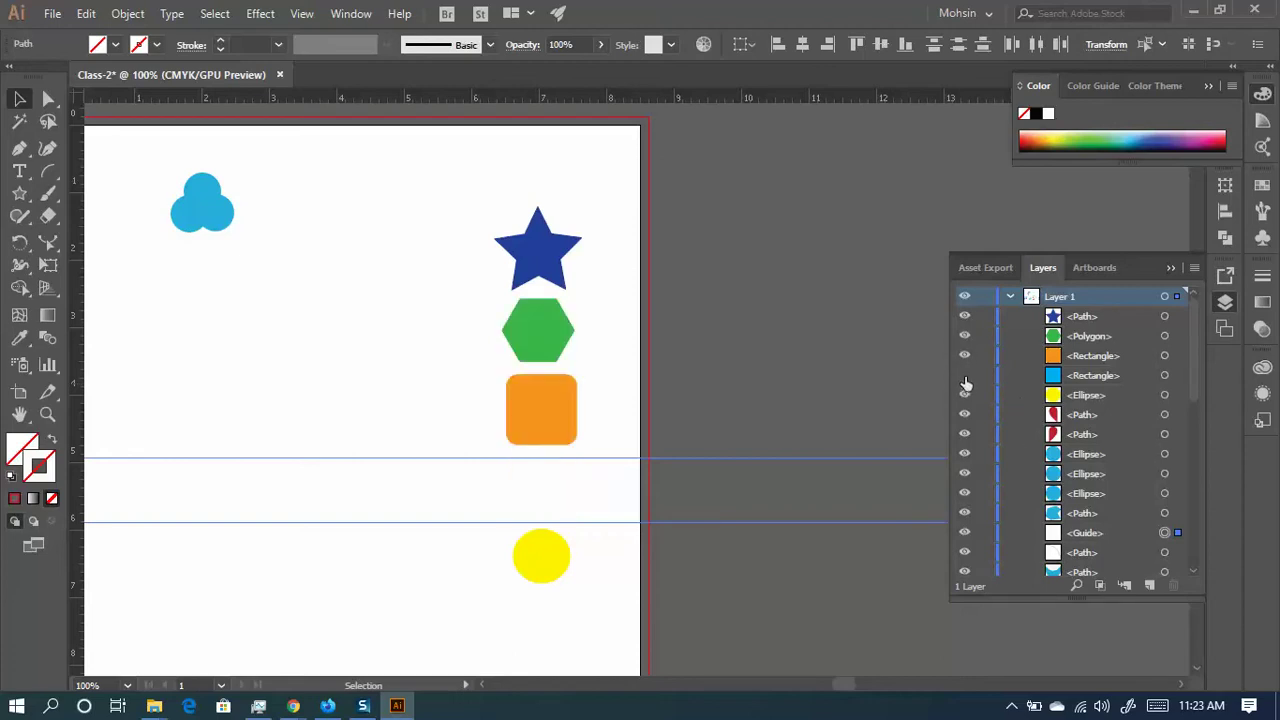
click(964, 375)
click(964, 395)
click(964, 395)
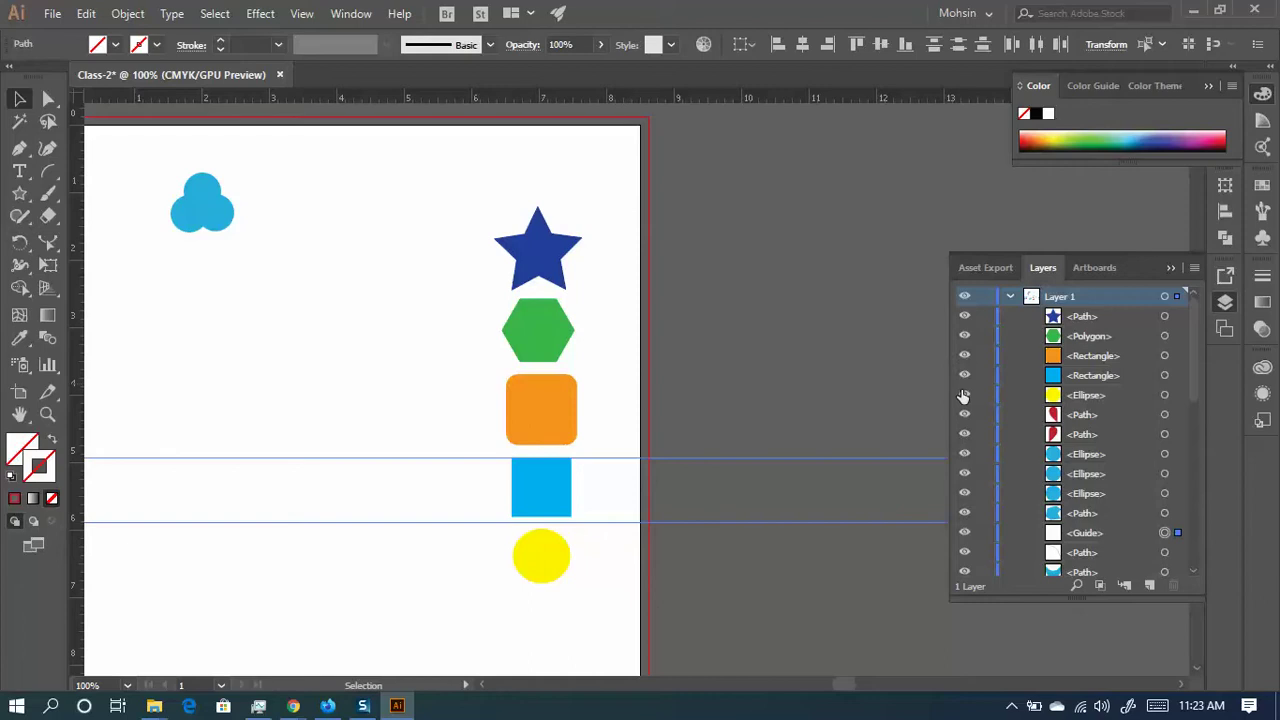
- Move the yellow circle's entry to the top of Layer 1, above the star, and place the circle to the left of the column
click(1096, 400)
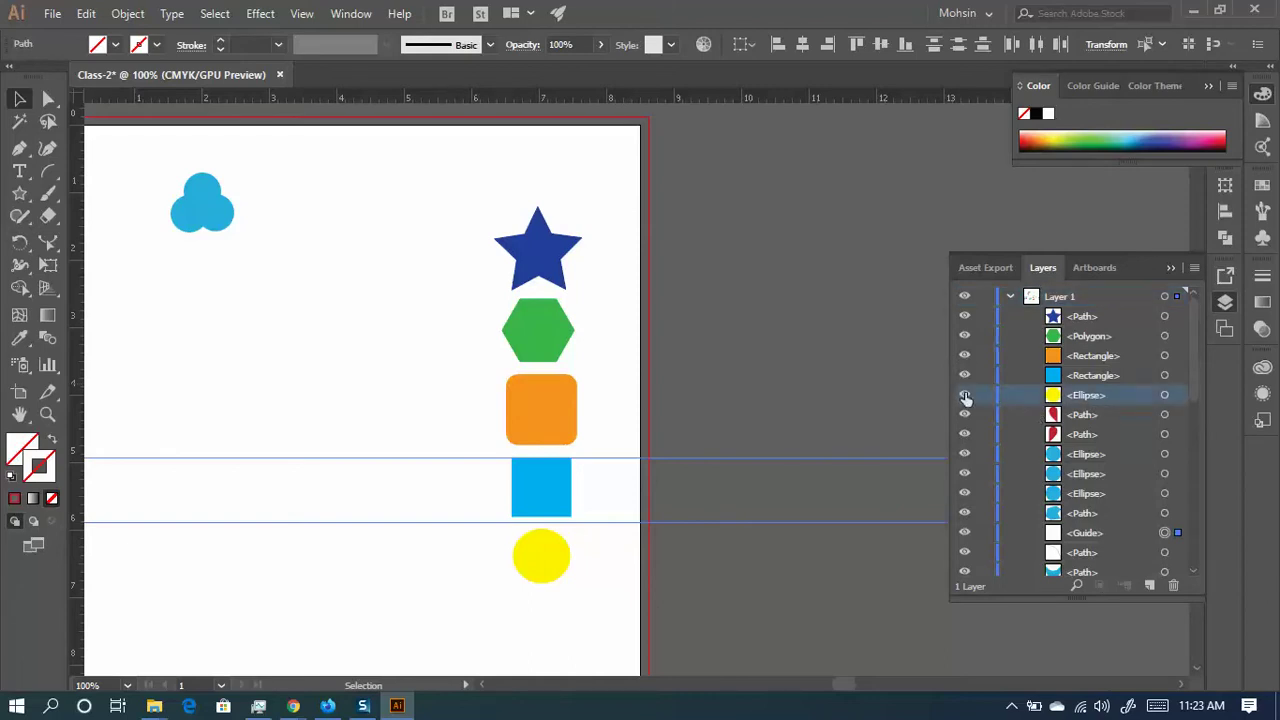
mouse_move(550, 552)
mouse_down()
mouse_move(548, 362)
mouse_move(544, 551)
mouse_up()
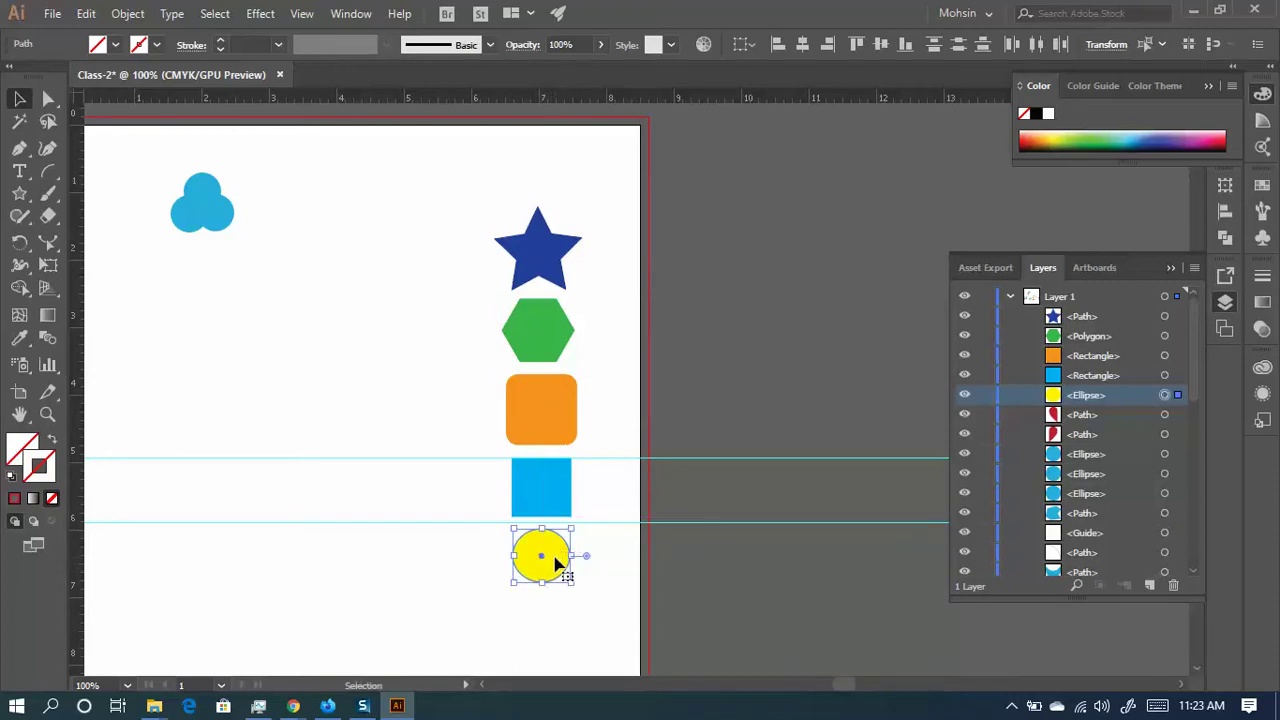
drag(1110, 397, 1088, 314)
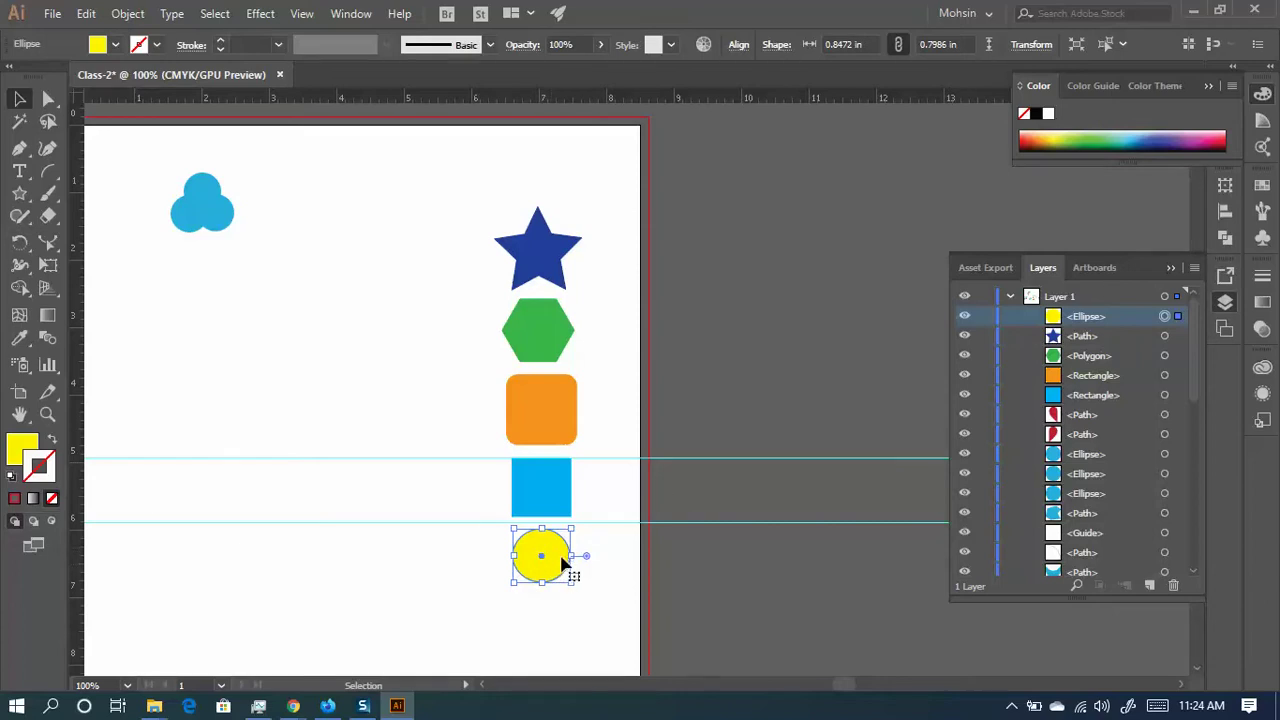
click(964, 316)
click(964, 316)
drag(541, 566, 347, 346)
- Draw three large yellow stars across the upper part of the artboard to see where new shapes enter Layer 1
click(20, 192)
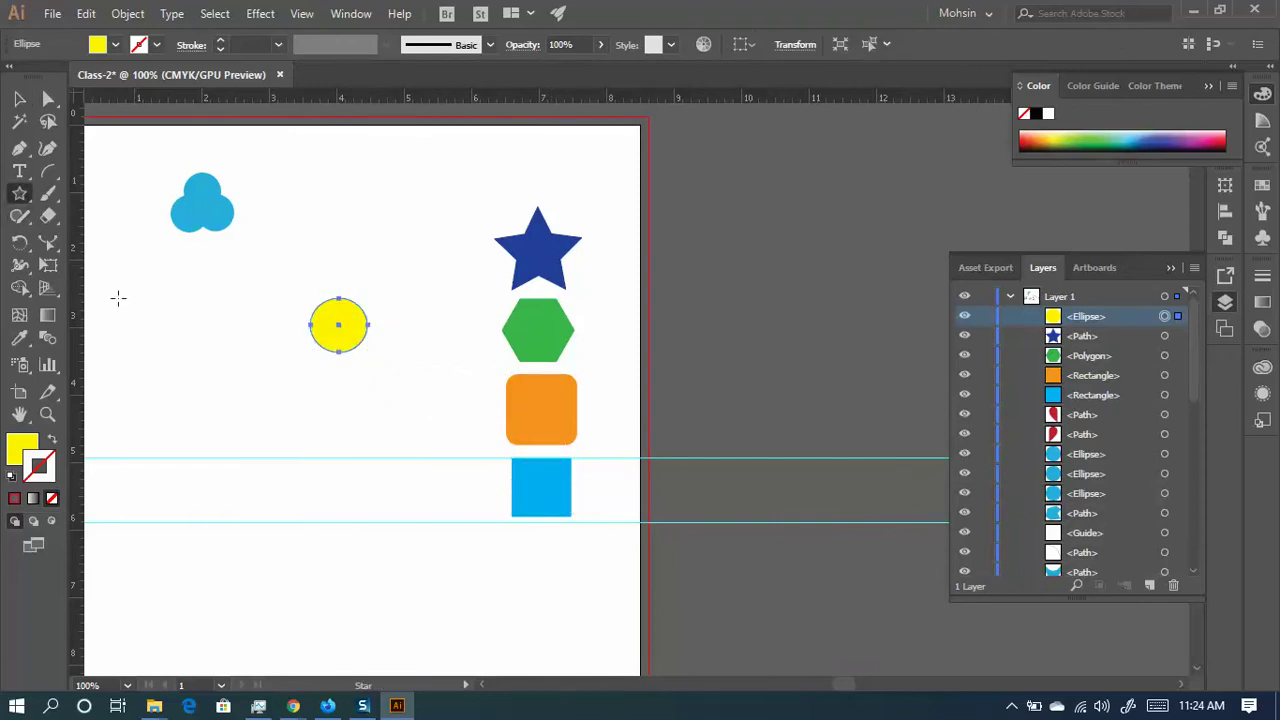
drag(170, 315, 274, 451)
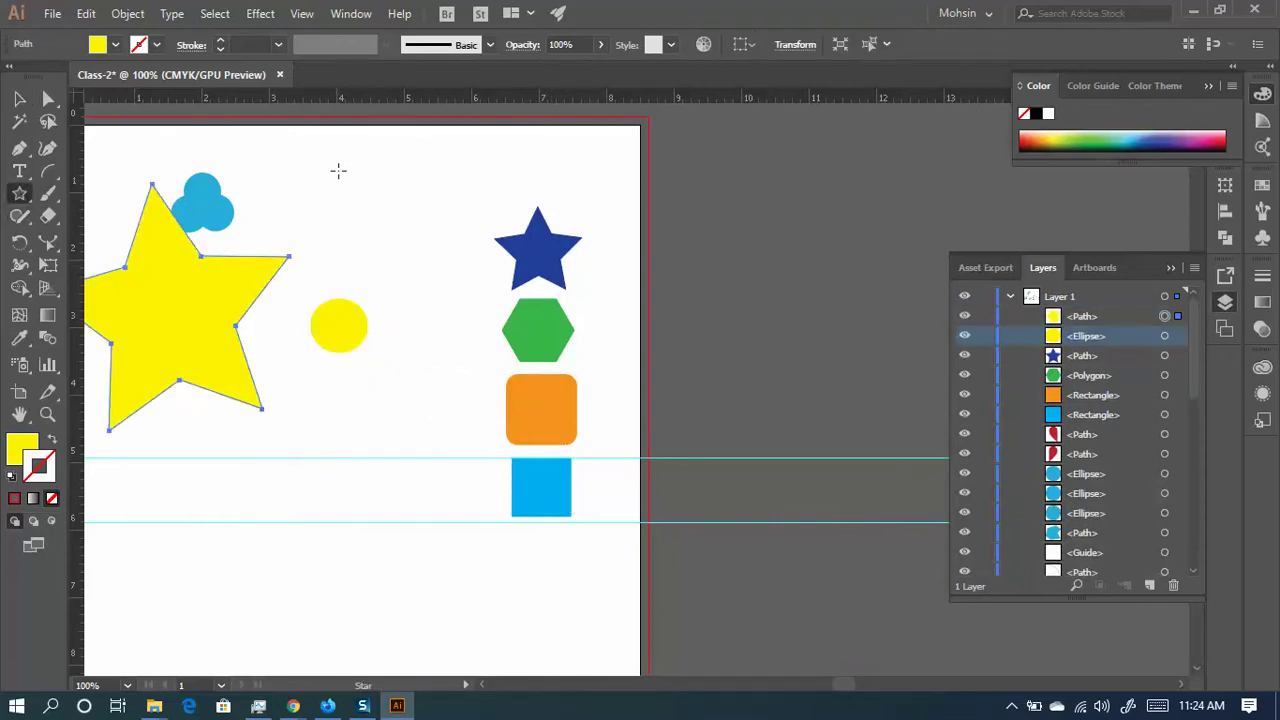
drag(337, 171, 493, 403)
scroll(737, 337, up, 3)
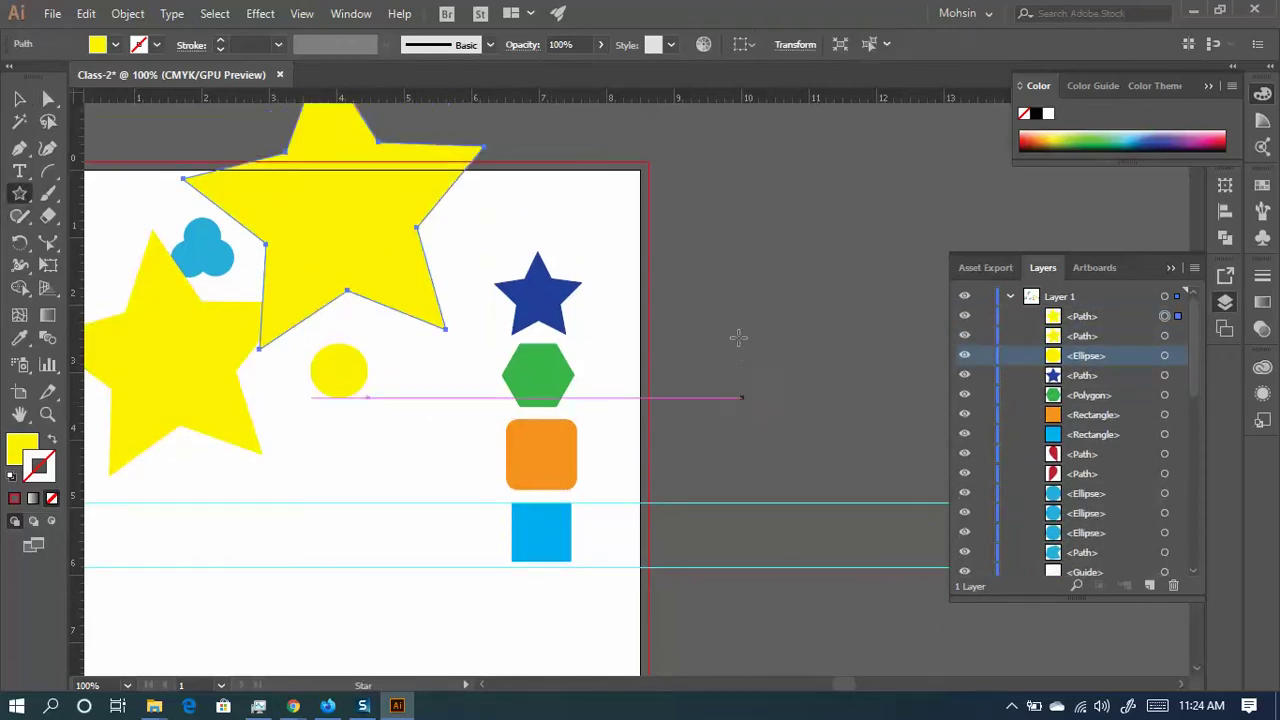
drag(523, 120, 700, 75)
scroll(715, 458, up, 3)
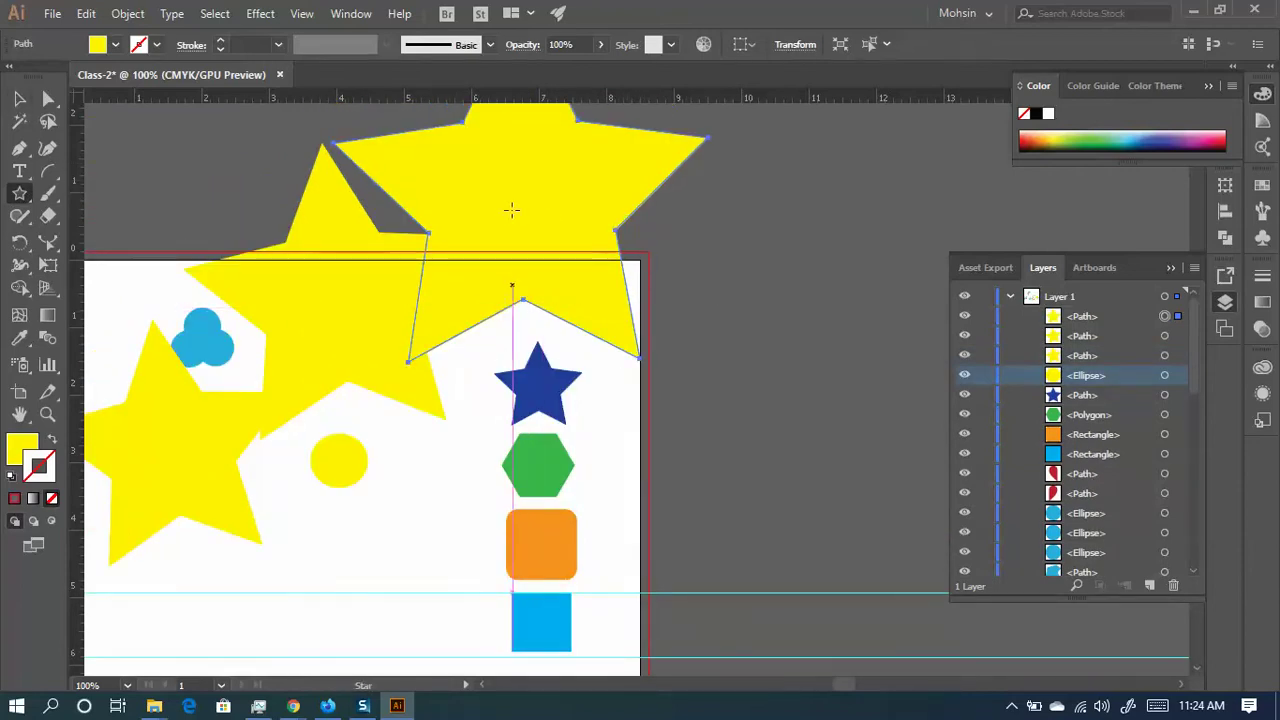
- Delete the three large yellow stars
key(v)
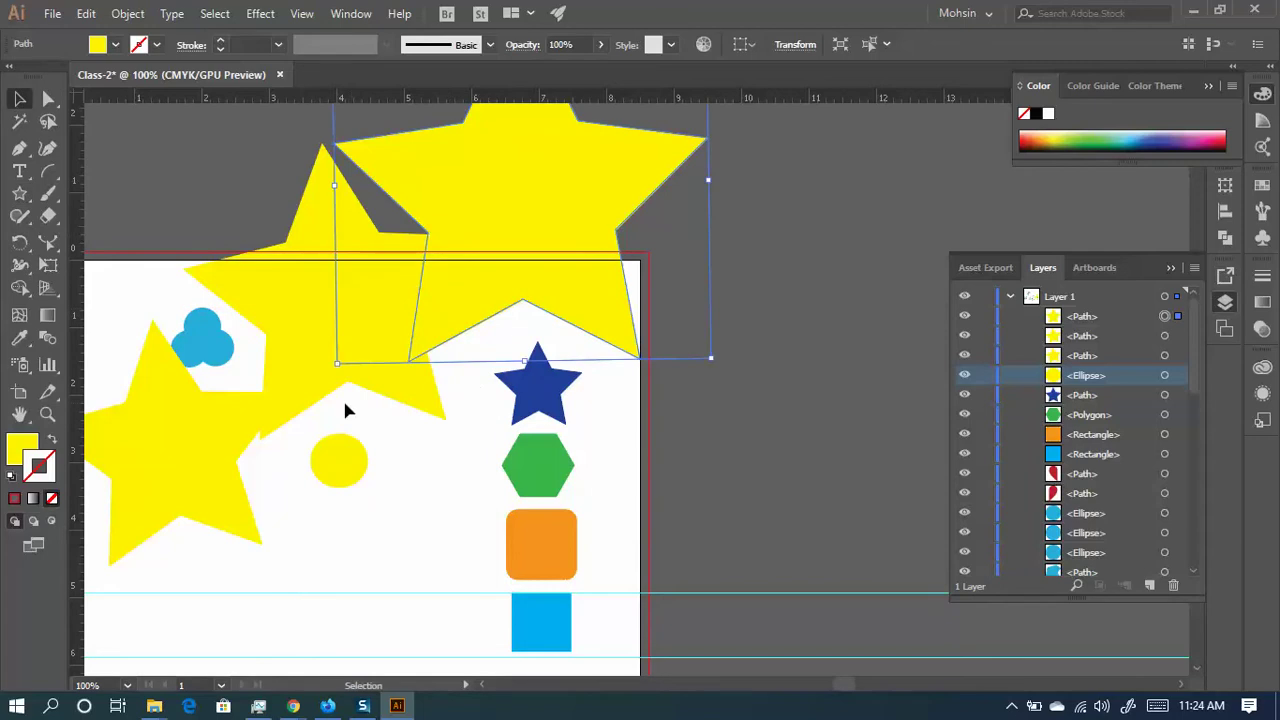
key(Delete)
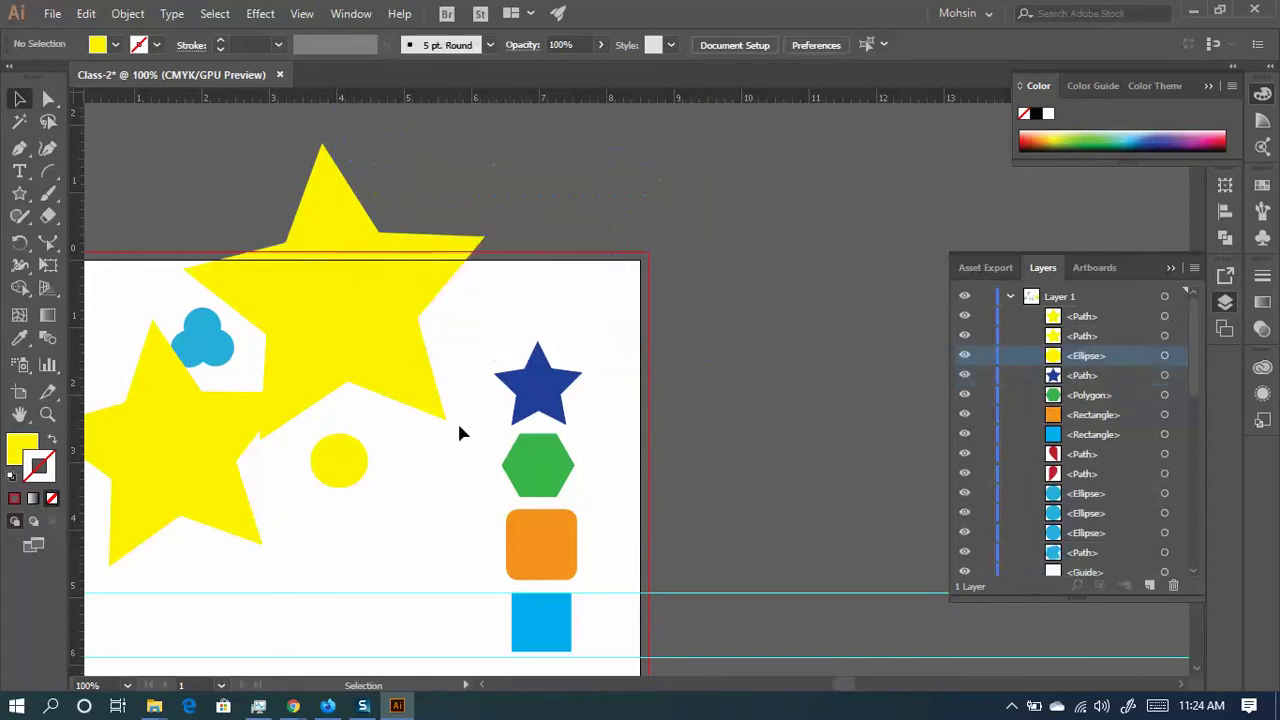
click(352, 329)
key(Delete)
click(193, 428)
key(Delete)
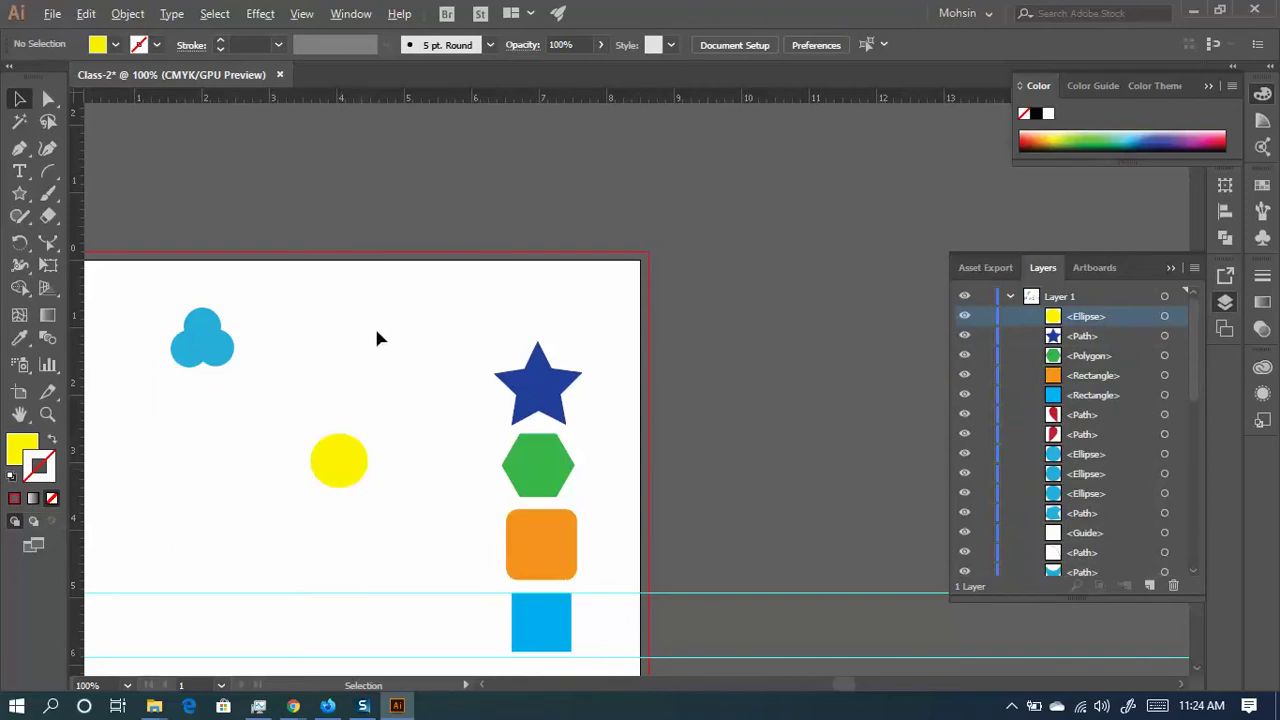
- Draw a yellow circle about 0.73 in wide over the orange RING reference and centre it on the ring
key(ctrl+minus)
scroll(470, 428, up, 4)
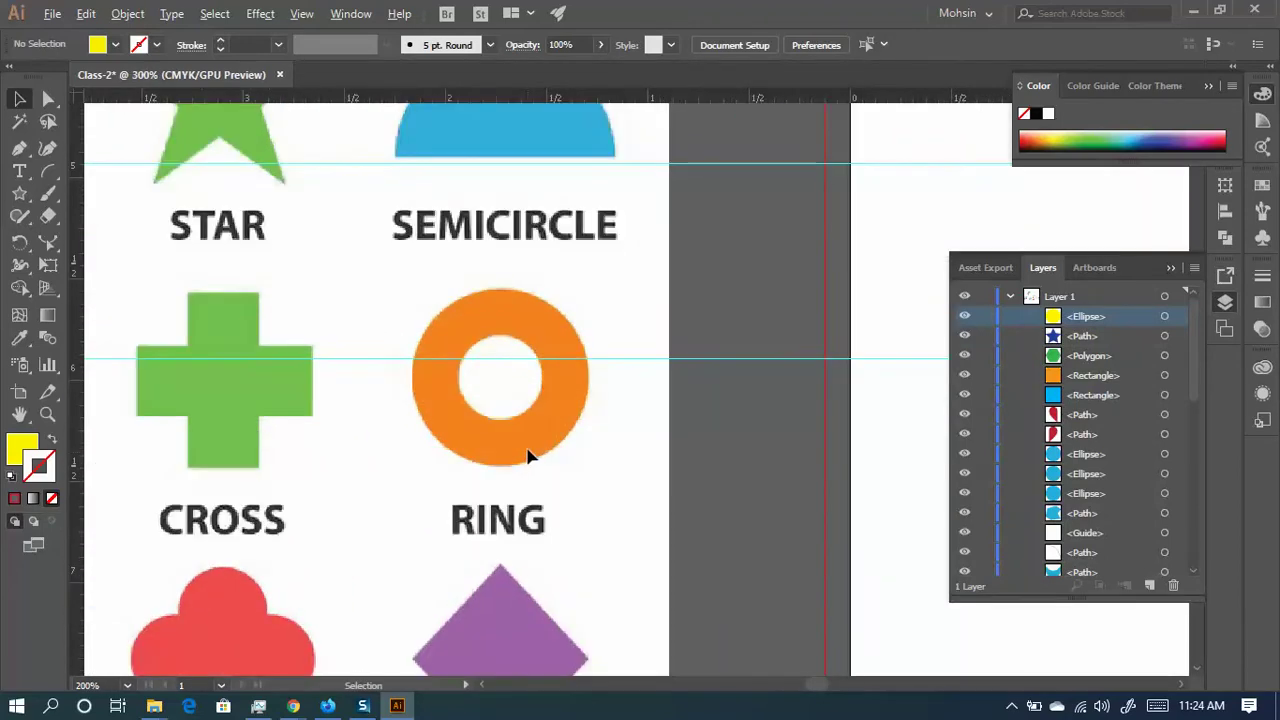
scroll(580, 345, up, 1)
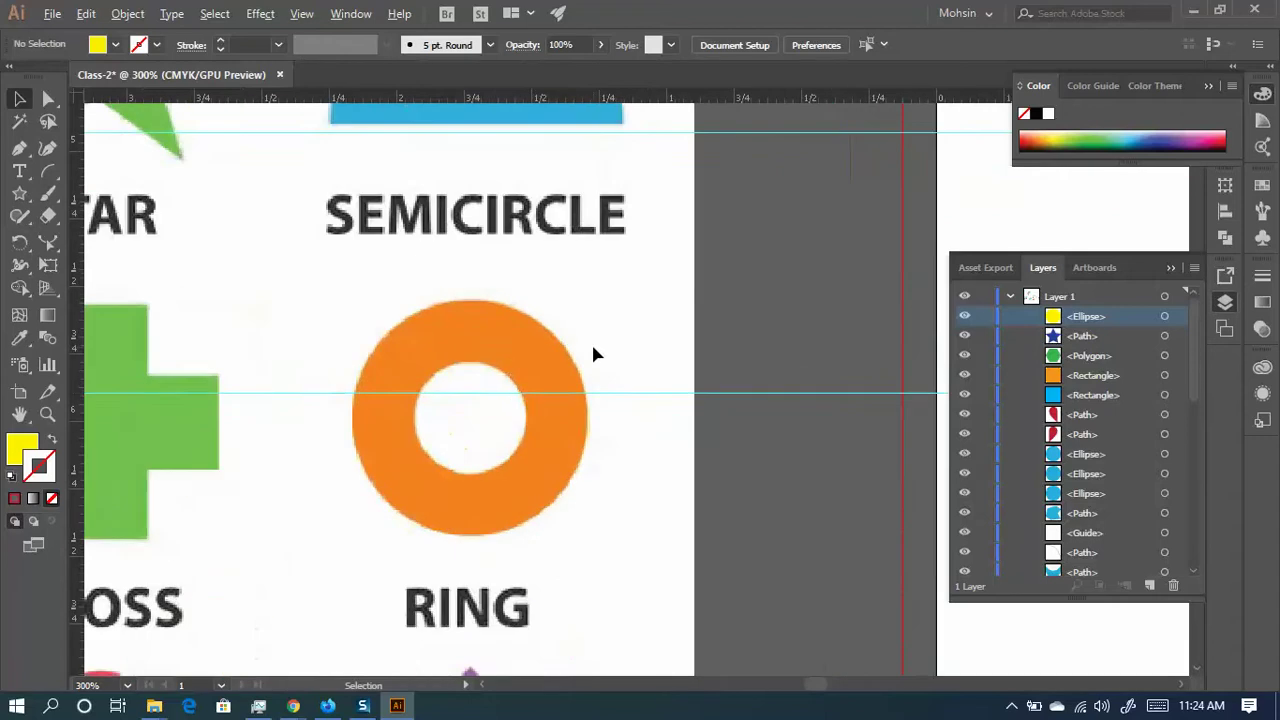
drag(488, 370, 517, 310)
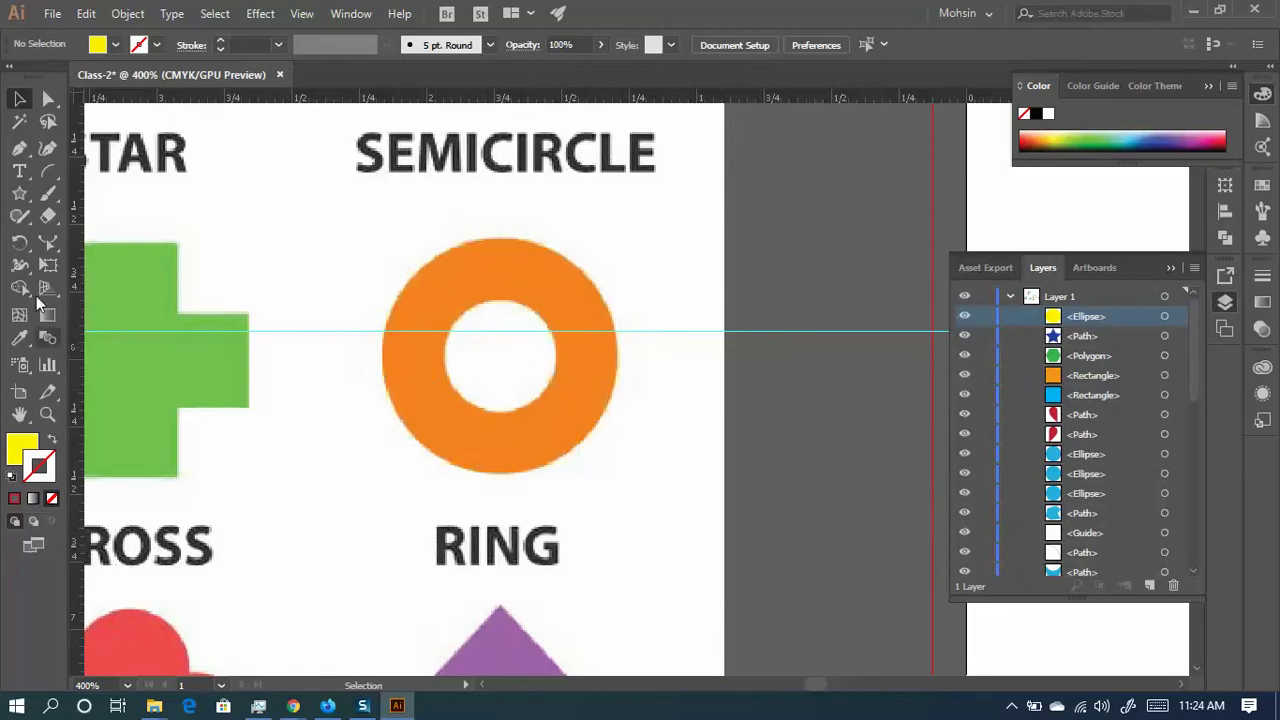
click(21, 194)
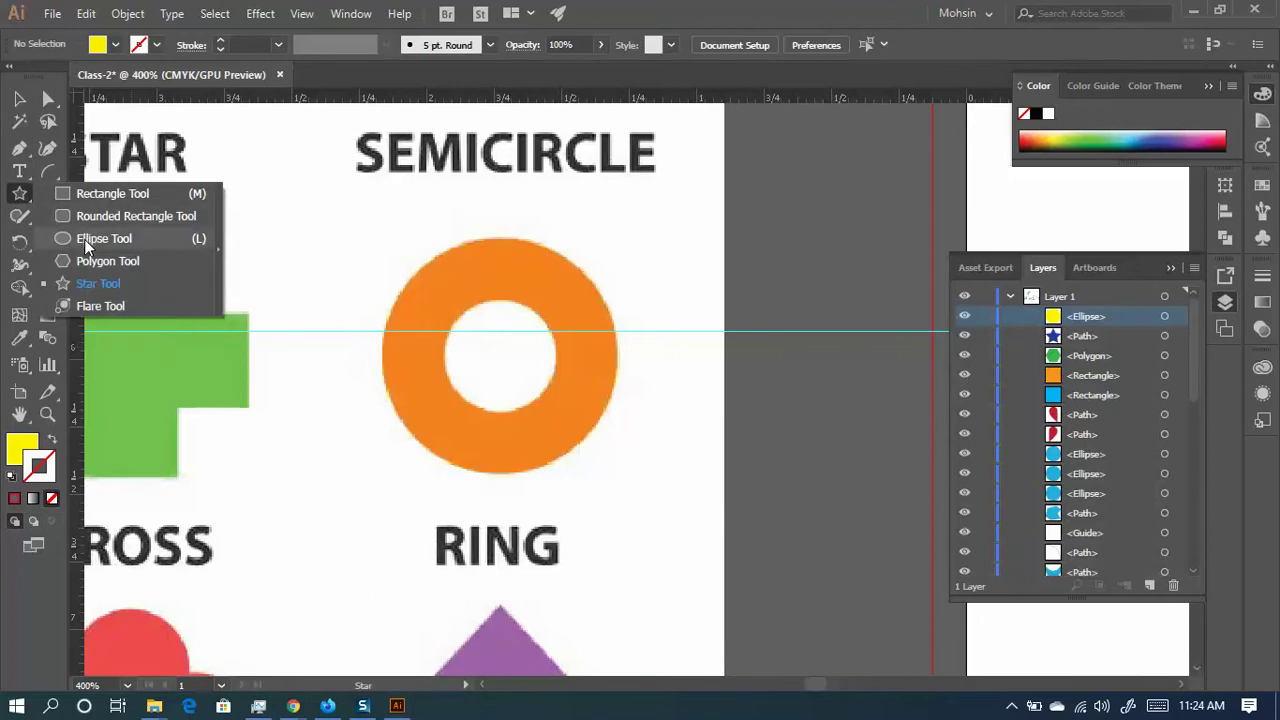
click(84, 239)
mouse_move(429, 291)
mouse_down()
mouse_move(598, 392)
mouse_move(627, 488)
mouse_up()
click(20, 100)
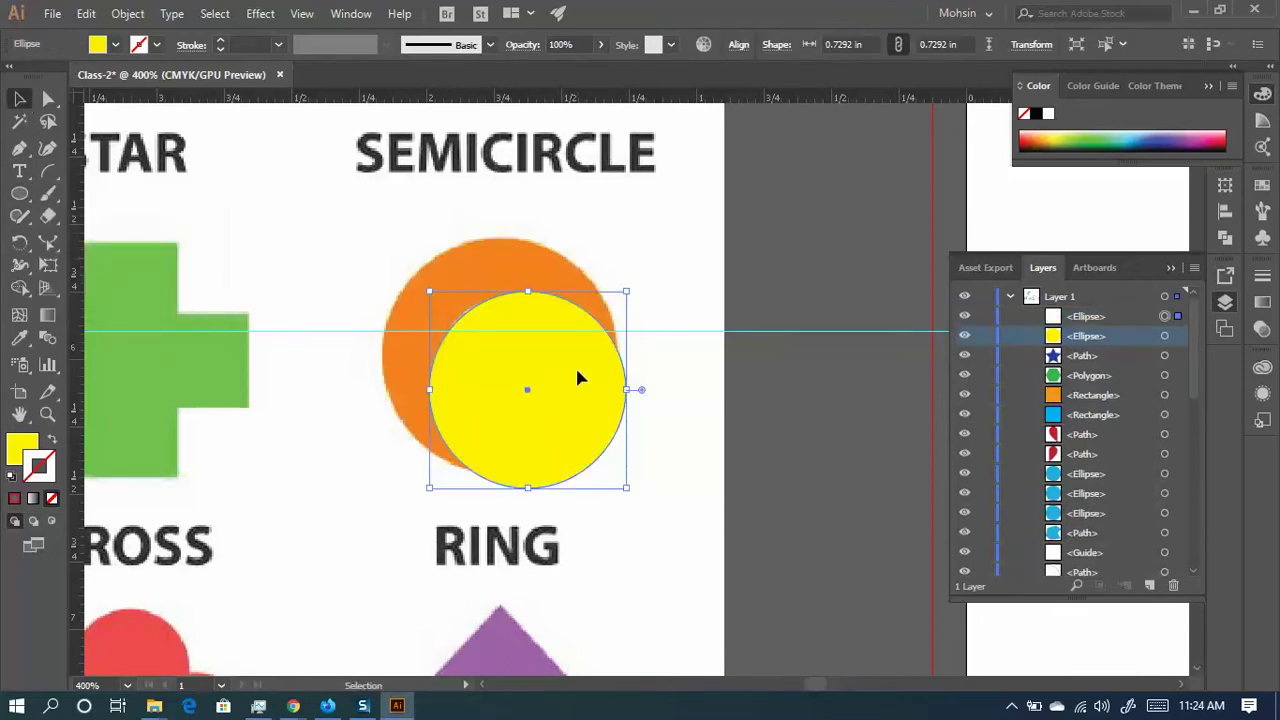
drag(578, 371, 552, 341)
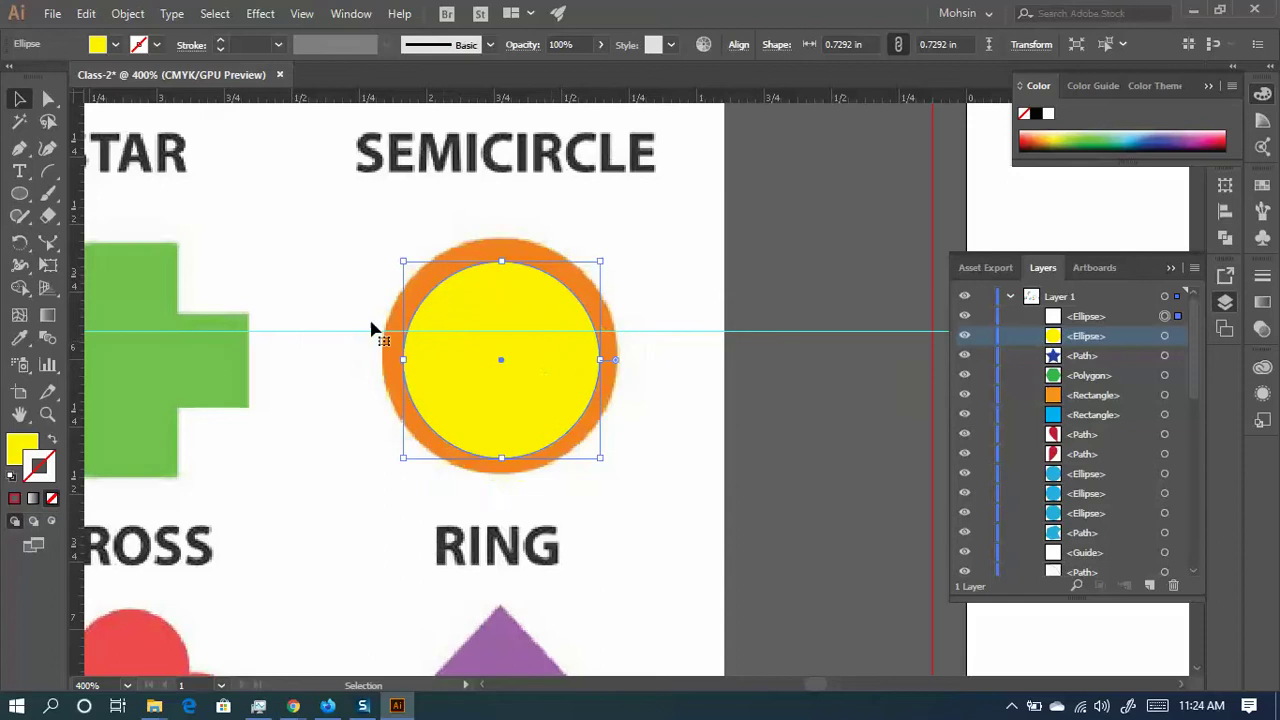
- Swap the circle's fill and stroke, set its stroke weight to 15 pt and move it off the reference ring
click(50, 438)
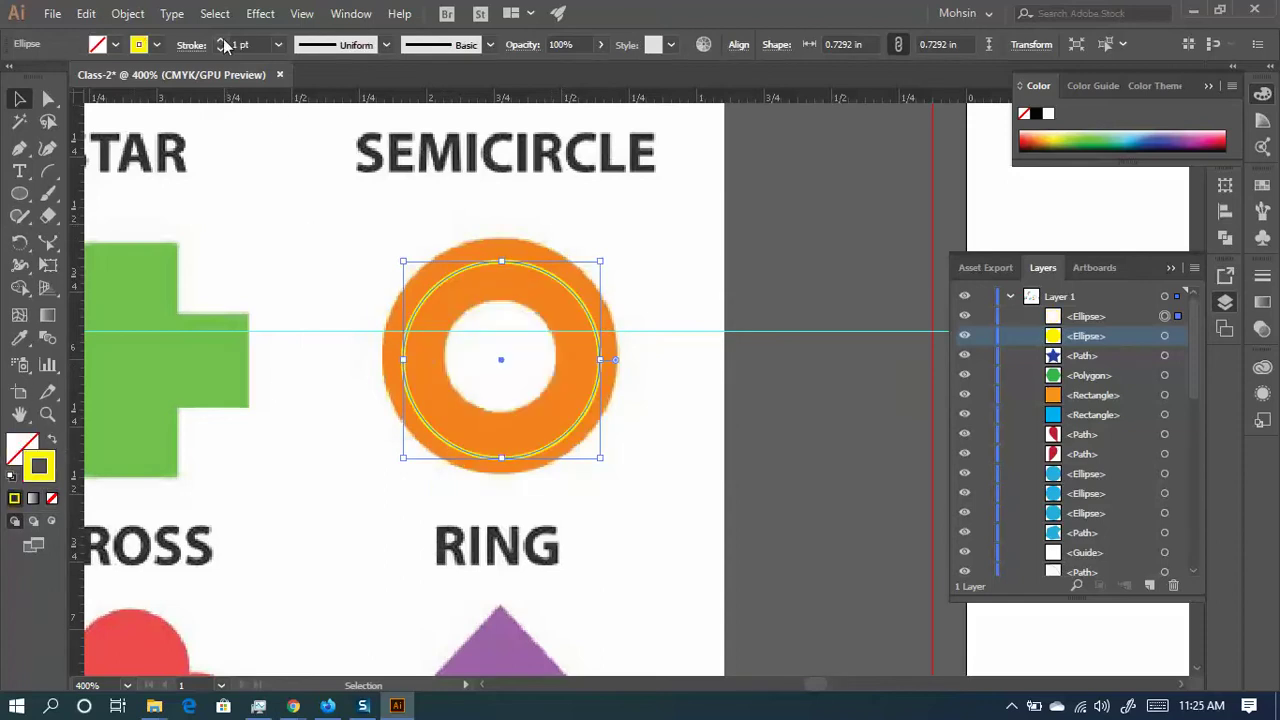
drag(224, 45, 224, 45)
drag(575, 297, 1006, 234)
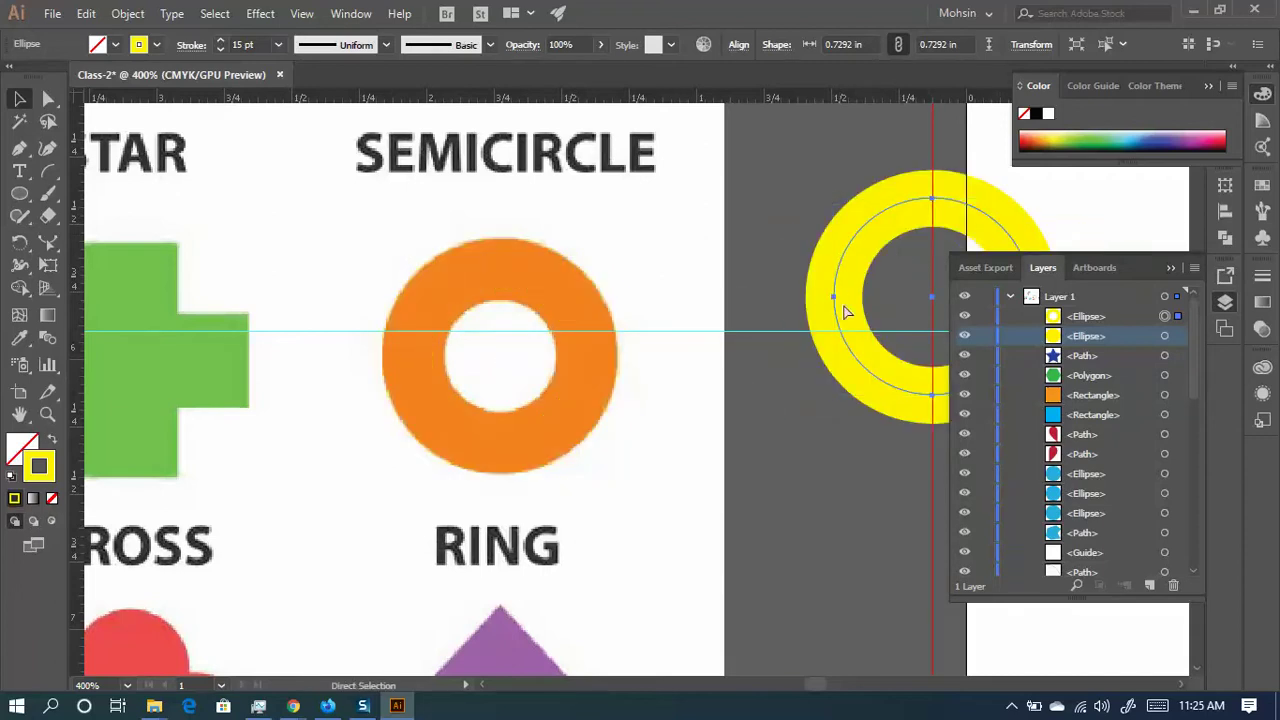
- Undo the last changes to the stroked yellow circle and delete it
key(ctrl+z)
key(ctrl+z)
key(ctrl+z)
key(Delete)
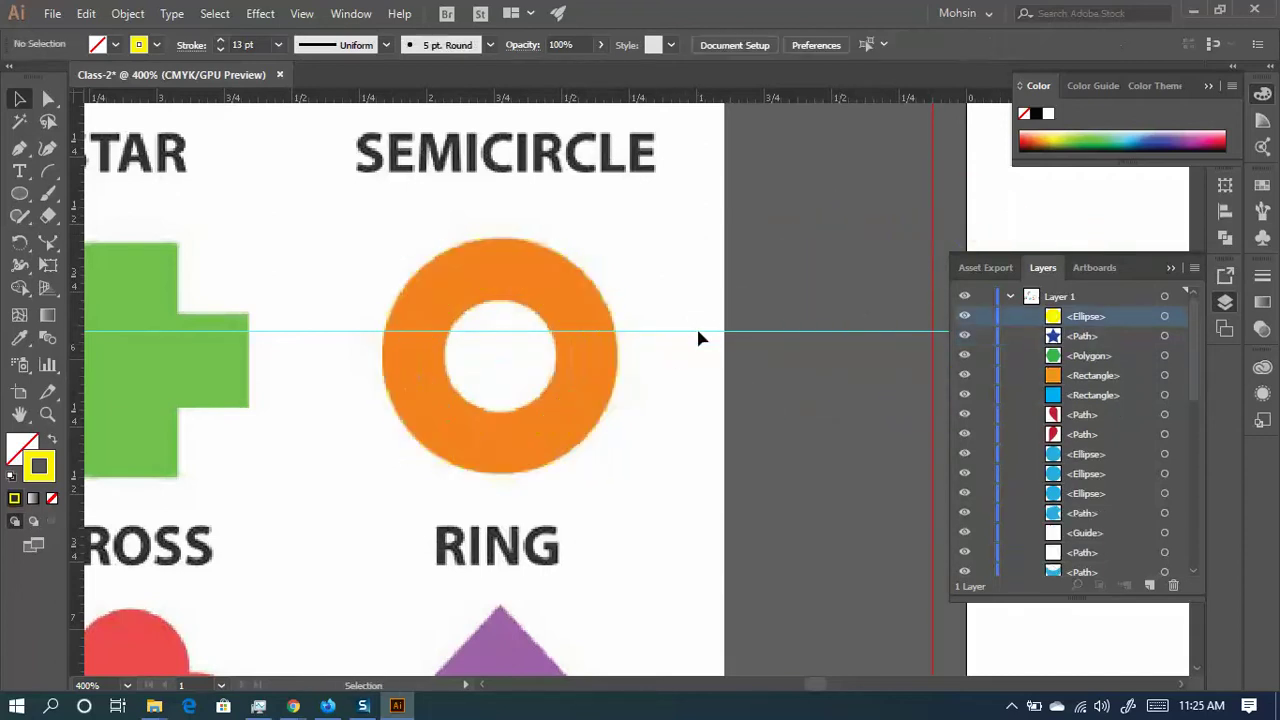
- Draw a circle about 0.41 in wide, give it a yellow fill without stroke and fit it over the reference ring's hole
click(20, 195)
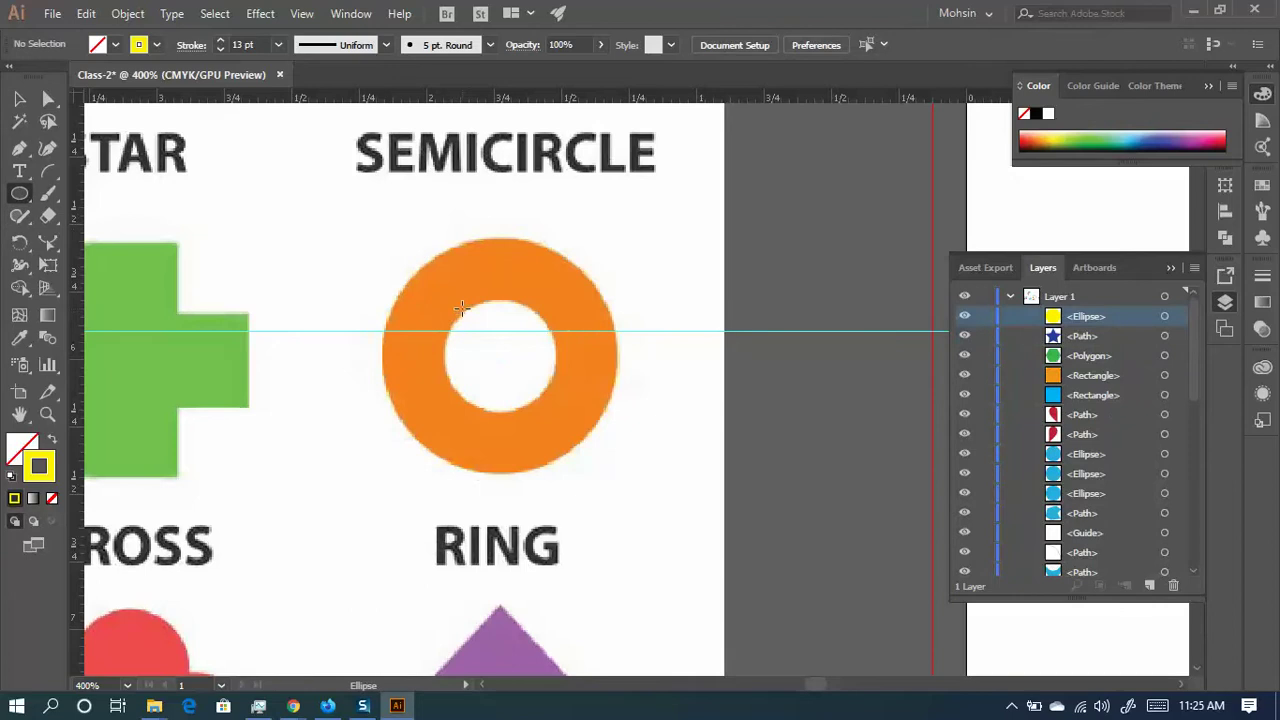
drag(461, 303, 567, 415)
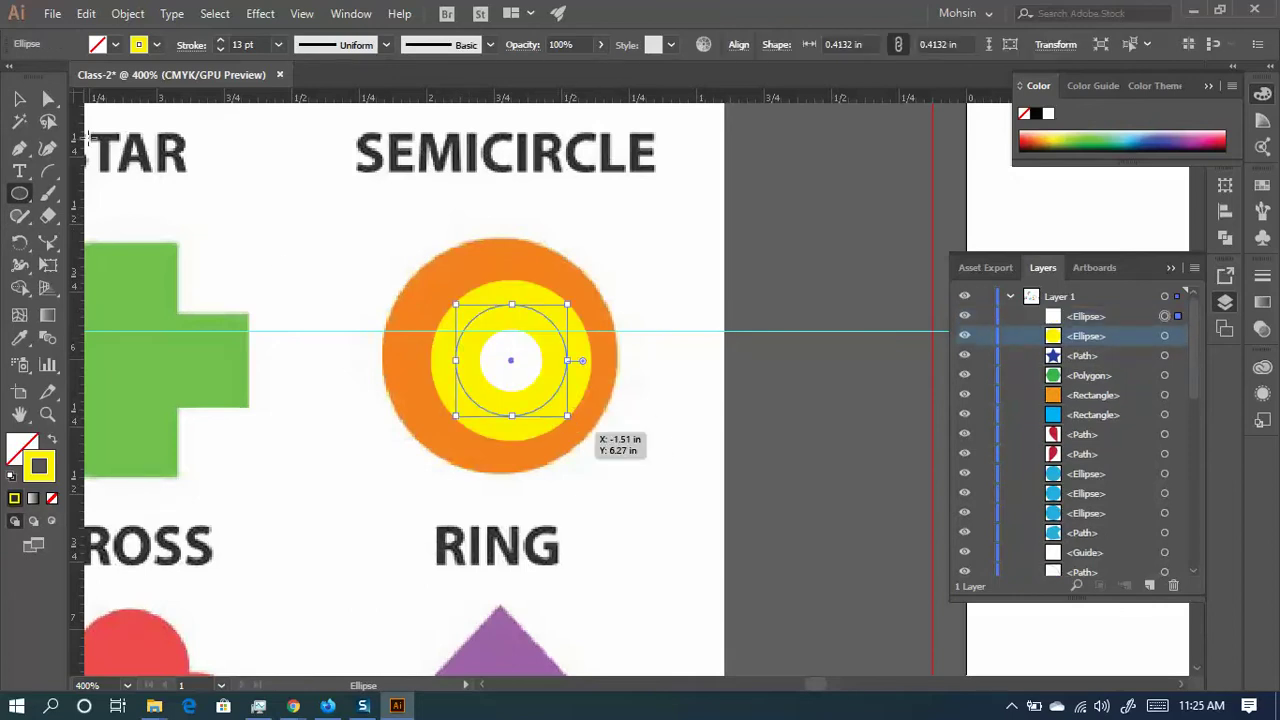
click(52, 442)
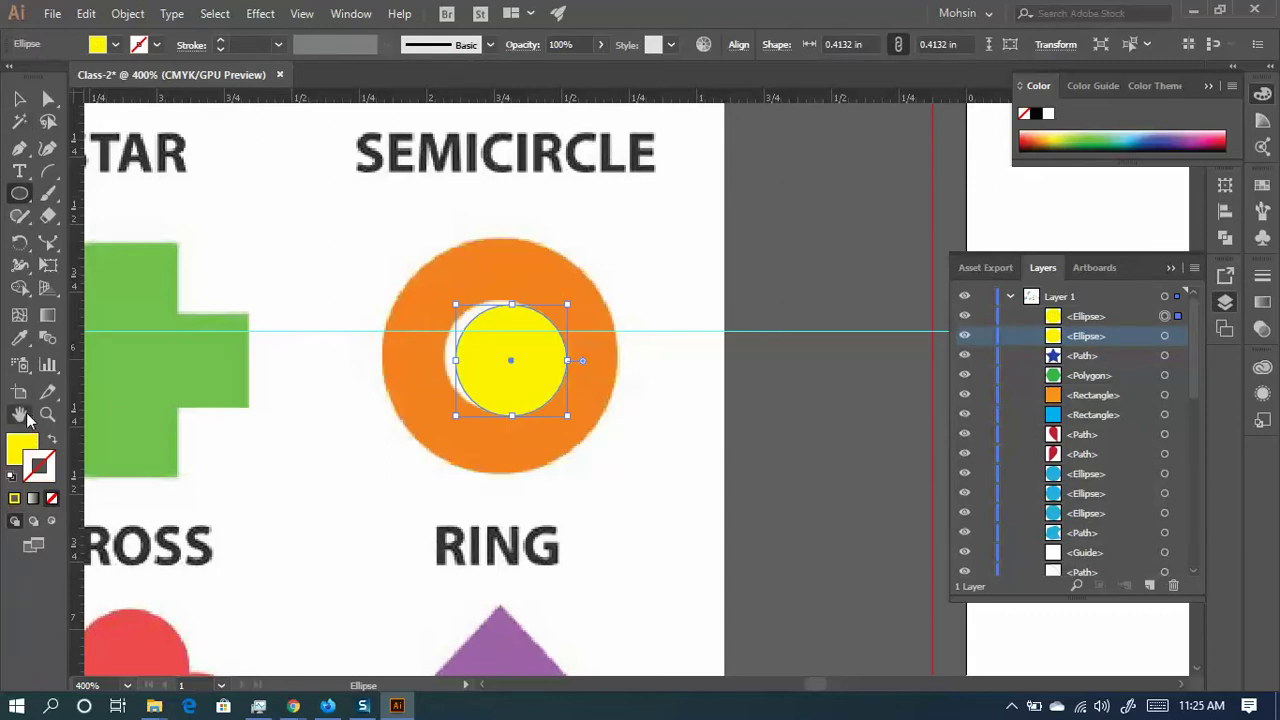
click(19, 98)
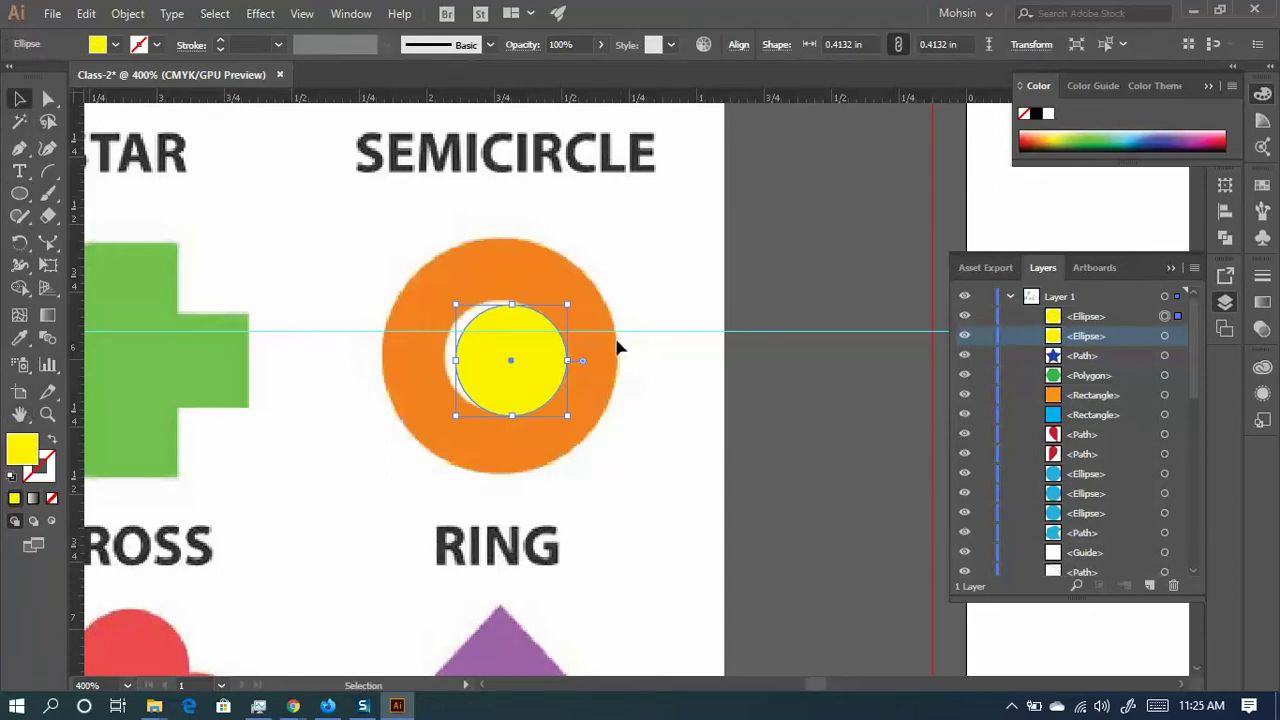
drag(514, 378, 504, 372)
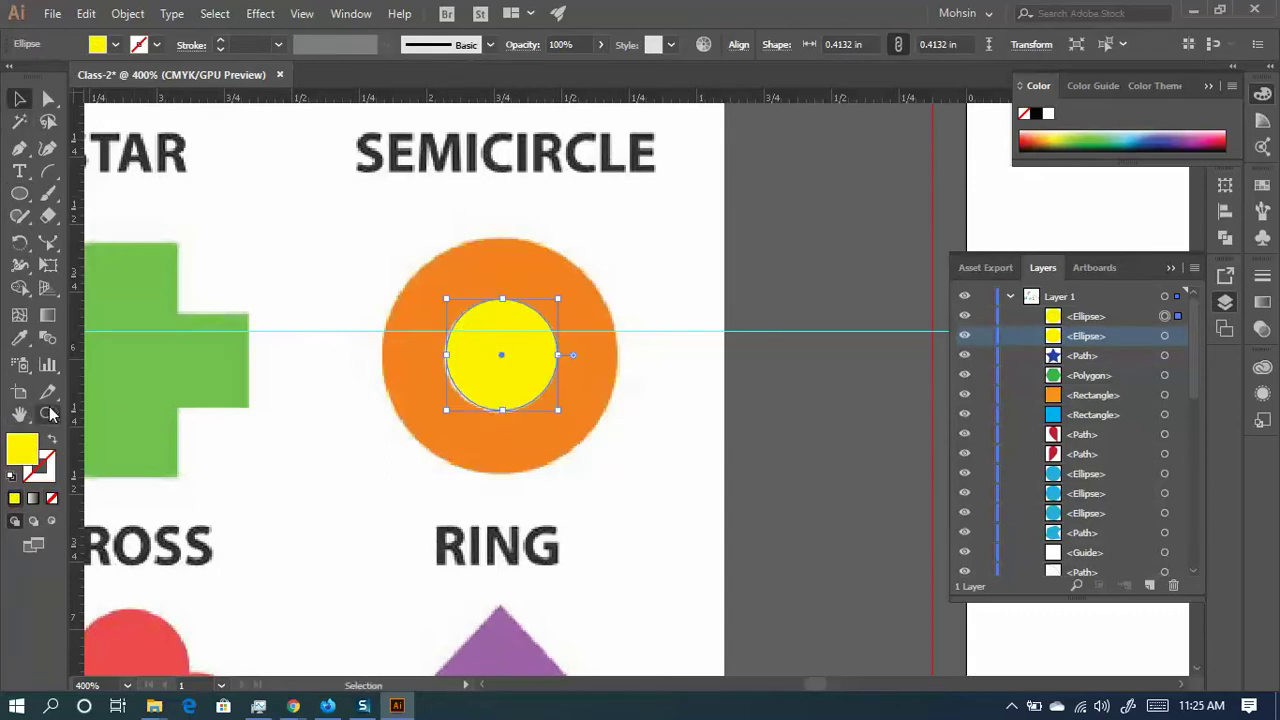
- Draw a second circle over the reference ring and enlarge it to about 0.89 in to match the ring's outer edge
click(19, 193)
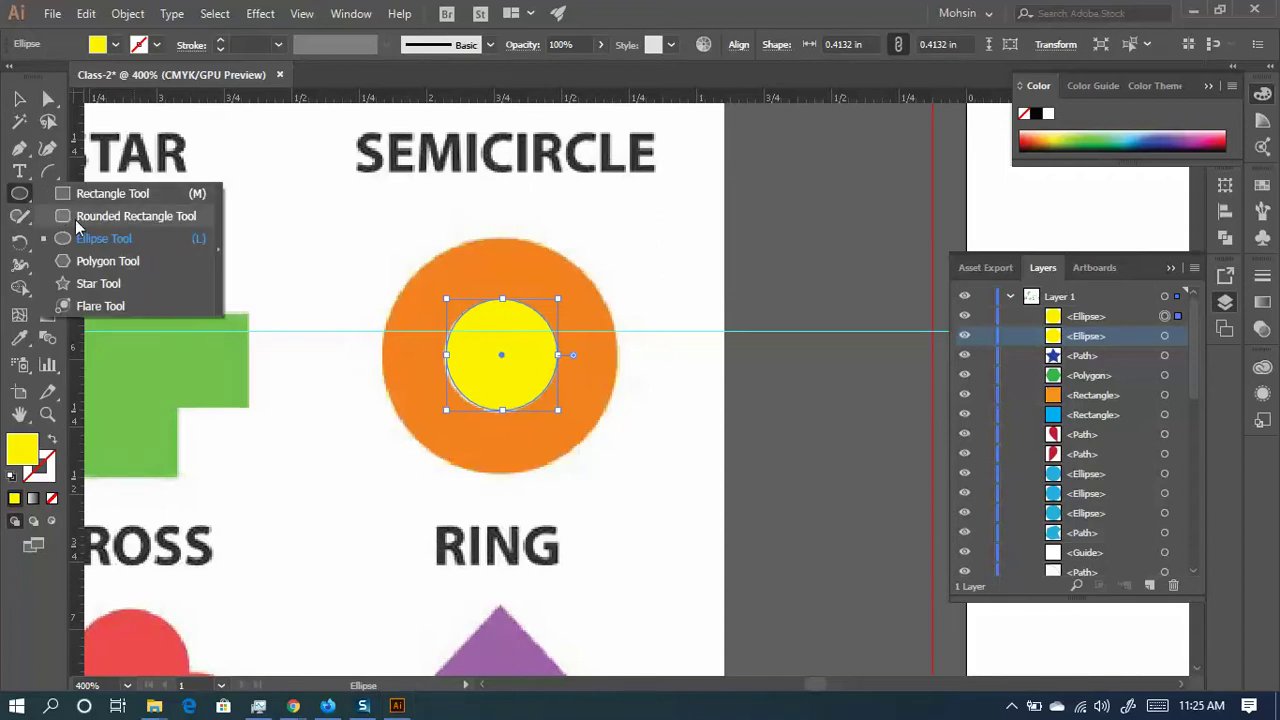
mouse_move(388, 245)
mouse_down()
mouse_move(626, 446)
mouse_move(620, 435)
mouse_up()
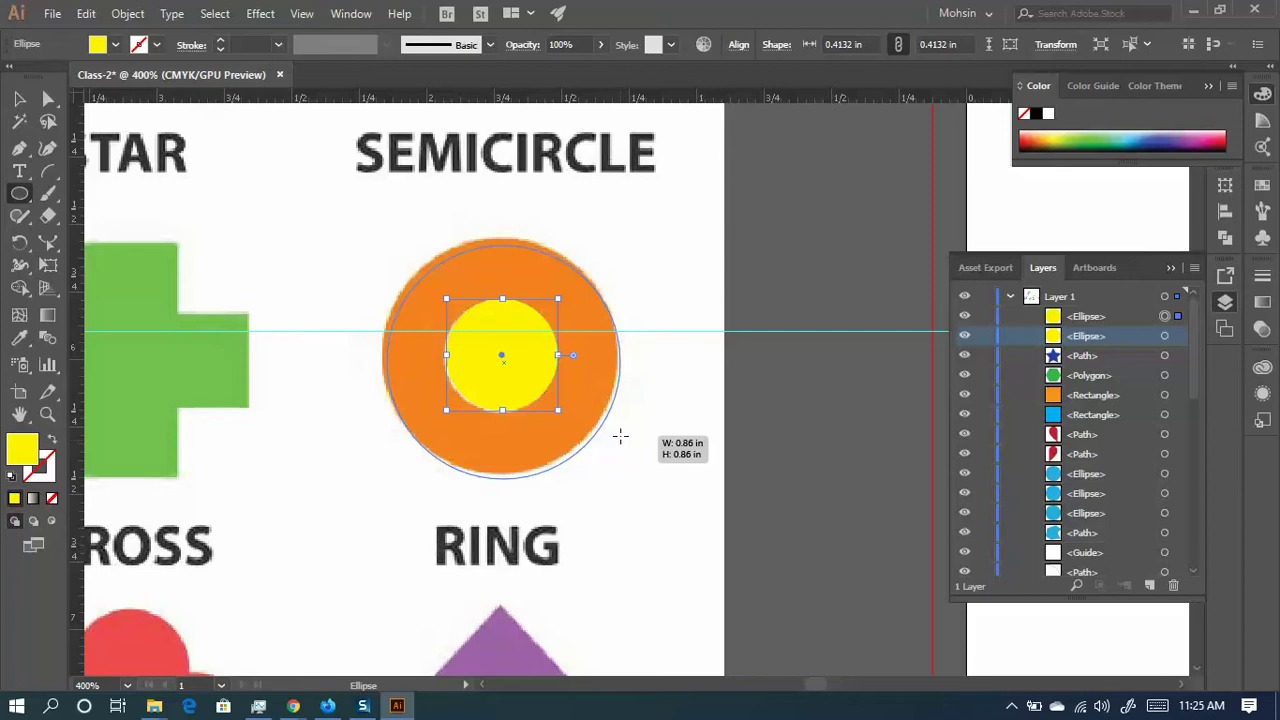
drag(617, 434, 617, 434)
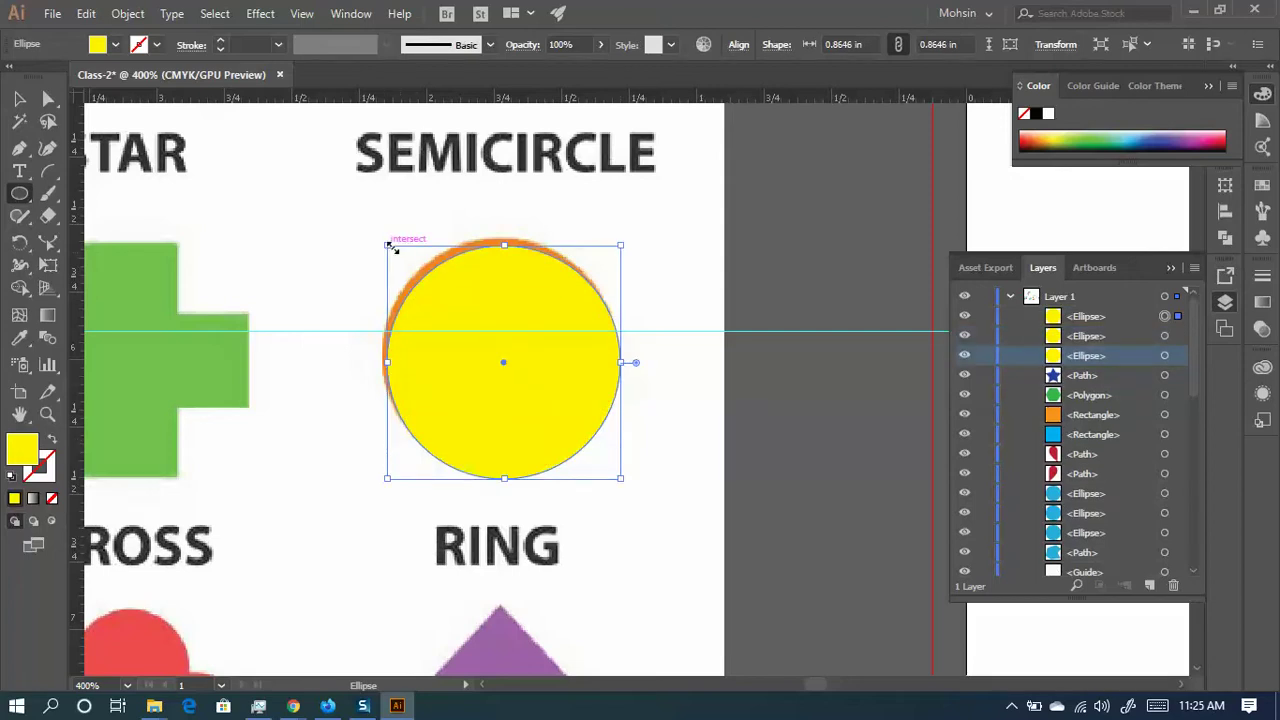
drag(391, 243, 380, 223)
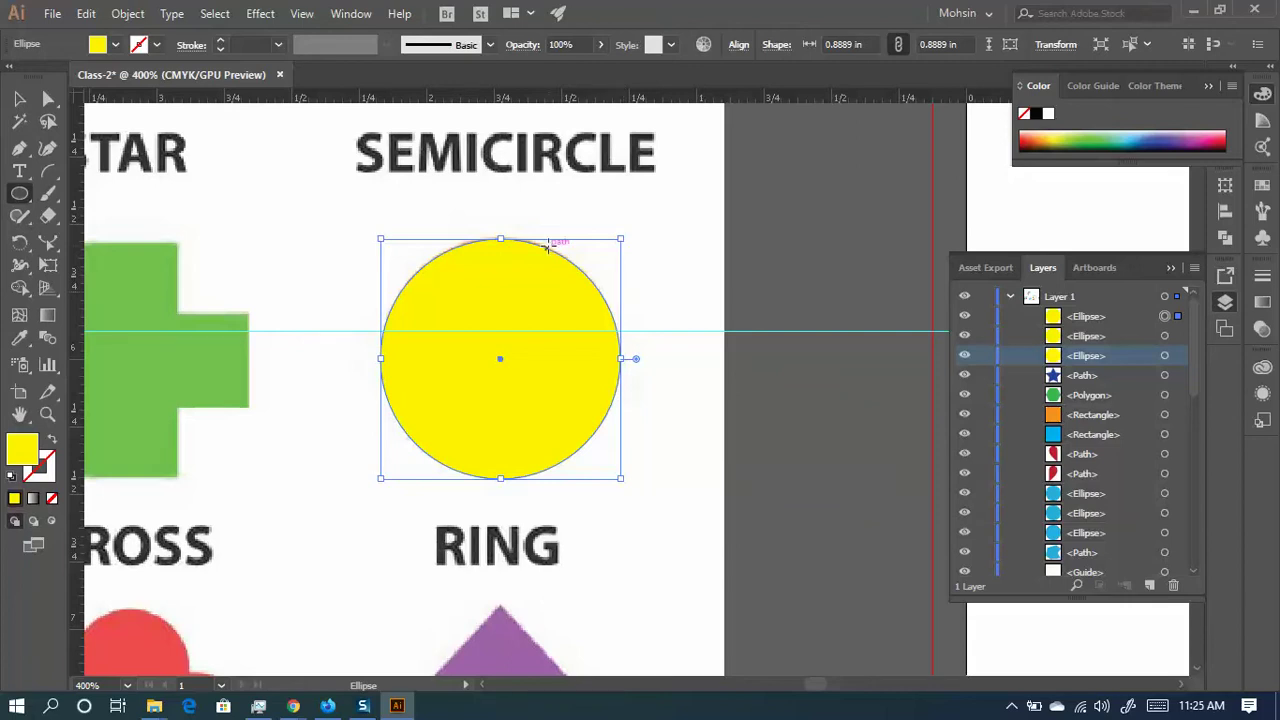
key(v)
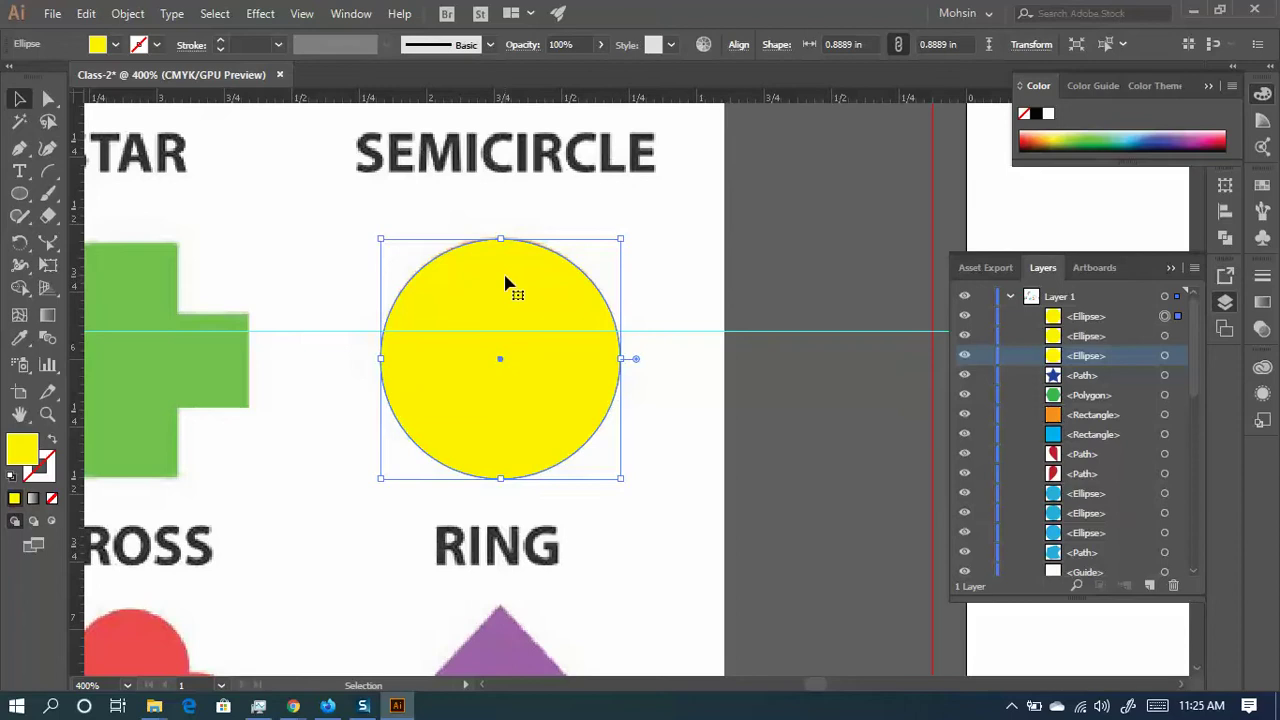
- Change the large circle's fill to green
click(115, 45)
click(91, 76)
click(829, 440)
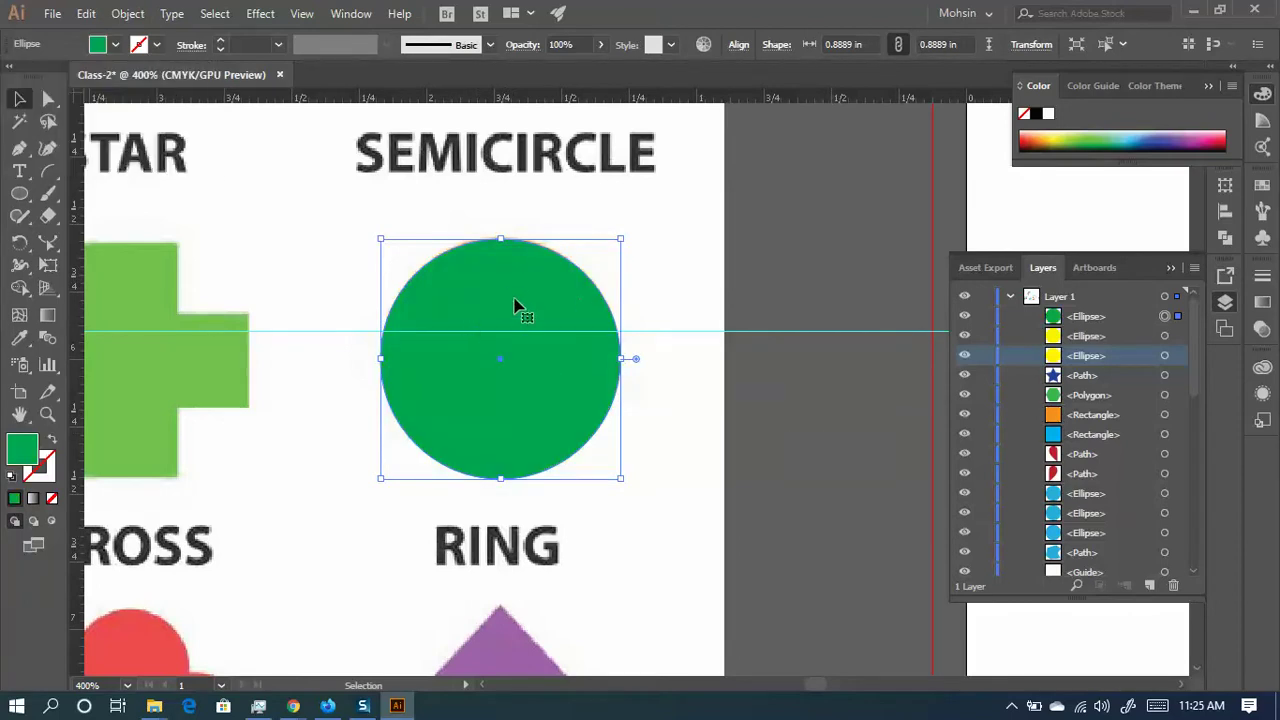
- Move the green circle below the small yellow circle in Layer 1, and return it to the front
click(1100, 318)
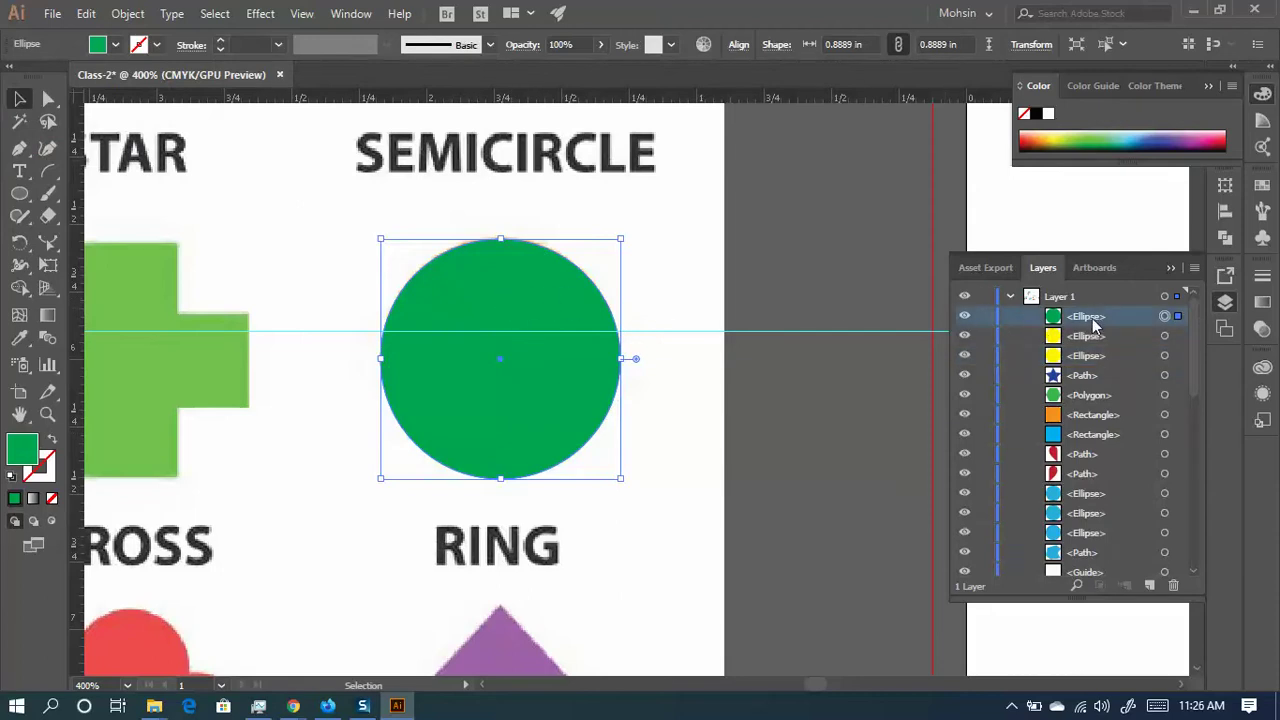
drag(1097, 322, 1098, 347)
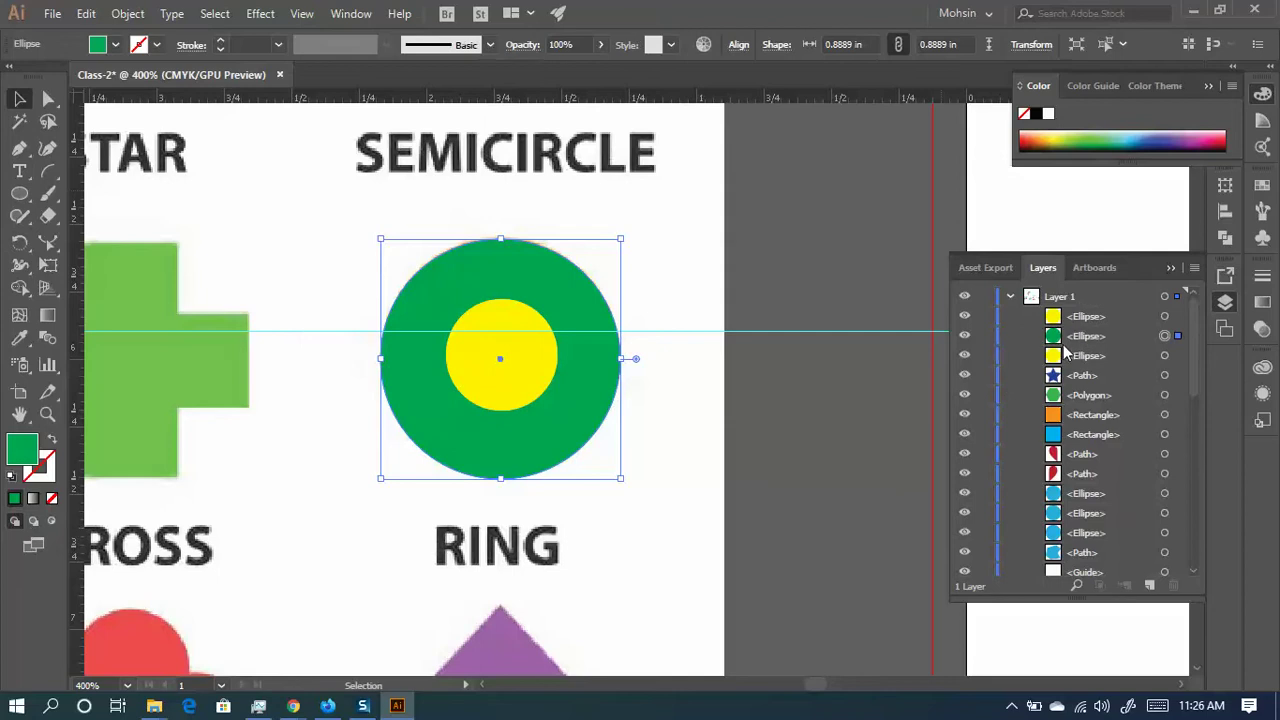
key(ctrl+shift+bracketright)
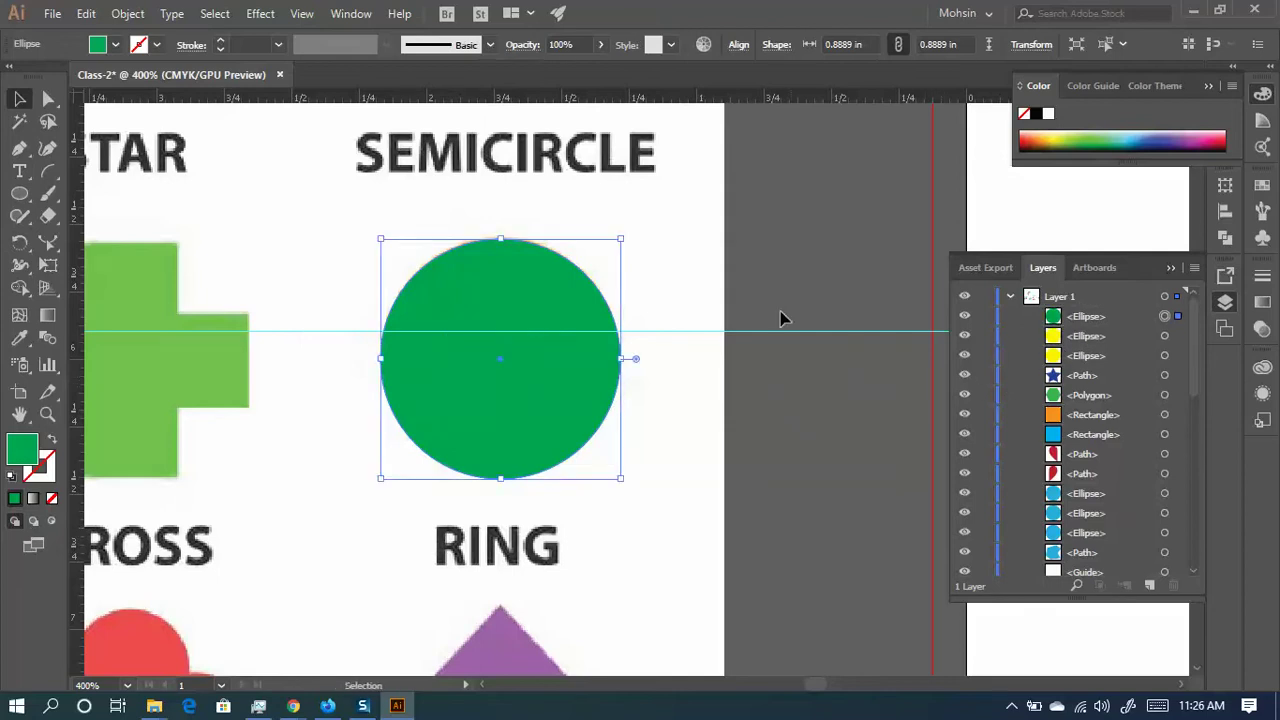
- Send the large green circle to the back of the stacking order, and undo the change
click(829, 326)
click(530, 293)
right_click(530, 293)
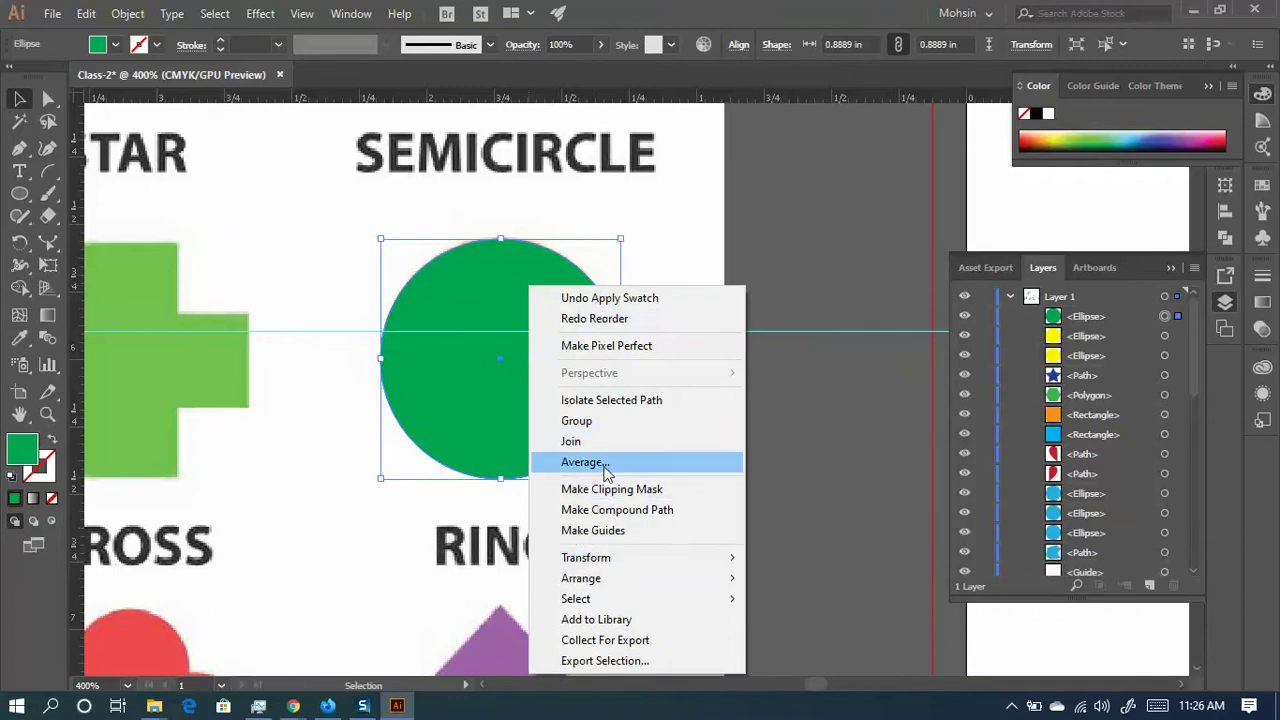
mouse_move(595, 585)
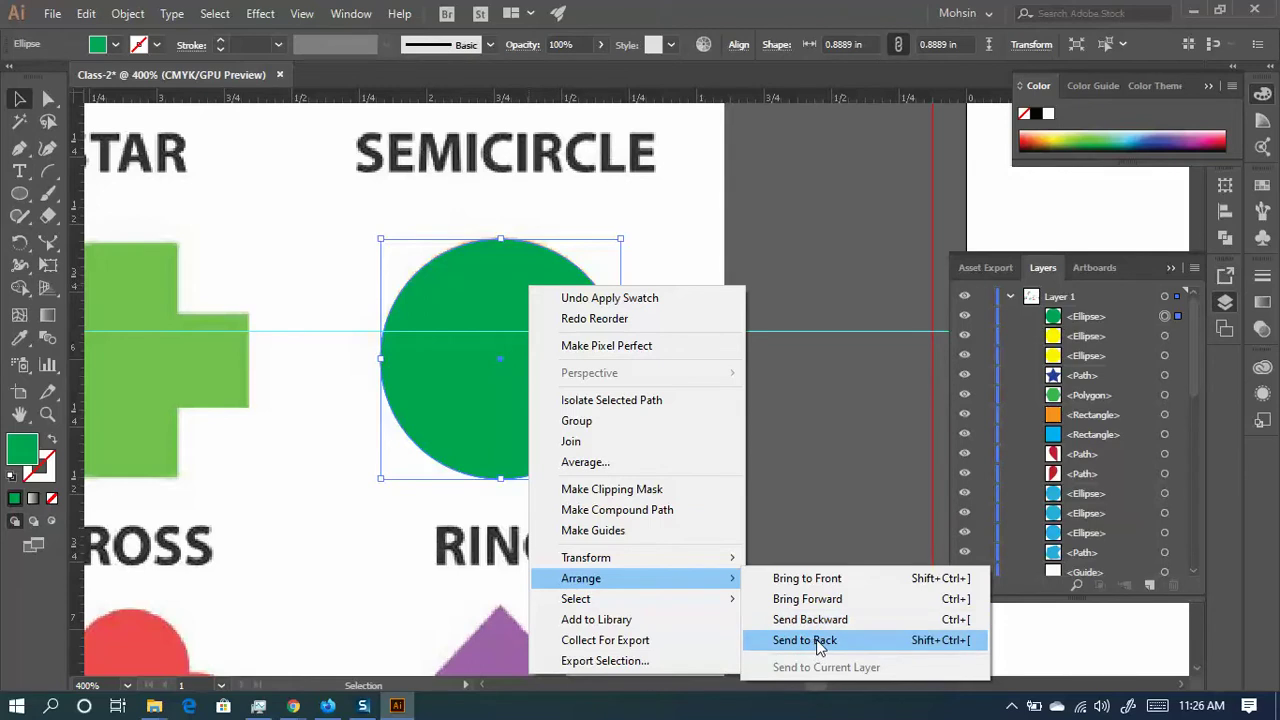
click(816, 642)
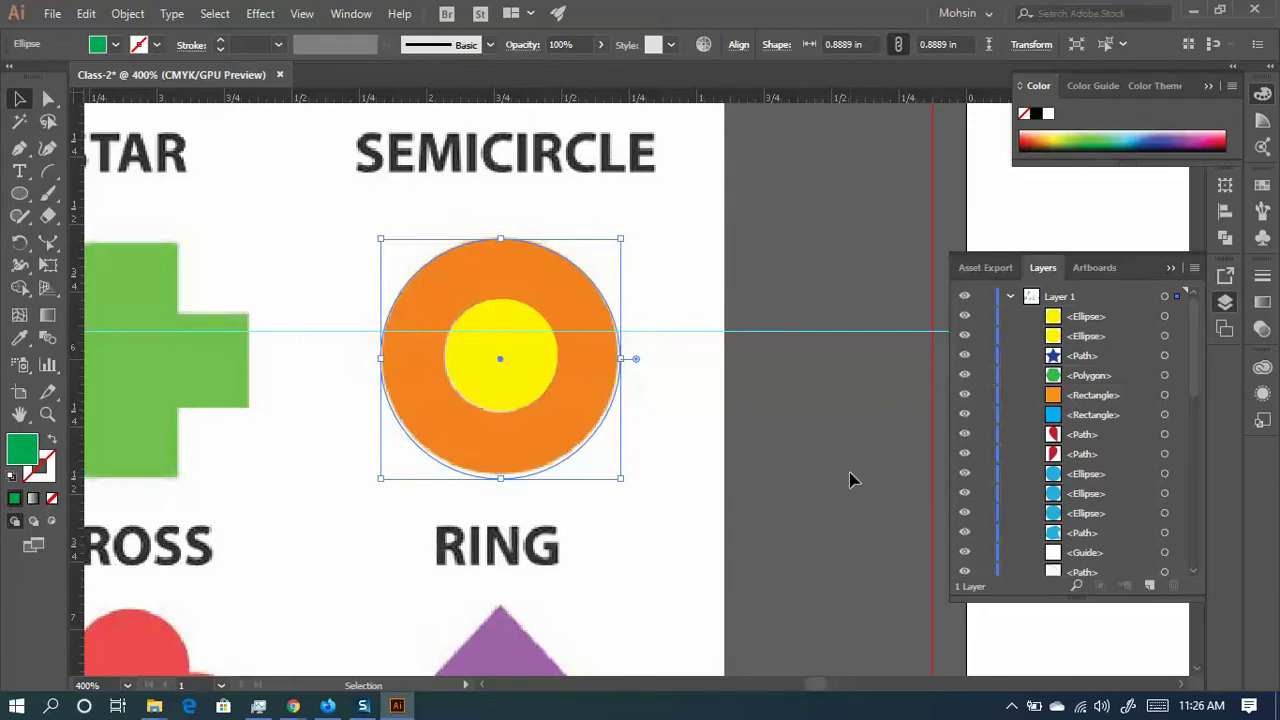
key(ctrl+z)
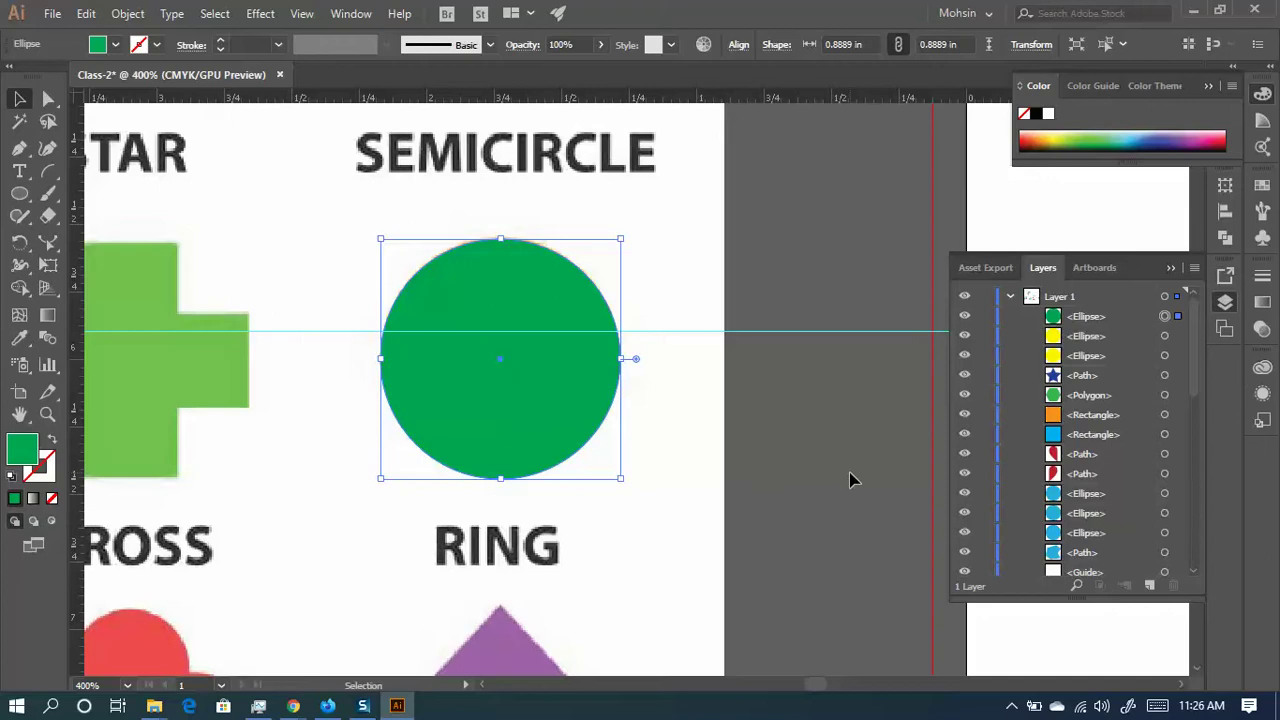
- Send the green circle backward one level behind the small yellow circle, and move both circles off the reference ring onto the pasteboard beside the chart
right_click(535, 300)
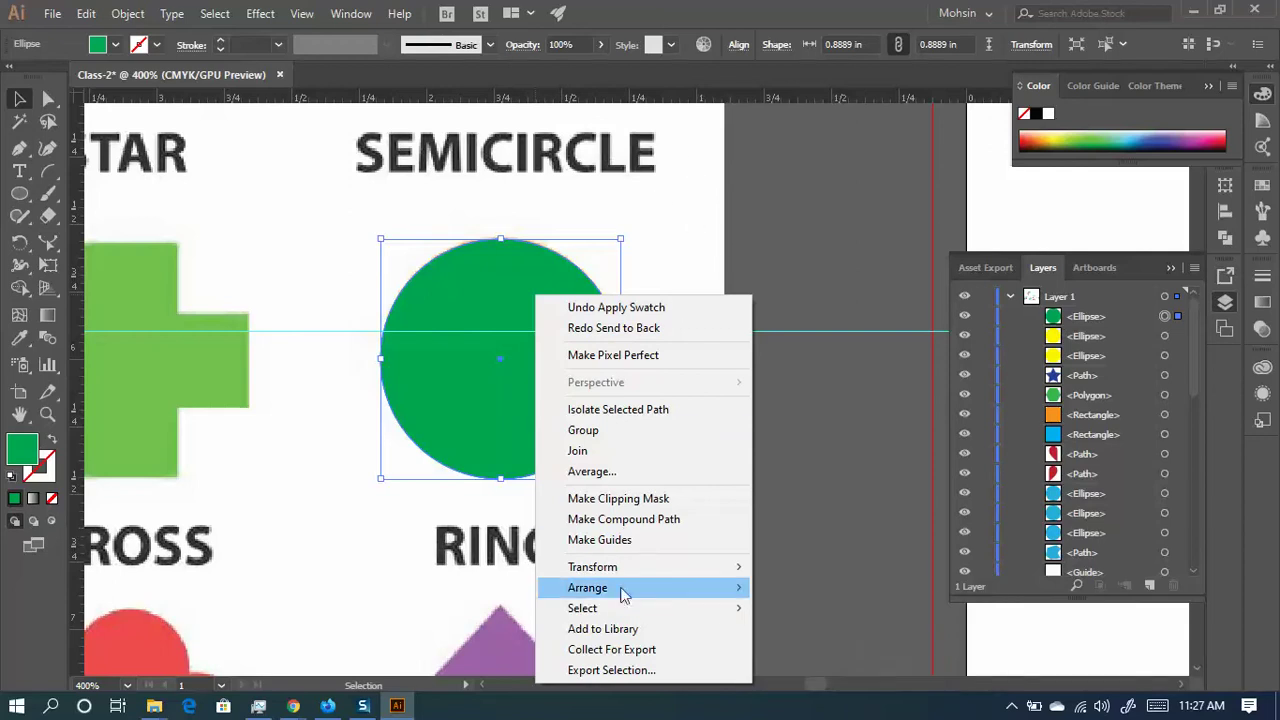
mouse_move(611, 612)
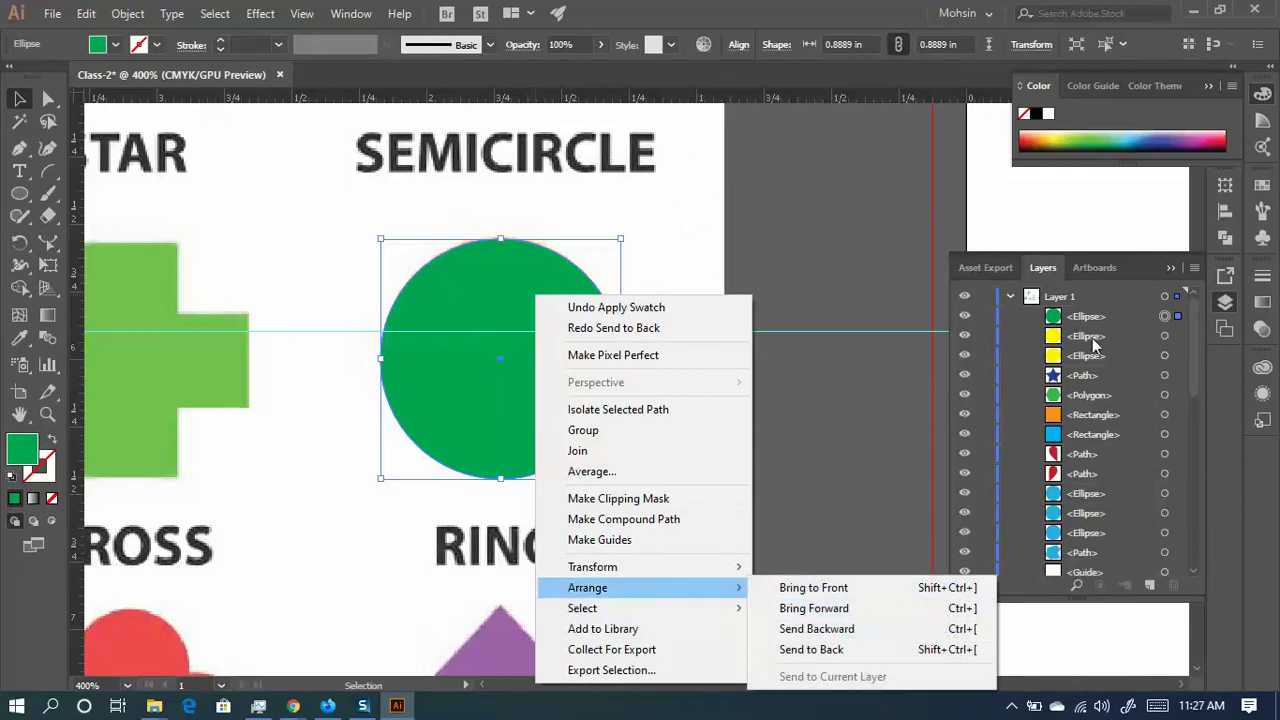
click(830, 629)
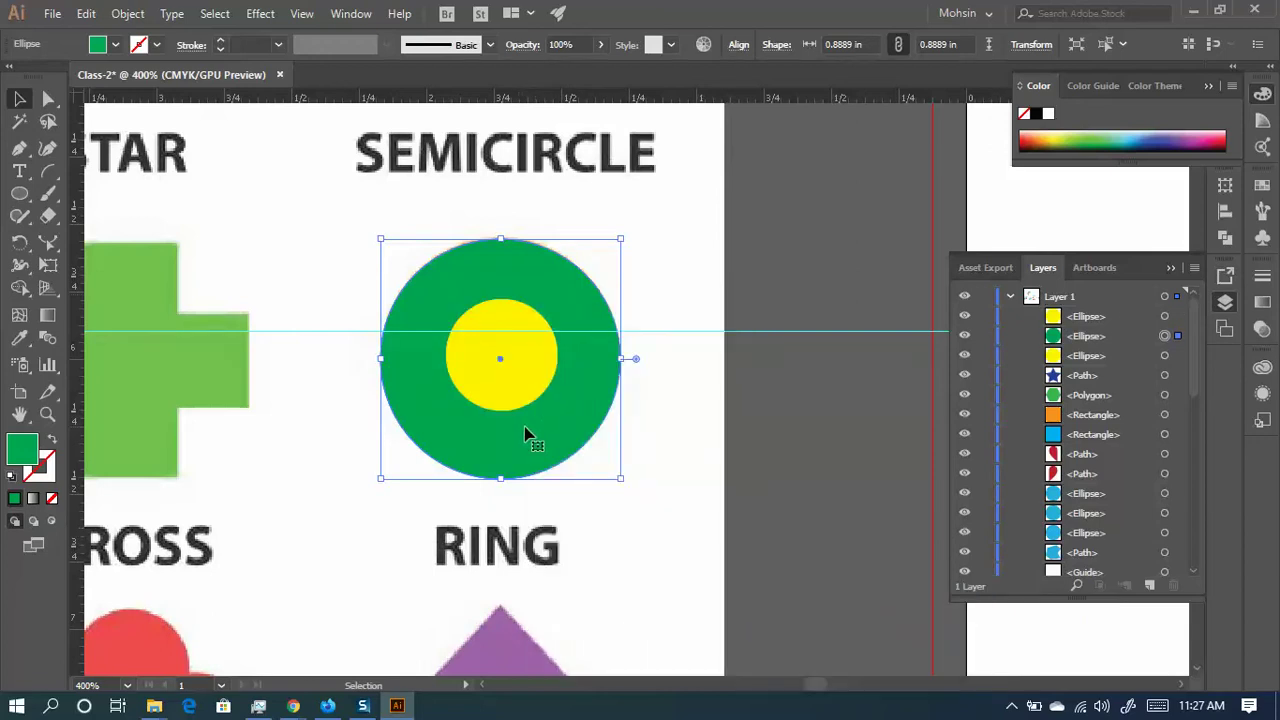
drag(690, 432, 614, 330)
drag(495, 330, 873, 185)
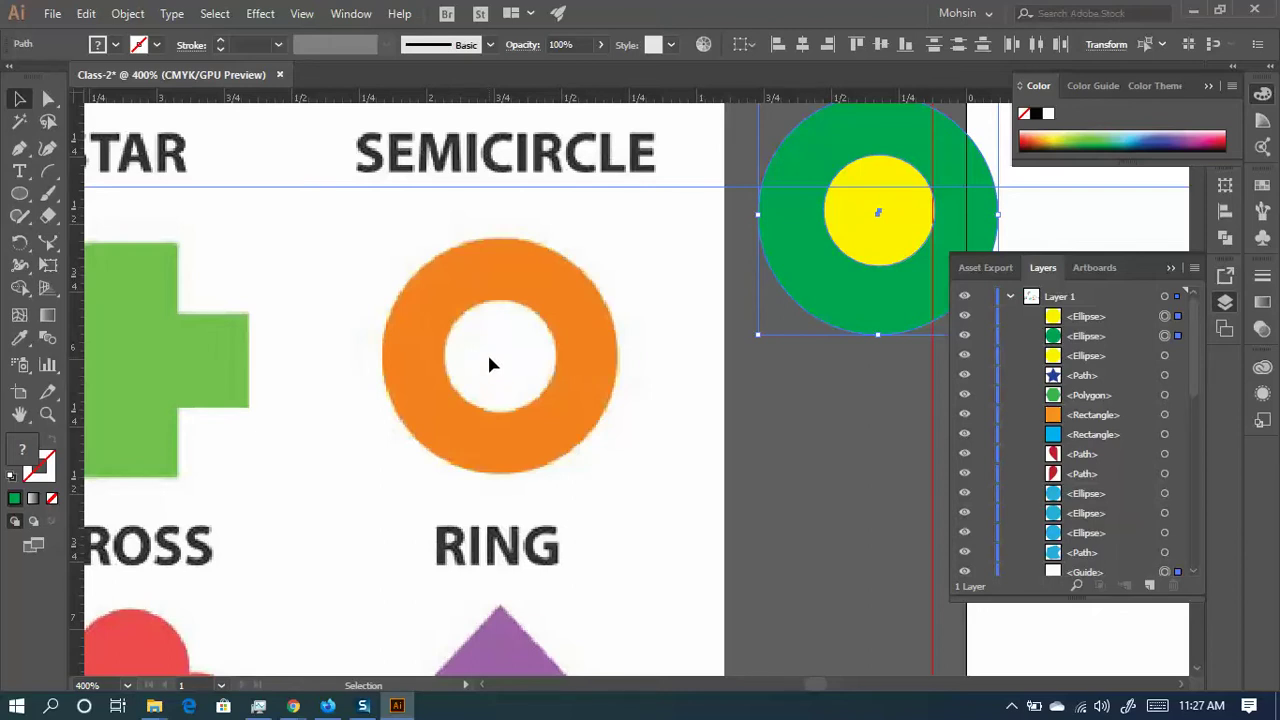
- Draw a new green circle over the reference ring and enlarge it to about 0.86 in to match the outer edge
click(19, 193)
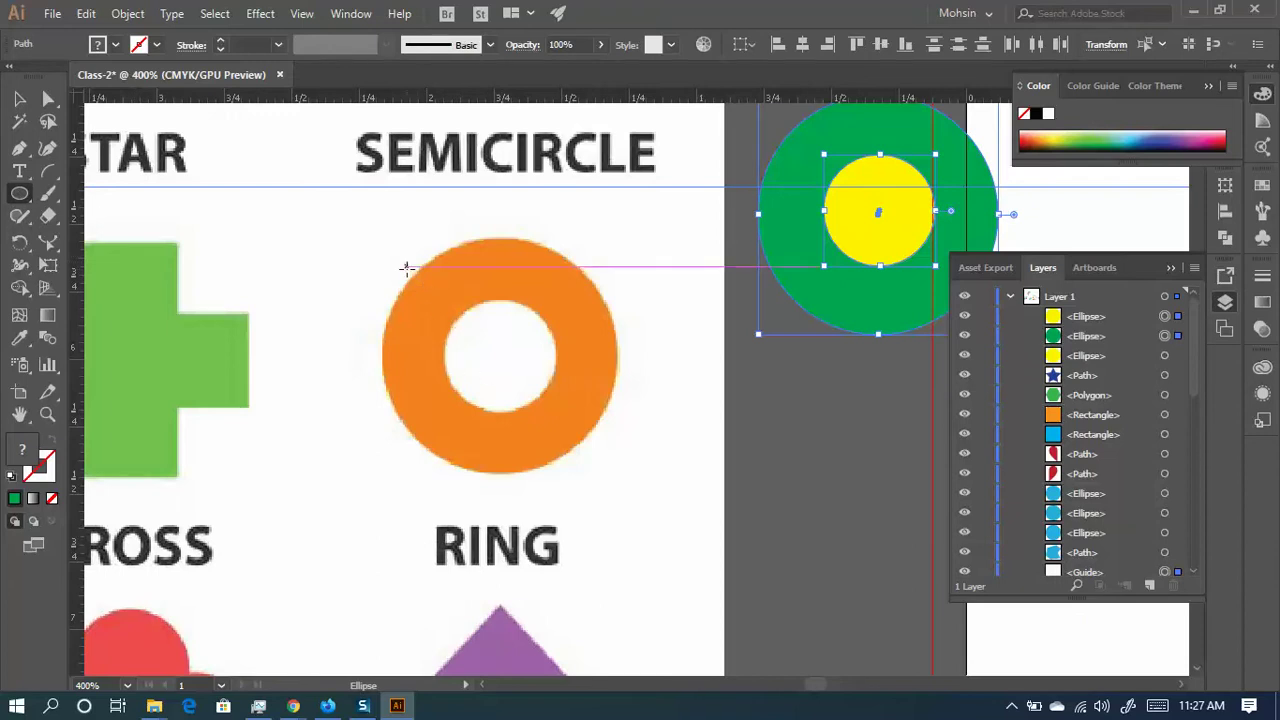
drag(401, 257, 616, 470)
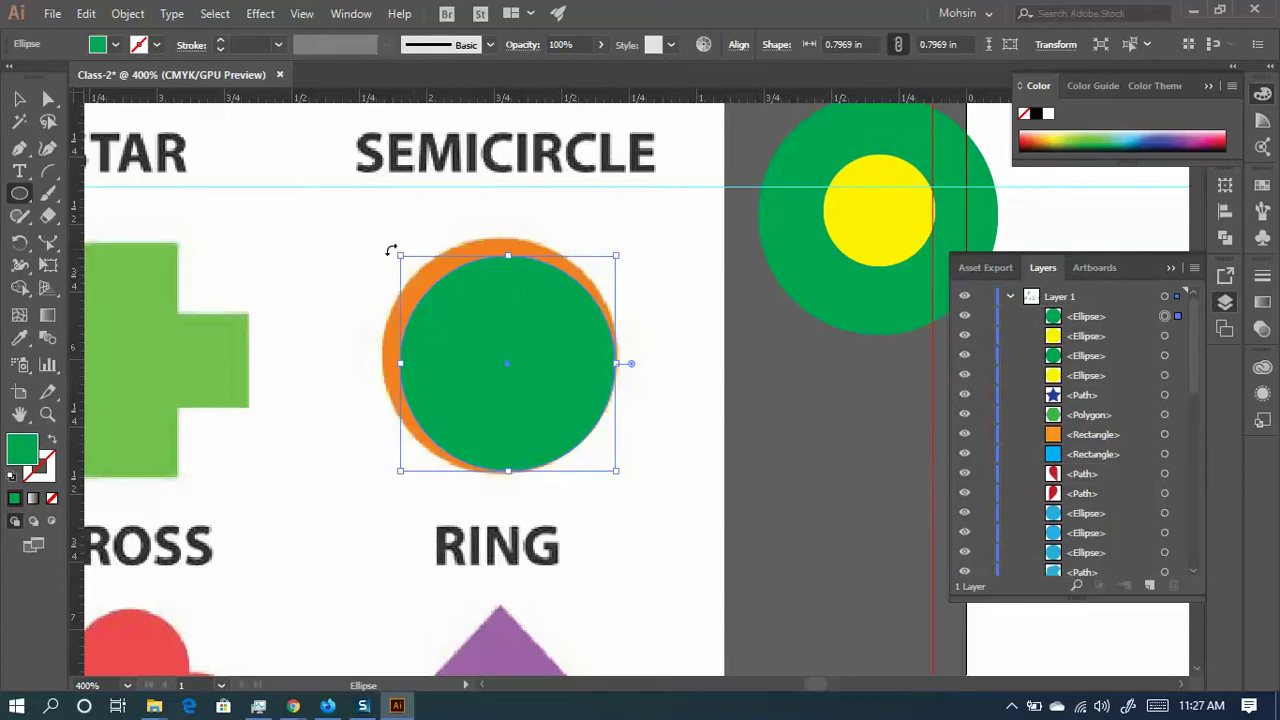
drag(398, 251, 382, 239)
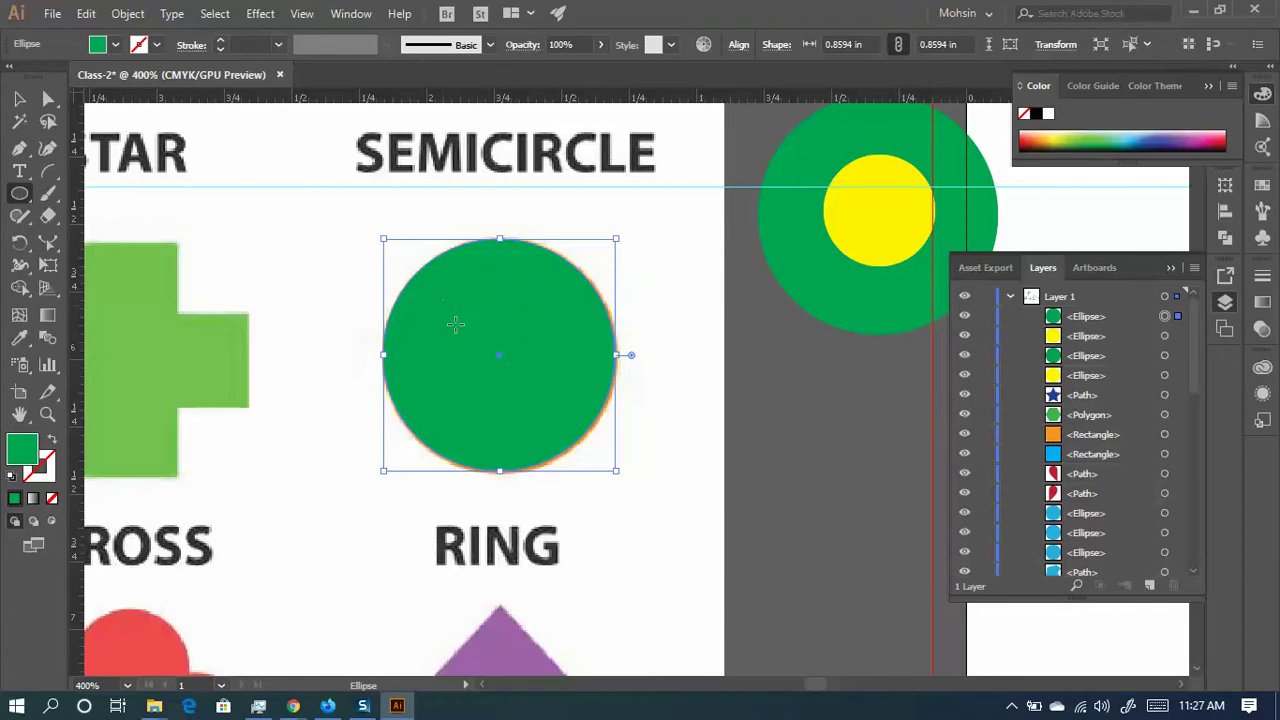
- Draw a circle about 0.42 in wide inside the new green circle, fill it red and centre it over the ring's hole
drag(499, 355, 555, 385)
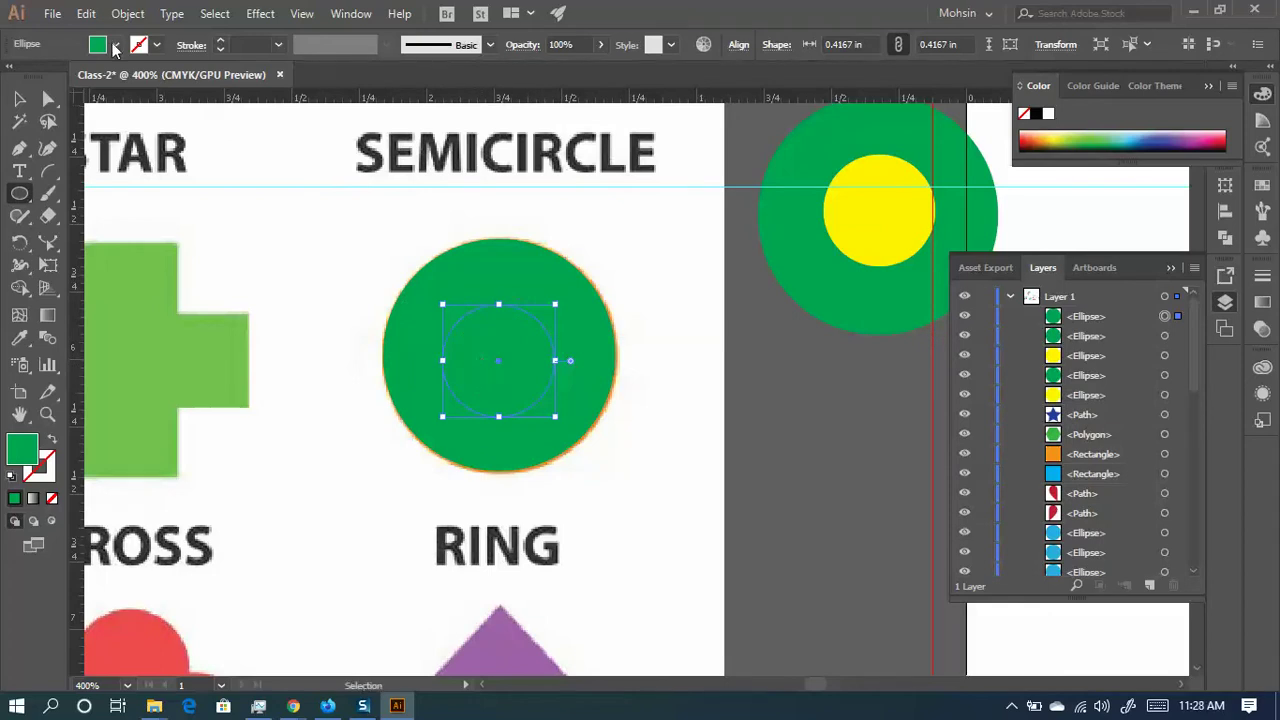
click(115, 44)
click(64, 76)
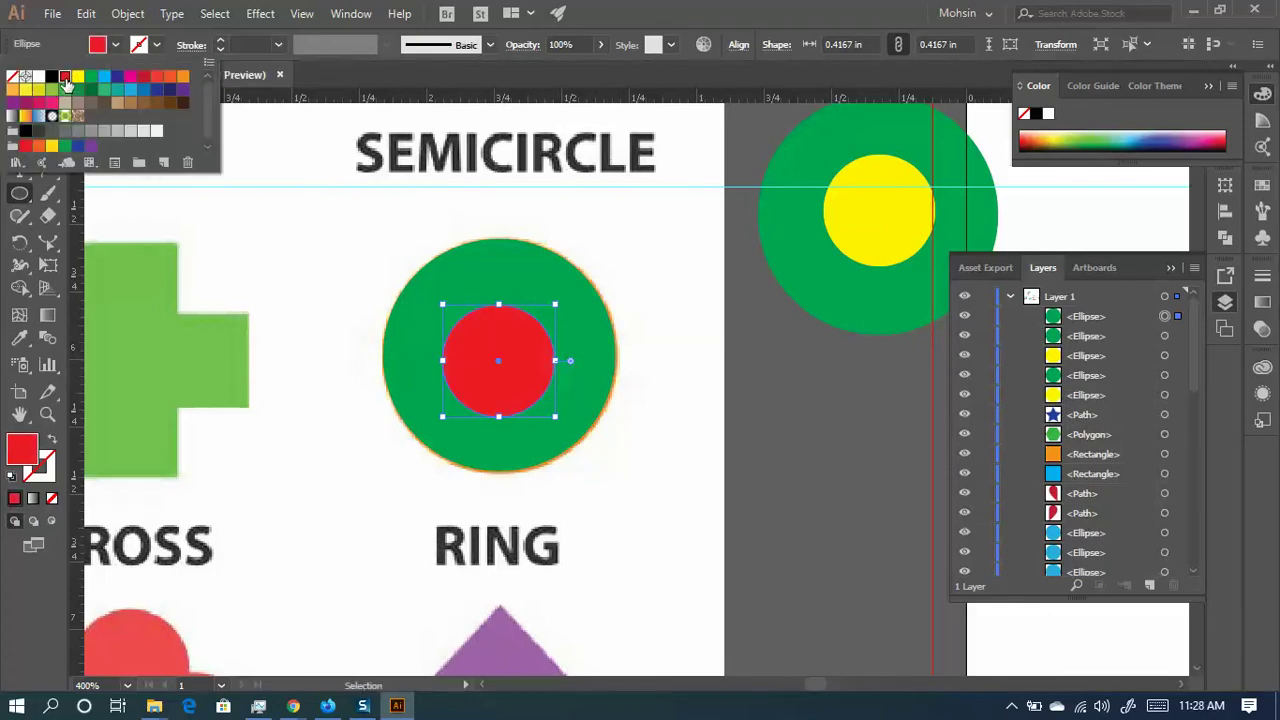
click(19, 98)
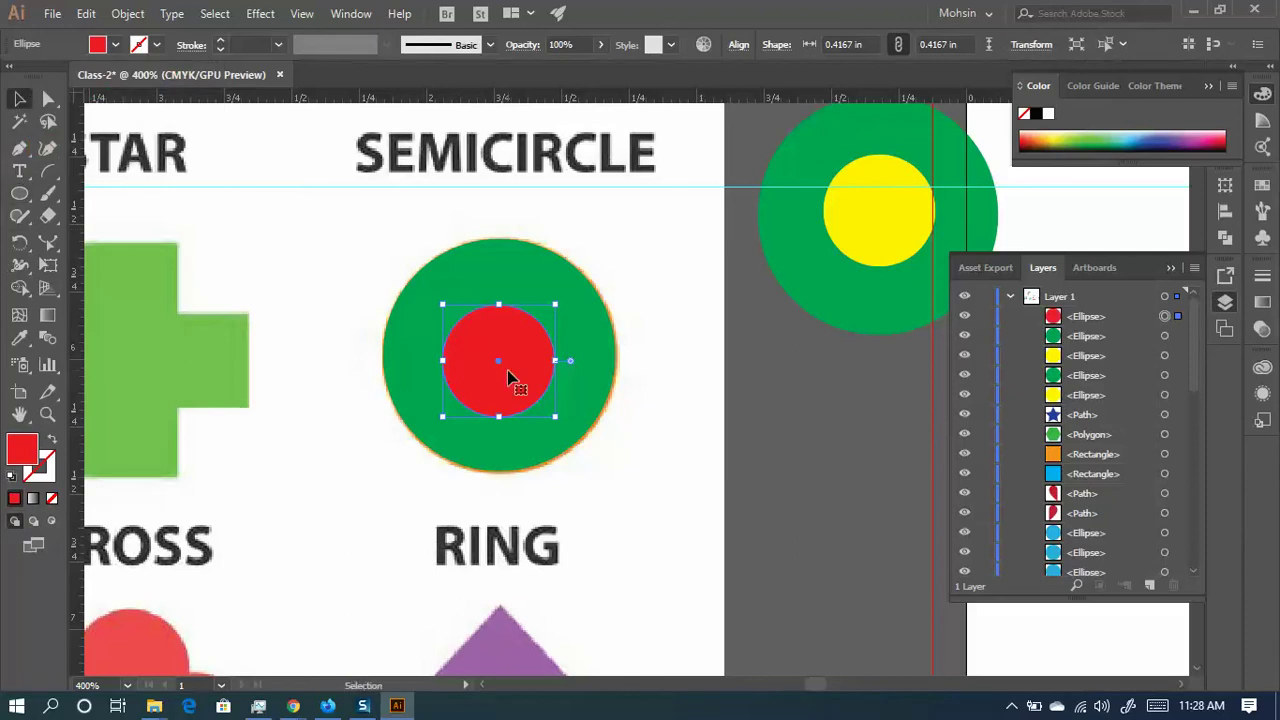
mouse_move(508, 374)
mouse_down()
mouse_move(523, 364)
mouse_move(762, 426)
mouse_move(622, 365)
mouse_move(517, 355)
mouse_move(528, 380)
mouse_up()
click(545, 483)
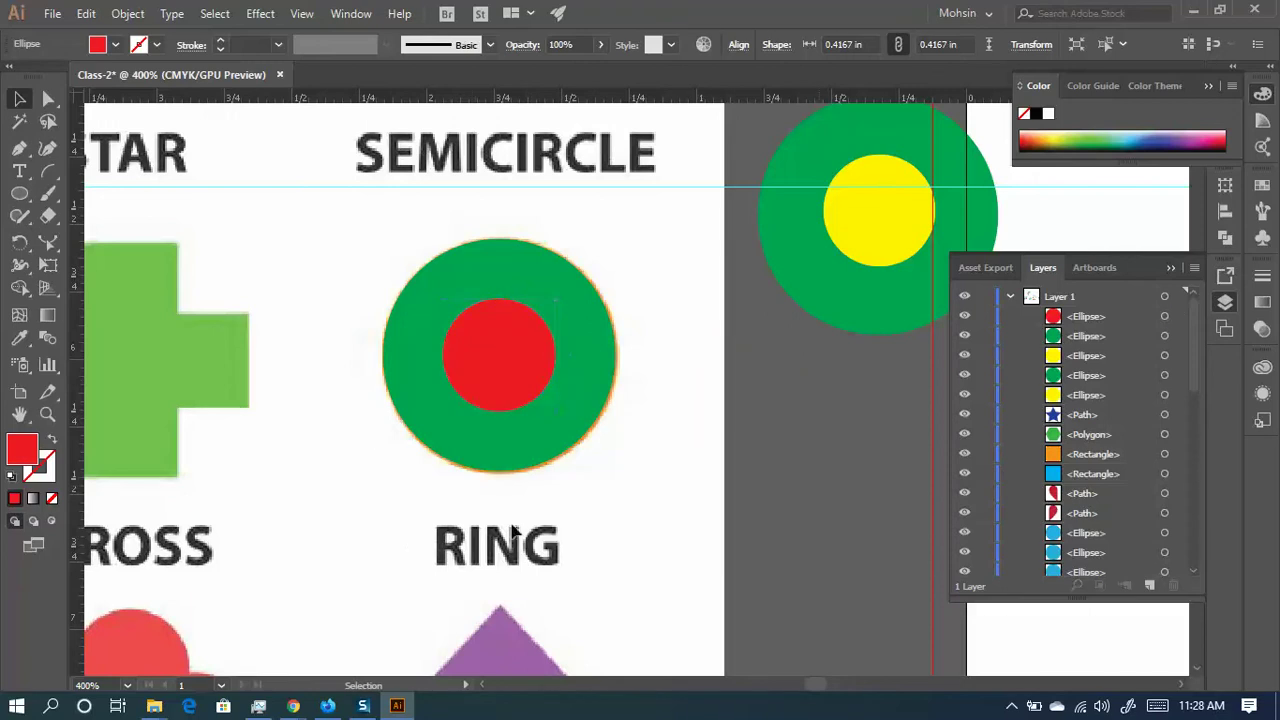
- Move the red and green circles together off the reference ring to just below the yellow and green pair
drag(383, 268, 508, 428)
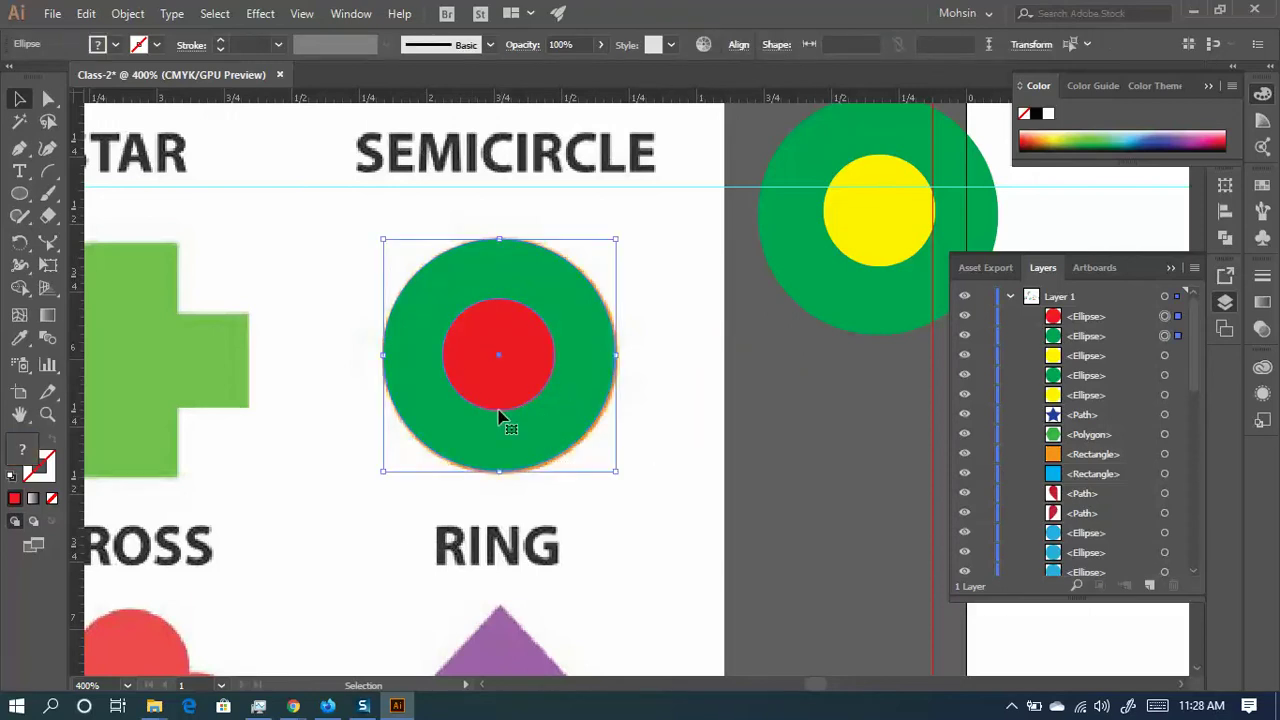
key(ctrl+minus)
drag(491, 380, 783, 474)
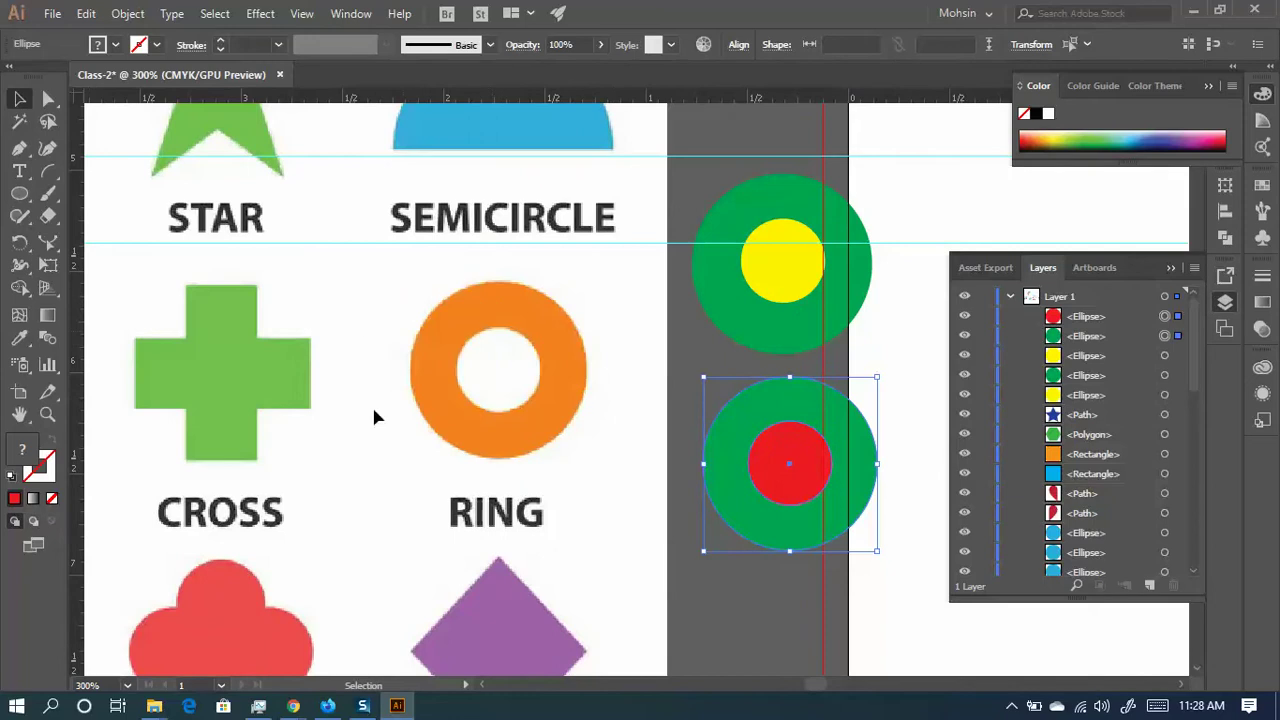
scroll(433, 427, down, 2)
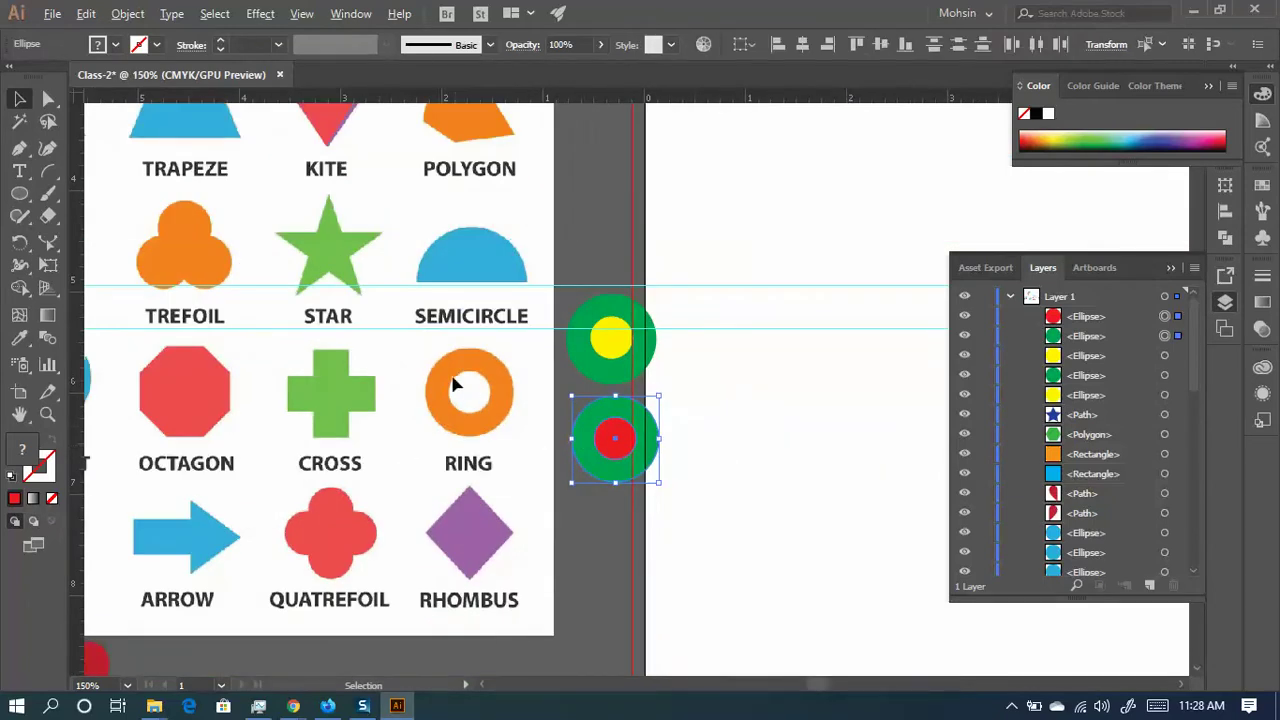
scroll(453, 385, up, 2)
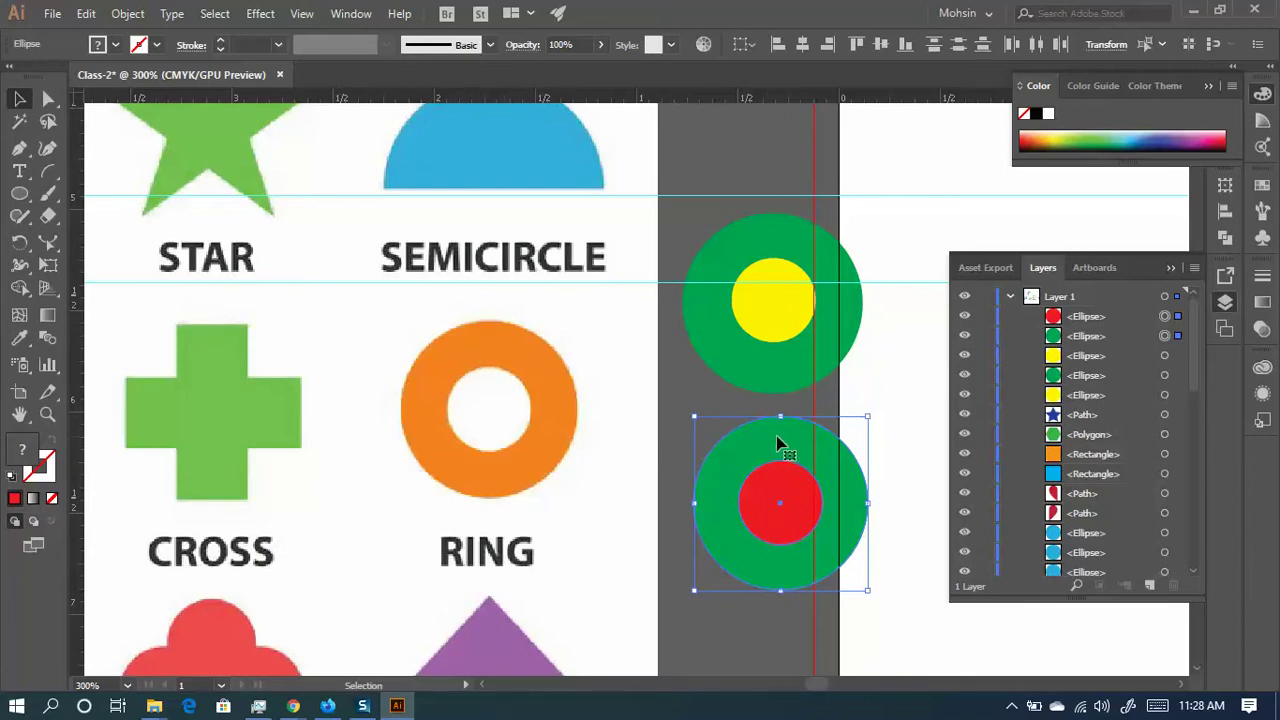
click(692, 384)
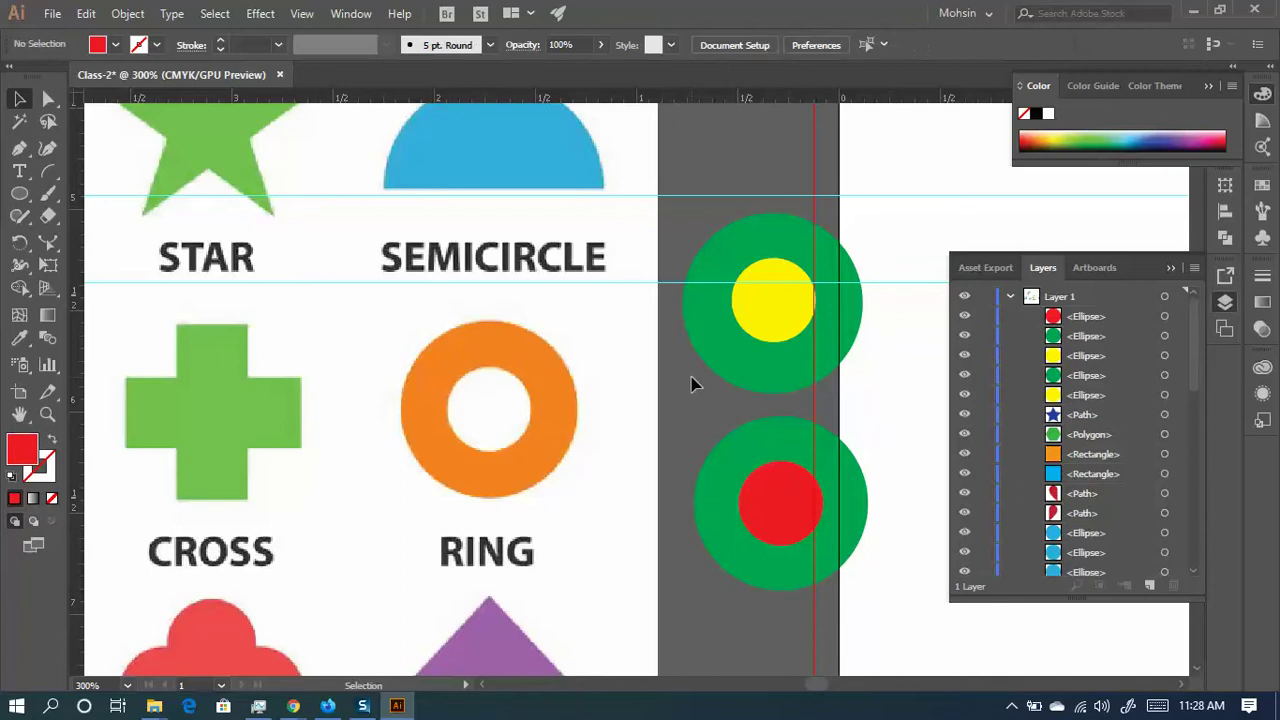
- Remove the small red circle's fill and give it a 1 pt red stroke
click(800, 508)
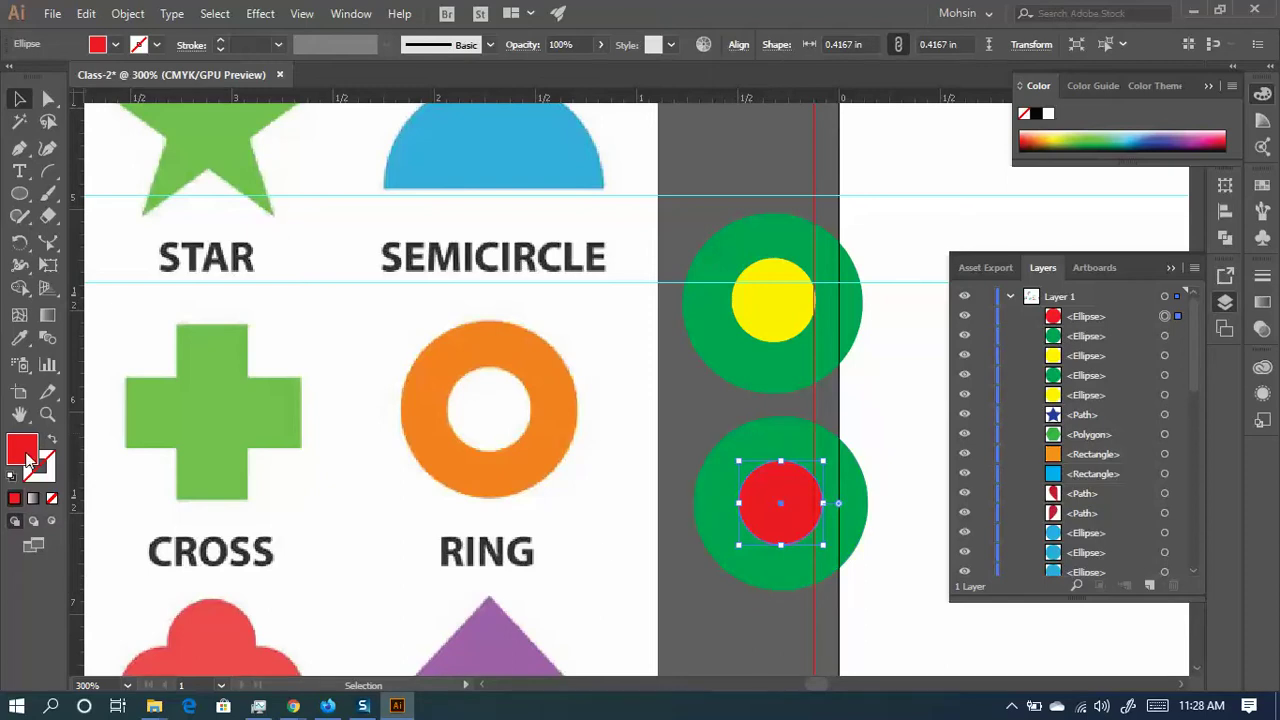
click(54, 499)
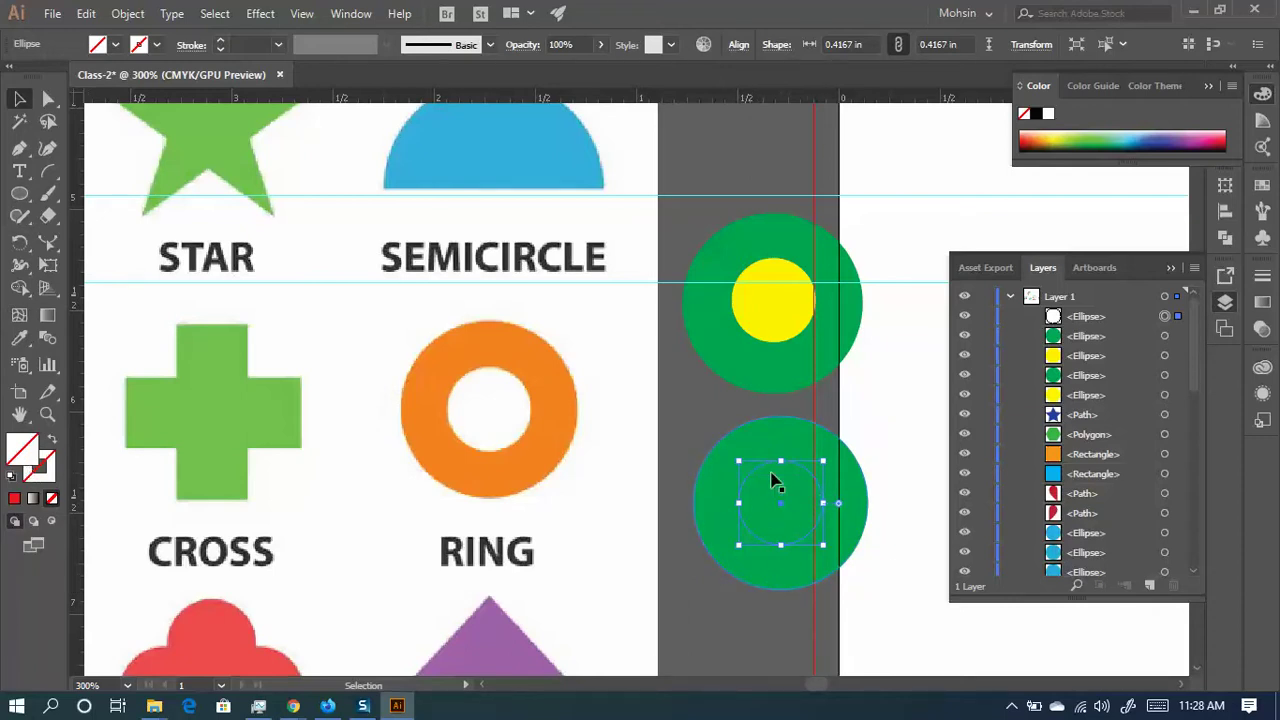
click(786, 625)
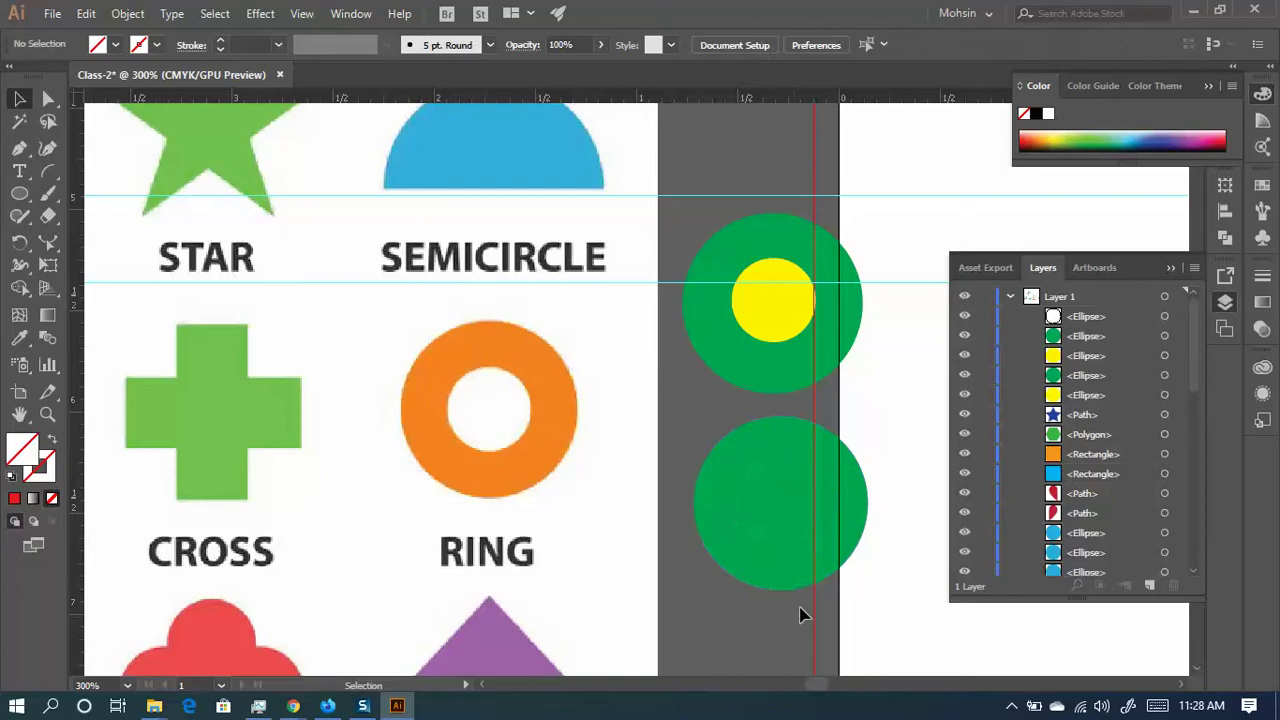
click(753, 540)
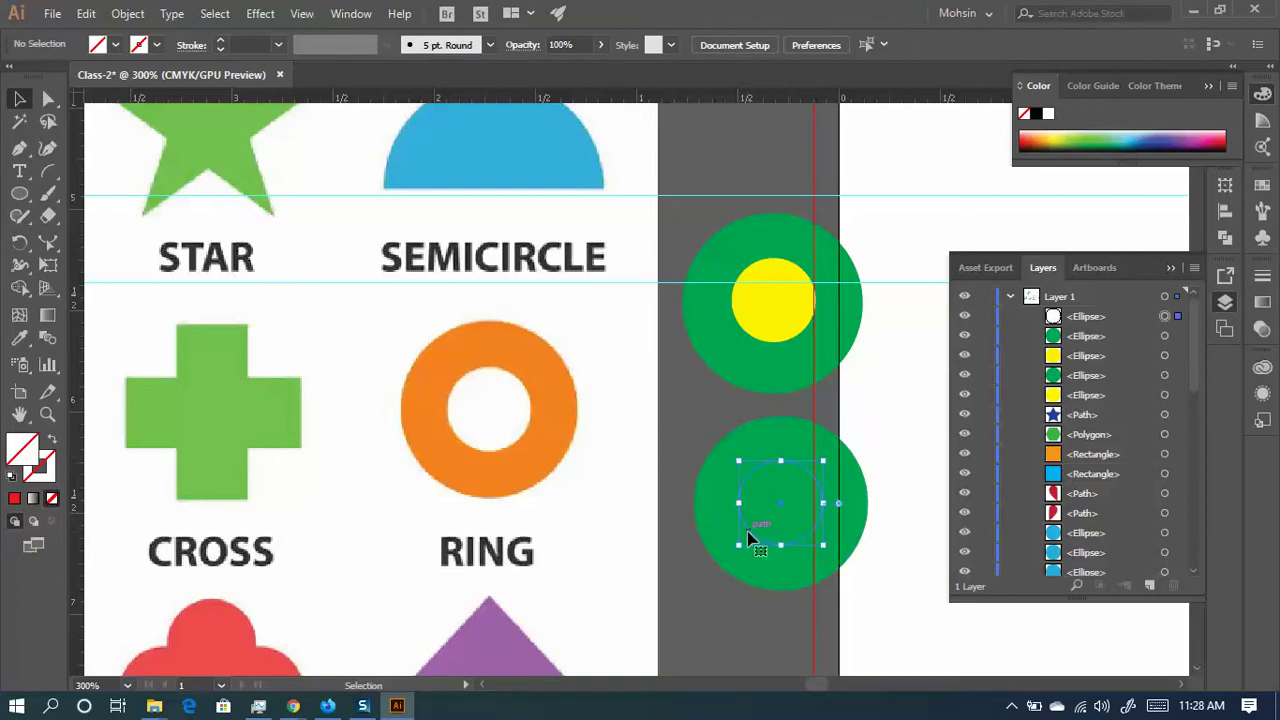
click(42, 470)
click(14, 498)
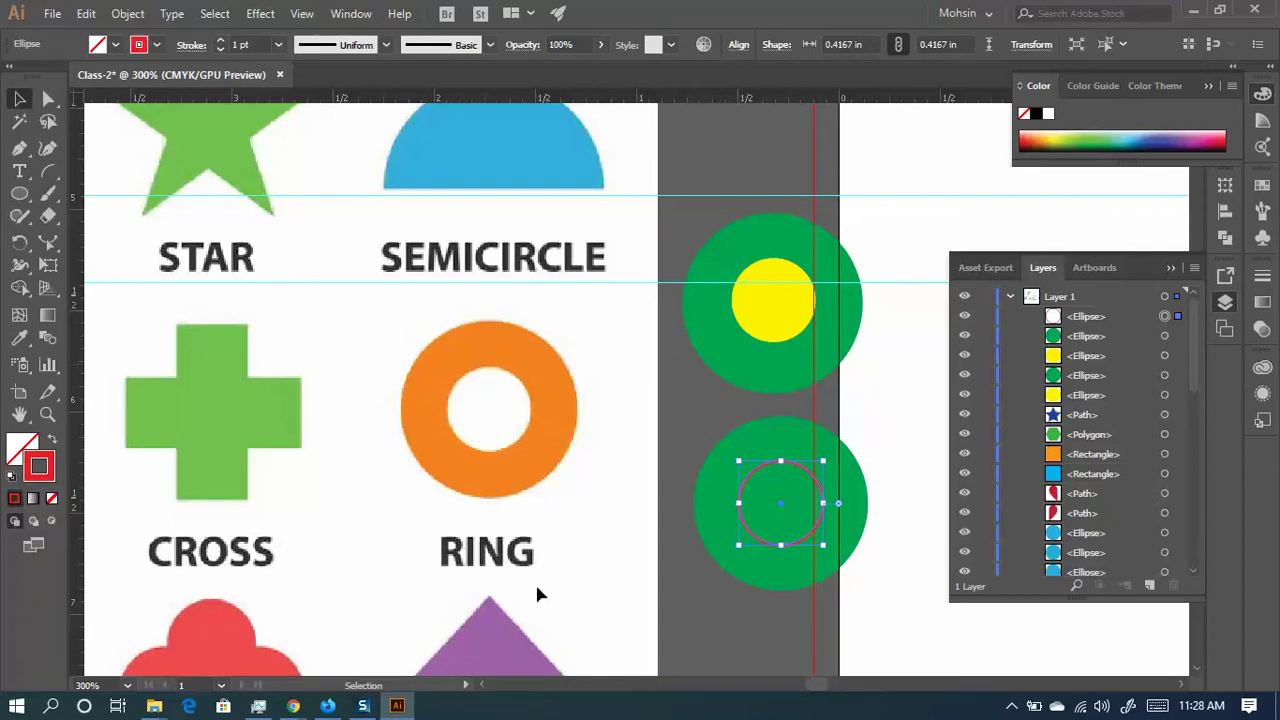
click(380, 640)
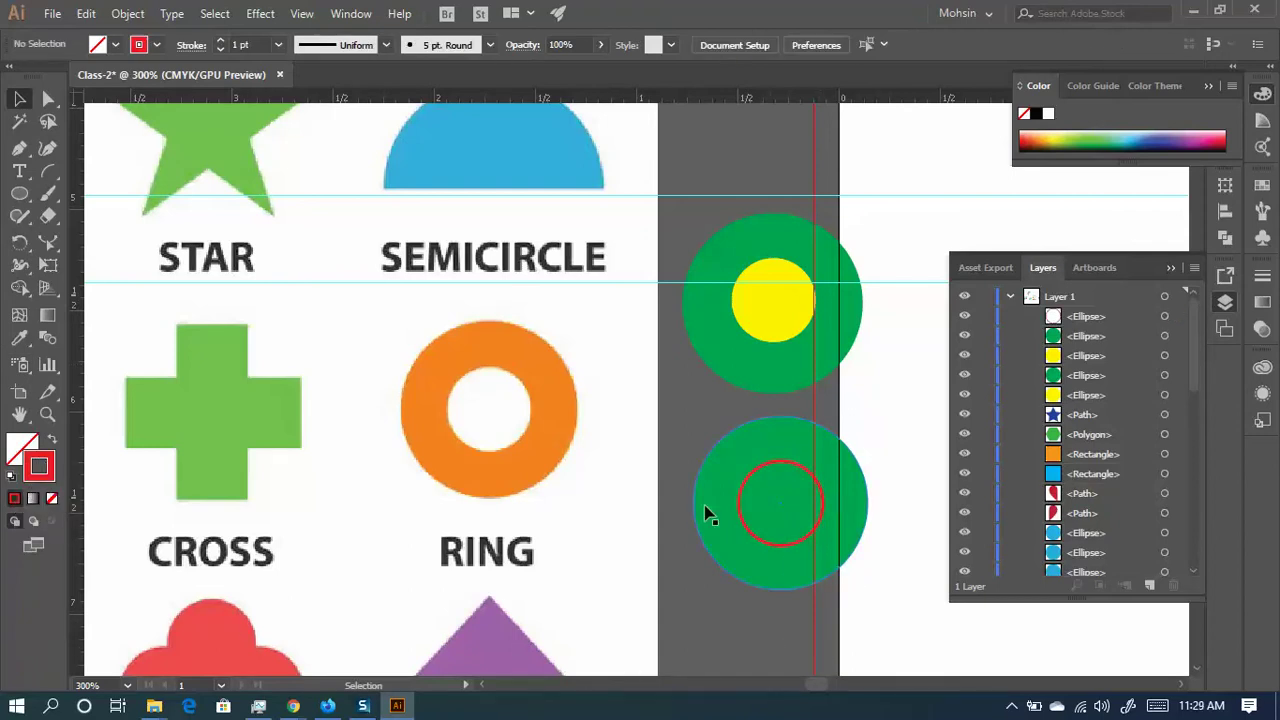
- Swap the small inner circle's stroke and fill so it has a red fill and no stroke
click(745, 493)
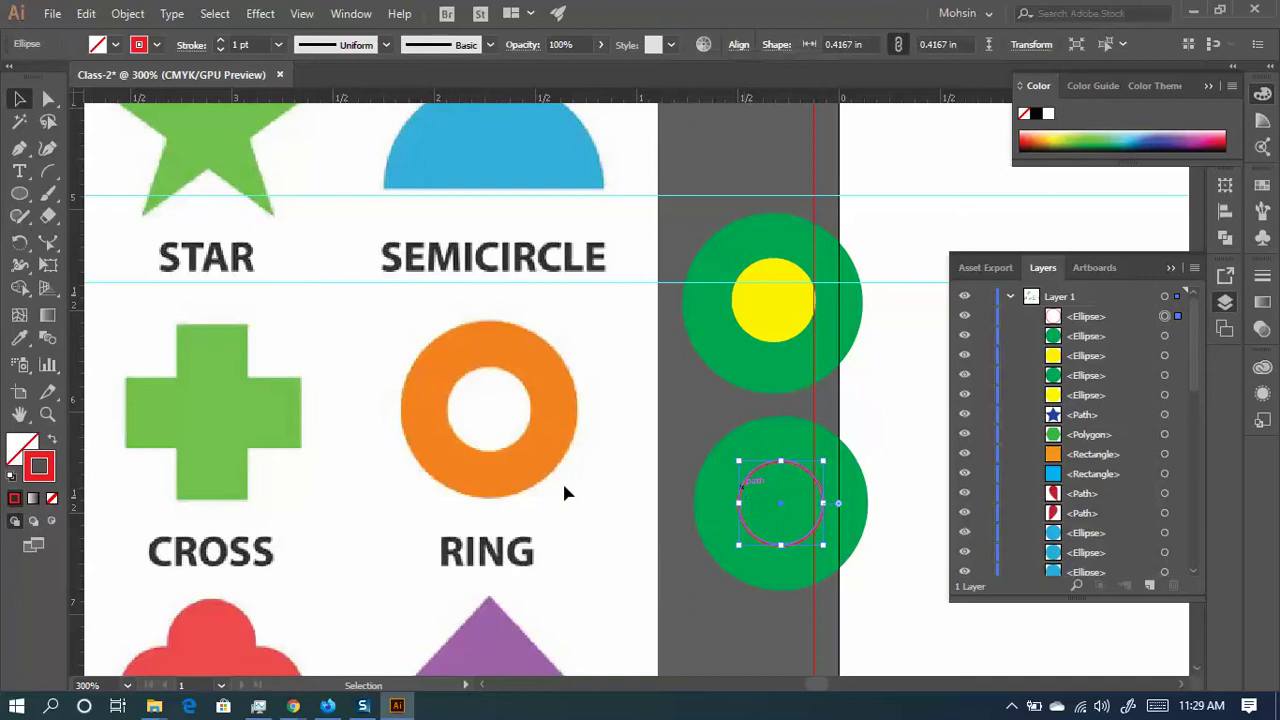
click(52, 440)
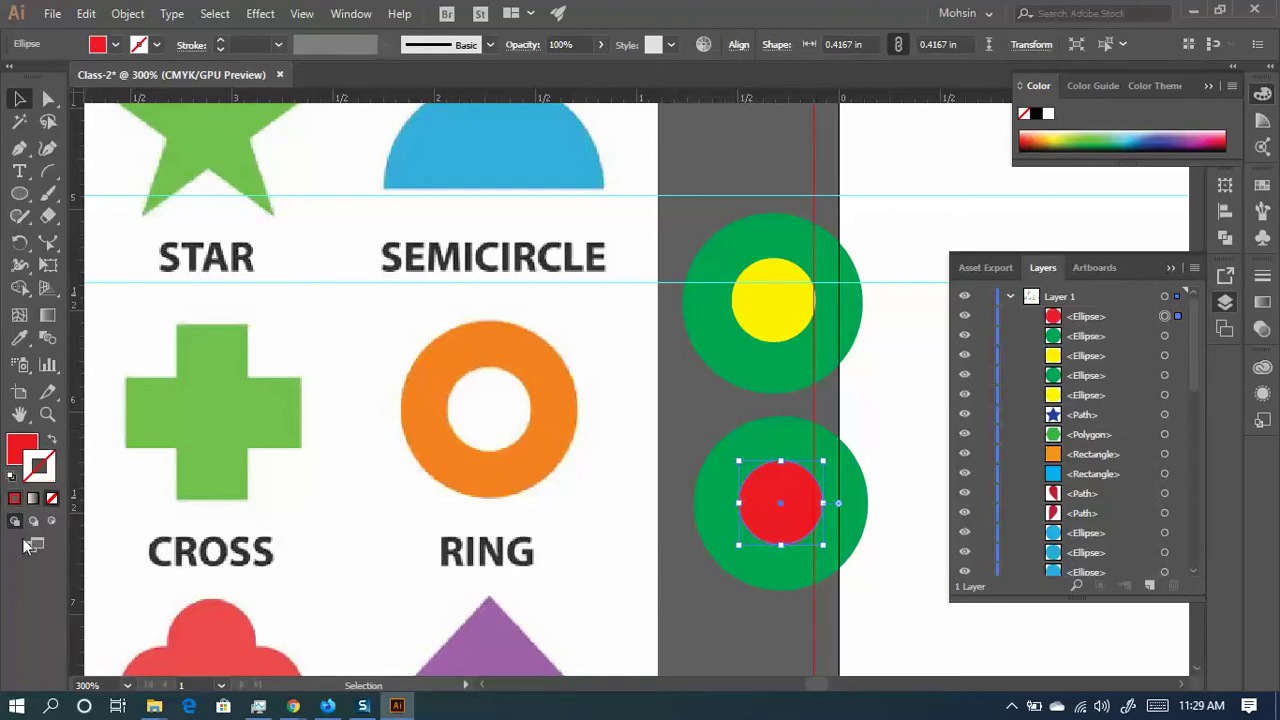
click(846, 618)
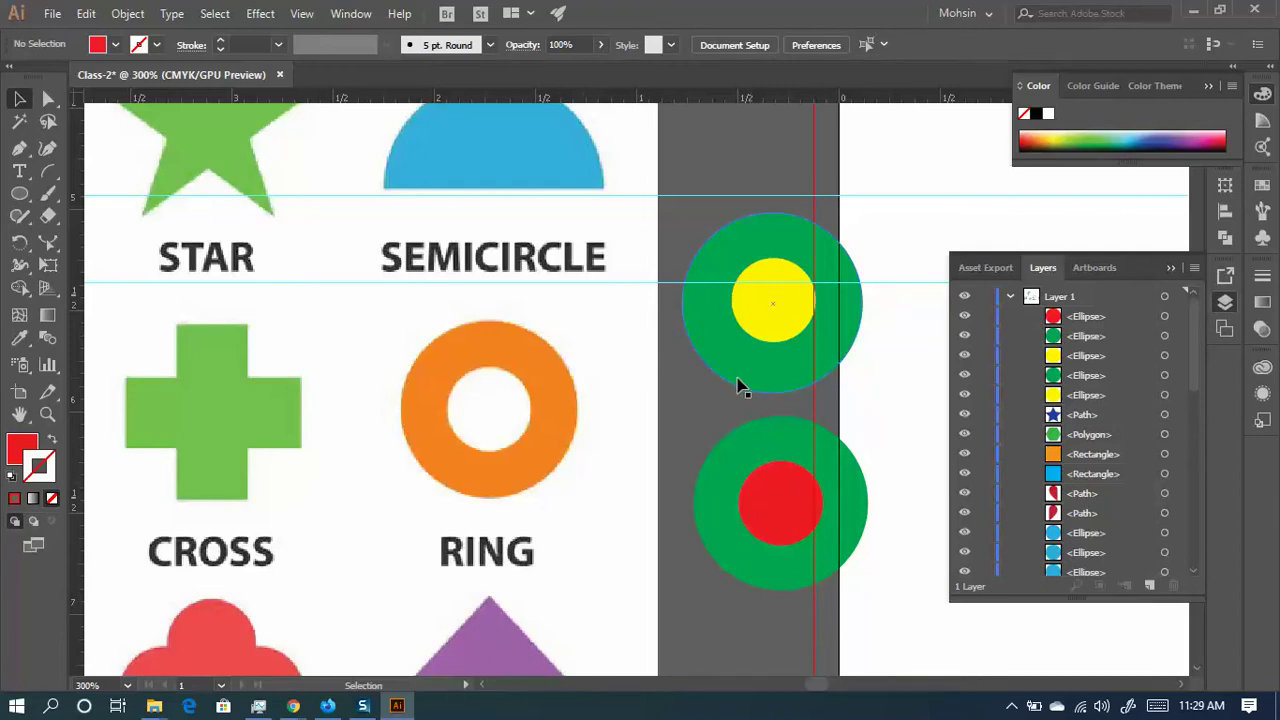
scroll(632, 272, down, 3)
scroll(668, 424, up, 2)
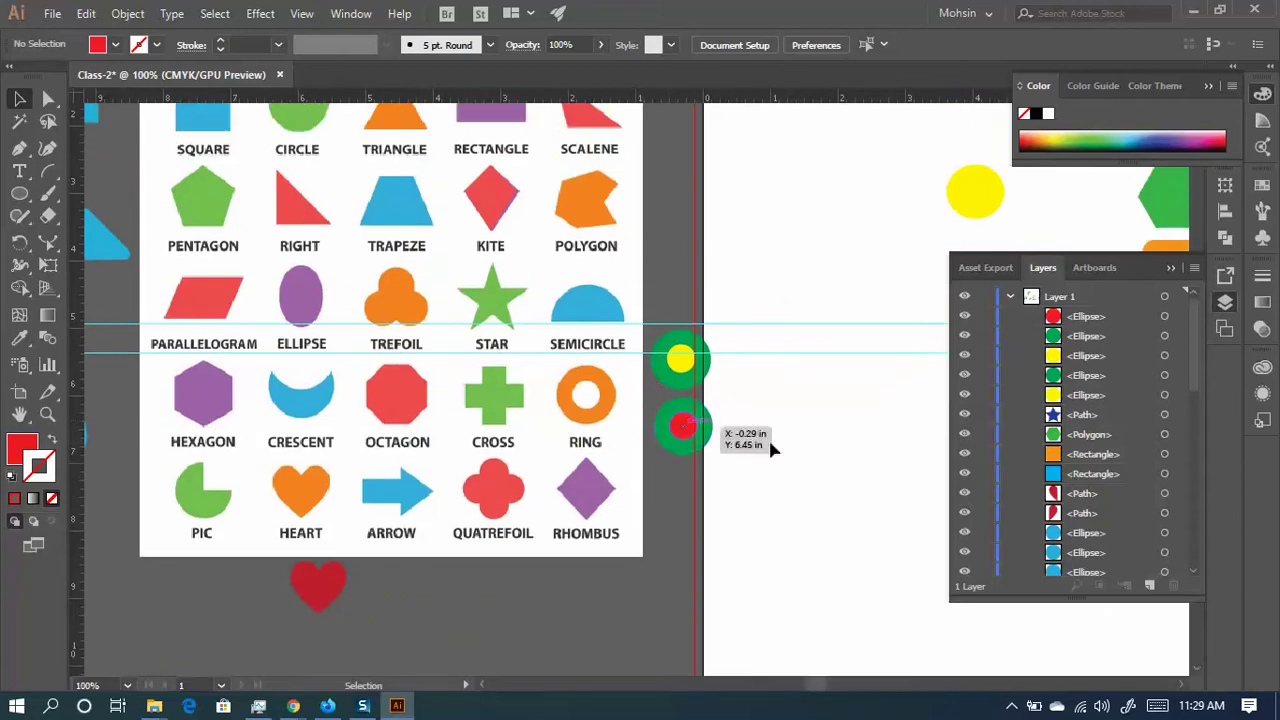
drag(645, 320, 520, 412)
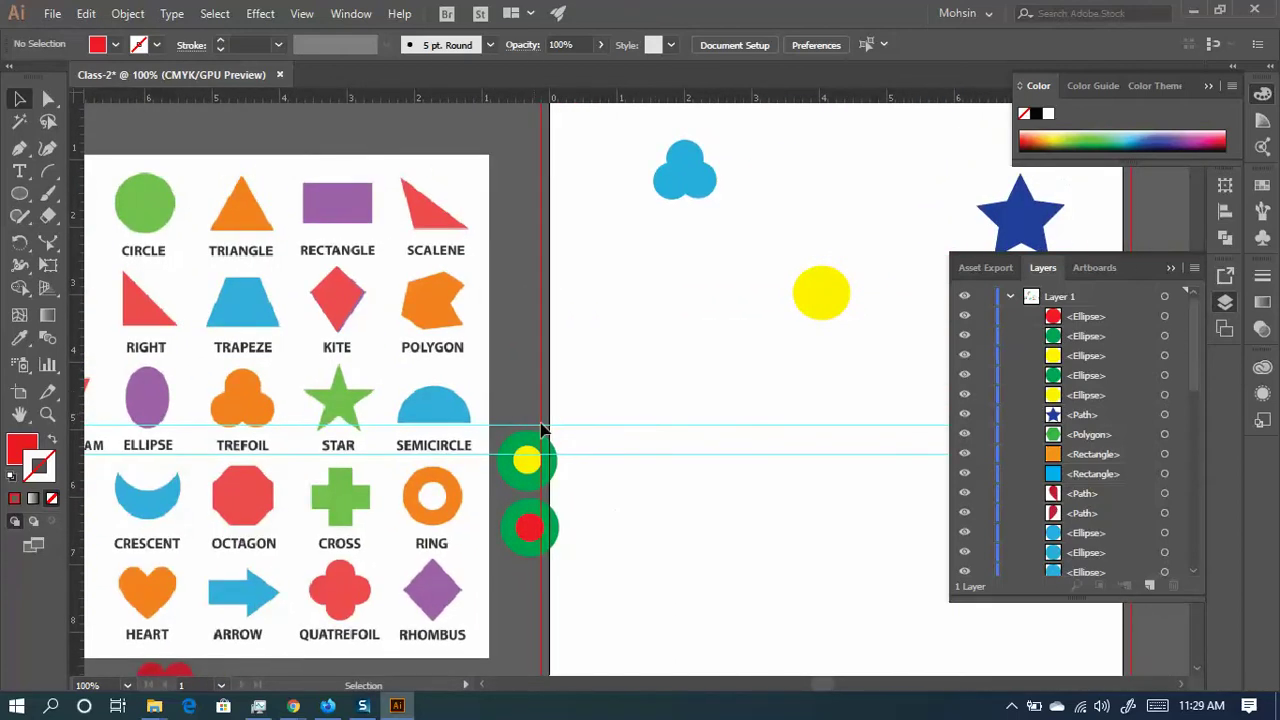
drag(206, 359, 489, 325)
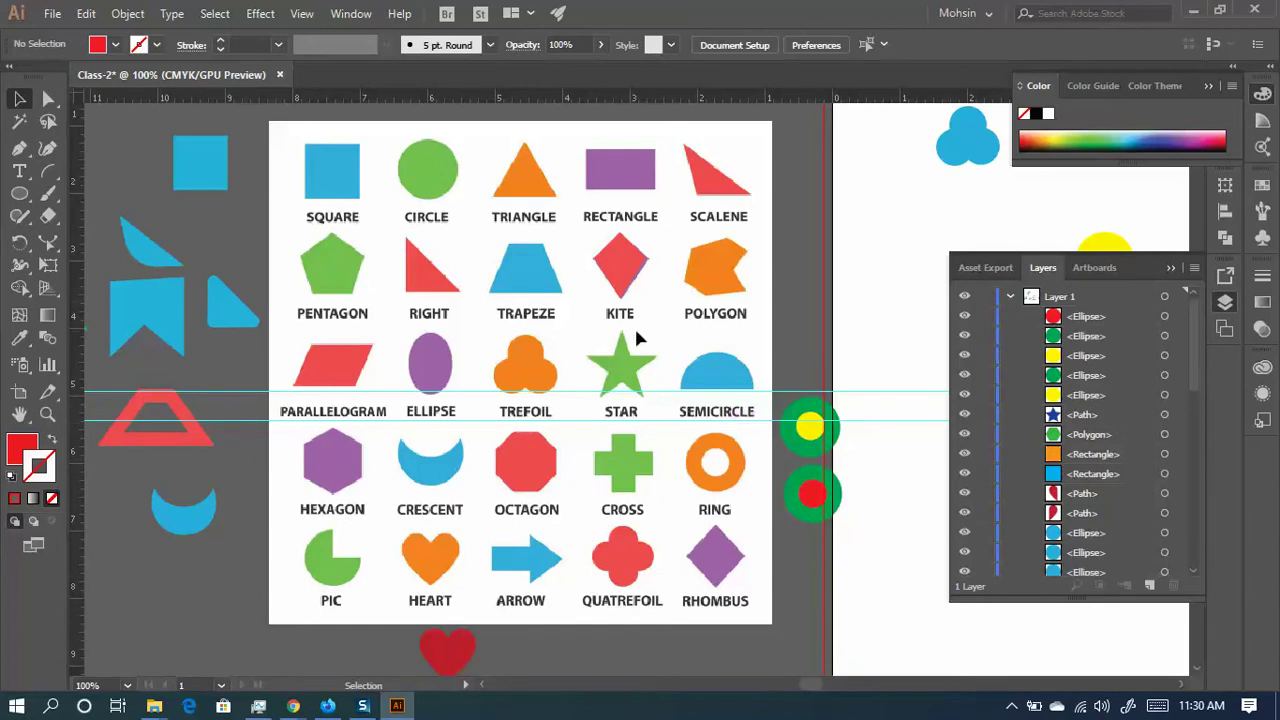
- Switch to File Explorer's Class-1 folder, select css-shapes.jpg, and return to Illustrator
click(1193, 10)
click(551, 252)
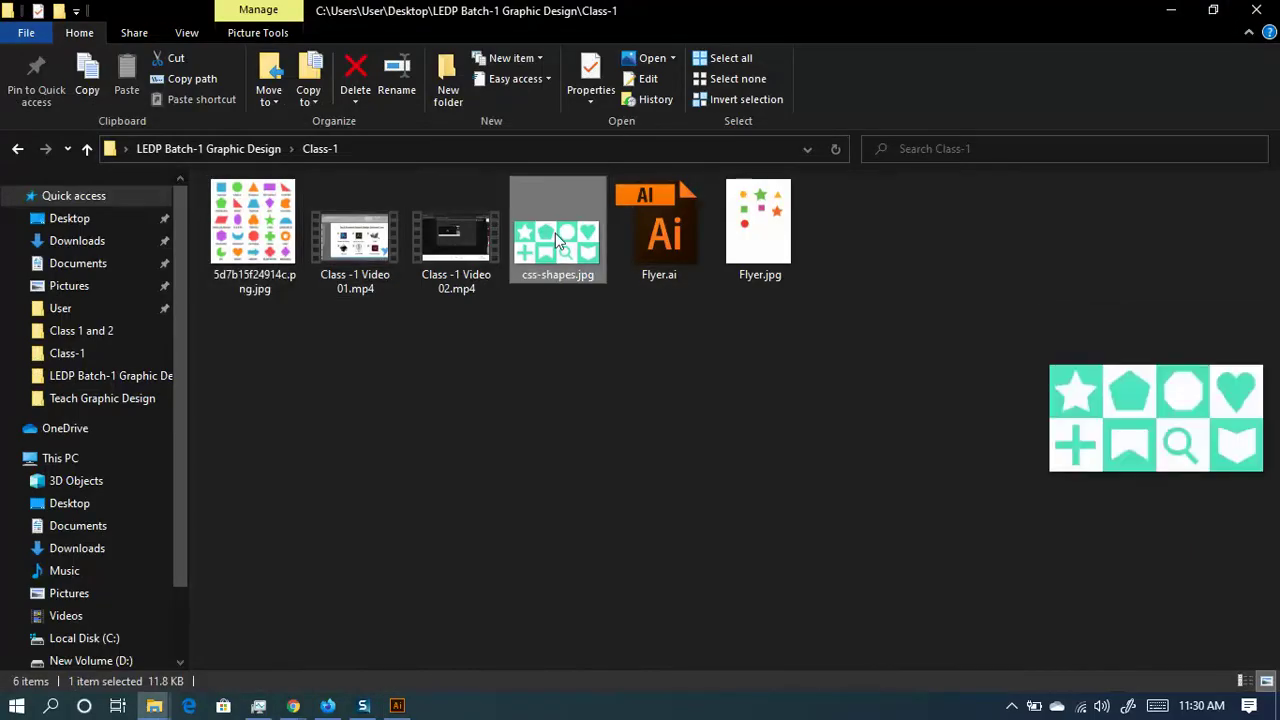
click(397, 705)
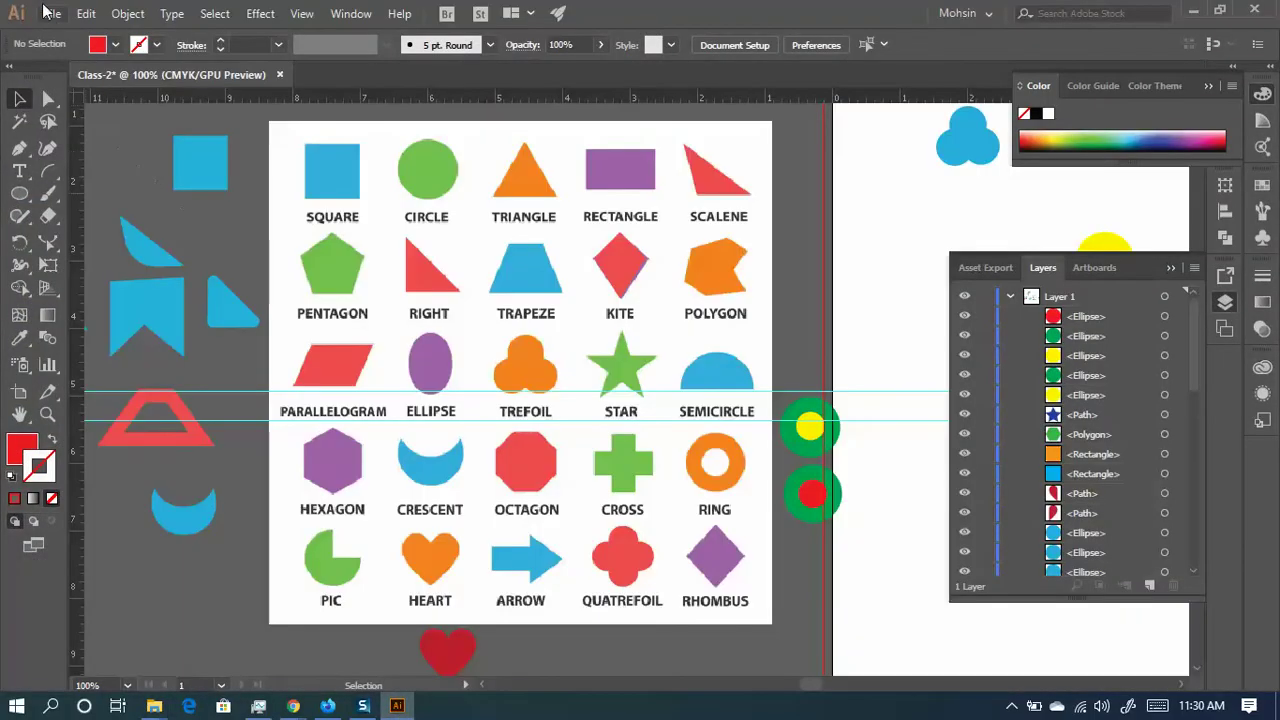
click(47, 12)
click(60, 34)
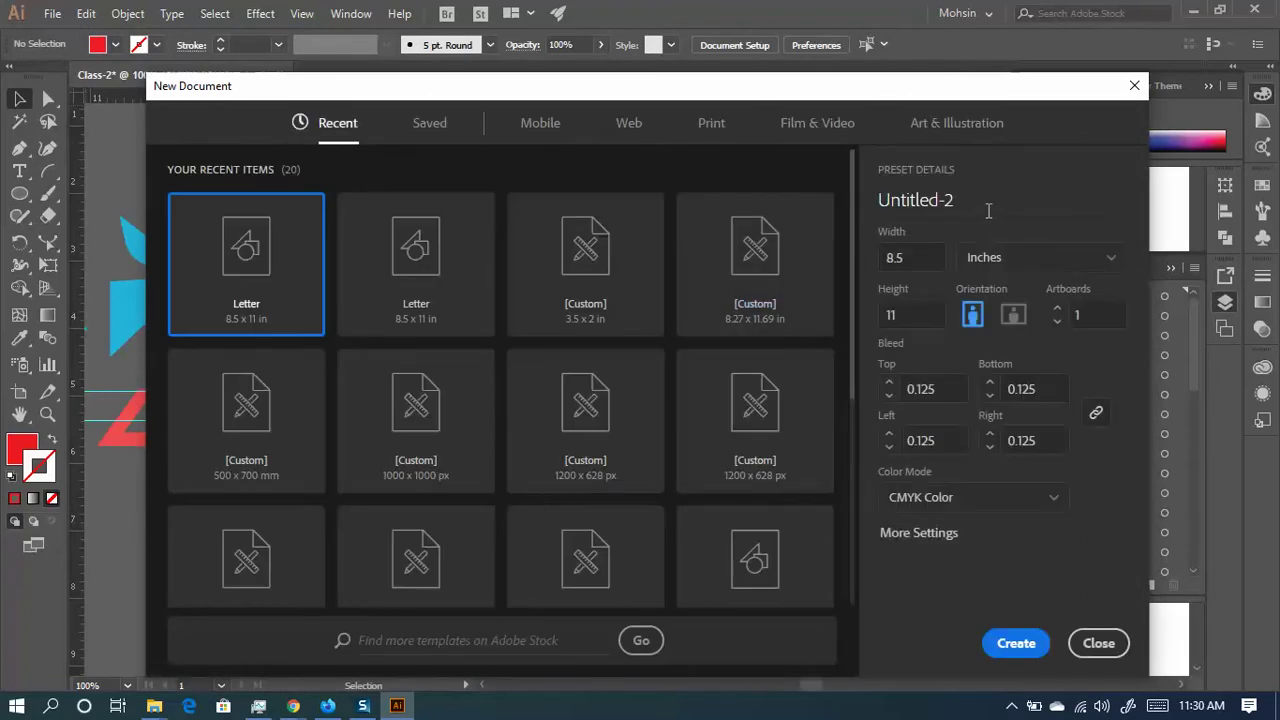
click(988, 210)
click(1092, 645)
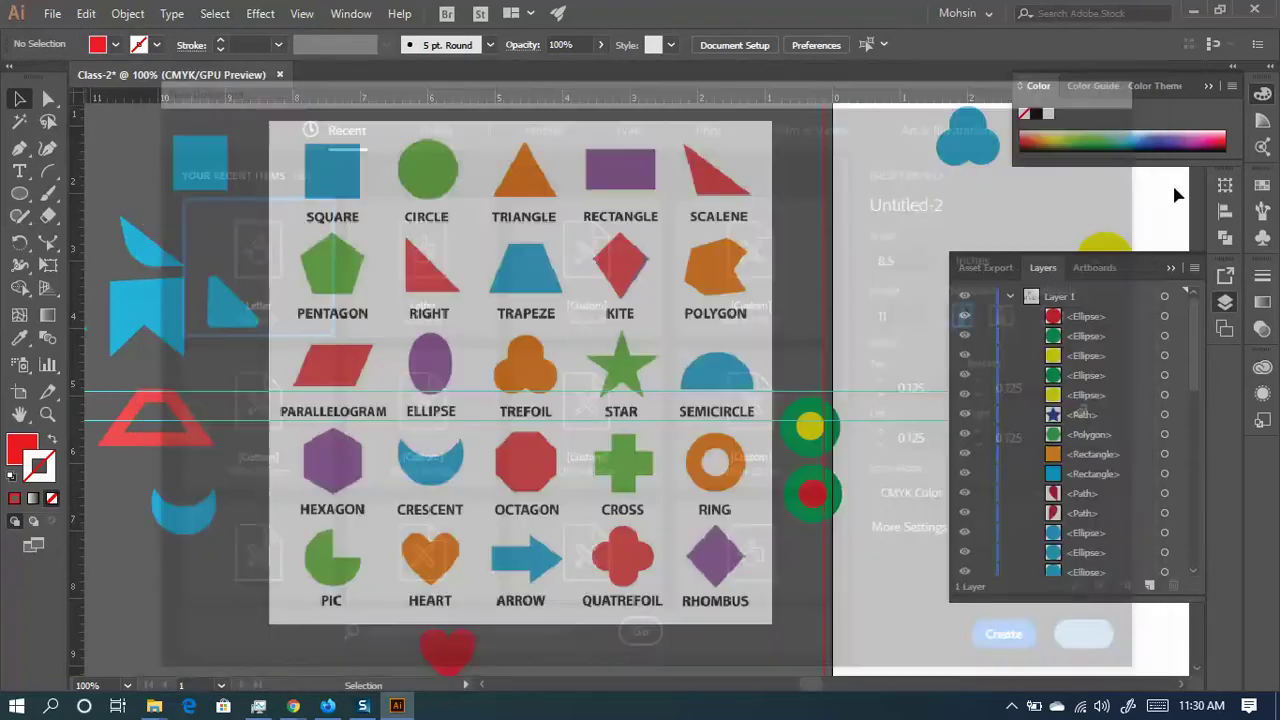
- Try to bring css-shapes.jpg from File Explorer's Class-1 folder into the open Illustrator document
key(alt+Tab)
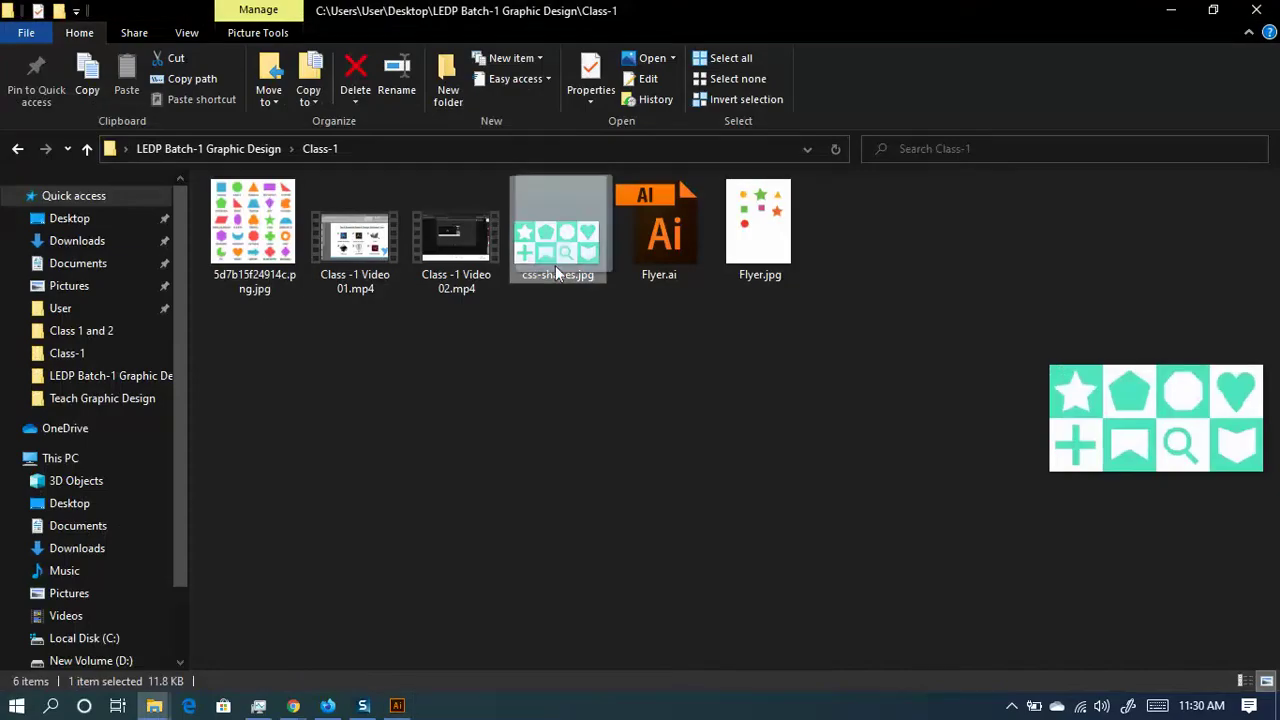
drag(557, 272, 882, 340)
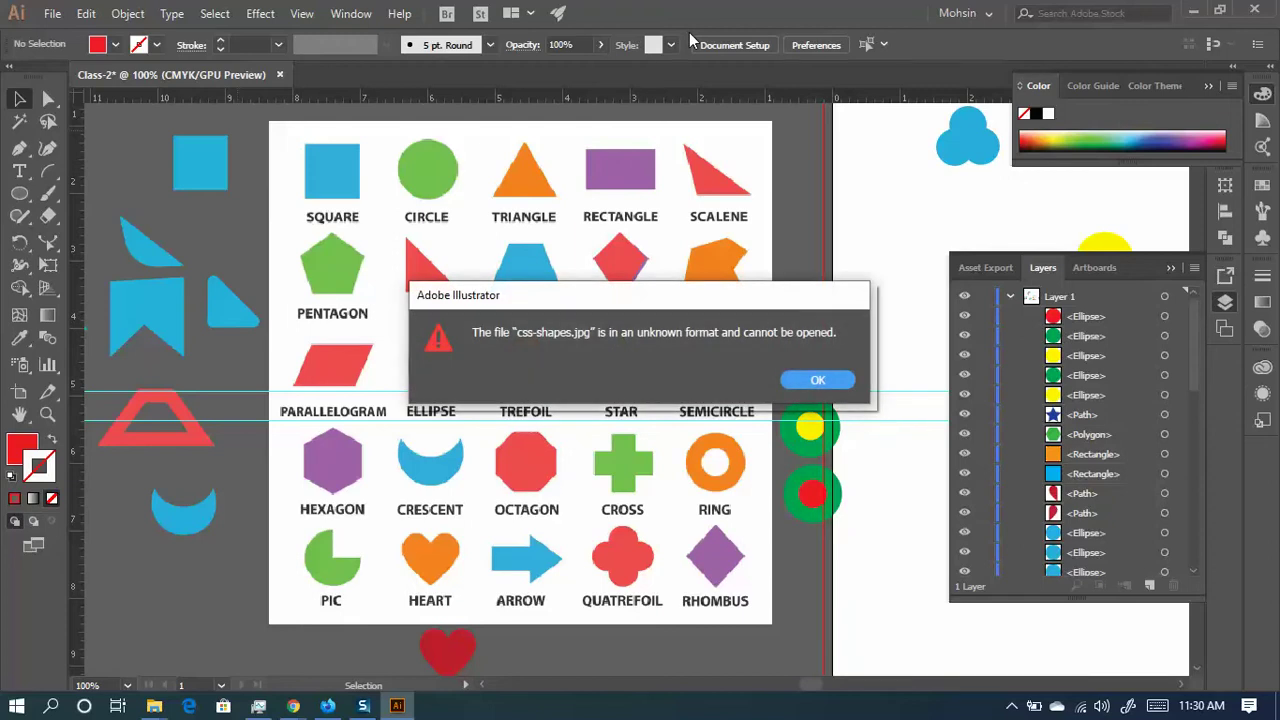
click(812, 383)
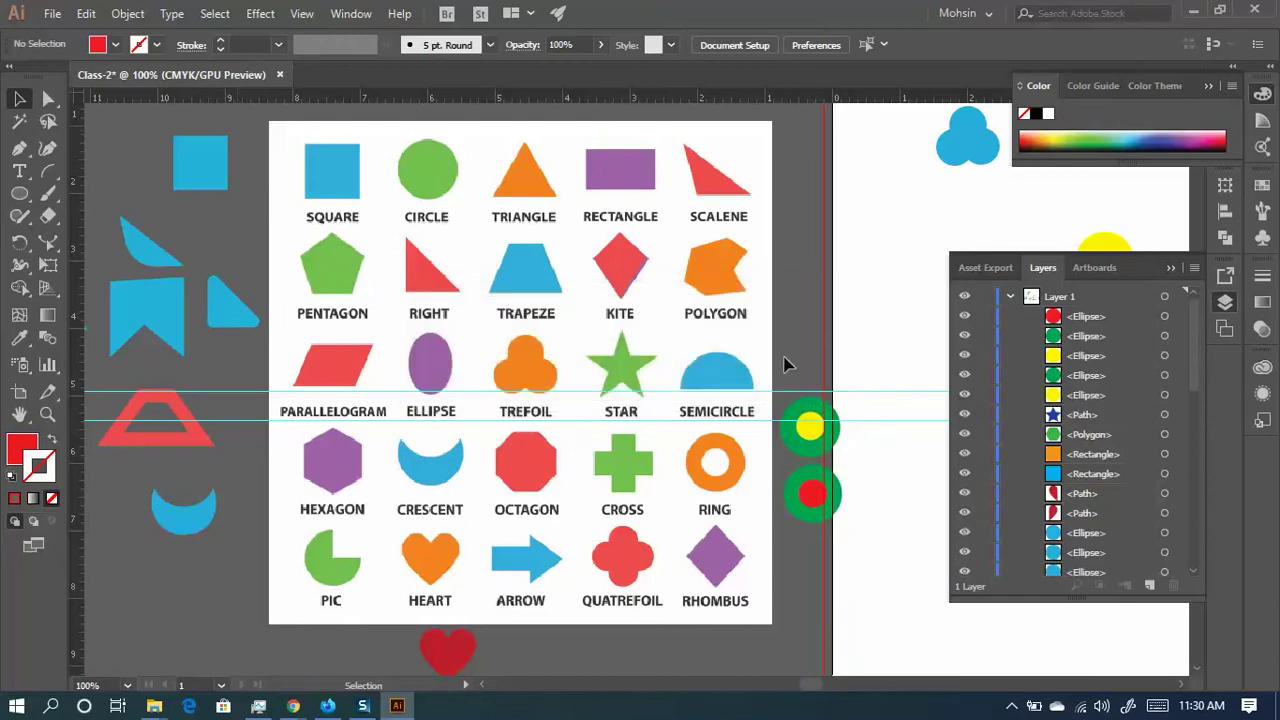
- Place 5d7b15f24914c.png.jpg from the Class-1 folder into the Illustrator document and move it just right of the artboard
click(1194, 10)
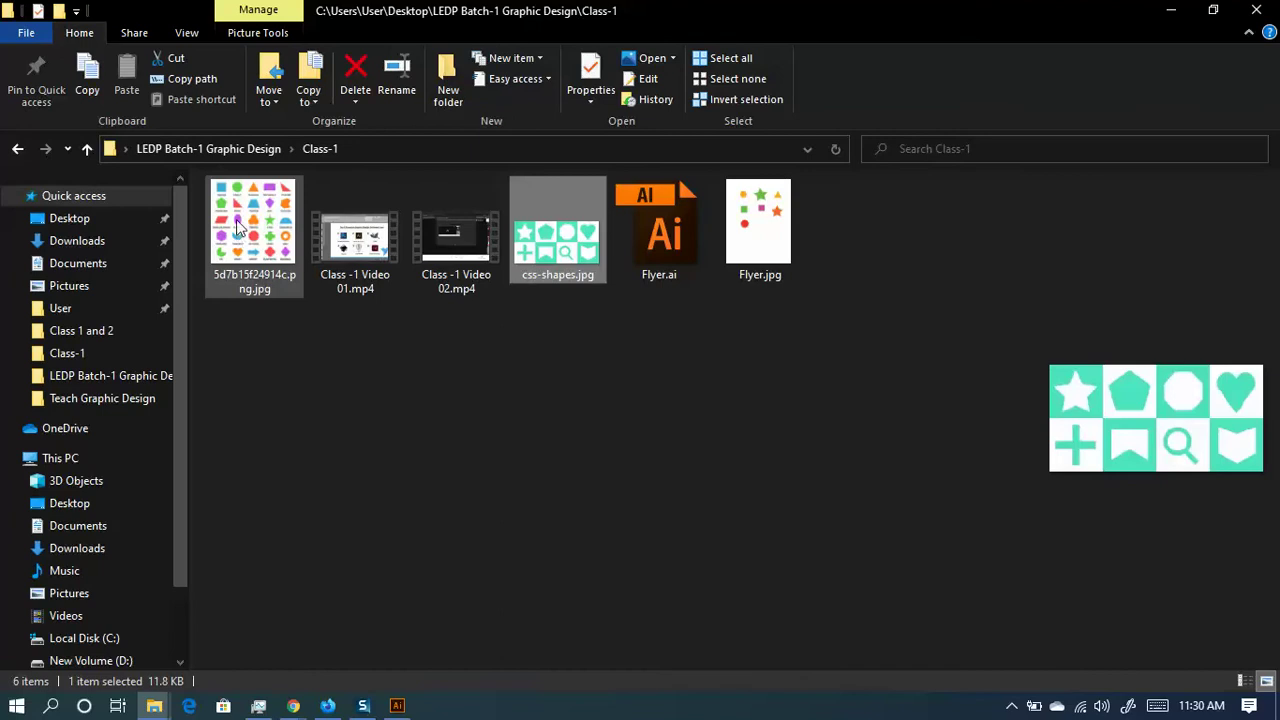
drag(238, 228, 876, 341)
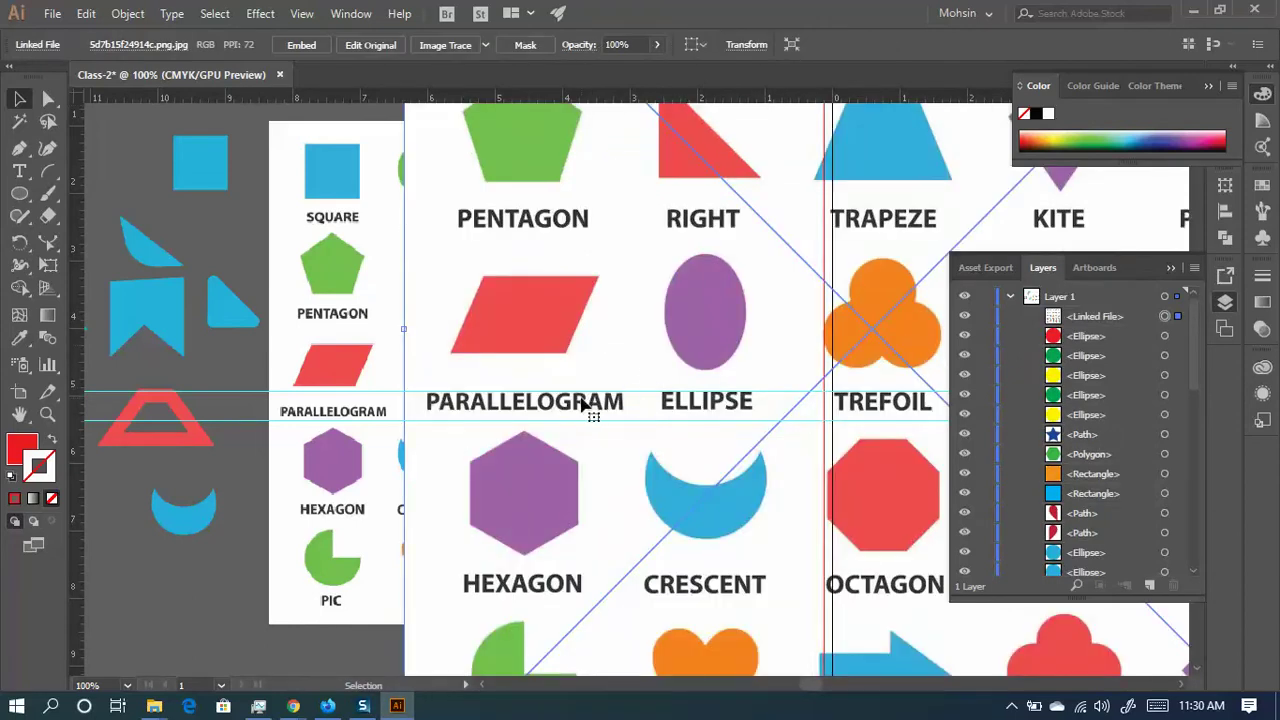
scroll(583, 404, down, 3)
scroll(514, 391, right, 4)
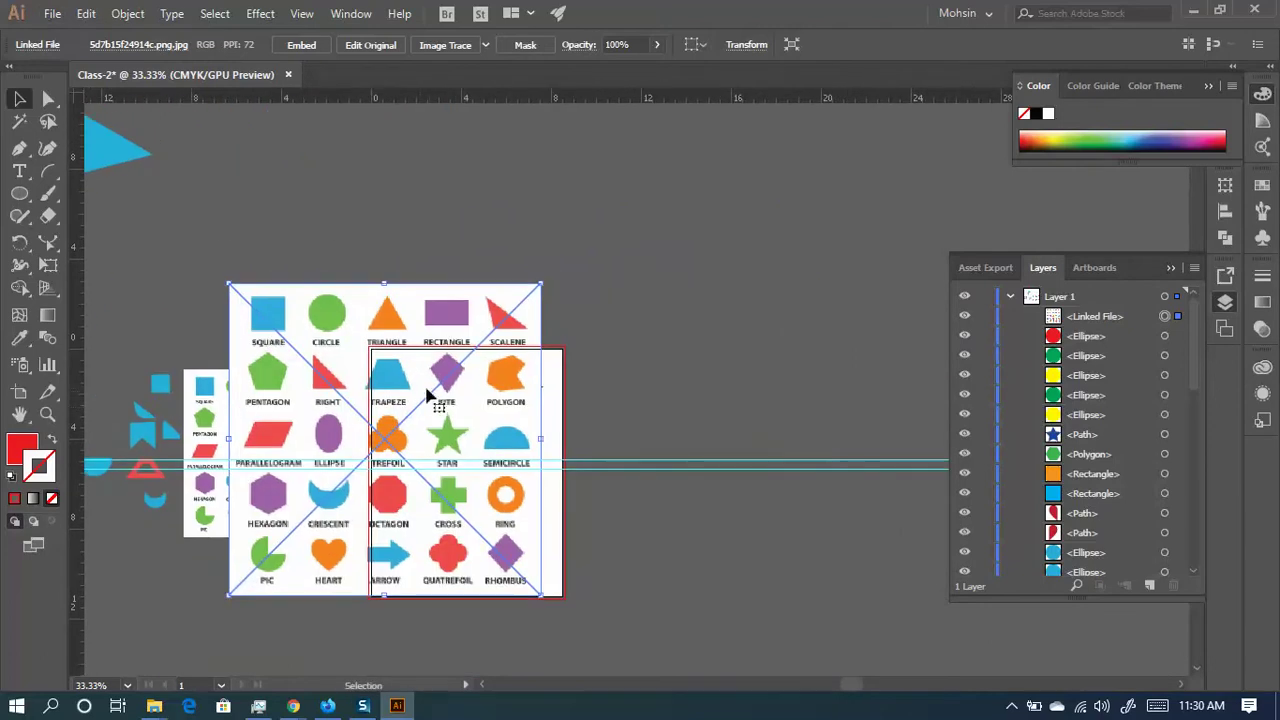
drag(432, 397, 790, 401)
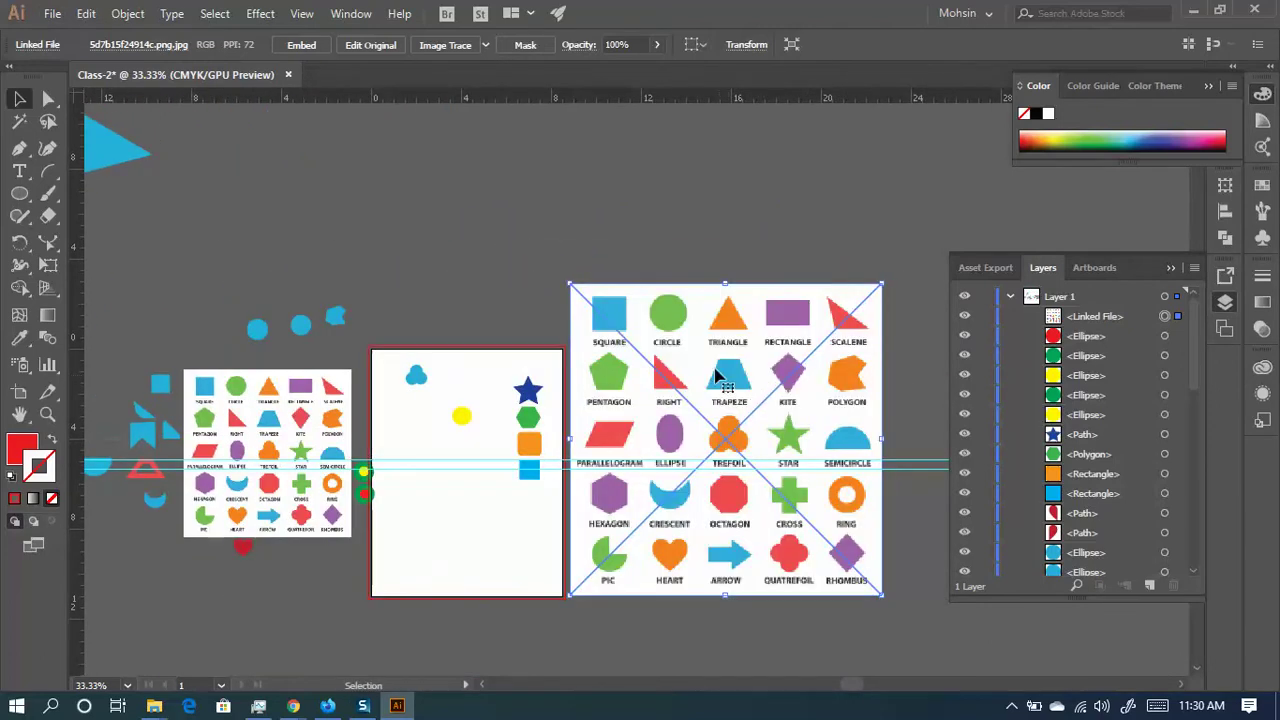
scroll(474, 459, up, 2)
drag(474, 459, 403, 312)
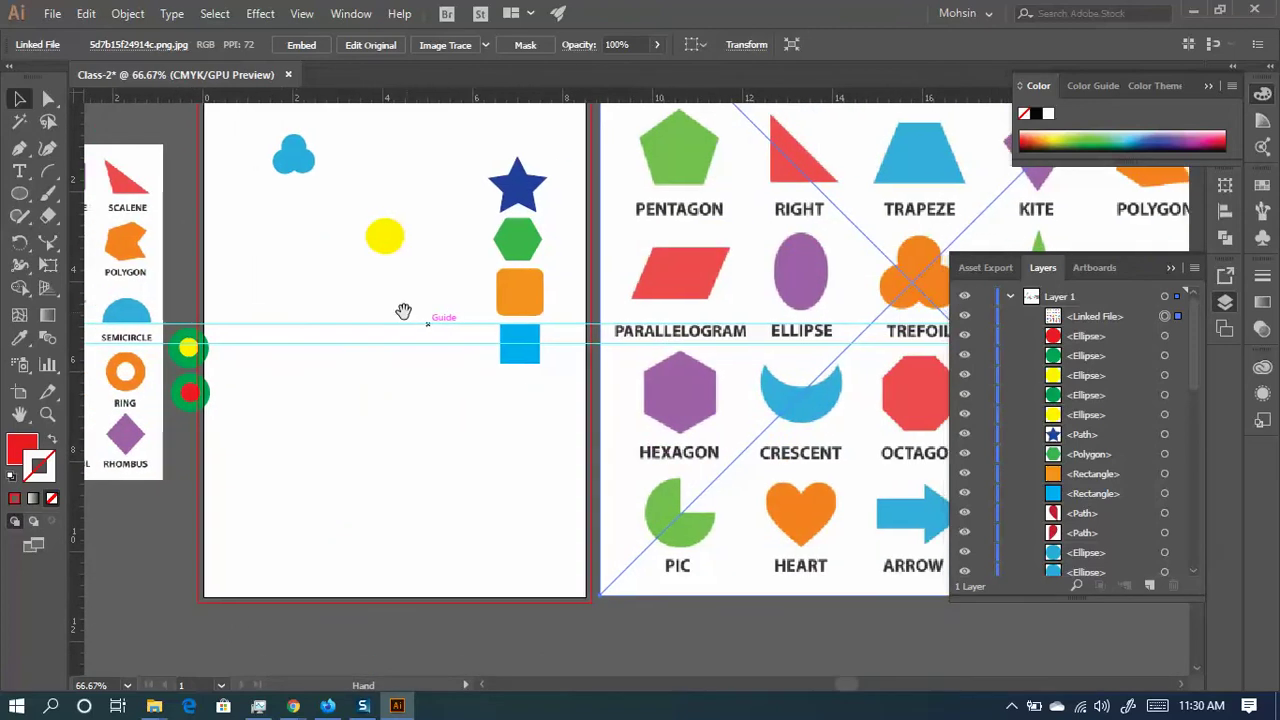
scroll(346, 394, down, 1)
drag(460, 458, 350, 461)
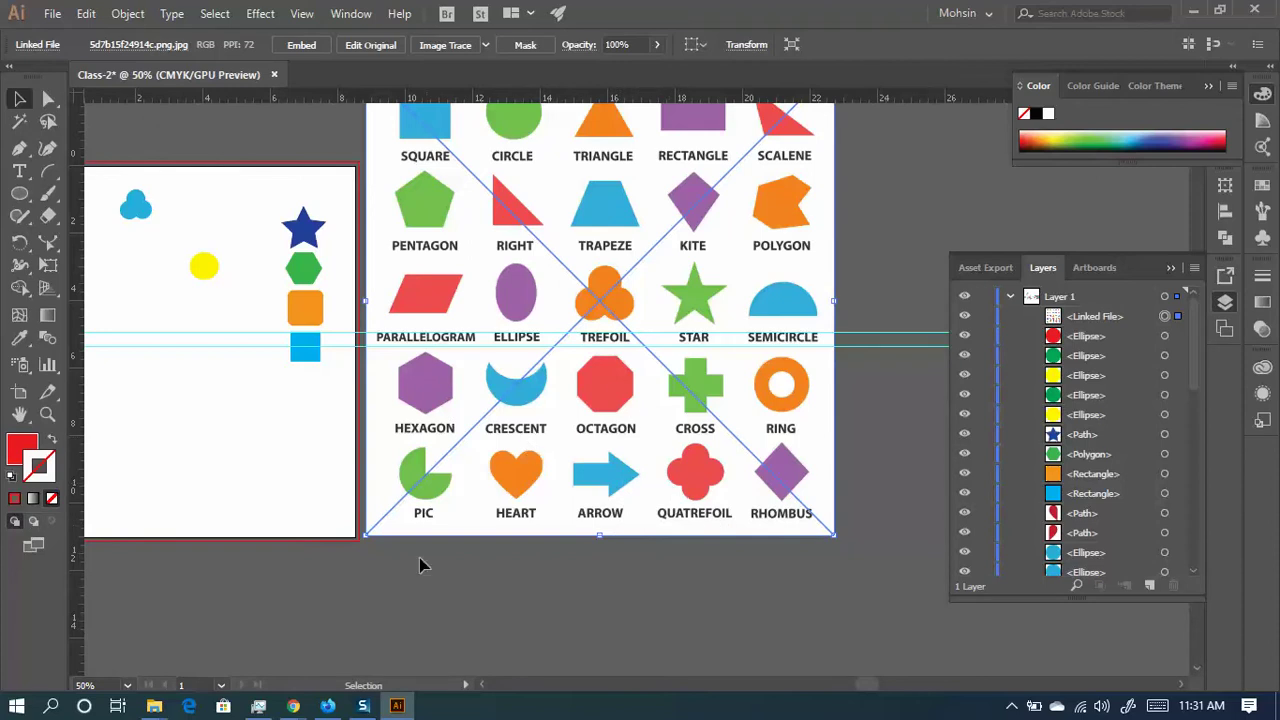
- Switch to the Google Meet call in Chrome and open its chat to read the latest messages
mouse_move(293, 705)
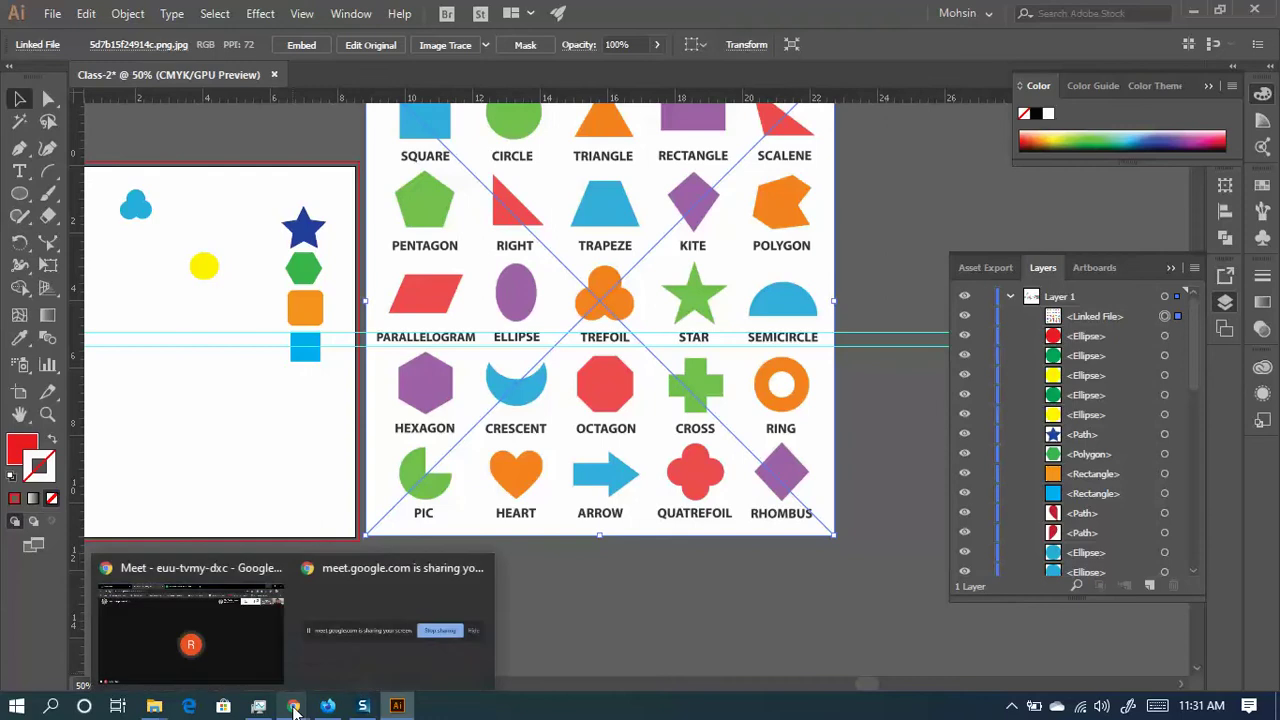
click(210, 654)
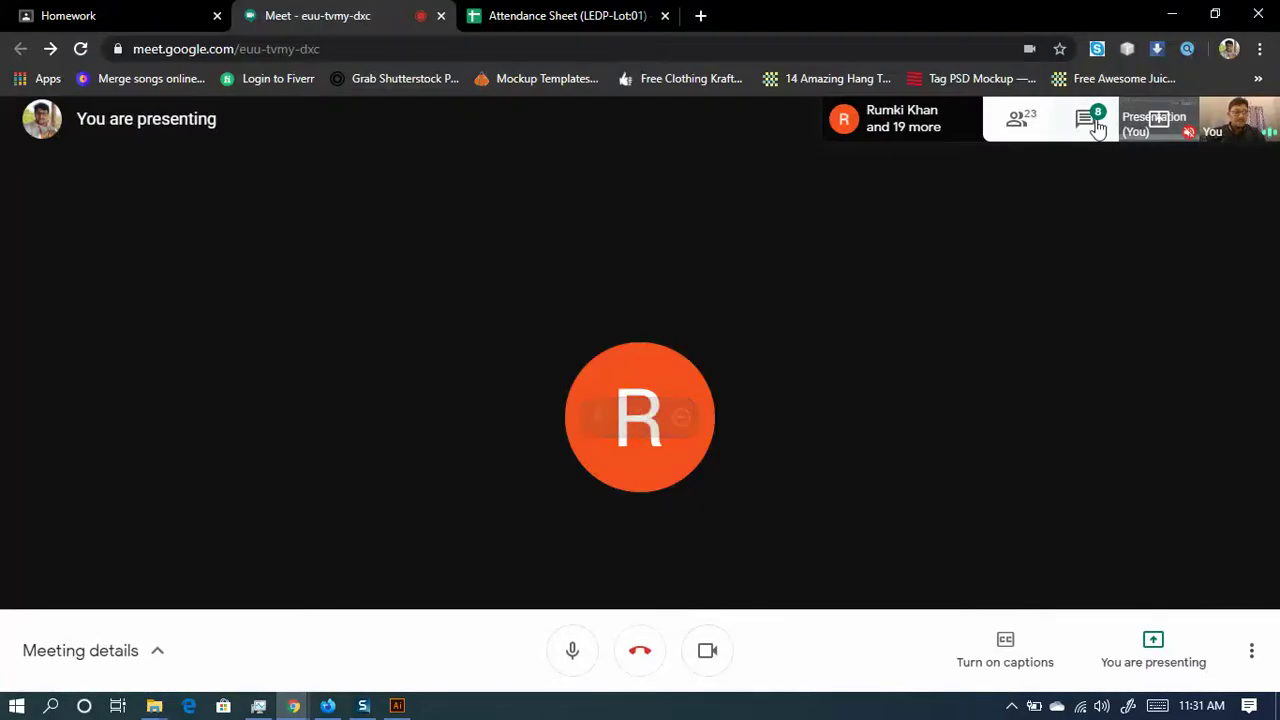
click(1088, 120)
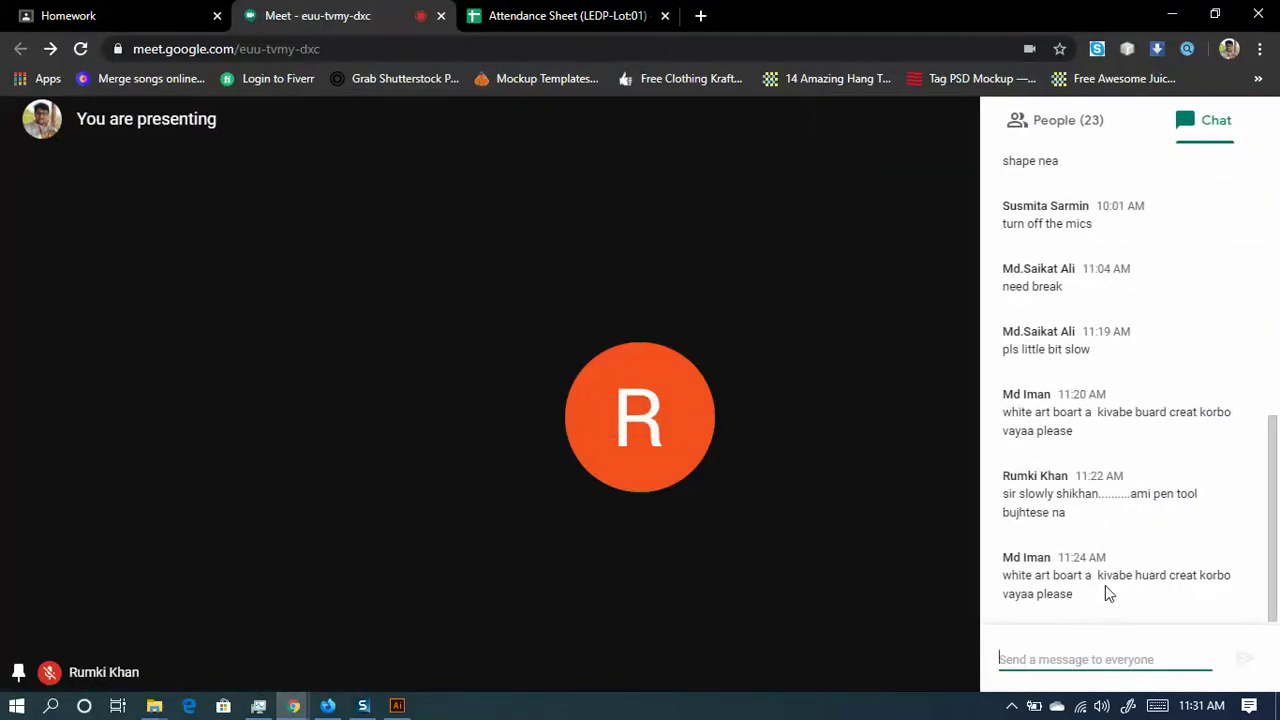
mouse_move(1203, 712)
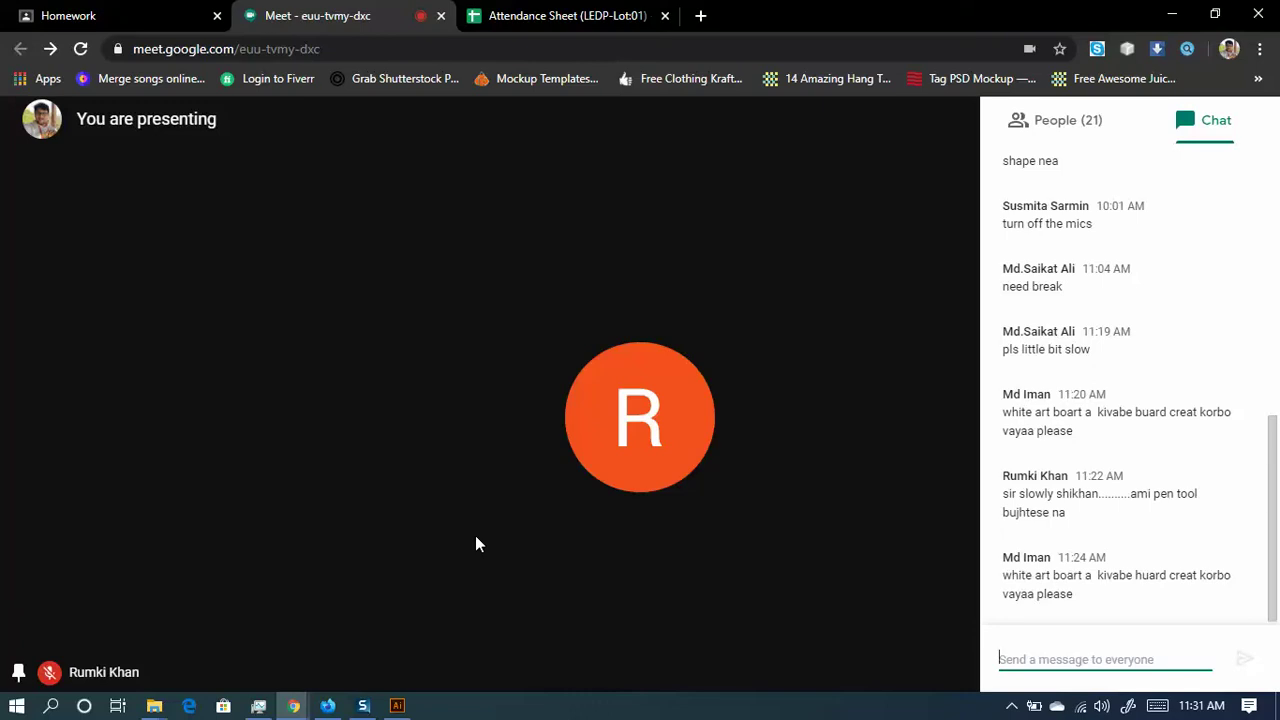
- Look through the meeting's participant list while a participant presents, and close the list
mouse_move(626, 386)
click(1070, 125)
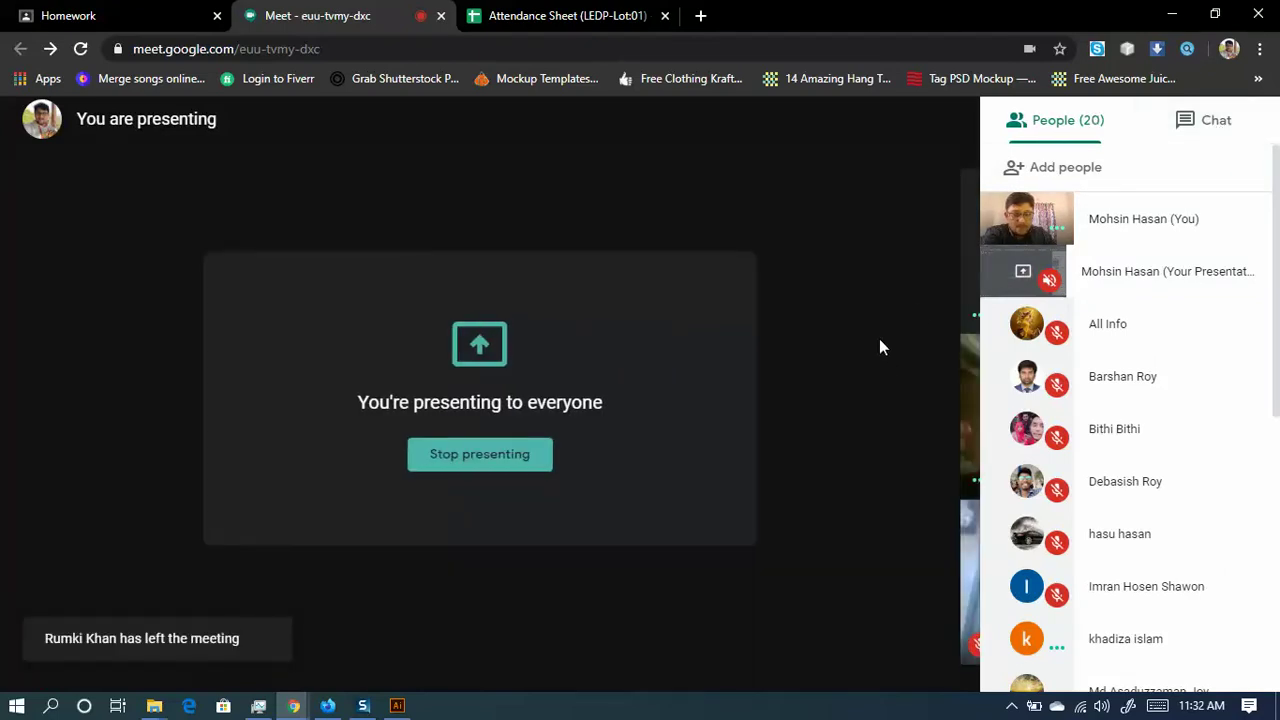
scroll(1160, 409, down, 5)
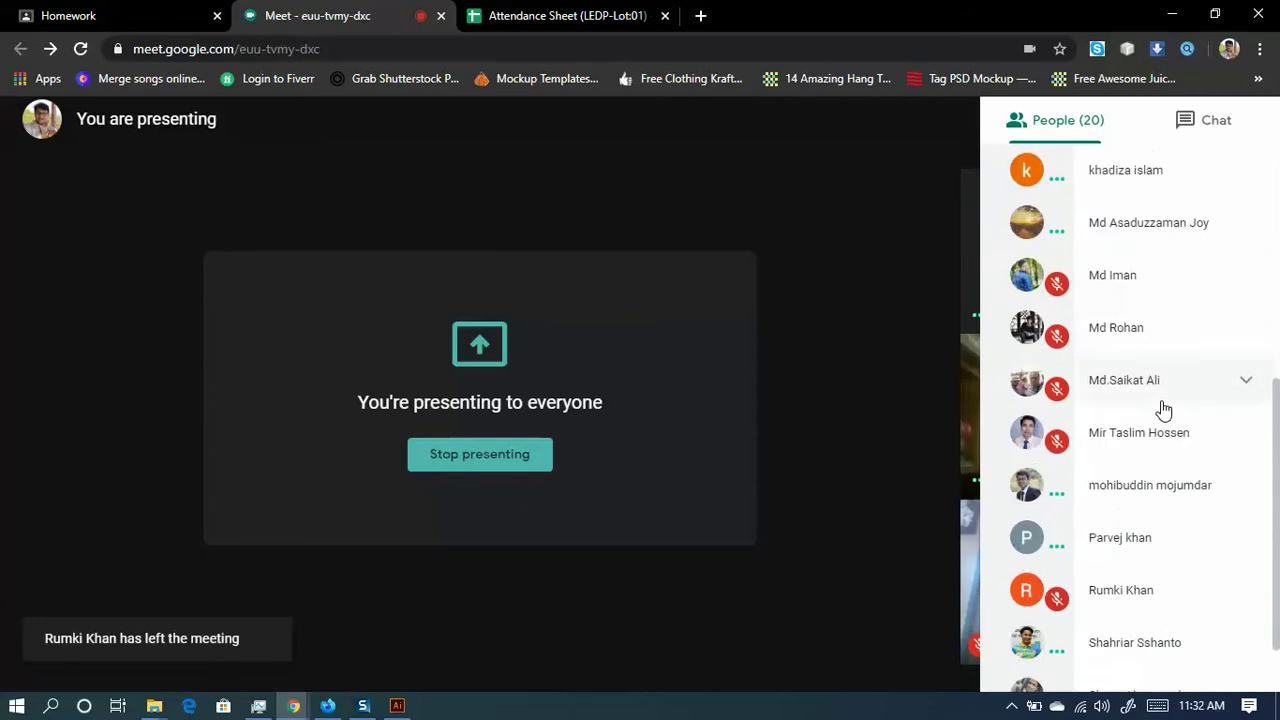
scroll(1163, 466, up, 5)
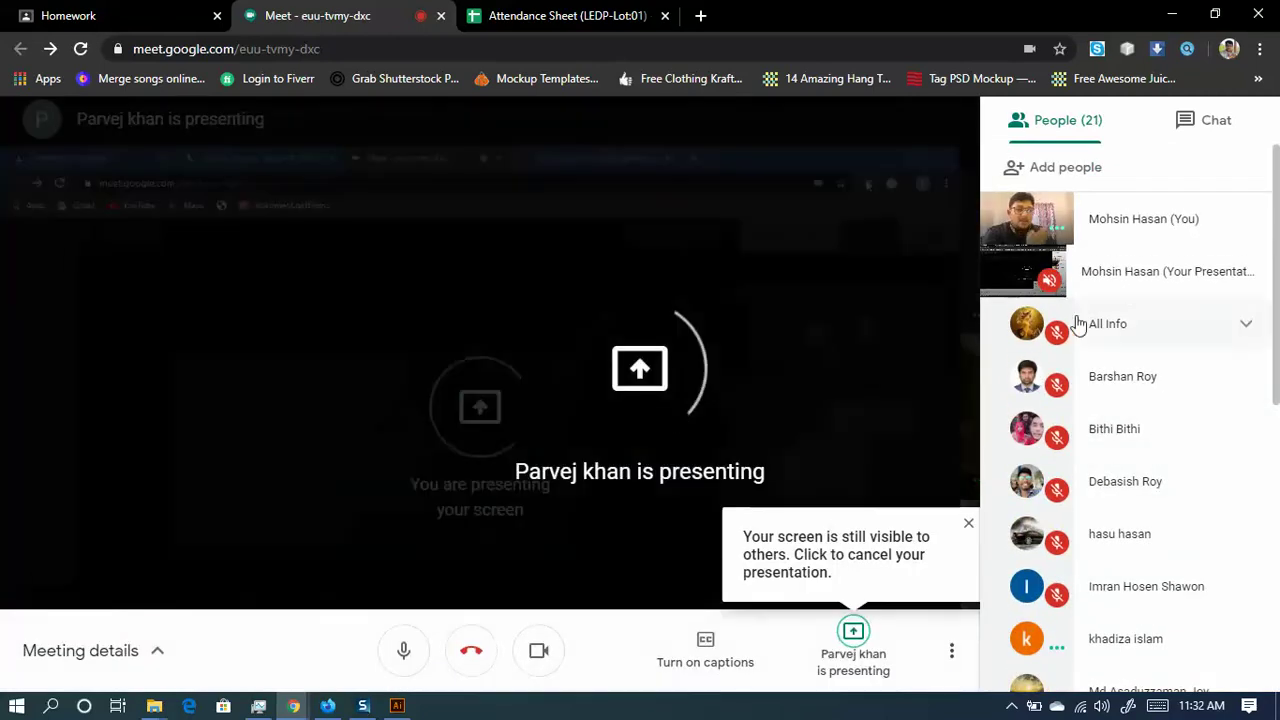
key(super+c)
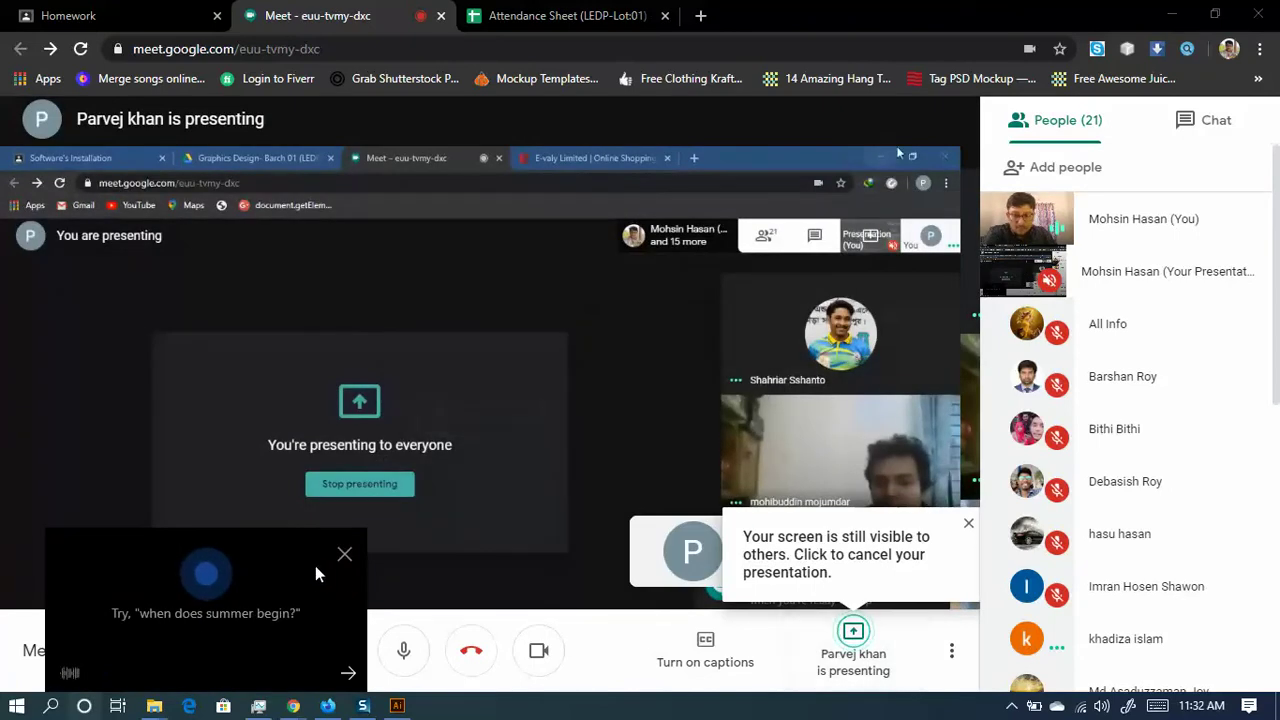
click(344, 554)
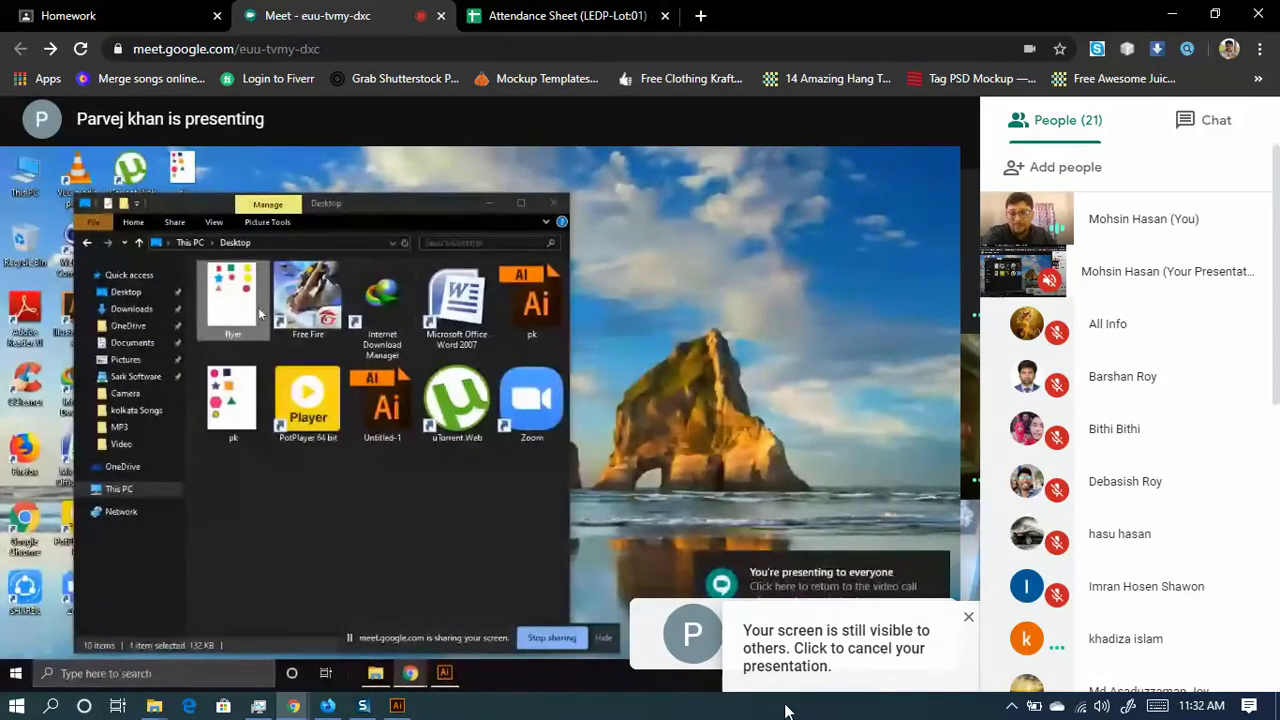
scroll(1151, 471, down, 5)
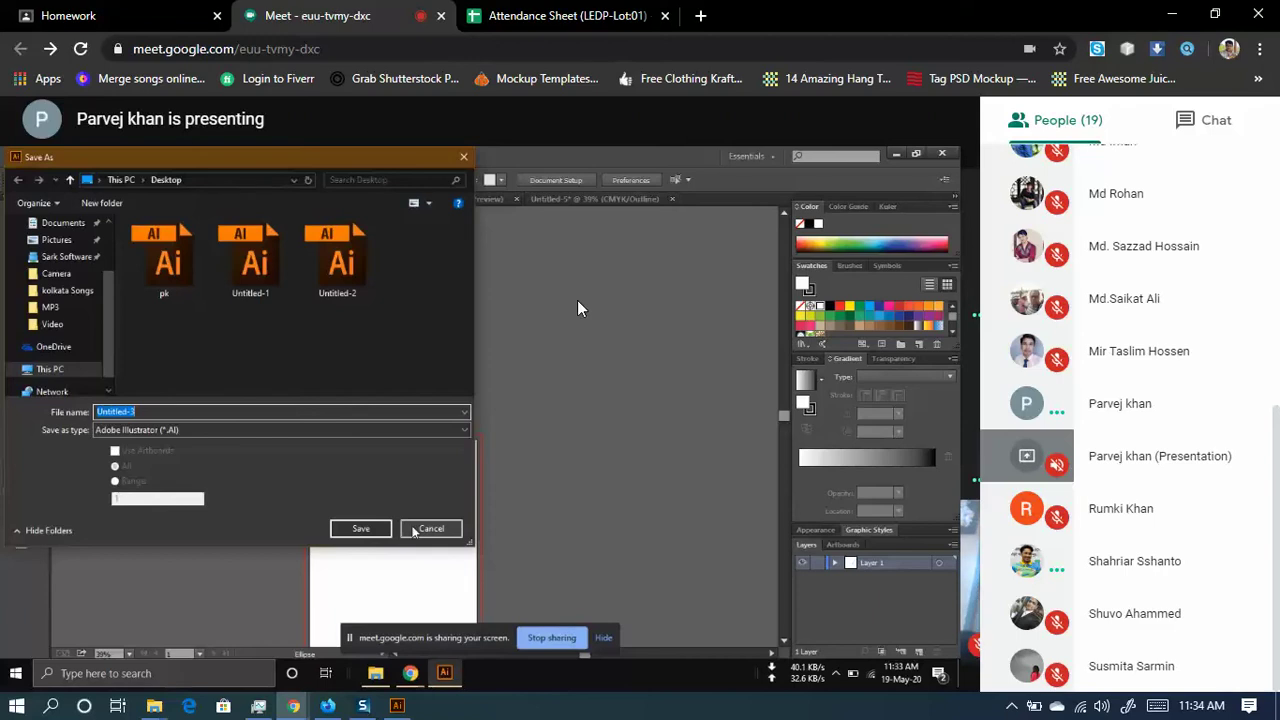
click(949, 138)
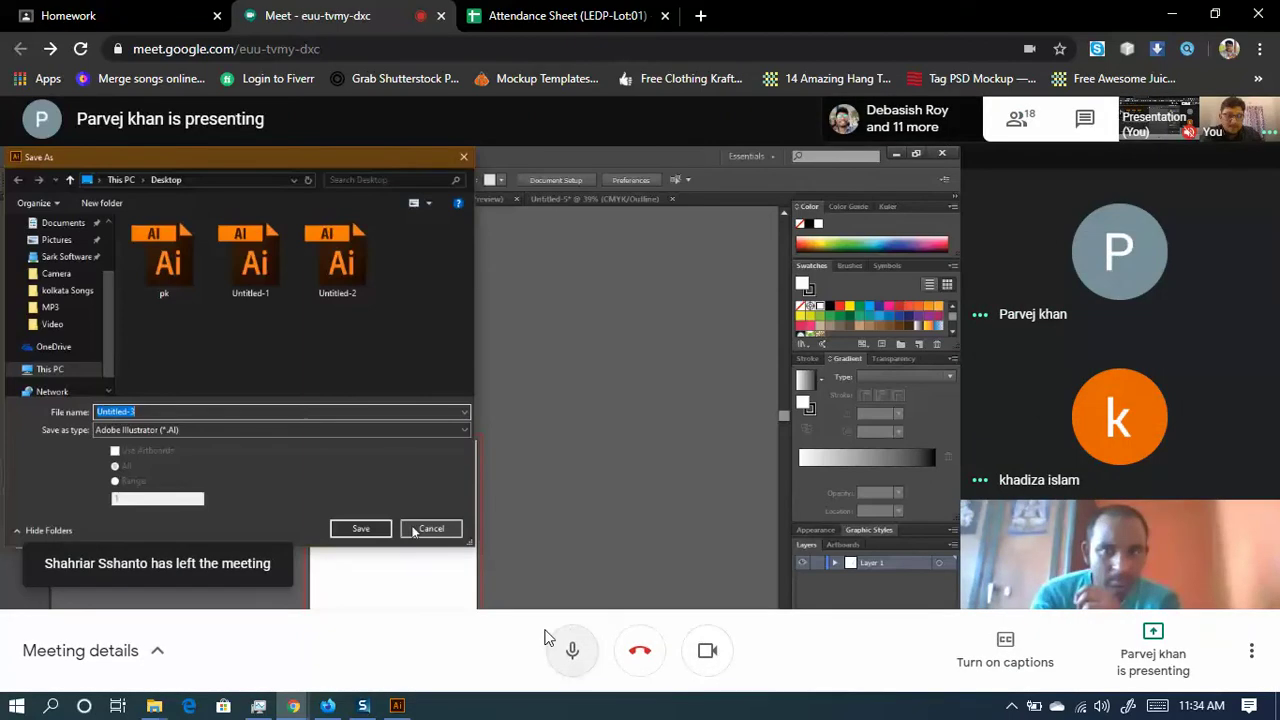